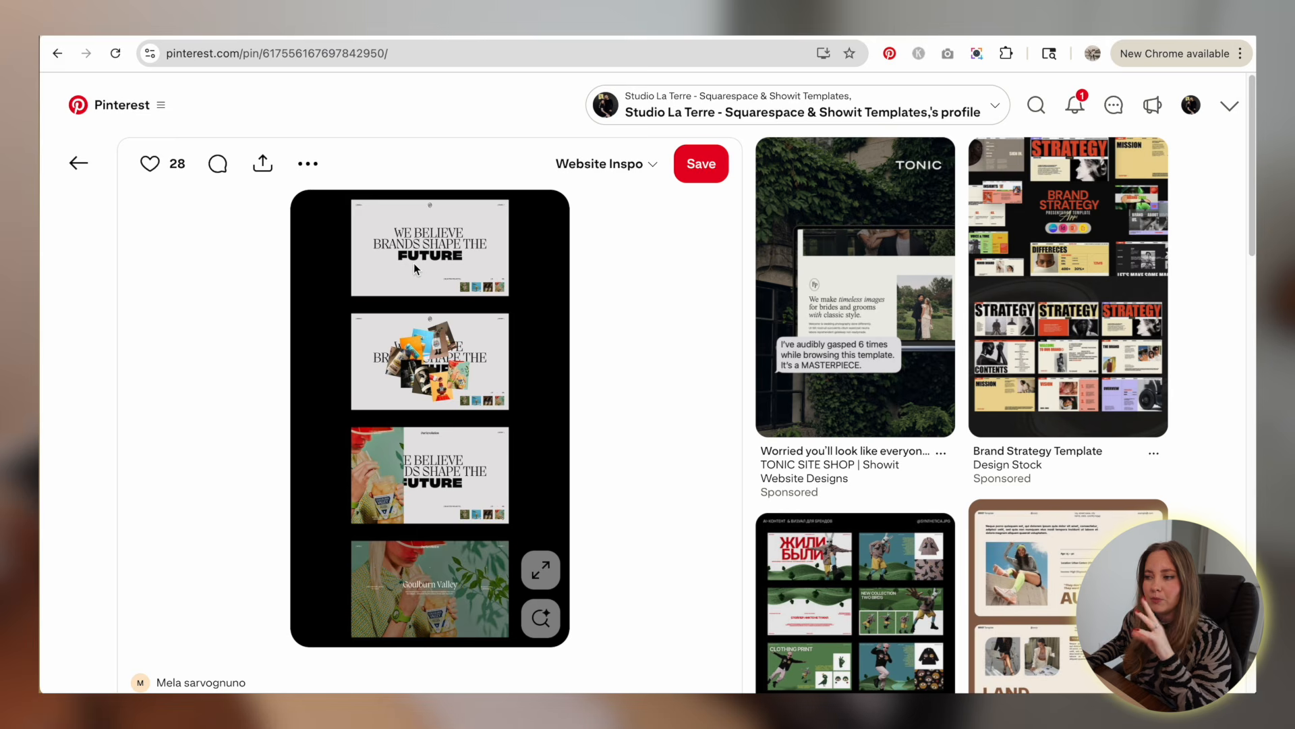
- Leave the open pin and read through the Pinterest Palette 2026 article in the Pinterest Newsroom, from the introduction to the Persimmon section
click(75, 160)
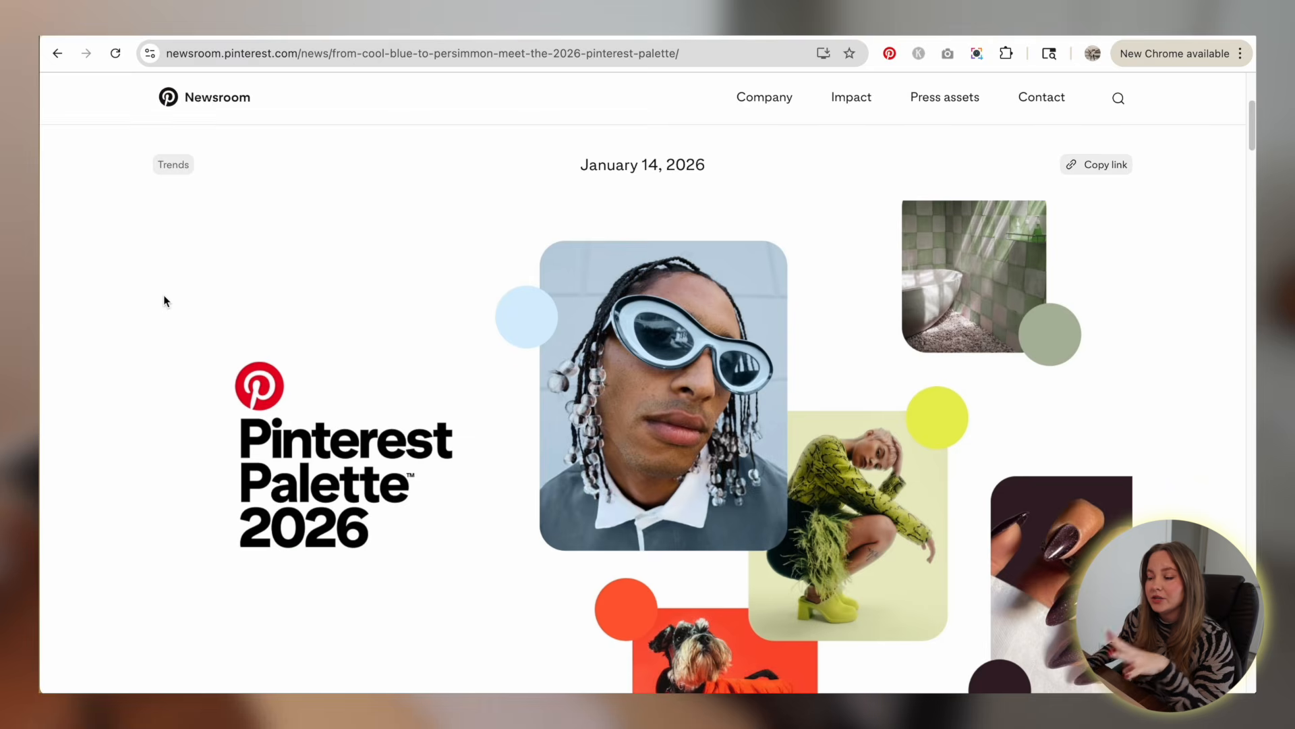
scroll(476, 356, down, 2)
scroll(476, 357, down, 5)
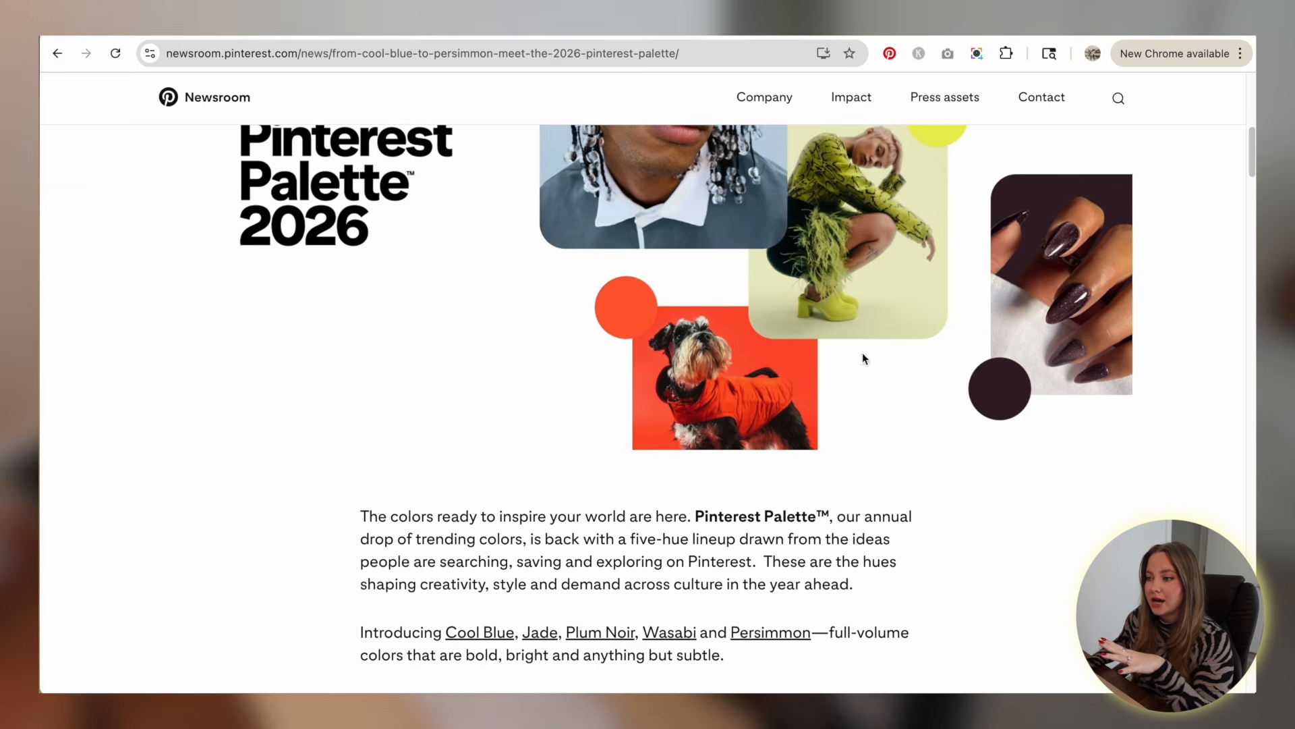
scroll(989, 355, down, 8)
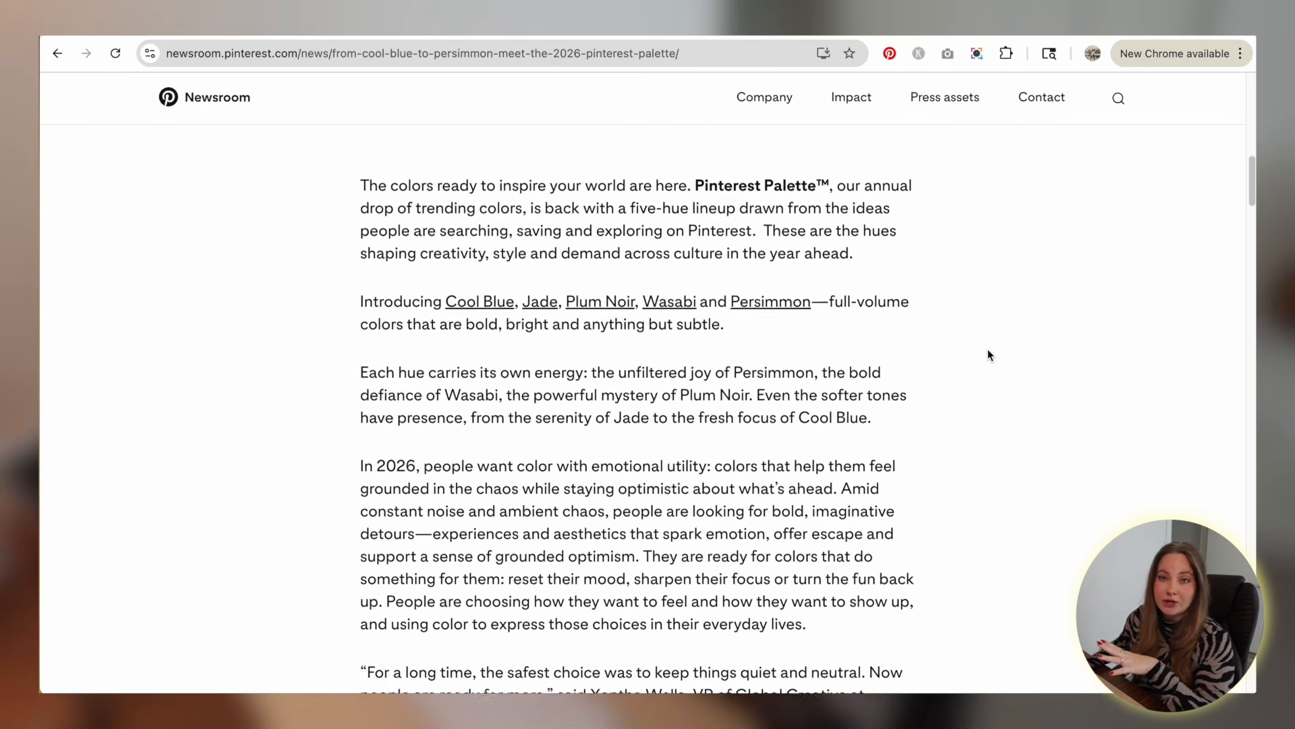
scroll(989, 355, down, 6)
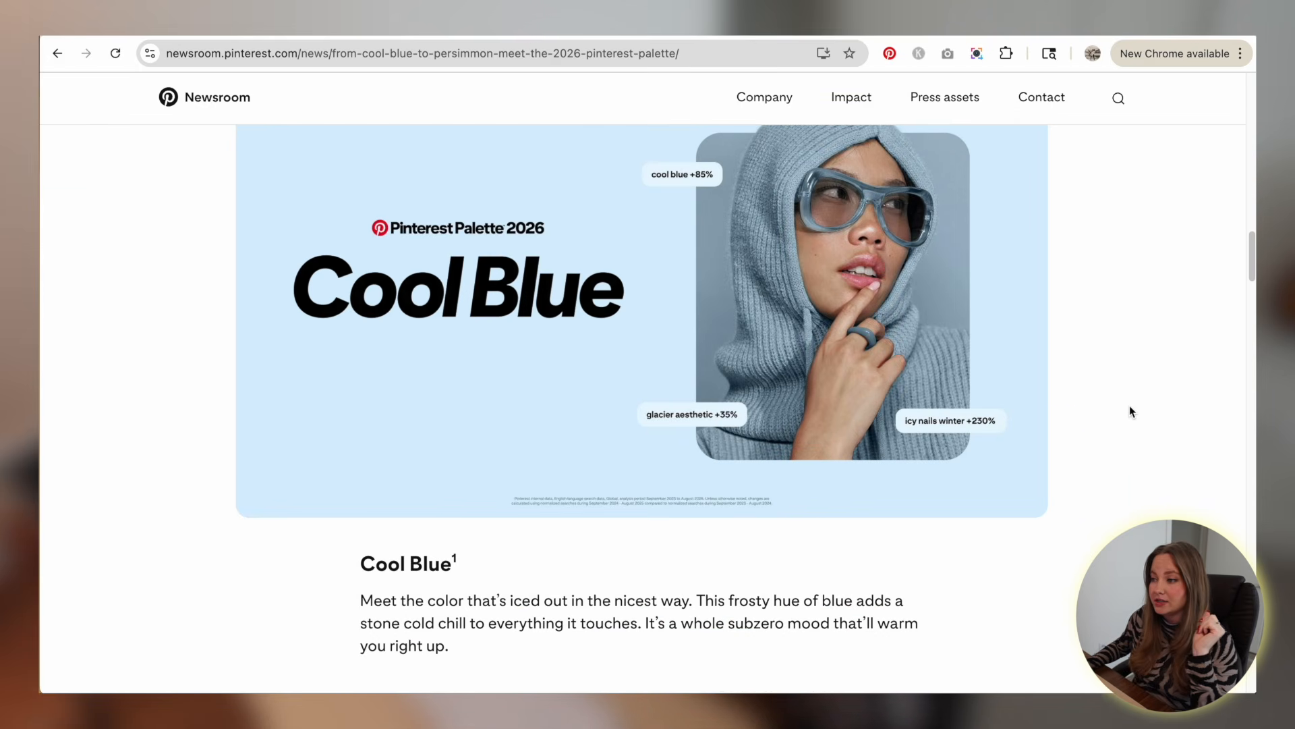
scroll(1132, 410, down, 10)
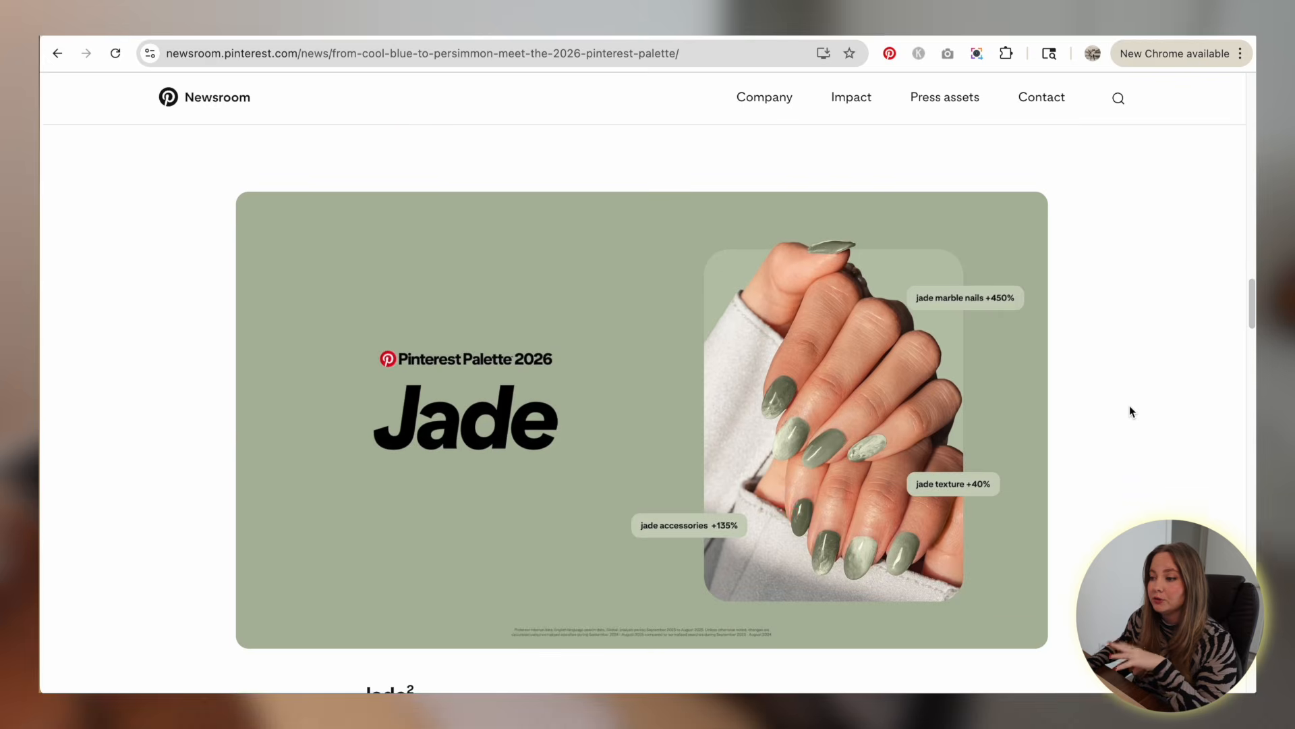
scroll(1131, 410, down, 12)
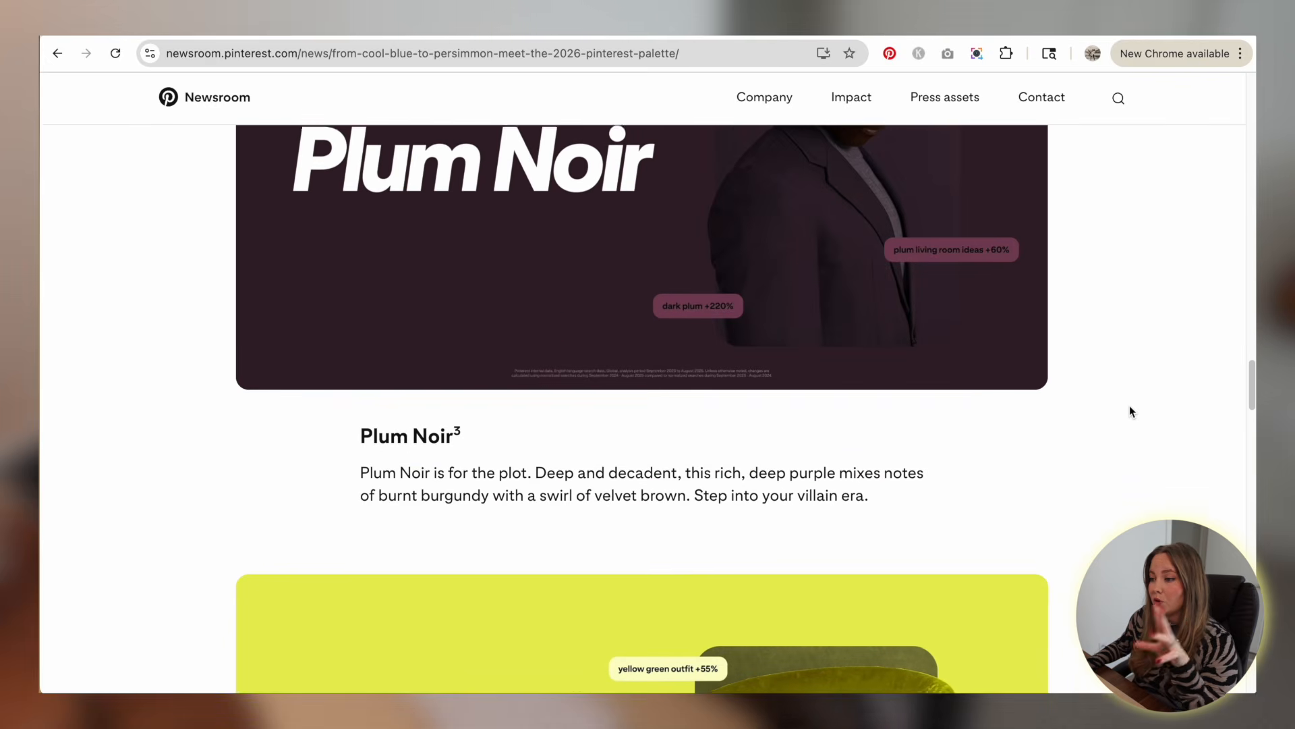
scroll(1130, 408, down, 10)
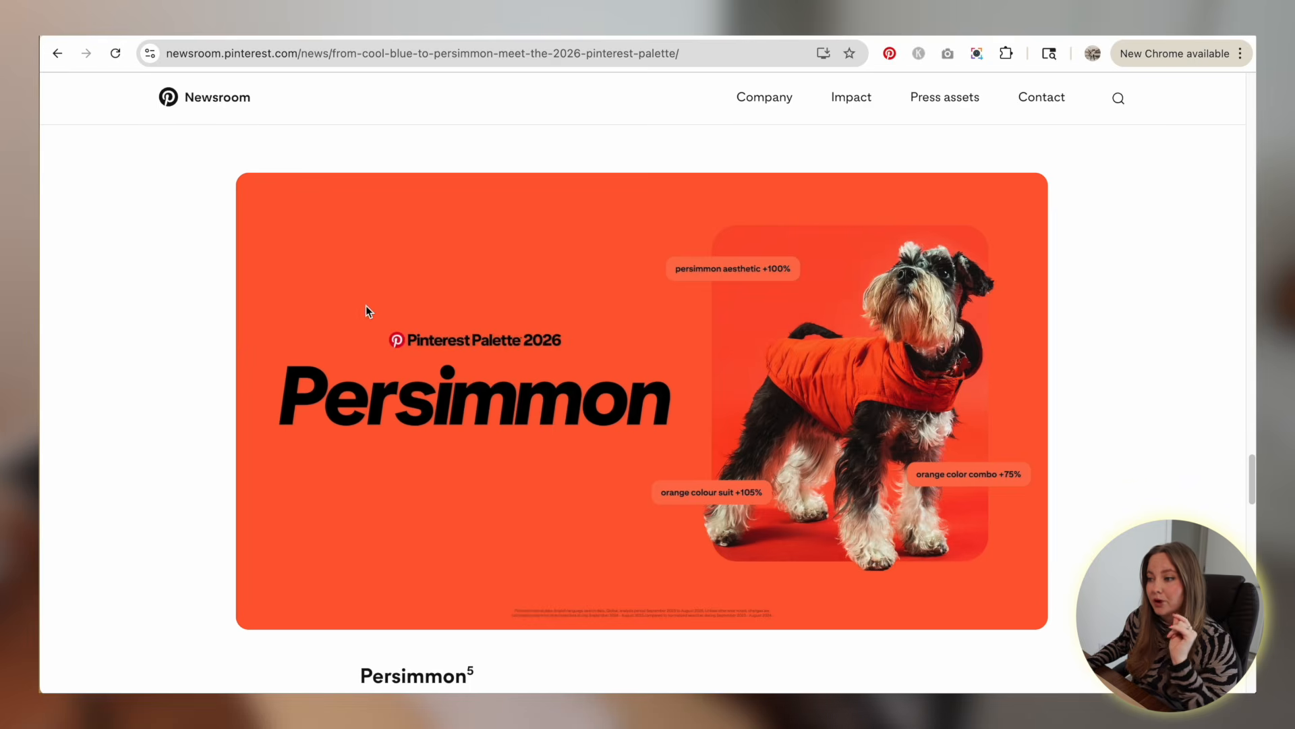
- Compare the Jade, Plum Noir, Wasabi and Persimmon sections of the Pinterest Palette 2026 article
scroll(127, 326, up, 2)
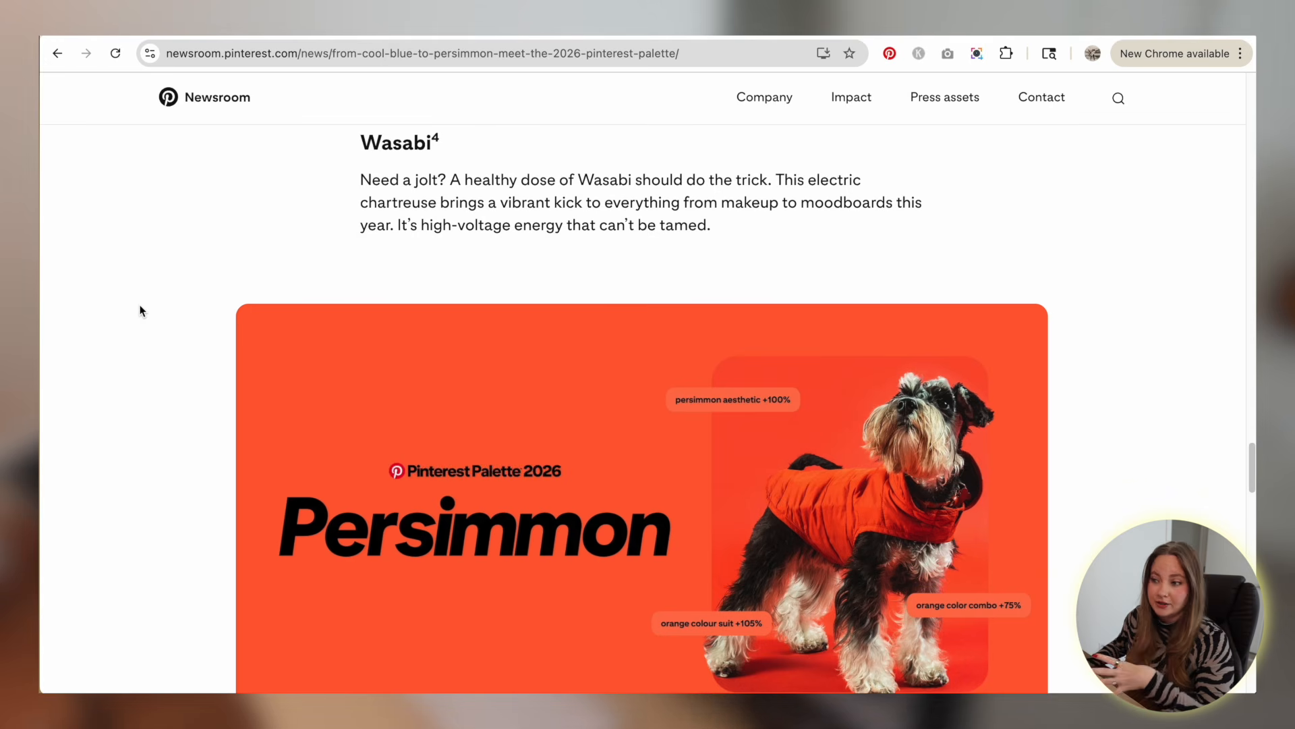
scroll(1134, 318, up, 20)
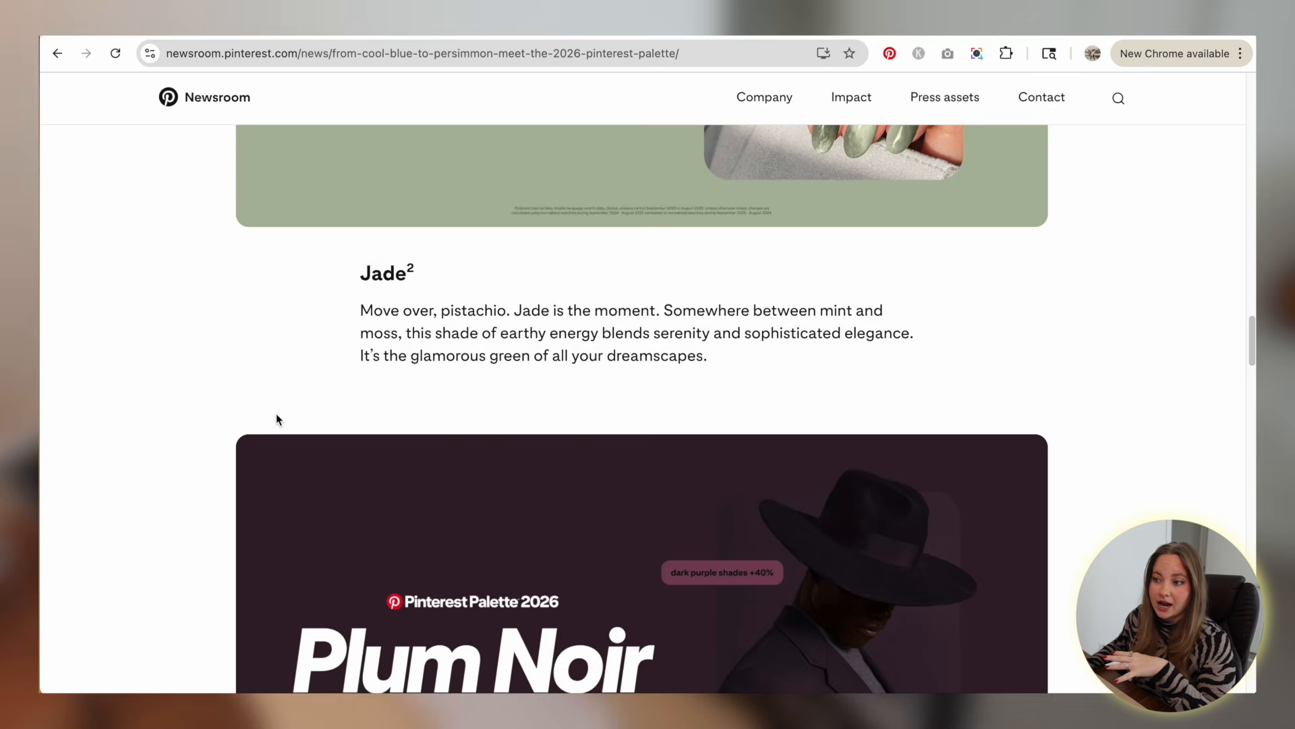
scroll(184, 364, down, 10)
scroll(184, 367, down, 12)
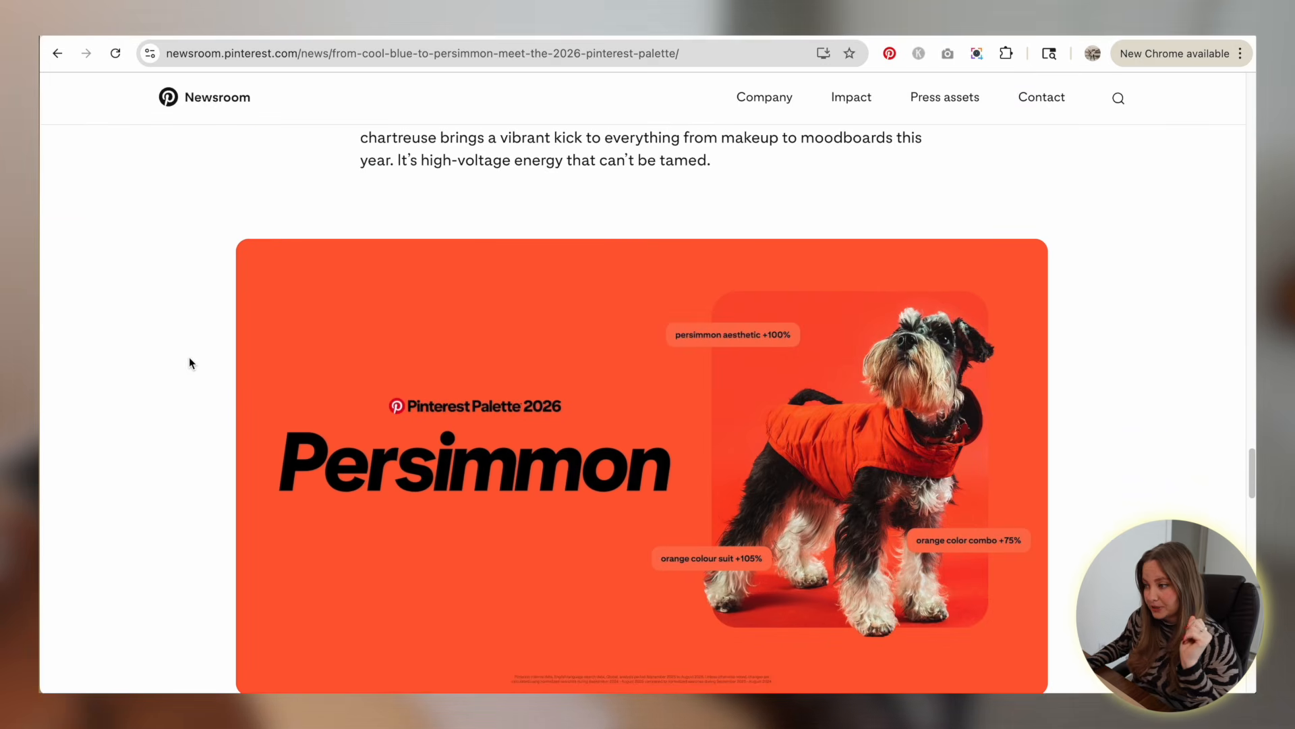
scroll(189, 362, up, 10)
scroll(189, 363, up, 10)
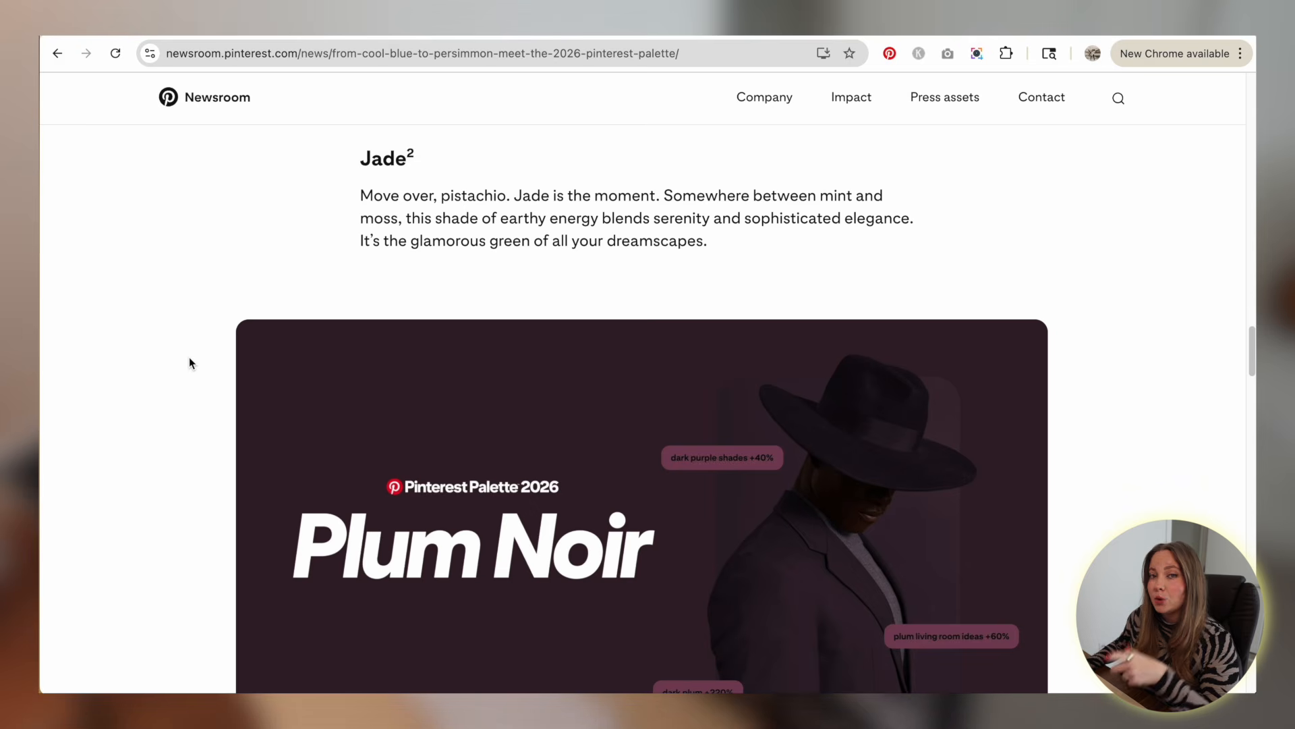
scroll(186, 406, down, 9)
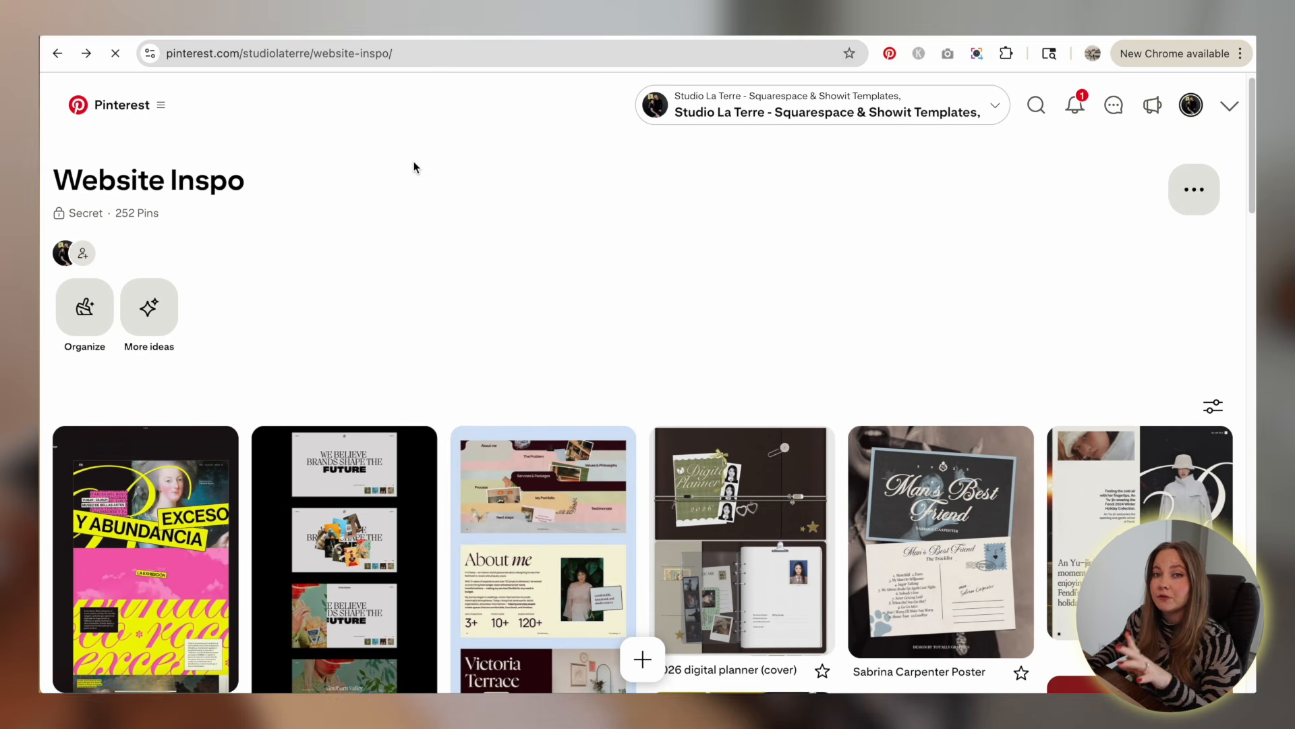
- Browse the pins on the Website Inspo board for layouts, colors and typography
scroll(414, 164, down, 2)
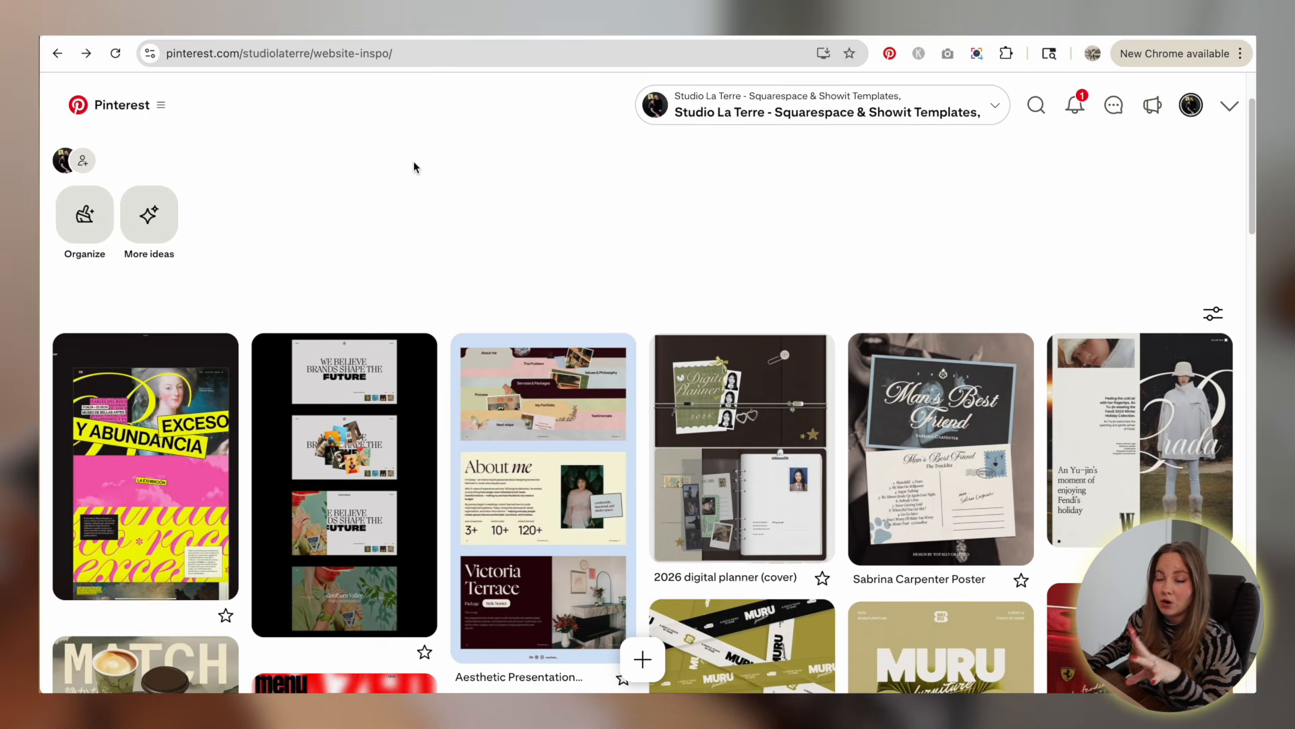
scroll(415, 167, down, 2)
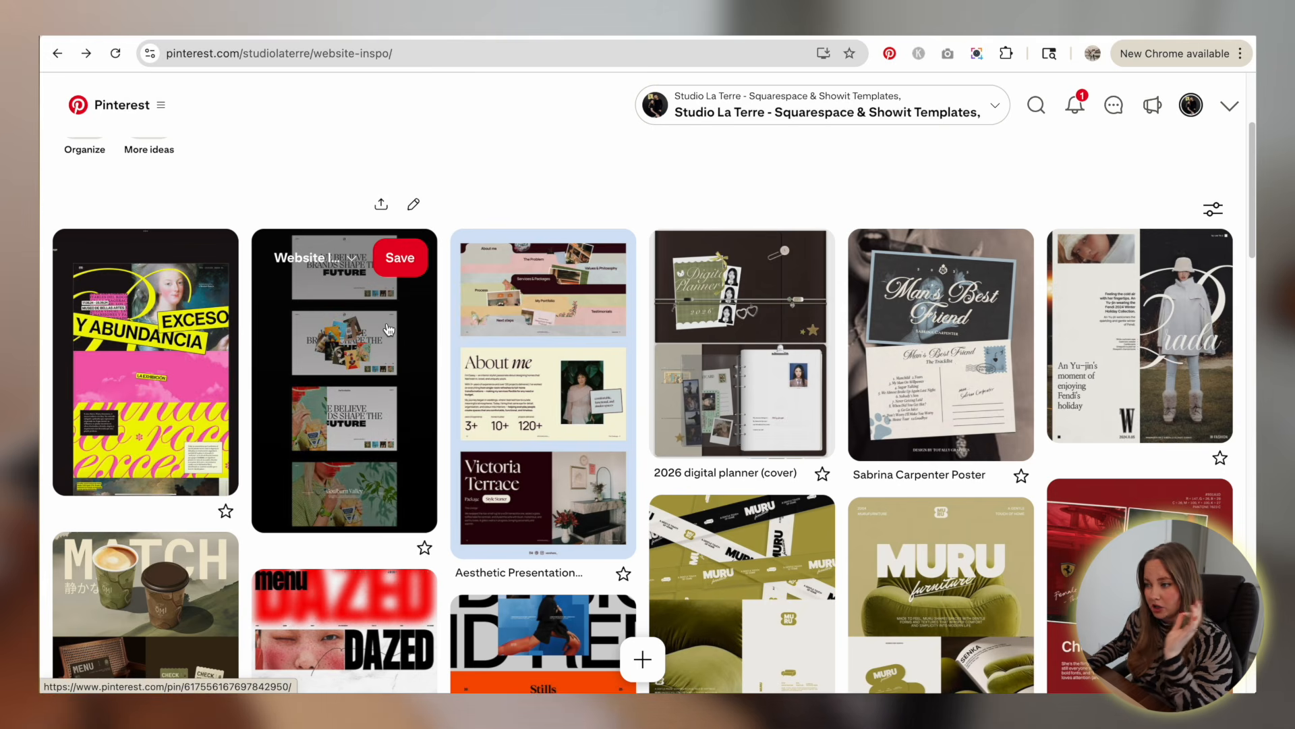
scroll(693, 167, down, 3)
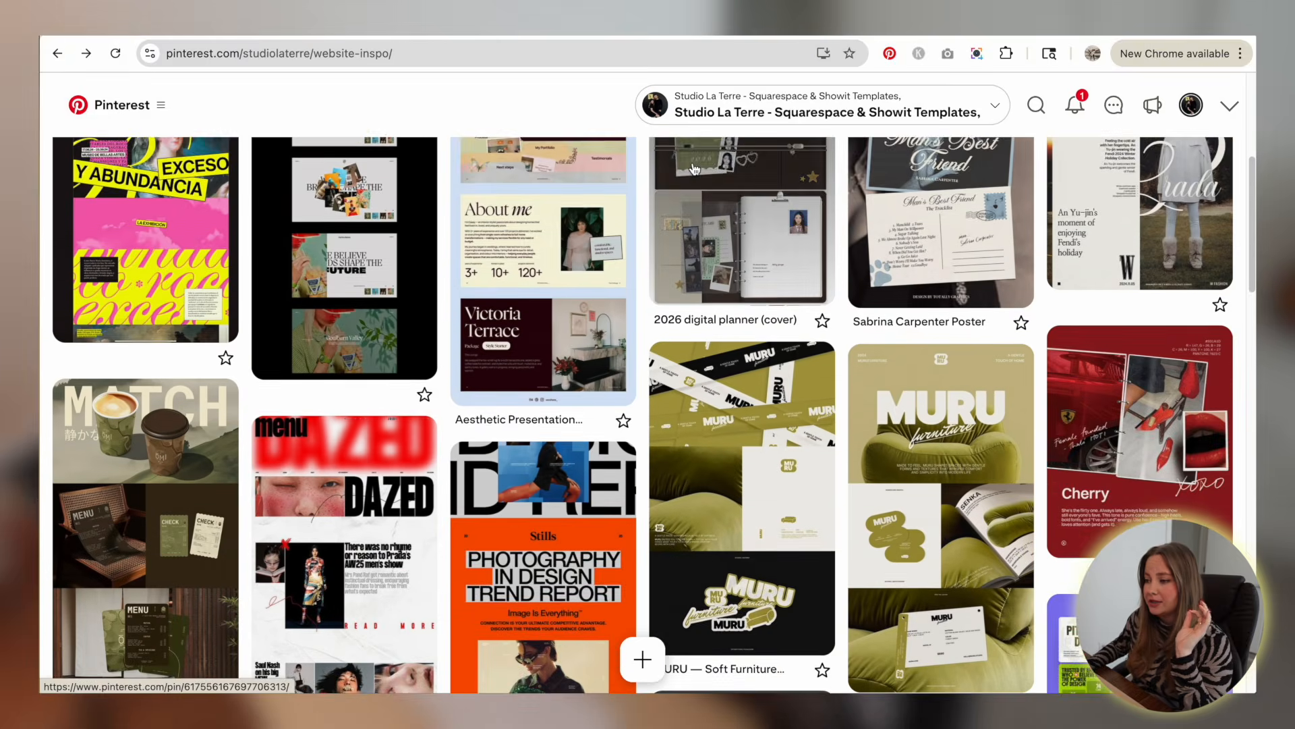
scroll(693, 168, up, 2)
scroll(641, 222, down, 7)
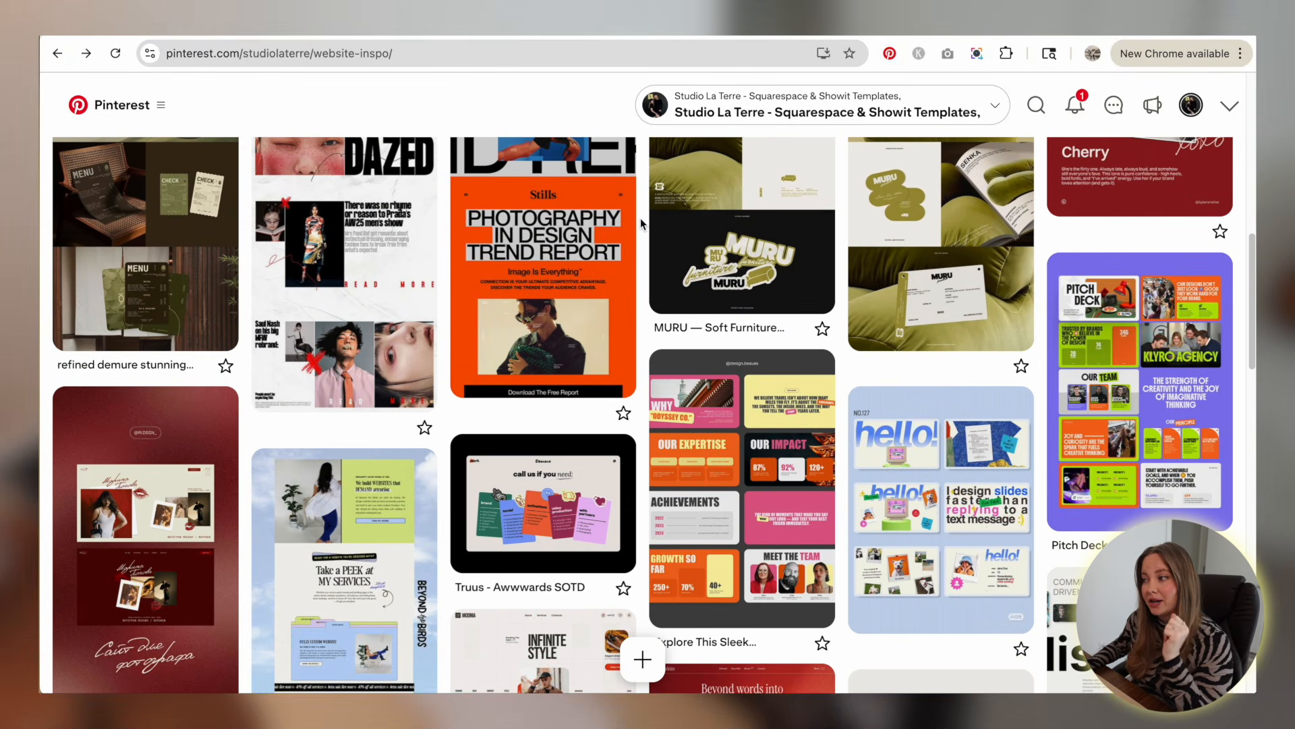
scroll(641, 223, up, 2)
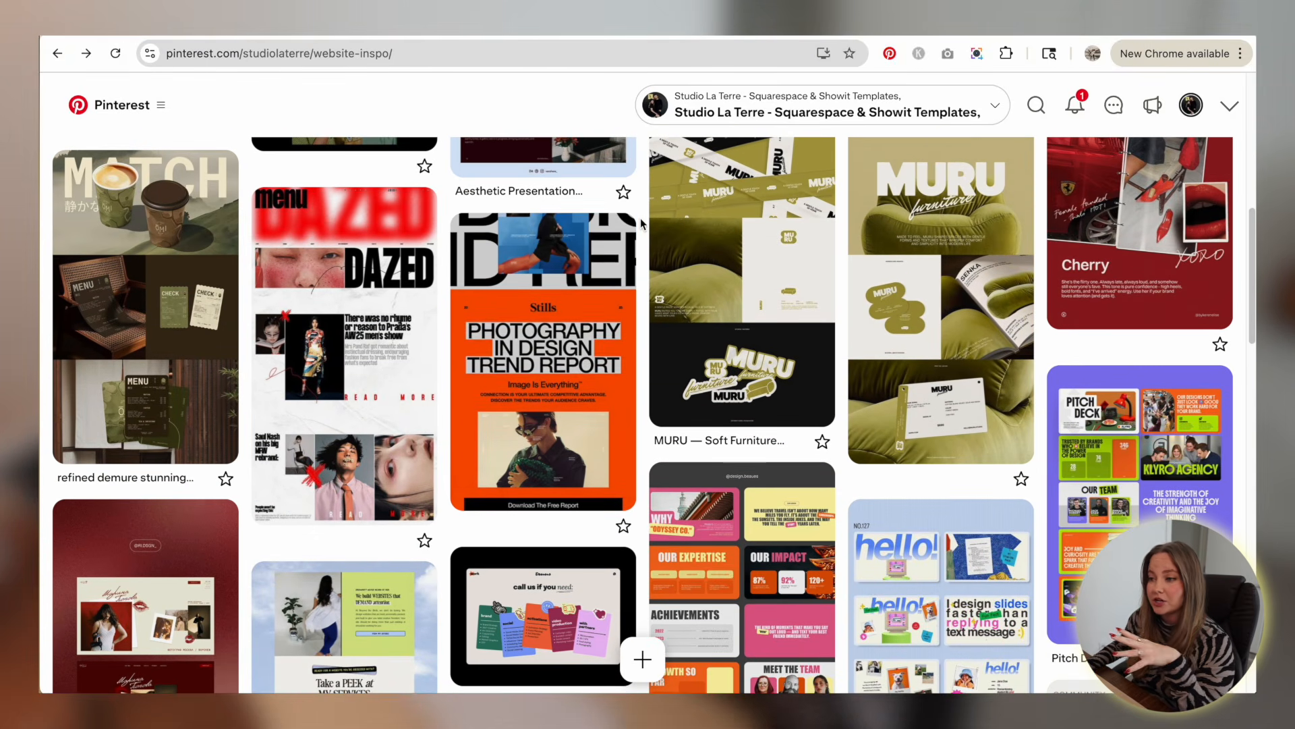
scroll(528, 300, down, 2)
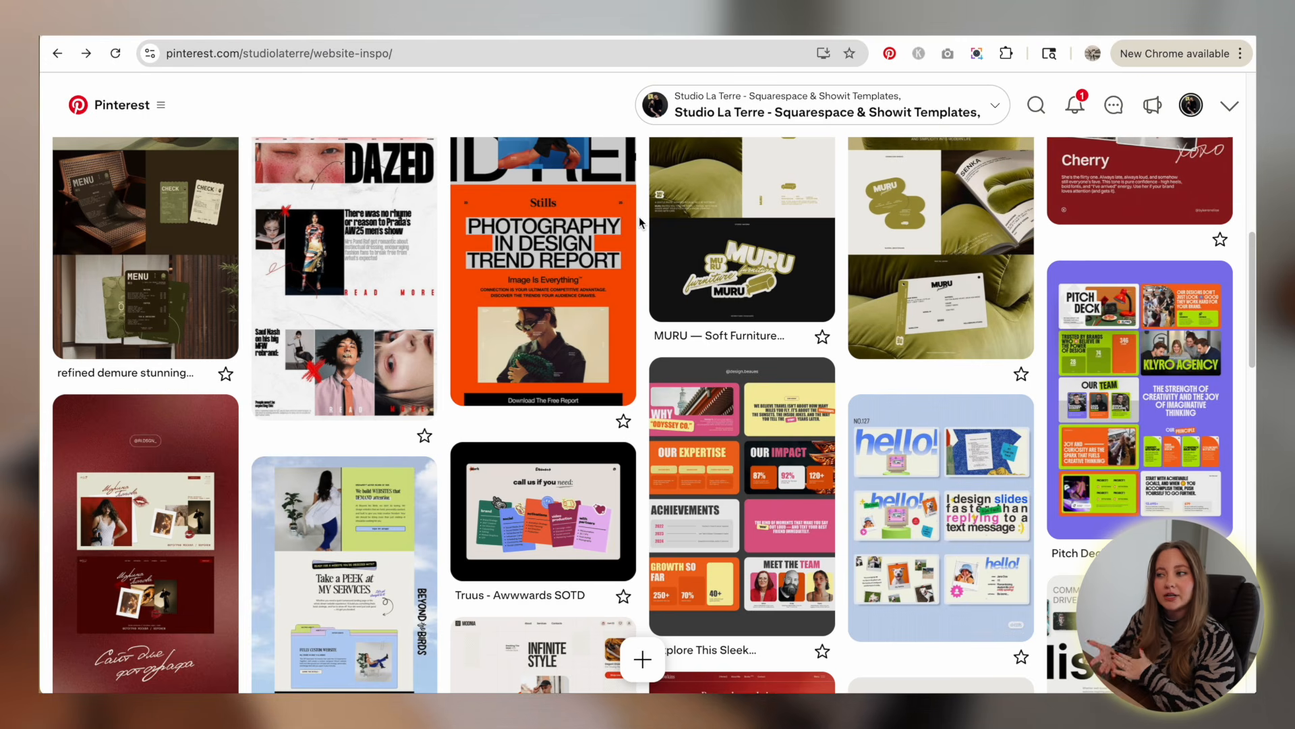
scroll(638, 216, down, 2)
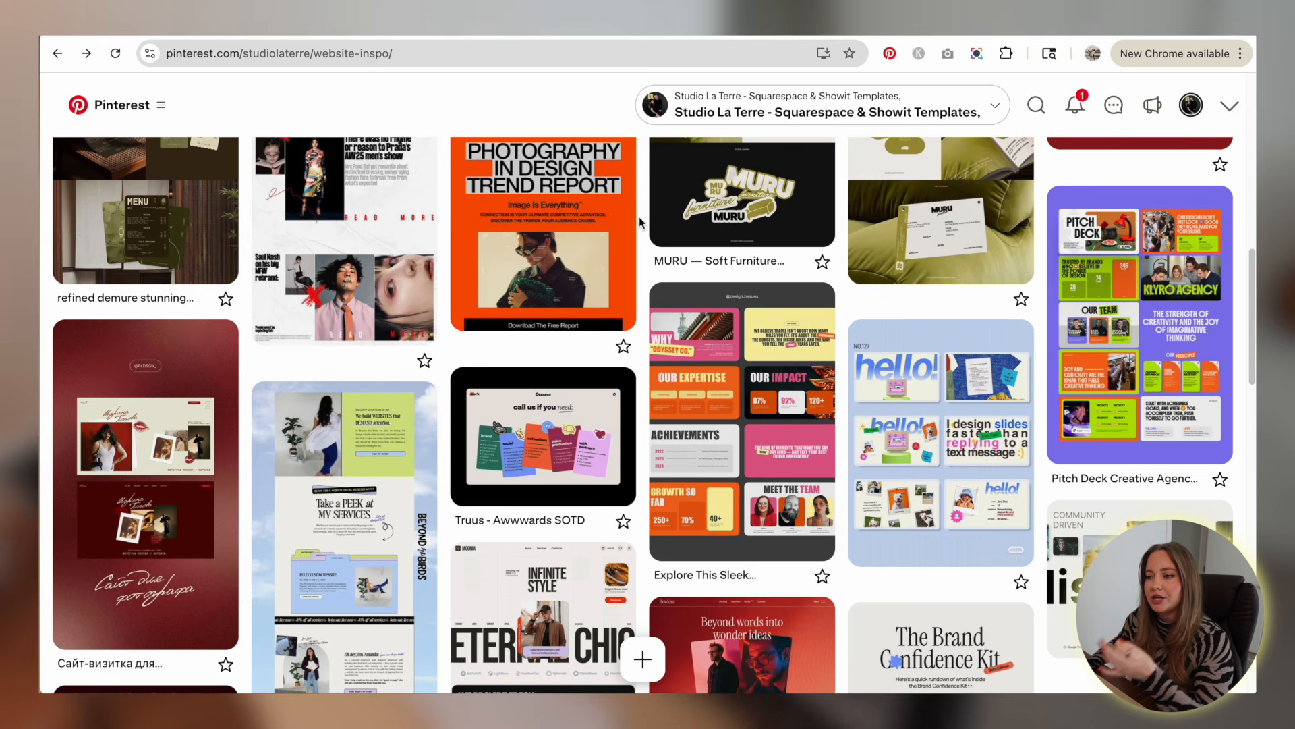
scroll(640, 221, down, 2)
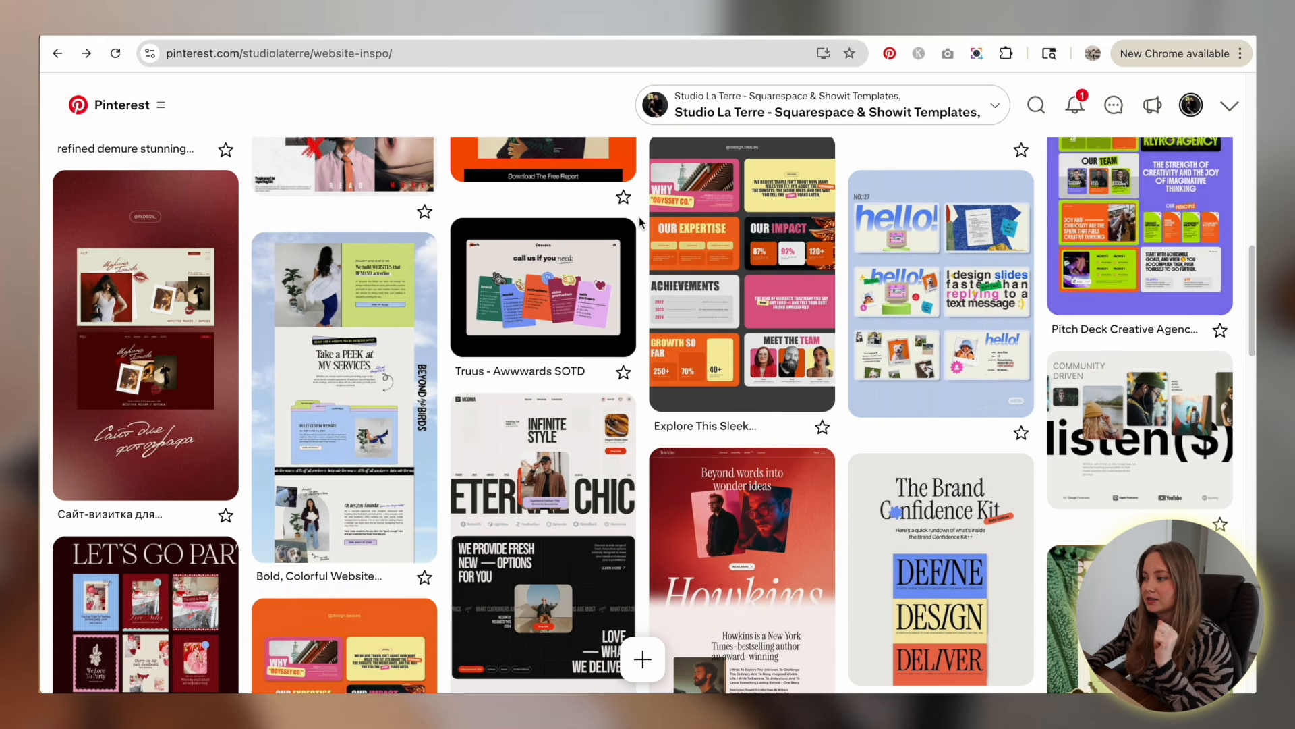
- View the blue "hello!" slides pin and the red Howkins website template pin, returning to the Website Inspo board after each
click(877, 265)
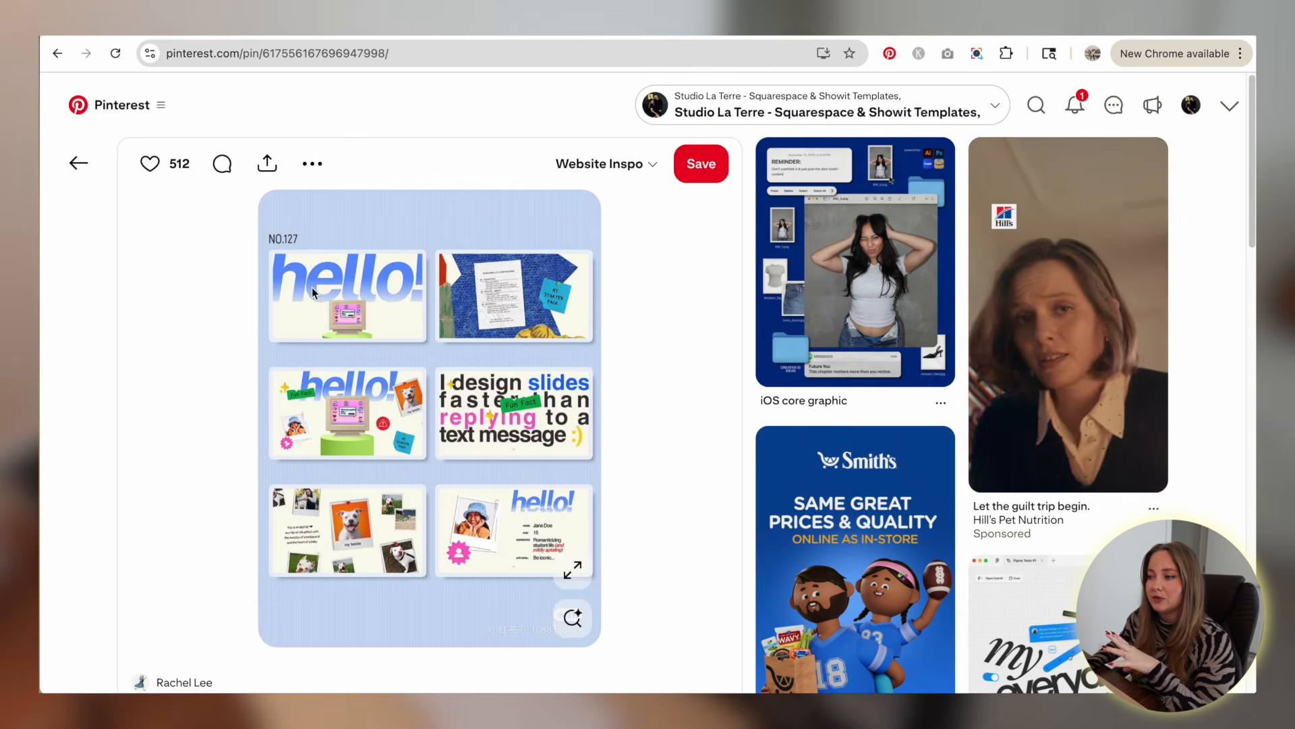
click(78, 162)
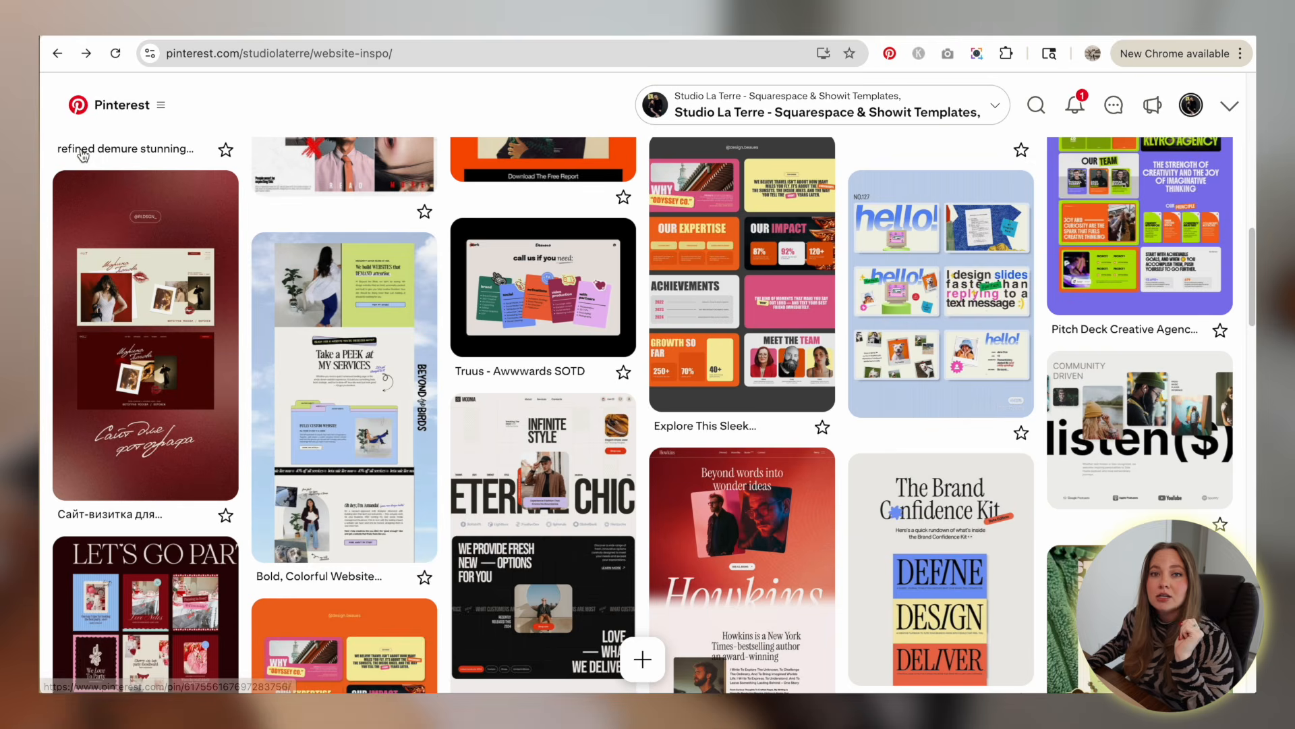
scroll(742, 405, down, 2)
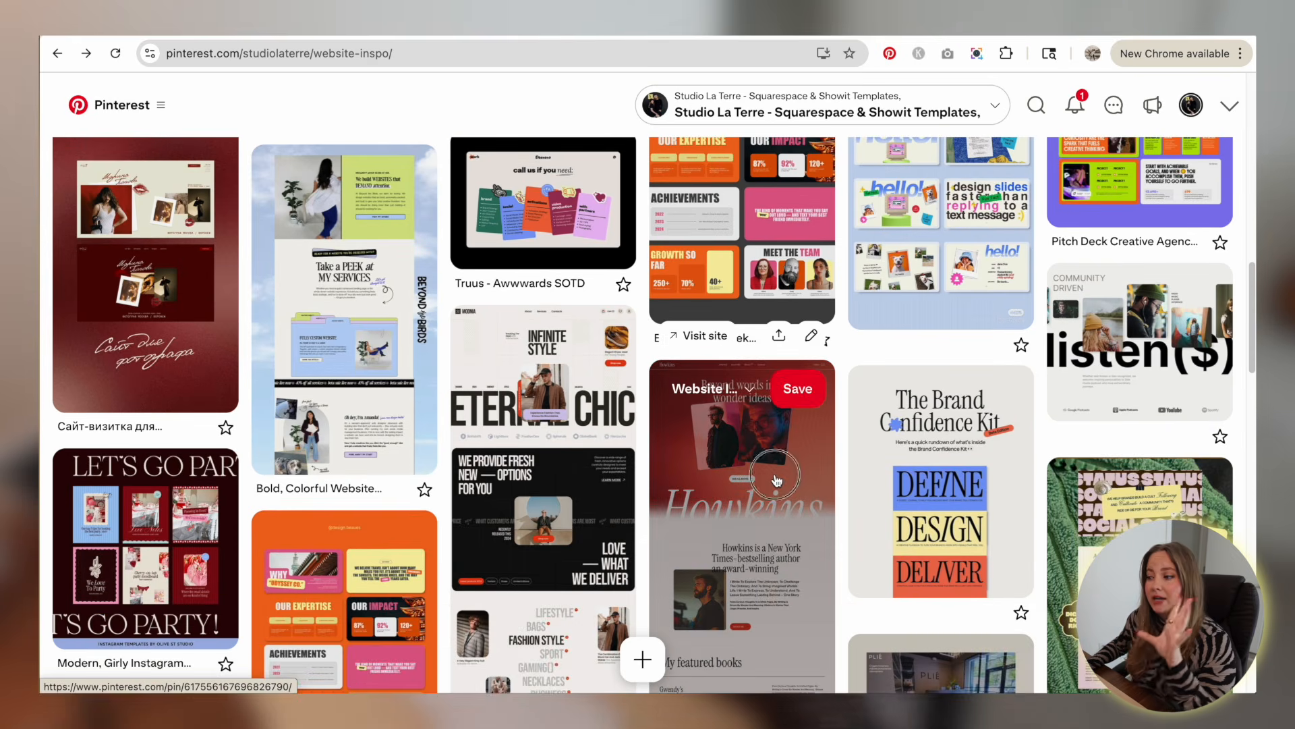
click(759, 477)
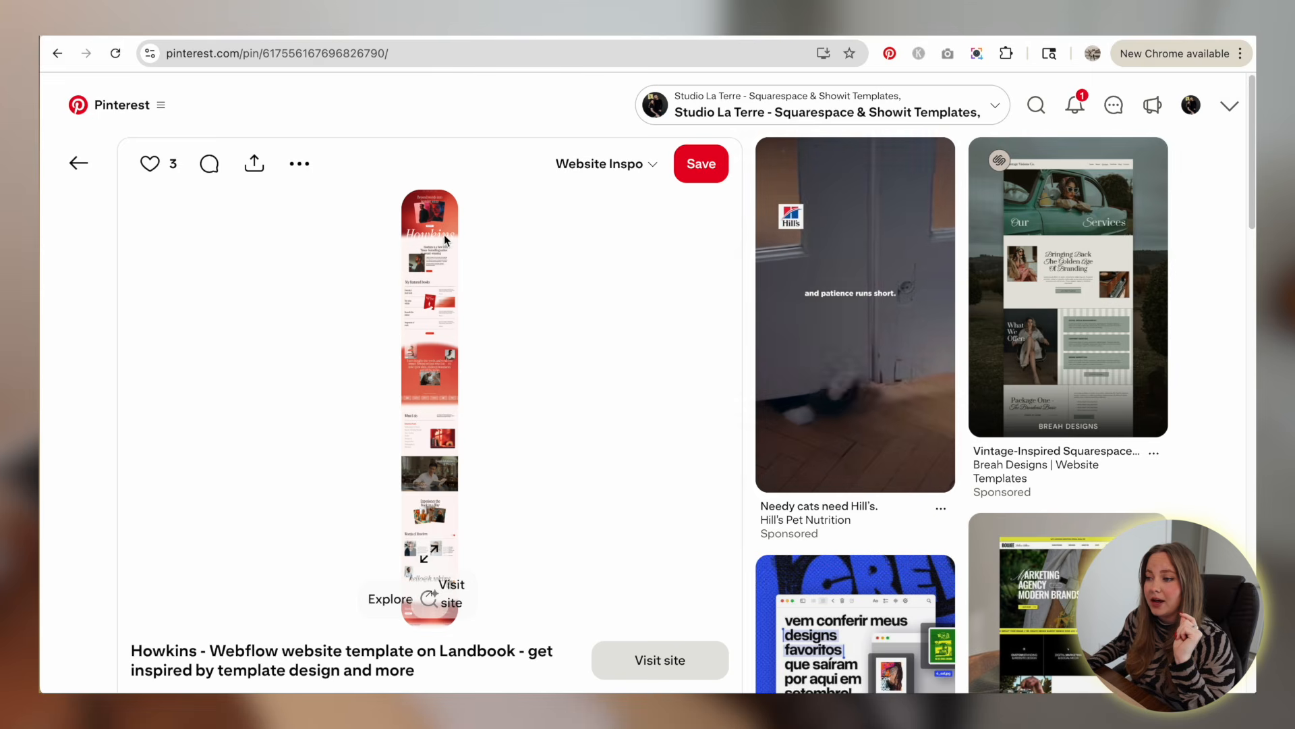
click(78, 162)
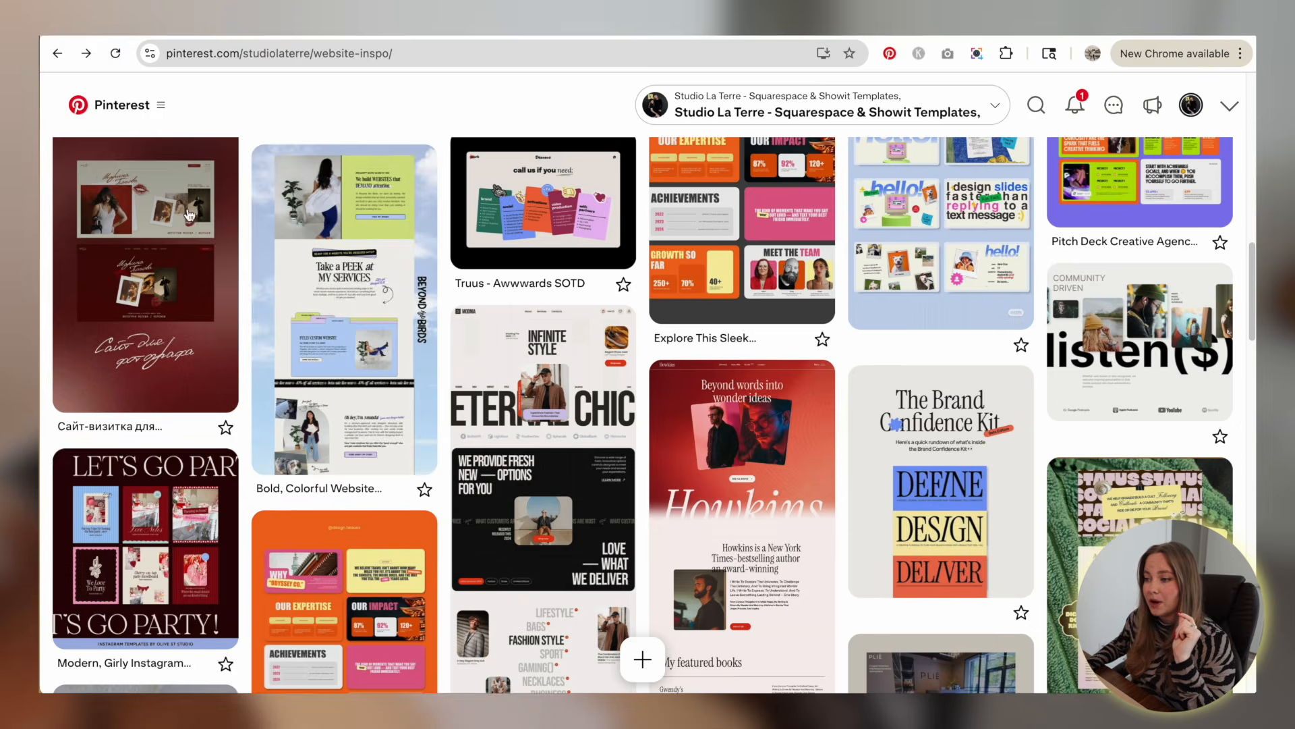
- Look over more pins further down the Website Inspo board and review its first rows again
scroll(473, 285, down, 2)
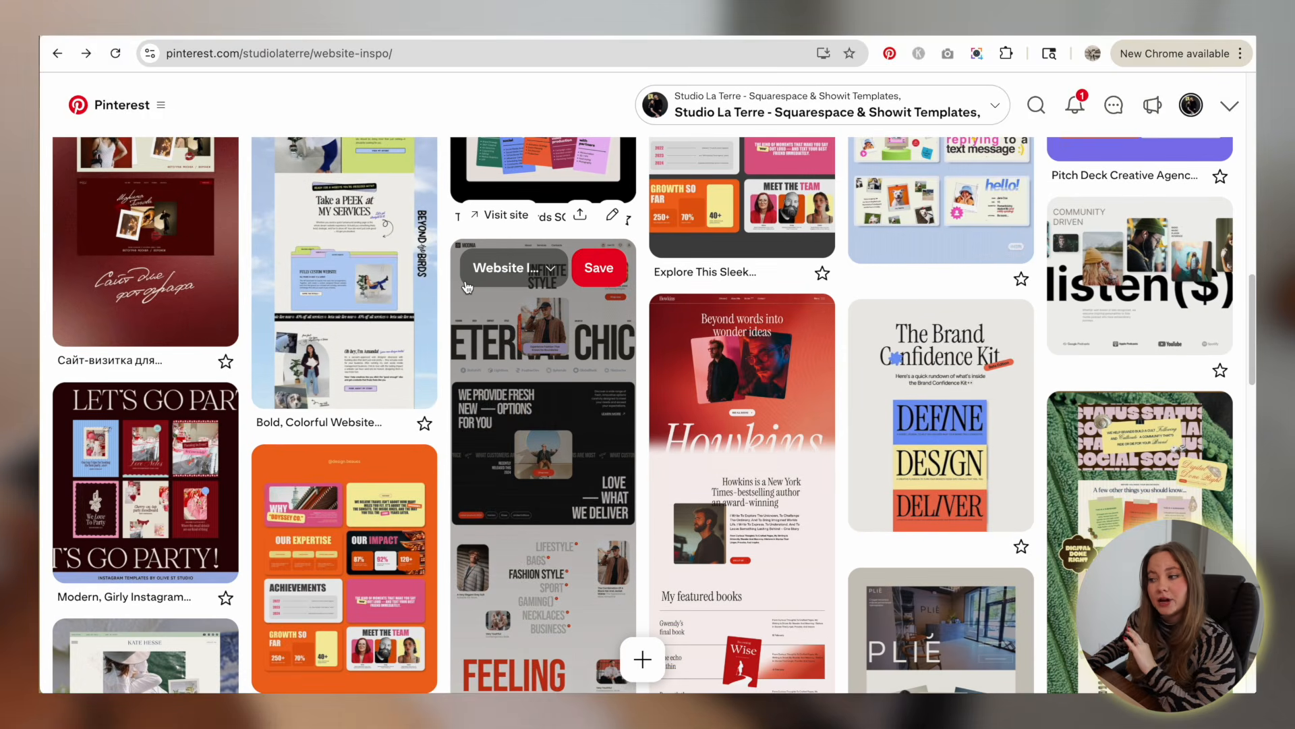
scroll(467, 287, down, 3)
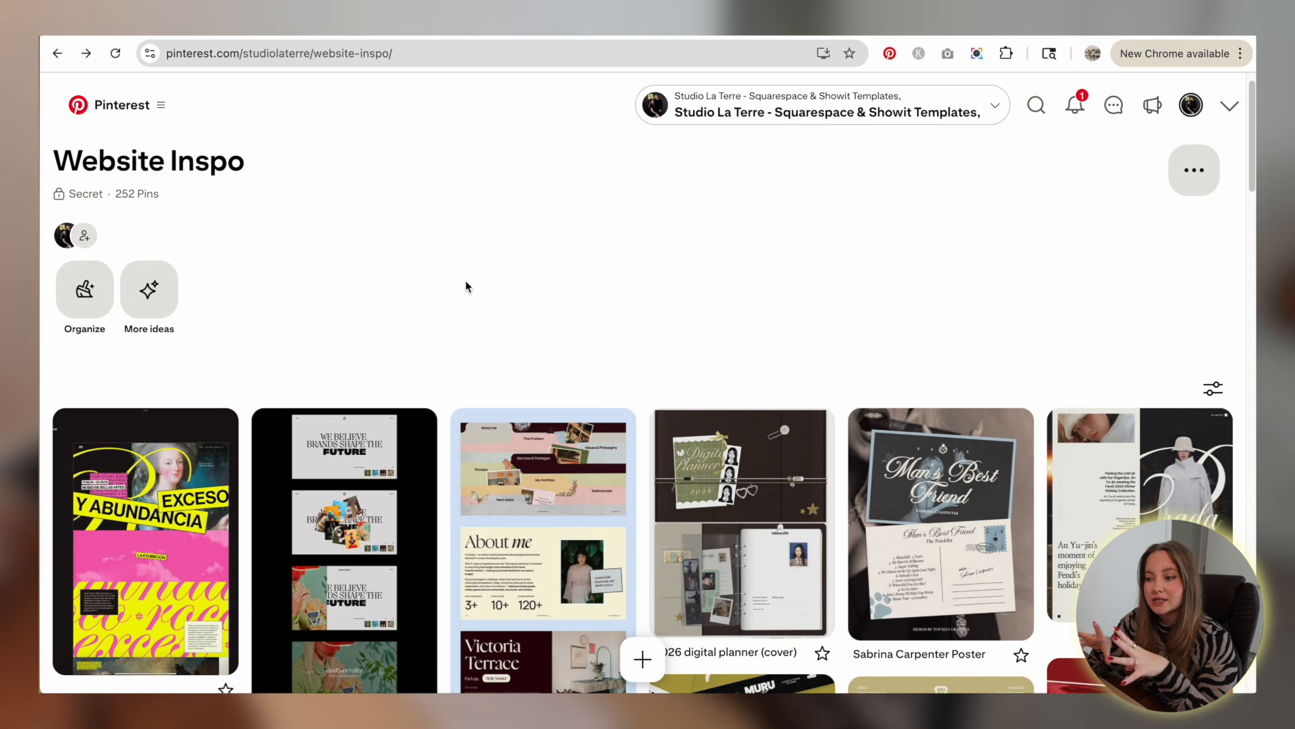
scroll(466, 286, down, 2)
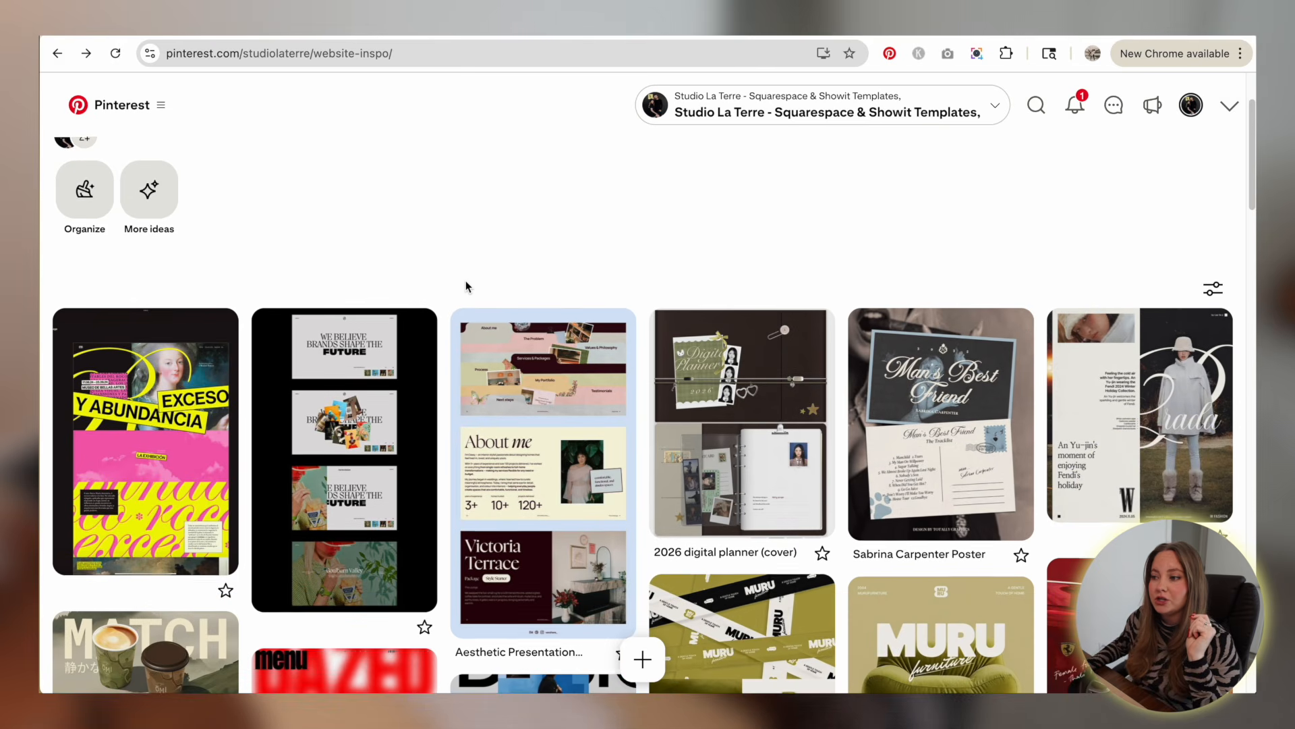
scroll(459, 270, down, 2)
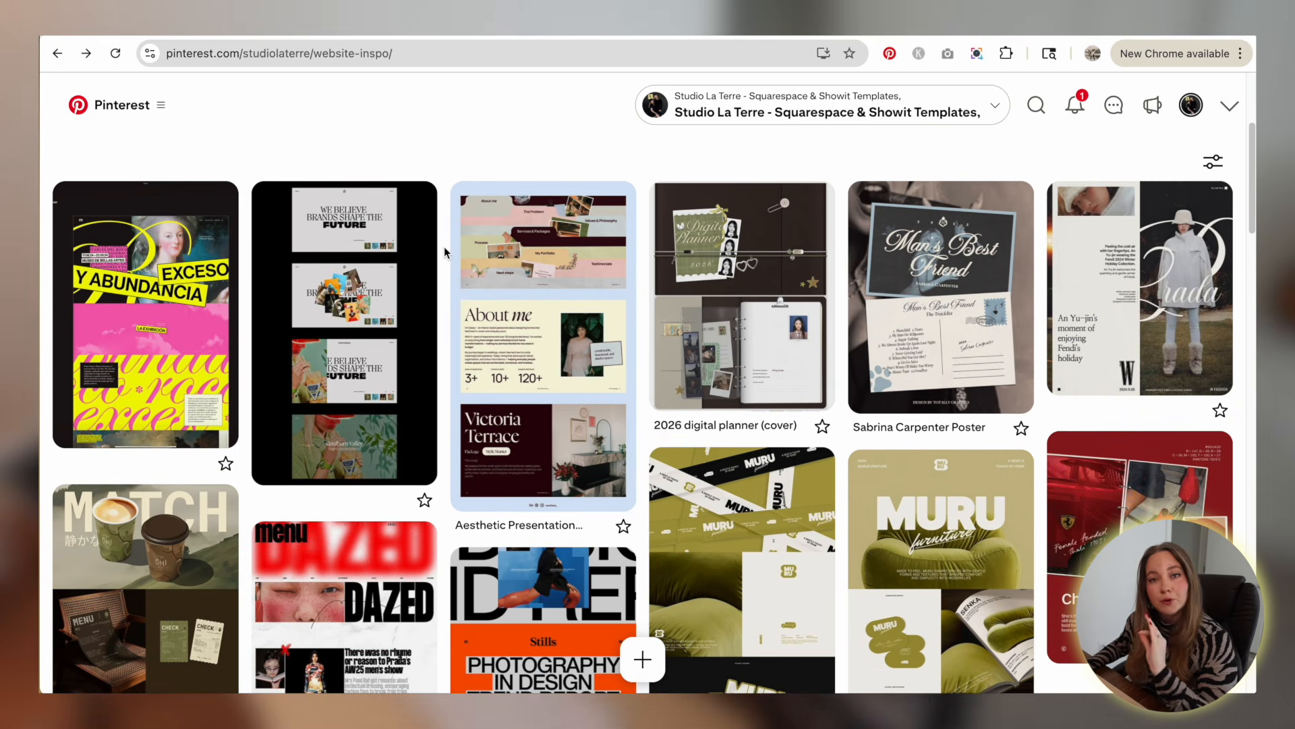
scroll(444, 251, down, 1)
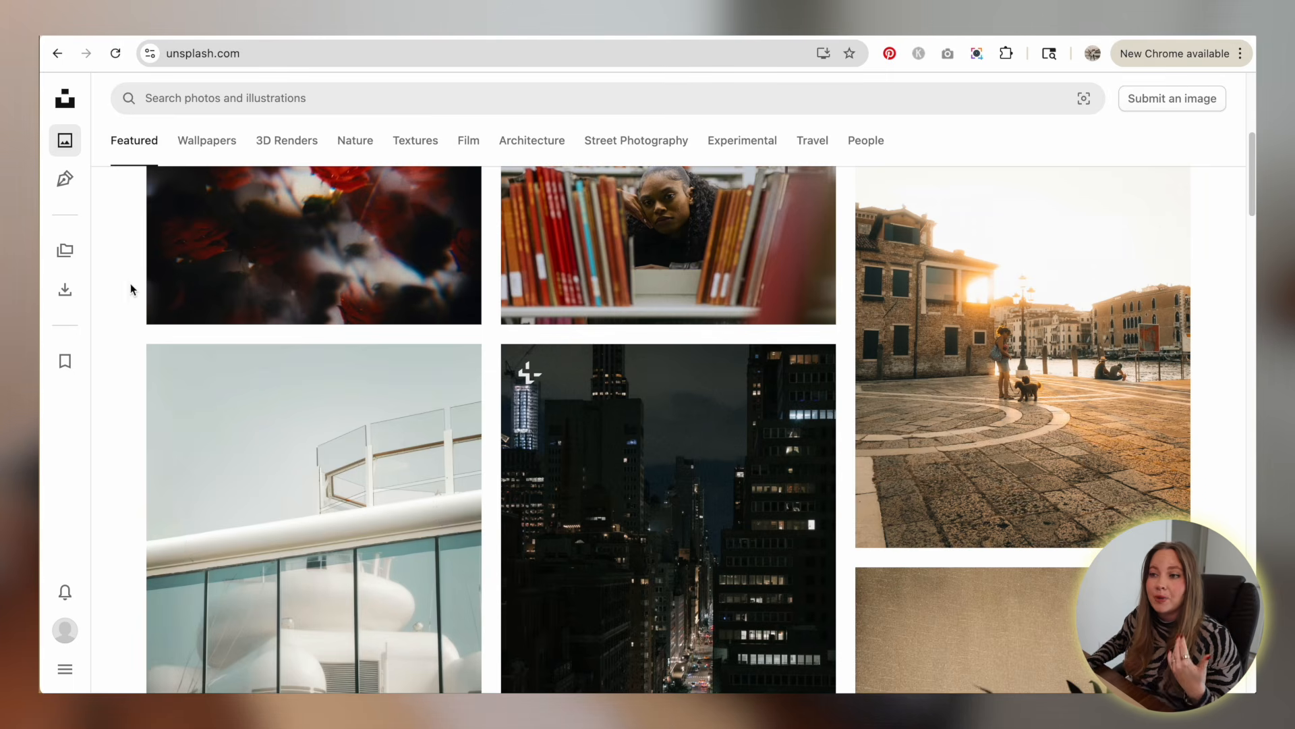
- Search Unsplash photos for "orange outfit"
scroll(122, 270, down, 1)
scroll(122, 270, up, 4)
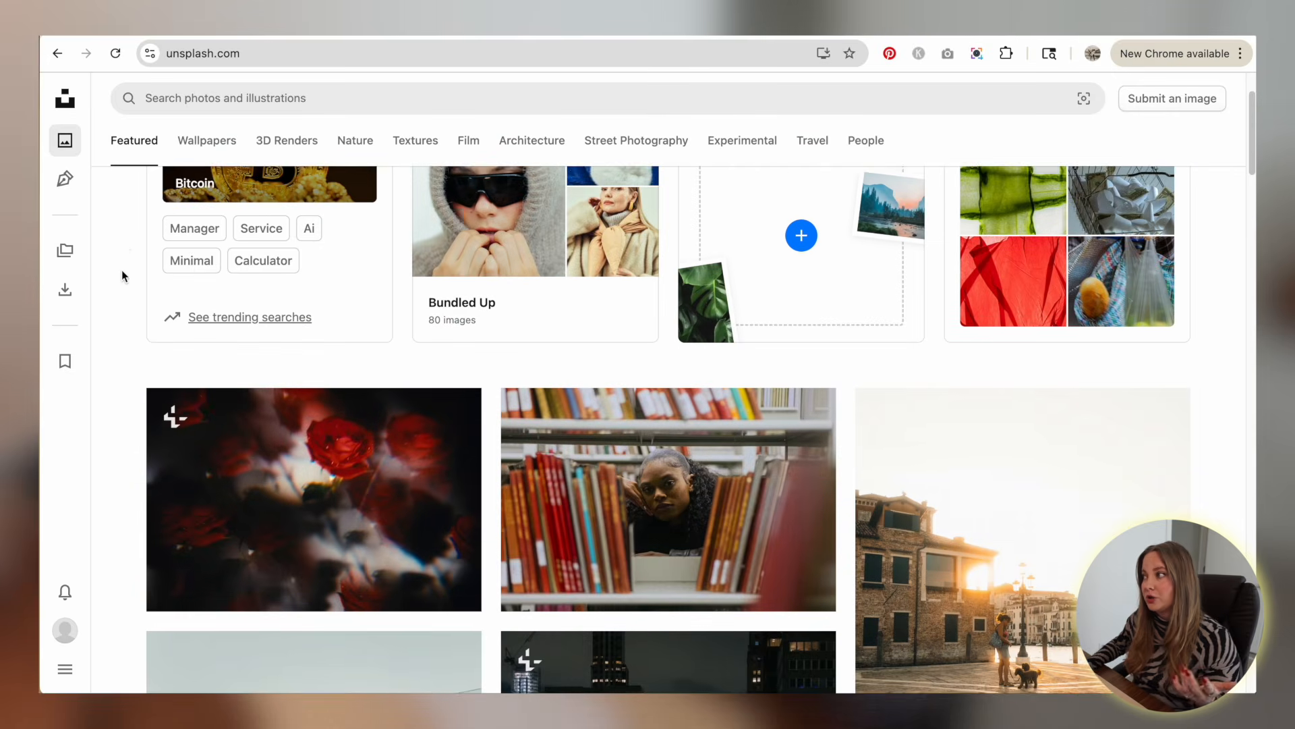
scroll(122, 269, down, 3)
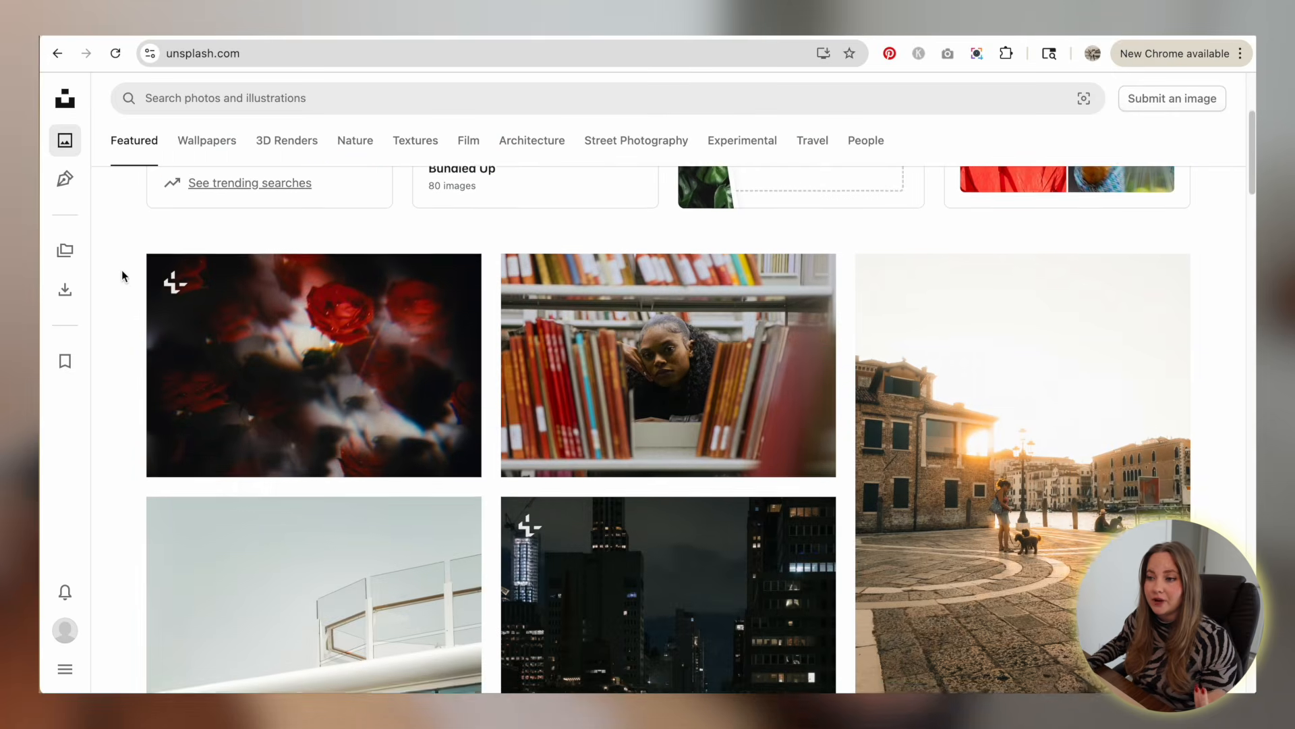
scroll(122, 273, down, 2)
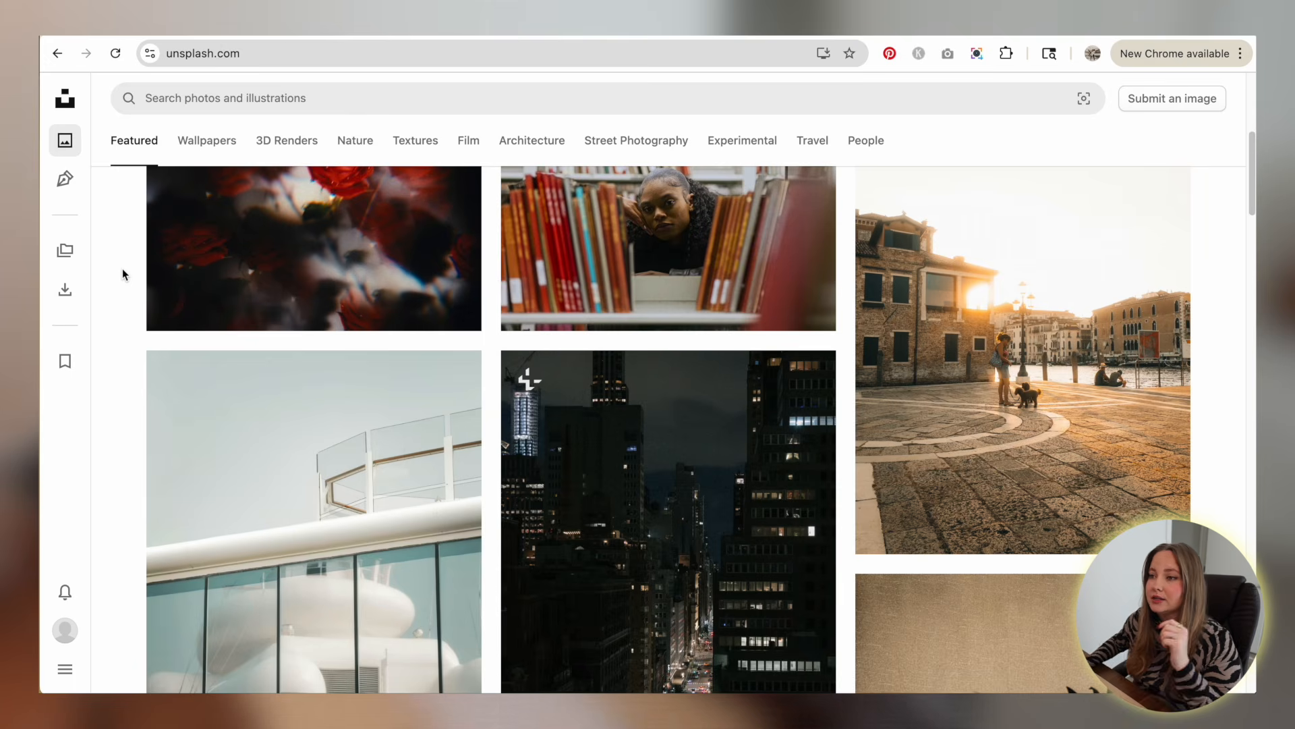
click(231, 105)
text(ora)
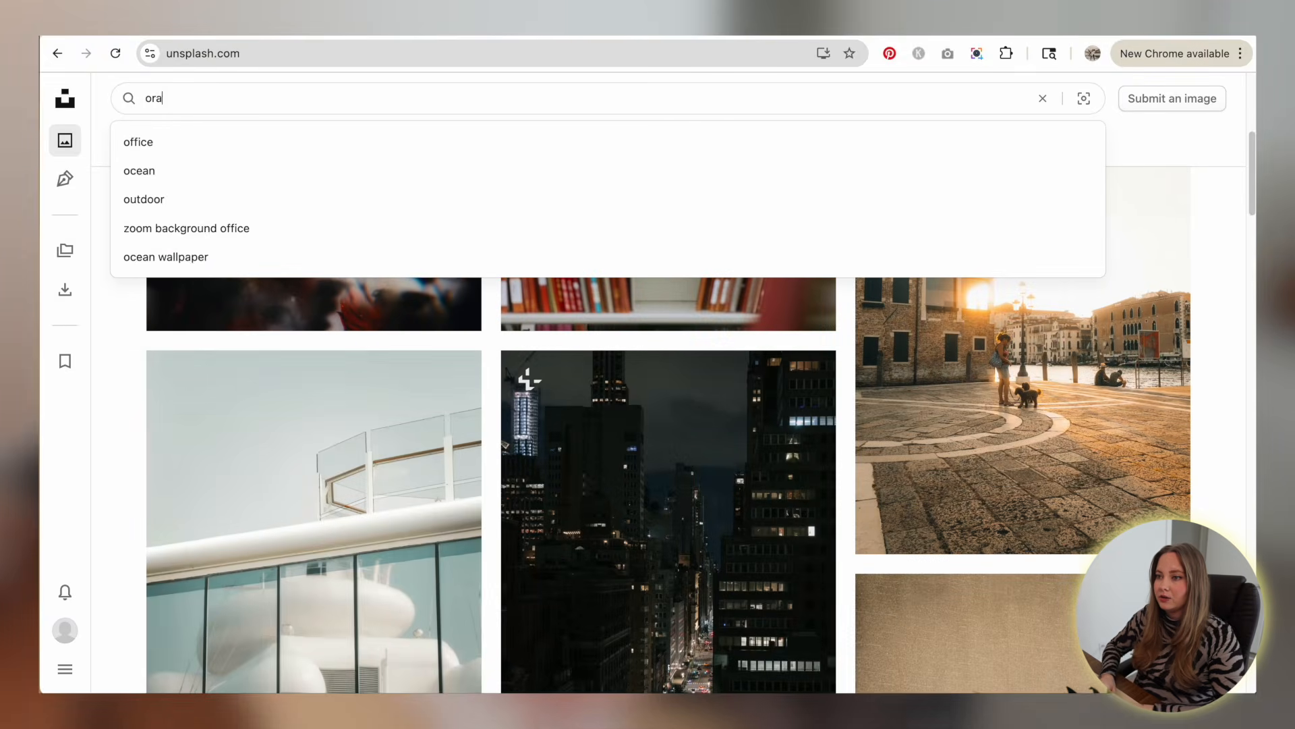
text(nge outfit)
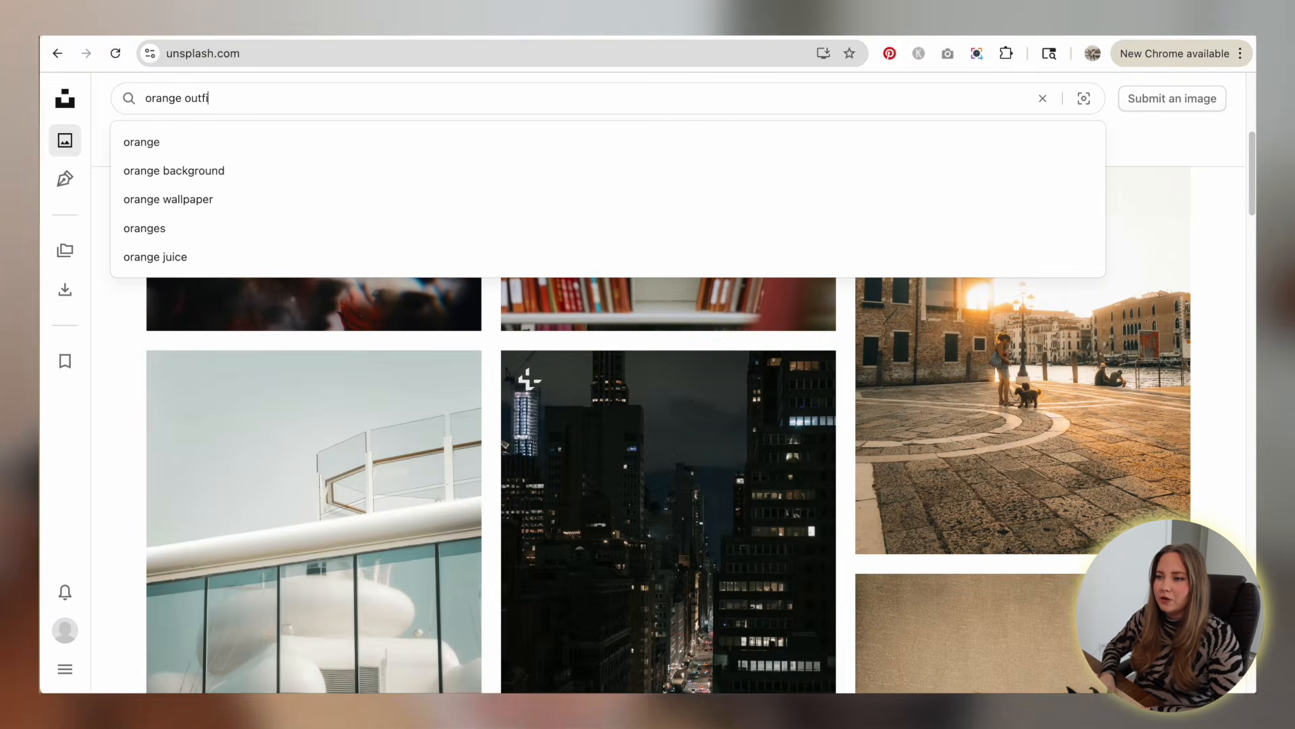
key(Return)
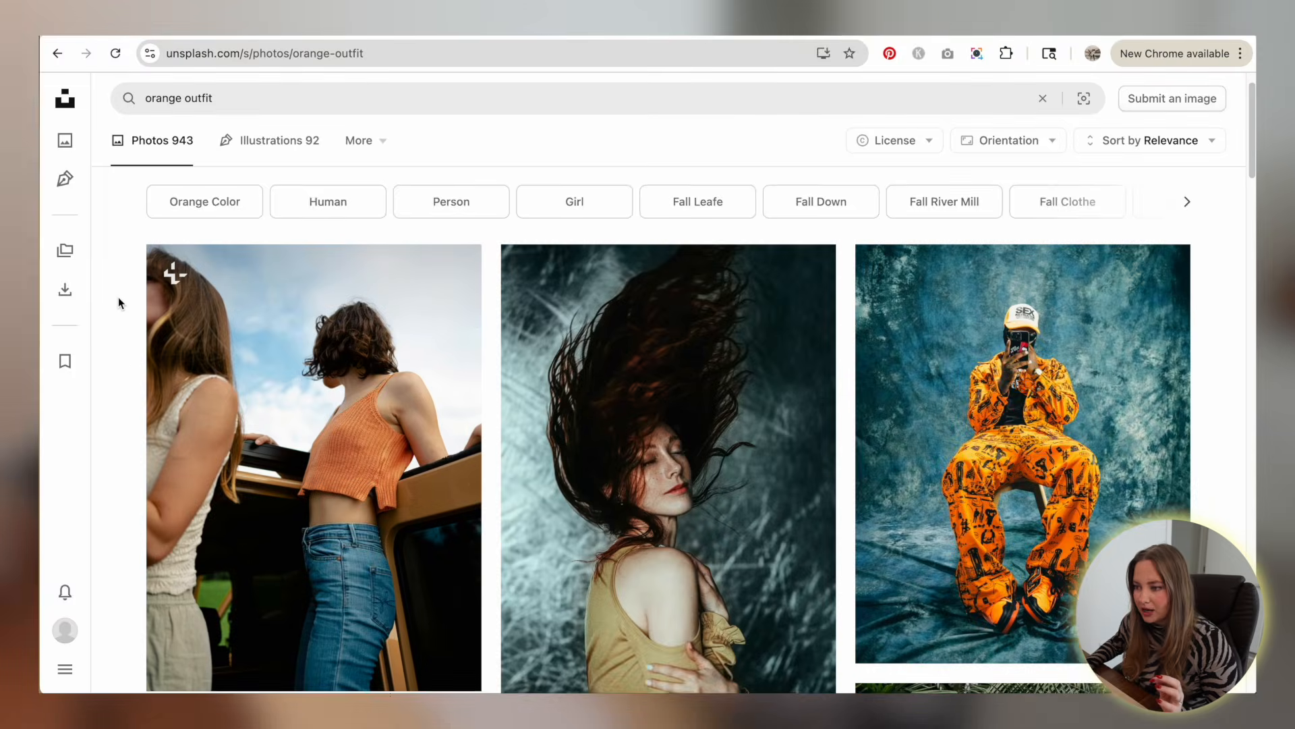
- Look through the "orange outfit" photo results for images whose clothing and background colors suit the design's palette
scroll(119, 297, down, 2)
scroll(119, 297, down, 15)
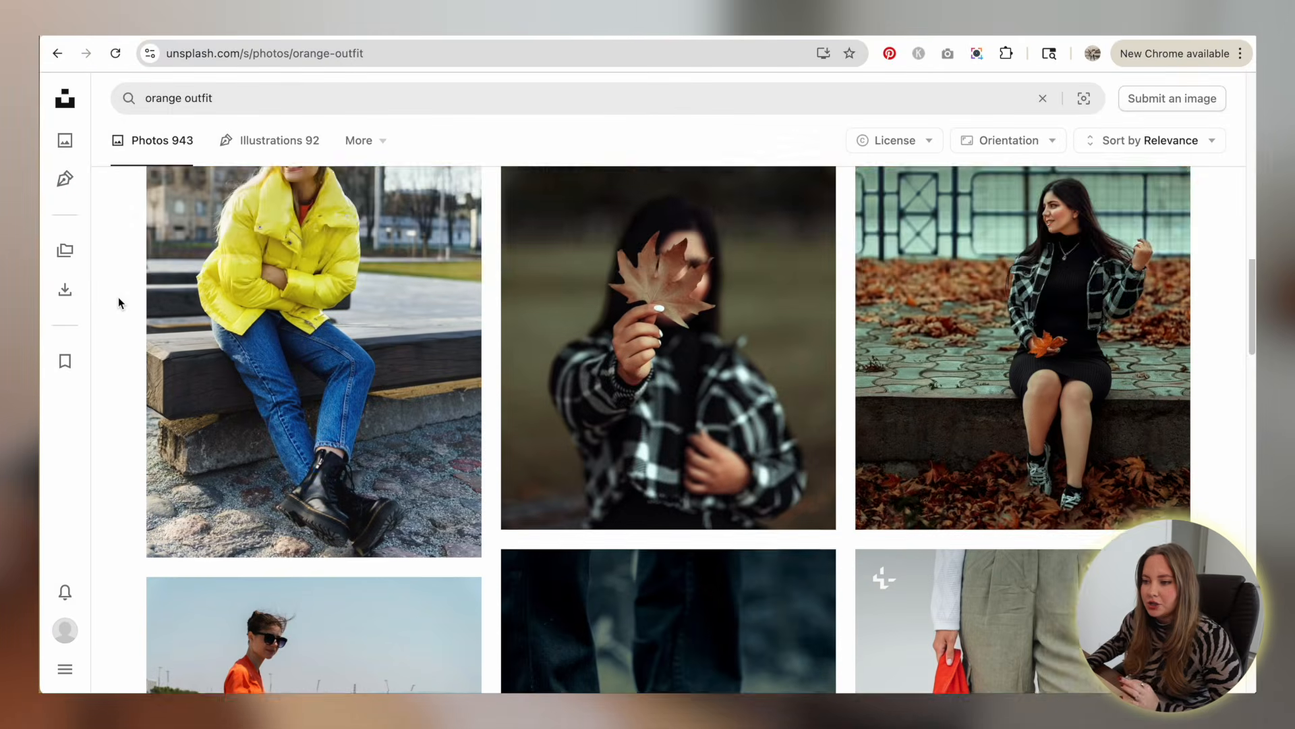
scroll(119, 297, down, 10)
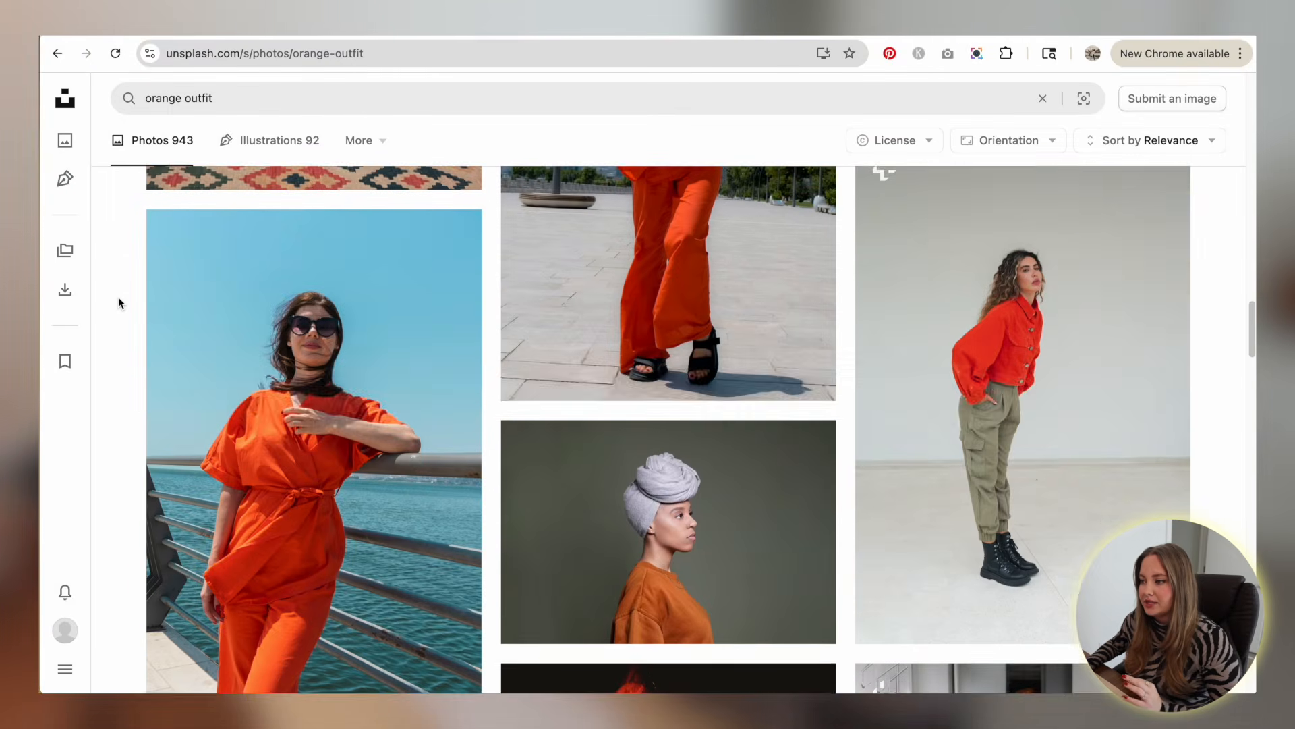
scroll(119, 296, down, 10)
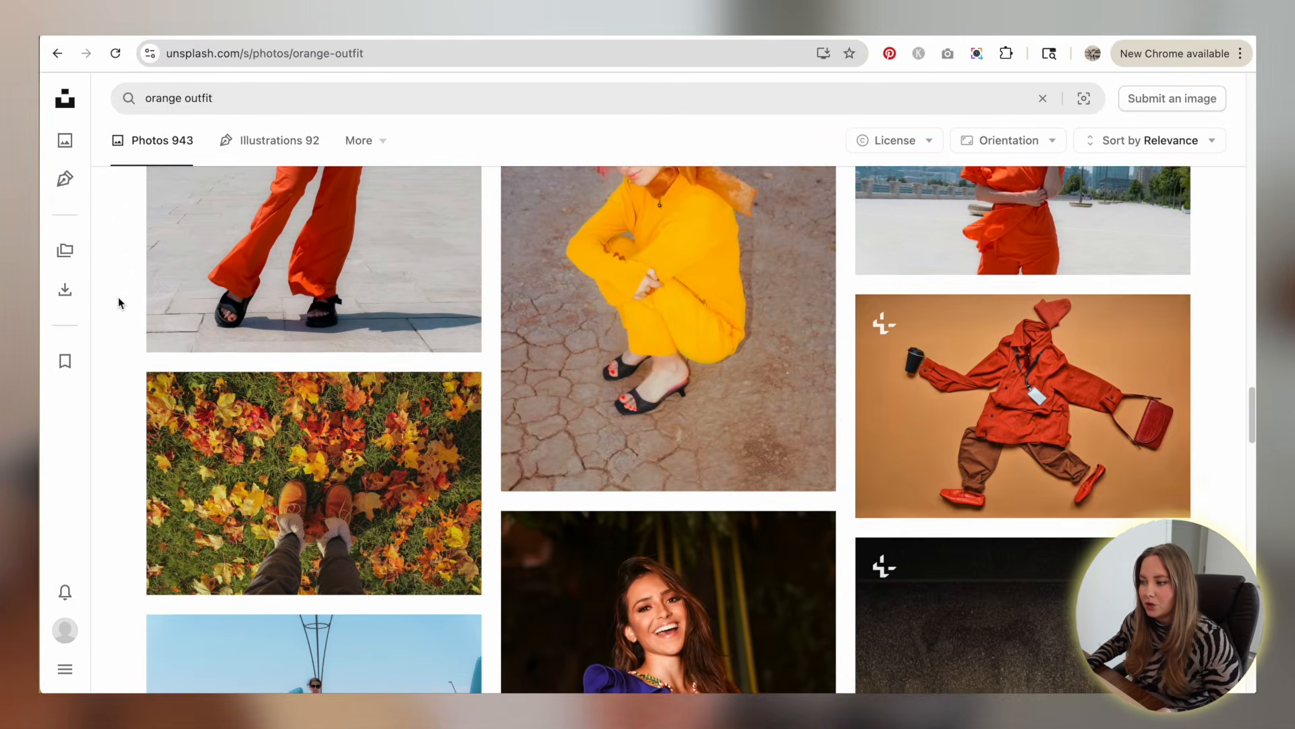
scroll(119, 302, down, 10)
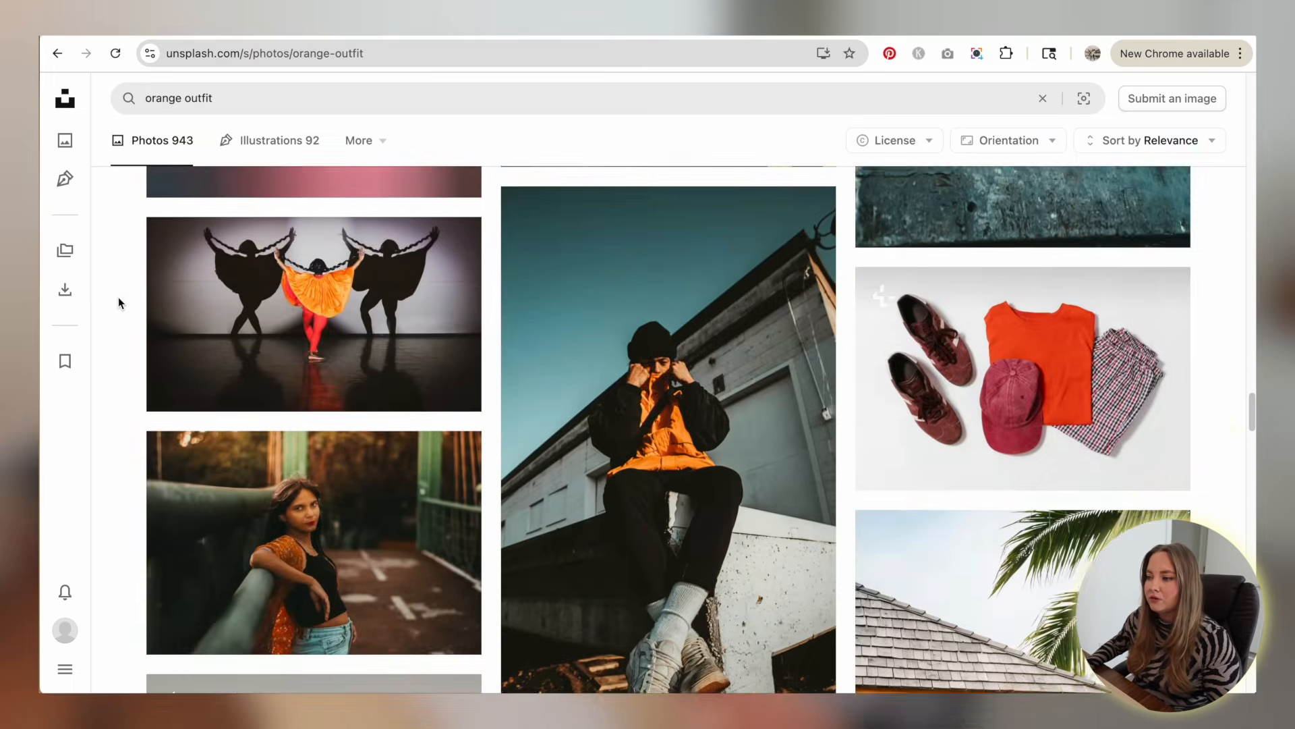
scroll(119, 297, down, 6)
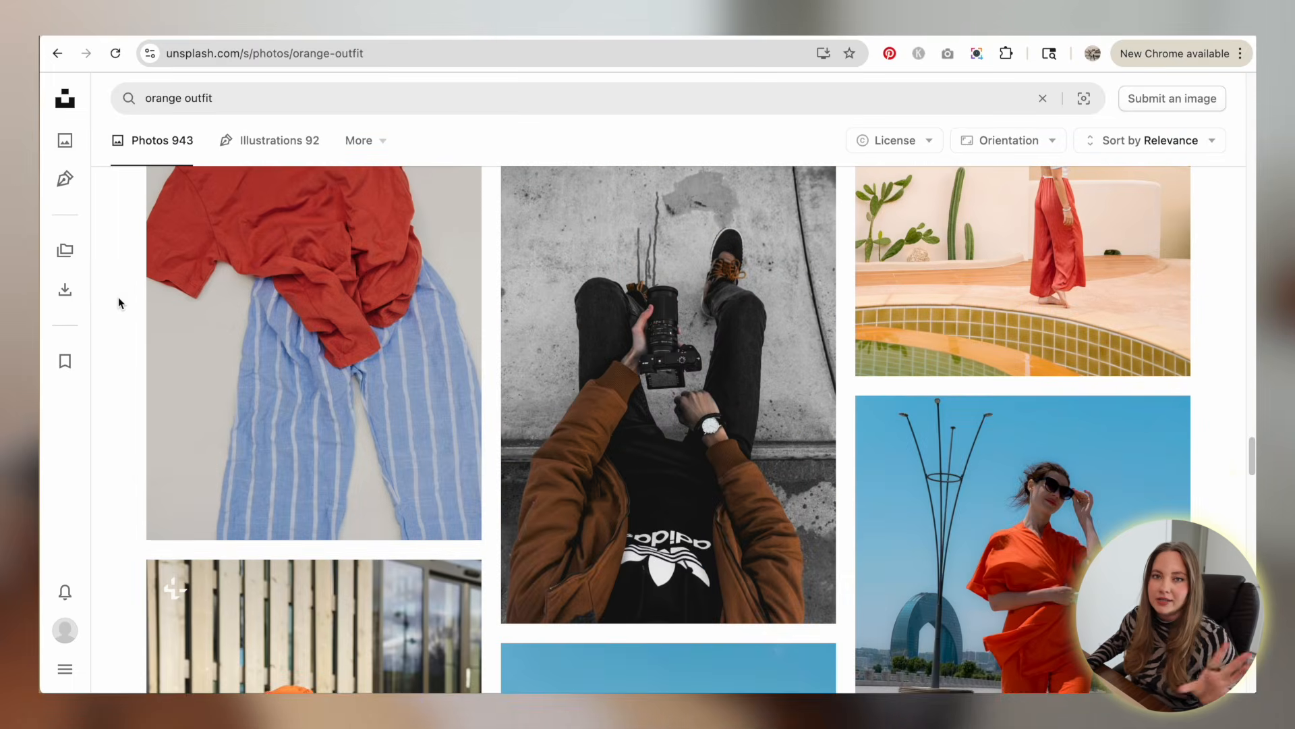
scroll(119, 297, down, 4)
scroll(119, 298, down, 10)
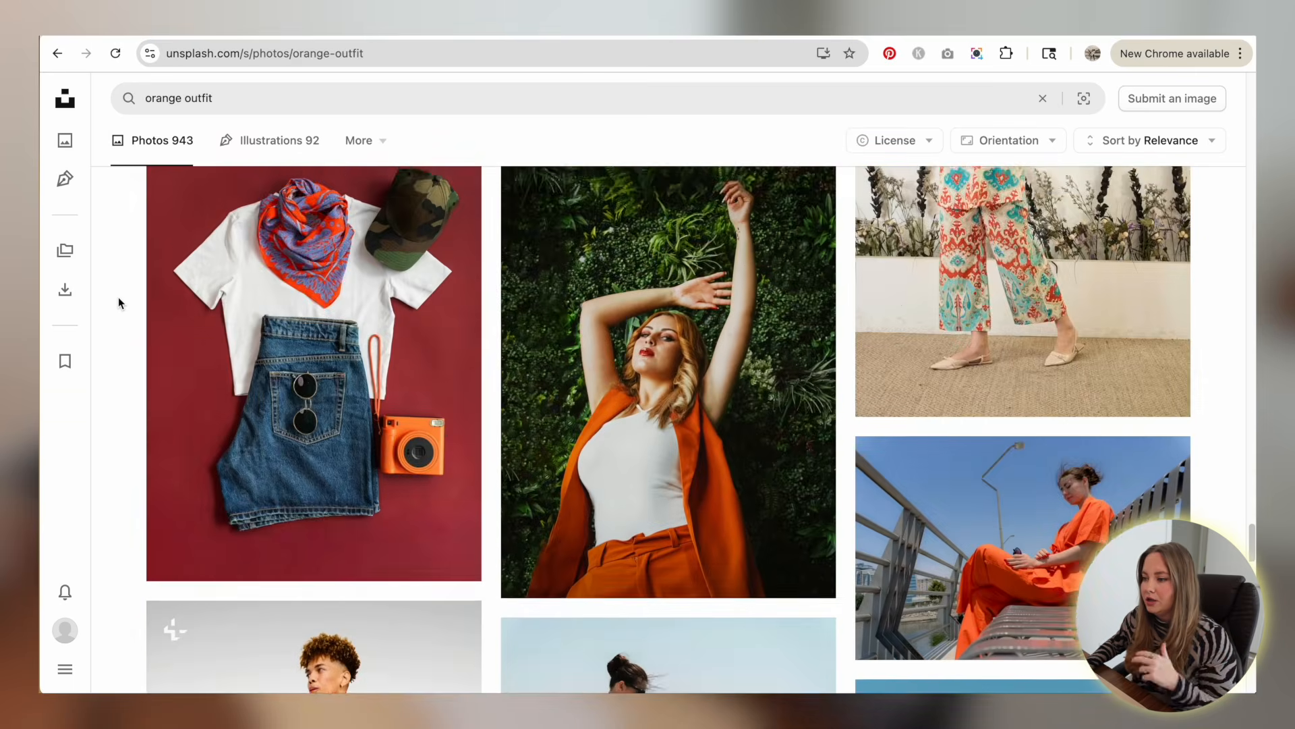
scroll(119, 303, down, 10)
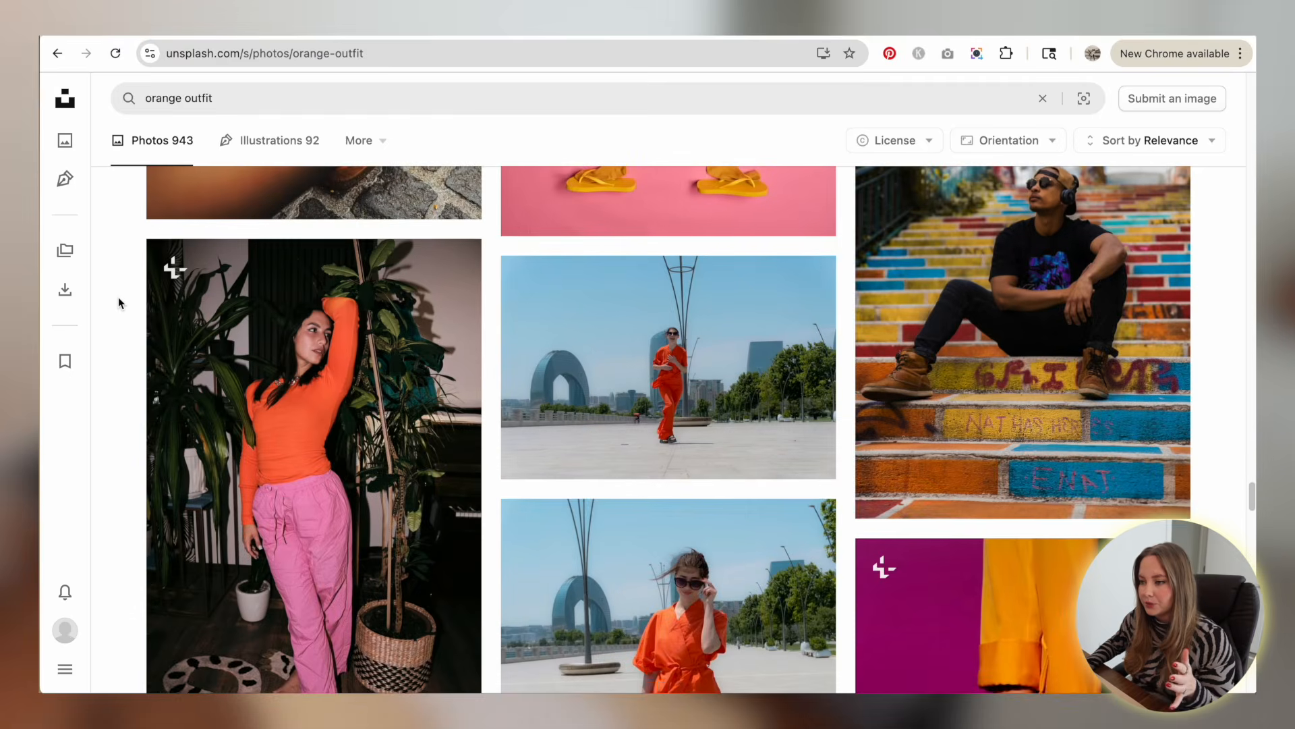
scroll(118, 303, down, 10)
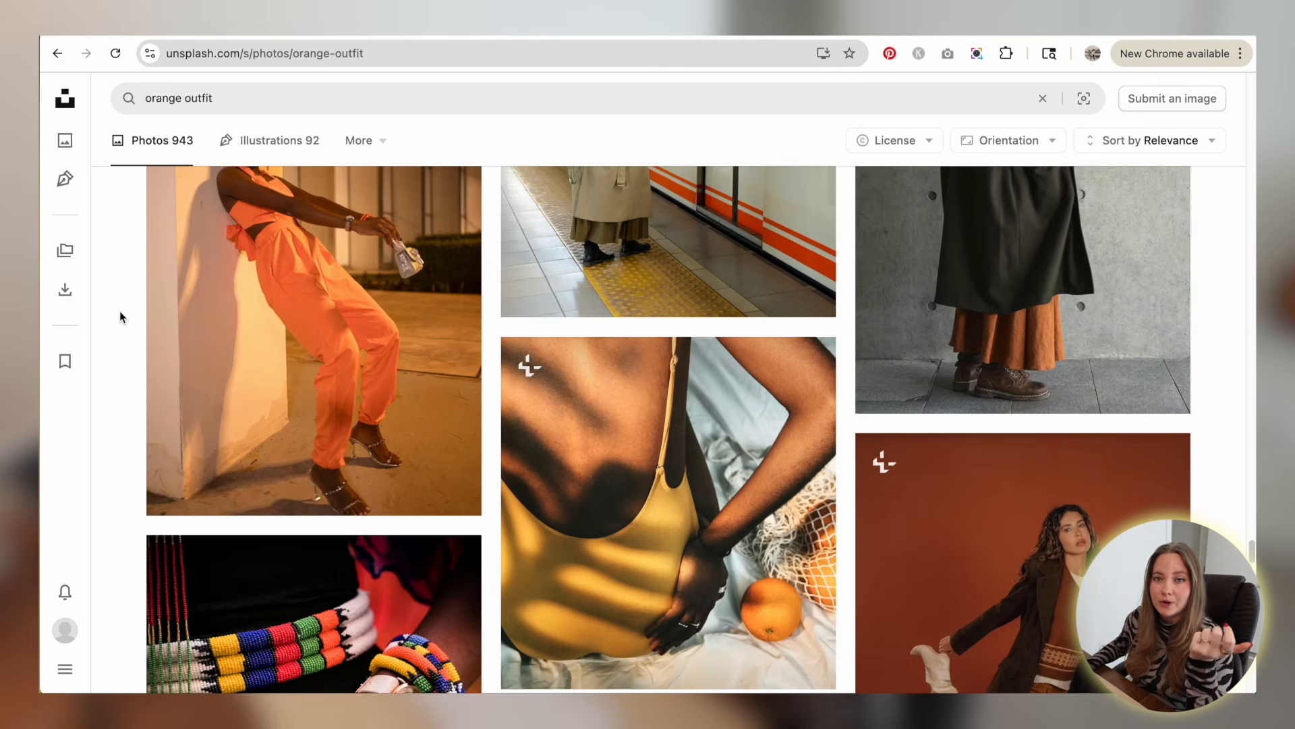
scroll(119, 311, down, 10)
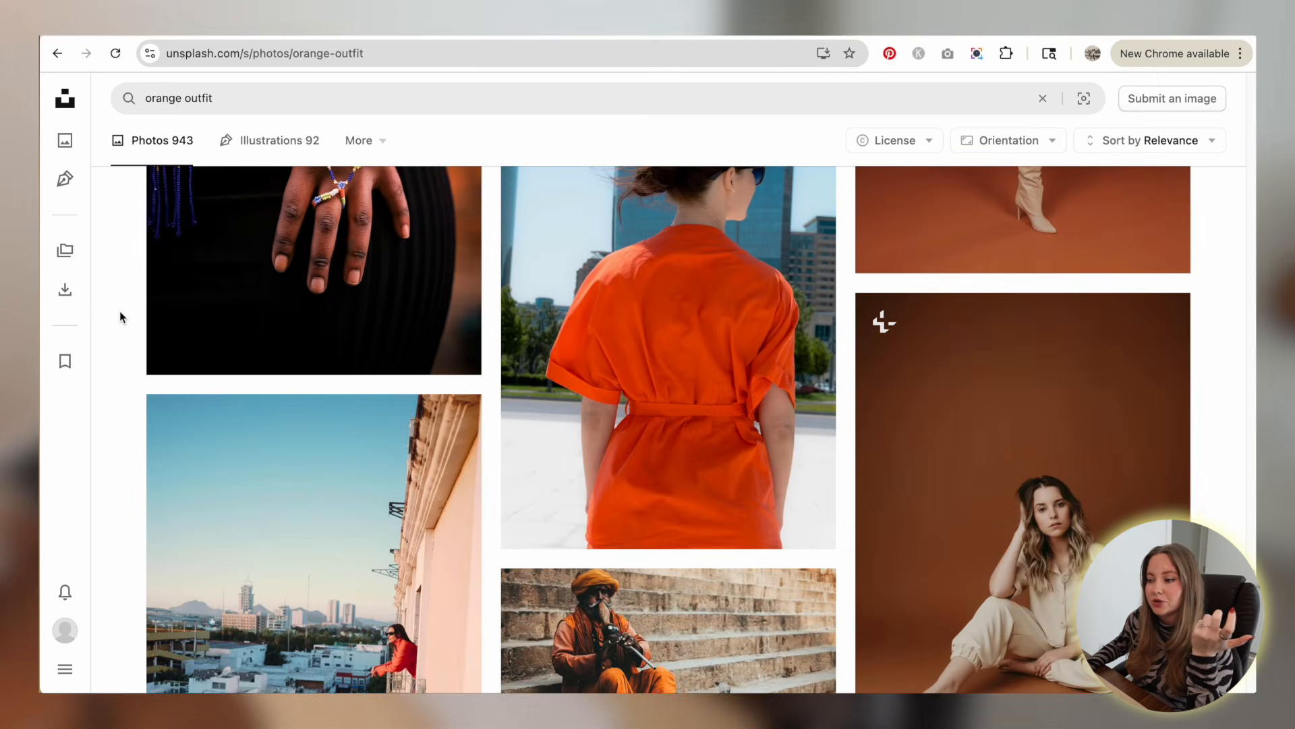
scroll(120, 310, down, 2)
scroll(119, 310, down, 8)
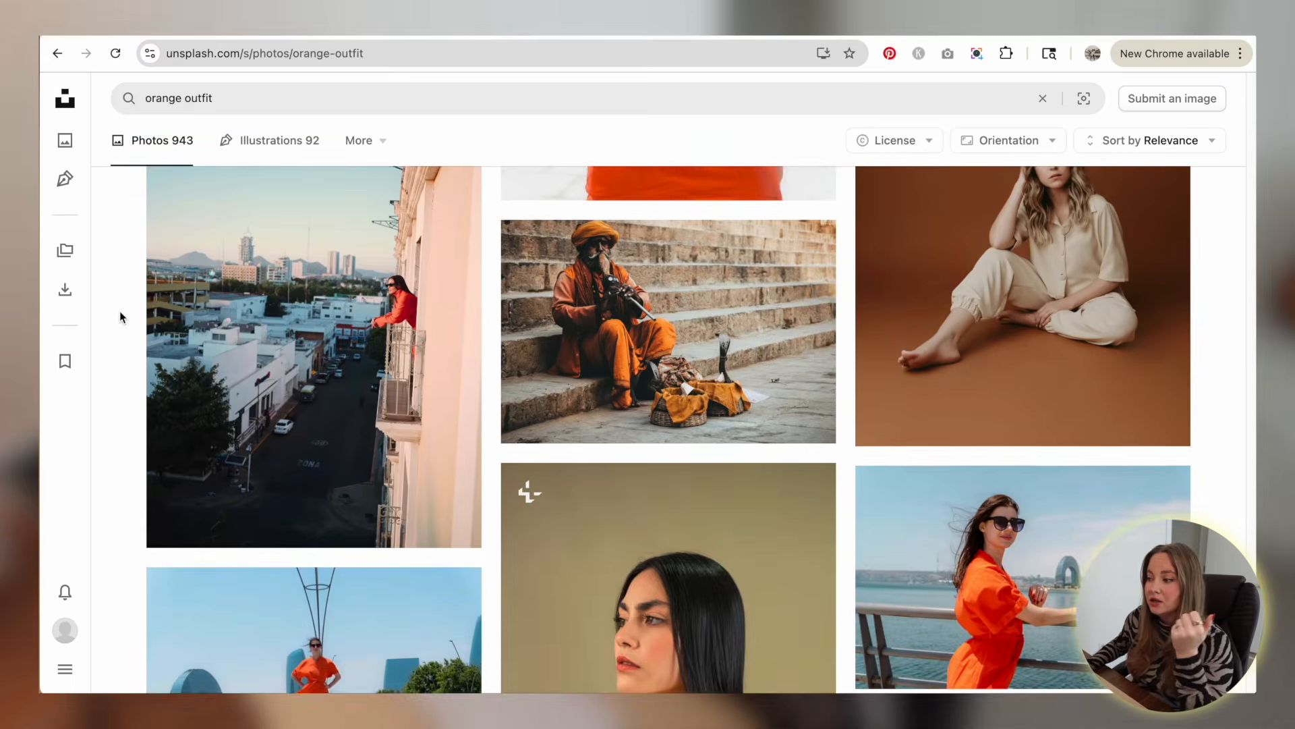
scroll(119, 311, down, 10)
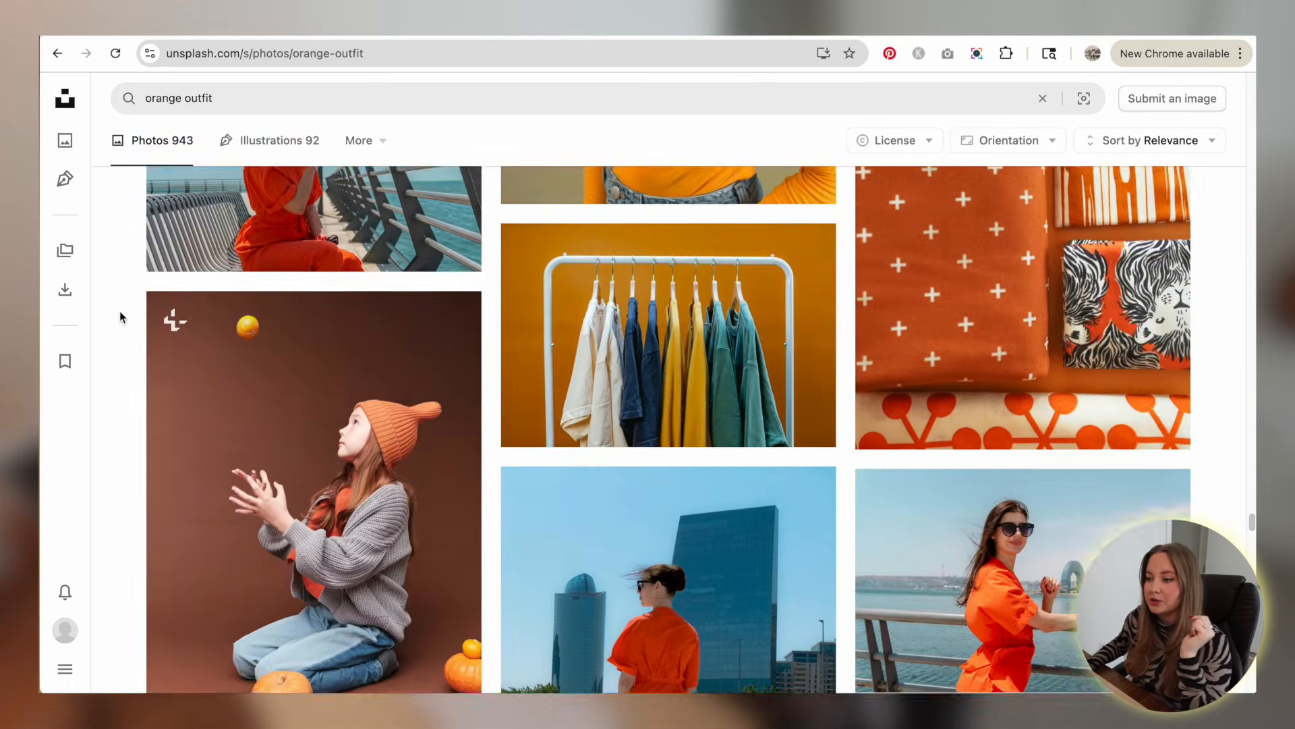
scroll(120, 310, down, 5)
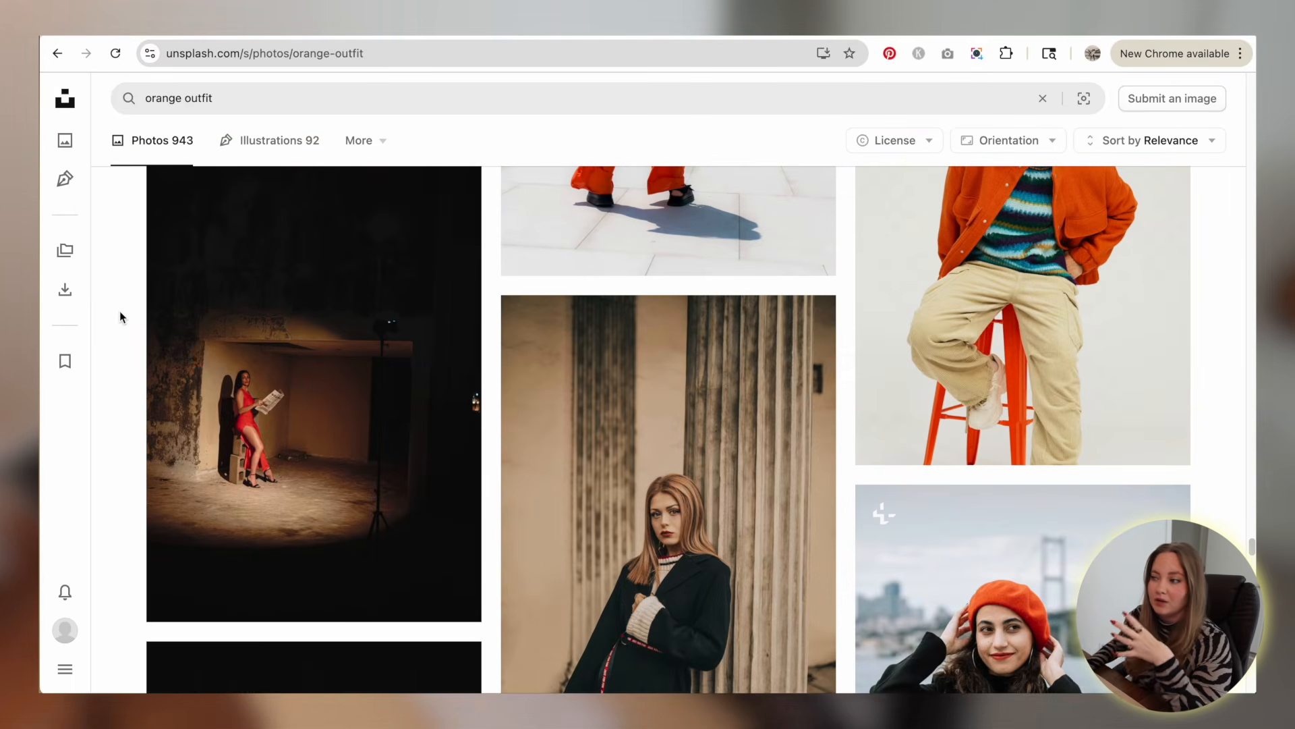
scroll(120, 310, up, 5)
scroll(119, 310, down, 15)
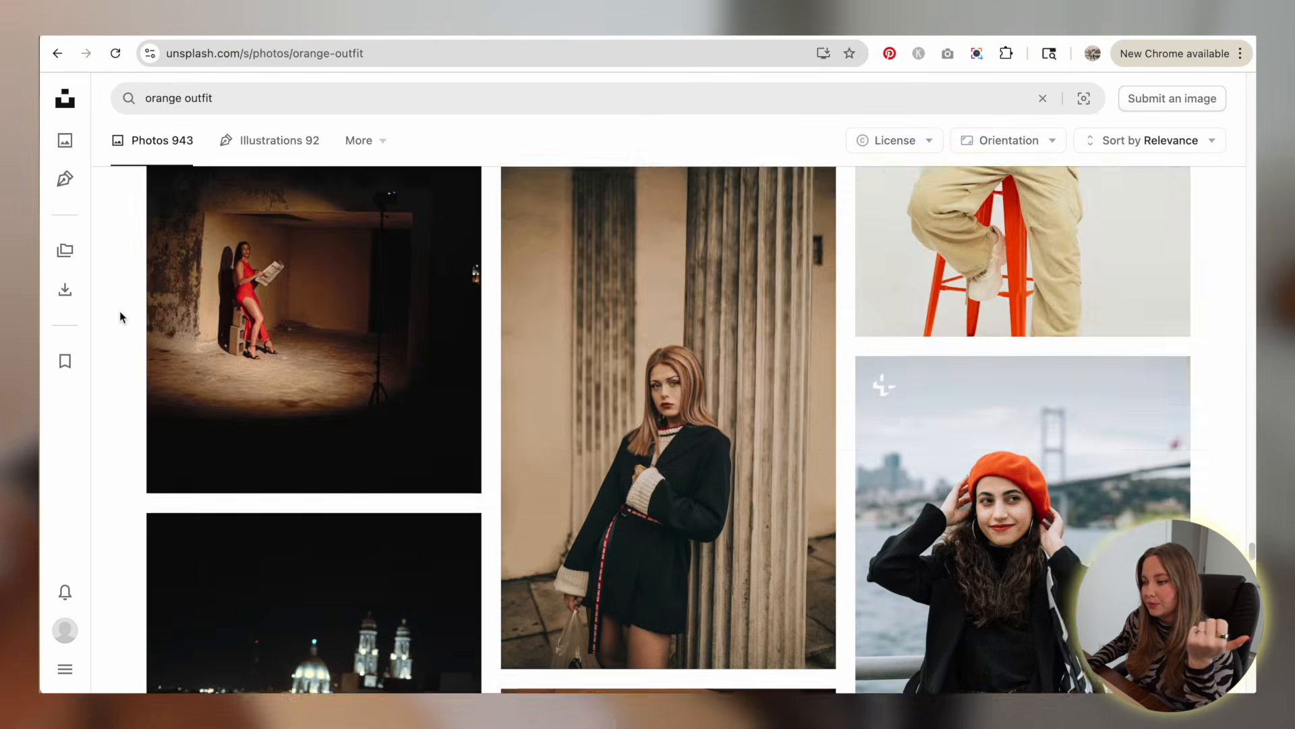
scroll(119, 311, down, 3)
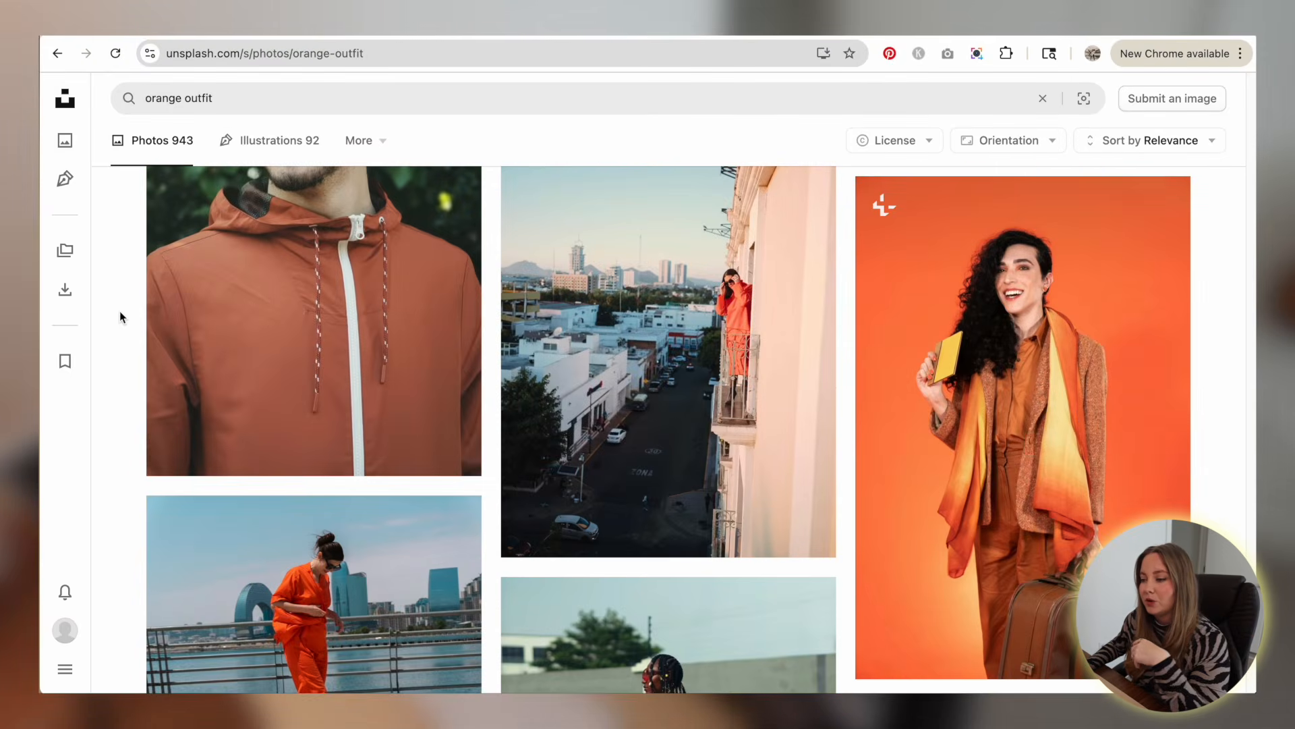
scroll(119, 310, down, 10)
scroll(119, 310, down, 8)
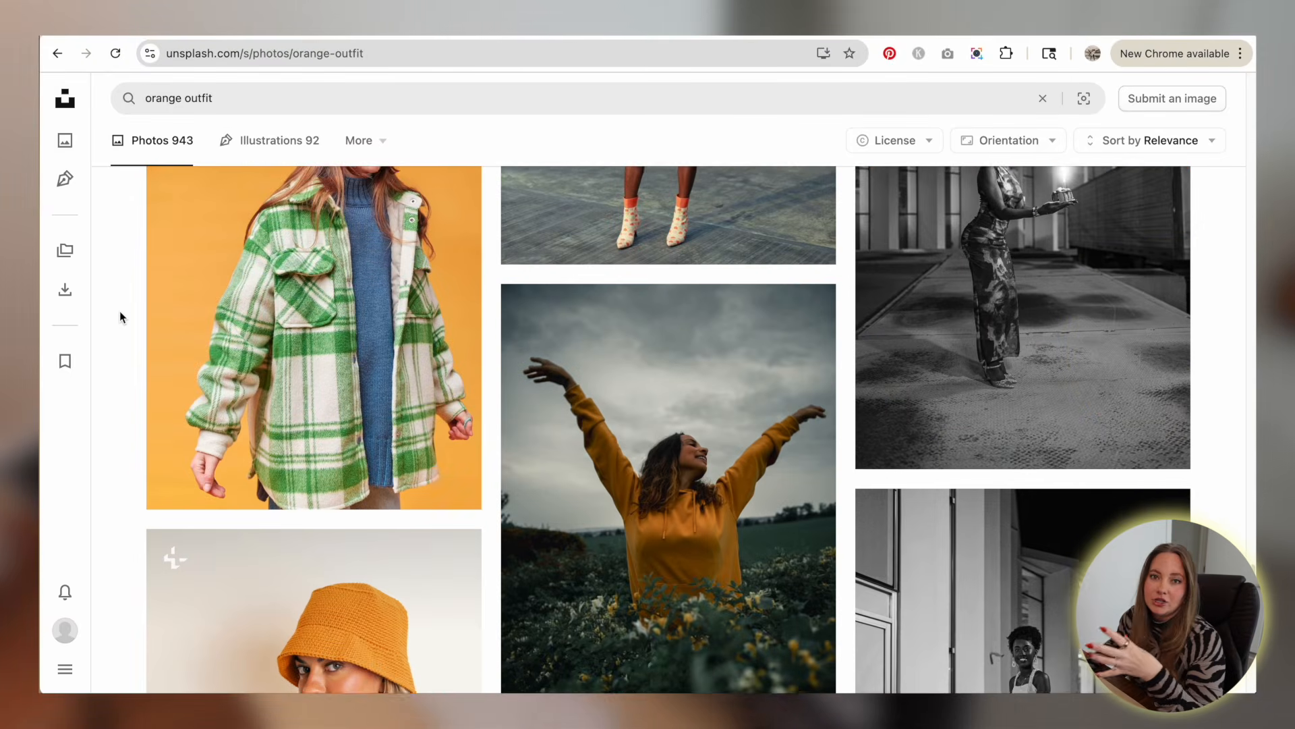
scroll(120, 313, down, 15)
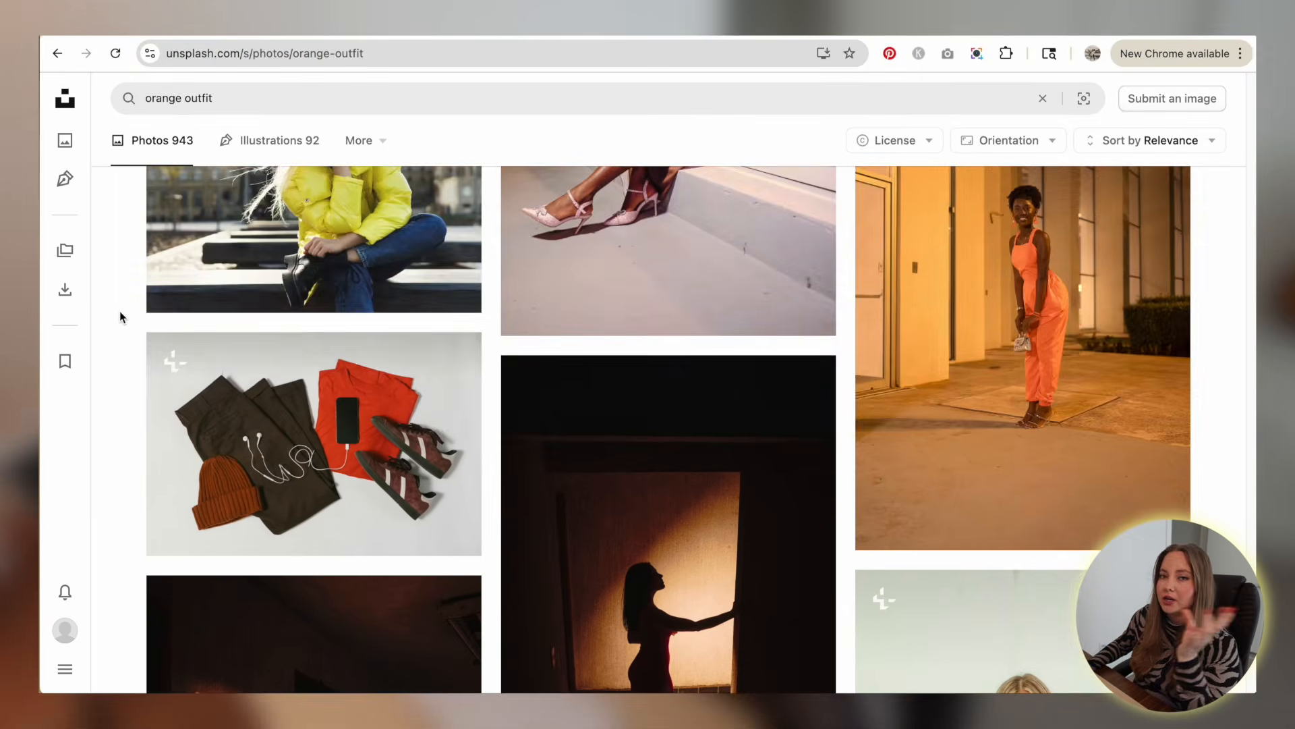
scroll(120, 310, down, 4)
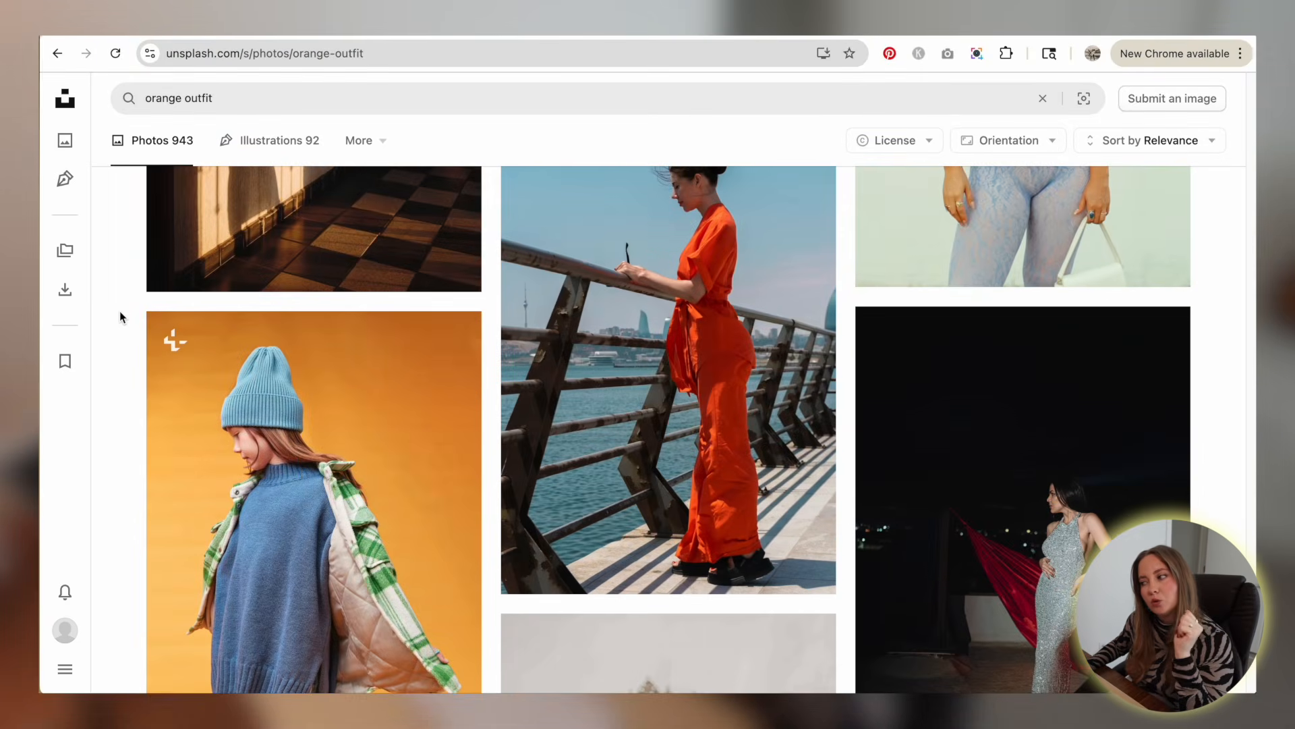
scroll(119, 310, down, 8)
scroll(119, 310, down, 15)
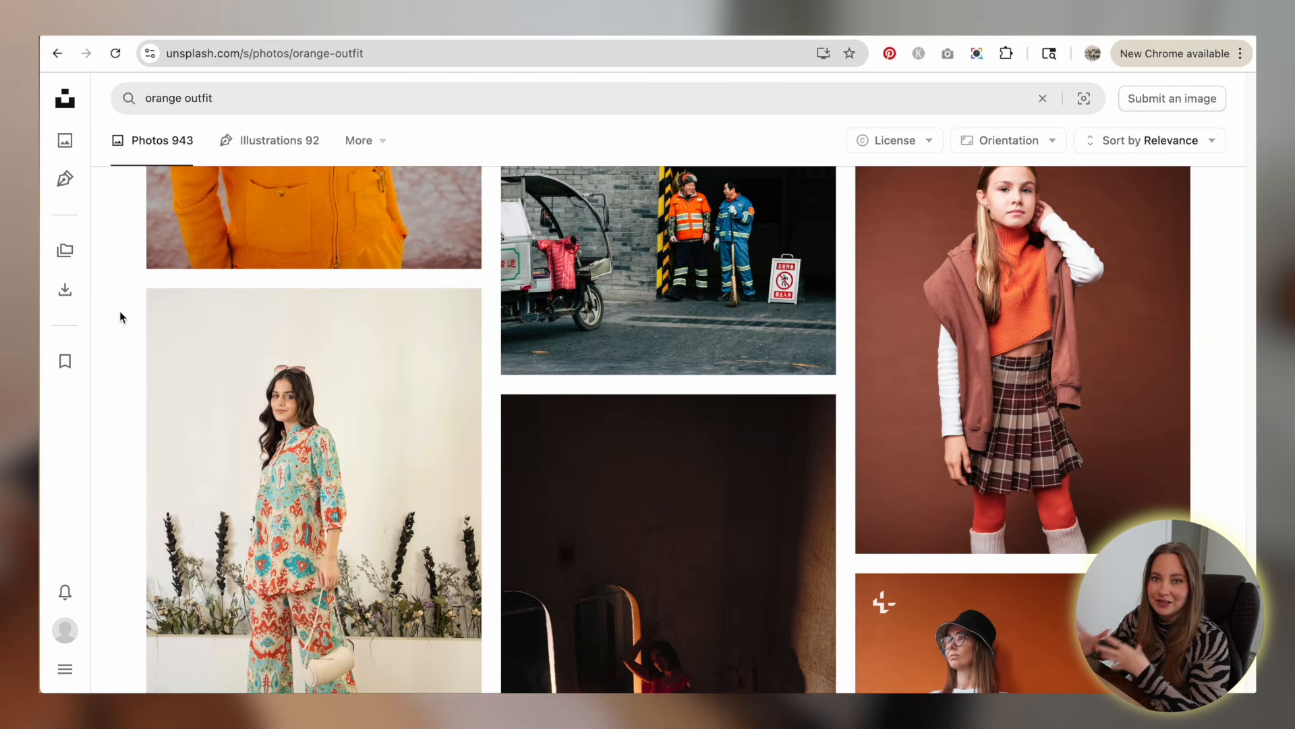
scroll(119, 310, down, 12)
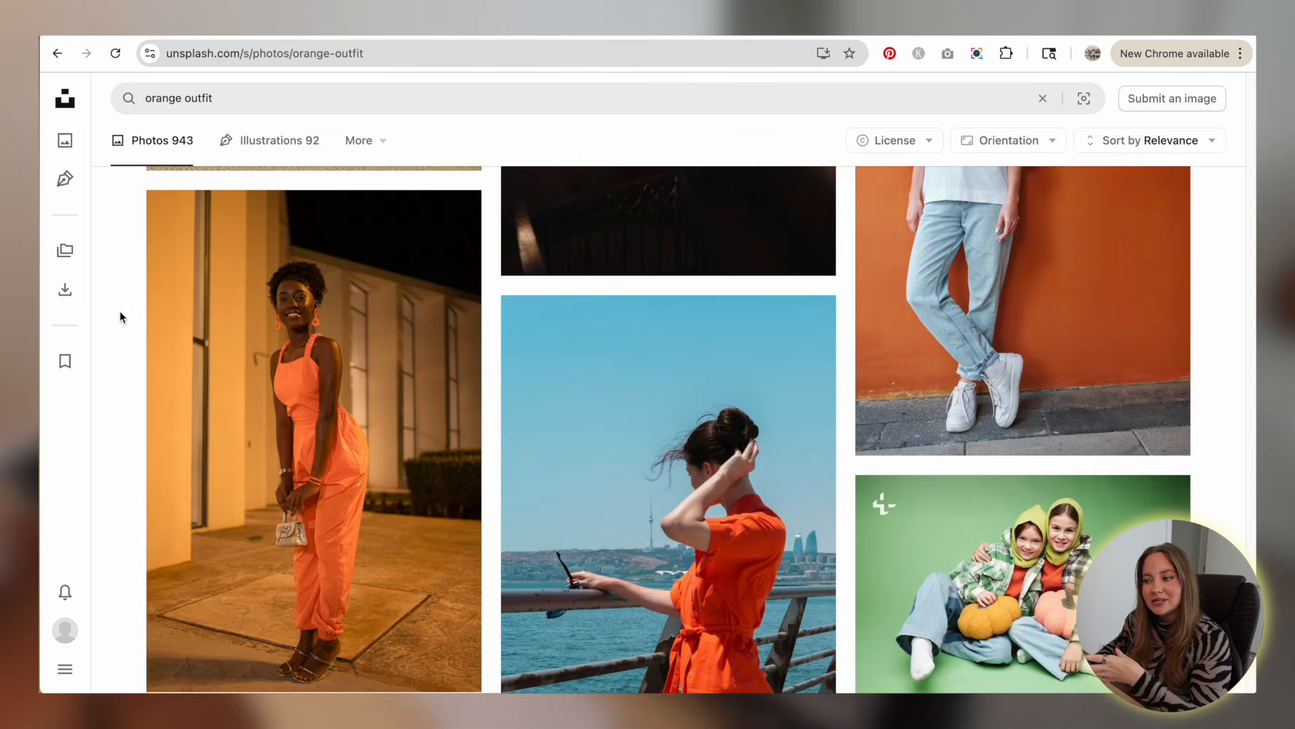
scroll(119, 317, down, 12)
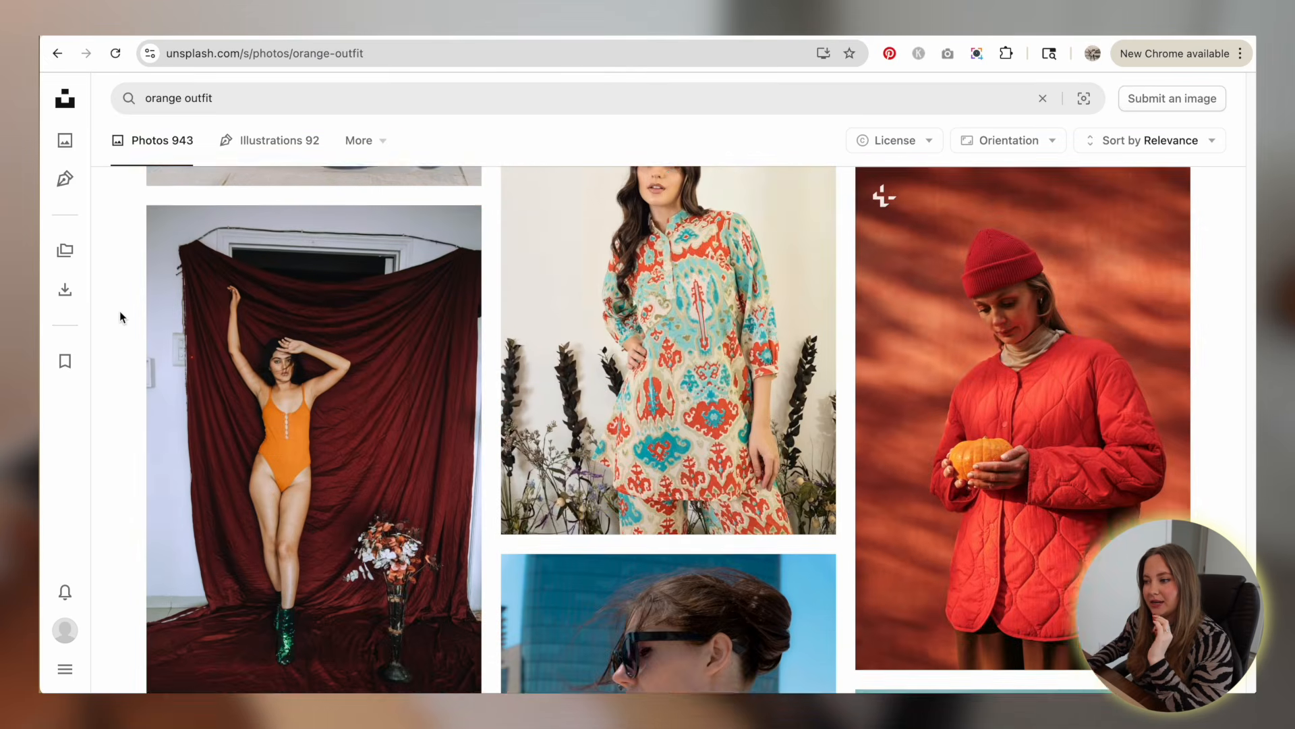
scroll(119, 317, down, 10)
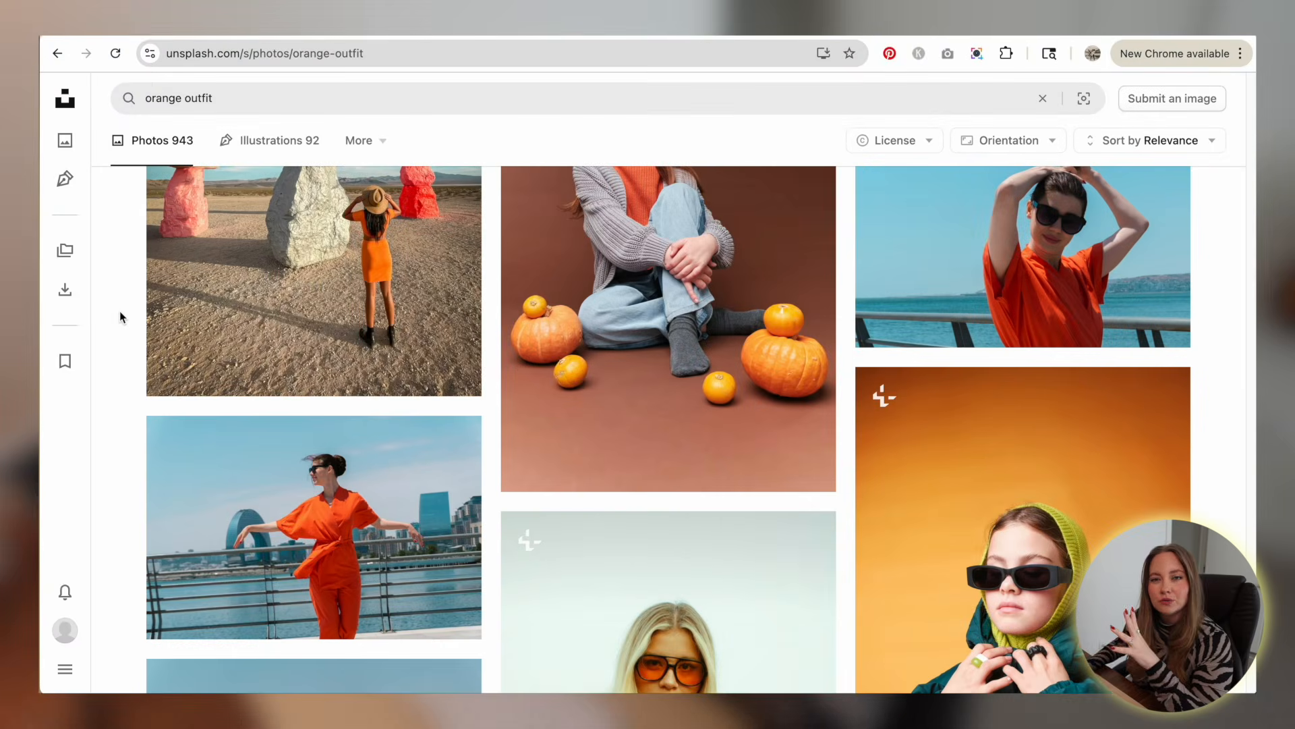
scroll(119, 317, down, 12)
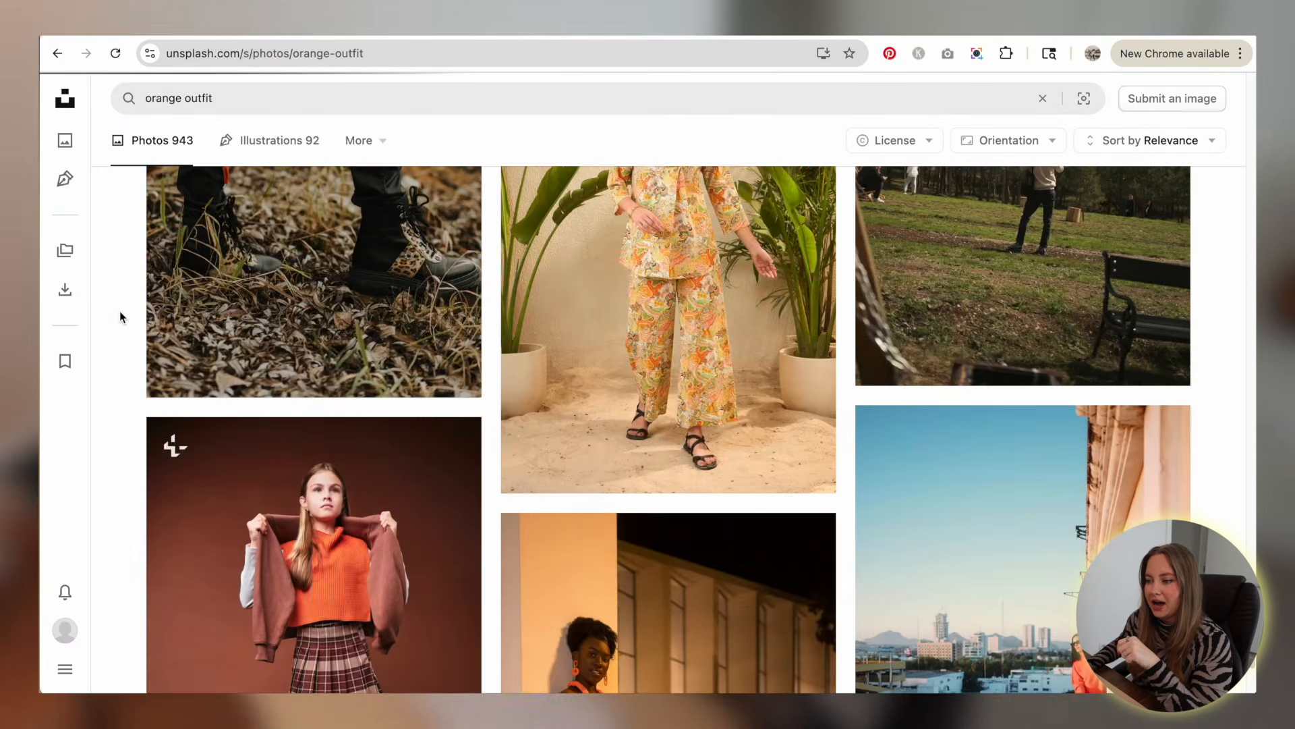
scroll(119, 315, down, 8)
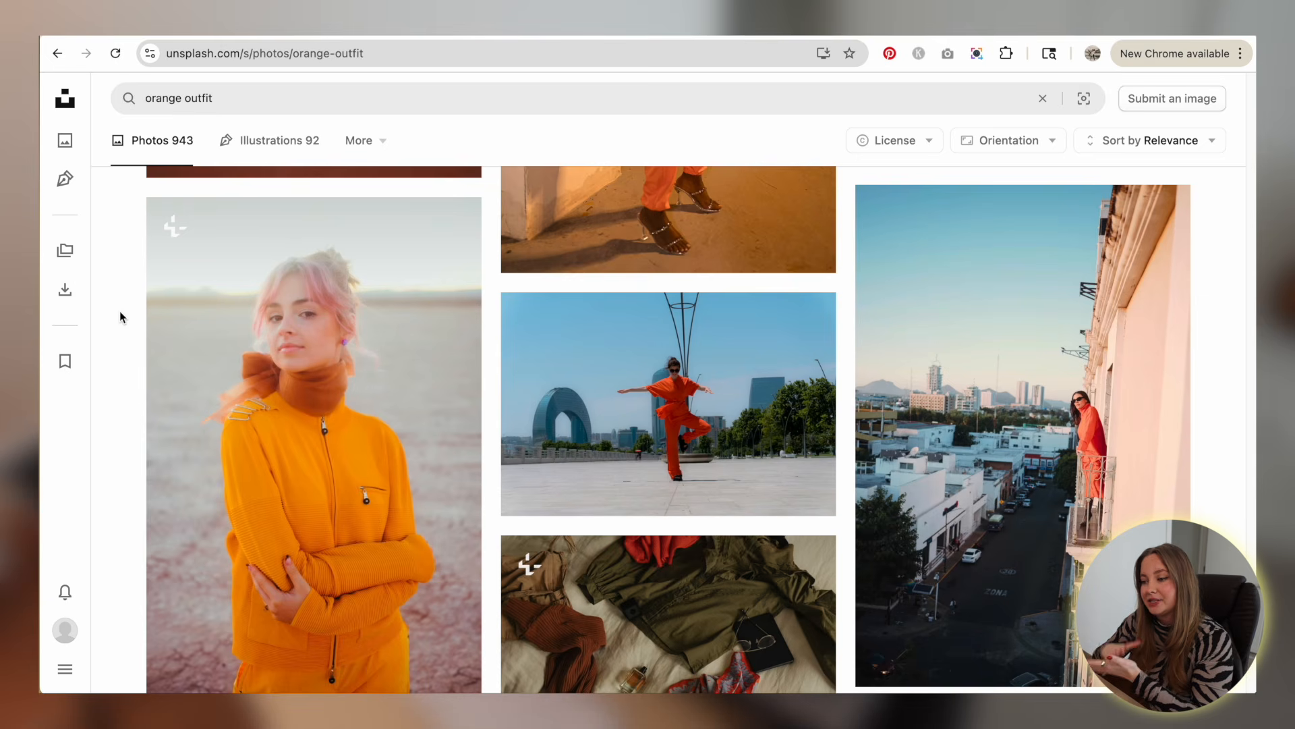
scroll(130, 319, down, 10)
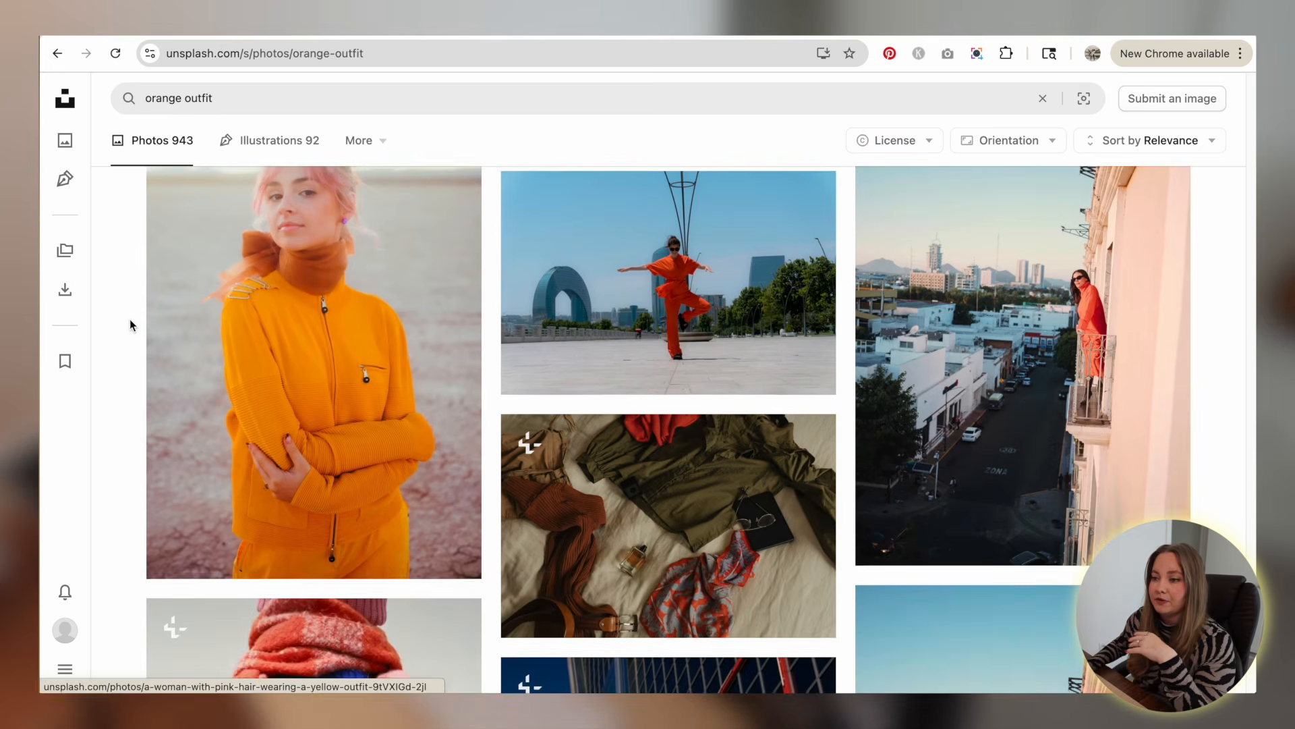
scroll(109, 313, down, 15)
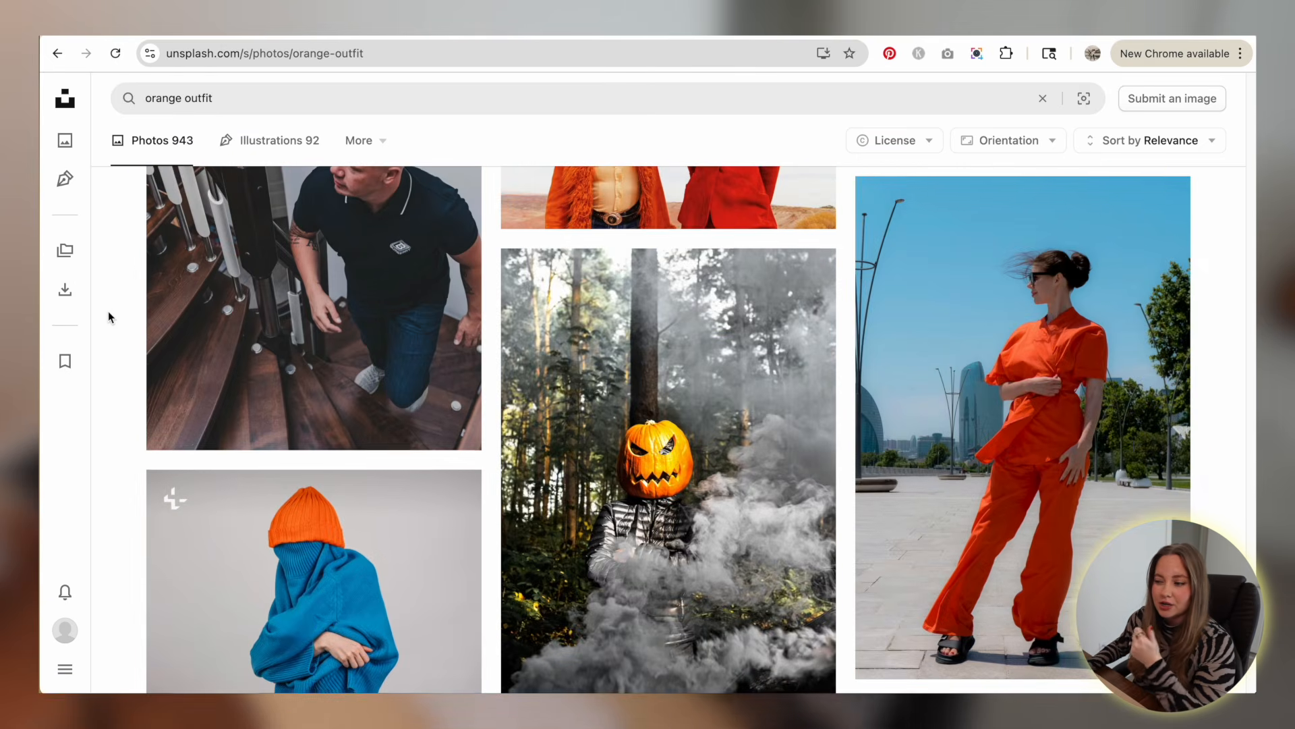
scroll(119, 281, down, 1)
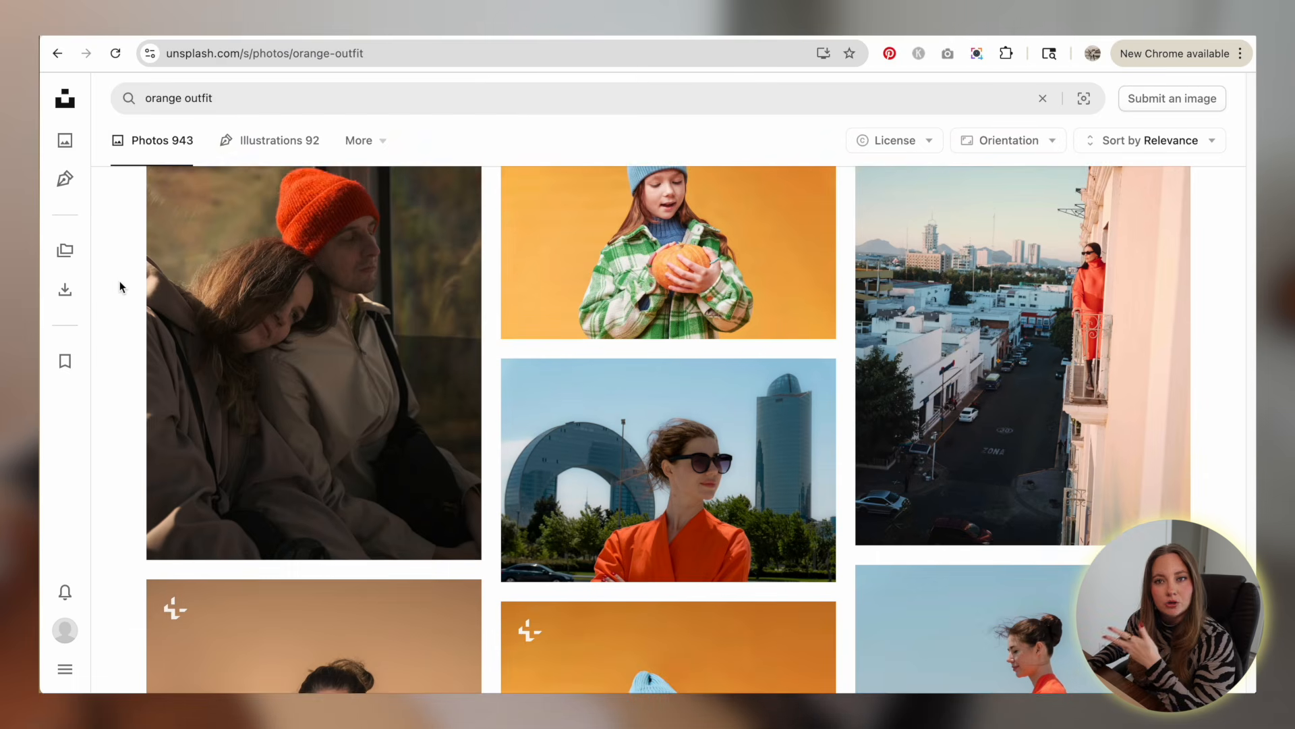
scroll(119, 281, down, 3)
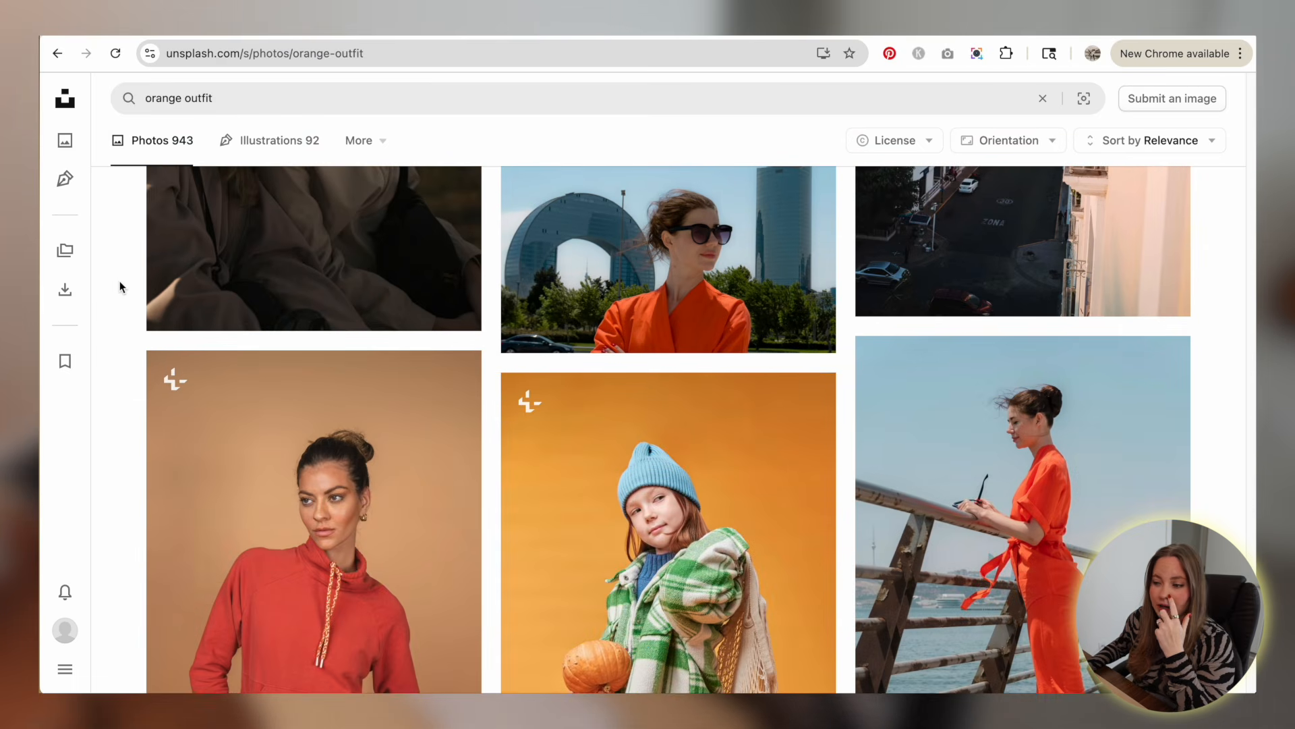
scroll(120, 281, down, 2)
scroll(120, 281, down, 15)
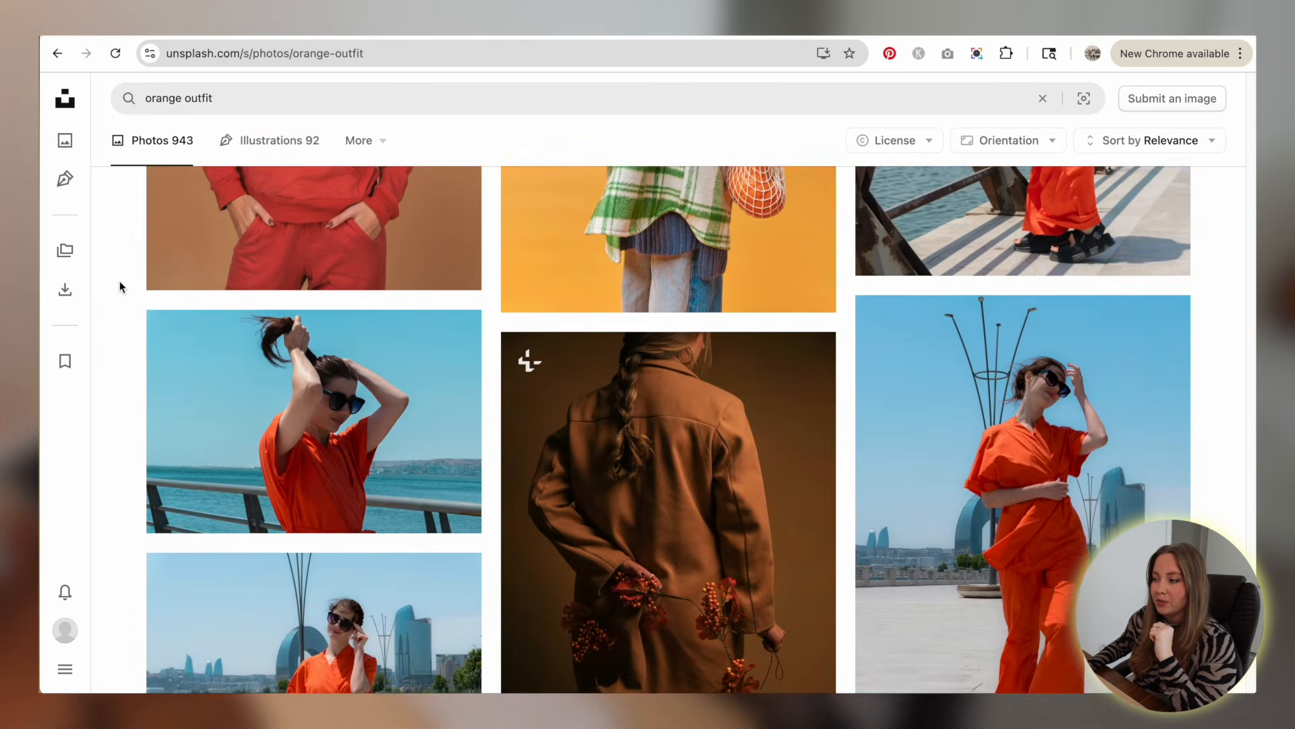
scroll(119, 280, down, 15)
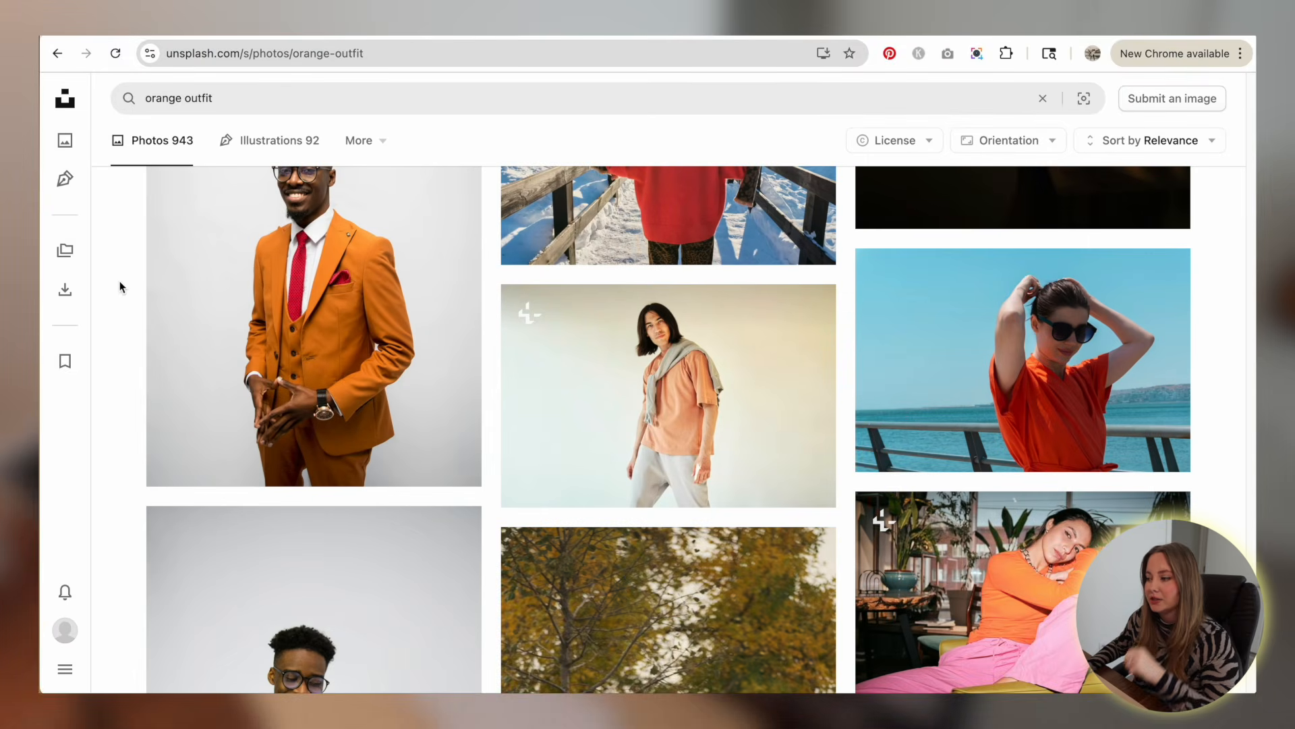
- Change the Unsplash photo search to "orange portrait"
double_click(235, 90)
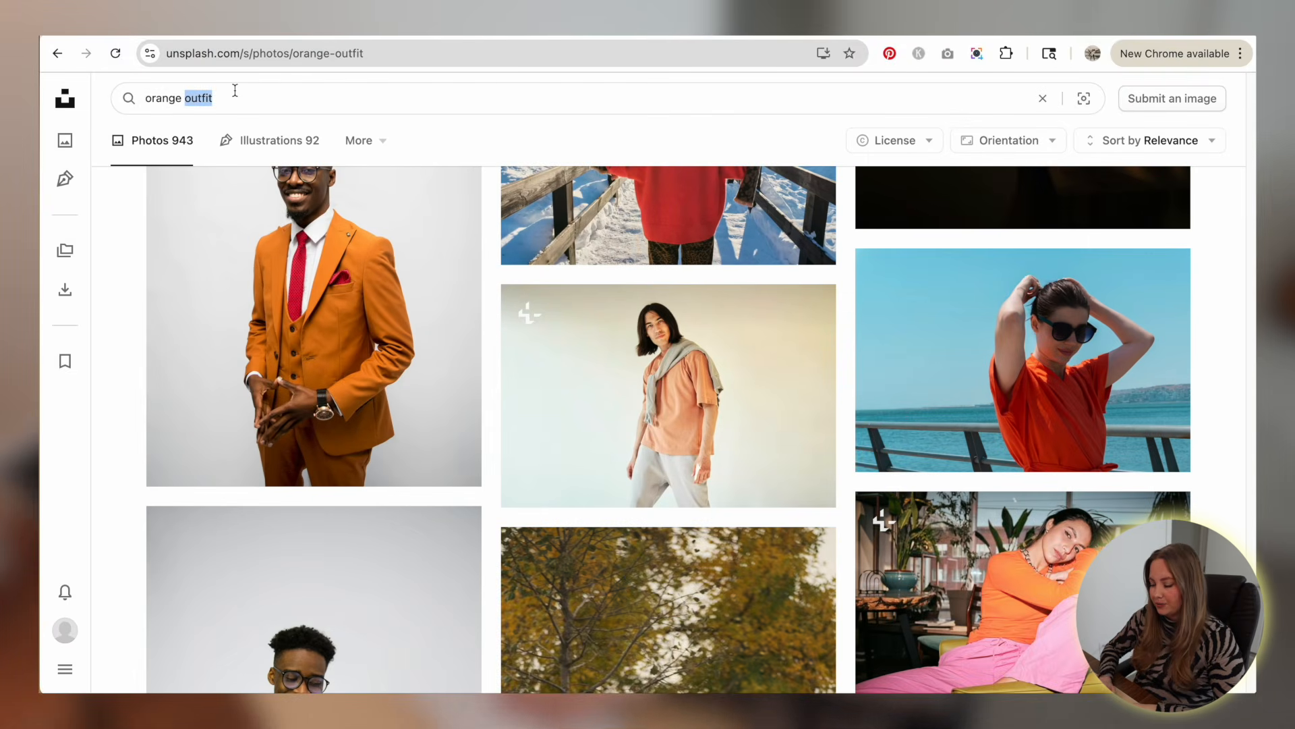
text(portrait)
key(Return)
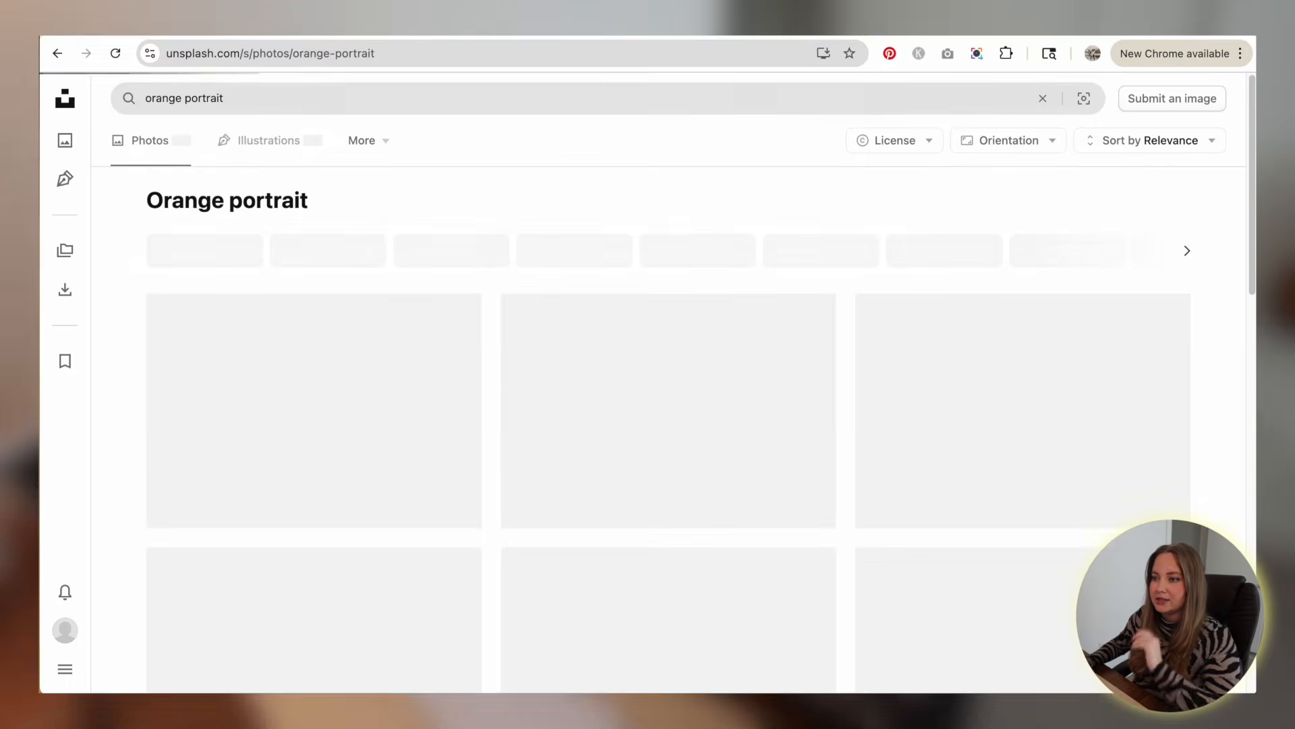
- Find and open the photo of the woman in wide orange trousers and a floral blouse to examine it
scroll(691, 342, down, 5)
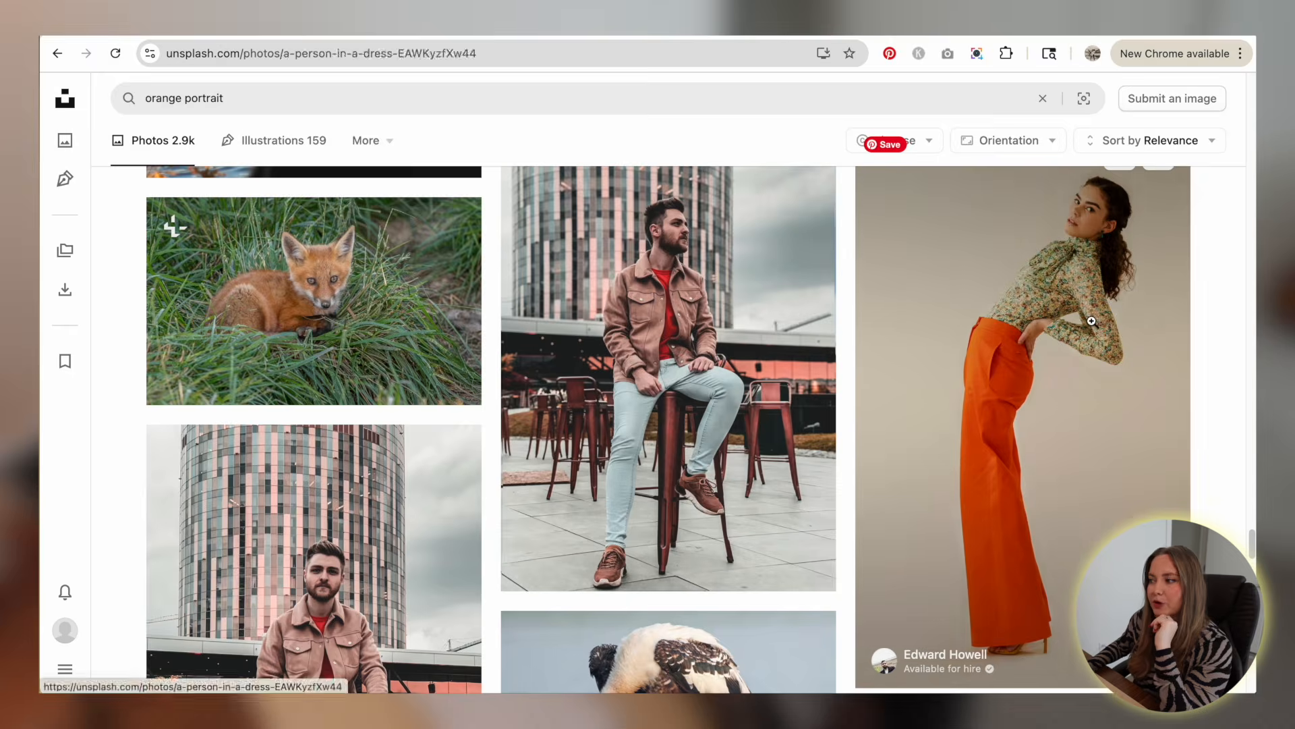
click(1093, 323)
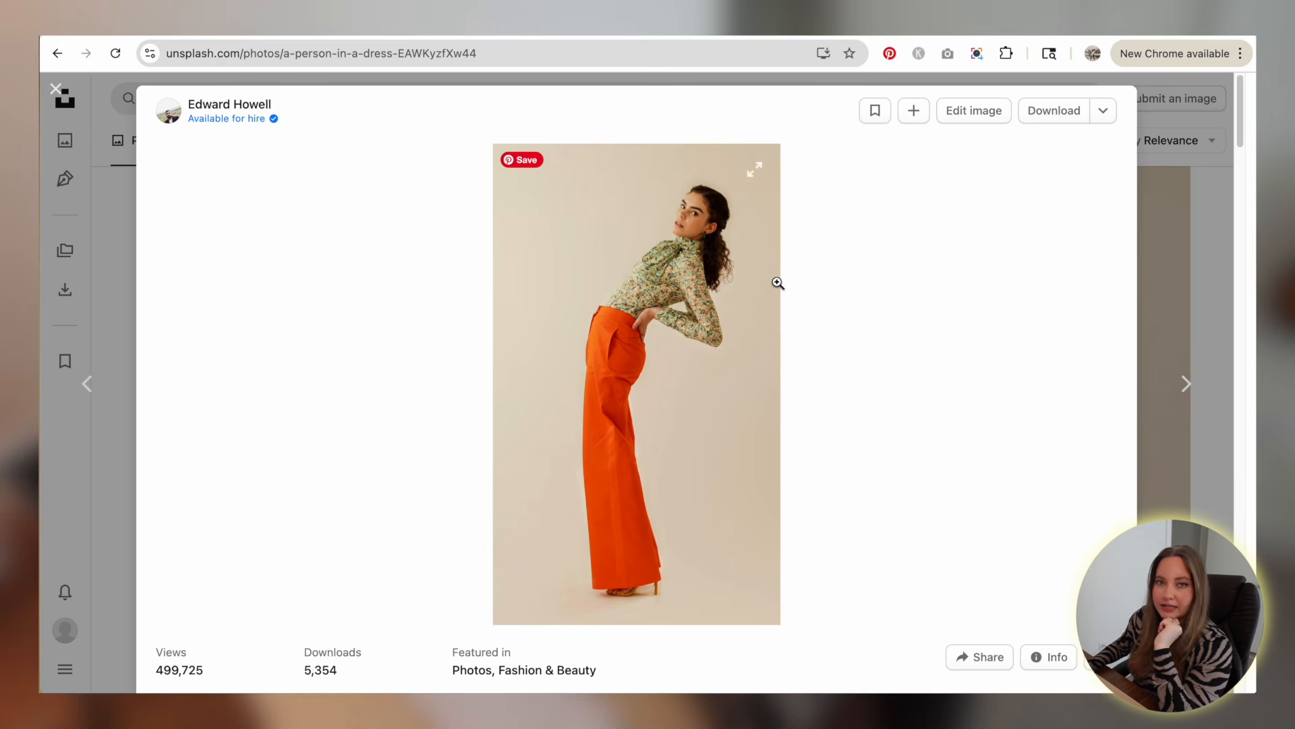
scroll(807, 273, down, 6)
- Bring up the photo of black heeled boots against an orange background and download it
key(Right)
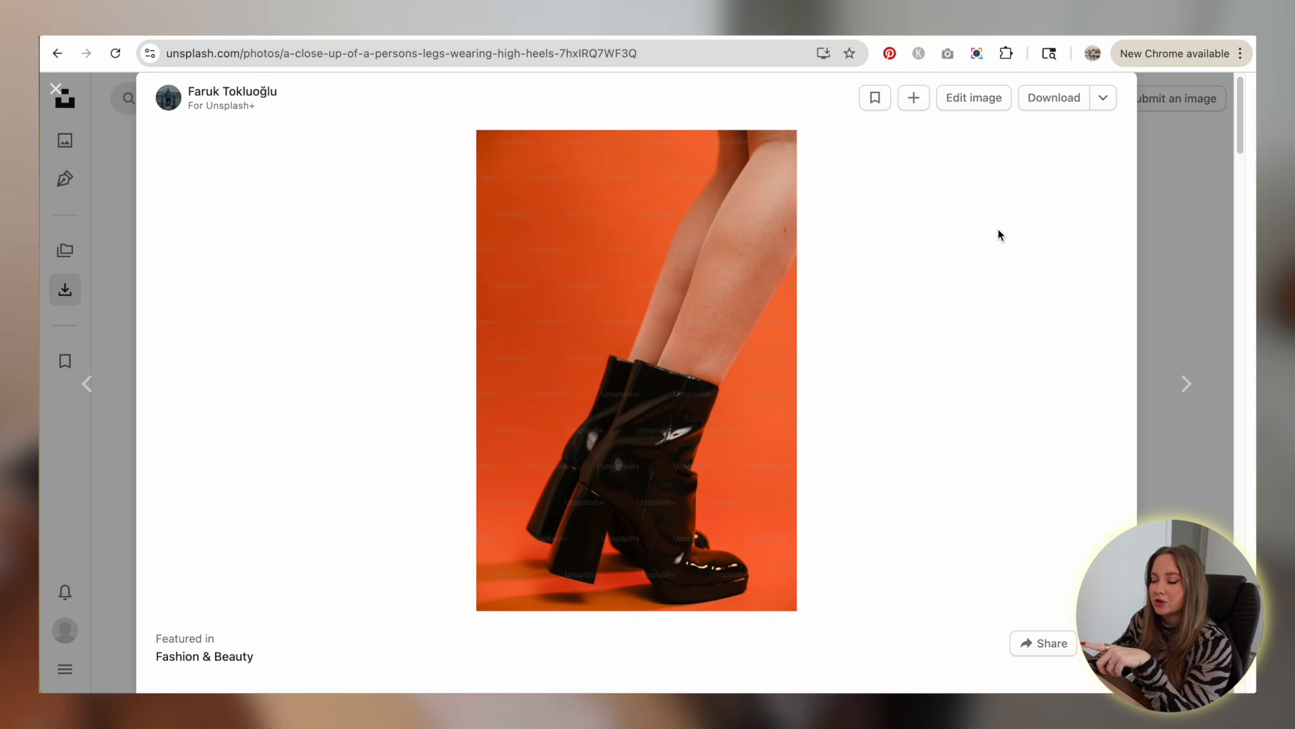
scroll(999, 234, down, 6)
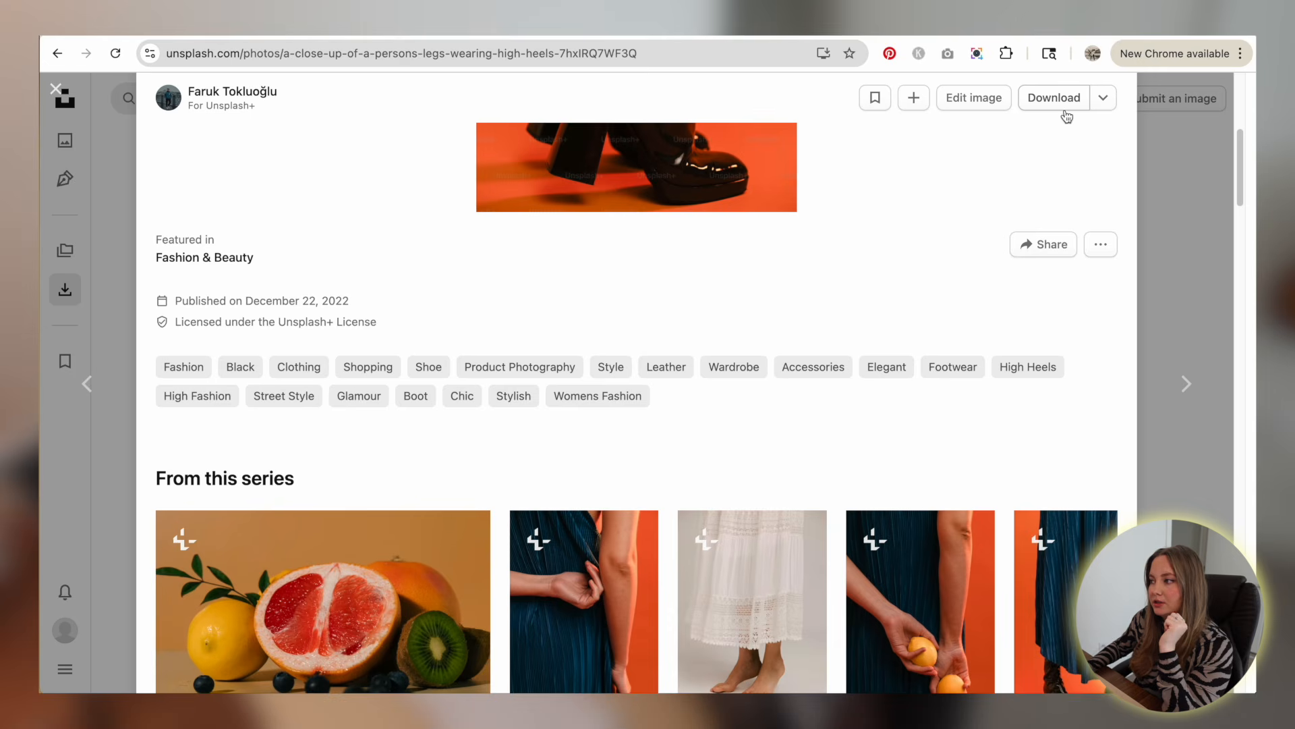
click(1054, 98)
- Look through the boots photo's series and related images for matching shots, then leave the photo page
scroll(784, 204, down, 2)
scroll(784, 204, up, 5)
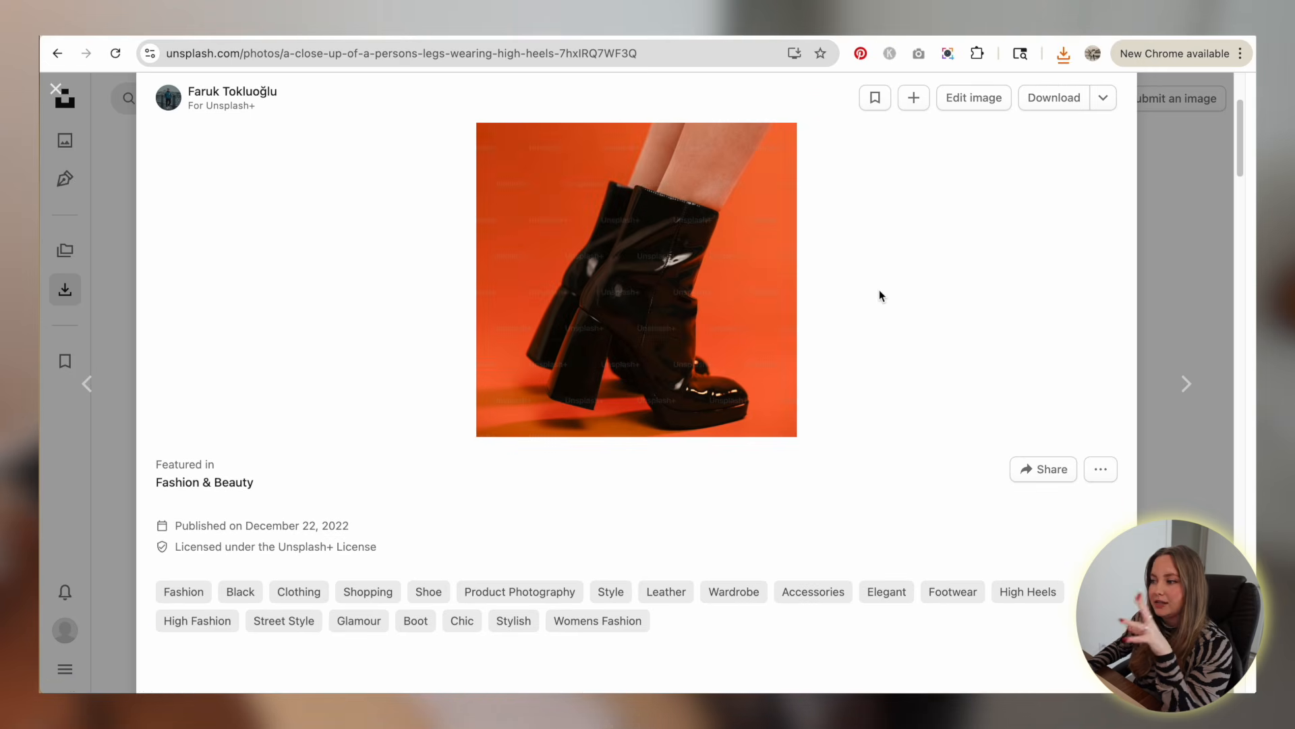
scroll(937, 289, down, 8)
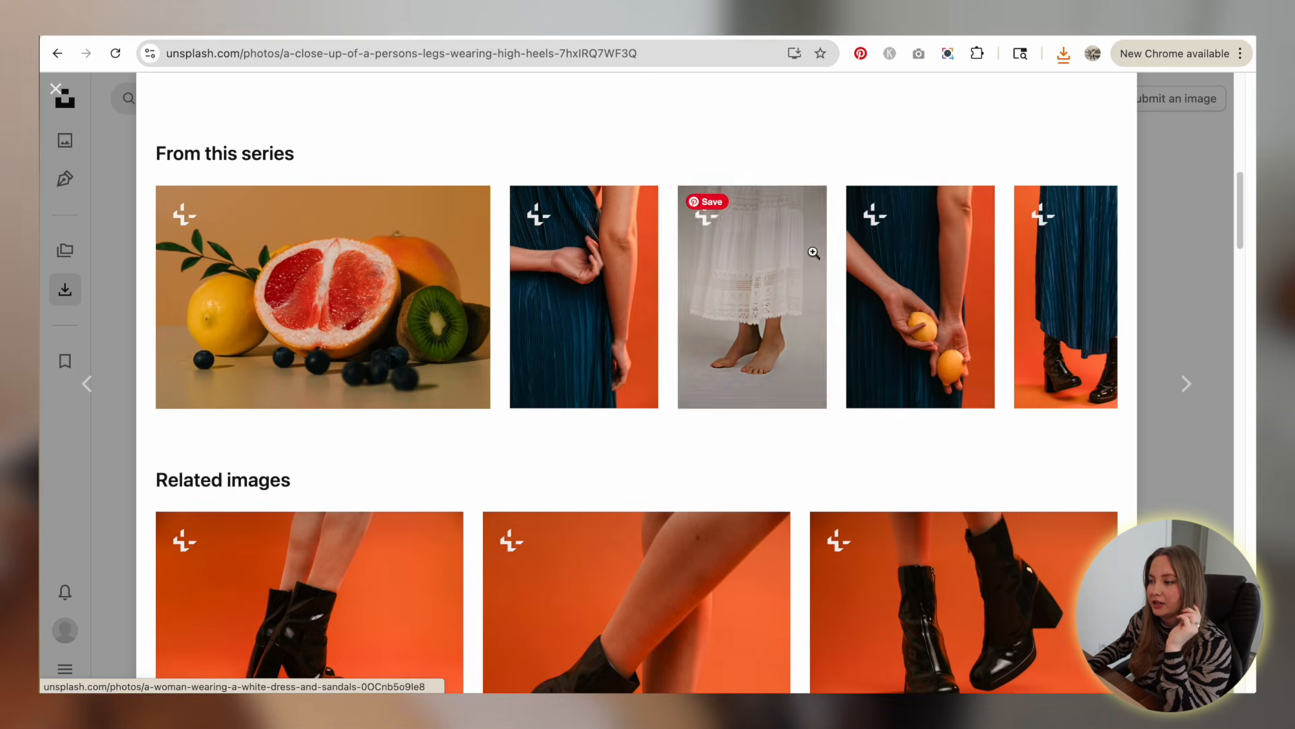
scroll(813, 253, down, 10)
scroll(729, 224, up, 4)
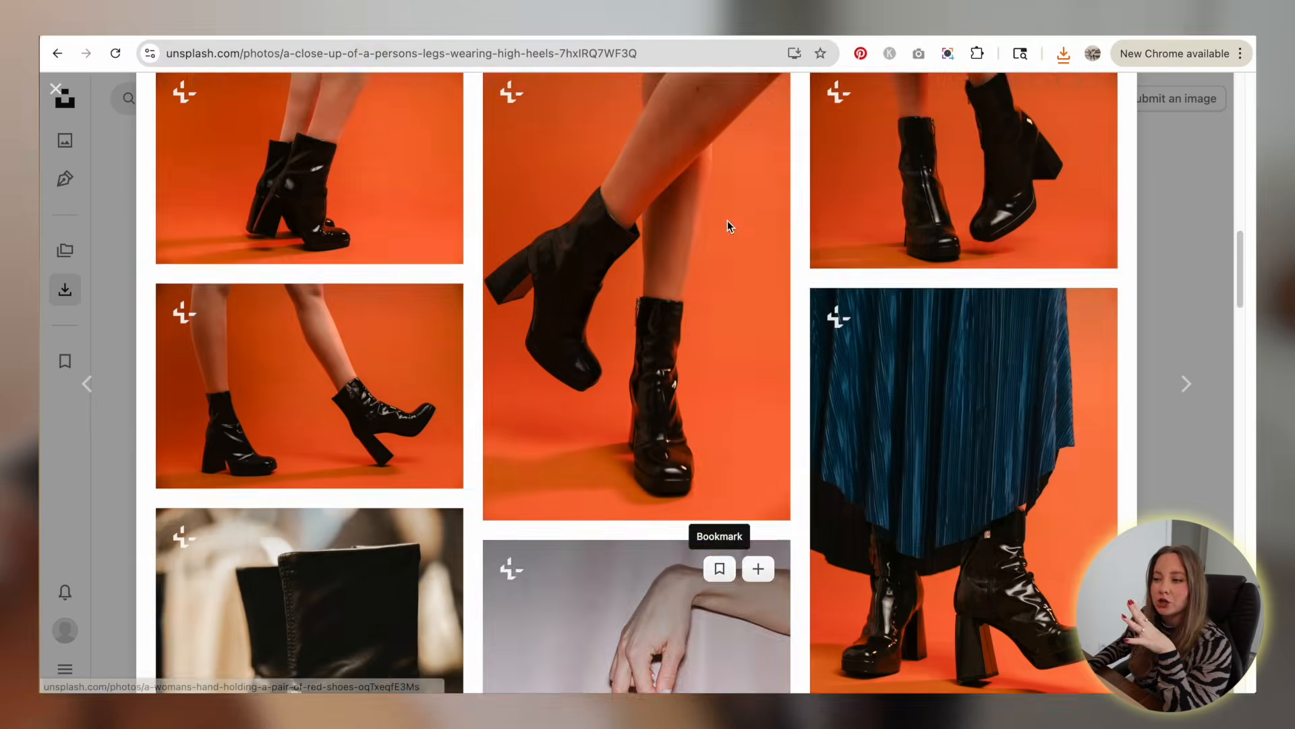
scroll(727, 220, up, 4)
scroll(778, 305, down, 8)
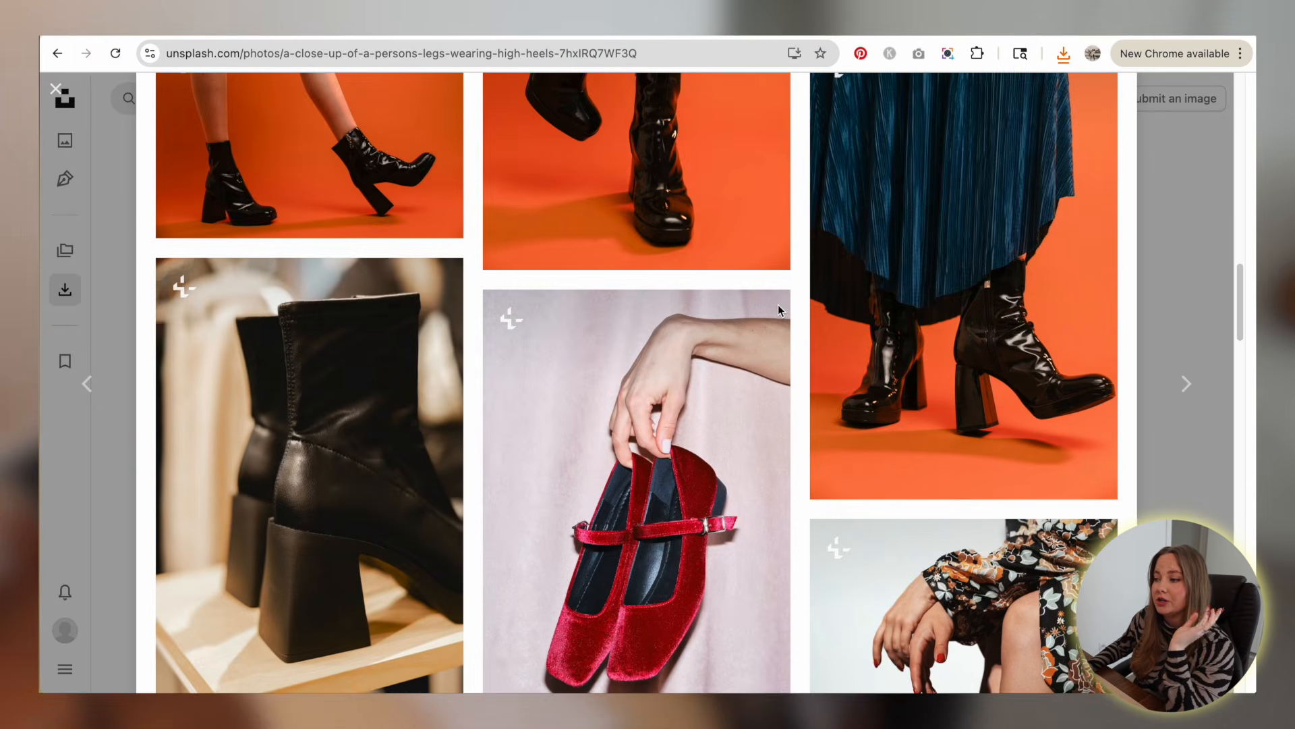
scroll(778, 305, down, 15)
key(Escape)
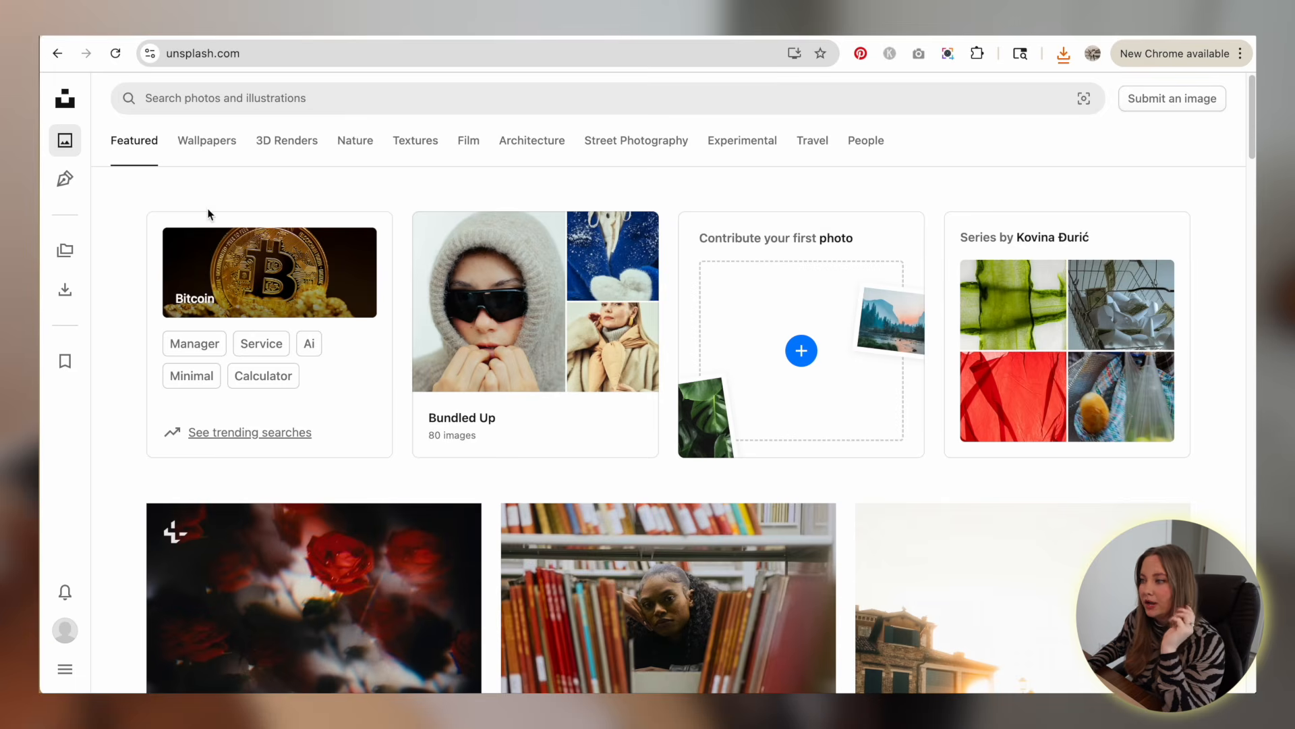
- Search Unsplash photos for "editorial portrait"
click(242, 106)
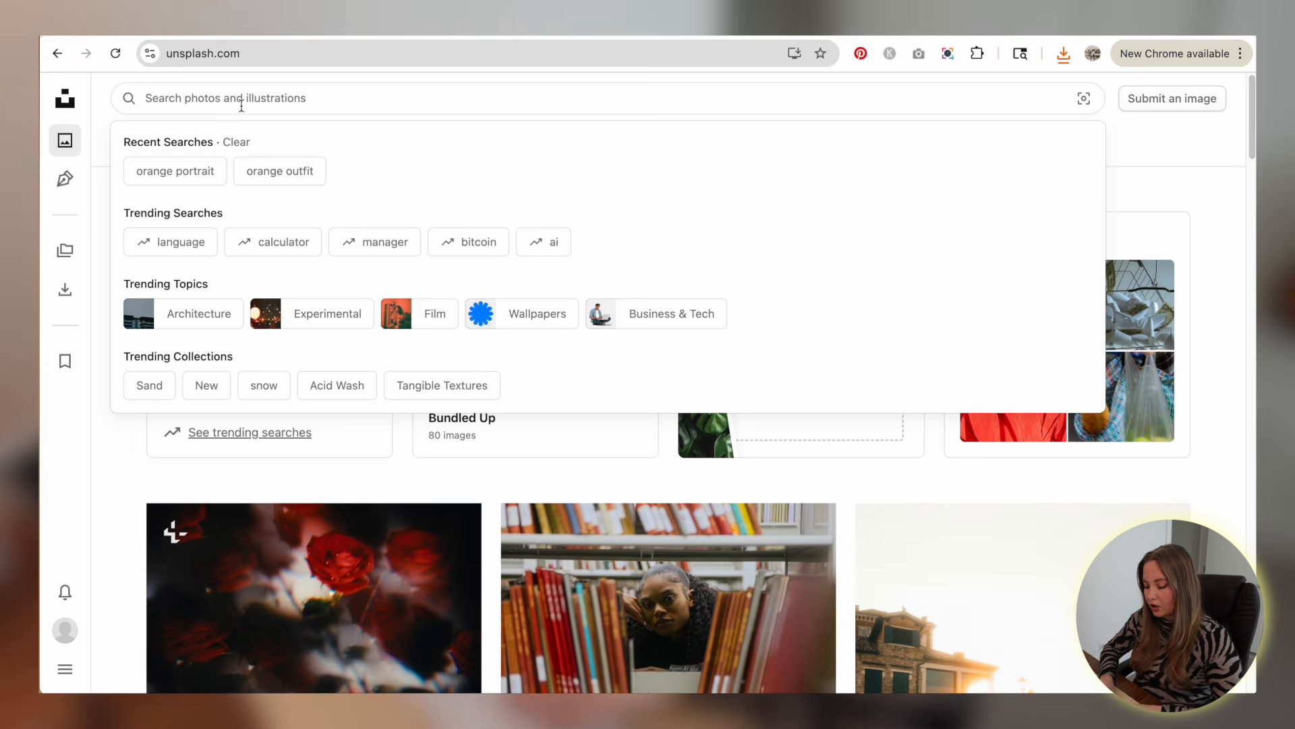
text(edi)
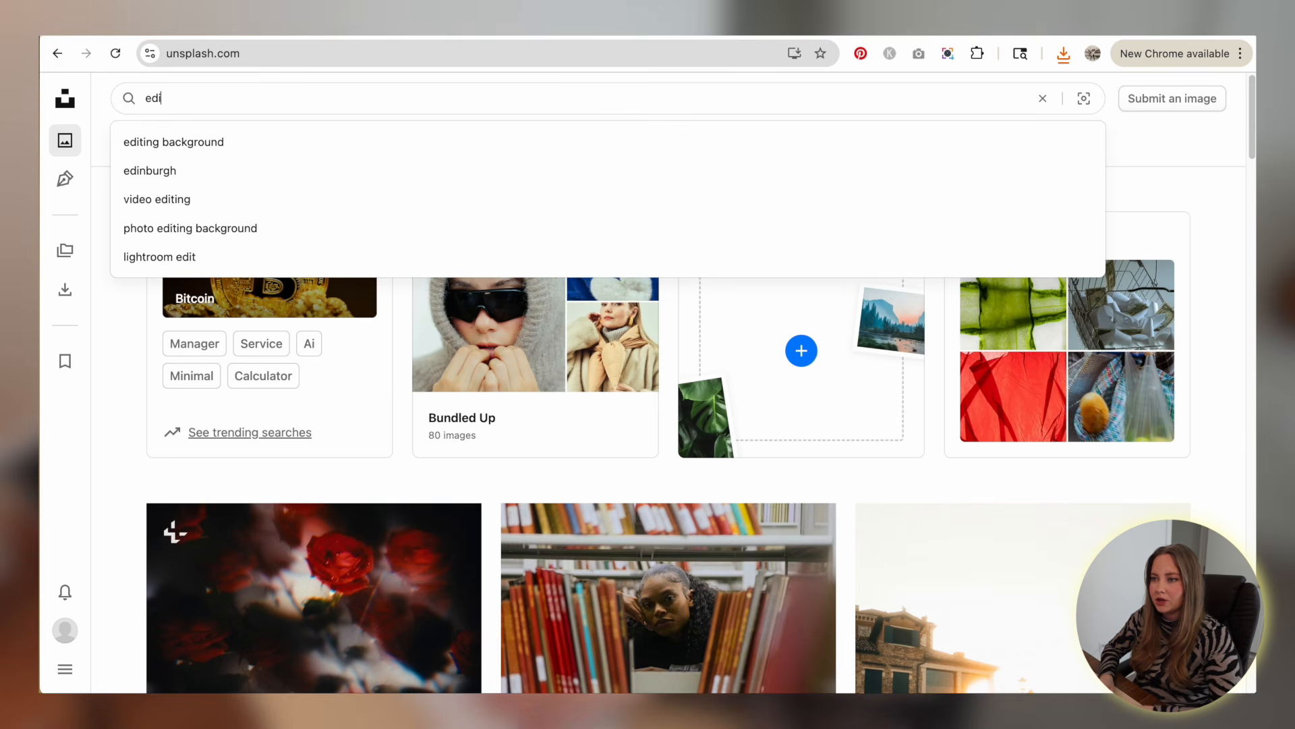
text(torial )
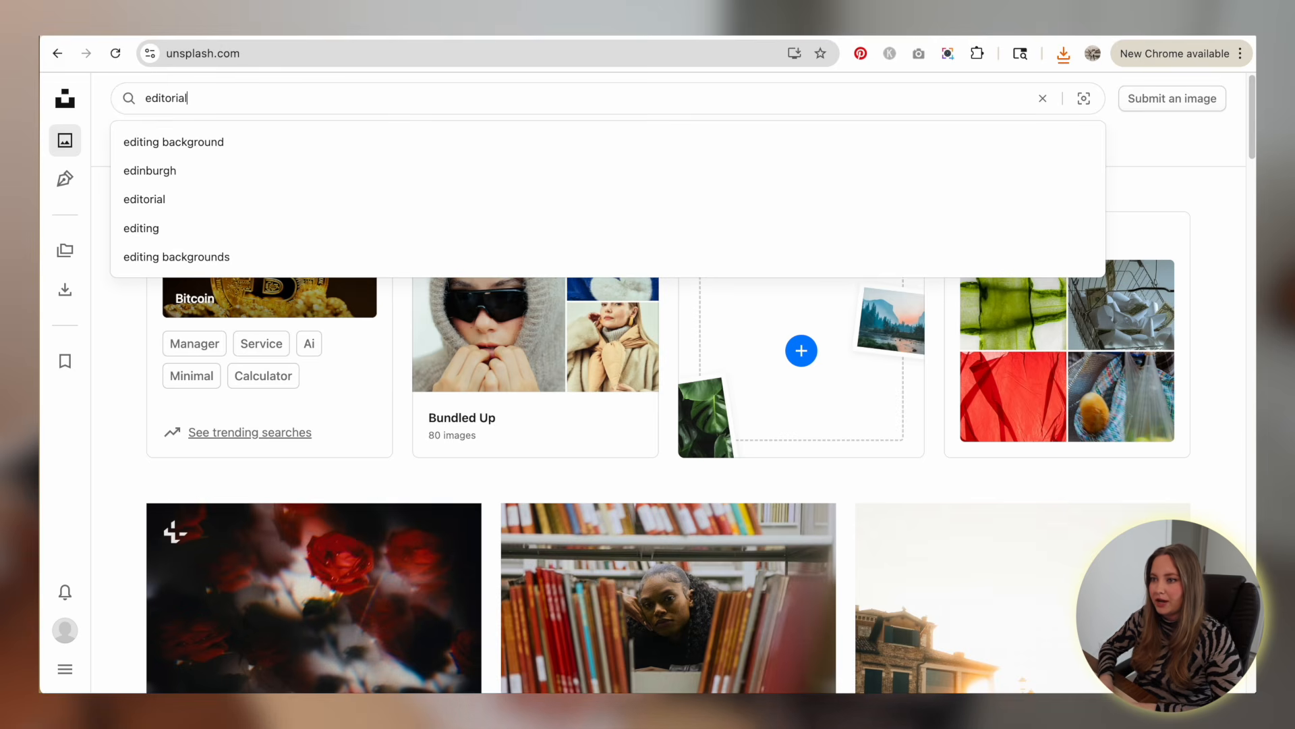
text(portrait)
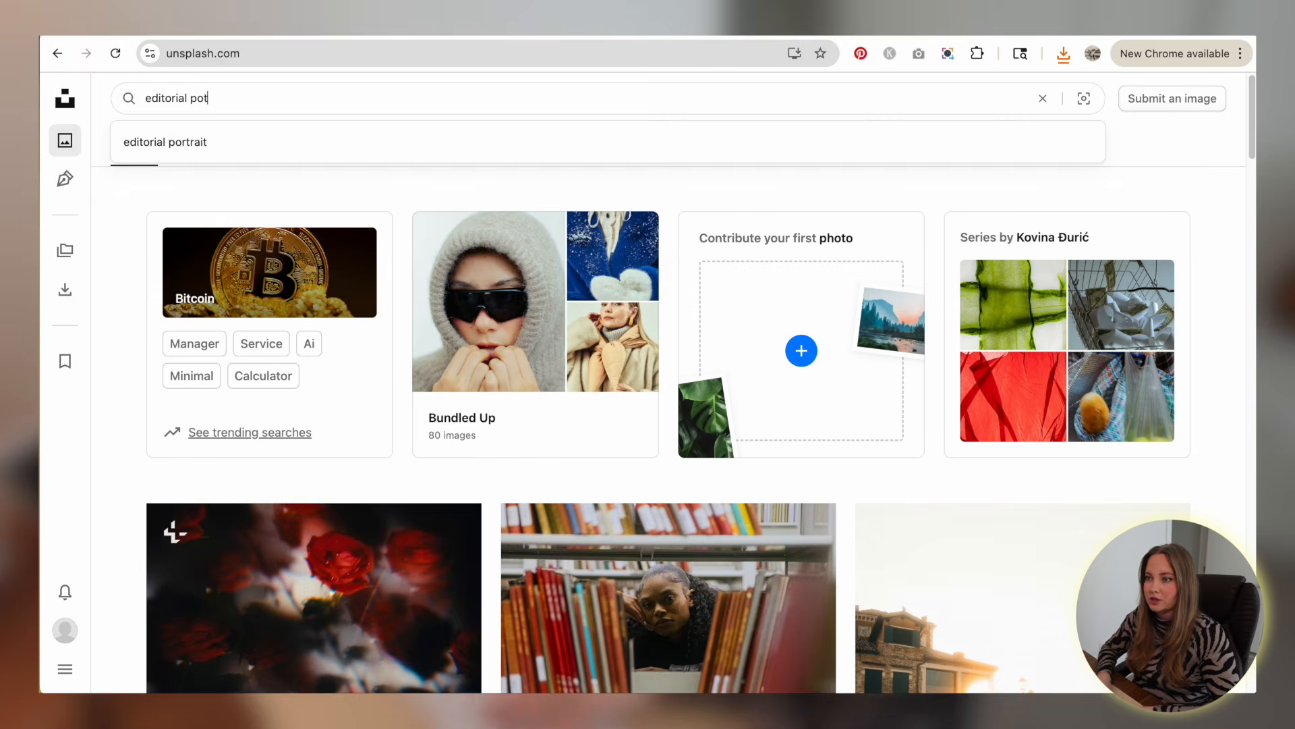
key(Return)
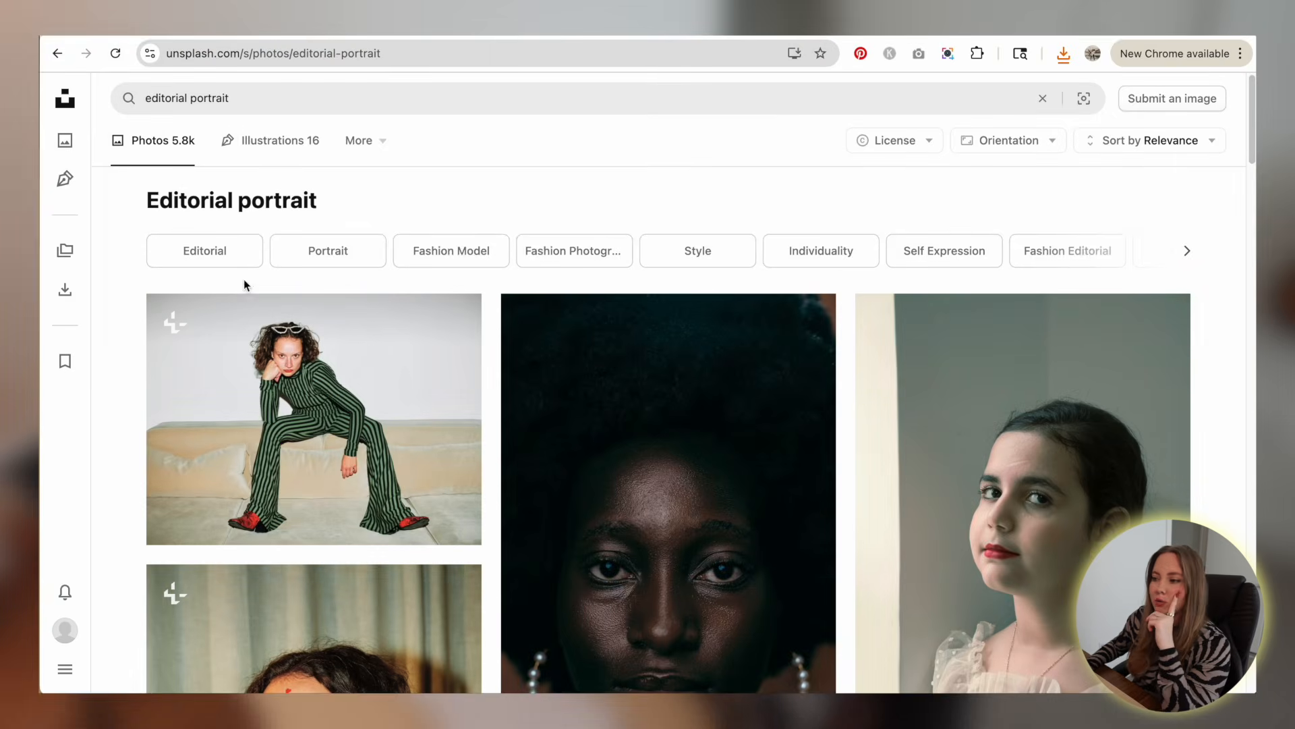
- Find the portrait of the woman in a zebra-print jacket among the editorial portrait results and download it
scroll(110, 369, down, 4)
scroll(110, 369, down, 15)
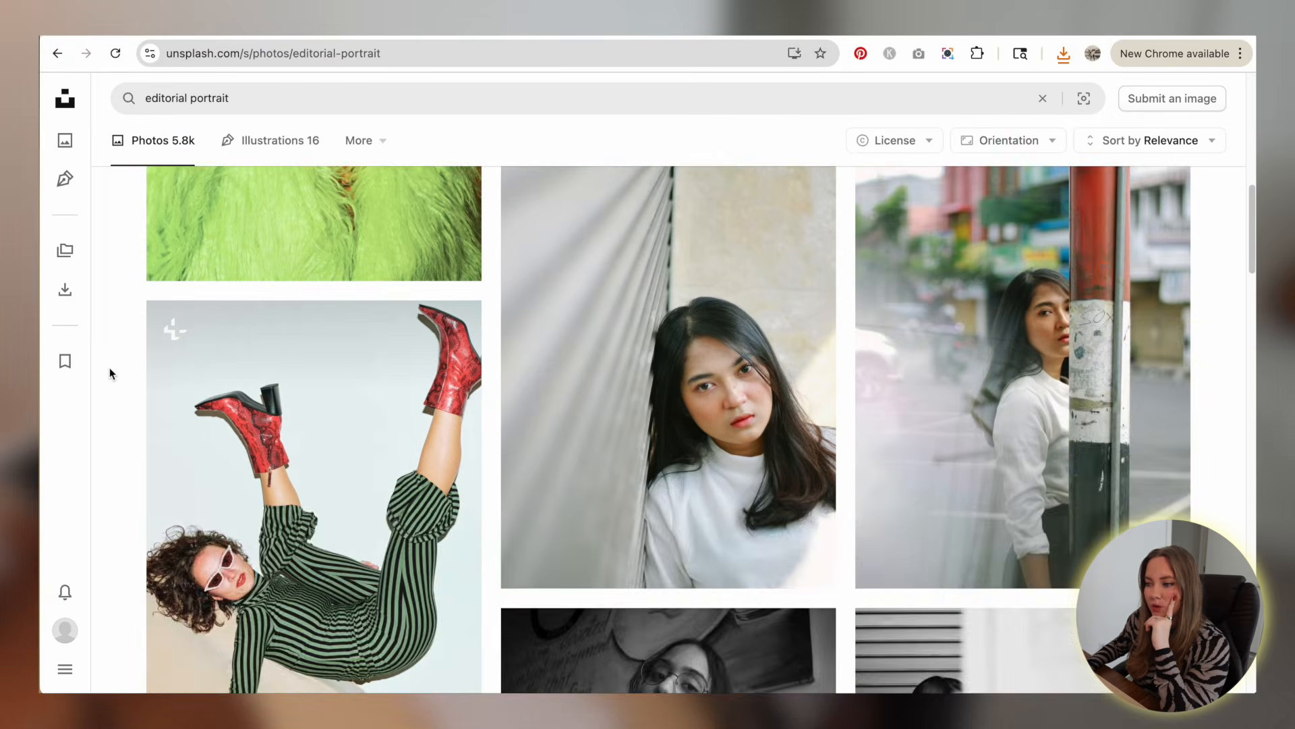
scroll(109, 367, up, 4)
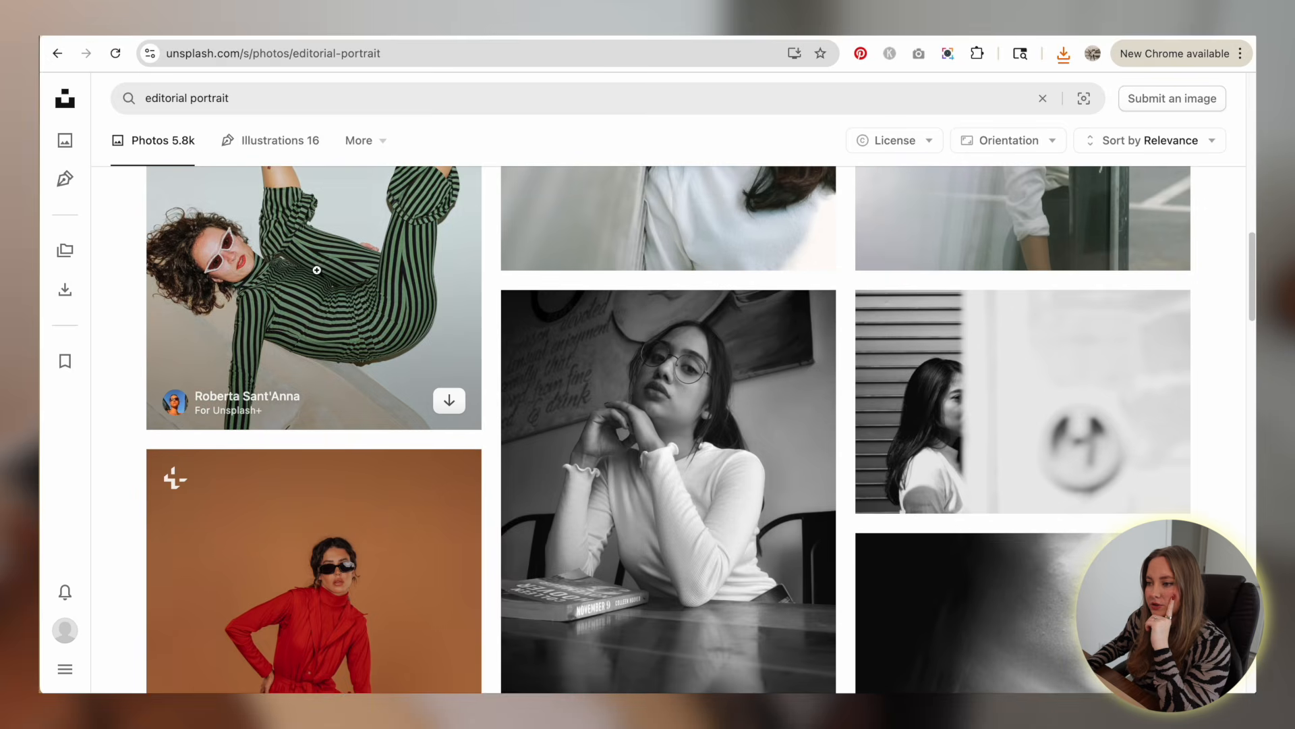
scroll(123, 331, down, 20)
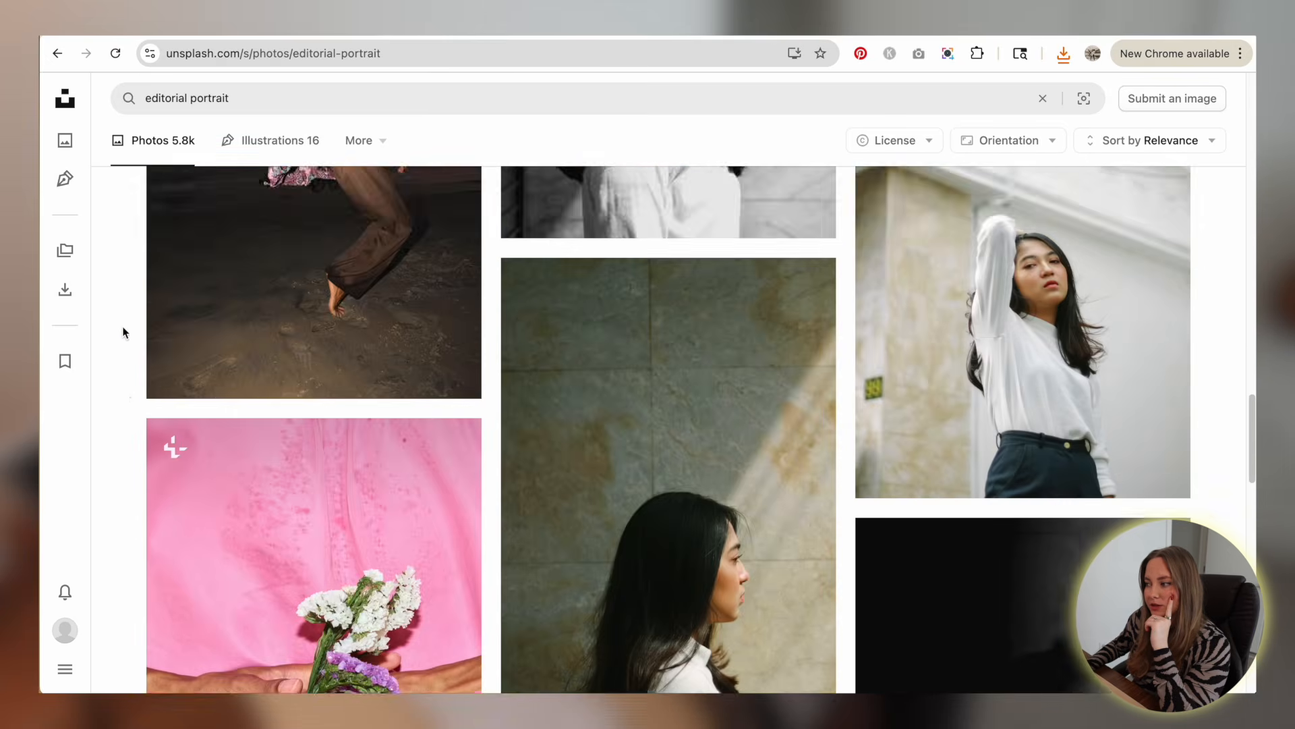
scroll(123, 332, down, 20)
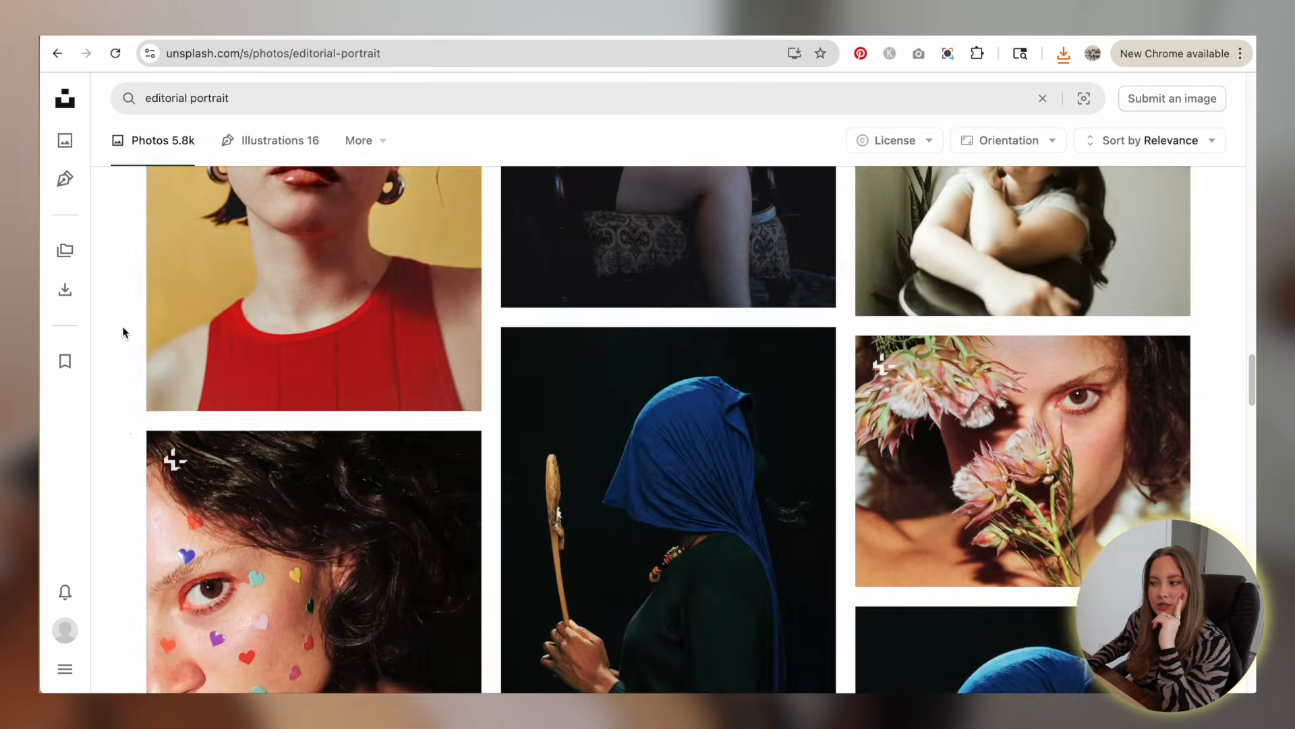
scroll(123, 330, down, 2)
scroll(123, 331, up, 5)
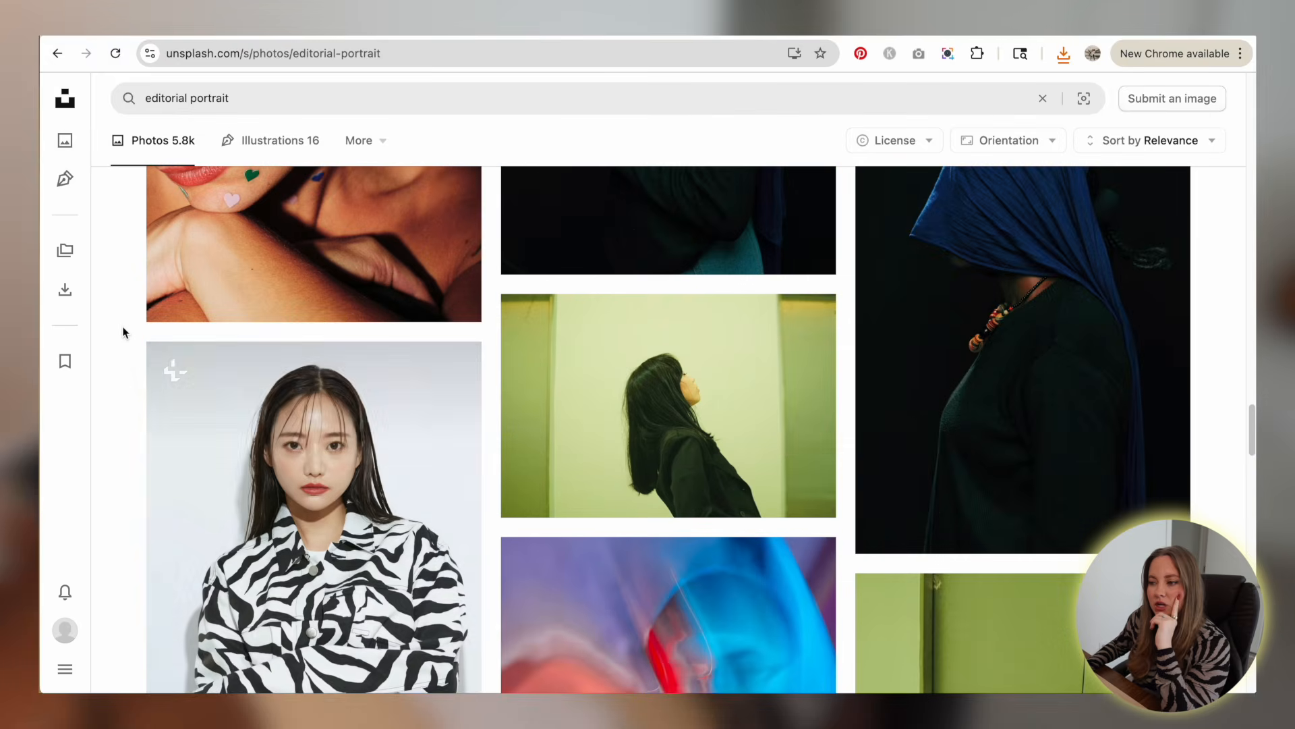
click(328, 536)
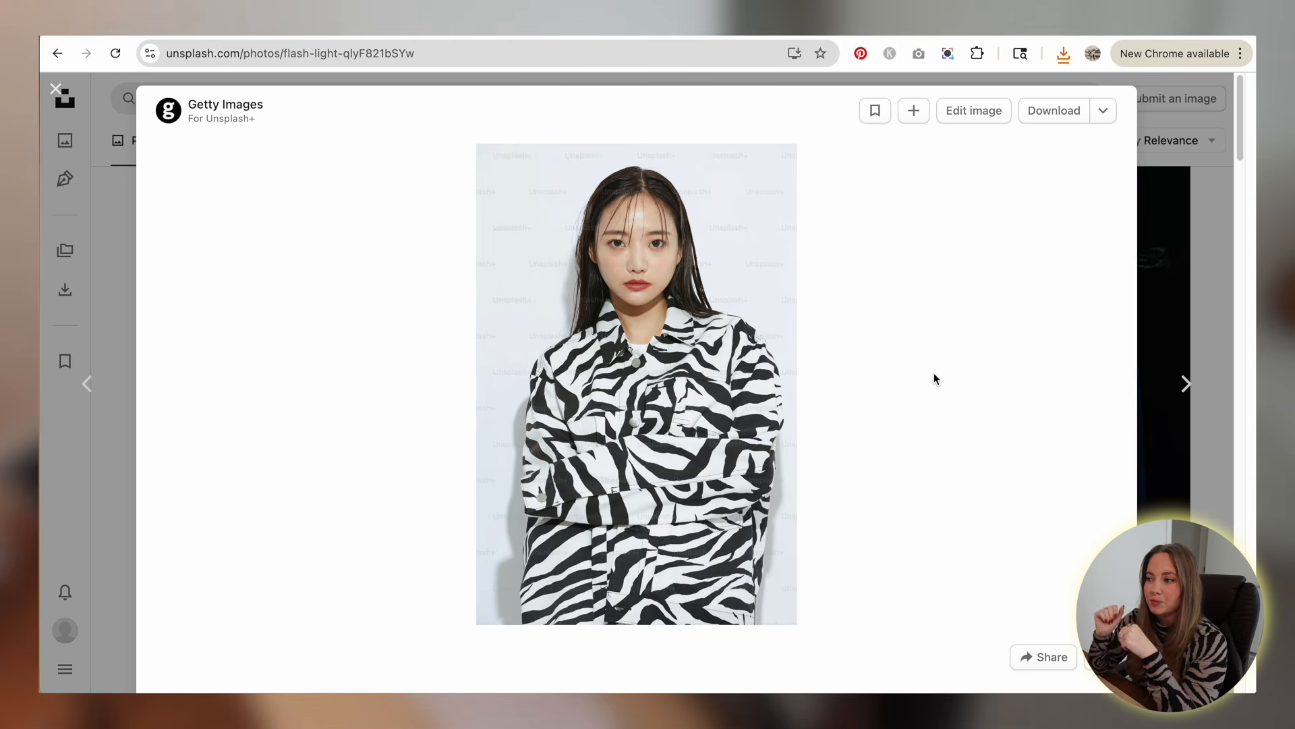
click(1055, 112)
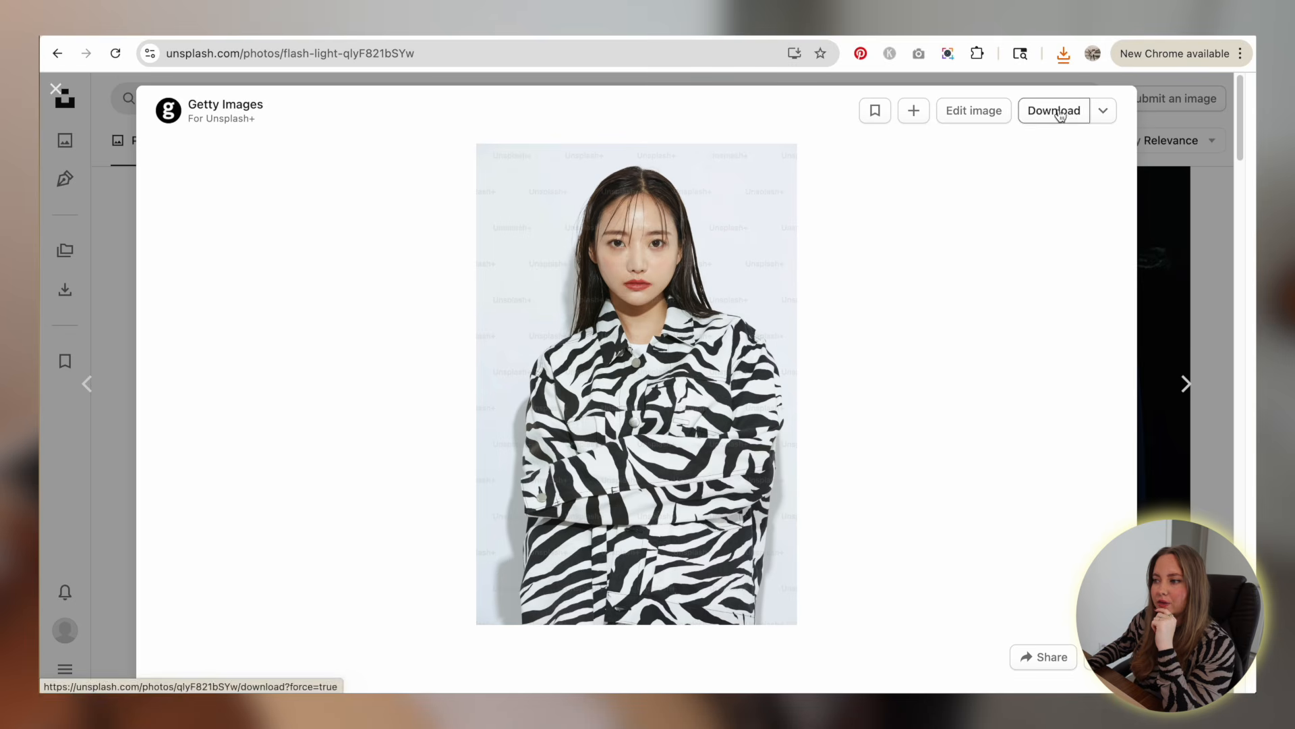
- Pick the related zebra-print jacket photo with one arm raised over the head and download it
scroll(884, 233, down, 10)
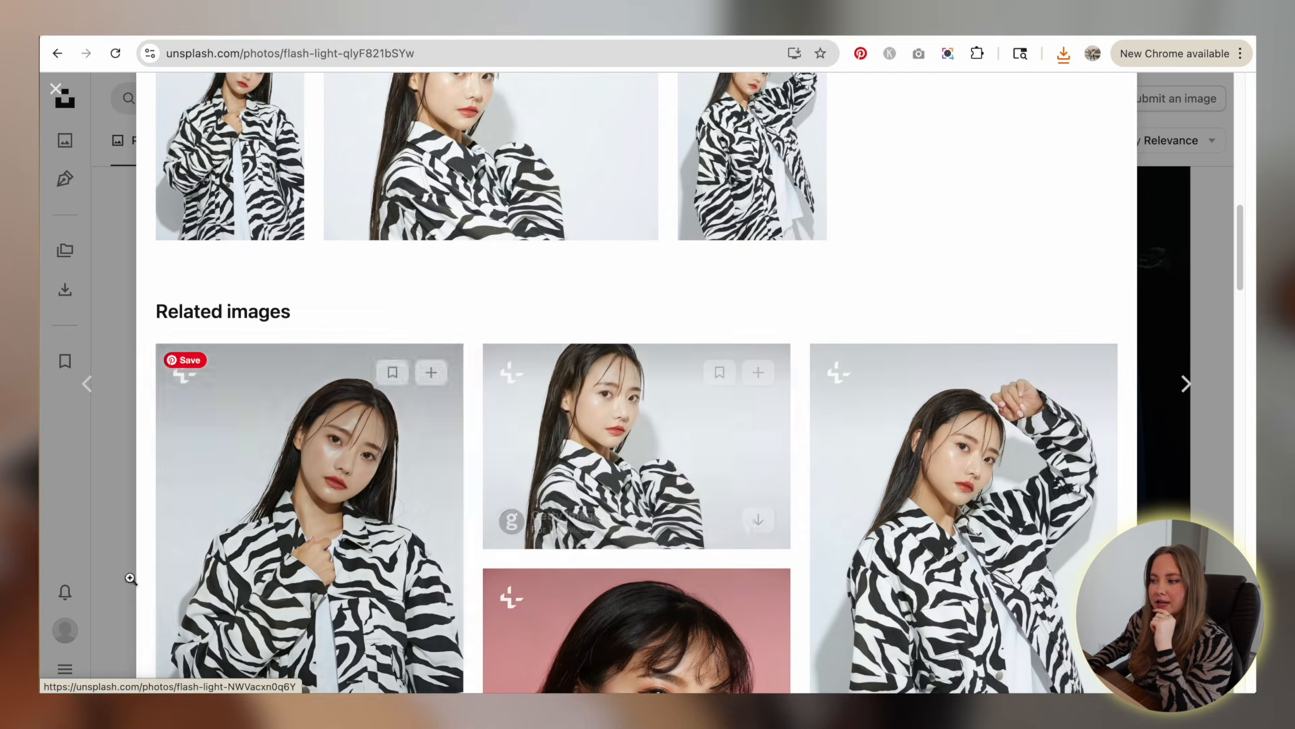
scroll(844, 311, down, 4)
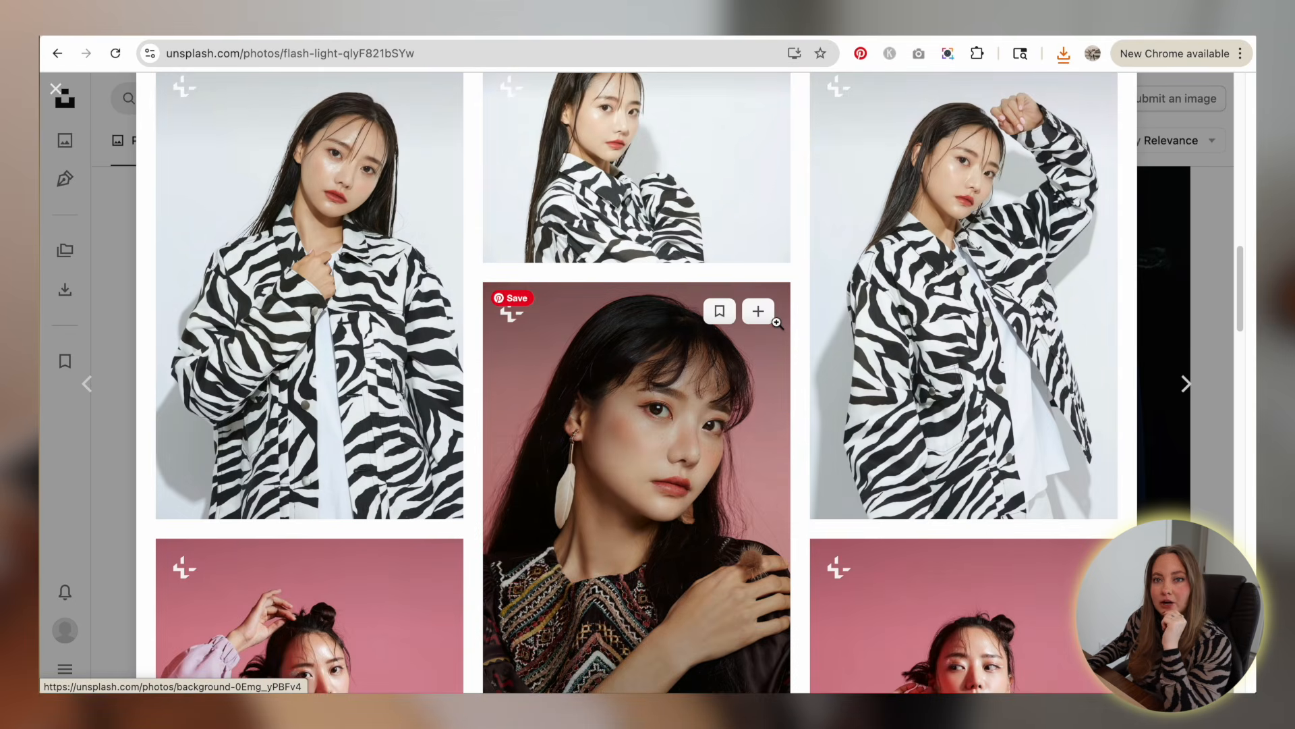
scroll(757, 335, up, 6)
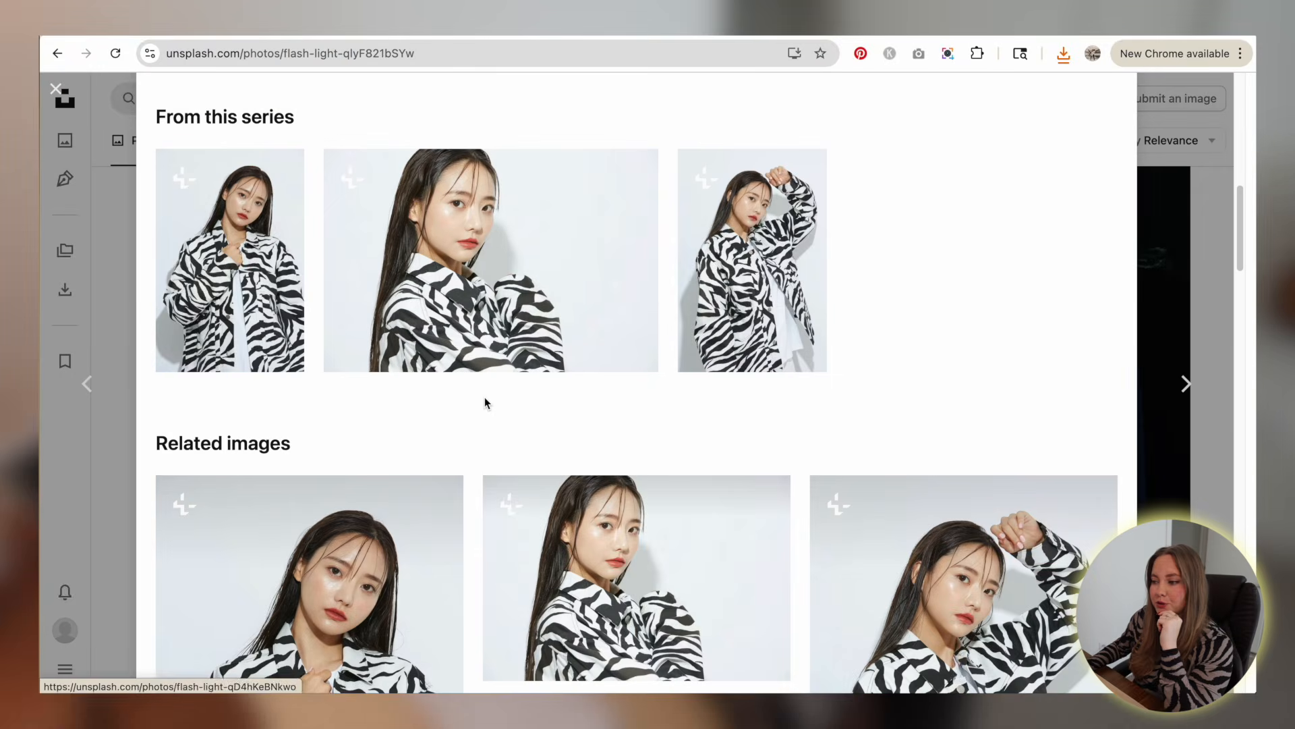
scroll(212, 446, down, 4)
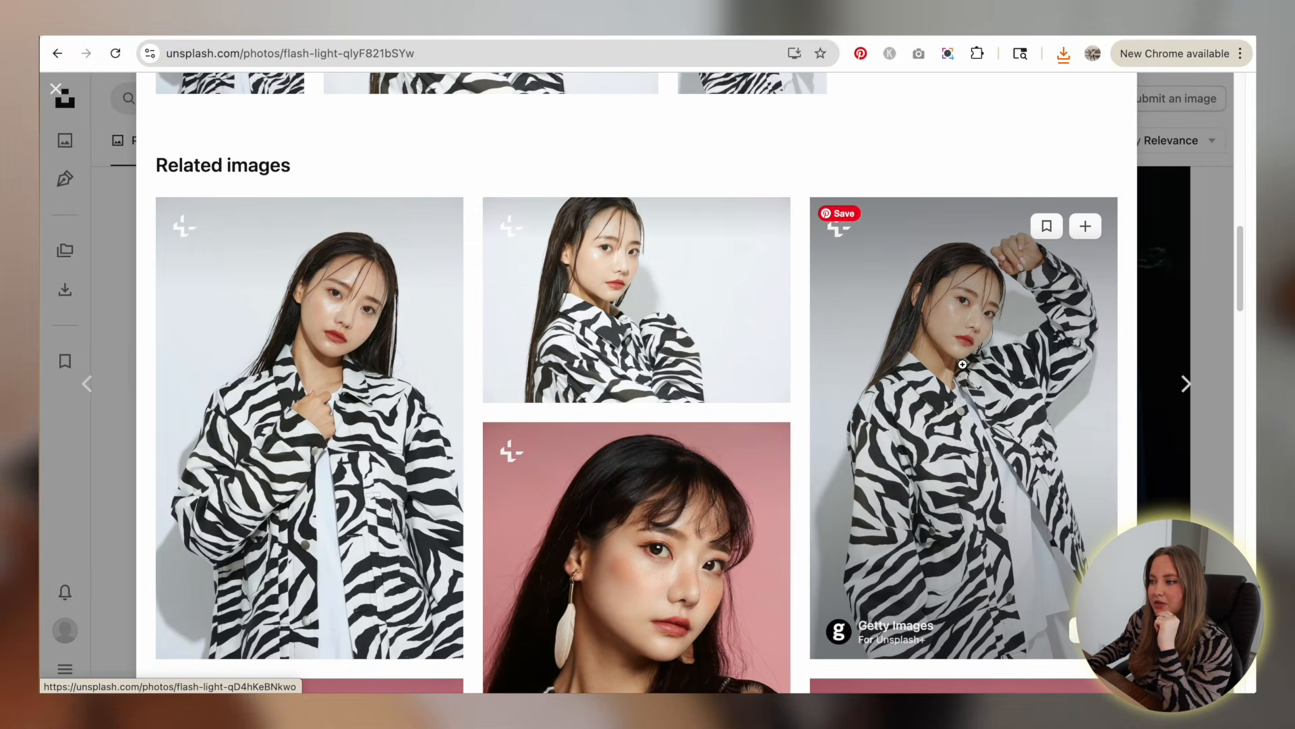
click(830, 283)
click(1054, 116)
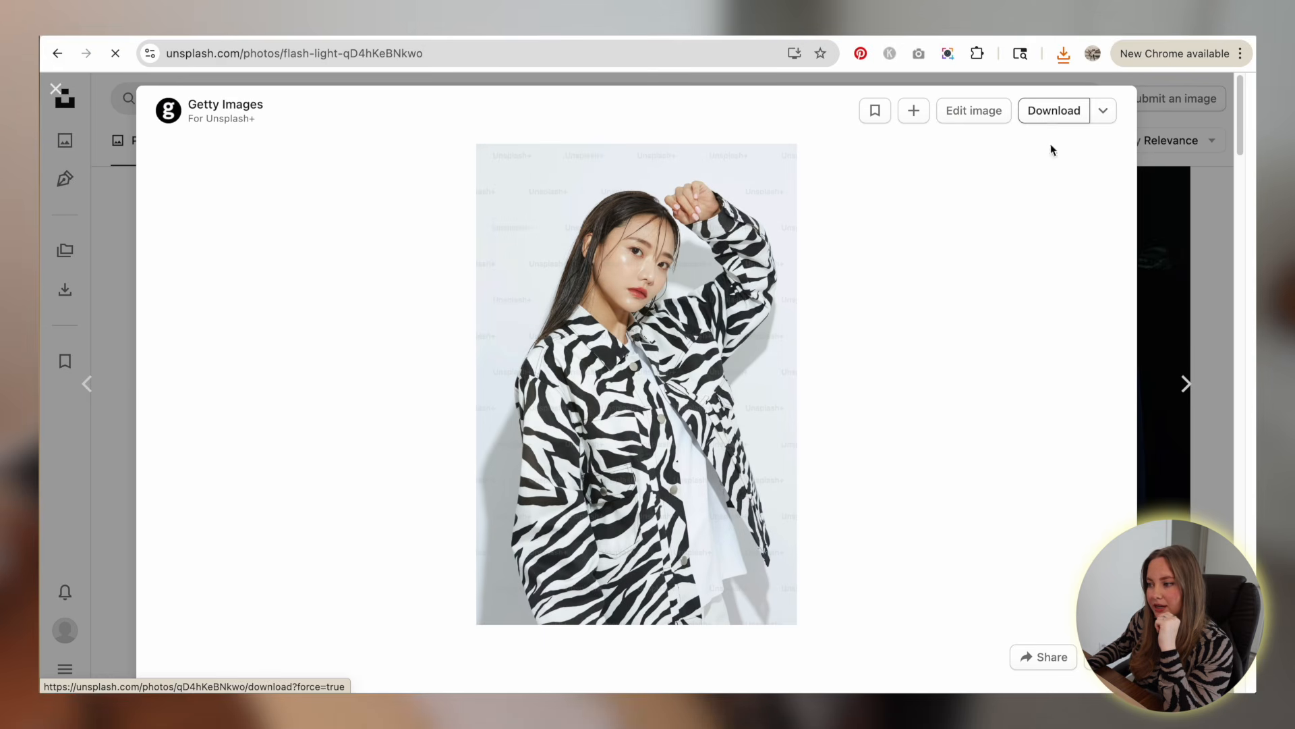
- Look through the related images below the raised-arm photo for further portraits in a similar editorial style
scroll(945, 321, down, 15)
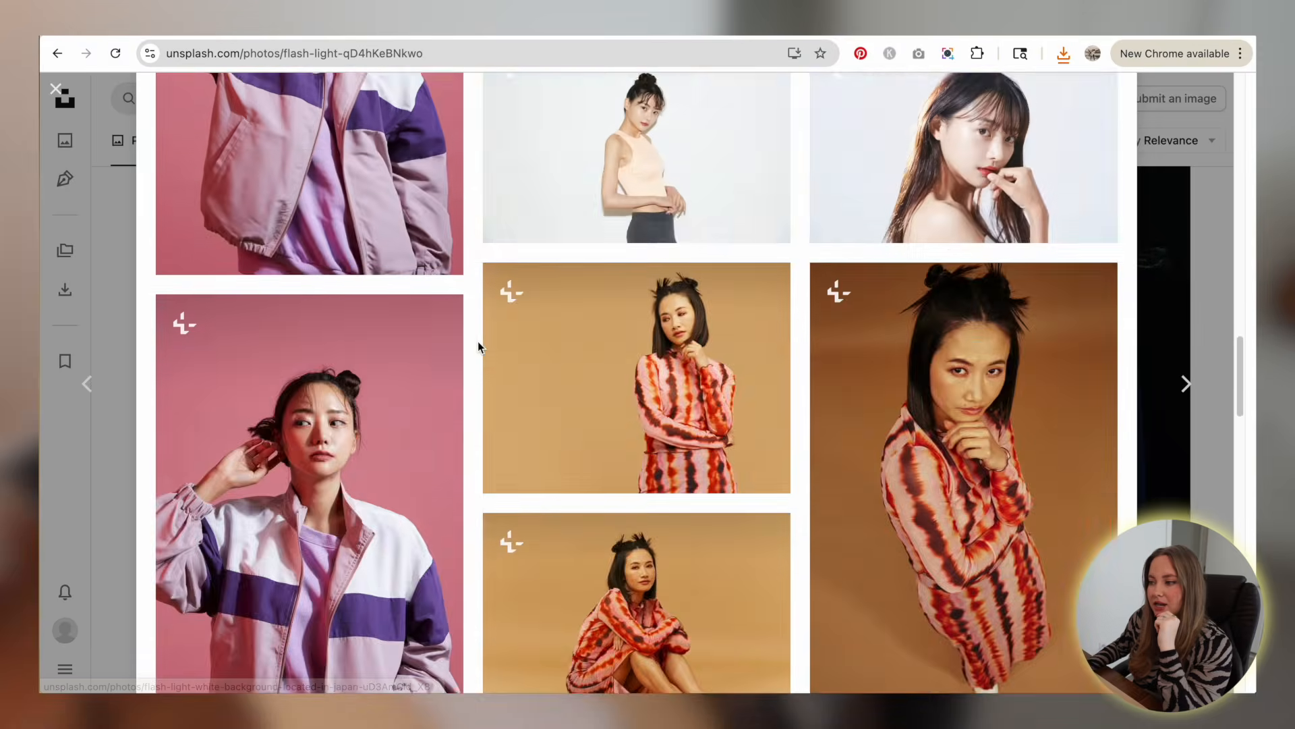
scroll(478, 341, down, 20)
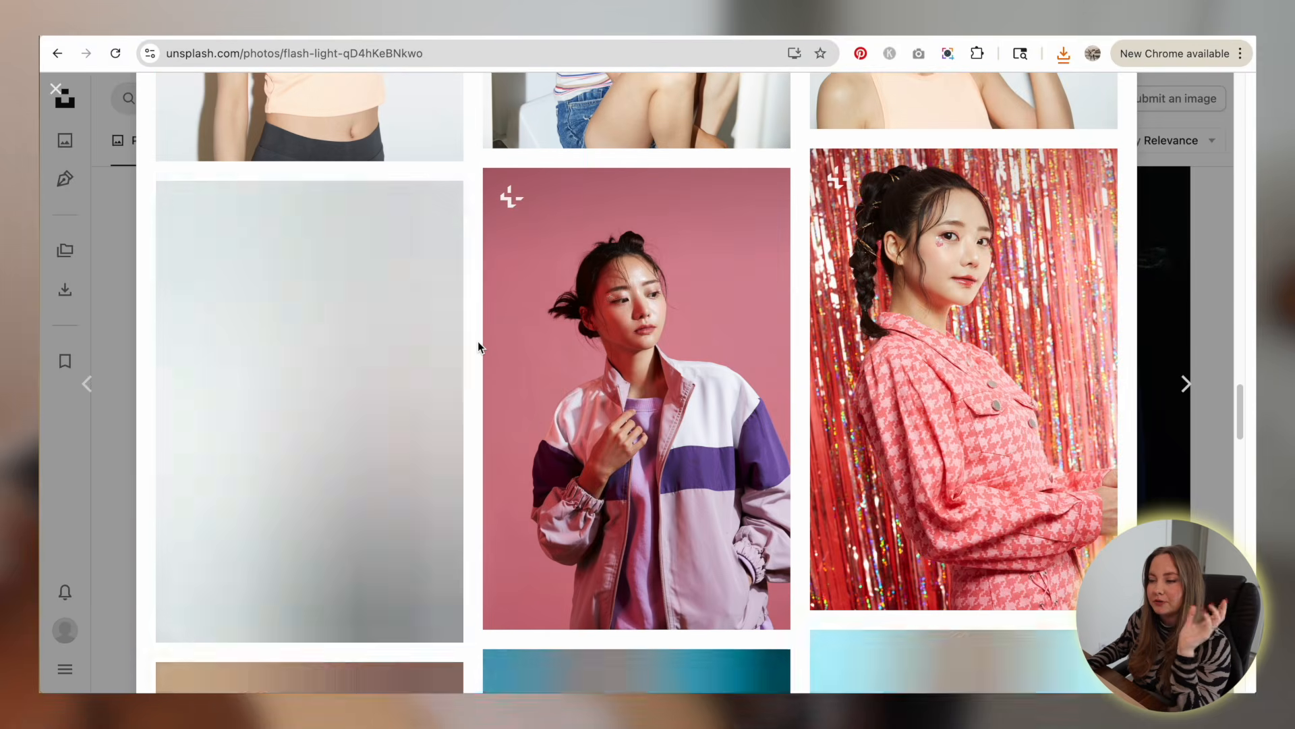
scroll(478, 341, down, 5)
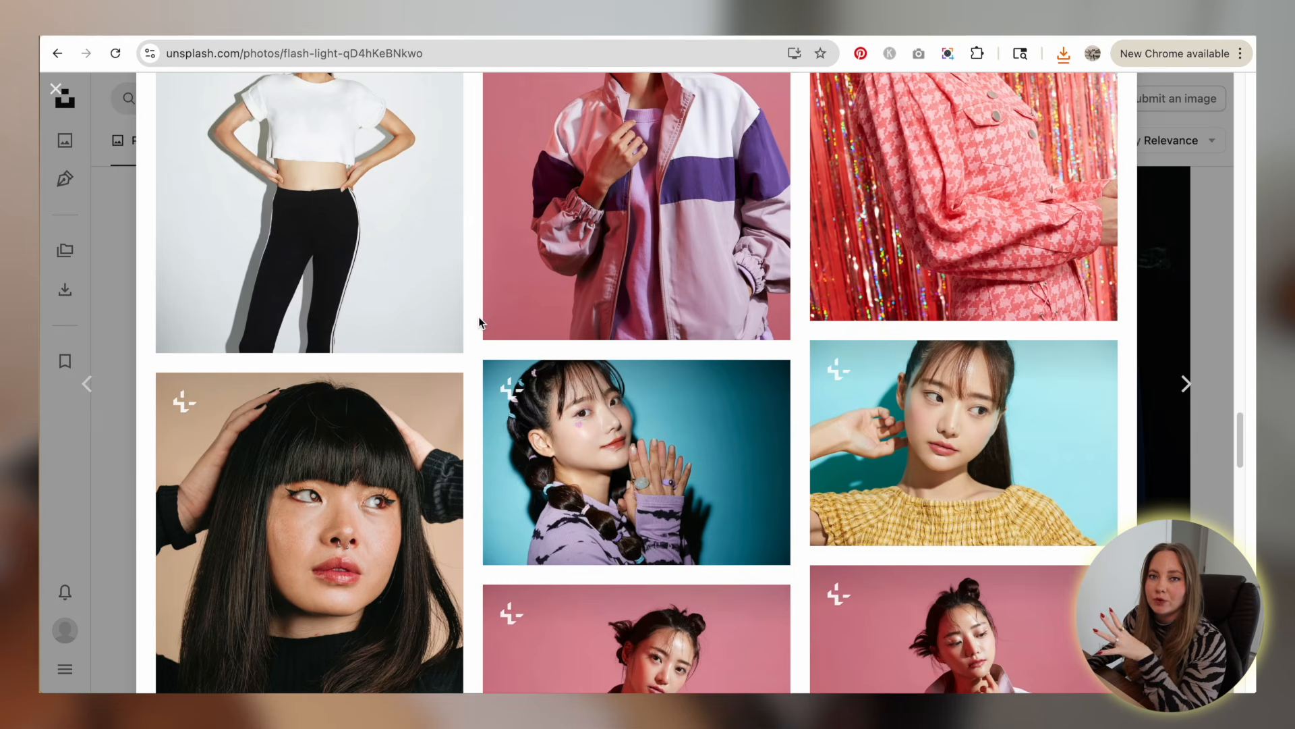
scroll(481, 297, down, 2)
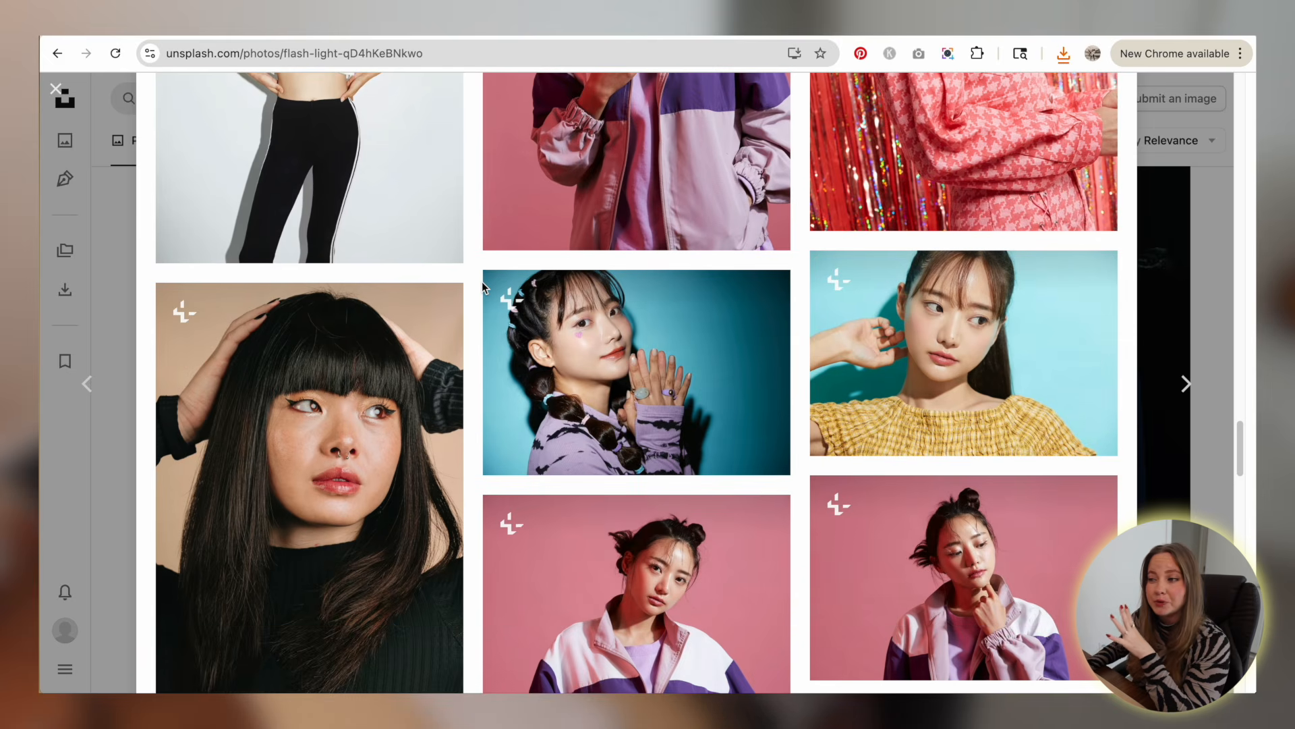
scroll(482, 282, down, 5)
scroll(474, 320, down, 8)
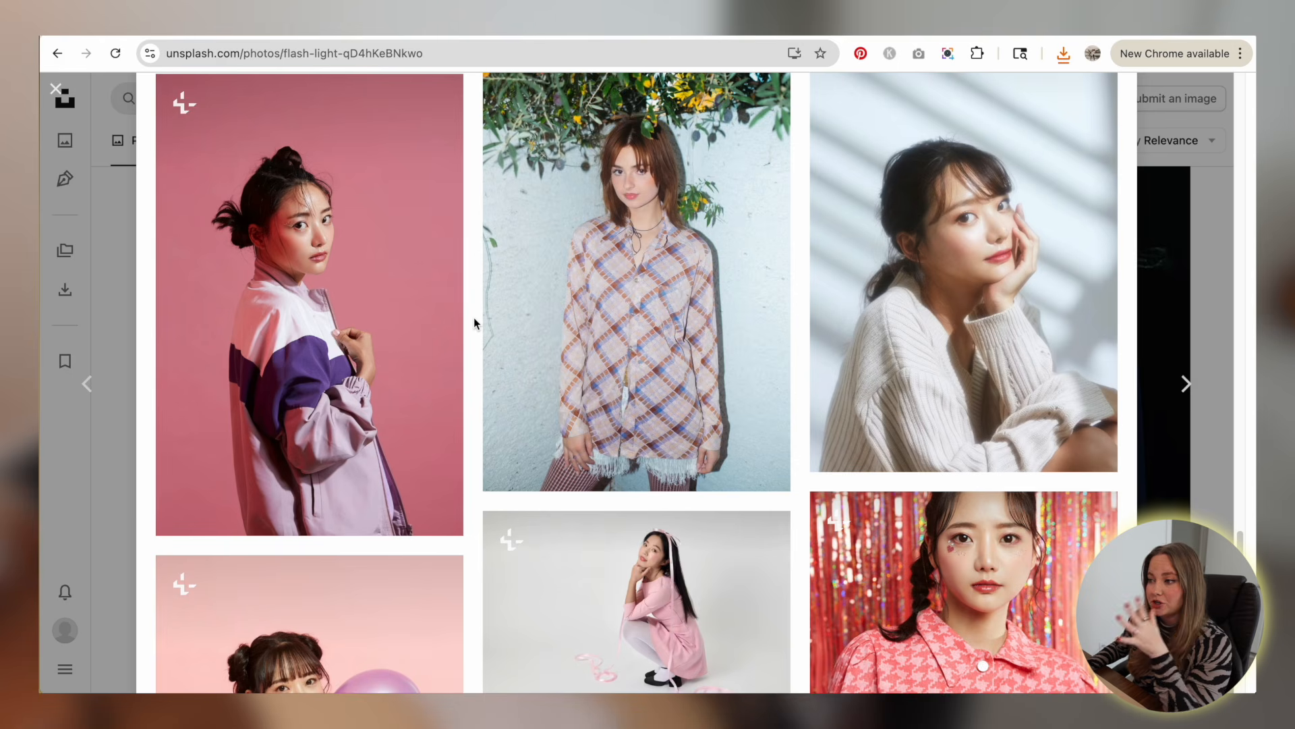
scroll(474, 323, down, 2)
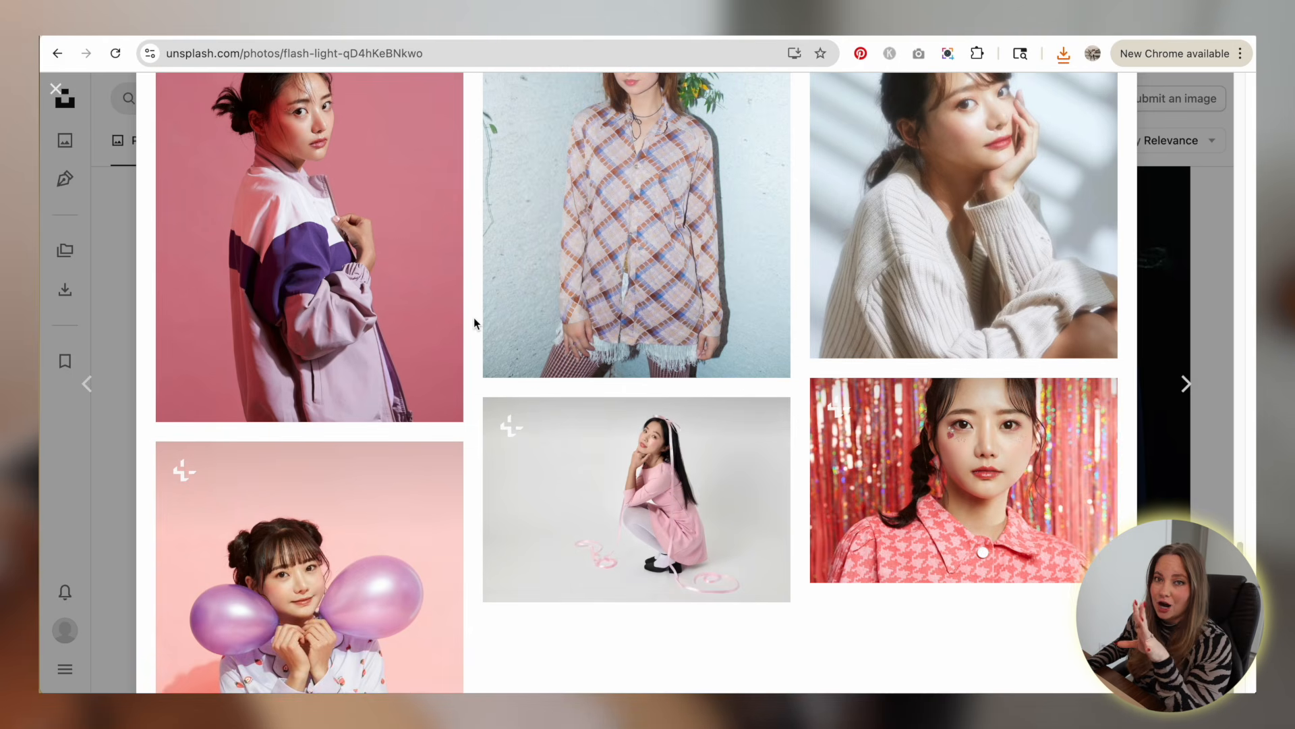
scroll(474, 323, down, 3)
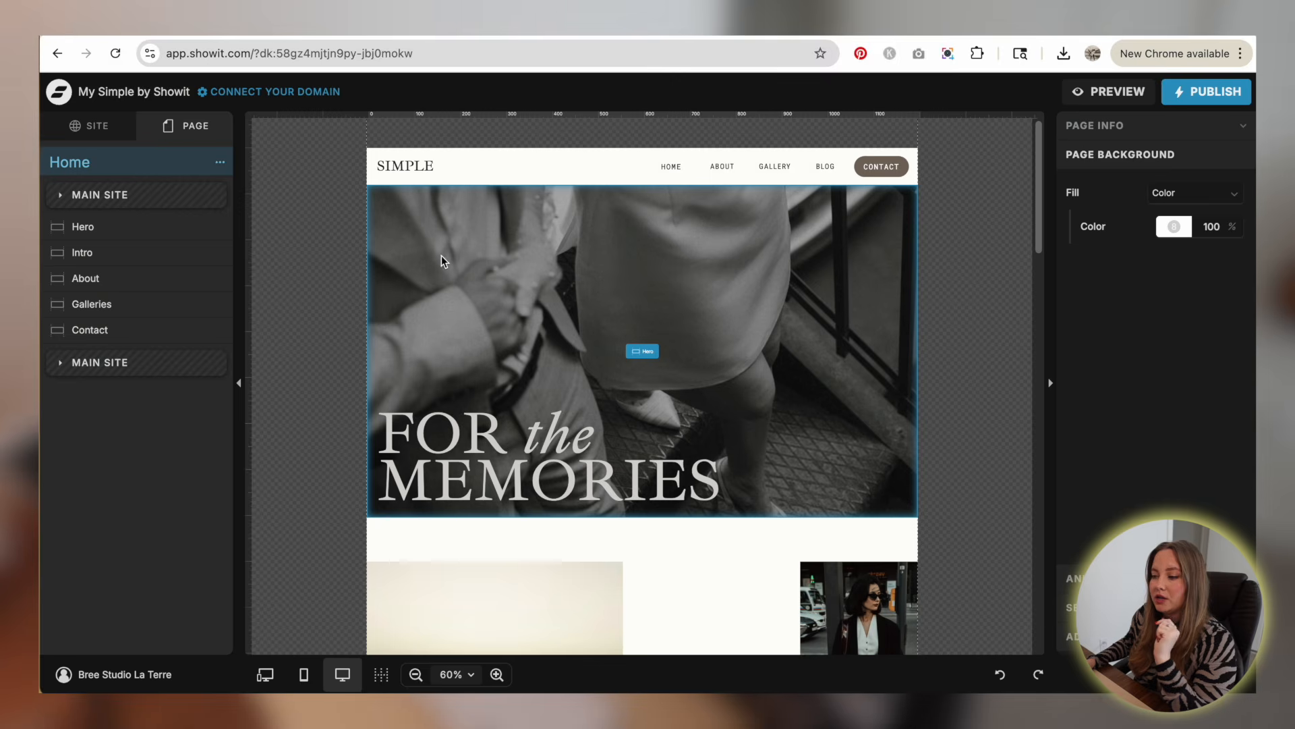
- Delete the Home page from the site's pages
click(106, 93)
click(272, 162)
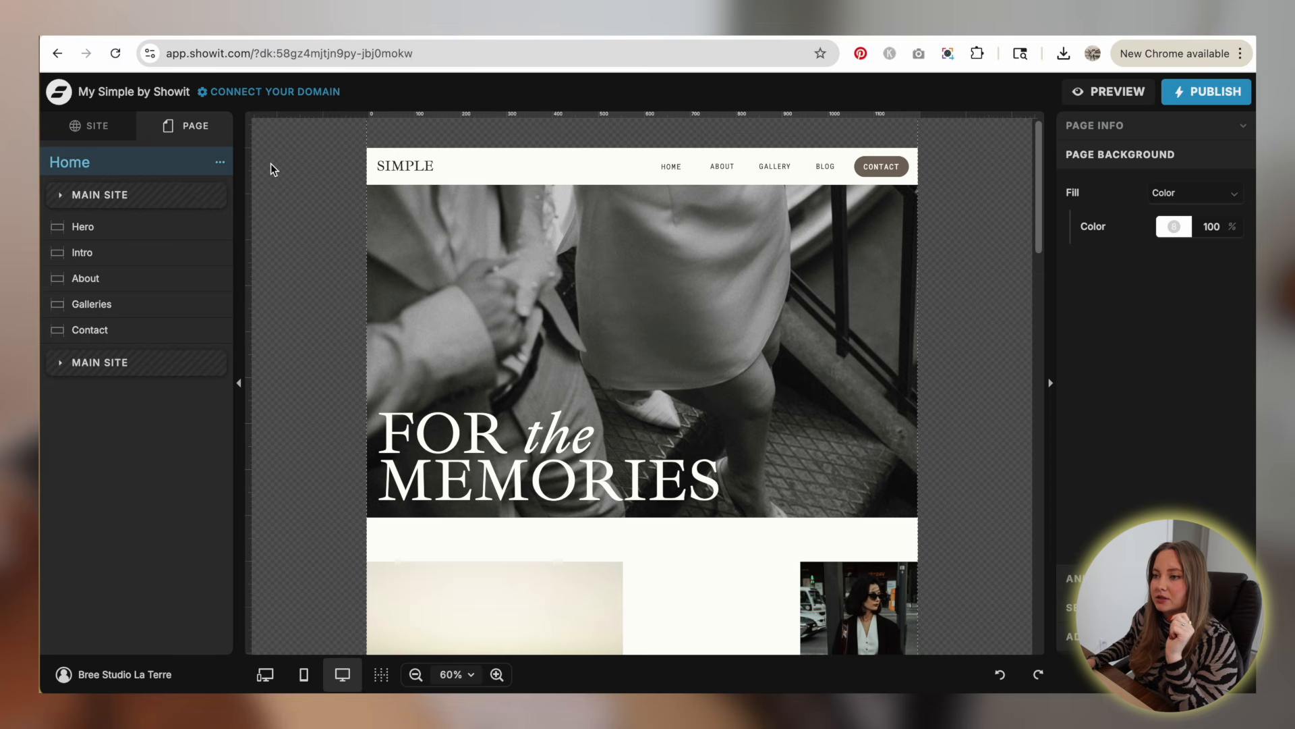
click(101, 135)
click(210, 286)
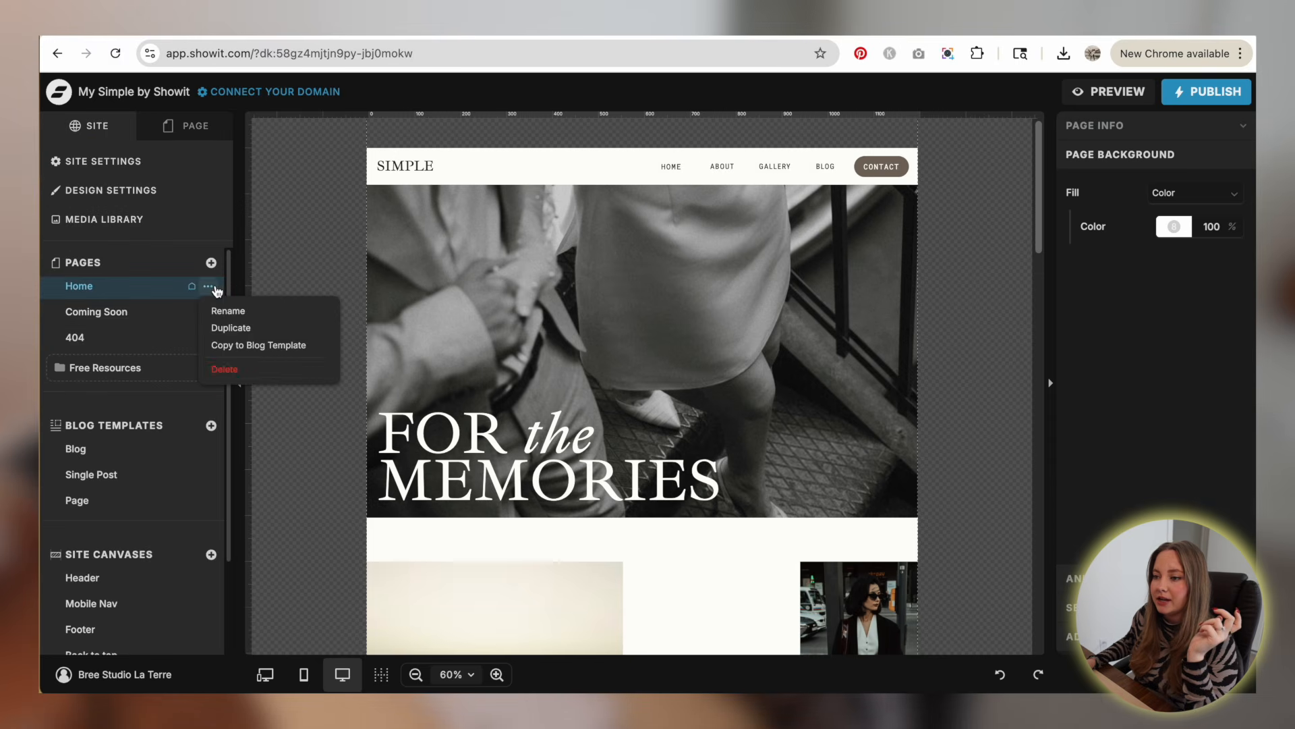
click(227, 370)
click(849, 237)
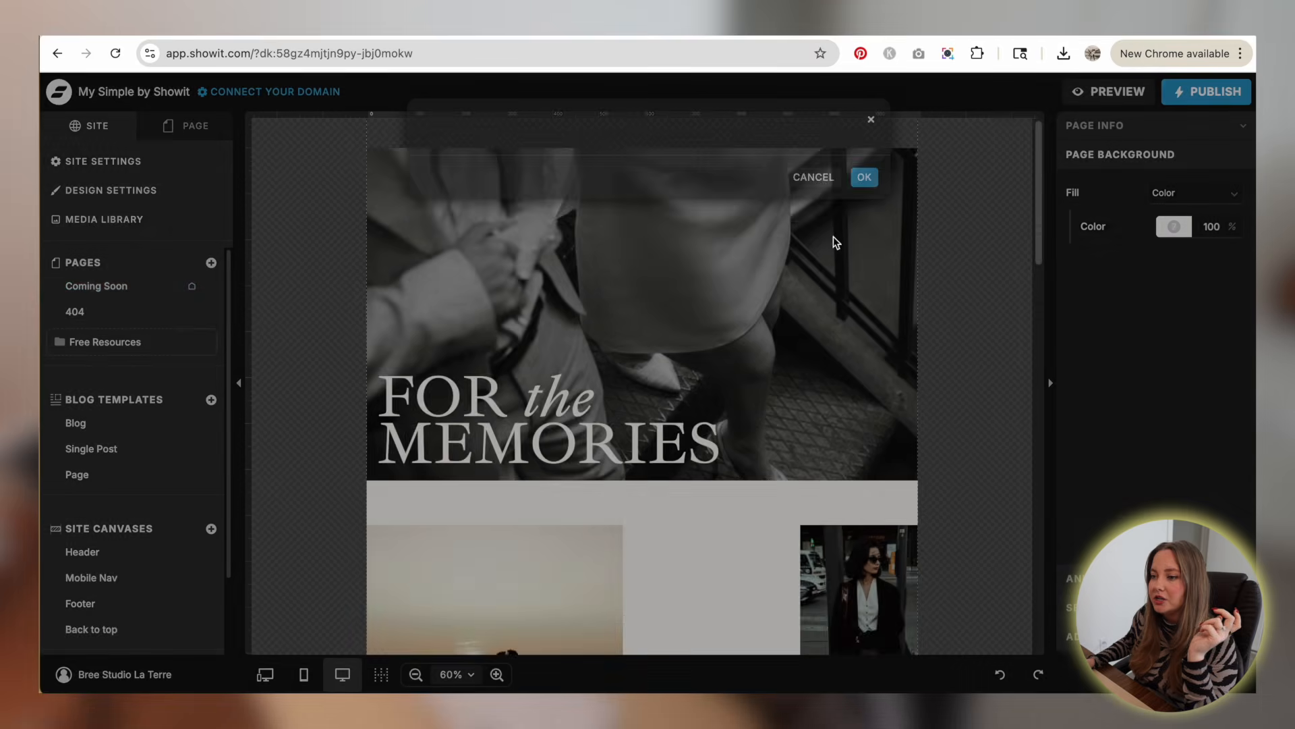
- Delete the Free Resources folder and the Free Resources page
scroll(198, 524, down, 3)
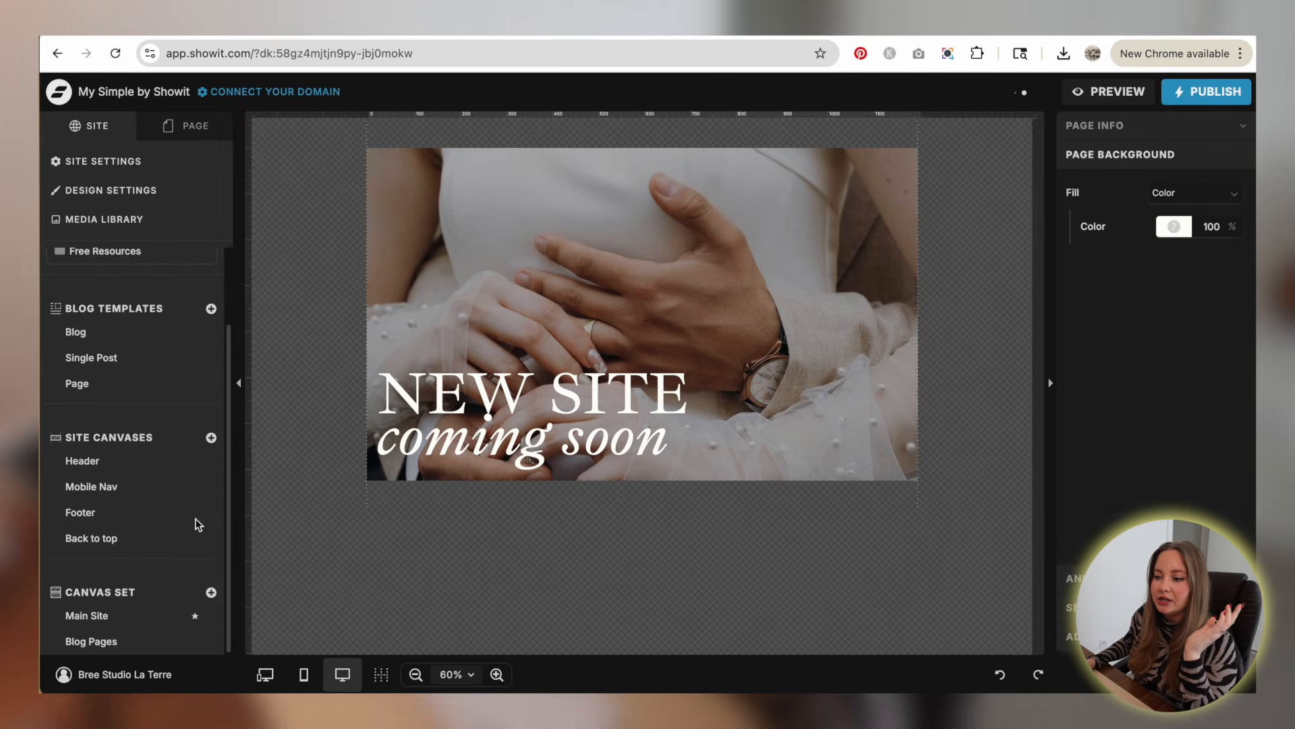
scroll(198, 524, up, 3)
click(202, 342)
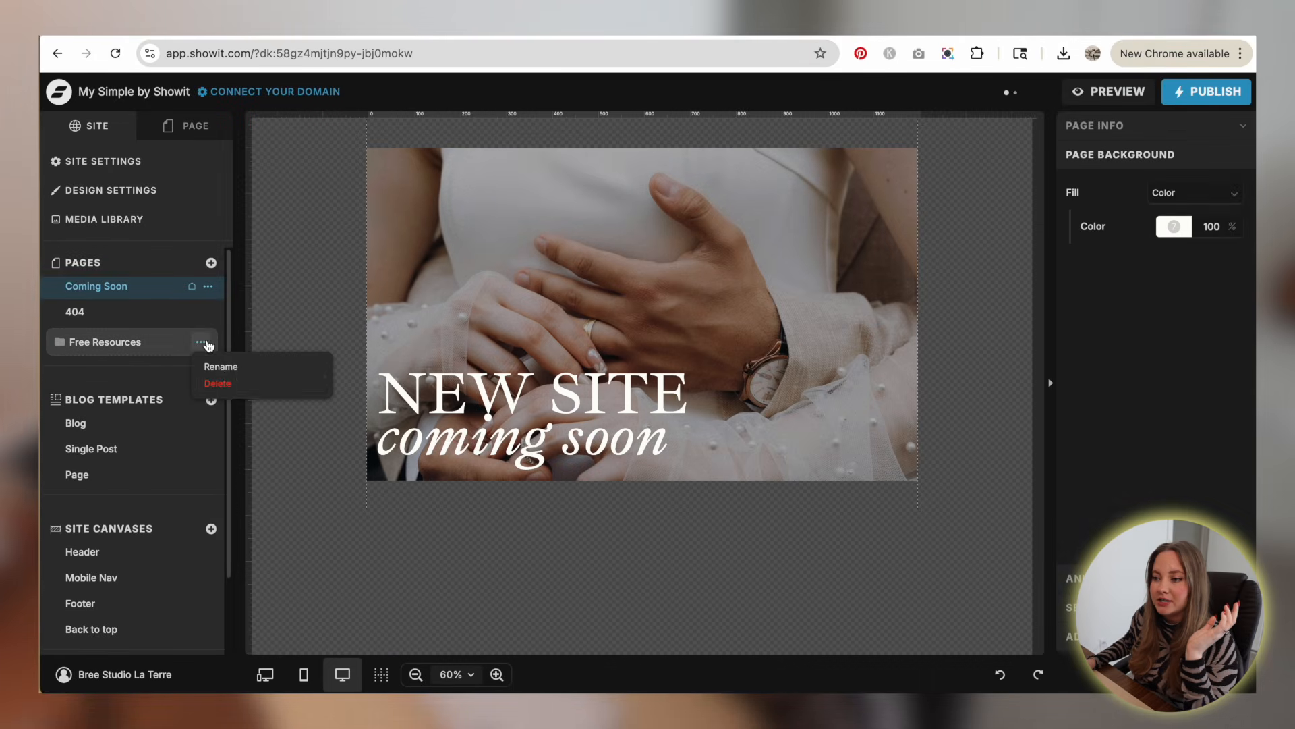
click(235, 384)
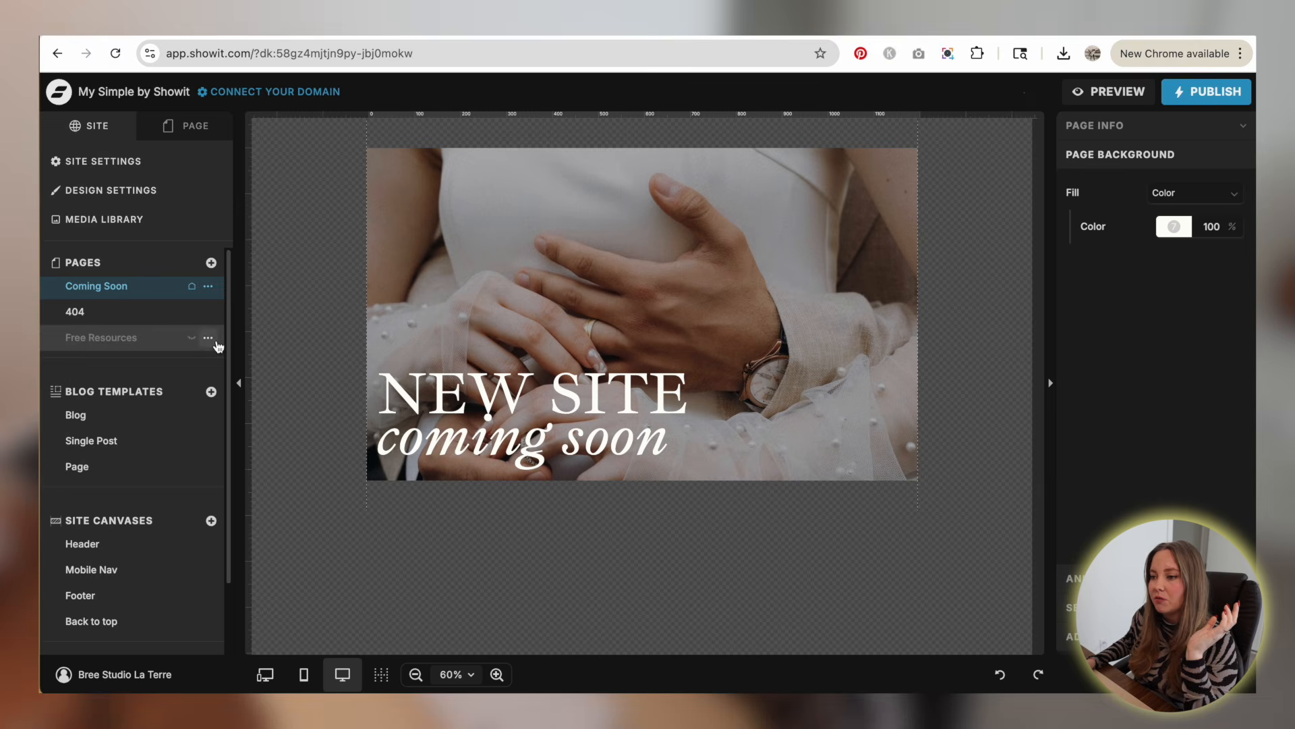
click(208, 337)
click(239, 468)
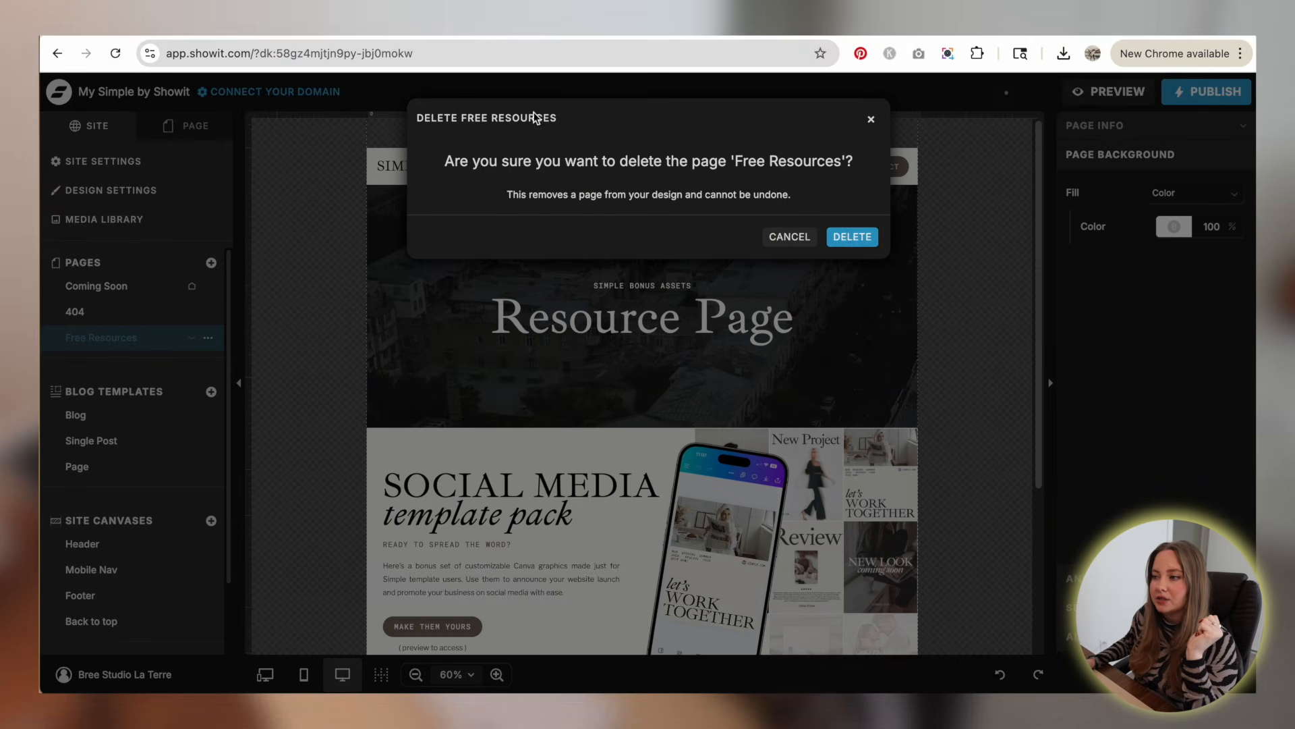
click(840, 236)
- Add a new blank page at the beginning of the page list and make it the site's home page
click(111, 289)
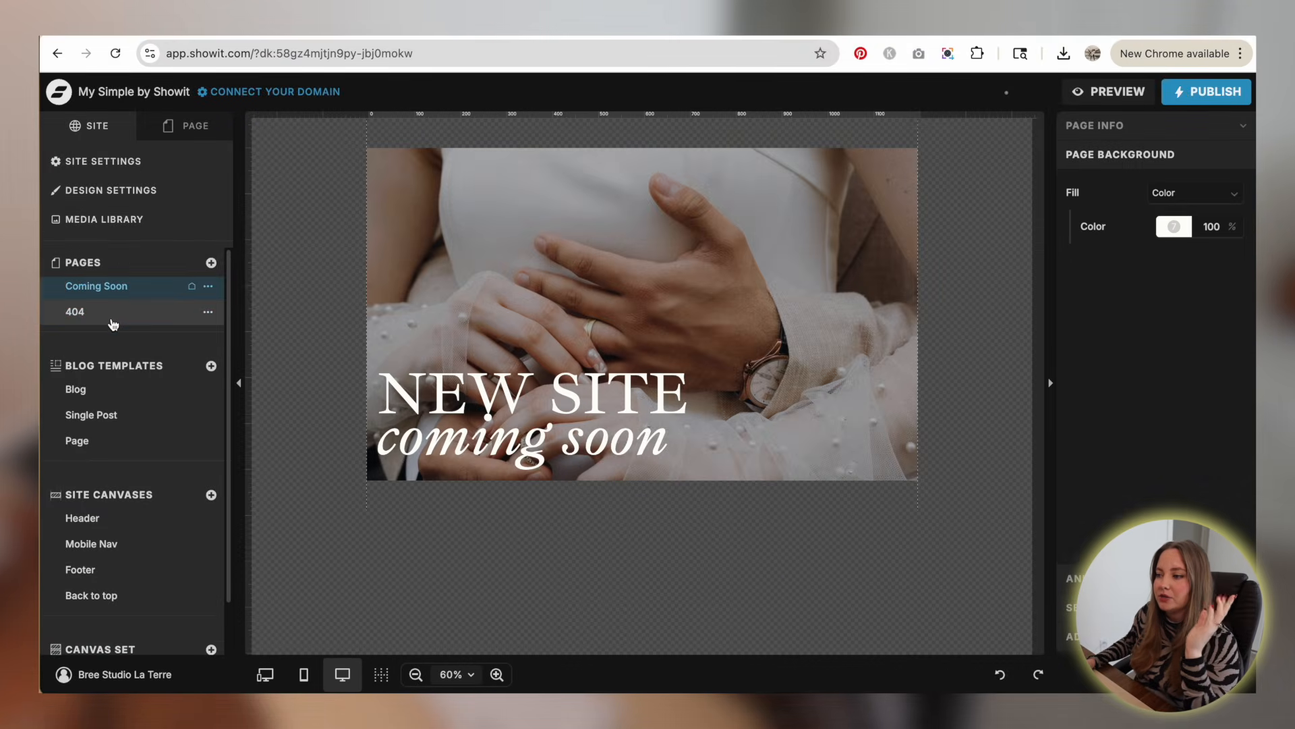
click(112, 320)
click(133, 288)
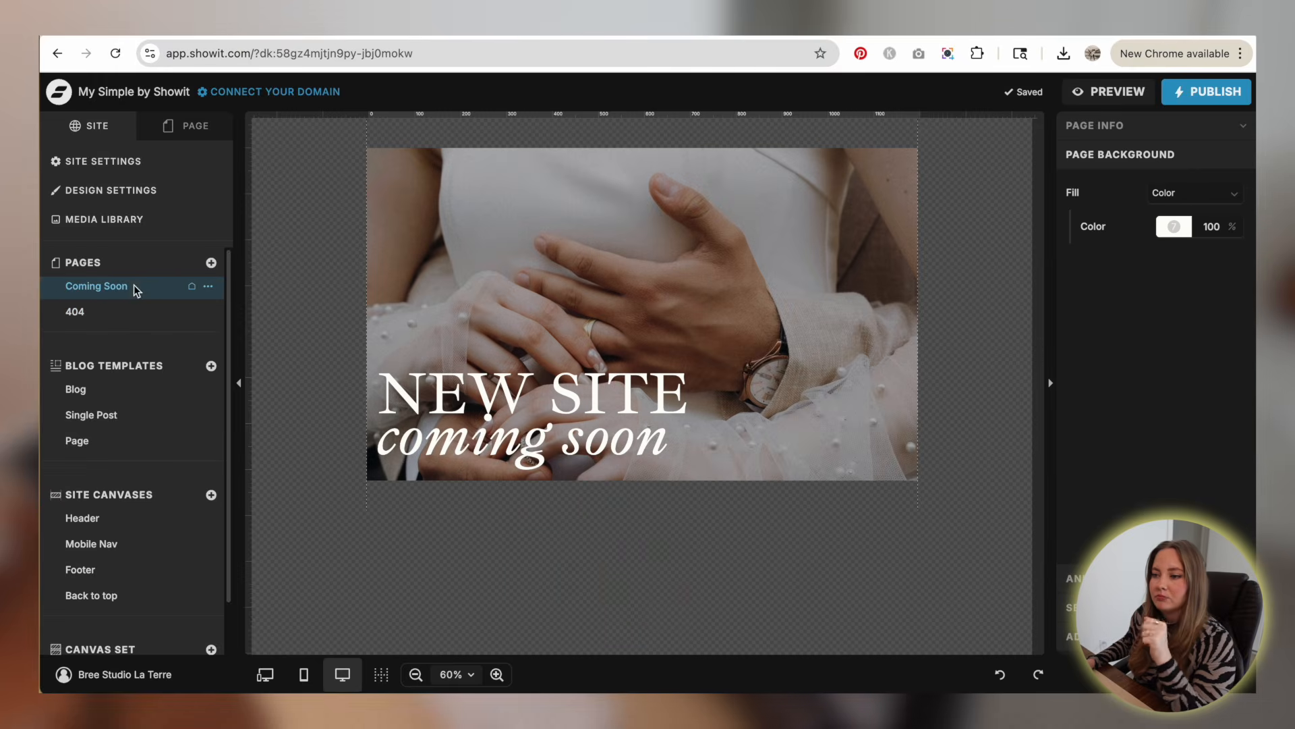
click(212, 263)
click(255, 305)
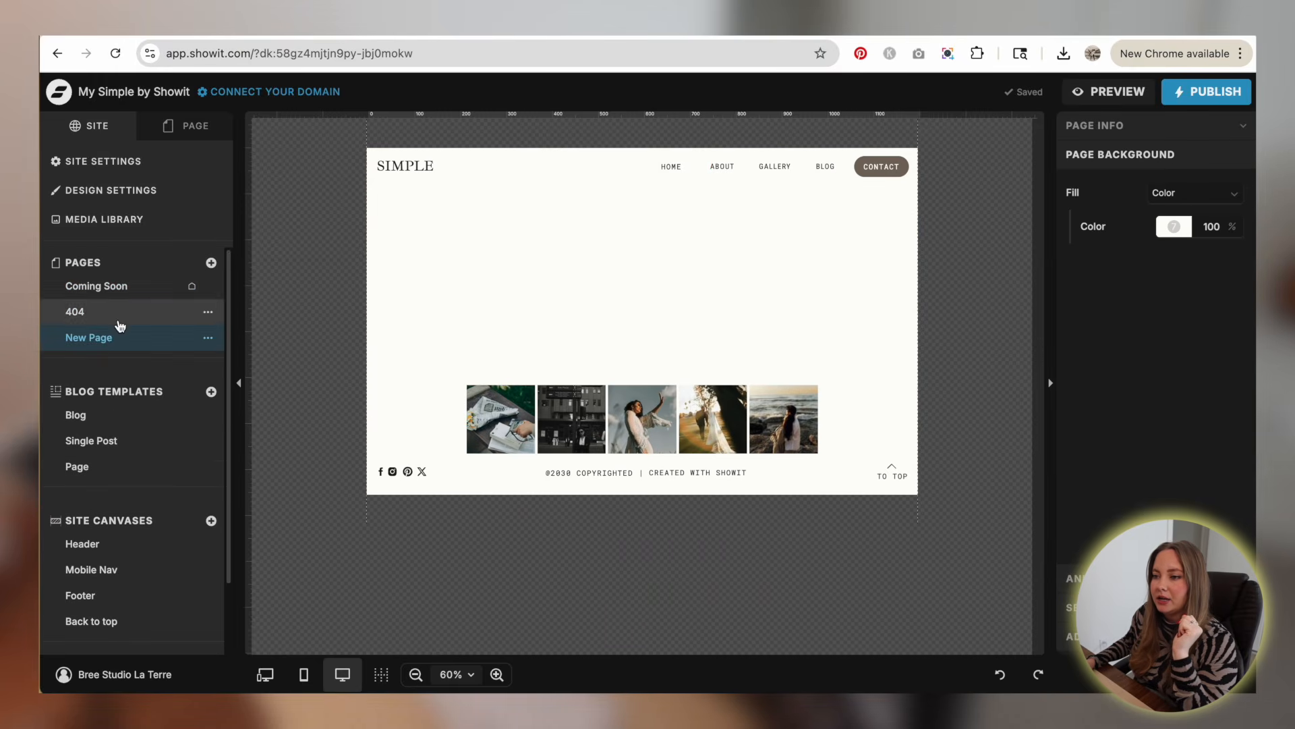
drag(112, 335, 119, 284)
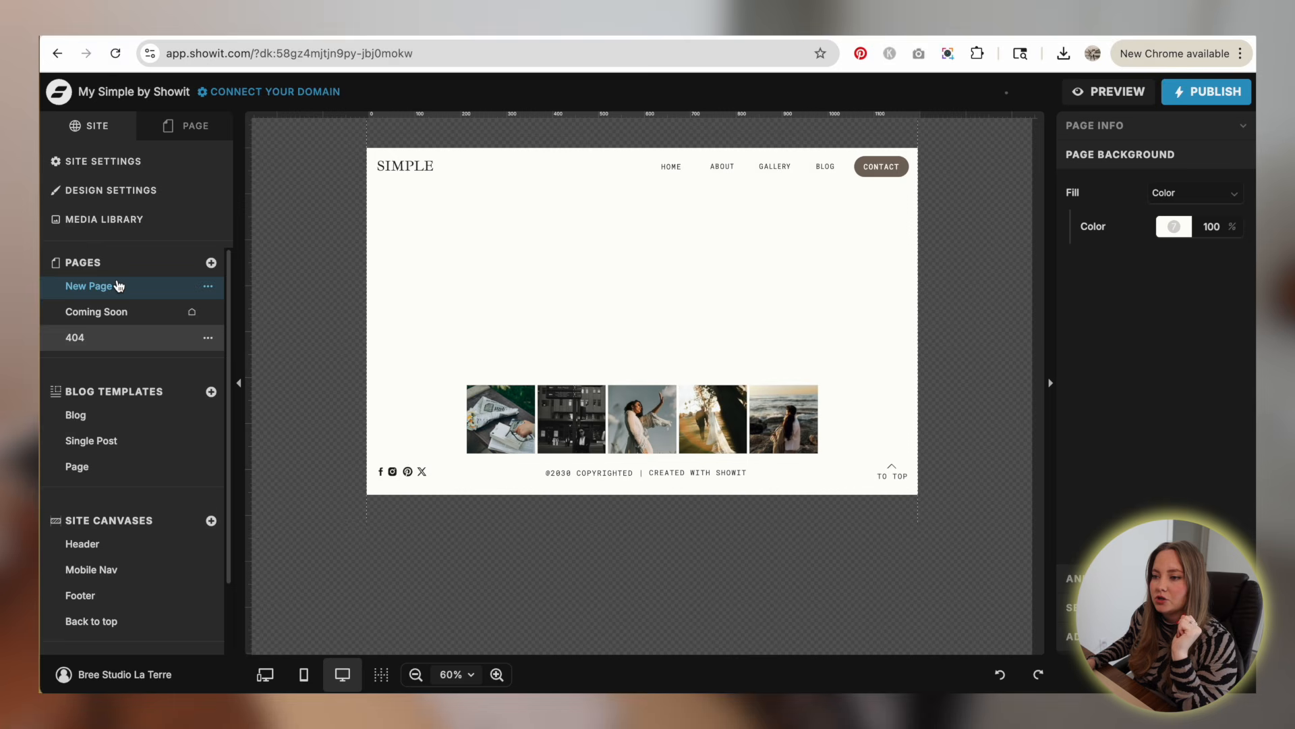
click(208, 286)
click(270, 342)
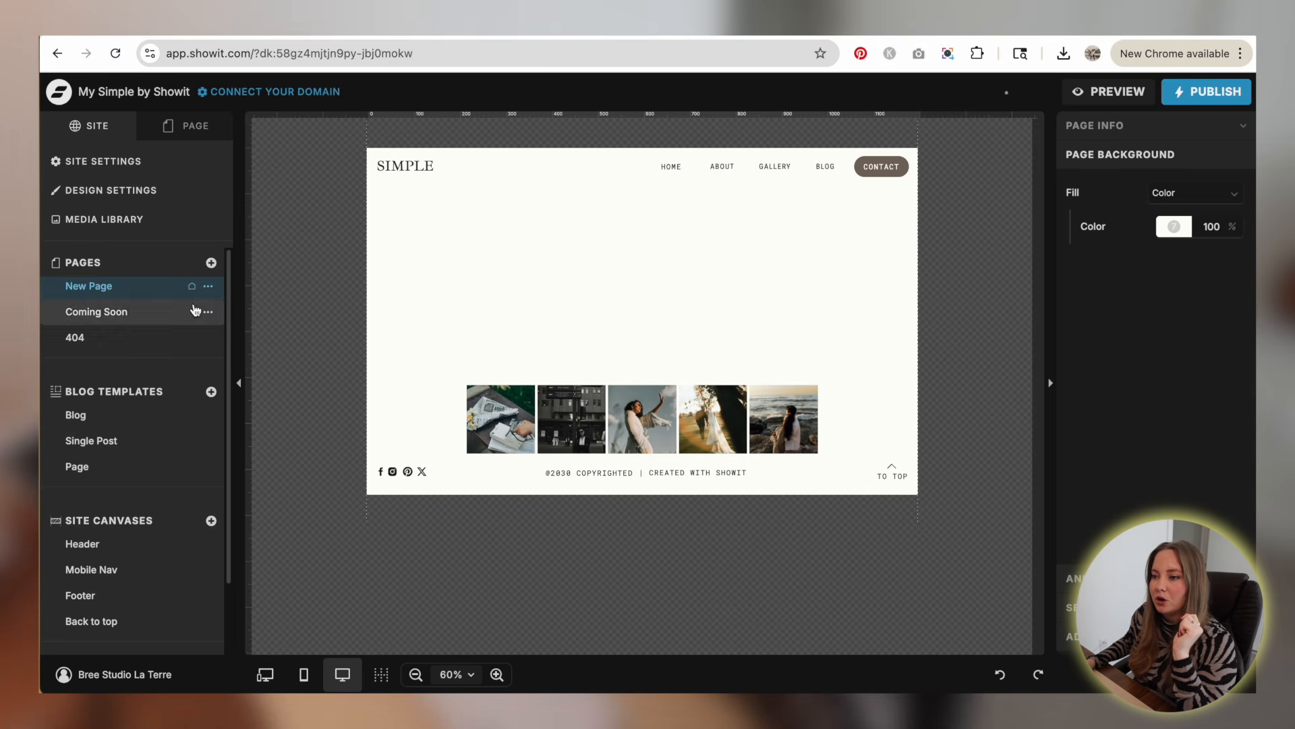
- Make the new page's canvas taller and set the Bold Showit photo of the reclining woman in tall black boots as its background
click(556, 261)
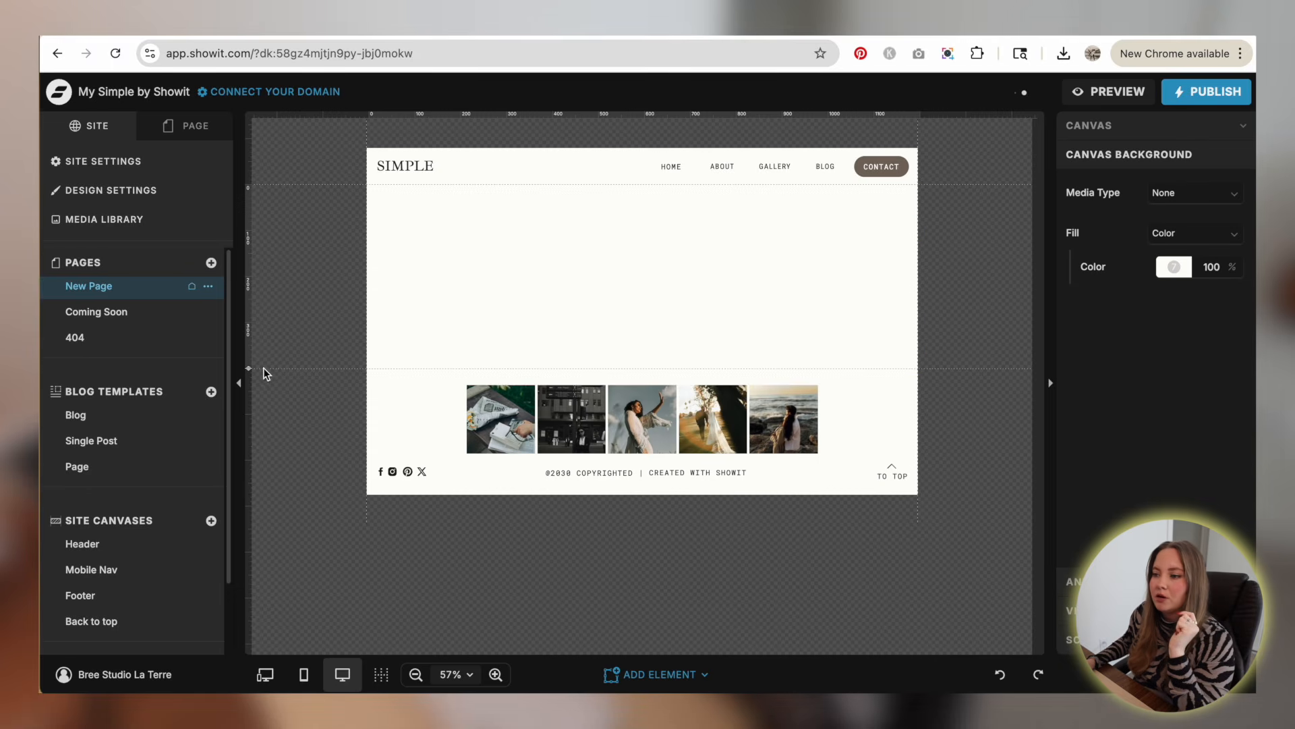
drag(251, 393, 248, 455)
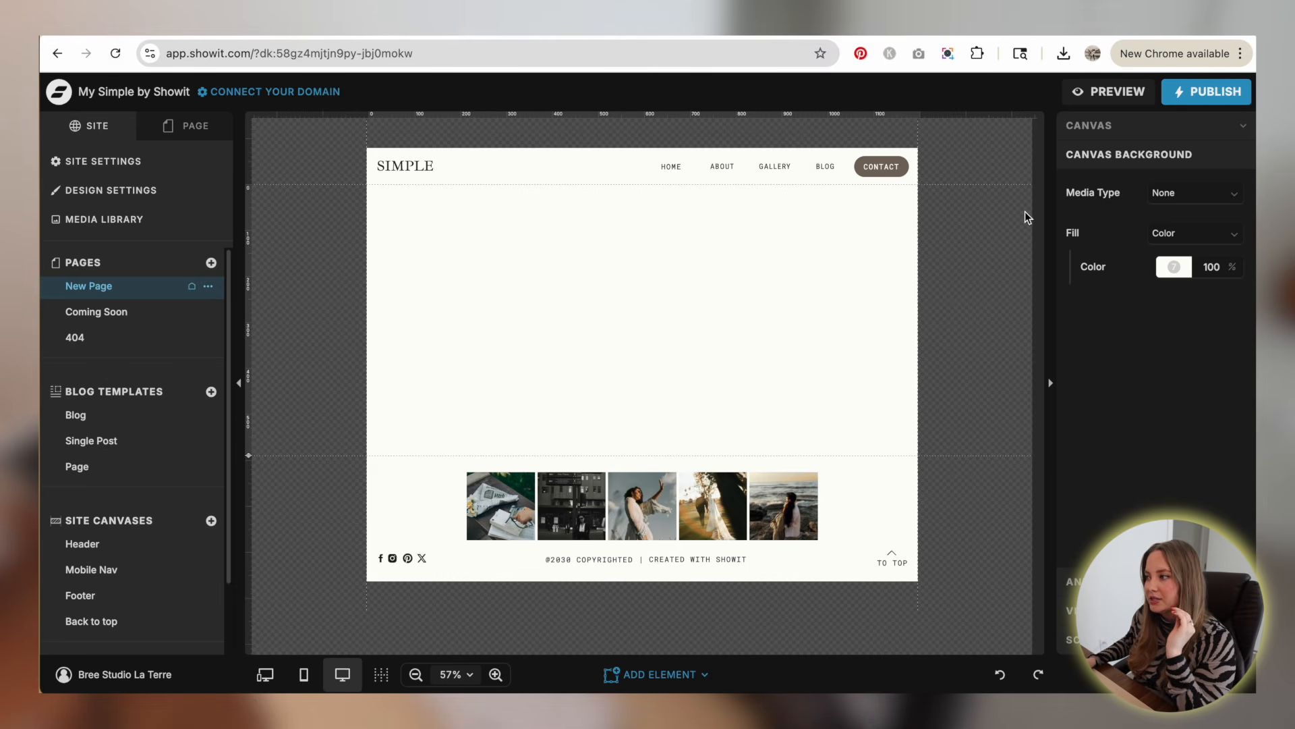
click(1080, 125)
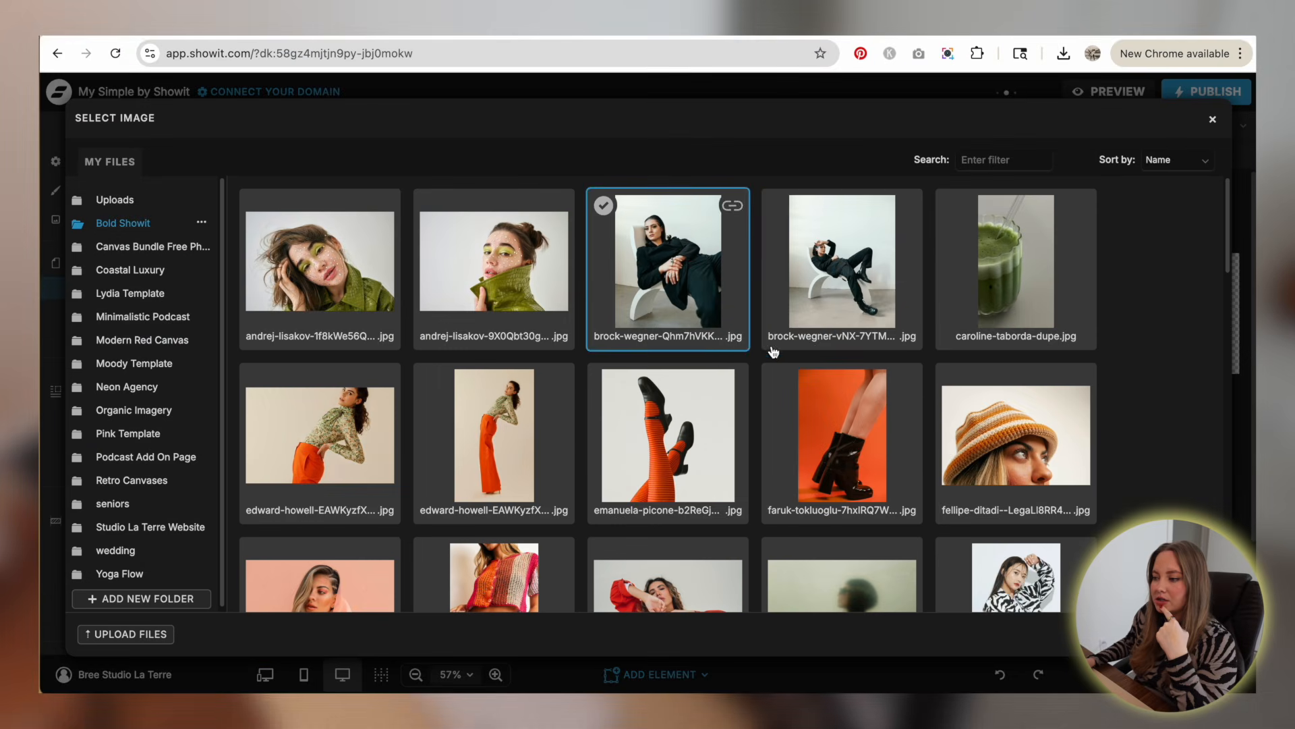
scroll(773, 352, down, 2)
scroll(810, 345, down, 10)
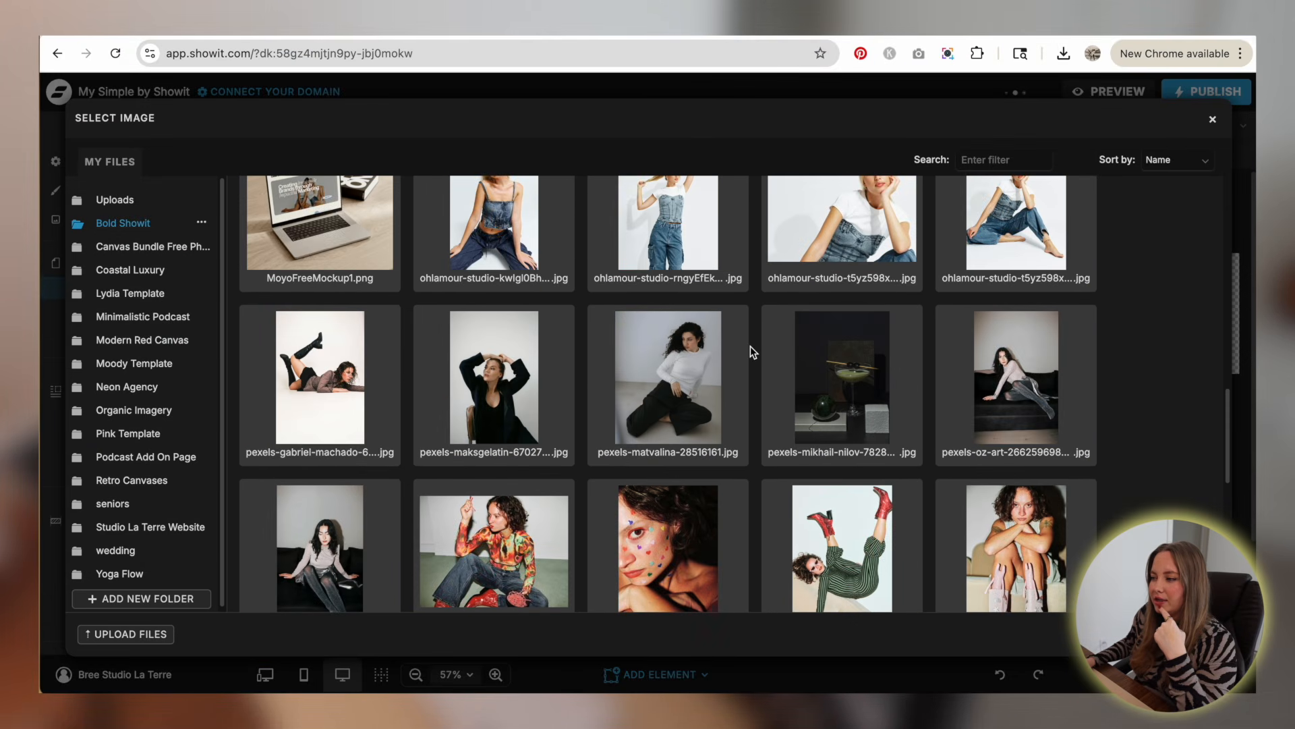
scroll(750, 346, down, 2)
click(301, 312)
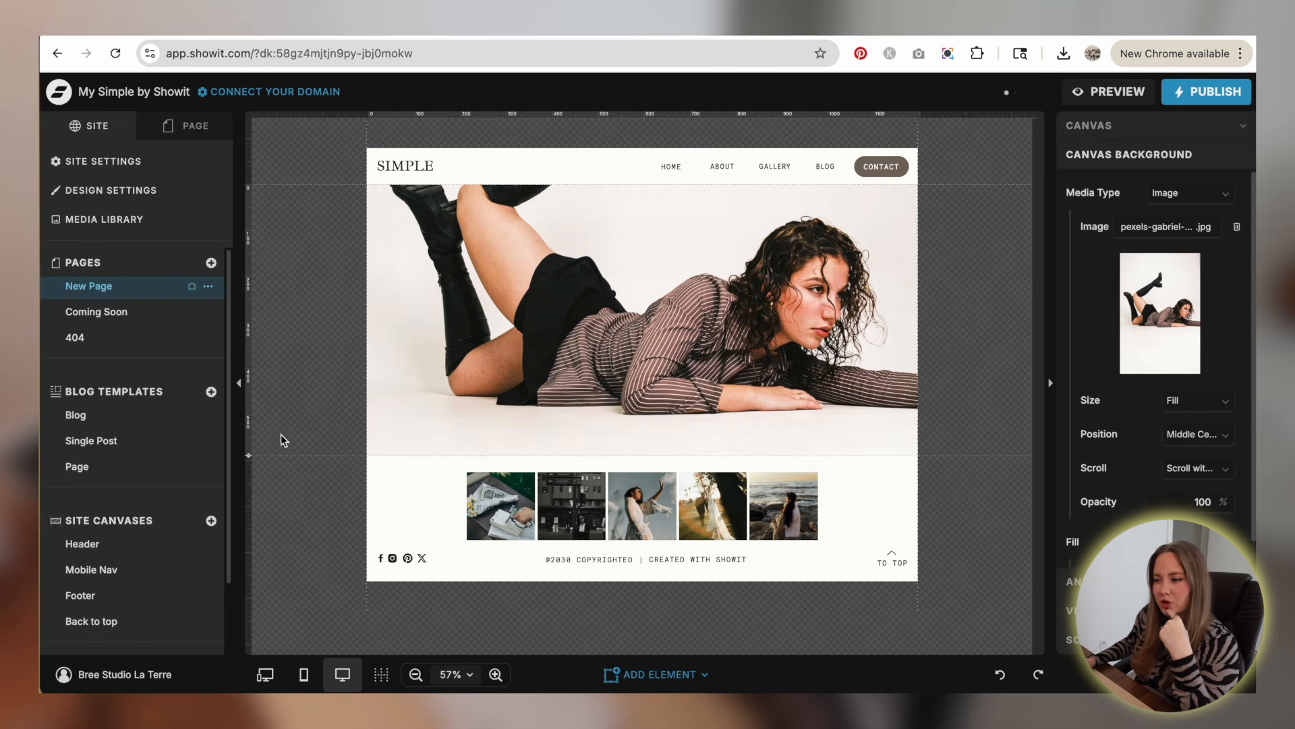
- Extend the canvas height further so more of the background photo fits in
drag(248, 454, 248, 519)
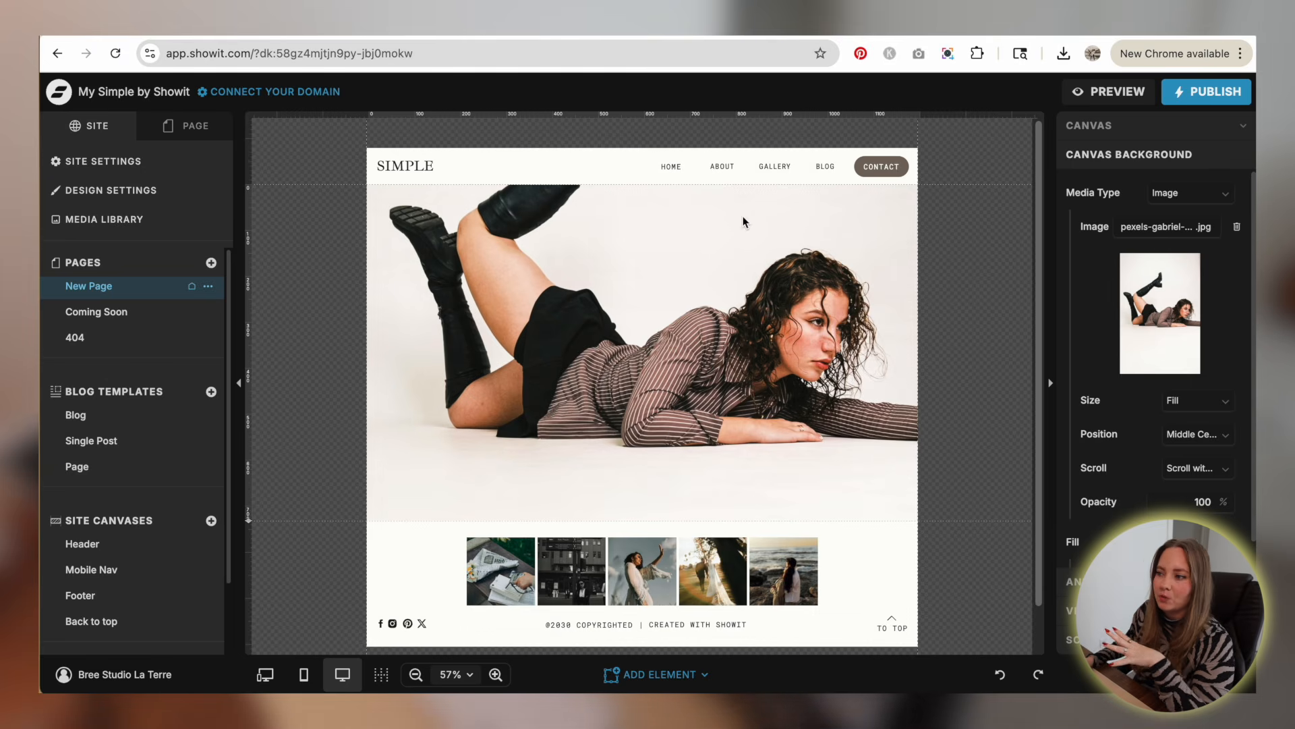
scroll(958, 312, down, 1)
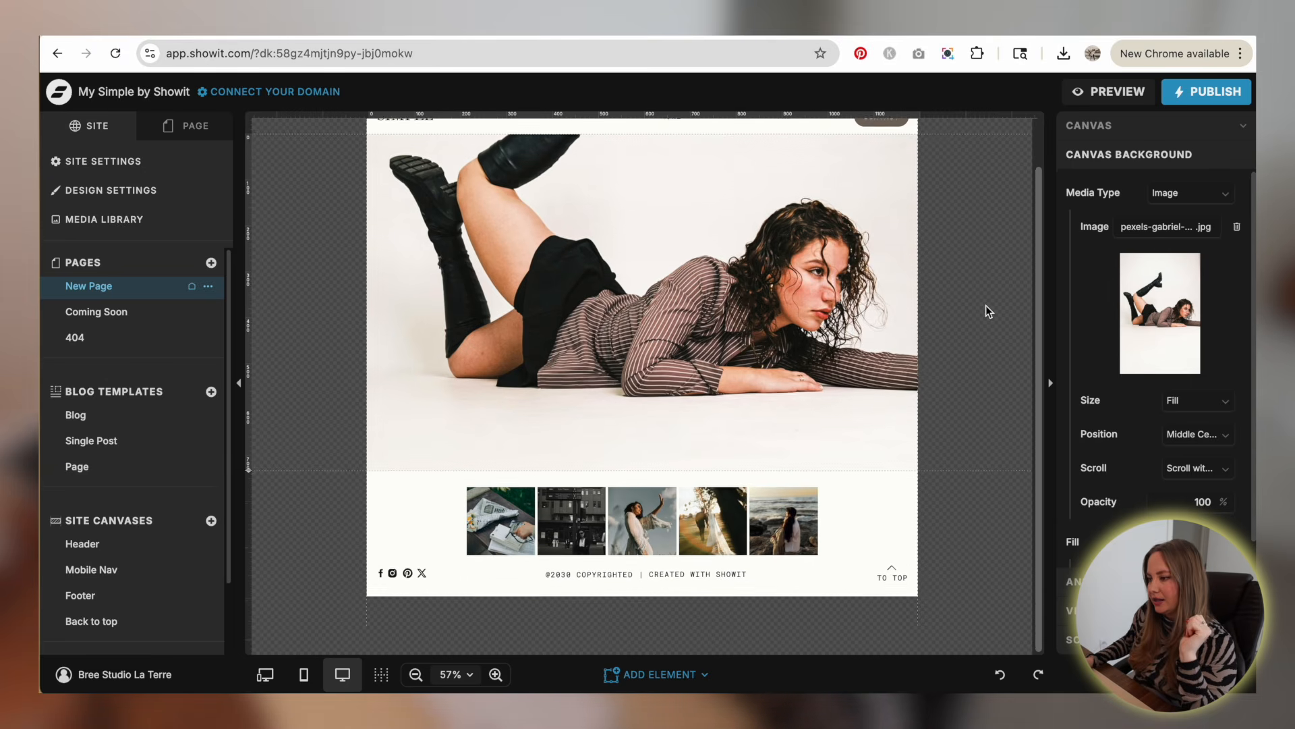
scroll(987, 307, up, 1)
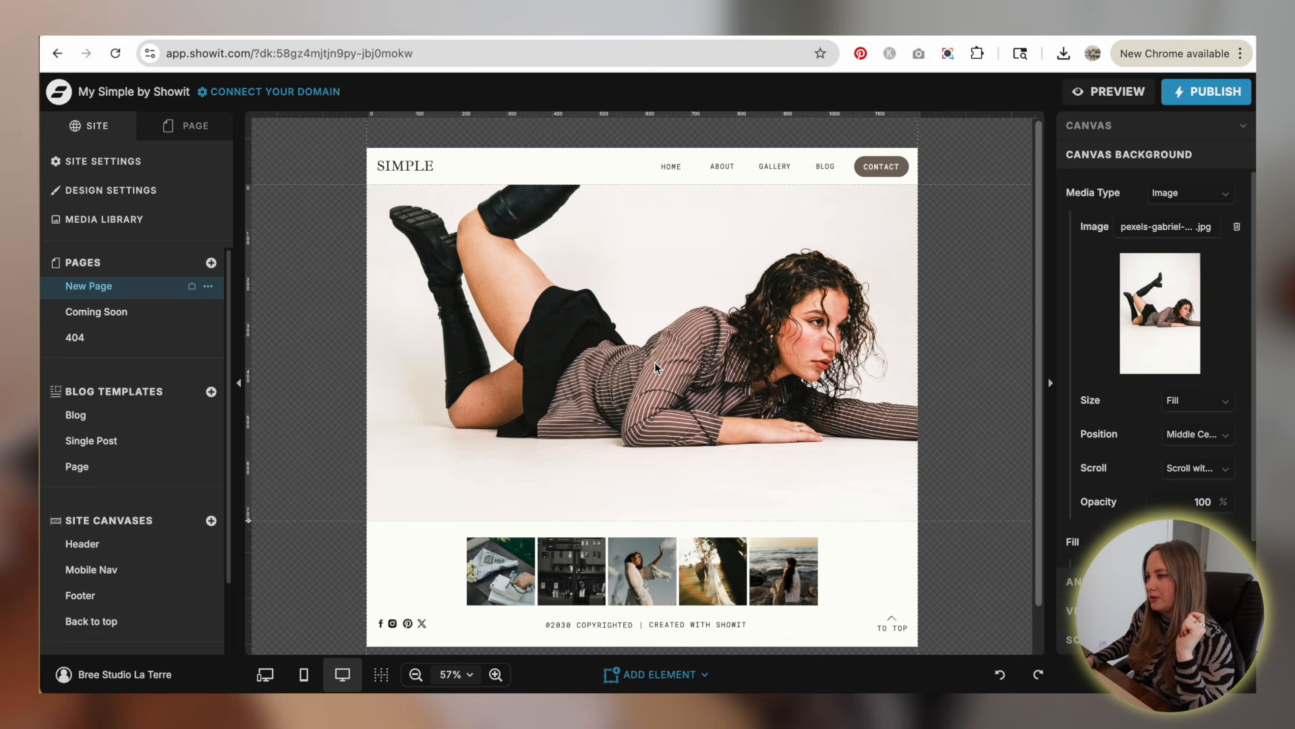
- Set the canvas fill to black brand color 1 and lower the background image's opacity below 90% to darken the photo
scroll(1189, 490, down, 1)
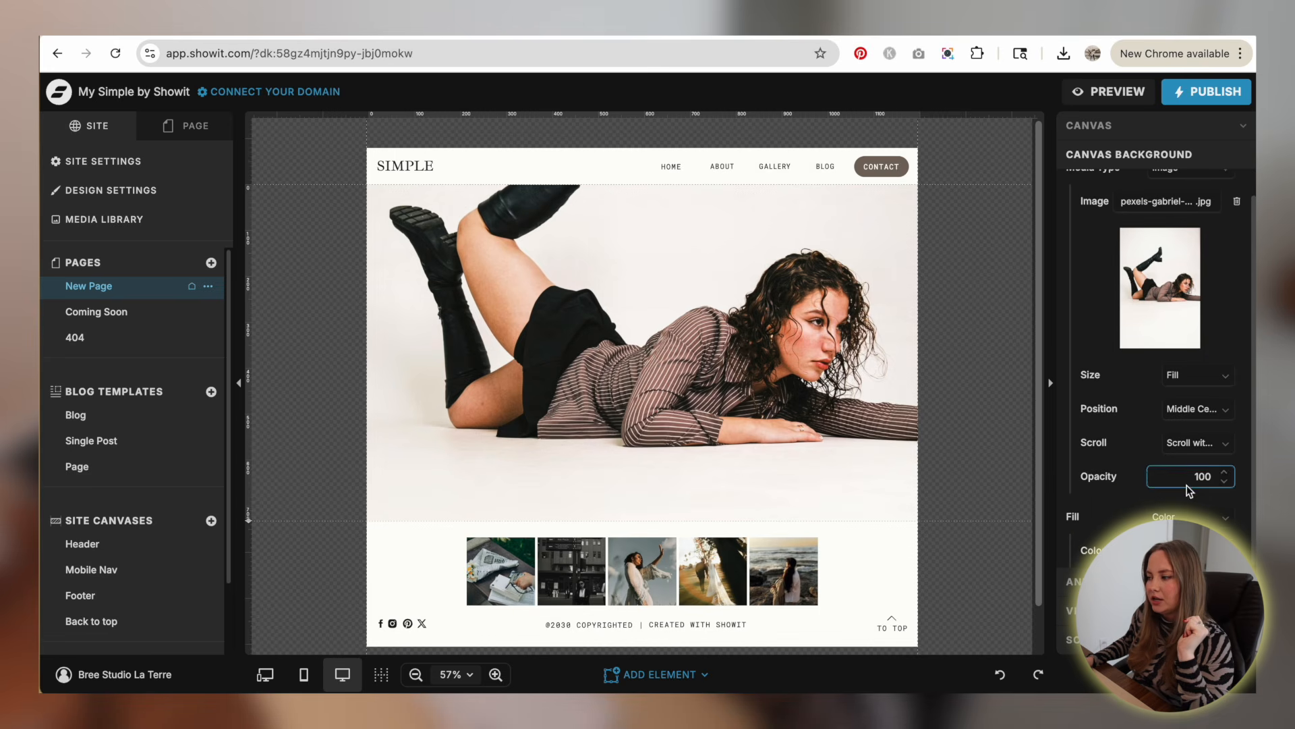
click(1222, 549)
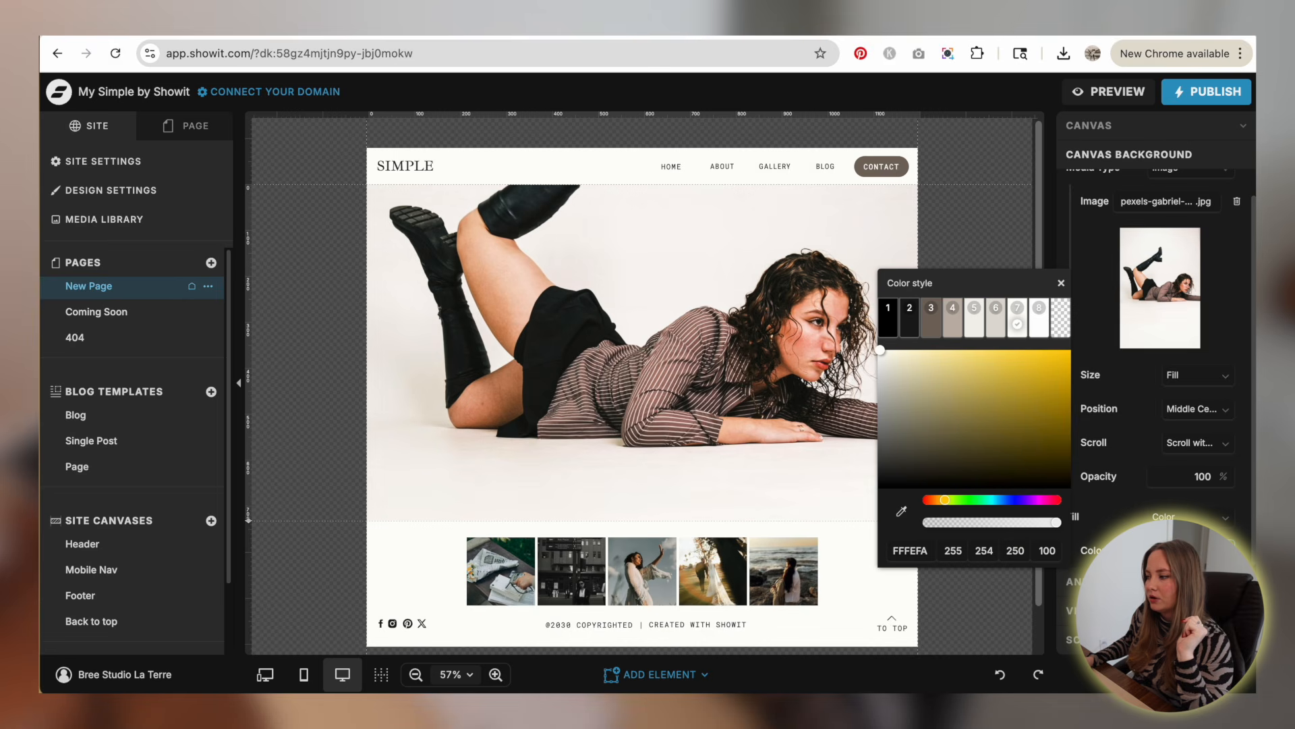
click(891, 331)
click(1225, 483)
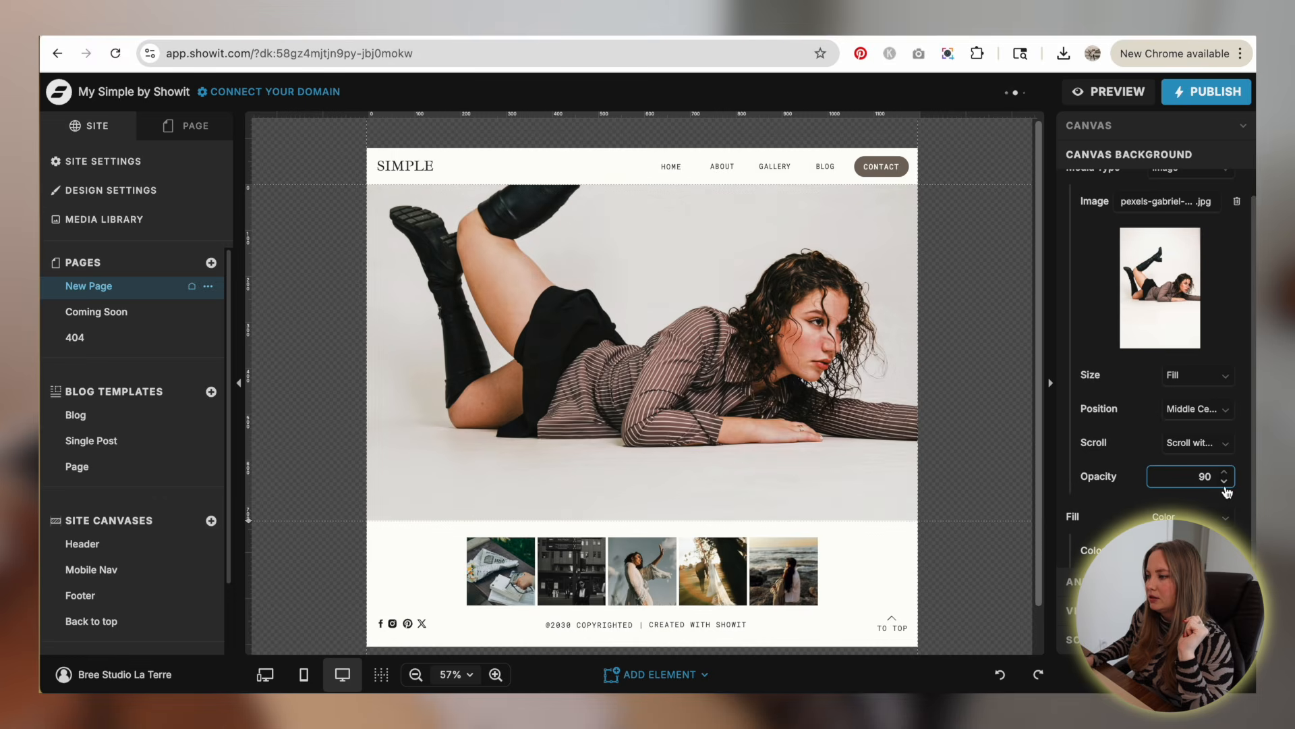
click(1224, 483)
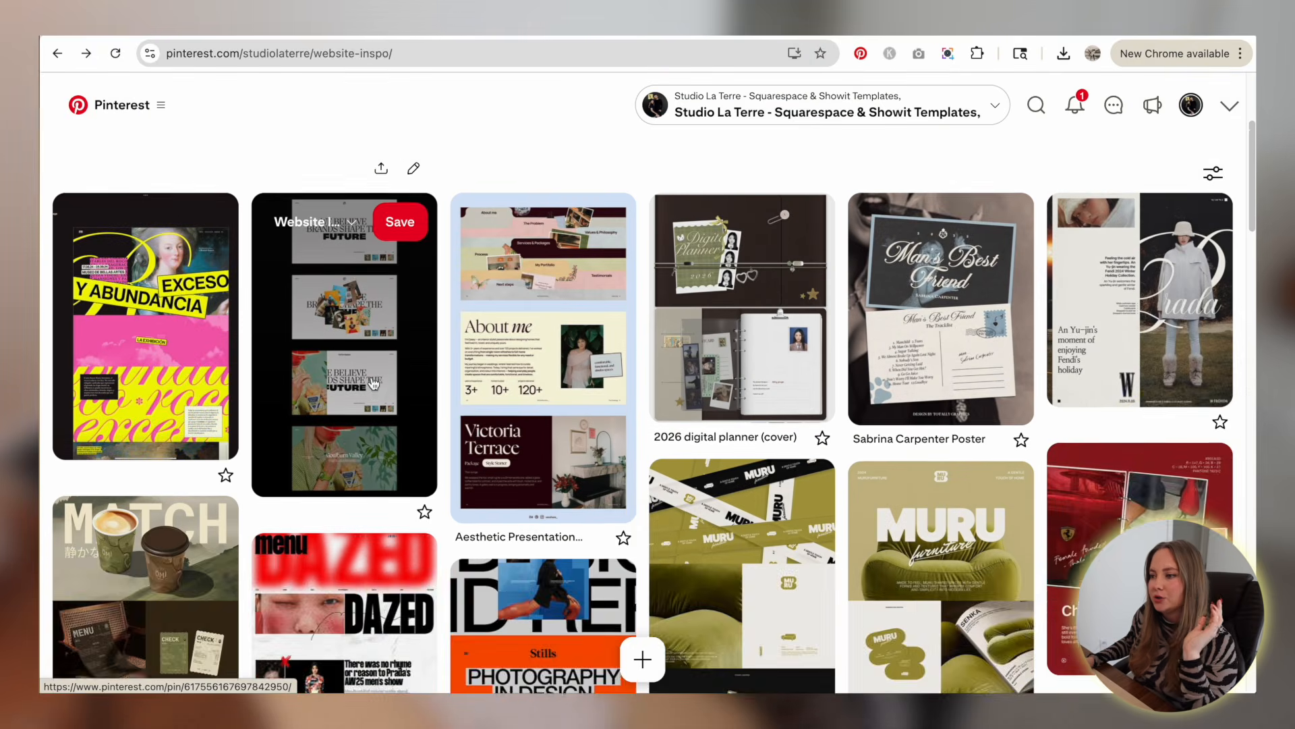
- Switch to the Pinterest website-inspo board and view the "We believe brands shape the future" pin for layout reference
scroll(346, 270, up, 2)
click(345, 405)
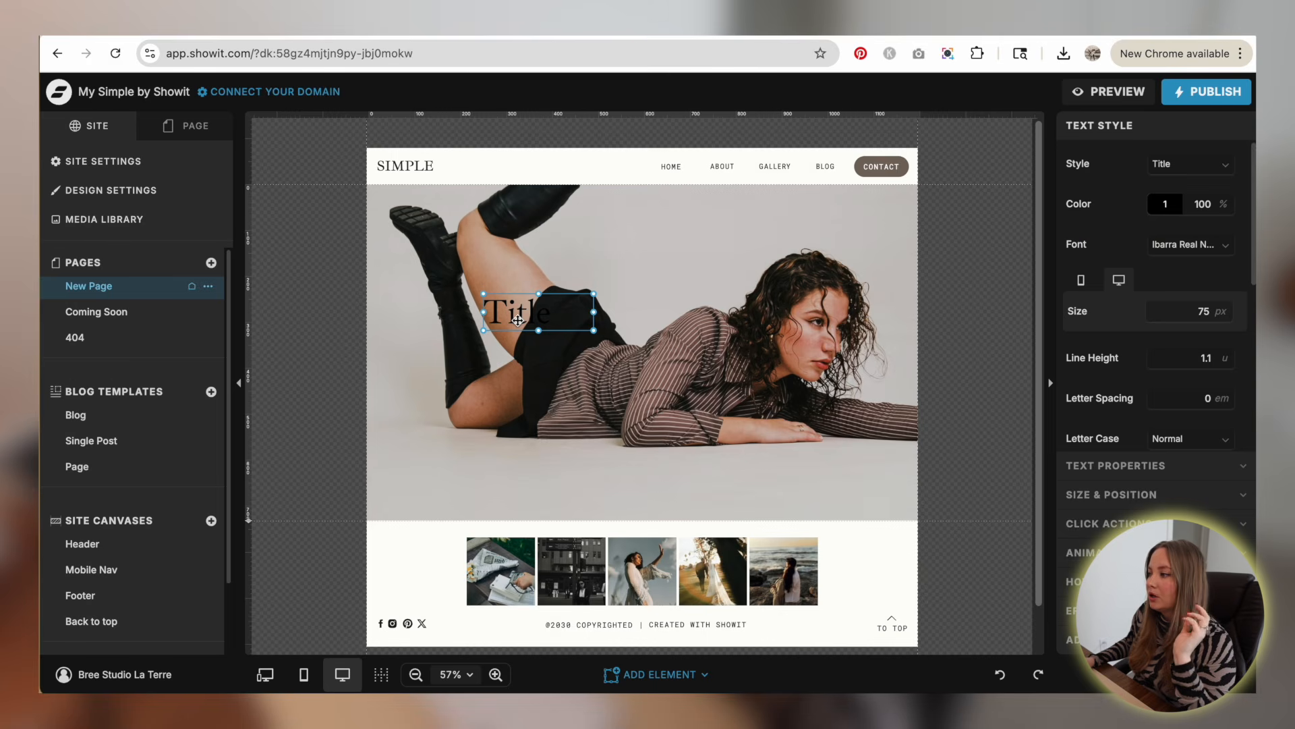
- Back in Showit, add the Google font Instrument Serif in Normal and Italic styles to the site's active fonts and save
click(1207, 244)
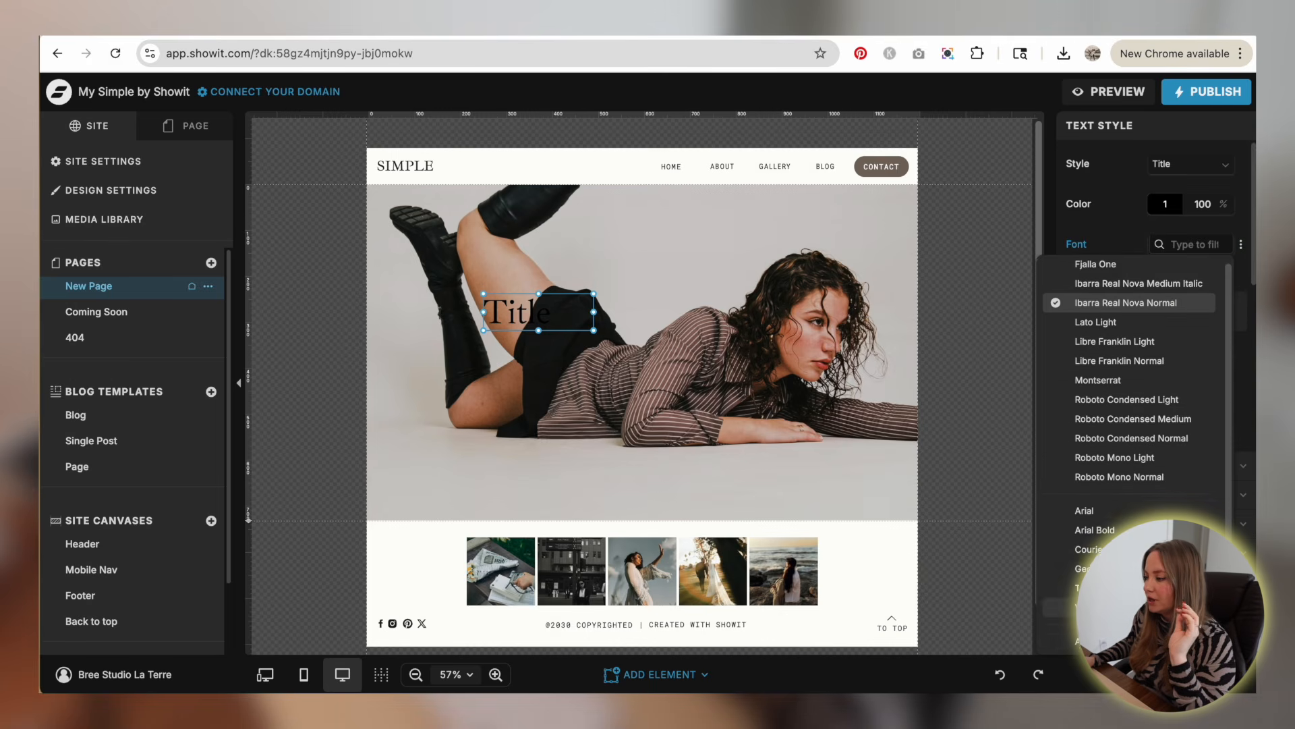
click(1106, 638)
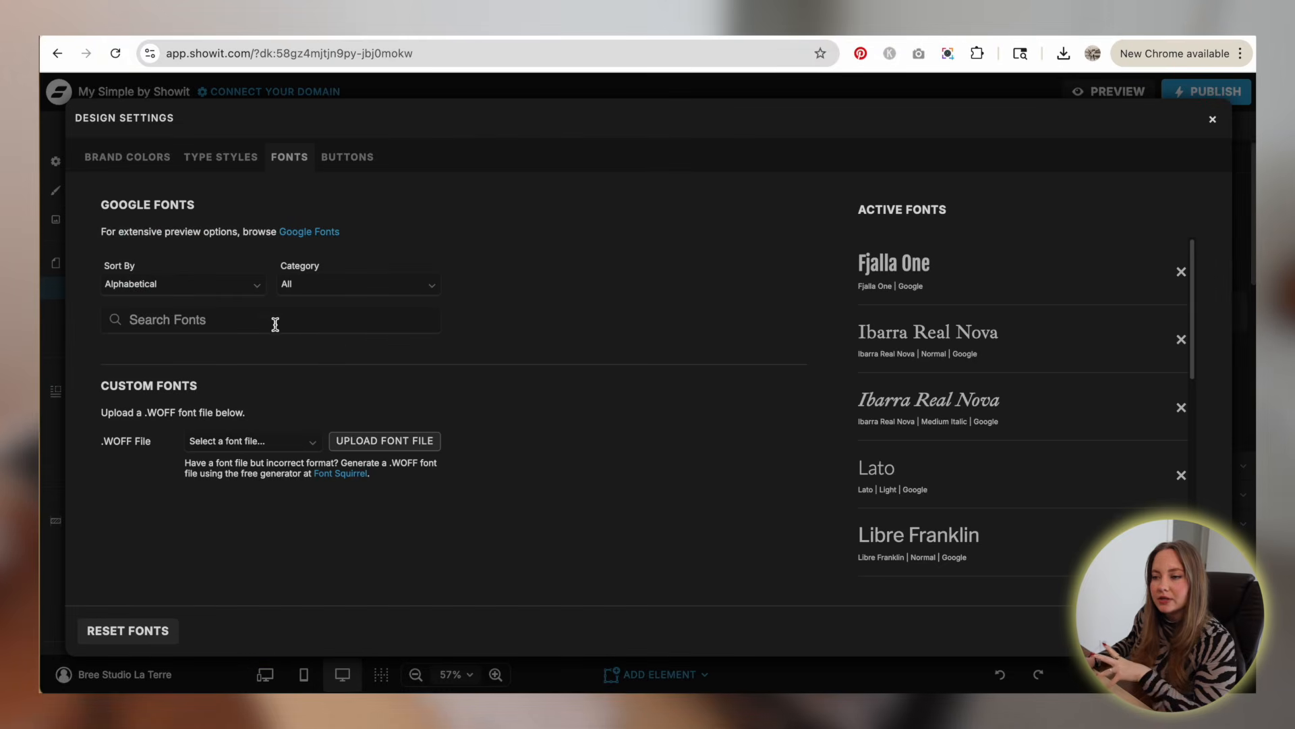
click(219, 314)
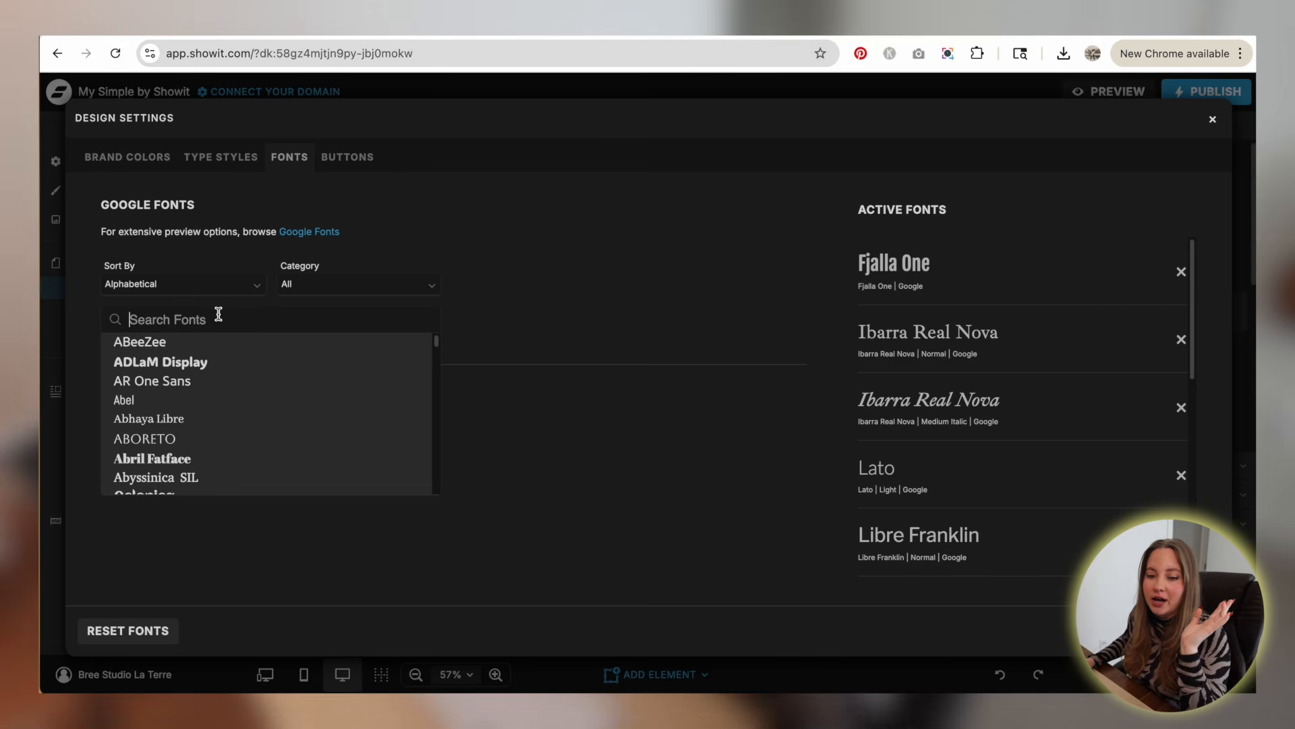
click(502, 291)
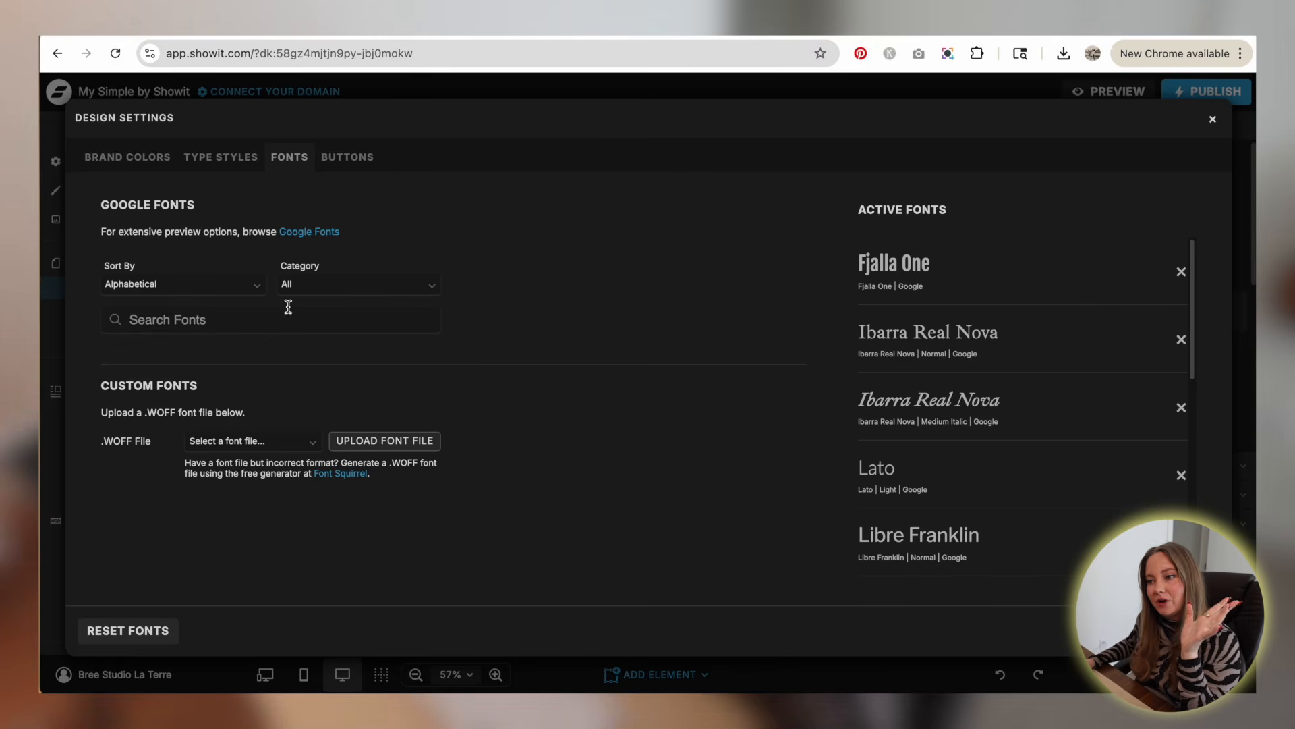
click(205, 289)
click(207, 289)
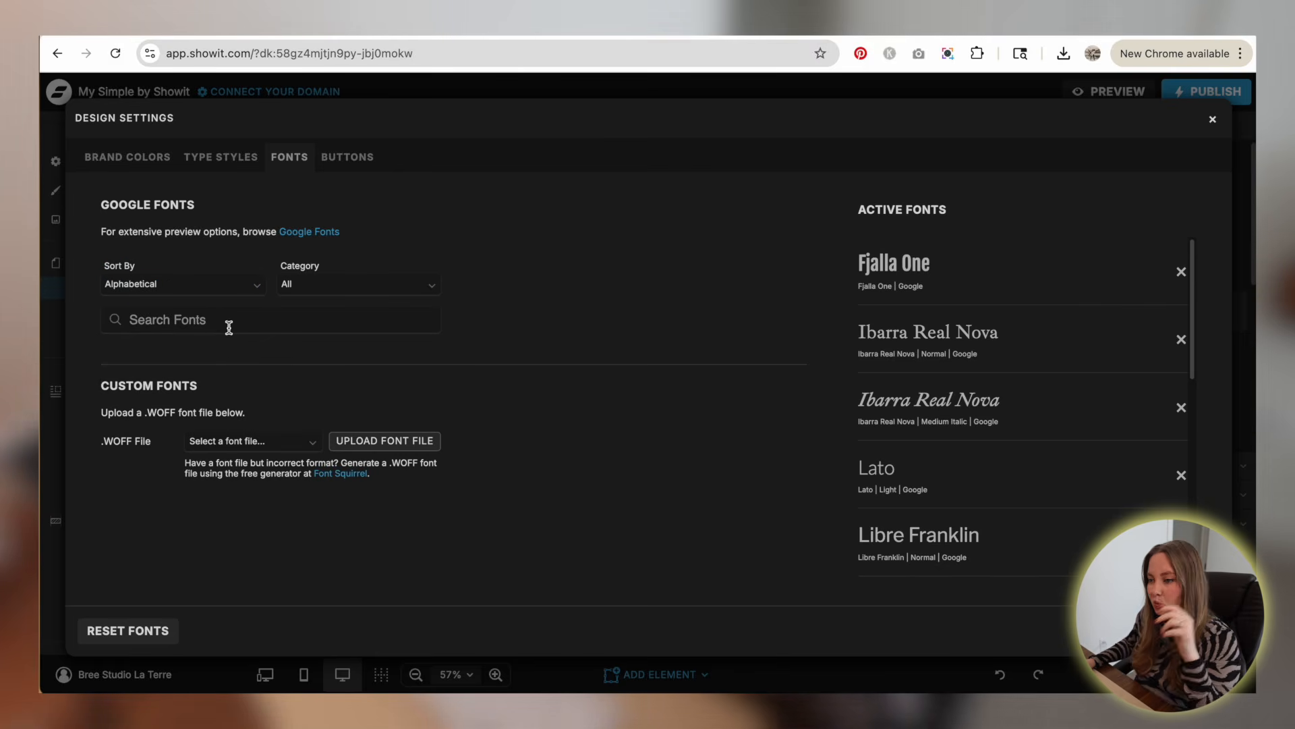
click(229, 328)
text(instrument)
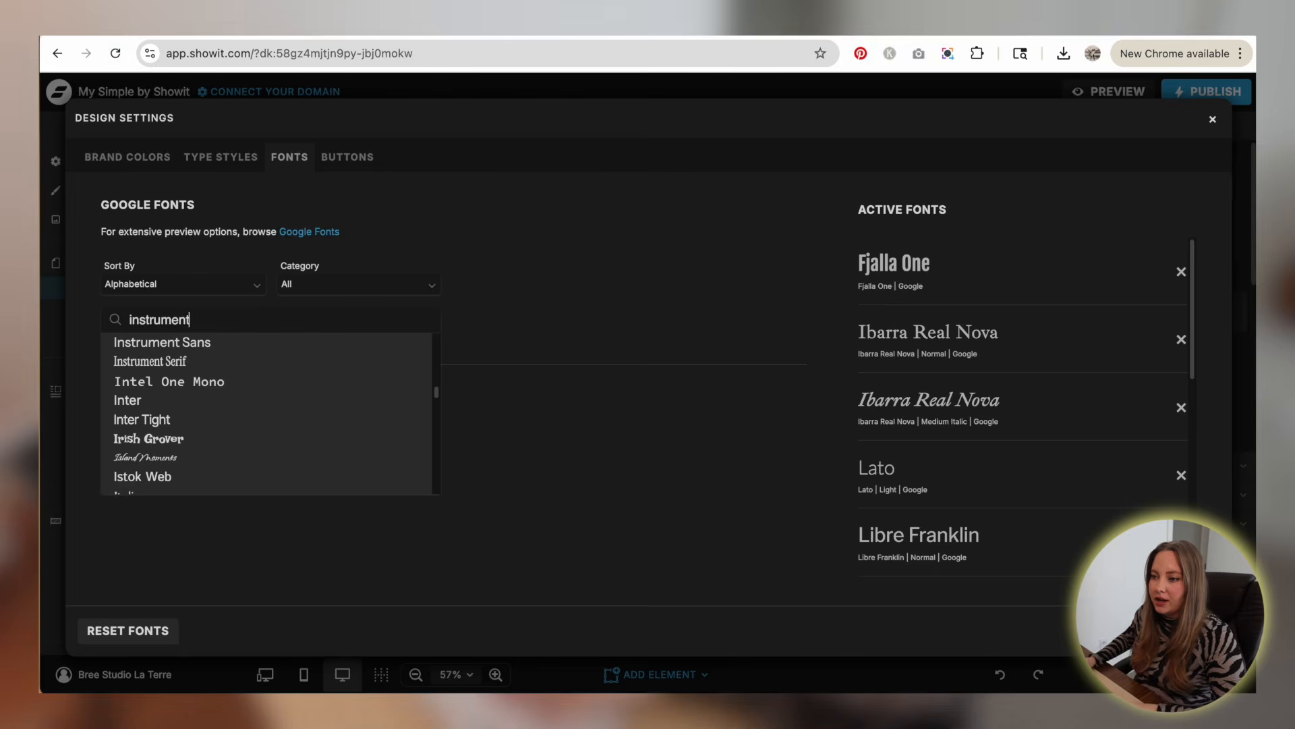
click(139, 365)
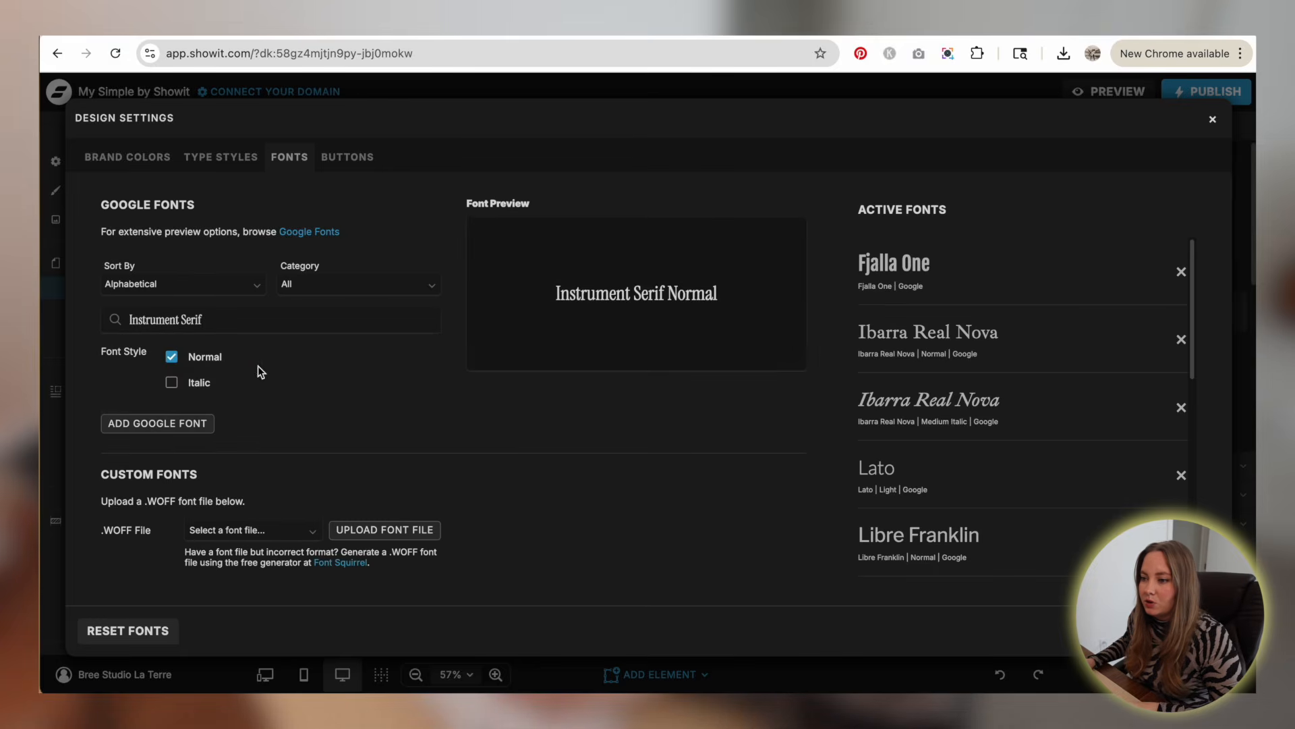
click(172, 382)
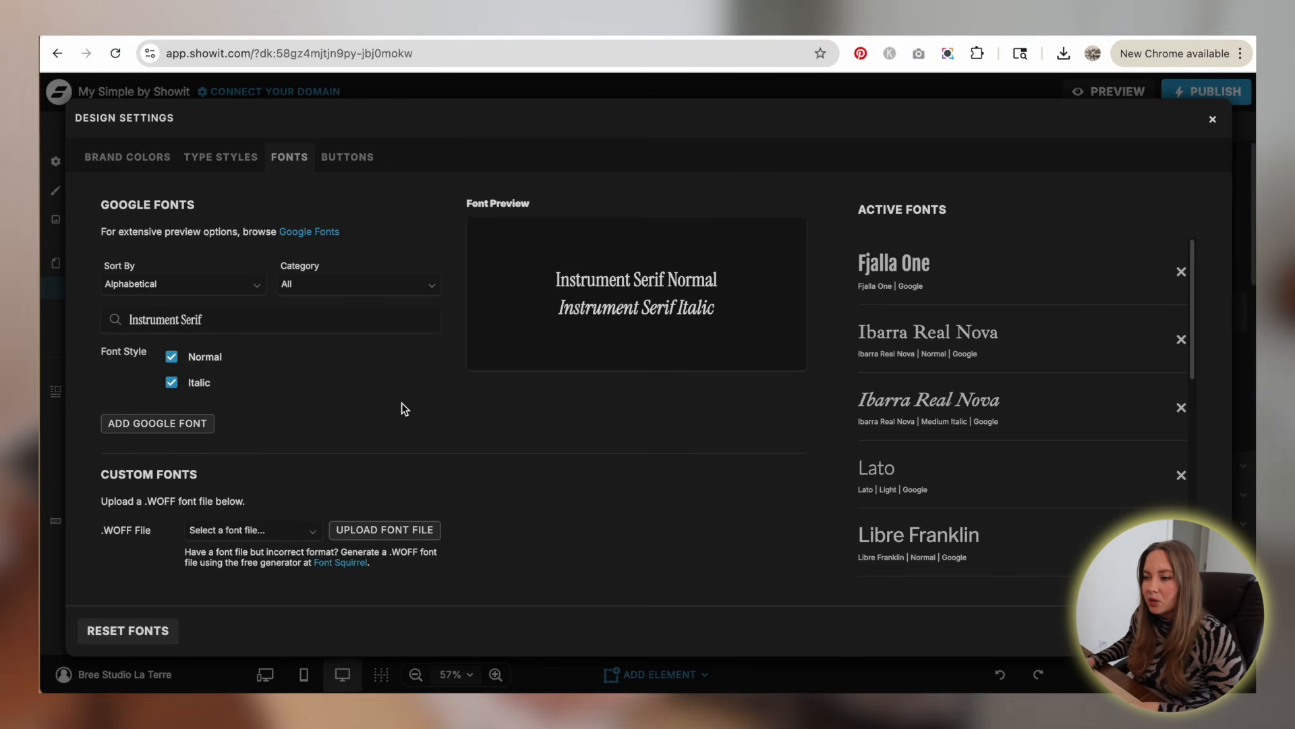
click(174, 423)
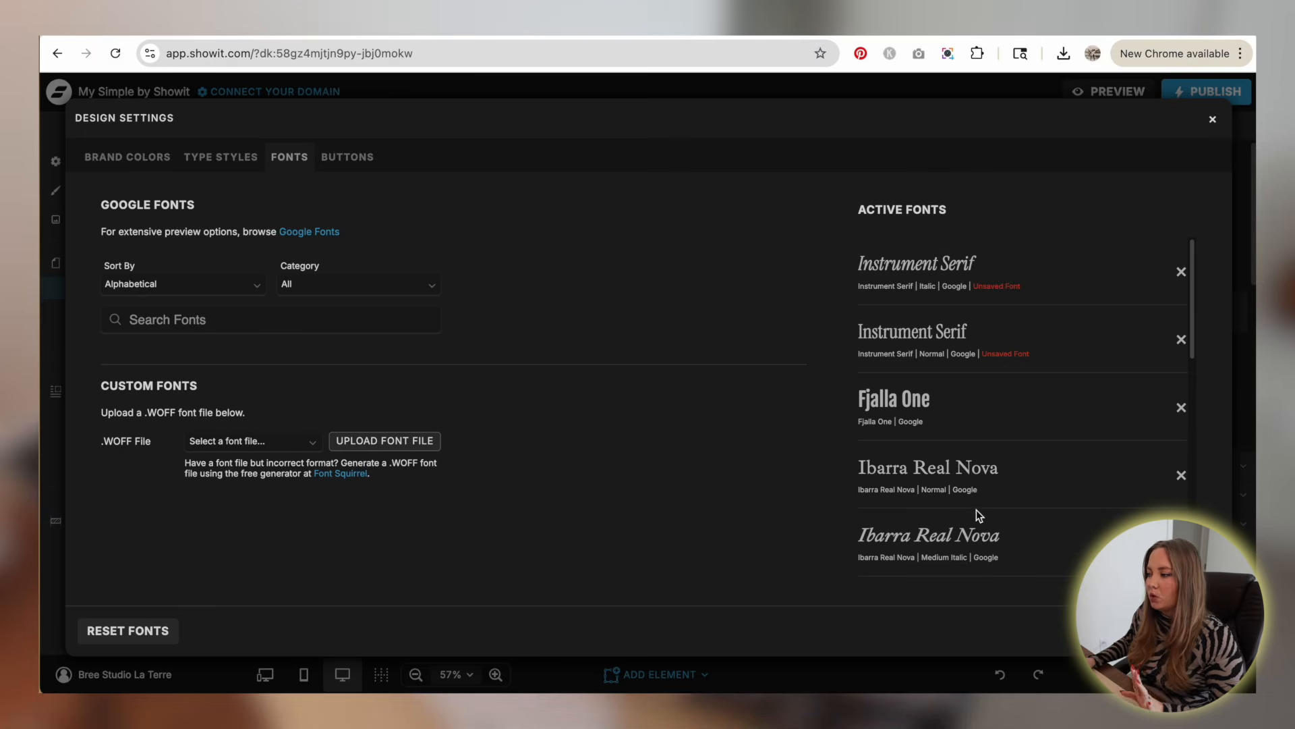
click(1191, 631)
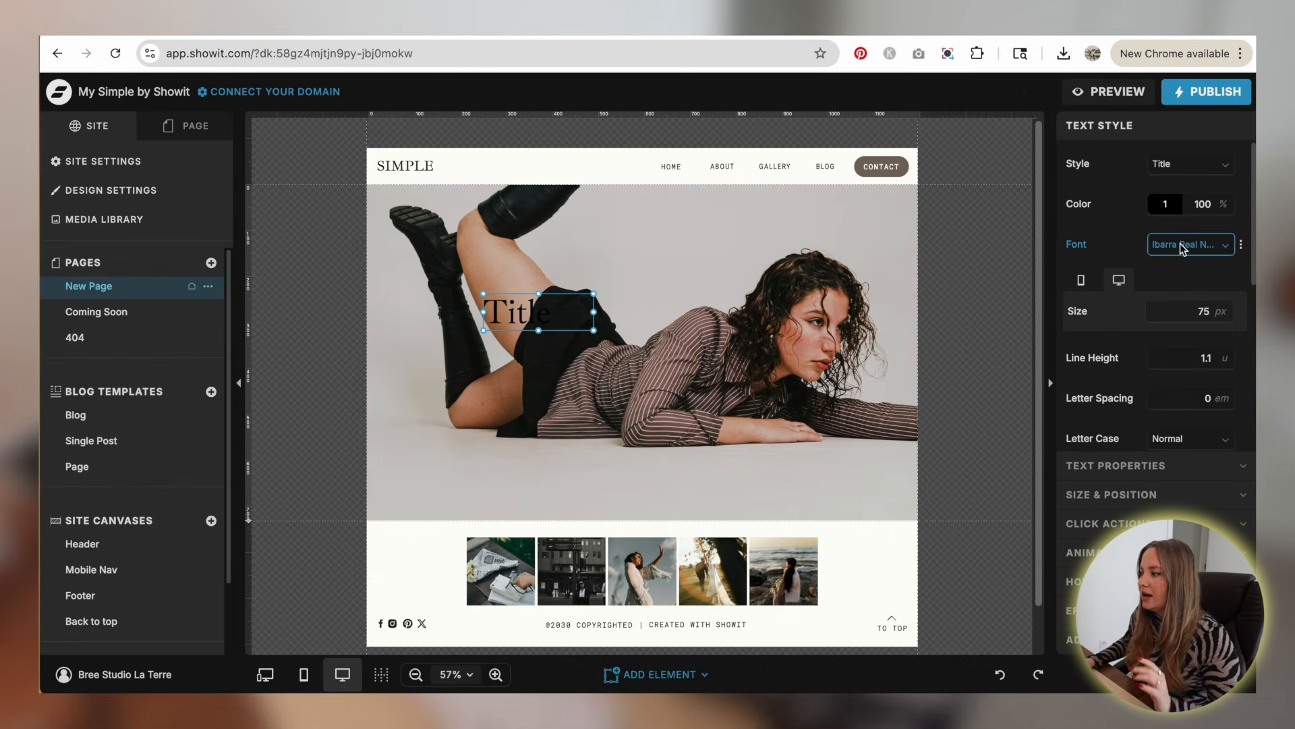
- Open the site's font settings from the title's font options and filter the Google fonts to the Sans-serif category
click(1181, 246)
scroll(1159, 501, down, 1)
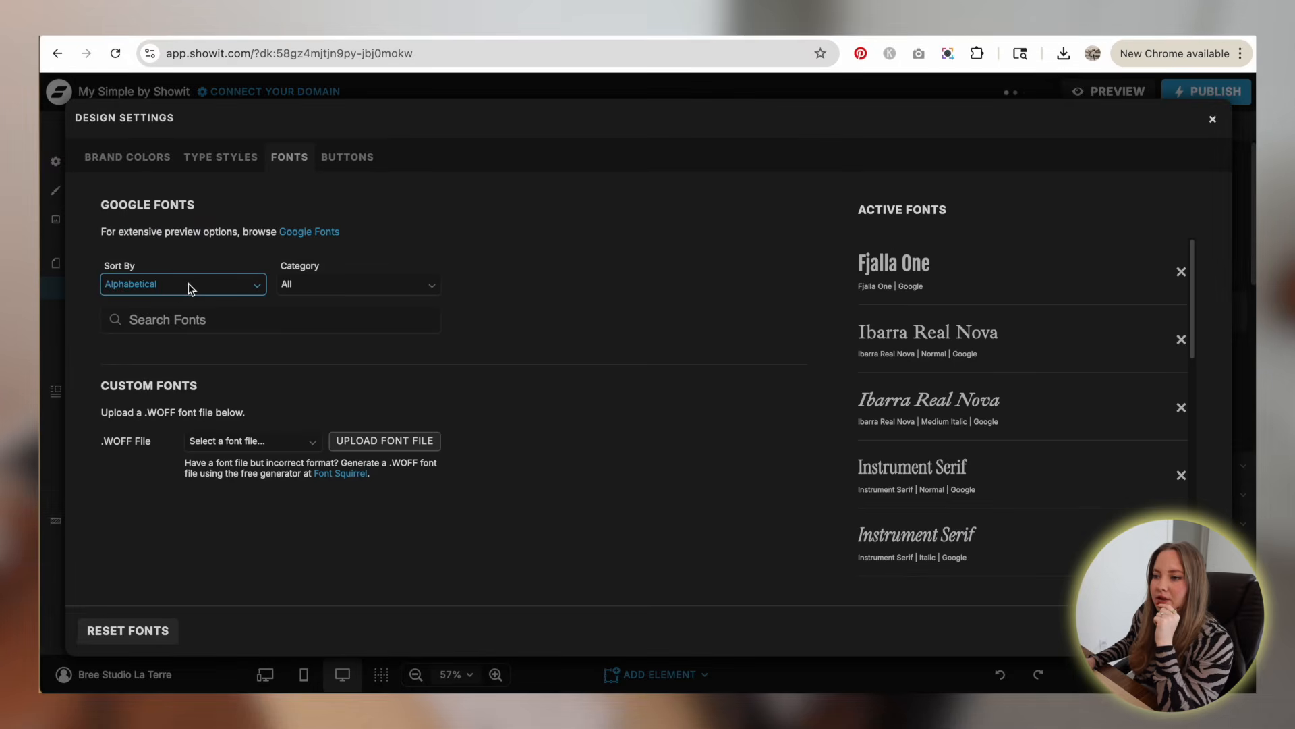
click(188, 283)
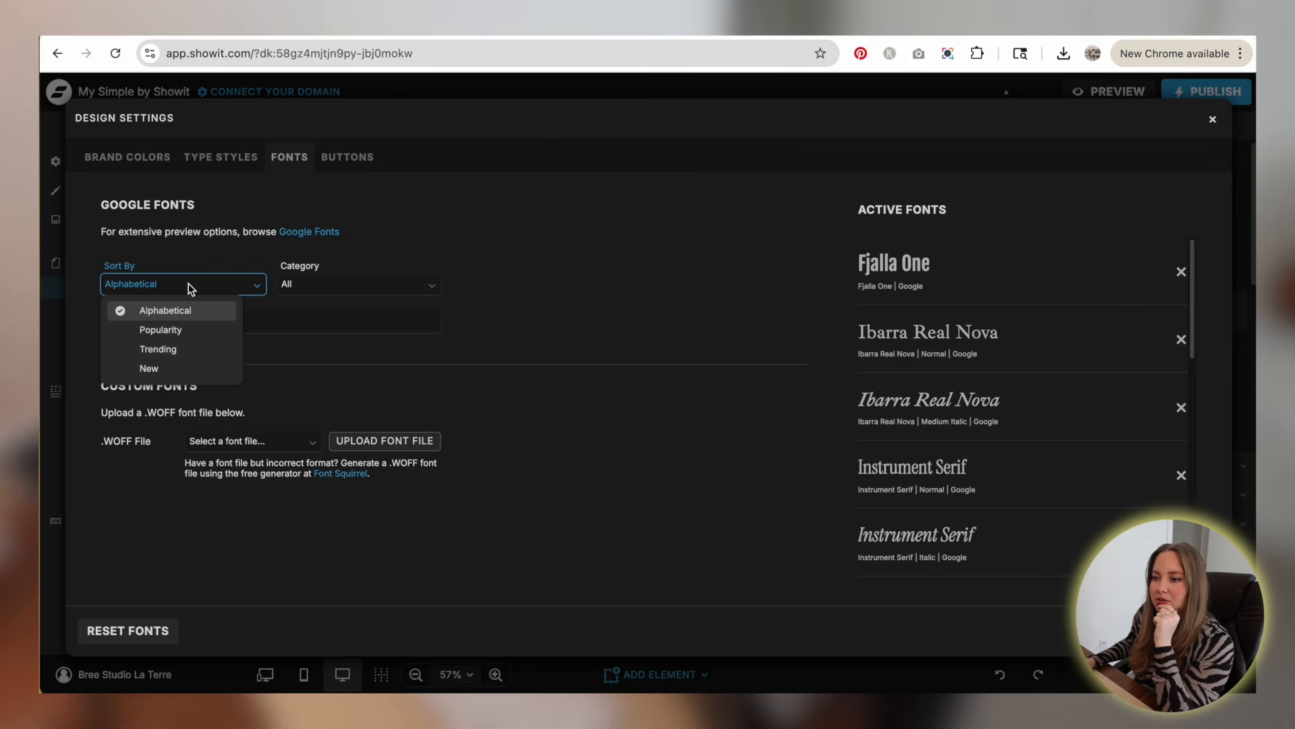
click(361, 286)
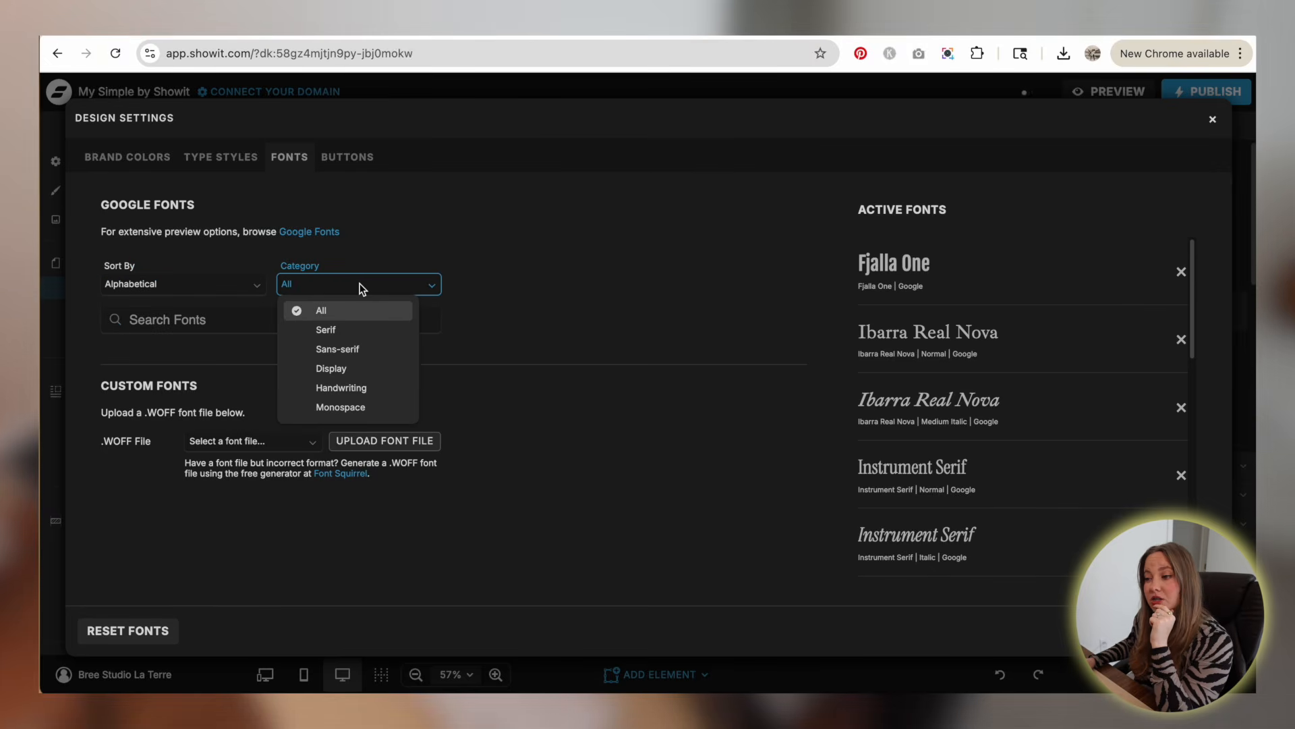
click(350, 349)
- Browse the sans-serif Google fonts and add Hubot Sans in Bold and Normal styles to the active fonts
scroll(313, 399, down, 3)
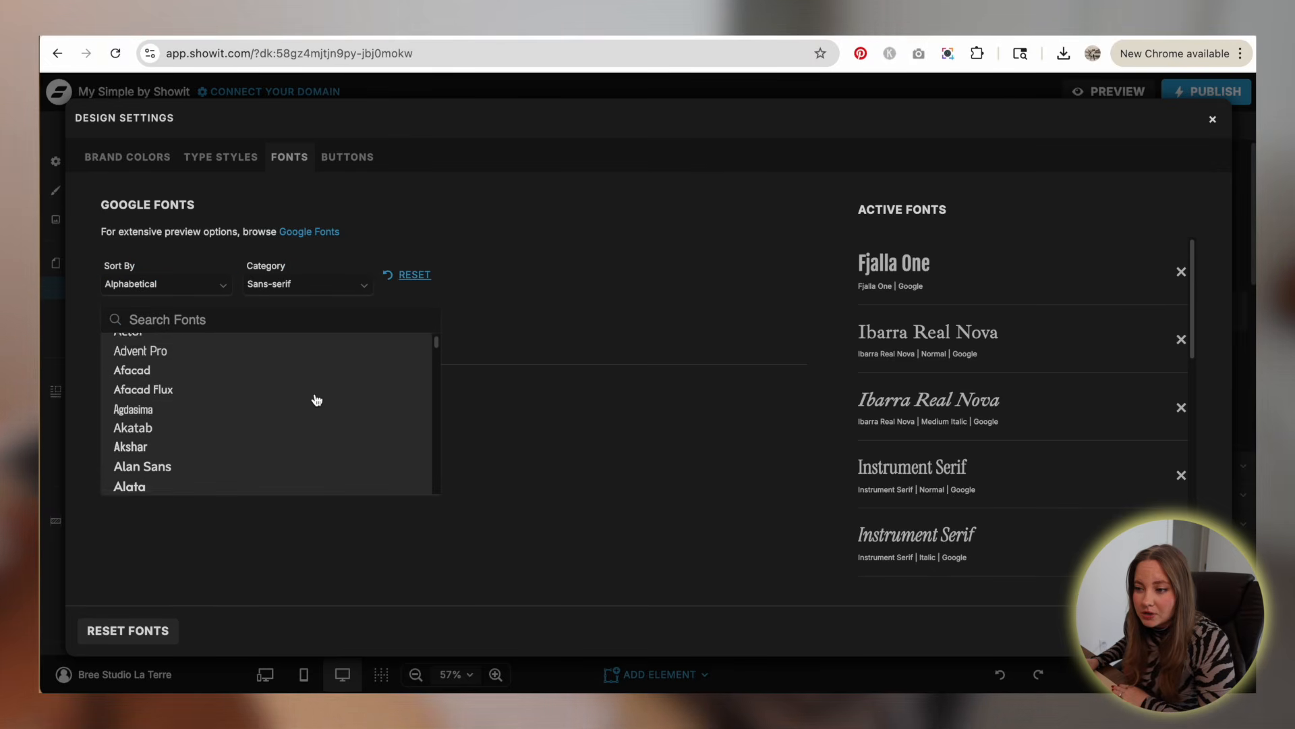
scroll(317, 400, down, 5)
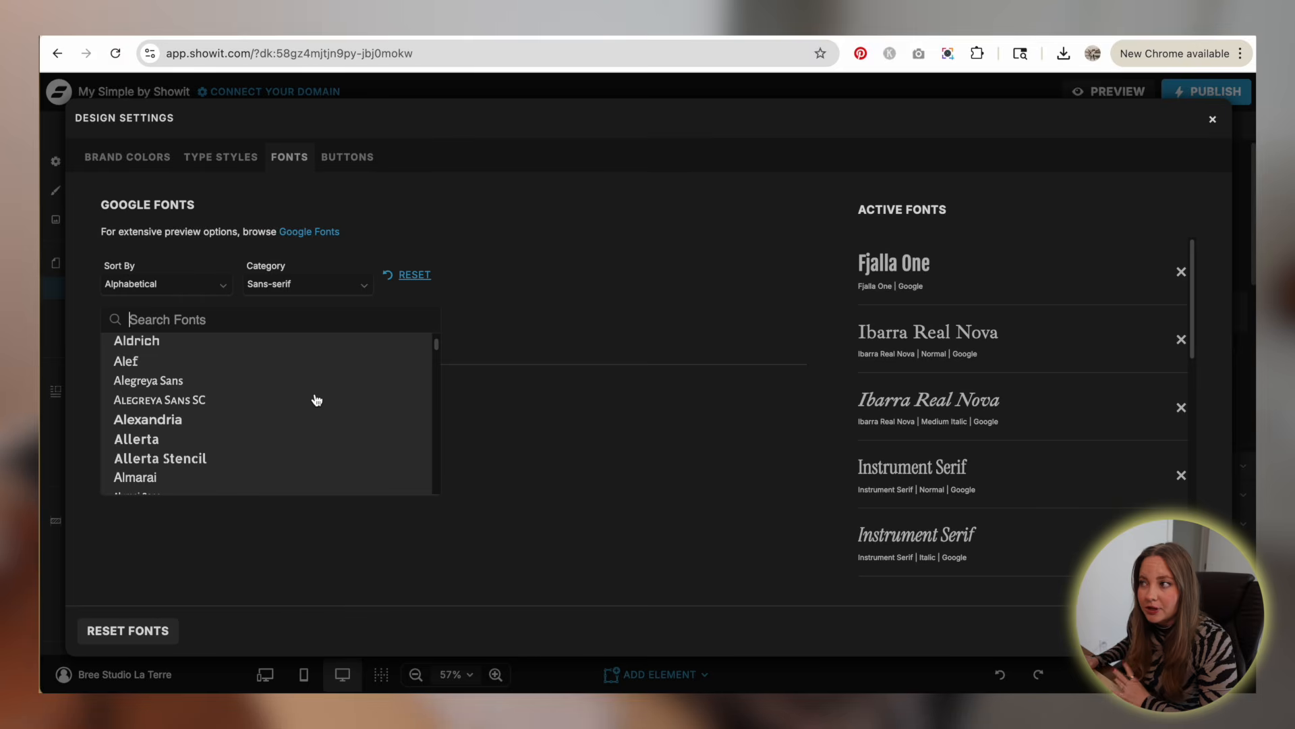
scroll(316, 400, down, 1)
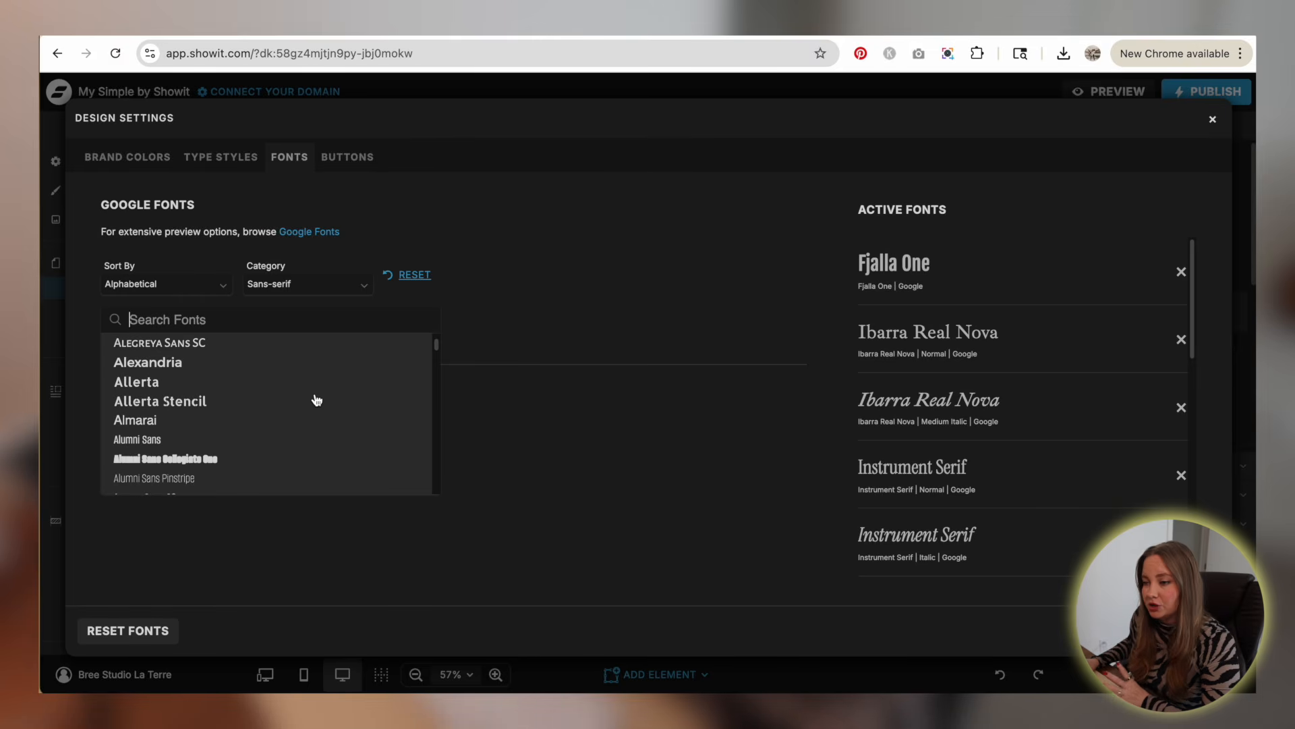
scroll(317, 400, down, 3)
scroll(317, 399, down, 8)
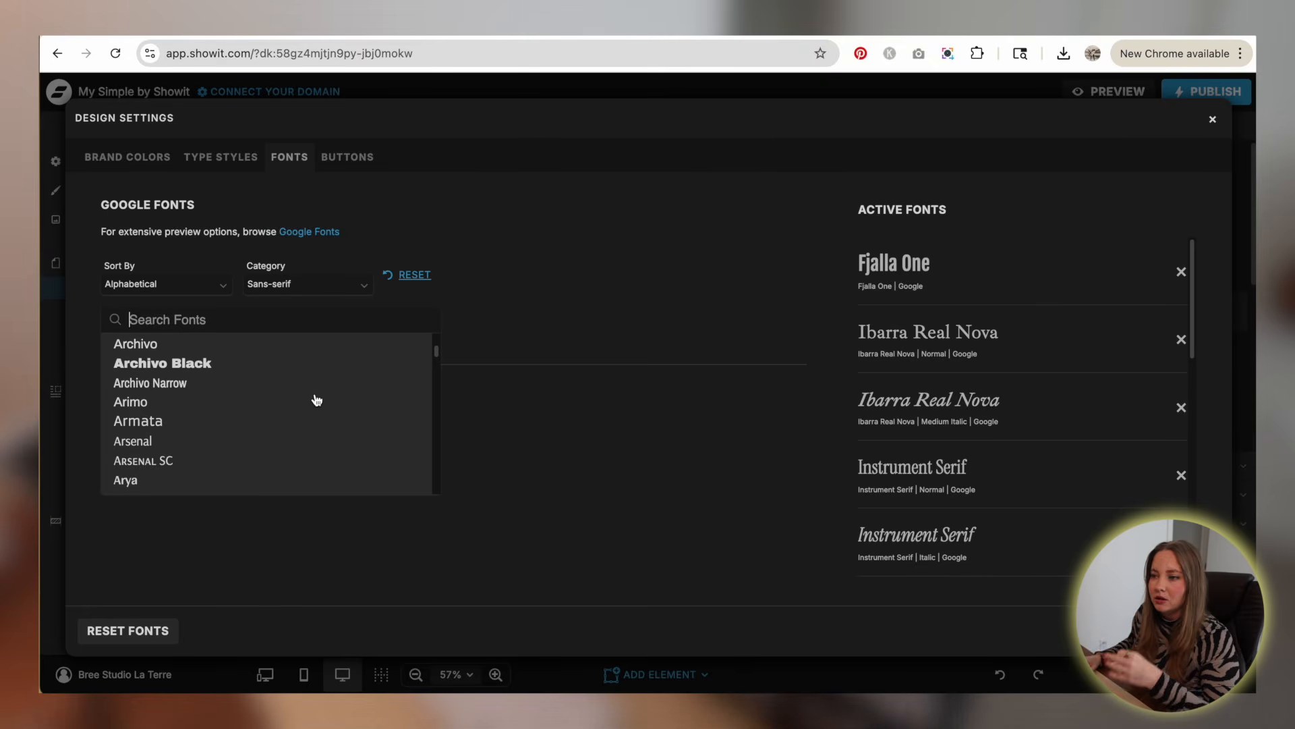
scroll(316, 399, down, 2)
scroll(323, 401, down, 1)
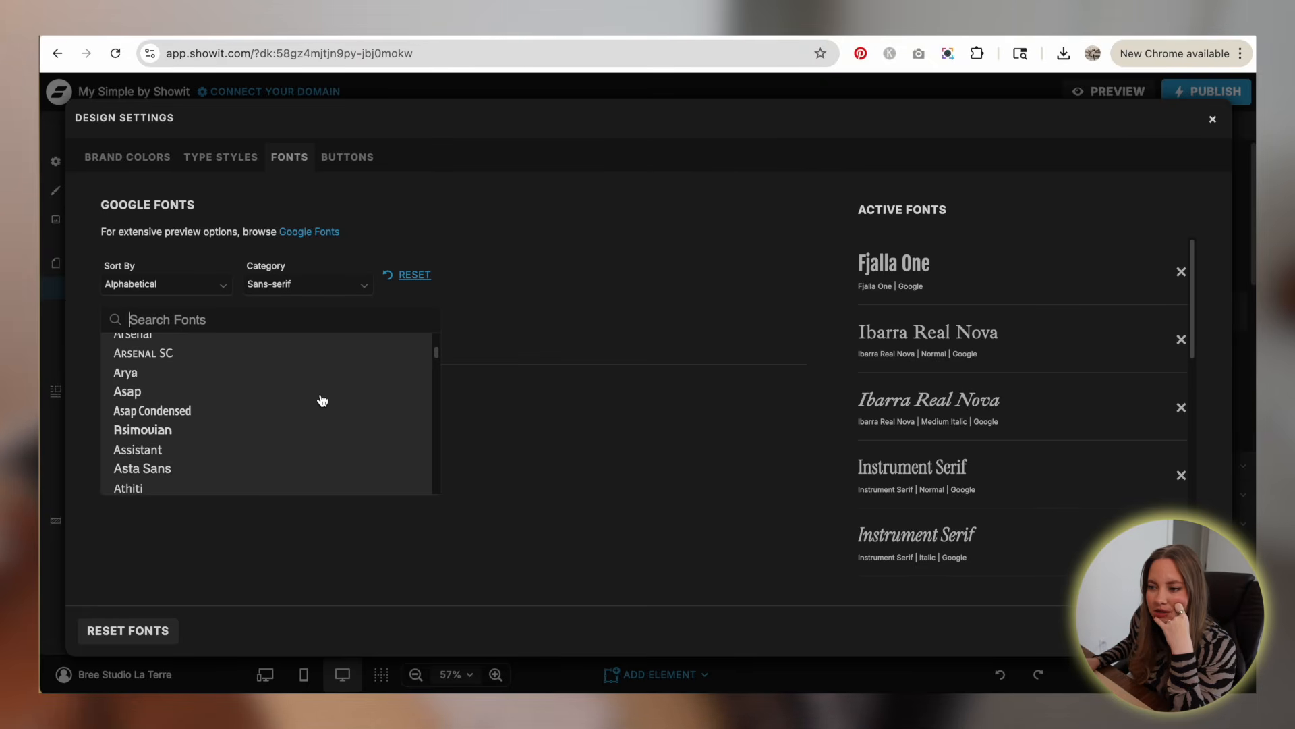
scroll(307, 430, down, 3)
scroll(347, 420, down, 3)
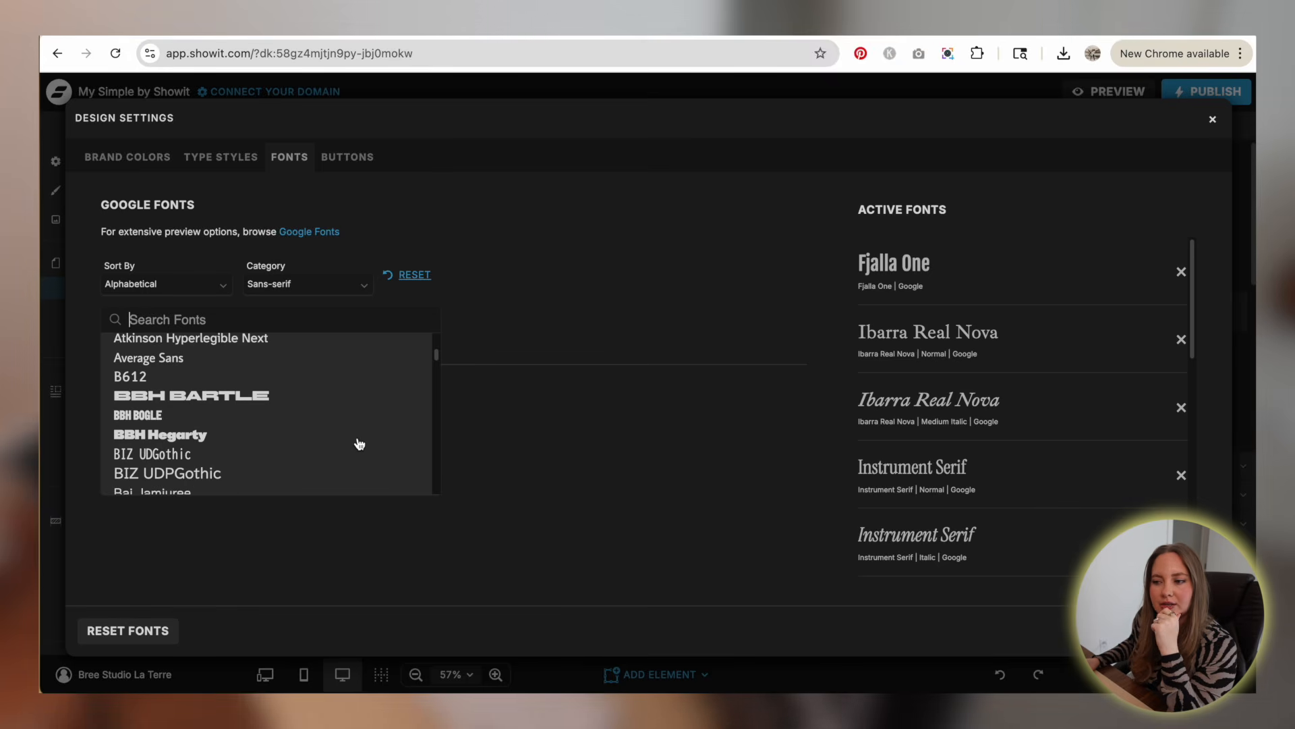
scroll(358, 442, down, 5)
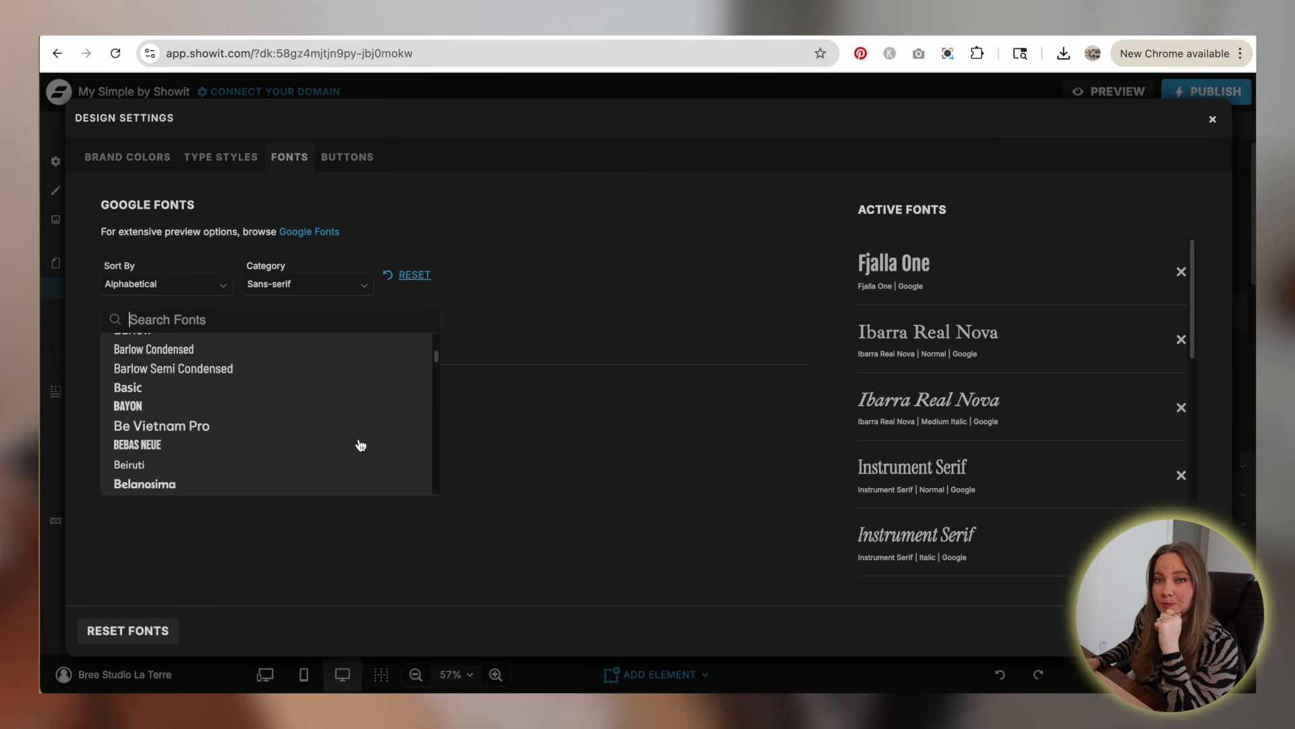
scroll(361, 445, down, 10)
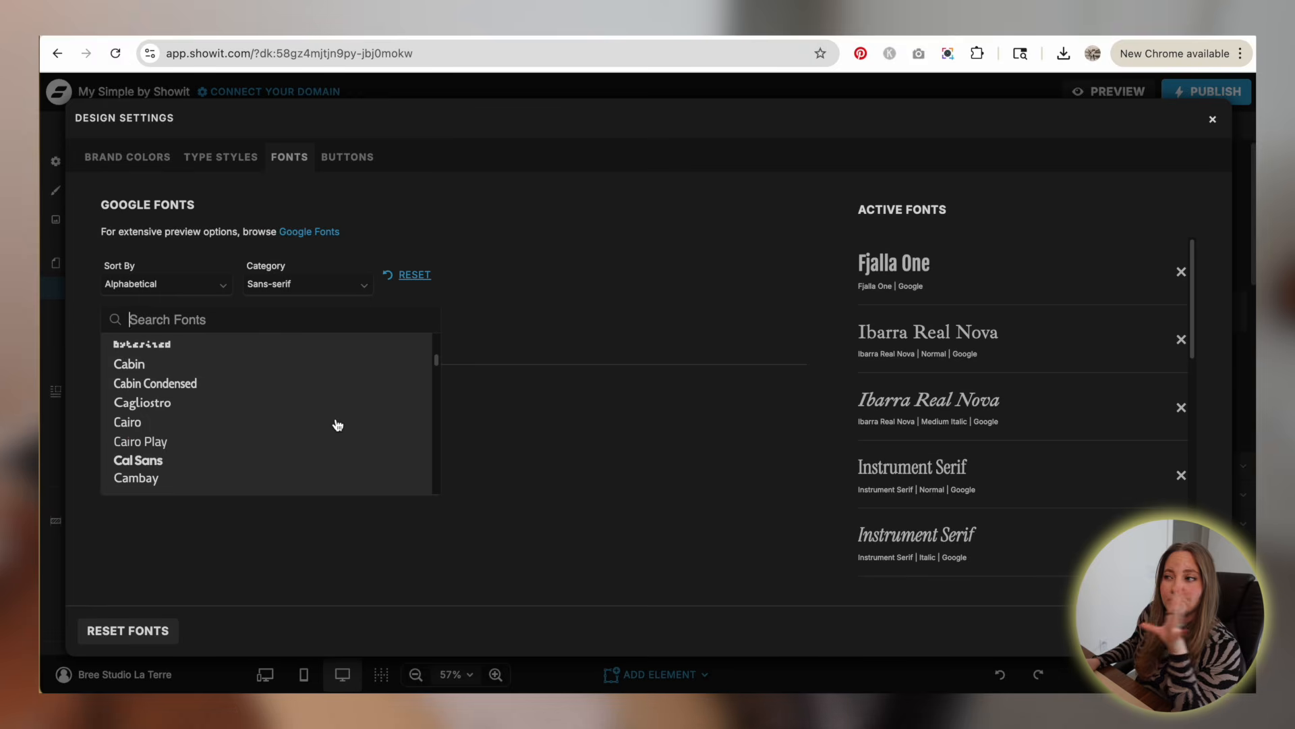
scroll(337, 425, down, 3)
scroll(336, 424, down, 4)
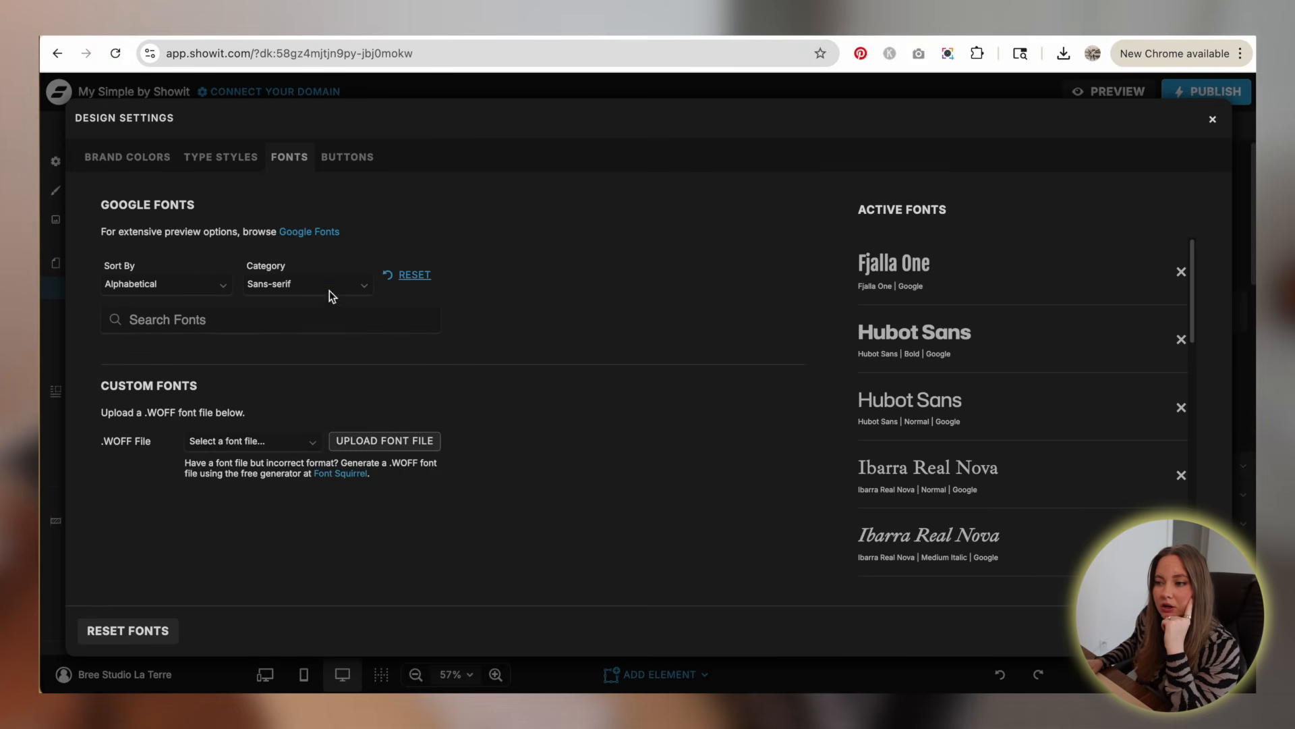
- Filter the Google fonts to the Display category and select MuseoModerno from the list
click(330, 290)
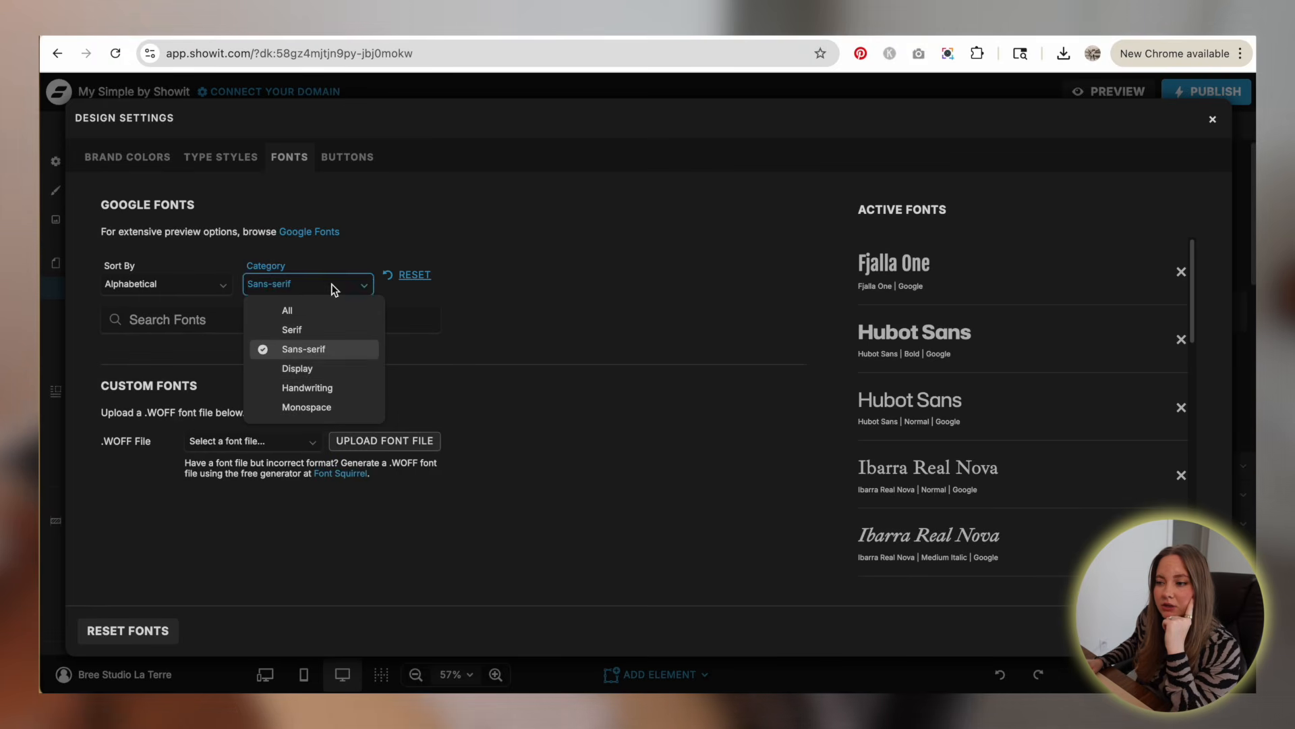
click(327, 366)
click(224, 320)
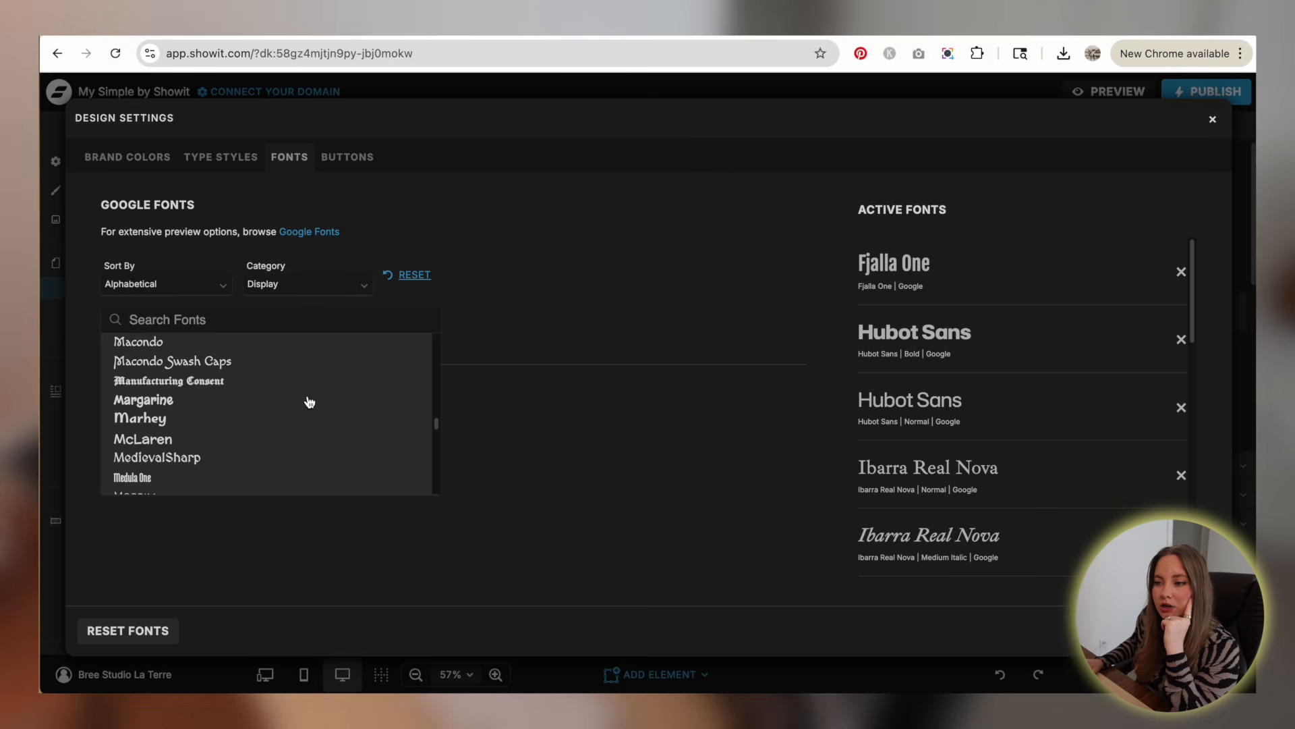
scroll(309, 402, down, 4)
scroll(320, 398, down, 5)
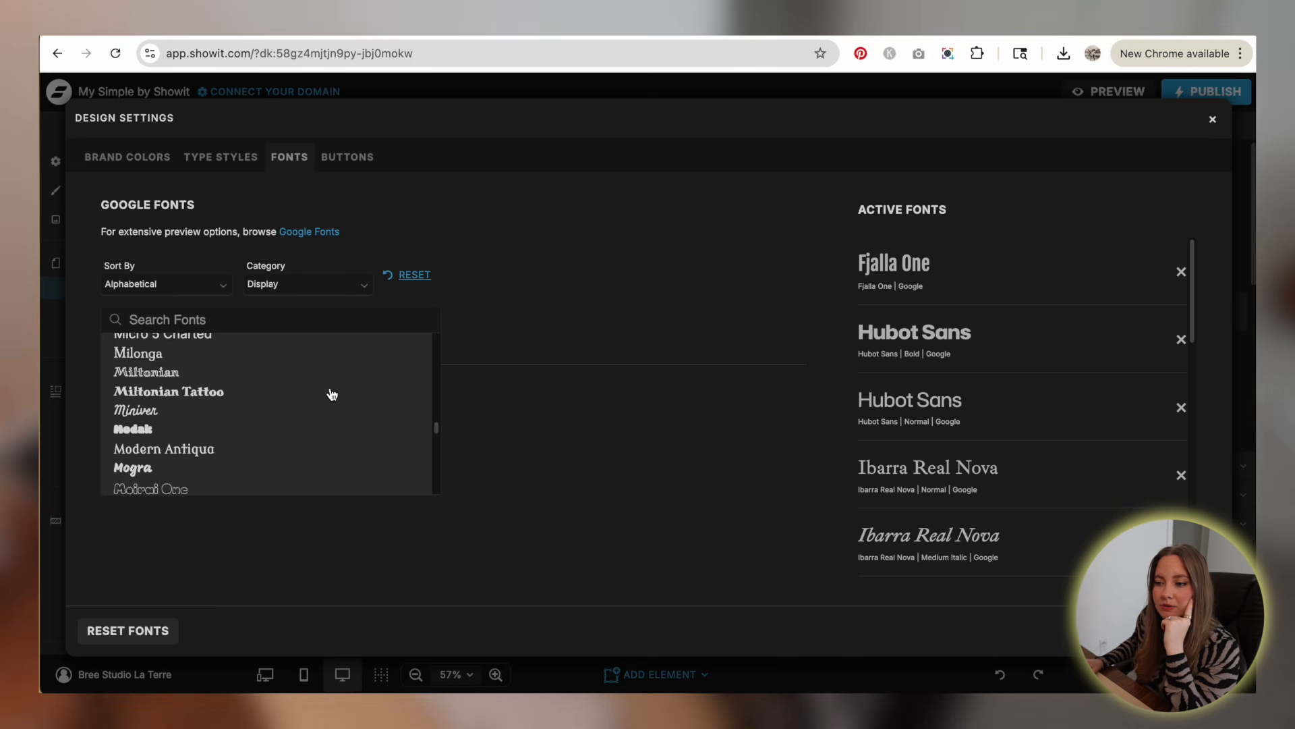
scroll(332, 394, down, 4)
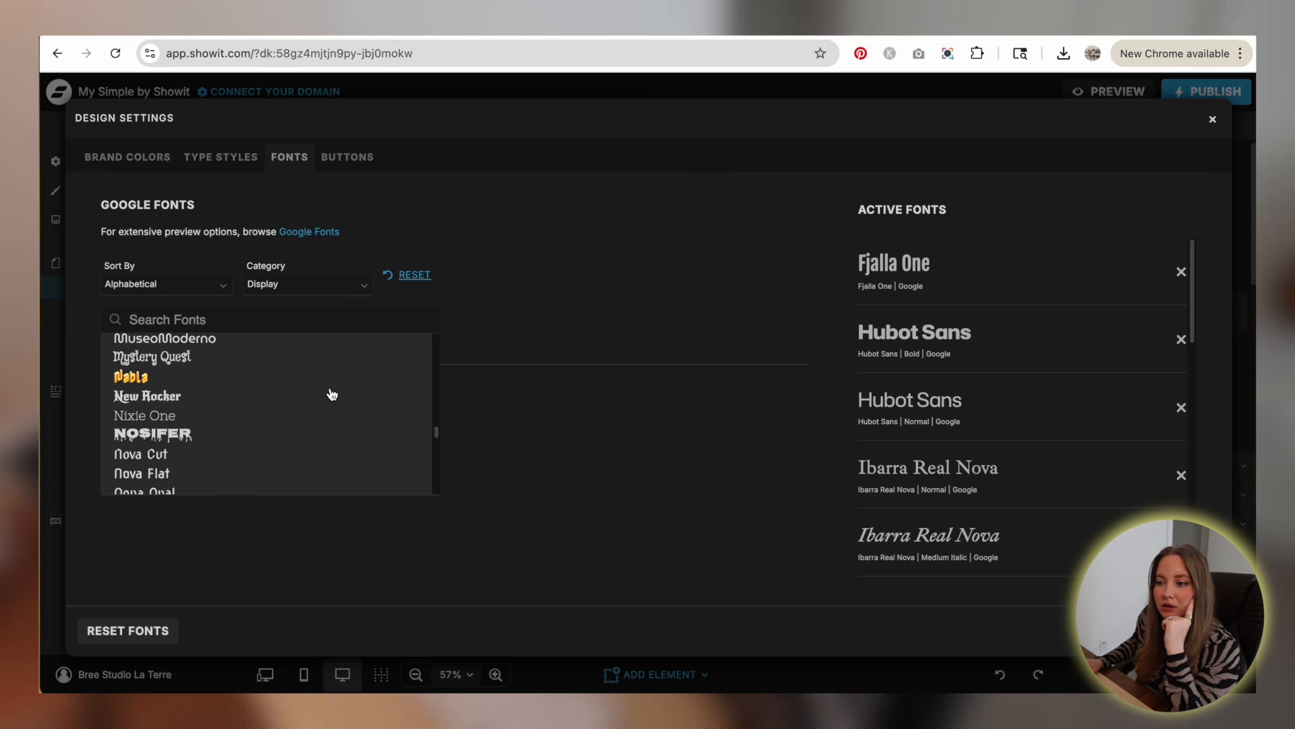
scroll(256, 365, up, 1)
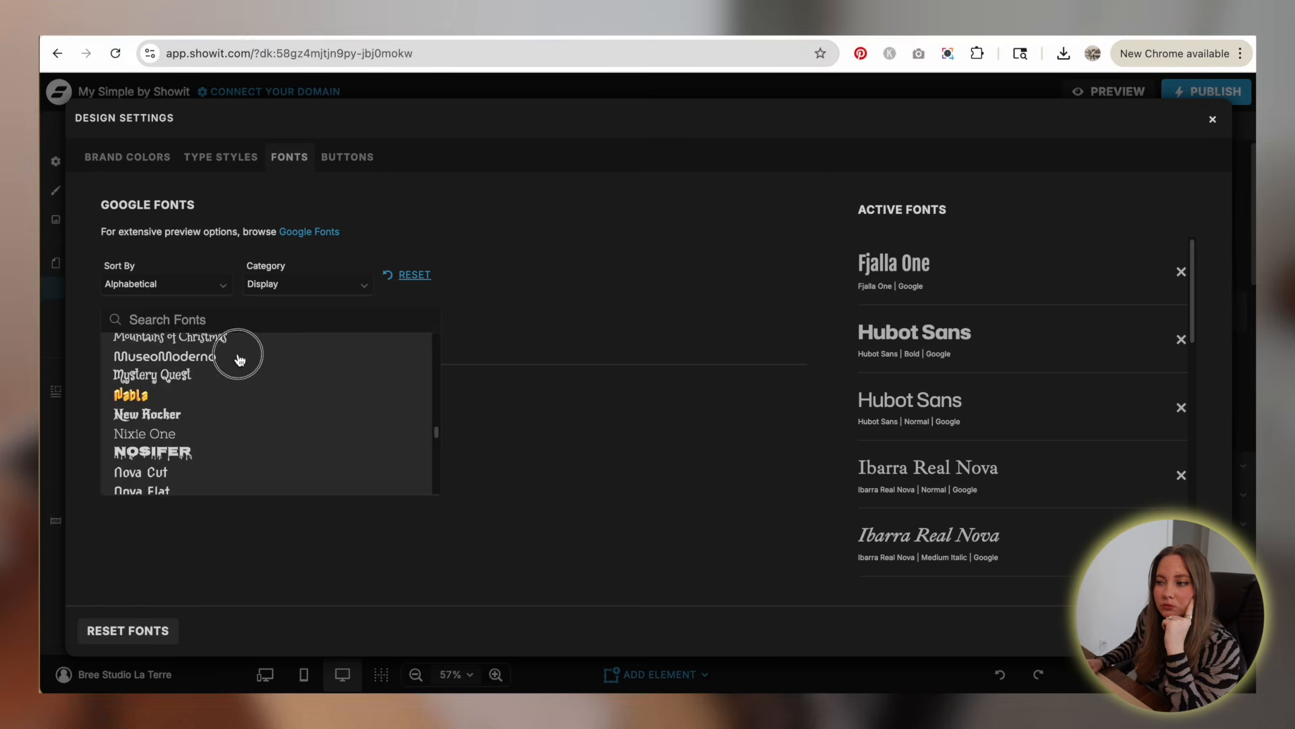
click(237, 356)
- Include the Ultra Bold and Heavy styles alongside Normal for MuseoModerno and add the font to the active fonts
scroll(354, 337, down, 1)
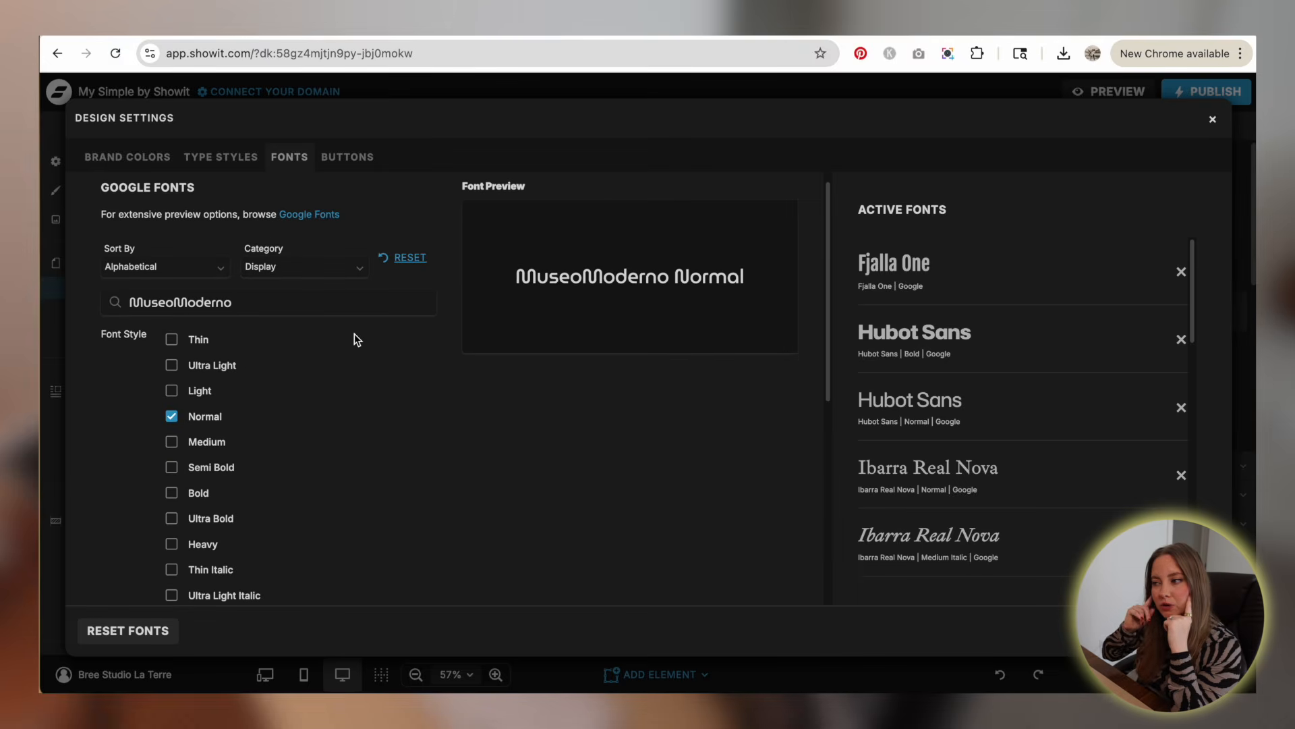
scroll(355, 340, down, 2)
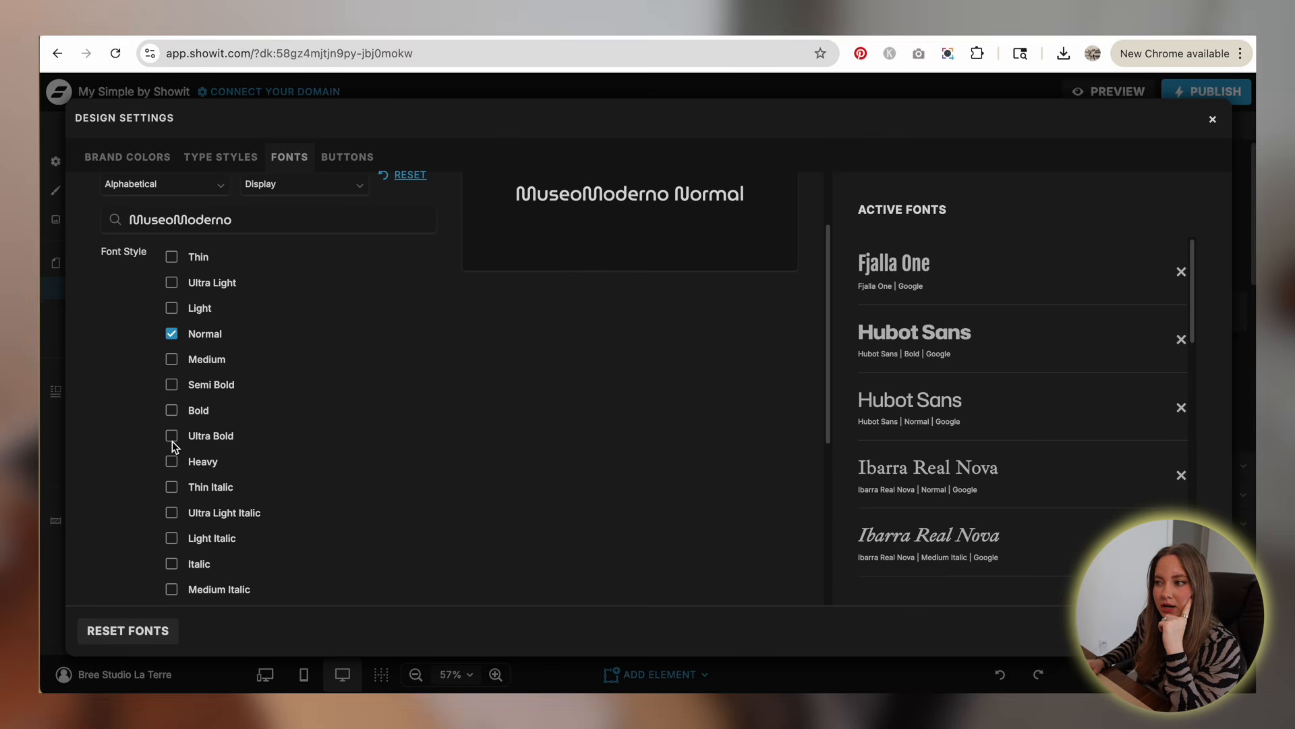
click(172, 437)
click(171, 462)
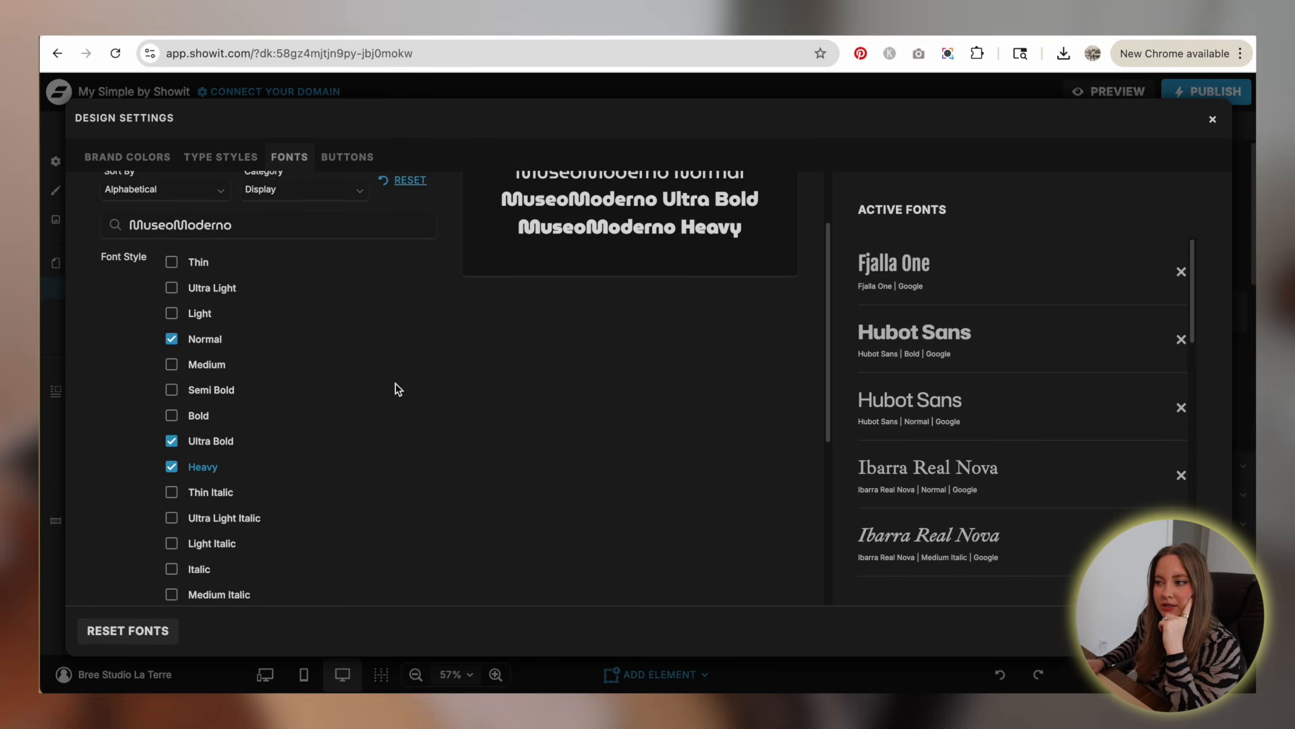
scroll(396, 383, up, 2)
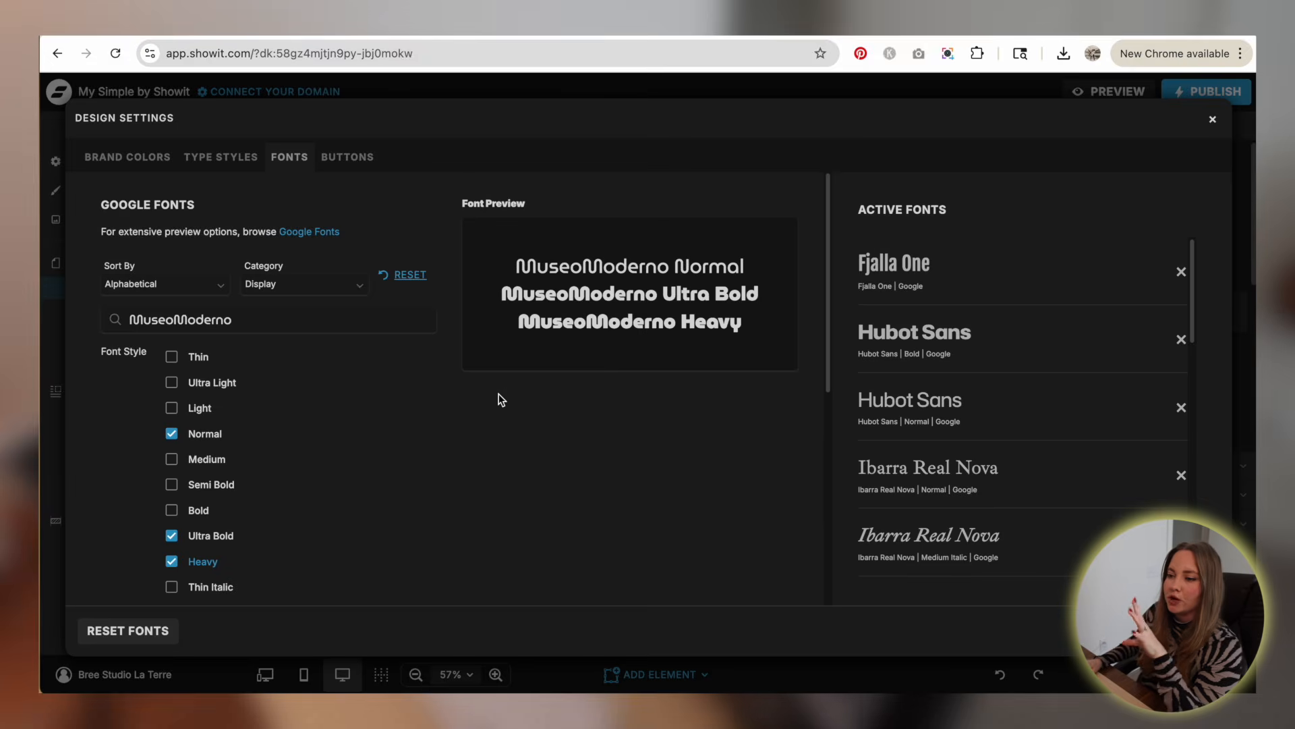
scroll(499, 398, down, 7)
click(174, 422)
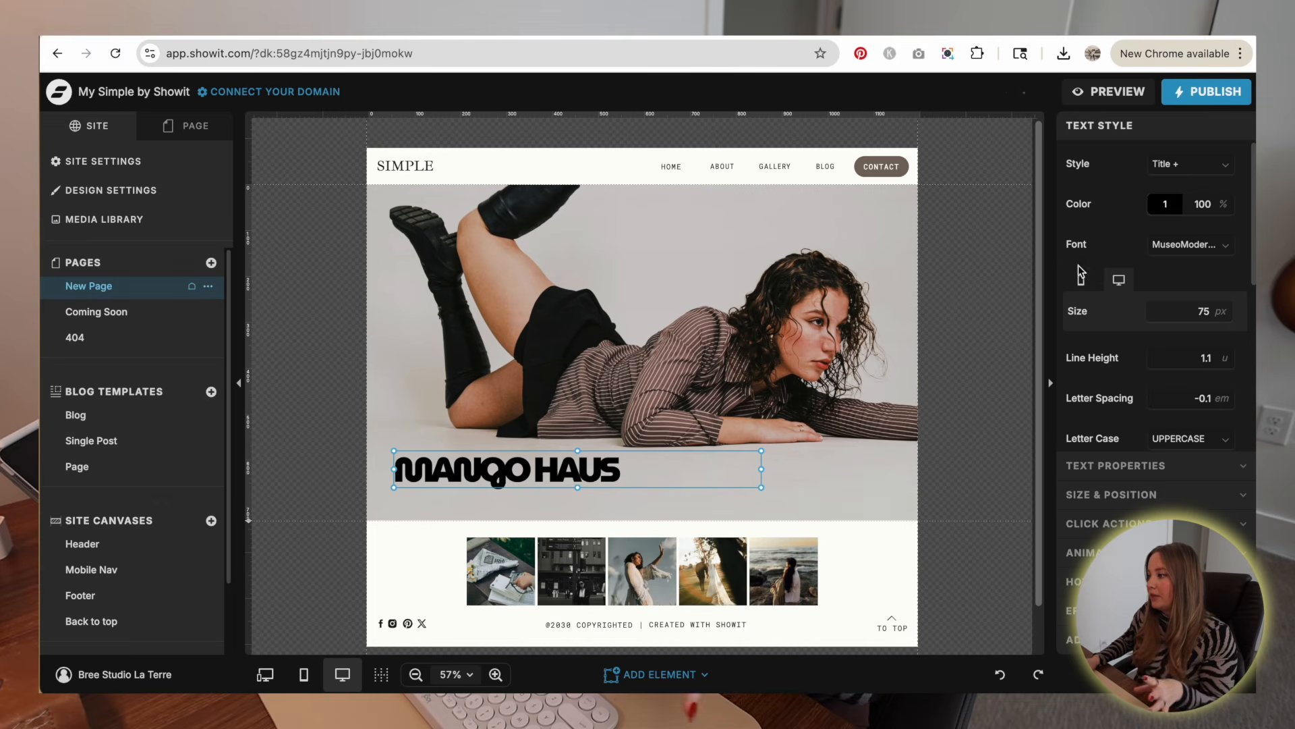
- Set the MANGO HAUS title's desktop font size to 200 px
click(1223, 307)
click(1222, 307)
double_click(1197, 311)
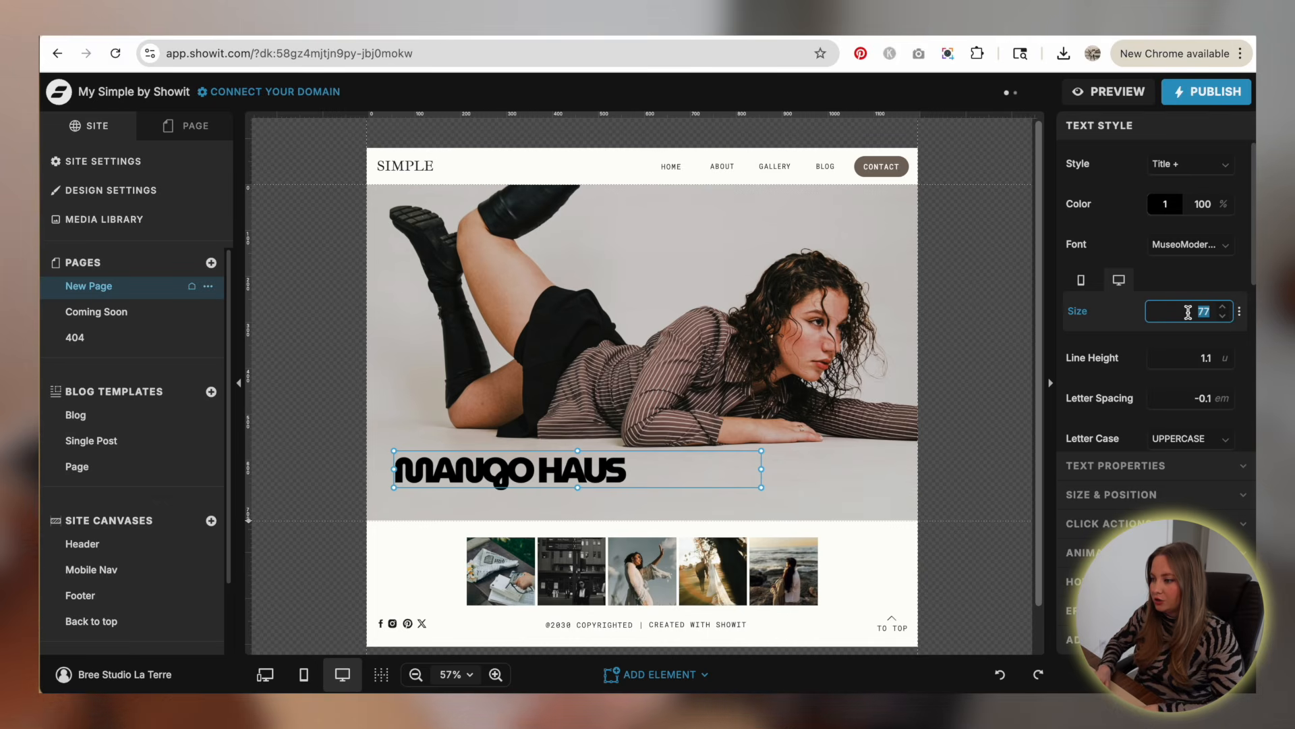
text(200)
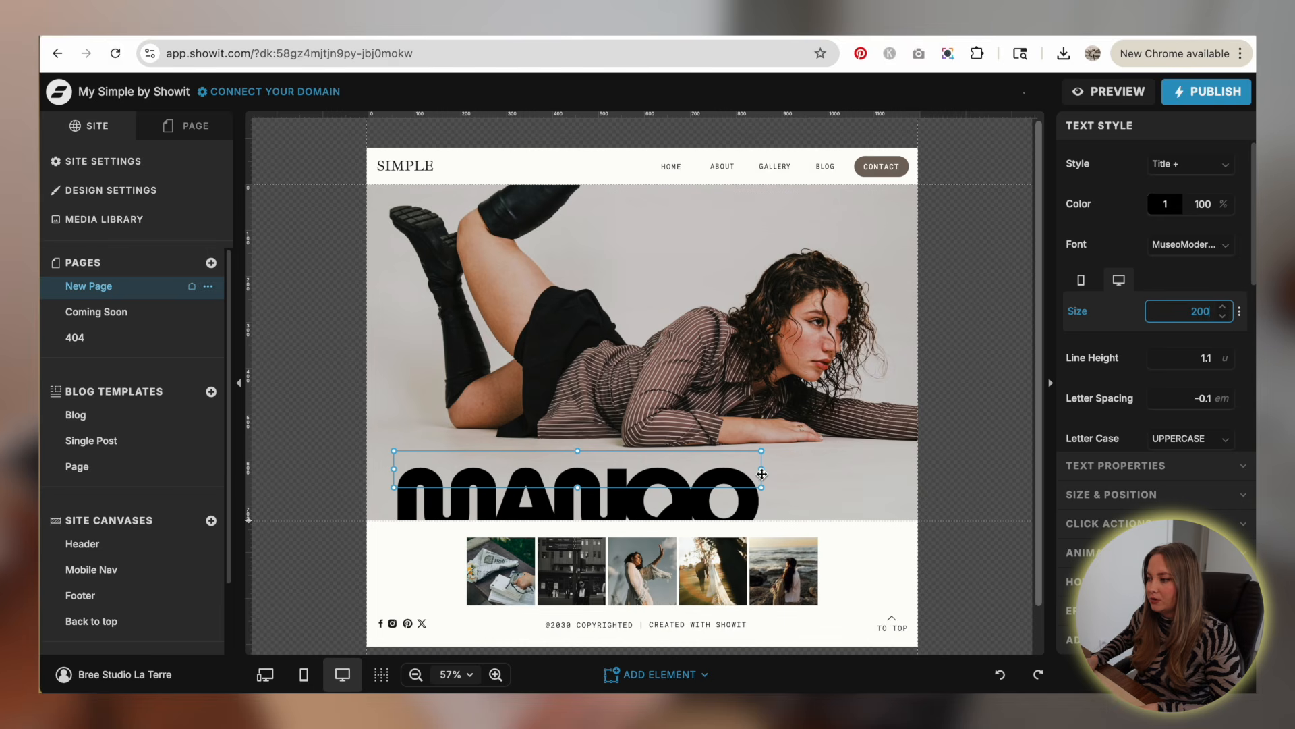
- Widen the MANGO HAUS text box so the title fits on one line and center it across the hero's lower edge
drag(761, 471, 1012, 463)
drag(925, 463, 862, 448)
click(710, 493)
click(671, 467)
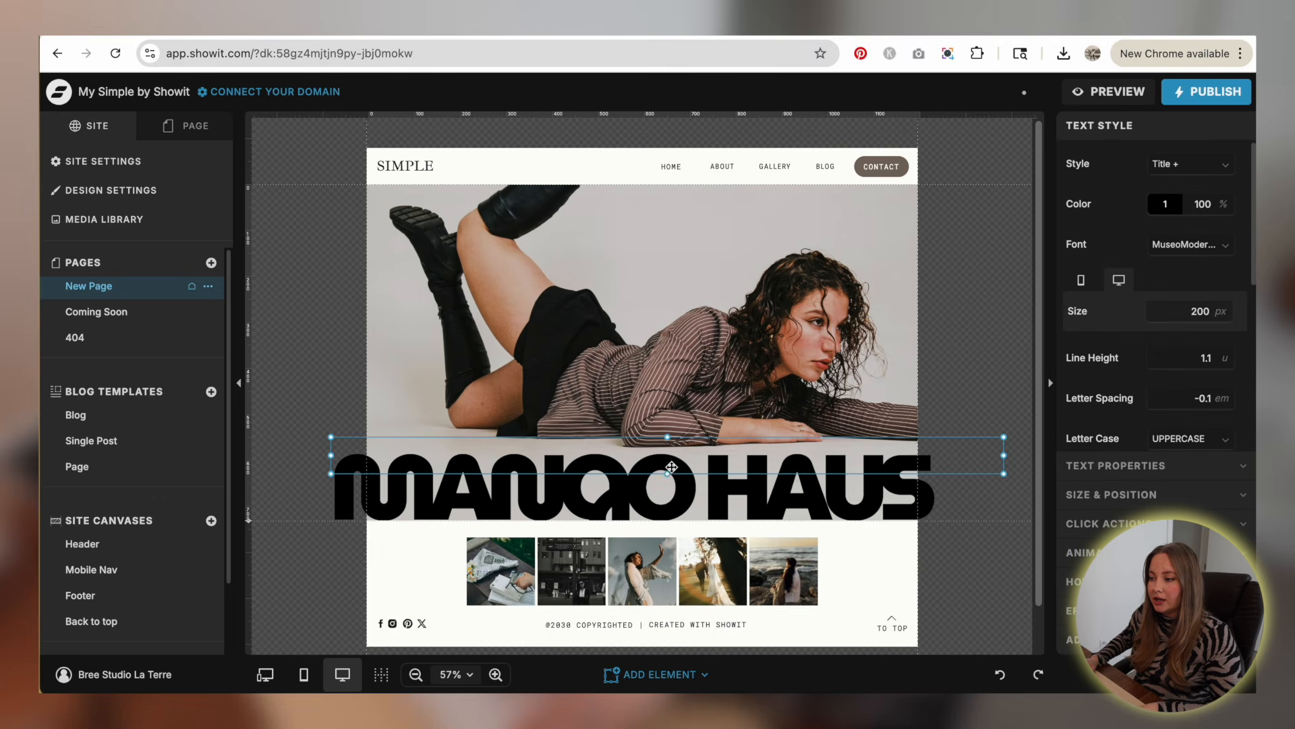
click(477, 360)
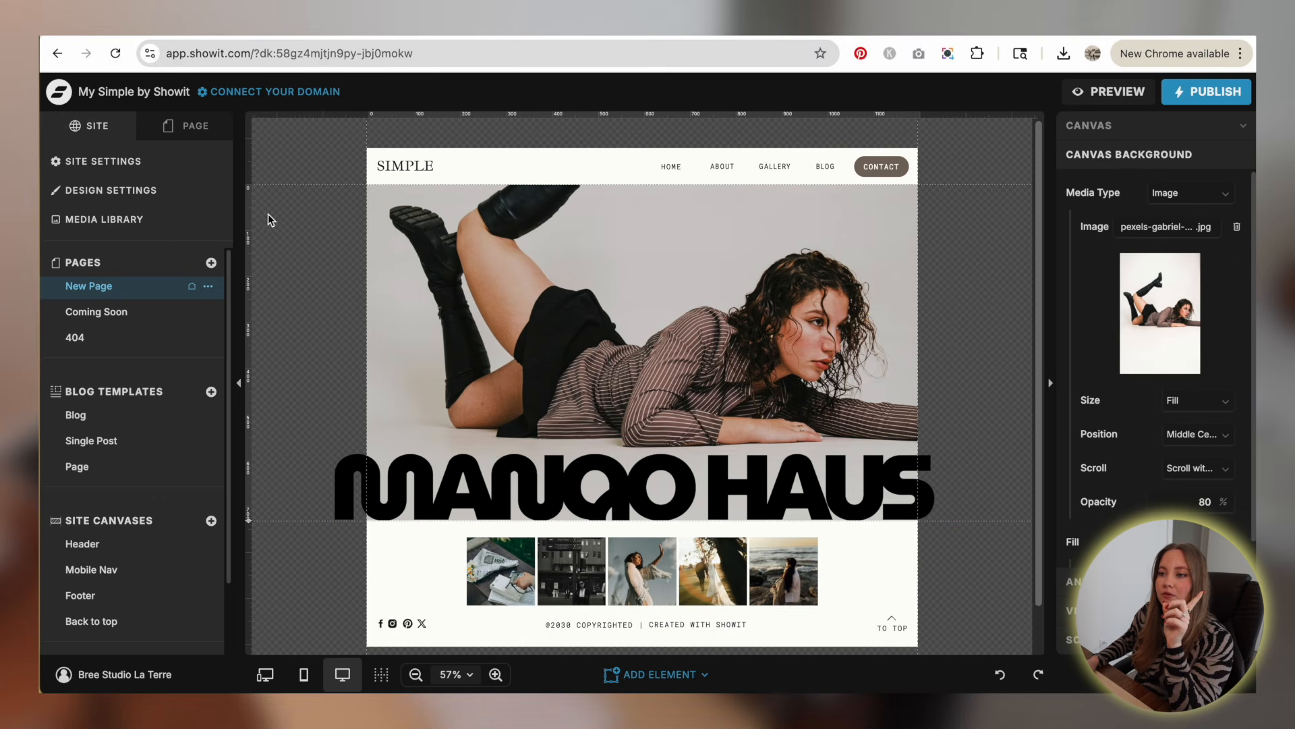
- In the site's design settings, change brand color 3 to the orange-red E05A42
click(118, 195)
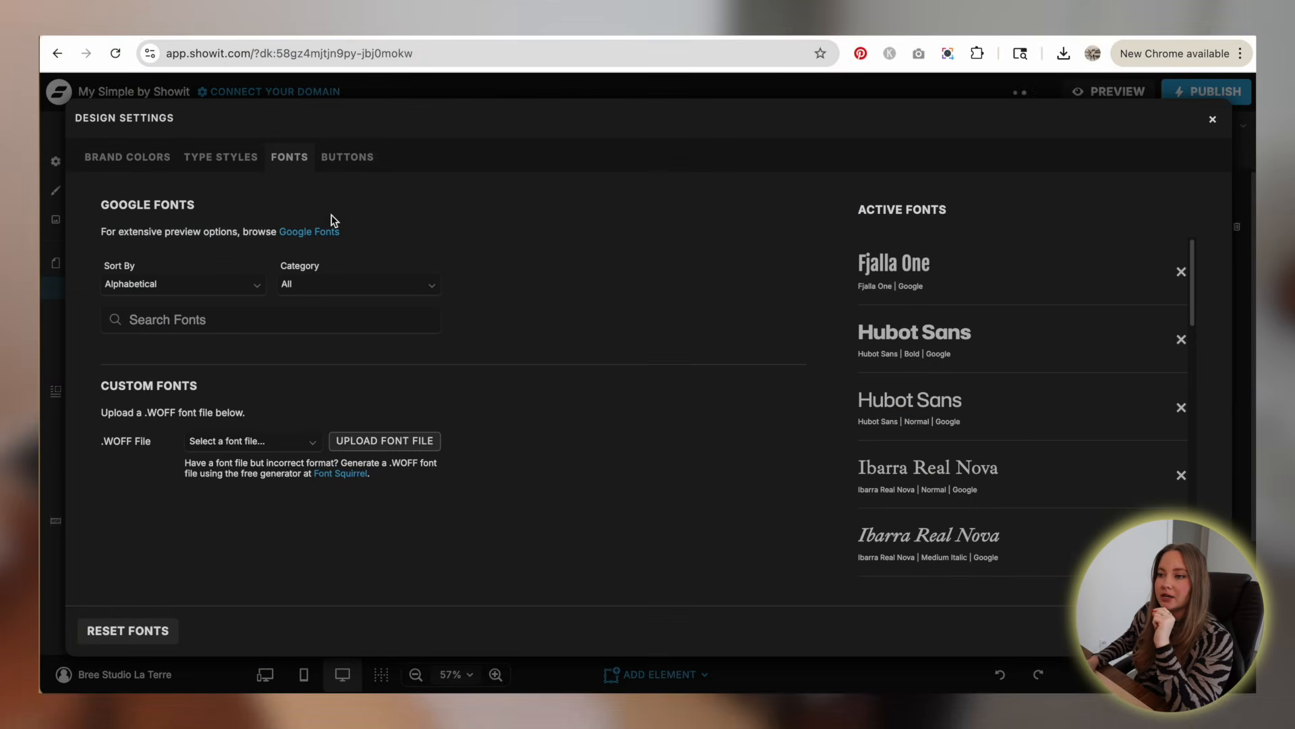
click(158, 165)
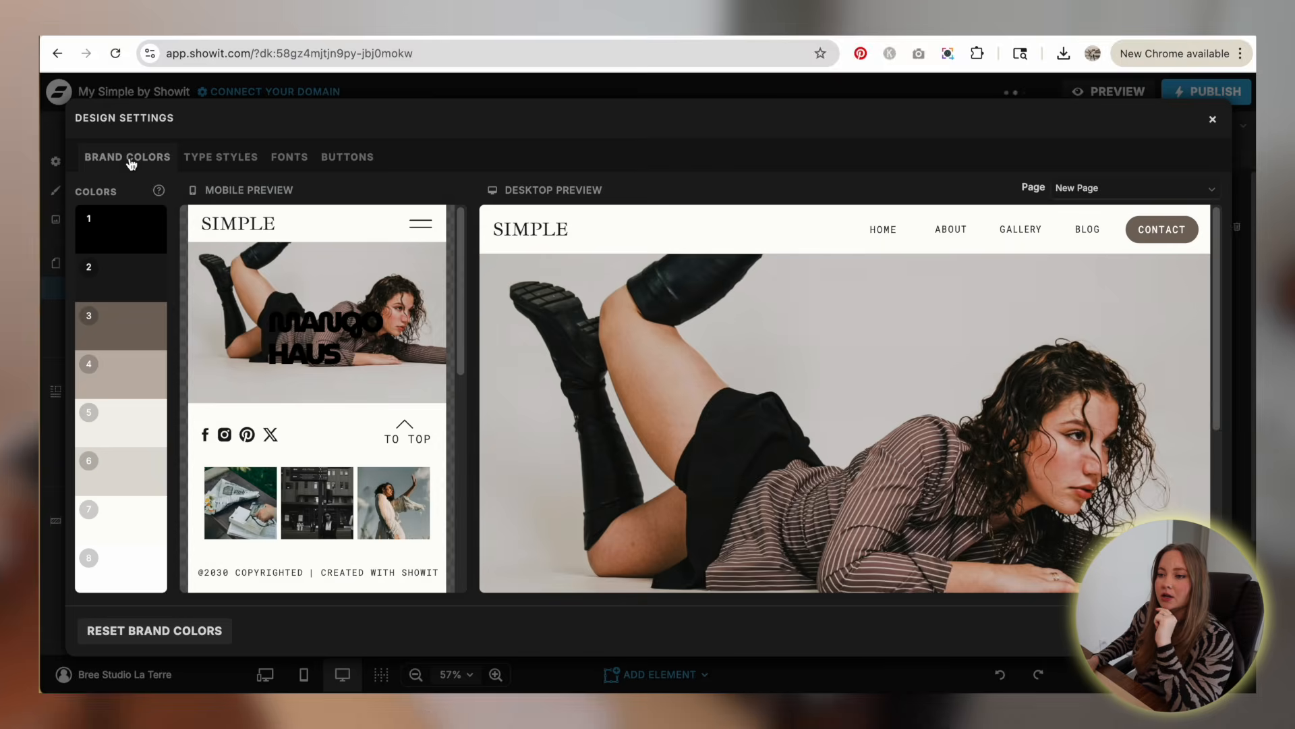
click(144, 340)
drag(227, 445, 224, 454)
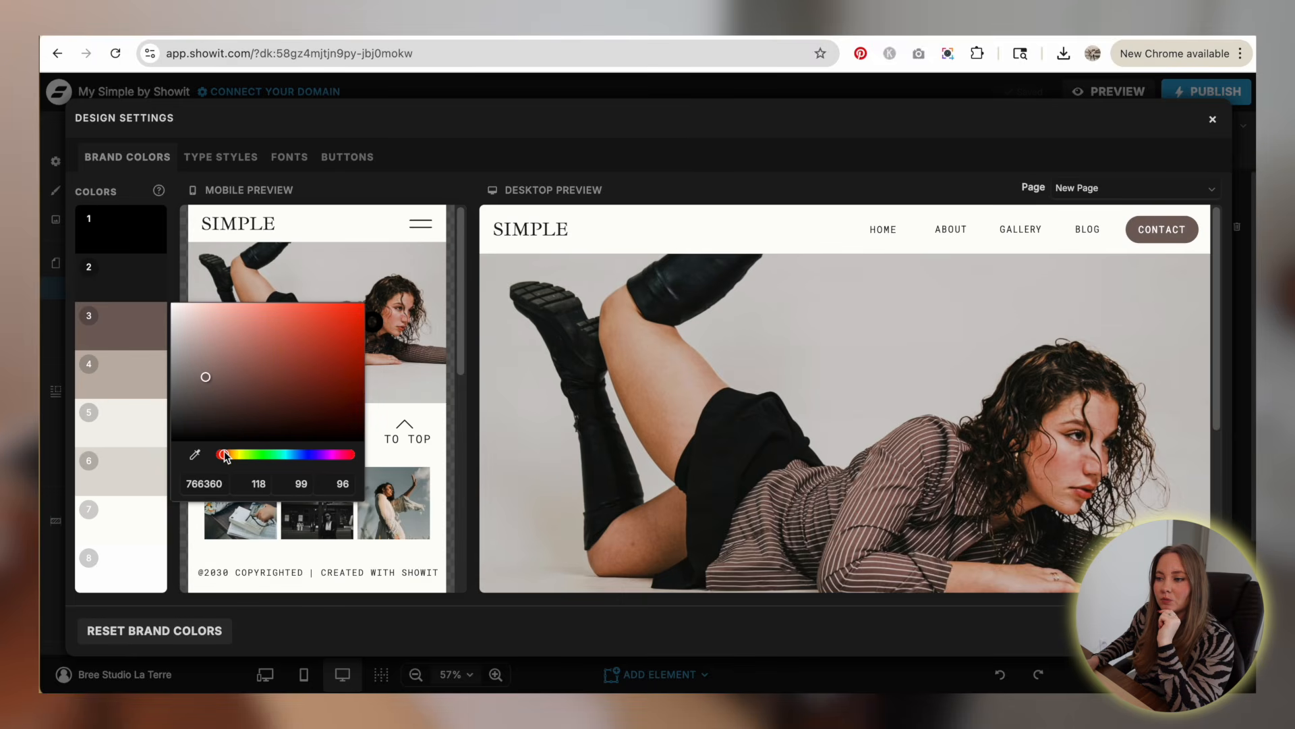
drag(275, 333, 307, 328)
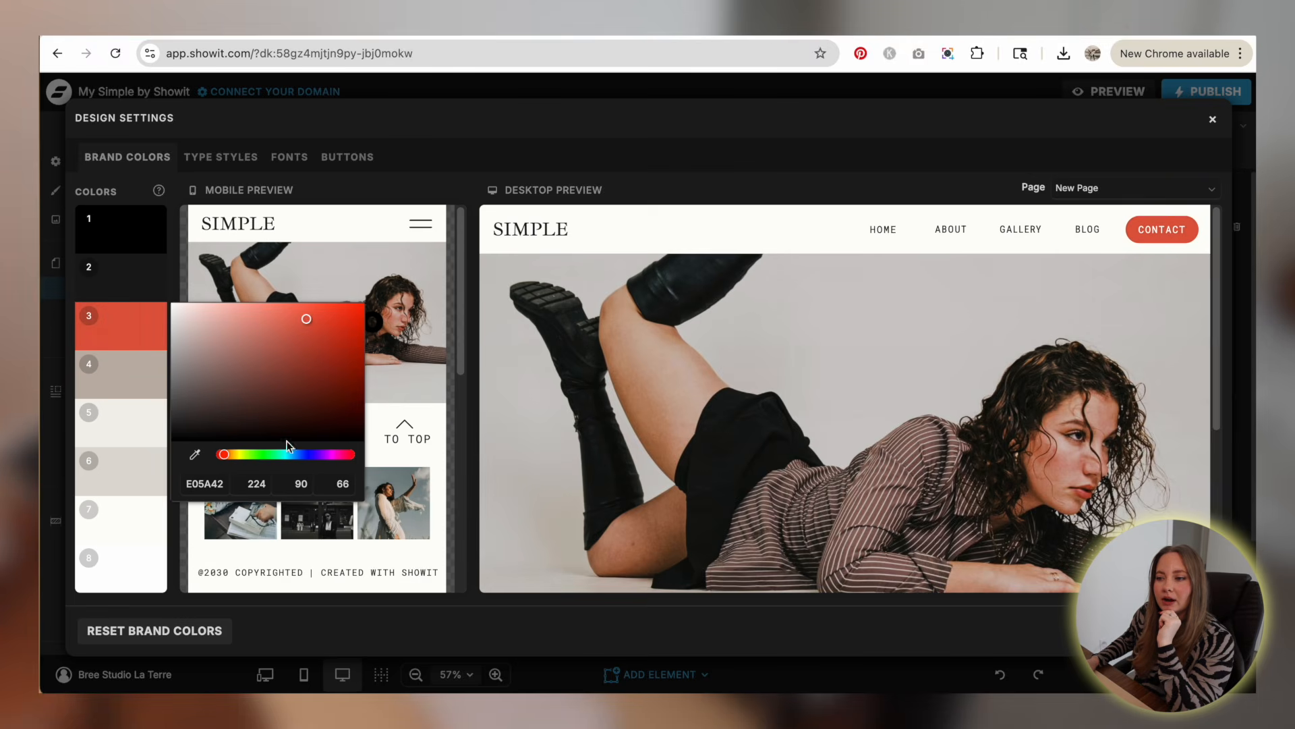
- Change brand color 4 to the soft yellow F3DB8C
click(134, 379)
drag(245, 373, 243, 368)
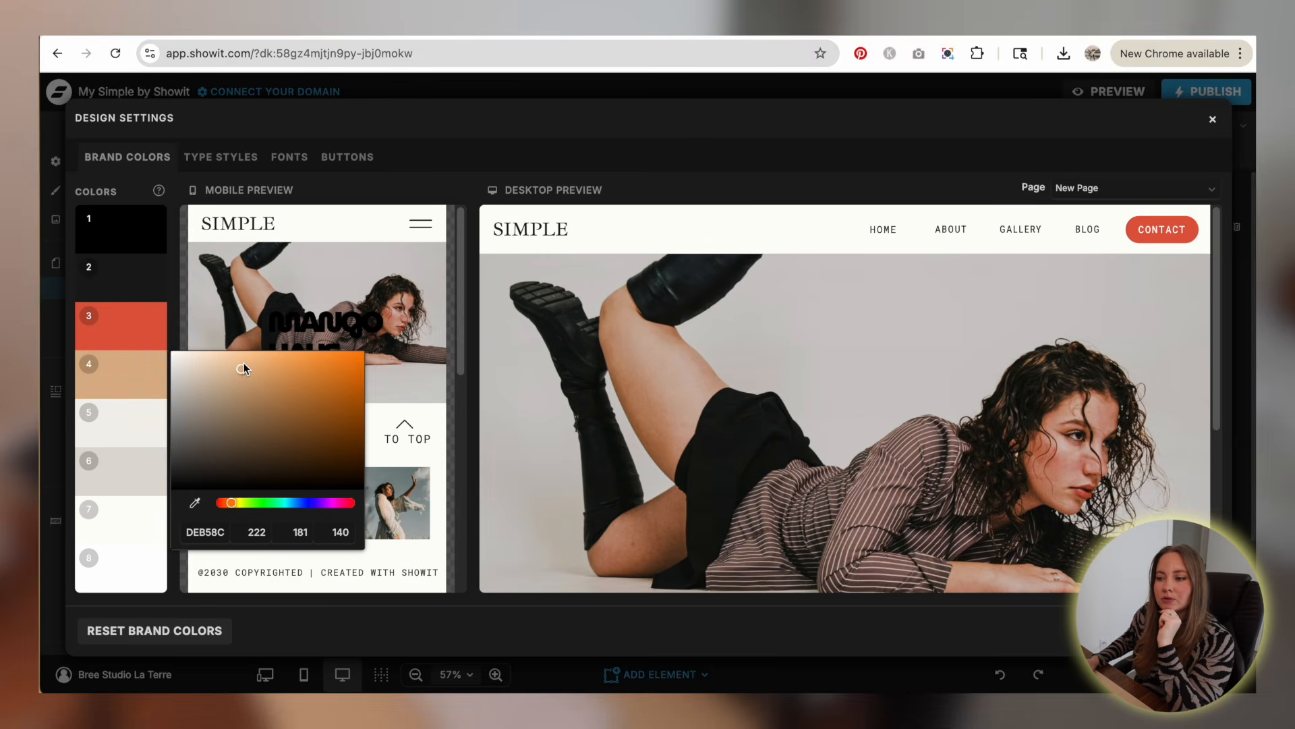
drag(247, 504, 243, 503)
click(234, 364)
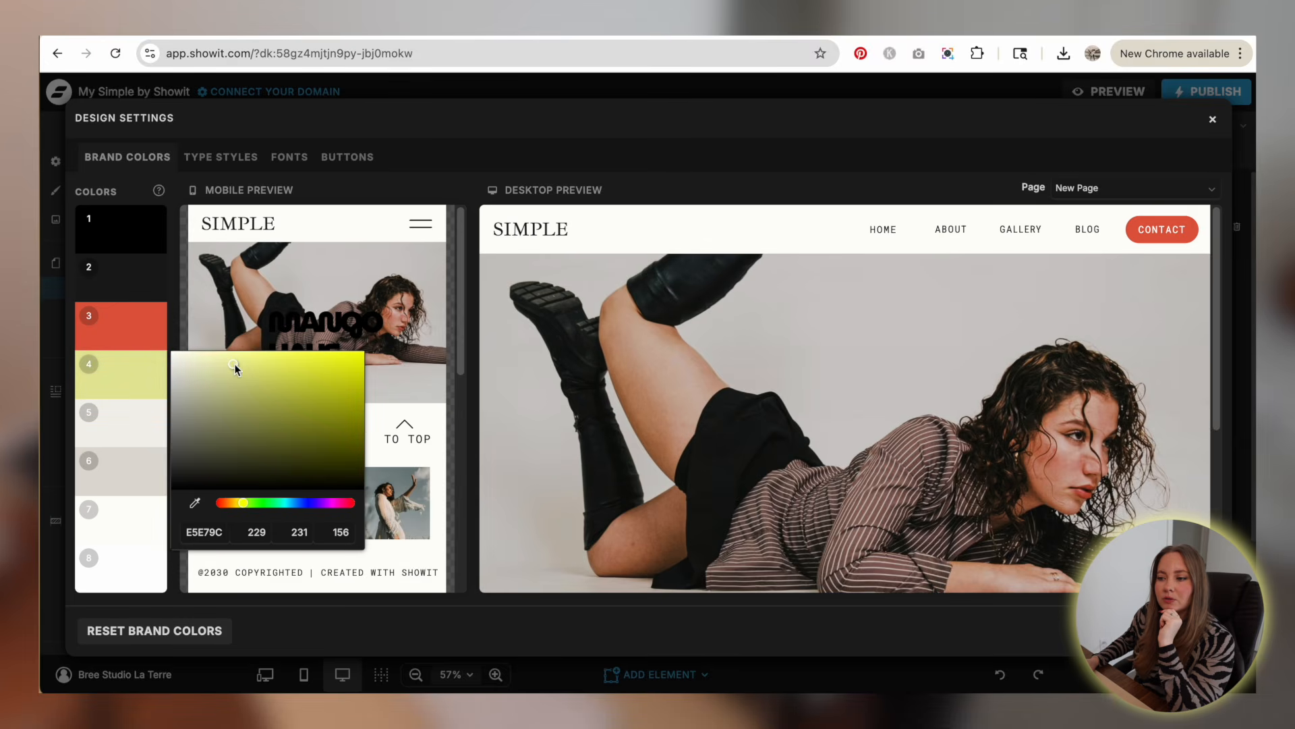
click(234, 503)
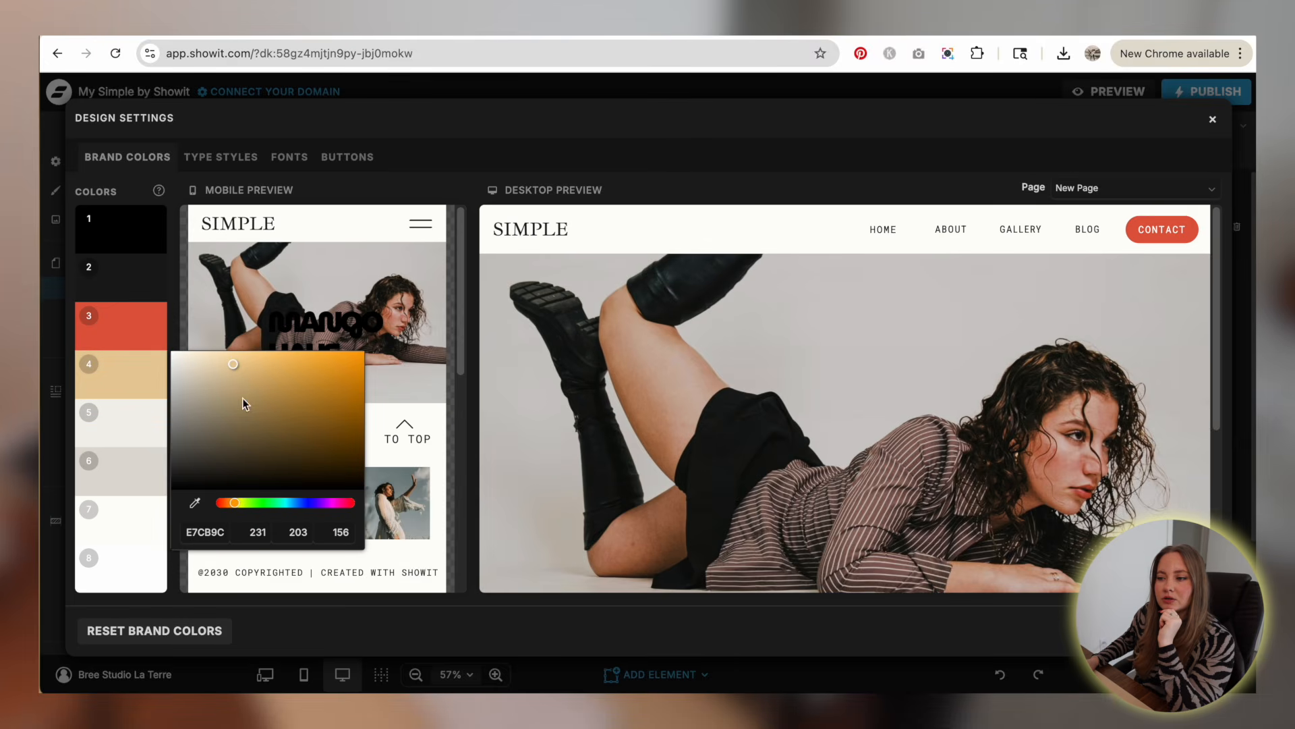
click(252, 358)
click(237, 502)
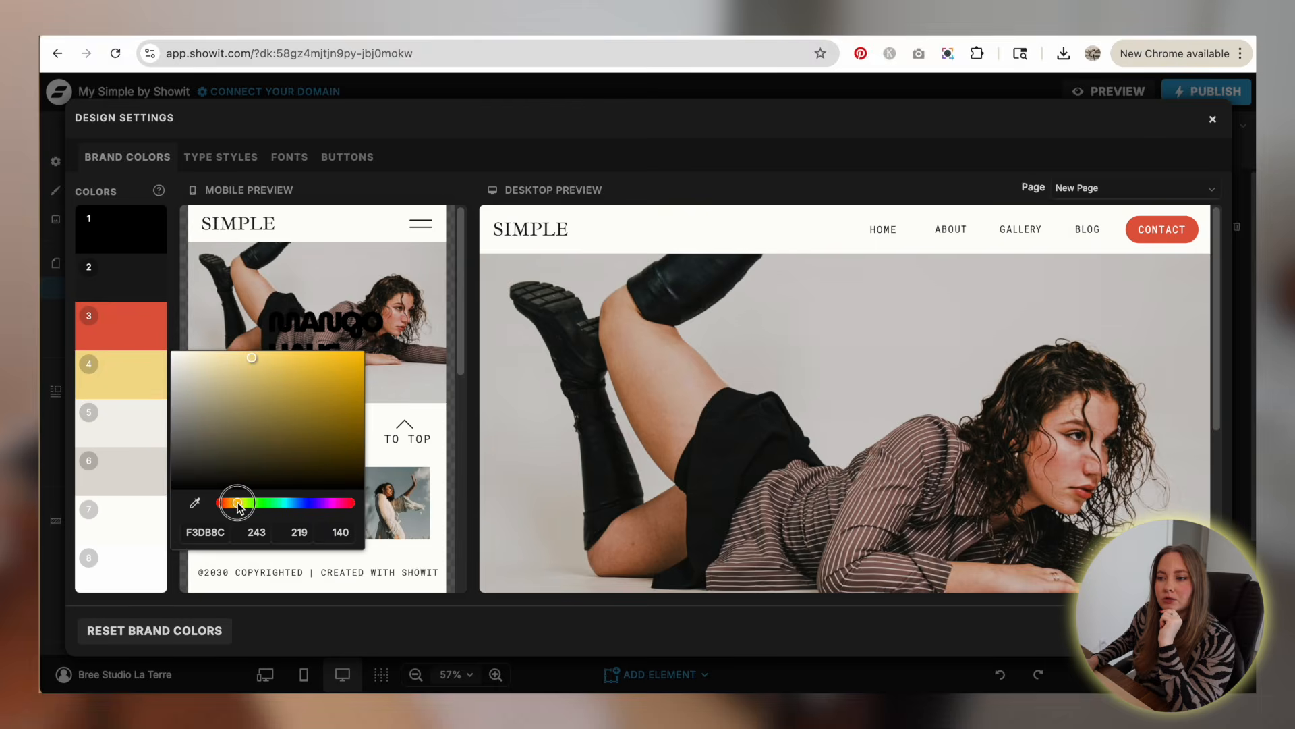
- Change brand color 5 to a soft periwinkle blue and leave the design settings
click(147, 440)
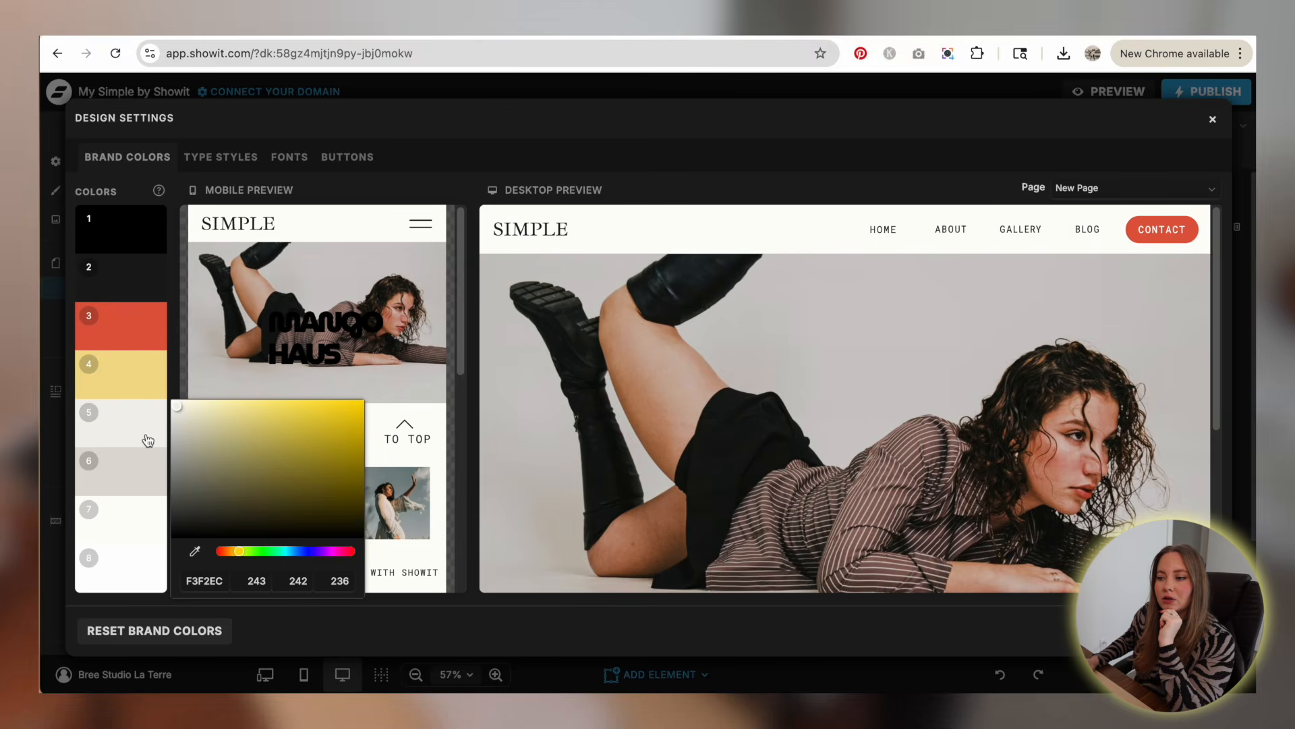
click(269, 551)
drag(224, 419, 219, 424)
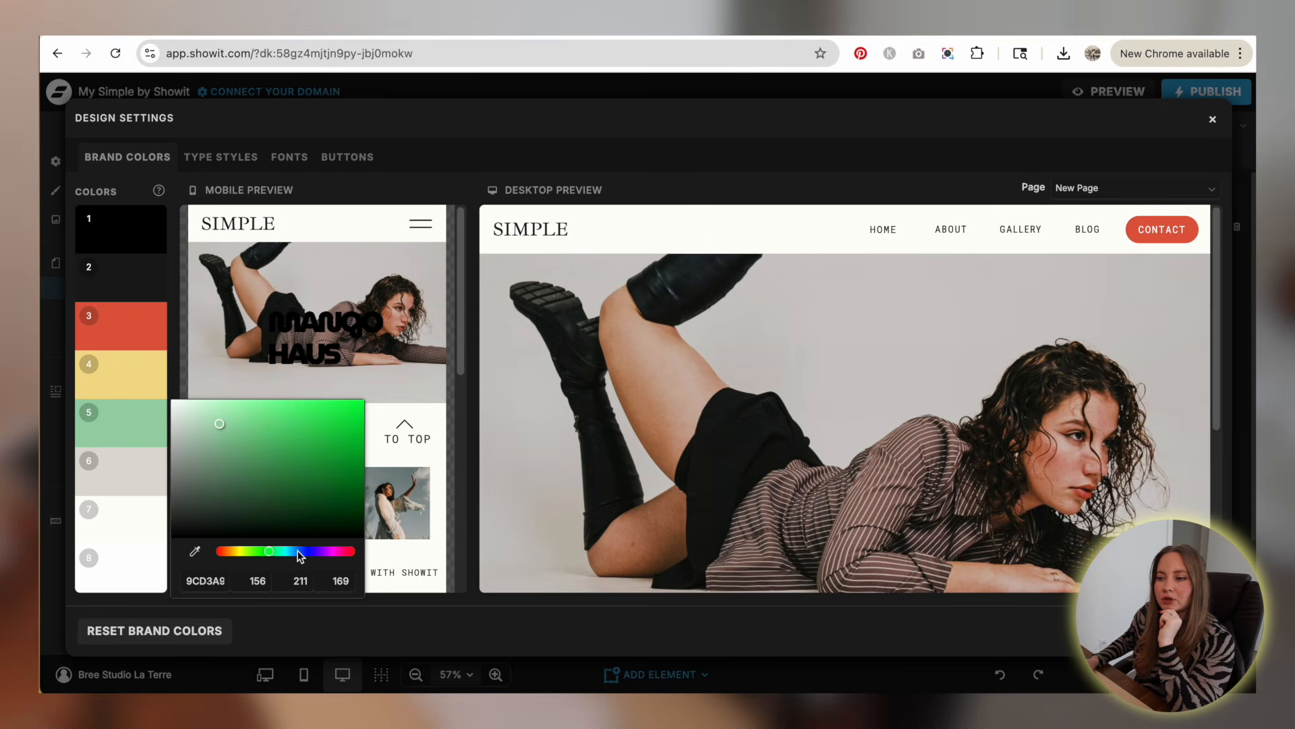
click(300, 552)
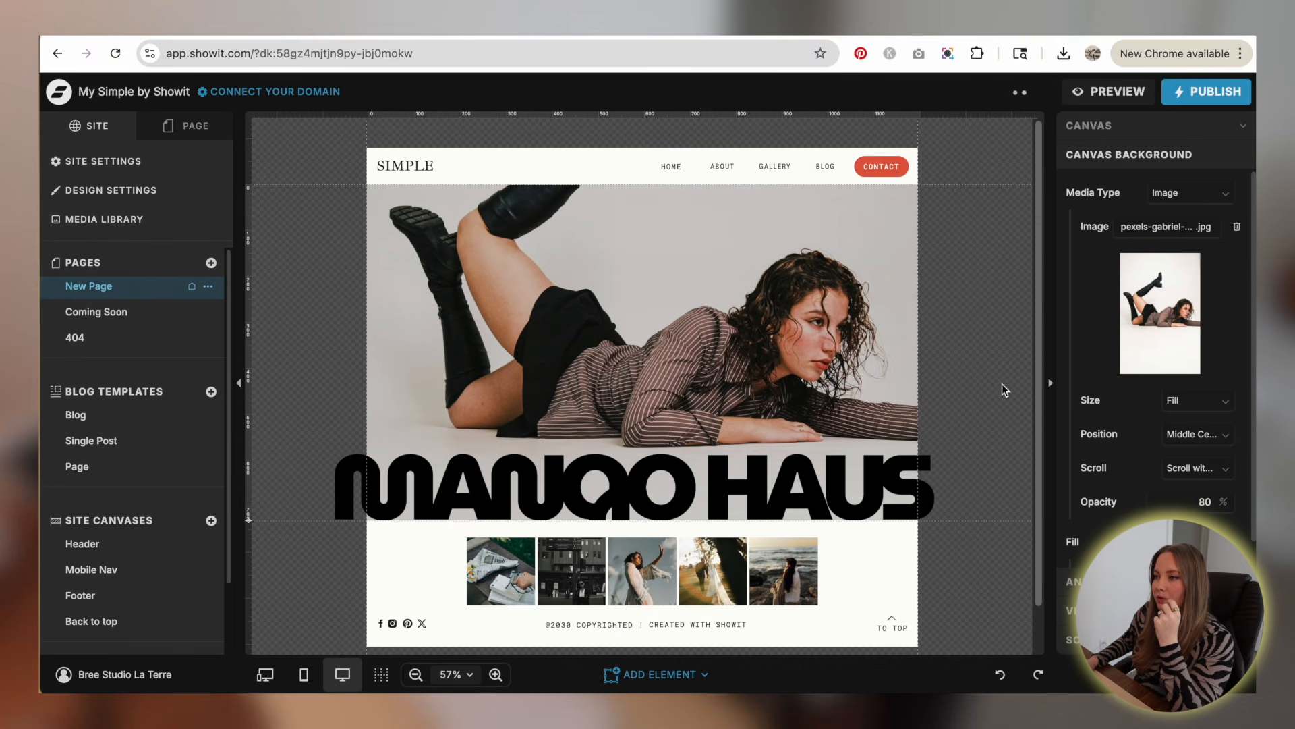
scroll(490, 215, down, 1)
scroll(490, 216, up, 1)
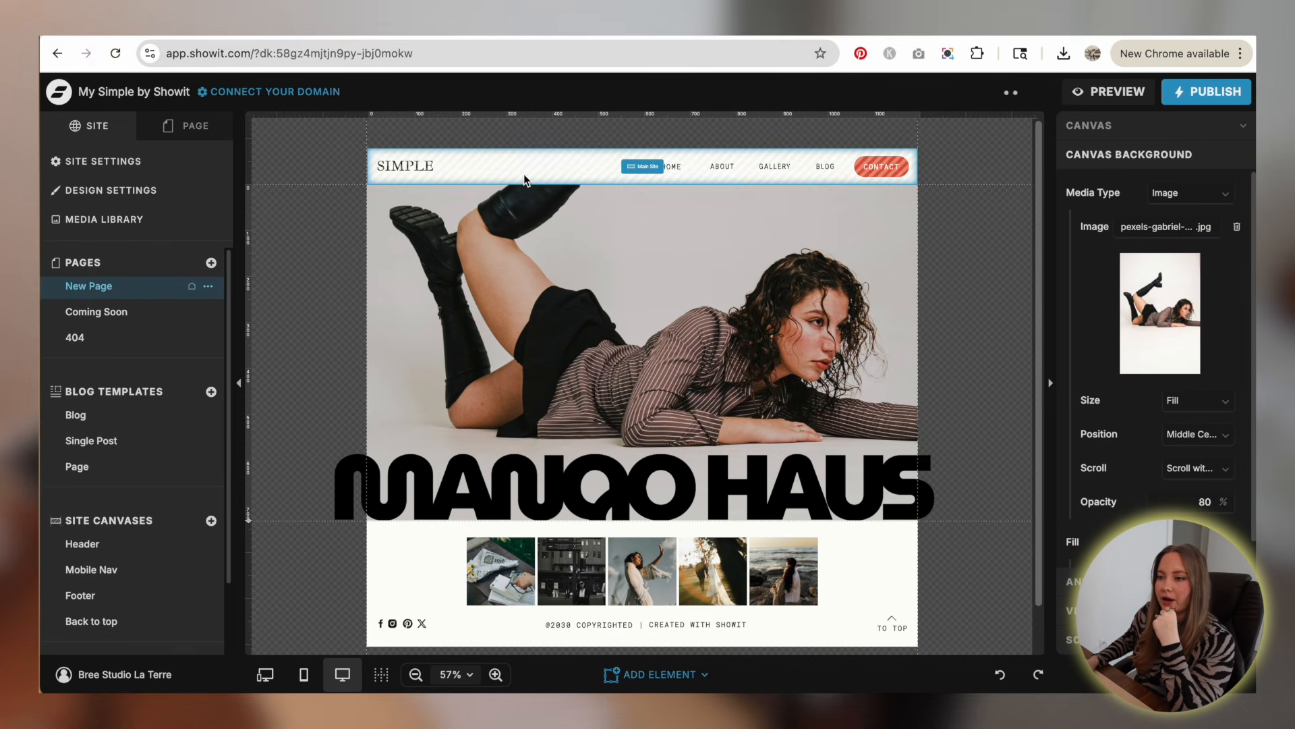
- Rename the page's canvas that holds the photo and title as Hero
click(191, 126)
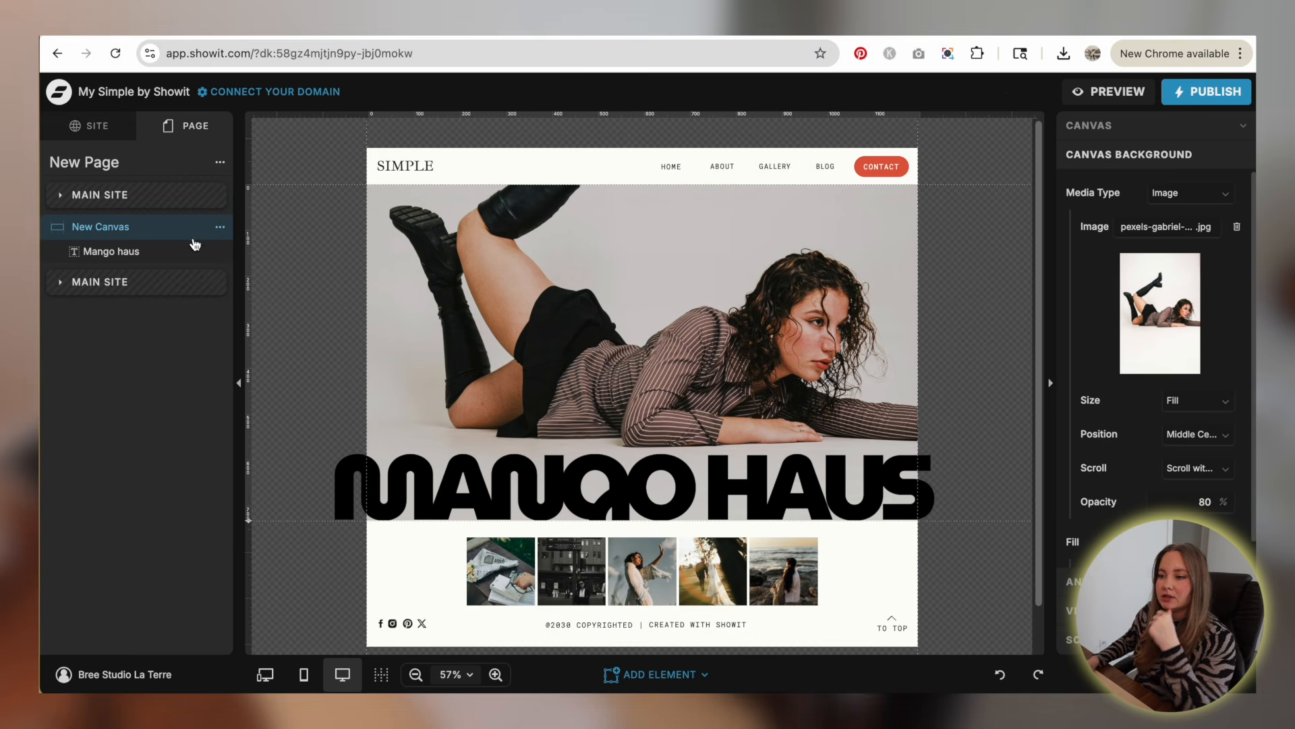
click(135, 240)
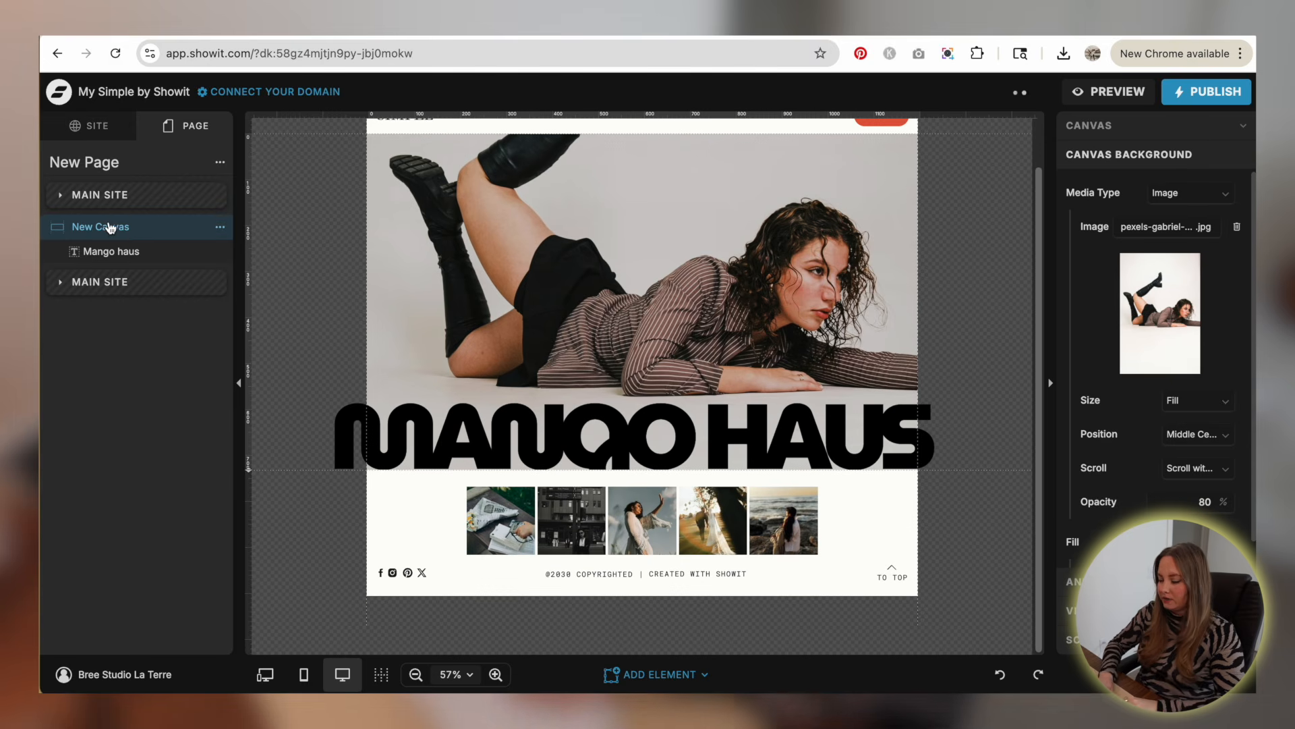
double_click(107, 226)
text(Hero)
key(Return)
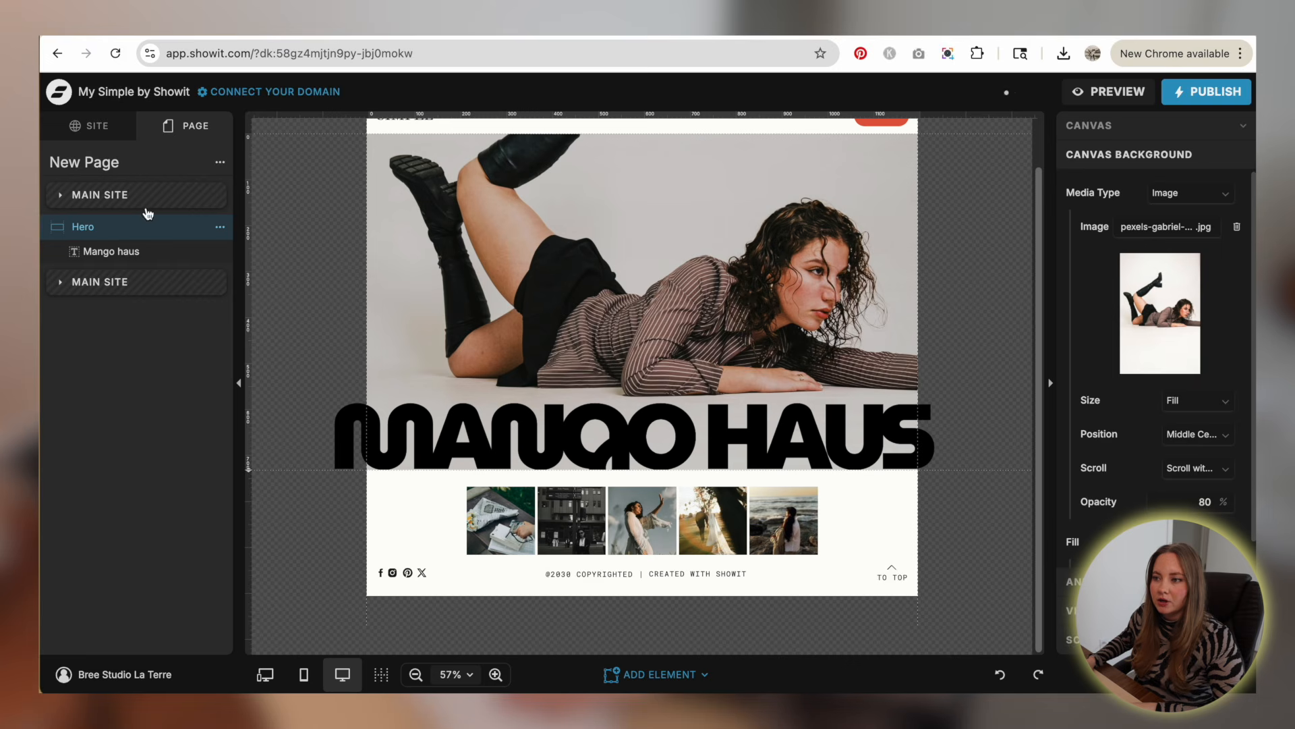
- Add a new blank canvas to the page below the Hero canvas and select it
click(220, 162)
click(253, 202)
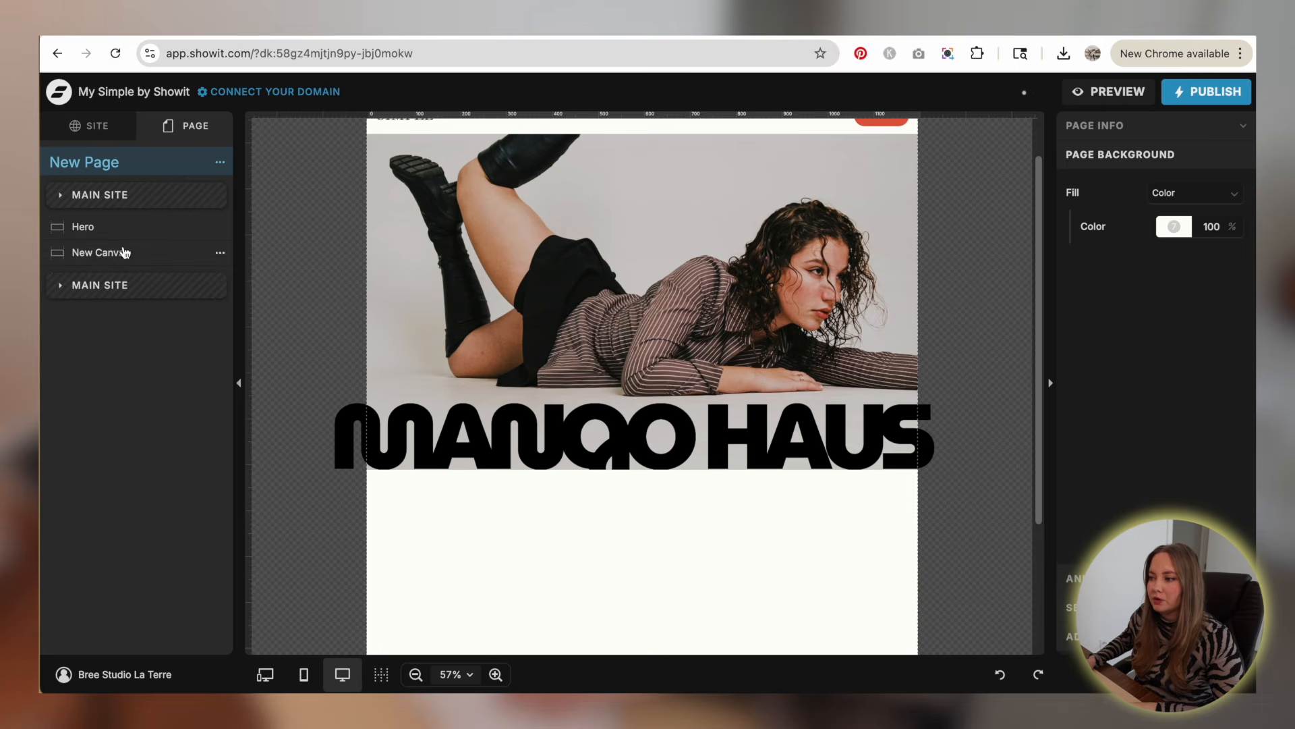
scroll(286, 340, down, 3)
click(472, 428)
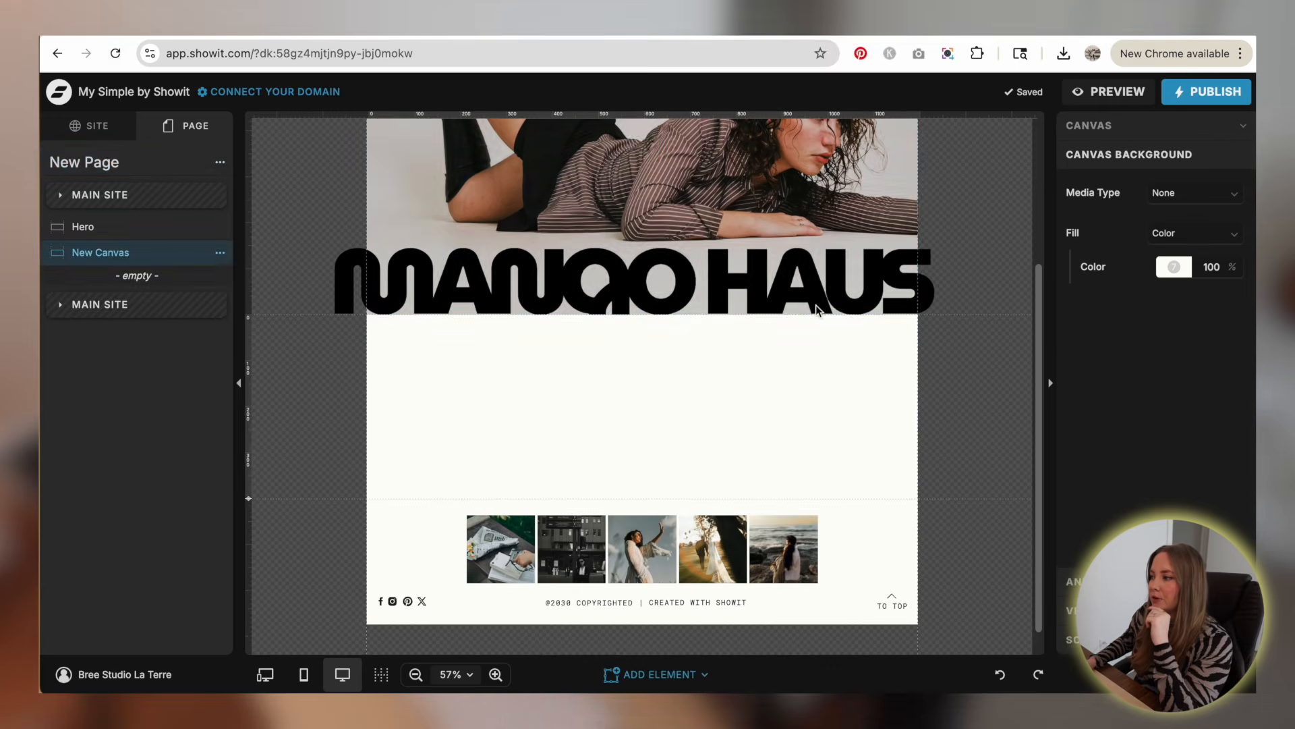
- Set the Hero canvas's stacking order to 1 so the title overlaps the canvas below
click(846, 215)
click(1121, 127)
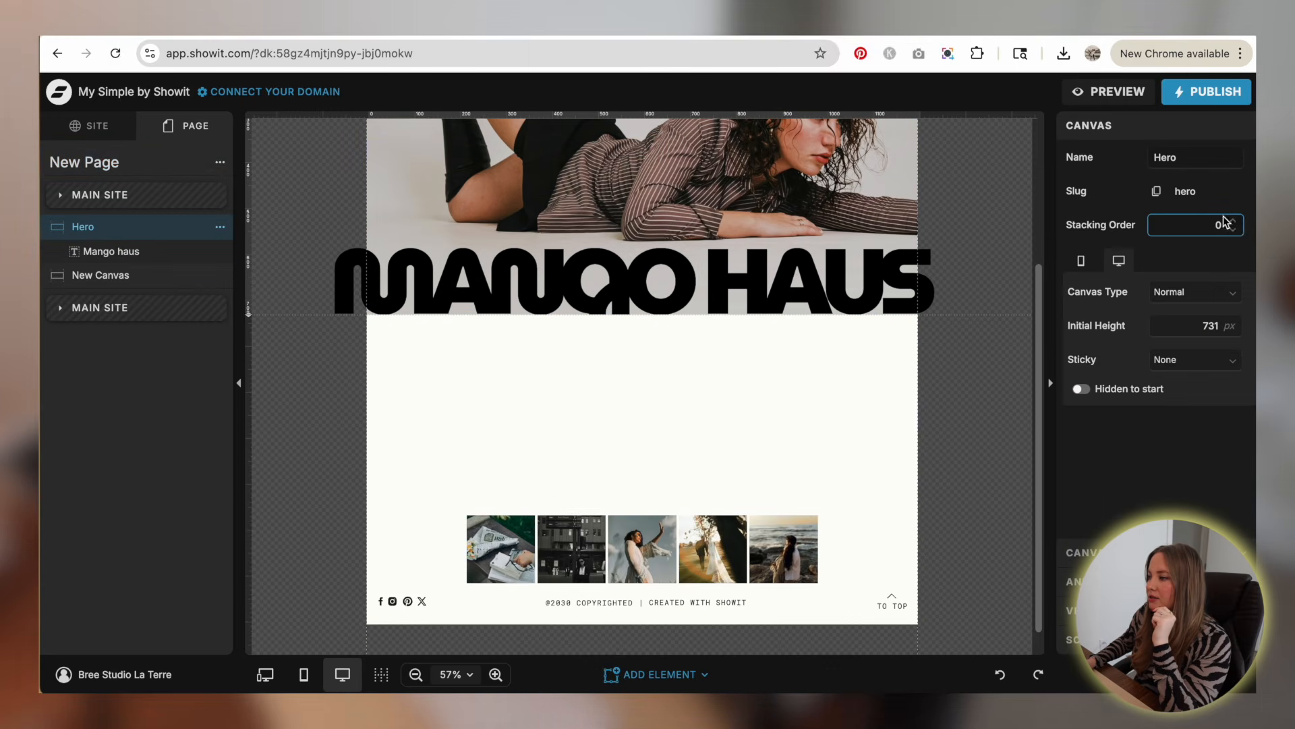
click(997, 257)
scroll(972, 250, up, 2)
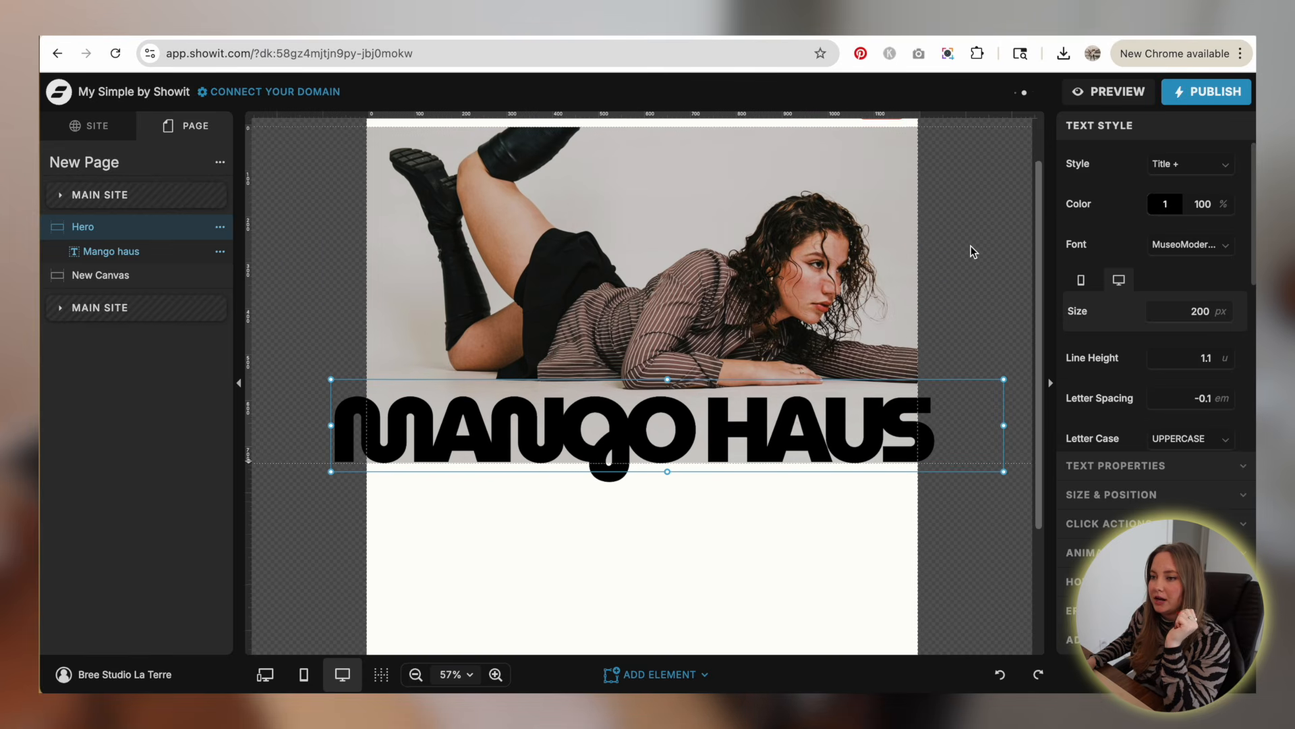
scroll(970, 249, up, 2)
- Rename the blank canvas below the hero as Intro and increase its height to about 709 px
click(107, 275)
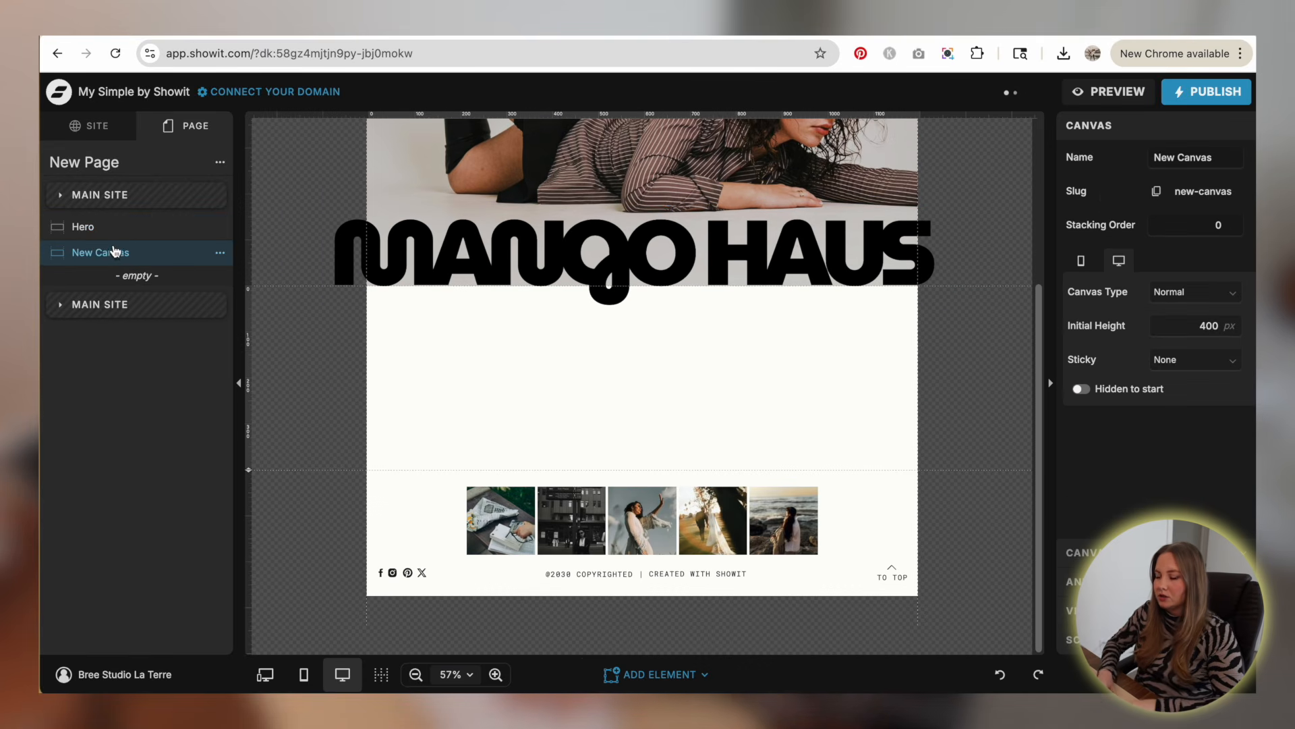
double_click(115, 252)
text(Intro)
key(Return)
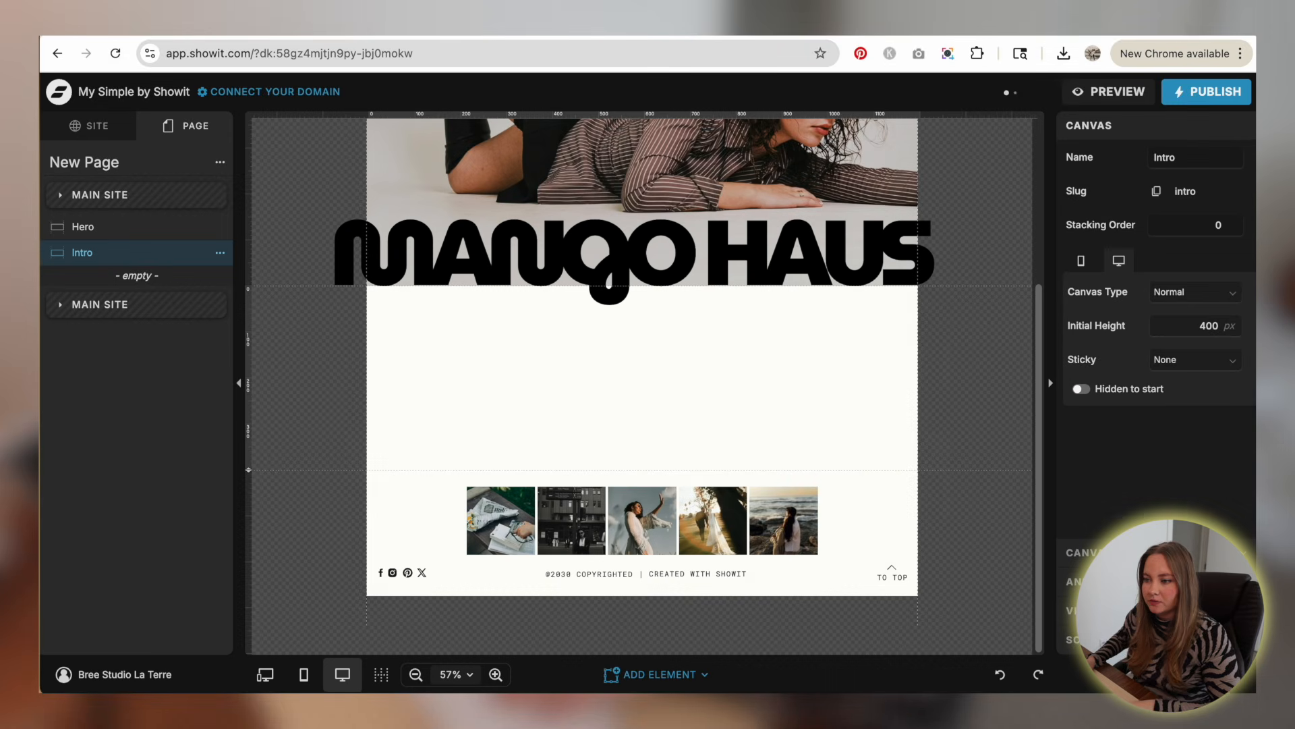
drag(248, 470, 270, 614)
scroll(345, 443, up, 5)
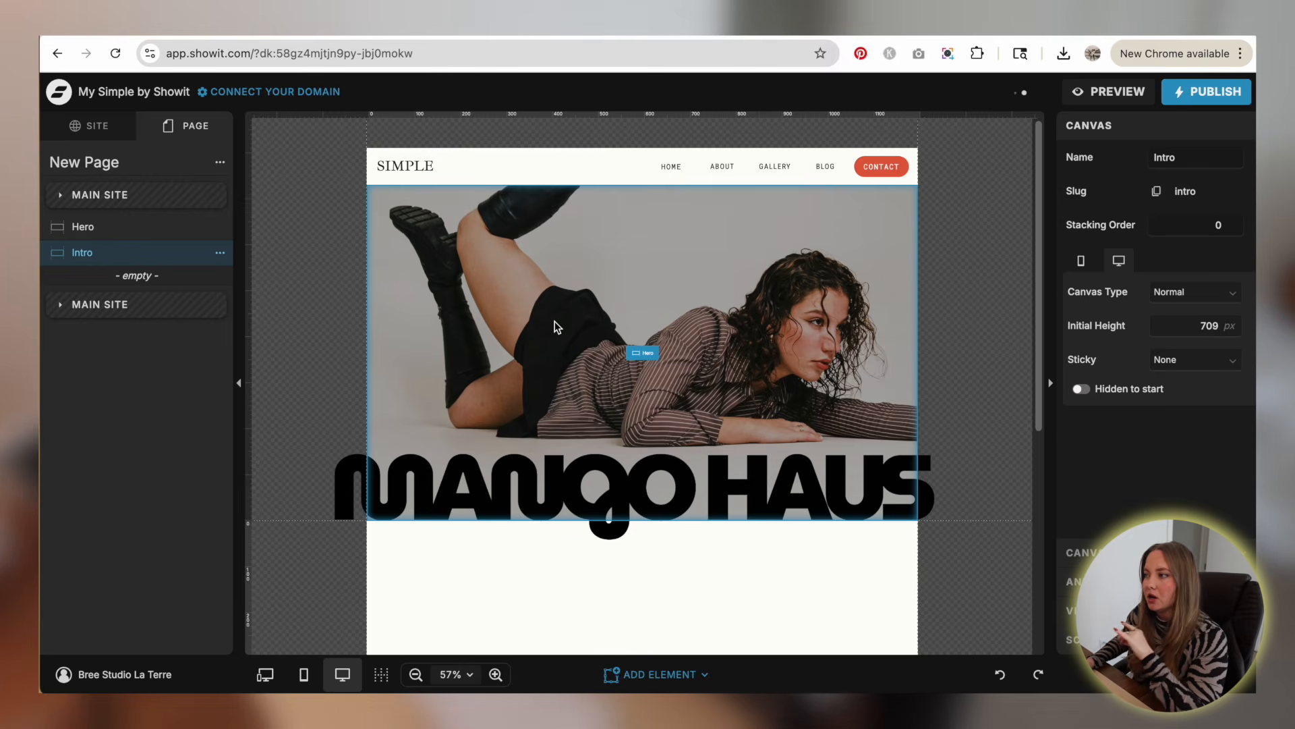
- Add a rectangle to the Hero canvas and move it slightly toward the photo's left side
click(509, 382)
click(658, 674)
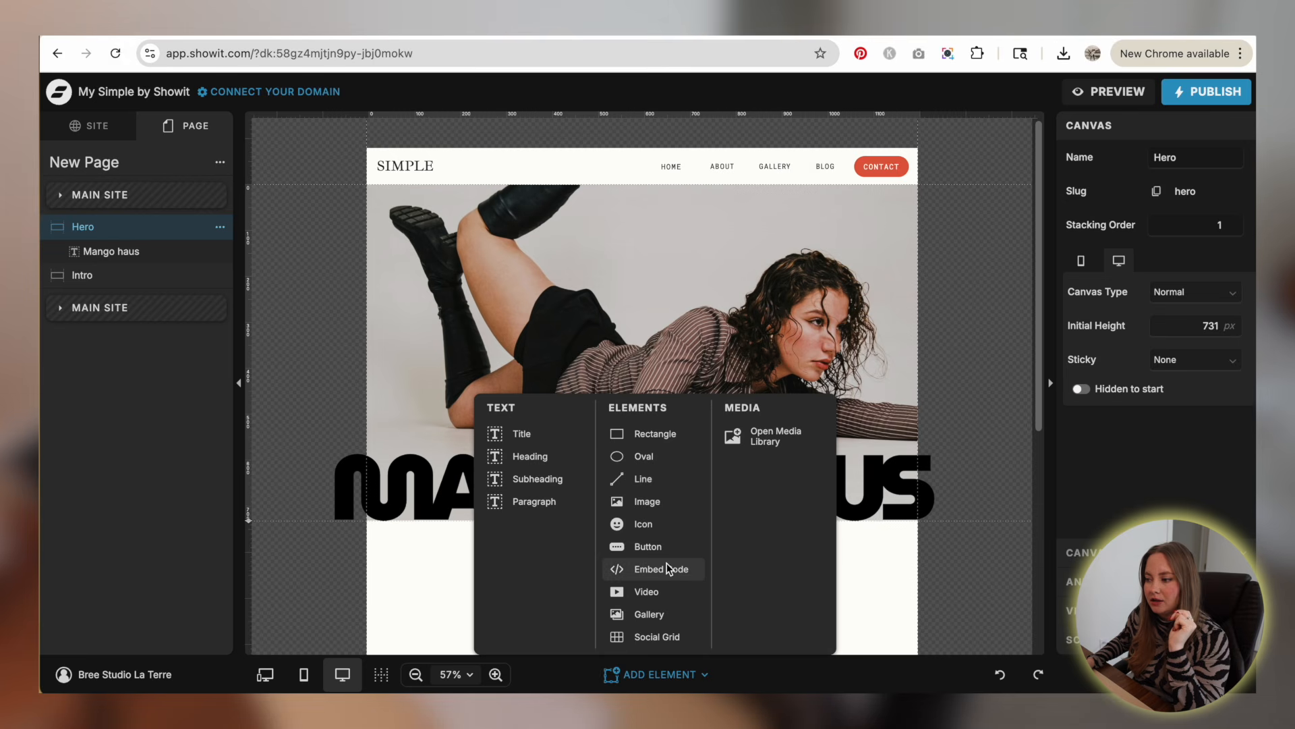
click(644, 434)
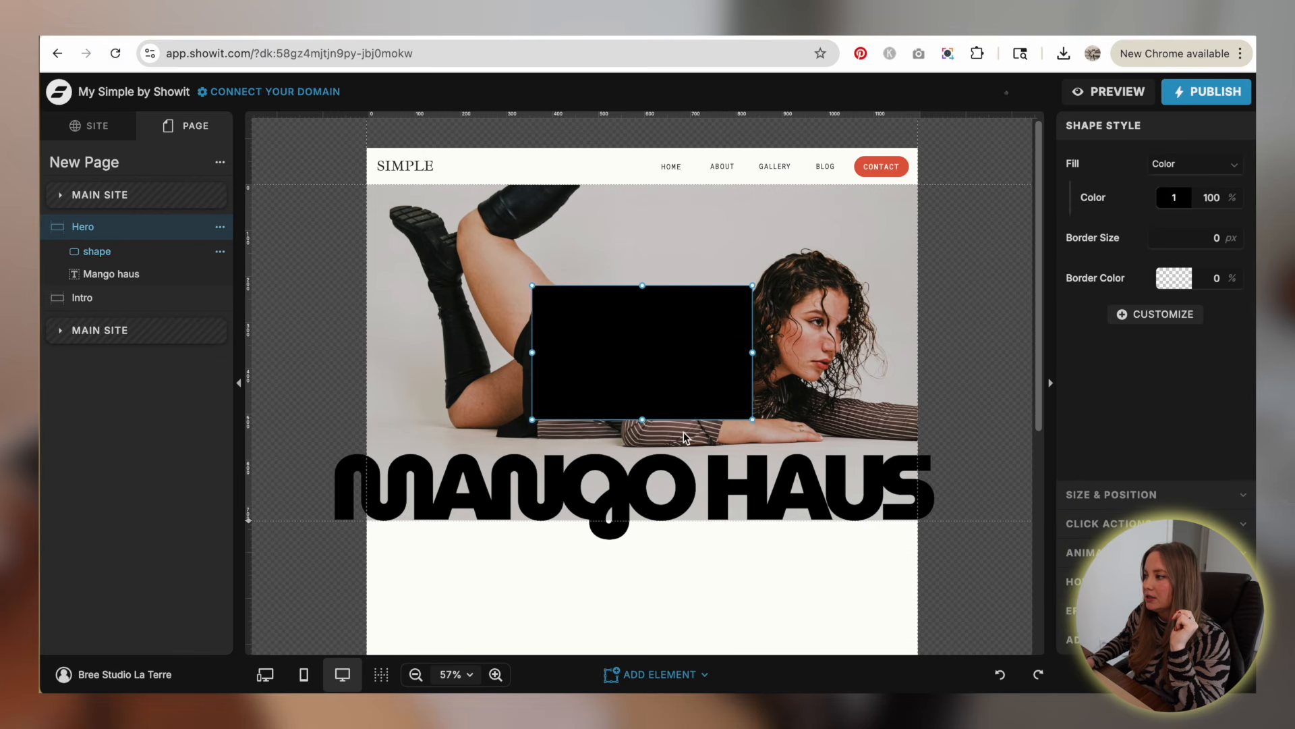
drag(581, 363, 576, 363)
- Give the rectangle a gradient fill whose start color FFFEFA is sampled from the off-white Intro background
click(1197, 164)
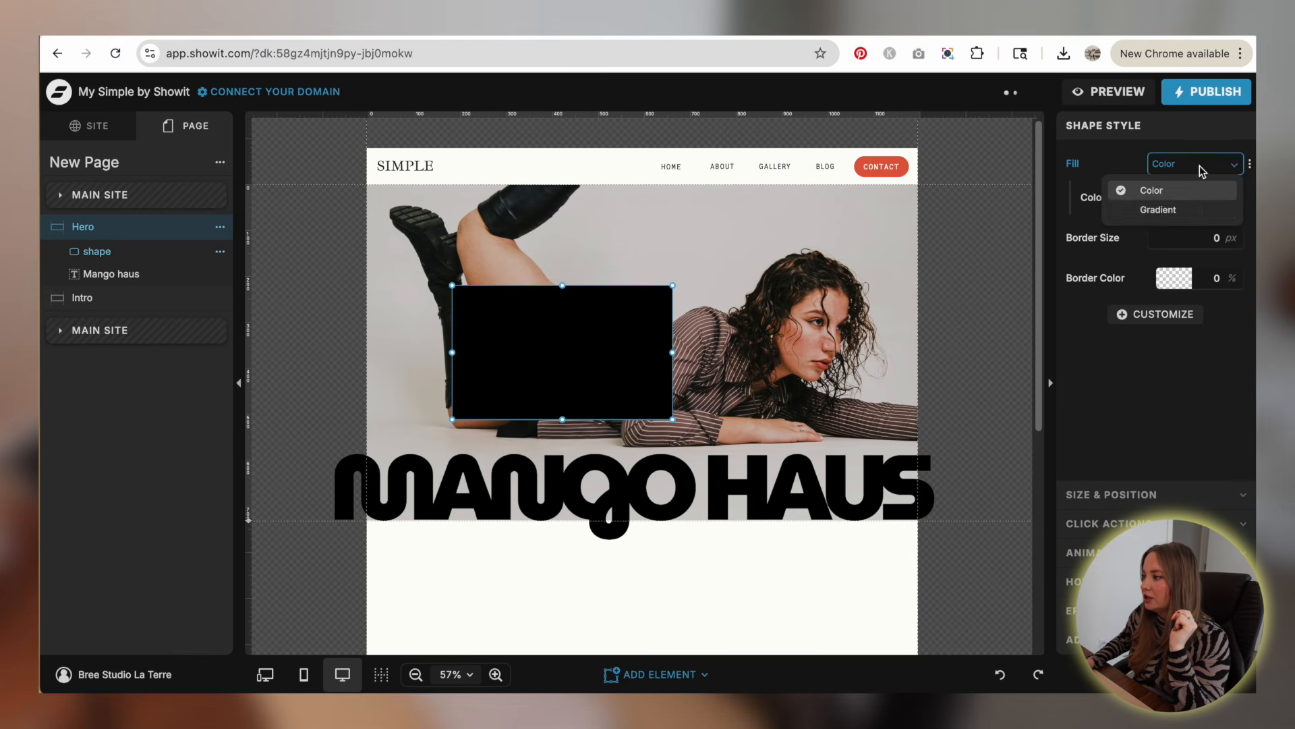
click(1169, 208)
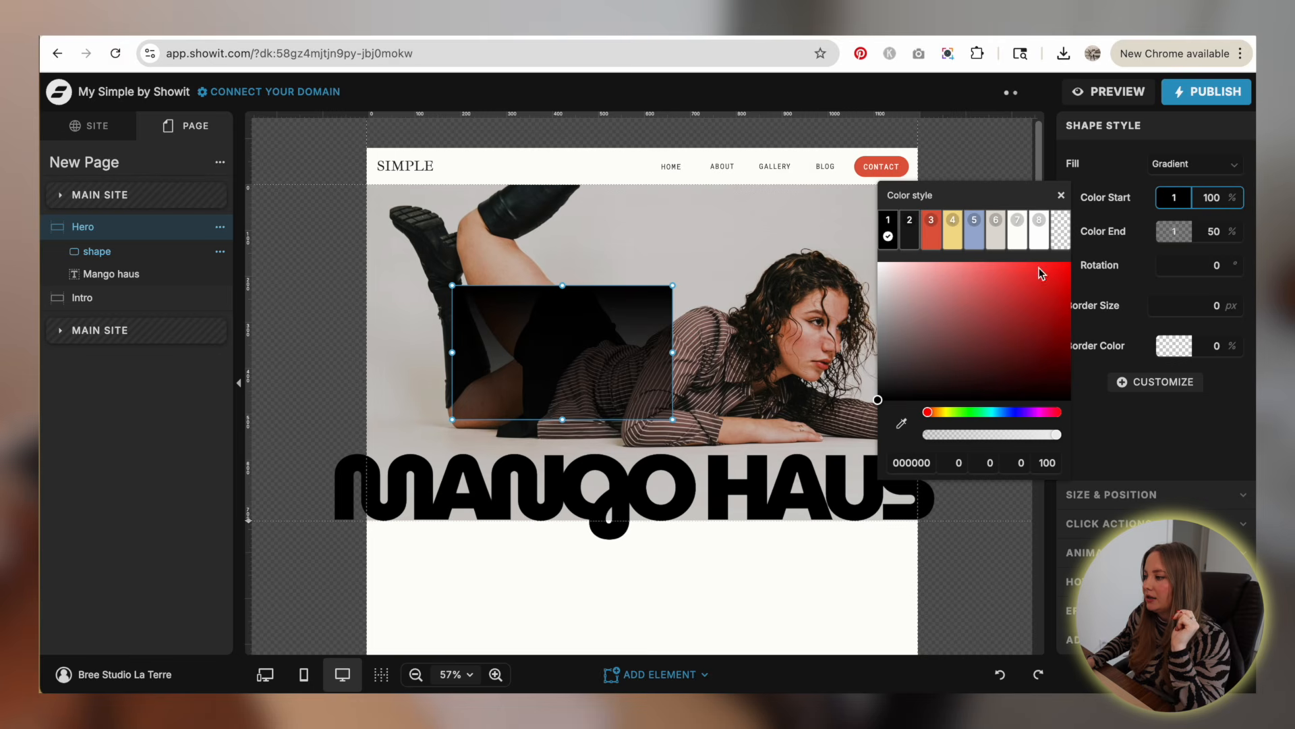
click(901, 423)
click(578, 599)
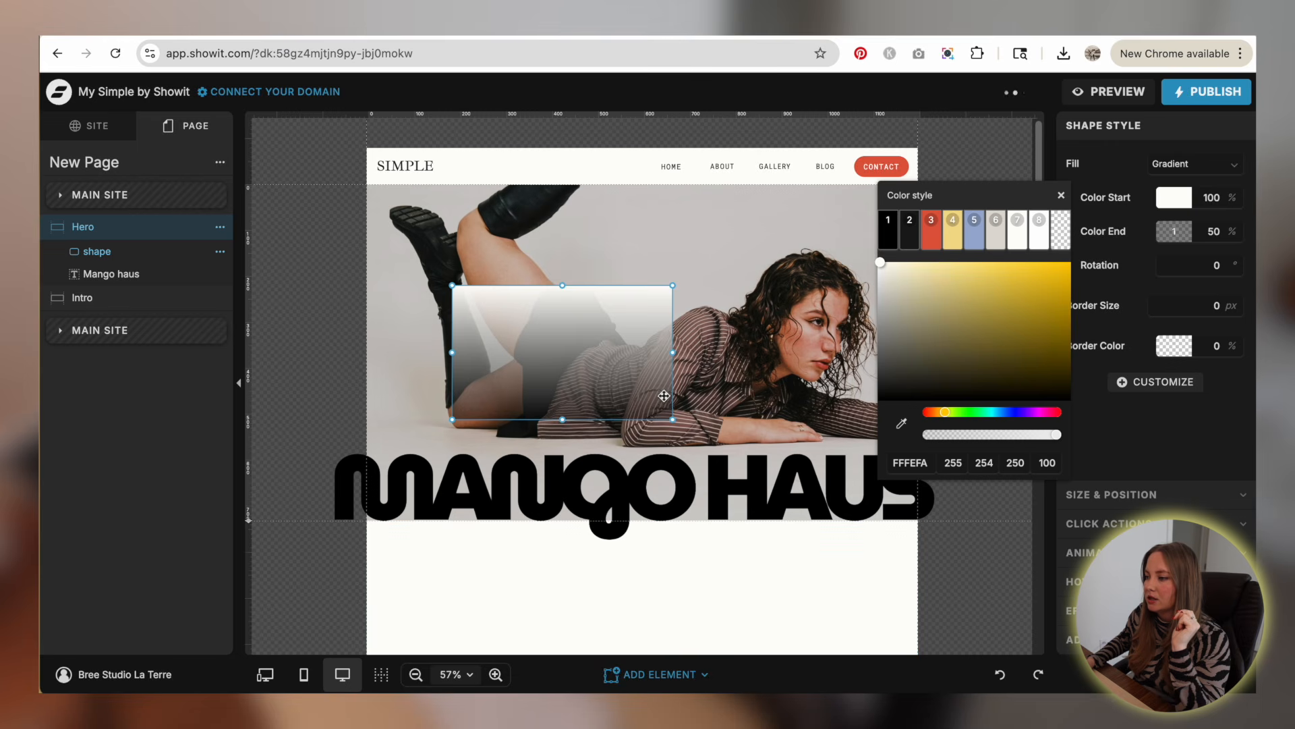
- Rotate the rectangle 180° so the gradient's start color is at the bottom, align it with the hero's lower edge and stretch it sideways beyond the page
drag(676, 425, 479, 299)
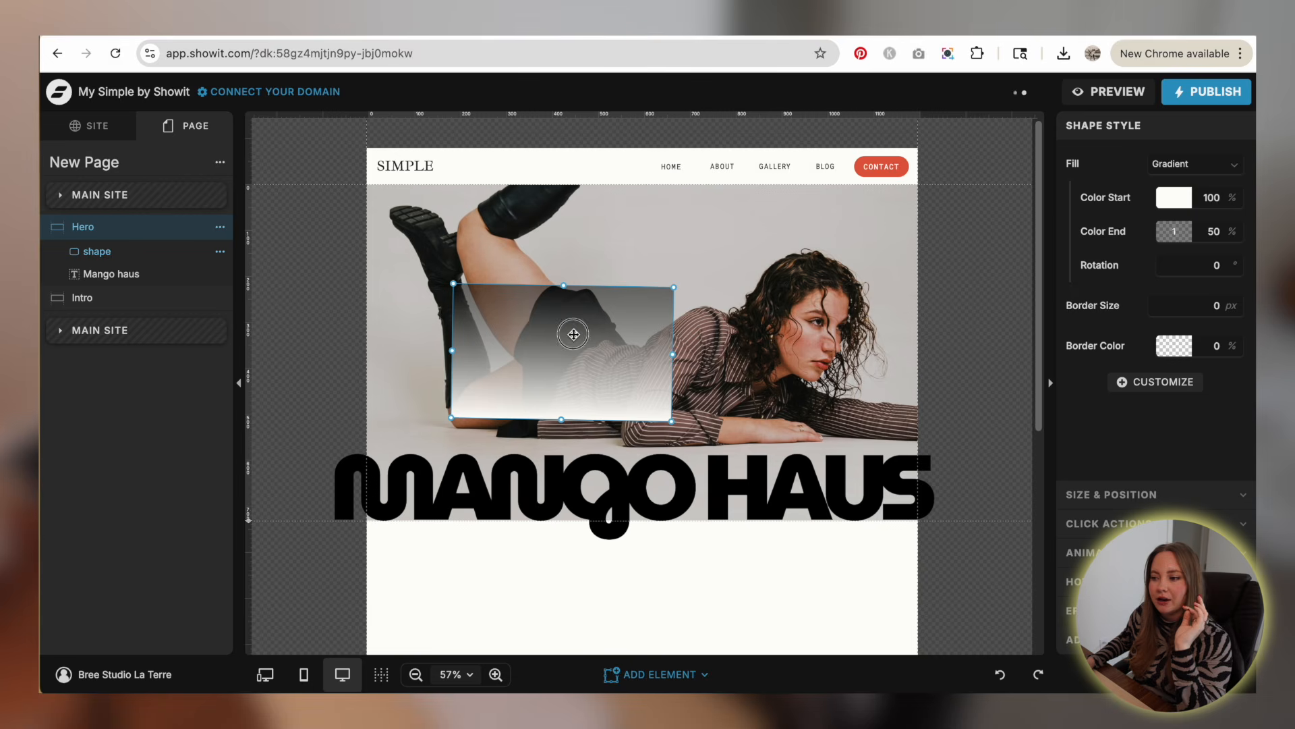
drag(574, 334, 480, 437)
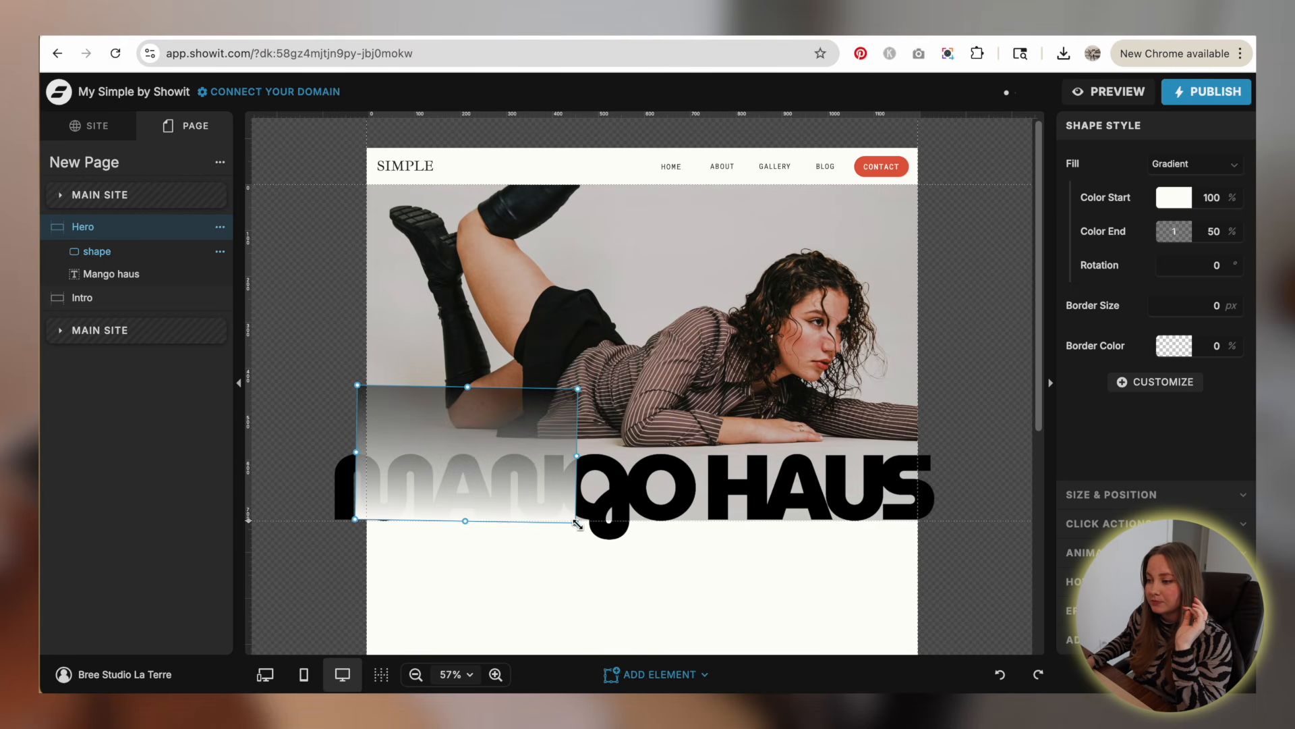
drag(577, 523, 584, 532)
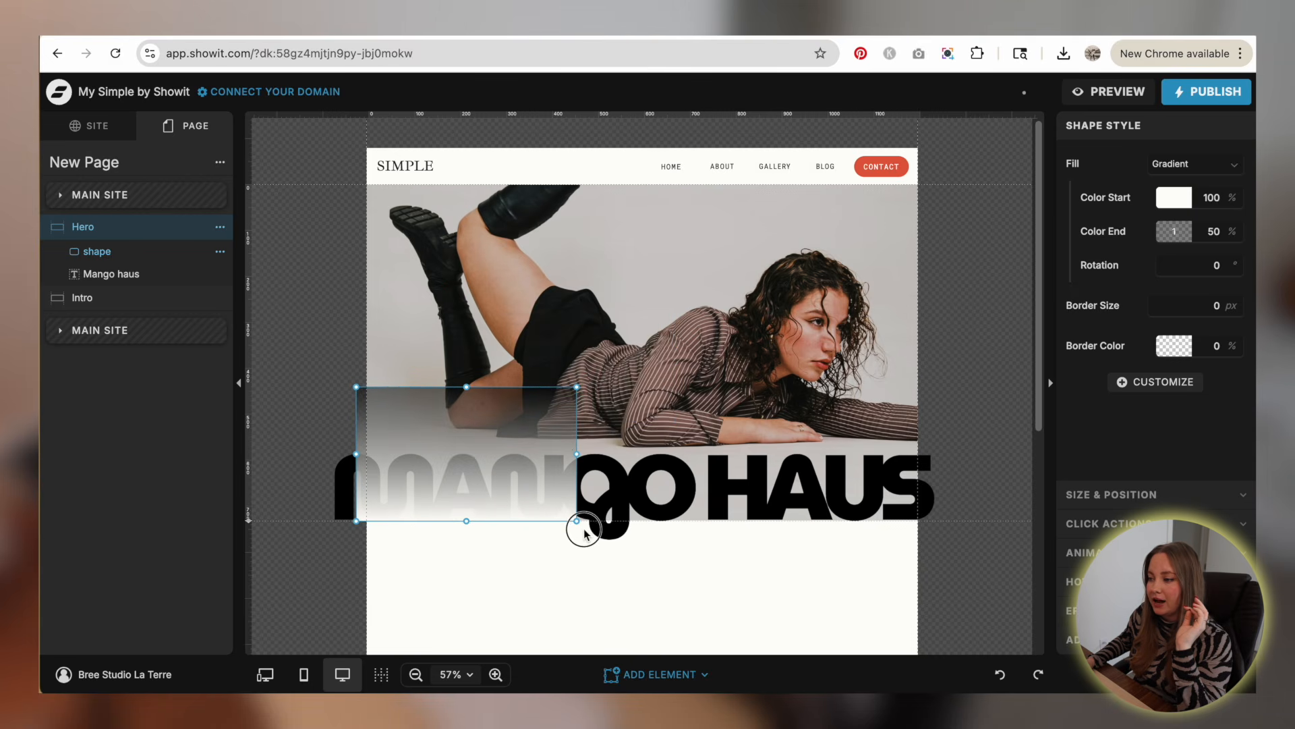
drag(576, 454, 978, 454)
drag(352, 457, 236, 460)
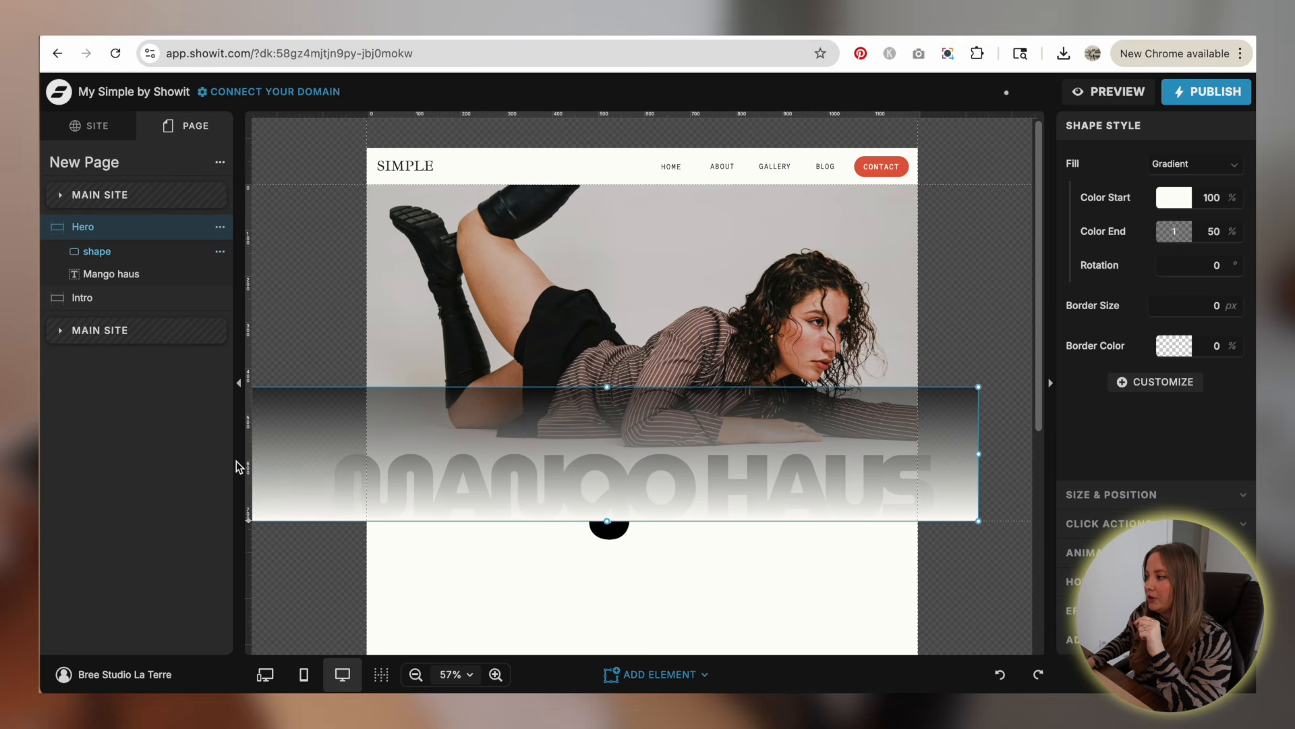
- Make the gradient's end color transparent and place the shape behind the Mango haus text
click(1174, 233)
click(1061, 264)
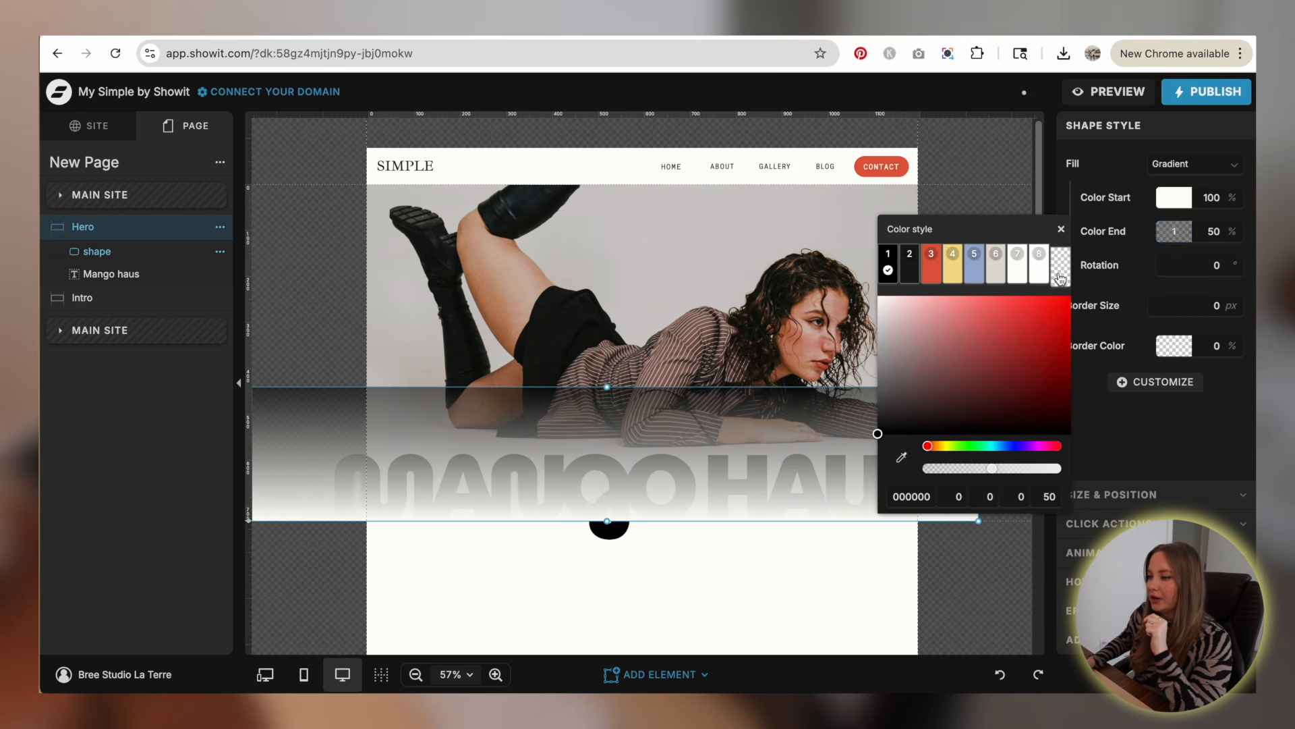
click(986, 155)
drag(108, 251, 145, 276)
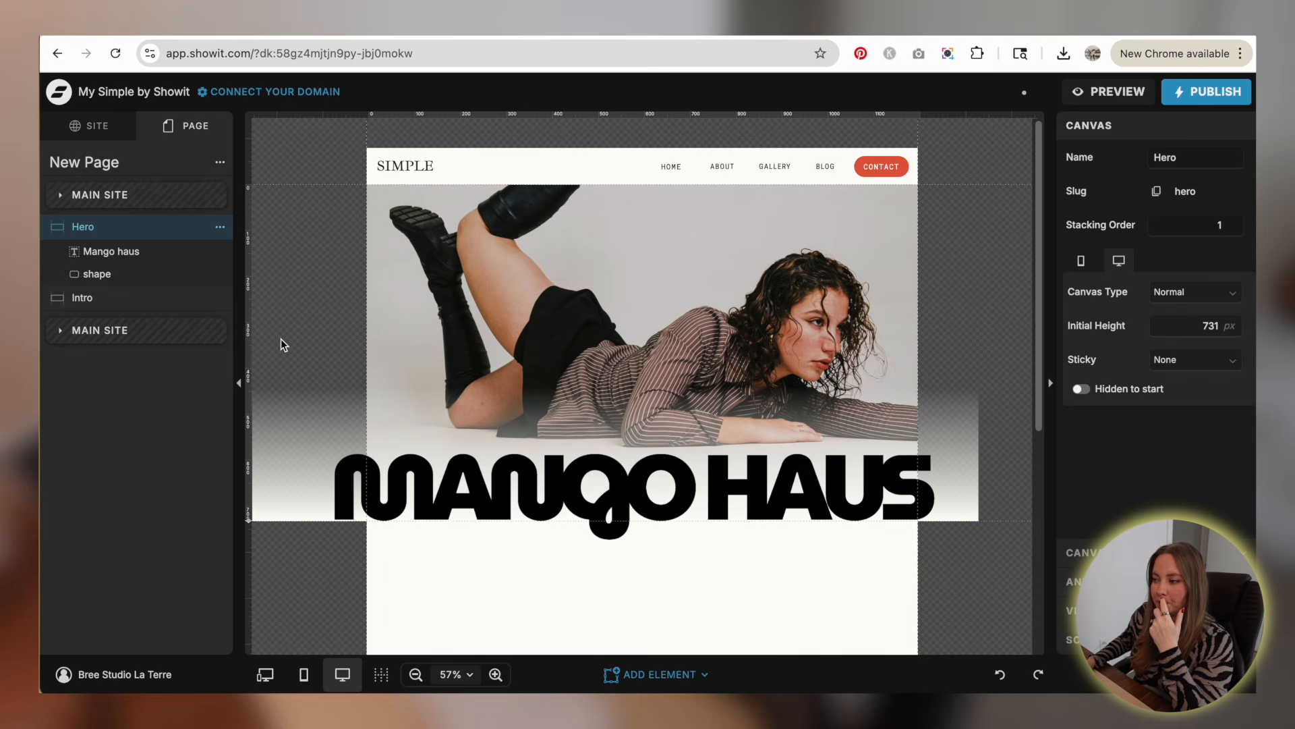
- Extend the gradient shape higher up the photo and widen it farther past the page's right edge
scroll(301, 330, down, 3)
click(303, 340)
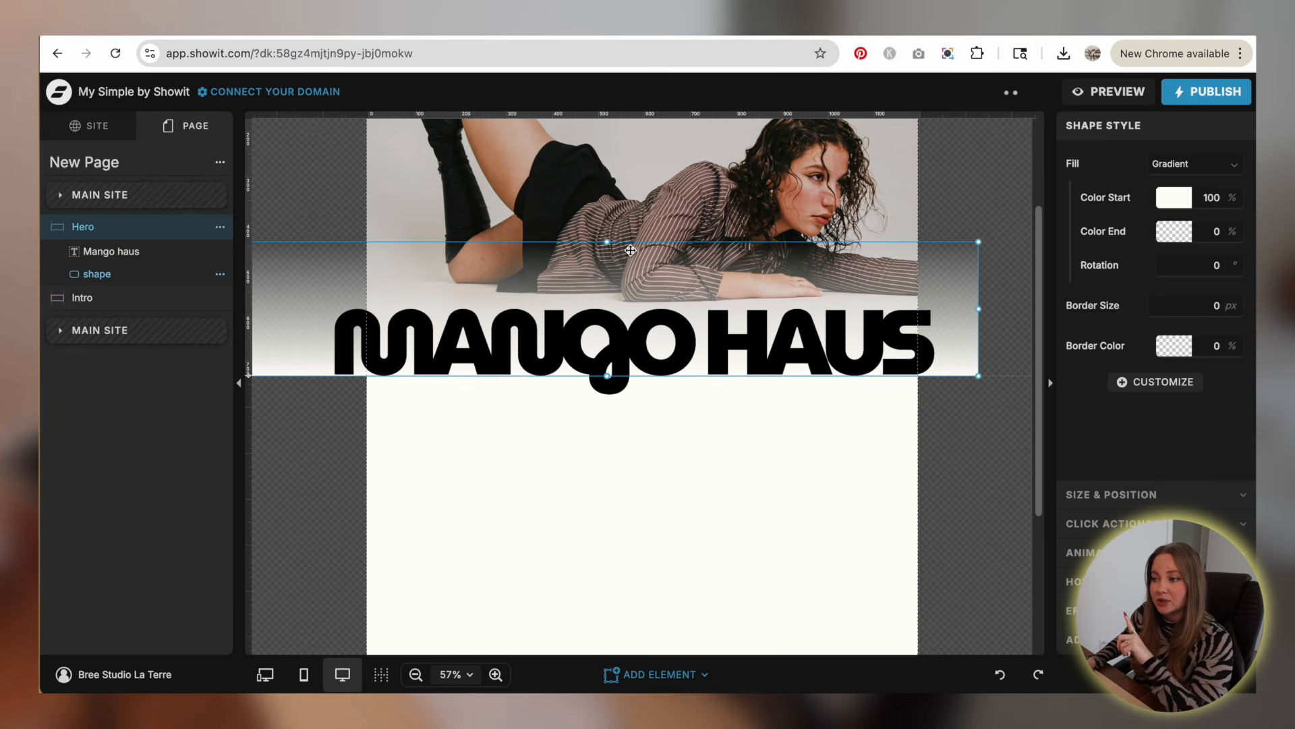
drag(609, 244, 607, 191)
click(480, 471)
scroll(959, 419, up, 3)
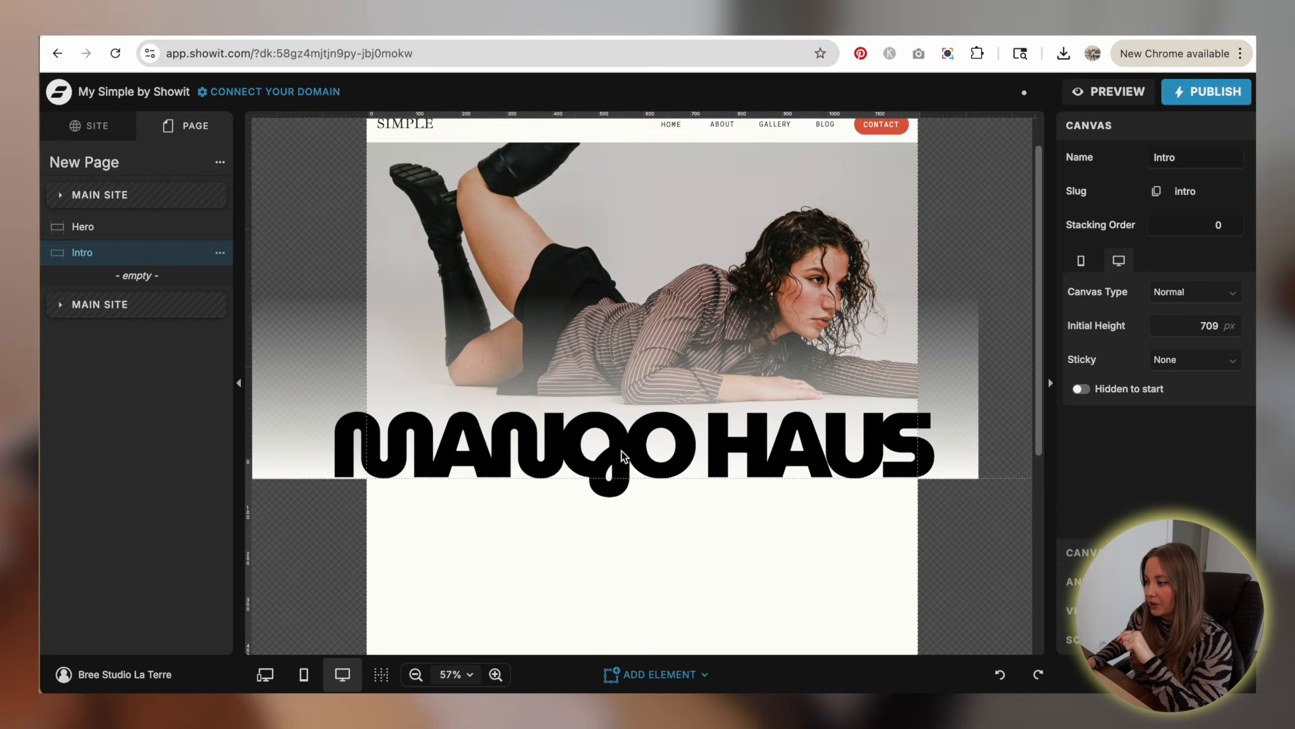
click(957, 437)
click(977, 404)
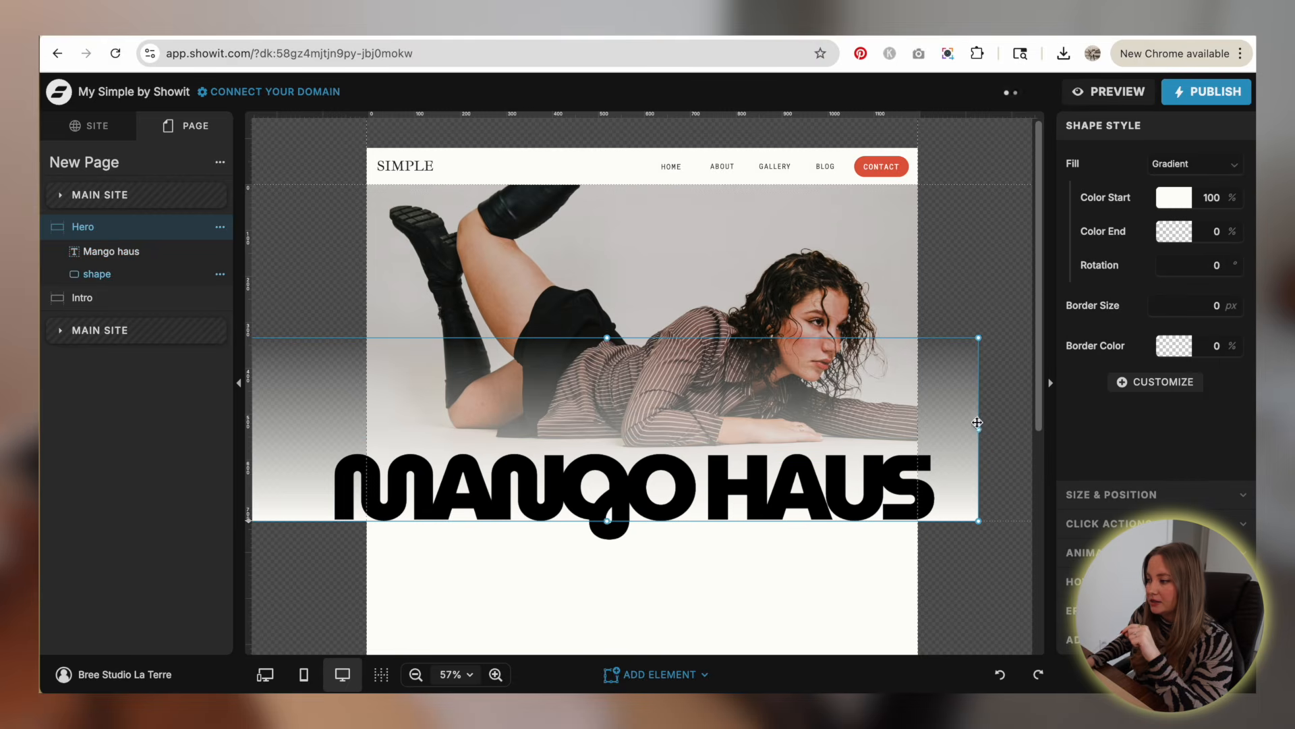
drag(986, 431, 1042, 431)
click(982, 305)
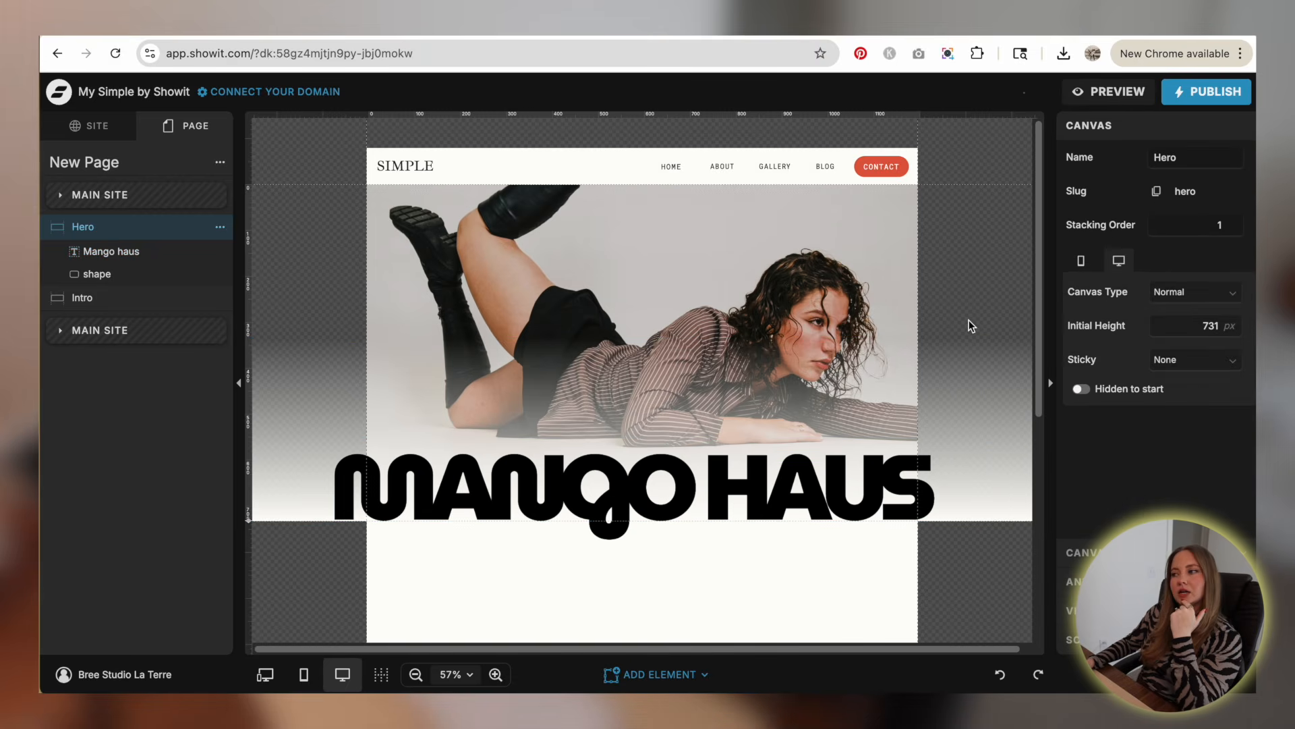
scroll(969, 320, down, 2)
scroll(992, 171, up, 2)
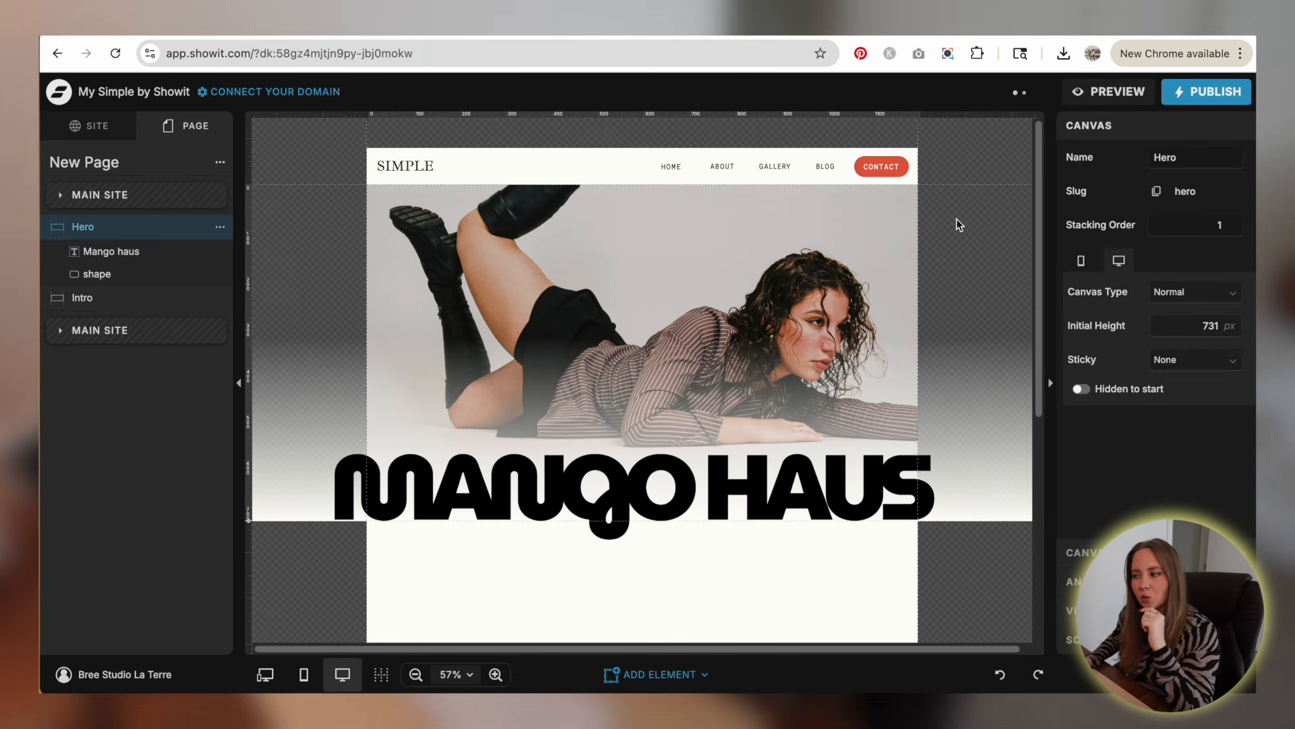
- Set the hero gradient's start color to brand color 3
scroll(957, 218, down, 1)
click(957, 425)
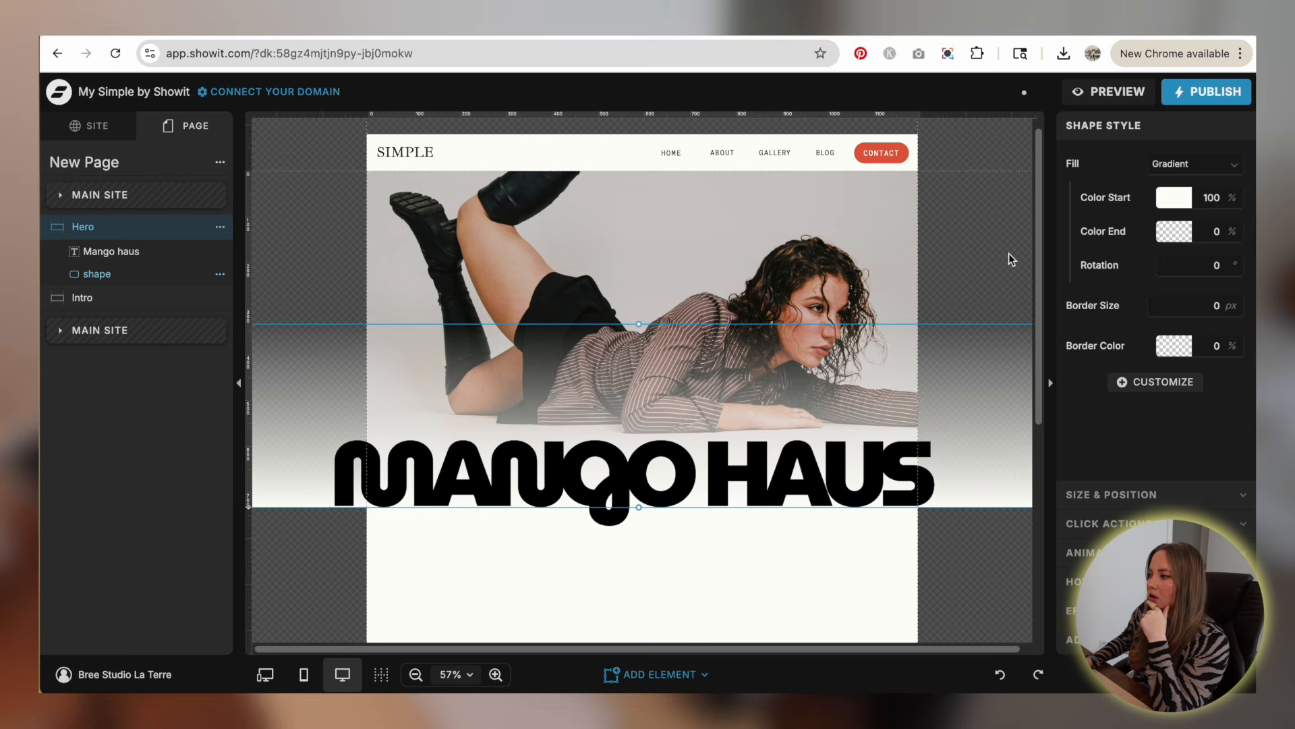
click(1161, 200)
click(932, 219)
click(528, 600)
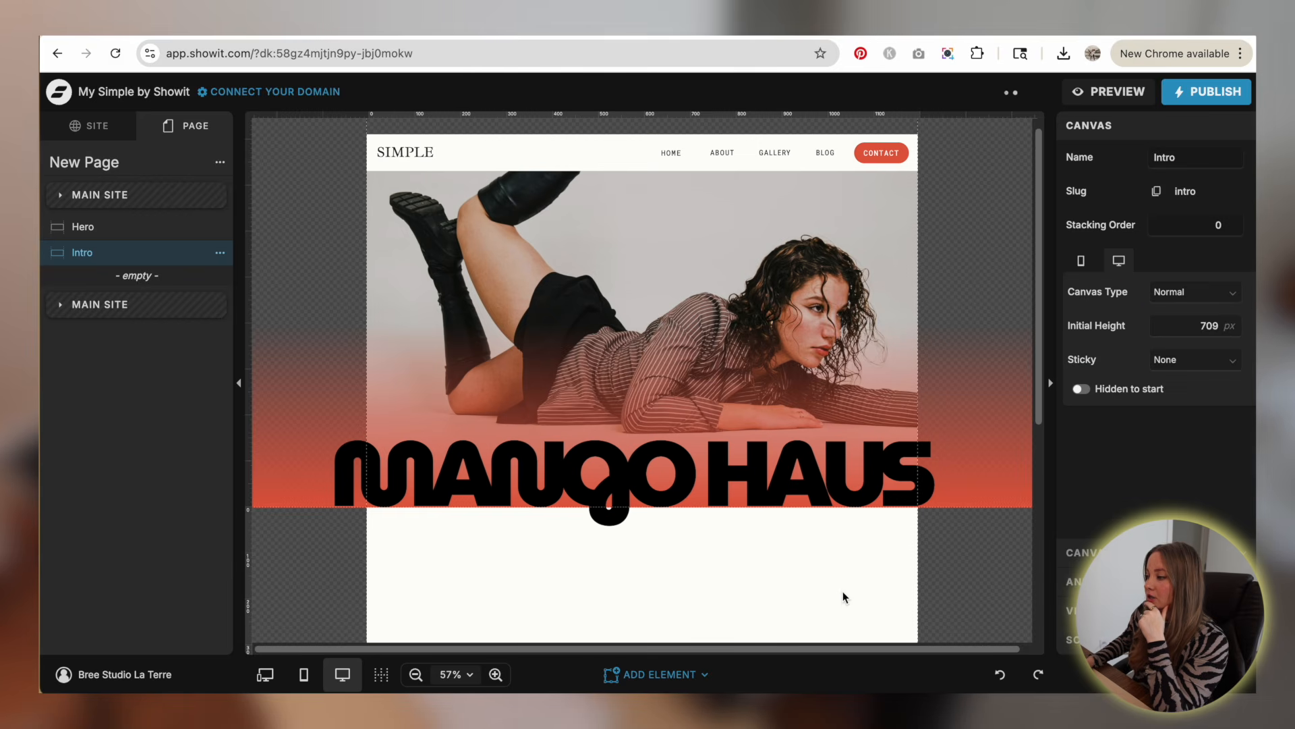
- Fill the Intro canvas background with brand color 3 and check its transition from the hero
click(1093, 552)
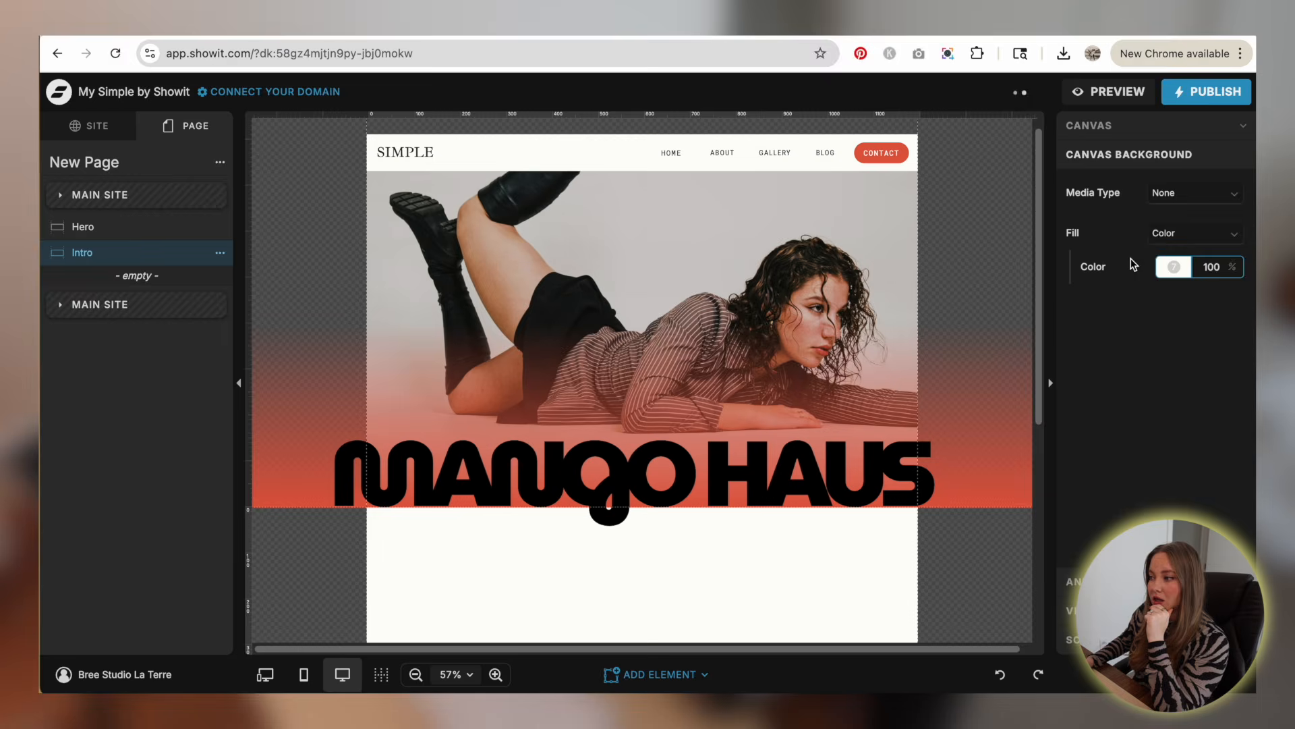
click(1182, 270)
click(932, 300)
click(984, 214)
scroll(984, 214, down, 2)
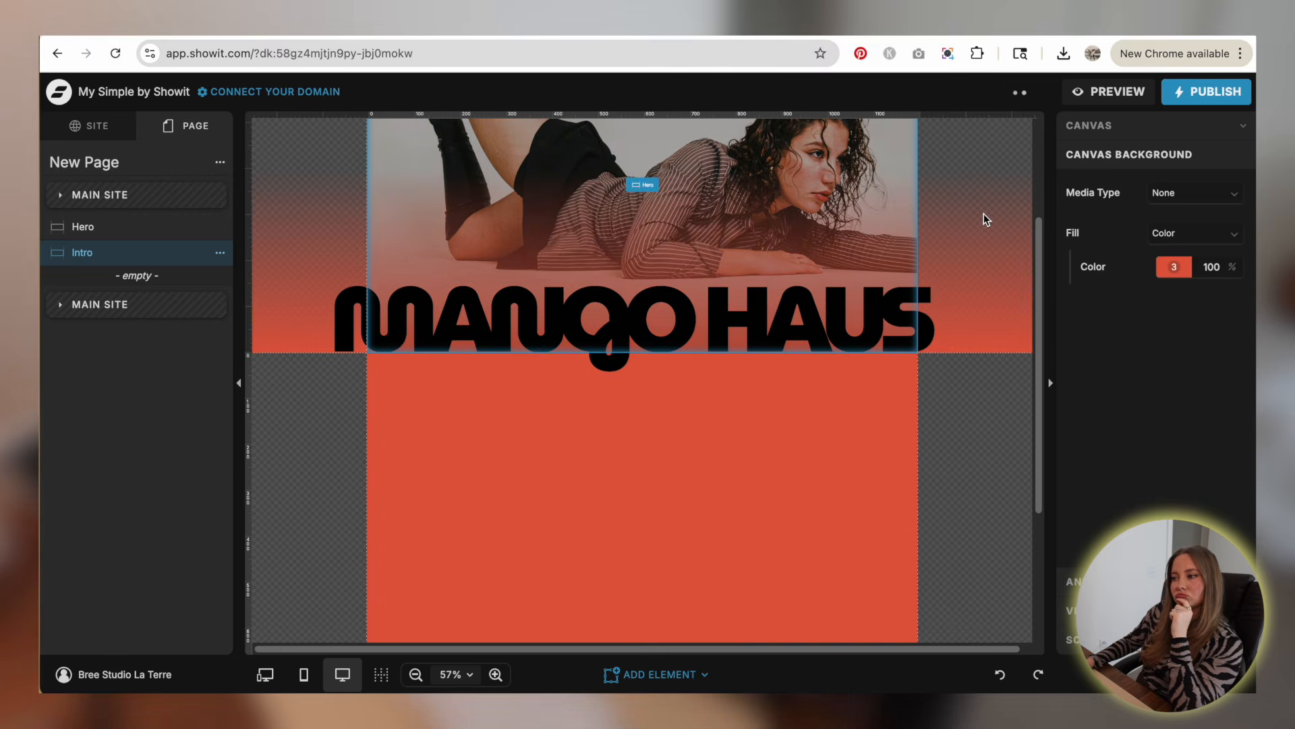
scroll(994, 379, up, 3)
scroll(994, 378, down, 2)
scroll(1001, 156, up, 1)
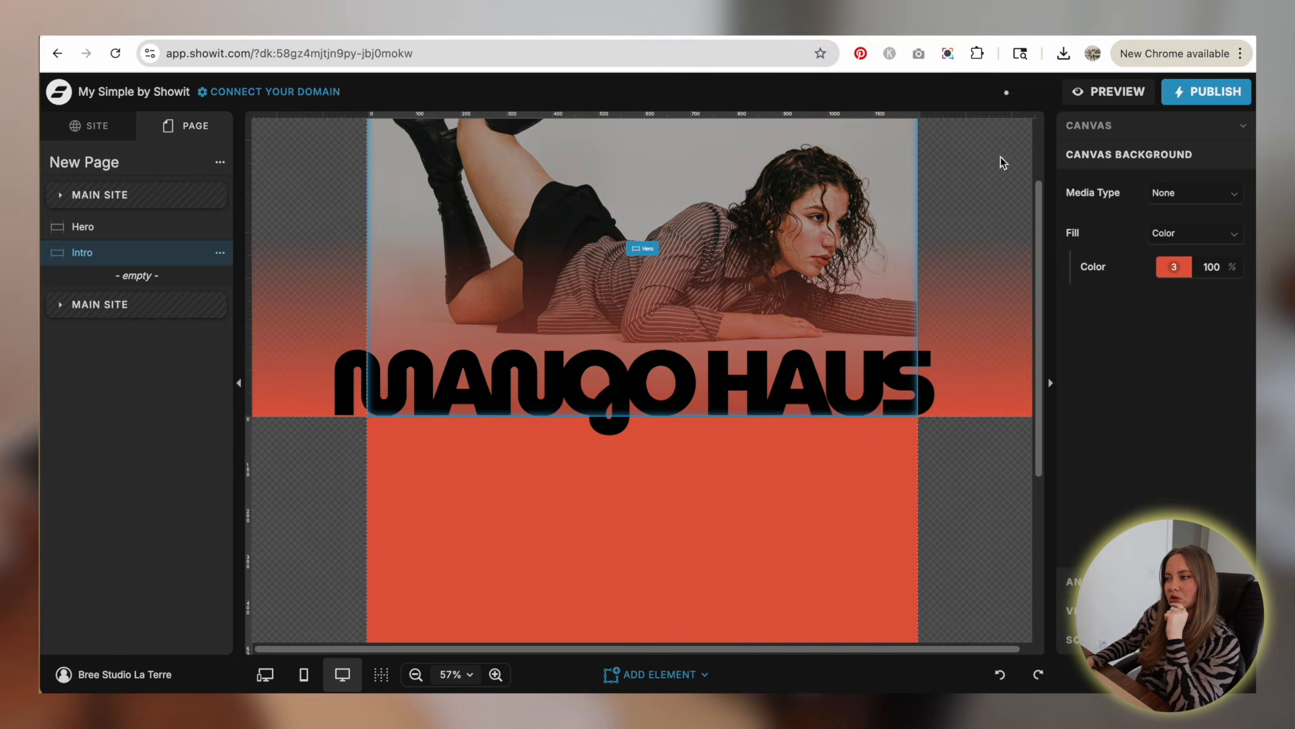
- Undo the brand color 3 changes on the Intro canvas background and the hero gradient shape
scroll(986, 164, up, 2)
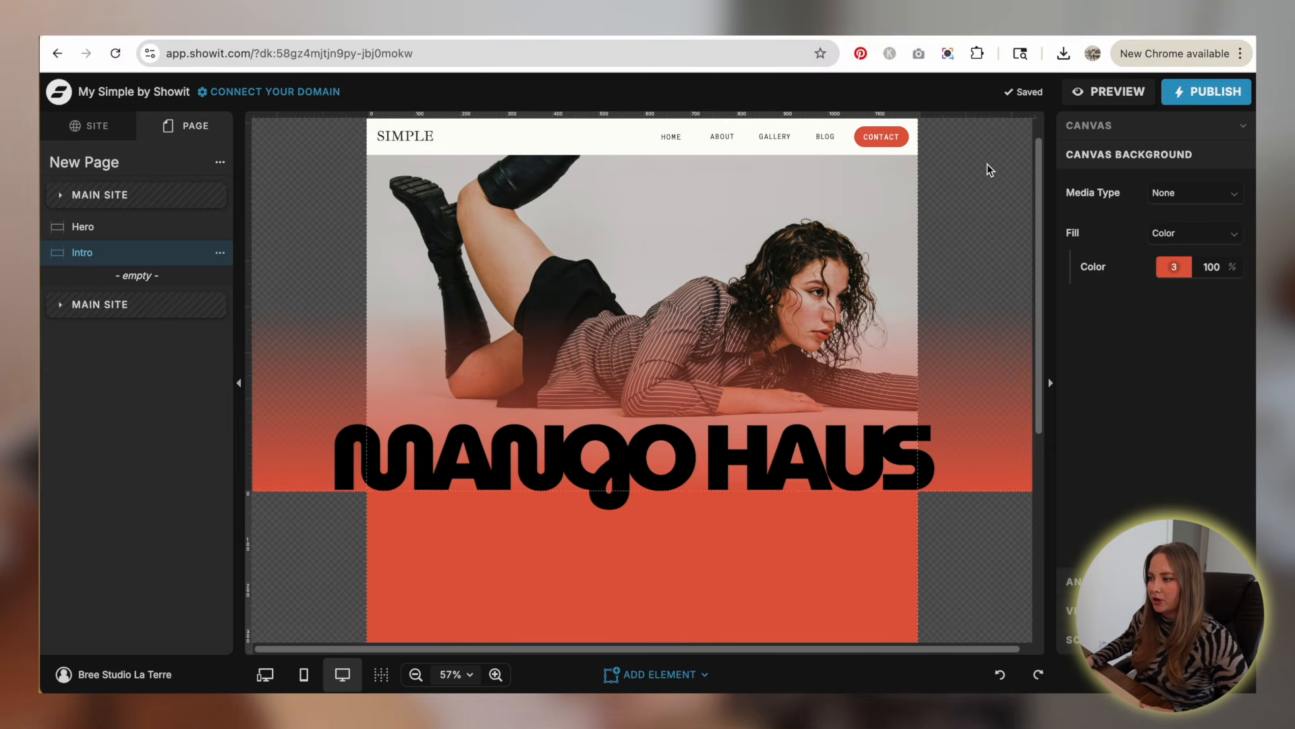
key(ctrl+z)
click(985, 208)
scroll(810, 407, down, 3)
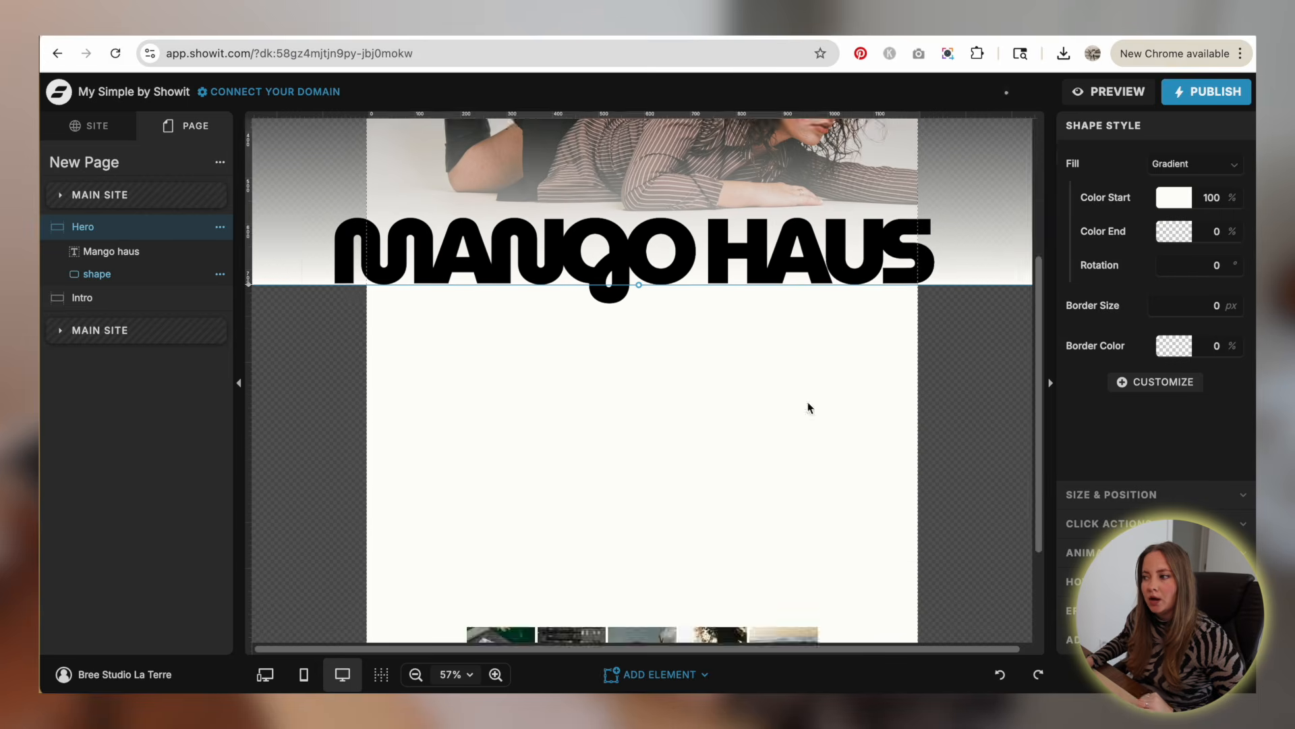
click(807, 407)
scroll(1002, 356, up, 3)
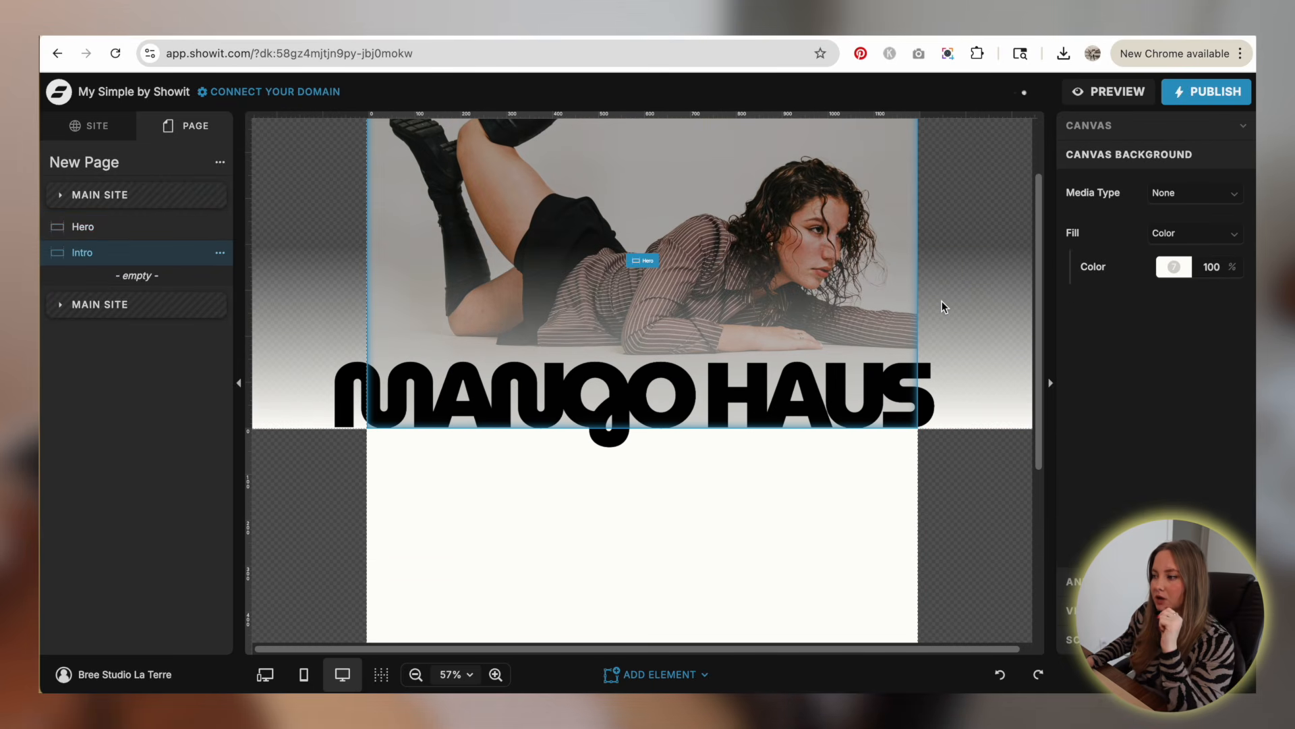
scroll(941, 307, up, 2)
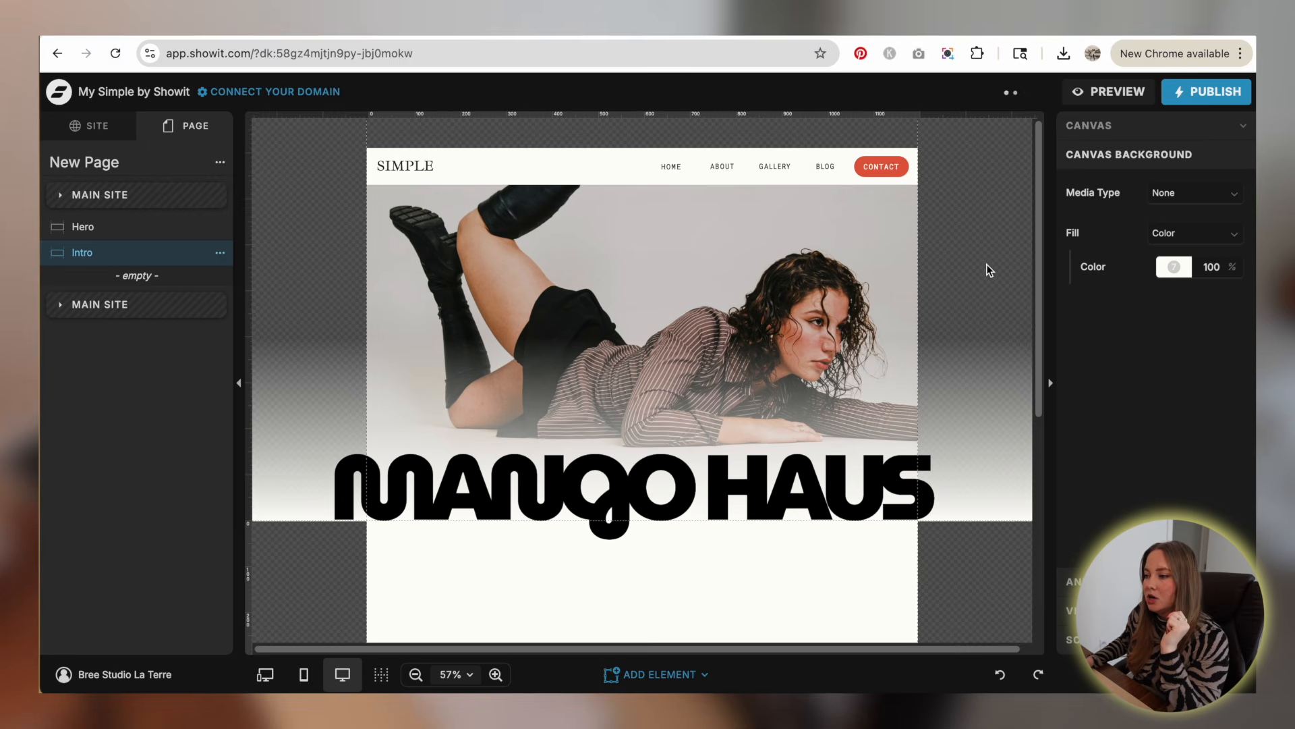
scroll(974, 232, down, 1)
- Examine the Mango haus title's size and position settings, including its horizontal locking options
click(475, 471)
click(475, 471)
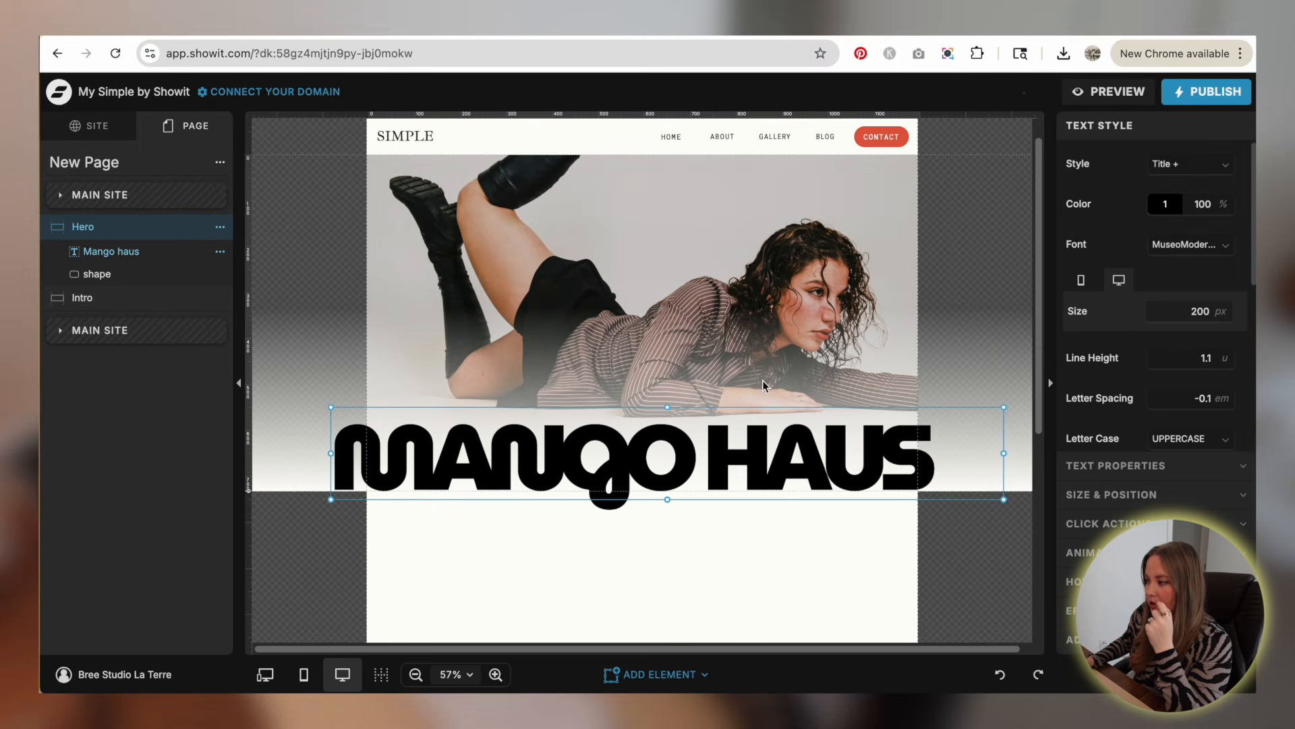
scroll(1137, 437, down, 4)
click(1124, 496)
scroll(1120, 446, down, 1)
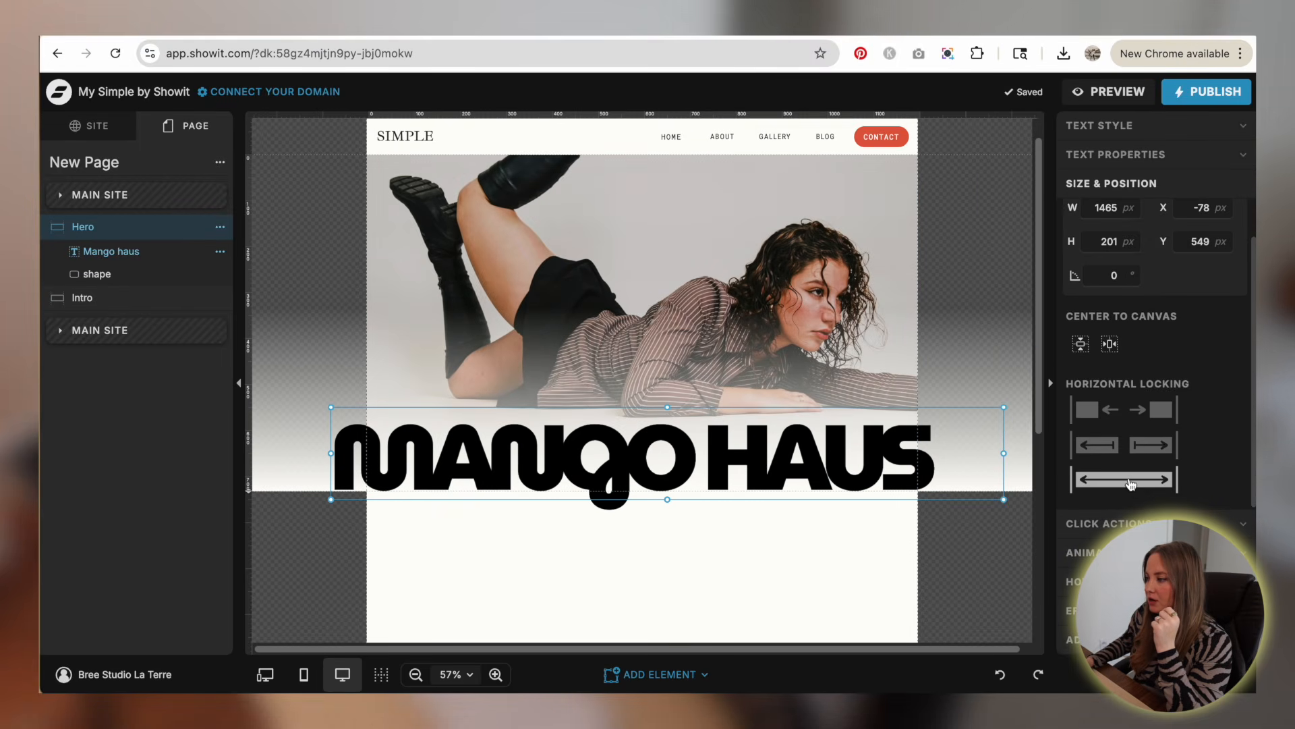
click(965, 215)
scroll(969, 229, up, 1)
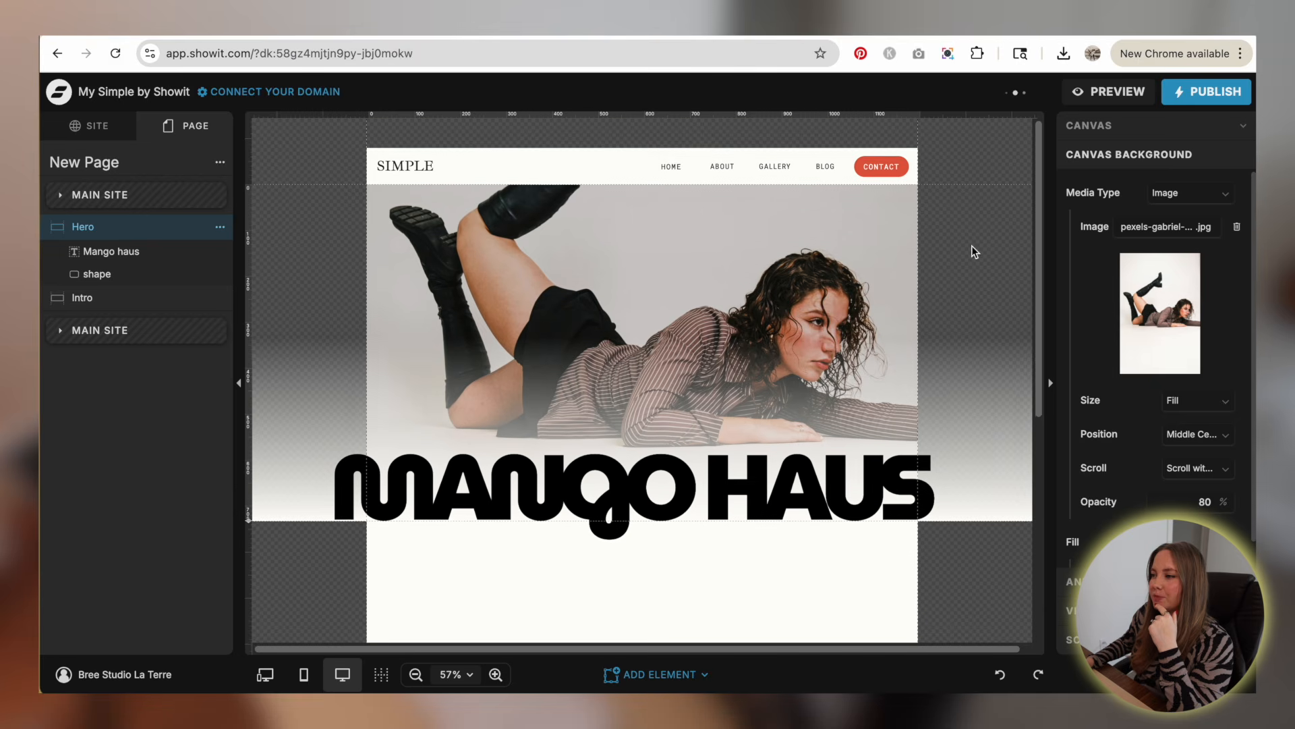
- Open the Header canvas of the Main Site canvas set and fill its background with brand color 3
click(619, 169)
click(637, 166)
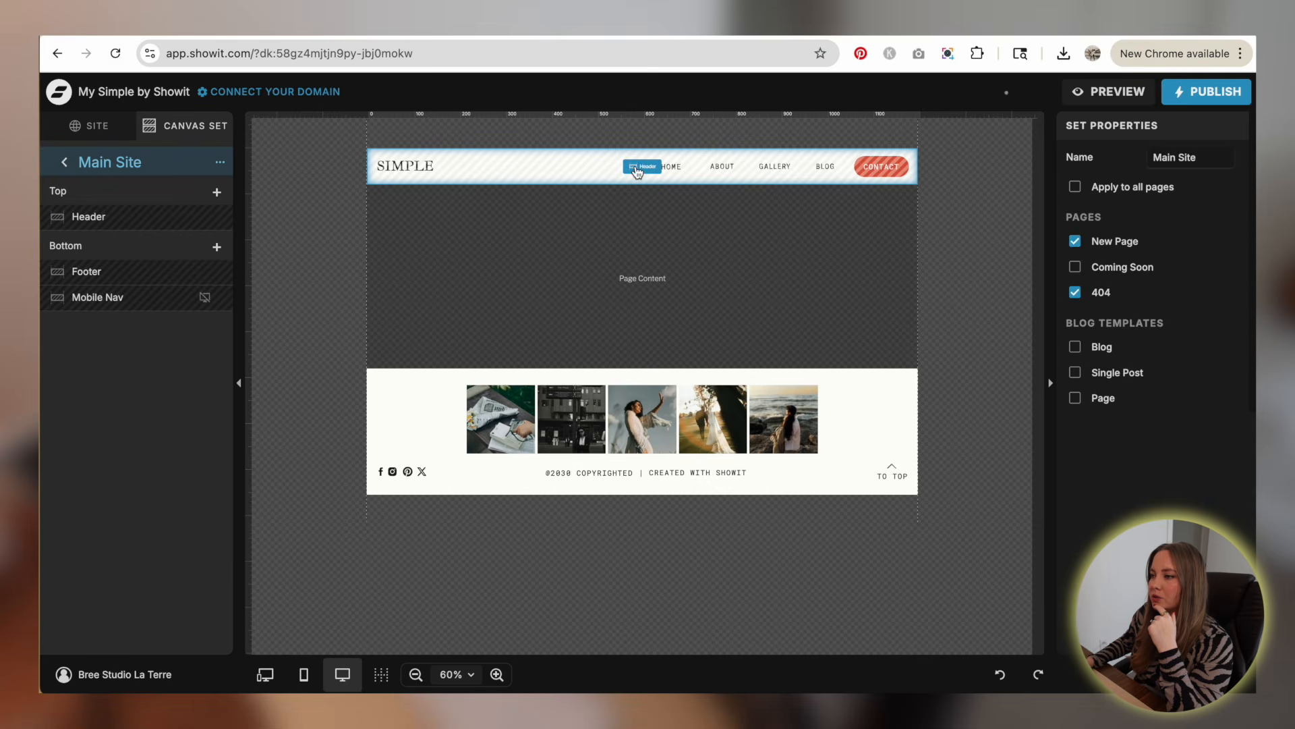
click(636, 170)
click(520, 177)
click(594, 164)
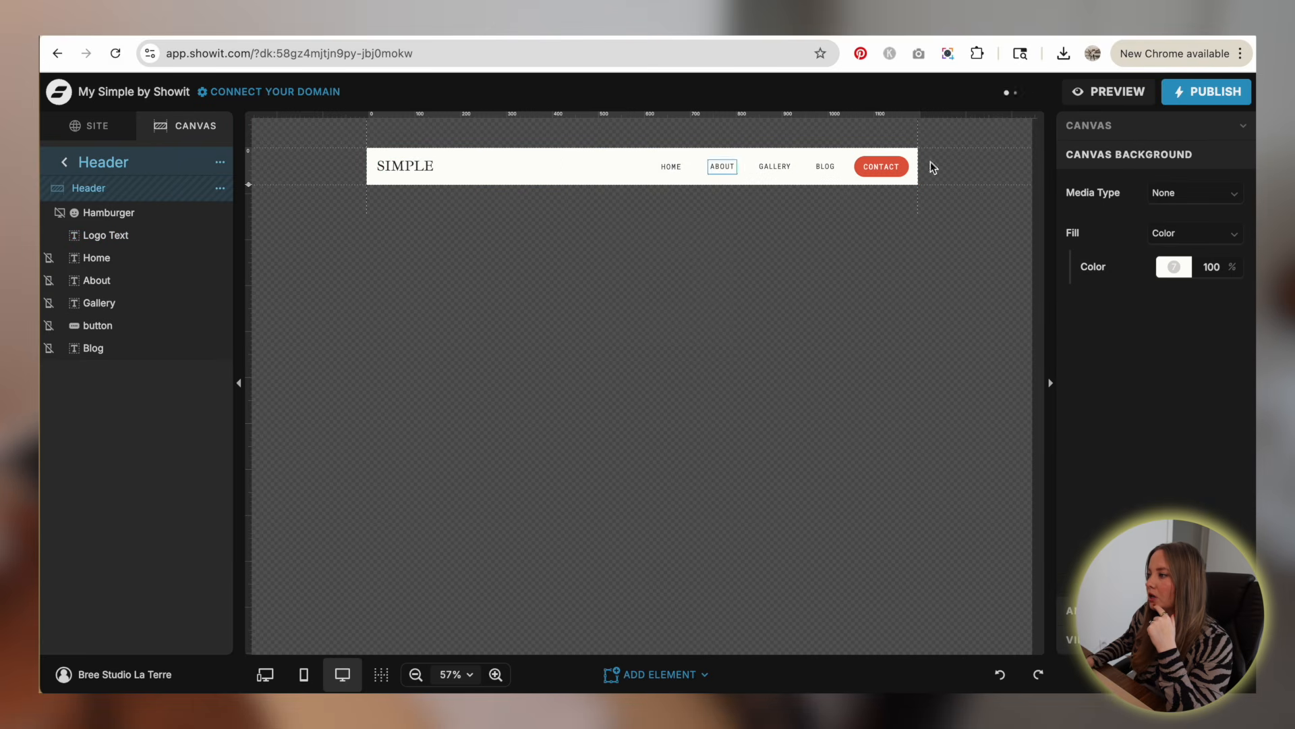
click(1165, 125)
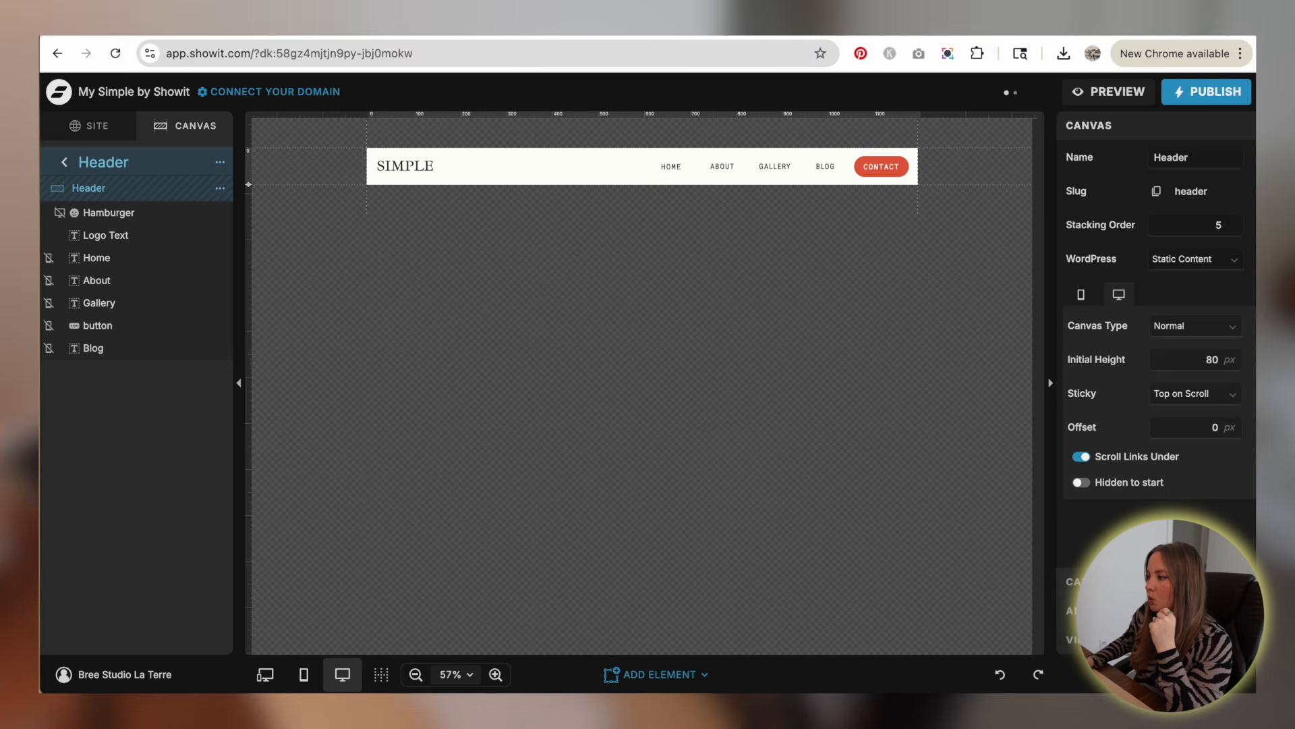
click(1141, 582)
click(1172, 267)
click(933, 302)
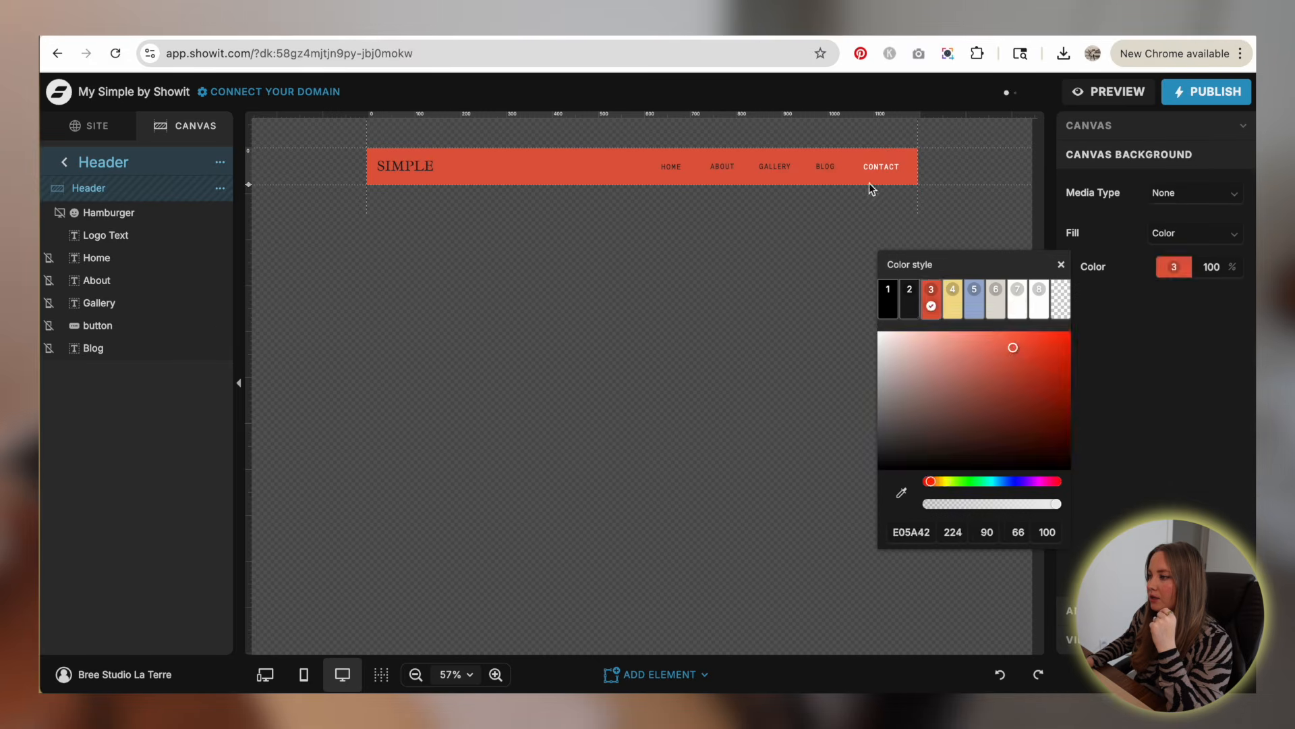
- Delete the Contact button and shift the Home, About, Gallery and Blog links toward the header's right edge
click(875, 167)
key(Delete)
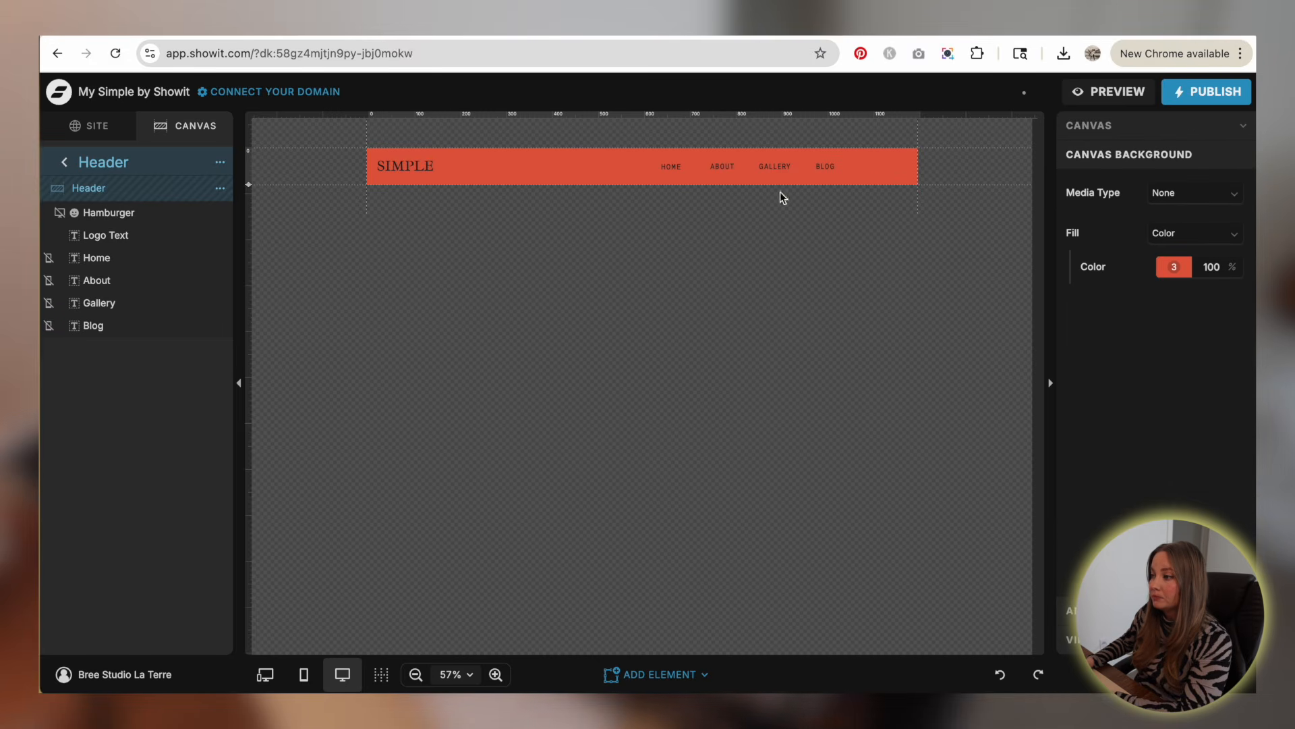
drag(628, 176, 895, 168)
click(623, 156)
- Replace the header's logo text with MH and set its font to MuseoModerno Heavy
double_click(387, 165)
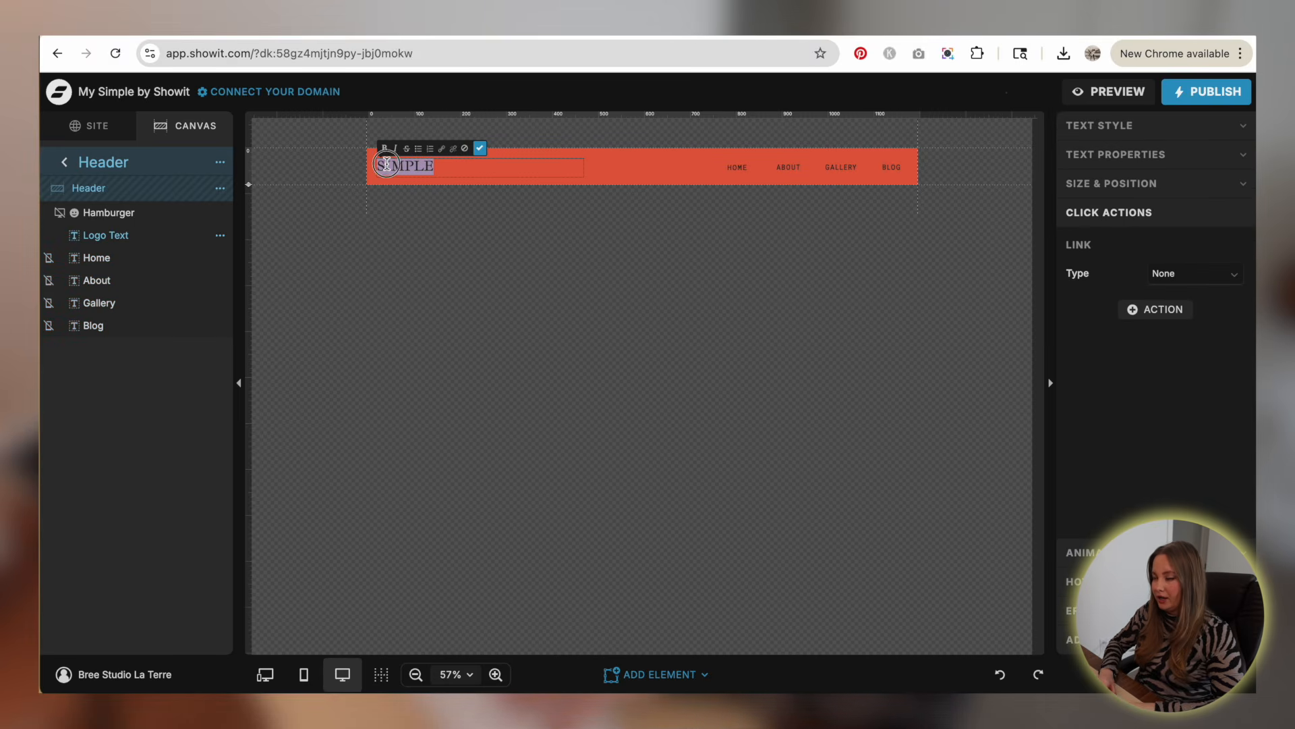
text(MH)
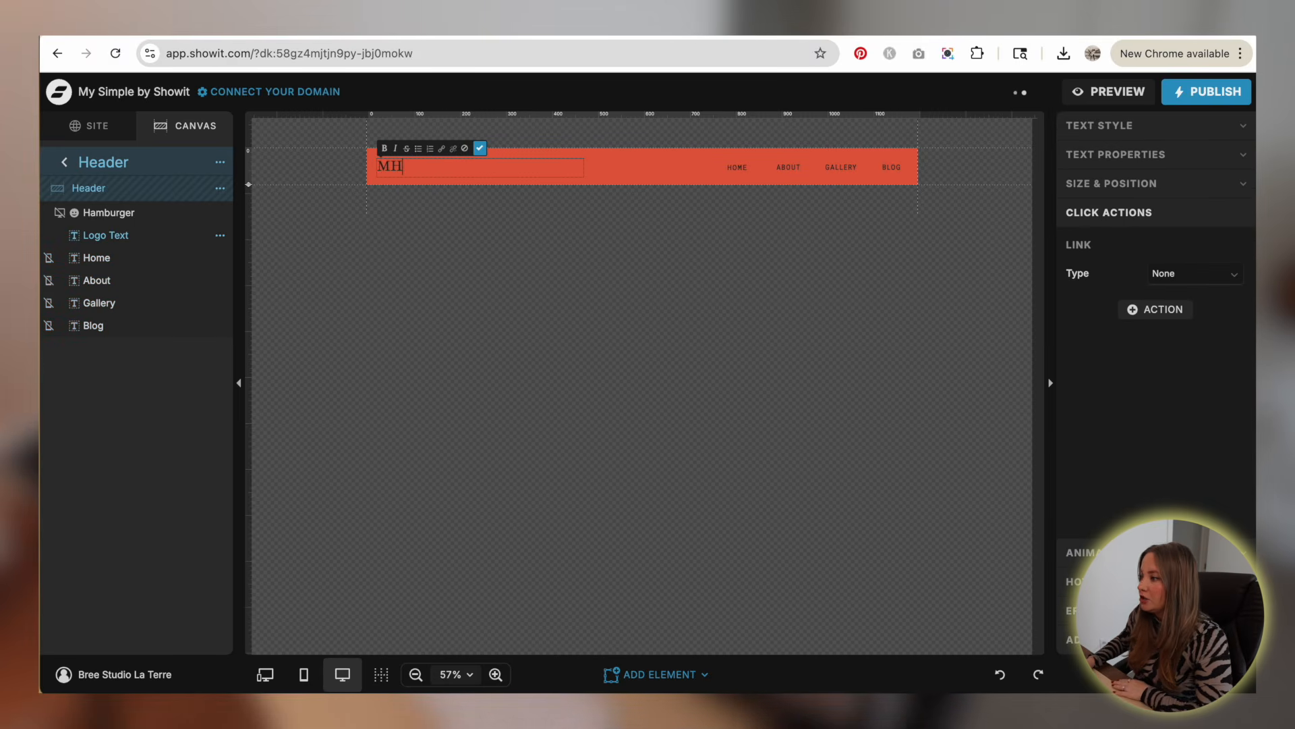
click(1102, 125)
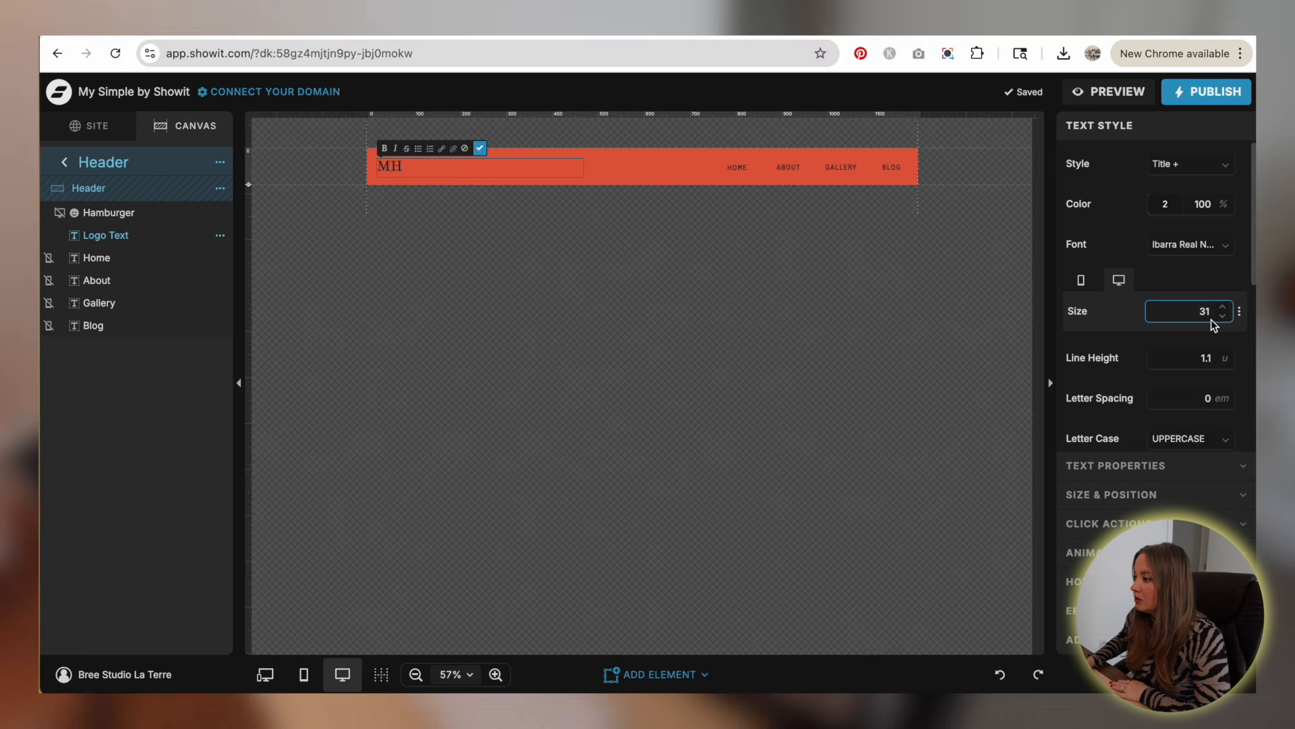
click(1211, 245)
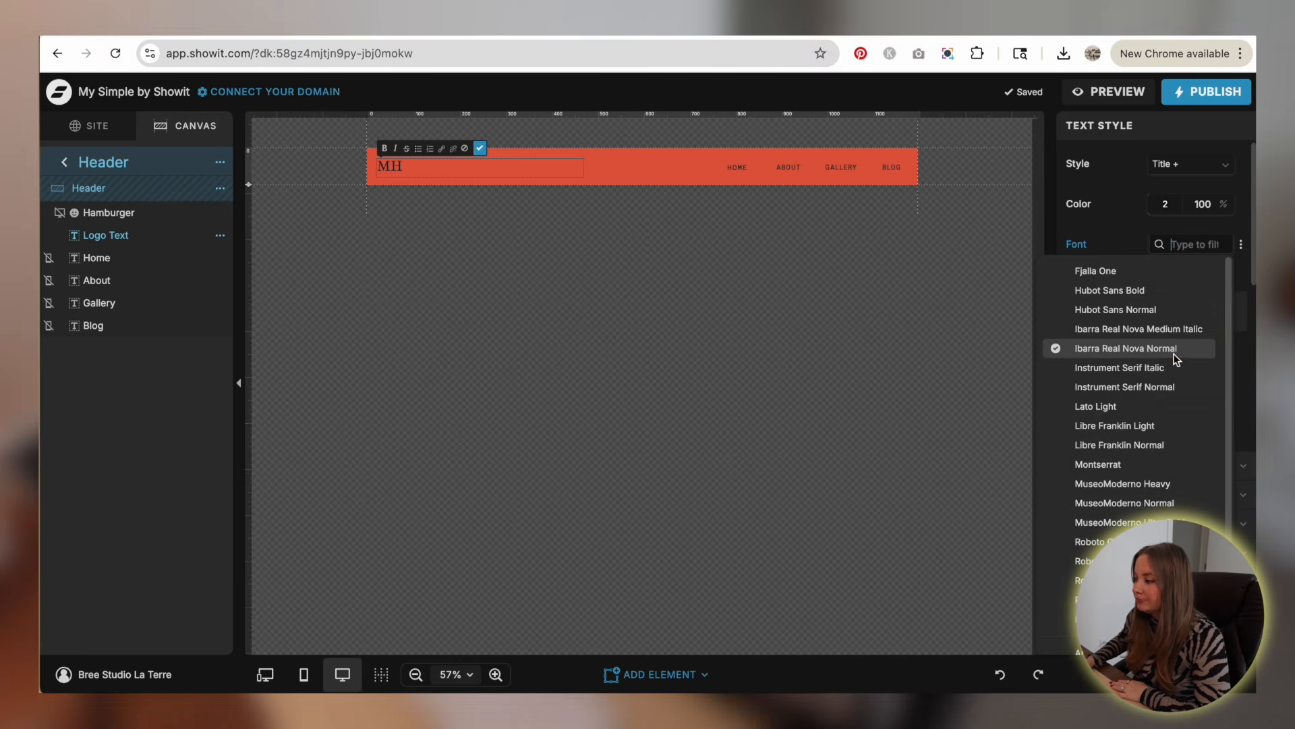
click(1163, 484)
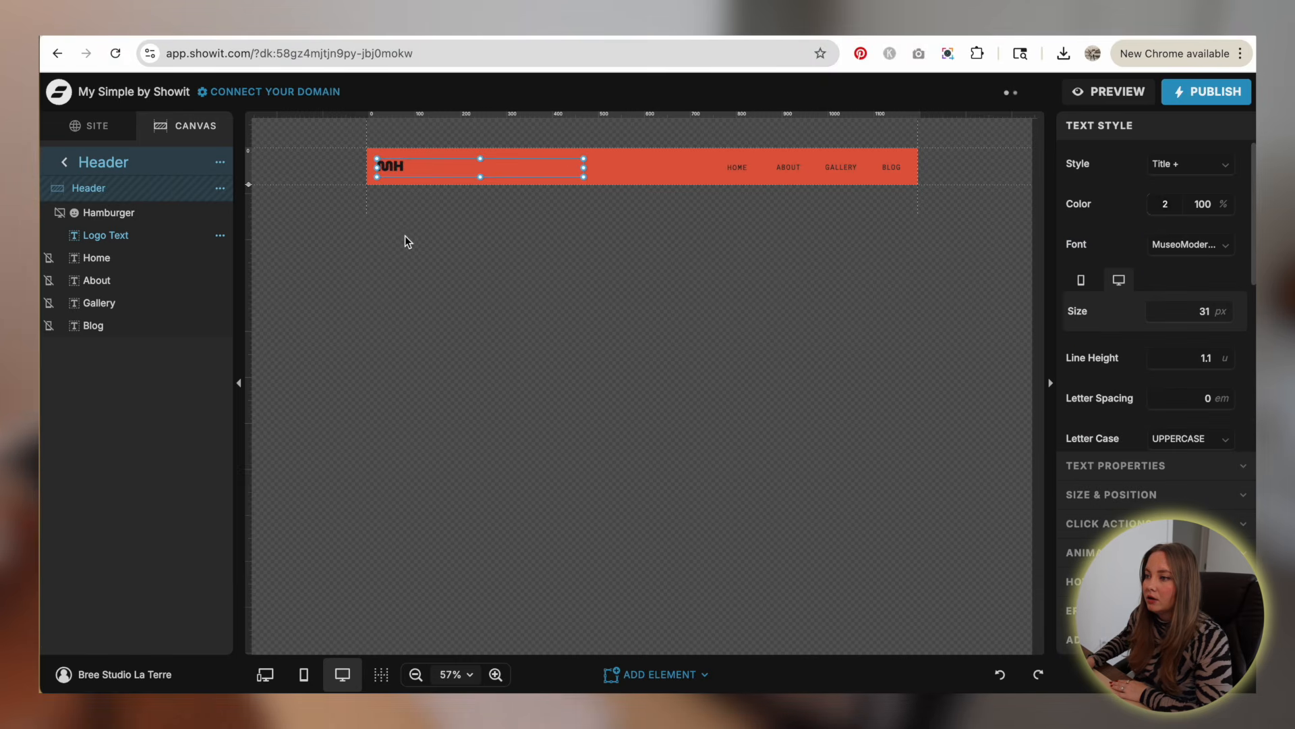
click(609, 168)
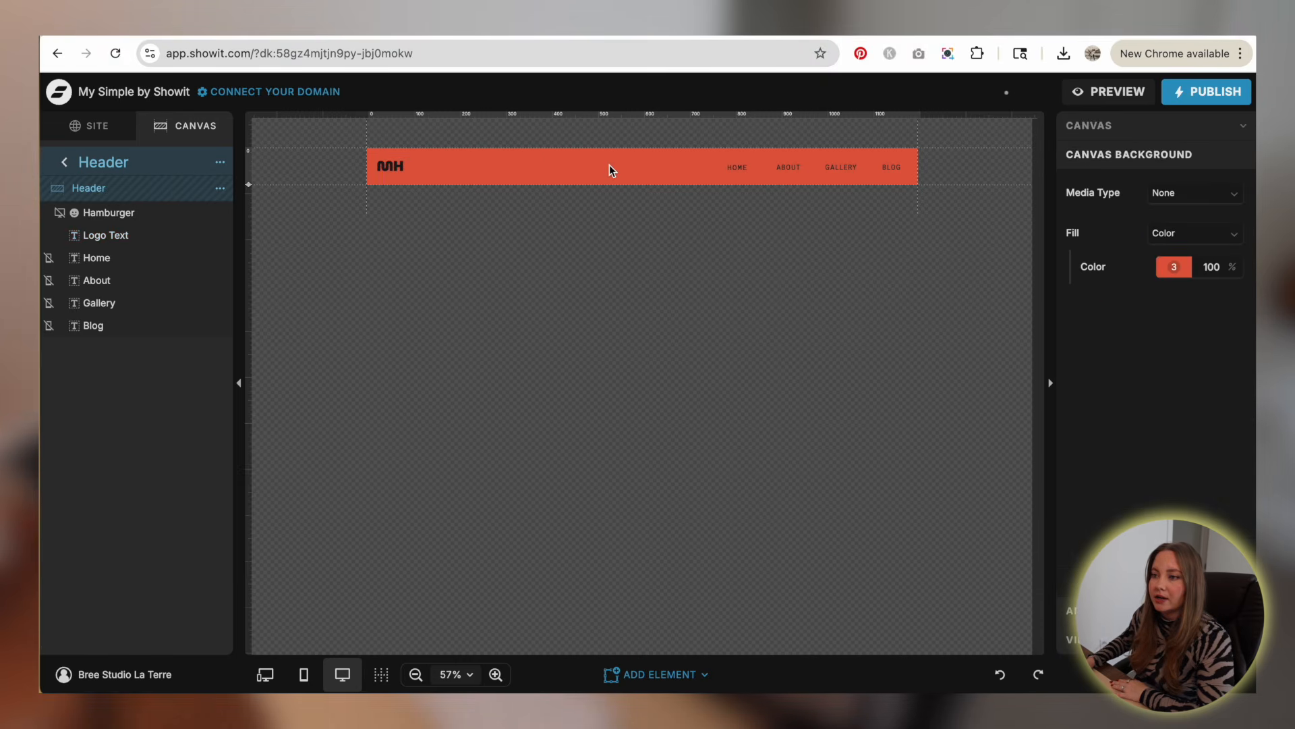
- Return to New Page and check the recolored header against the hero and intro sections
click(83, 128)
scroll(106, 338, up, 3)
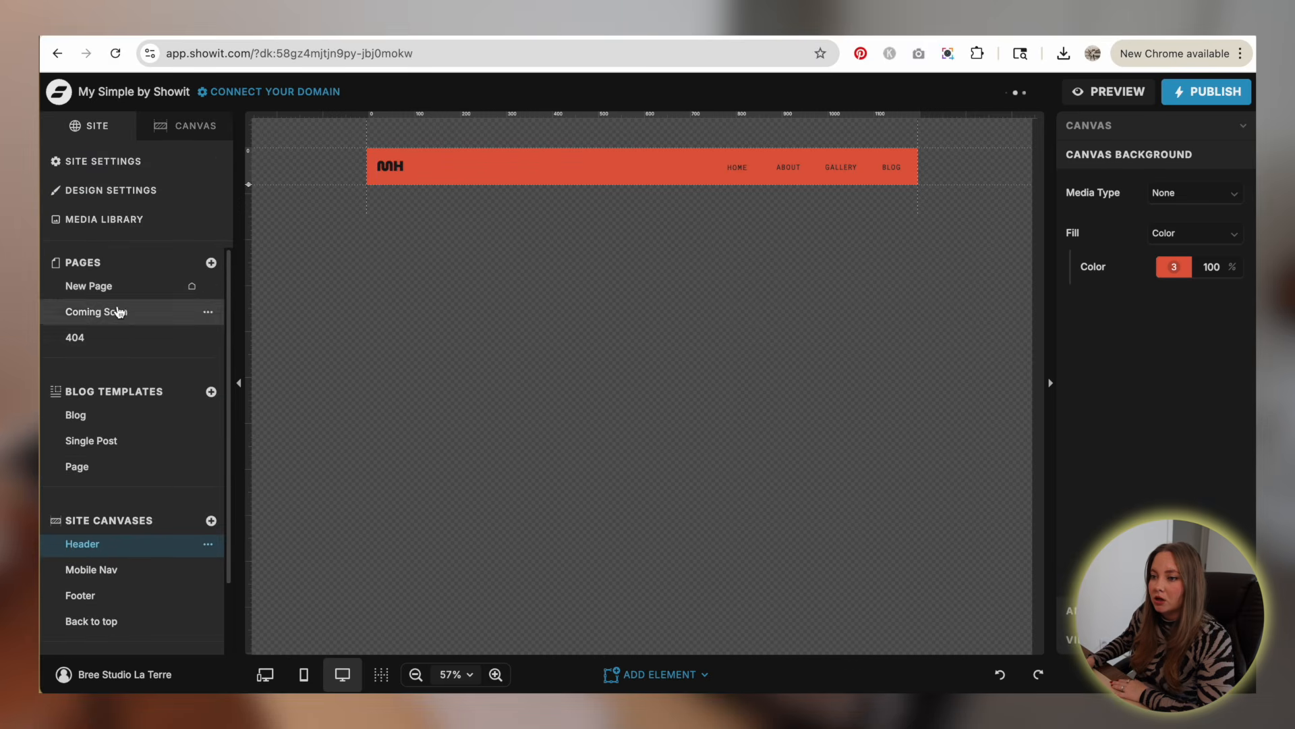
click(115, 287)
scroll(323, 253, down, 2)
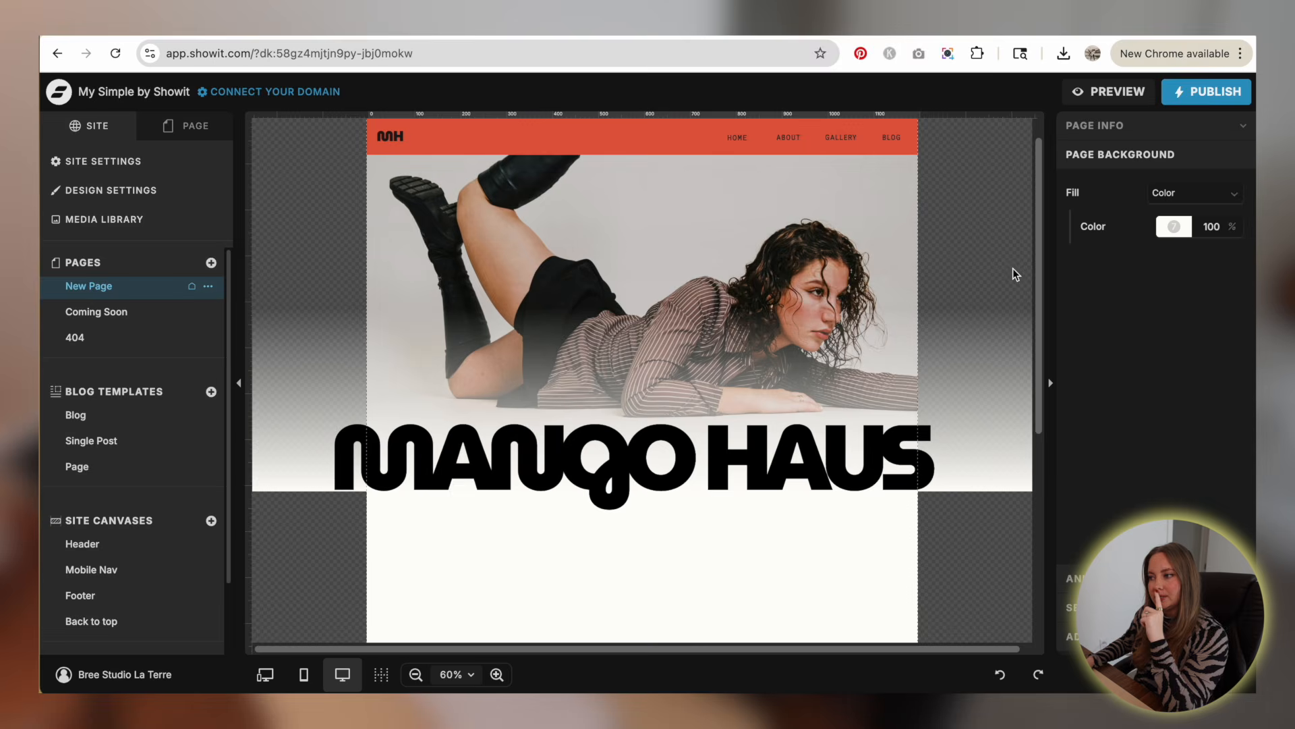
scroll(1012, 273, down, 5)
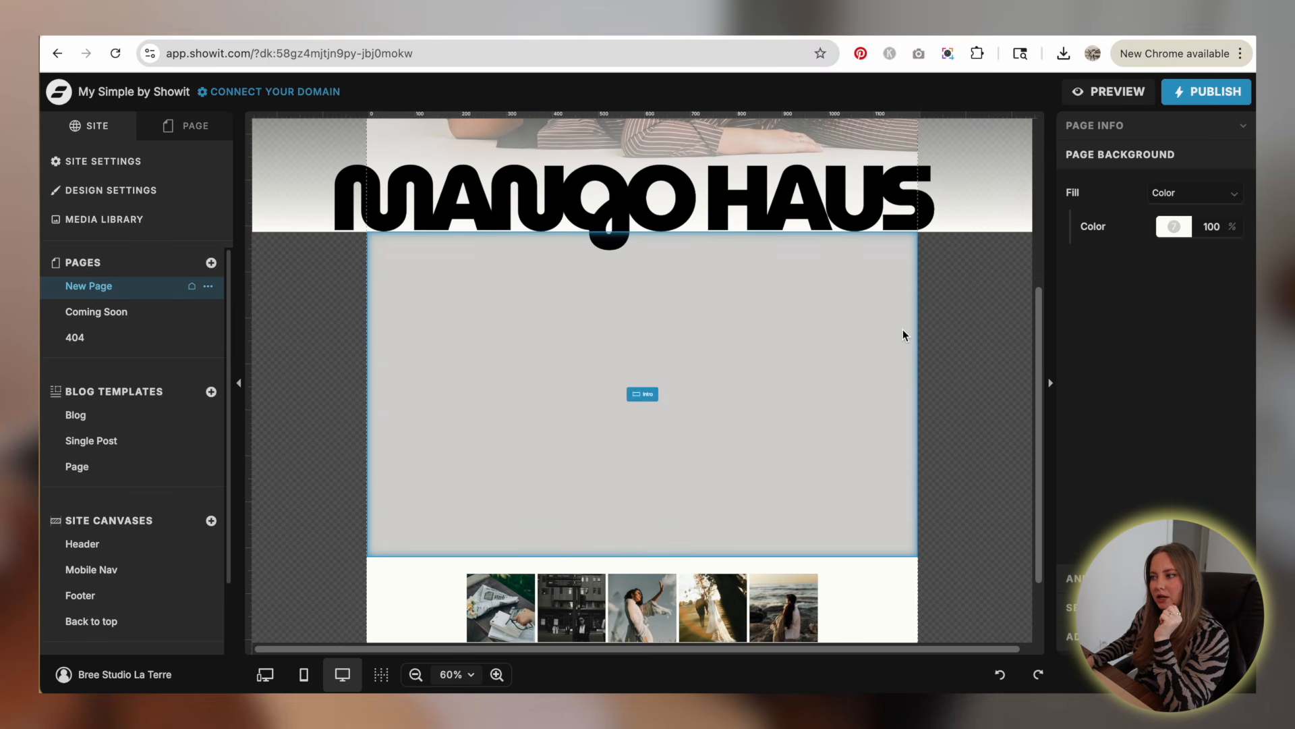
scroll(903, 335, up, 5)
- Add a subheading at the upper left of the Intro canvas reading "Creative agency based in Vancouver, BC"
click(452, 308)
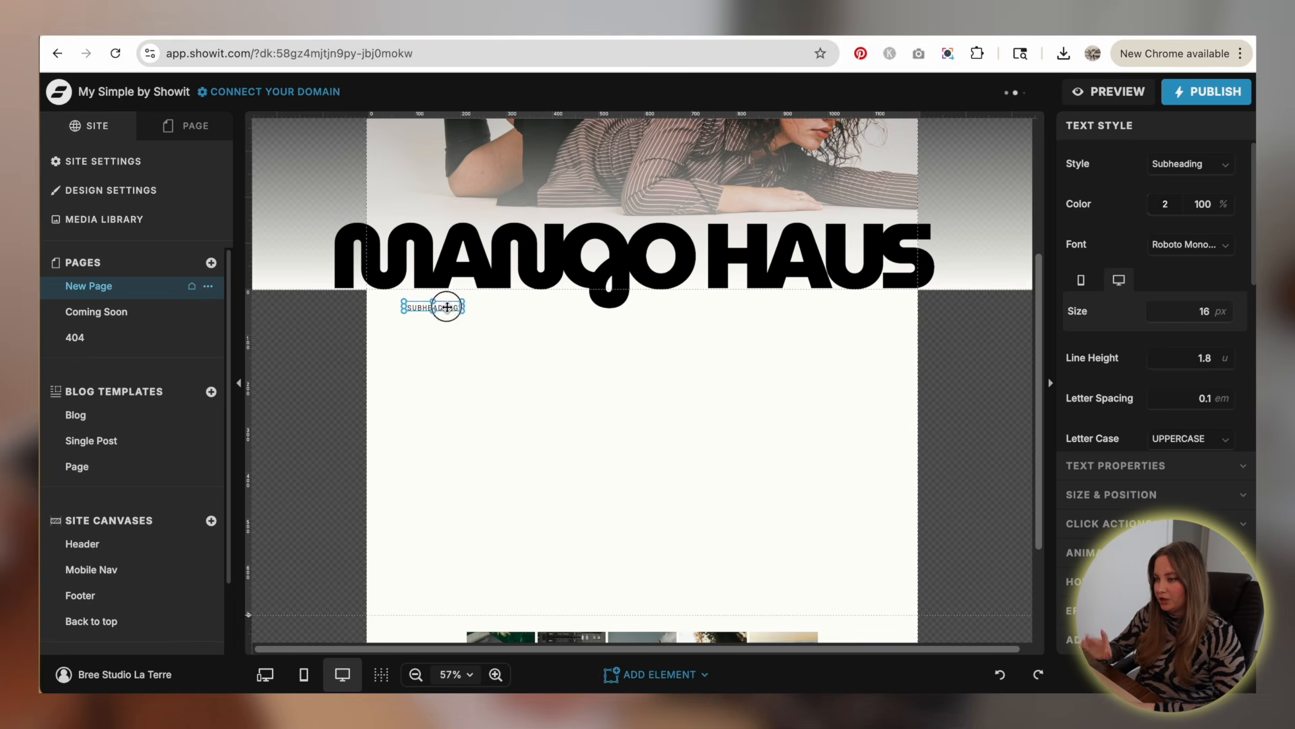
double_click(448, 307)
key(BackSpace)
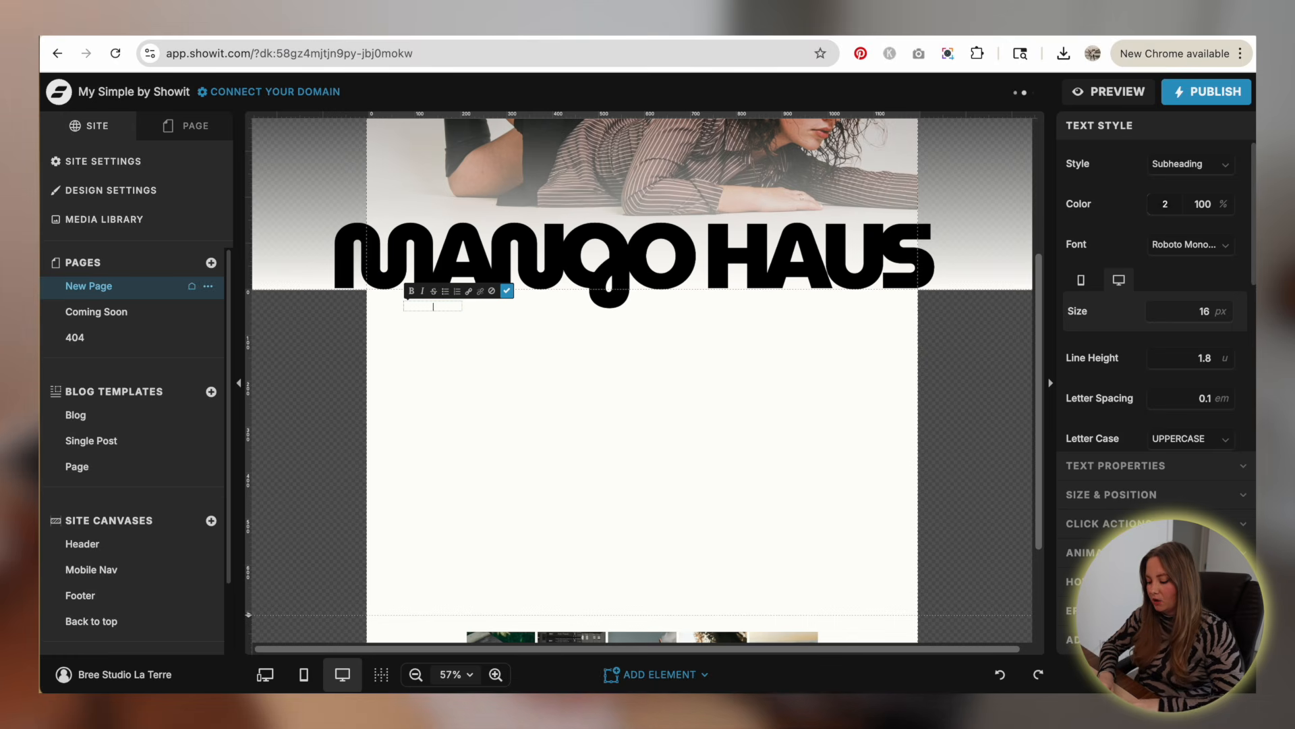
text(creativec)
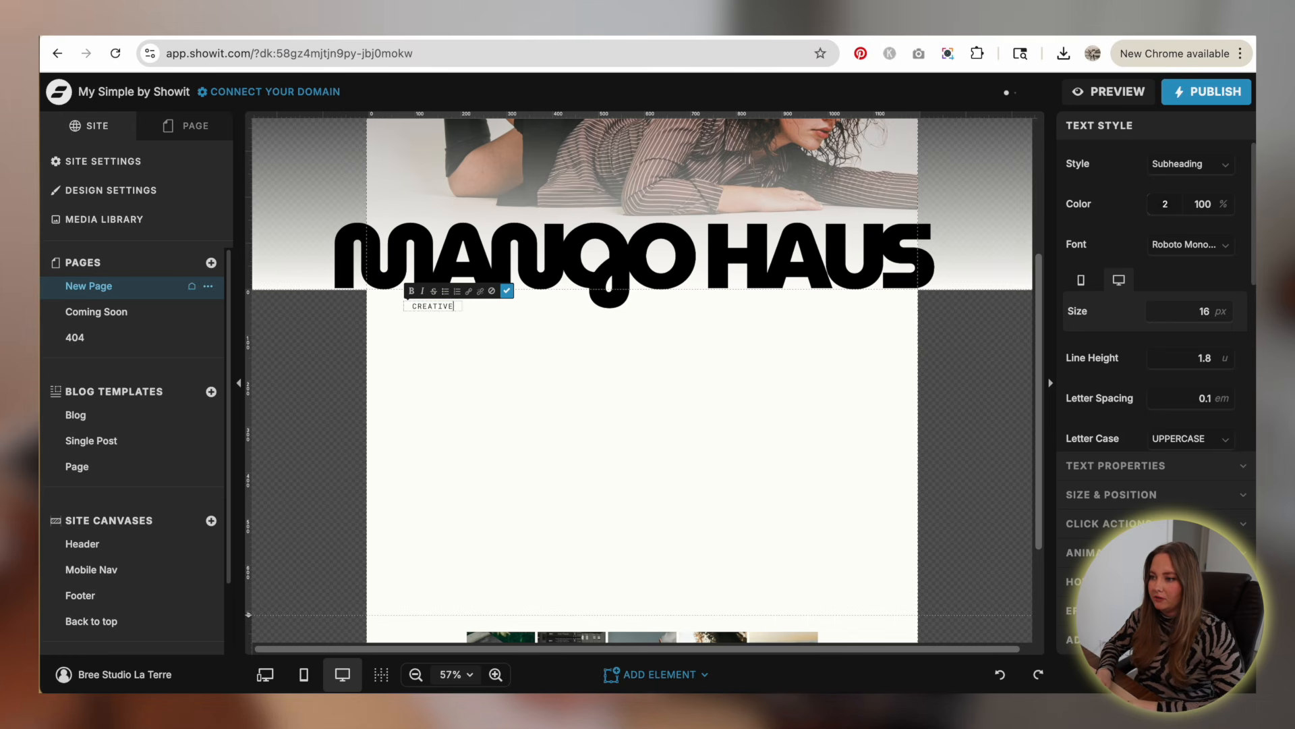
key(BackSpace)
text(agency )
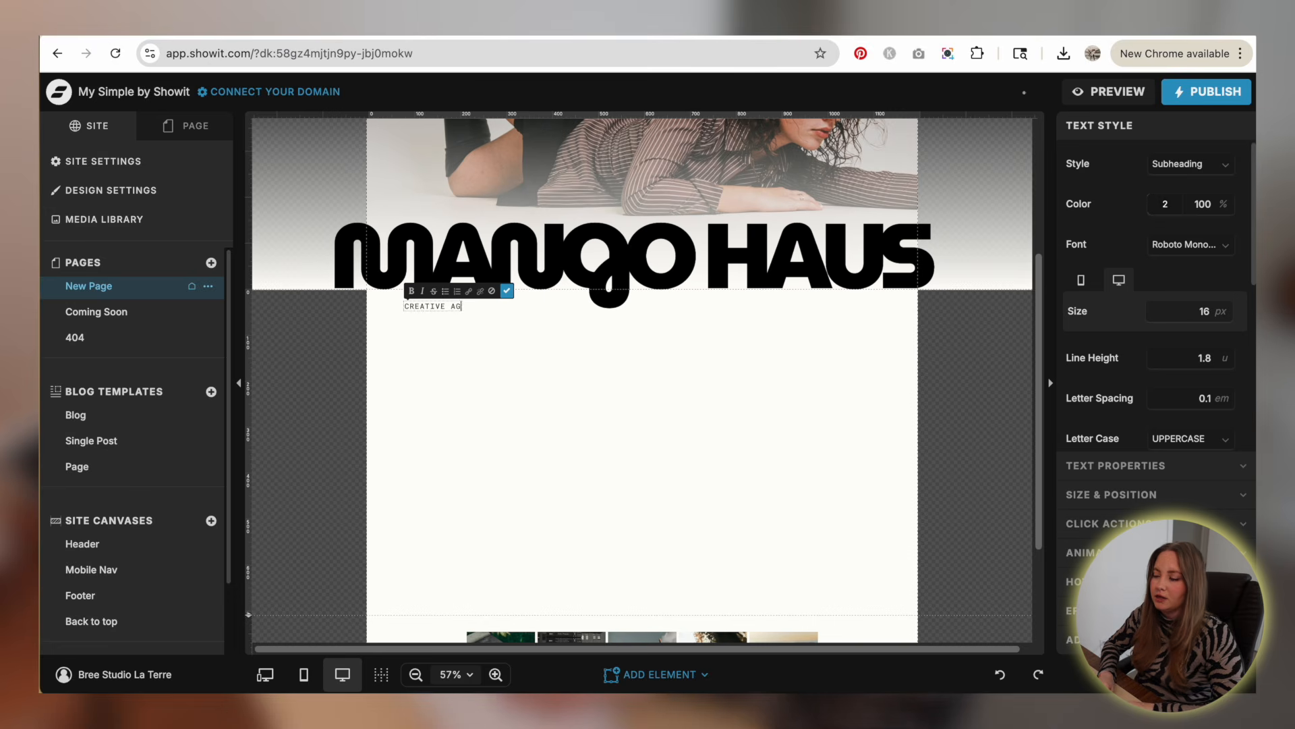
text(based in)
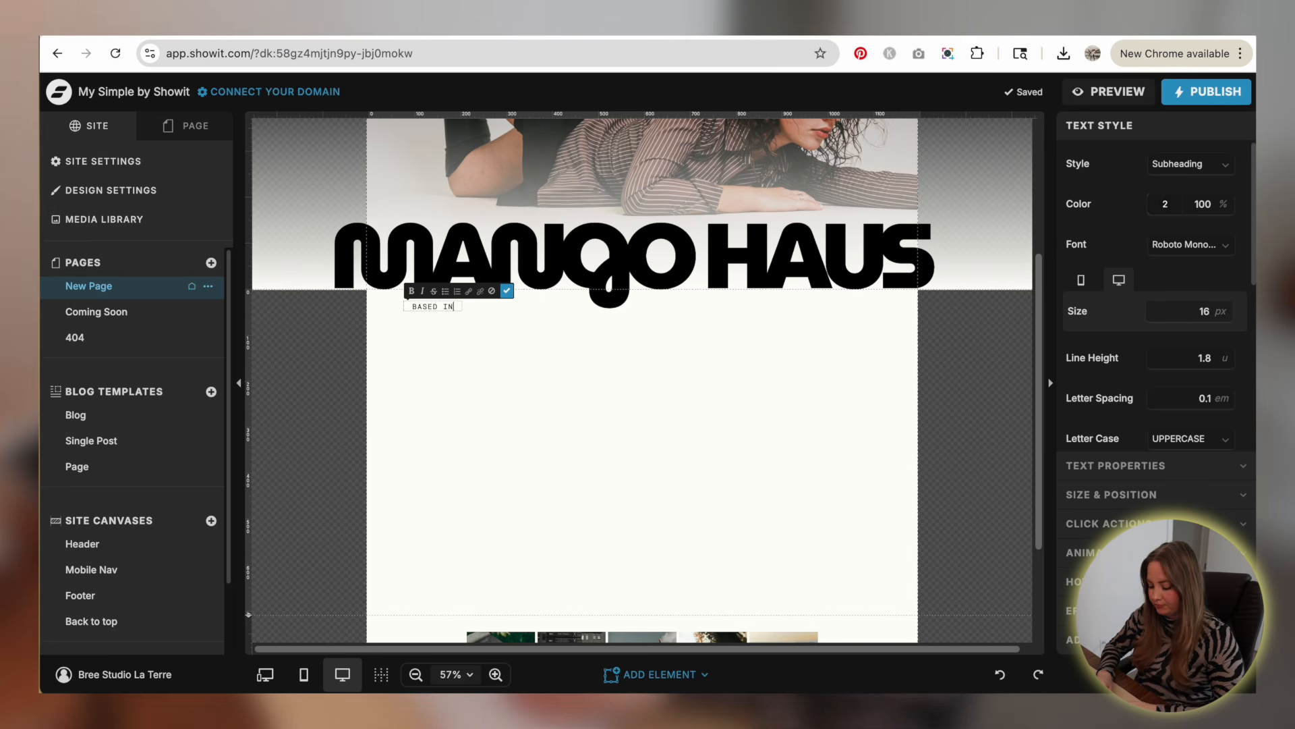
text( vancou)
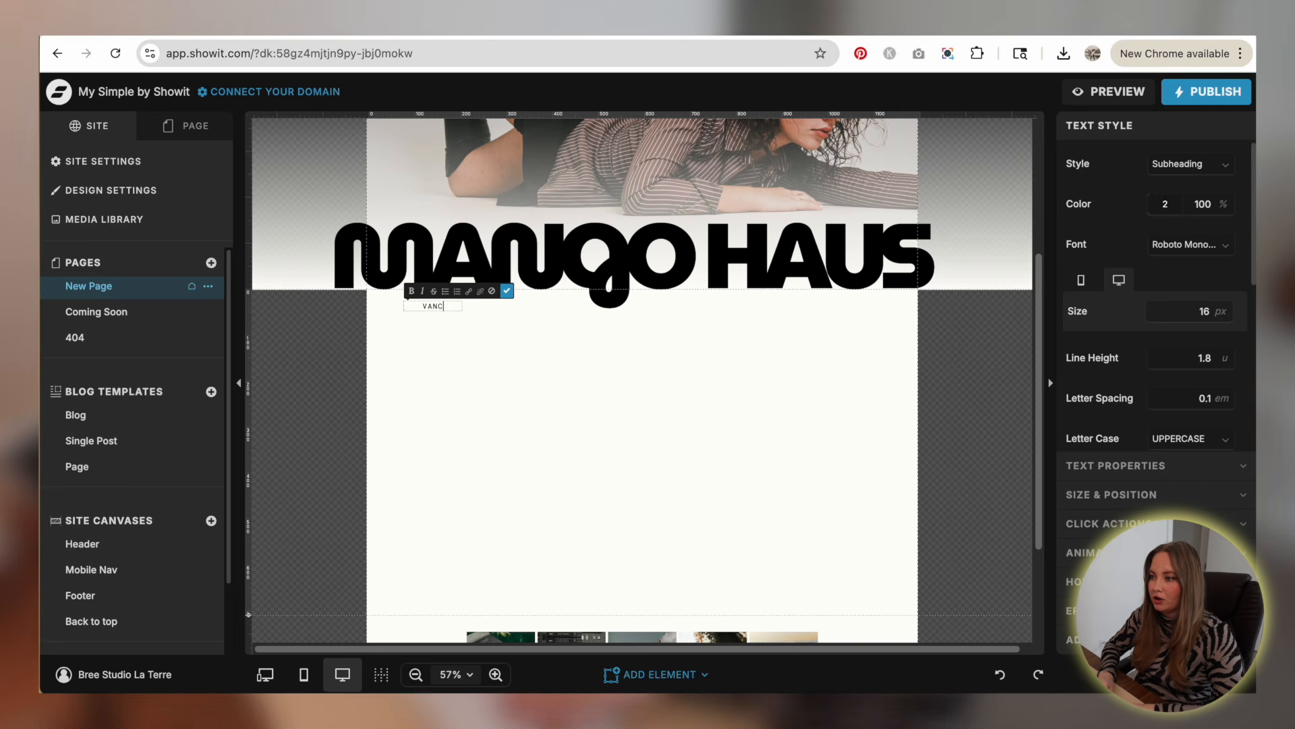
text(ver, bc)
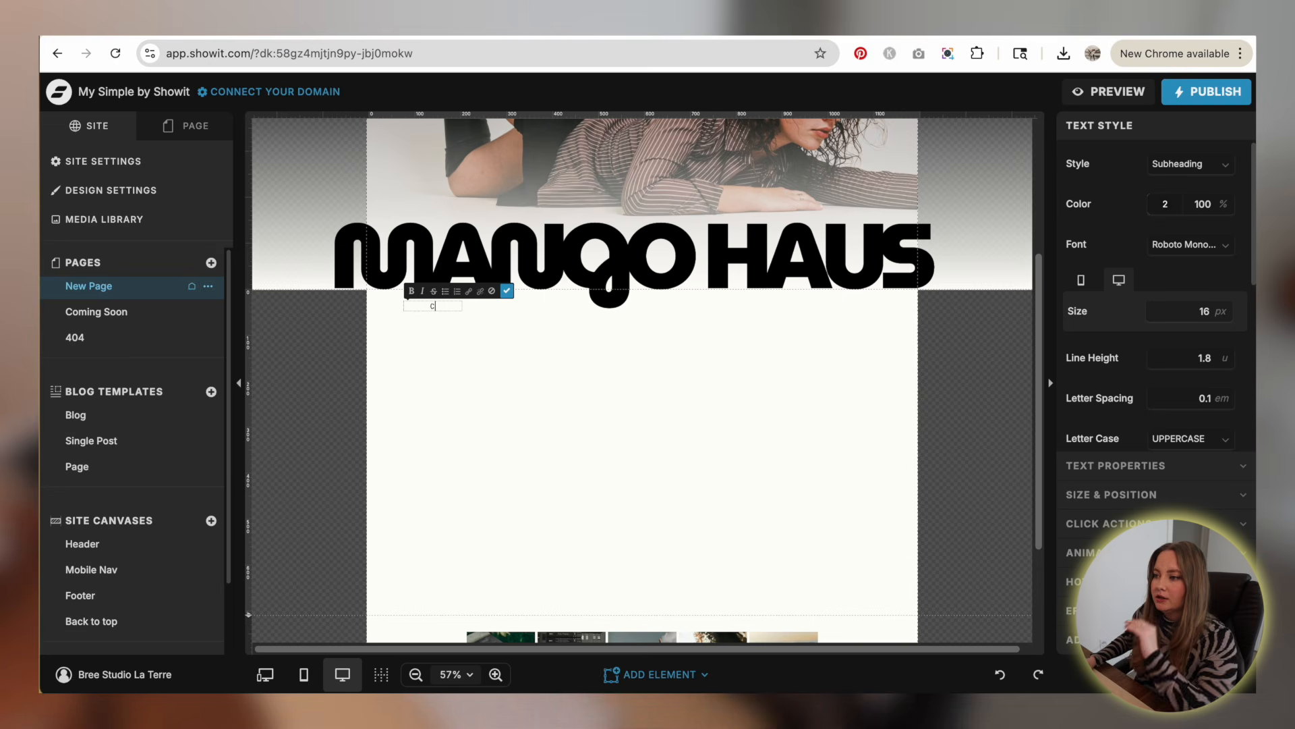
click(436, 349)
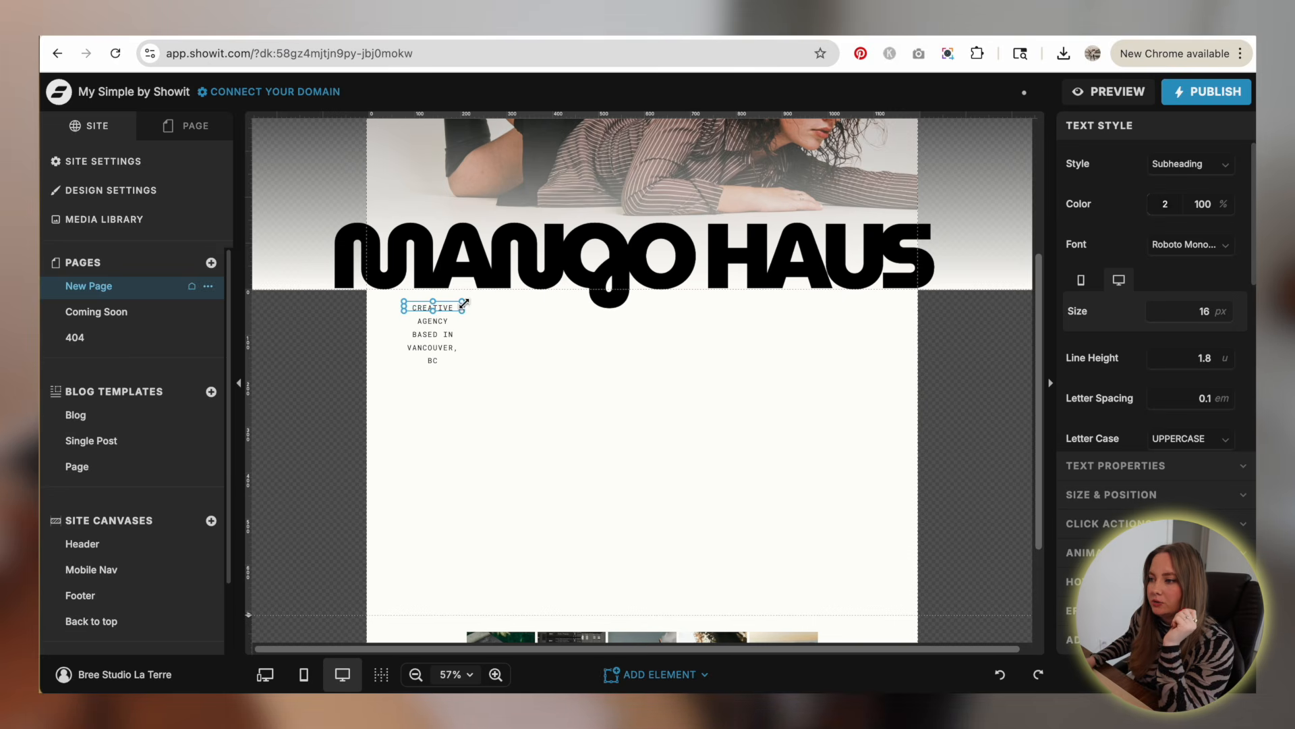
- Widen the subheading's text box near the page's left margin and align its text left
mouse_move(463, 307)
mouse_down()
mouse_move(544, 320)
mouse_move(480, 308)
mouse_up()
scroll(1157, 324, down, 3)
click(1158, 338)
scroll(1196, 340, down, 1)
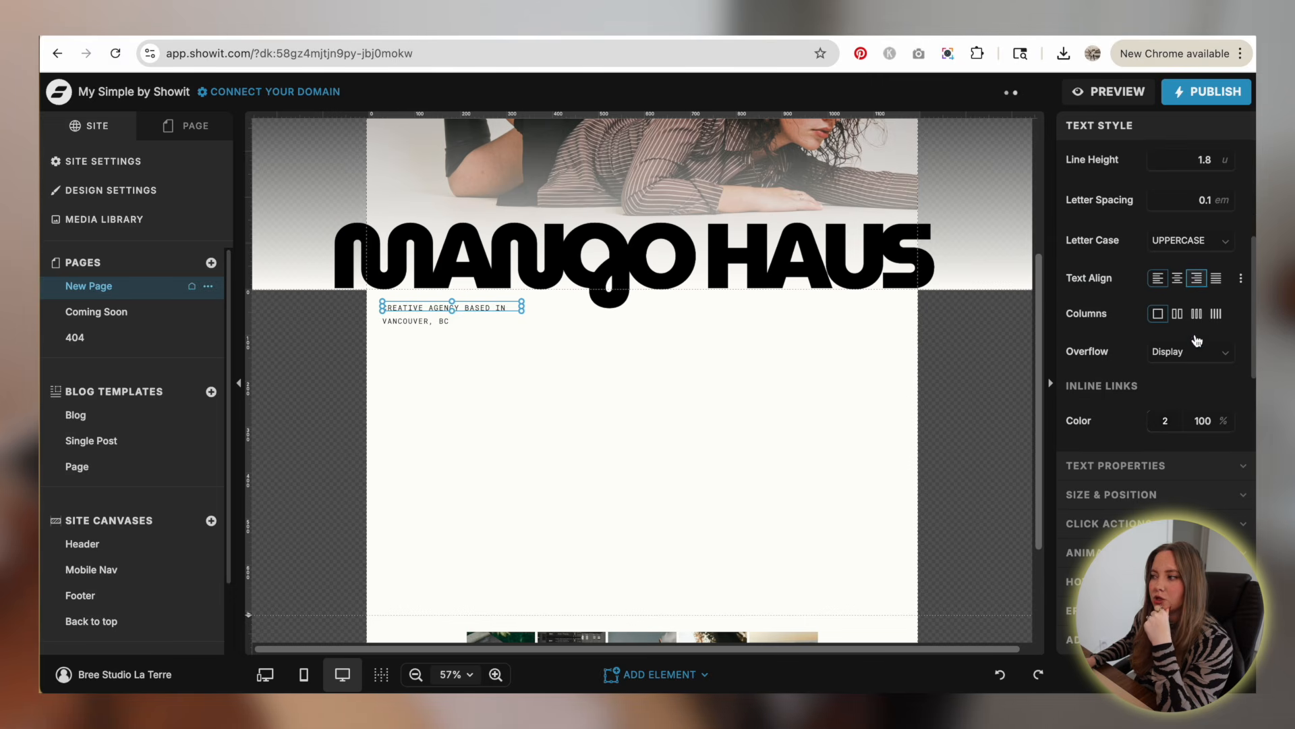
scroll(1202, 288, up, 3)
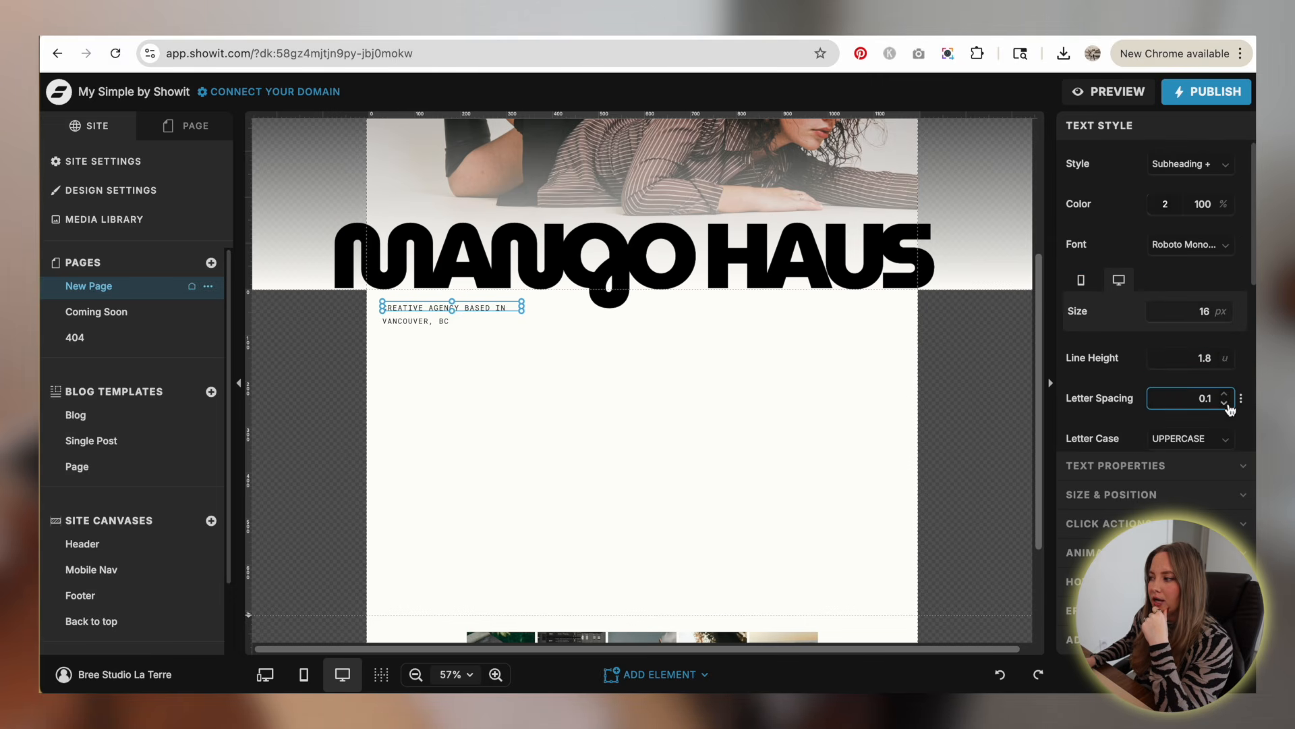
- Reduce the subheading's line height to 1.2
click(1224, 365)
click(1225, 365)
click(1224, 365)
click(1225, 365)
click(1225, 365)
click(1225, 365)
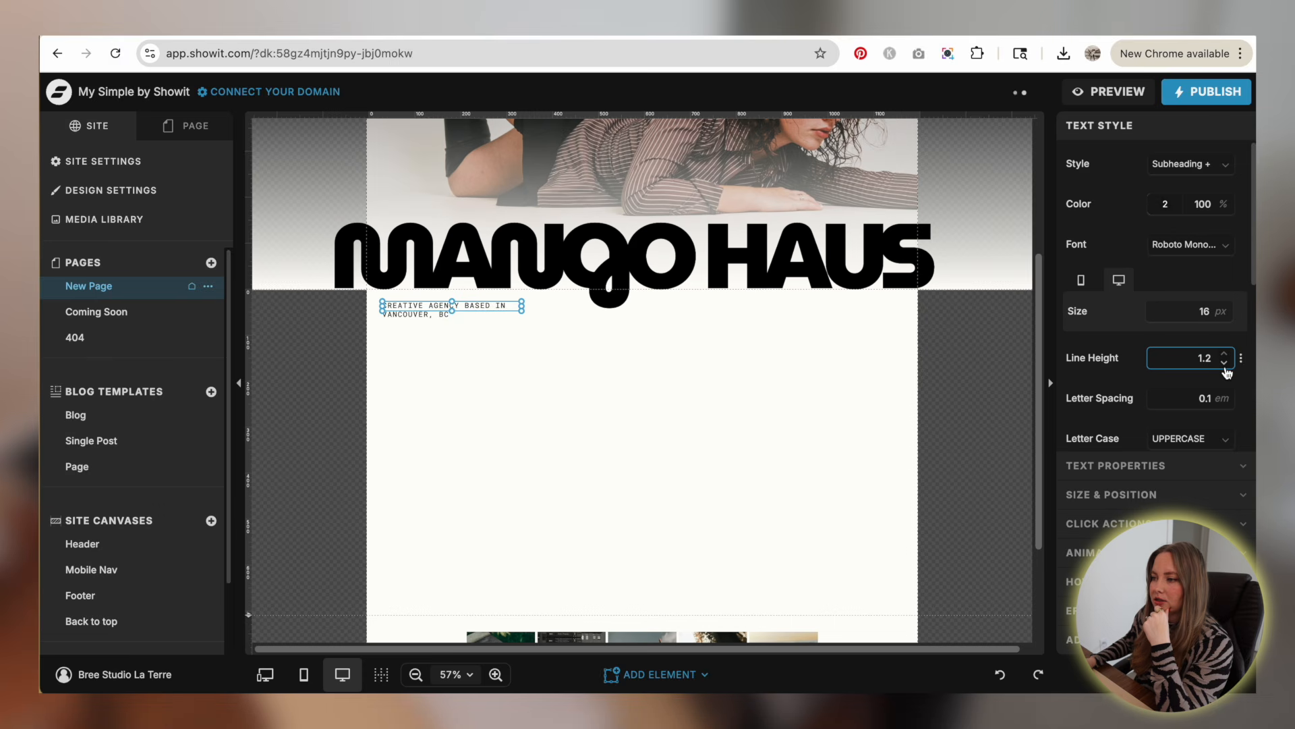
- Place a duplicate of the subheading near the page's right margin and align the copy's text right
drag(522, 306, 881, 309)
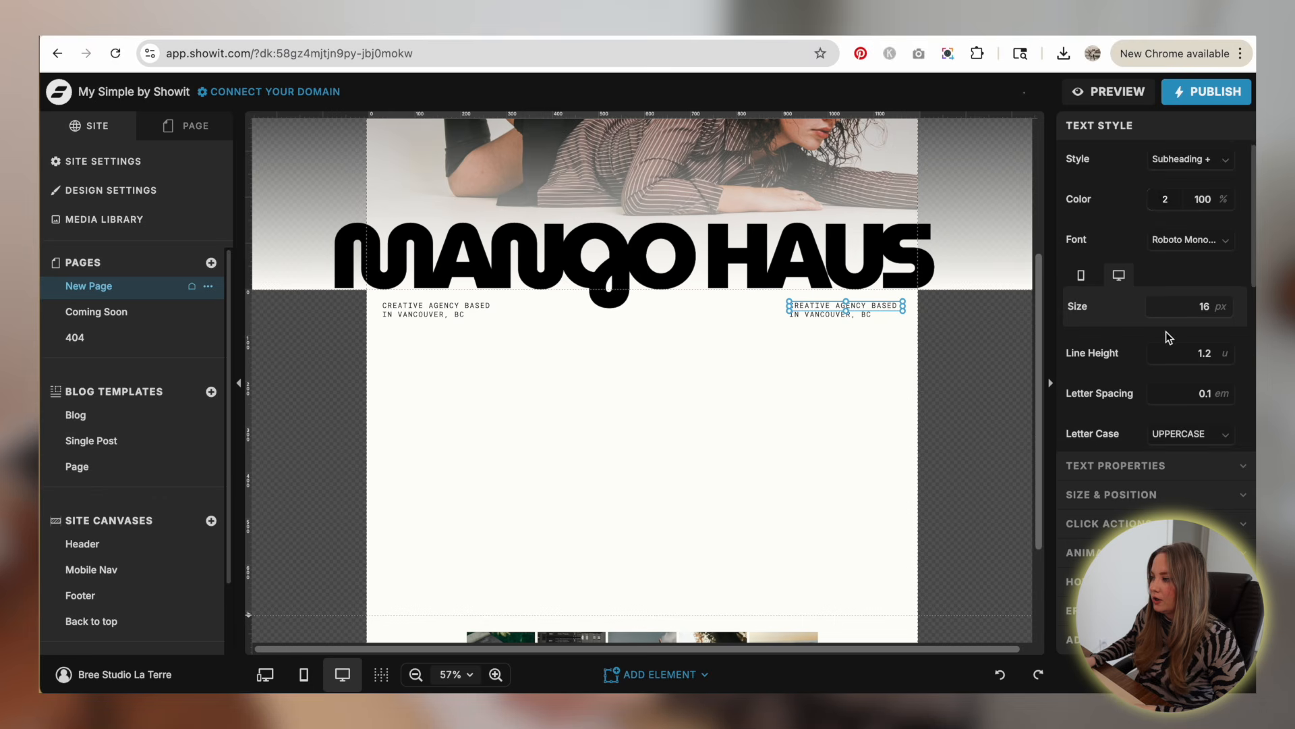
scroll(1169, 337, down, 3)
click(1196, 362)
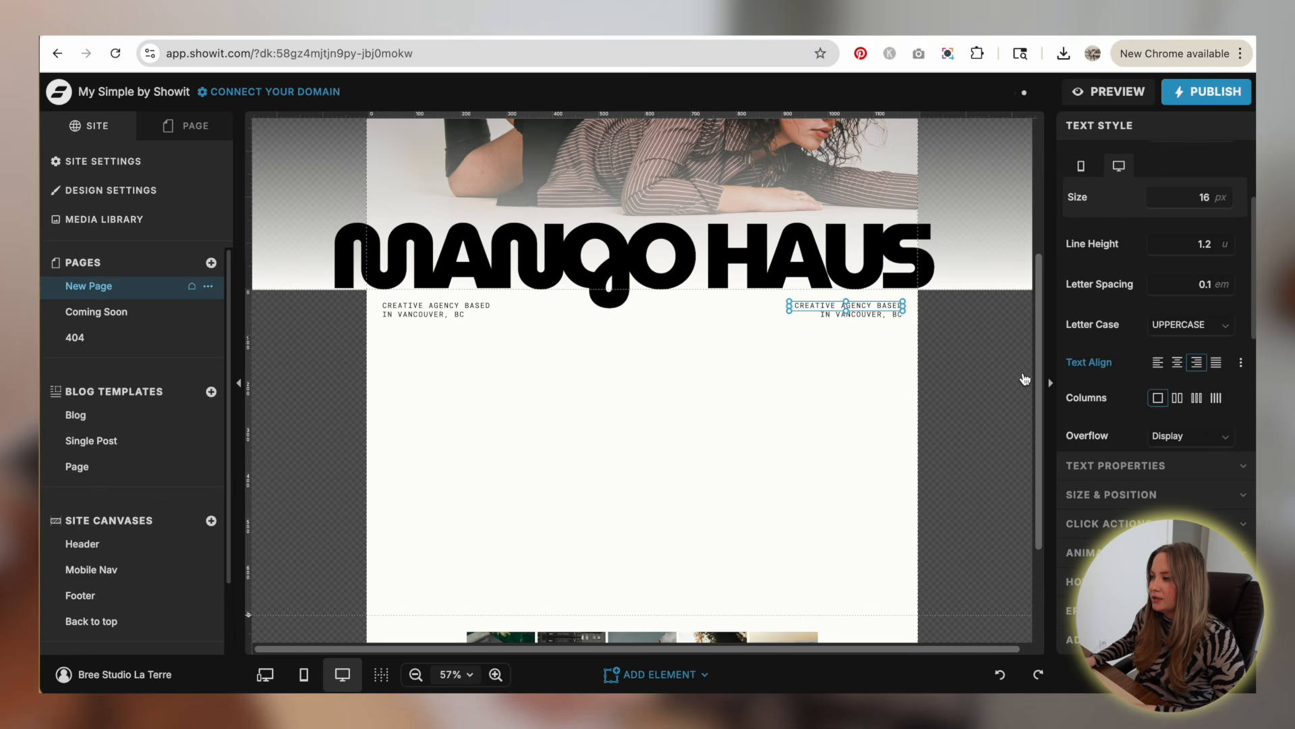
- Replace the text of the subheading near the page's right margin with "Working with bold and unapologetic brands"
double_click(811, 305)
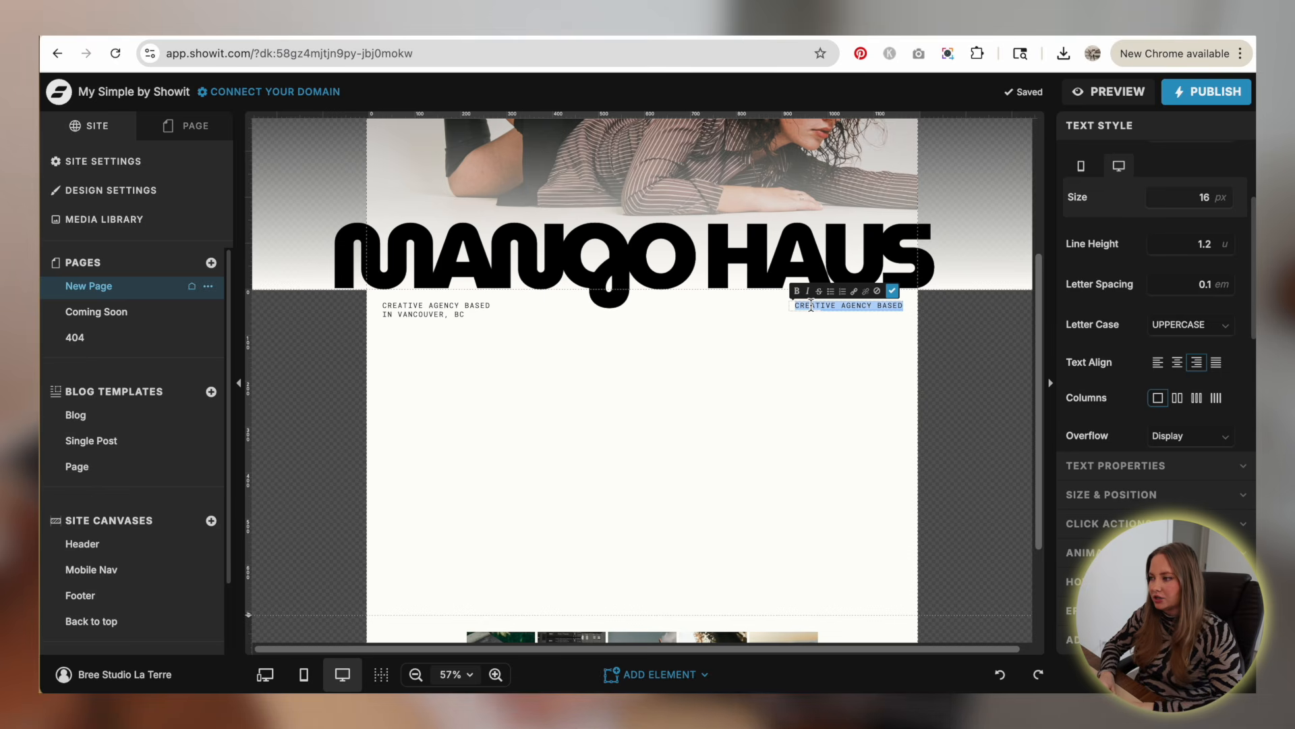
text(WROKI)
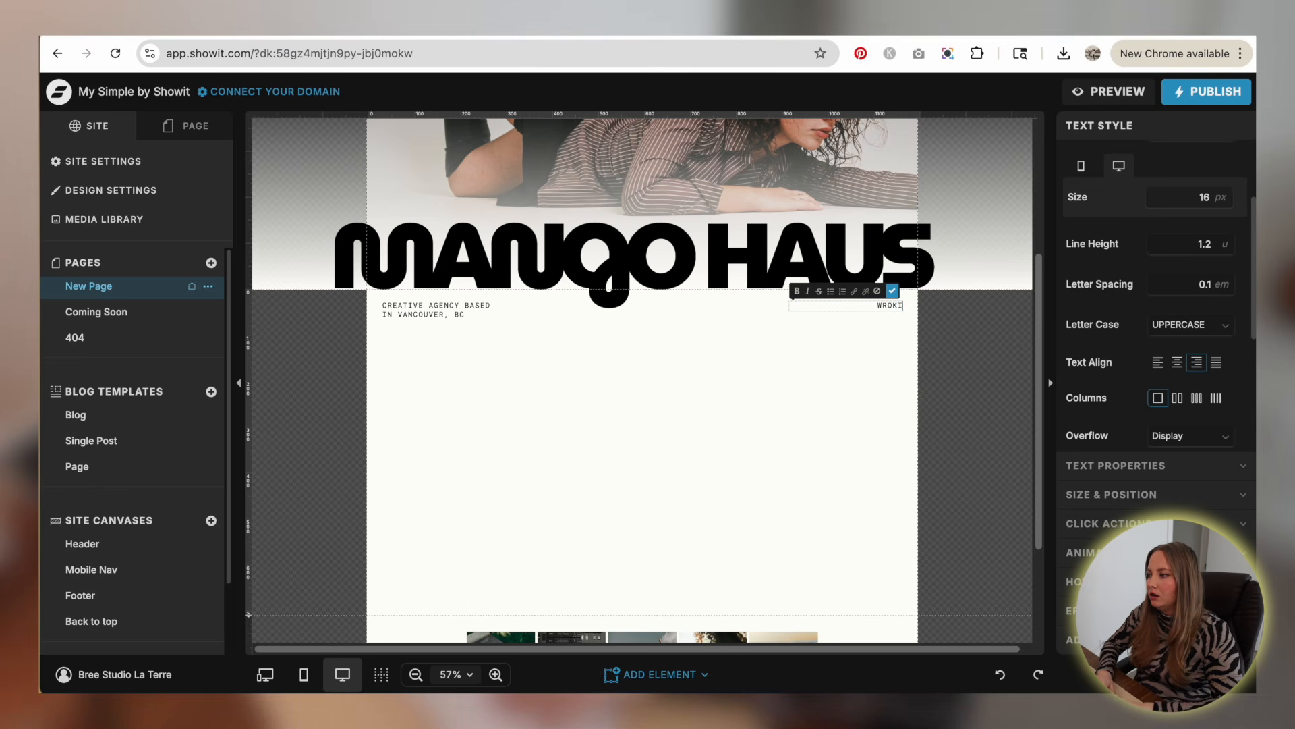
text(ORKING W)
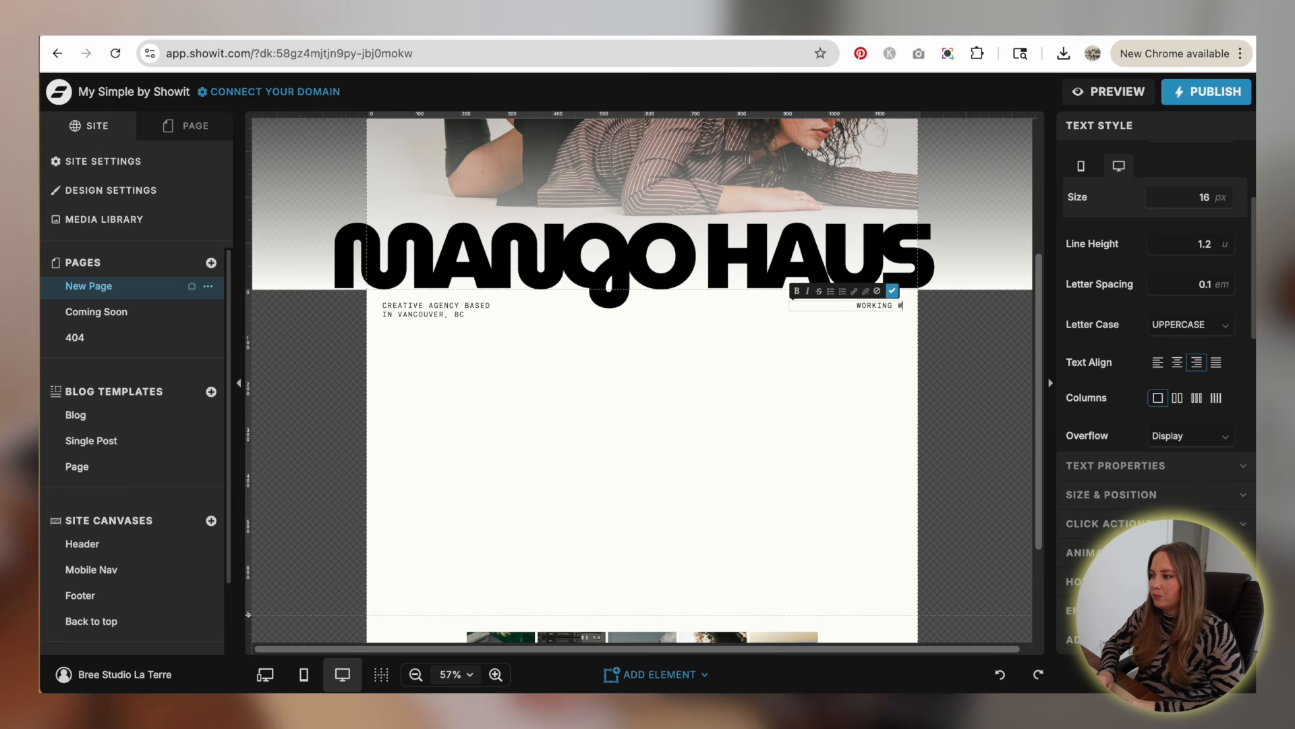
text( AND UNAPLOG)
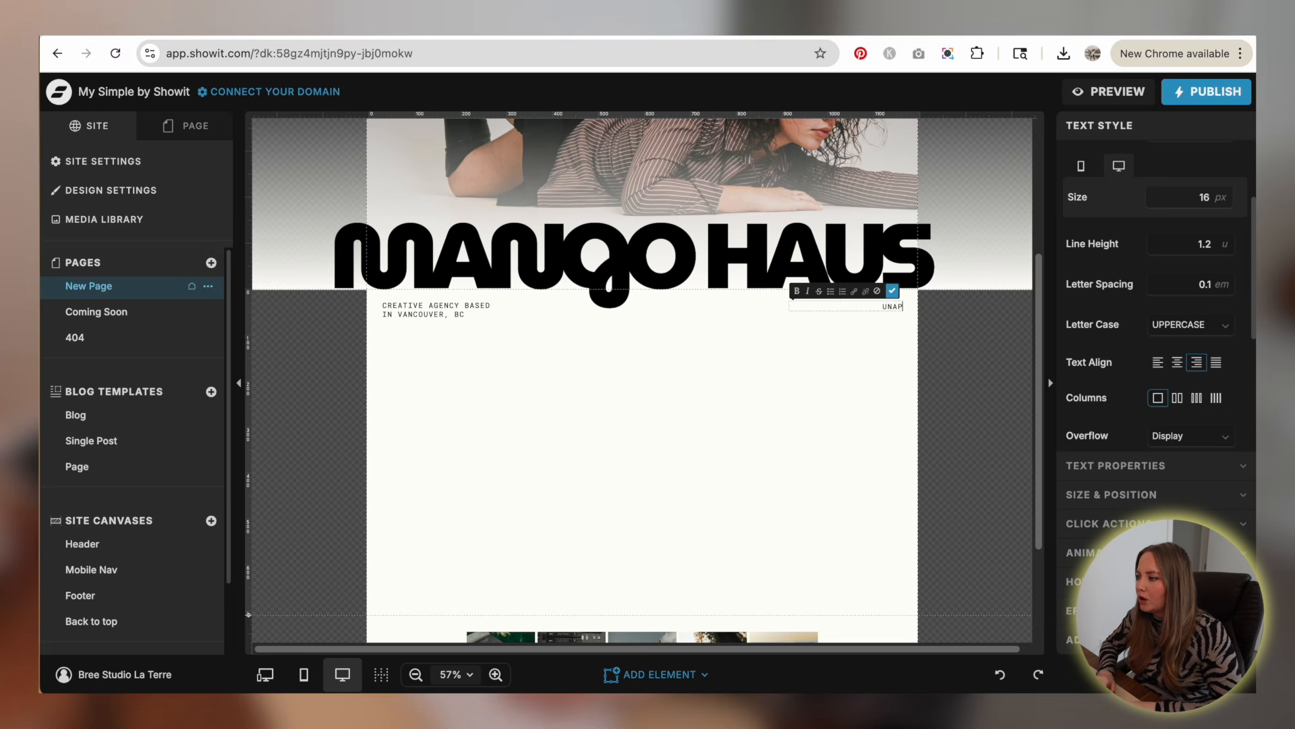
text(OLOGET)
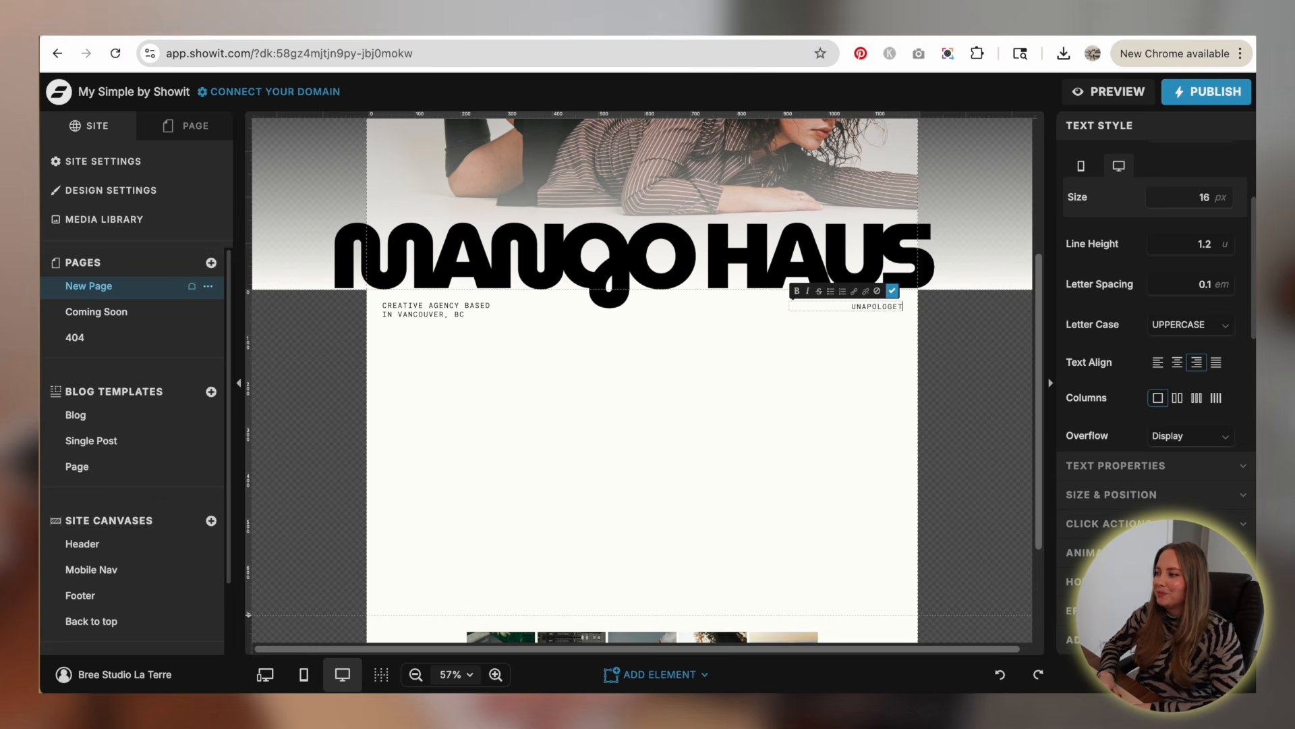
text(IC BRANDS)
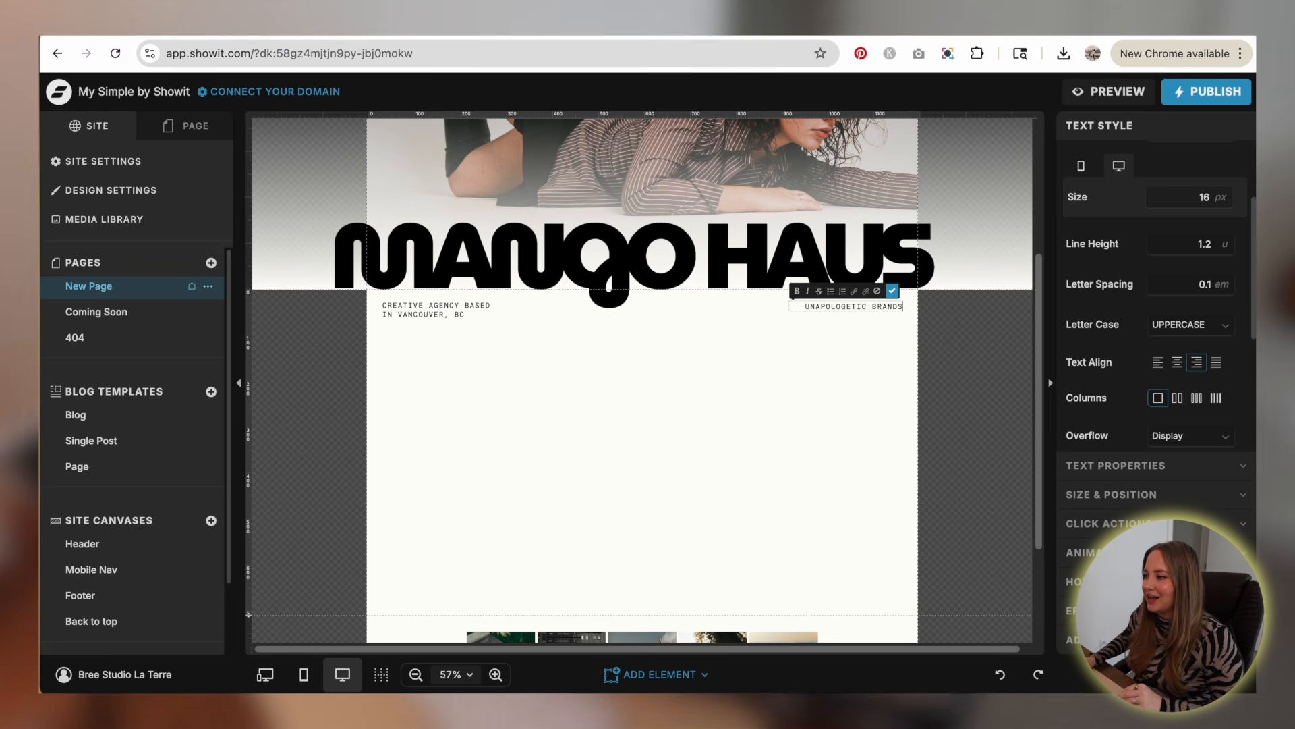
click(731, 349)
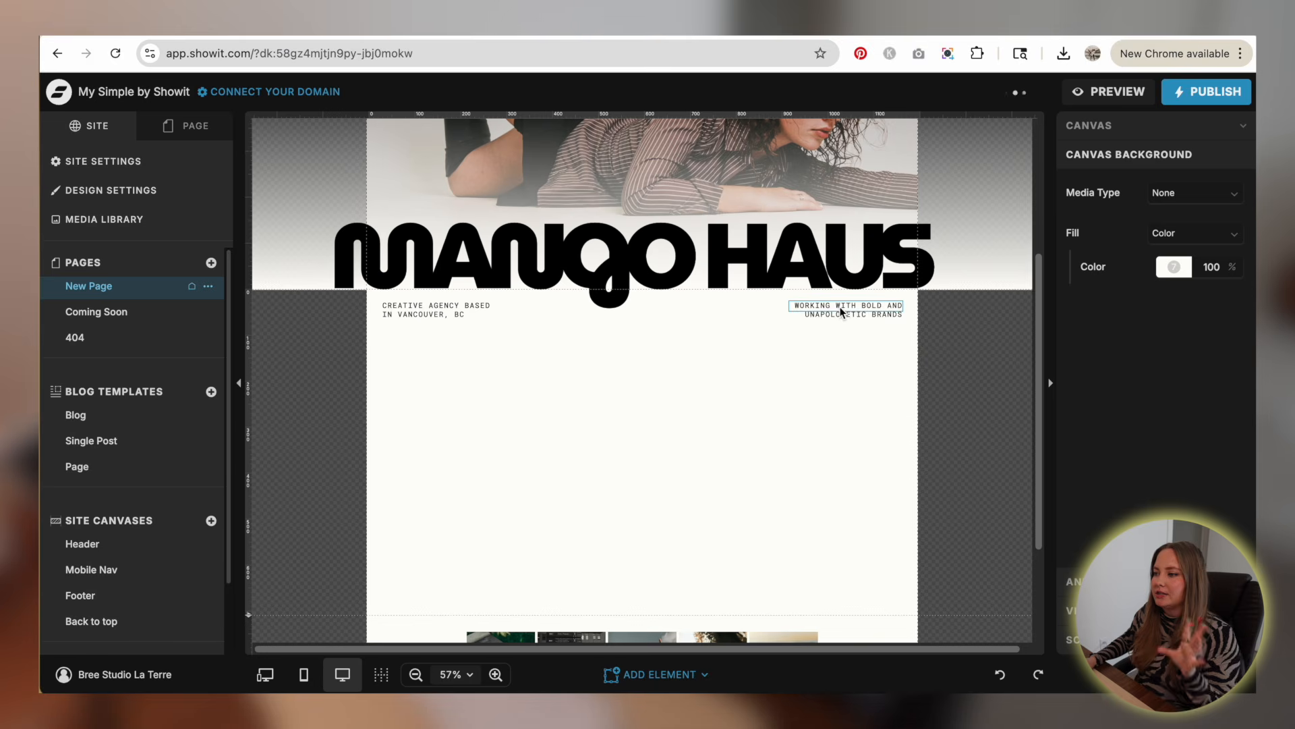
click(426, 308)
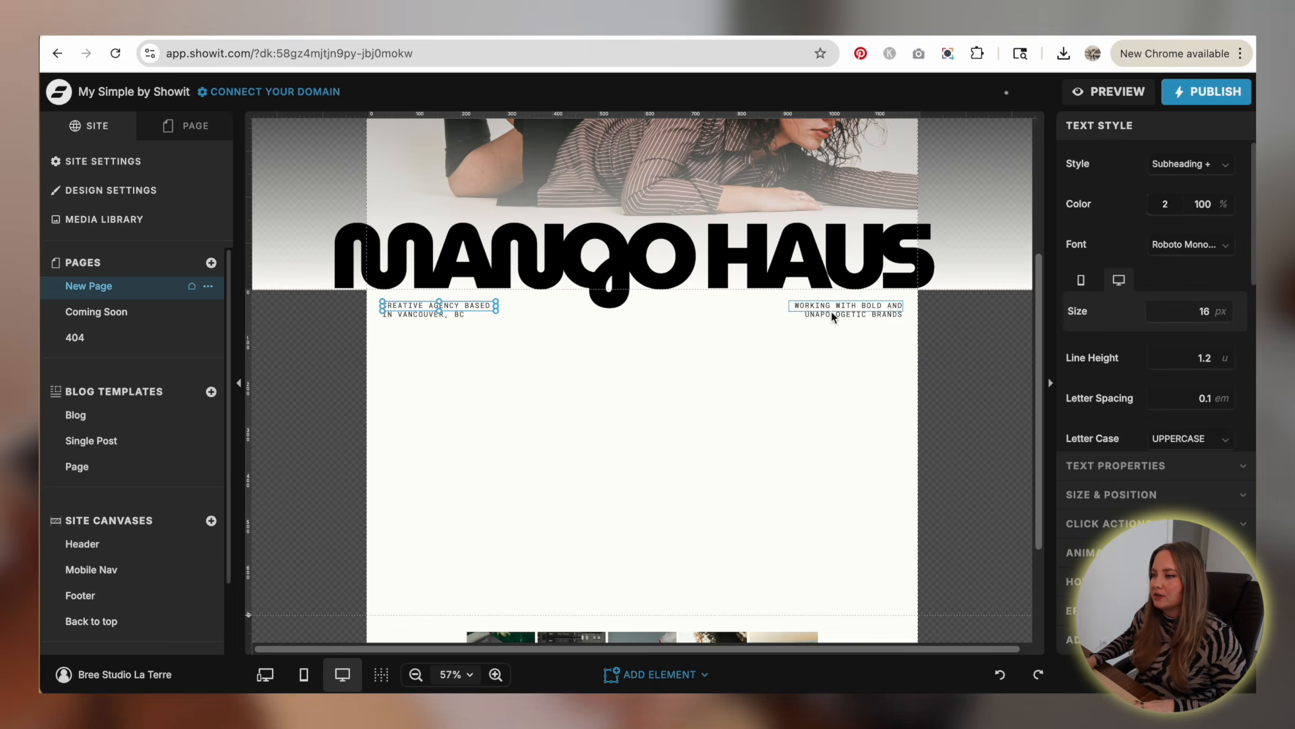
shift+click(848, 307)
click(667, 394)
click(461, 310)
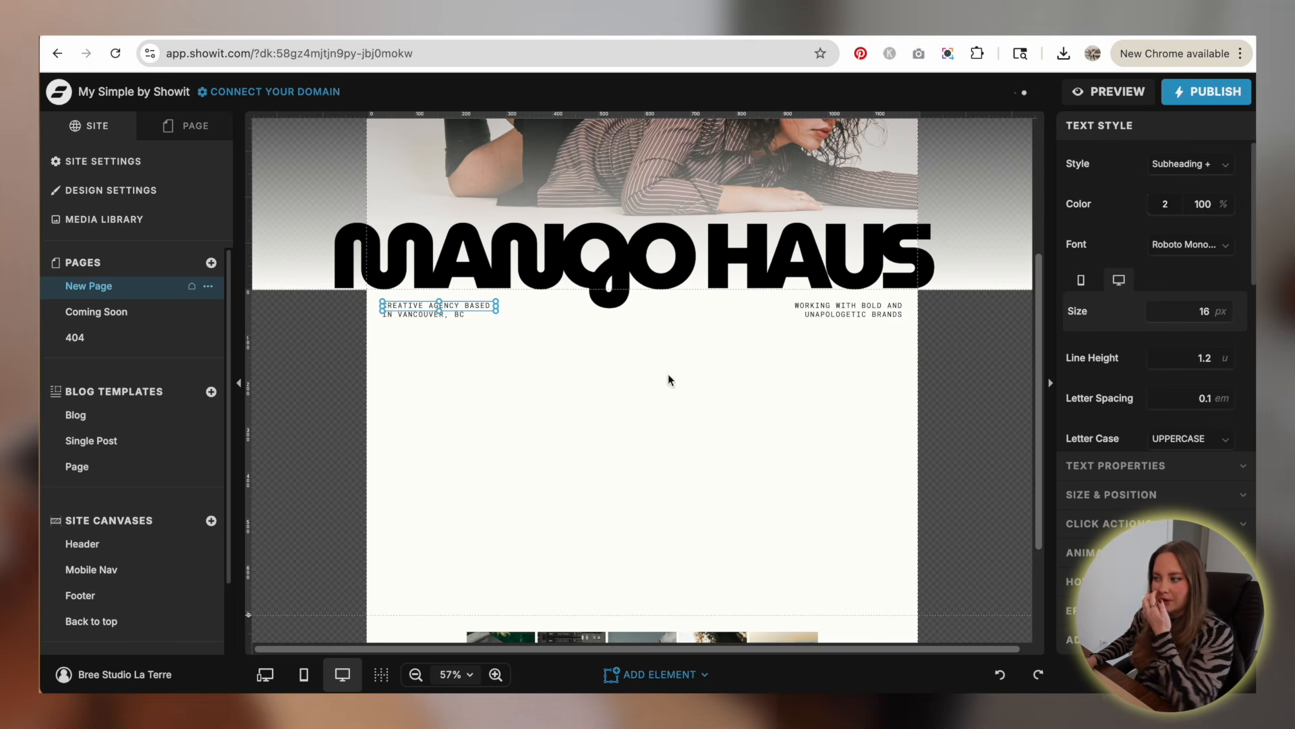
scroll(1176, 394, down, 3)
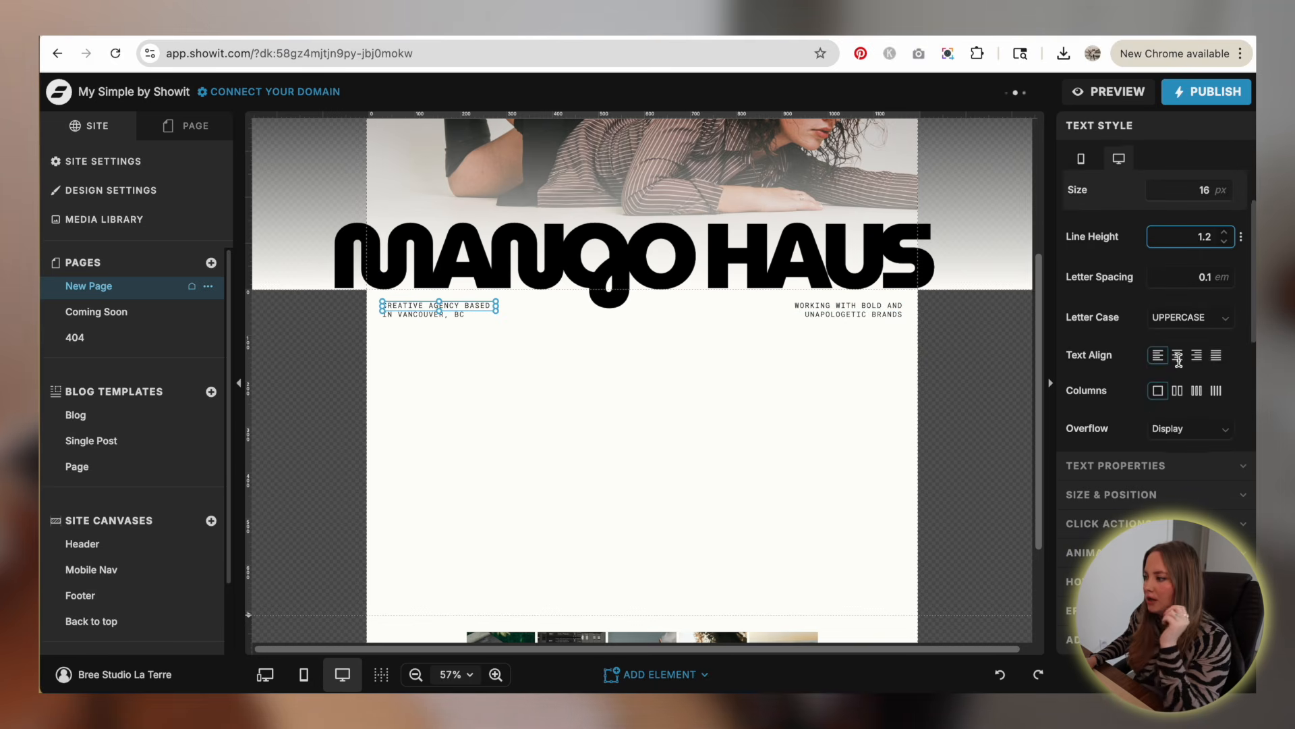
click(1112, 496)
- Nudge the MANGO HAUS title slightly right and down, and check the title and both subheadings in the desktop site preview
drag(710, 251, 715, 254)
click(714, 315)
click(1087, 93)
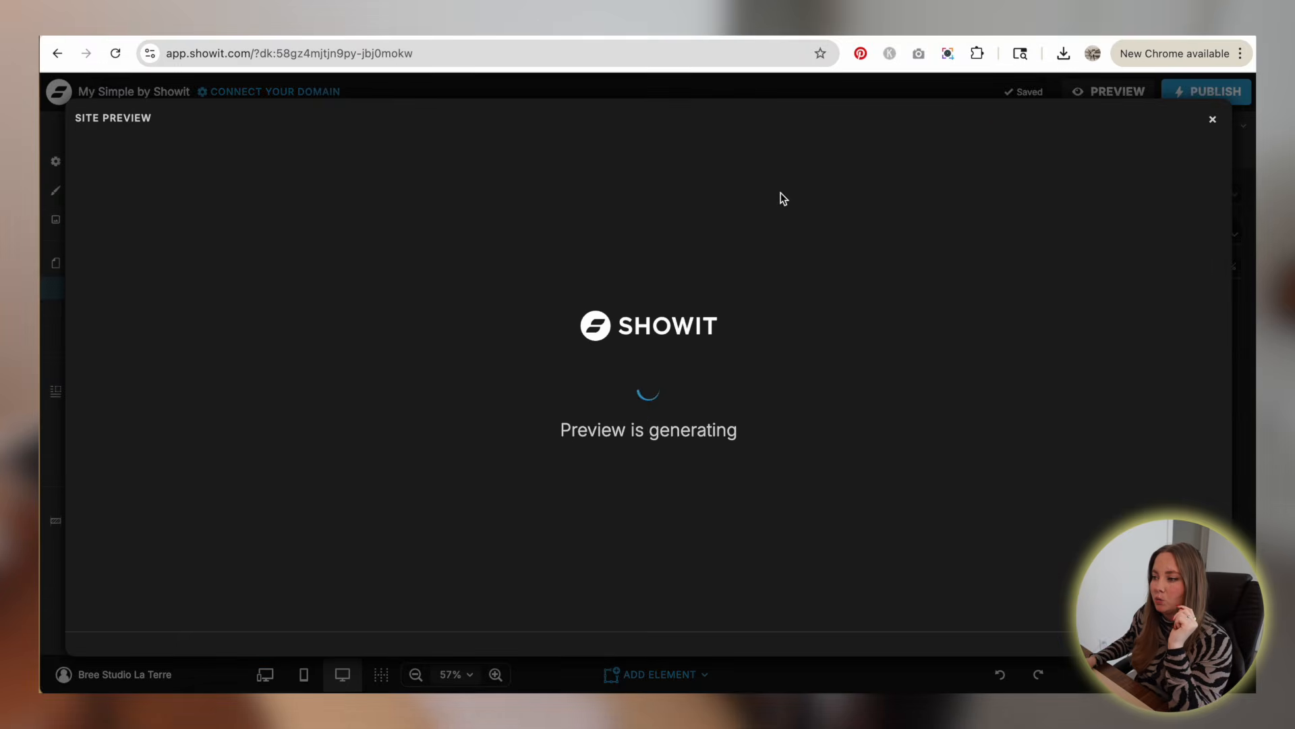
scroll(403, 233, down, 5)
scroll(403, 234, up, 1)
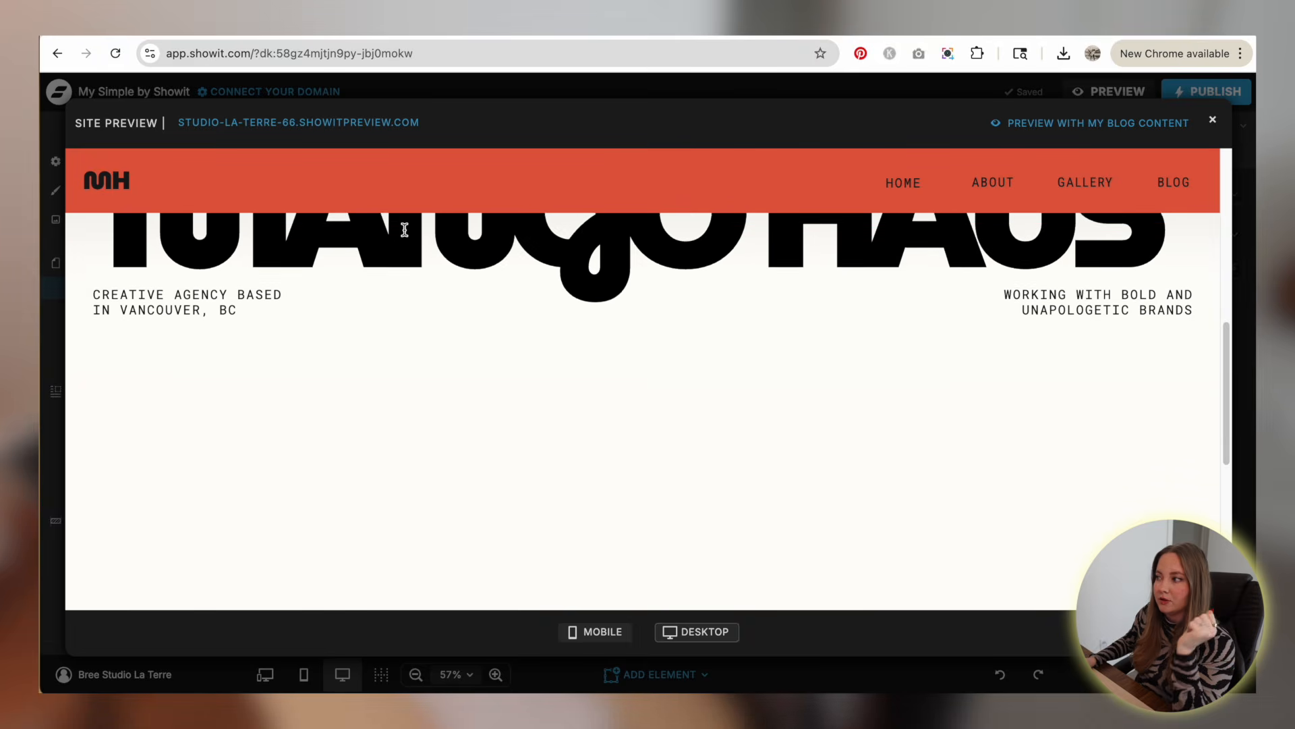
click(1212, 122)
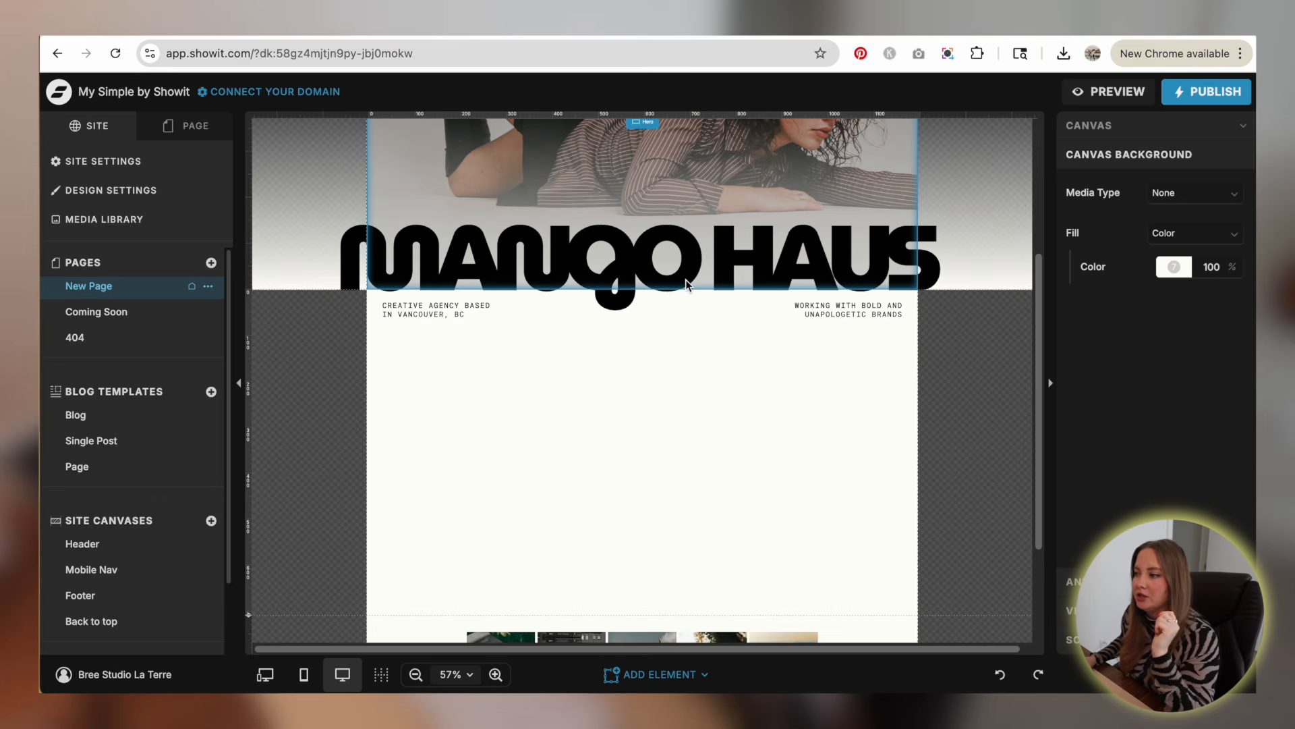
- Switch to the ChatGPT conversation, review the hero section copy for the Mango Haus homepage, and return to Showit
scroll(732, 439, up, 2)
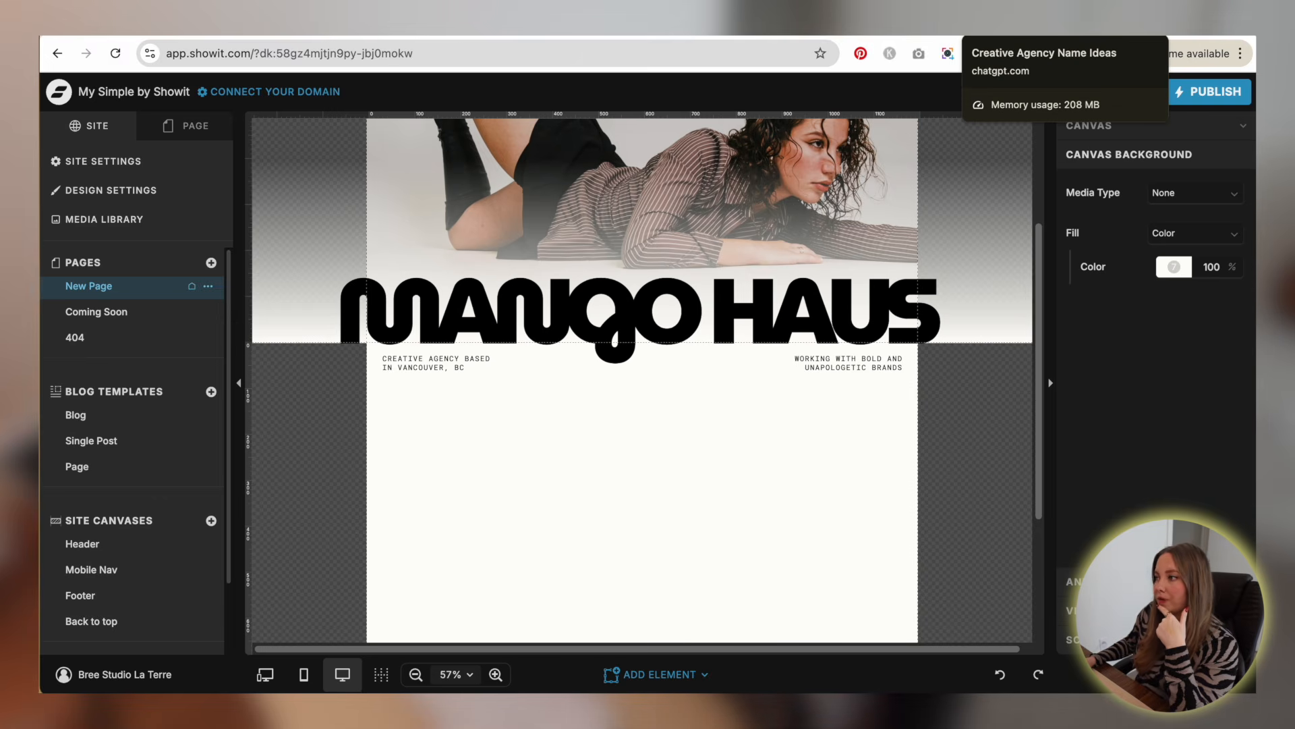
click(1012, 27)
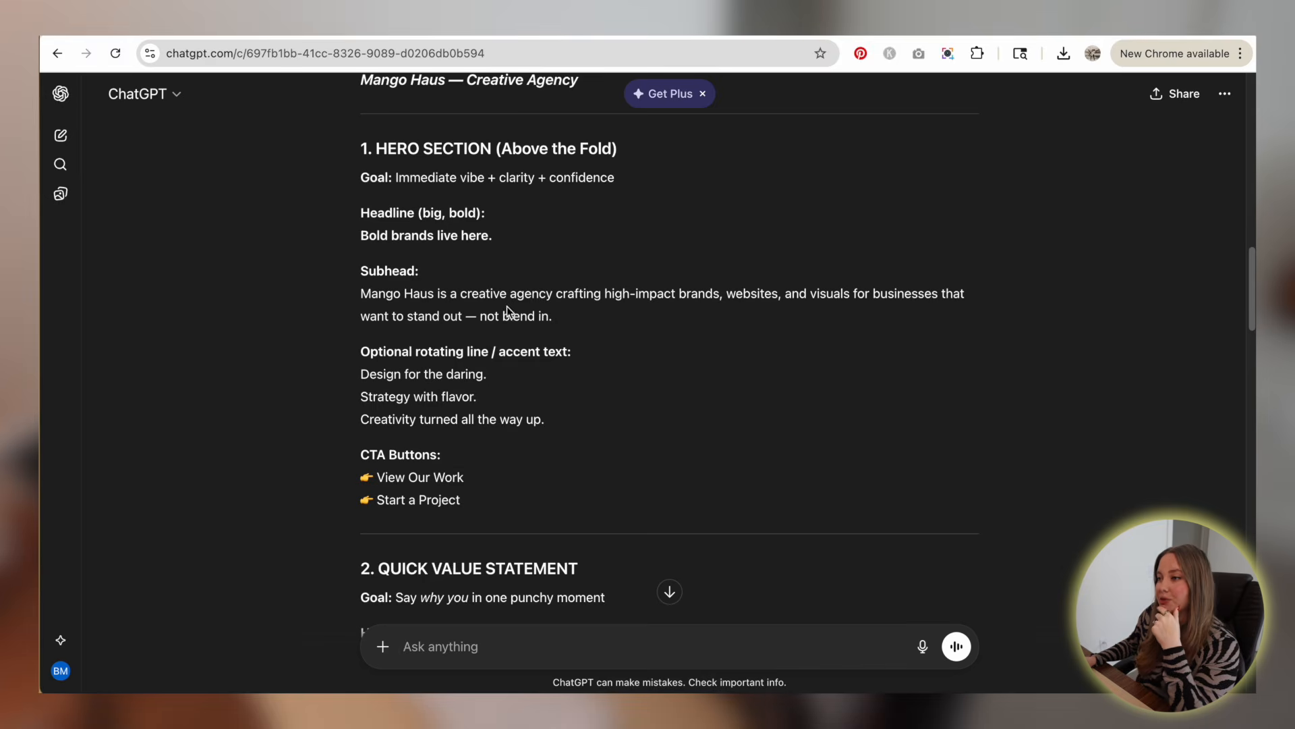
scroll(508, 312, up, 3)
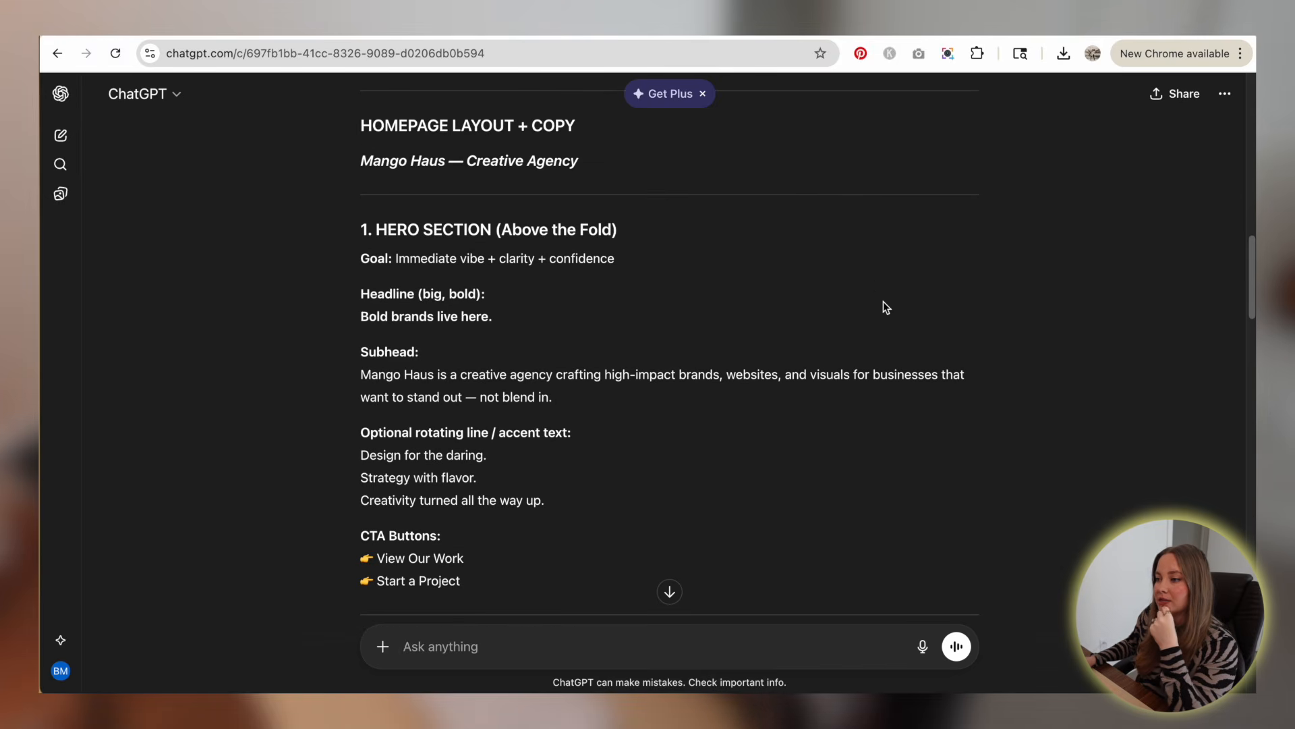
scroll(654, 162, down, 1)
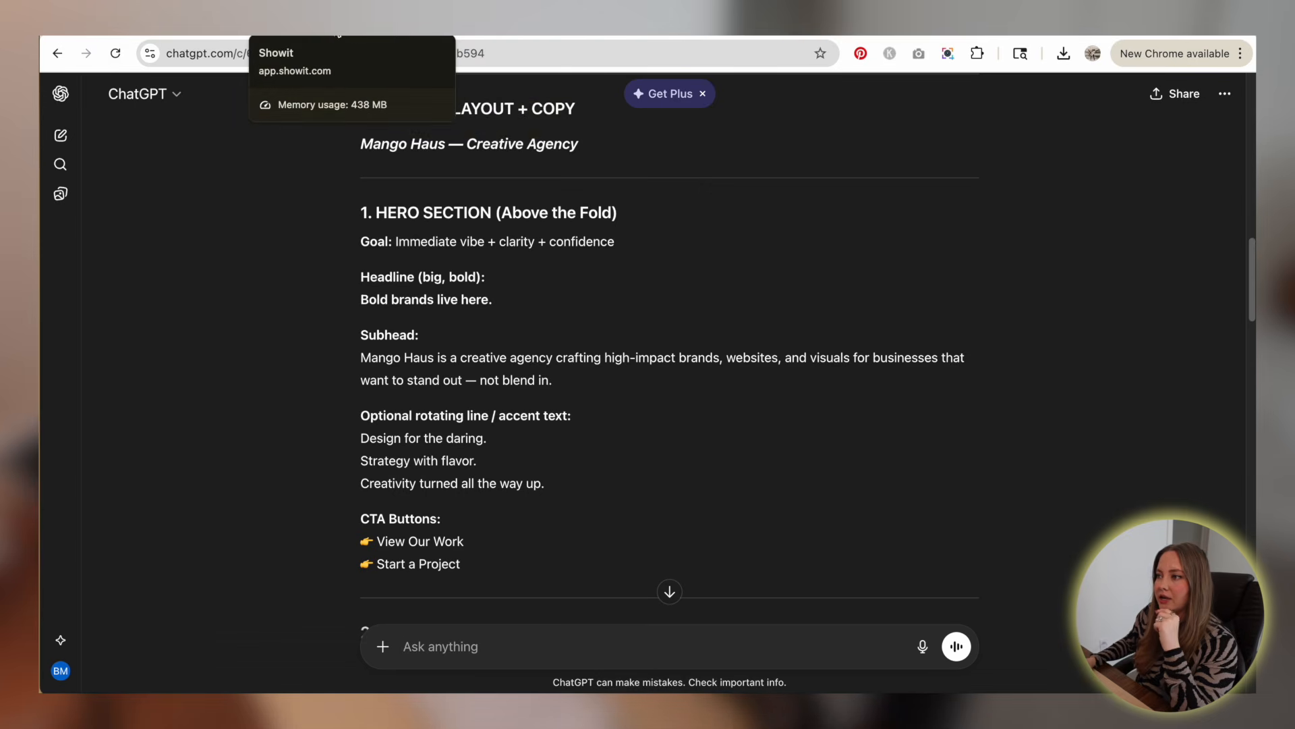
click(339, 33)
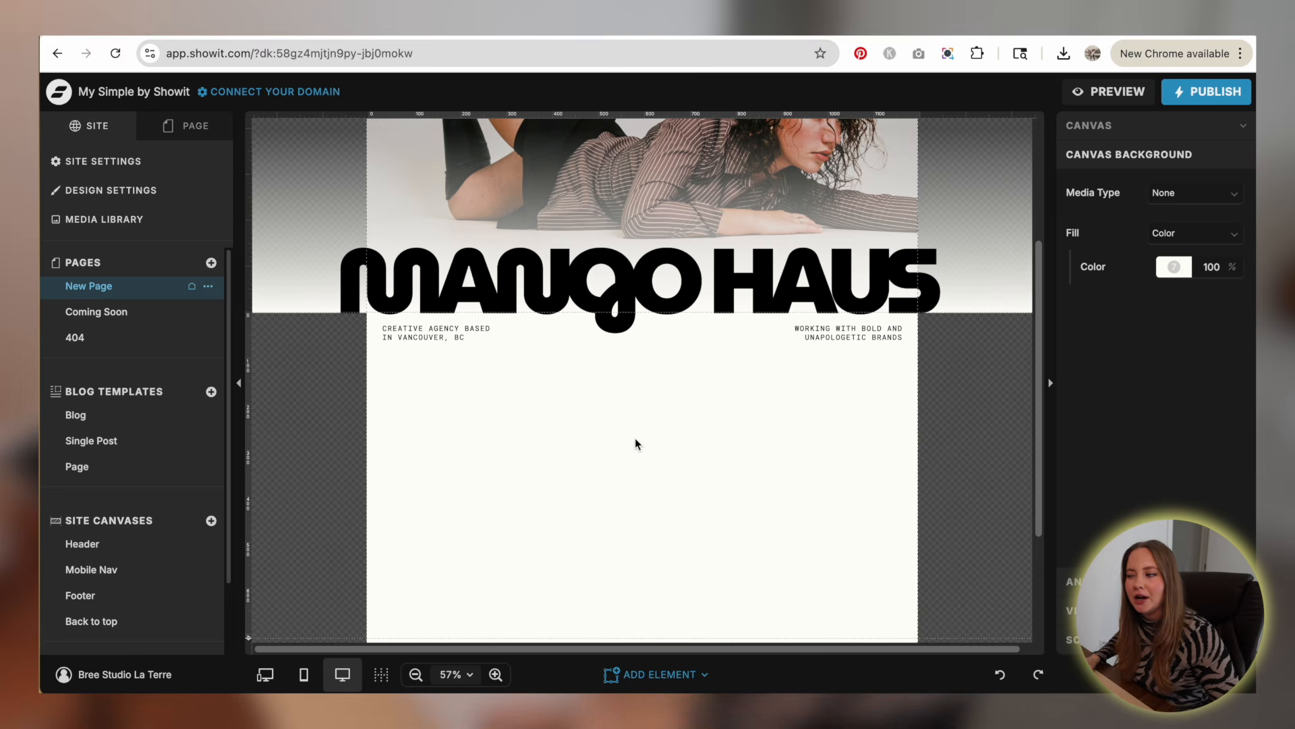
- Add a heading below the two subheadings in the Intro canvas reading "We make things"
scroll(625, 379, down, 5)
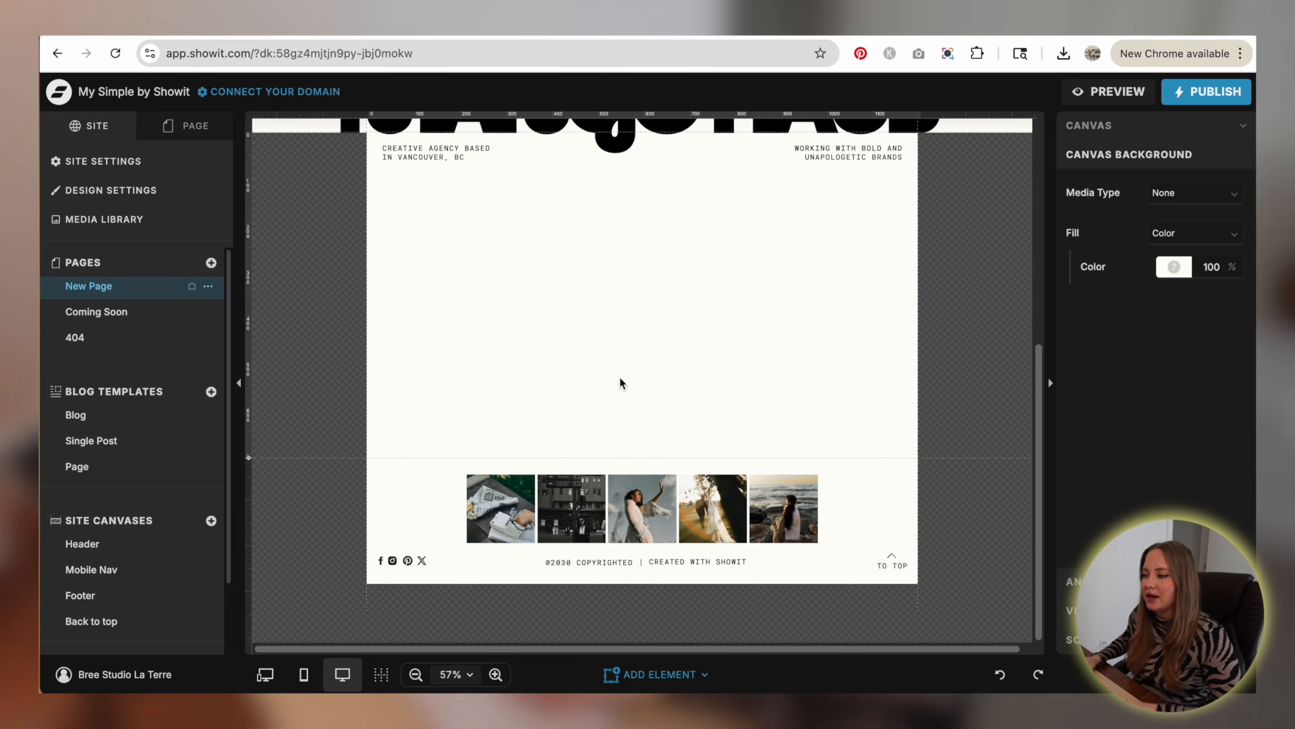
scroll(619, 379, up, 4)
click(674, 677)
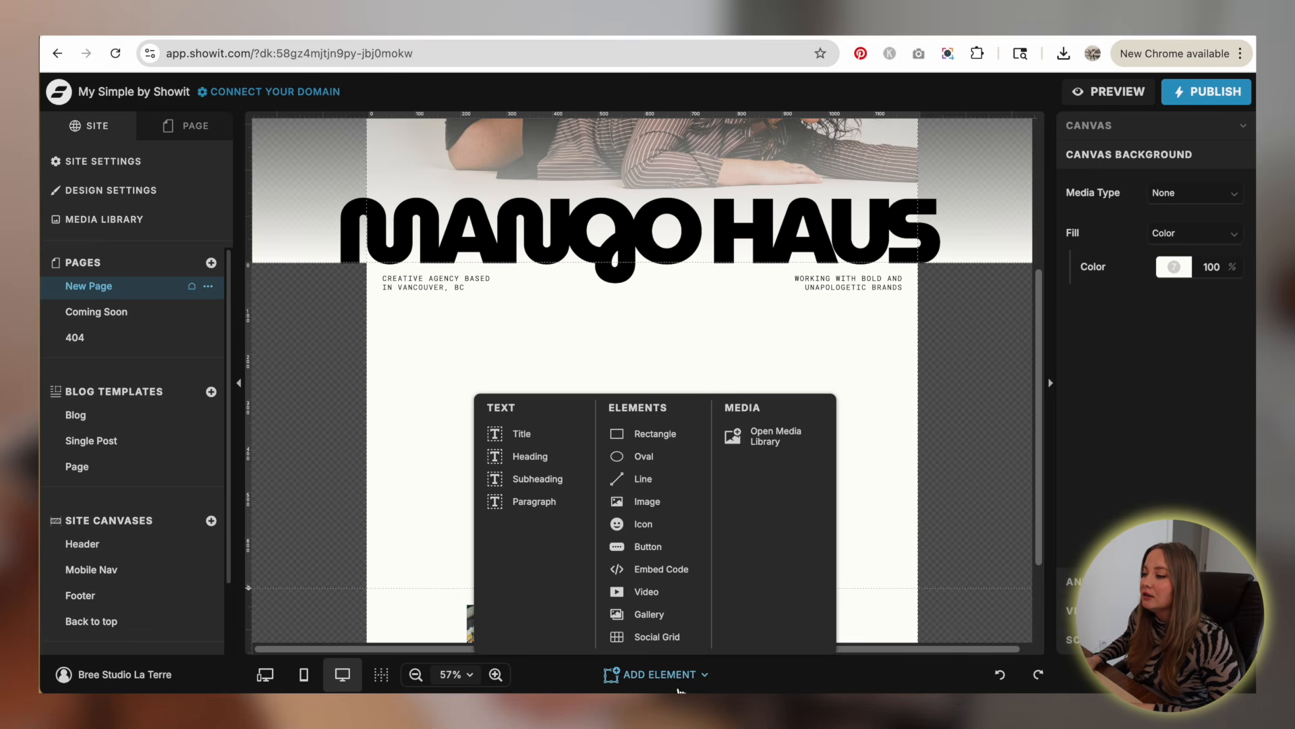
click(541, 464)
drag(602, 427, 544, 338)
double_click(544, 334)
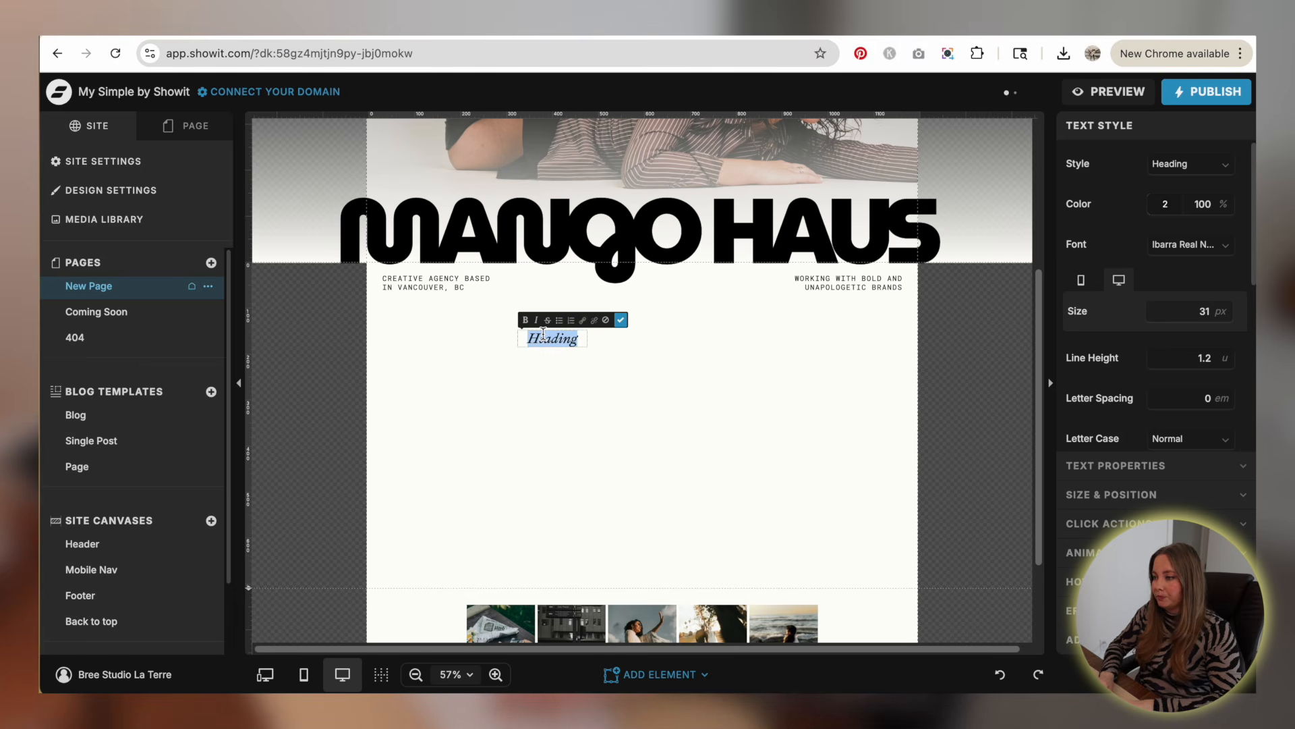
text(We mak)
text(thi)
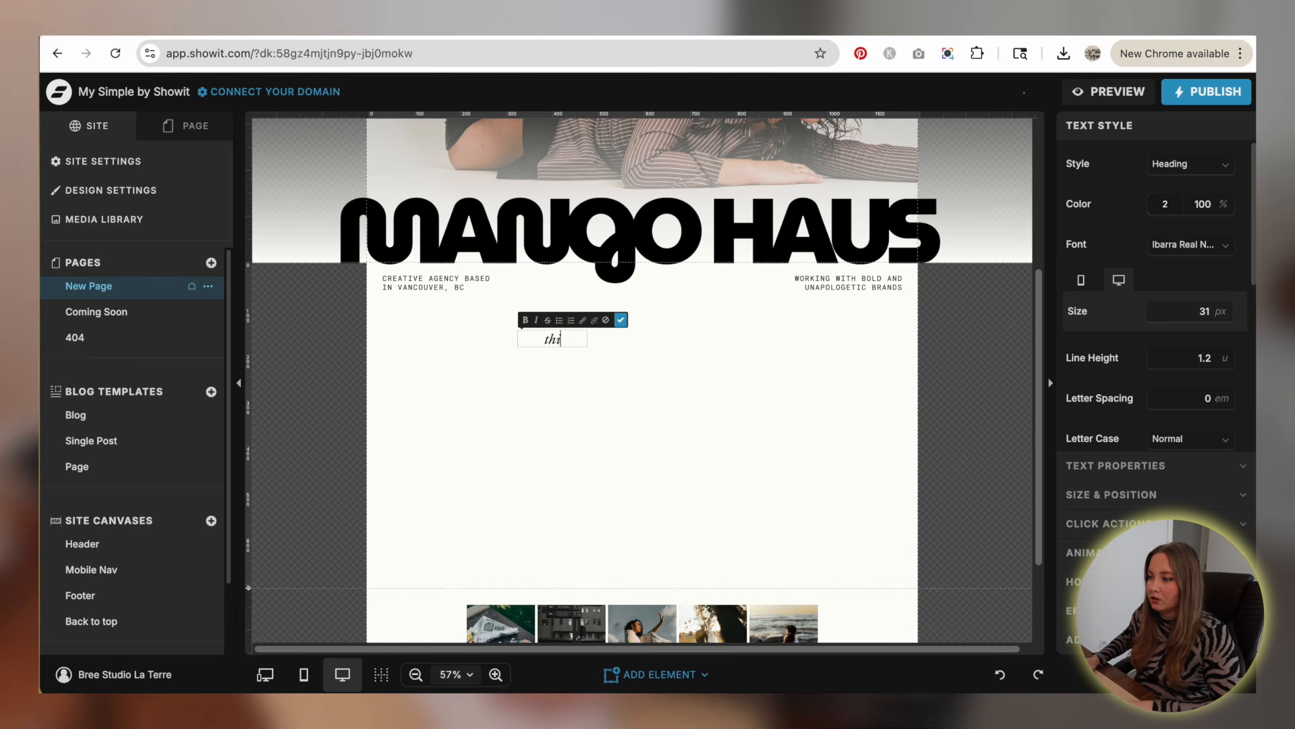
text(ngs)
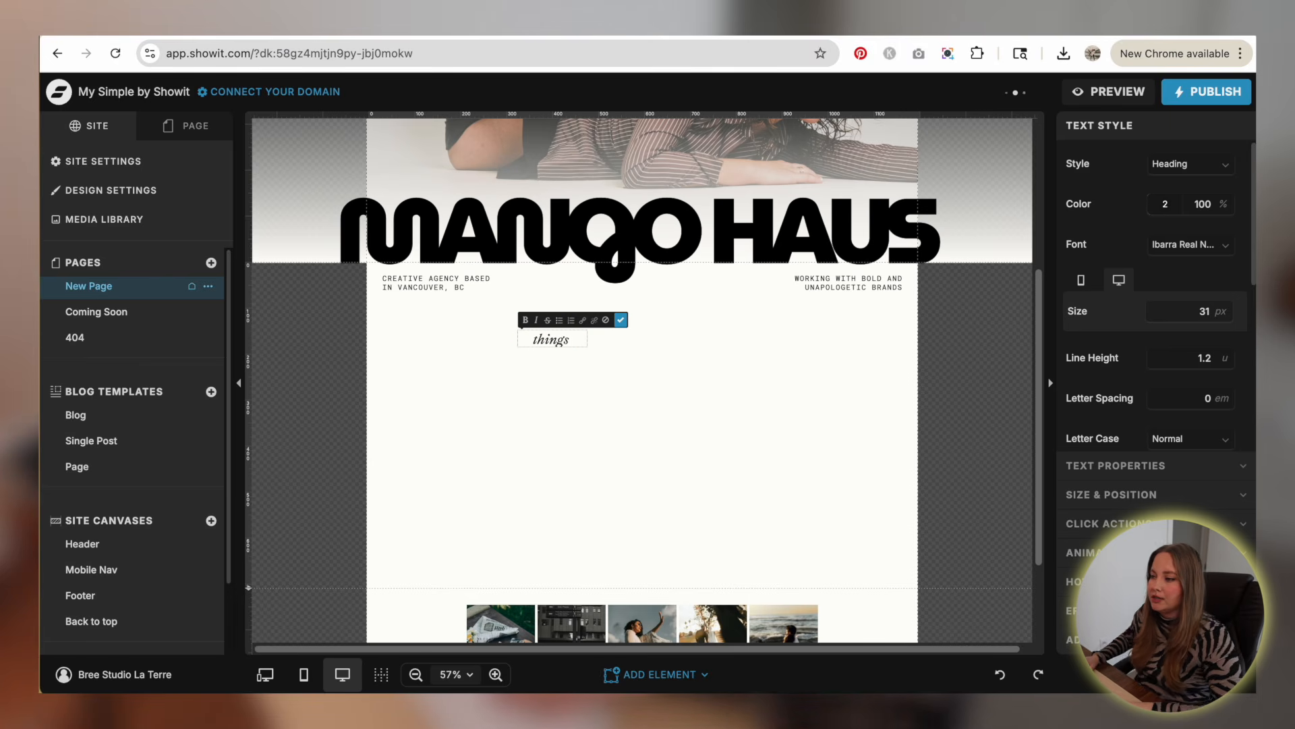
click(588, 408)
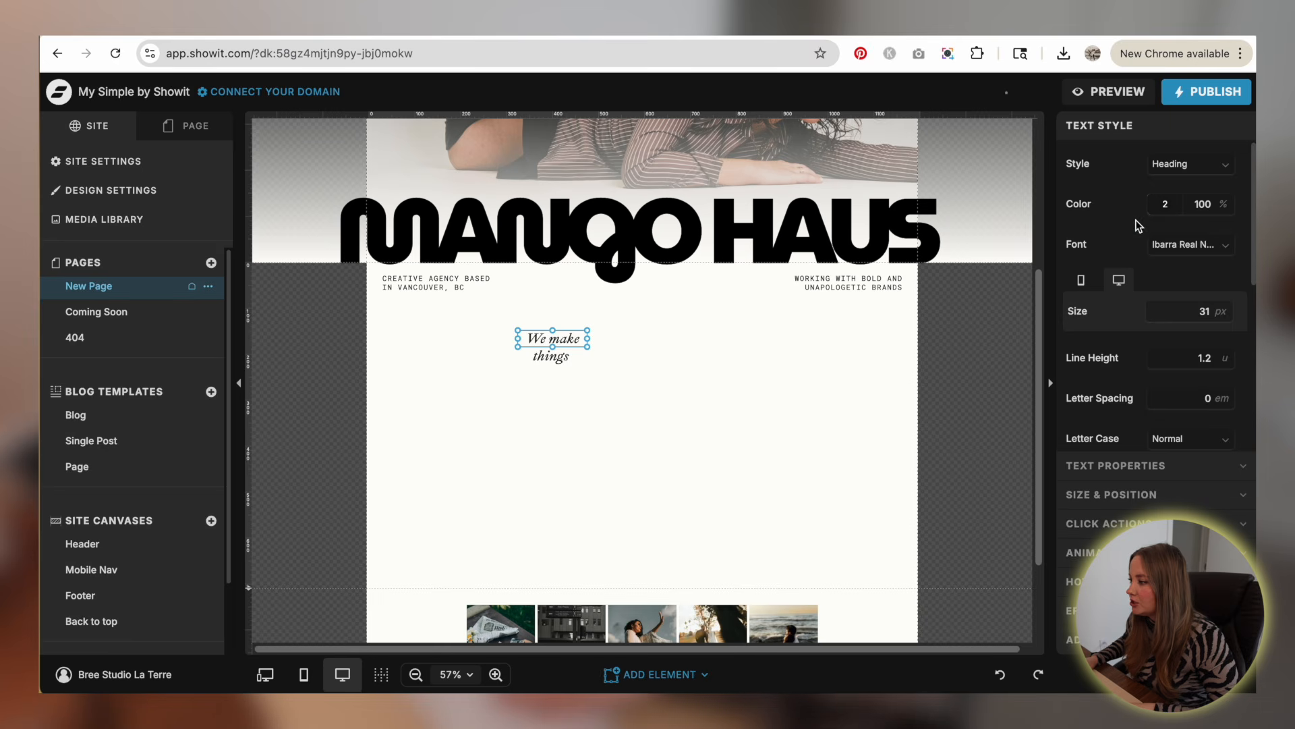
- Change the "We make things" heading's font to Instrument Serif Normal
click(1191, 244)
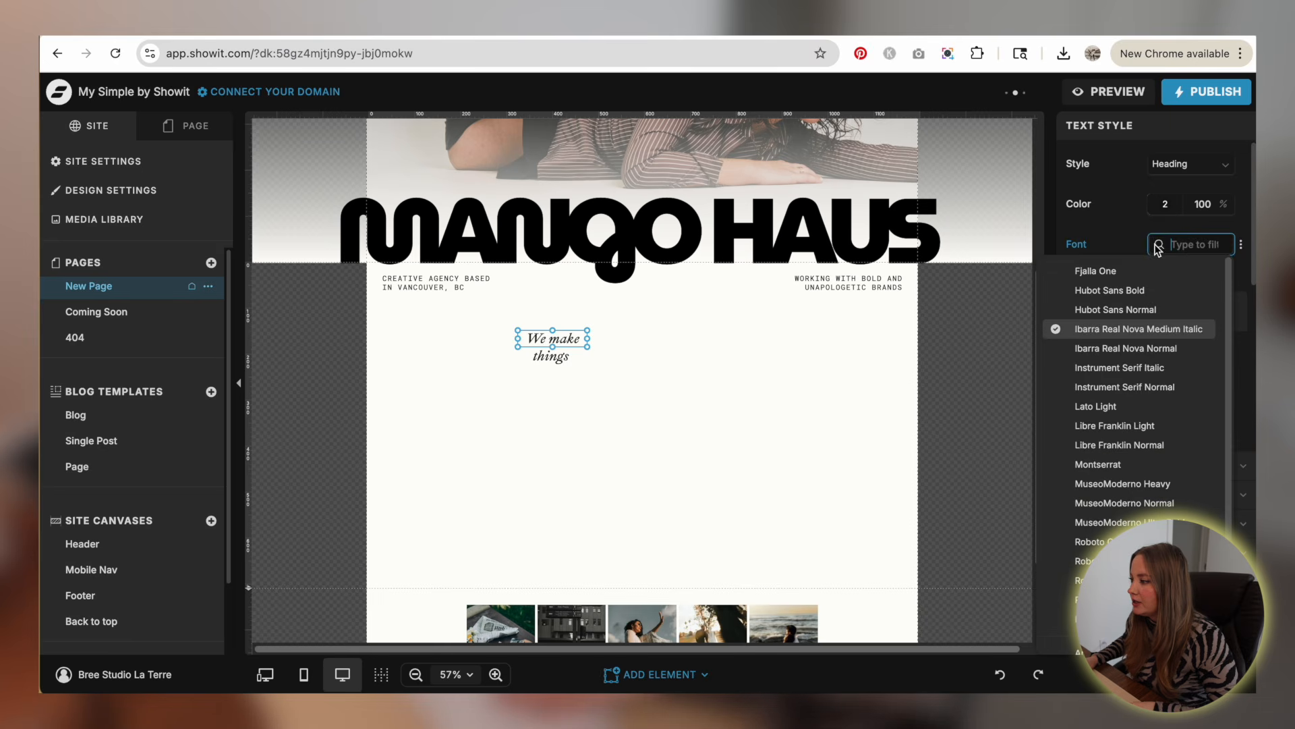
click(1167, 373)
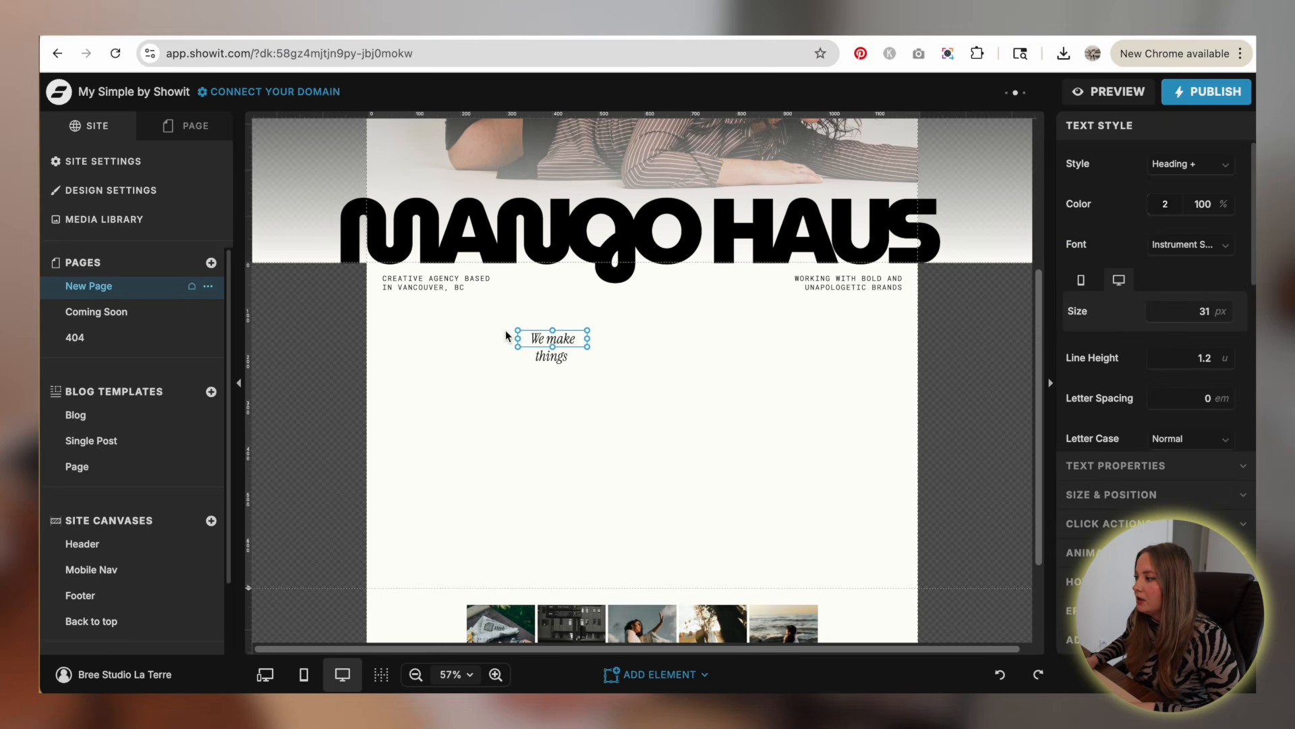
click(1188, 244)
click(1181, 383)
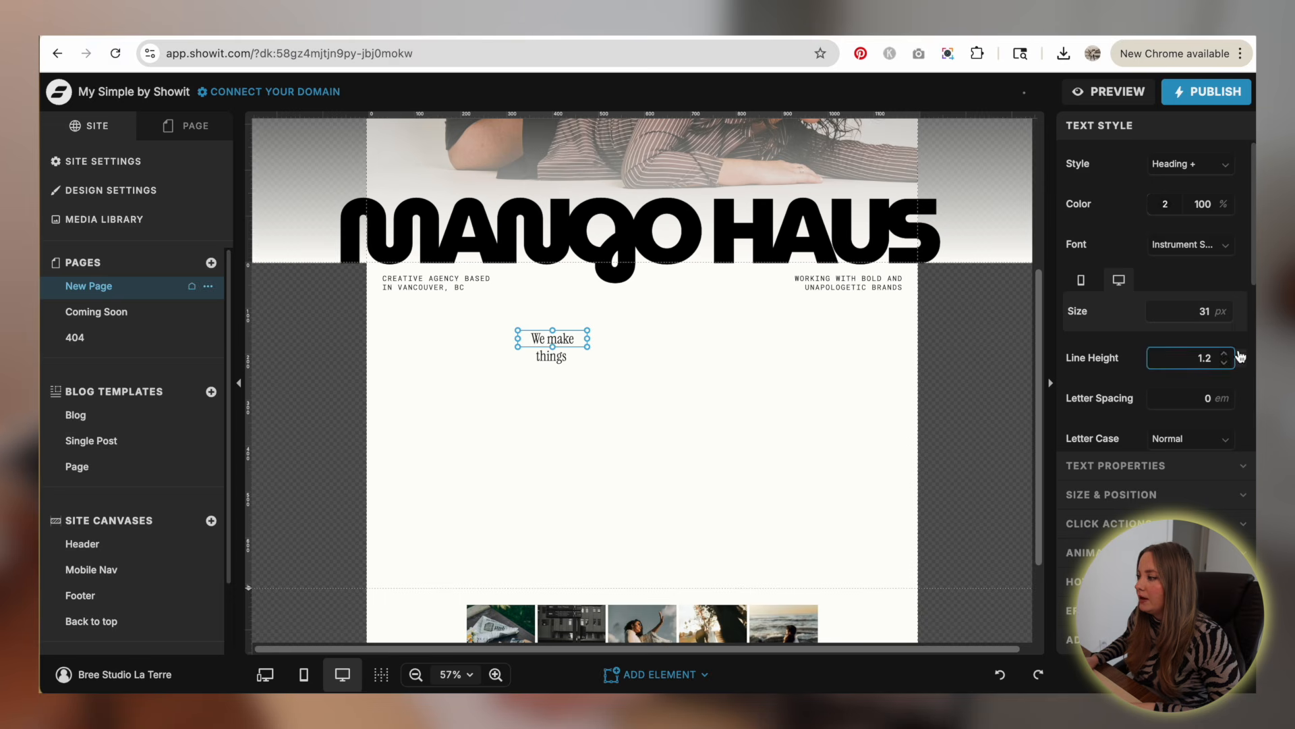
- Set the "We make things" heading's text size to 100 px
click(1222, 307)
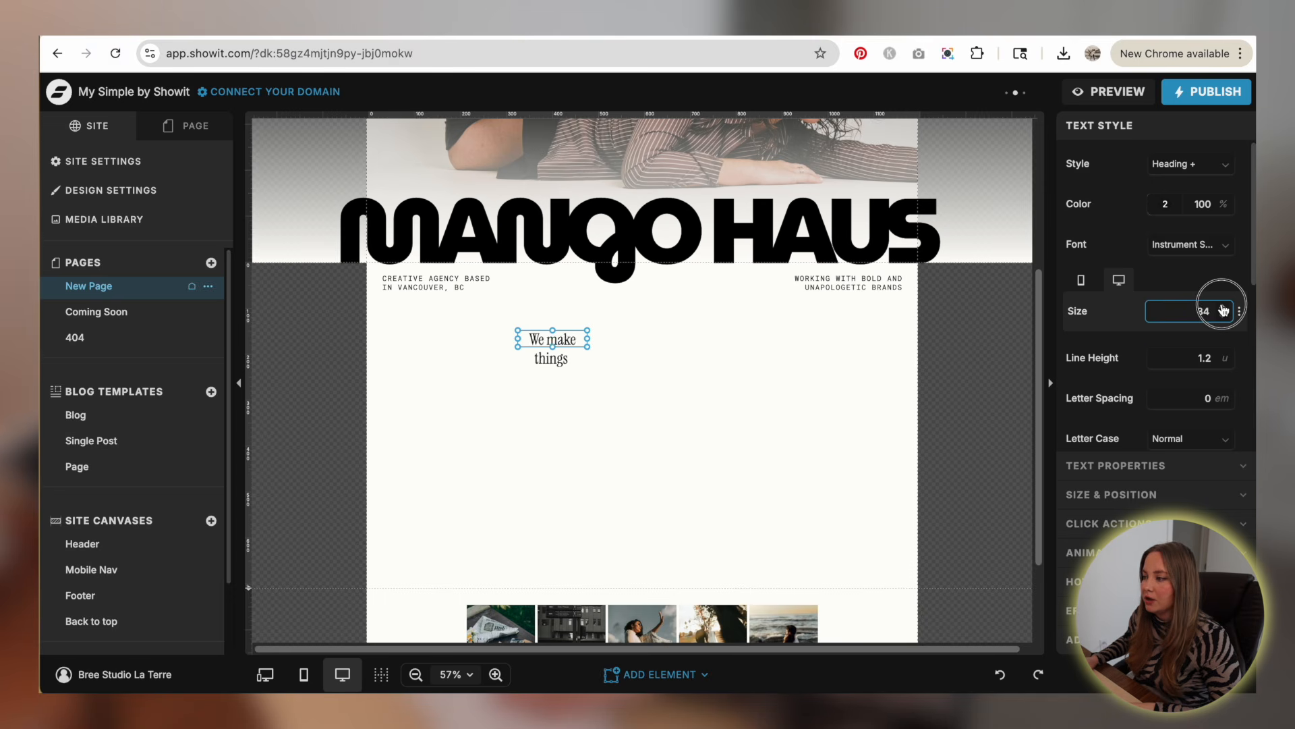
double_click(1202, 307)
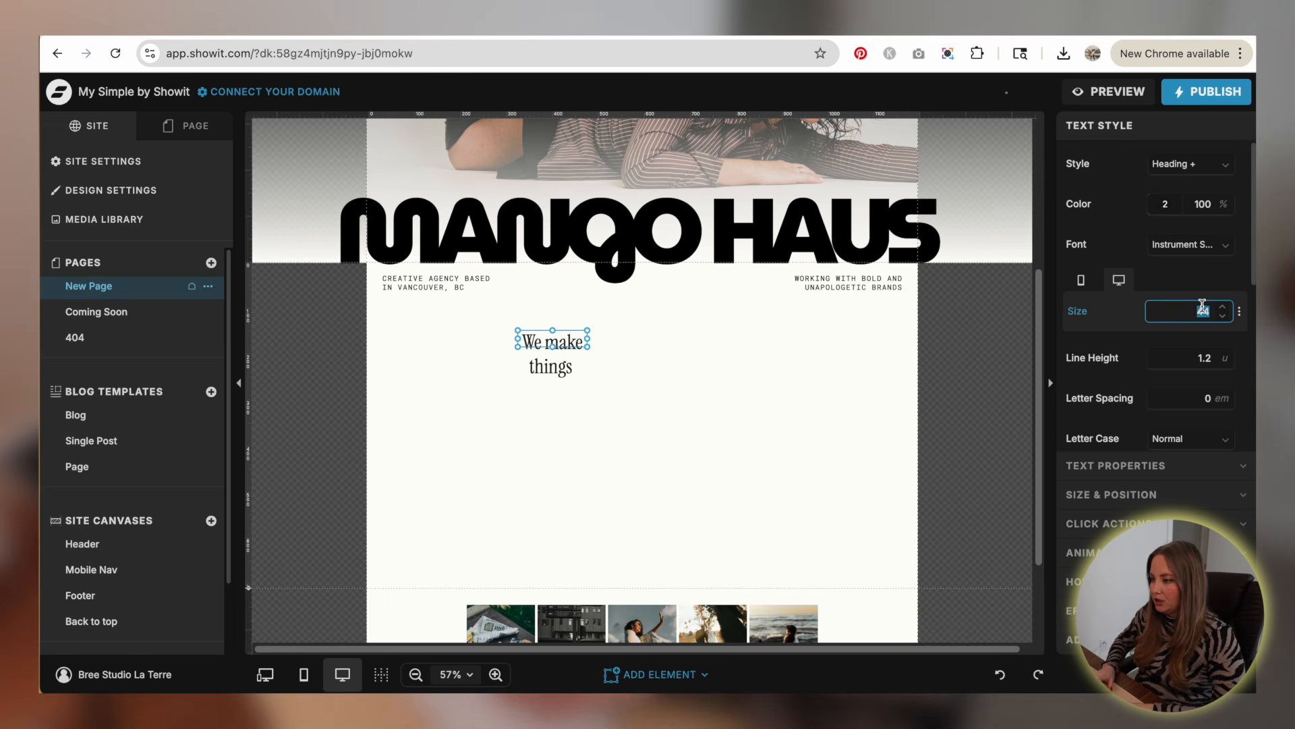
text(70)
double_click(1202, 307)
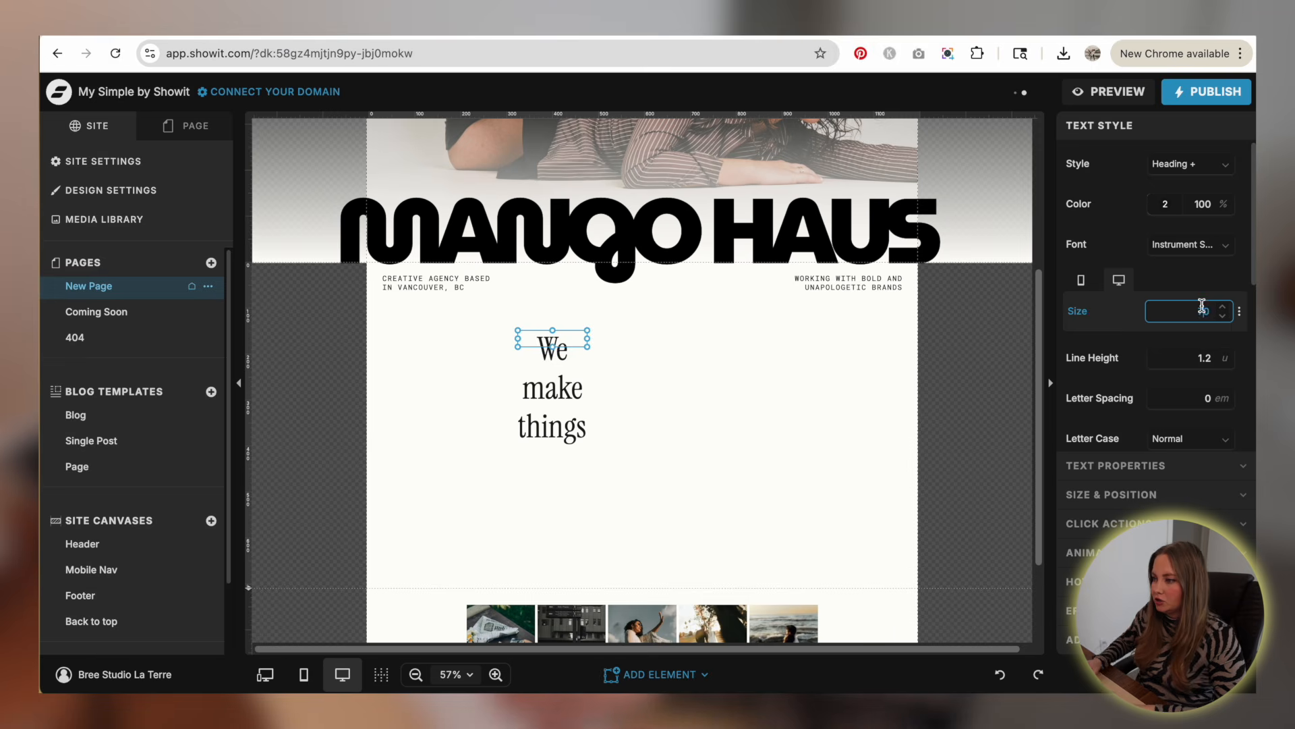
text(100)
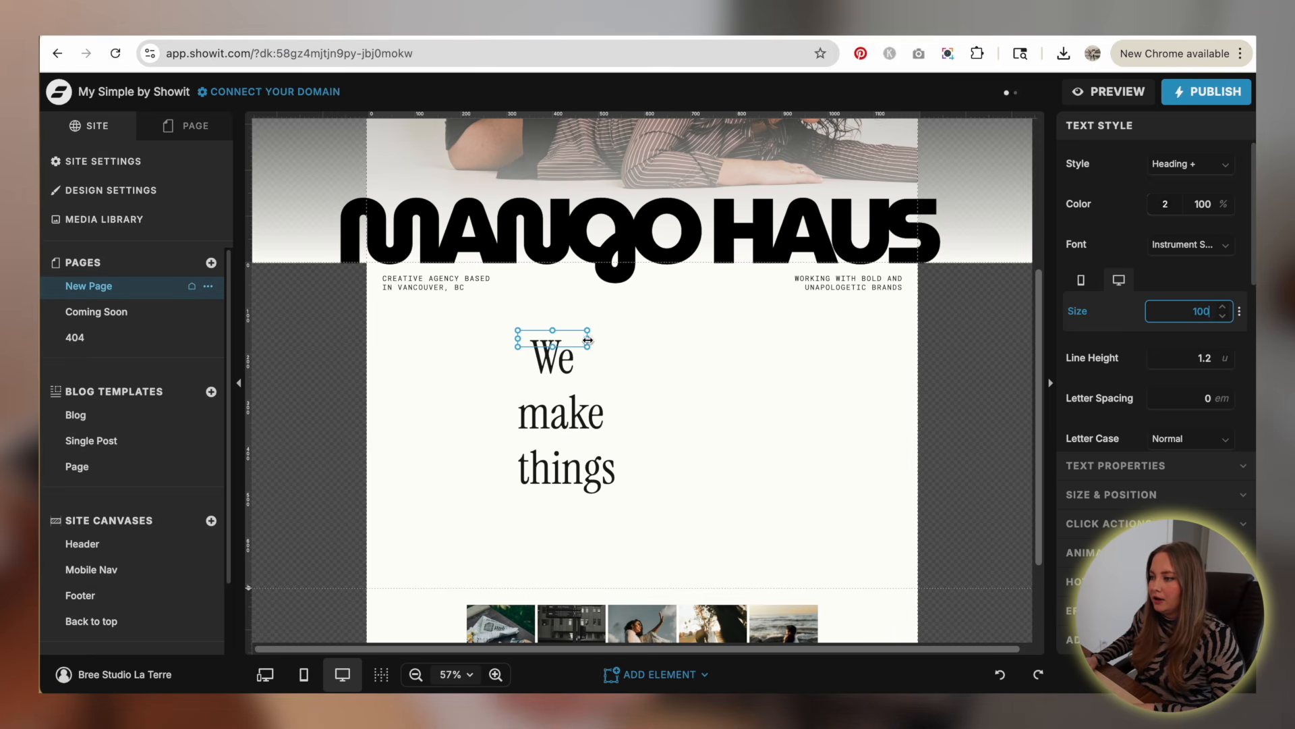
- Widen the "We make things" text box and extend its height downward so it encloses both lines of text
click(742, 344)
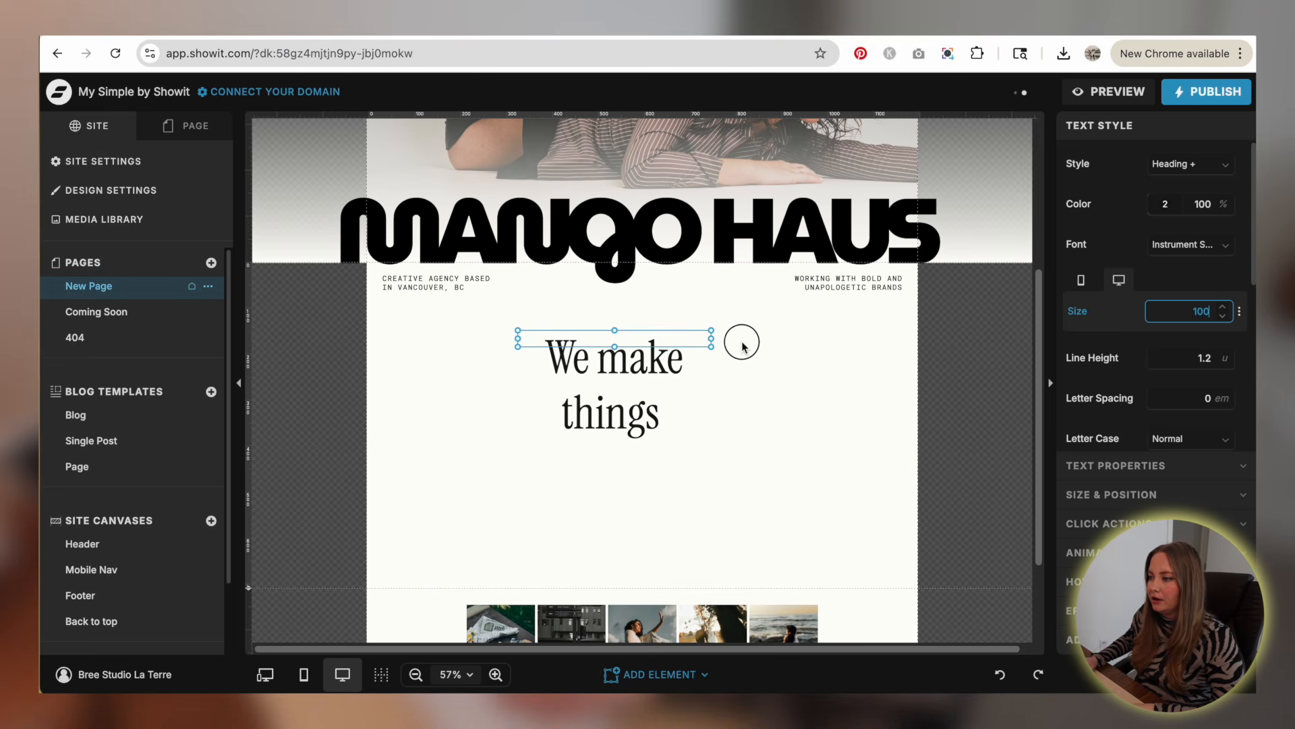
click(621, 346)
click(623, 335)
drag(622, 342, 622, 448)
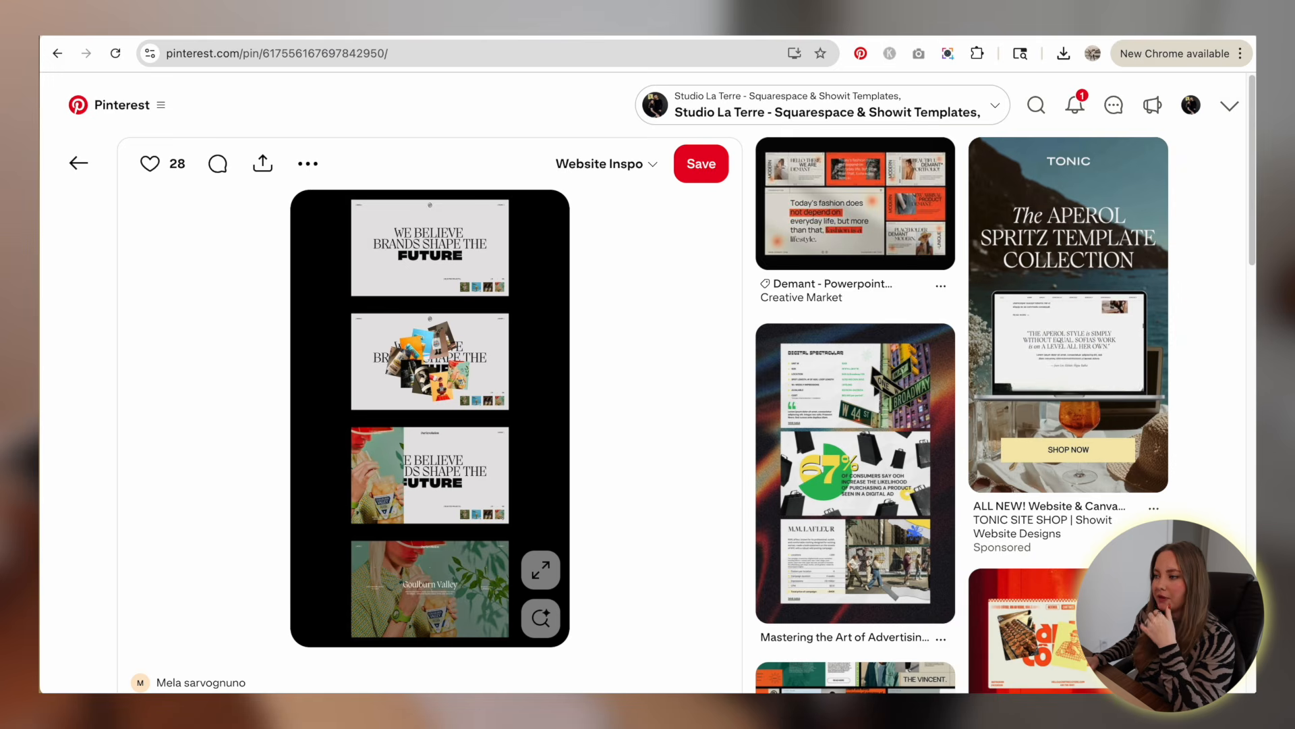
- Return from the Pinterest reference to Showit and reduce the "We make things" heading's line height to 0.7
click(328, 31)
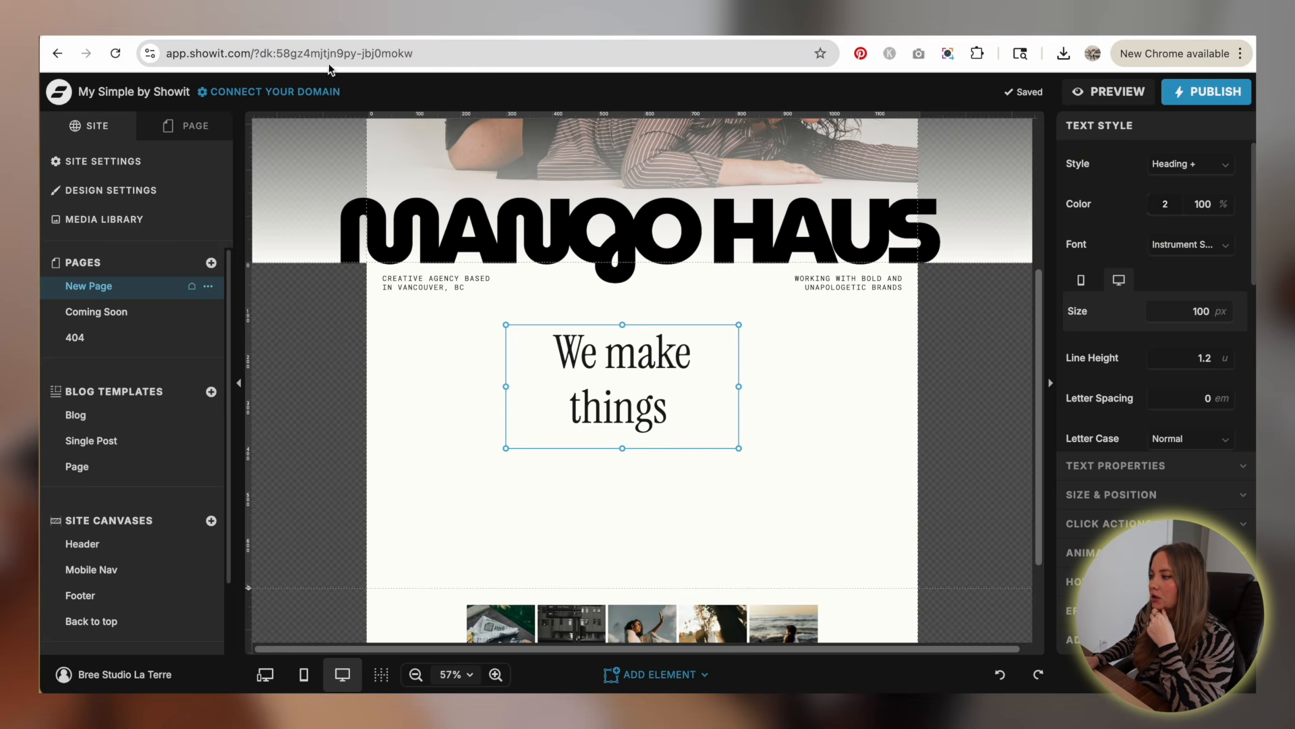
click(1224, 363)
click(1224, 363)
click(1225, 363)
click(1224, 363)
click(1225, 363)
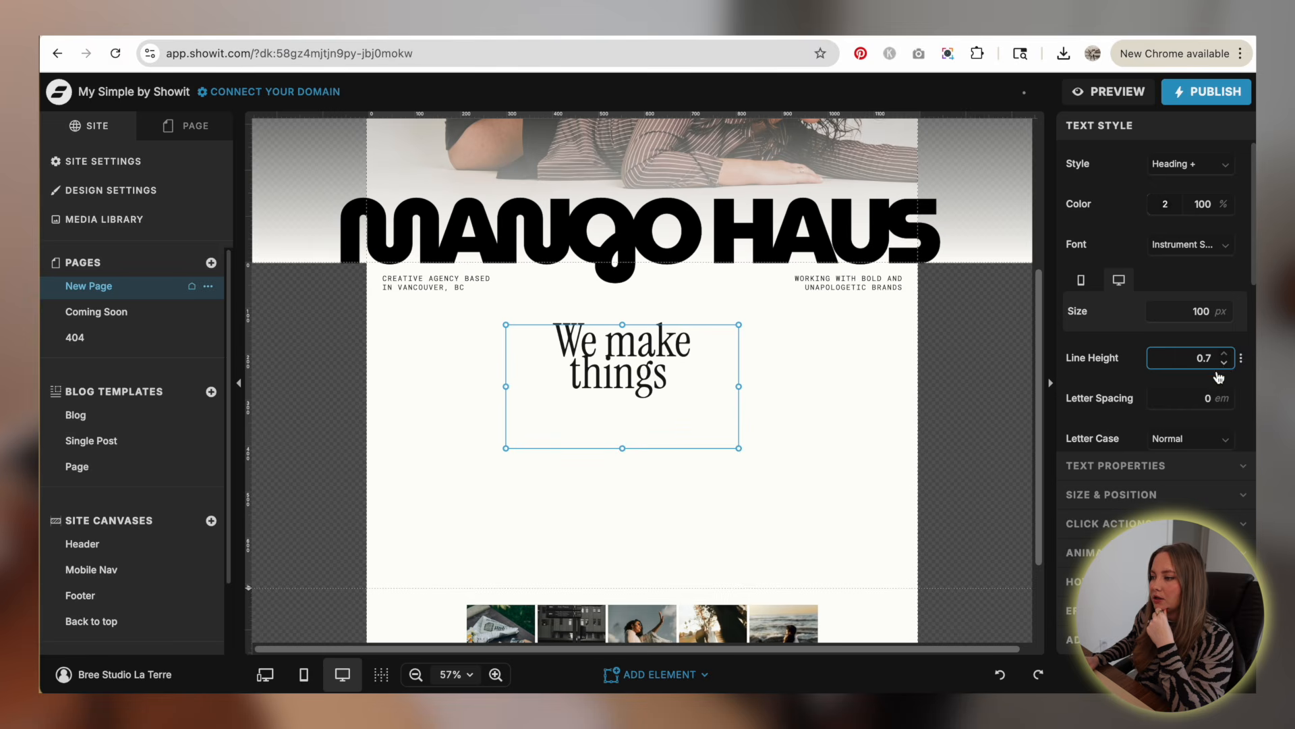
- Widen the "We make things" text box so the heading fits on one line, trim its height, and reposition it
drag(738, 389, 801, 387)
mouse_move(645, 389)
mouse_down()
mouse_move(619, 391)
mouse_move(636, 396)
mouse_up()
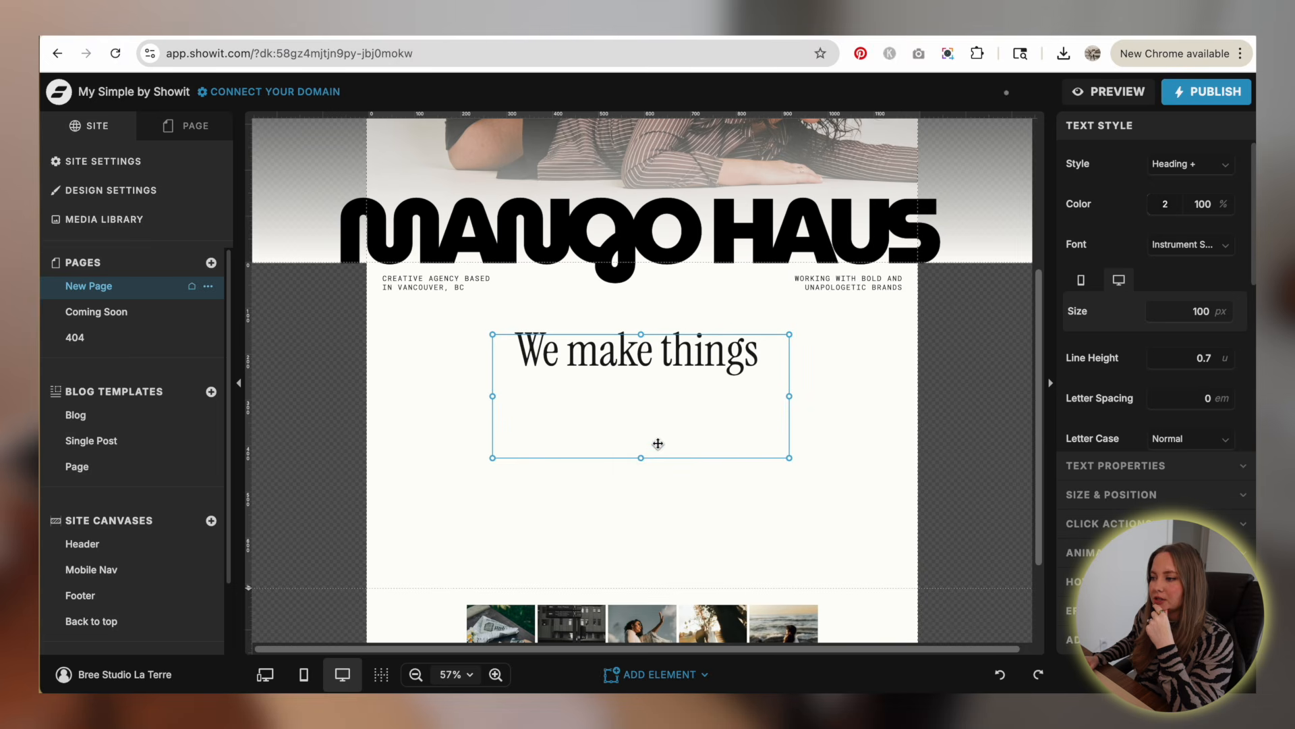
drag(641, 459, 638, 370)
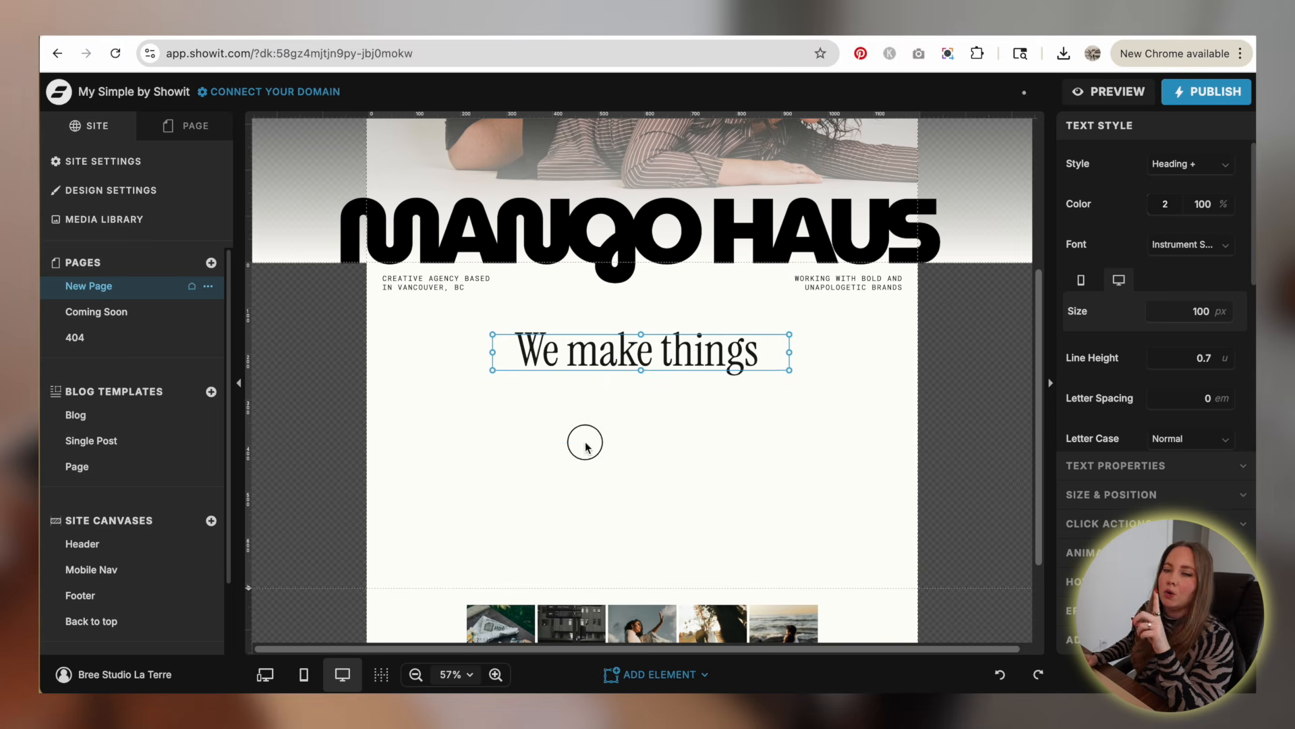
click(487, 399)
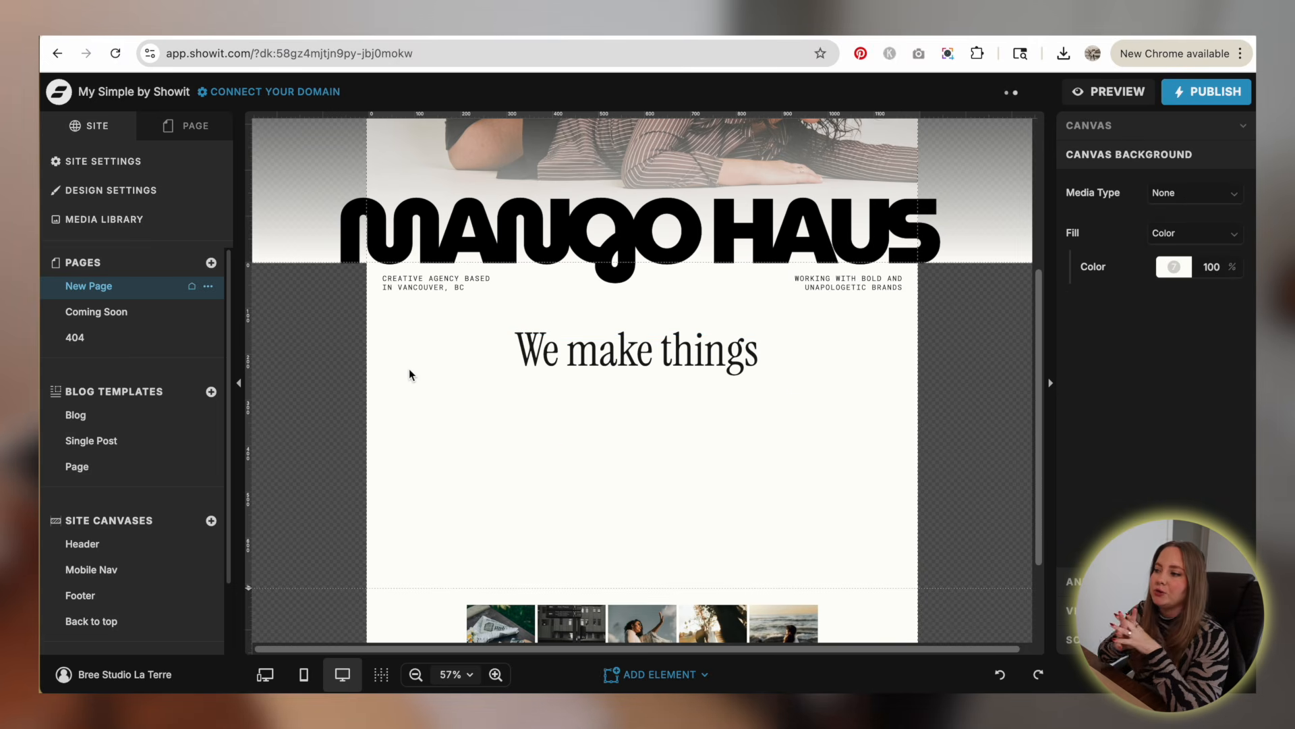
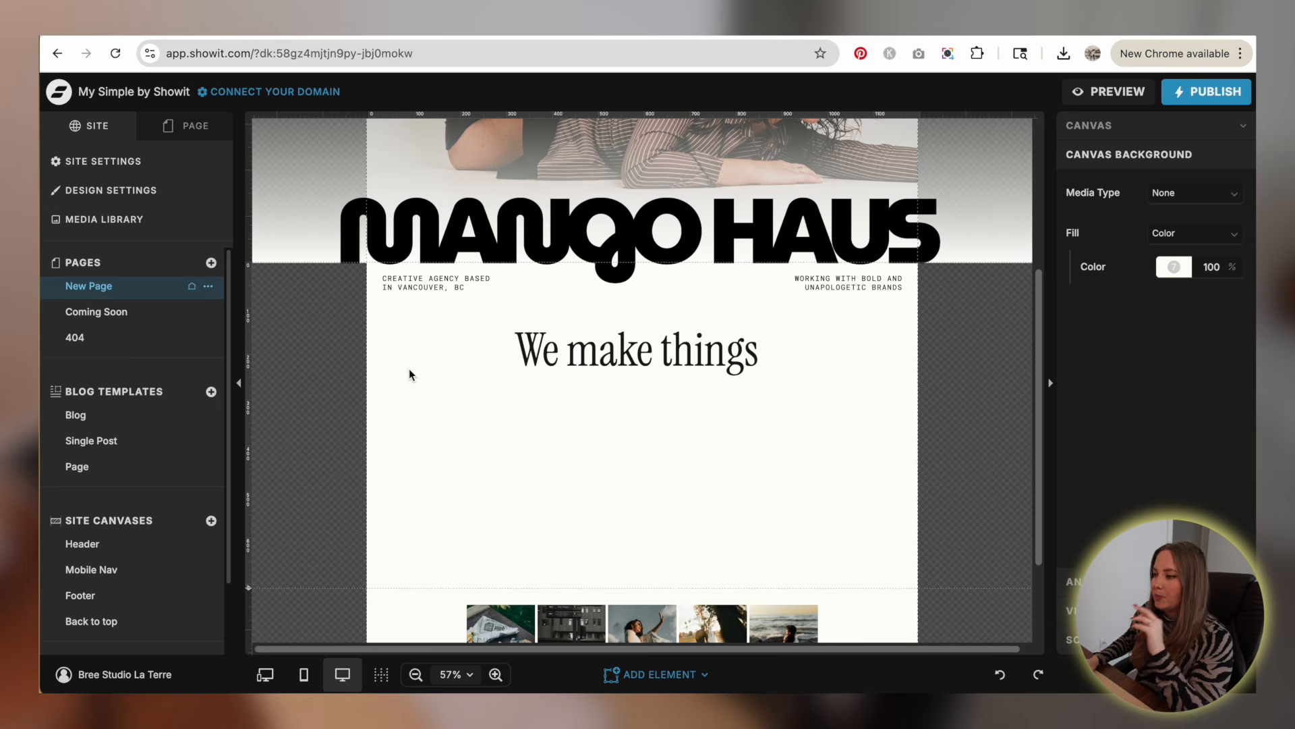
mouse_move(616, 353)
mouse_down()
mouse_move(597, 351)
mouse_move(609, 353)
mouse_up()
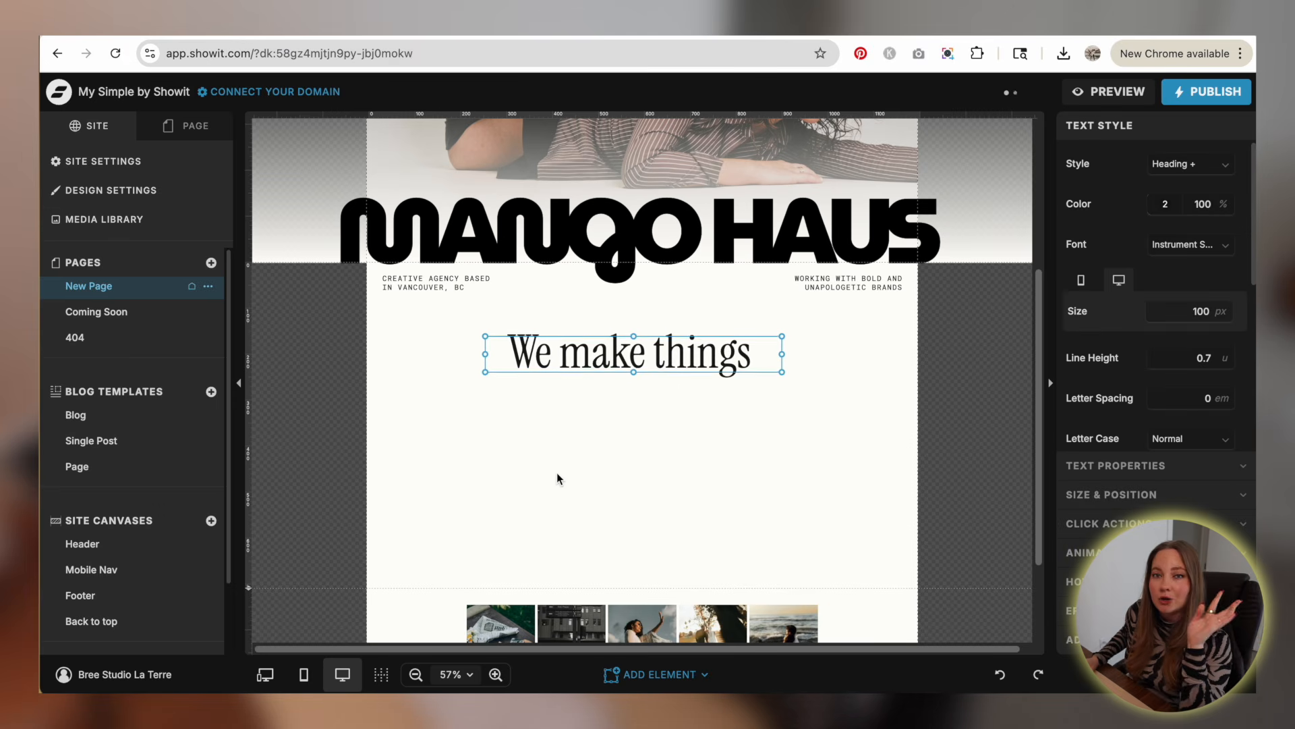
click(557, 476)
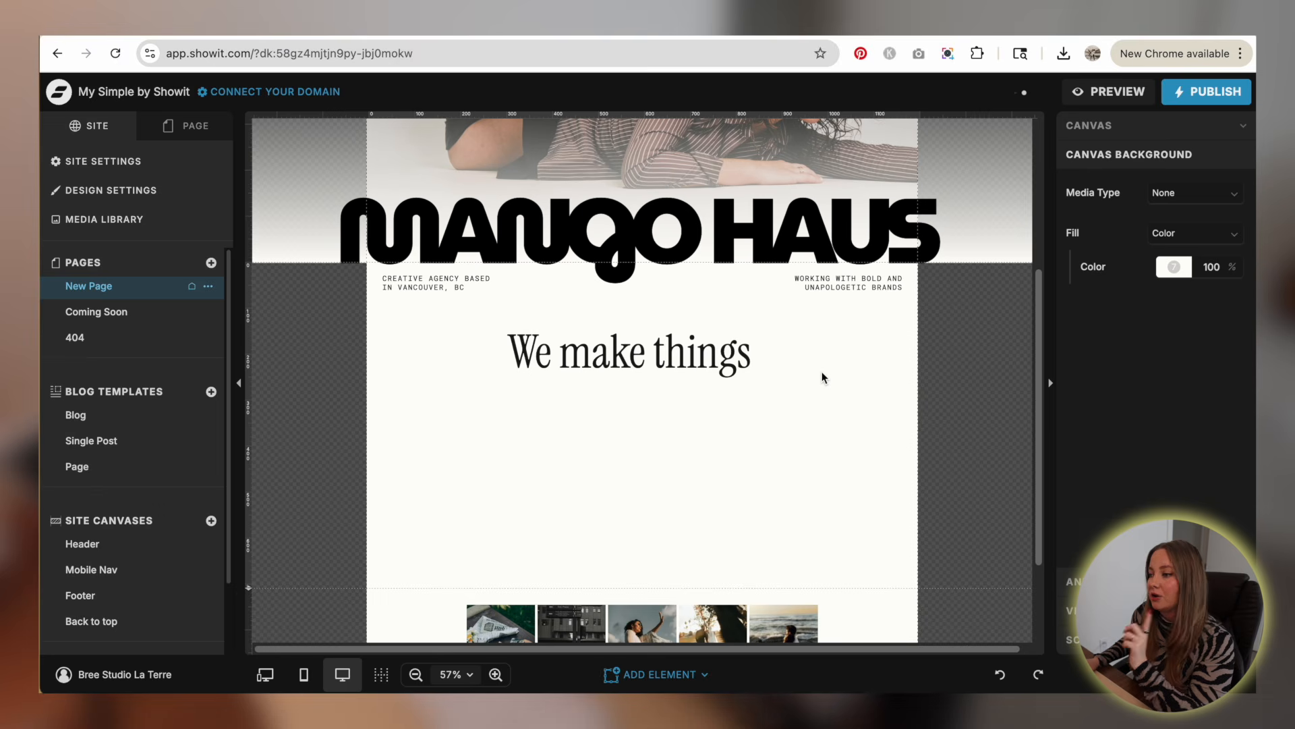
- Switch to Notion, copy the Typewriter Effect Code from the Showit Text Animation Codes page, and return to Showit
click(662, 376)
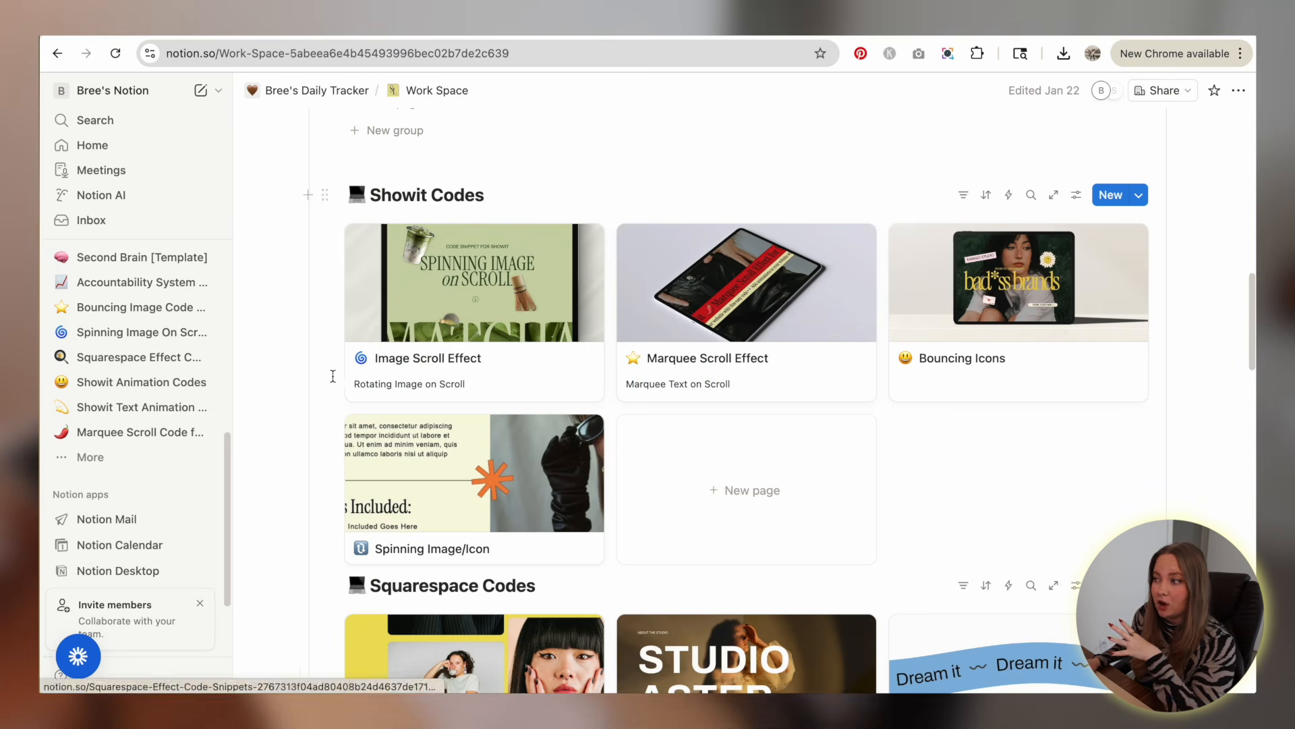
scroll(333, 376, down, 1)
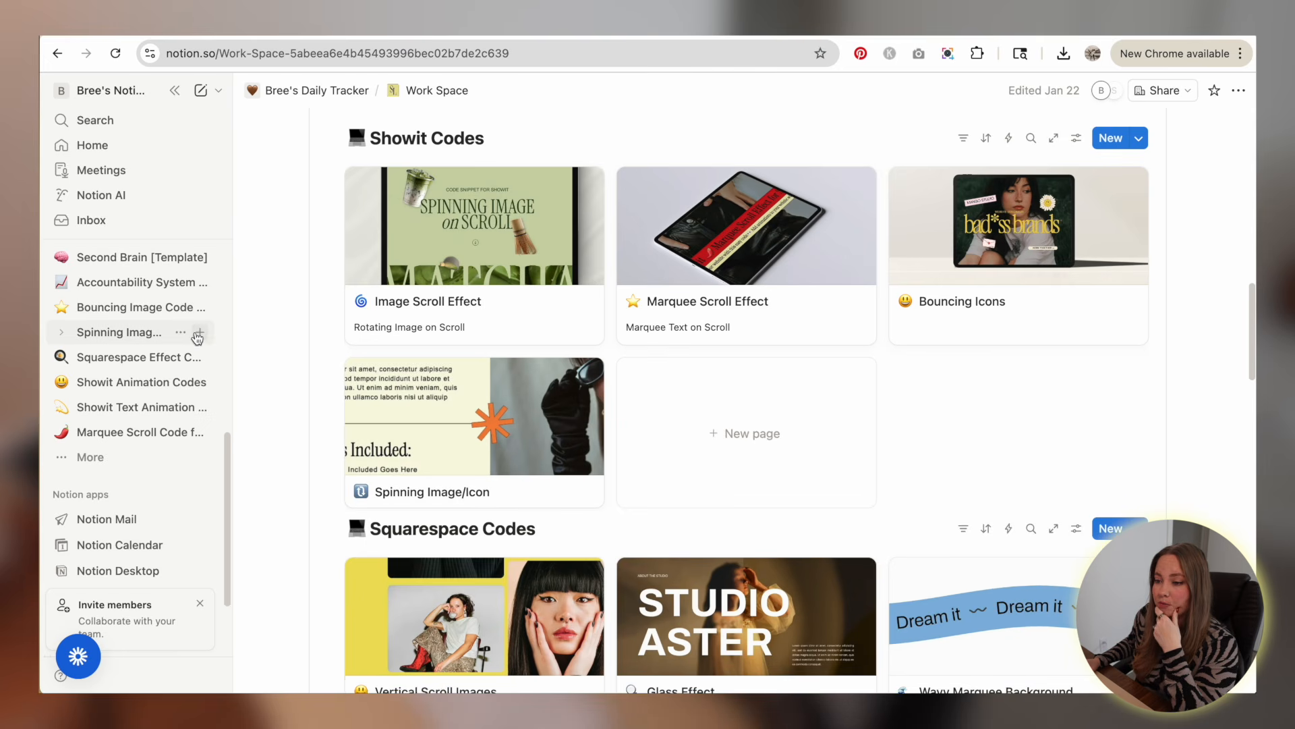
scroll(168, 407, down, 3)
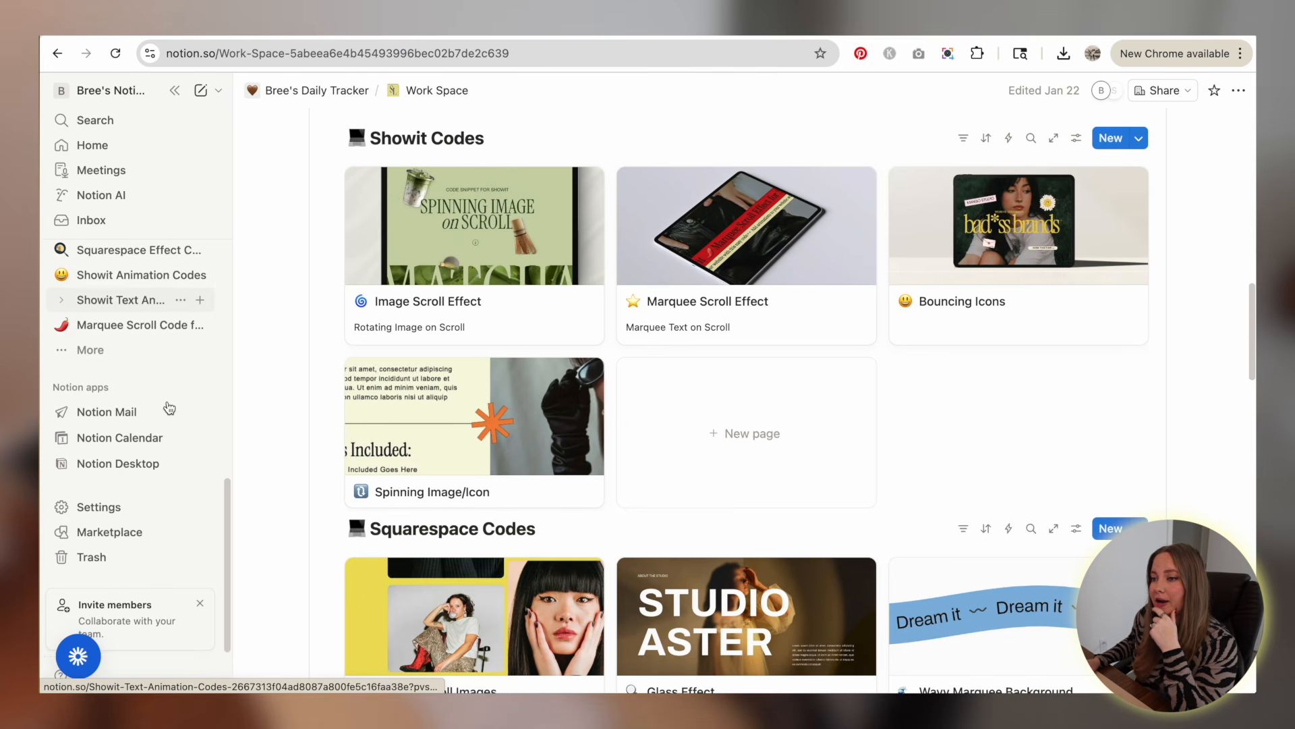
click(125, 302)
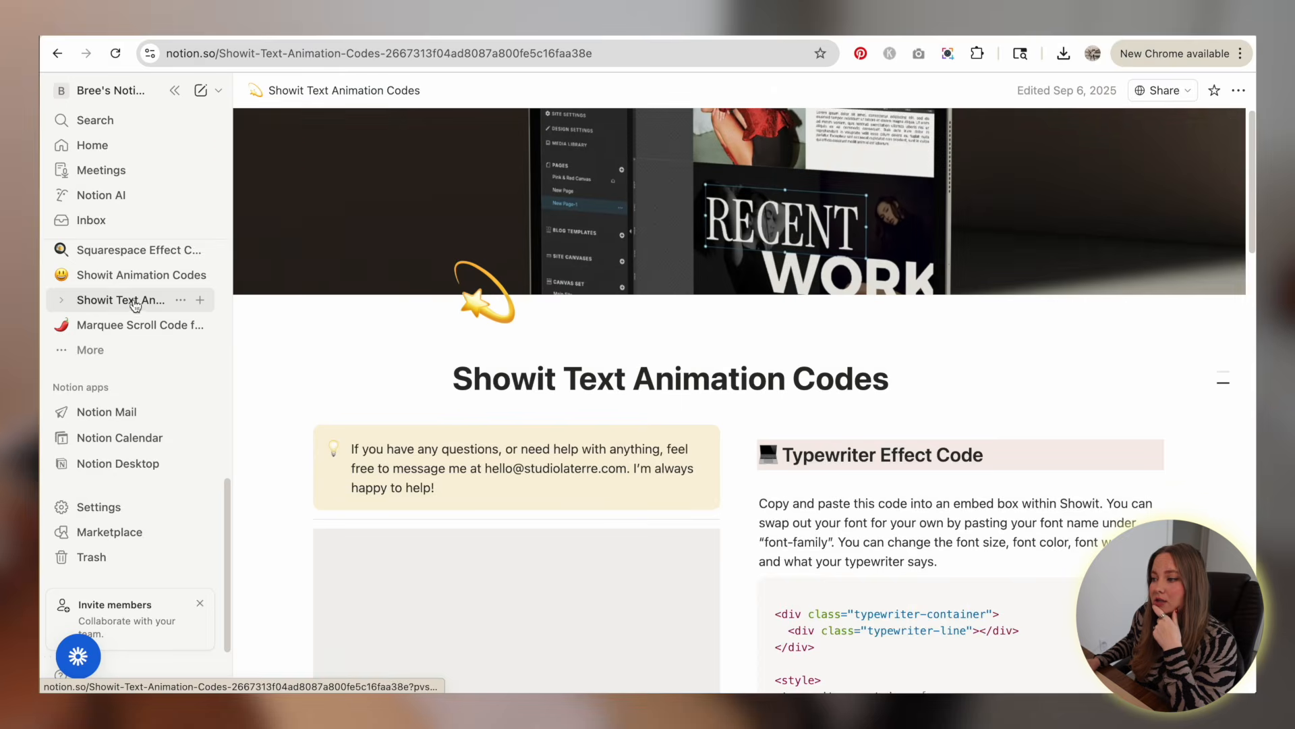
scroll(1063, 274, down, 1)
scroll(1063, 274, down, 3)
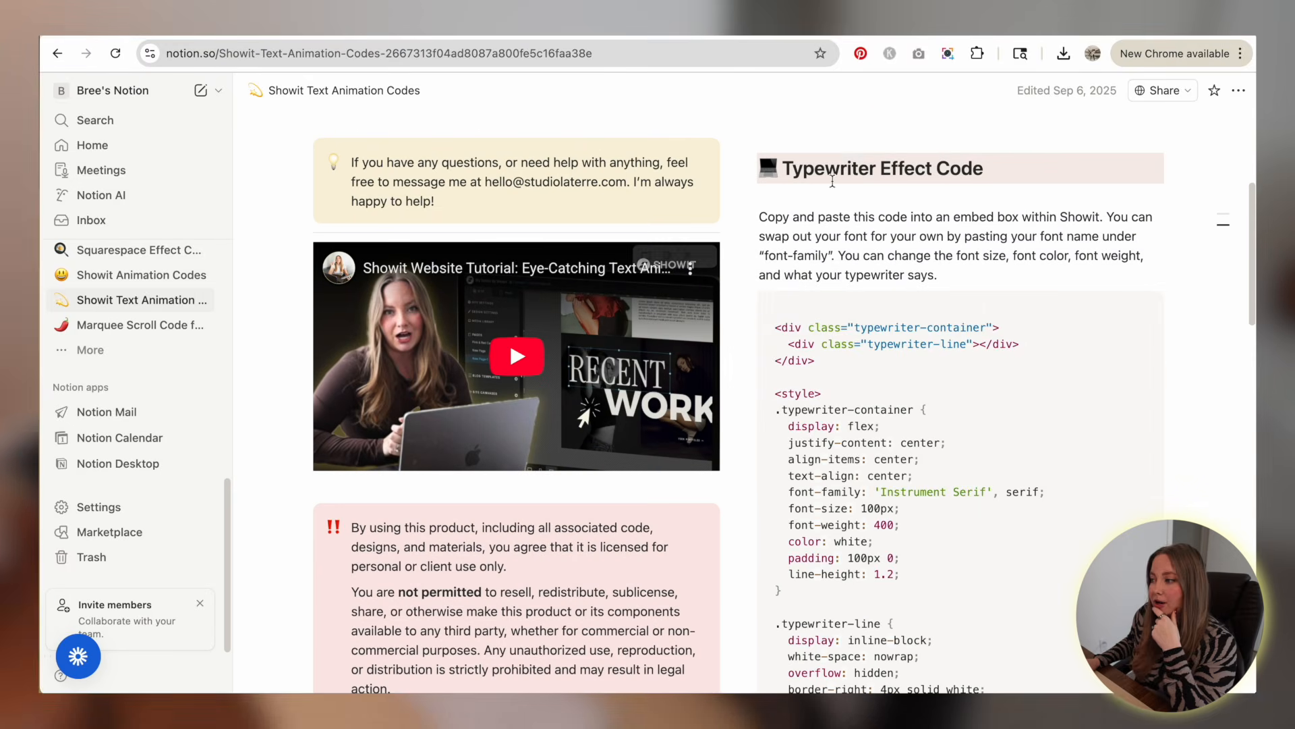
scroll(1086, 263, down, 1)
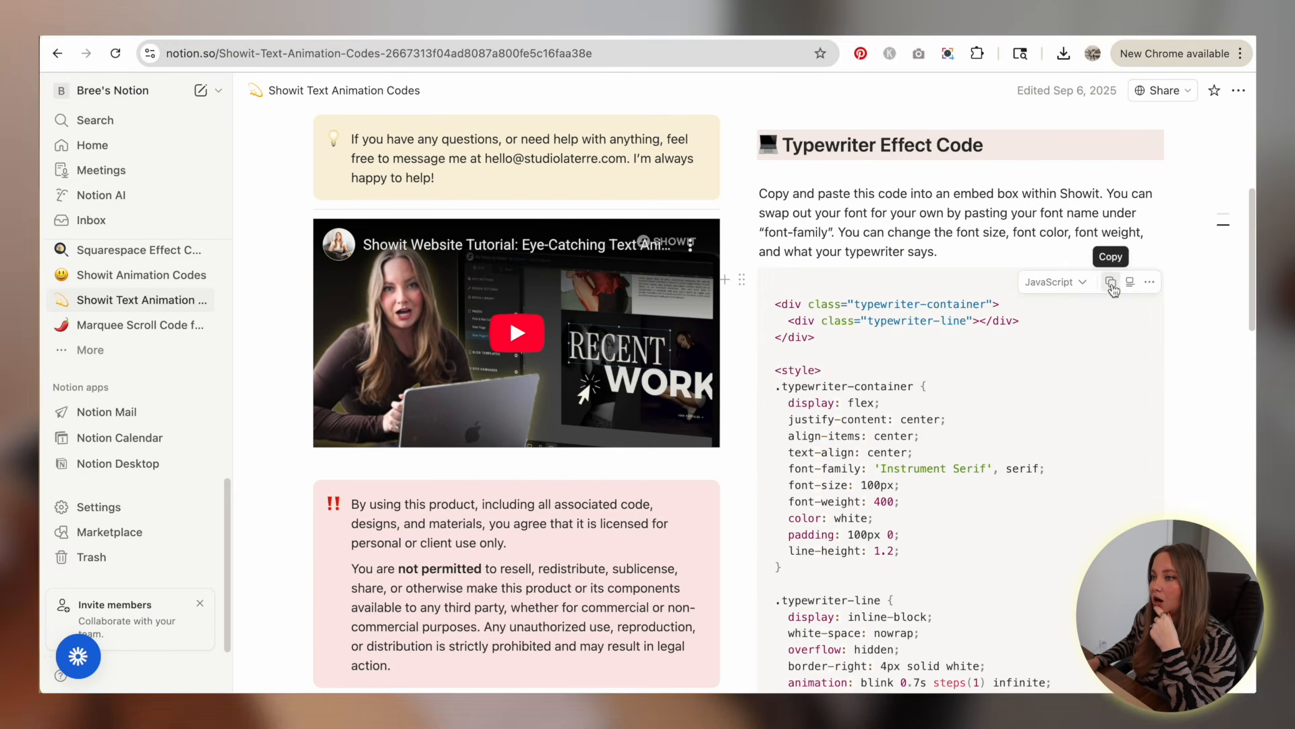
click(1111, 282)
click(320, 32)
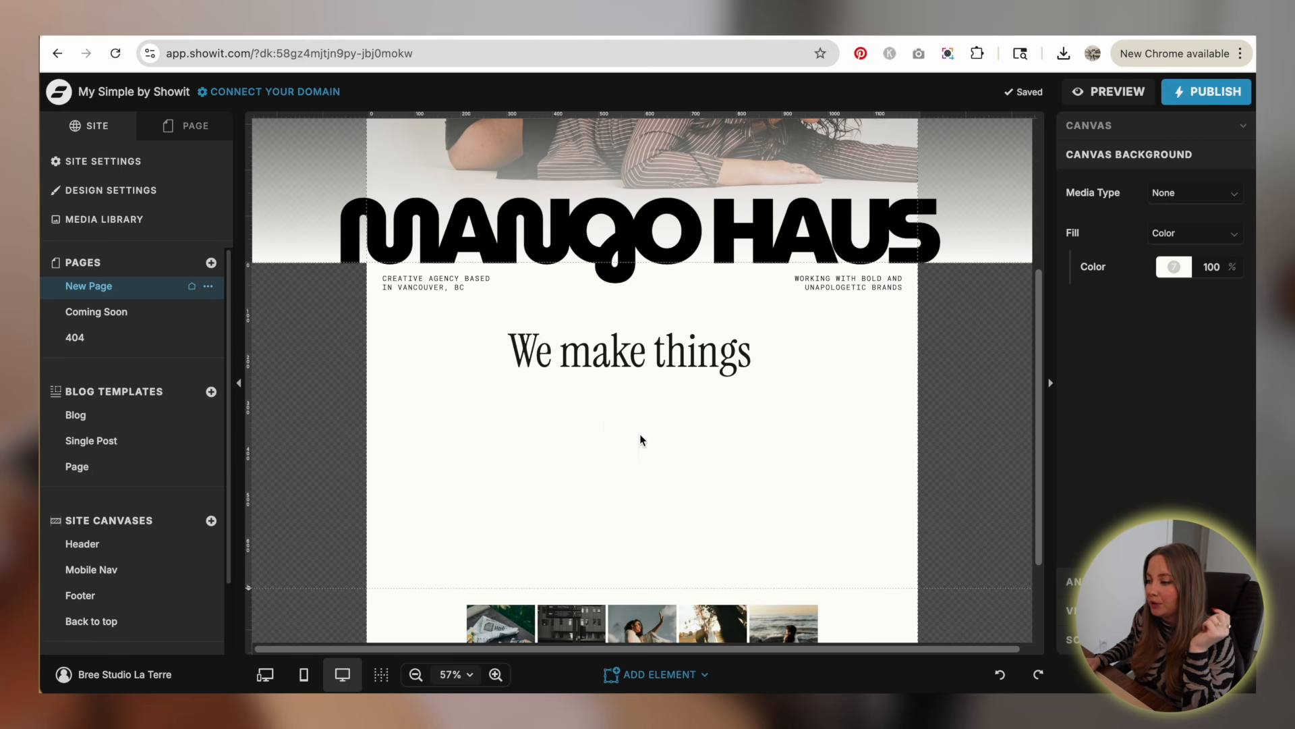
- Add an Embed Code element below the "We make things" heading and paste the copied typewriter code into it
click(660, 674)
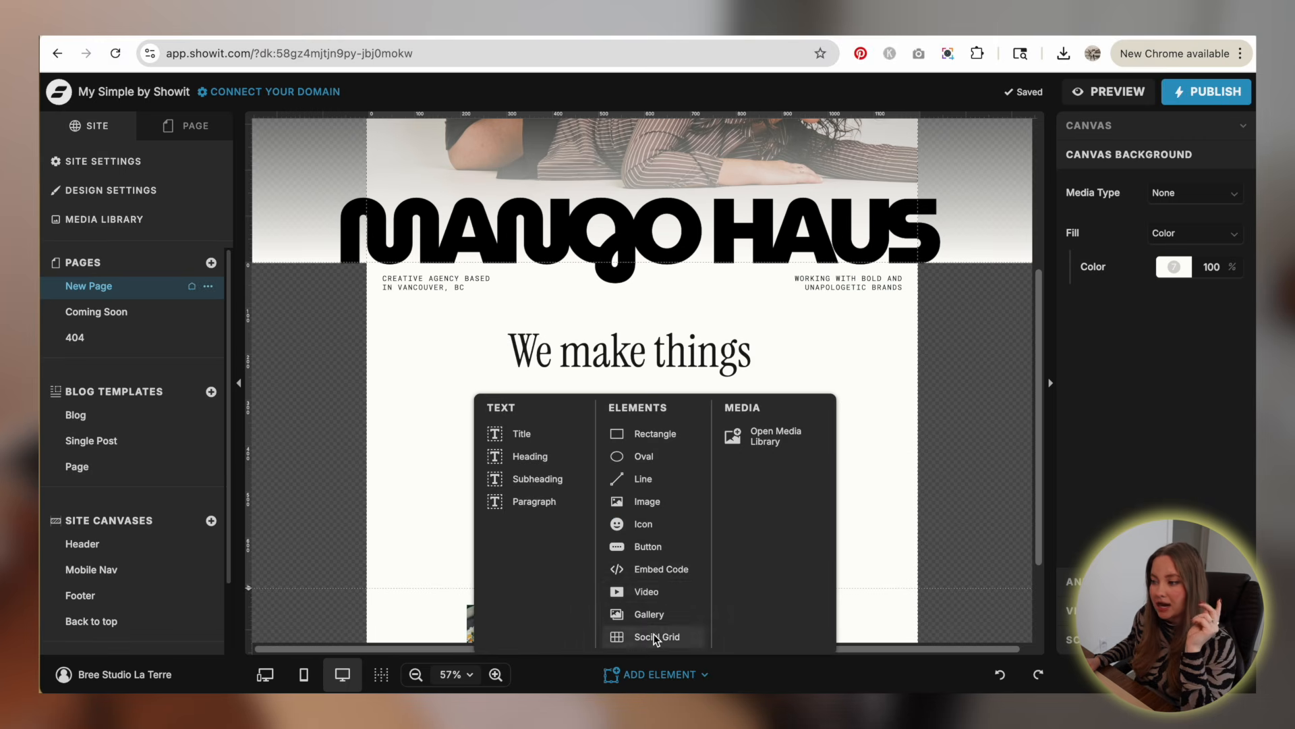
click(670, 573)
drag(622, 432, 620, 469)
double_click(626, 460)
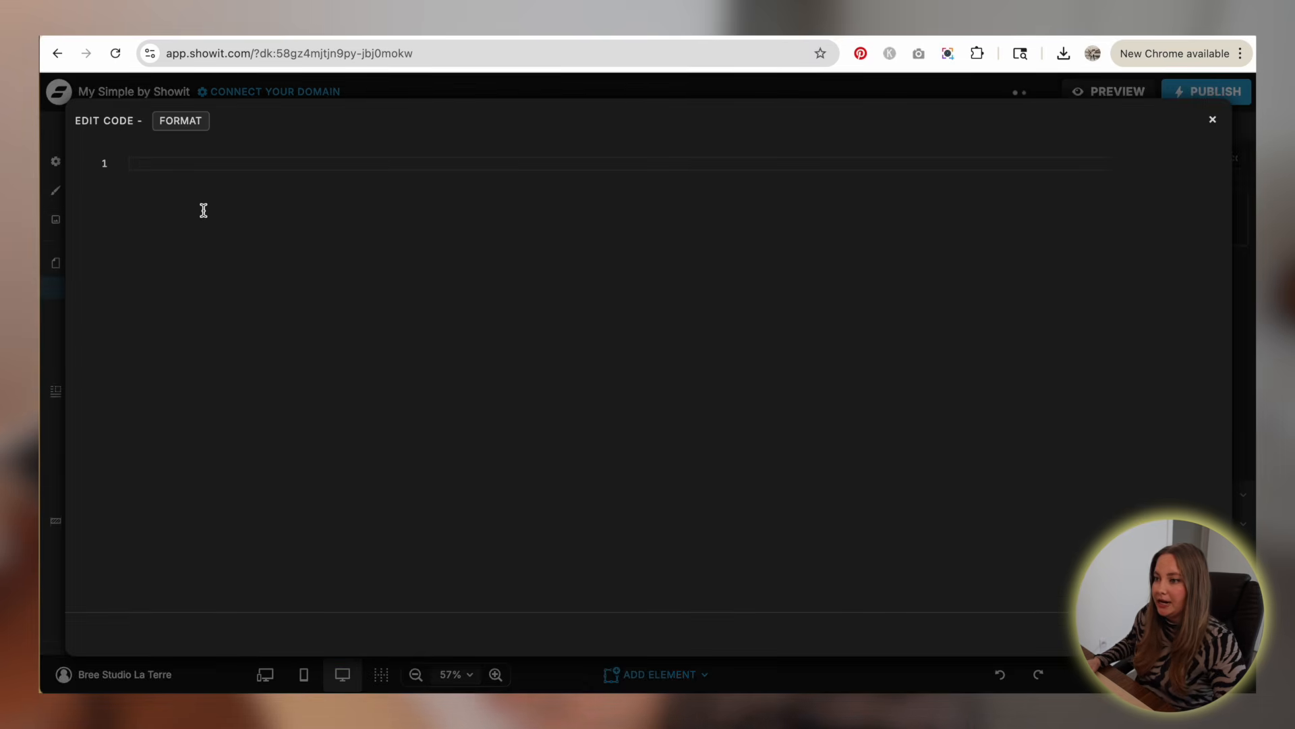
key(super+v)
scroll(853, 445, up, 20)
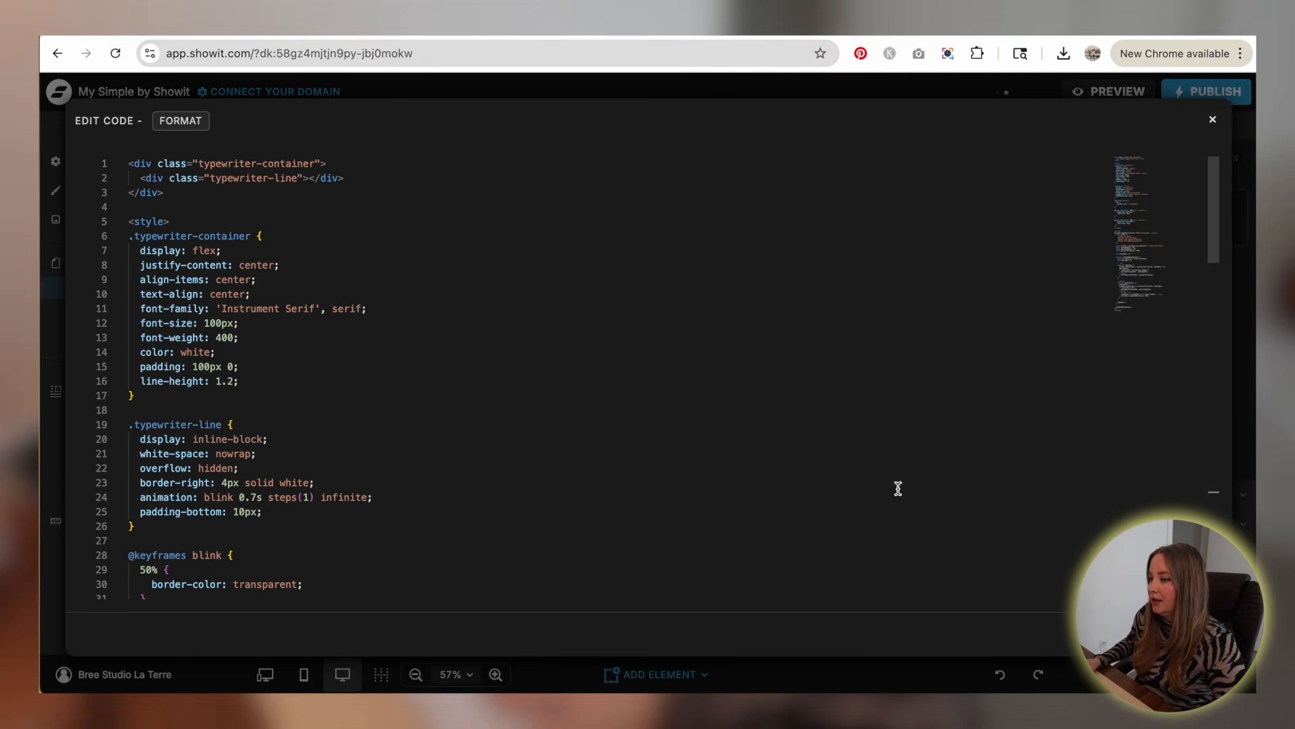
click(1195, 634)
- Nudge the typewriter embed into place and set the color in its .typewriter-container code to black
drag(676, 477, 666, 469)
double_click(666, 469)
scroll(324, 402, down, 3)
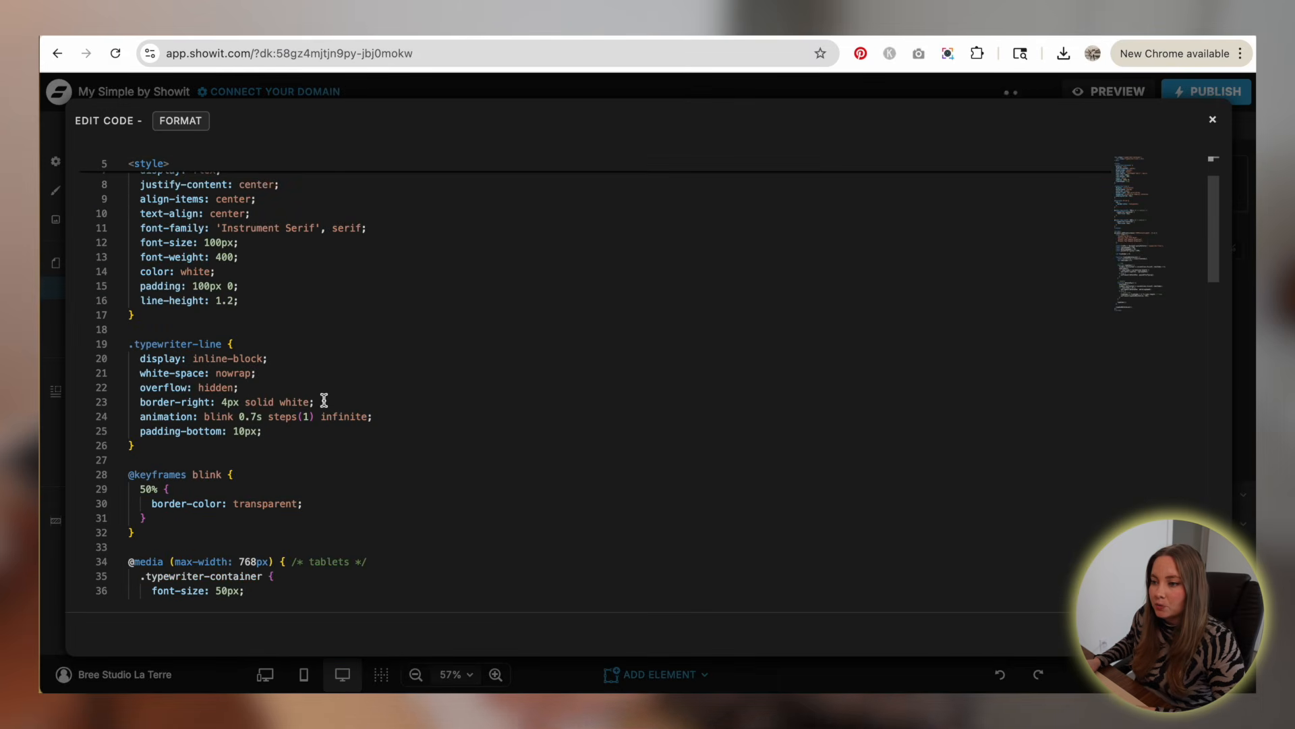
scroll(249, 486, up, 2)
scroll(256, 310, up, 2)
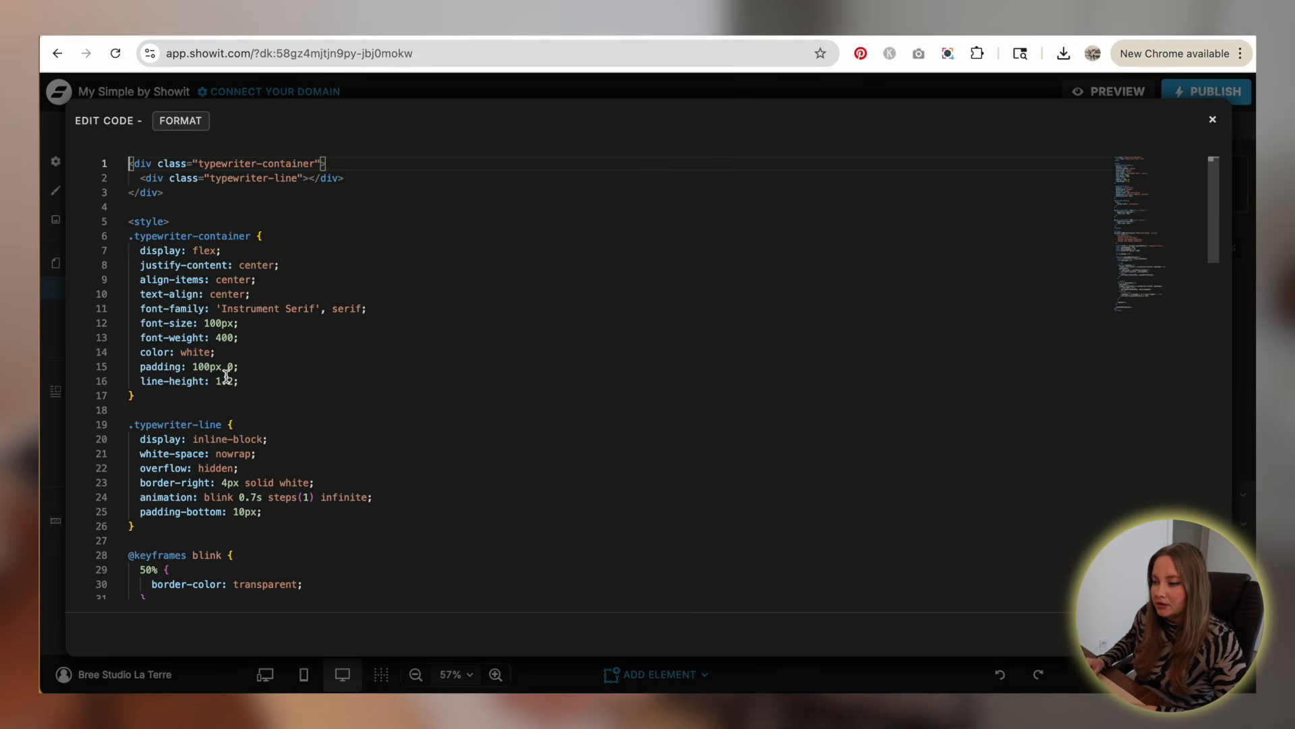
double_click(193, 352)
text(black)
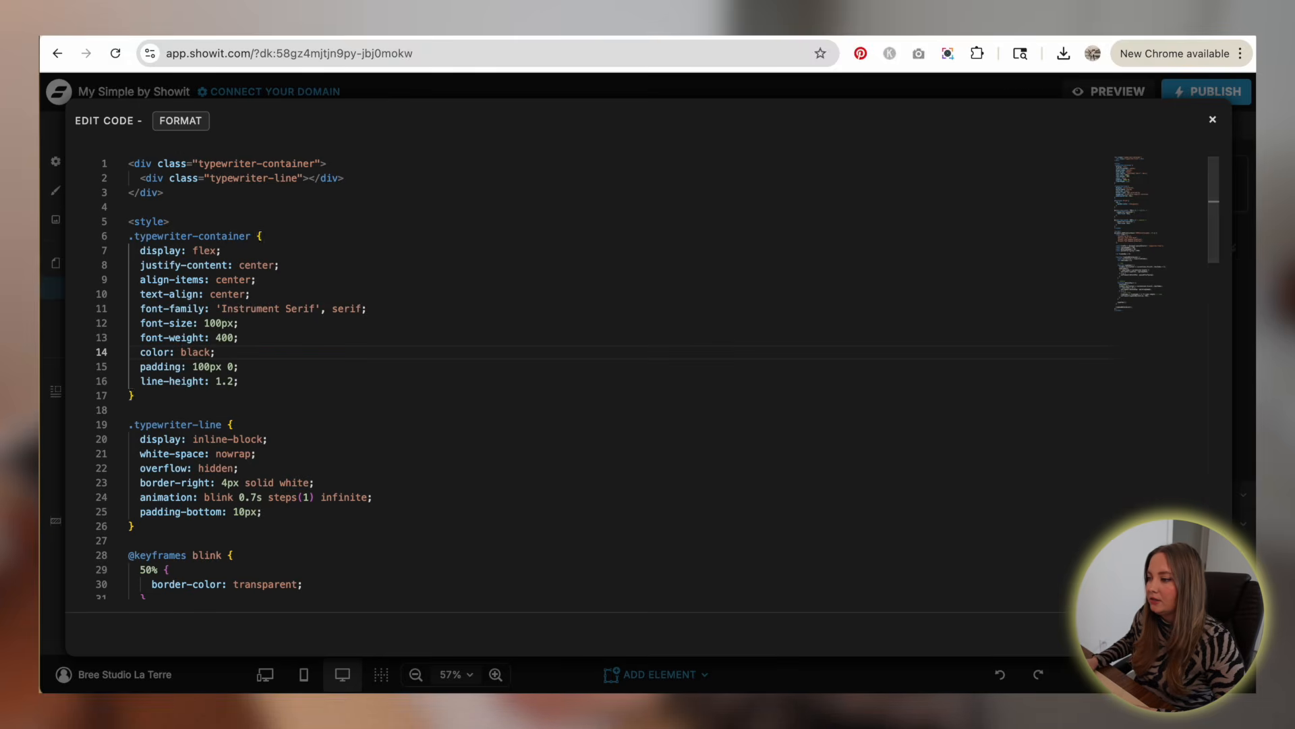
click(1213, 119)
click(871, 409)
click(671, 475)
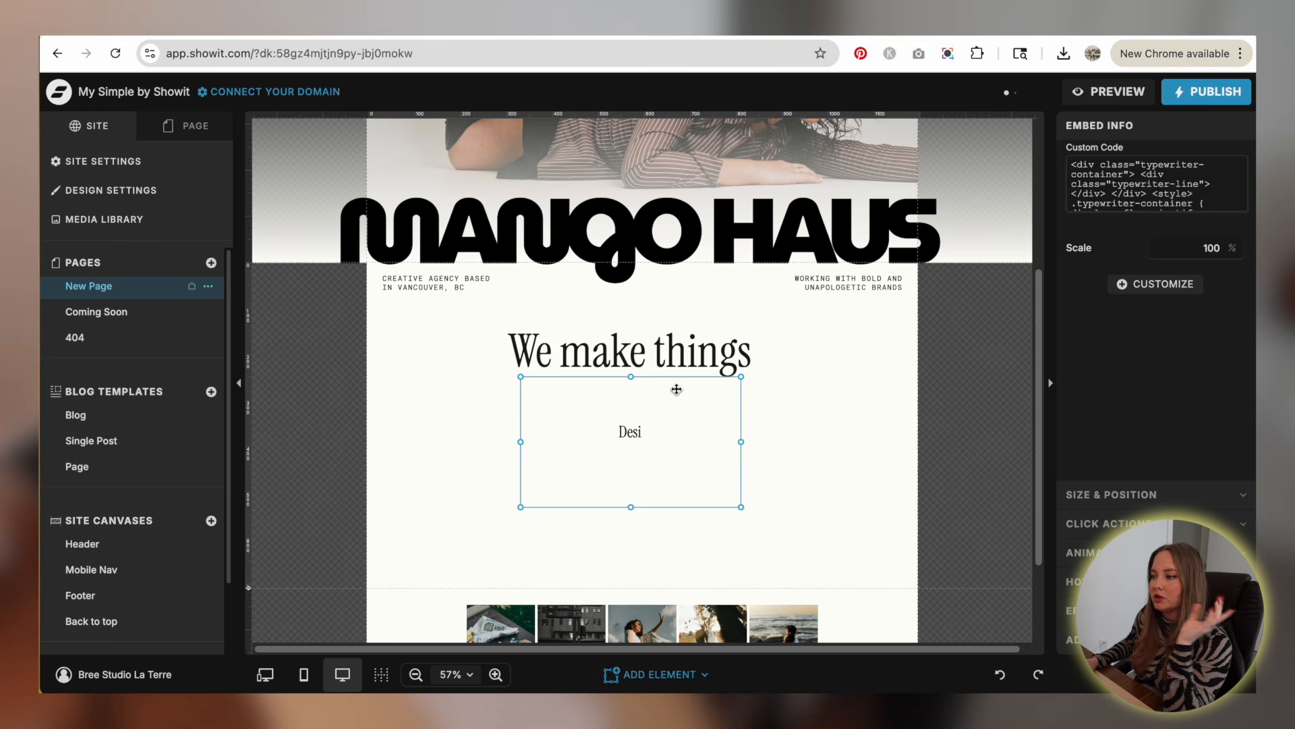
- Change the font-family in the typewriter embed's code to 'Museo Moderno', sans-serif
double_click(646, 447)
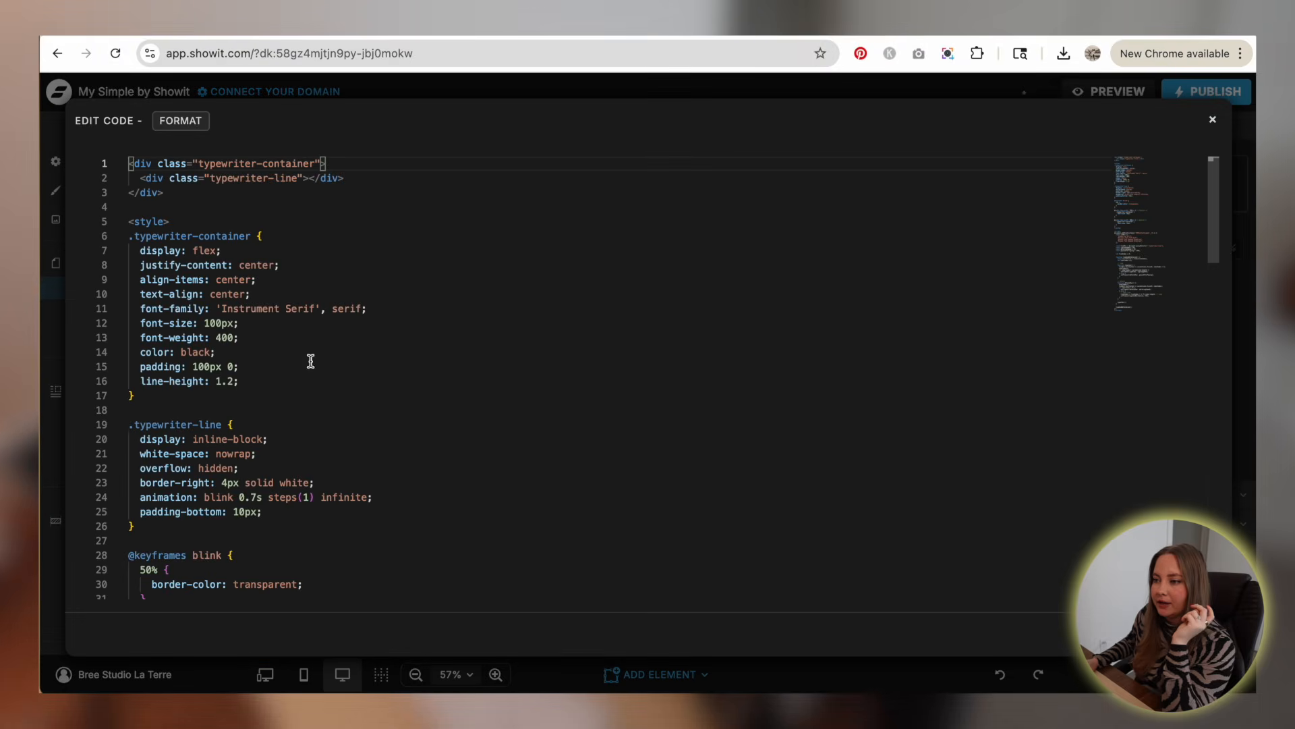
double_click(297, 309)
drag(297, 309, 220, 311)
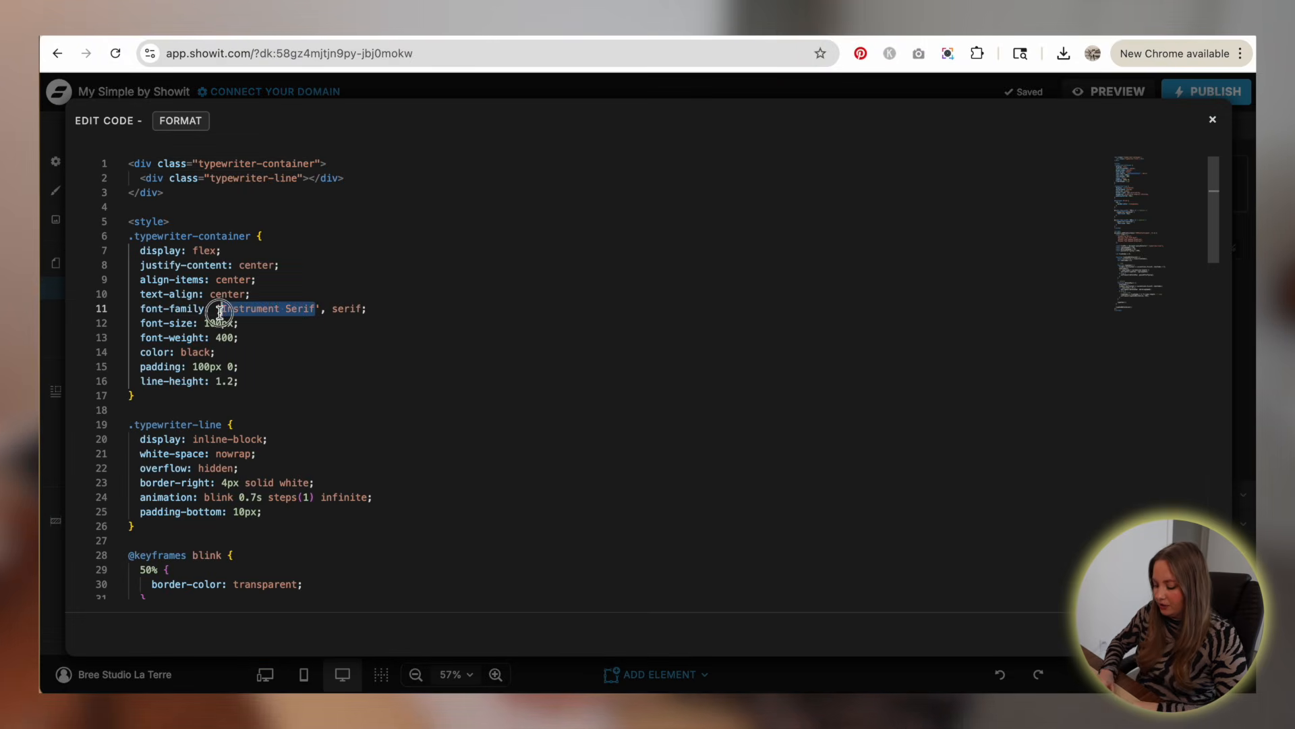
text(Museo )
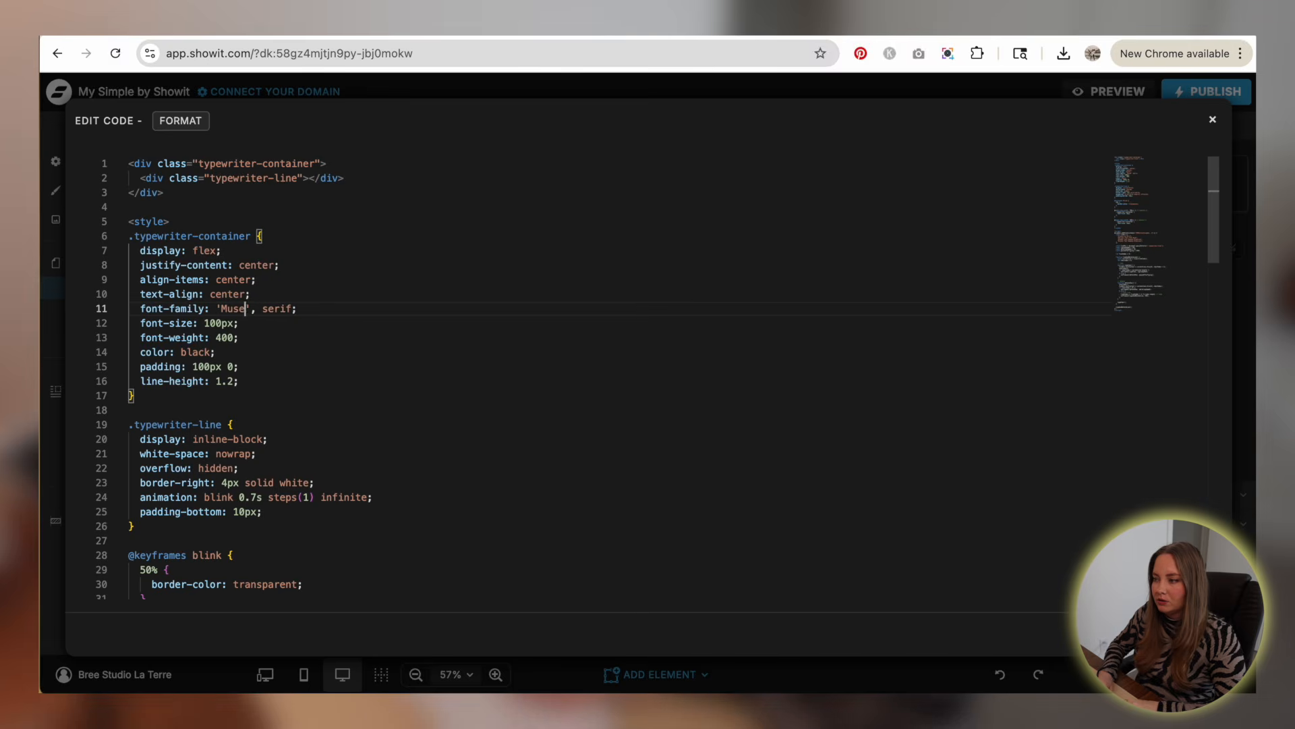
text(Moderno)
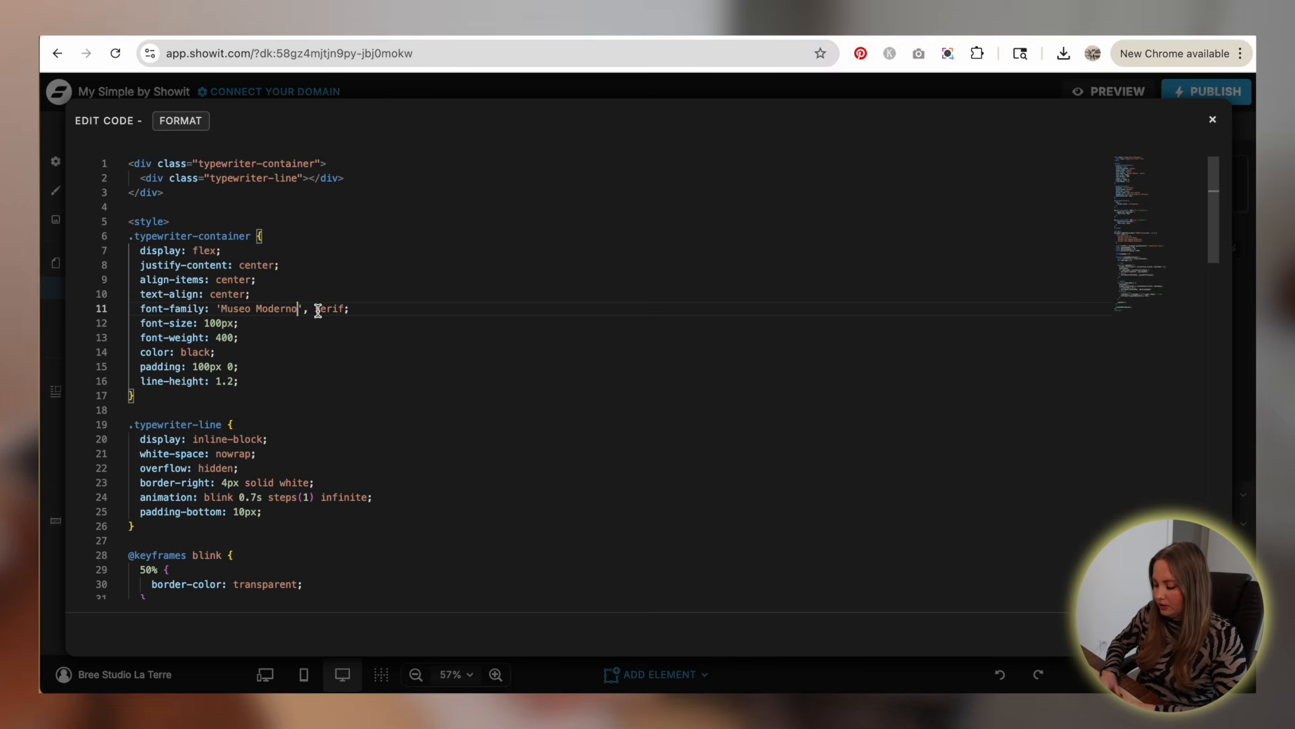
text(sans-)
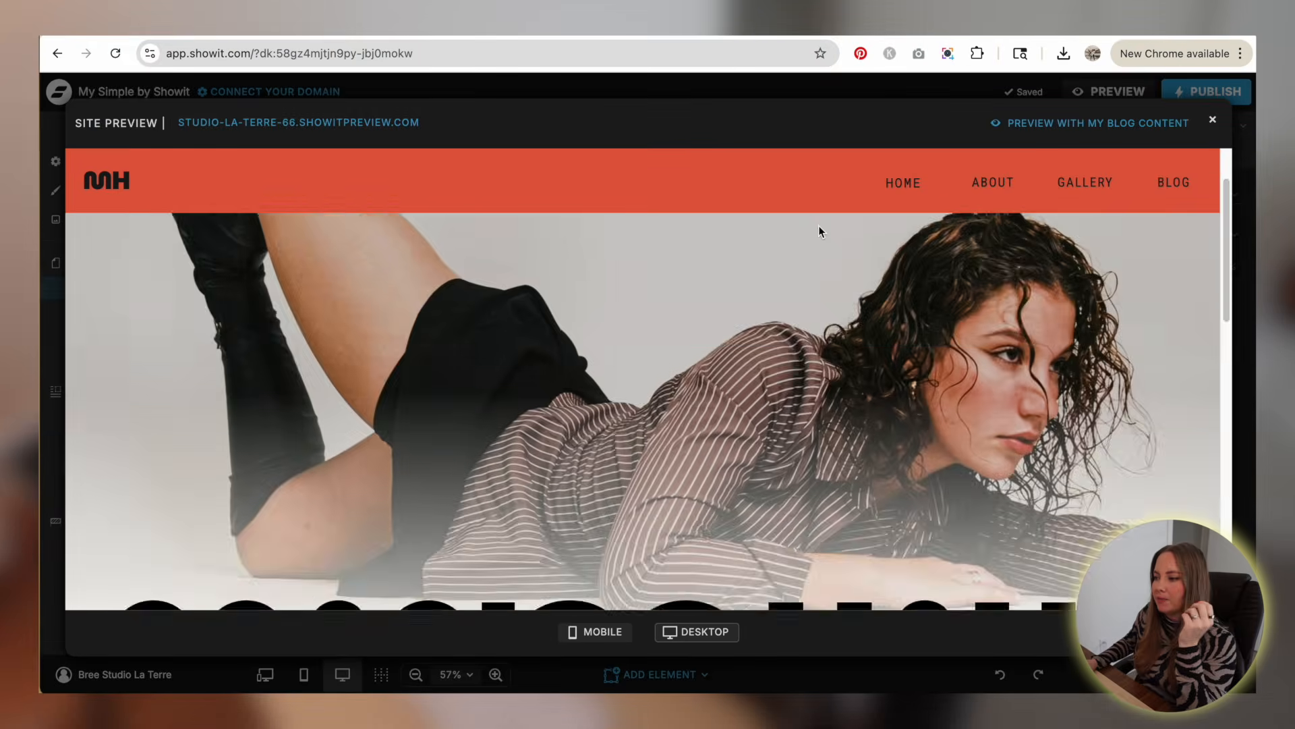
- Check the typewriter text in the site preview, move the embed closer beneath the "We make things" heading, and preview the page again
scroll(914, 325, down, 1)
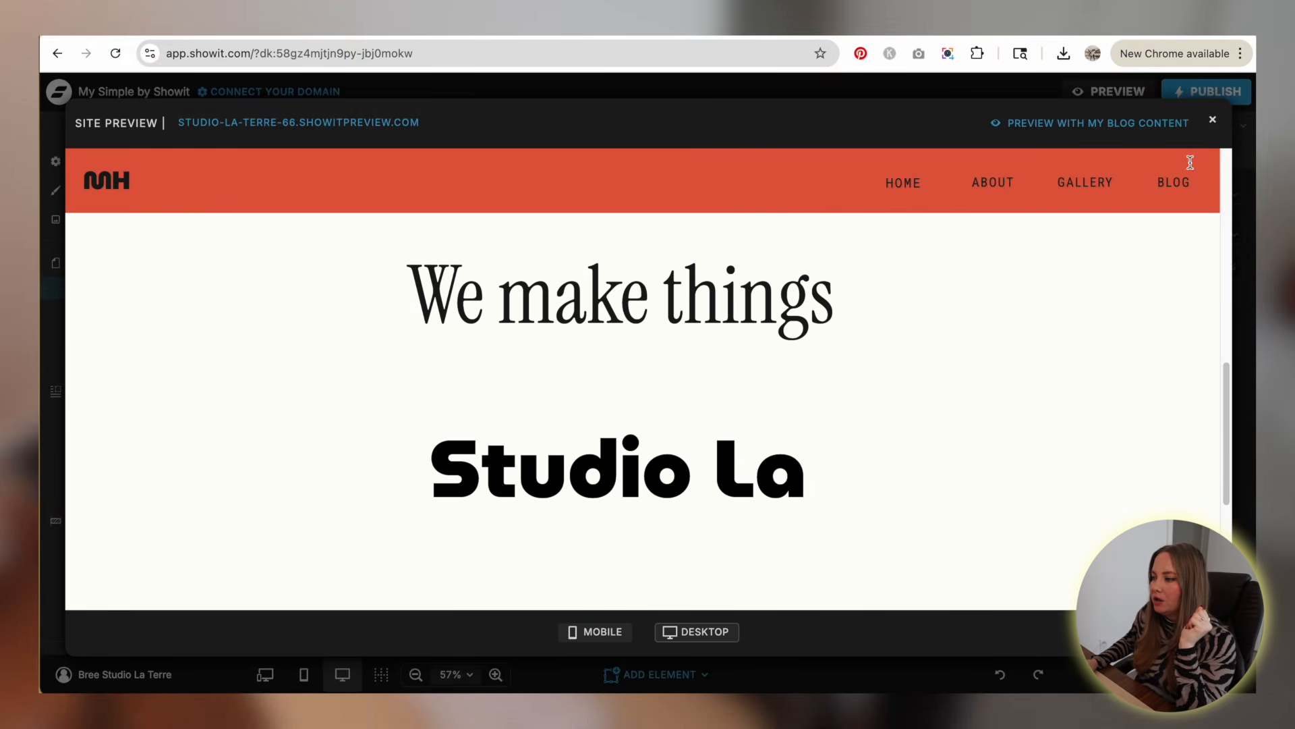
click(1212, 123)
click(575, 437)
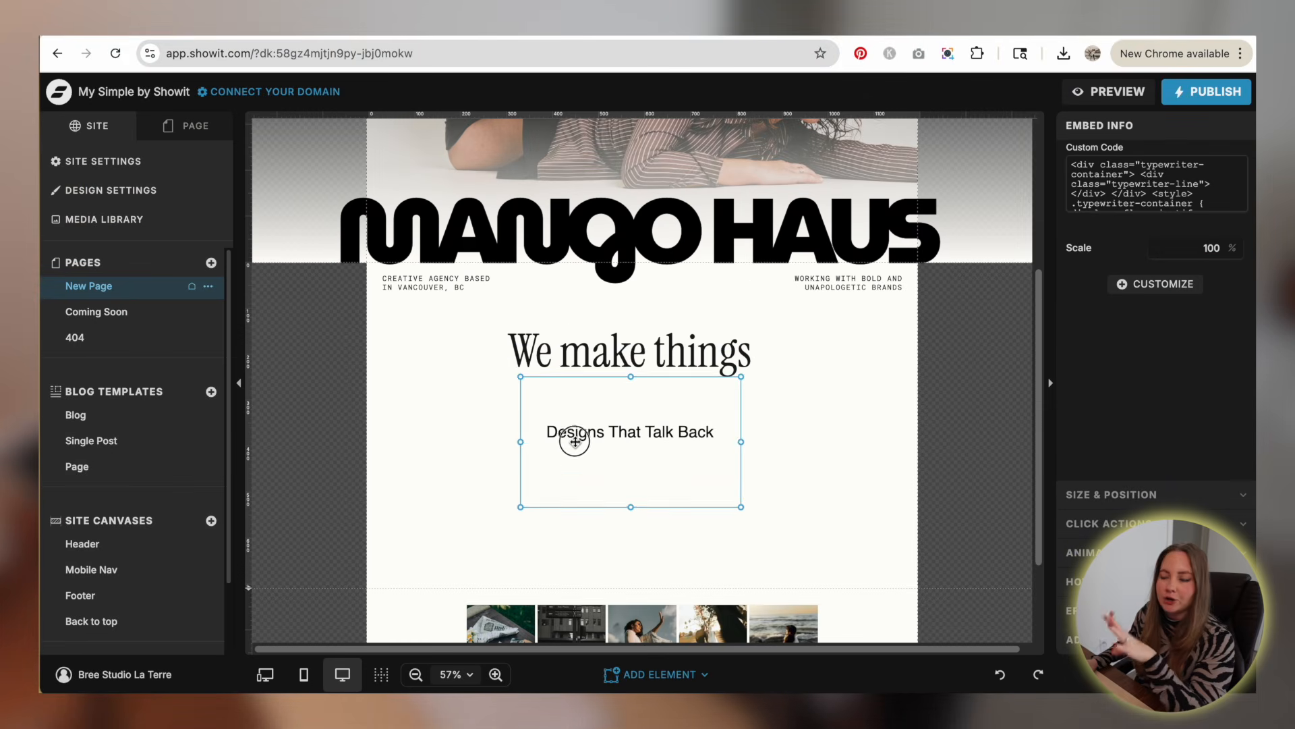
drag(652, 426, 695, 444)
click(1080, 92)
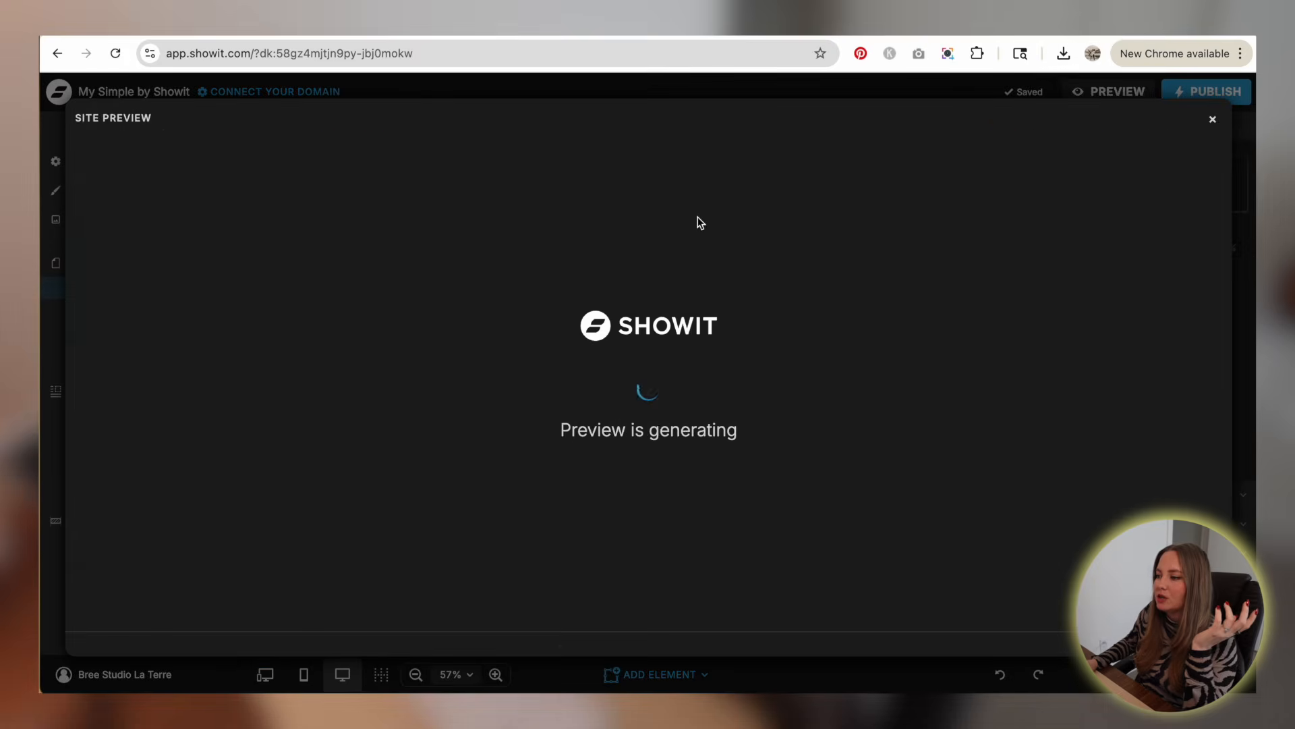
scroll(810, 263, down, 10)
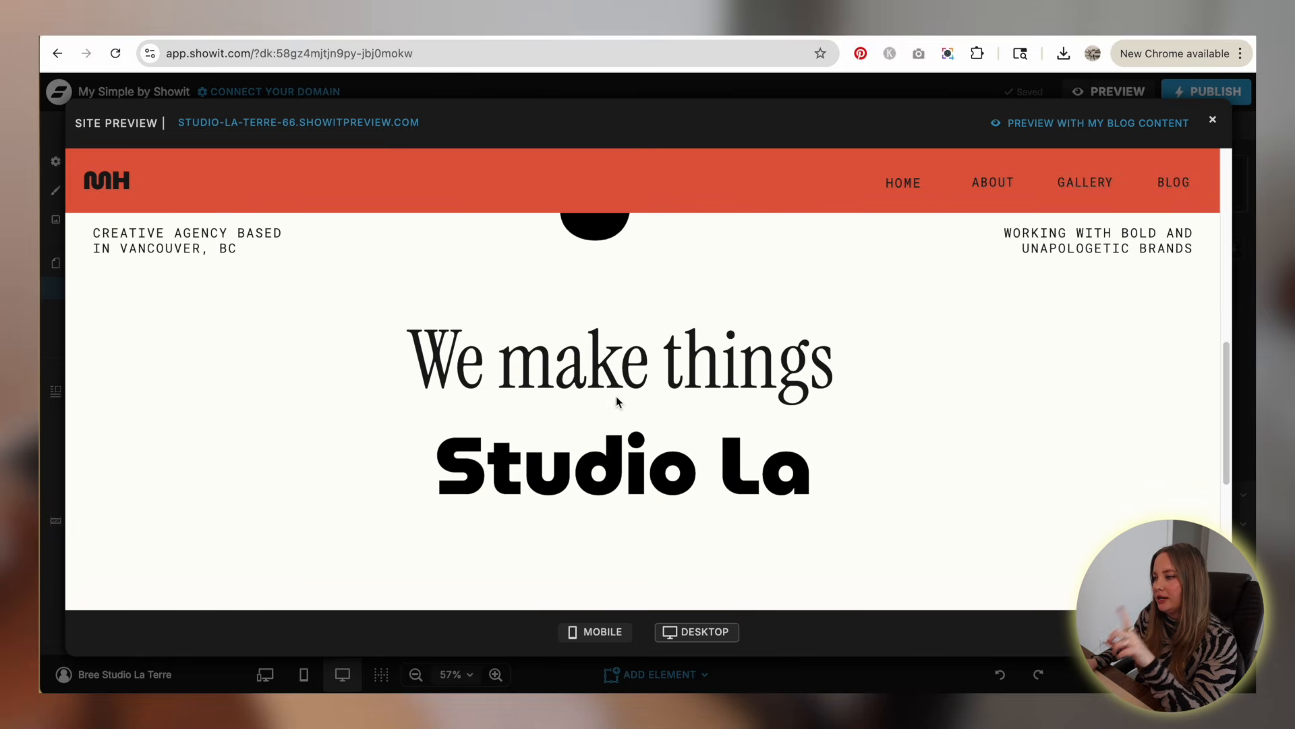
- Open the typewriter embed's custom code and replace the first phrase in the lines array with "JUICY"
click(1213, 119)
double_click(601, 437)
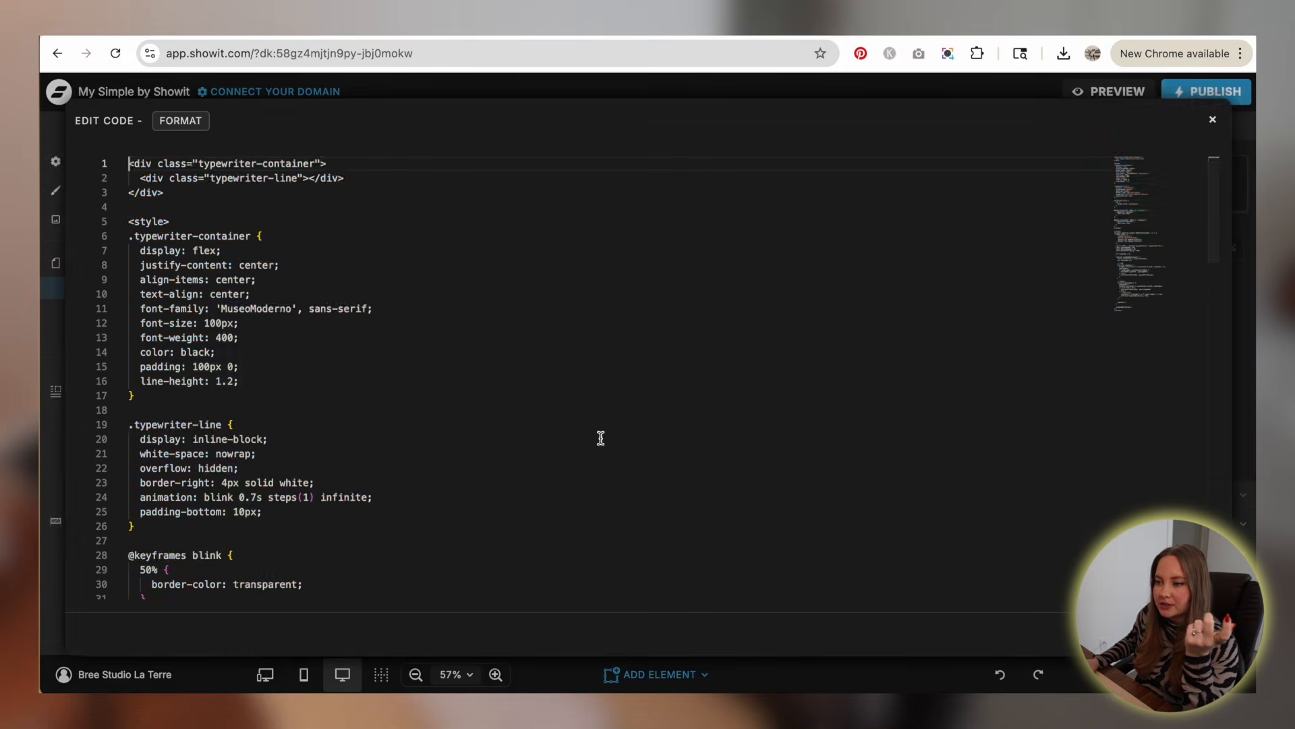
scroll(356, 393, down, 8)
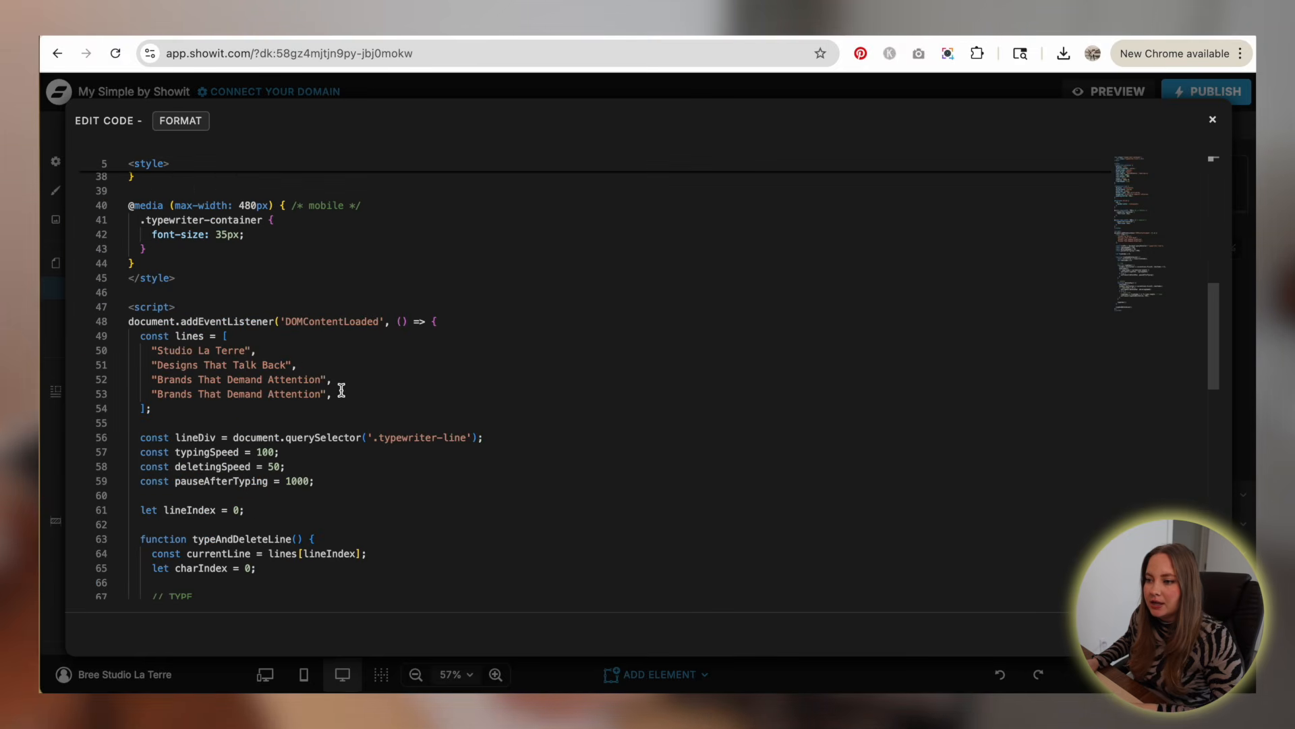
drag(247, 351, 157, 350)
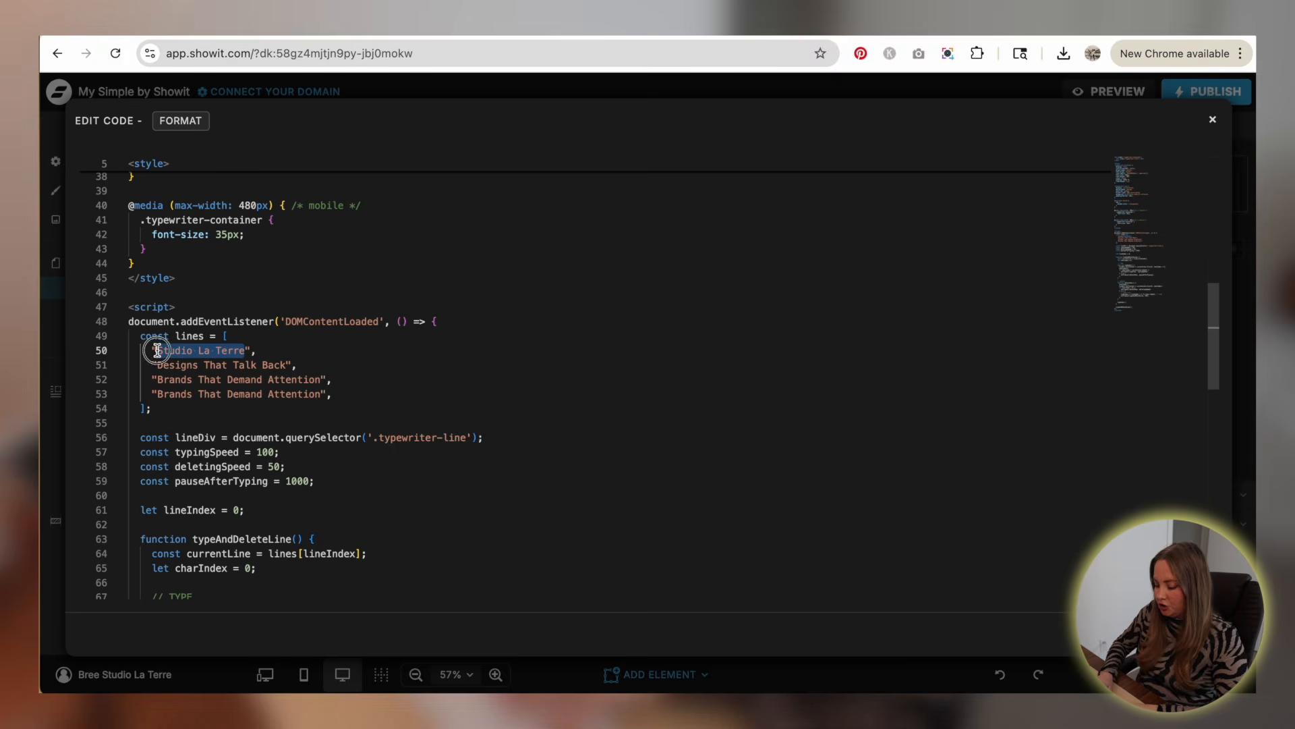
text(JUICY)
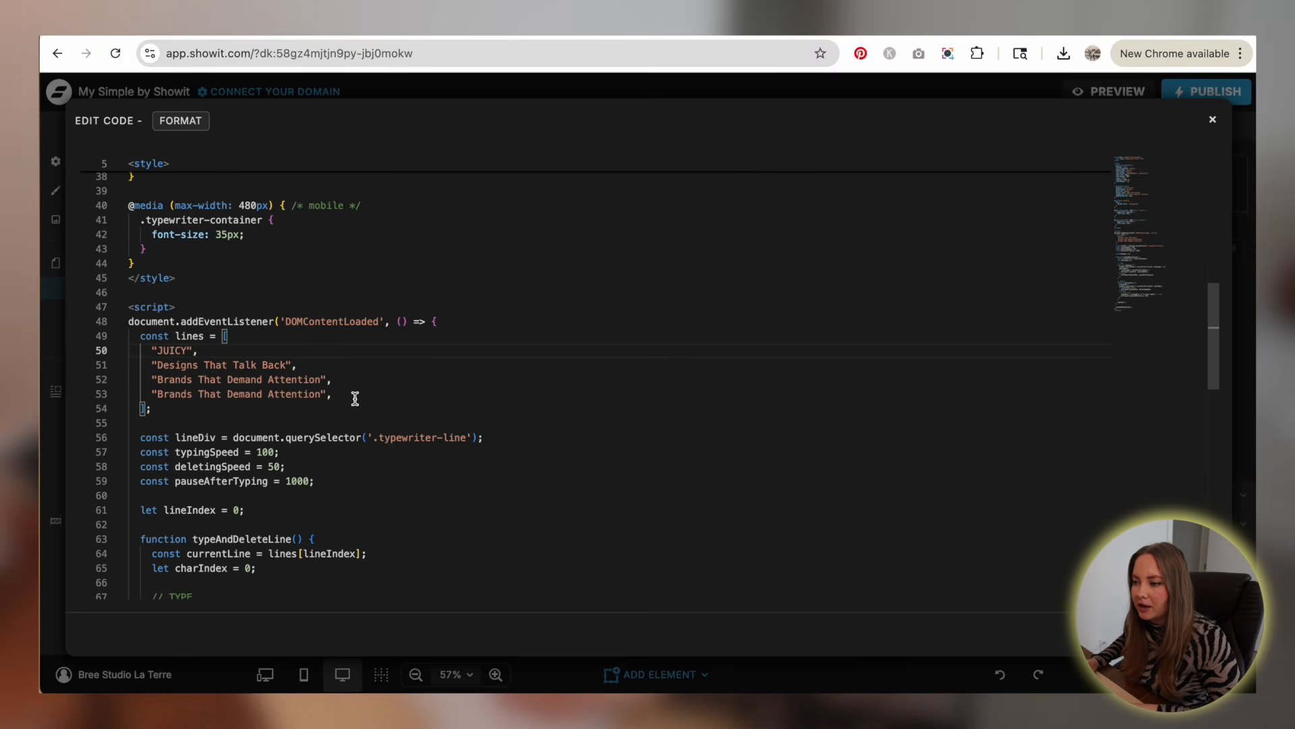
- Delete the duplicate fourth phrase and its leftover empty row from the lines array
drag(355, 398, 147, 398)
key(BackSpace)
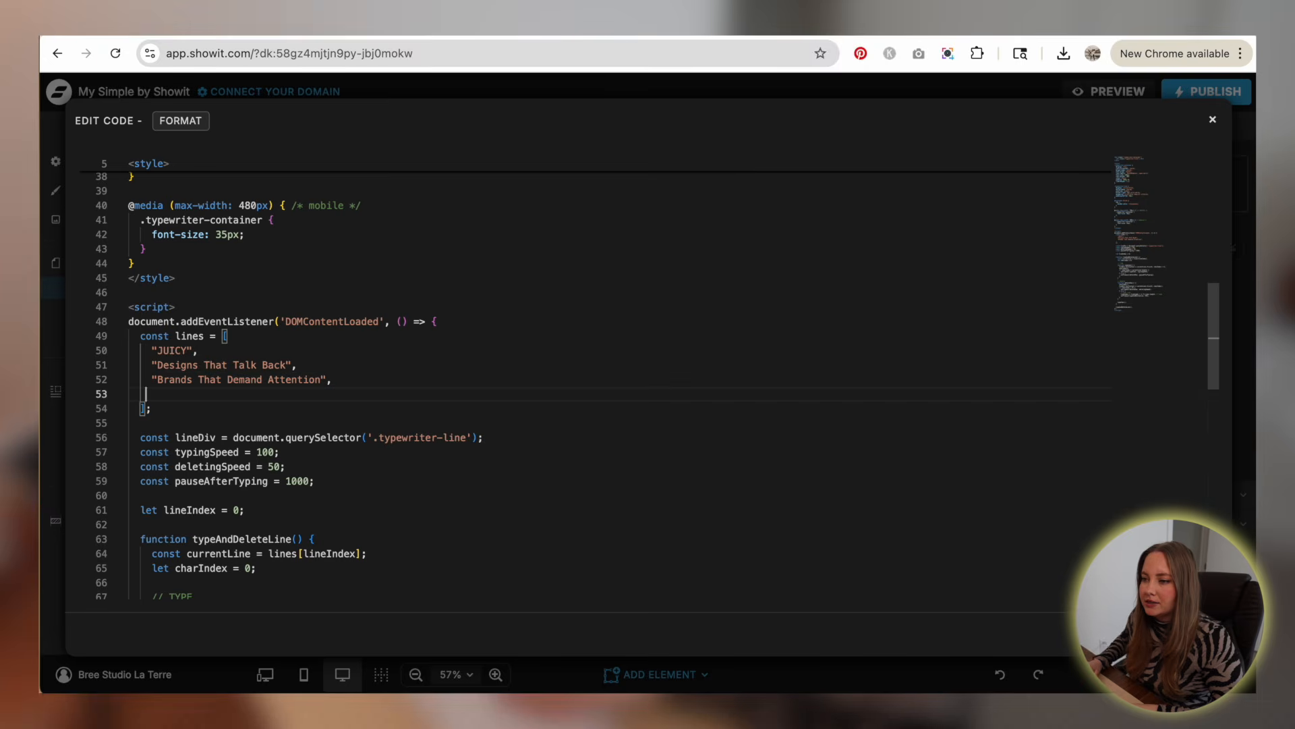
key(BackSpace)
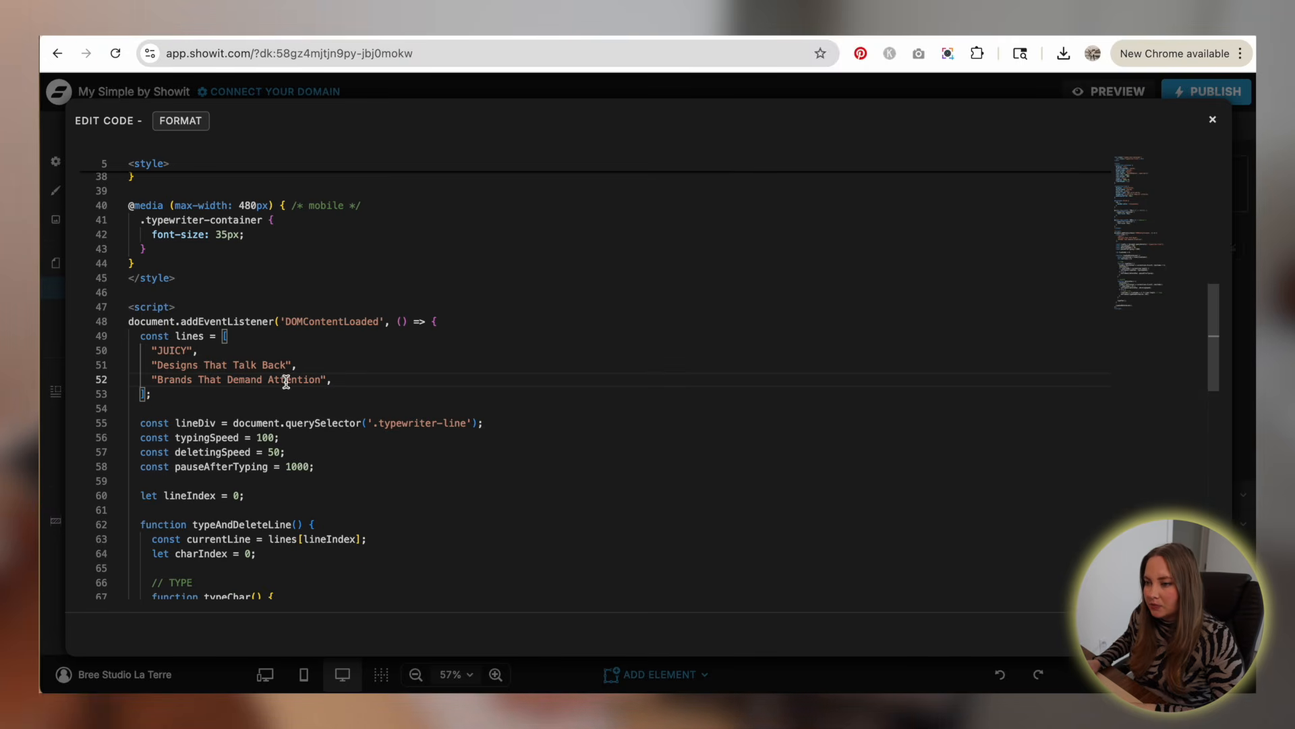
- Replace the second and third phrases with "TASTY" and "HIT", and close the code editor
drag(284, 366, 153, 367)
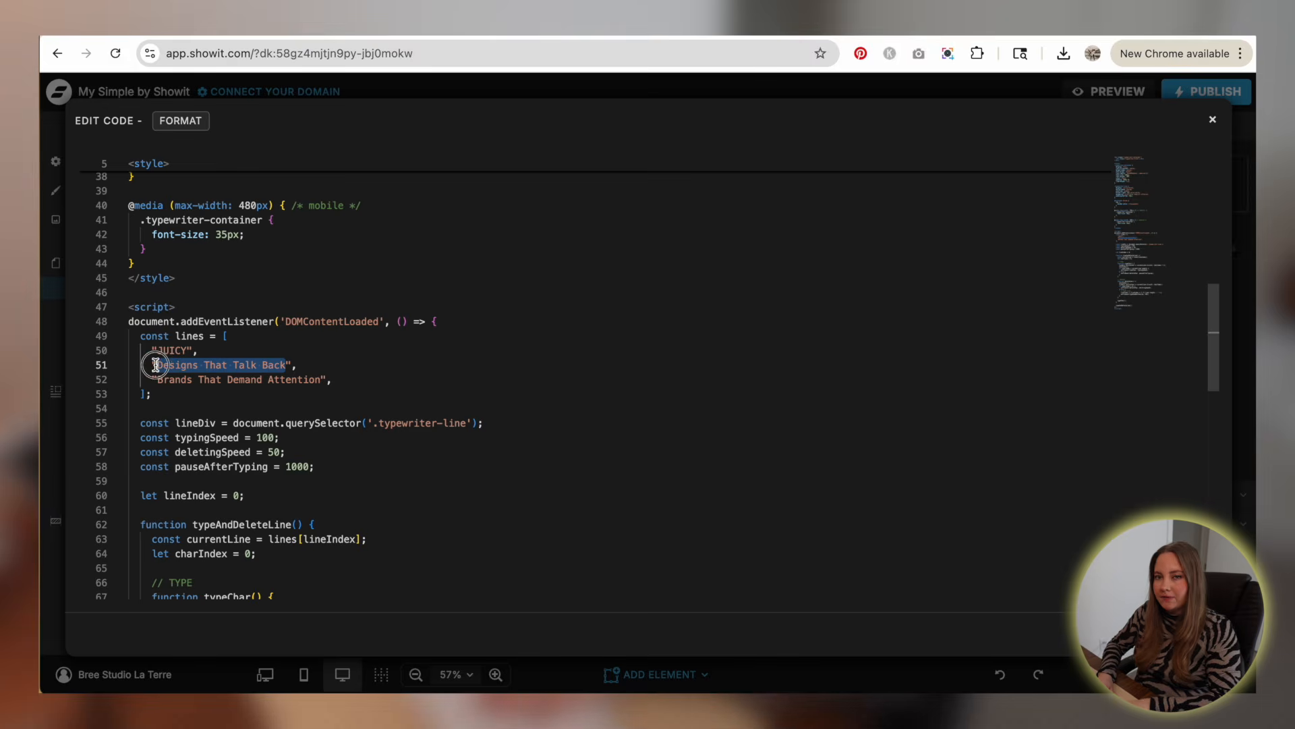
text(TASTY)
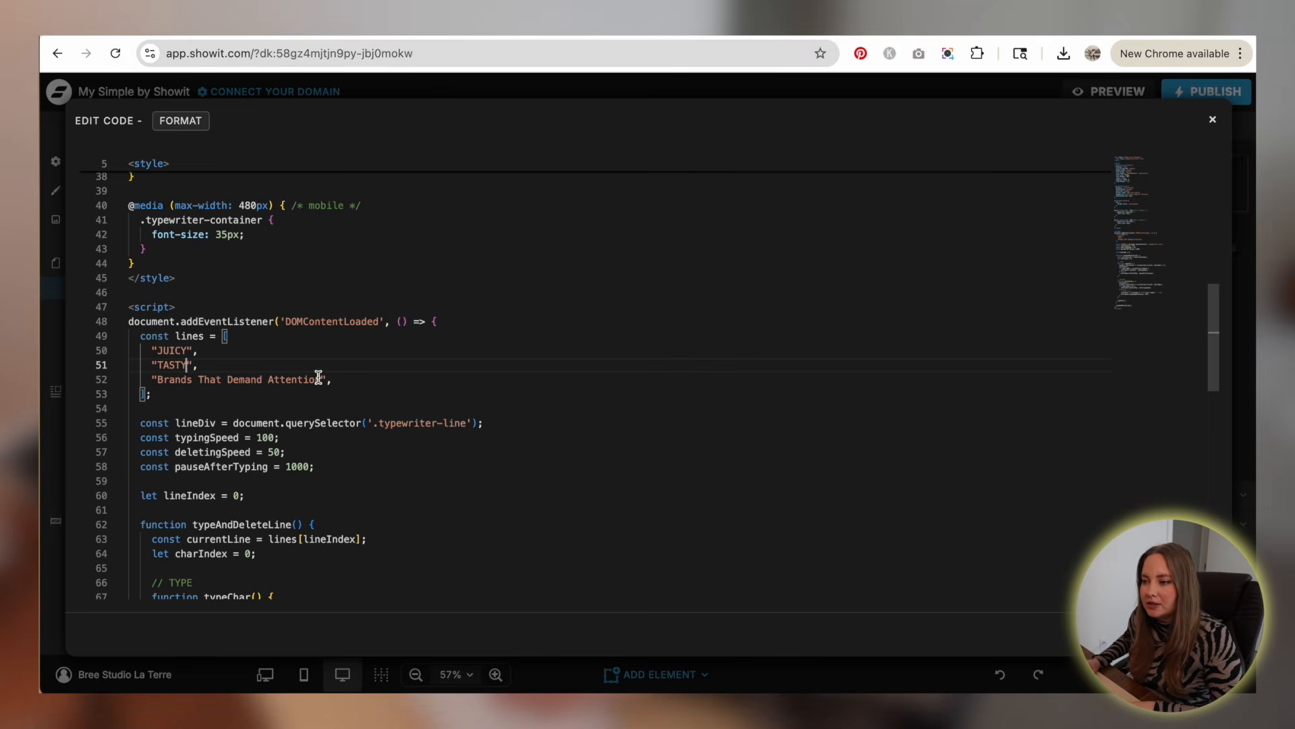
drag(322, 380, 158, 380)
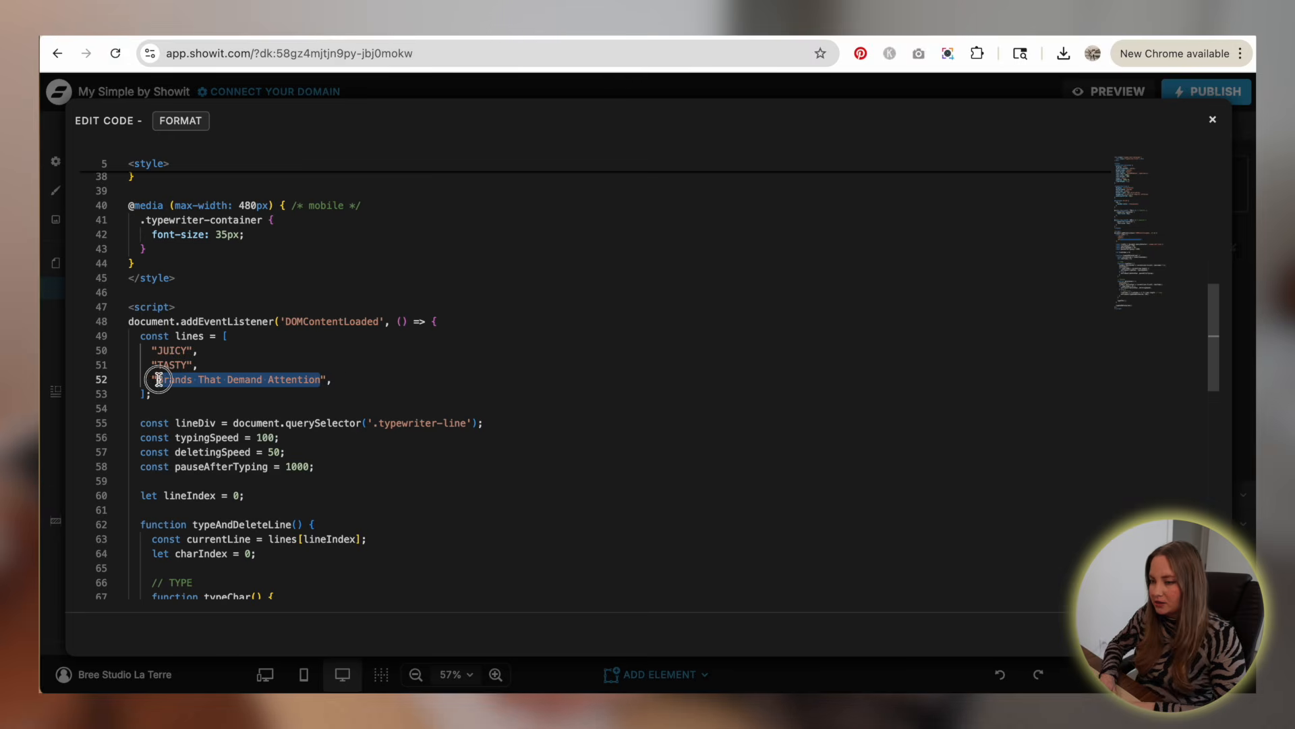
text(HIT)
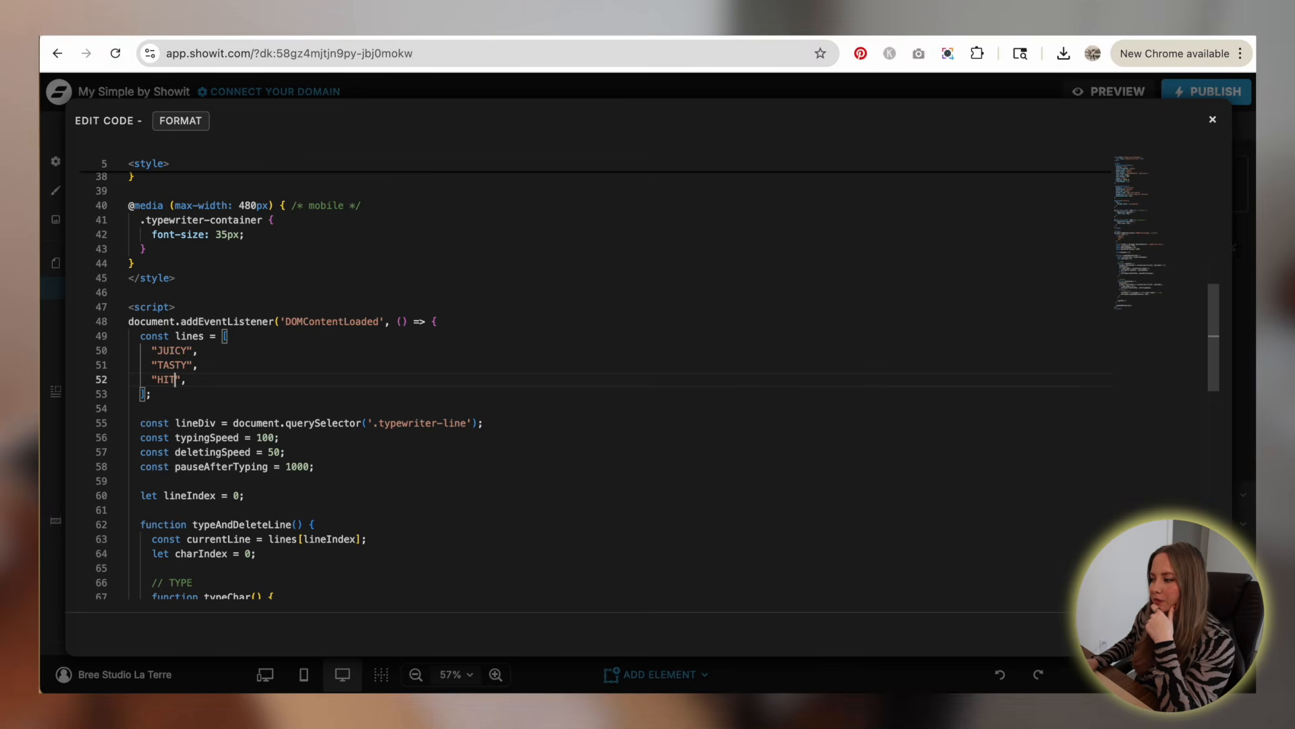
click(1212, 120)
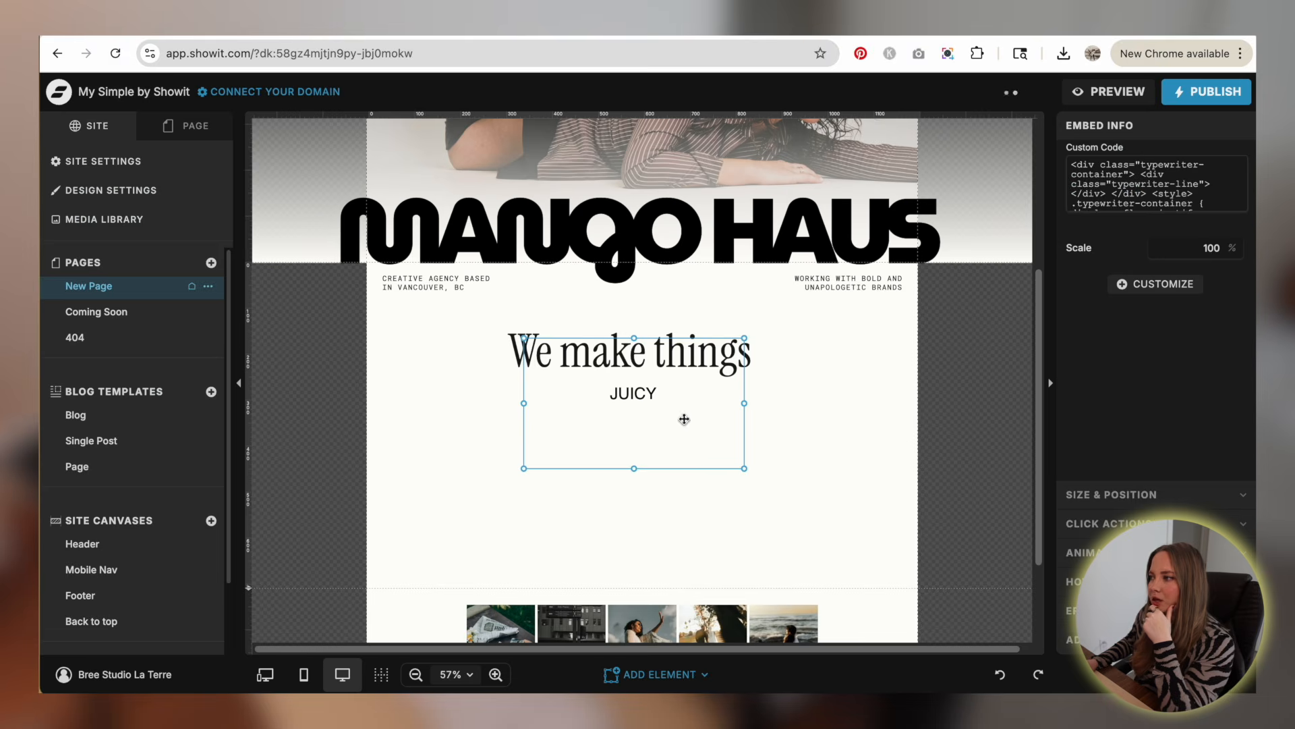
- Preview the site and check the typewriter animation beneath the "We make things" heading
click(849, 409)
click(1110, 91)
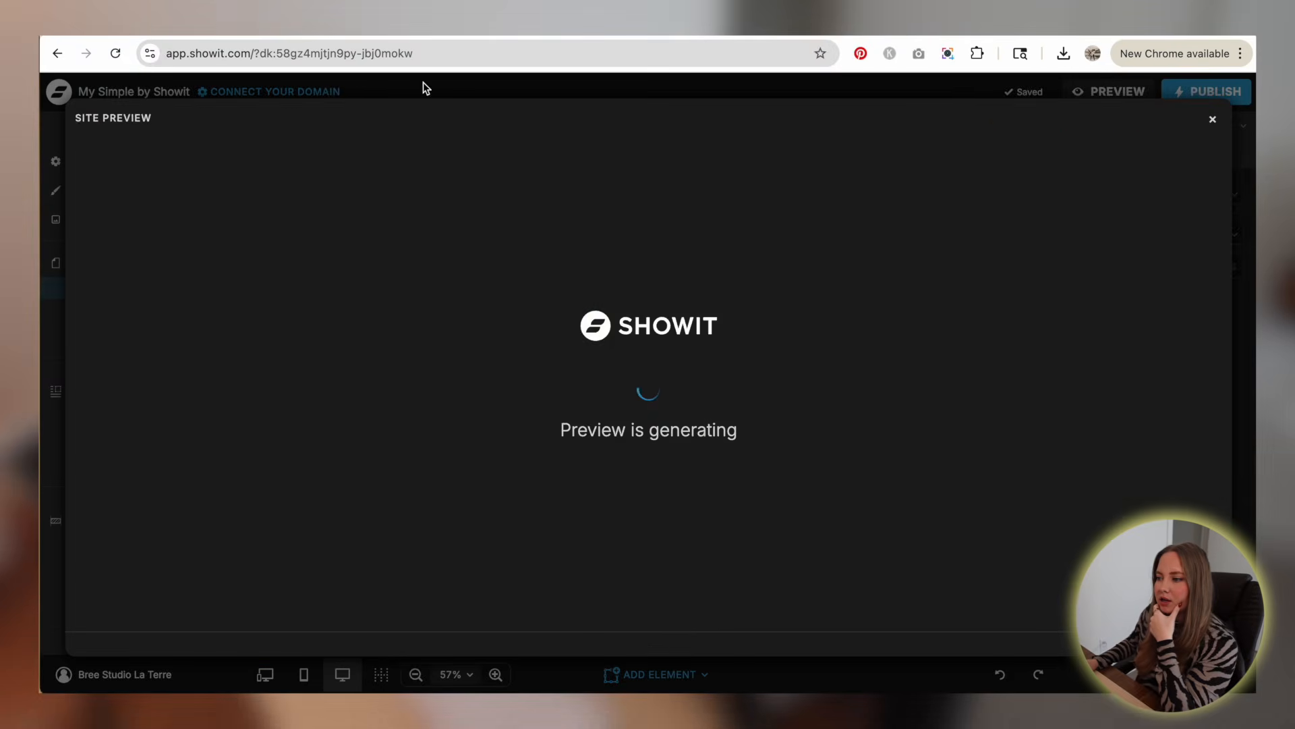
scroll(577, 163, down, 5)
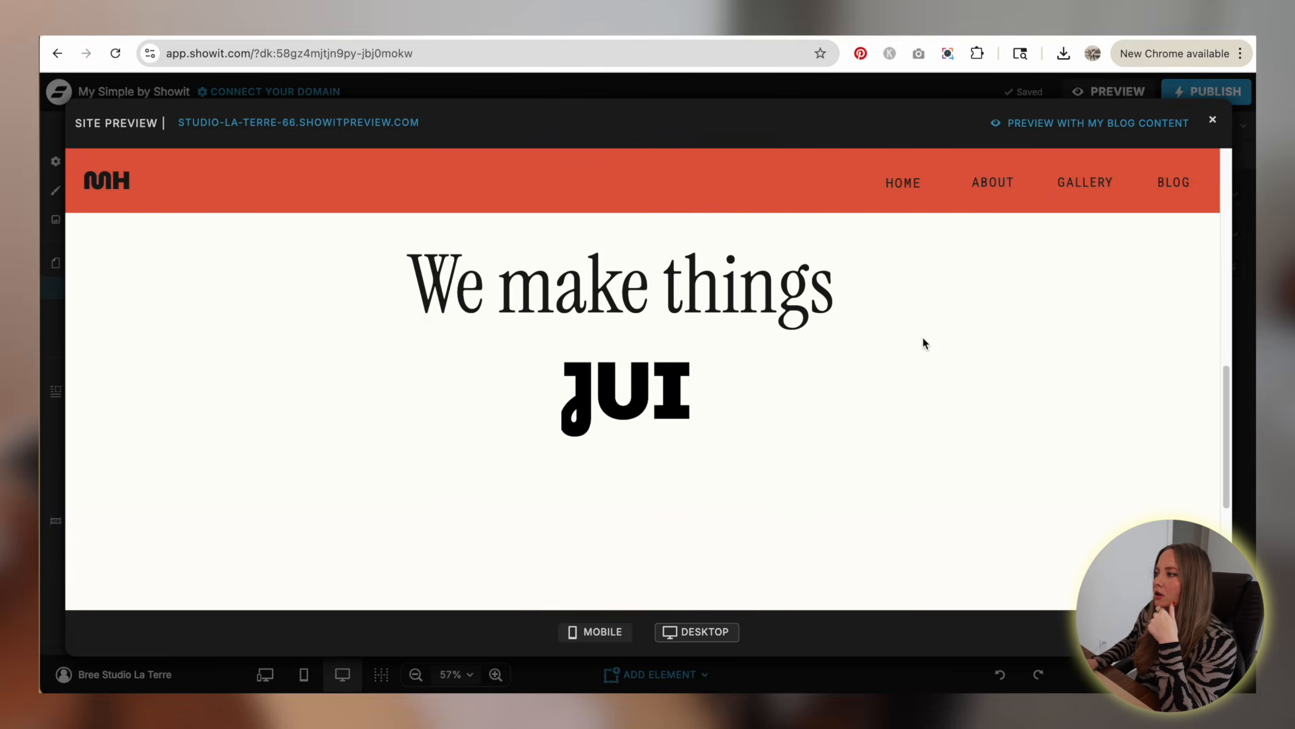
click(1213, 120)
- Move the typewriter embed slightly up toward the "We make things" heading and check its spacing in the site preview
click(615, 431)
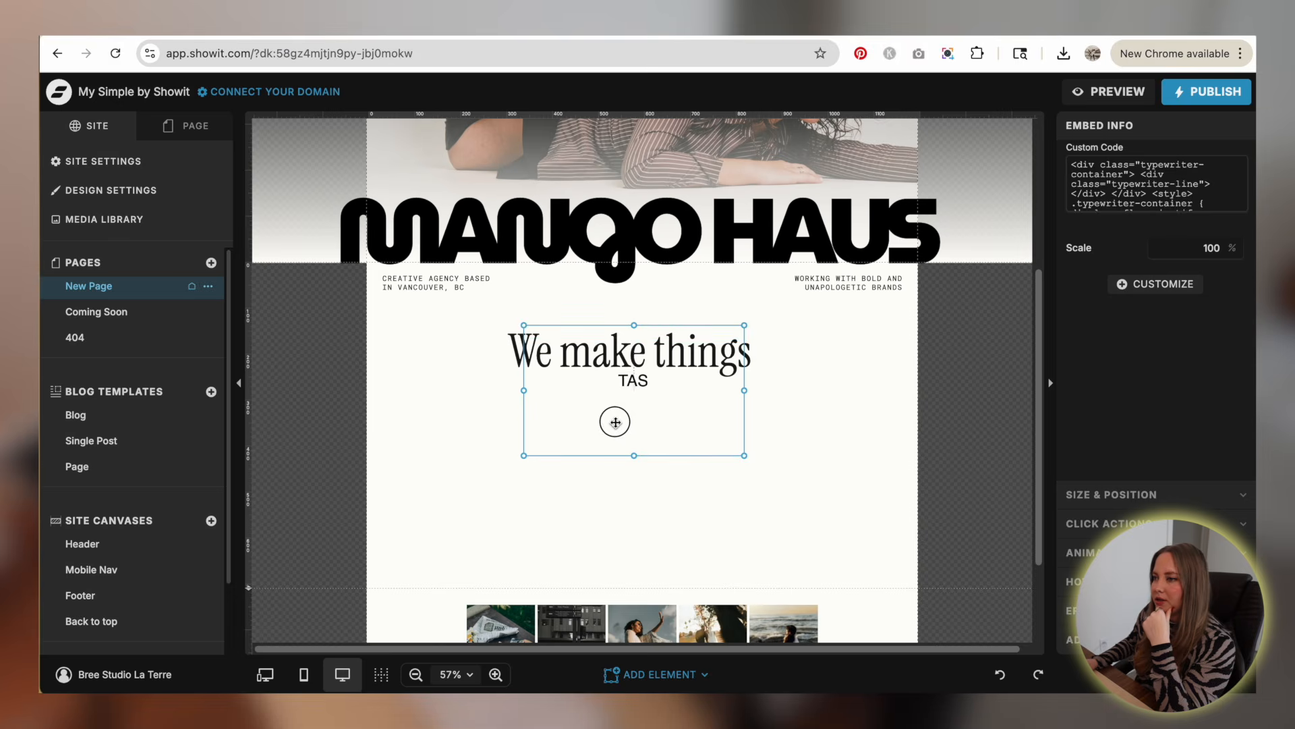
click(1005, 121)
click(1110, 91)
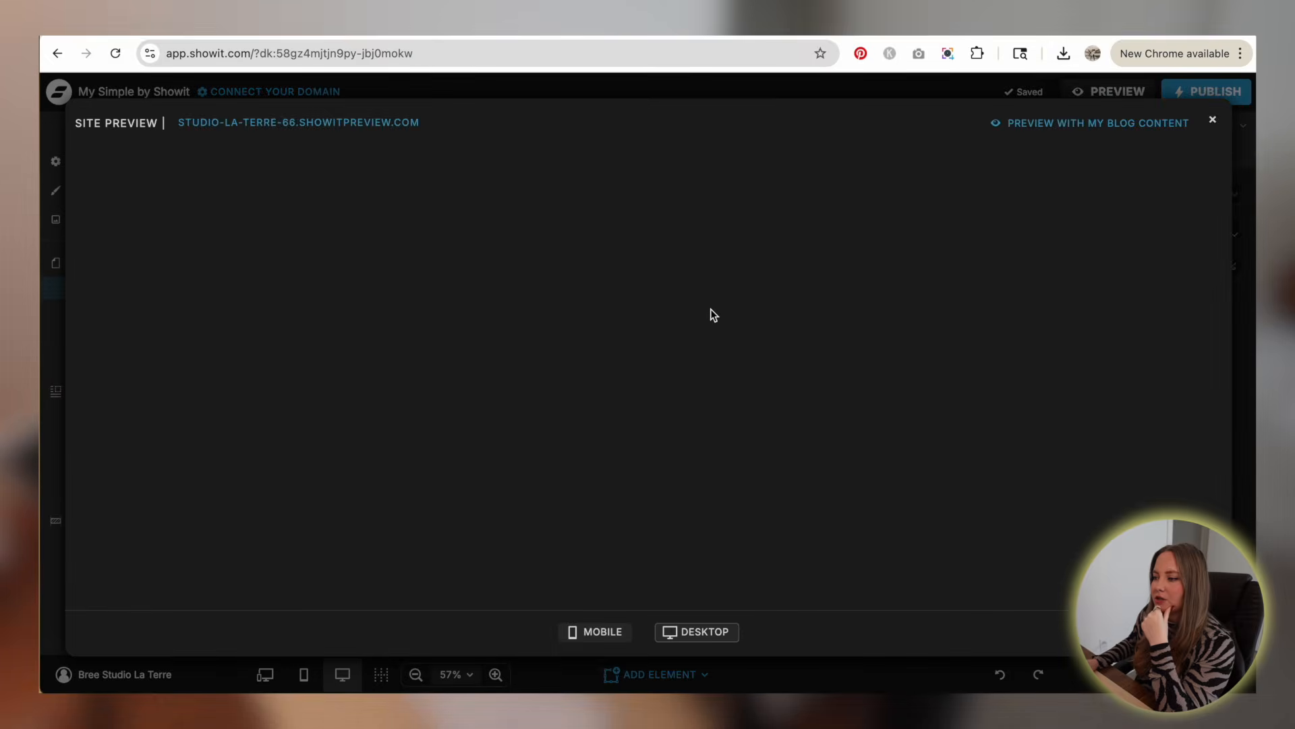
scroll(881, 312, down, 5)
scroll(880, 307, up, 3)
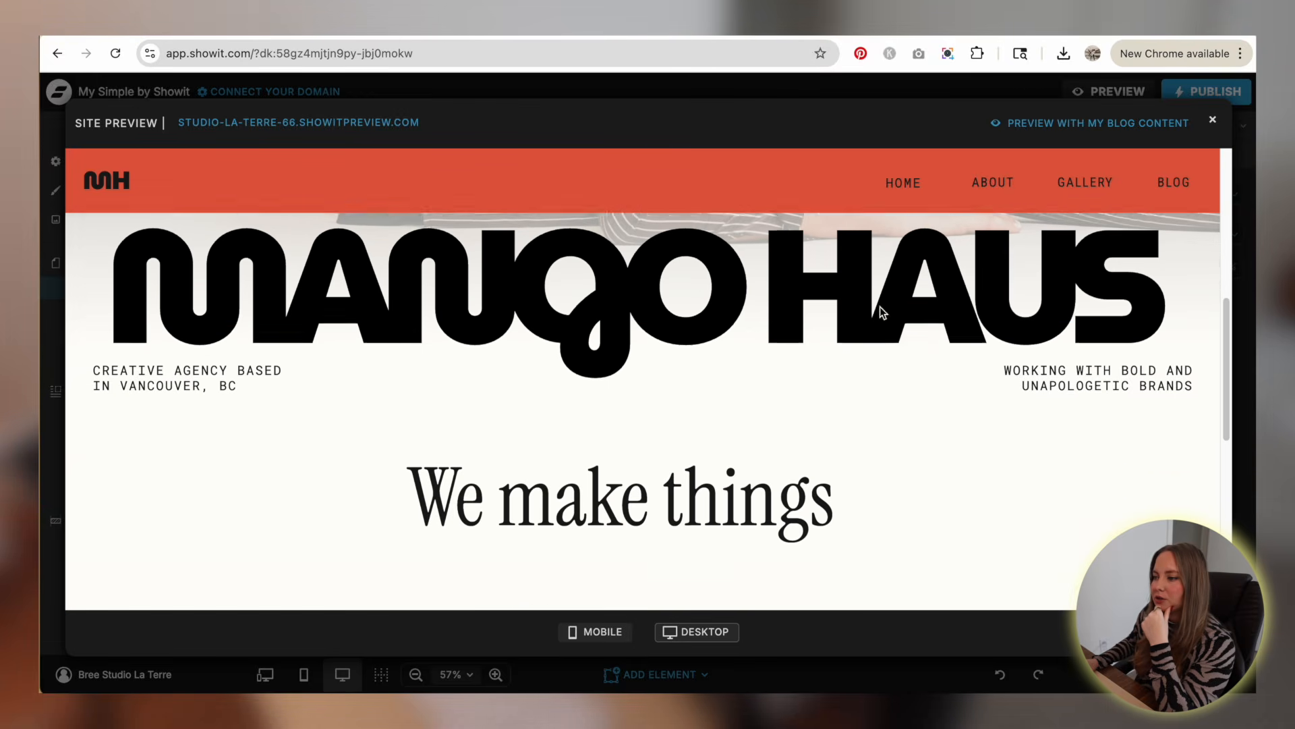
key(Escape)
- Set the right border color of the .typewriter-line style to Black in the embed code
double_click(645, 391)
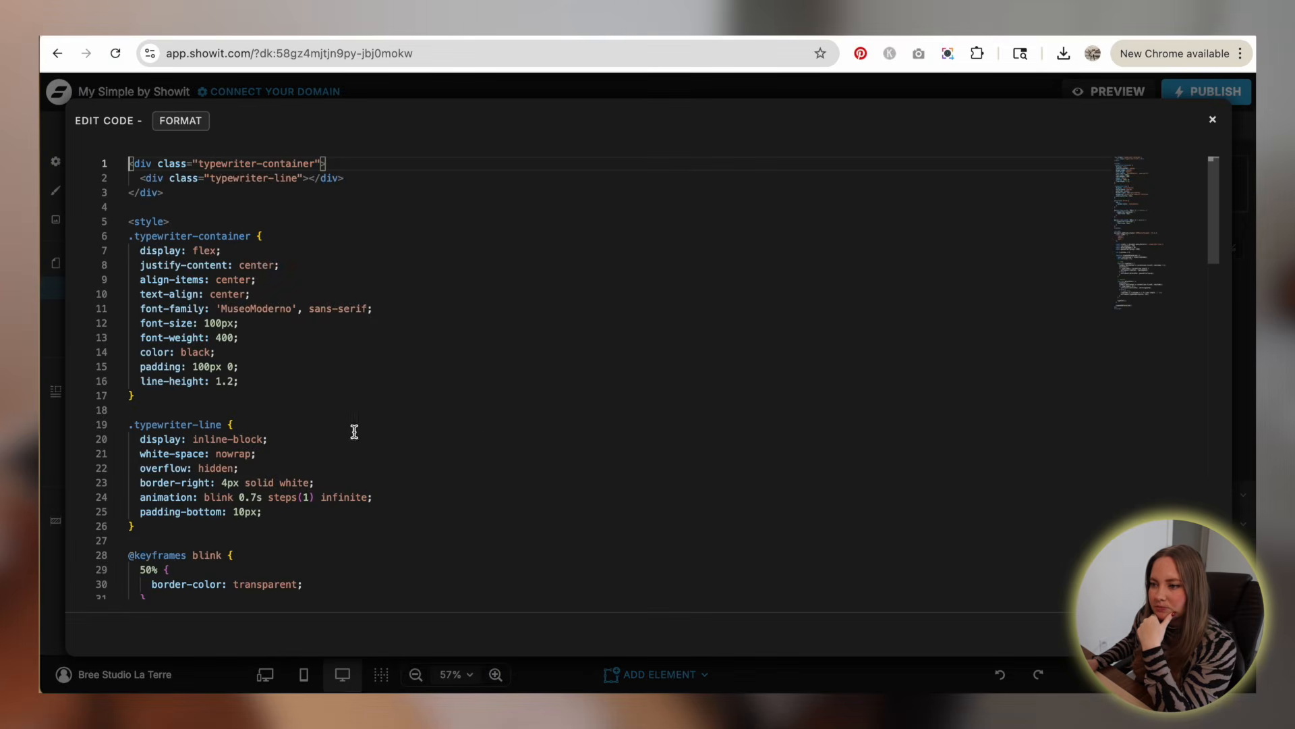
scroll(513, 388, down, 5)
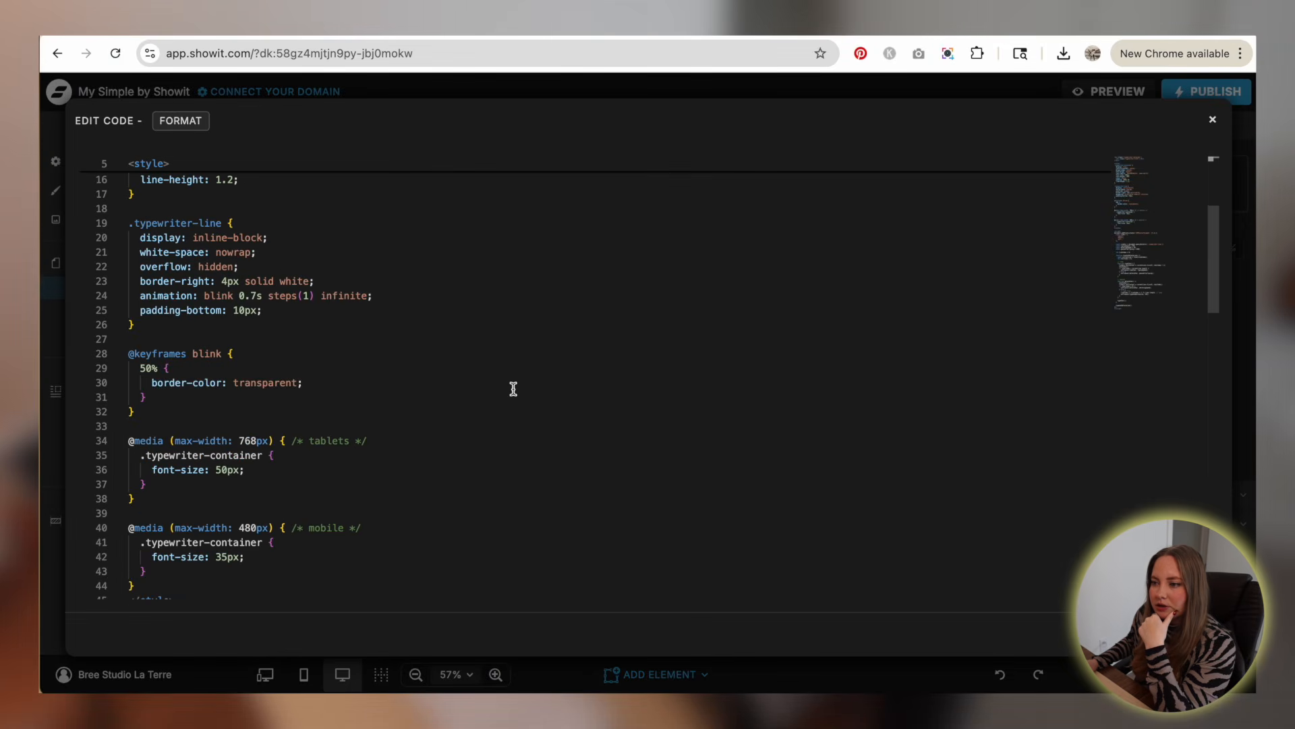
scroll(512, 389, up, 5)
scroll(553, 376, down, 5)
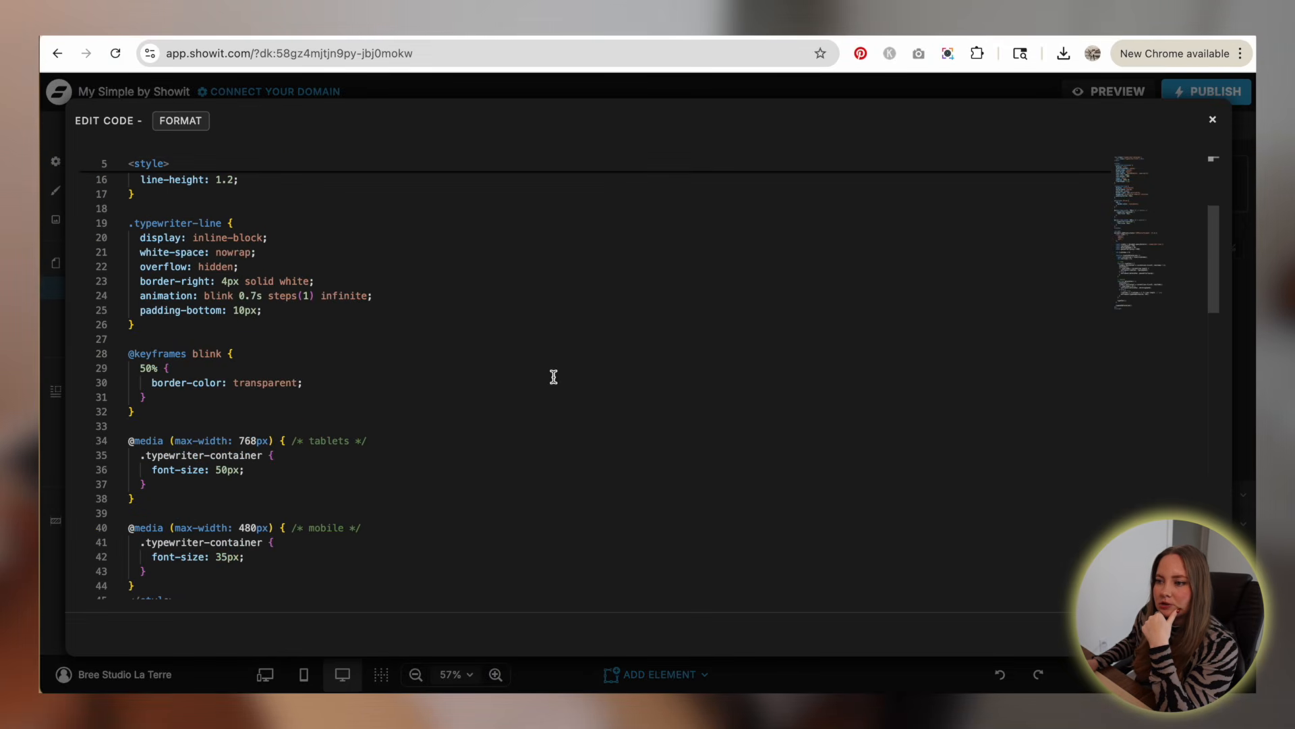
scroll(405, 290, down, 1)
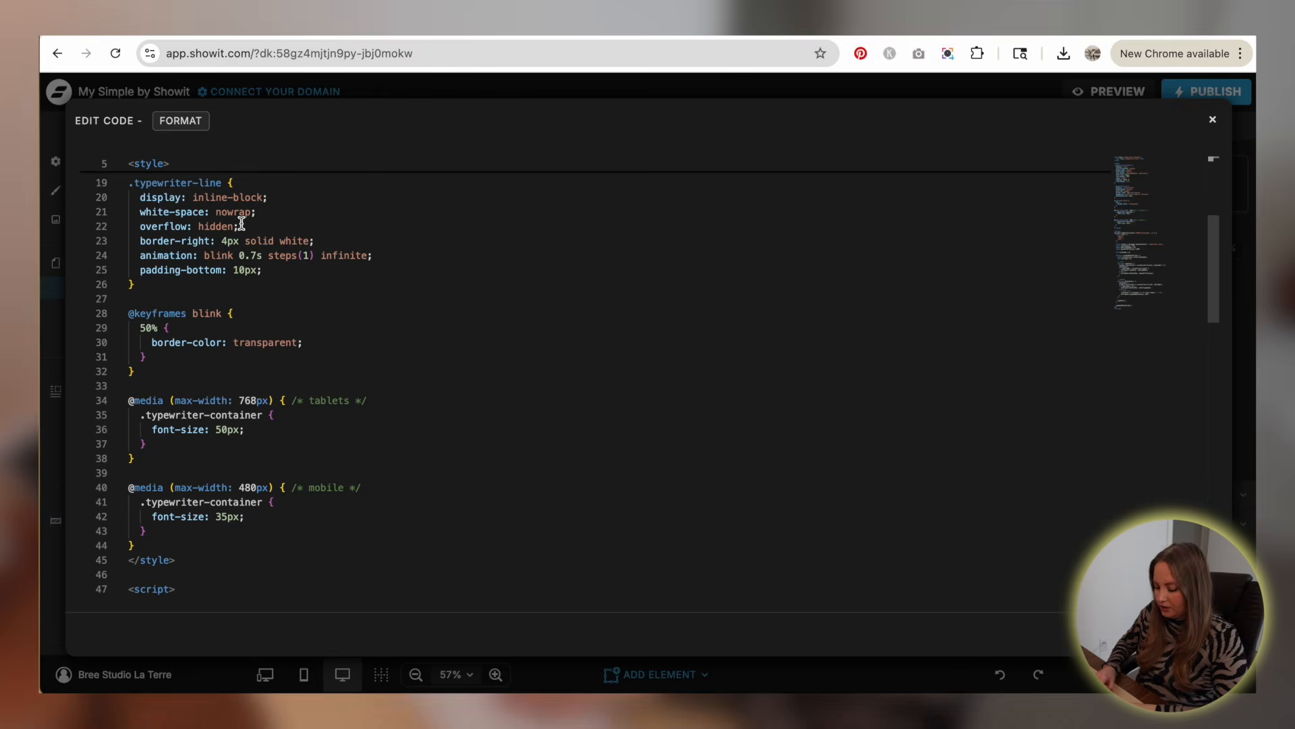
double_click(291, 241)
text(B)
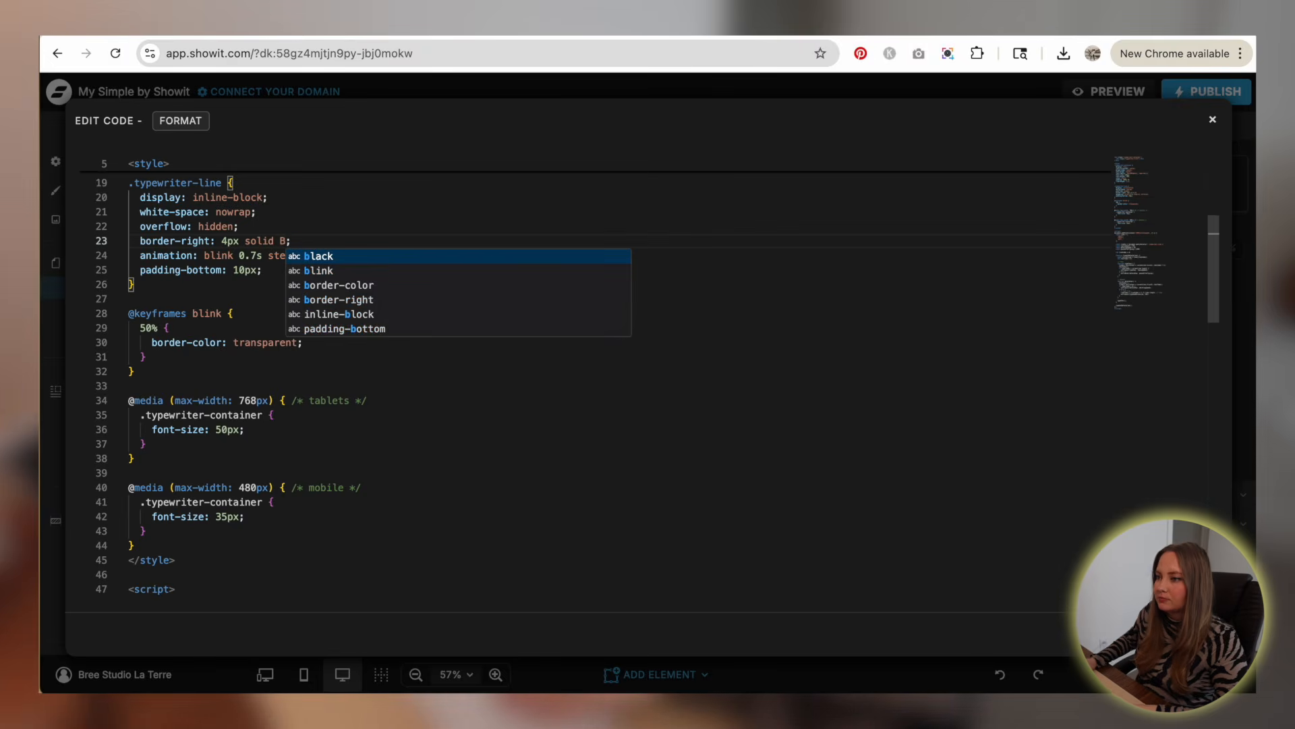
text(lack)
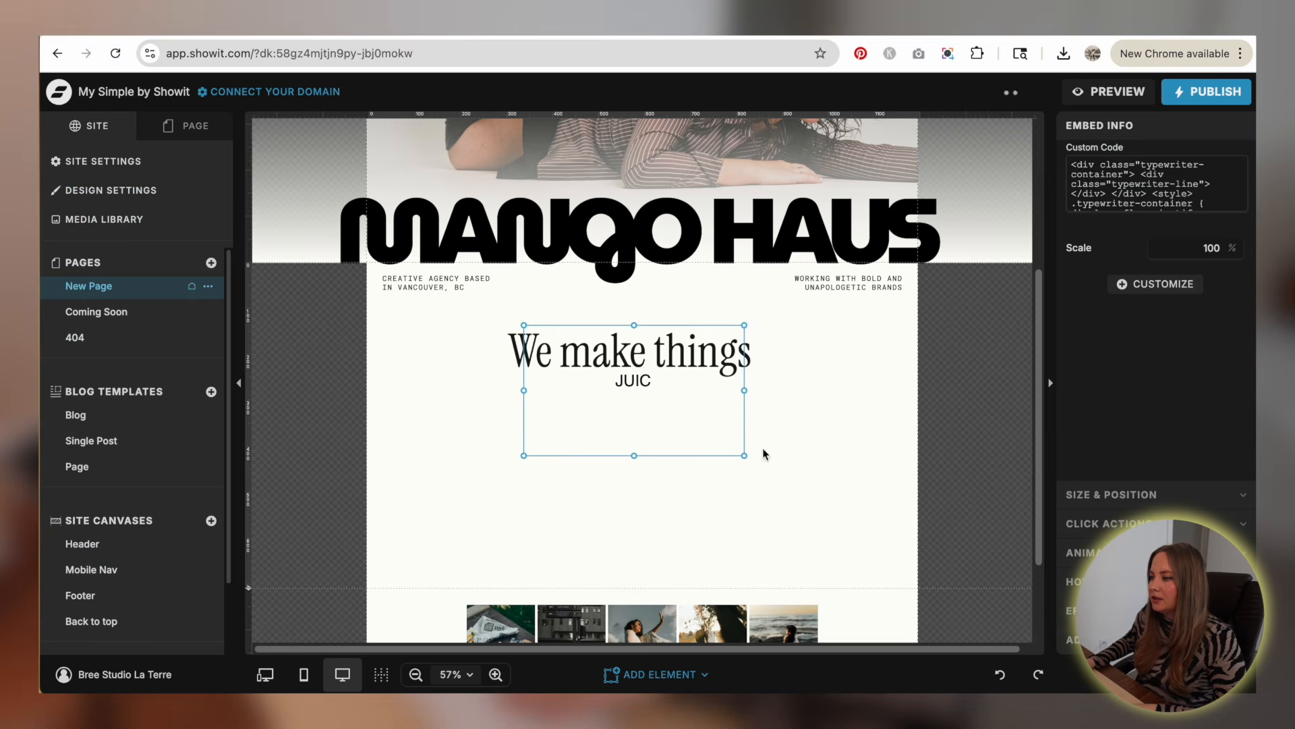
- Preview the site again to check the typewriter's cursor color and its position under the heading
click(763, 449)
click(1131, 92)
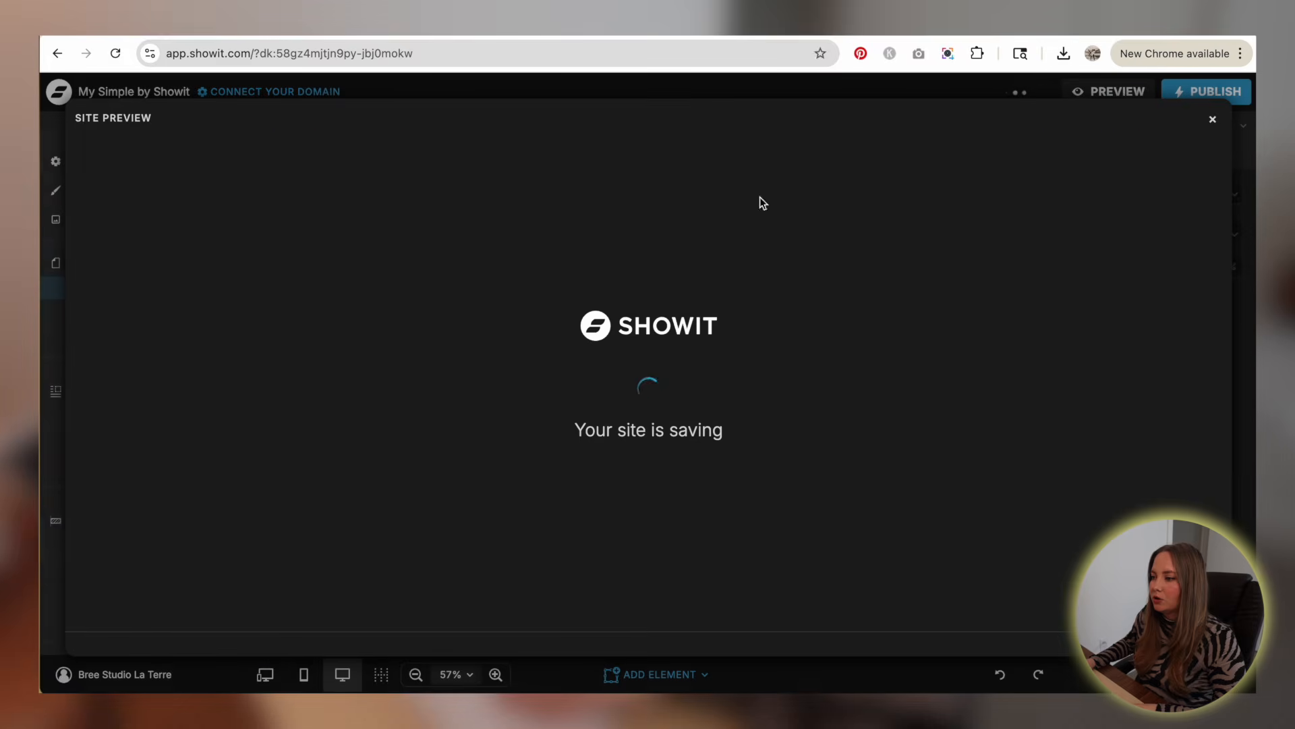
scroll(912, 297, down, 10)
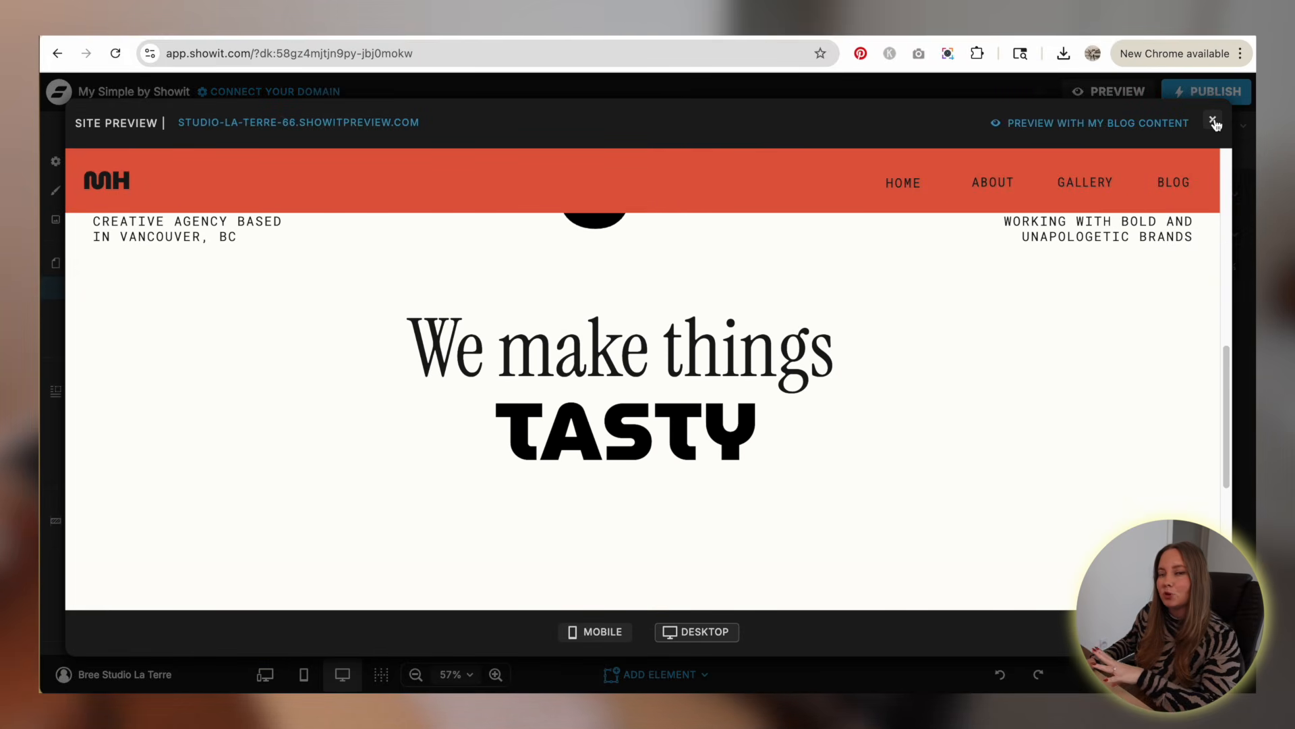
click(1213, 121)
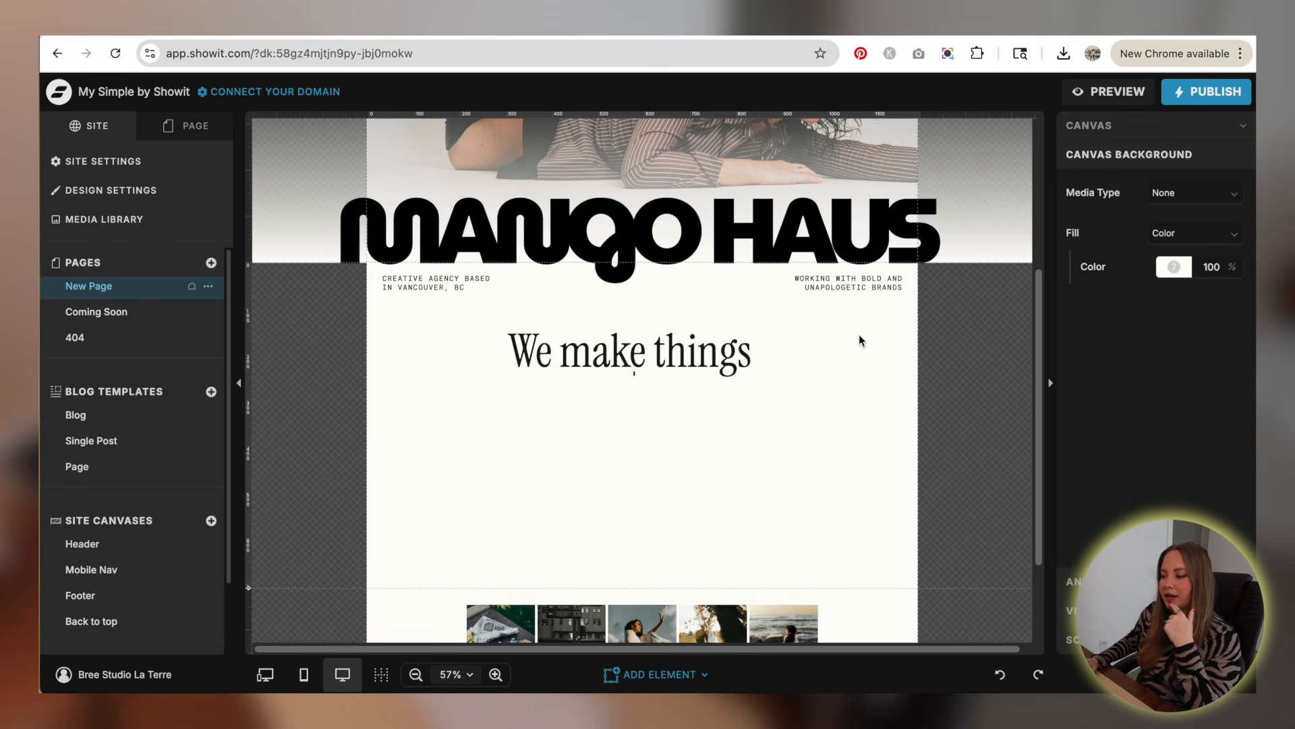
- Add a paragraph text element and position it centered below the typewriter text
click(630, 405)
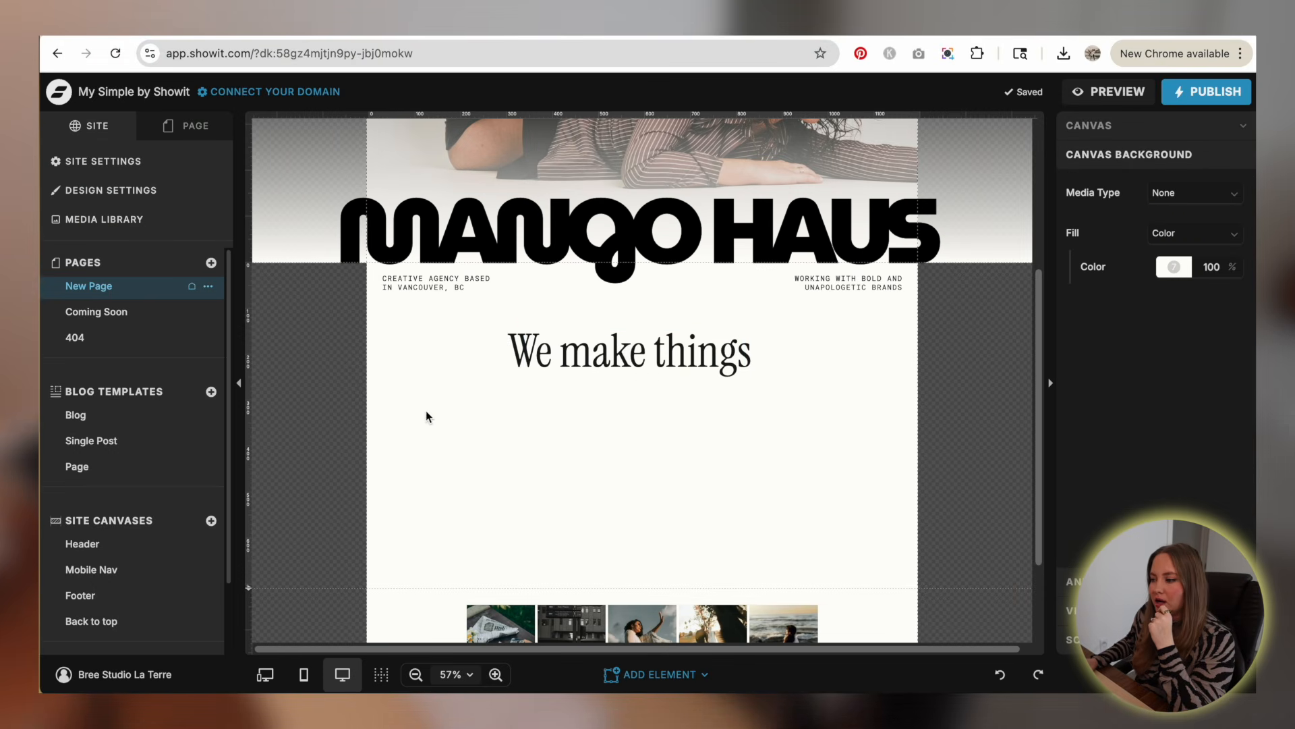
click(668, 674)
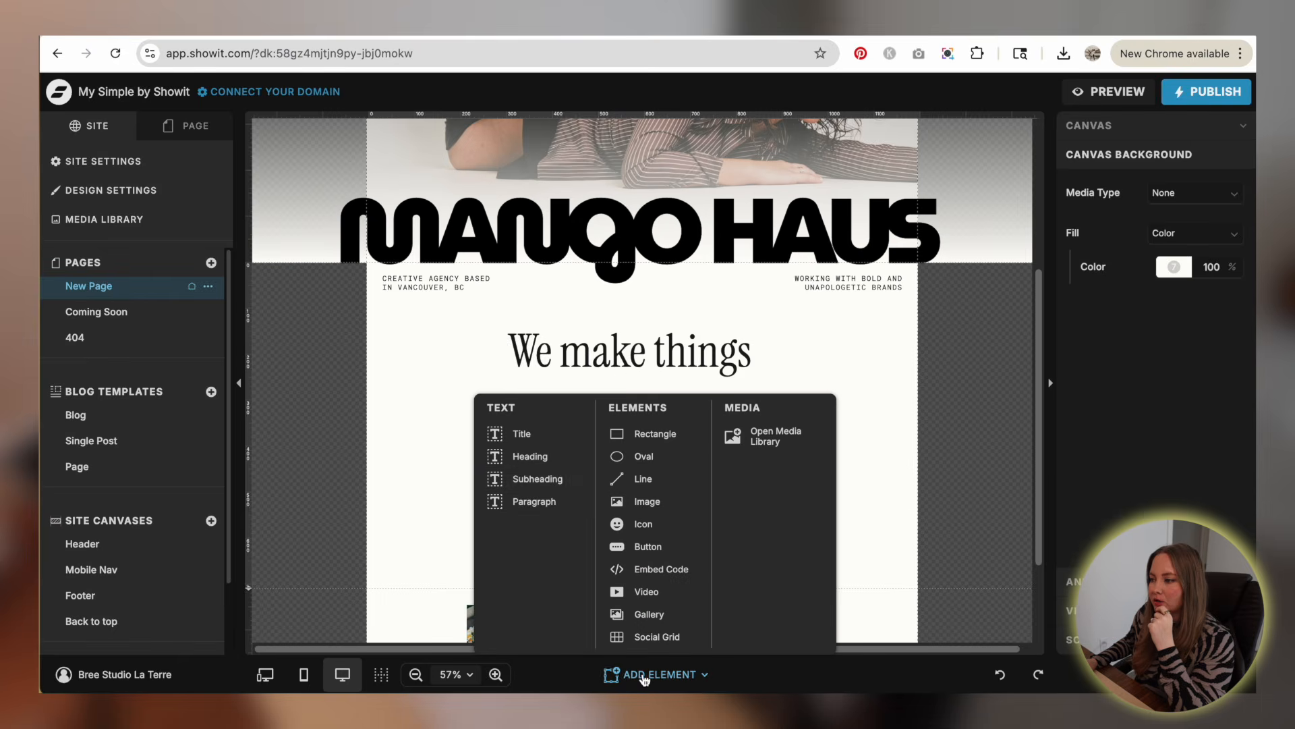
click(540, 496)
drag(660, 422, 638, 435)
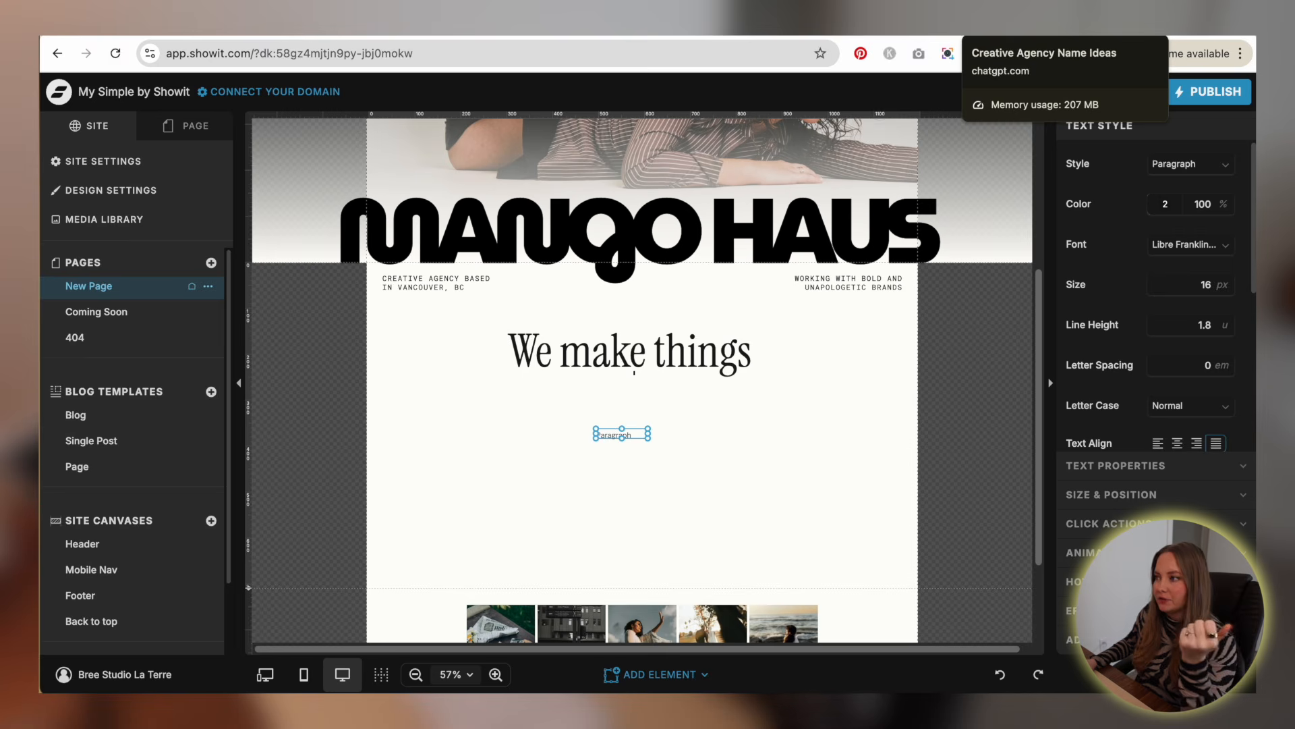
- Fill the new paragraph with lorem ipsum placeholder text and enlarge its box to about the heading's width
double_click(621, 435)
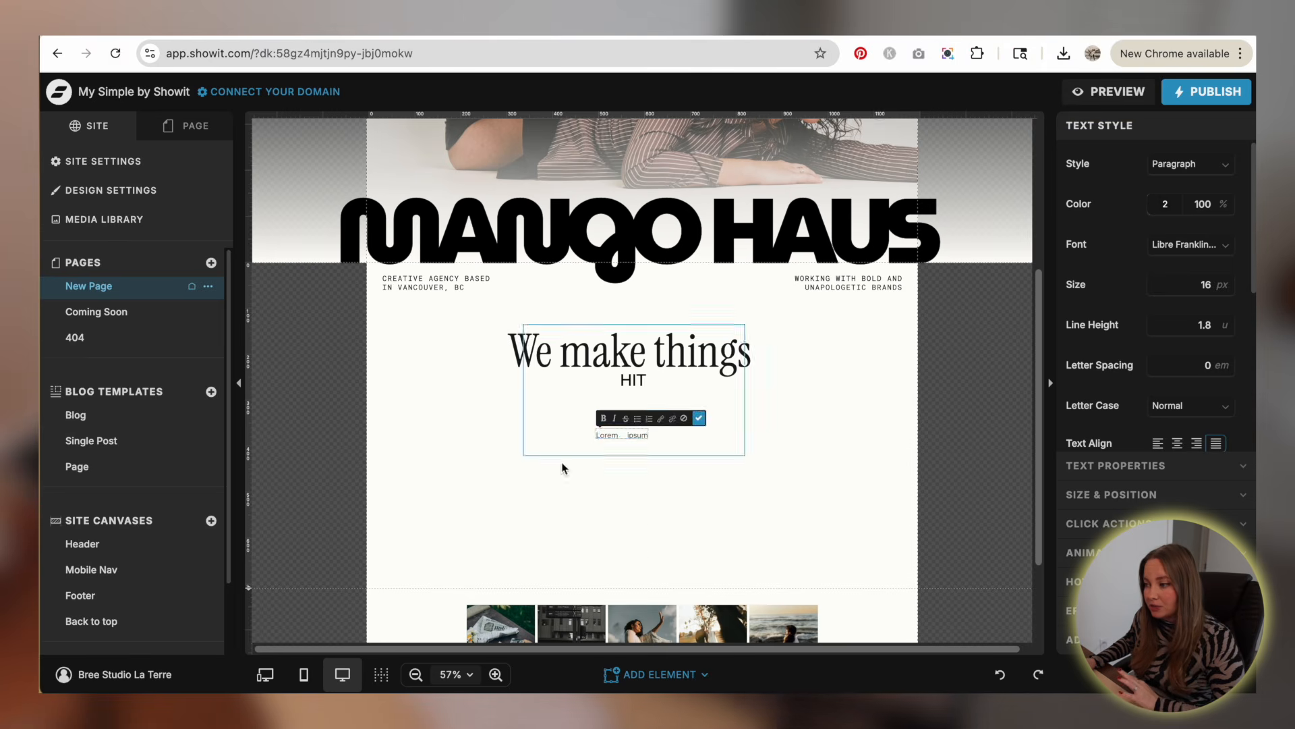
key(Escape)
drag(651, 438, 733, 420)
text(HIT)
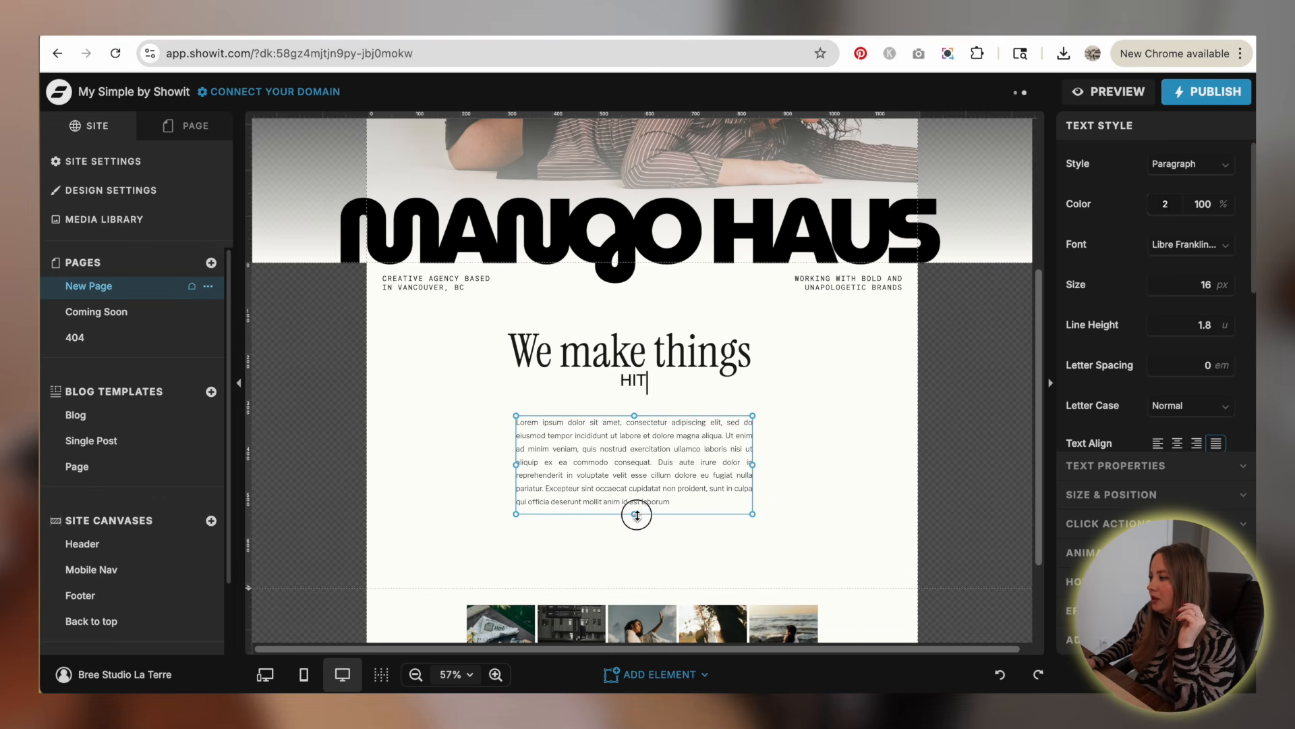
- Set the font of the lorem ipsum paragraph to Arial
double_click(643, 479)
click(1205, 255)
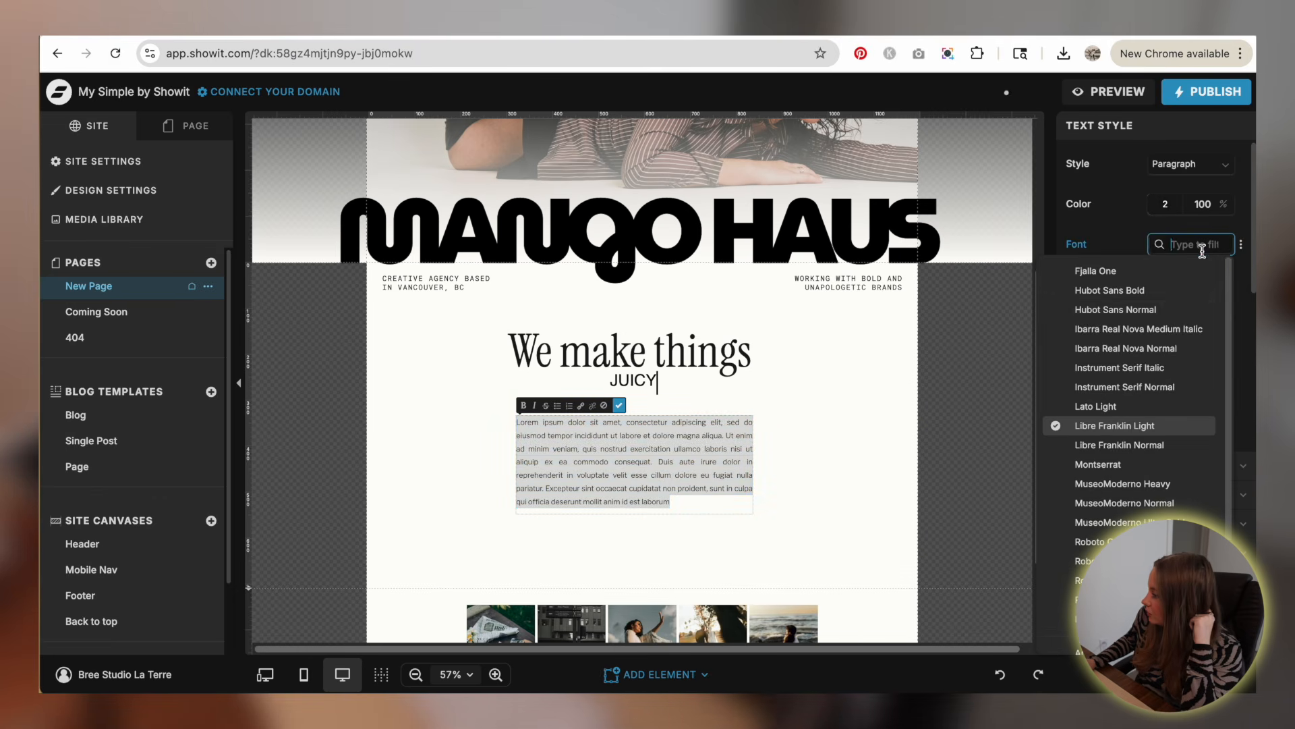
scroll(1151, 397, down, 1)
scroll(1150, 397, down, 3)
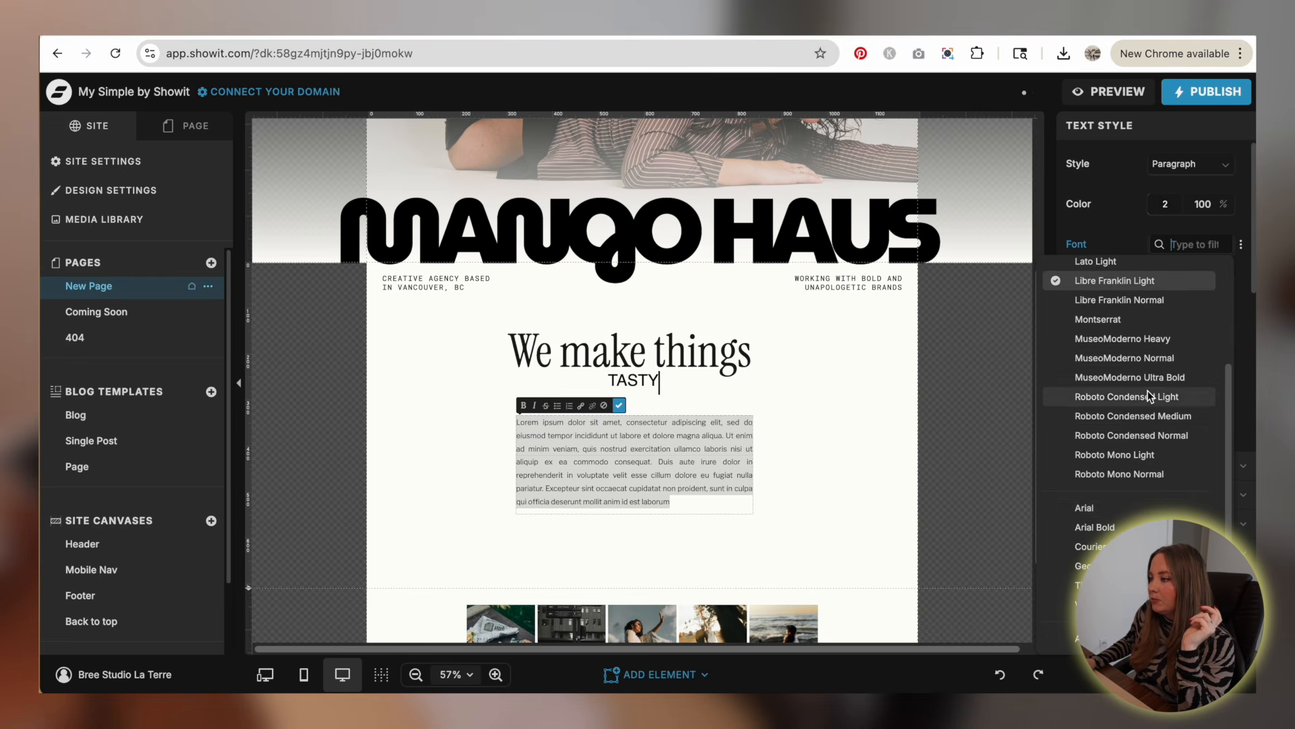
click(1124, 510)
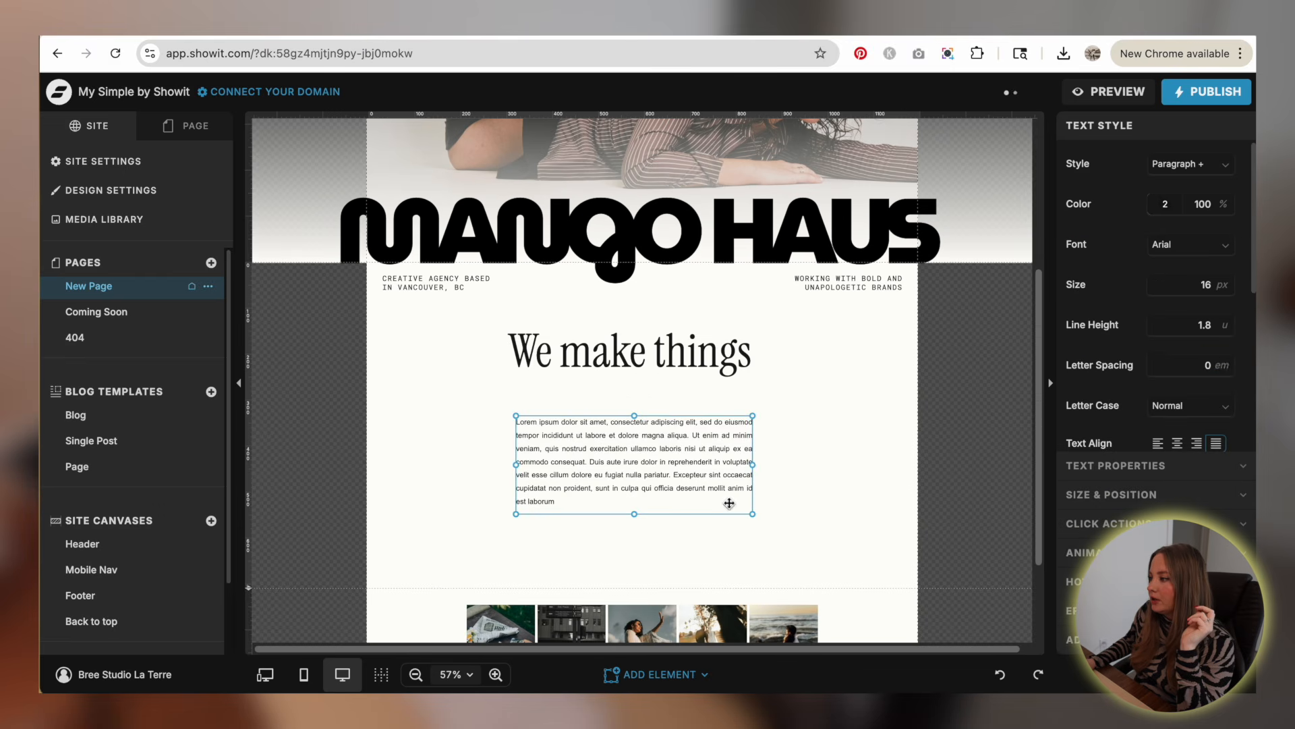
- Set the paragraph's text size to 17 px and its line height to 1.5
click(1224, 282)
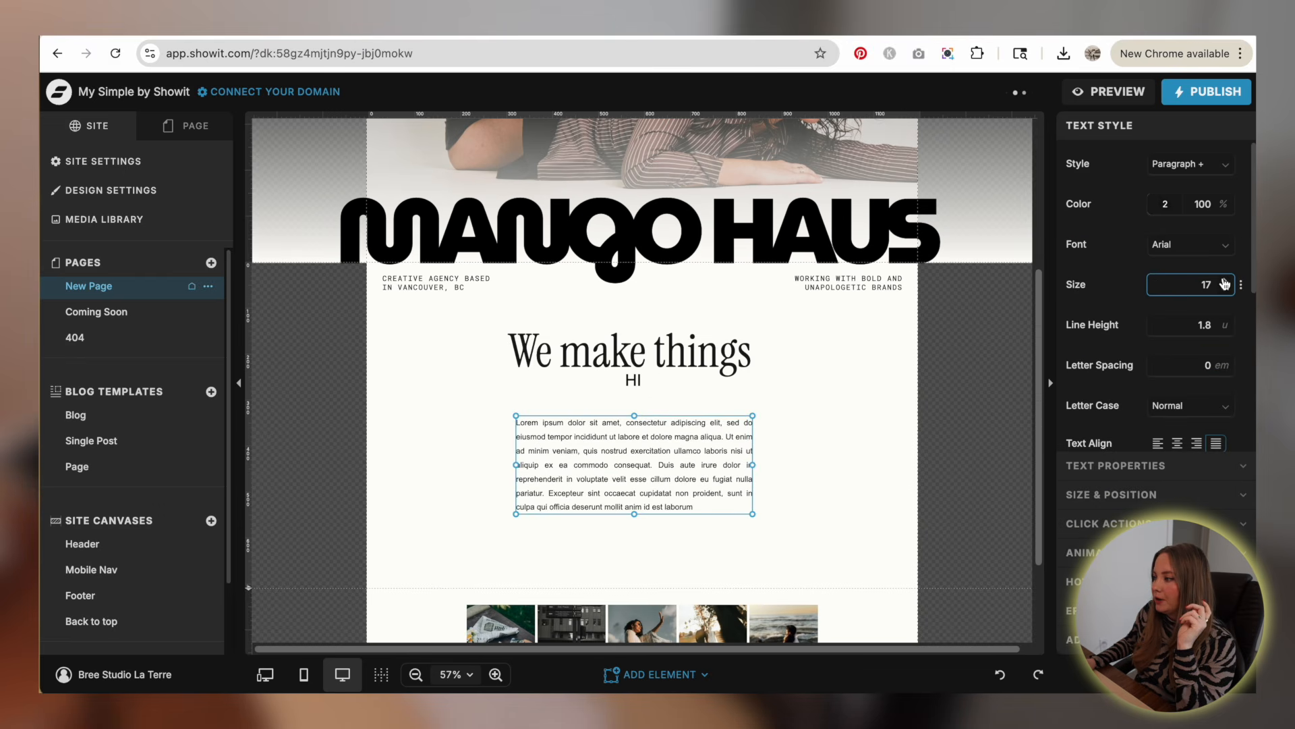
click(1225, 330)
click(1225, 331)
click(1225, 331)
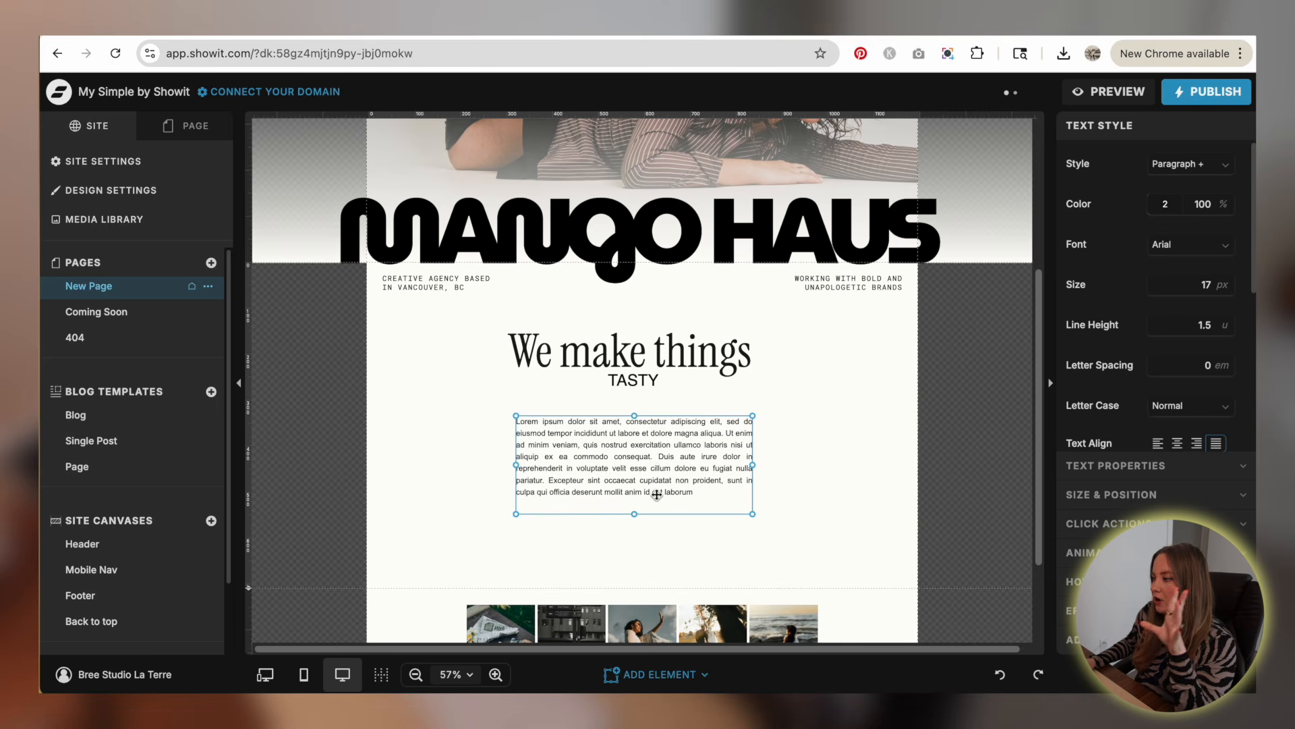
- Center-align the lorem ipsum paragraph's text
double_click(640, 466)
scroll(1200, 350, down, 1)
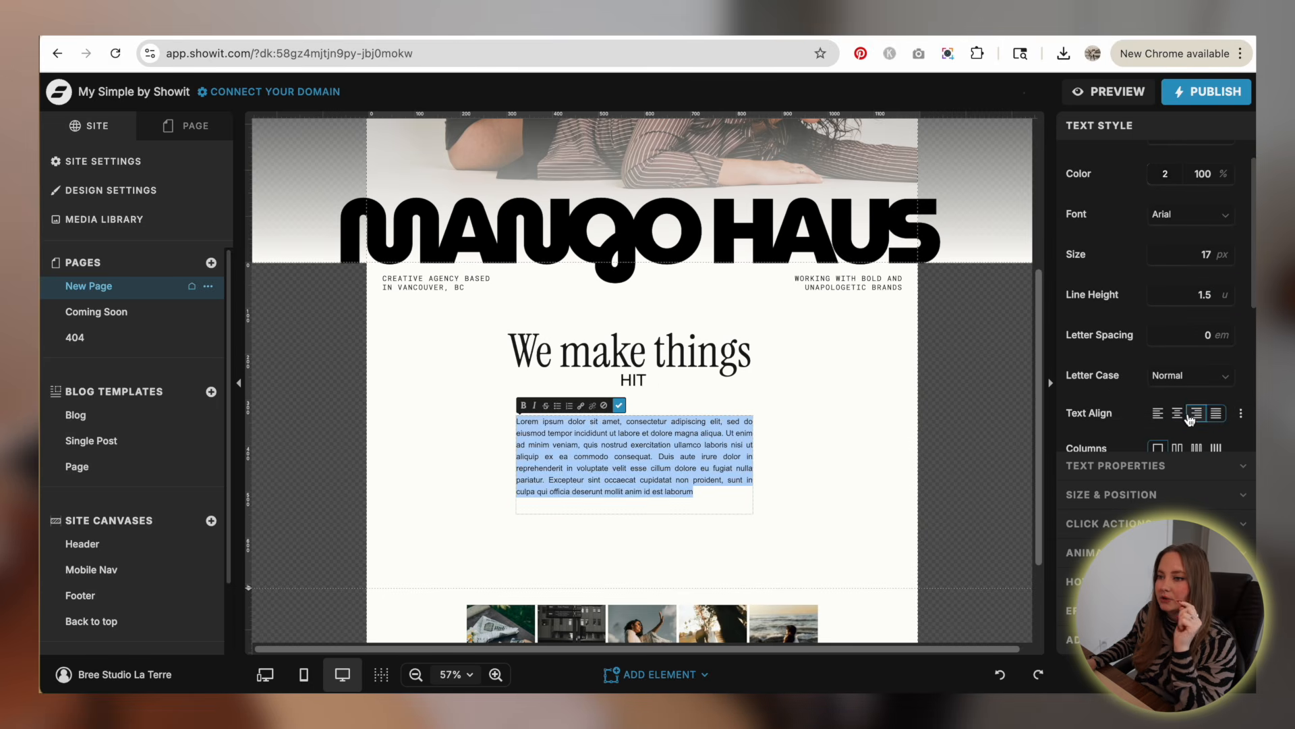
click(1177, 413)
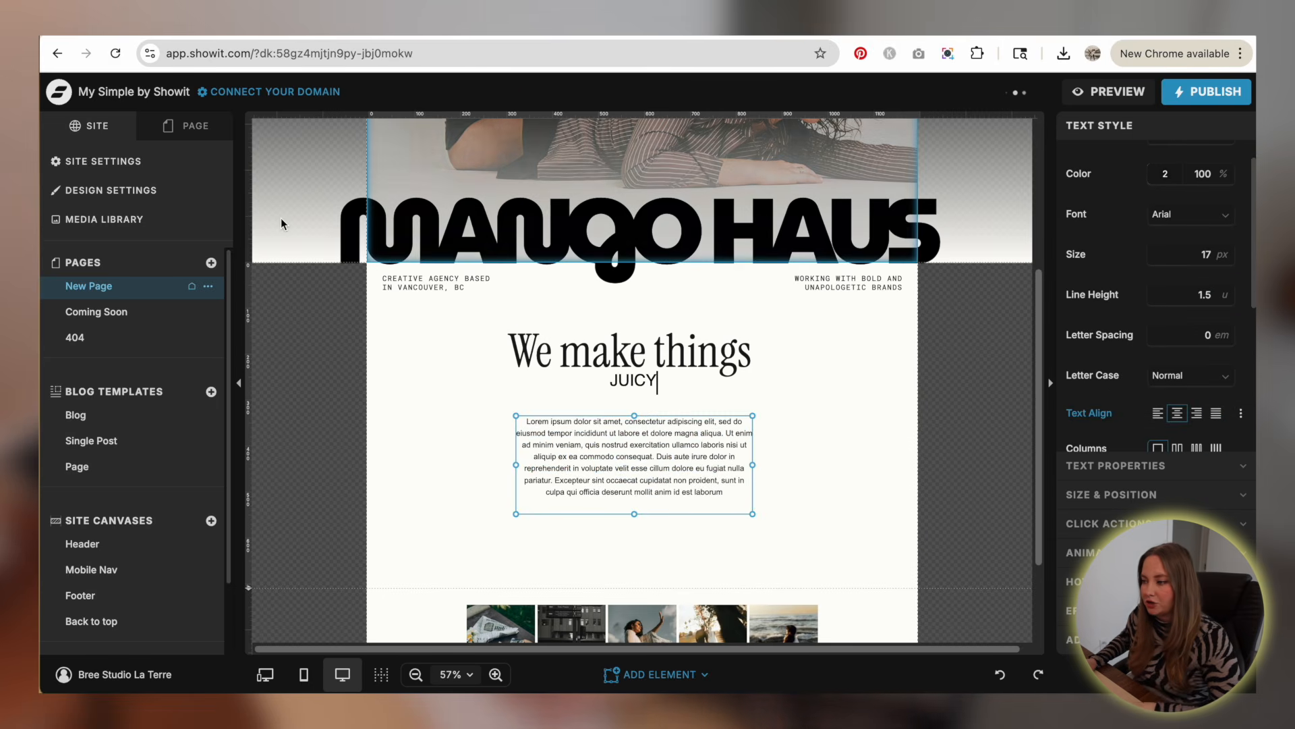
click(432, 474)
- Widen the lorem ipsum paragraph's box slightly beyond the heading's width and recenter it a little lower under the typewriter text
click(520, 472)
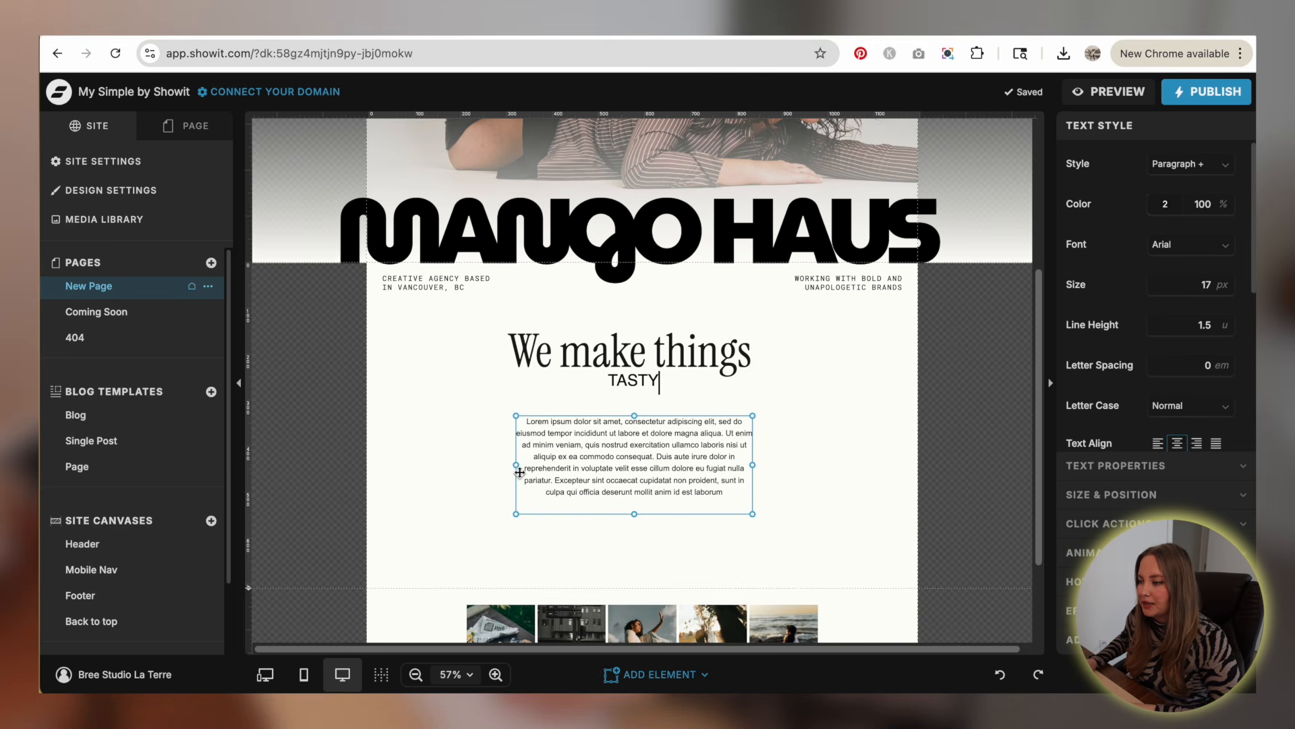
drag(517, 467, 486, 464)
drag(586, 464, 601, 469)
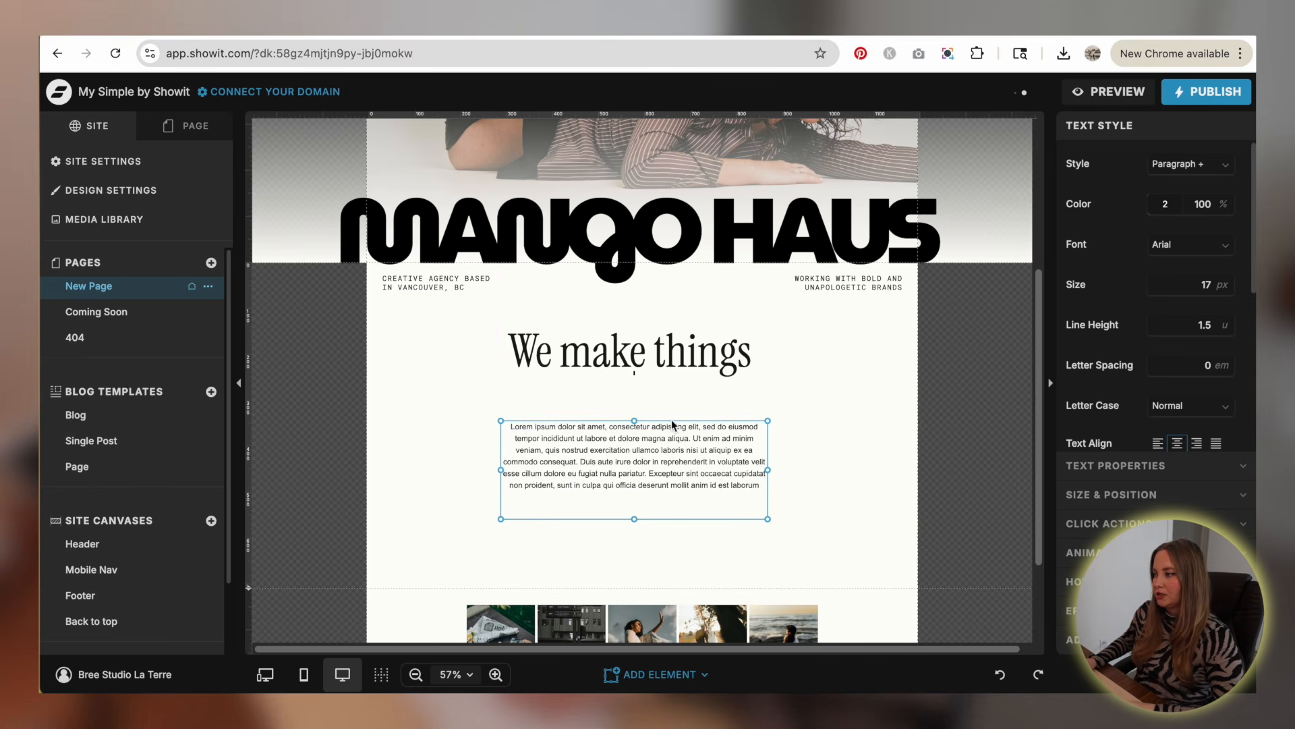
- Increase the lorem ipsum paragraph's text size slightly
click(1223, 282)
click(1224, 283)
click(910, 479)
- Add a button element and place it centered below the lorem ipsum paragraph
scroll(651, 486, down, 3)
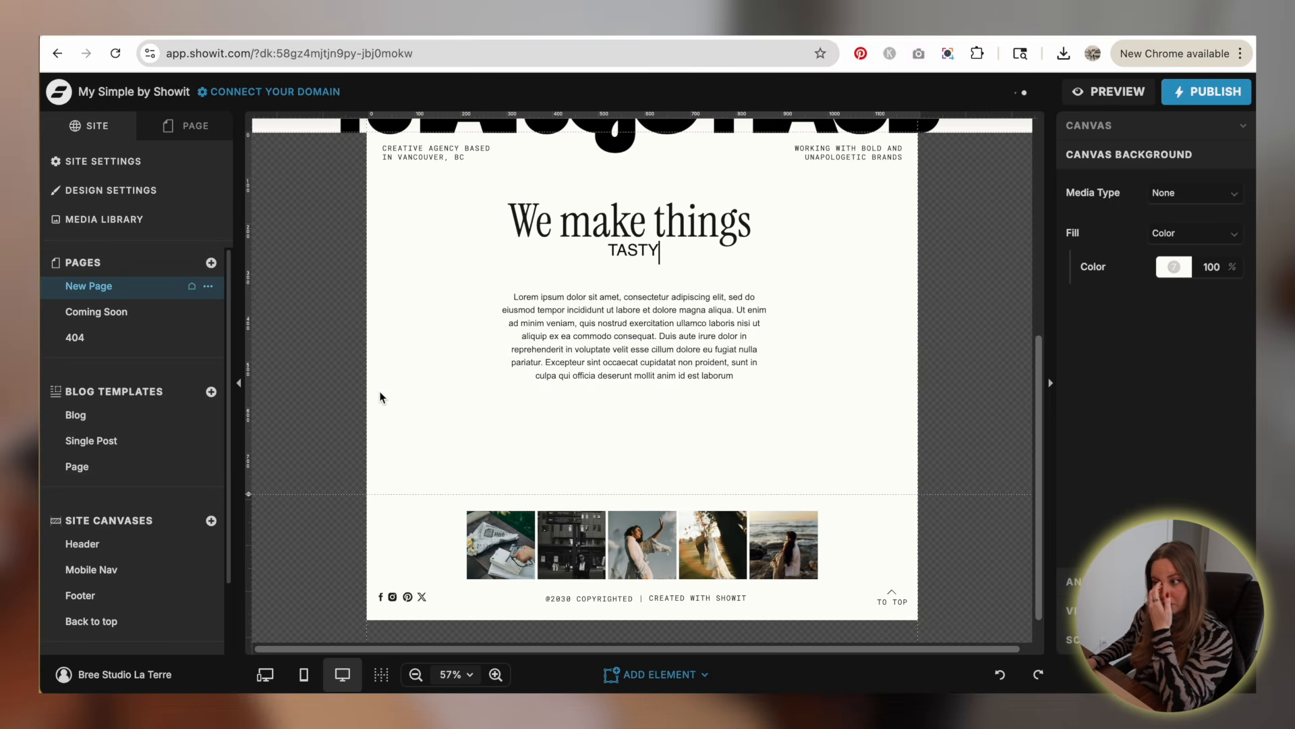
scroll(380, 398, up, 7)
scroll(950, 268, down, 5)
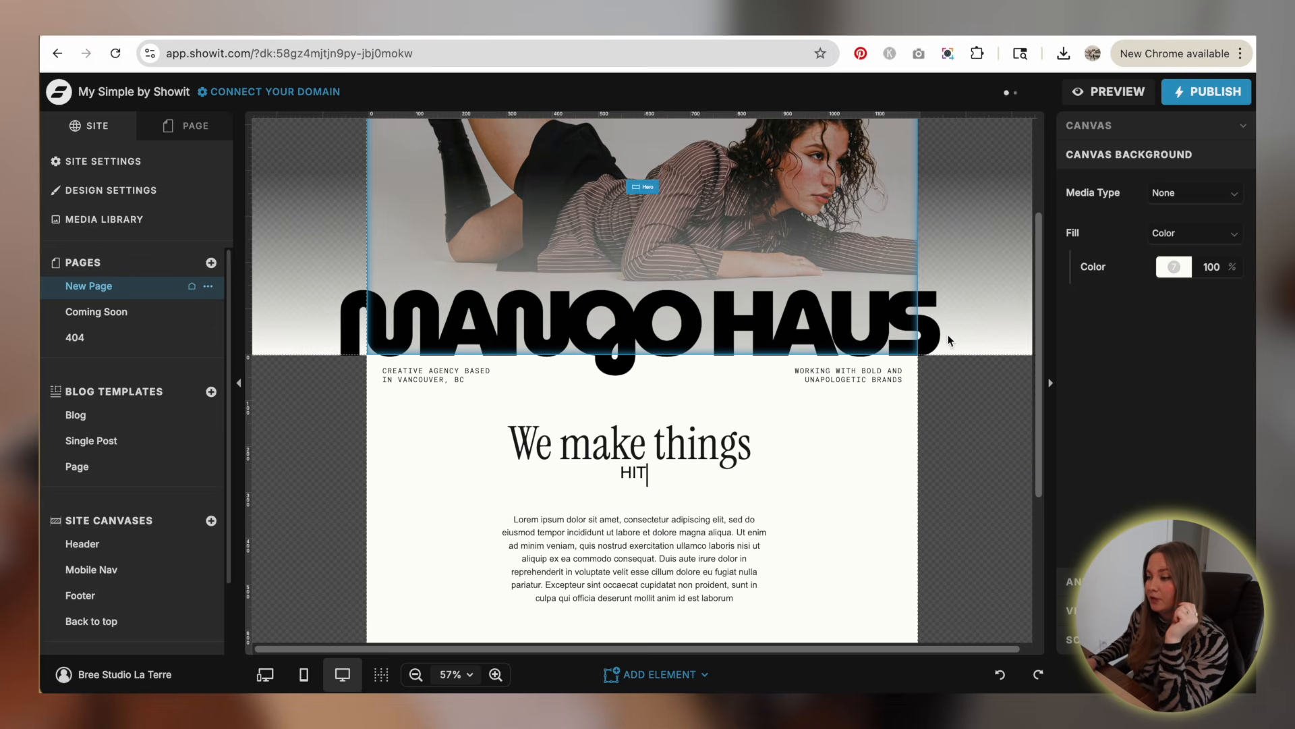
scroll(779, 405, down, 1)
click(641, 682)
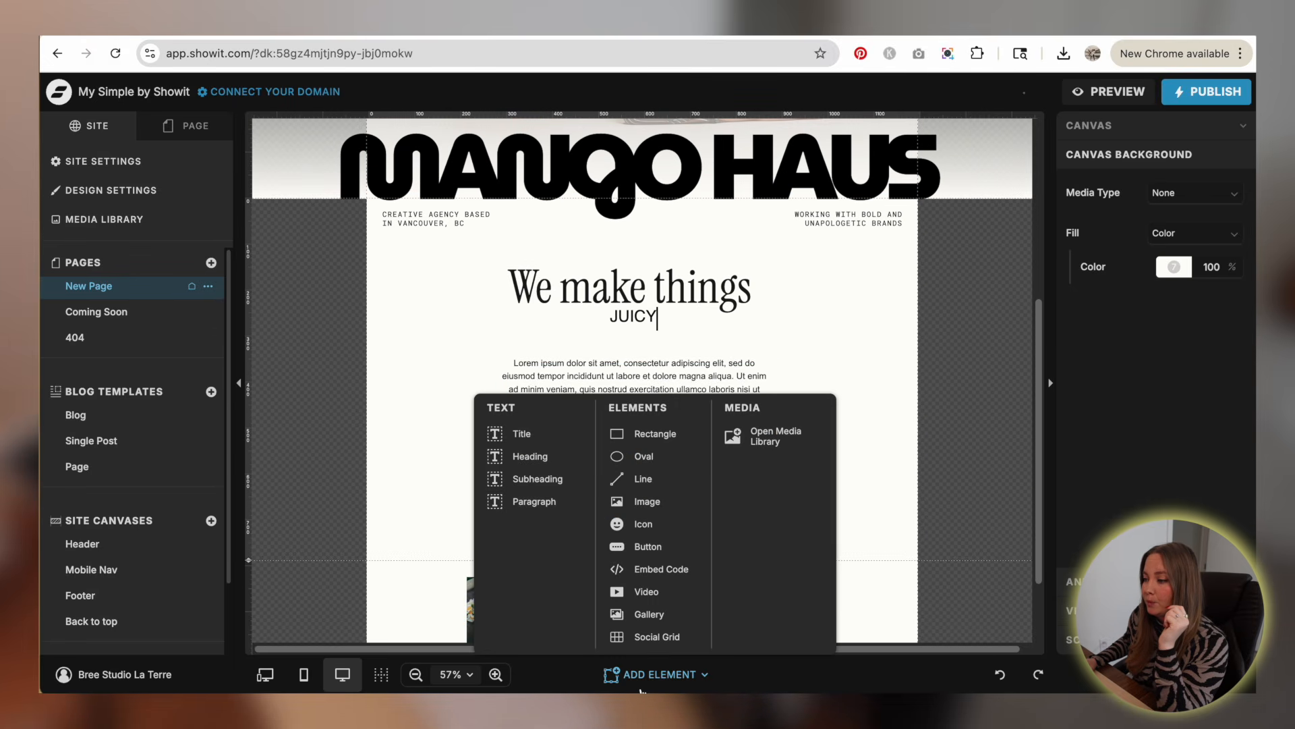
click(647, 546)
drag(662, 379, 653, 486)
- Customize the Learn More button's border radius so that it has square corners
click(1176, 267)
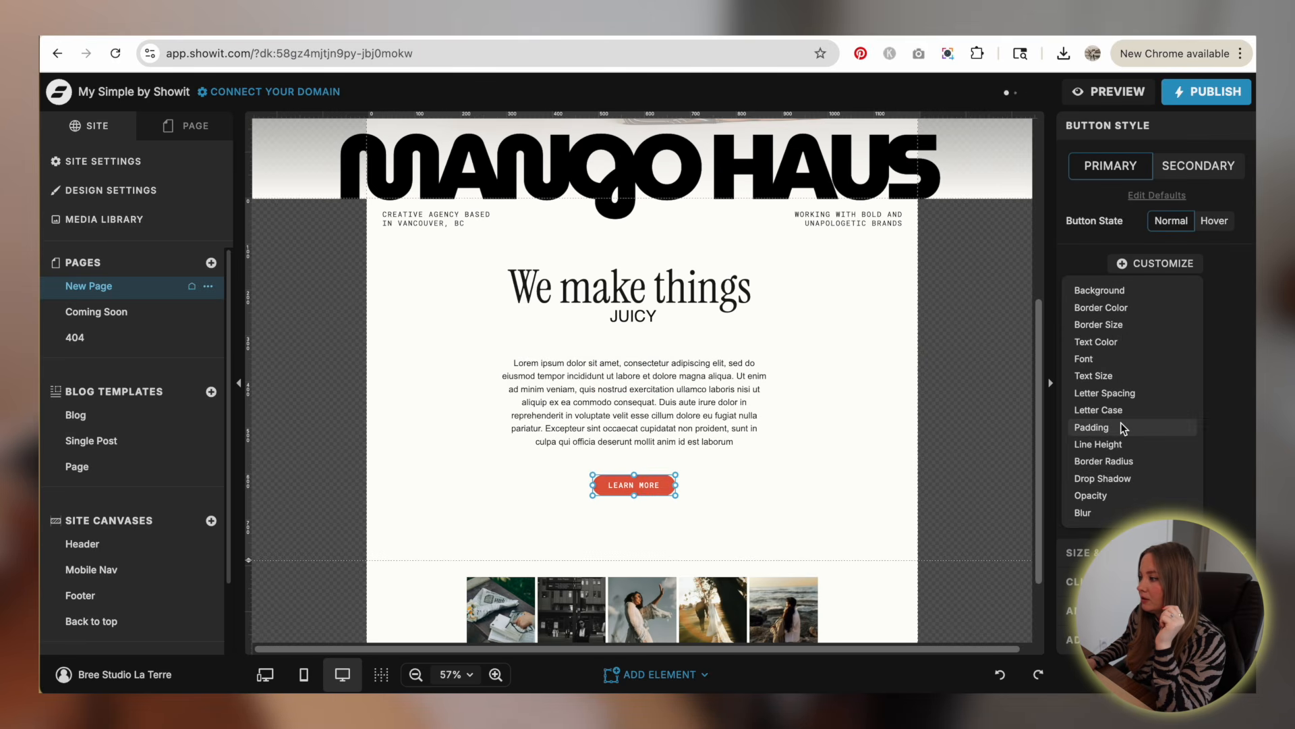
click(1140, 463)
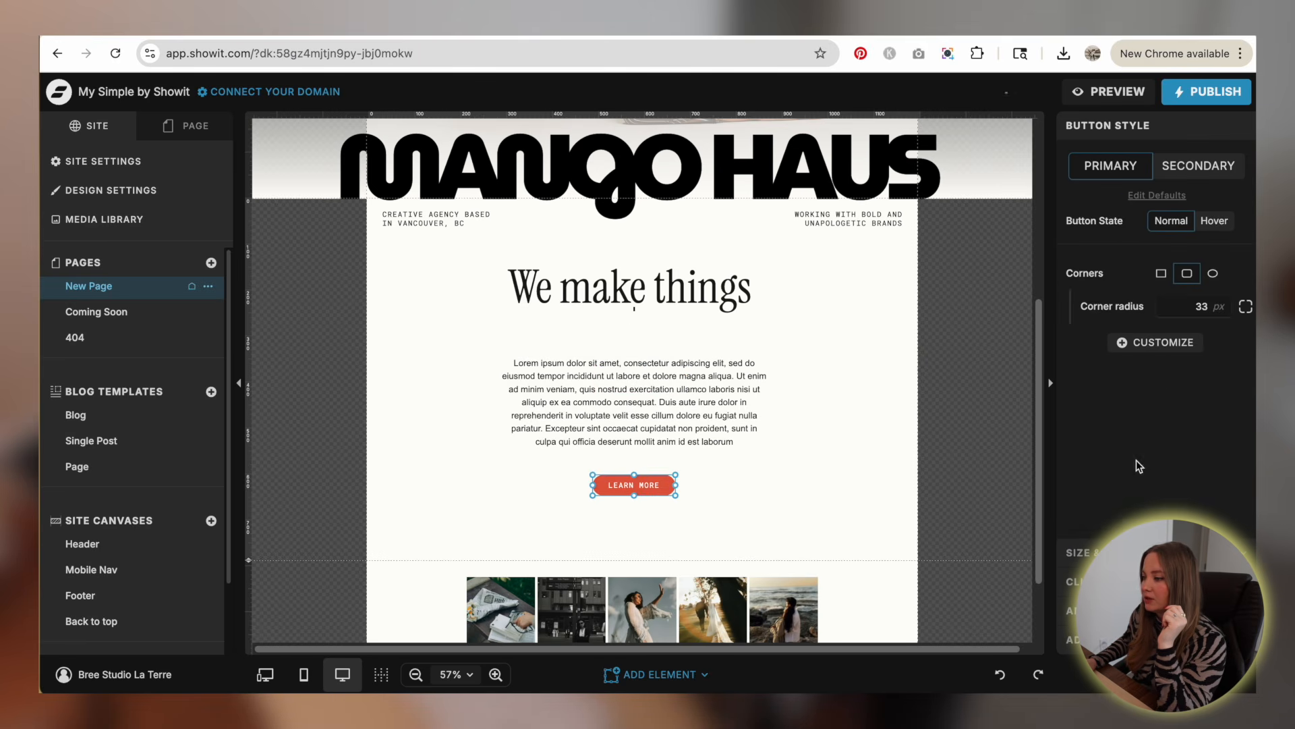
click(1162, 274)
click(803, 538)
click(640, 488)
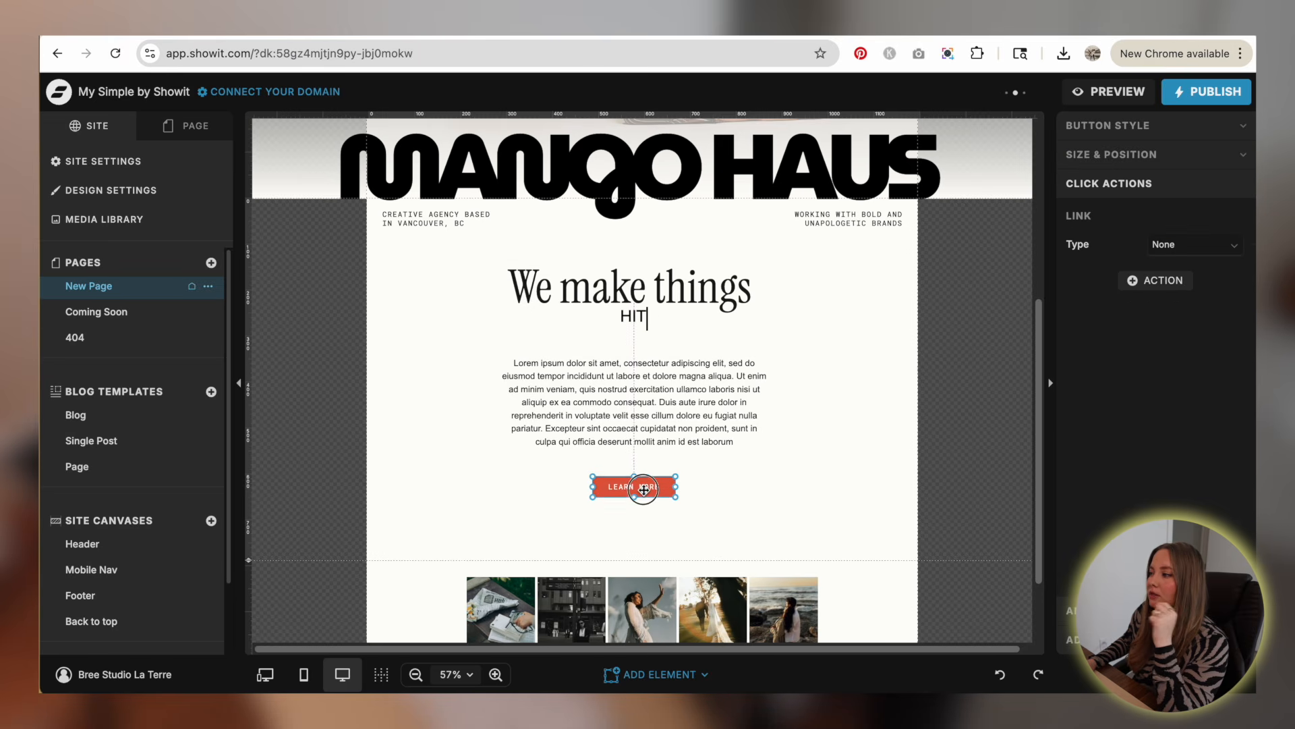
click(1130, 128)
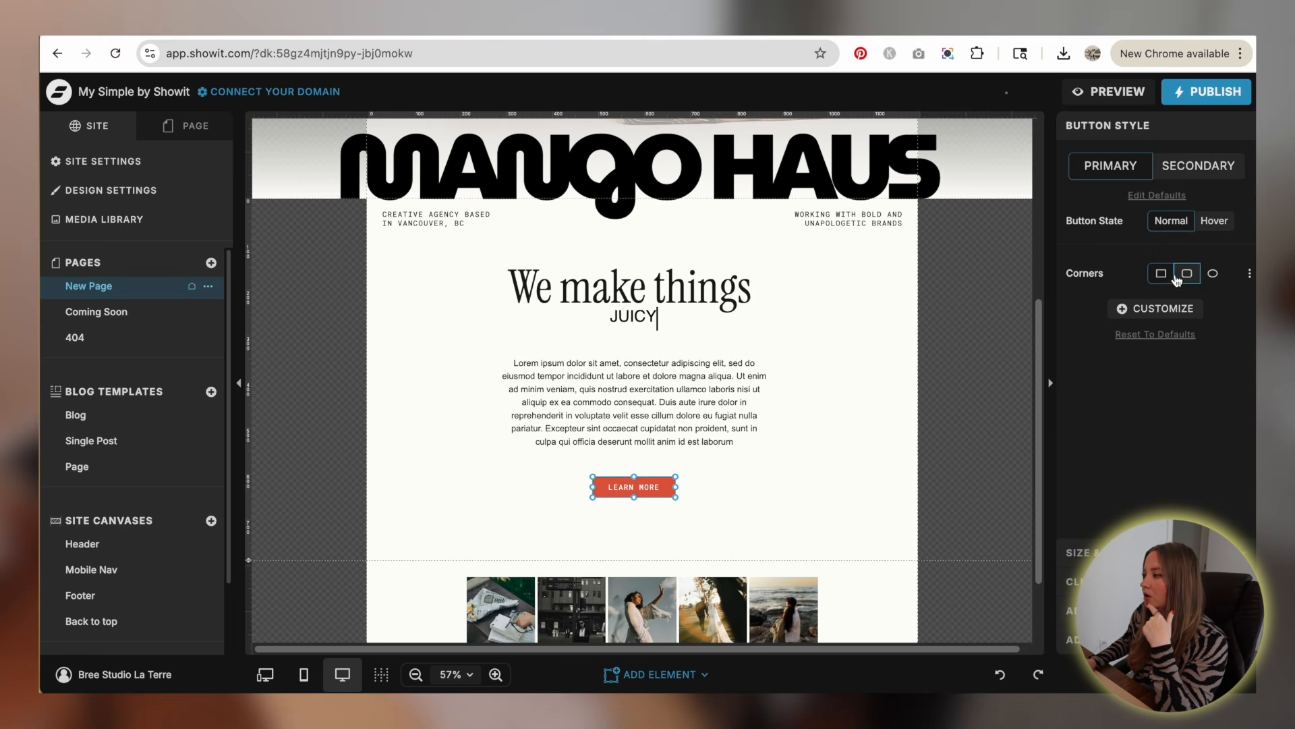
- Set the Learn More button's text color to black, color style 1
click(1159, 307)
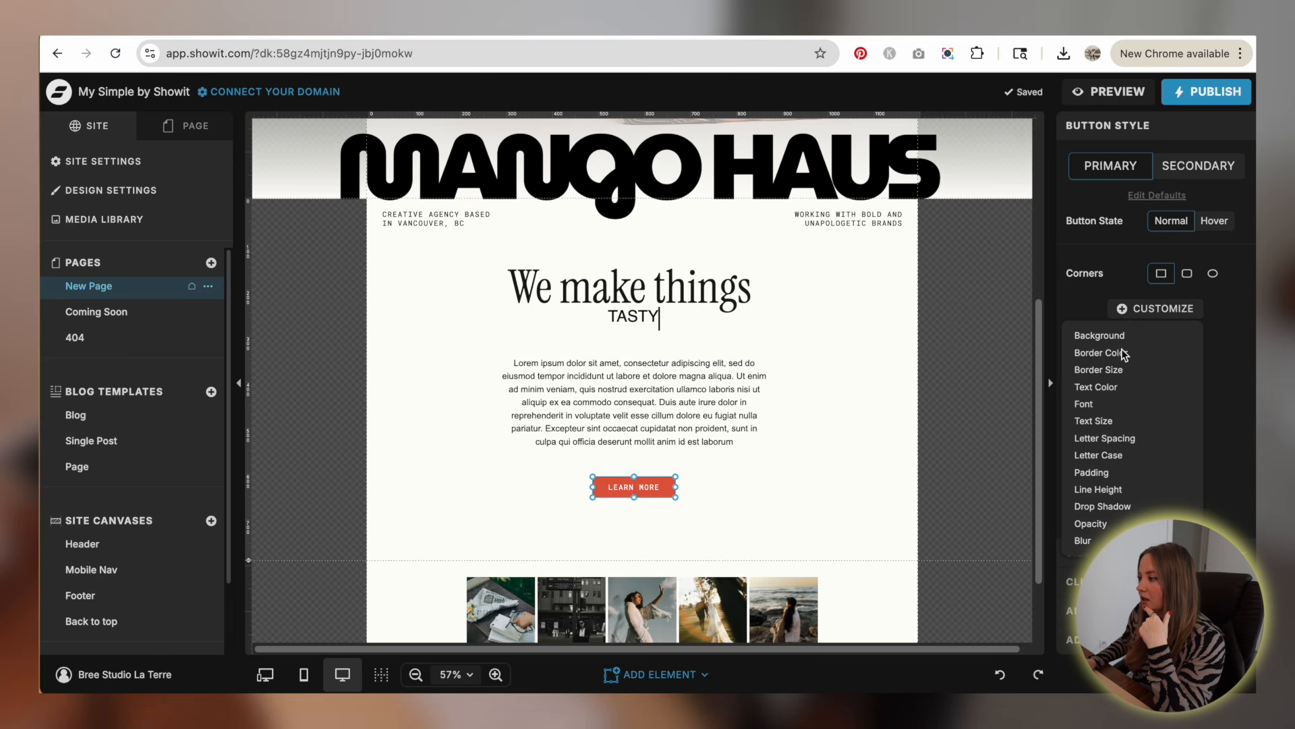
click(1154, 368)
click(1174, 273)
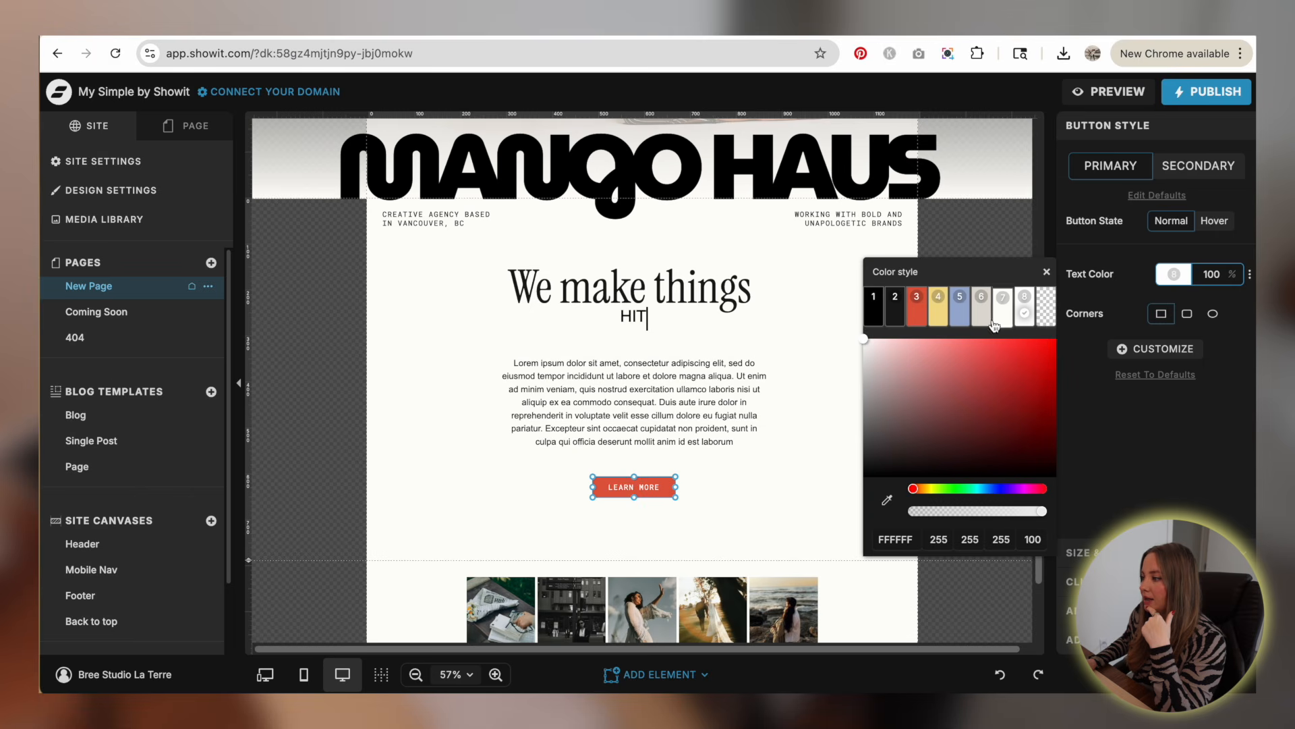
click(872, 307)
- Add a thin border to the Learn More button using the Border Size customization
click(1180, 351)
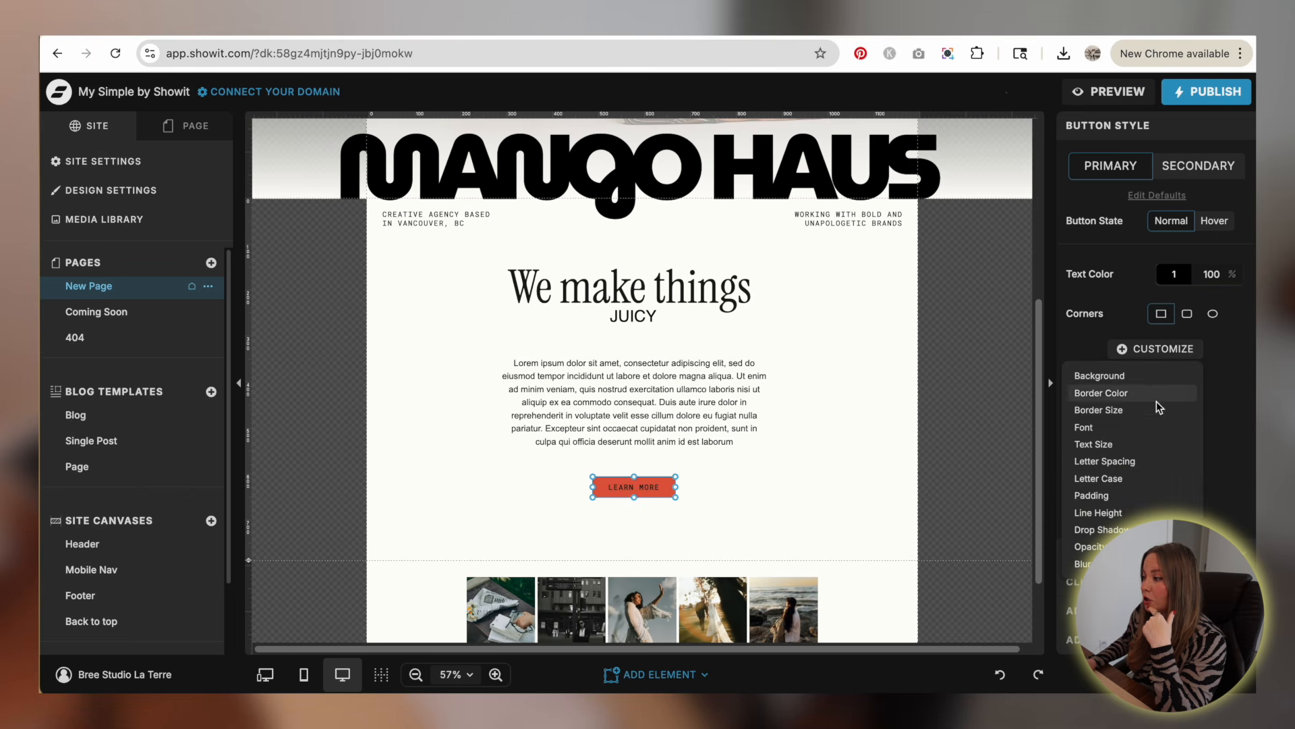
click(1152, 411)
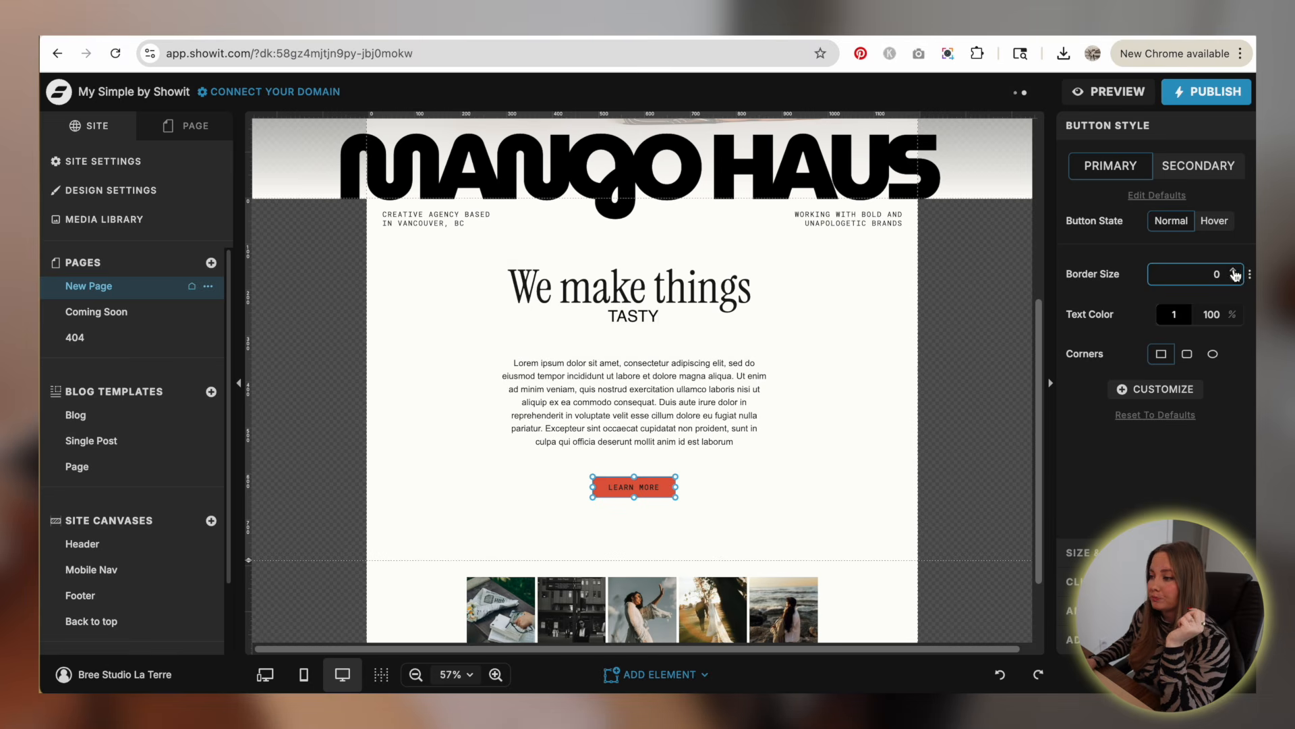
click(787, 515)
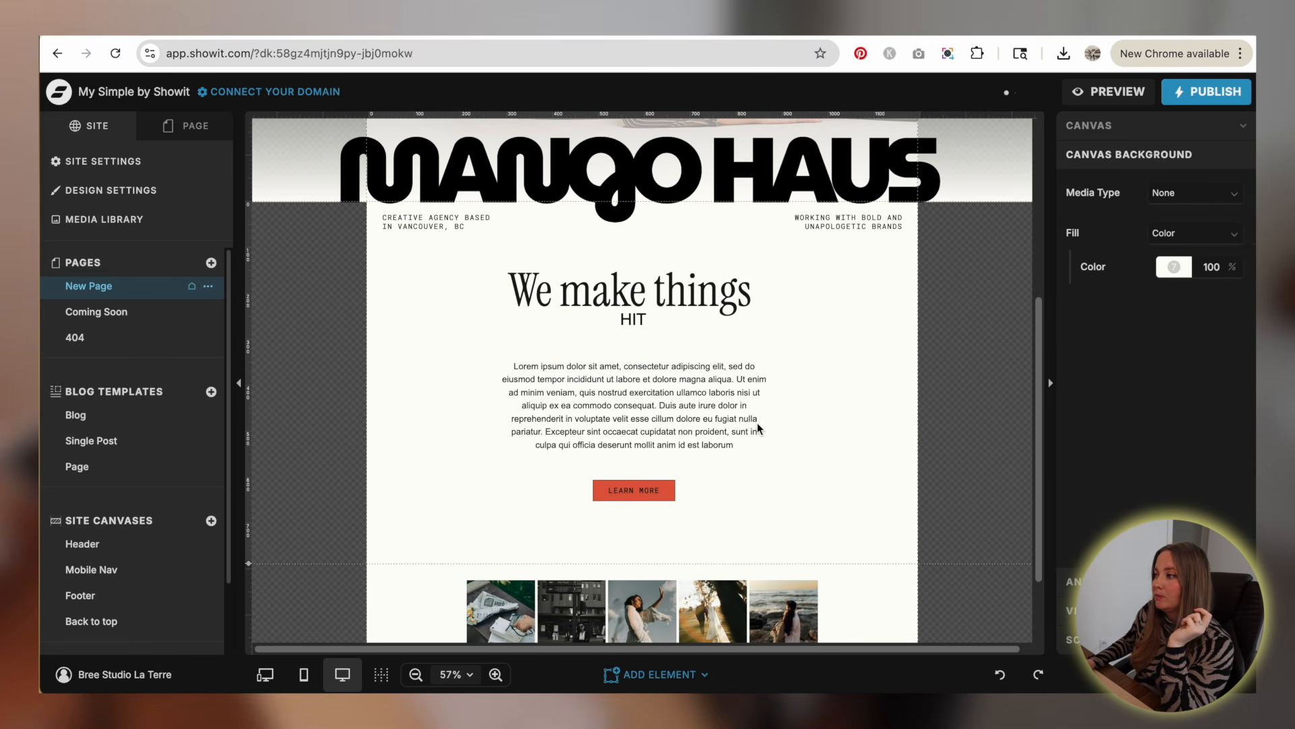
- Preview the desktop site and check the spacing of the typewriter text, paragraph and button in the intro section
click(652, 397)
click(1110, 91)
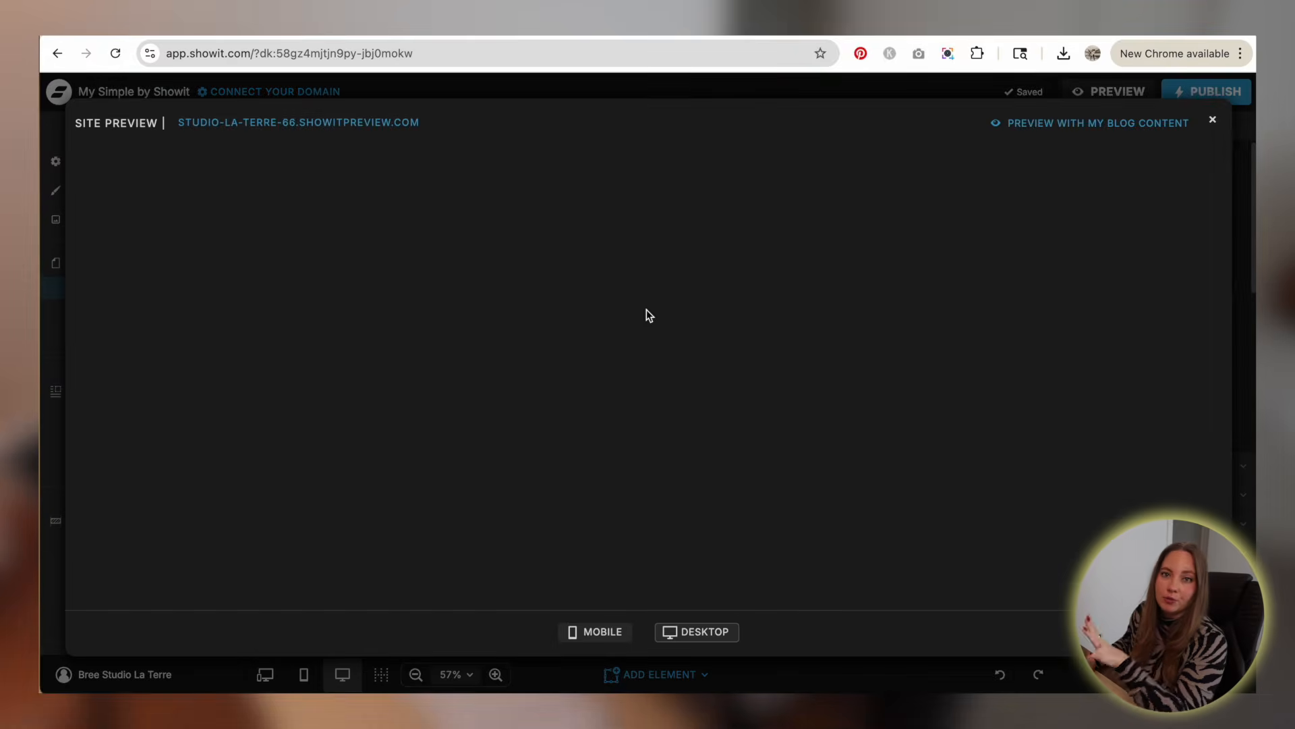
scroll(687, 254, down, 10)
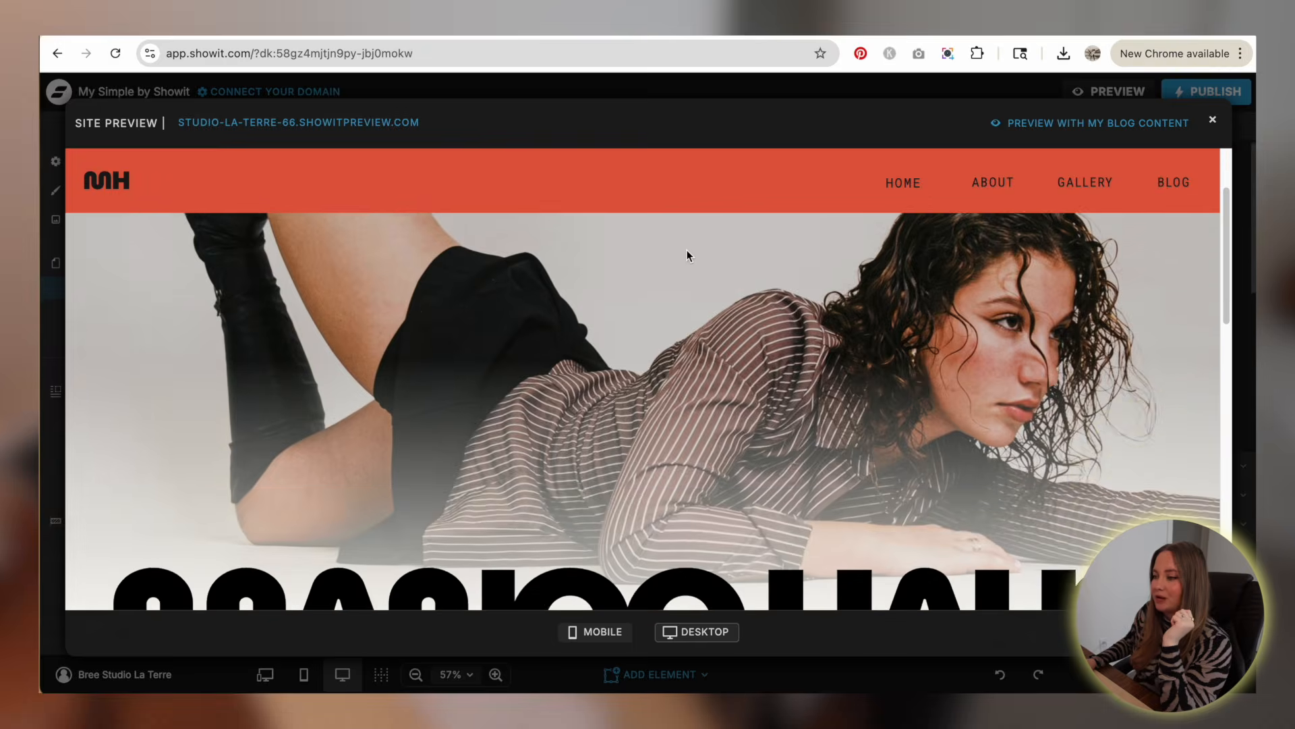
scroll(1039, 284, down, 3)
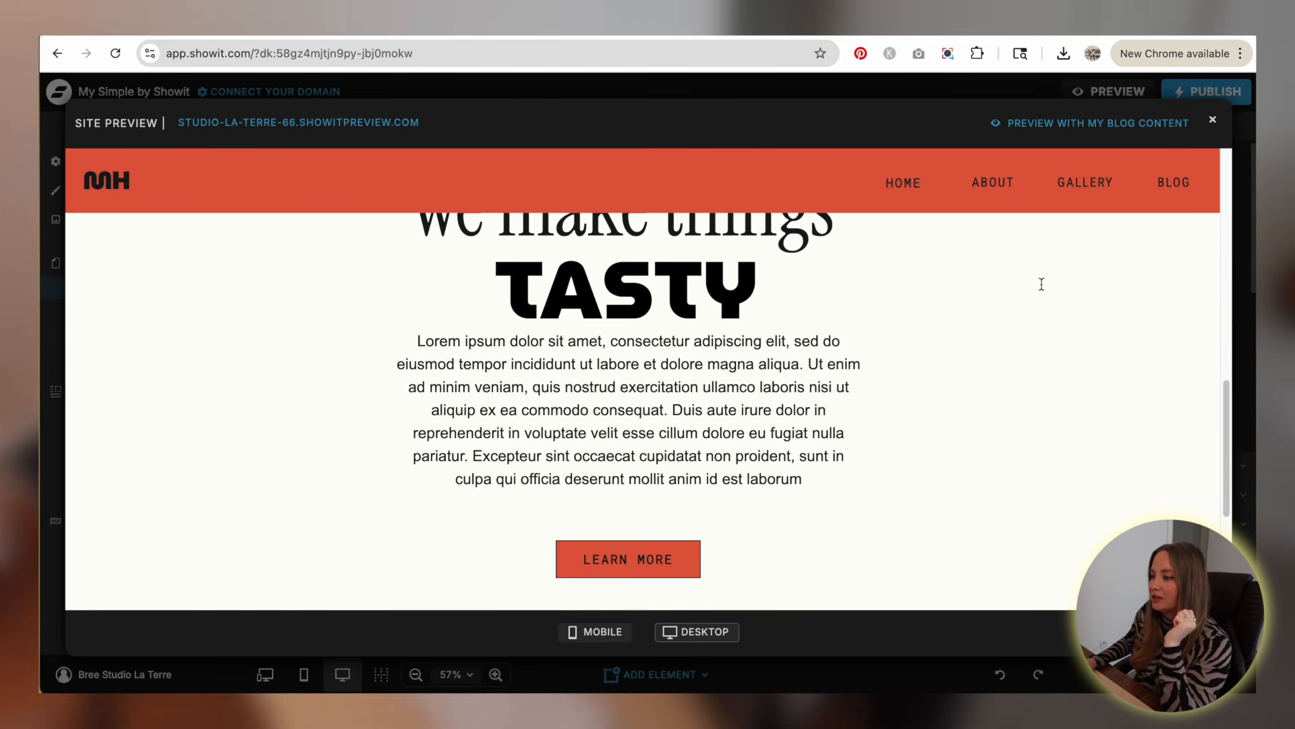
click(1213, 119)
- Shift the typewriter text, paragraph and button down slightly, and reduce the typewriter embed's height to about 219 px
click(570, 391)
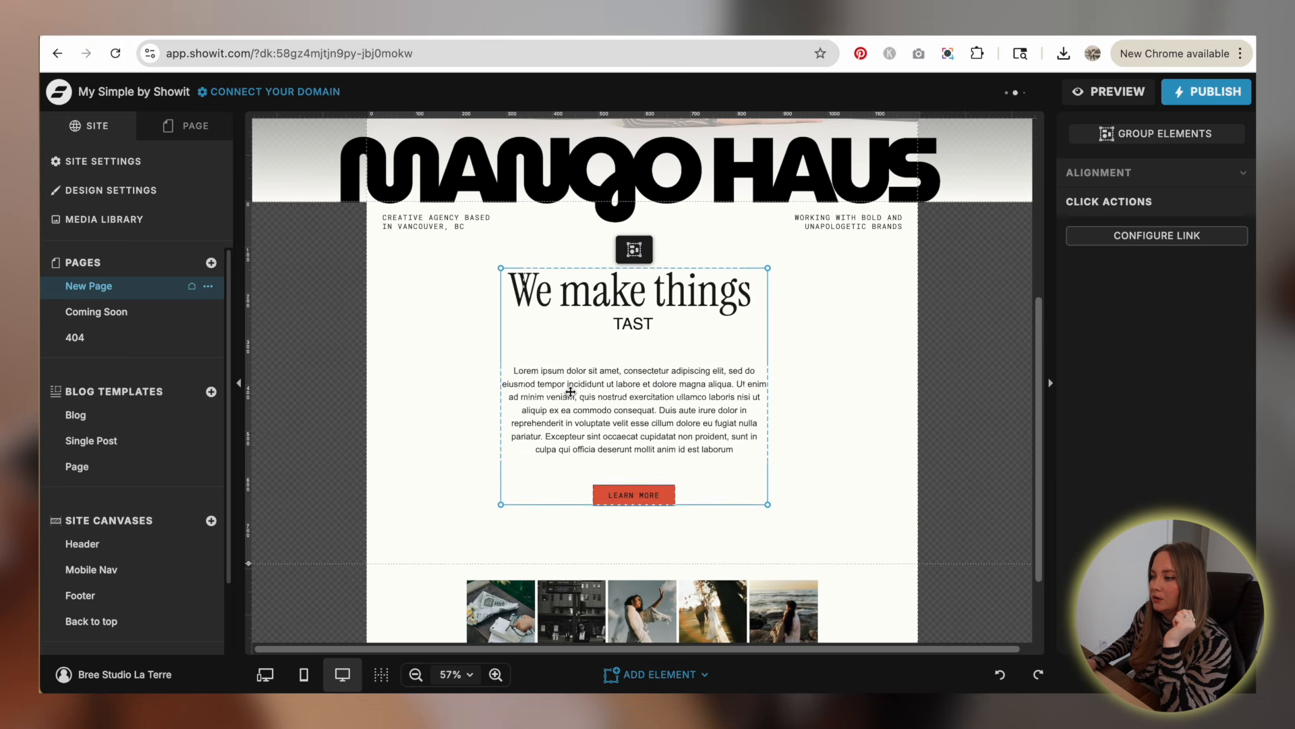
click(449, 387)
click(645, 319)
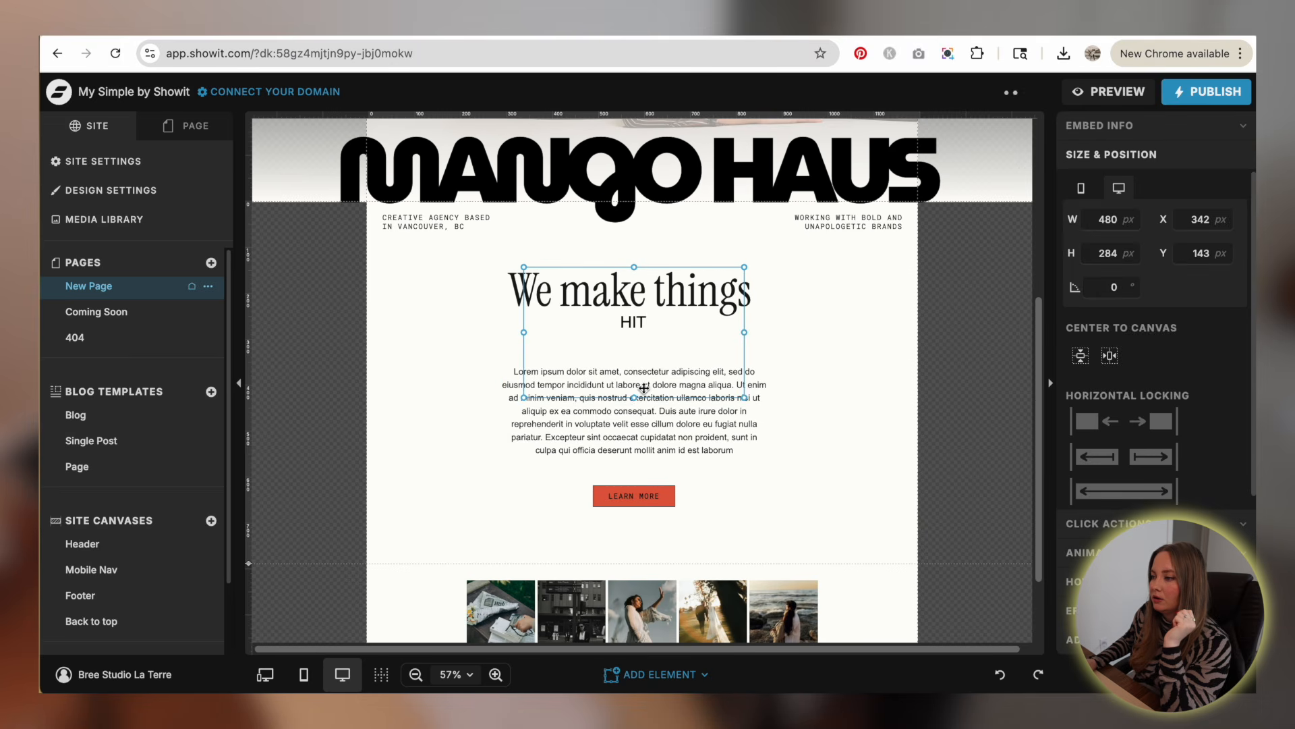
drag(635, 401, 636, 364)
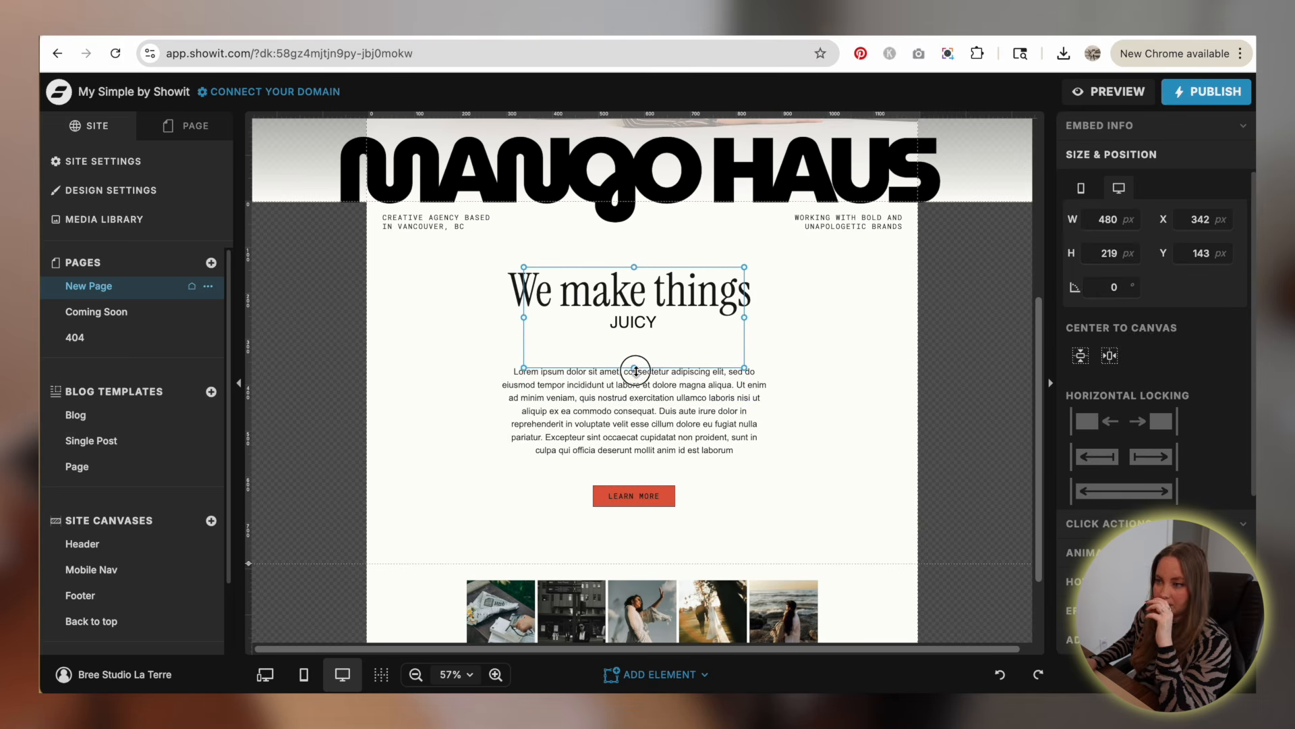
click(1015, 192)
- Preview the desktop site again to check the intro section with the shortened typewriter embed
click(1110, 92)
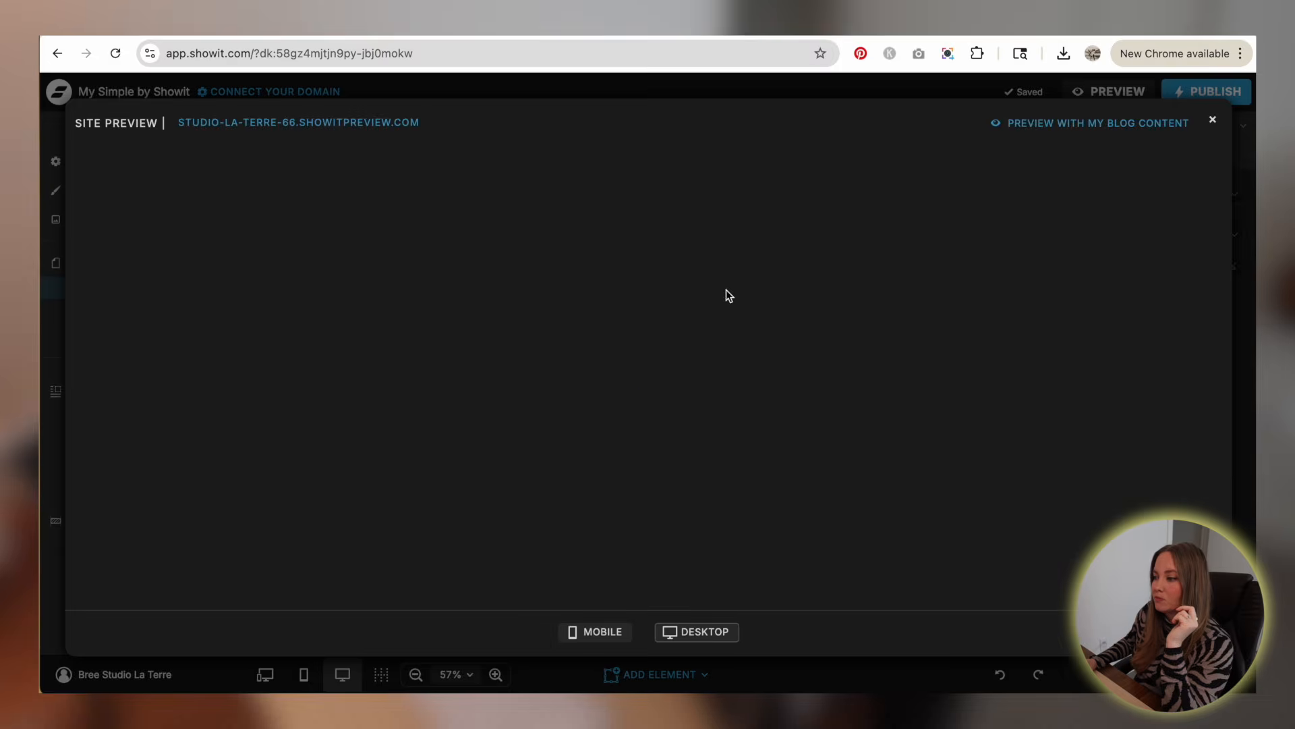
scroll(726, 289, down, 10)
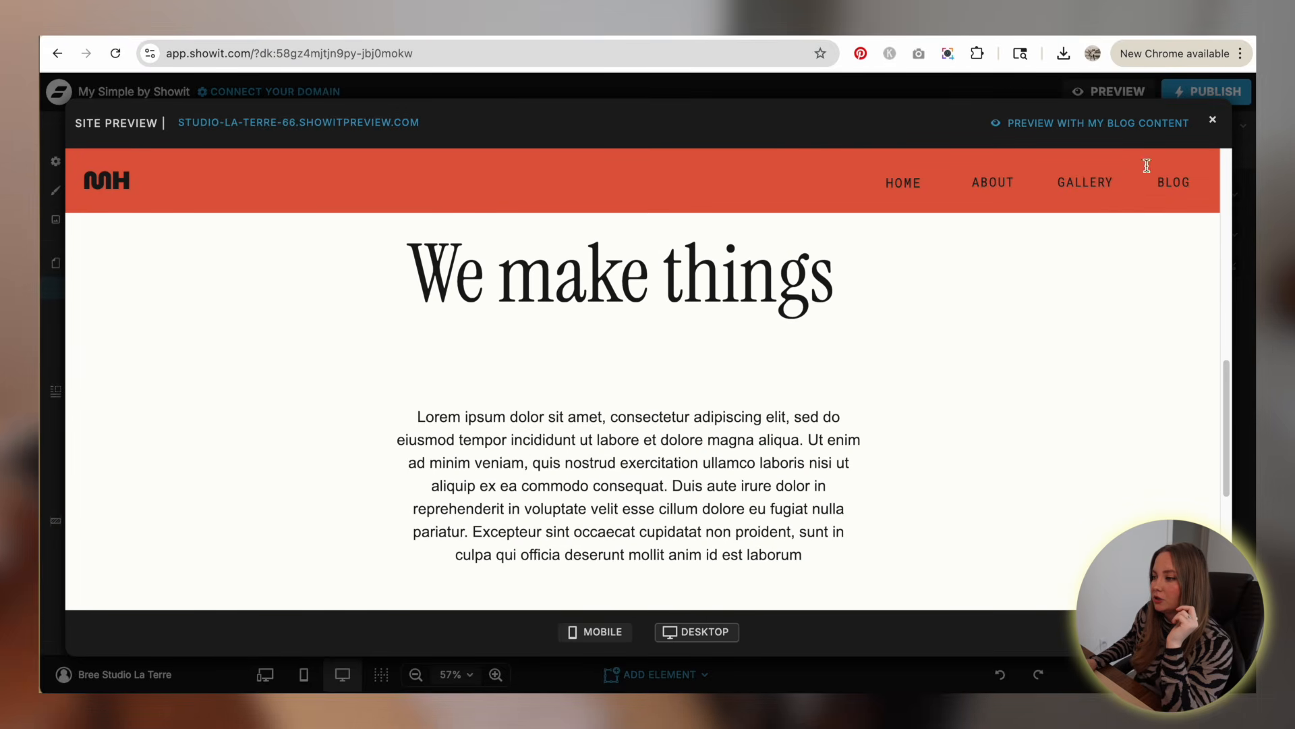
click(1214, 128)
- Move the typewriter embed up to about Y 138 px and shift the paragraph down closer to the button
click(670, 341)
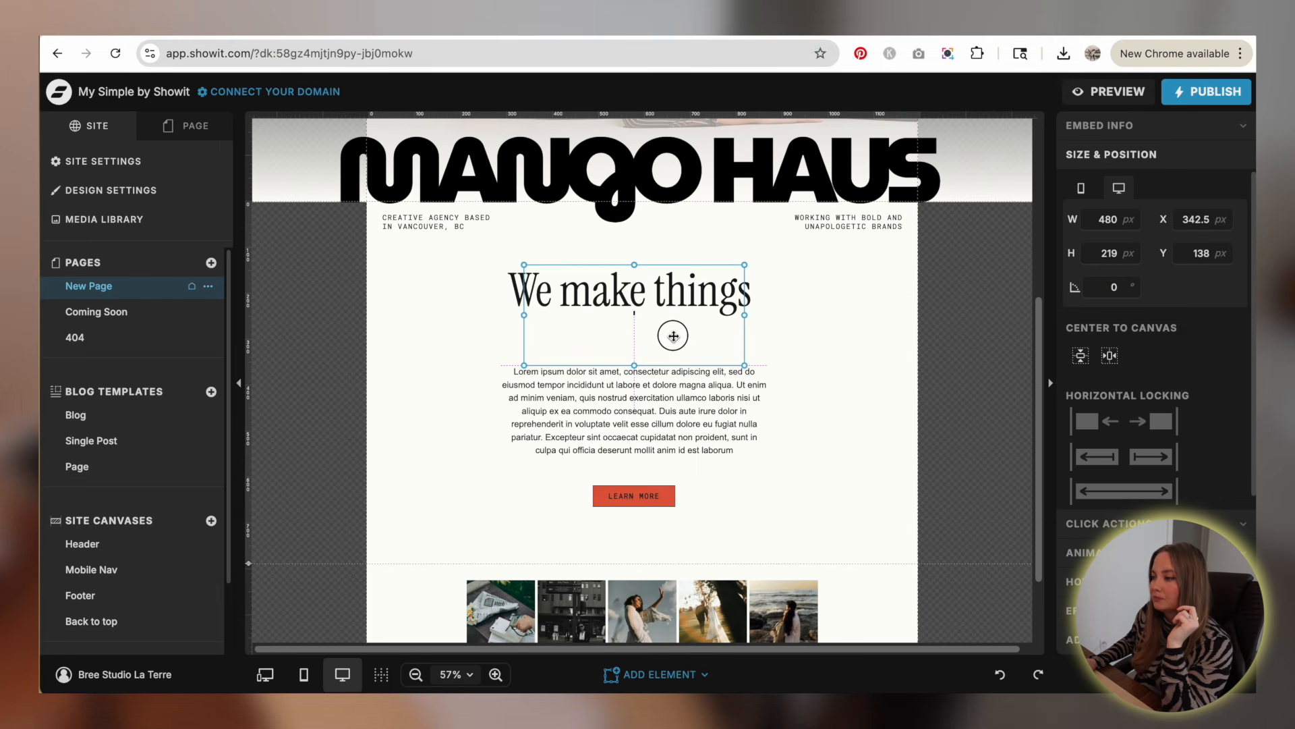
click(758, 416)
drag(757, 416, 708, 440)
click(787, 442)
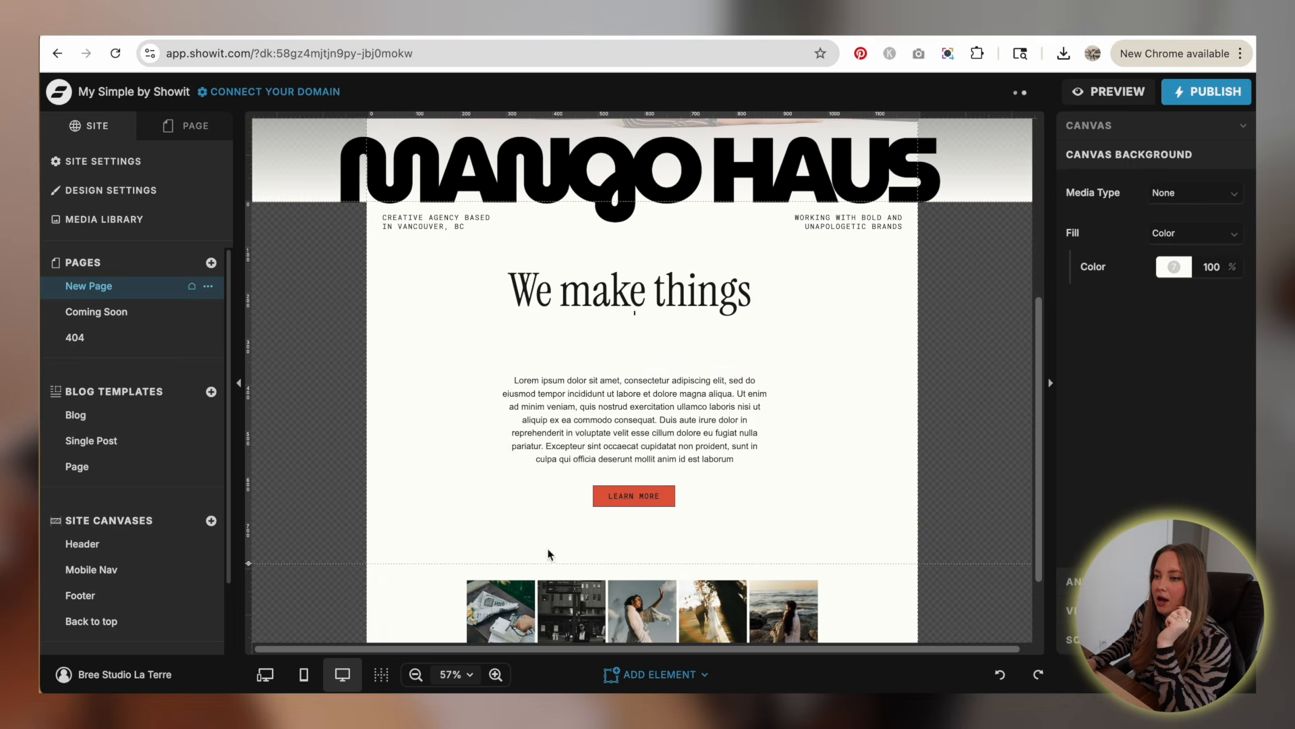
- Rename the page New Page as Home
double_click(109, 287)
text(Home)
key(Return)
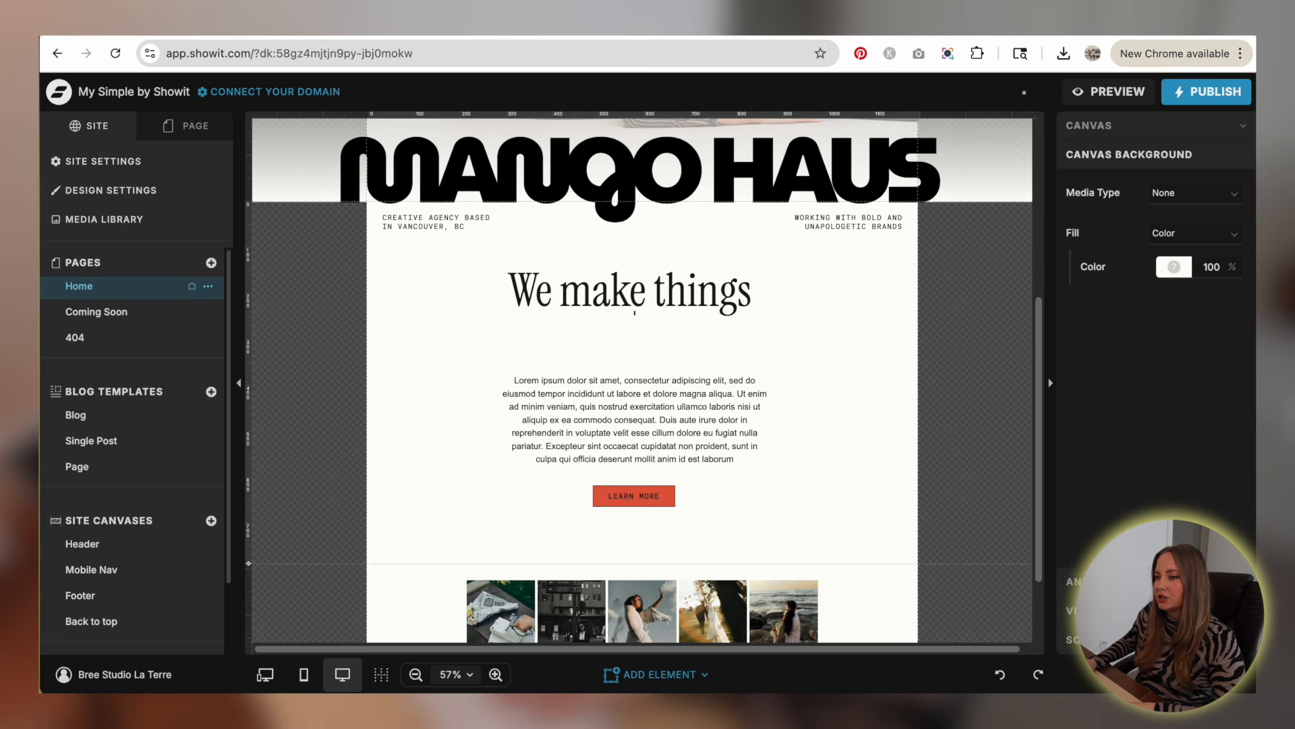
- Add a new canvas to the Home page below the Intro canvas and select it
click(183, 127)
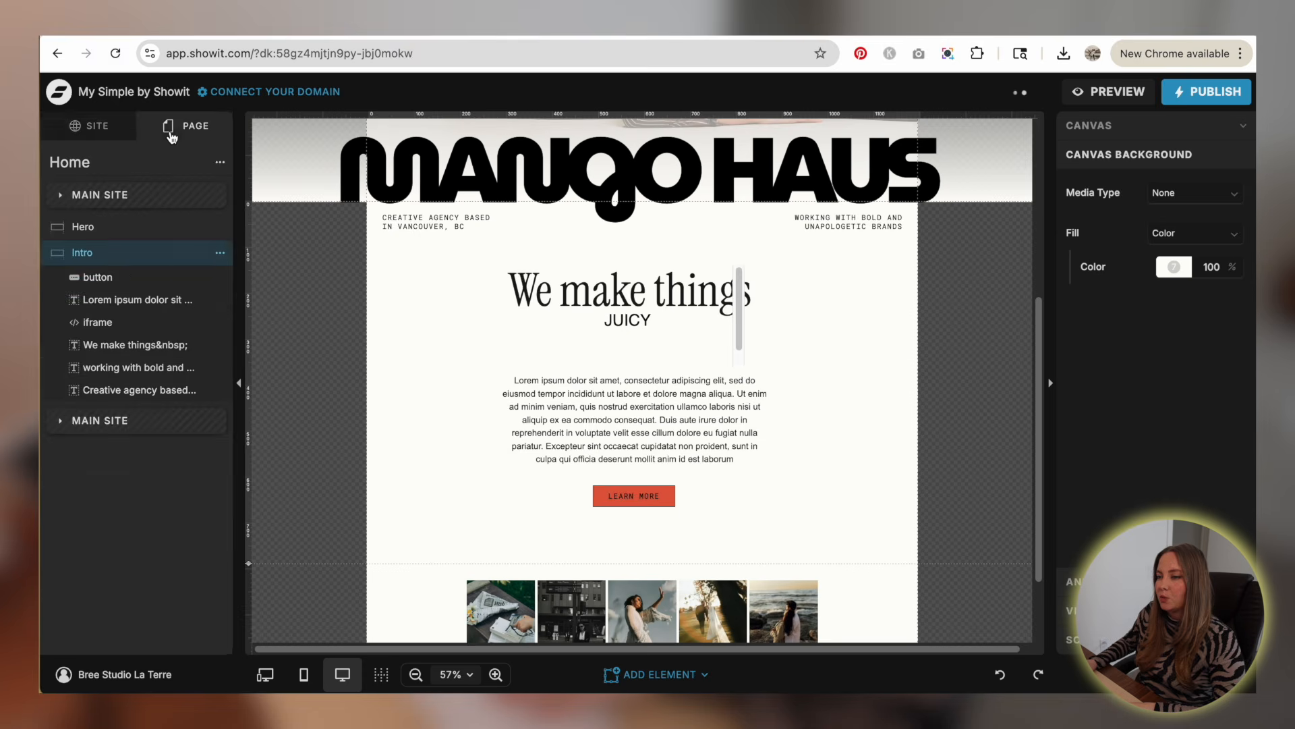
click(220, 162)
click(264, 203)
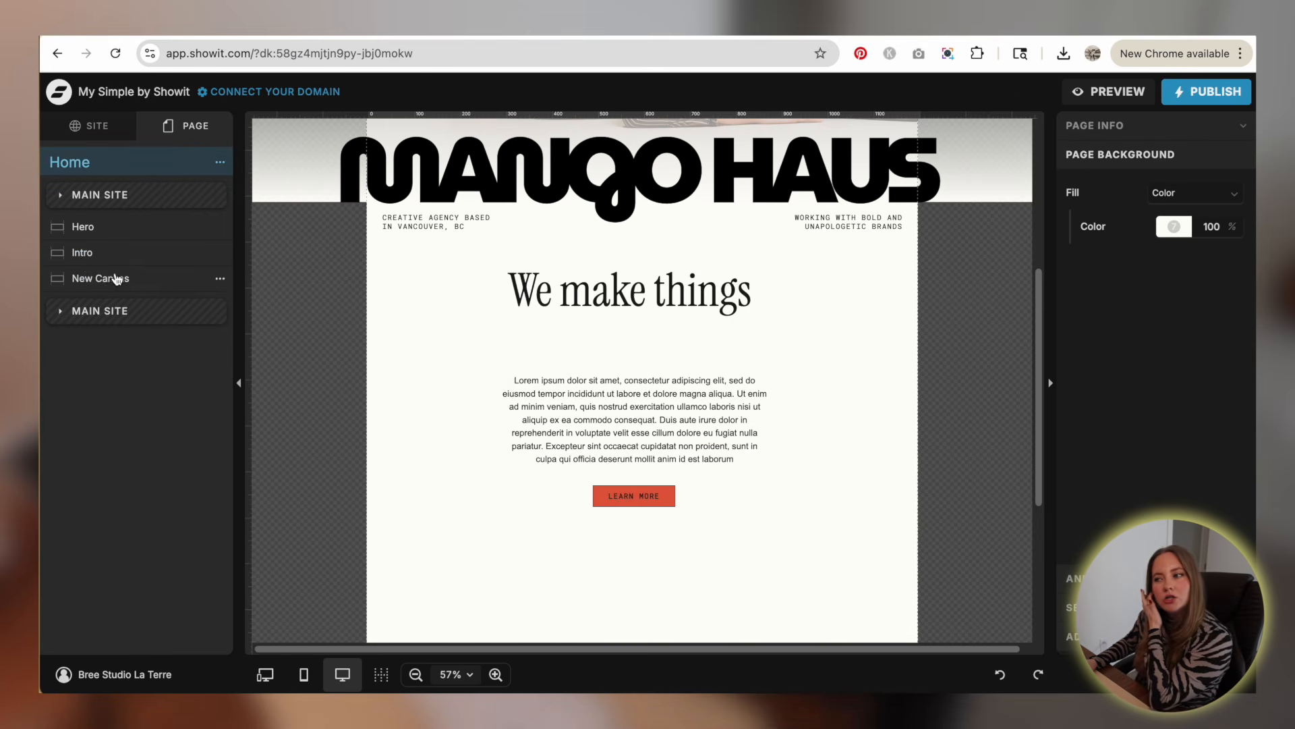
click(115, 278)
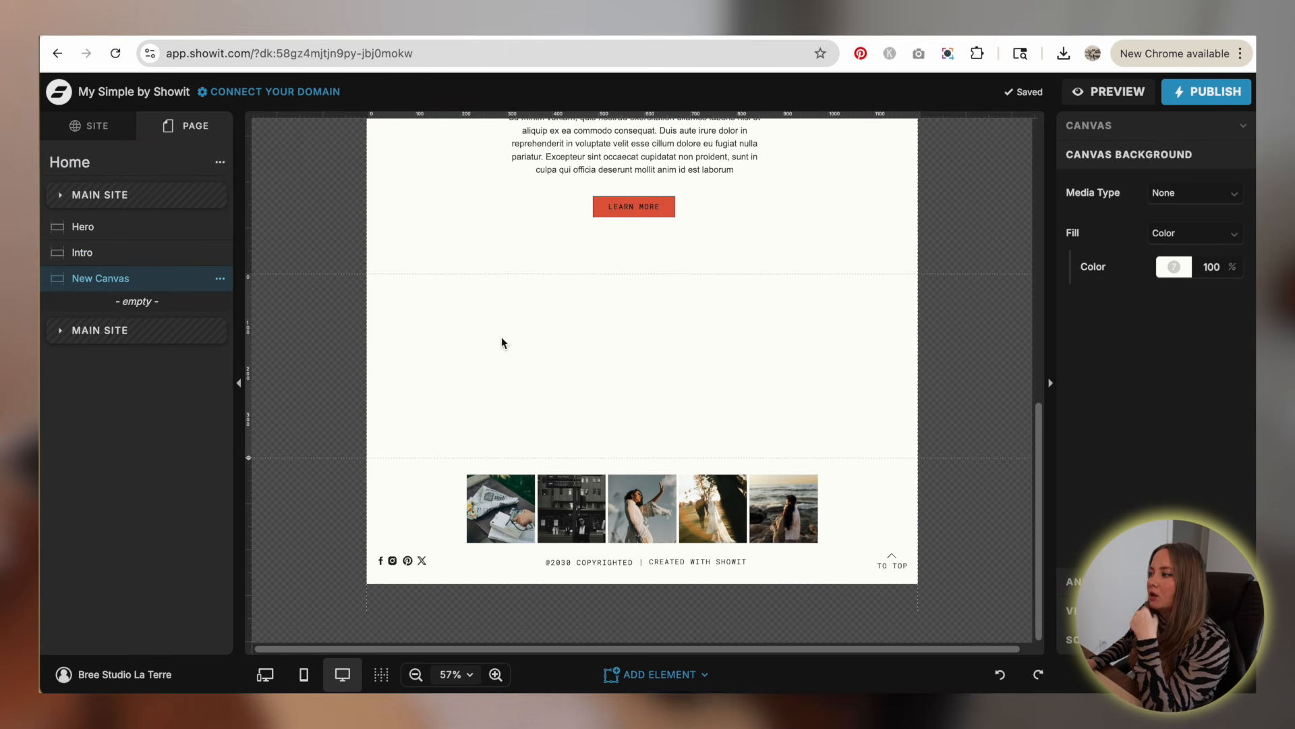
- Fill the new canvas with the red color style 3 and greatly increase its height
click(1174, 266)
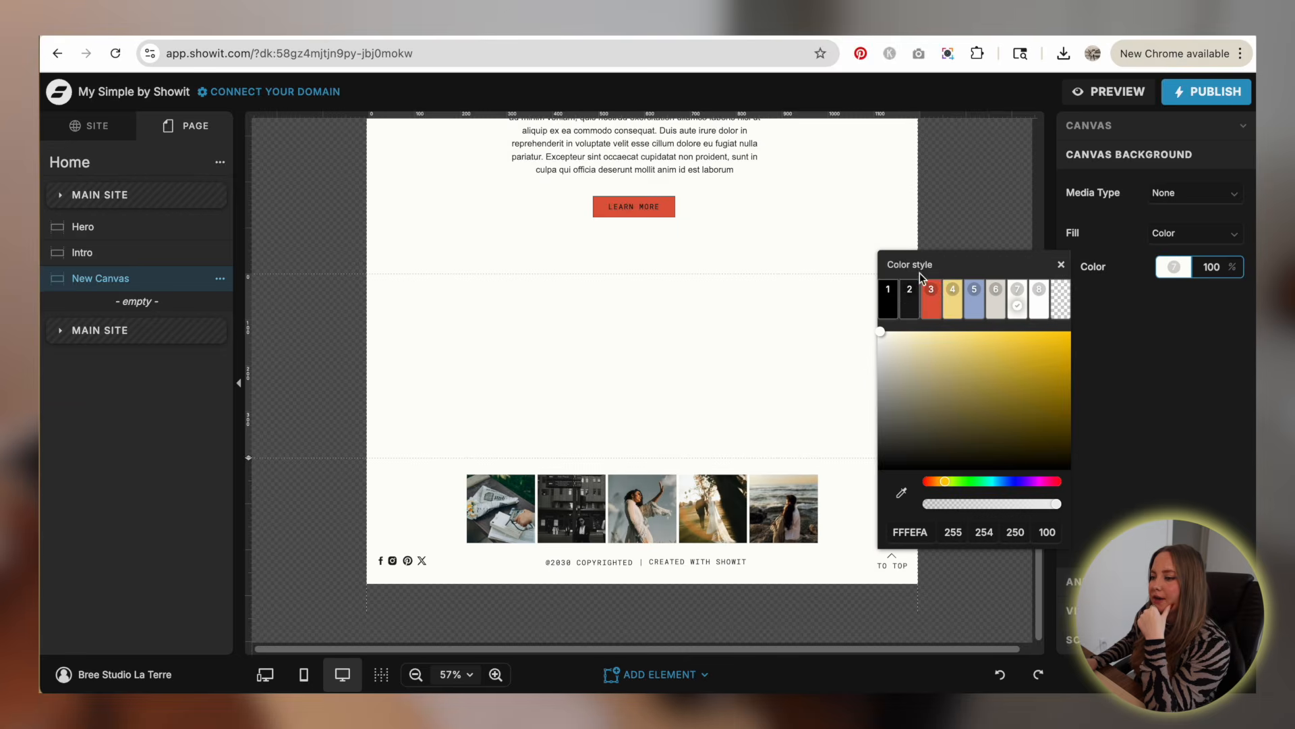
click(929, 312)
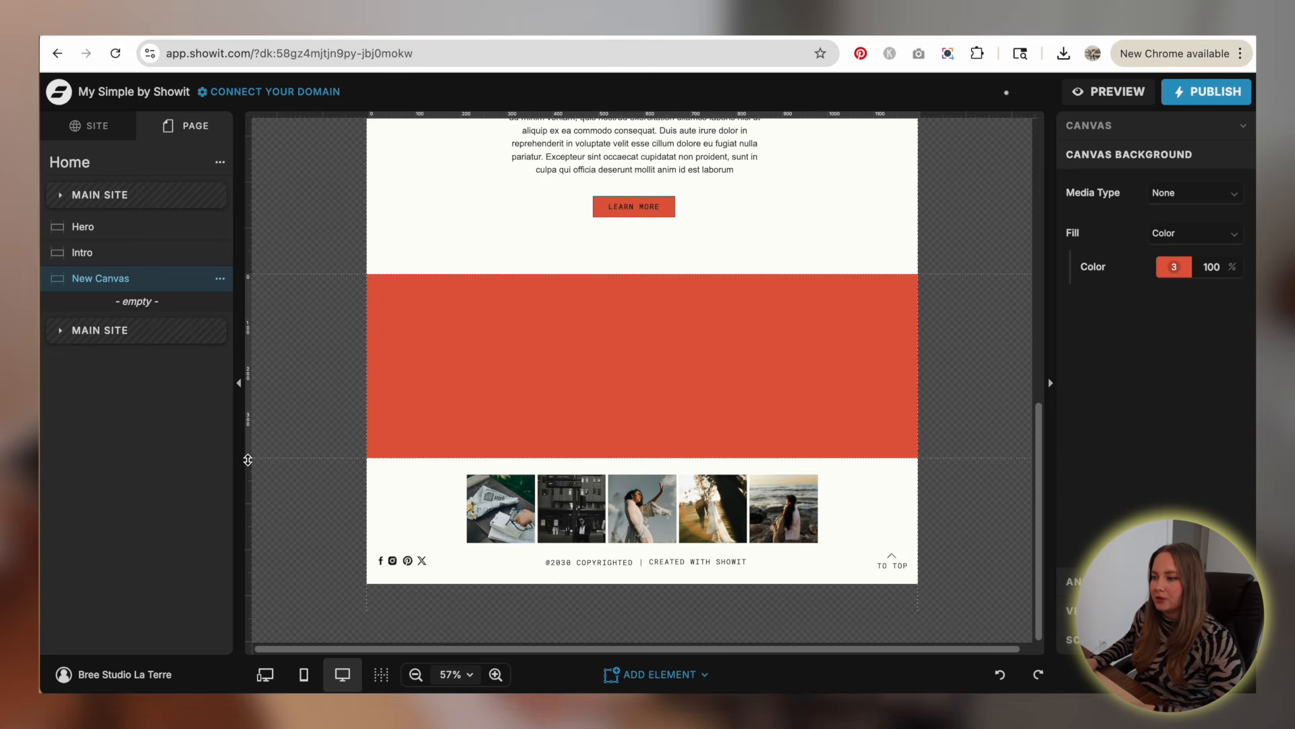
drag(249, 459, 250, 638)
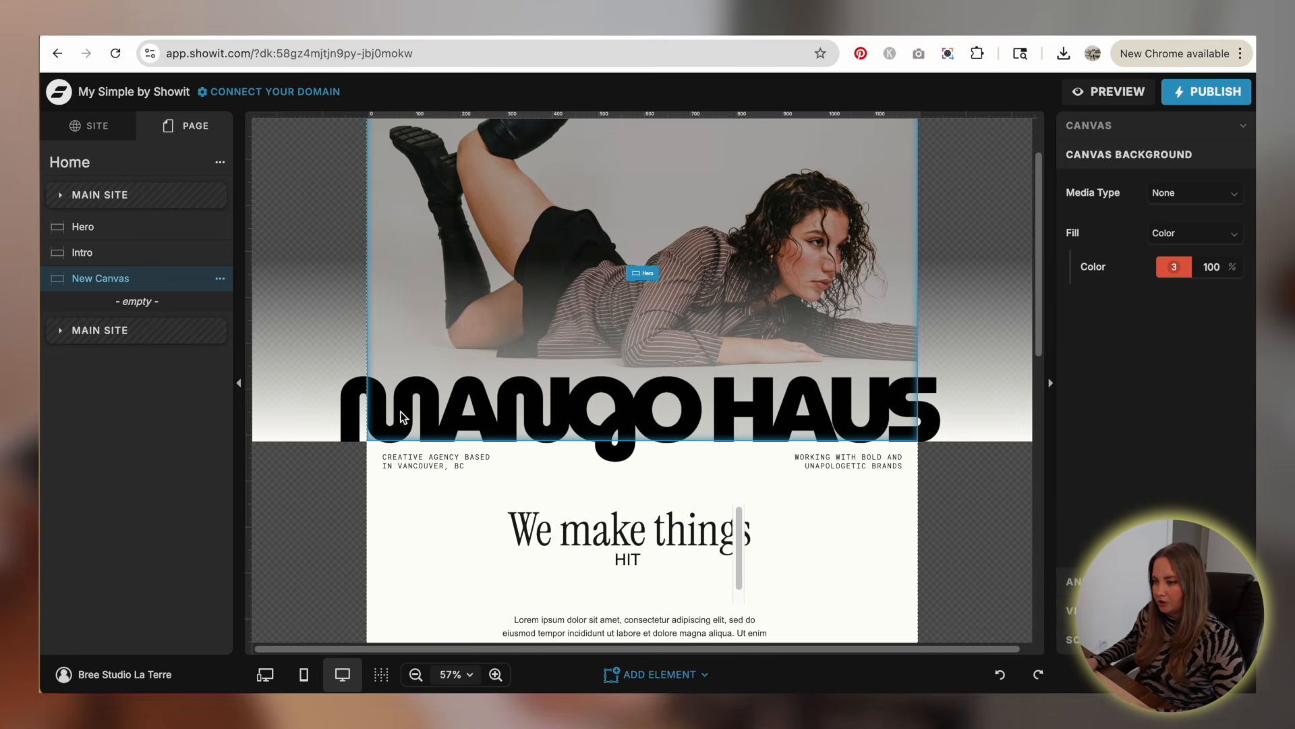
- Copy the gradient shape from the Hero canvas and paste it into the Intro canvas
click(301, 376)
click(286, 384)
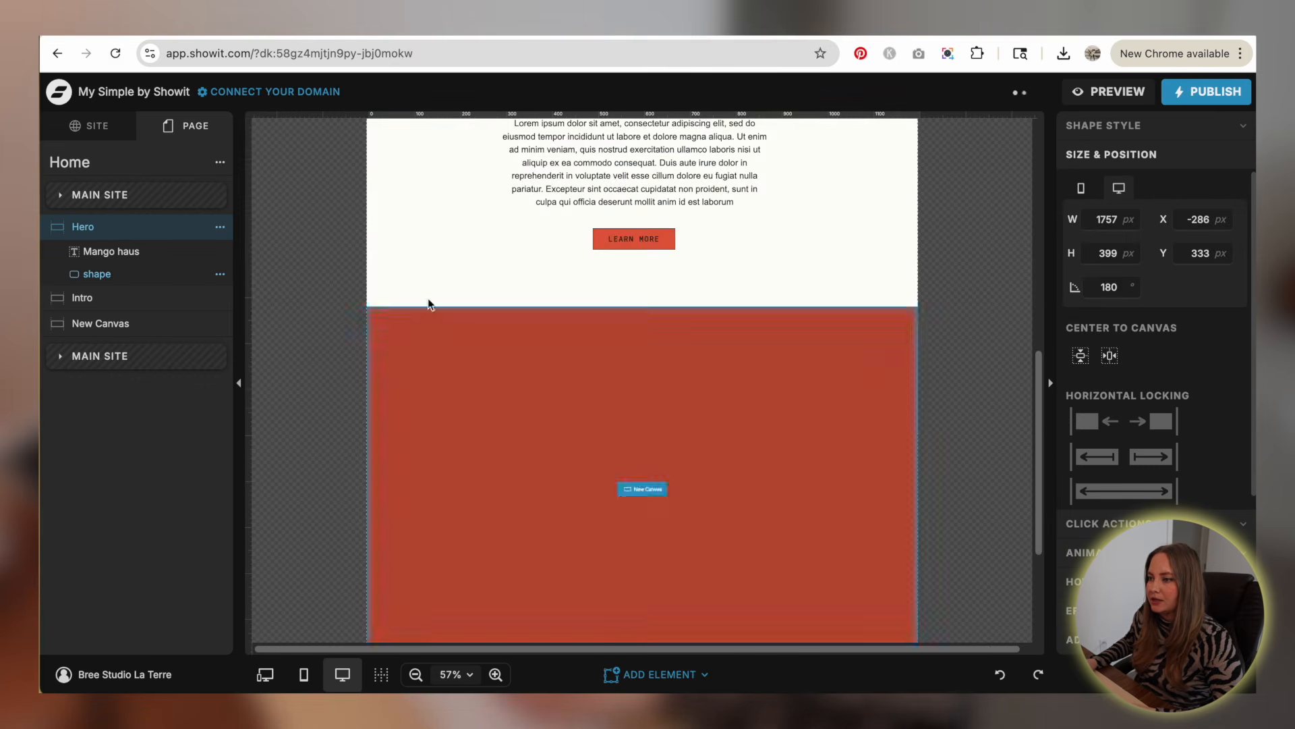
click(426, 290)
key(super+v)
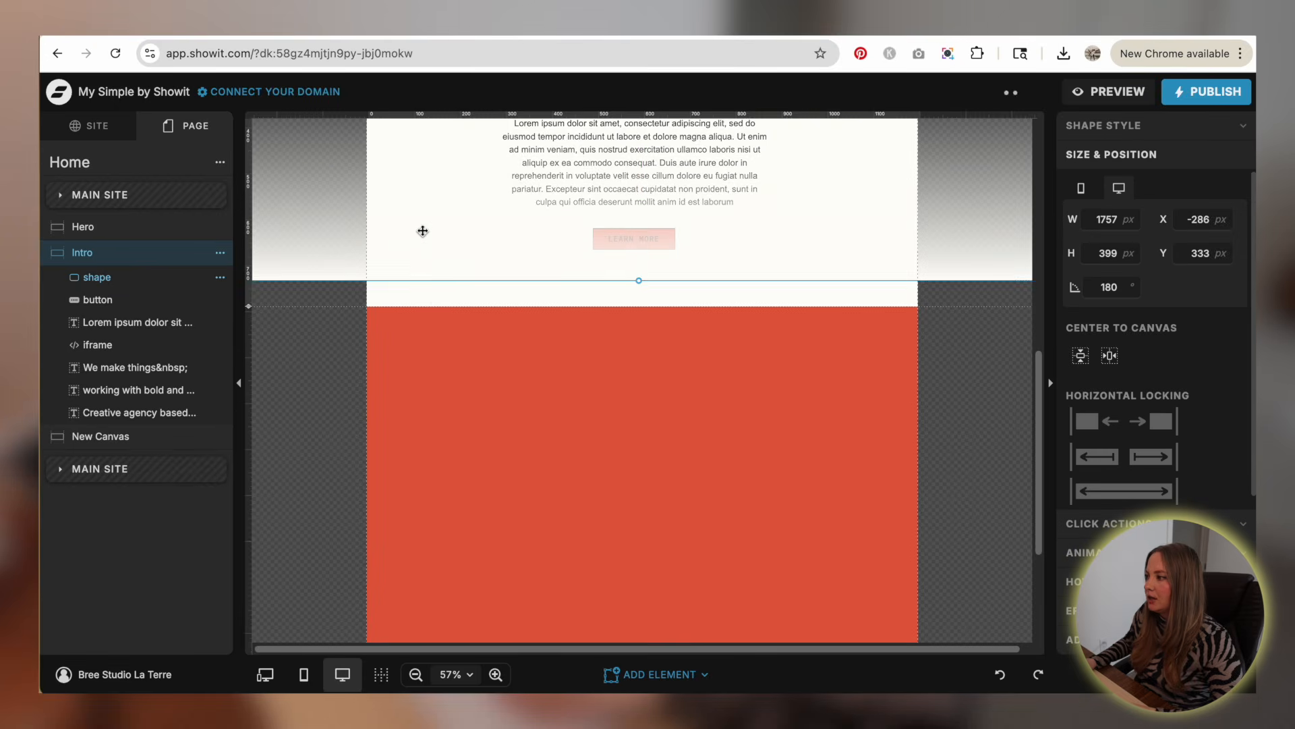
- Align the gradient shape with the bottom edge of the Intro canvas and set its start color to red color style 3
drag(422, 232, 425, 256)
click(1154, 130)
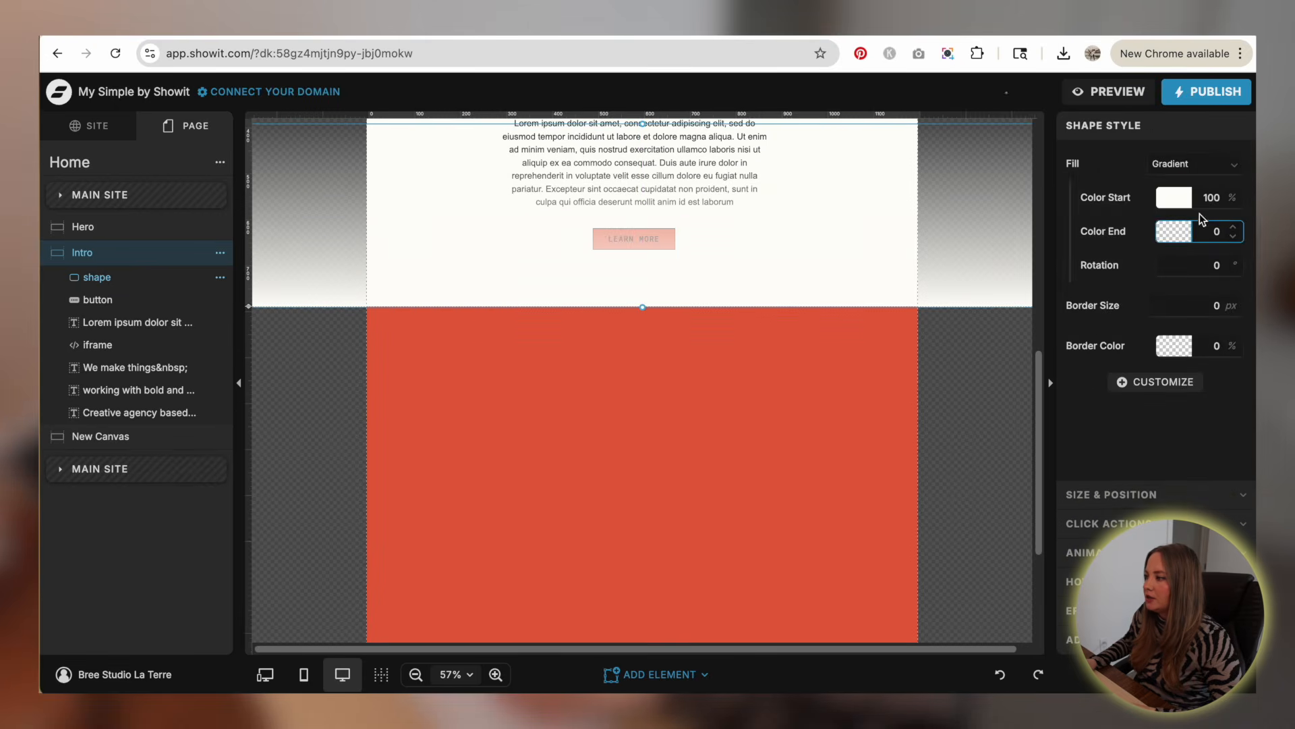
click(1177, 202)
click(931, 233)
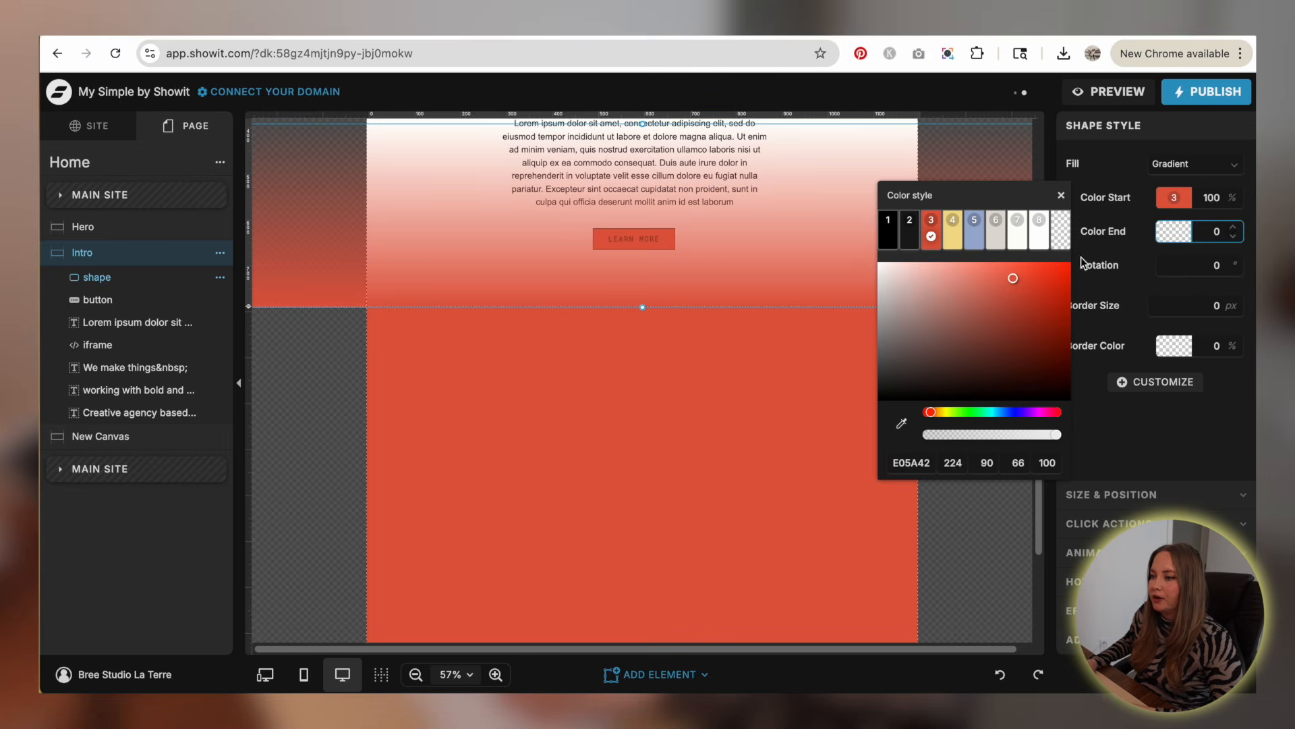
click(400, 371)
- Extend the Intro canvas downward and move the red gradient shape down to the canvas's new bottom edge
scroll(399, 368, up, 5)
scroll(415, 318, down, 2)
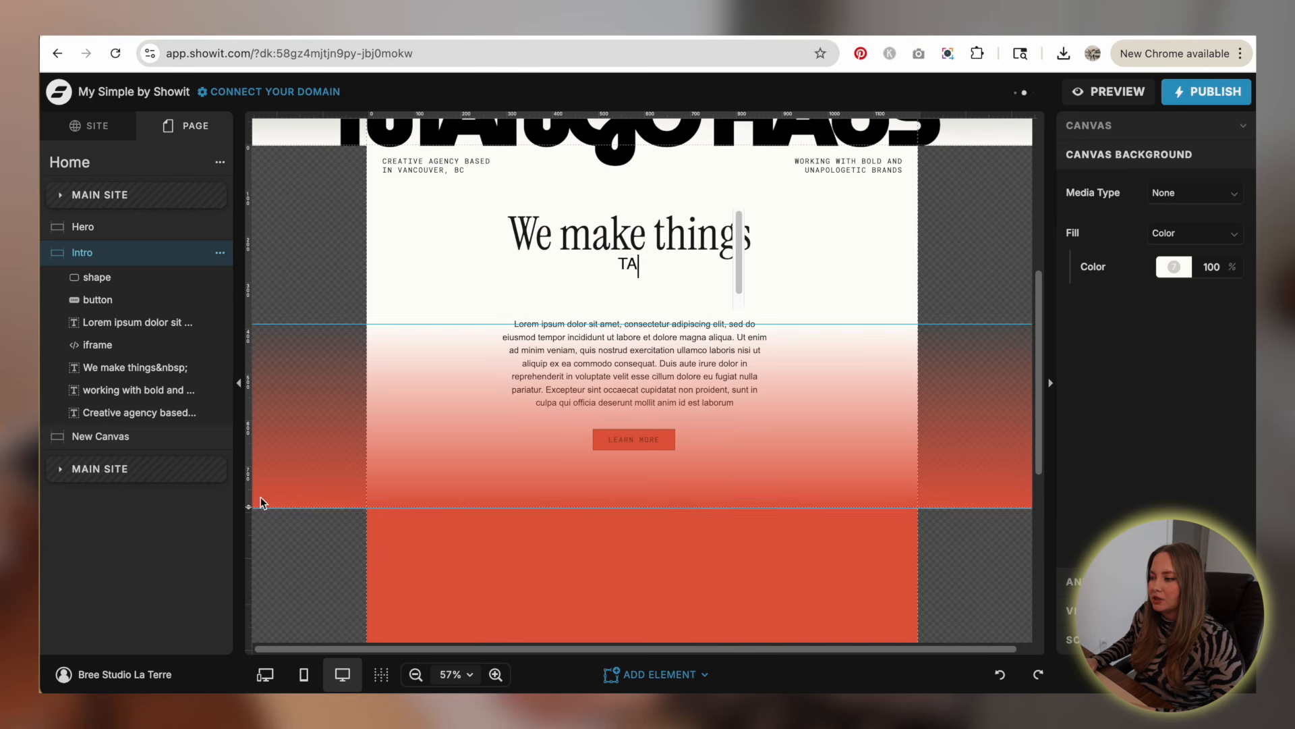
text(STY)
drag(250, 532, 251, 574)
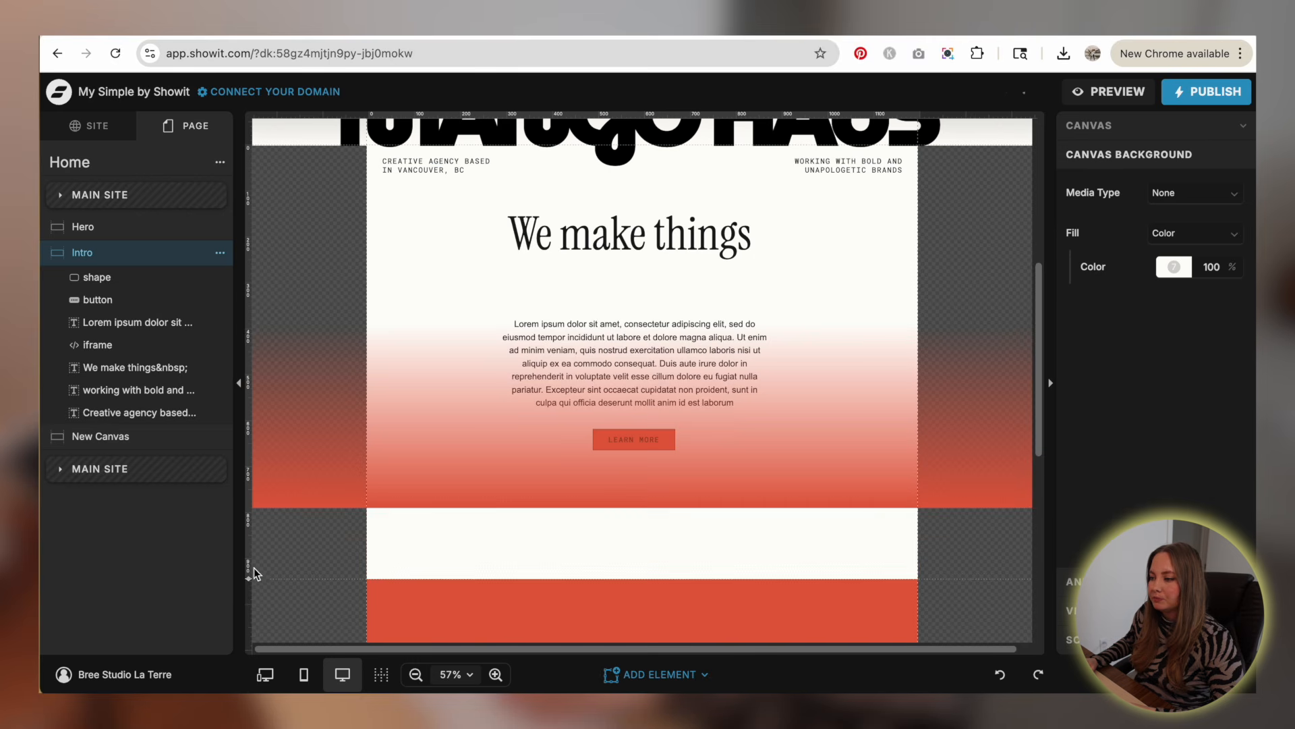
drag(293, 479, 296, 535)
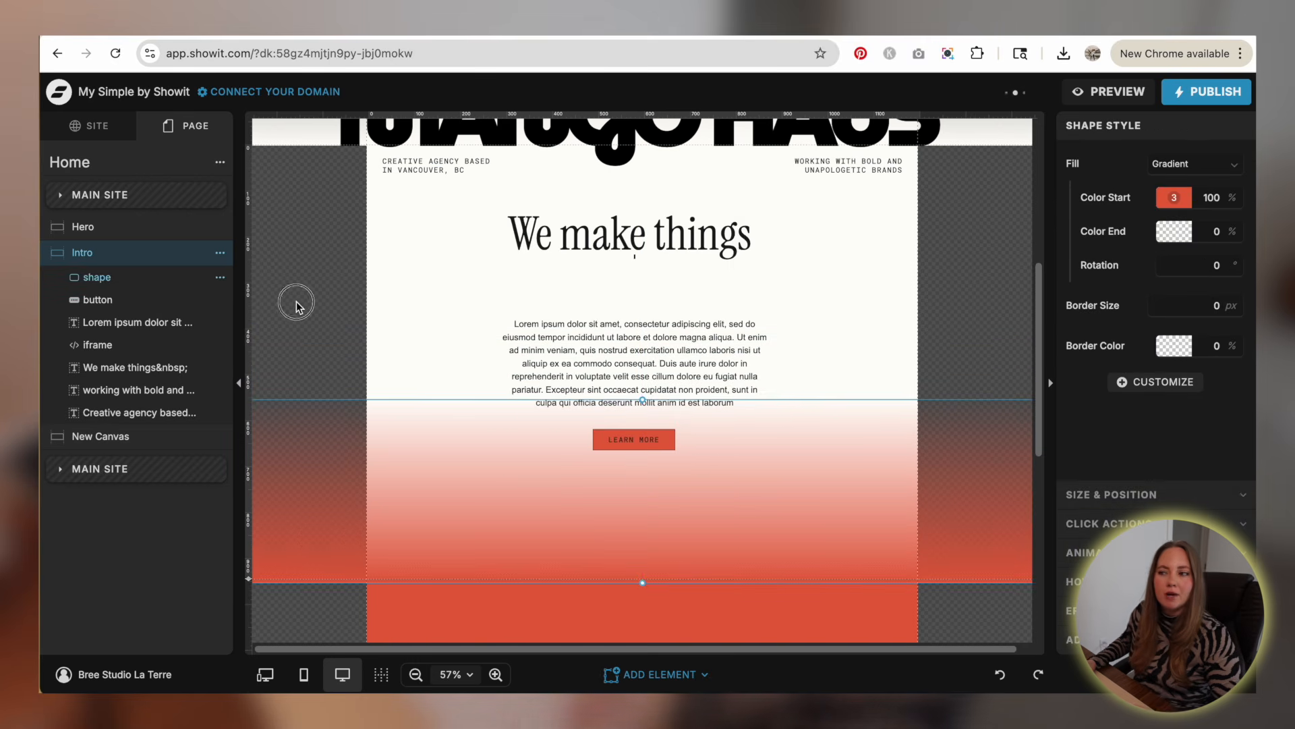
click(359, 281)
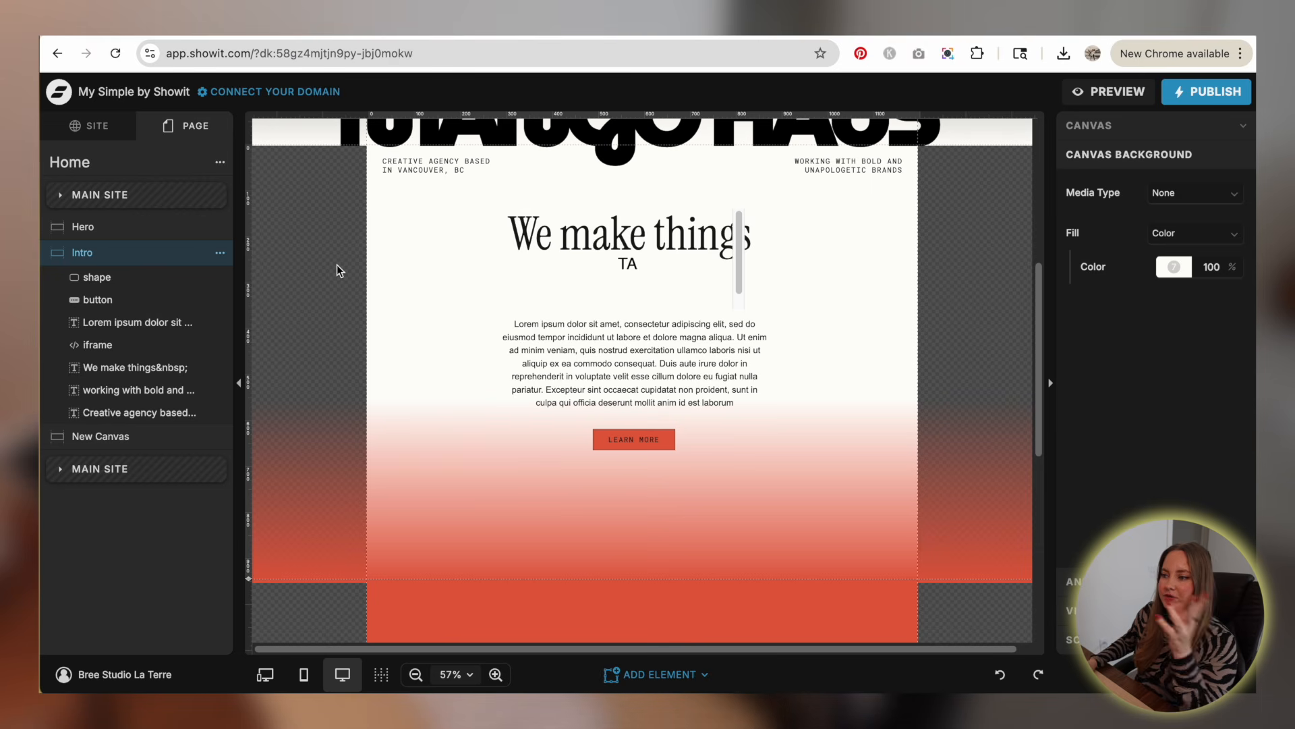
- Open the site preview of the Home page to check the gradient transition into the red section
scroll(339, 270, down, 5)
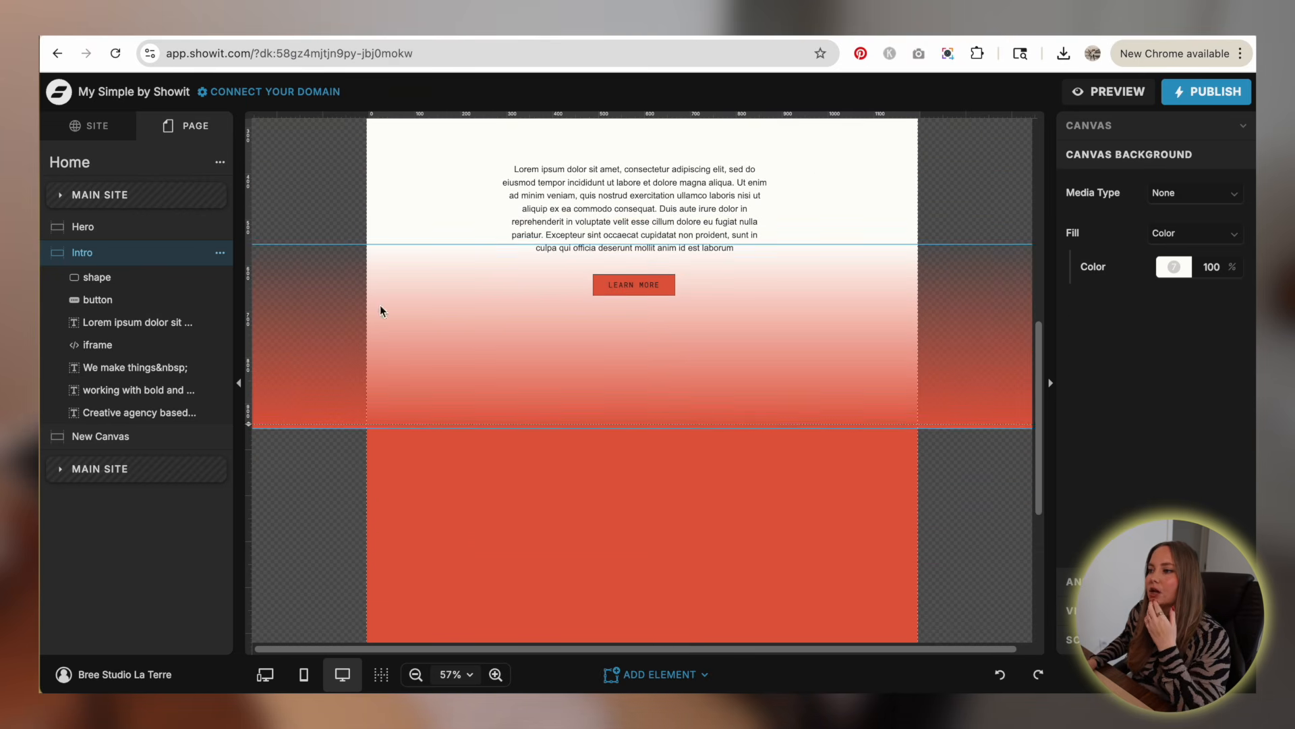
scroll(787, 268, up, 4)
scroll(964, 249, up, 4)
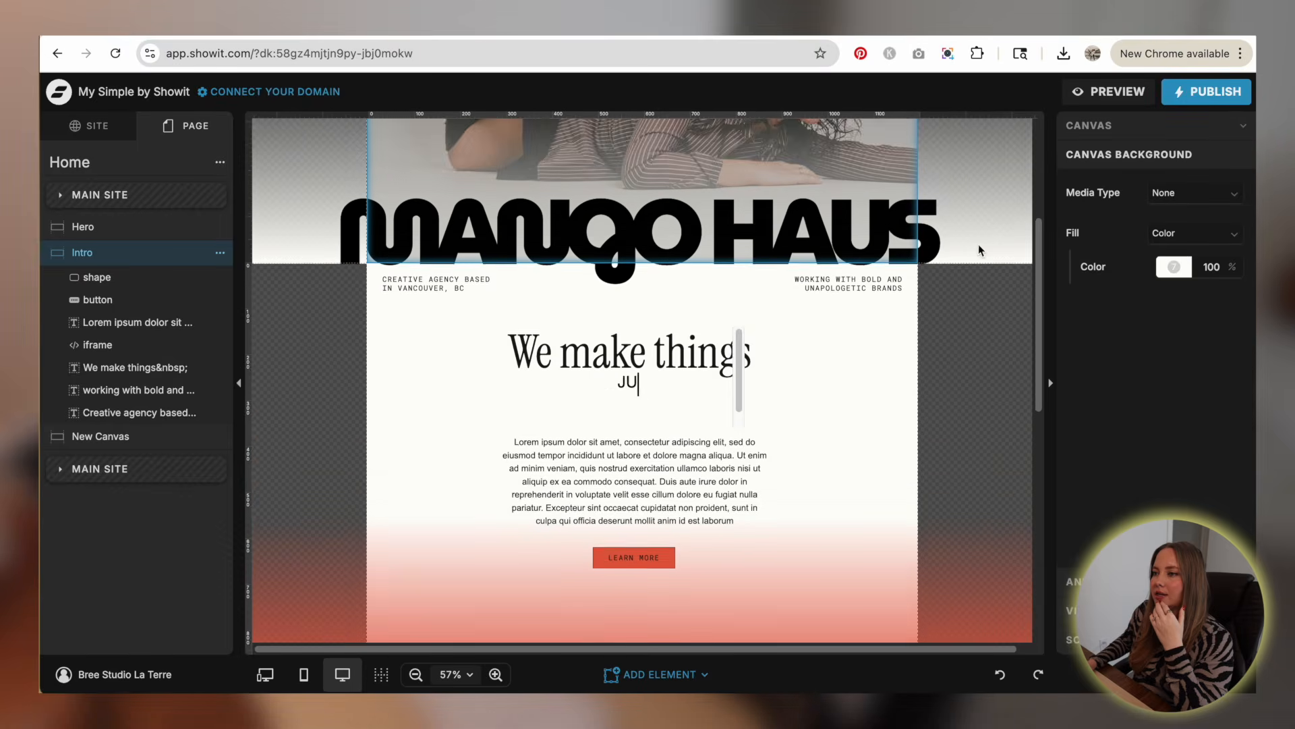
scroll(979, 249, up, 3)
click(1108, 91)
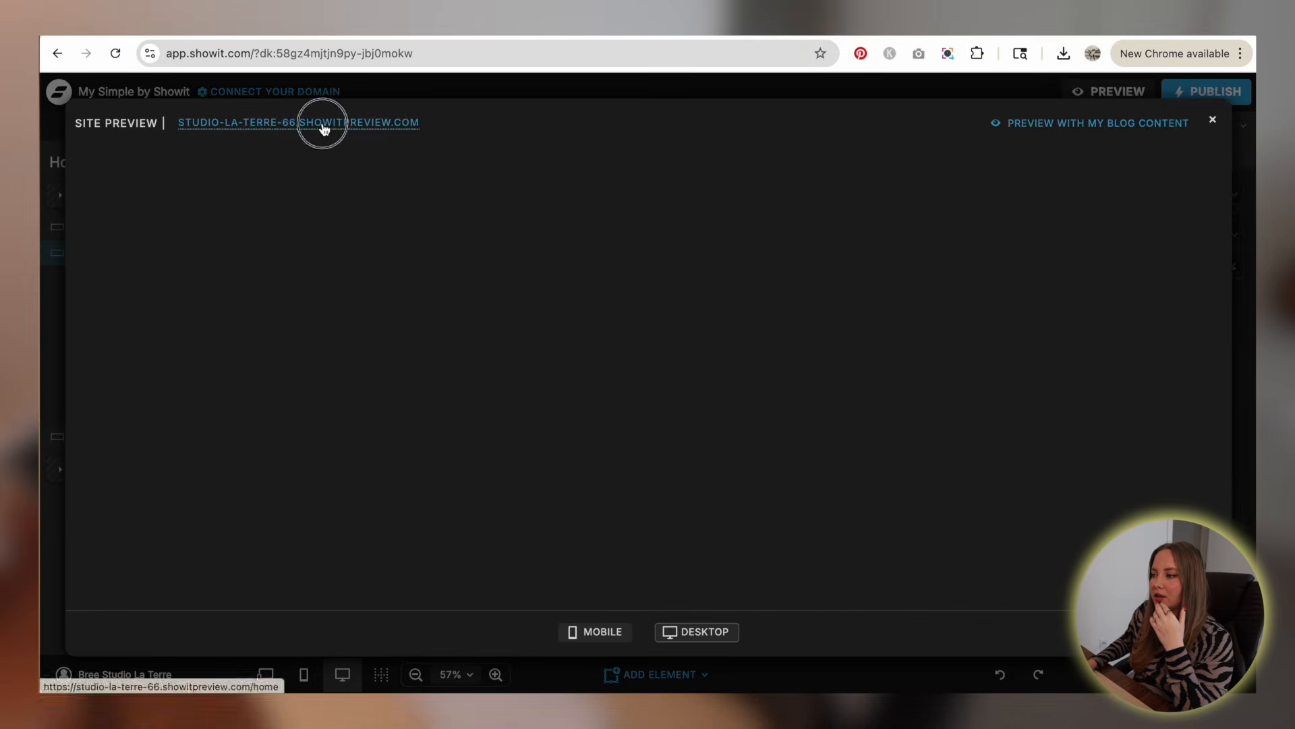
click(323, 125)
scroll(979, 231, down, 3)
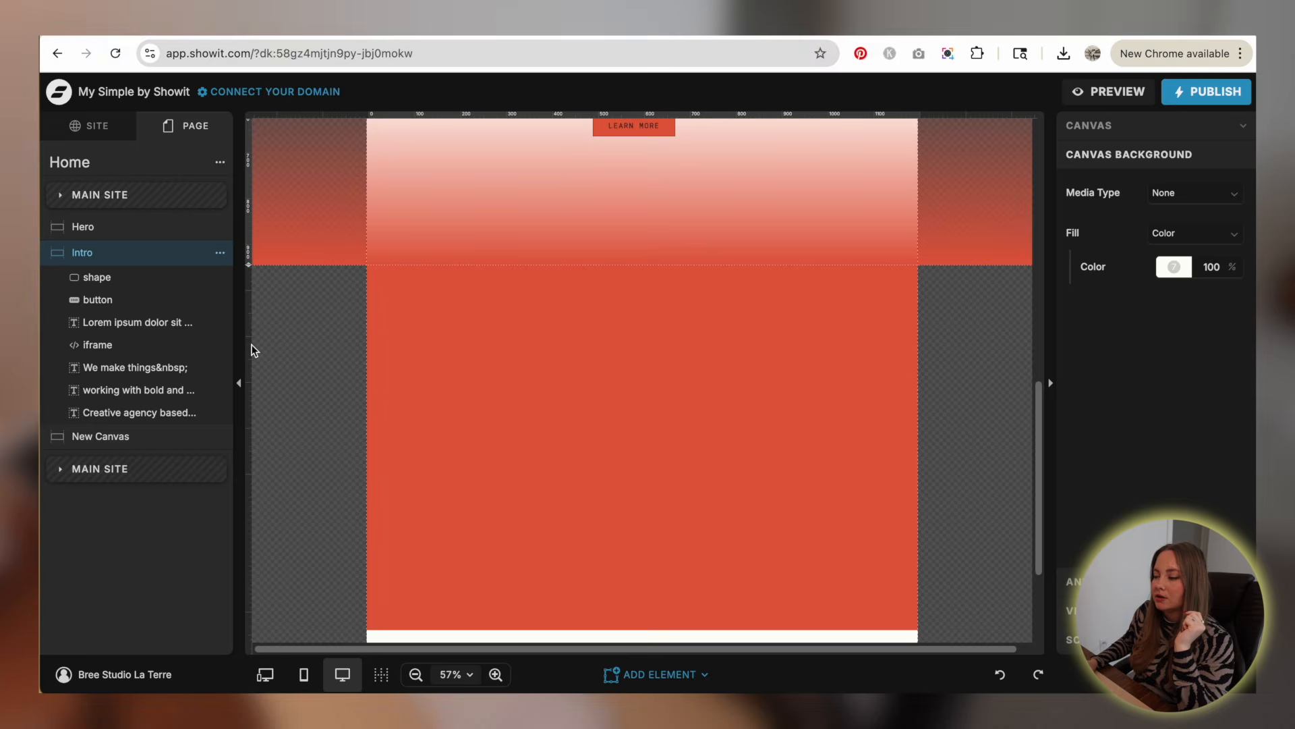
- Examine the Home page layout from the hero through the Intro gradient to the empty red canvas
scroll(330, 317, up, 4)
click(368, 411)
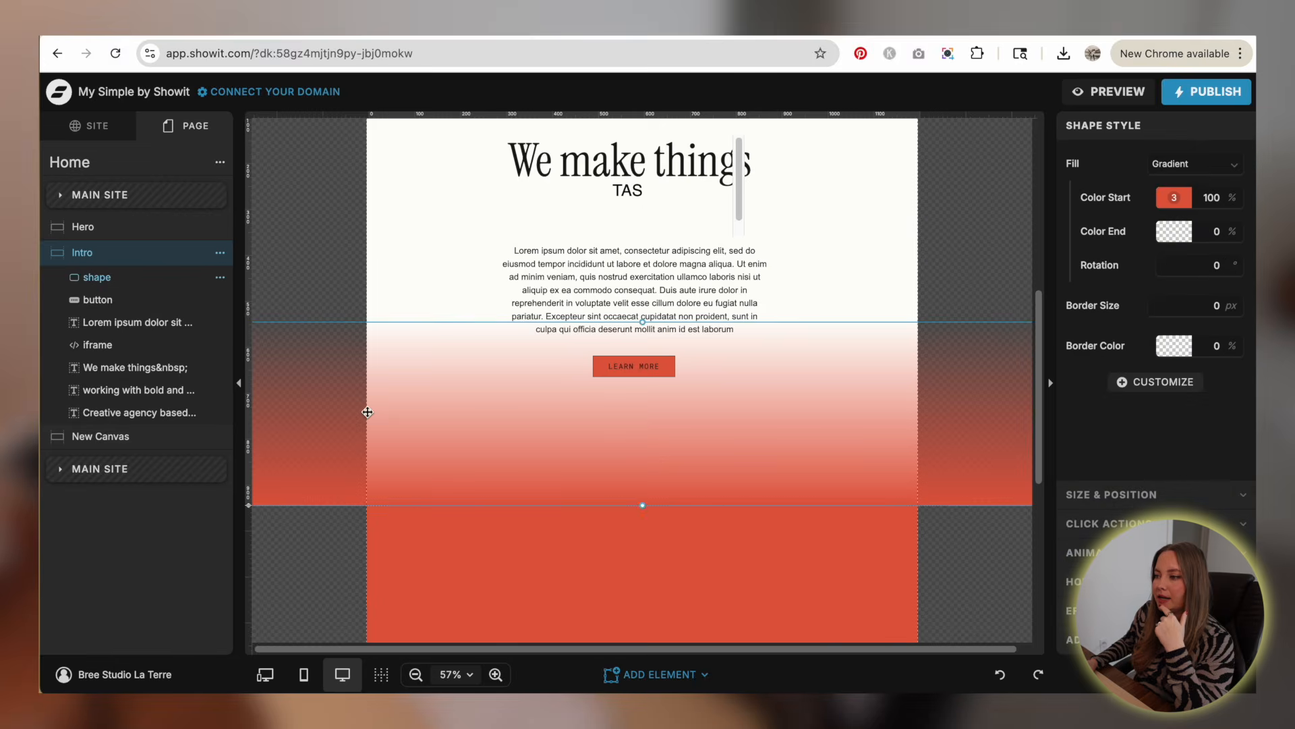
scroll(365, 168, up, 2)
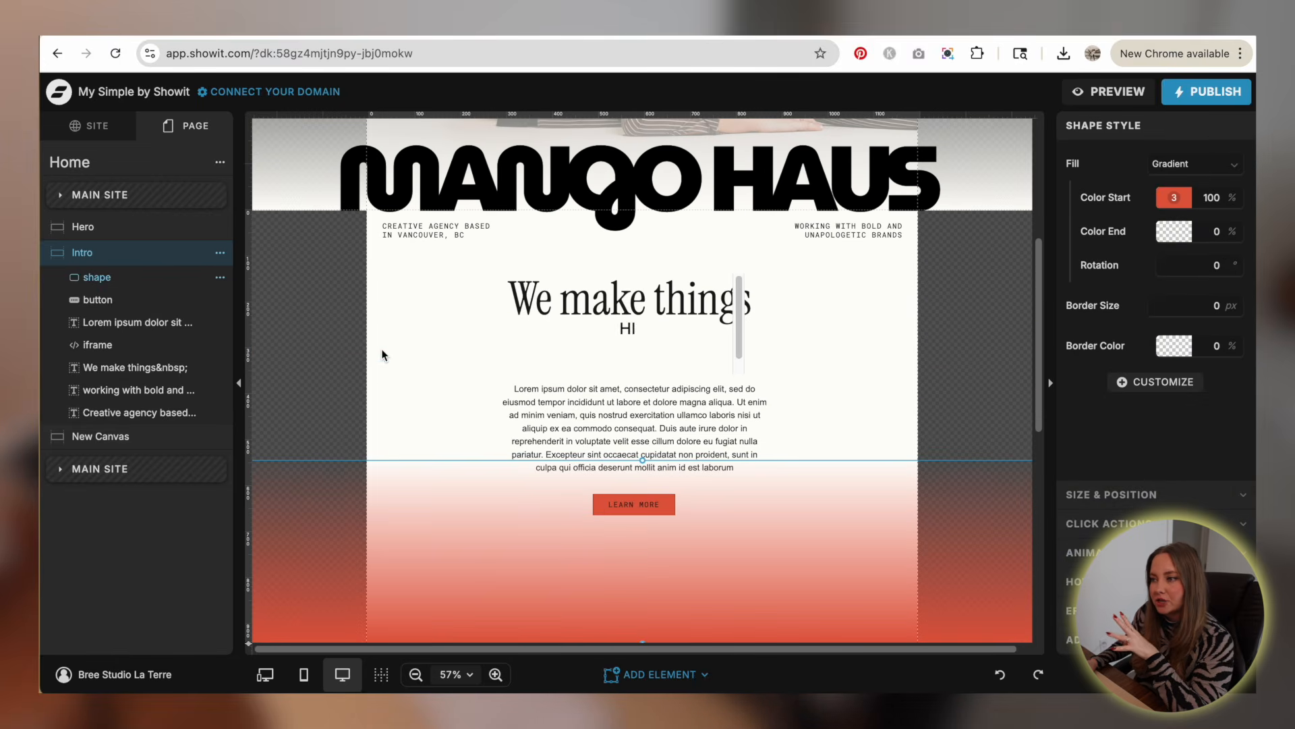
scroll(382, 355, down, 2)
scroll(401, 334, down, 1)
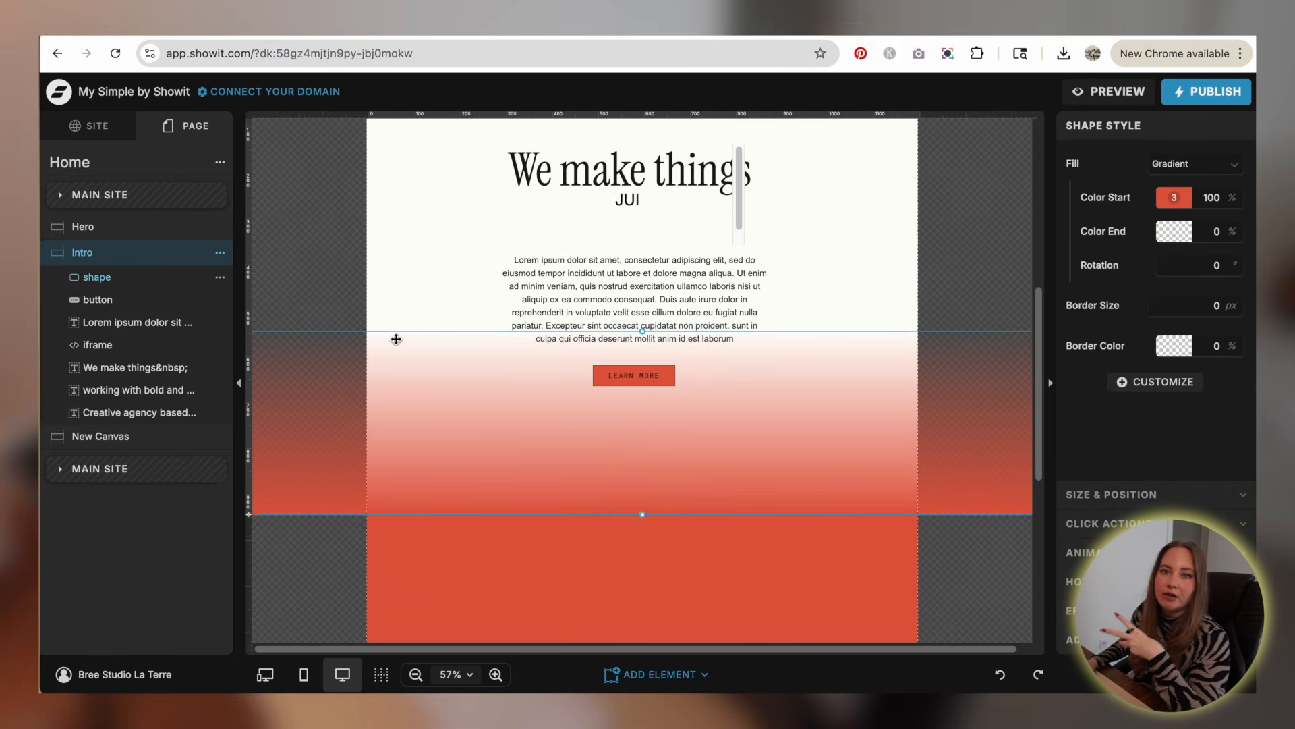
click(351, 266)
scroll(317, 301, up, 5)
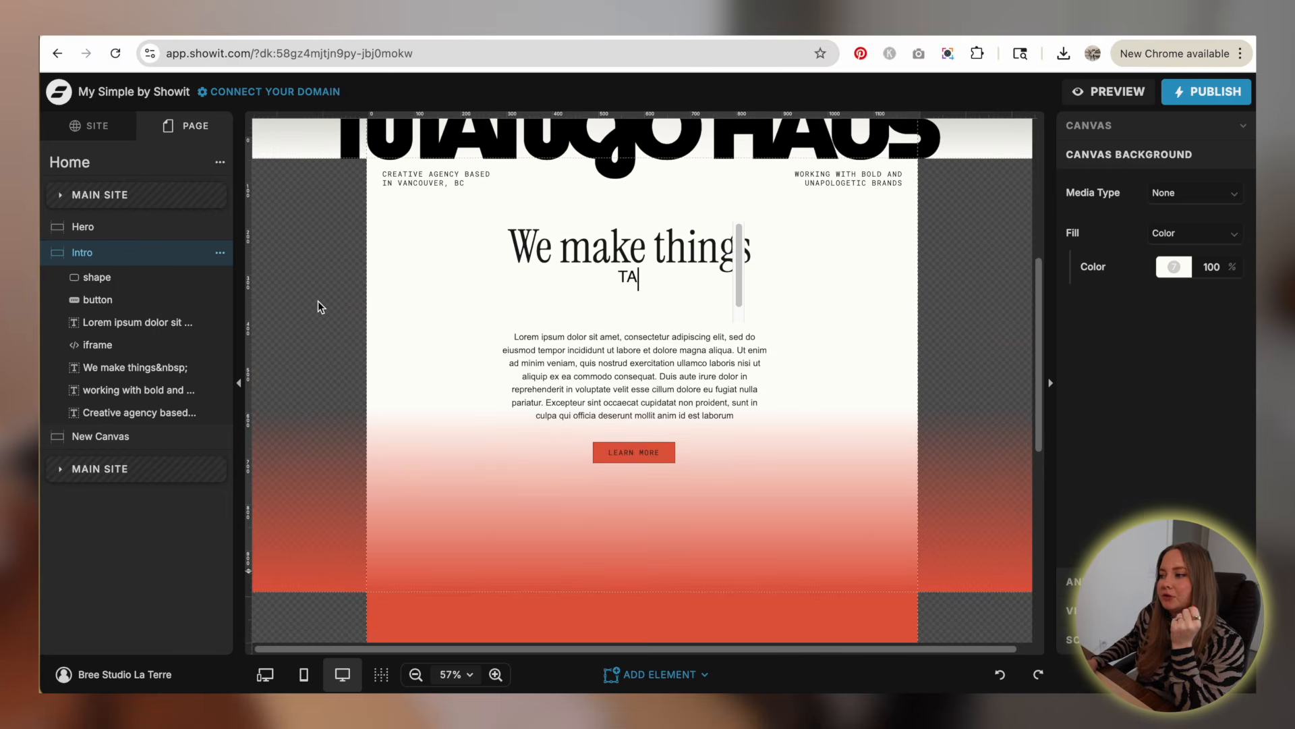
scroll(321, 315, up, 2)
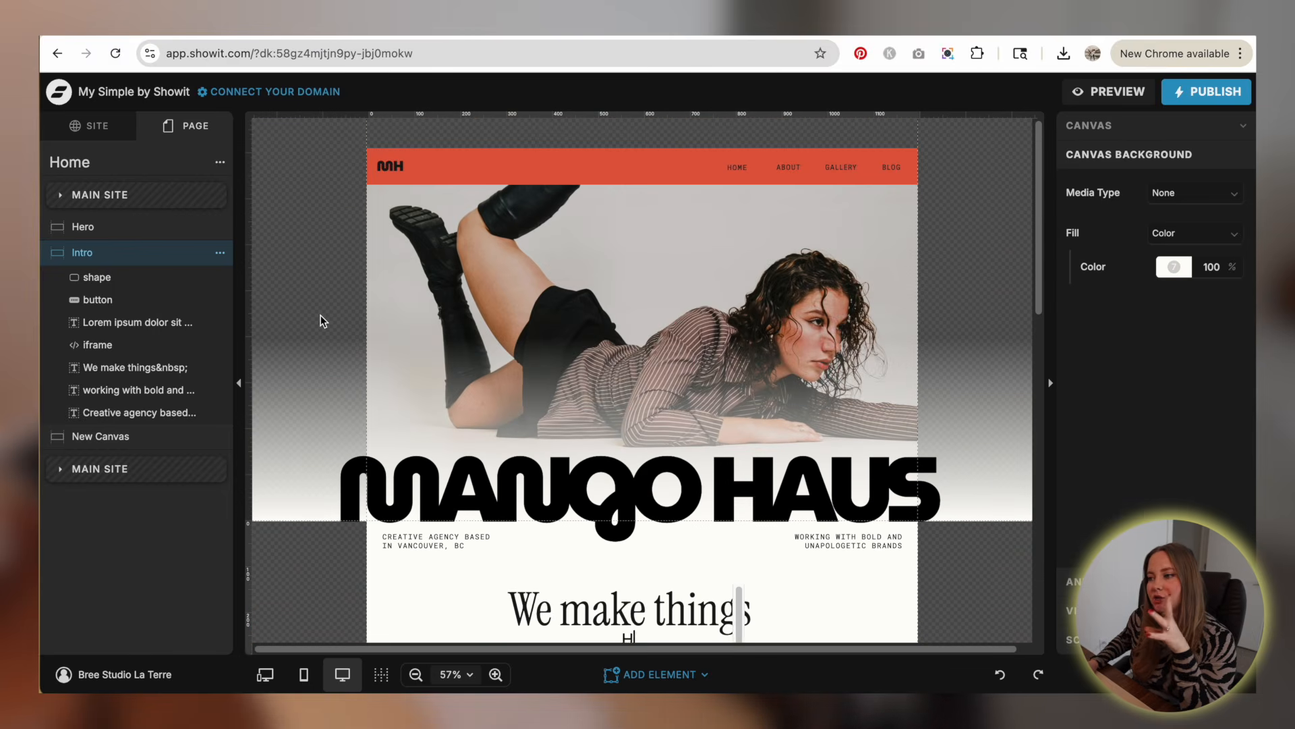
scroll(333, 244, down, 8)
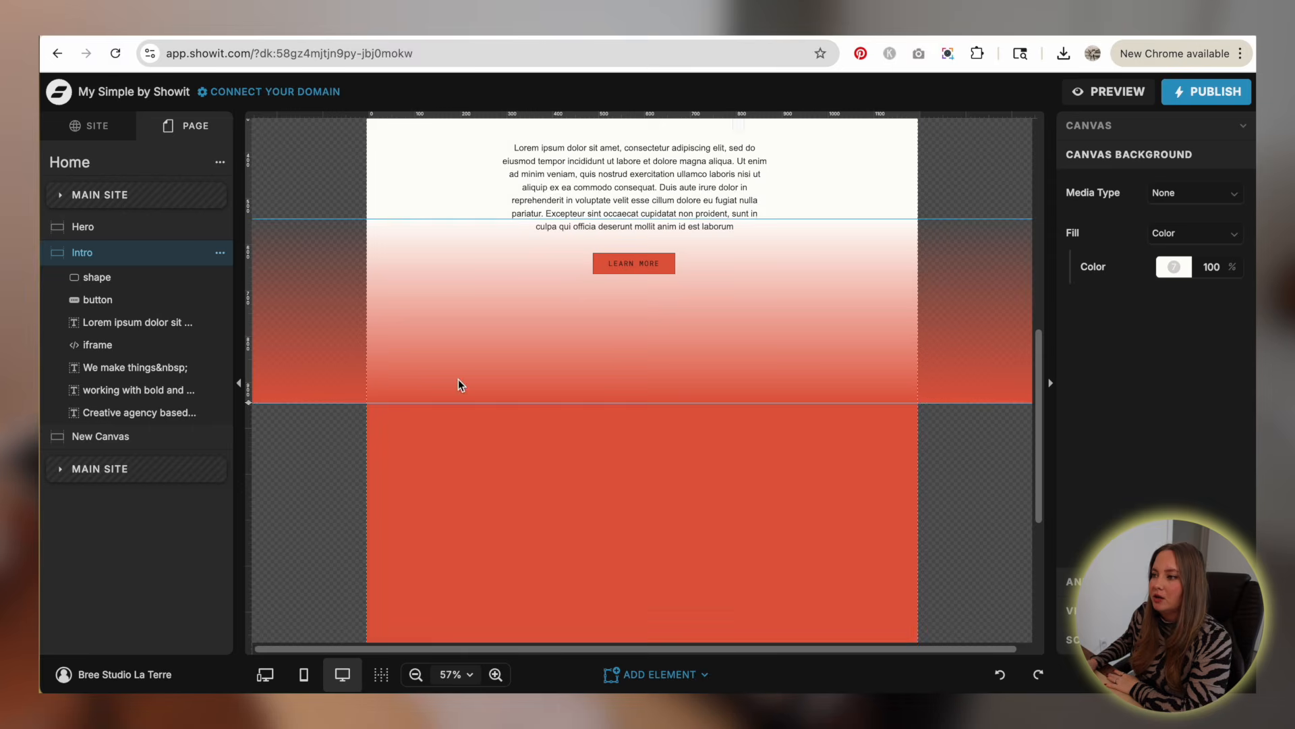
scroll(378, 337, down, 2)
scroll(418, 289, up, 3)
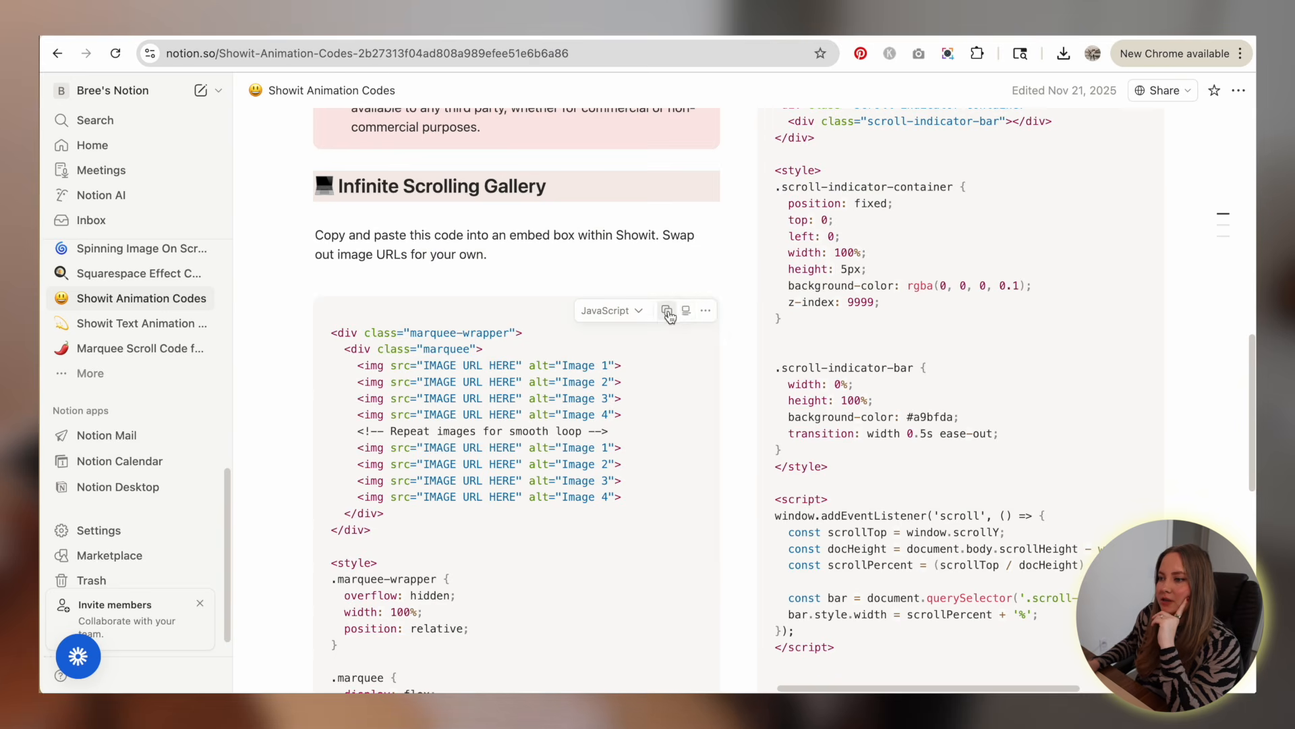
- Copy the Infinite Scrolling Gallery code from the Notion page and add an Embed Code element to the red canvas in Showit
click(667, 312)
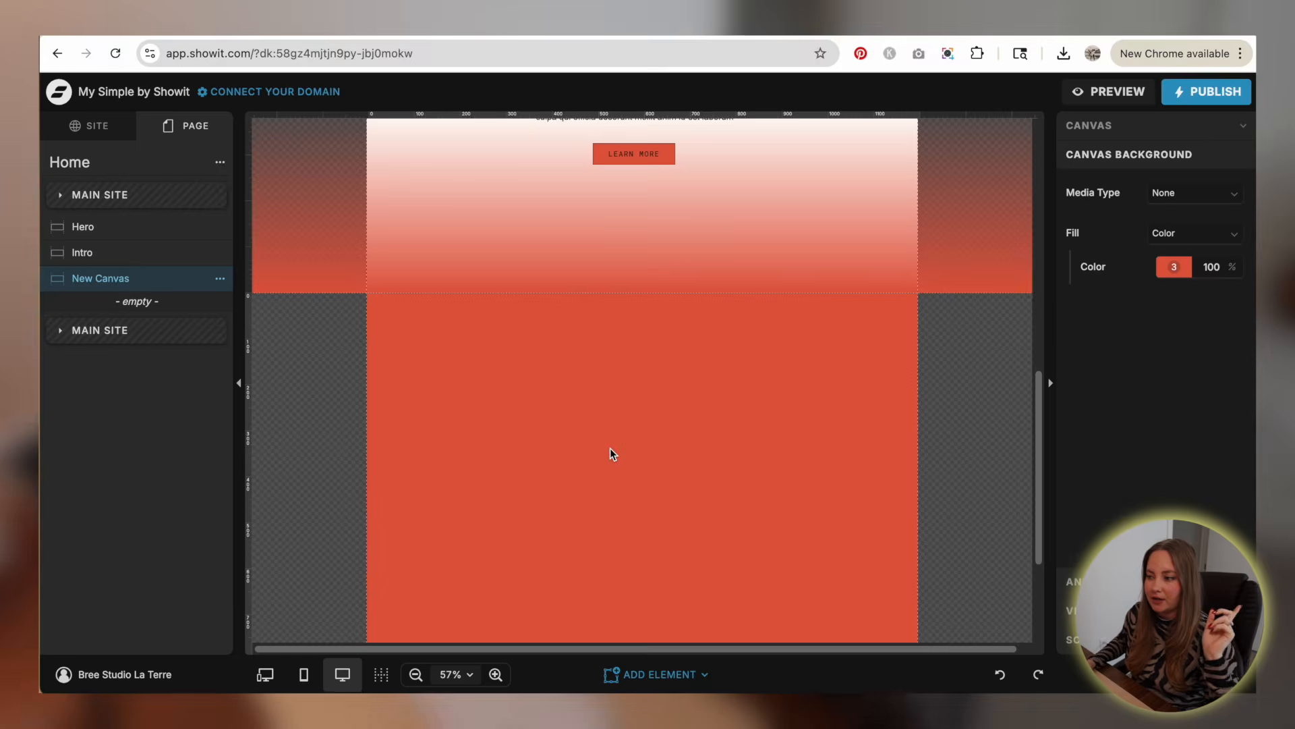
click(657, 672)
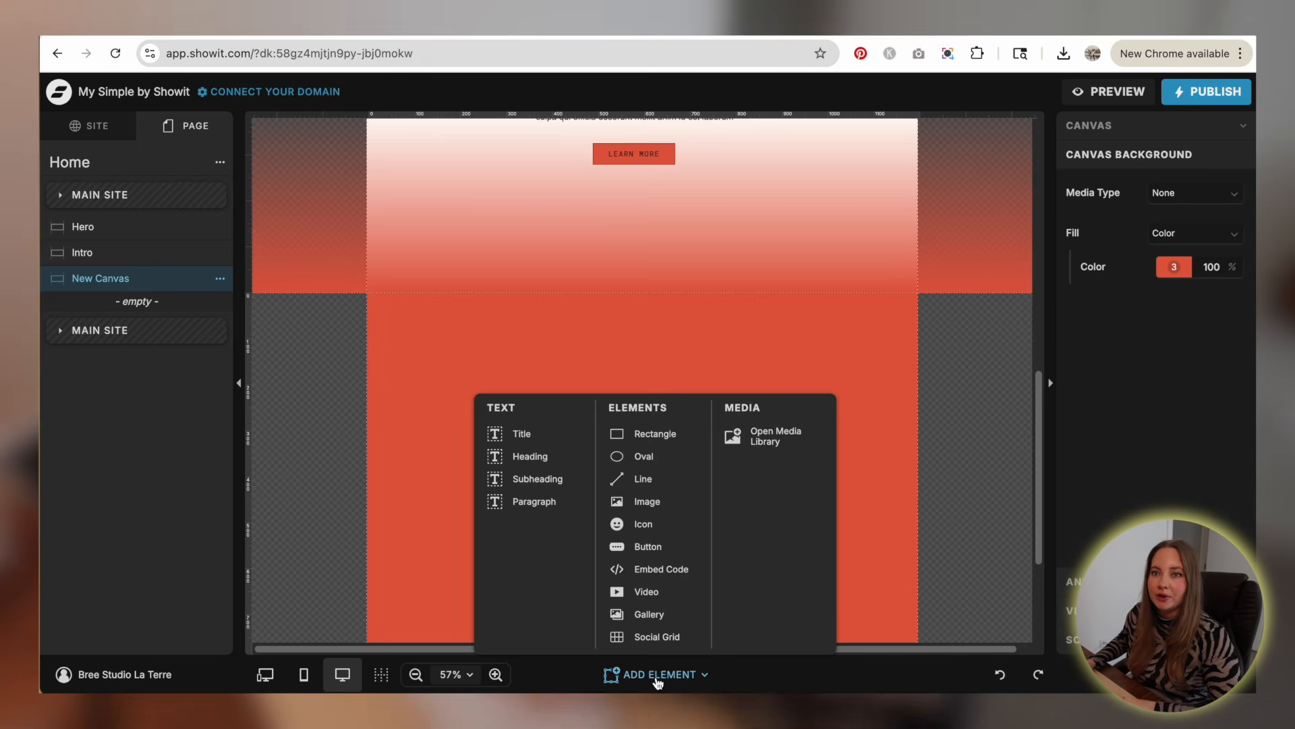
click(667, 386)
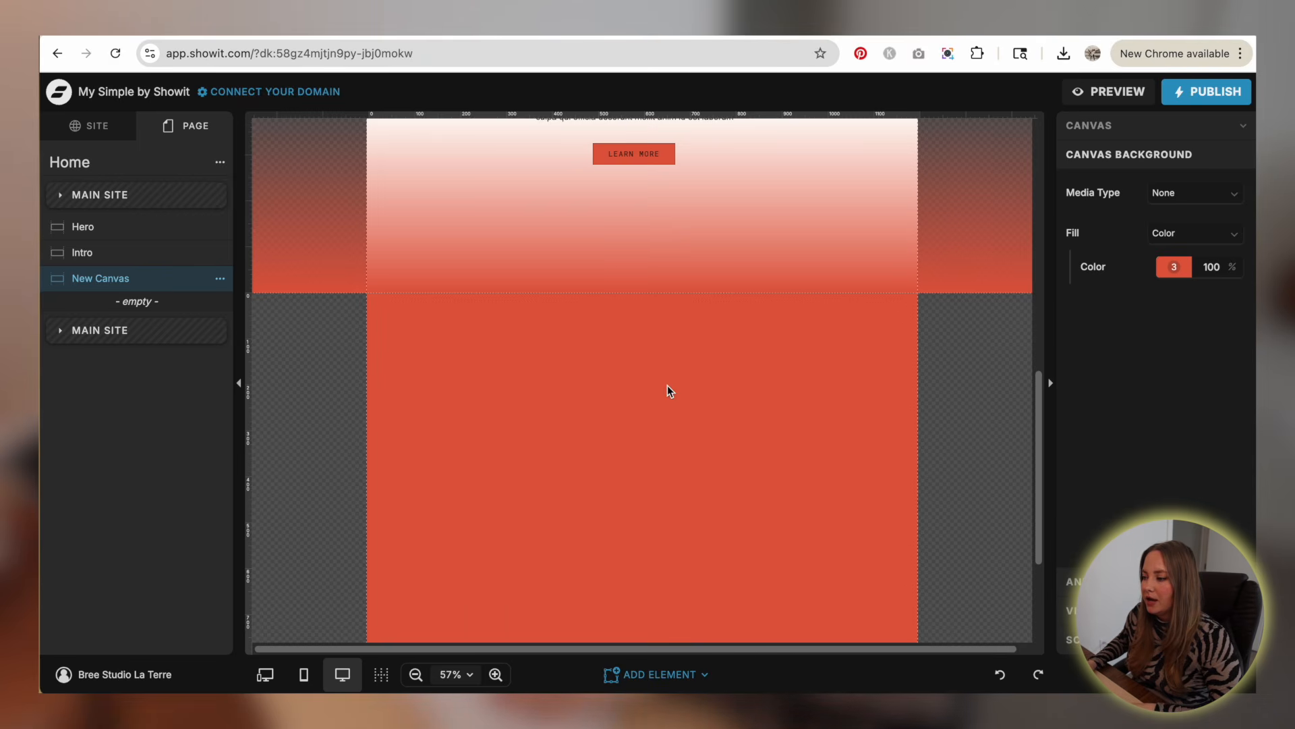
scroll(666, 388, down, 1)
click(627, 674)
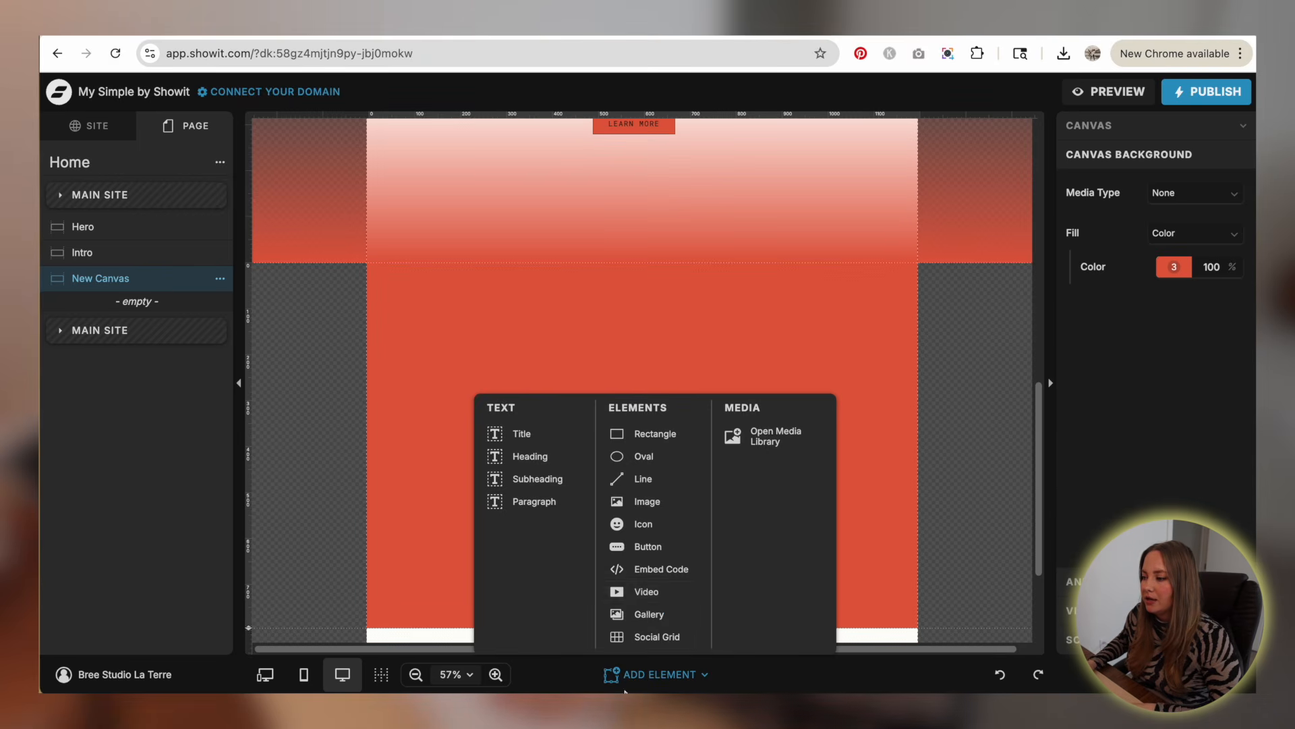
click(664, 572)
- Paste the copied marquee gallery code into the new embed element's custom code
double_click(596, 445)
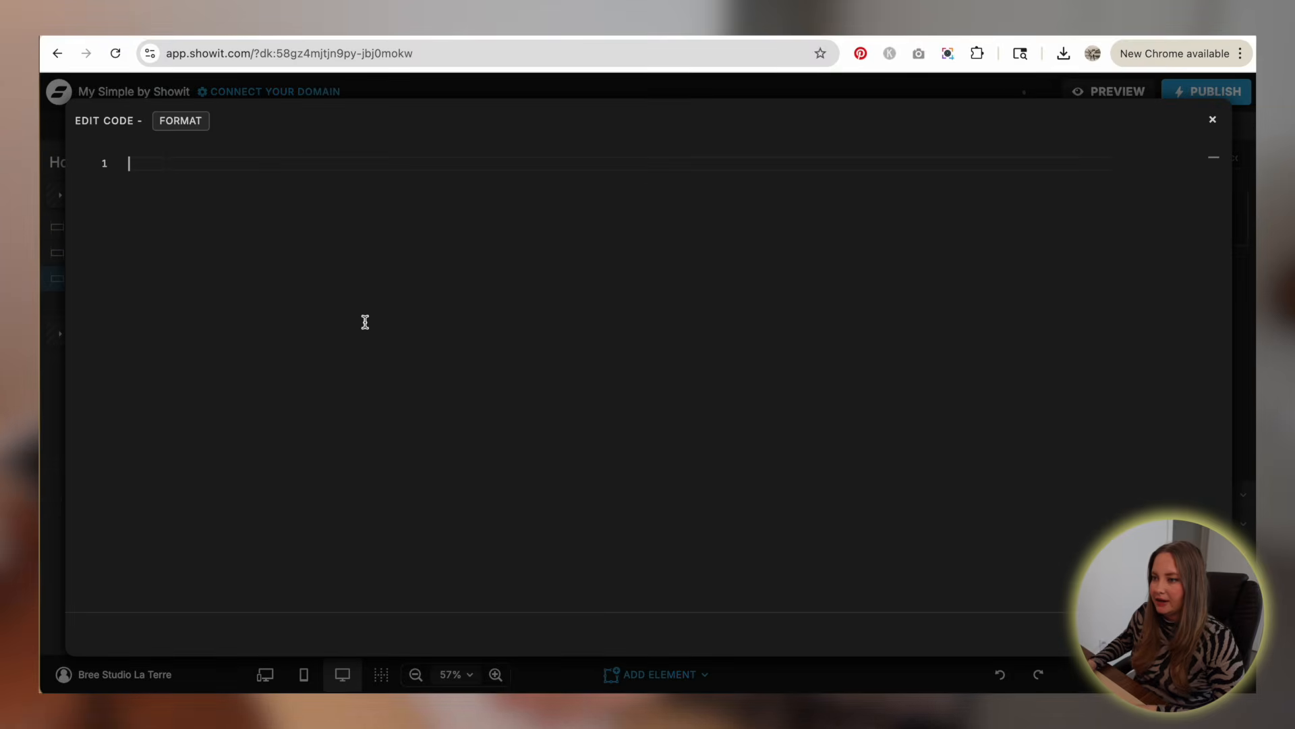
key(super+v)
scroll(548, 358, up, 10)
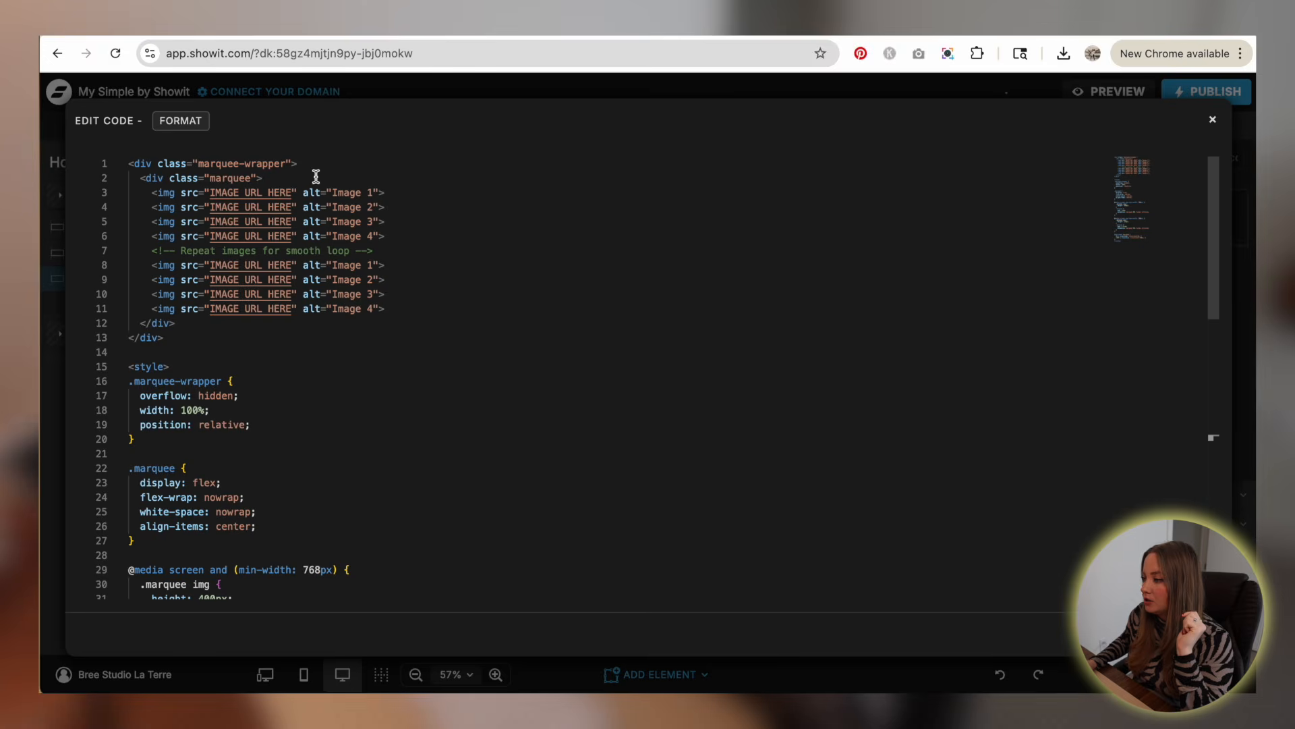
key(Escape)
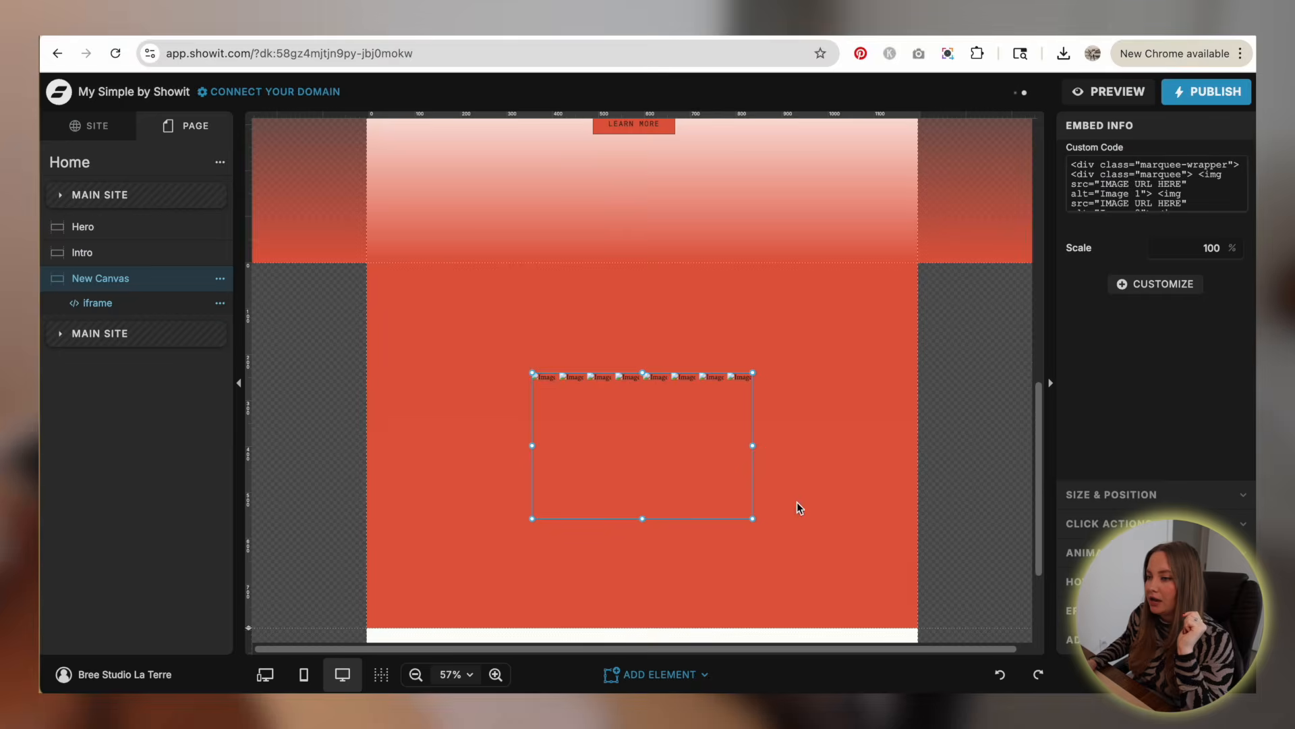
- Copy the link of the raised-arm zebra-print portrait in the Bold Showit media folder and use it as the Image 1 URL in the gallery code
click(646, 674)
click(783, 439)
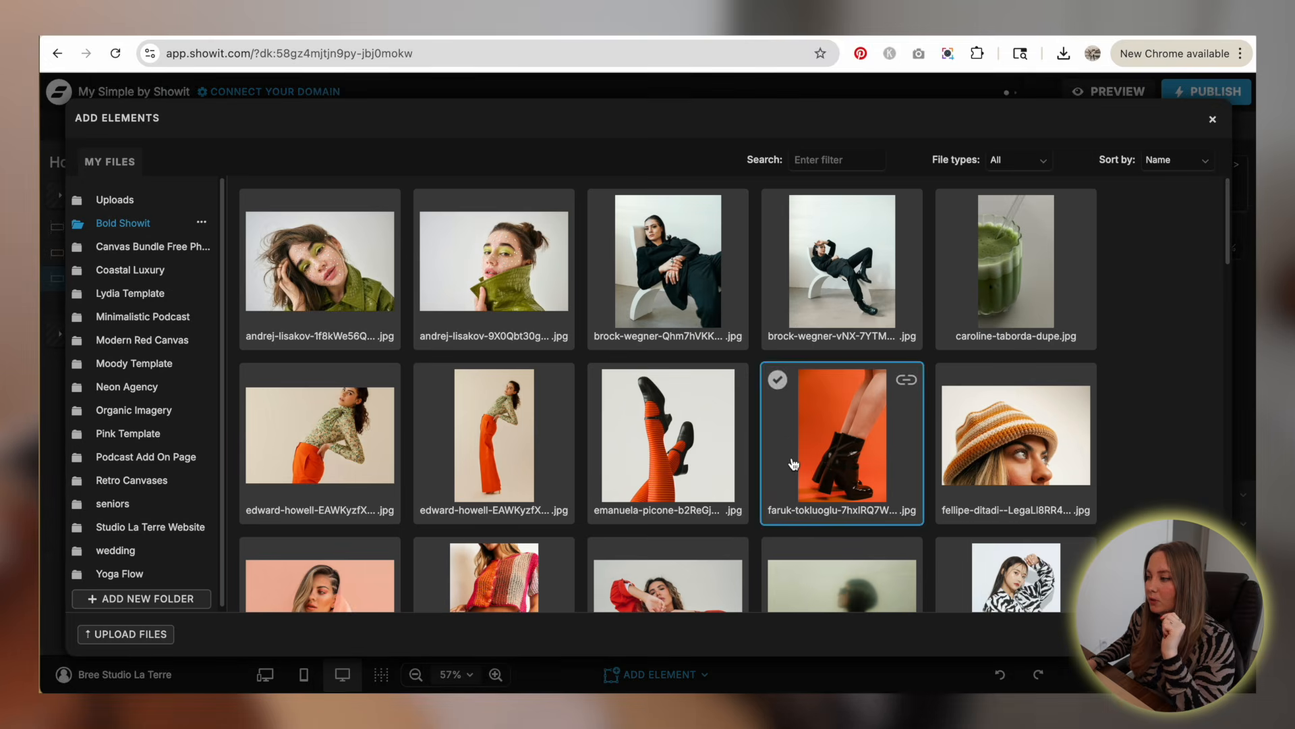
scroll(581, 343, down, 2)
scroll(792, 327, down, 3)
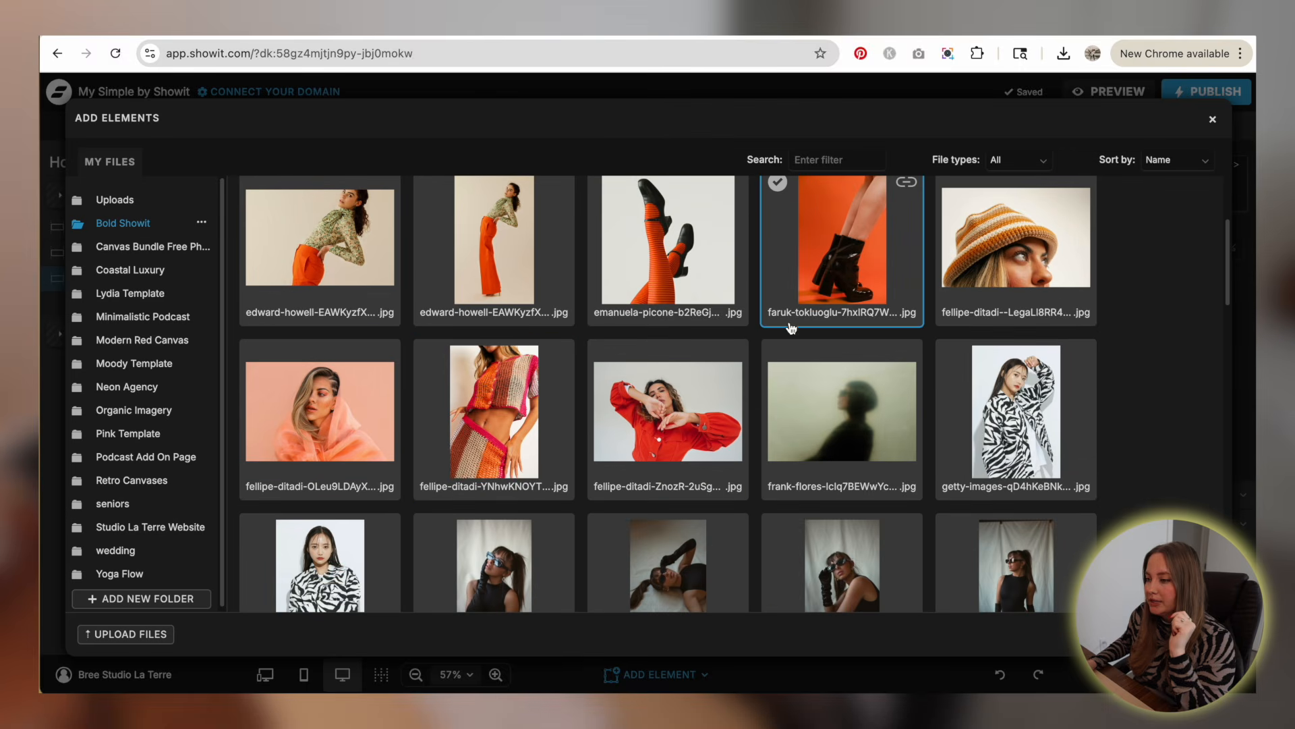
scroll(904, 246, down, 4)
scroll(922, 242, up, 2)
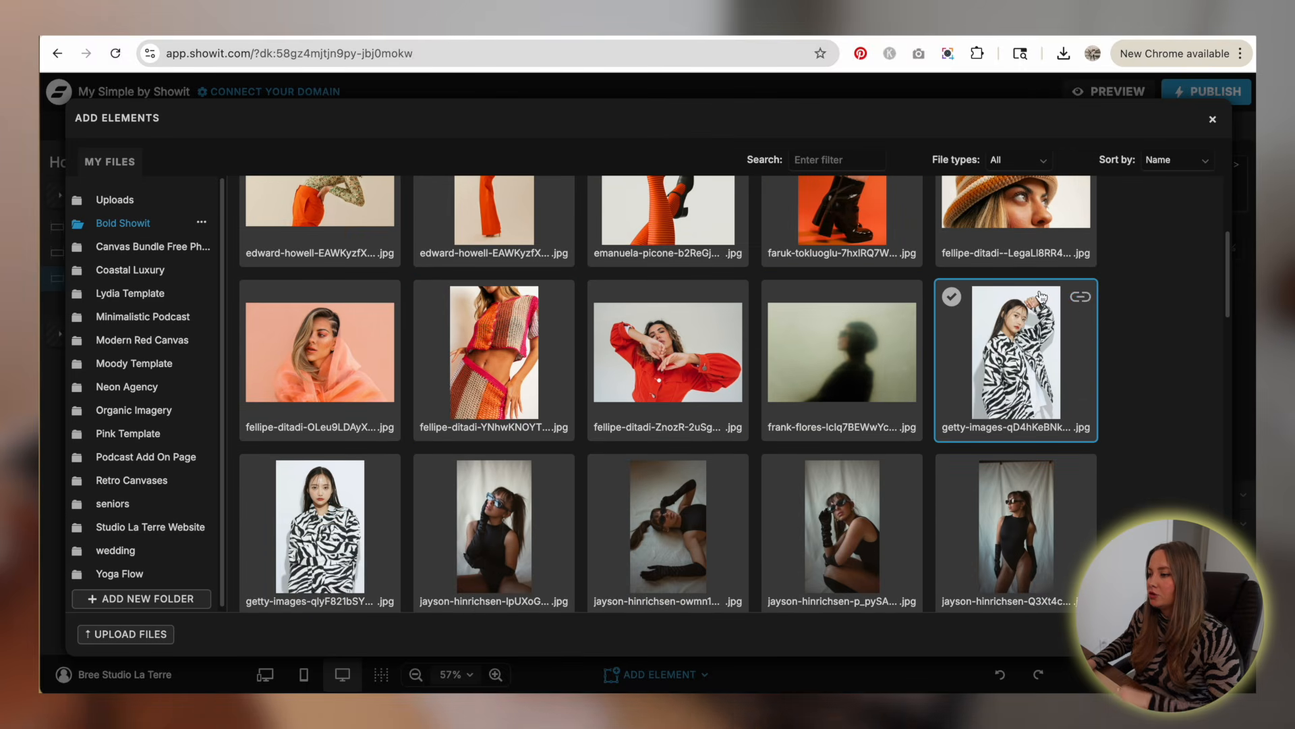
click(1082, 298)
click(1212, 119)
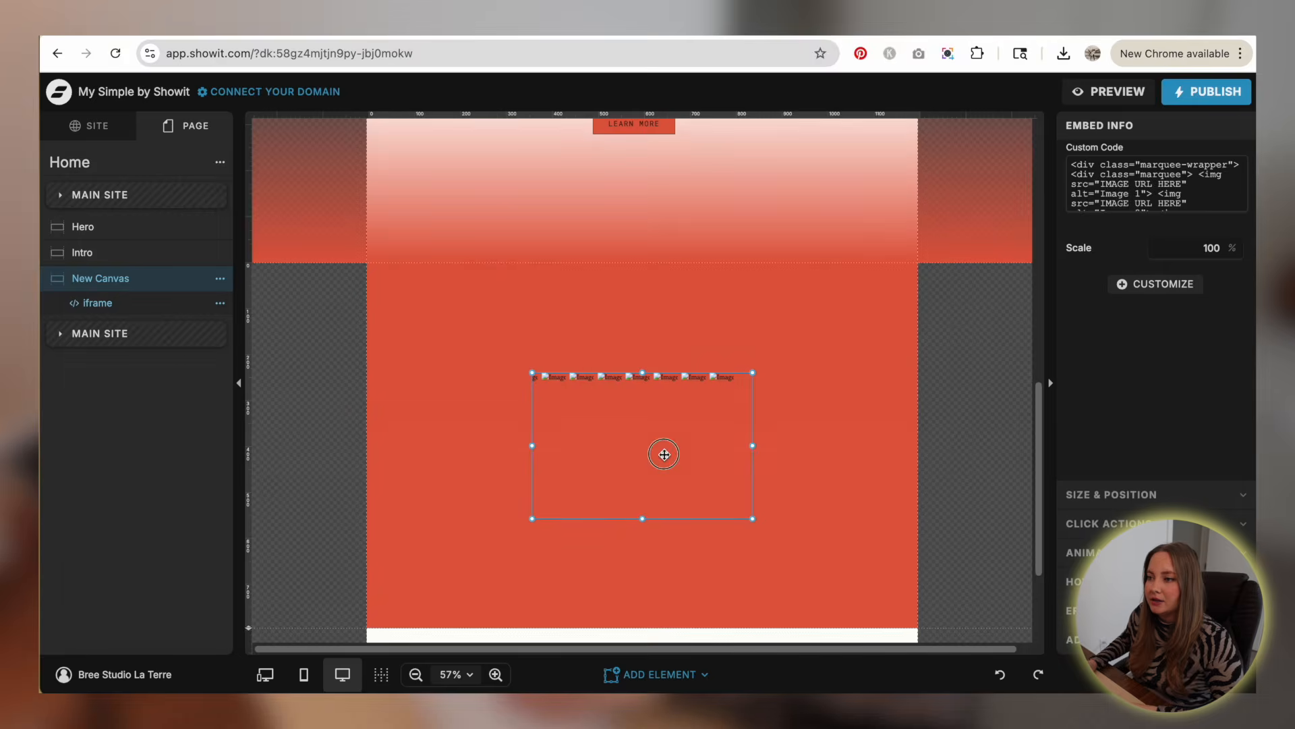
double_click(665, 454)
drag(296, 194, 203, 194)
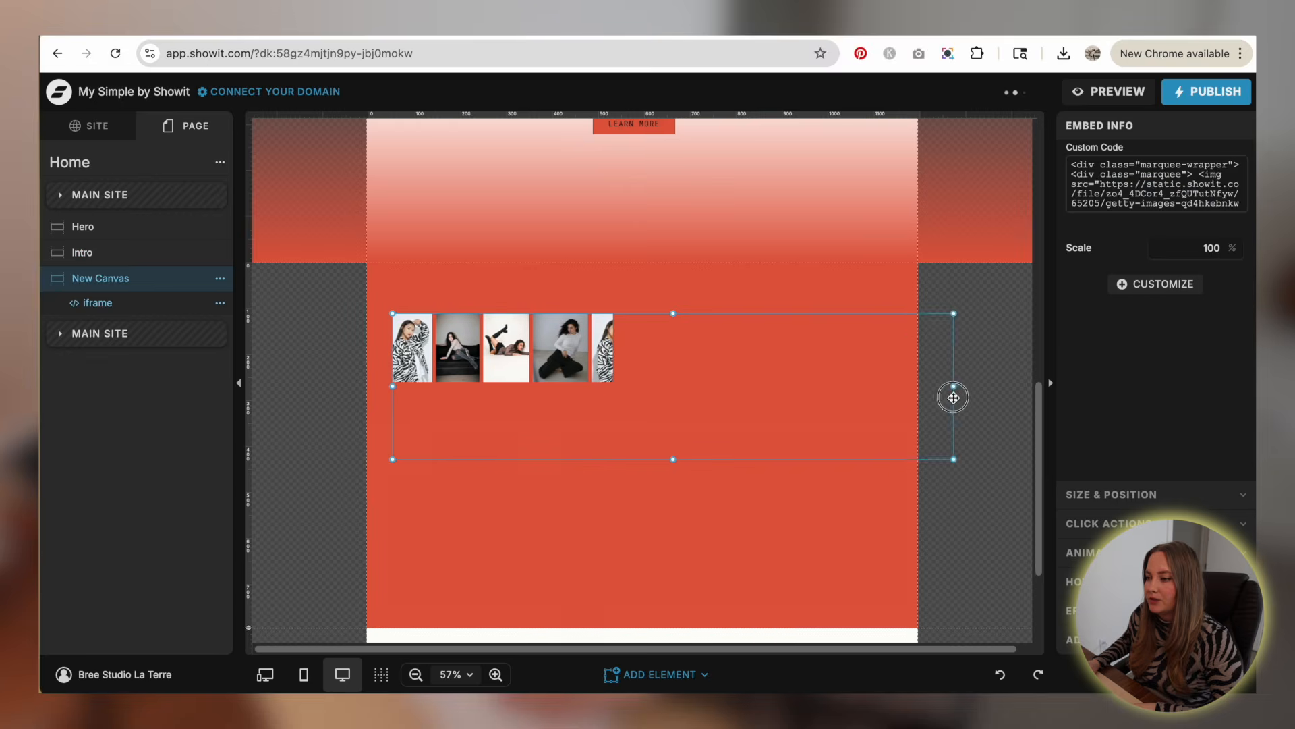
- Enlarge the embedded gallery to extend past both sides of the red canvas and center it in the canvas's lower part
drag(645, 385, 954, 386)
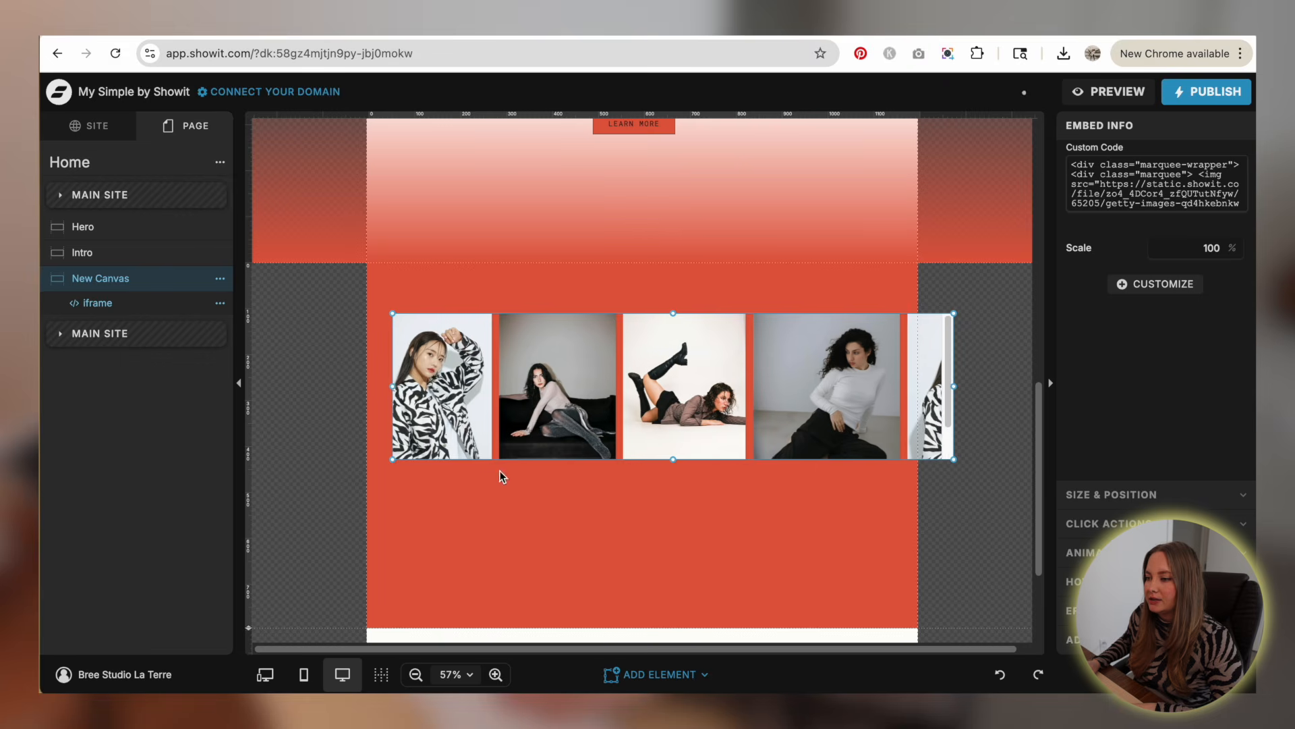
drag(394, 460, 369, 491)
drag(519, 410, 494, 492)
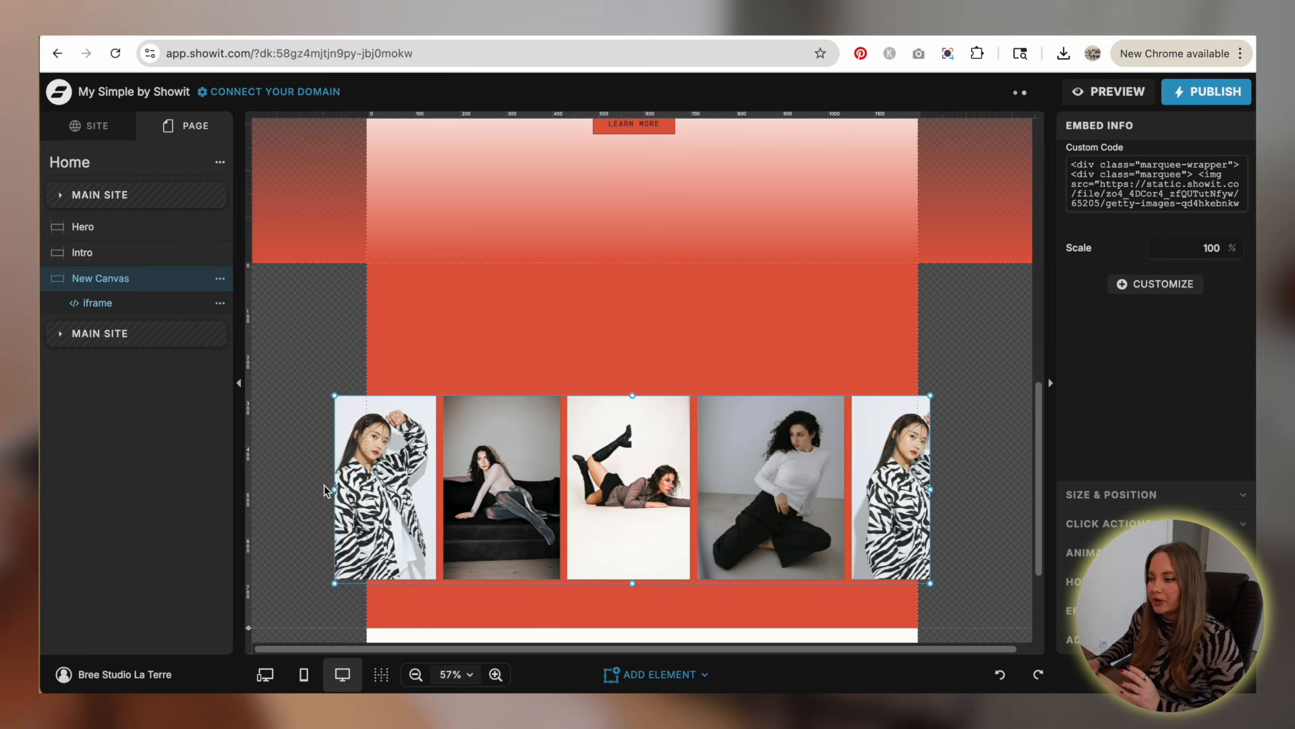
drag(334, 491, 234, 481)
drag(394, 506, 452, 508)
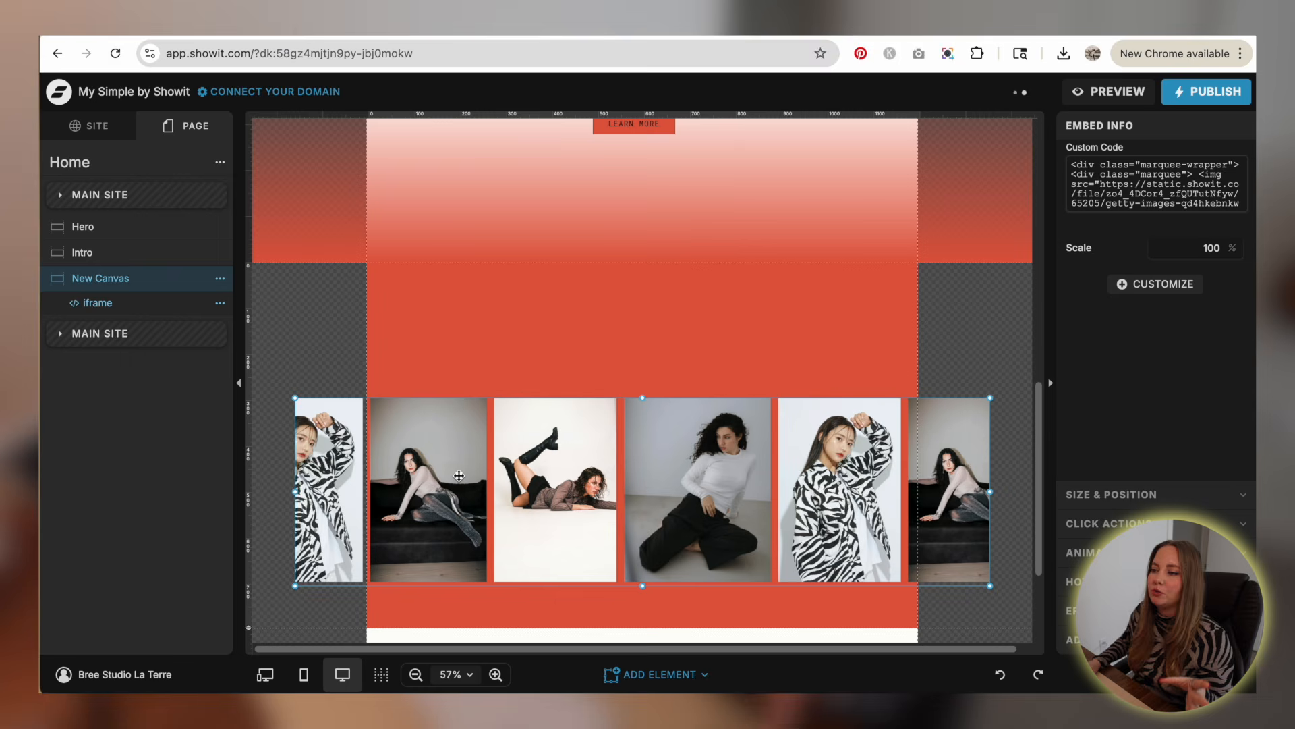
click(463, 358)
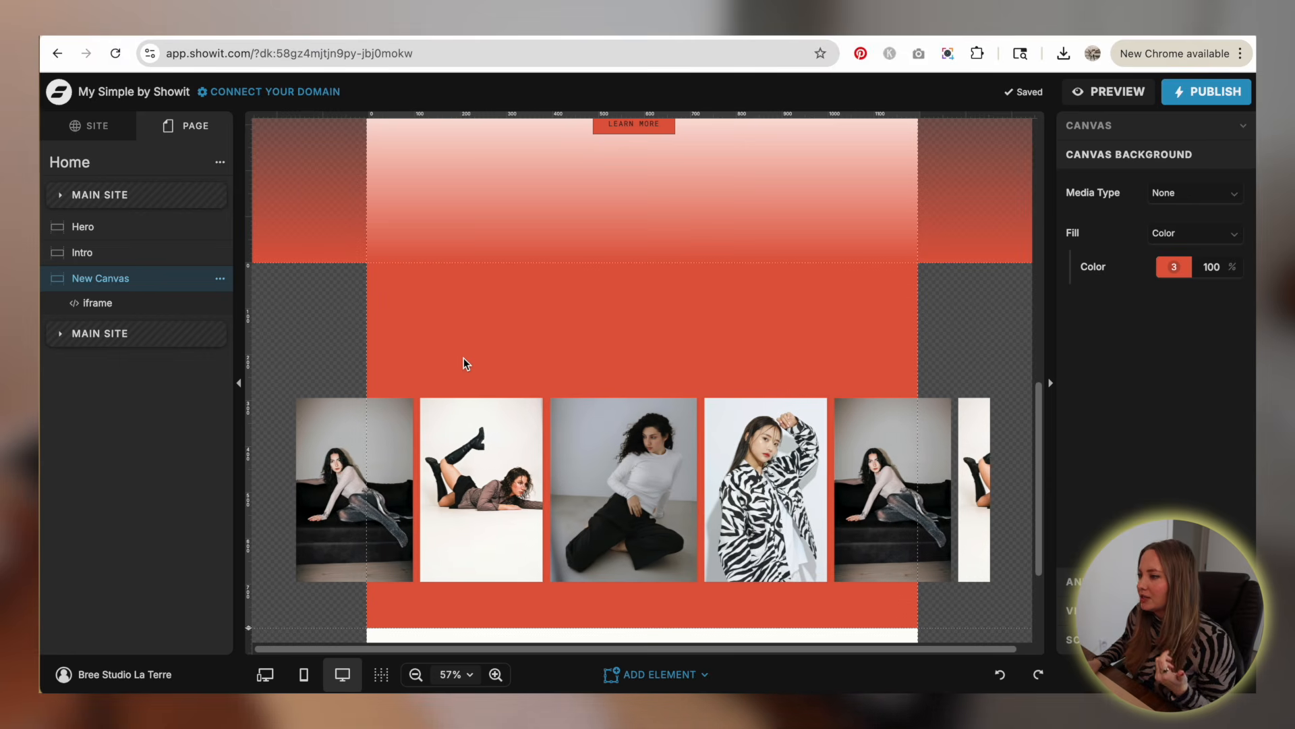
- Copy the "We make things" heading from the Intro canvas into the red canvas above the gallery
scroll(519, 315, down, 2)
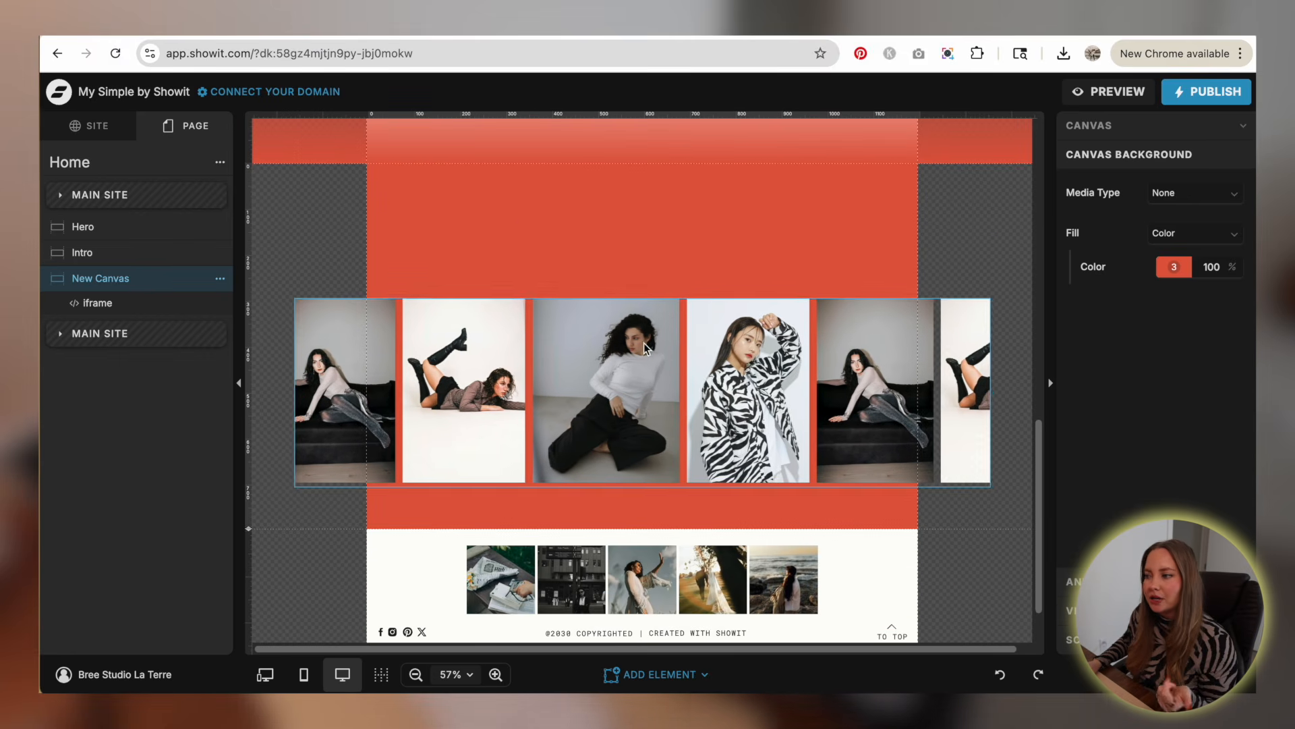
click(645, 347)
scroll(820, 461, up, 4)
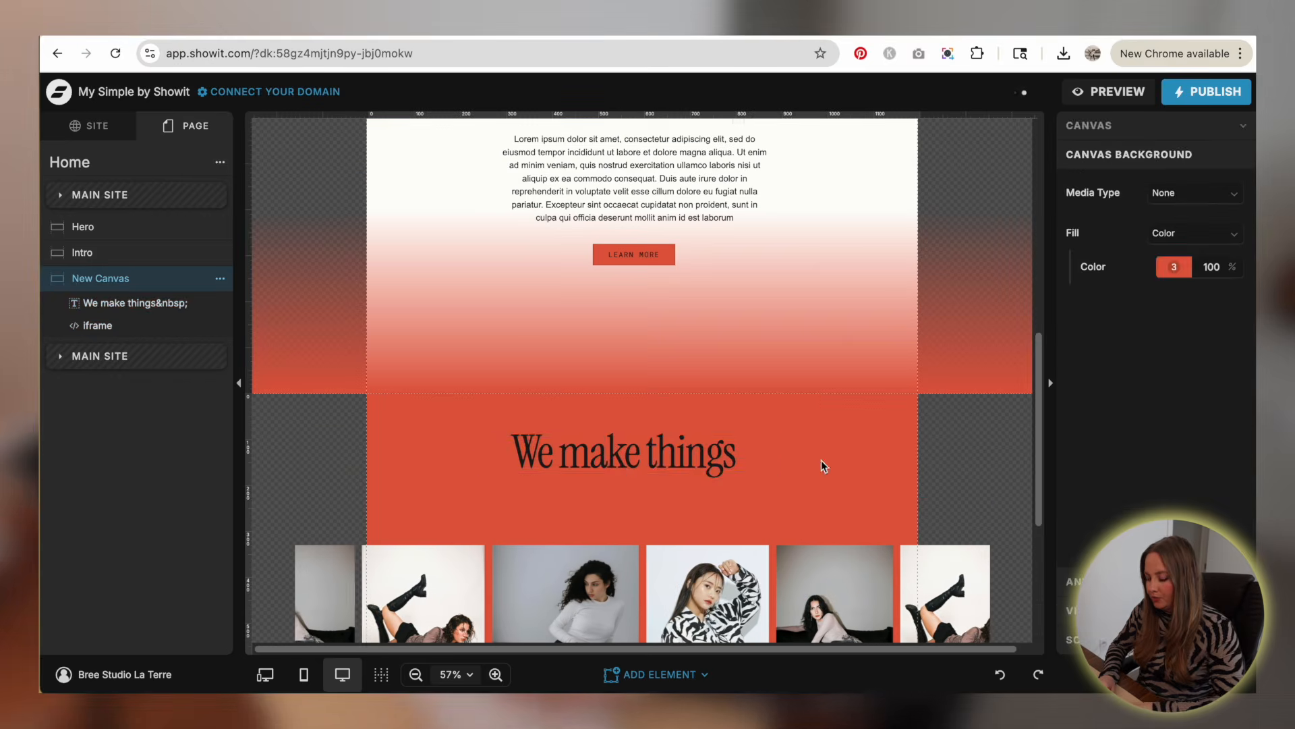
- Replace the heading above the gallery with "Creative Agency for Brands w/ PERSONALITY"
double_click(651, 452)
text(Cre)
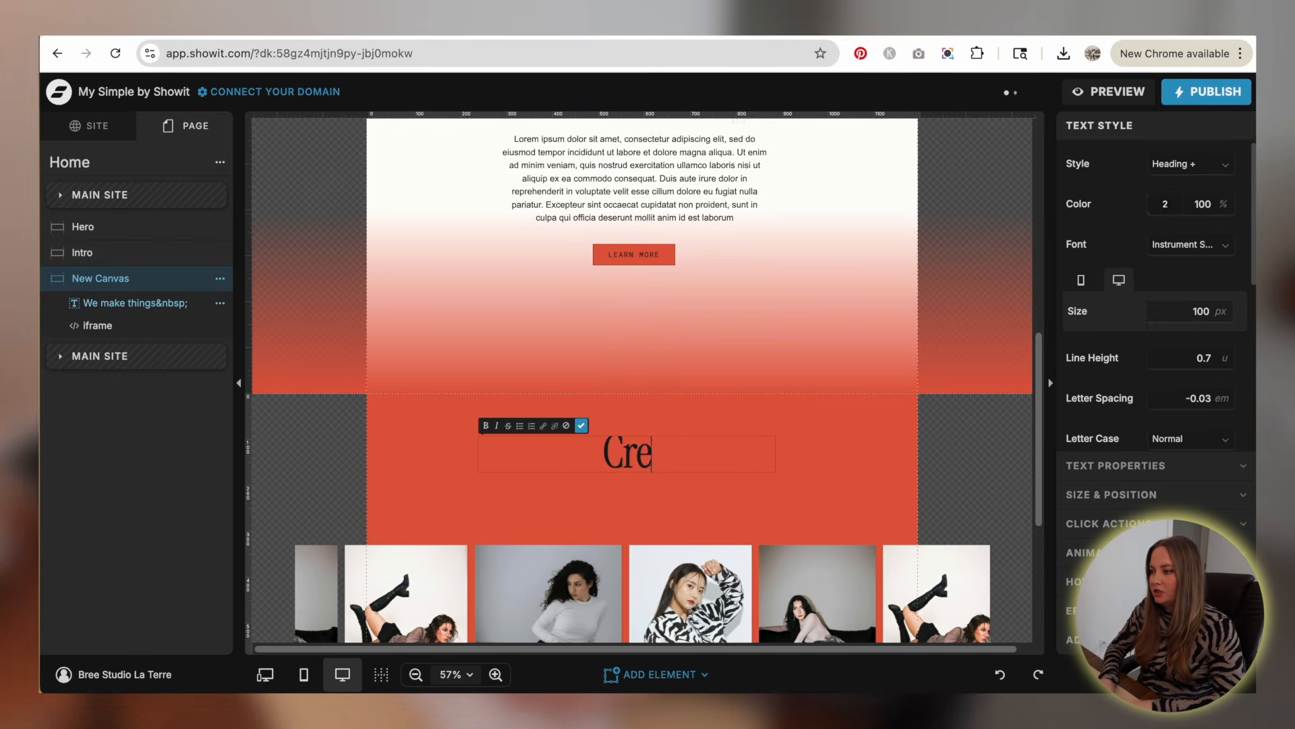
text(ative Agency fo)
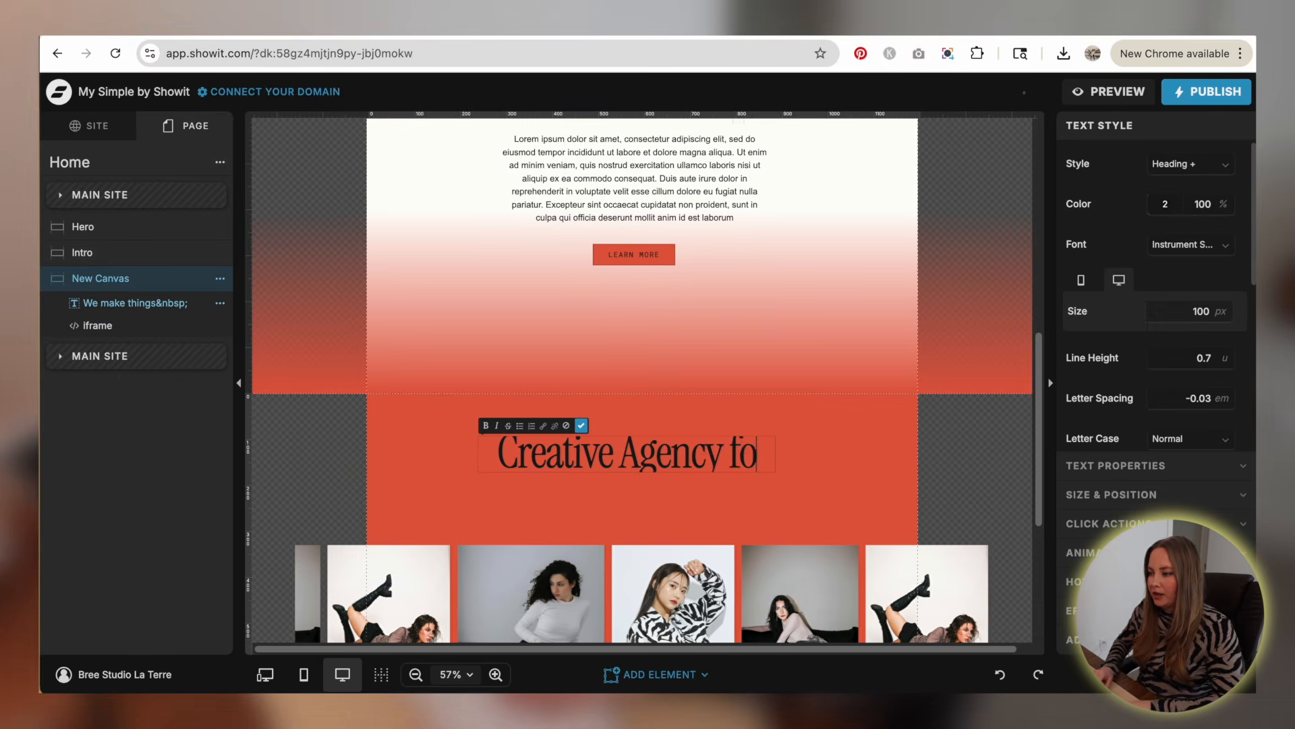
text(r Brands w/)
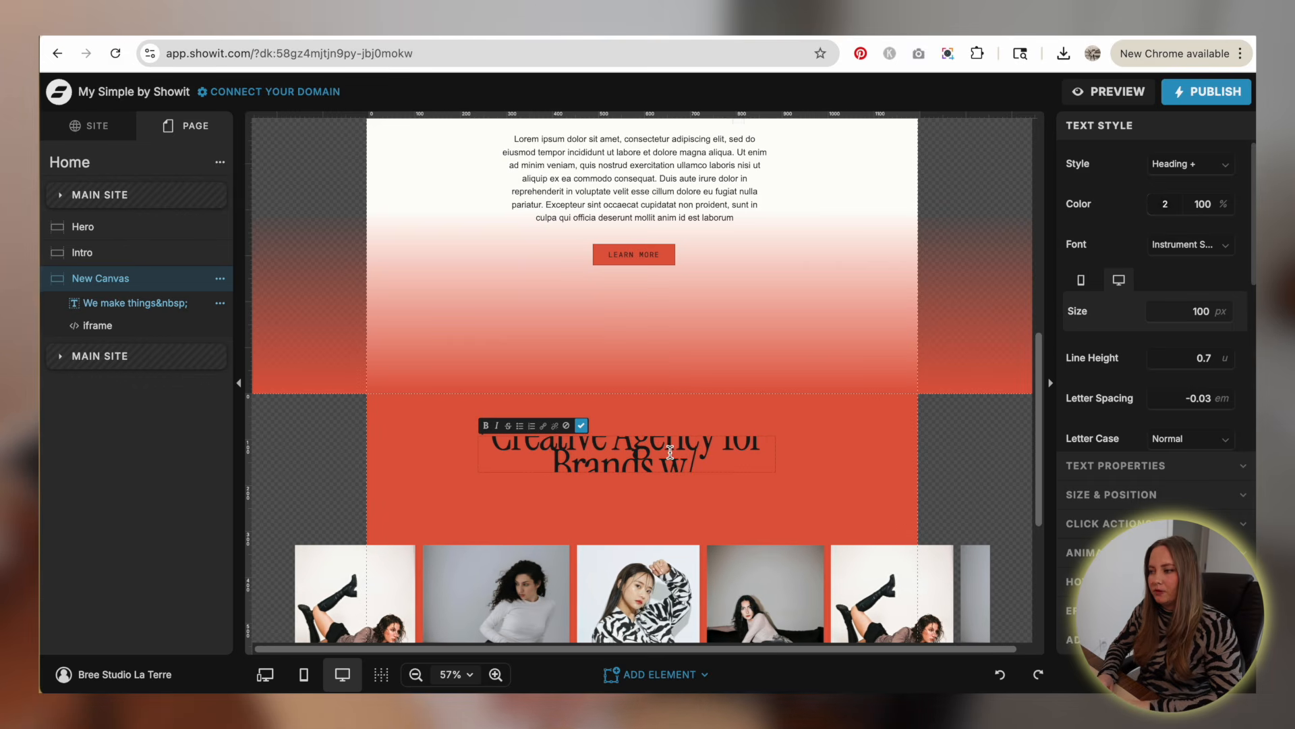
text( PERSONALITY)
click(581, 425)
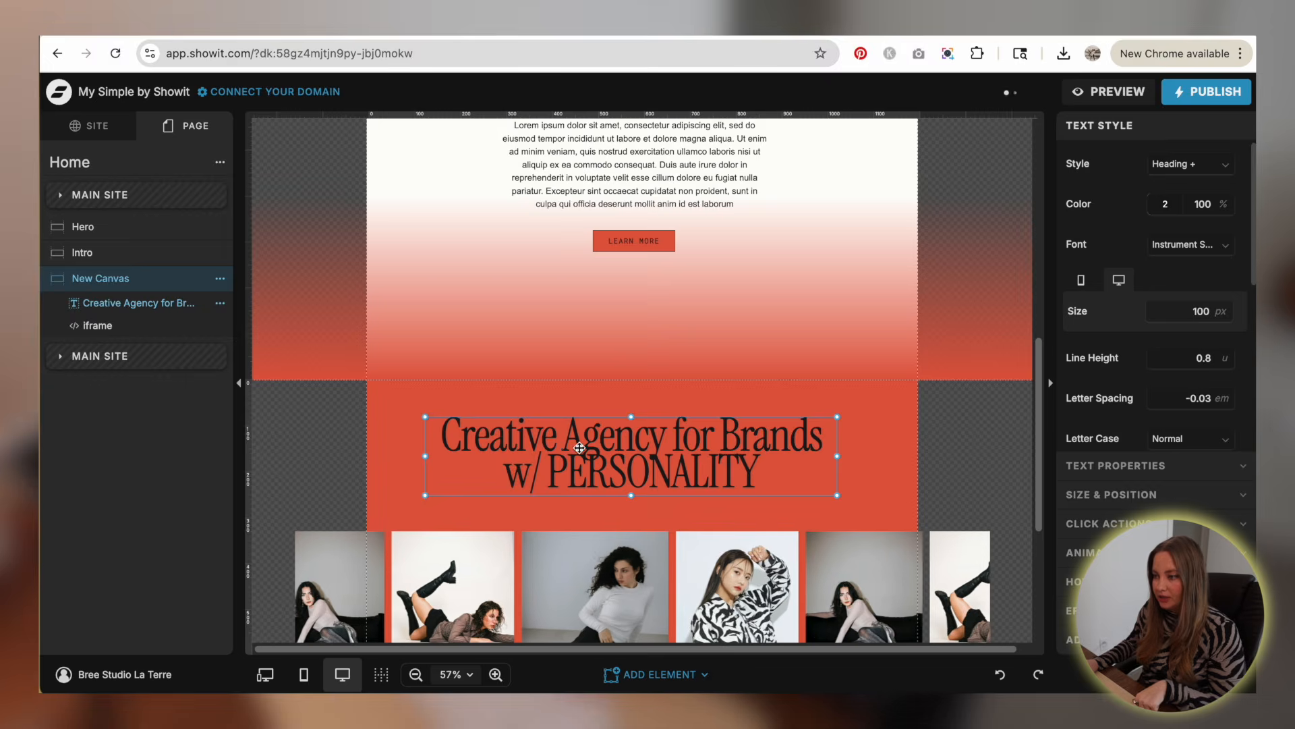
- Edit the heading's HTML so that "PERSONALITY" is bold and uses the MuseoModerno font family
shift+double_click(580, 448)
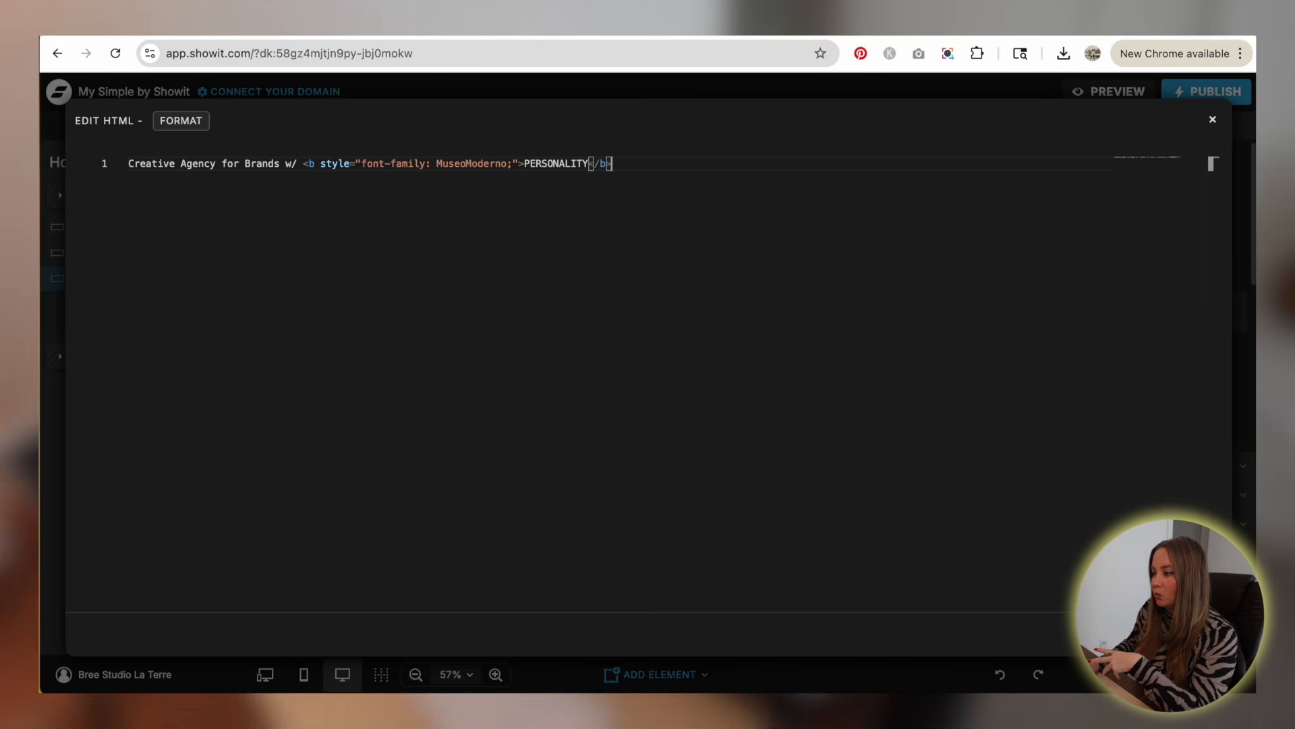
key(Escape)
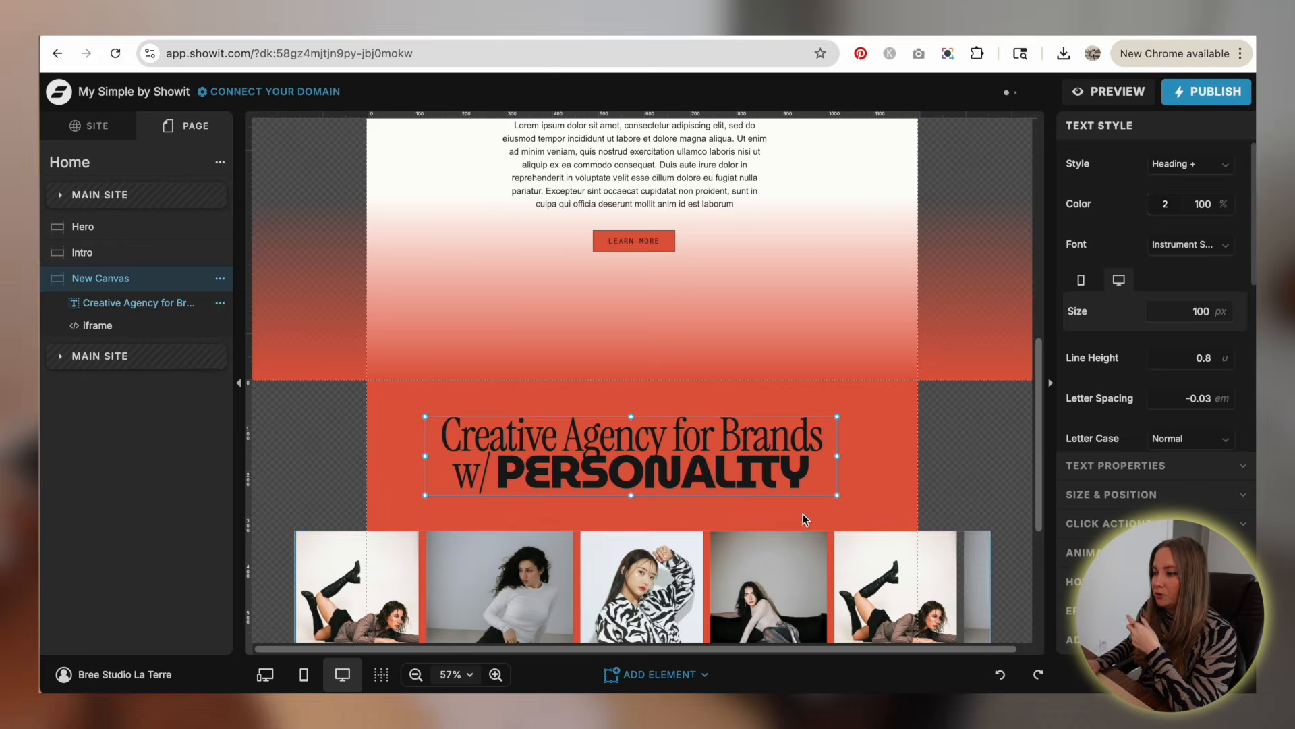
click(882, 456)
click(576, 447)
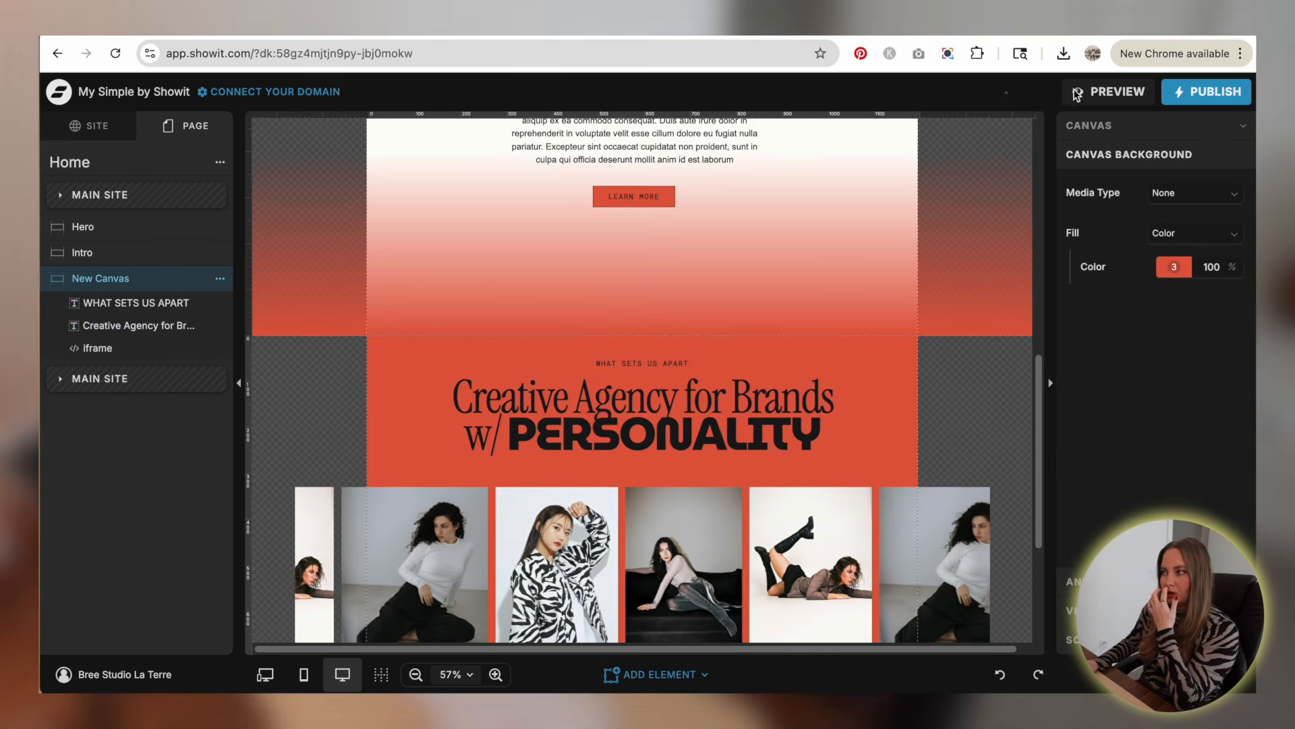
- Preview the homepage in desktop view, checking it from the hero through the gallery to the footer
click(1120, 92)
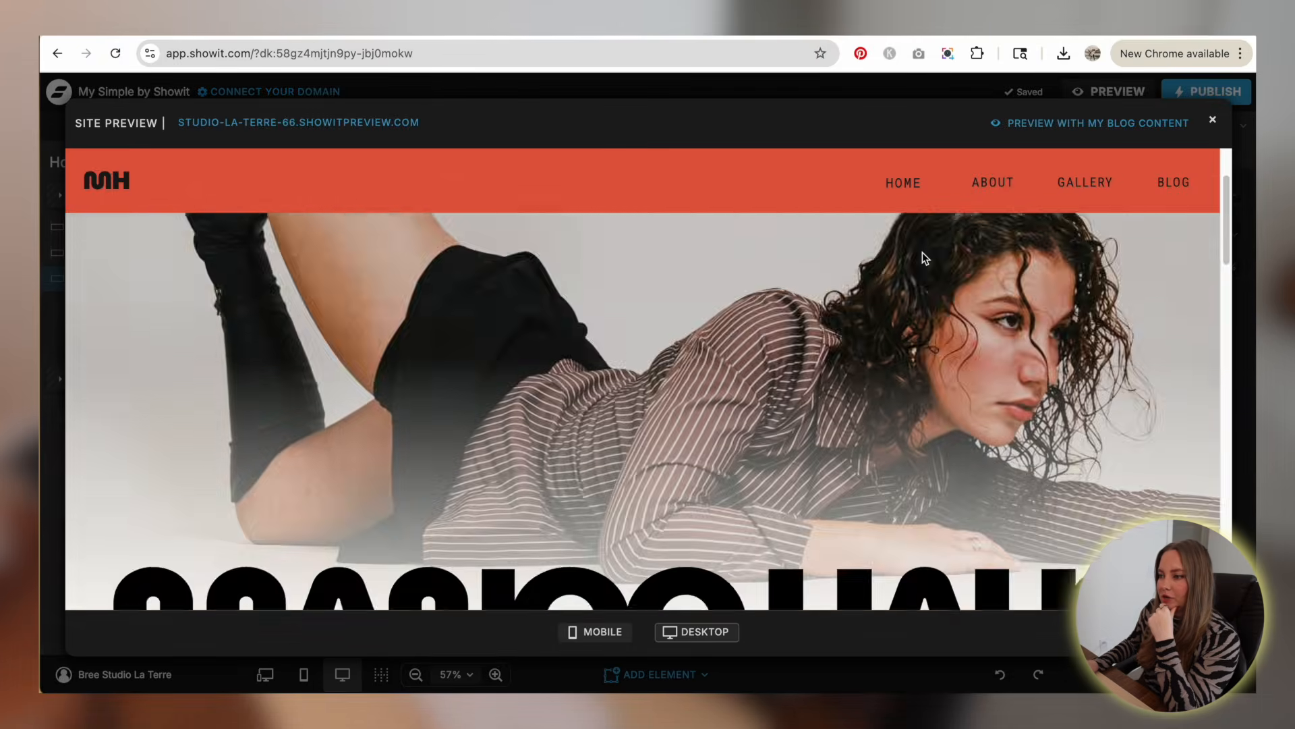
scroll(922, 257, down, 10)
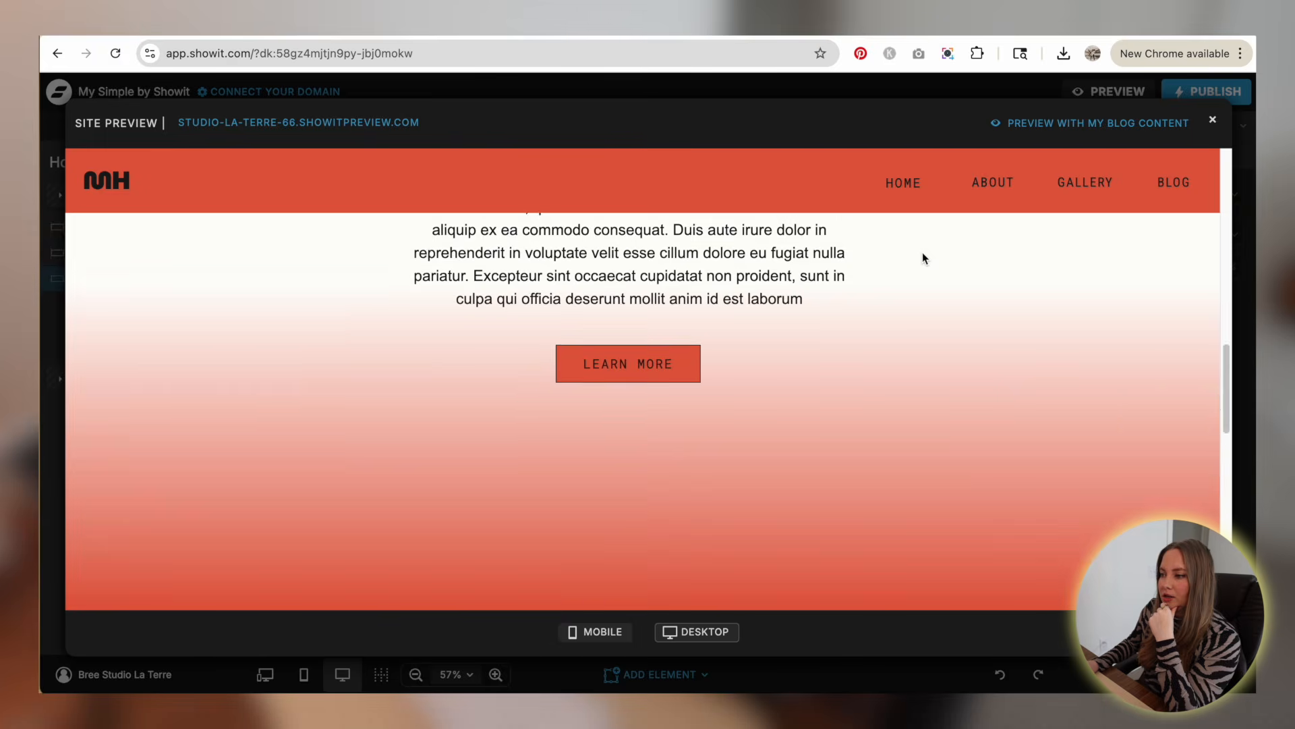
scroll(923, 257, down, 10)
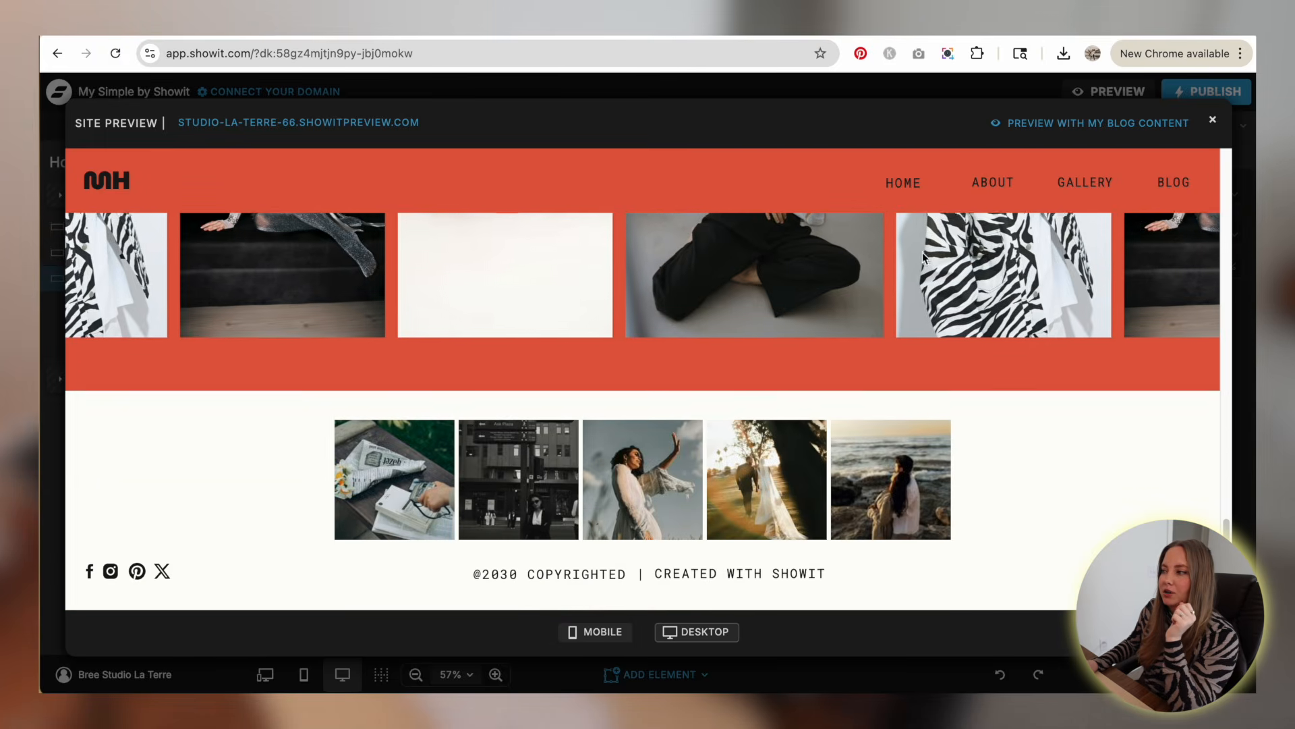
click(1212, 120)
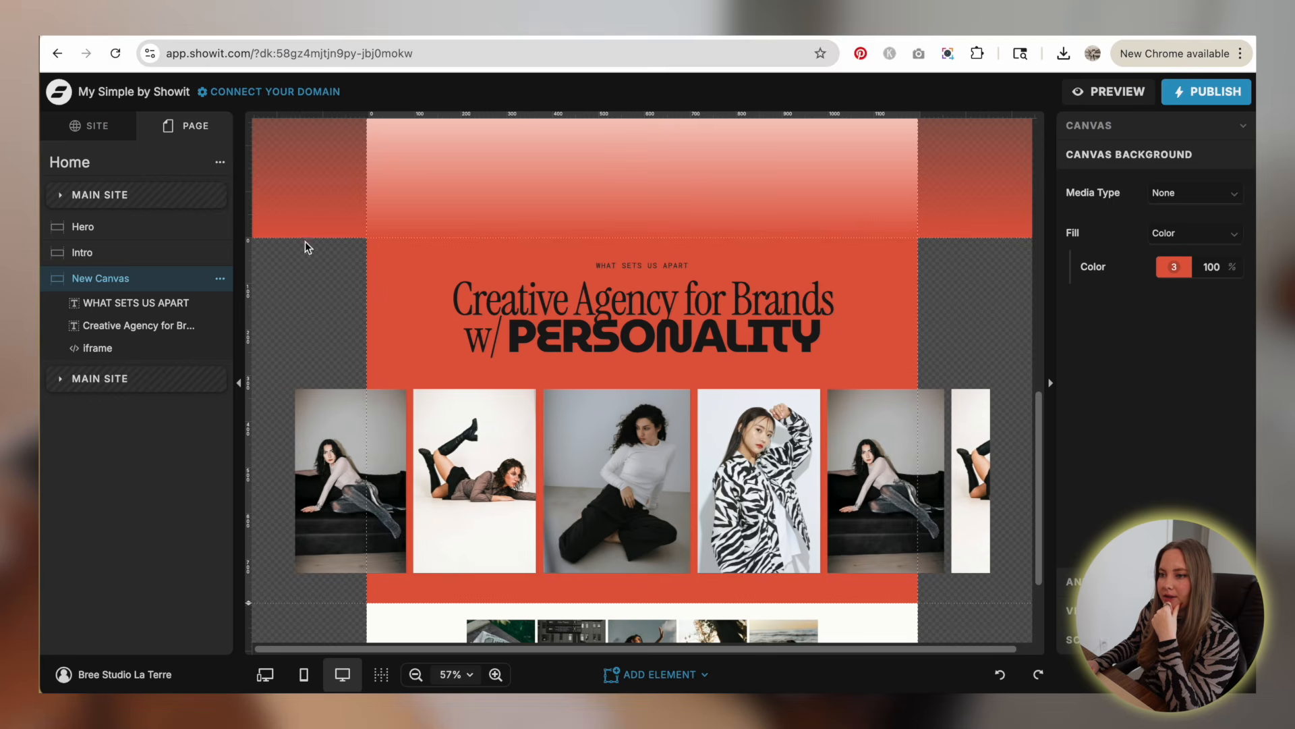
- Add a blank canvas to the Home page below the gallery section and extend it to about 579 px tall
click(220, 162)
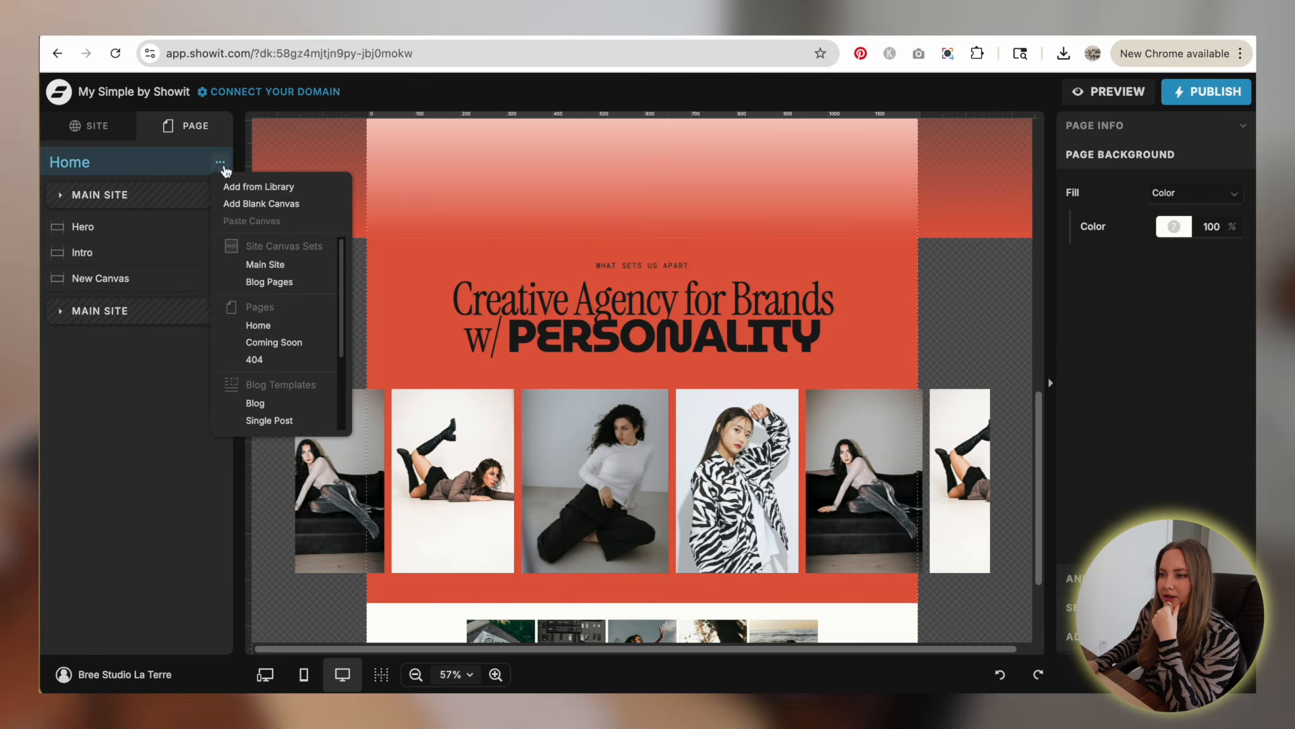
click(265, 204)
scroll(294, 275, down, 5)
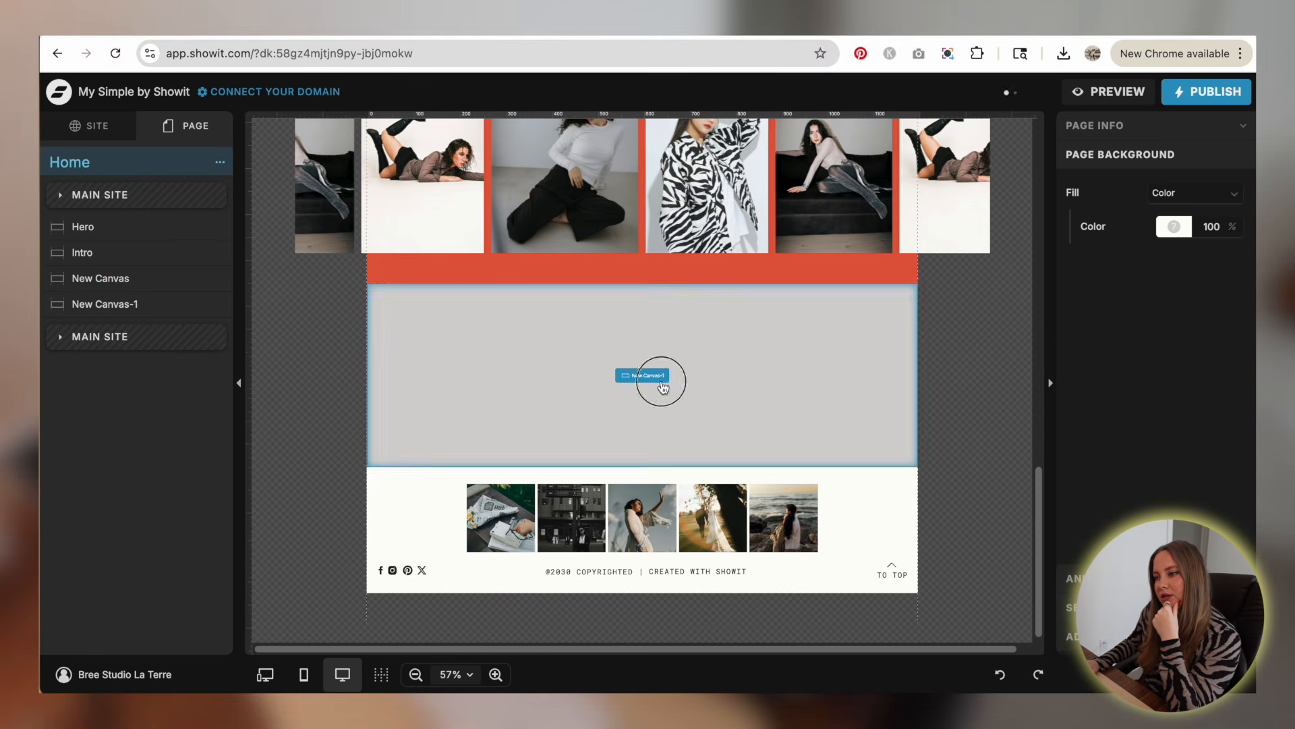
click(655, 377)
drag(251, 469, 249, 550)
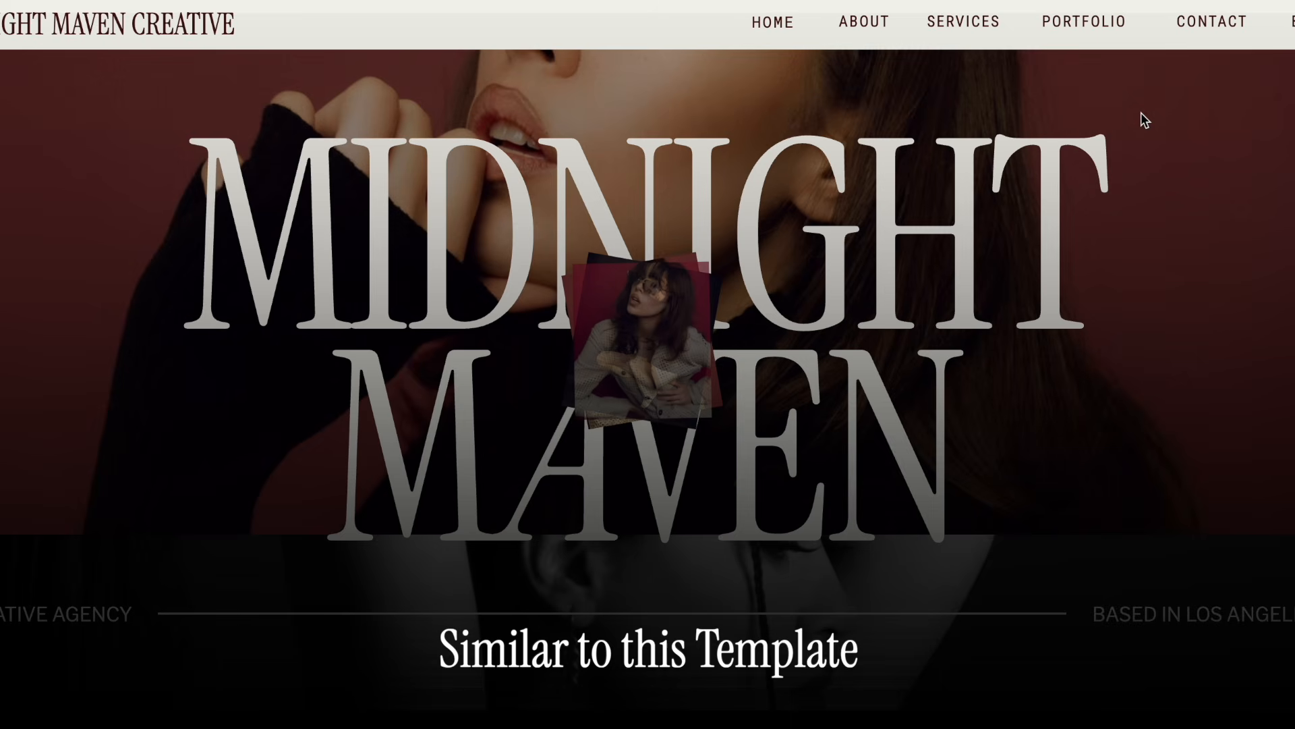
scroll(1140, 112, down, 10)
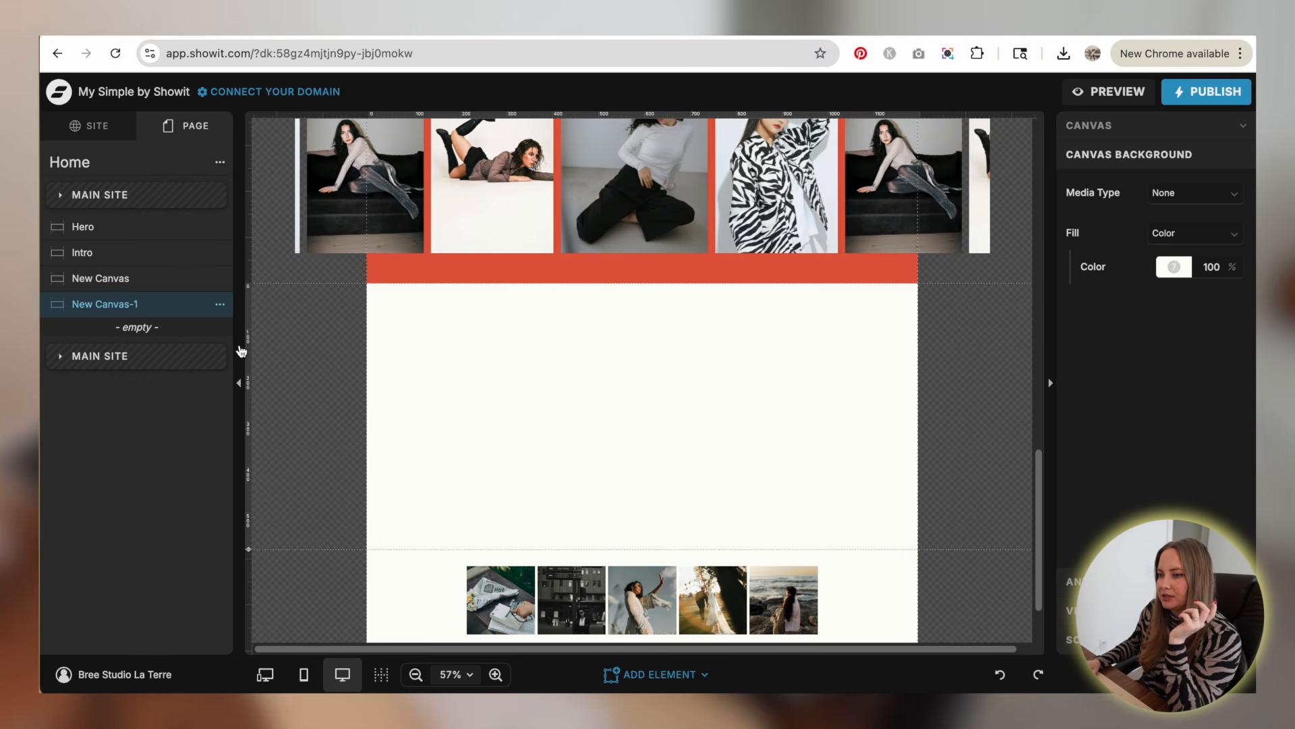
- Name the new canvas Text Overlay and place a two-line "Recent WORK" heading in the middle of it
double_click(132, 304)
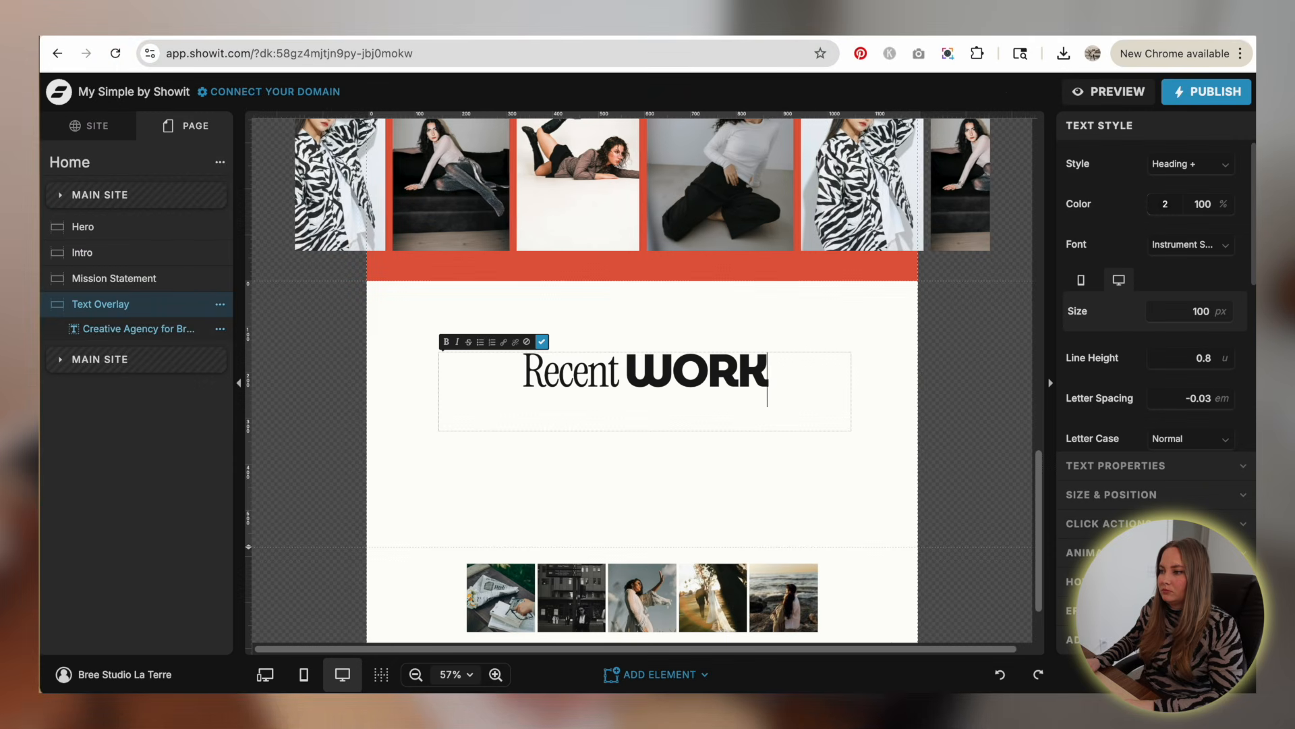
key(Return)
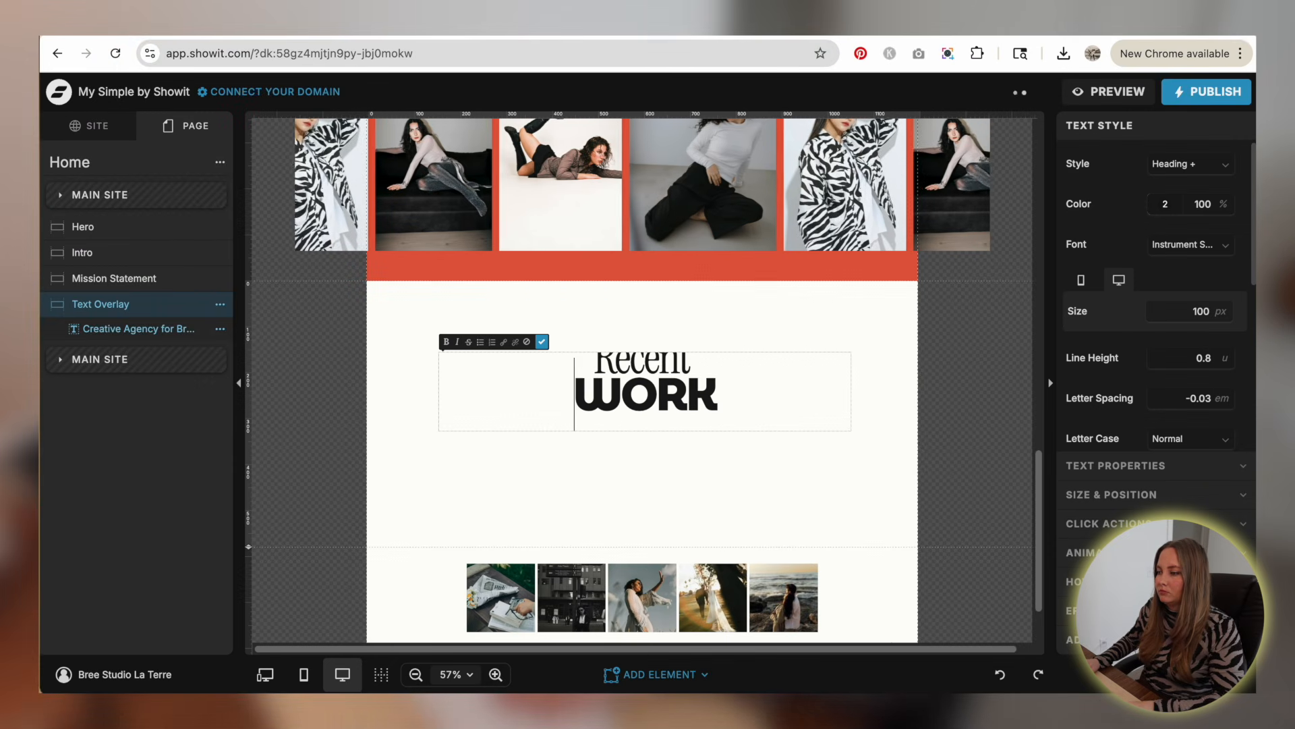
click(664, 436)
click(691, 375)
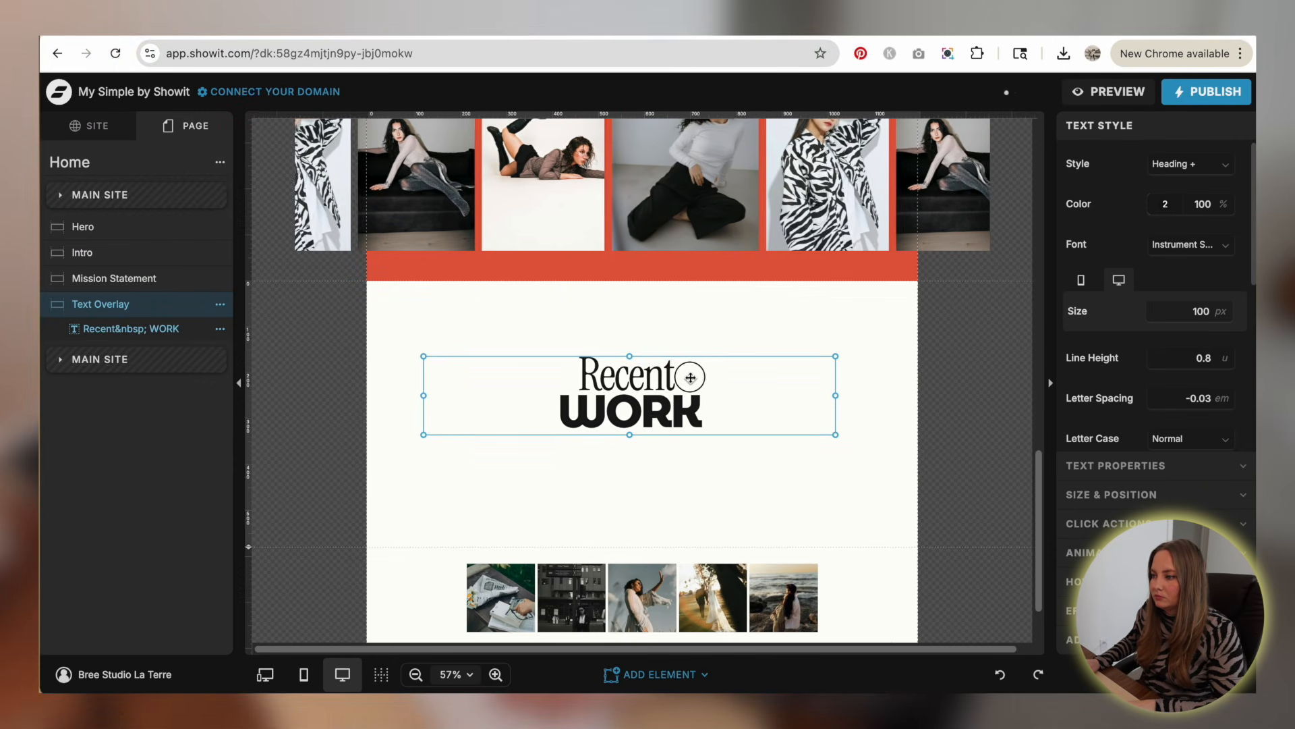
drag(699, 377, 694, 387)
click(919, 414)
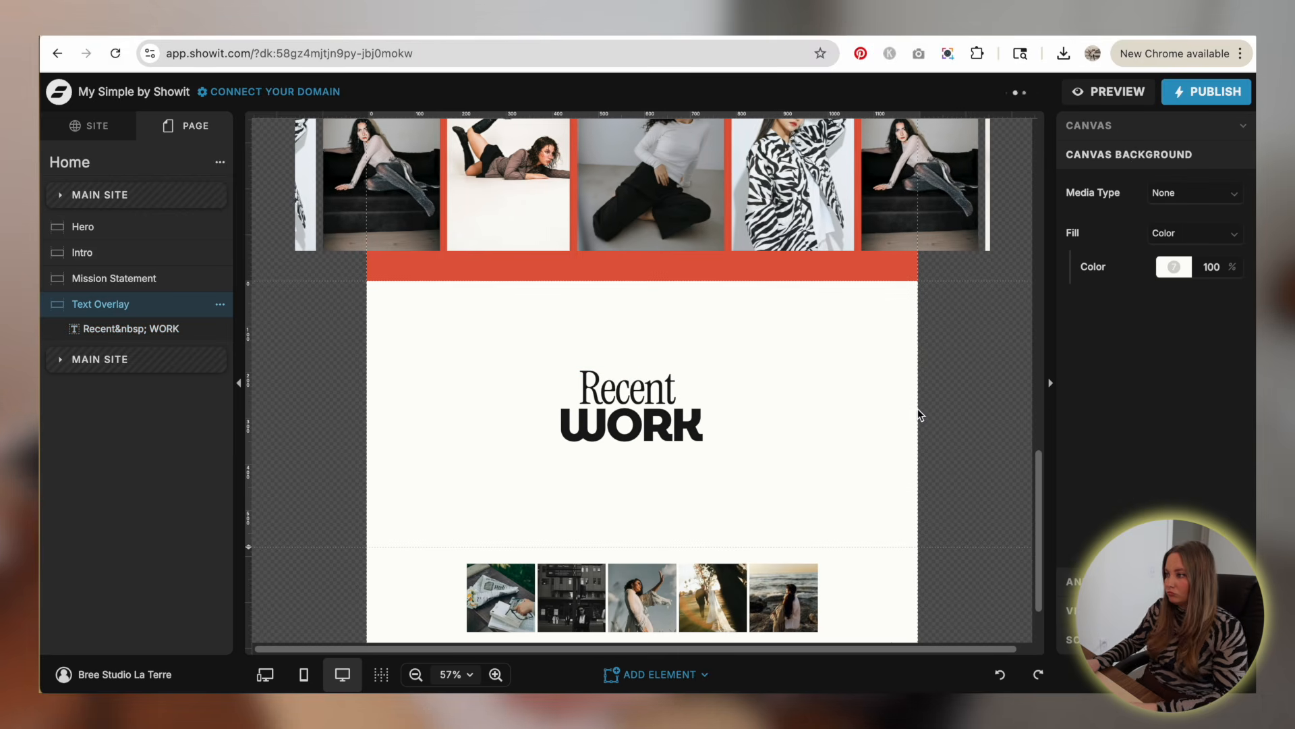
- Set the "Recent WORK" heading's size to 300 px and move it higher in the Text Overlay canvas
click(1134, 156)
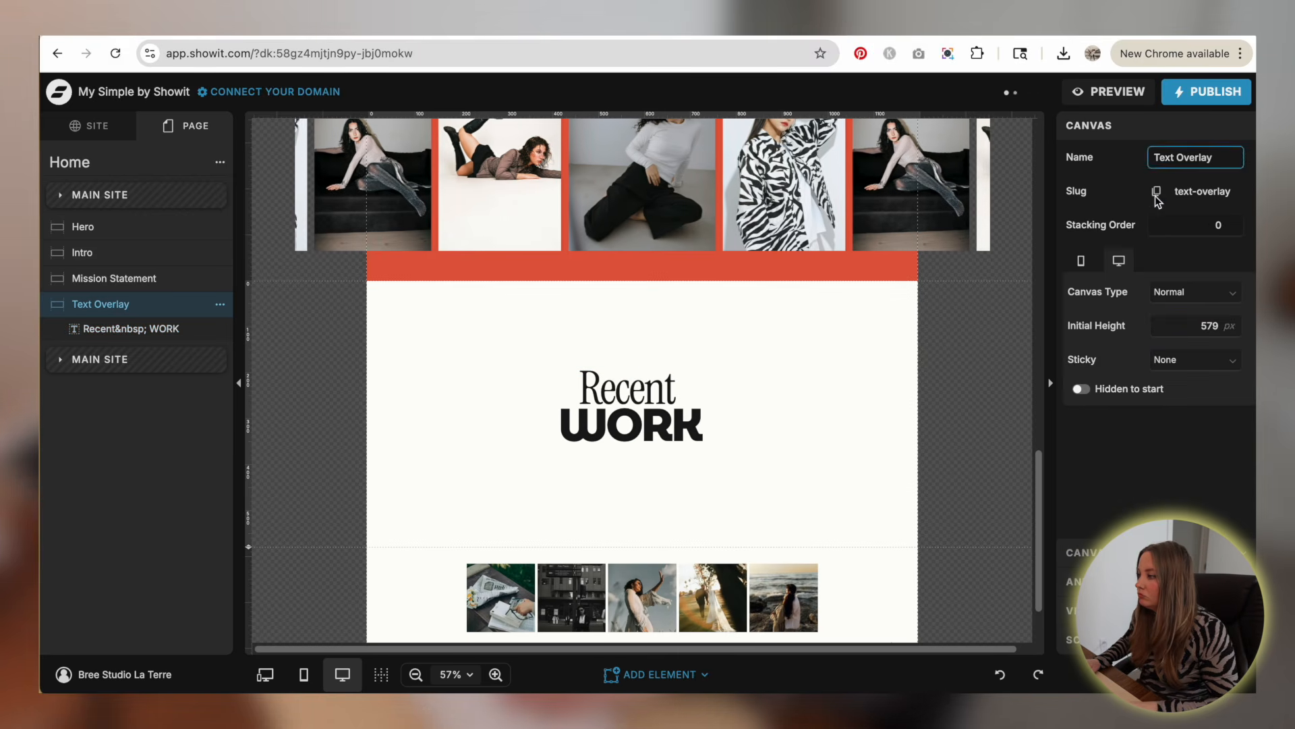
click(760, 392)
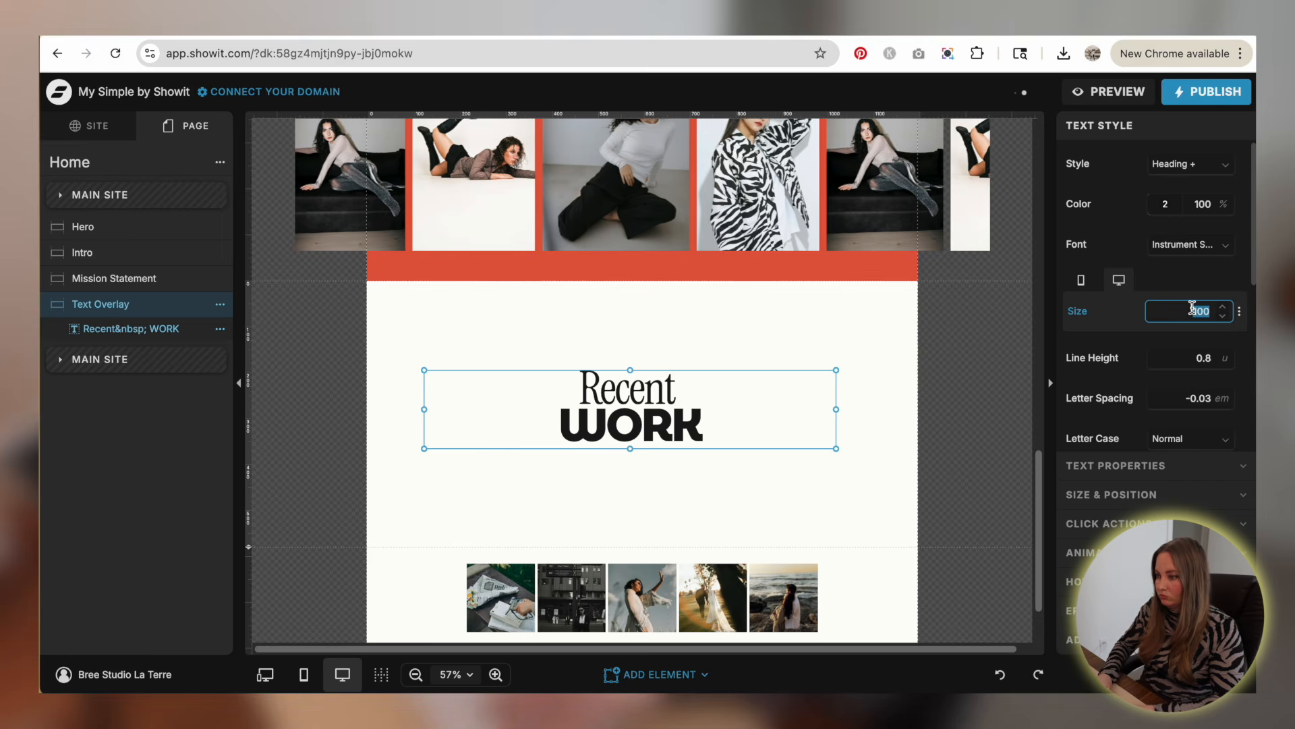
text(300)
drag(675, 414, 676, 357)
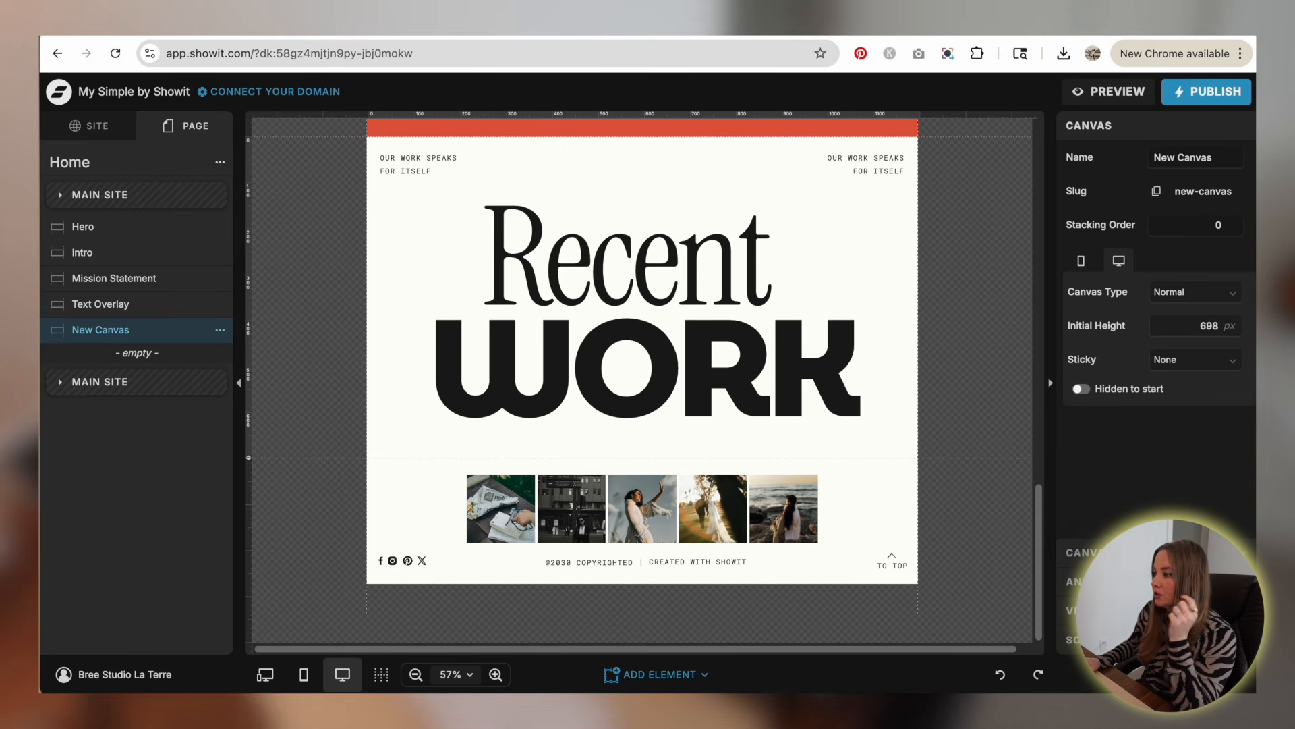
- Set the empty New Canvas's background to the Bold Showit folder's photo of the woman leaning on the black sofa
click(1140, 552)
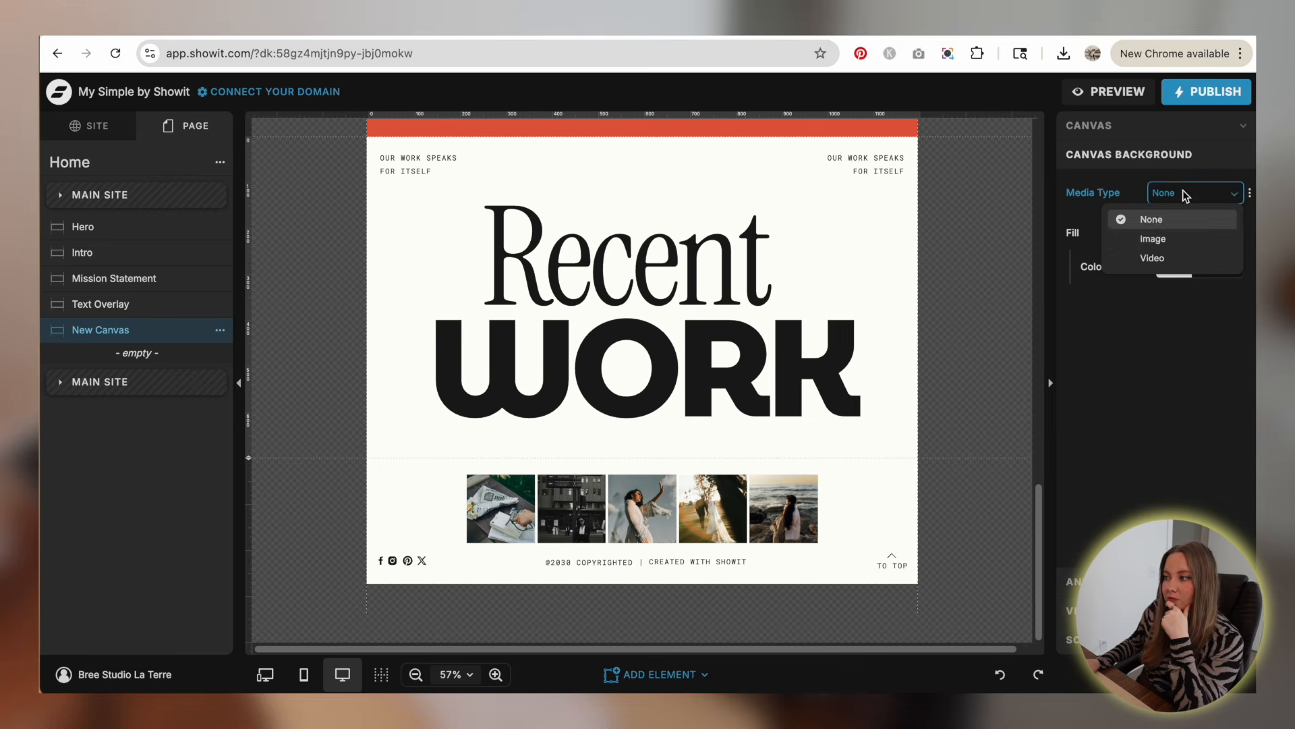
click(1162, 240)
click(1159, 244)
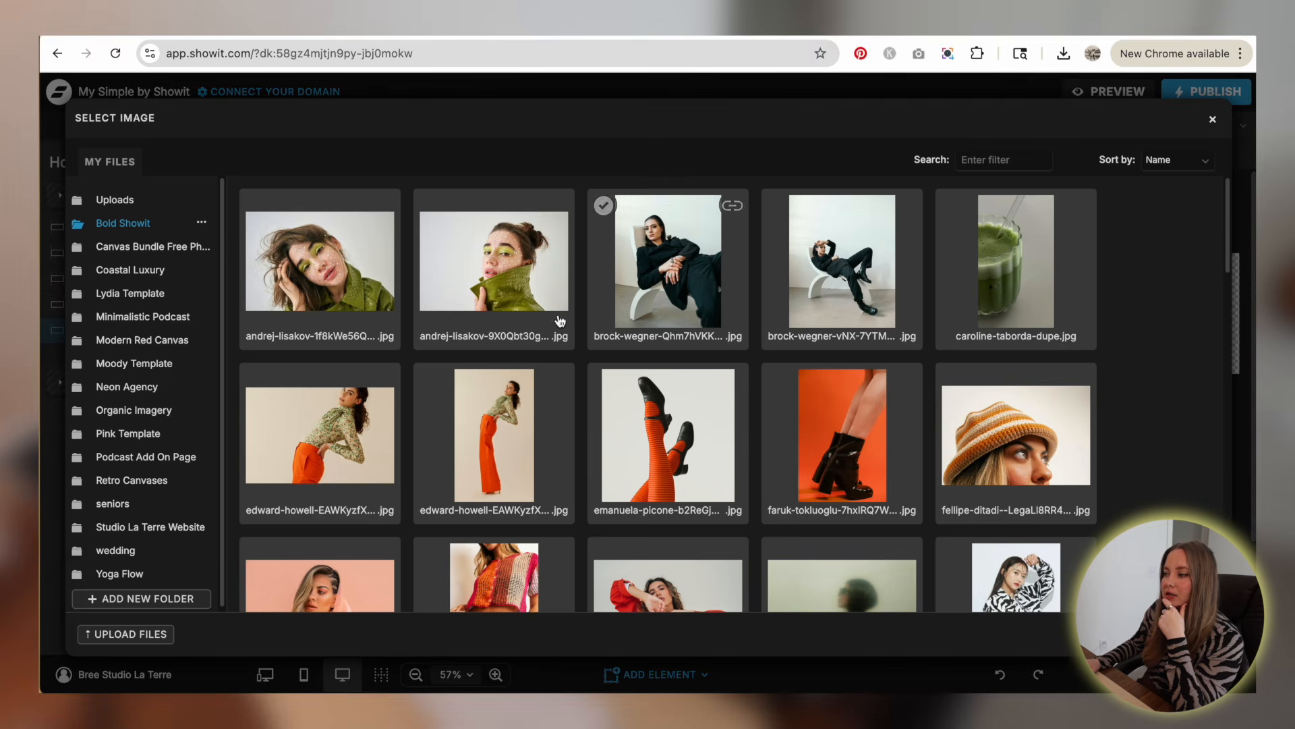
scroll(717, 300, down, 3)
scroll(717, 300, down, 8)
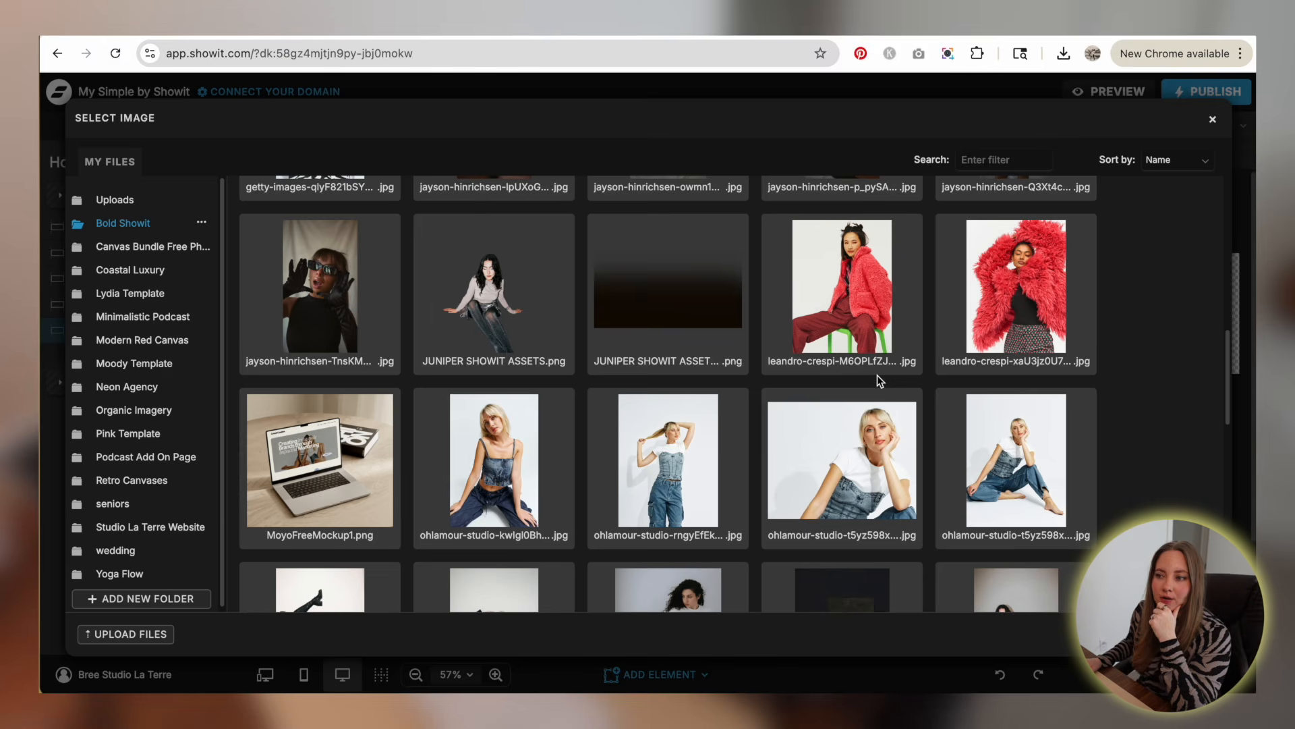
scroll(743, 391, down, 3)
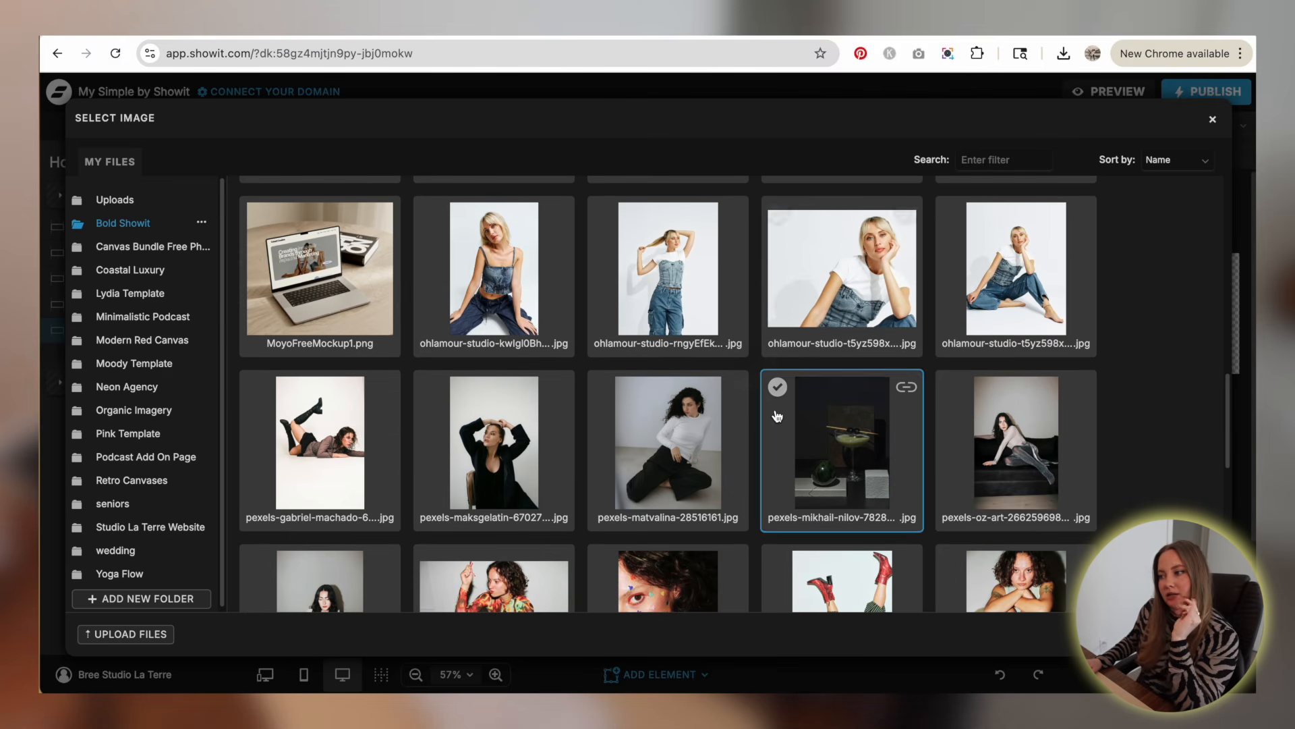
scroll(718, 357, down, 2)
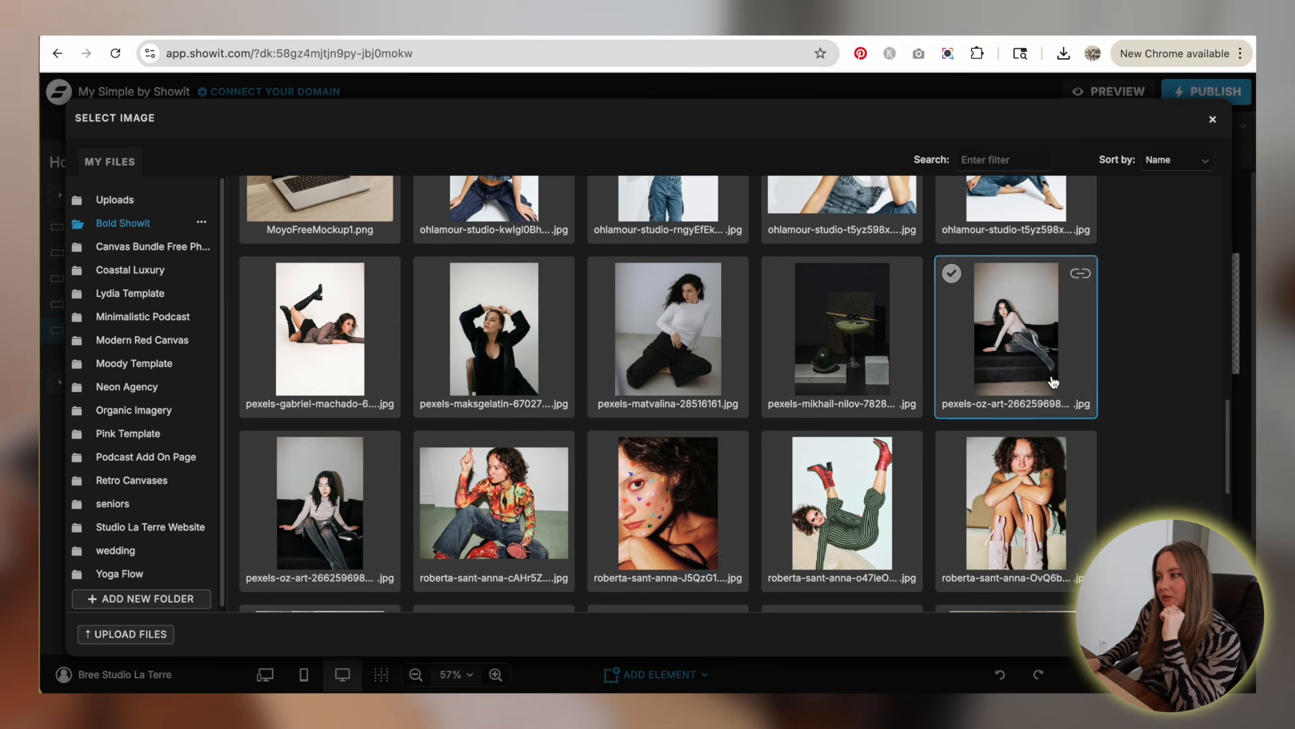
click(1044, 352)
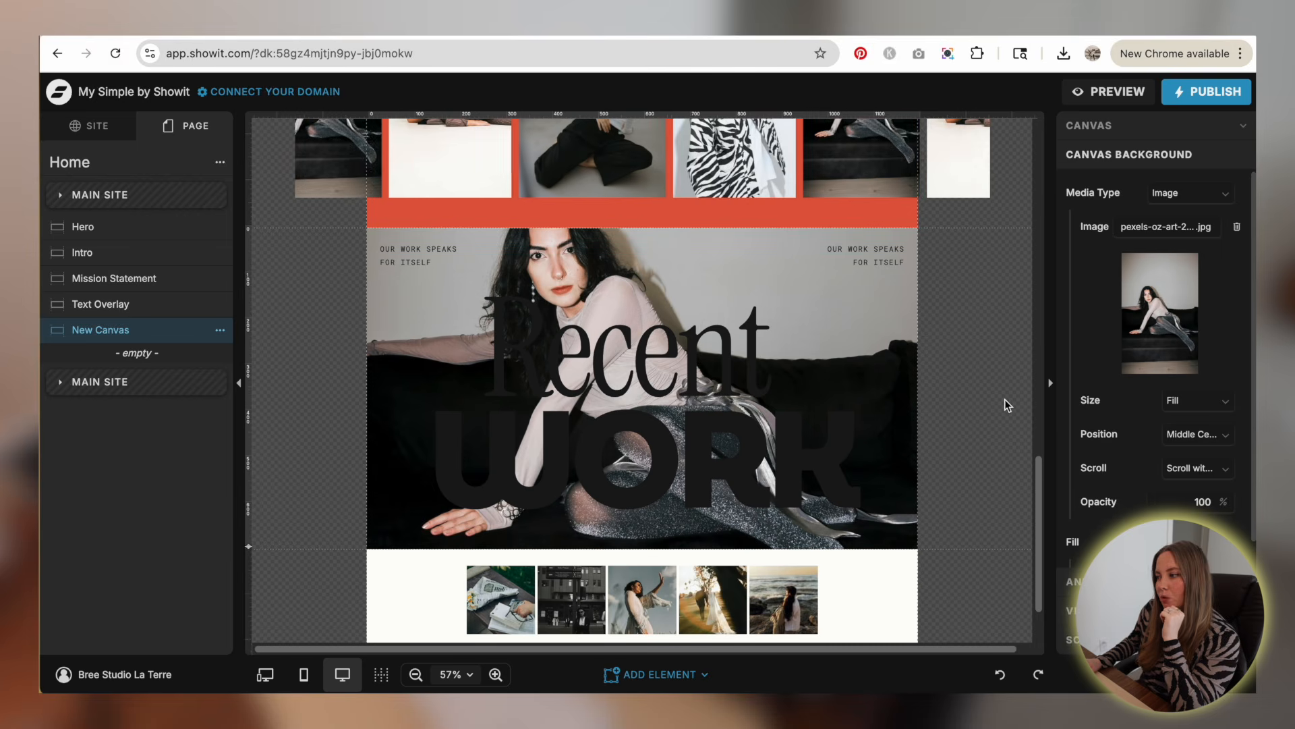
- Darken the canvas background by setting its fill to black color style 1 and the image opacity to 60%
scroll(1209, 499, down, 1)
click(1225, 550)
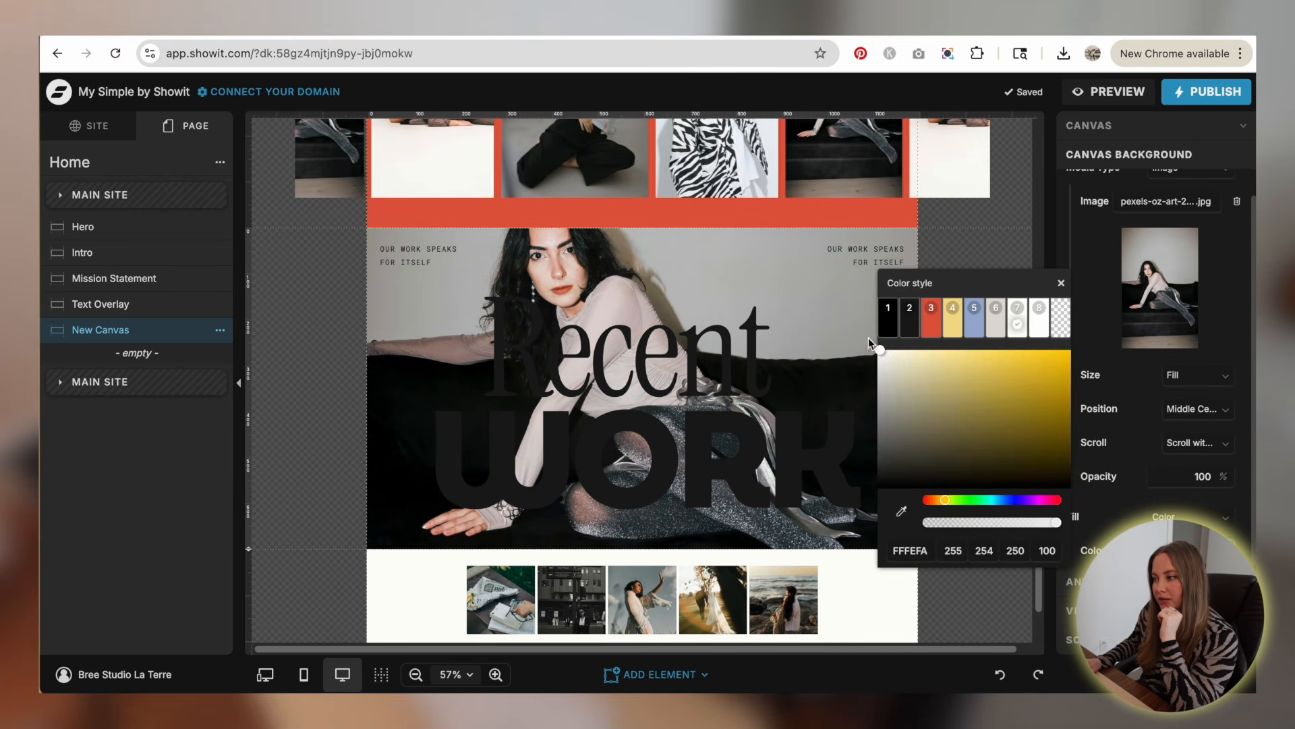
click(888, 331)
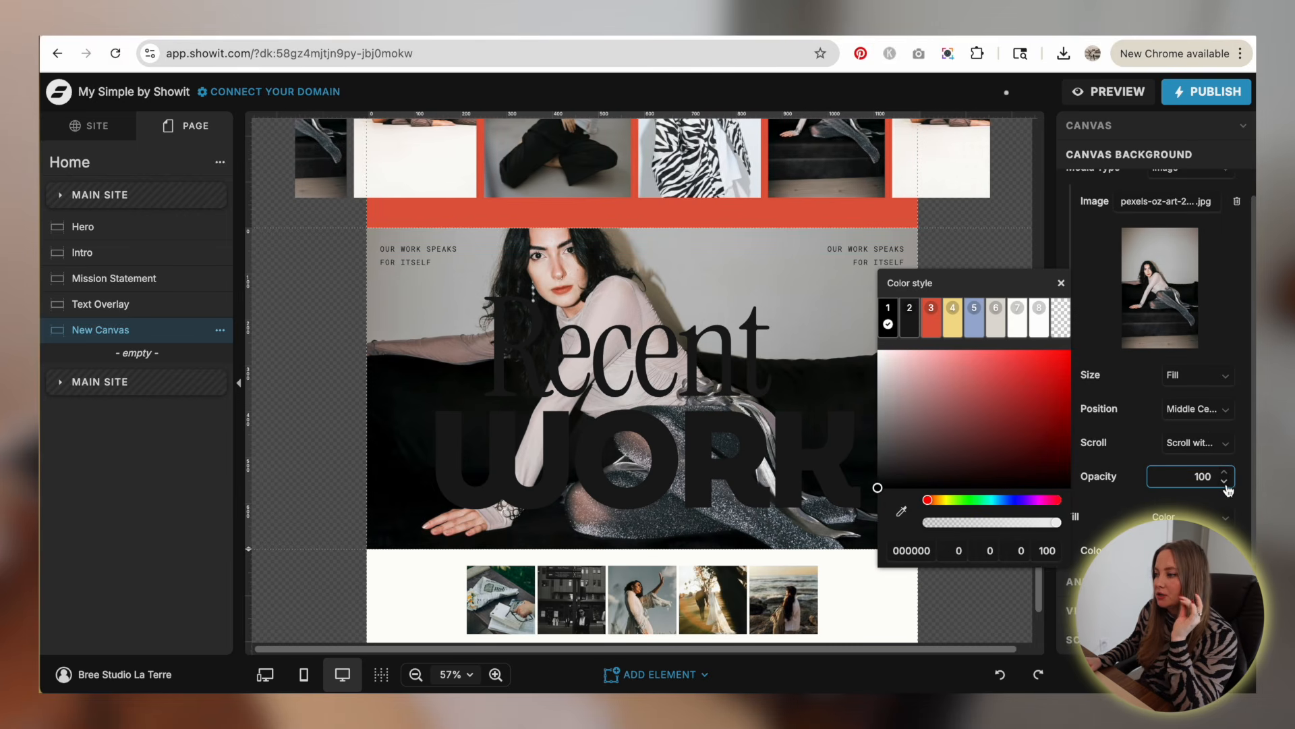
click(1225, 481)
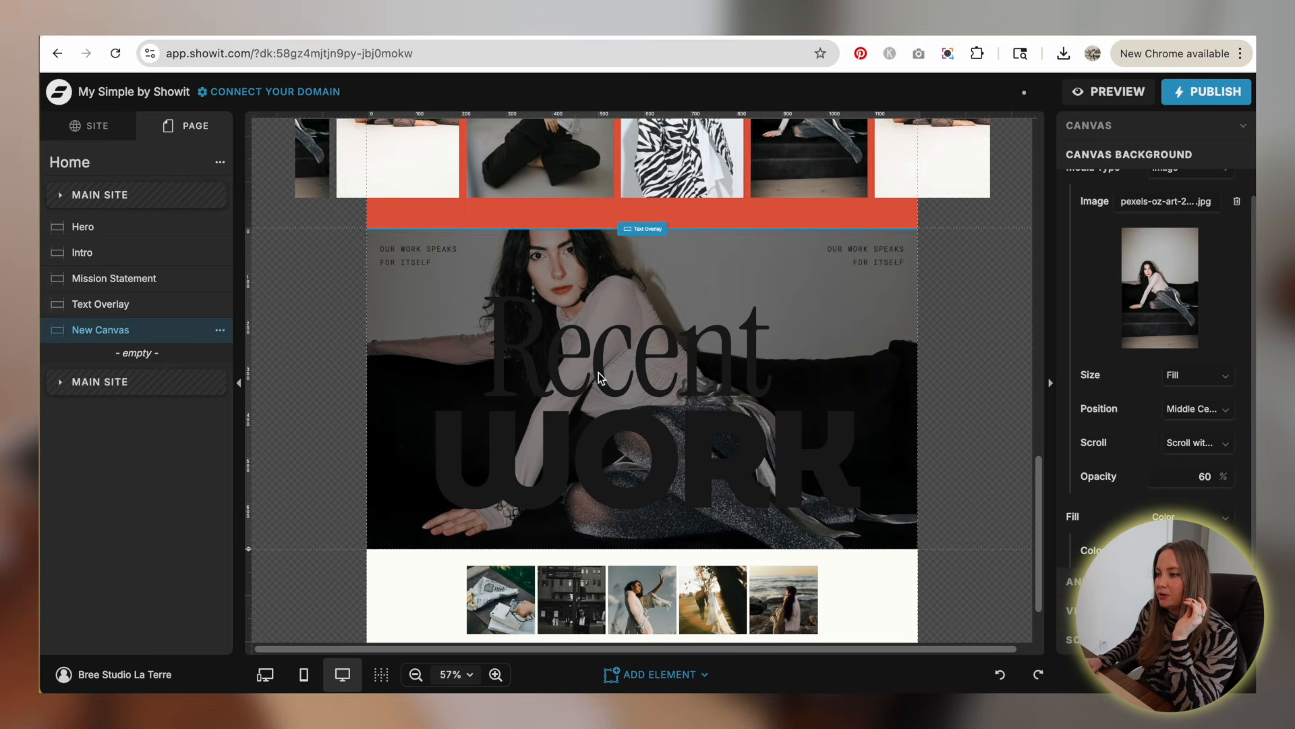
- Recolor the whole "Recent WORK" heading with color style 7 and make the canvas holding the background photo slightly taller
click(601, 378)
double_click(600, 378)
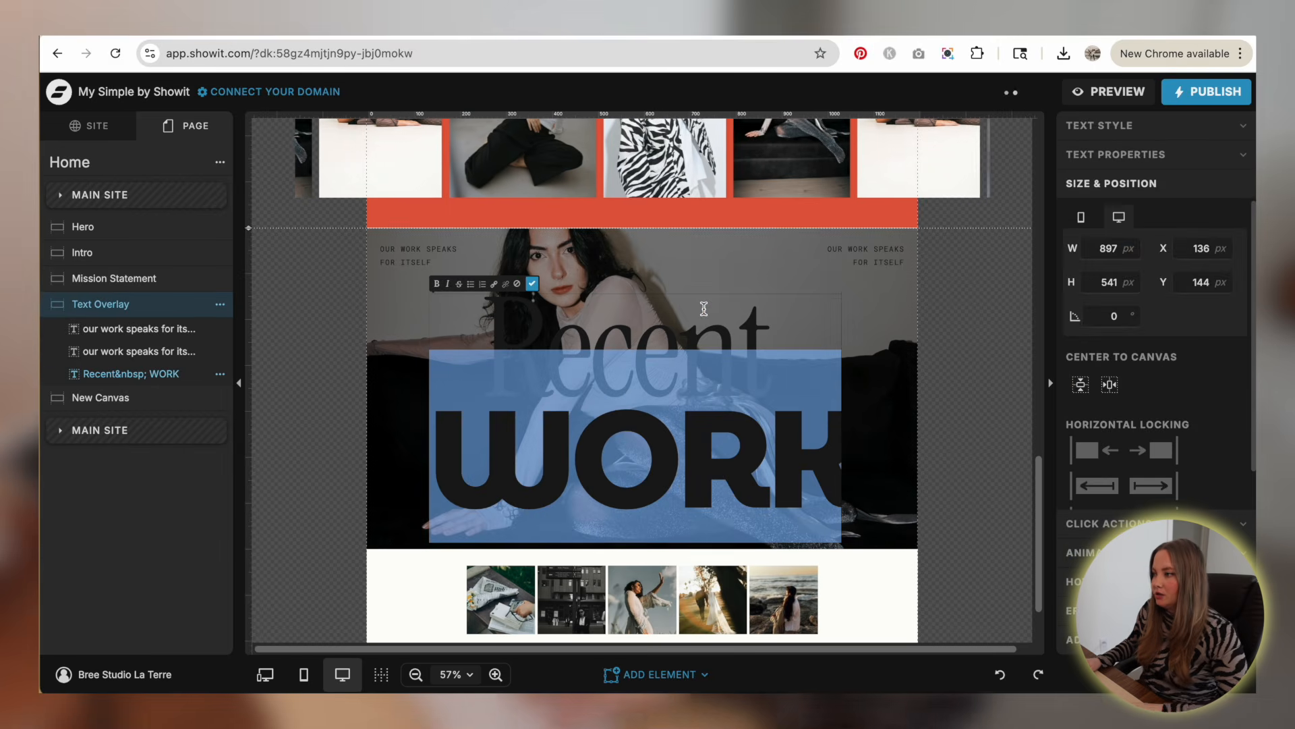
key(ctrl+a)
click(1142, 125)
click(1166, 204)
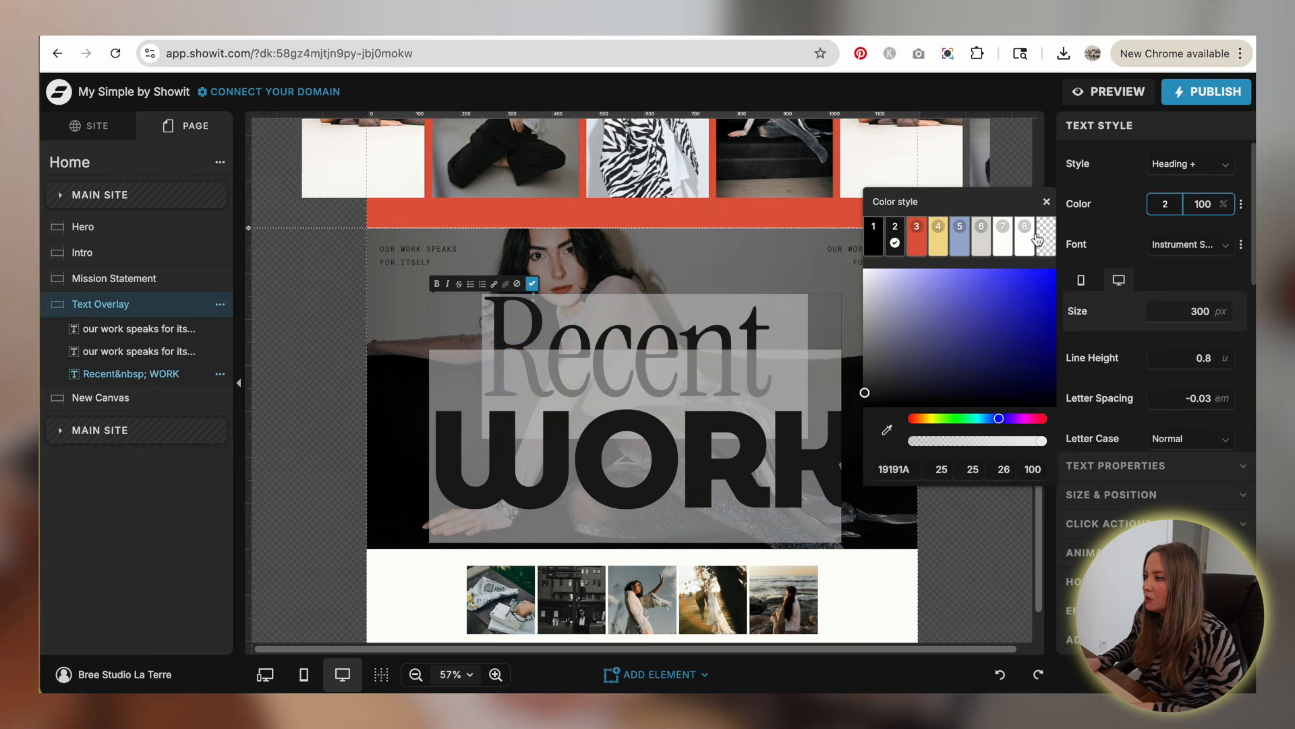
click(1001, 251)
click(247, 466)
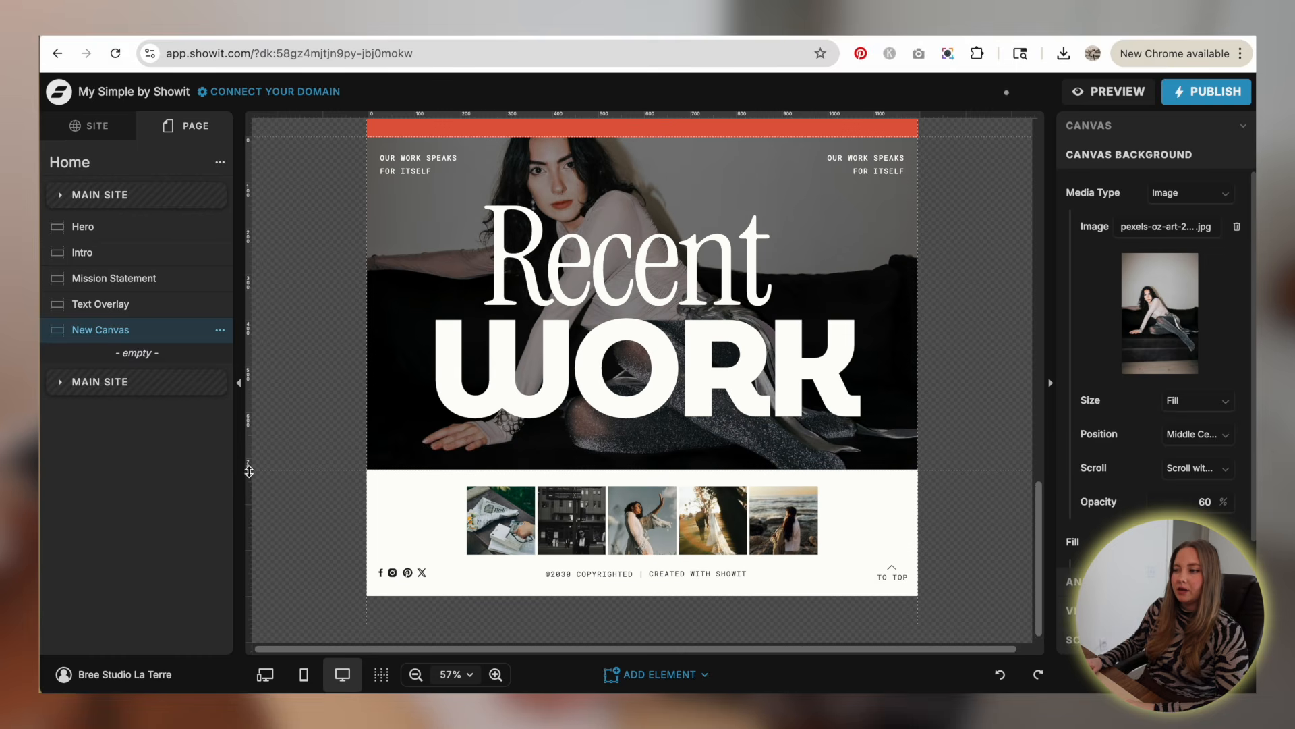
scroll(309, 386, up, 2)
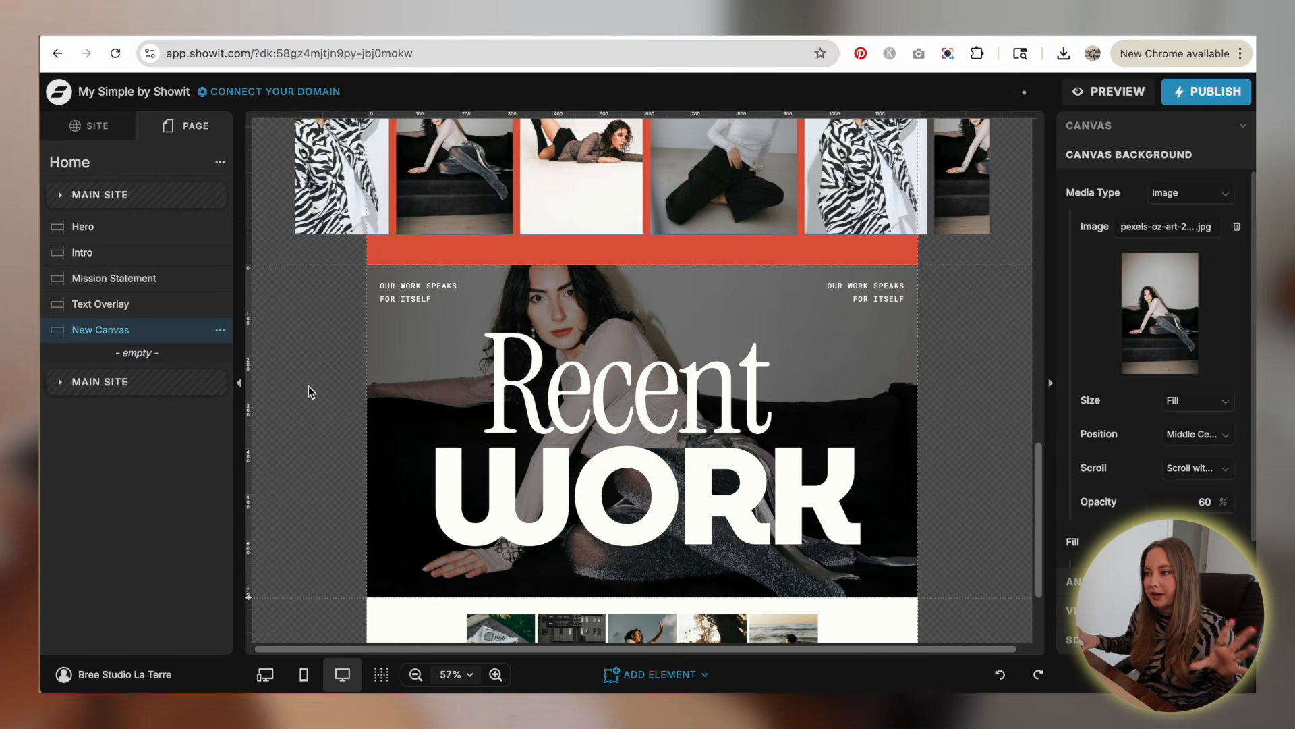
- Rename the empty New Canvas as "Image 01" and duplicate it
scroll(309, 390, down, 2)
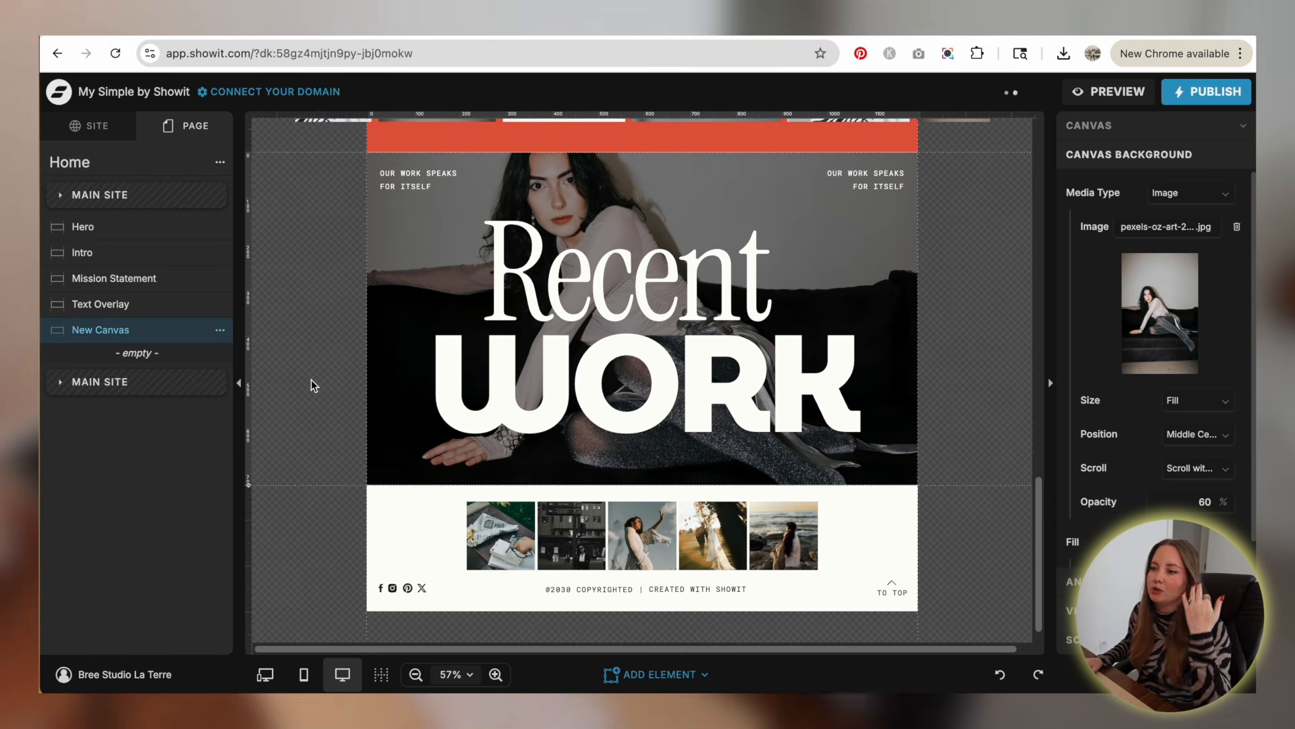
double_click(115, 332)
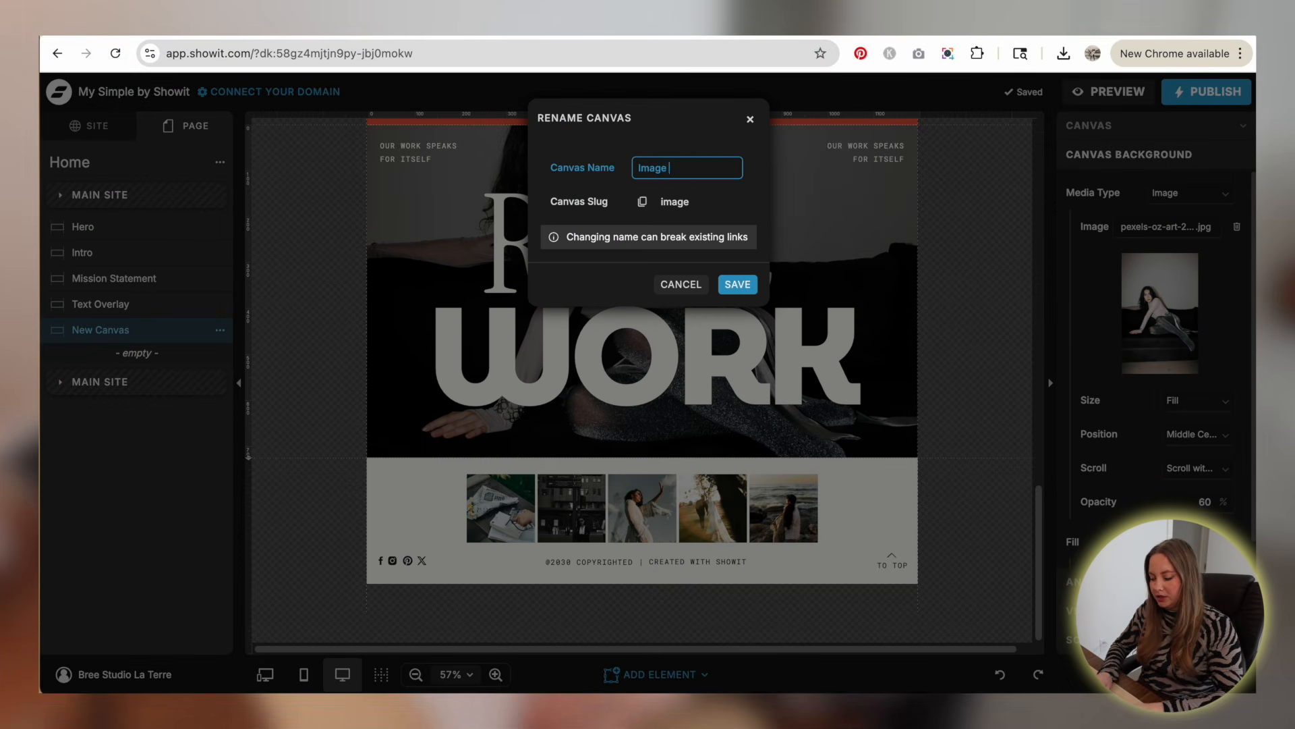
key(Return)
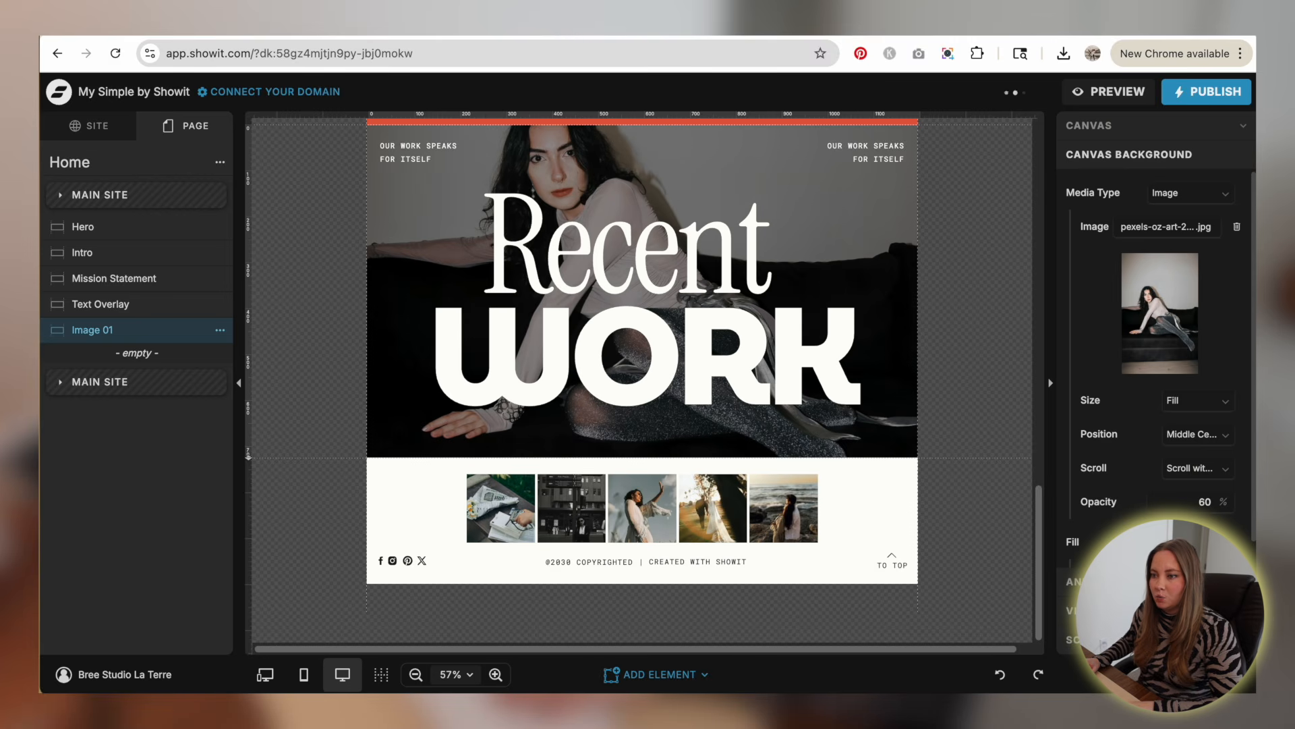
click(220, 332)
click(242, 397)
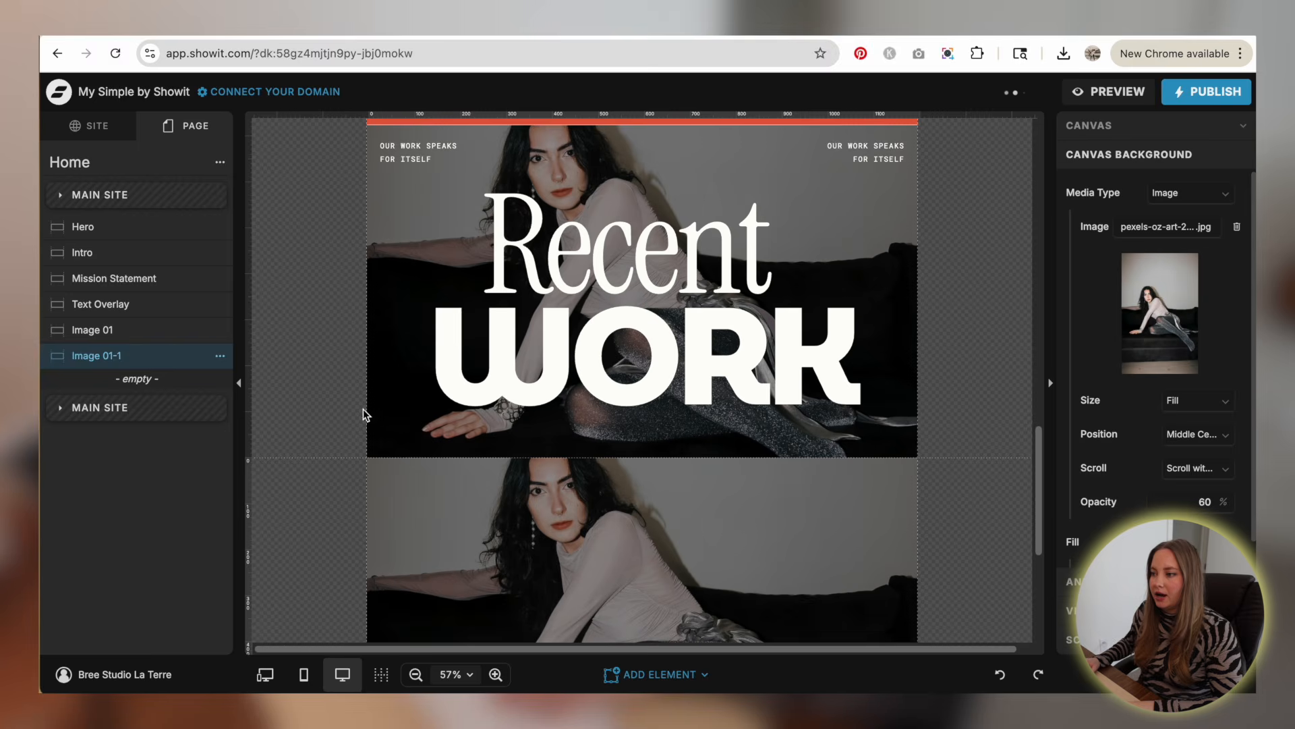
- Set the duplicated canvas's background to the Bold Showit folder's photo of black boots on orange, positioned Bottom Center
scroll(476, 350, down, 3)
click(1169, 304)
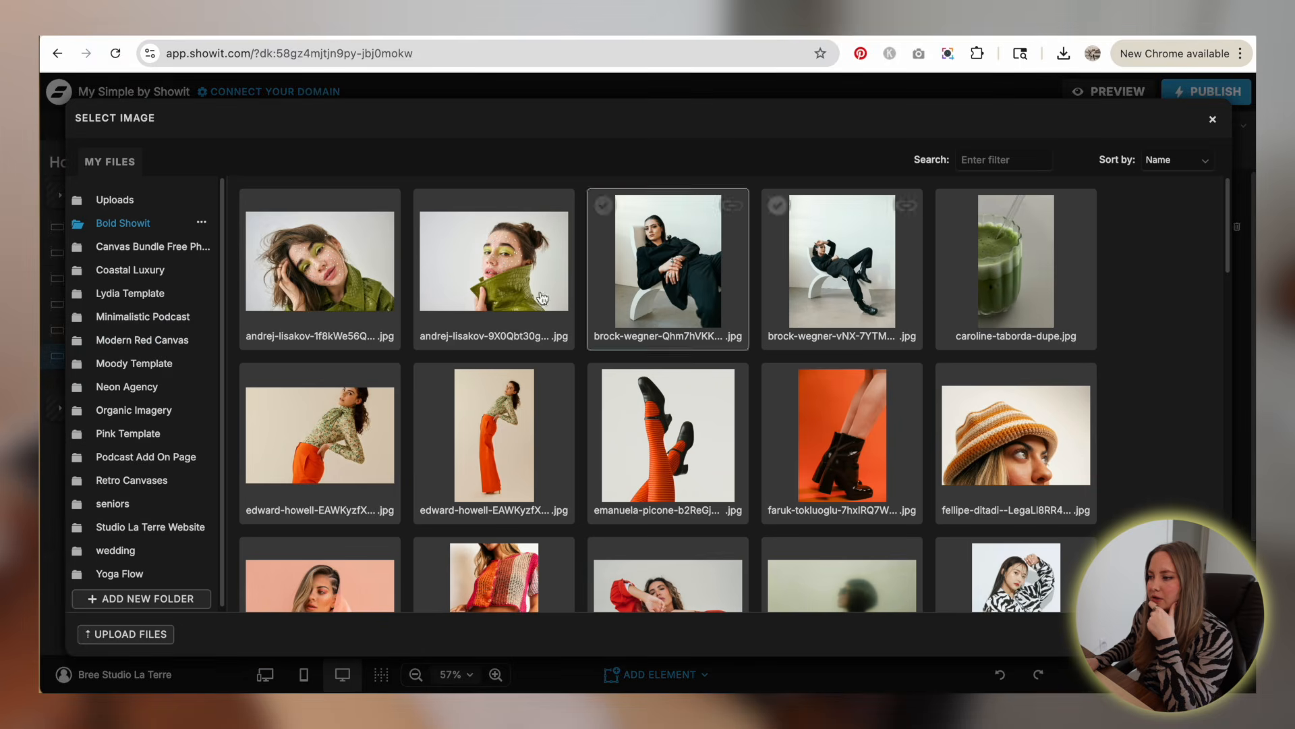
scroll(548, 247, down, 2)
click(865, 406)
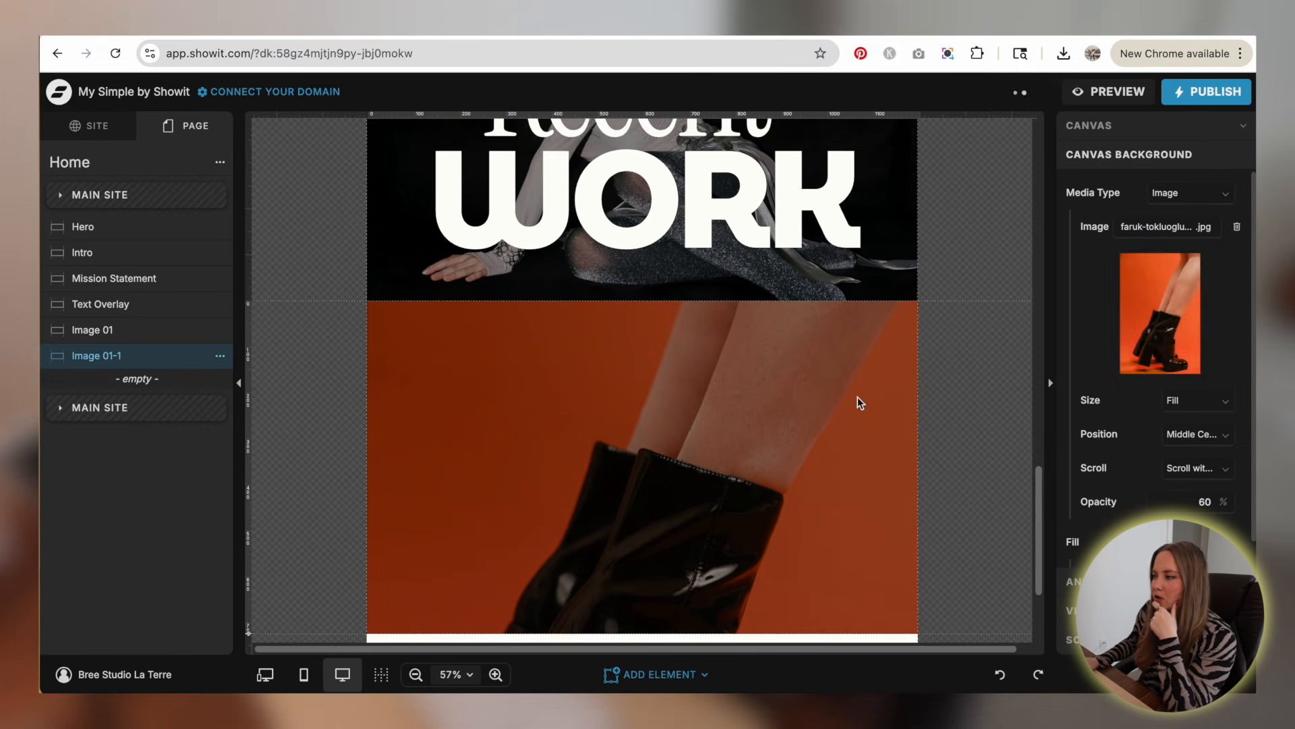
scroll(857, 397, down, 1)
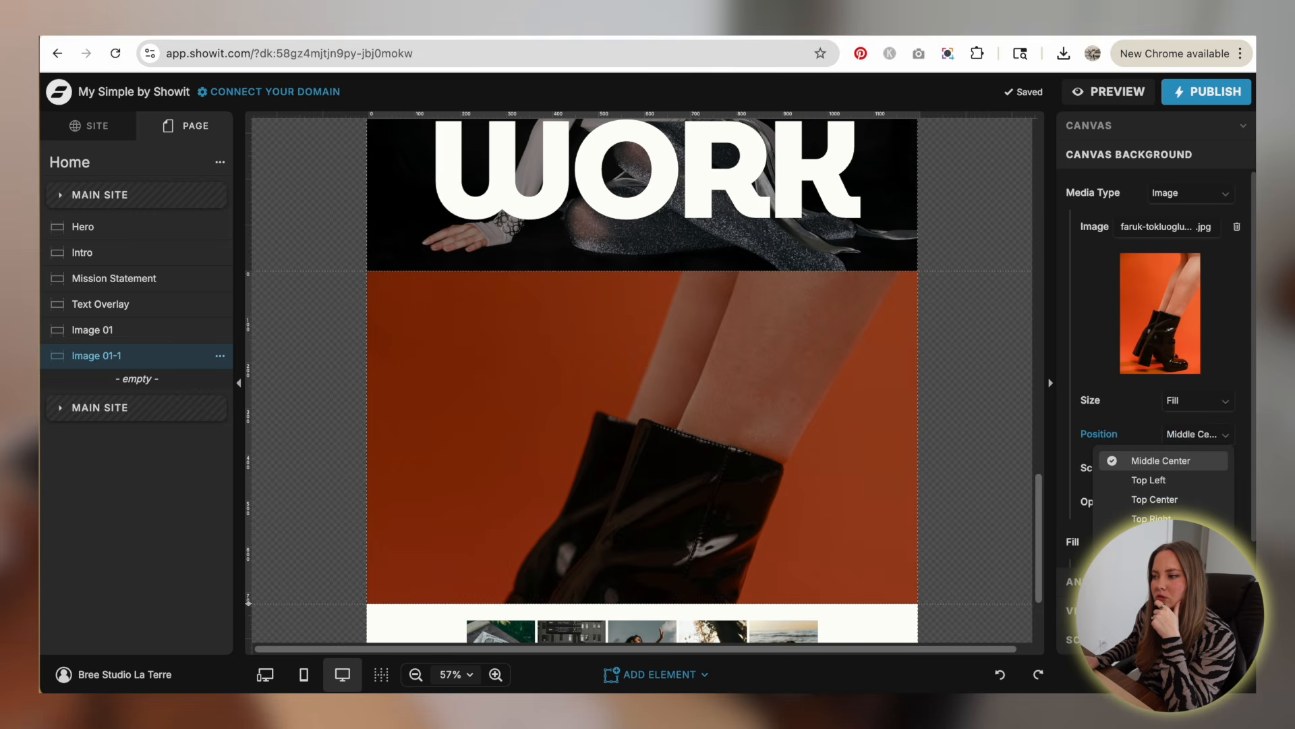
click(1147, 577)
- Preview the site in its own browser page and examine how the Recent WORK text scrolls over the two photo canvases
scroll(877, 337, up, 5)
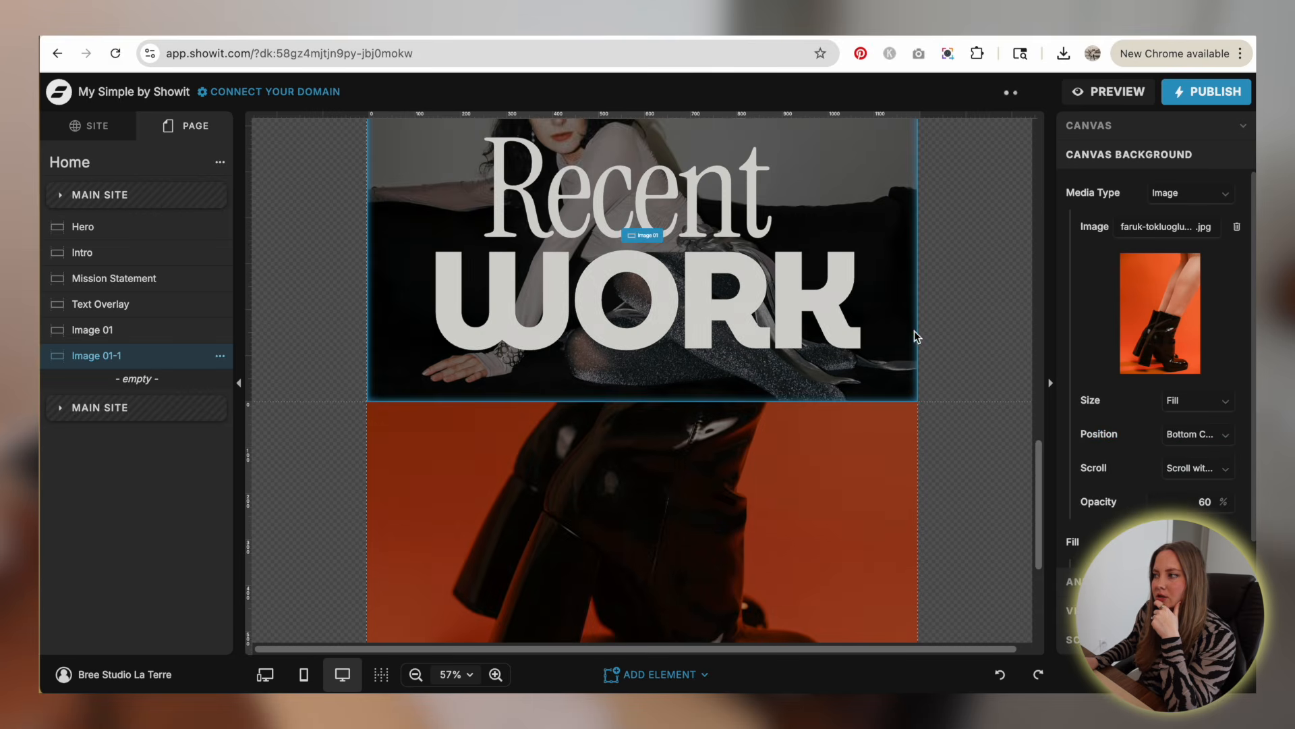
click(1111, 93)
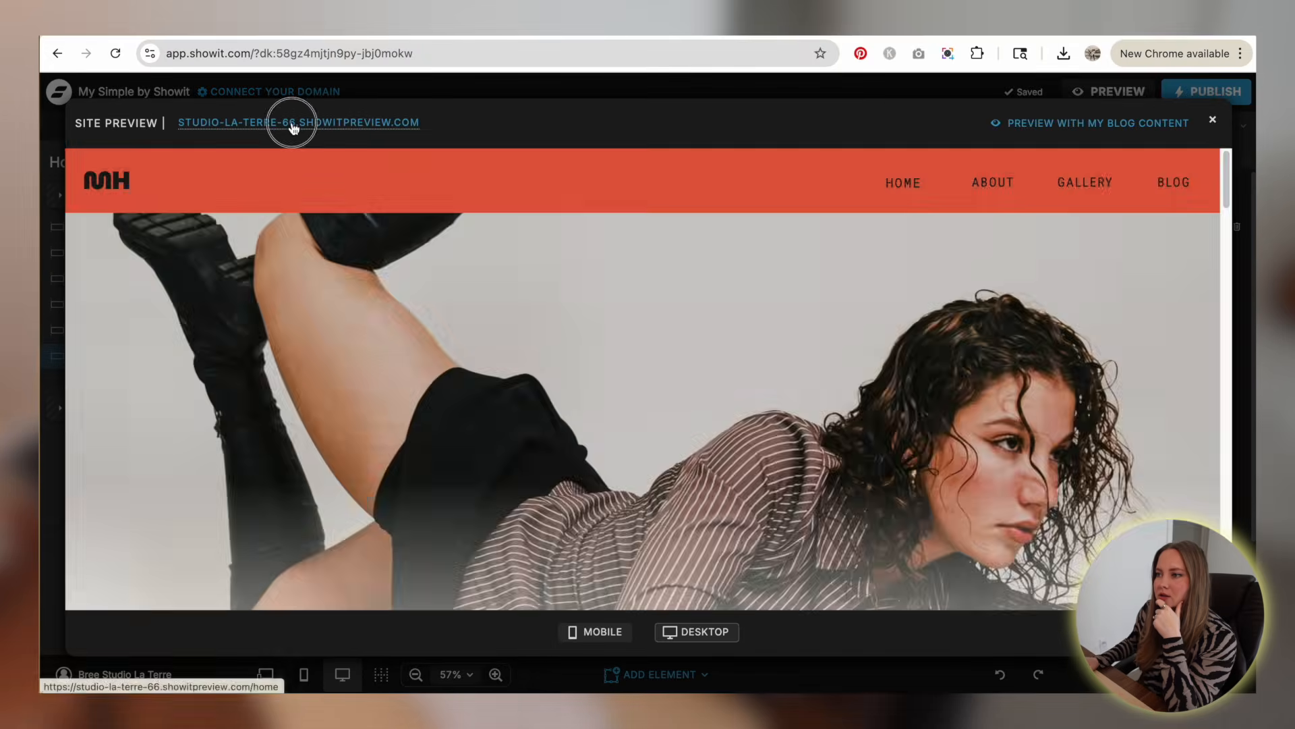
click(289, 128)
scroll(840, 305, down, 10)
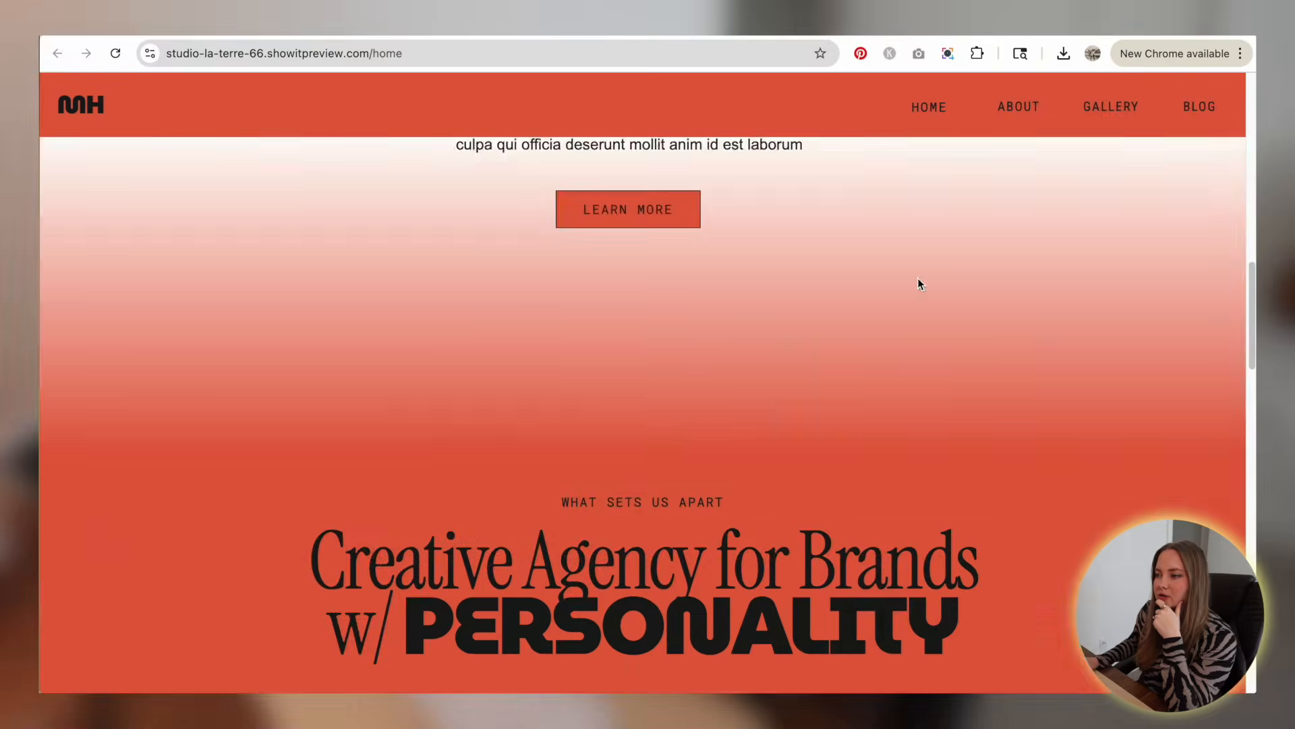
scroll(918, 279, down, 15)
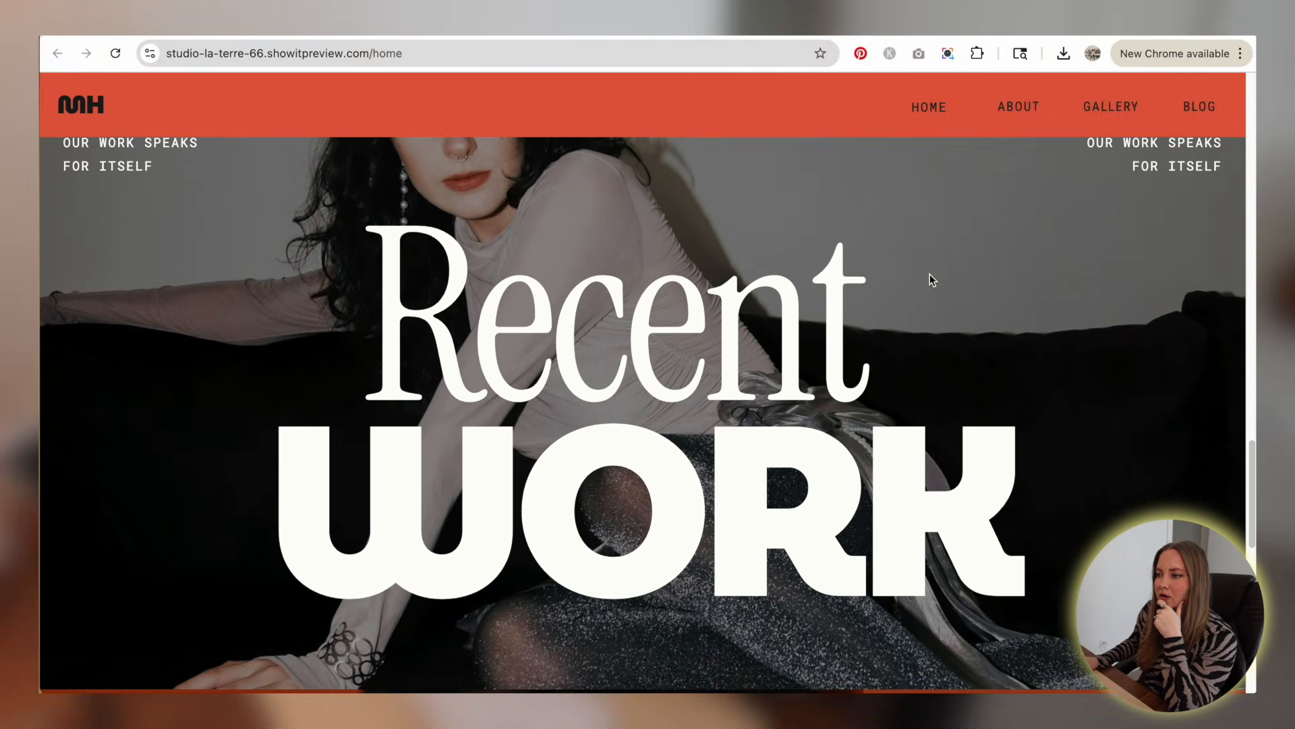
scroll(930, 279, down, 8)
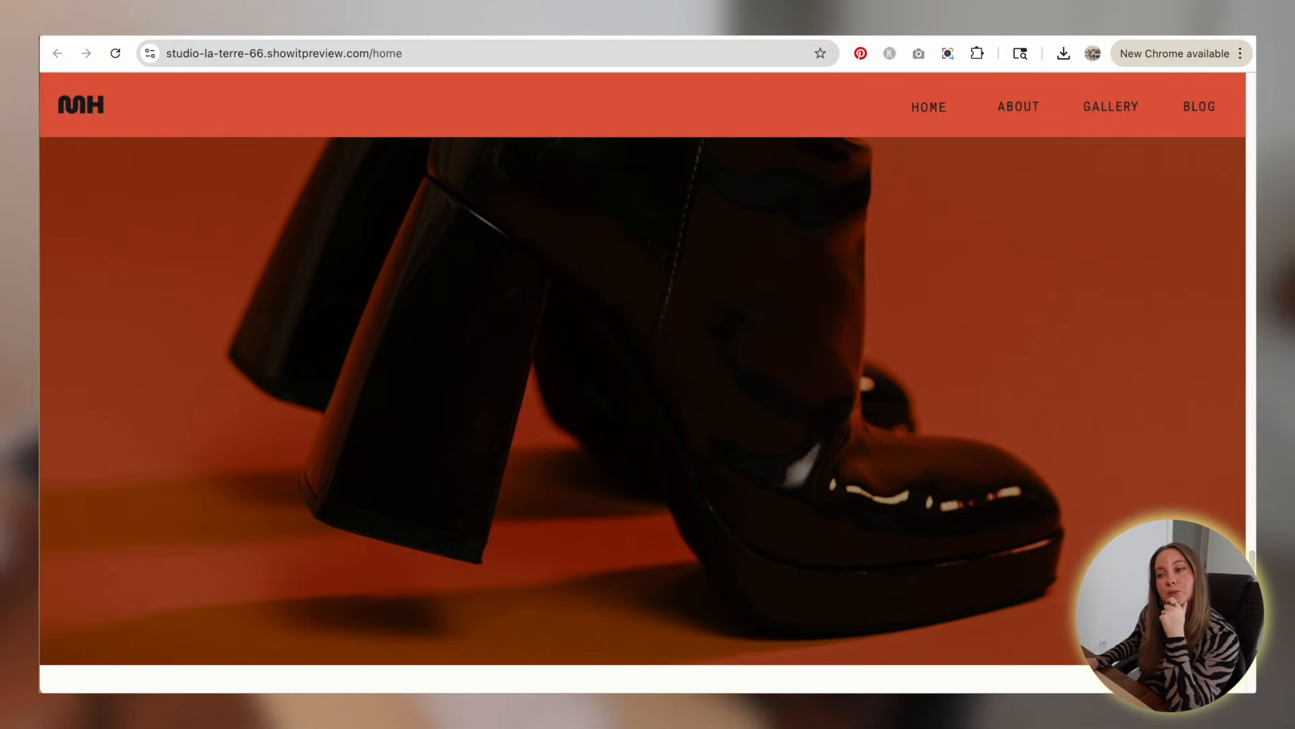
key(super+w)
click(1212, 119)
- Set the Text Overlay canvas's sticky behavior to Top on Scroll
scroll(849, 255, up, 3)
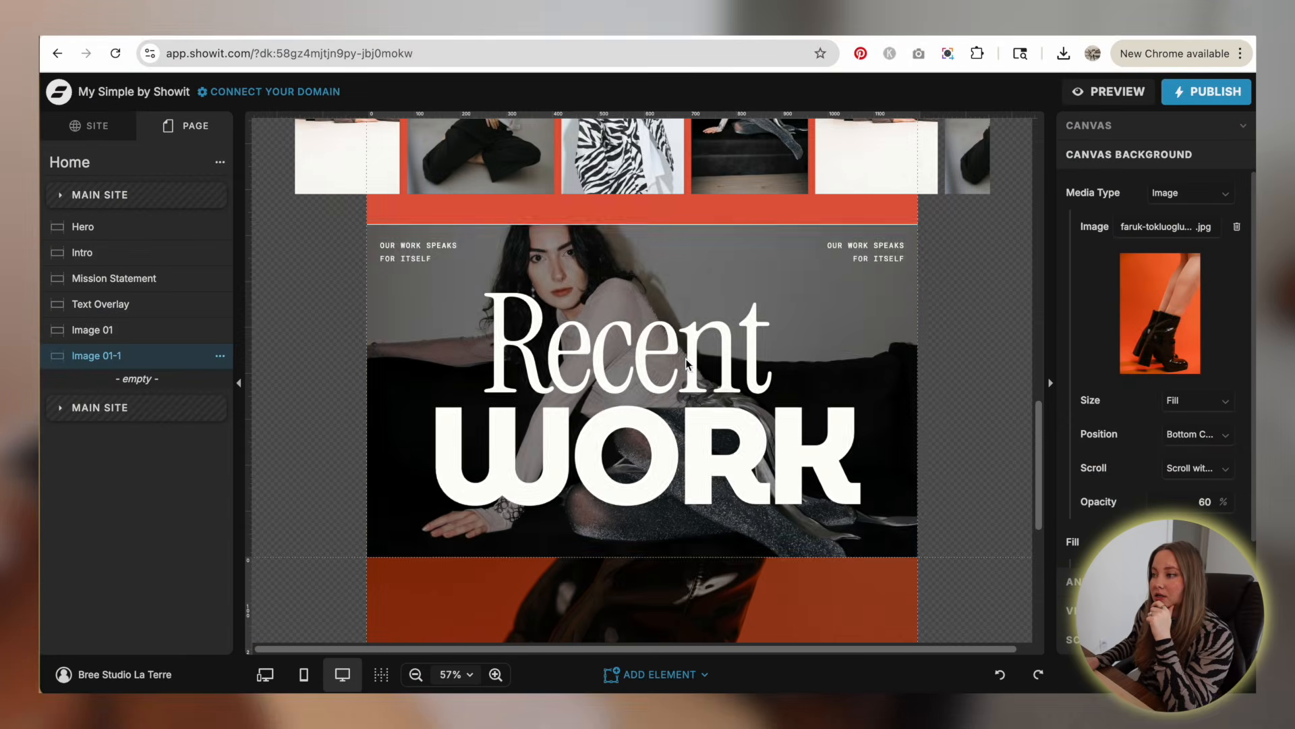
click(116, 305)
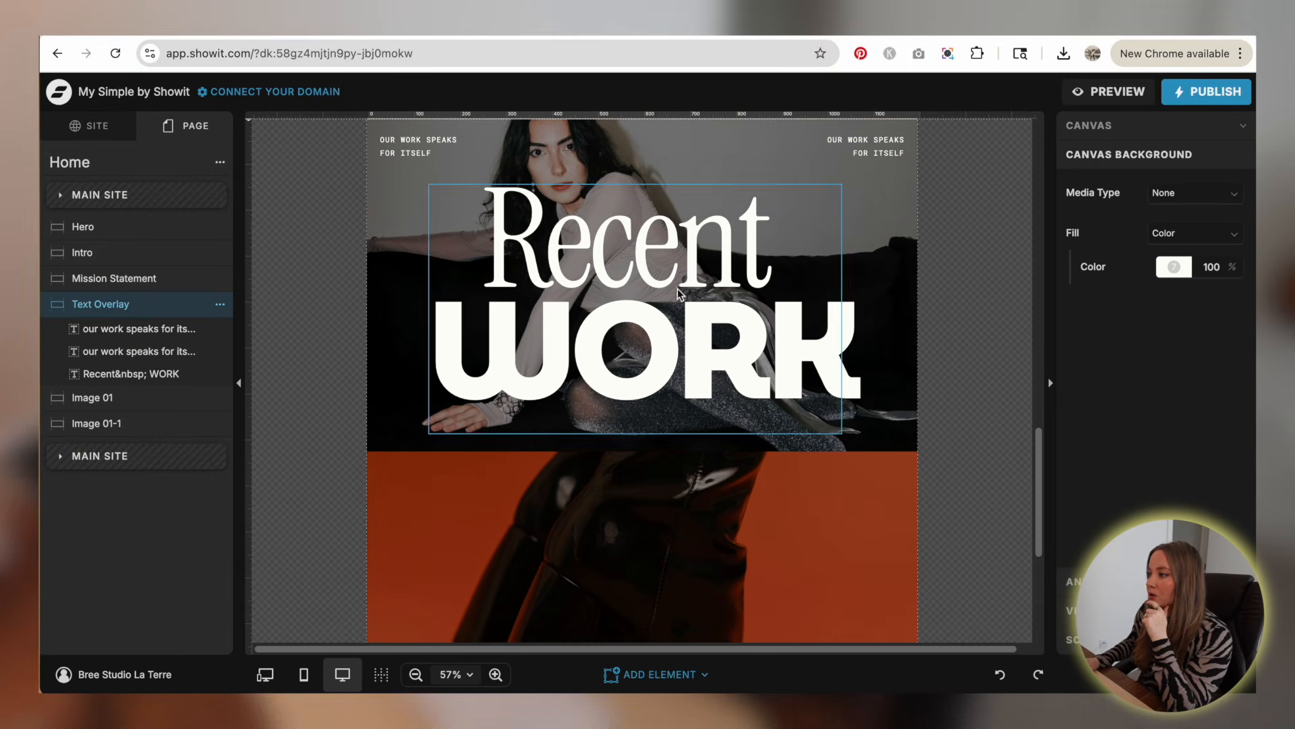
click(1114, 124)
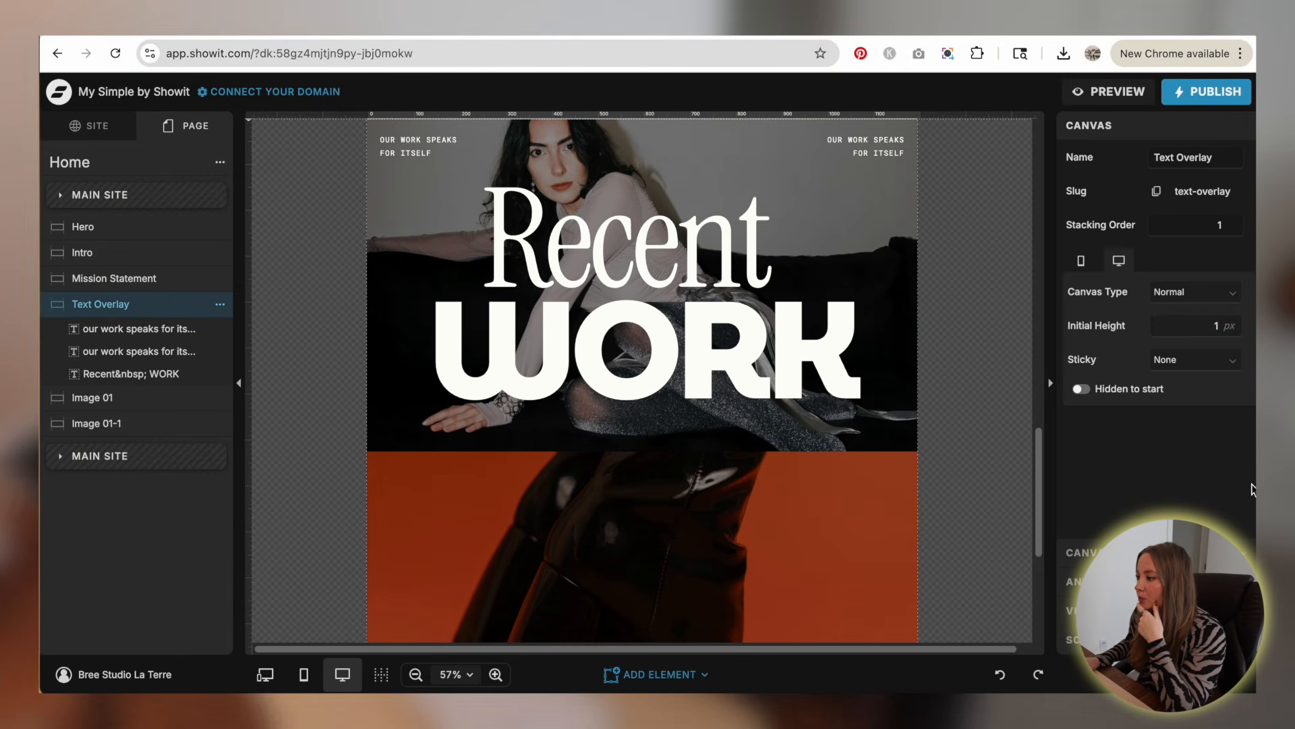
click(1198, 362)
click(1147, 439)
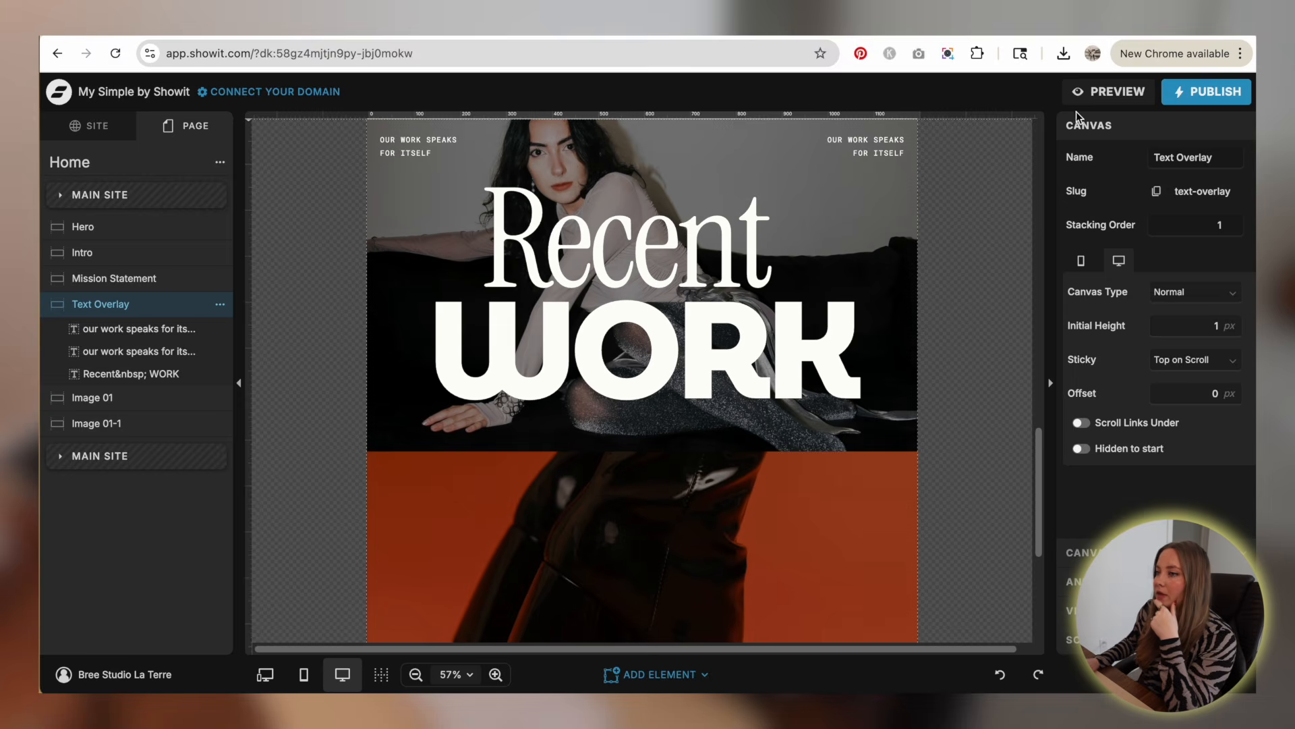
- Preview the site and check how the sticky Recent WORK text and corner captions sit below the header while scrolling
click(1093, 93)
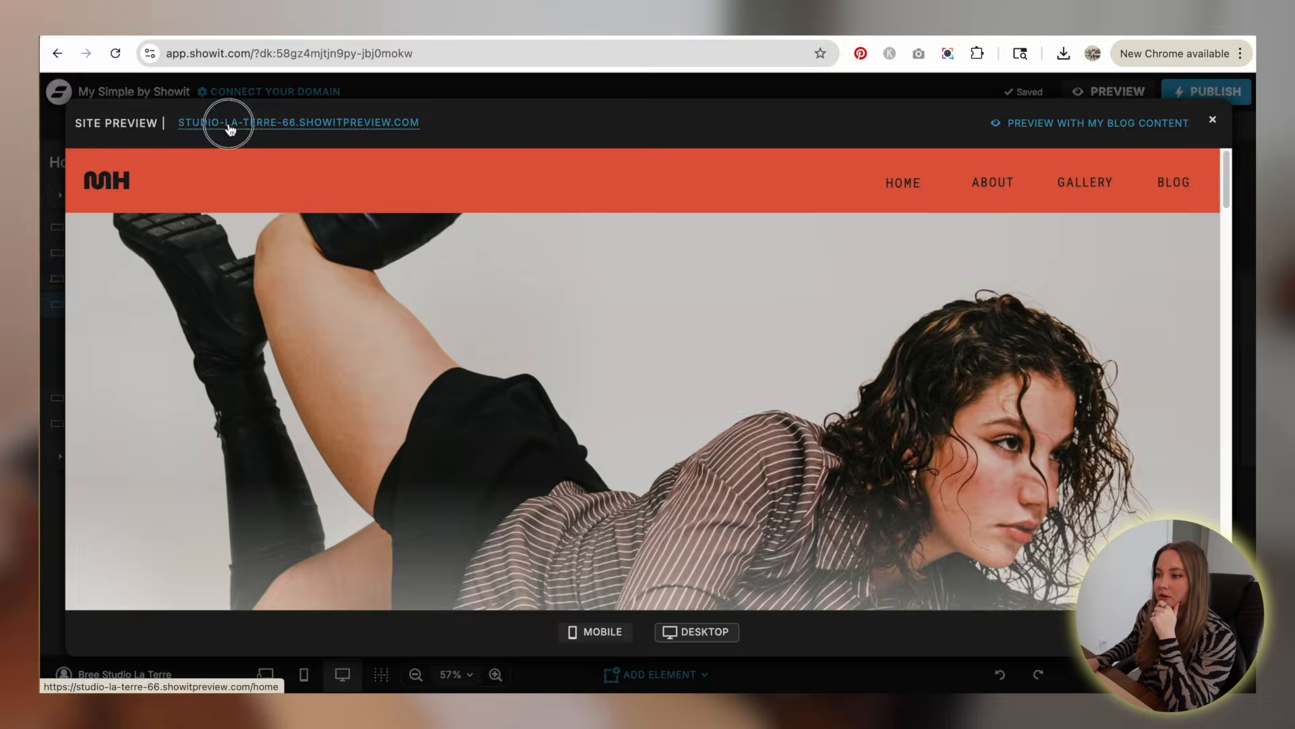
click(222, 125)
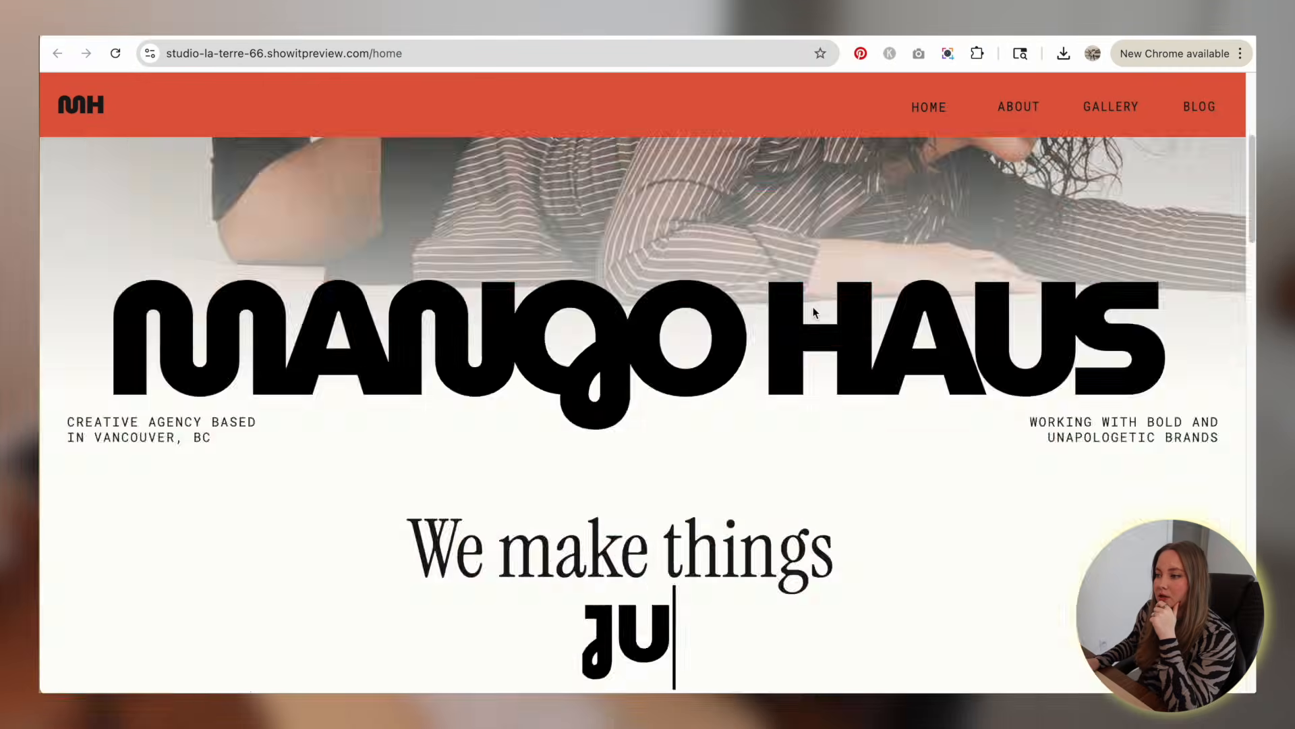
scroll(814, 312, down, 20)
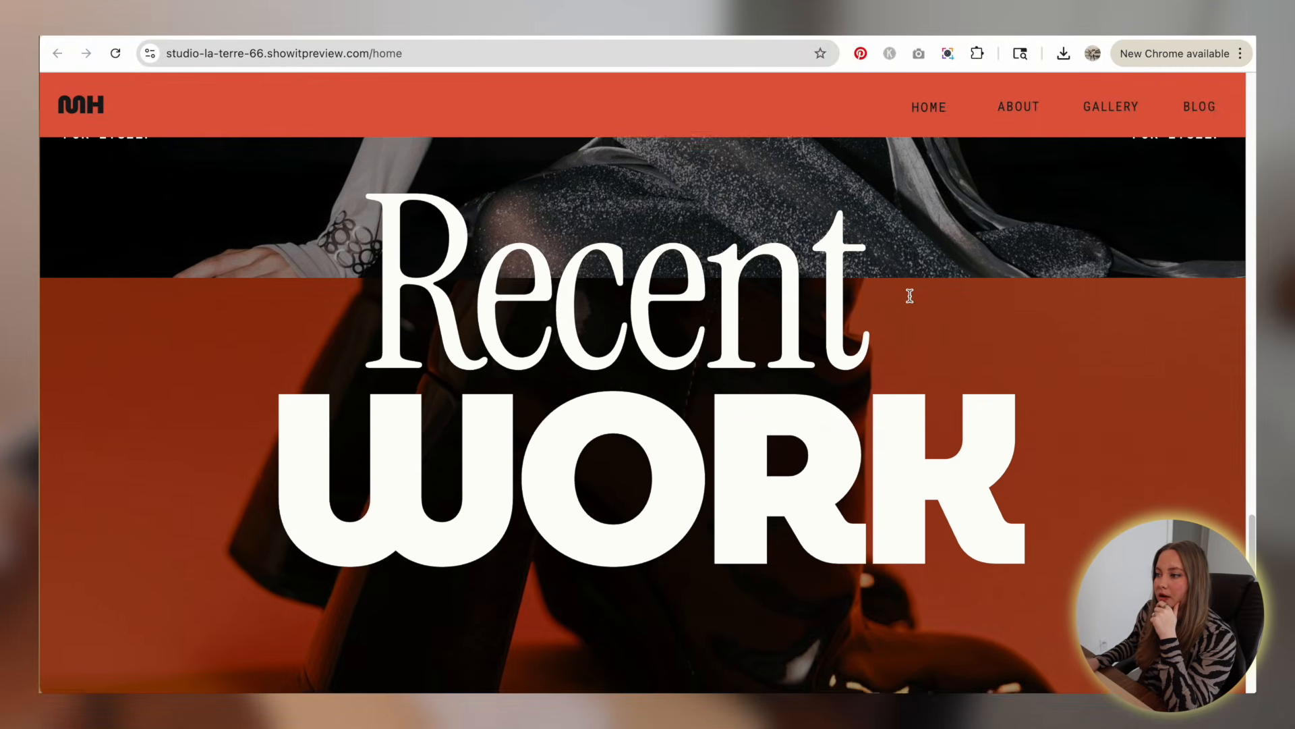
scroll(909, 295, up, 3)
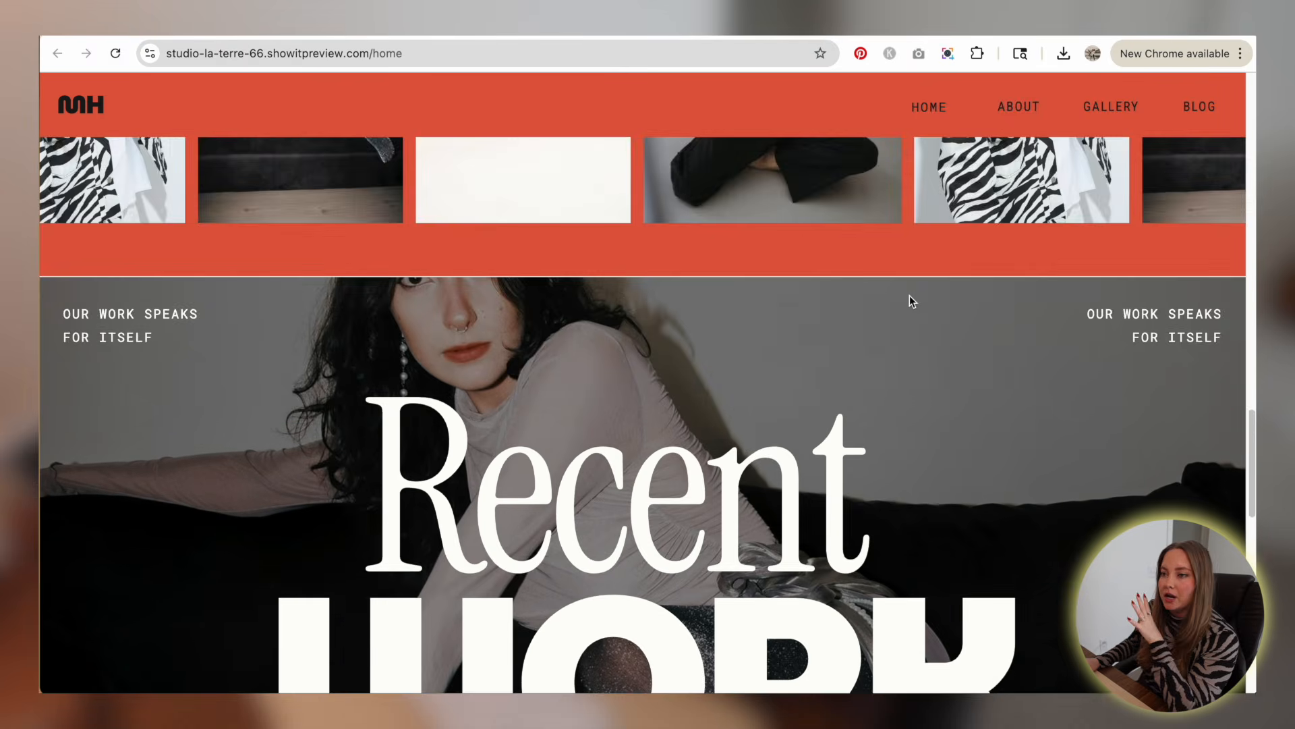
scroll(909, 295, down, 3)
scroll(1035, 317, down, 5)
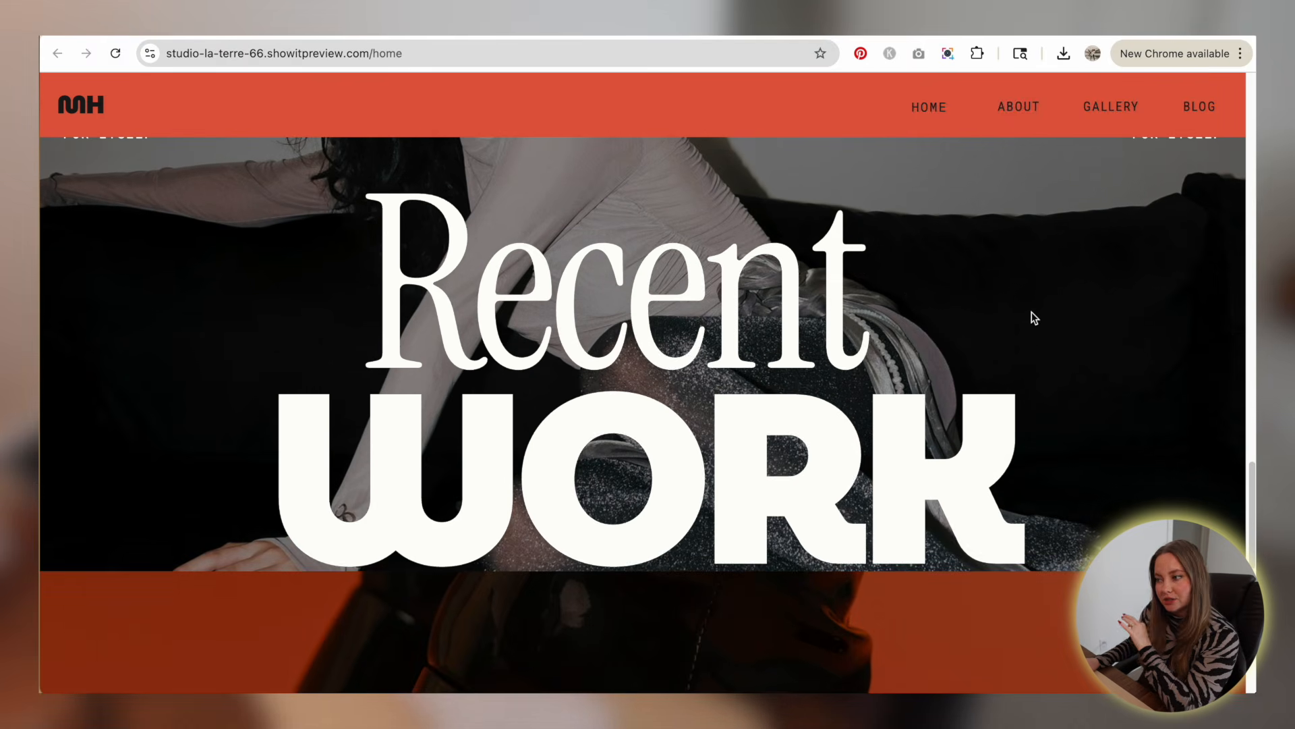
scroll(1034, 317, down, 2)
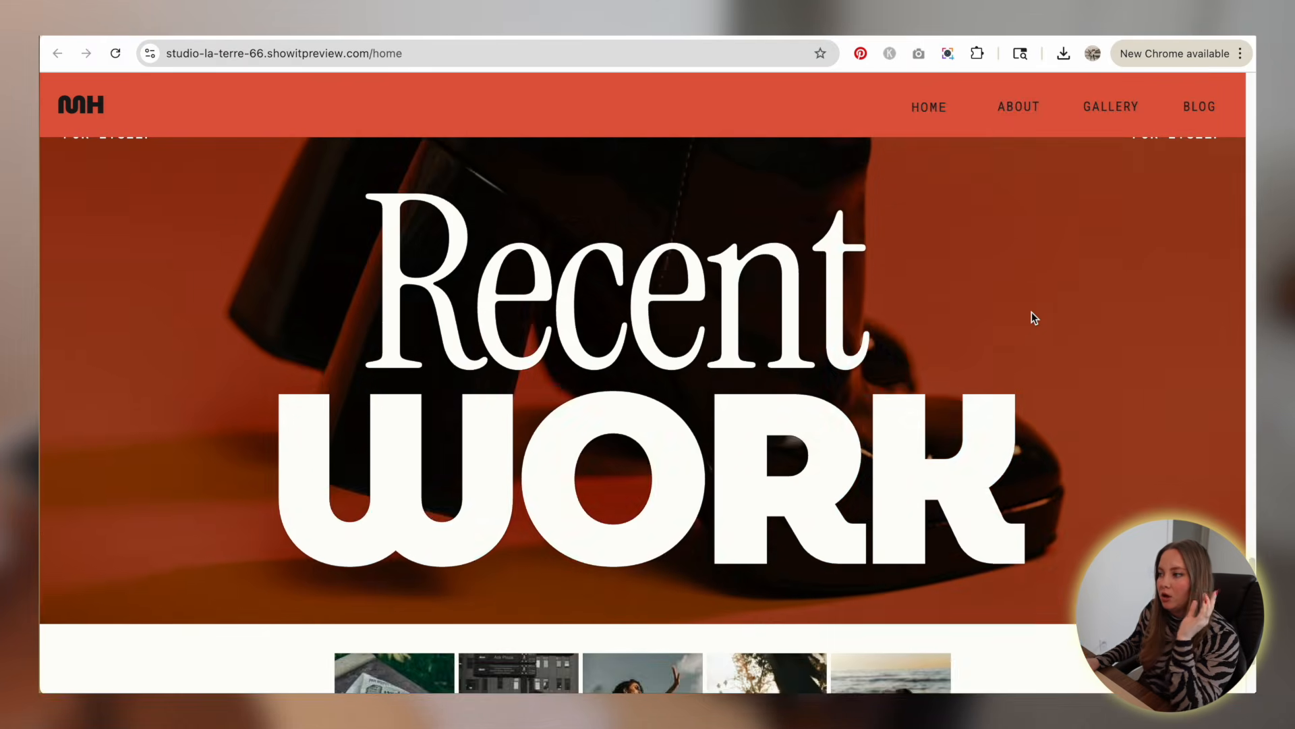
scroll(1035, 317, up, 8)
scroll(1031, 317, down, 5)
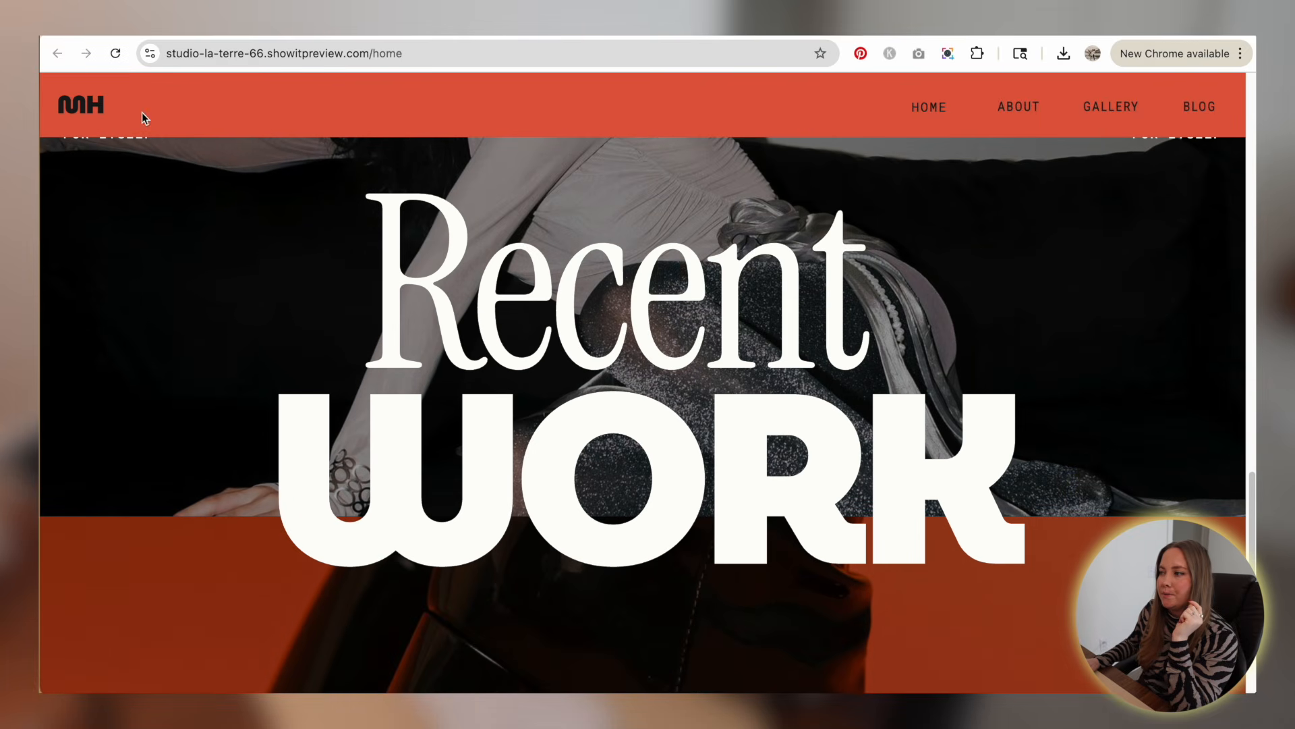
scroll(1127, 208, up, 3)
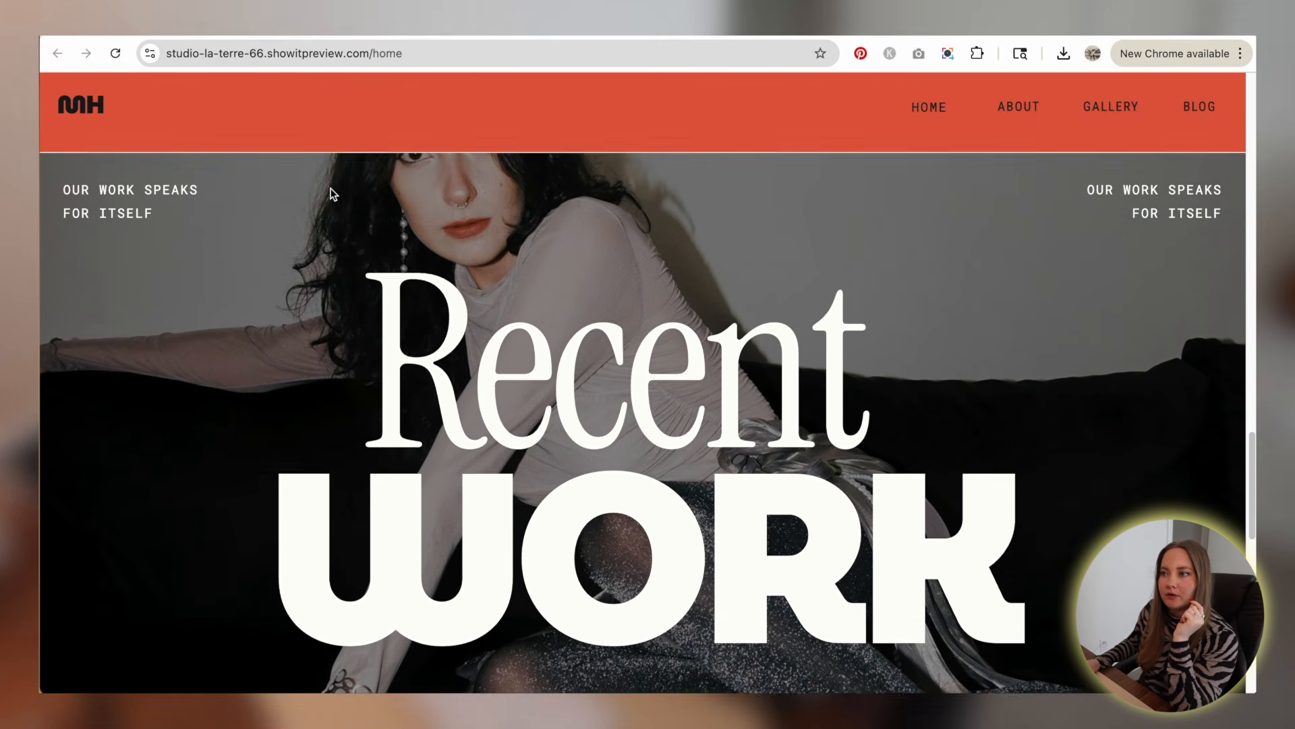
click(296, 28)
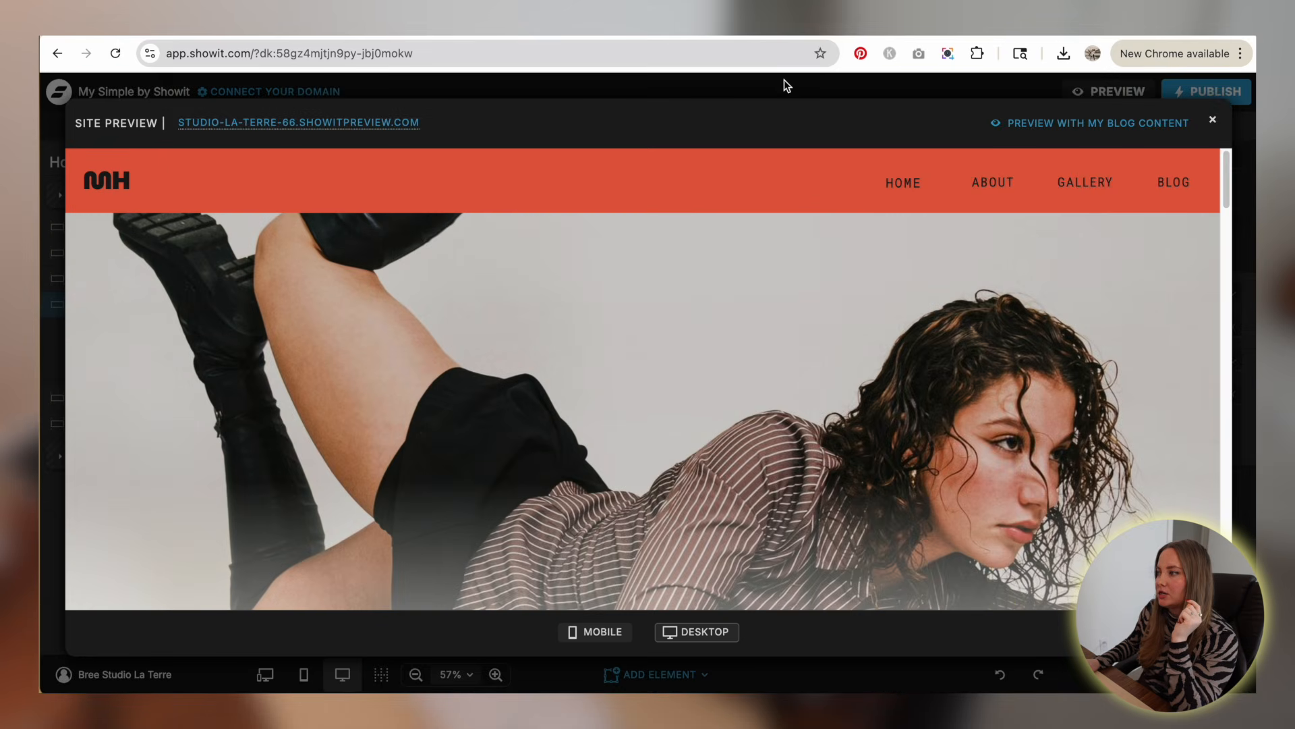
click(1212, 120)
- Shorten the Header canvas with its logo and links centered vertically, and set the Text Overlay canvas's sticky offset to 20 px
scroll(373, 201, up, 5)
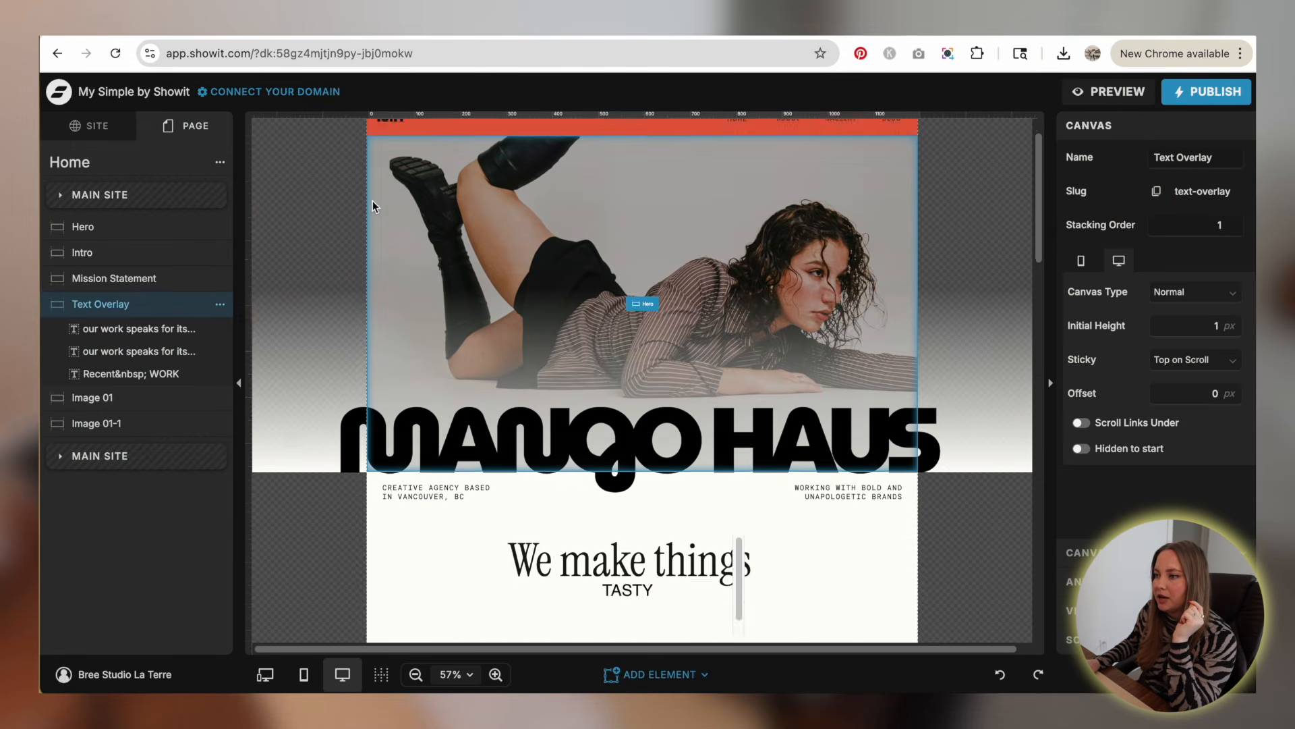
click(466, 158)
click(651, 170)
click(636, 170)
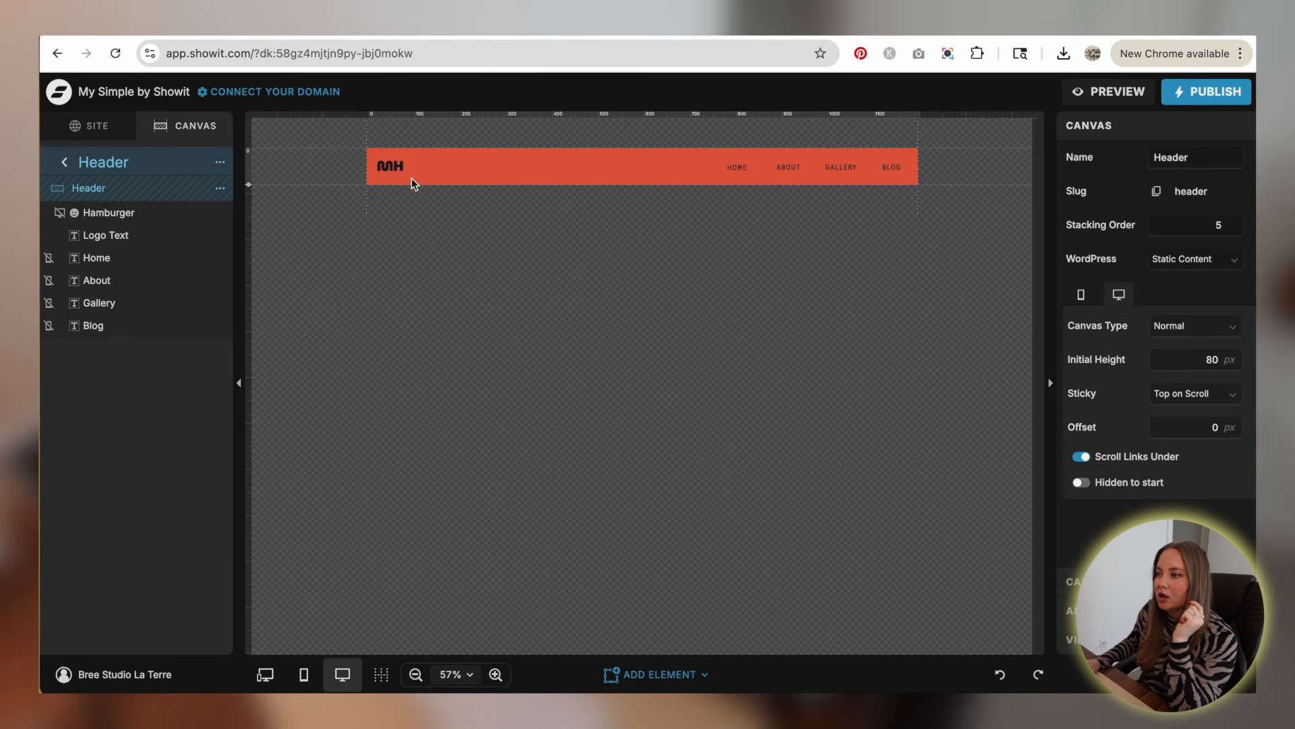
drag(909, 177, 904, 175)
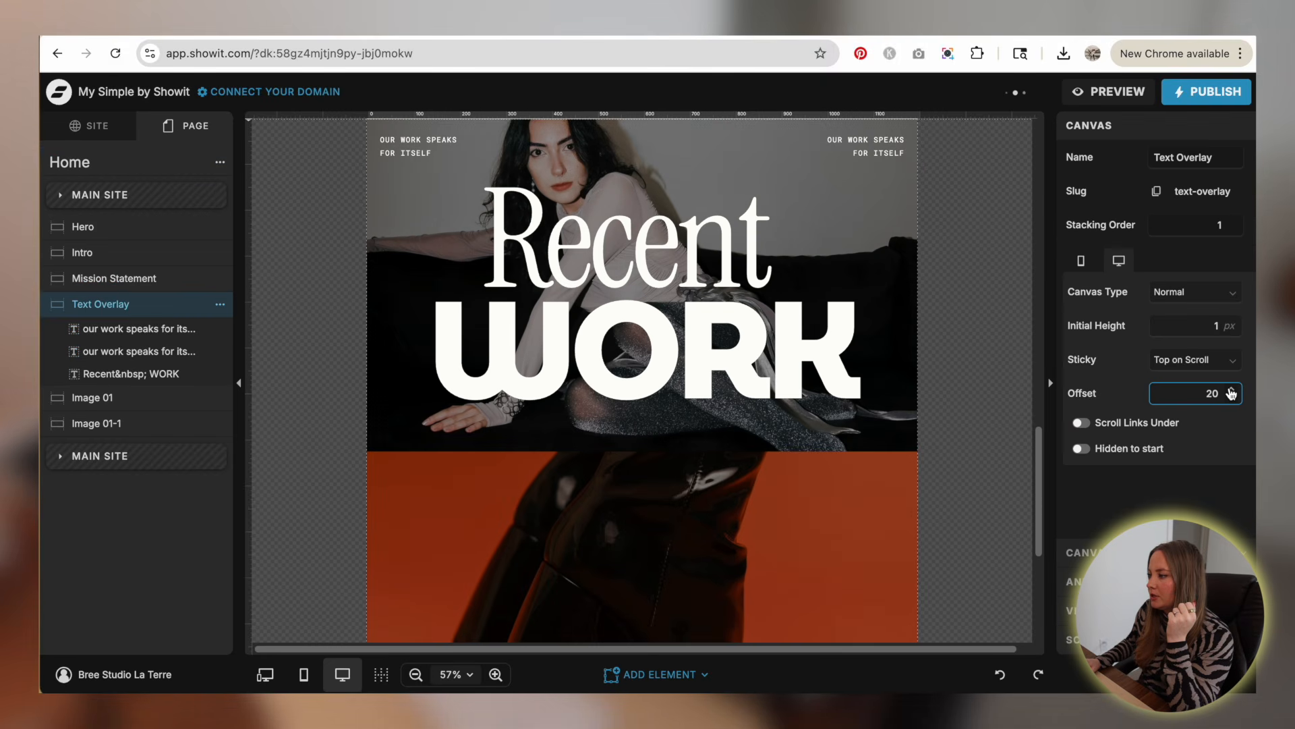
- Preview the site and examine the spacing between the shorter header and the sticky Recent WORK overlay
click(1110, 91)
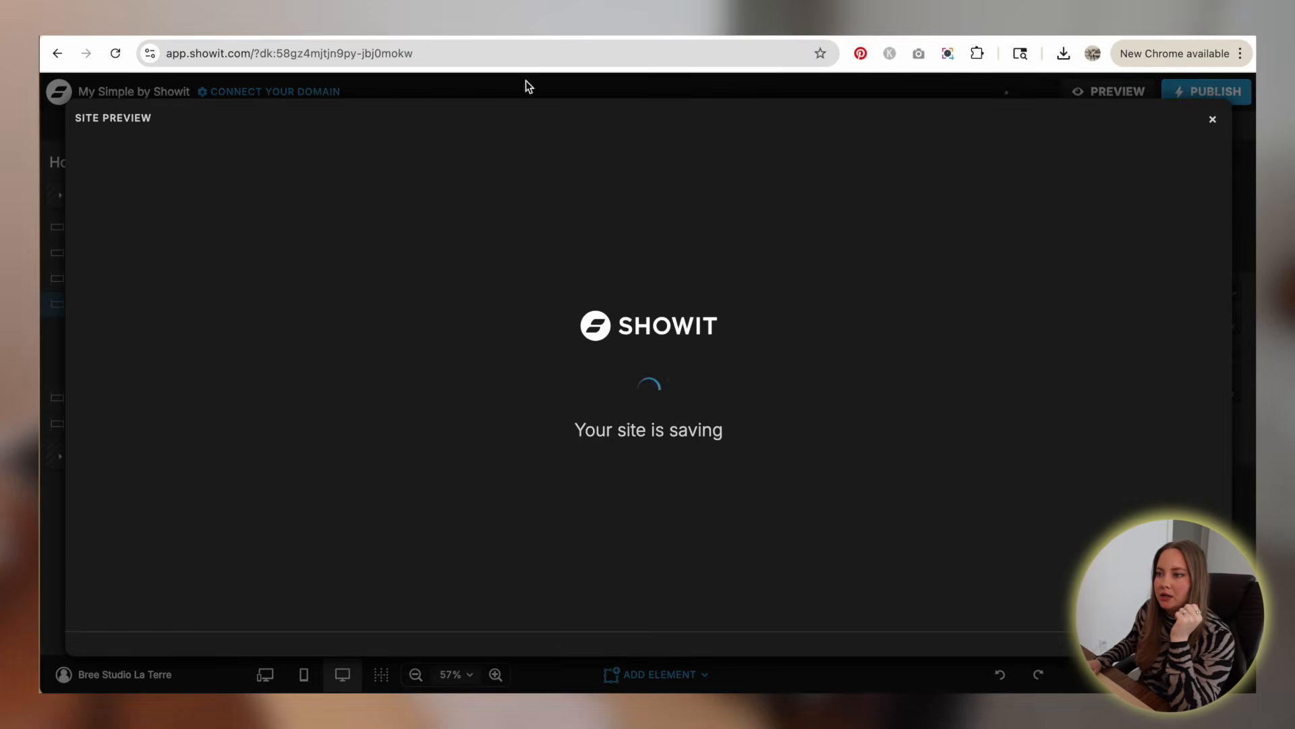
click(212, 136)
scroll(684, 257, down, 15)
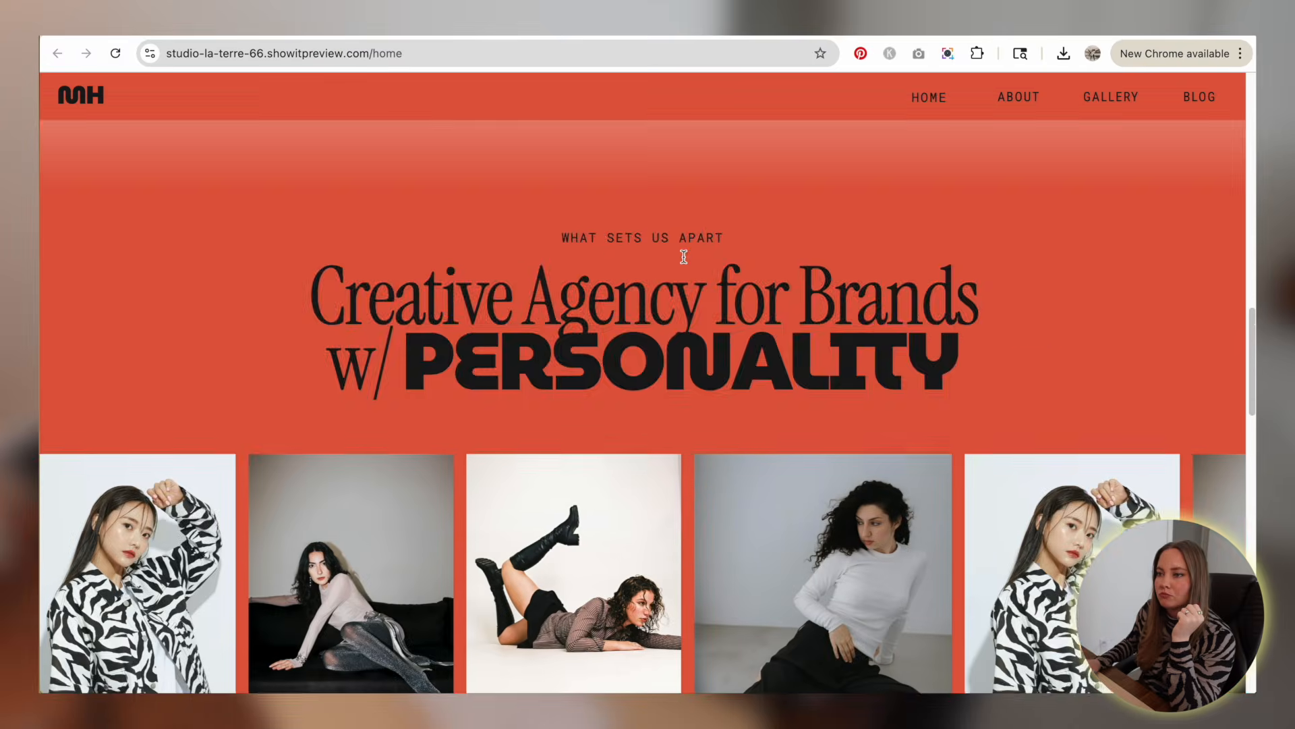
scroll(684, 257, down, 8)
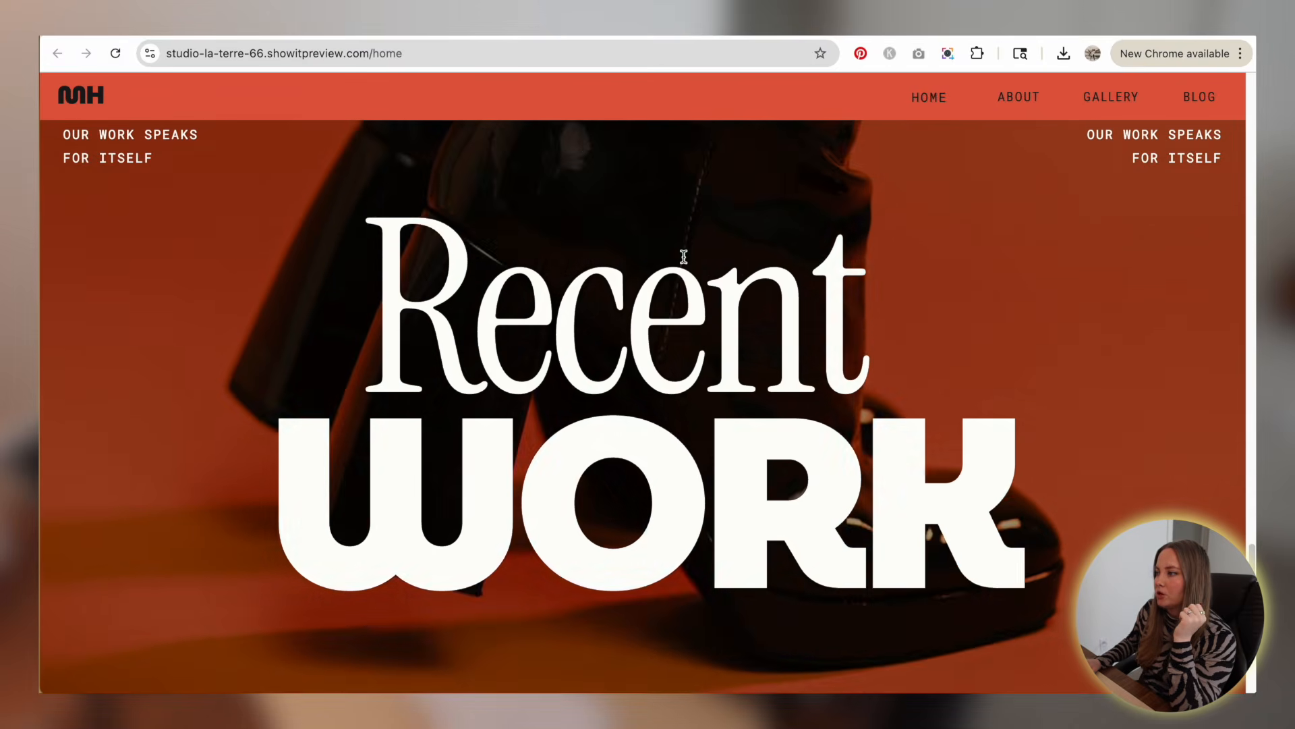
scroll(684, 257, up, 5)
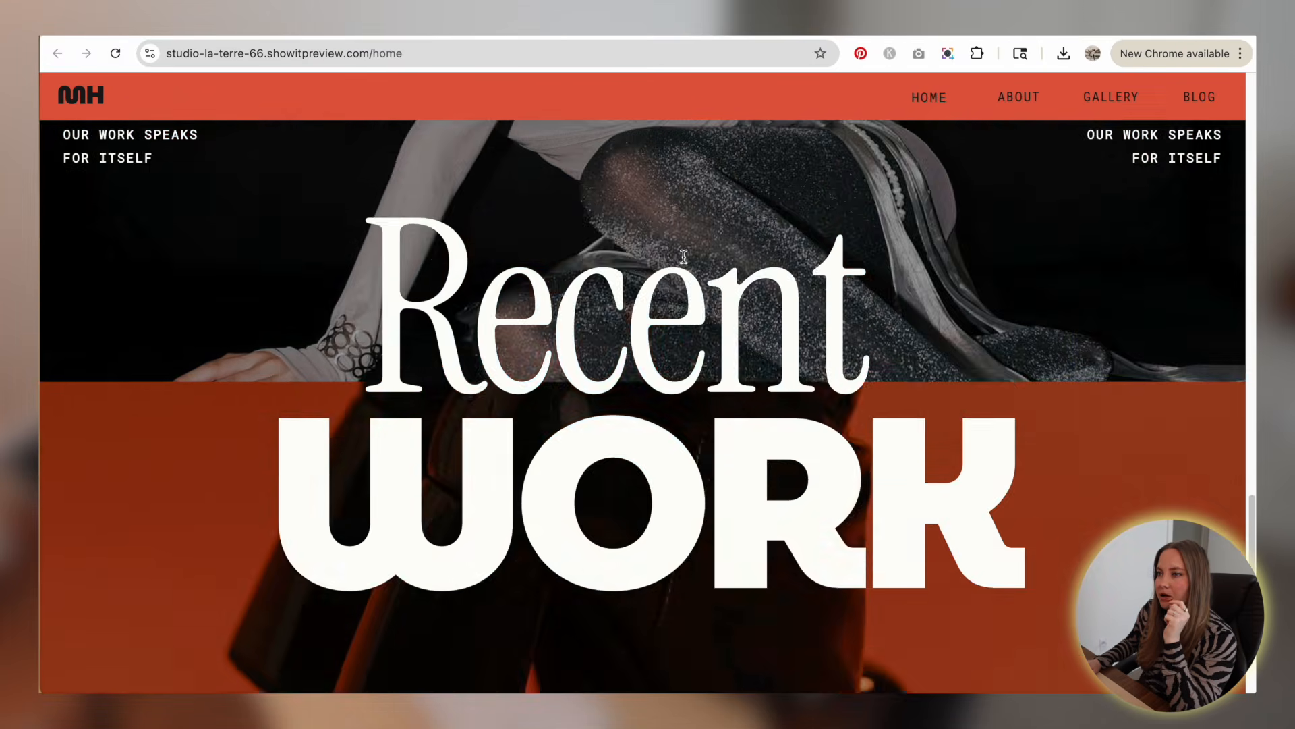
key(super+w)
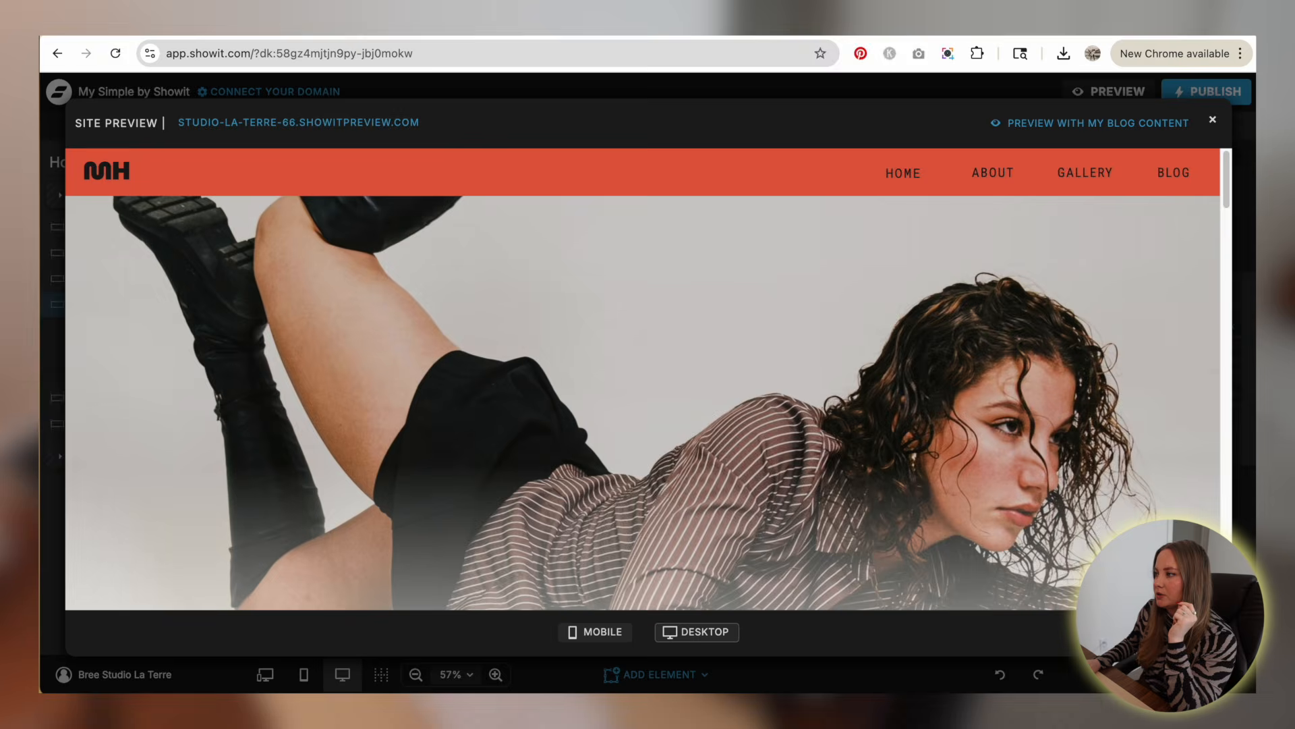
- Set the Text Overlay canvas's sticky offset to 50 px and check the Recent WORK spacing below the header in a fresh preview
click(1211, 122)
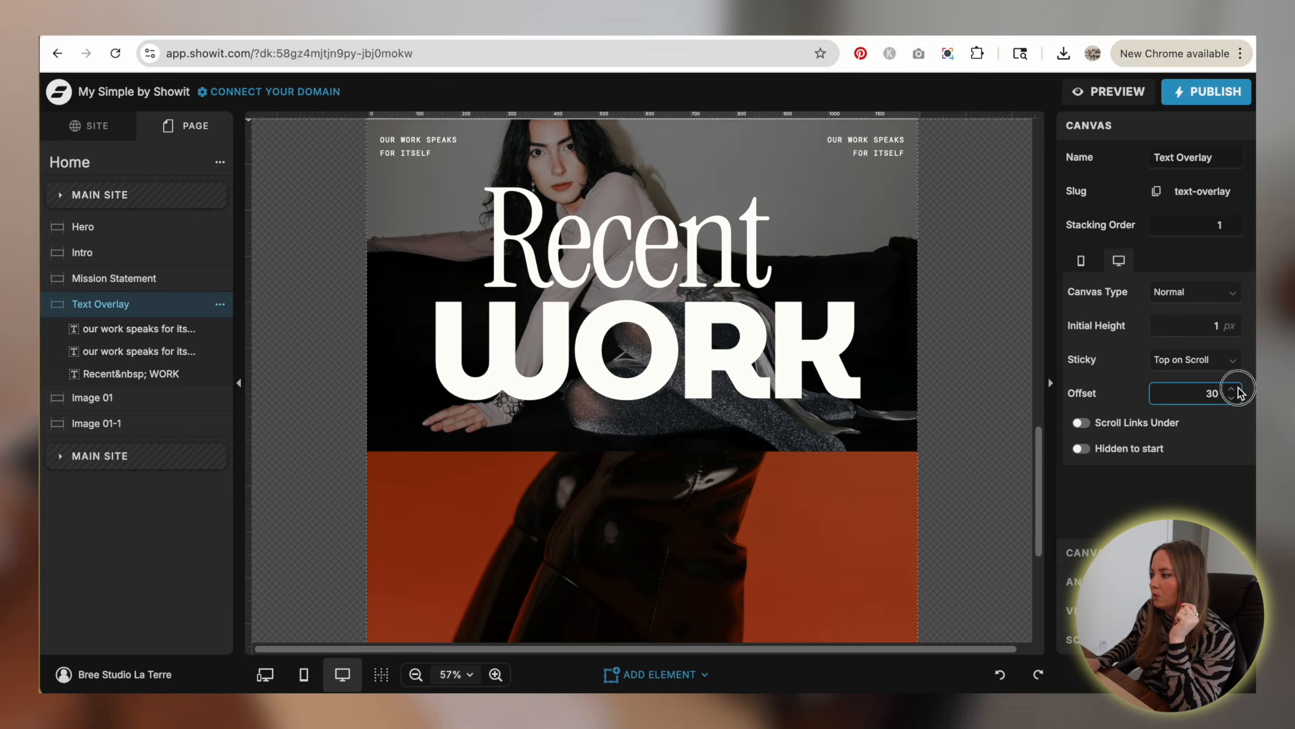
click(1114, 95)
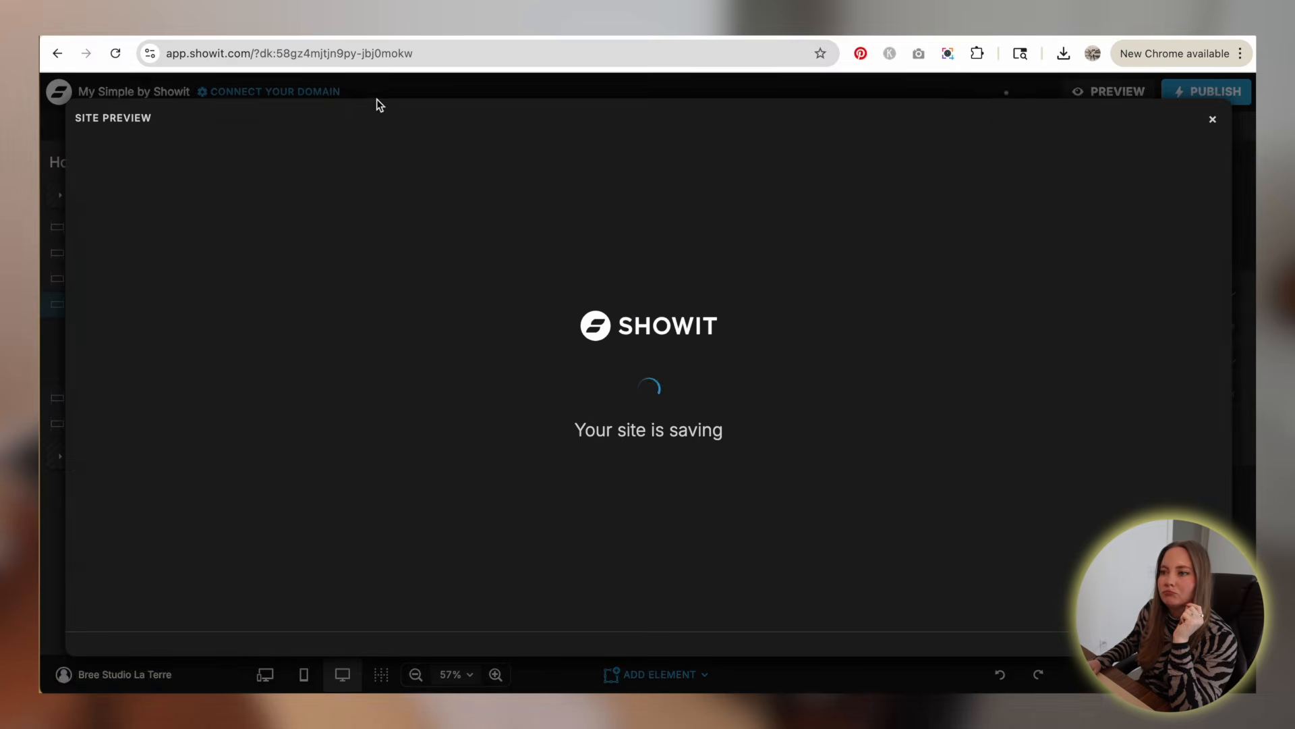
click(246, 125)
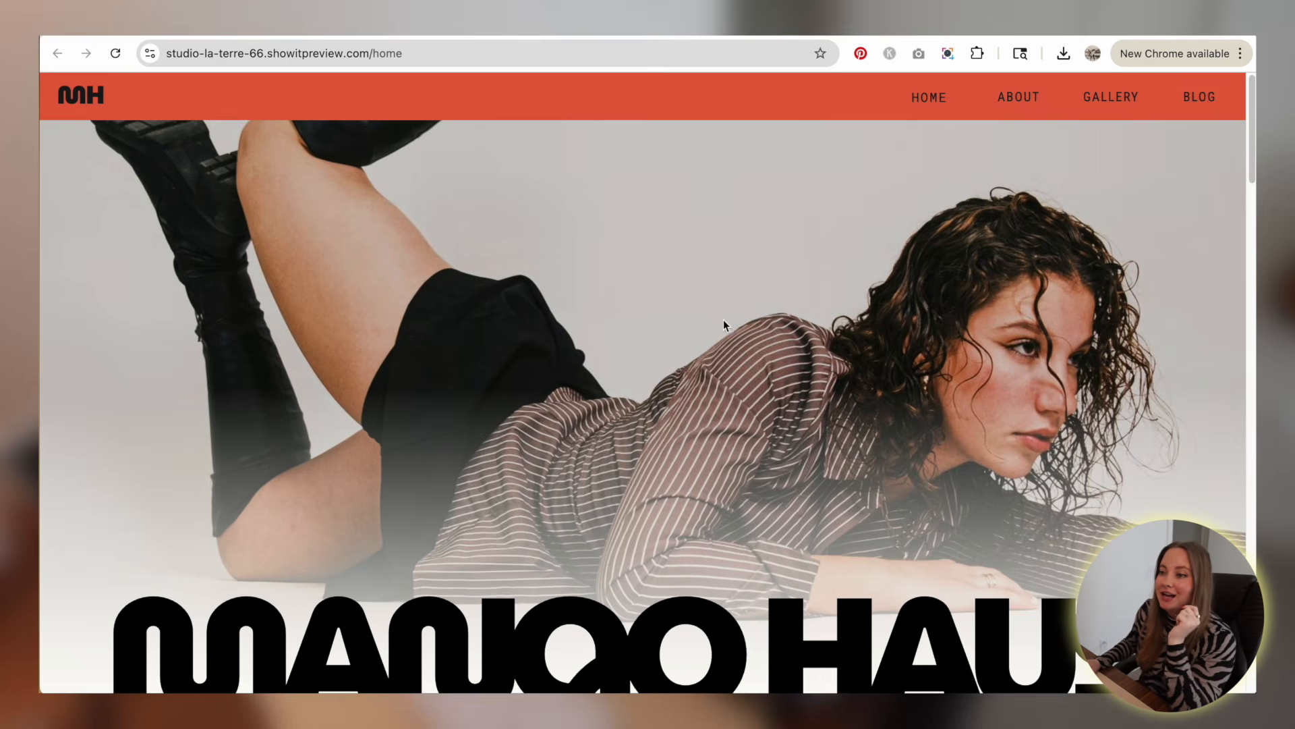
scroll(724, 325, down, 15)
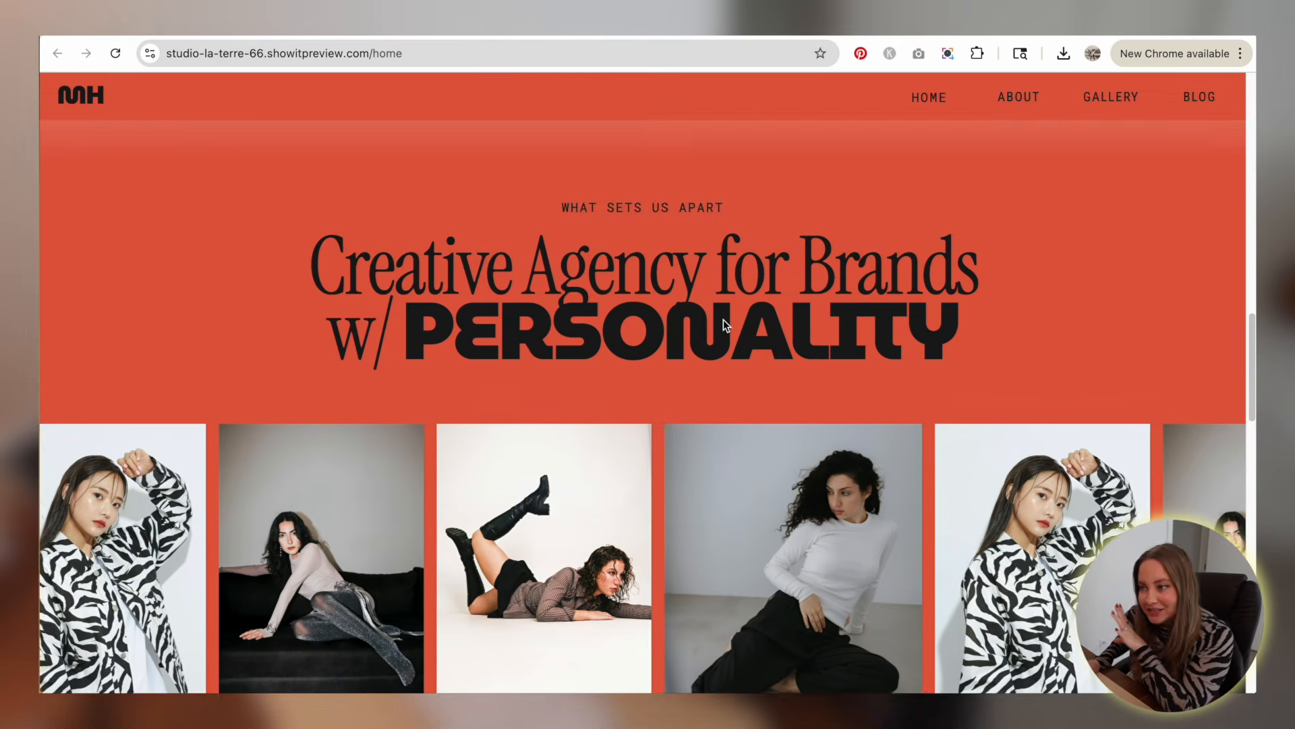
scroll(725, 324, down, 10)
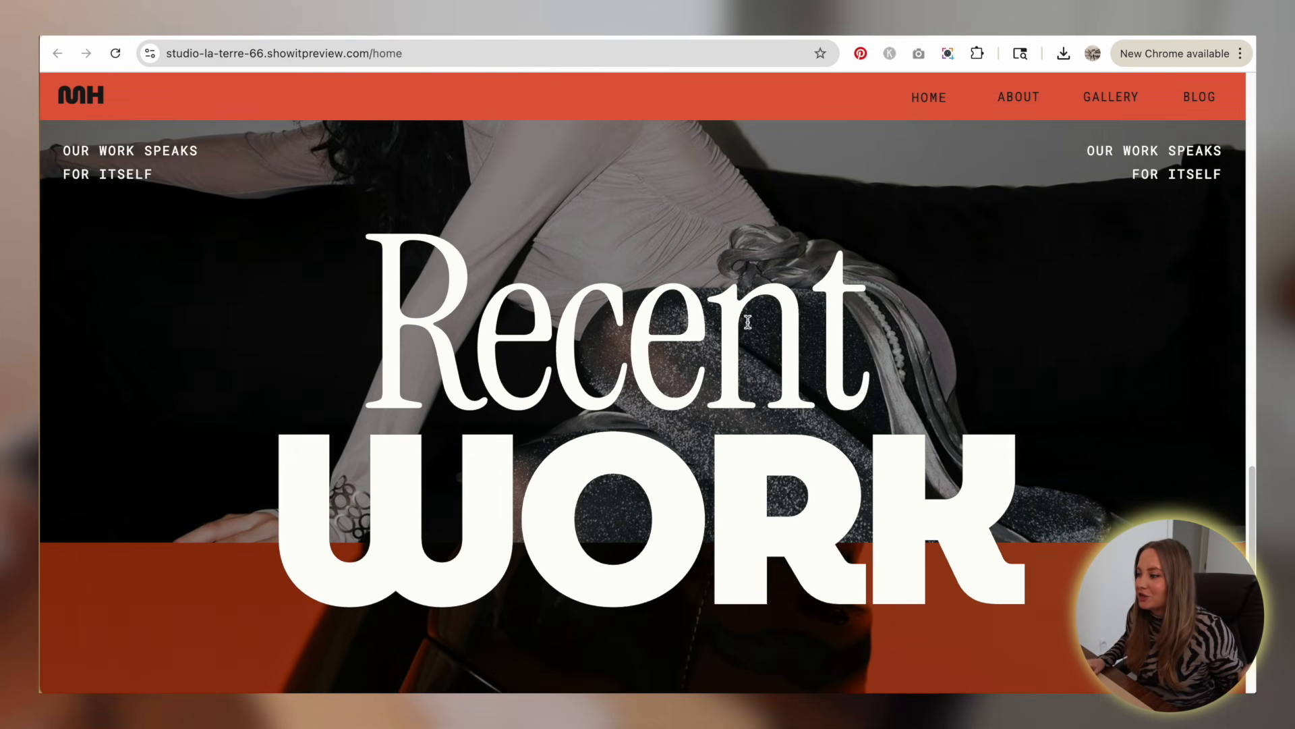
scroll(819, 281, down, 5)
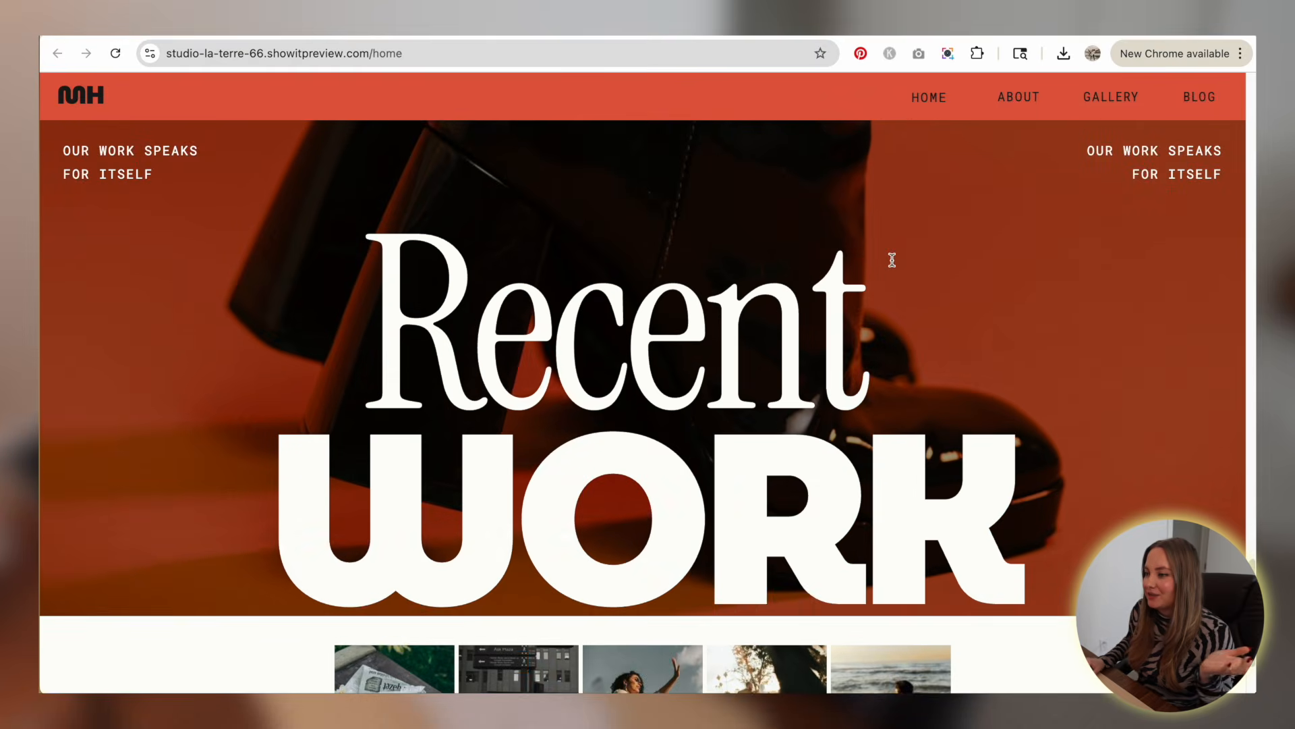
scroll(891, 260, up, 1)
click(432, 29)
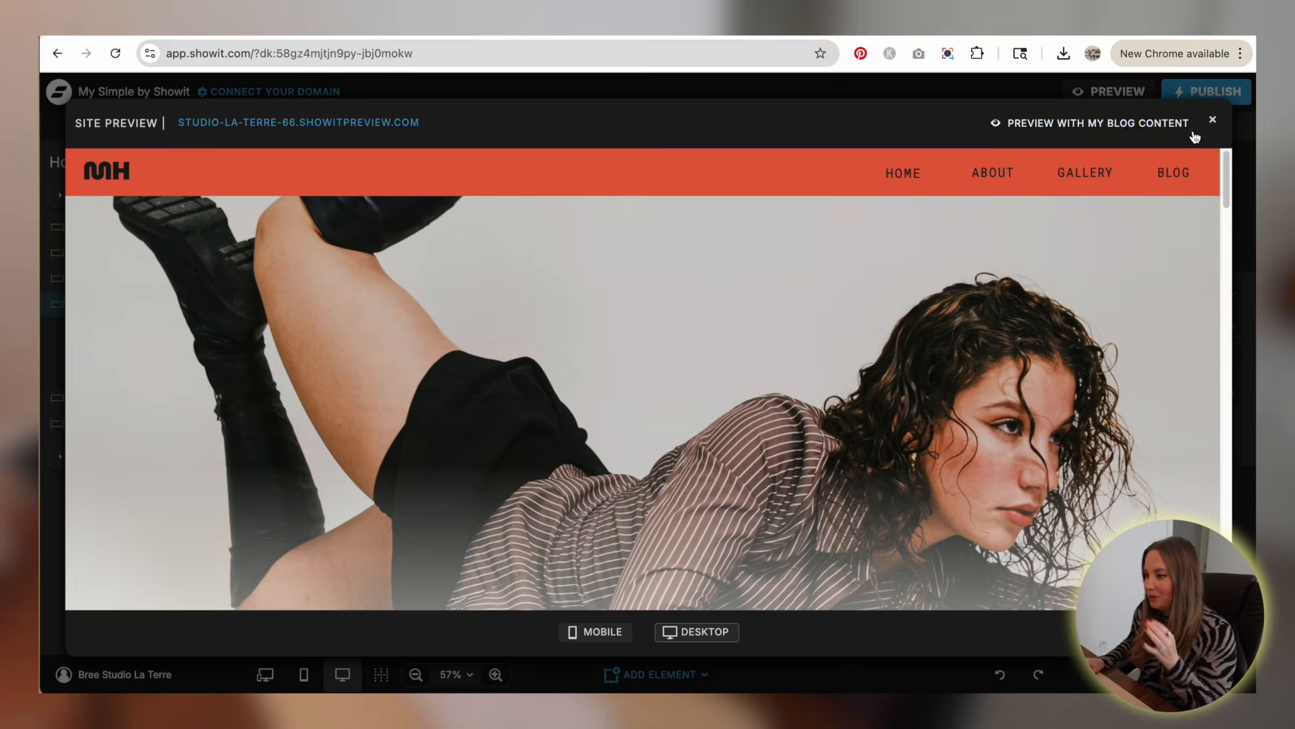
- Duplicate the Image 01-1 canvas with the boots photo to add a third image canvas above the footer
click(1211, 121)
scroll(502, 396, down, 2)
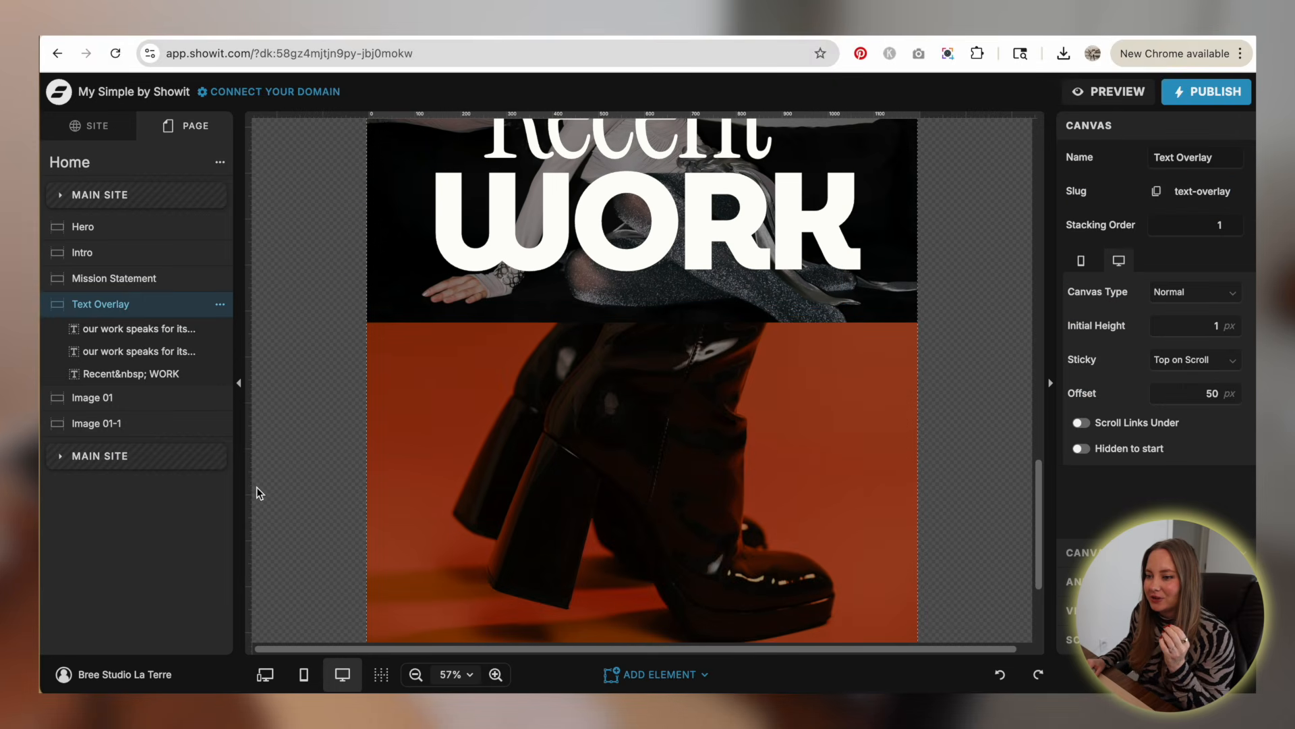
click(156, 422)
click(220, 356)
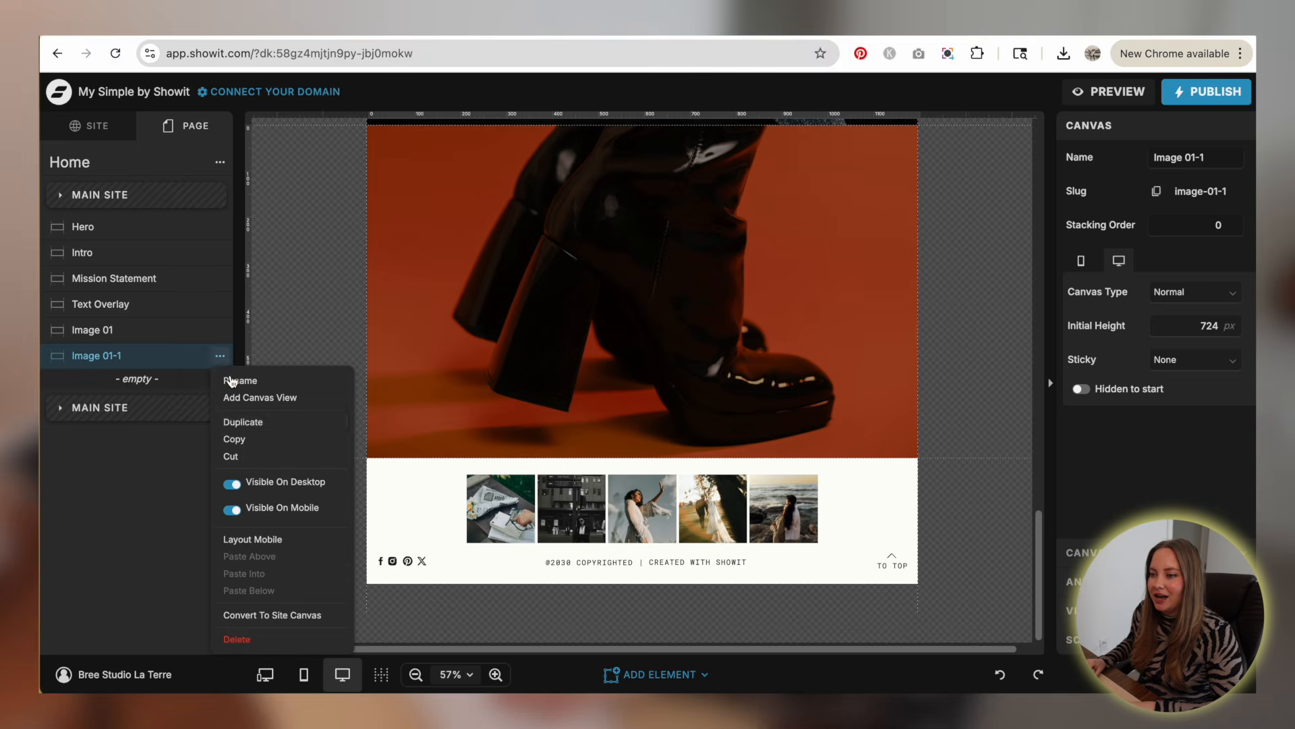
click(233, 421)
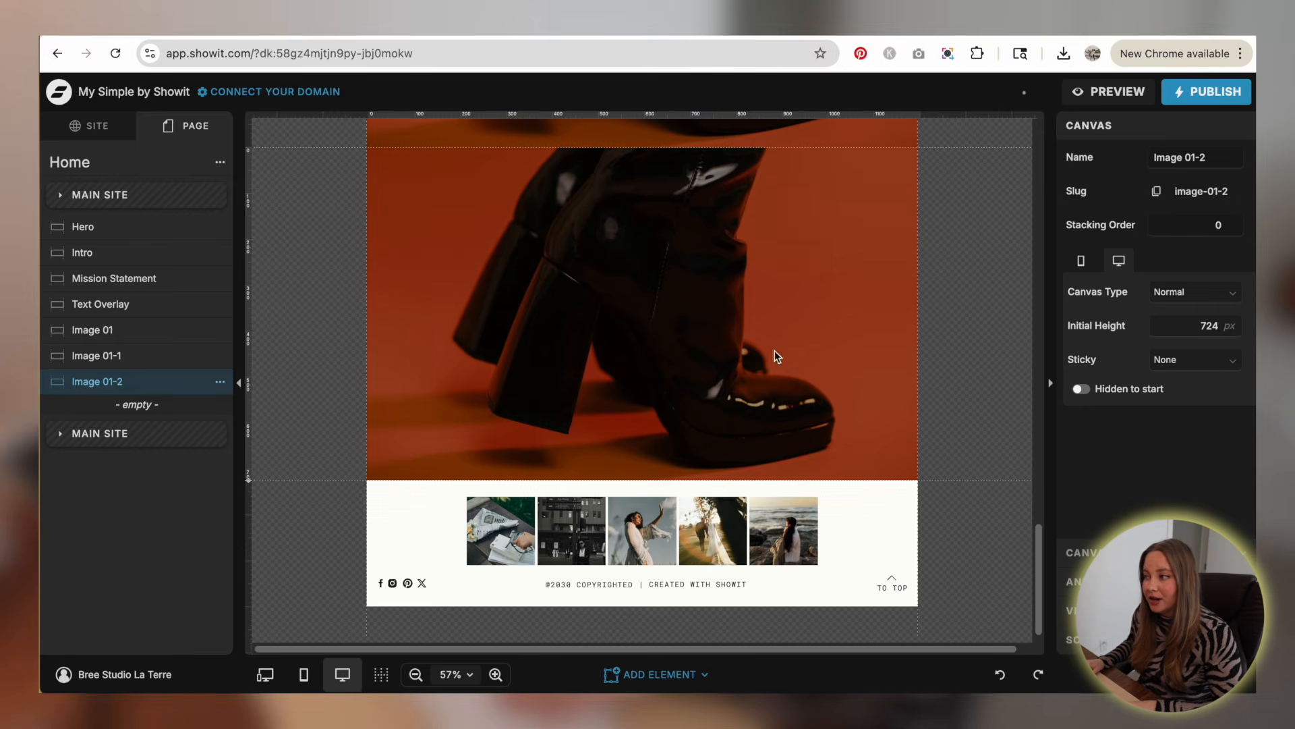
- Replace the duplicated canvas's background image with the photo of a woman in a black dress and chunky black boots
click(1083, 551)
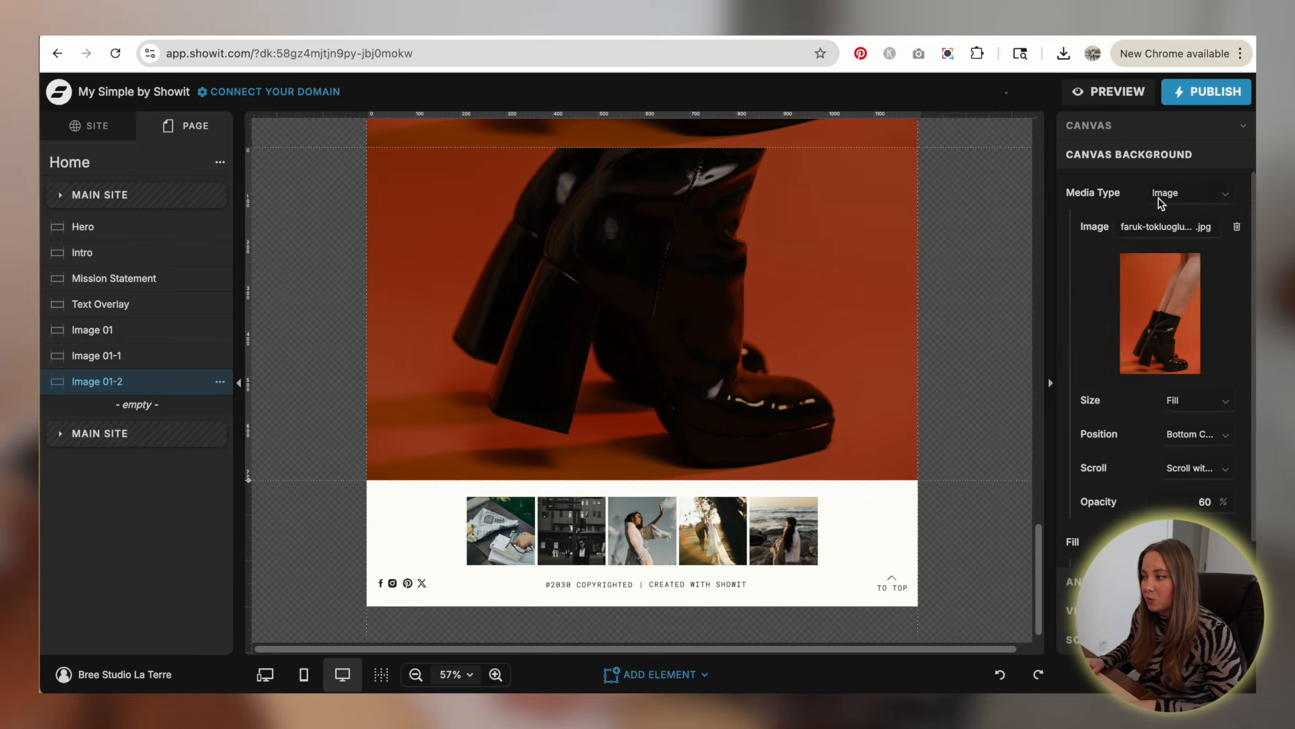
click(1160, 314)
scroll(857, 335, down, 3)
scroll(858, 335, down, 6)
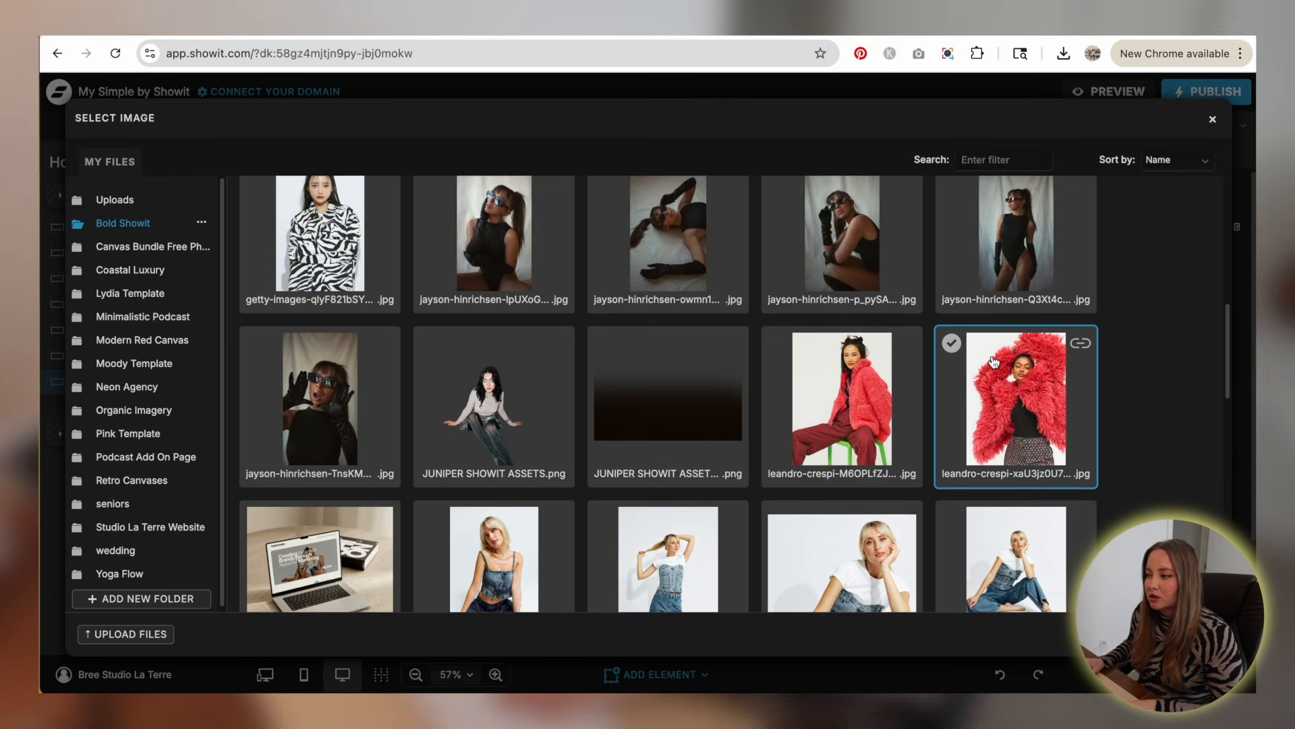
click(994, 363)
scroll(1069, 367, down, 3)
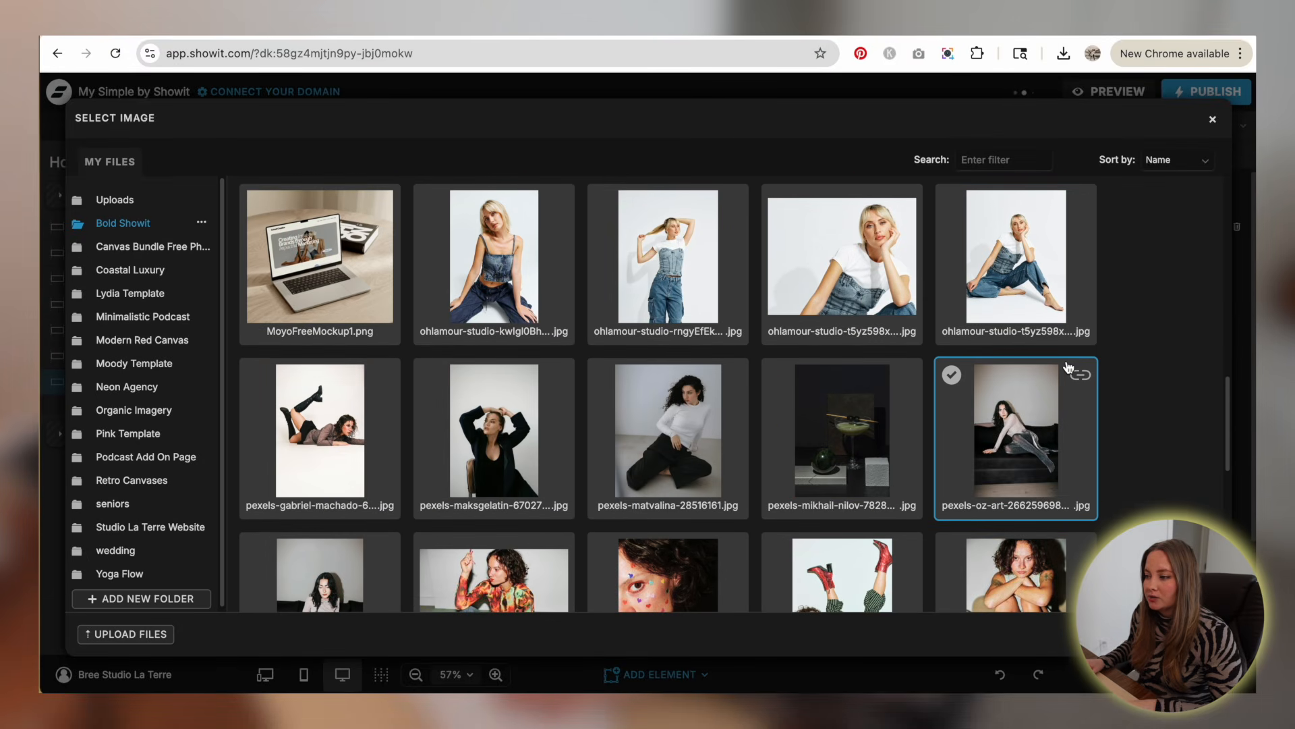
scroll(1068, 367, down, 2)
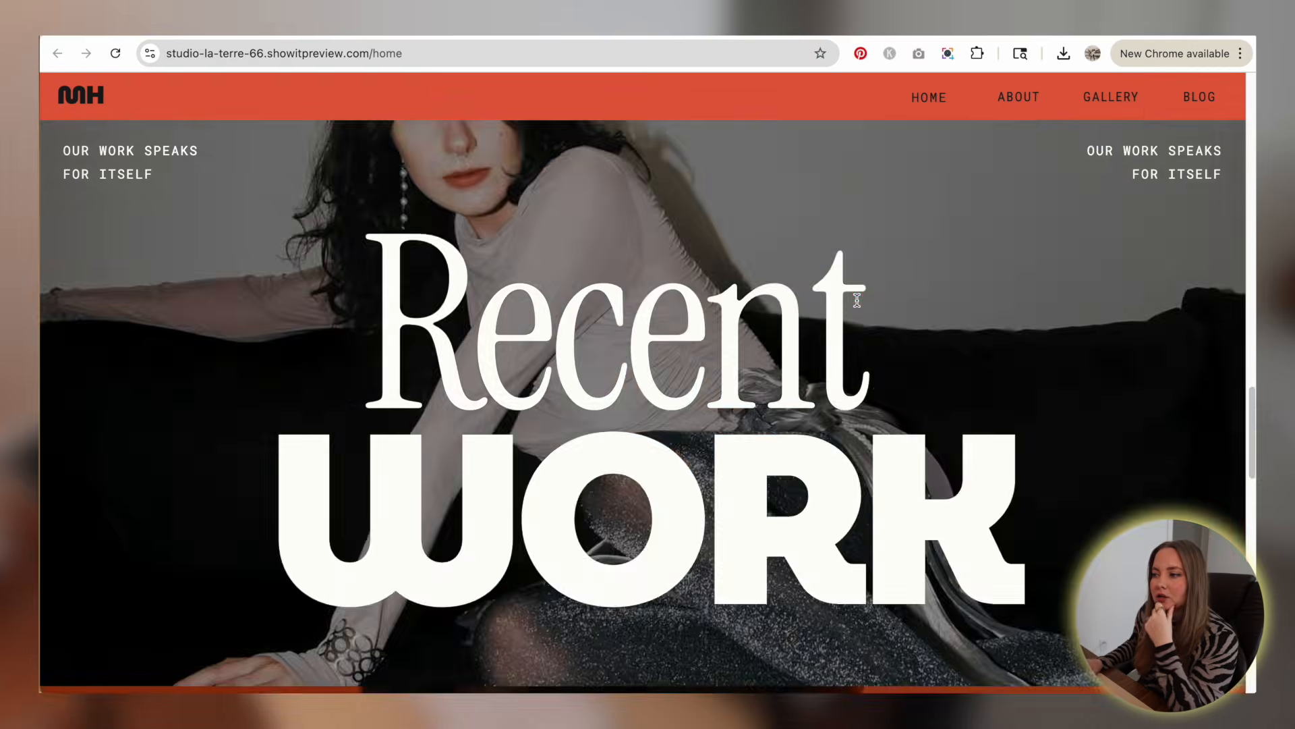
- Review the section transitions in the preview and set the Mission Statement canvas's sticky behavior to Top on Scroll
scroll(857, 300, down, 10)
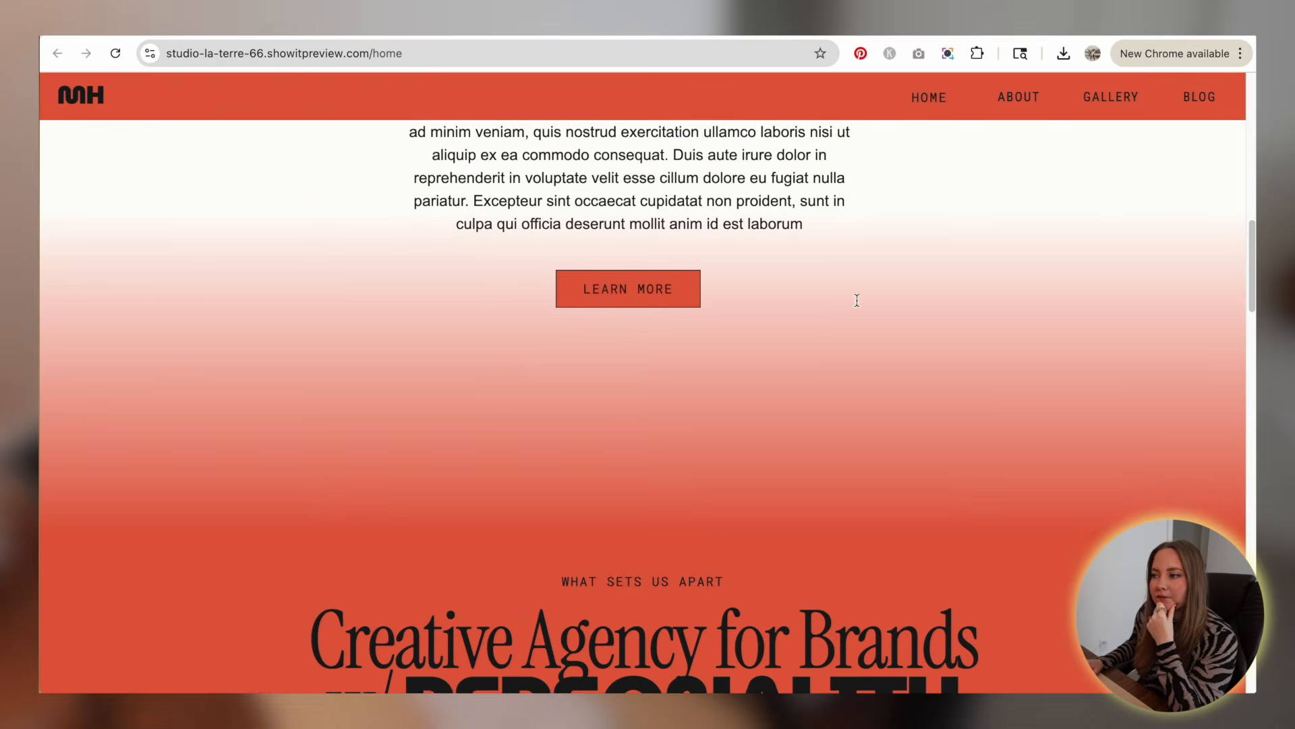
scroll(448, 223, down, 6)
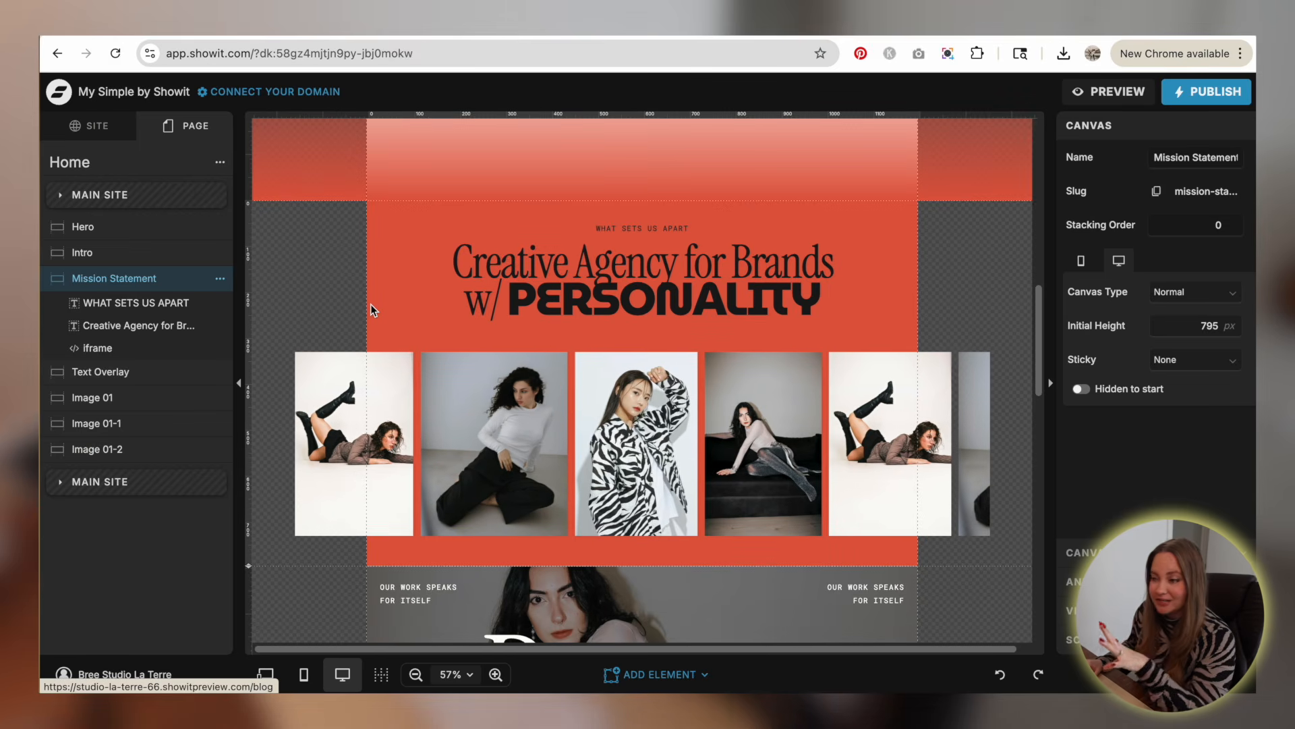
scroll(370, 303, down, 2)
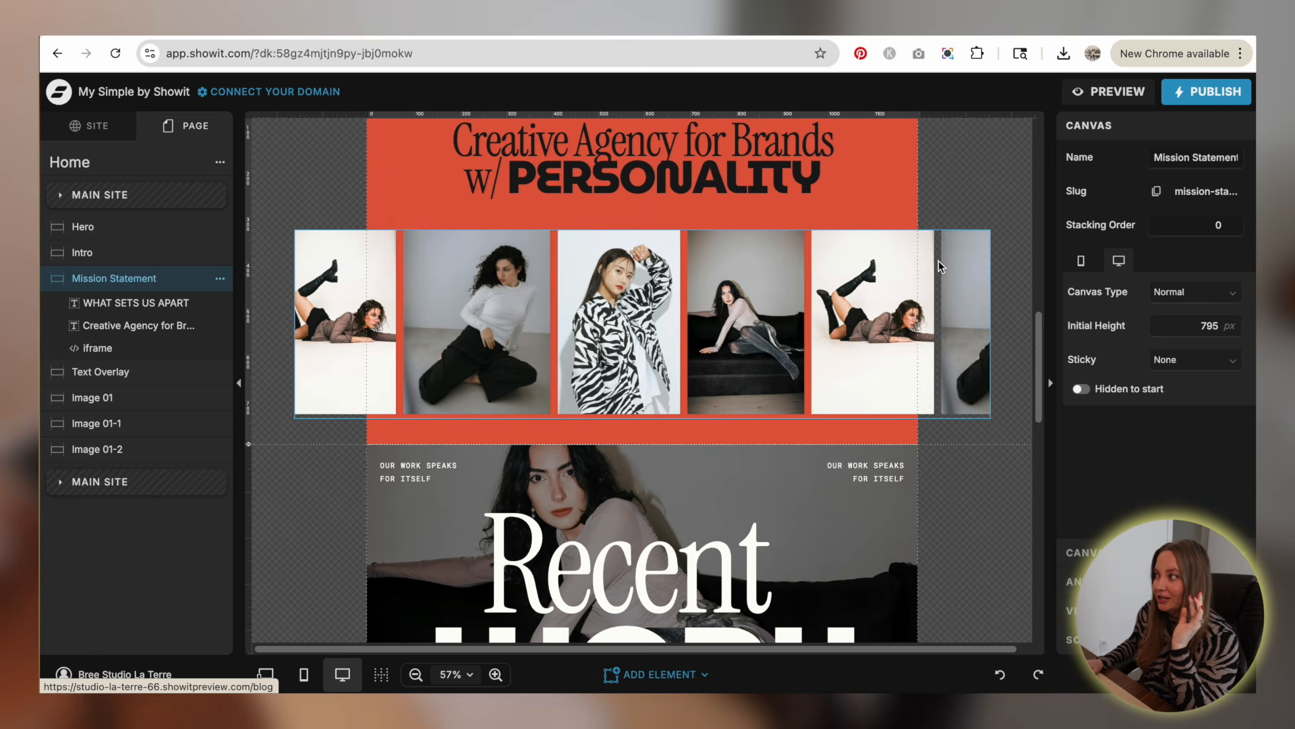
scroll(1002, 243, up, 2)
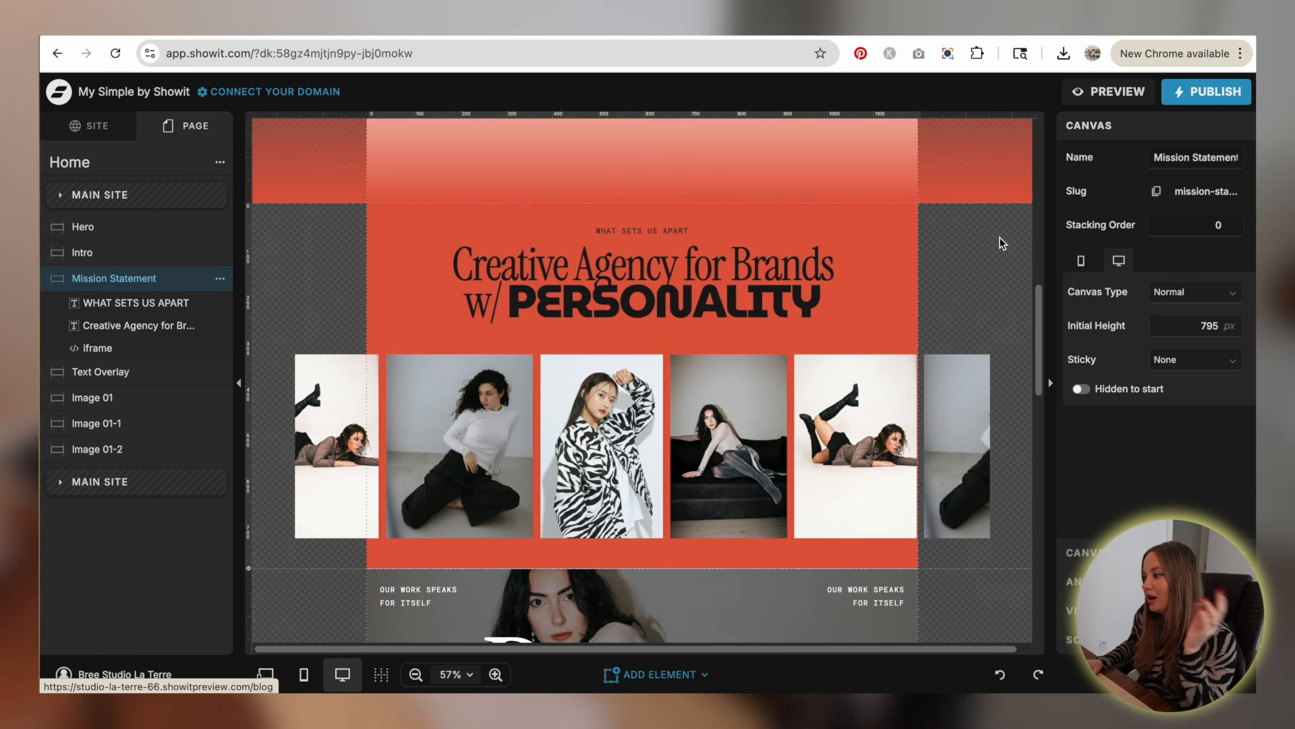
click(1193, 359)
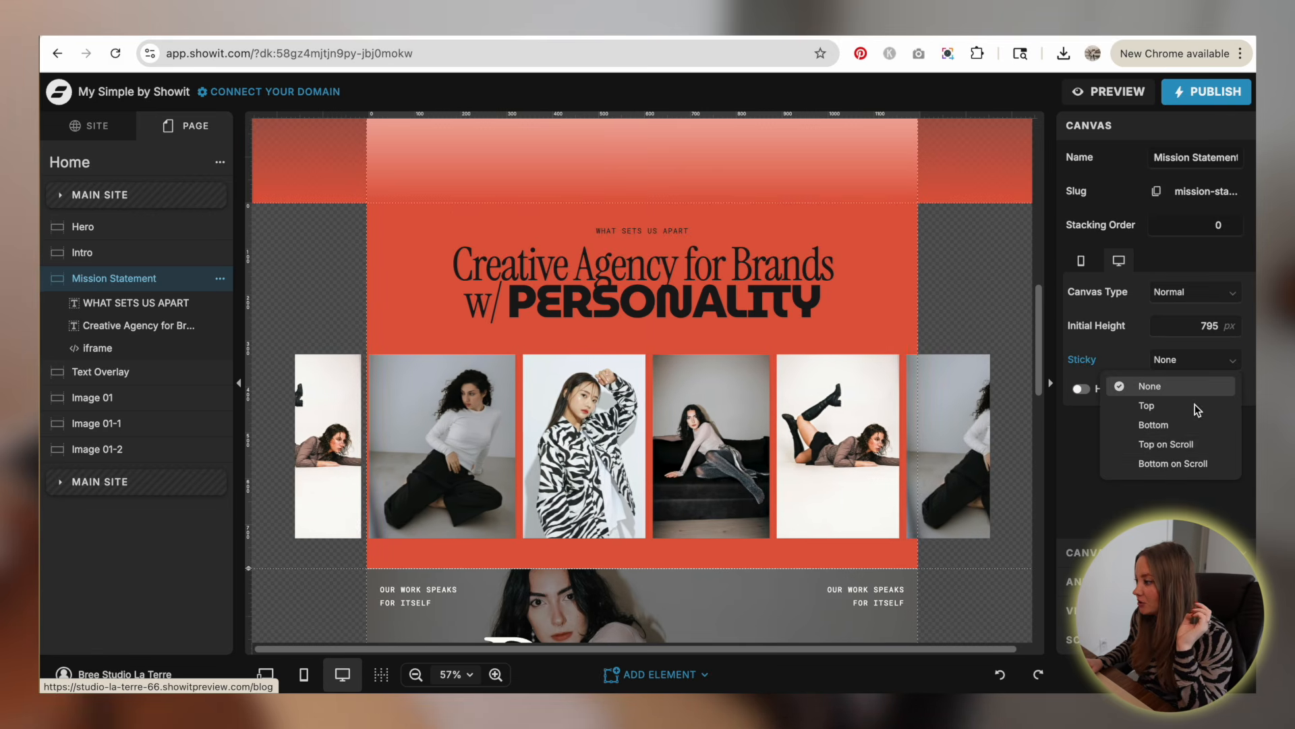
click(1164, 445)
scroll(991, 266, down, 1)
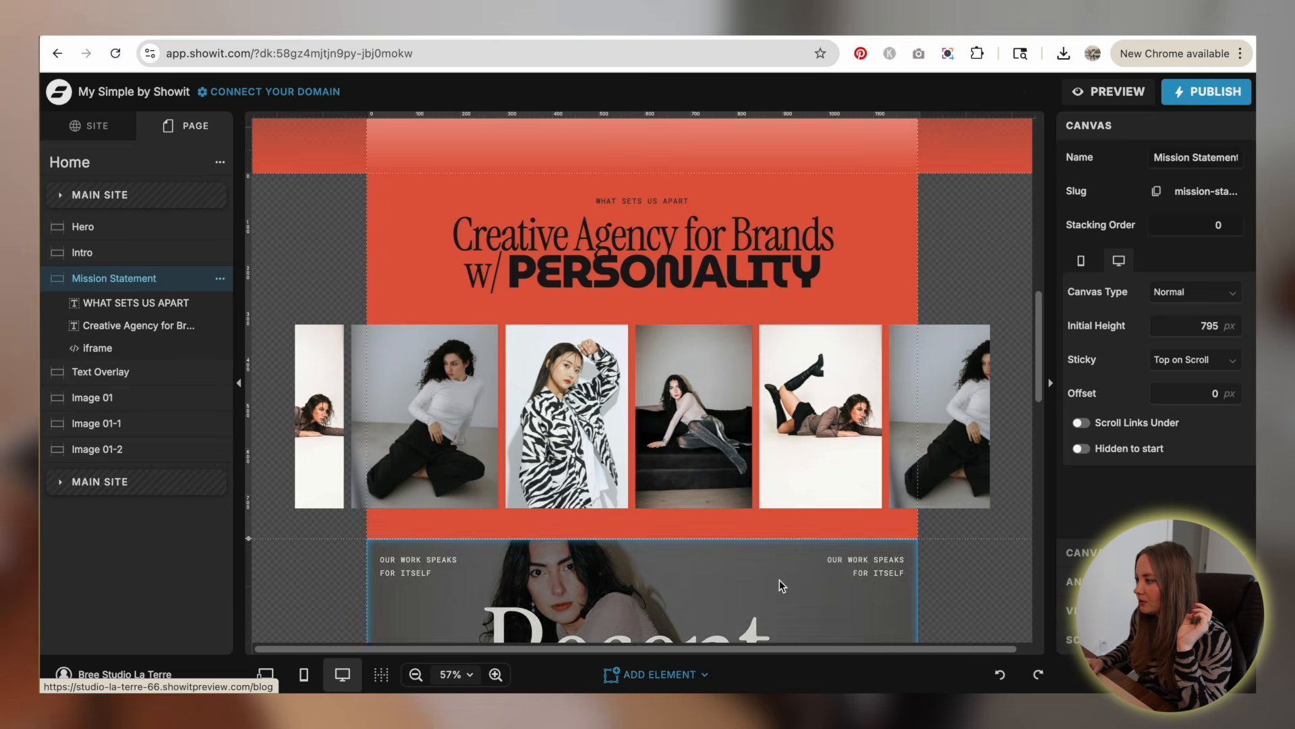
click(780, 580)
click(892, 255)
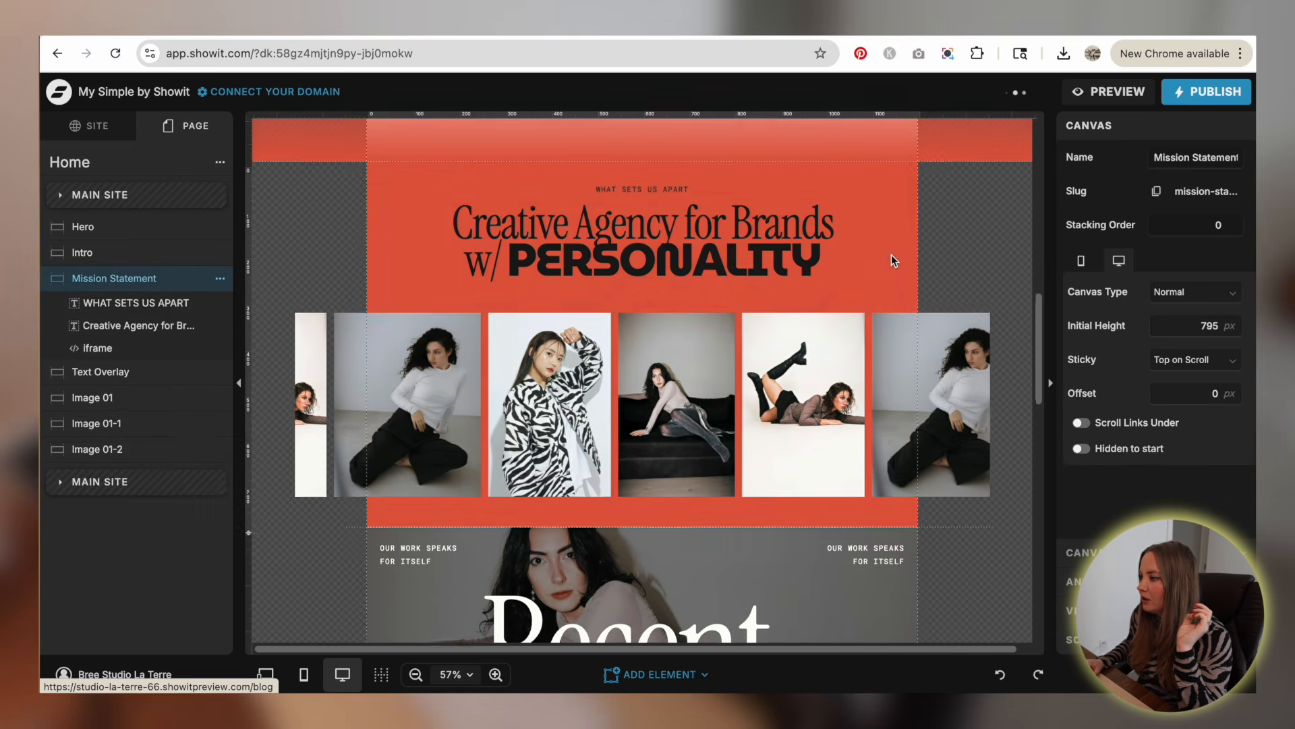
scroll(767, 427, down, 3)
click(766, 428)
- Preview the site and examine how the Recent WORK section and image canvases scroll over the sticky Mission Statement canvas
click(1110, 91)
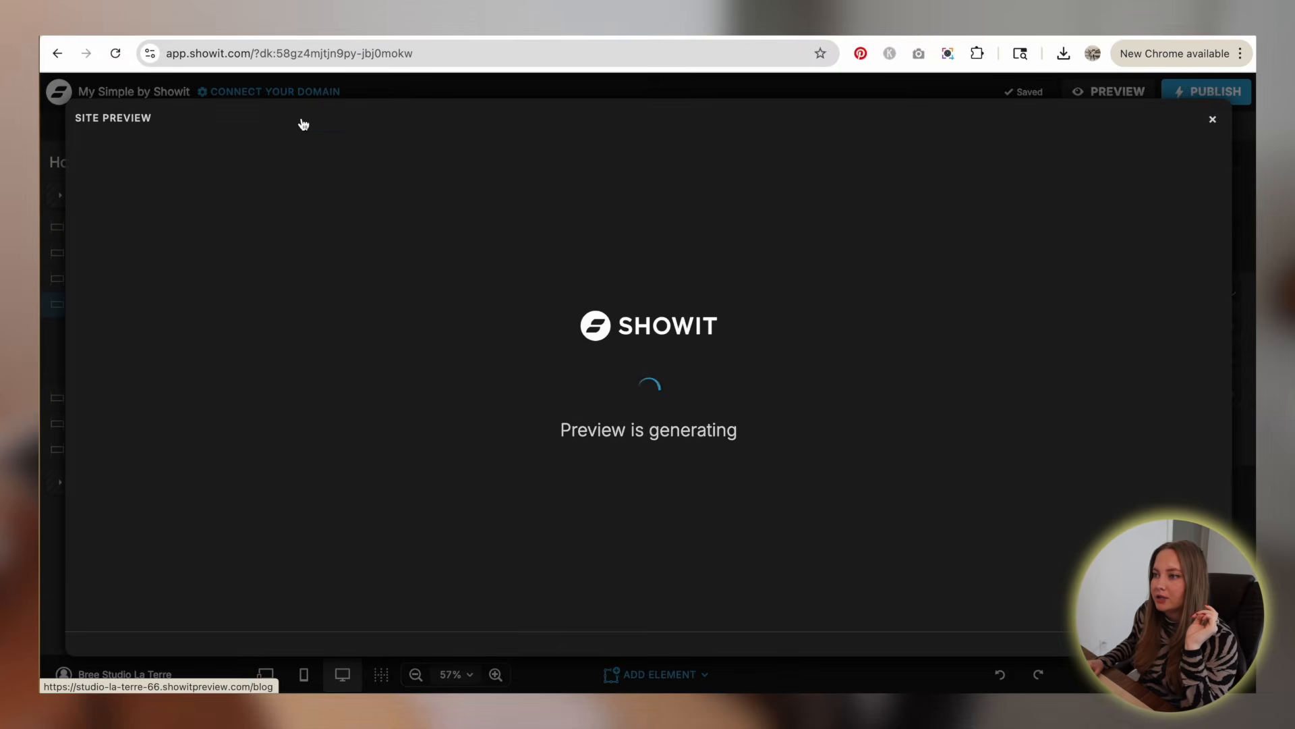
scroll(689, 260, down, 15)
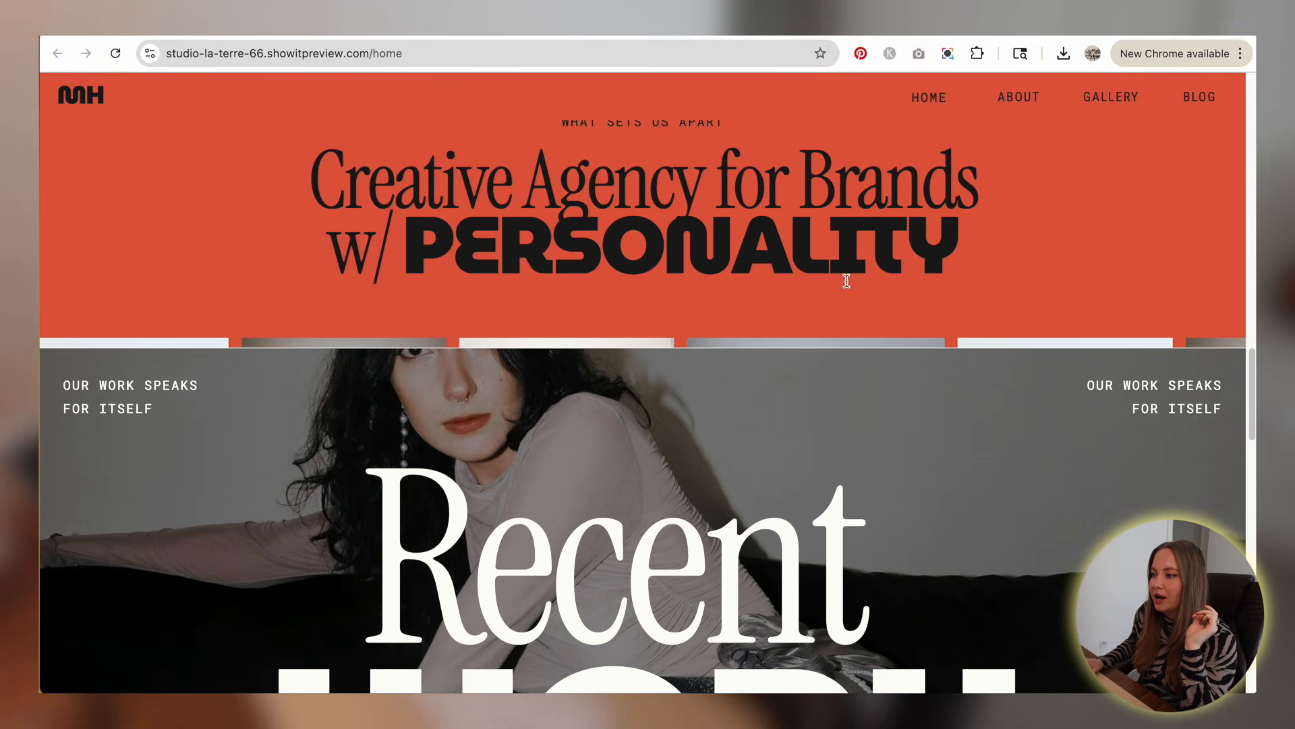
scroll(999, 277, up, 10)
scroll(1022, 304, down, 6)
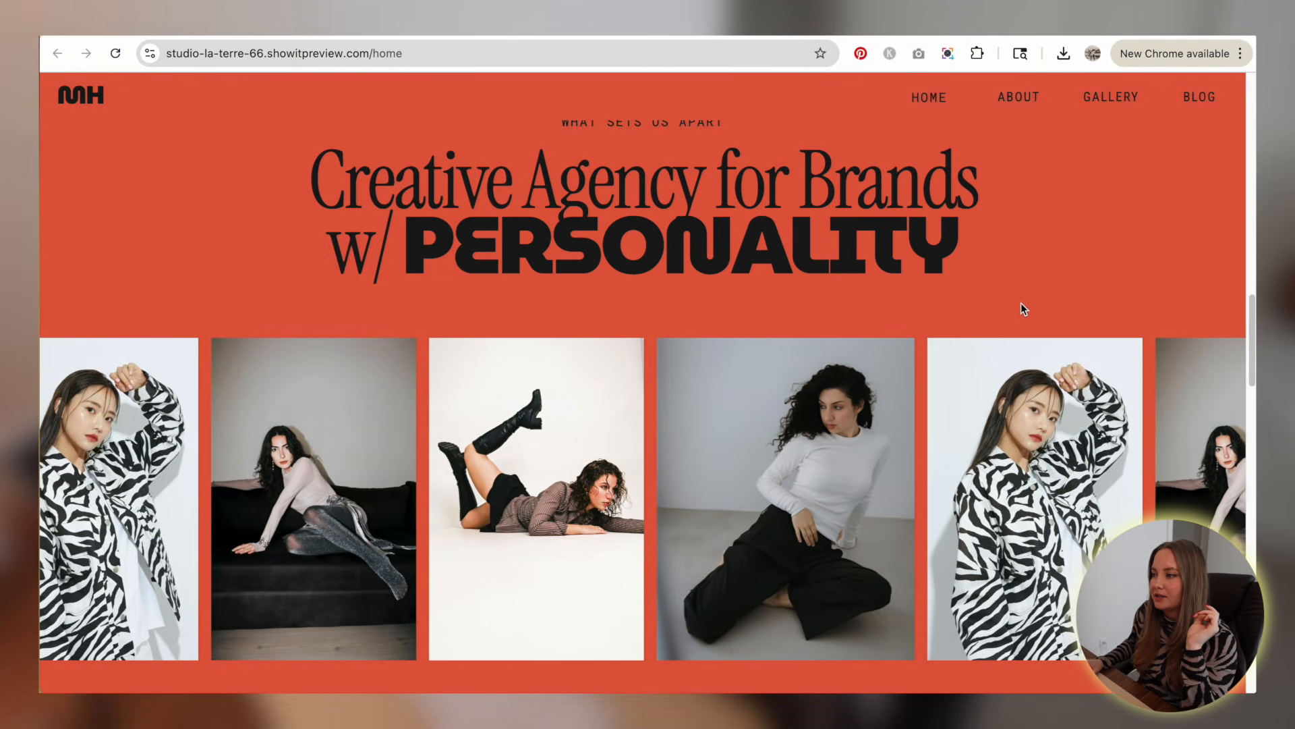
scroll(1024, 308, down, 10)
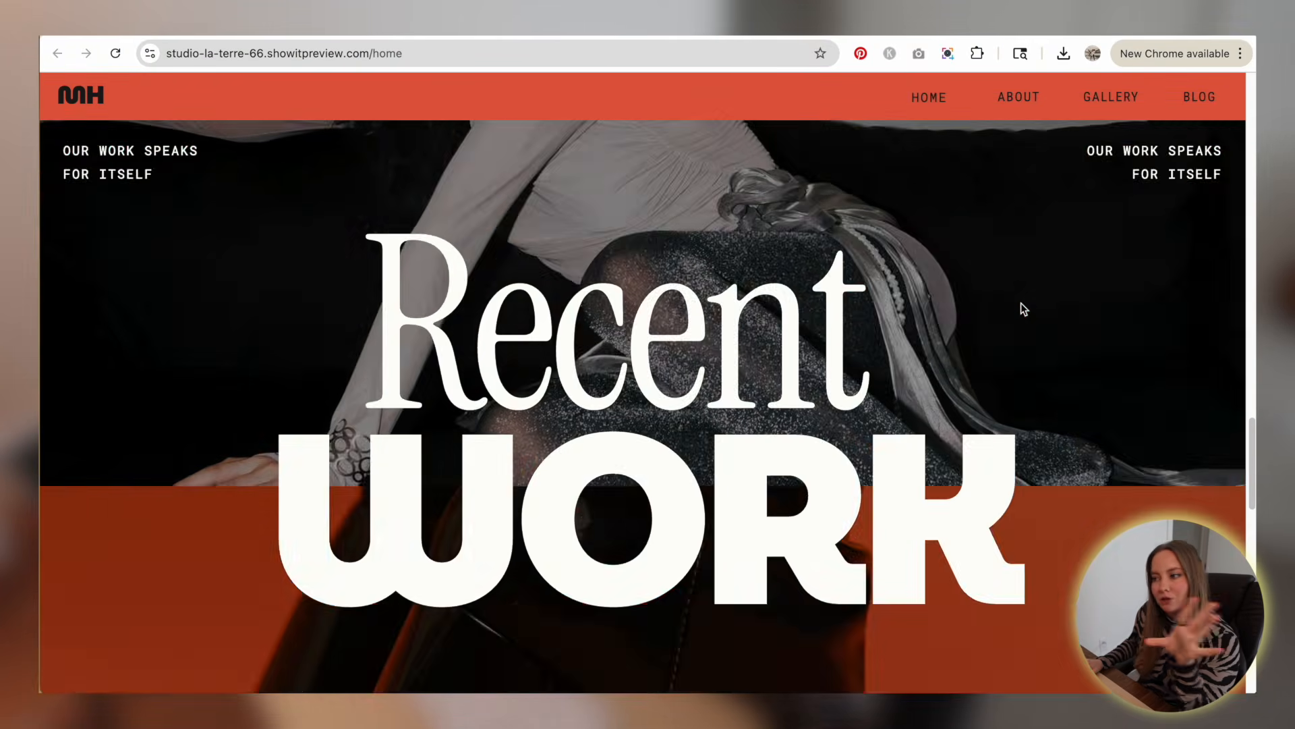
scroll(1024, 308, down, 10)
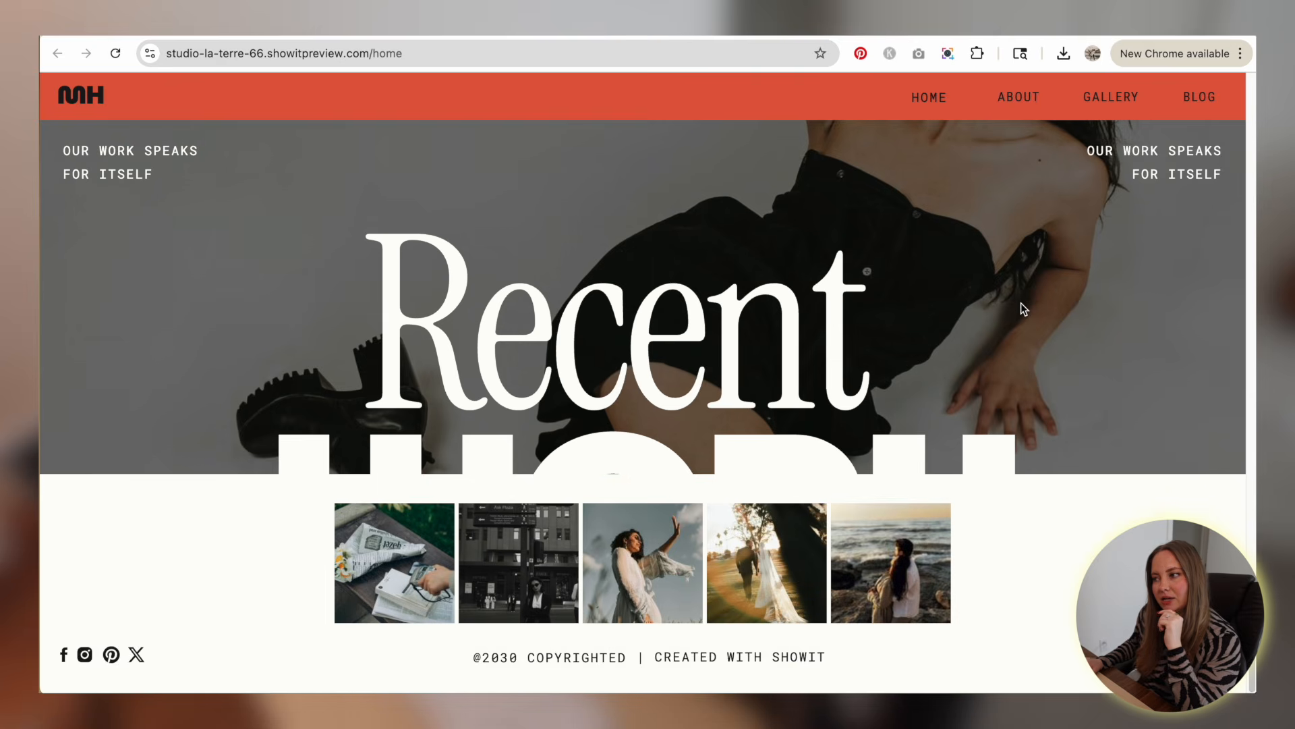
scroll(1022, 305, up, 15)
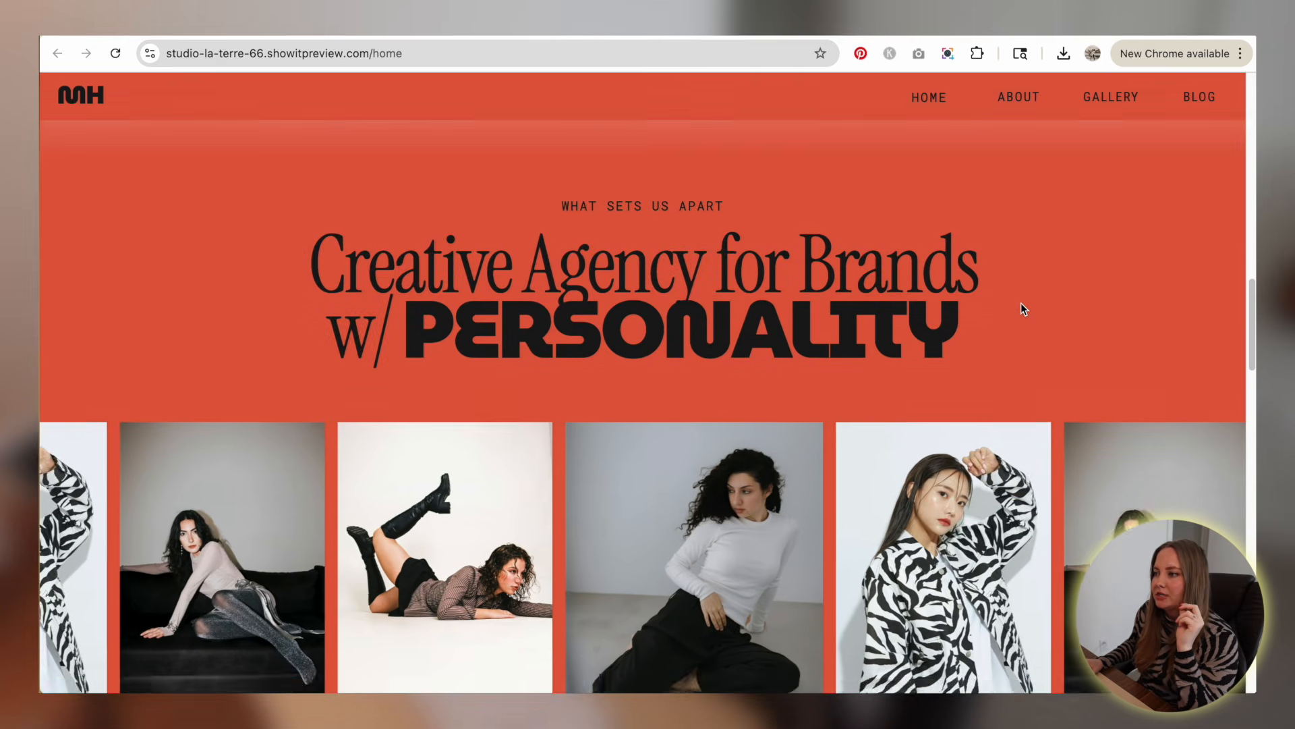
scroll(1022, 309, down, 3)
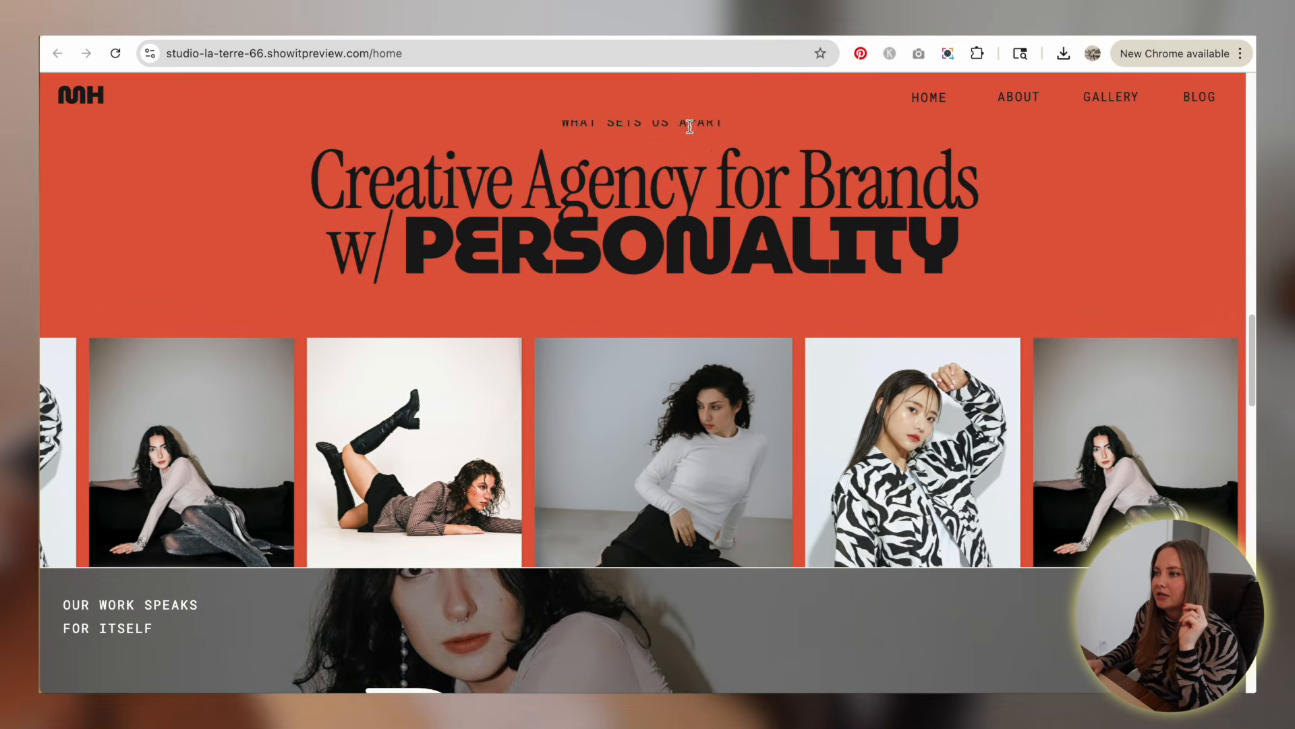
click(522, 21)
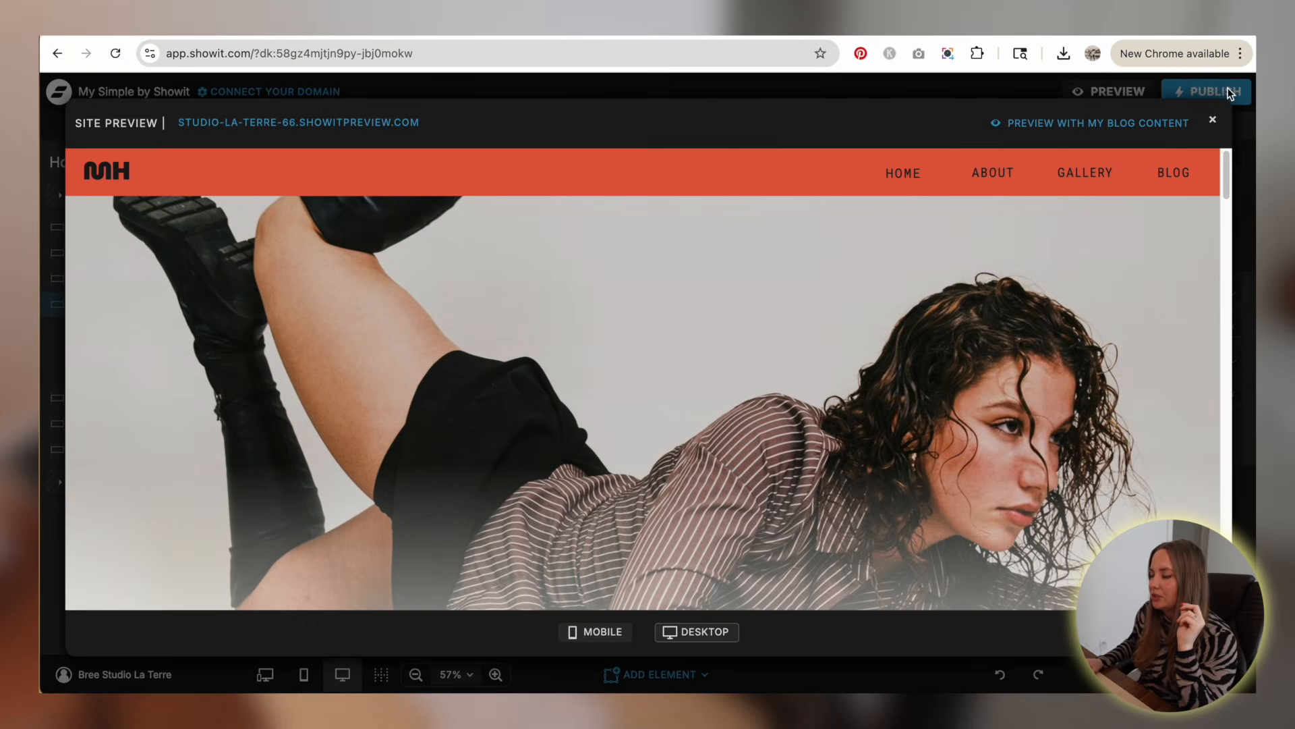
- Increase the Mission Statement canvas's sticky offset so its small heading clears the header
click(1212, 123)
scroll(577, 288, up, 5)
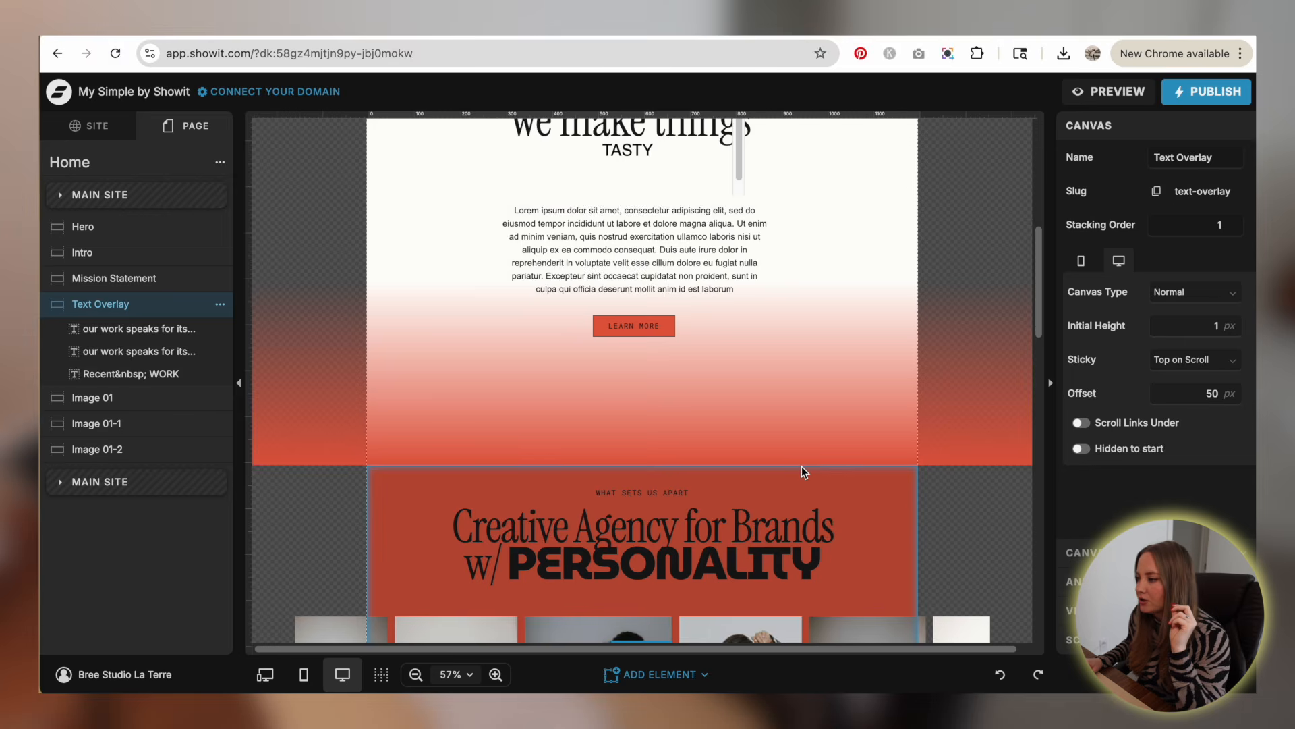
scroll(843, 459, down, 2)
click(880, 448)
click(1219, 390)
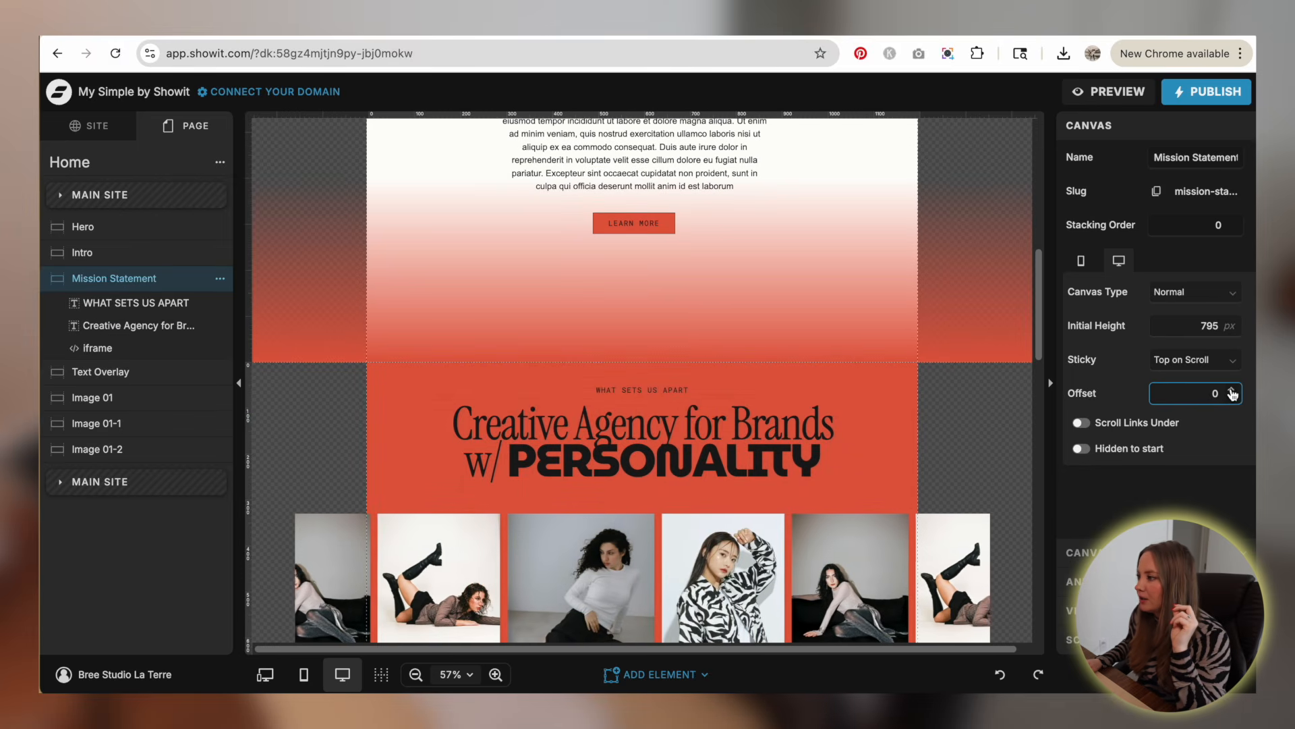
- Preview the homepage and check the Mission Statement heading's spacing below the header and the transition into Recent WORK
click(1102, 94)
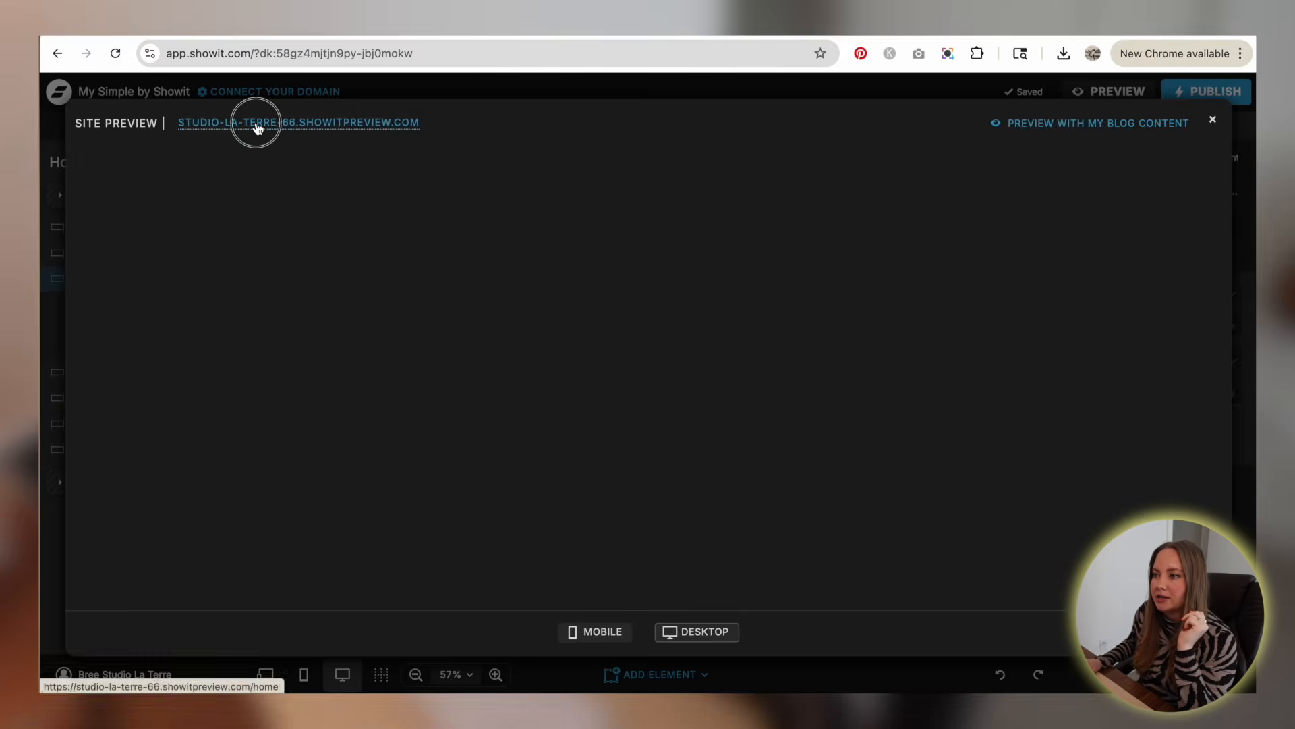
click(256, 126)
scroll(877, 310, down, 10)
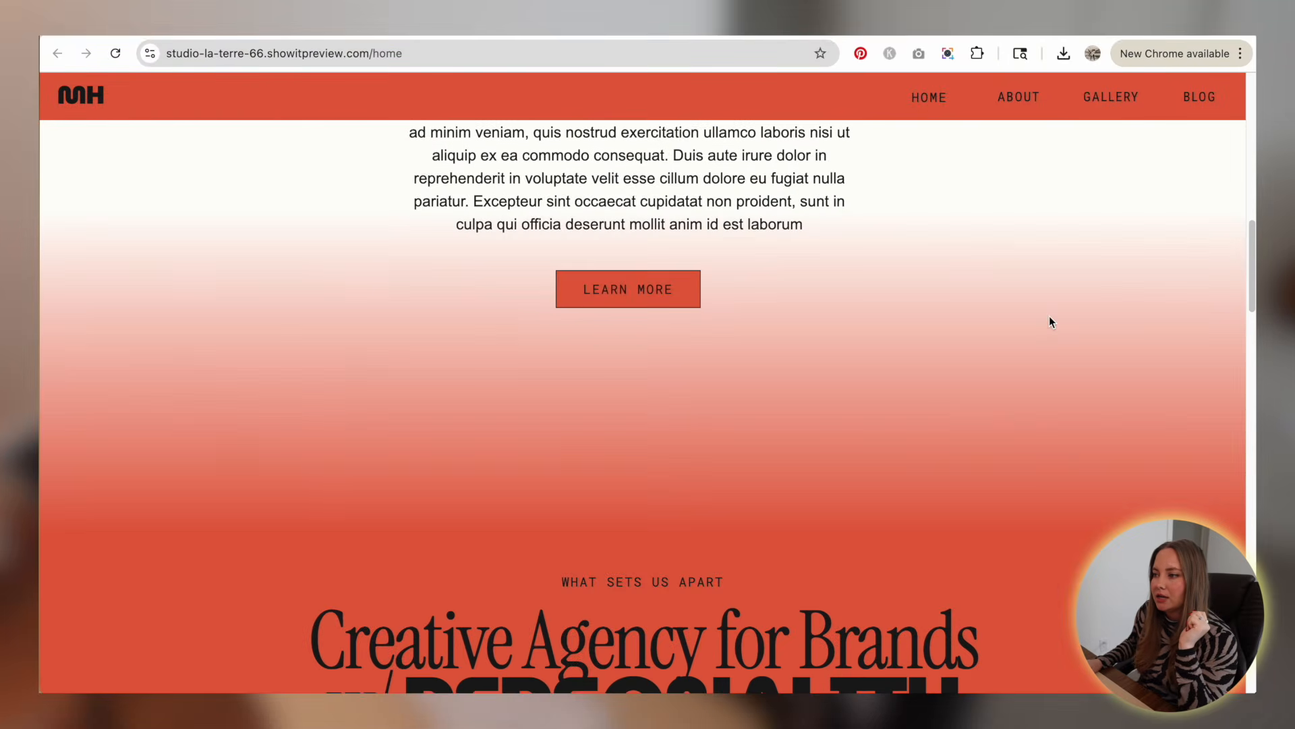
scroll(1050, 317, down, 7)
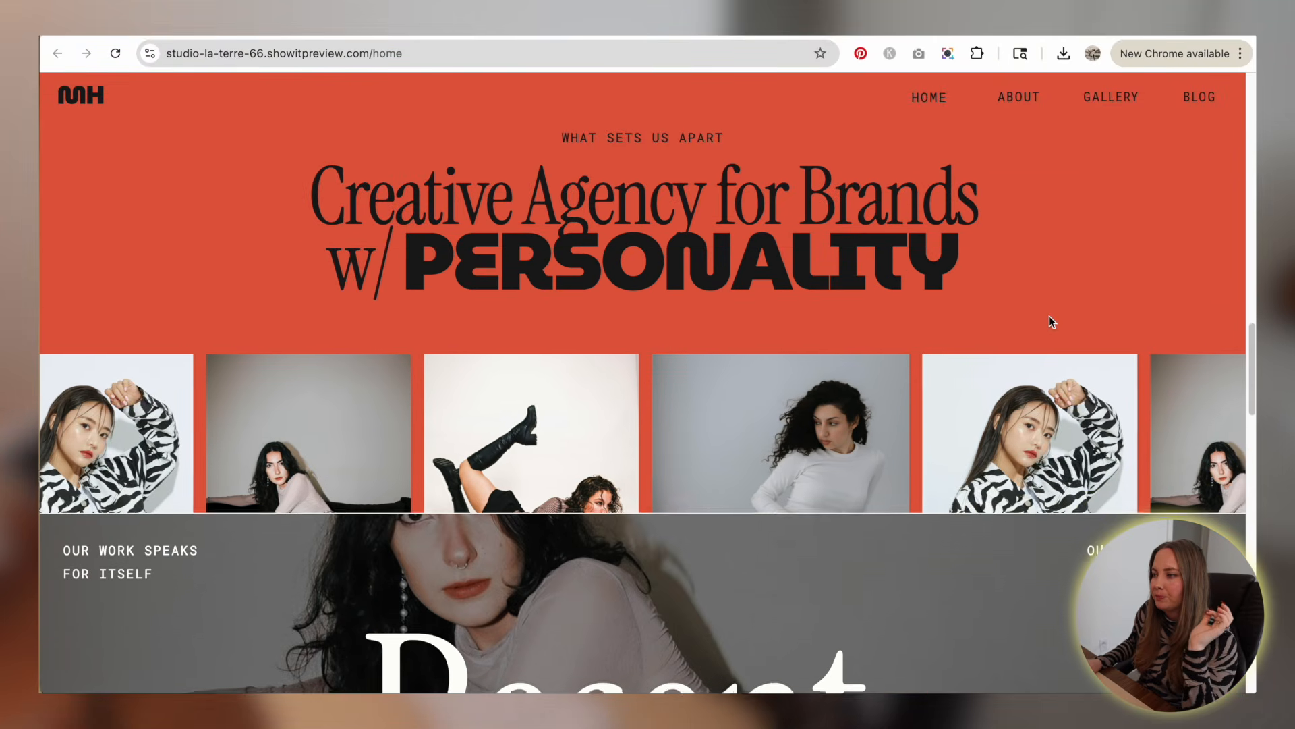
scroll(1050, 317, down, 8)
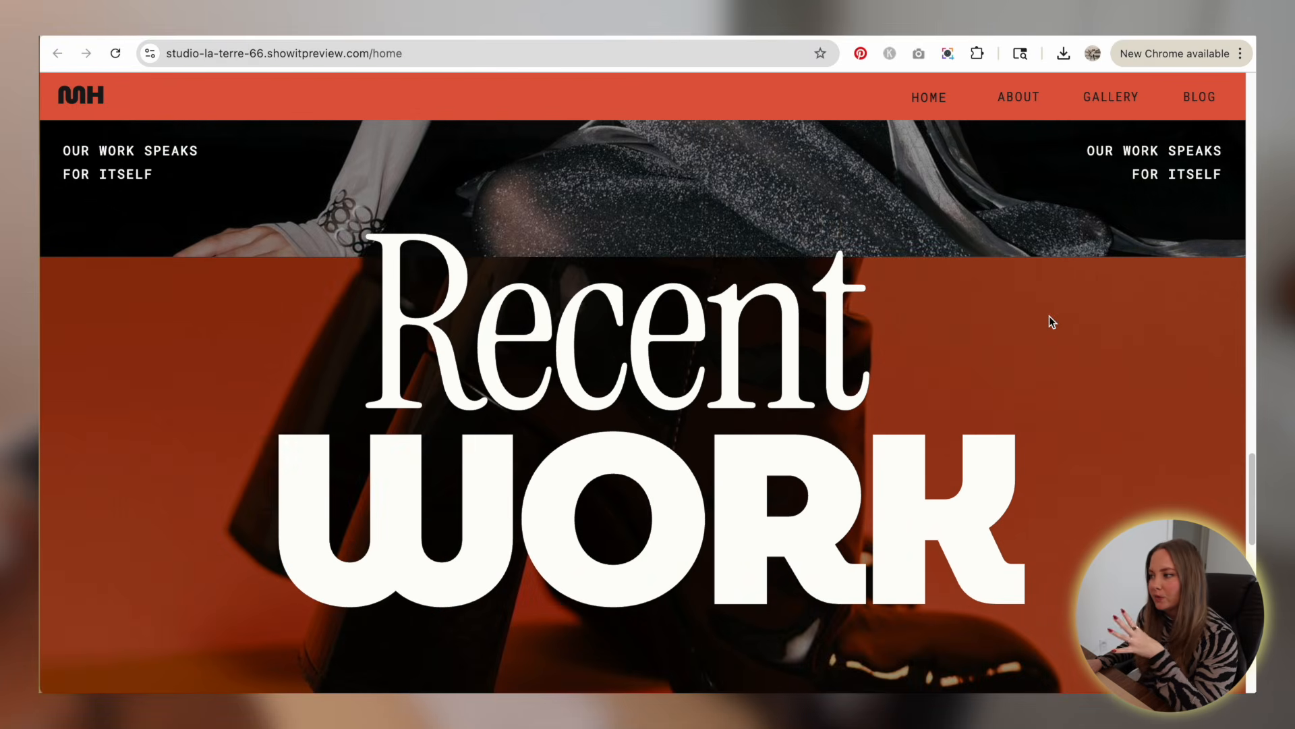
- Recheck the Recent WORK overlay's scroll from Mission Statement to the footer in the live preview, and close the site preview
scroll(1050, 316, down, 8)
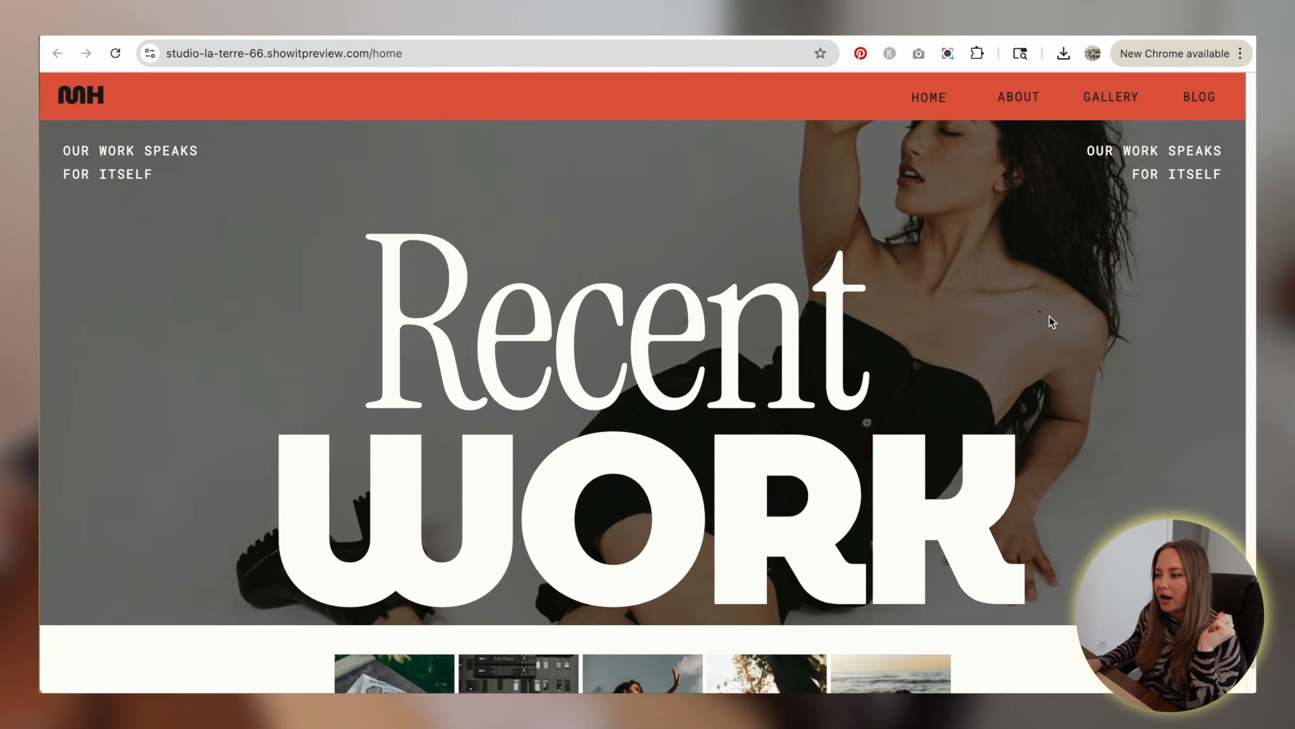
scroll(1050, 316, up, 15)
scroll(1050, 316, down, 5)
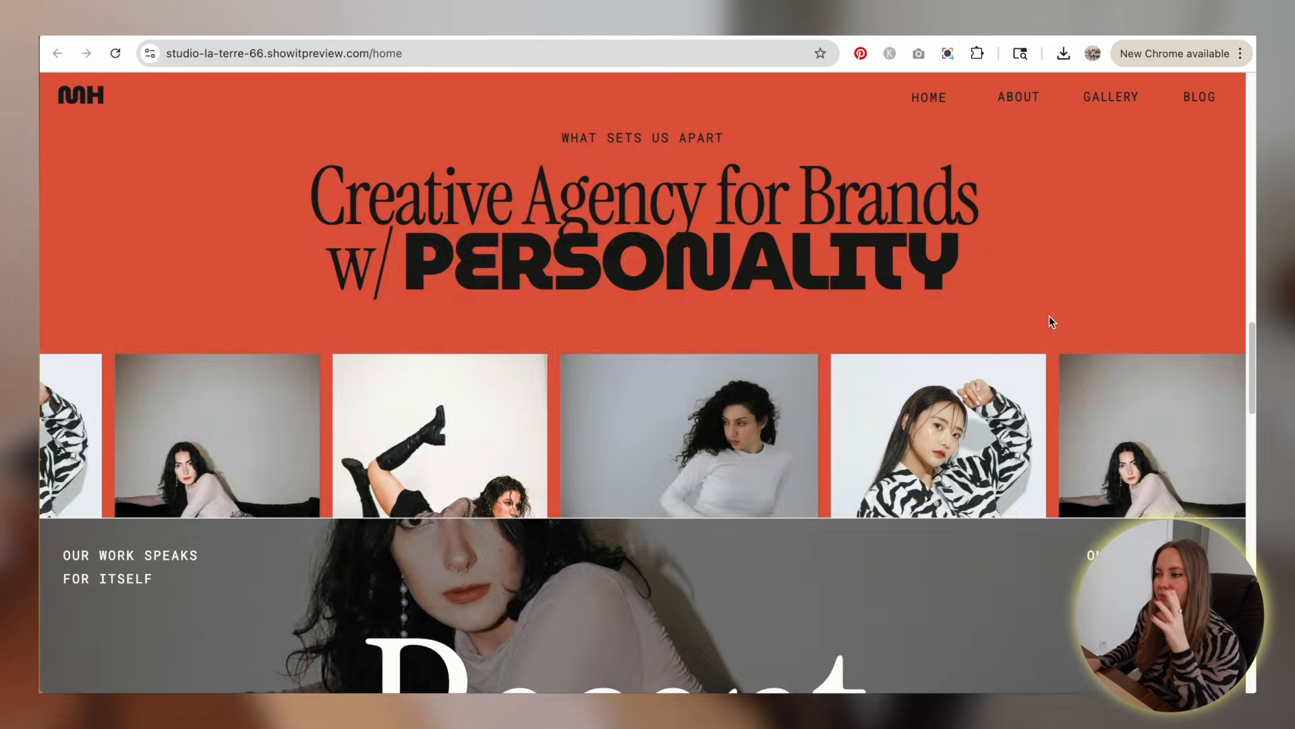
scroll(1050, 315, down, 8)
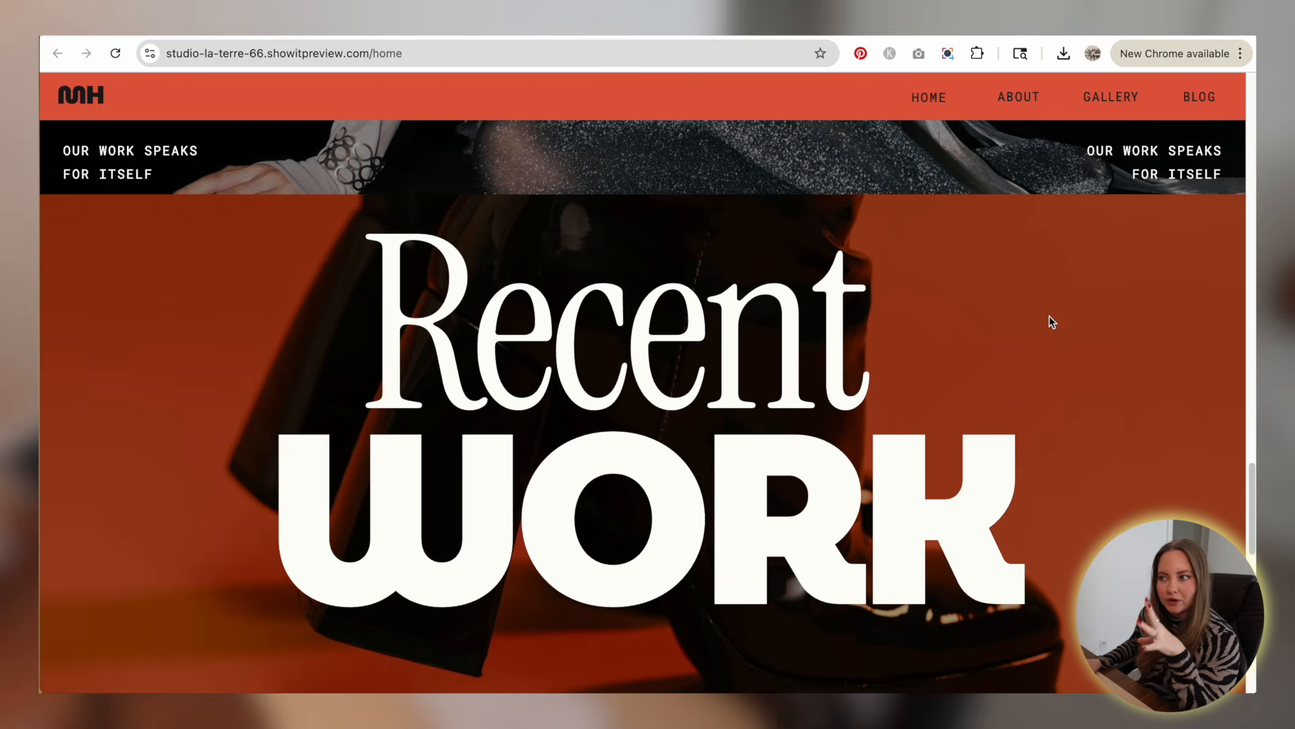
scroll(1050, 315, down, 5)
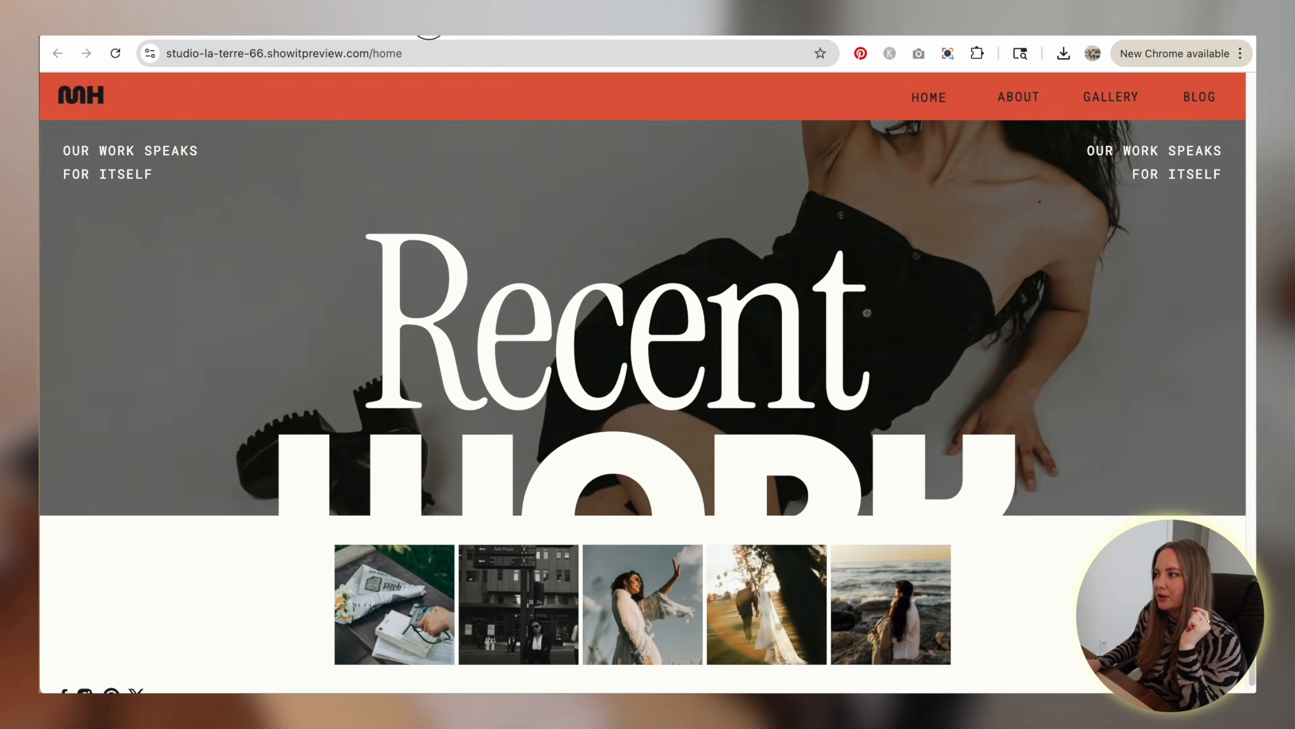
click(429, 21)
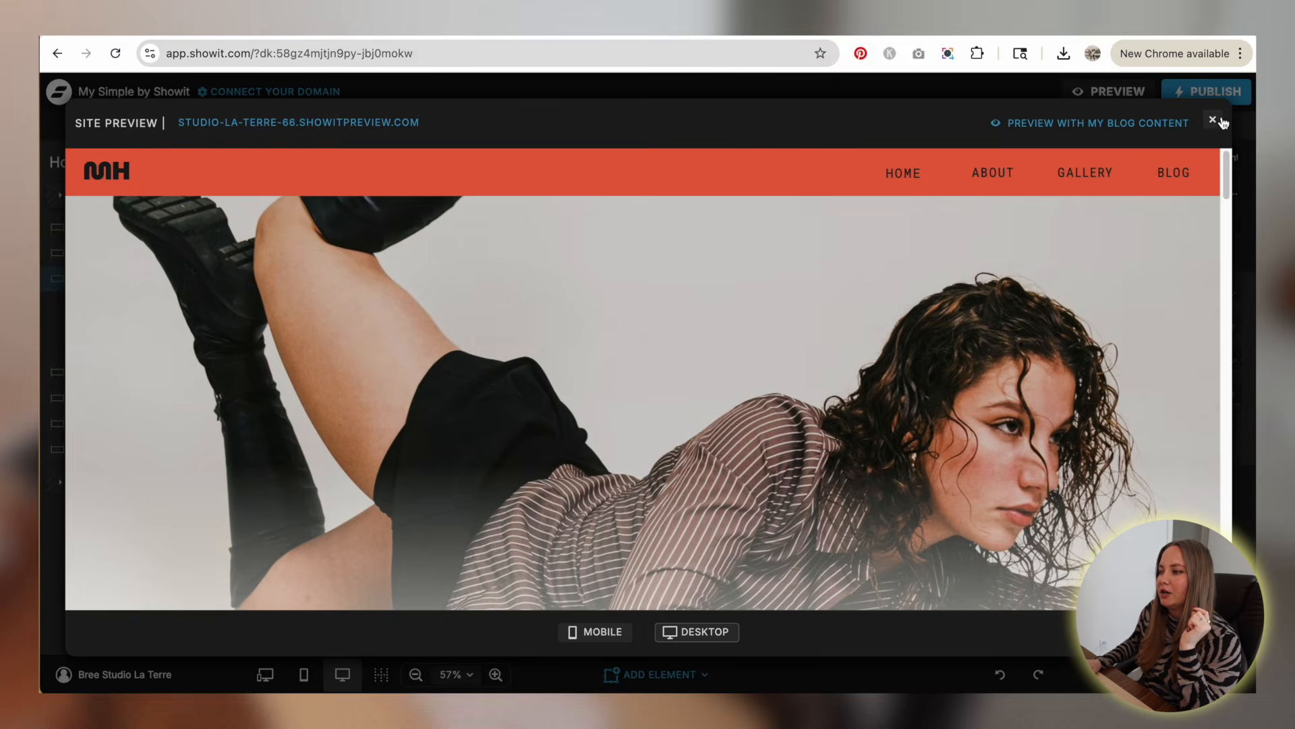
click(1215, 120)
- Look over the homepage canvases in the editor from Recent WORK up to the hero, and select the Intro canvas
scroll(386, 277, down, 10)
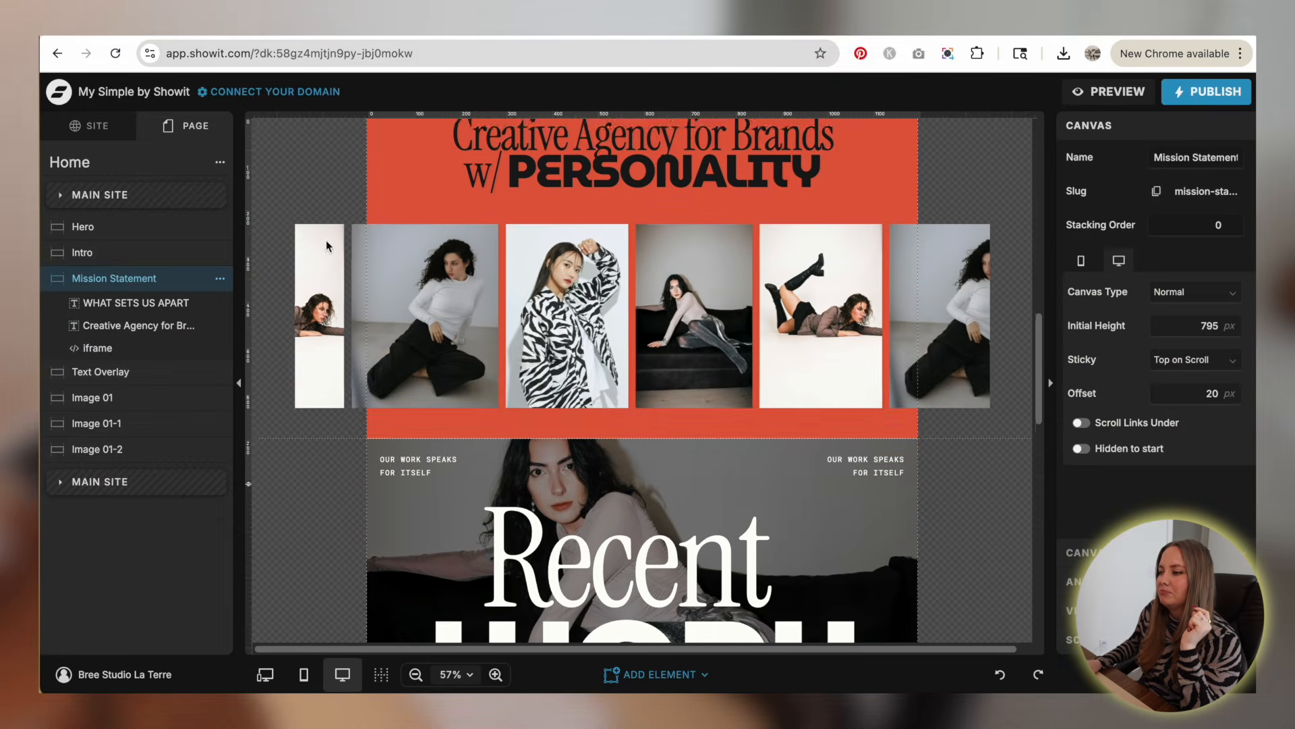
scroll(386, 277, up, 15)
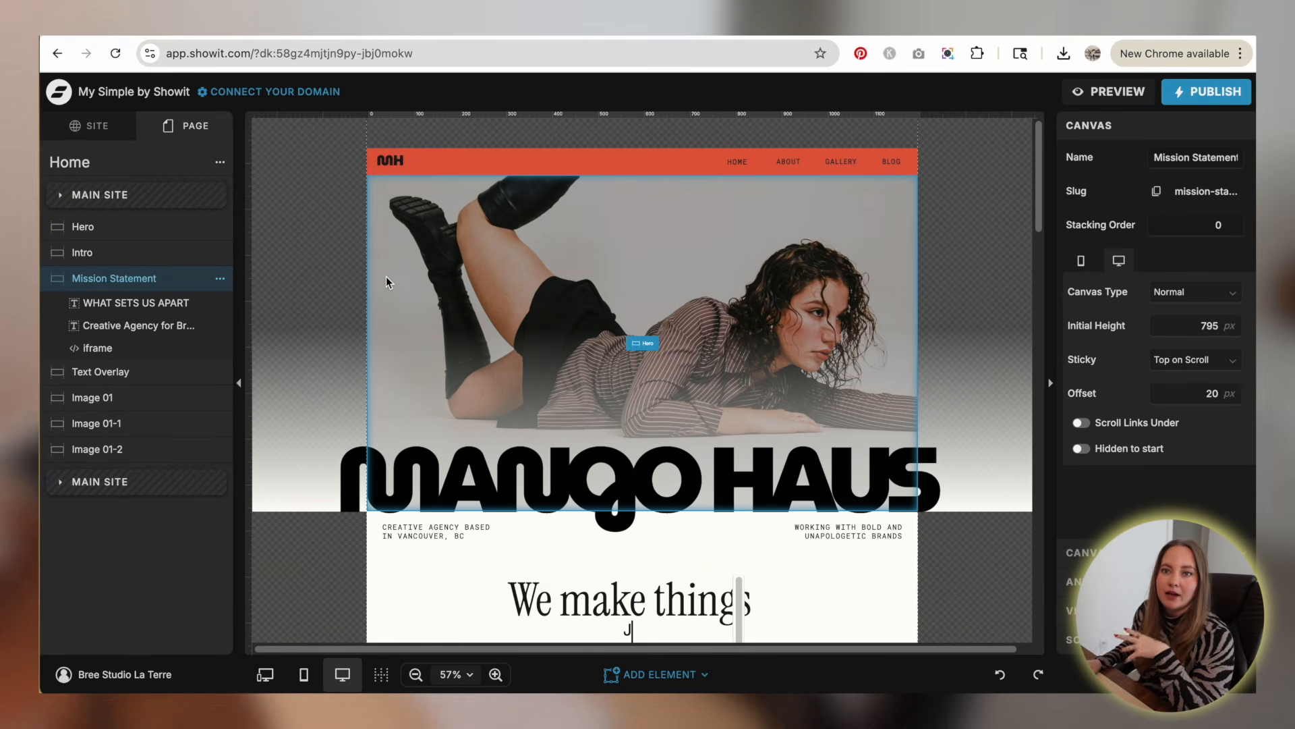
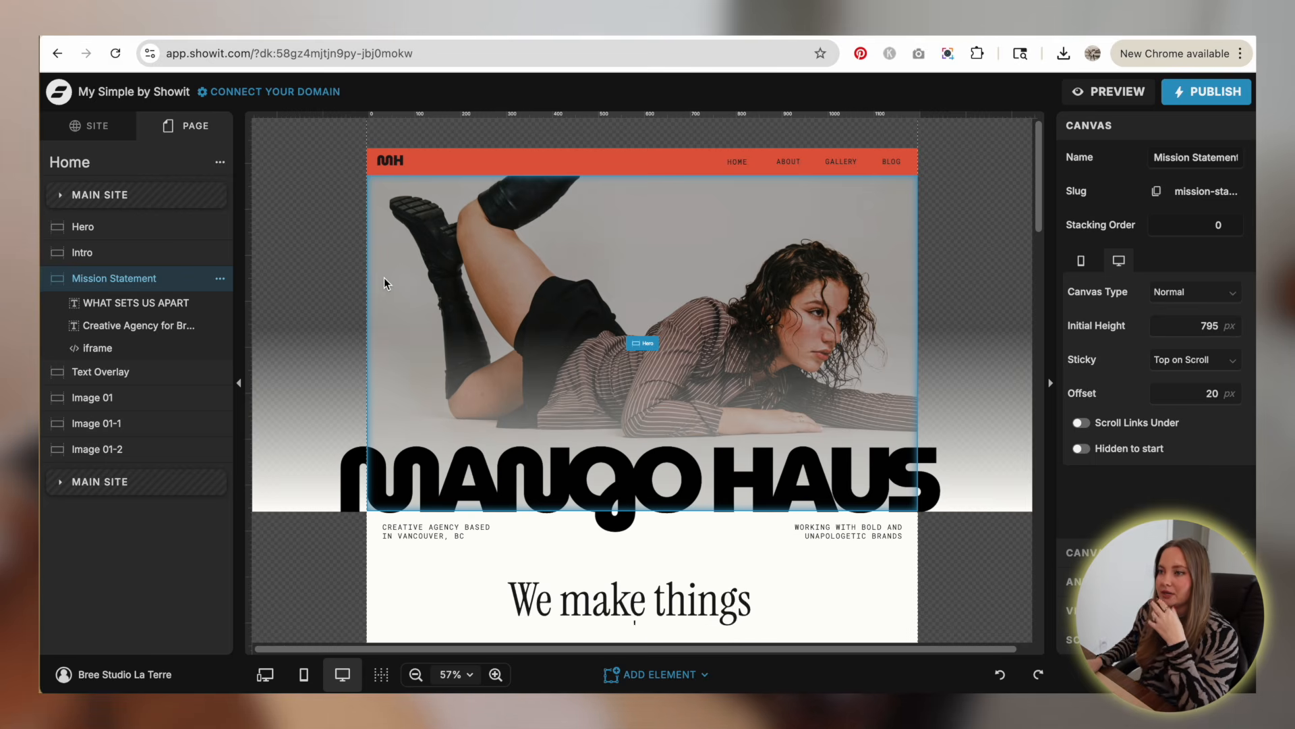
scroll(941, 301, down, 5)
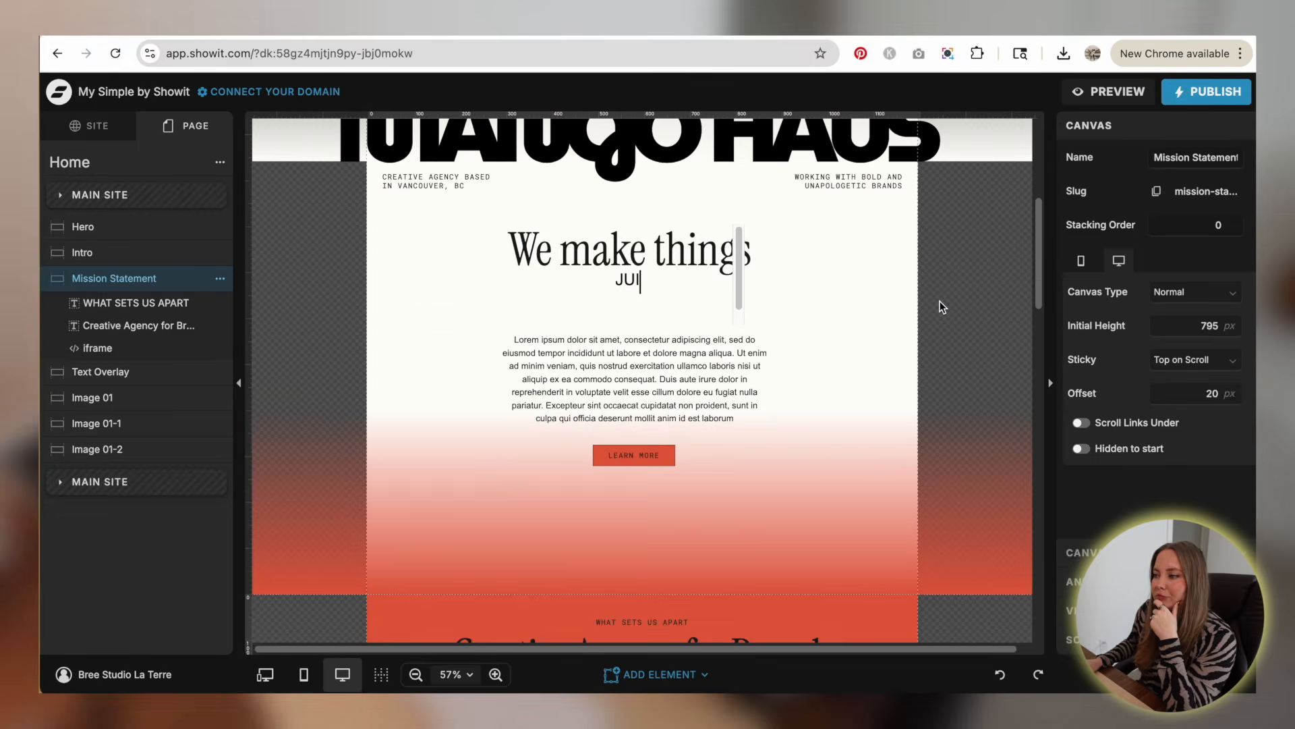
click(937, 320)
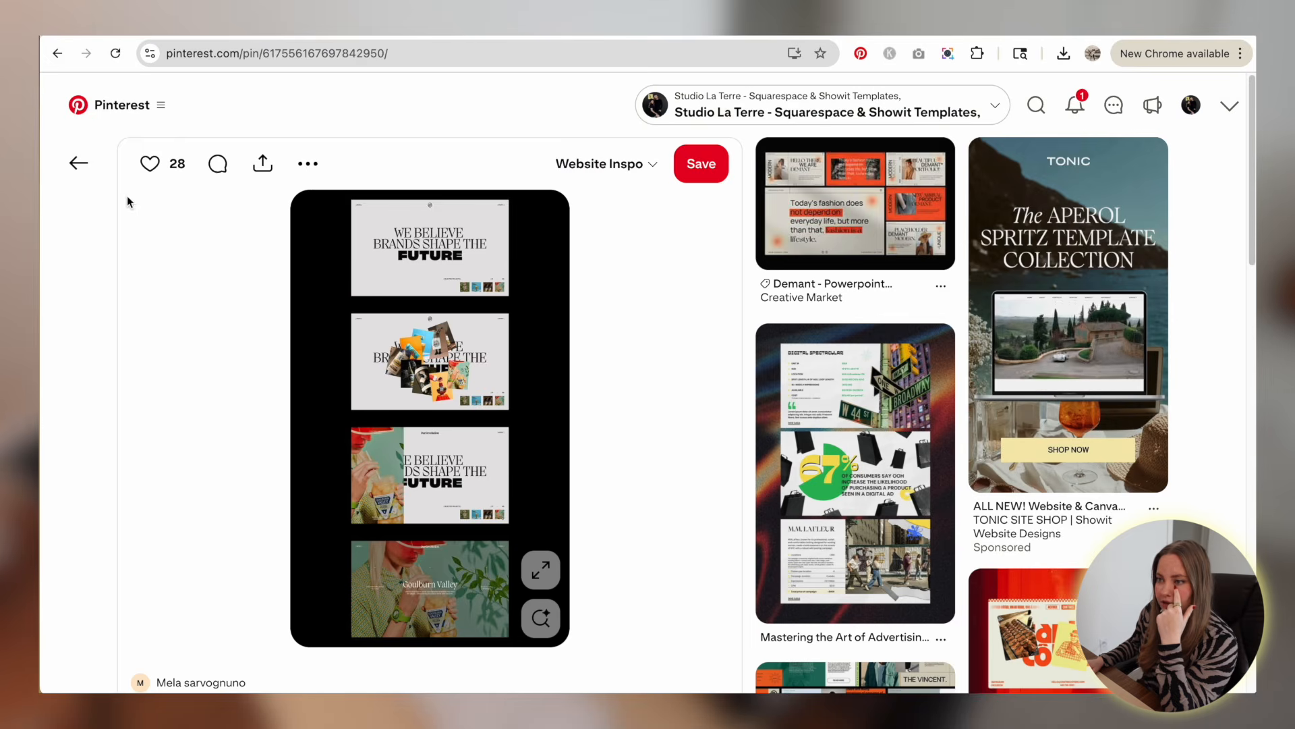
- Switch to the Website Inspo board on Pinterest and examine the Aesthetic Presentation Design Inspiration pin and its related designs
click(78, 163)
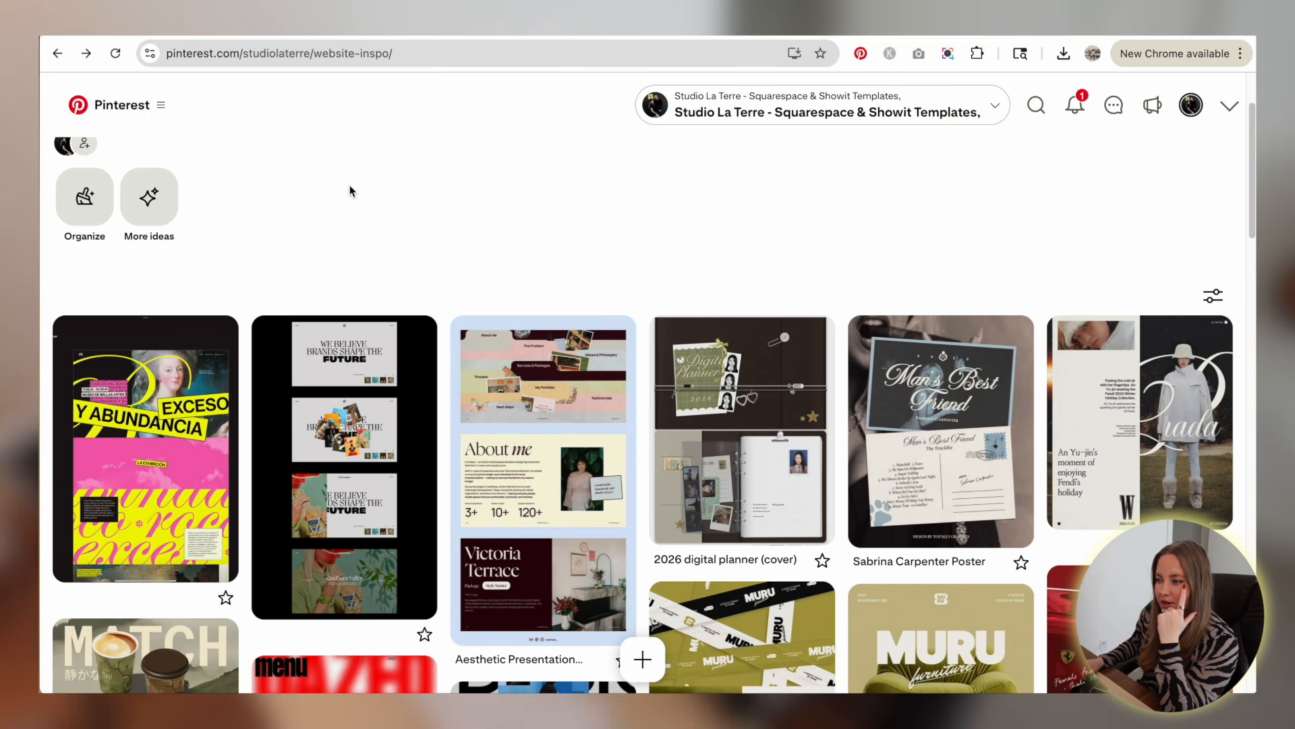
scroll(383, 188, down, 1)
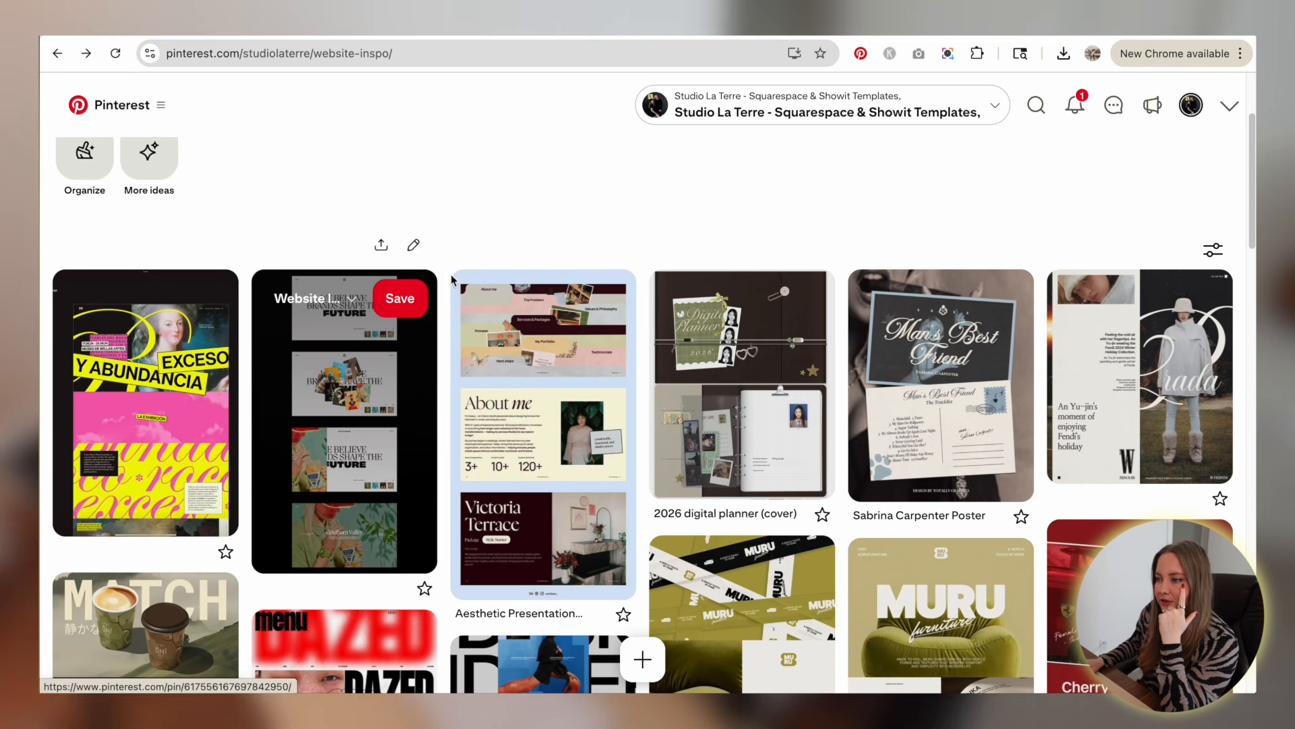
click(486, 317)
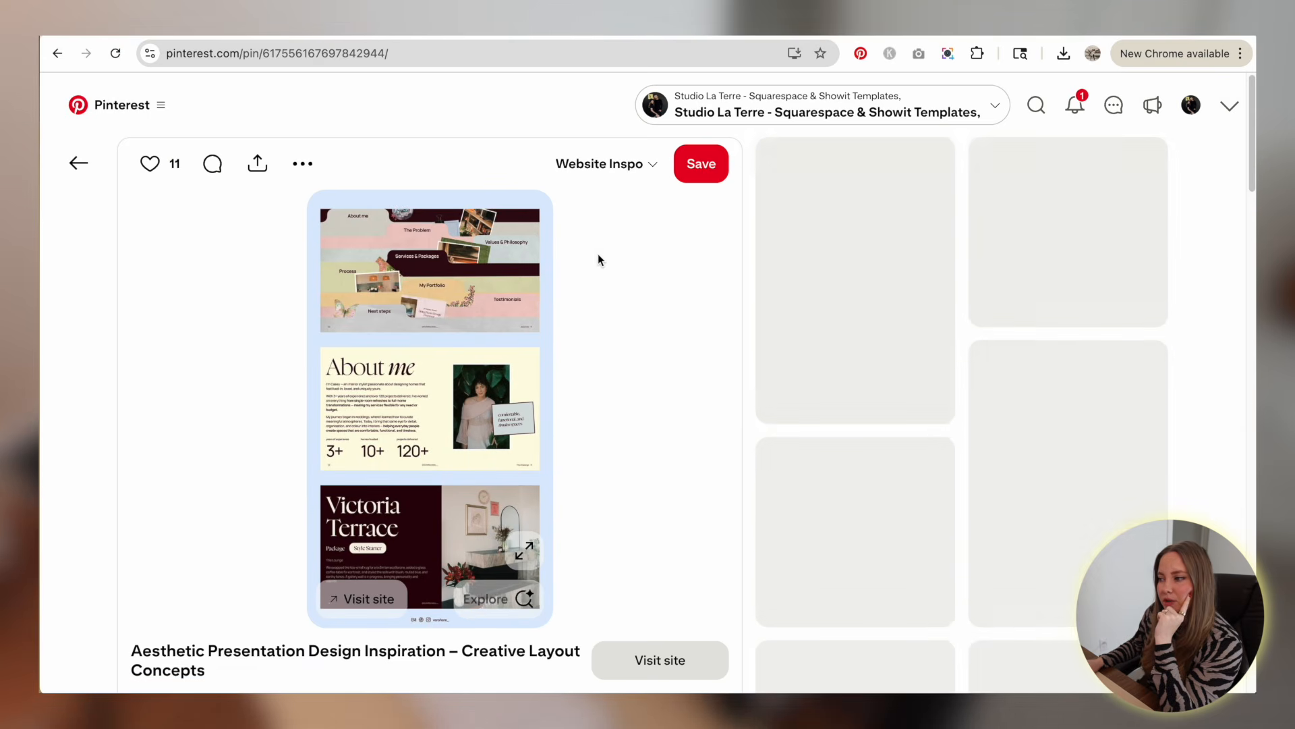
scroll(666, 221, down, 10)
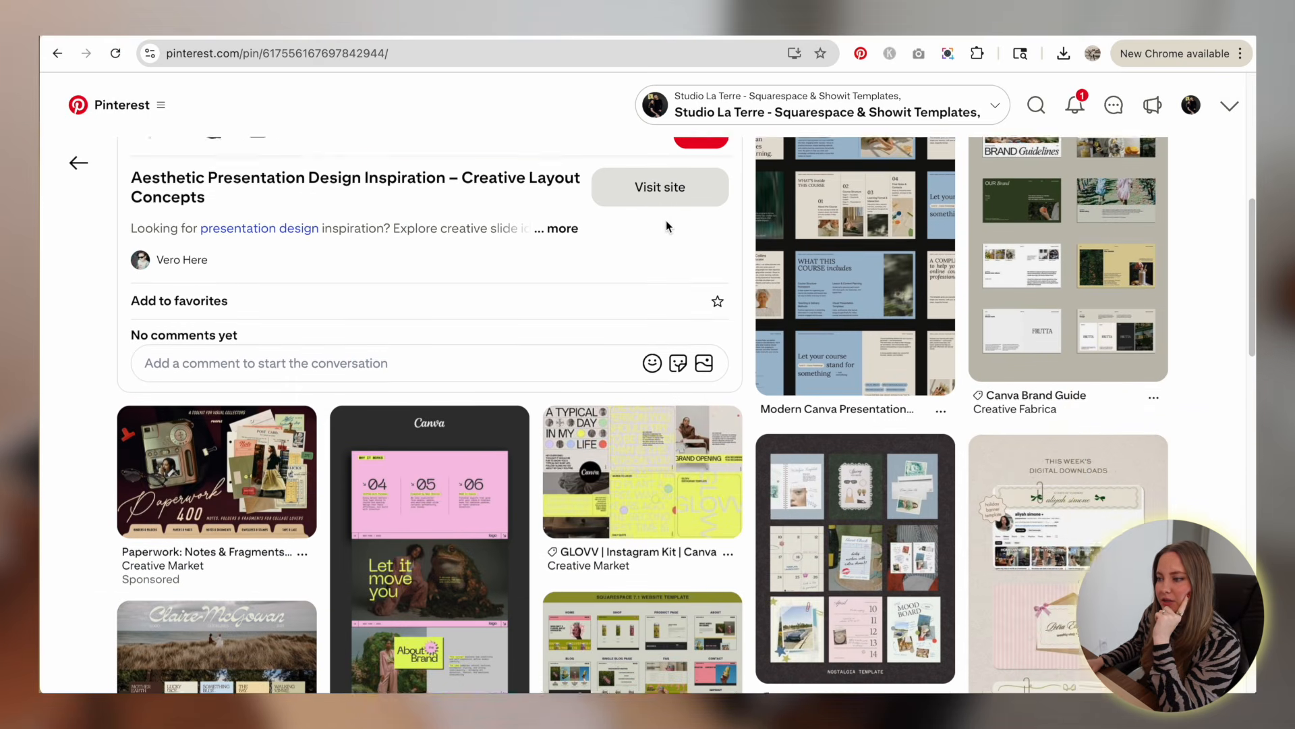
scroll(58, 370, down, 2)
scroll(58, 369, down, 3)
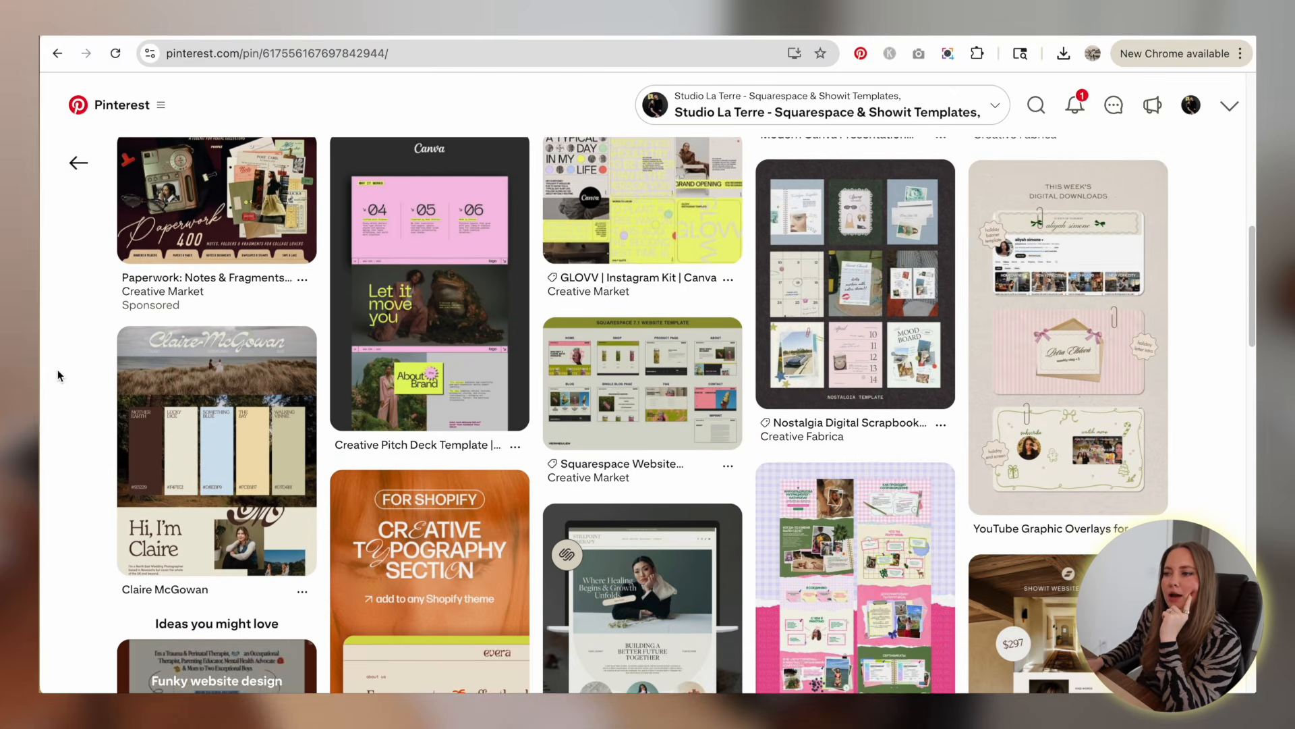
scroll(59, 376, up, 15)
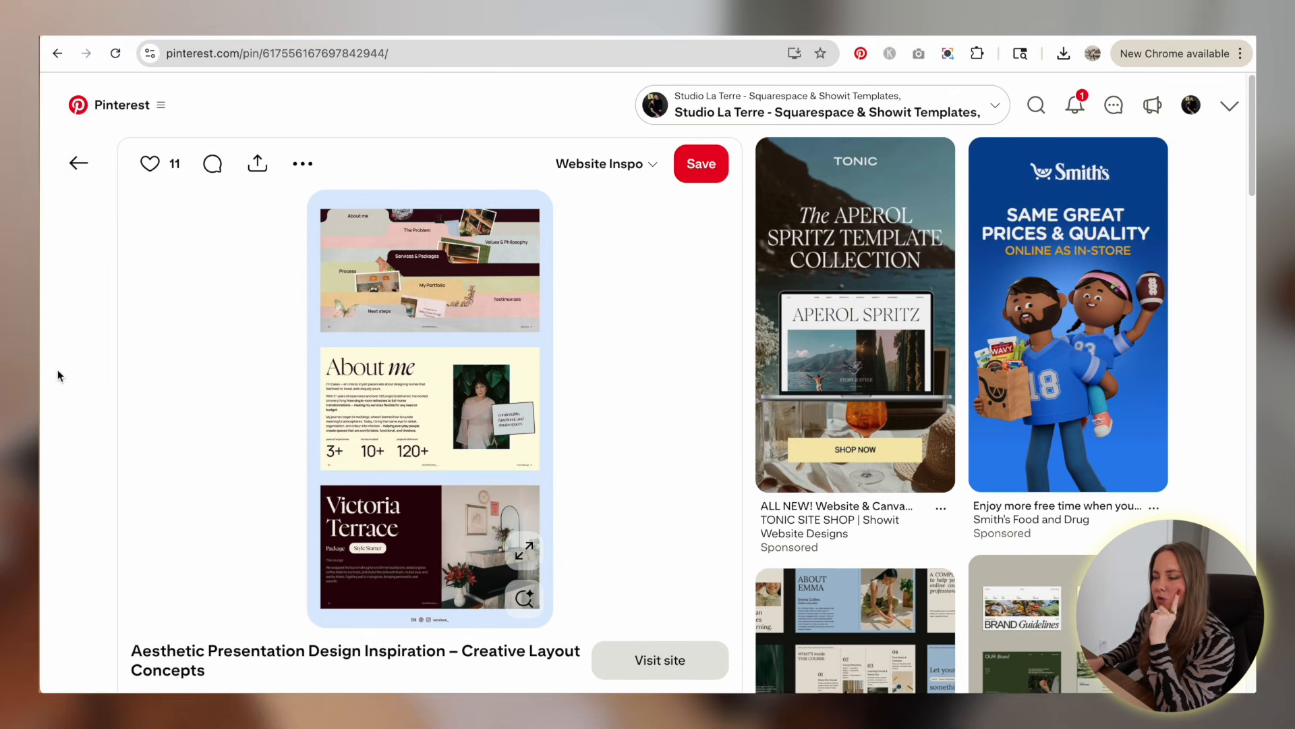
scroll(432, 369, down, 6)
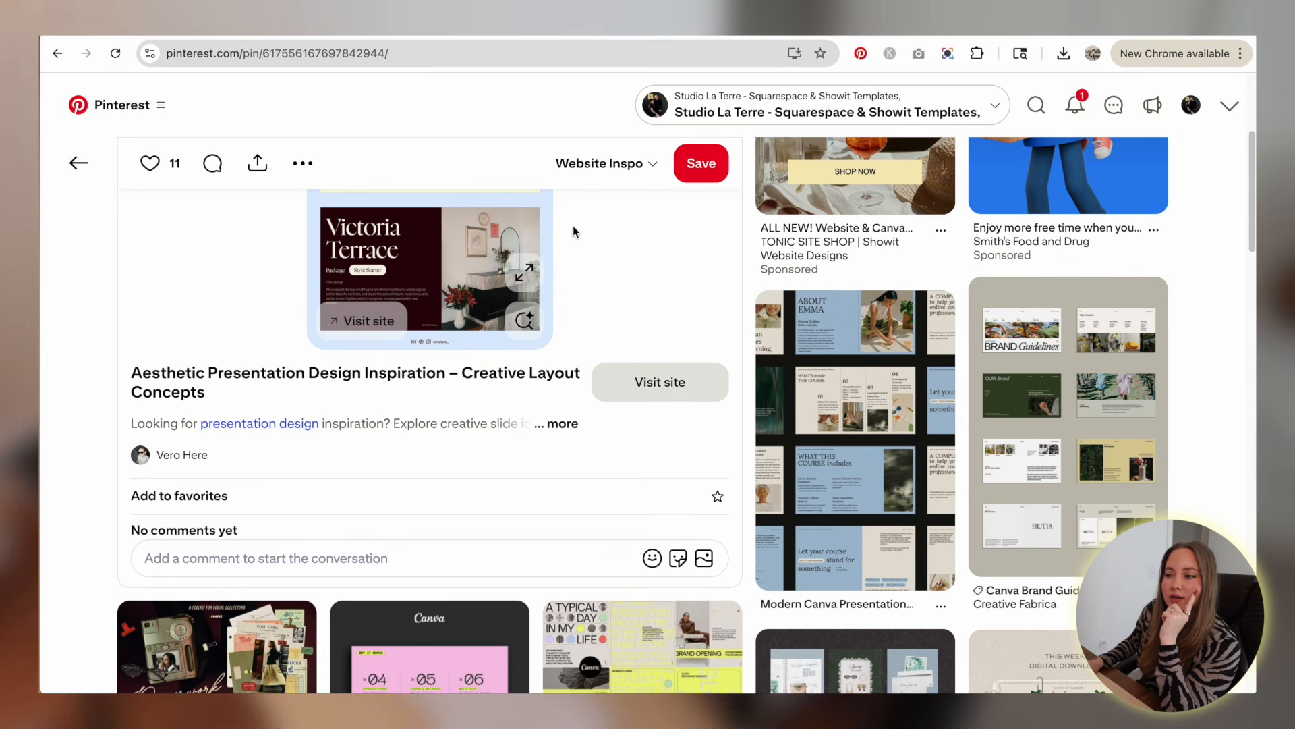
scroll(575, 232, down, 3)
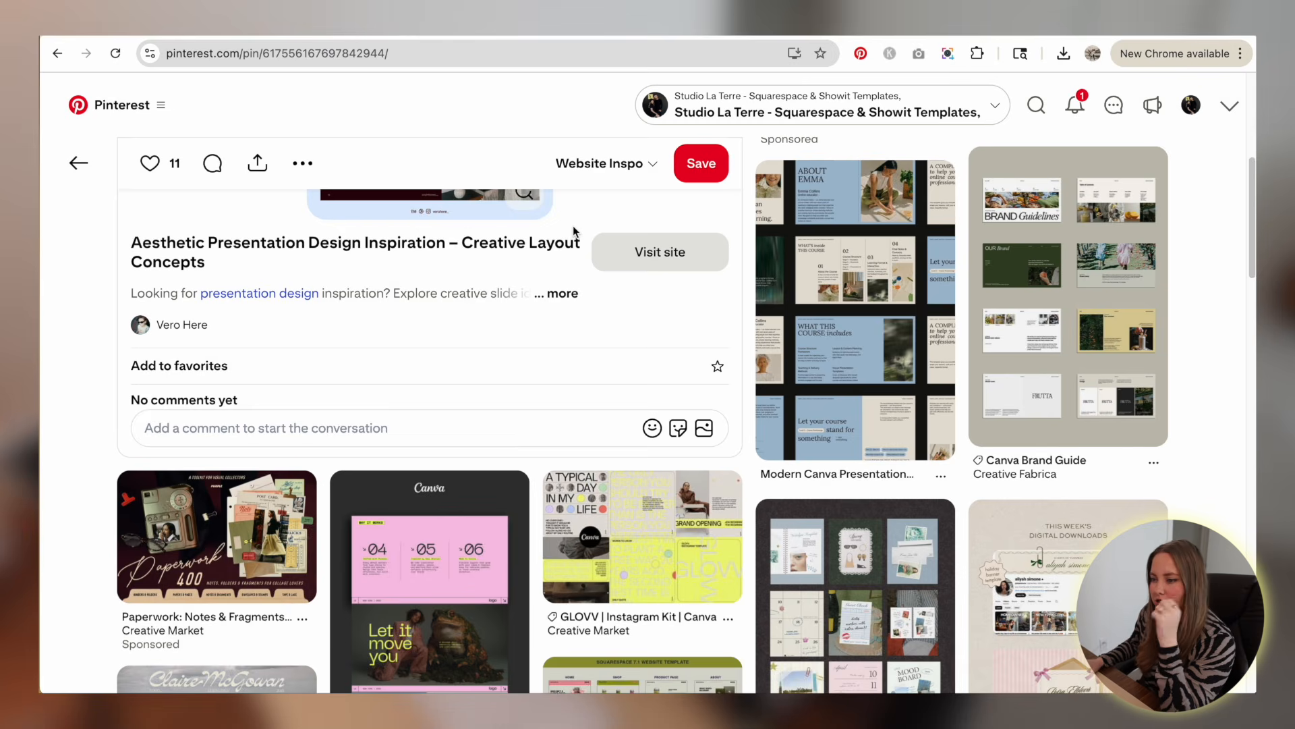
scroll(574, 232, down, 8)
scroll(72, 370, down, 5)
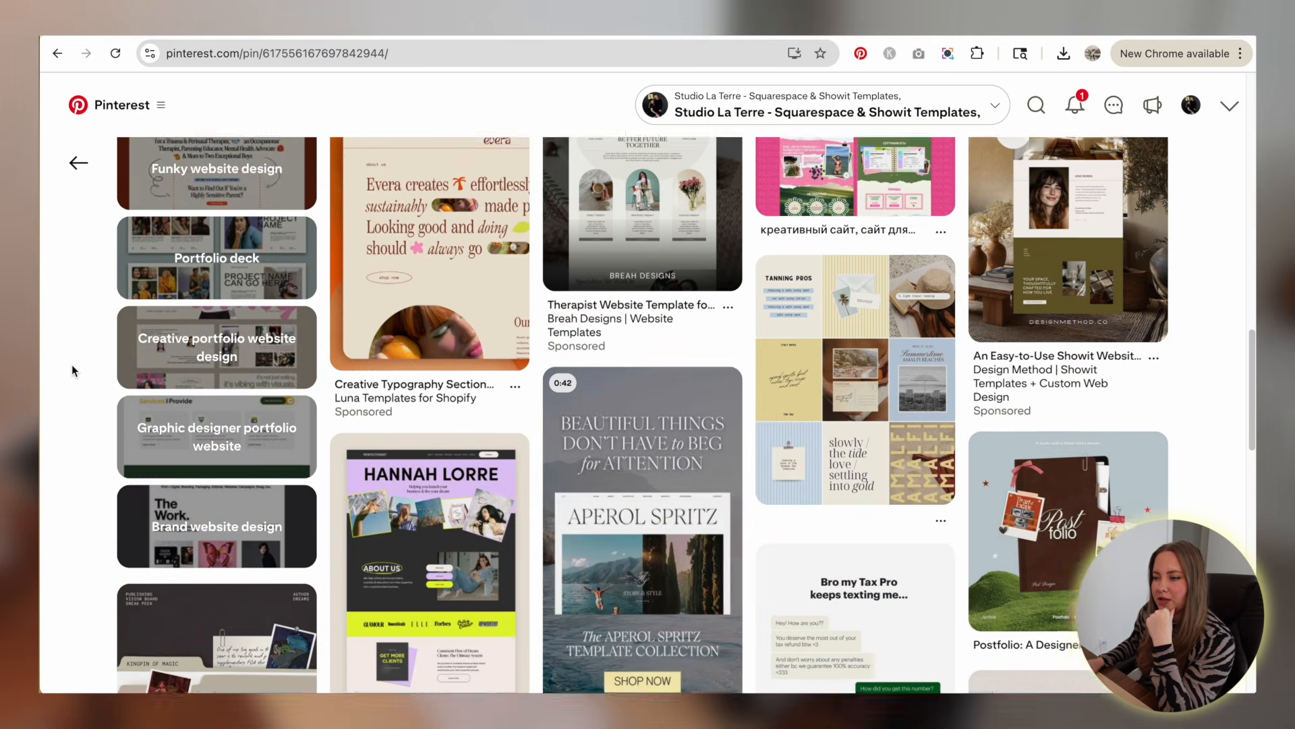
scroll(73, 369, down, 6)
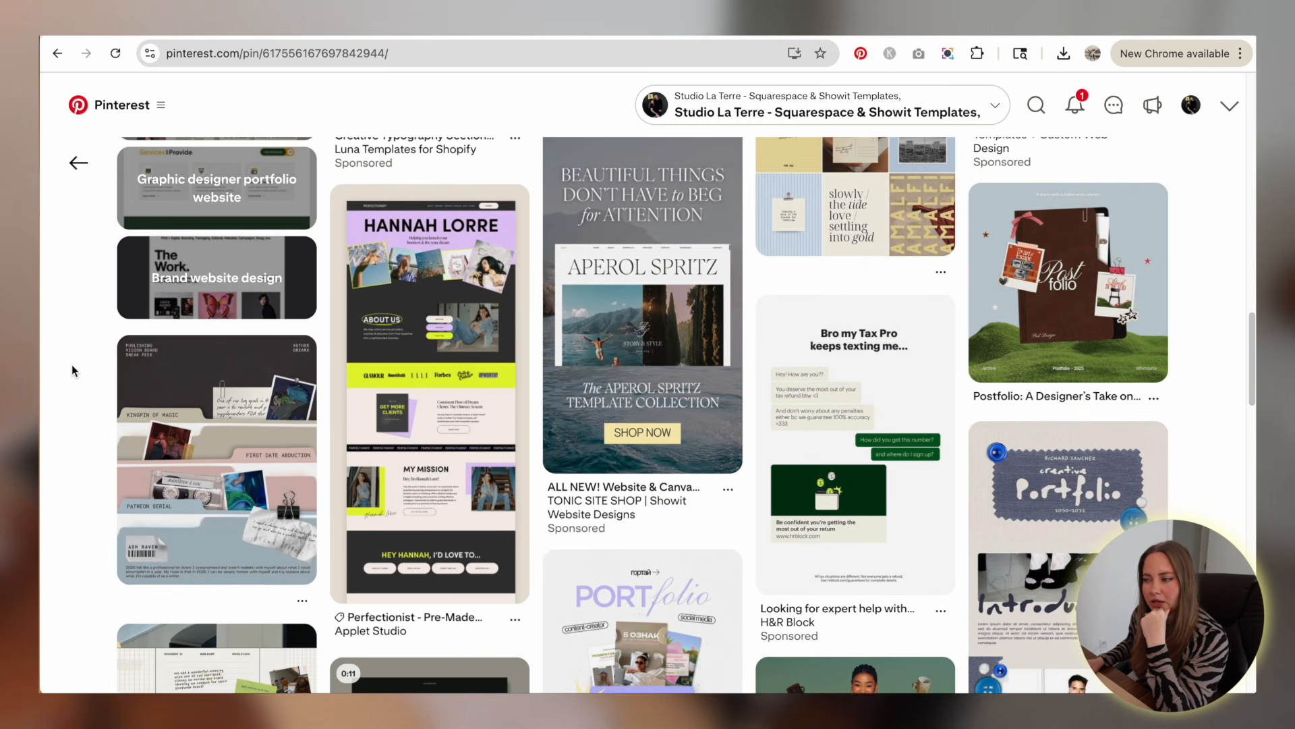
scroll(72, 365, down, 8)
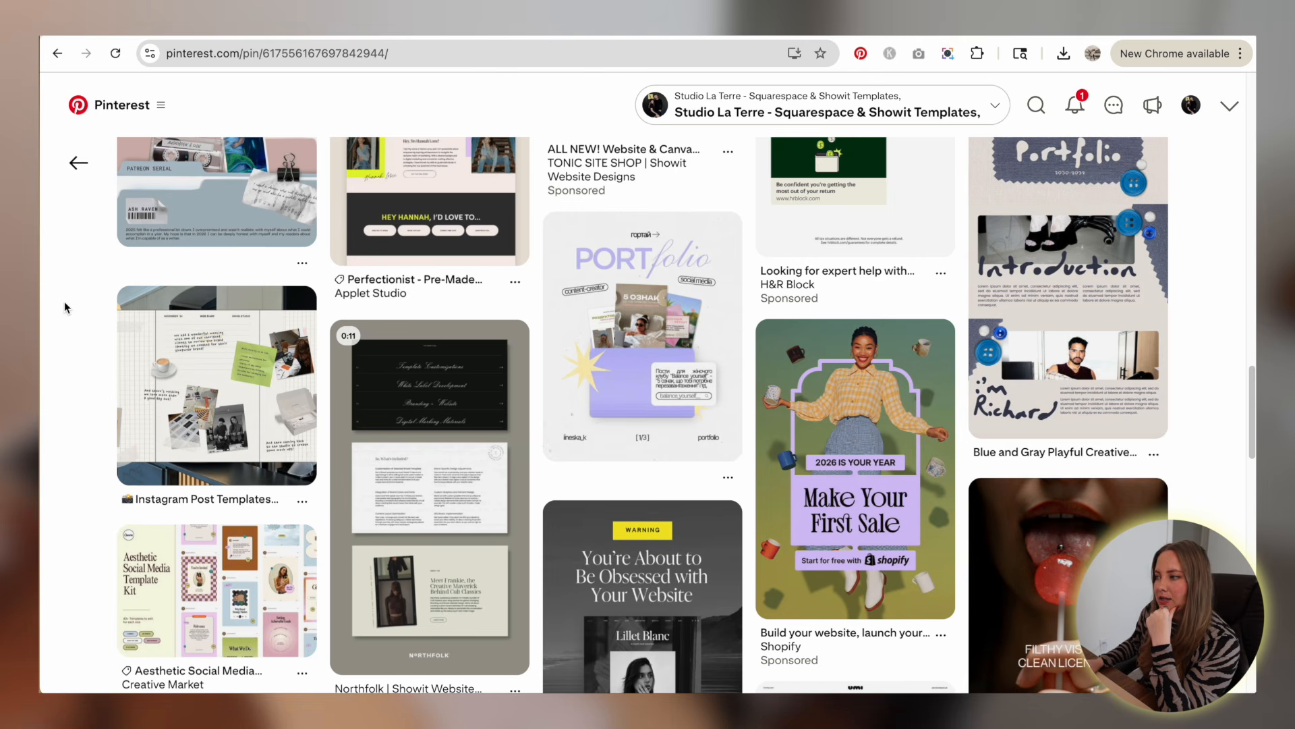
scroll(66, 301, down, 1)
click(78, 163)
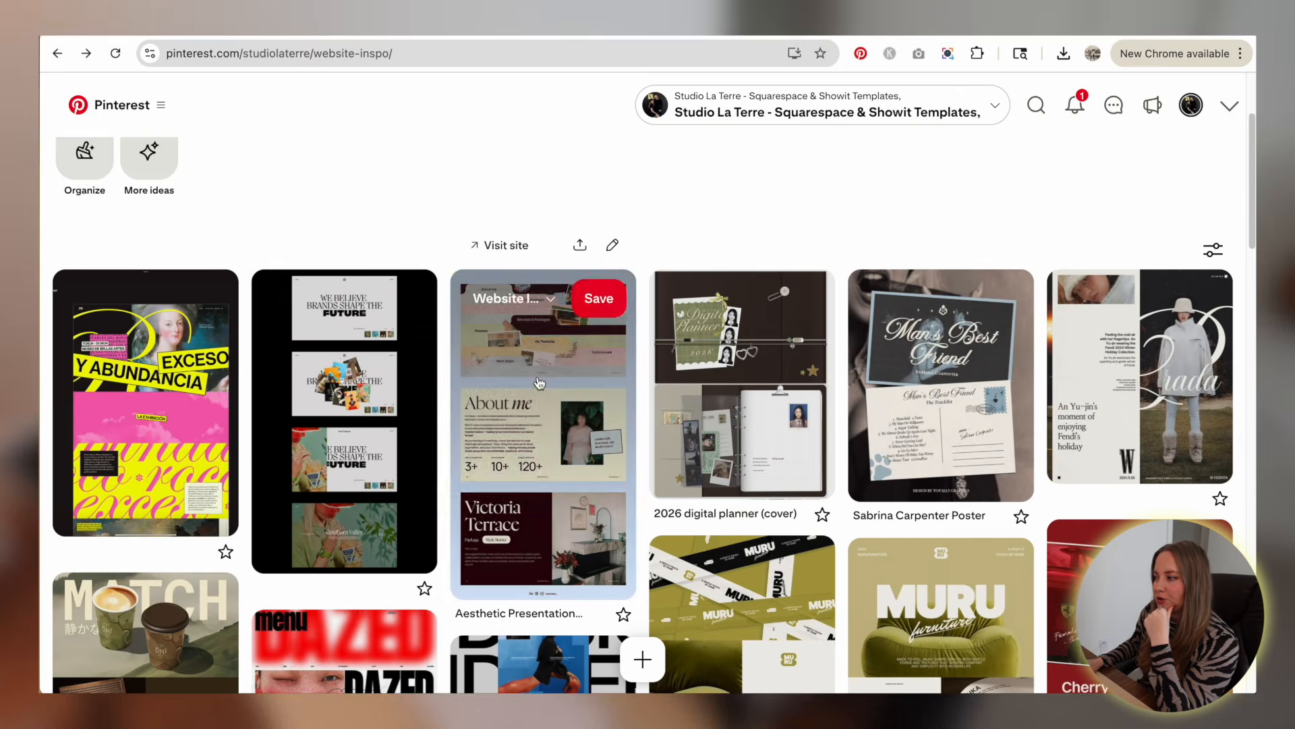
- Browse the Website Inspo board and examine the card layout in the Truus - Awwwards SOTD pin
scroll(741, 216, down, 3)
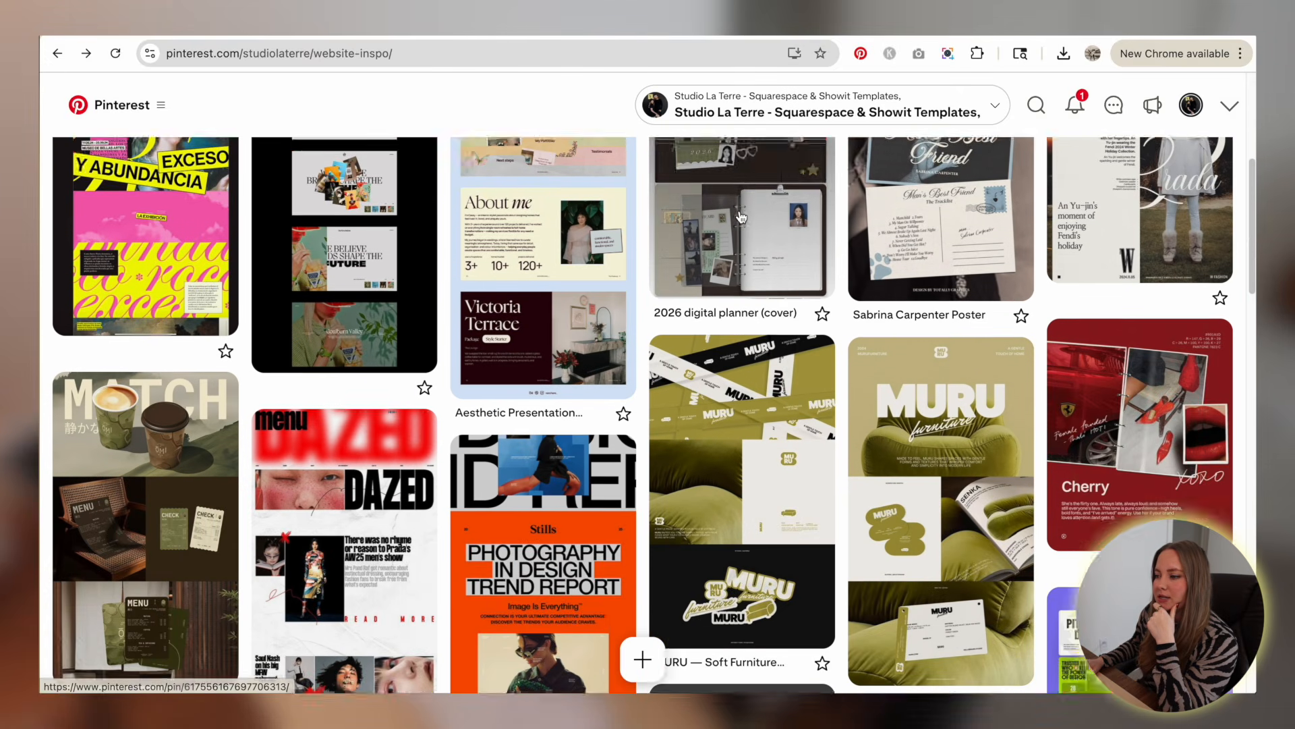
scroll(741, 216, down, 1)
scroll(641, 283, down, 5)
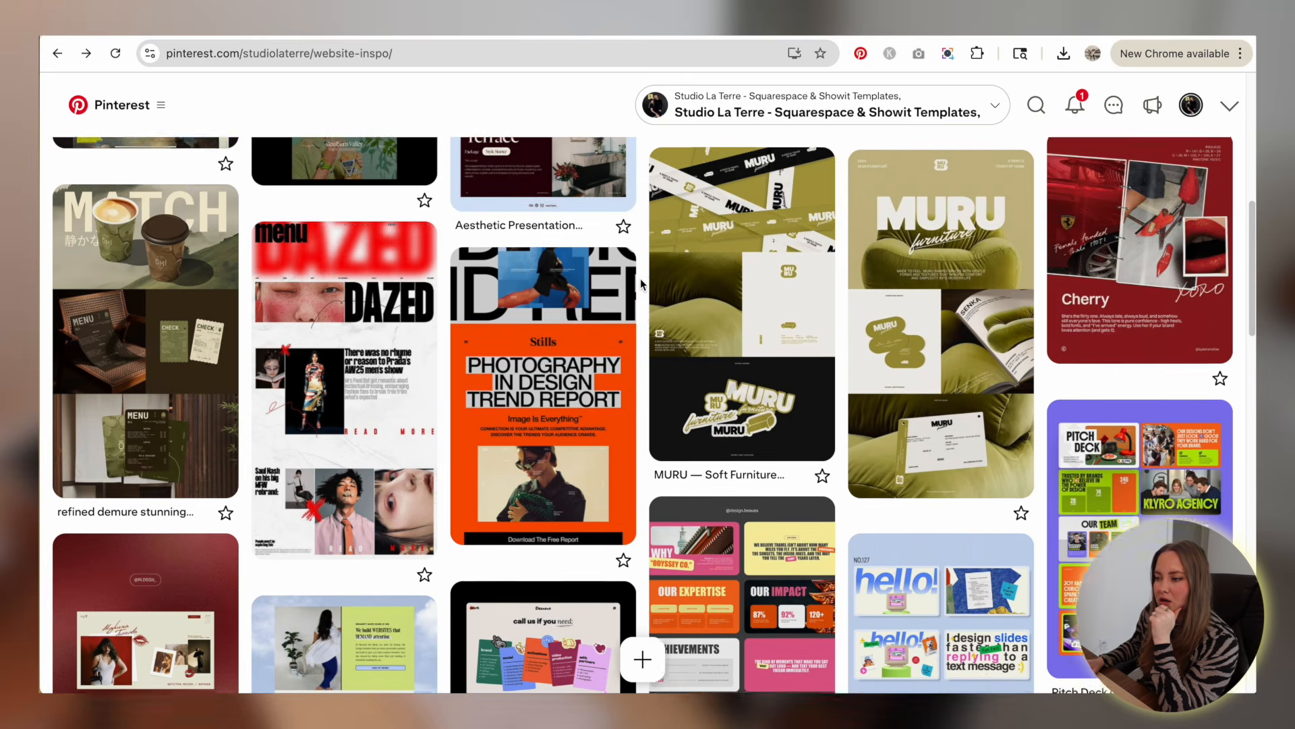
scroll(641, 284, down, 2)
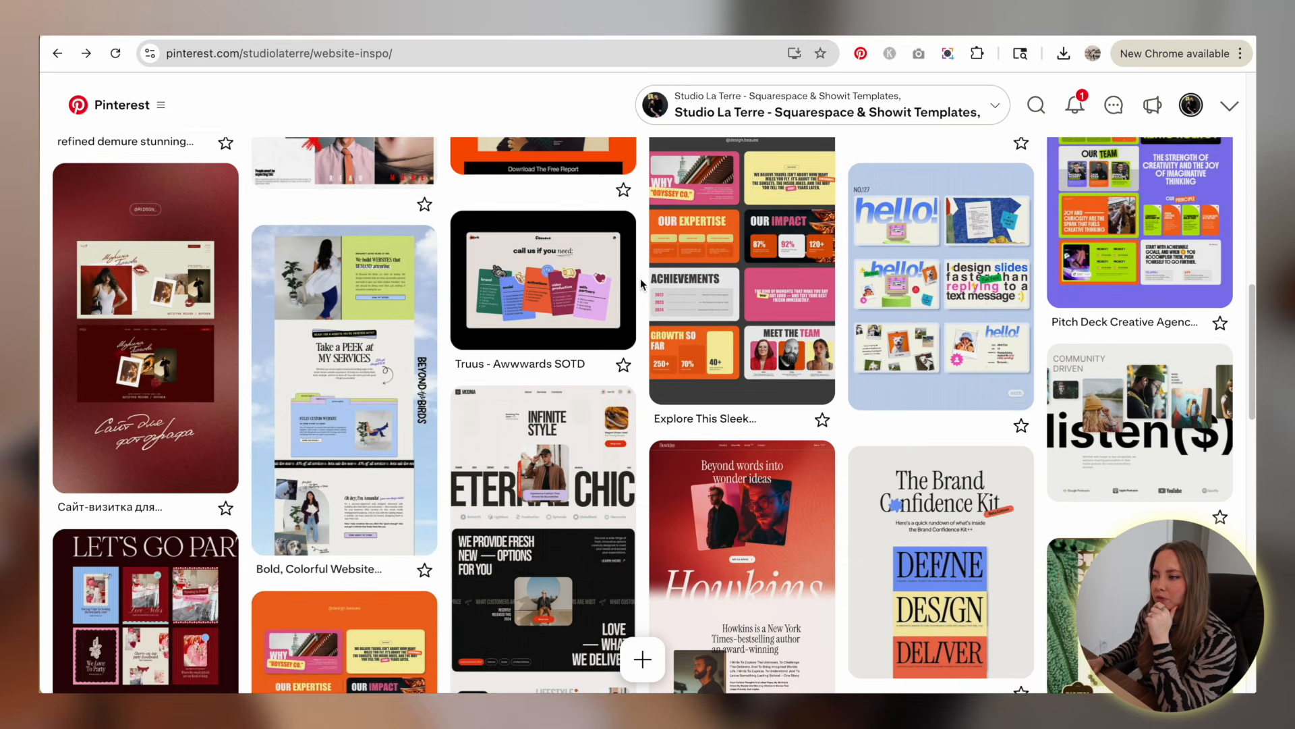
click(550, 299)
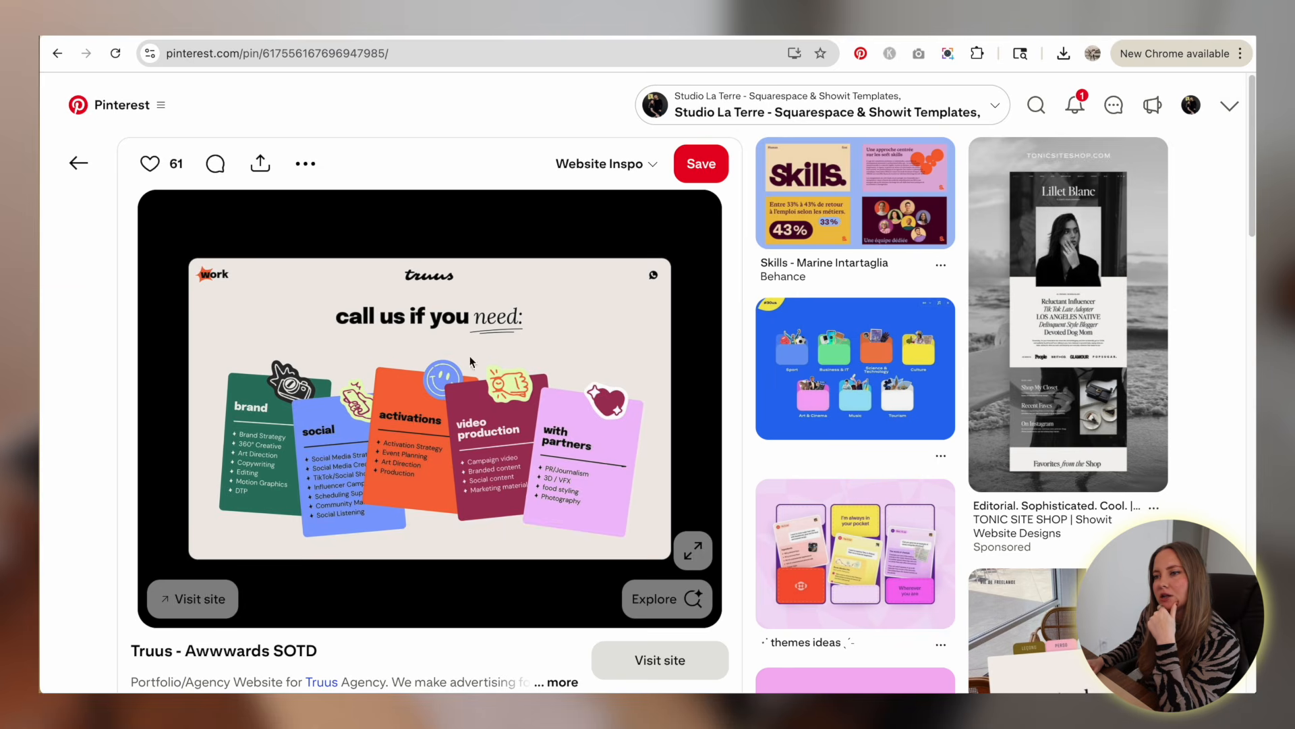
click(84, 172)
- Look through the rest of the Website Inspo board for layout ideas for the next homepage section
scroll(824, 269, down, 5)
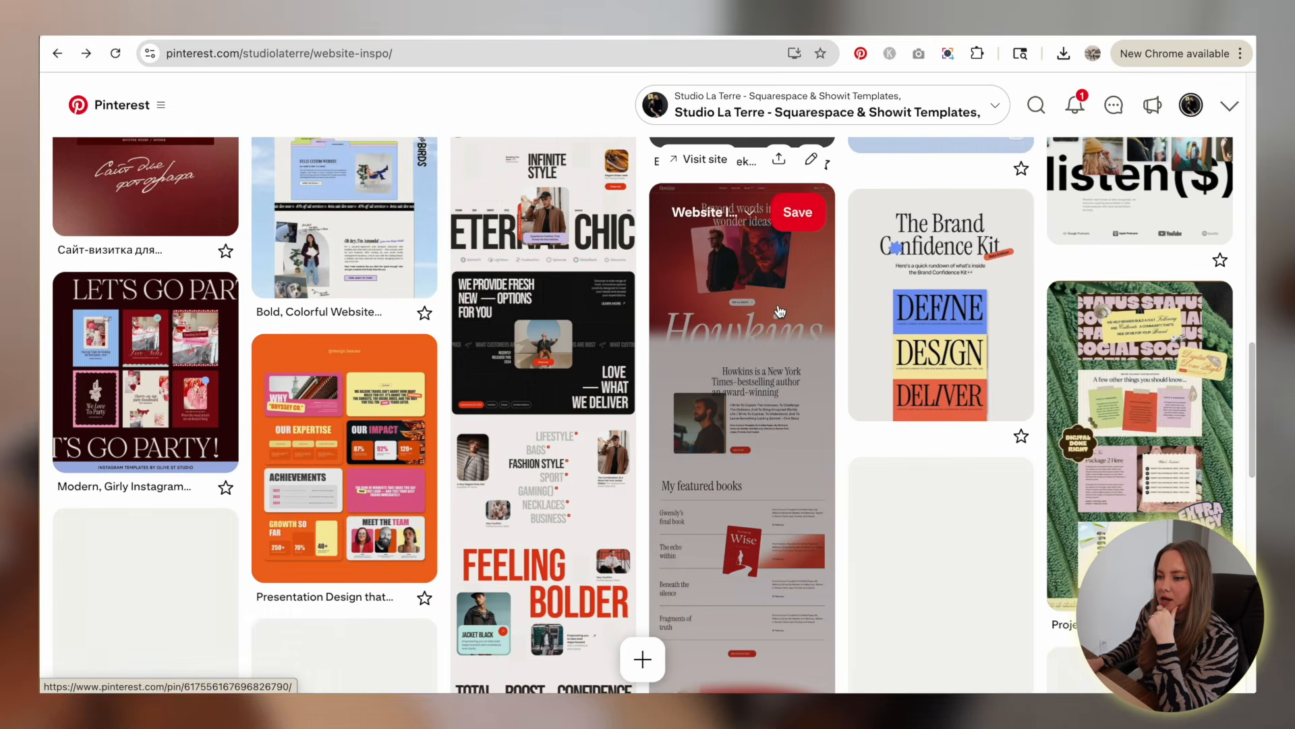
scroll(824, 270, down, 5)
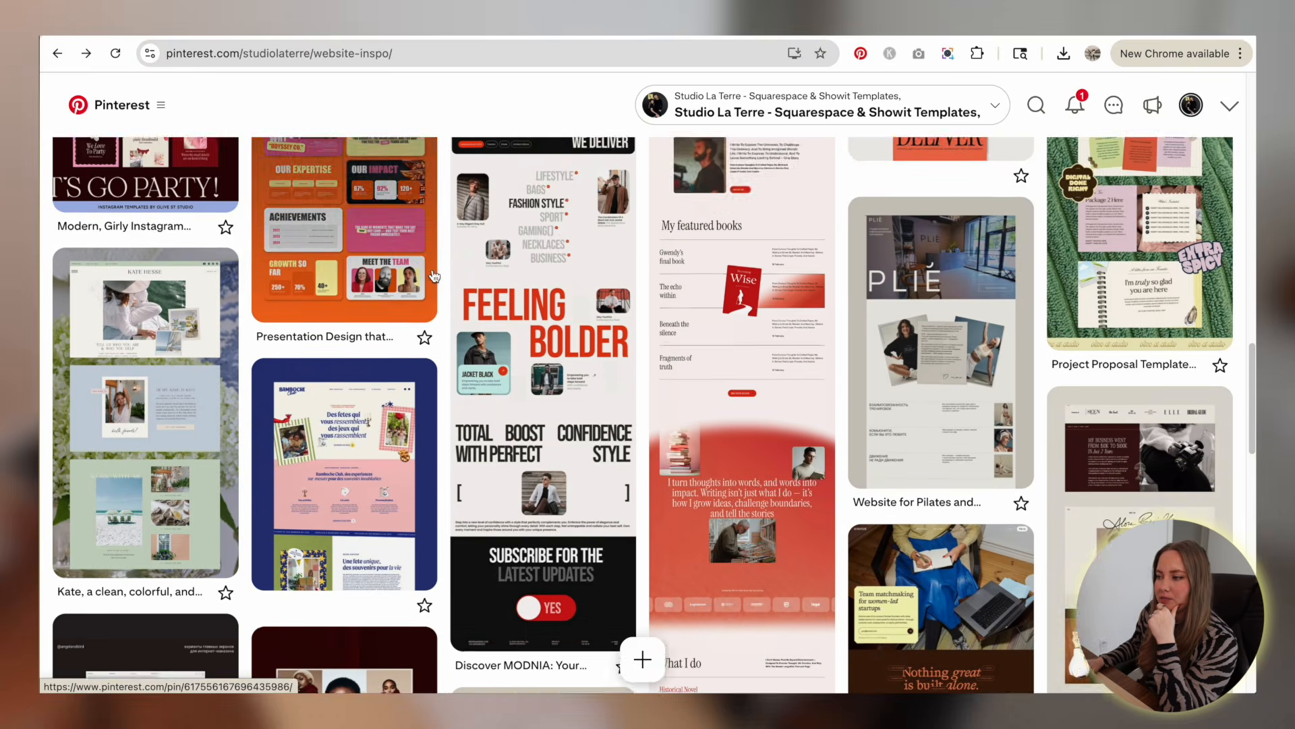
scroll(432, 273, down, 2)
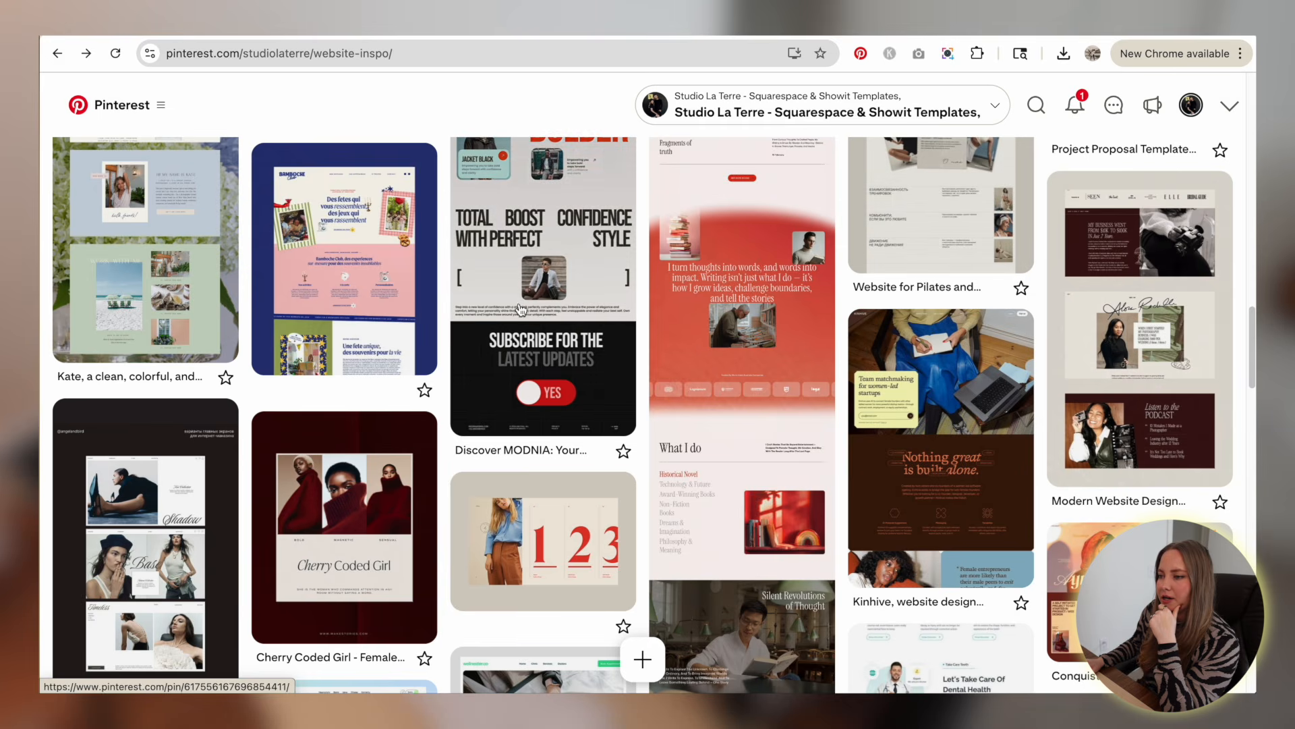
scroll(530, 281, down, 1)
scroll(439, 257, down, 3)
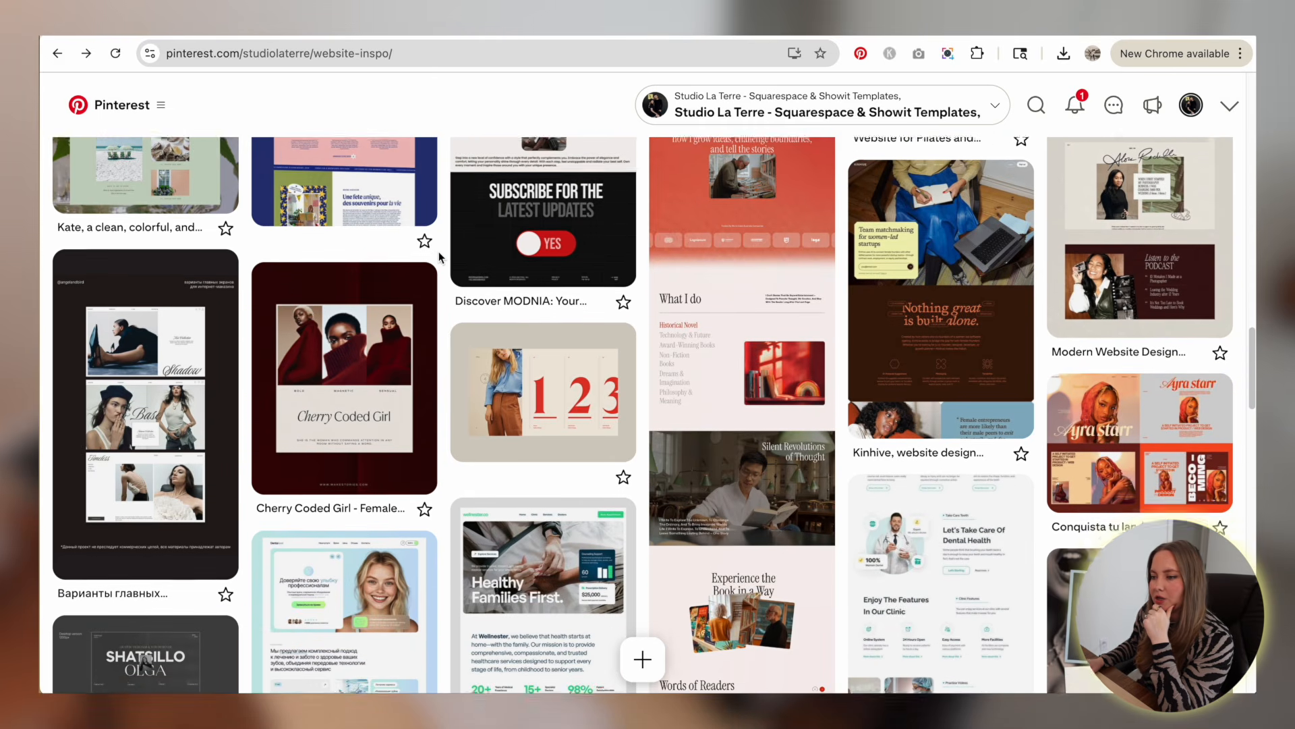
scroll(439, 257, down, 2)
scroll(440, 257, down, 3)
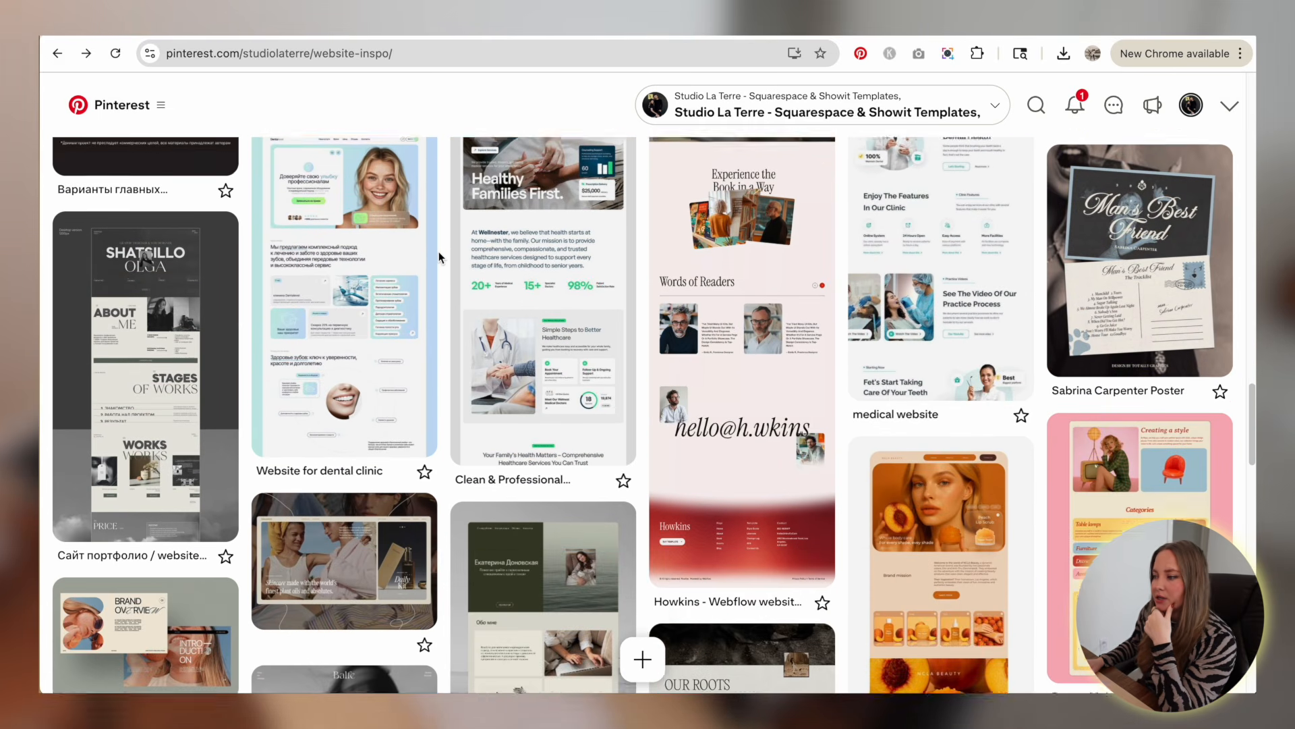
scroll(439, 257, down, 3)
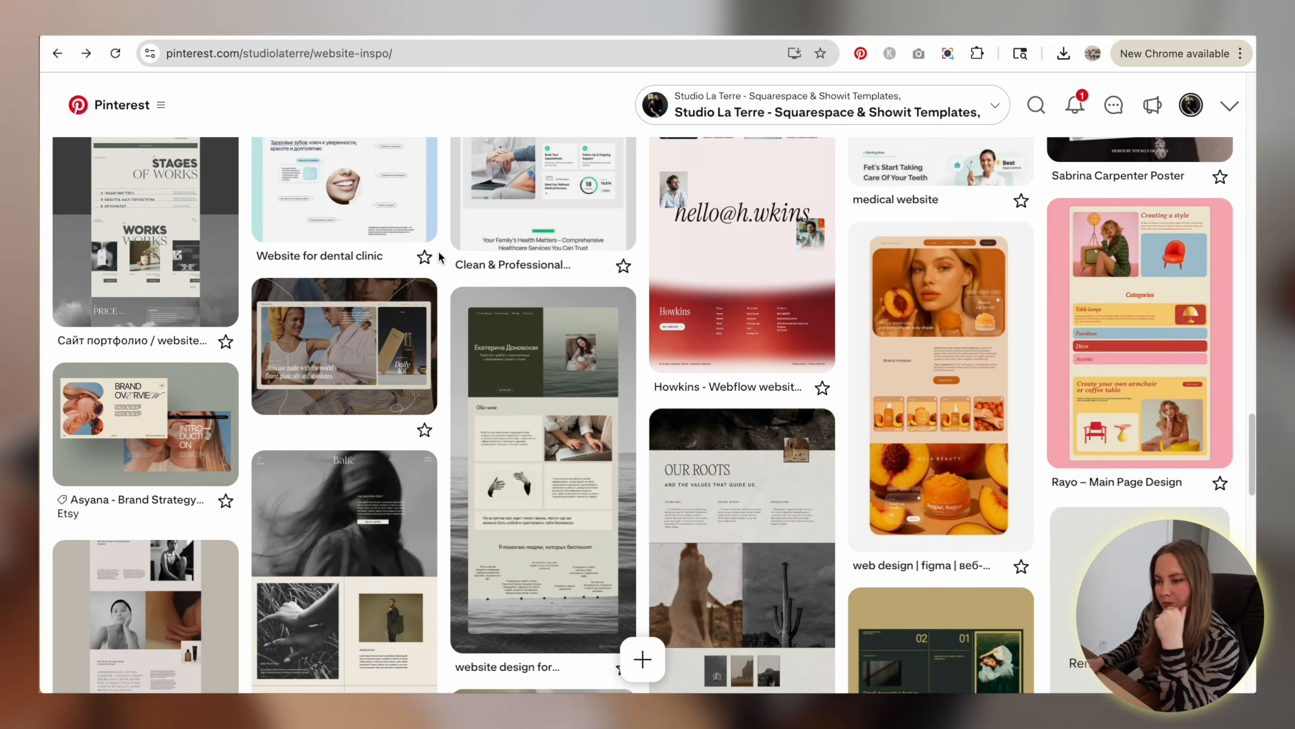
scroll(439, 257, down, 2)
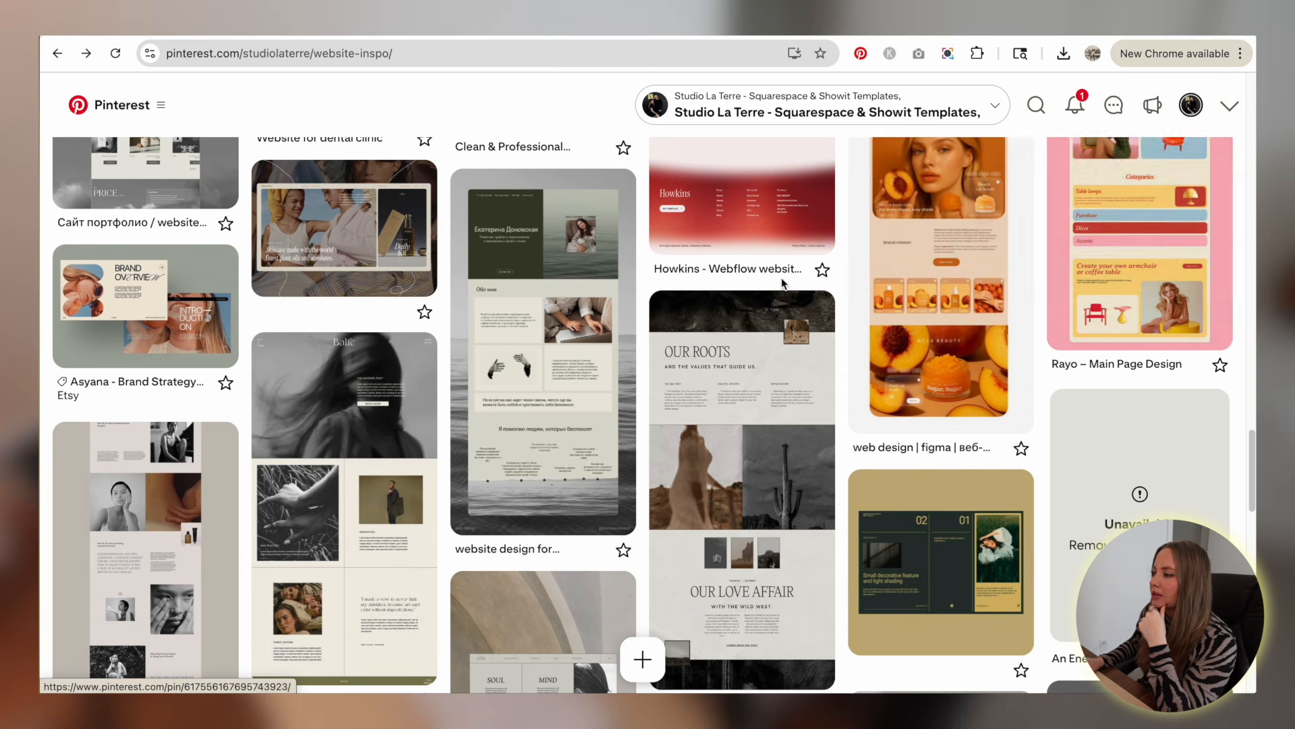
- Switch to the Showit editor, add a blank canvas at the end of the Home page and name it Services
click(1227, 254)
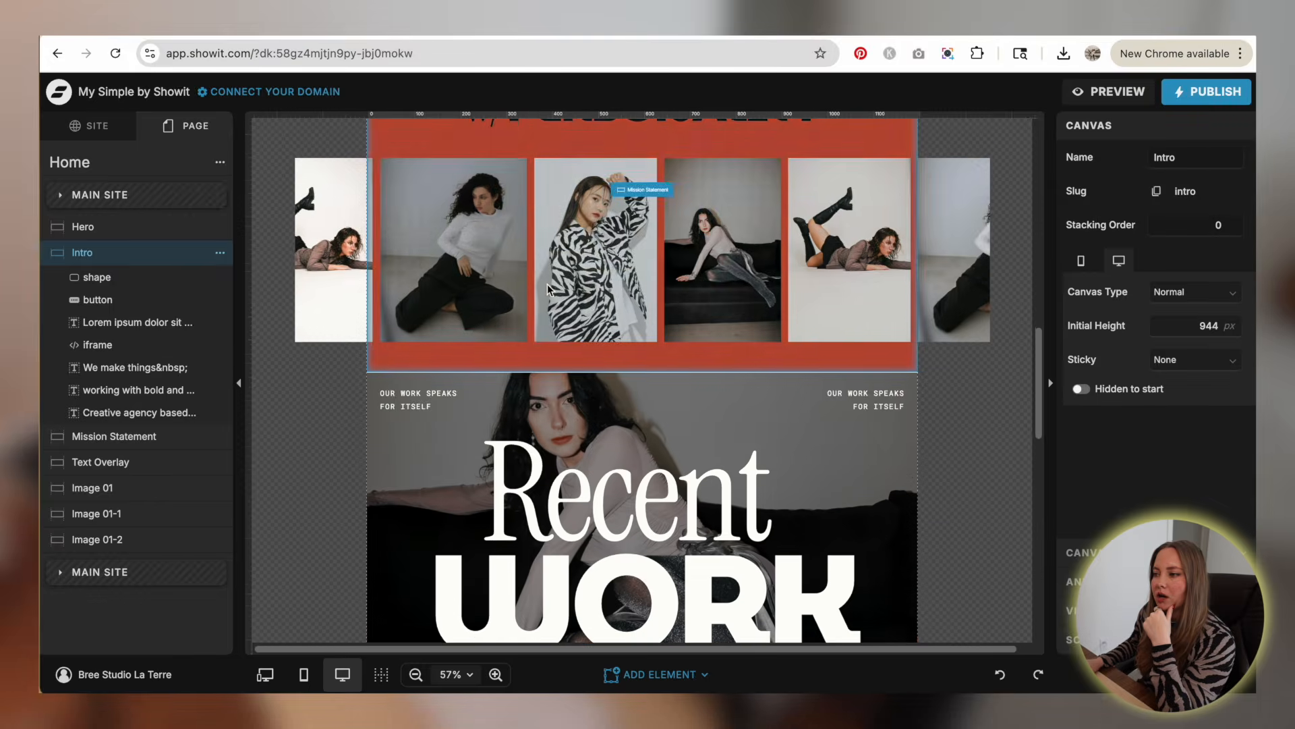
scroll(548, 290, down, 10)
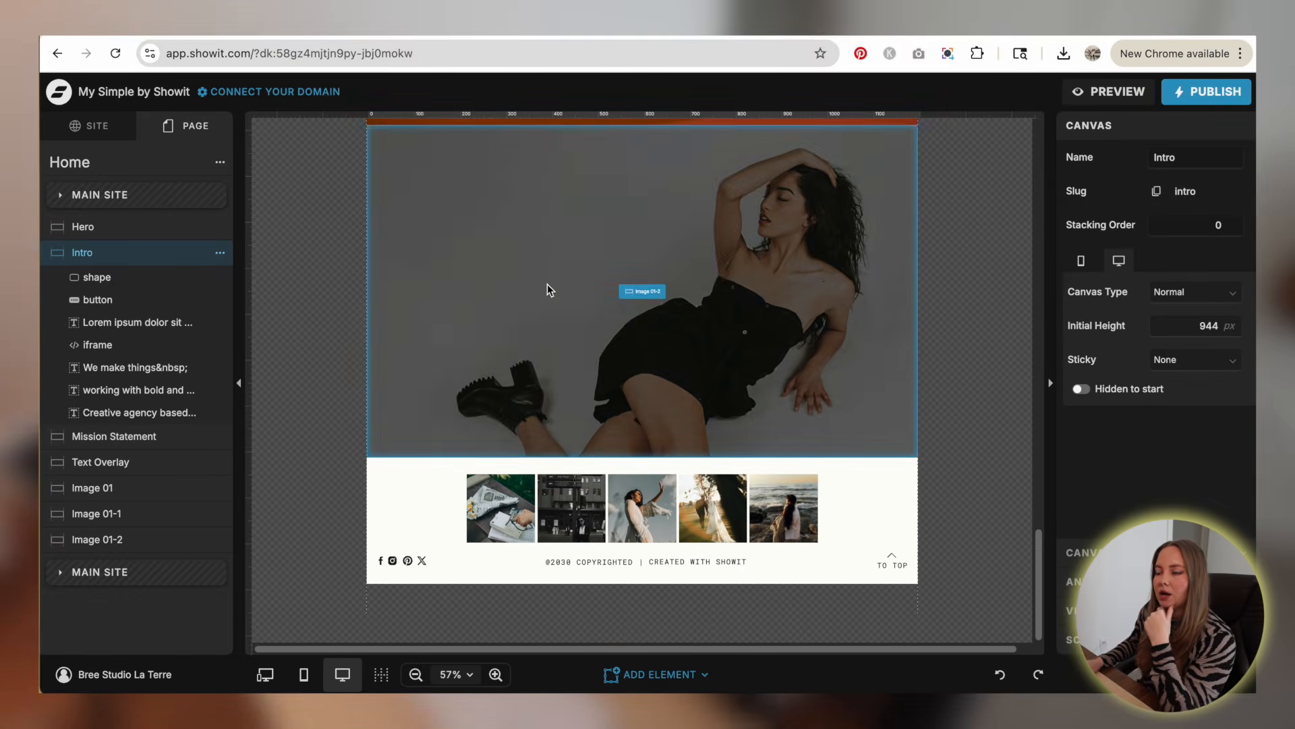
click(219, 164)
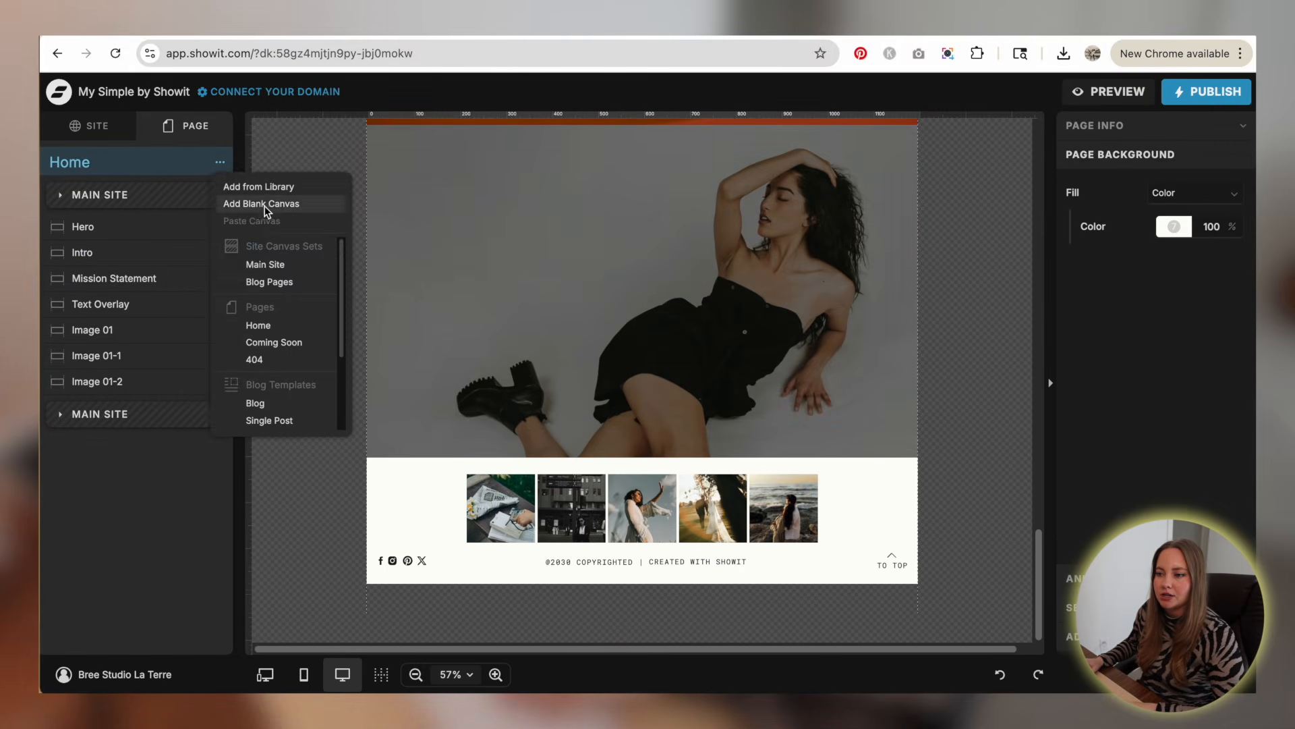
click(264, 205)
click(110, 410)
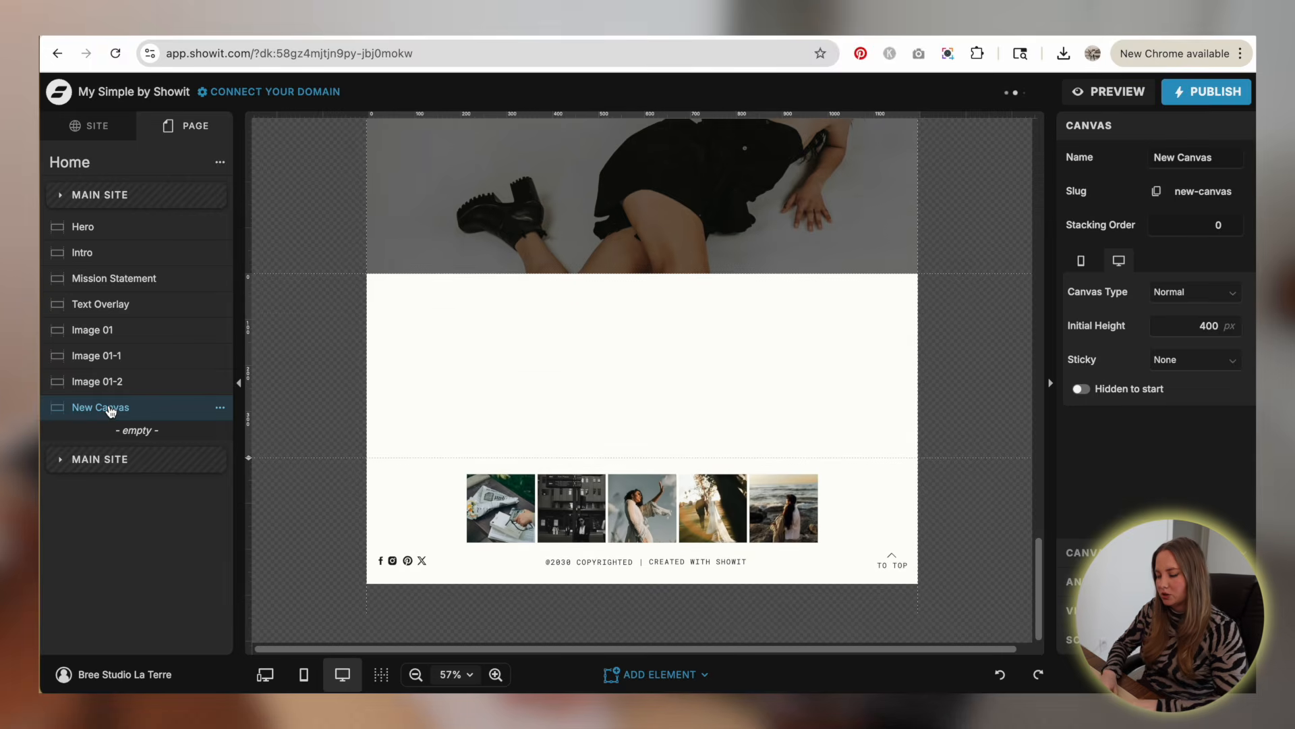
double_click(110, 410)
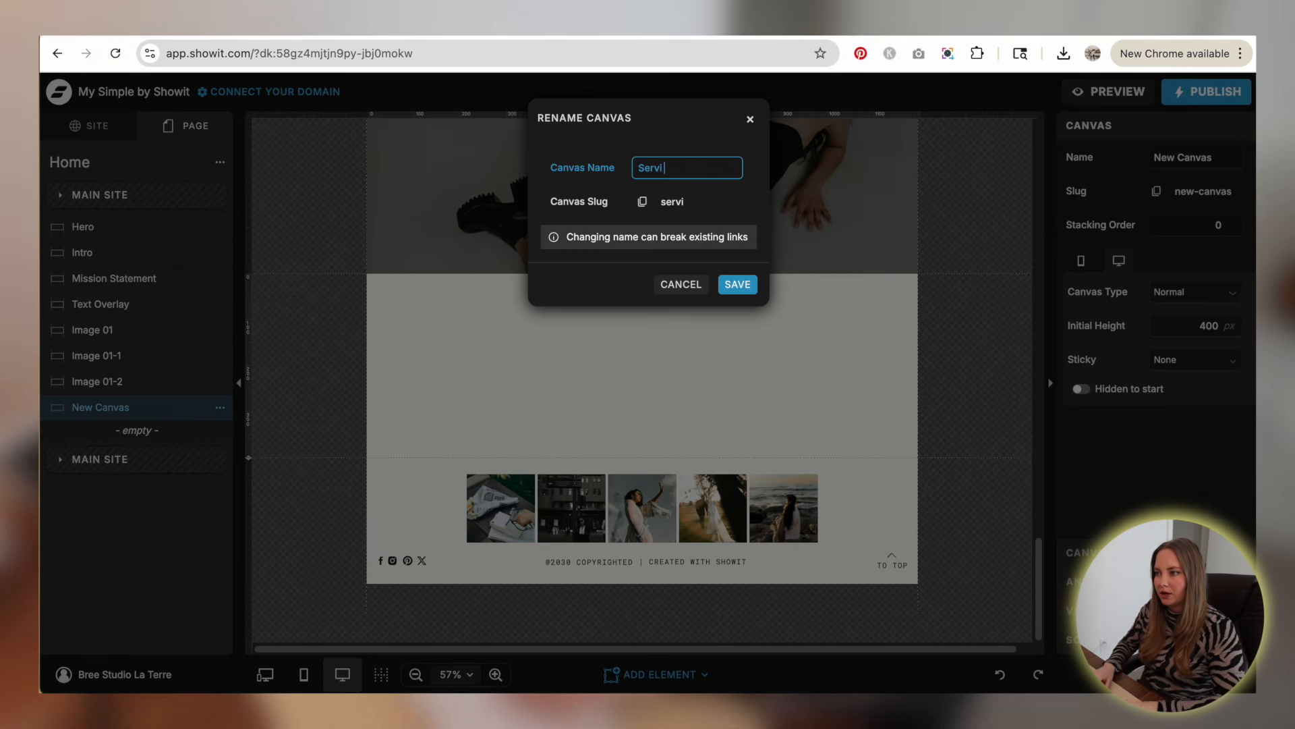
text(Services)
key(Return)
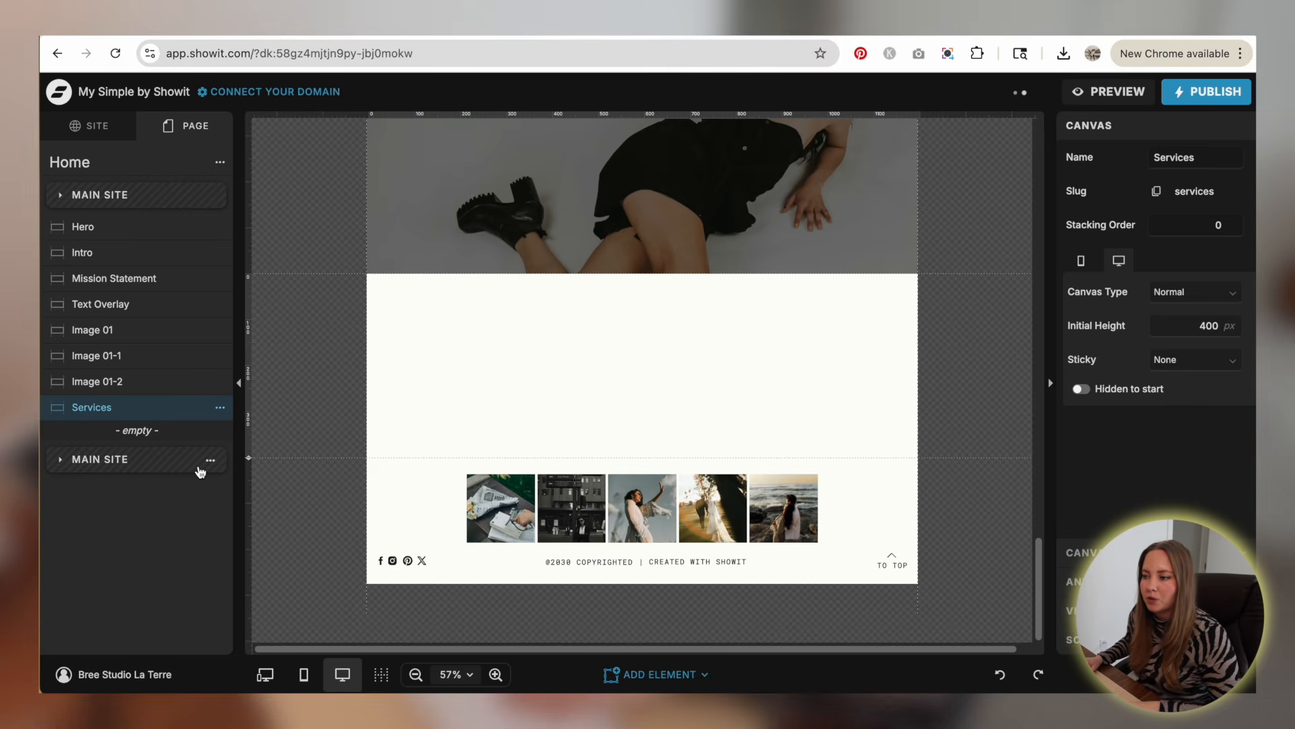
- Extend the Services canvas to a height of about 721 px
drag(257, 607, 256, 606)
scroll(639, 320, down, 3)
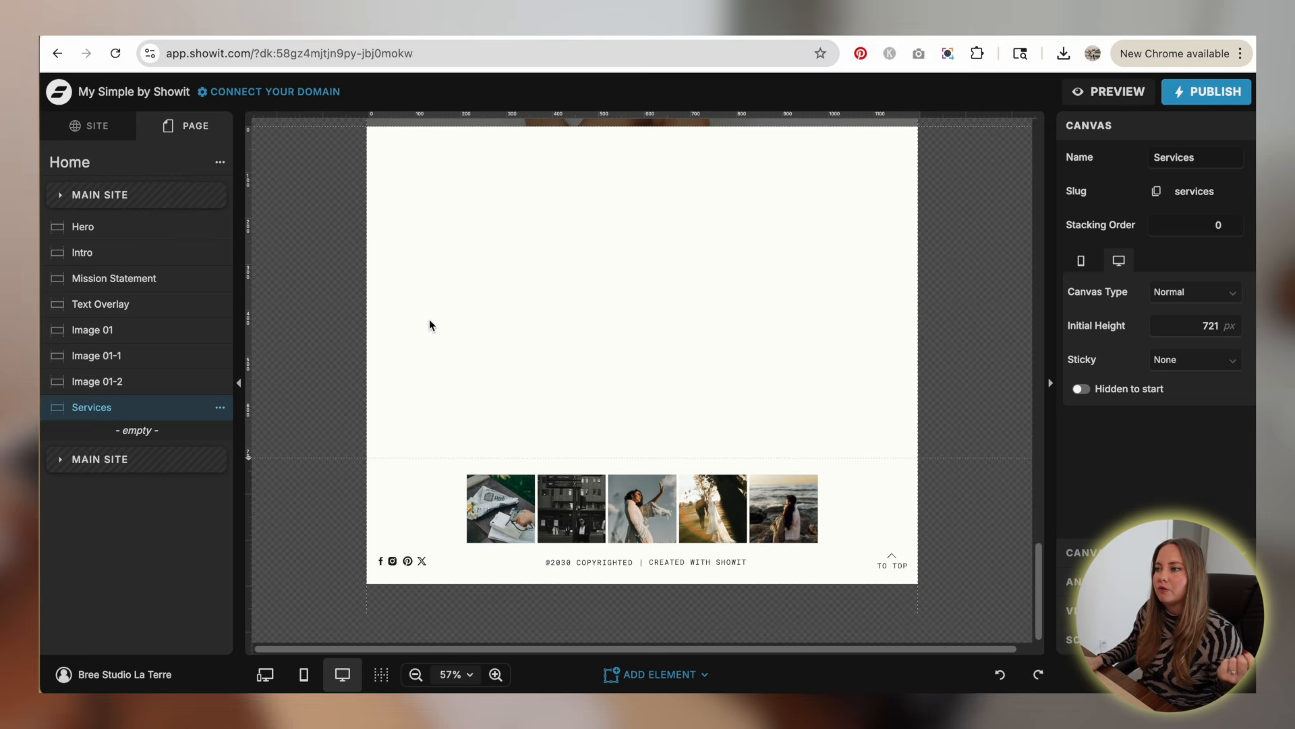
scroll(429, 321, up, 20)
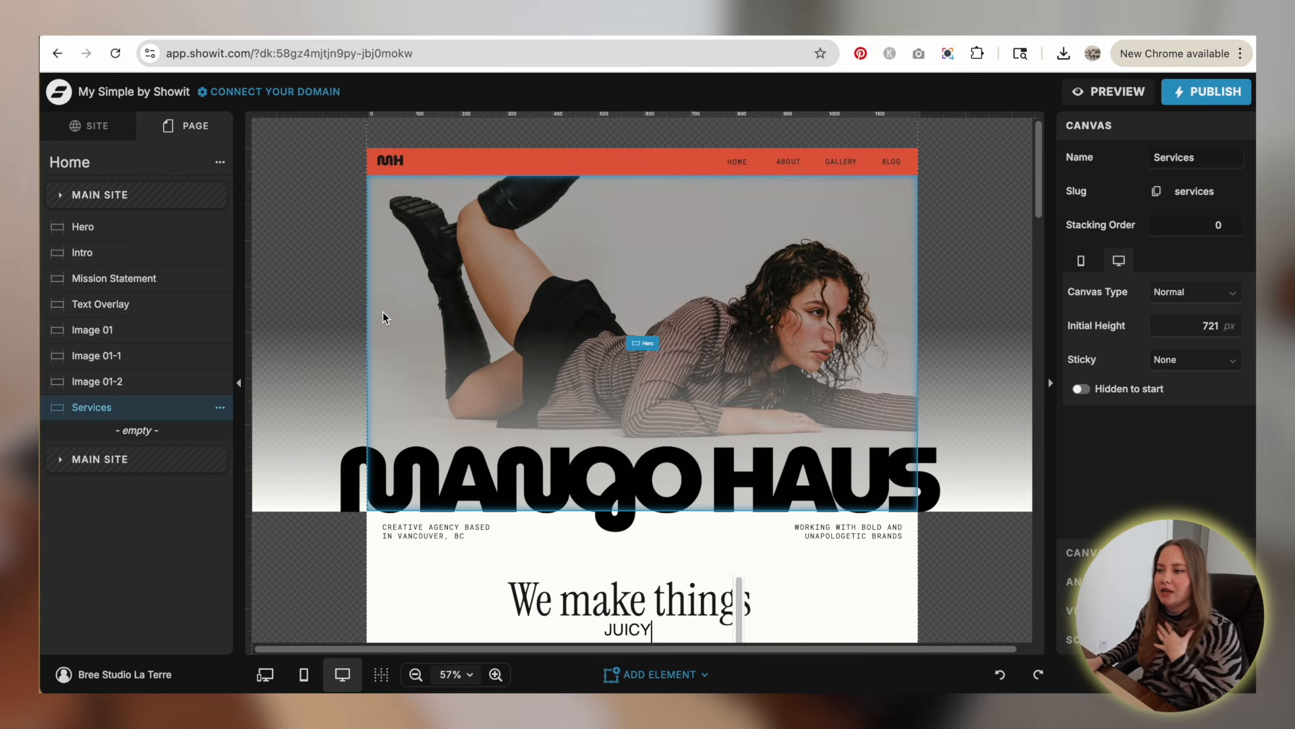
scroll(491, 253, down, 10)
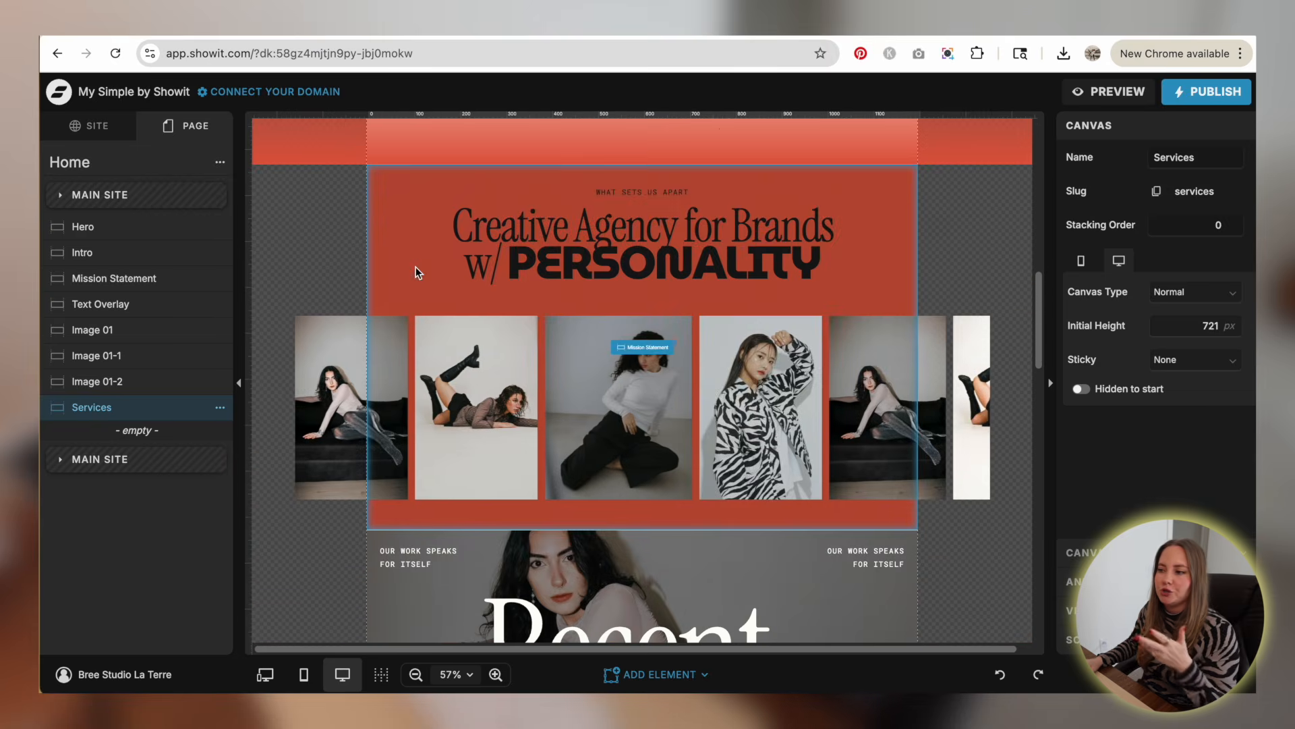
scroll(335, 257, down, 10)
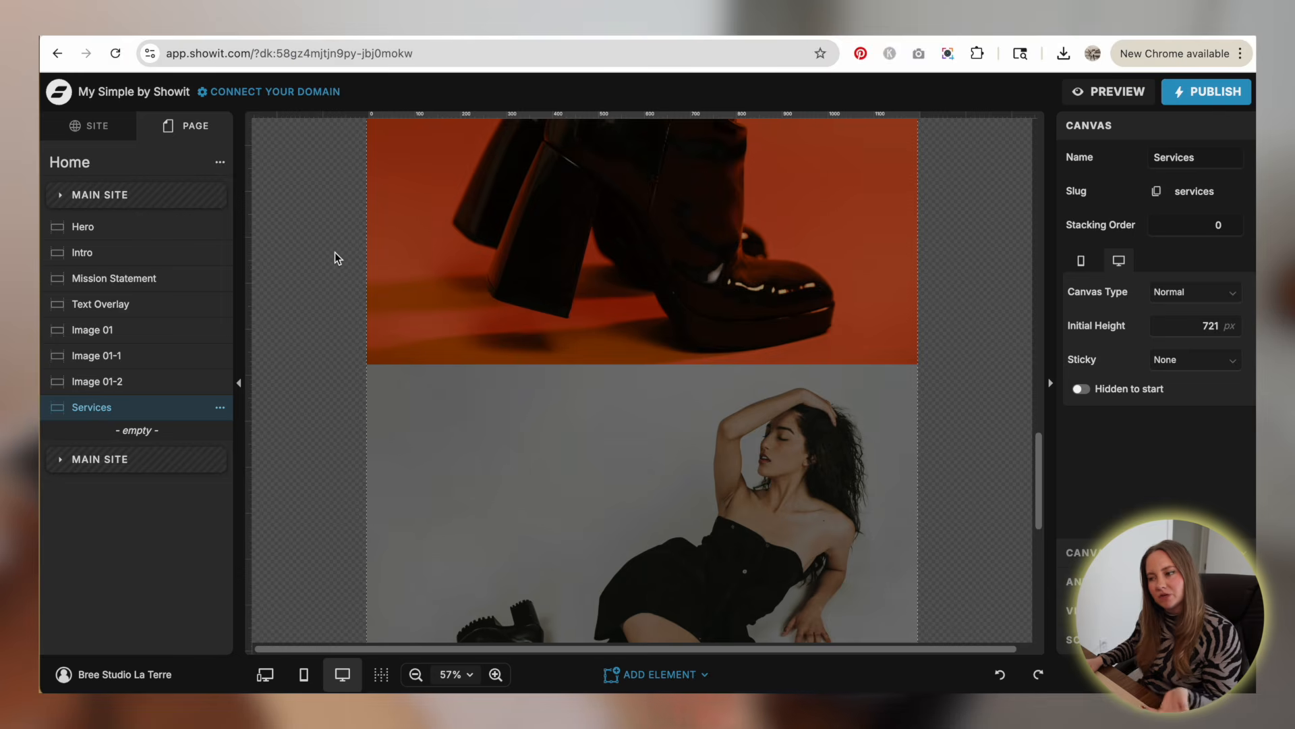
scroll(334, 252, down, 8)
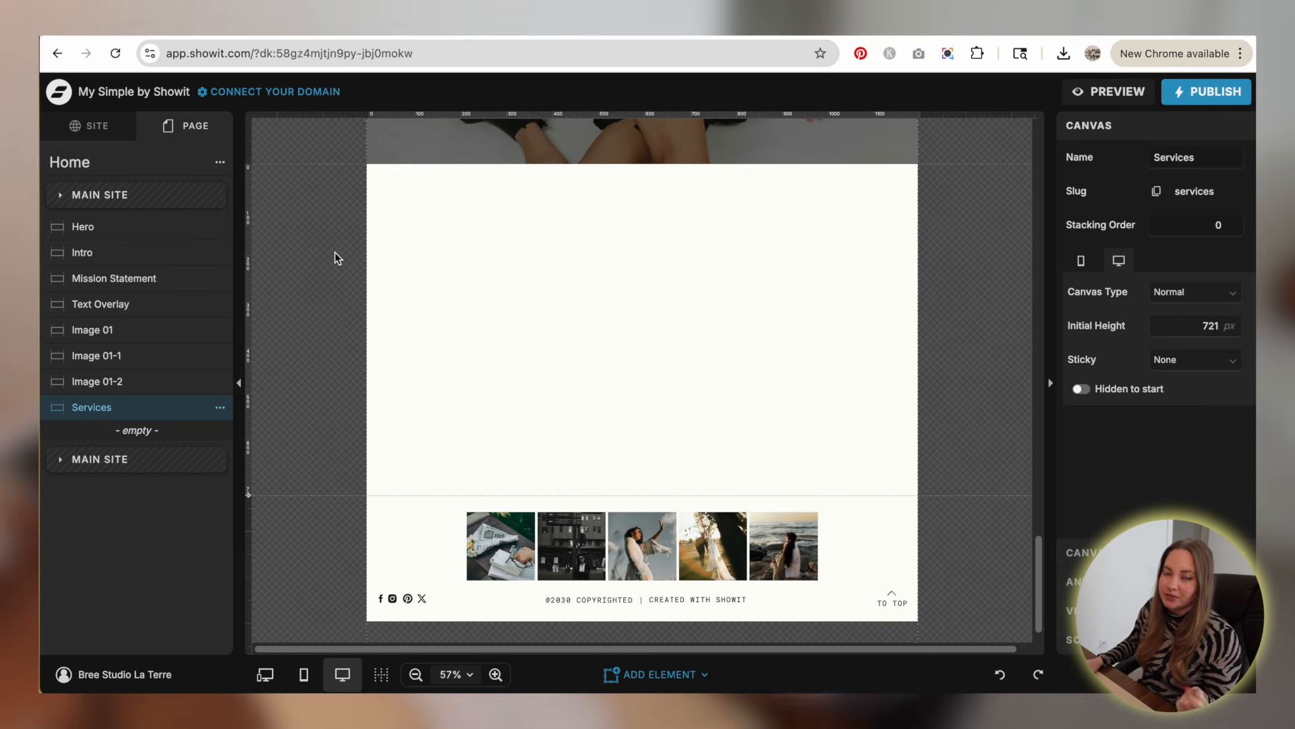
scroll(335, 252, down, 2)
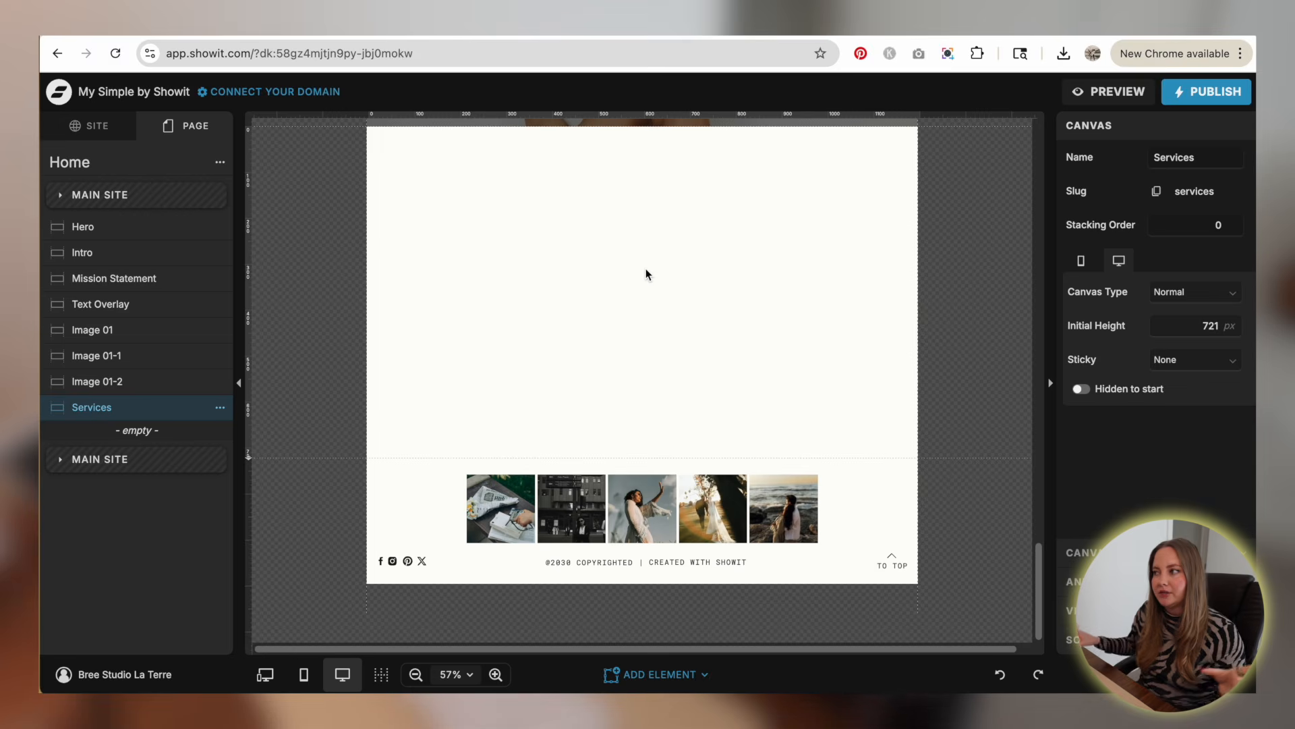
scroll(646, 274, up, 6)
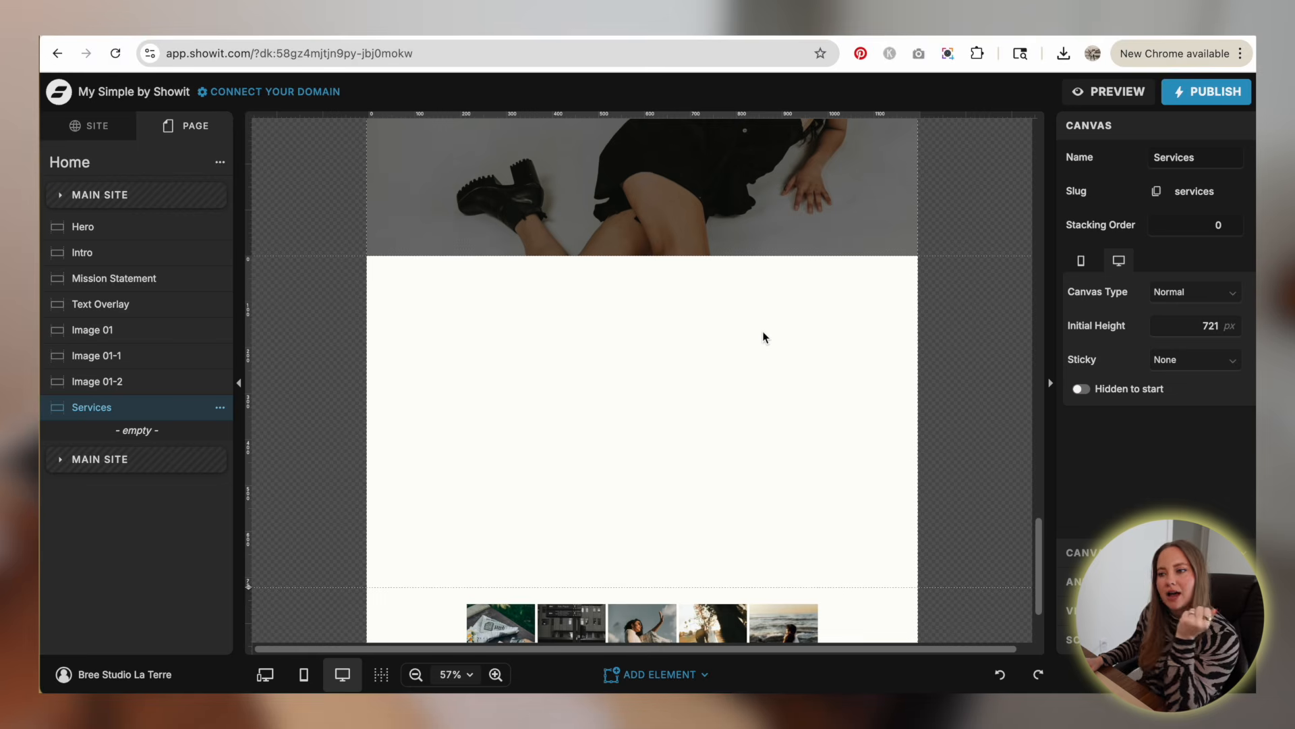
- Add a rectangle to the Services canvas, overlapping the image above, and stretch it across the full canvas width
click(656, 674)
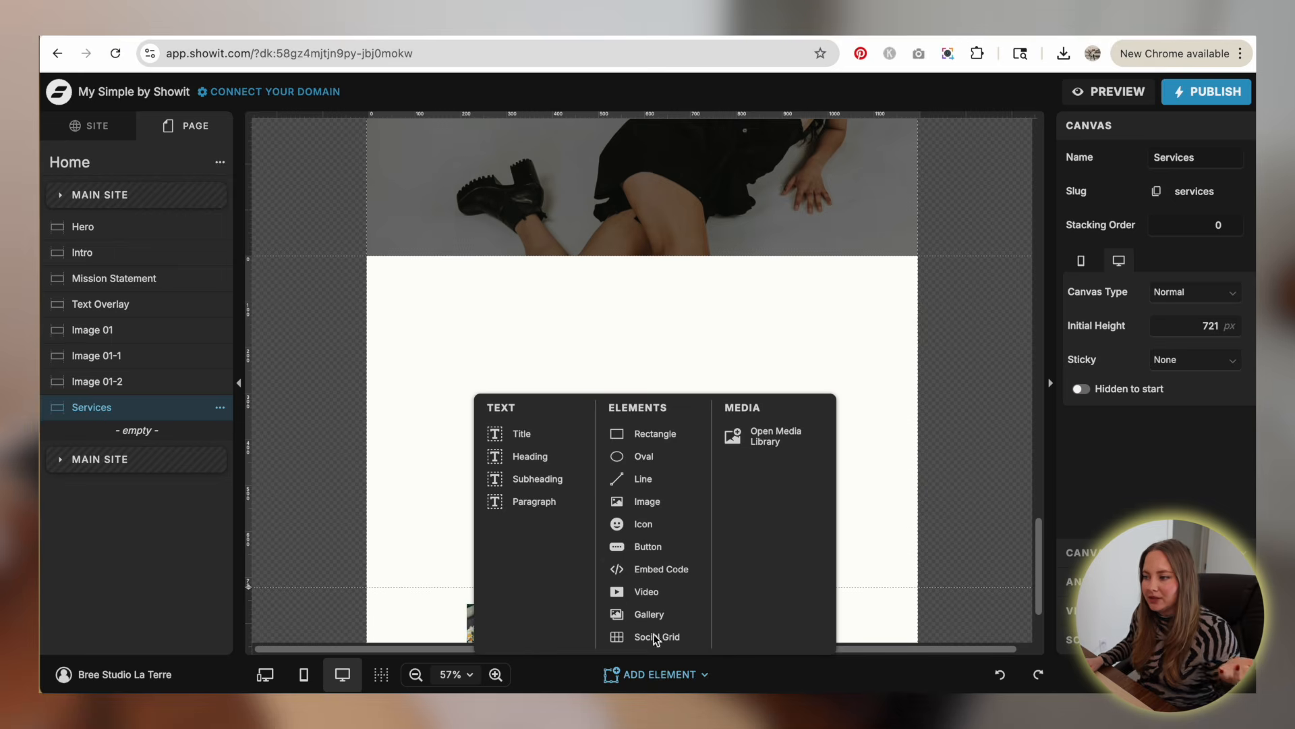
click(666, 436)
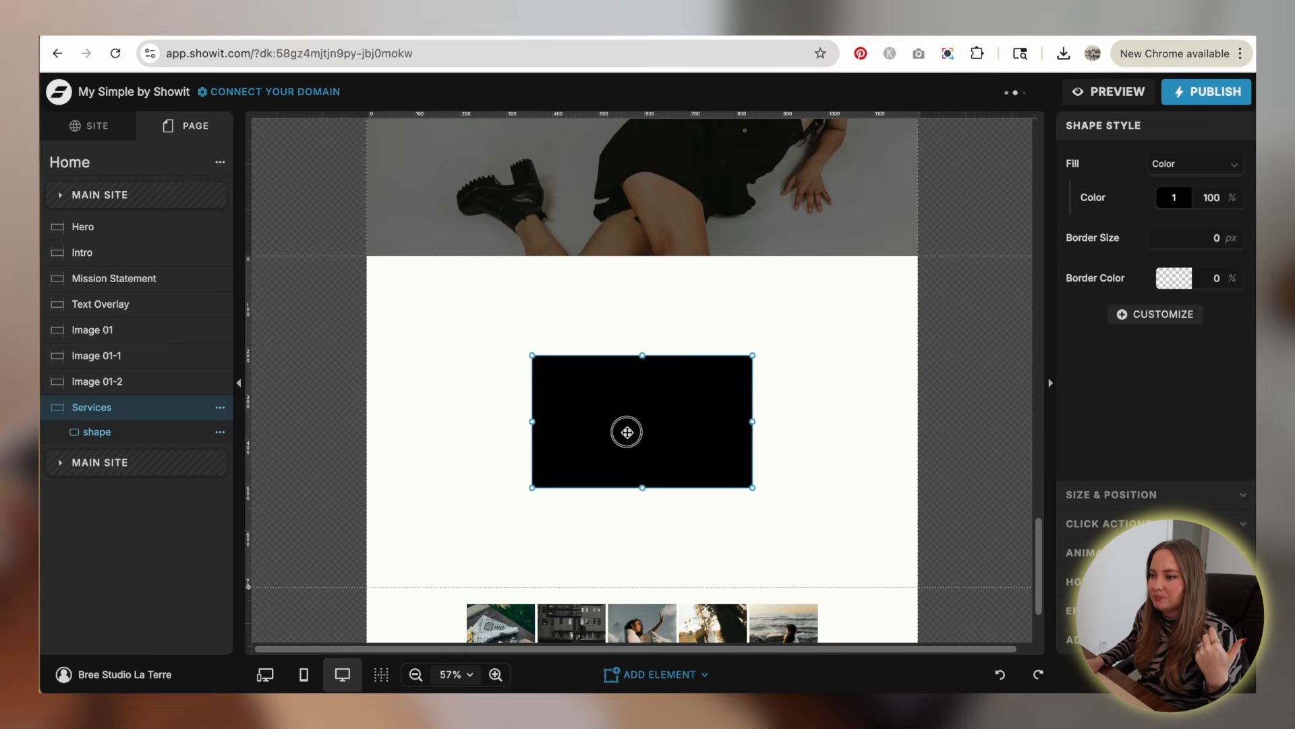
drag(627, 430, 459, 310)
drag(587, 301, 918, 295)
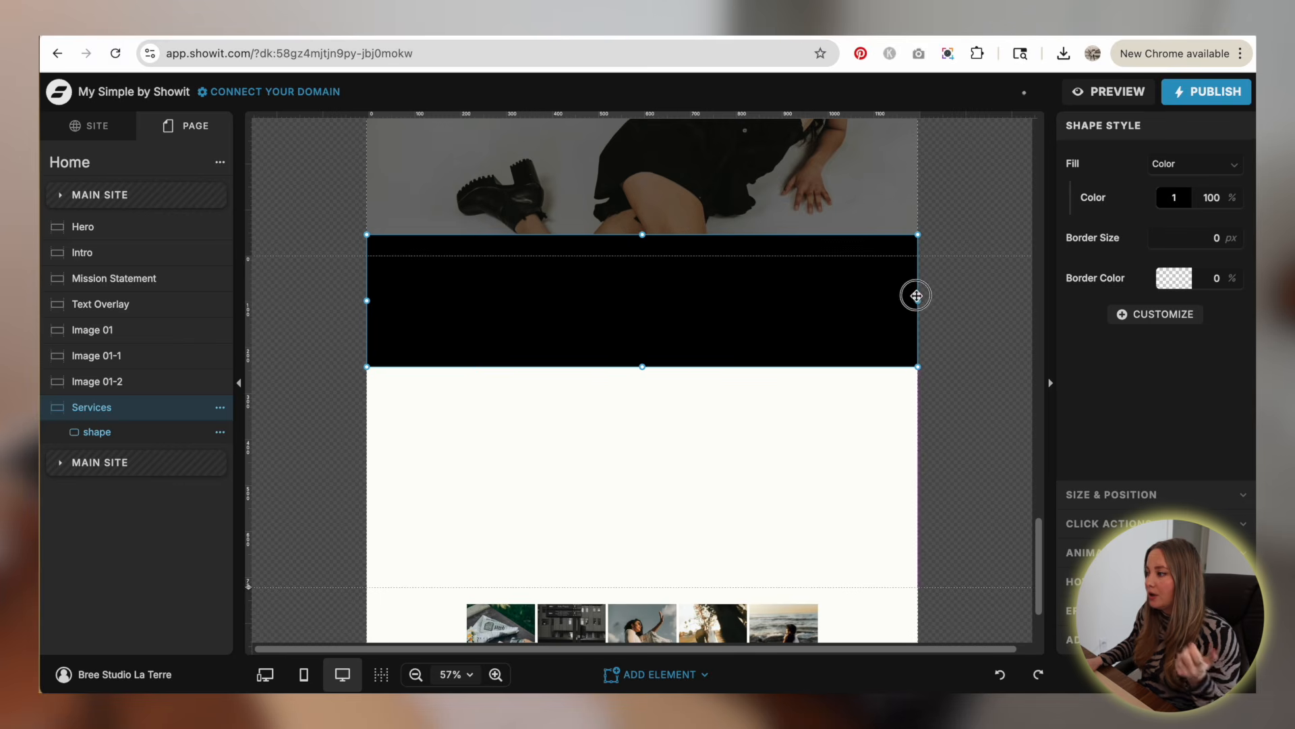
- Fill the Services rectangle with the same off-white as the page background
click(1174, 197)
click(1017, 228)
click(570, 492)
click(674, 333)
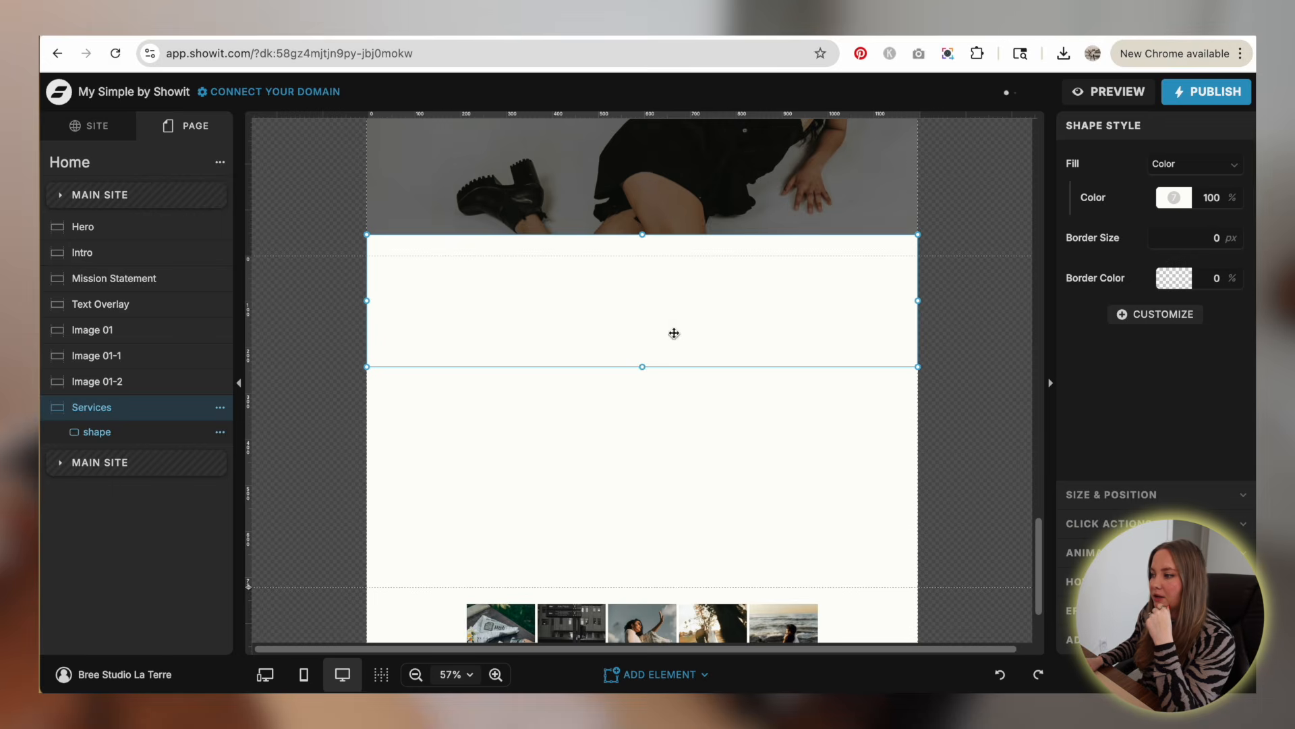
- Round the rectangle's upper corners and set the Services canvas's stacking order to 1
click(1020, 403)
click(773, 320)
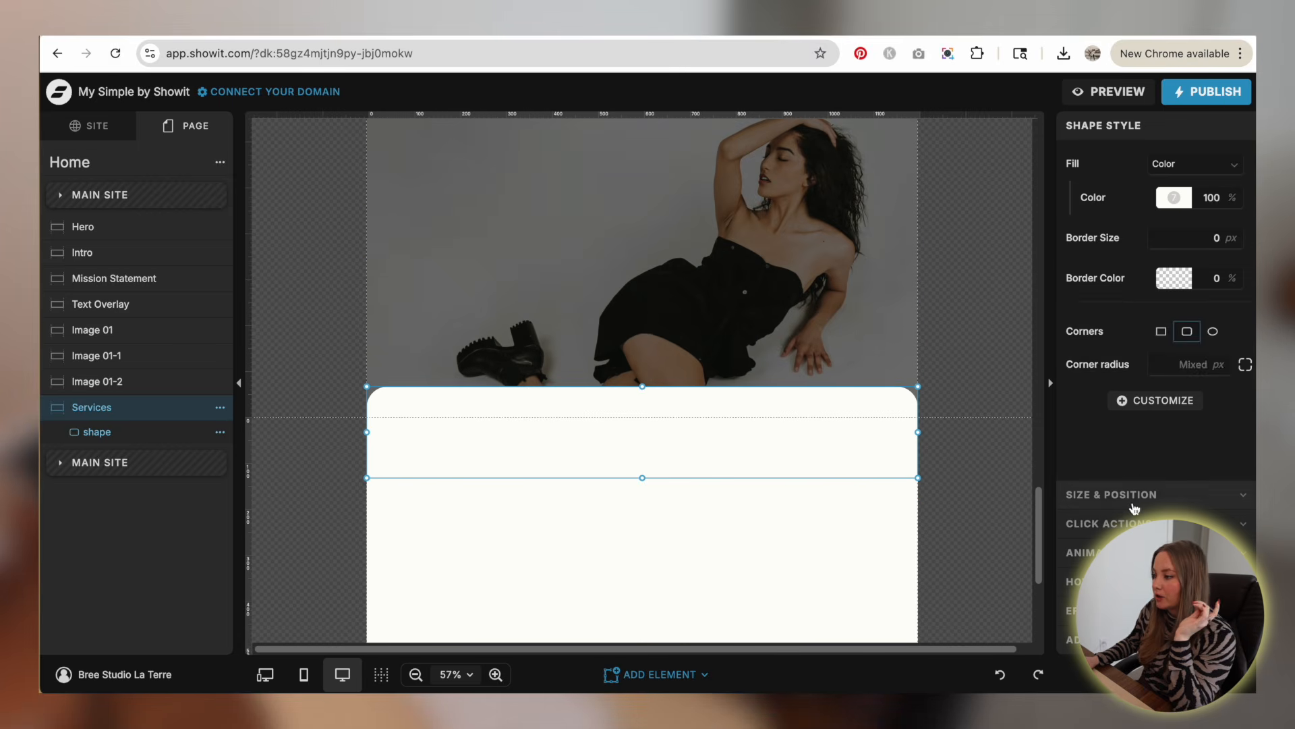
click(1134, 496)
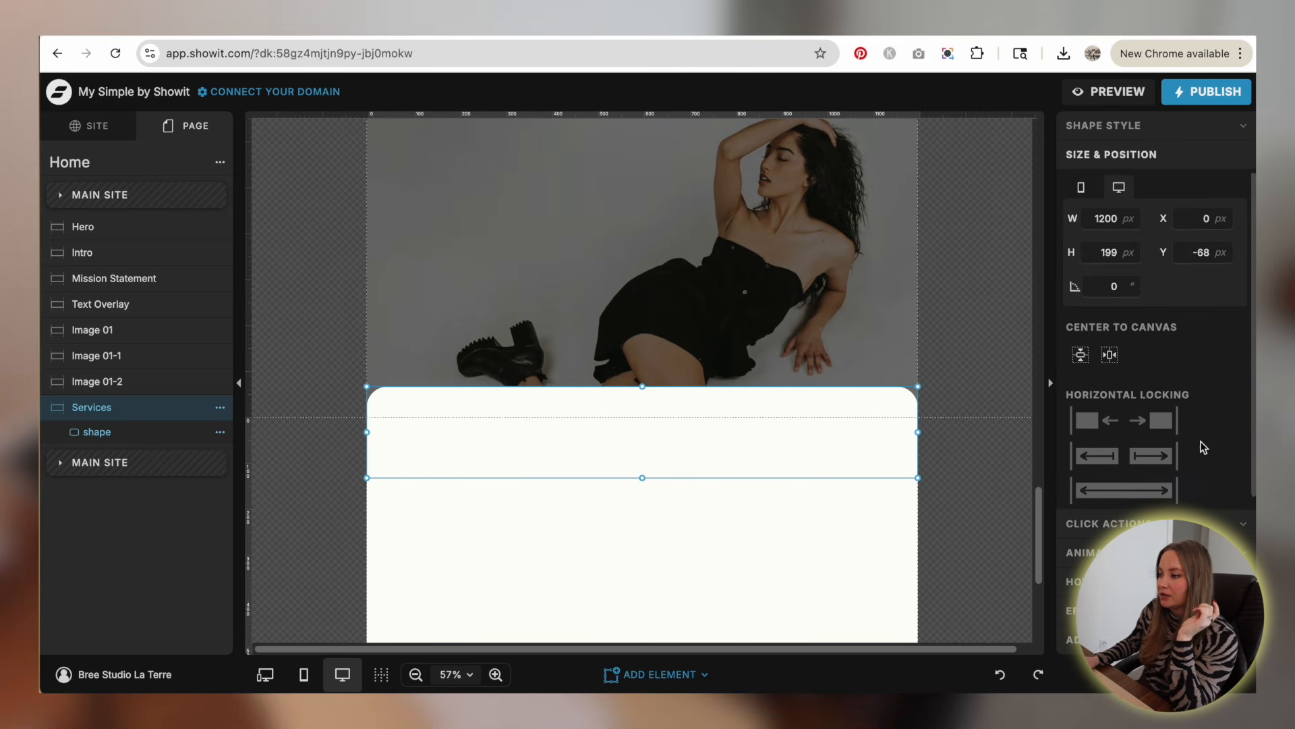
click(730, 554)
- Duplicate the right-aligned "our work speaks for itself" text in the Text Overlay canvas and place the copy beside "Recent", about X 911, Y 255
scroll(1014, 378, up, 10)
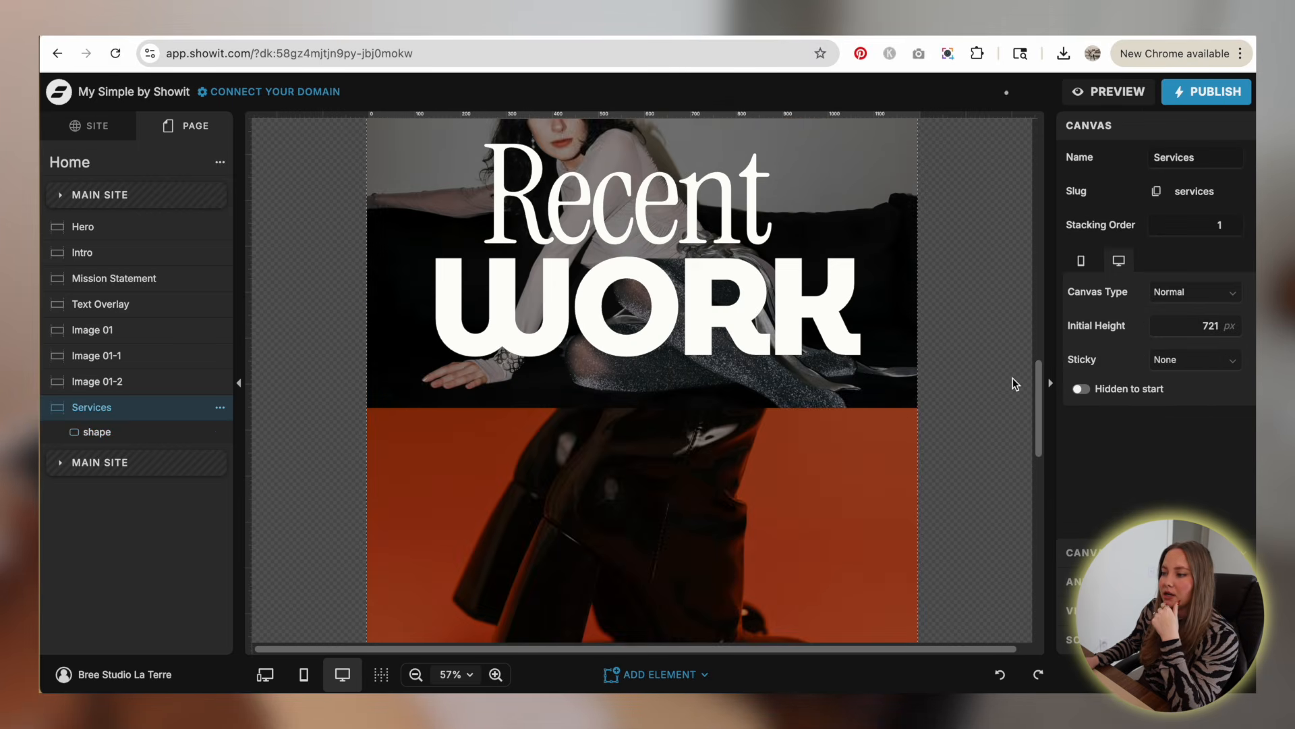
scroll(982, 394, down, 1)
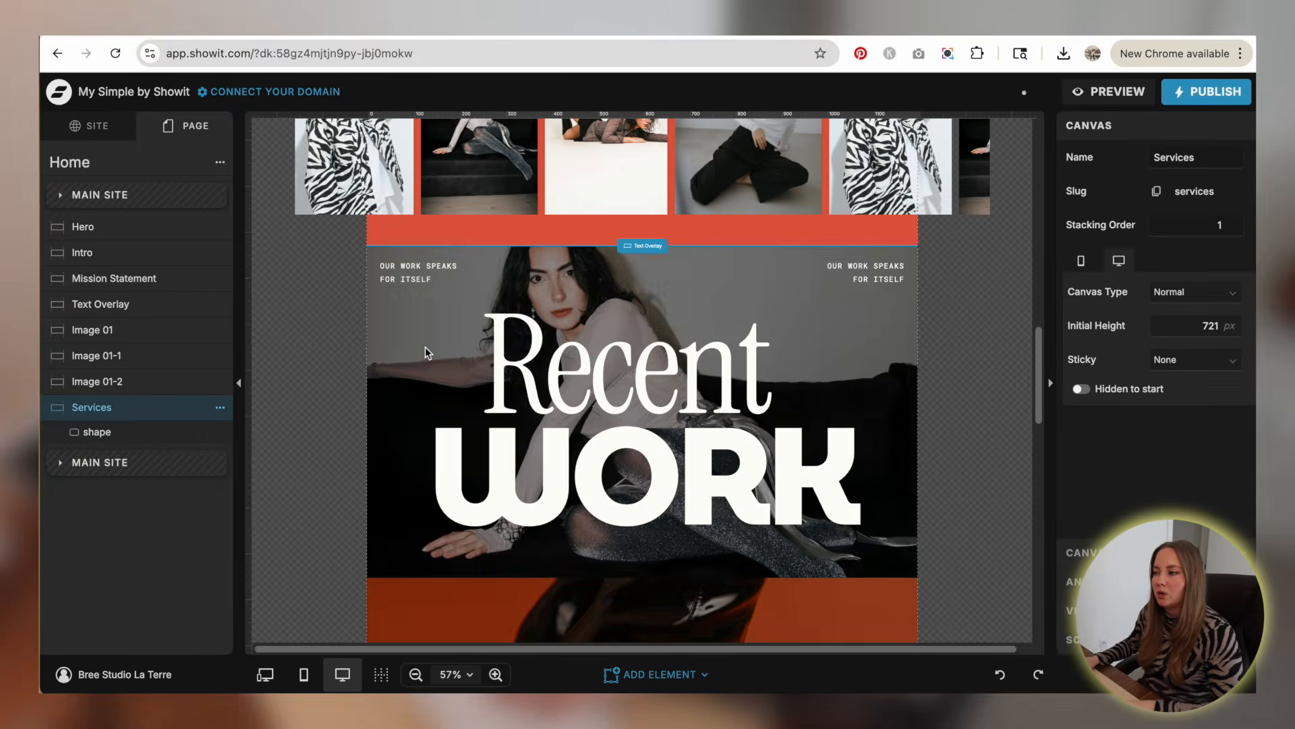
scroll(877, 334, down, 1)
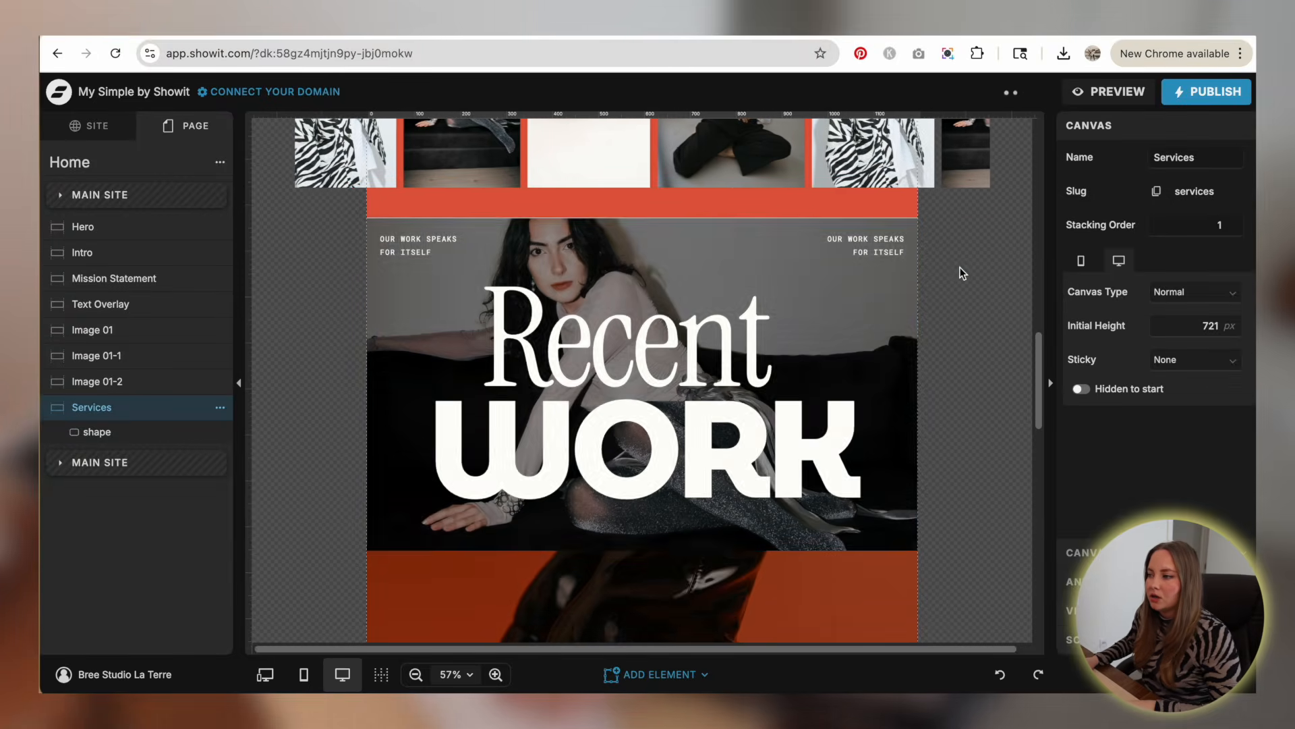
click(870, 242)
click(870, 241)
key(ctrl+d)
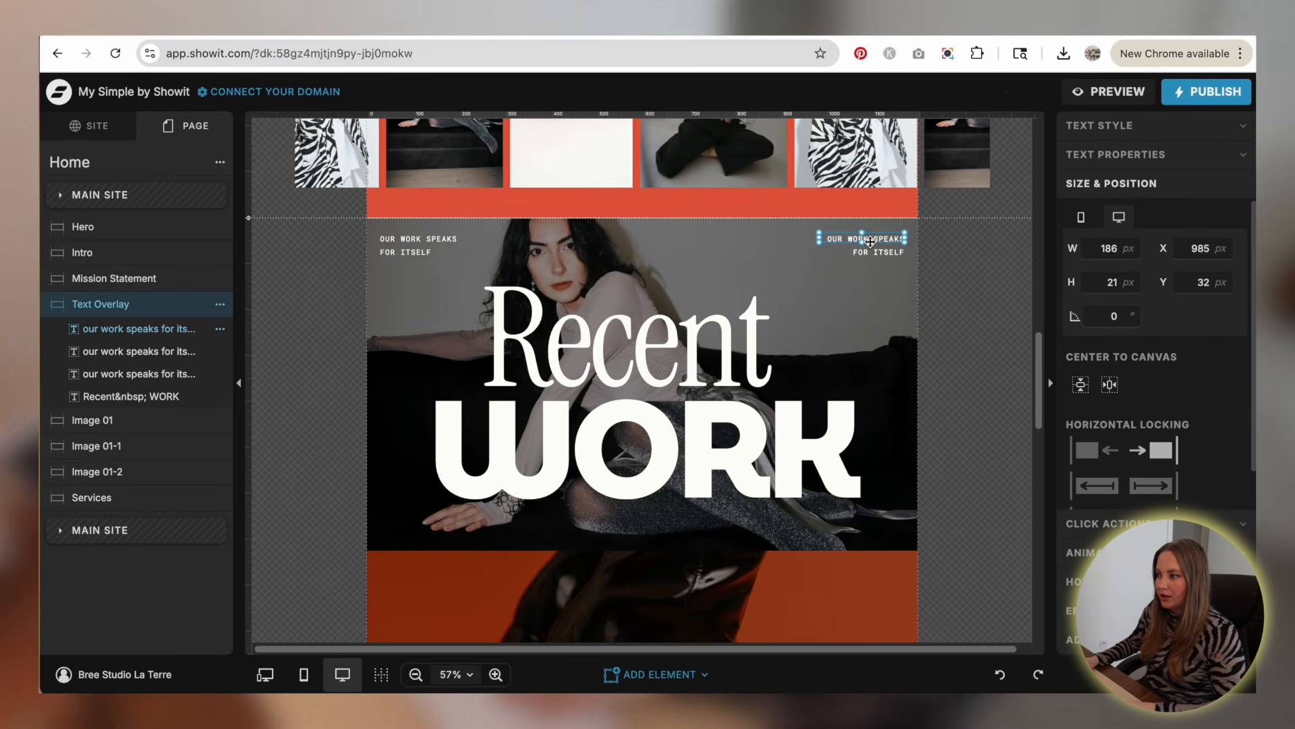
drag(884, 239, 850, 342)
- Replace the duplicated text with "view the portfolio →"
click(850, 342)
click(850, 341)
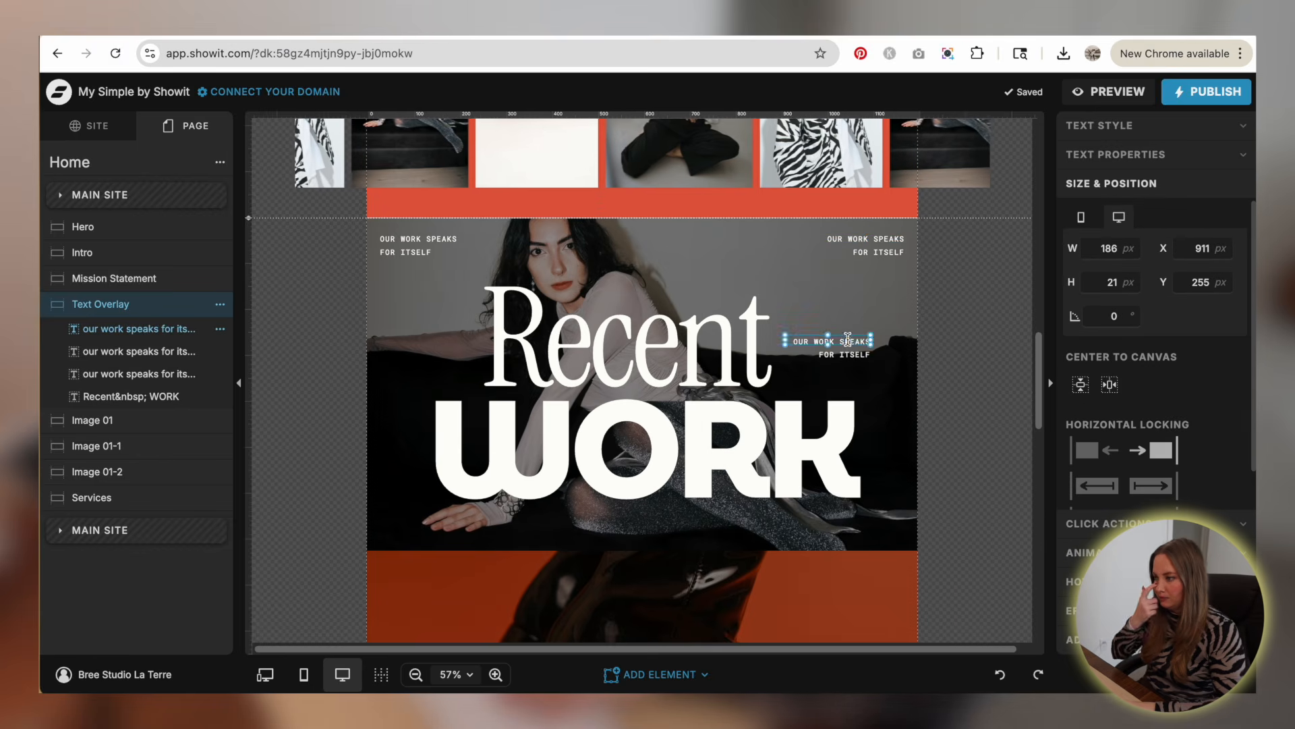
double_click(848, 339)
text(view the )
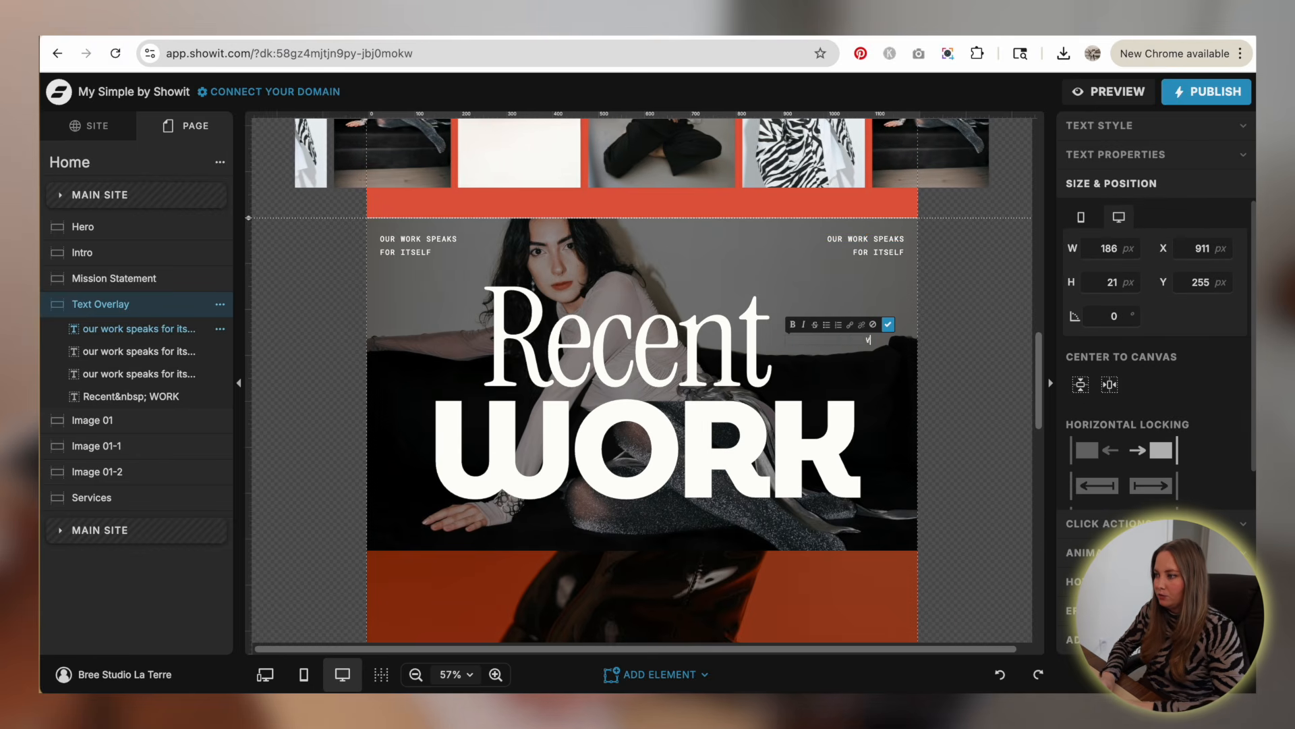
text(portfolio)
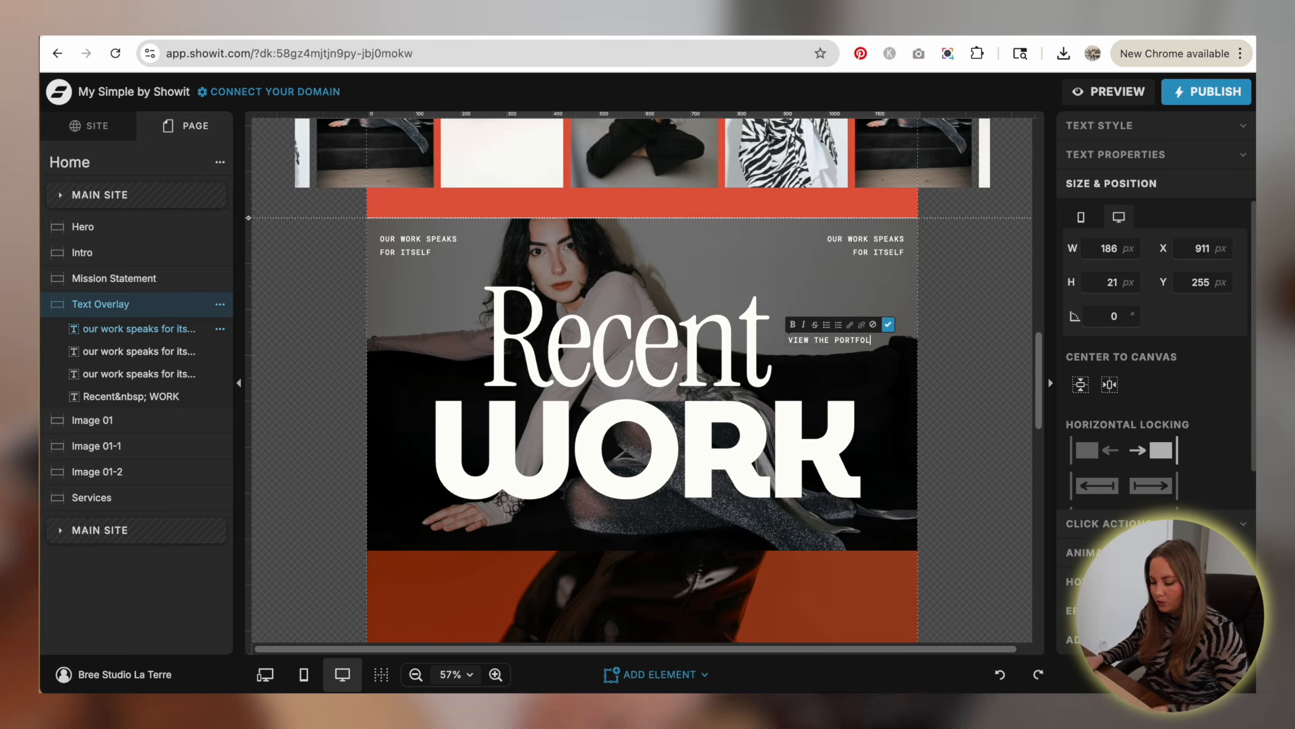
key(ctrl+super+space)
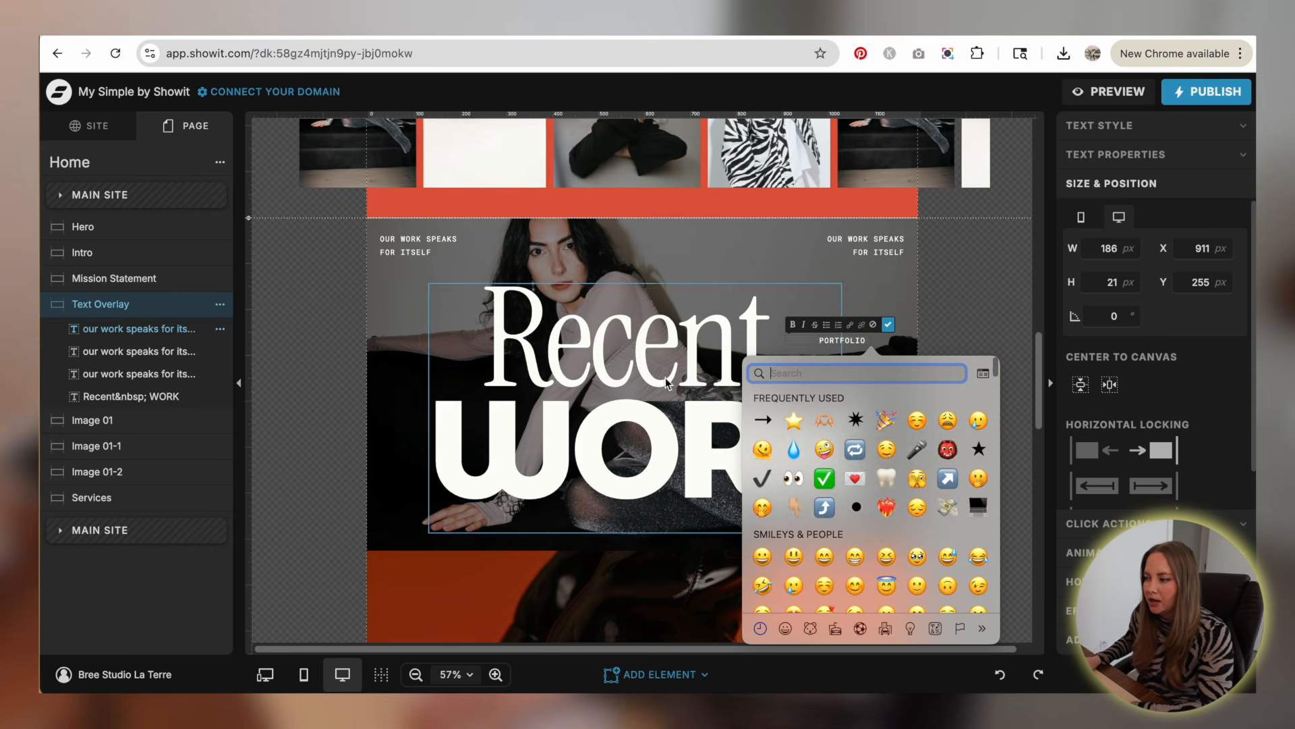
key(Return)
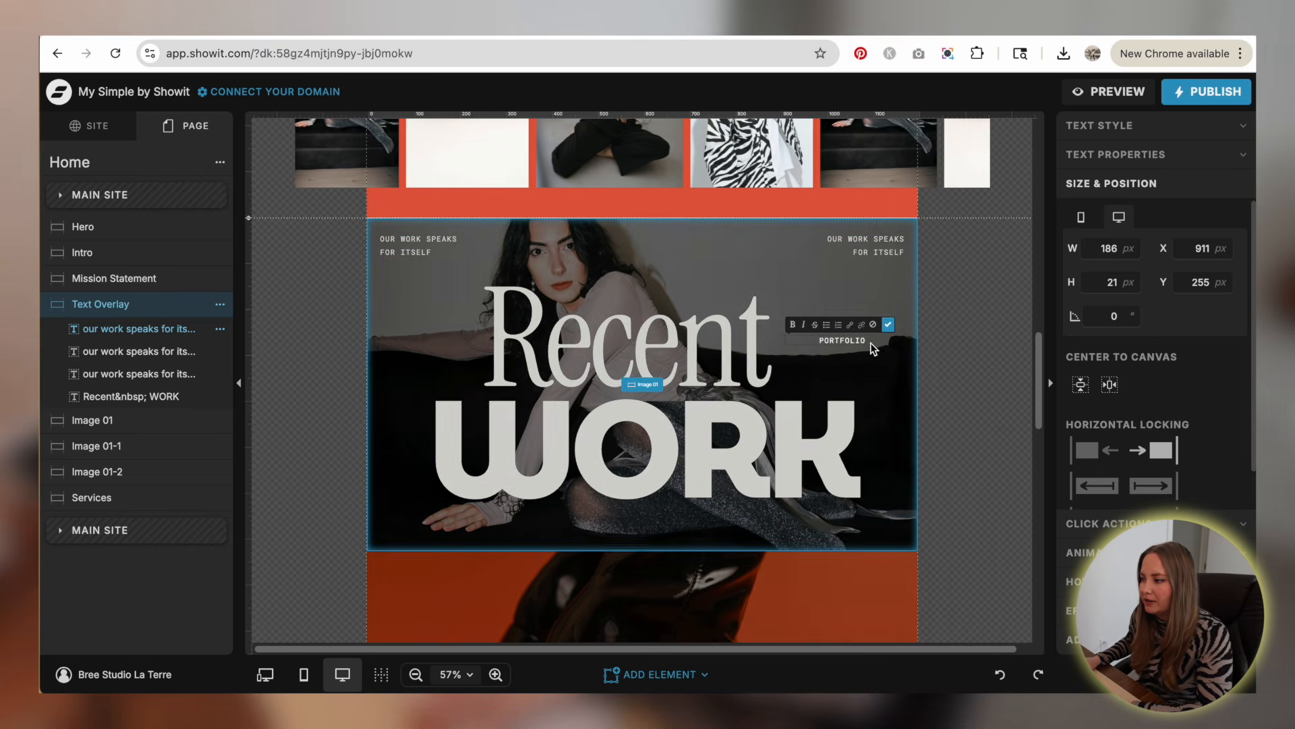
key(Escape)
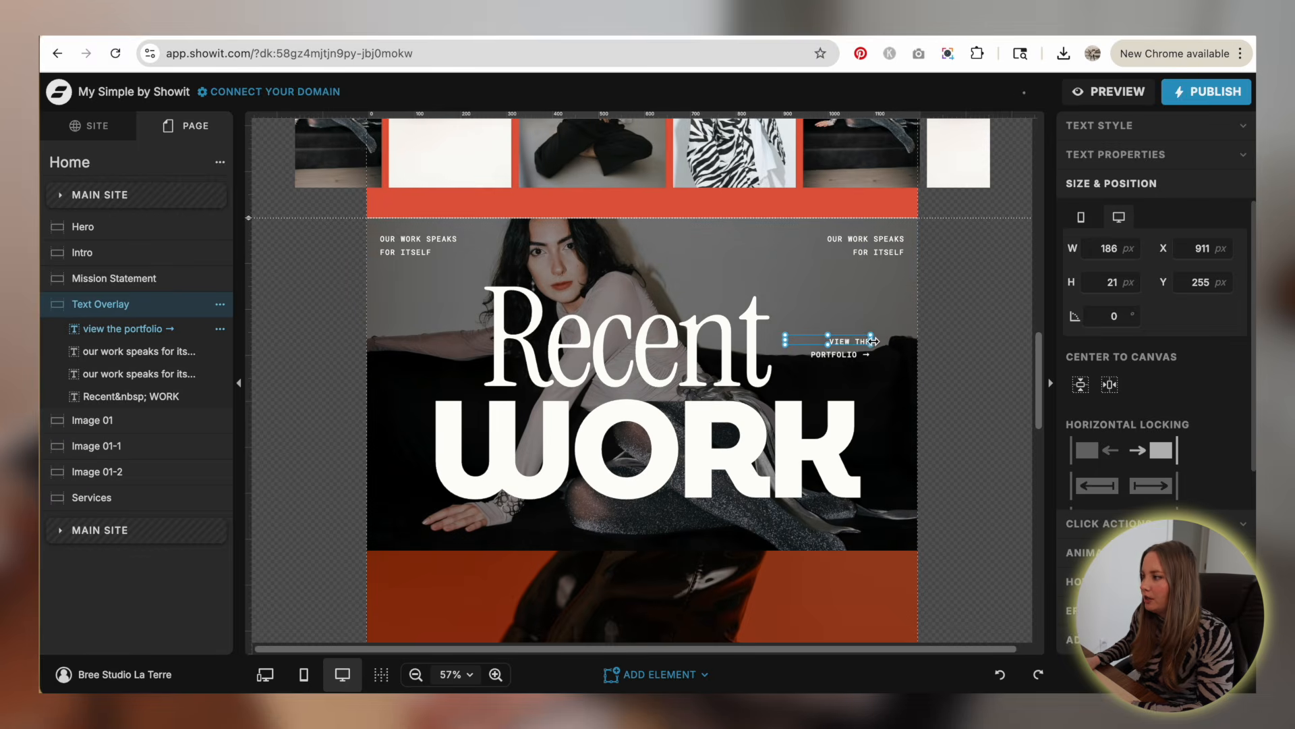
- Narrow the "view the portfolio →" text box, left-align its text and shift it slightly away from "Recent"
drag(874, 343, 864, 342)
click(1140, 128)
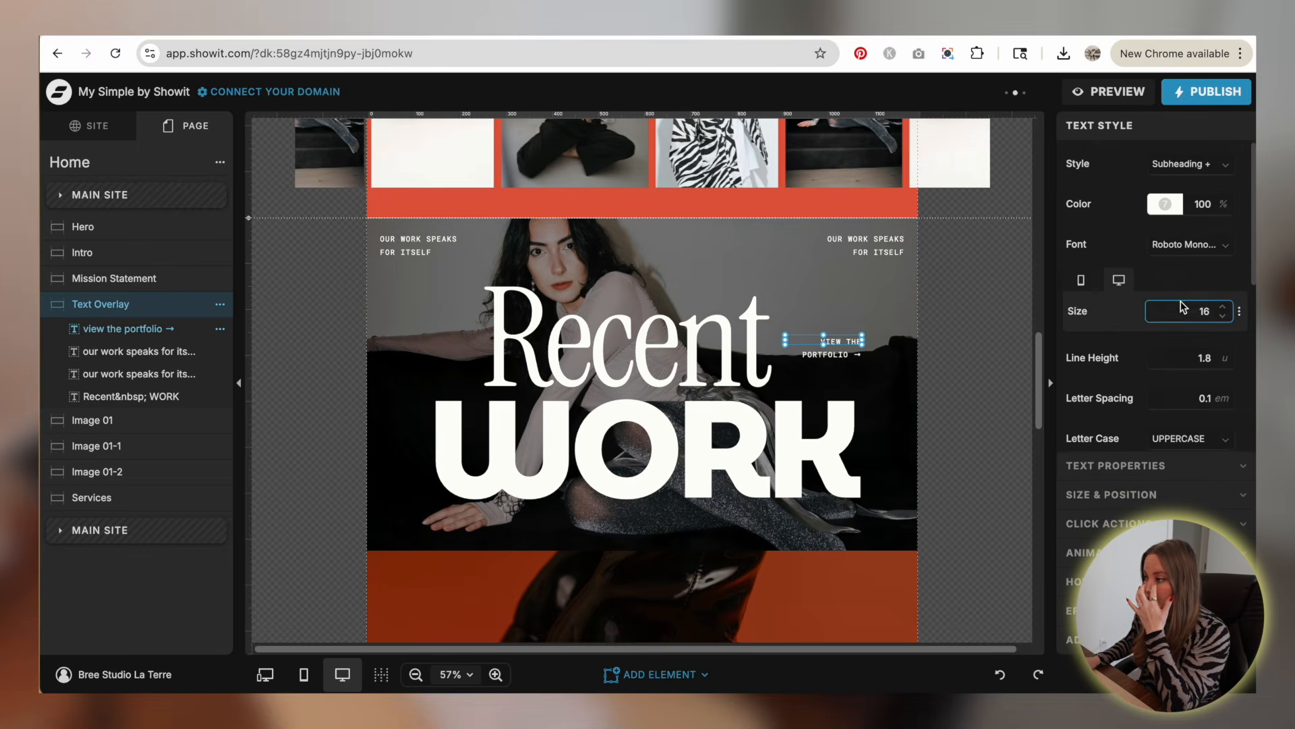
scroll(1182, 307, down, 4)
click(779, 347)
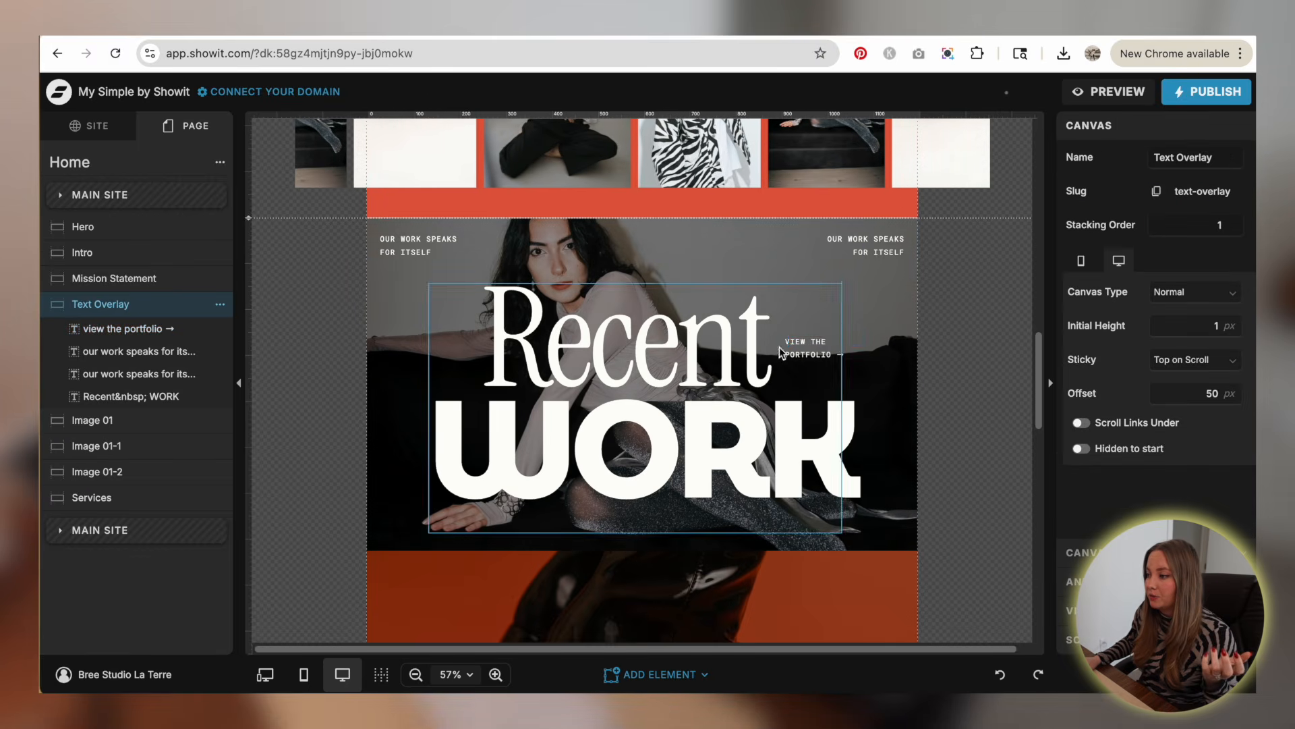
drag(807, 342, 817, 342)
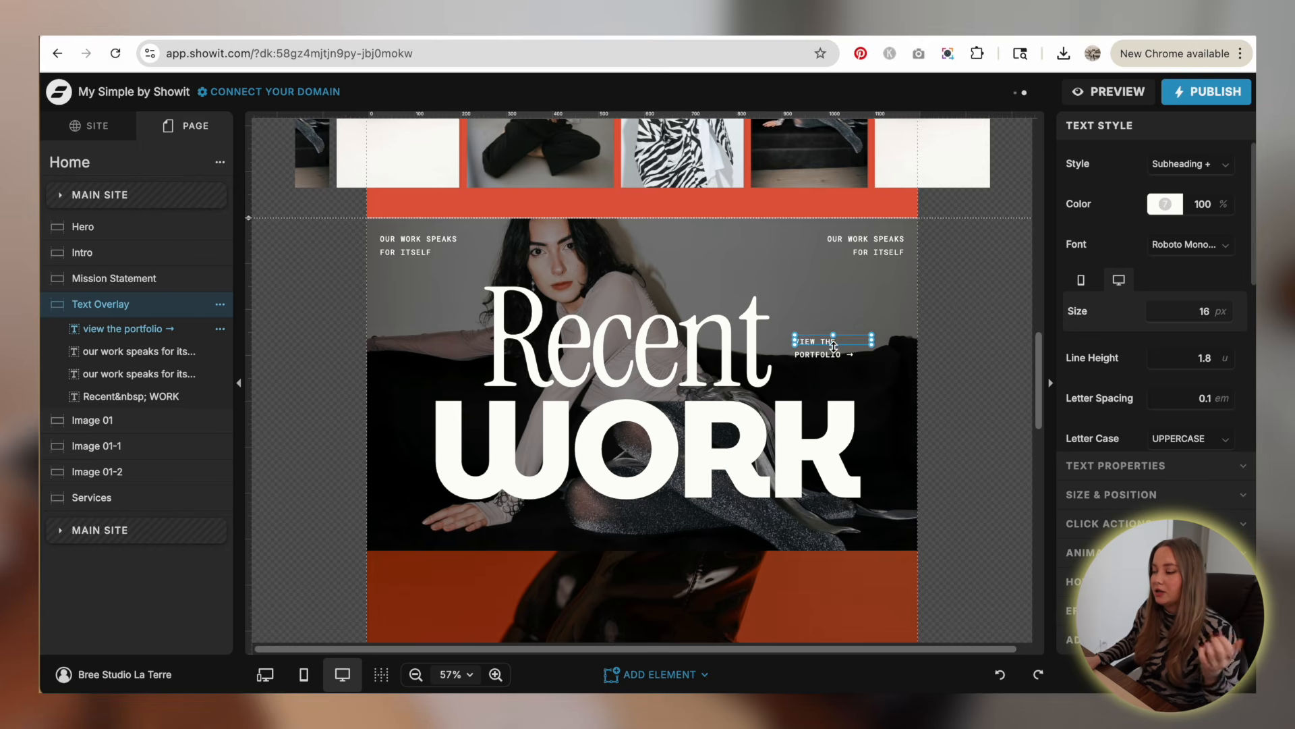
click(986, 355)
- Preview the homepage in its own browser page and examine how the Services canvas overlaps the sticky Recent WORK section
scroll(971, 357, down, 1)
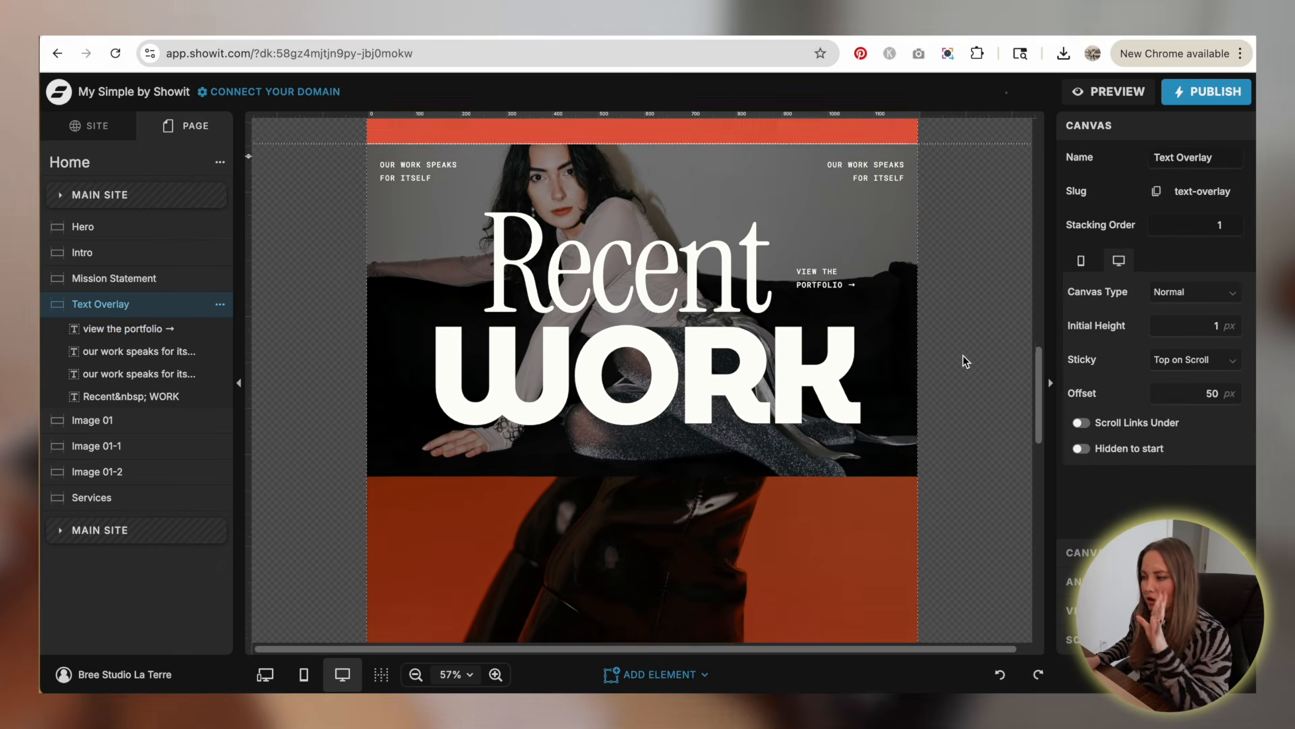
scroll(962, 355, down, 10)
click(1110, 91)
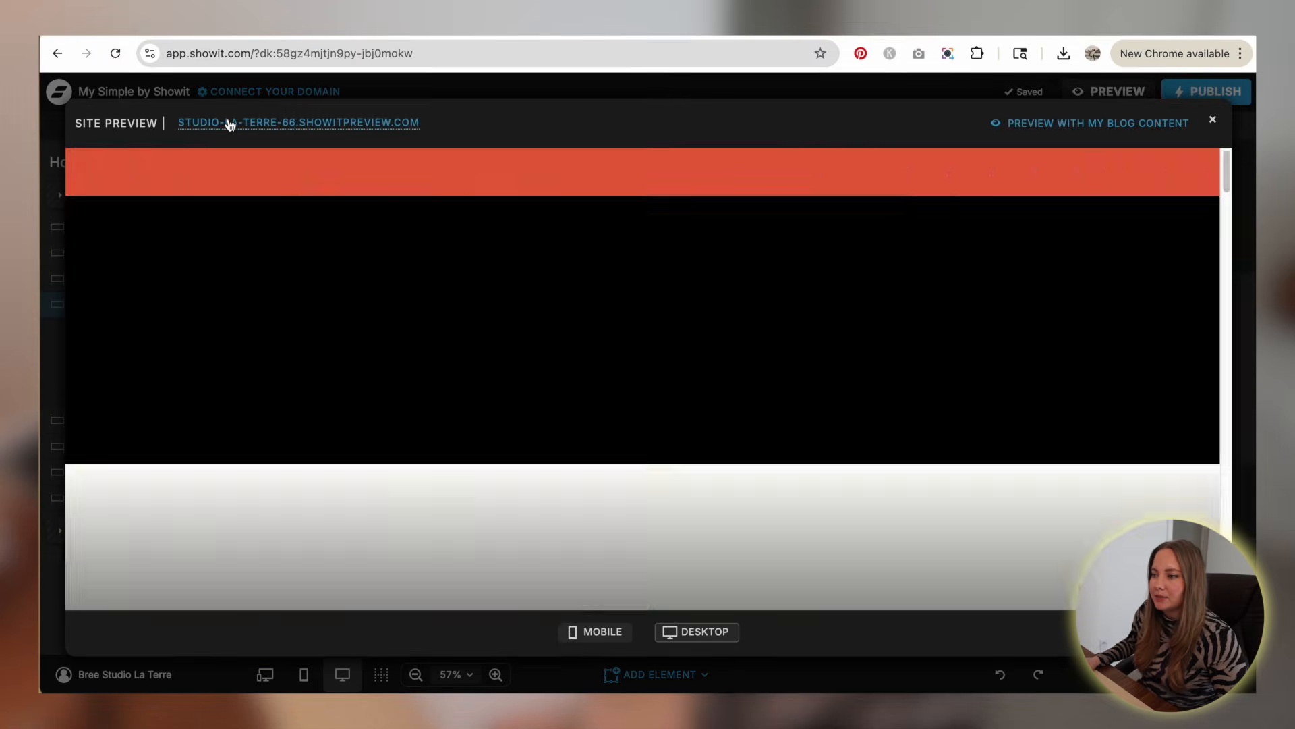
click(231, 122)
scroll(911, 298, down, 5)
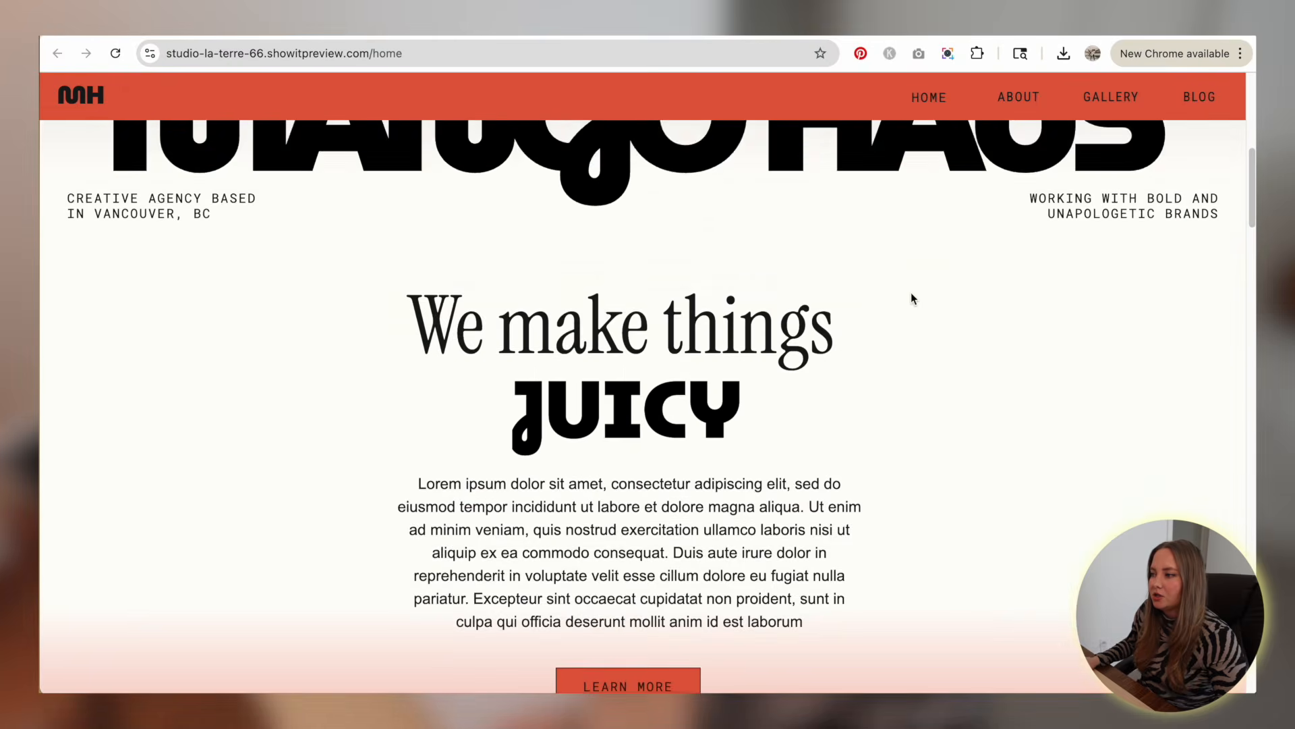
scroll(910, 297, down, 15)
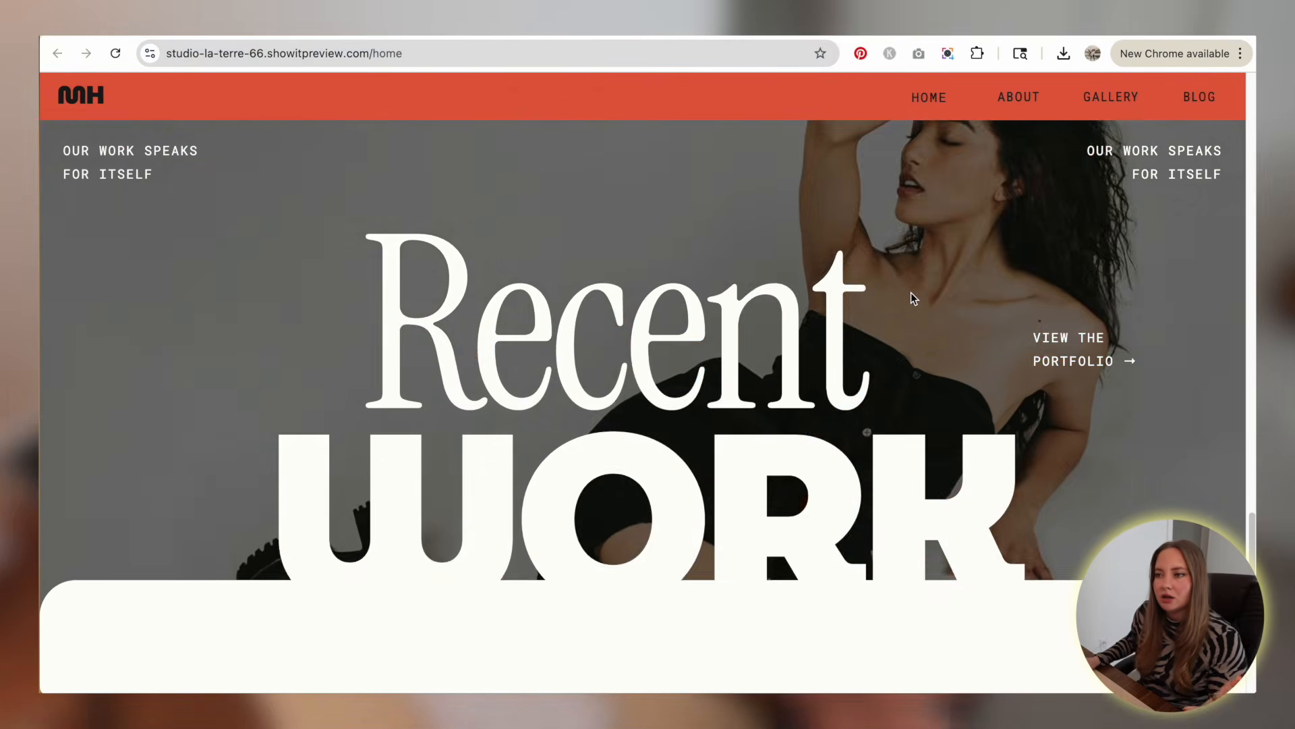
scroll(910, 296, down, 3)
scroll(910, 297, up, 8)
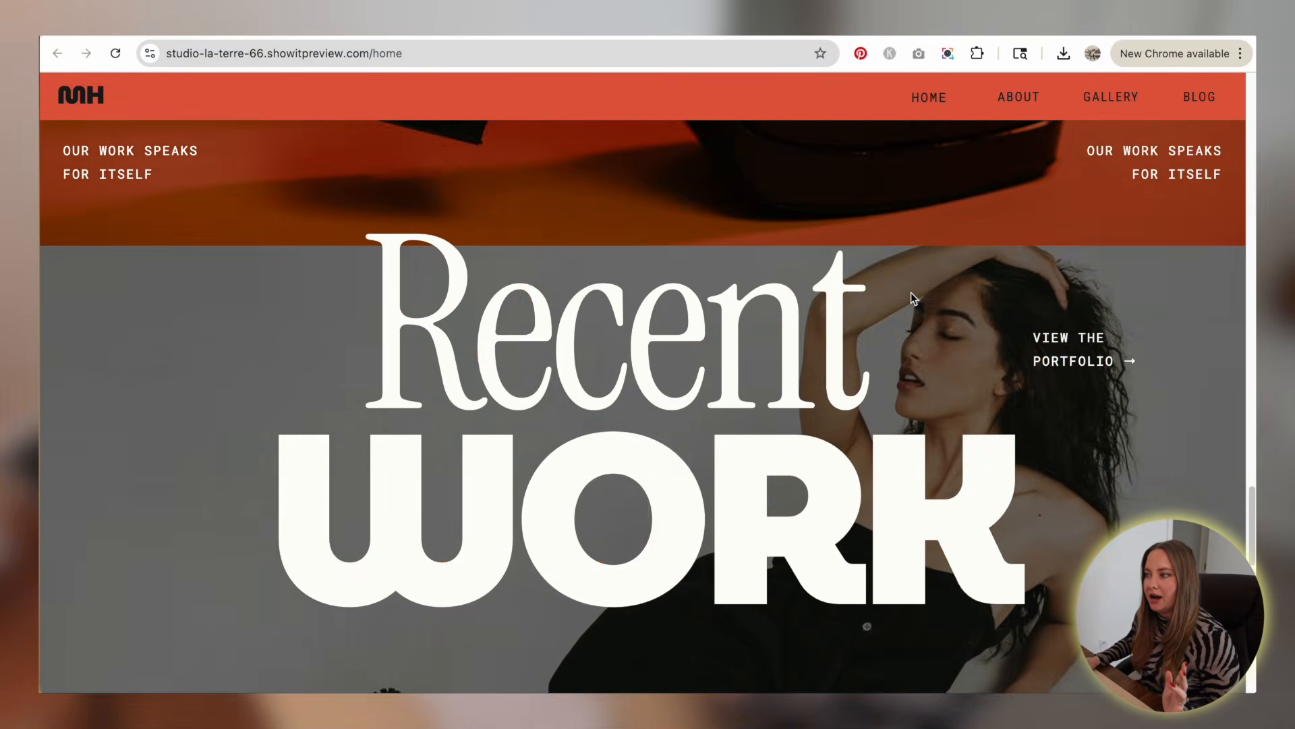
scroll(911, 297, down, 3)
scroll(835, 295, up, 3)
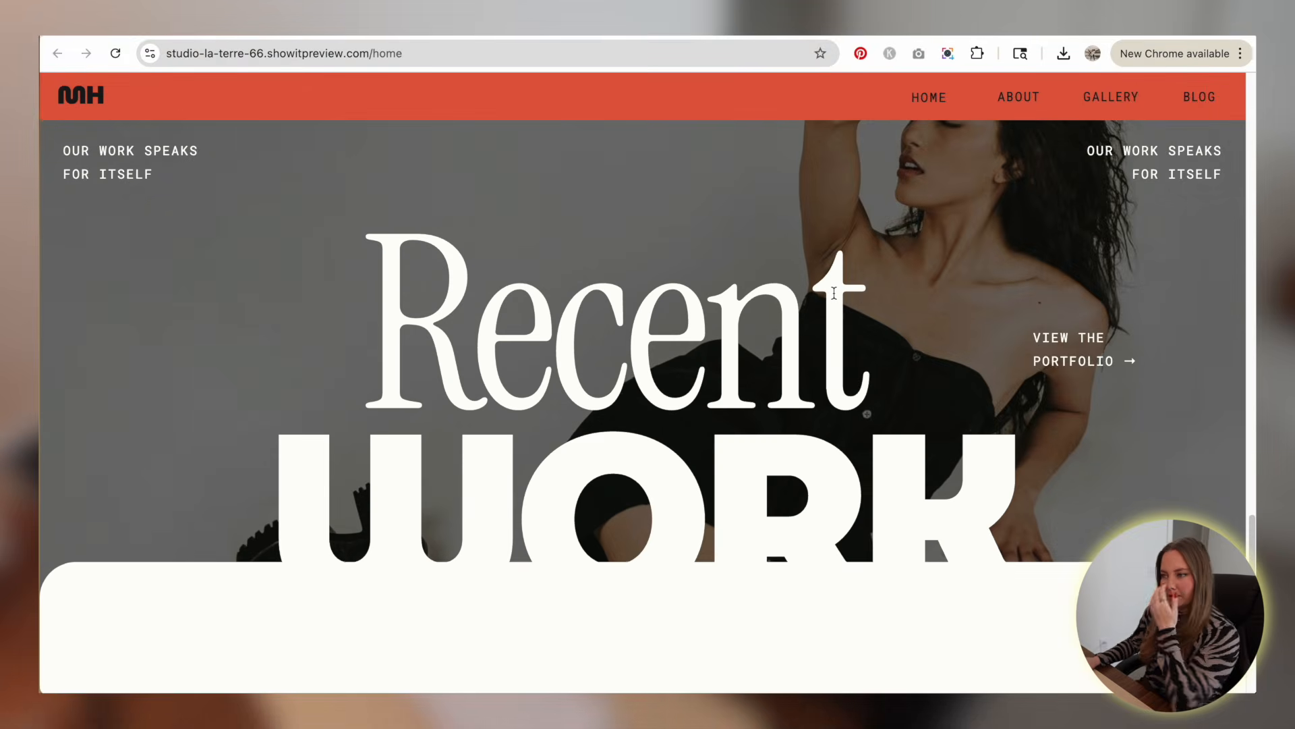
scroll(835, 293, down, 3)
scroll(834, 293, up, 1)
scroll(834, 293, up, 1)
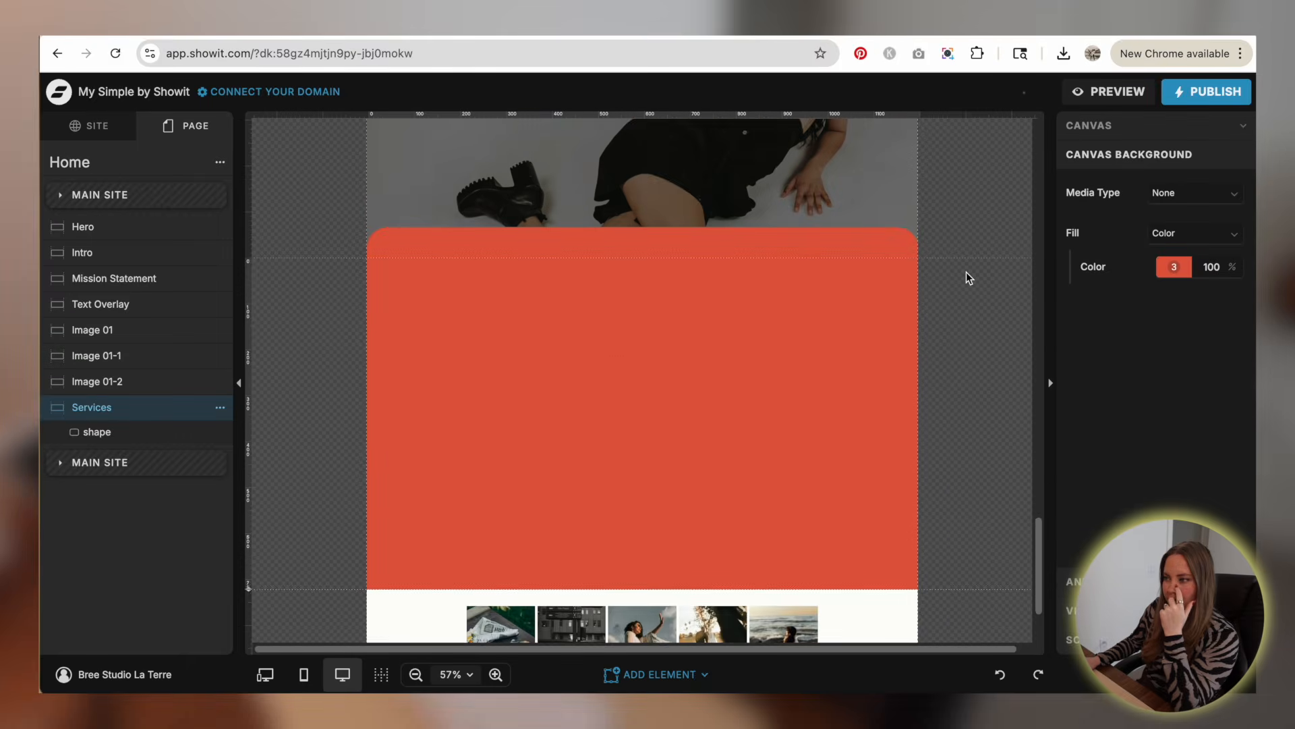
- Copy the "WHAT SETS US APART" subheading and its heading from Mission Statement into the Services canvas, changing the subheading to "our services"
scroll(966, 272, up, 5)
scroll(967, 273, up, 10)
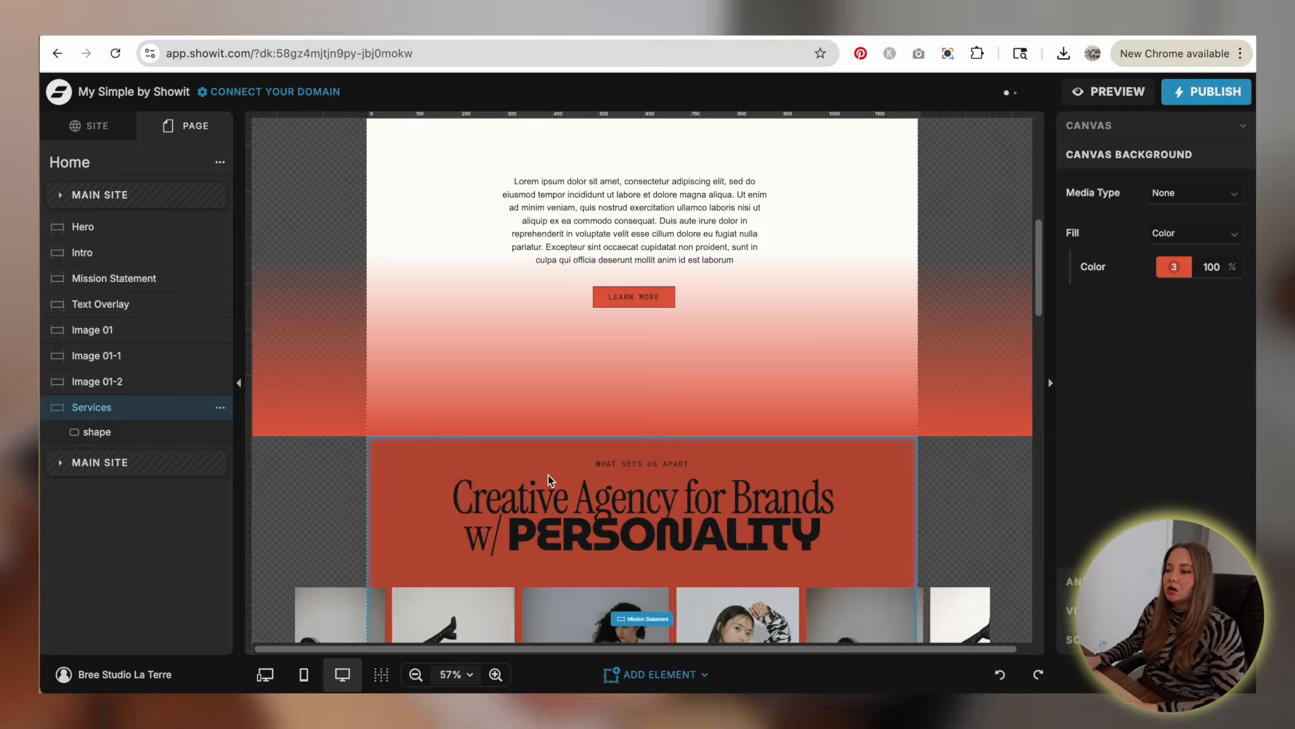
click(604, 491)
click(625, 465)
key(super+c)
key(super+v)
scroll(625, 467, down, 20)
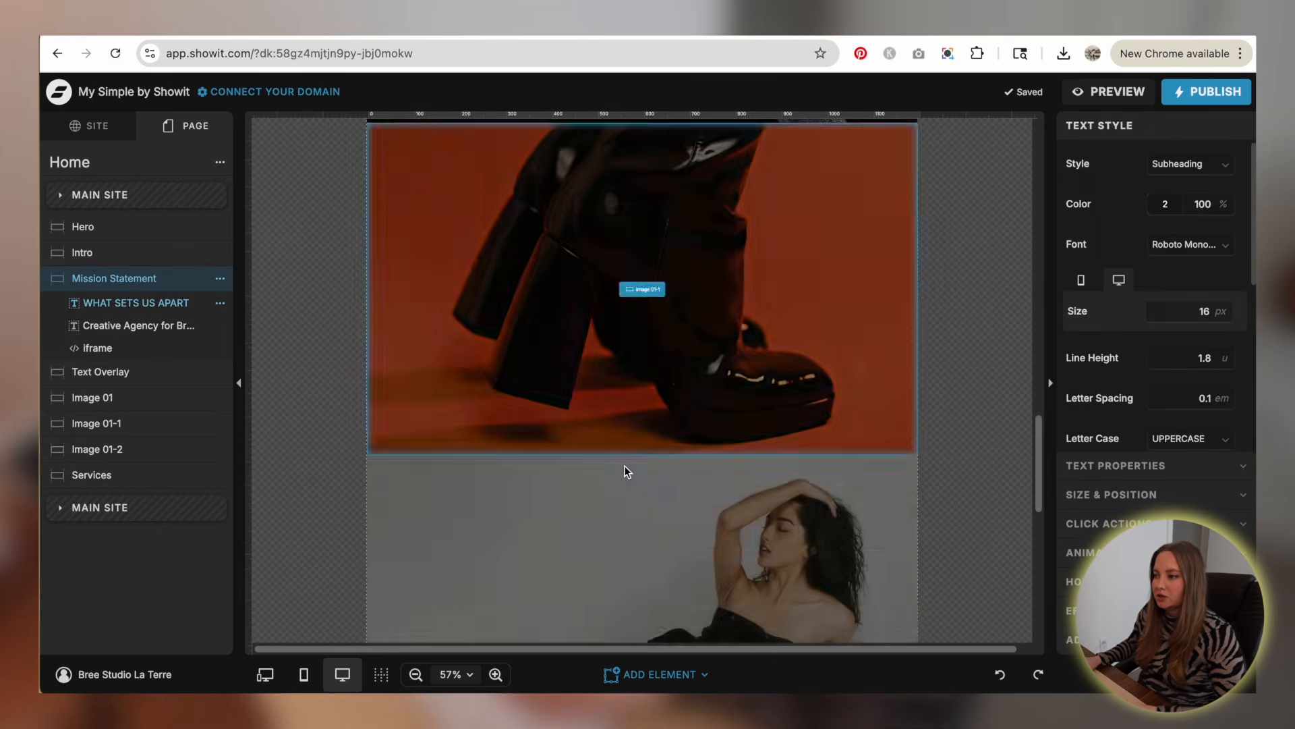
click(498, 297)
scroll(499, 300, up, 3)
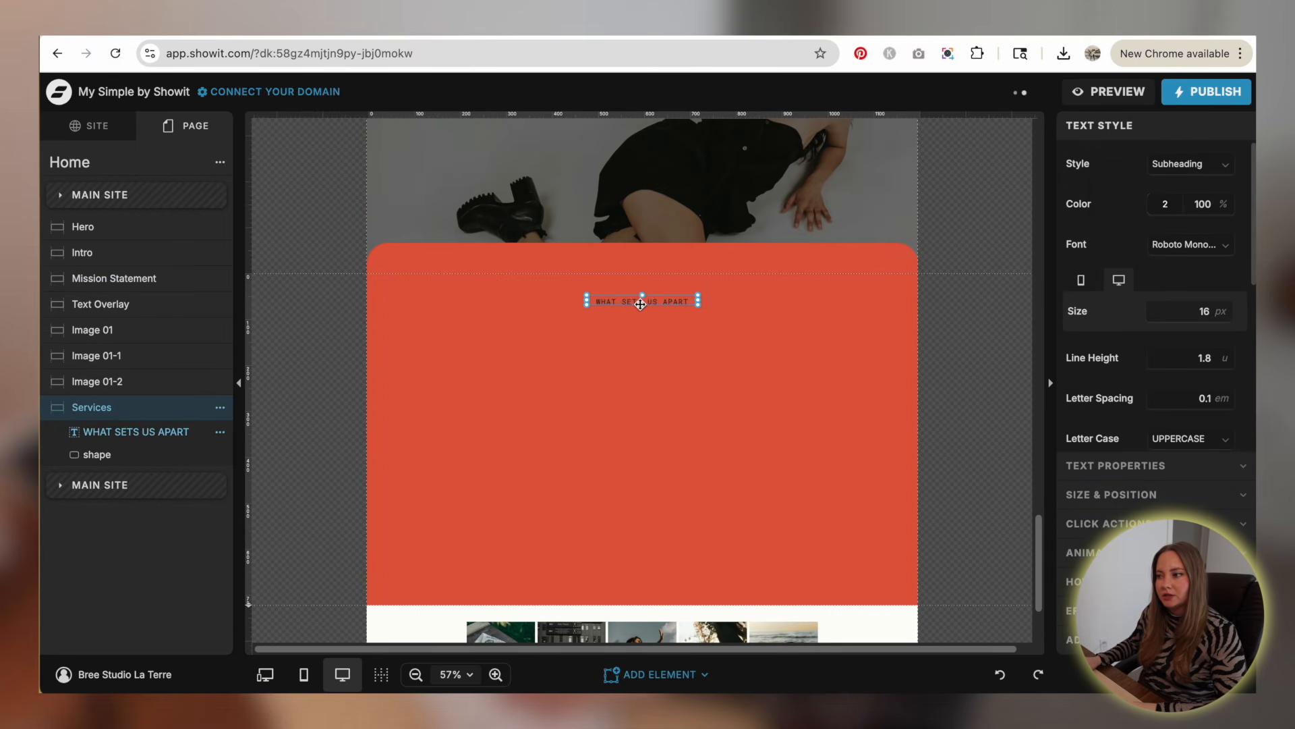
double_click(637, 289)
text(ONALITY)
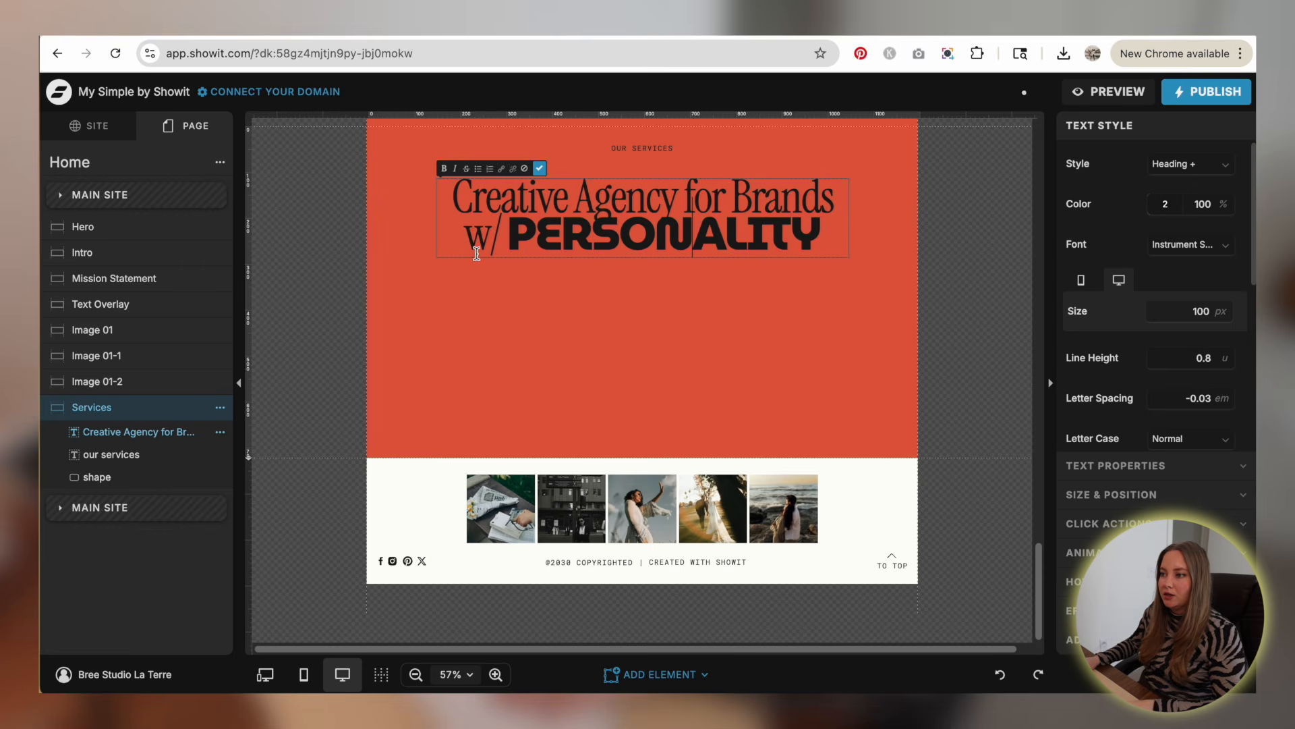
- Change the Services canvas's heading text to "Brand DESIGN", keeping the bold font on "DESIGN"
drag(499, 237, 448, 213)
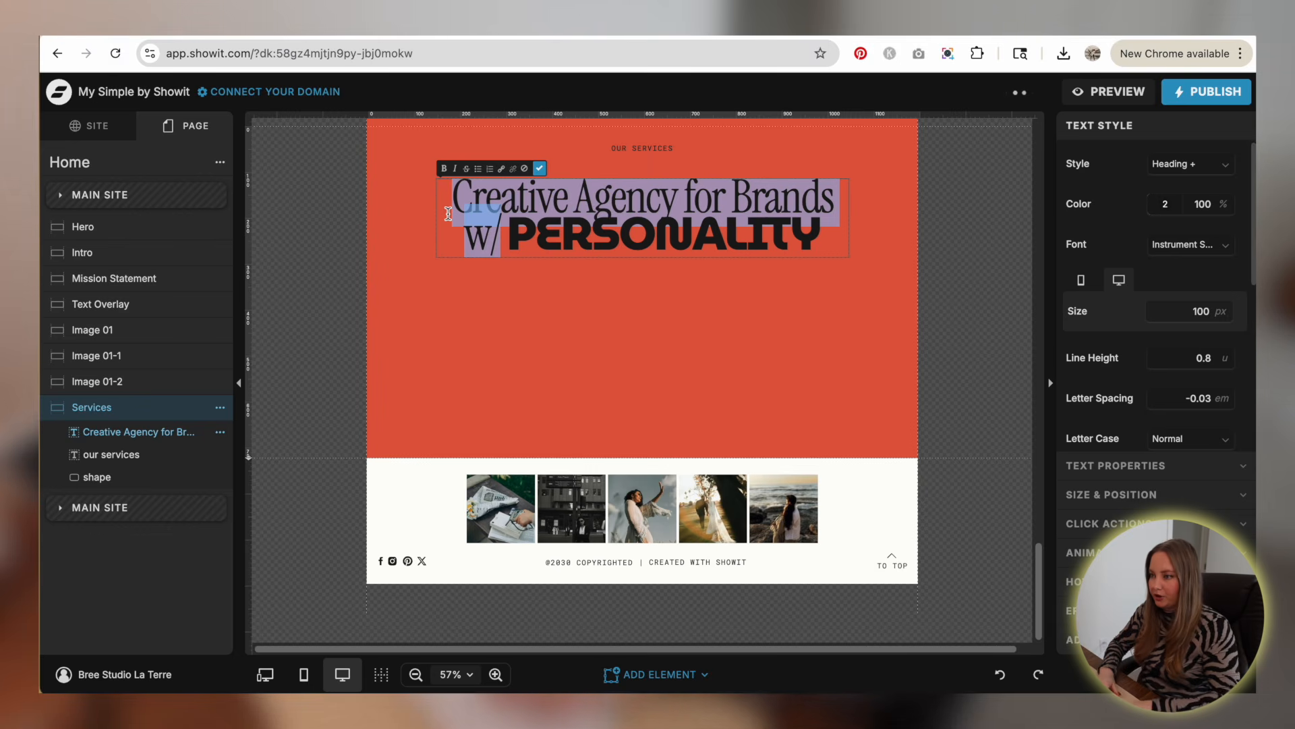
text(Brand)
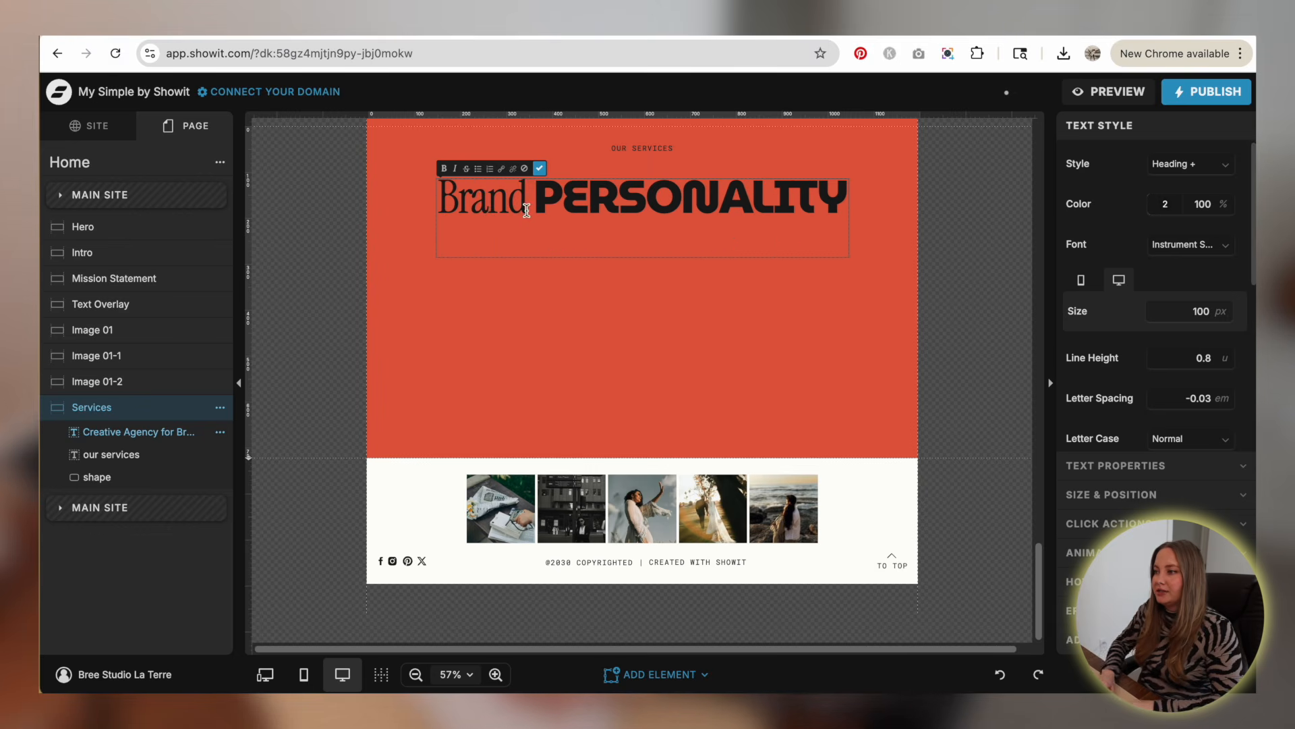
key(shift+End)
text(DESIGN)
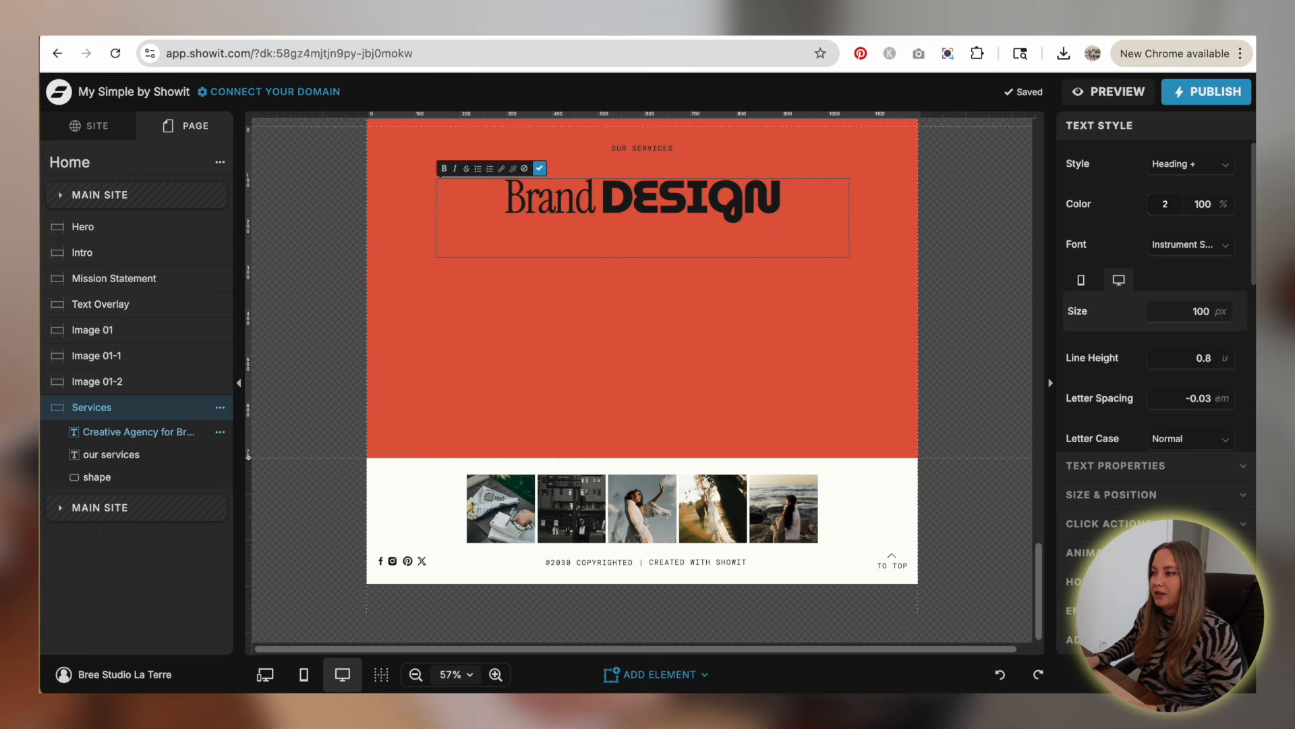
click(669, 308)
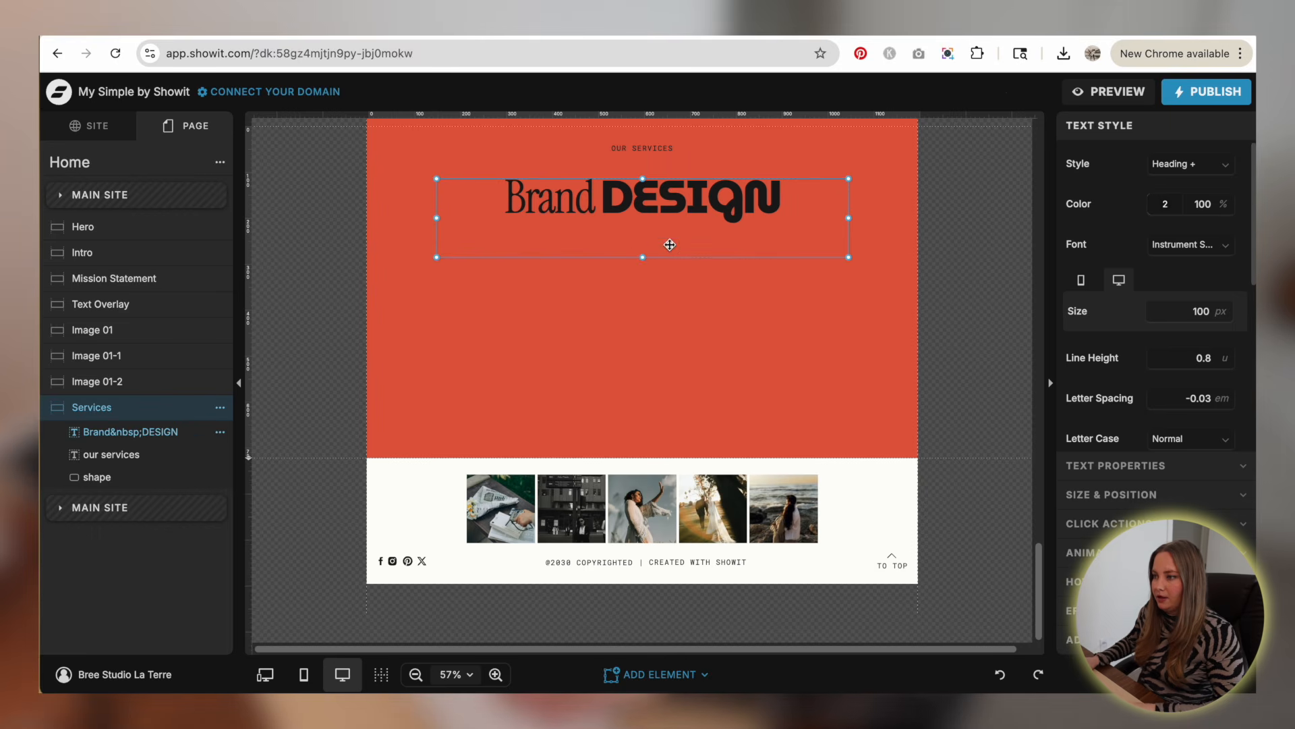
- Duplicate the "Brand DESIGN" heading directly below itself, change the copy to "Website DESIGN" and shorten its text box
key(super+d)
double_click(661, 291)
double_click(550, 259)
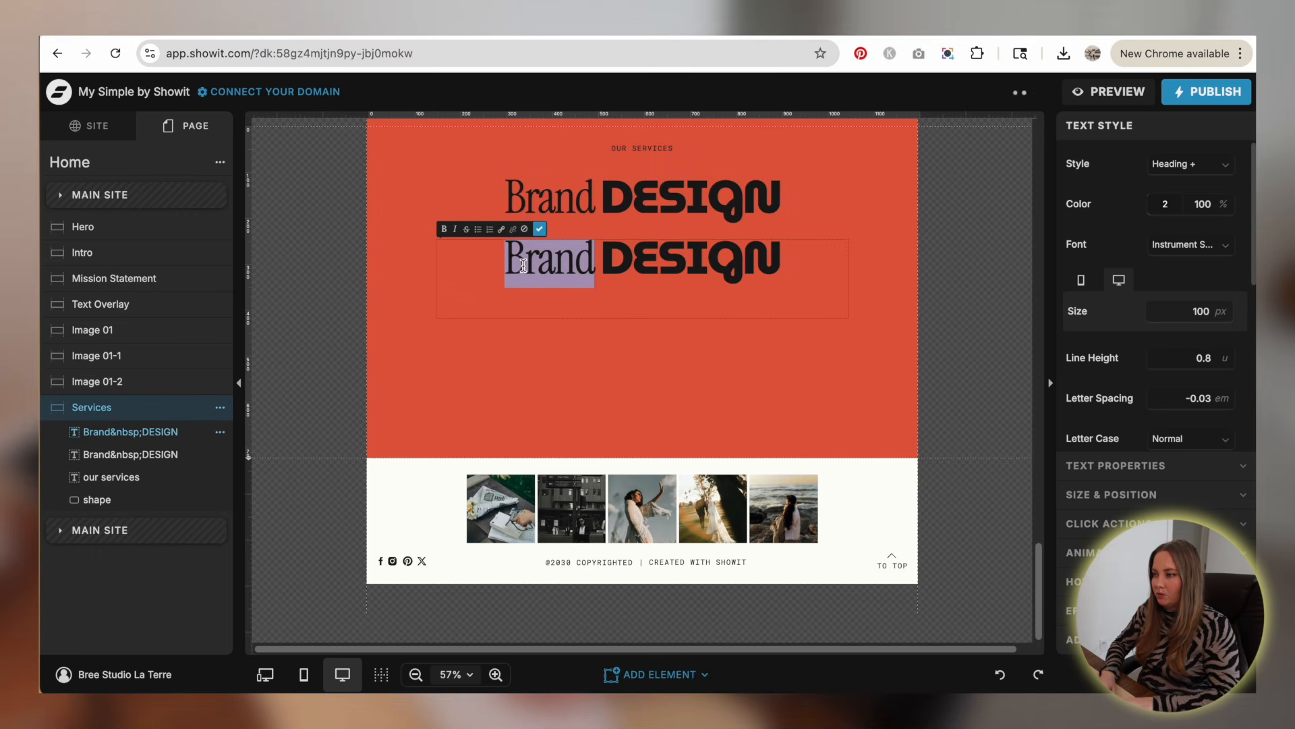
text(Website)
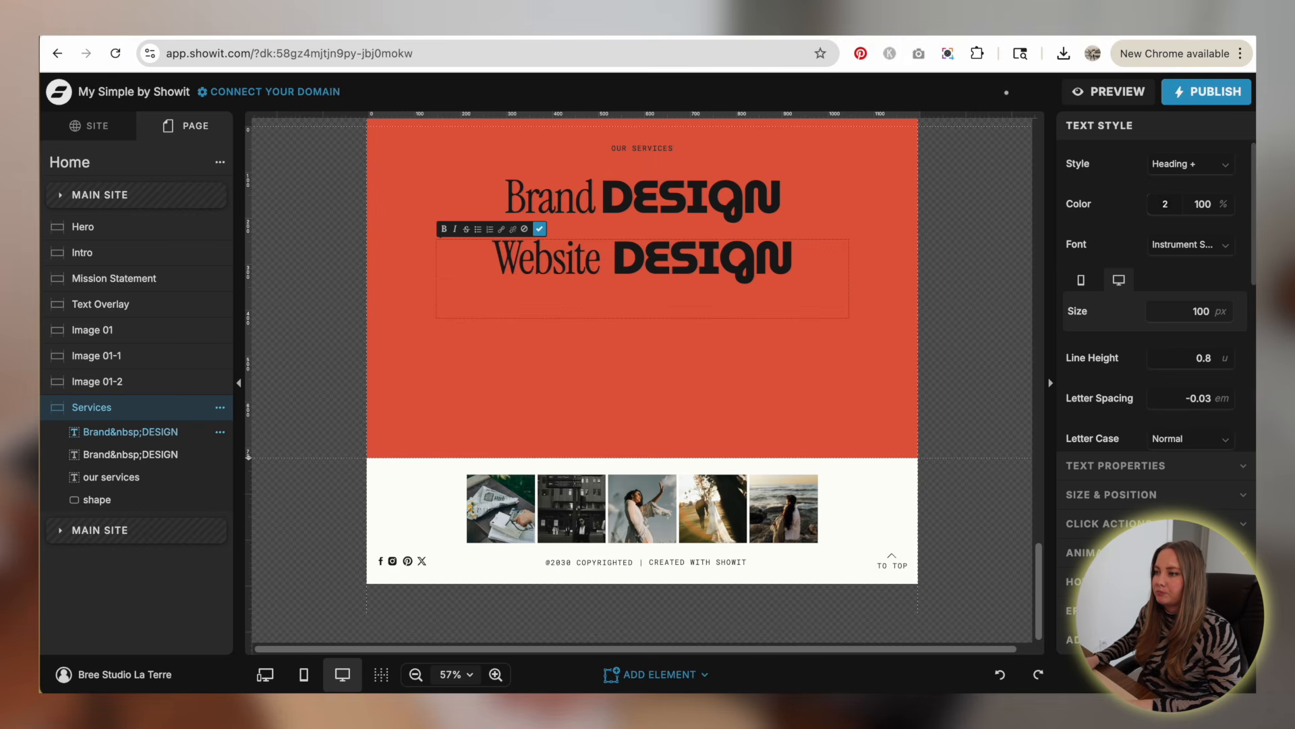
key(BackSpace)
click(624, 383)
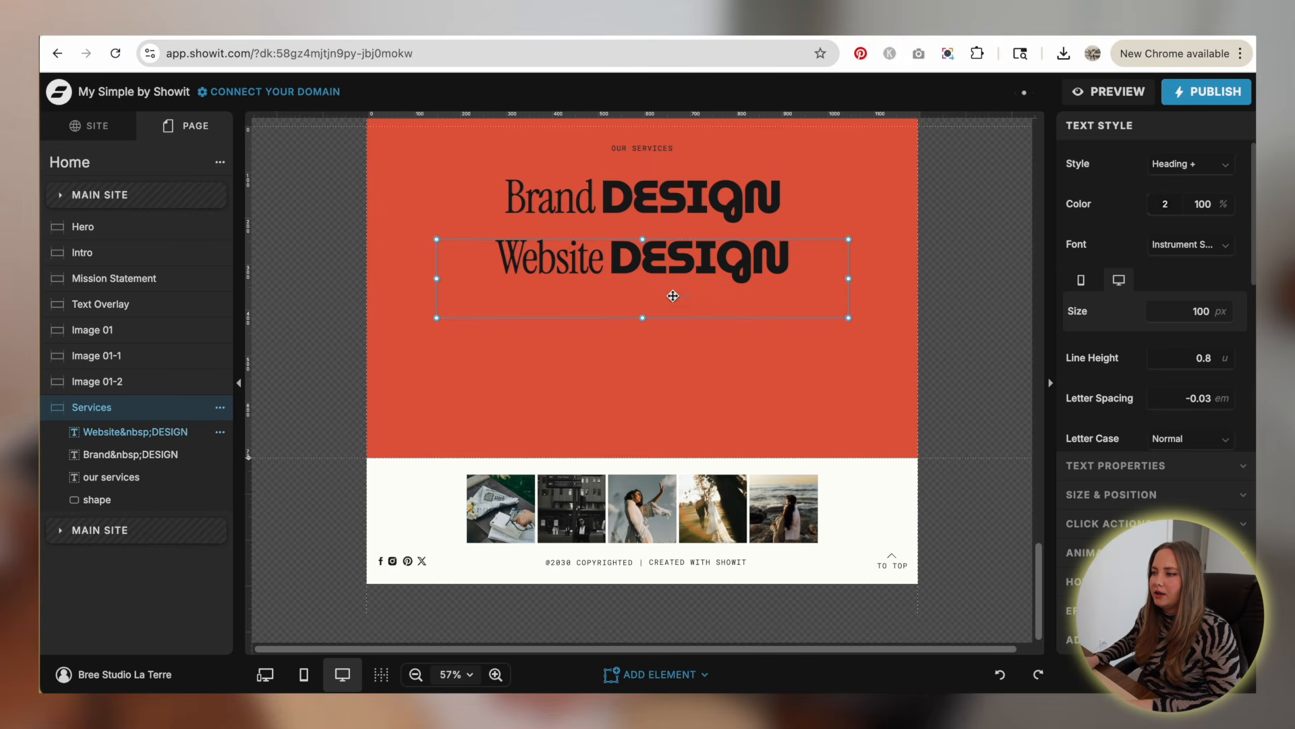
drag(648, 317, 590, 343)
- Duplicate "Website DESIGN" below itself, change the copy to "Content CREATION" and make the first heading "Brand STRATEGY"
click(585, 270)
key(super+d)
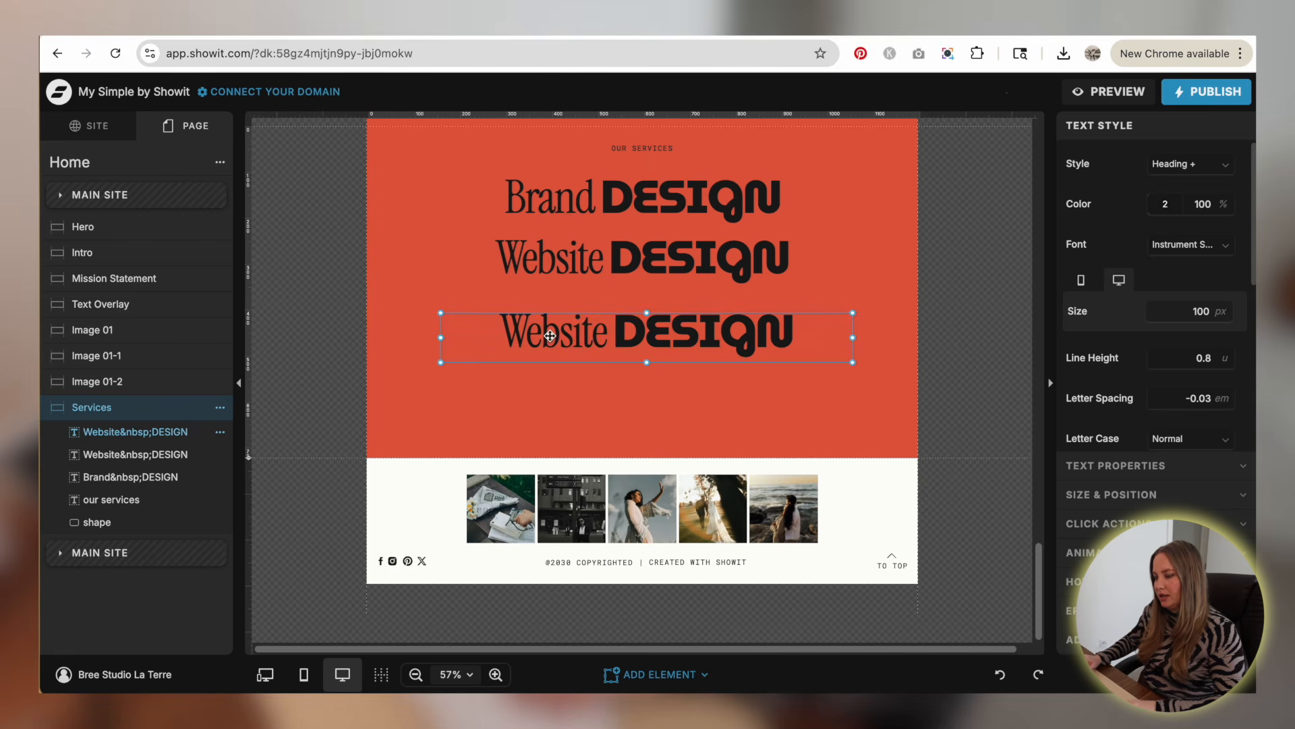
double_click(550, 335)
double_click(550, 336)
text(Content CREATION)
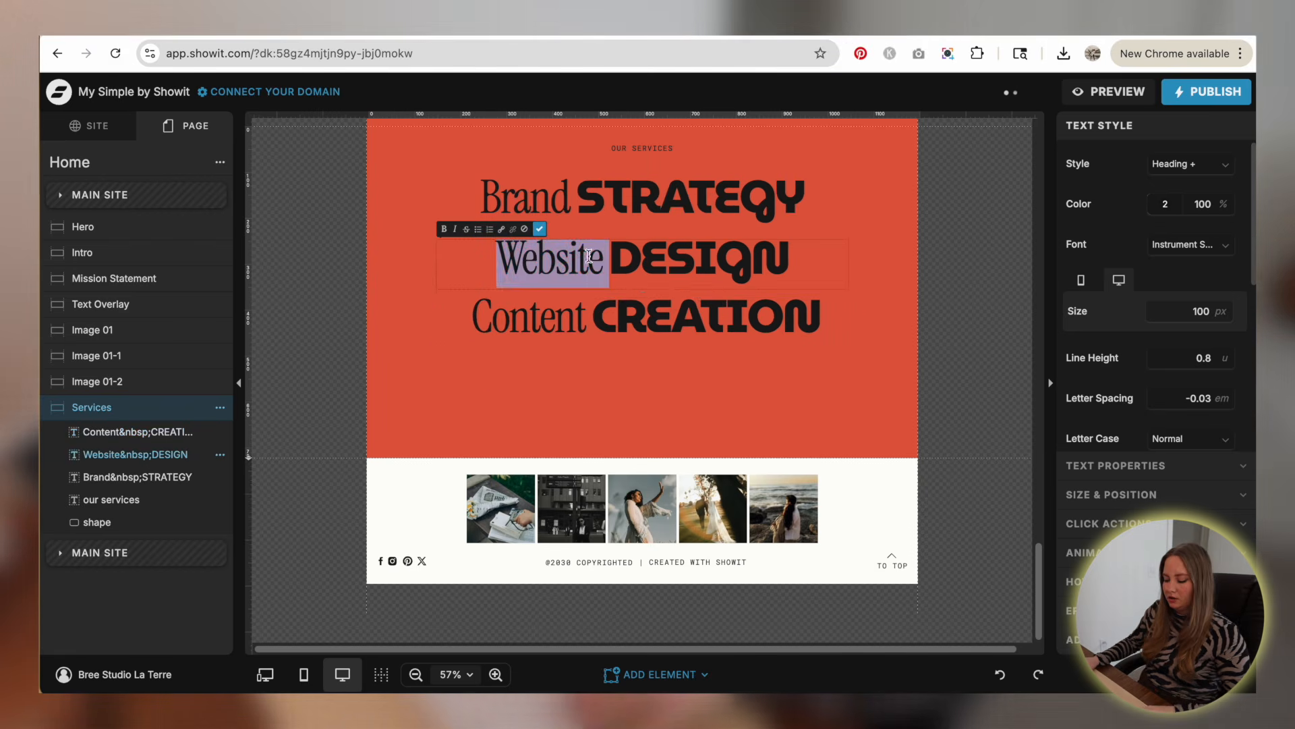
- Edit the middle heading's HTML to read "WEBSITE" in the bold MuseoModerno tag followed by plain "Design"
key(Escape)
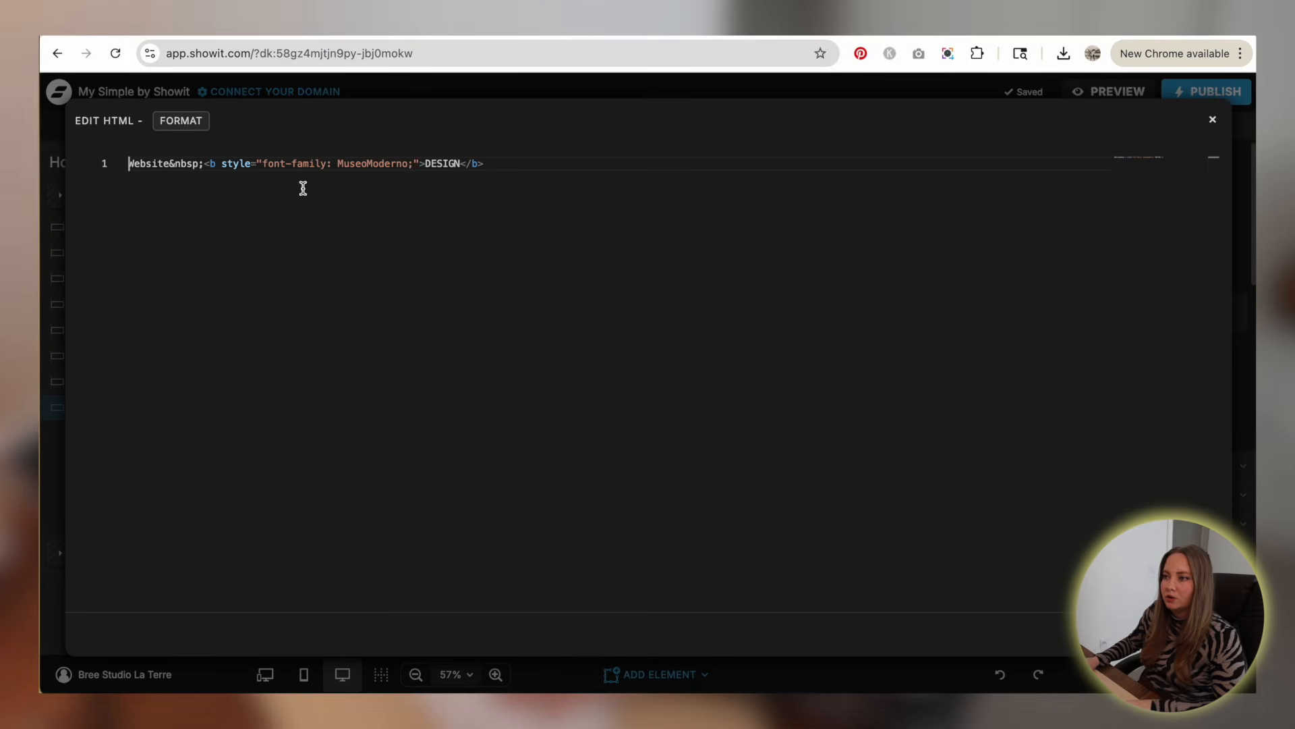
double_click(438, 163)
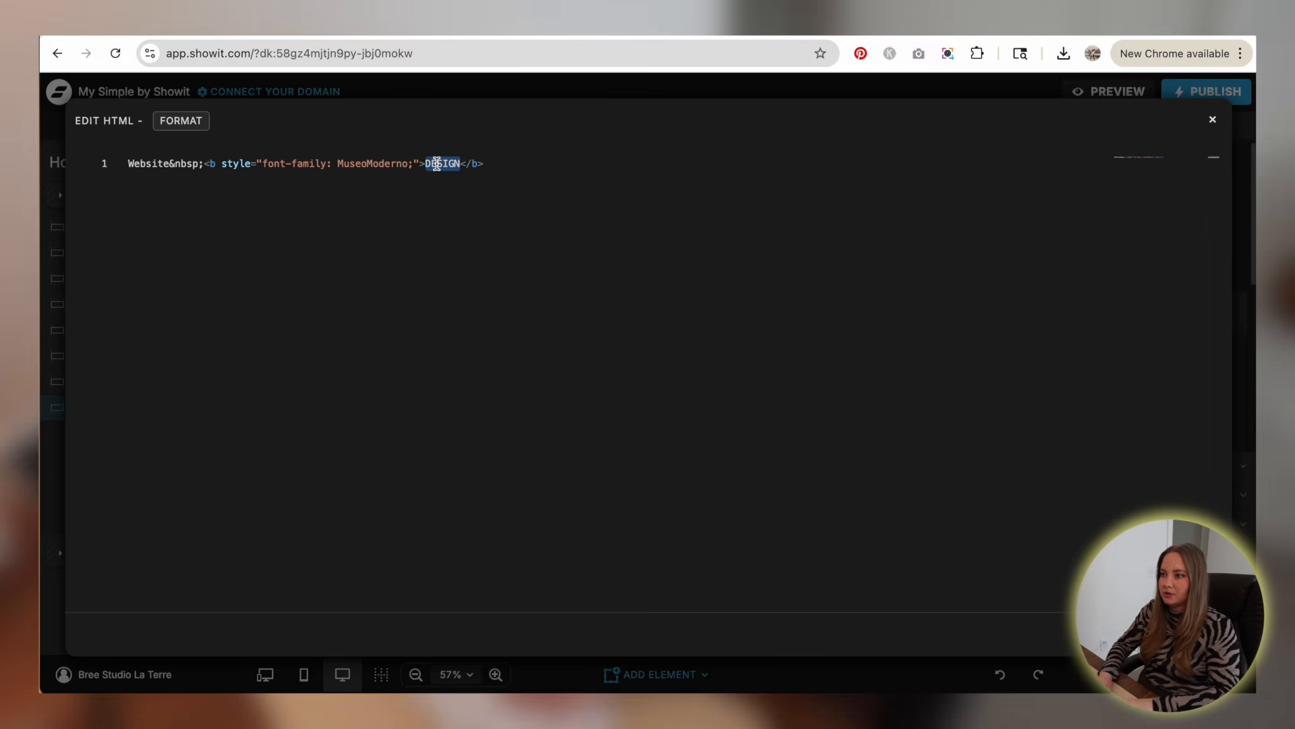
text(WEBSITE)
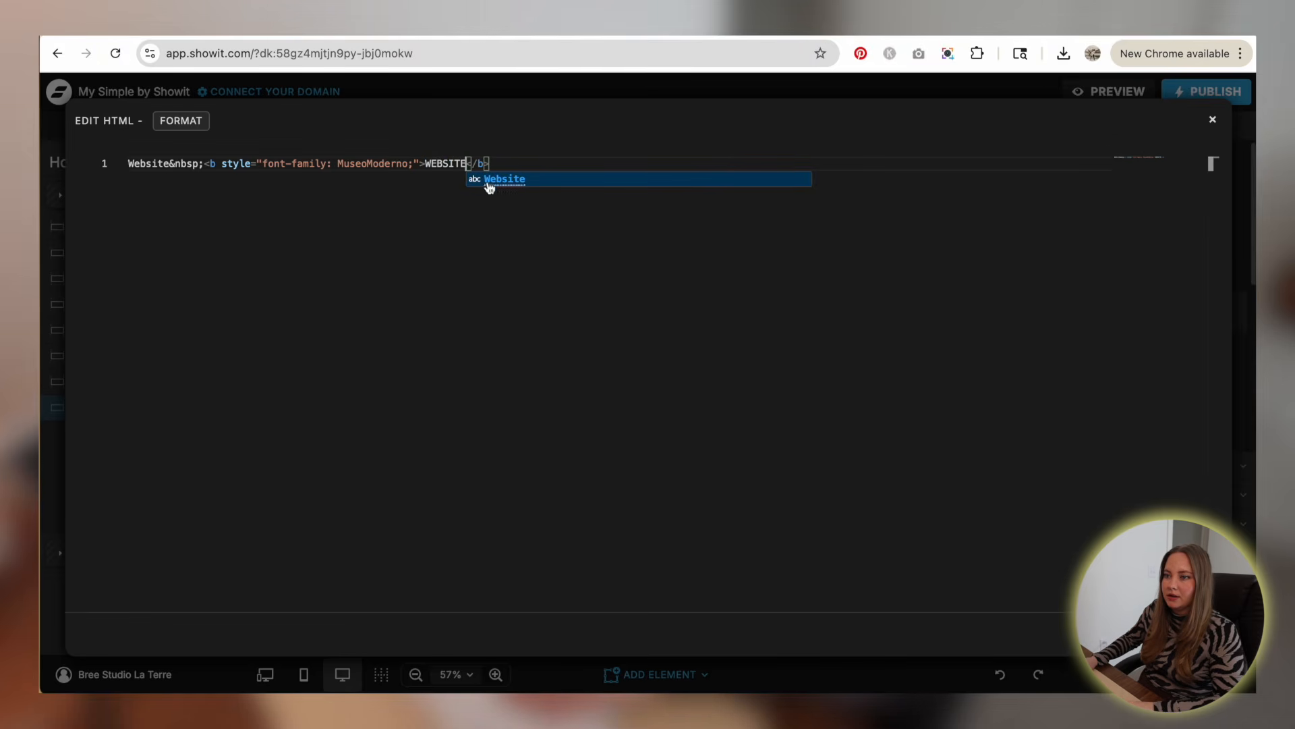
drag(204, 164, 115, 162)
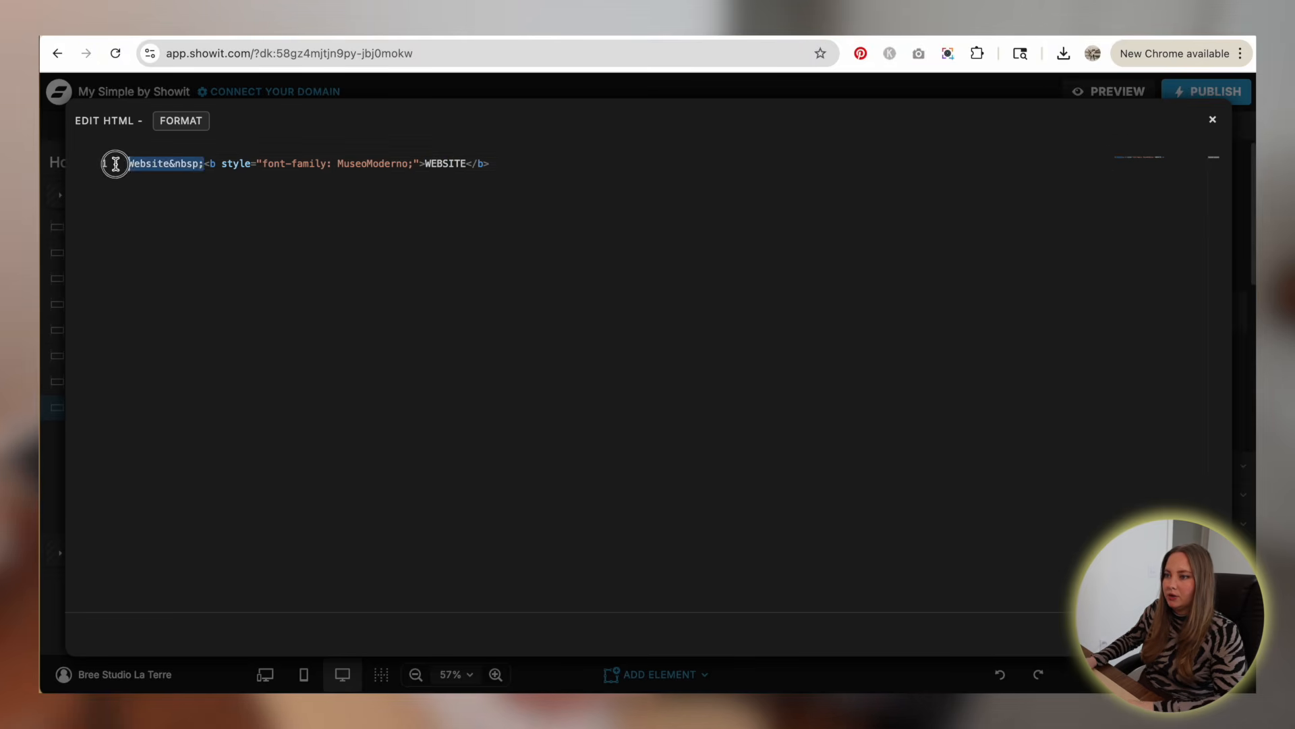
key(BackSpace)
text(Design)
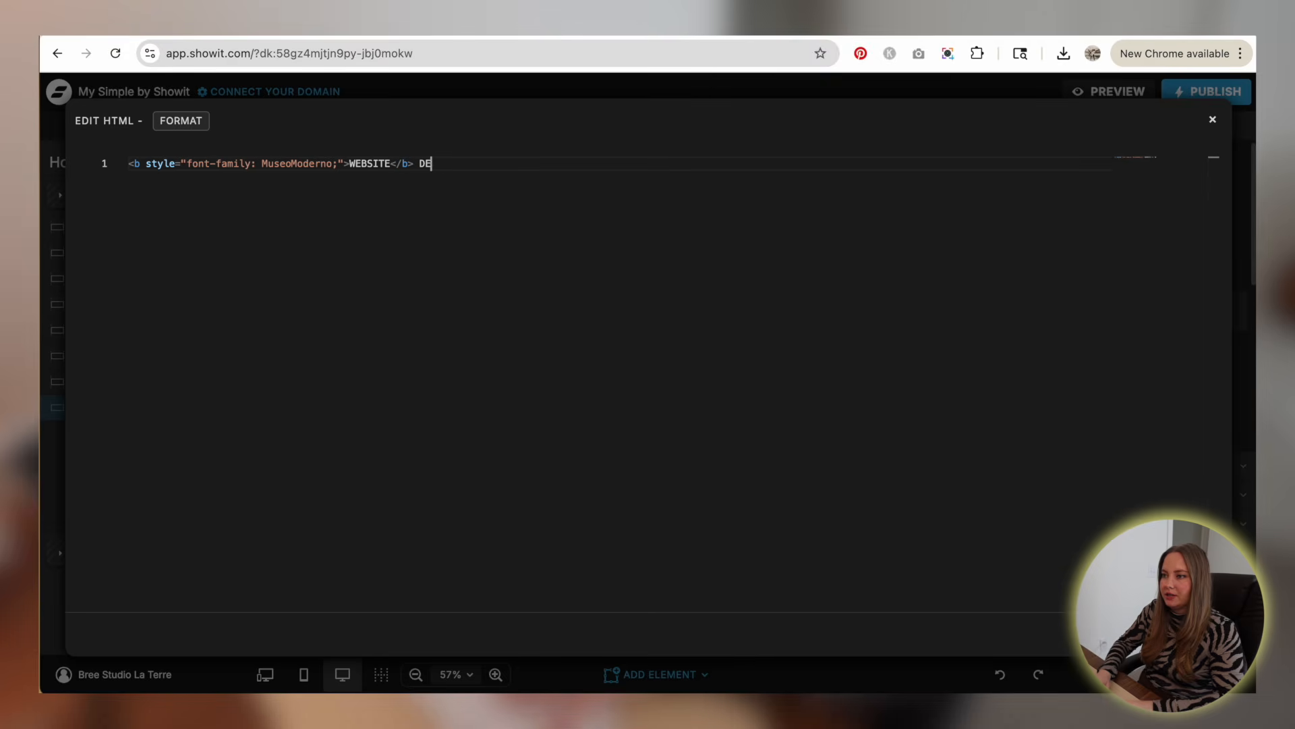
key(BackSpace)
key(BackSpace)
key(BackSpace)
key(BackSpace)
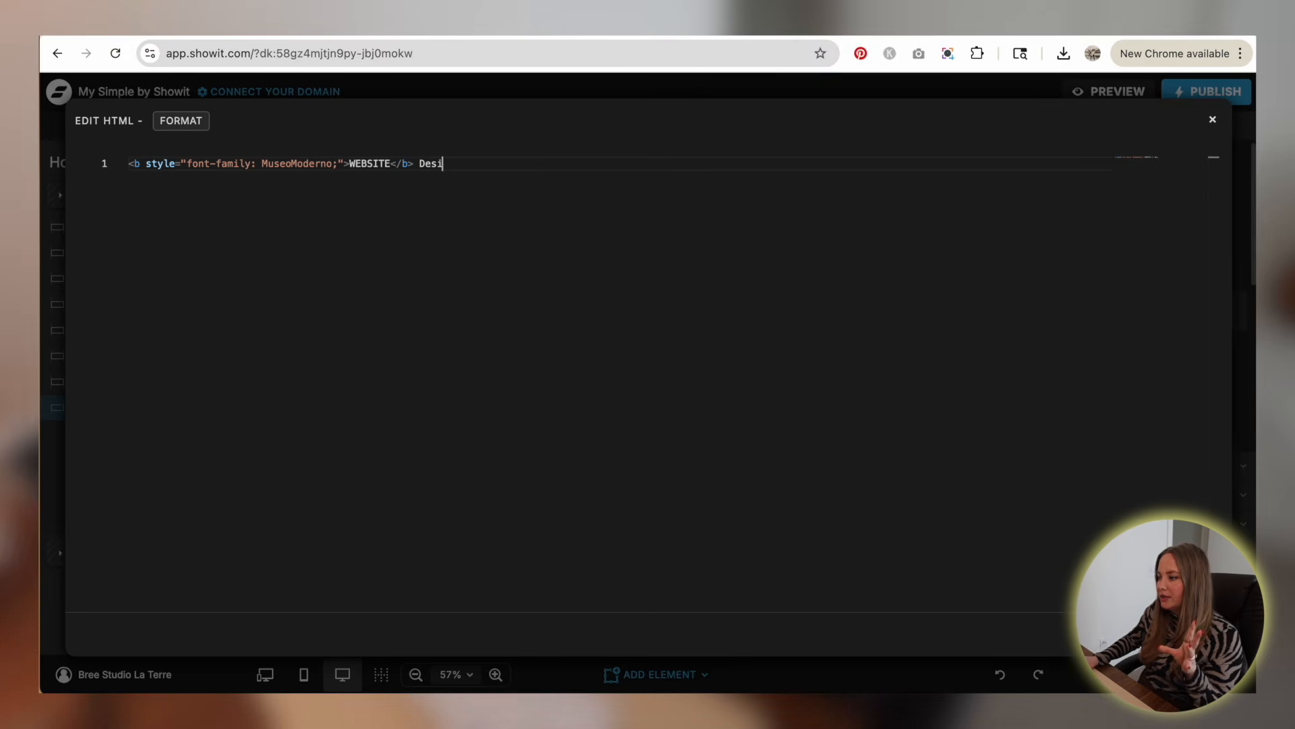
click(1188, 635)
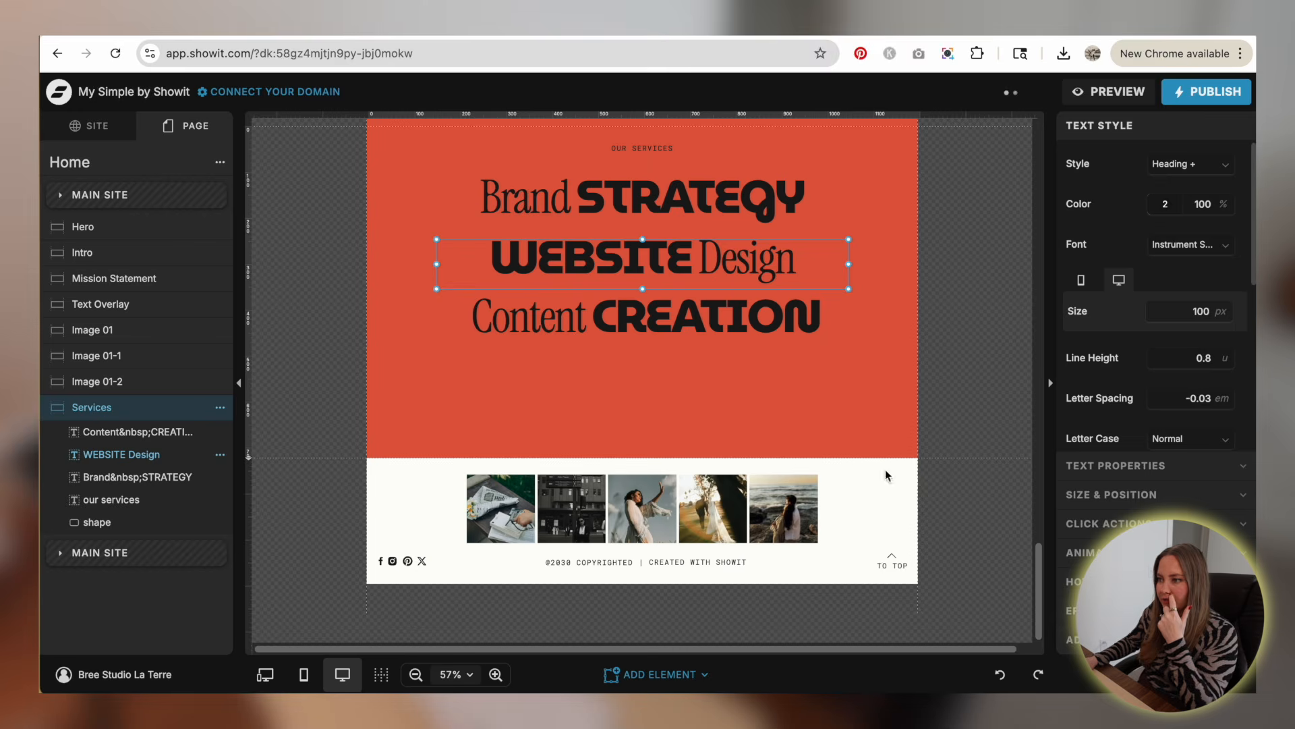
- Copy the "LEARN MORE" button from the Intro canvas into the Services canvas, centred below "Content CREATION"
click(657, 356)
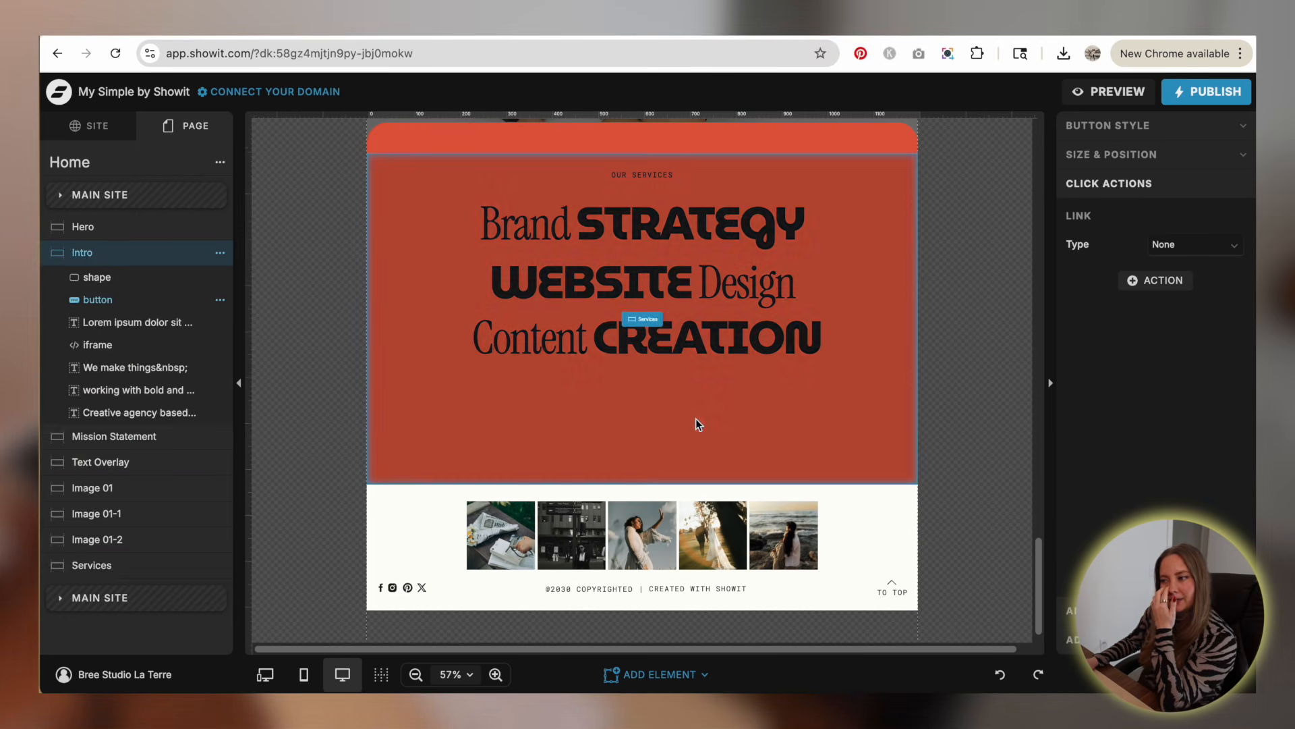
key(ctrl+v)
drag(648, 446, 658, 407)
scroll(856, 409, up, 1)
click(810, 173)
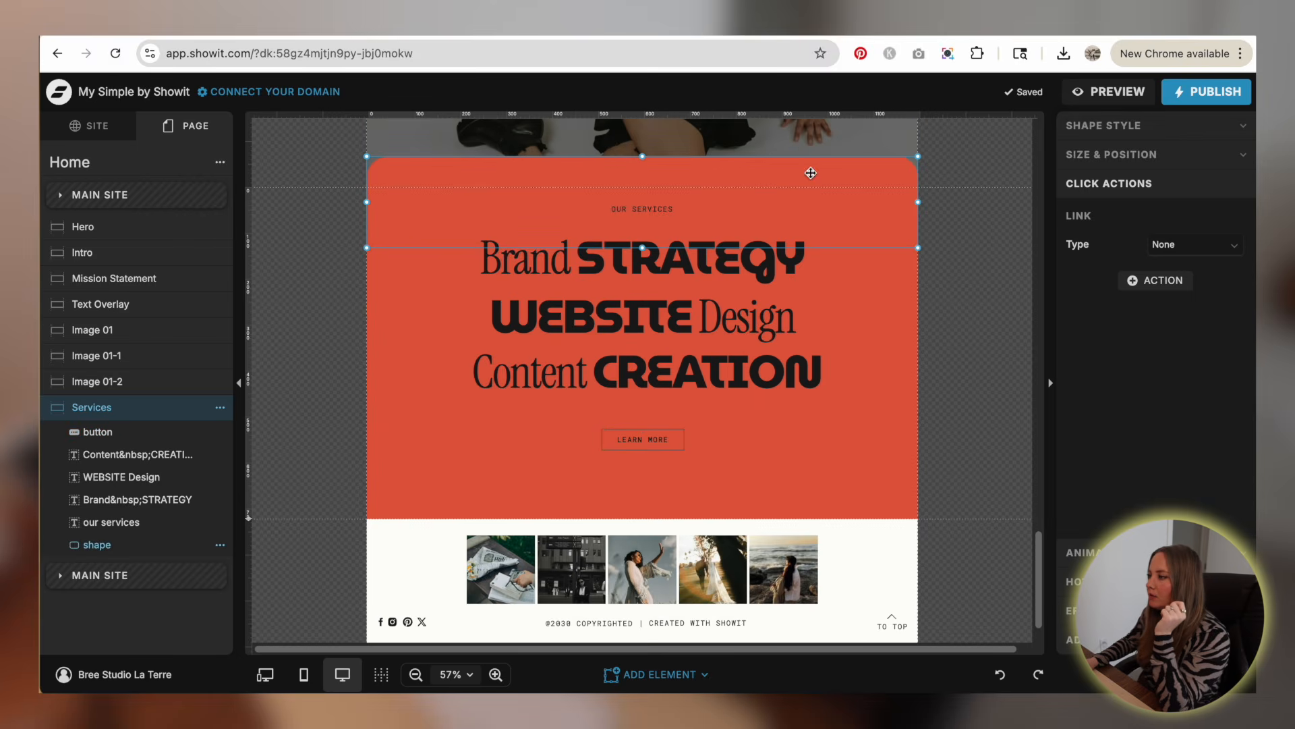
- Recolour the Services section's rounded shape and its canvas background with color swatch 7, the off-white FFFEFA
click(1095, 135)
click(1176, 197)
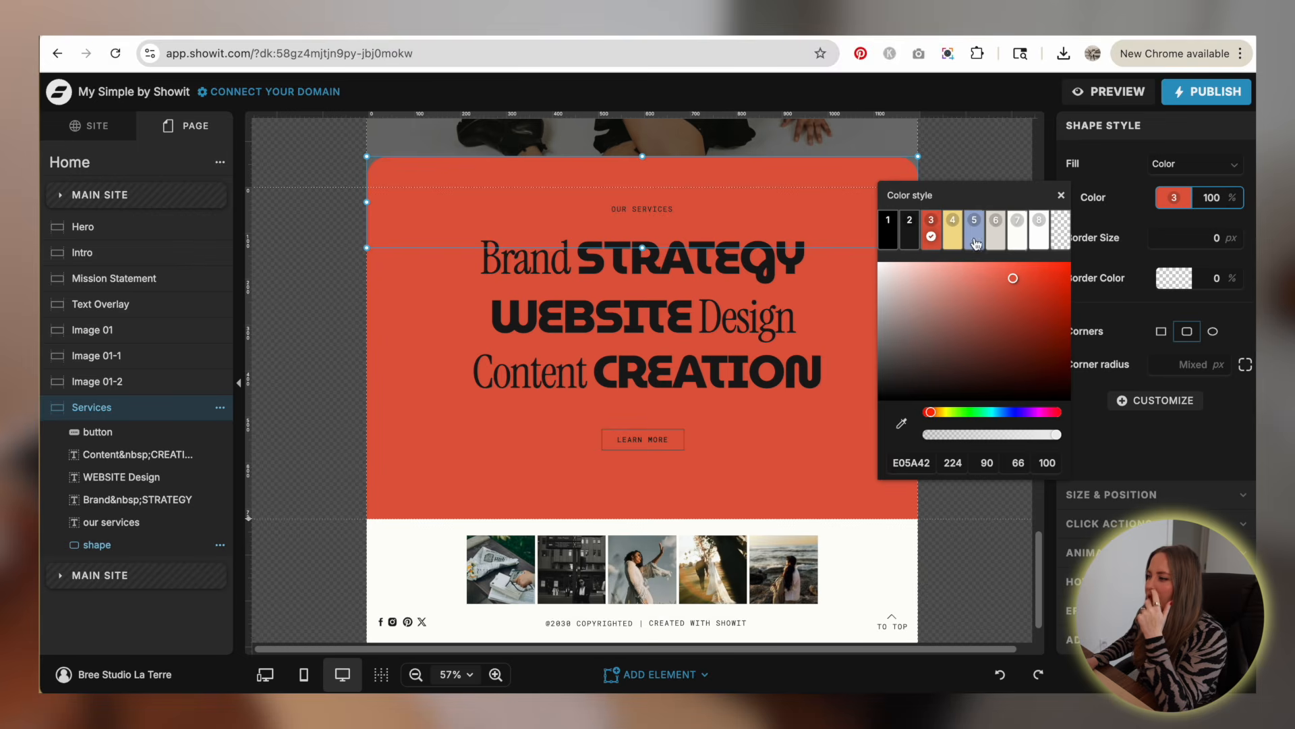
click(1012, 243)
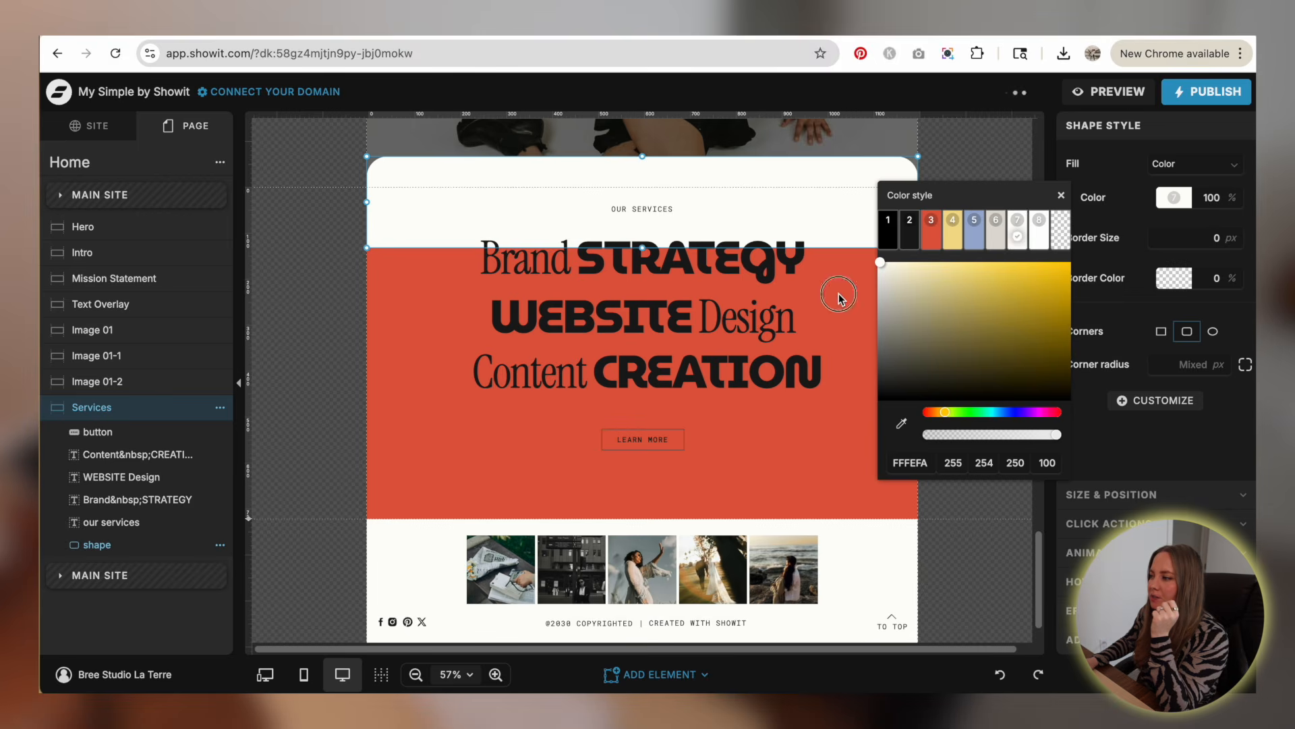
click(839, 297)
click(1174, 266)
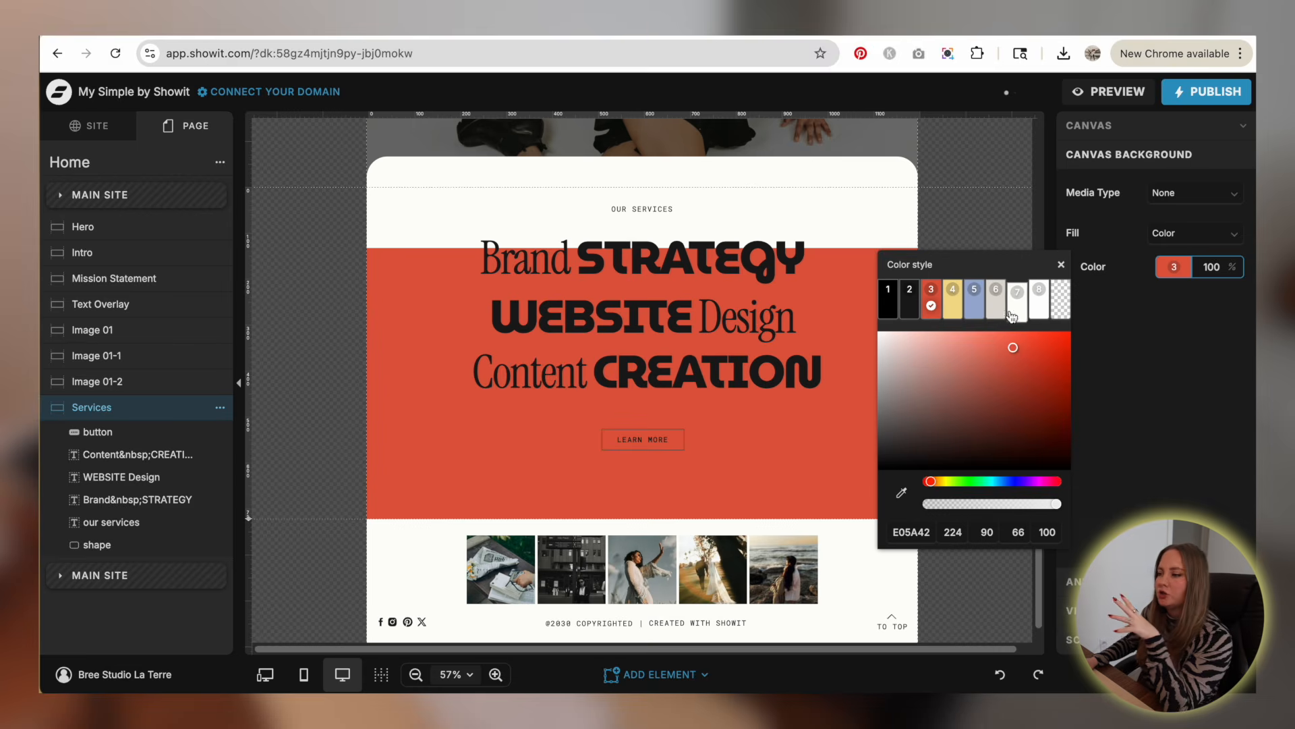
click(1011, 314)
click(1003, 244)
- Add a blank canvas named About below Services on the Home page and increase its height
scroll(350, 285, up, 2)
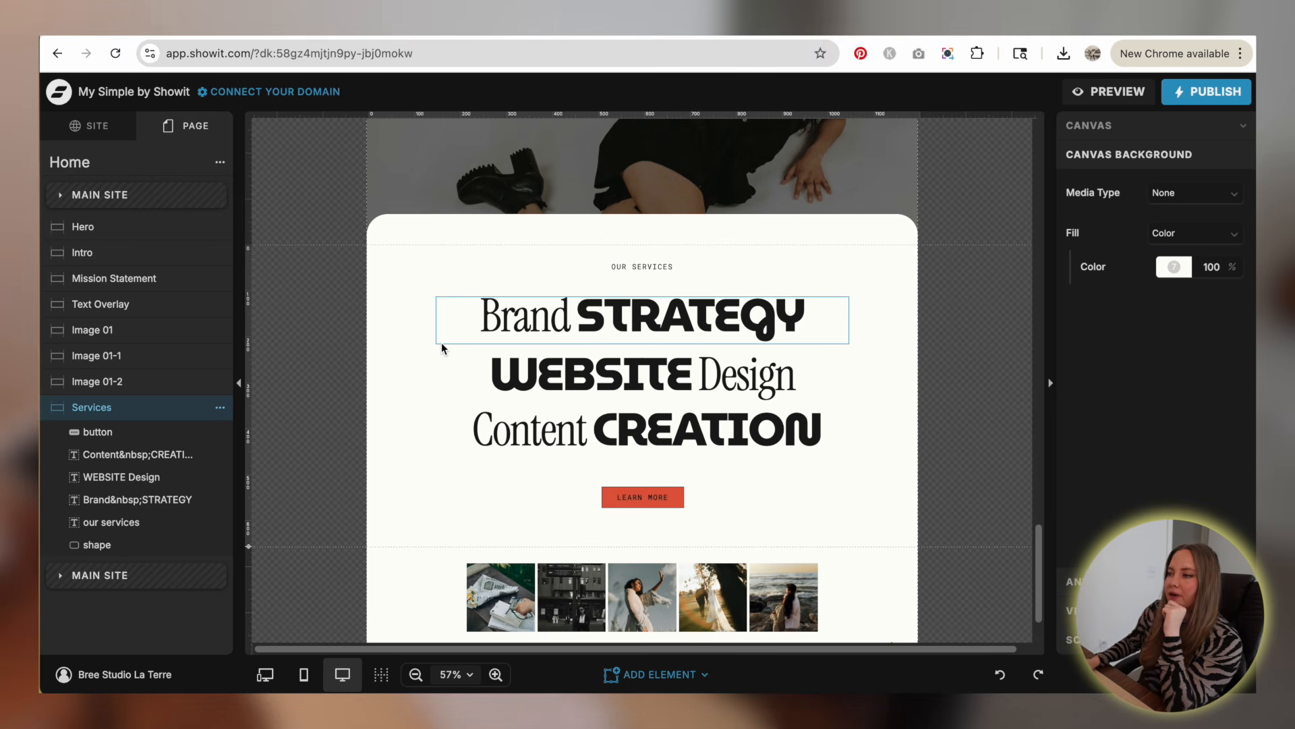
scroll(943, 288, up, 10)
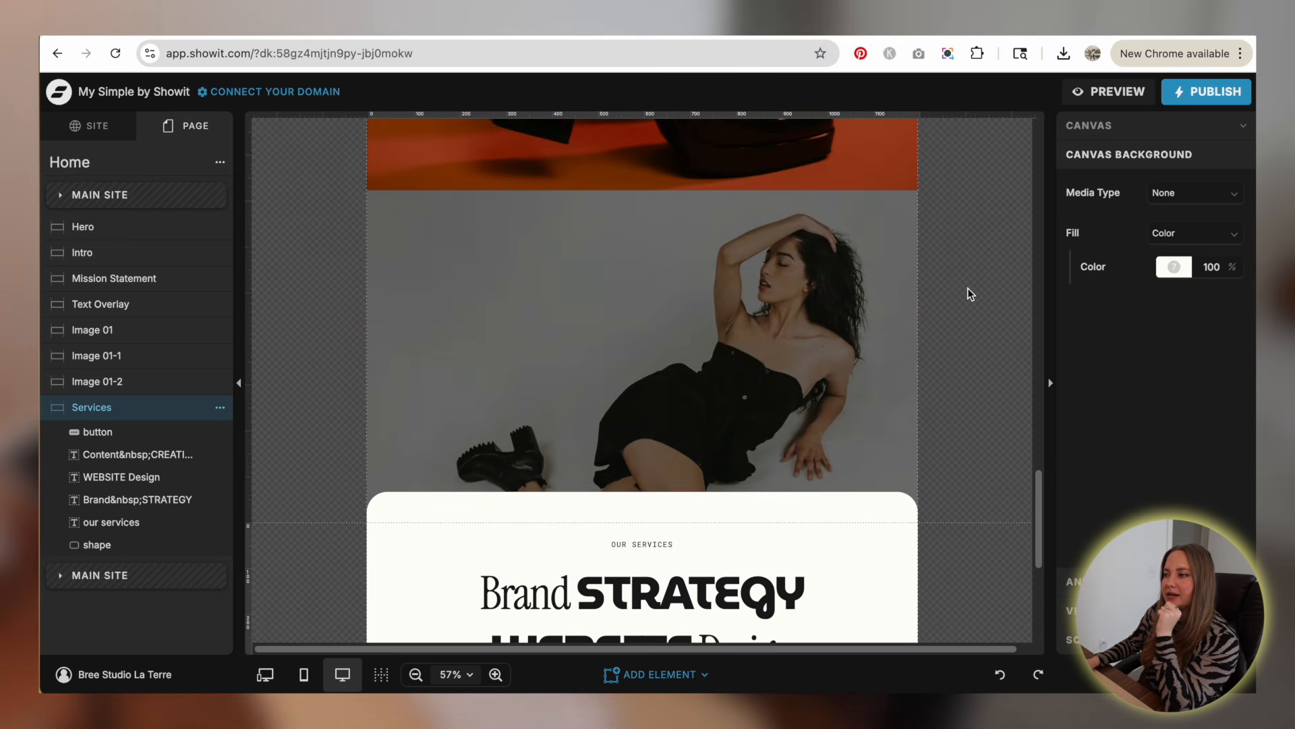
scroll(968, 287, up, 3)
scroll(968, 287, down, 12)
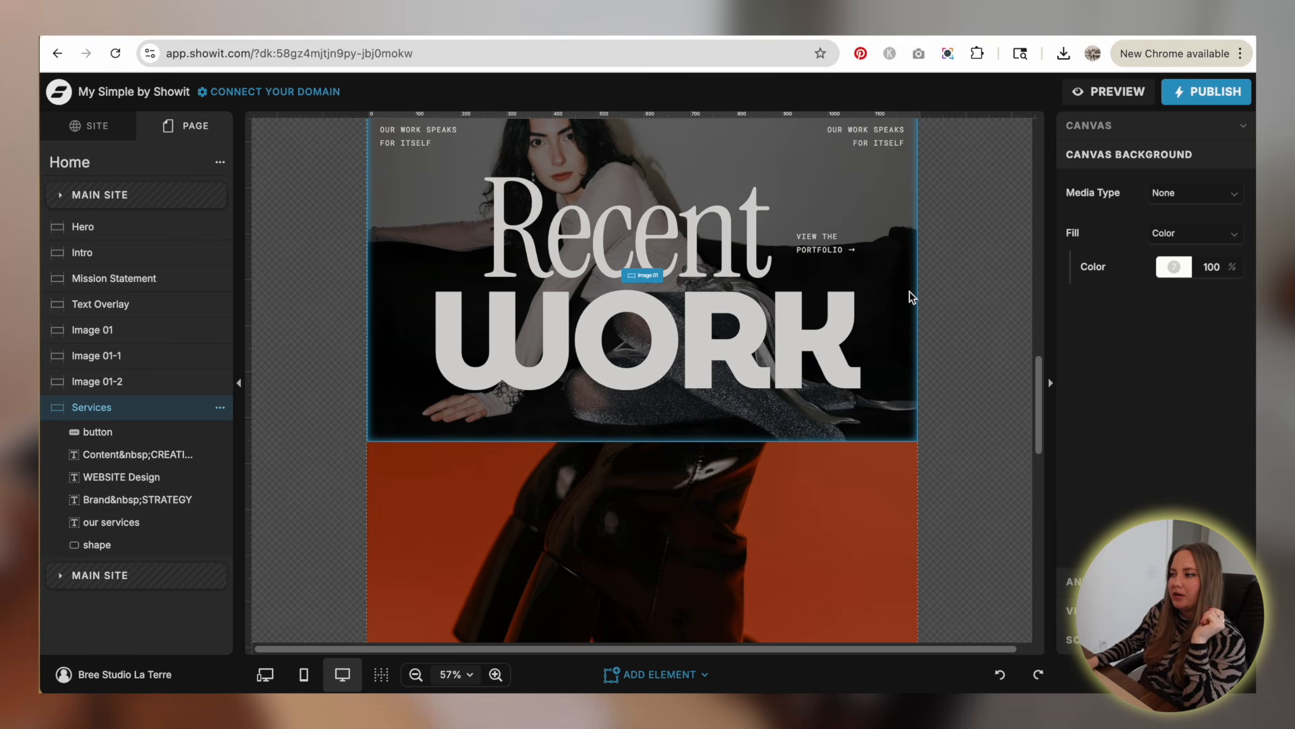
scroll(909, 290, down, 10)
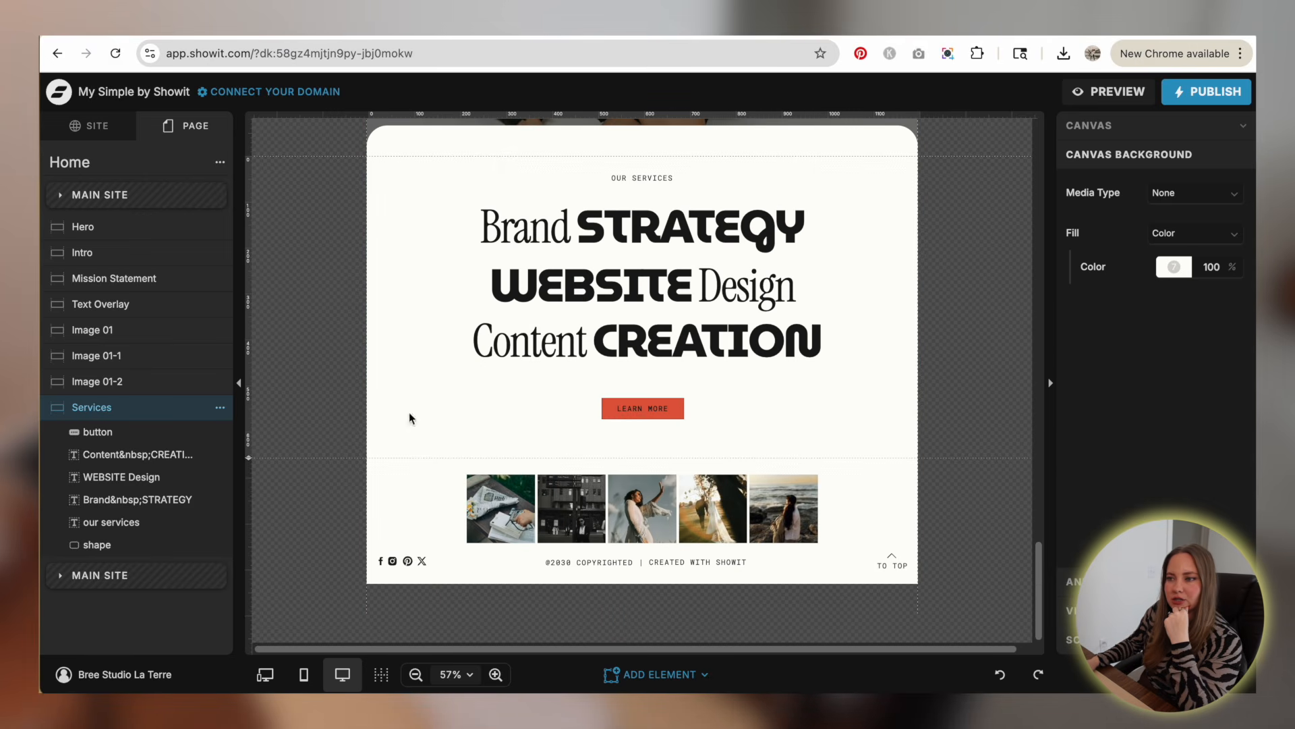
click(220, 162)
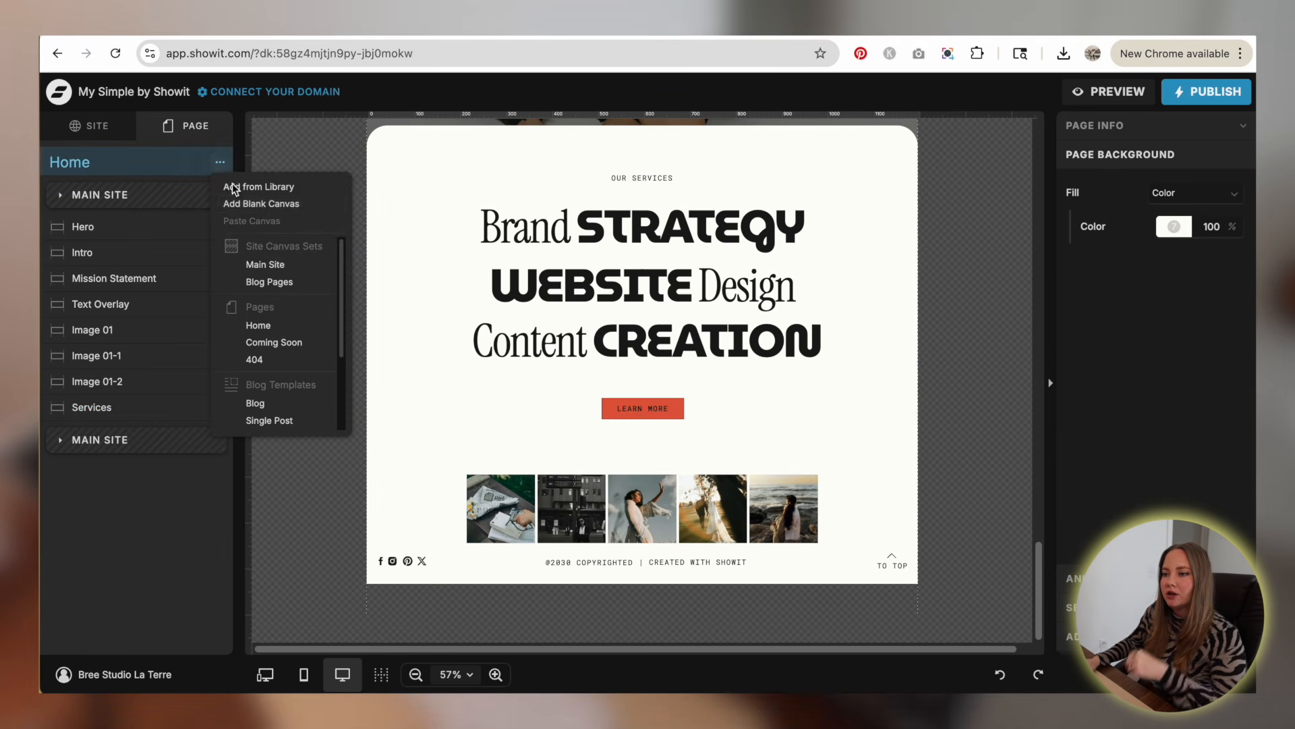
click(261, 204)
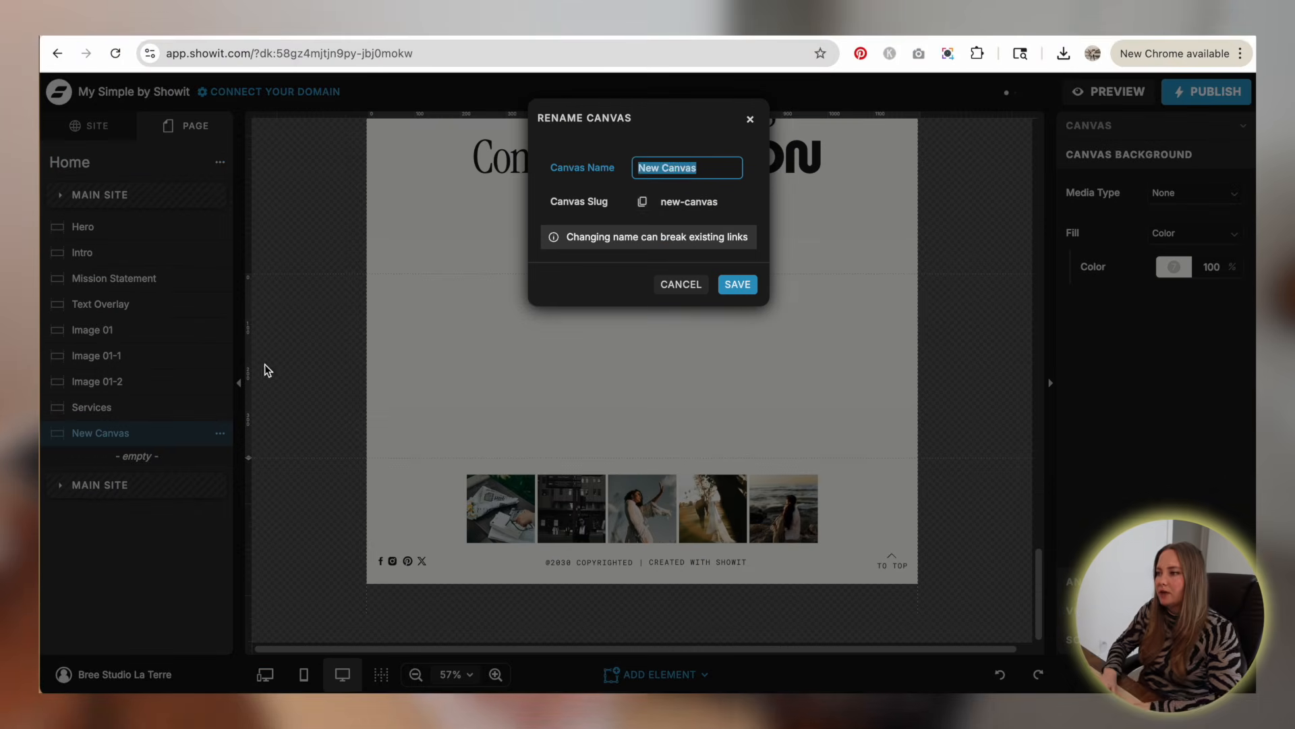
text(About)
key(Return)
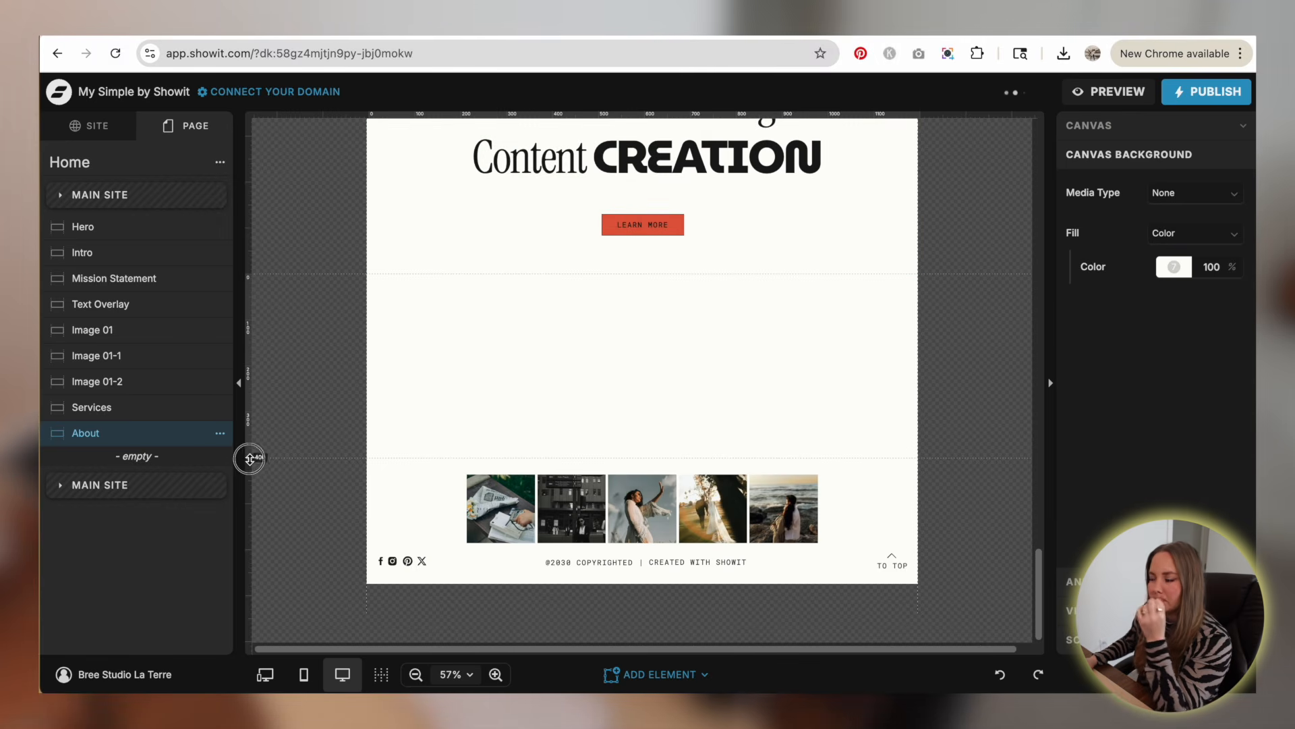
drag(250, 459, 252, 549)
scroll(742, 337, down, 3)
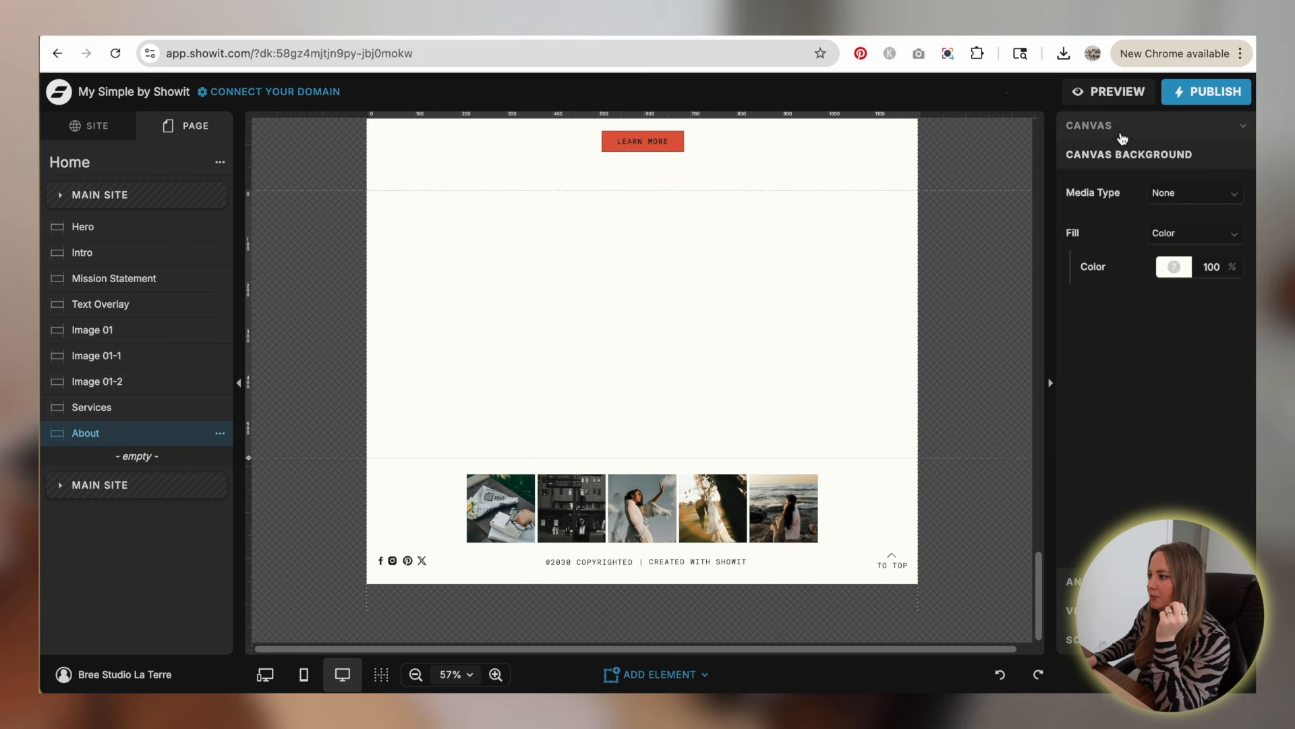
- Give the About canvas the Bold Showit folder's landscape photo of the blonde woman in a white T-shirt as background, and extend the canvas height
click(1209, 200)
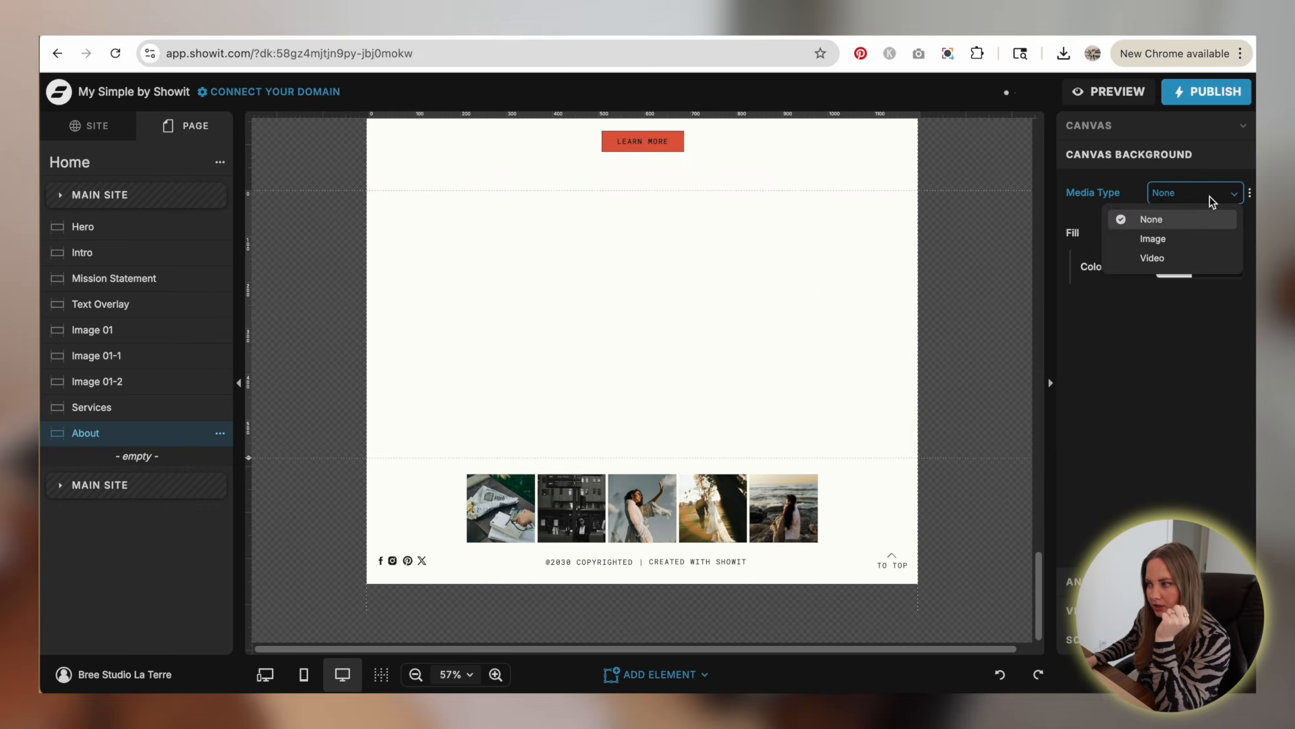
click(1169, 243)
click(1234, 319)
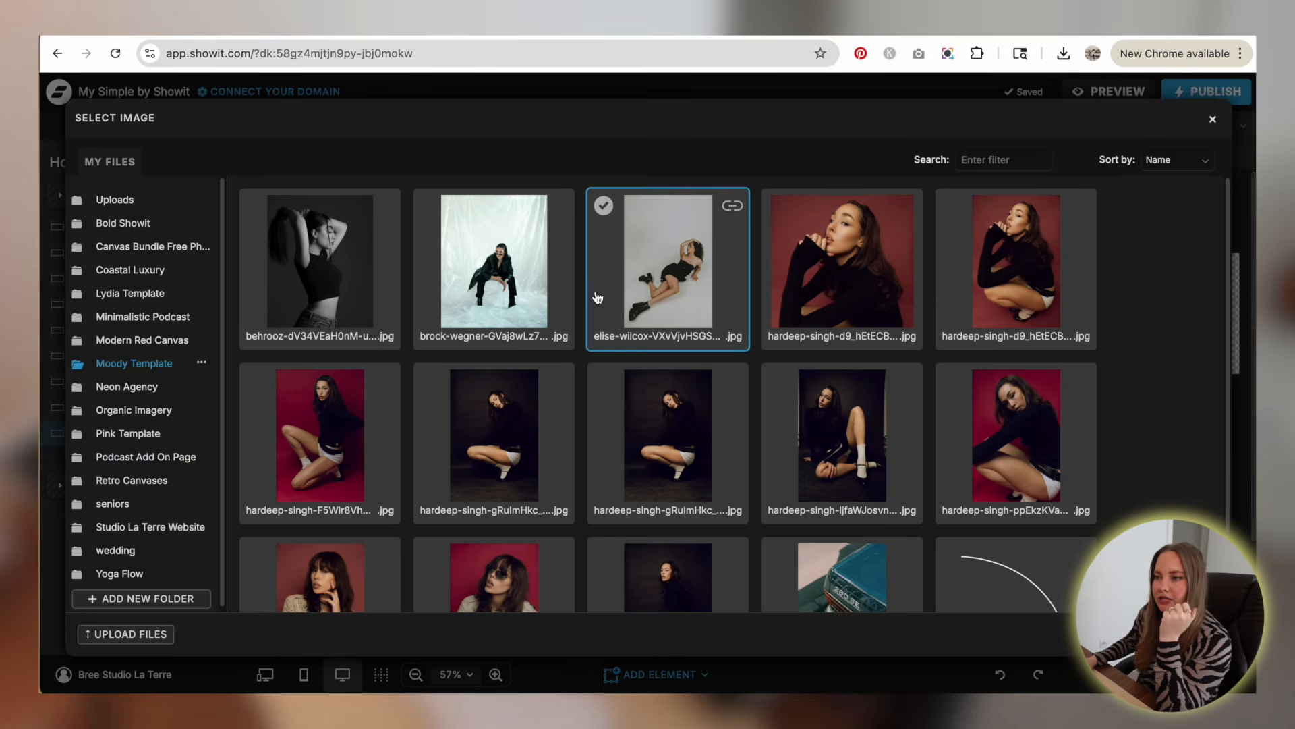
click(149, 229)
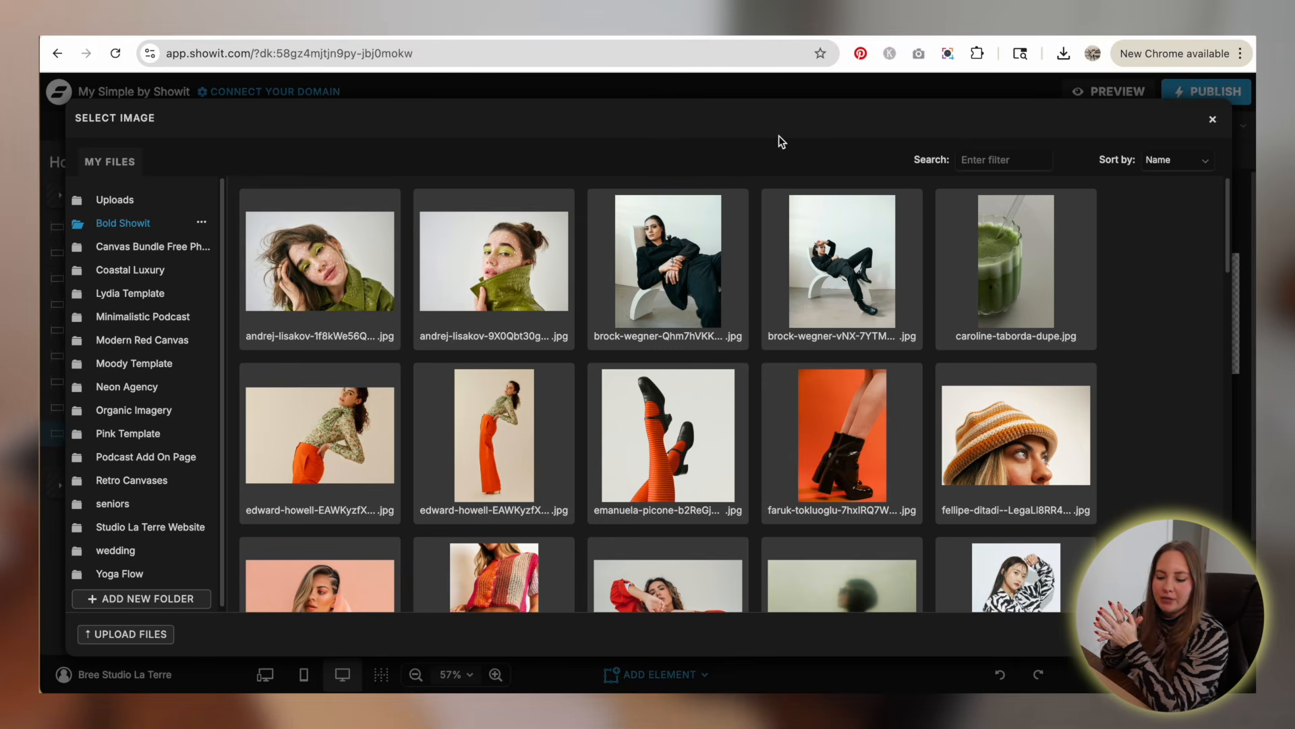
click(957, 221)
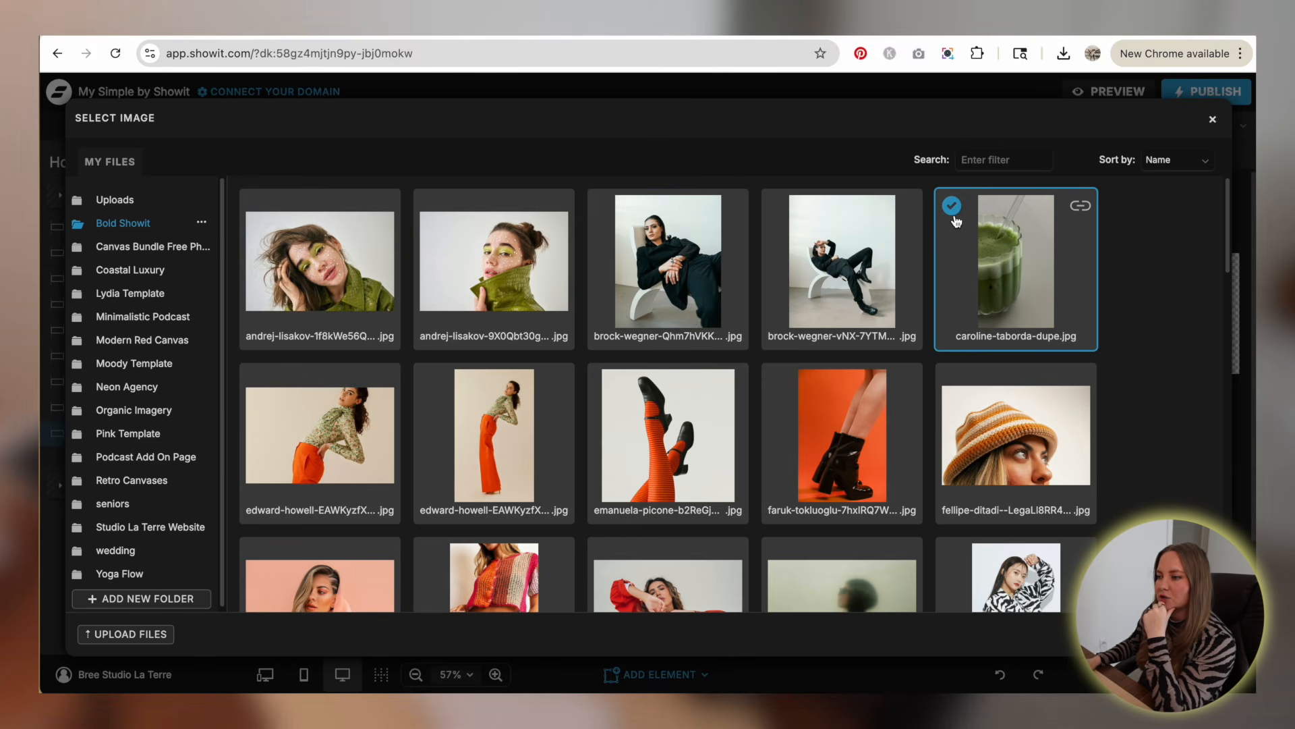
scroll(1122, 346, down, 8)
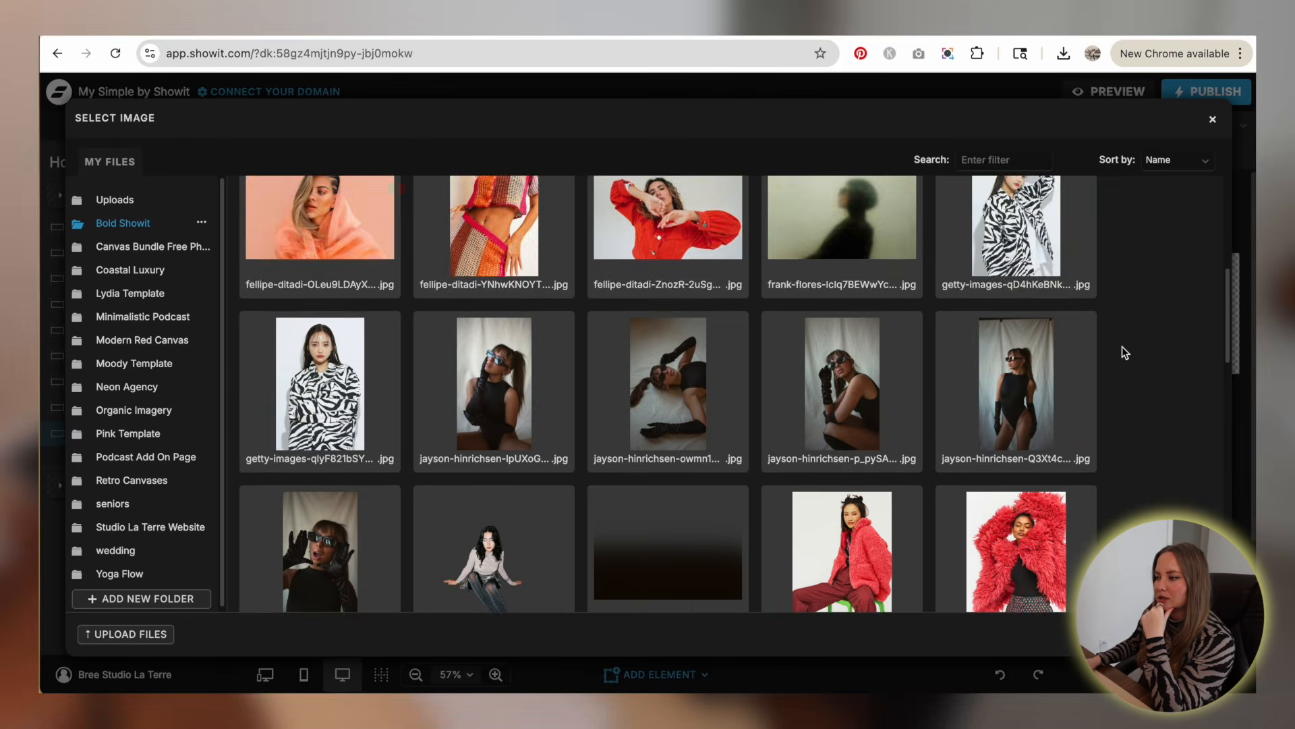
scroll(1123, 347, down, 2)
scroll(1131, 368, down, 2)
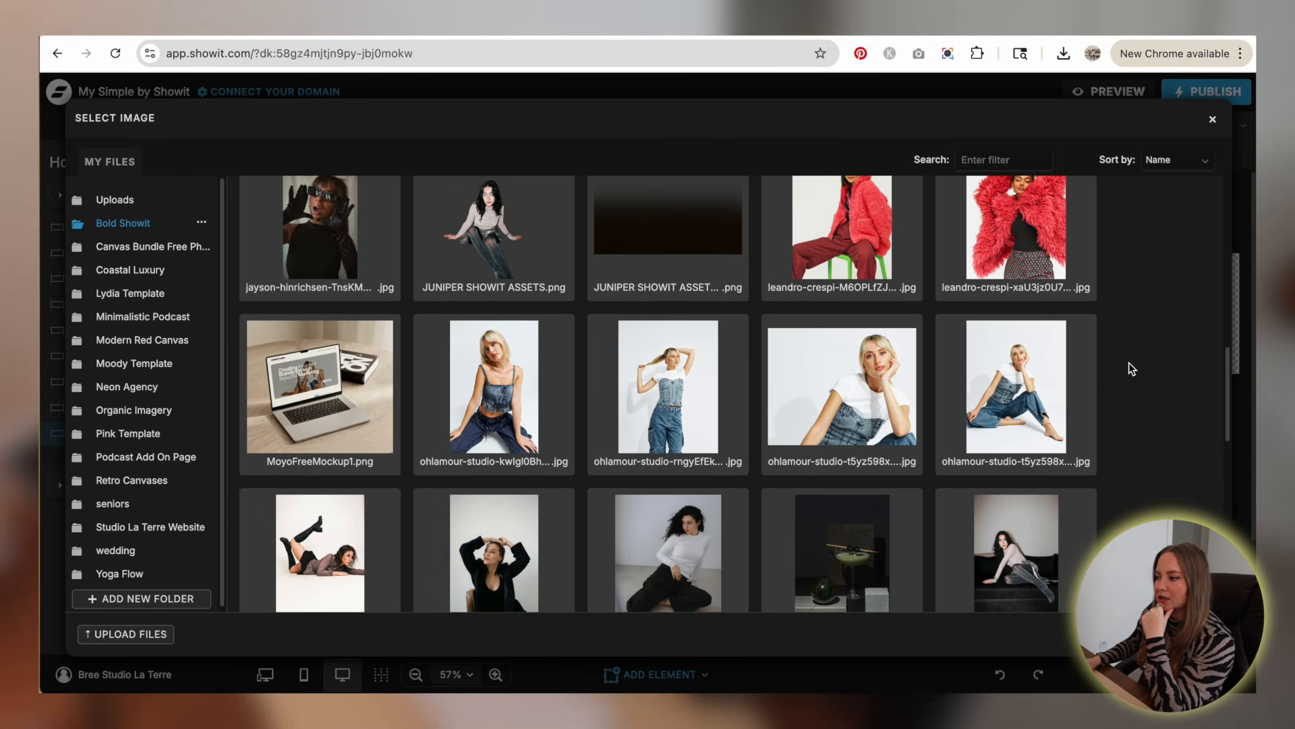
click(880, 413)
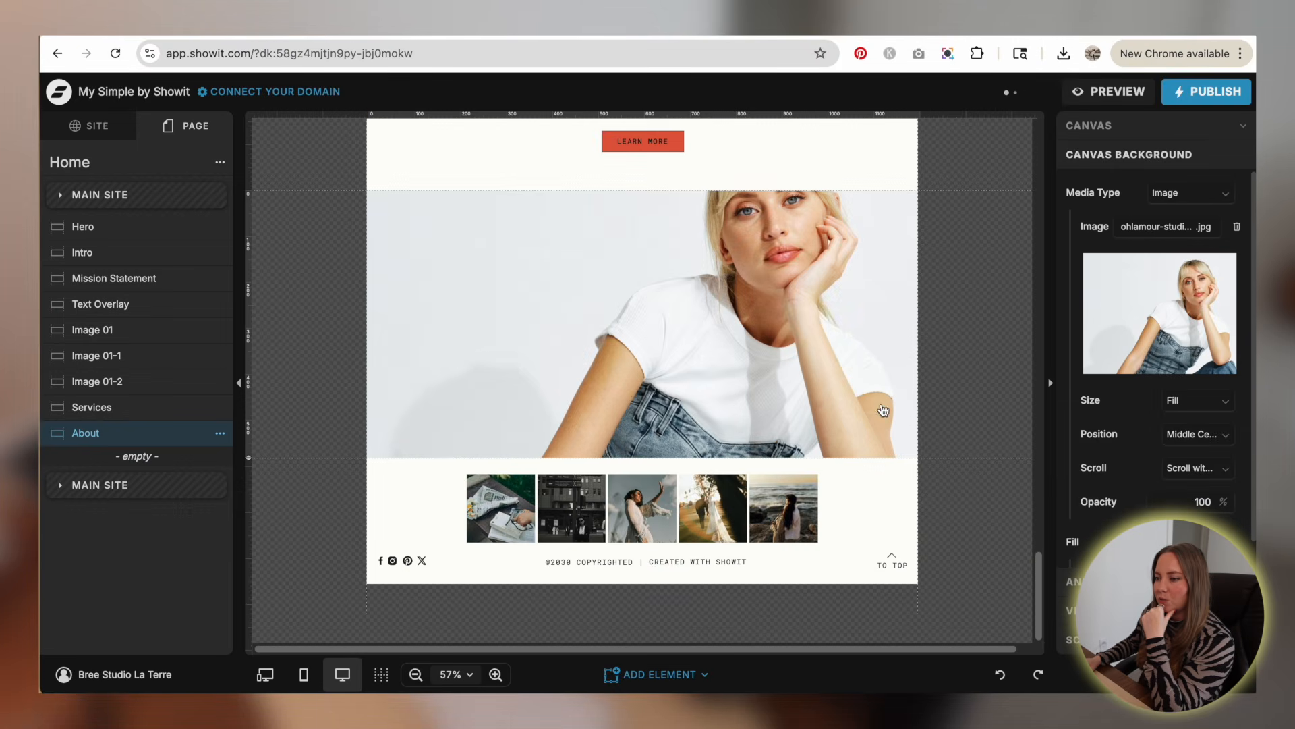
scroll(959, 312, up, 1)
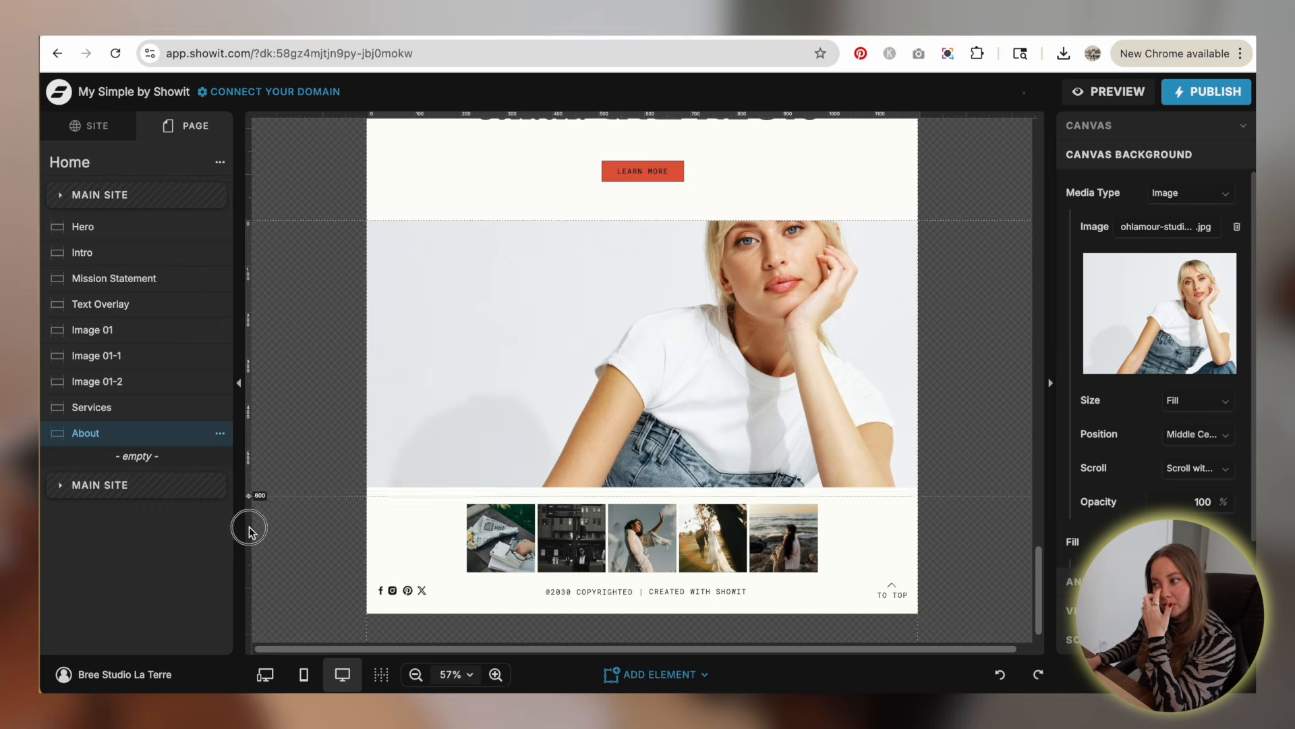
drag(248, 530, 248, 560)
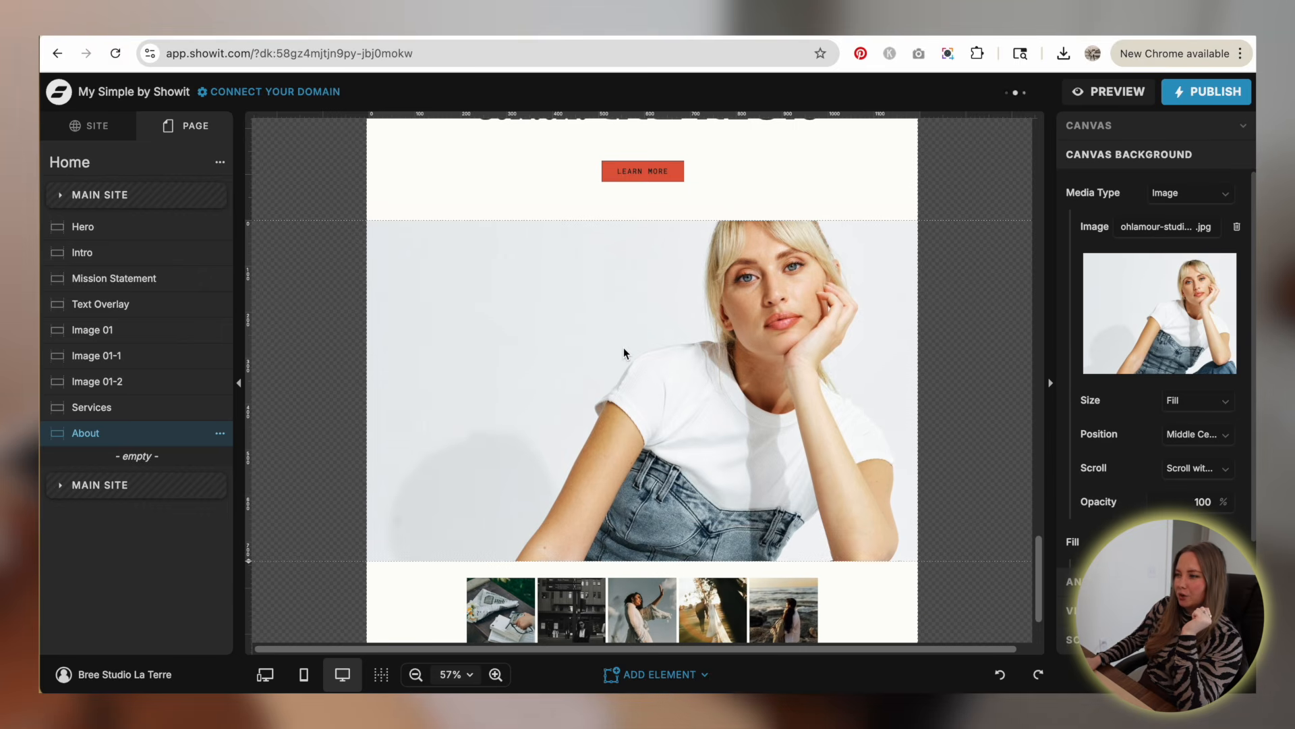
- Paste the copied "Brand STRATEGY" heading onto the About canvas and change its wording to "The MANGO HAUS"
scroll(962, 359, up, 2)
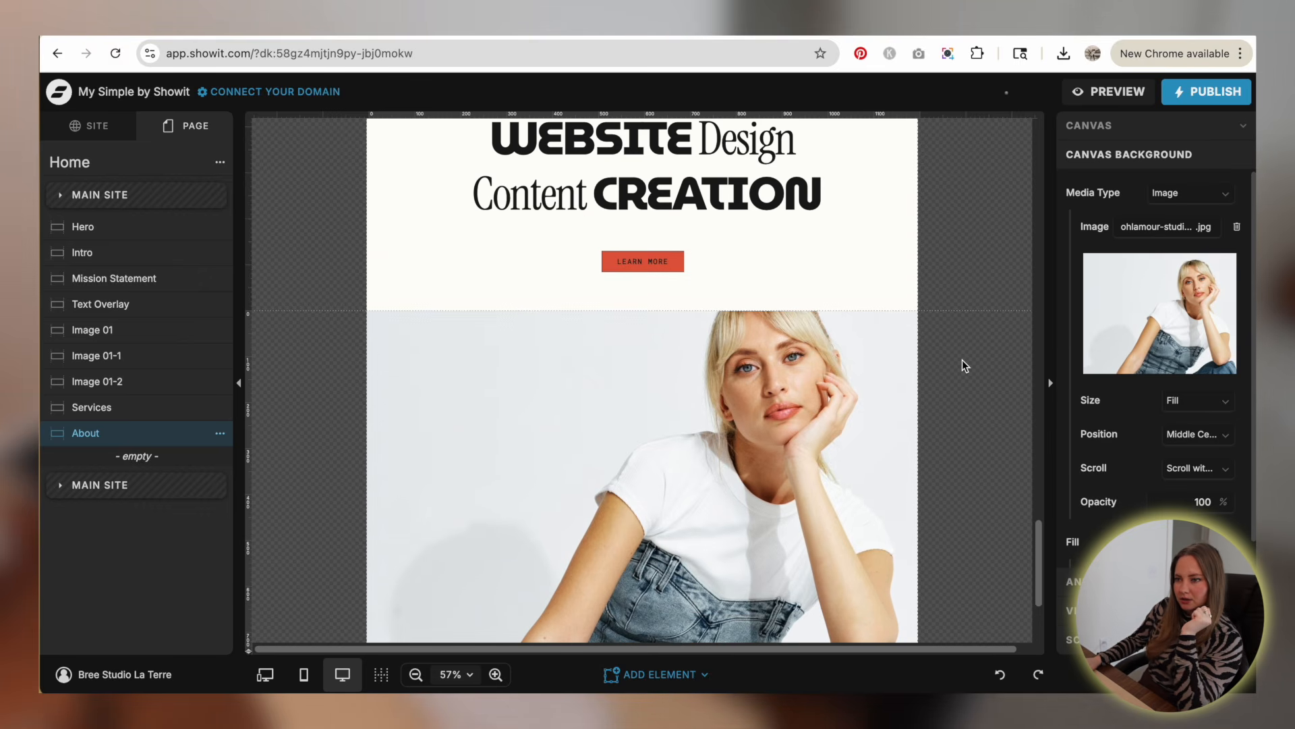
scroll(962, 359, down, 2)
key(ctrl+v)
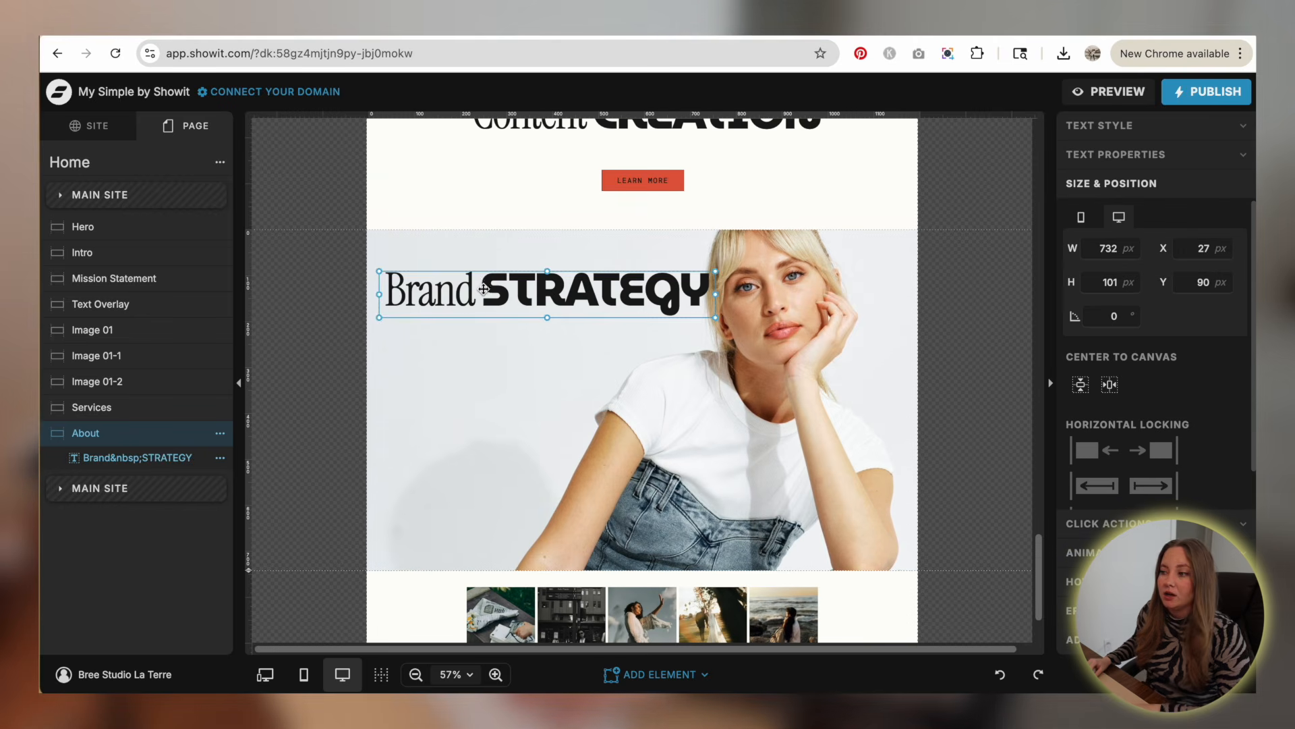
double_click(484, 285)
double_click(440, 298)
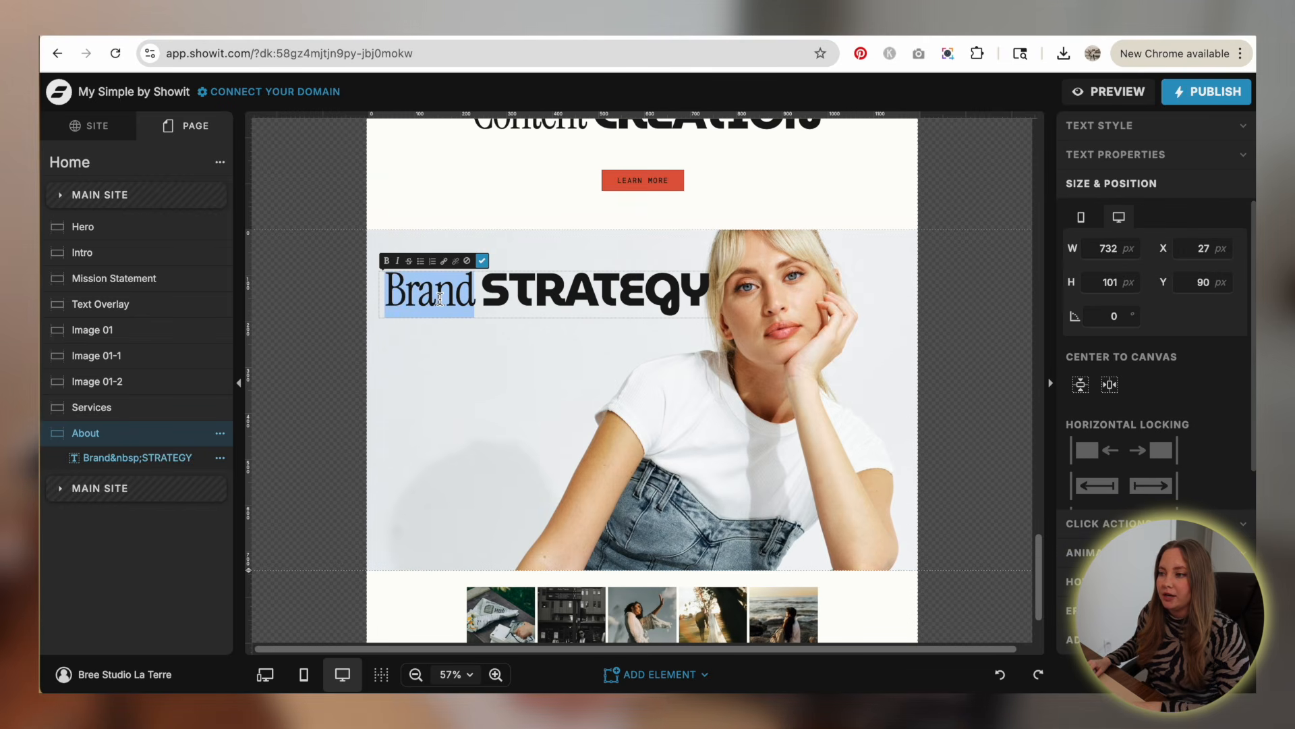
text(The)
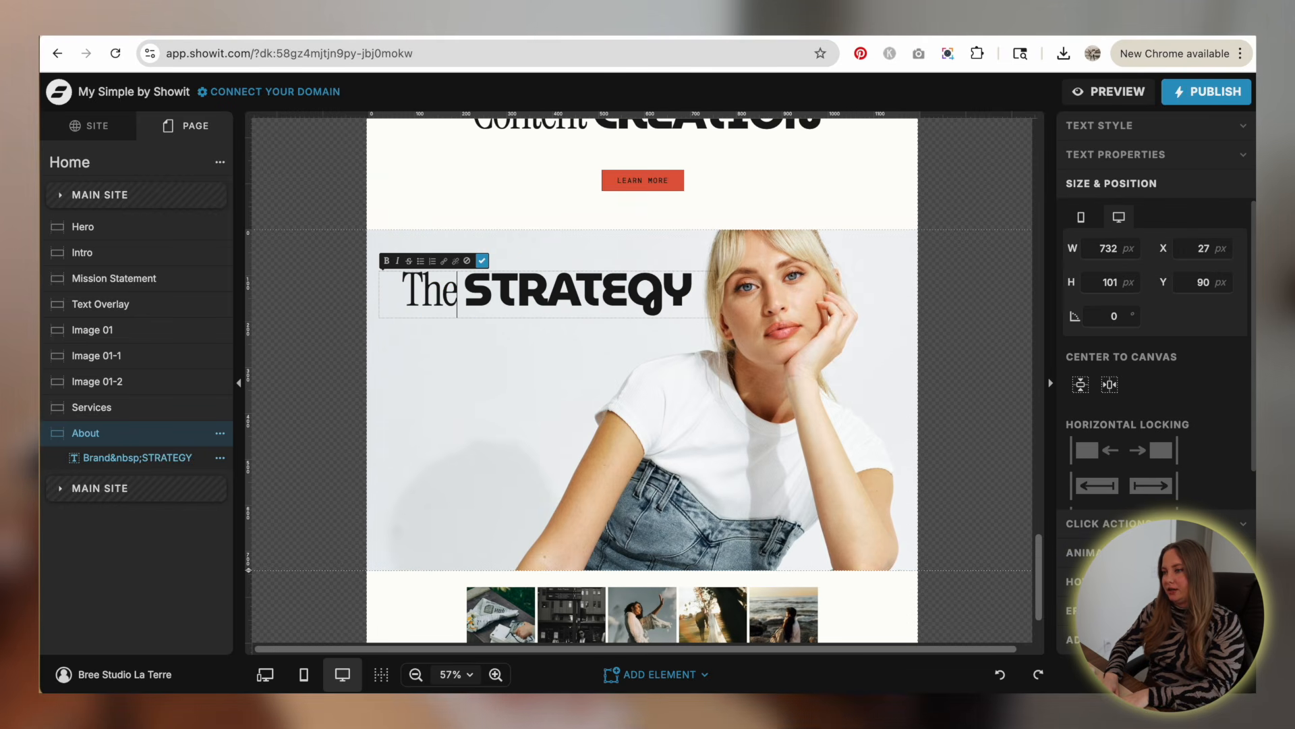
double_click(572, 294)
key(BackSpace)
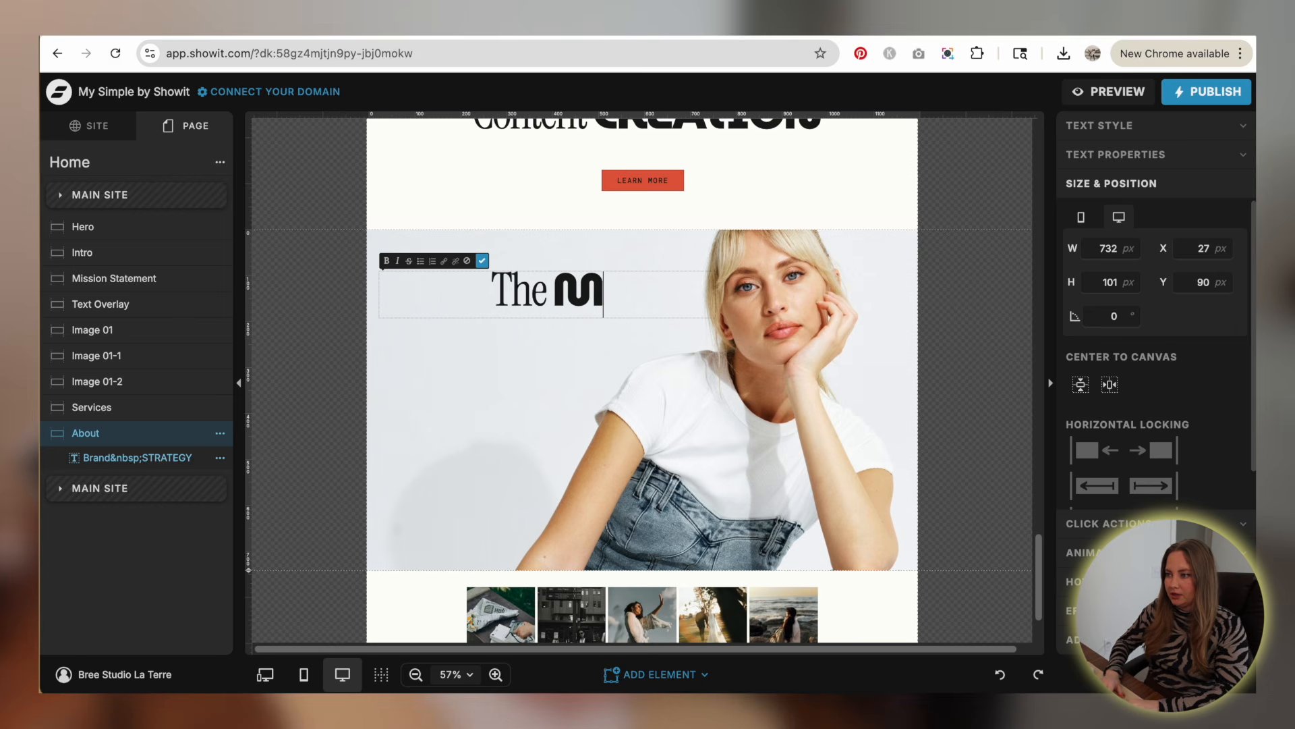
text(ANGO HAUS)
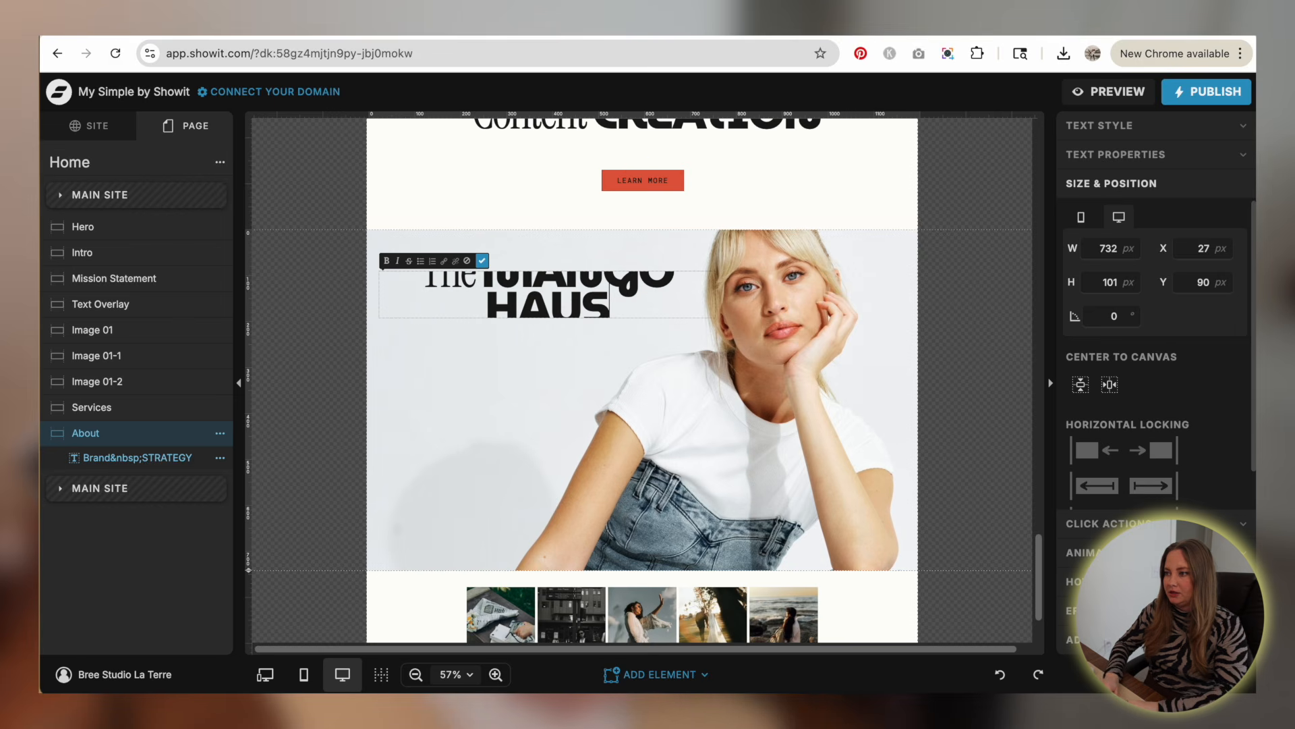
click(510, 404)
- Append "Difference" after the closing bold tag in the About heading's HTML and save it
shift+double_click(549, 285)
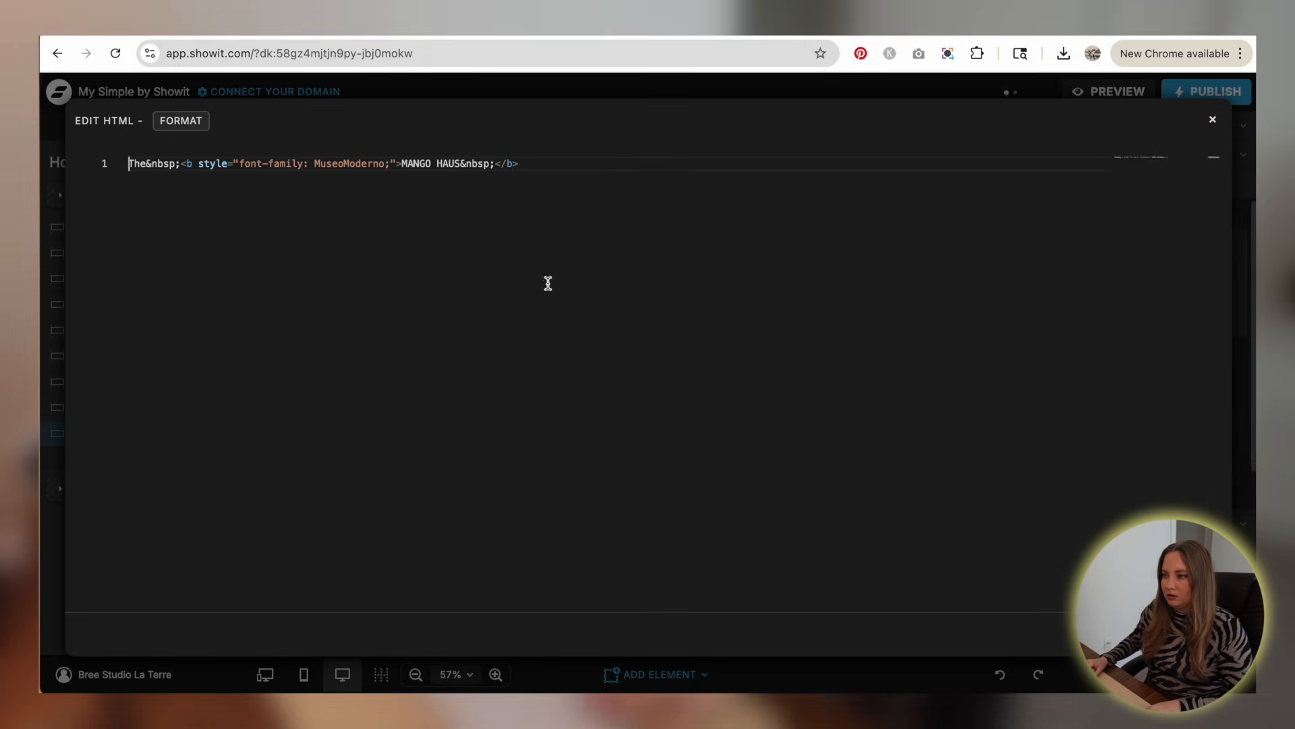
click(608, 170)
text(Digge)
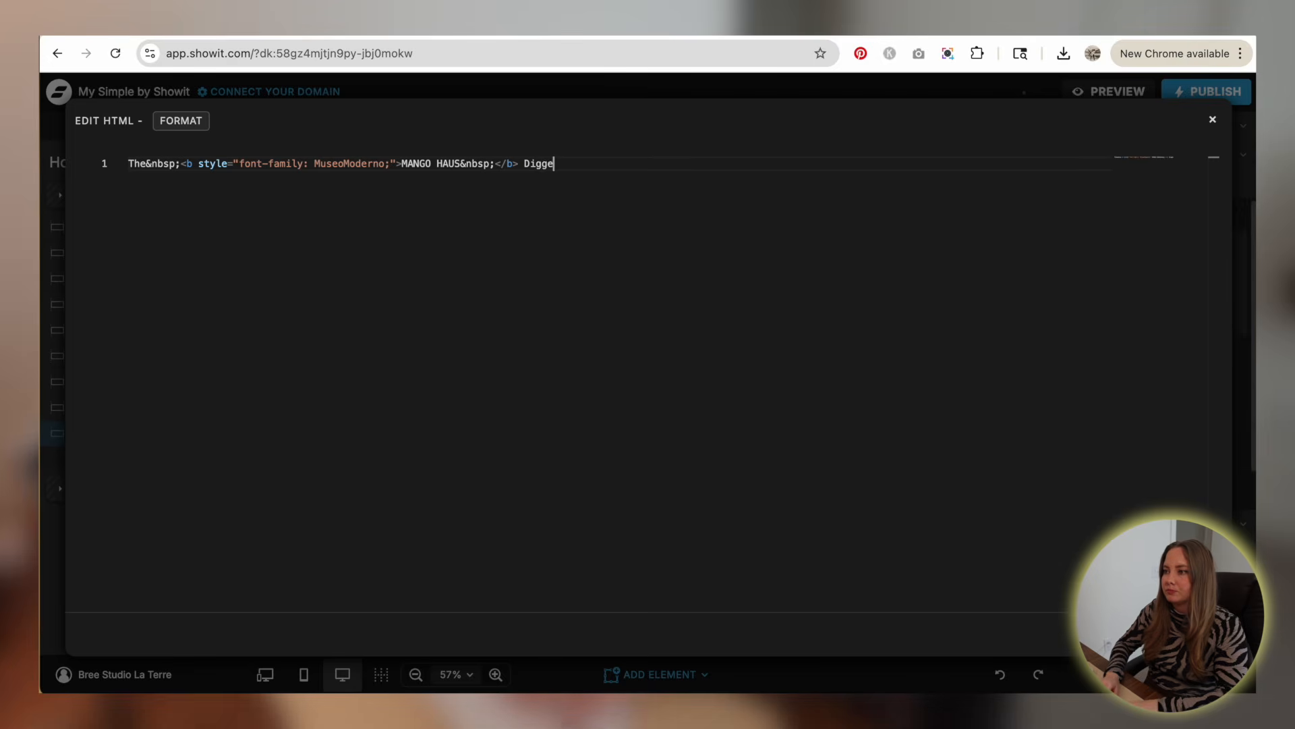
key(BackSpace)
key(BackSpace)
key(BackSpace)
text(fference)
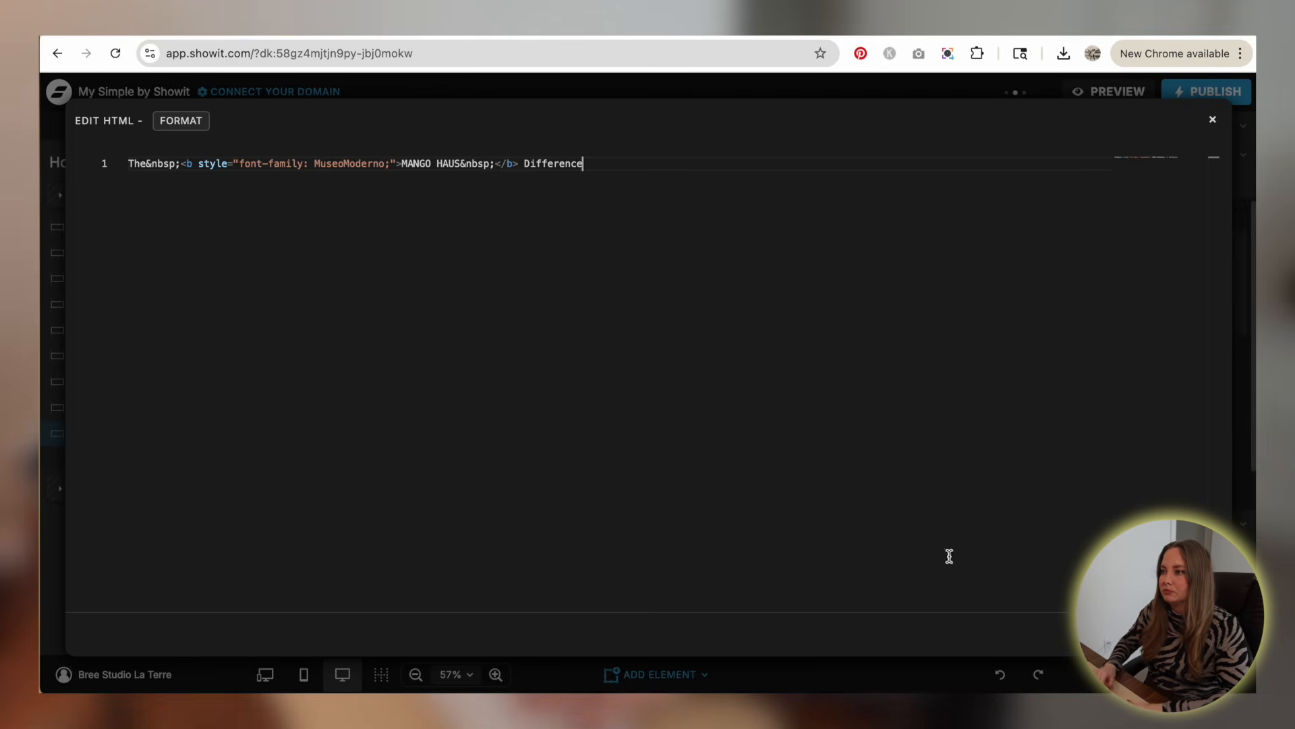
click(1192, 633)
click(535, 523)
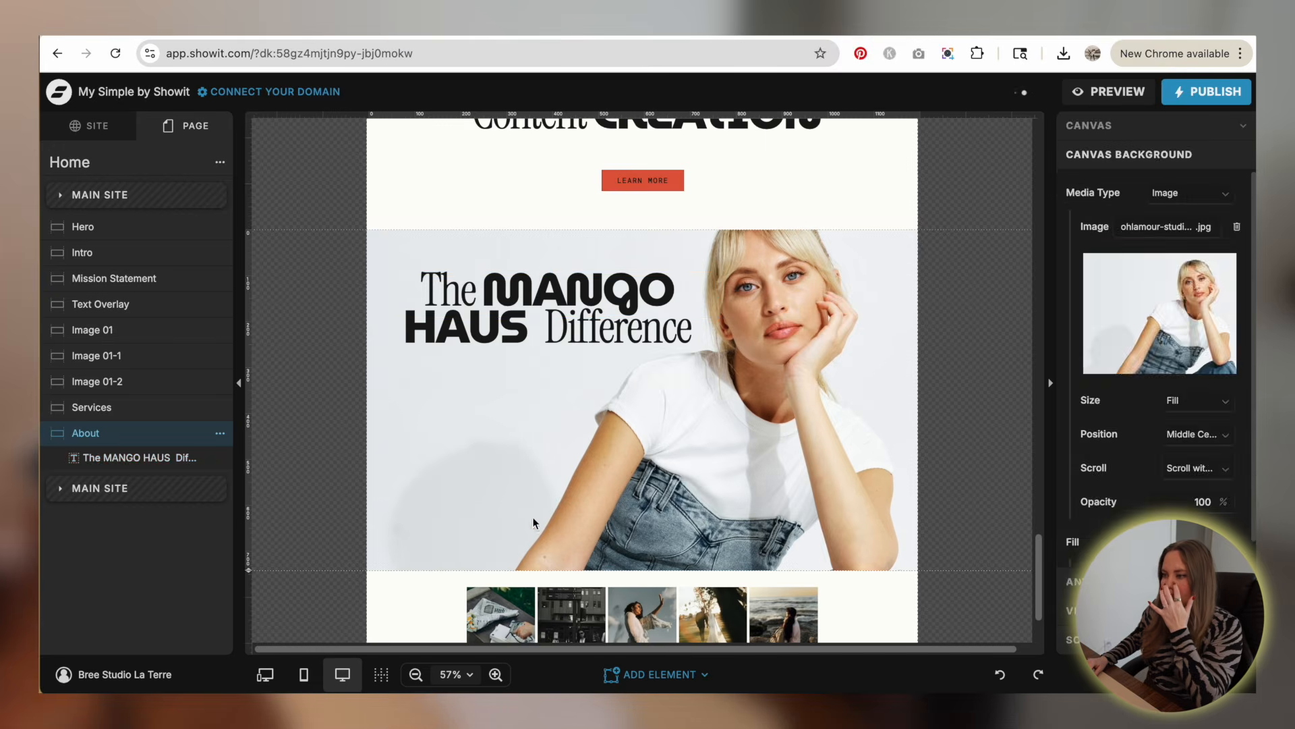
- Left-align the "The MANGO HAUS Difference" heading and shift it slightly up and to the right on the About canvas
double_click(553, 284)
click(1108, 126)
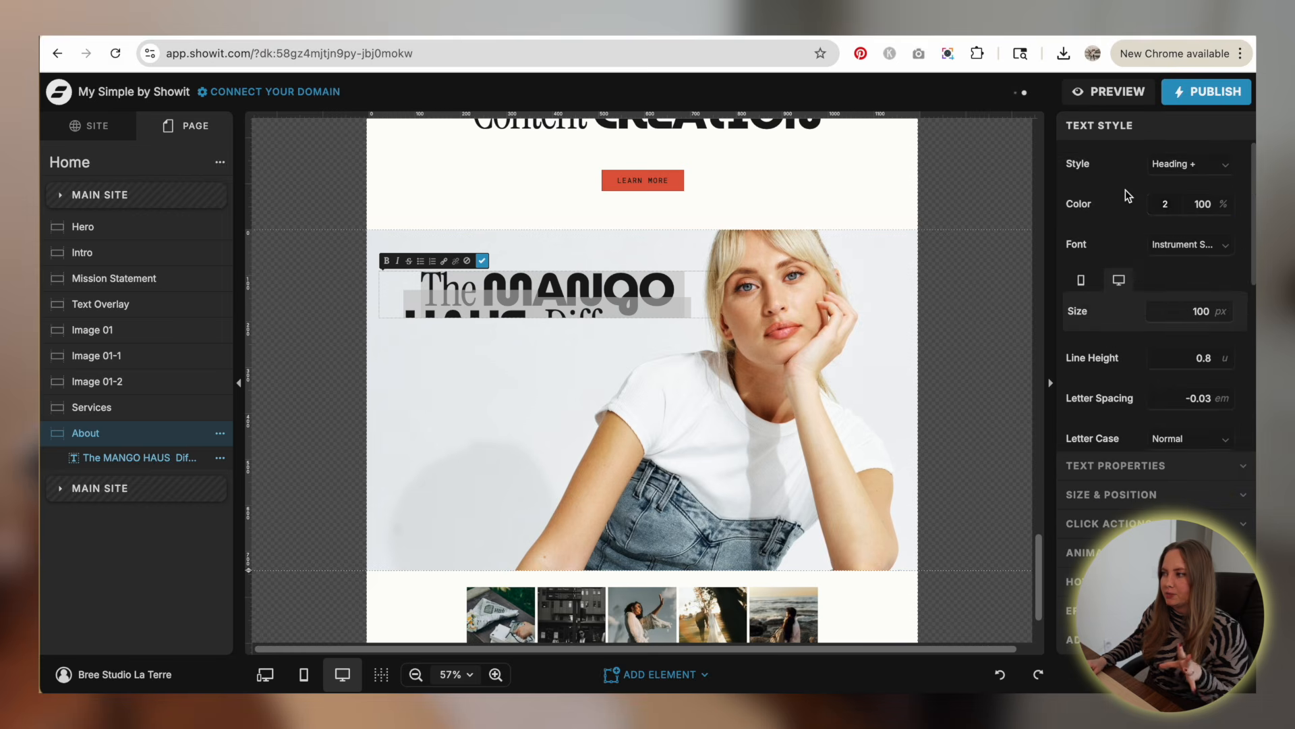
scroll(1140, 304, down, 3)
click(587, 388)
click(587, 388)
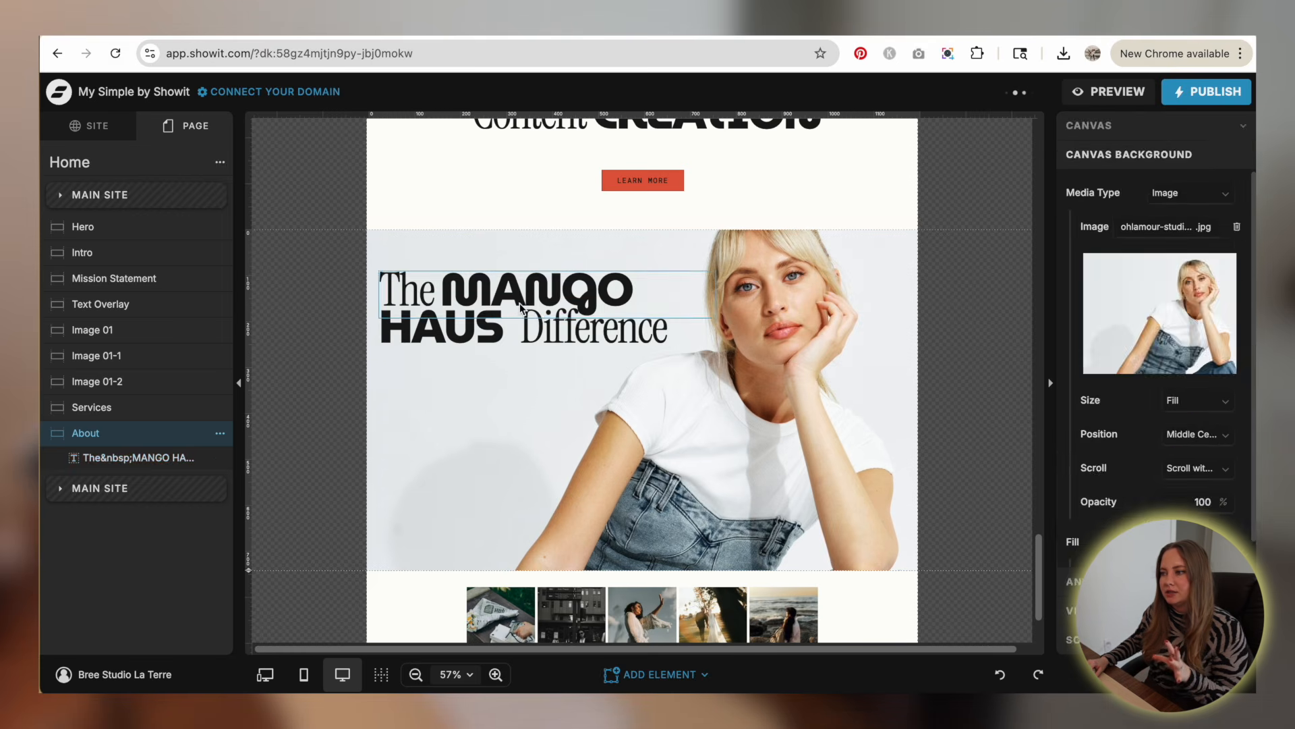
drag(714, 292, 719, 285)
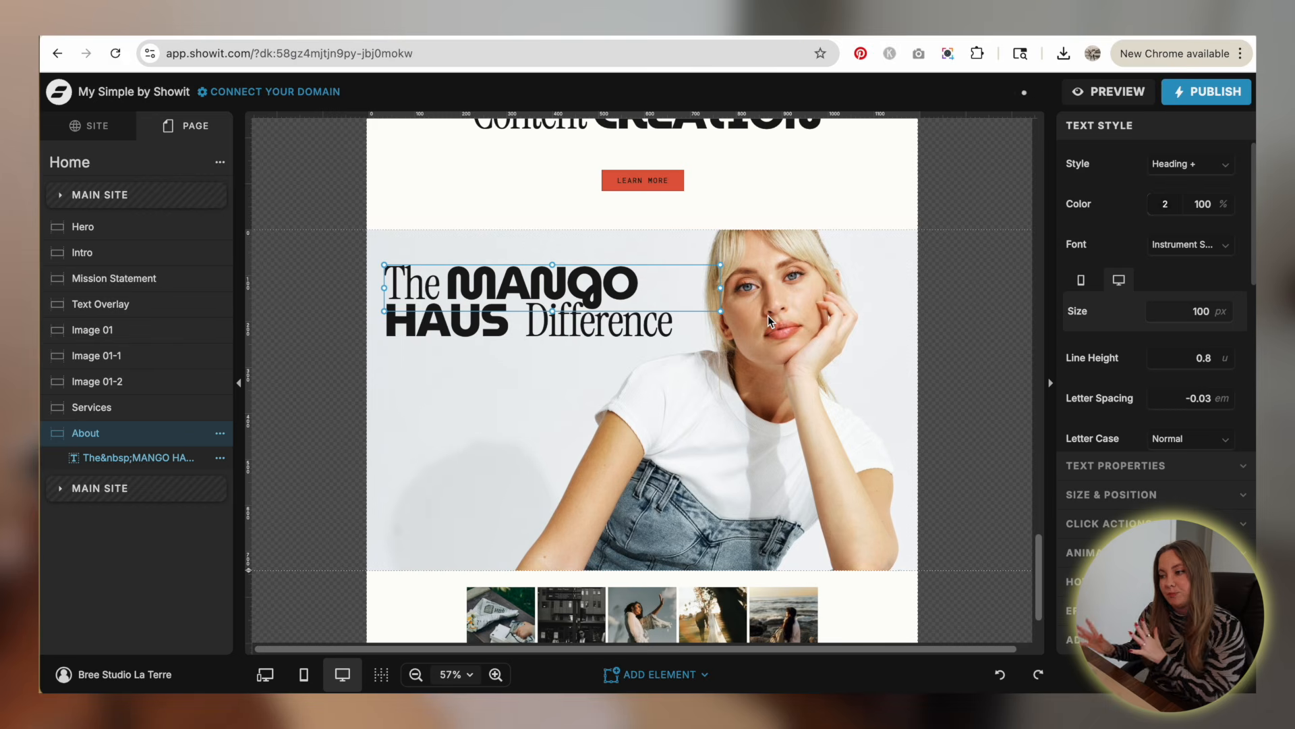
click(477, 385)
click(512, 297)
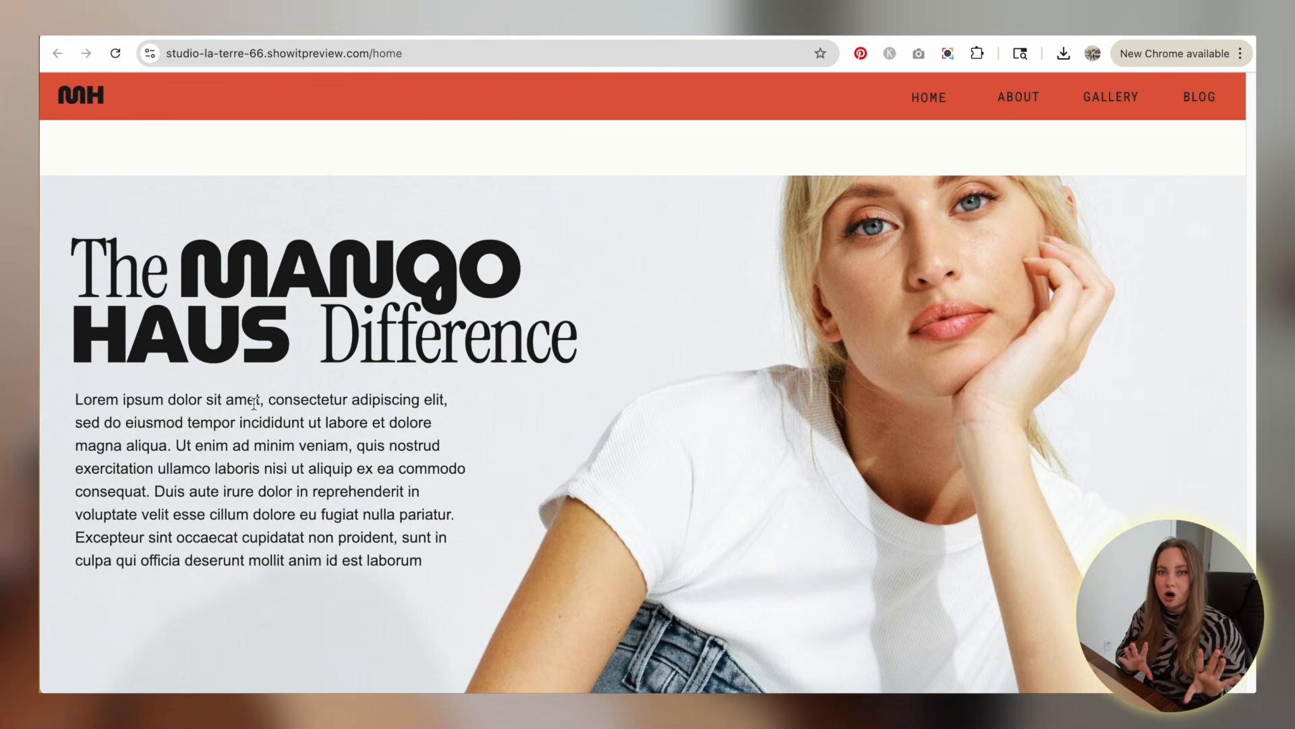
- Examine the About section's heading, paragraph and background photo in the site preview
scroll(755, 307, down, 3)
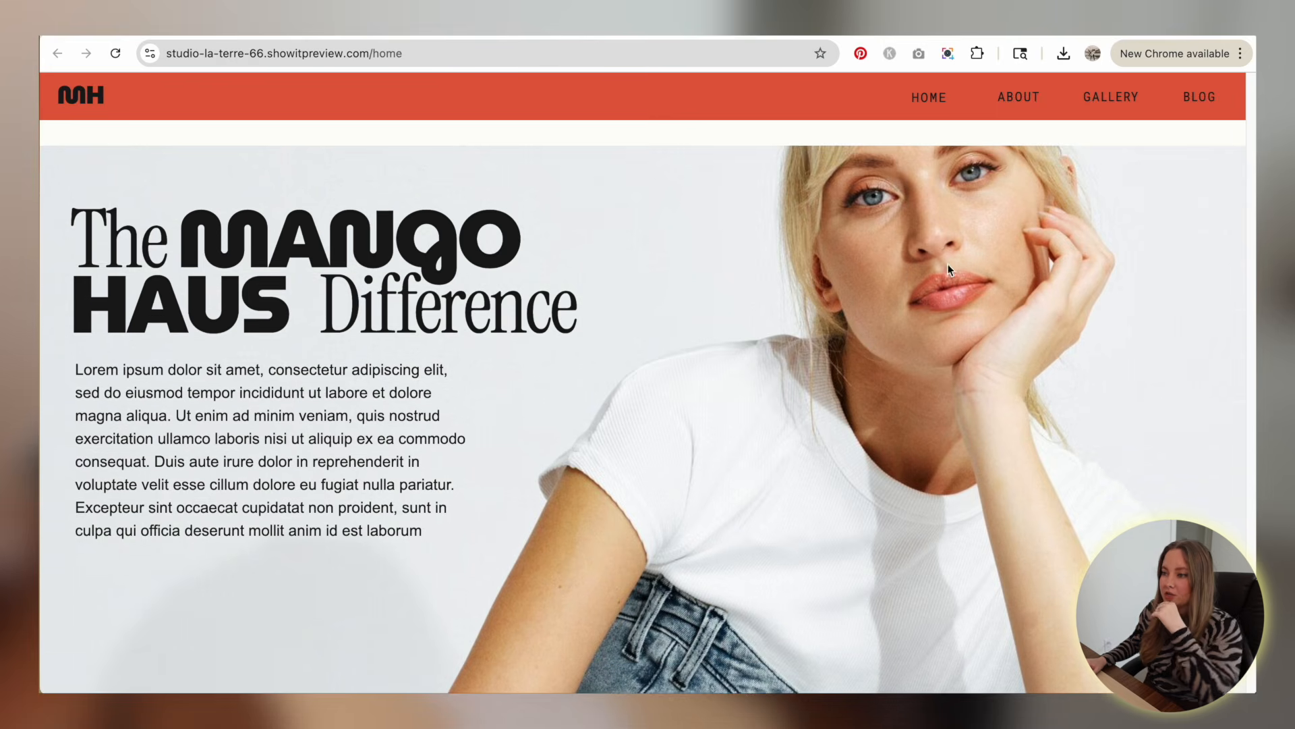
- Finish checking the About section in the site preview and return to the page editor
scroll(816, 203, up, 1)
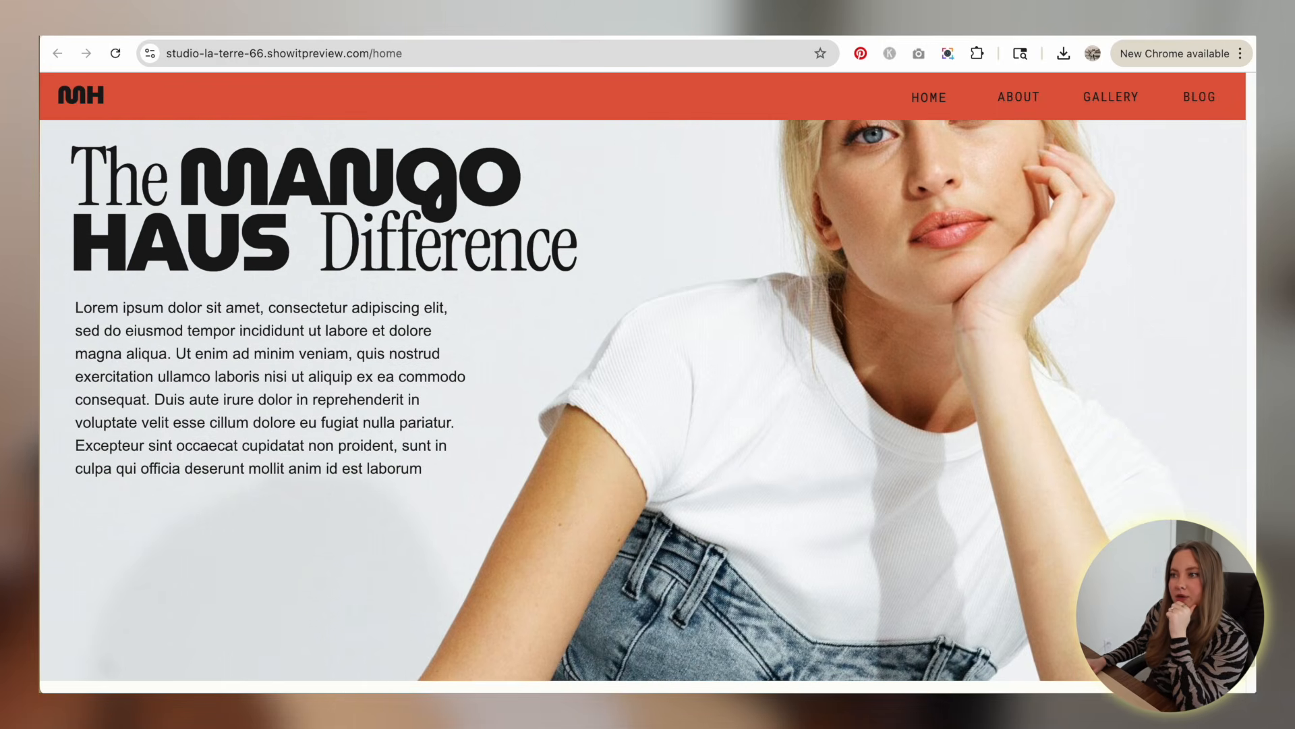
click(612, 24)
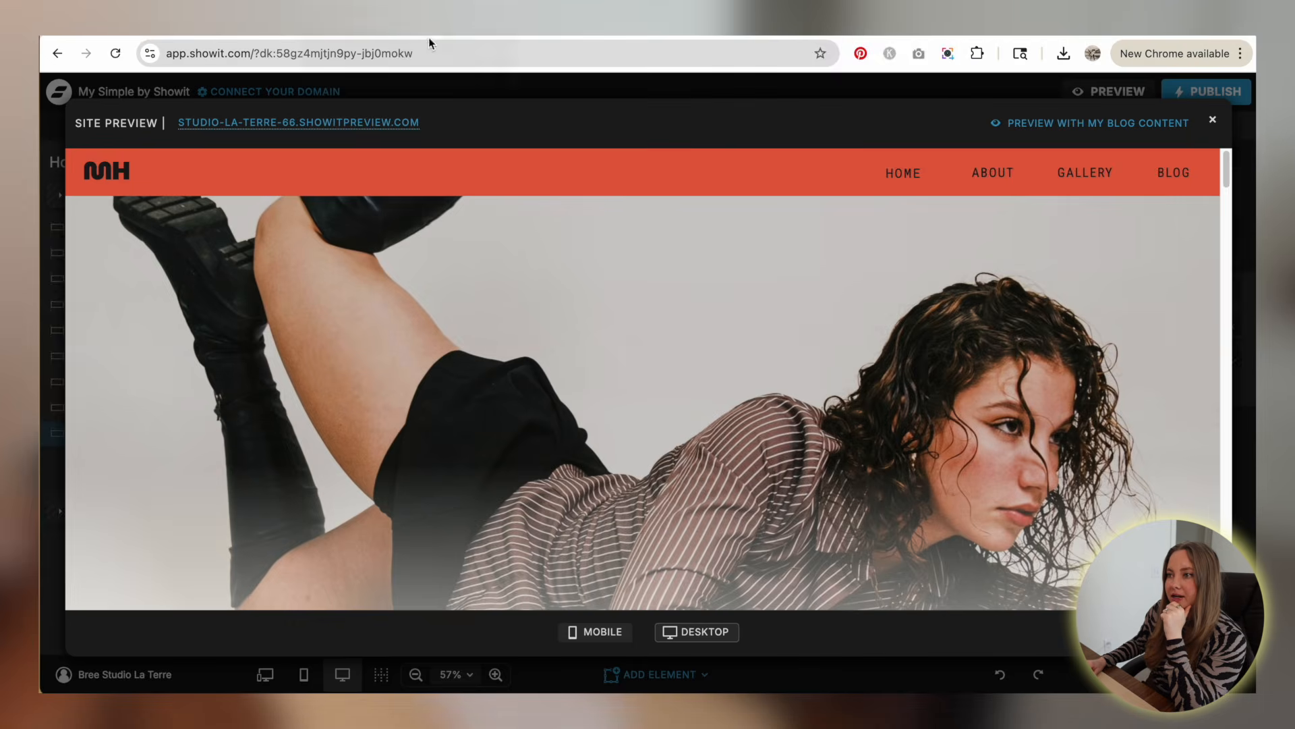
click(1214, 121)
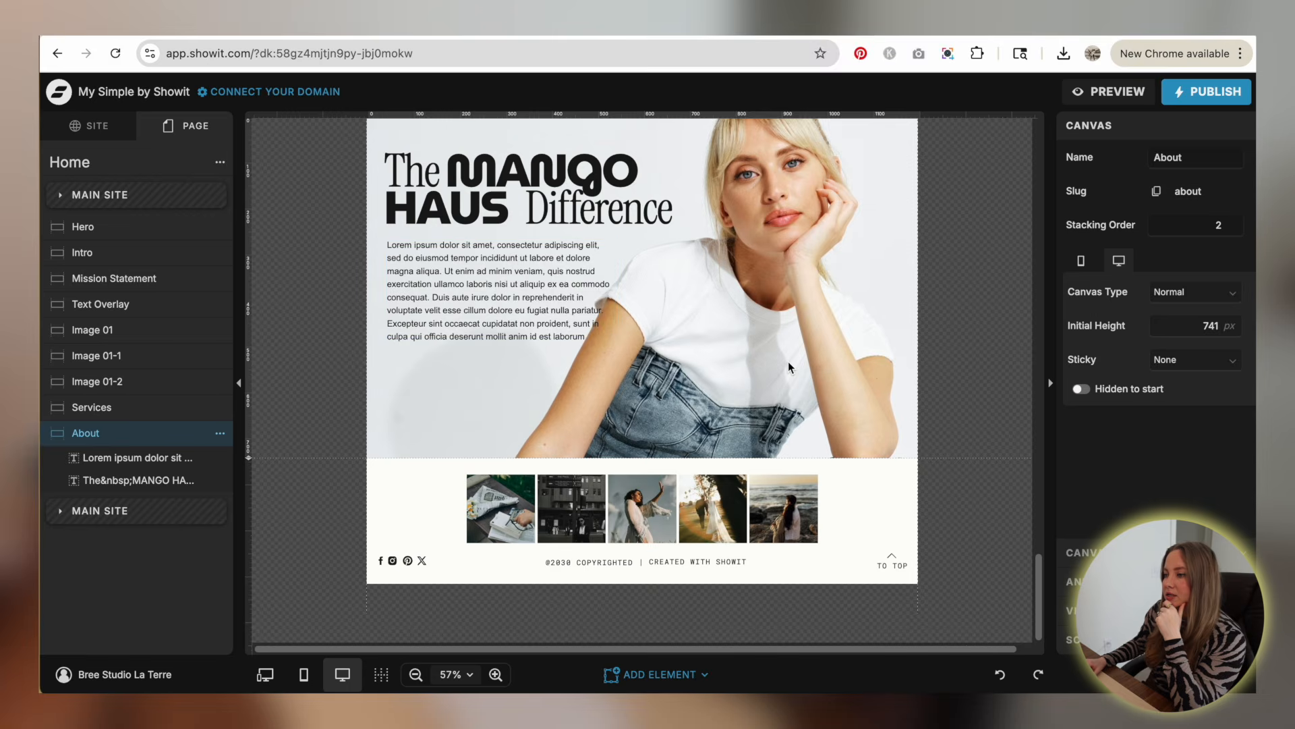
- Copy the Intro section's gradient shape onto the About canvas and position it across the lower part of the photo
scroll(788, 361, up, 4)
scroll(894, 382, down, 3)
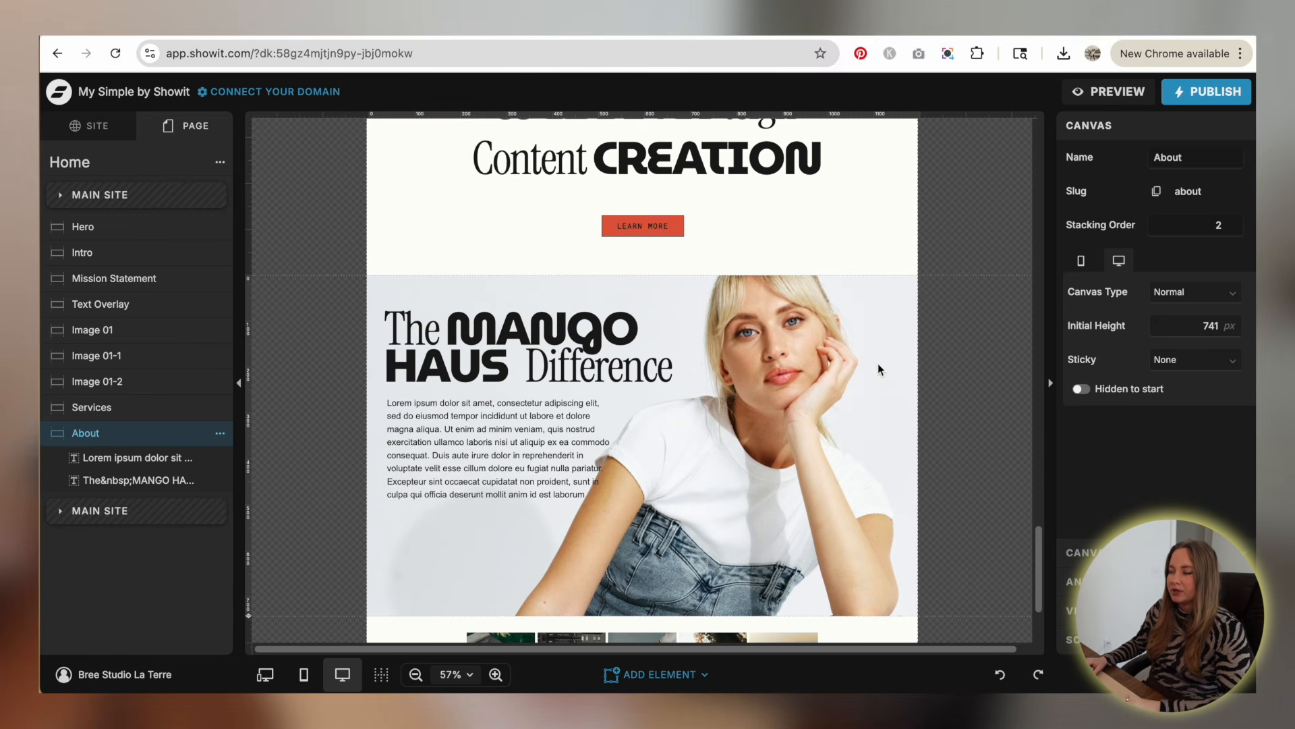
scroll(877, 365, up, 1)
scroll(877, 368, up, 1)
scroll(901, 326, up, 10)
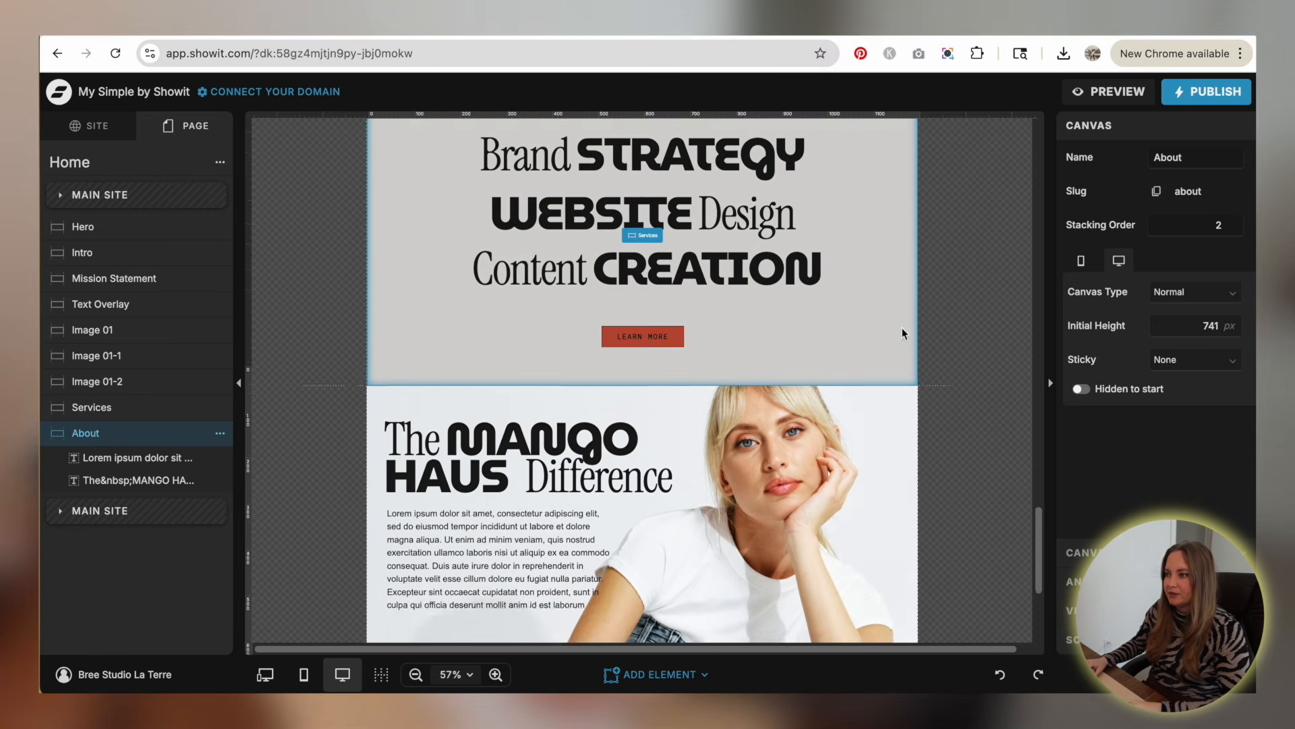
scroll(417, 325, up, 10)
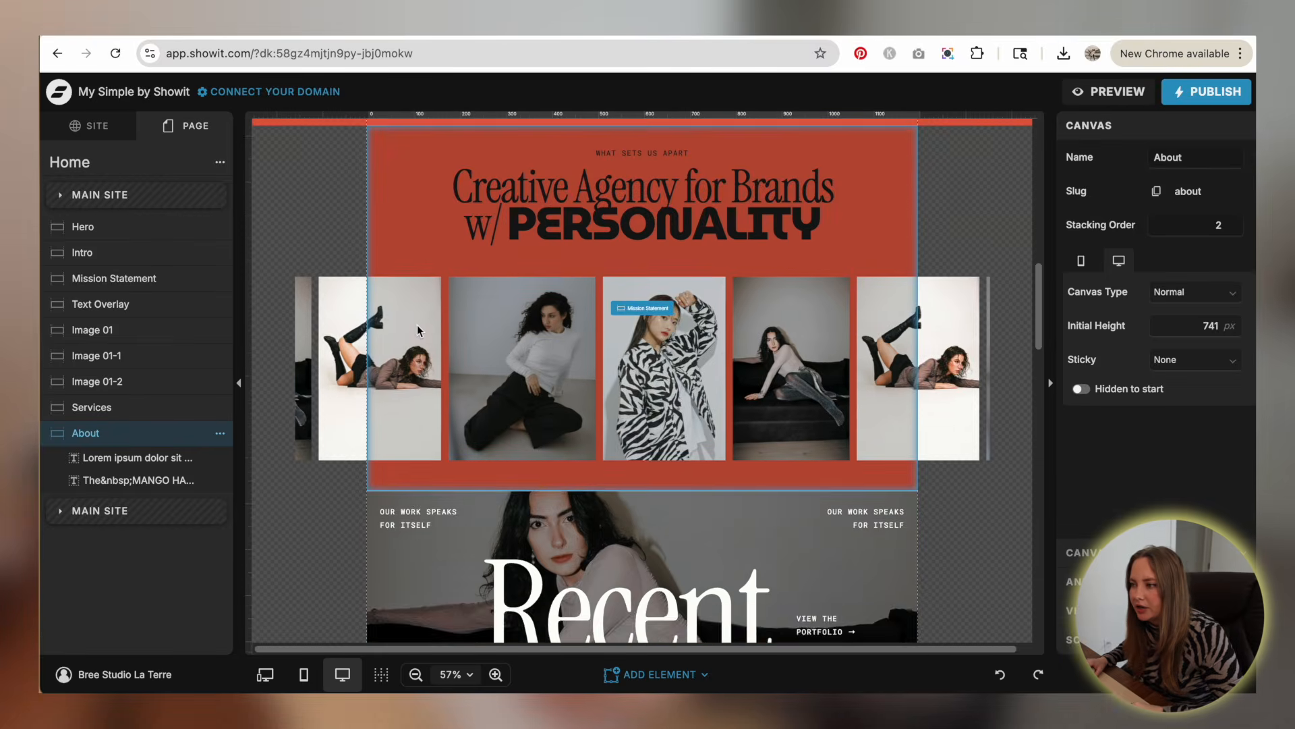
click(324, 323)
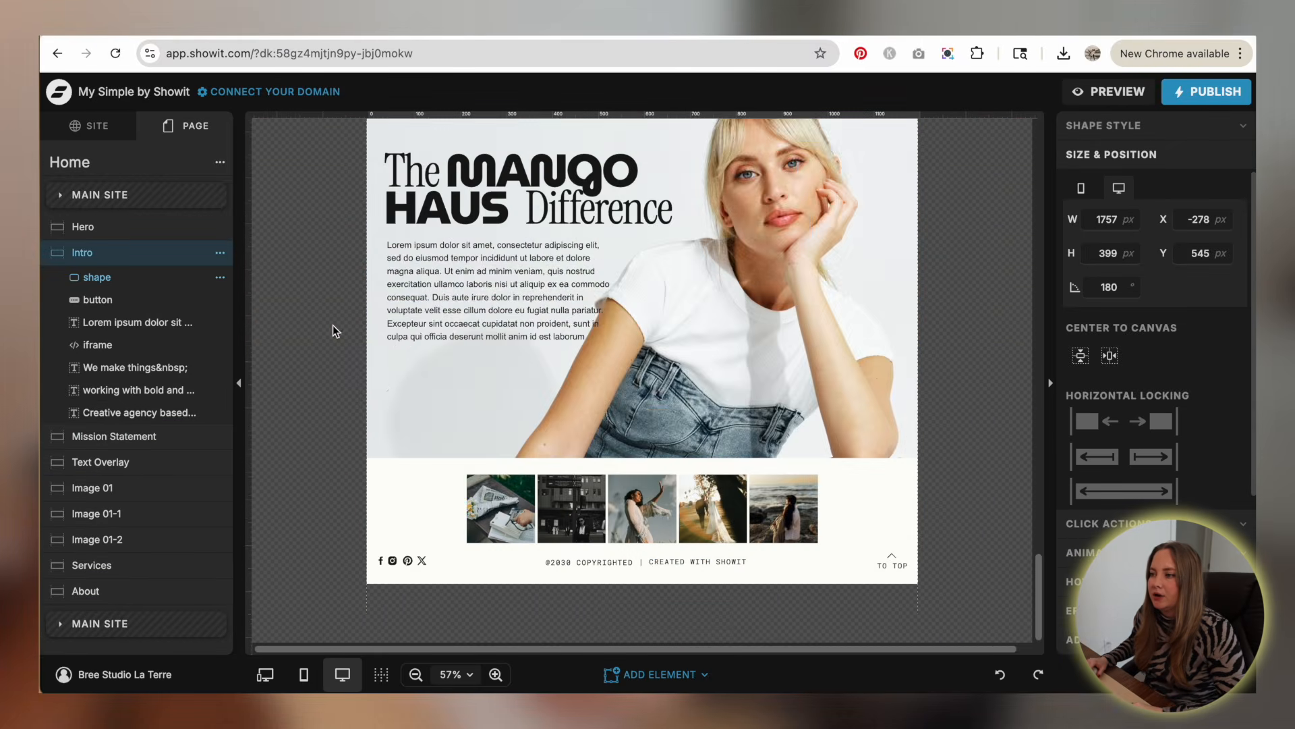
key(ctrl+v)
click(454, 399)
drag(453, 399, 458, 333)
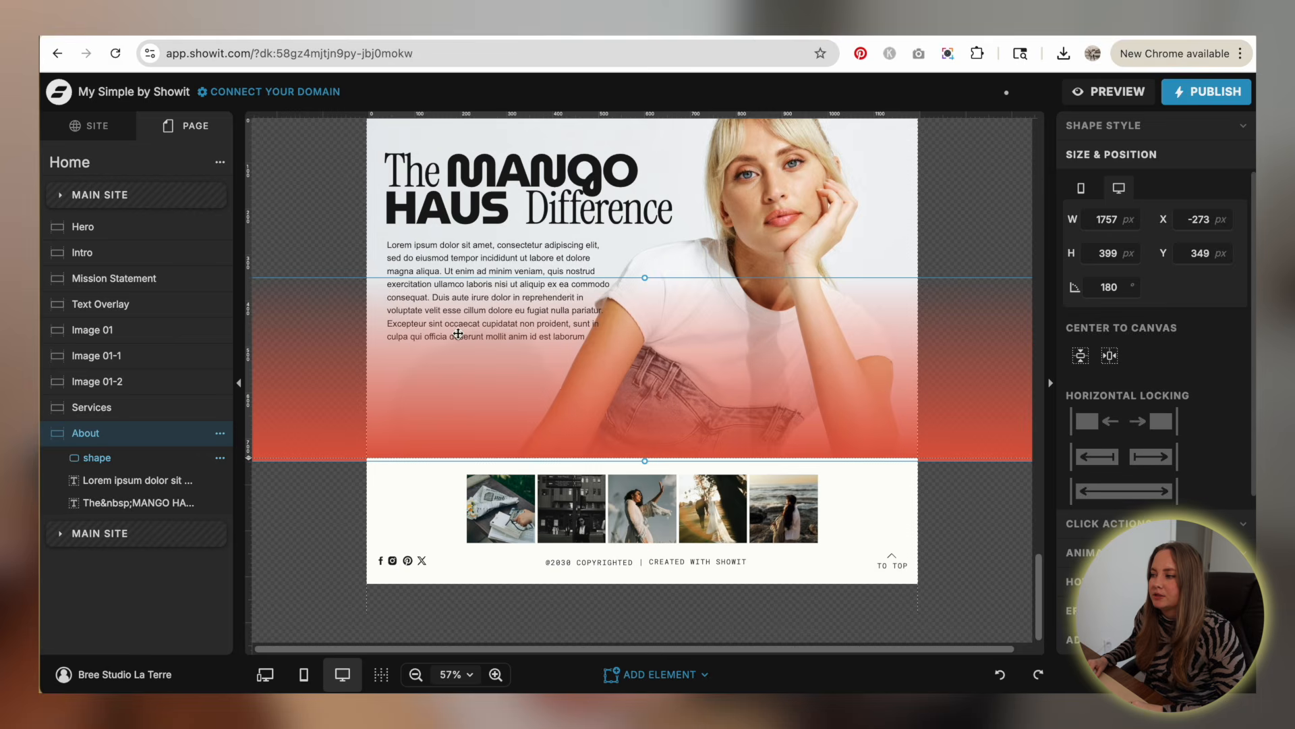
- Set the About gradient's start color to black swatch 1 and align the shape with the canvas's bottom edge
click(1092, 128)
click(1174, 197)
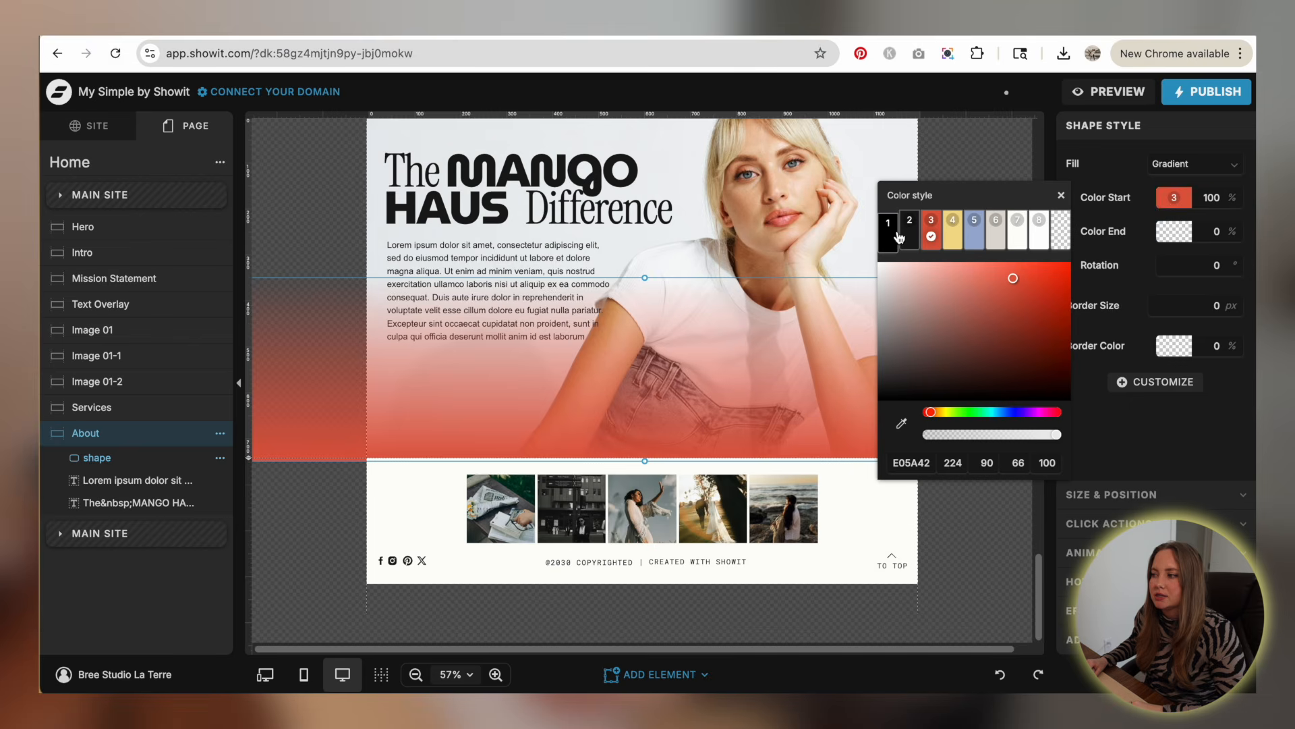
click(899, 236)
click(536, 372)
click(539, 369)
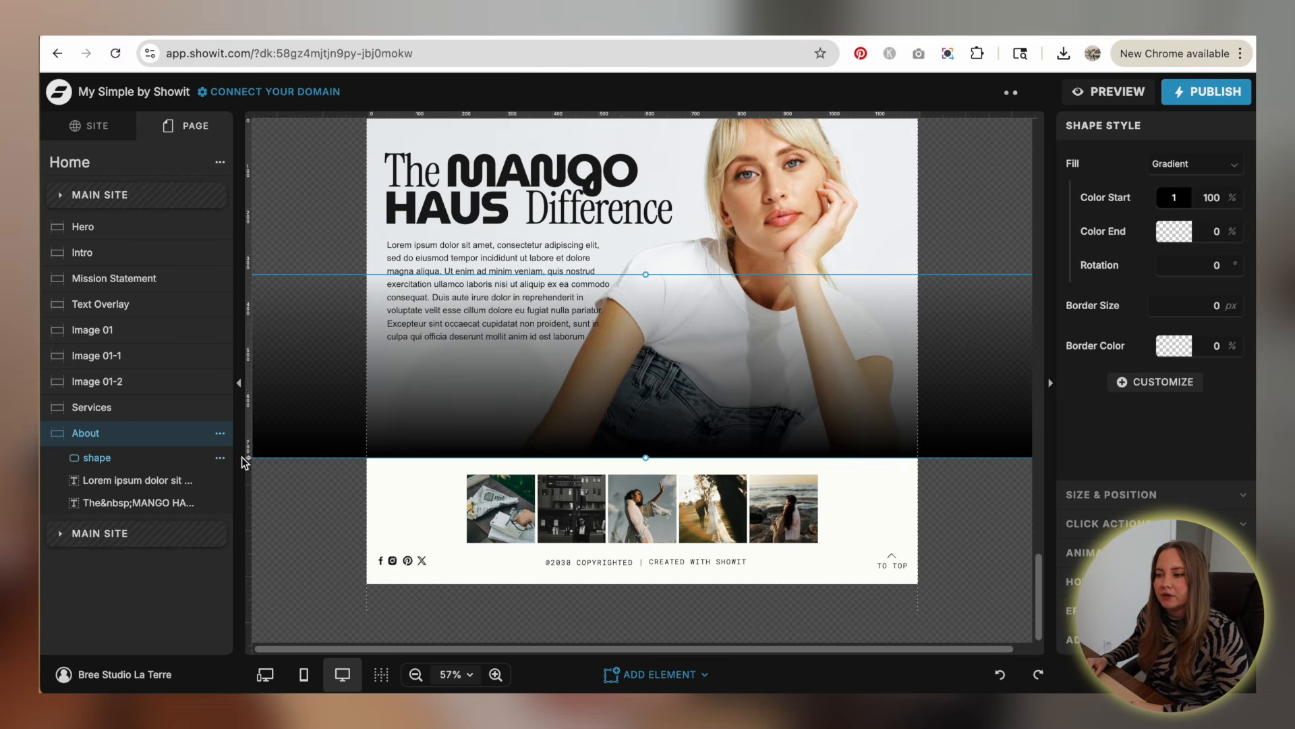
- Extend the About canvas to 829 px high and place the gradient along its bottom edge, behind the text layers
drag(248, 461, 249, 501)
drag(311, 421, 307, 462)
click(278, 289)
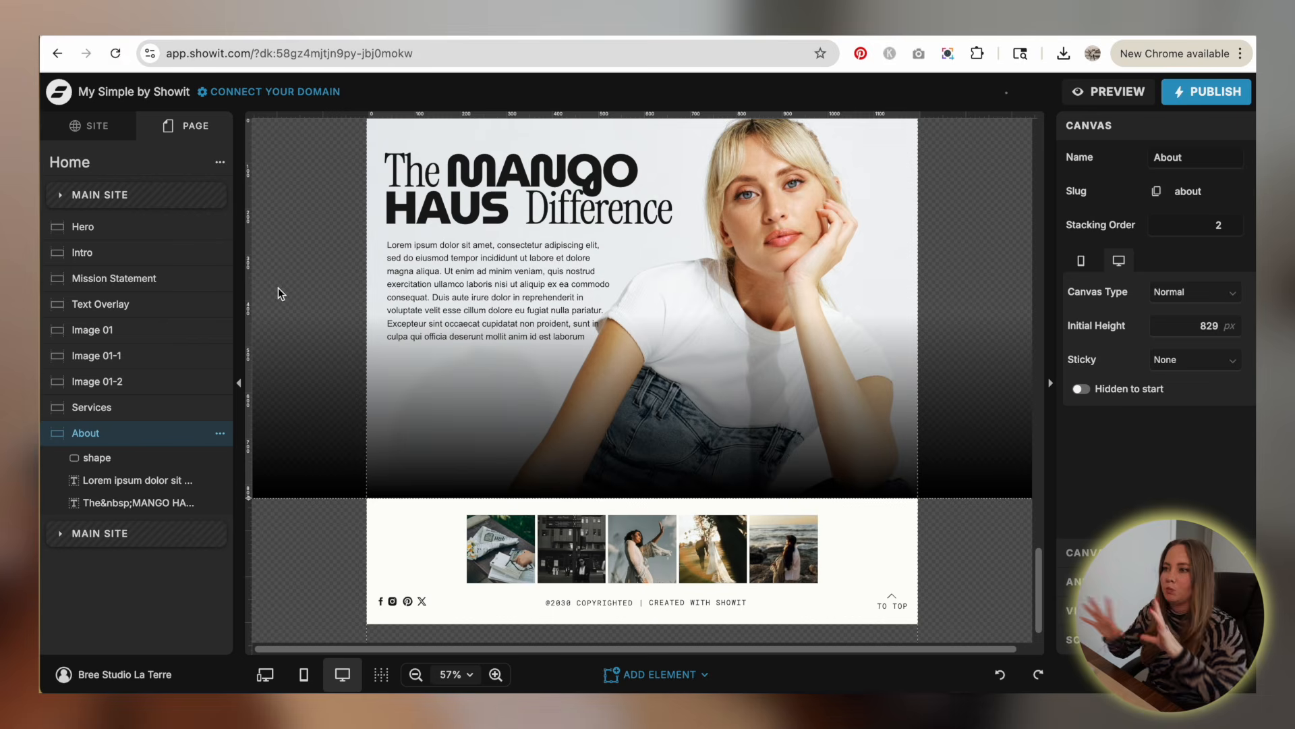
drag(117, 458, 138, 506)
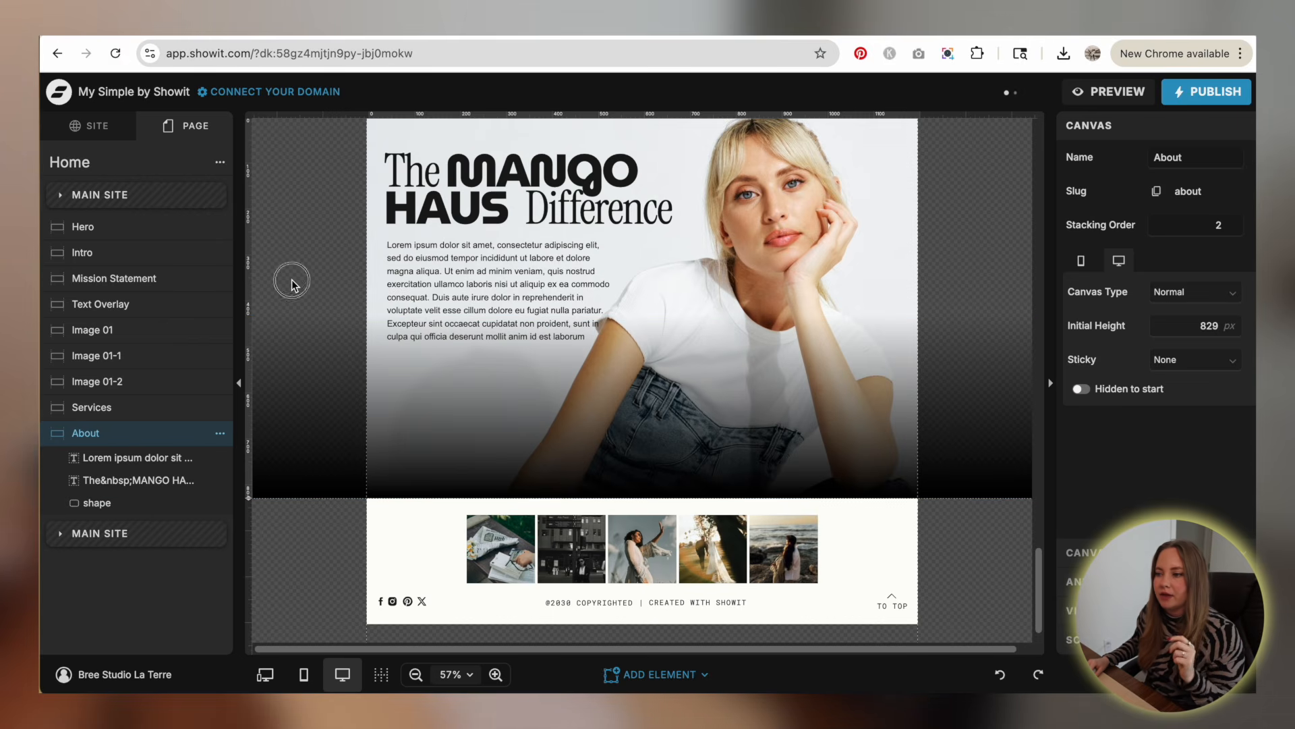
- Narrow the About paragraph's text box to clear the woman's arm and nudge the paragraph slightly down
scroll(291, 280, up, 2)
click(410, 309)
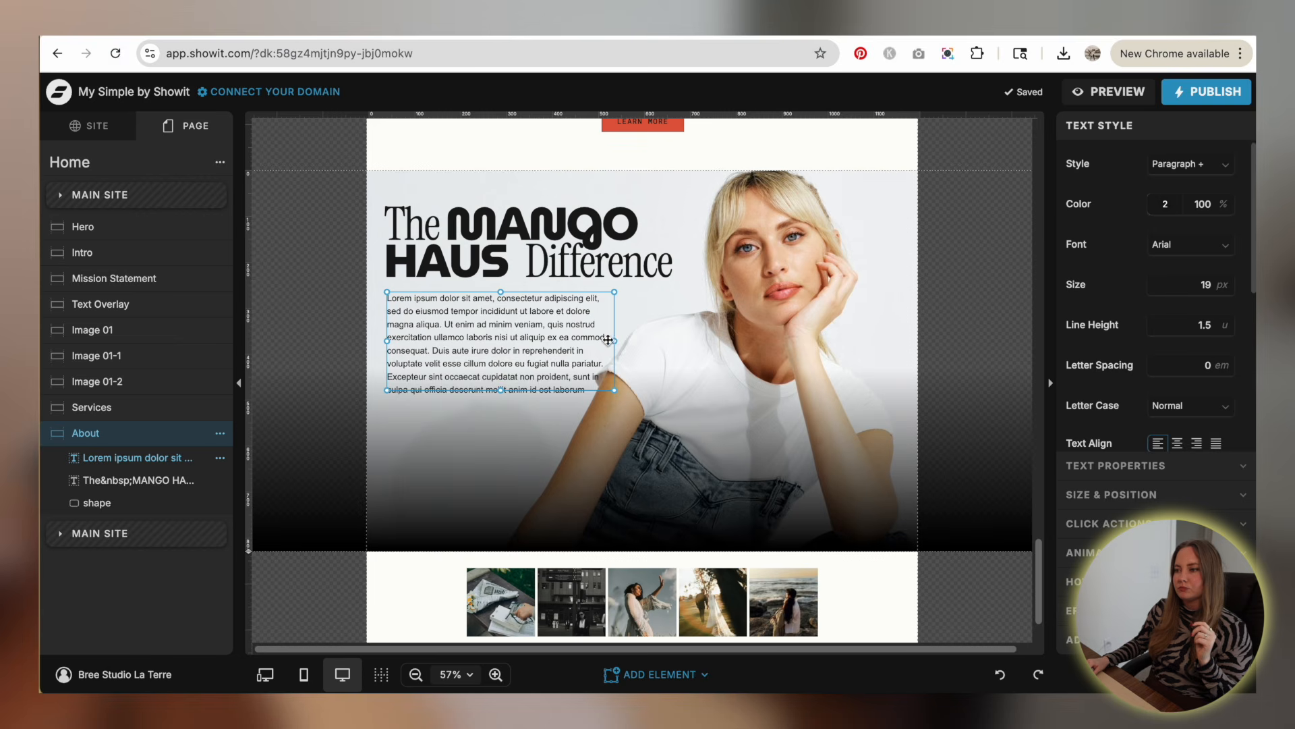
drag(608, 340, 602, 341)
click(303, 277)
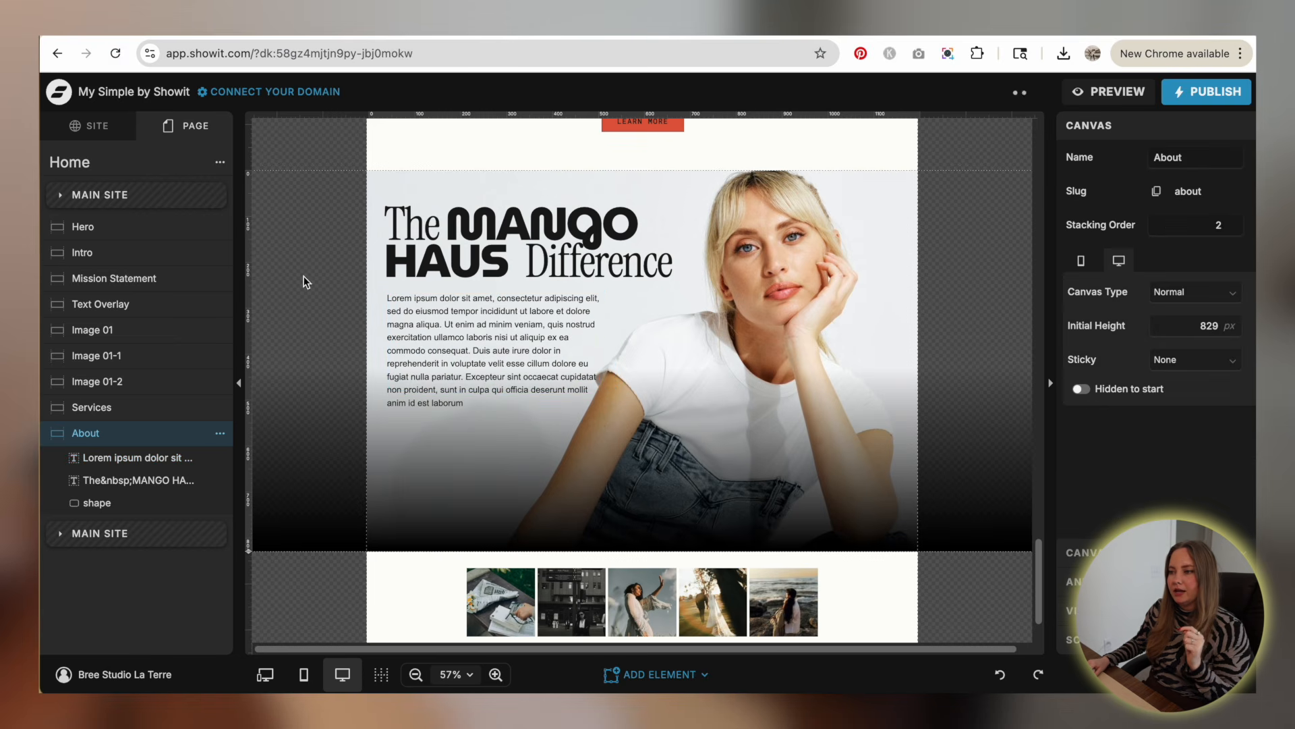
scroll(303, 277, up, 1)
drag(425, 346, 427, 351)
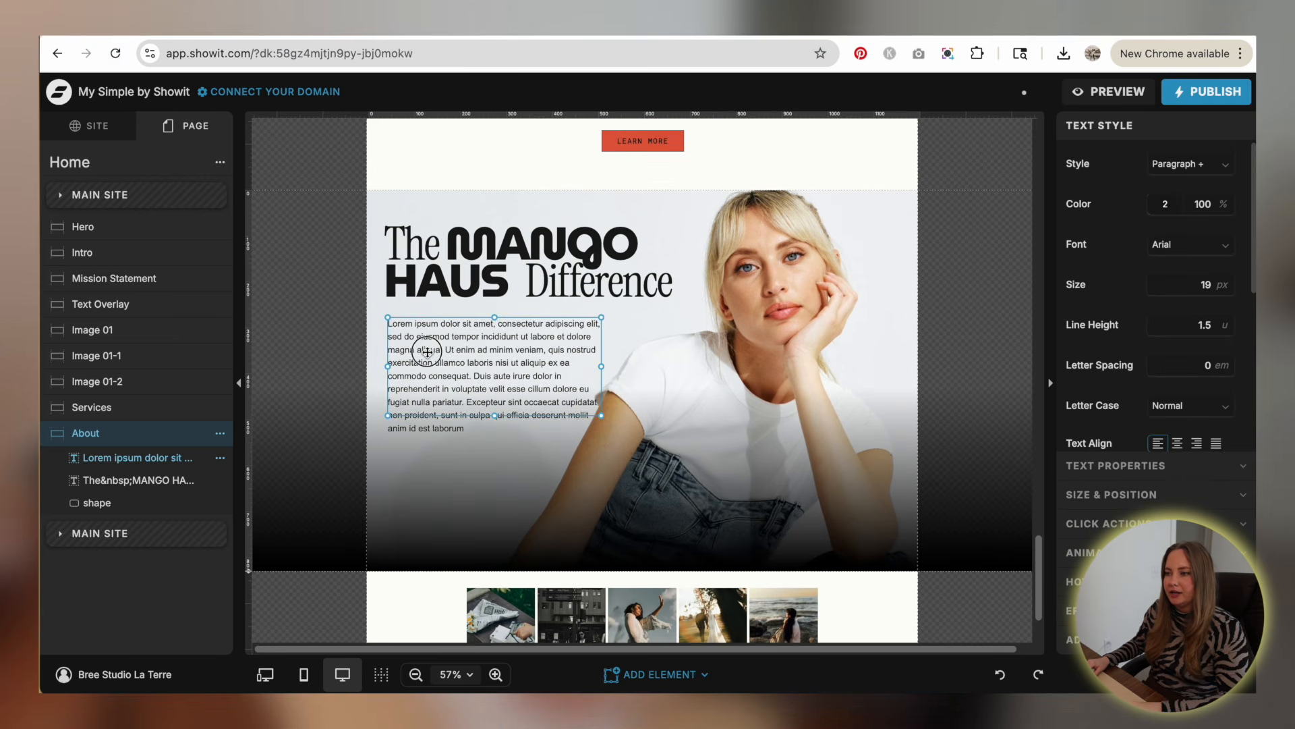
click(301, 311)
- Copy the Services section's "Learn More" button onto the About canvas and place it below the paragraph
scroll(472, 257, up, 2)
click(622, 263)
click(622, 268)
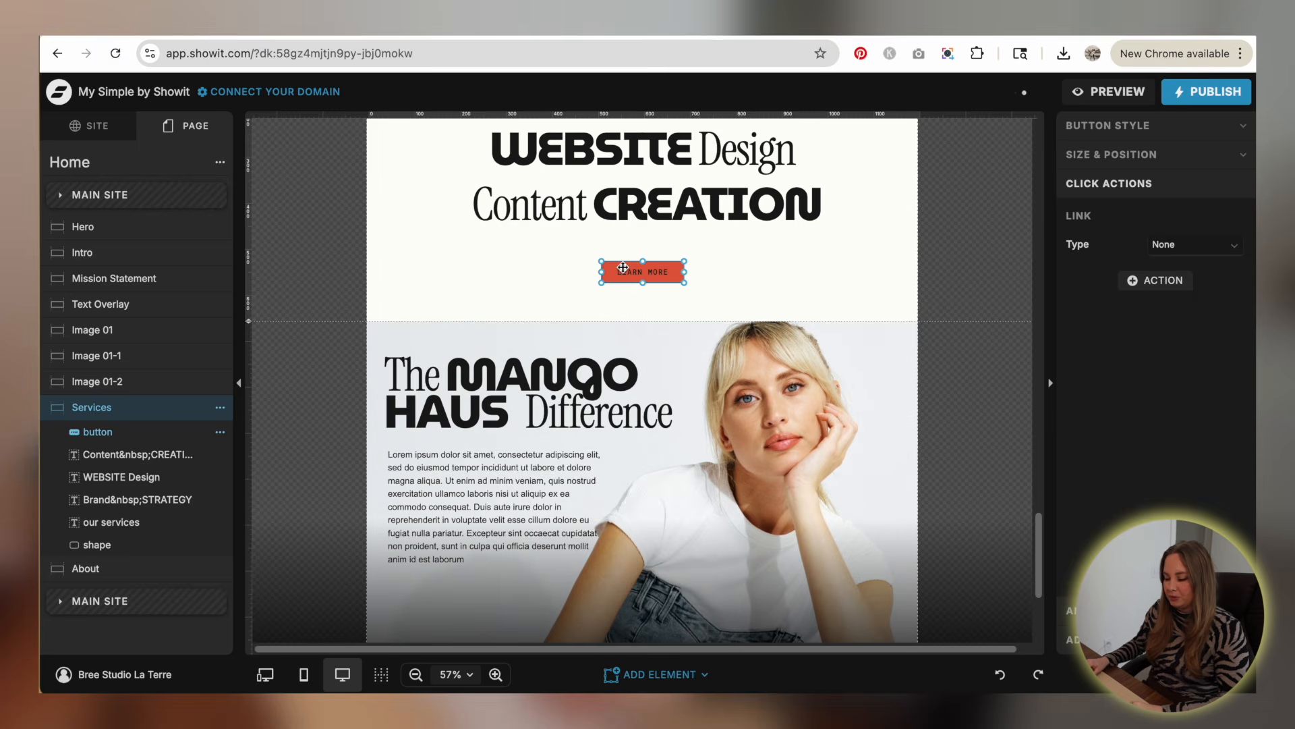
scroll(623, 268, down, 4)
click(467, 369)
key(super+v)
drag(660, 330, 451, 363)
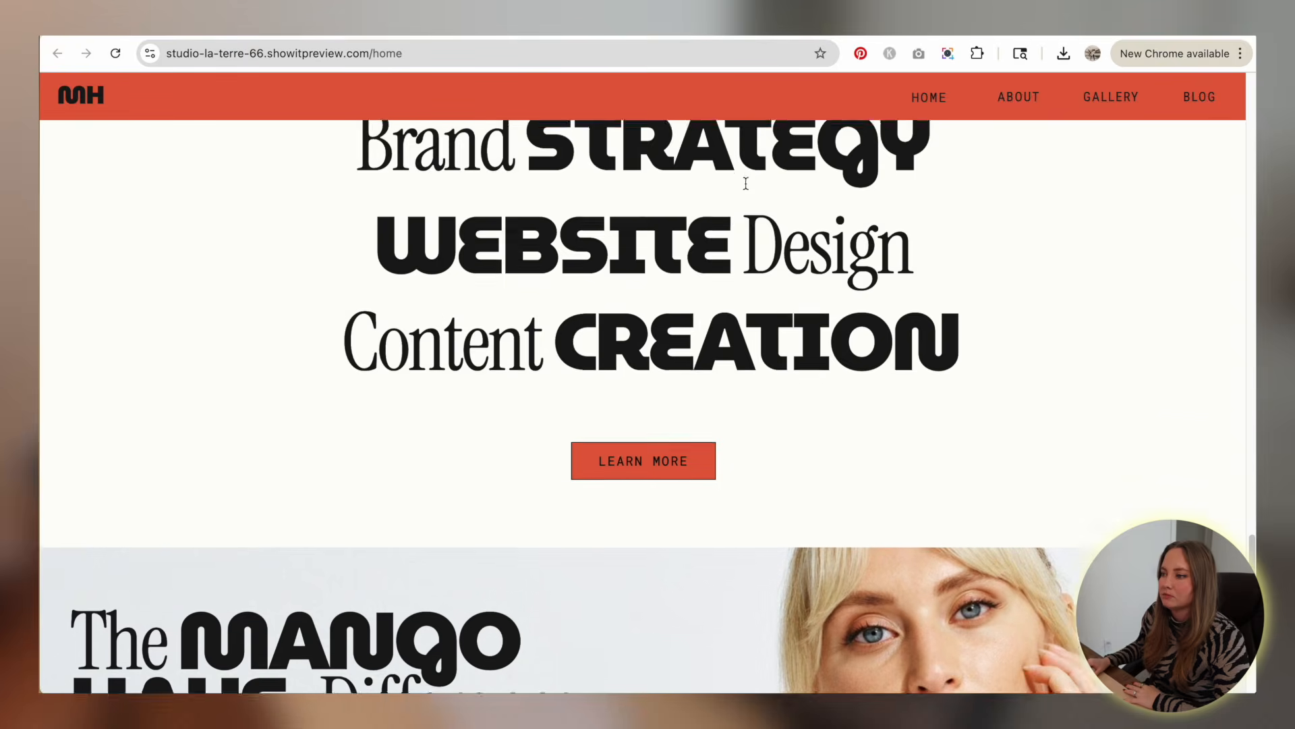
- Examine the About section's gradient, paragraph and button in the site preview, then return to the editor
scroll(402, 211, down, 10)
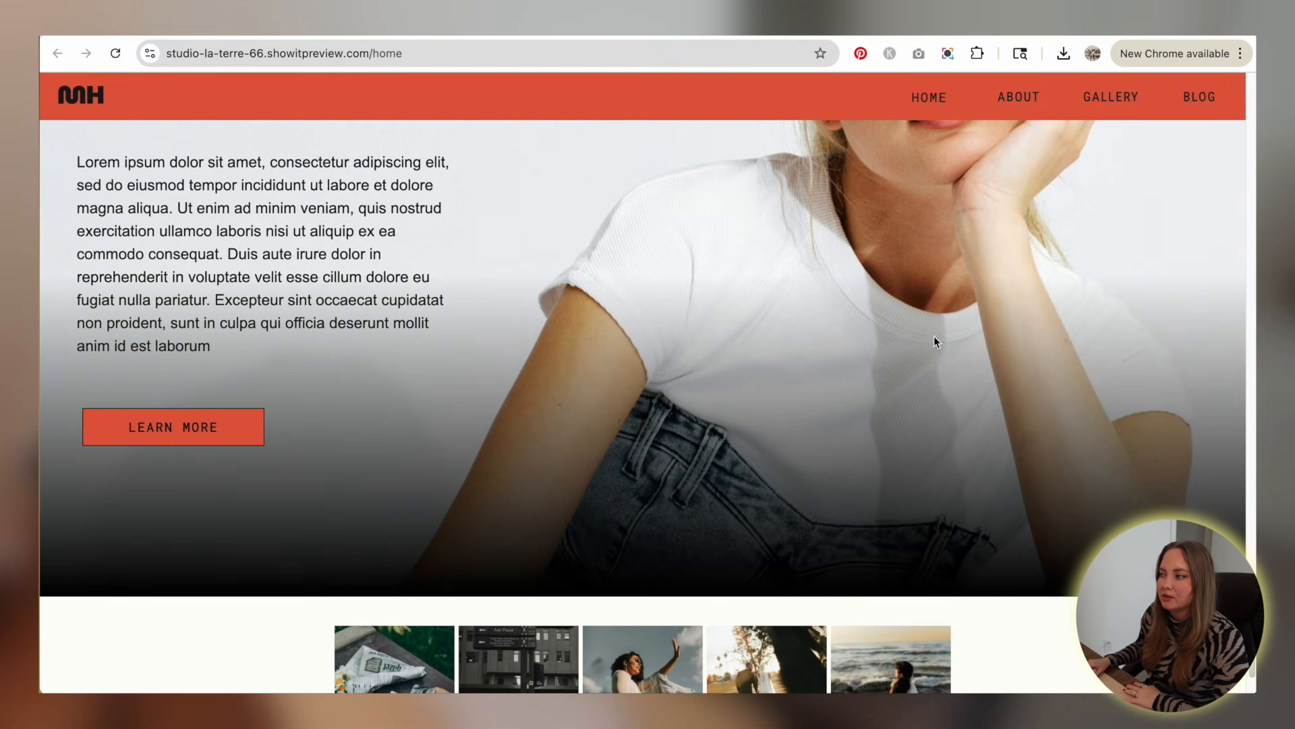
scroll(427, 292, down, 5)
scroll(428, 290, up, 15)
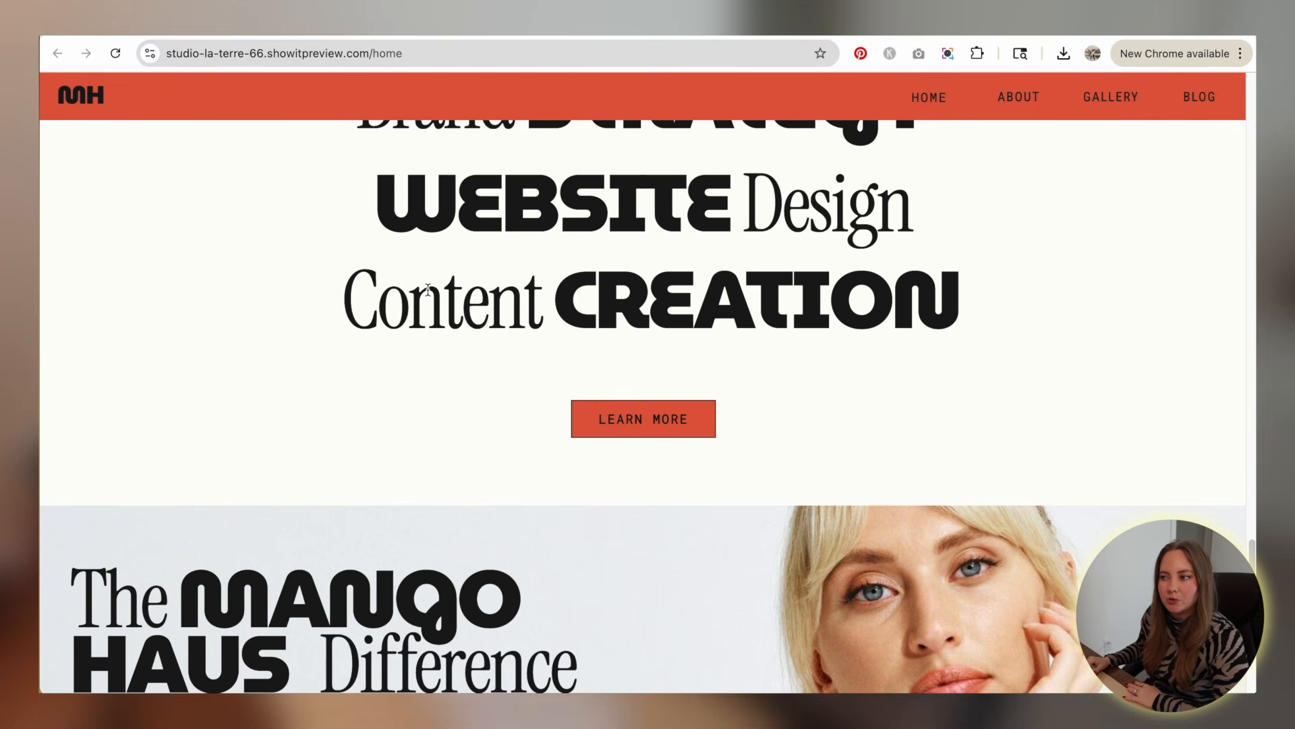
scroll(938, 296, down, 8)
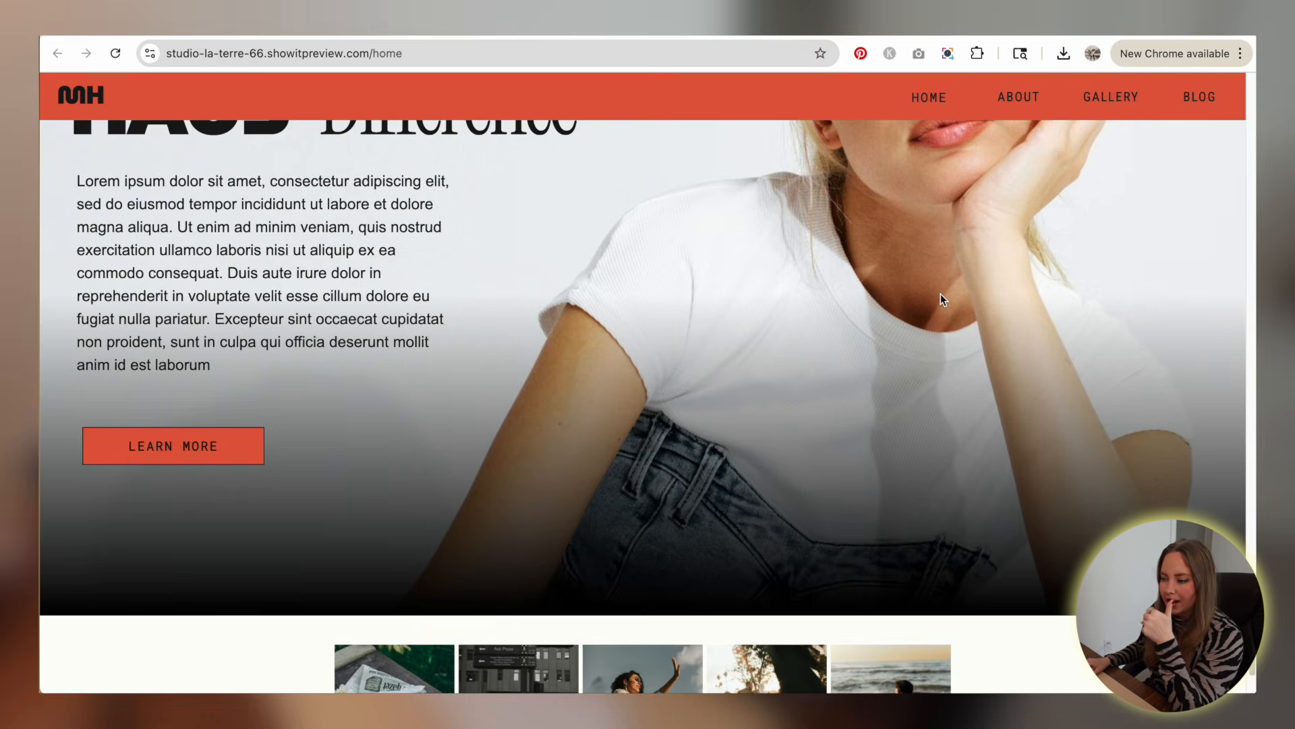
scroll(941, 297, down, 2)
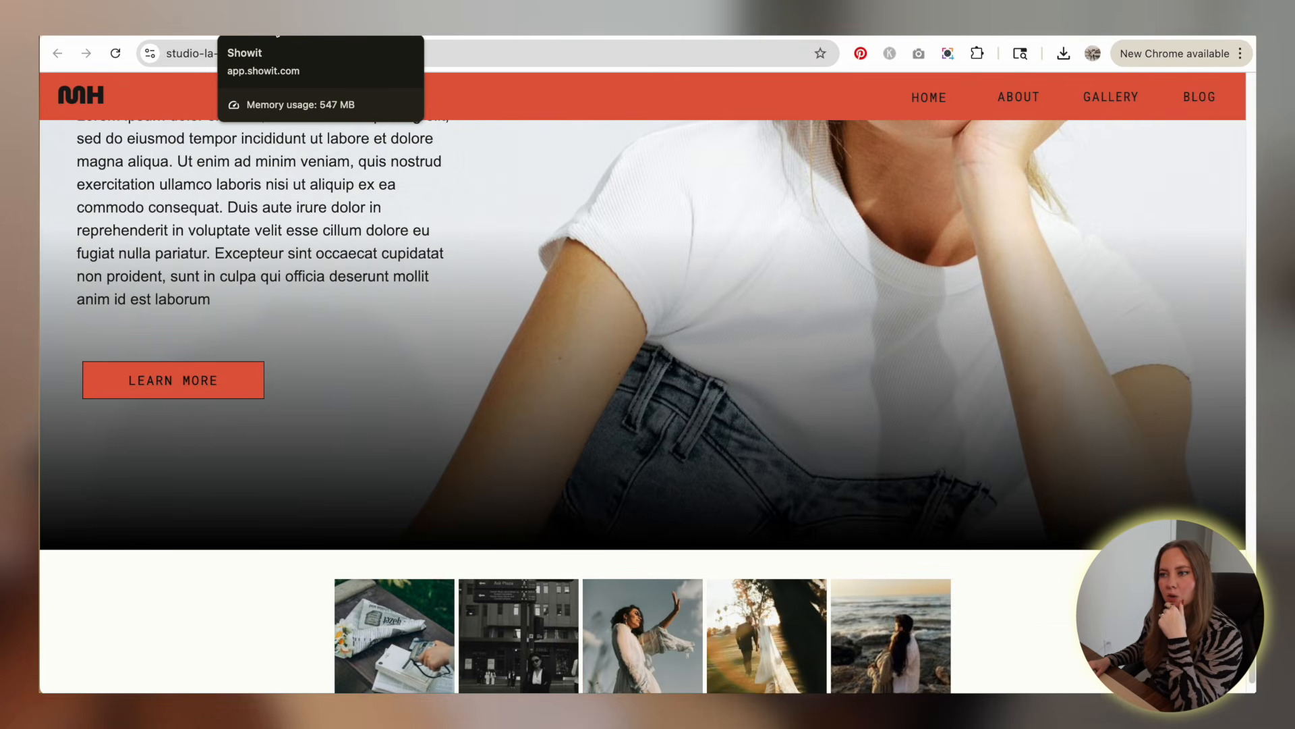
click(273, 24)
click(1212, 120)
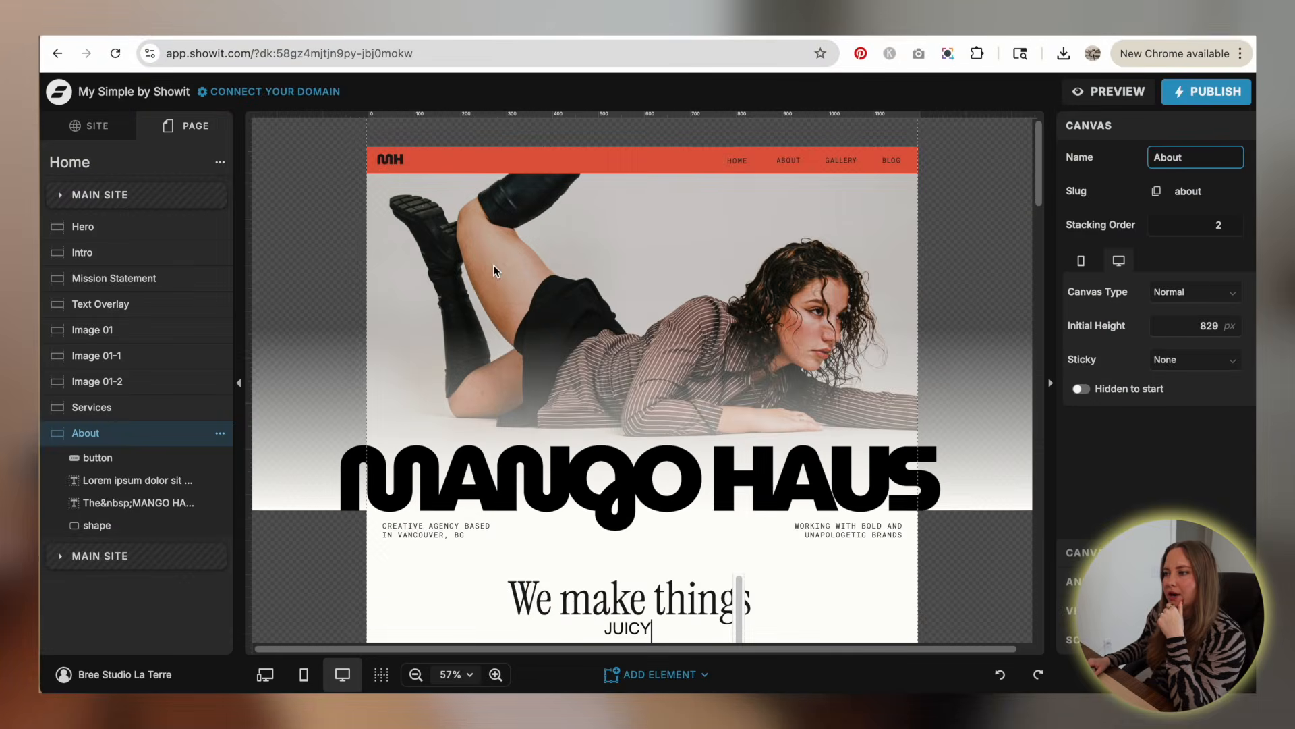
- Add a blank canvas to the Home page below the About section
scroll(494, 266, down, 15)
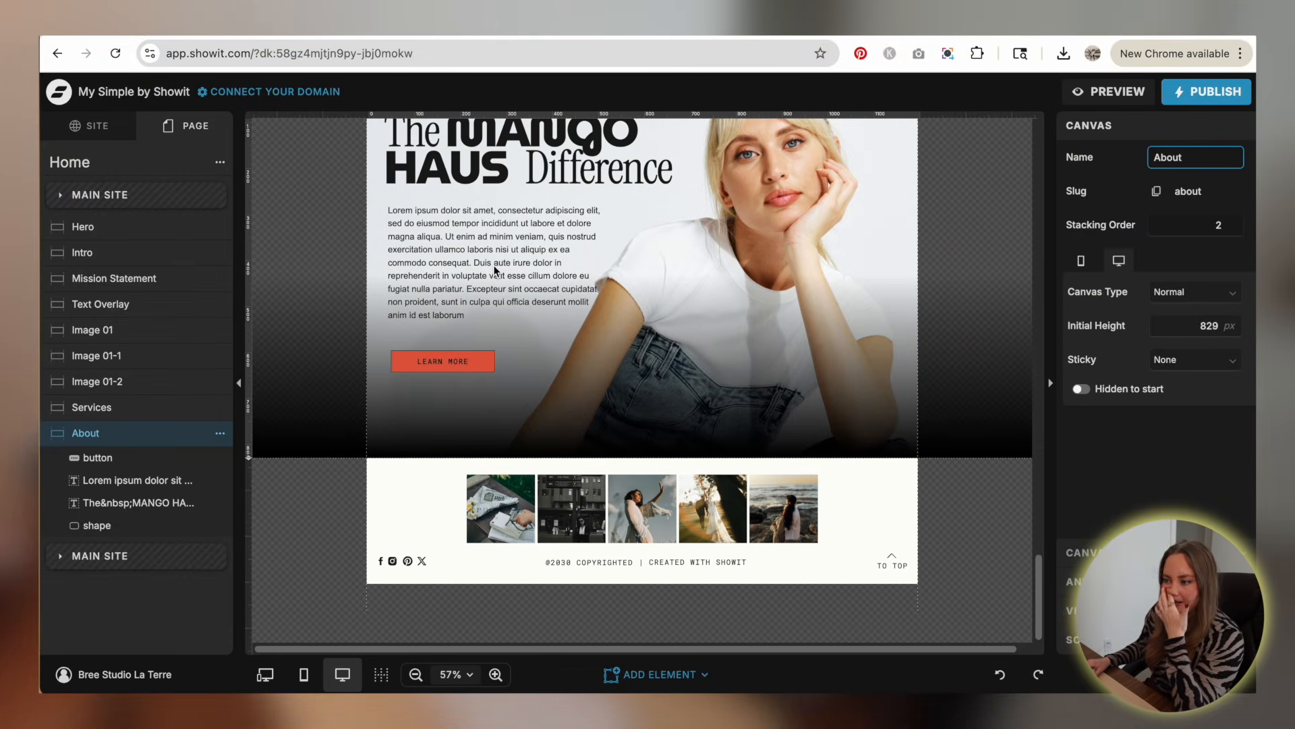
scroll(755, 360, up, 1)
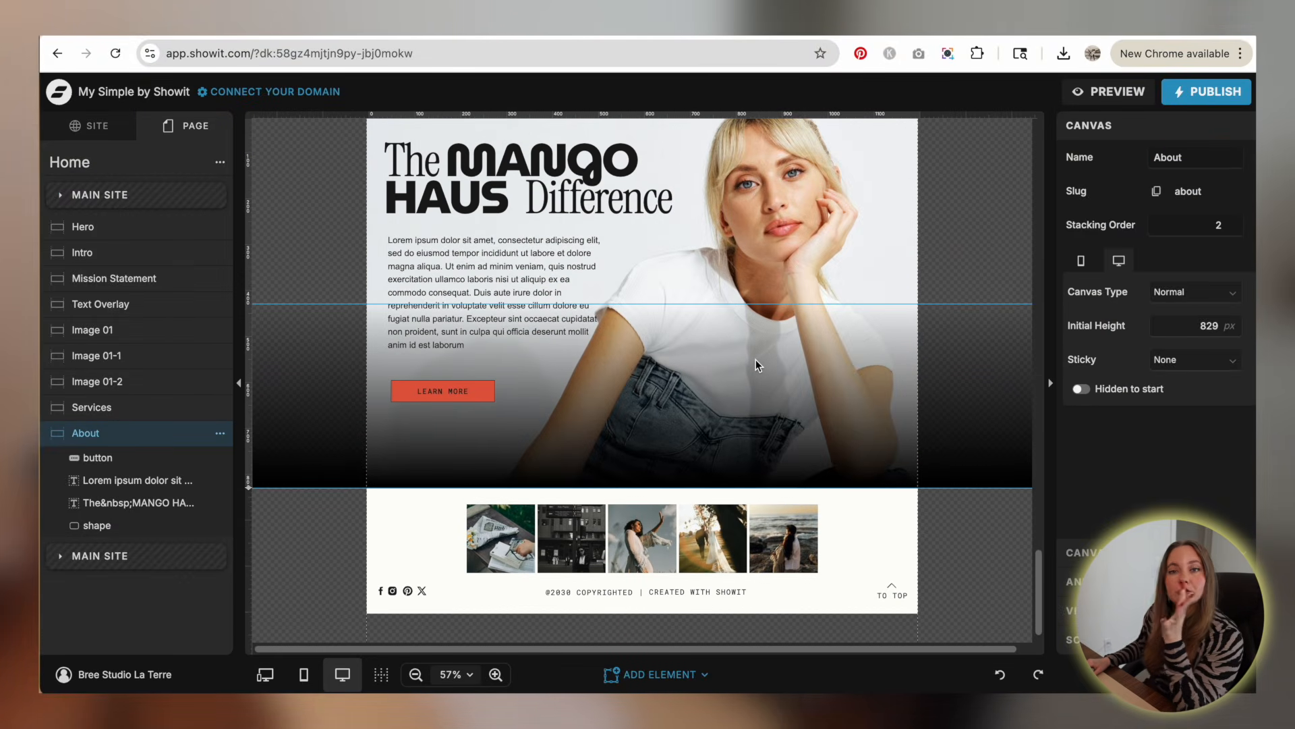
scroll(917, 283, up, 10)
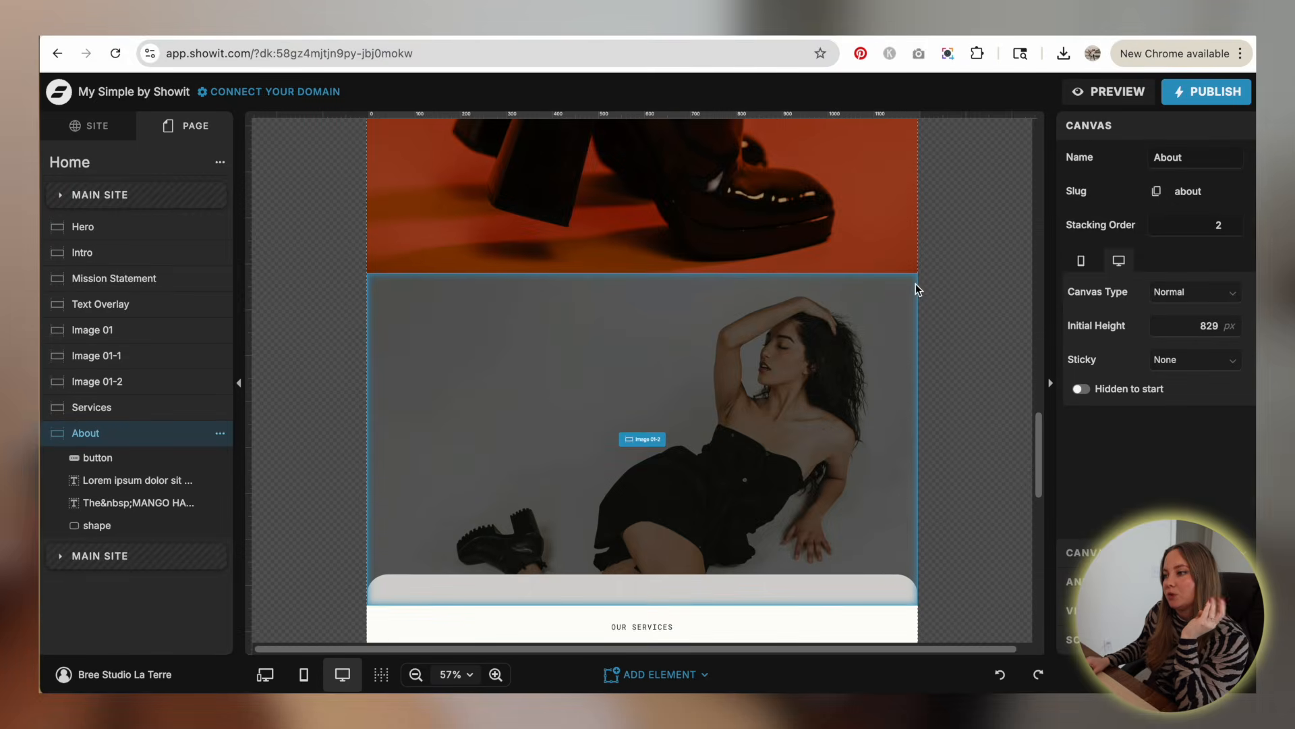
scroll(916, 284, up, 10)
scroll(917, 284, down, 9)
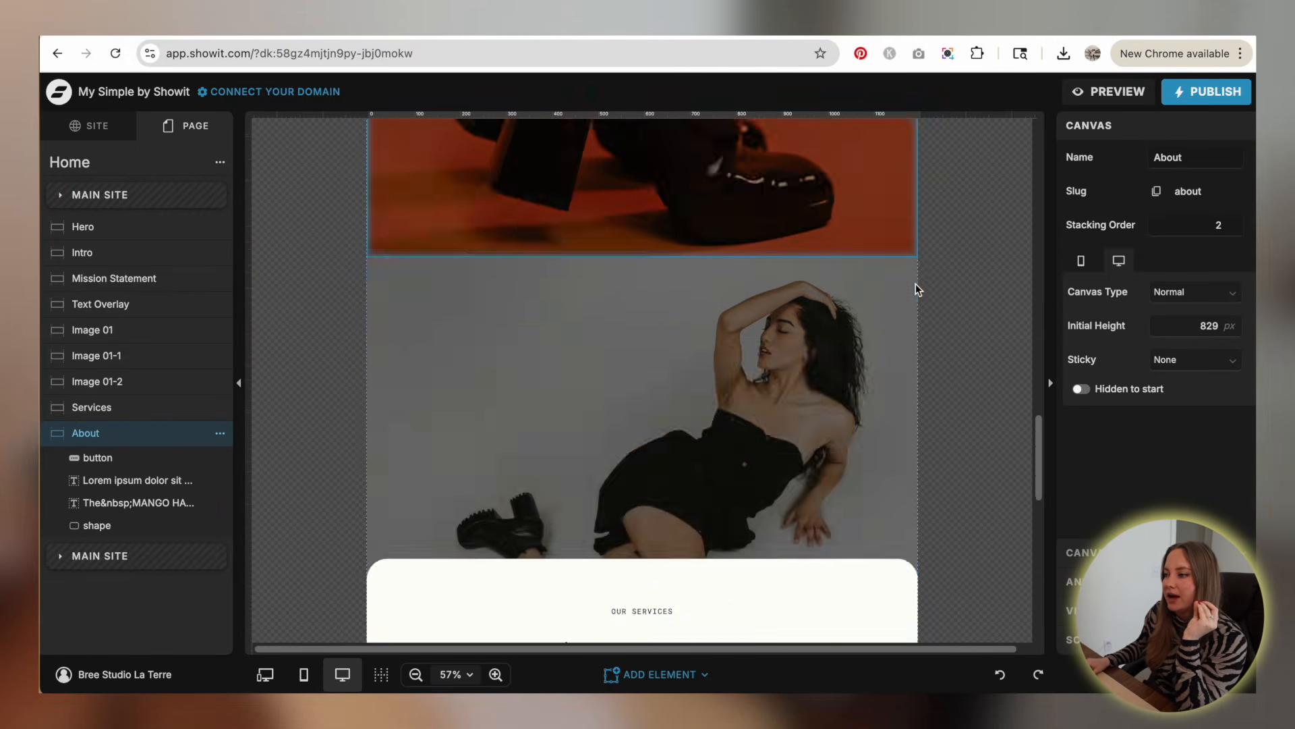
scroll(916, 284, down, 6)
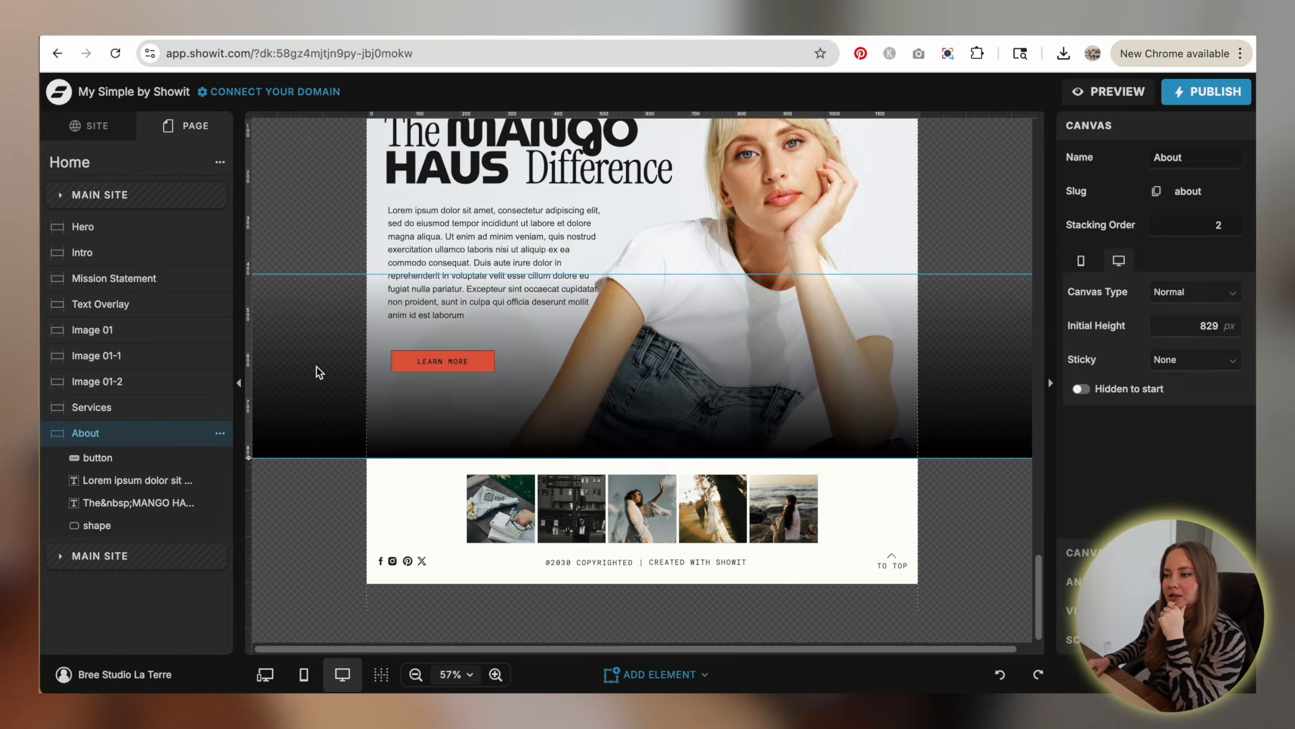
click(297, 371)
click(220, 160)
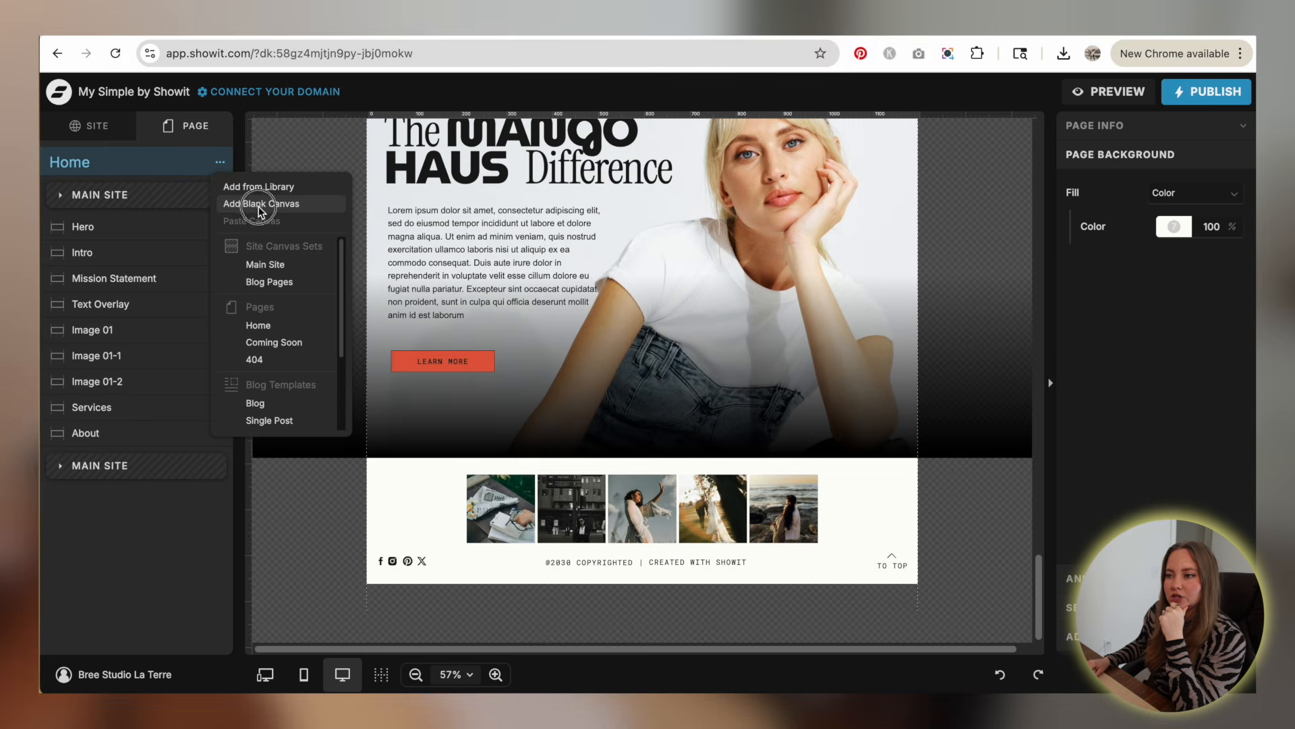
click(260, 204)
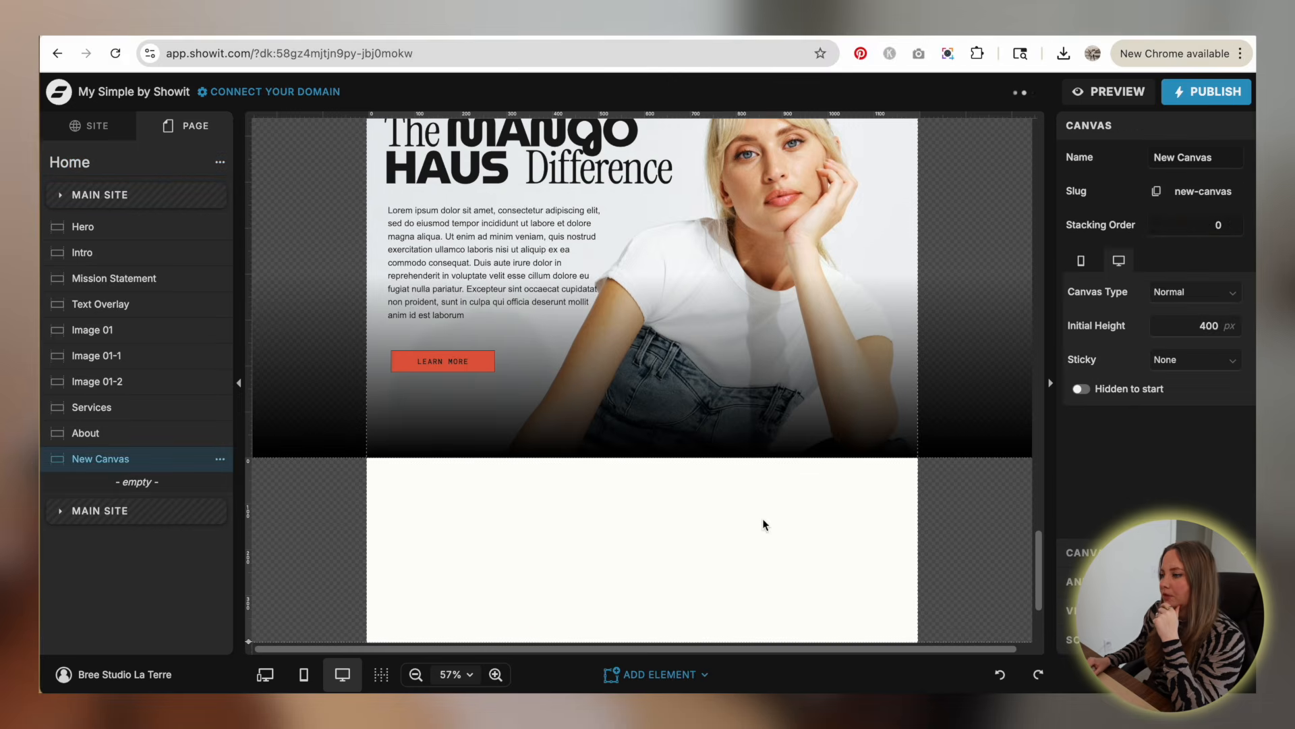
- Fill the new canvas's background with black swatch 1 and increase the canvas height
click(1130, 553)
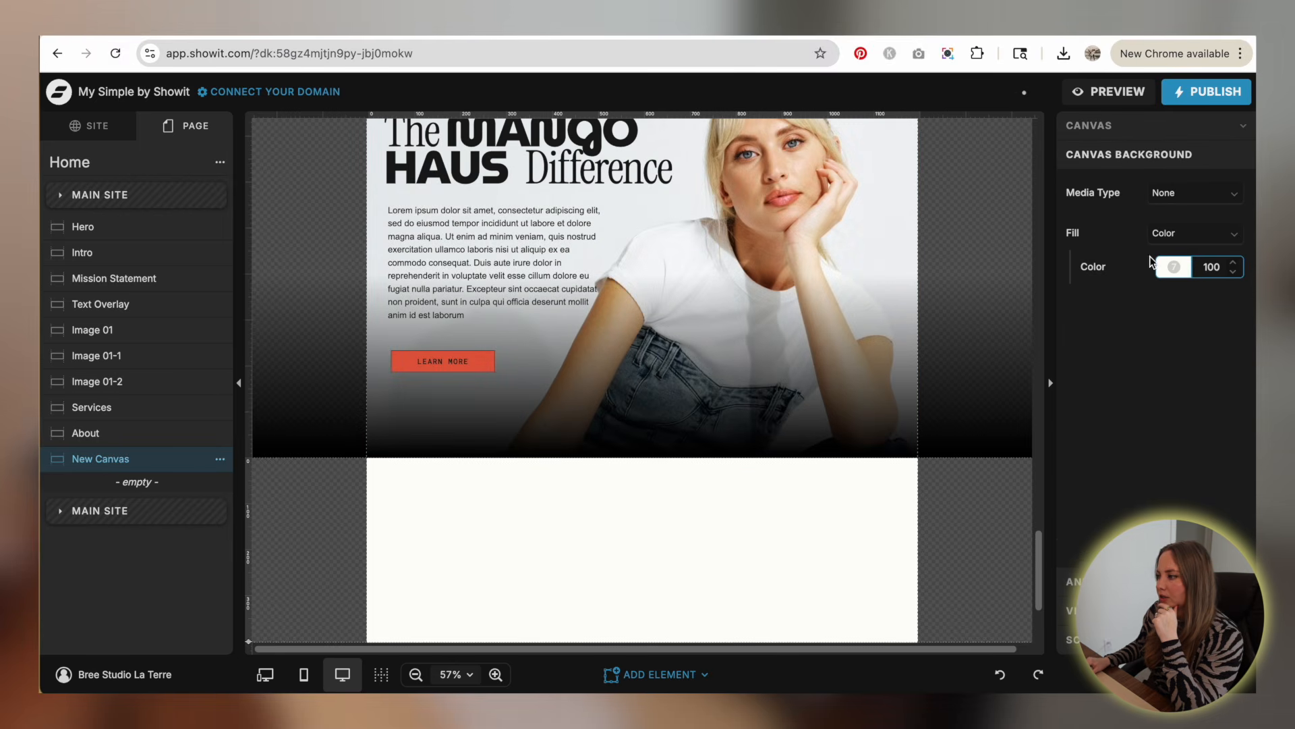
click(1189, 269)
click(890, 301)
scroll(529, 325, up, 3)
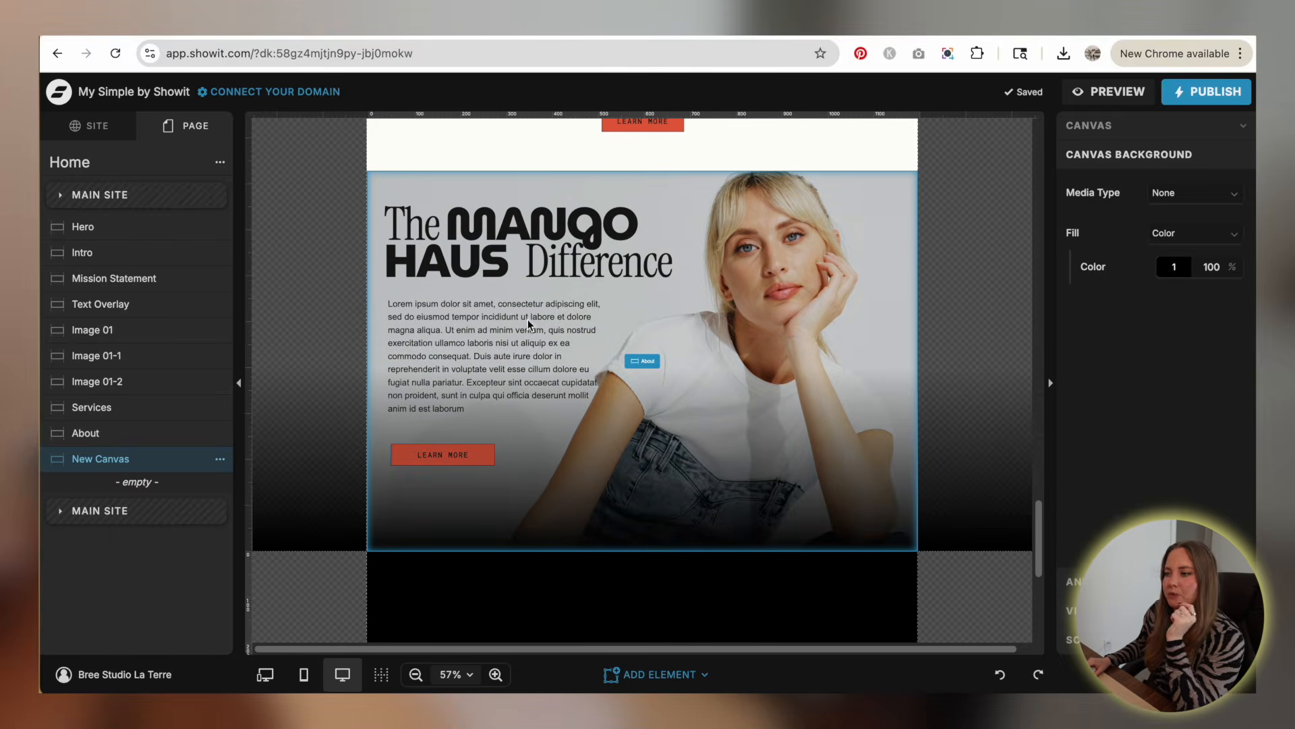
scroll(756, 297, down, 5)
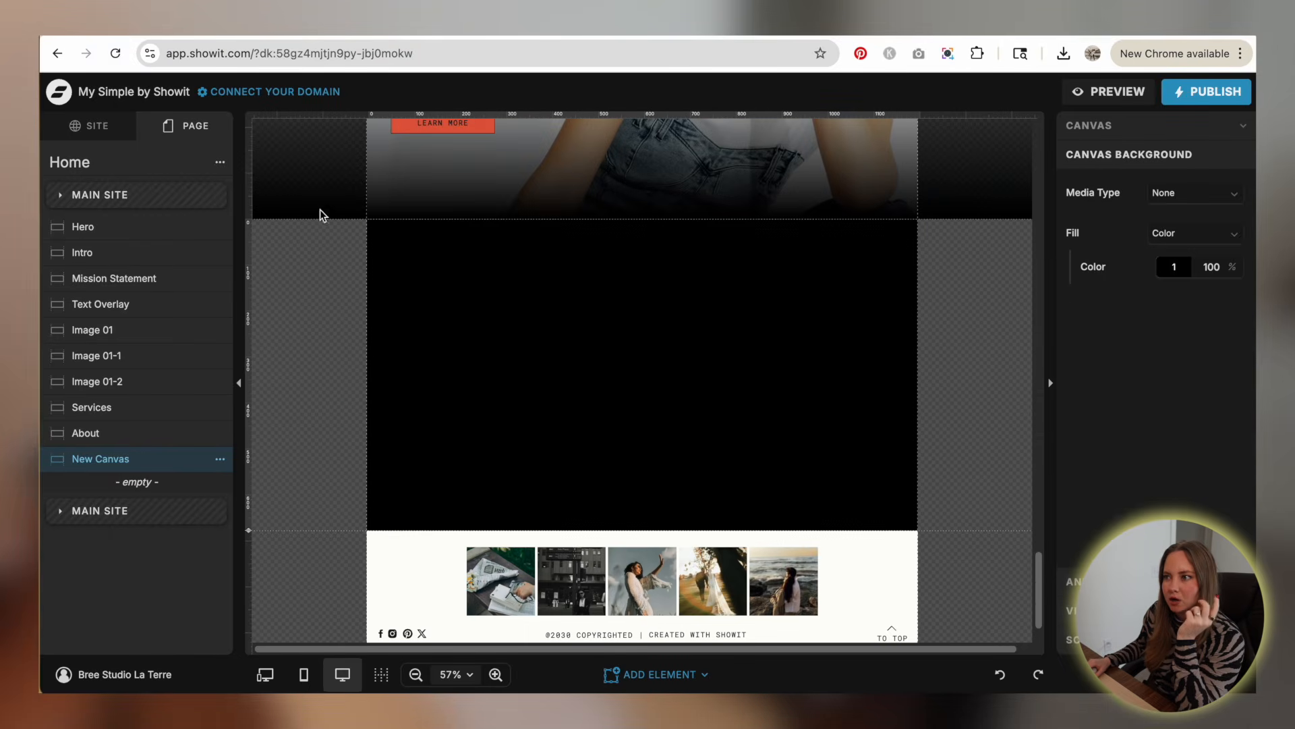
- Paste the "We make things" heading onto the black canvas, change its text to "Services" and set its size to 75 px
key(ctrl+v)
double_click(616, 328)
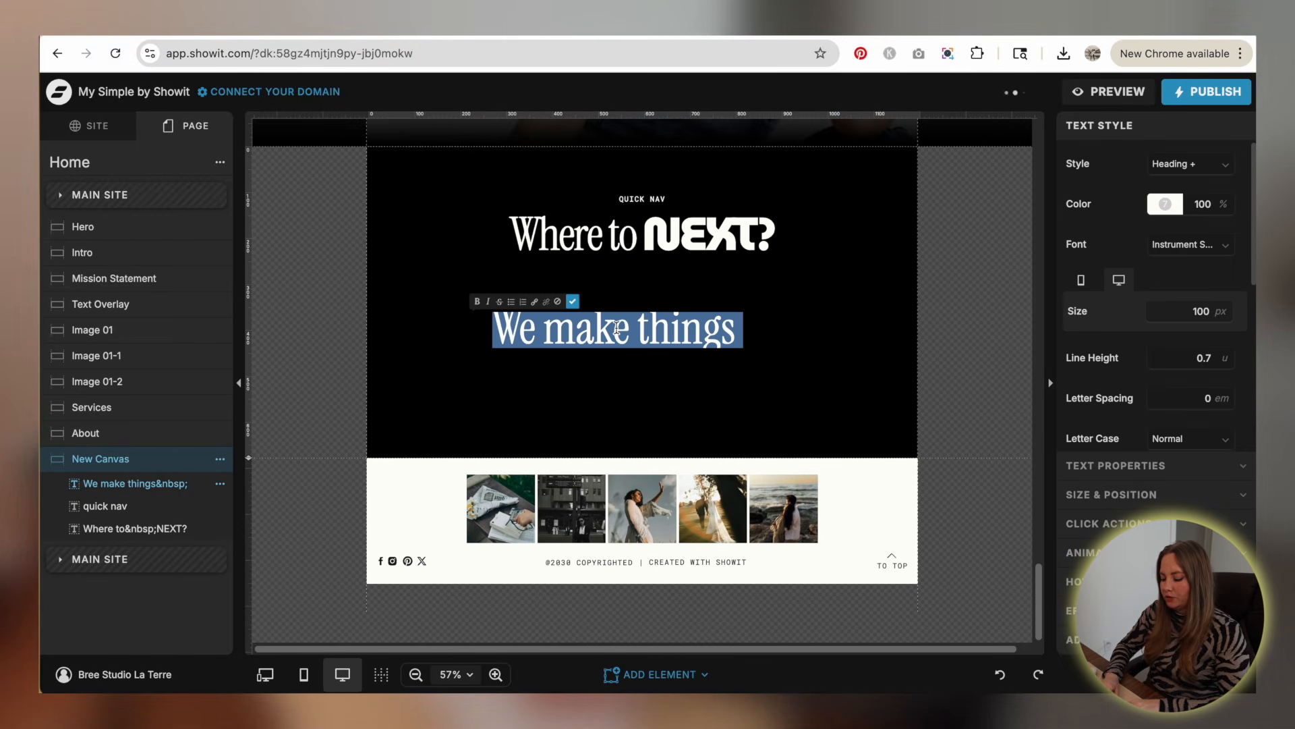
text(Services)
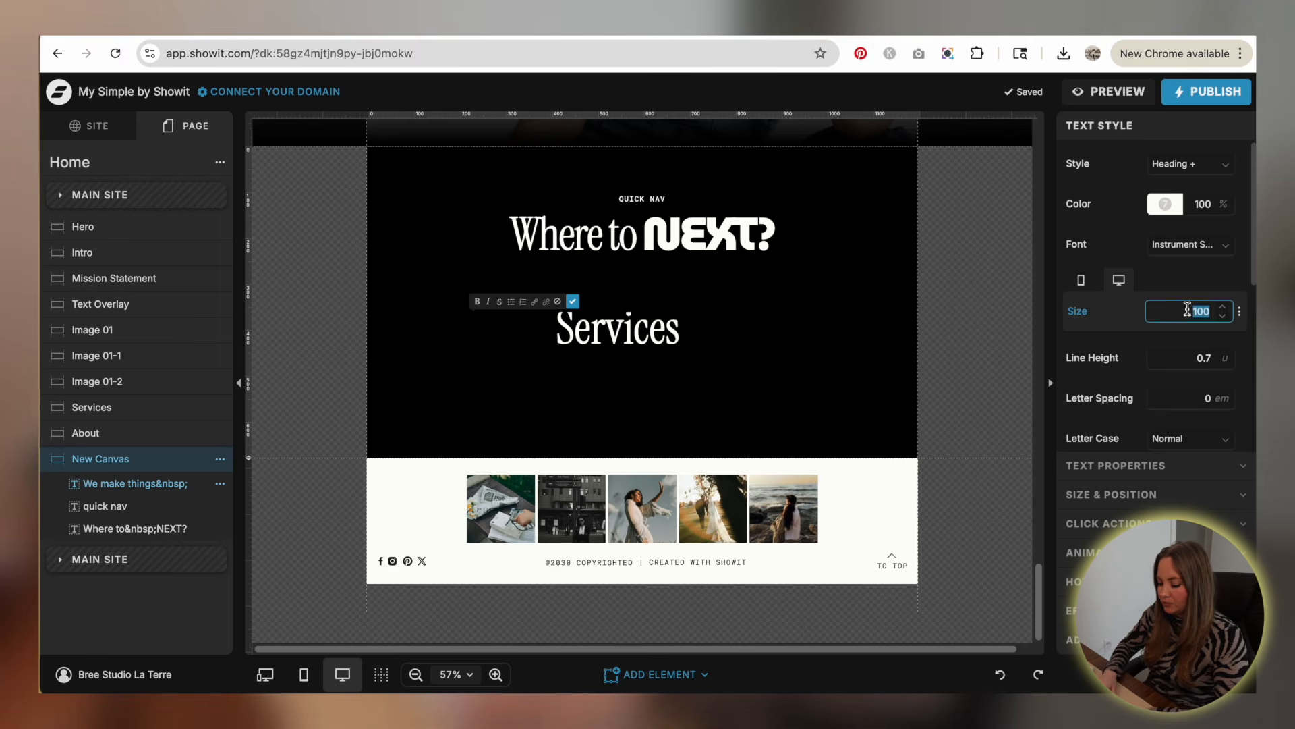
text(75)
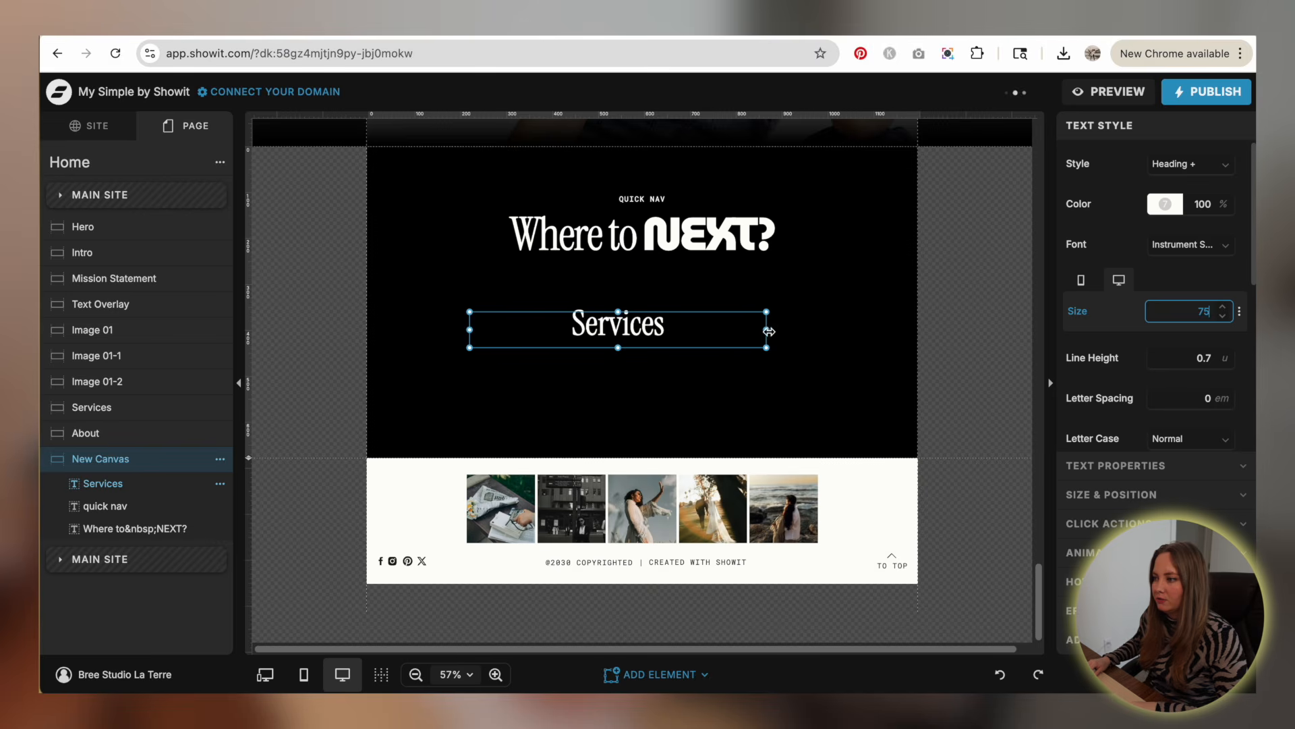
- Narrow the "Services" text box, place it below and left of the "Where to NEXT?" heading, and increase the black canvas's height
drag(769, 331, 526, 319)
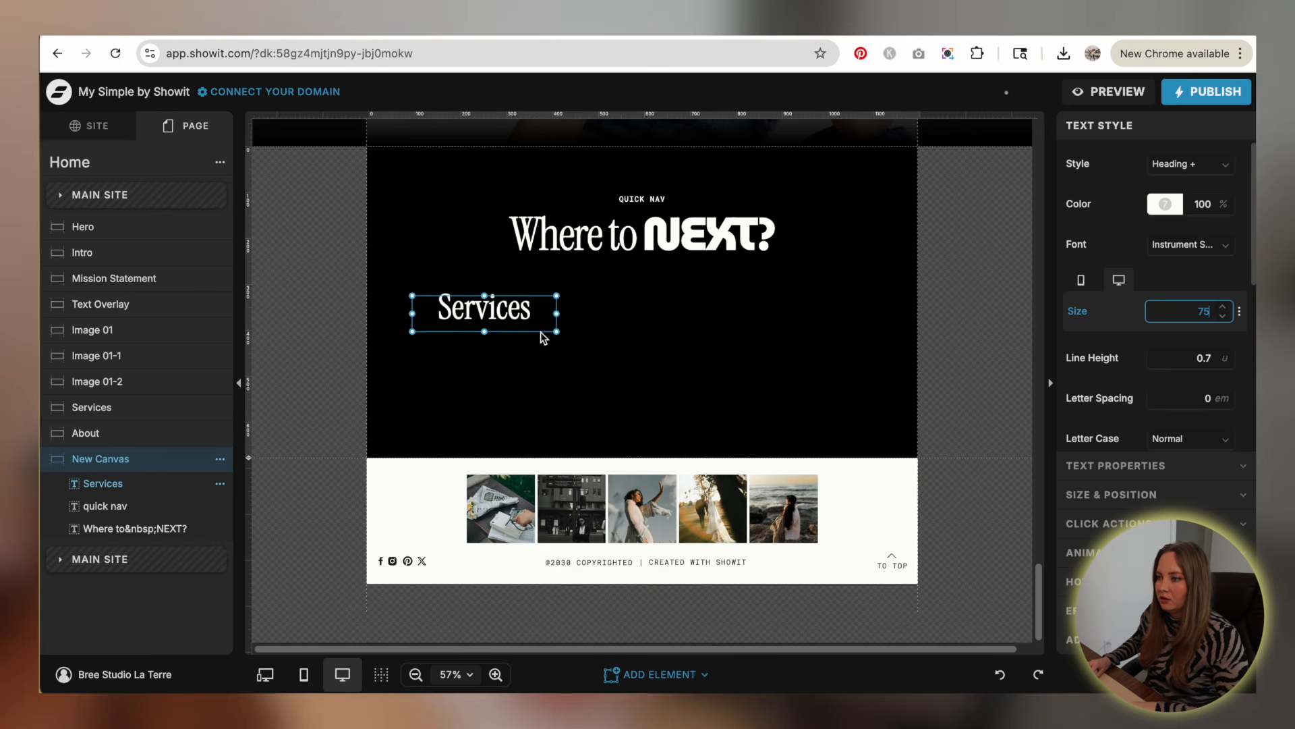
click(305, 460)
drag(249, 458, 248, 530)
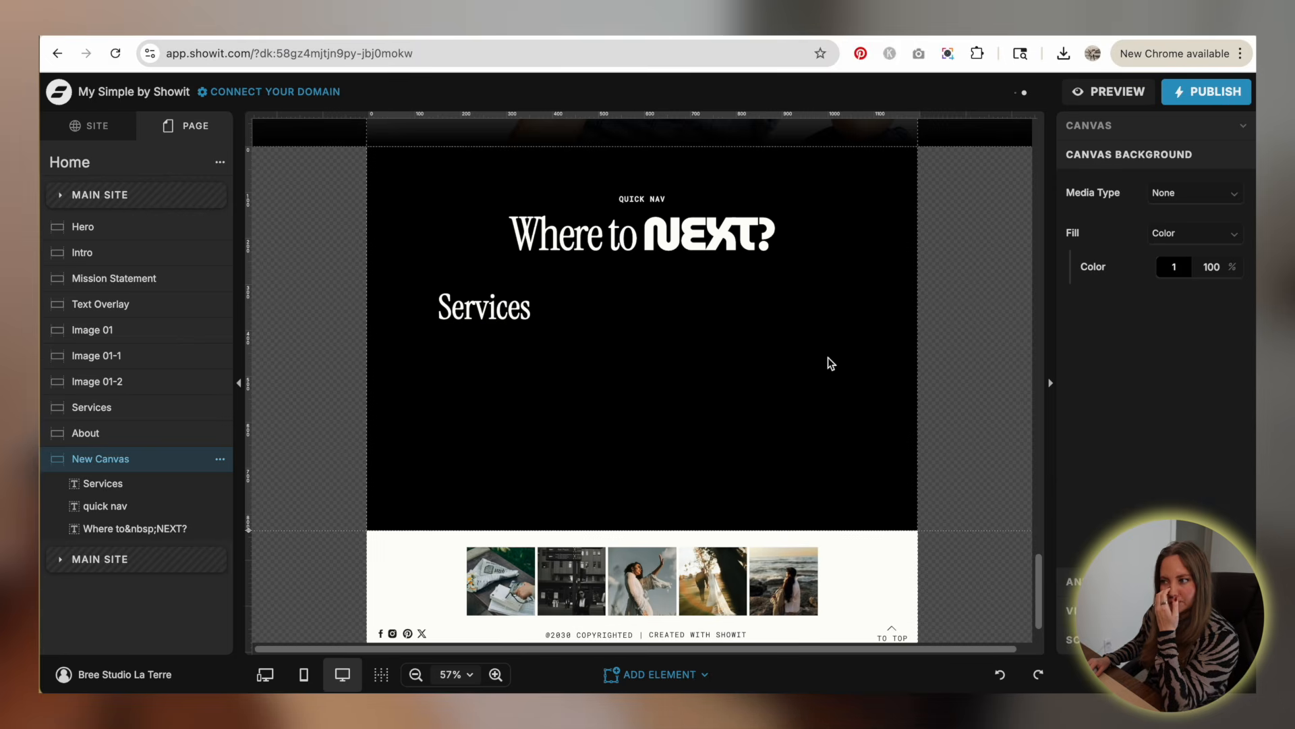
- Duplicate the "Services" text directly below itself and change the copy's text to "About Us"
drag(498, 315, 493, 364)
click(492, 332)
click(494, 324)
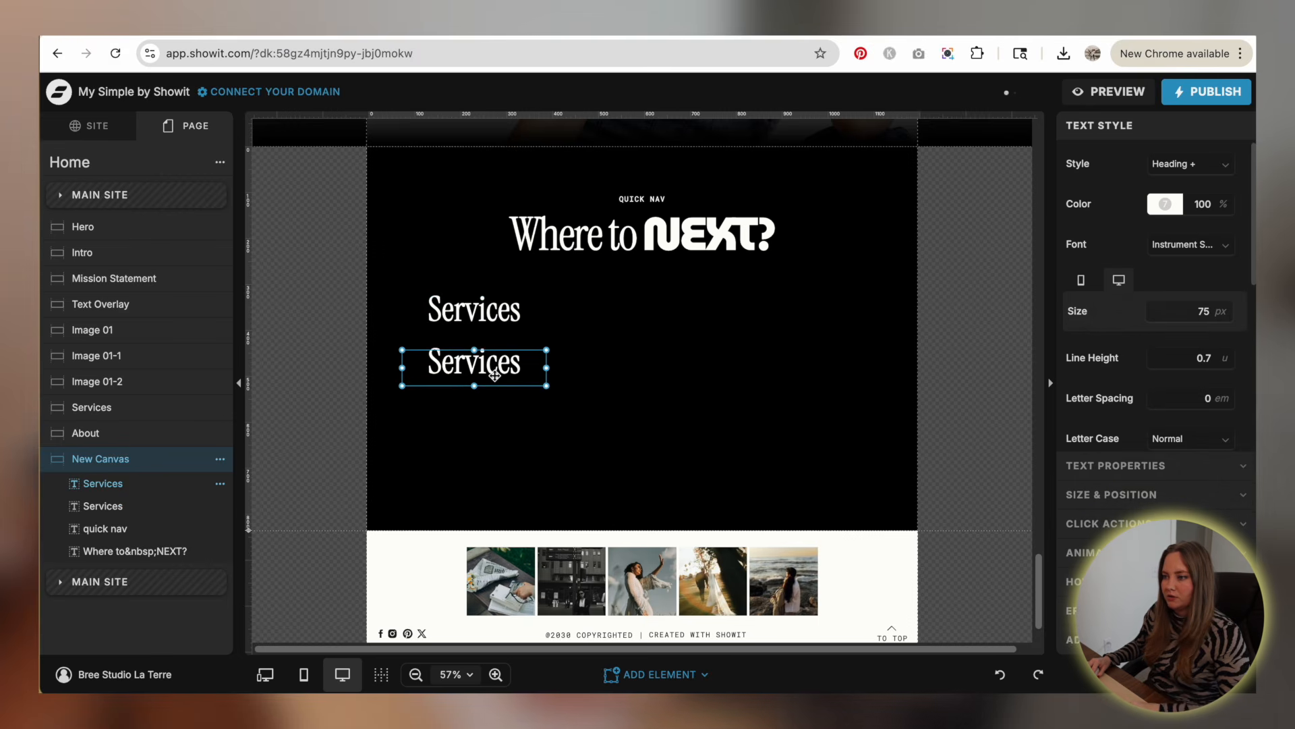
double_click(494, 371)
text(Abo)
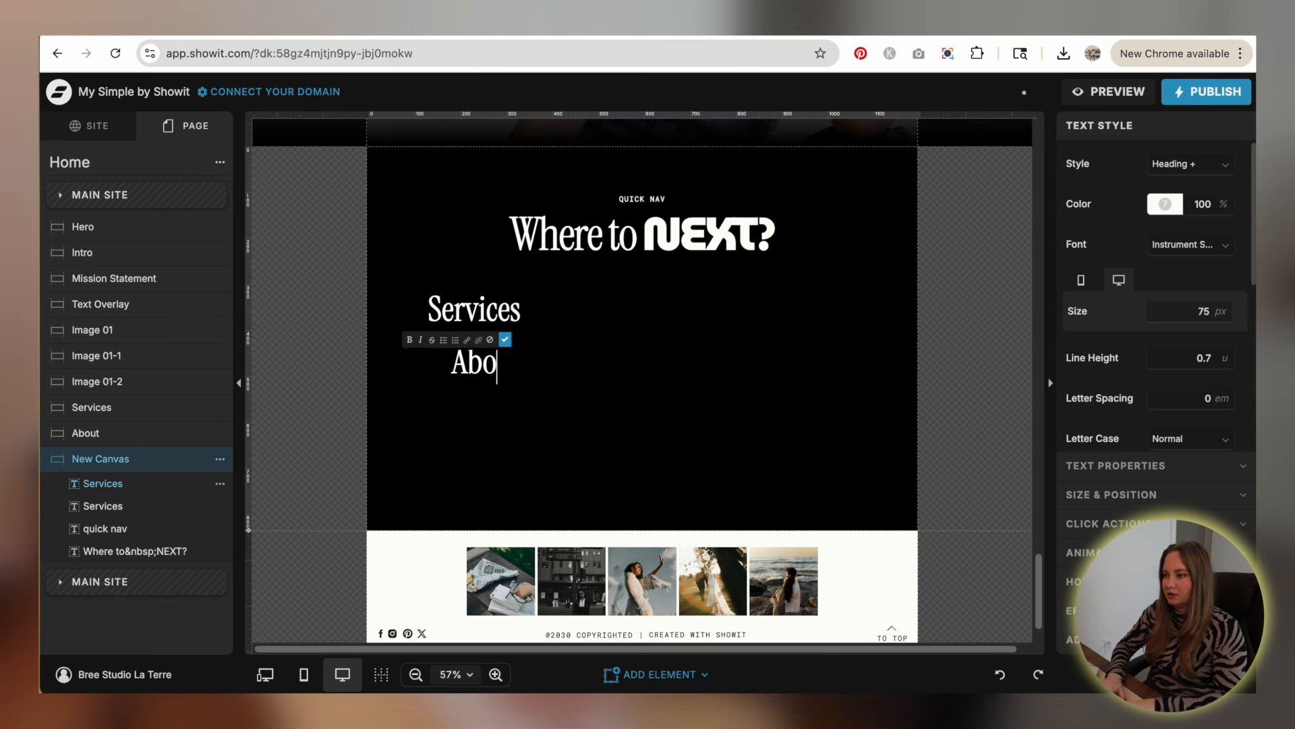
text(ut Us)
click(488, 507)
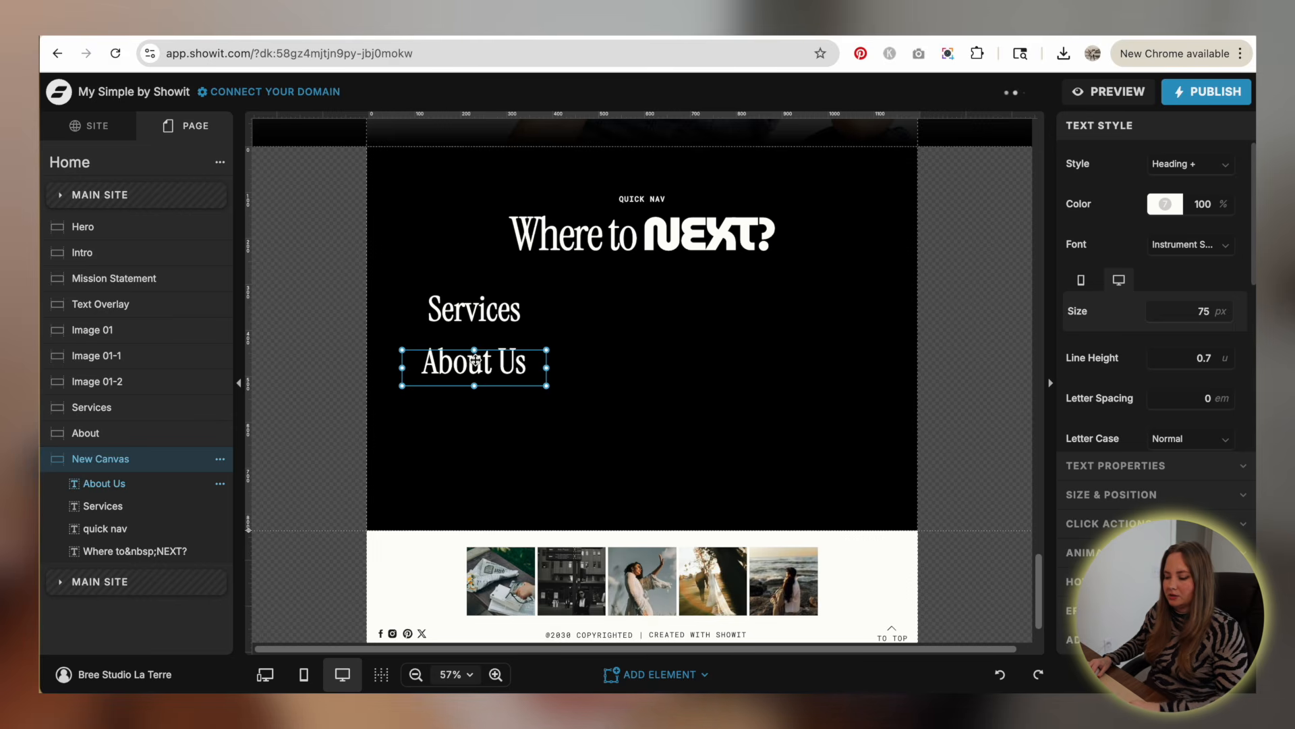
- Duplicate the "About Us" text directly below itself and change the copy's text to "Portfolio"
key(ctrl+d)
drag(474, 362, 474, 410)
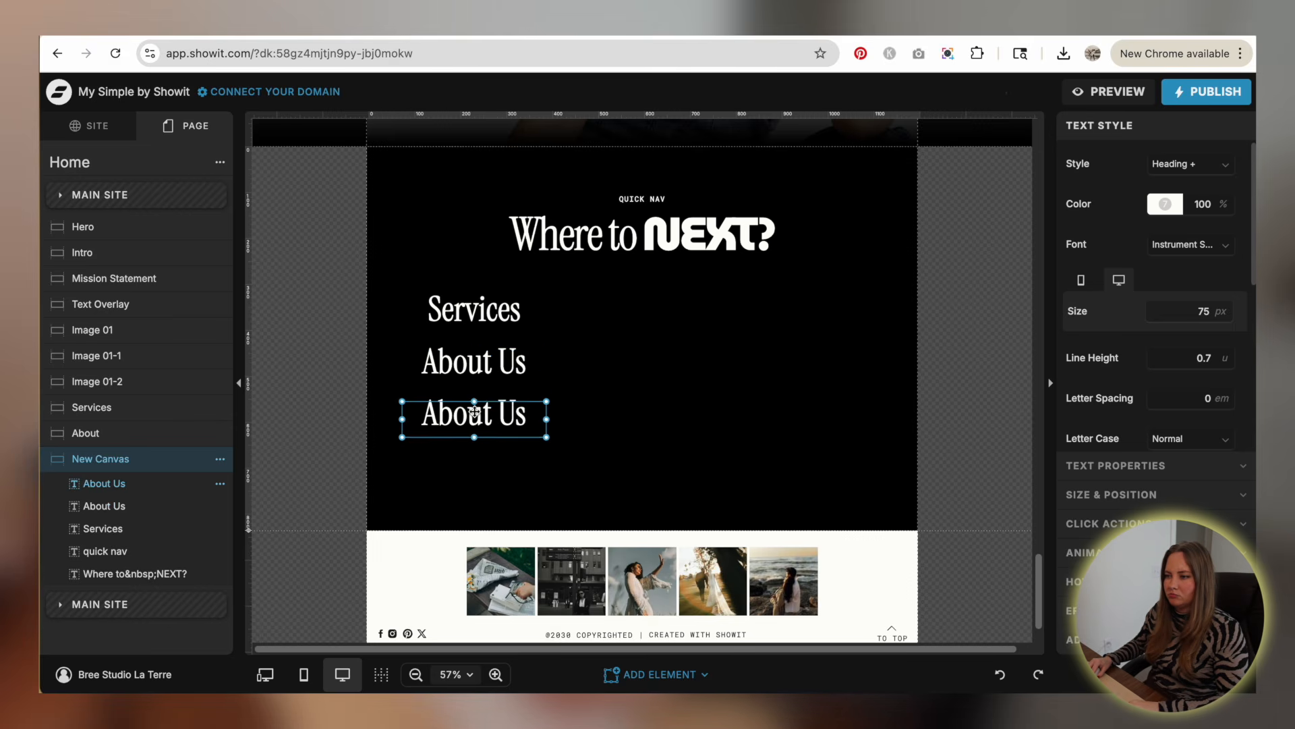
double_click(474, 411)
text(Portfoloi)
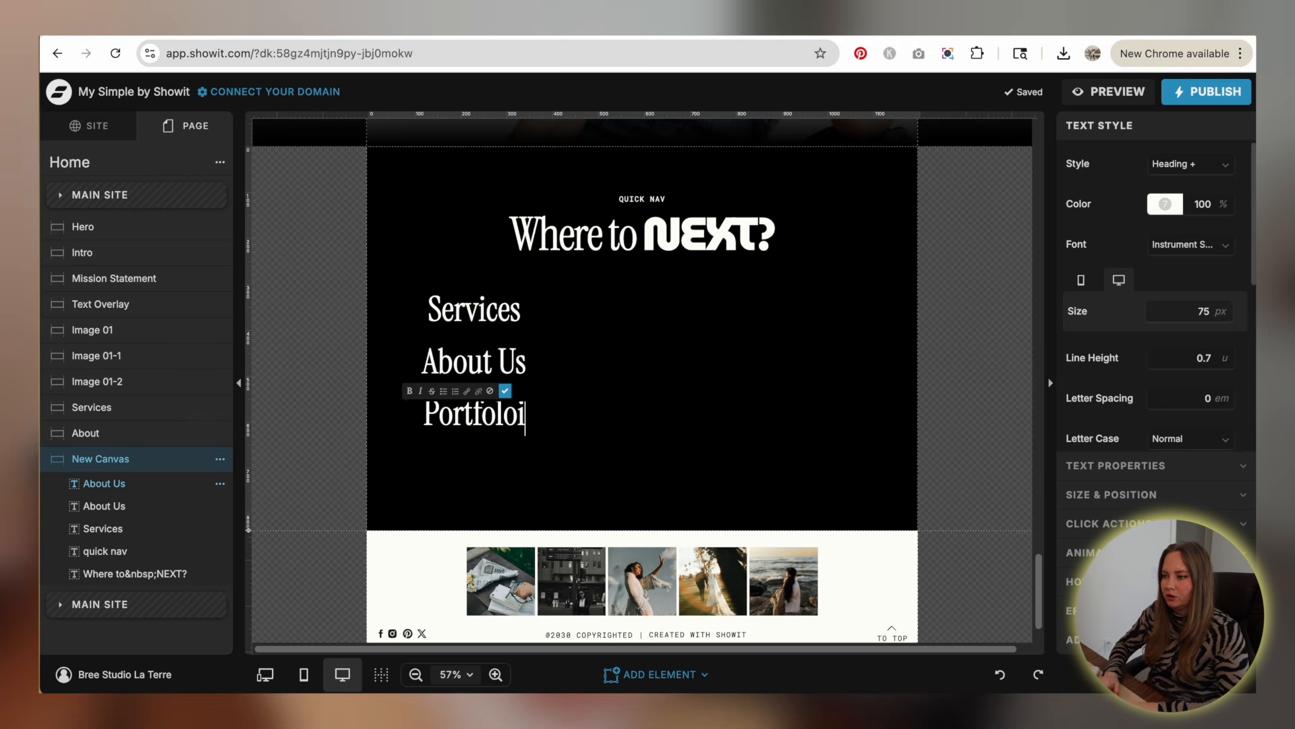
key(BackSpace)
key(BackSpace)
text(io)
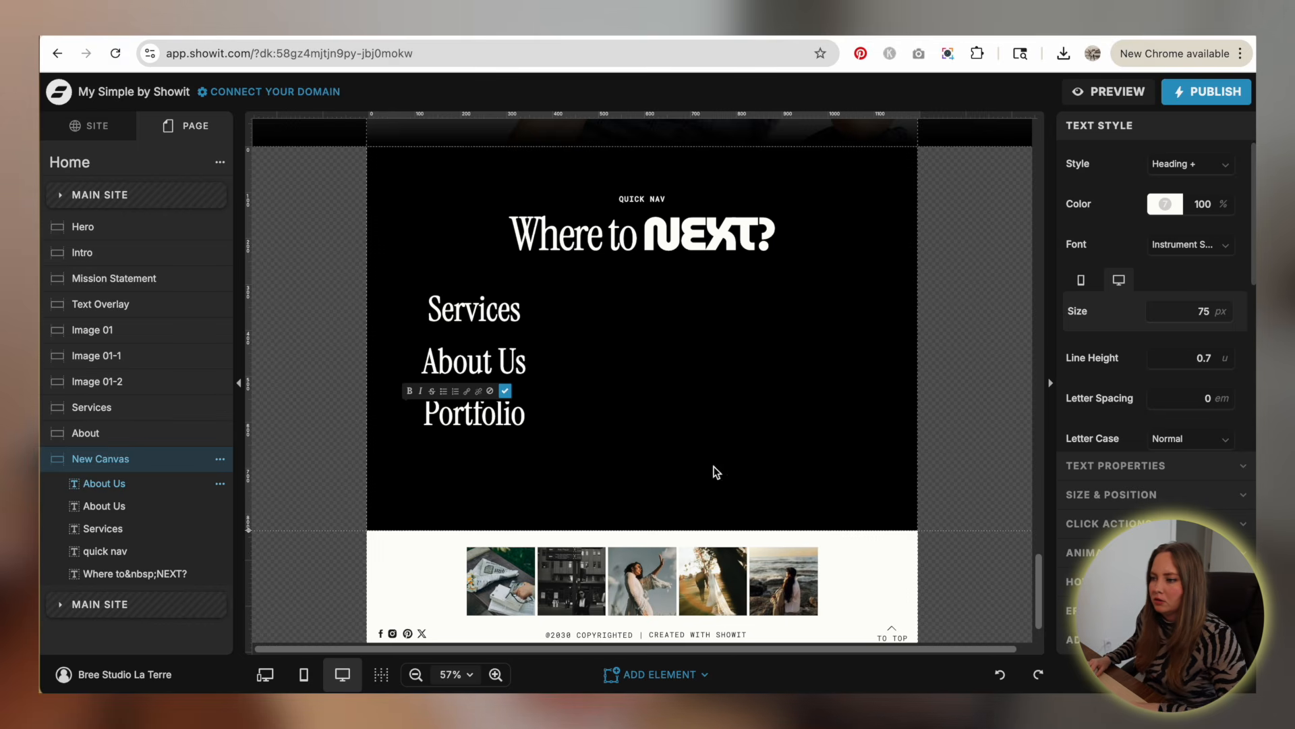
click(714, 467)
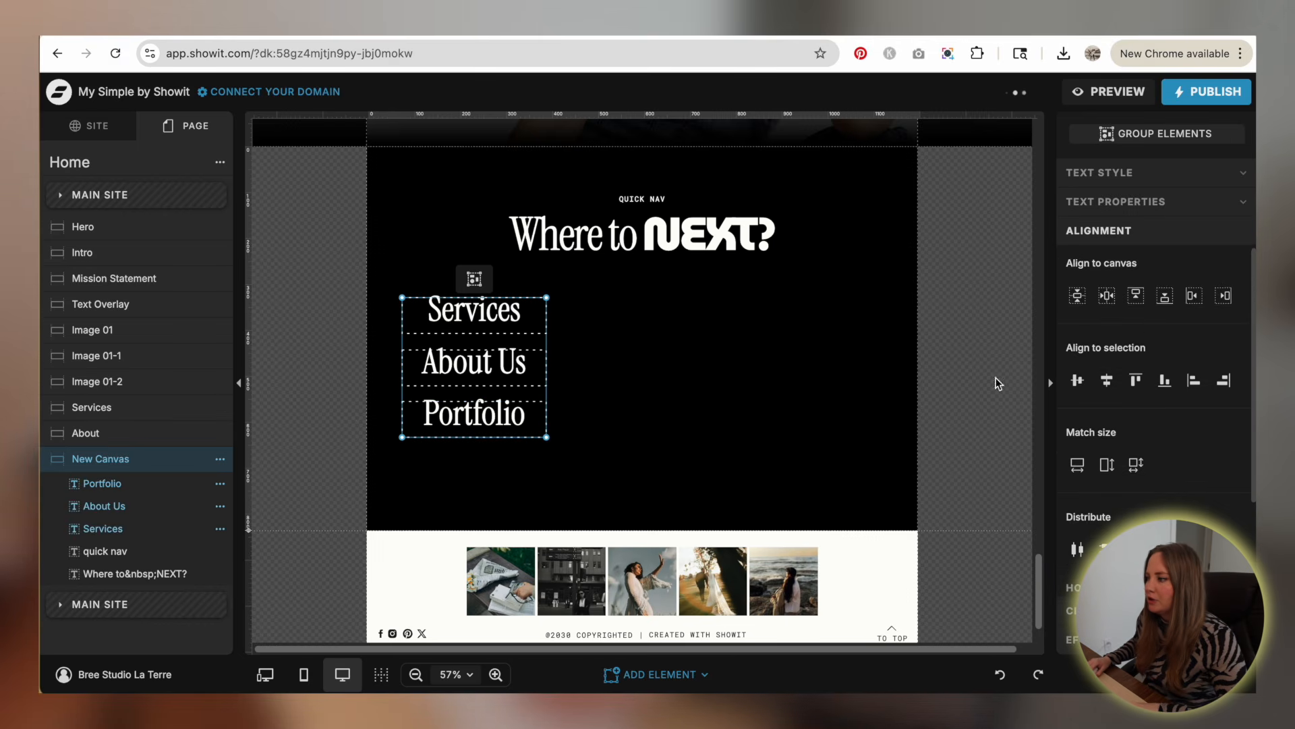
- Left-align the text of Services, About Us and Portfolio, and move the three links slightly down together
scroll(1147, 325, down, 2)
scroll(1147, 325, up, 2)
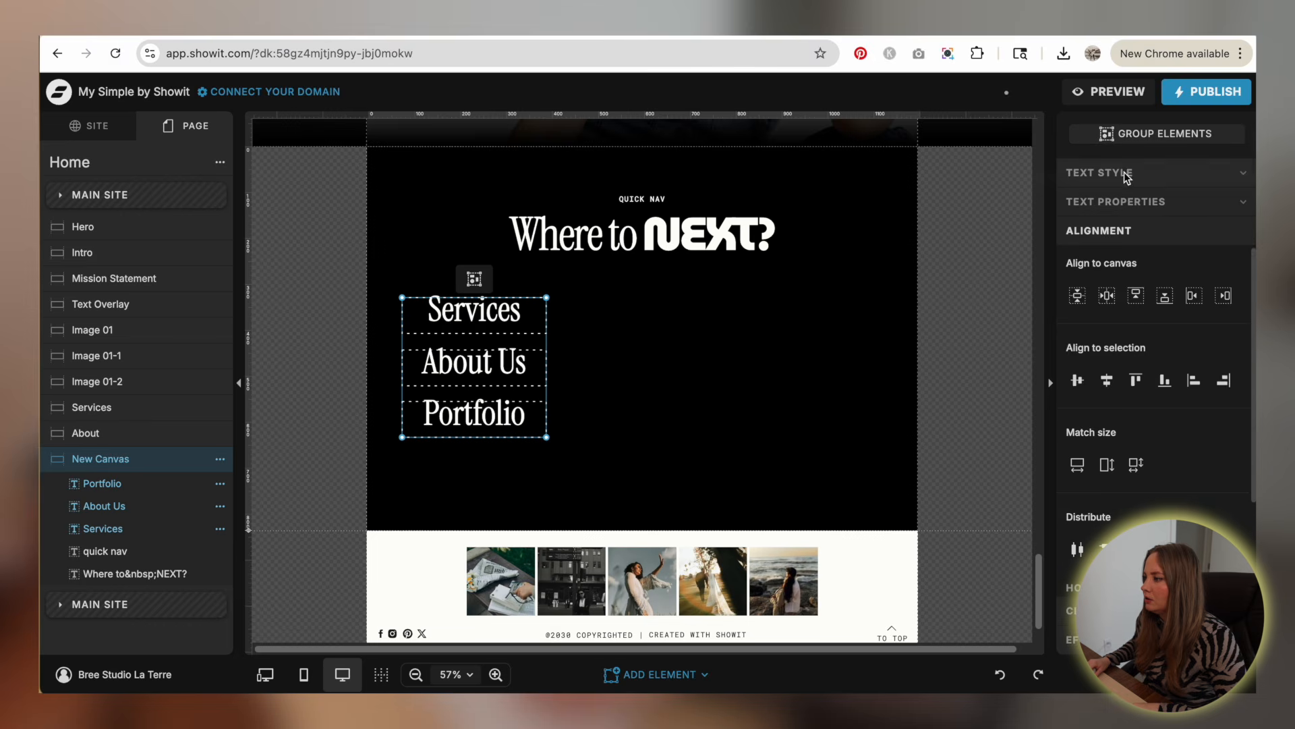
click(1110, 174)
click(1159, 523)
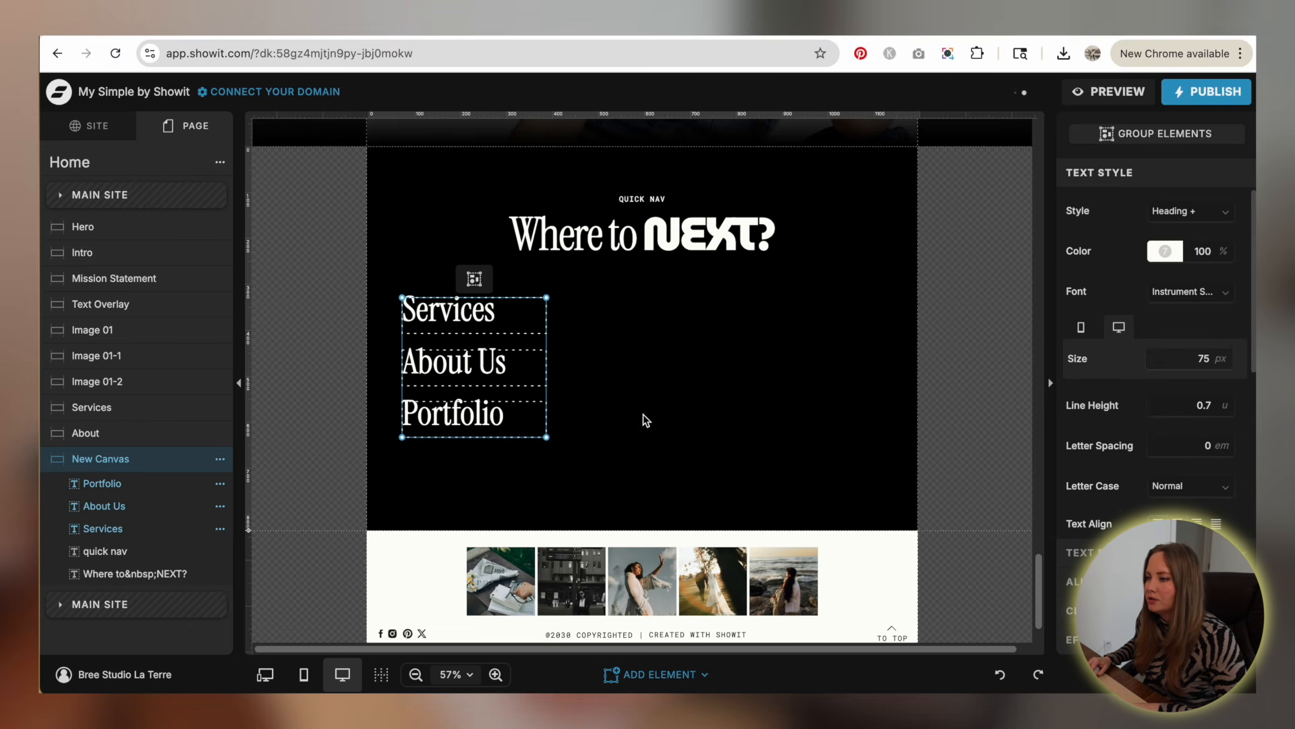
drag(590, 486, 464, 316)
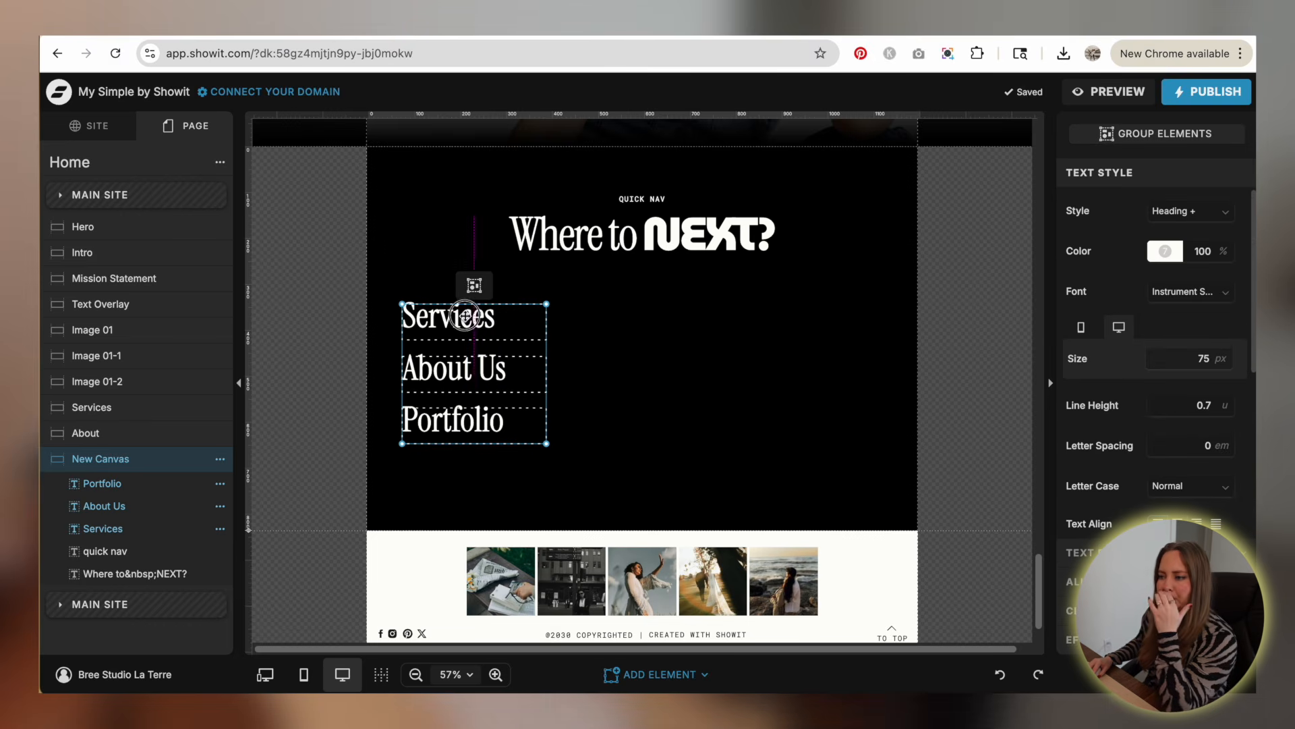
click(661, 359)
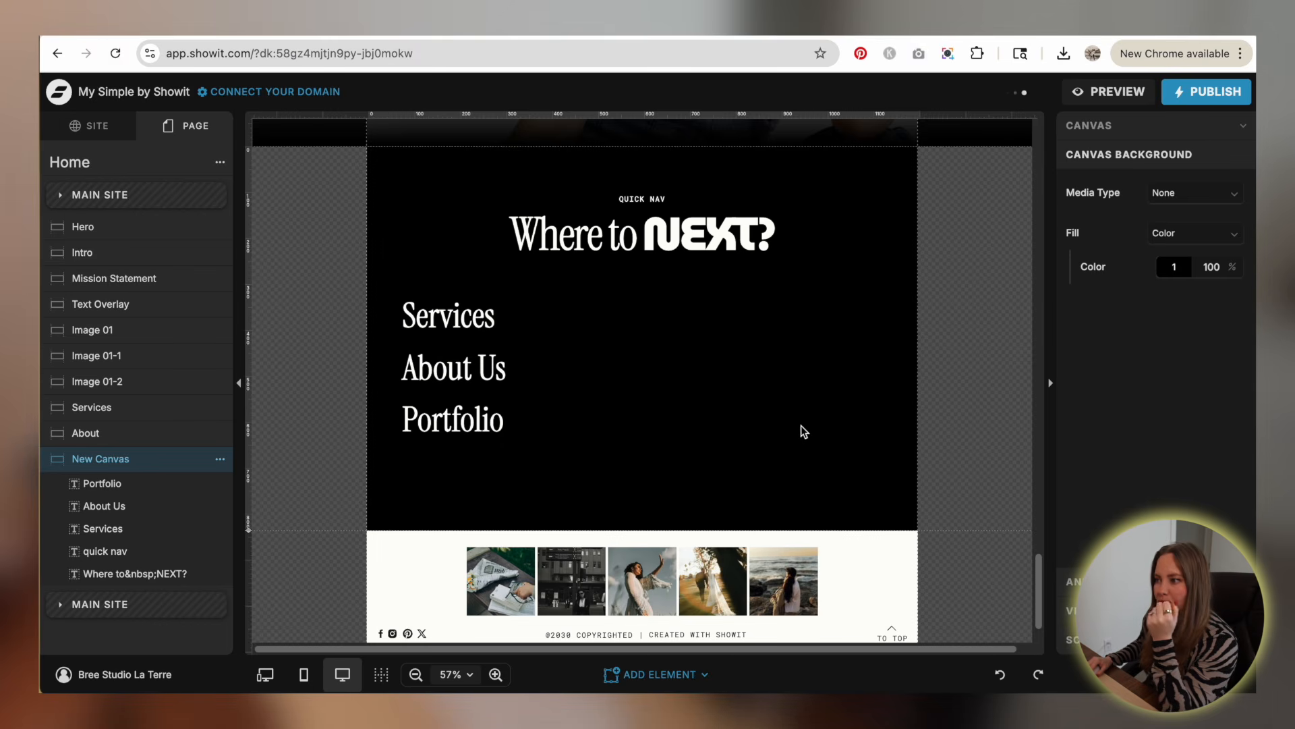
- Move About Us and Portfolio down to widen the vertical gaps between the three links
drag(482, 474, 441, 382)
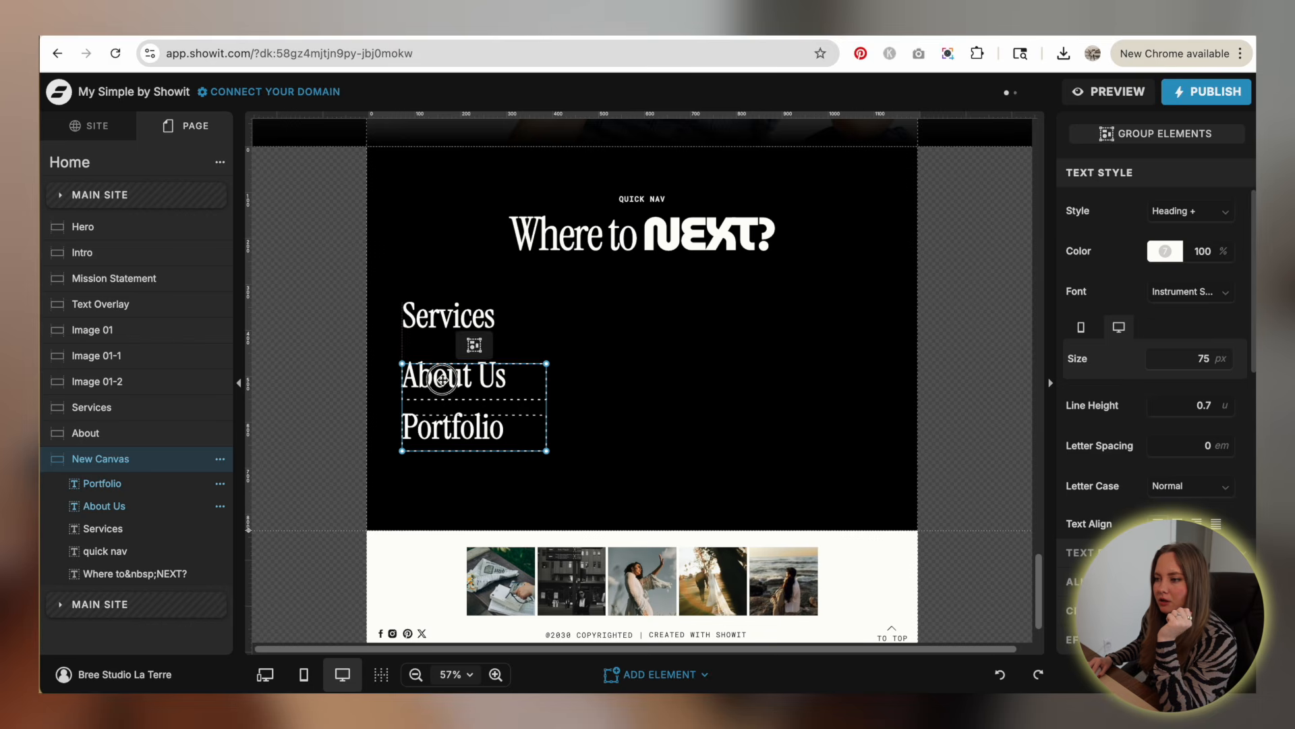
click(618, 455)
drag(477, 439, 479, 455)
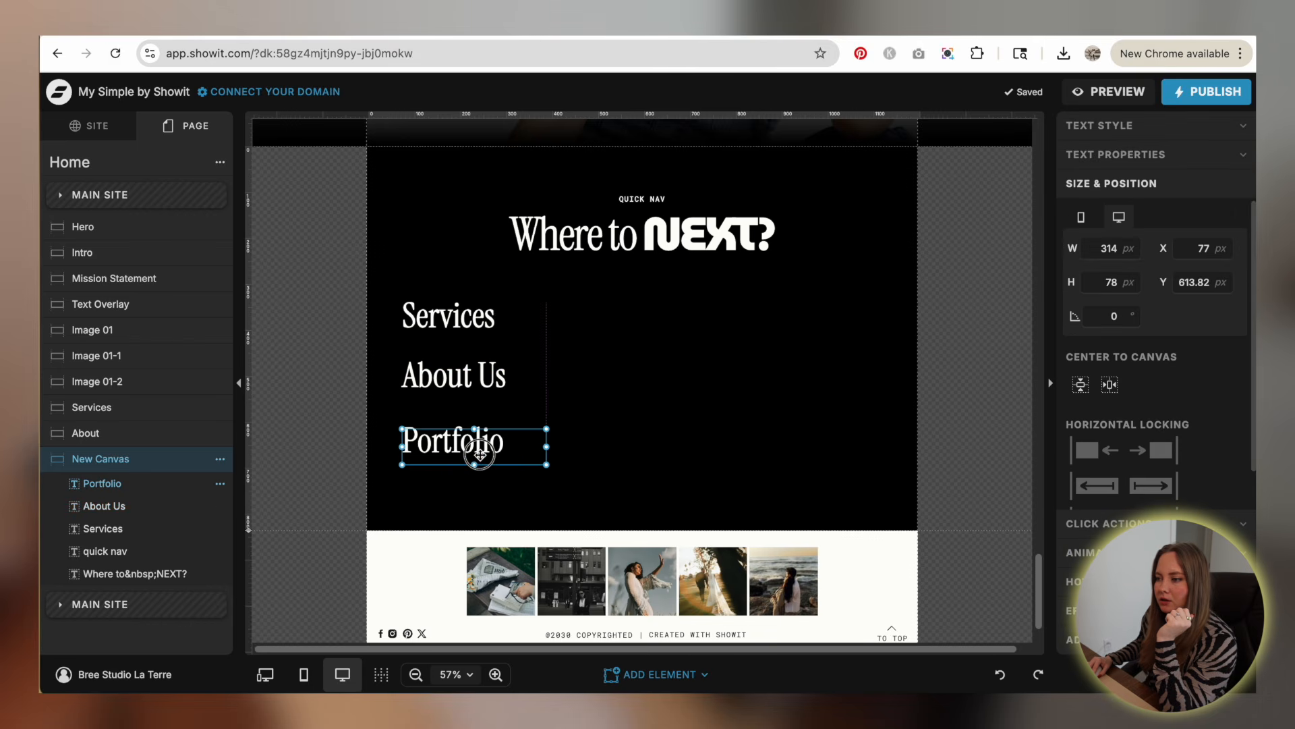
click(666, 423)
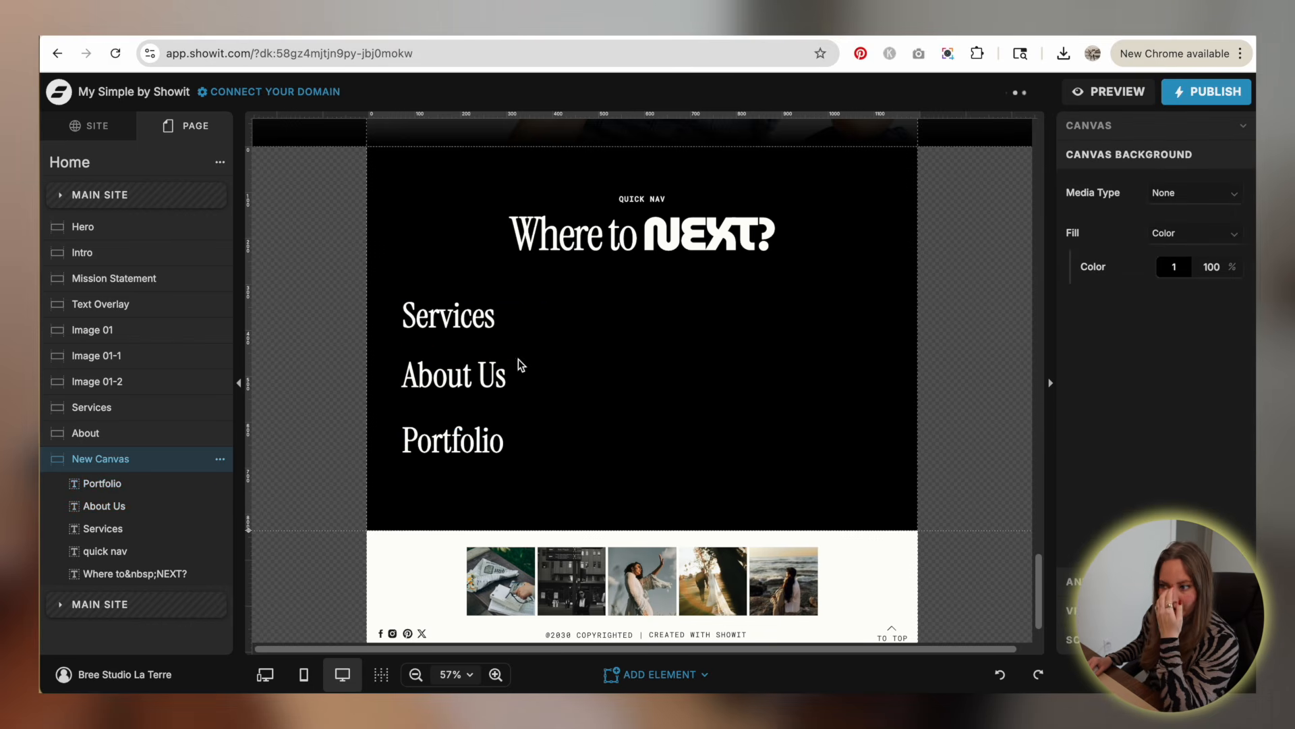
click(468, 321)
click(601, 373)
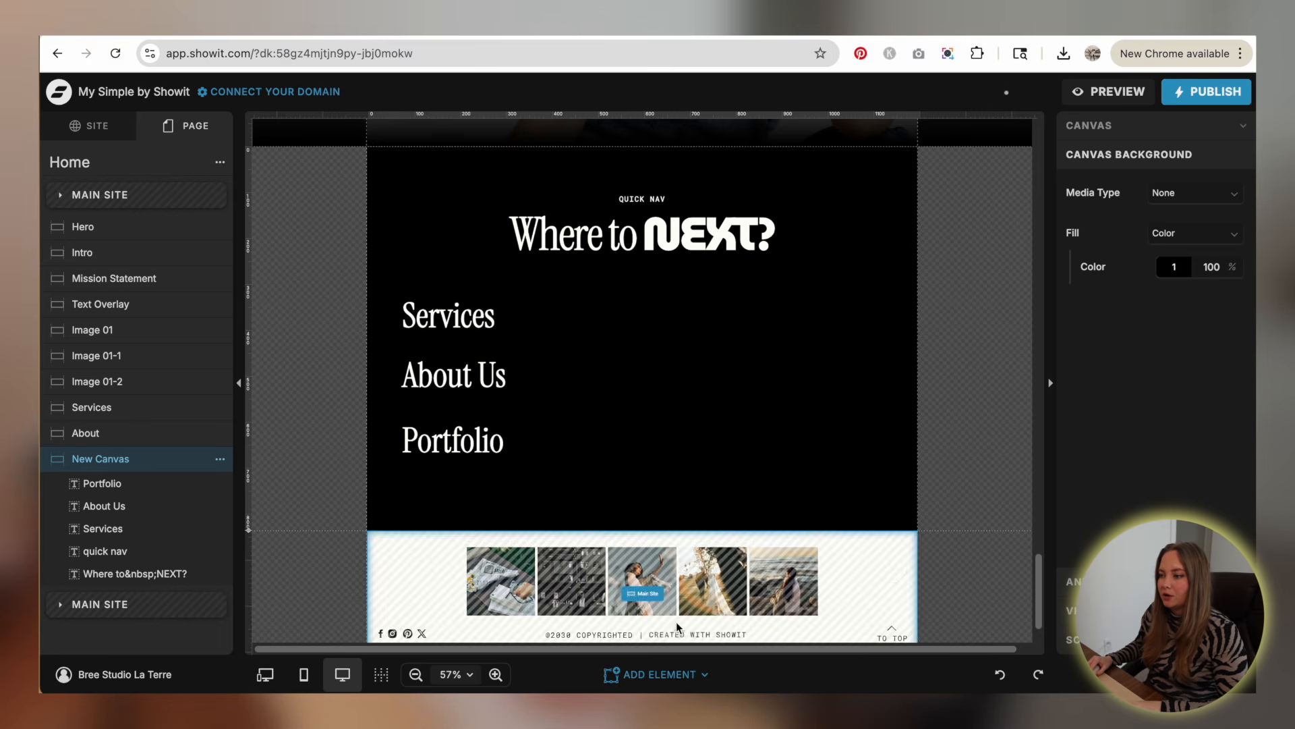
- Add a line above the "Services" link and stretch it past both edges of the canvas
click(646, 671)
click(615, 478)
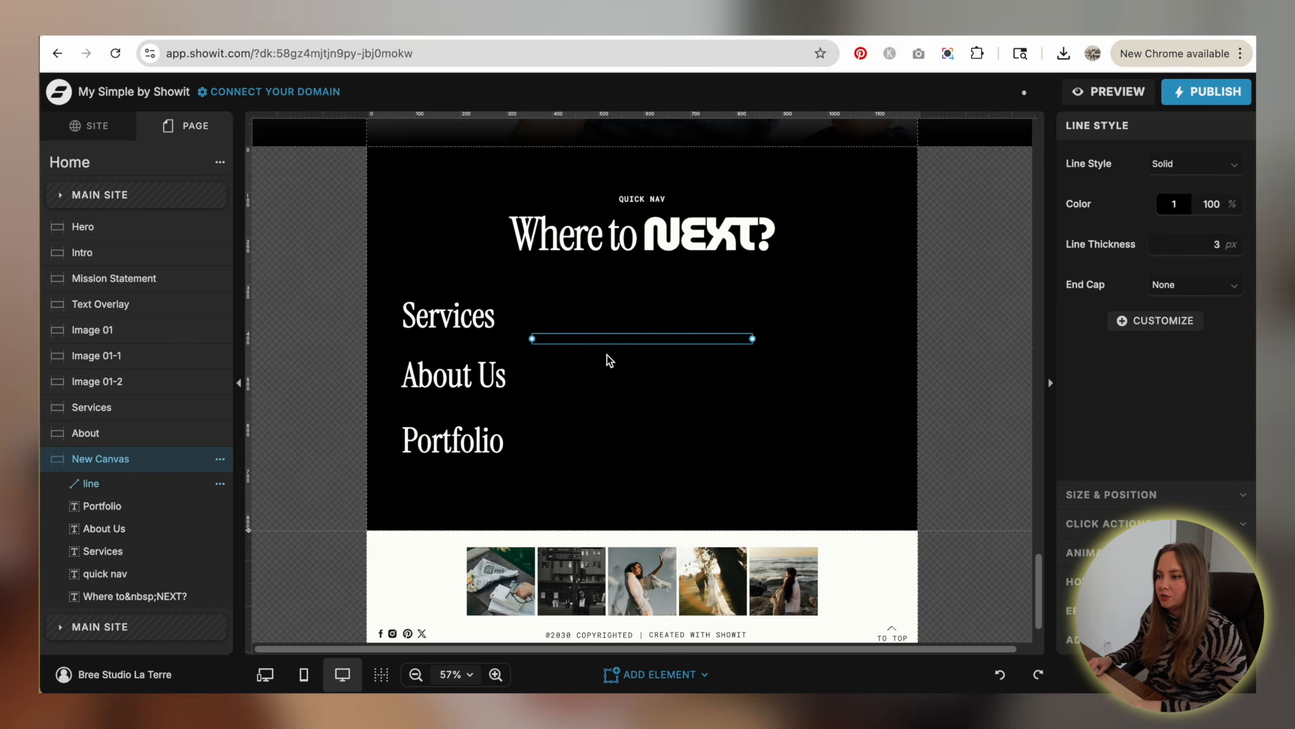
drag(610, 343, 1005, 292)
- Color the divider line with swatch 6 and lower its opacity to 25%
click(1177, 207)
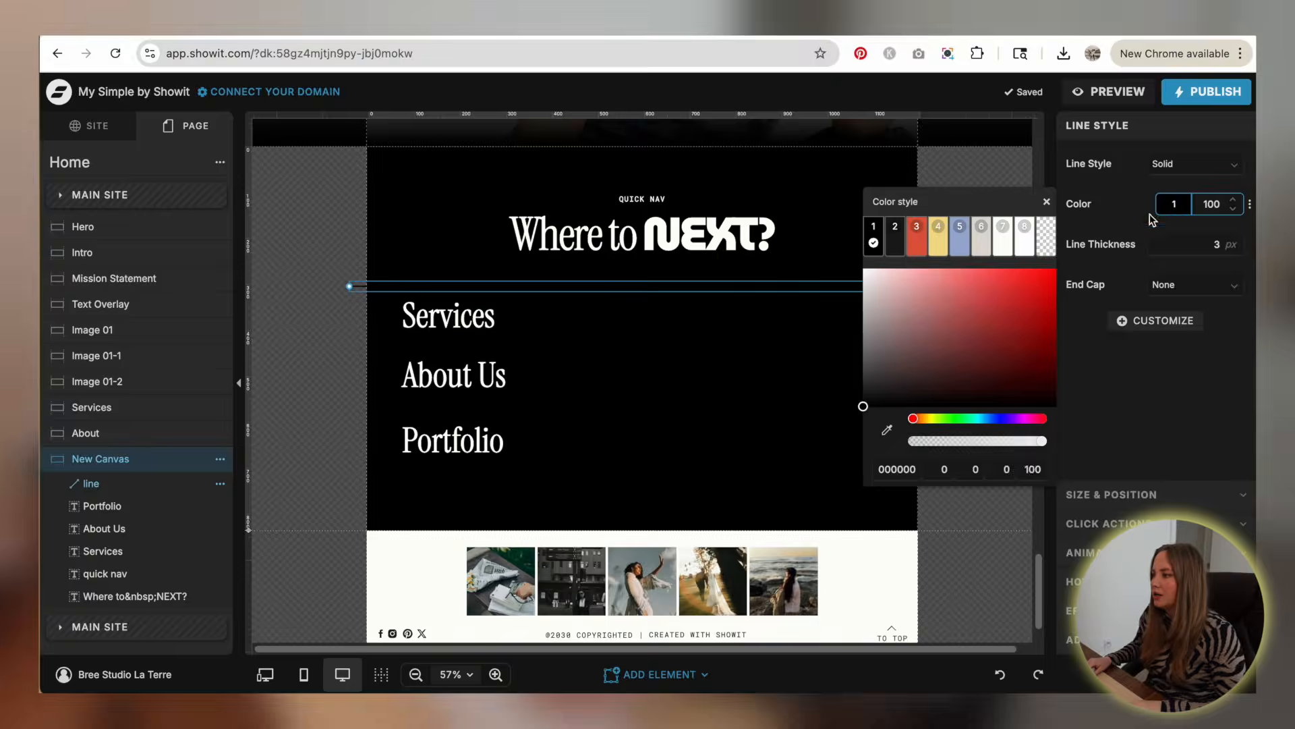
click(988, 250)
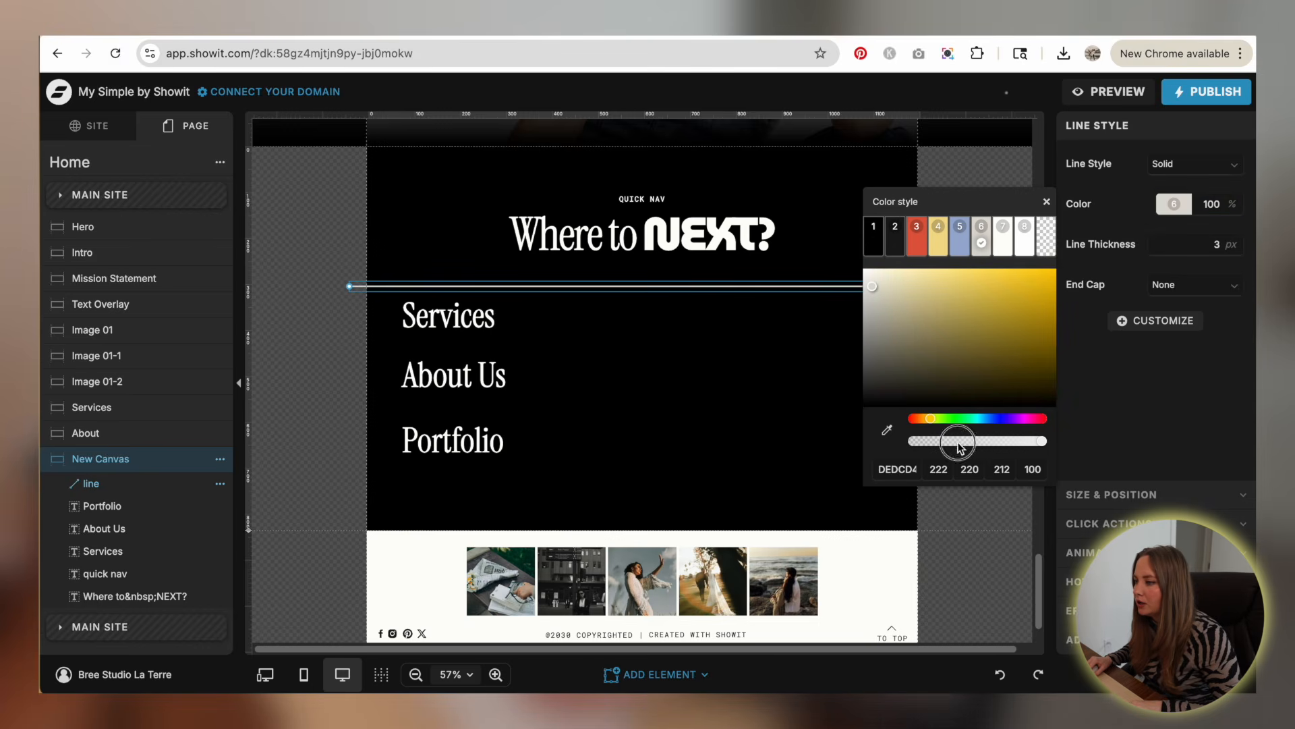
drag(961, 447, 945, 440)
click(636, 371)
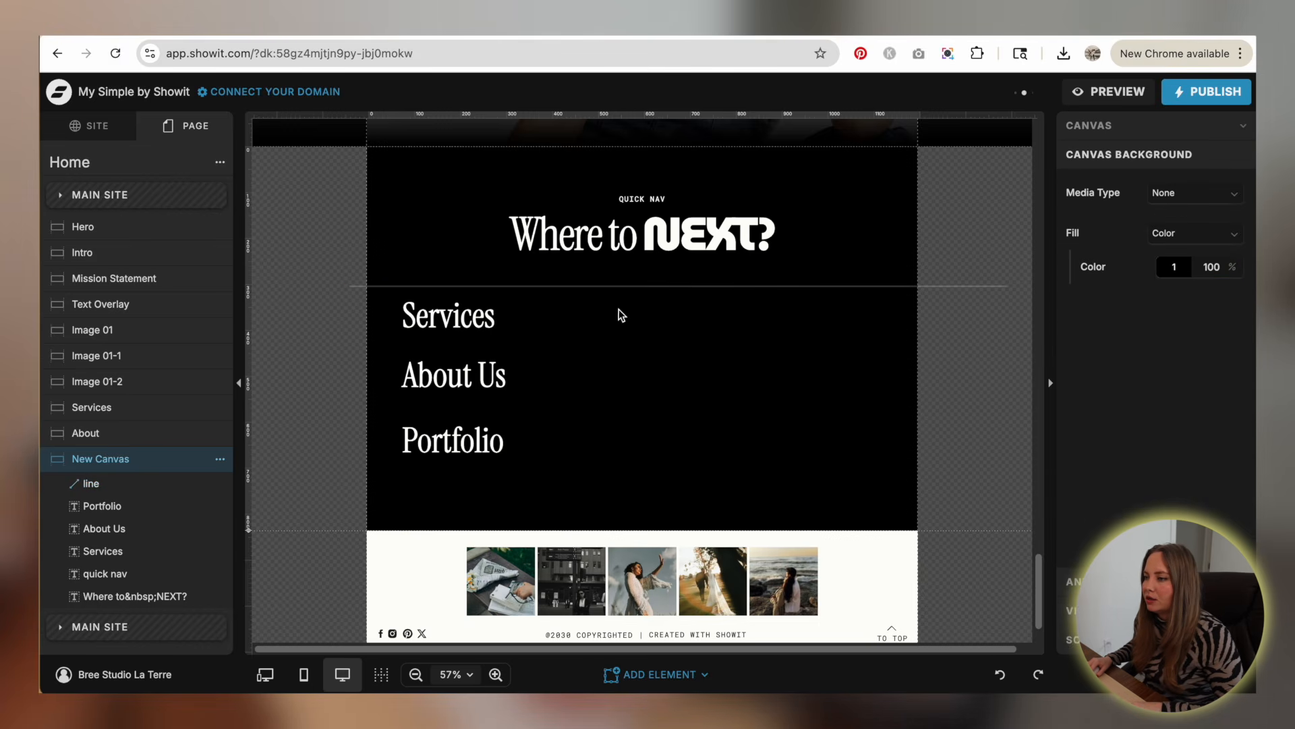
- Shift the divider line slightly left above the Services link, keeping it across the full canvas width
click(619, 290)
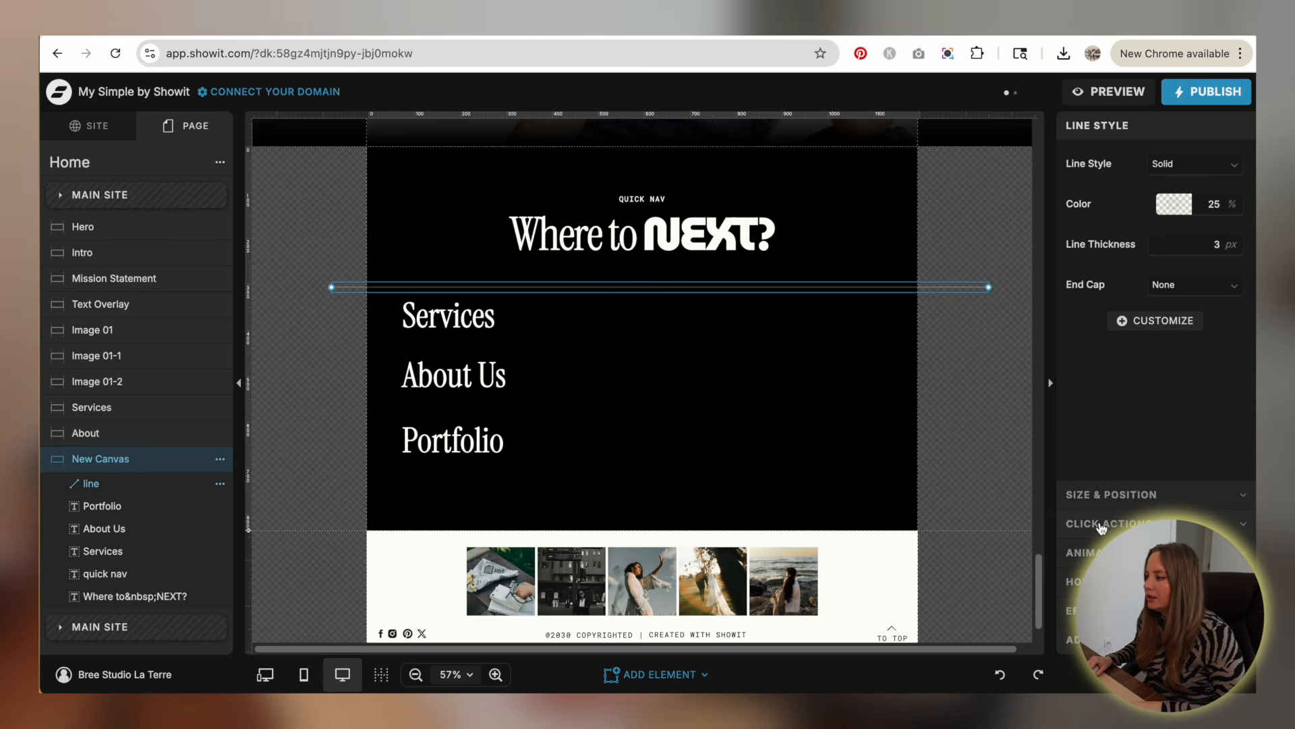
click(1114, 498)
click(643, 314)
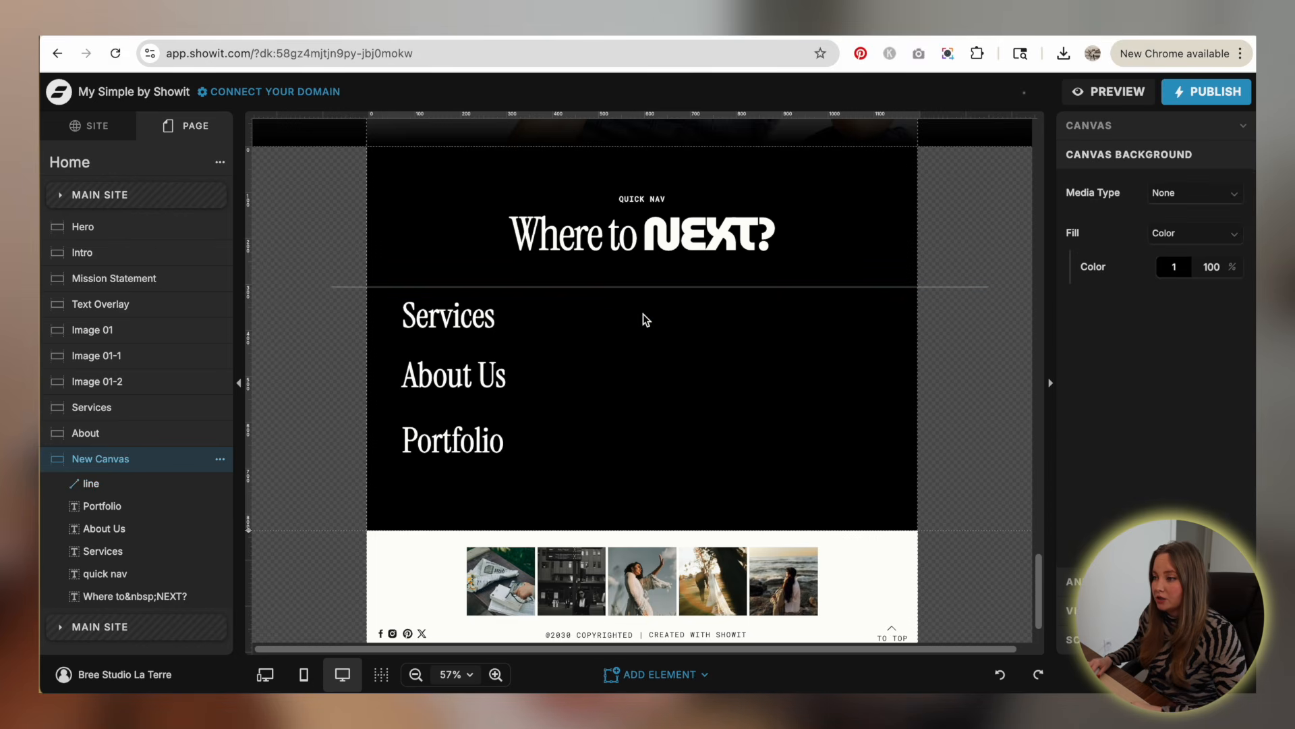
- Duplicate the divider line three times, placing the copies below Services, About Us and Portfolio
click(622, 289)
key(ctrl+d)
drag(617, 287, 584, 273)
key(ctrl+d)
key(ctrl+d)
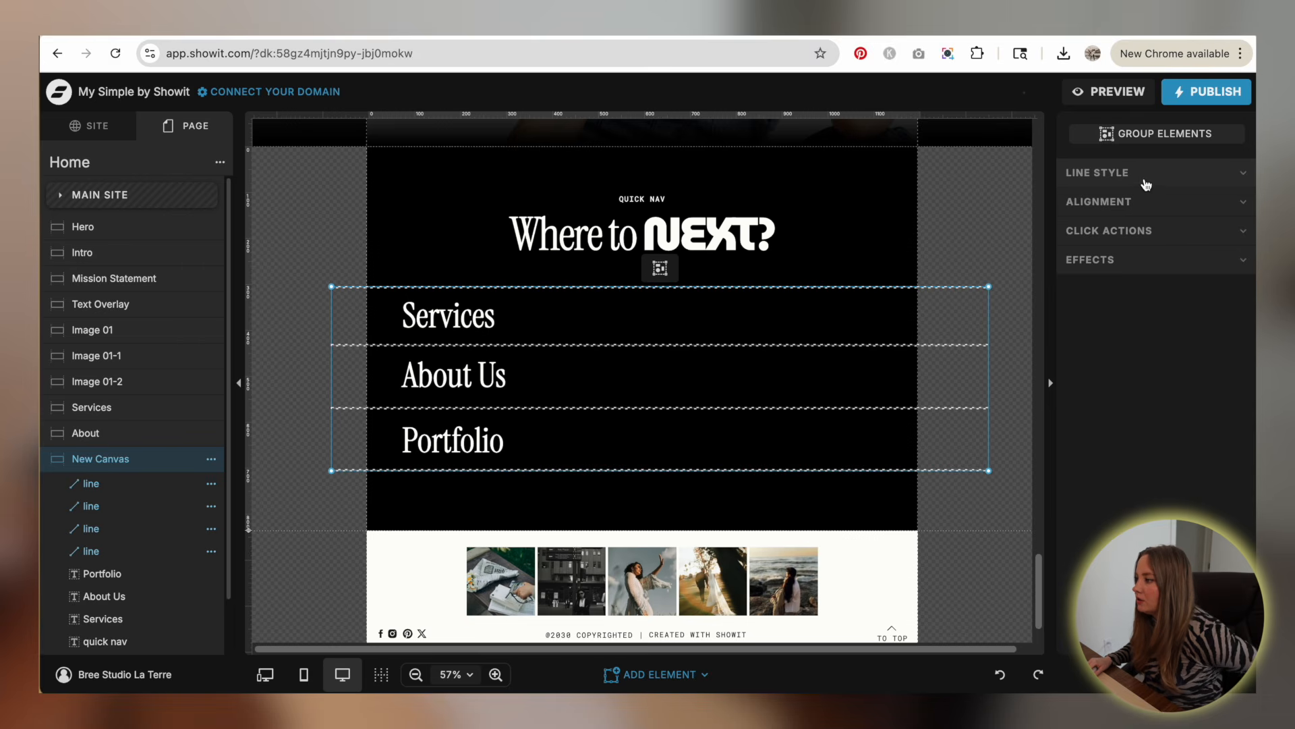
- Distribute the four divider lines evenly in the vertical direction
click(1145, 204)
click(1107, 521)
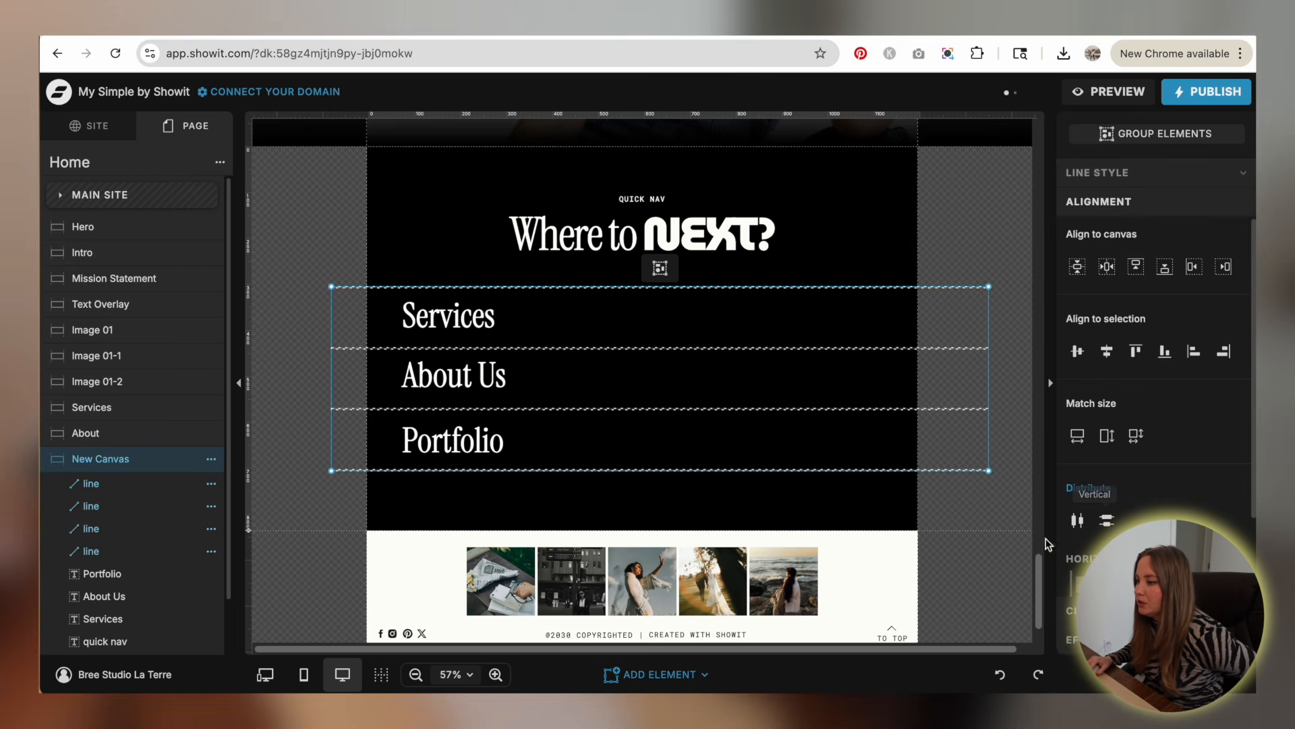
click(565, 502)
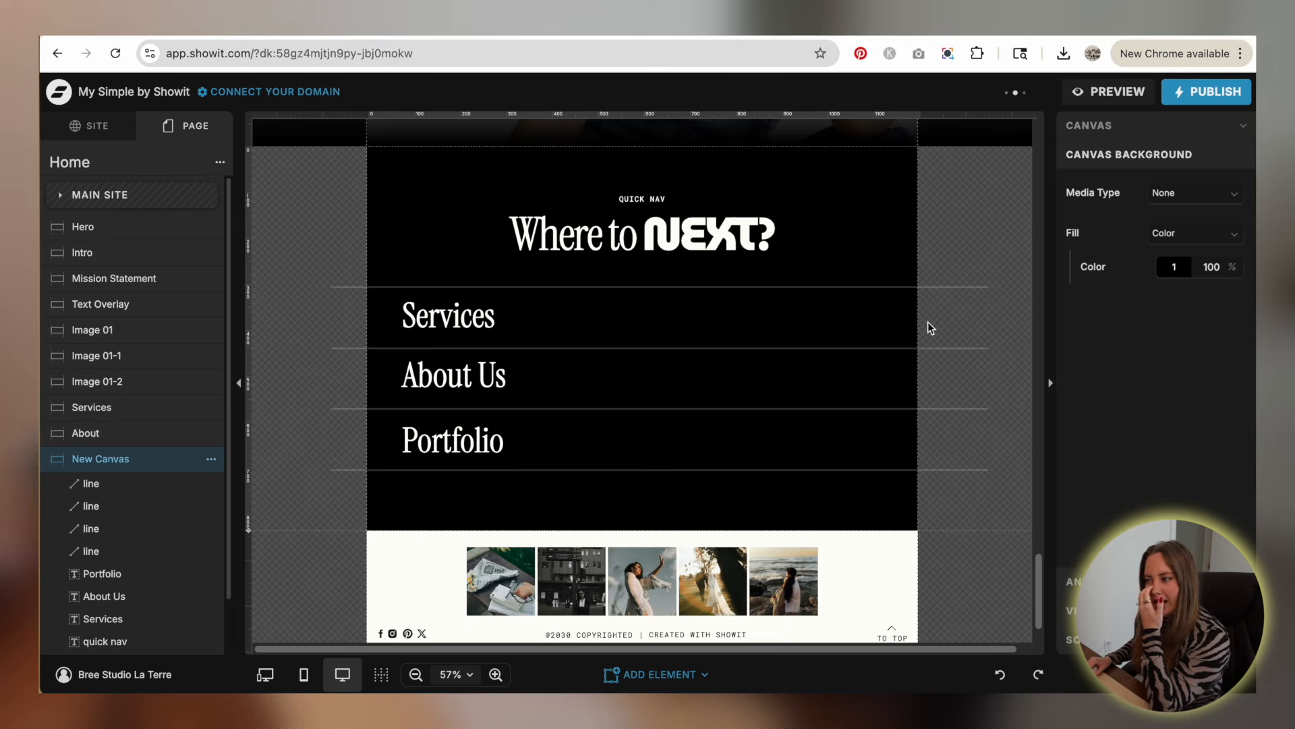
- Add the photo of the woman on a black sofa at the Services row's right end, sized about 372 × 133 px
scroll(929, 313, up, 3)
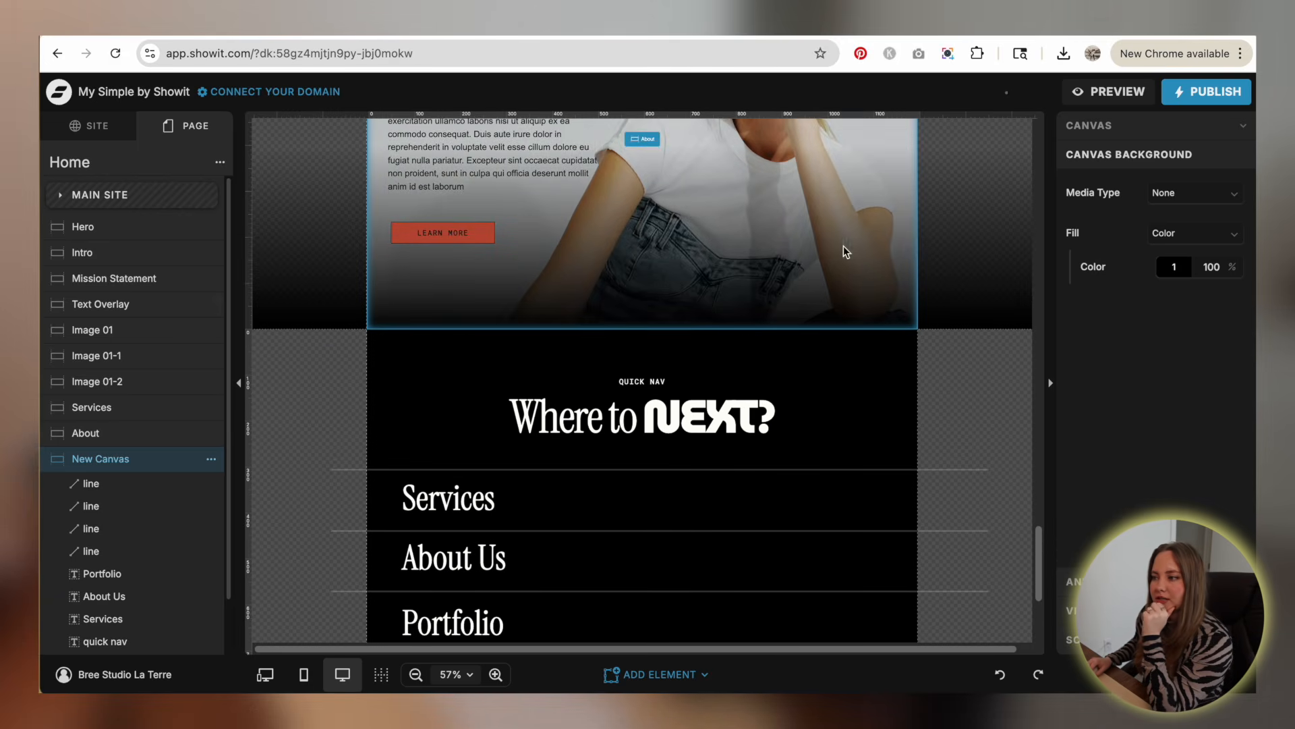
scroll(923, 233, up, 2)
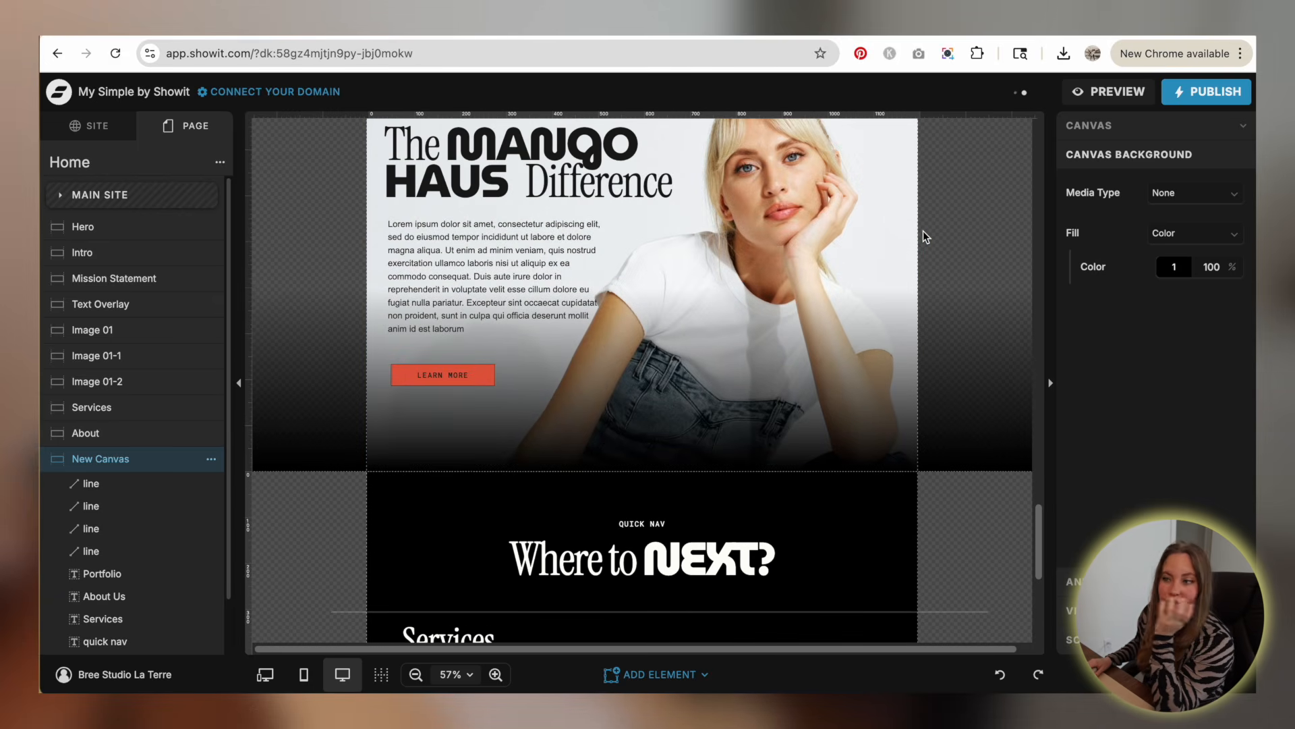
scroll(954, 362, down, 4)
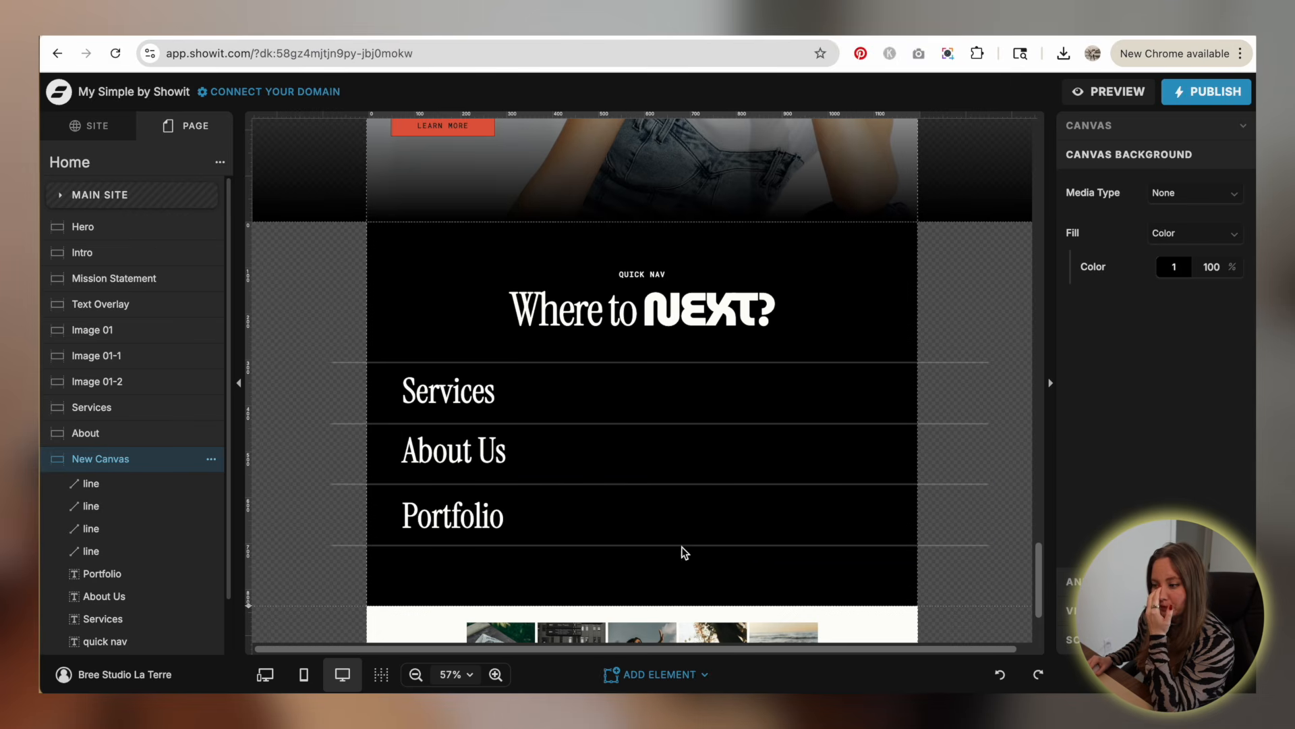
click(653, 674)
click(772, 441)
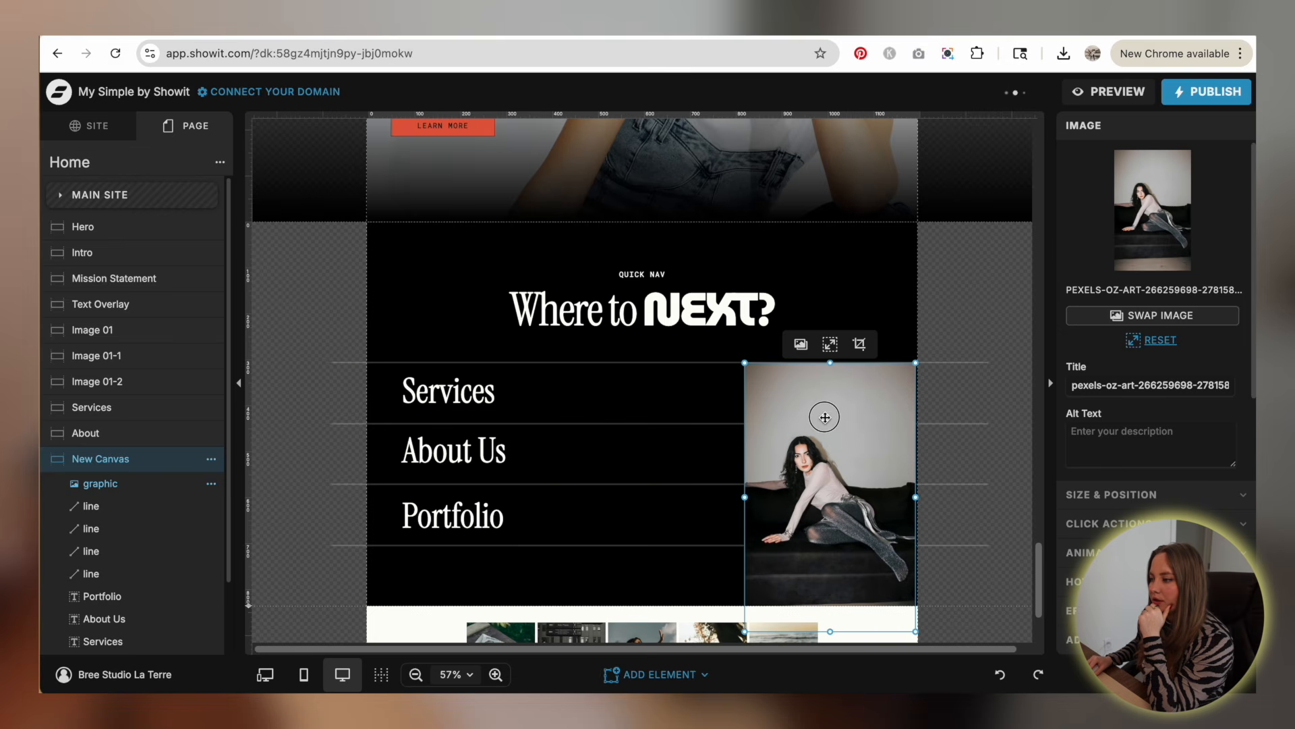
drag(825, 417, 827, 417)
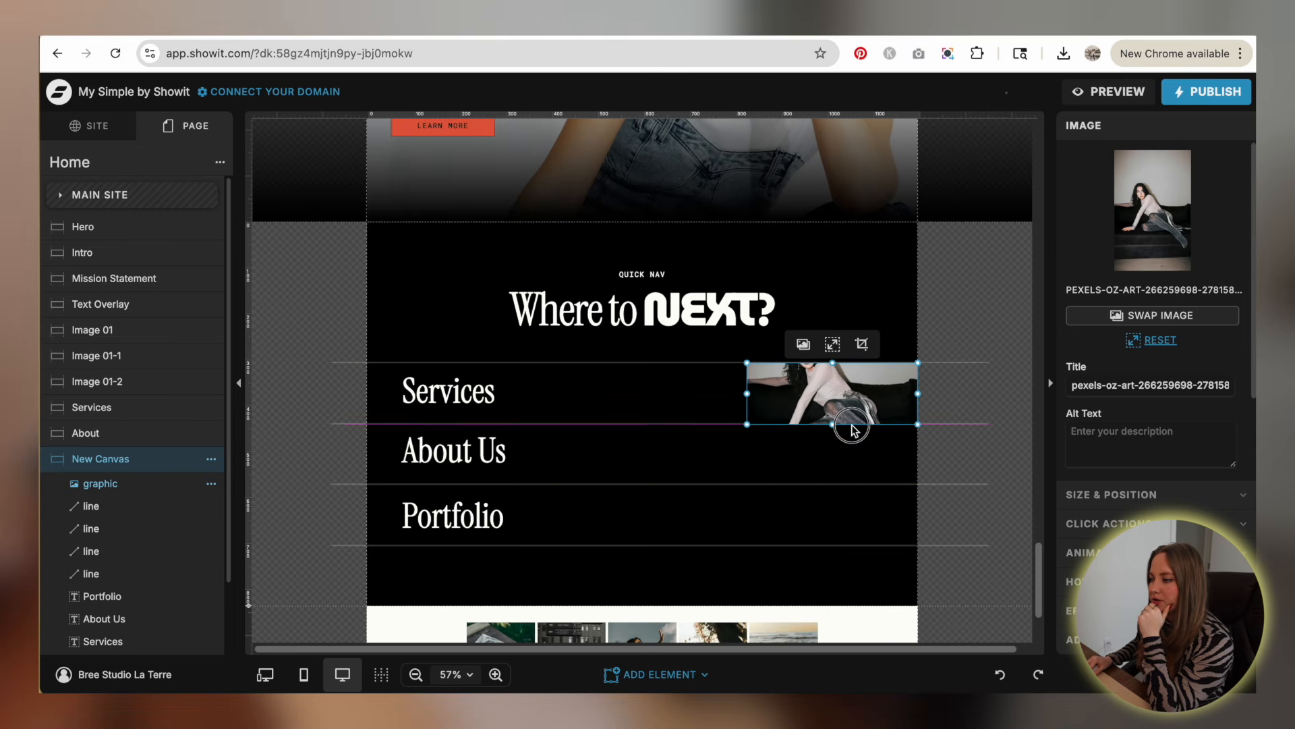
- Reposition the photo within its crop so the woman's head and upper body fill the Services row's frame
click(862, 343)
drag(855, 387, 864, 419)
click(966, 298)
click(966, 298)
click(912, 368)
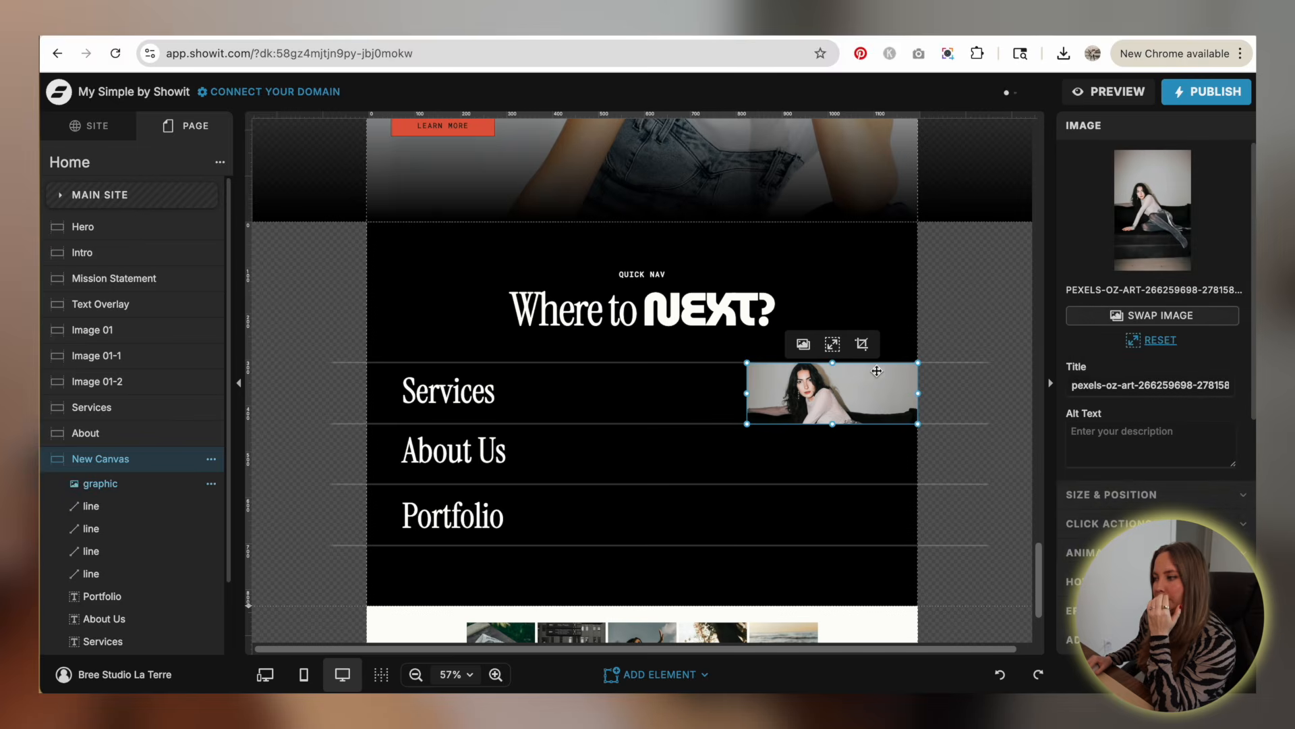
click(1123, 496)
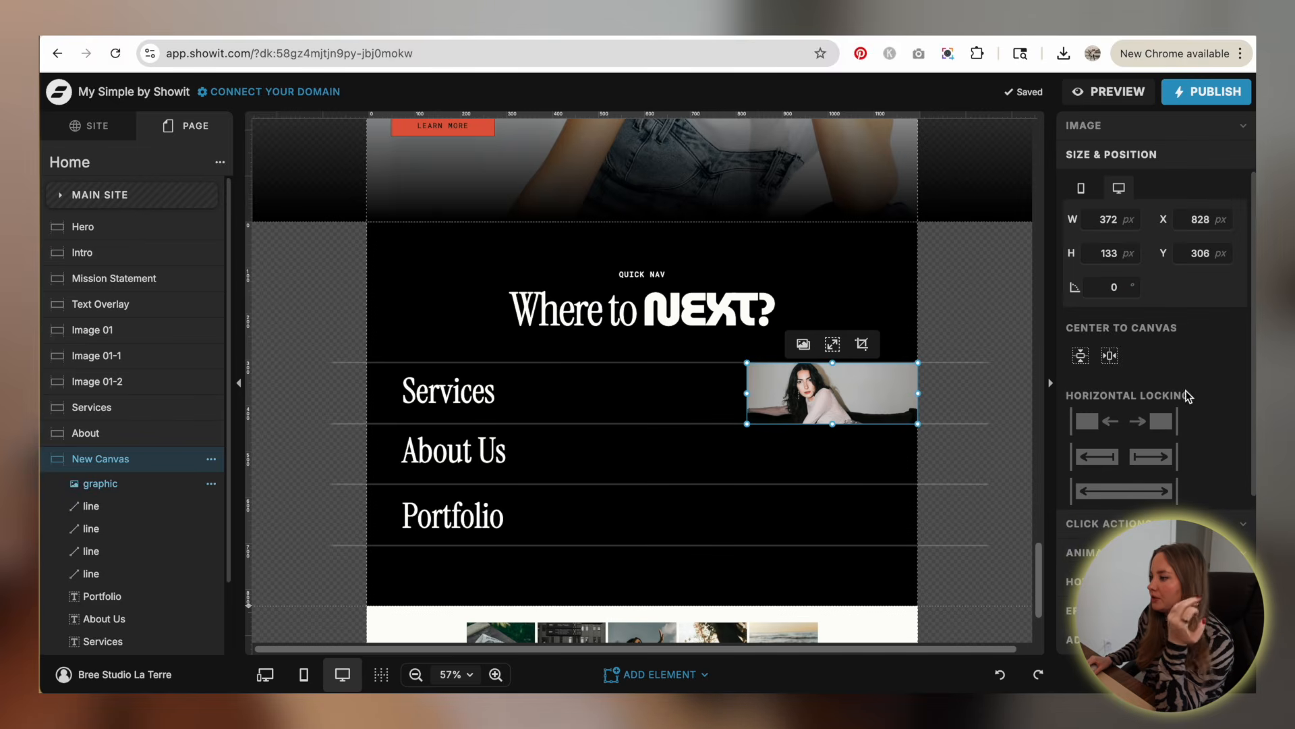
click(617, 412)
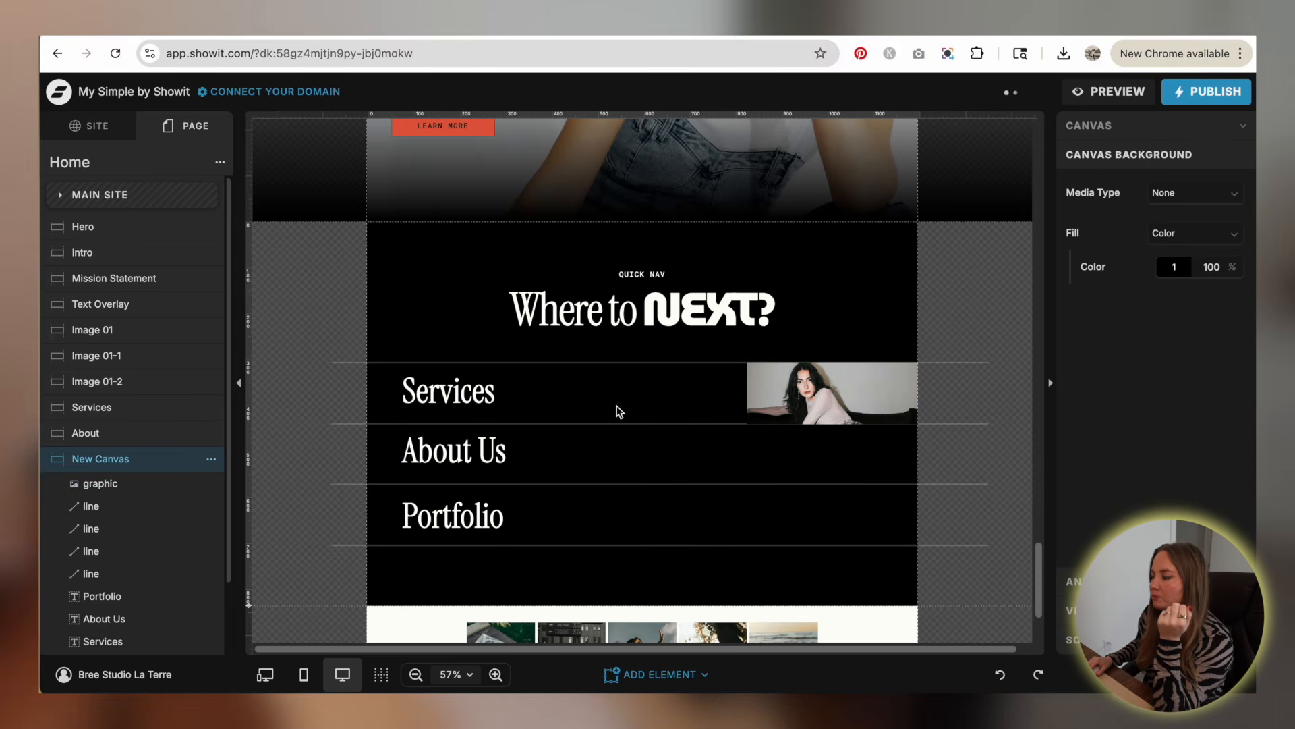
- Copy the black gradient shape from the About canvas into the quick nav canvas, rotated to 270° and sized about 538 × 443 px
click(513, 139)
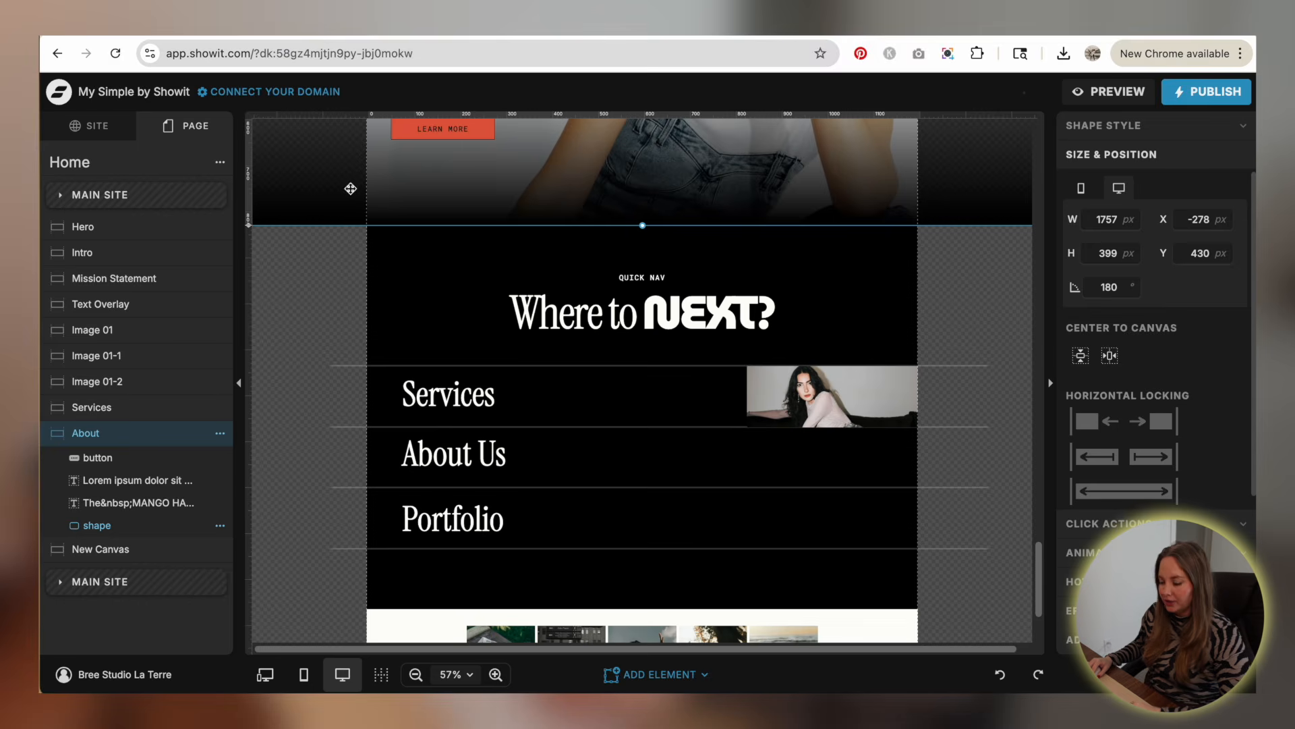
drag(350, 188, 524, 349)
drag(392, 291, 465, 363)
drag(674, 521, 444, 534)
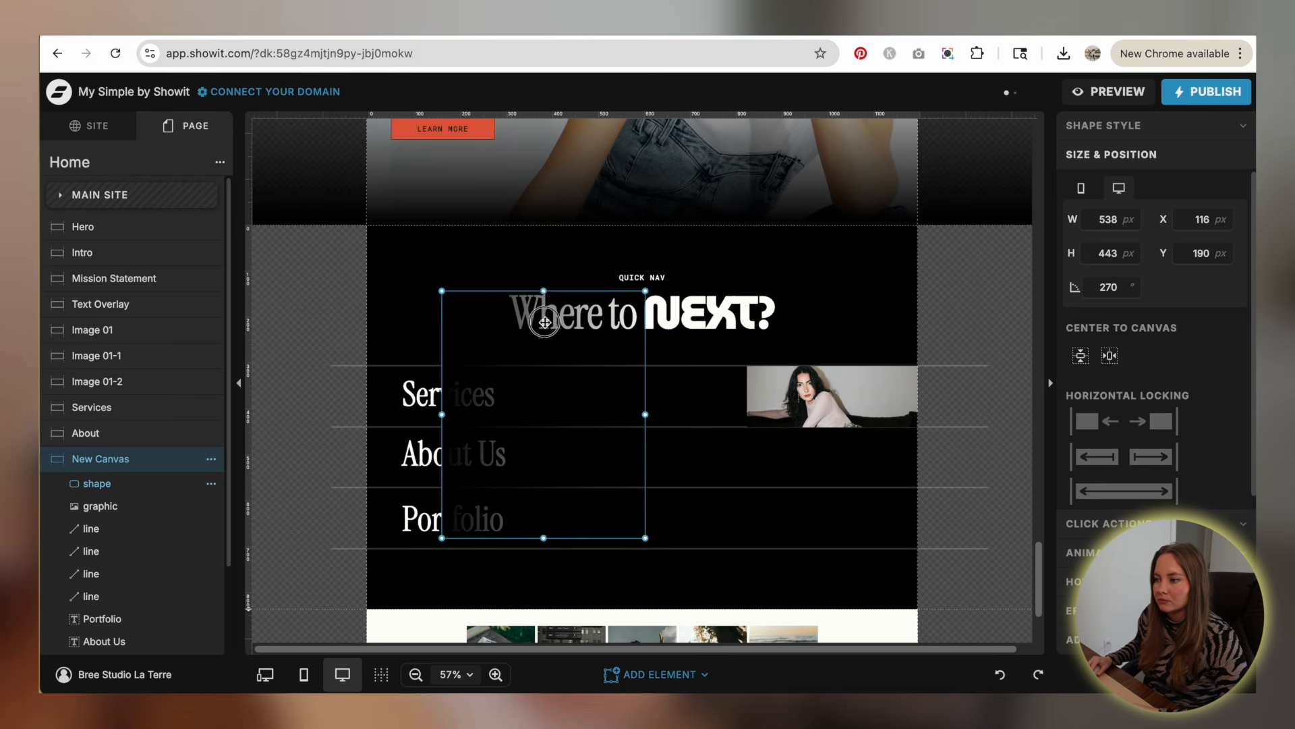
- Shrink the gradient shape to about 132 × 443 px and place it over the photo in the Services row
drag(544, 291, 543, 463)
drag(496, 523, 846, 427)
click(1020, 271)
click(851, 379)
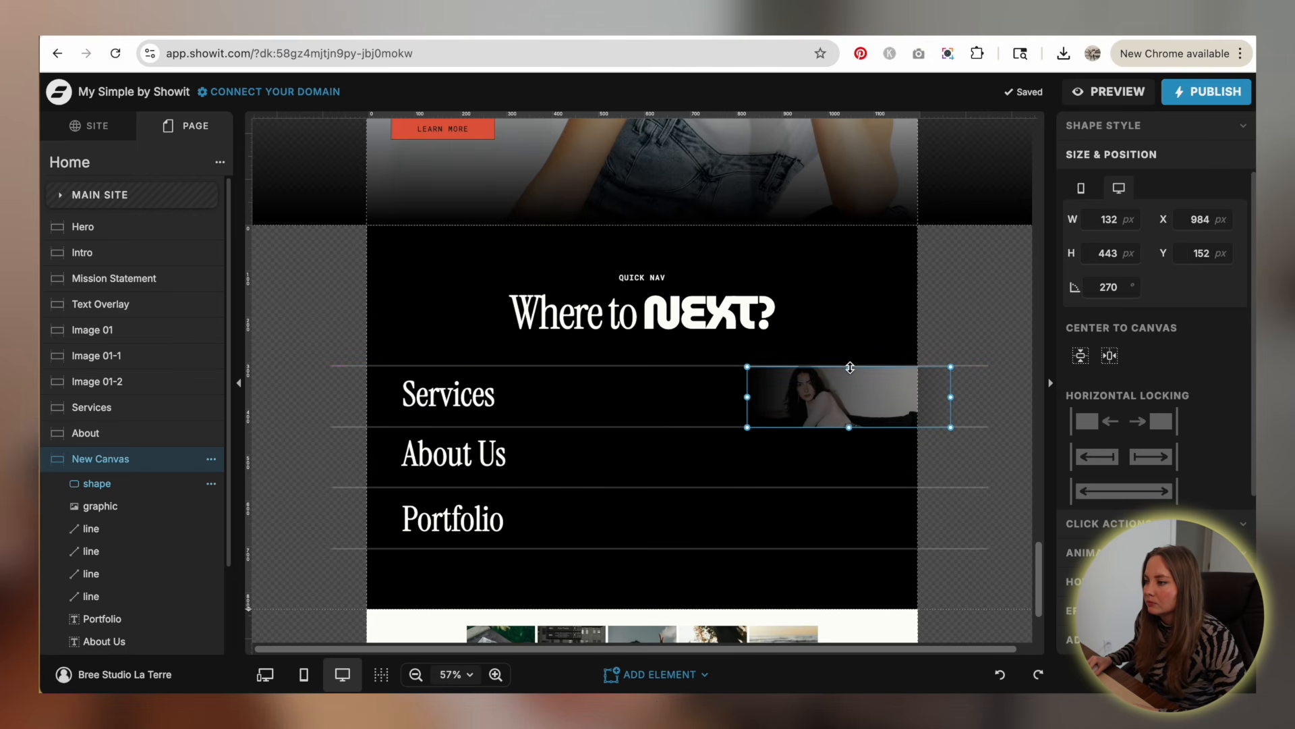
drag(849, 367, 850, 365)
click(958, 311)
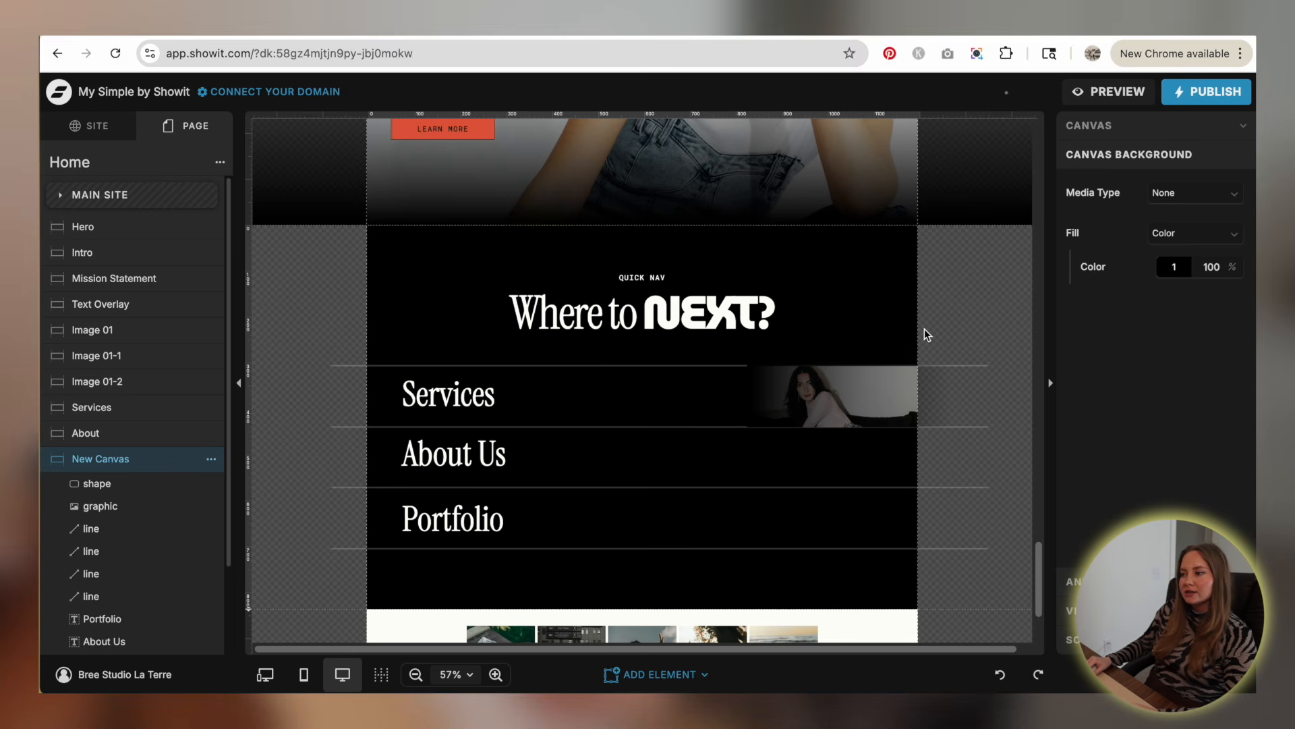
- Move the two divider lines bordering the Services row above the gradient shape in the layer order
click(651, 354)
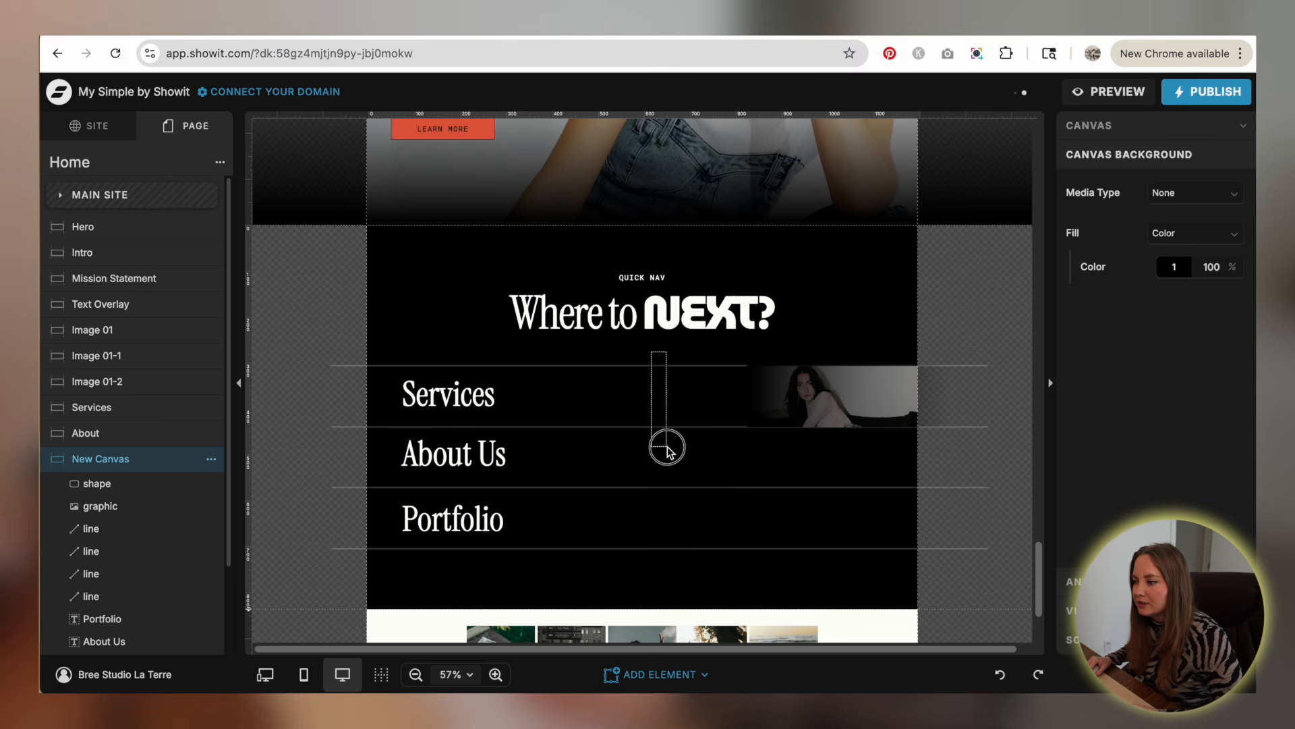
drag(667, 451, 667, 451)
drag(115, 579, 116, 477)
click(954, 315)
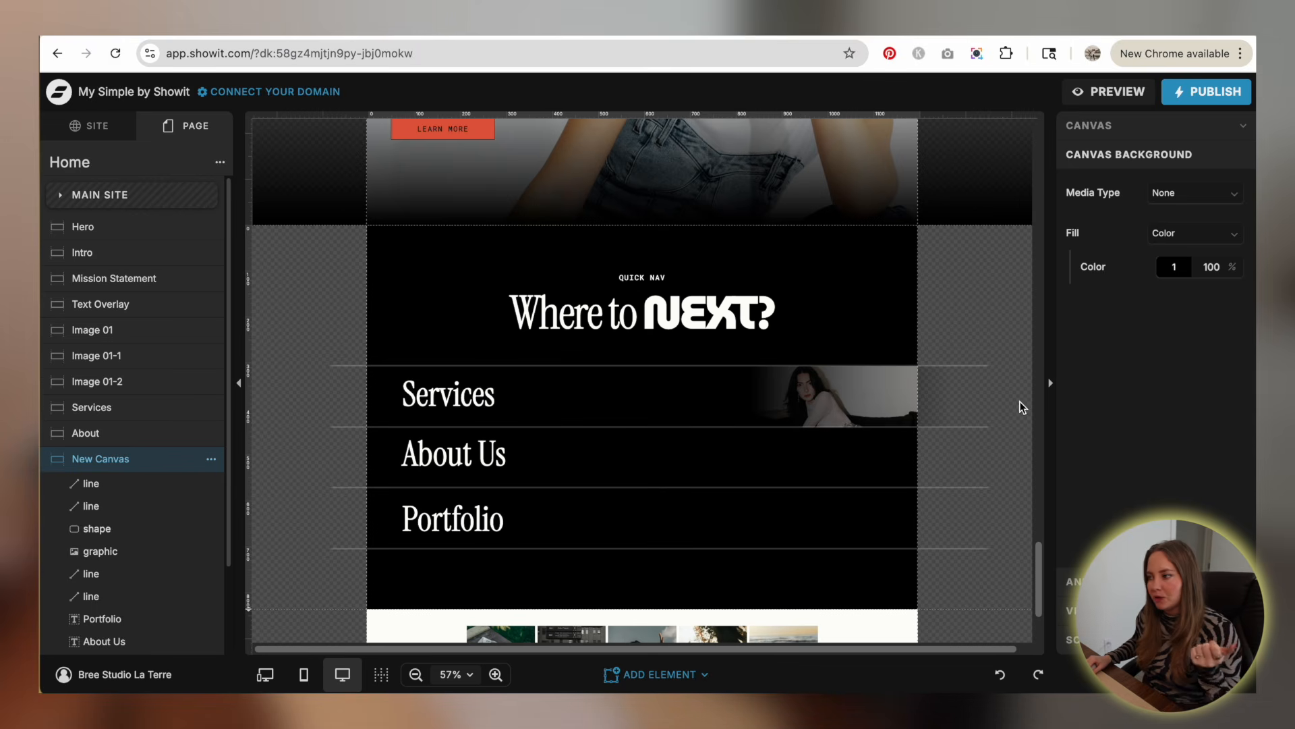
- Lock the photo and its gradient horizontally to the right edge, and the Services, About Us and Portfolio labels to the left edge
drag(985, 393, 843, 402)
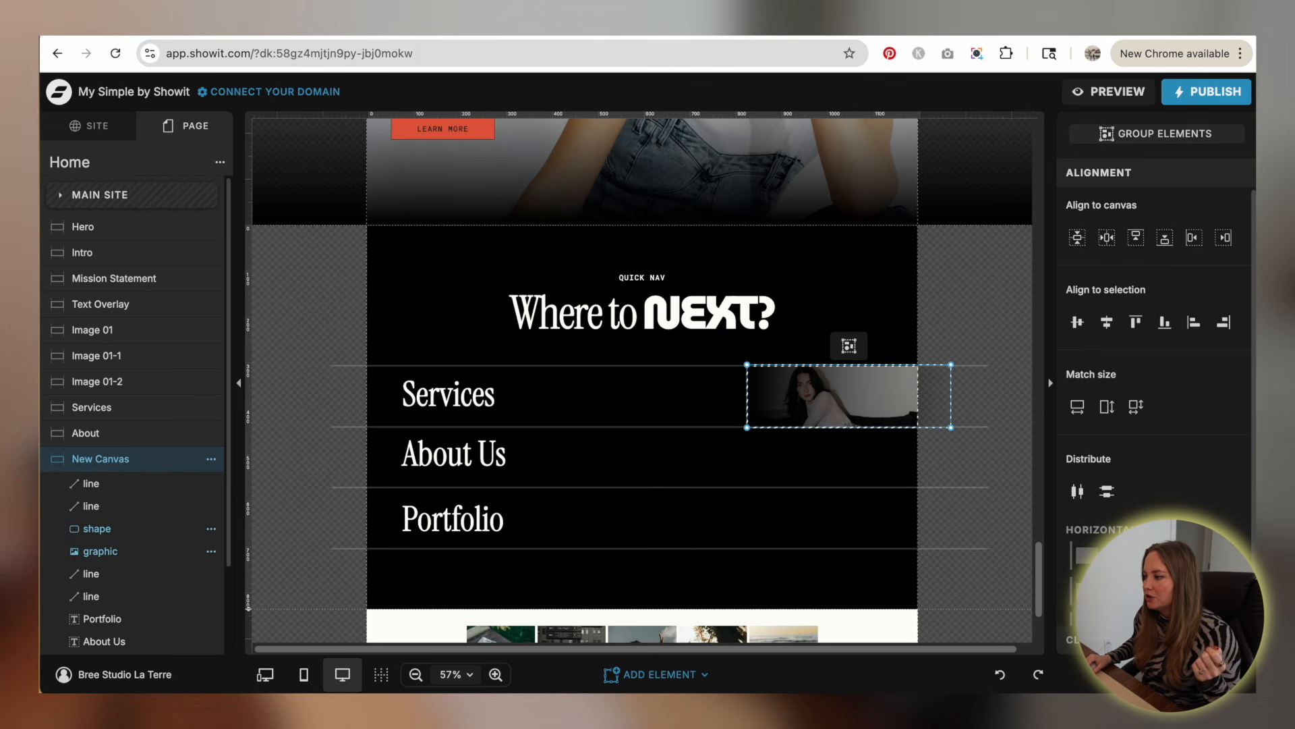
click(1026, 339)
click(449, 402)
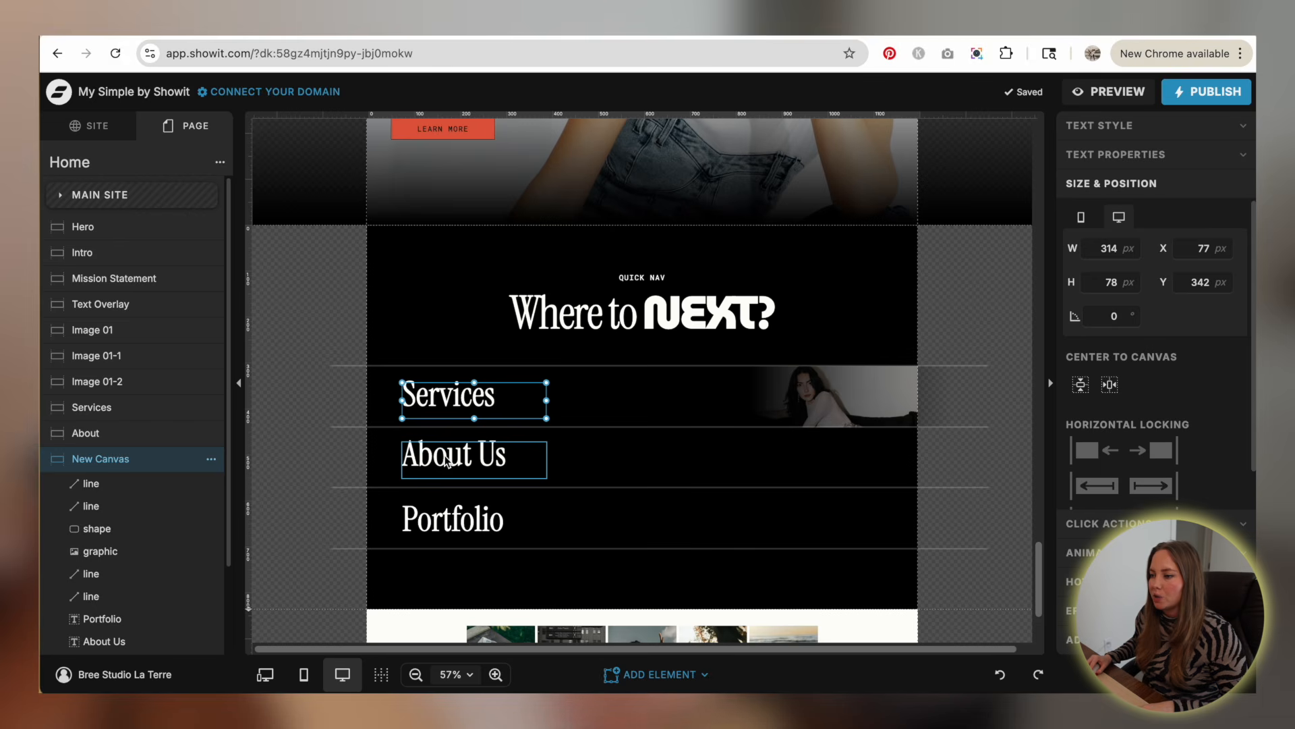
click(447, 462)
click(443, 537)
shift+click(477, 412)
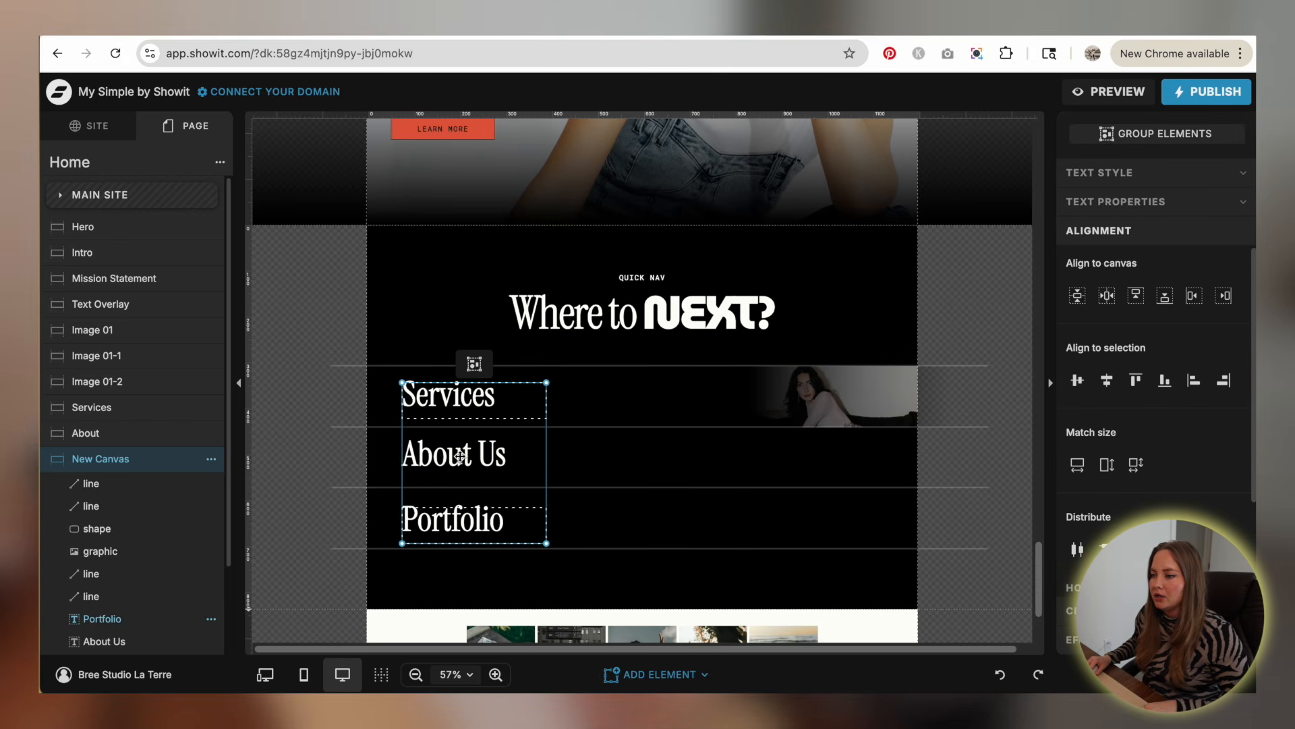
scroll(1157, 405, down, 1)
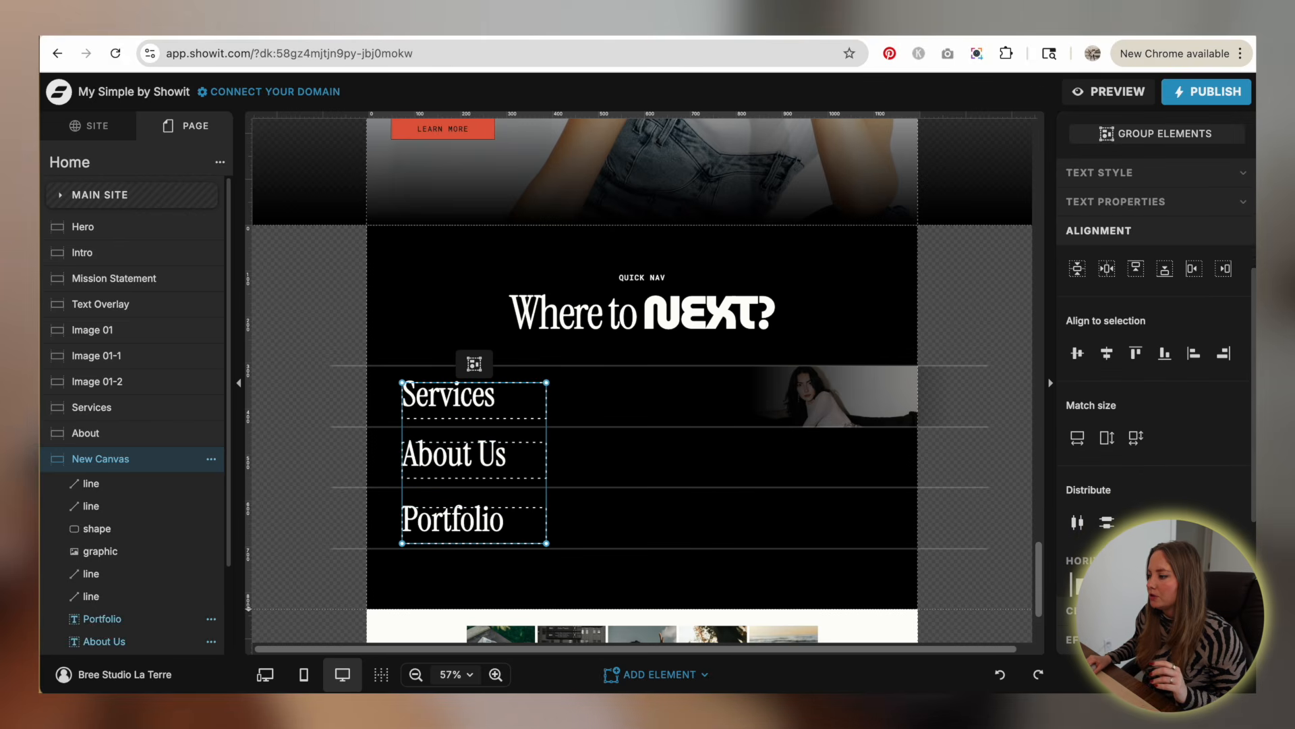
click(998, 196)
- Preview the site and check the photo's gradient and the dividers in the "Where to NEXT?" section
click(1078, 91)
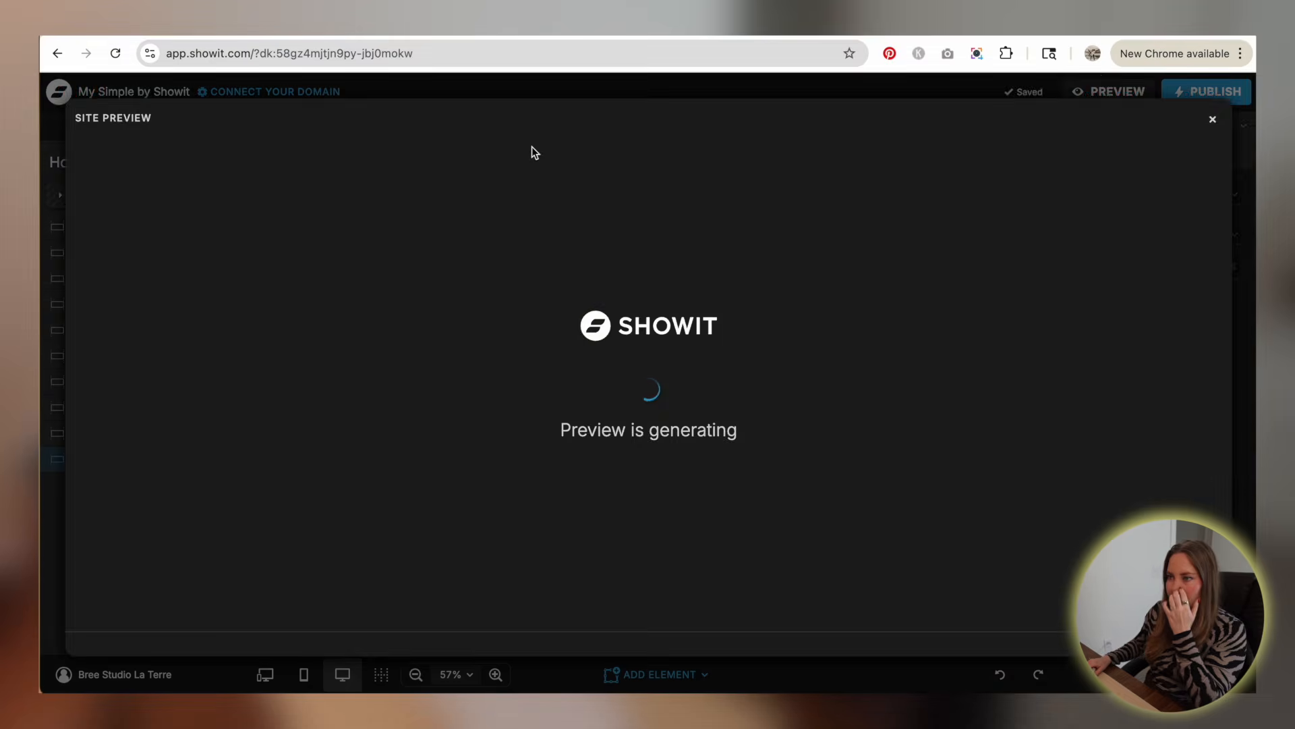
scroll(928, 301, down, 4)
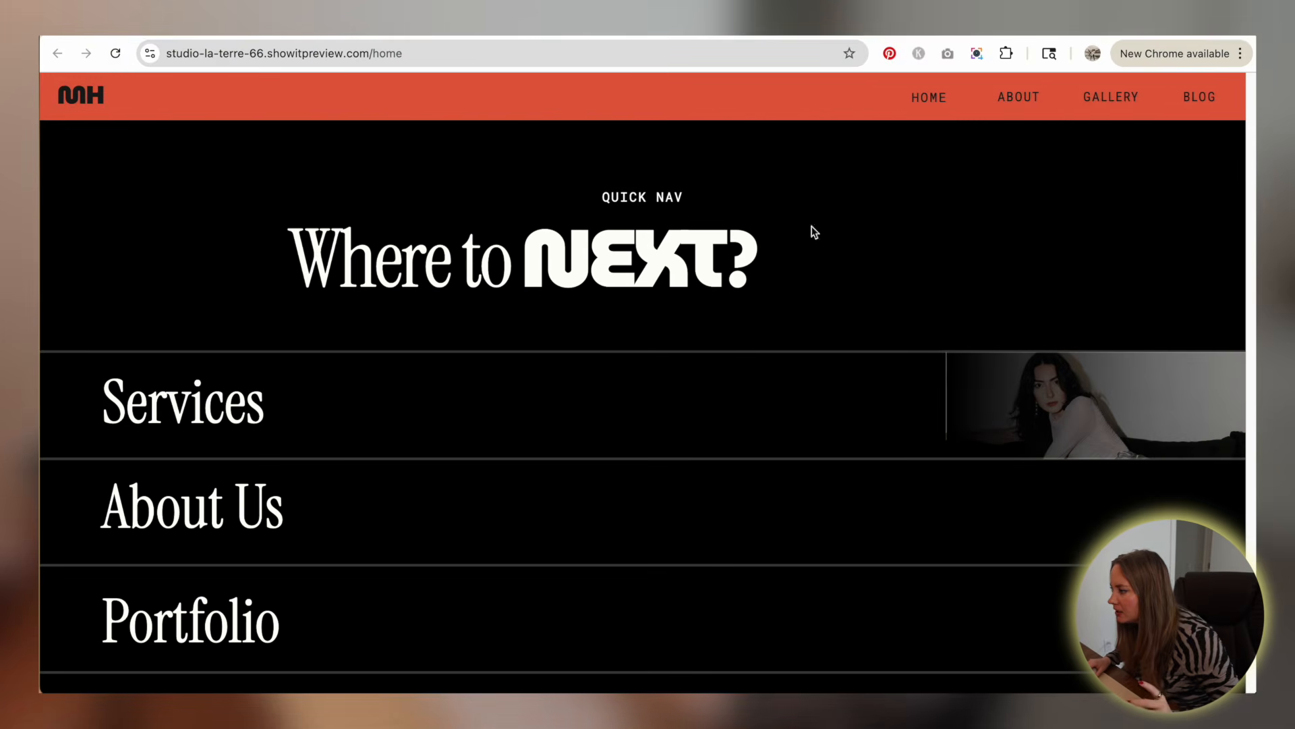
scroll(968, 221, down, 2)
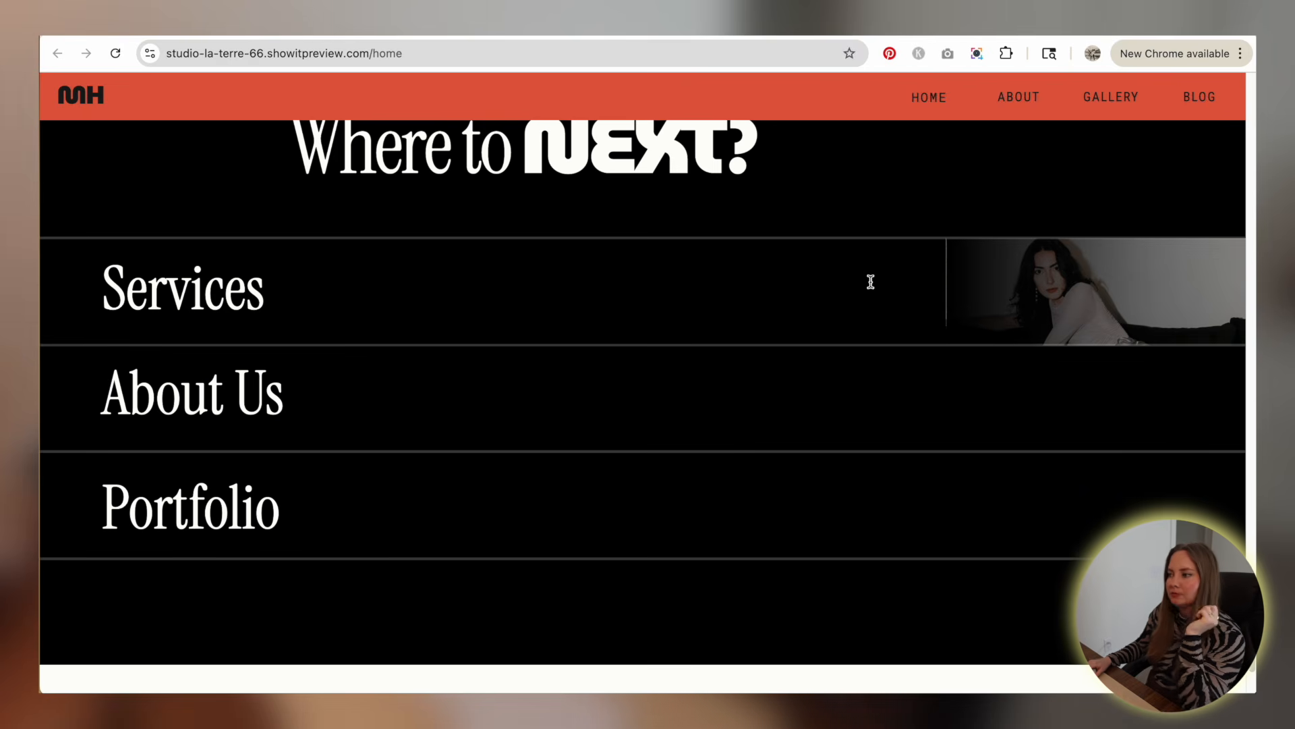
scroll(1120, 472, up, 2)
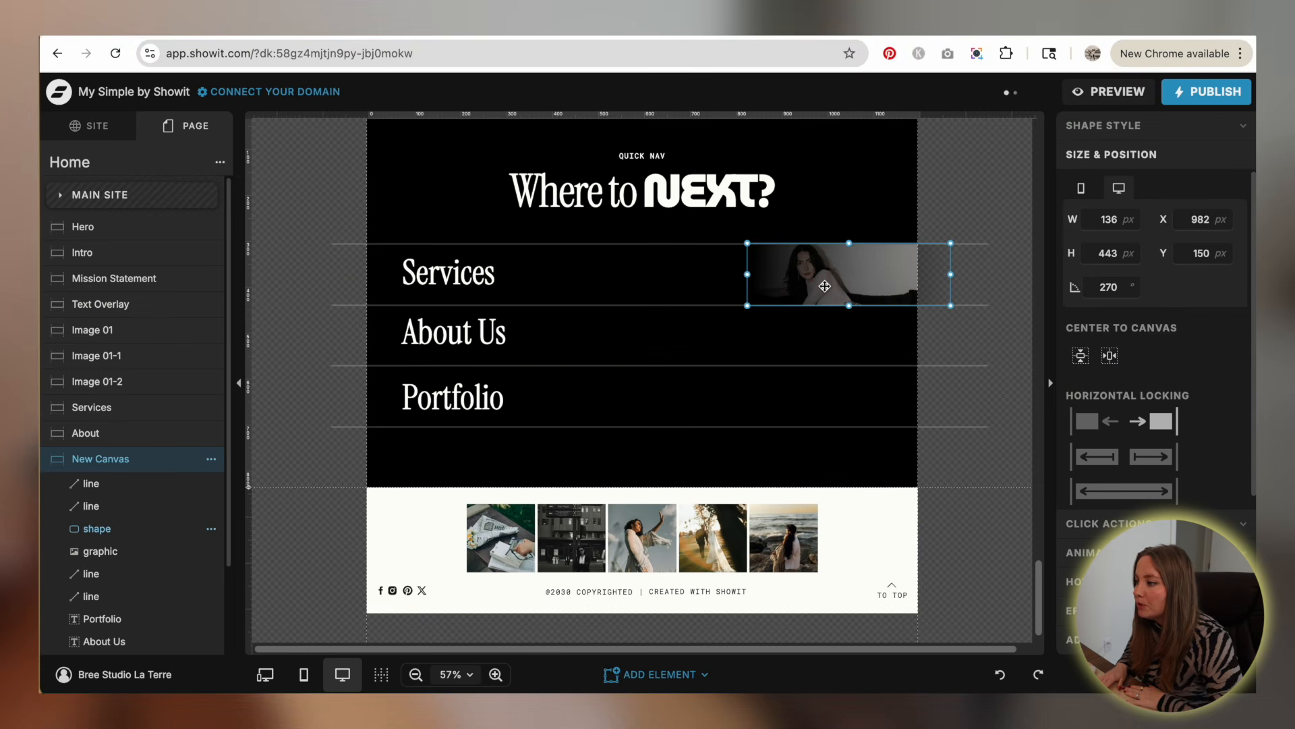
- Open a fresh site preview in its own tab and check the quick nav heading, labels, dividers and faded photo
click(937, 194)
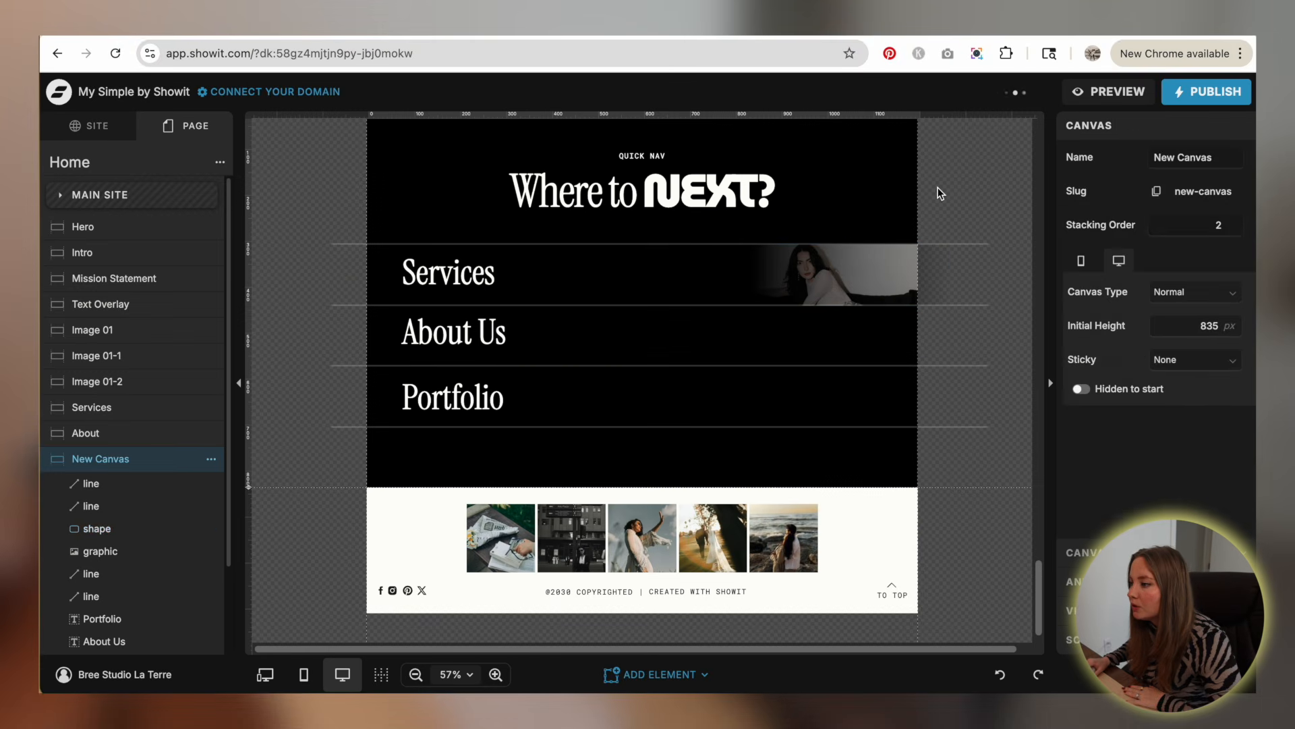
click(1108, 91)
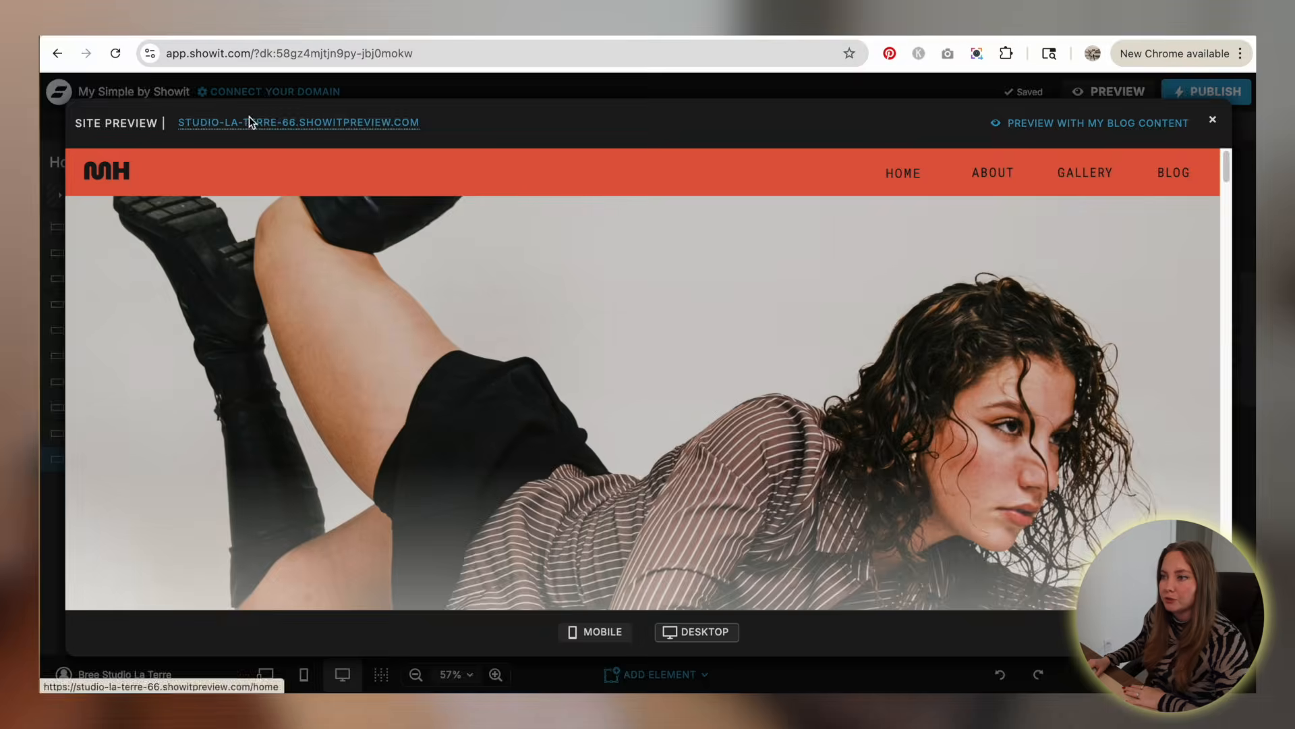
click(250, 119)
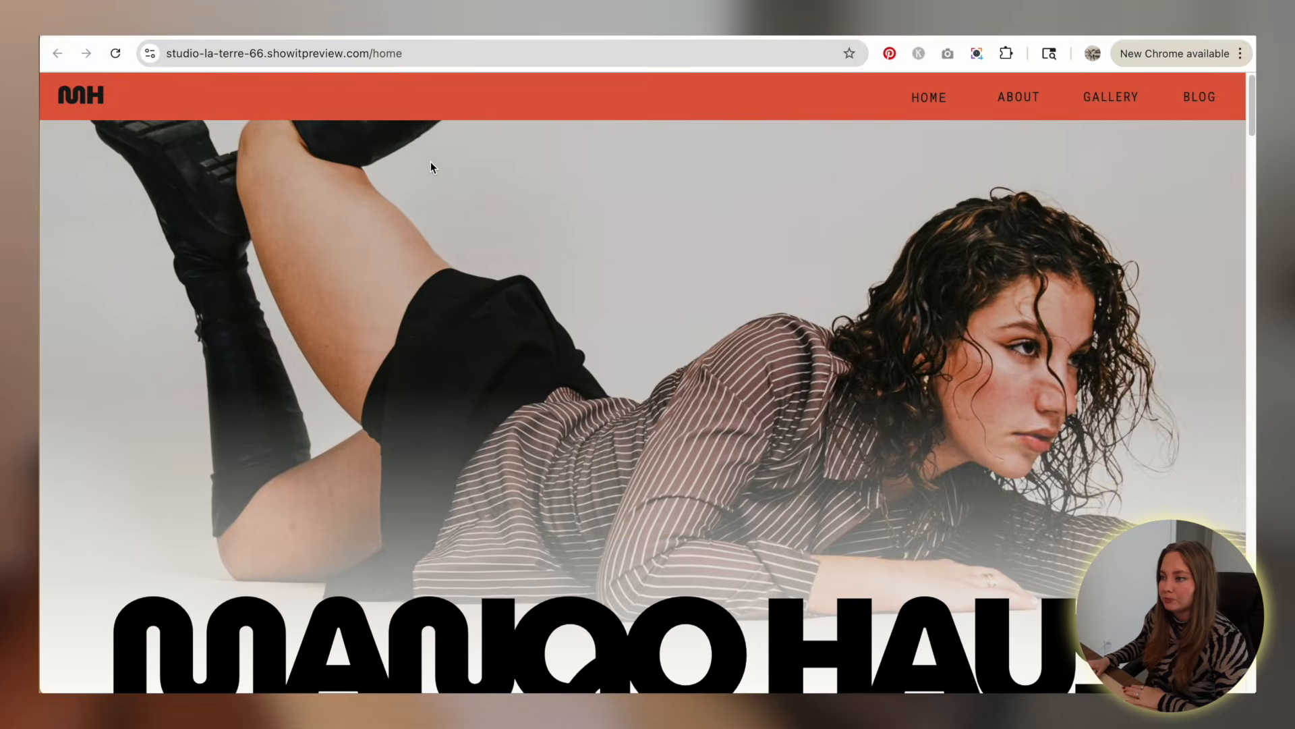
scroll(430, 162, down, 20)
scroll(430, 162, down, 20)
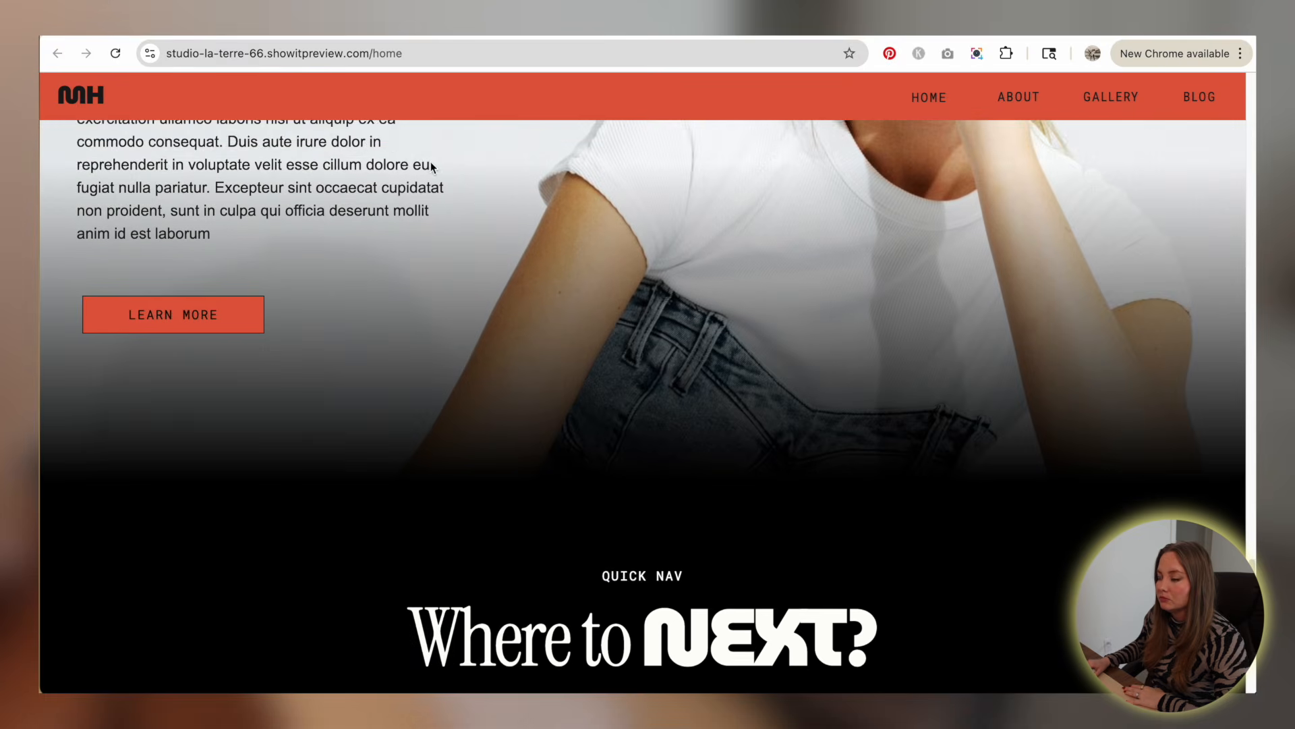
scroll(835, 223, down, 2)
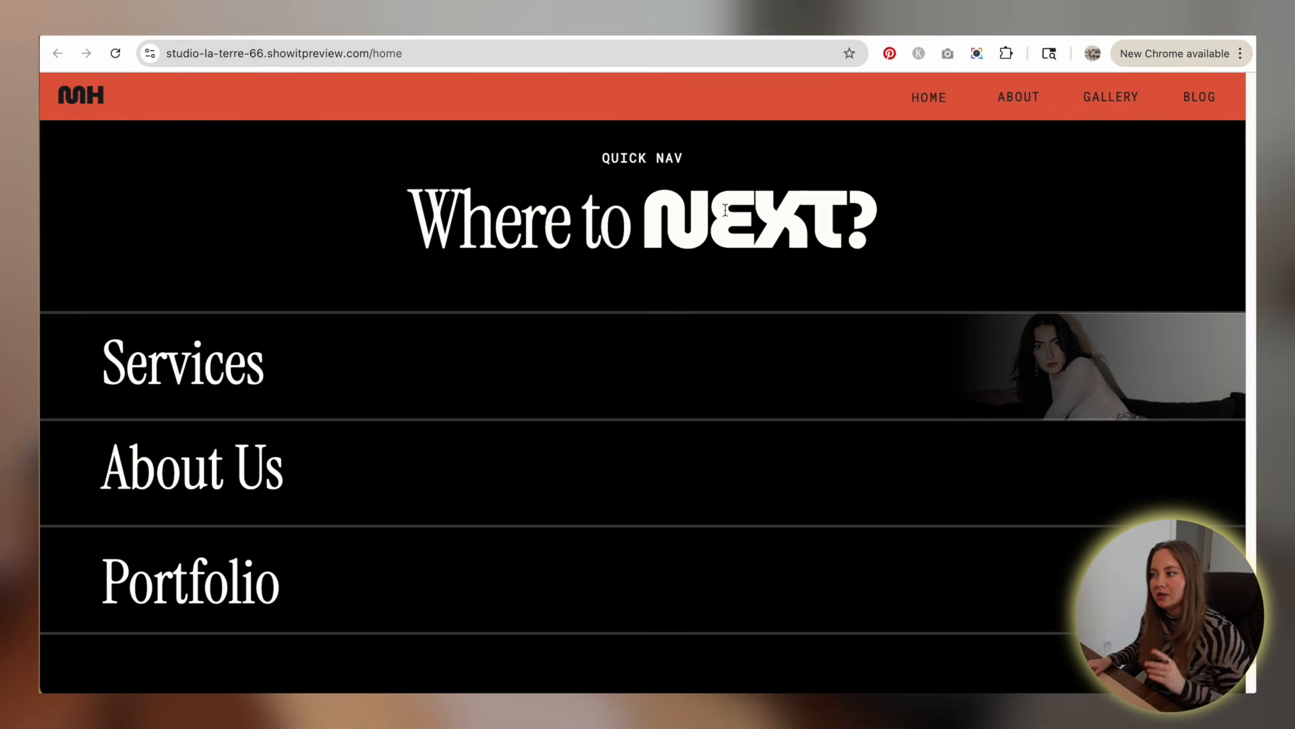
scroll(726, 210, down, 2)
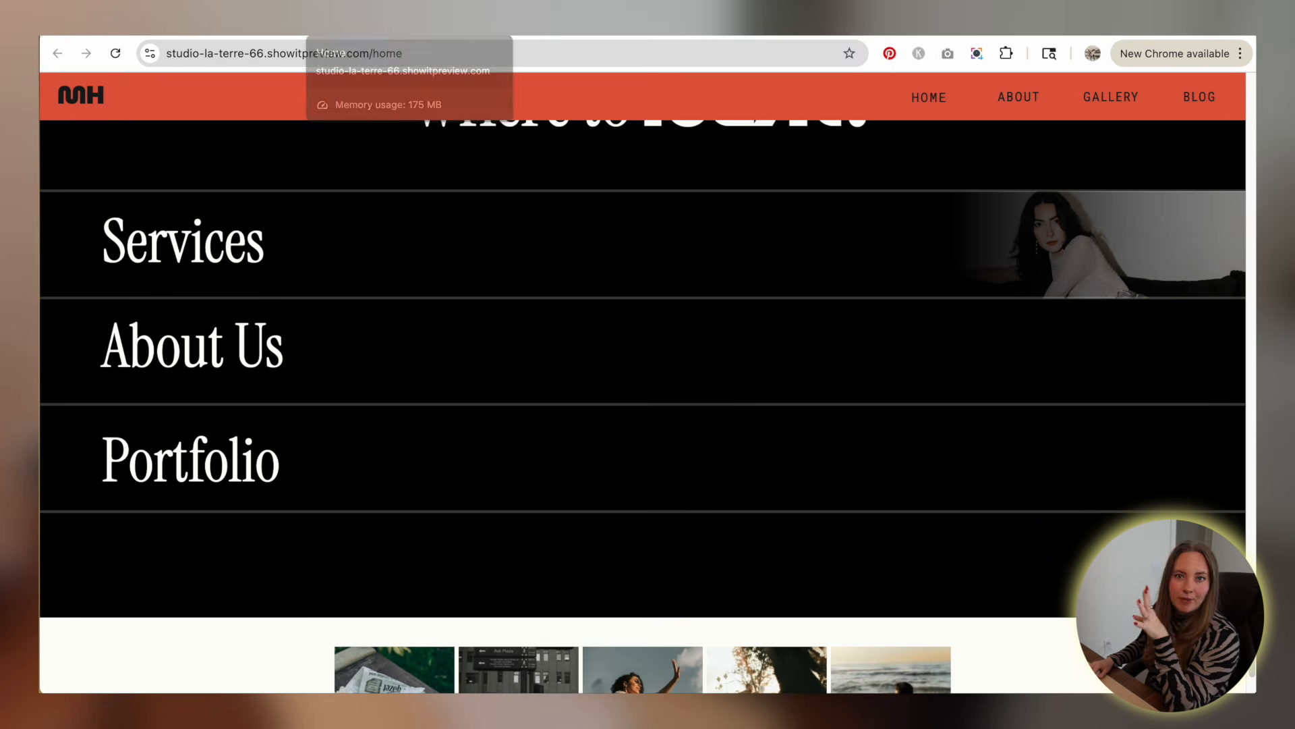
click(496, 20)
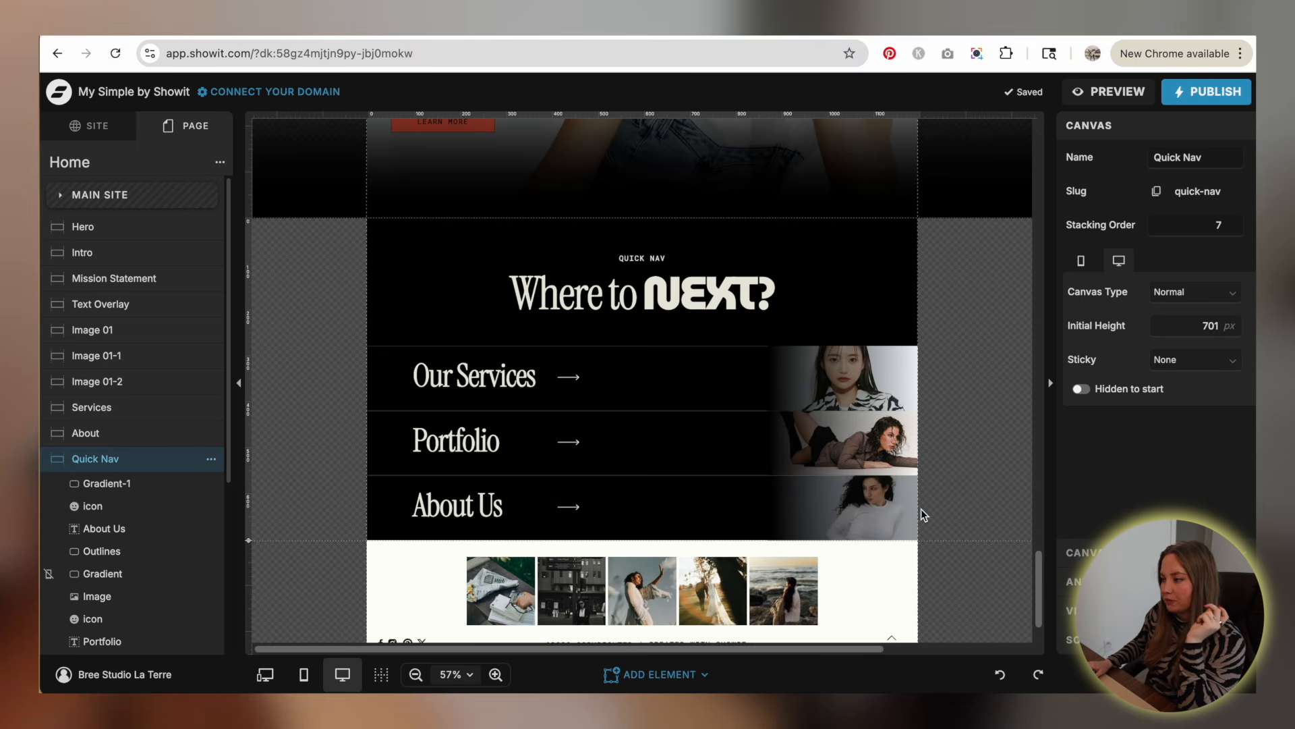
- Review the home page design from the Quick Nav section up to the intro and back down to the empty CTA canvas
scroll(998, 431, up, 3)
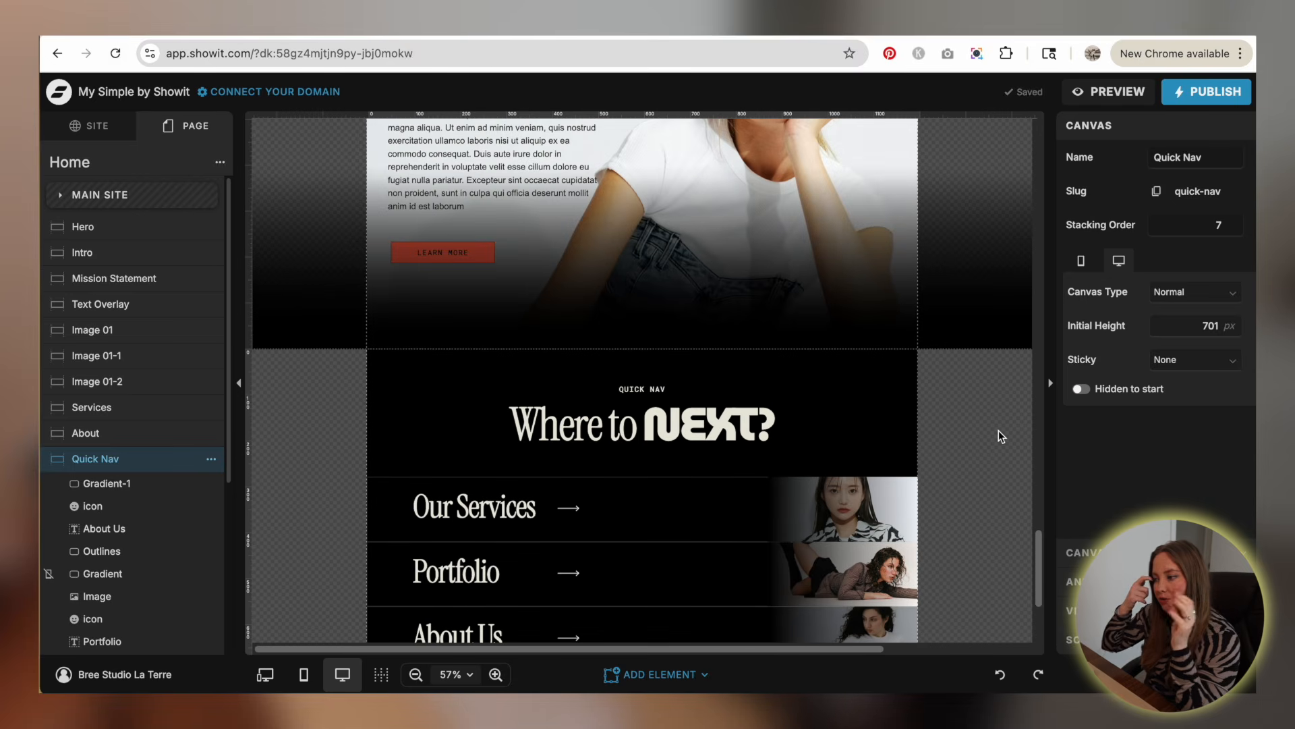
scroll(999, 436, down, 5)
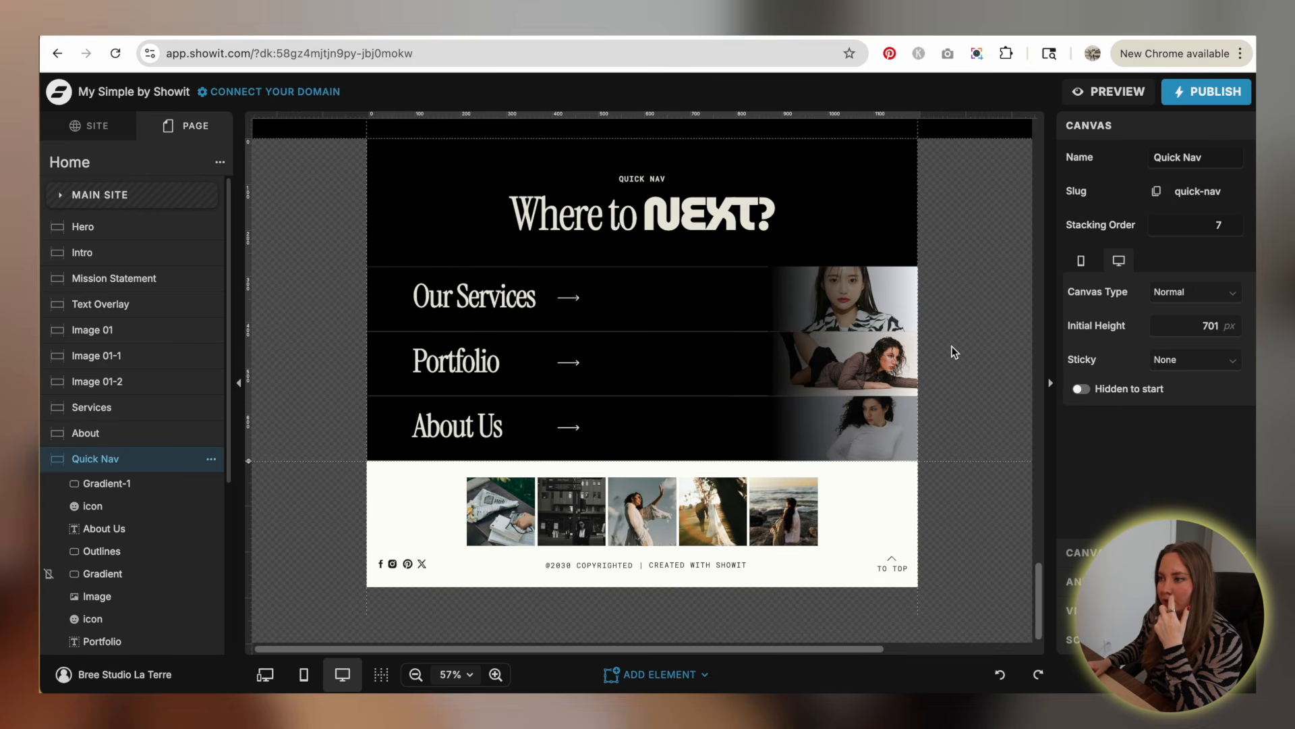
scroll(954, 351, up, 2)
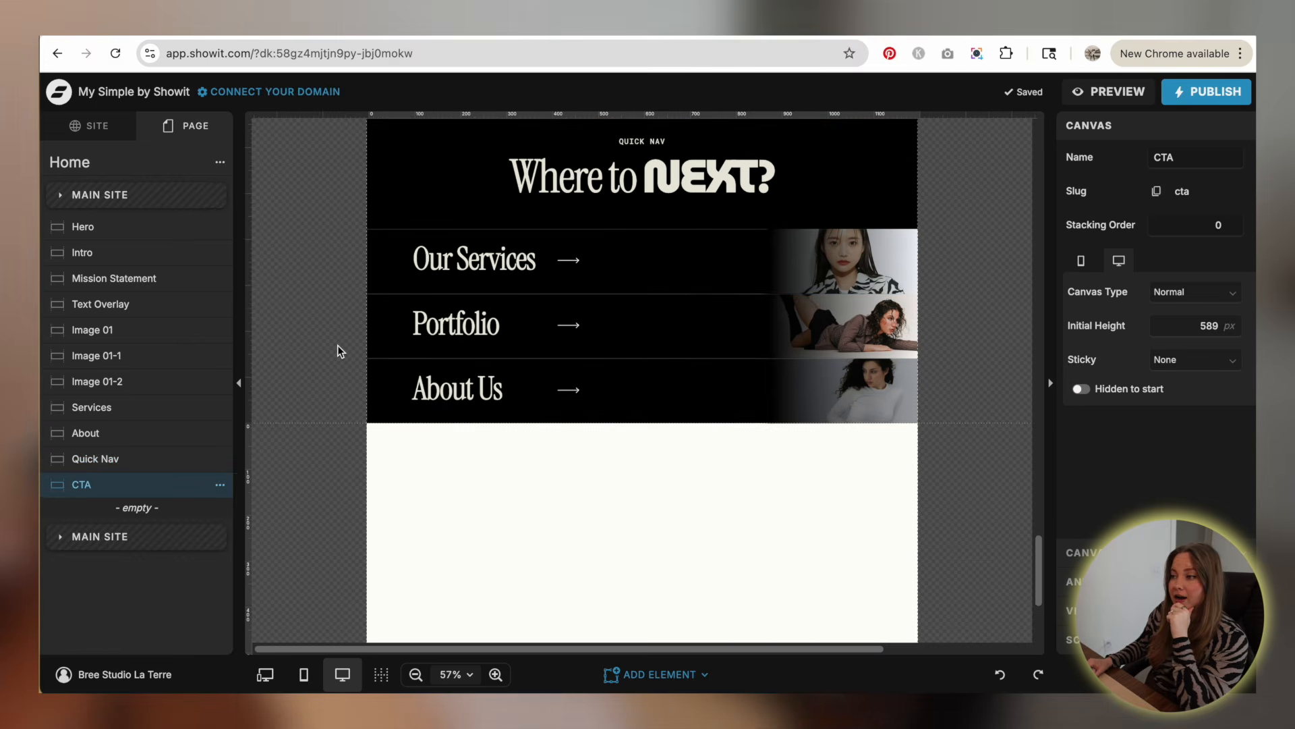
scroll(337, 346, up, 20)
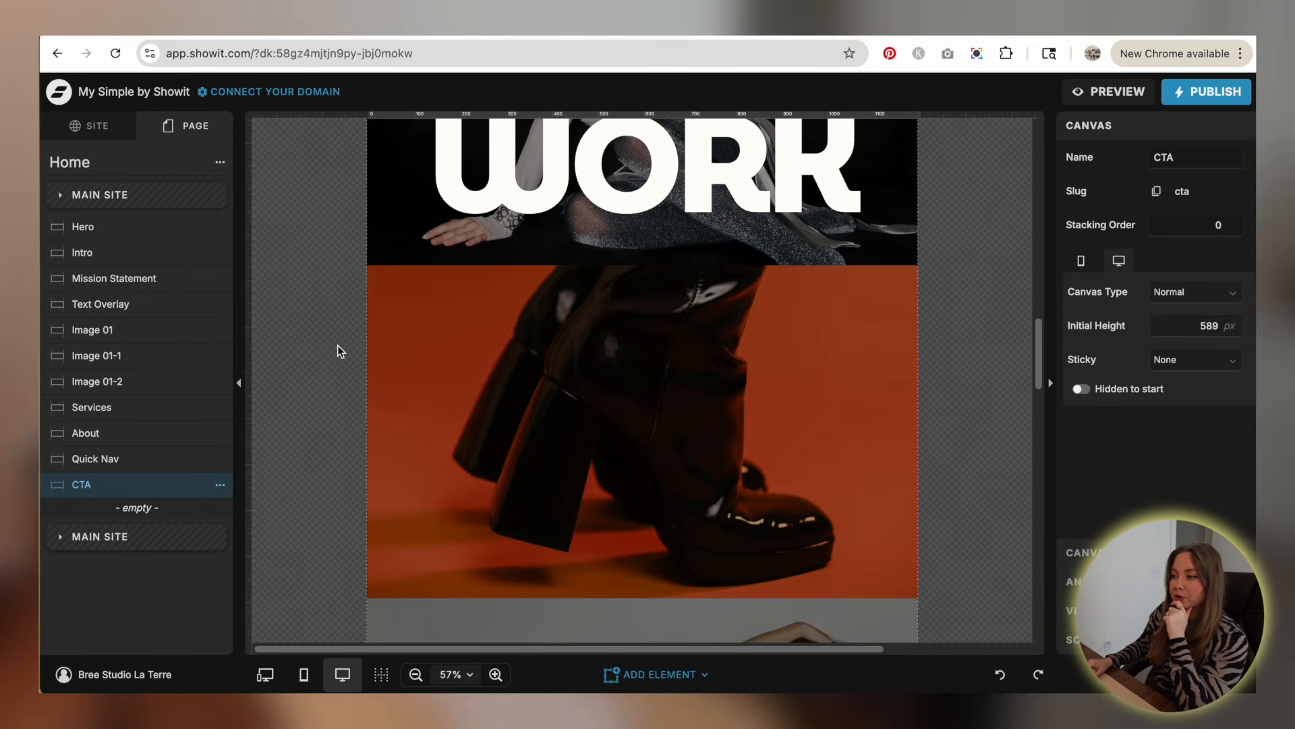
scroll(896, 436, up, 15)
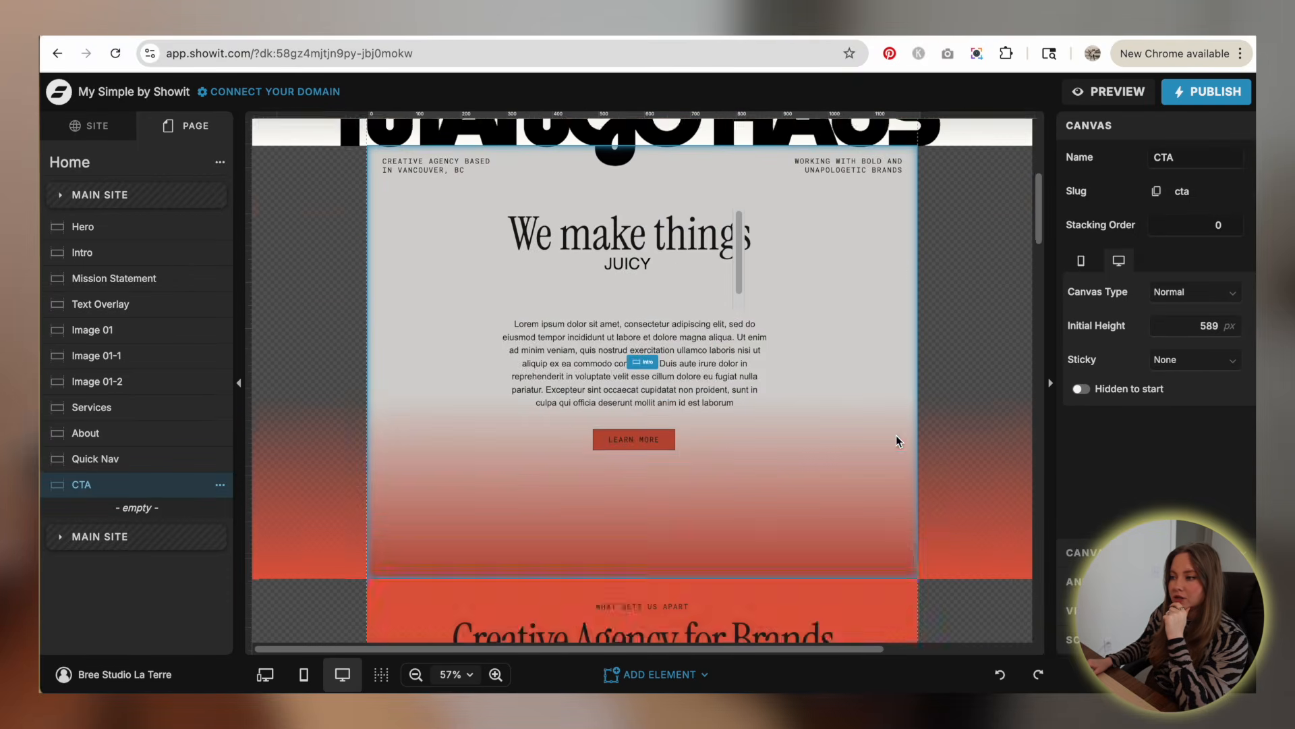
scroll(896, 436, down, 10)
scroll(896, 440, down, 15)
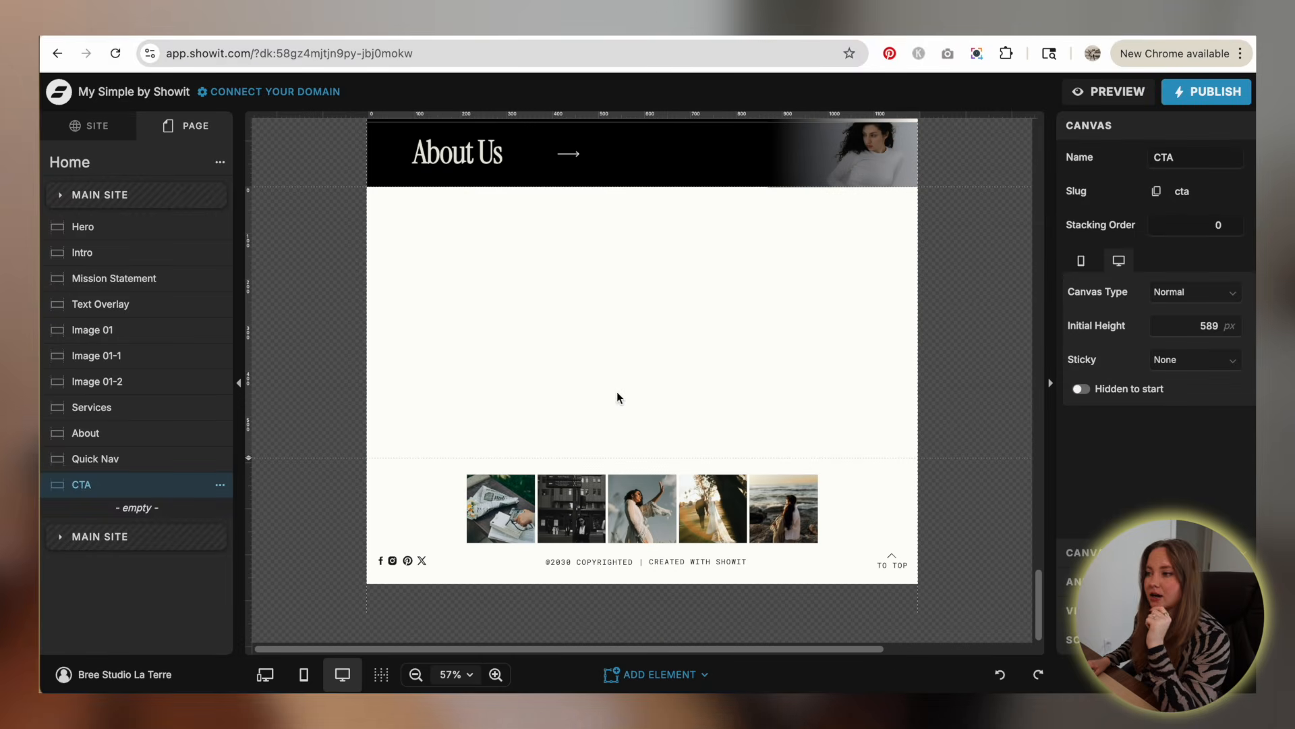
- Set the CTA canvas background to an image, using the faruk-tokluoglu photo of black boots from the Bold Showit folder
click(1147, 553)
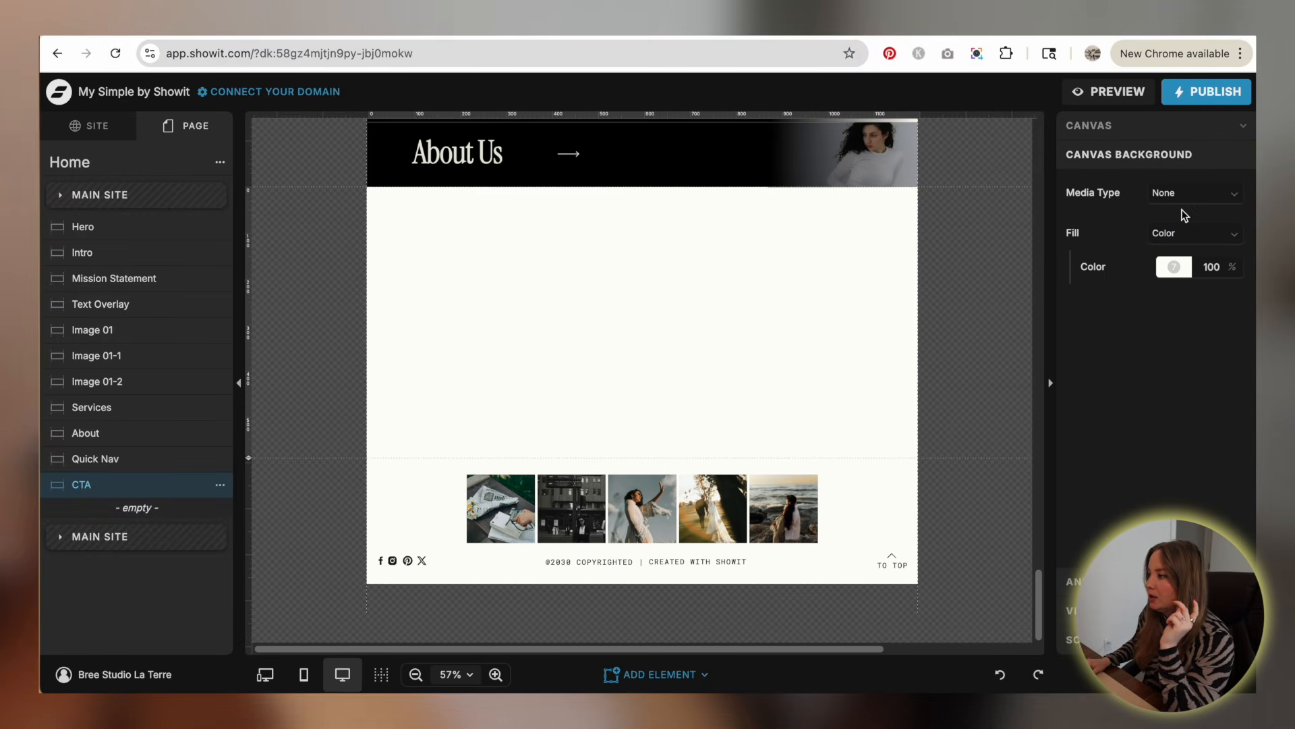
click(1168, 195)
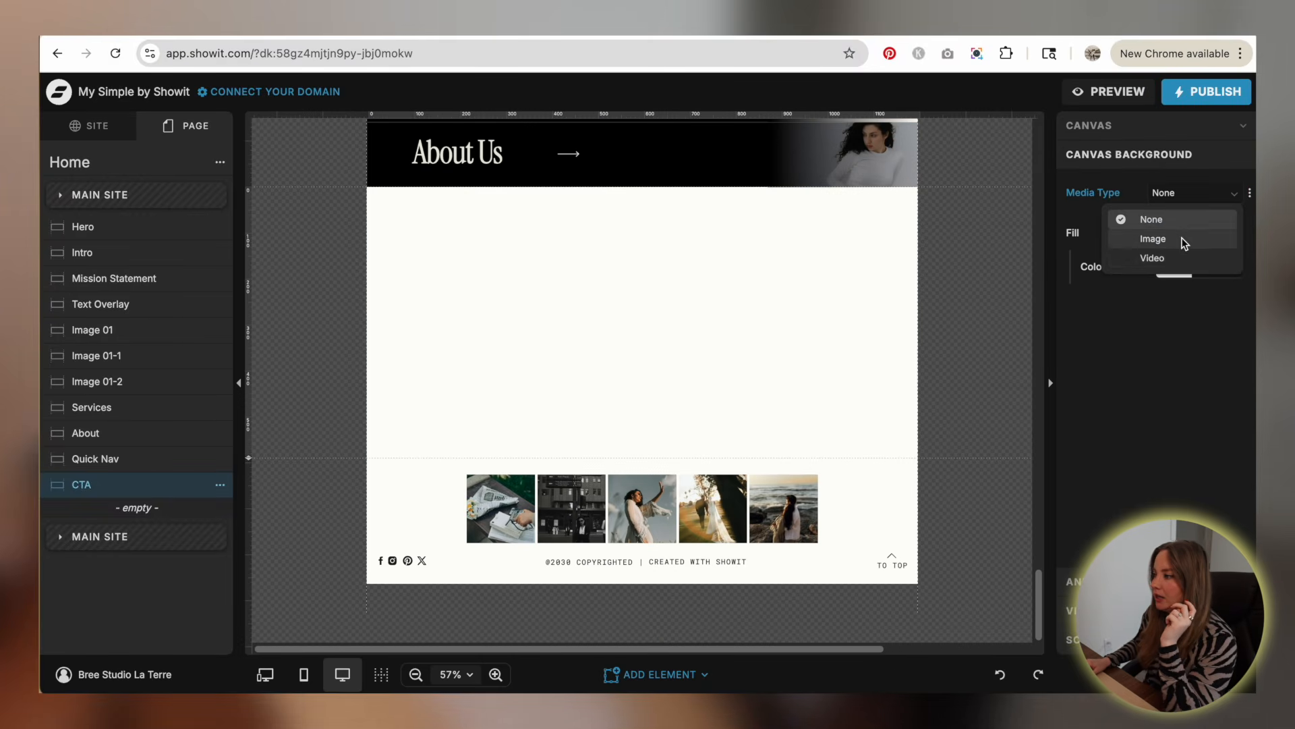
click(1174, 234)
click(1201, 225)
scroll(847, 330, down, 2)
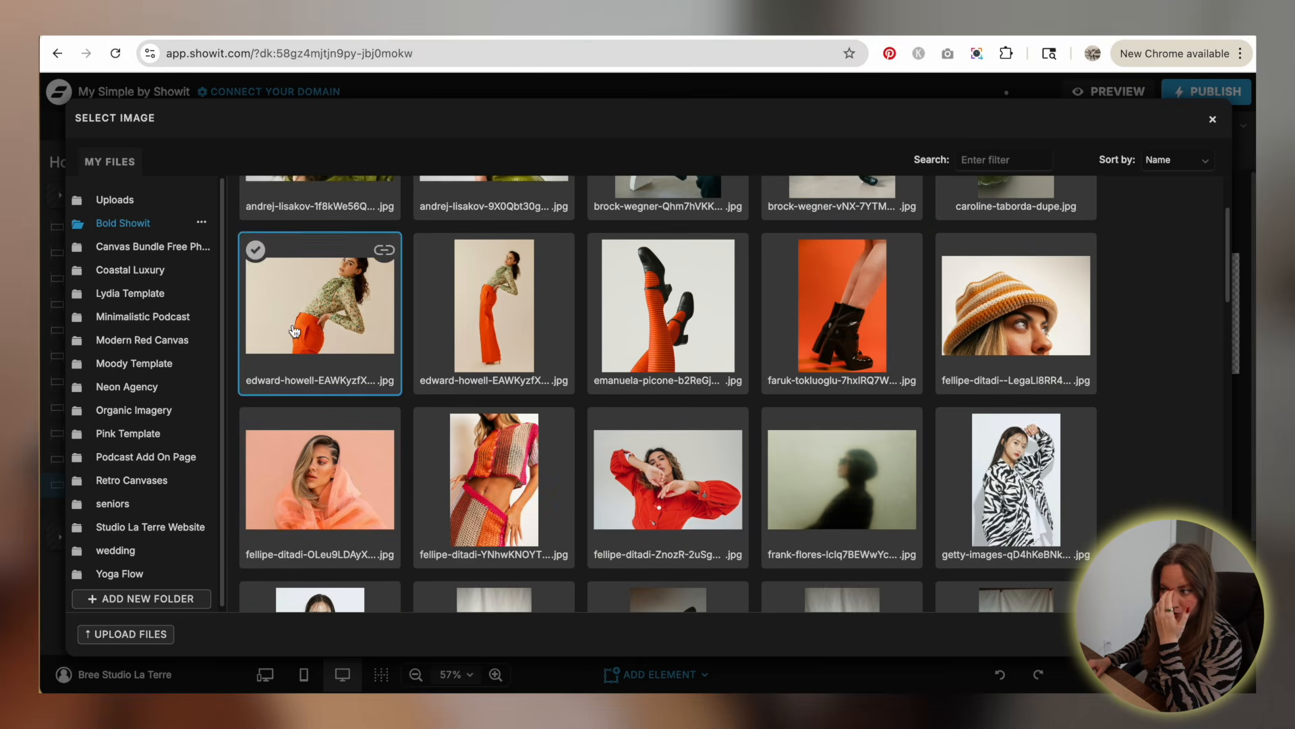
click(874, 315)
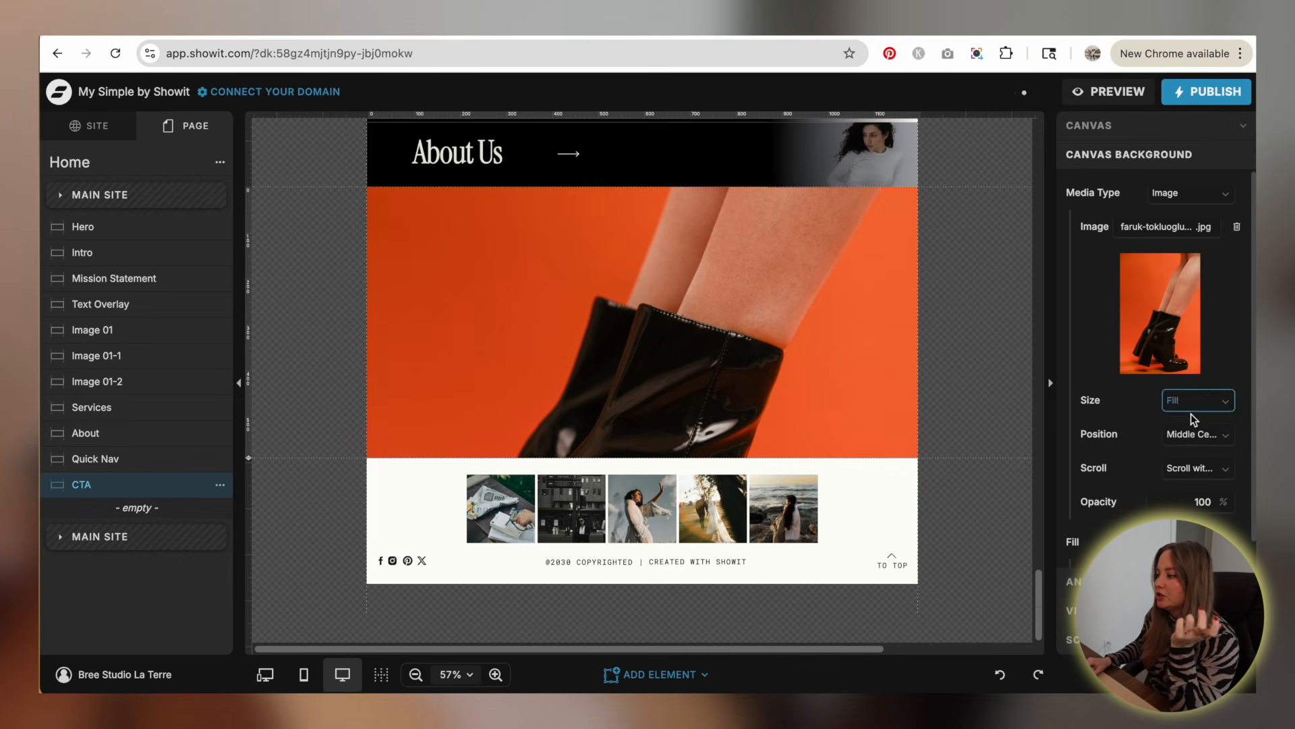
- Darken the CTA background image with black fill (color 1) and 60% image opacity, and set its position to Bottom Center
scroll(1185, 442, down, 1)
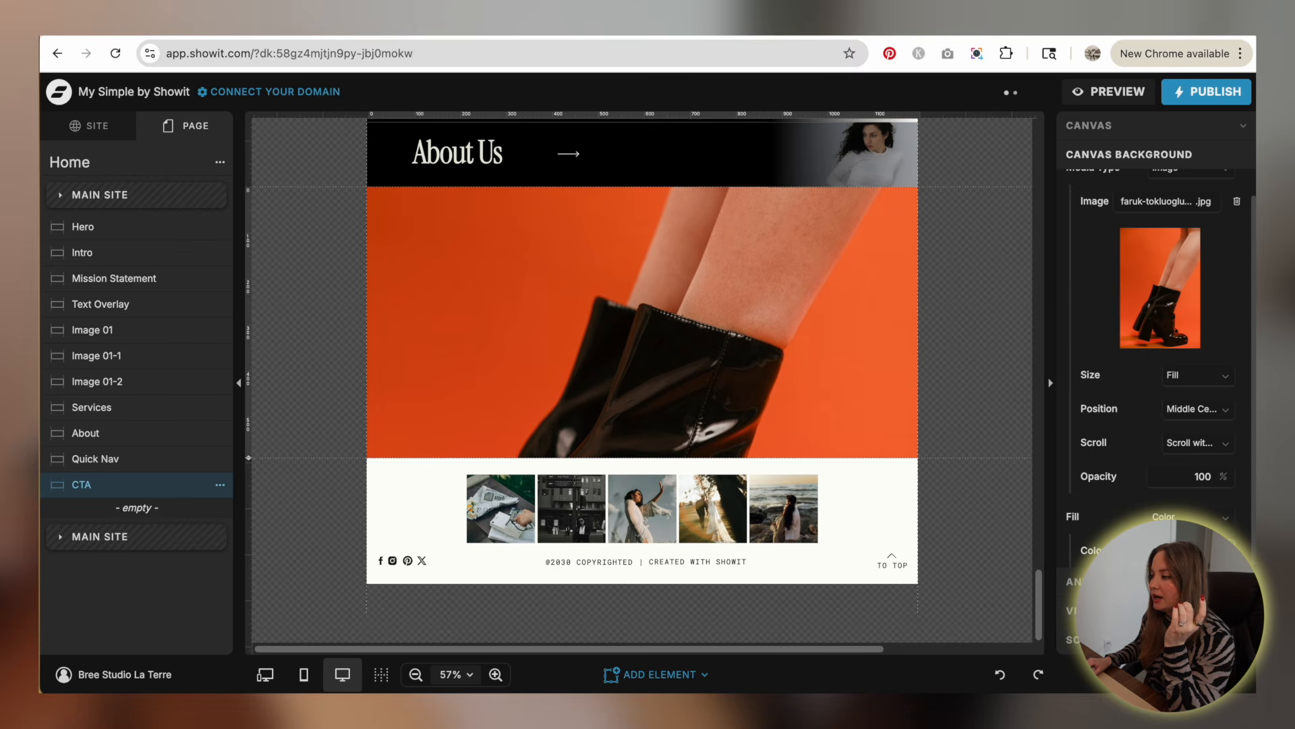
click(1221, 550)
click(887, 330)
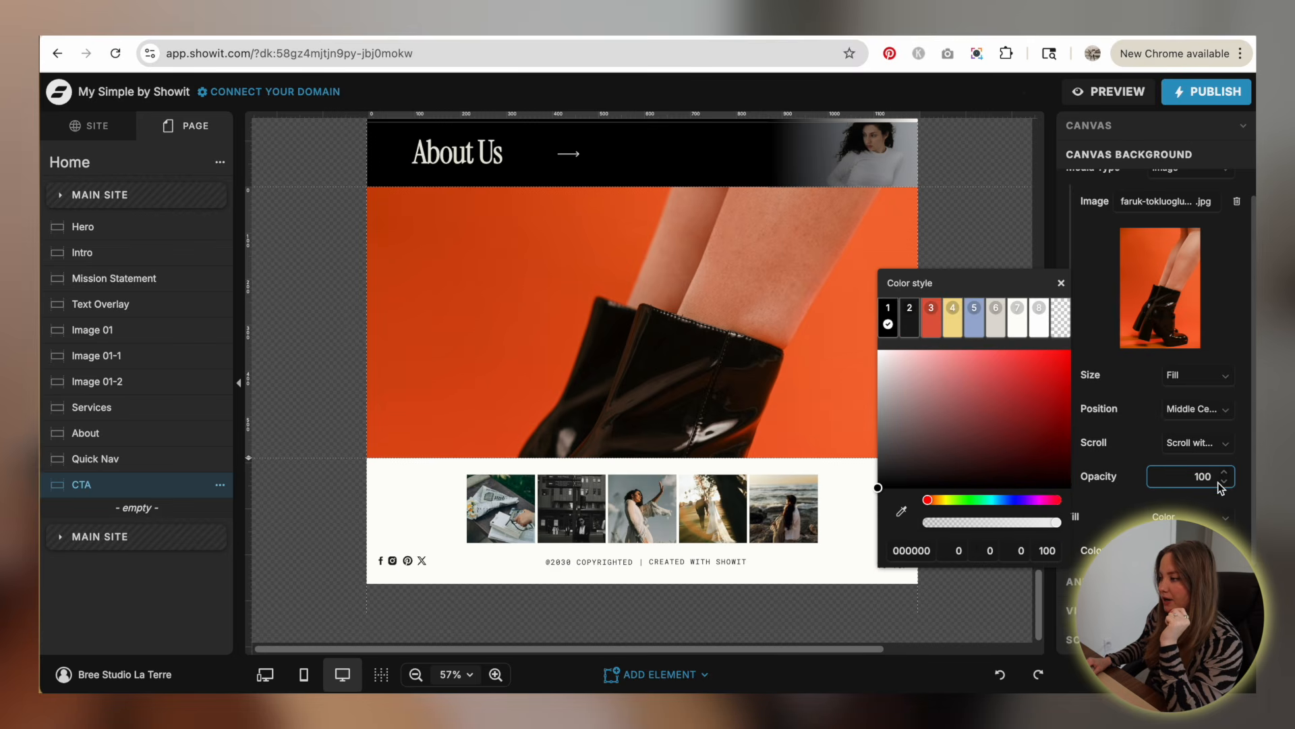
click(1223, 482)
click(1224, 482)
click(1224, 482)
click(1224, 481)
click(1202, 410)
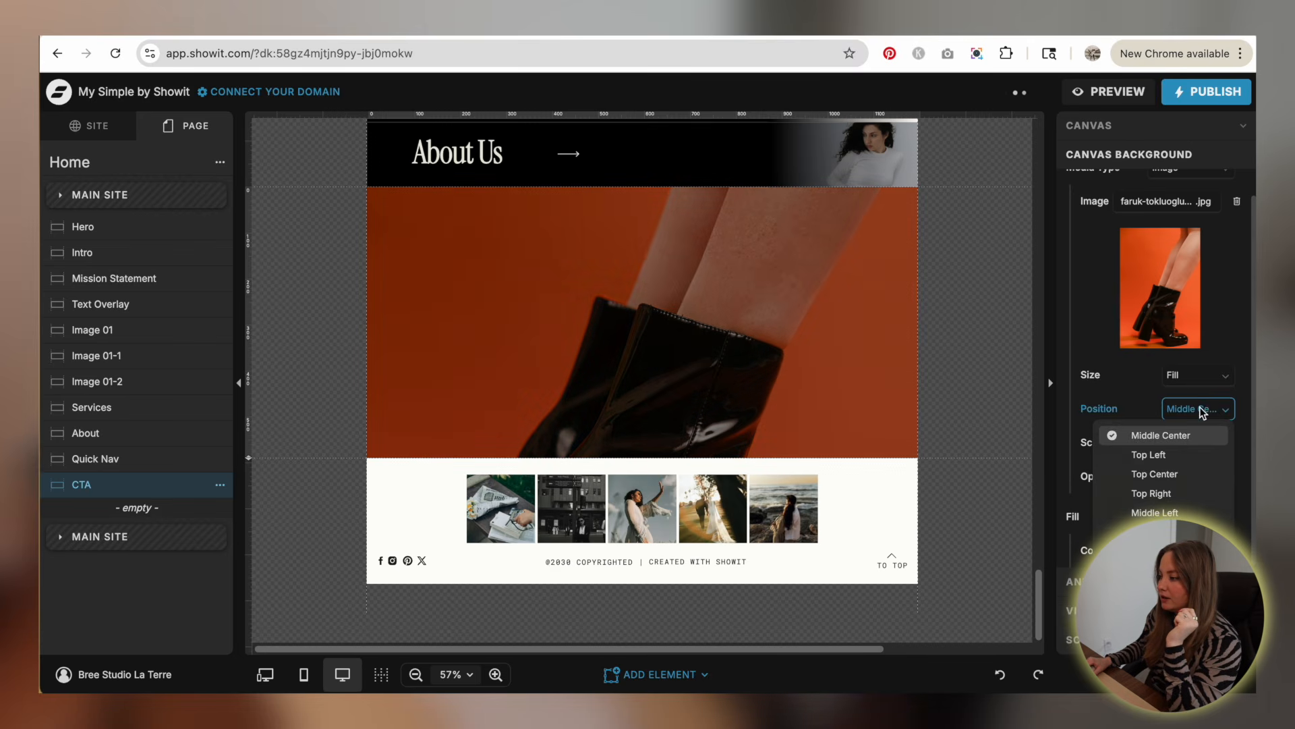
click(1161, 571)
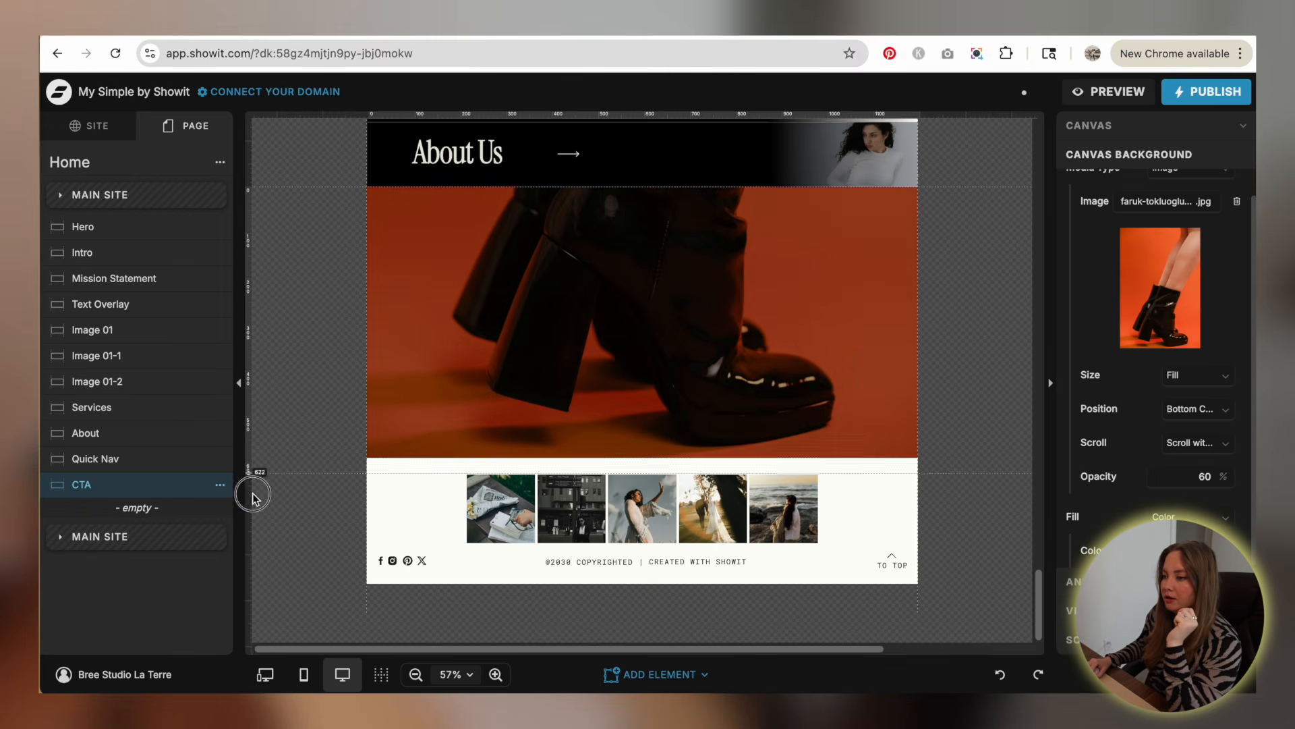
- Open the Footer canvas of the Main Site canvas set and set its background fill to red (color 3)
click(428, 525)
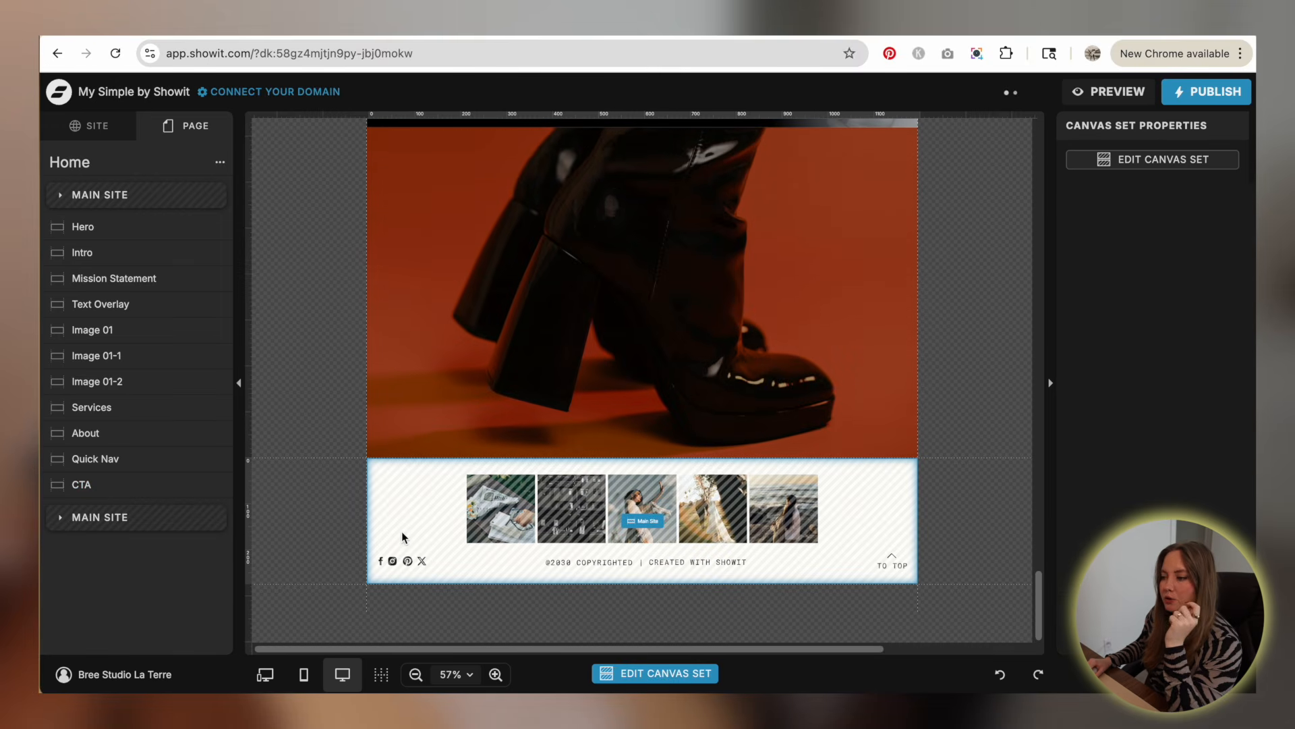
double_click(642, 520)
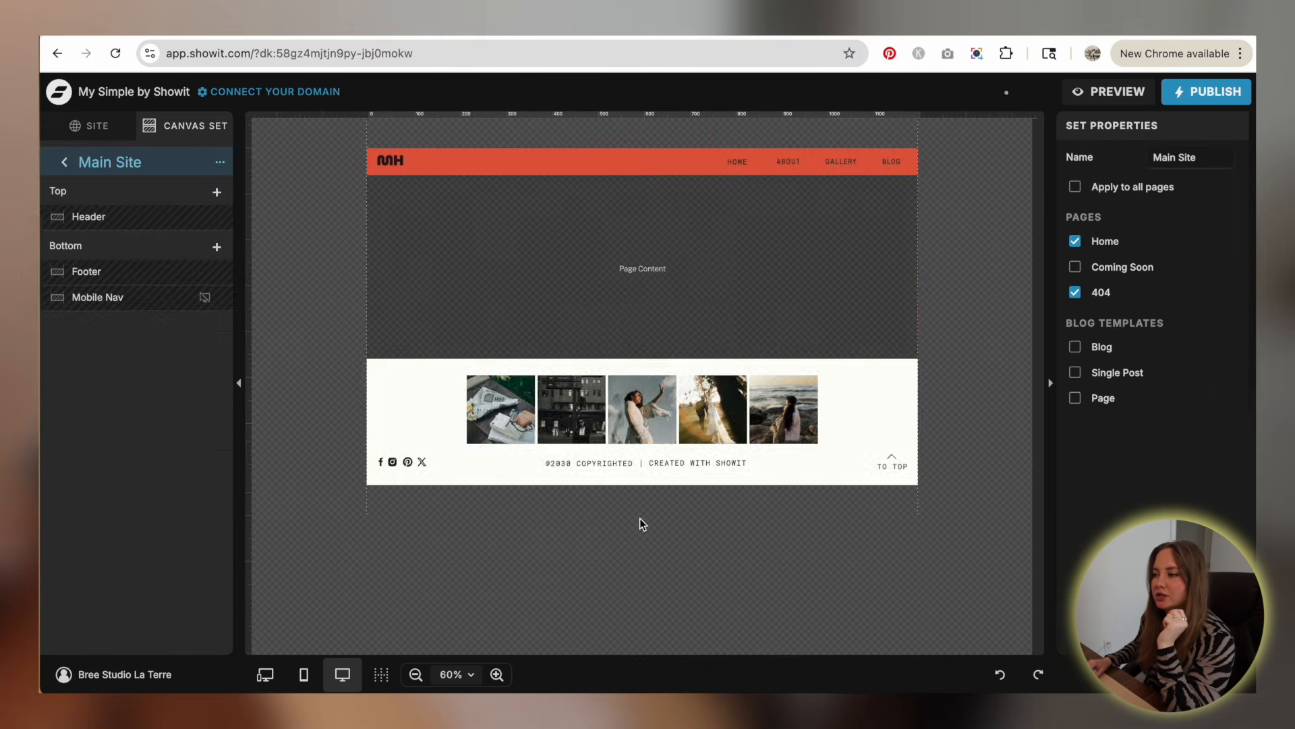
click(646, 422)
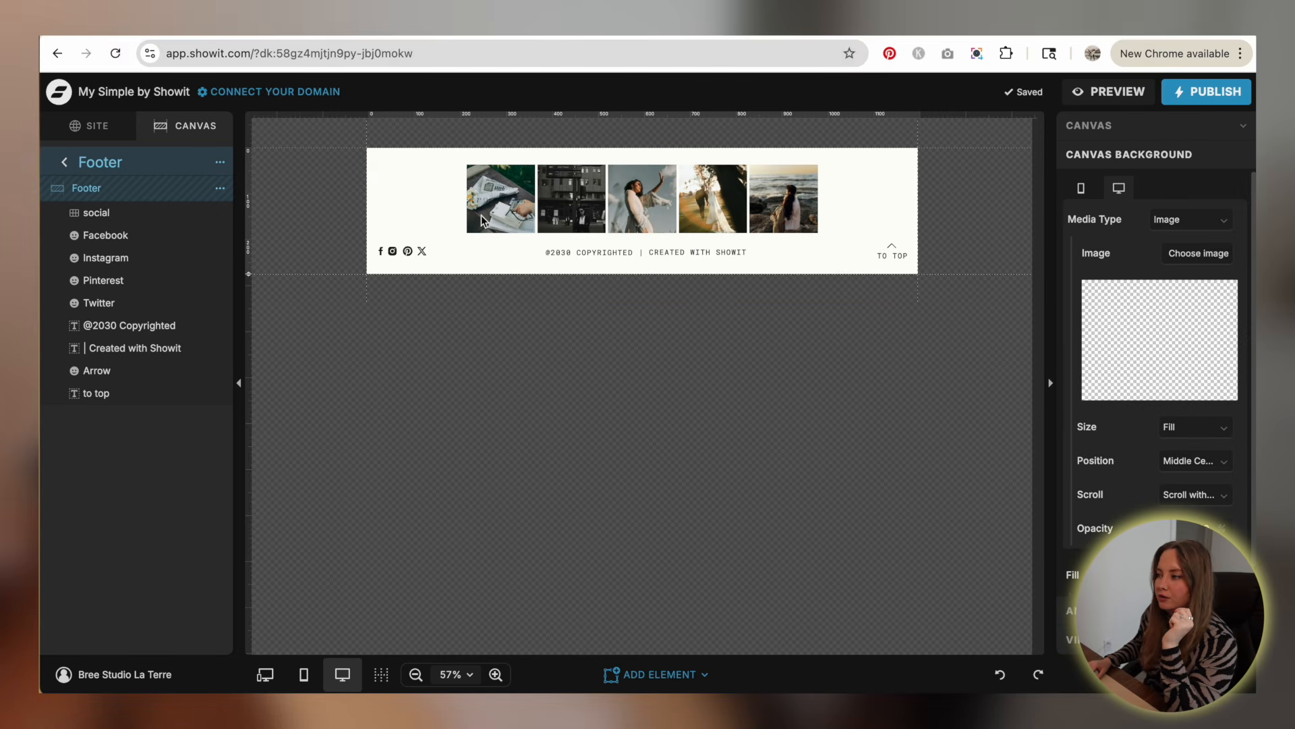
click(1188, 376)
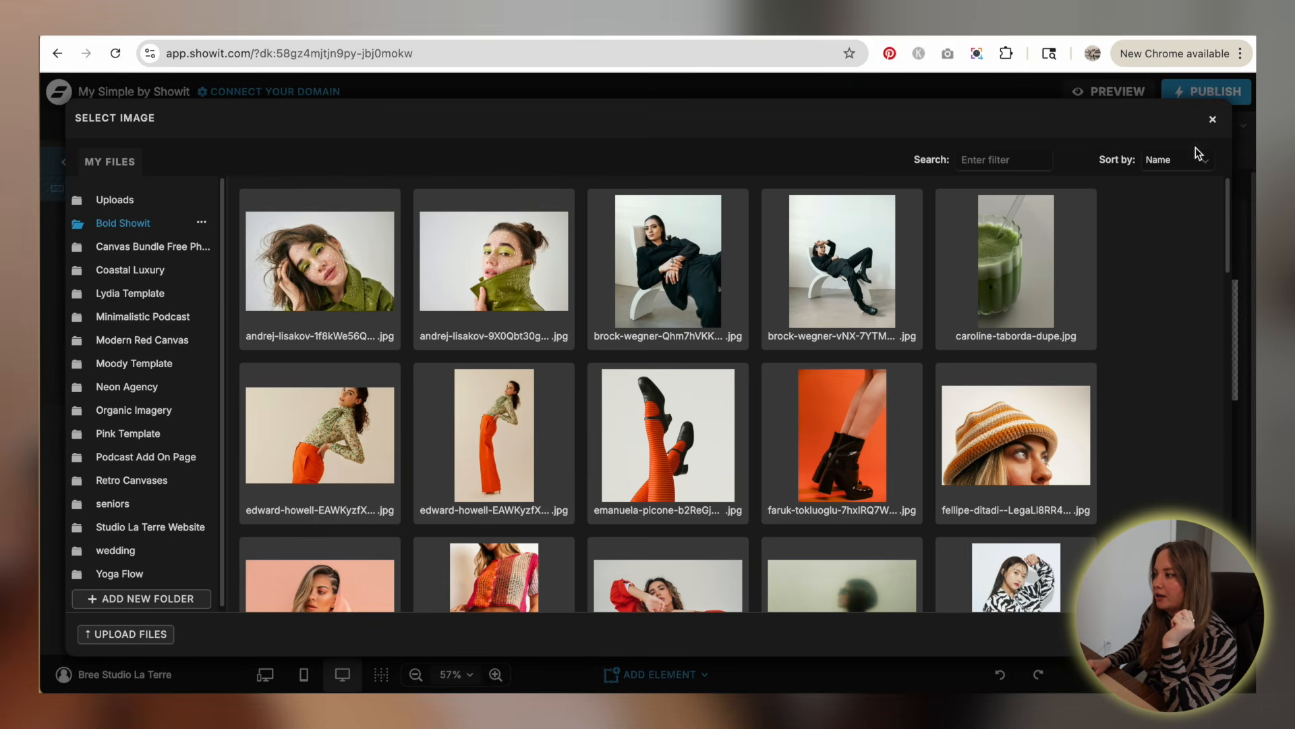
click(1213, 119)
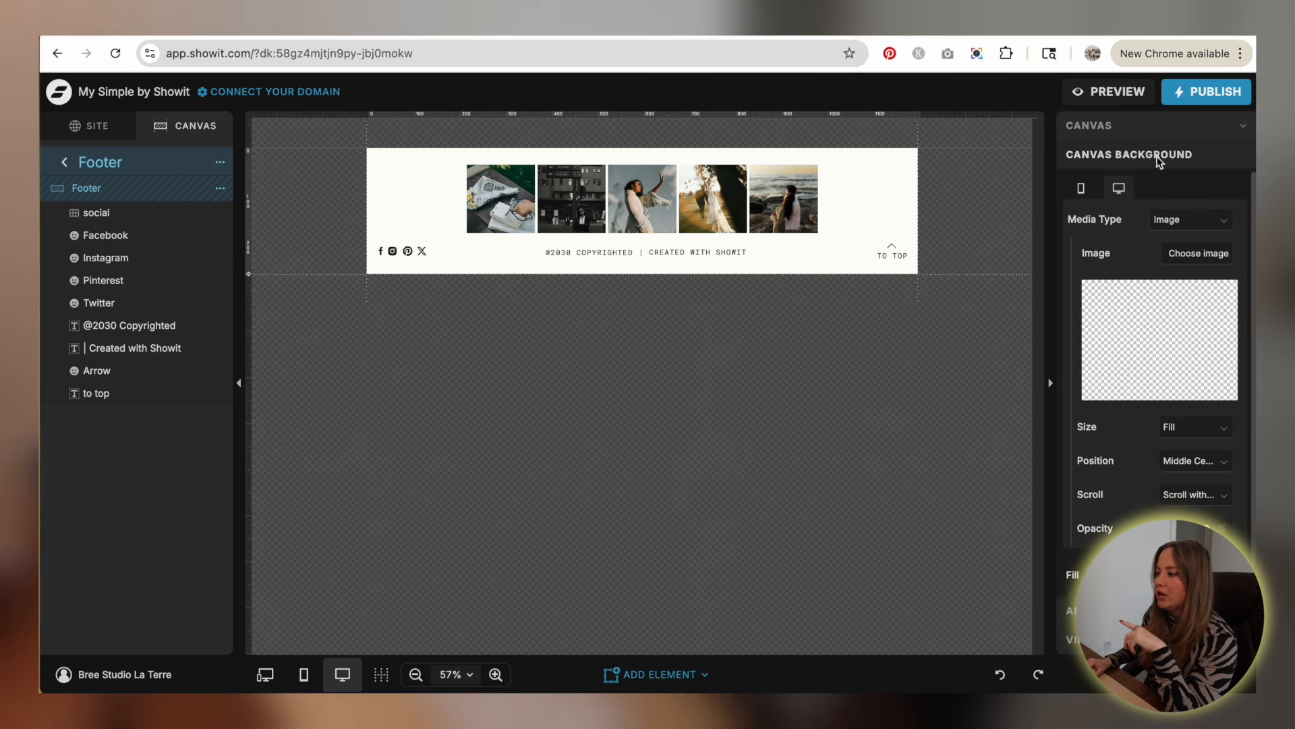
scroll(1157, 483, down, 1)
click(1194, 579)
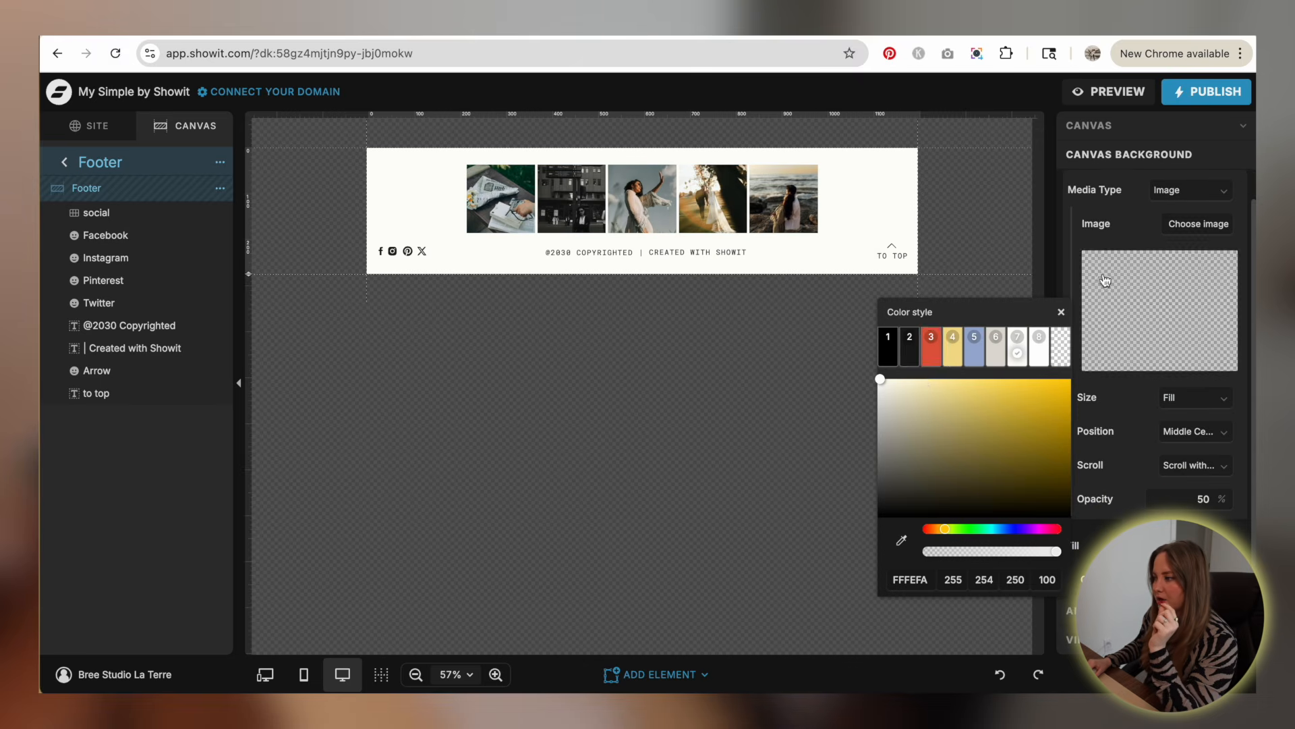
click(931, 344)
click(436, 210)
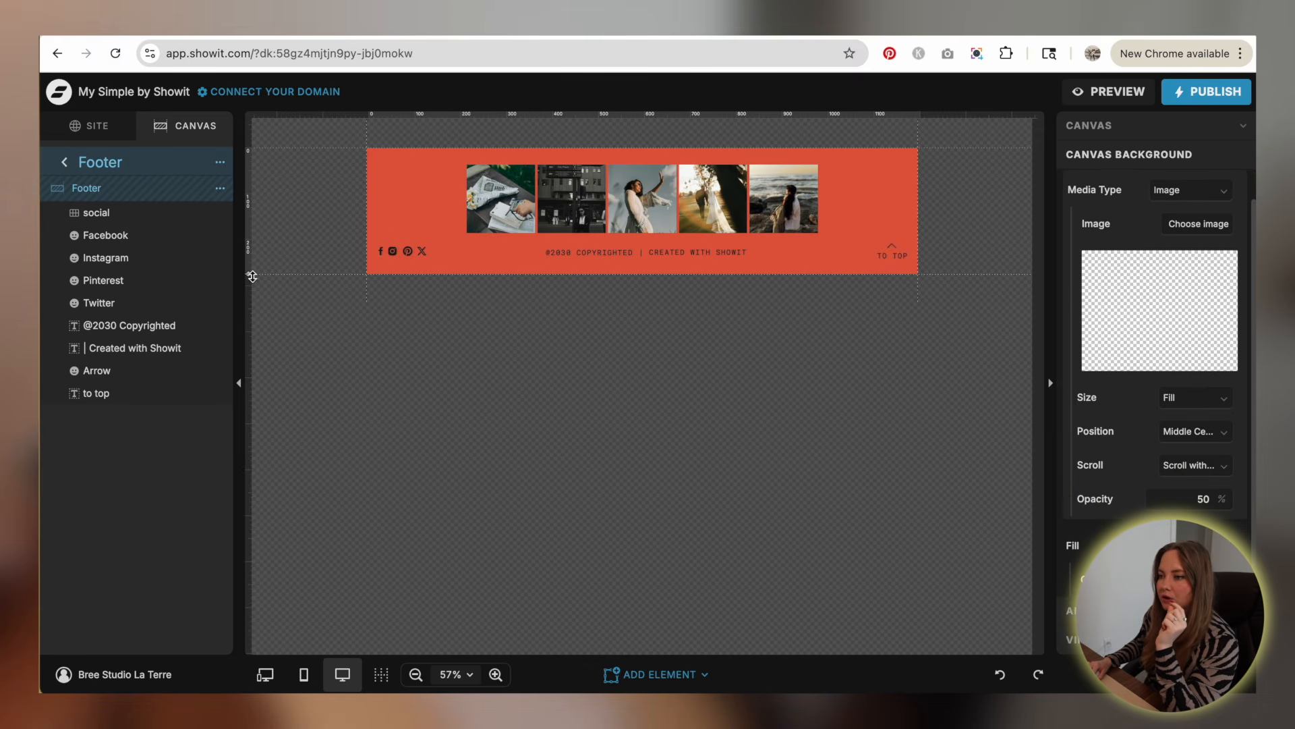
- Extend the Footer canvas to about twice its height and move all its elements down to the lower edge
drag(259, 370, 260, 410)
drag(309, 181, 960, 337)
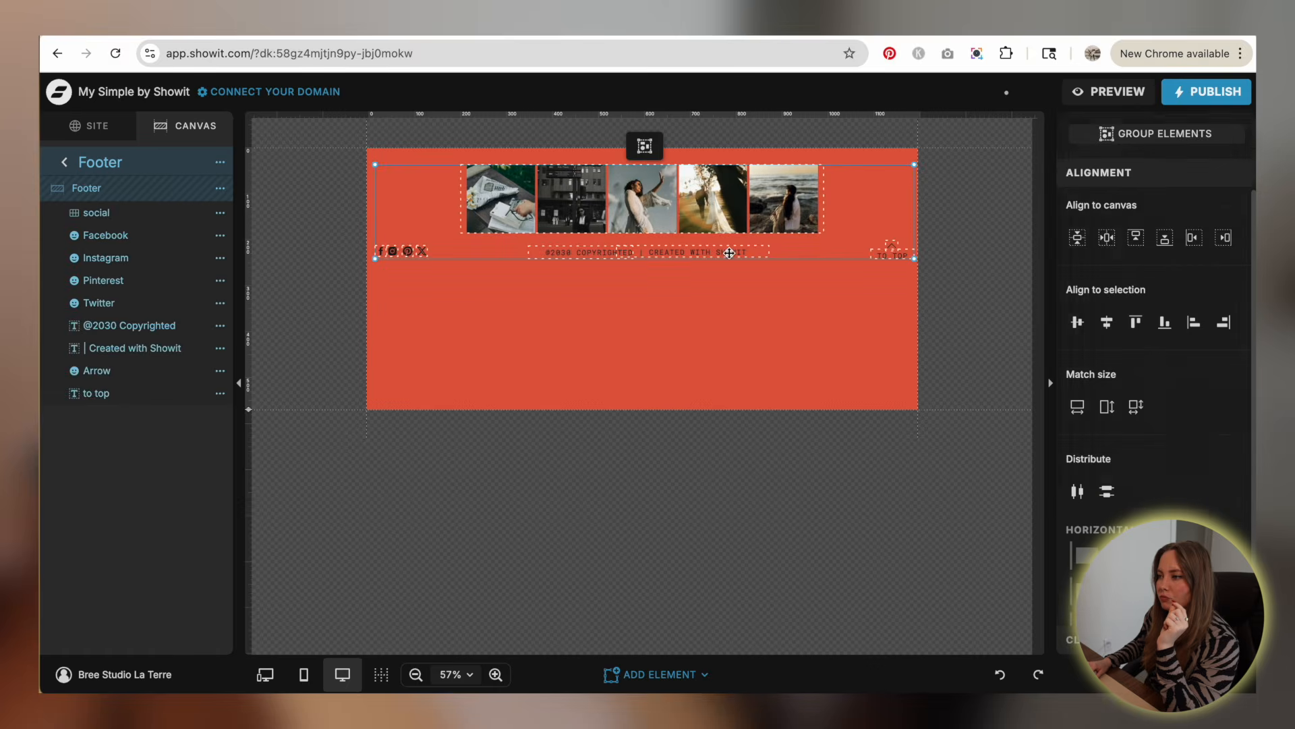
drag(654, 196, 650, 334)
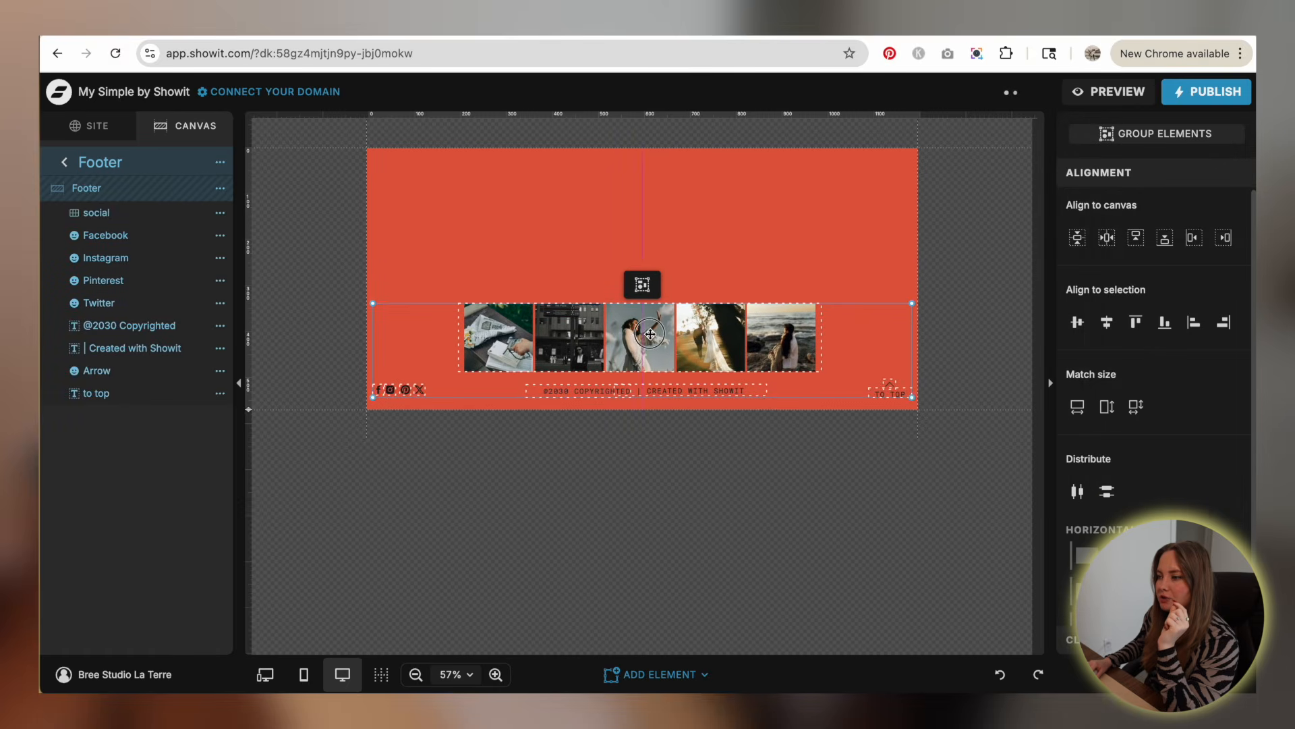
click(488, 205)
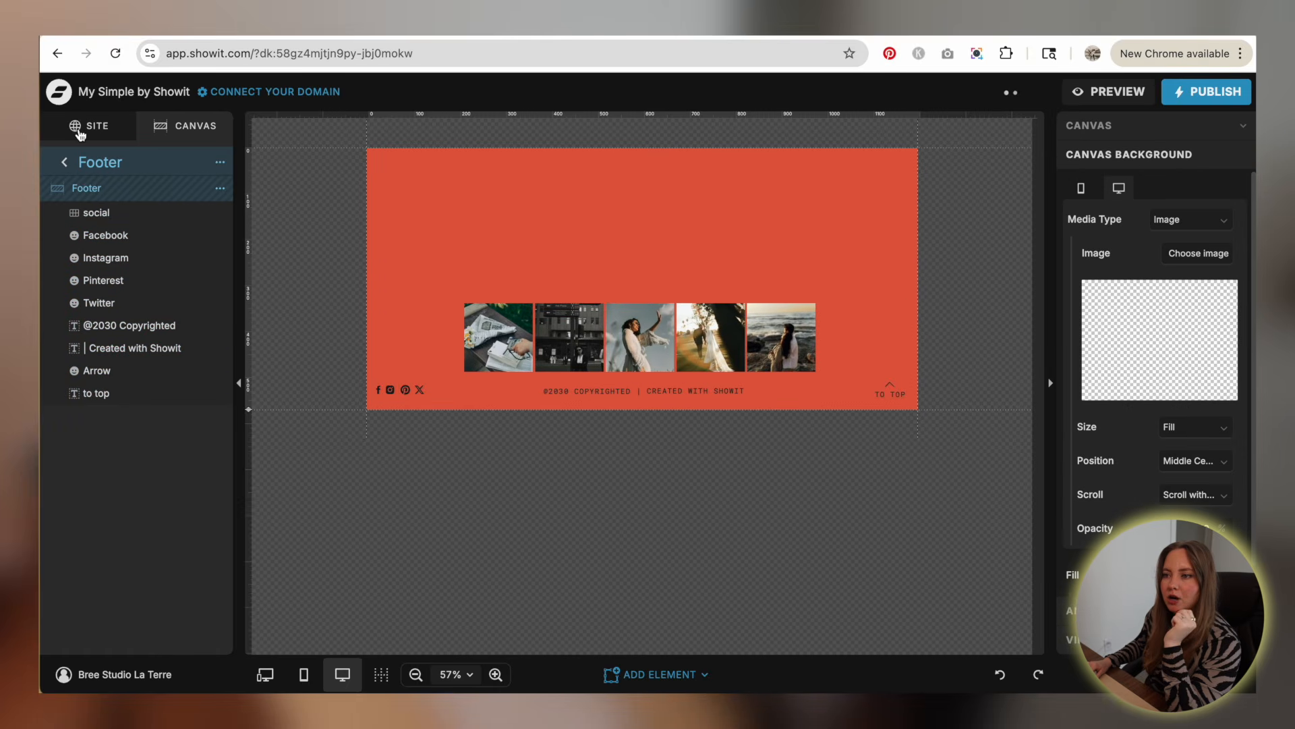
- Leave the footer canvas set and return to the CTA canvas of the Home page
click(84, 163)
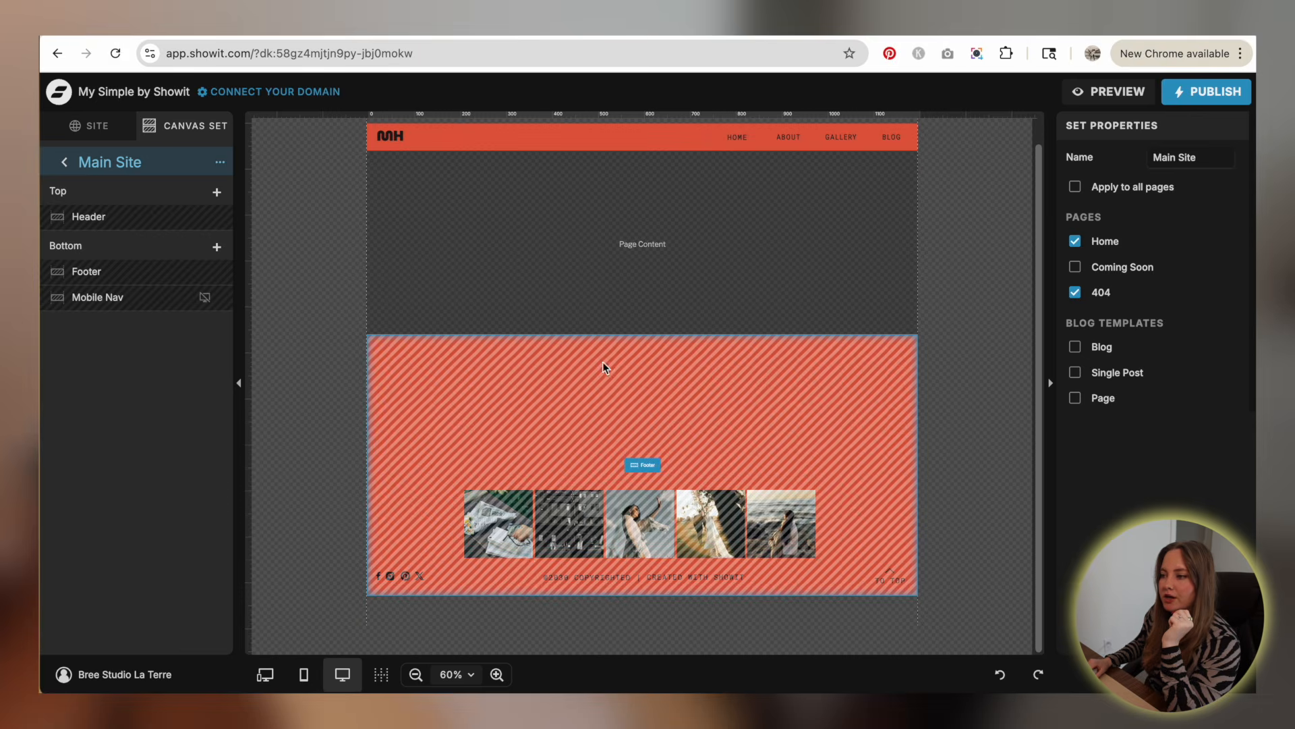
click(95, 125)
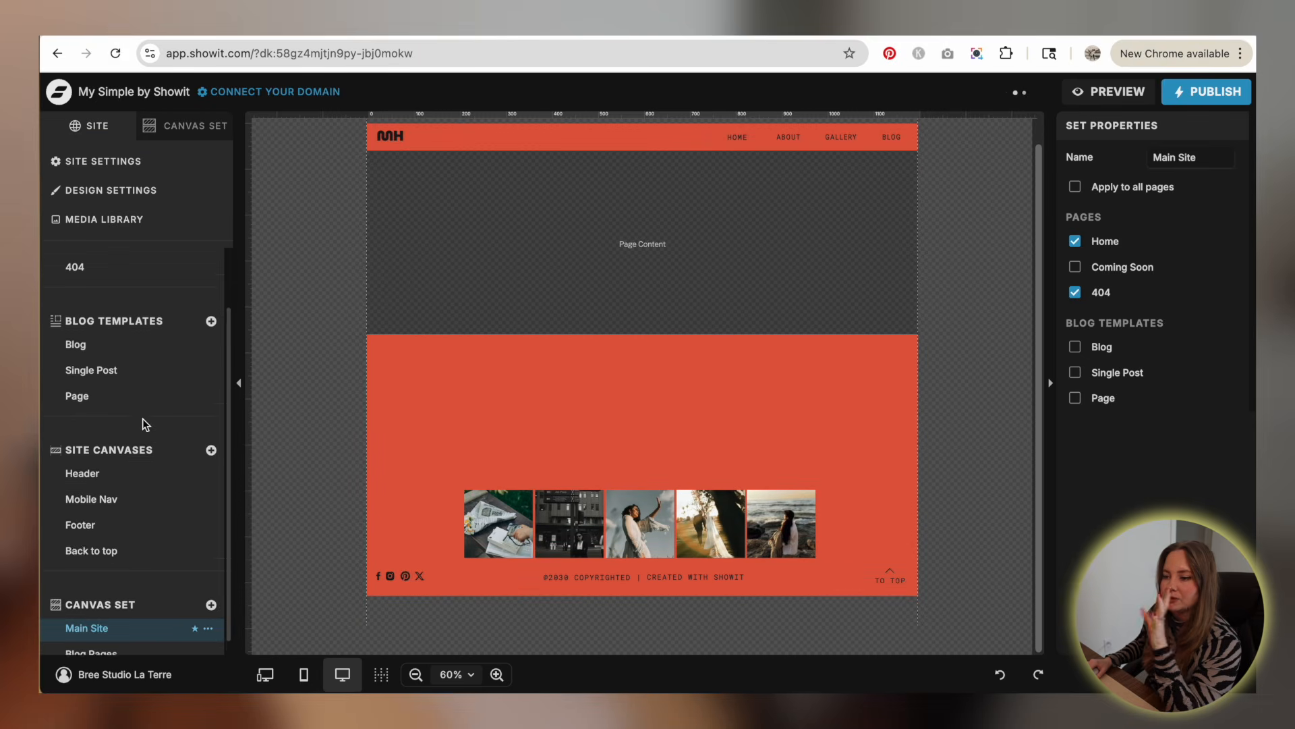
scroll(151, 335, up, 2)
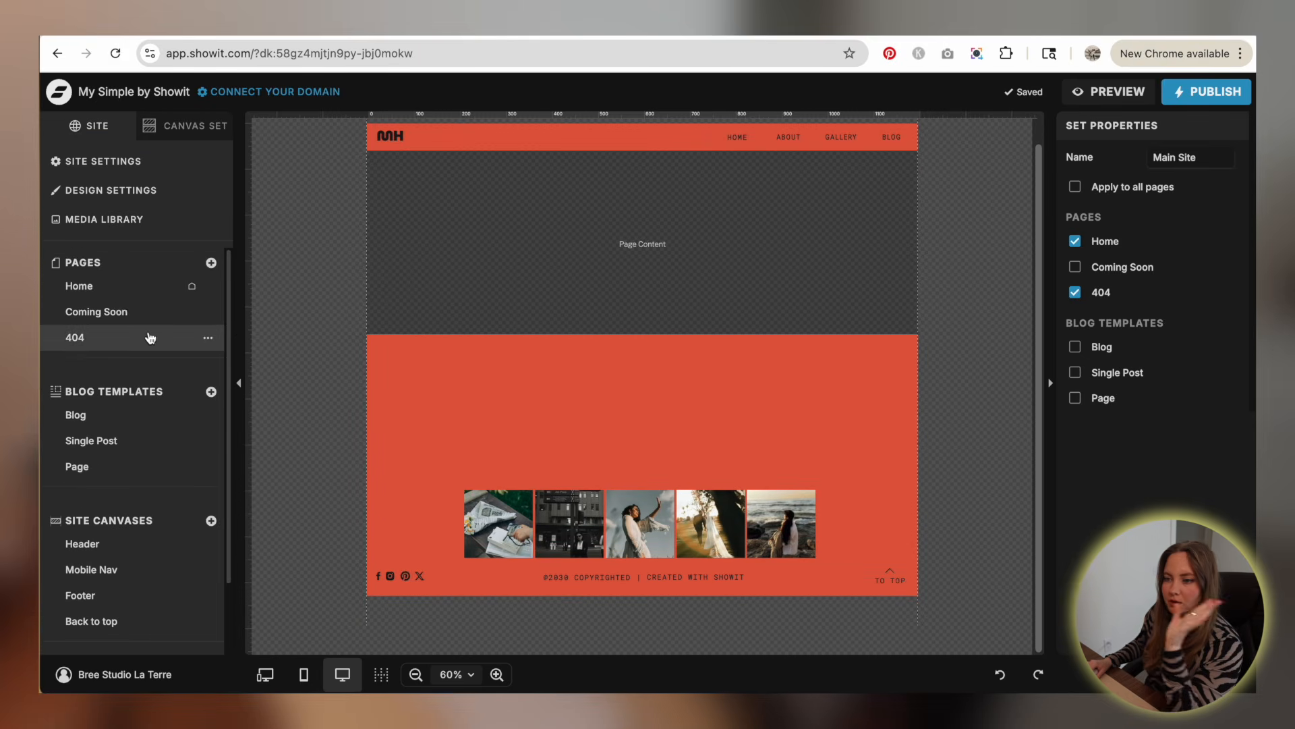
click(106, 286)
scroll(658, 209, down, 10)
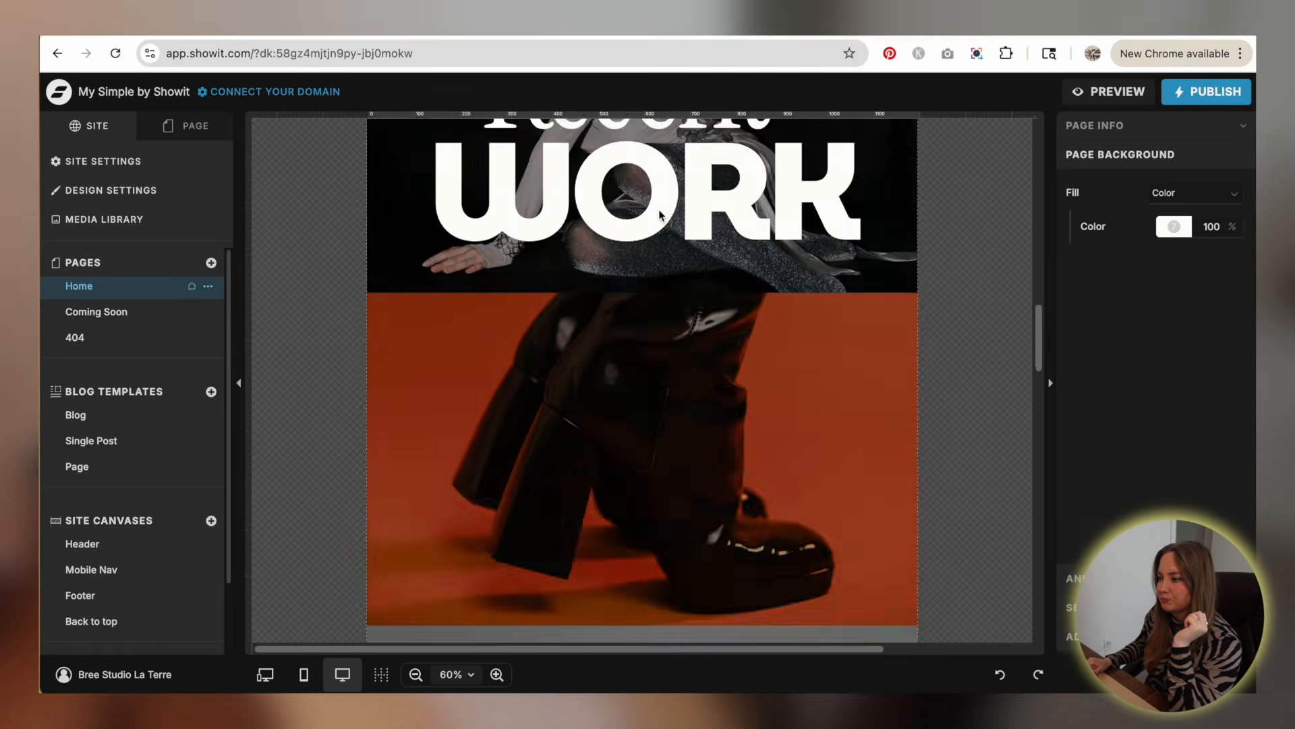
scroll(349, 293, down, 10)
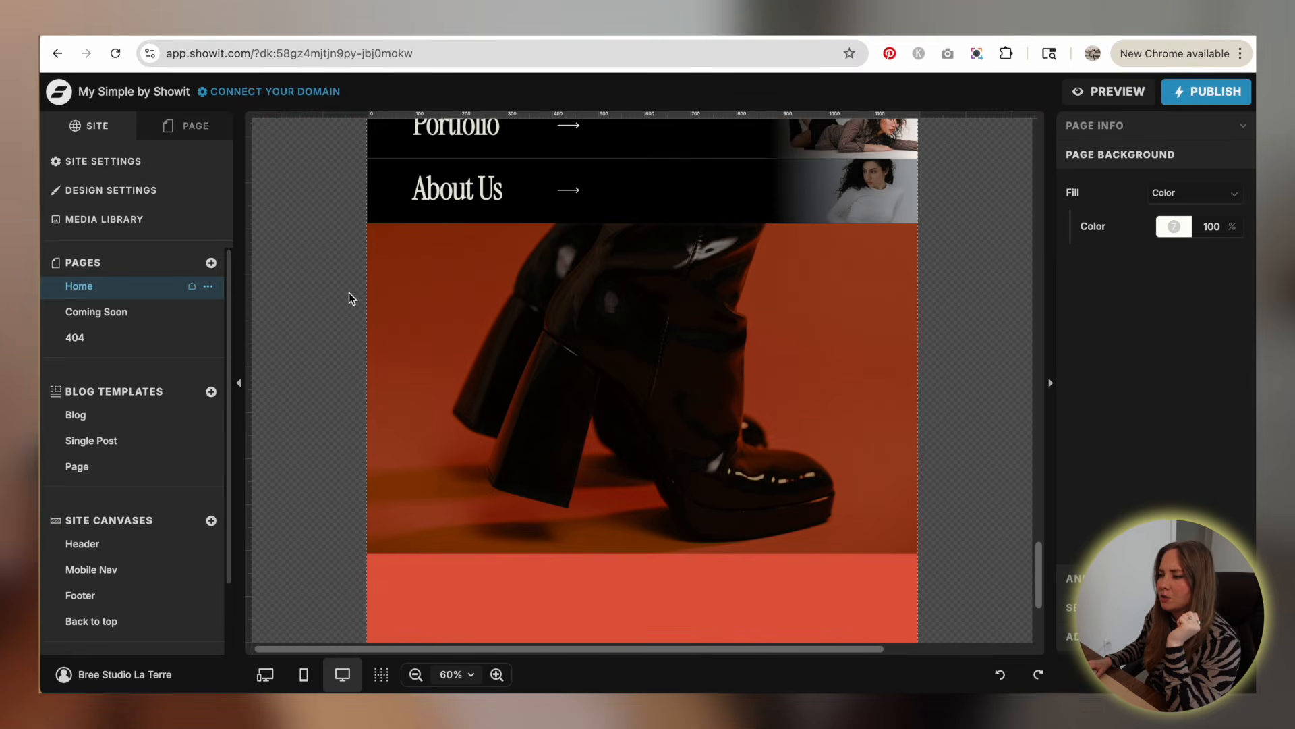
scroll(350, 293, down, 2)
- Replace the CTA canvas background with the fellipe-ditadi photo of the woman in the red jacket from the Bold Showit folder
click(838, 314)
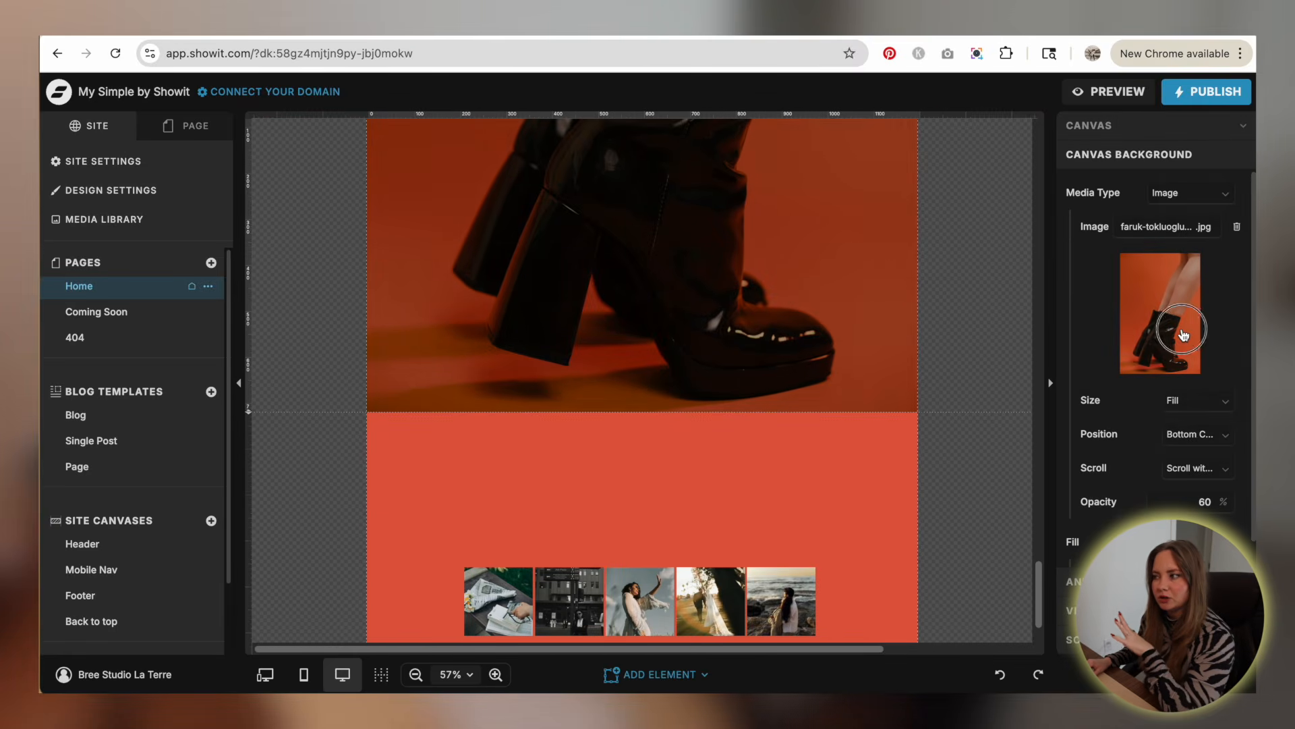
click(1101, 335)
scroll(995, 335, down, 10)
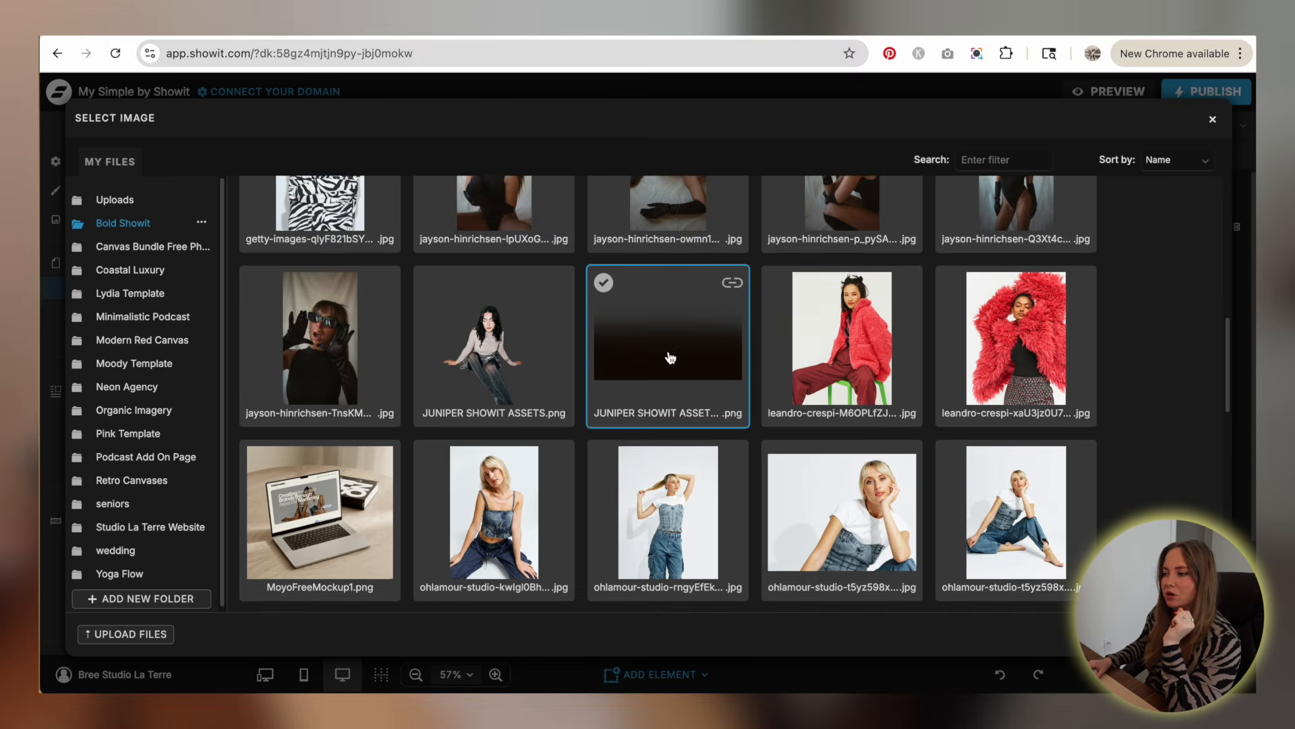
click(444, 384)
scroll(444, 384, down, 5)
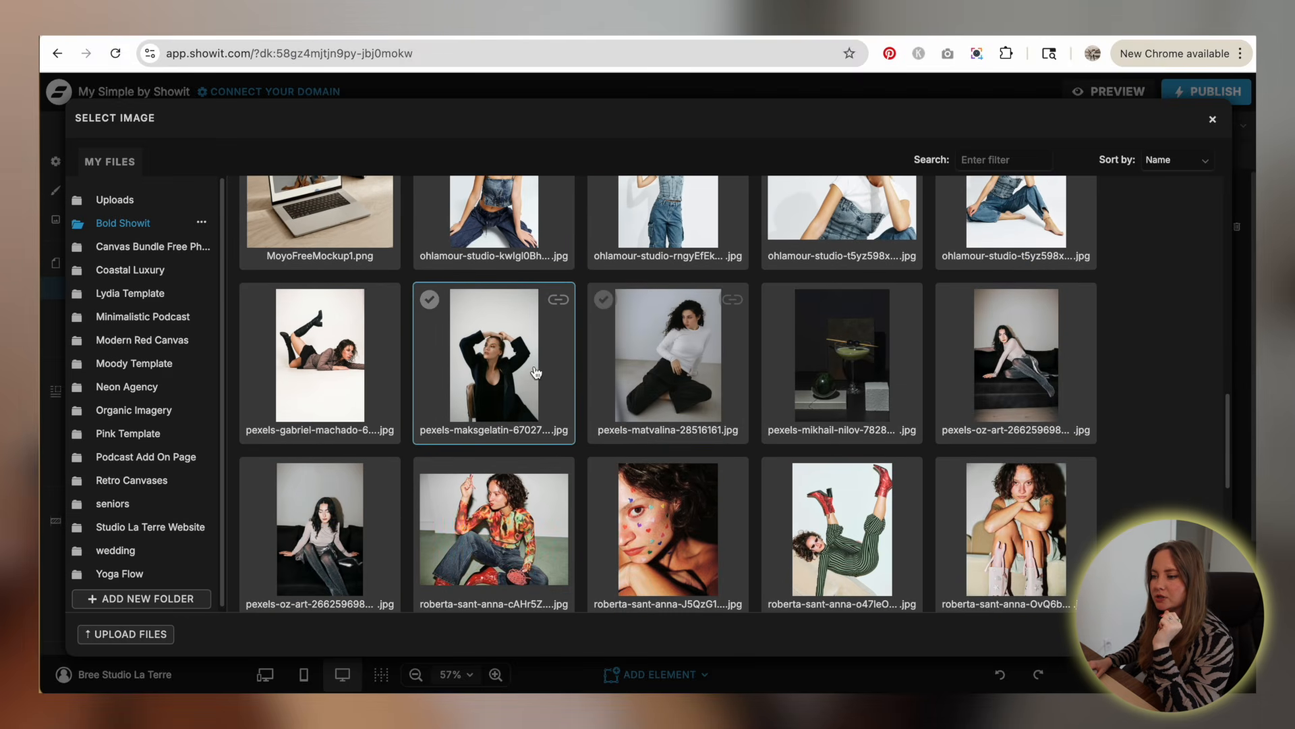
scroll(470, 397, up, 12)
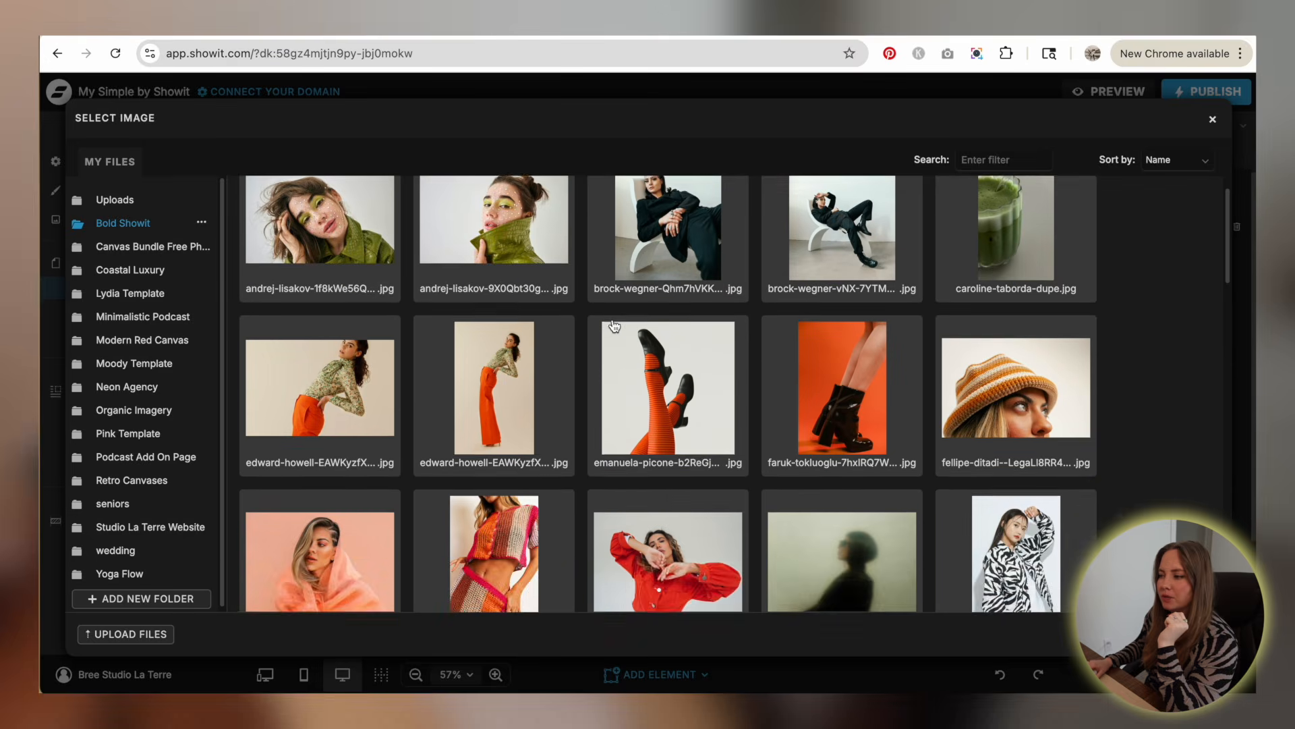
scroll(614, 326, down, 3)
double_click(675, 466)
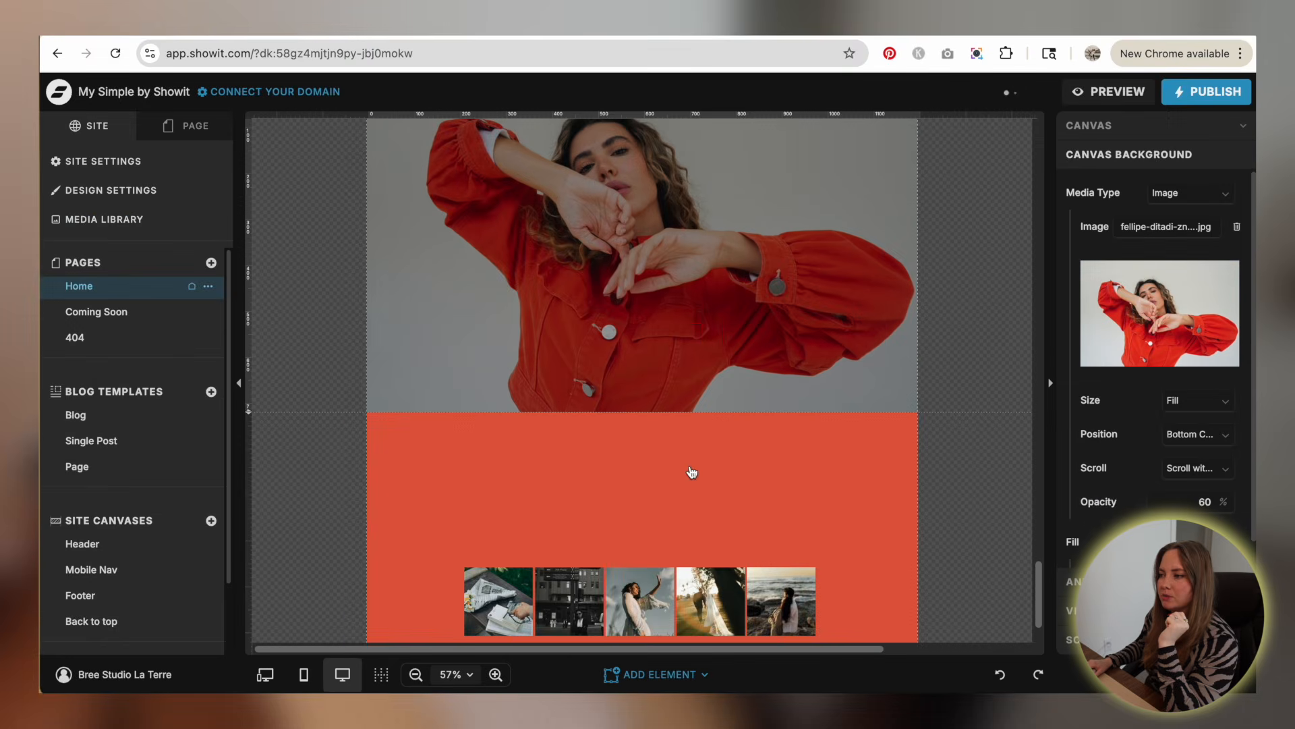
- Set the CTA background image opacity to 40% and check the section against the Quick Nav above it
scroll(986, 318, up, 2)
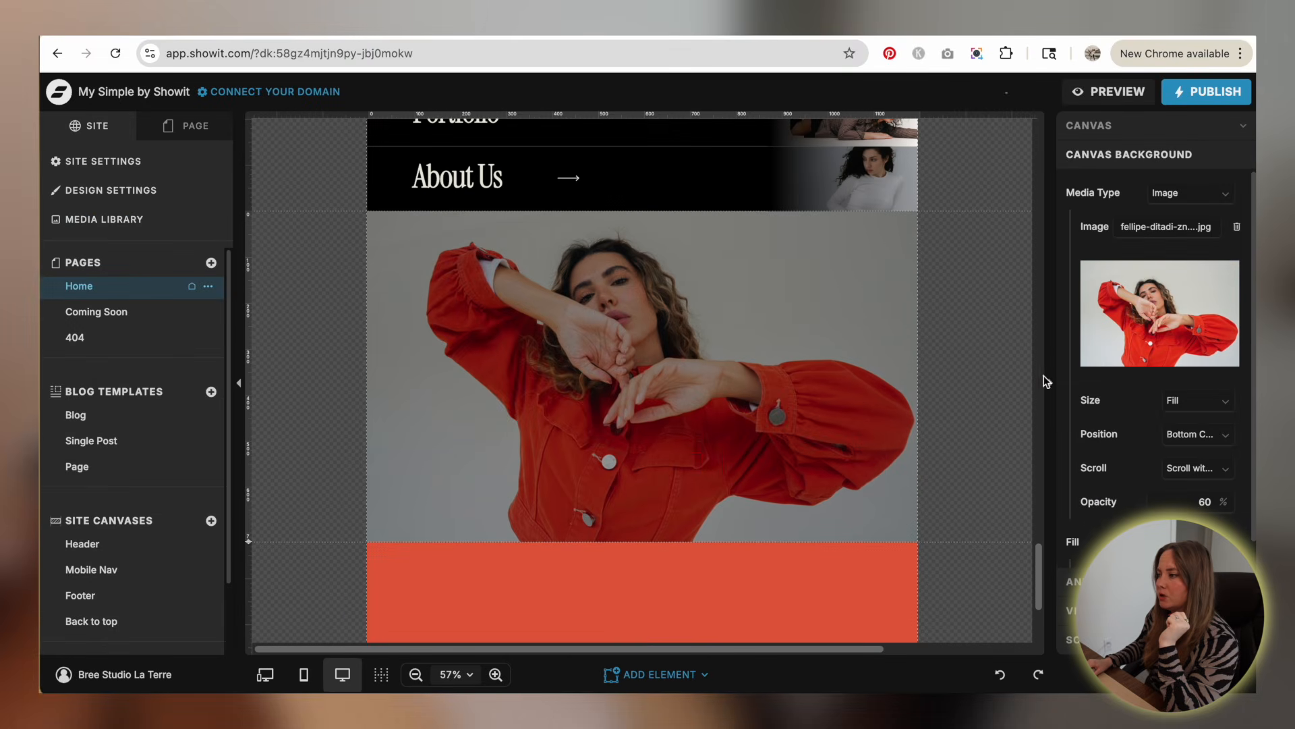
click(1222, 507)
click(1223, 507)
scroll(979, 382, up, 2)
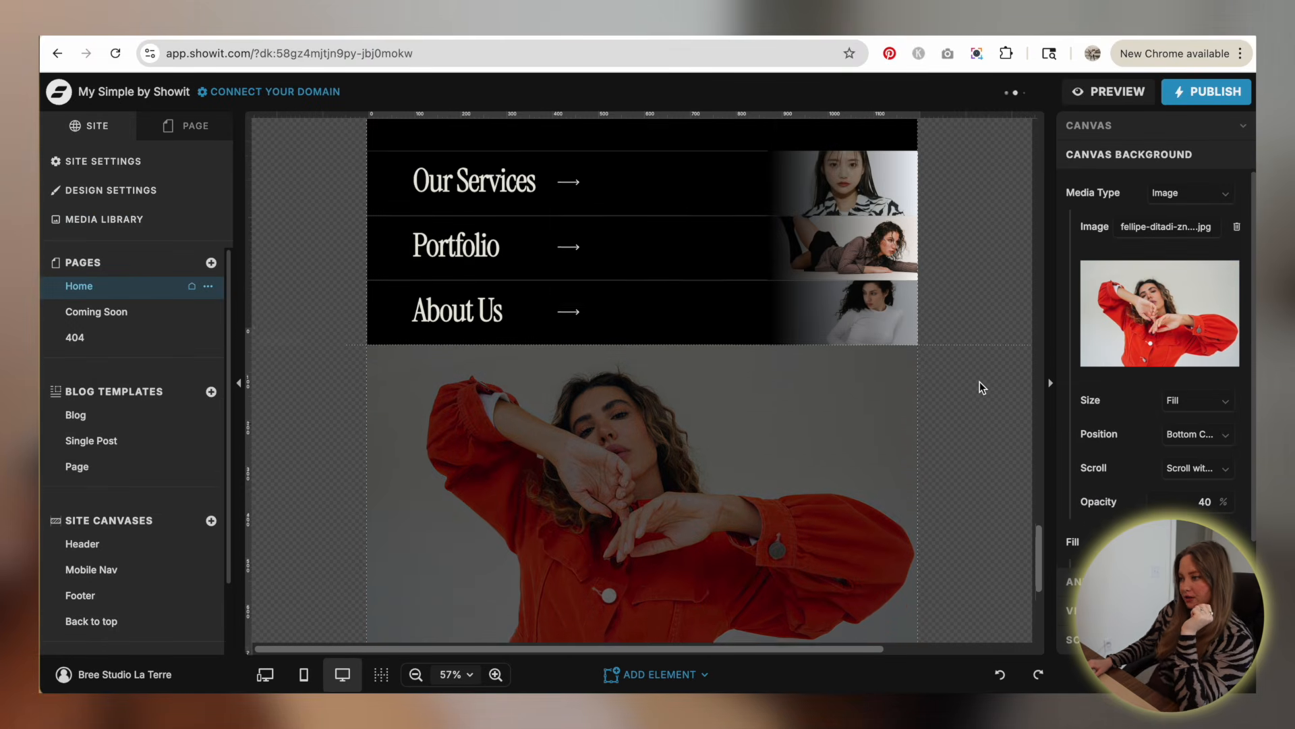
scroll(980, 382, up, 1)
scroll(980, 382, down, 3)
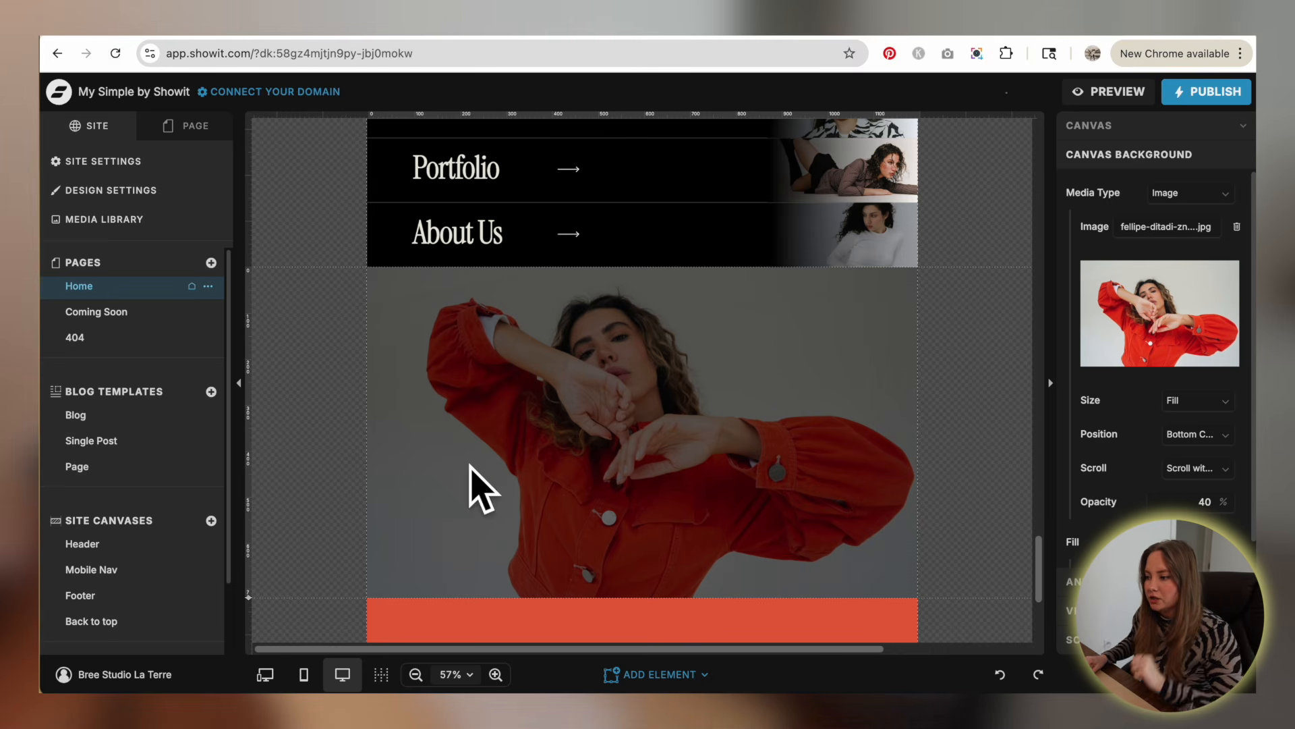
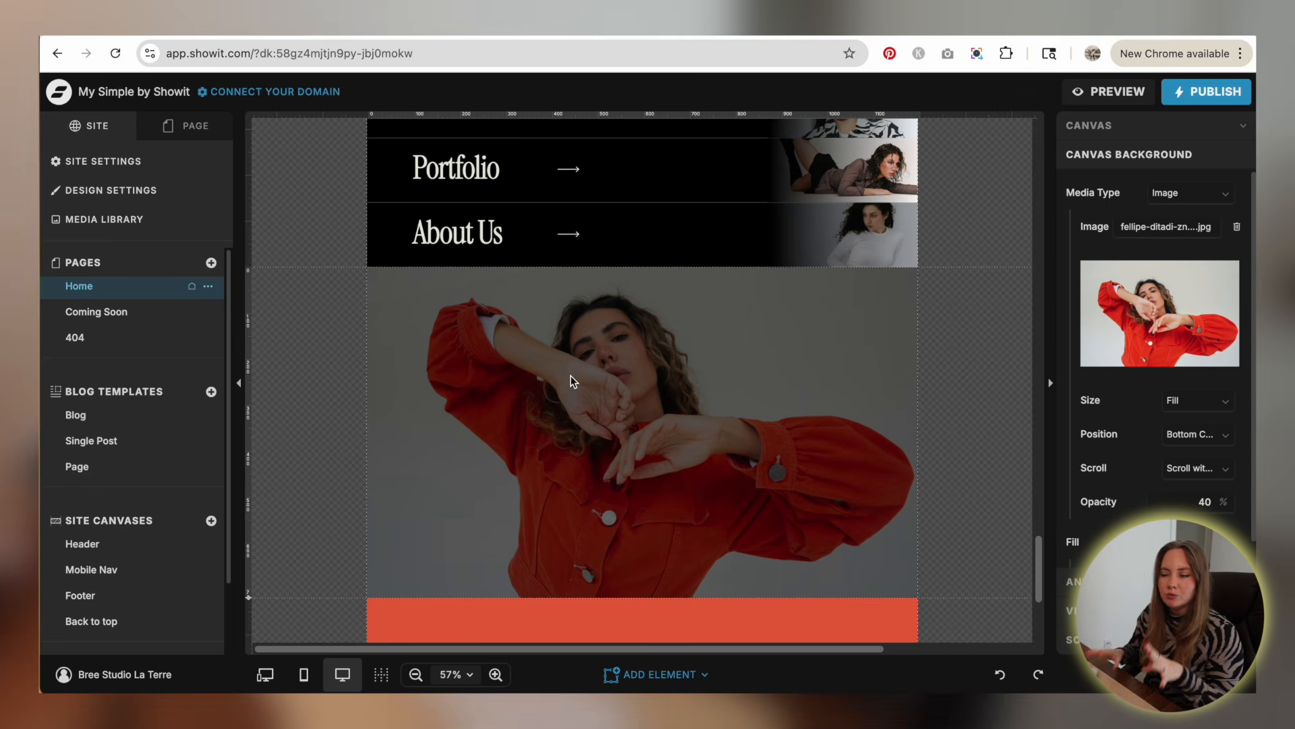
- Copy the "Where to NEXT?" heading from Quick Nav into the CTA canvas and move it down to the middle of the photo
scroll(571, 382, down, 1)
scroll(532, 367, up, 5)
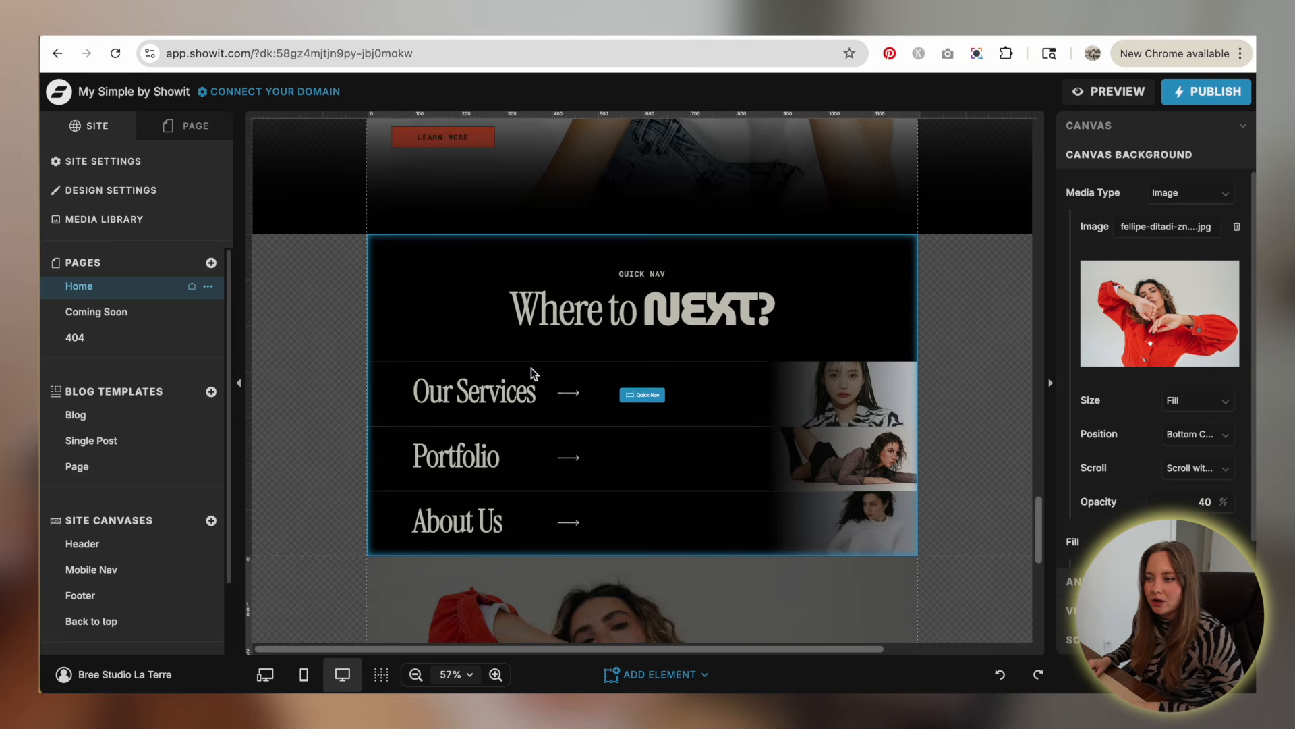
click(653, 339)
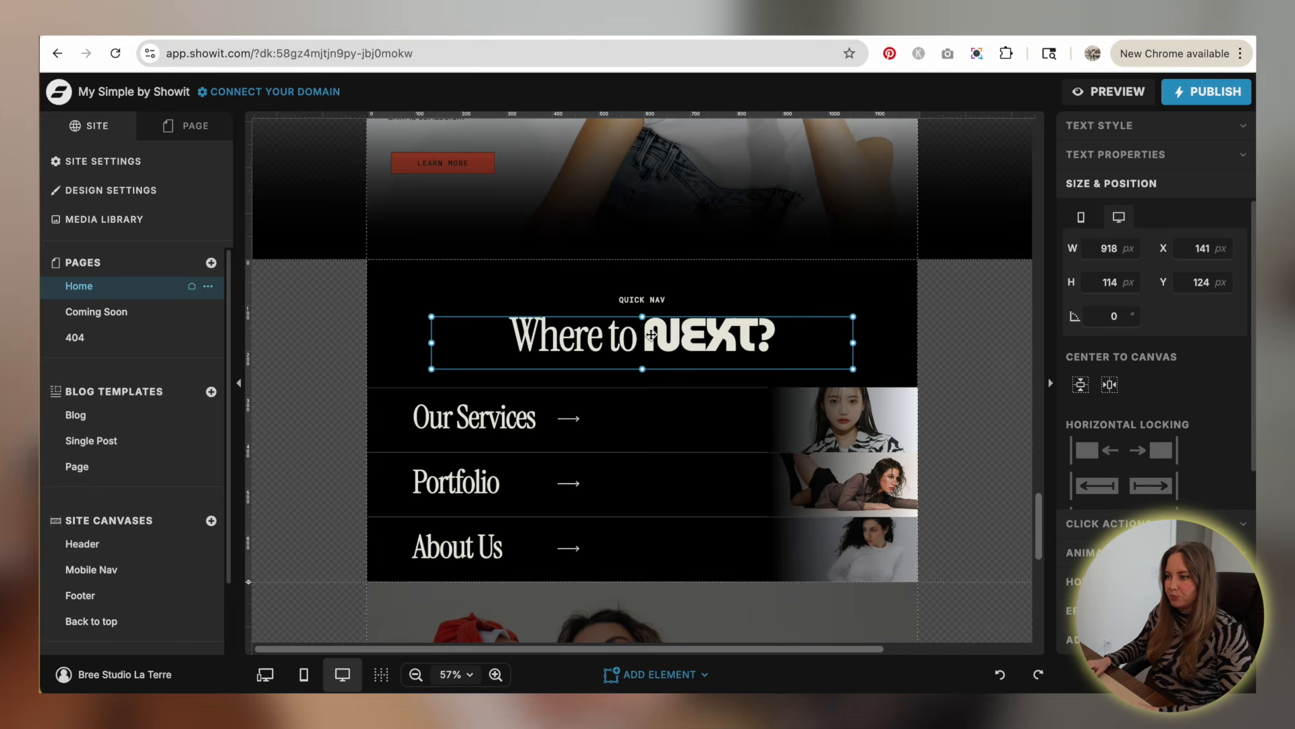
scroll(523, 486, down, 3)
scroll(540, 486, down, 3)
key(ctrl+v)
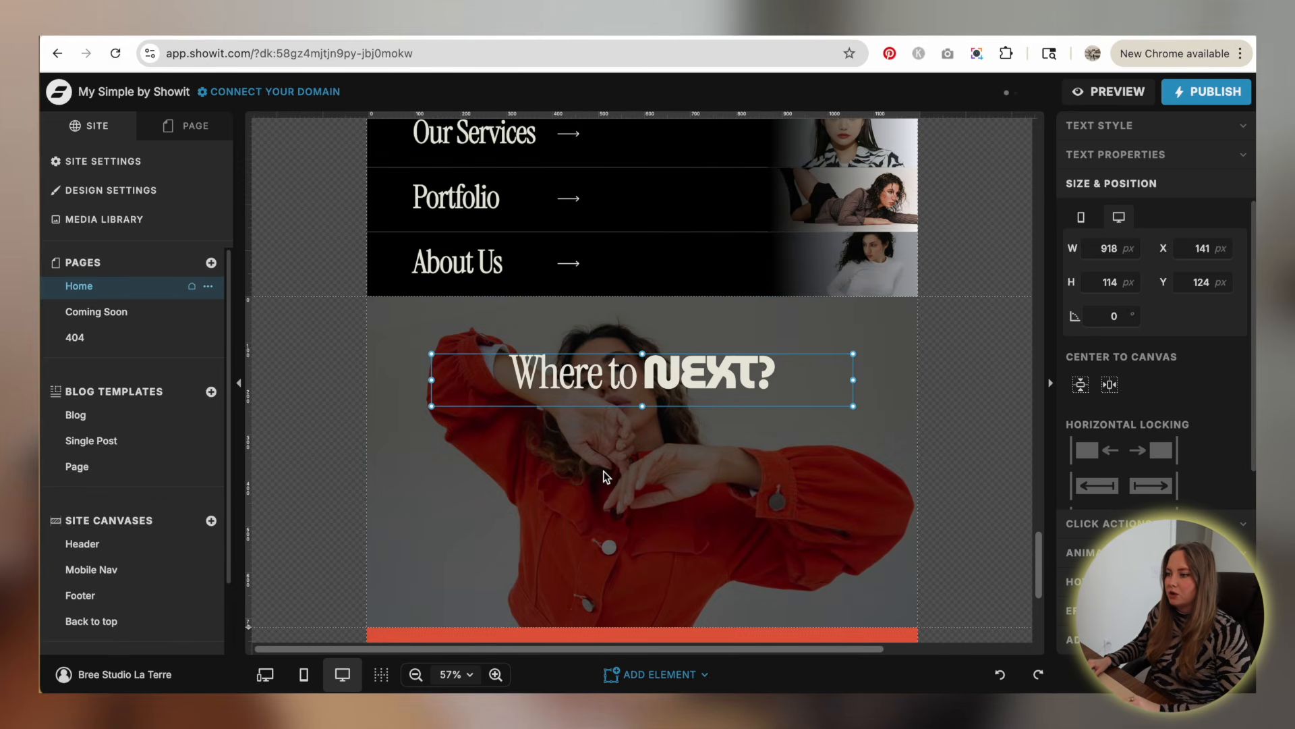
drag(628, 374, 633, 426)
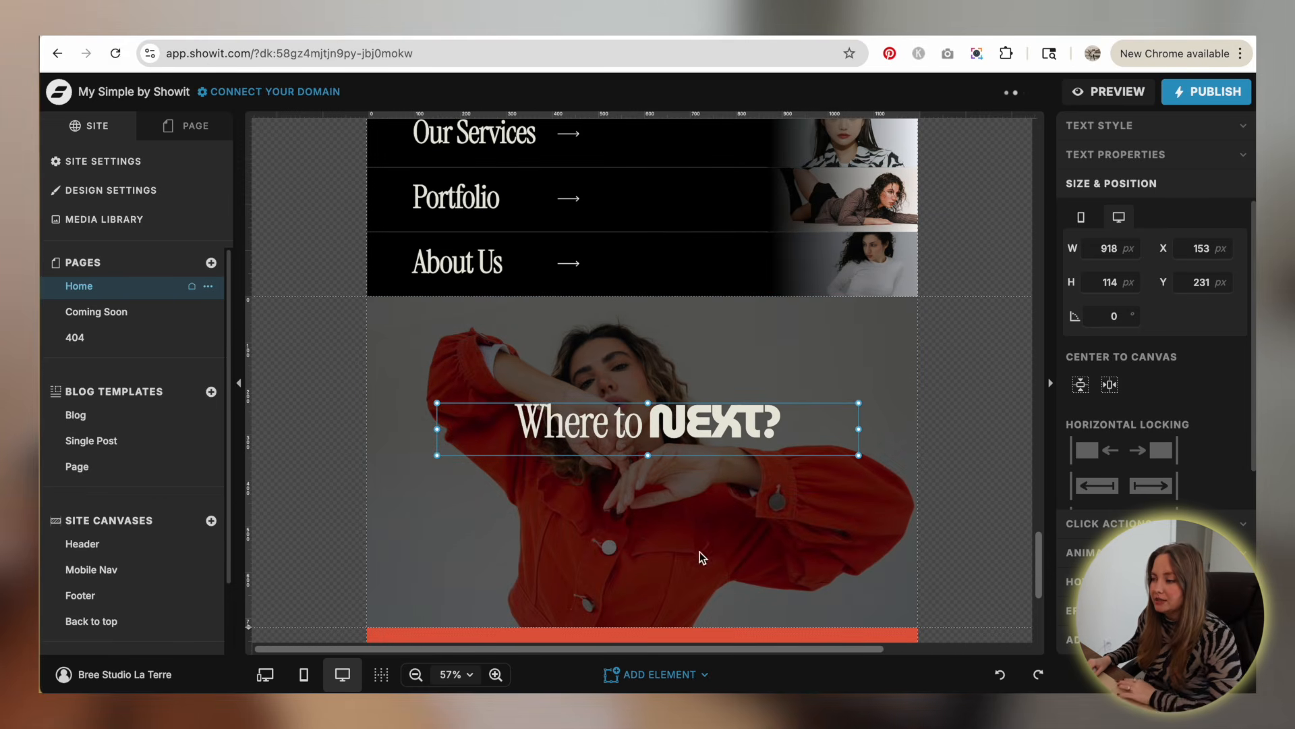
- Check the intro headline for wording and change the CTA heading text to "Let's Get JUICY?"
click(624, 513)
scroll(889, 512, up, 5)
scroll(889, 512, up, 15)
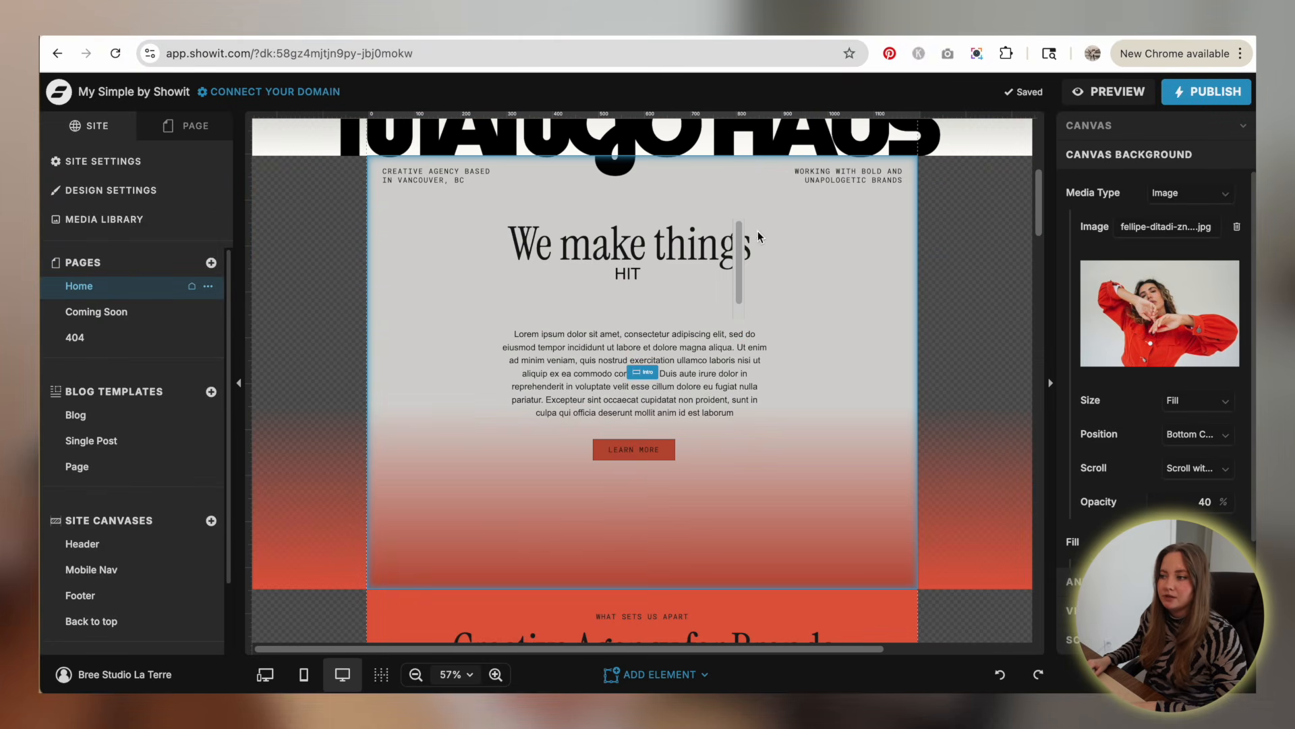
text(JUICY)
scroll(905, 406, down, 20)
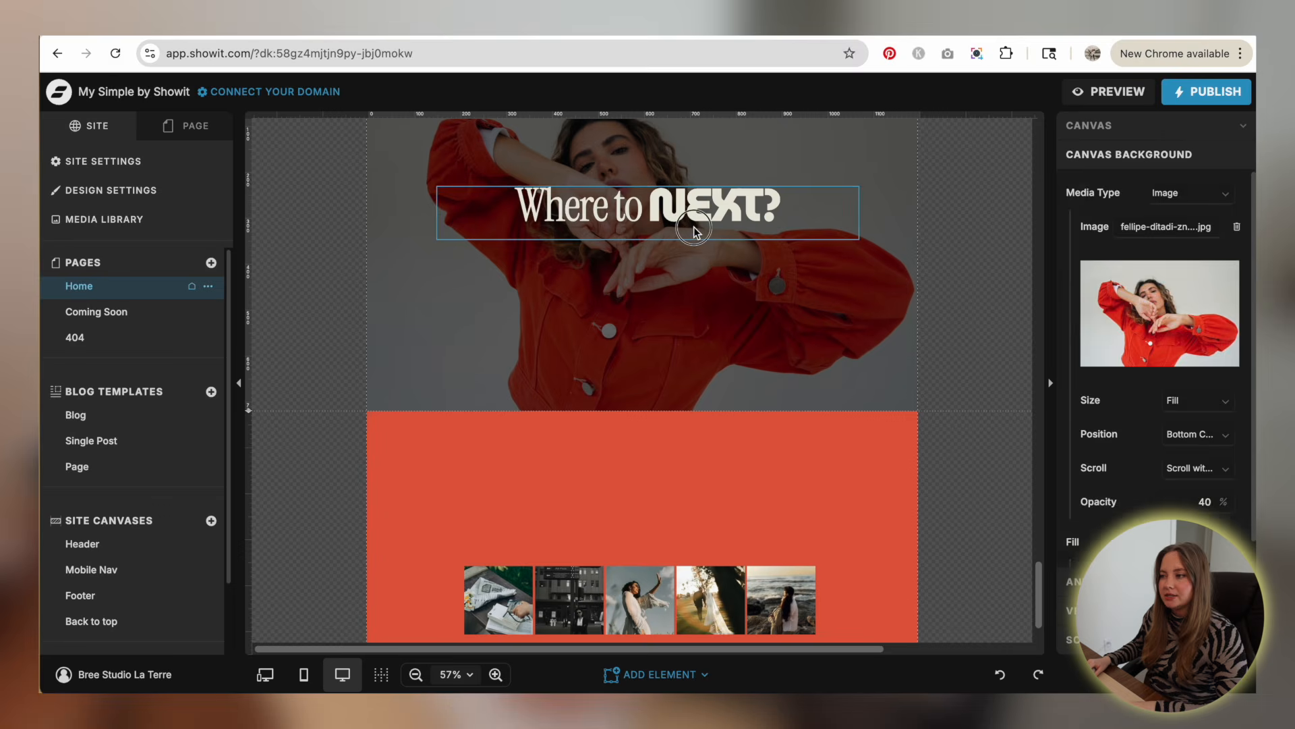
double_click(695, 229)
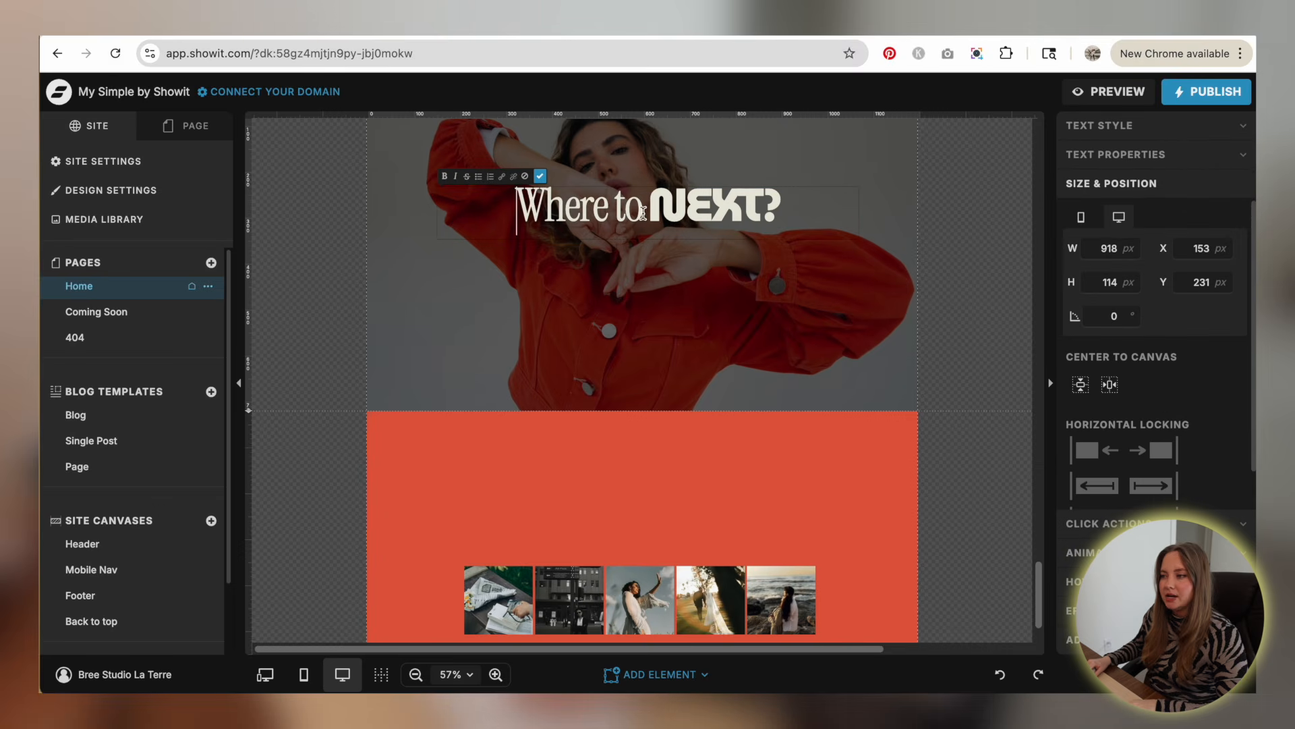
drag(646, 202, 515, 204)
text(Let's Get)
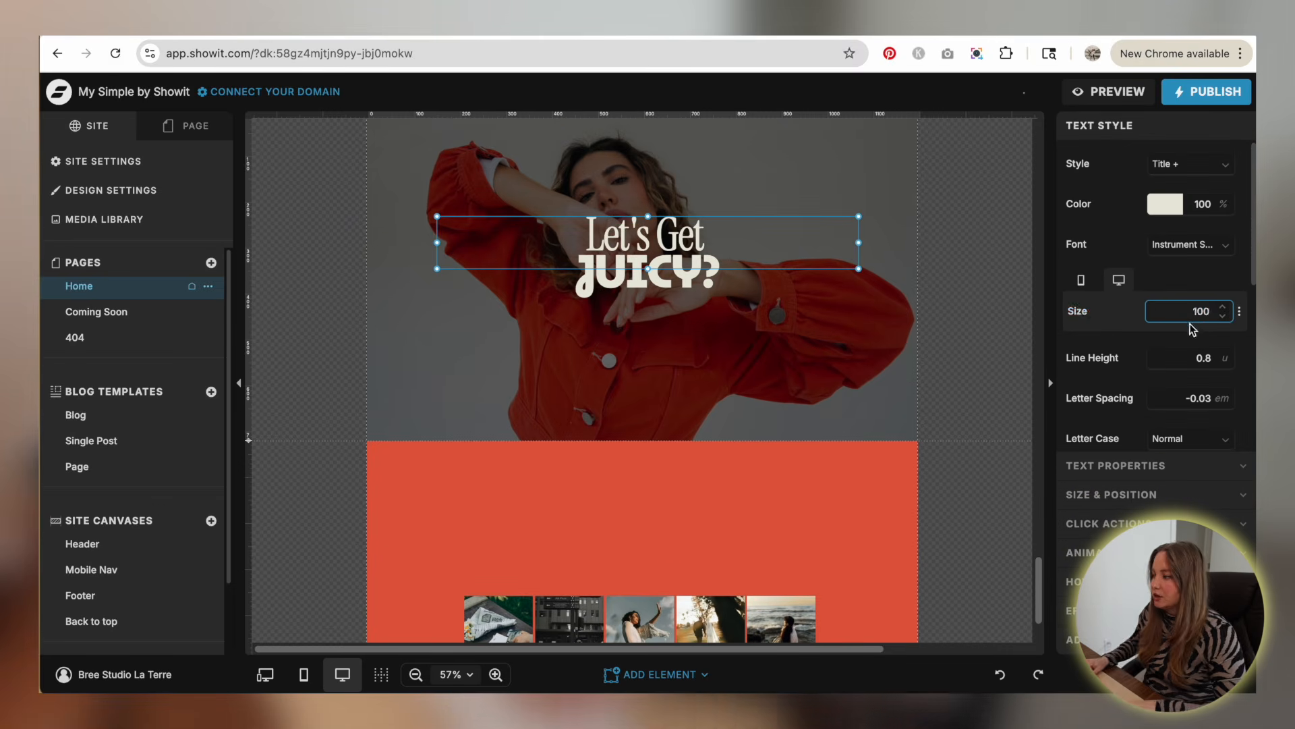
- Set the CTA heading's font size to 150 px and center it horizontally on the canvas
double_click(1188, 311)
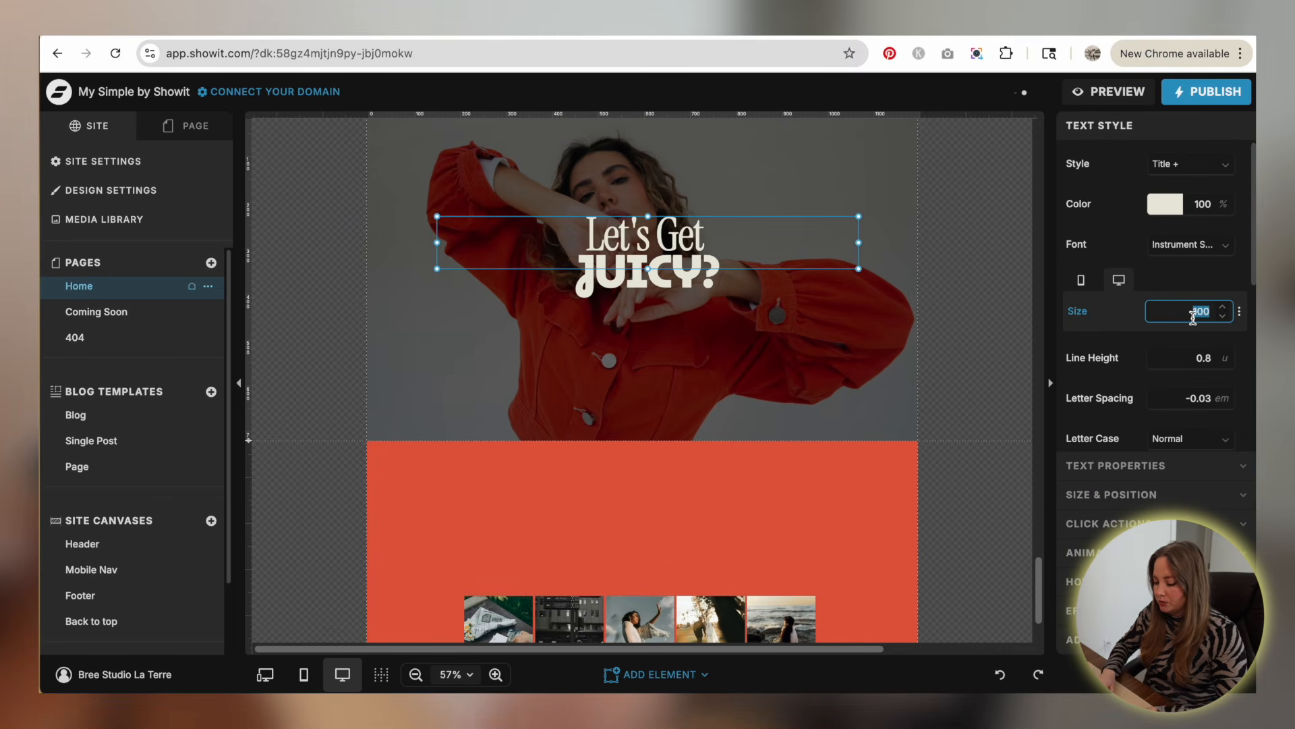
text(150)
click(820, 351)
scroll(817, 355, up, 3)
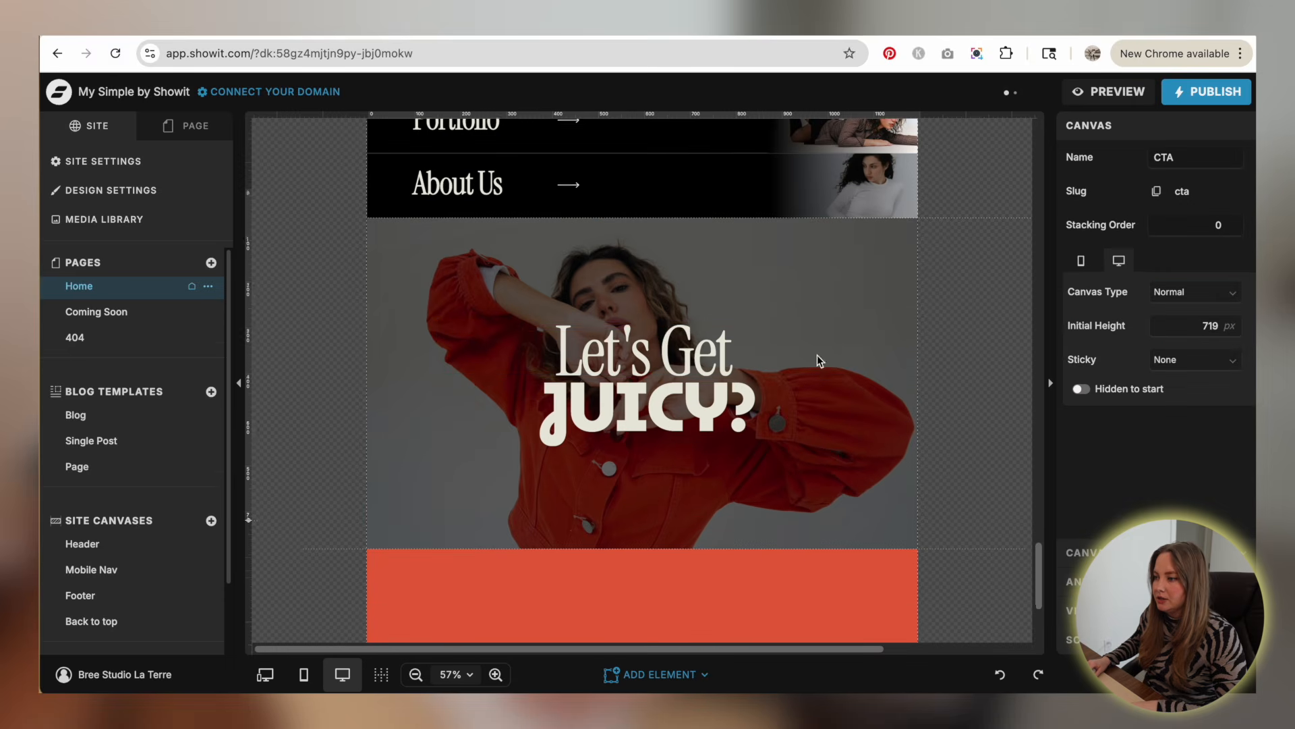
click(647, 380)
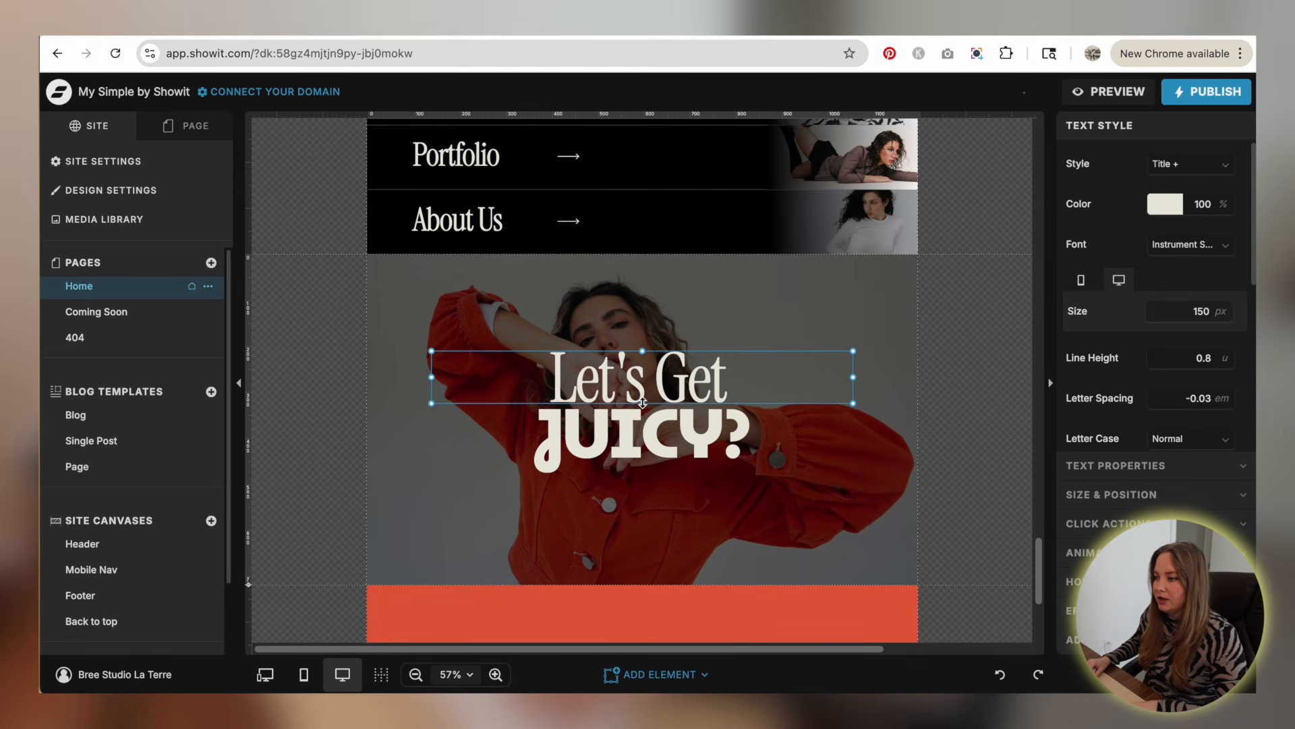
- Extend the CTA heading's text box to enclose both lines and place a Learn More button beneath it
drag(643, 403, 643, 481)
scroll(782, 479, up, 7)
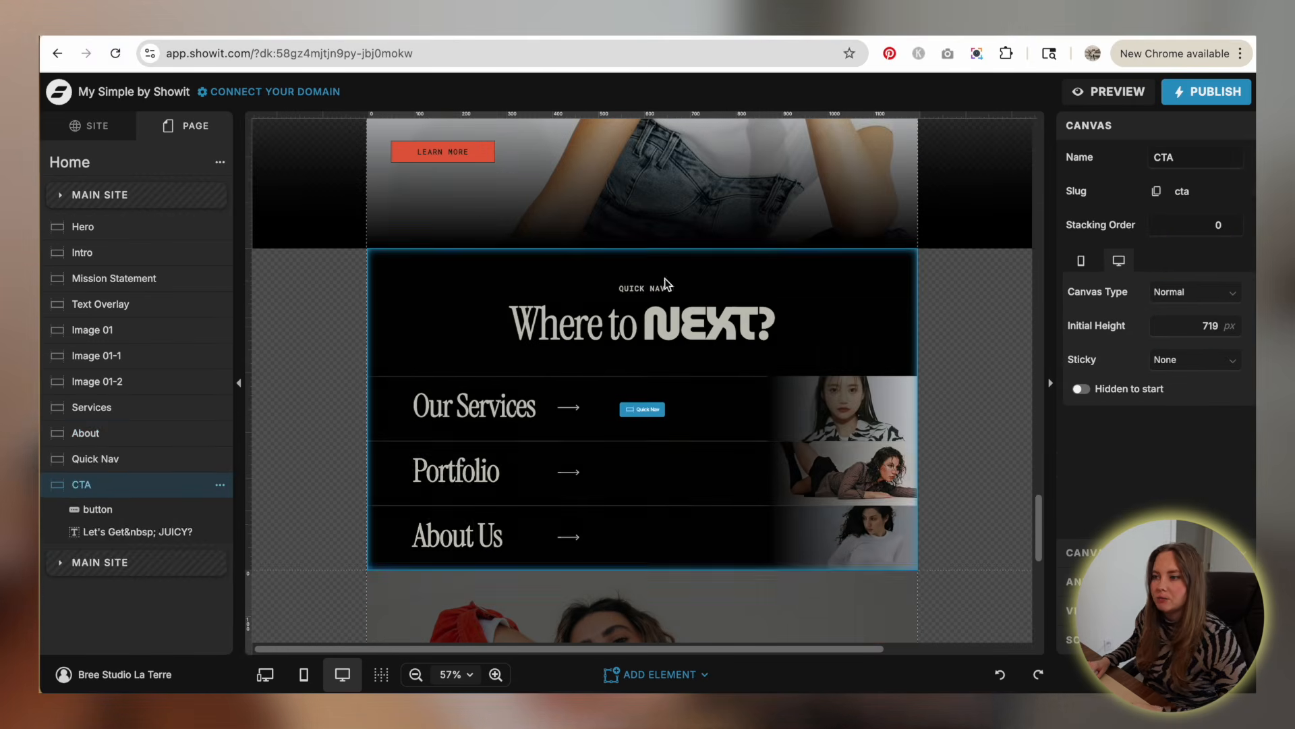
- Copy the black gradient shape from the About canvas to the base of the CTA canvas and layer it behind the heading and button
click(282, 185)
scroll(269, 196, down, 7)
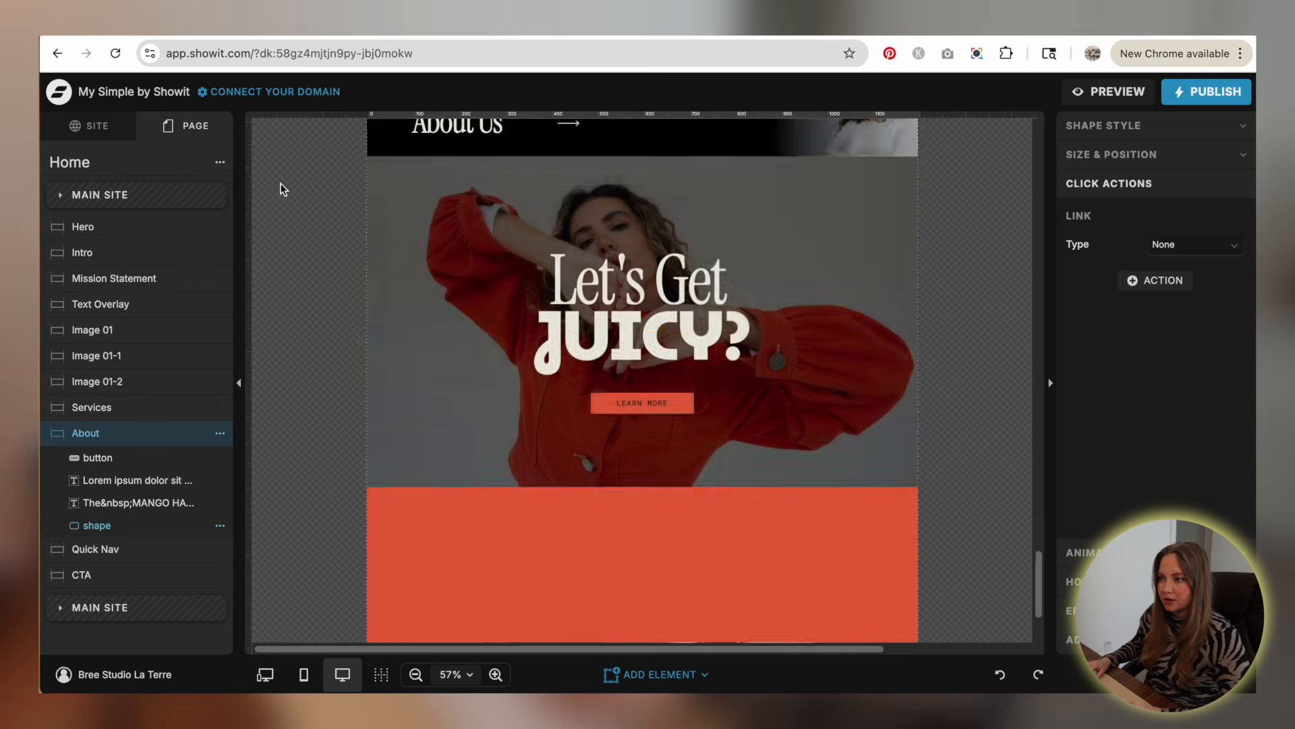
click(446, 267)
drag(413, 330, 411, 310)
scroll(301, 236, up, 4)
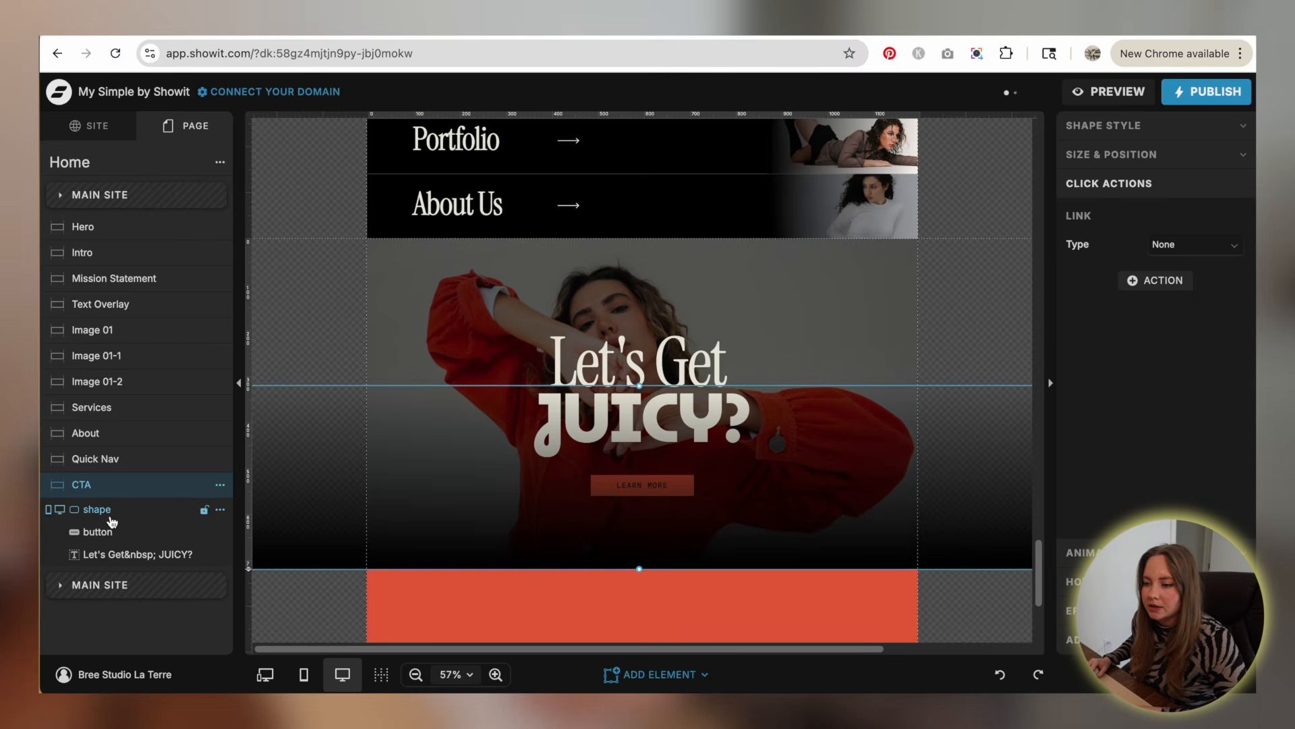
drag(112, 521, 121, 574)
click(297, 339)
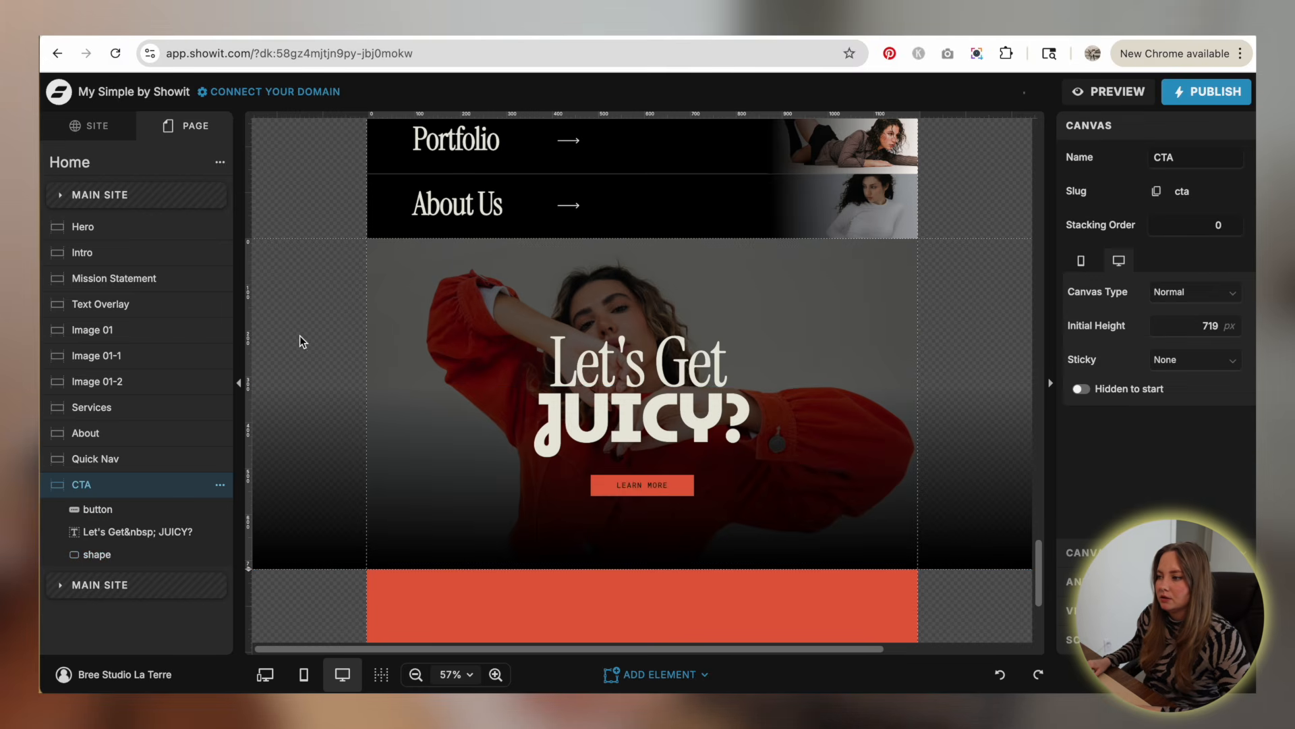
- Preview the site in a separate browser tab and examine how Quick Nav and the CTA section scroll past the Recent Work overlay
scroll(673, 319, up, 10)
scroll(673, 318, up, 10)
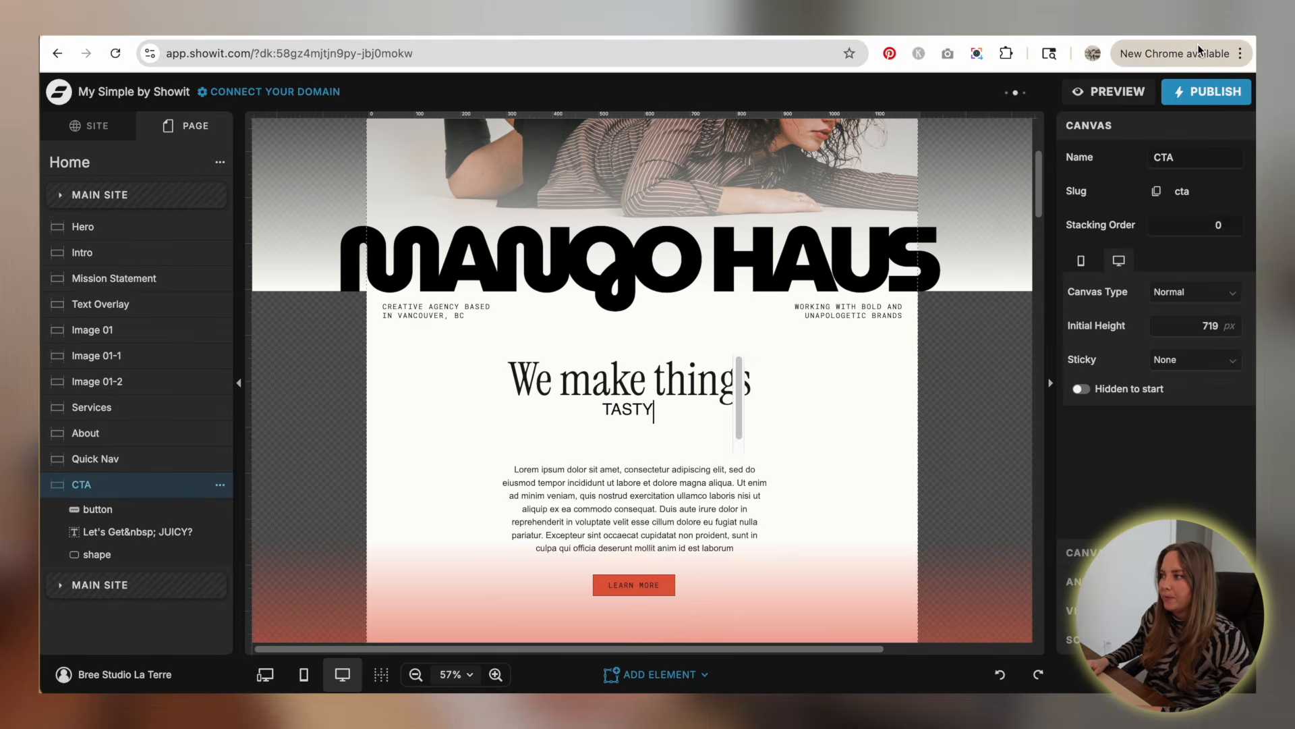
click(1109, 91)
click(243, 126)
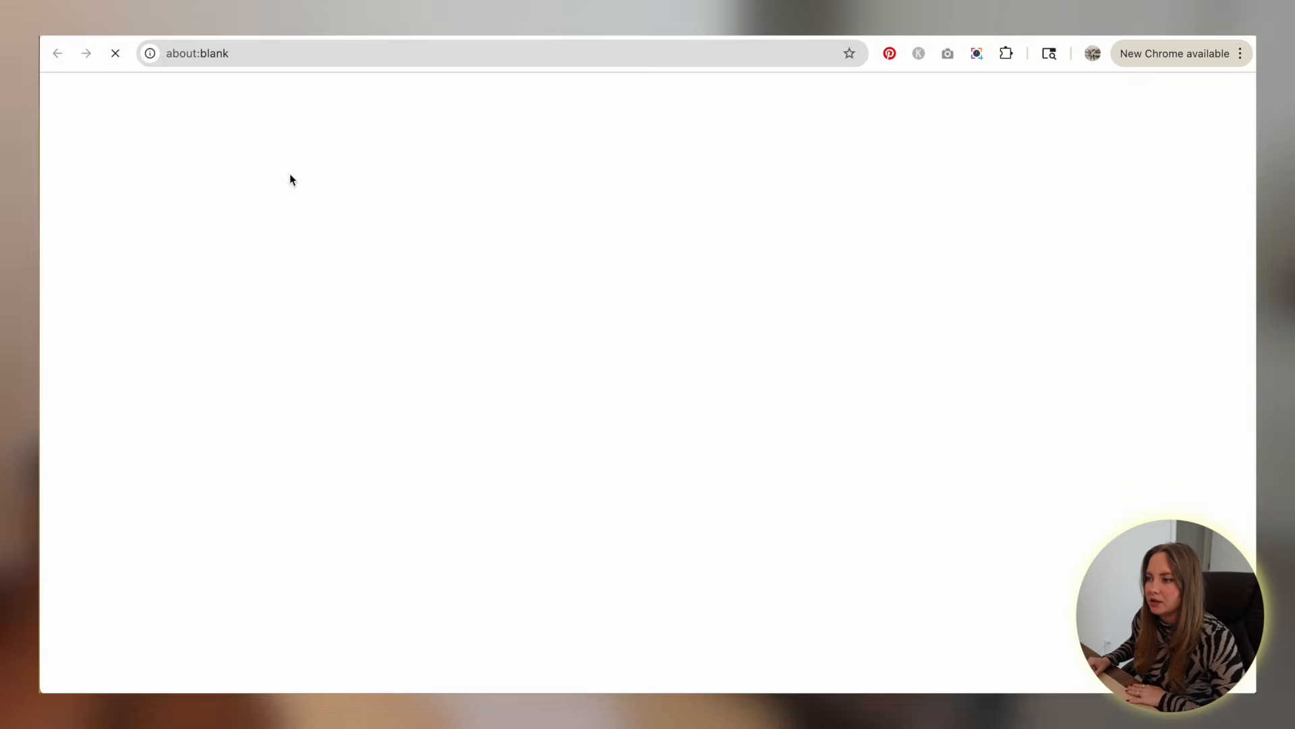
scroll(660, 318, down, 5)
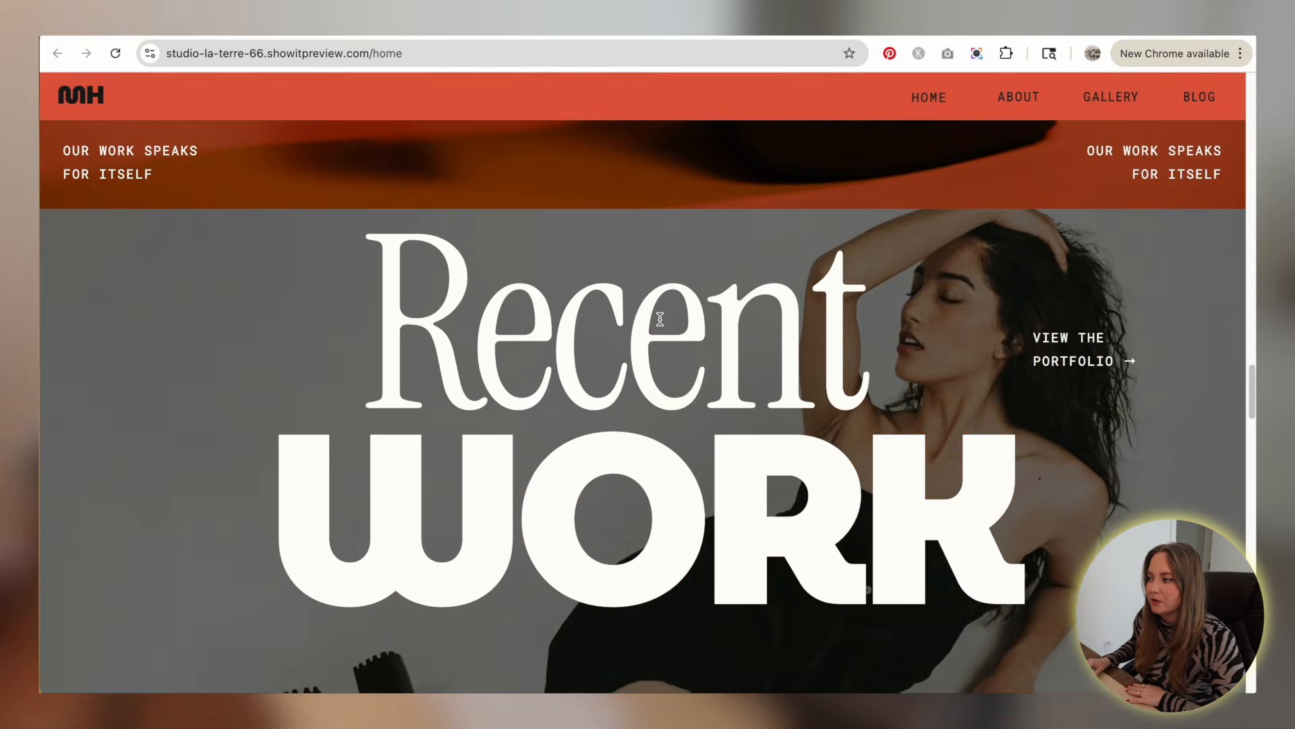
scroll(660, 319, down, 5)
scroll(659, 318, down, 10)
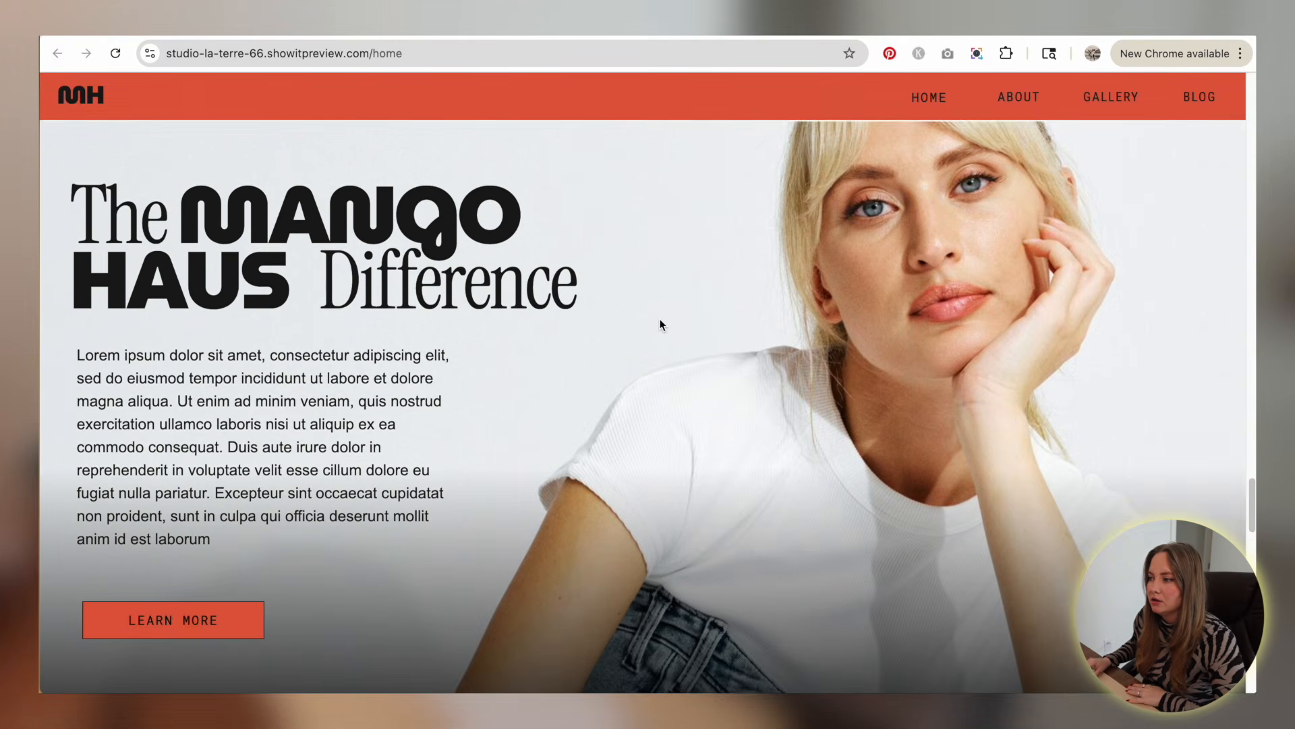
scroll(660, 319, down, 3)
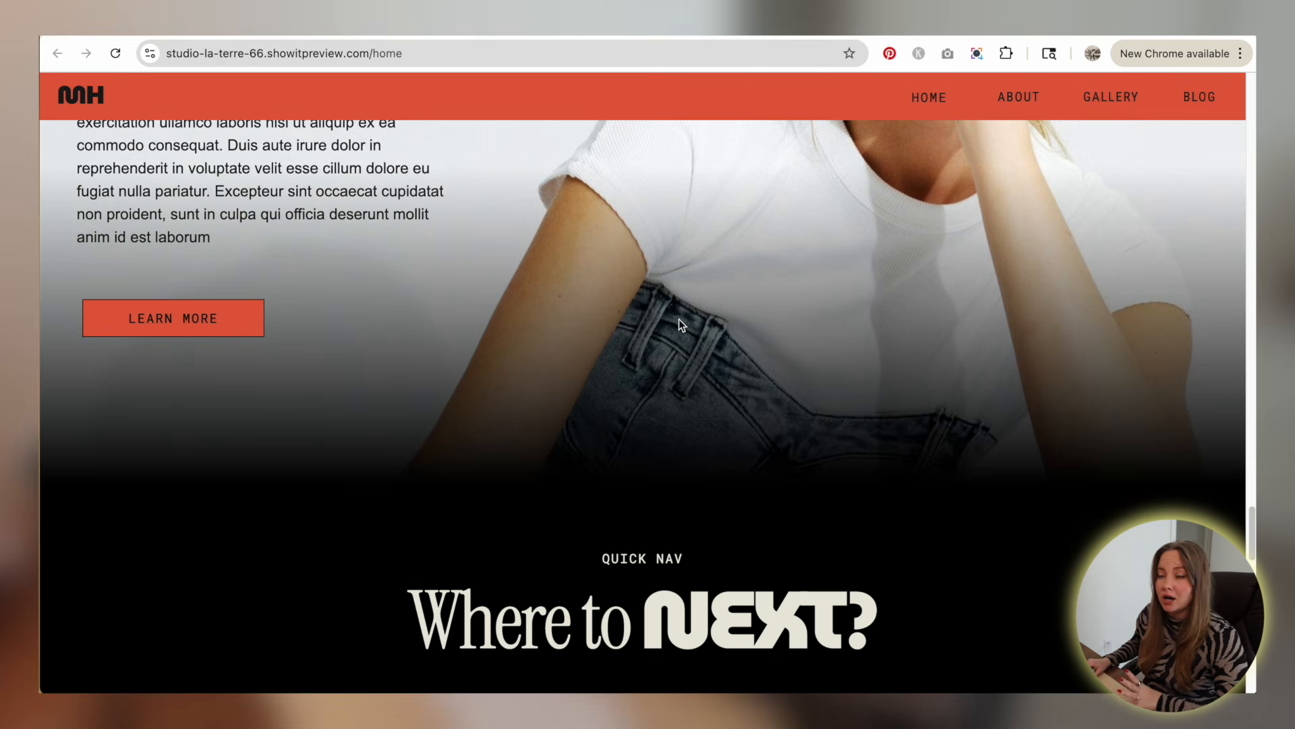
scroll(678, 318, down, 3)
scroll(955, 310, down, 2)
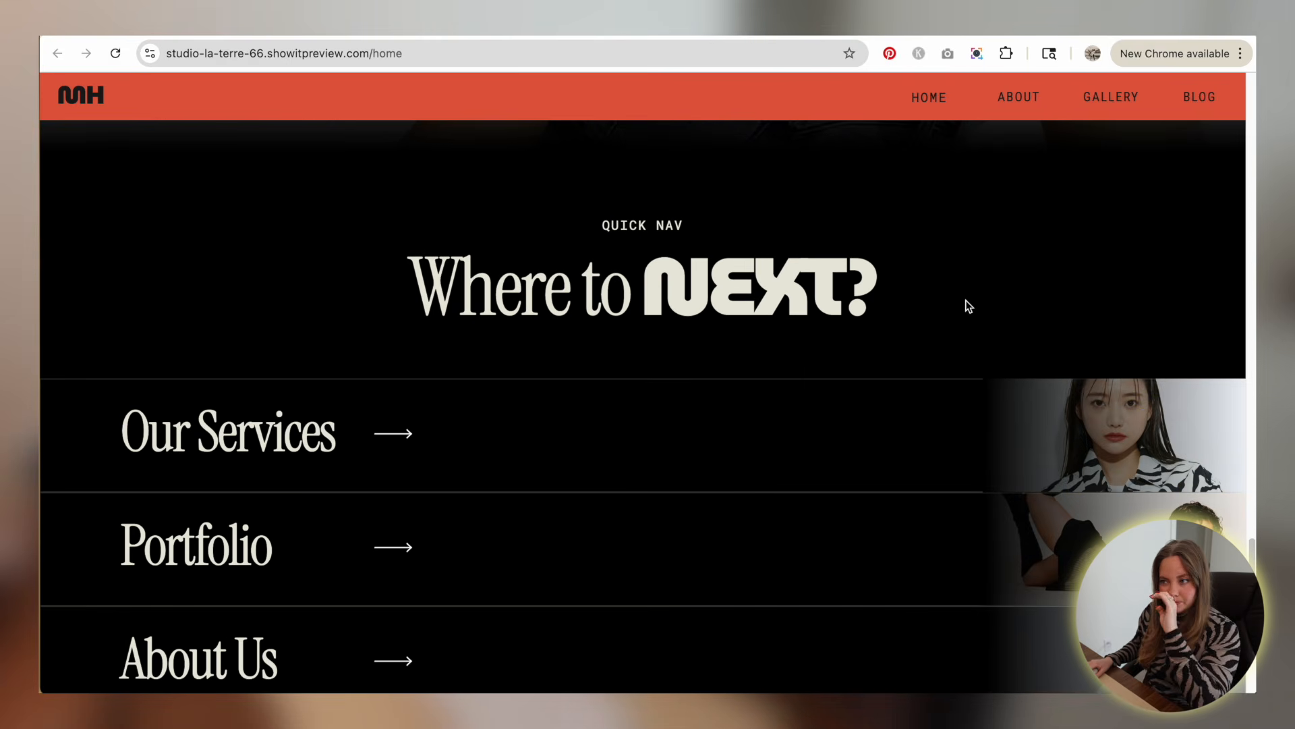
scroll(1031, 292, down, 2)
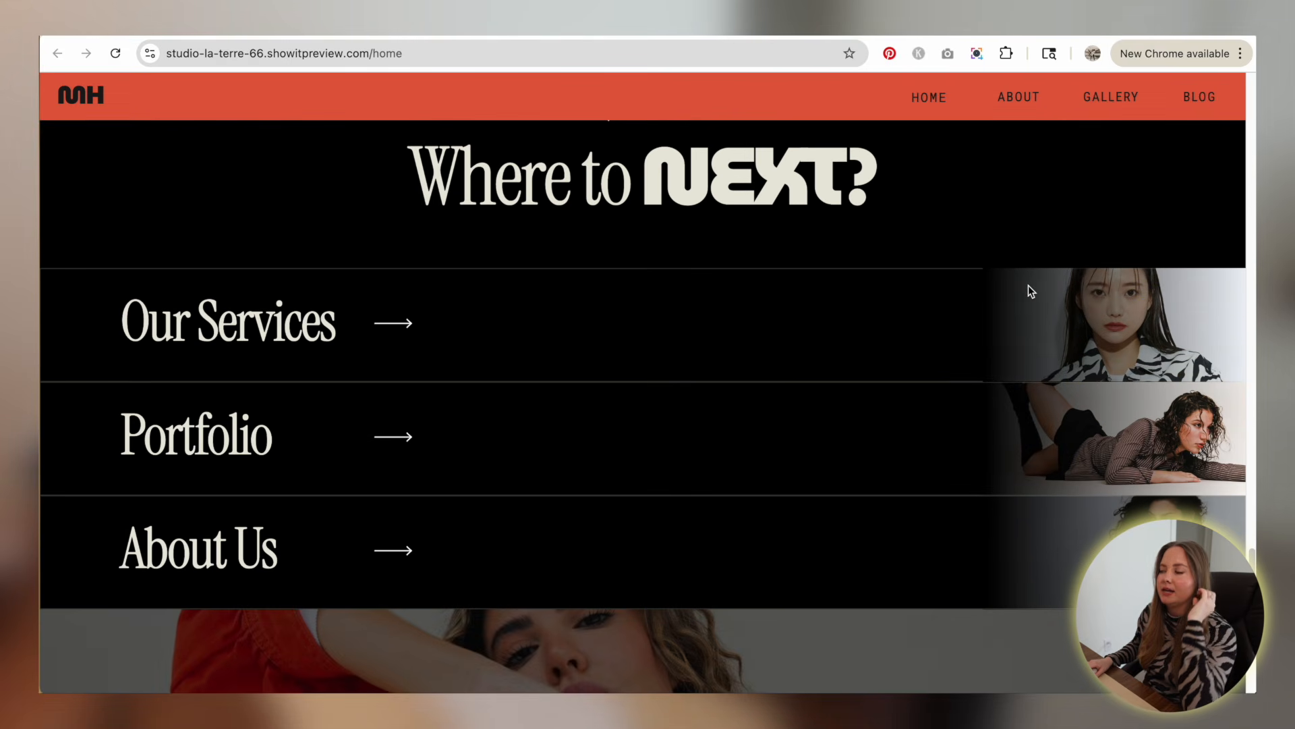
scroll(746, 308, down, 1)
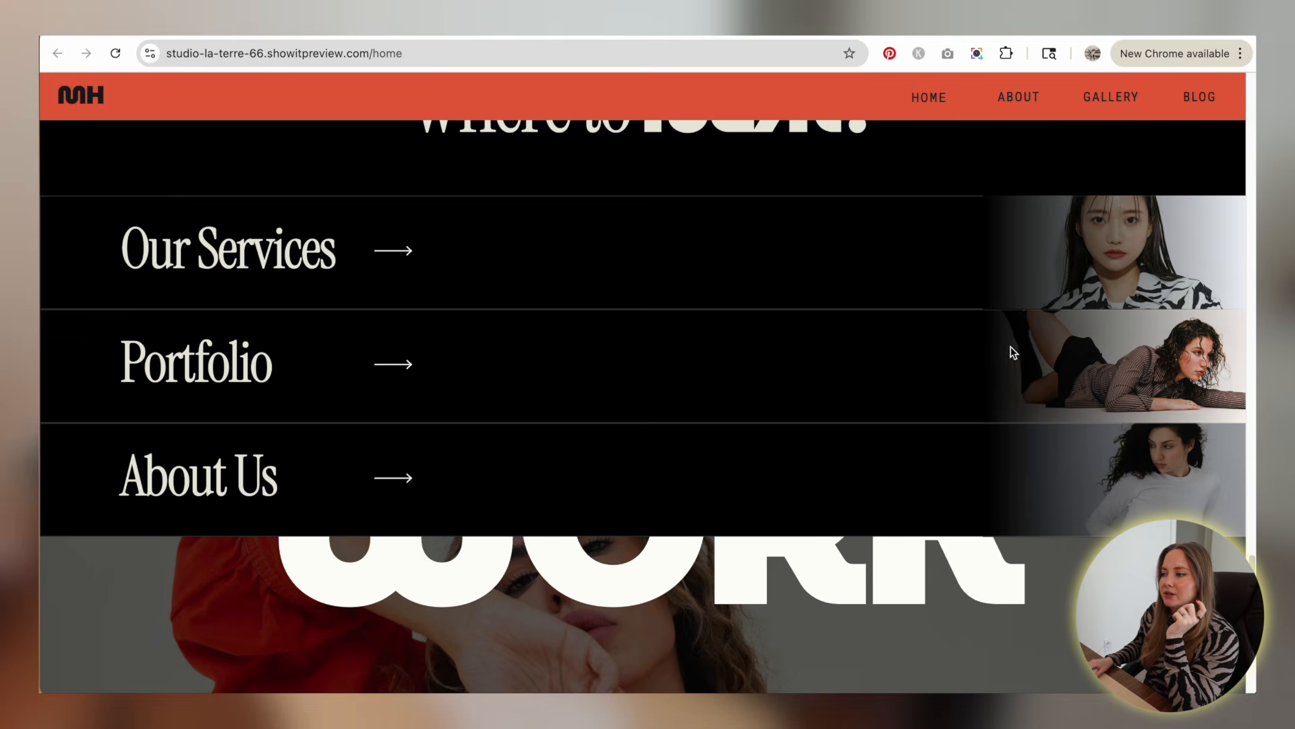
scroll(1016, 351, down, 4)
scroll(560, 350, down, 2)
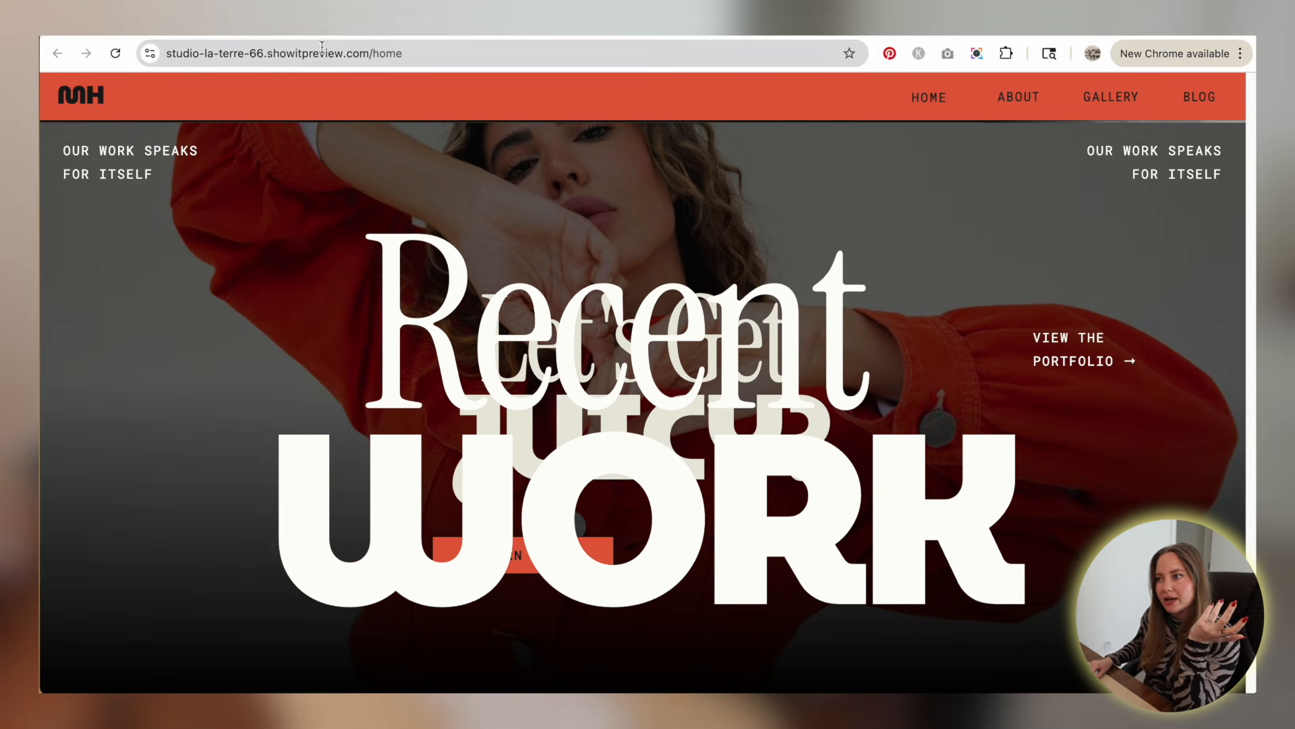
key(super+w)
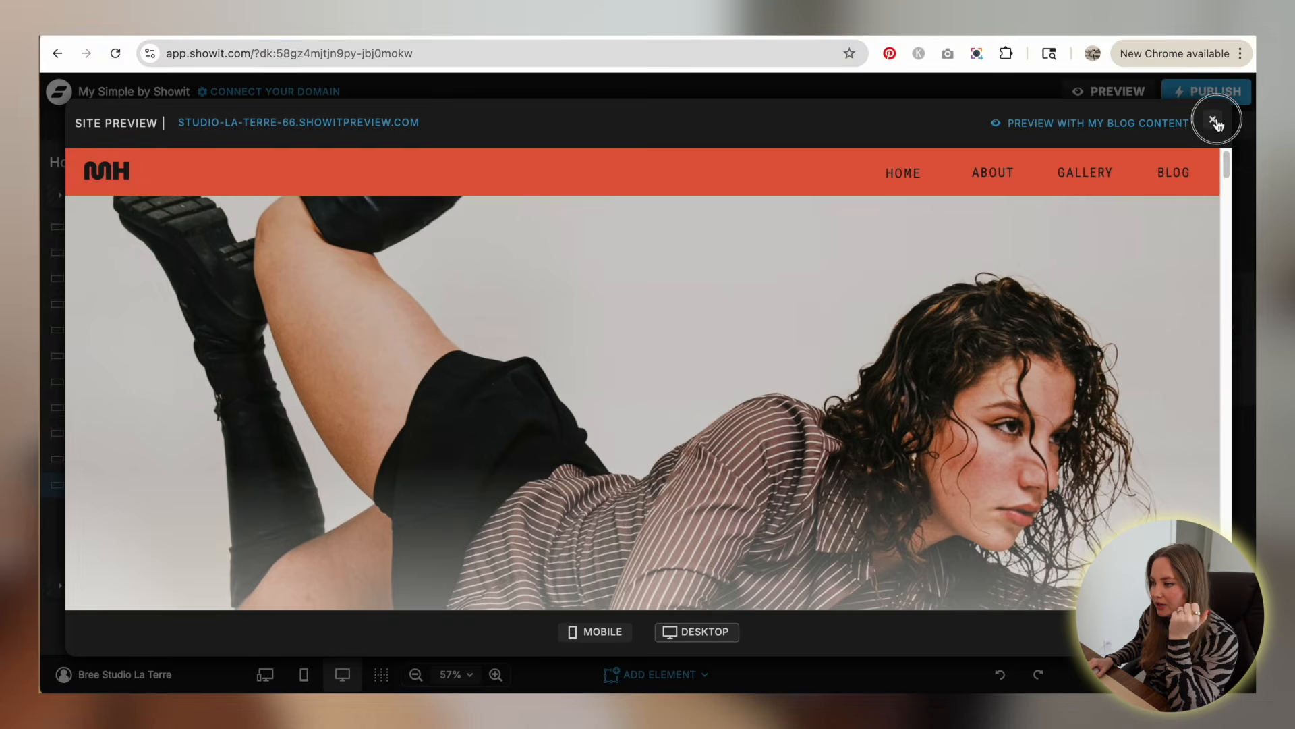
click(1214, 122)
- Set the CTA canvas's stacking order to 2
scroll(807, 446, down, 10)
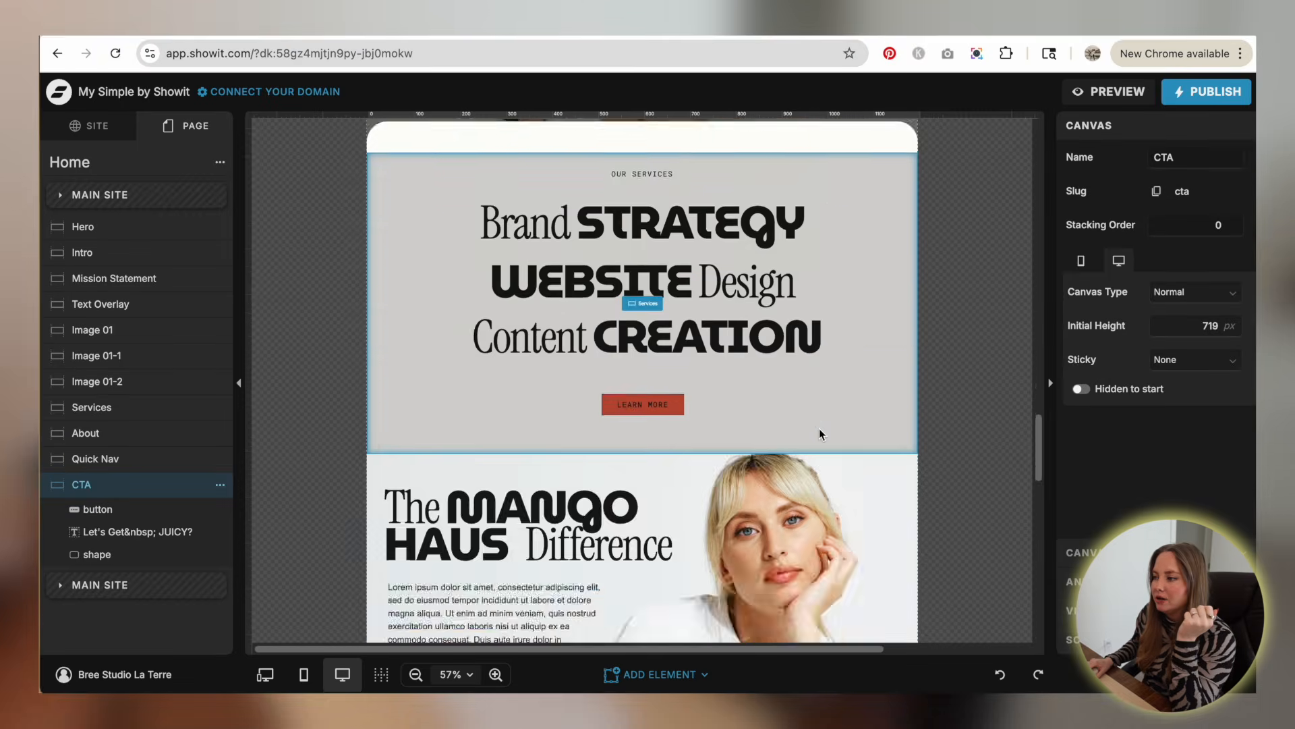
scroll(819, 427, down, 5)
click(820, 431)
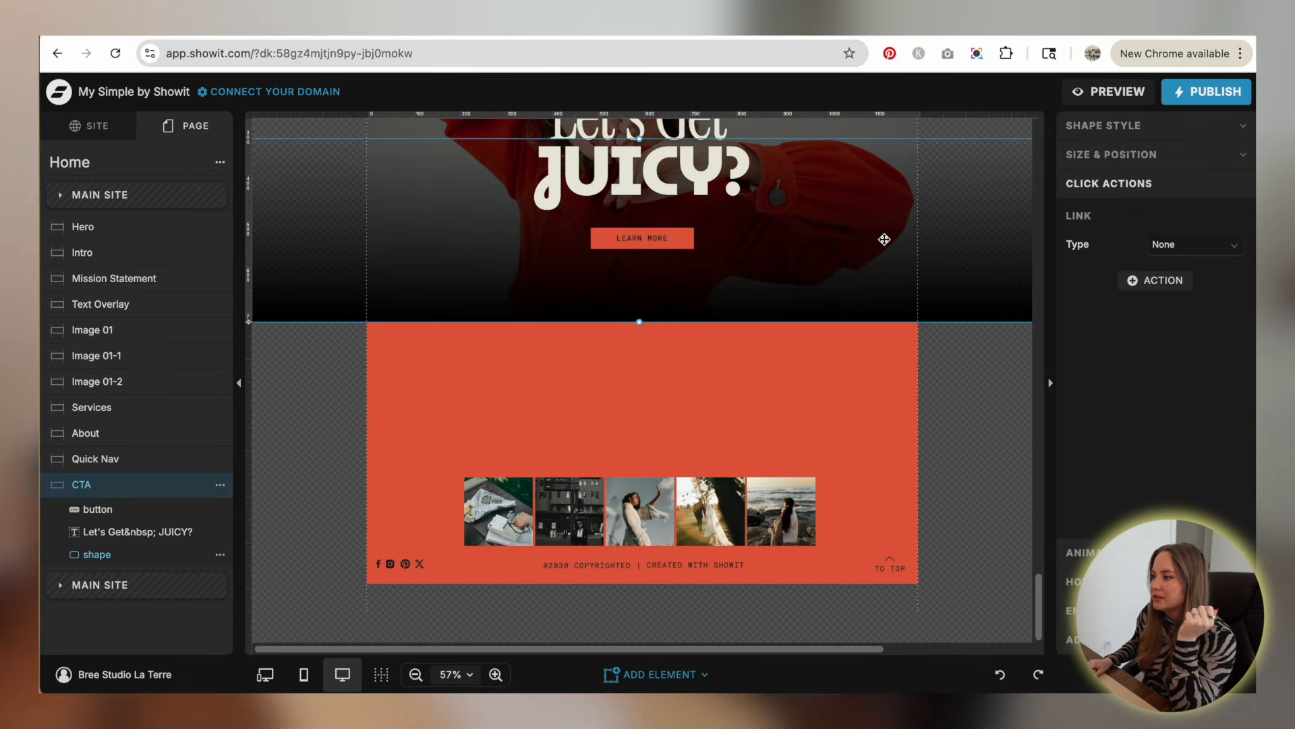
click(896, 123)
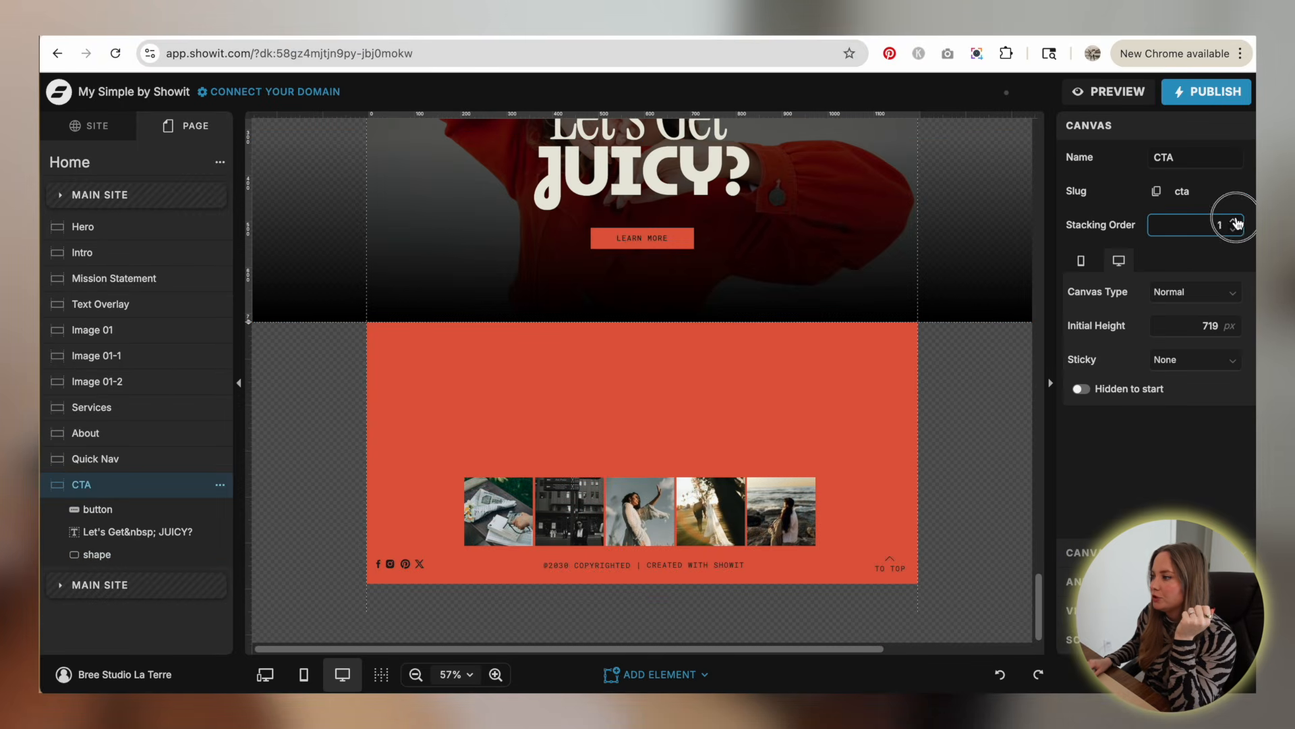
- Preview the site again and examine the hero, intro, mission statement and photo gallery sections for layout and empty space
click(1116, 92)
scroll(1127, 339, down, 6)
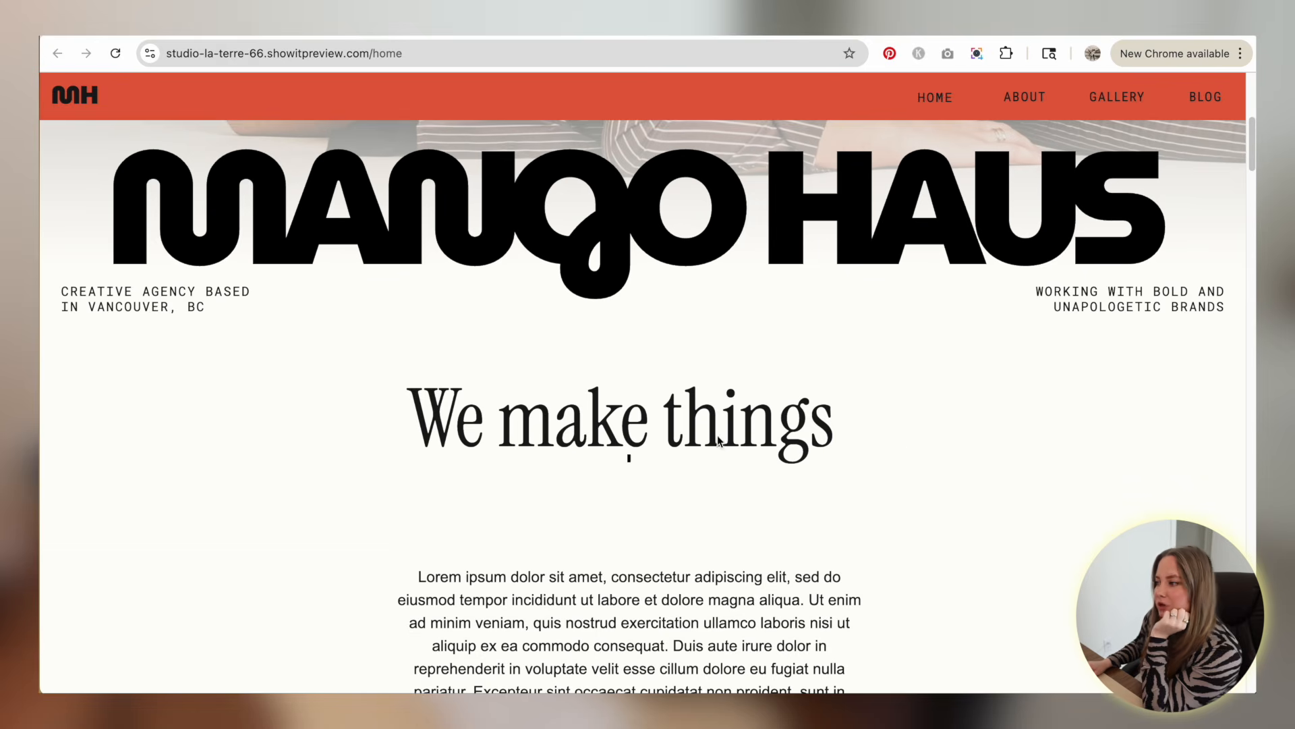
scroll(992, 331, up, 2)
scroll(1071, 345, down, 2)
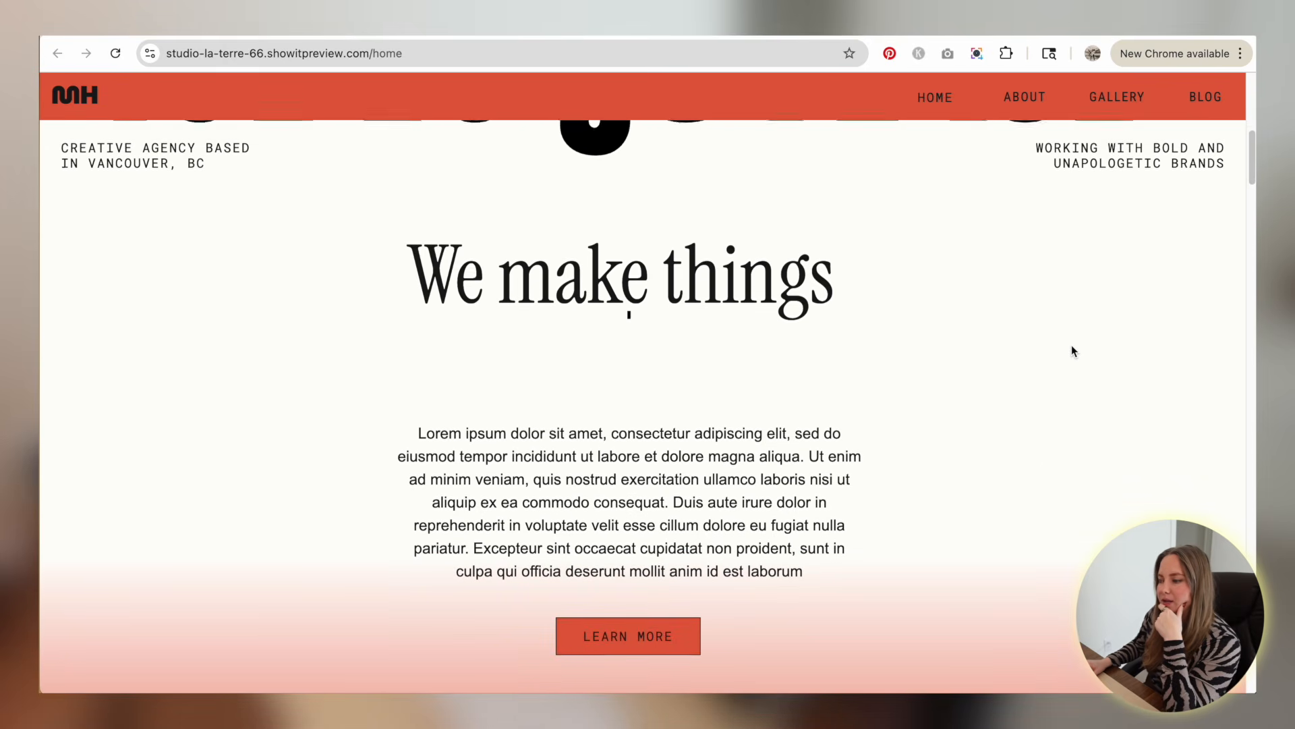
scroll(971, 295, down, 6)
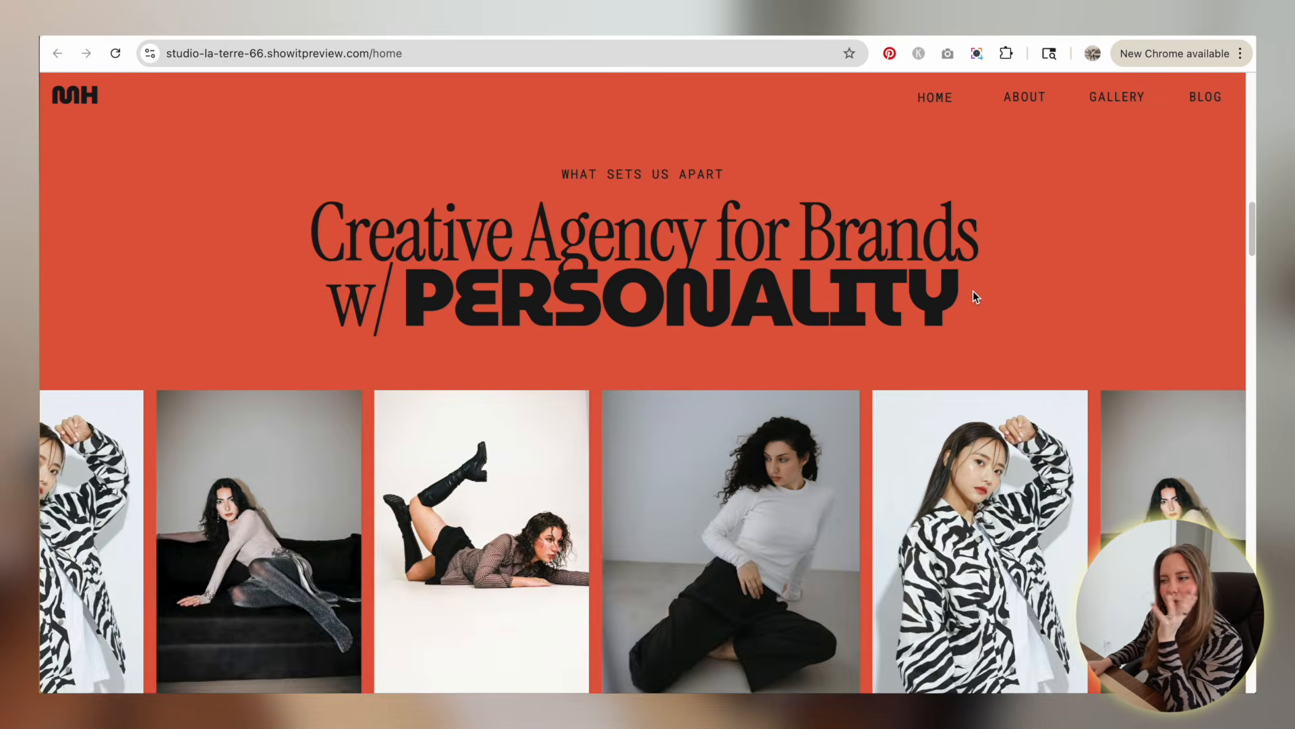
scroll(973, 290, down, 4)
scroll(794, 338, up, 7)
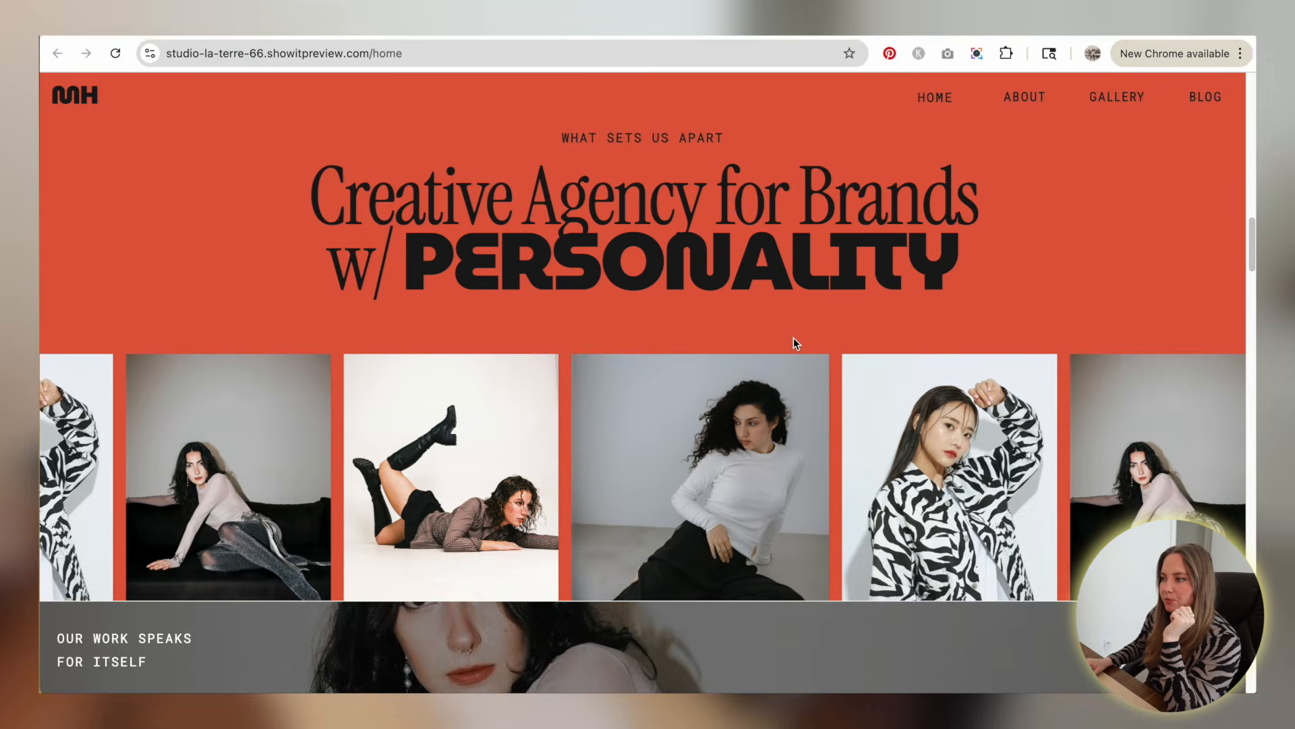
scroll(793, 337, up, 5)
scroll(726, 381, down, 1)
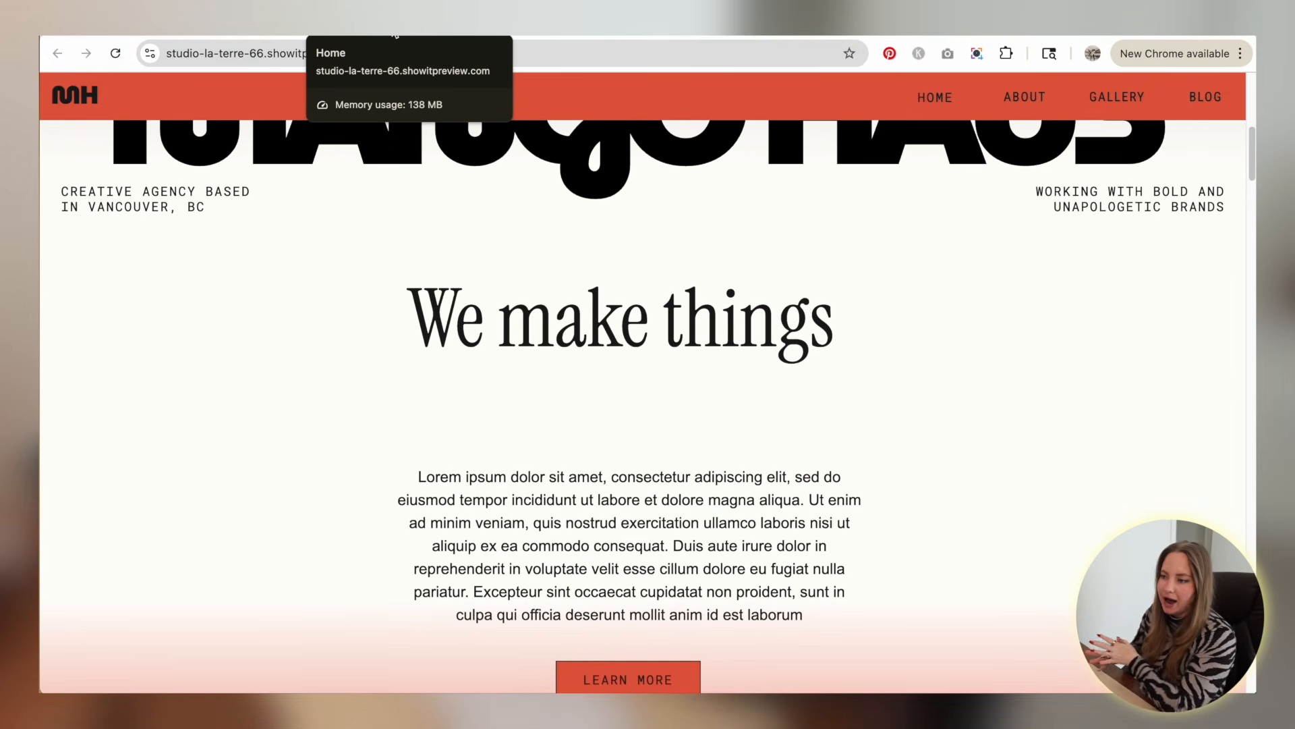
scroll(275, 265, down, 5)
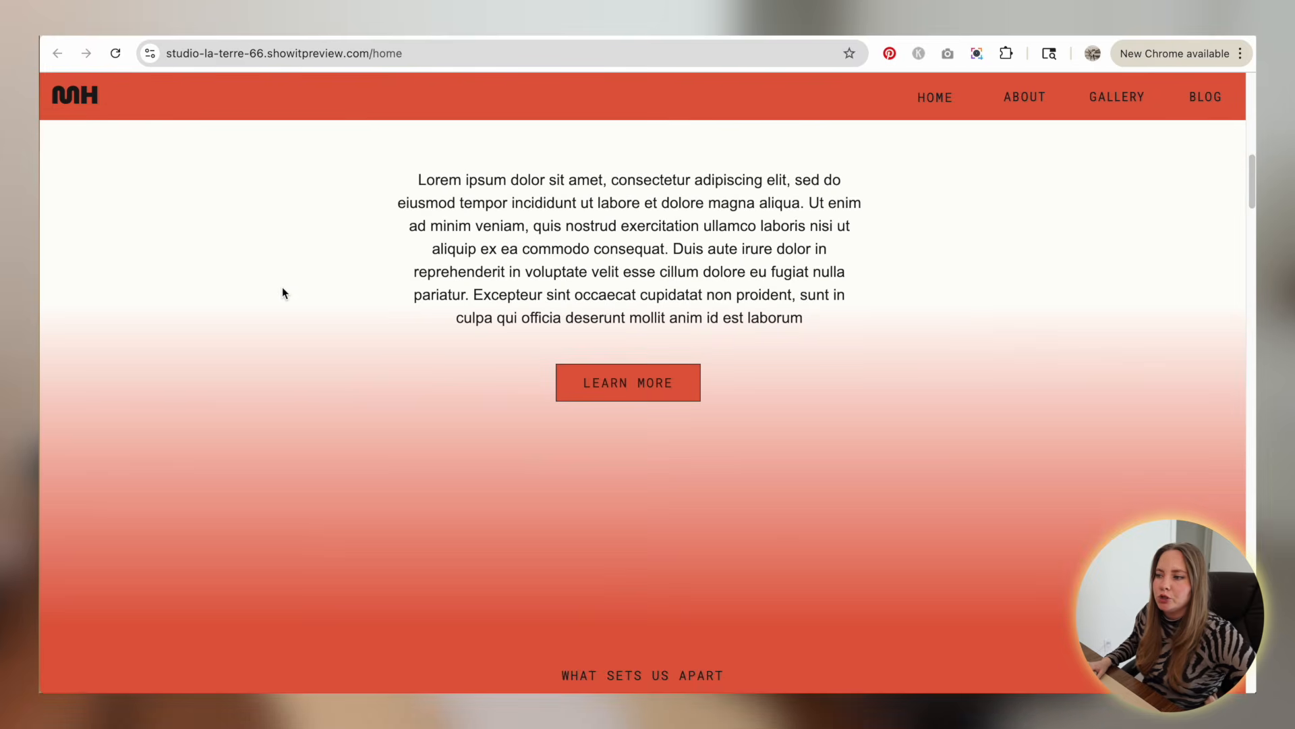
scroll(198, 260, up, 6)
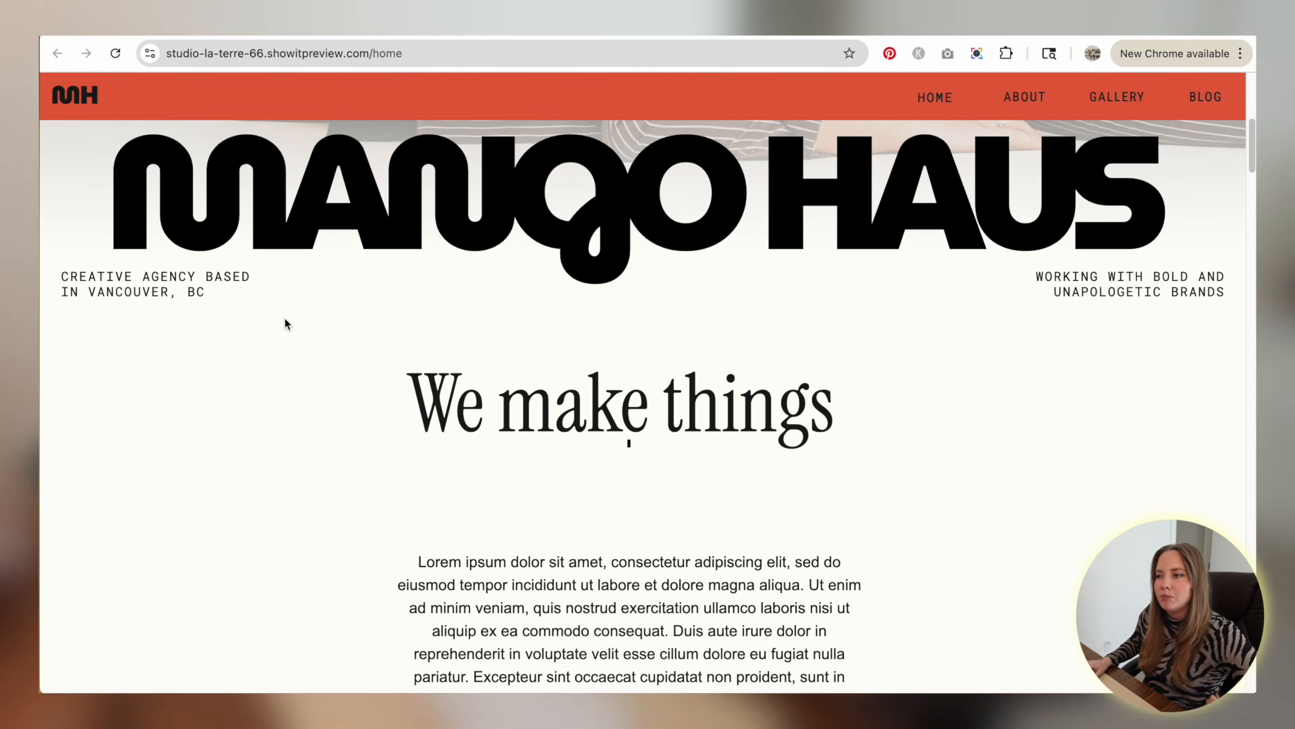
scroll(284, 324, up, 6)
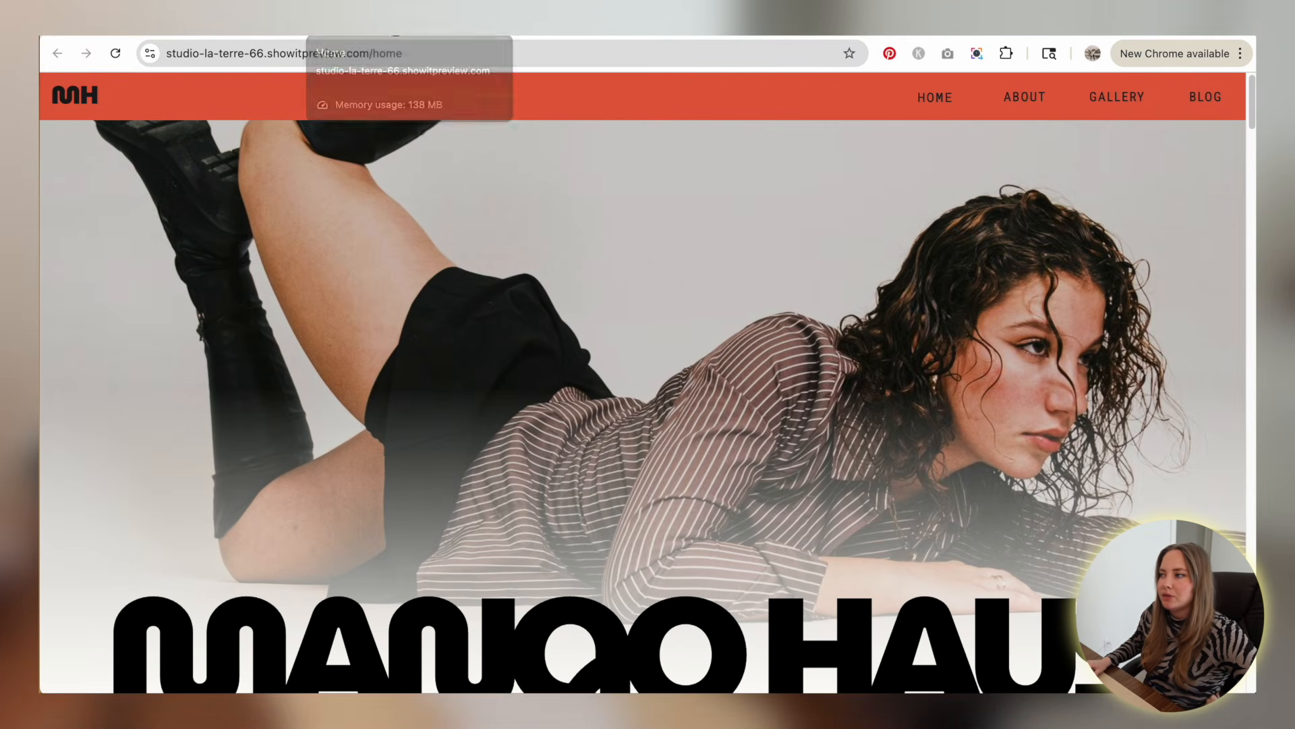
click(357, 25)
click(1212, 123)
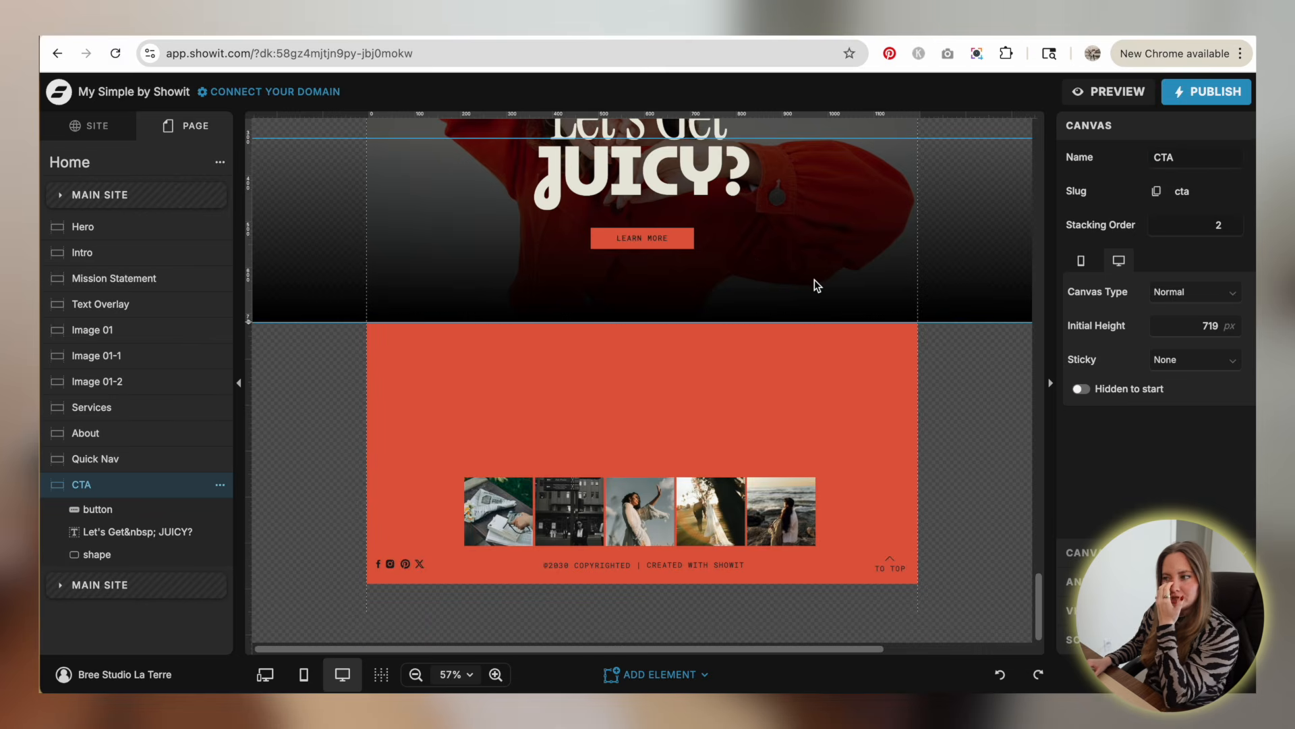
- Add the black-boots photo, about 243 × 273 px and rotated to 353°, and a tilted orange-trousers photo on either side of the Intro text
scroll(815, 279, up, 20)
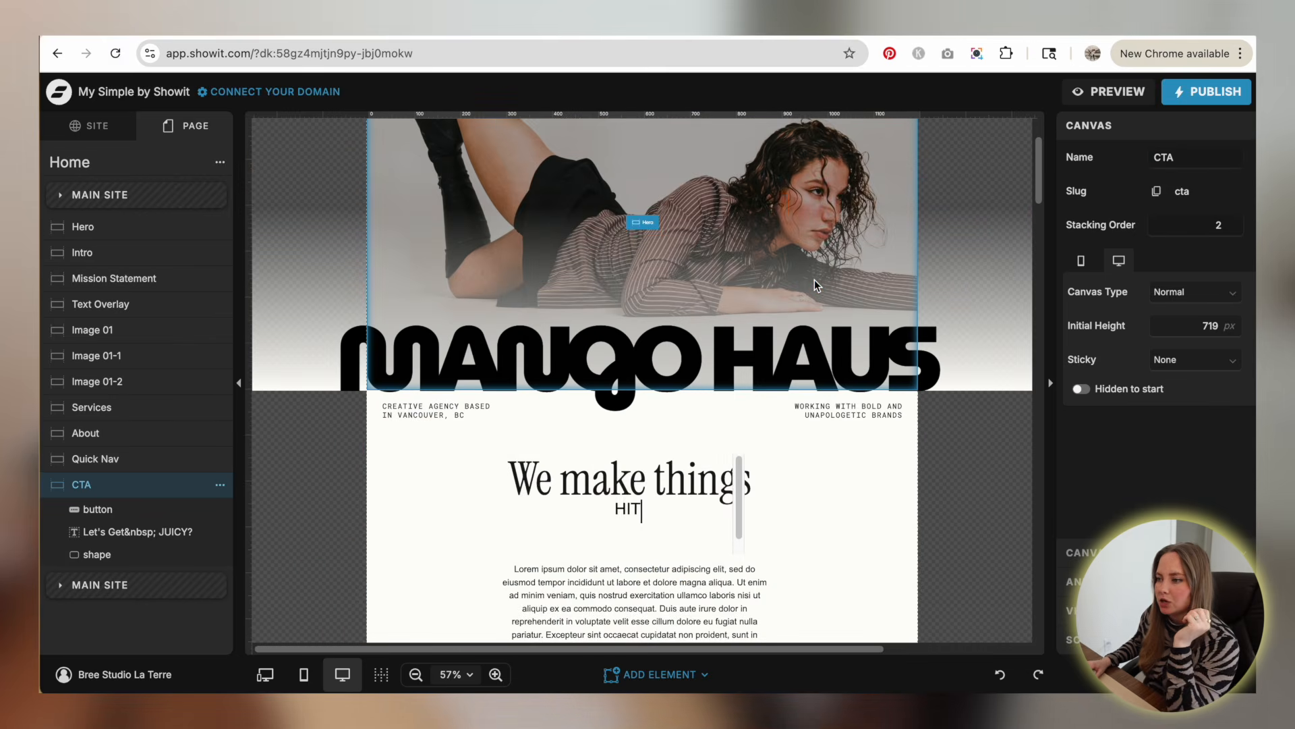
scroll(815, 280, down, 5)
click(446, 265)
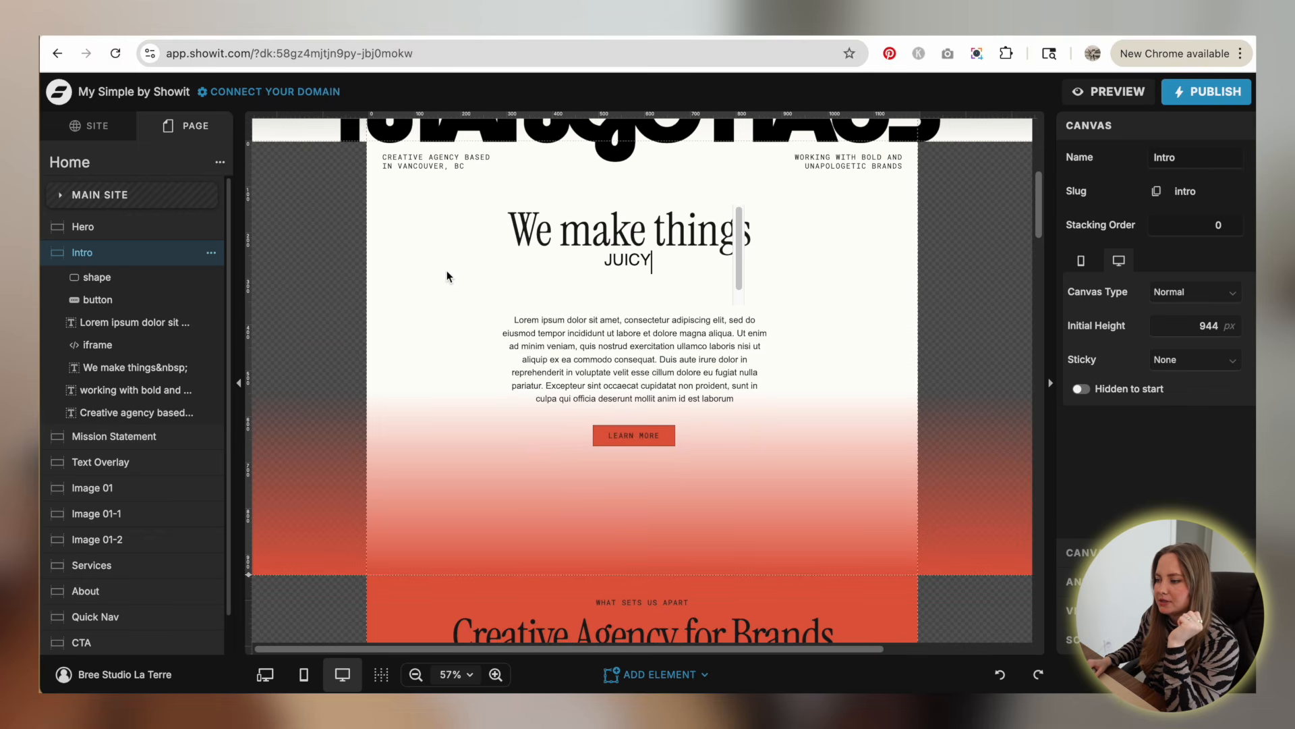
scroll(527, 378, up, 2)
click(638, 676)
click(799, 431)
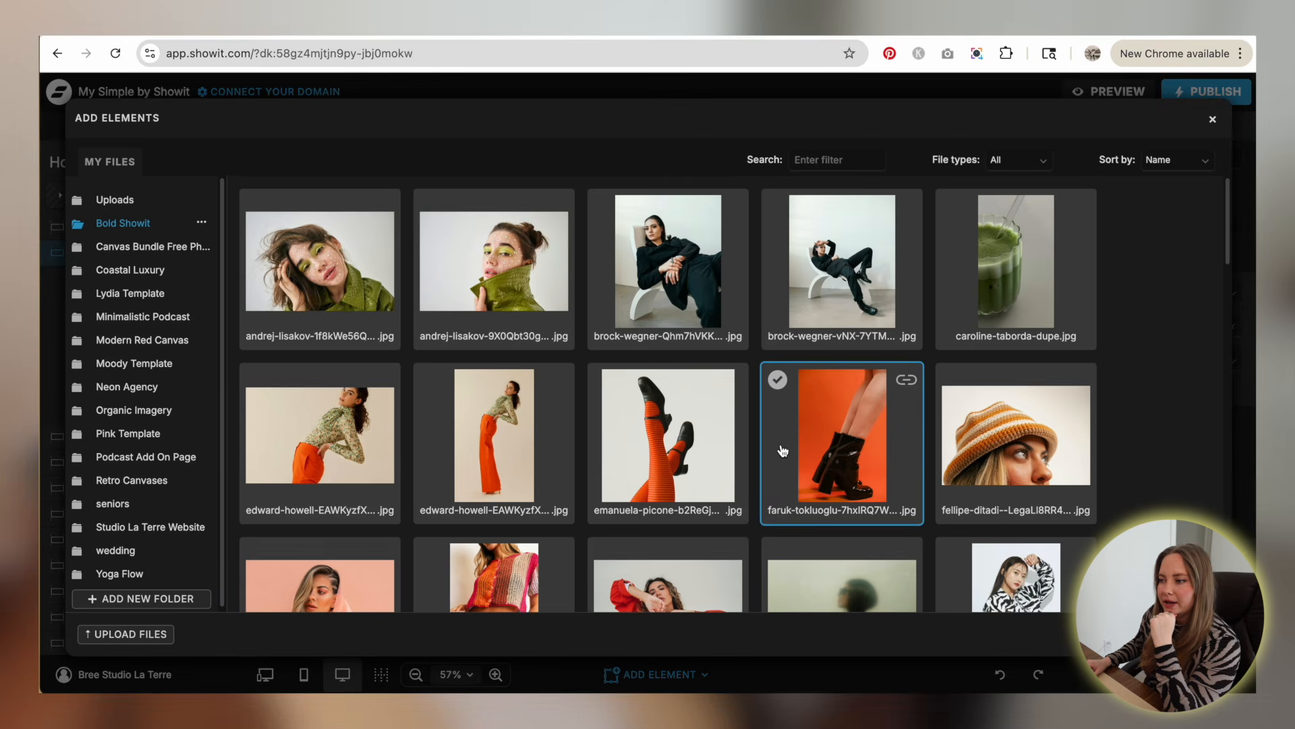
- Preview the home page and check how the two tilted photos sit around the intro headline and body text
scroll(803, 407, down, 1)
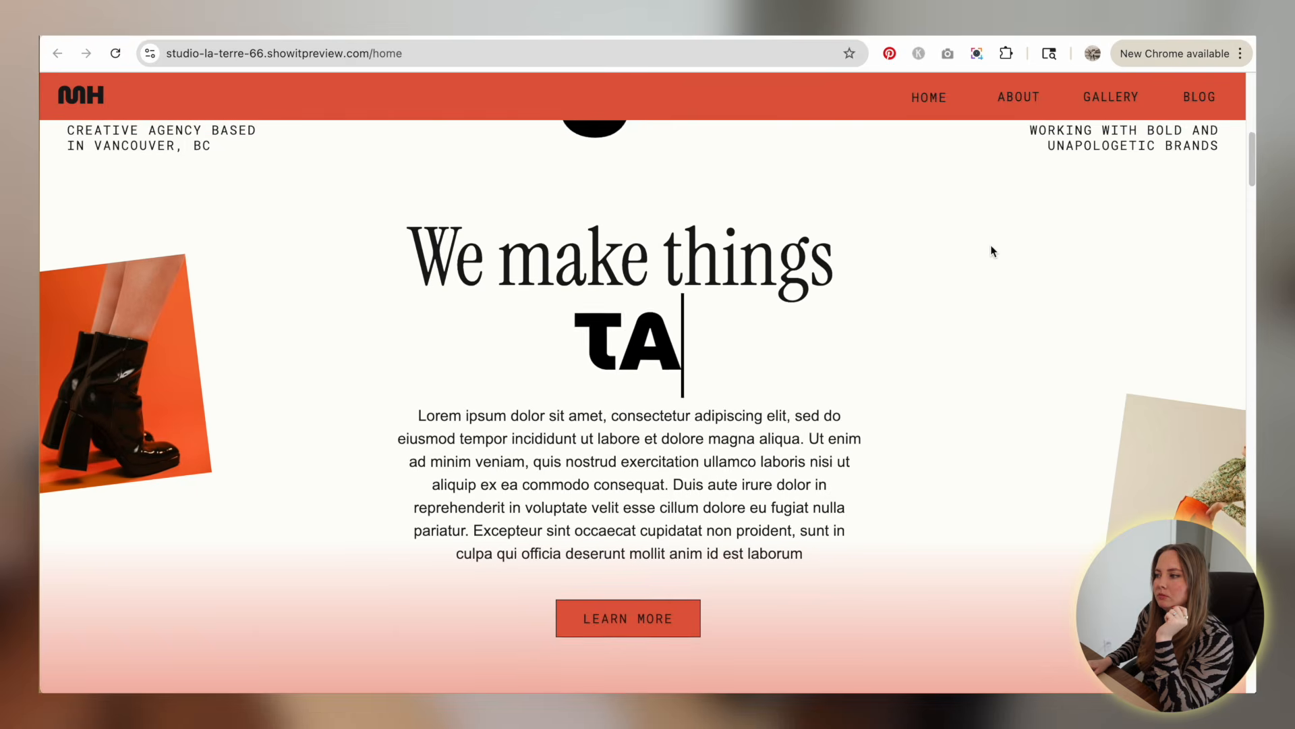
scroll(996, 250, down, 7)
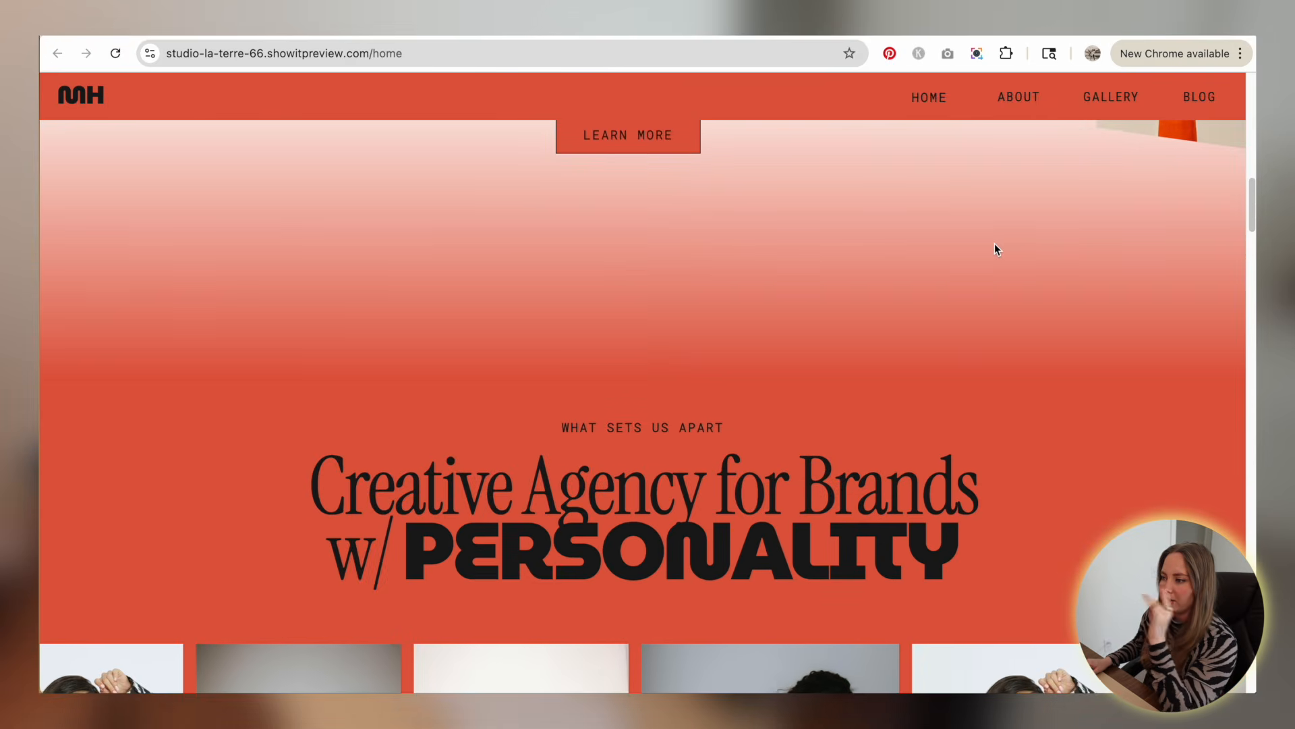
scroll(995, 244, down, 4)
scroll(994, 243, down, 2)
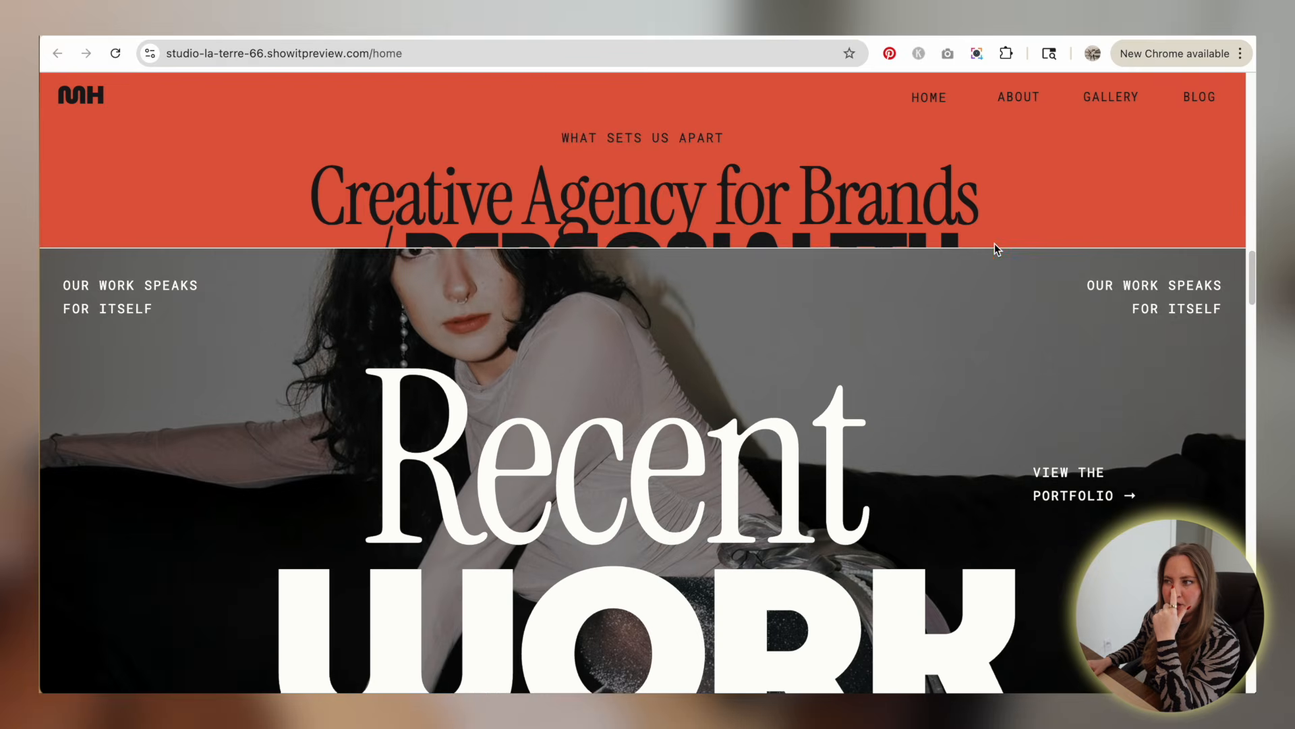
scroll(995, 243, up, 7)
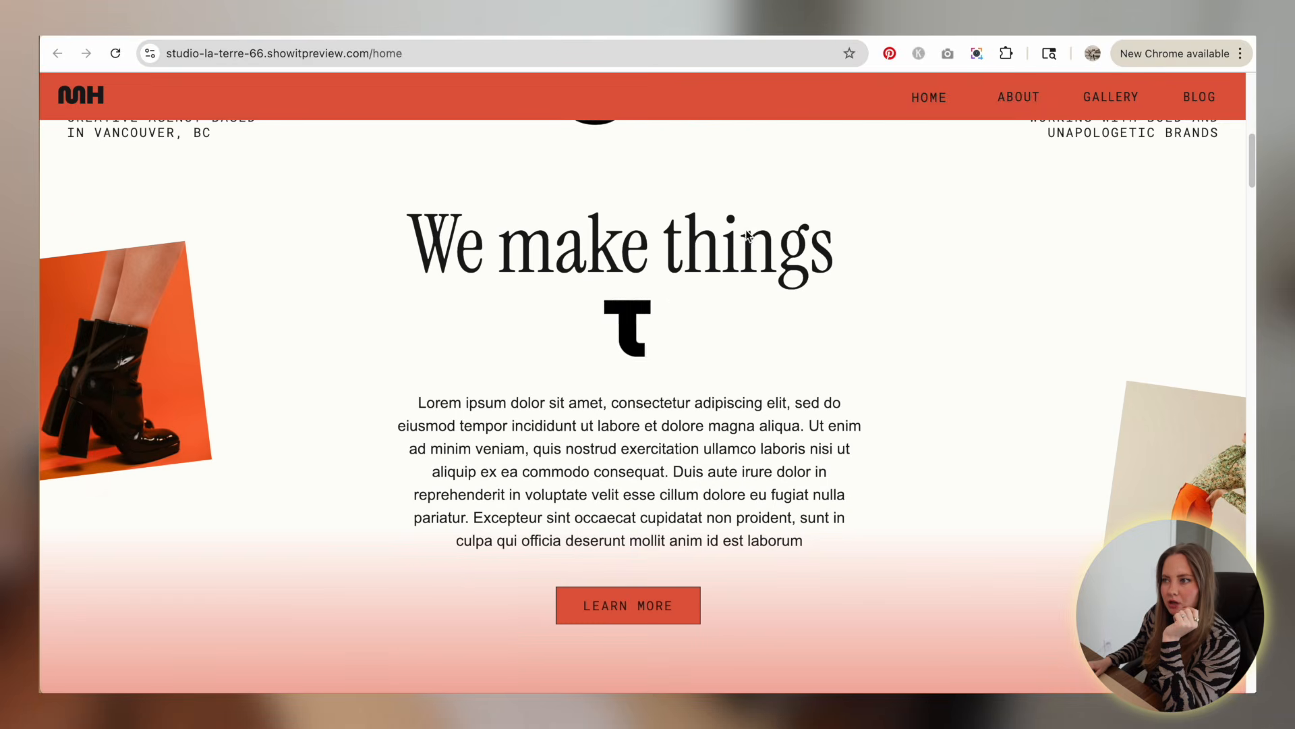
scroll(746, 229, down, 1)
key(super+w)
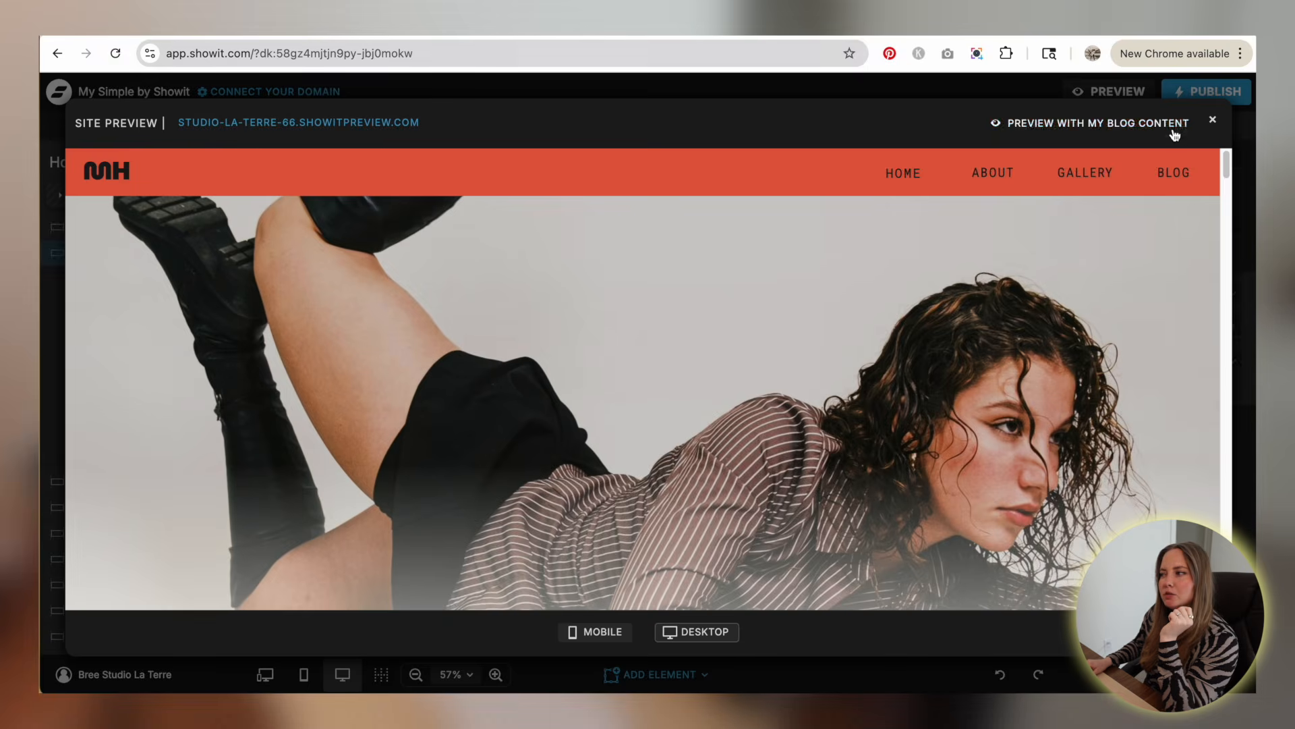
click(1214, 121)
- Switch to Pinterest and examine the Website Inspo board, especially the 2026 digital planner pin and its related scrapbook-style layouts, for photo framing ideas
click(389, 327)
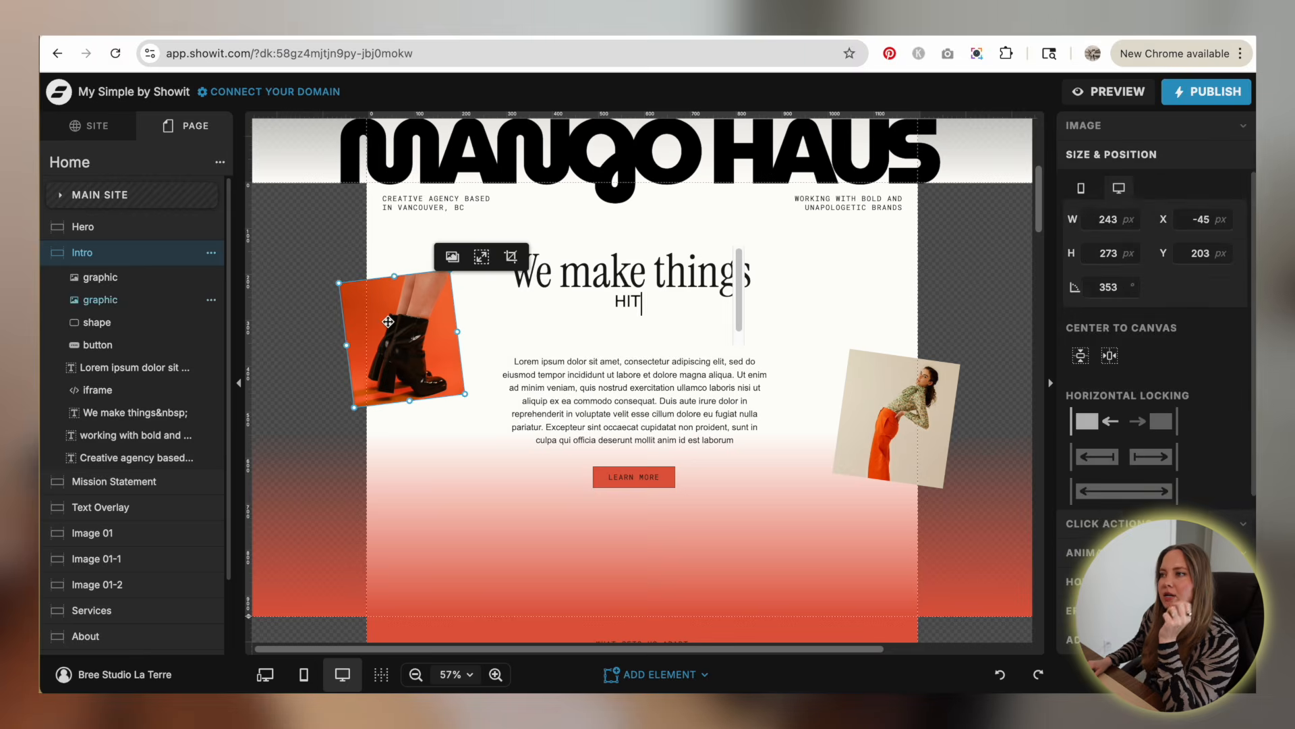
click(685, 27)
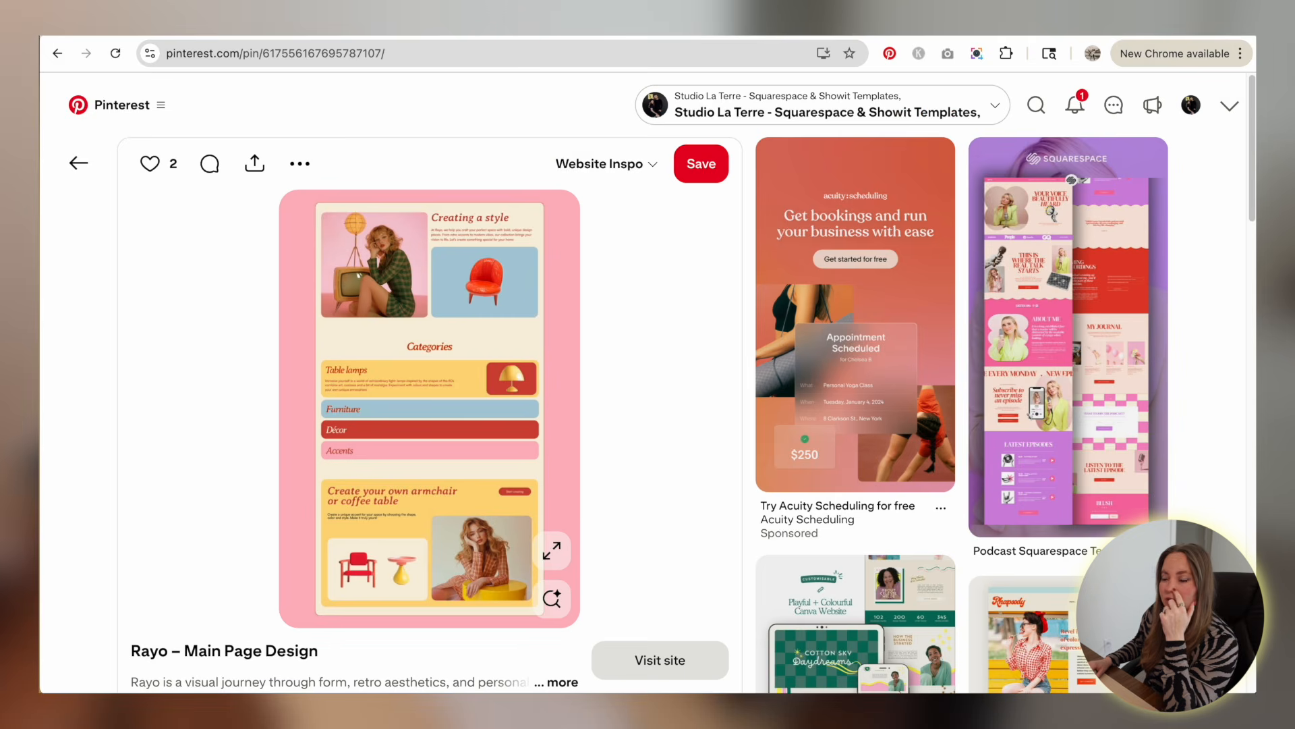
click(66, 170)
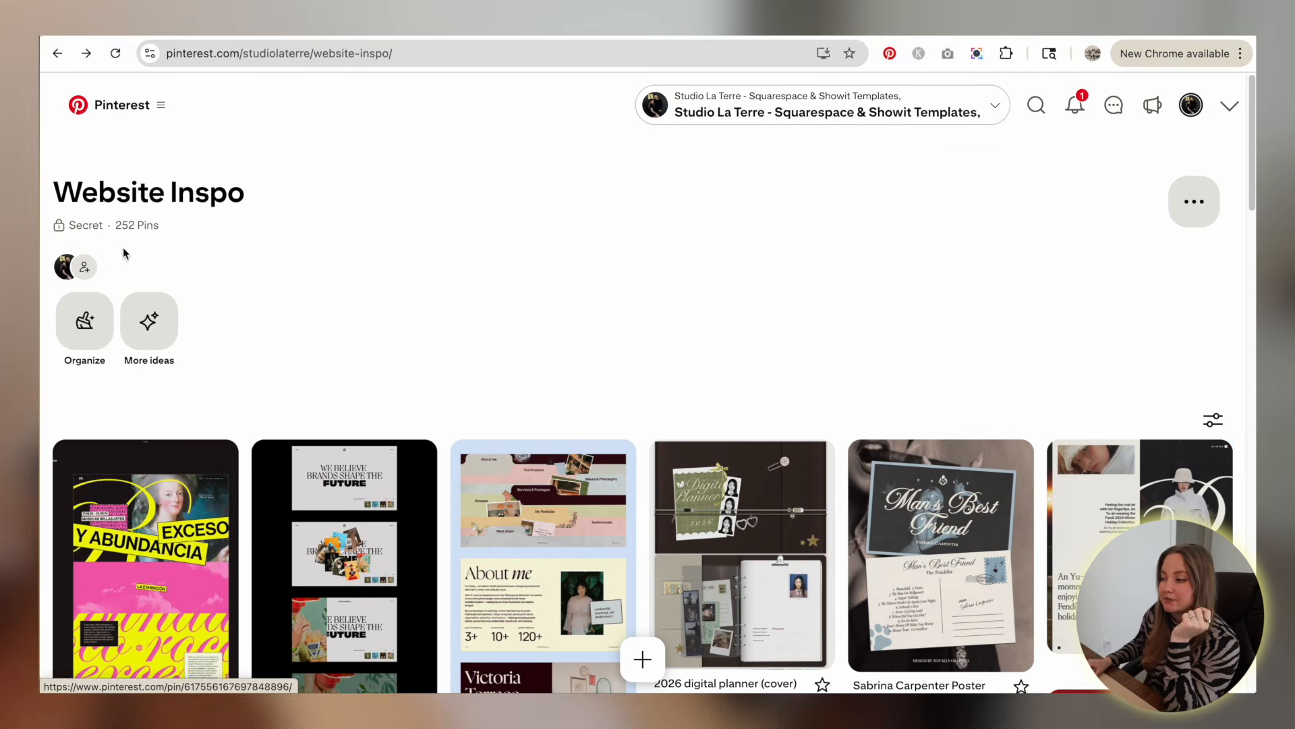
scroll(591, 321, down, 5)
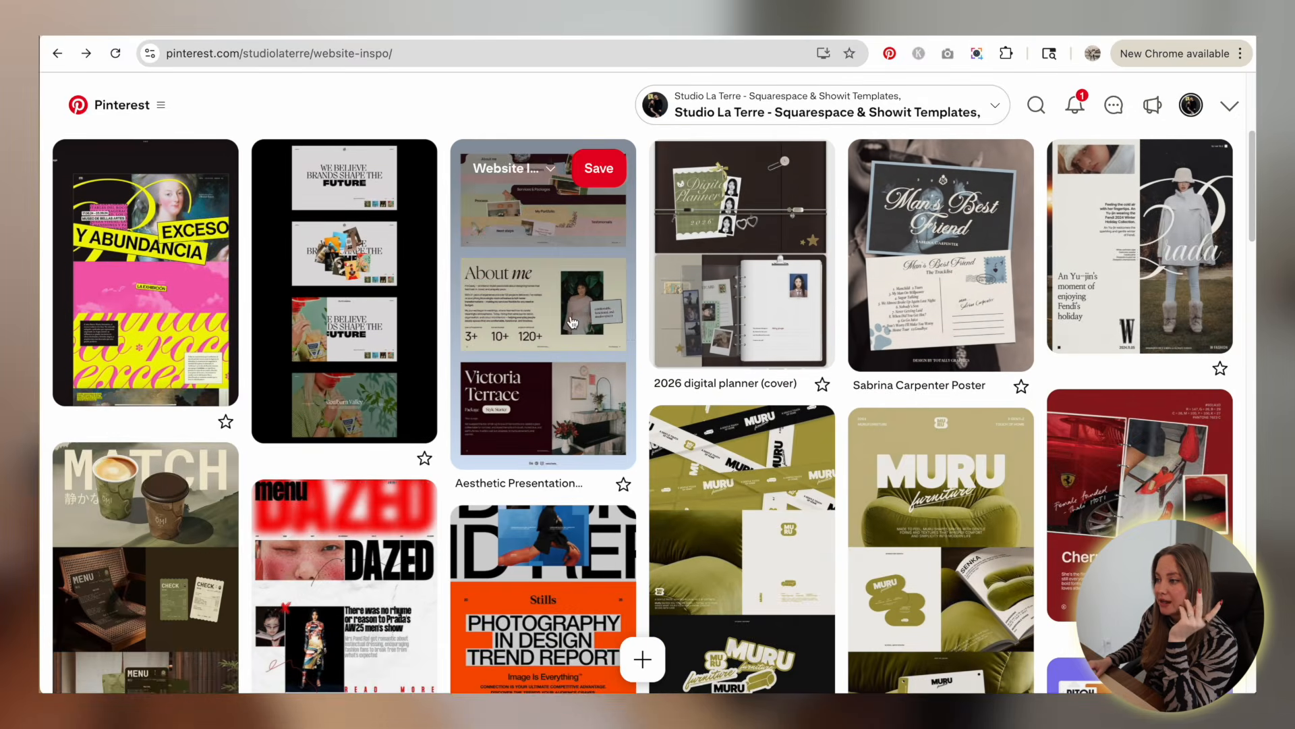
click(773, 273)
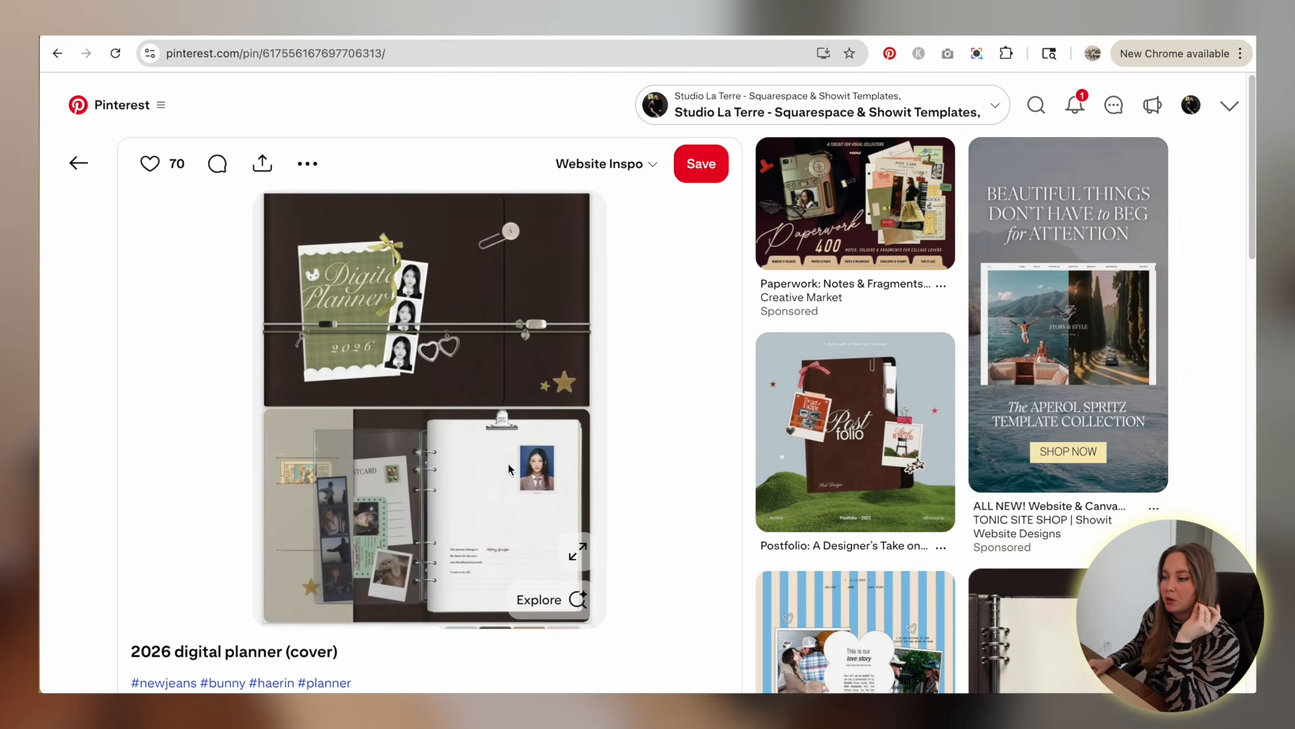
scroll(220, 324, down, 7)
scroll(290, 278, down, 4)
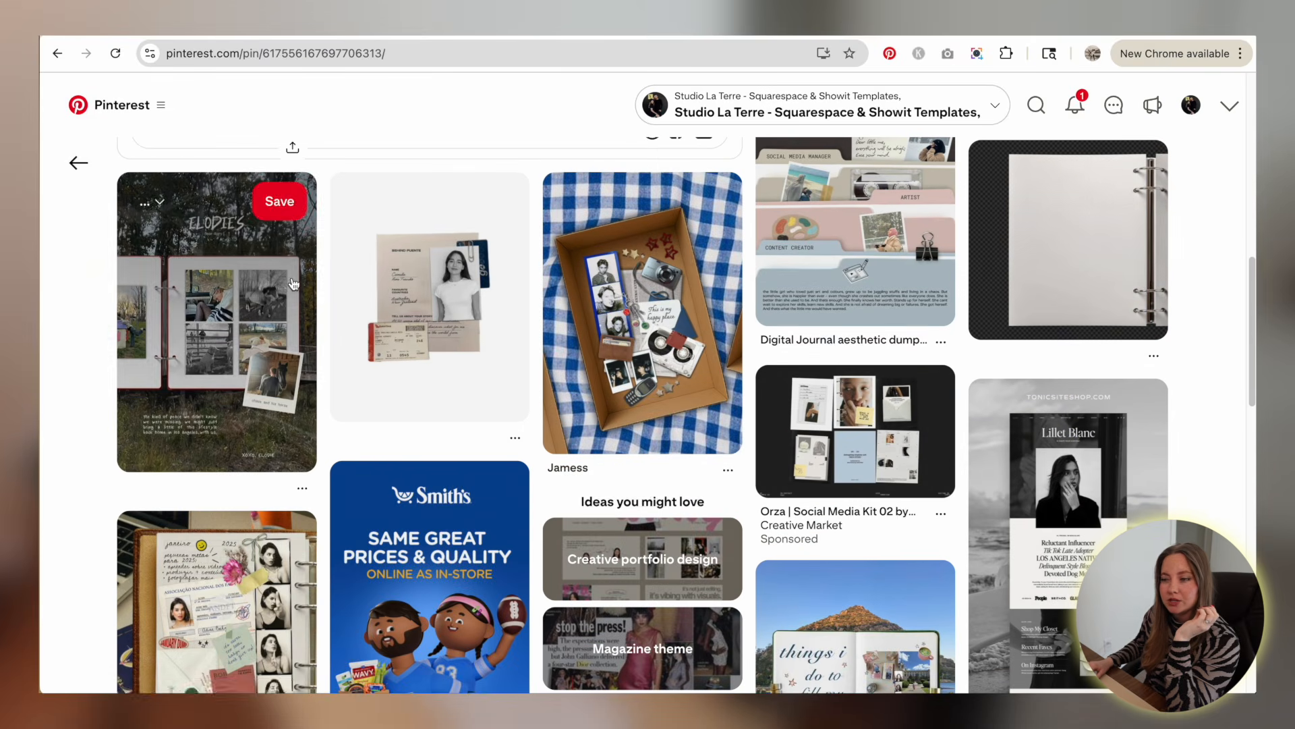
click(80, 165)
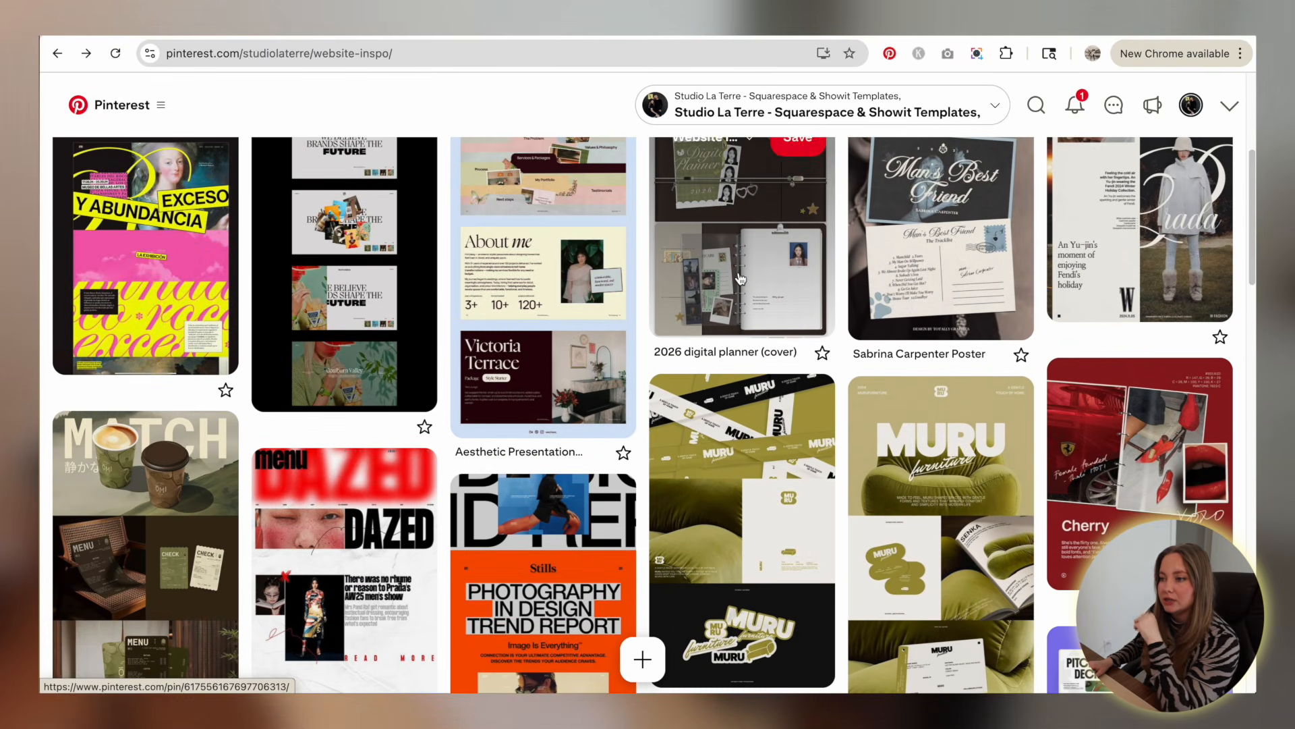
click(674, 284)
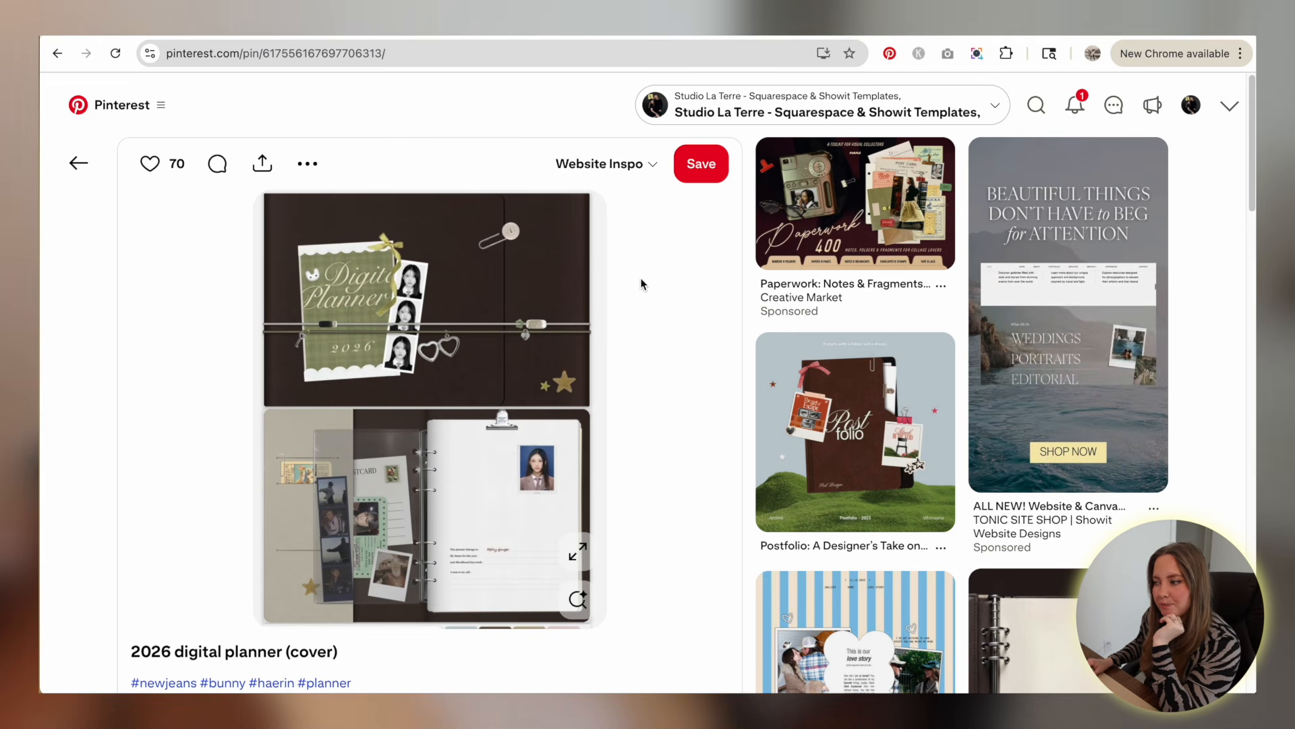
click(78, 163)
- Browse further through the Website Inspo board and examine the dark red photographer website design with tilted polaroid photos
scroll(443, 293, down, 10)
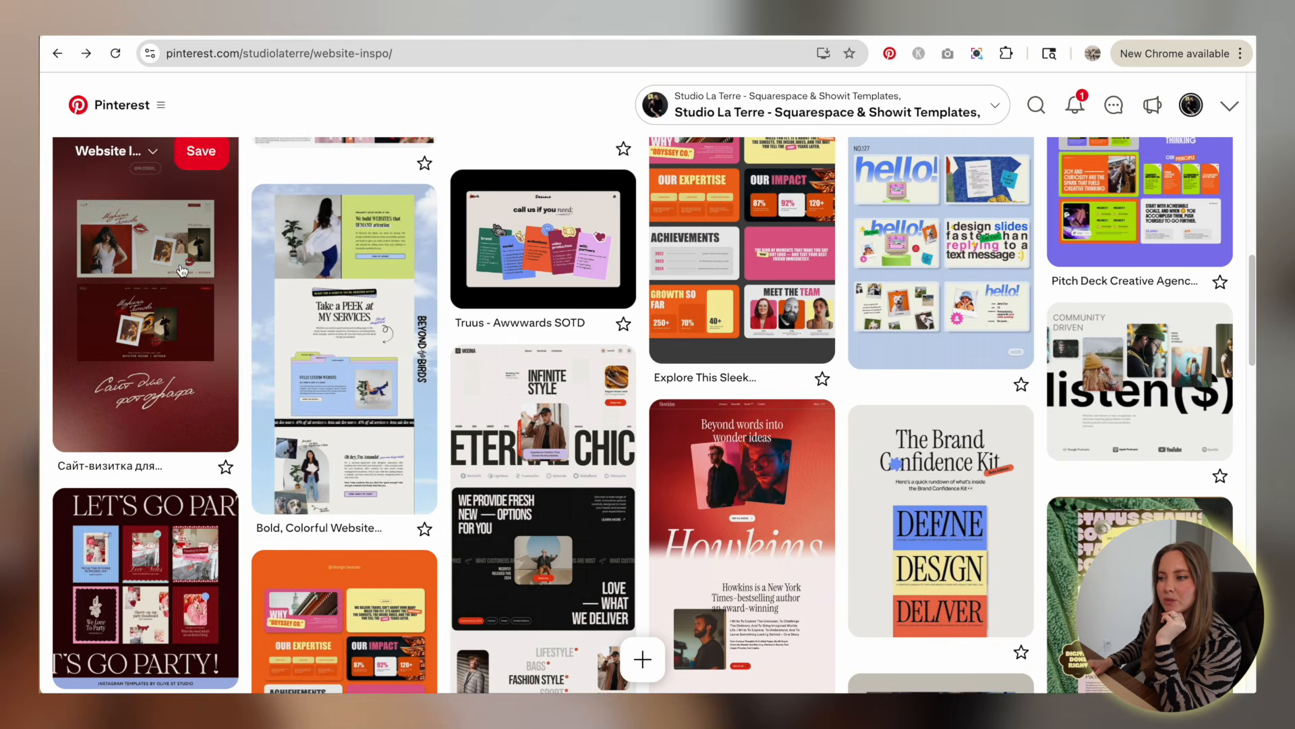
click(181, 270)
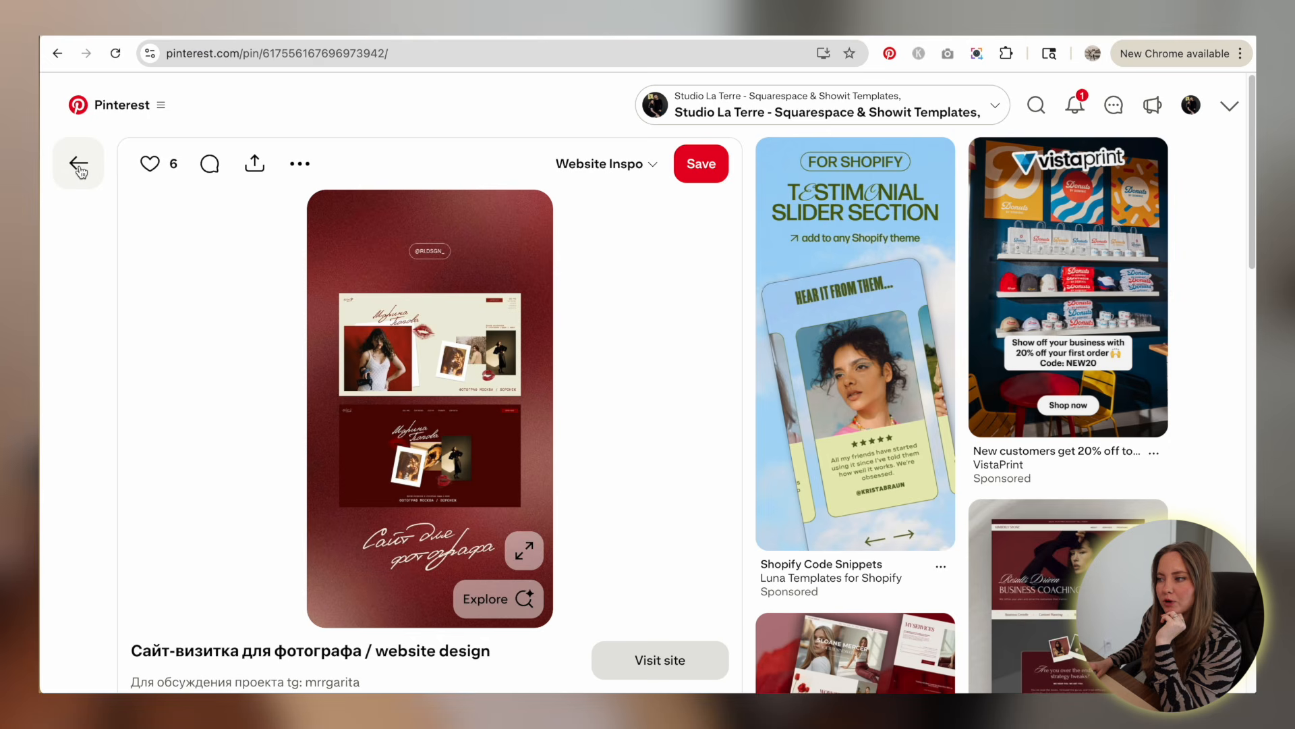
click(78, 165)
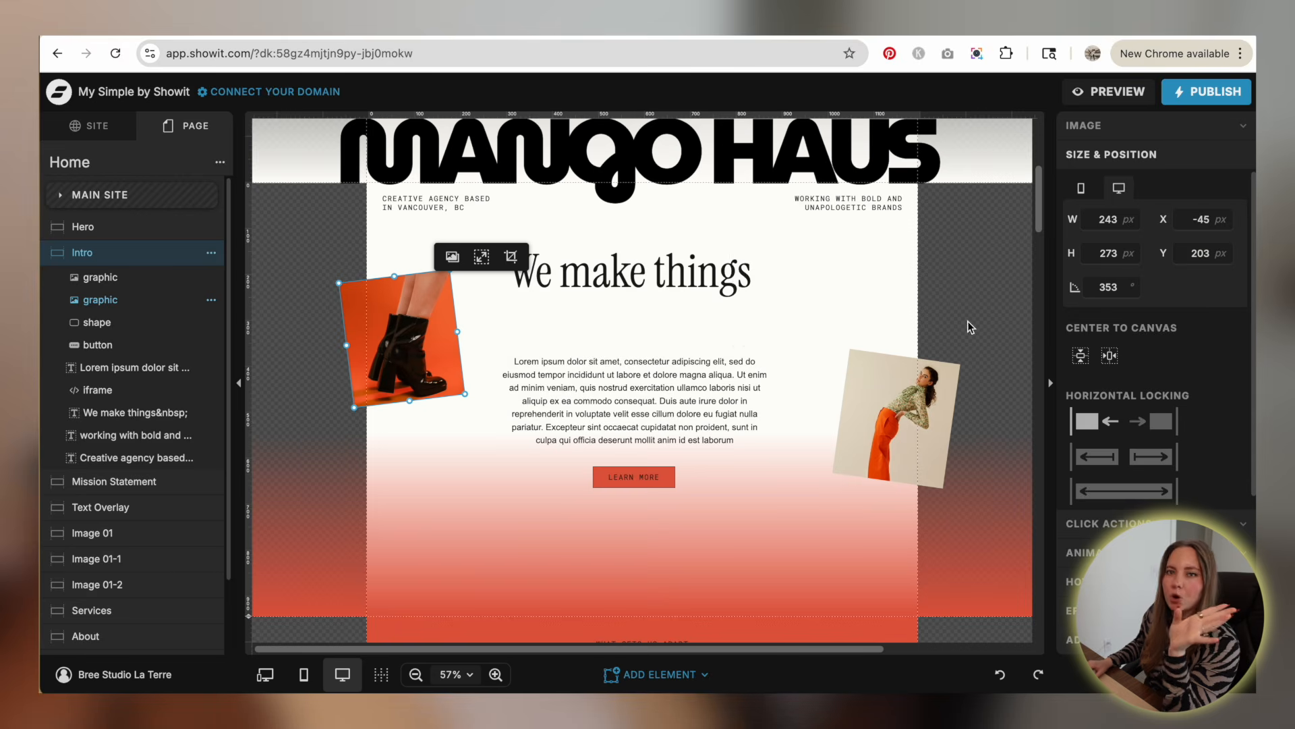
- In Showit, add the Untitled design (5) polaroid frame to the Intro and scale and tilt it to frame the black-boots photo
scroll(554, 344, up, 2)
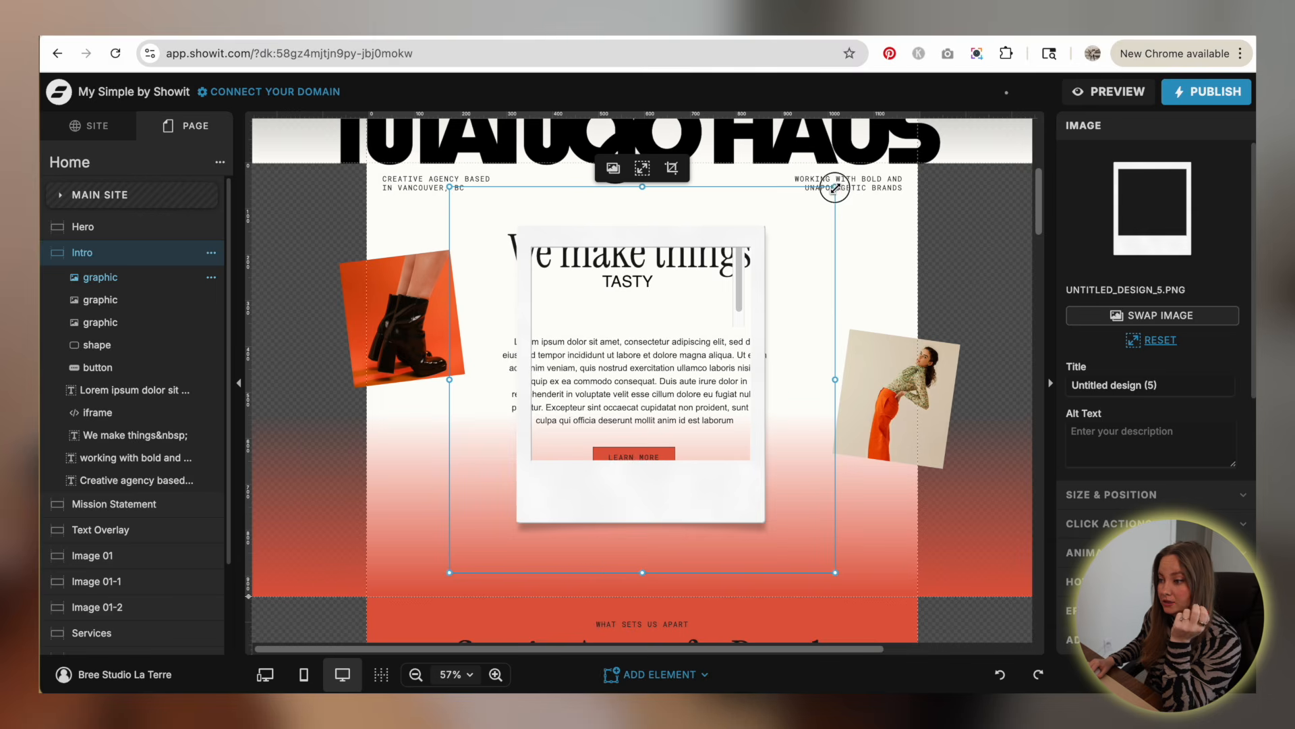
drag(835, 189, 577, 435)
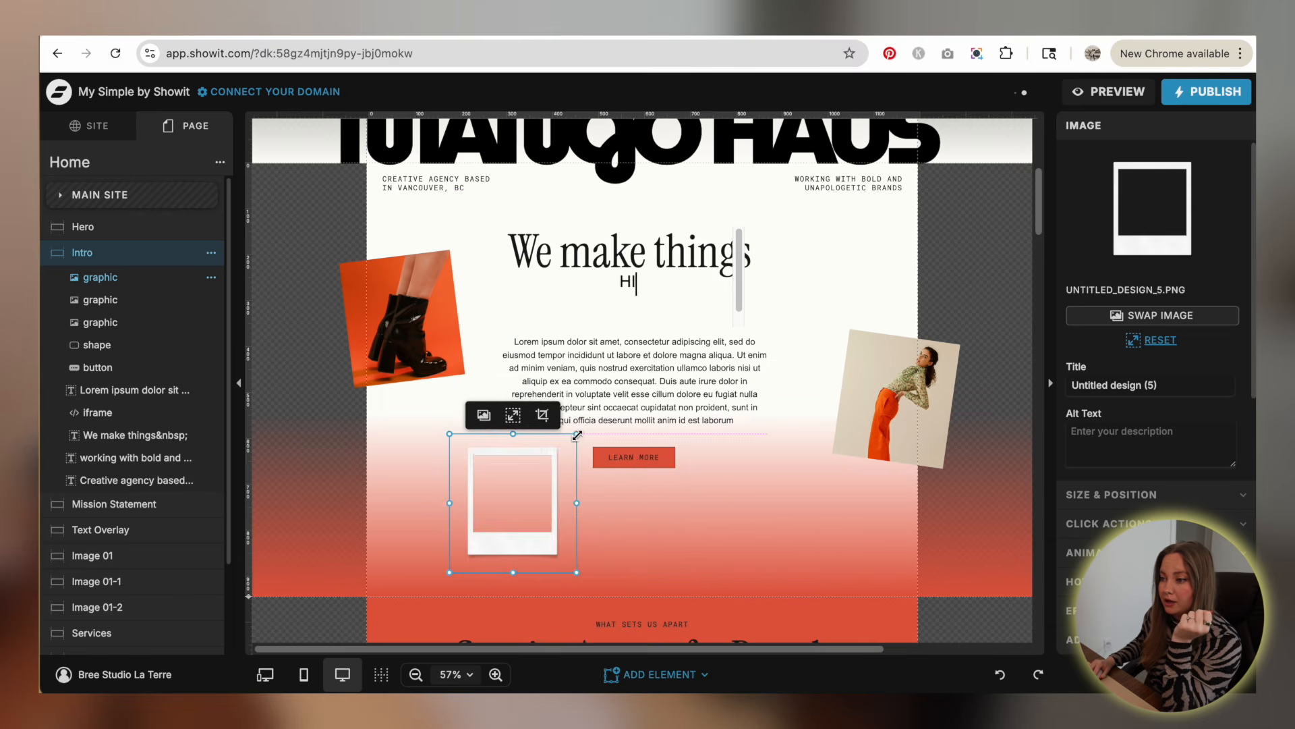
drag(510, 537, 406, 361)
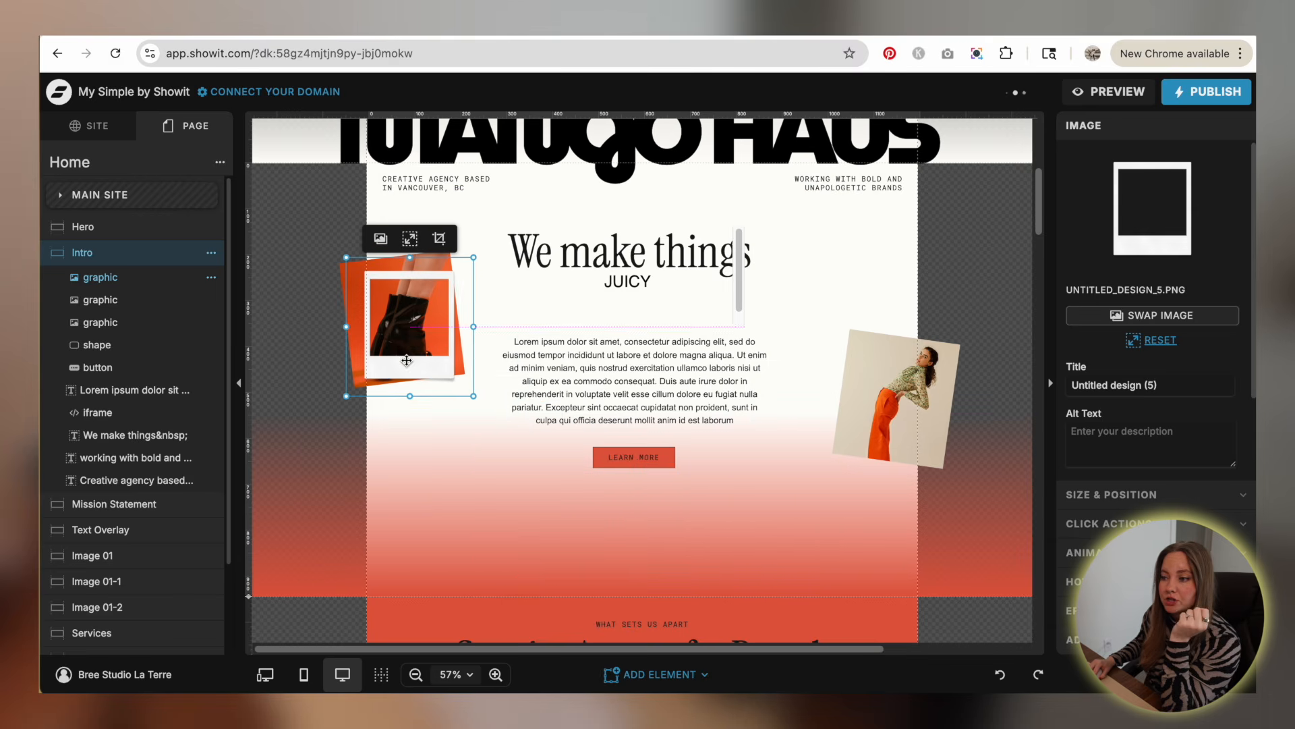
click(480, 404)
click(438, 366)
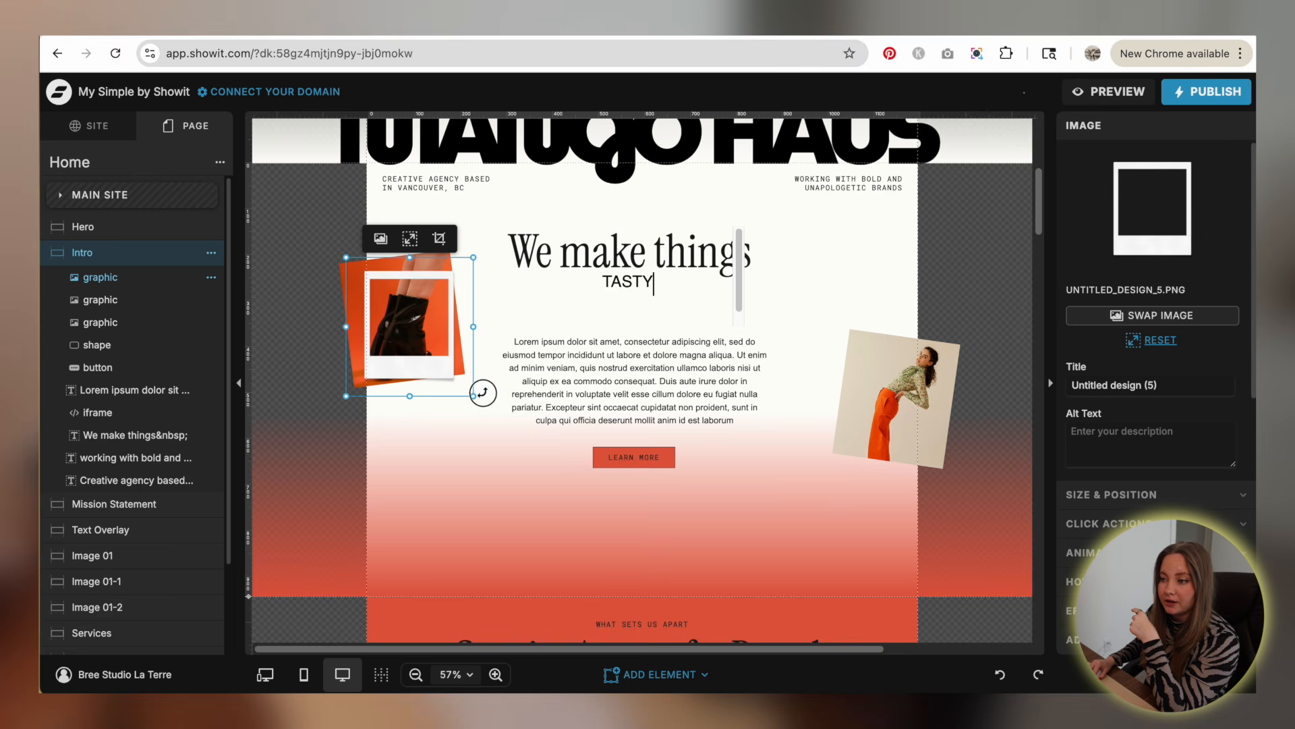
drag(483, 392, 485, 387)
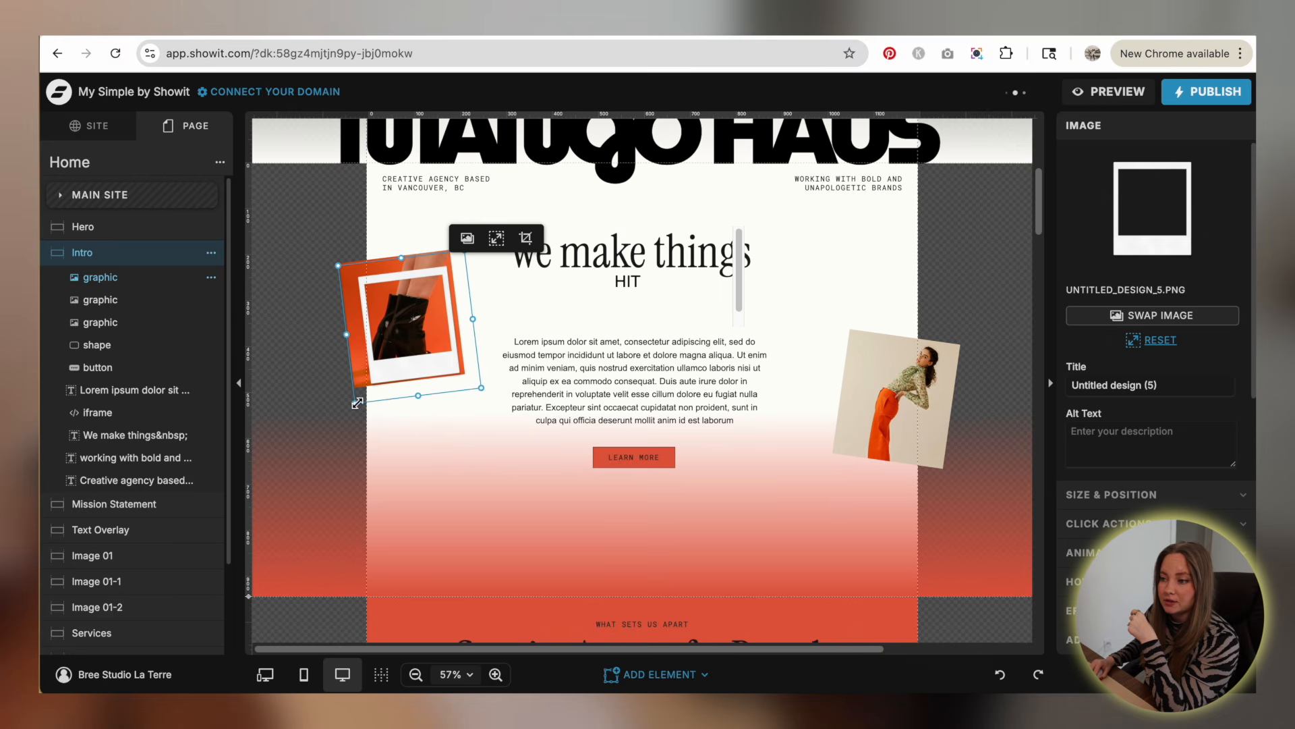
drag(358, 402, 333, 422)
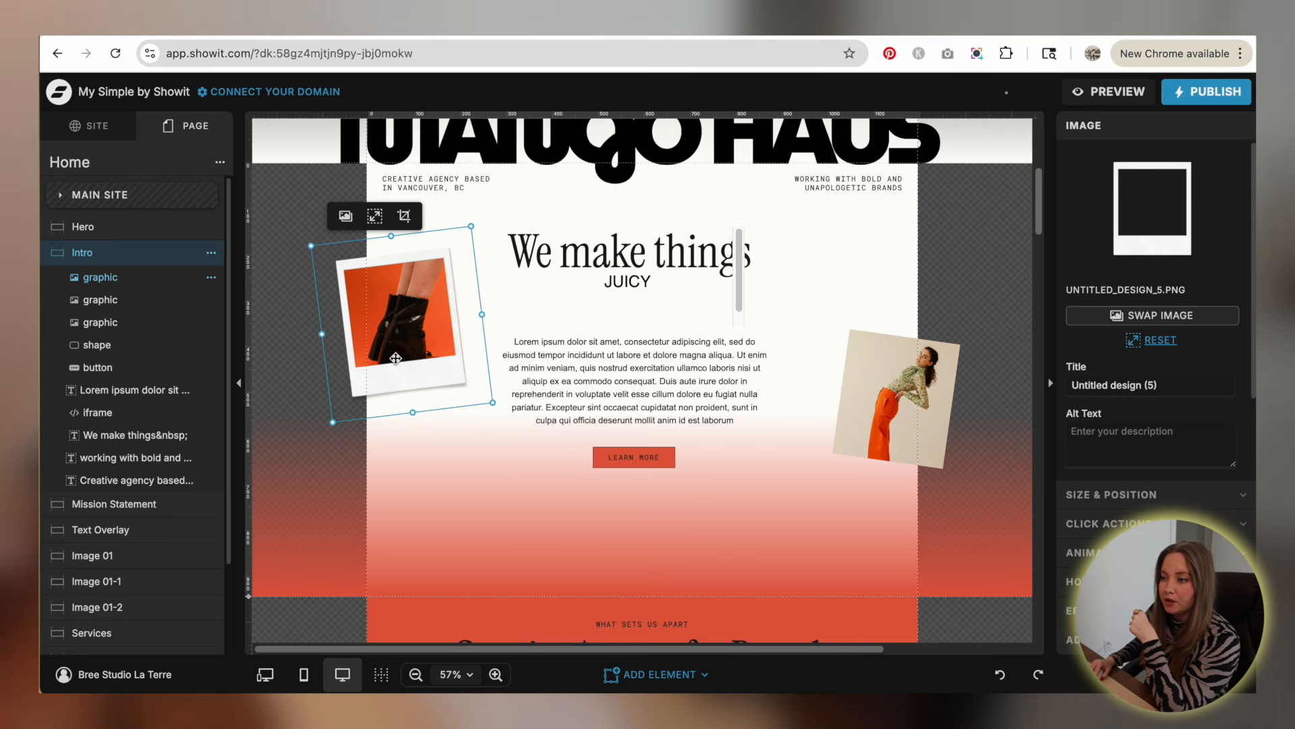
click(277, 442)
click(401, 317)
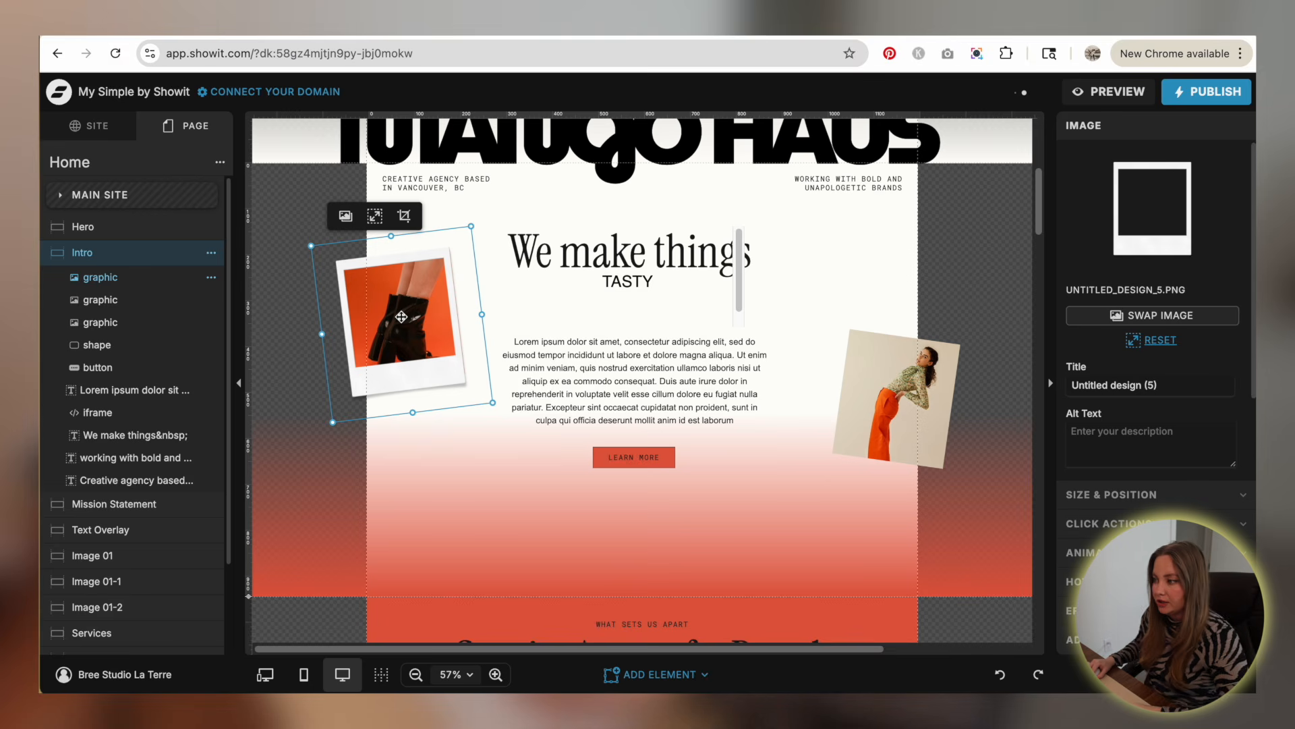
- Duplicate the polaroid frame onto the orange-trousers photo, then rotate, position and slightly enlarge it to match the photo's tilt
drag(401, 317, 883, 420)
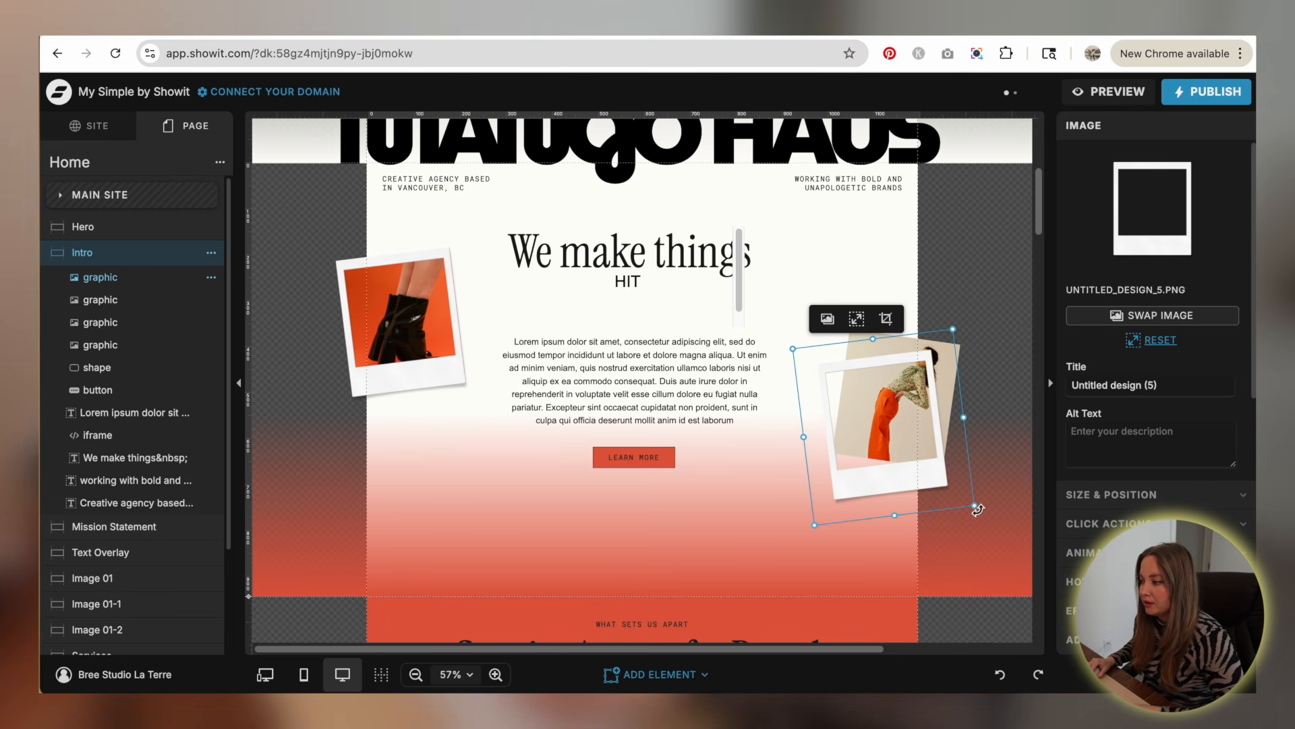
drag(977, 509, 960, 545)
drag(897, 466, 905, 442)
click(960, 513)
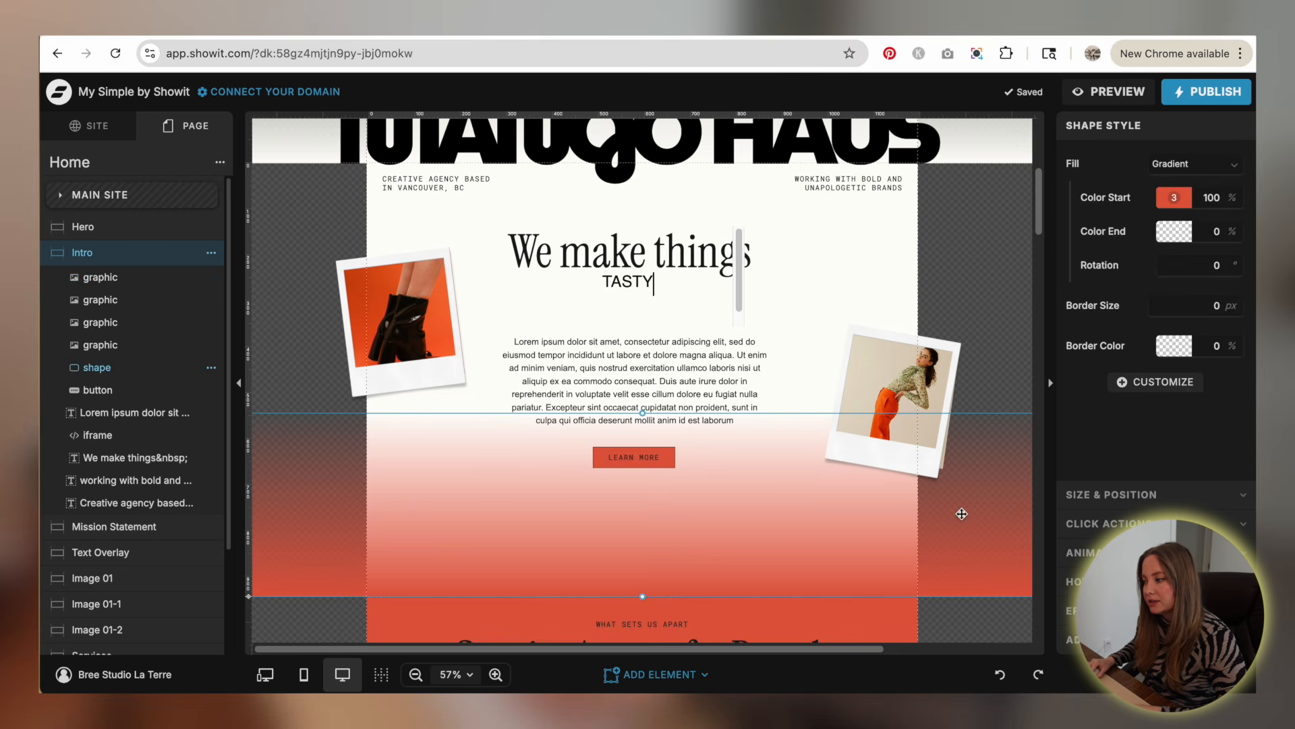
click(935, 478)
drag(959, 509, 972, 516)
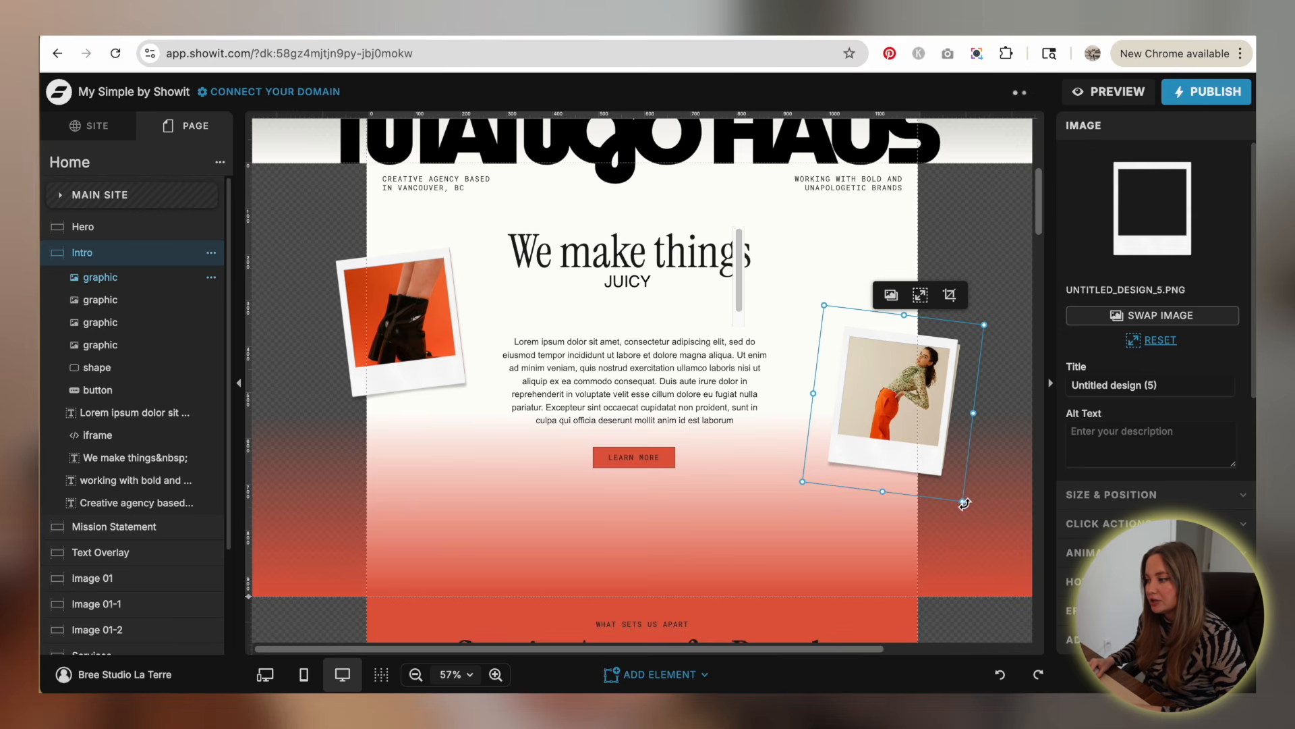
drag(961, 502, 967, 508)
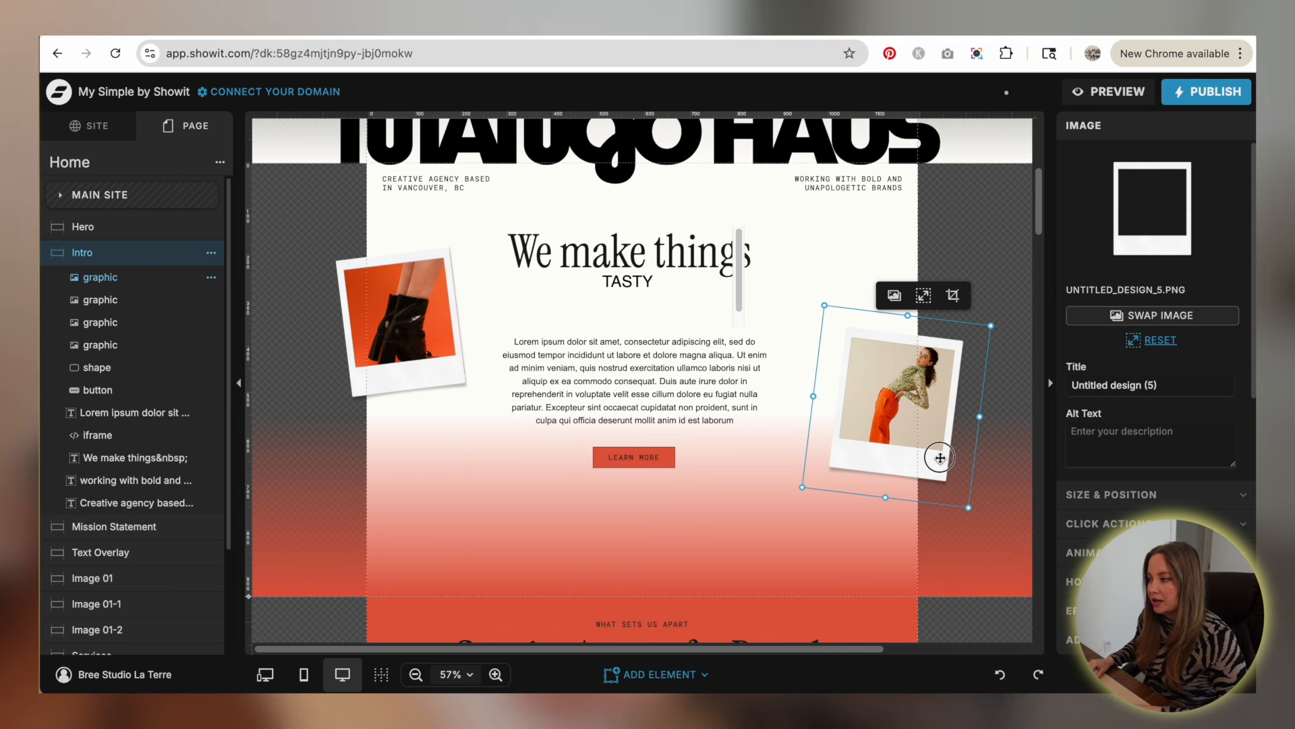
click(993, 243)
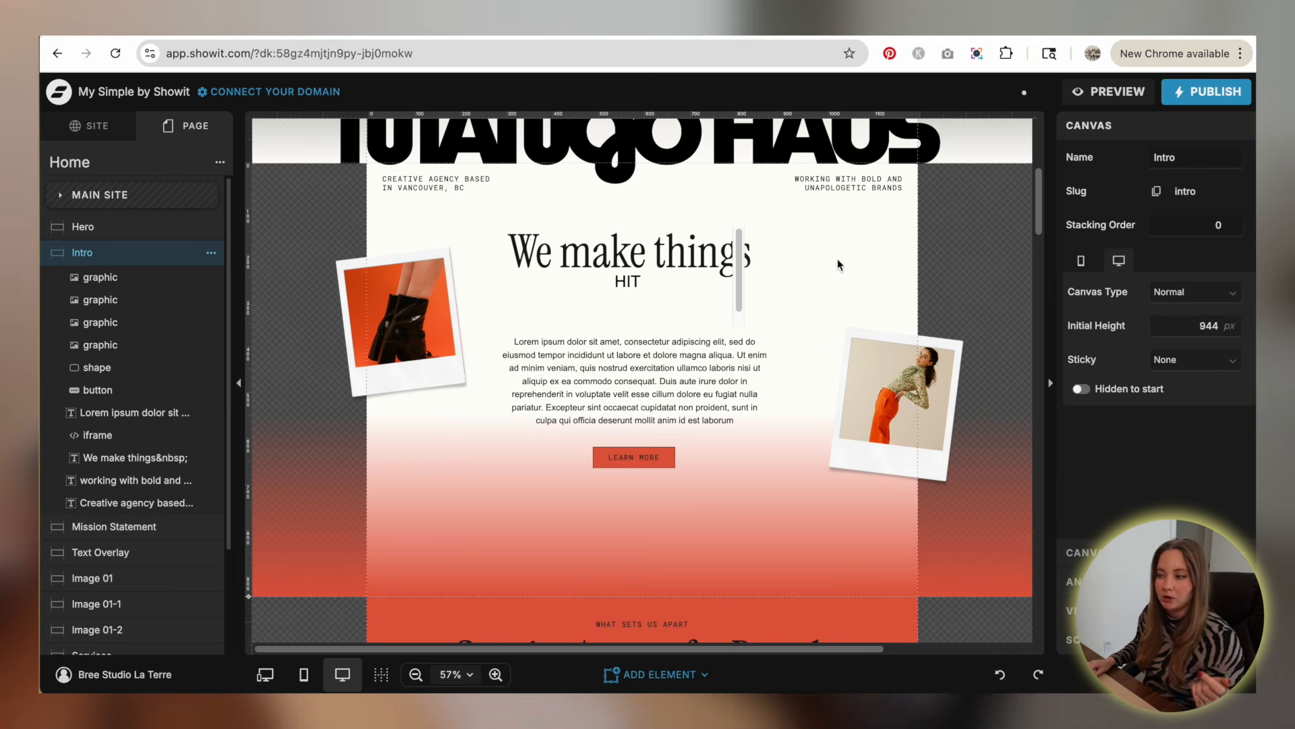
- Add binder clip graphics to the tops of both polaroids and group the orange-trousers photo with its frame and clip
key(super+v)
click(967, 331)
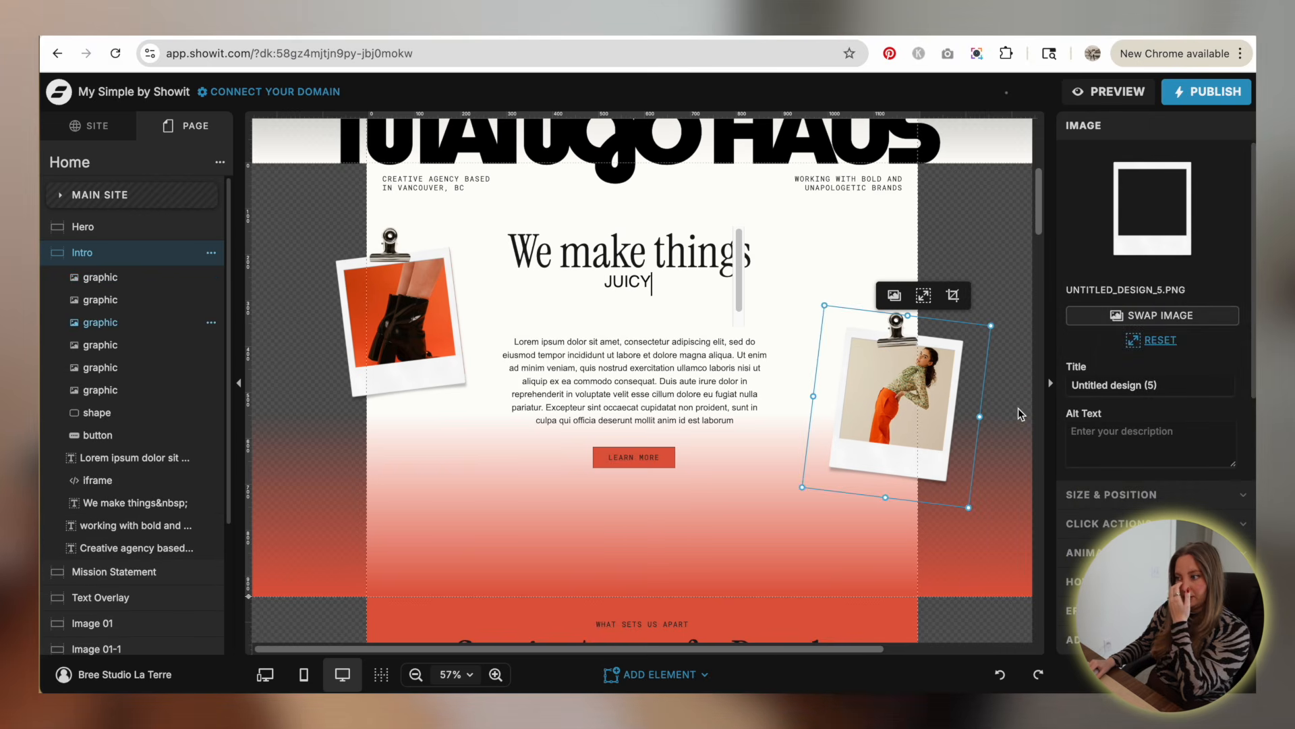
click(1004, 451)
click(993, 355)
drag(995, 356, 862, 324)
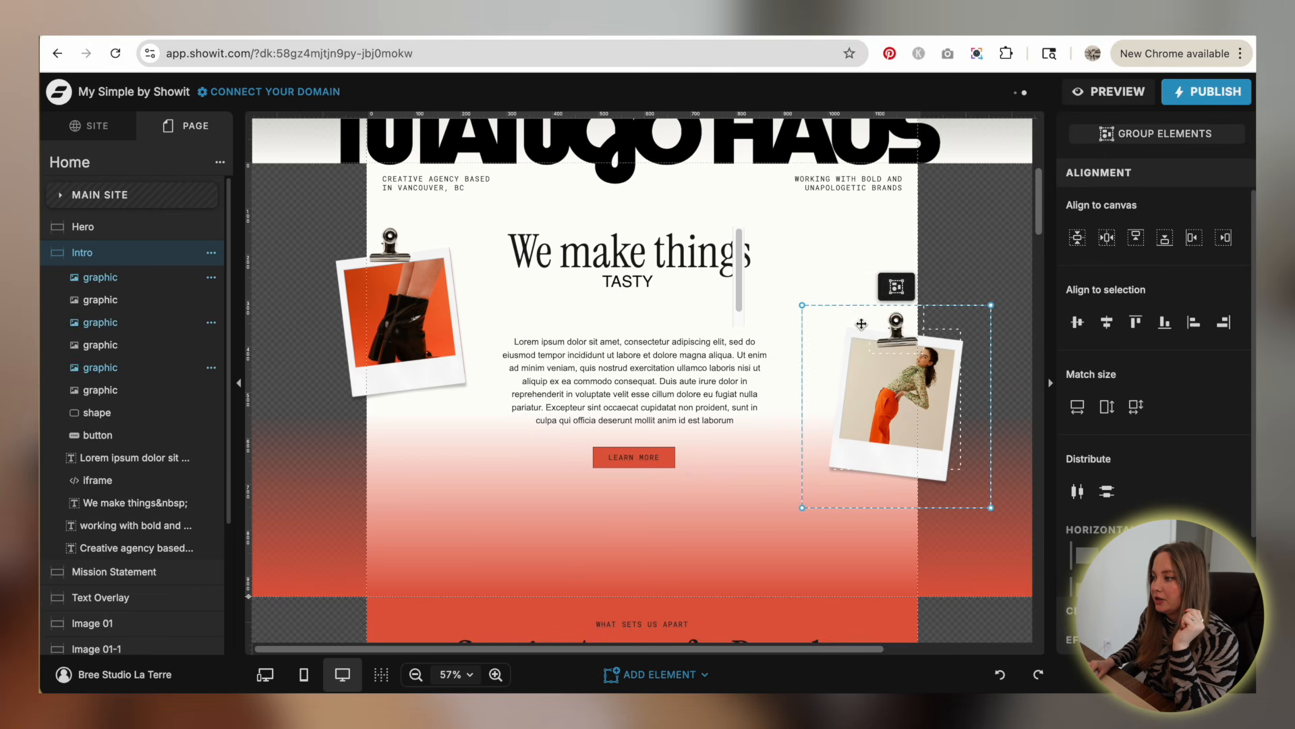
click(897, 288)
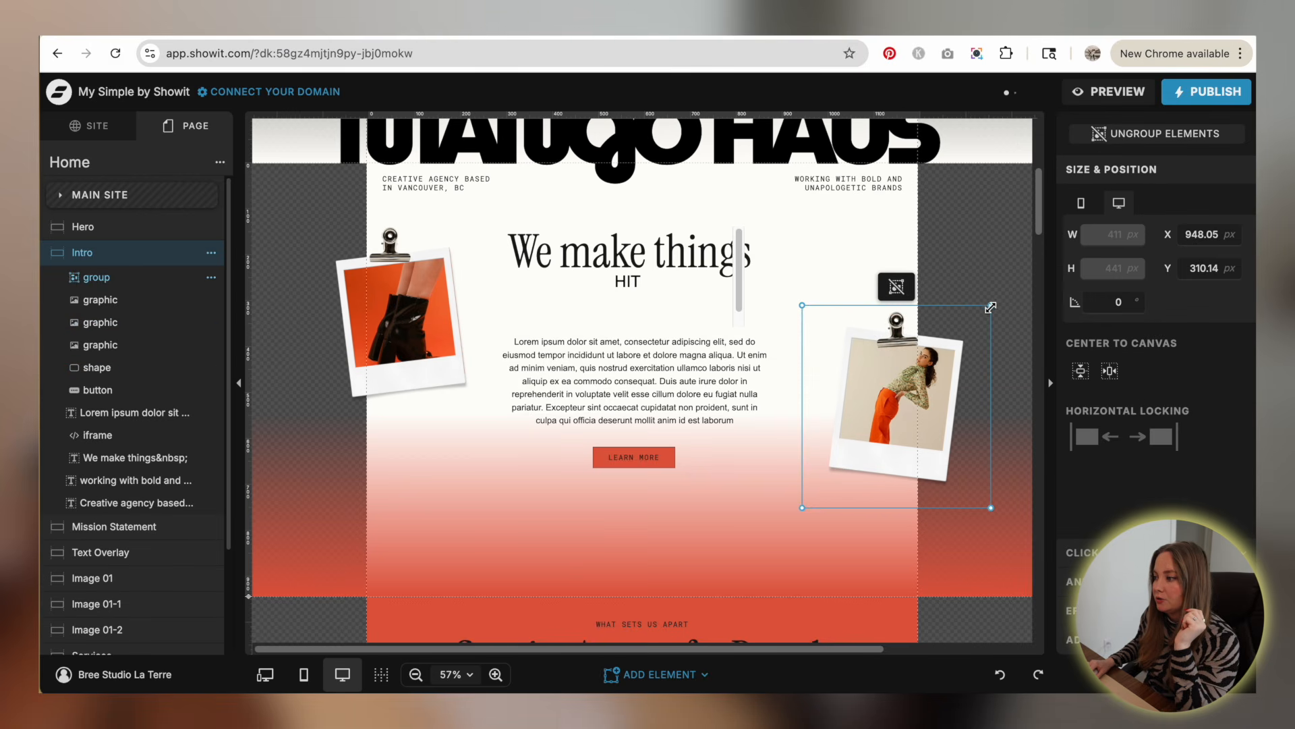
- Scale down the orange-trousers polaroid group and move it lower in the Intro, beside the Learn More button
drag(991, 305, 973, 325)
drag(908, 350, 919, 408)
click(283, 305)
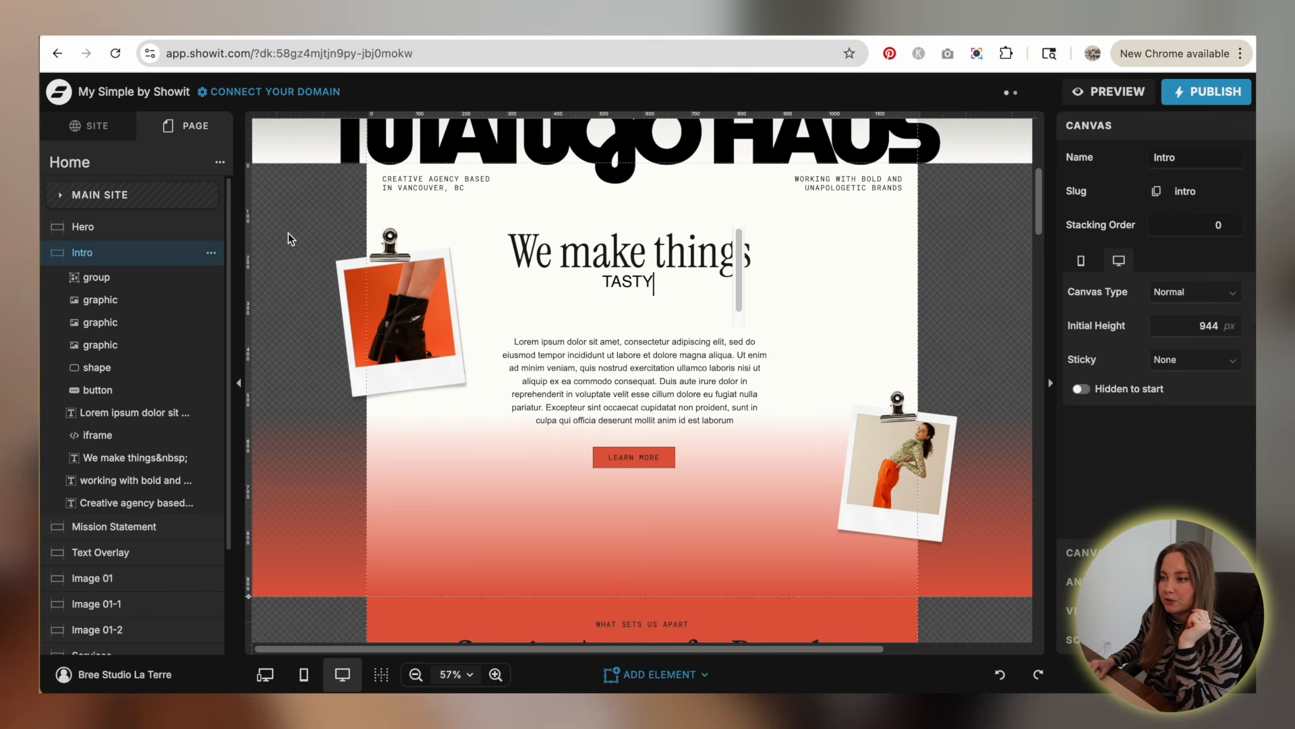
- Group the black-boots photo with its frame and clip, and shrink the group to about 324 × 357 px at X -103.46, Y 188
drag(288, 233, 417, 322)
click(401, 204)
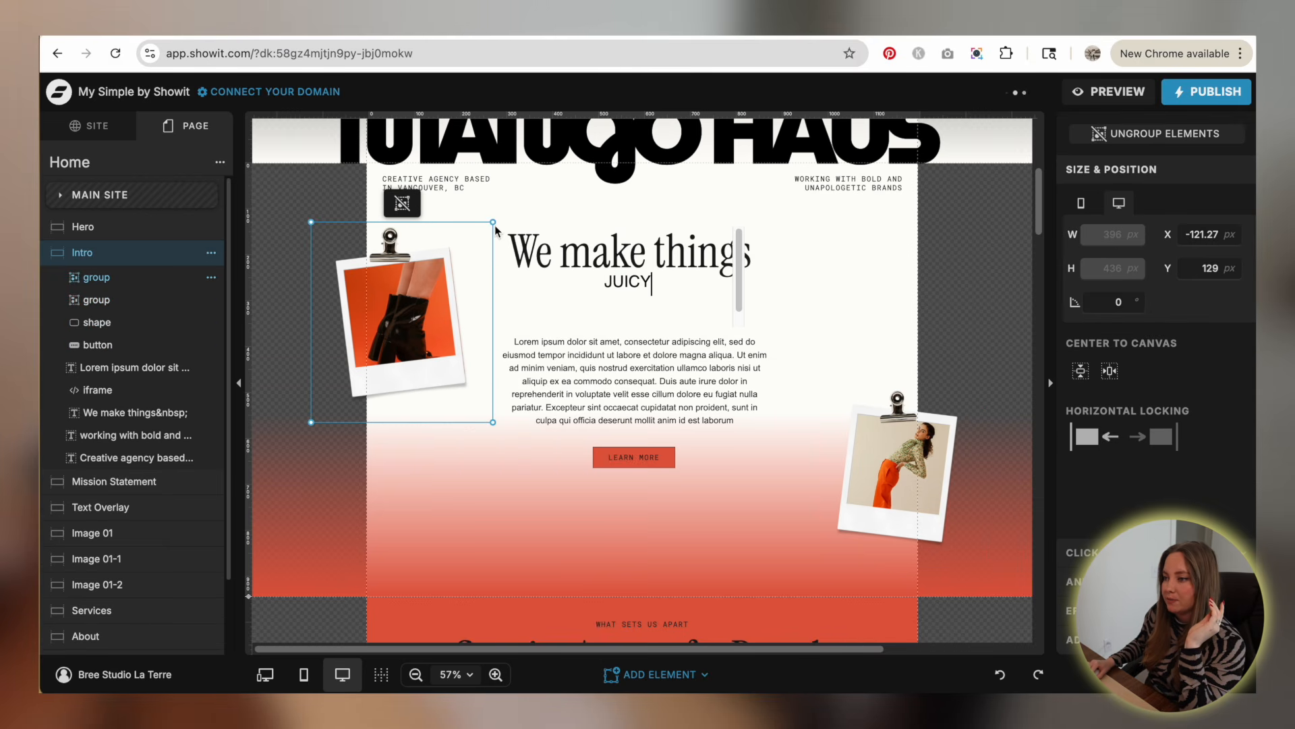
drag(493, 224, 461, 260)
drag(388, 309, 396, 299)
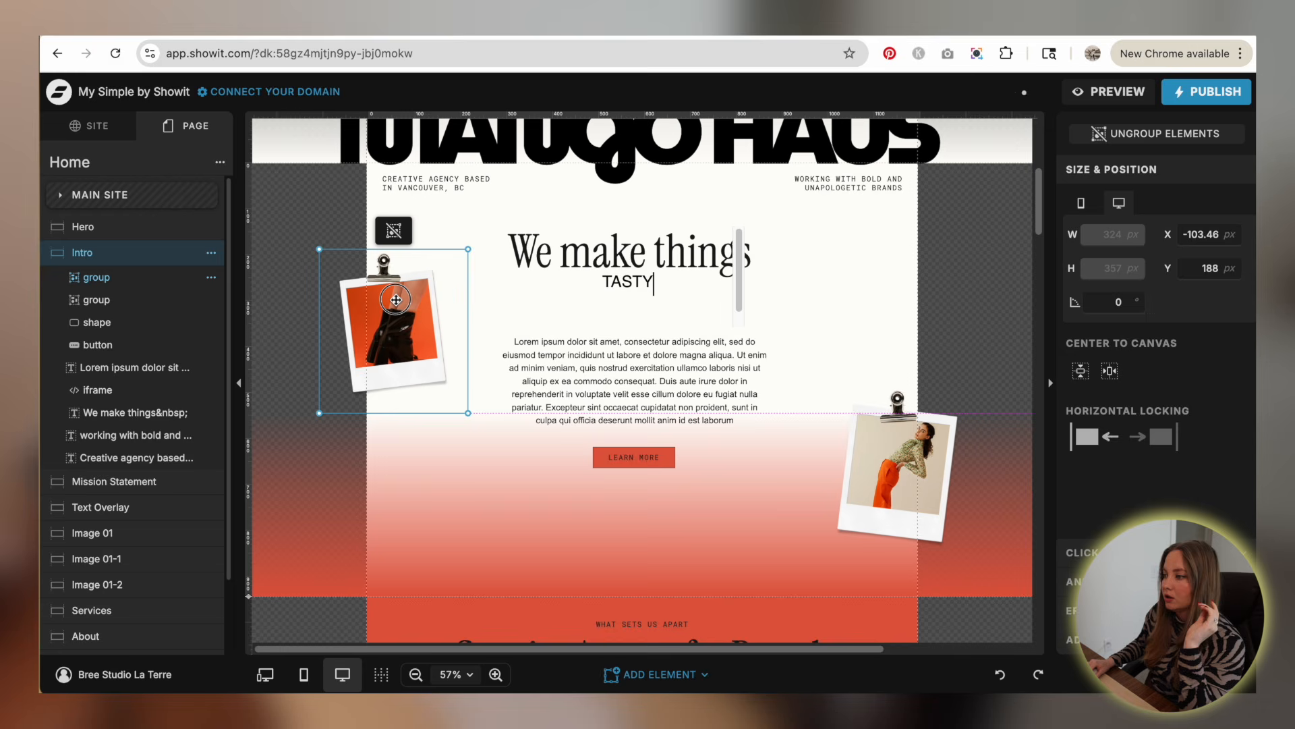
click(948, 315)
- Preview the site and check how the two clipped polaroids sit around the Intro text
click(1108, 95)
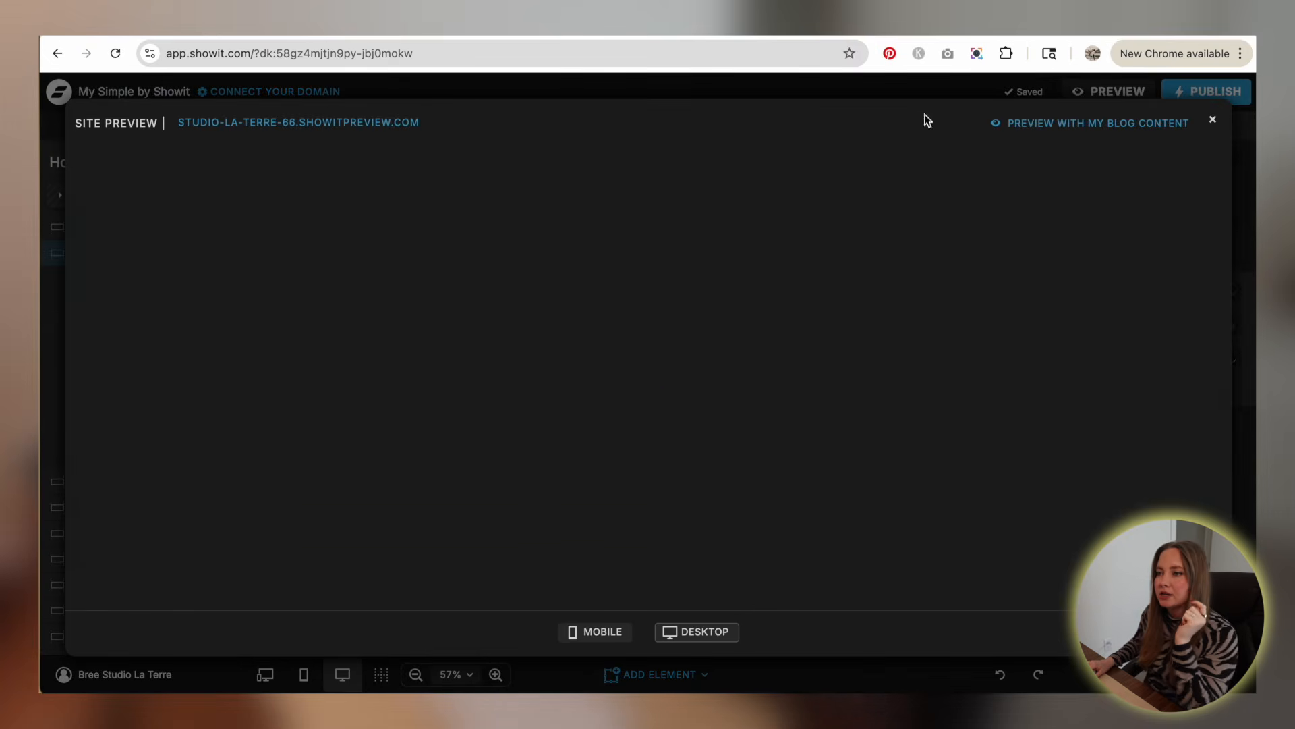
scroll(589, 220, down, 10)
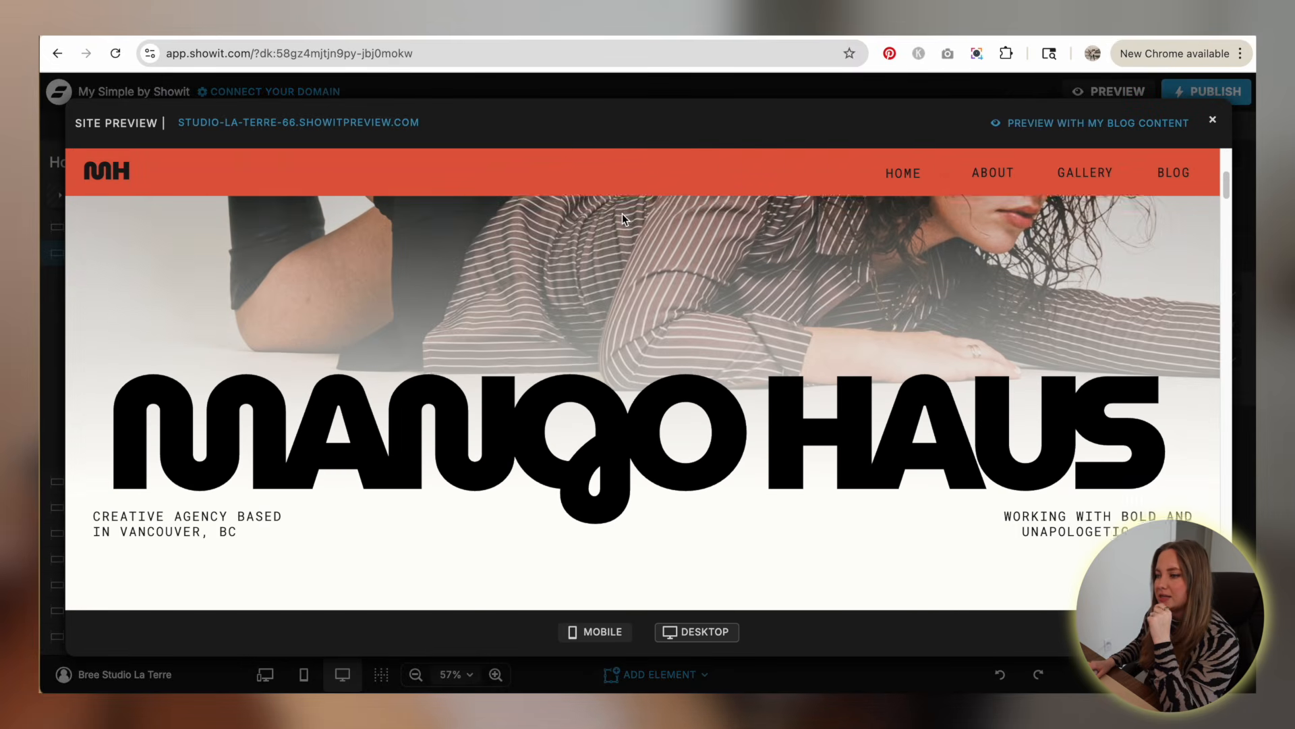
scroll(816, 280, down, 8)
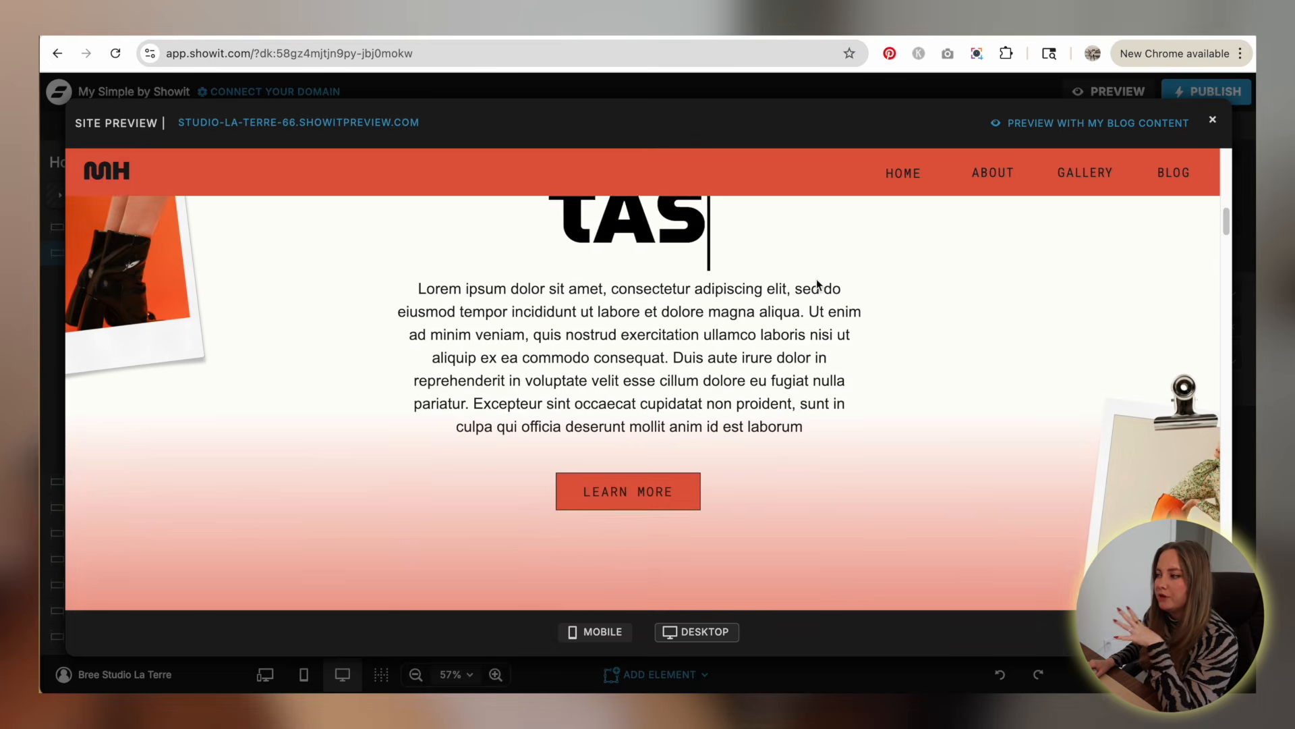
scroll(818, 283, up, 5)
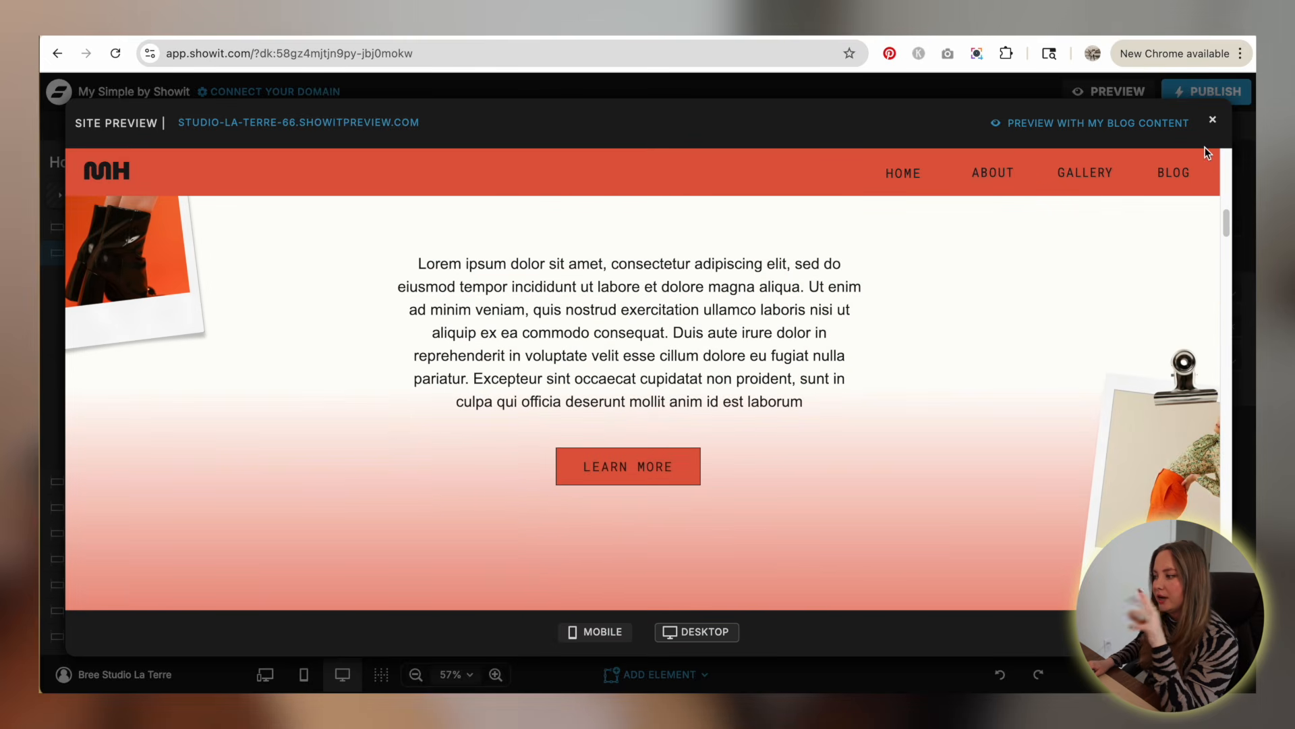
click(1214, 123)
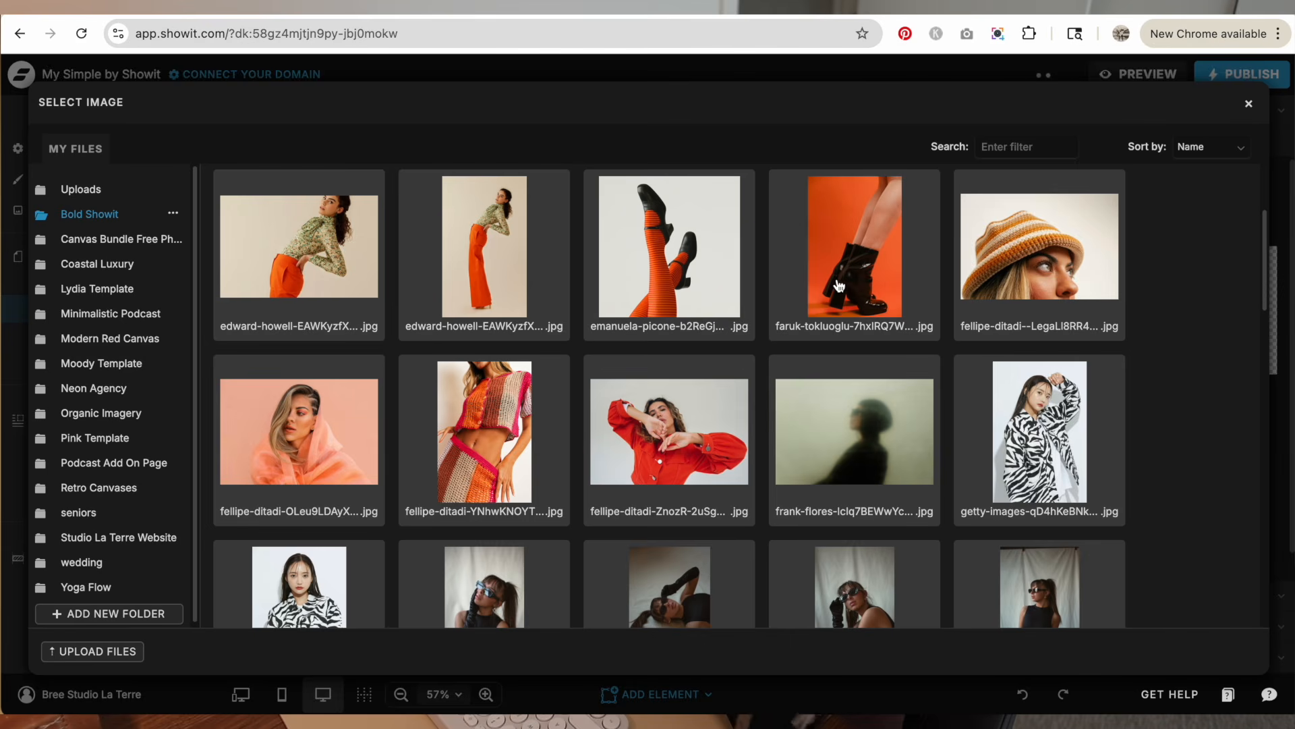
- Use the black-boots photo on orange as the Services page's first canvas background, positioned Bottom Center
click(839, 286)
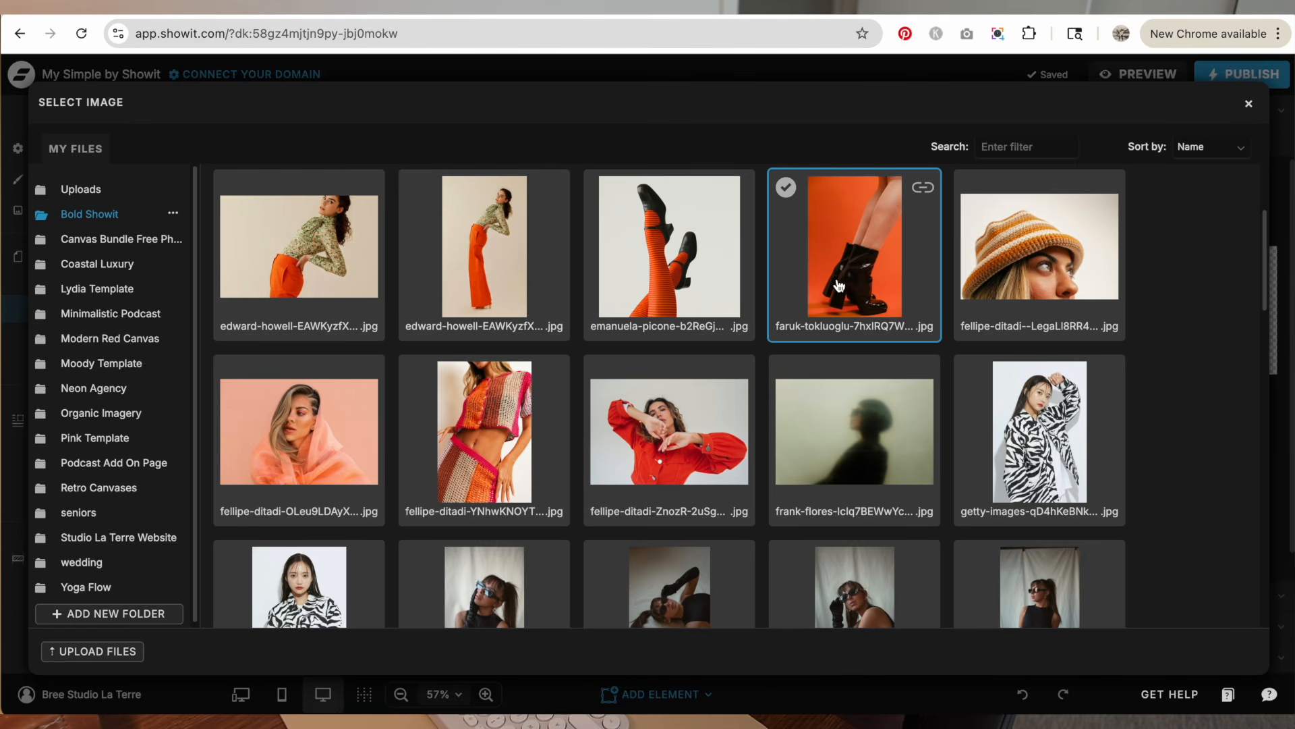
scroll(886, 288, down, 1)
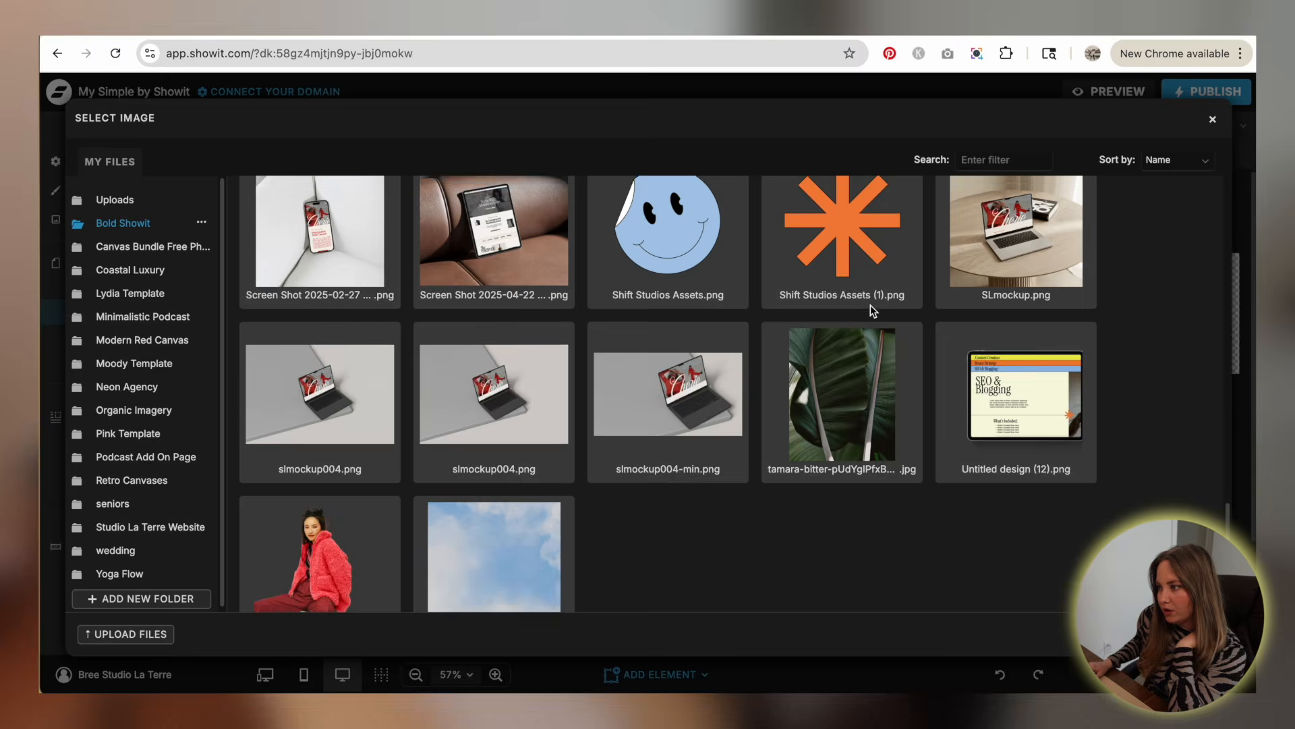
scroll(872, 310, up, 20)
click(883, 437)
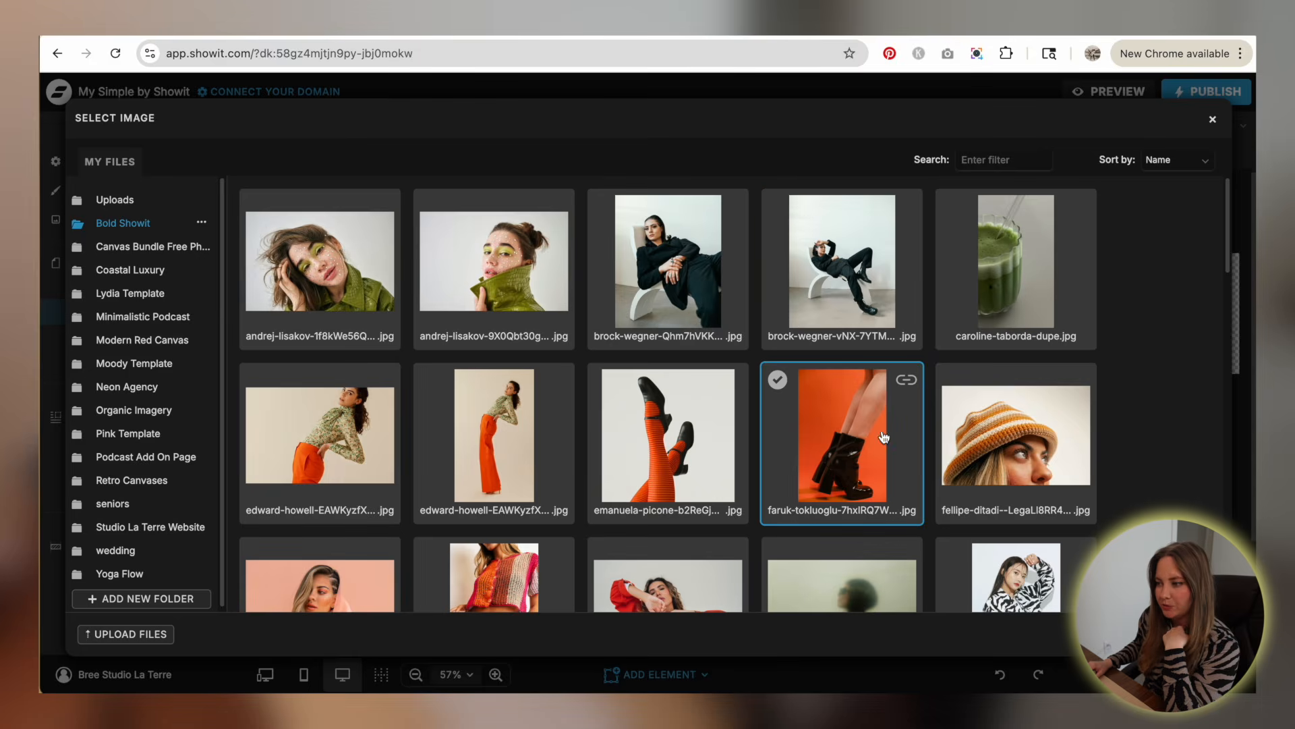
double_click(853, 446)
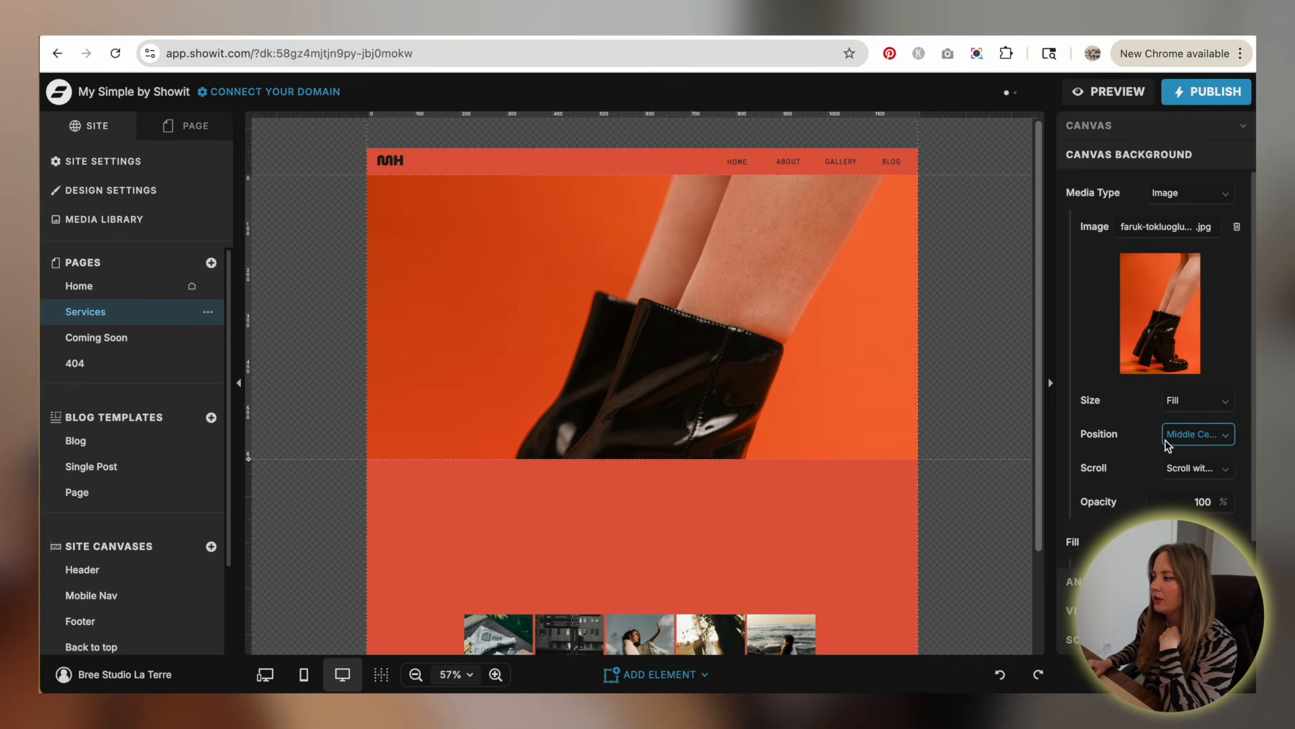
click(1211, 435)
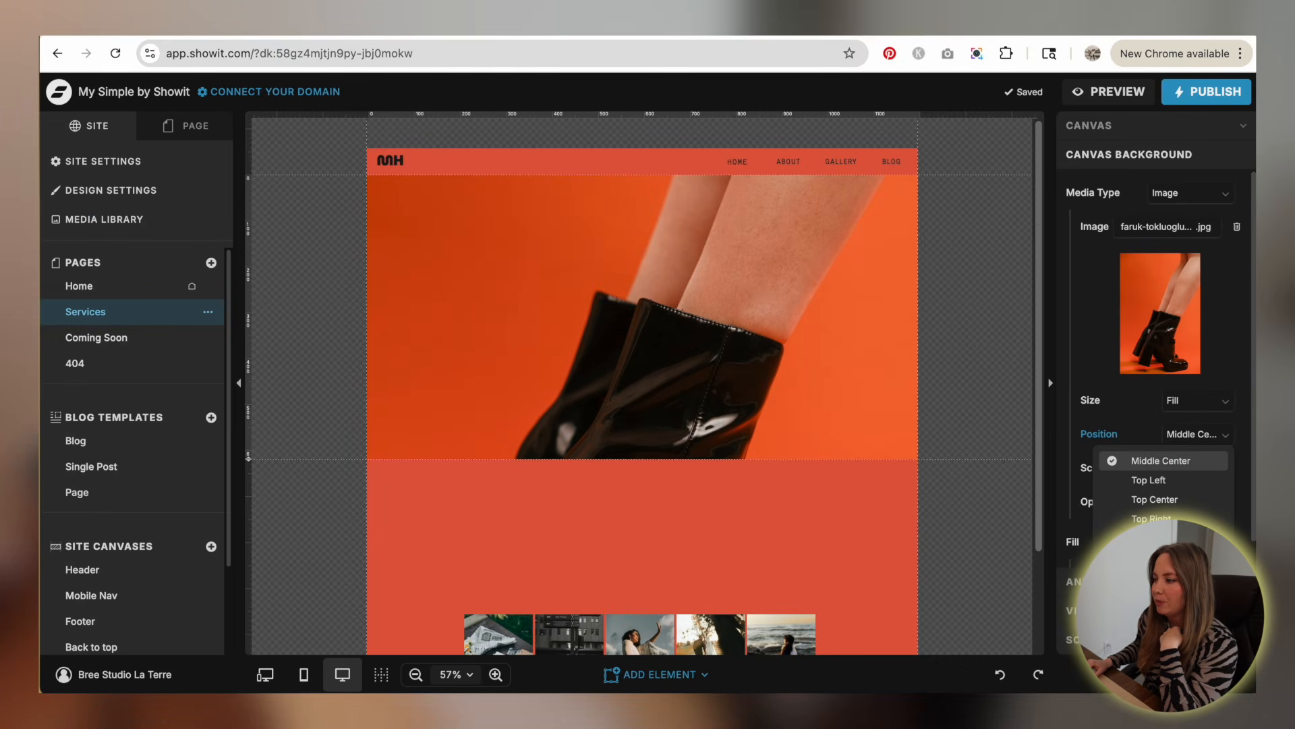
click(1158, 596)
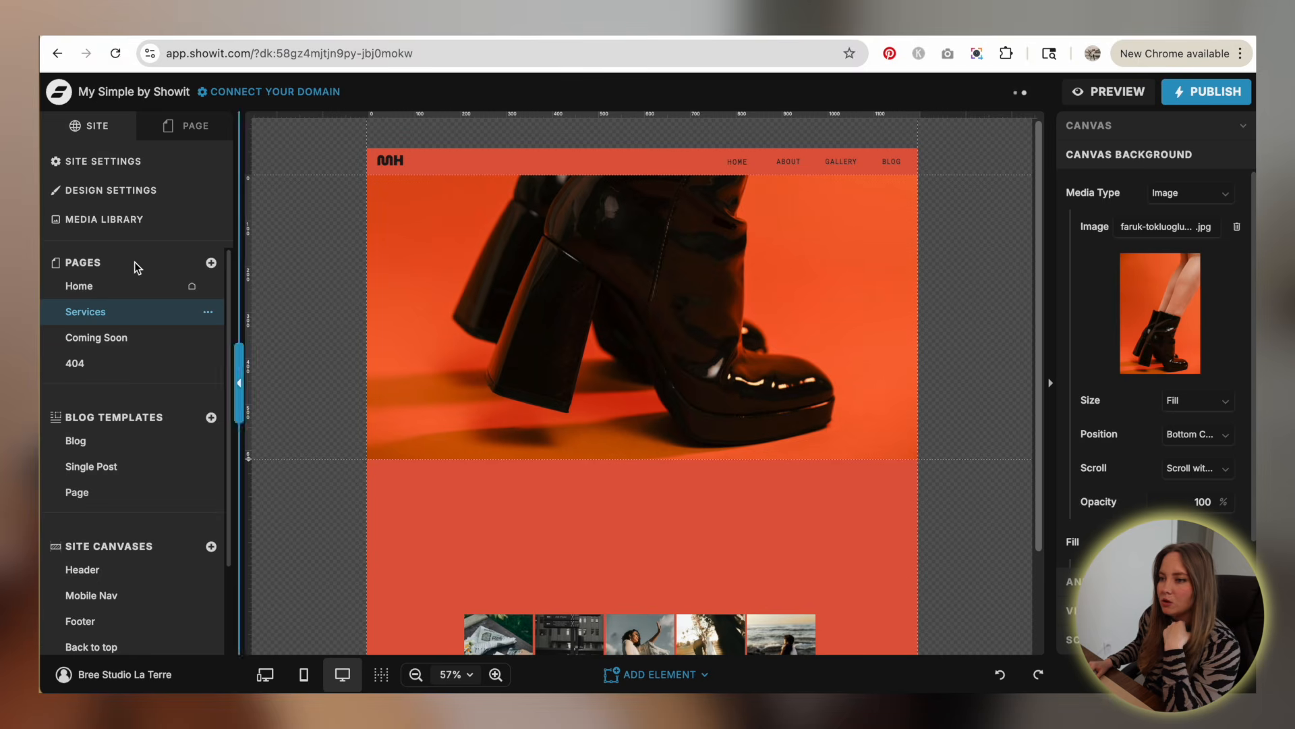
- Add a second blank canvas to the Services page below the boots photo
click(193, 128)
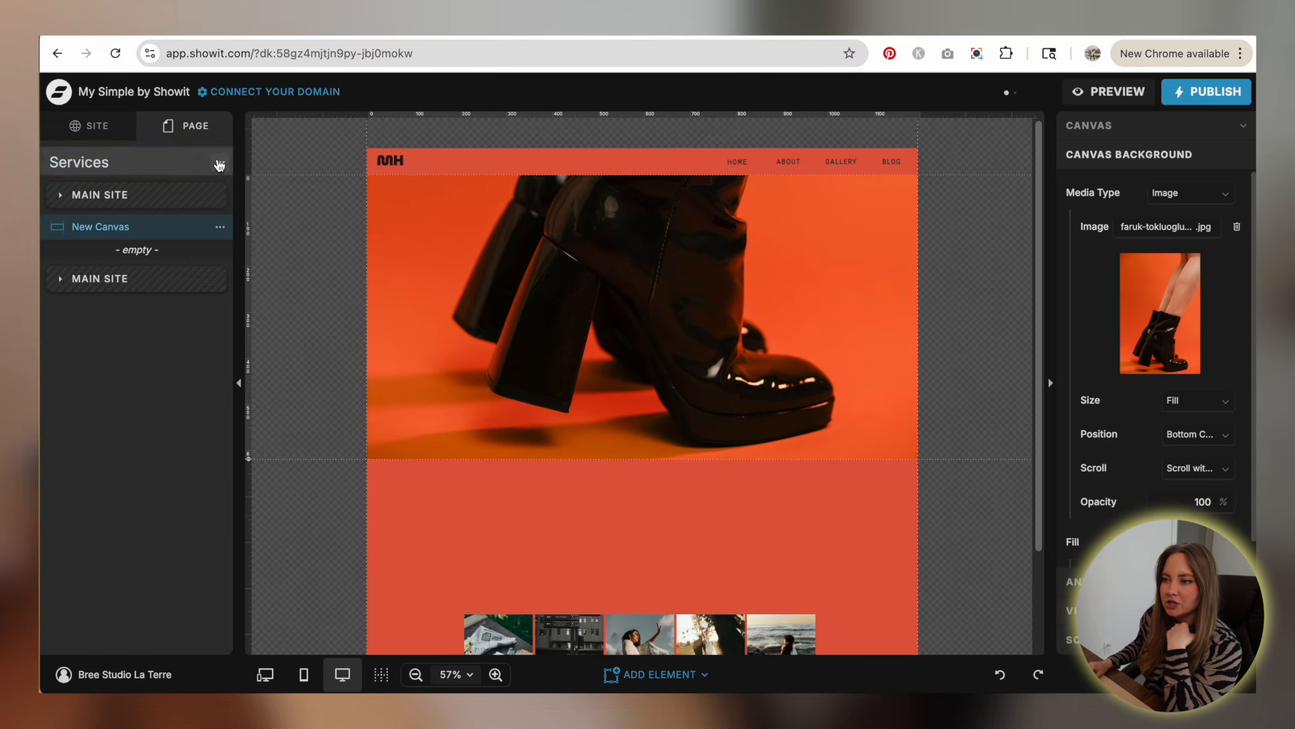
click(219, 164)
click(237, 208)
scroll(464, 330, down, 3)
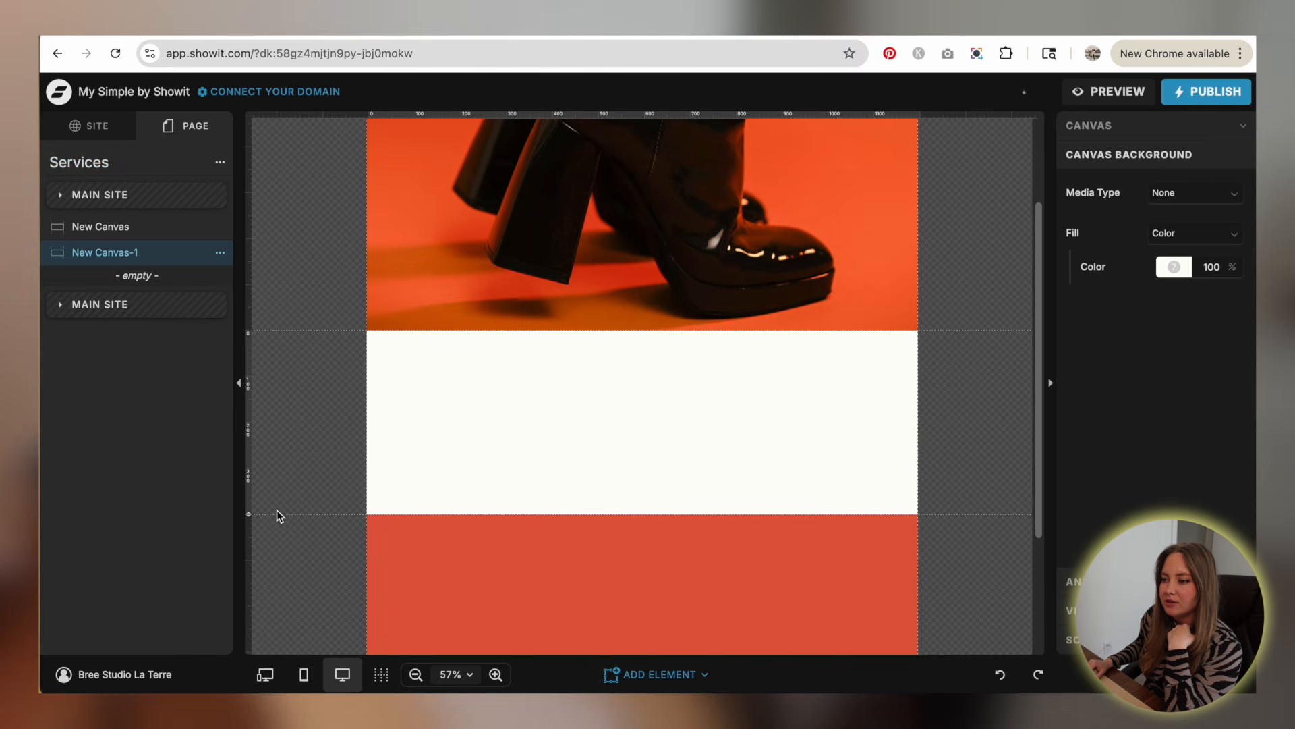
scroll(294, 401, up, 2)
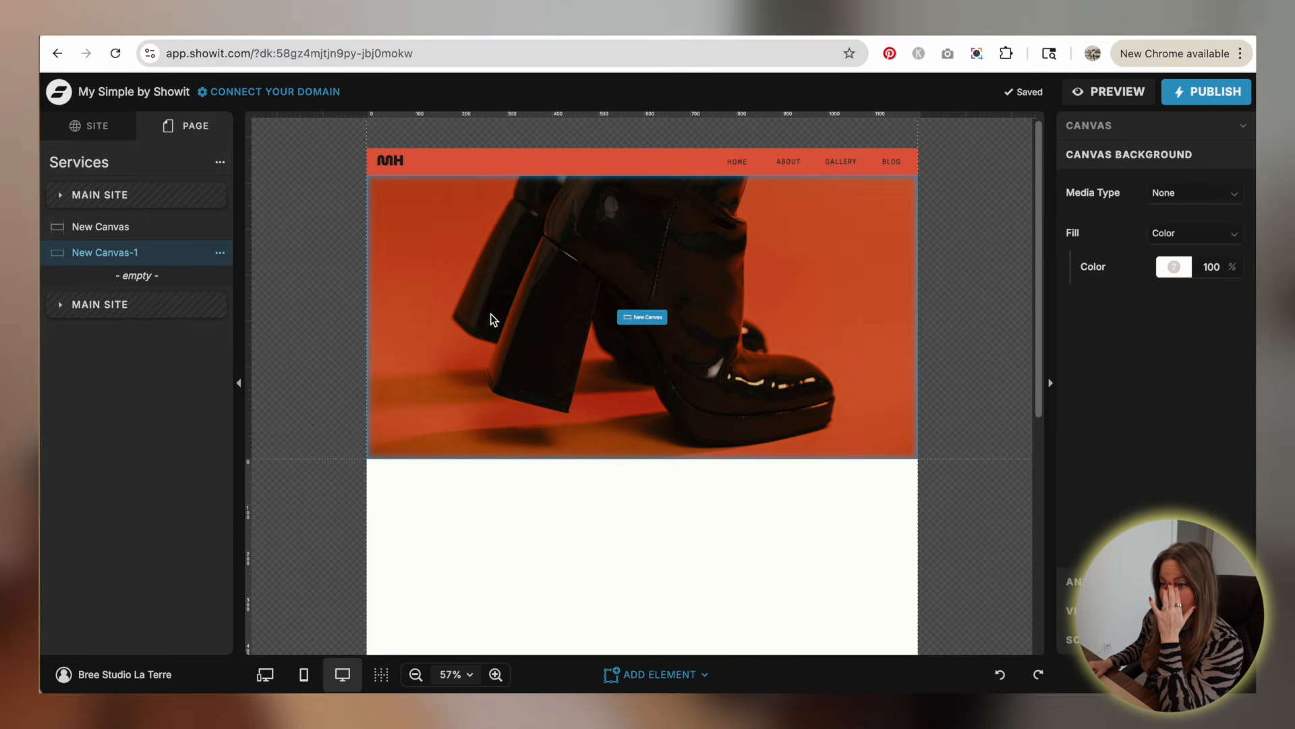
- Copy the white fade gradient from the Home page hero to the bottom of the Services boots canvas, and make that canvas taller
click(91, 125)
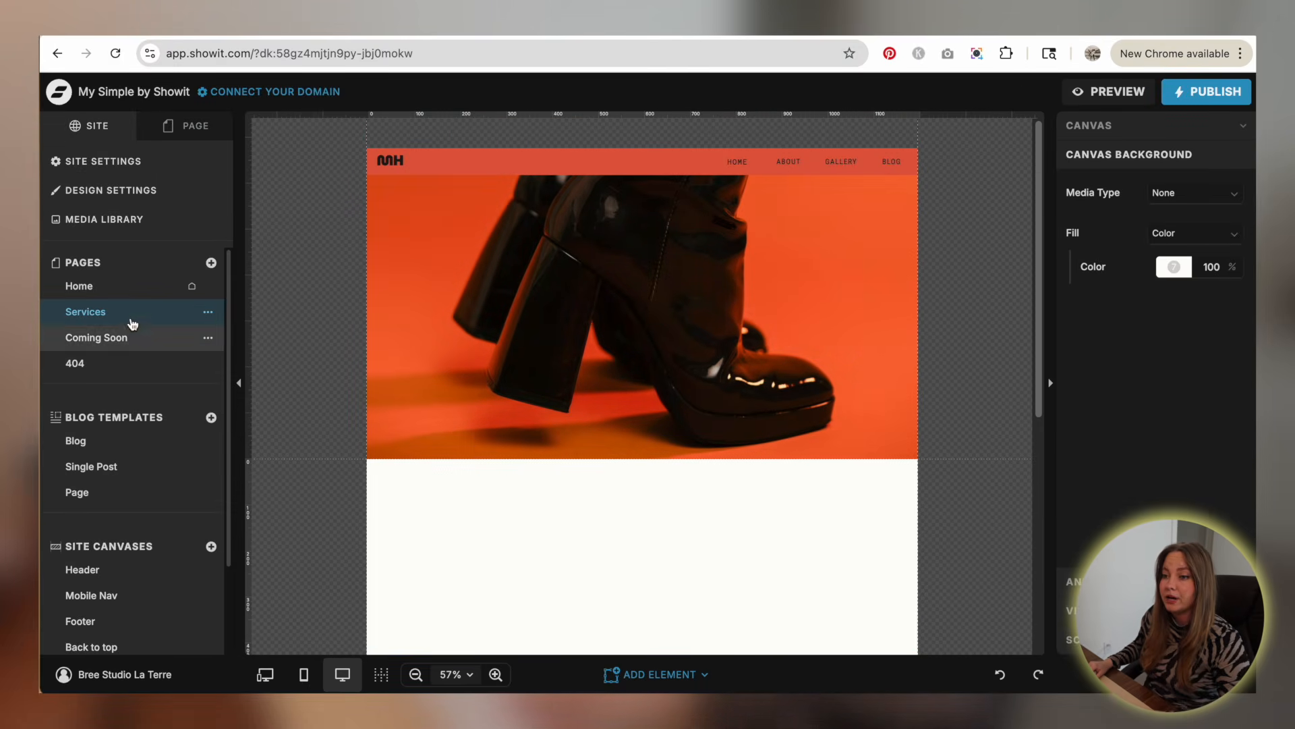
click(126, 300)
click(340, 435)
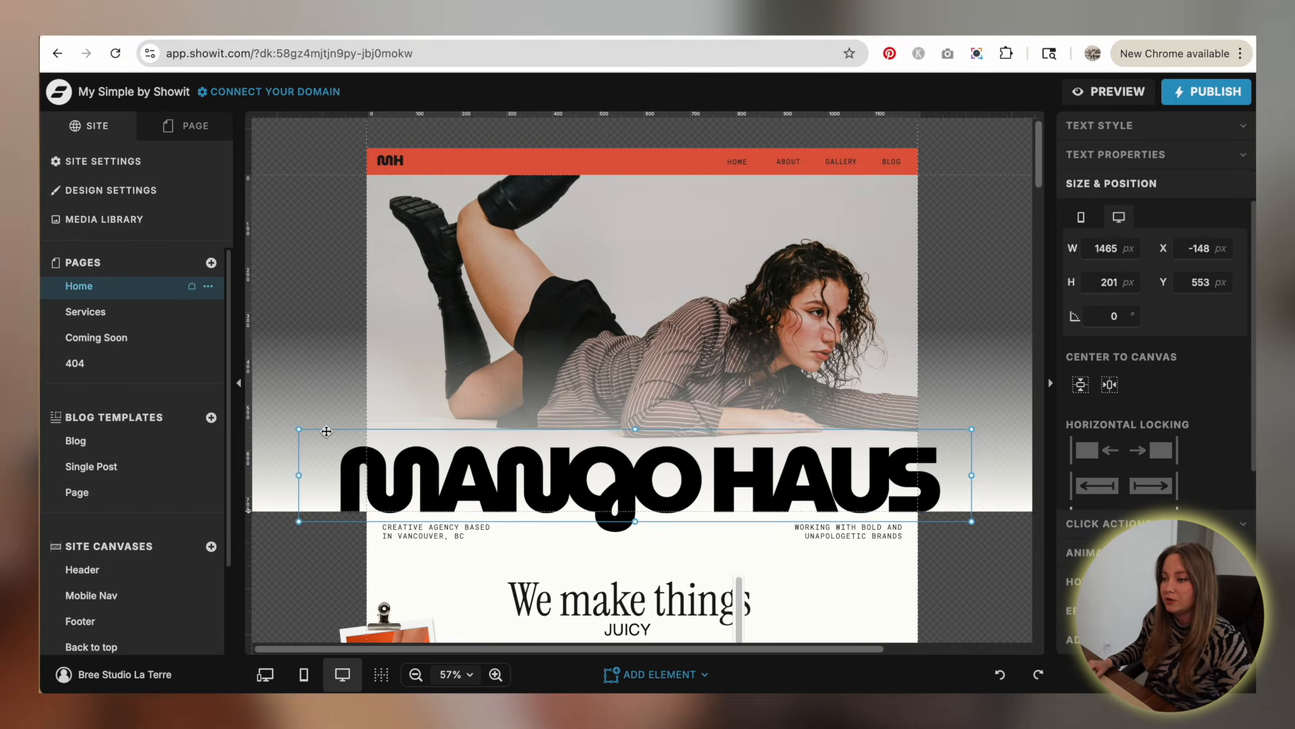
click(317, 392)
click(133, 312)
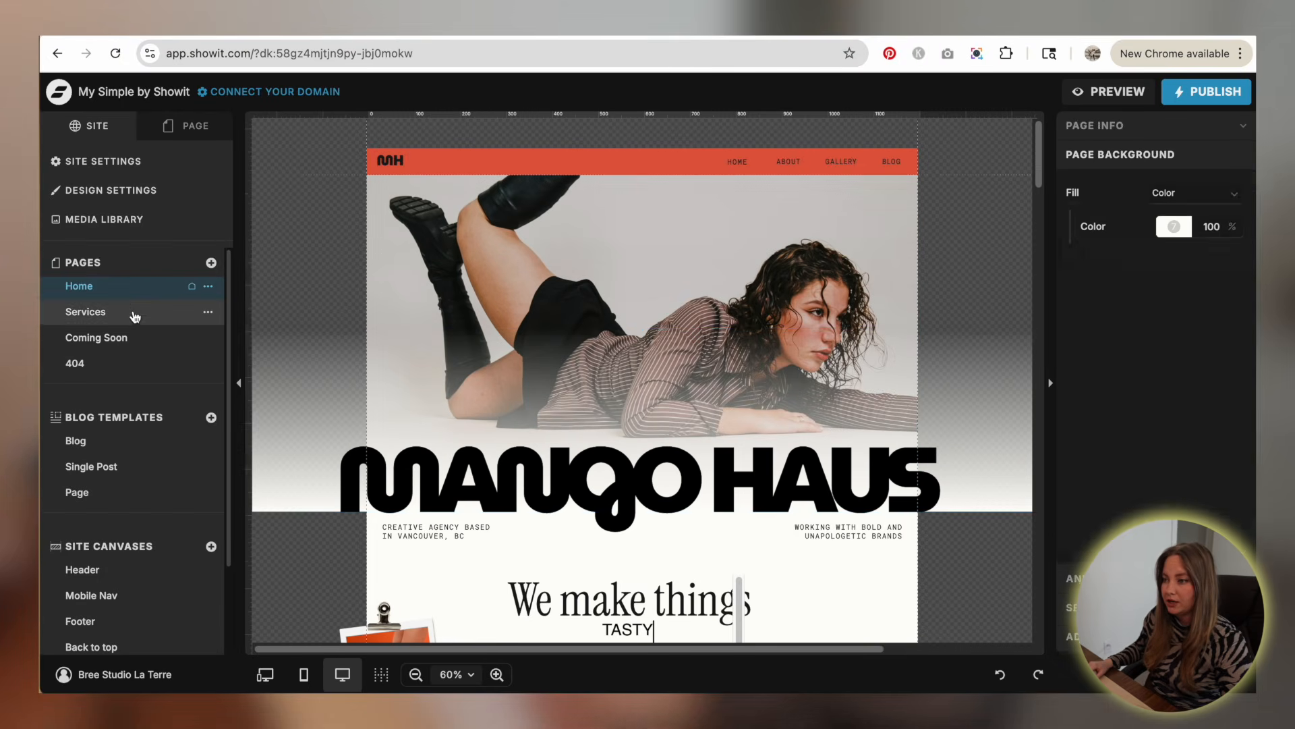
drag(495, 435, 492, 386)
click(486, 570)
scroll(515, 515, down, 1)
click(387, 319)
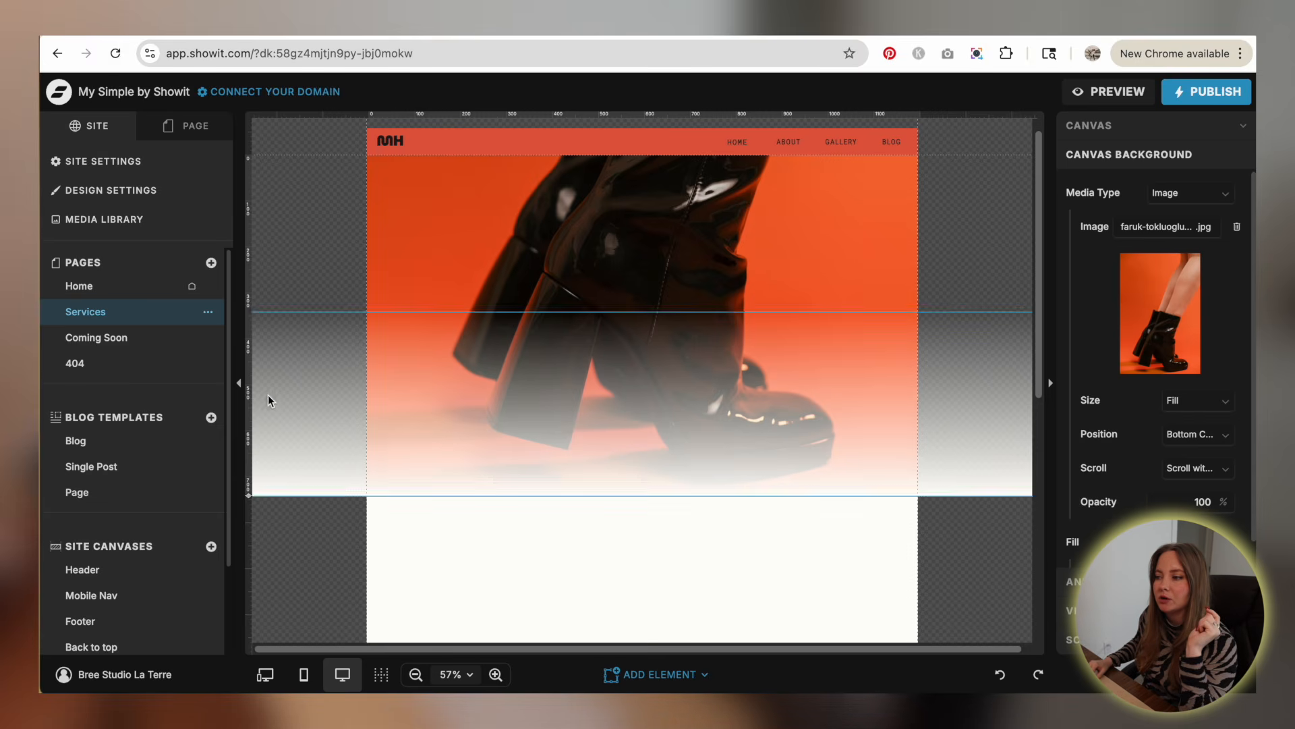
scroll(747, 383, down, 2)
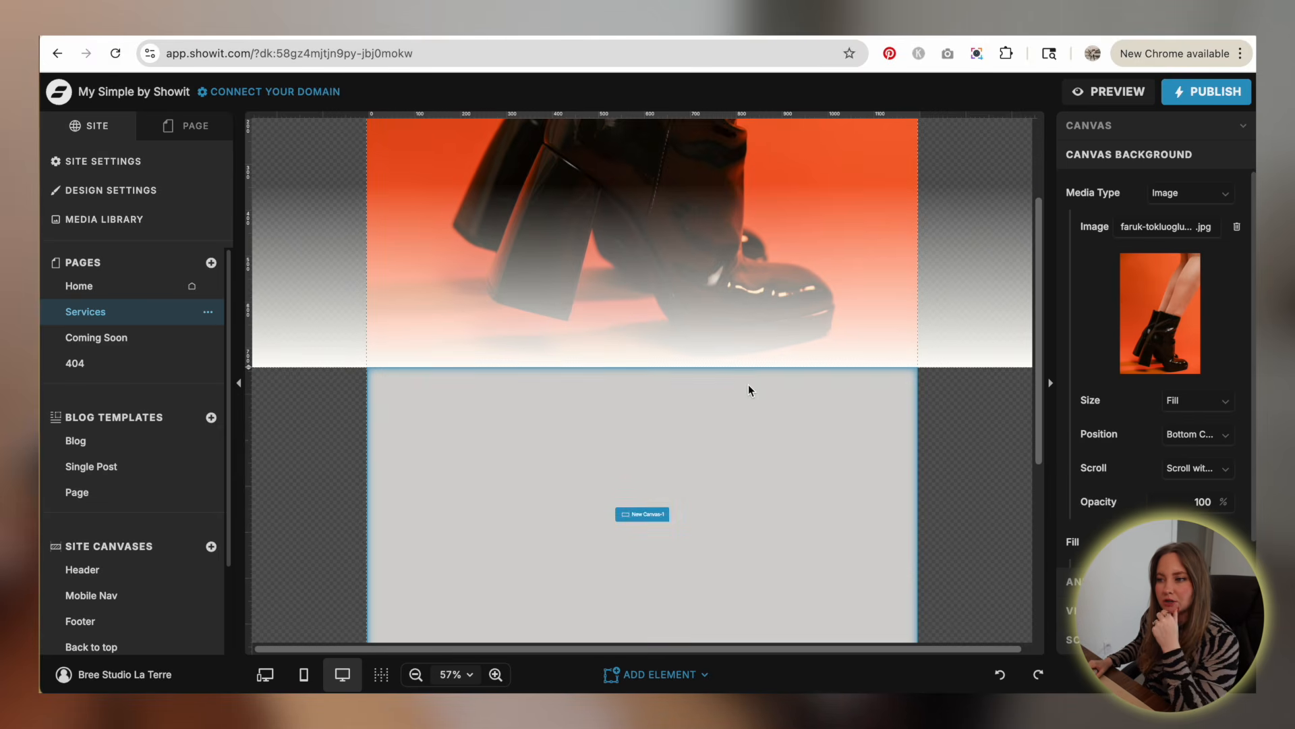
scroll(662, 468, up, 2)
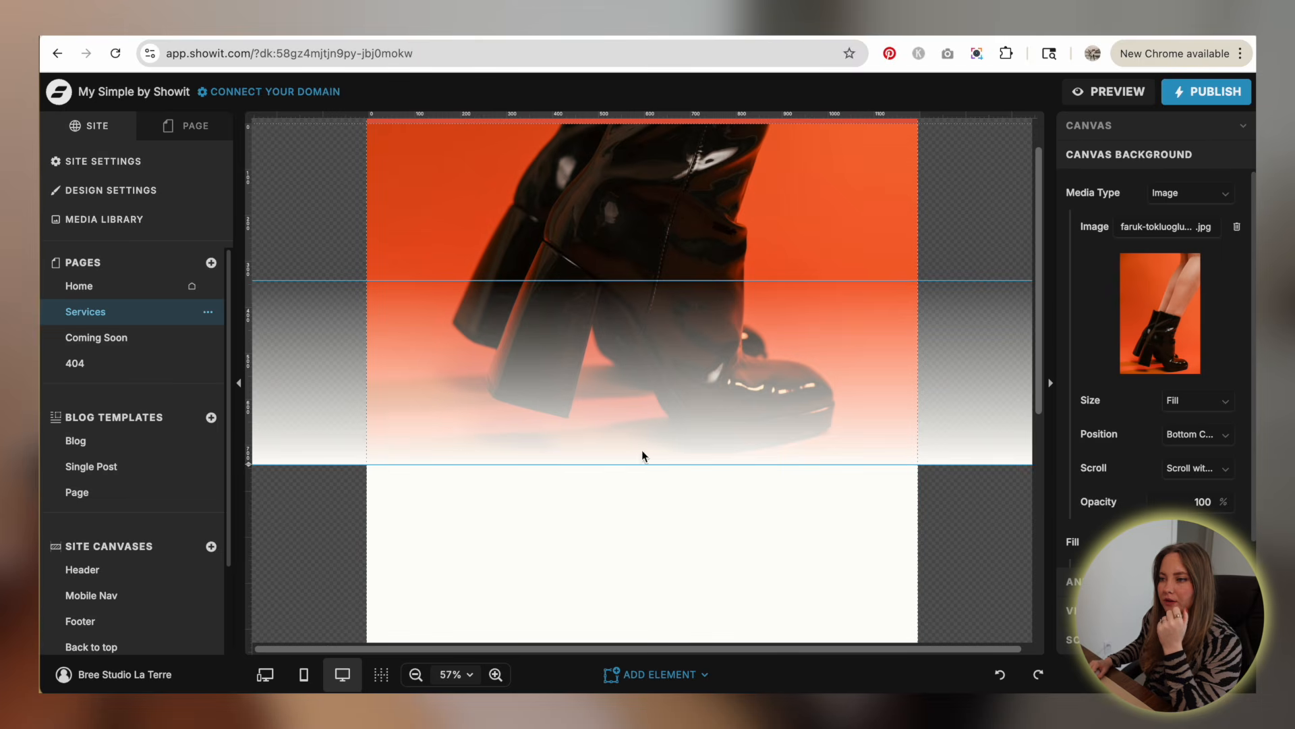
- Add a heading over the boots photo, with a MuseoModerno font and UPPERCASE letter case
click(614, 674)
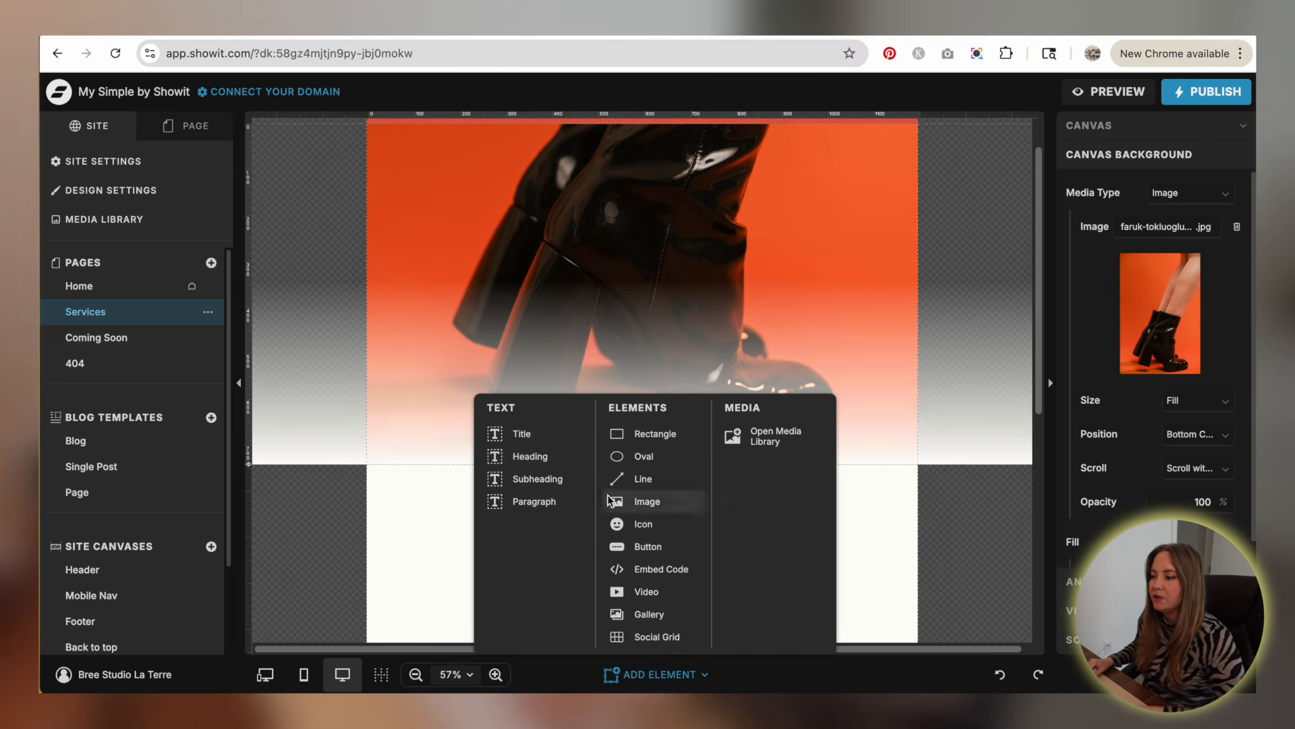
click(532, 459)
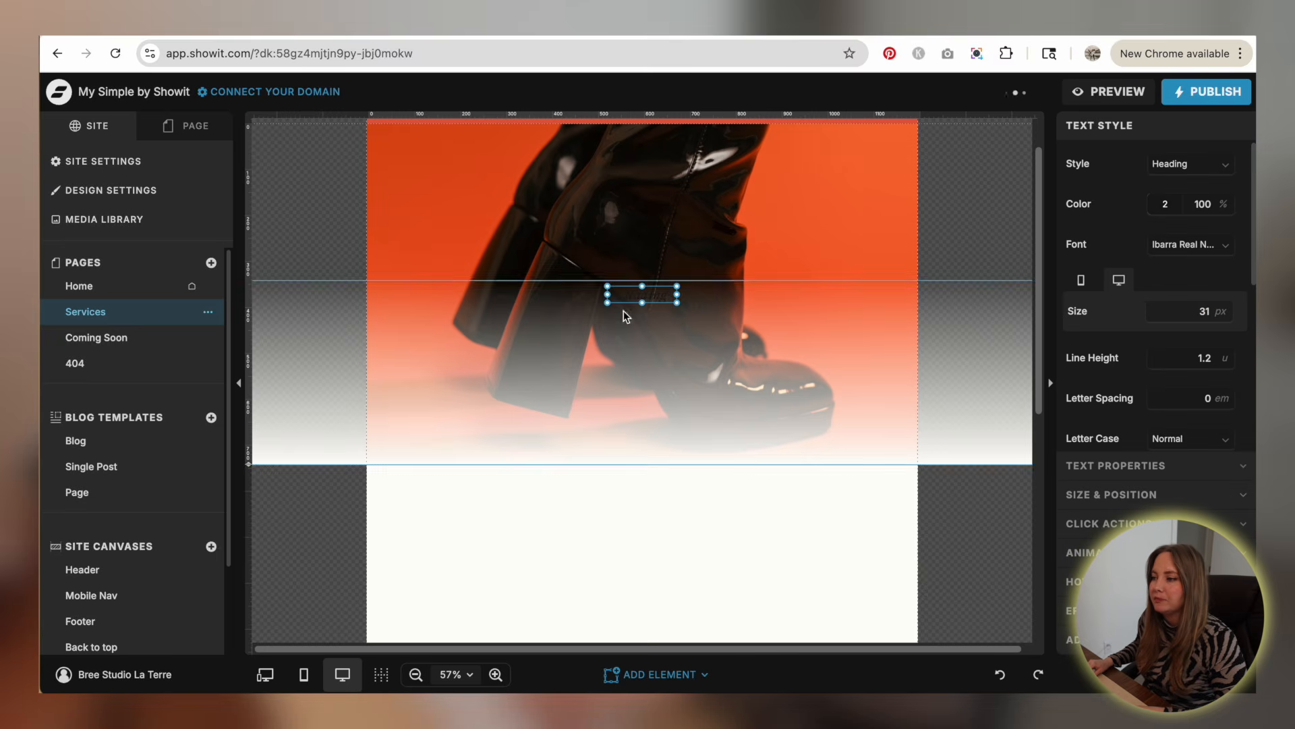
drag(622, 295, 490, 226)
double_click(490, 226)
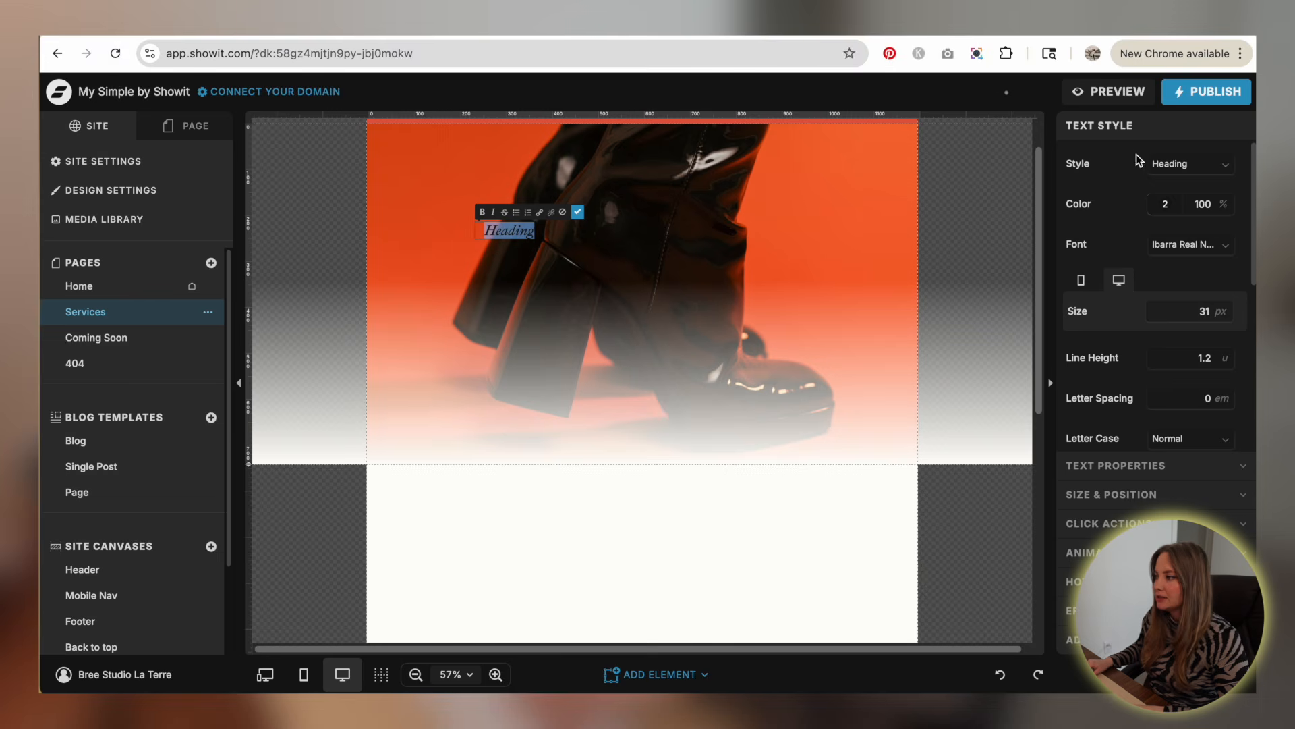
click(1192, 249)
scroll(1180, 440, down, 4)
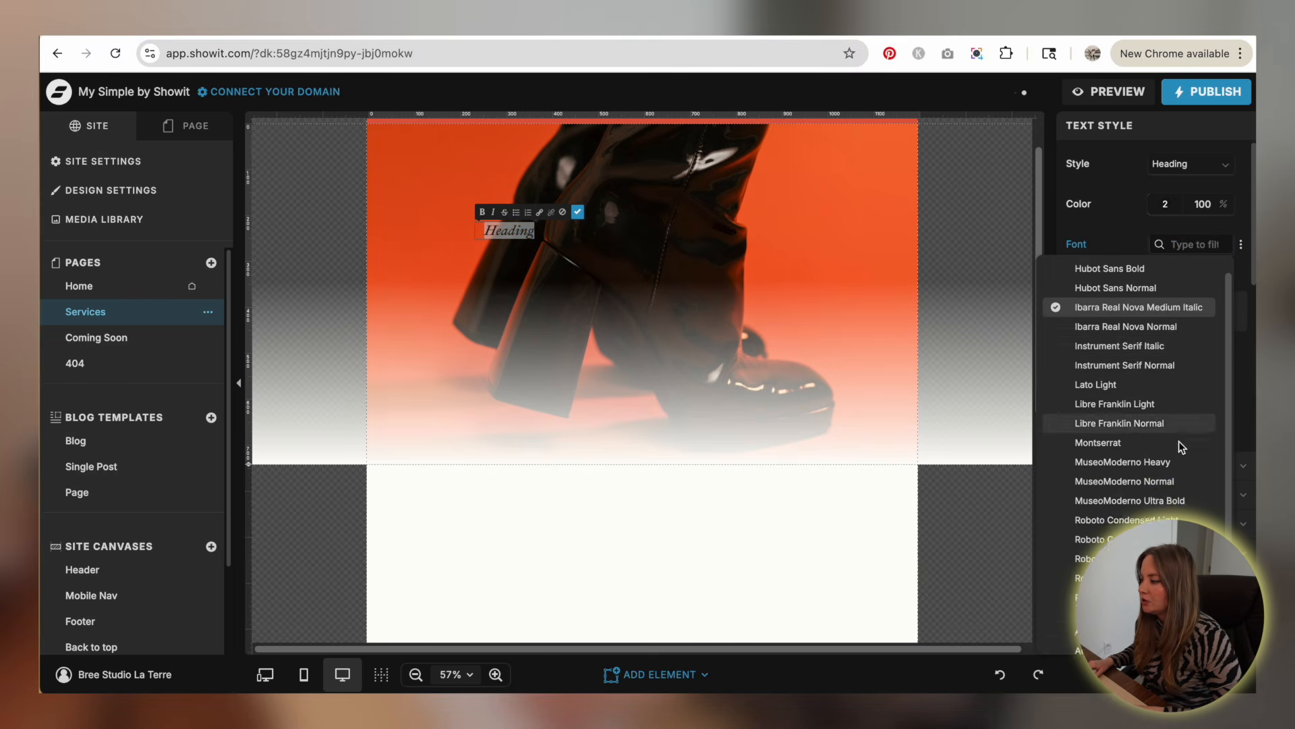
click(1150, 376)
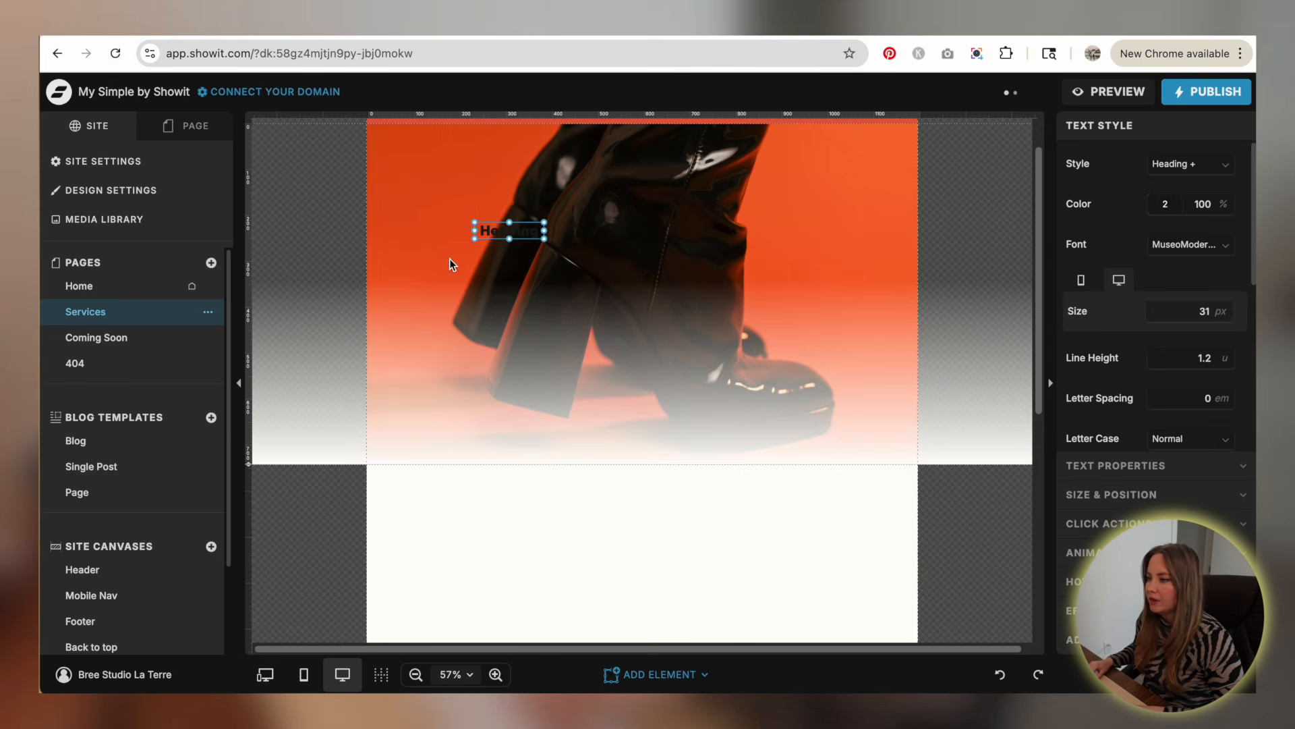
scroll(1217, 396, down, 2)
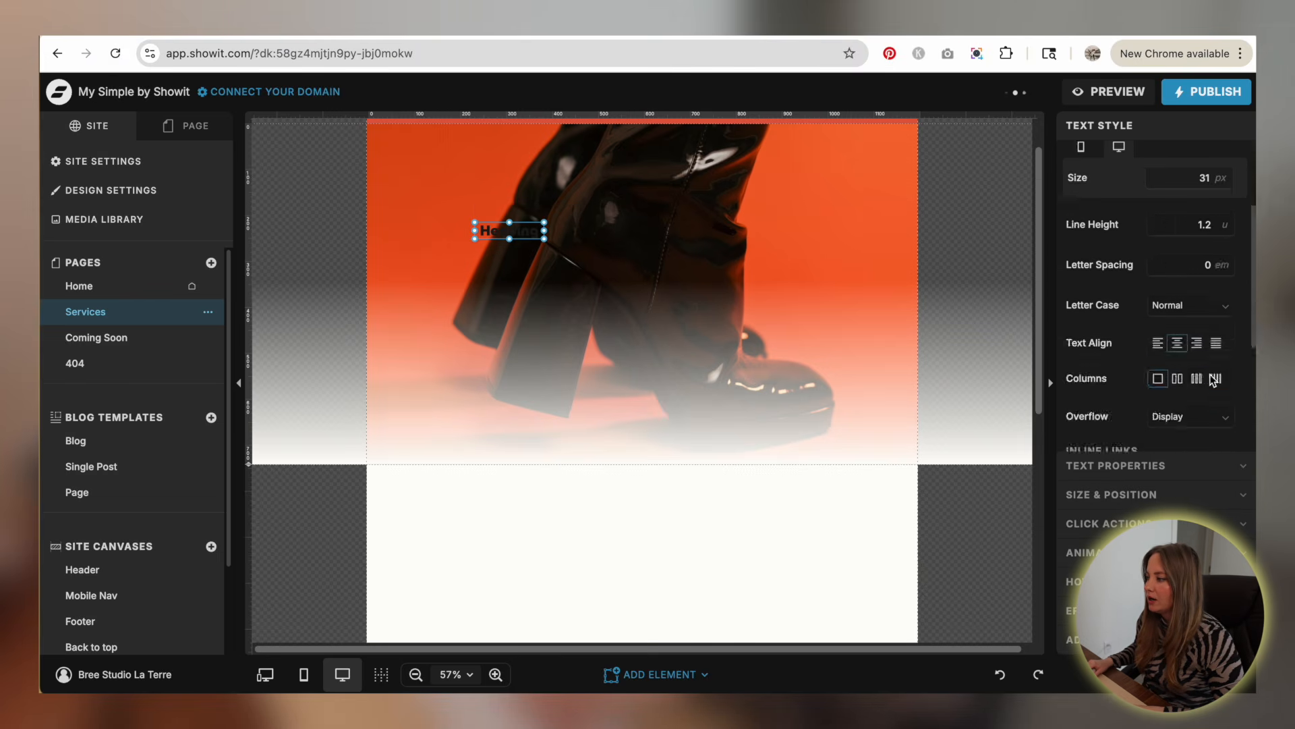
click(1203, 316)
click(1181, 350)
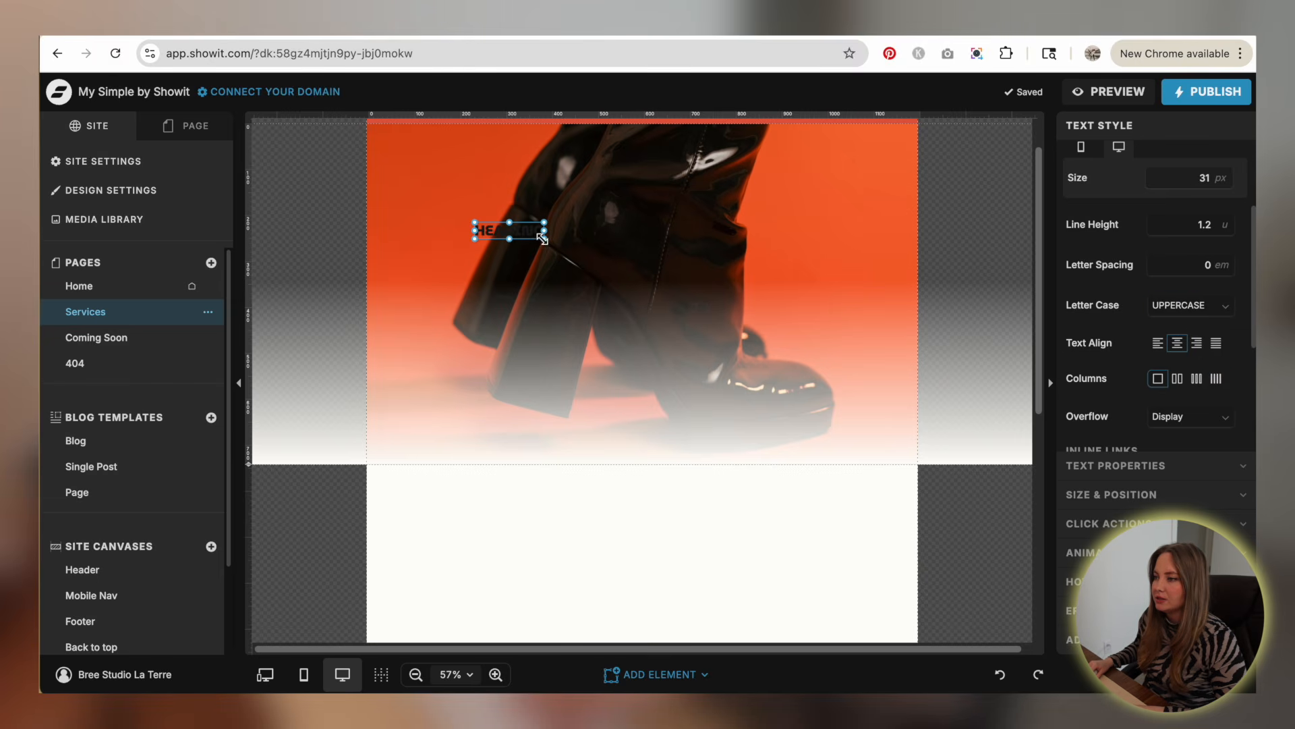
- Set the heading's size to 200 px, enlarge its text box to fit, and place it over the fade at the boots canvas's lower edge
drag(543, 238, 885, 297)
scroll(1203, 295, up, 2)
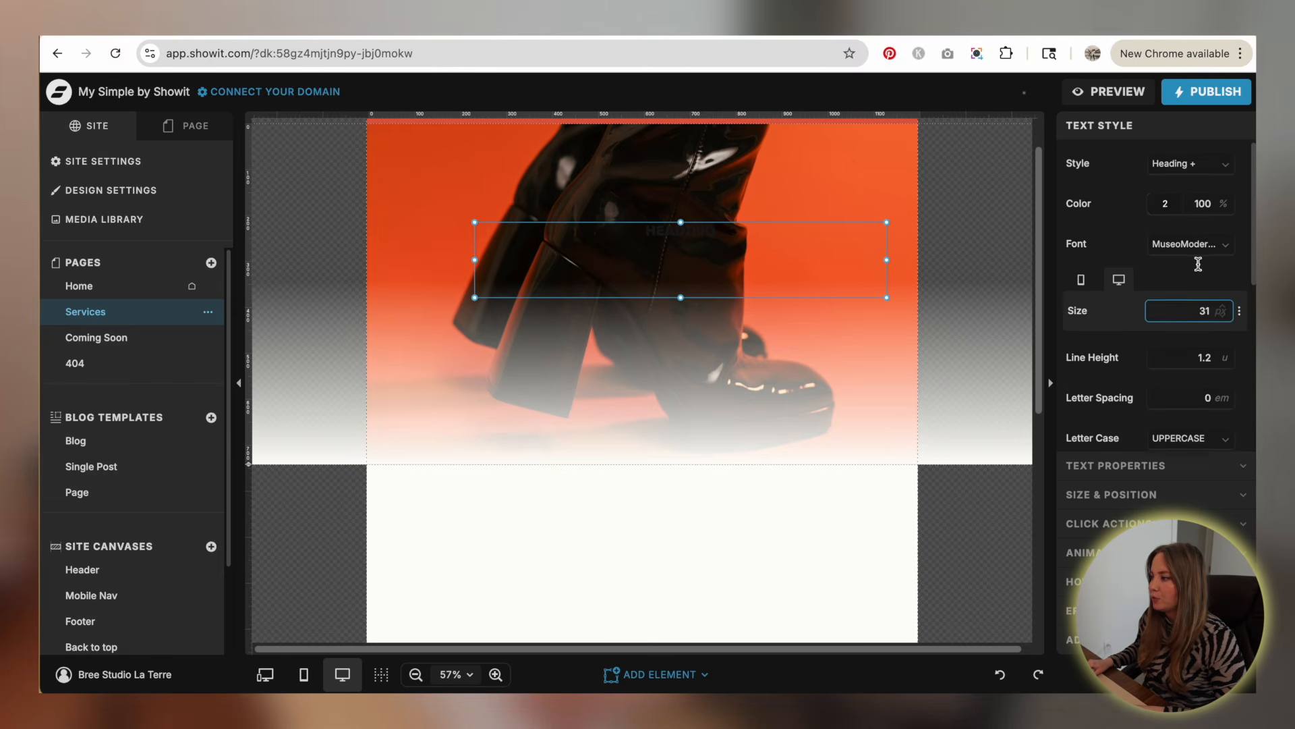
double_click(1201, 310)
text(150)
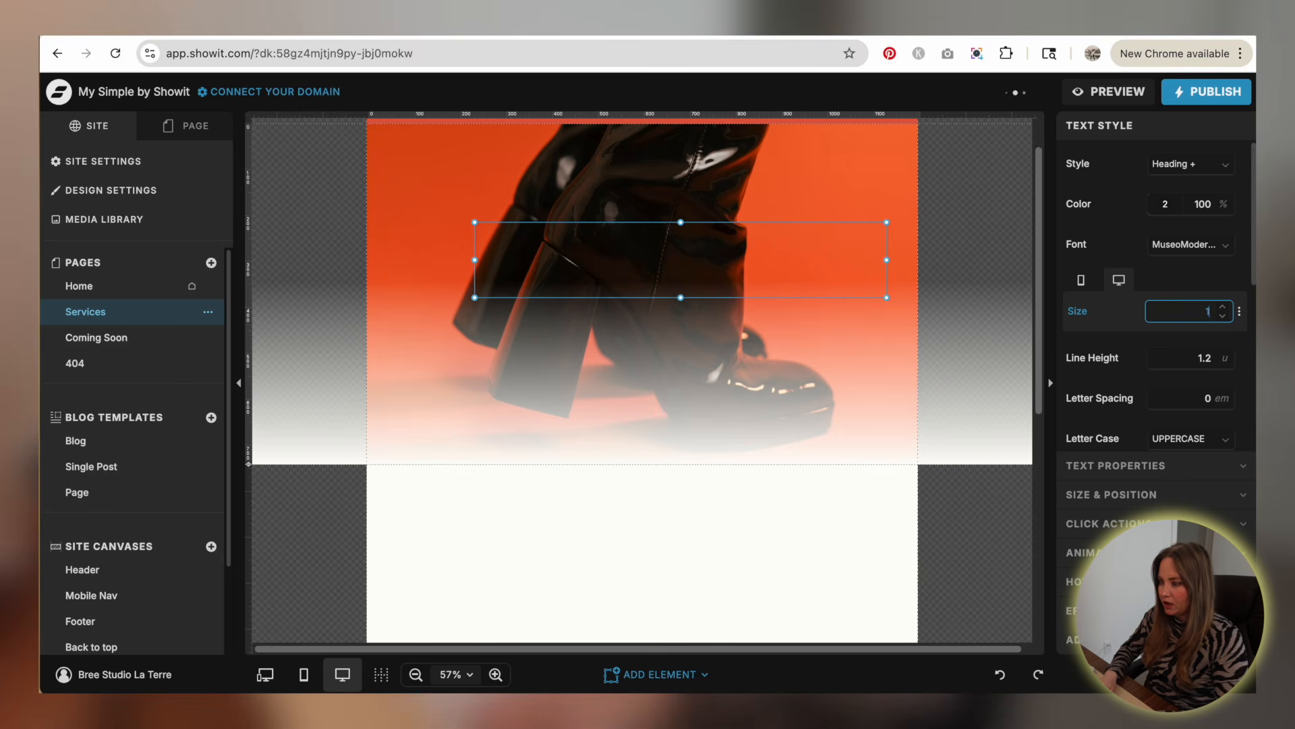
drag(779, 263, 639, 431)
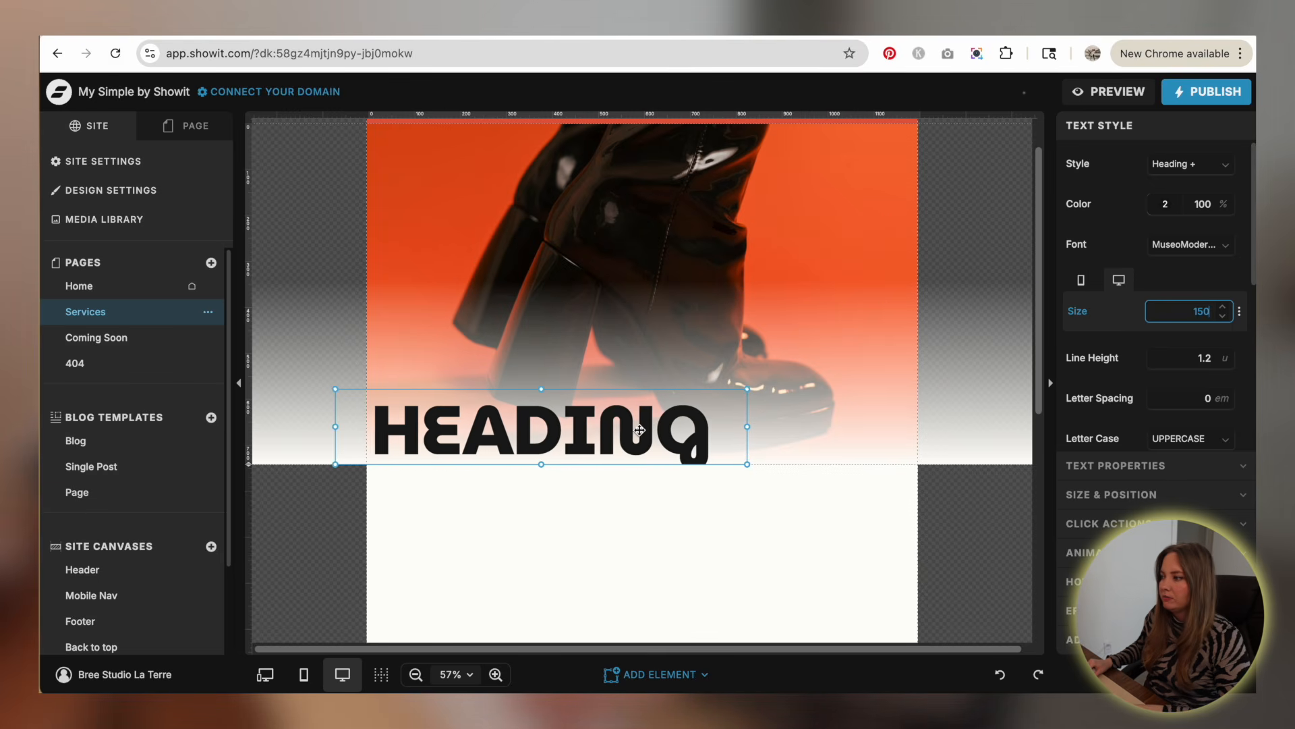
double_click(1201, 312)
text(200)
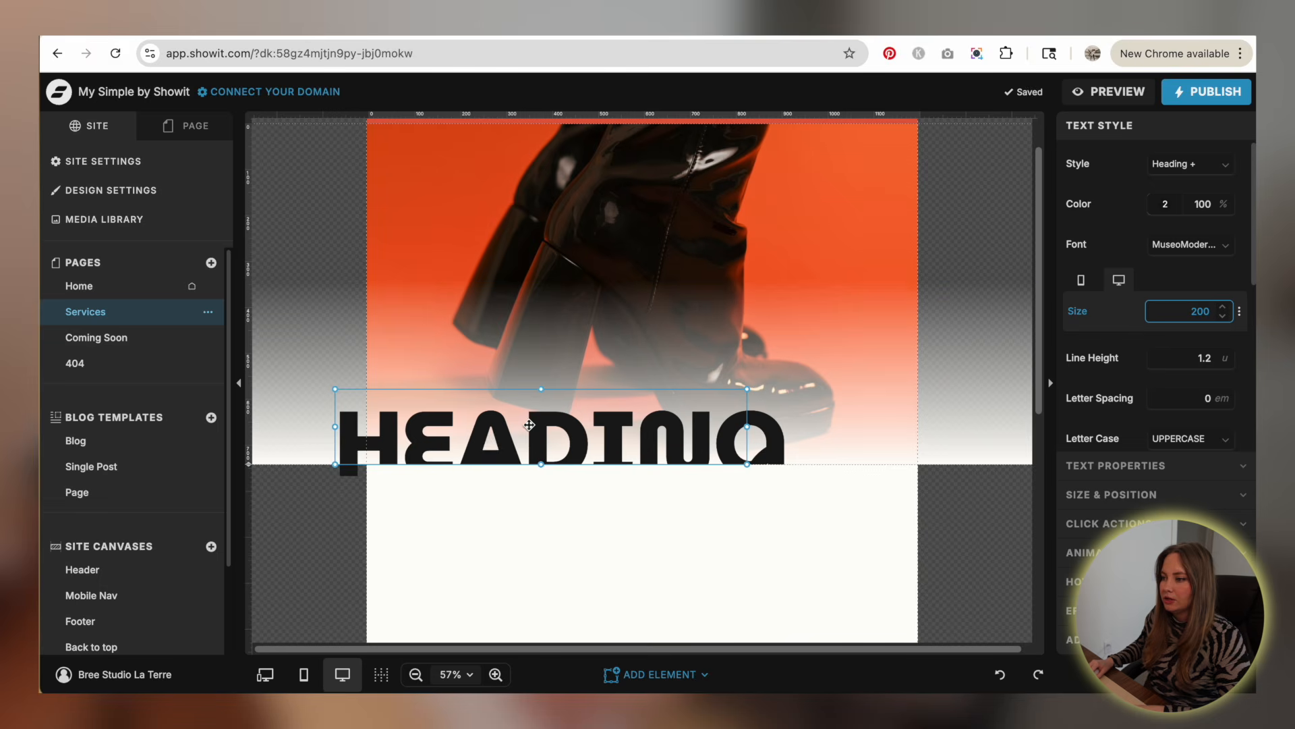
drag(530, 425, 536, 466)
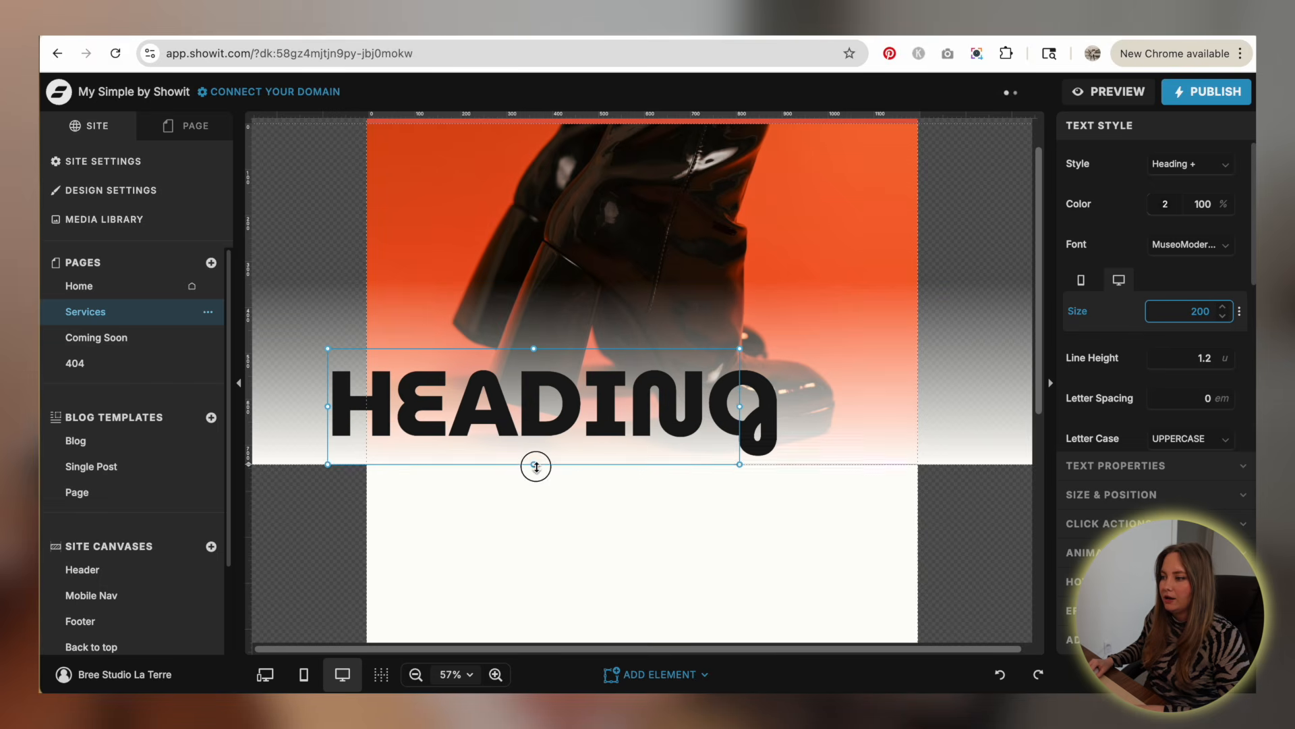
drag(740, 406, 785, 408)
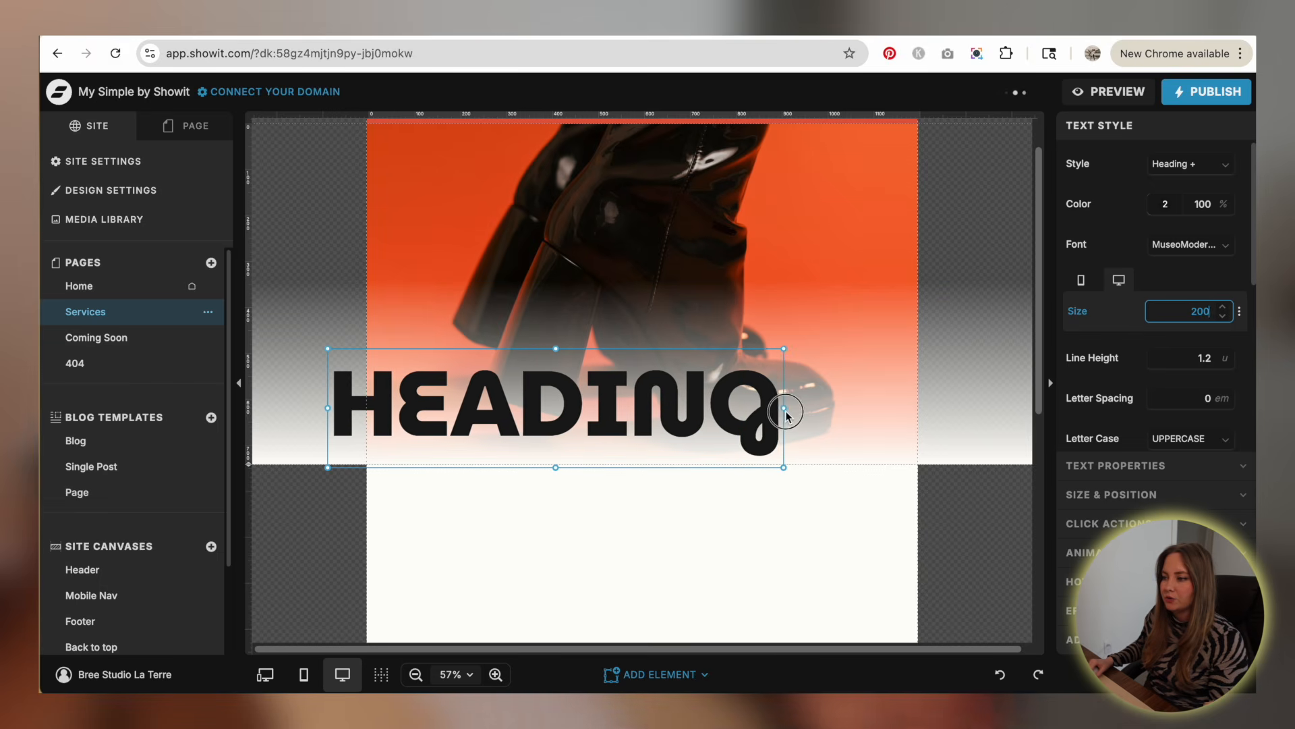
- Replace the heading's placeholder text over the boots photo with SERVICES
double_click(505, 408)
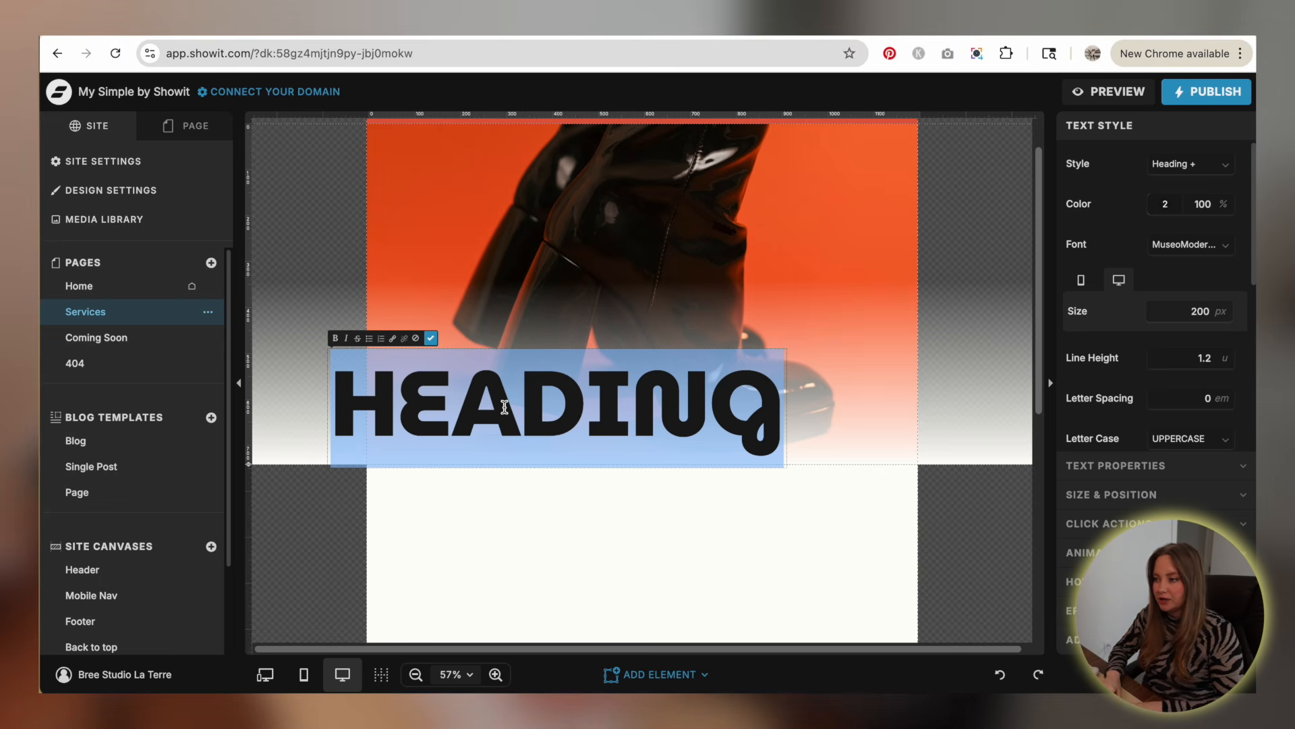
text(SERVCI)
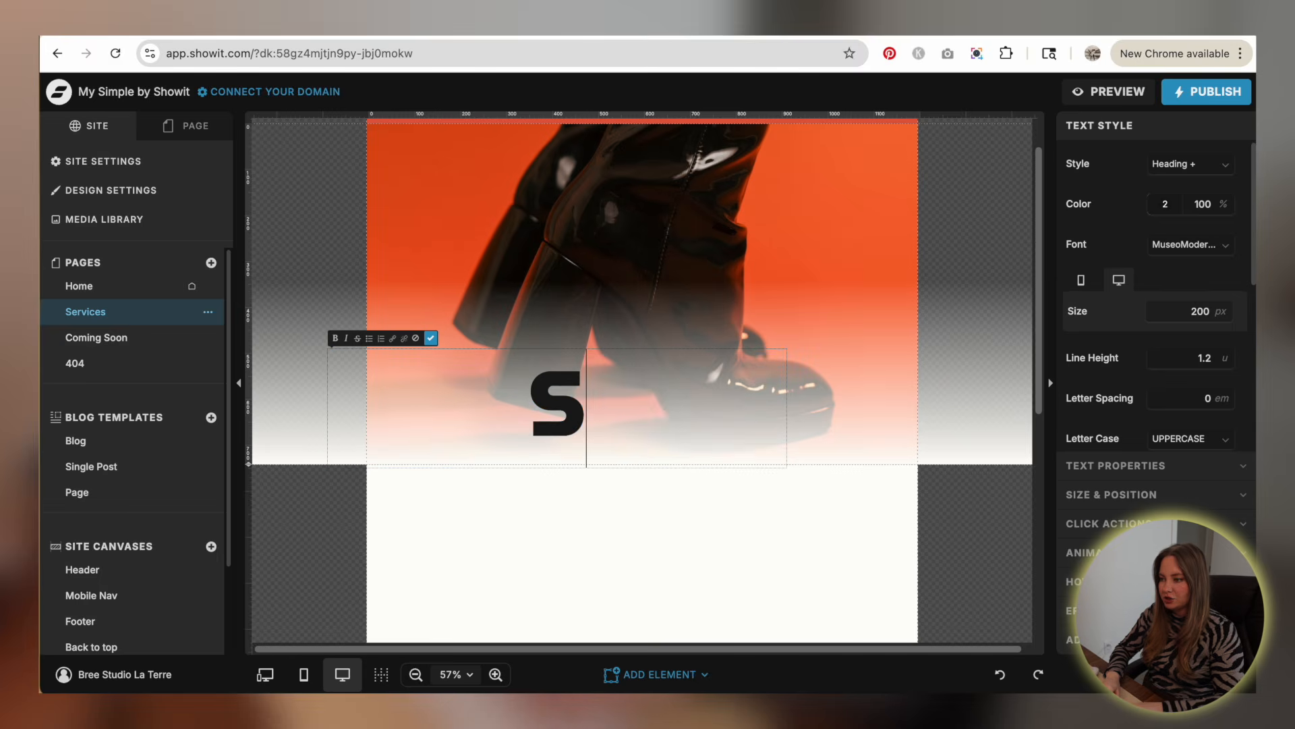
key(BackSpace)
key(BackSpace)
text(ICES)
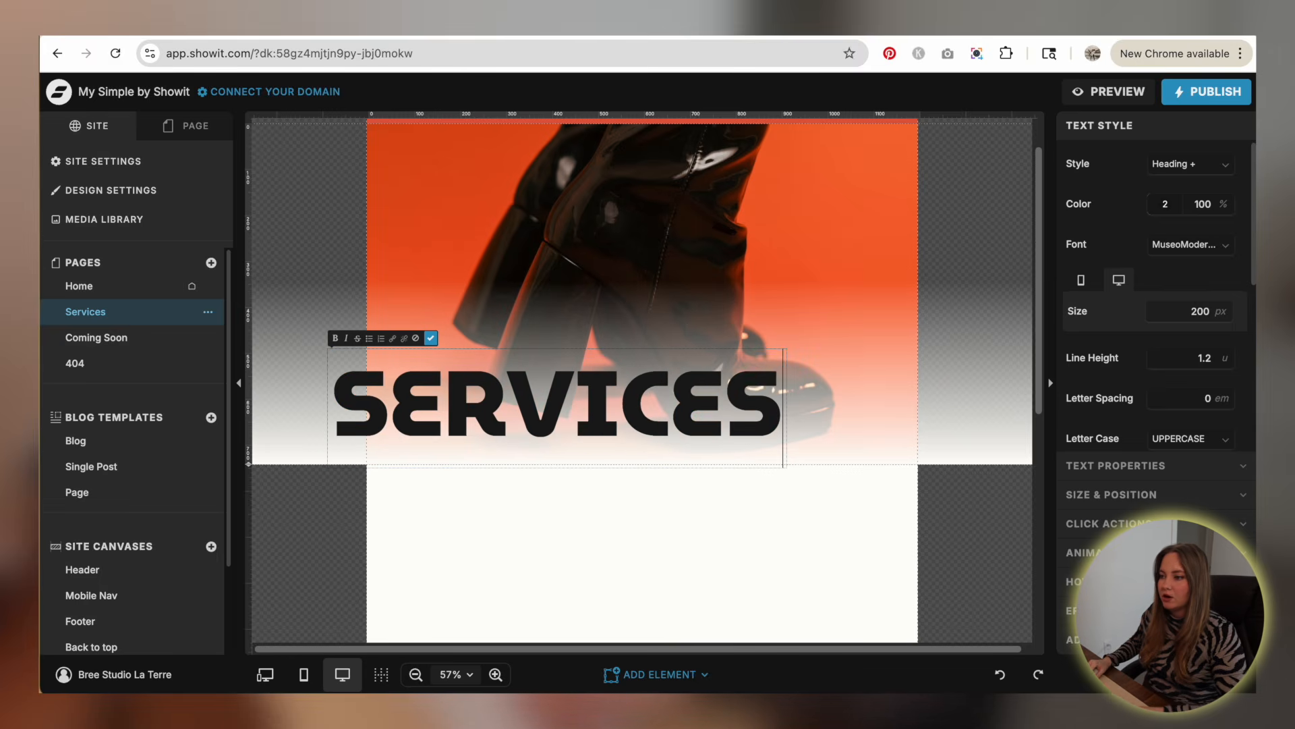
- Repeat the word SERVICES several times within the heading text to form a long strip
double_click(504, 407)
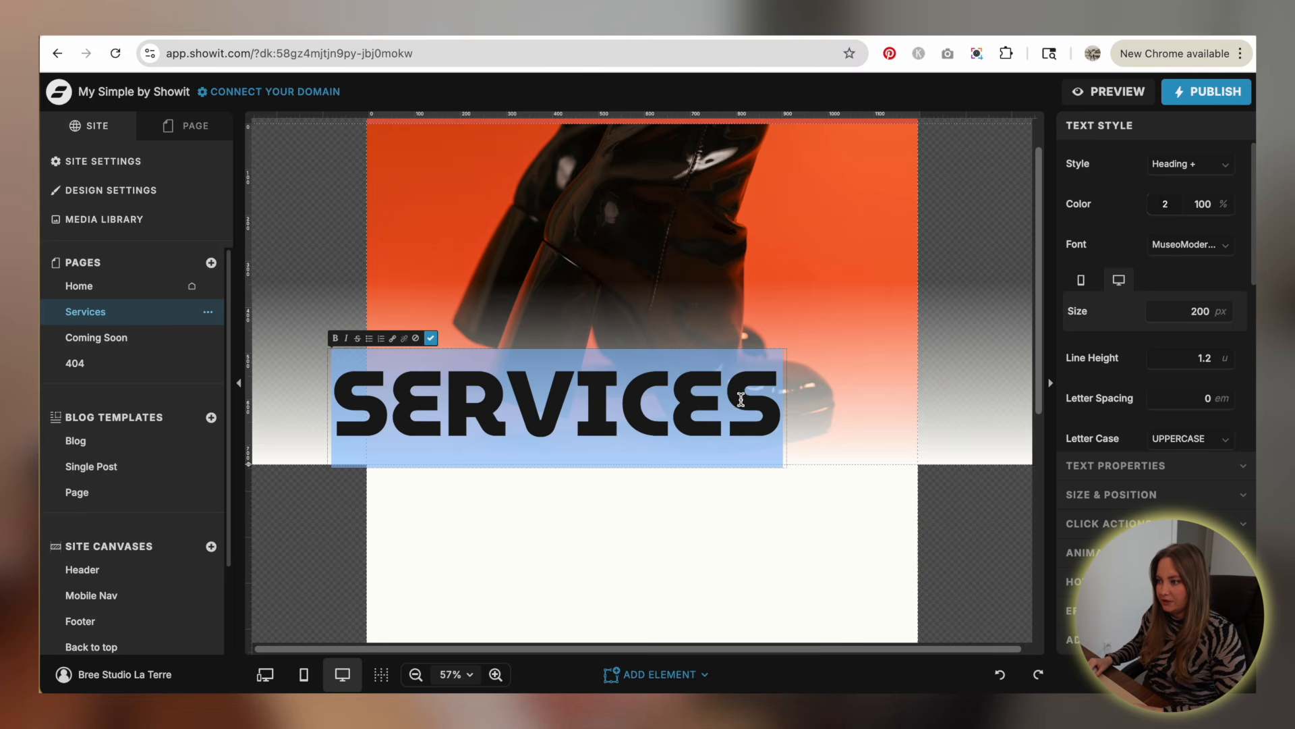
click(772, 392)
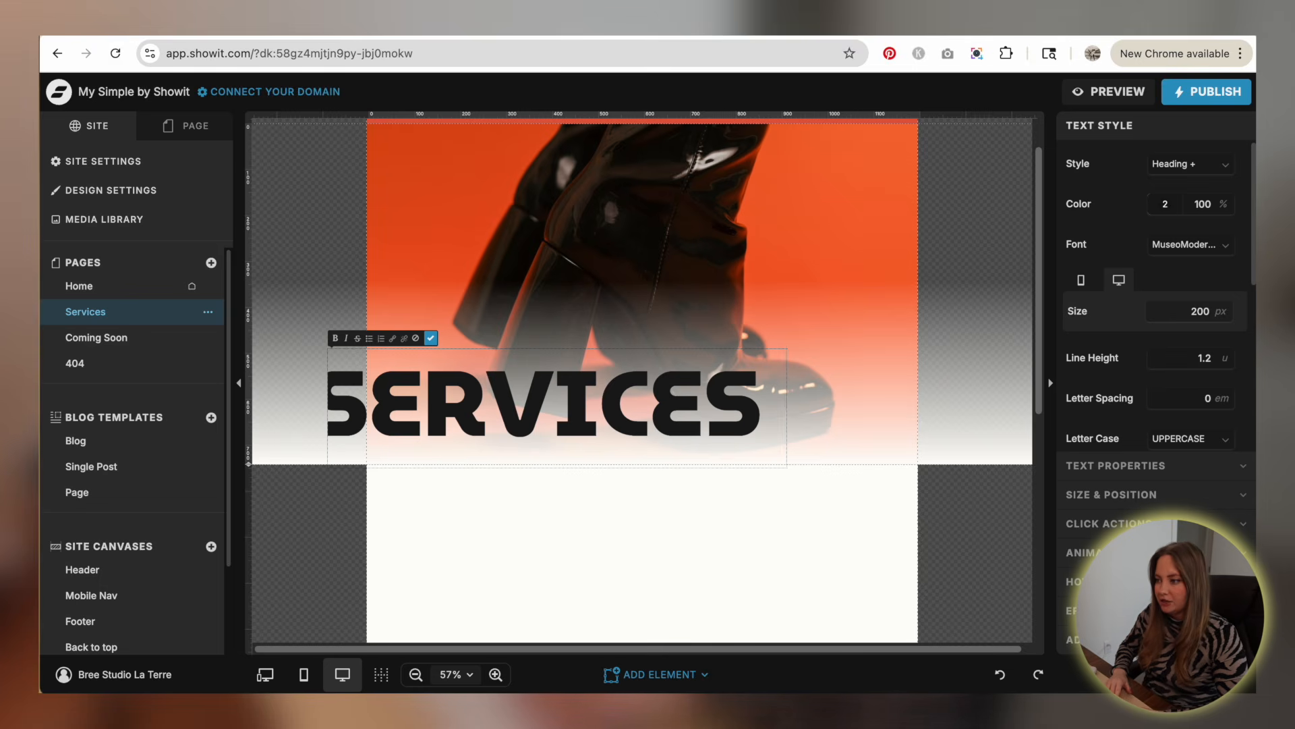
key(BackSpace)
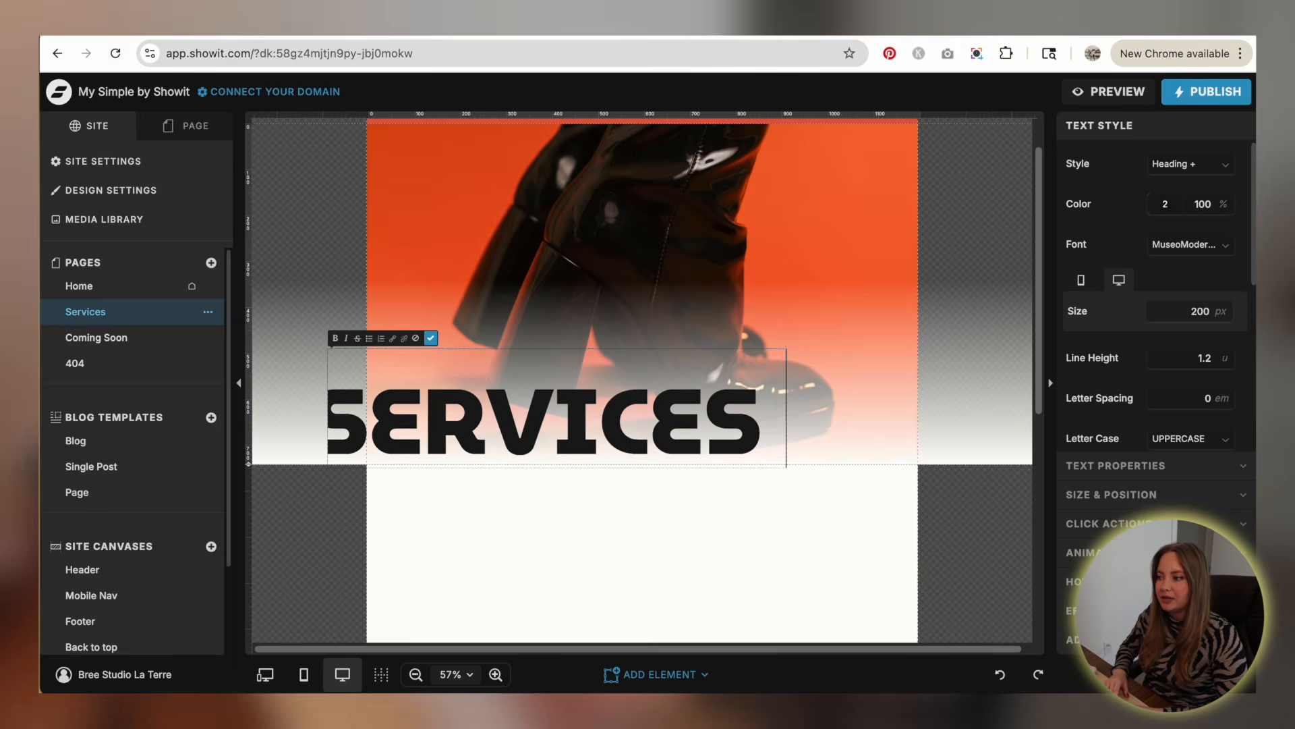
key(BackSpace)
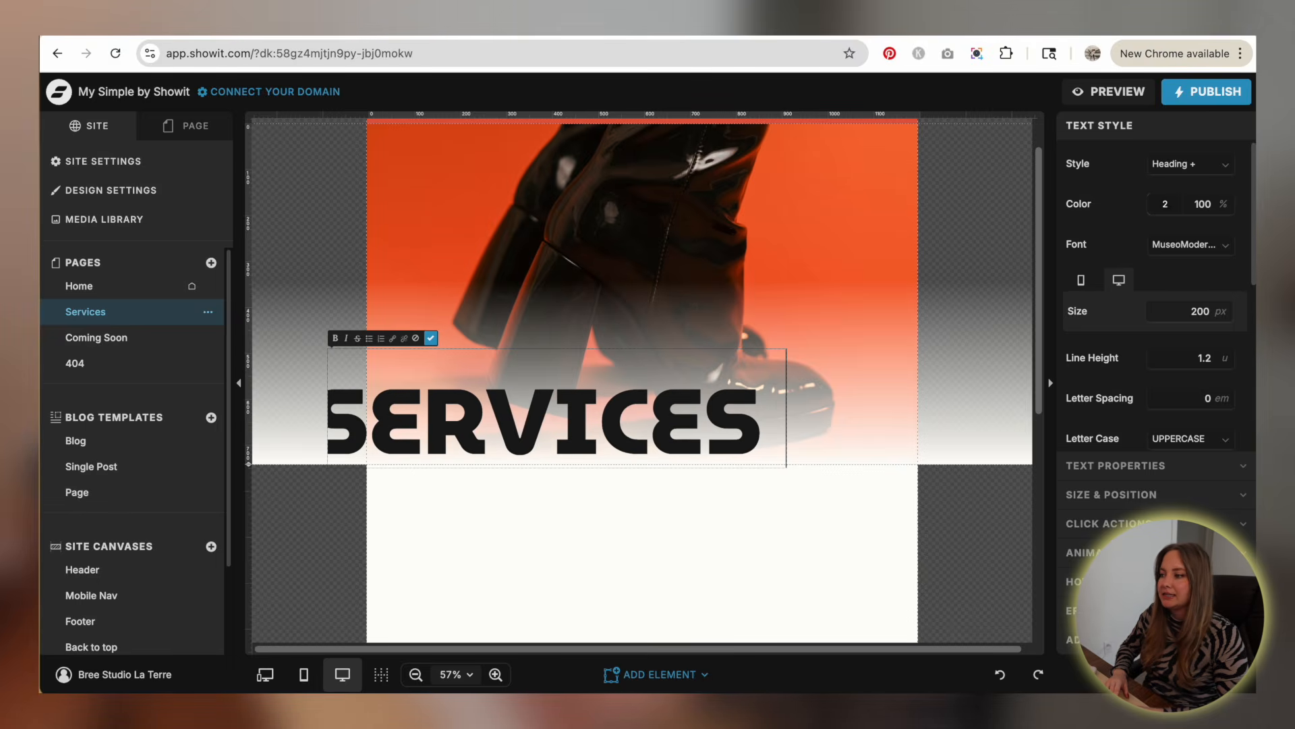
key(BackSpace)
click(983, 221)
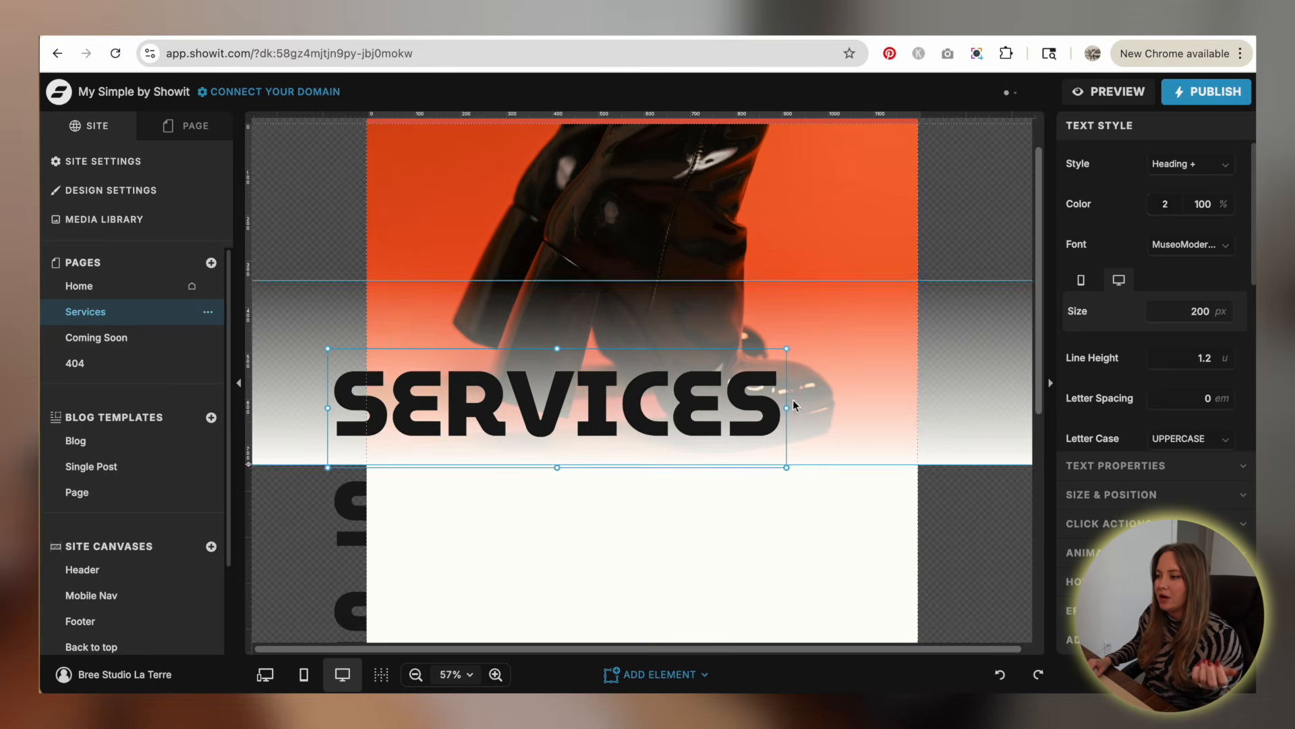
- Set the SERVICES heading's overflow to Single Line and widen its text box beyond the canvas edge
drag(482, 406, 472, 390)
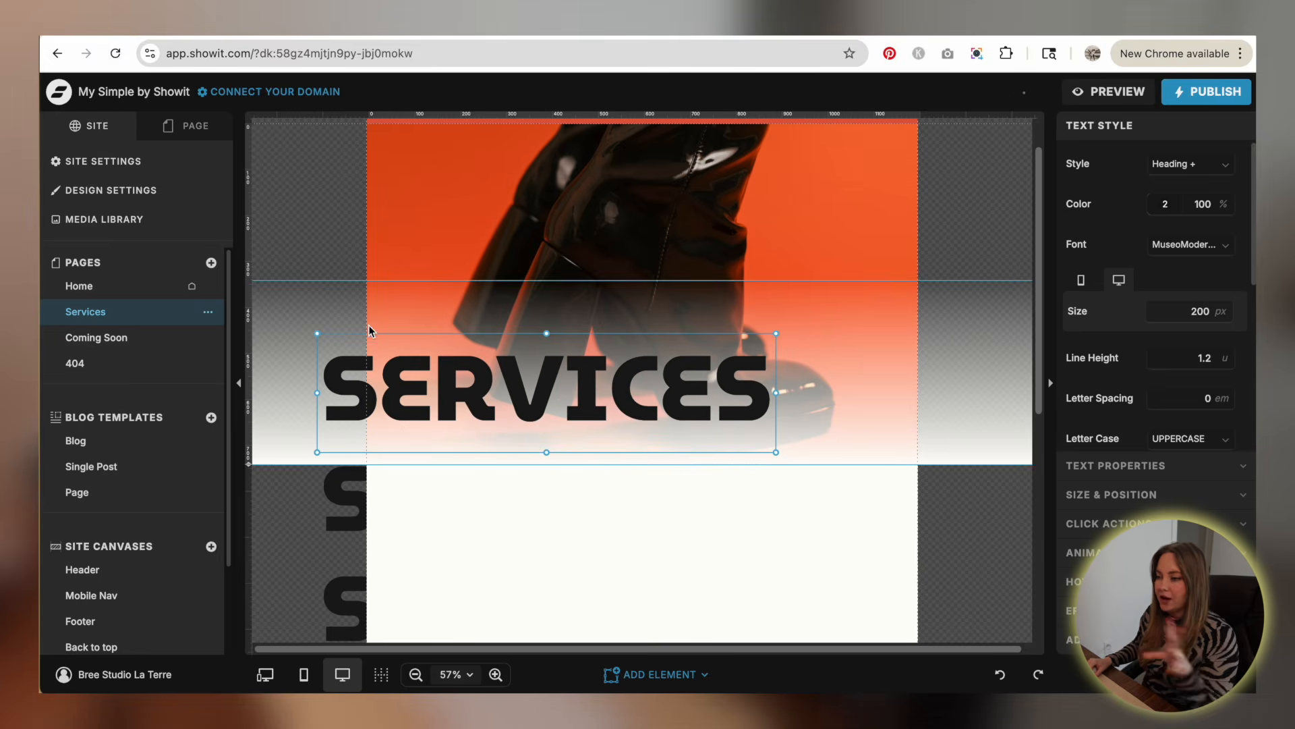
scroll(1201, 338, down, 10)
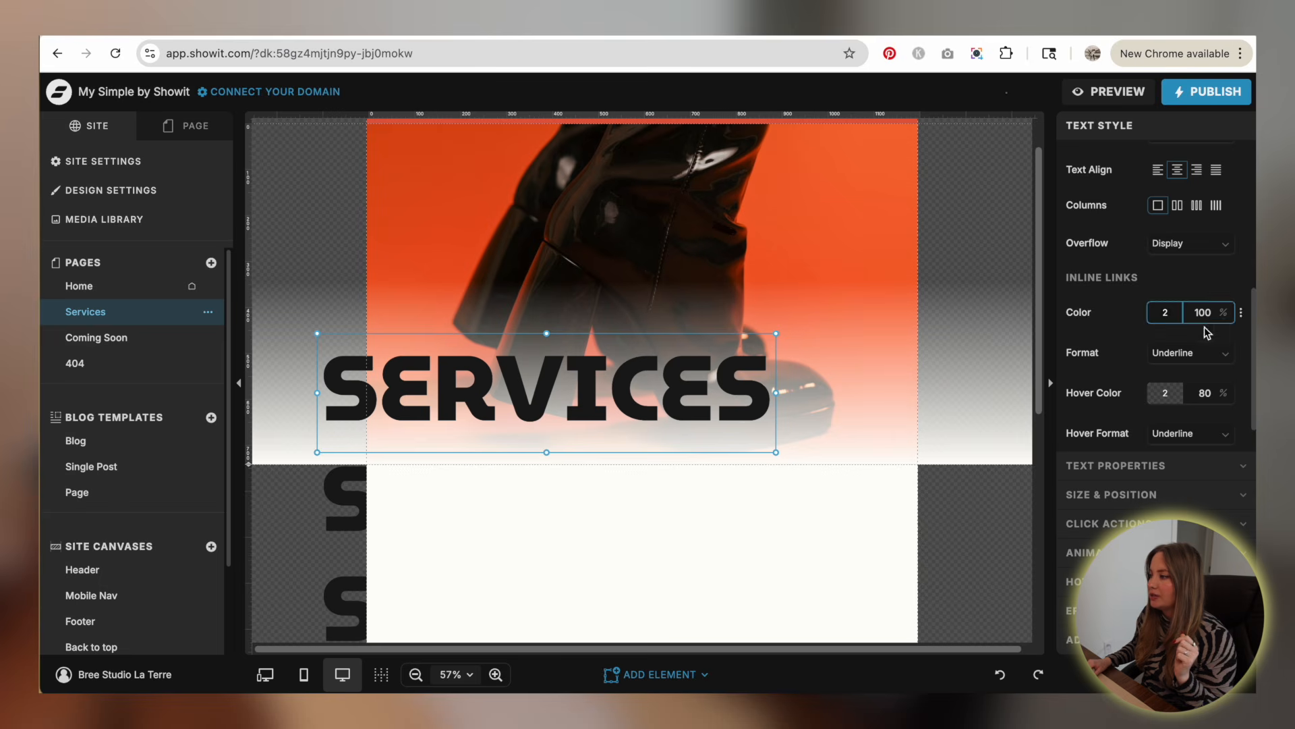
click(1214, 254)
click(1155, 290)
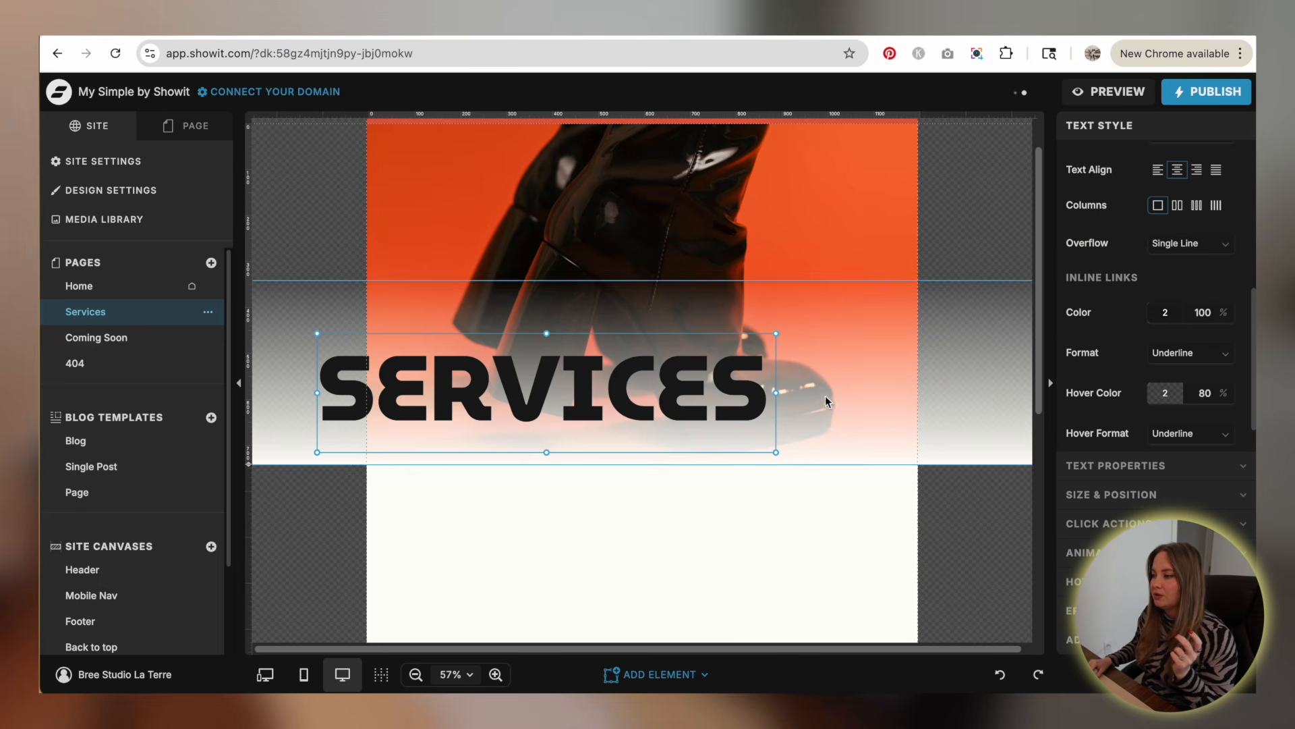
drag(779, 392, 1030, 392)
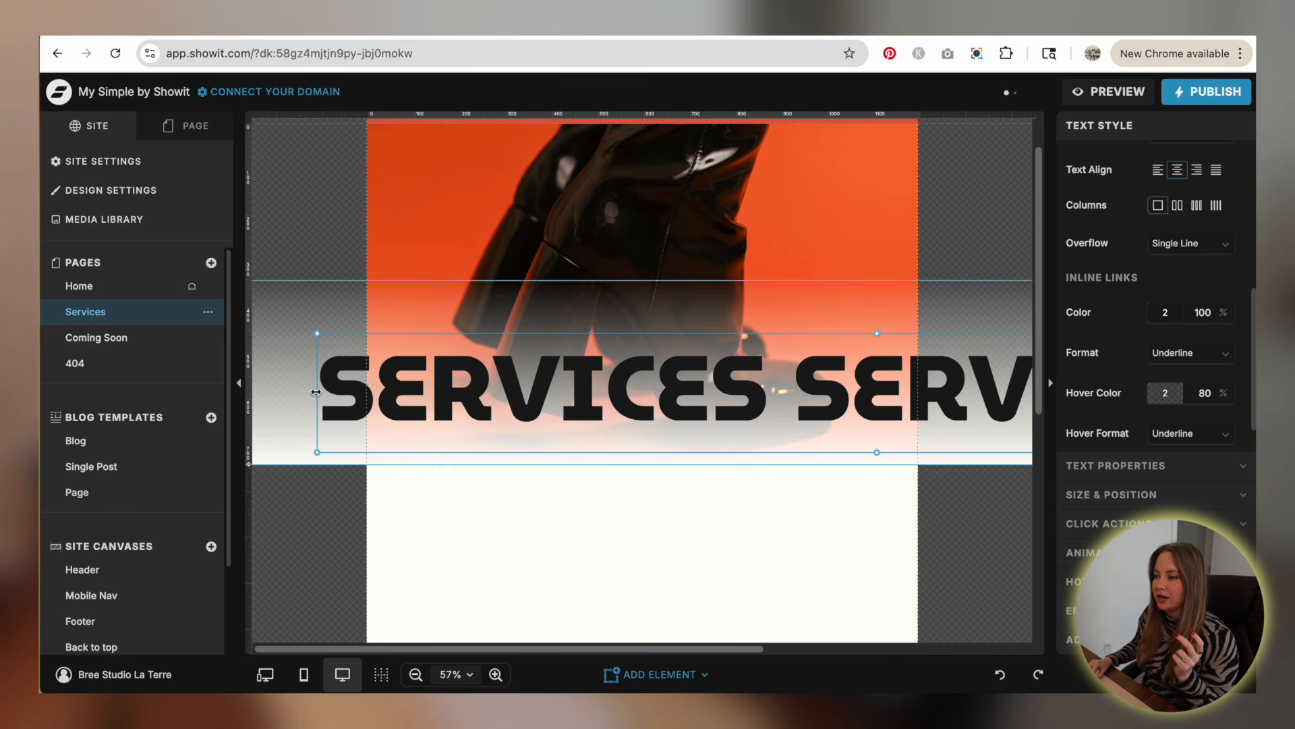
- Set the SERVICES text box's width to 5000 px
scroll(1131, 284, up, 5)
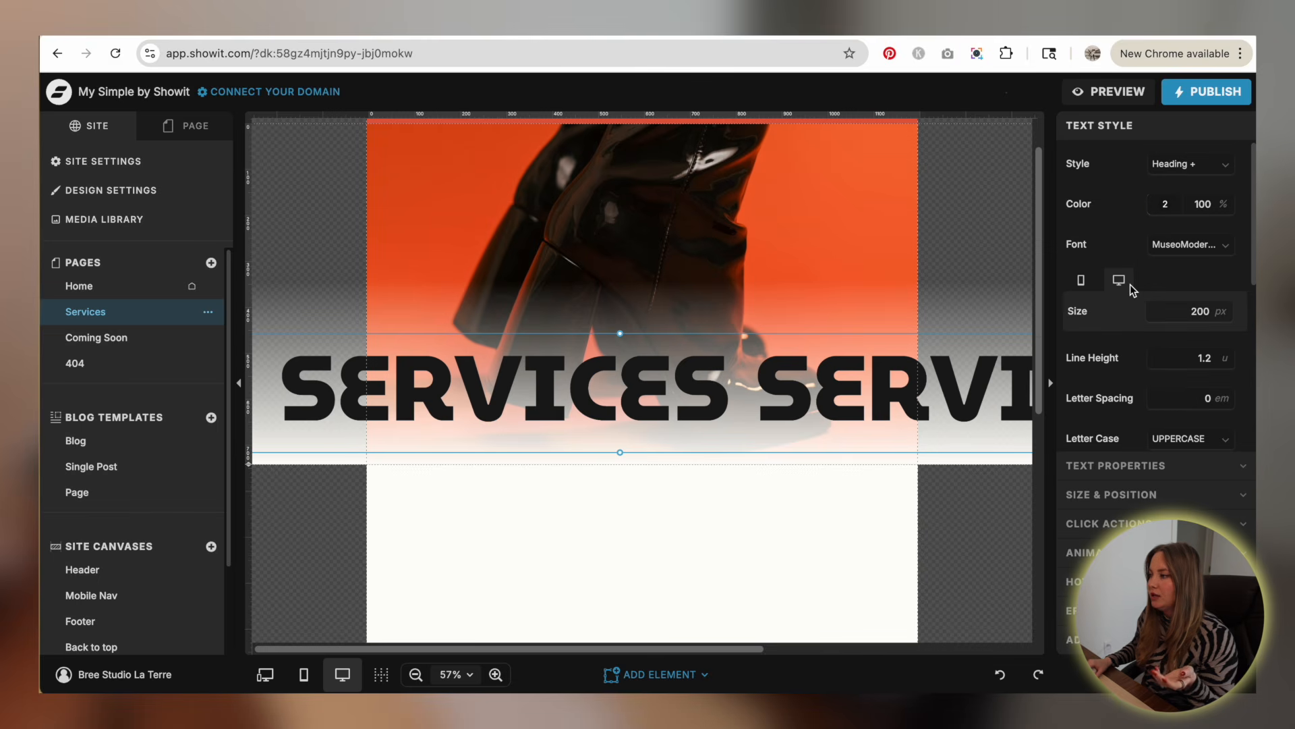
click(1102, 496)
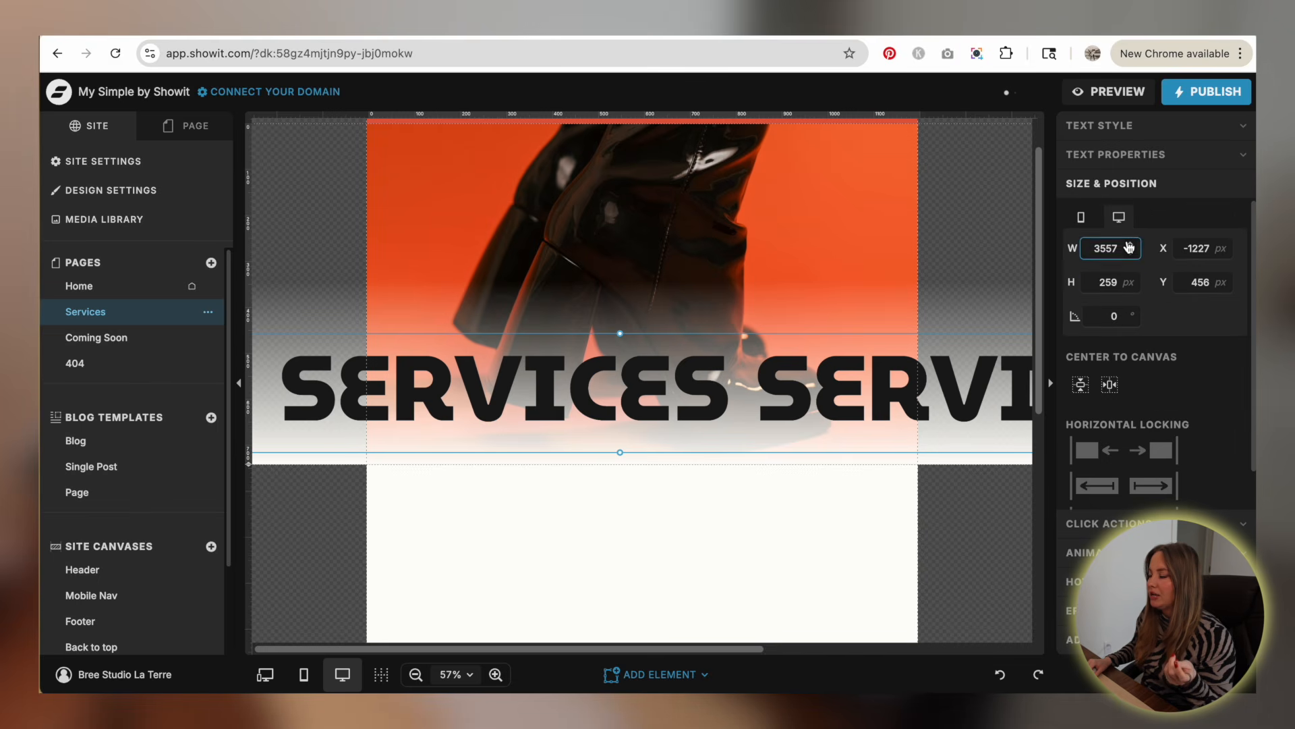
double_click(1099, 259)
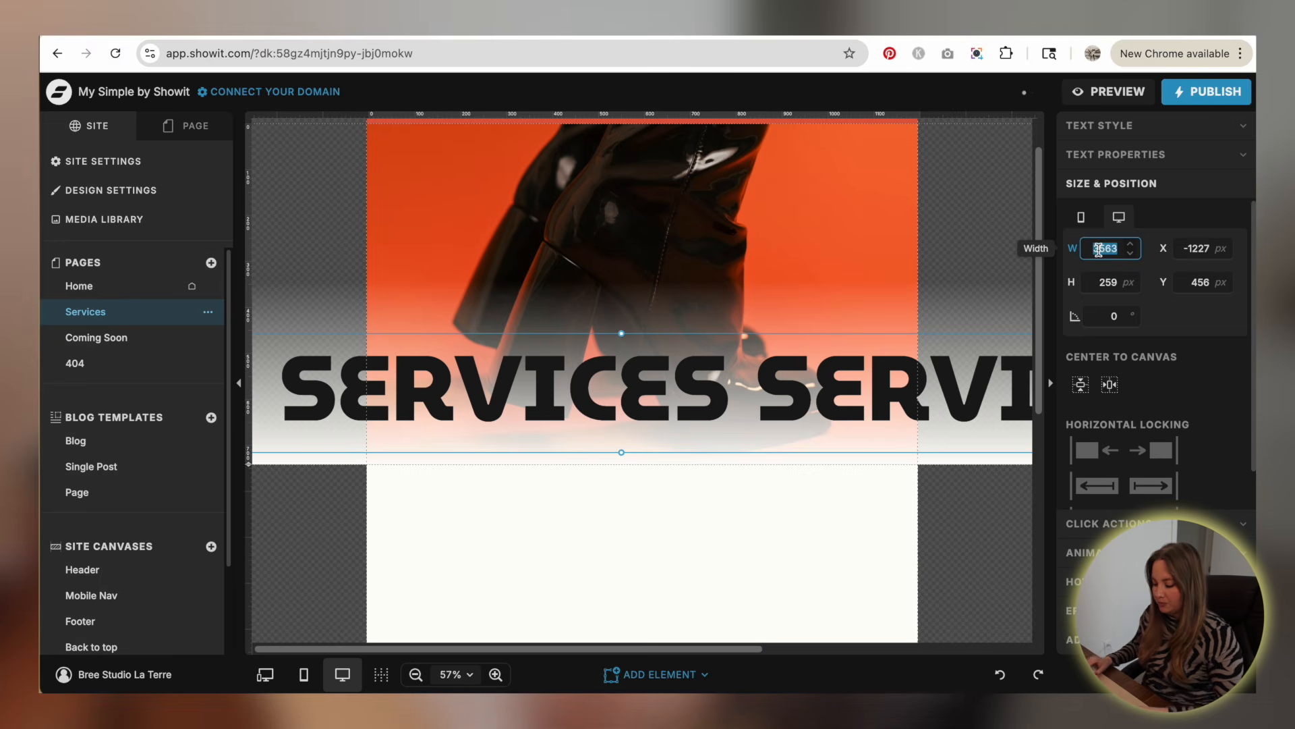
text(500)
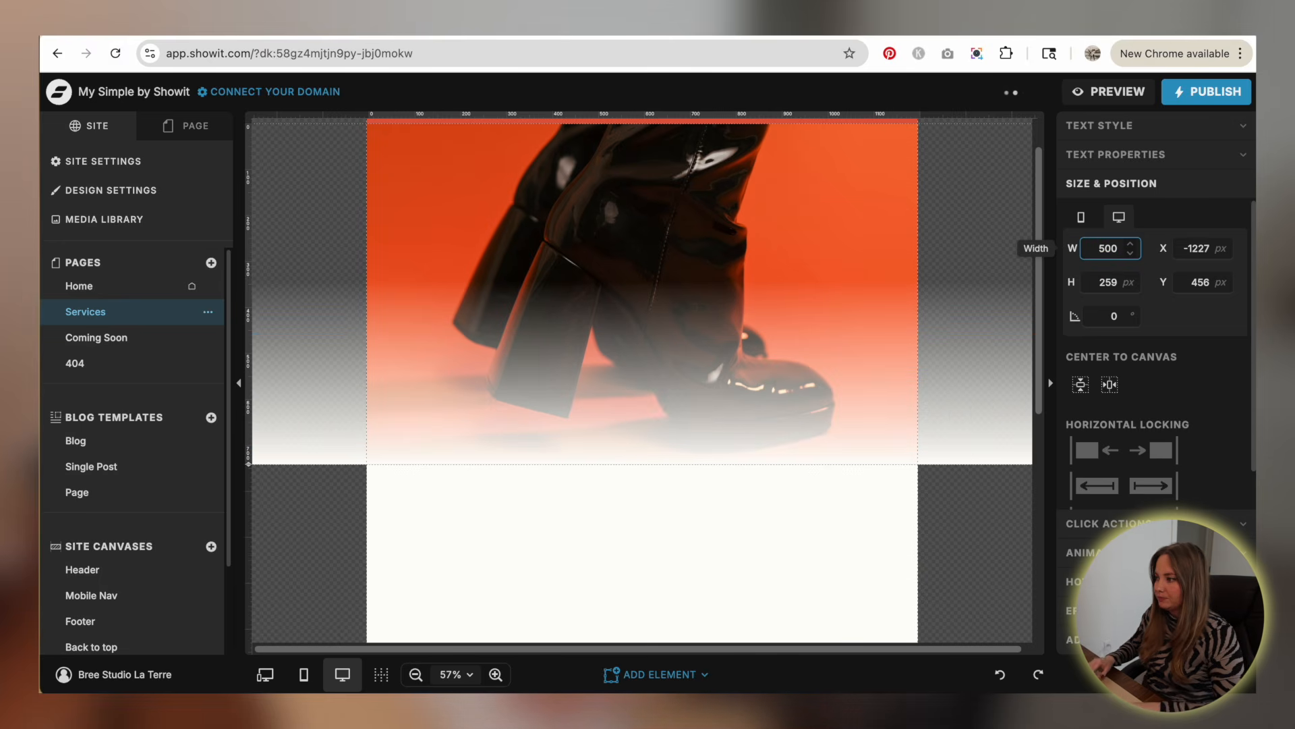
double_click(1090, 249)
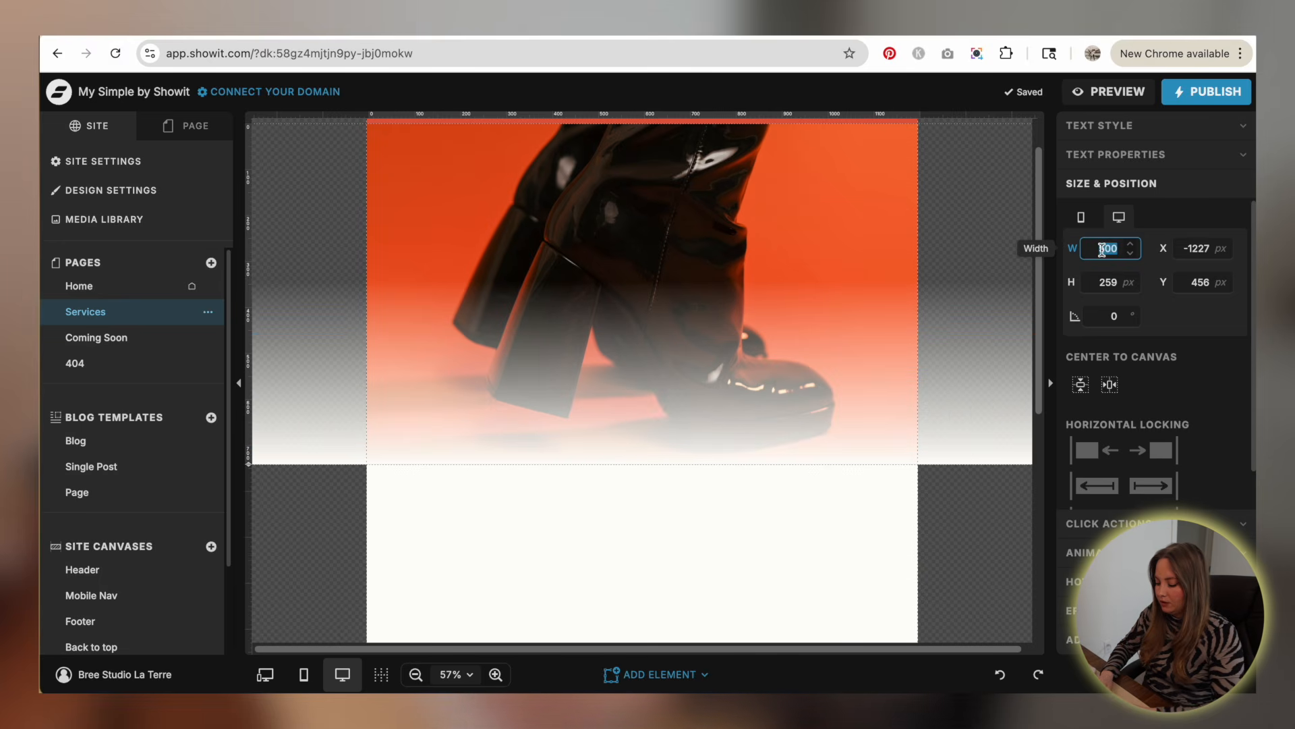
text(5000)
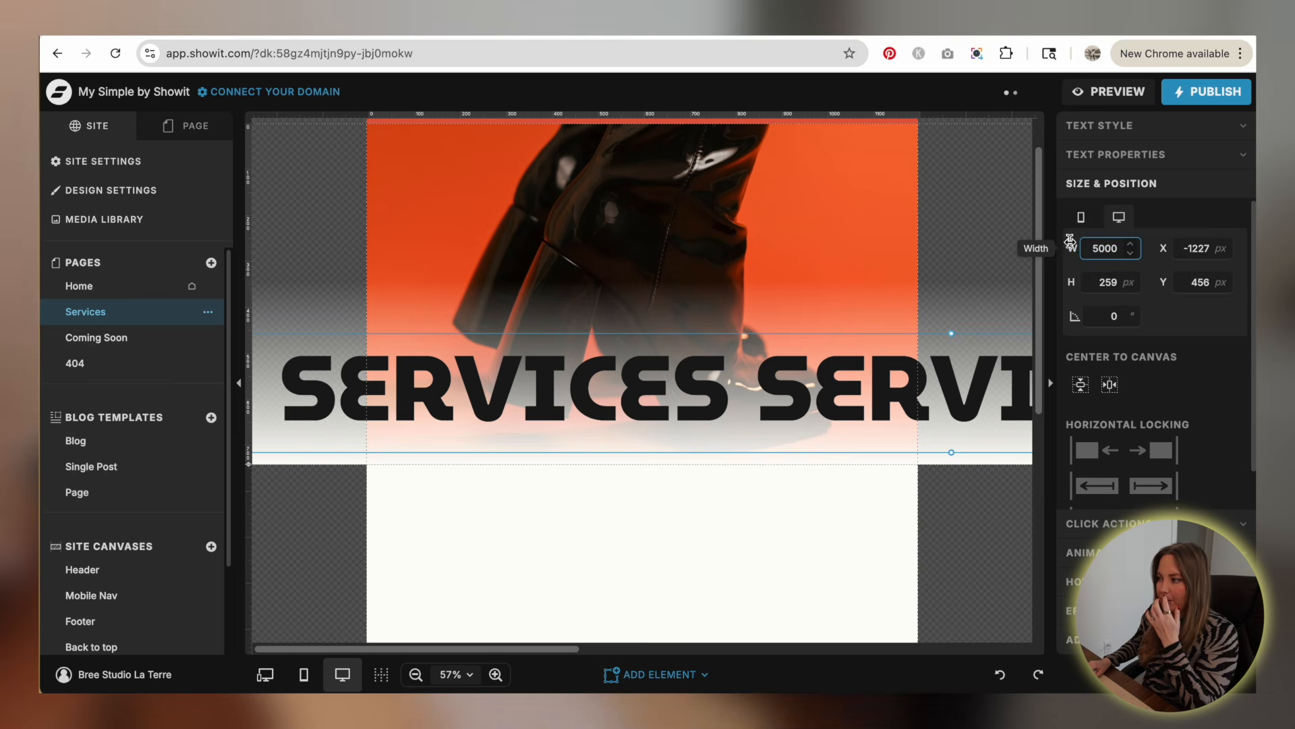
- Move the SERVICES heading down onto the boots canvas's lower edge, at about X -1300 px and Y 531 px
click(952, 194)
click(793, 342)
drag(793, 342, 762, 376)
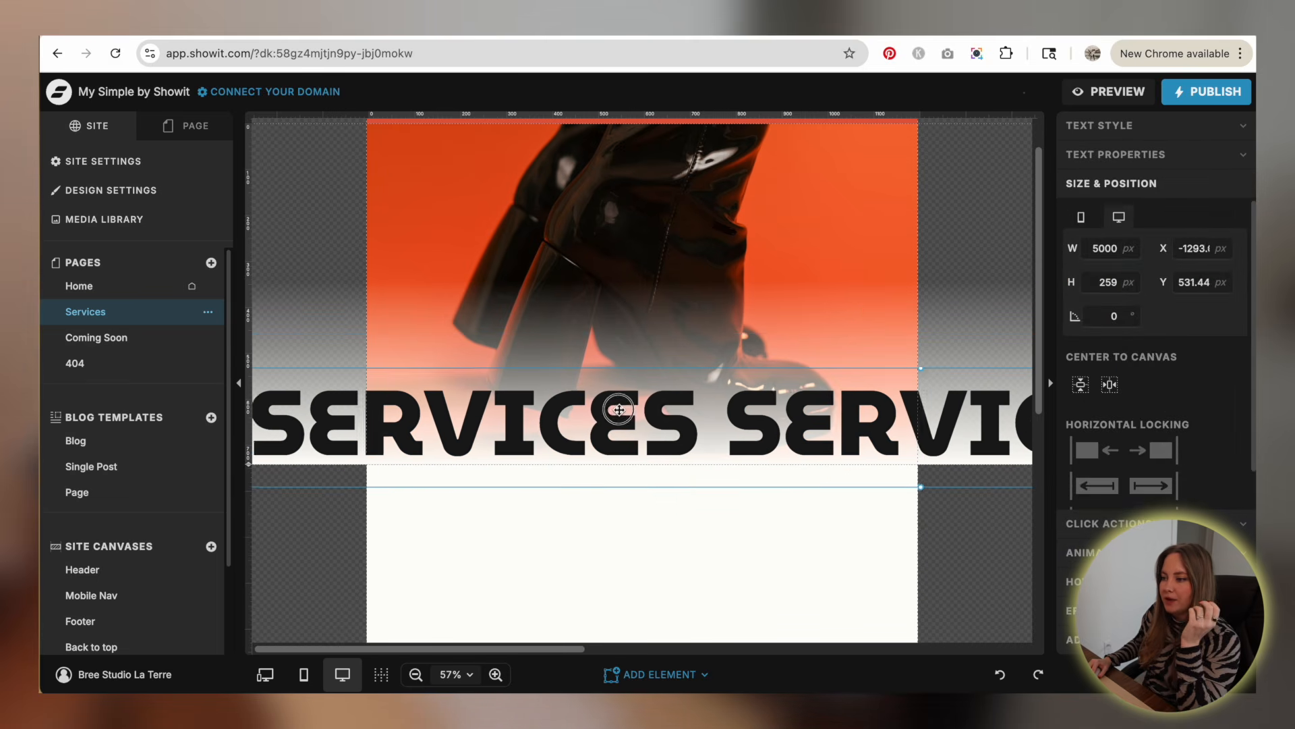
- Give the SERVICES heading a Slide animation with a time of 150 sec, coming from Left
scroll(1175, 413, down, 1)
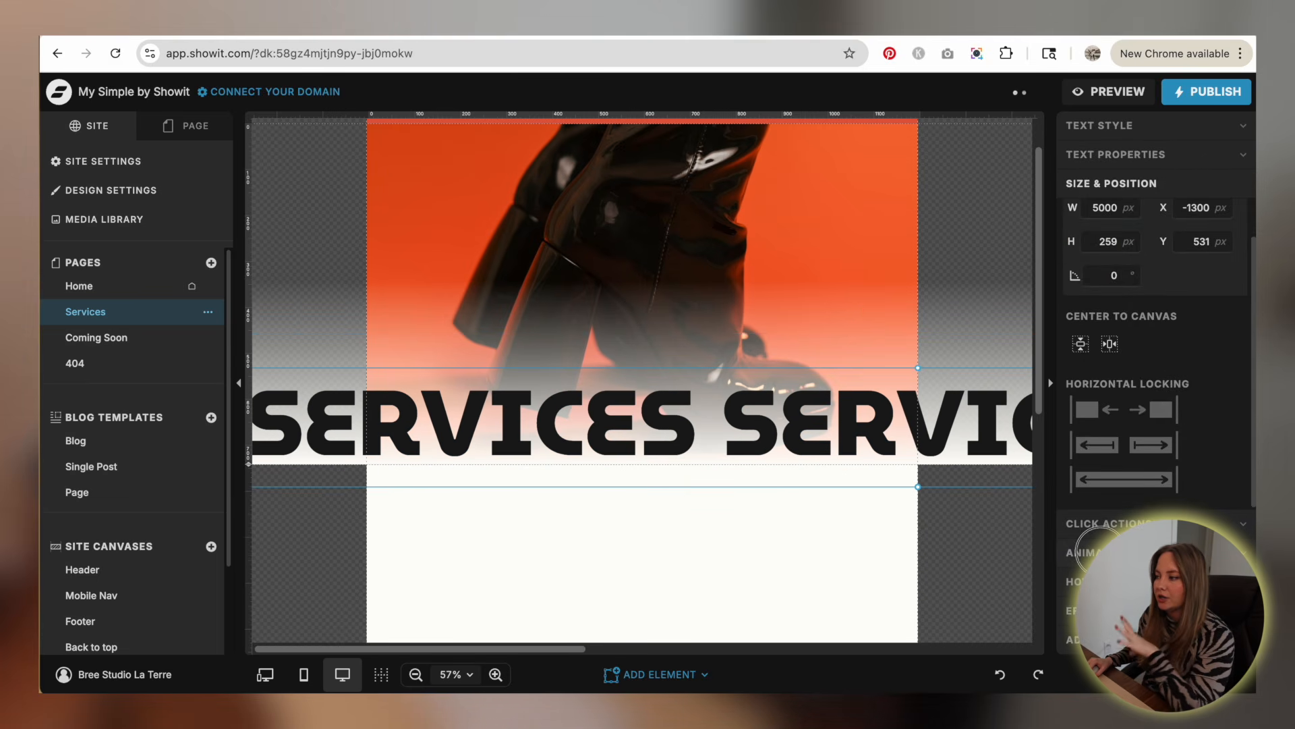
click(1116, 533)
click(1189, 283)
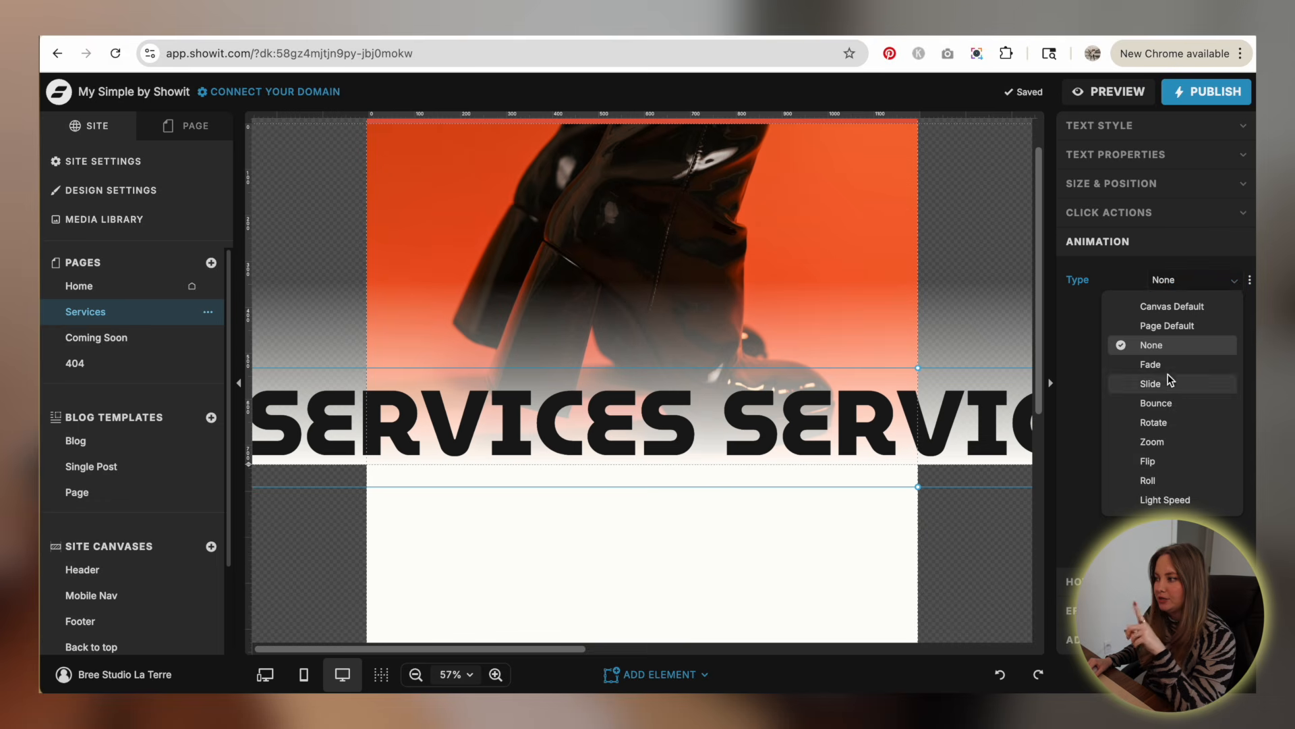
click(1164, 382)
double_click(1208, 312)
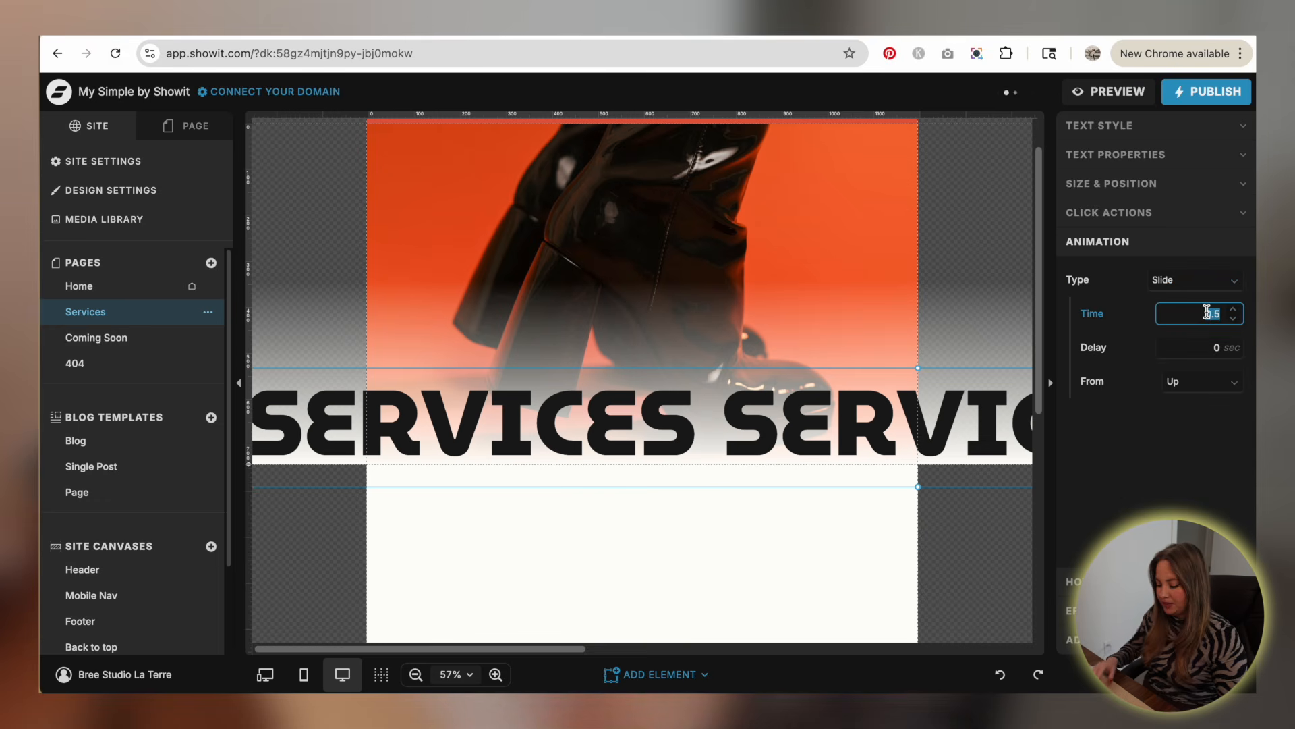
text(1)
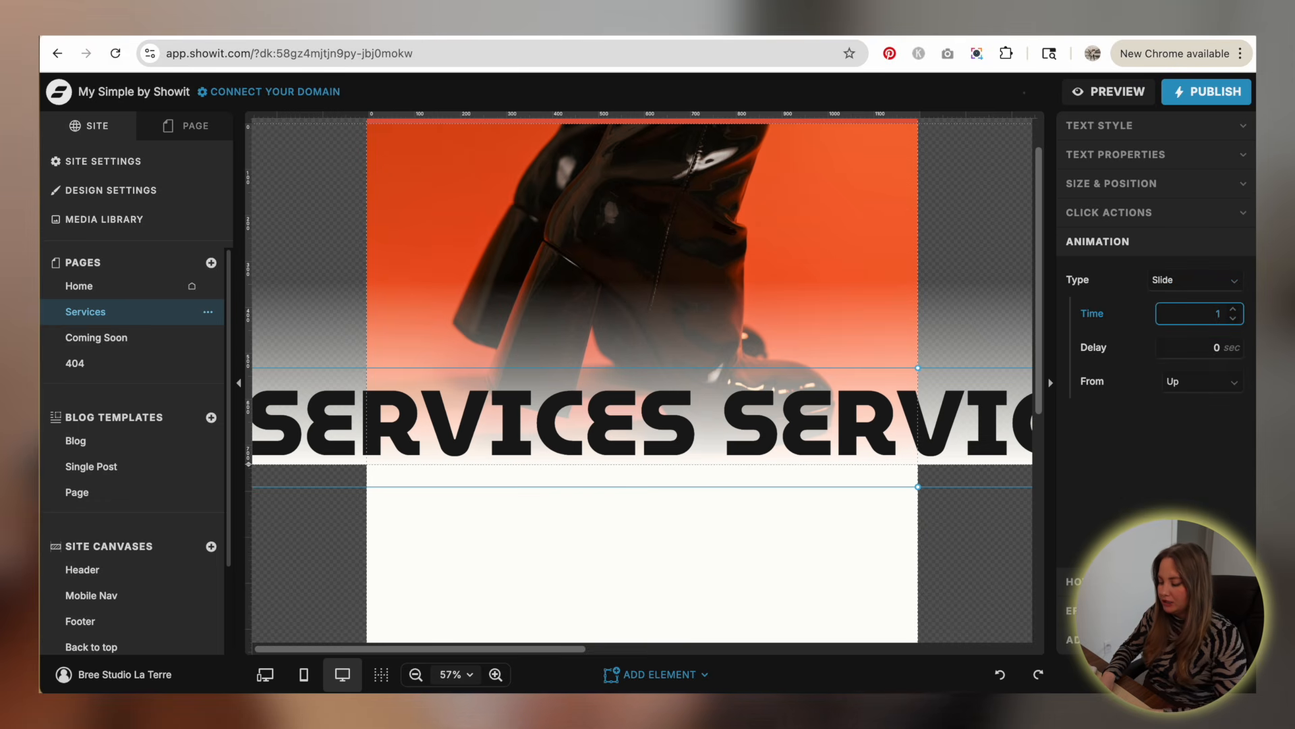
text(50)
click(1207, 477)
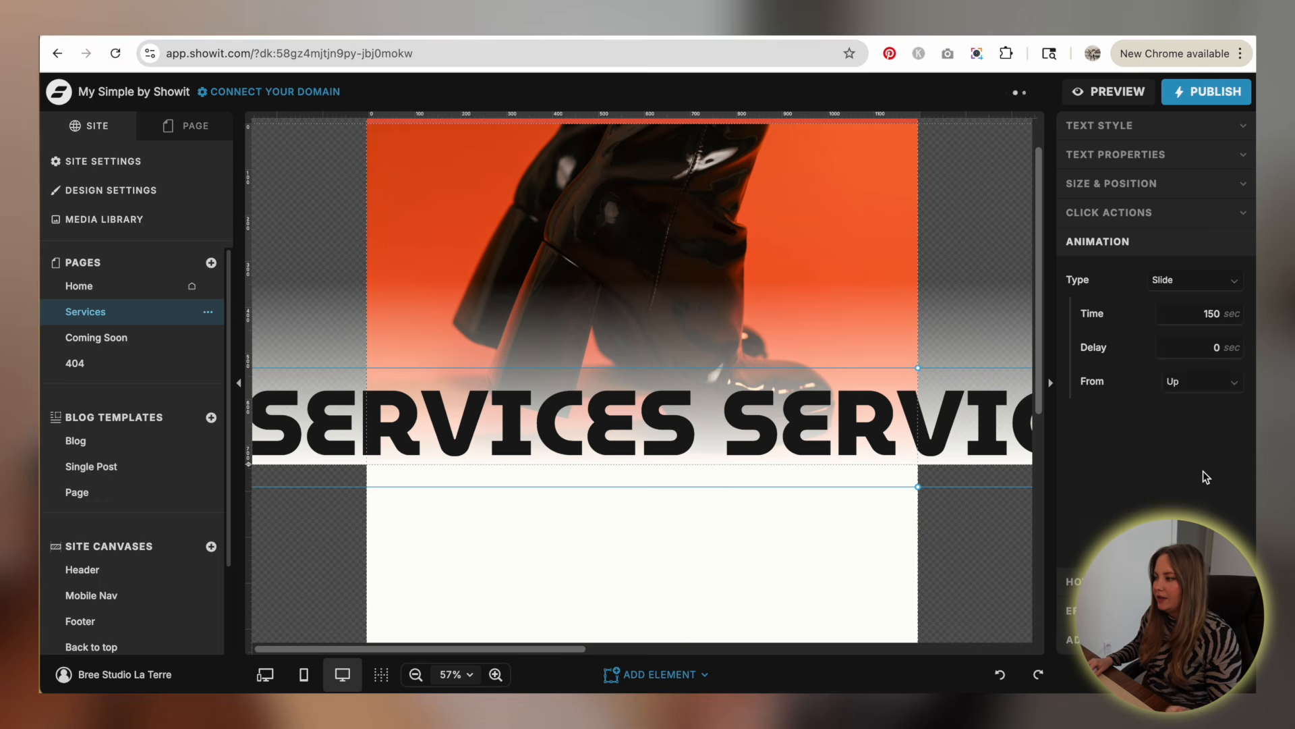
click(1210, 385)
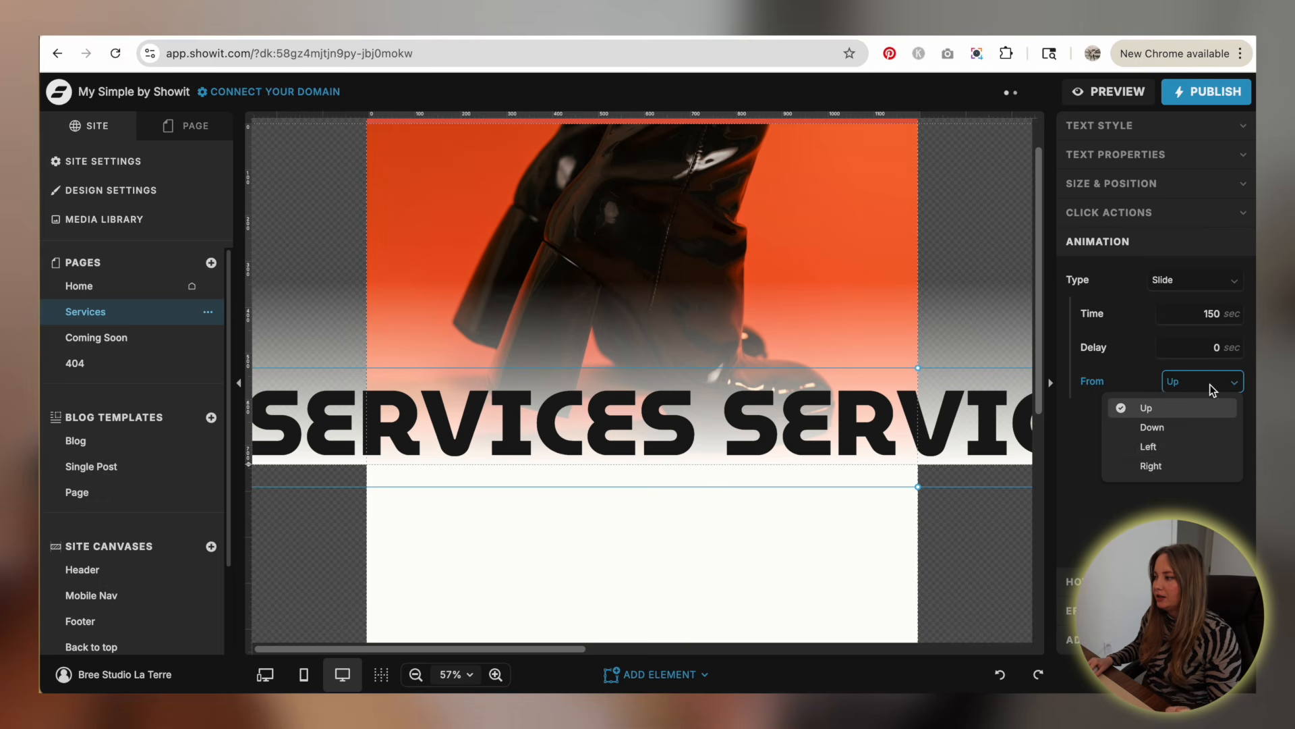
click(1162, 444)
- Preview the Services page in the browser to check the sliding heading, and return to the editor
click(972, 284)
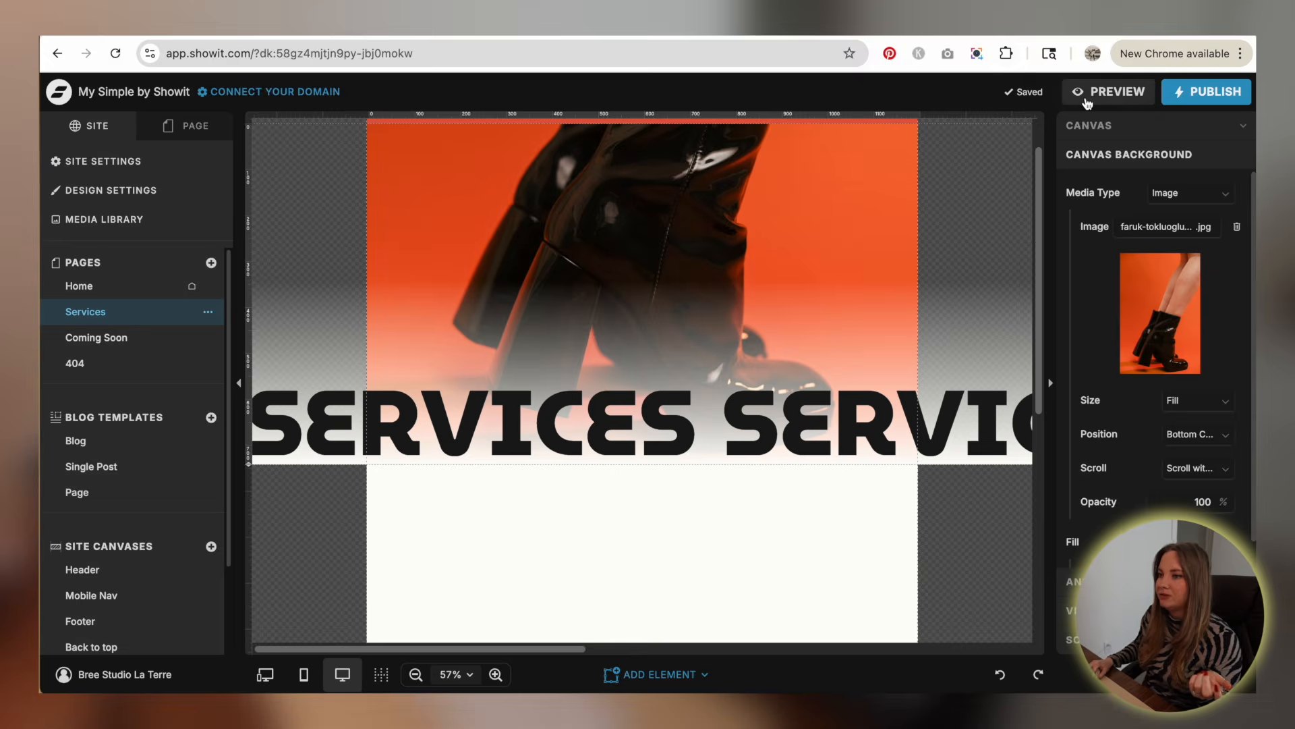
click(1110, 91)
click(285, 126)
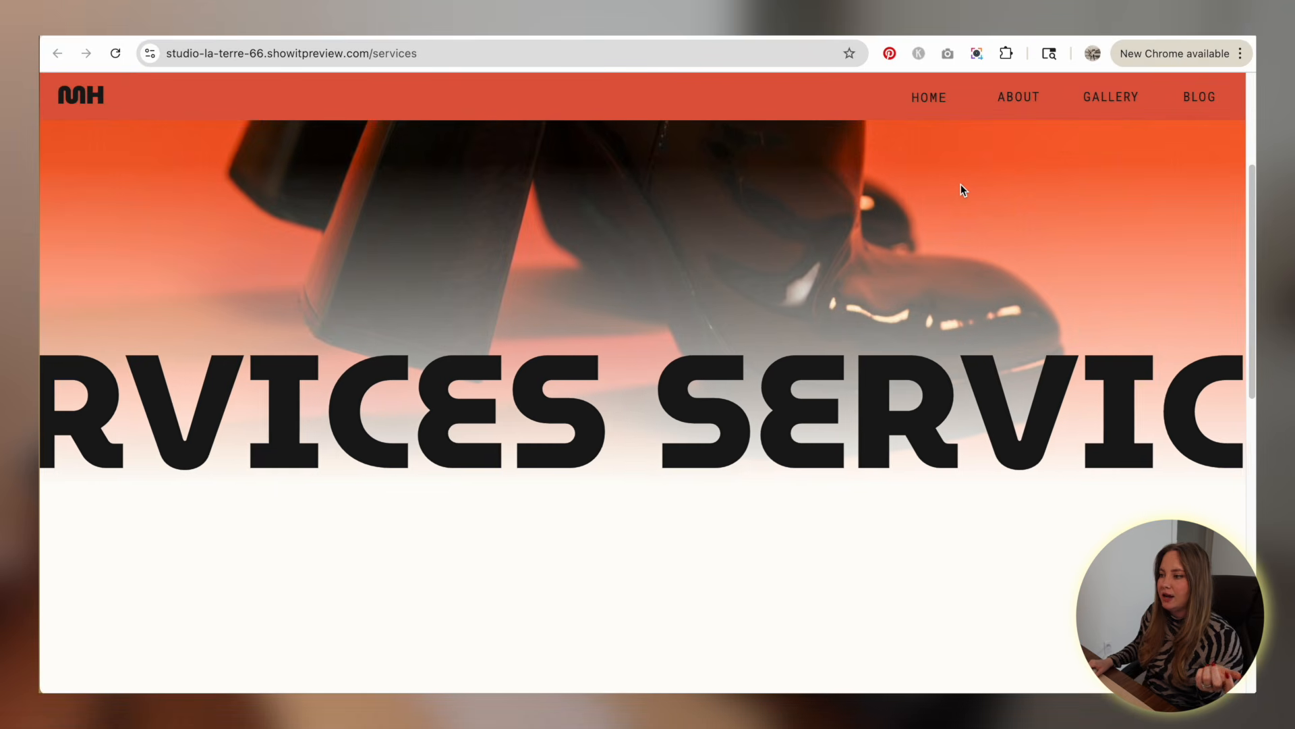
scroll(845, 333, up, 4)
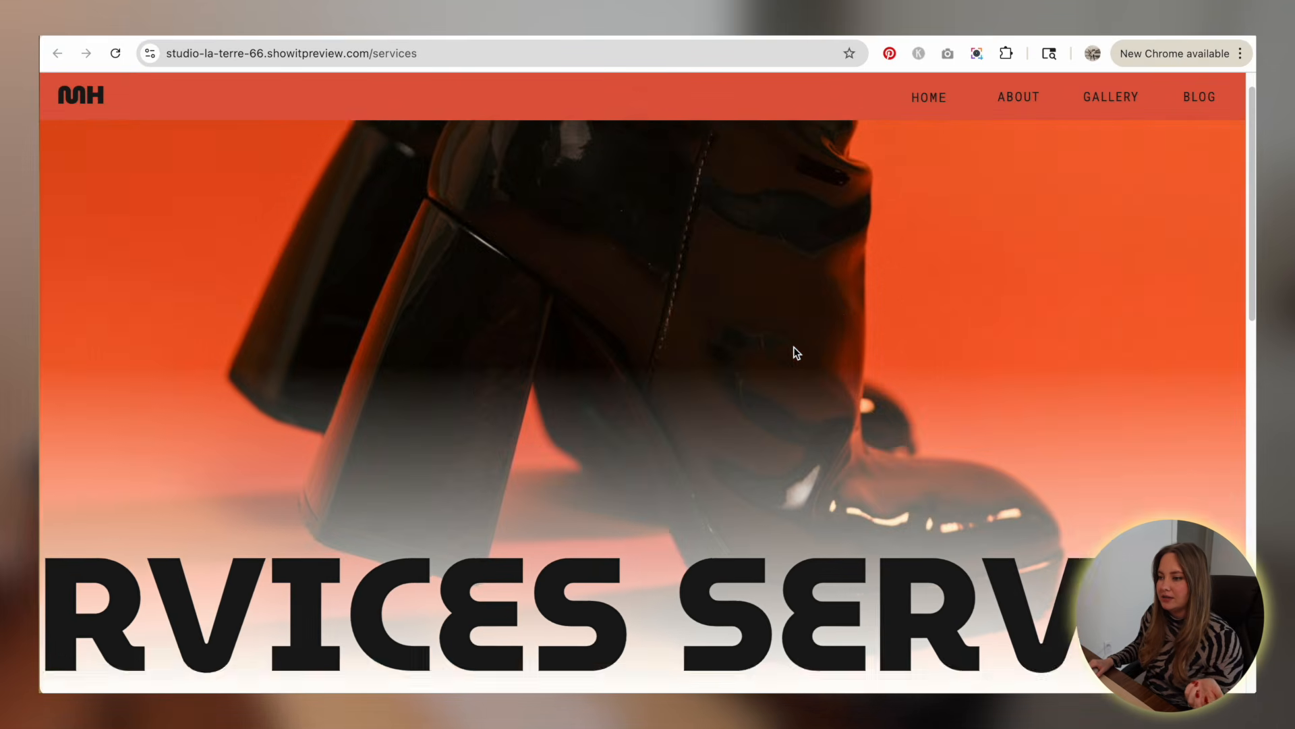
scroll(843, 348, down, 3)
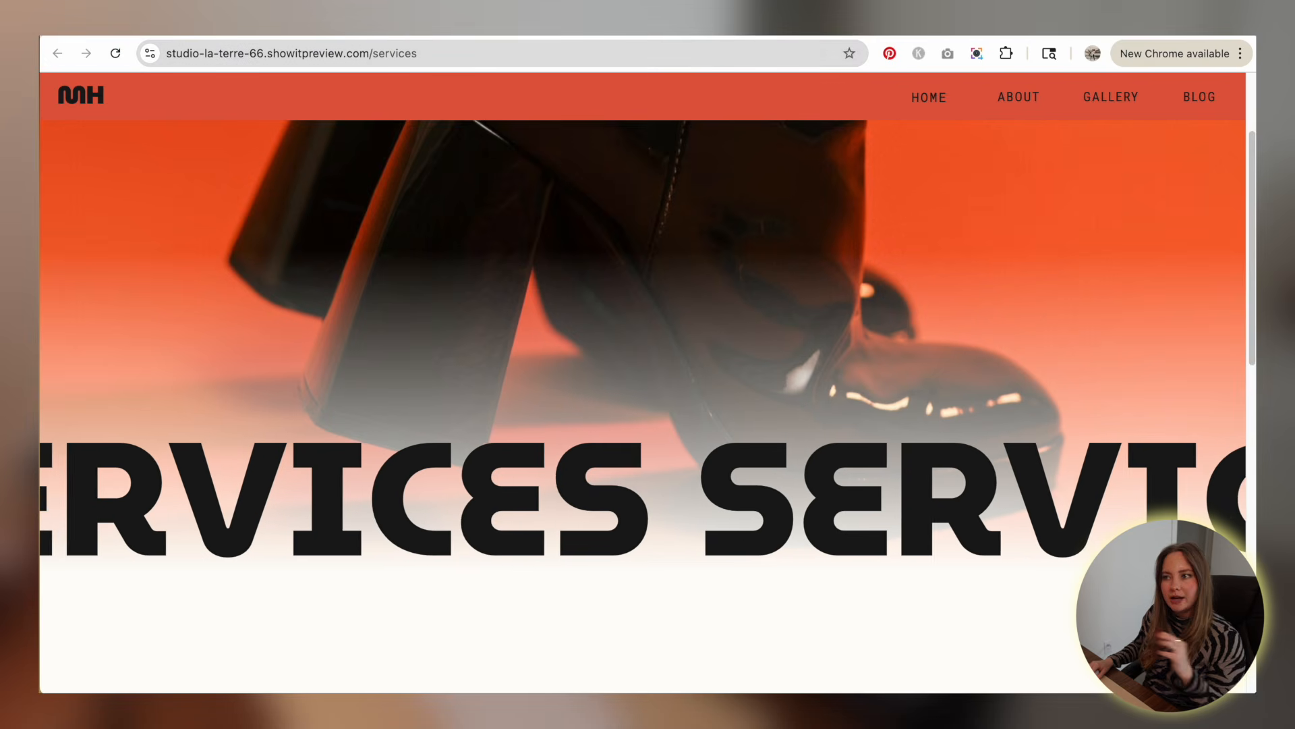
click(406, 29)
click(1212, 120)
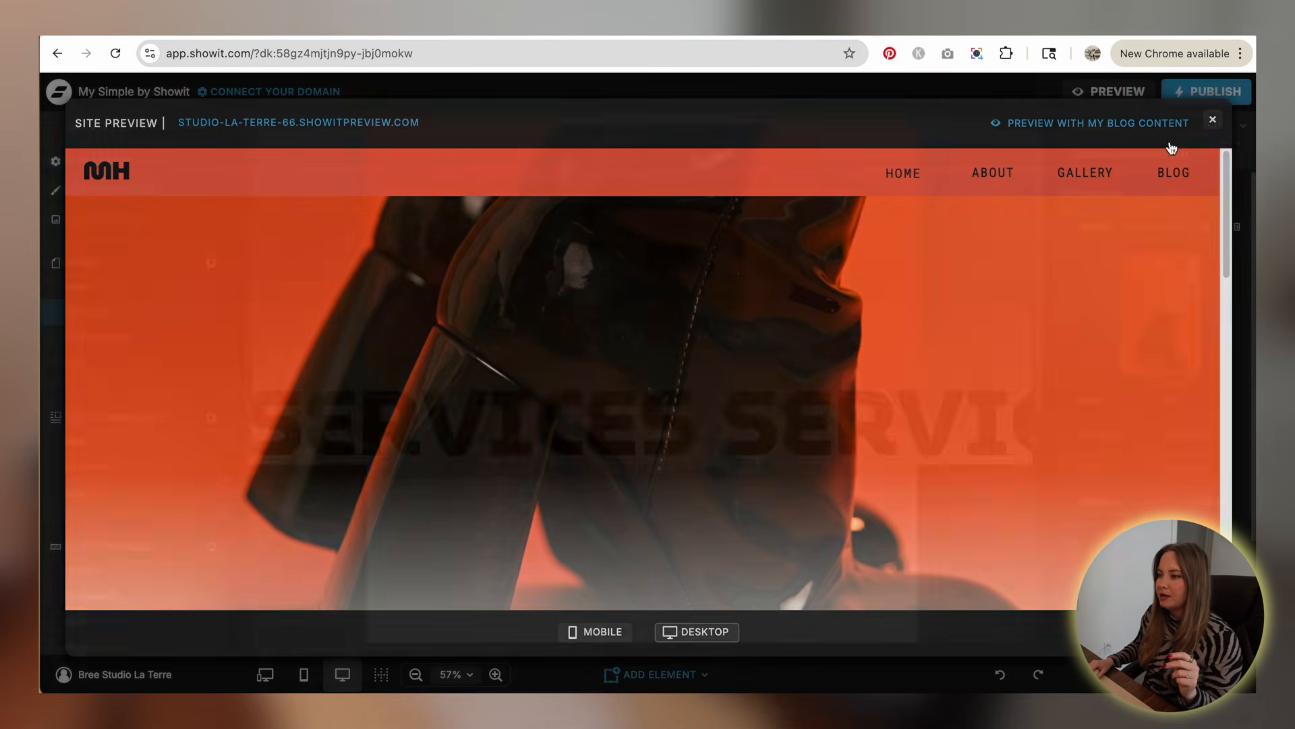
- Select the blank canvas below the Services boots hero
drag(250, 515, 250, 452)
drag(266, 369, 314, 363)
shift+click(321, 486)
drag(321, 486, 322, 424)
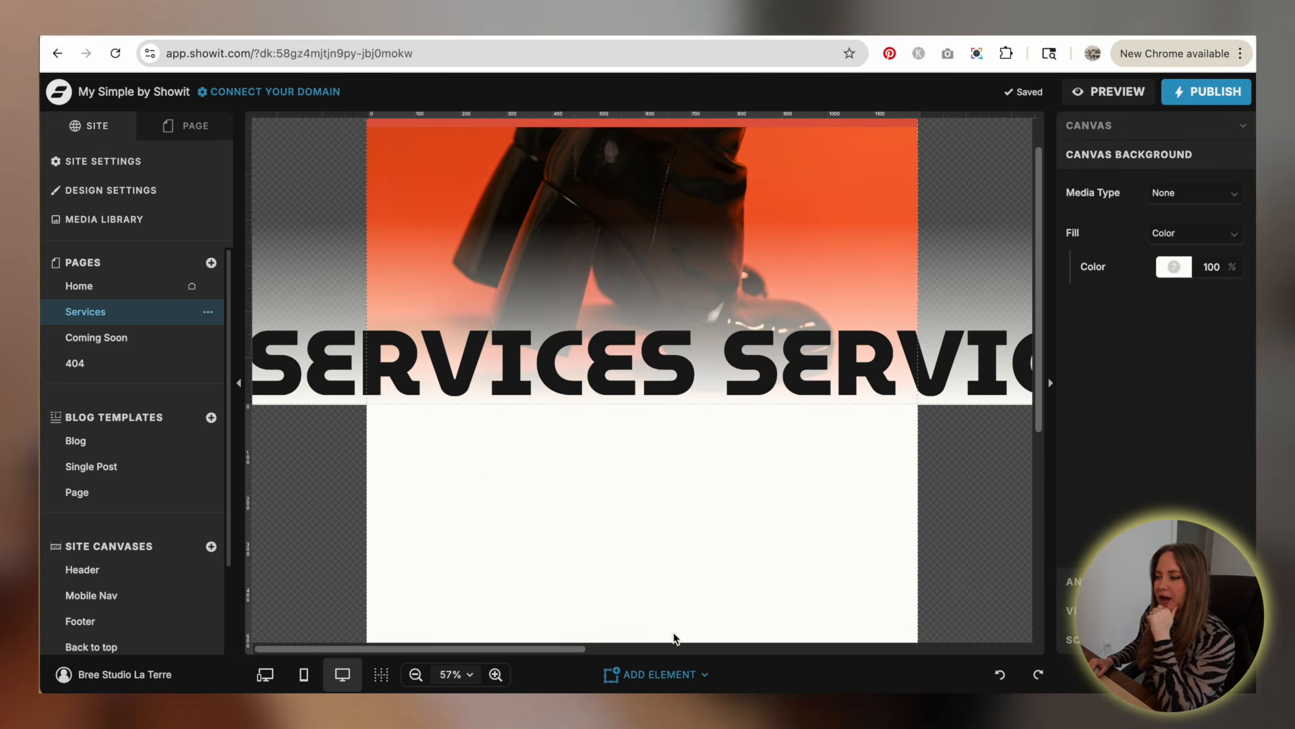
- Insert the front-facing portrait of the woman in the zebra-print jacket from the Bold Showit media folder into the second canvas
click(658, 674)
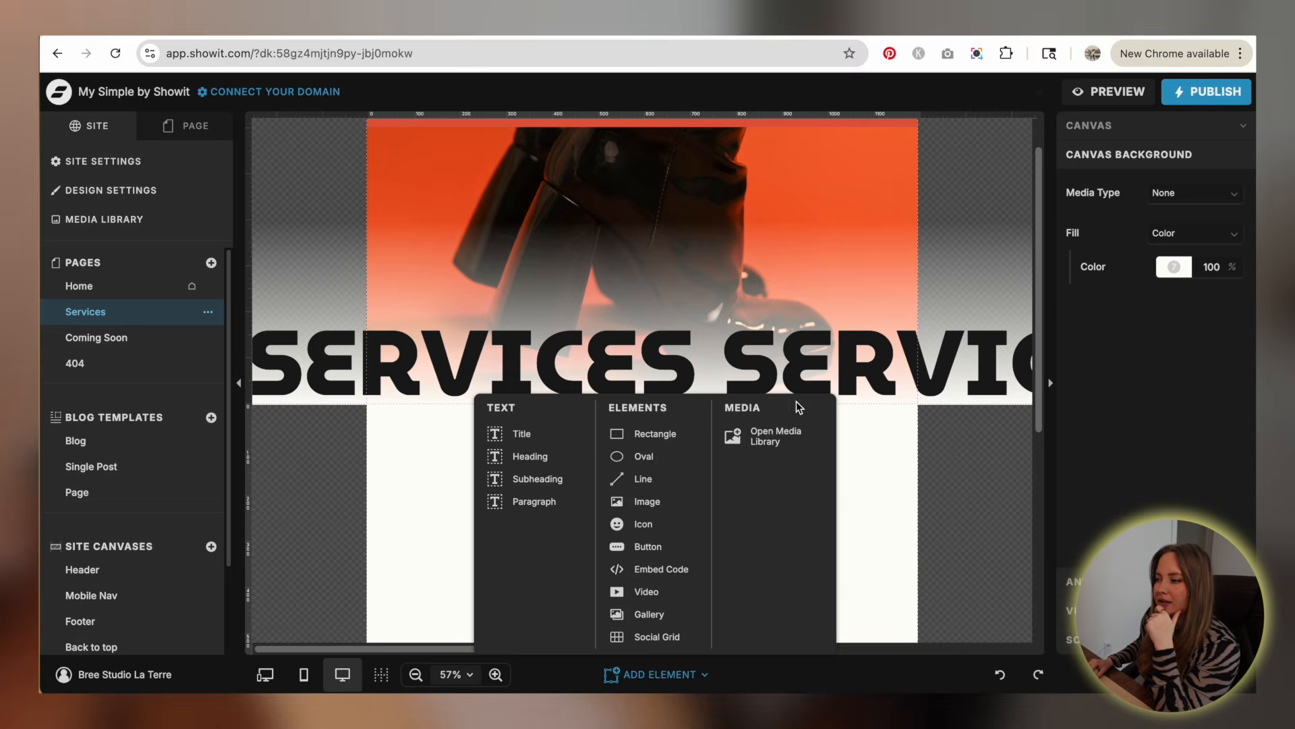
click(754, 440)
scroll(998, 445, down, 1)
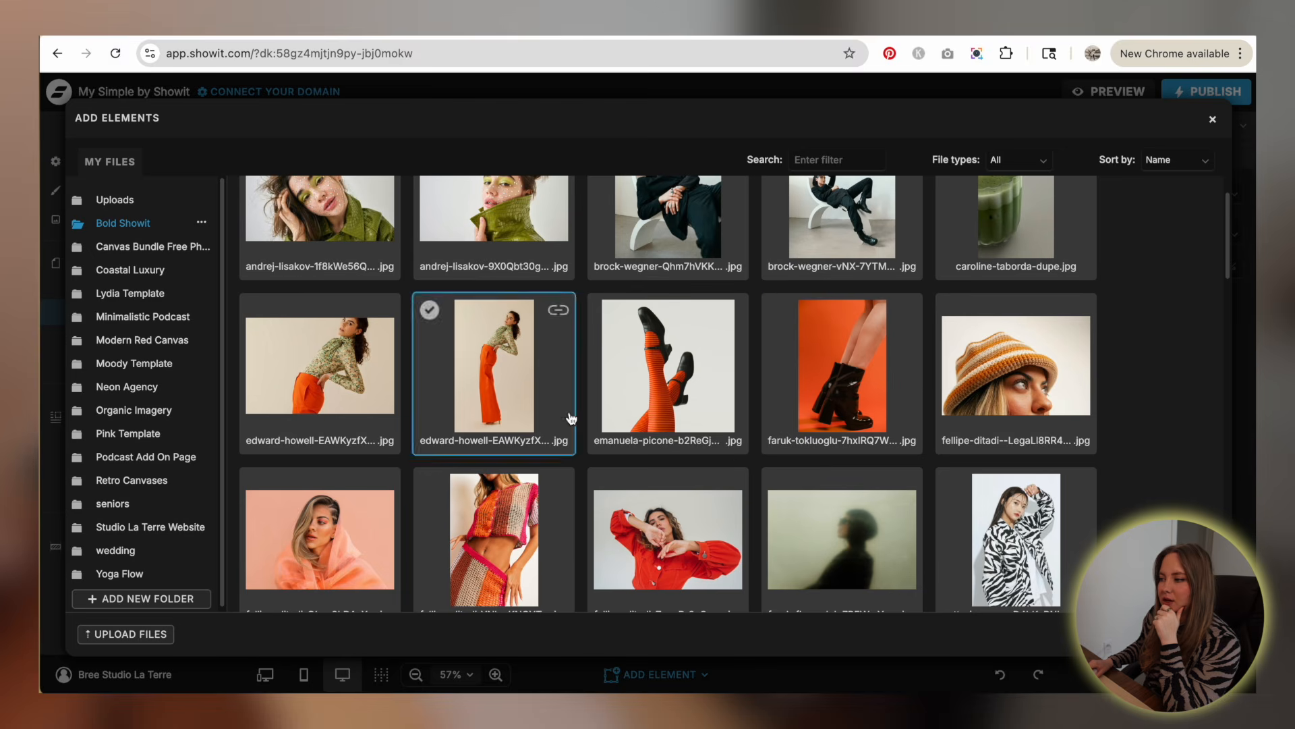
scroll(570, 419, down, 2)
click(329, 566)
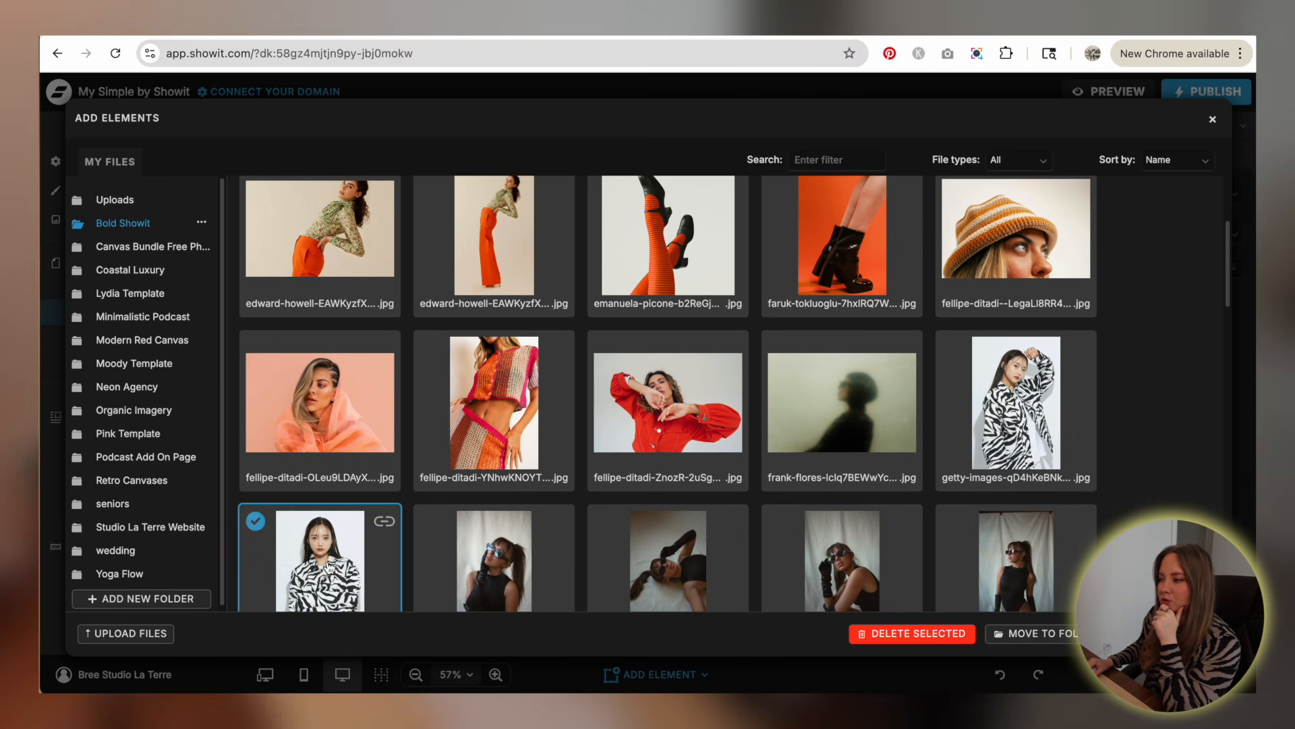
double_click(330, 567)
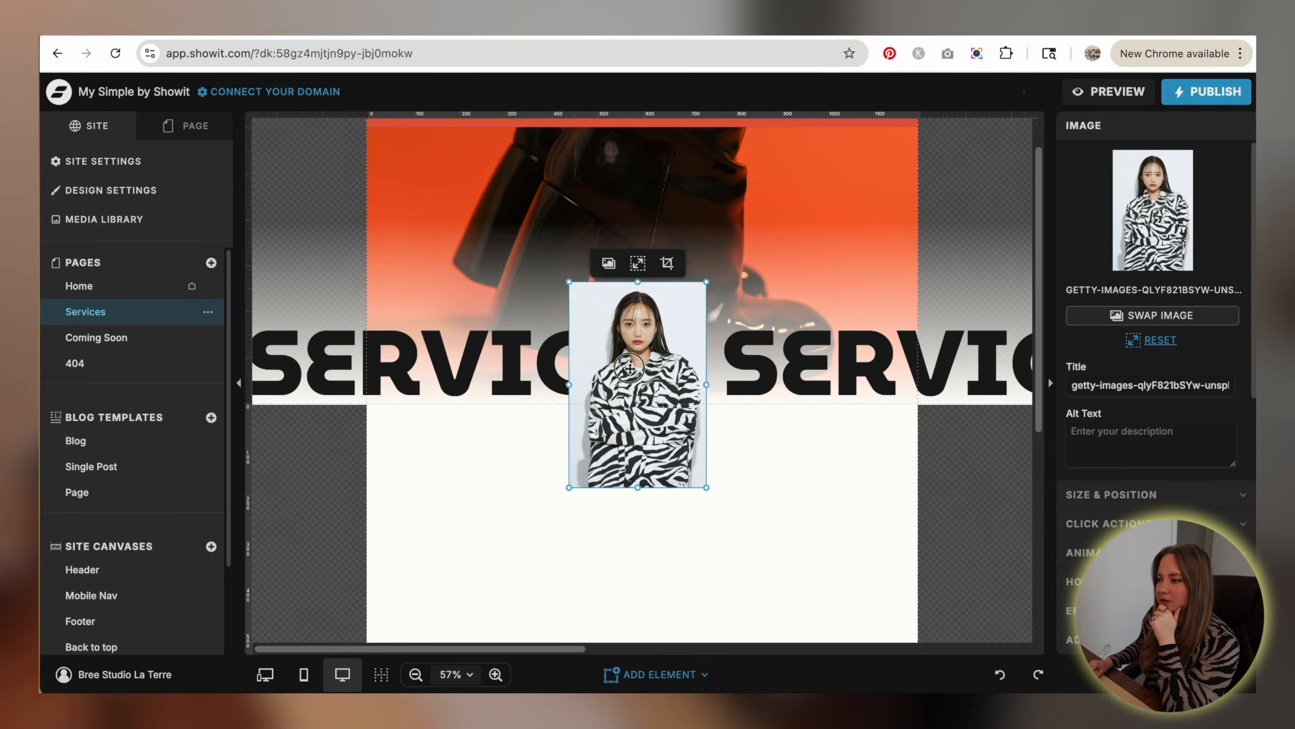
- Centre the zebra-jacket photo over the seam between the two canvases, making its frame wider and slightly taller
drag(629, 369, 630, 356)
drag(705, 371, 758, 371)
drag(633, 389, 612, 389)
click(513, 463)
click(630, 438)
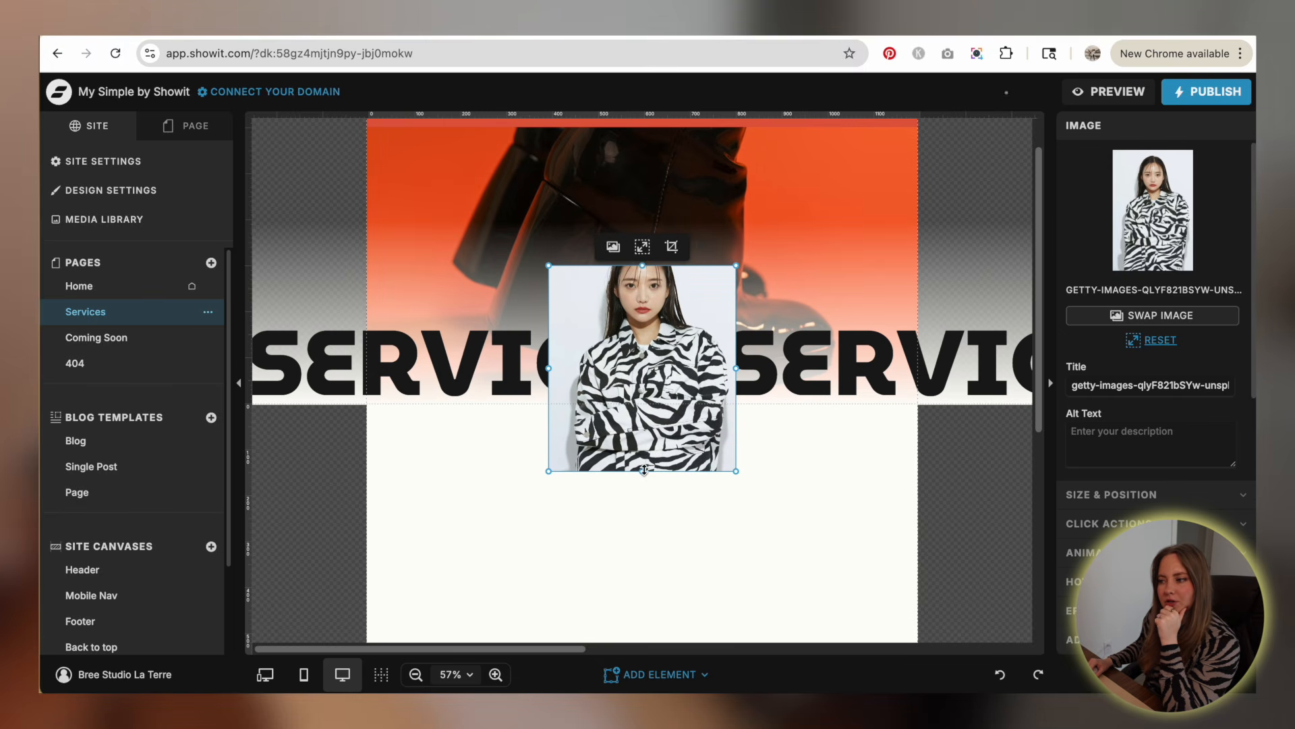
drag(644, 470, 646, 494)
- Swap the zebra-jacket photo for the tall Bold Showit picture of the model standing in orange trousers
double_click(643, 451)
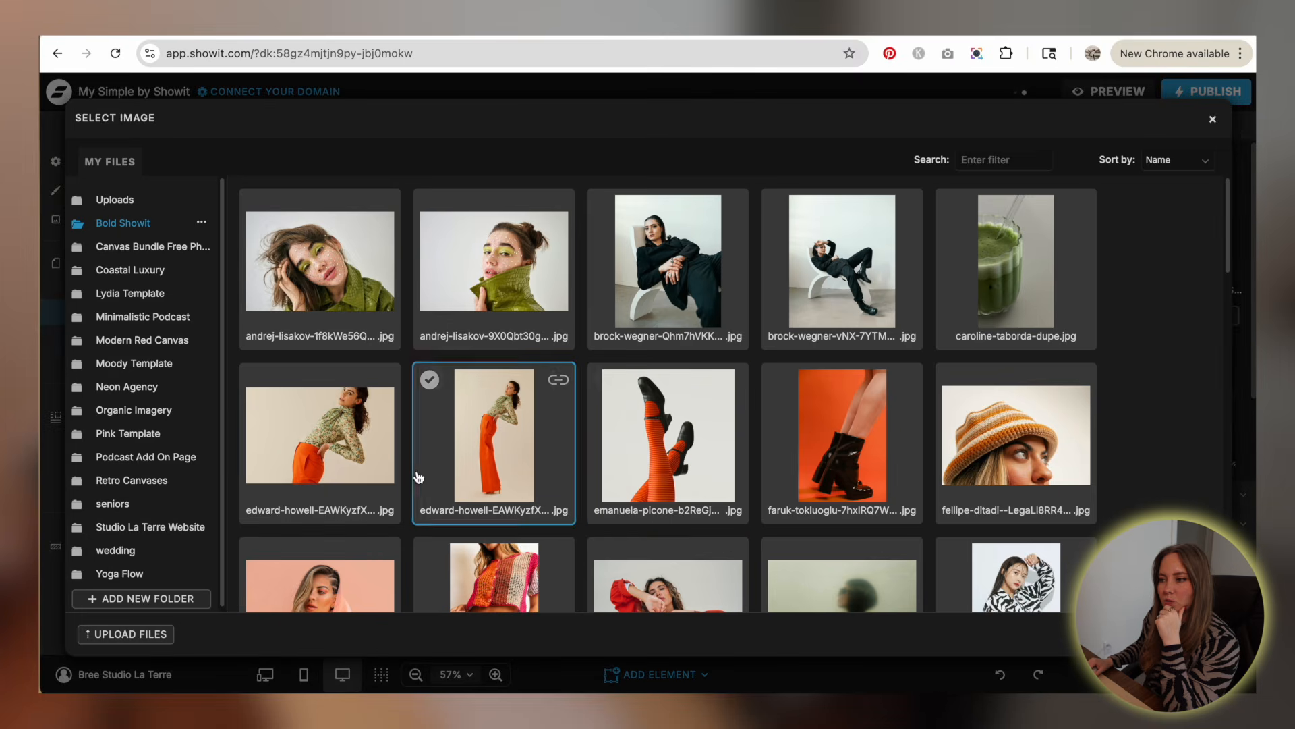
double_click(418, 477)
click(454, 506)
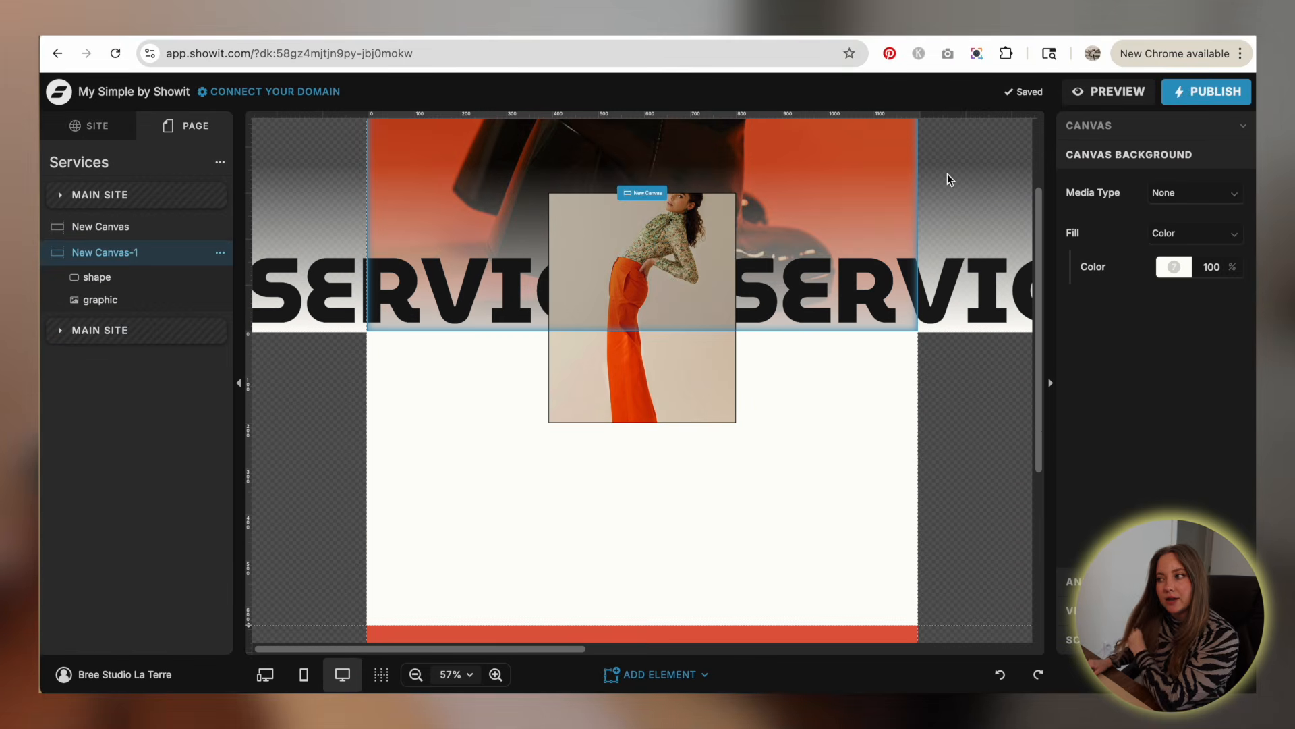
- Nudge the large repeated SERVICES heading down so it rests on the lower edge of the first canvas
click(948, 173)
scroll(878, 469, up, 2)
click(876, 469)
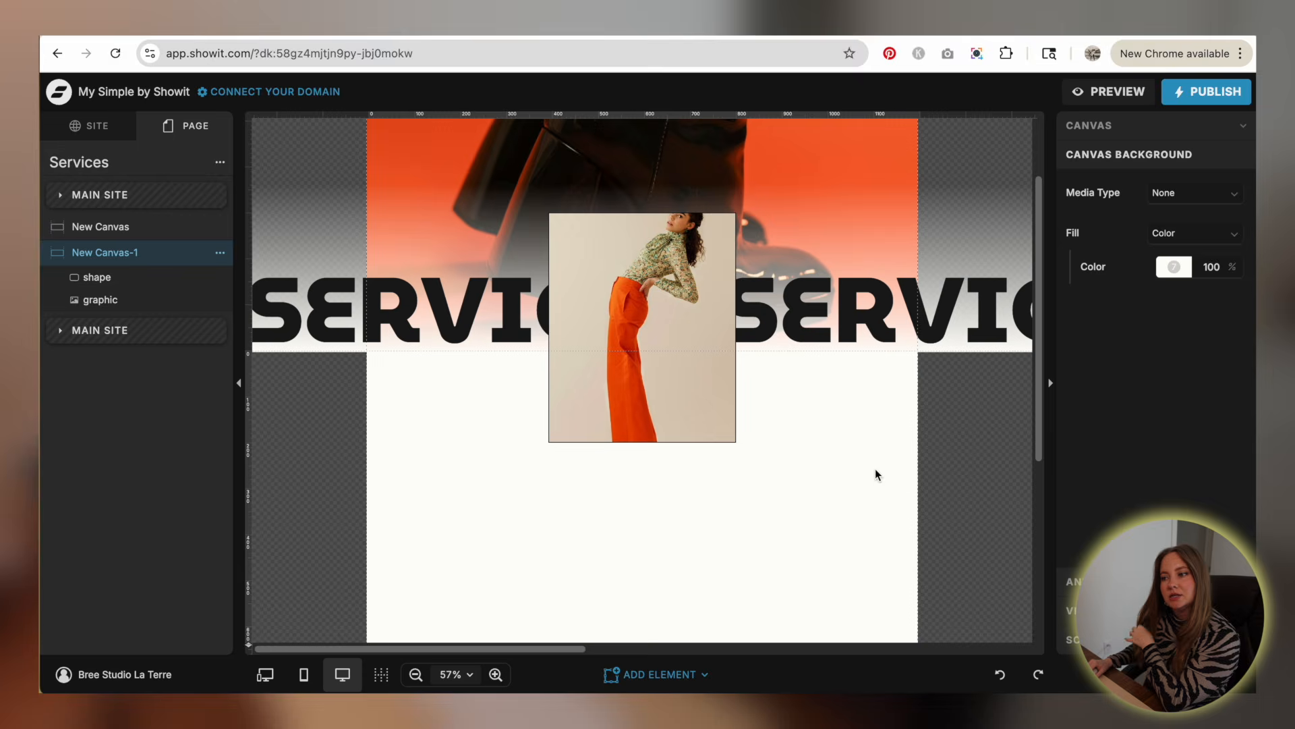
click(322, 318)
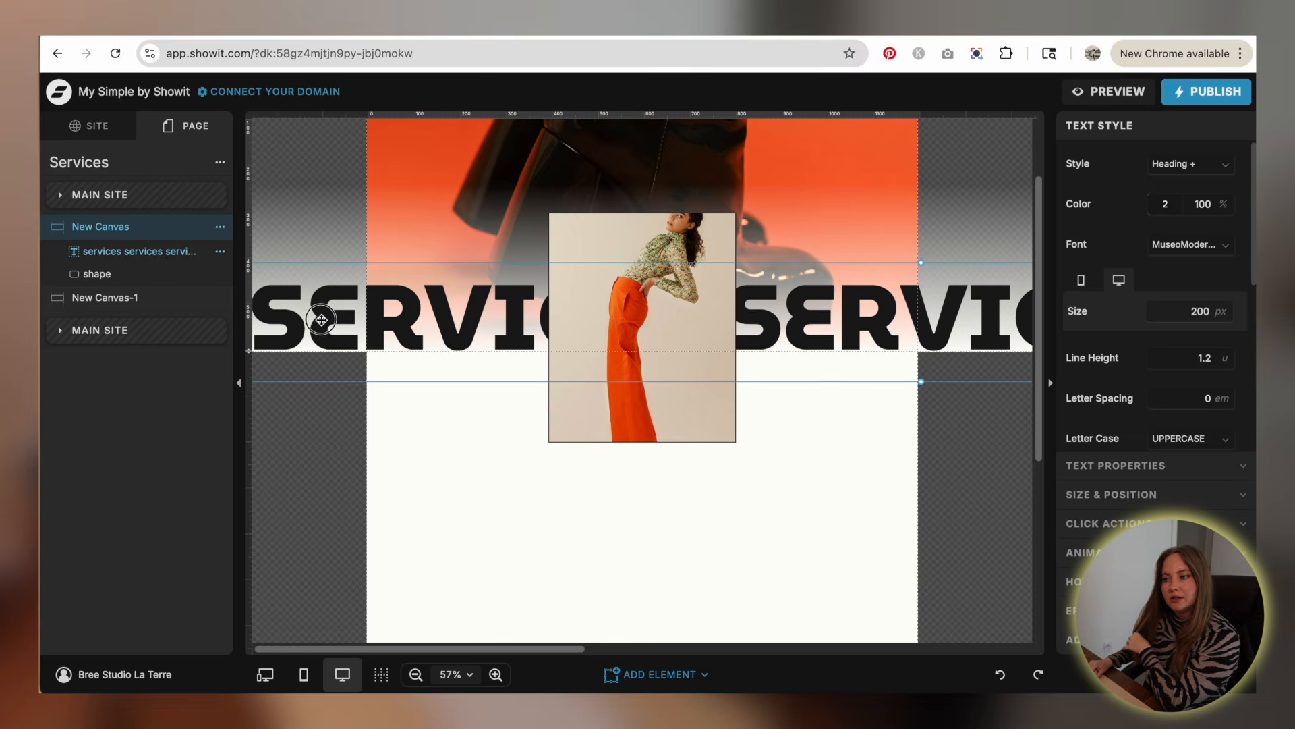
click(516, 493)
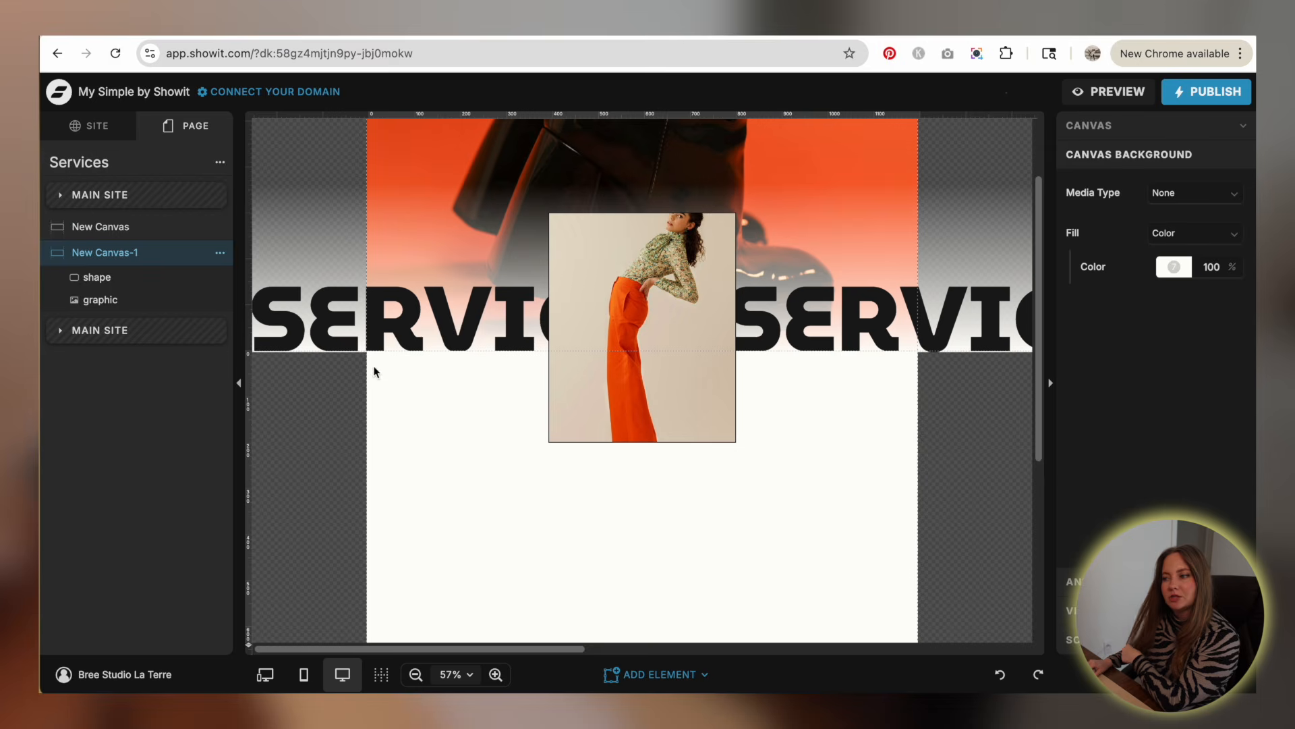
- Copy the two small taglines under the Mango Haus title on the Home page into the second canvas of the Services page
click(91, 126)
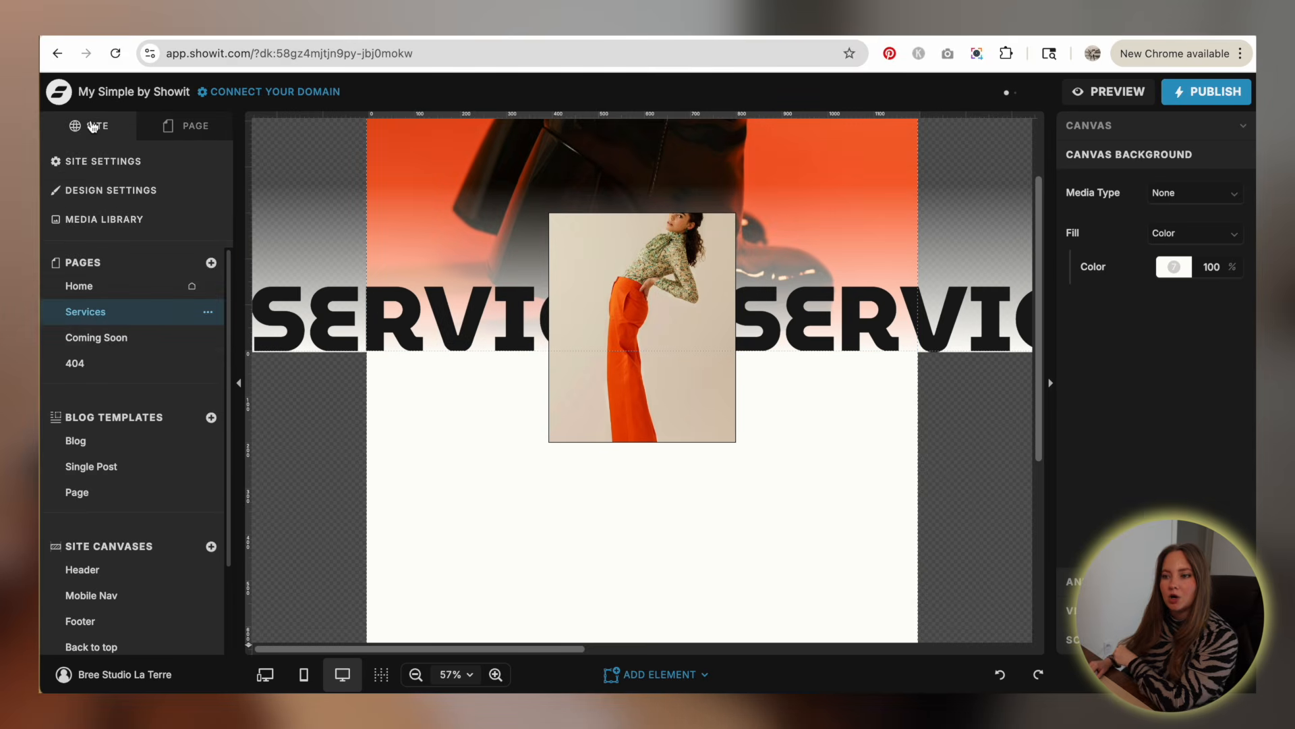
click(79, 286)
click(445, 434)
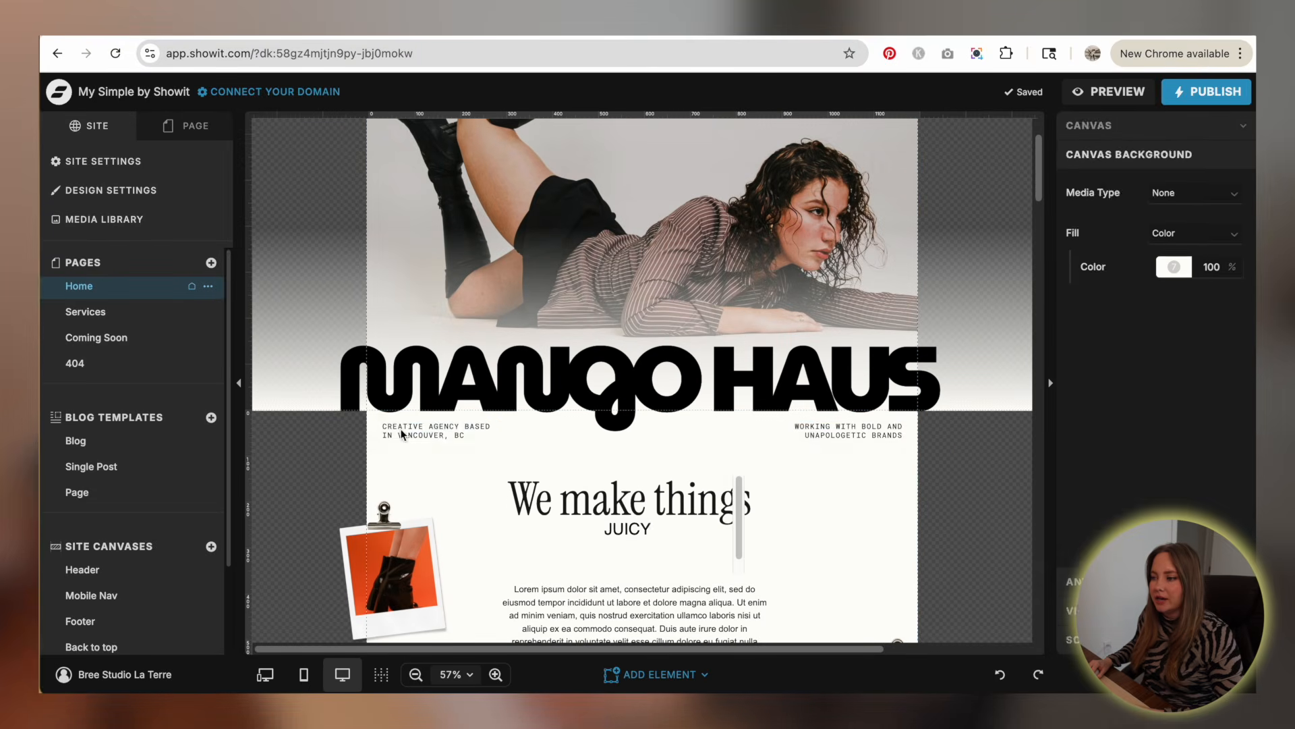
click(477, 433)
shift+click(865, 432)
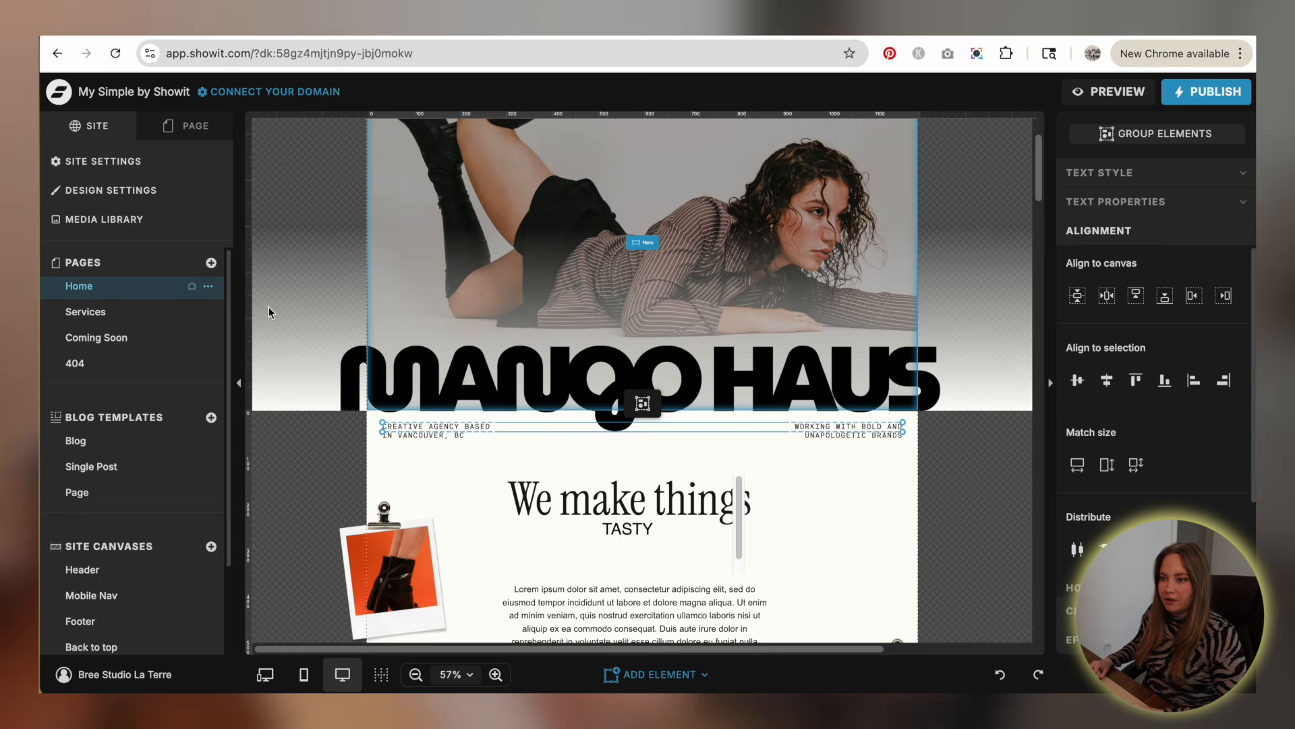
click(79, 311)
click(444, 452)
key(ctrl+v)
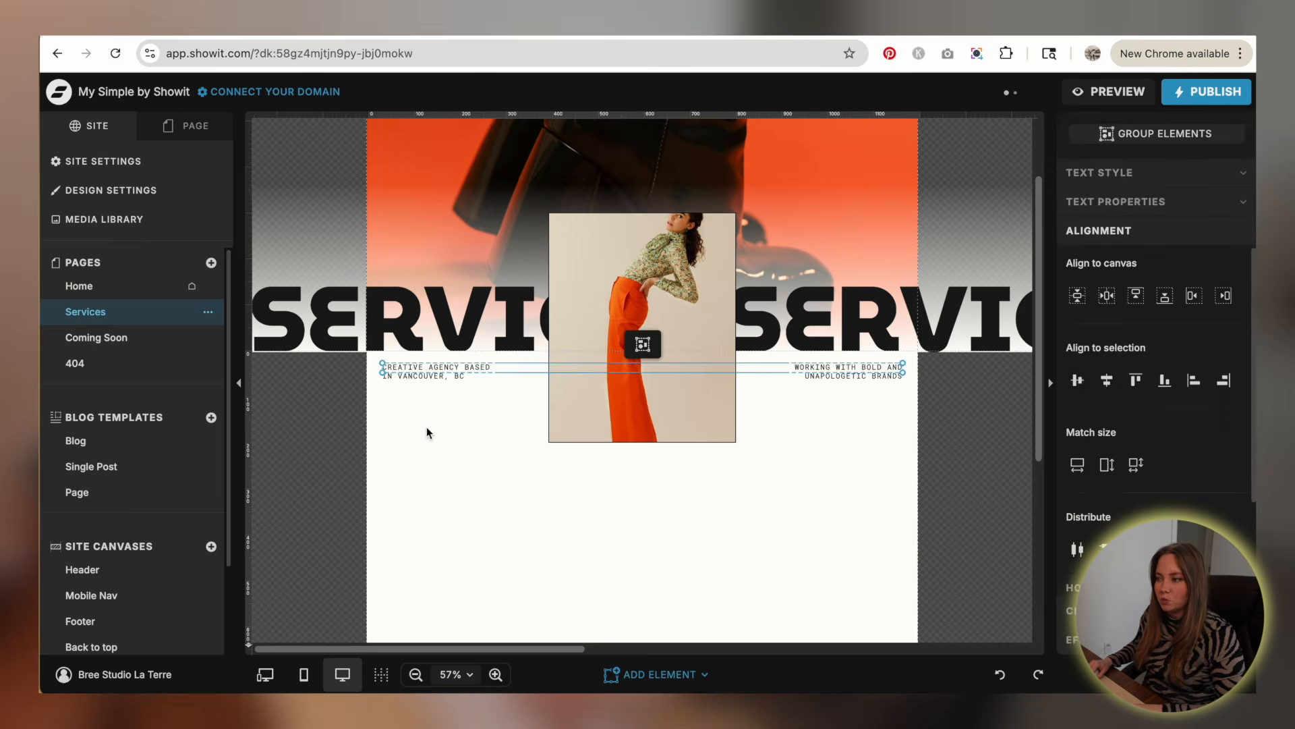
- Replace the text of both small taglines beside the photo with "OUR SERVICES"
click(427, 426)
double_click(419, 369)
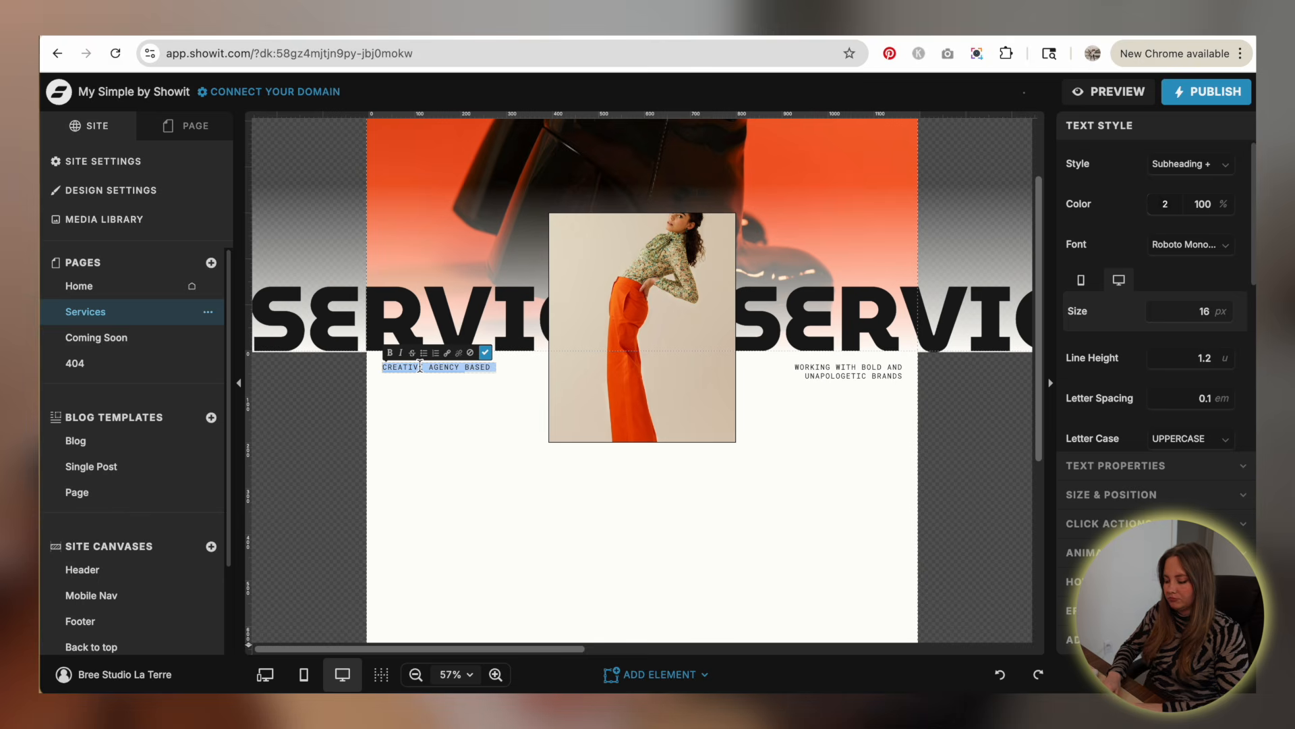
text(OUR SERVICES)
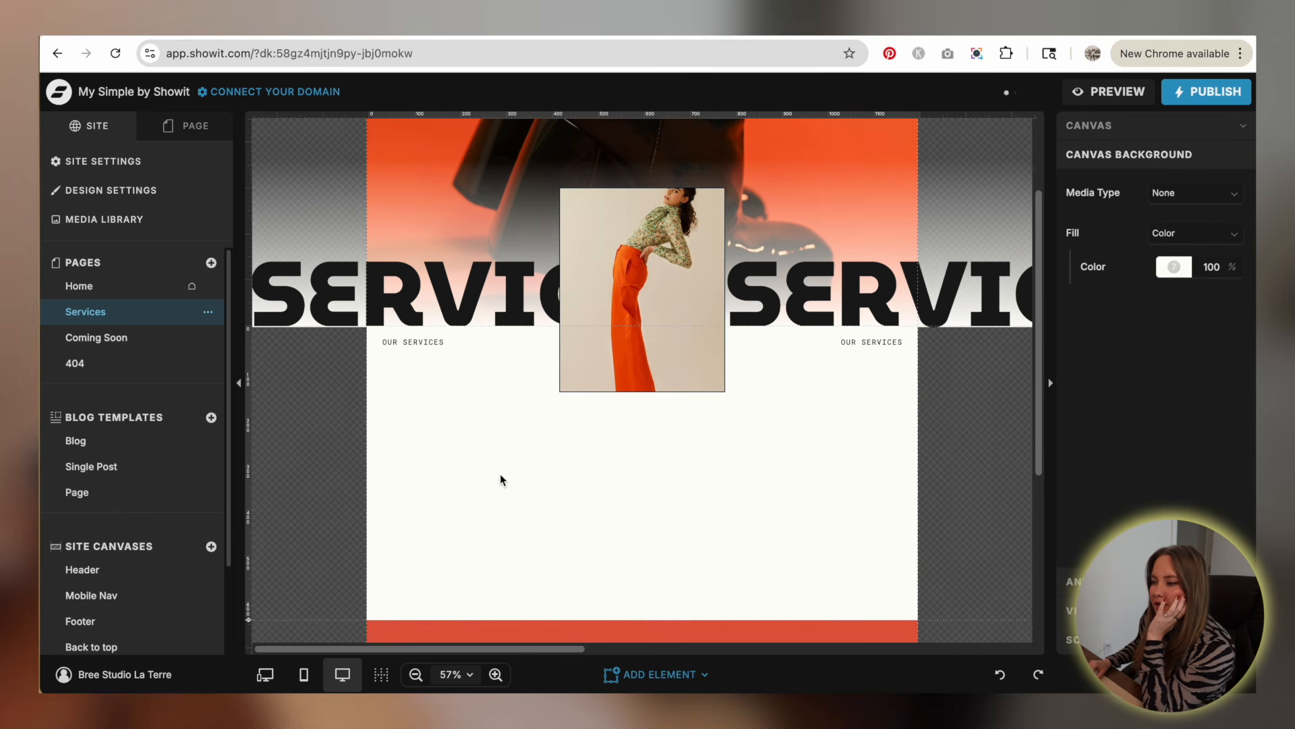
- Extend the second canvas downward and add the centred headline "Creative Services for Brands that Don't Play it SAFE" beneath the photo
scroll(501, 479, down, 2)
drag(248, 546, 248, 546)
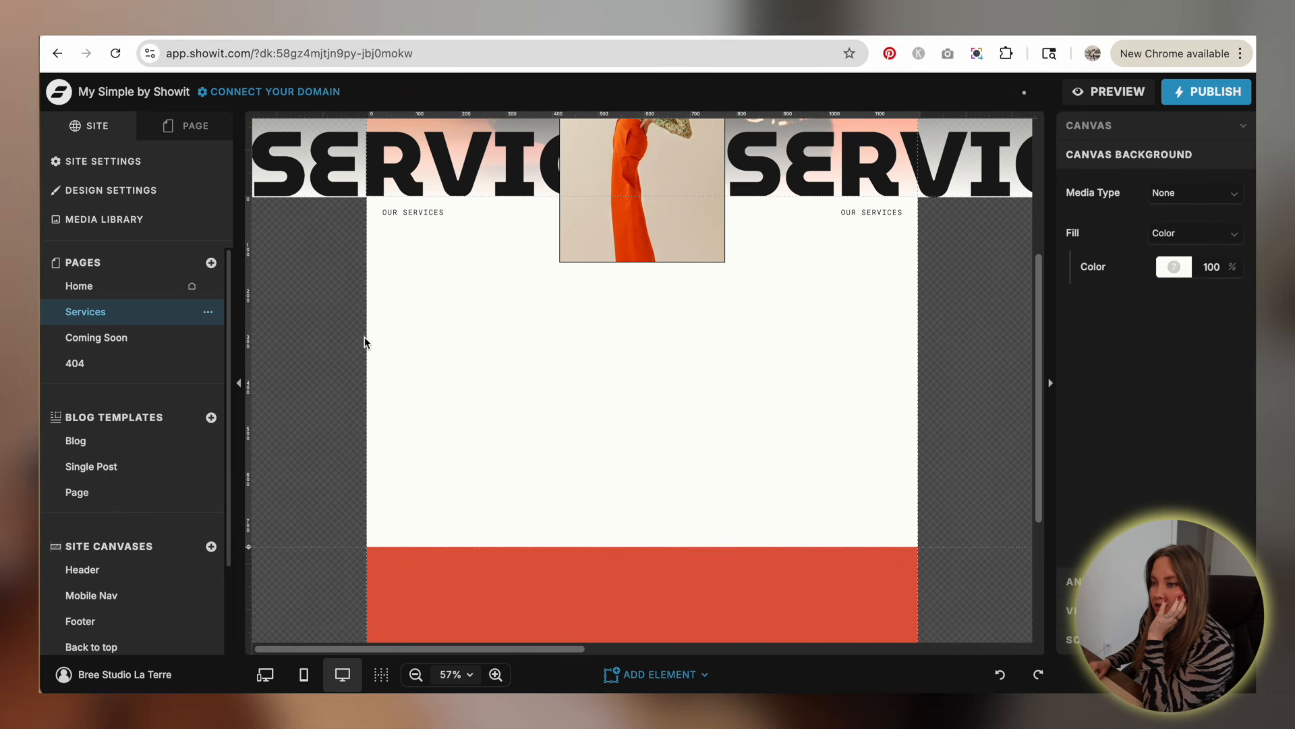
scroll(533, 304, down, 2)
click(584, 211)
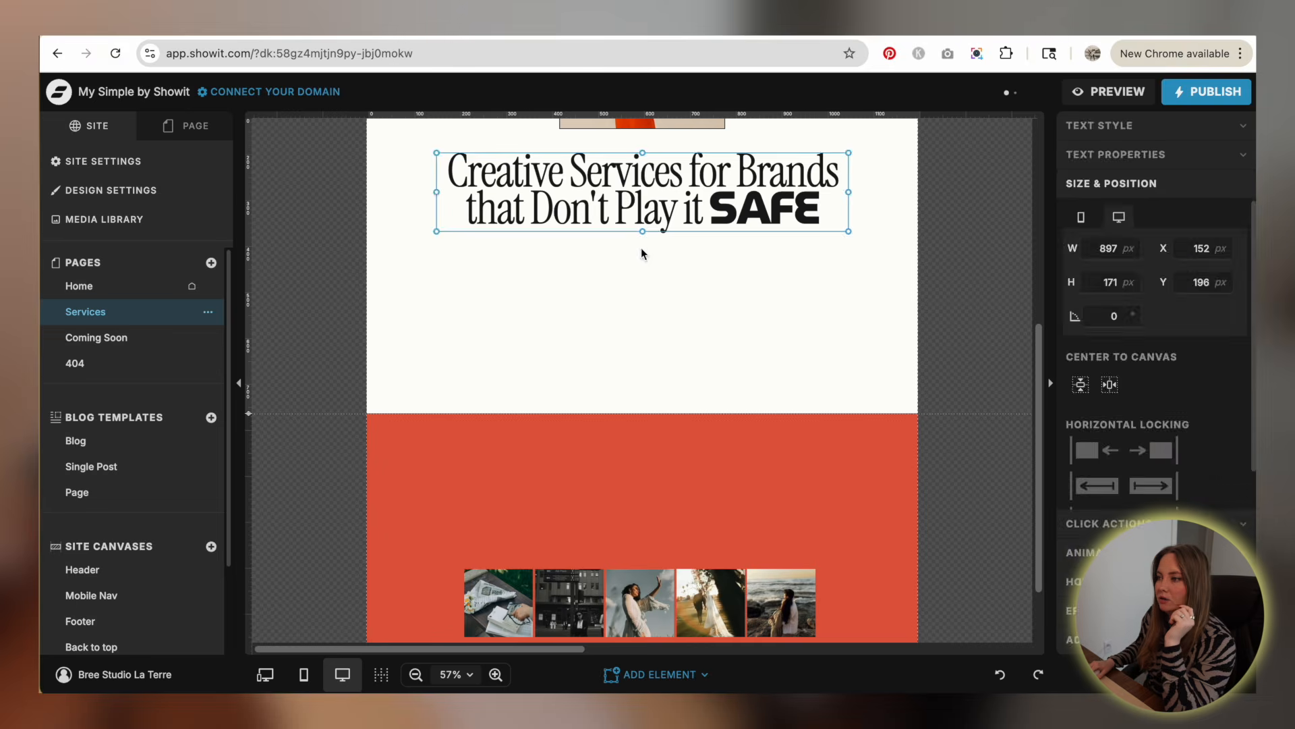
click(560, 297)
- Copy the Lorem ipsum paragraph from the Home page's intro and place it centred below the headline on the Services page
scroll(562, 291, up, 4)
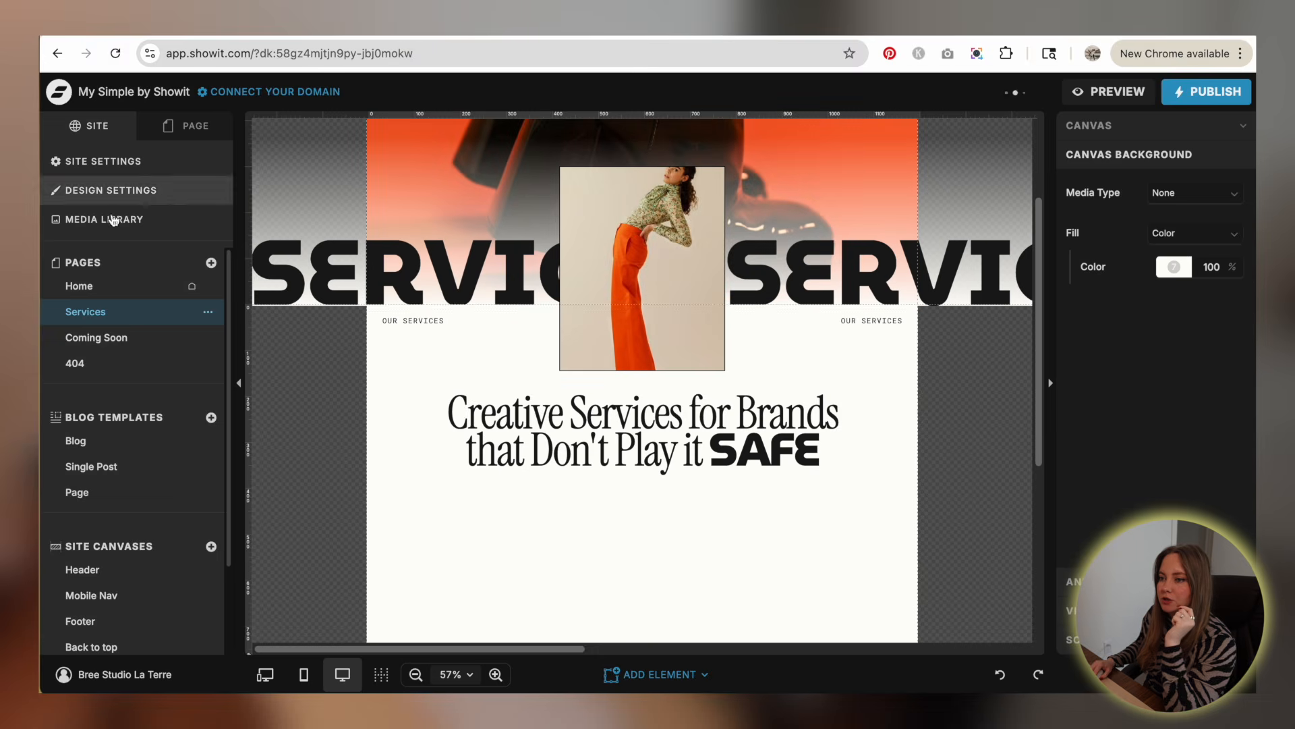
click(75, 285)
scroll(694, 340, down, 2)
click(567, 442)
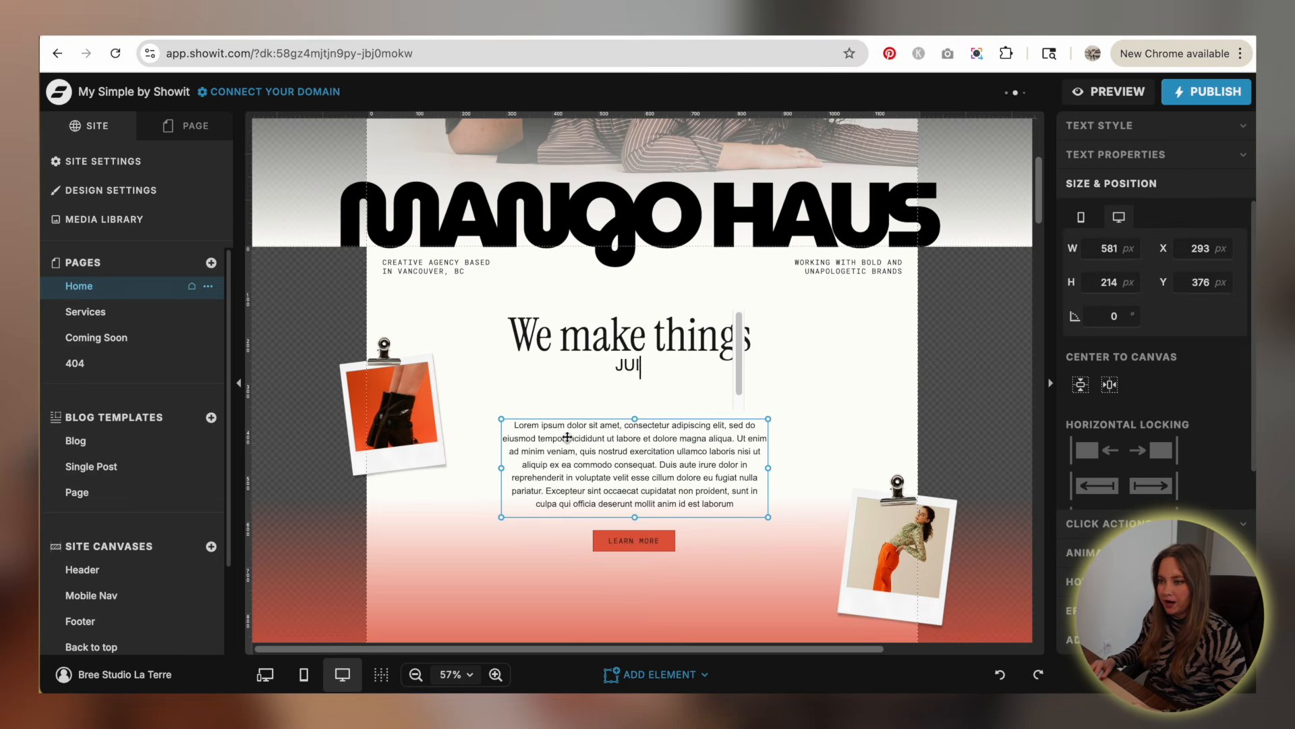
click(86, 312)
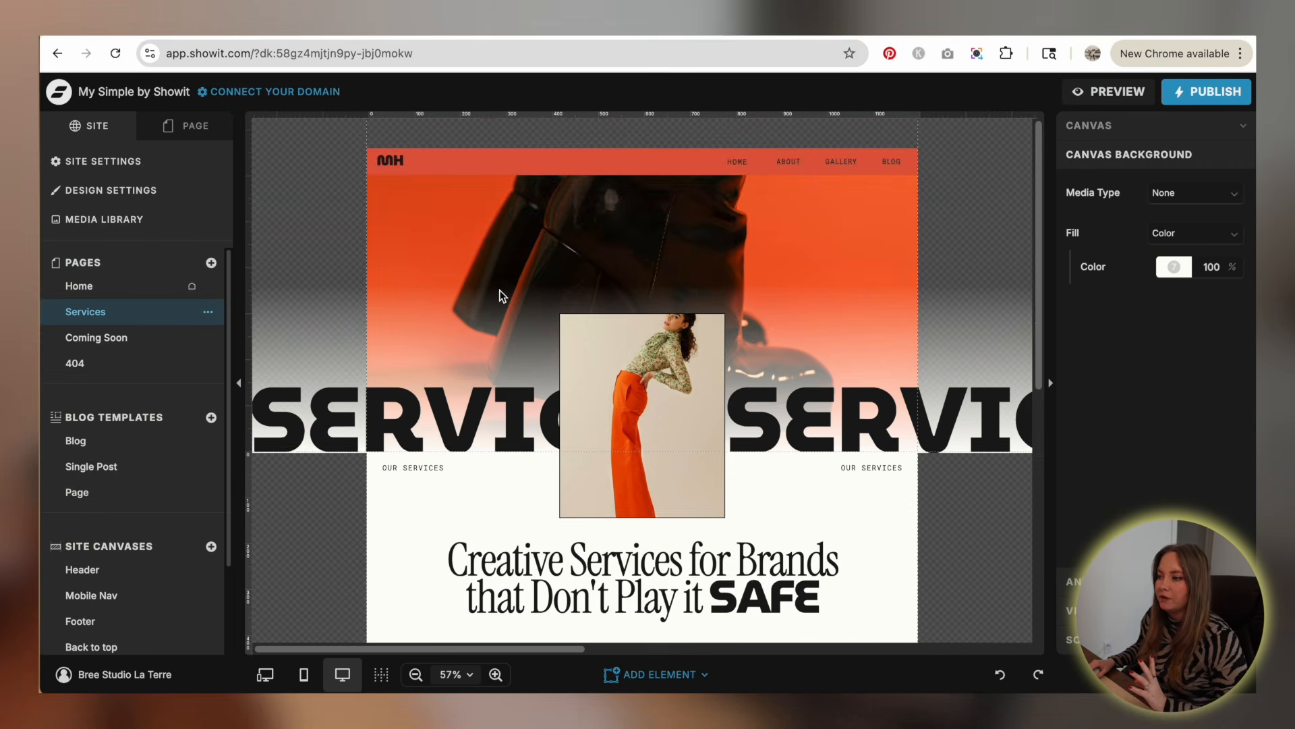
scroll(438, 473, down, 2)
scroll(418, 334, down, 2)
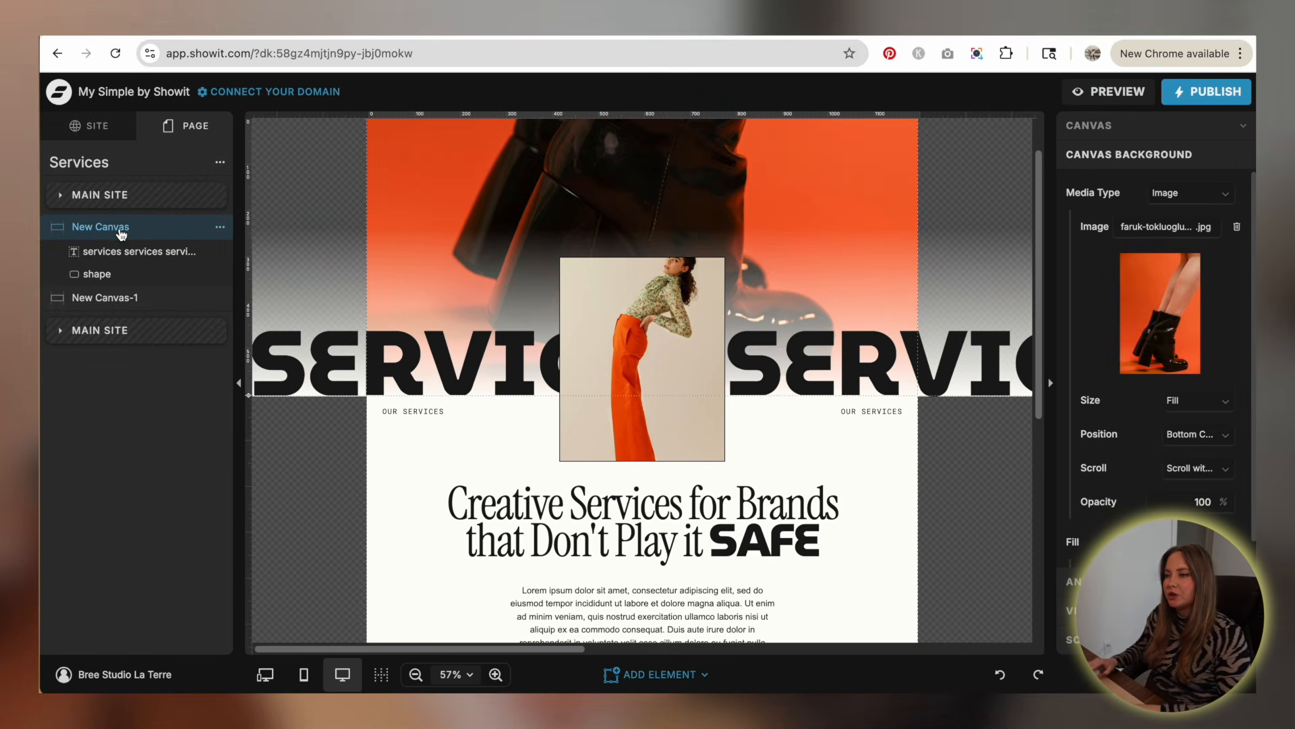
- Rename the first canvas of the Services page as "Hero"
double_click(121, 231)
text(HERO)
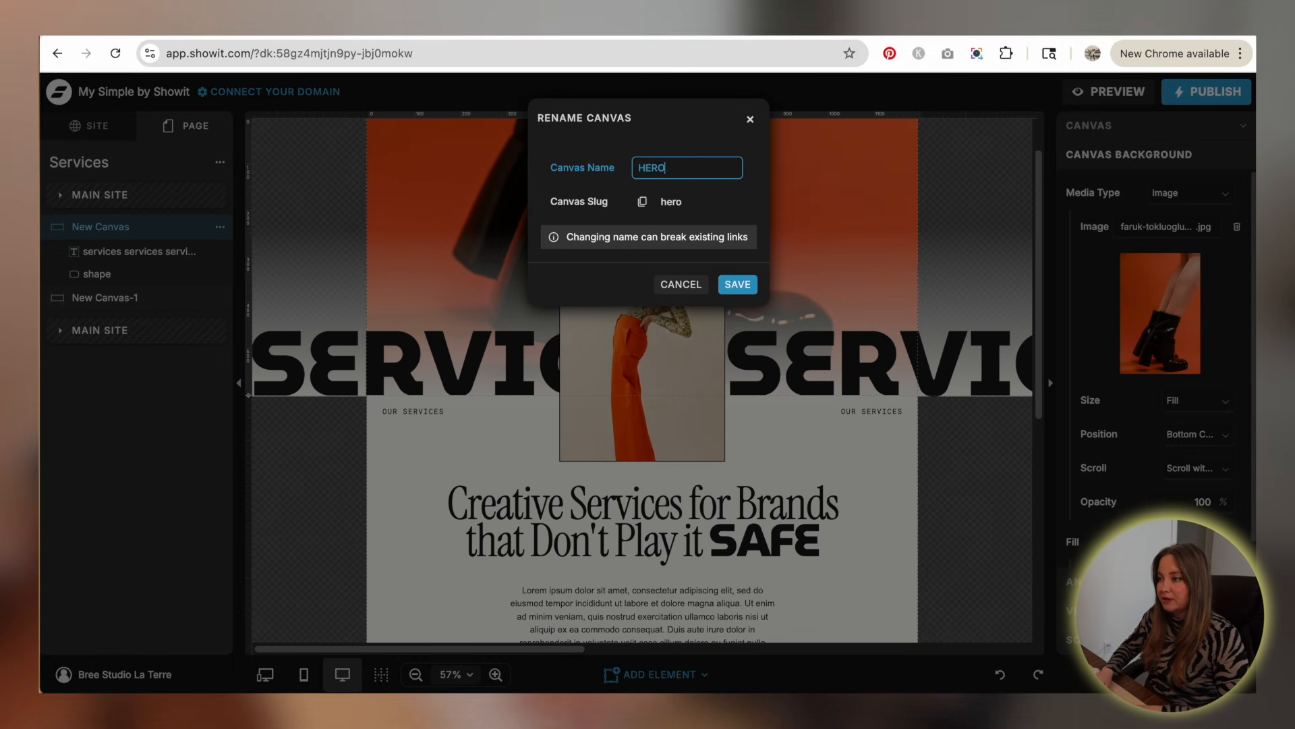
text(ero)
key(Return)
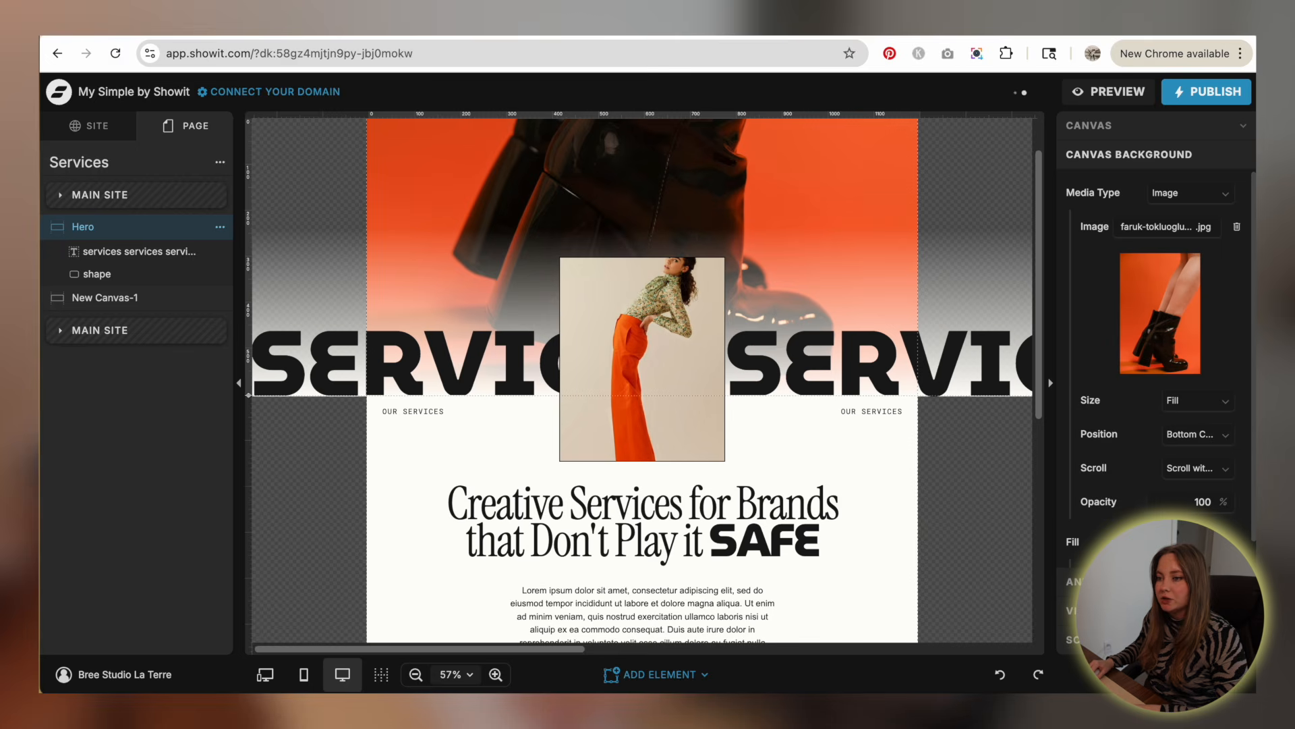
- Rename the canvas New Canvas-1 as "Intro"
click(102, 308)
double_click(103, 302)
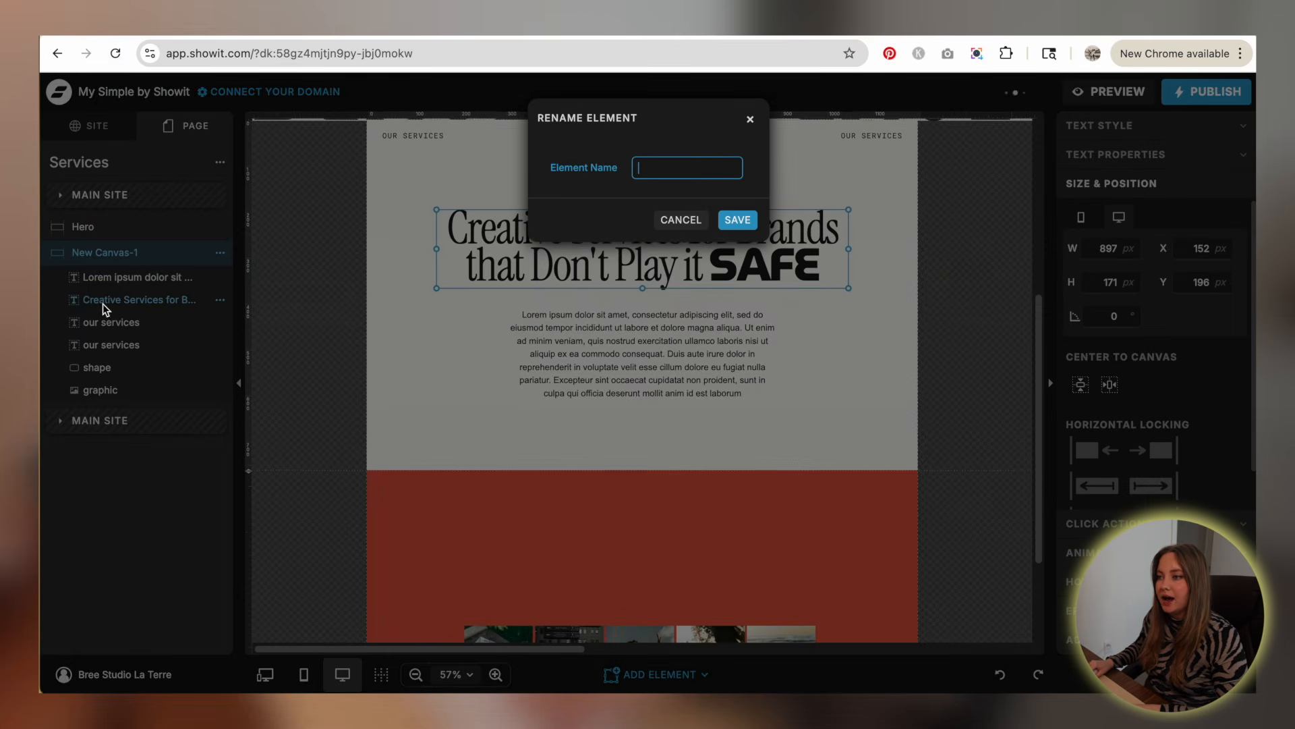
click(750, 120)
double_click(110, 261)
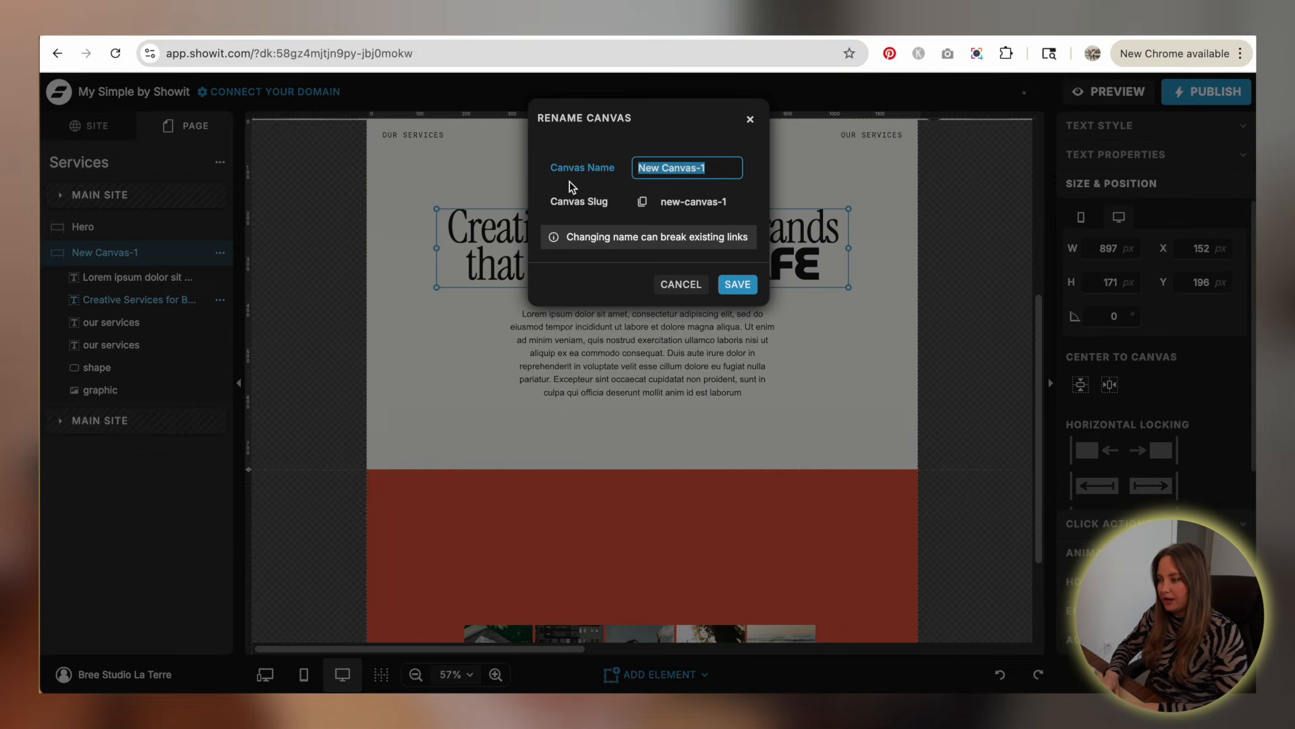
text(Intro)
key(Return)
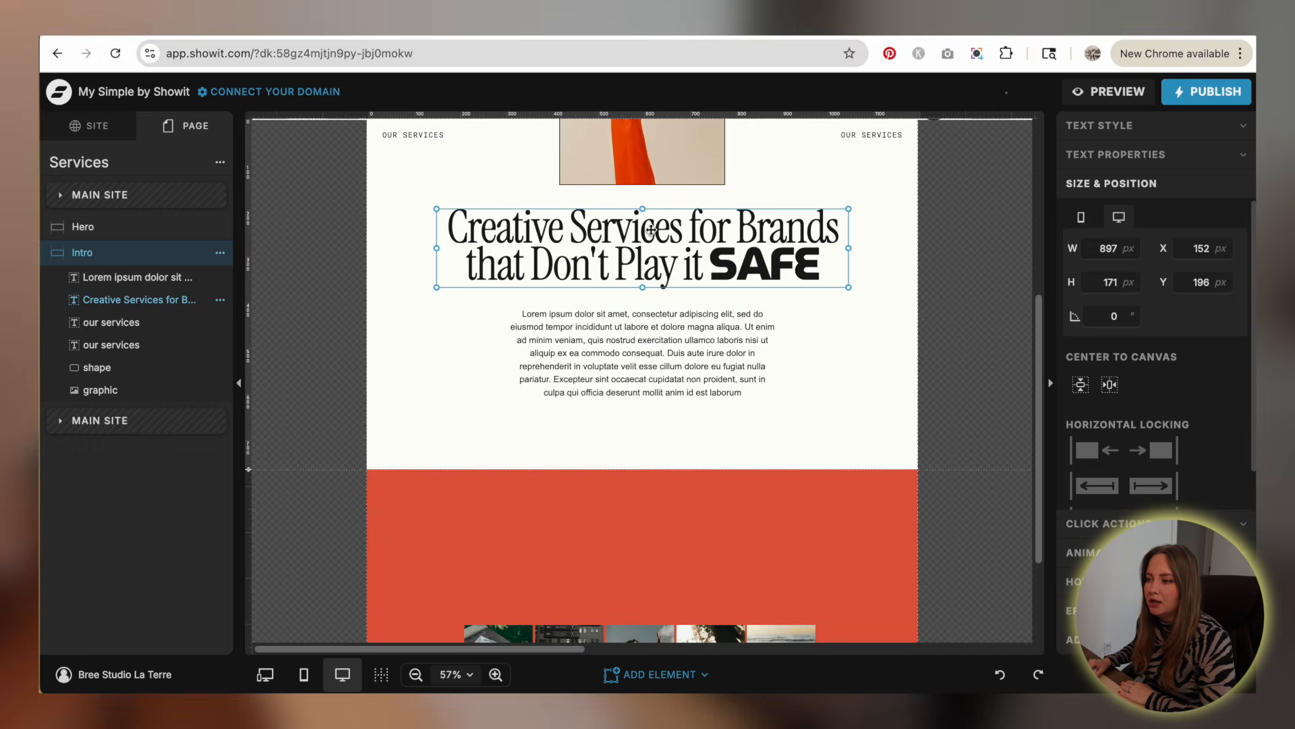
- Add a new empty canvas below Intro on the Services page and extend its height downward
click(397, 349)
scroll(397, 344, down, 2)
scroll(510, 338, up, 2)
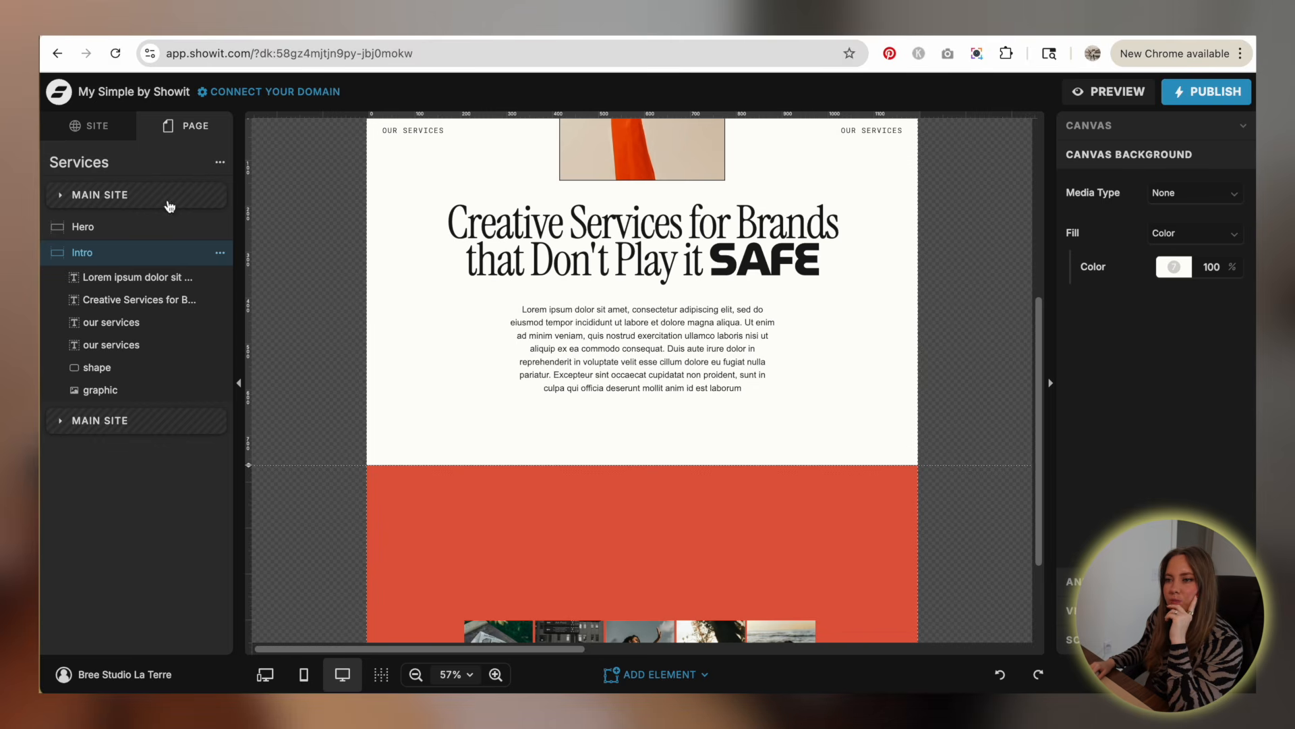
click(220, 164)
click(262, 205)
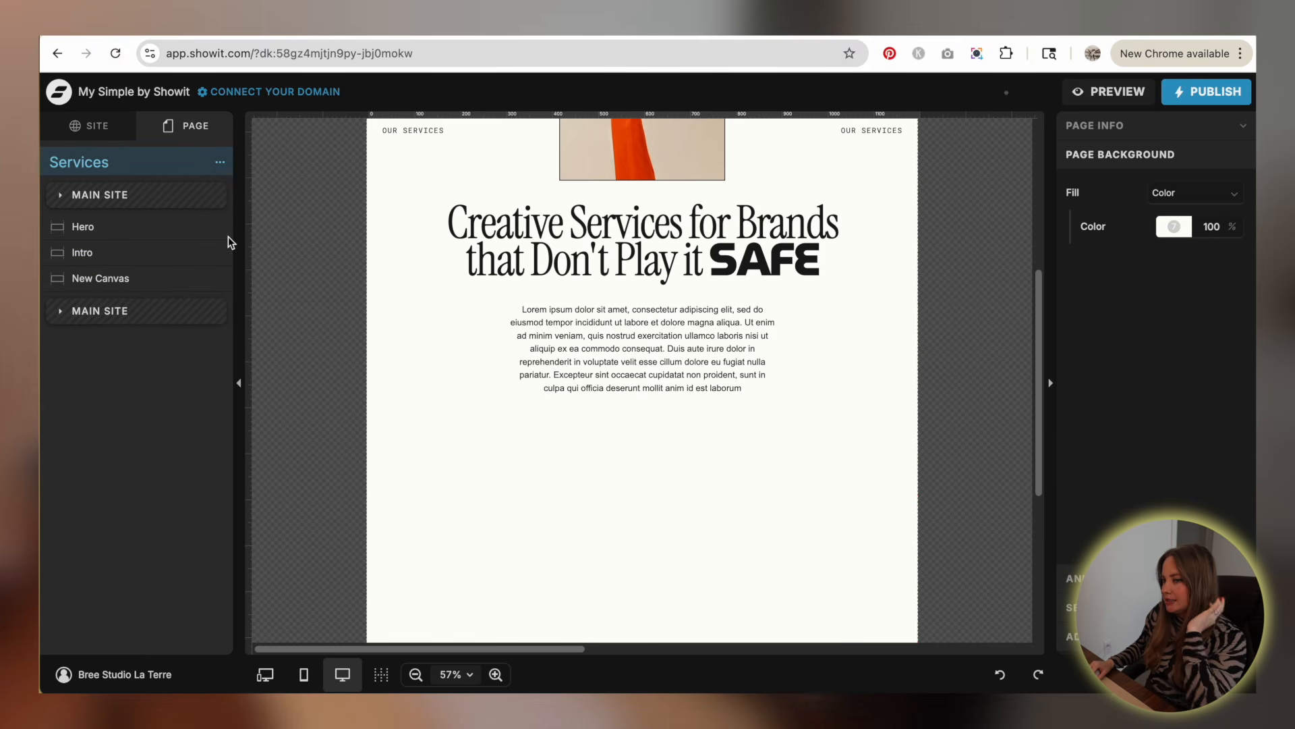
click(122, 278)
click(585, 255)
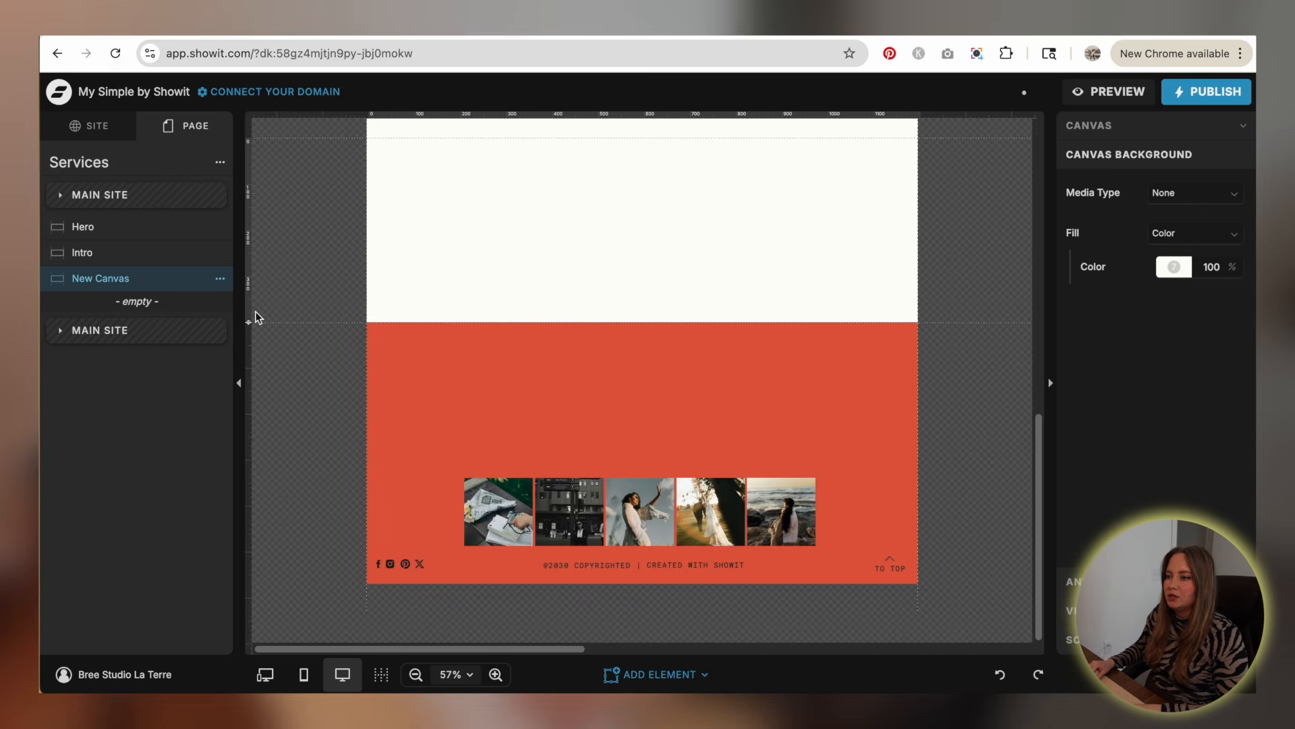
drag(248, 322, 248, 487)
- Review the Home page's Recent Work section and its list of canvases, and return to the Services page
click(100, 132)
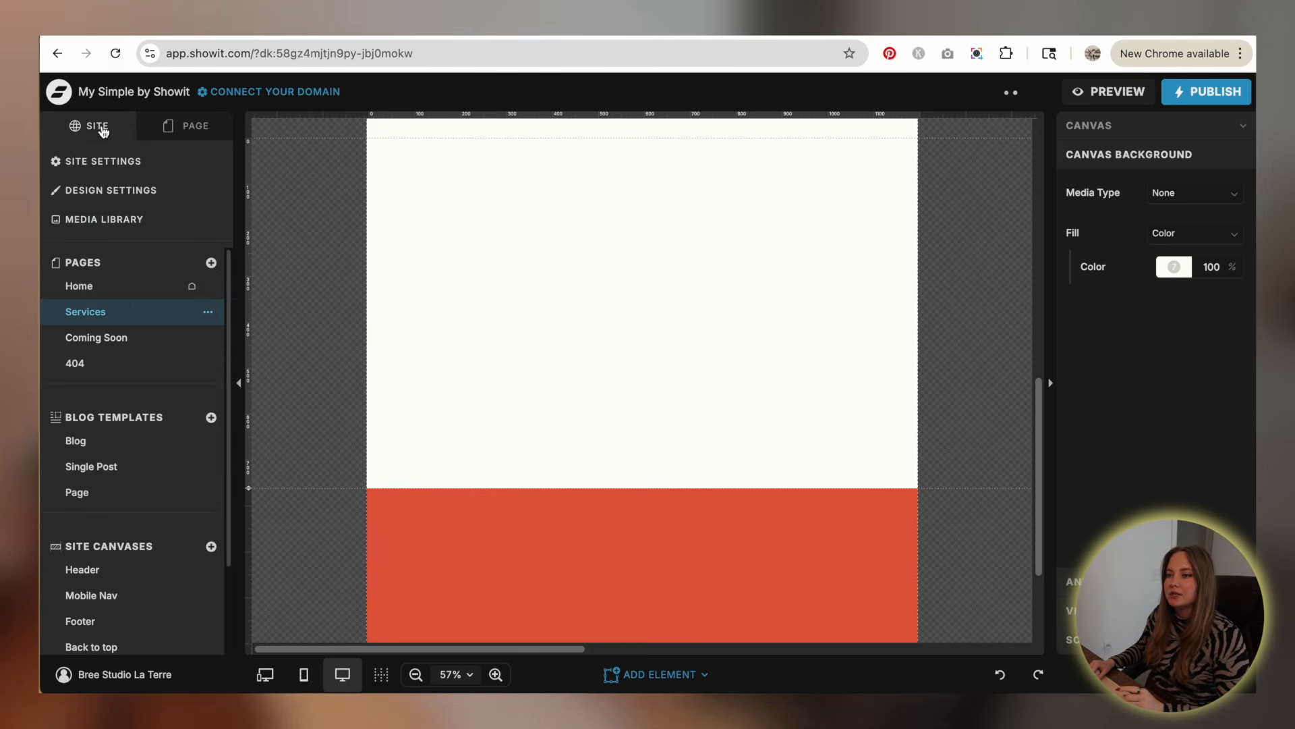
click(162, 286)
scroll(485, 312, down, 6)
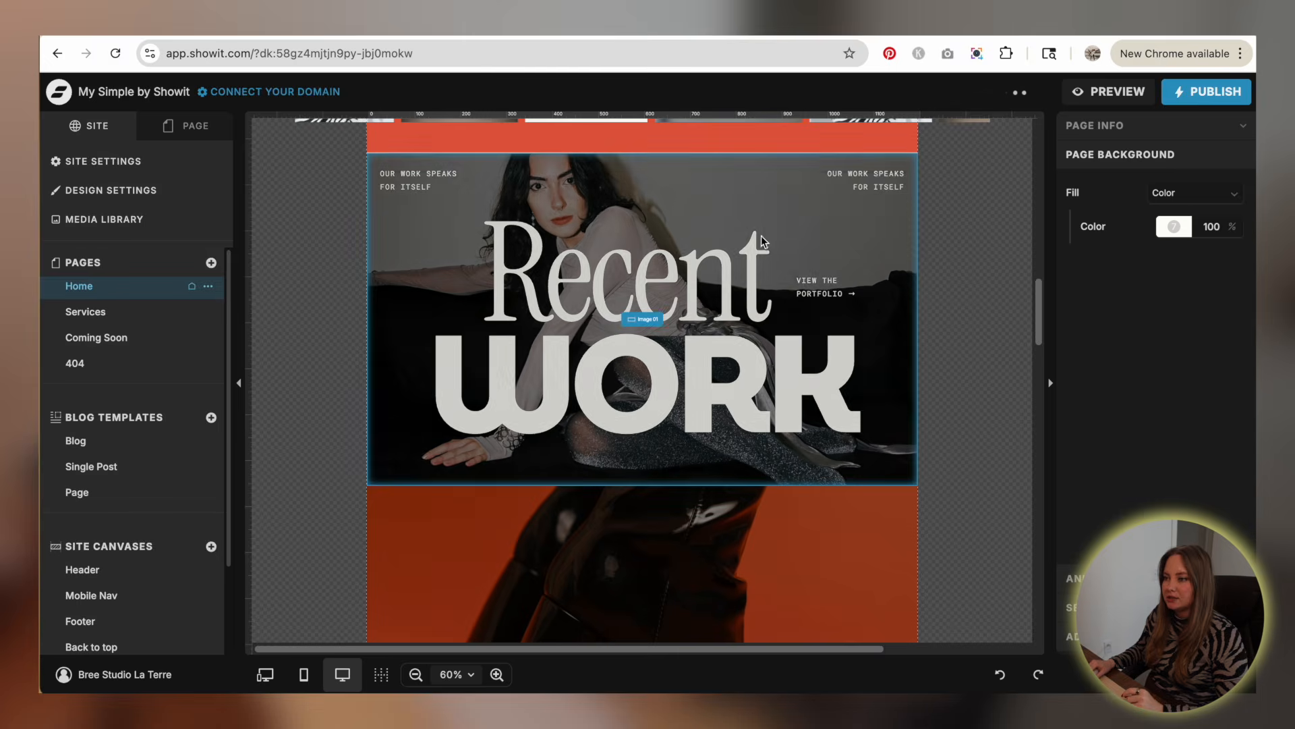
click(209, 128)
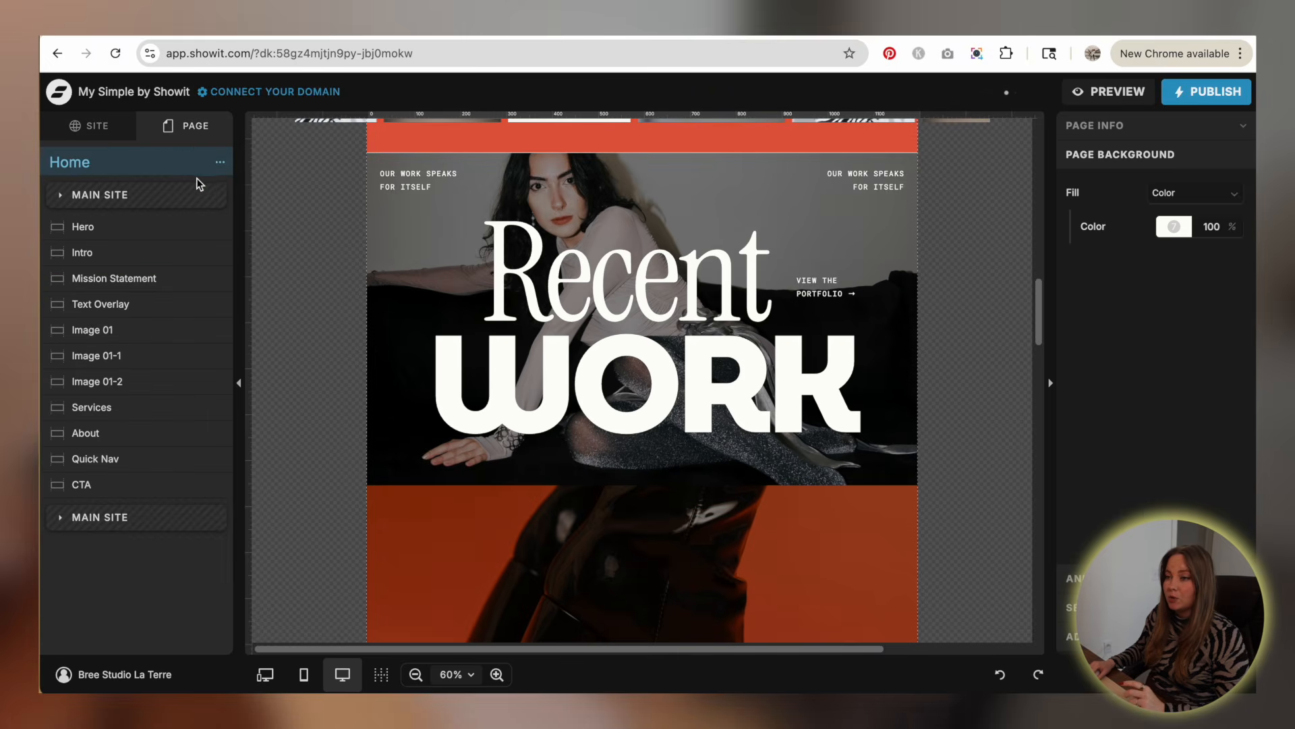
click(94, 125)
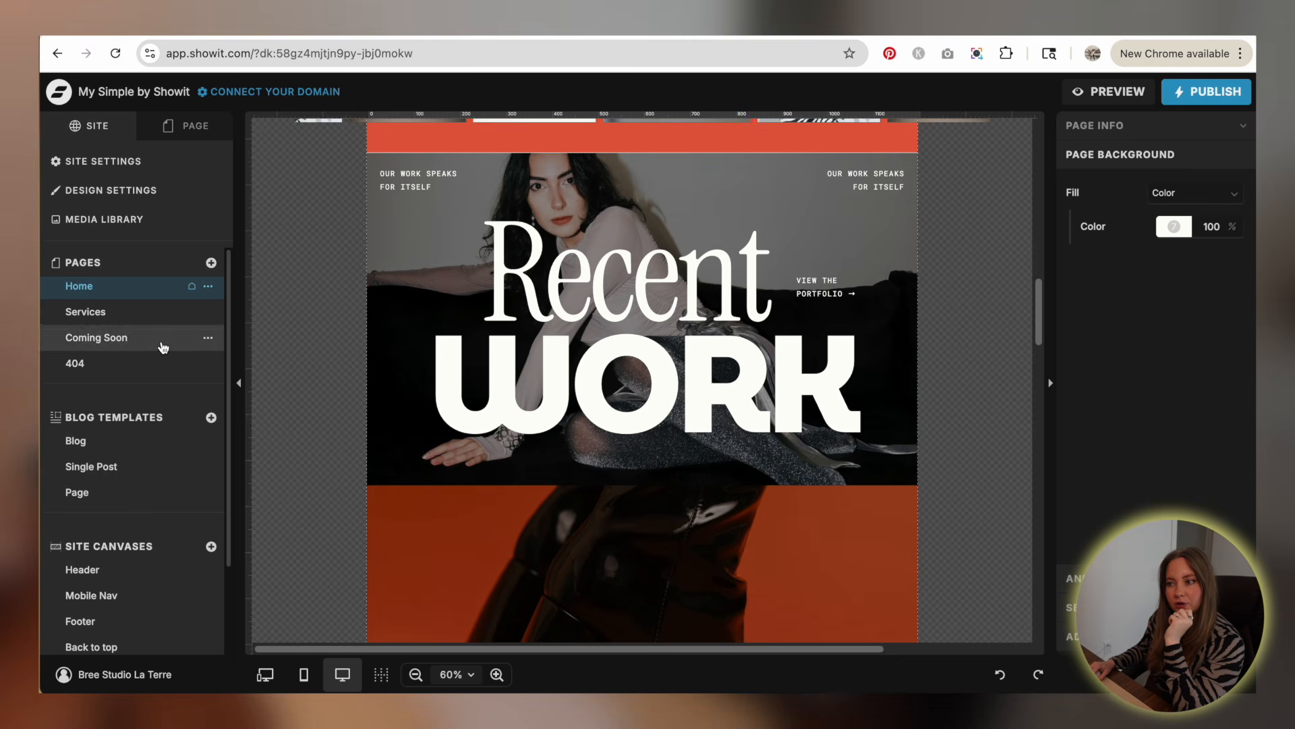
click(141, 324)
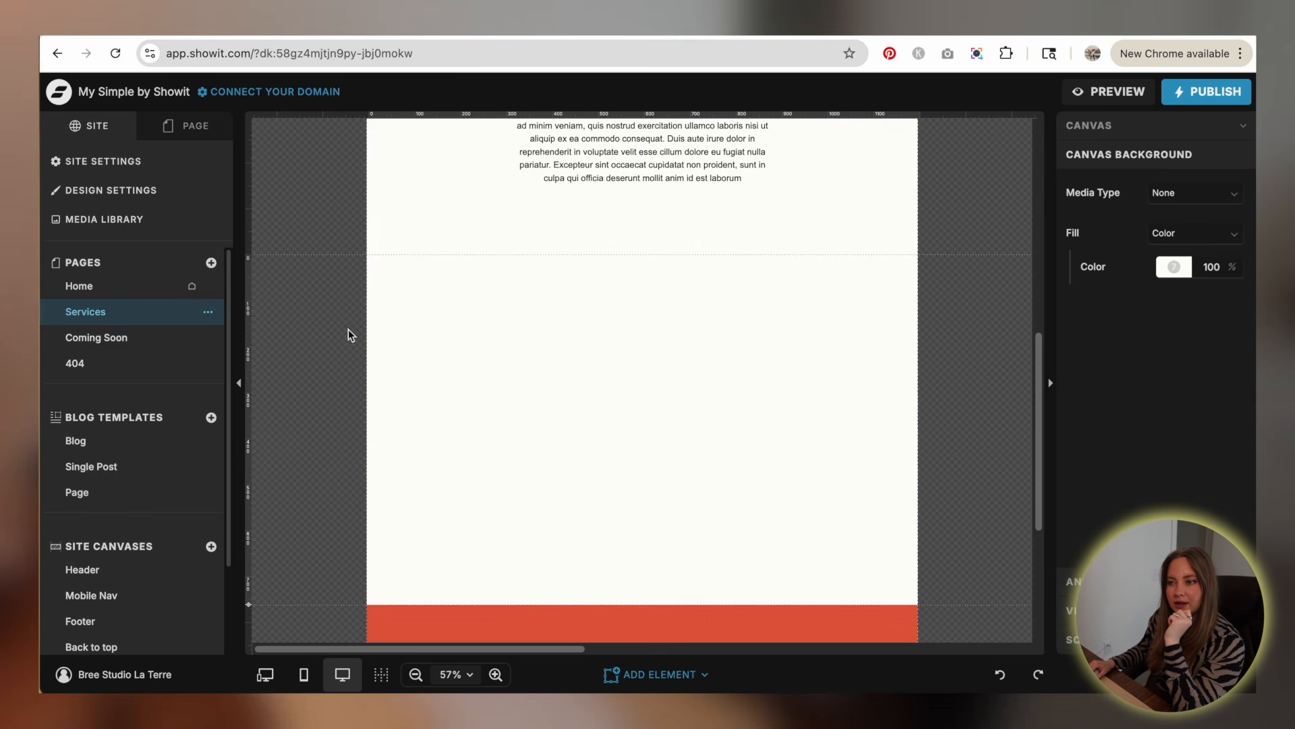
- Delete the empty New Canvas below Intro from the Services page
click(187, 125)
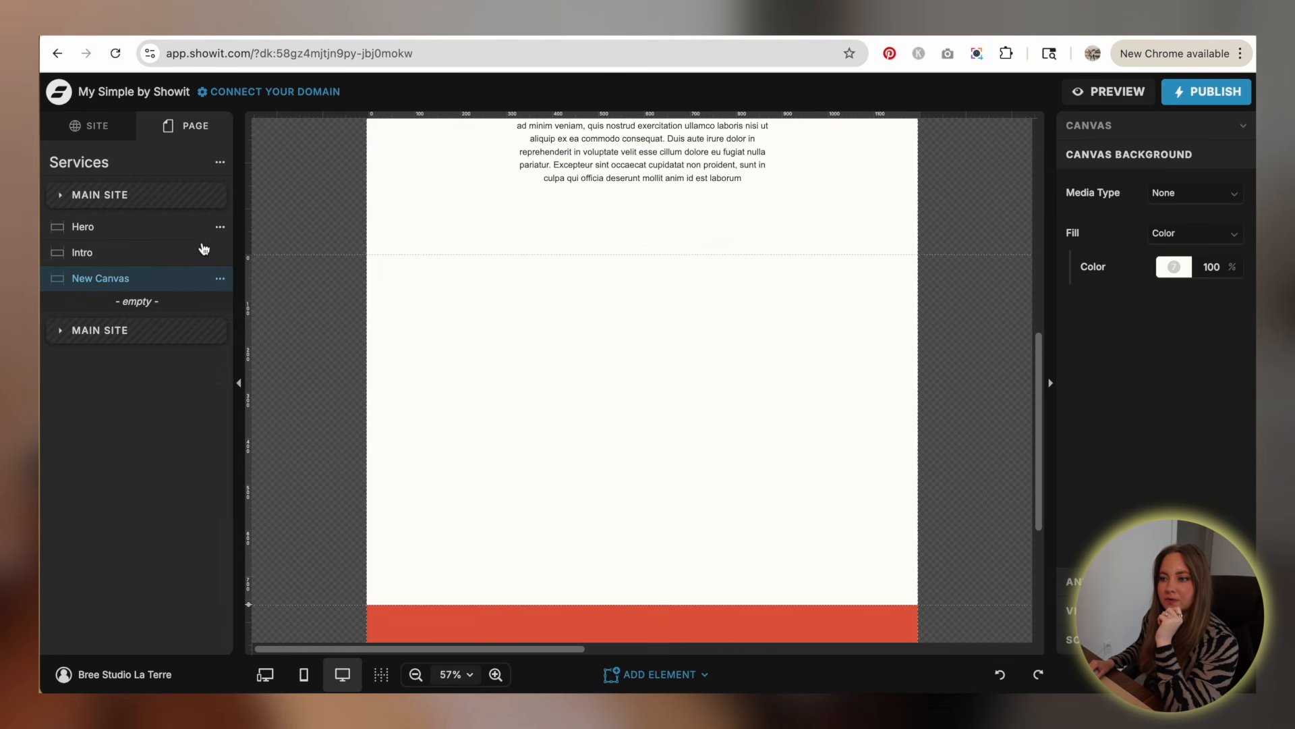
click(220, 278)
click(232, 562)
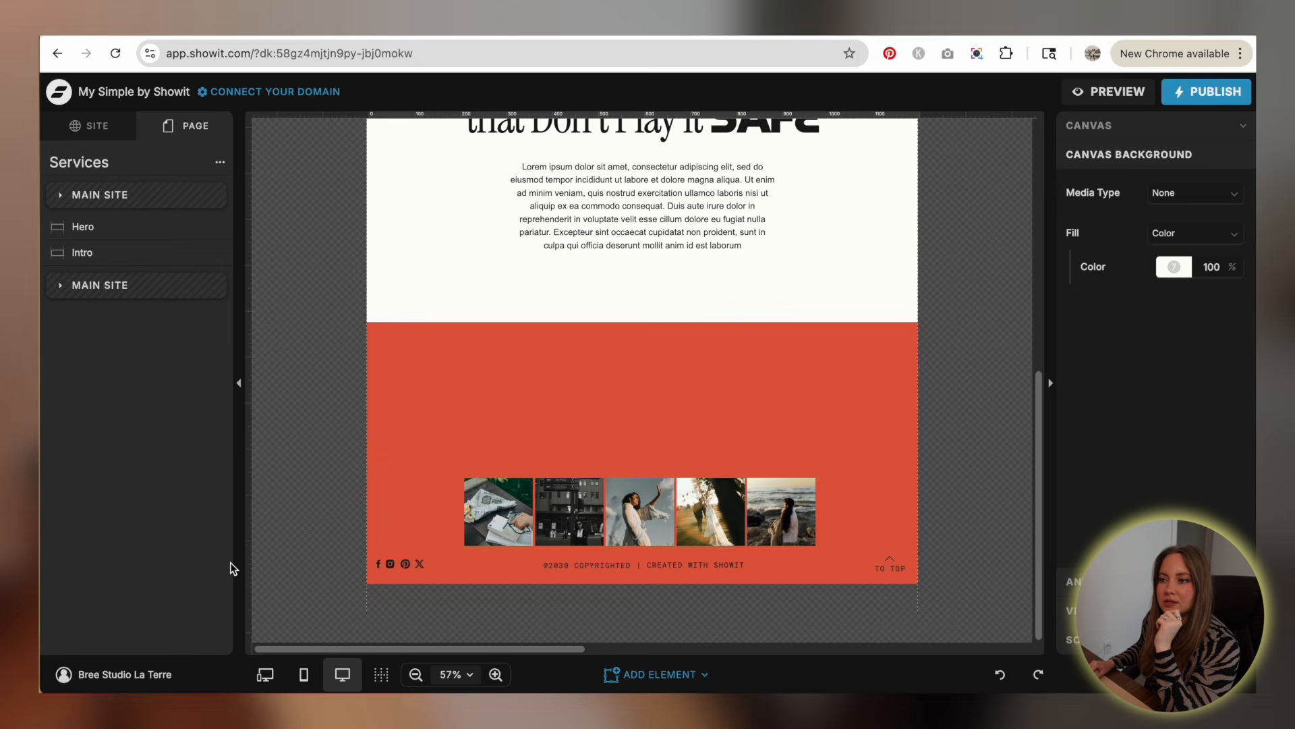
- Add the Home page's Text Overlay canvas to the Services page from the current site's canvas library
click(222, 164)
click(297, 186)
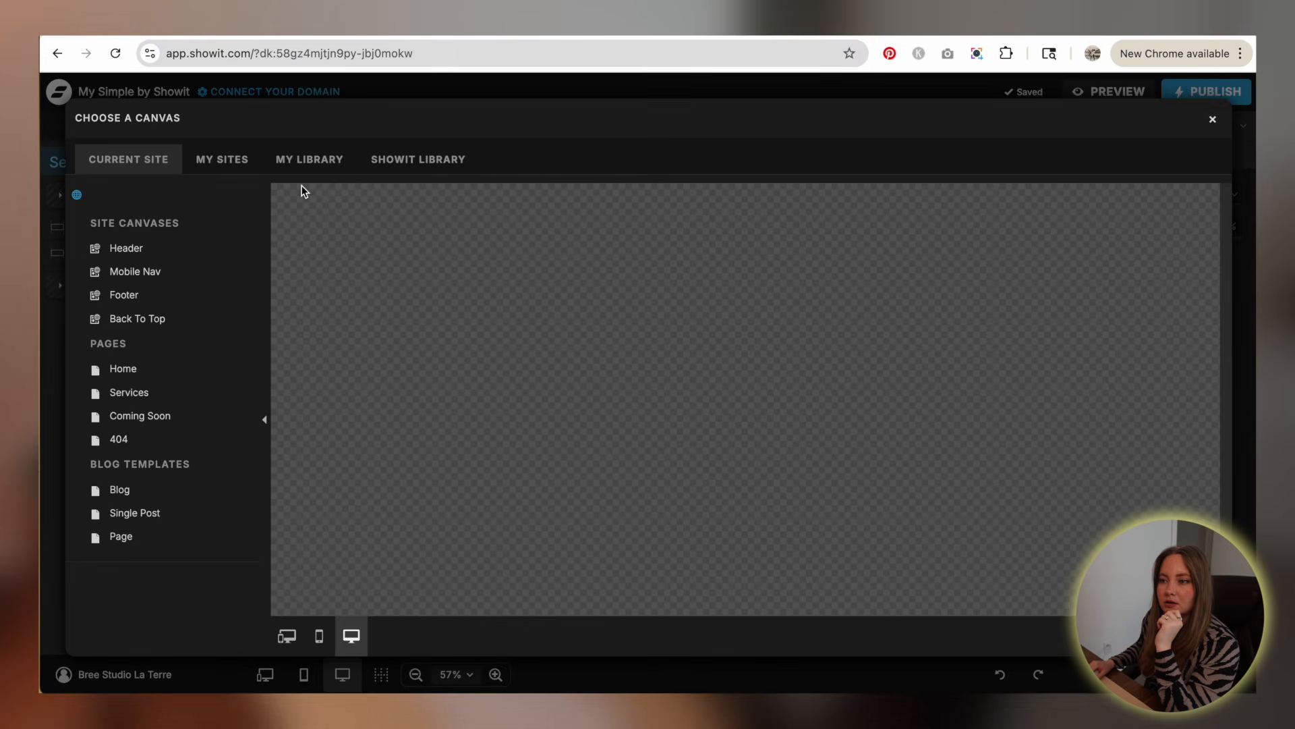
click(135, 369)
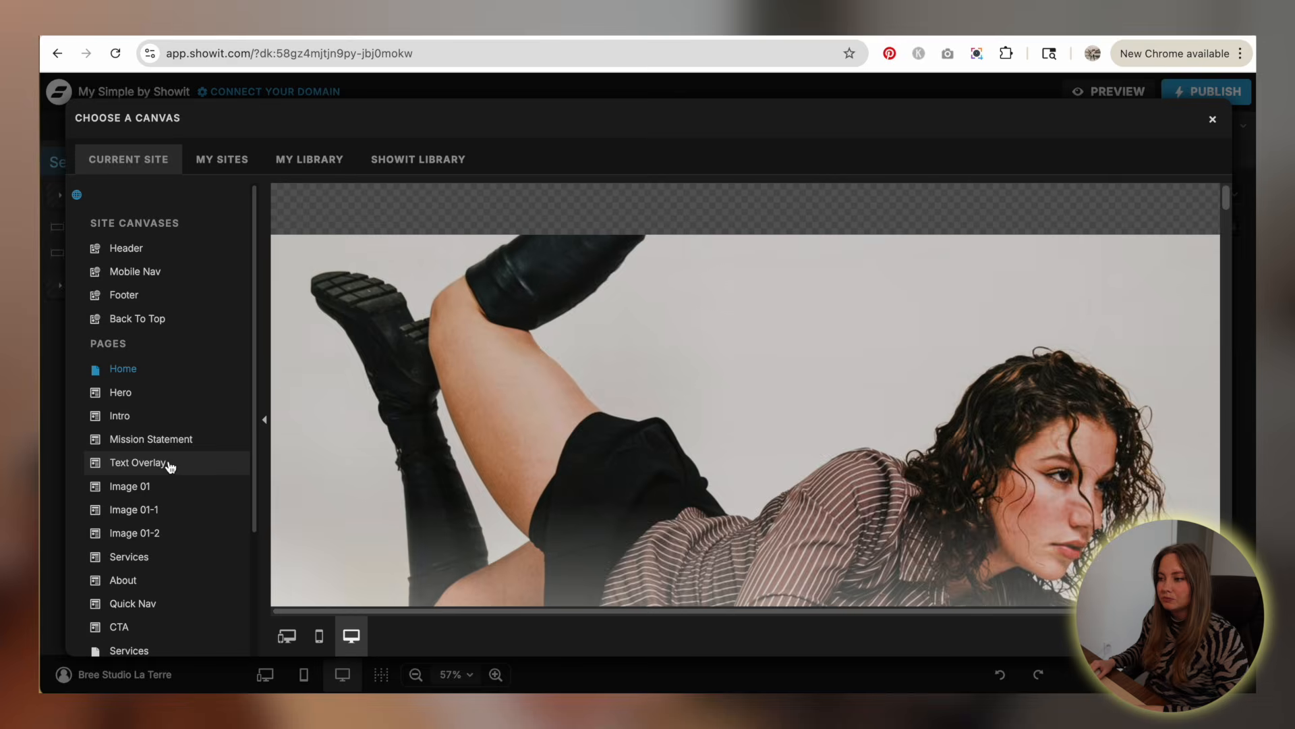
click(168, 463)
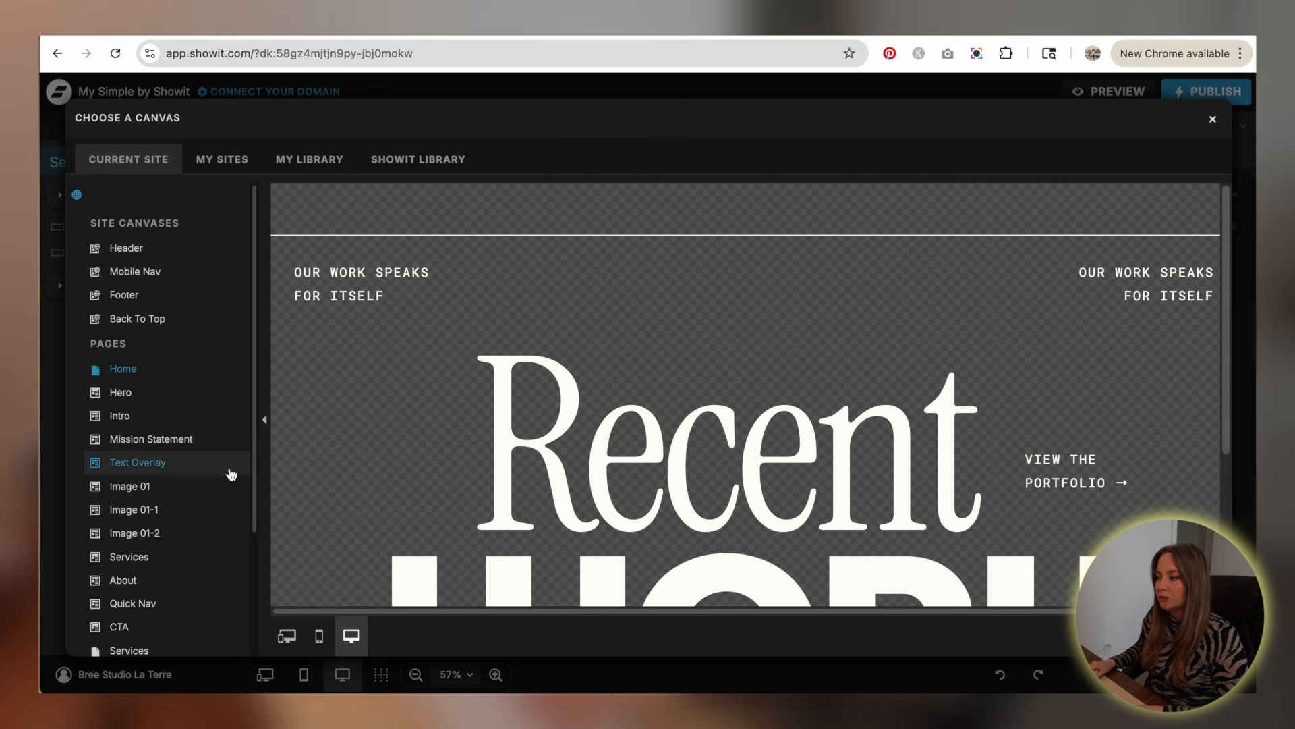
scroll(948, 470, down, 2)
scroll(949, 471, up, 1)
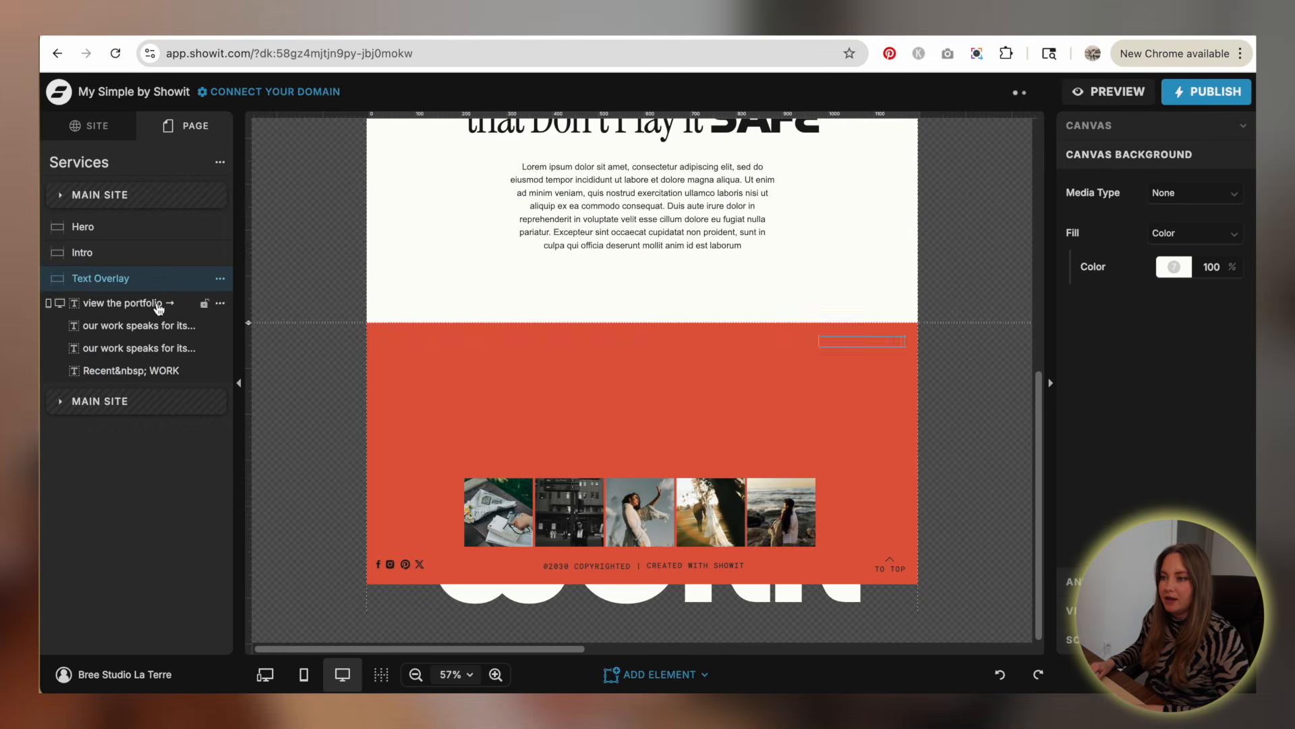
- Add the Home page's Image 01 canvas below Text Overlay on the Services page
click(220, 163)
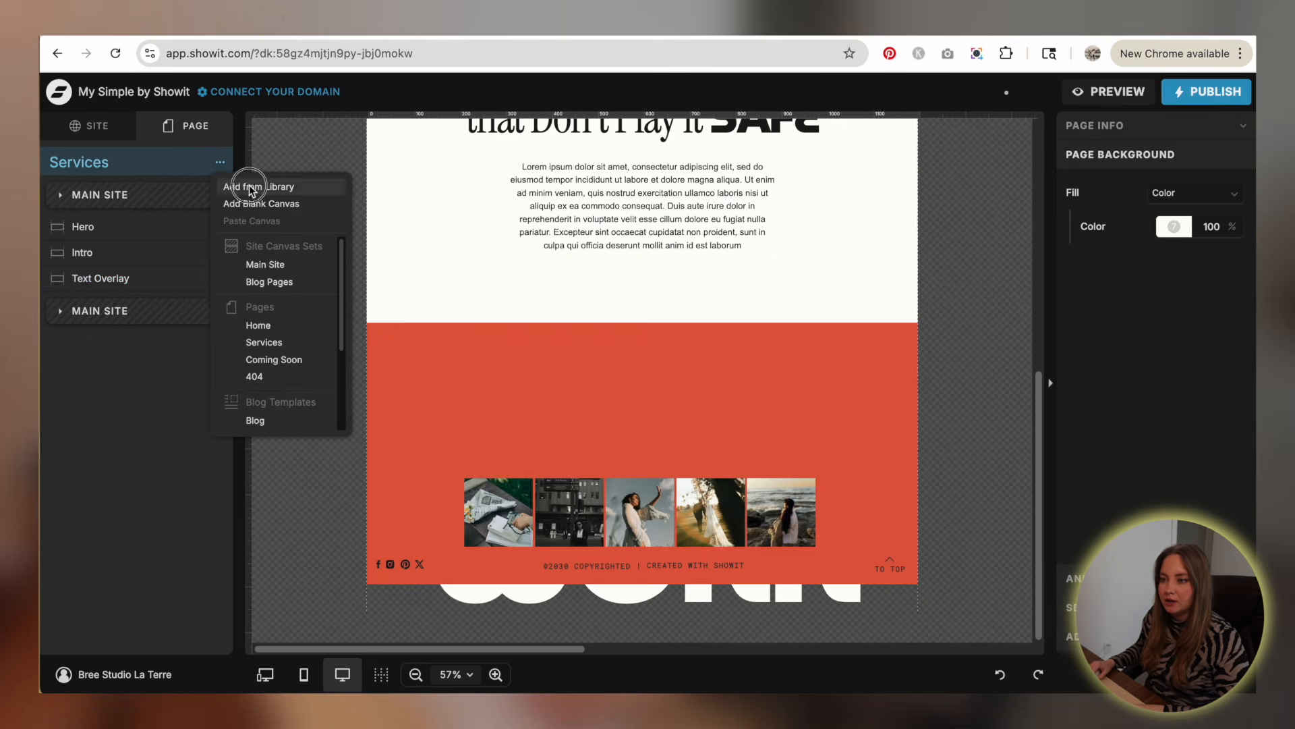
click(247, 184)
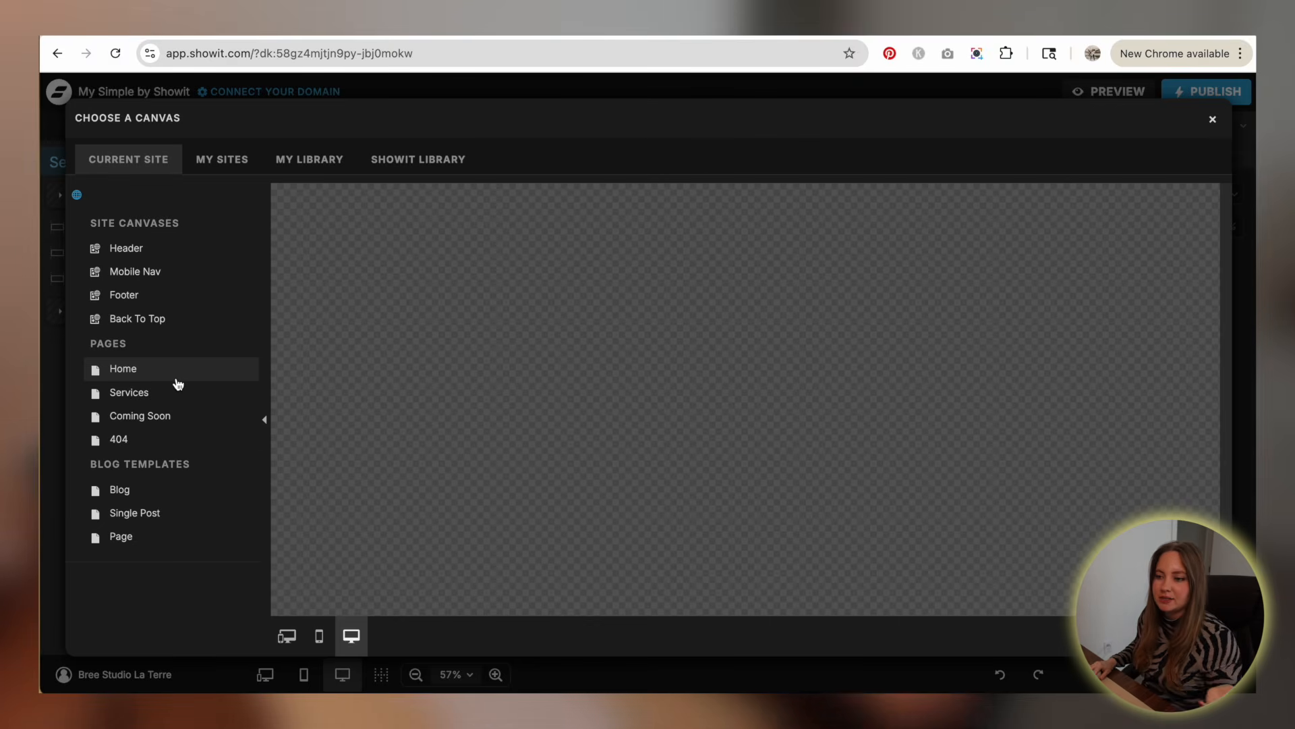
click(177, 377)
scroll(177, 404, down, 3)
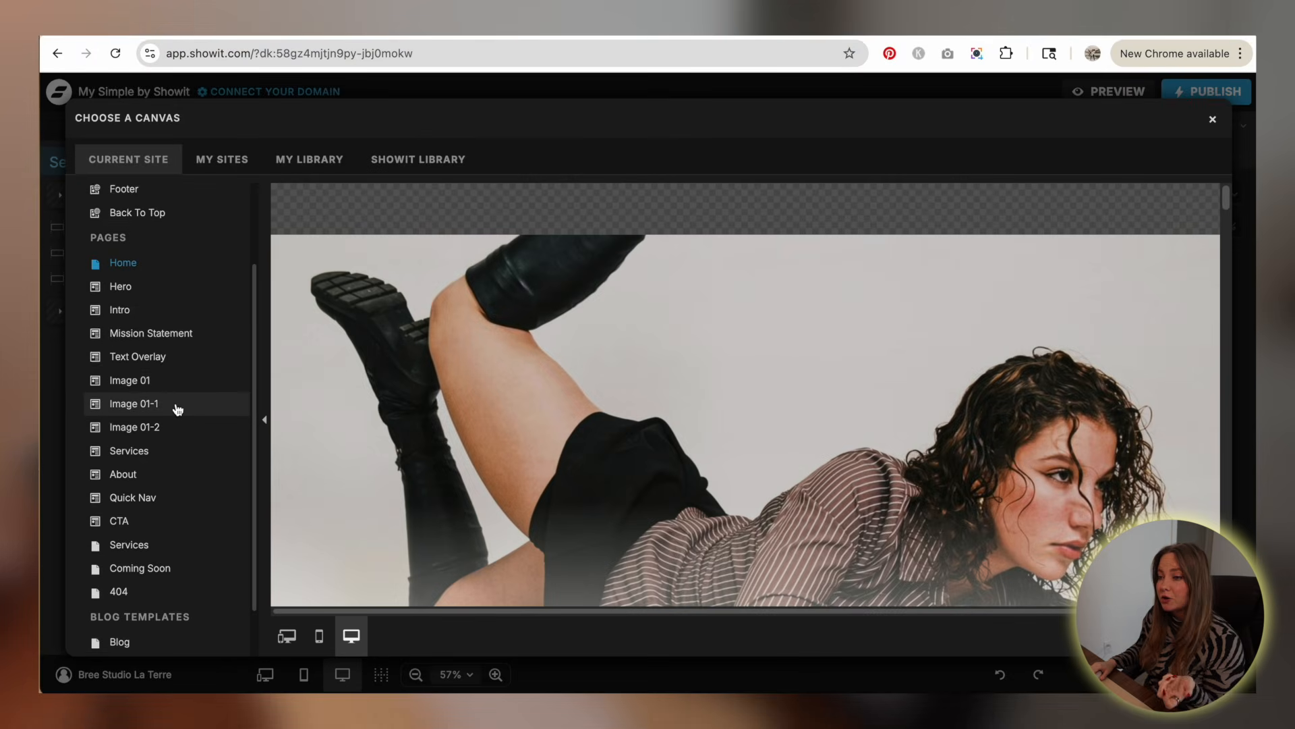
scroll(194, 396, down, 1)
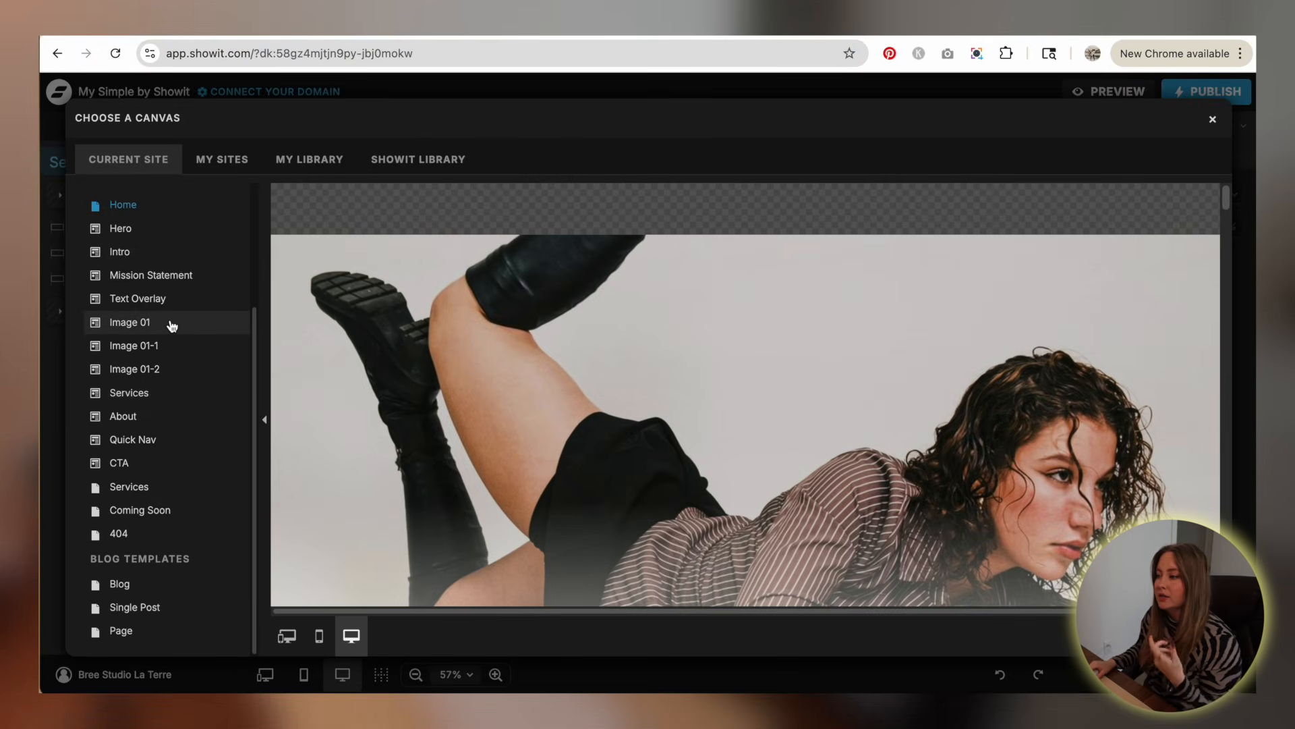
click(169, 323)
click(1175, 636)
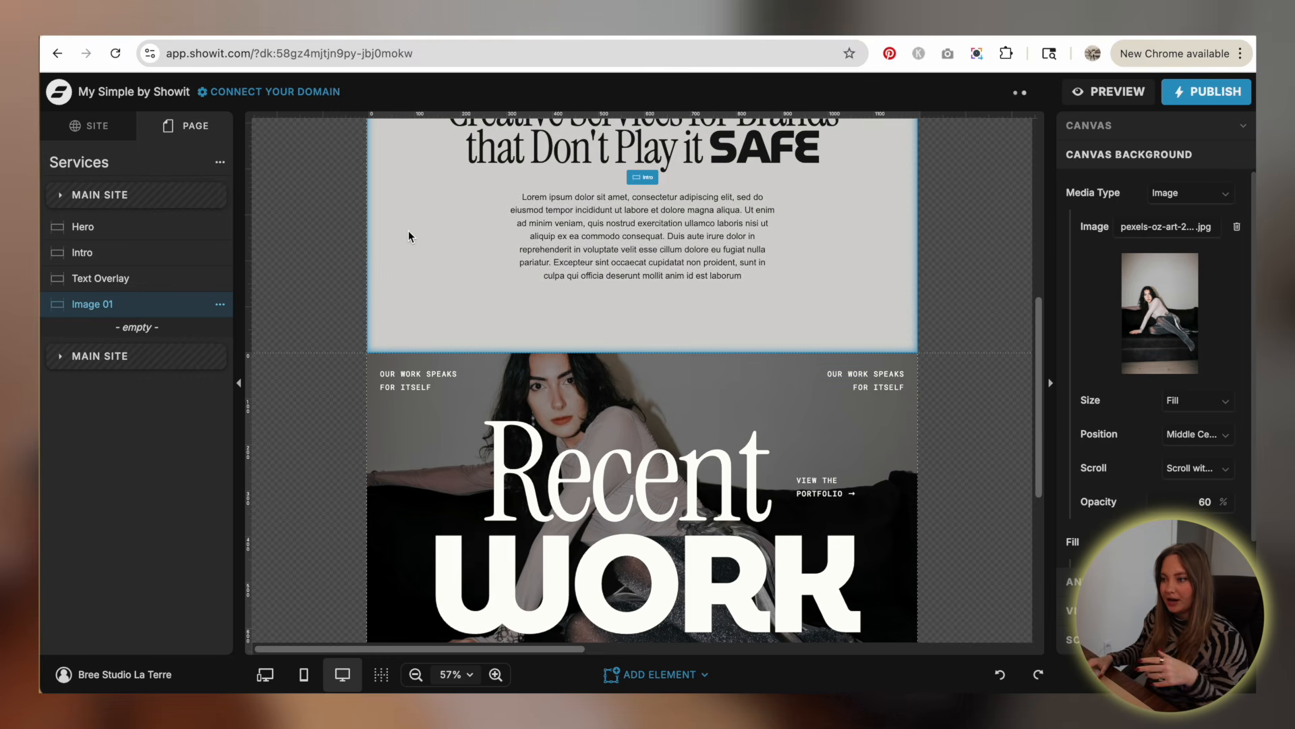
scroll(707, 401, down, 4)
scroll(499, 312, up, 4)
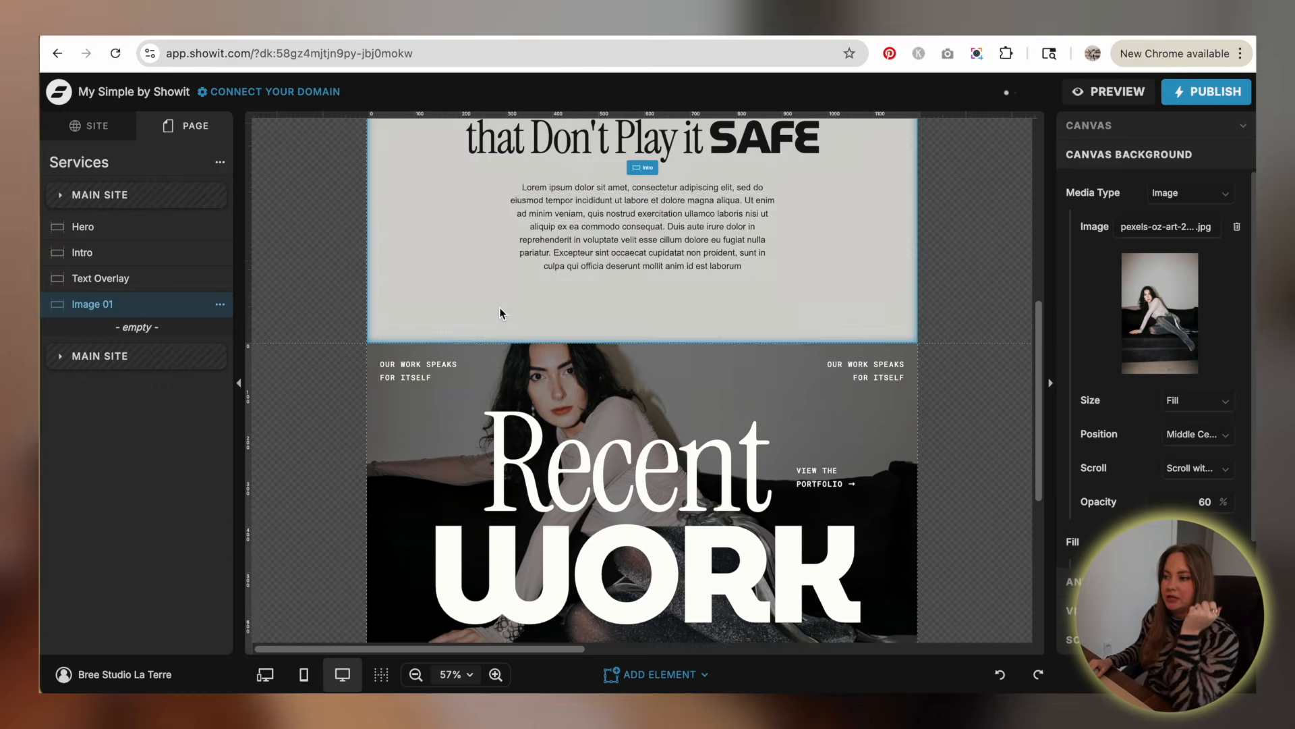
- Delete the "View the portfolio" text from the Text Overlay canvas
click(620, 489)
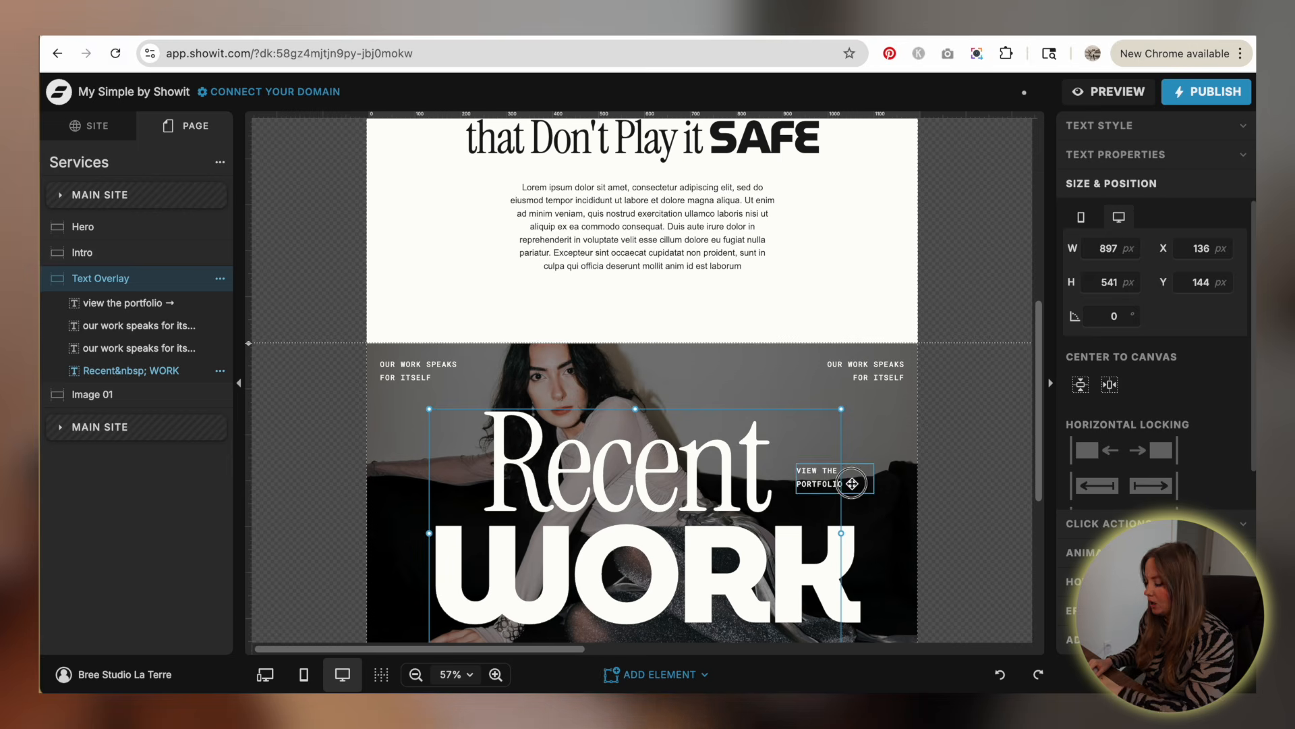
click(824, 478)
key(Delete)
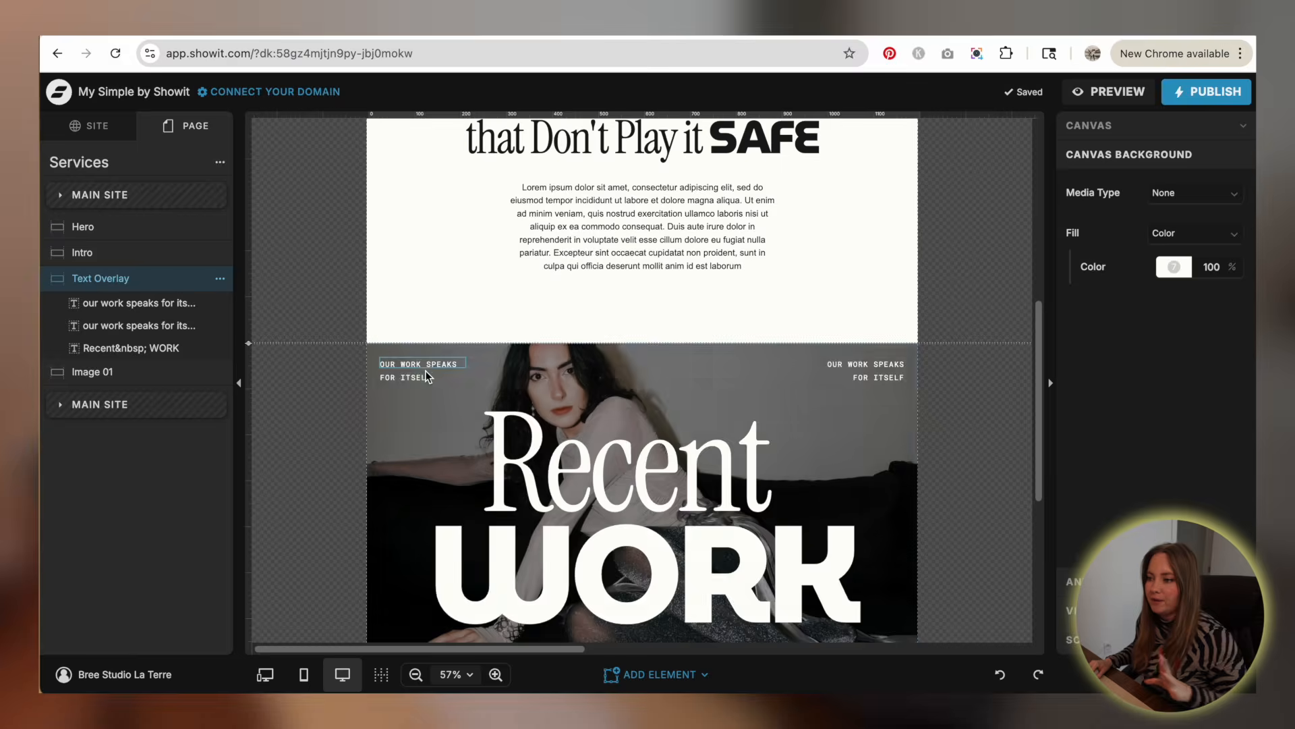
- Replace both "Our work speaks for itself" captions in the Text Overlay canvas with "What we do best"
click(422, 368)
double_click(425, 364)
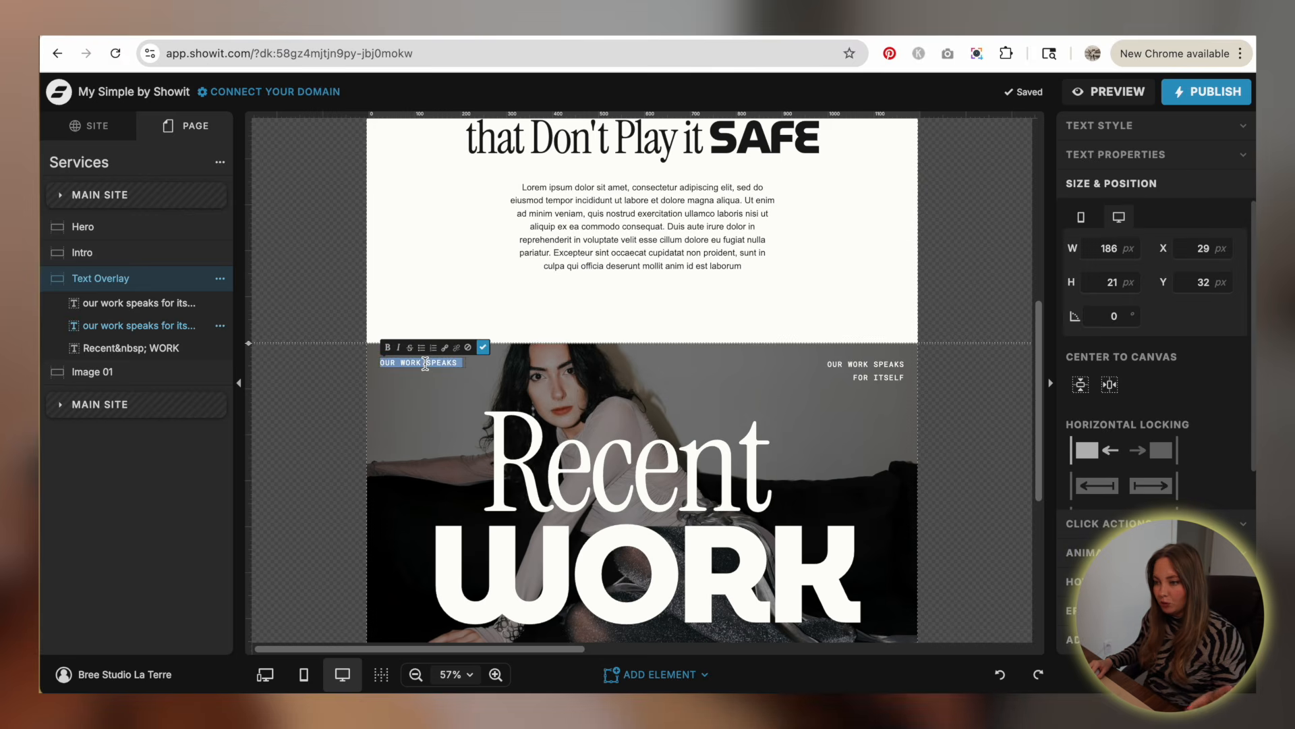
click(263, 413)
double_click(852, 364)
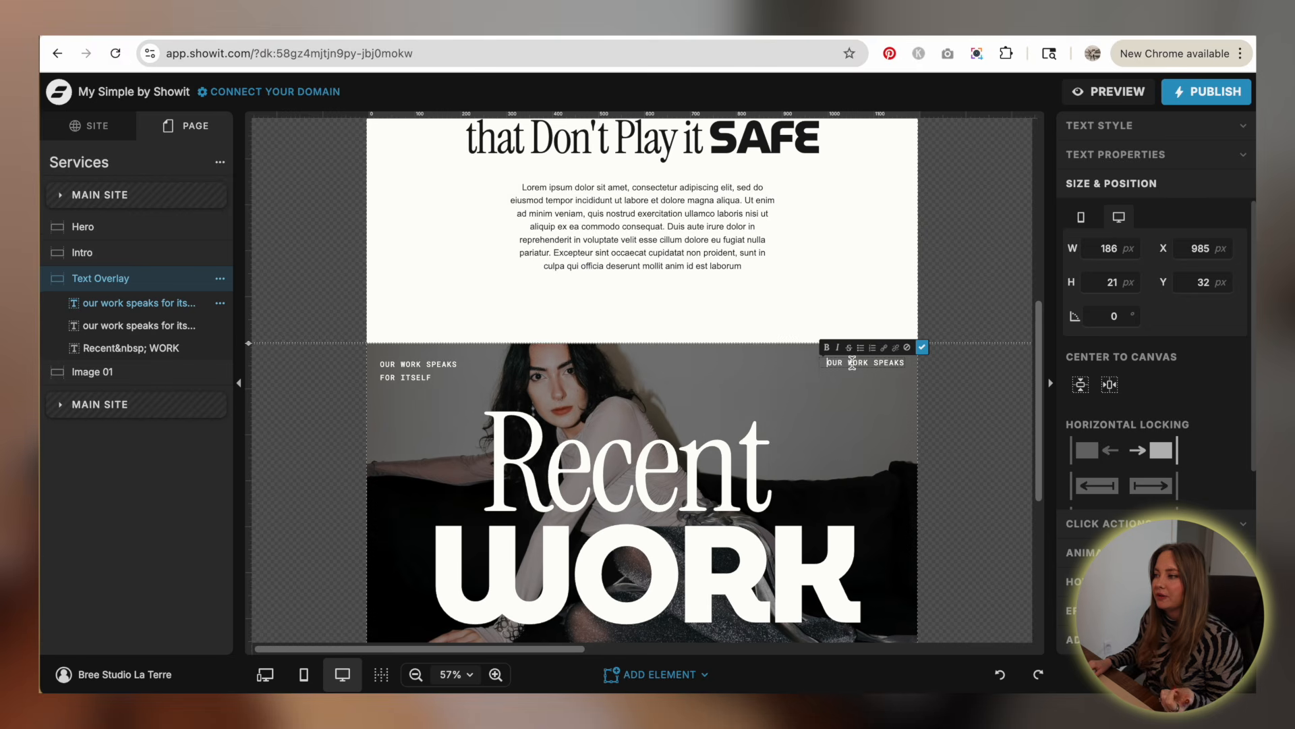
click(1000, 247)
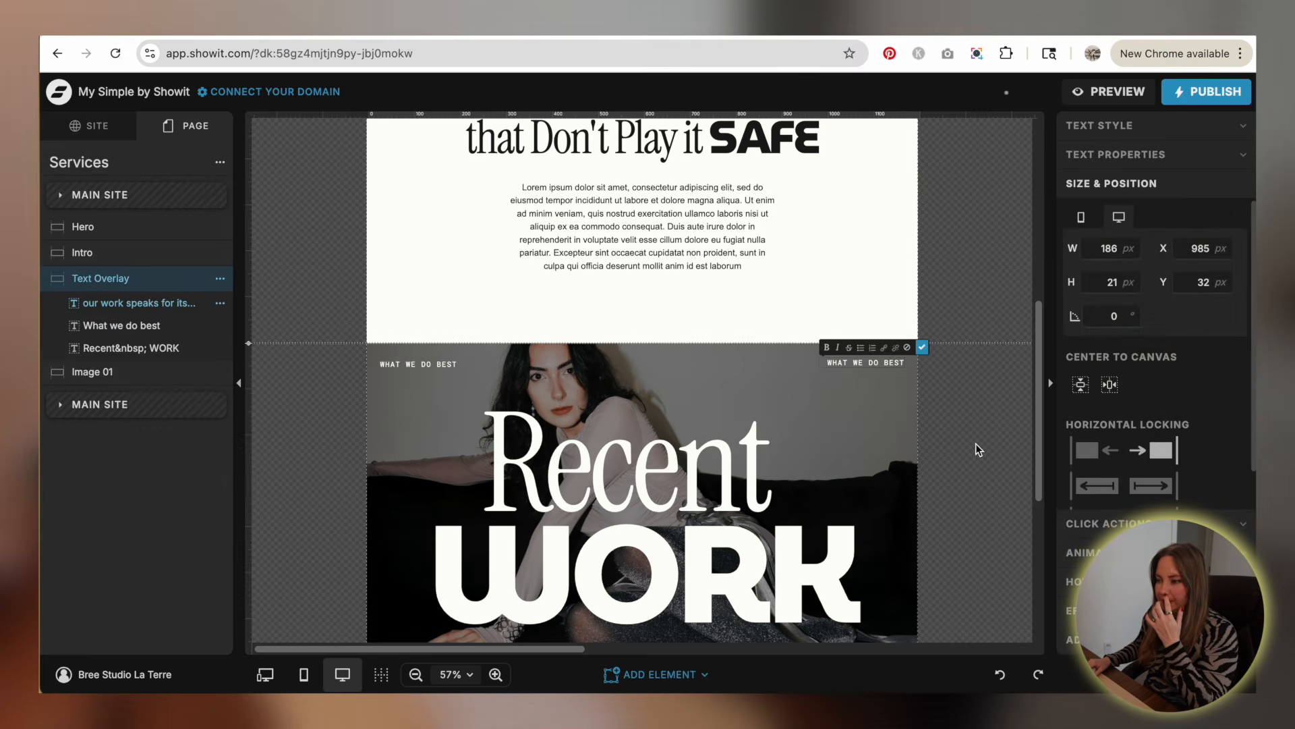
click(979, 449)
- Change the "Recent WORK" heading to "Peep the SERVICES" and widen its text box to about 1044 px
scroll(641, 404, down, 3)
click(605, 343)
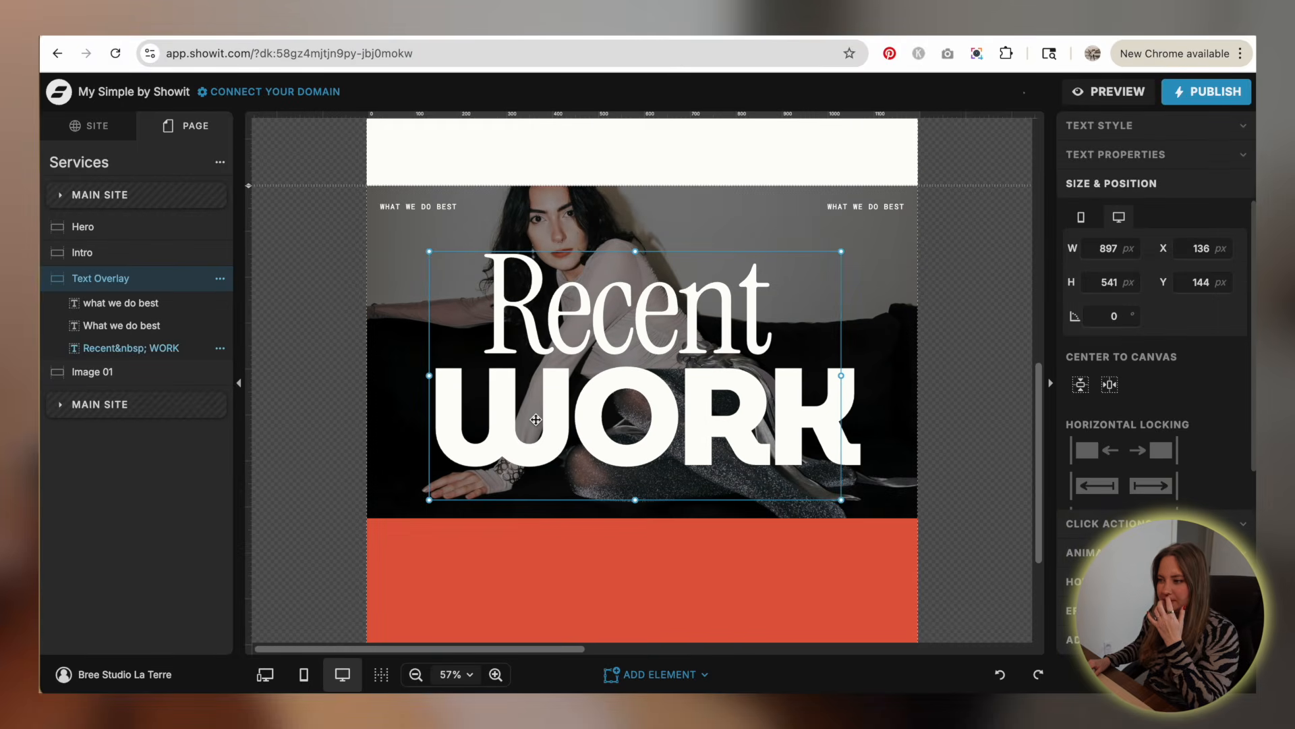
click(606, 343)
double_click(620, 289)
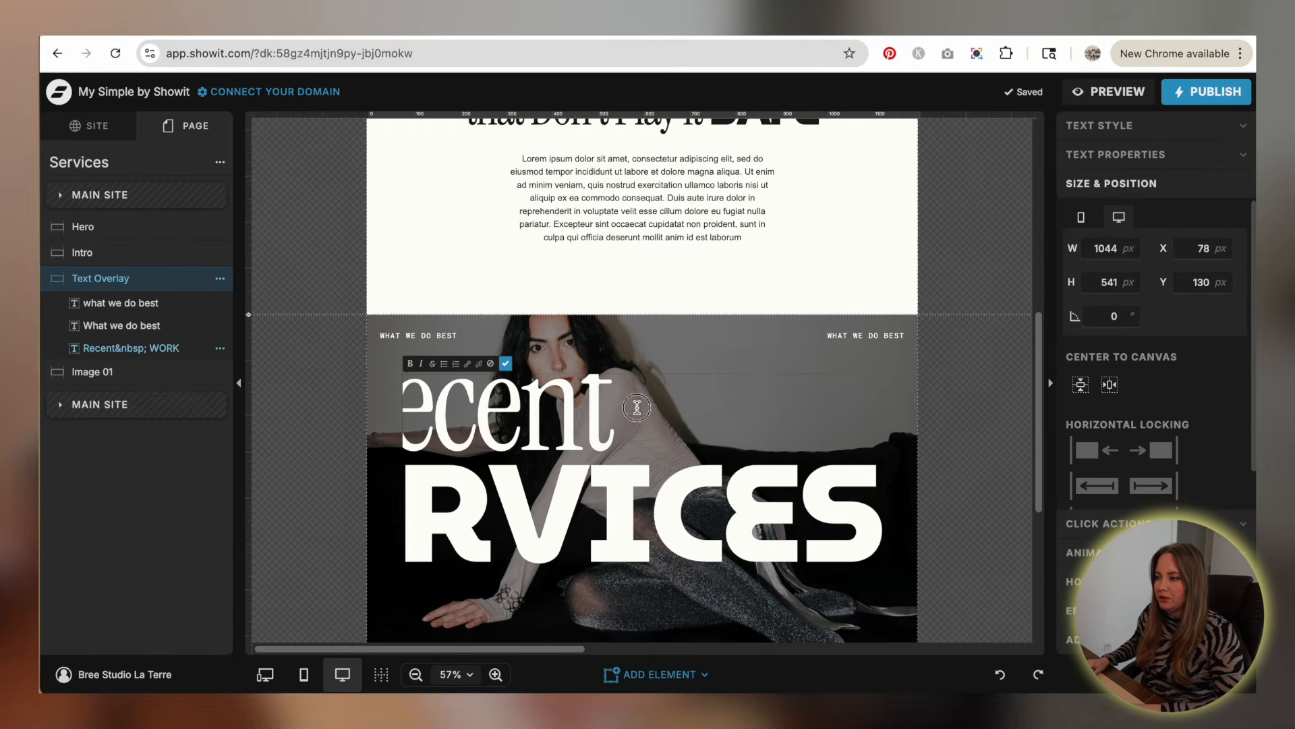
triple_click(572, 388)
double_click(573, 388)
text(P)
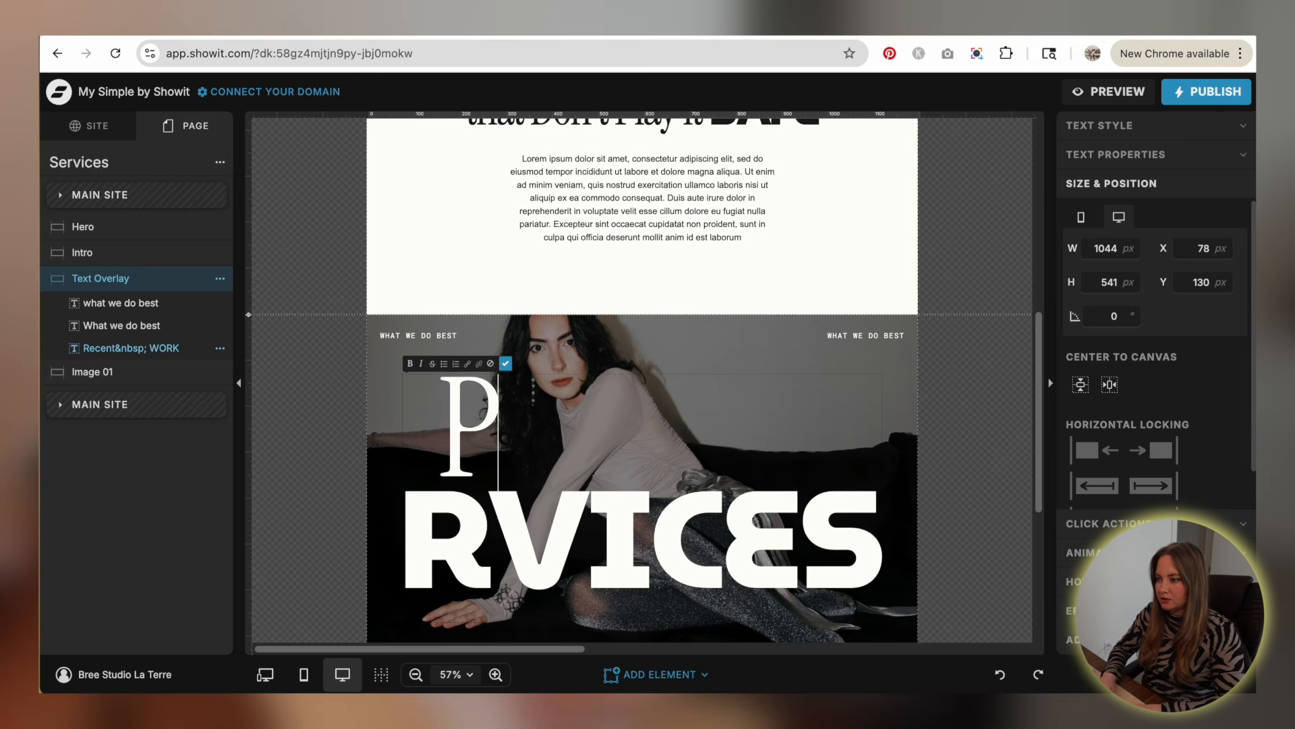
text(eep the)
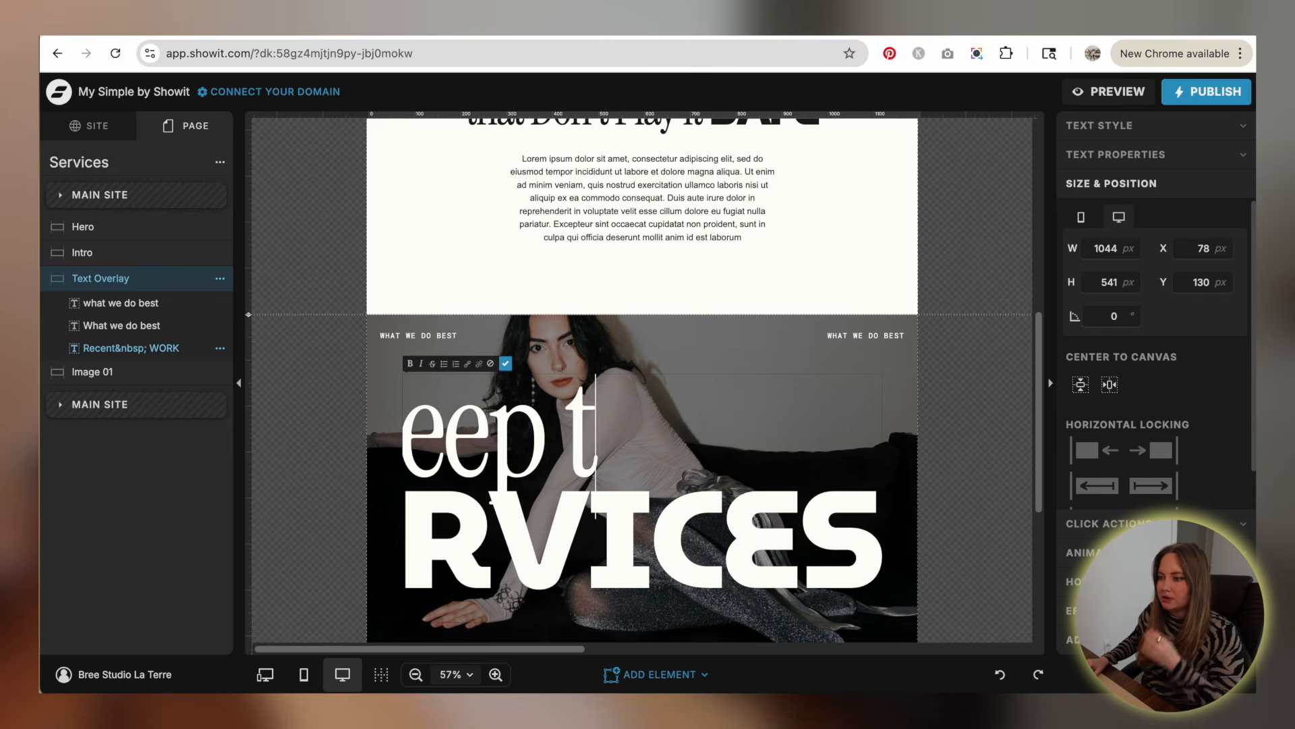
click(281, 383)
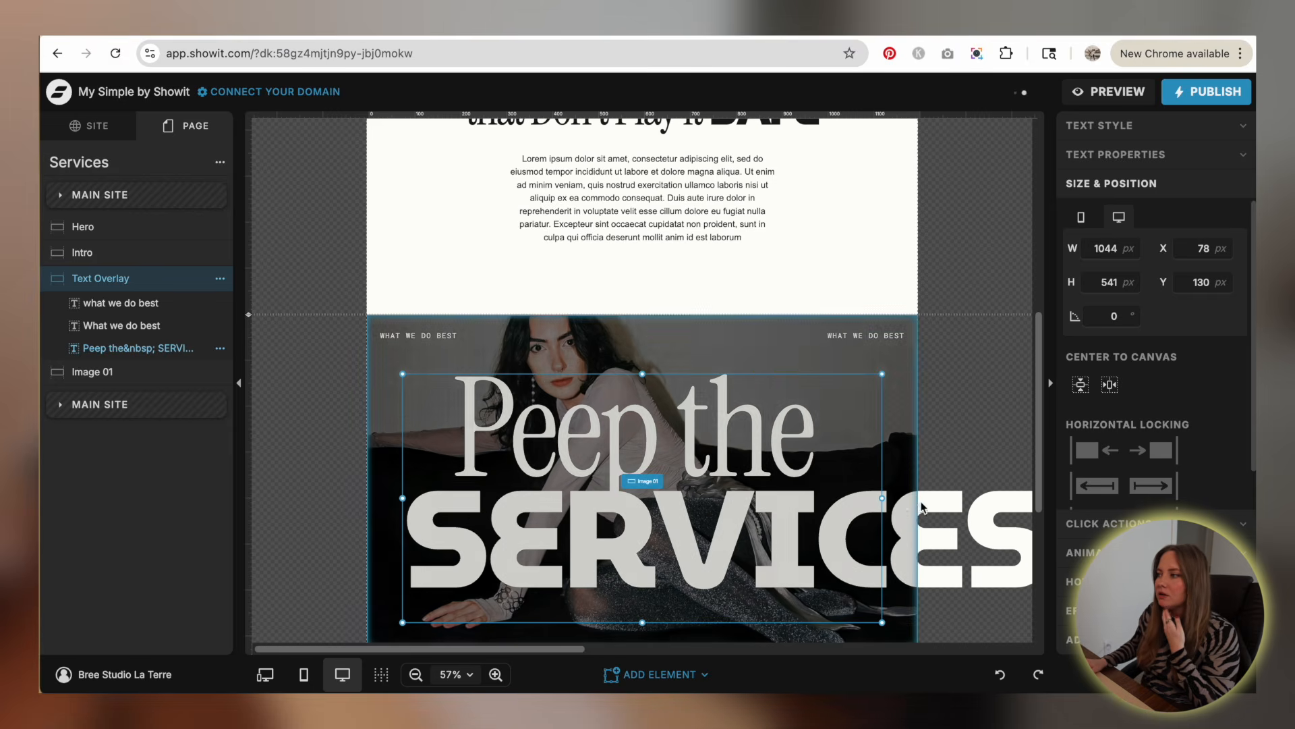
- Set the "Peep the SERVICES" heading's font size to 200 px
click(1106, 126)
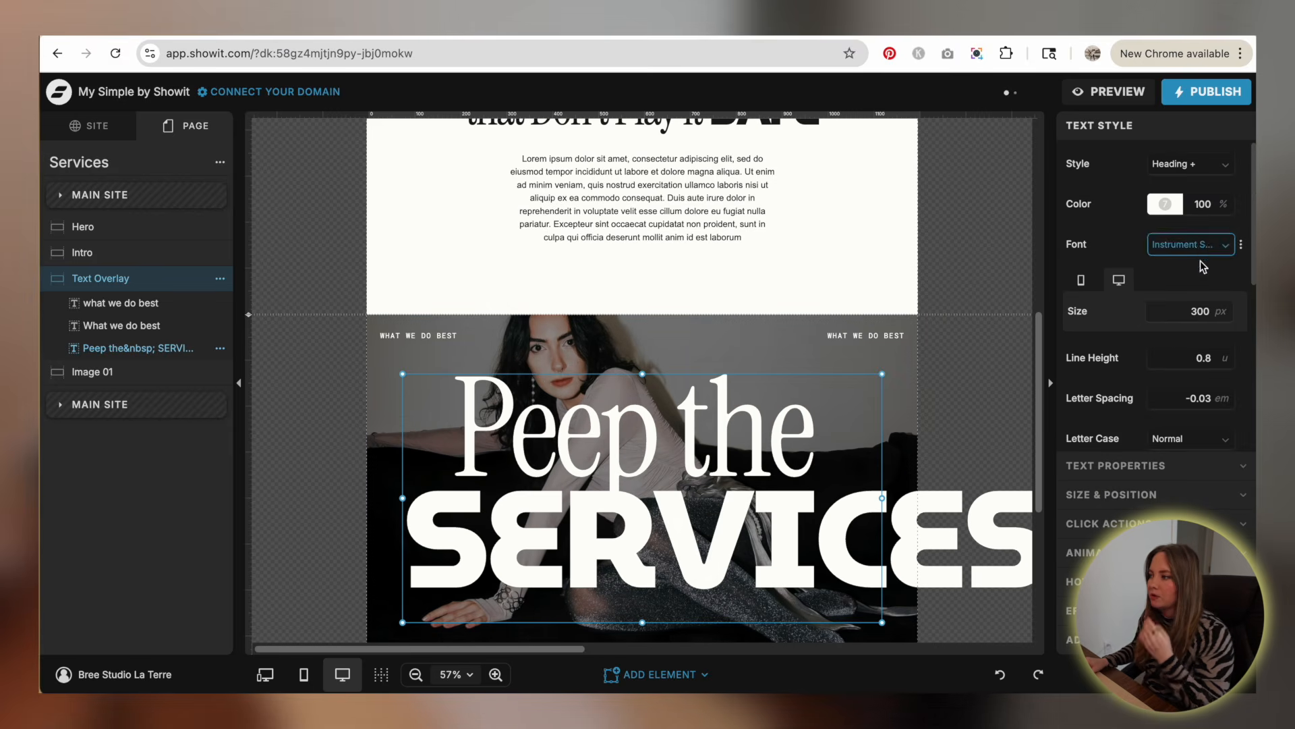
click(1195, 309)
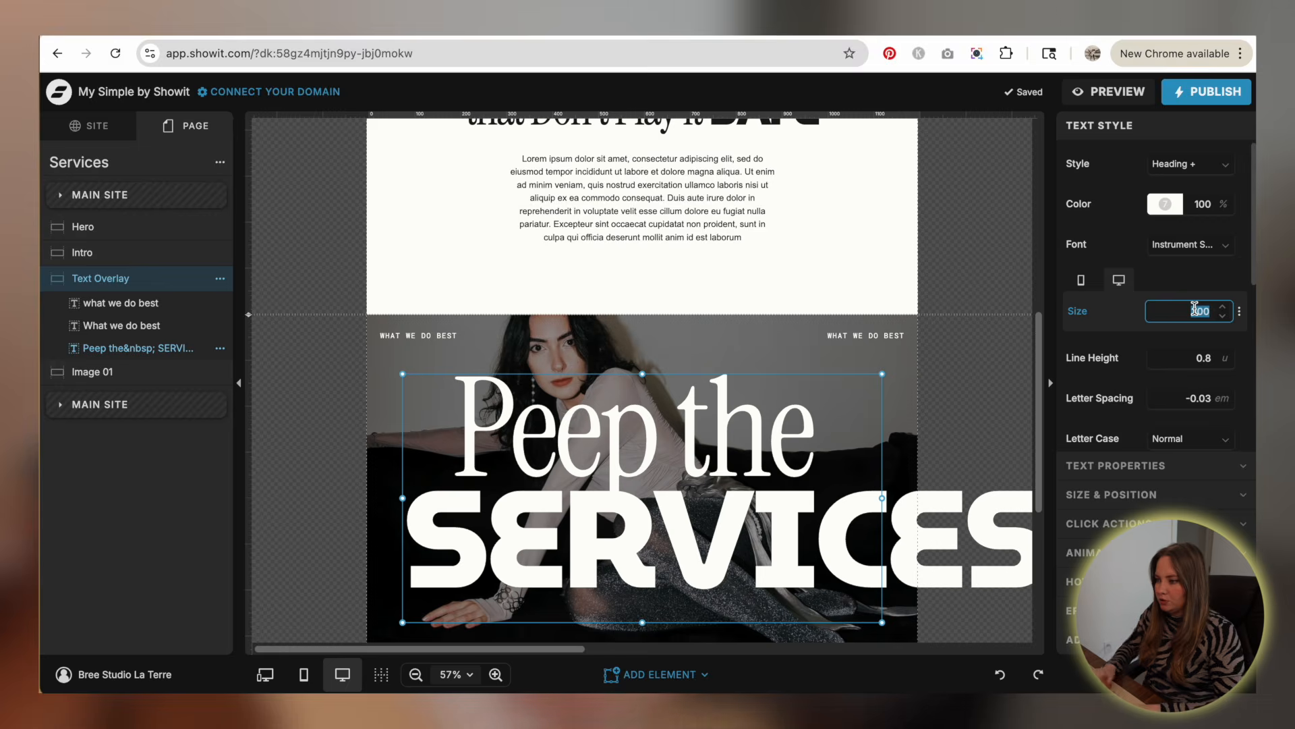
text(200)
click(968, 478)
- Move the "Peep the SERVICES" heading down so it sits vertically around the middle of the background image
scroll(968, 477, down, 5)
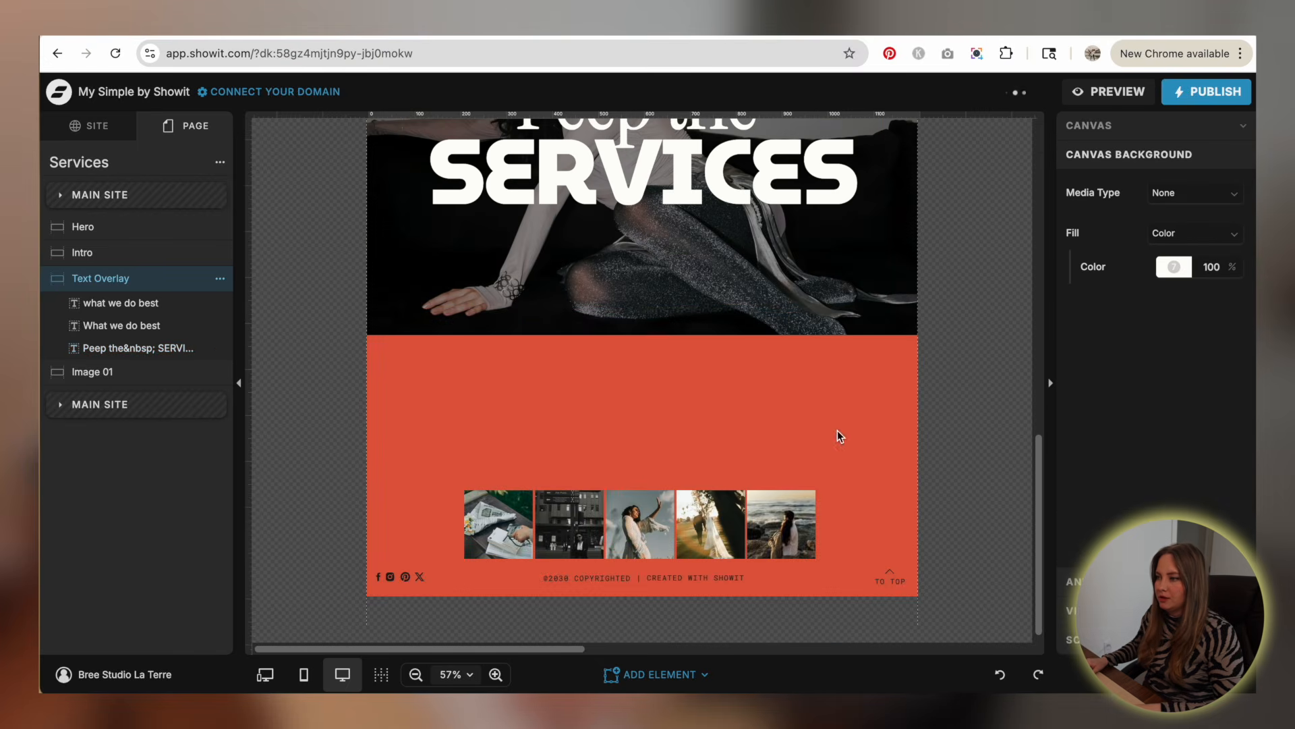
scroll(702, 297, up, 4)
drag(658, 440, 657, 482)
scroll(654, 547, down, 1)
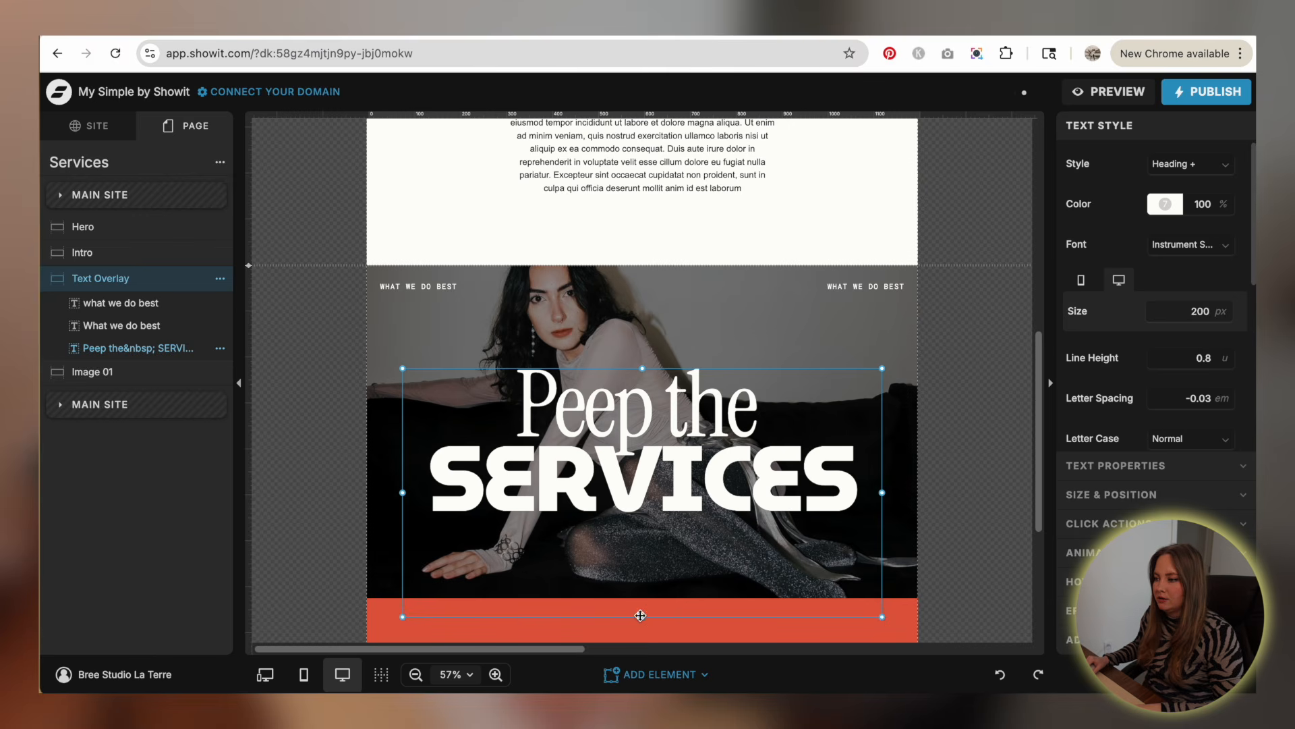
click(621, 566)
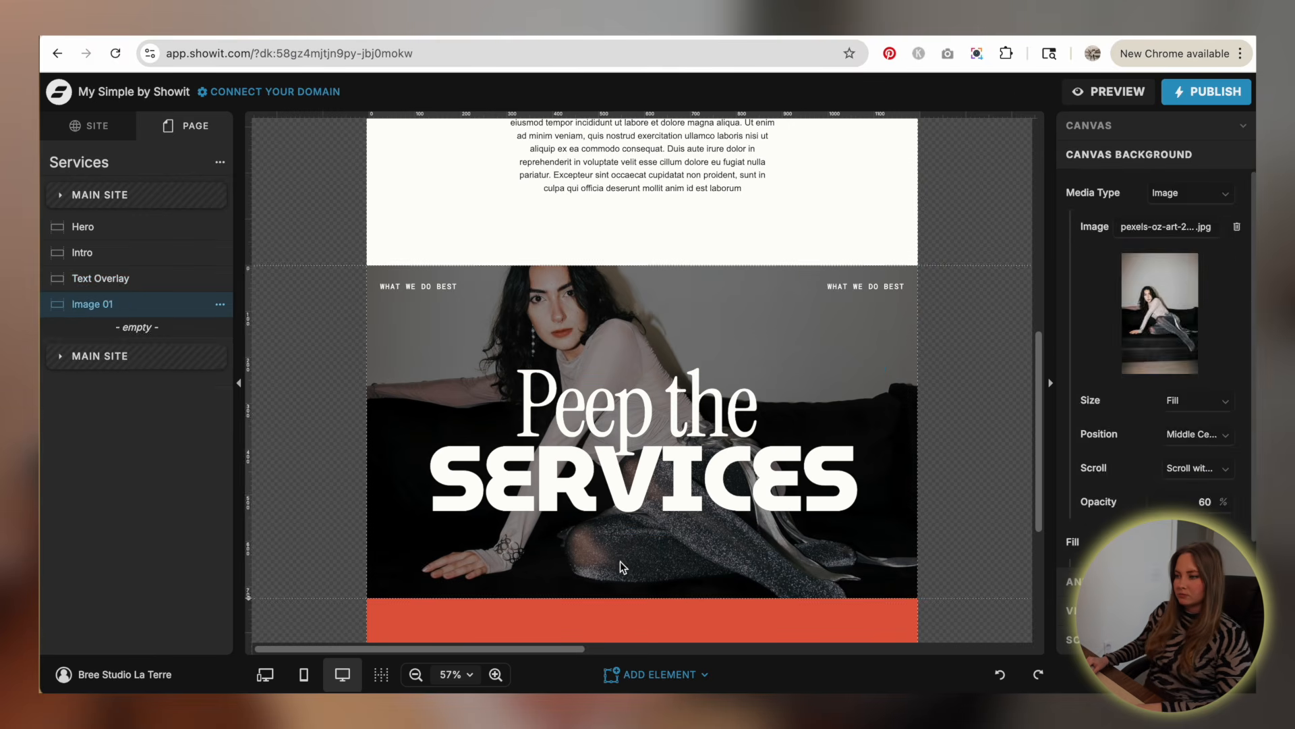
click(652, 468)
click(622, 417)
drag(622, 417, 622, 406)
- Replace the Image 01 canvas background with the dark cocktail photo pexels-mikhail-nilov from the Bold Showit folder
click(724, 327)
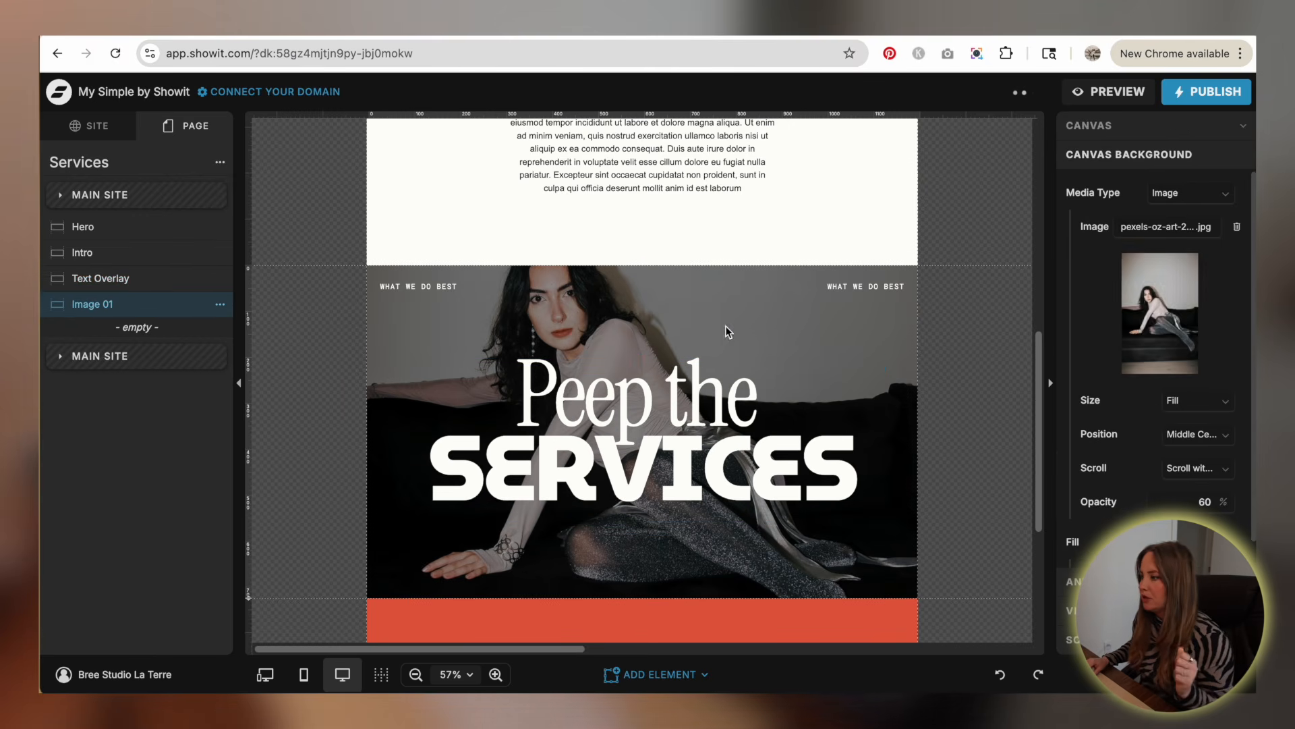
click(1147, 324)
scroll(674, 310, down, 5)
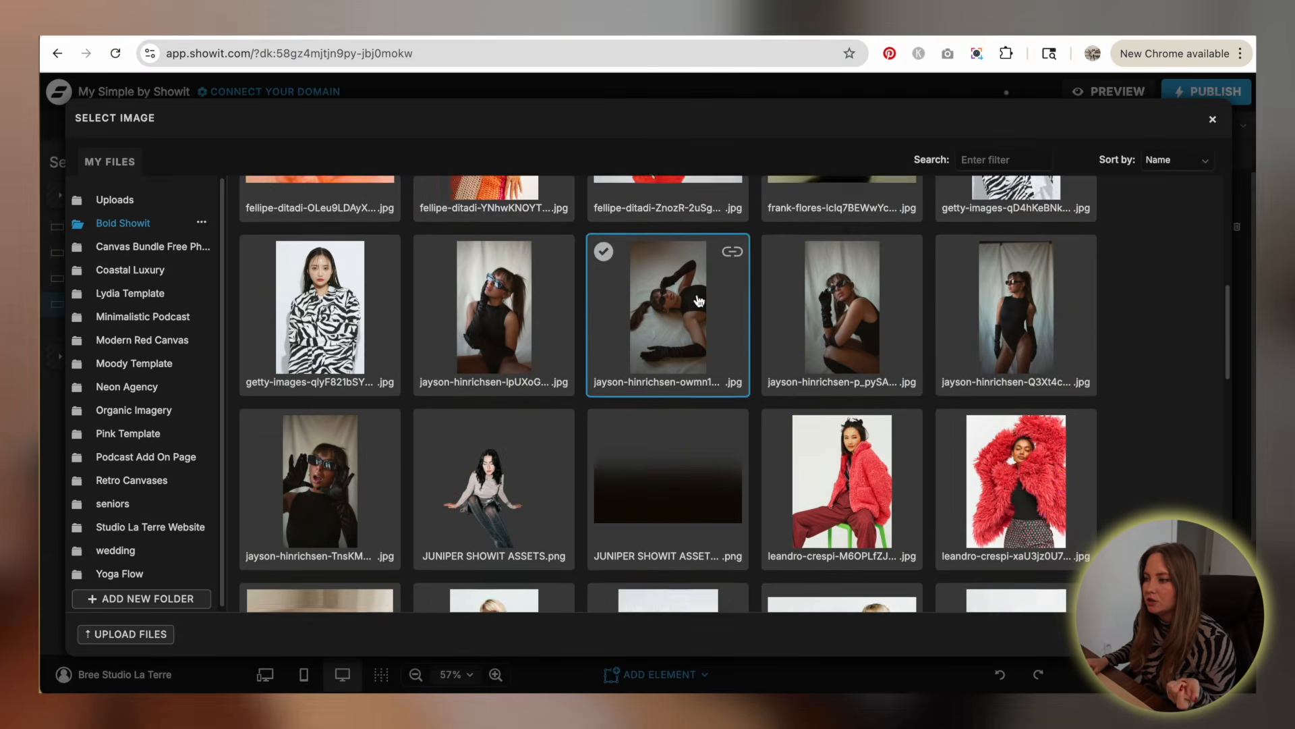
scroll(742, 297, down, 5)
scroll(964, 290, down, 1)
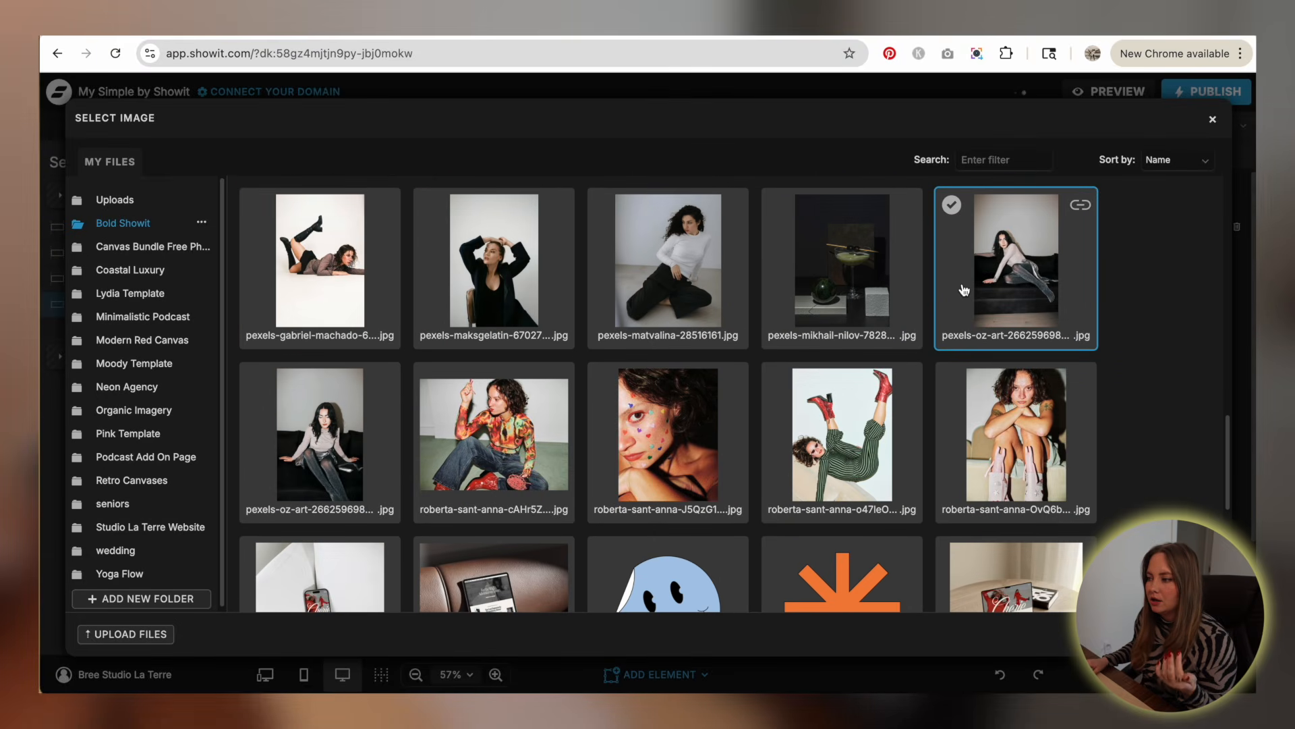
scroll(963, 290, down, 2)
scroll(944, 351, up, 3)
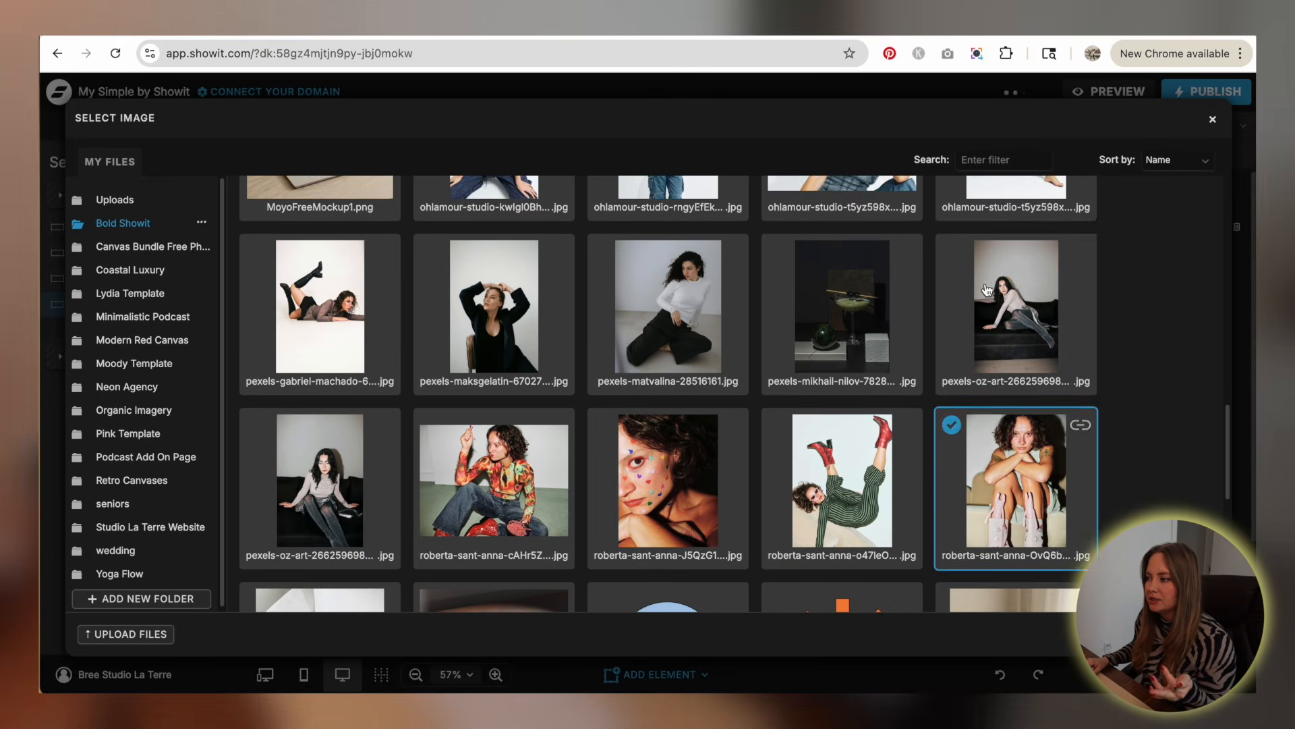
click(919, 358)
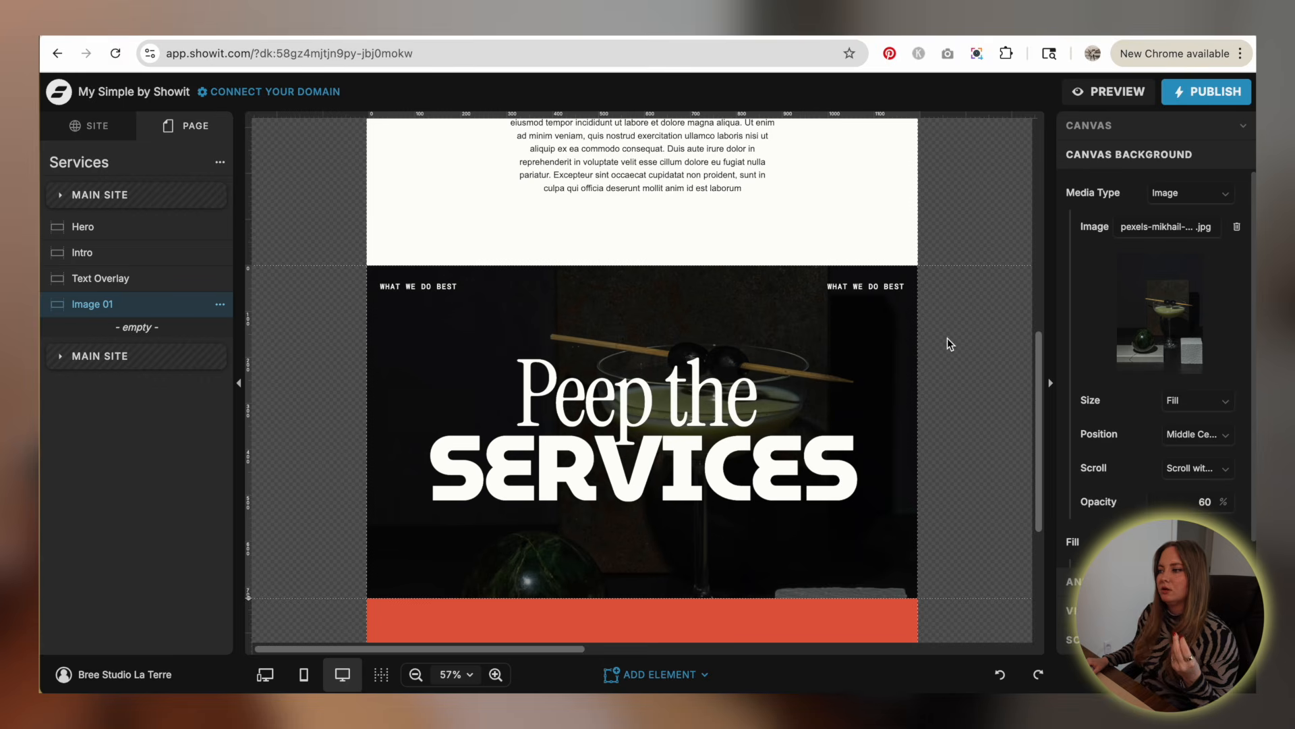
scroll(947, 338, down, 1)
scroll(931, 343, up, 1)
scroll(932, 343, down, 10)
scroll(935, 351, up, 11)
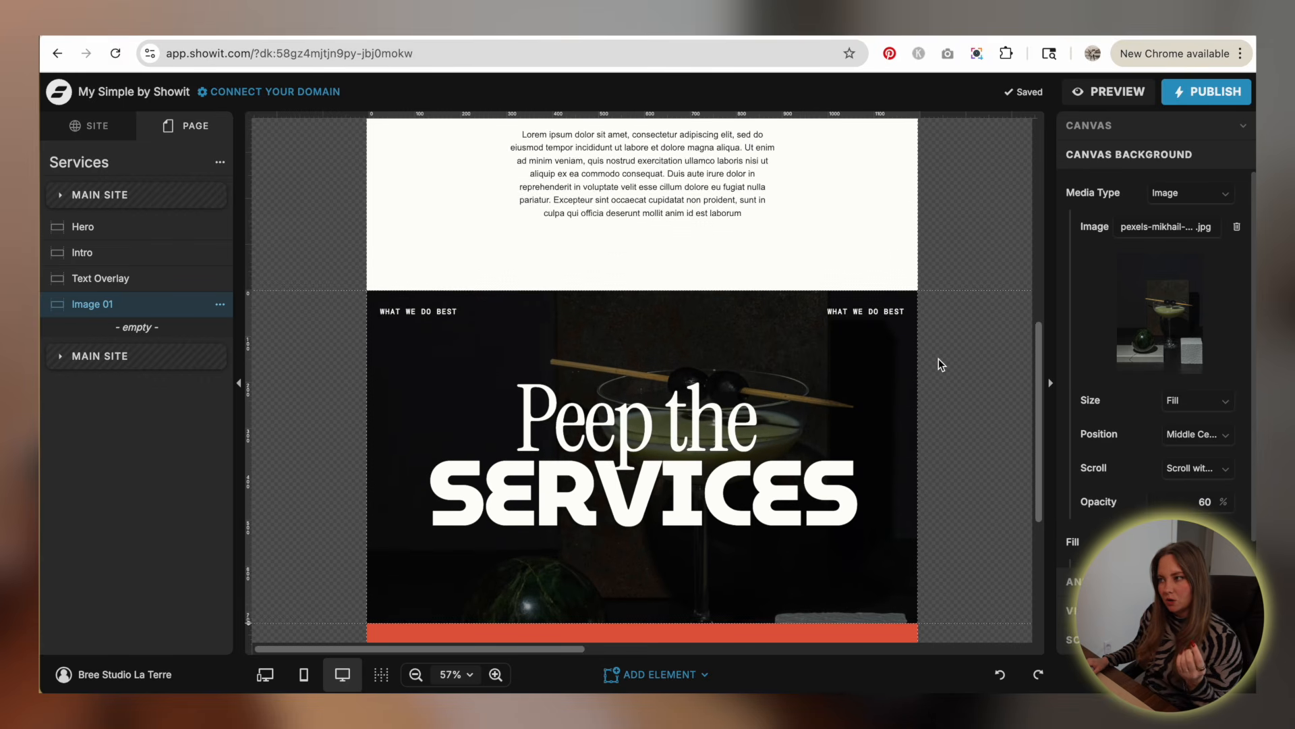
- Add a blank canvas below the Image 01 canvas on the Services page and increase its height to about 867 px
scroll(939, 363, down, 4)
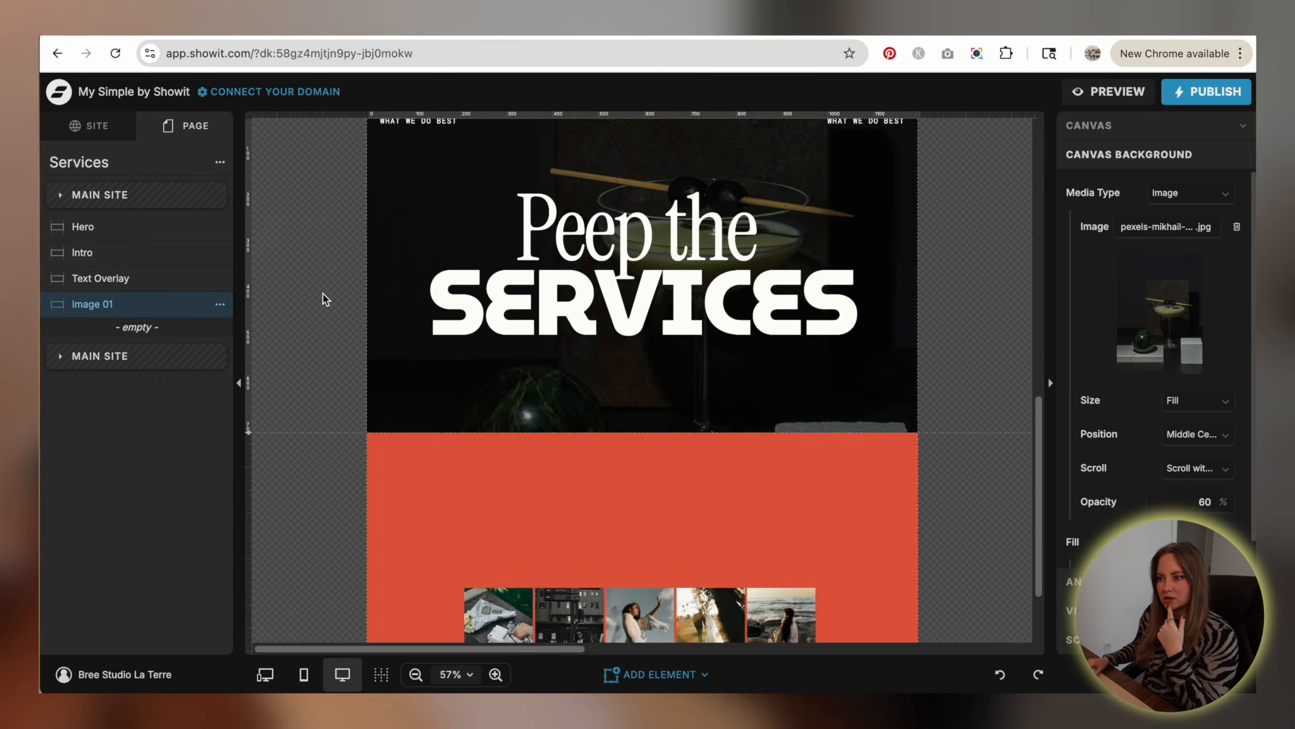
click(220, 162)
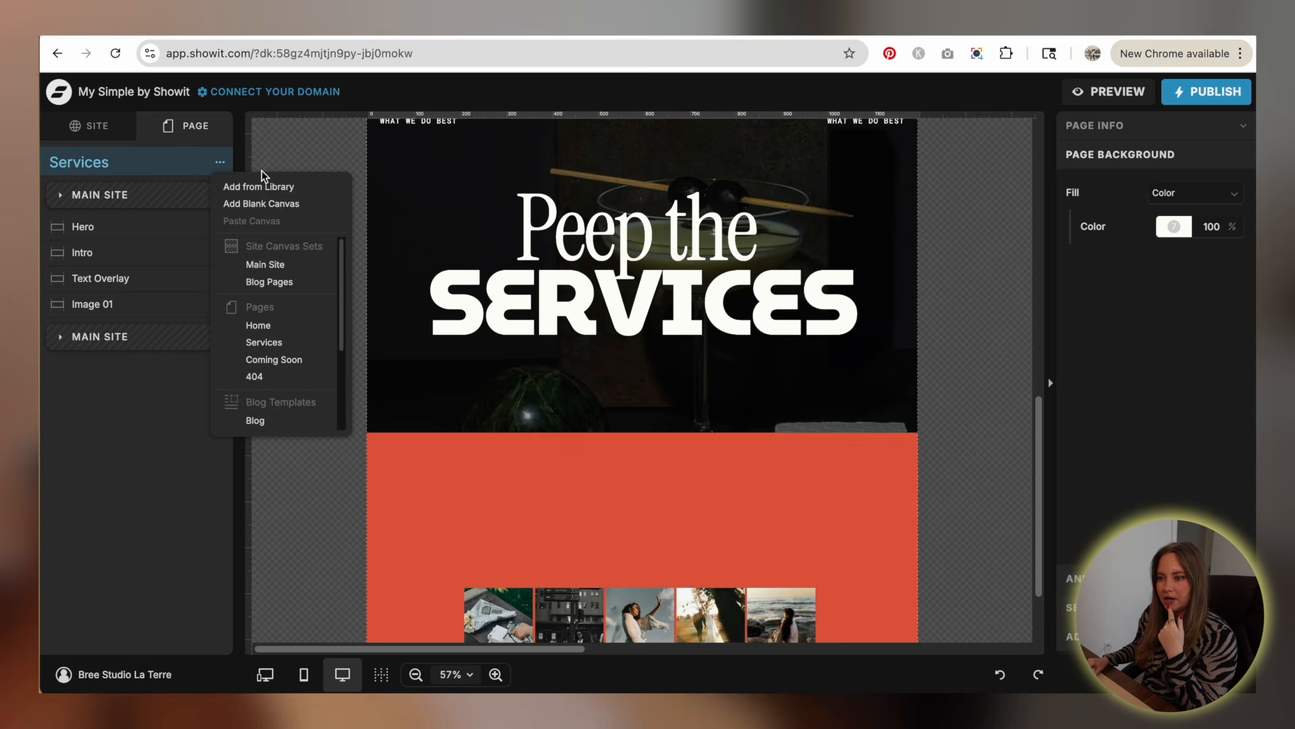
click(281, 207)
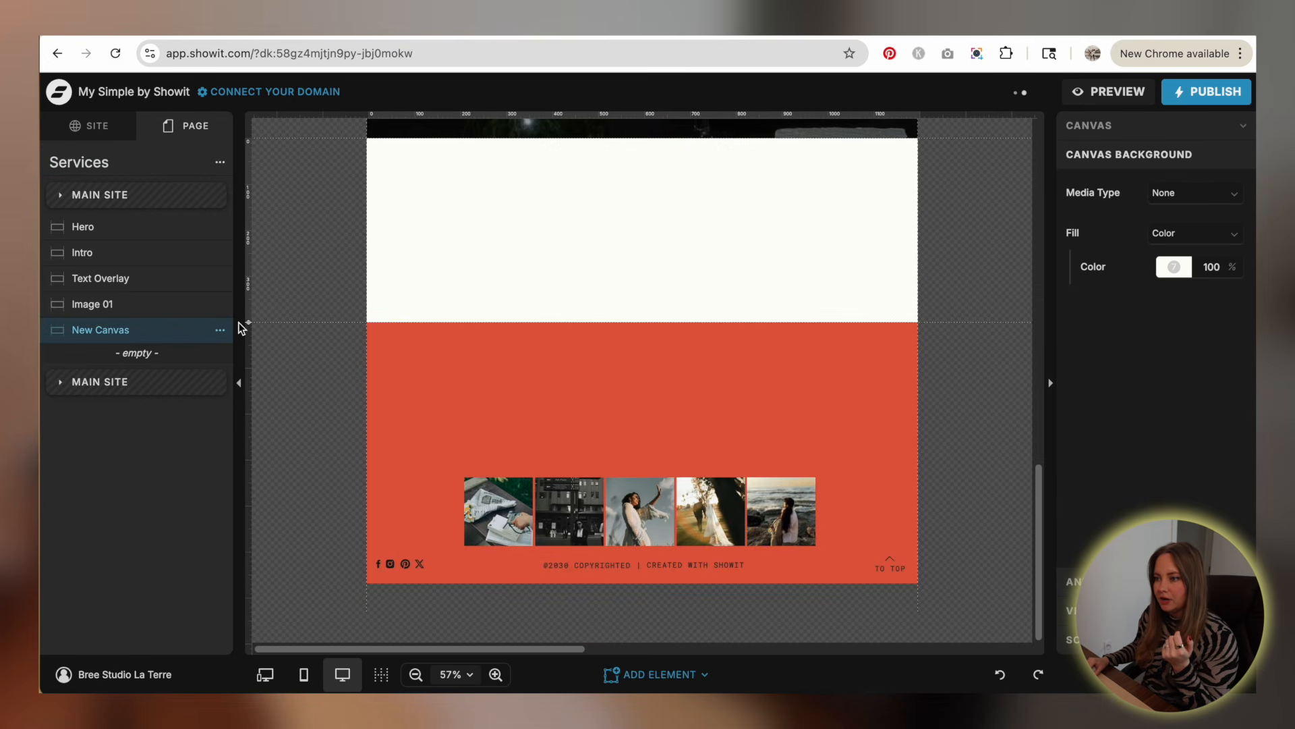
drag(249, 323, 249, 537)
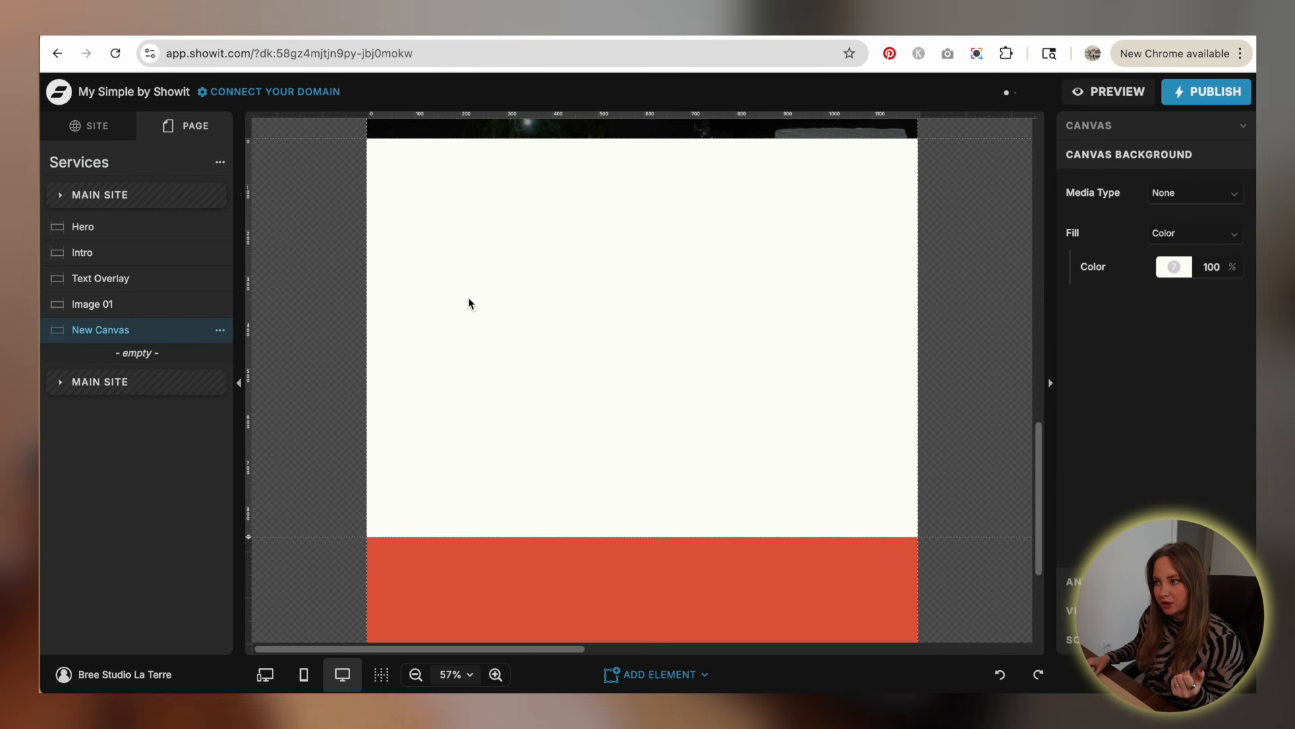
- Add a rectangle to the new canvas and enlarge it to fill most of the canvas with narrow margins around it
click(658, 674)
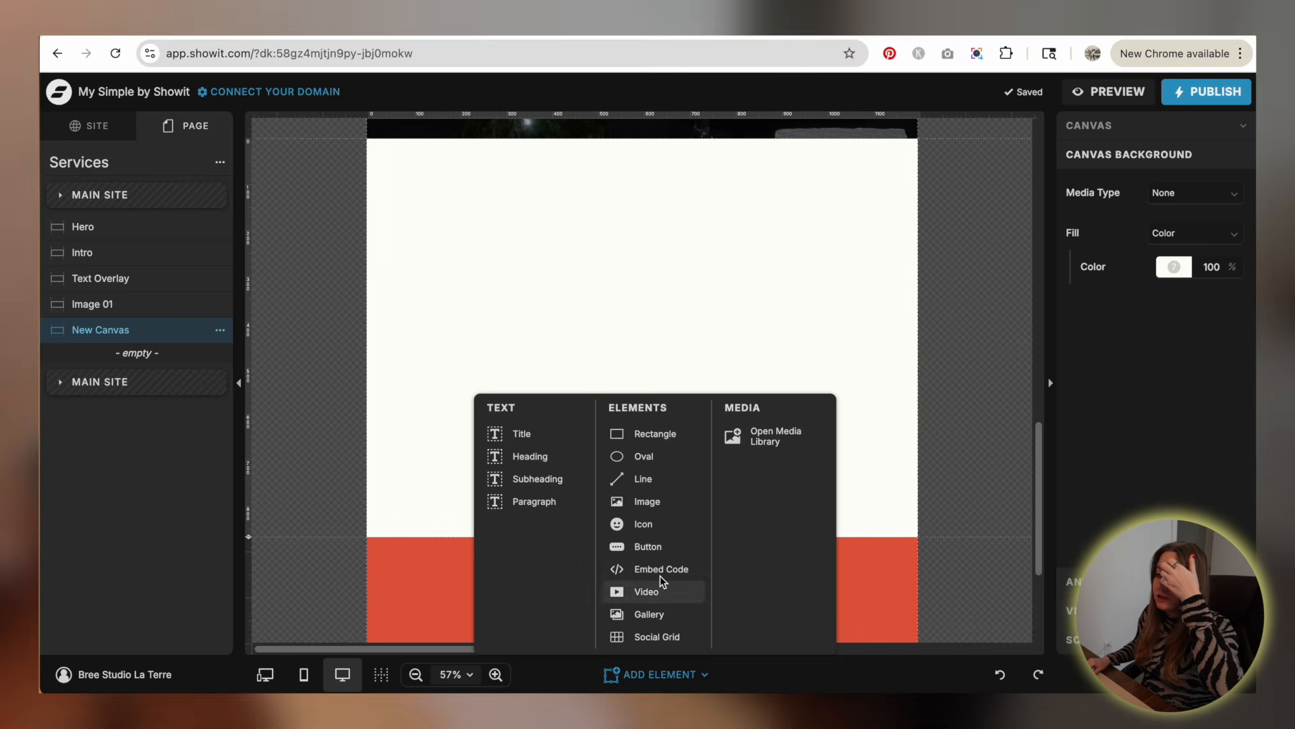
click(670, 433)
drag(661, 305, 536, 238)
drag(626, 348, 780, 451)
scroll(783, 451, up, 5)
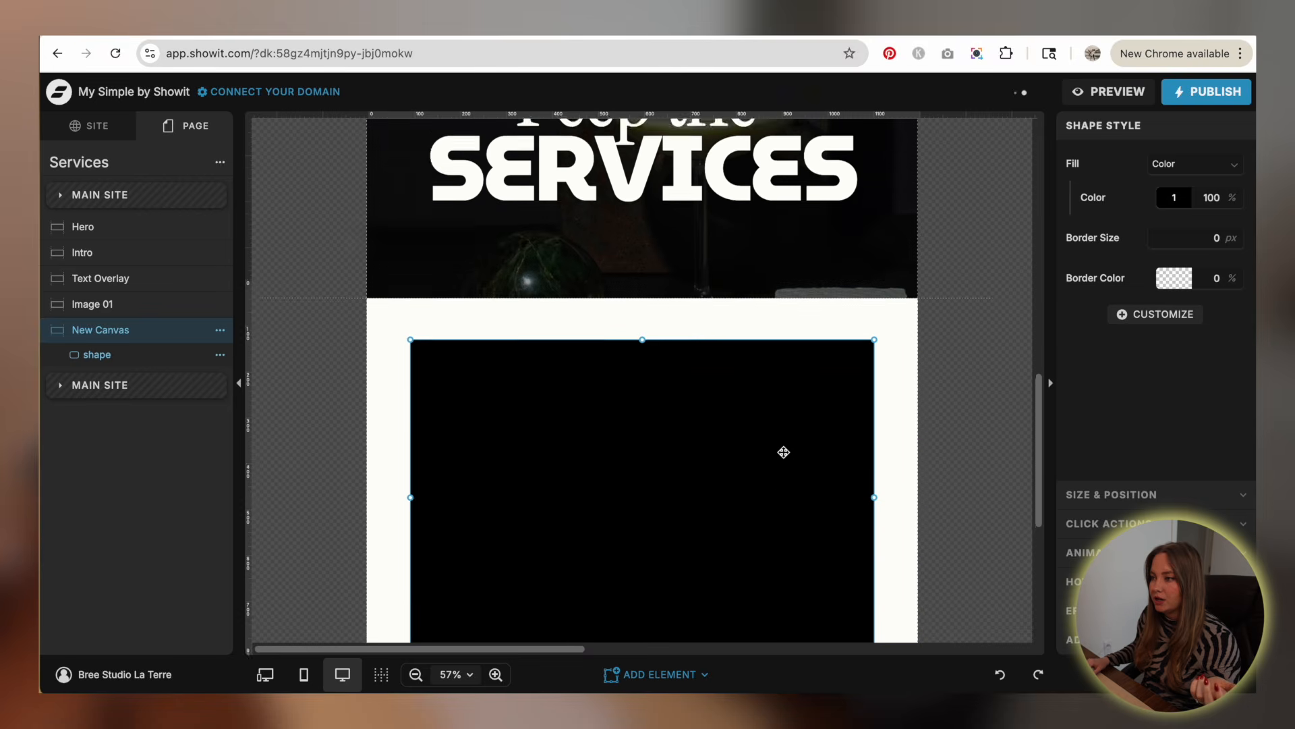
scroll(713, 405, down, 2)
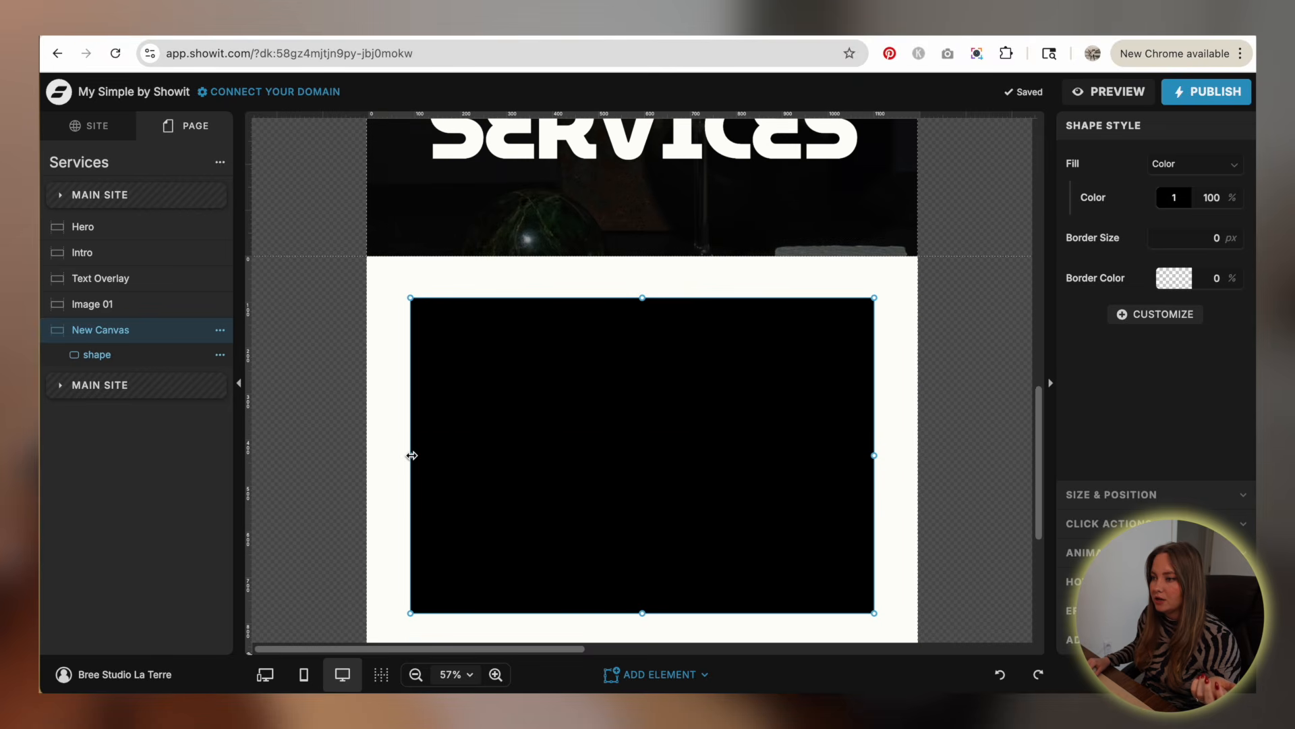
drag(412, 455, 400, 454)
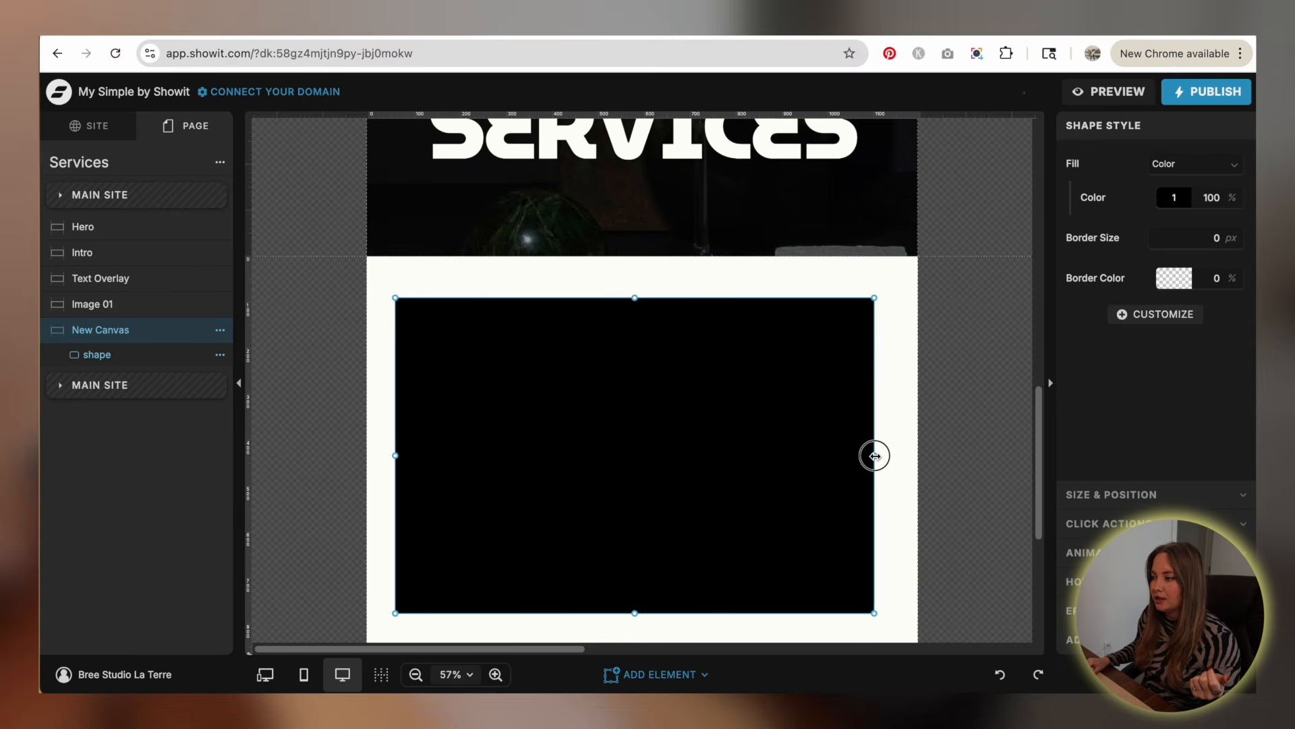
drag(875, 456, 884, 457)
- Fill the large rectangle with red color style 3
click(1171, 202)
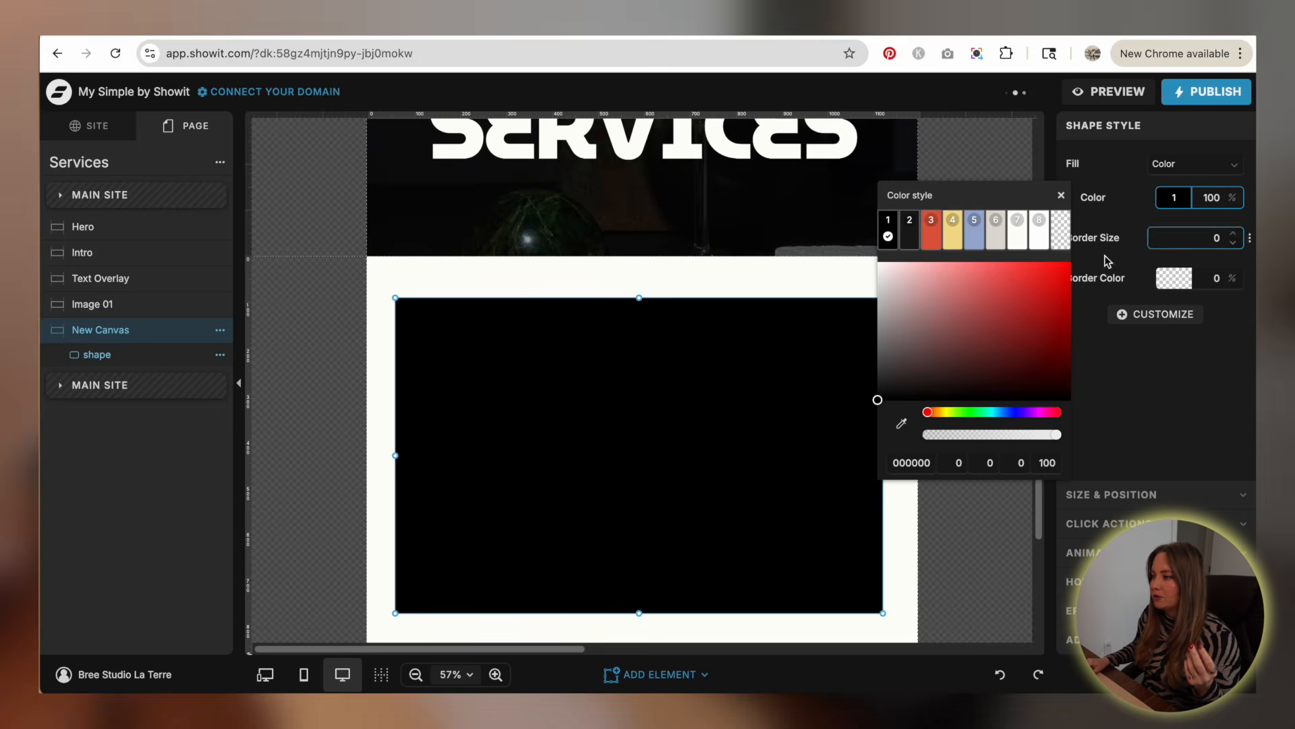
click(929, 241)
click(347, 385)
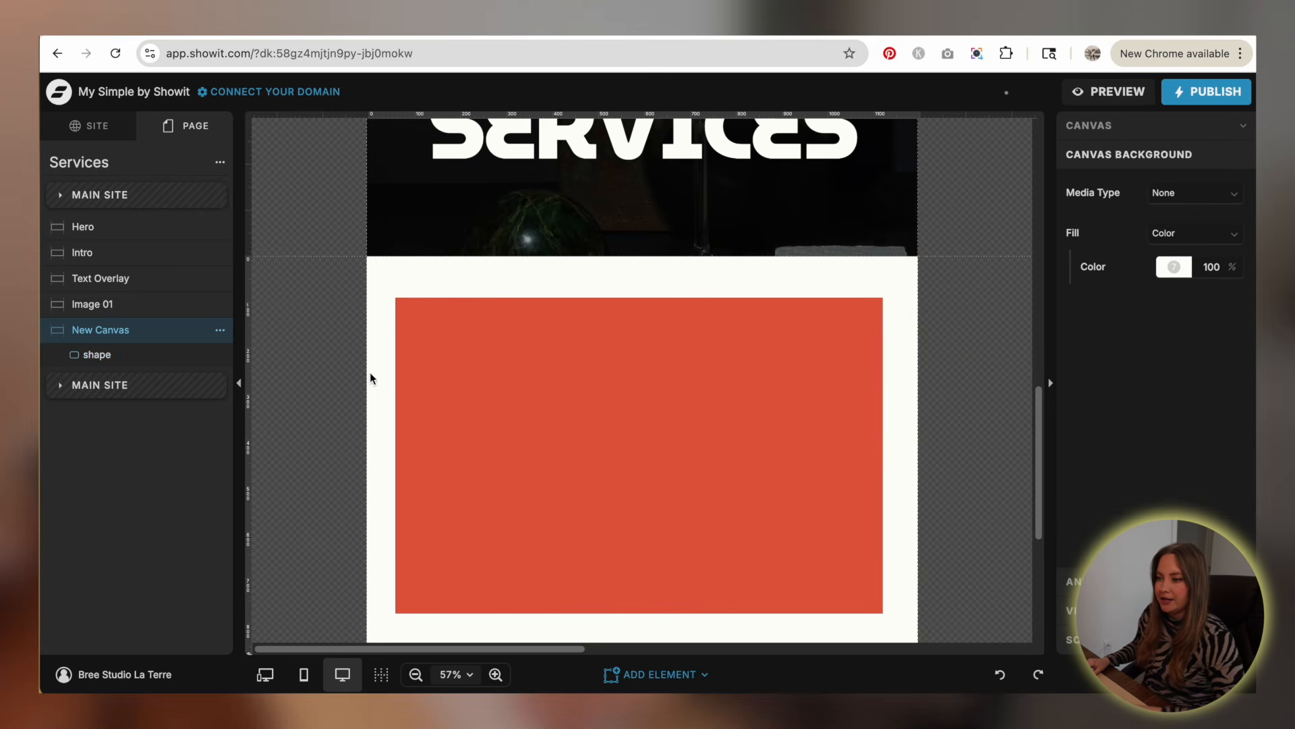
- Duplicate the red rectangle, shrink the copy to a small tab, and let it protrude above the large rectangle's upper-left corner
scroll(370, 371, down, 1)
click(535, 366)
key(super+d)
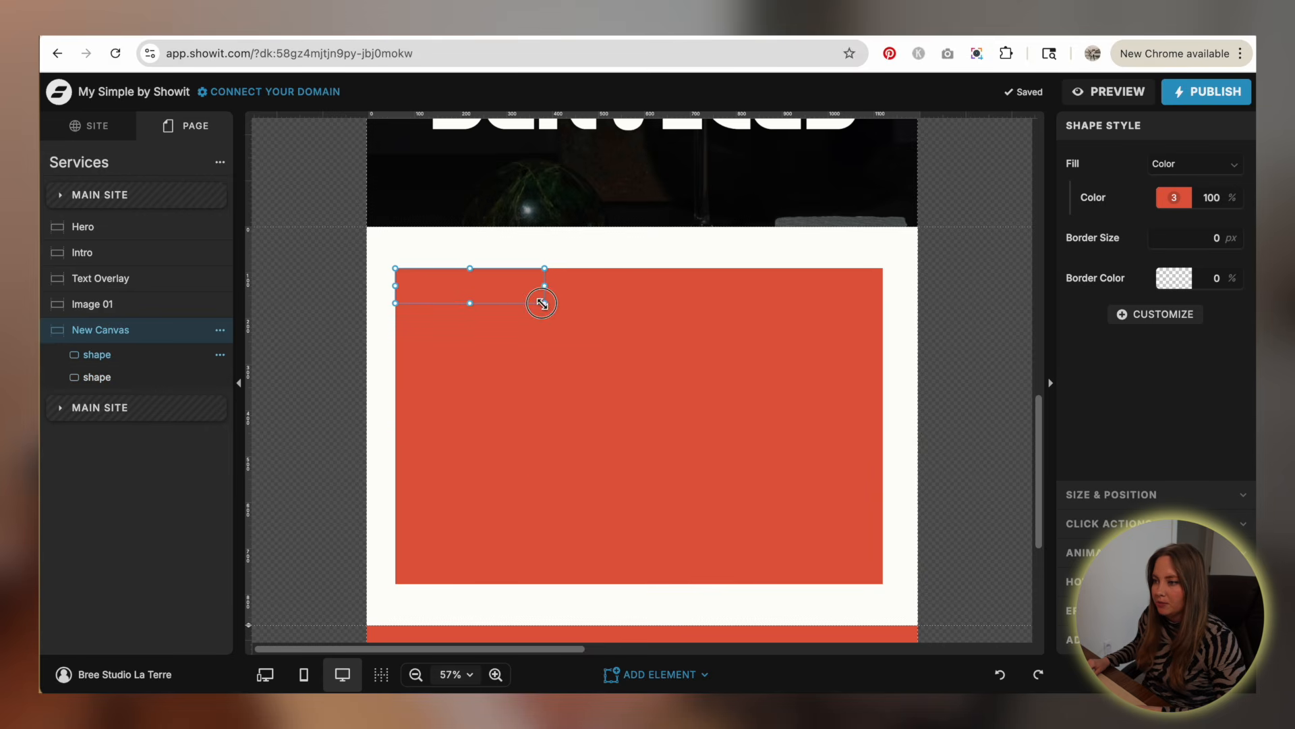
drag(500, 287, 500, 269)
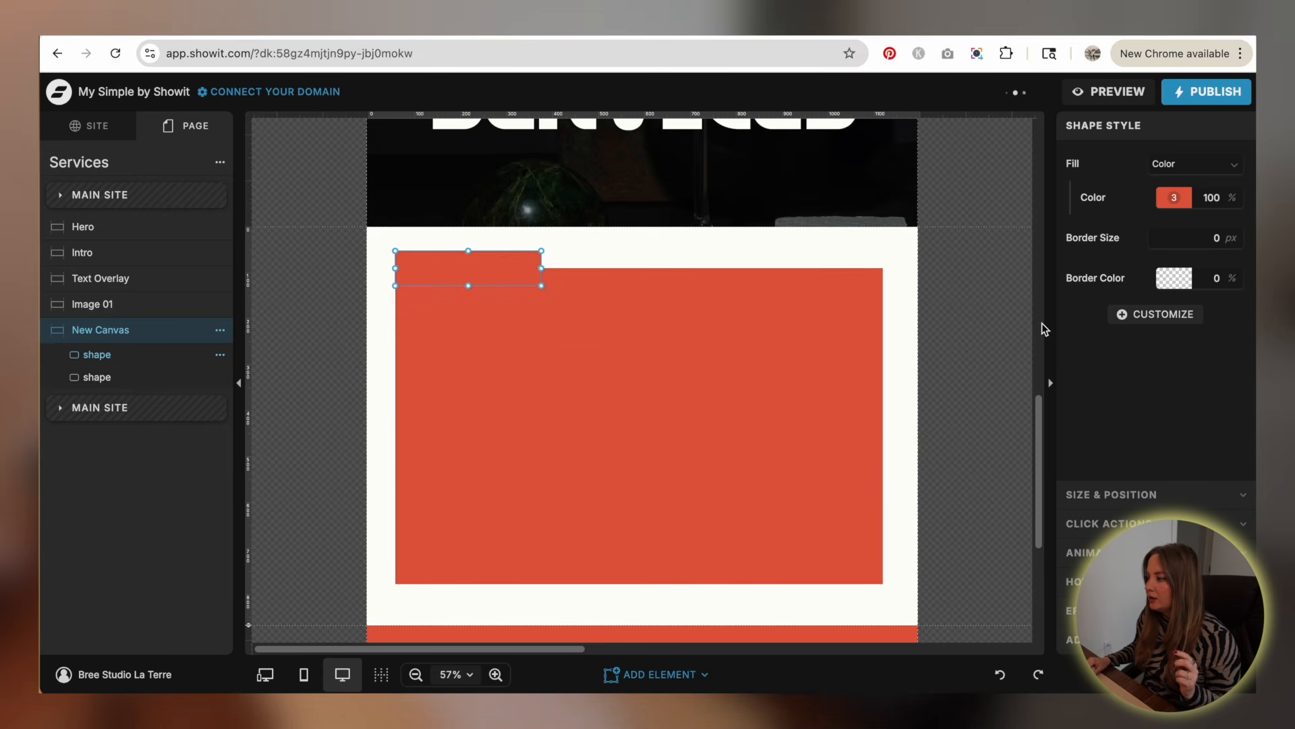
- Add a border radius to the small tab shape, rounding only its two upper corners further to 25 px
click(1158, 313)
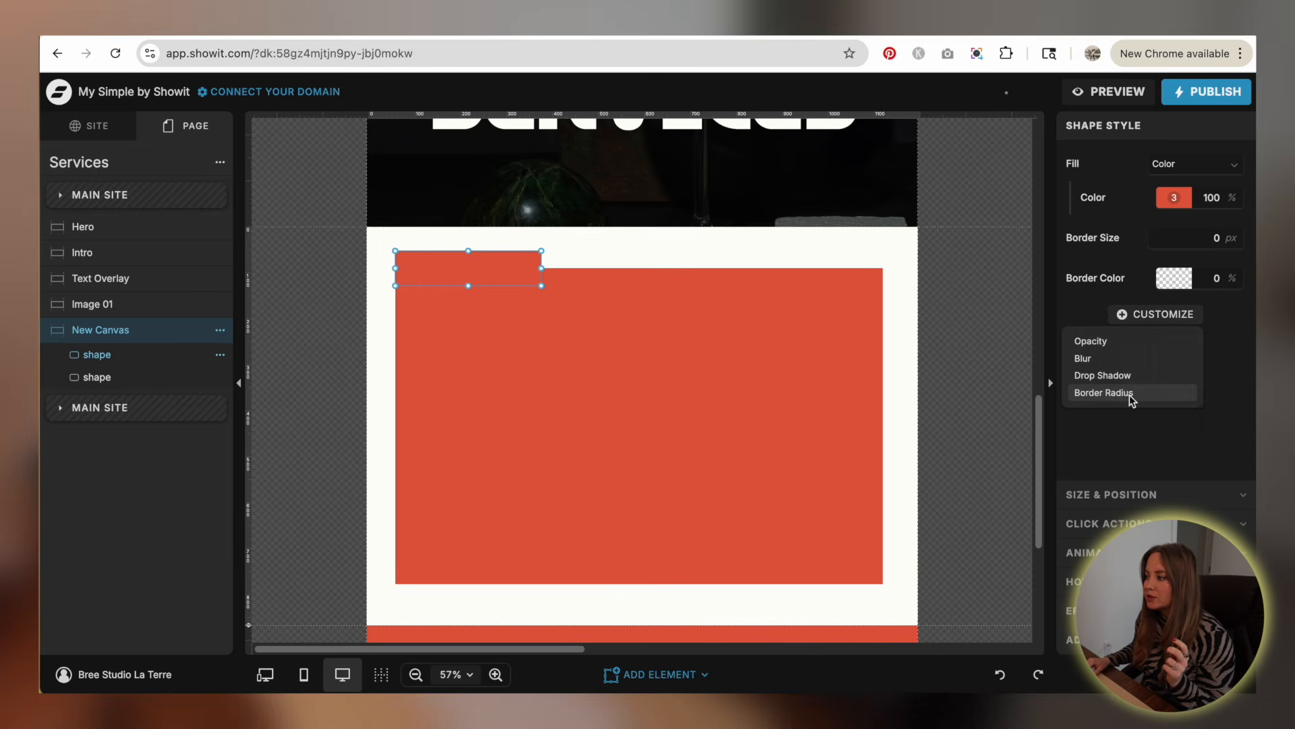
click(1128, 393)
click(1187, 332)
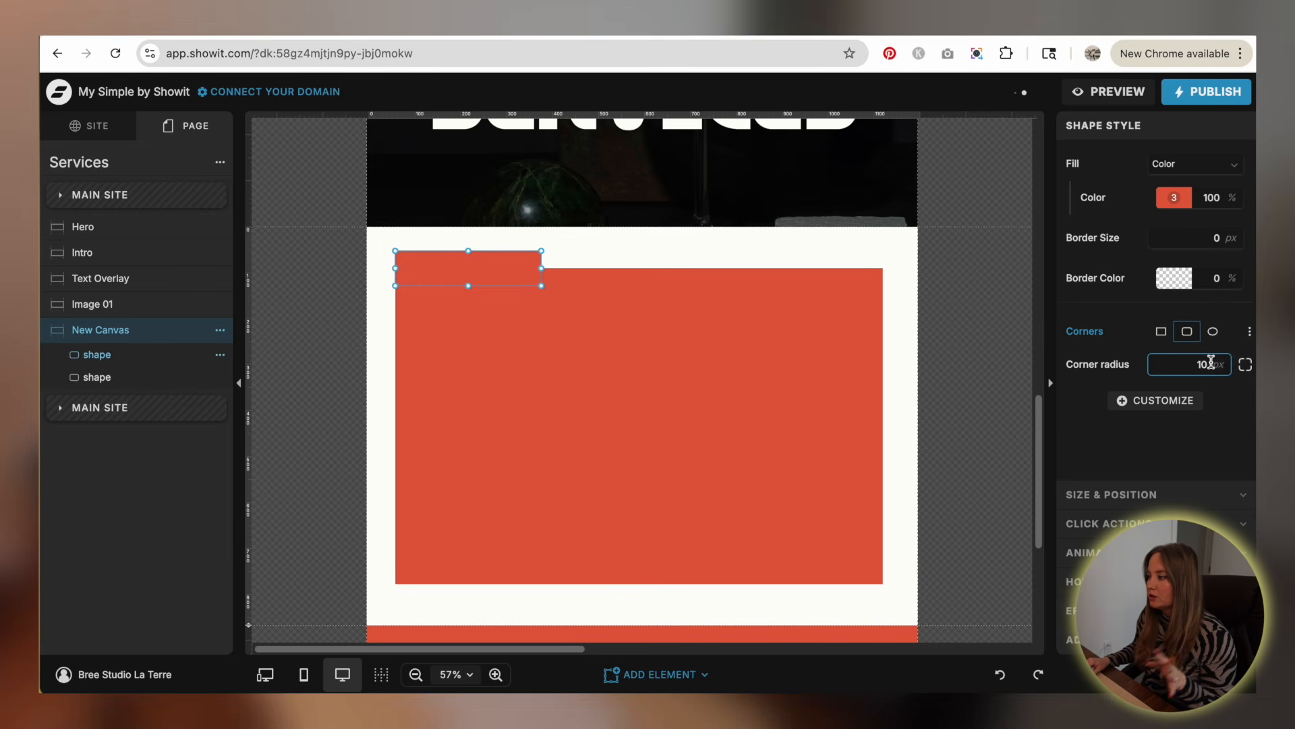
click(1246, 365)
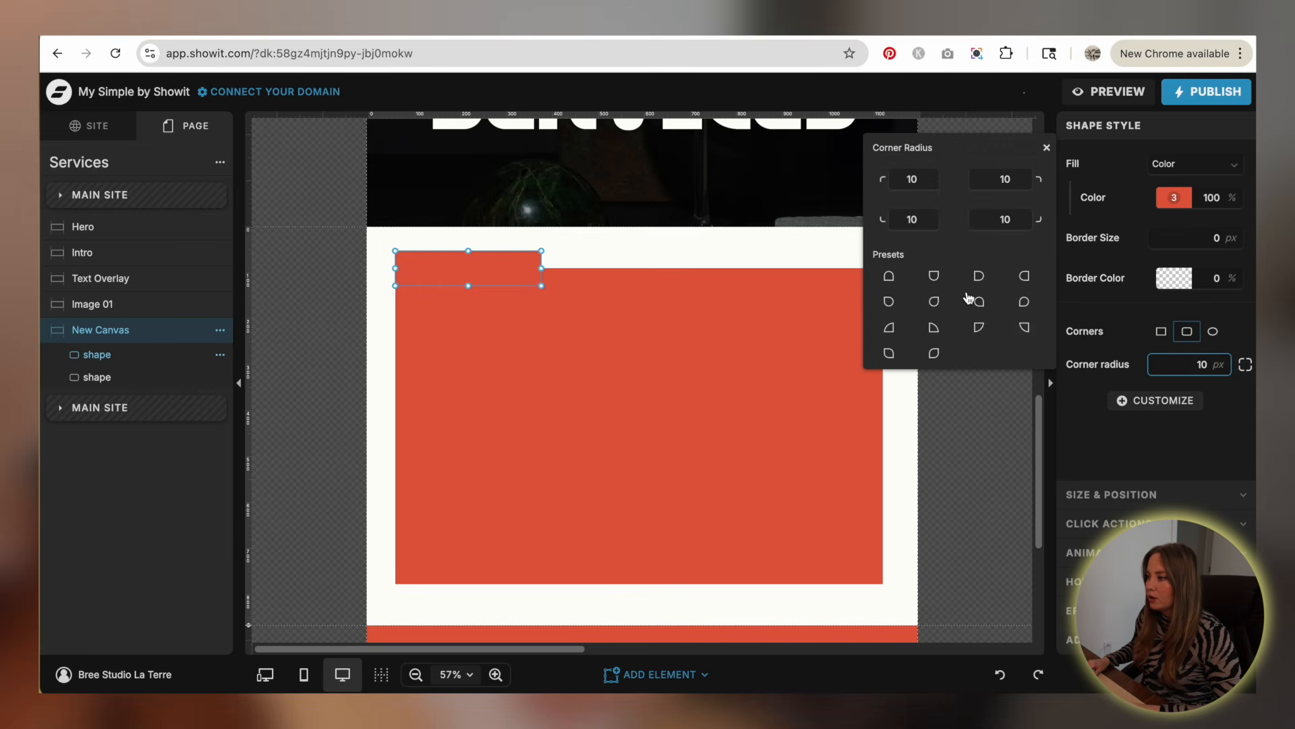
click(929, 183)
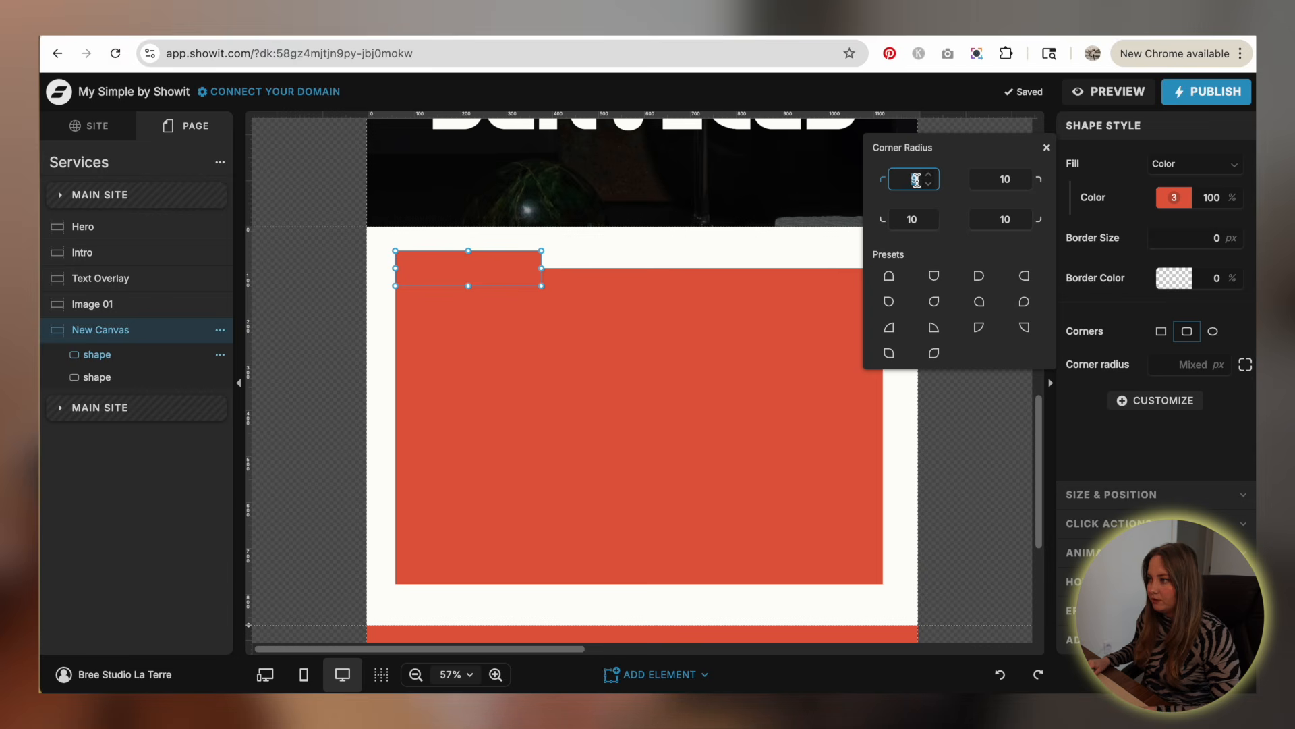
click(1003, 181)
text(25)
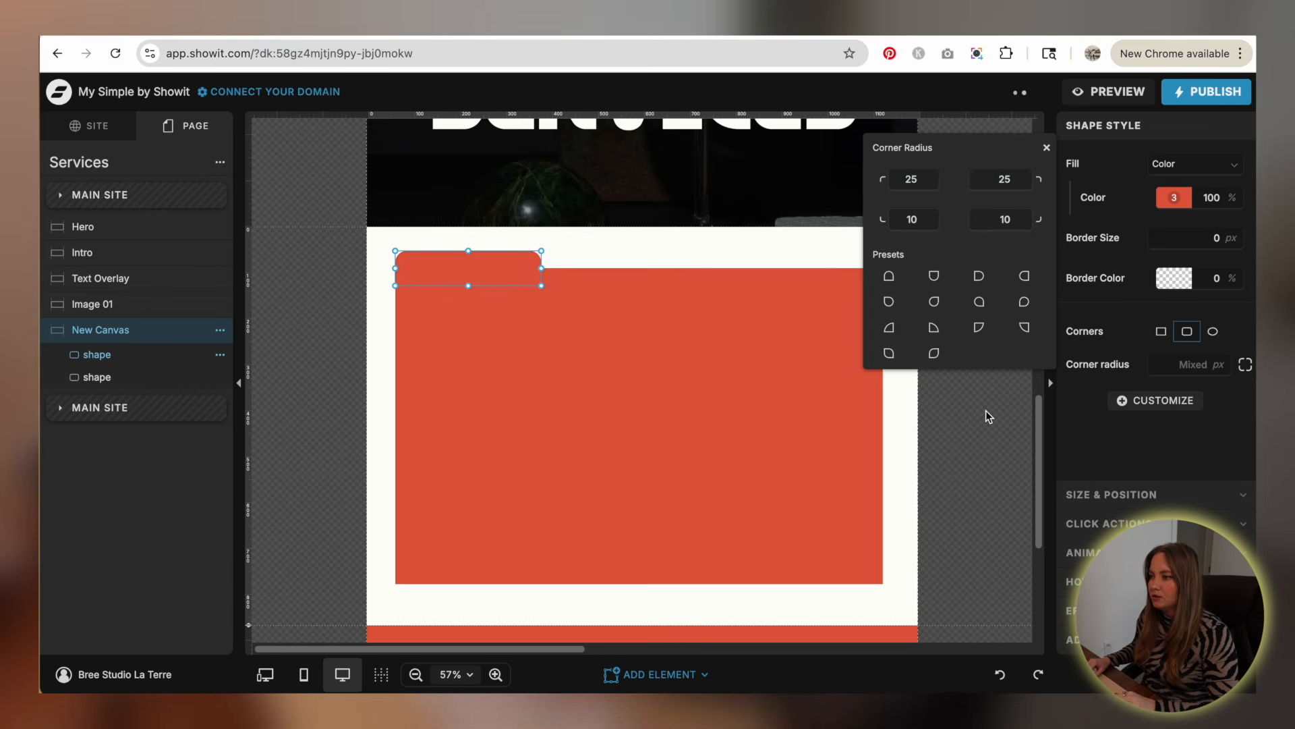
click(983, 419)
- Select the tab and the large rectangle together and shift them slightly to center the folder shape in the canvas
click(478, 326)
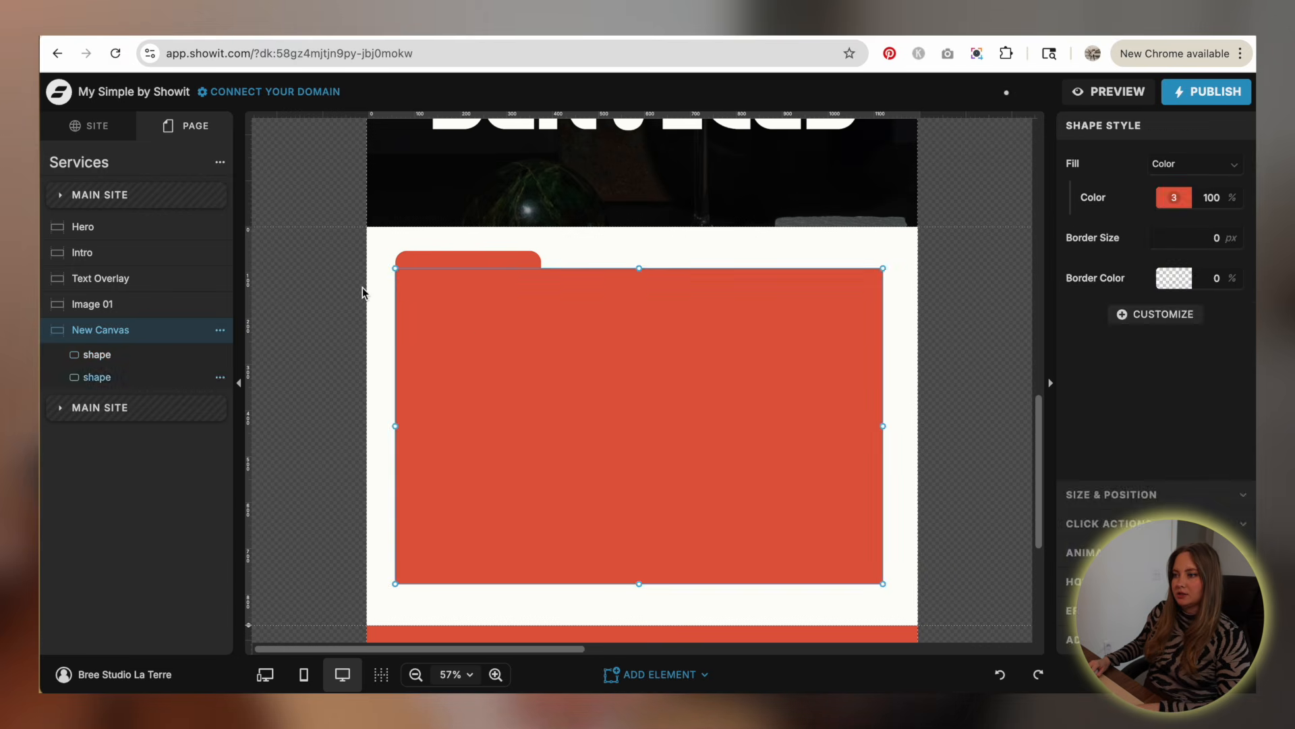
drag(362, 263, 505, 342)
drag(643, 447, 649, 454)
click(901, 356)
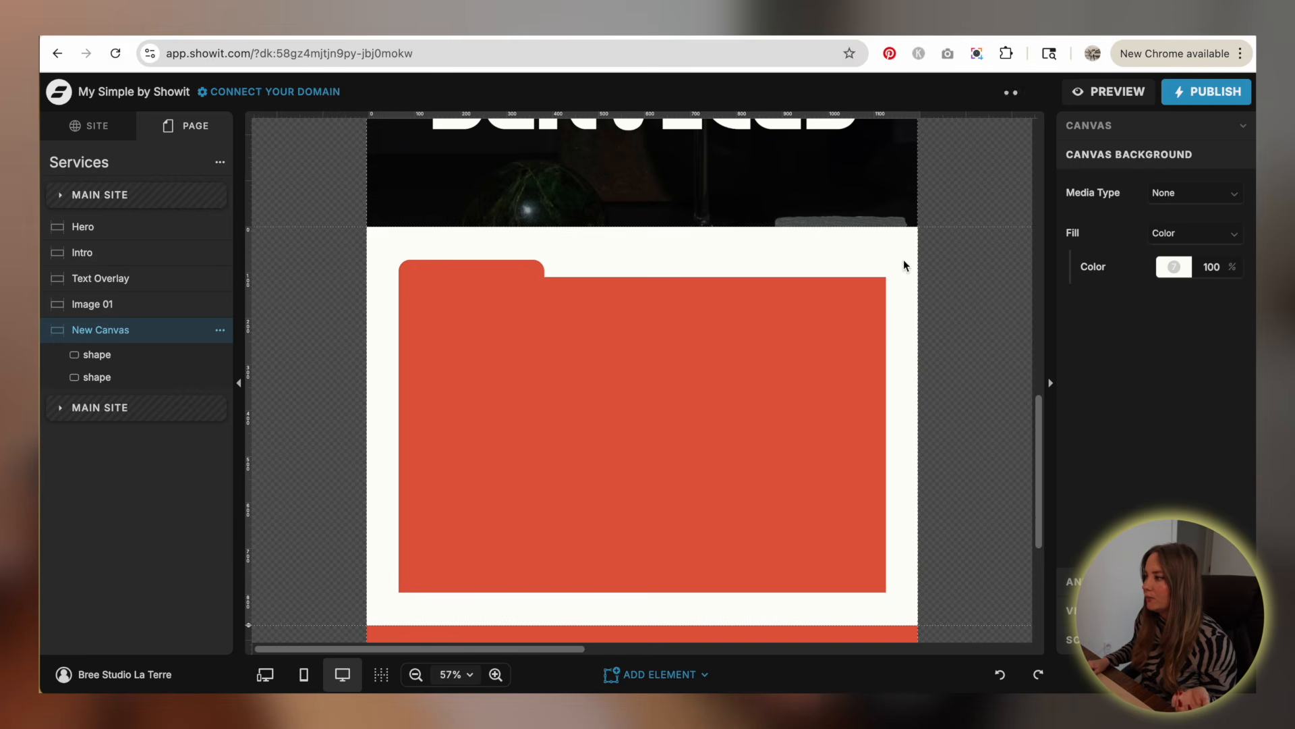
- Make the new canvas's background color transparent
click(1099, 128)
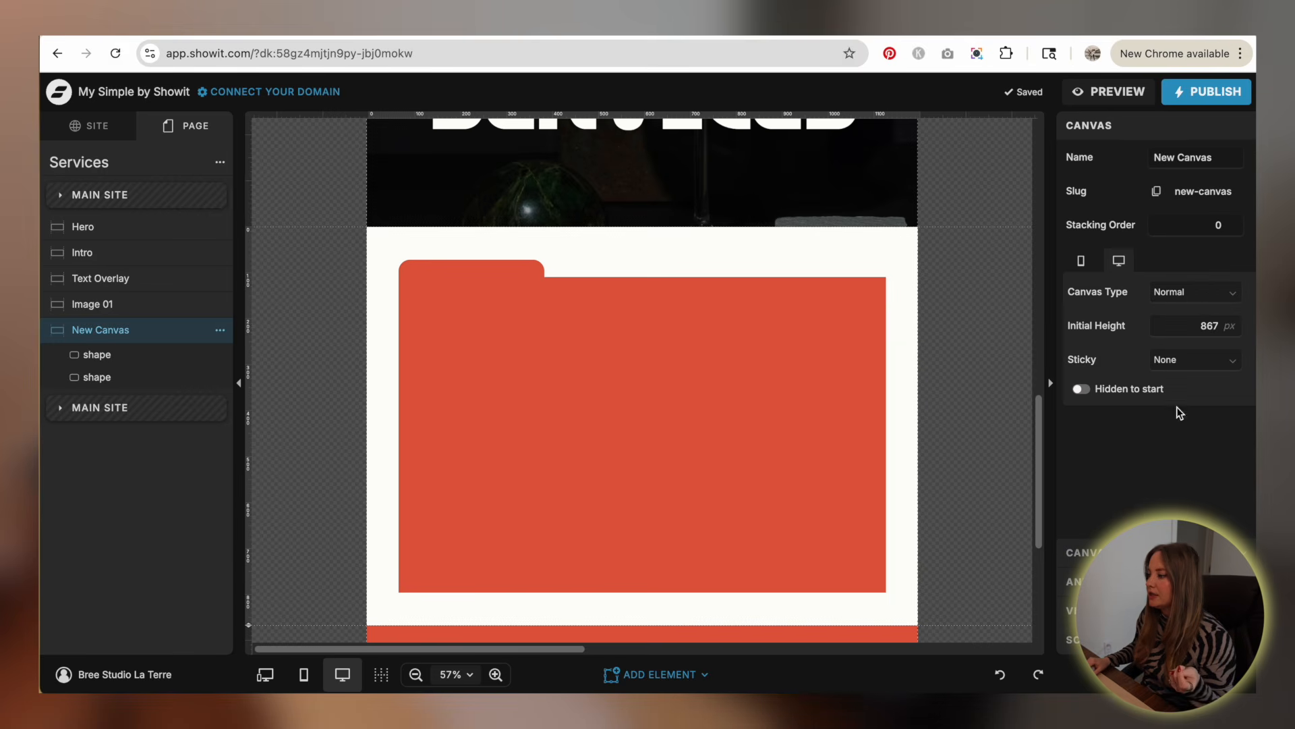
click(1116, 551)
click(1174, 268)
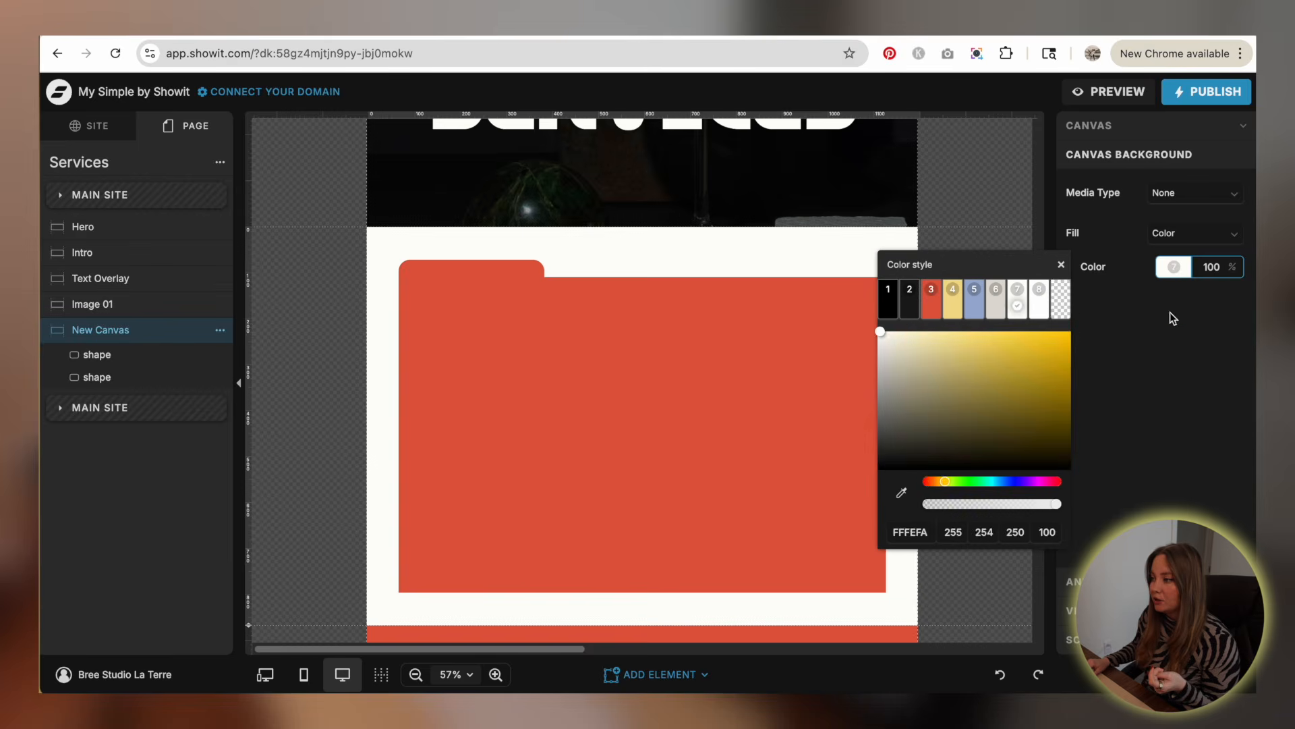
click(1062, 302)
click(919, 333)
- Set the Image 01 canvas's Sticky option to Top on Scroll
scroll(920, 333, up, 10)
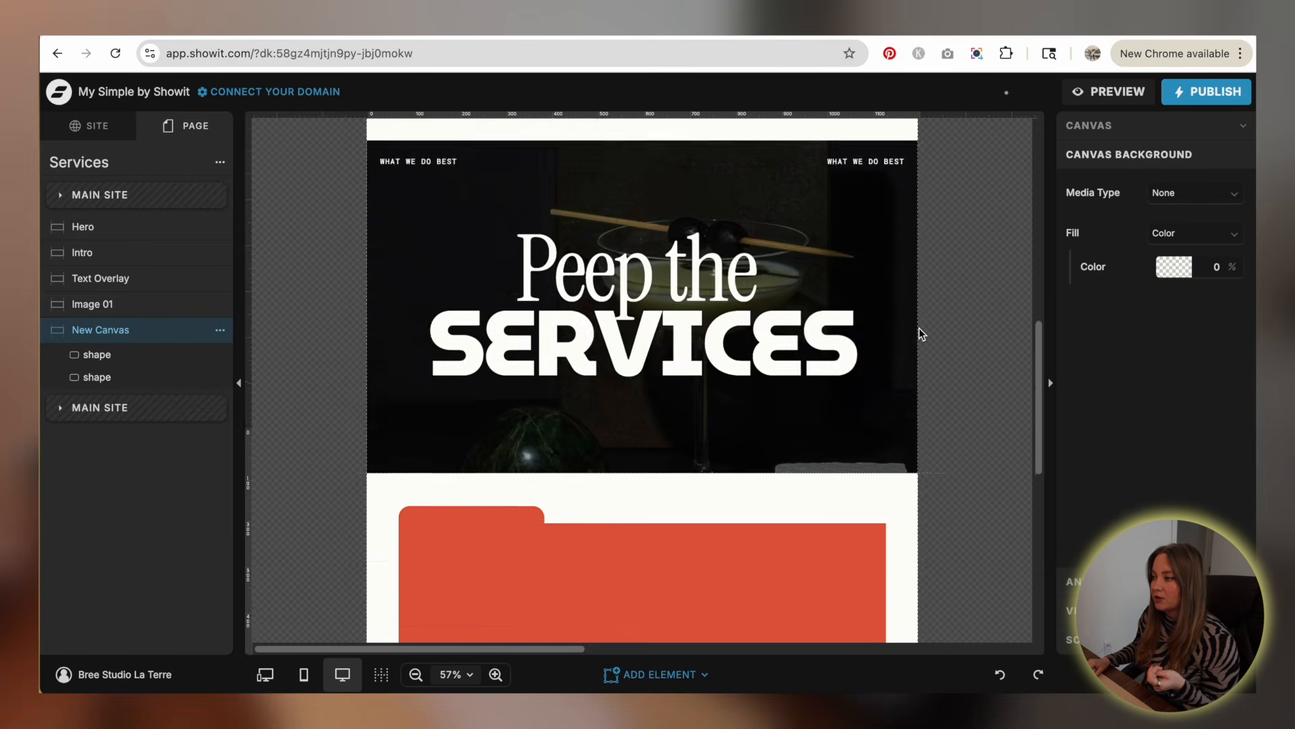
click(846, 396)
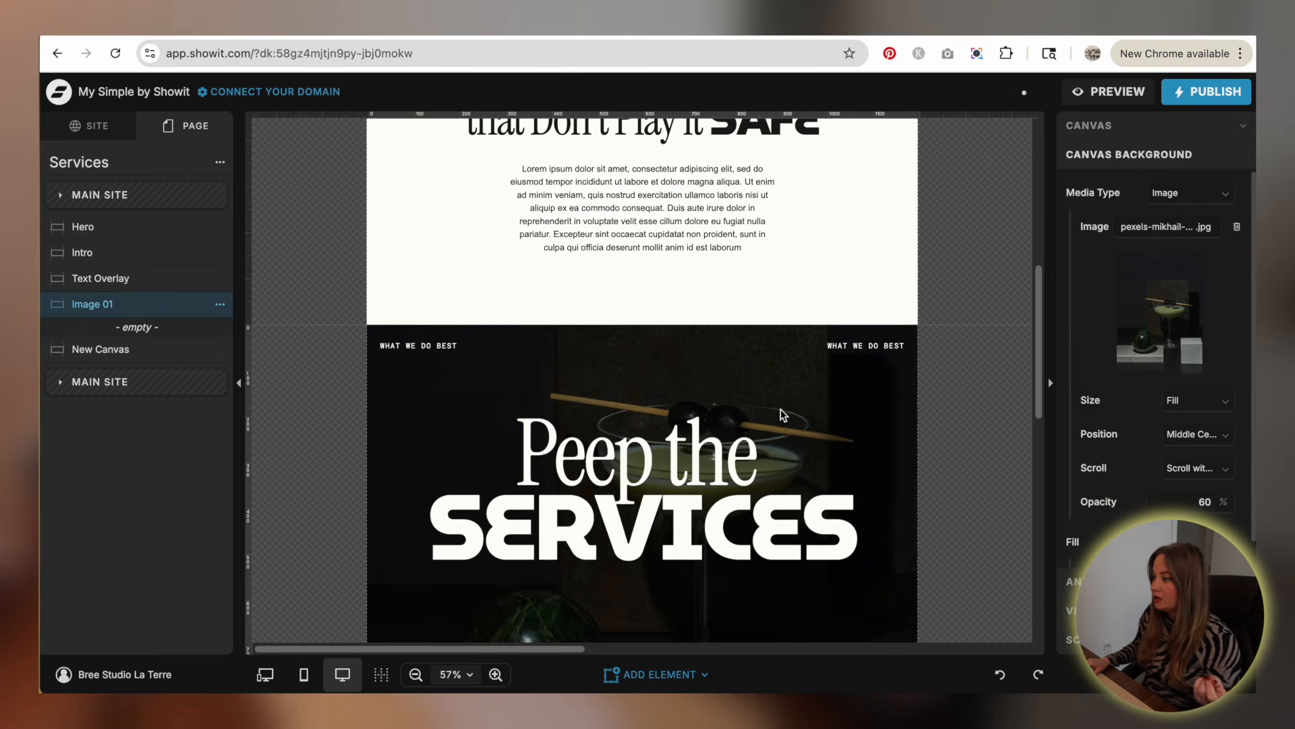
scroll(1077, 352, down, 1)
click(1101, 127)
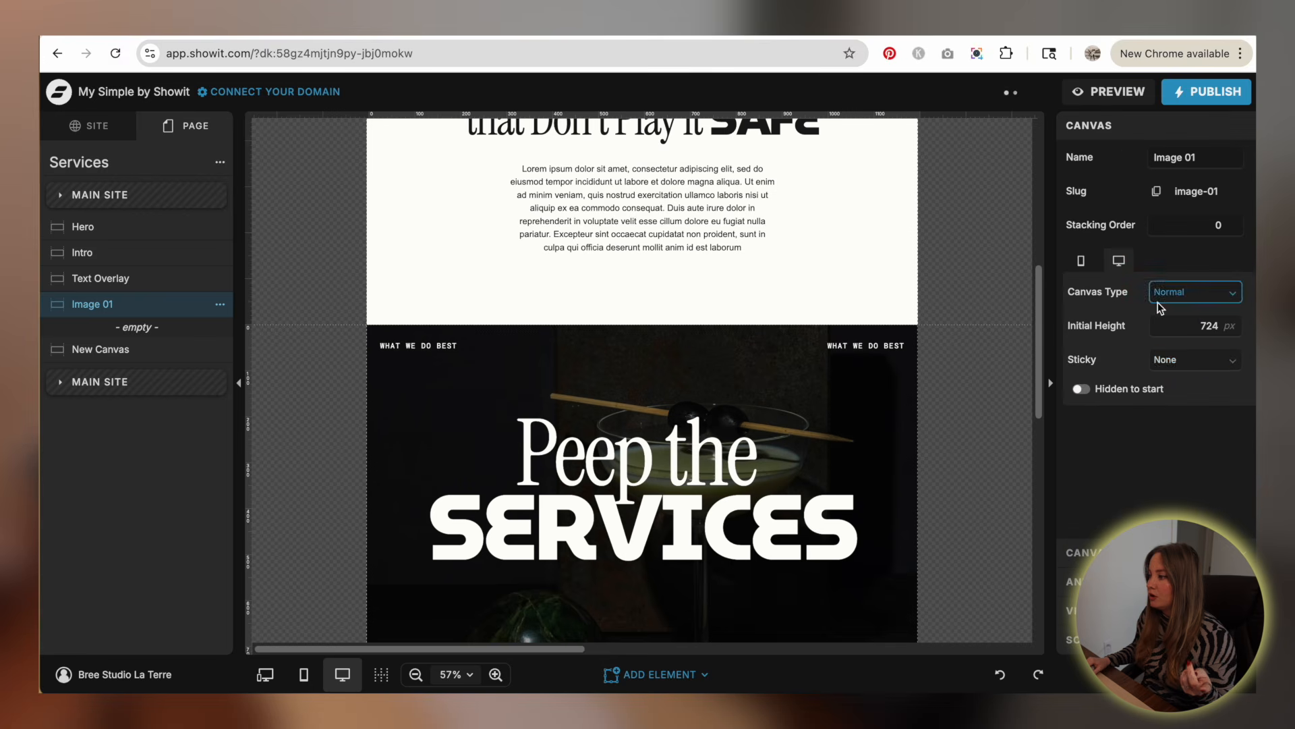
click(1196, 361)
click(1165, 444)
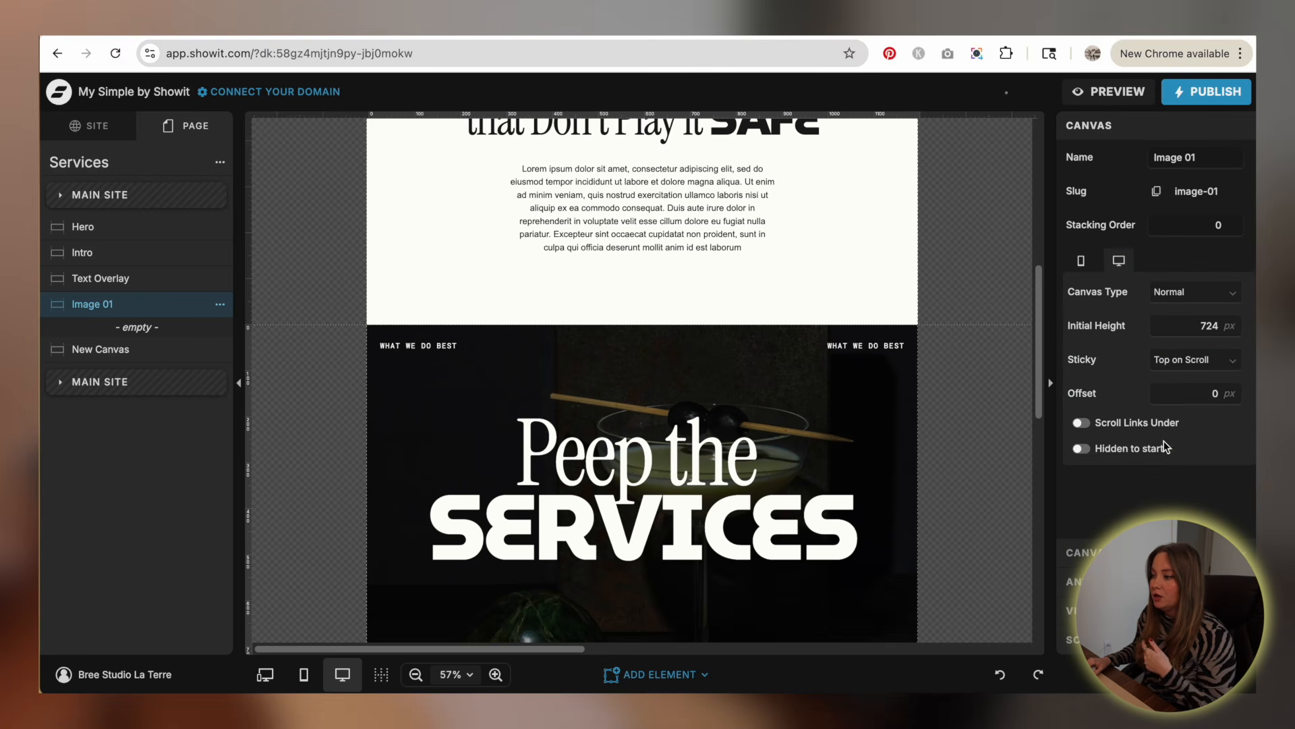
- Preview the Services page in the browser and examine how the folder canvas scrolls over the sticky "Peep the SERVICES" section
scroll(946, 390, down, 5)
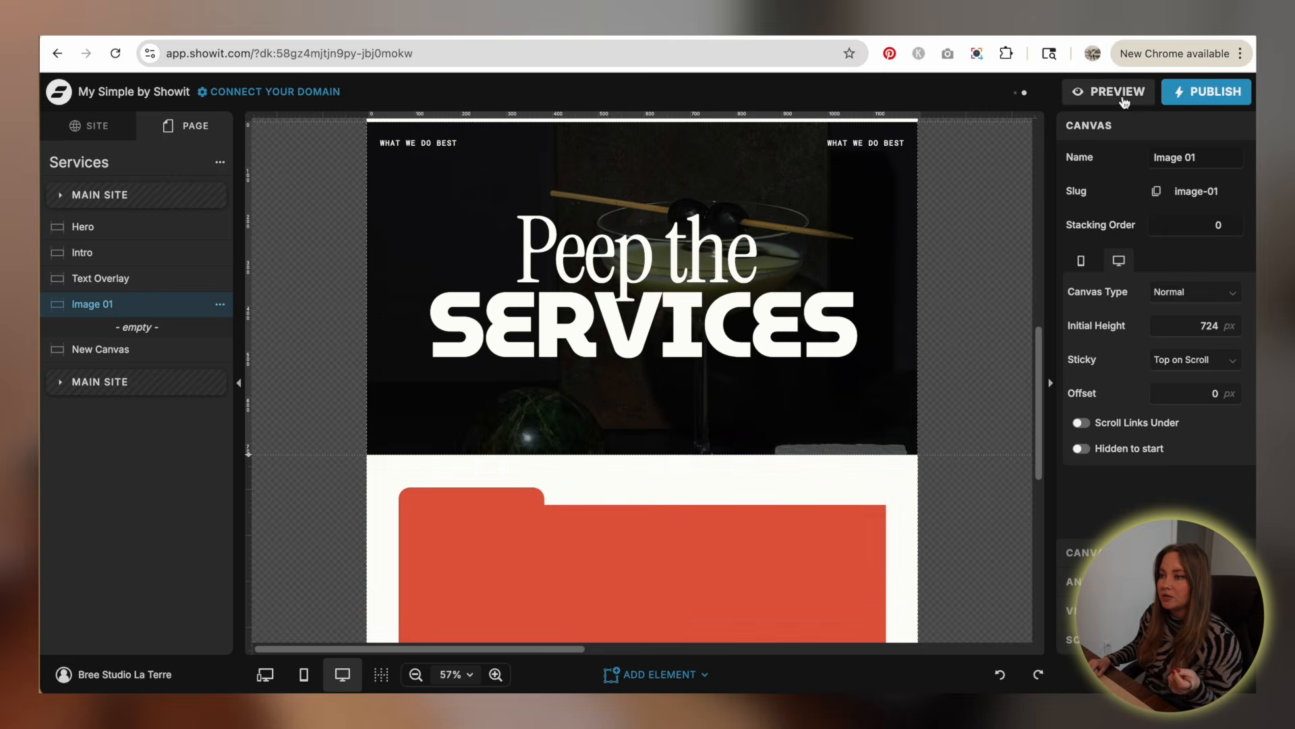
click(1110, 91)
click(273, 124)
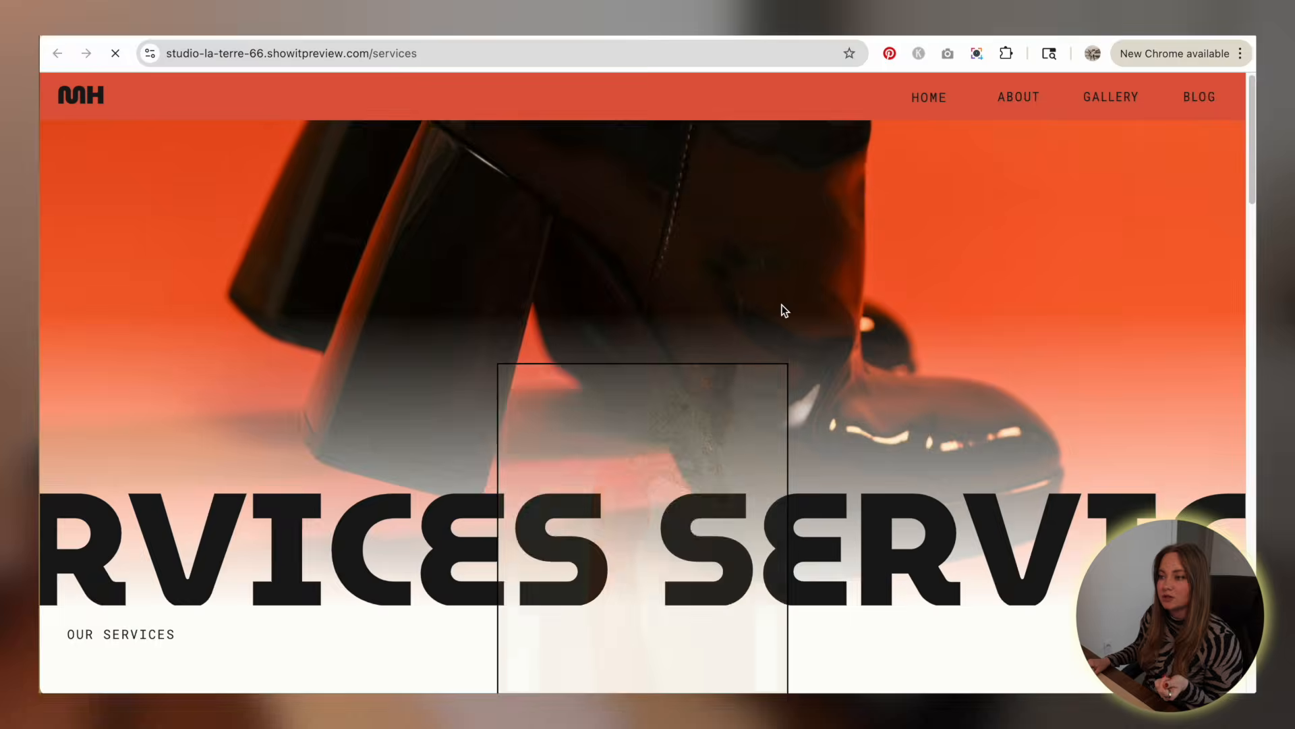
scroll(944, 317, down, 10)
scroll(1033, 321, down, 10)
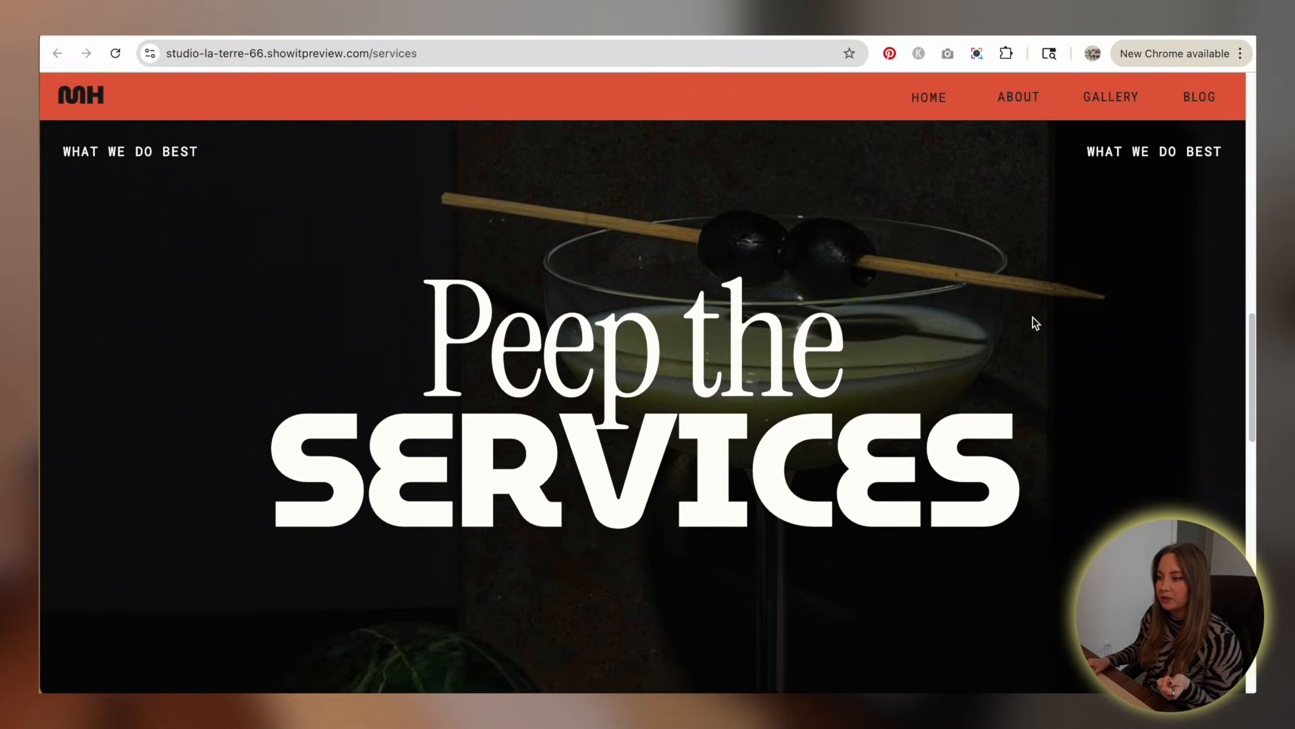
scroll(1035, 322, down, 10)
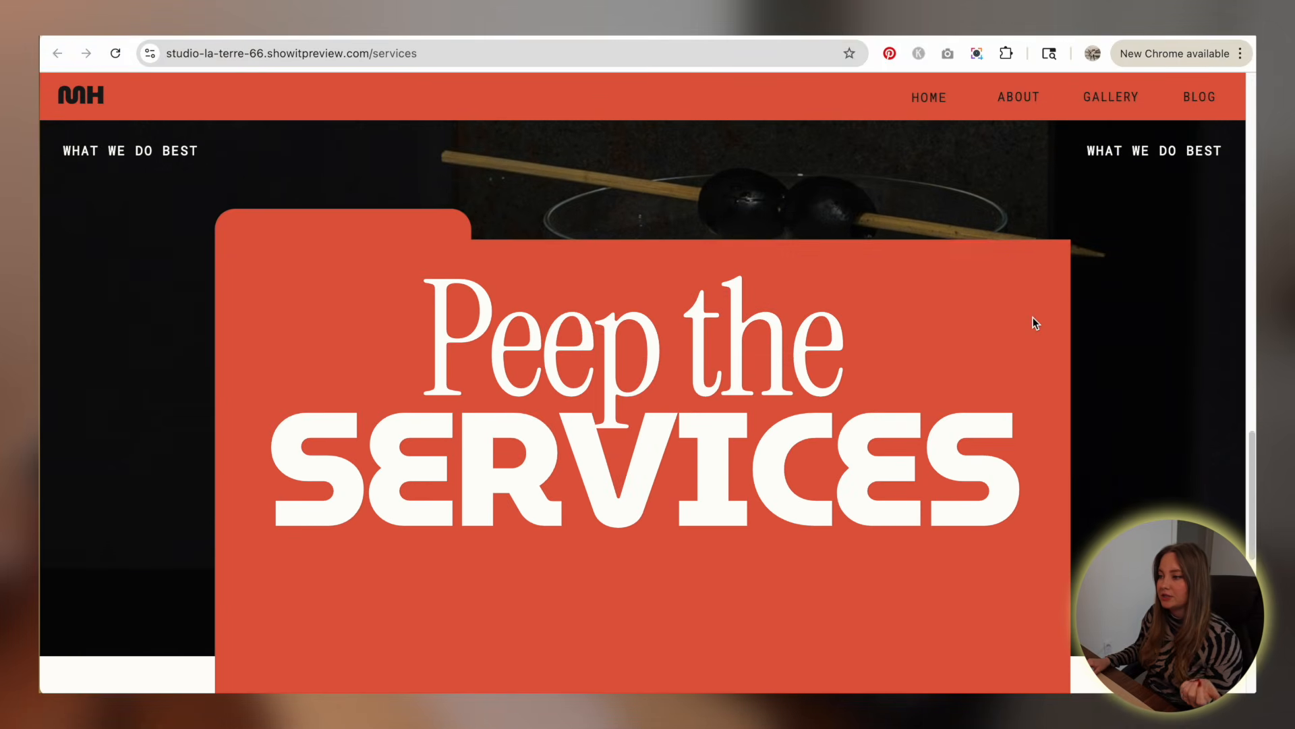
scroll(1036, 323, up, 5)
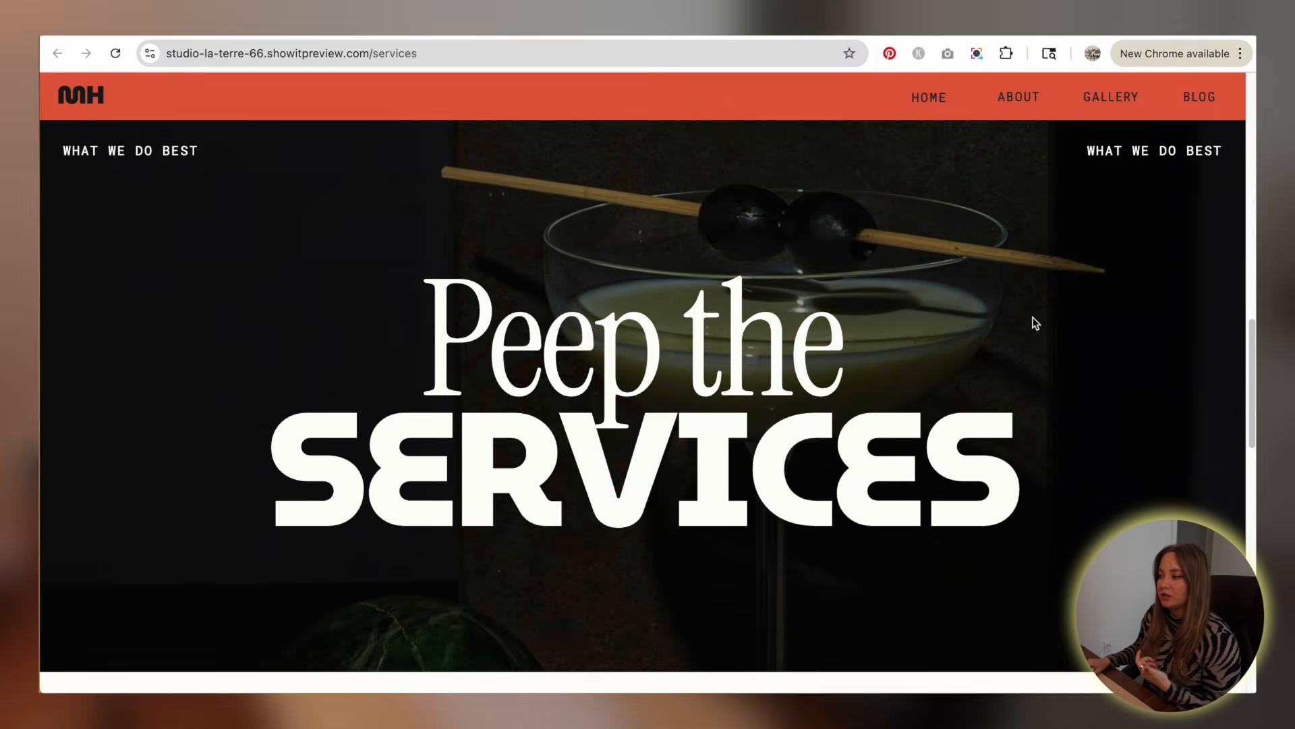
scroll(1036, 323, up, 5)
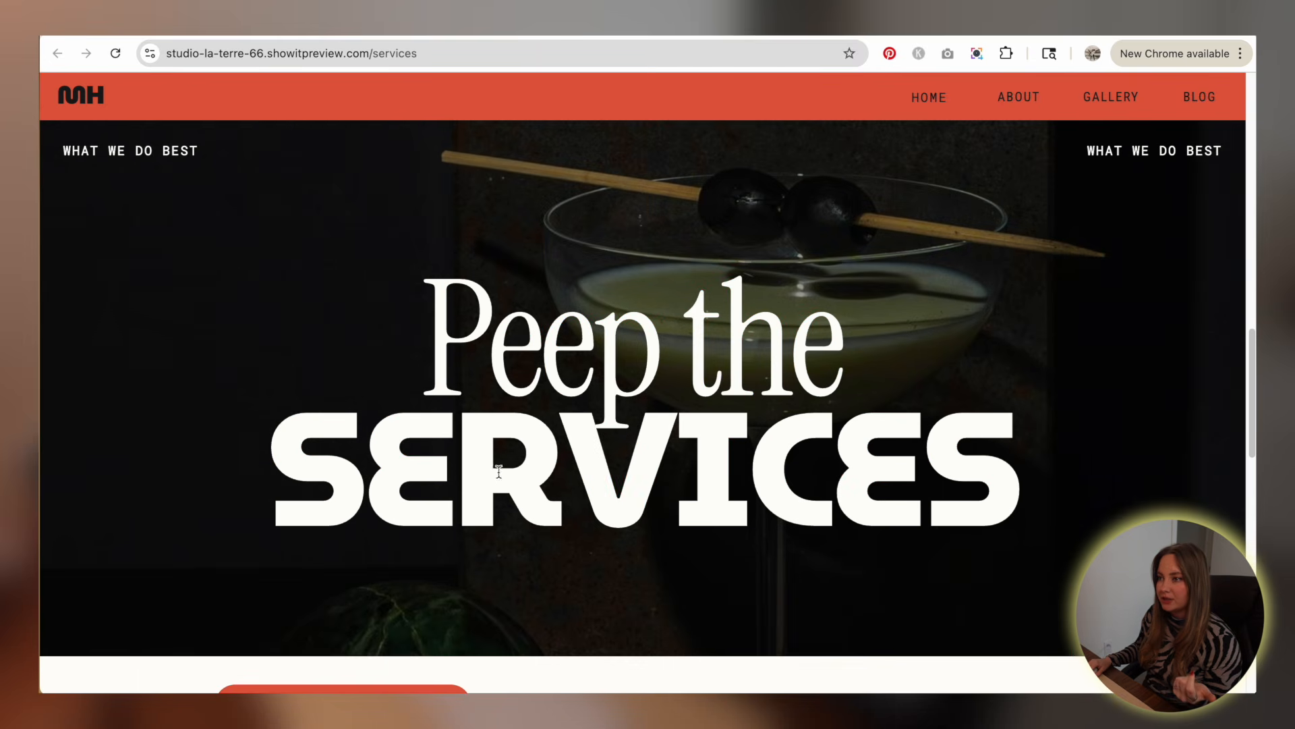
scroll(499, 471, up, 2)
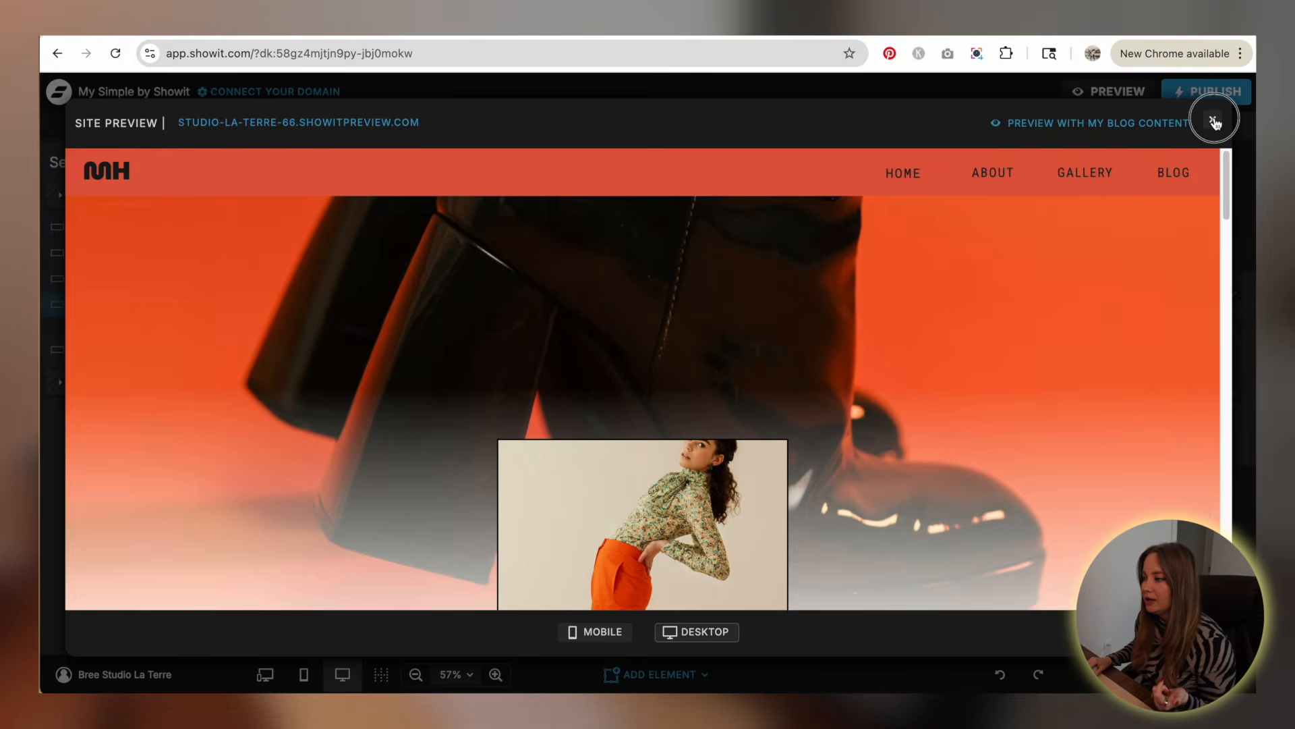
click(1214, 122)
- Set the Image 01 canvas type to Window Height and preview the "Peep the SERVICES" section on the live preview site
click(1188, 291)
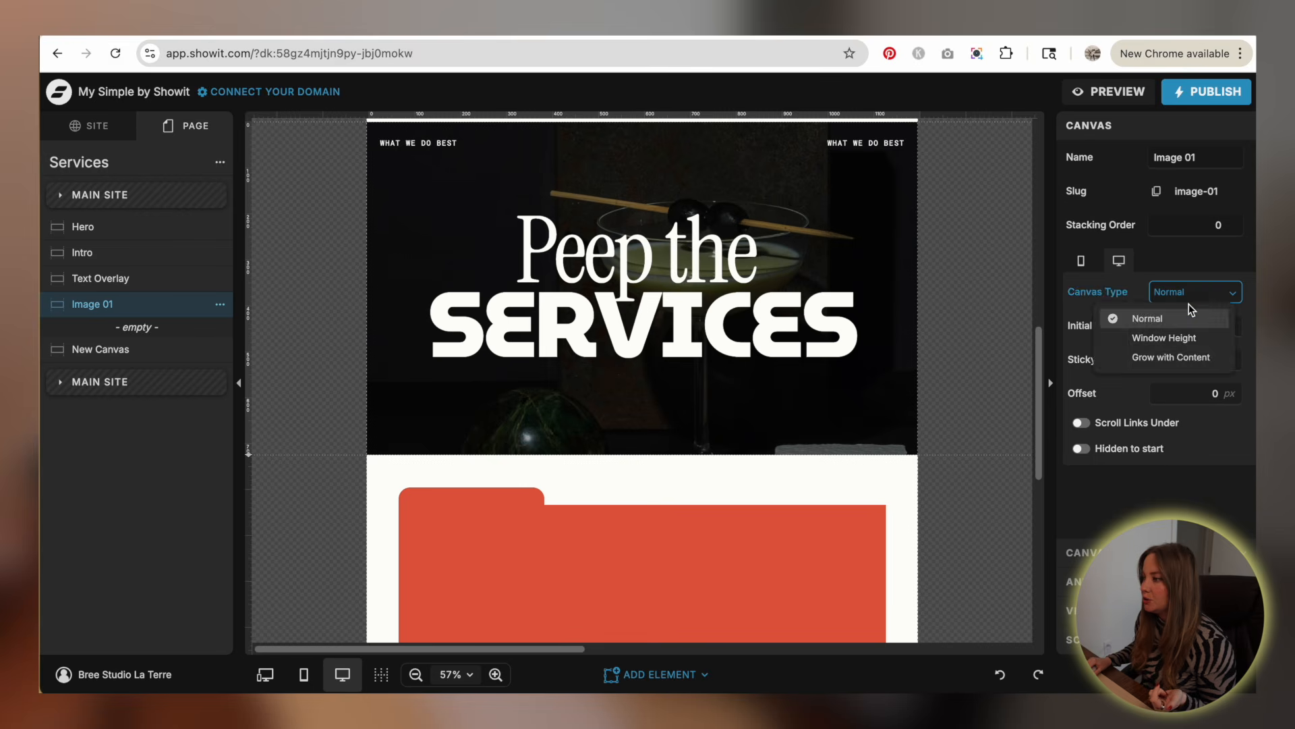
click(1180, 333)
click(1110, 93)
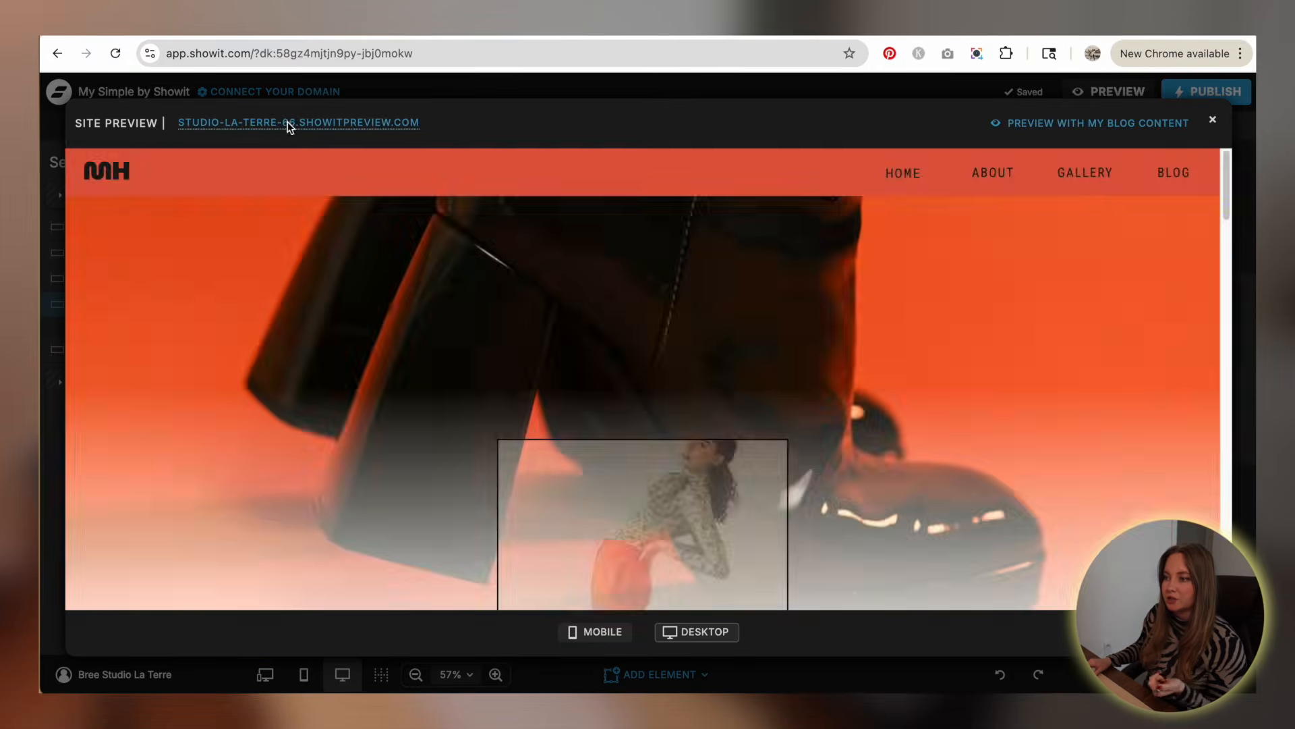
click(288, 122)
scroll(884, 276, down, 8)
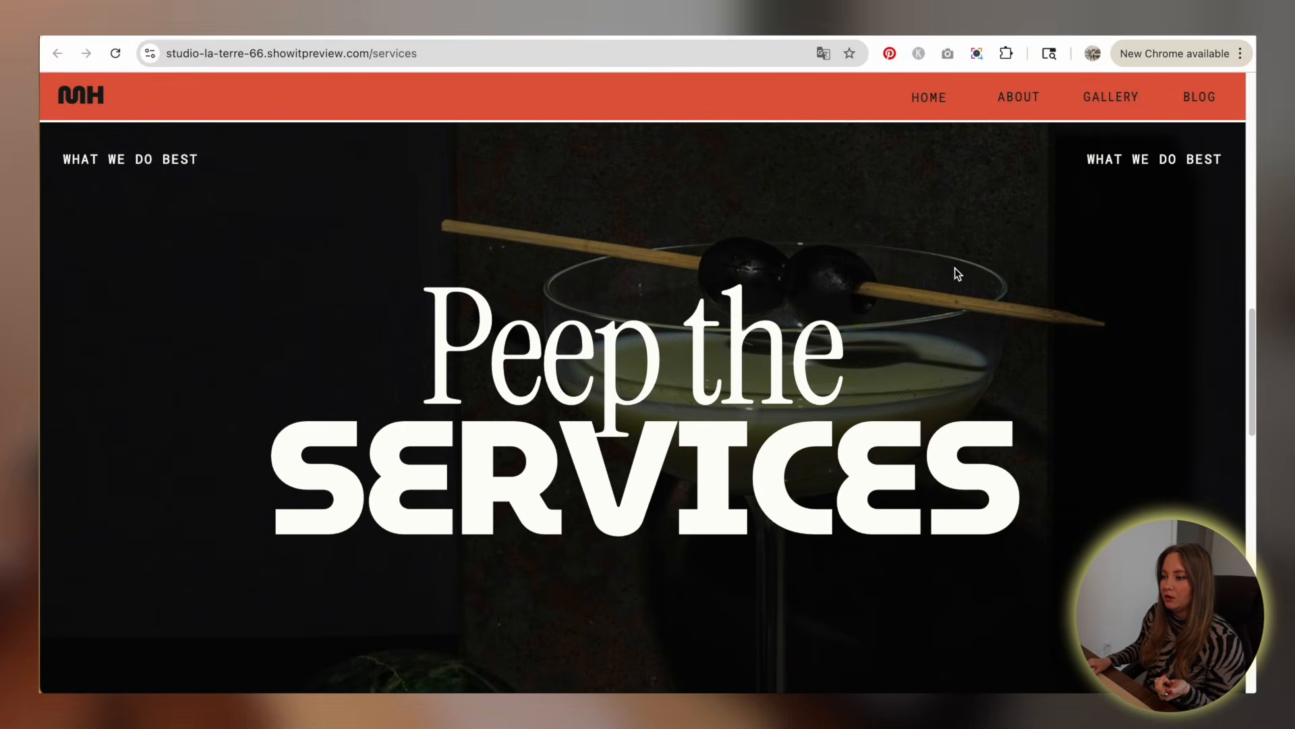
- Return to the Showit editor from the live preview and set the new folder canvas's stacking order to 2
scroll(961, 268, down, 5)
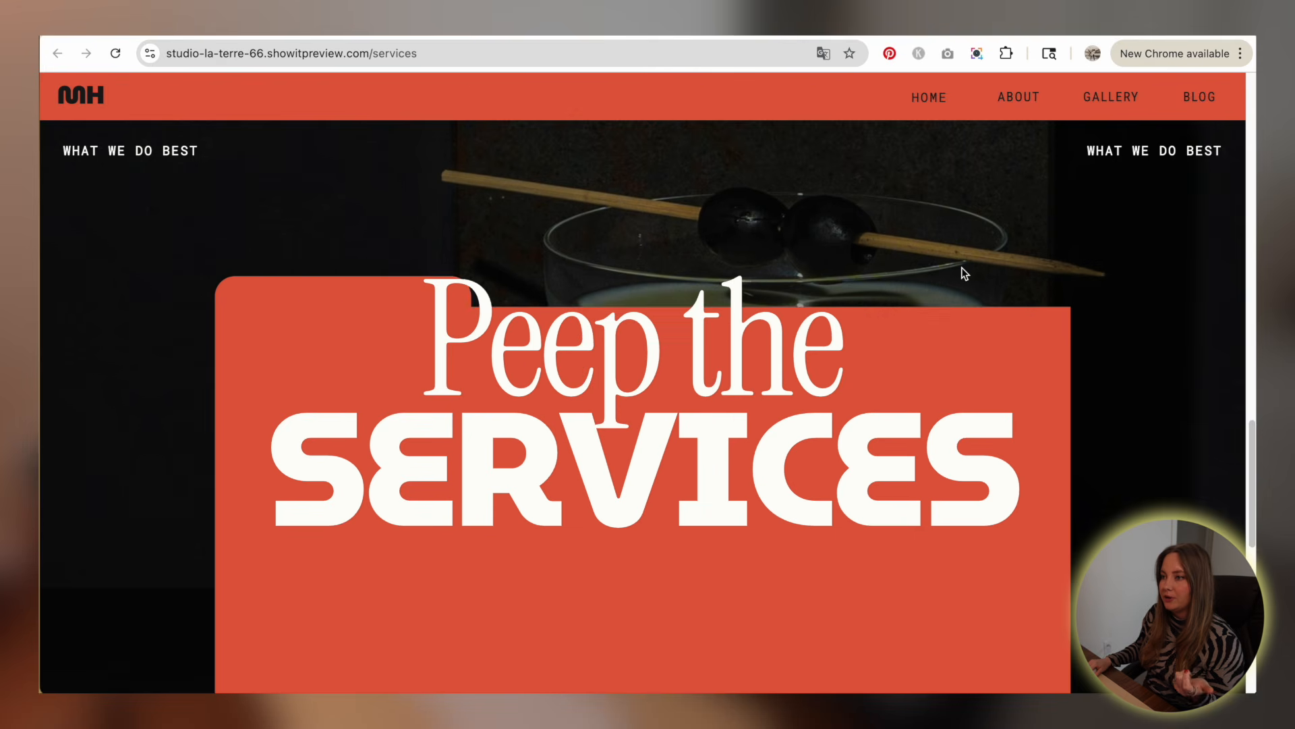
click(979, 27)
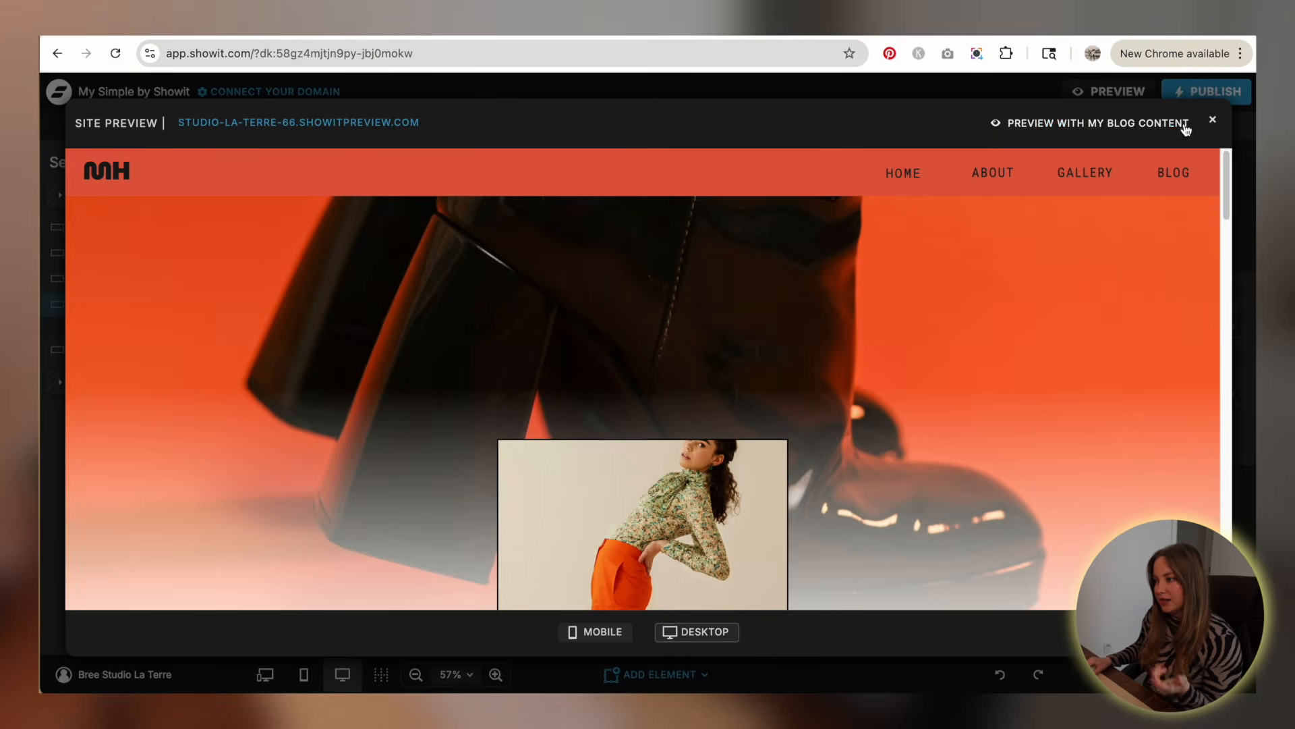
click(1213, 119)
scroll(899, 408, down, 3)
click(894, 442)
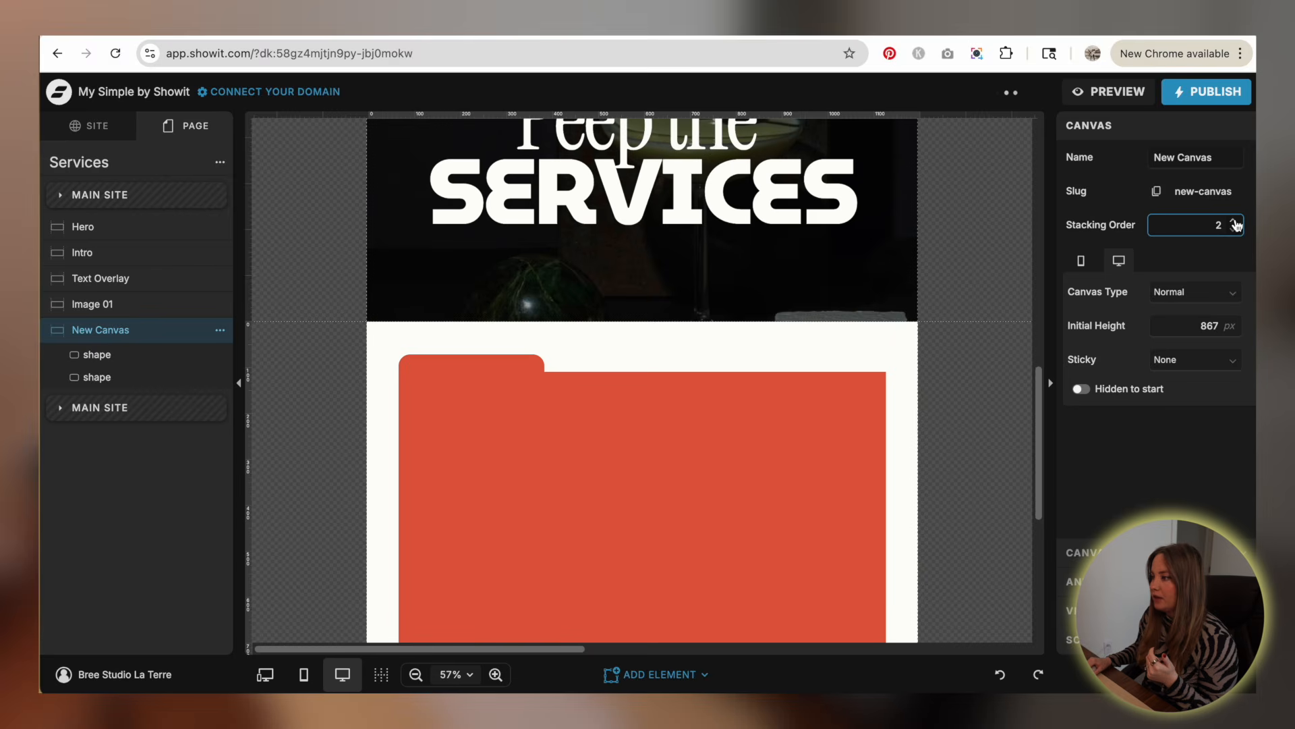
click(813, 279)
click(909, 334)
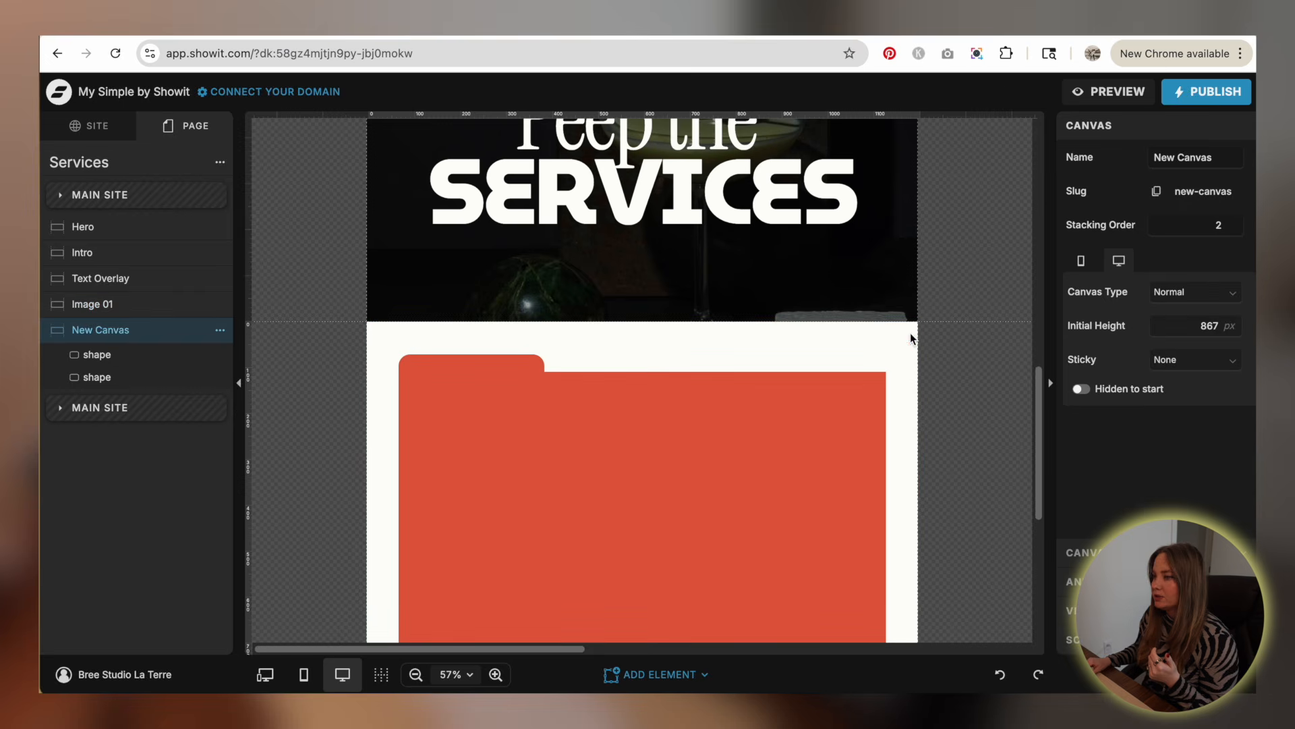
- Preview the Services page and examine how the folder canvas layers over the sticky "Peep the SERVICES" heading down to the footer
click(1107, 93)
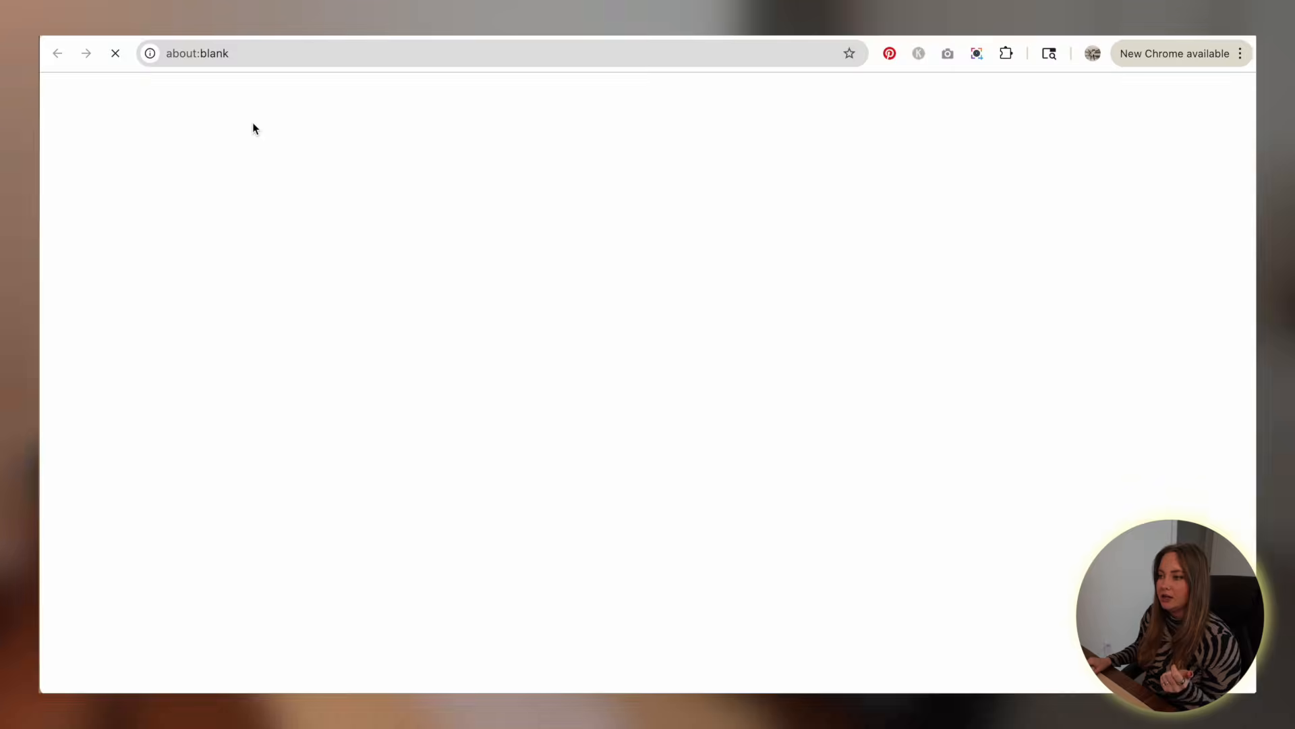
scroll(890, 243, down, 10)
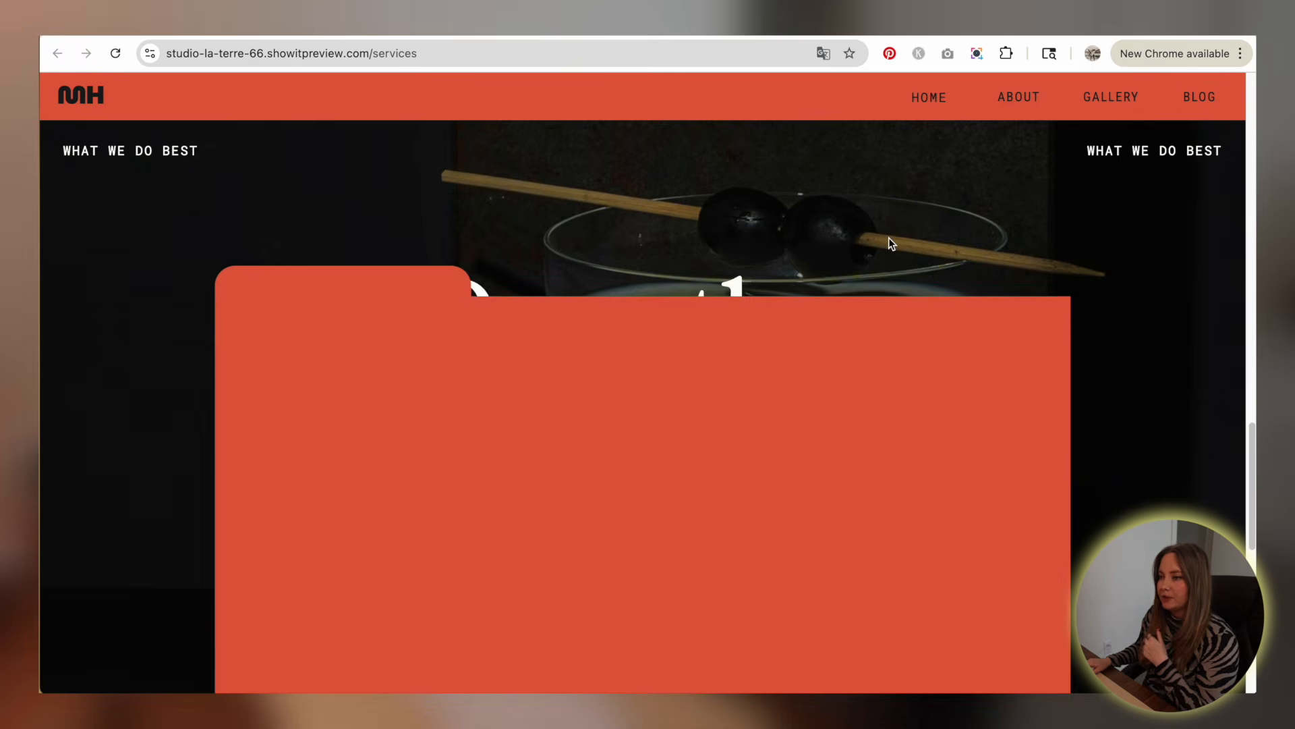
scroll(889, 237, up, 5)
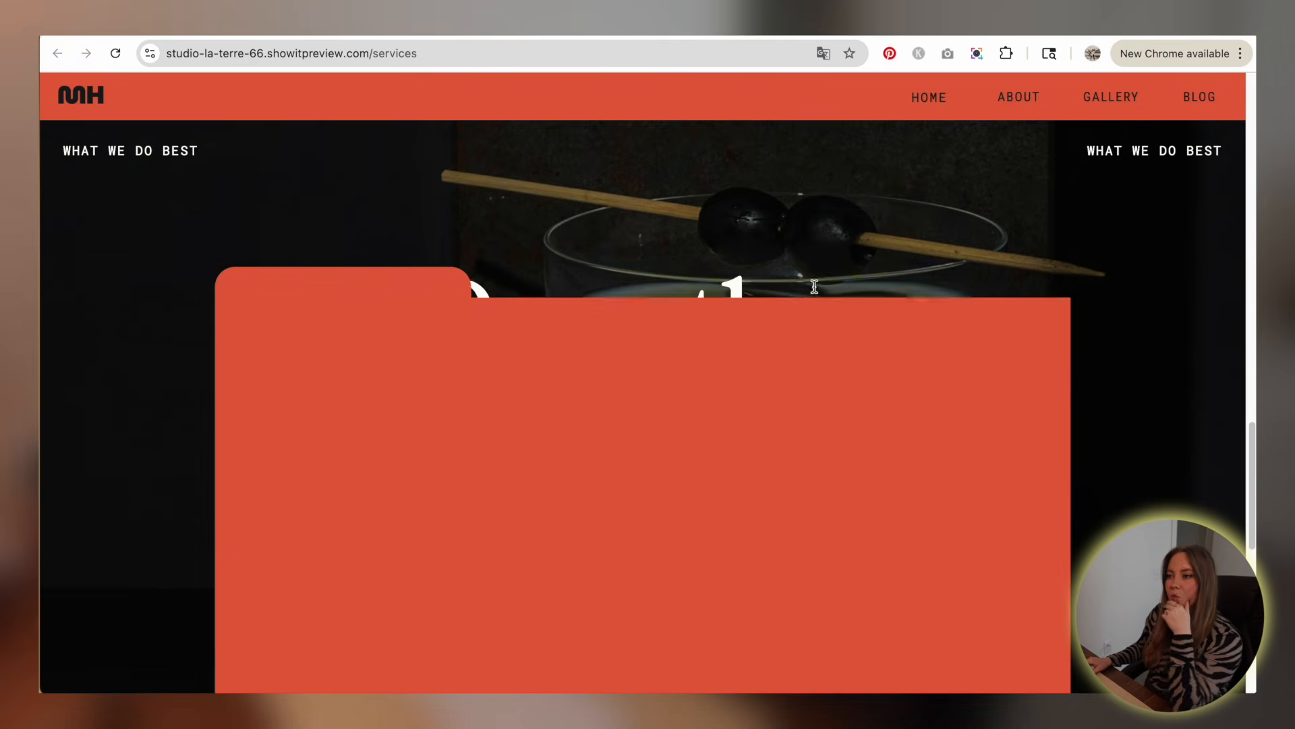
scroll(815, 287, down, 10)
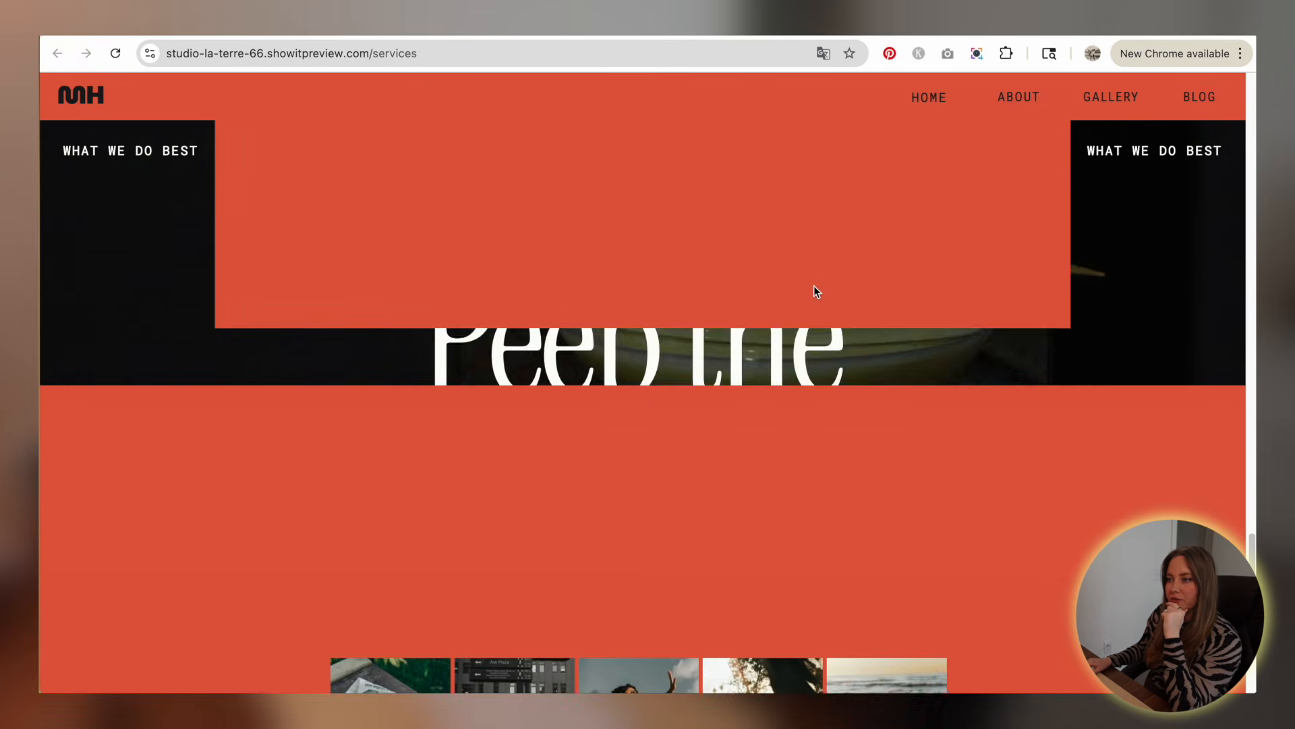
scroll(814, 290, up, 4)
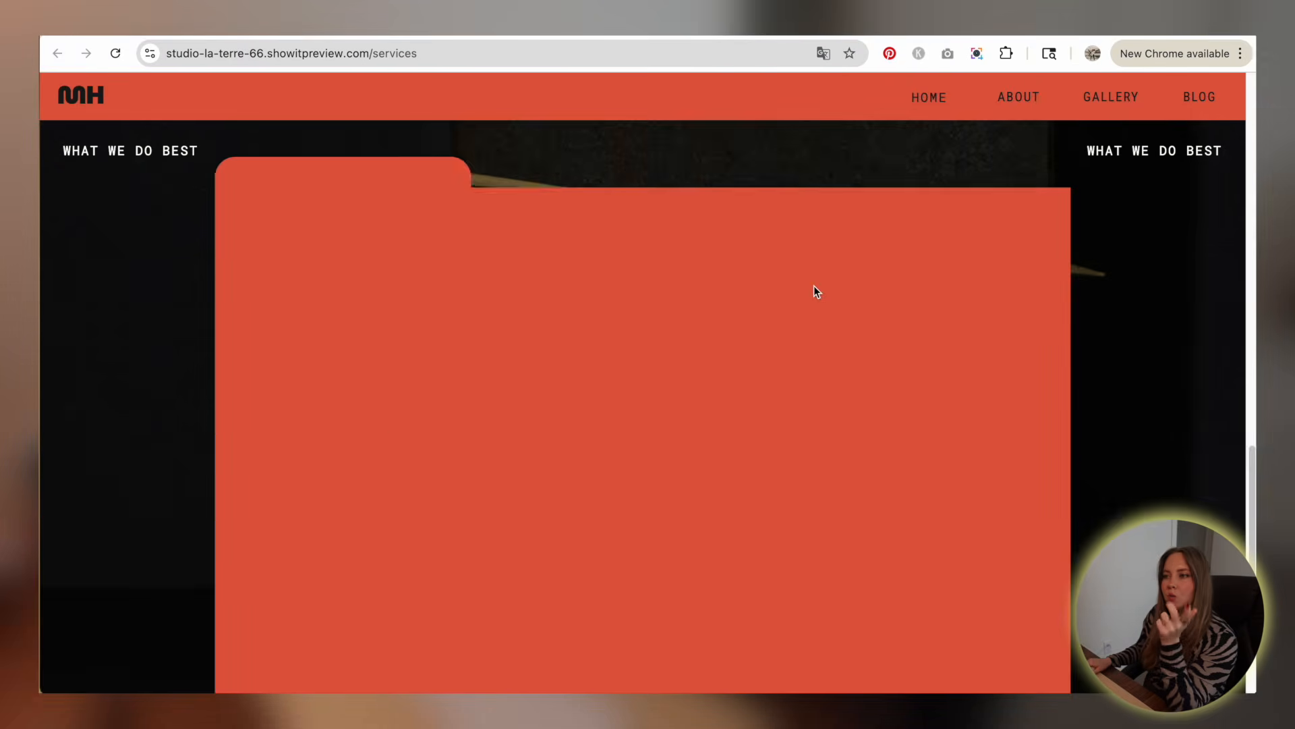
scroll(814, 291, down, 4)
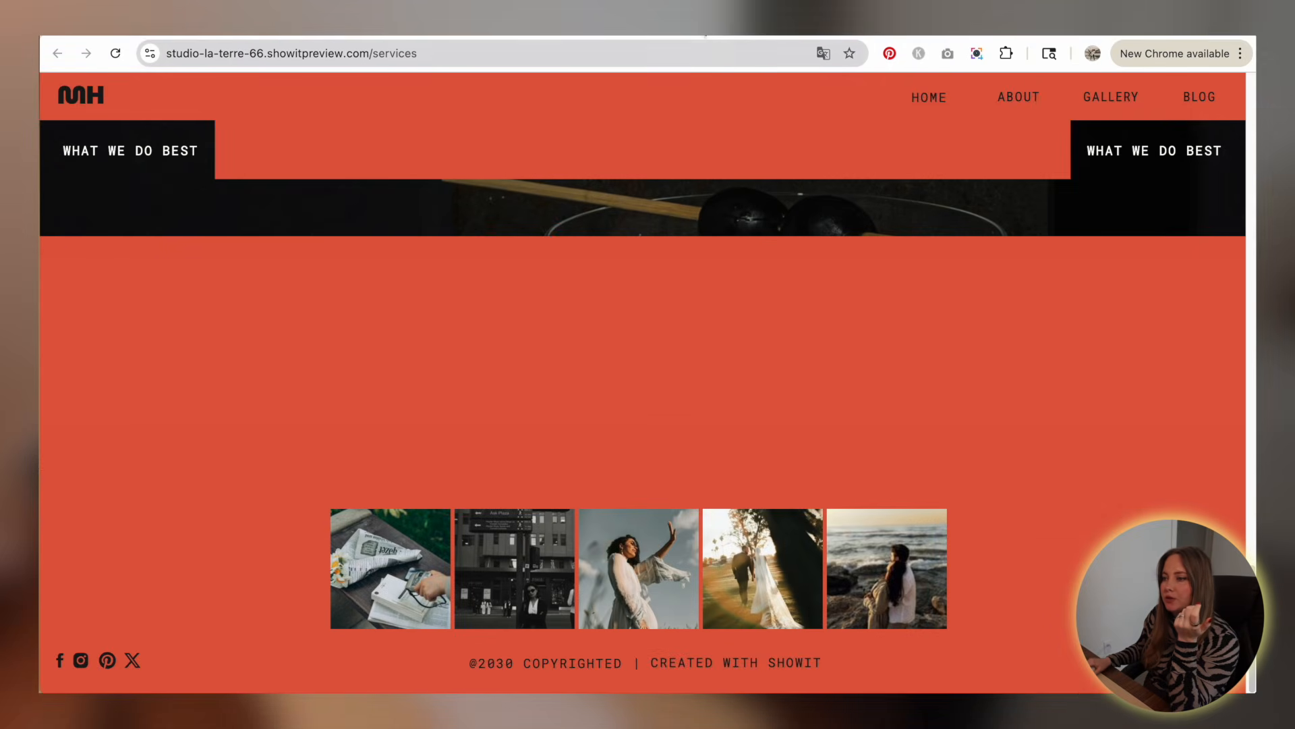
- Look at the folder-style presentation layout on Pinterest for reference and return to the Showit editor
click(703, 25)
scroll(391, 286, down, 2)
click(524, 408)
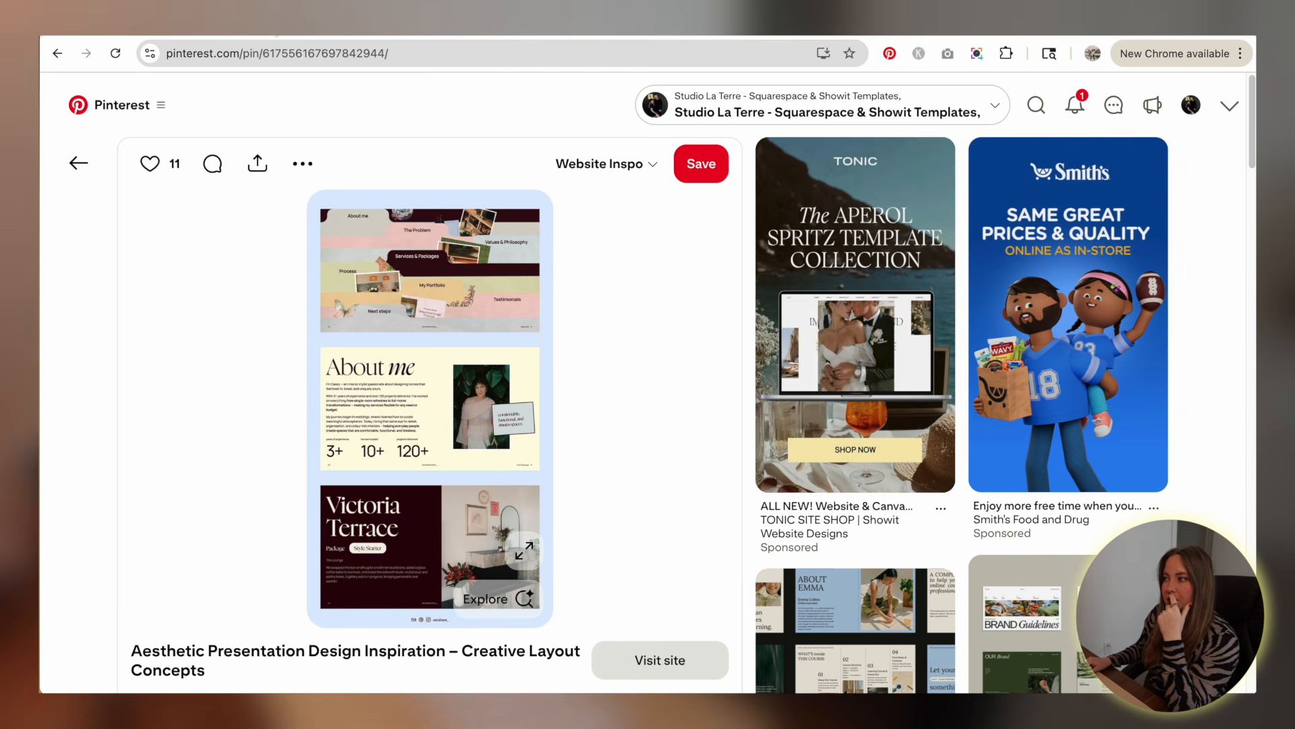
click(654, 26)
click(1213, 121)
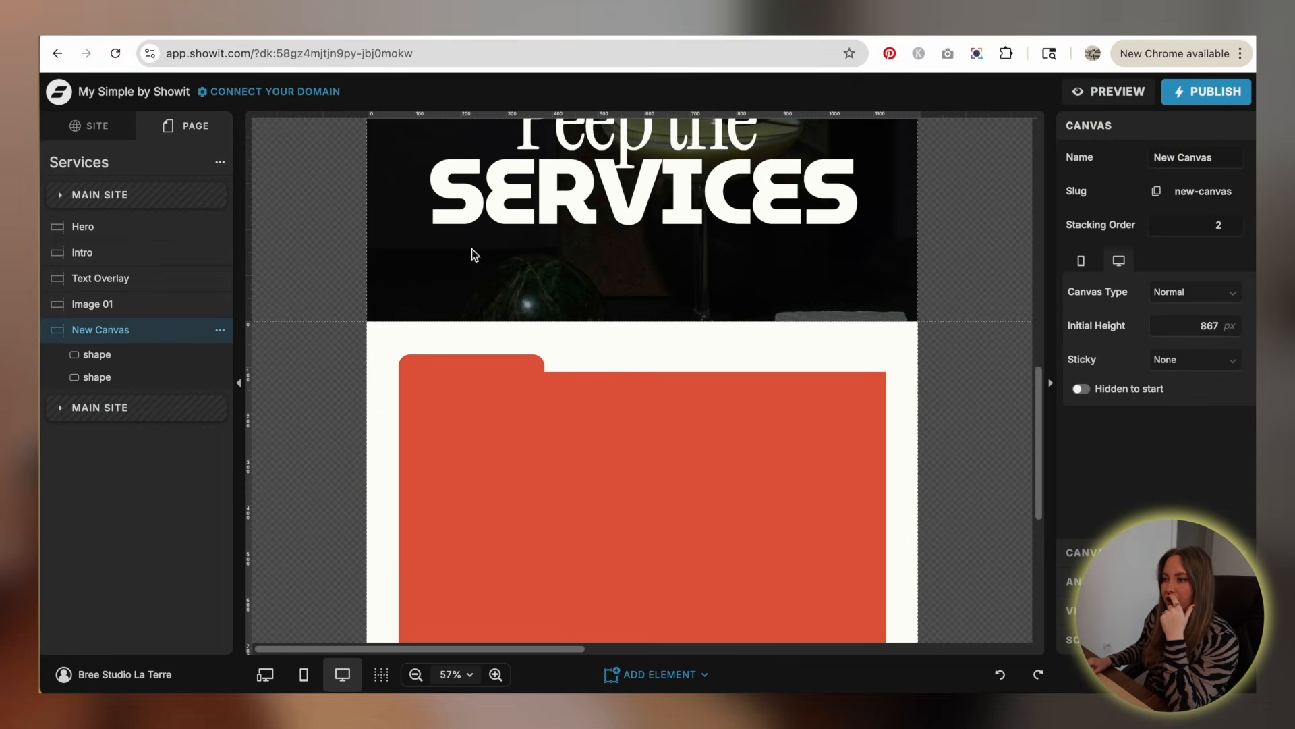
- Set the folder canvas's Sticky option to Top on Scroll with an offset of 20 px
scroll(346, 318, down, 3)
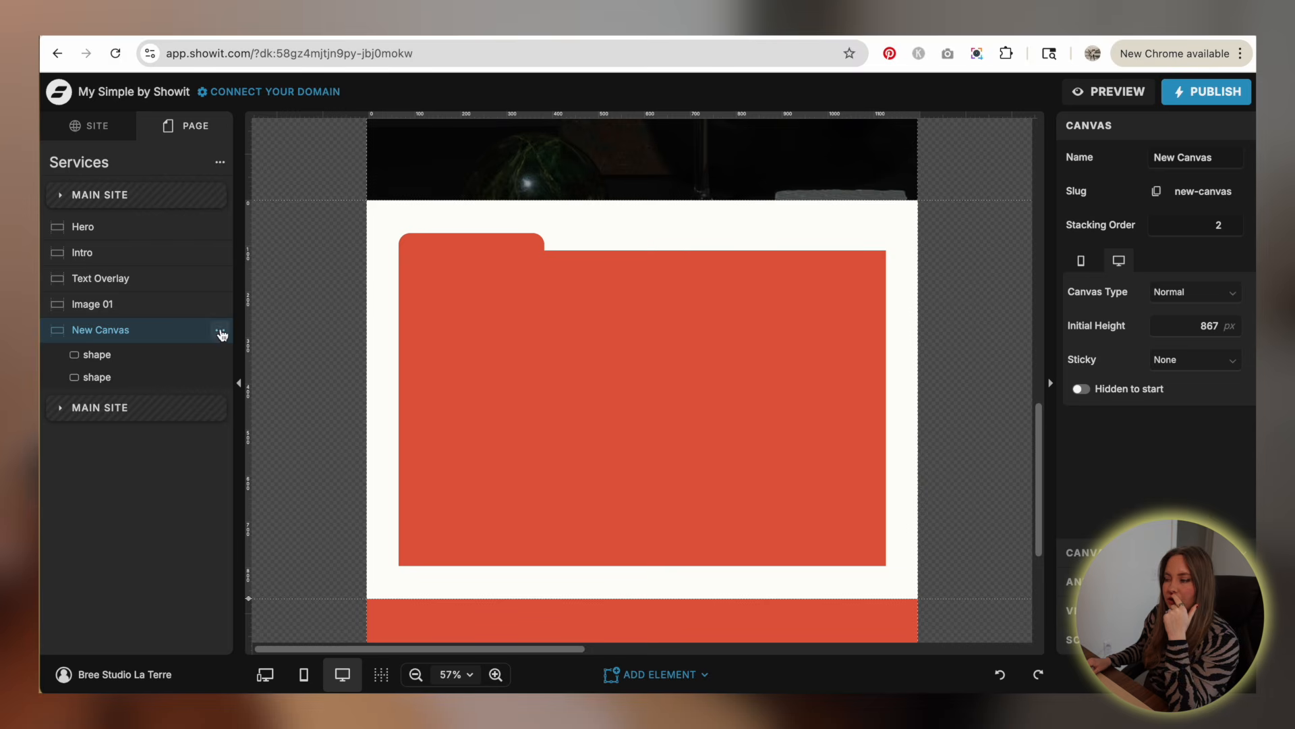
scroll(384, 307, up, 1)
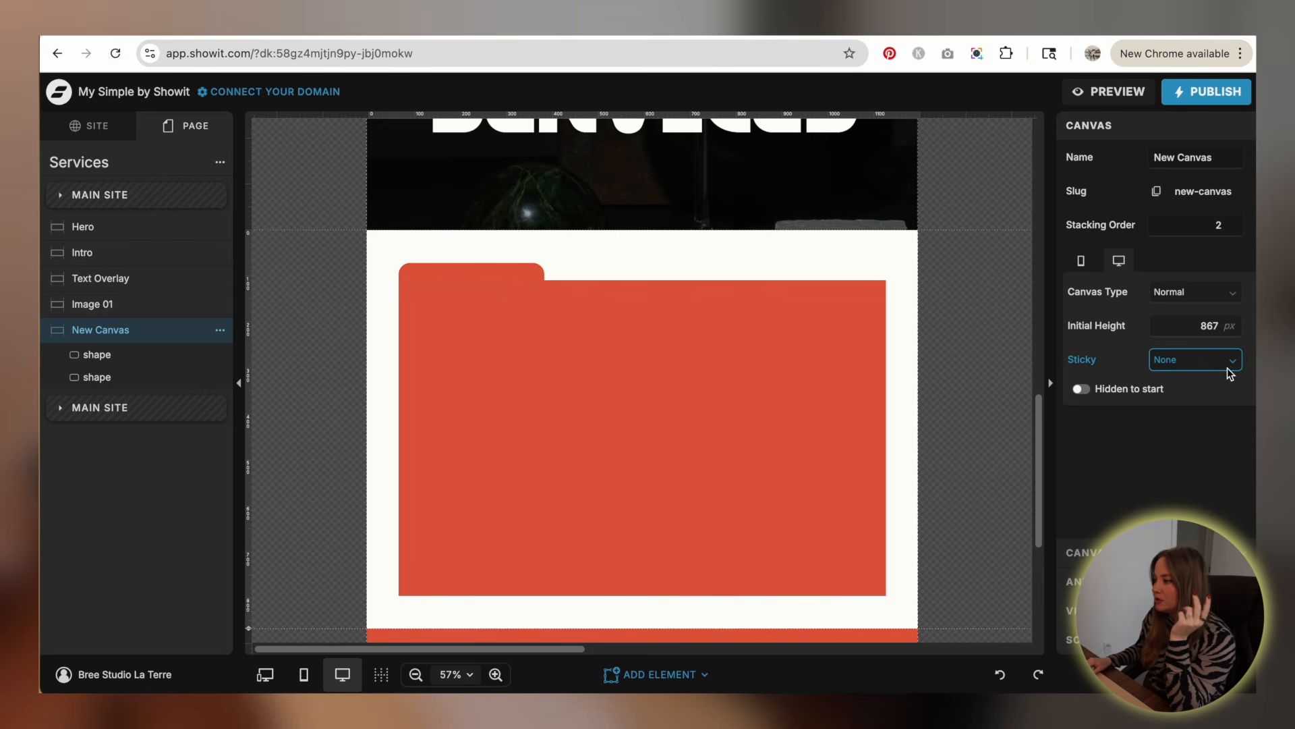
click(1209, 366)
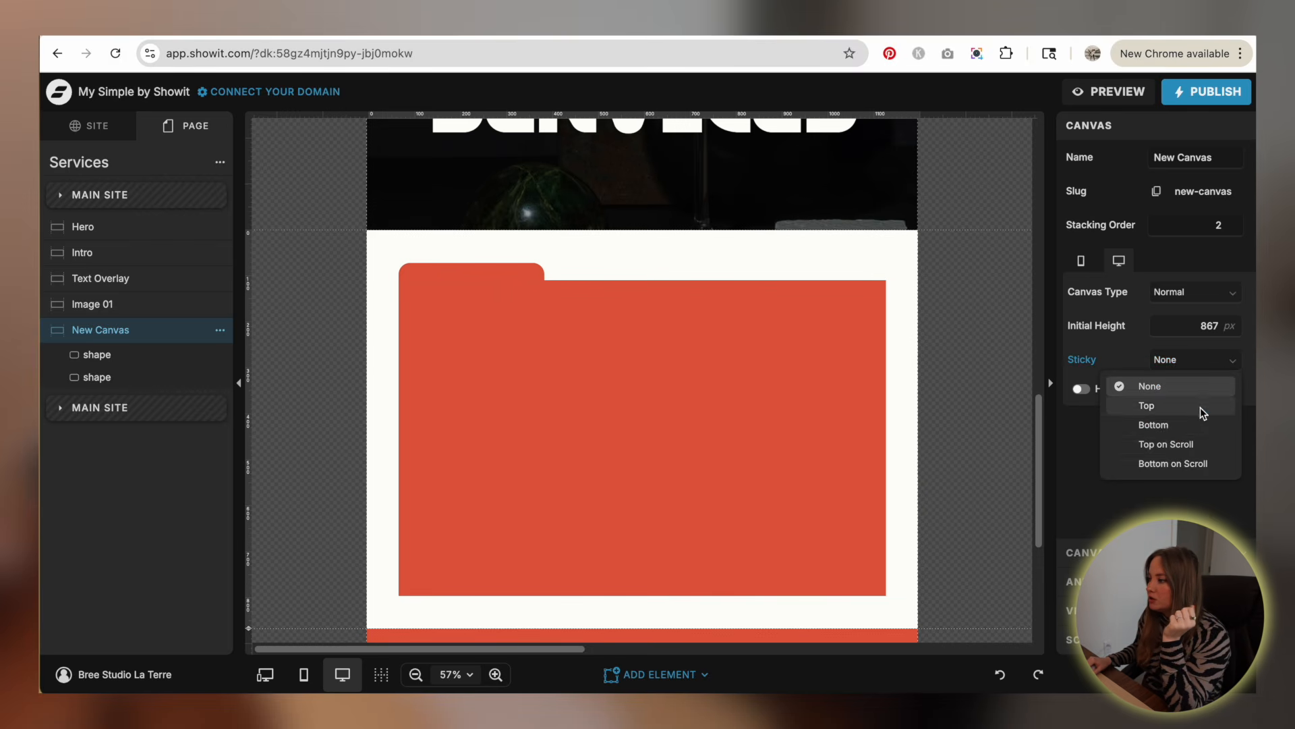
click(1179, 442)
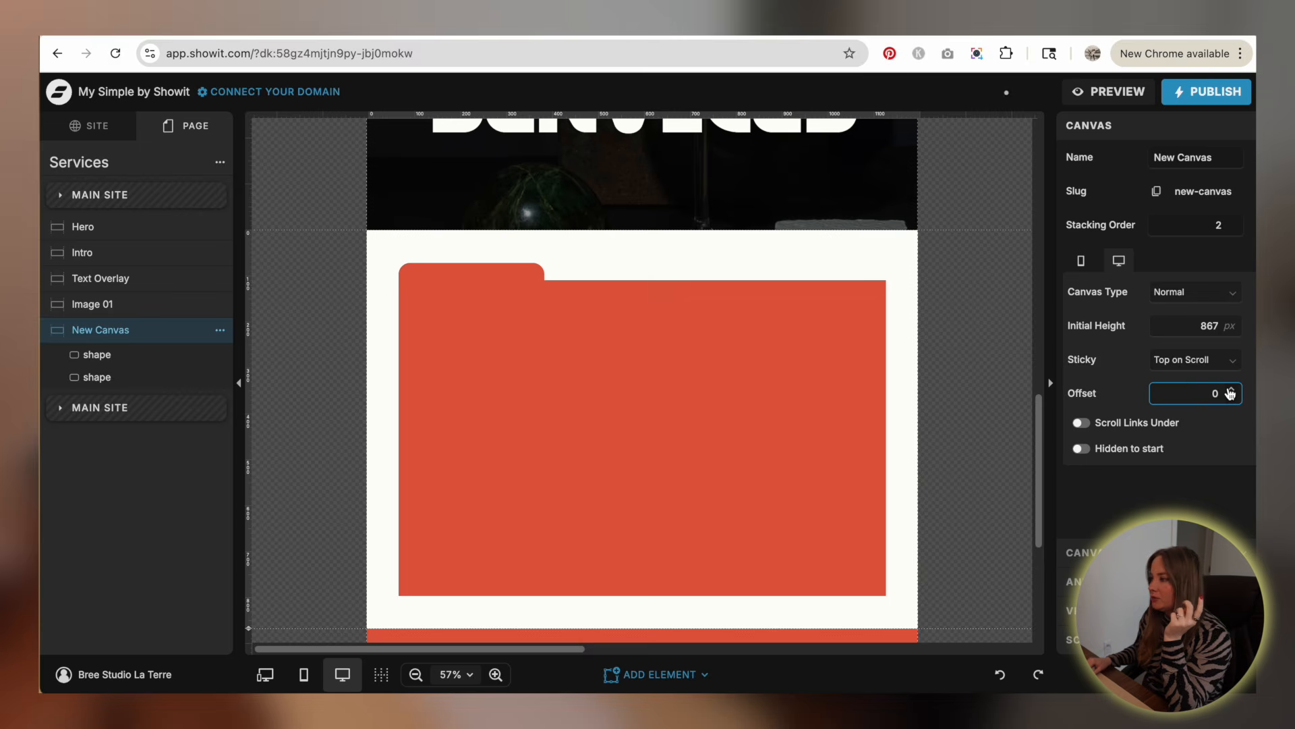
- Preview the Services page on the live preview site and examine where the sticky folder stops while scrolling
click(1104, 103)
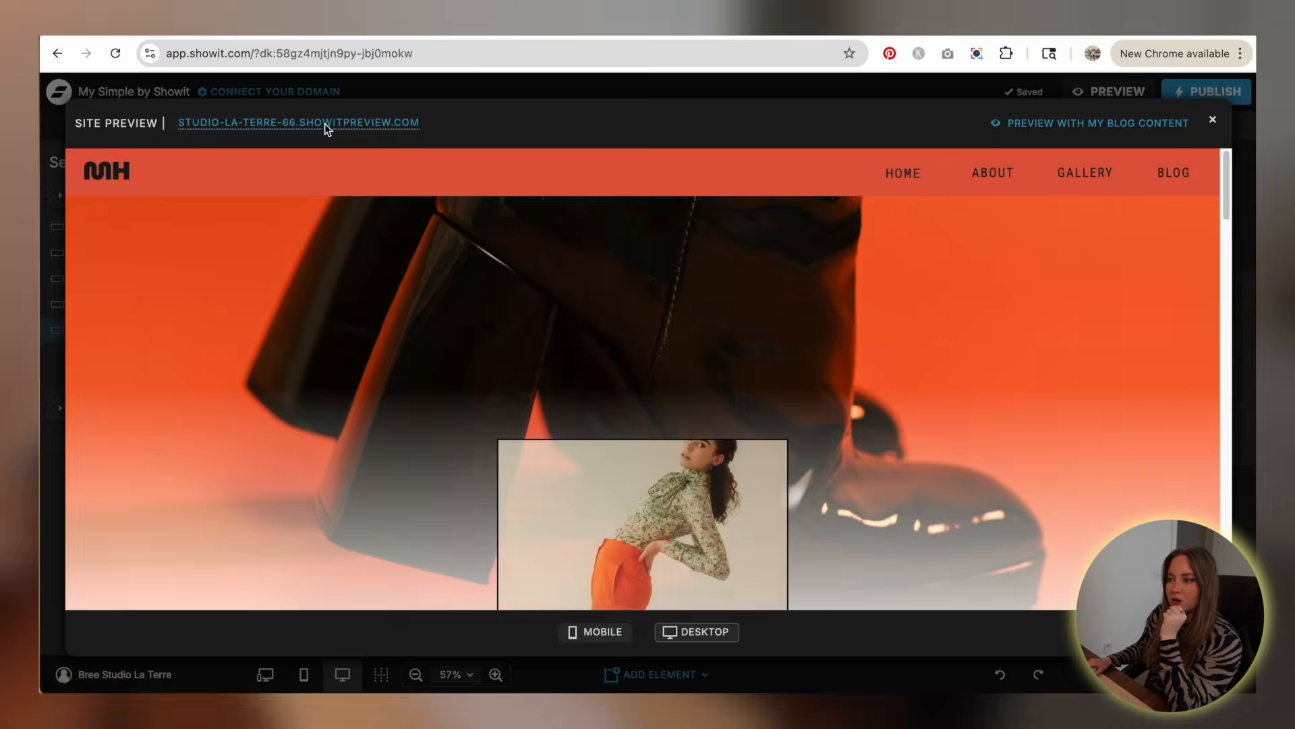
click(325, 124)
scroll(907, 351, down, 15)
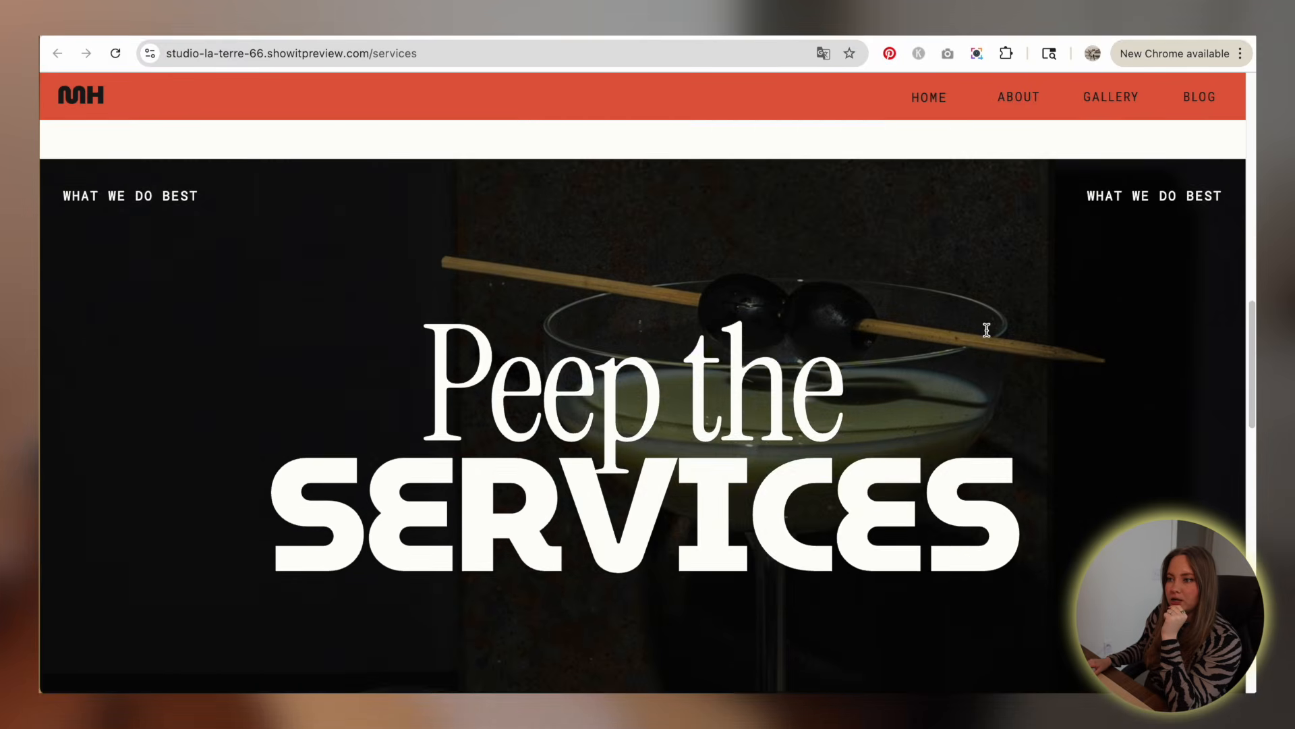
scroll(987, 336, down, 5)
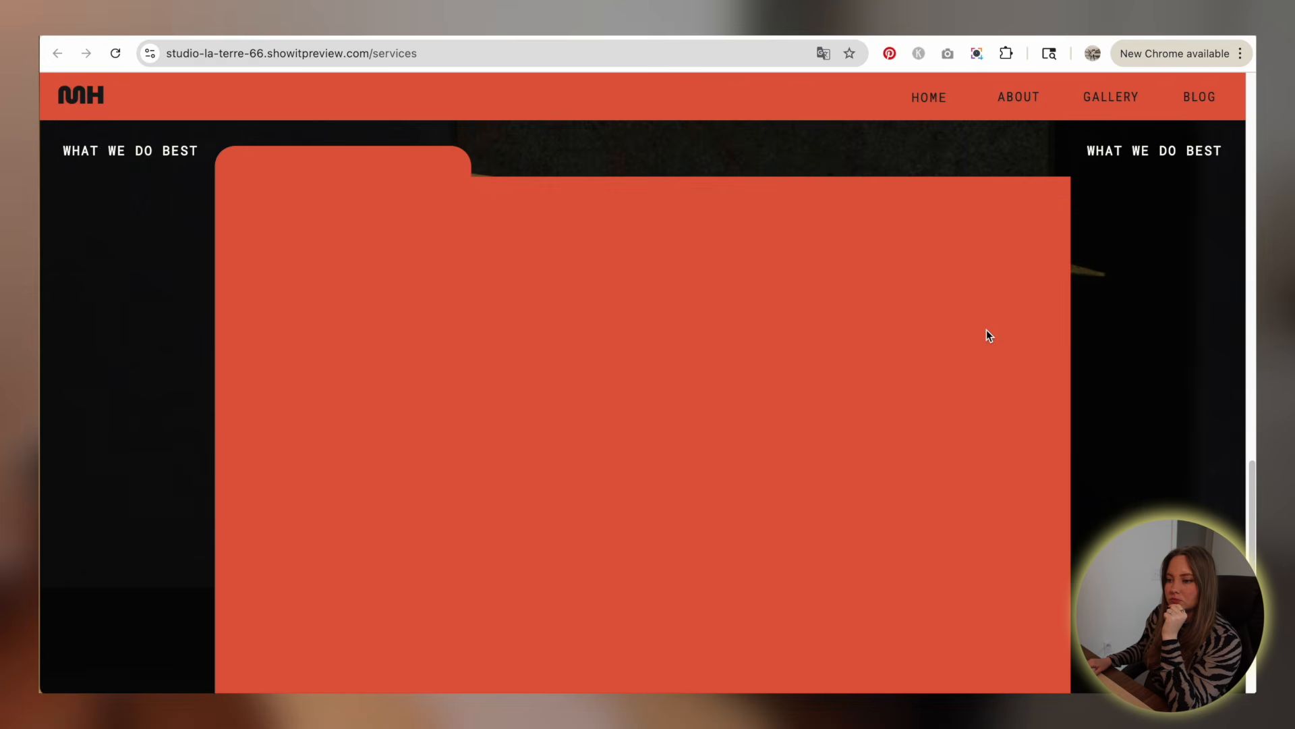
scroll(986, 334, up, 3)
scroll(986, 335, down, 5)
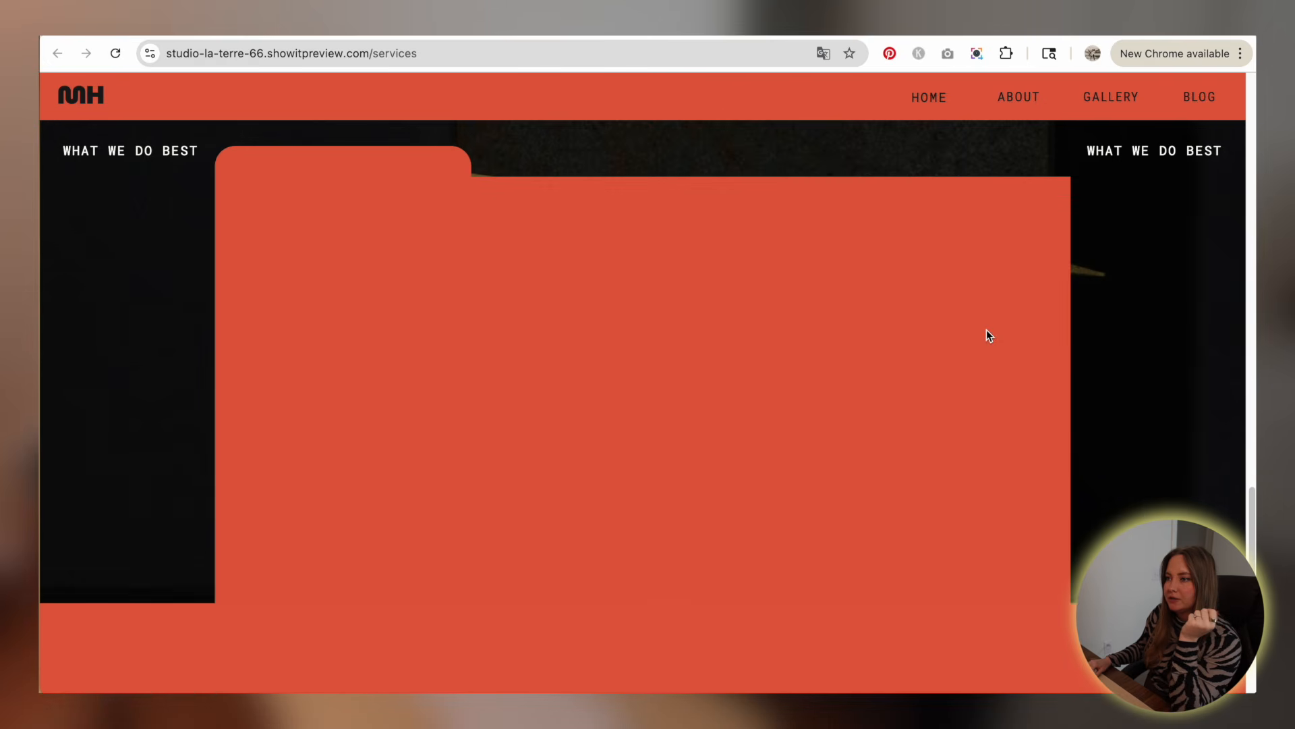
click(427, 37)
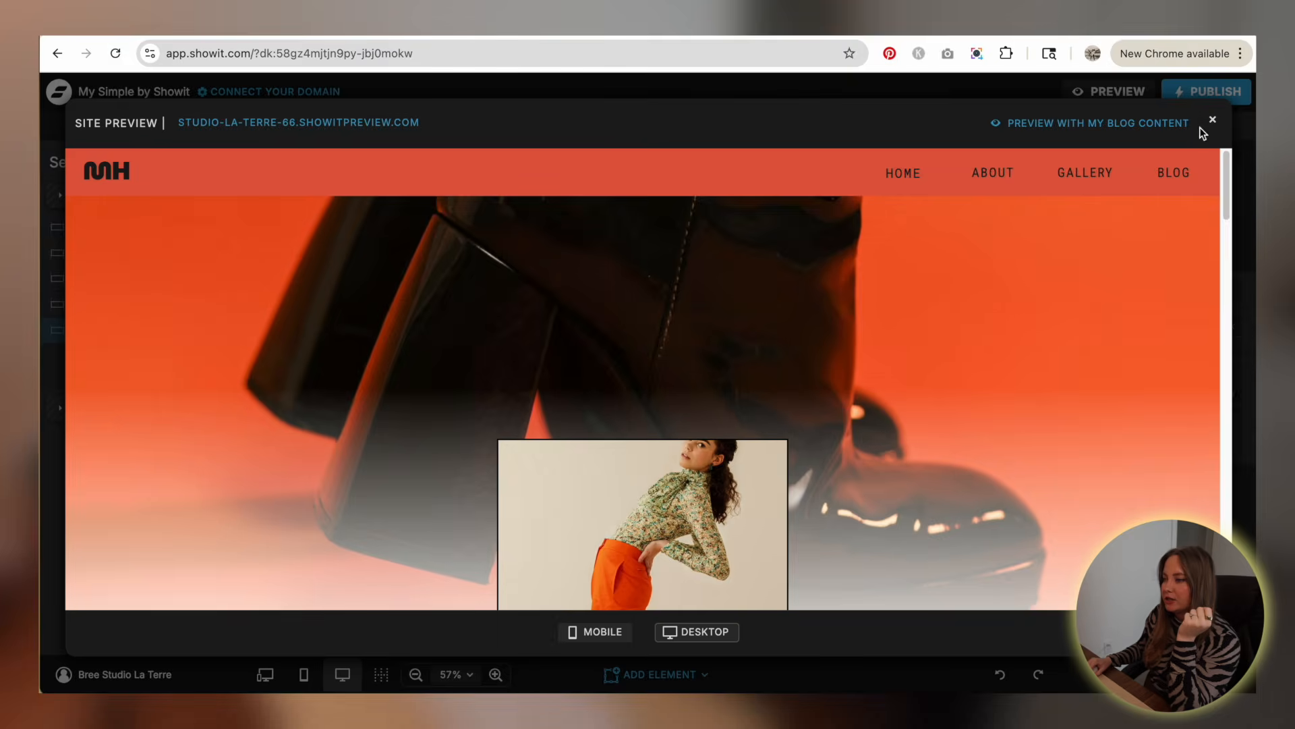
click(1212, 123)
- Shorten the large folder rectangle from its bottom edge and reduce the canvas's initial height to 797 px
click(525, 461)
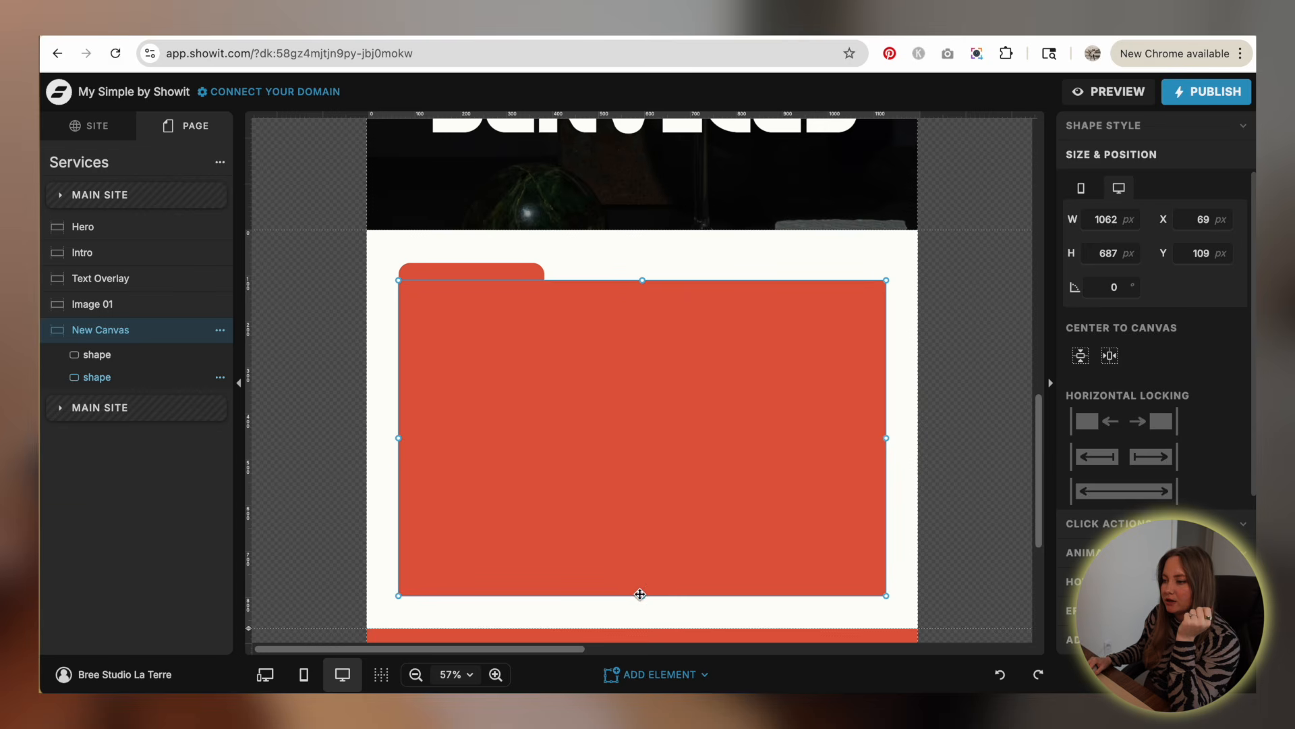
drag(639, 594, 641, 561)
click(274, 626)
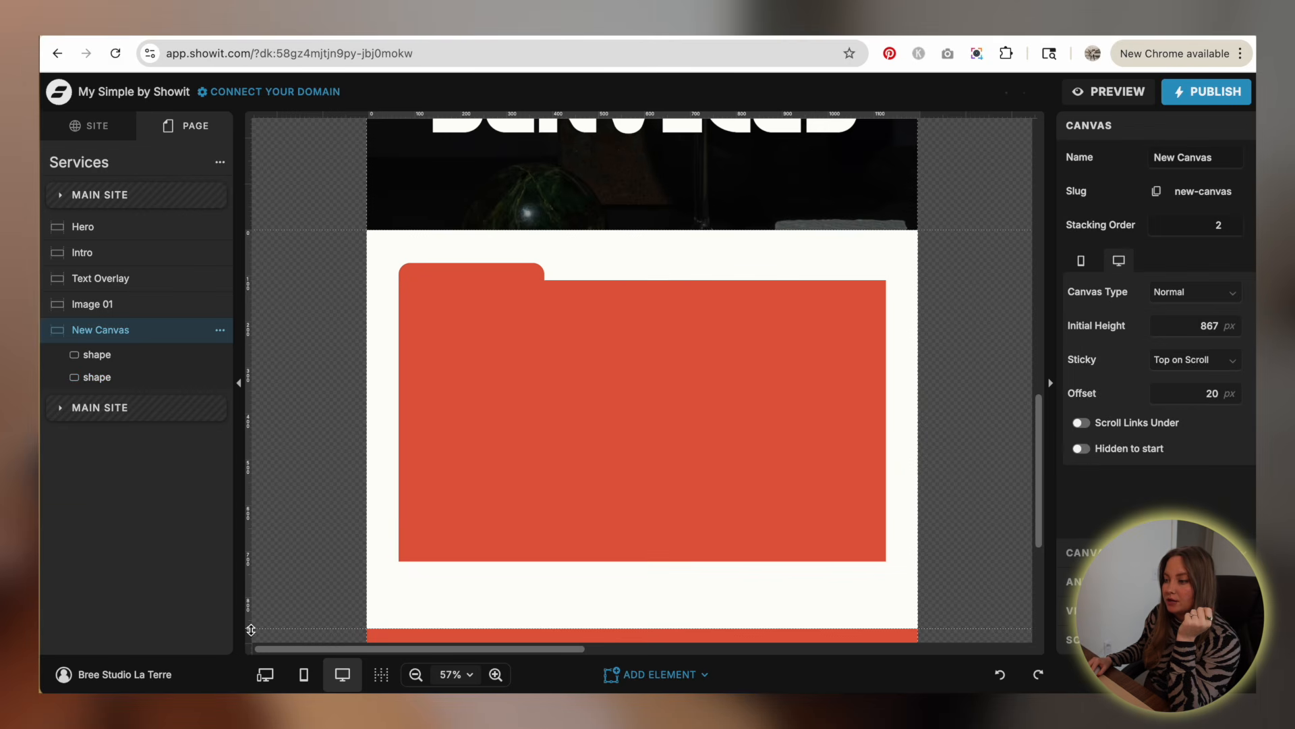
drag(250, 598, 251, 596)
- Preview the Services page again and examine how the shortened folder fits over the sticky image section
click(1110, 91)
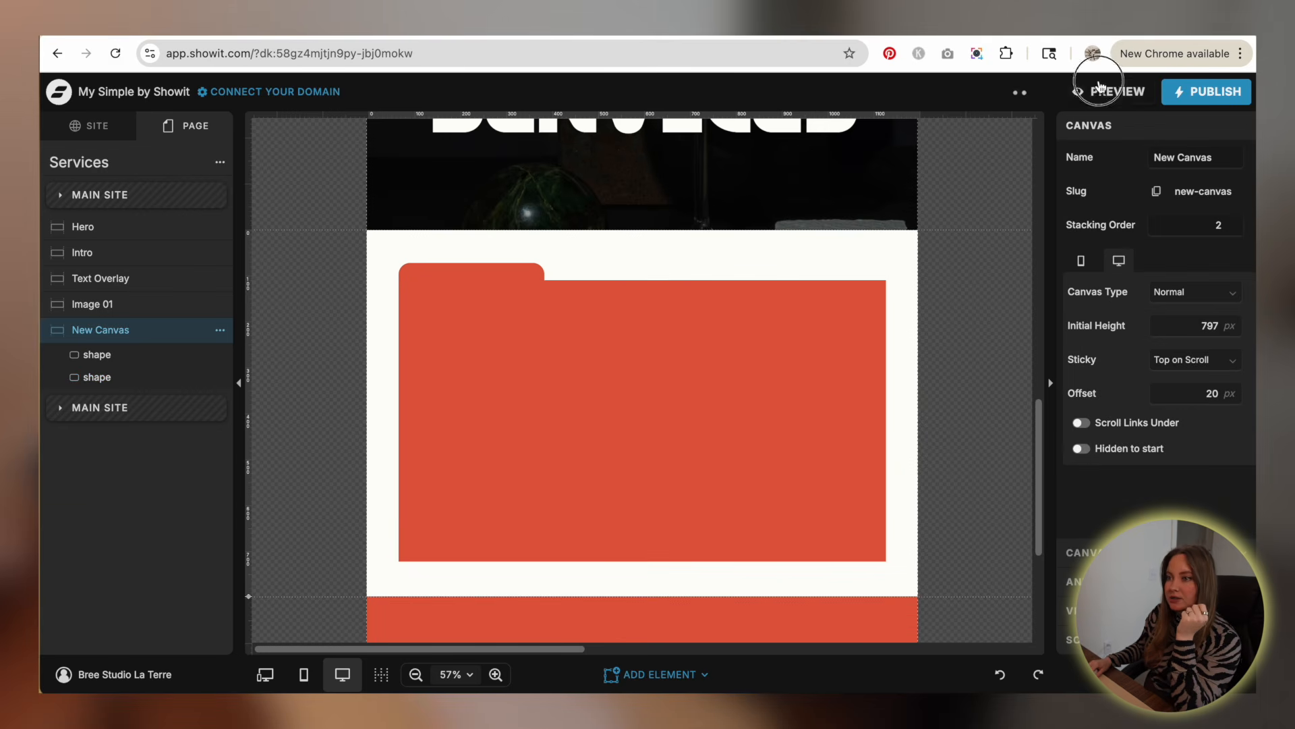
click(285, 122)
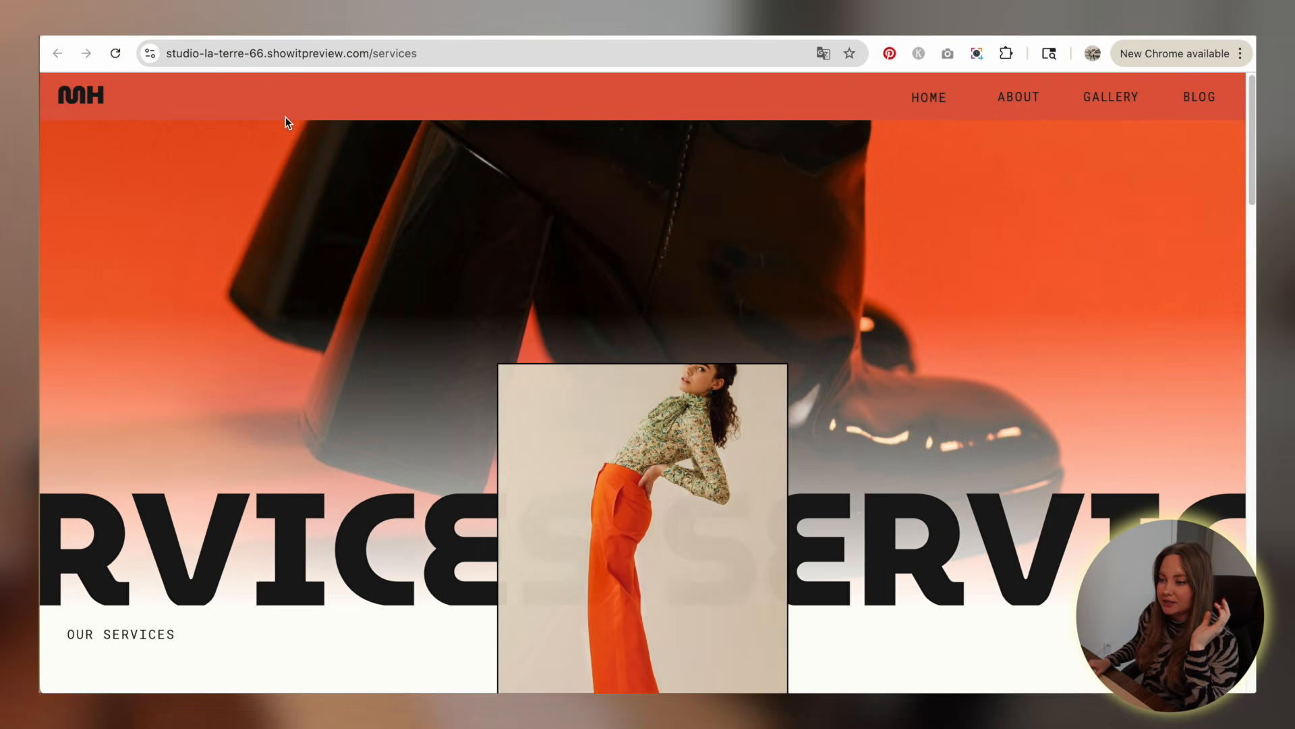
scroll(416, 220, down, 15)
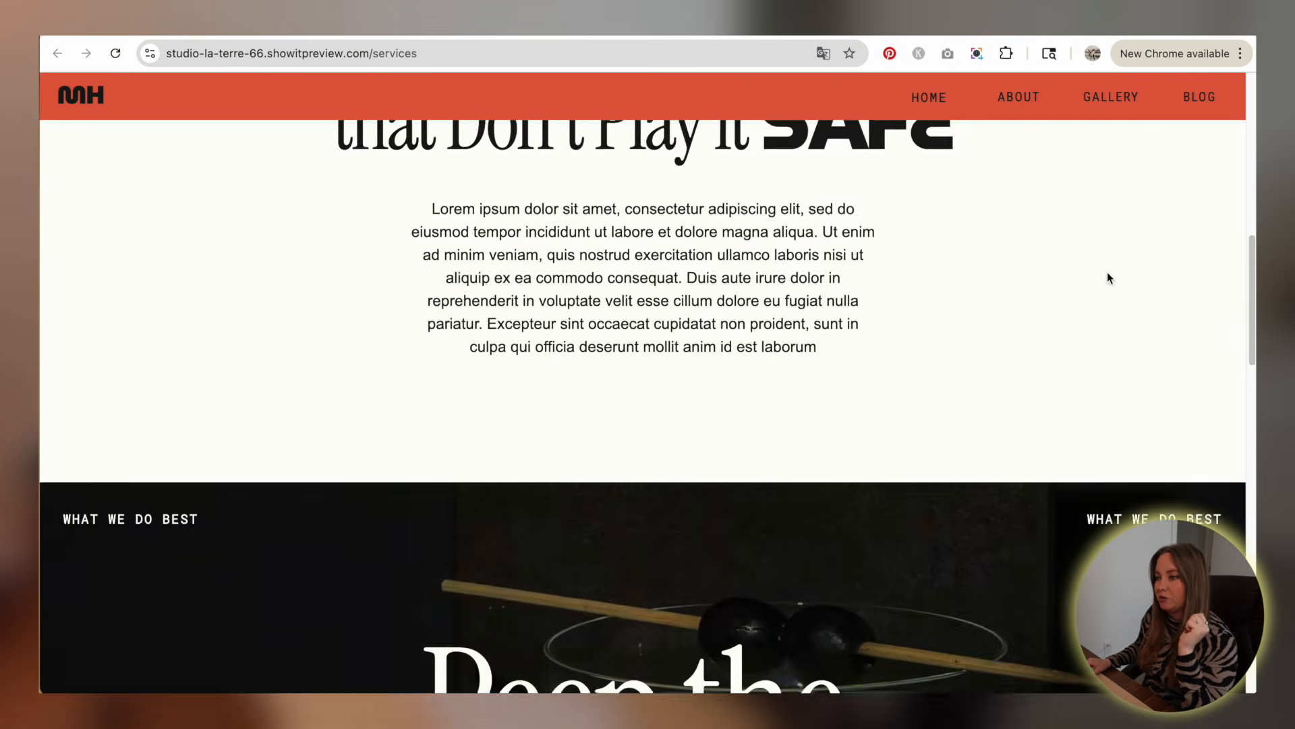
scroll(1107, 272, down, 10)
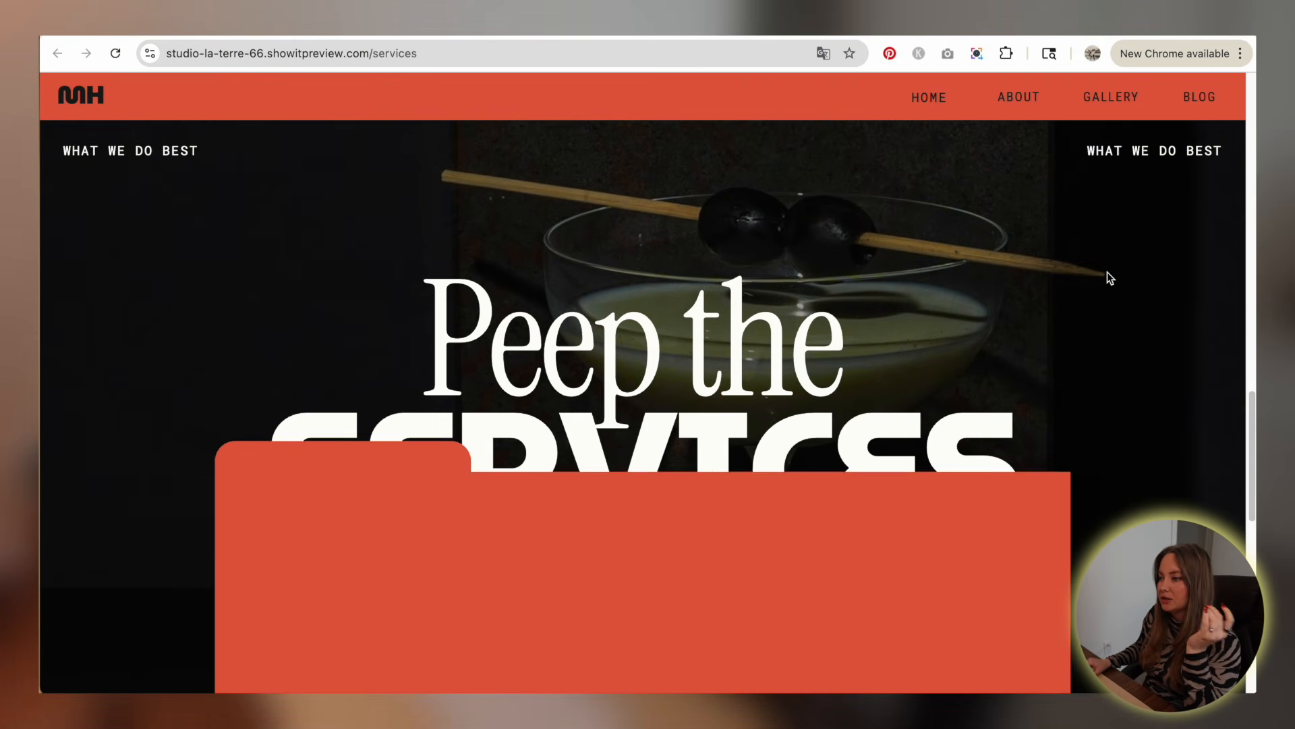
scroll(1107, 273, down, 3)
scroll(1107, 272, up, 2)
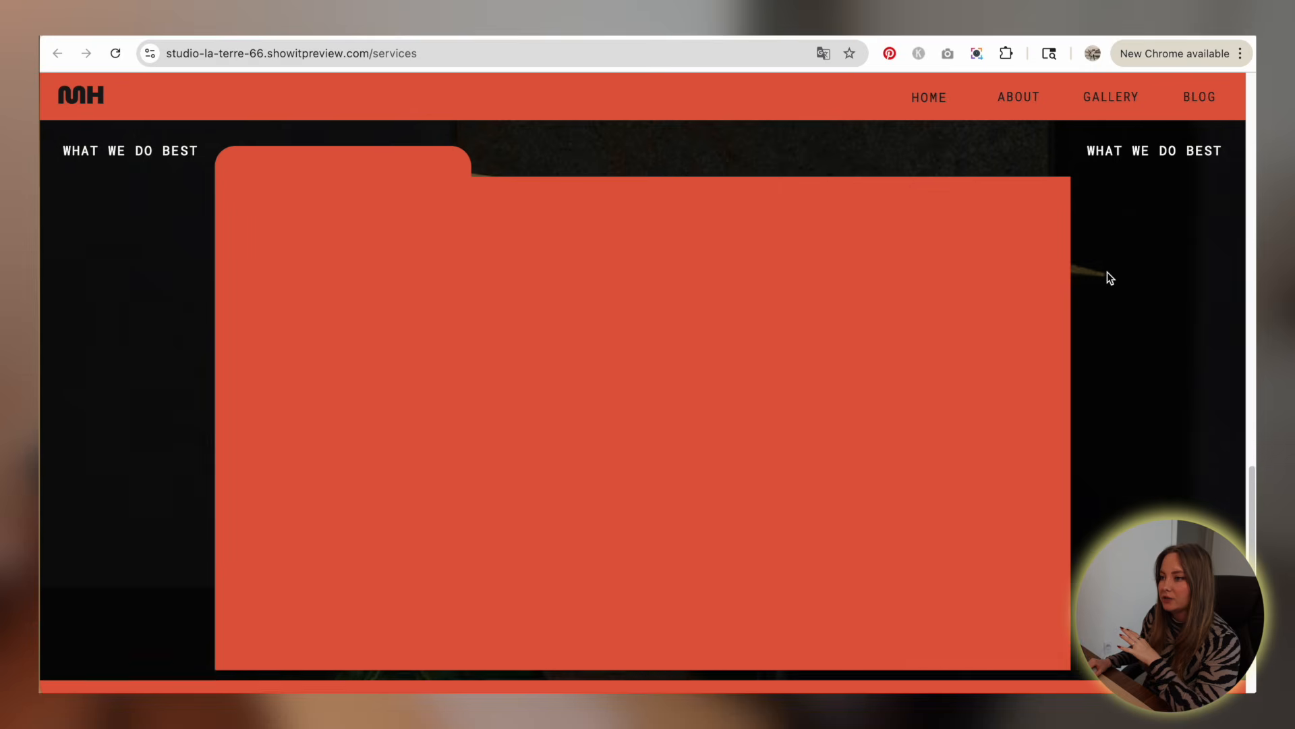
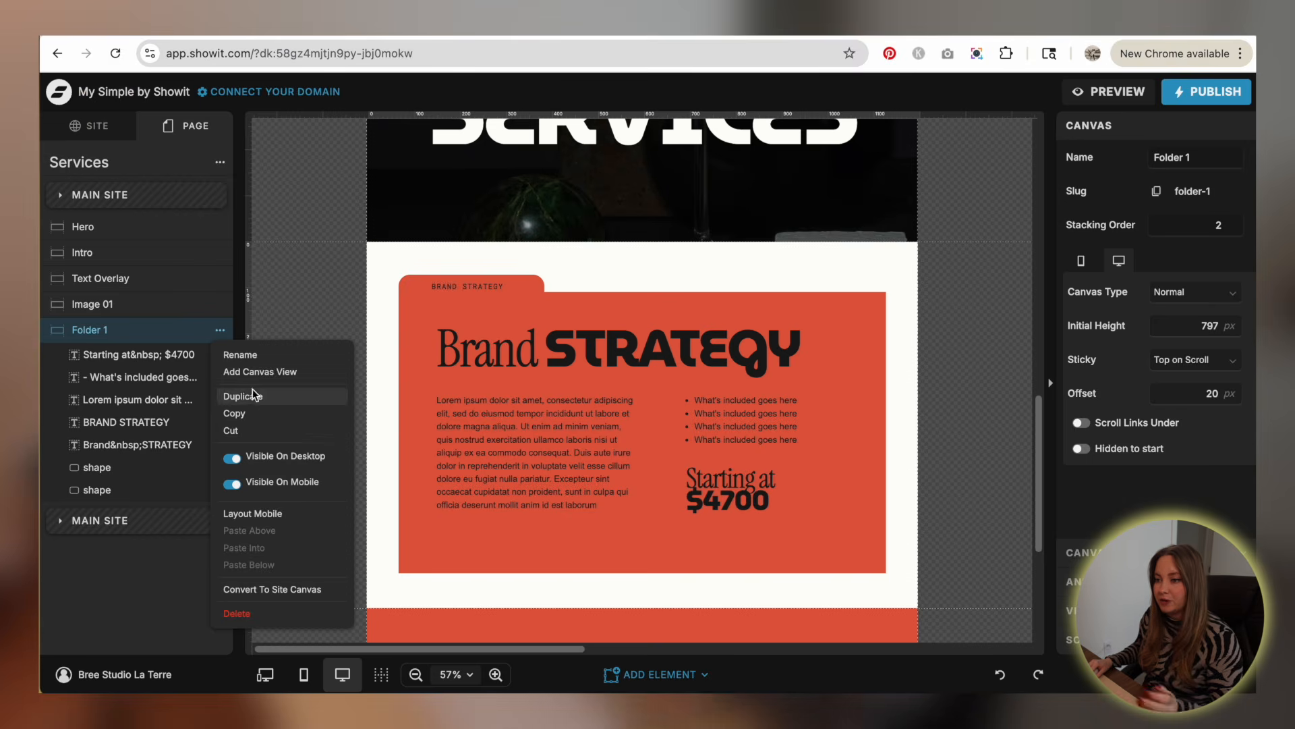
- Duplicate the Folder 1 canvas and rename the copy to Folder 2
click(242, 396)
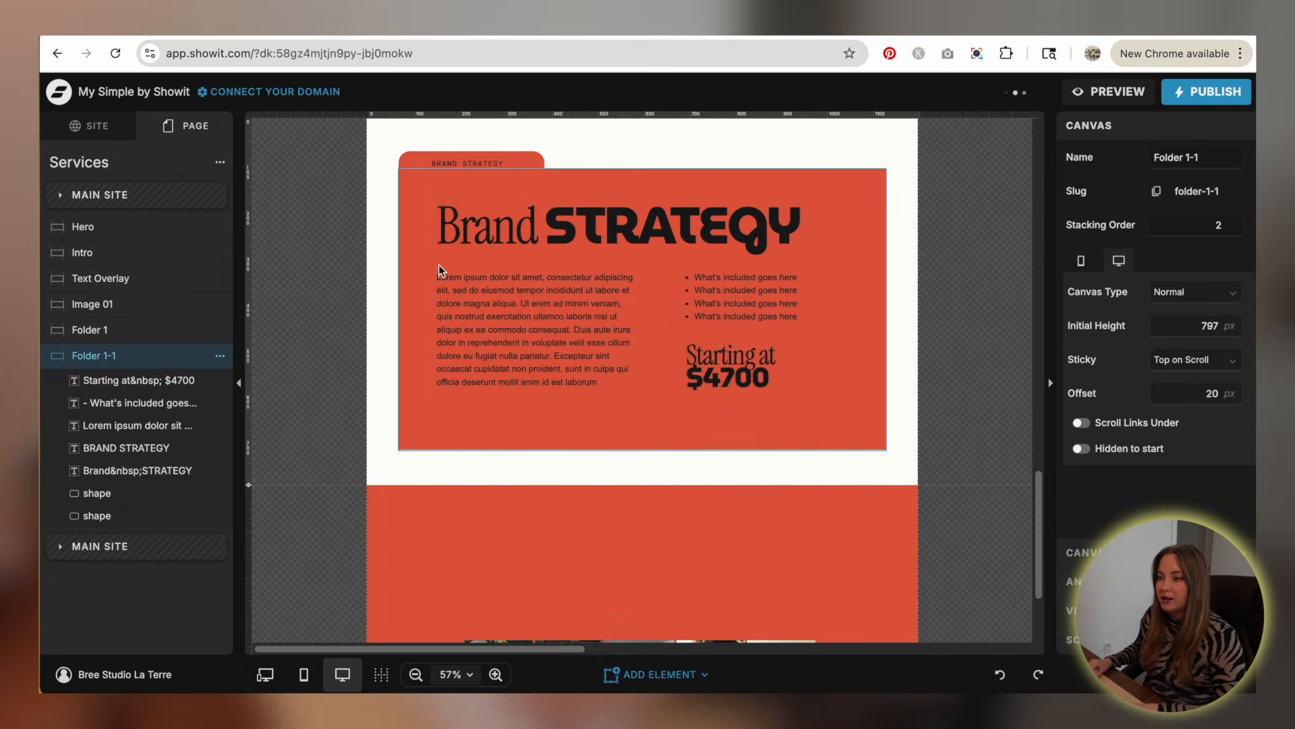
double_click(94, 356)
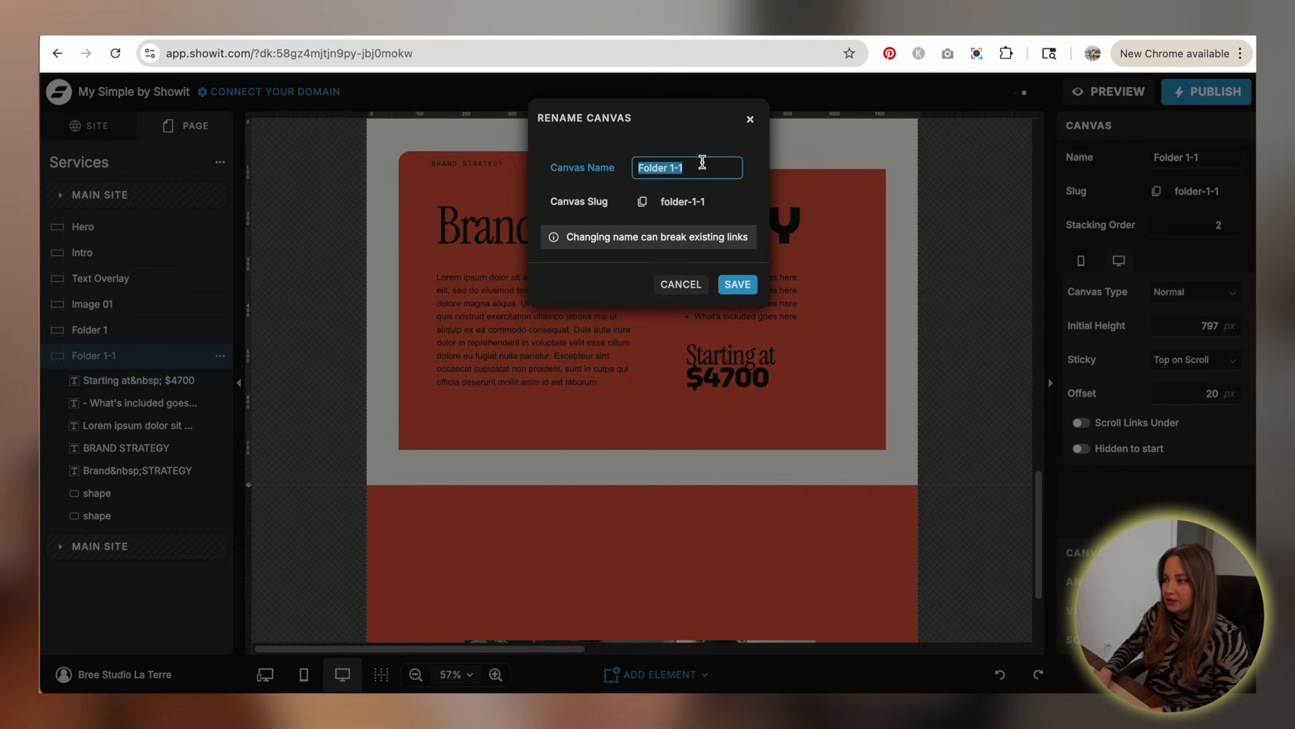
key(BackSpace)
key(BackSpace)
key(BackSpace)
key(BackSpace)
text(2)
key(Return)
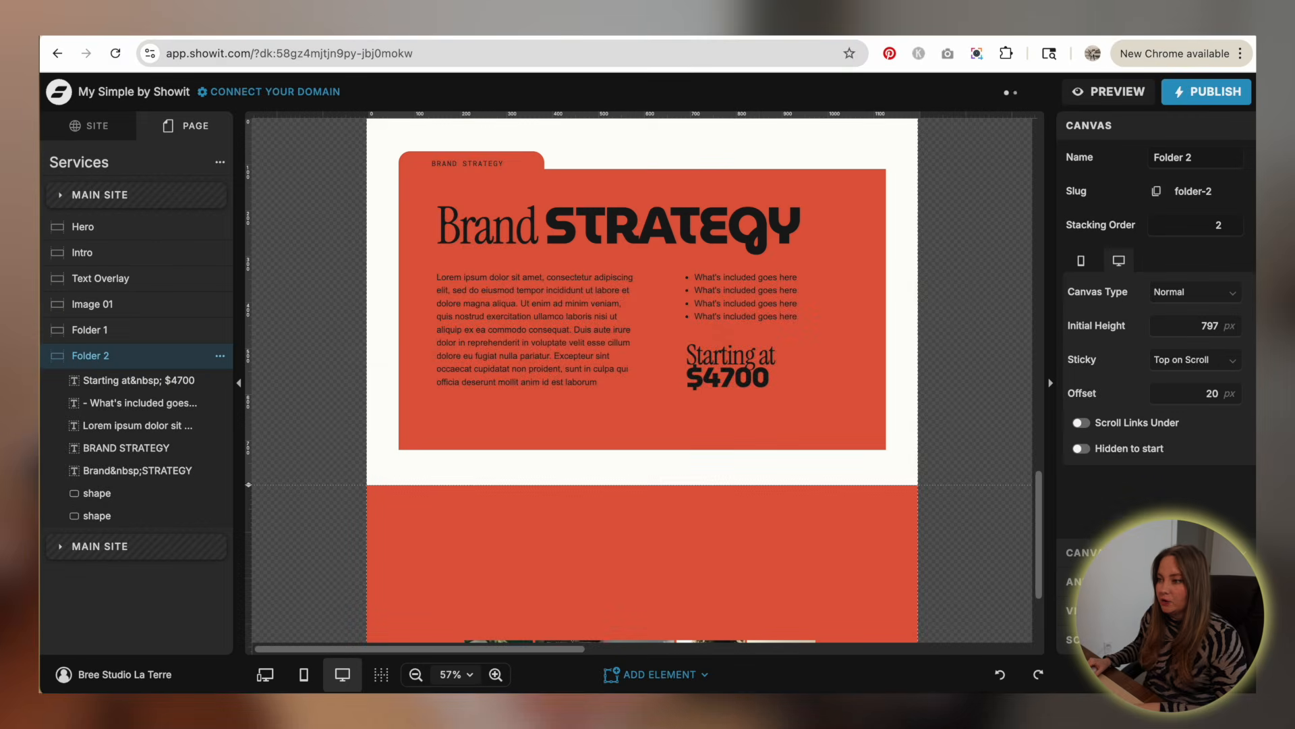
- Recolor Folder 2's large rectangle and its tab shape with the yellow palette color 4
click(680, 314)
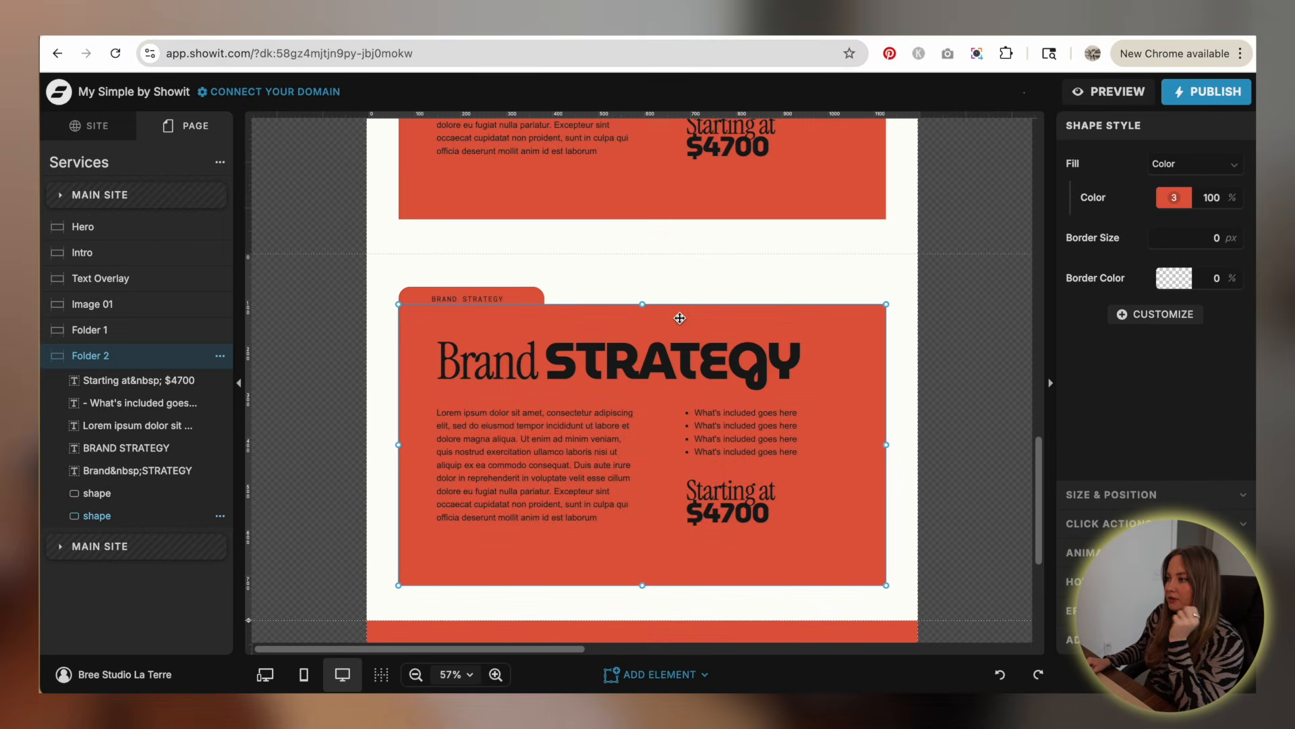
click(1173, 199)
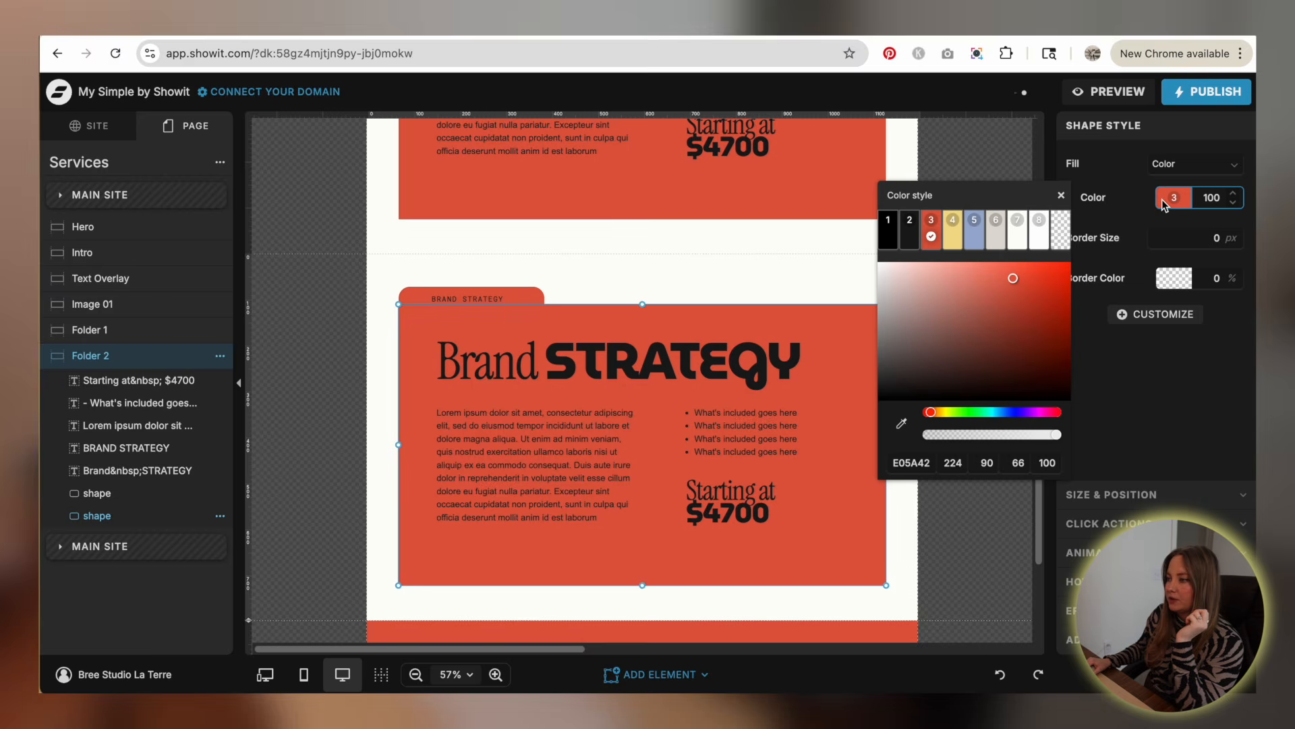
click(953, 229)
click(361, 390)
click(511, 290)
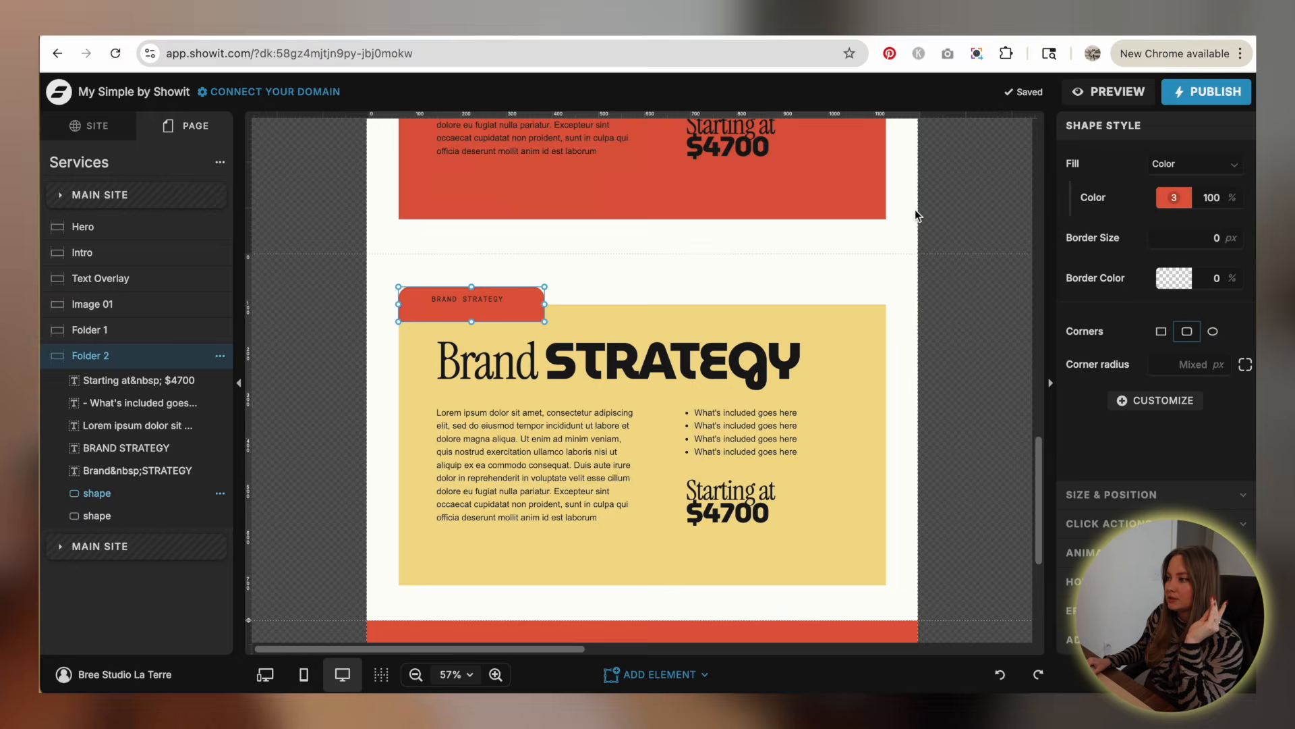
click(1174, 198)
click(953, 229)
click(395, 337)
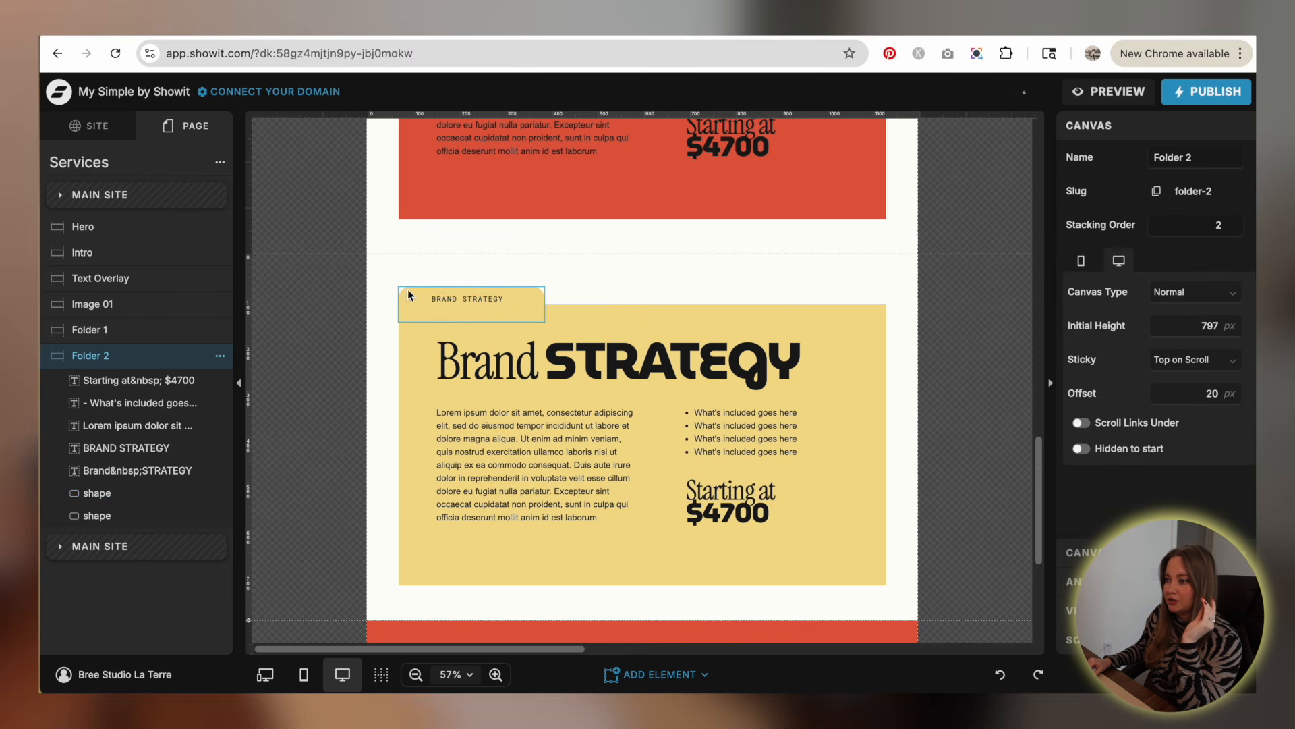
- Move Folder 2's tab and label together toward the folder's center and change the label text to WEBSITE DESIGN
drag(413, 278, 650, 294)
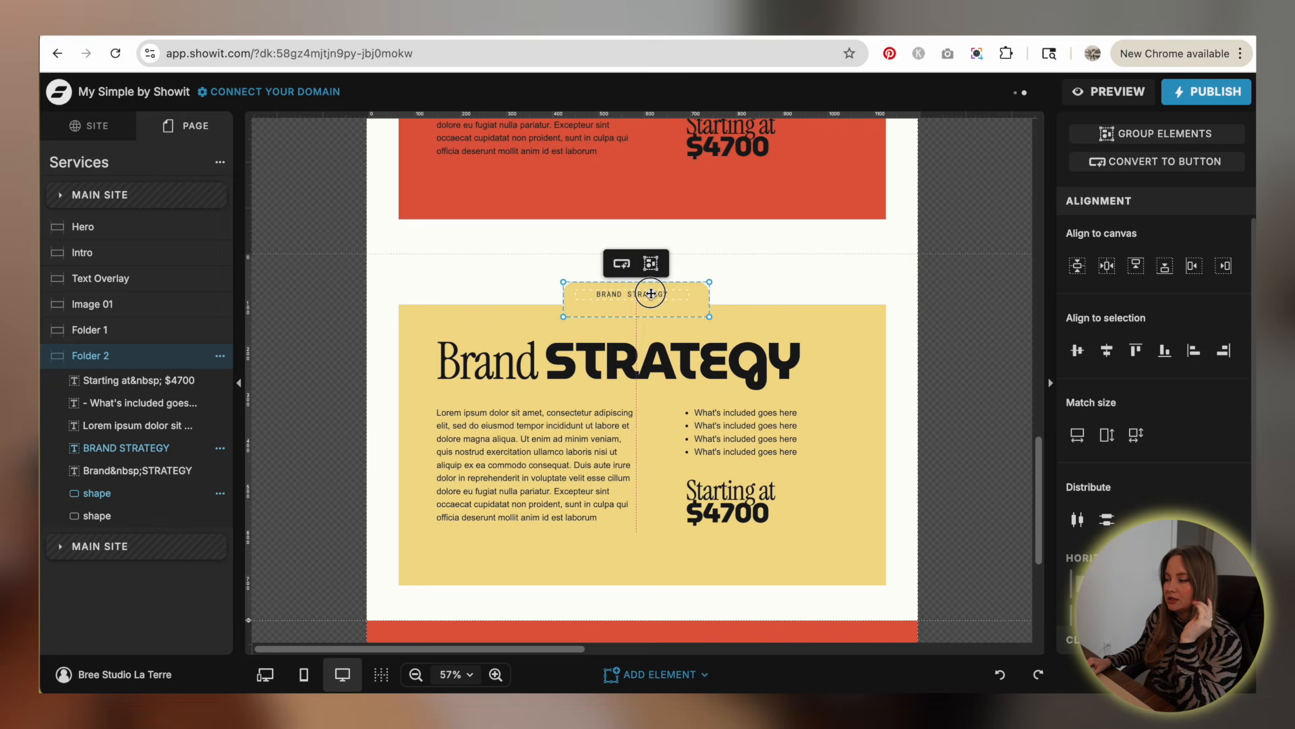
click(738, 283)
double_click(596, 297)
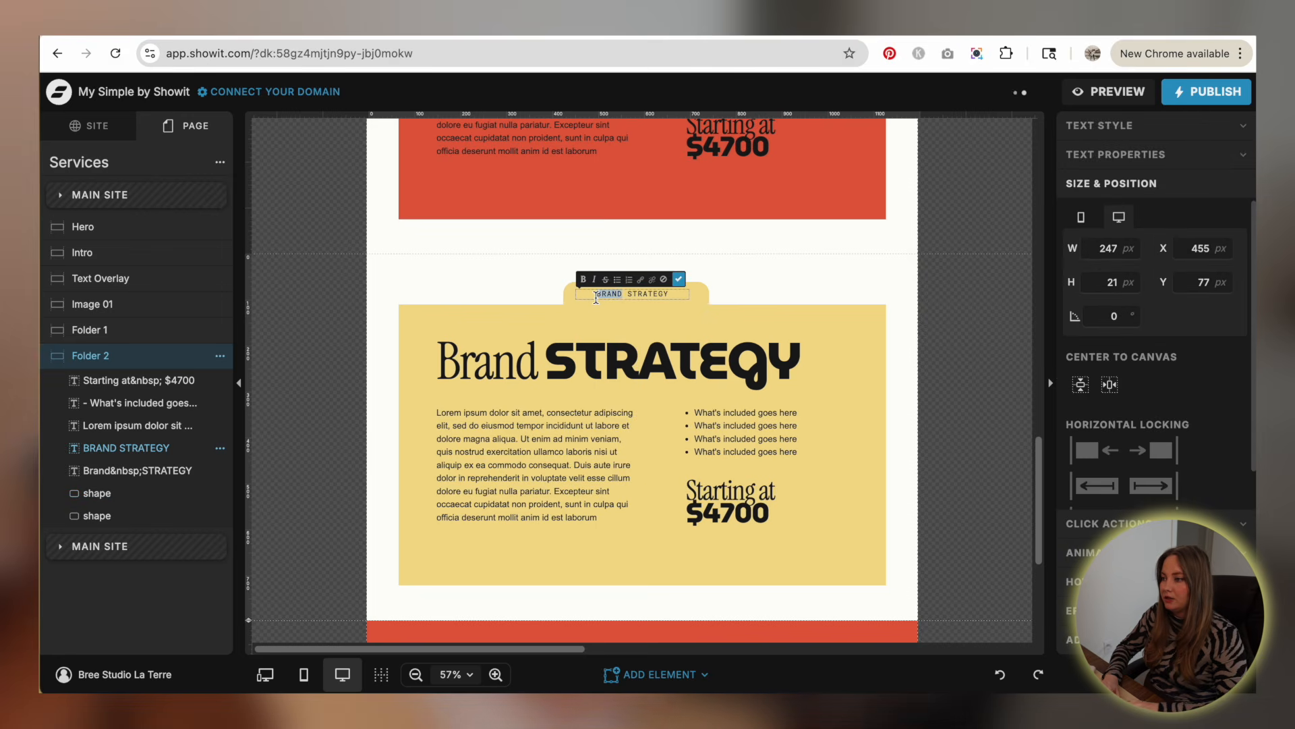
key(super+a)
text(WE)
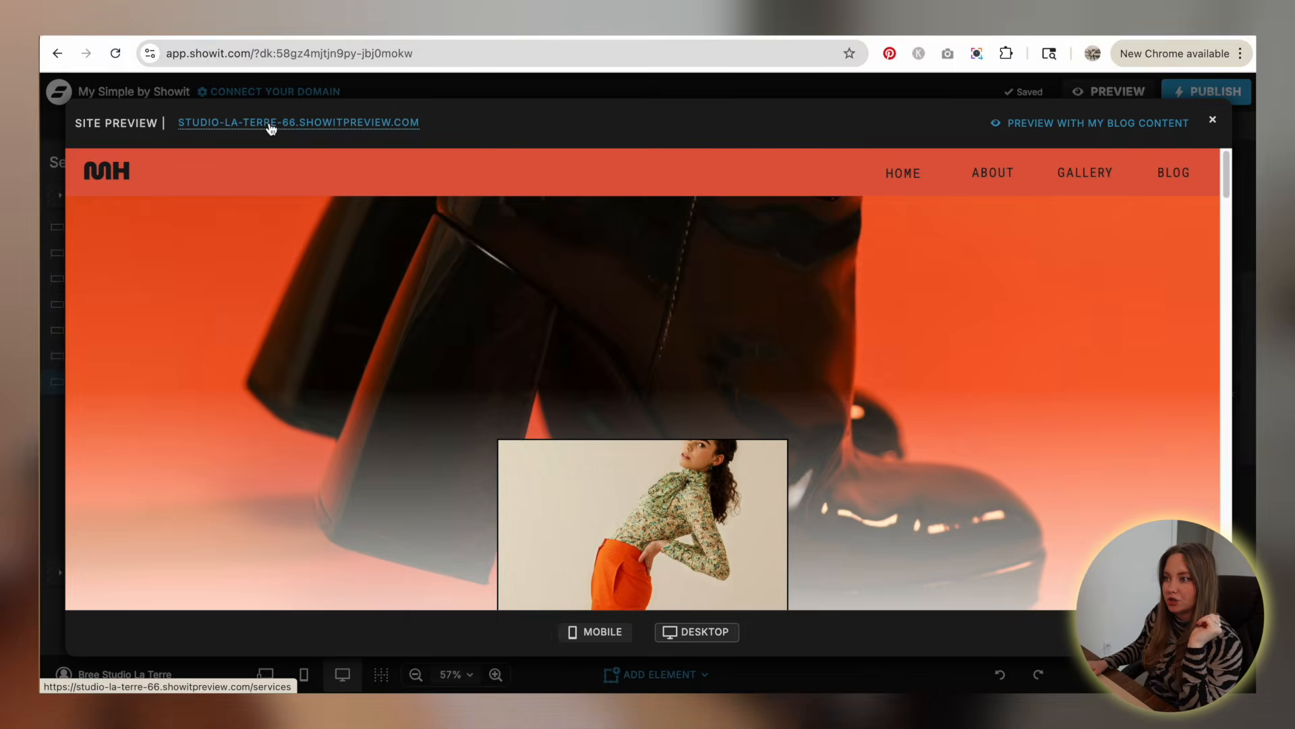
- Preview the Services page on the live preview site, examine how the three folders stack while scrolling, and return to the editor
click(269, 125)
scroll(905, 270, down, 10)
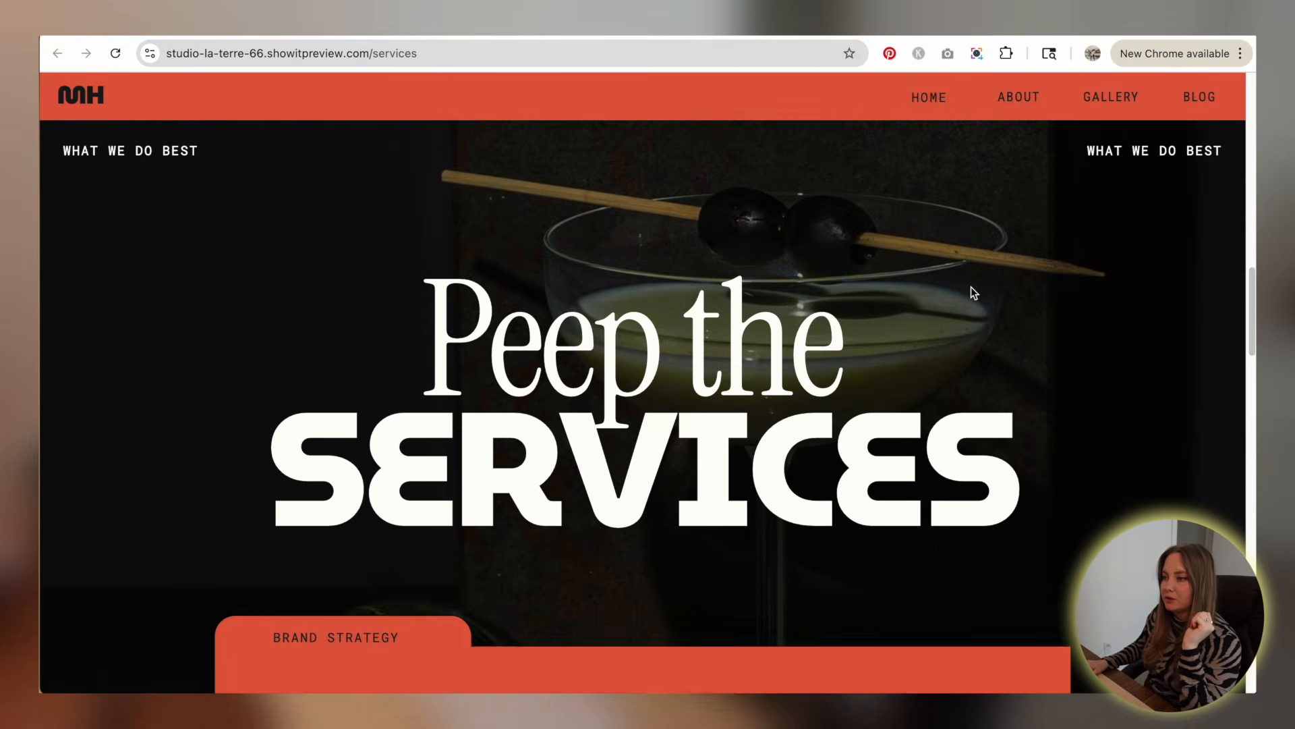
scroll(973, 293, down, 5)
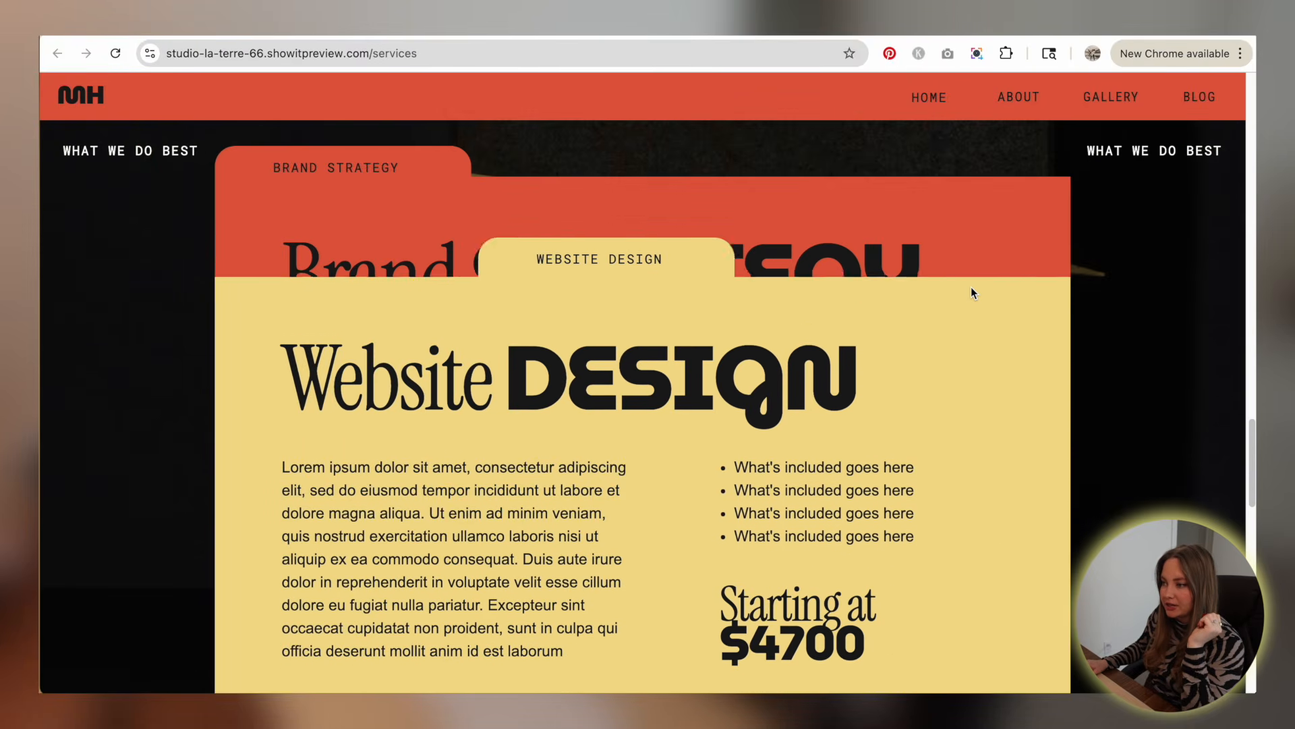
scroll(970, 286, down, 5)
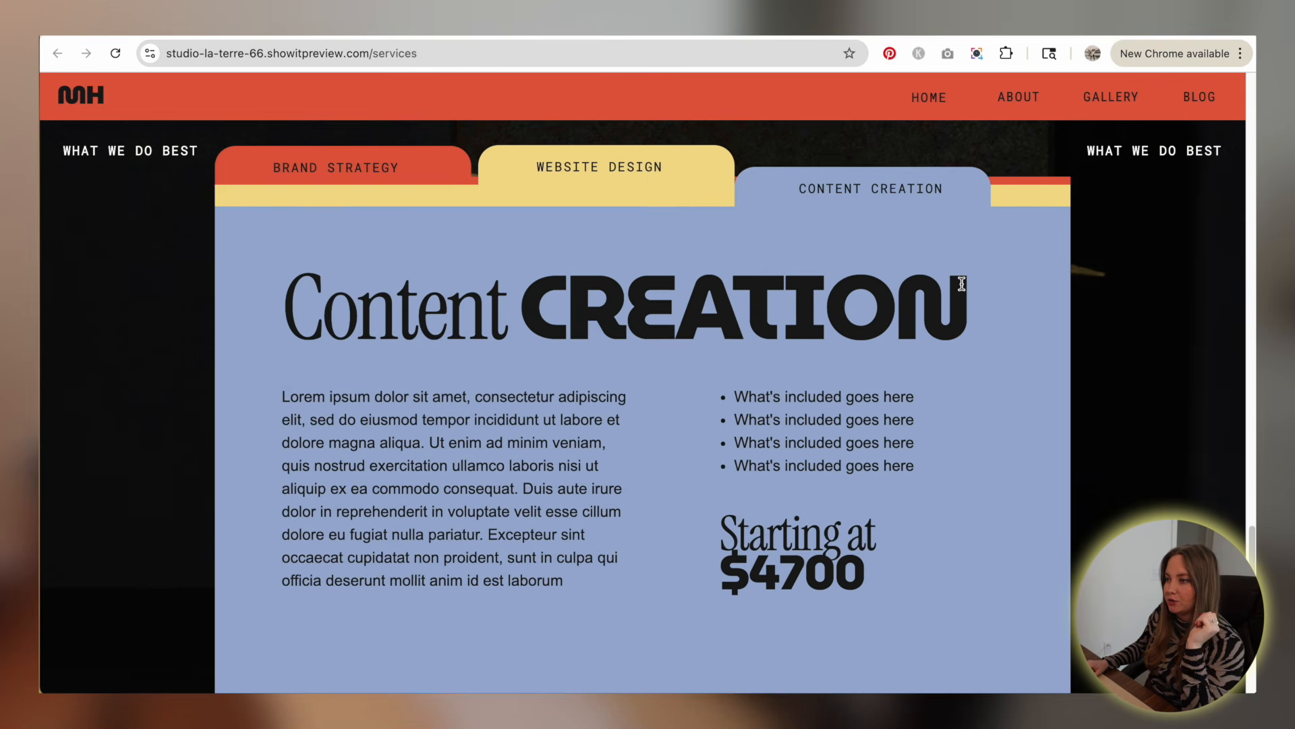
scroll(837, 285, down, 1)
scroll(904, 379, up, 3)
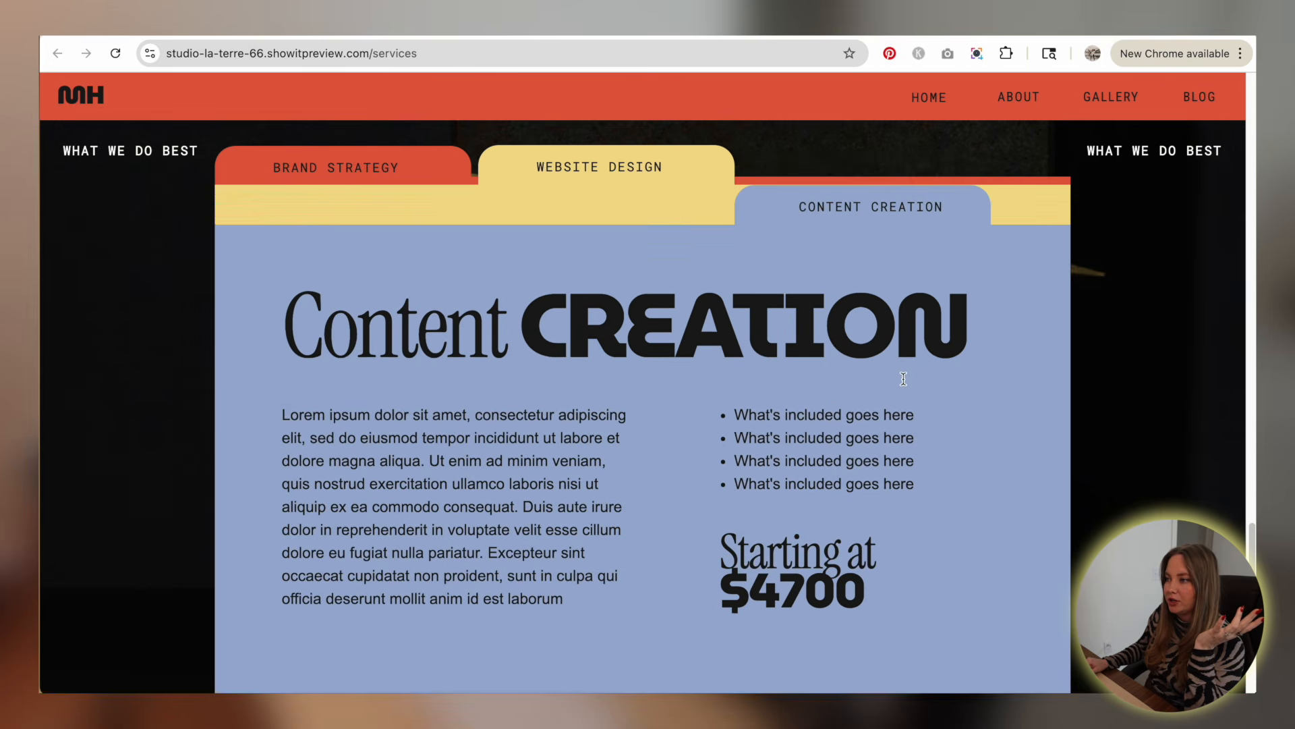
scroll(903, 379, down, 5)
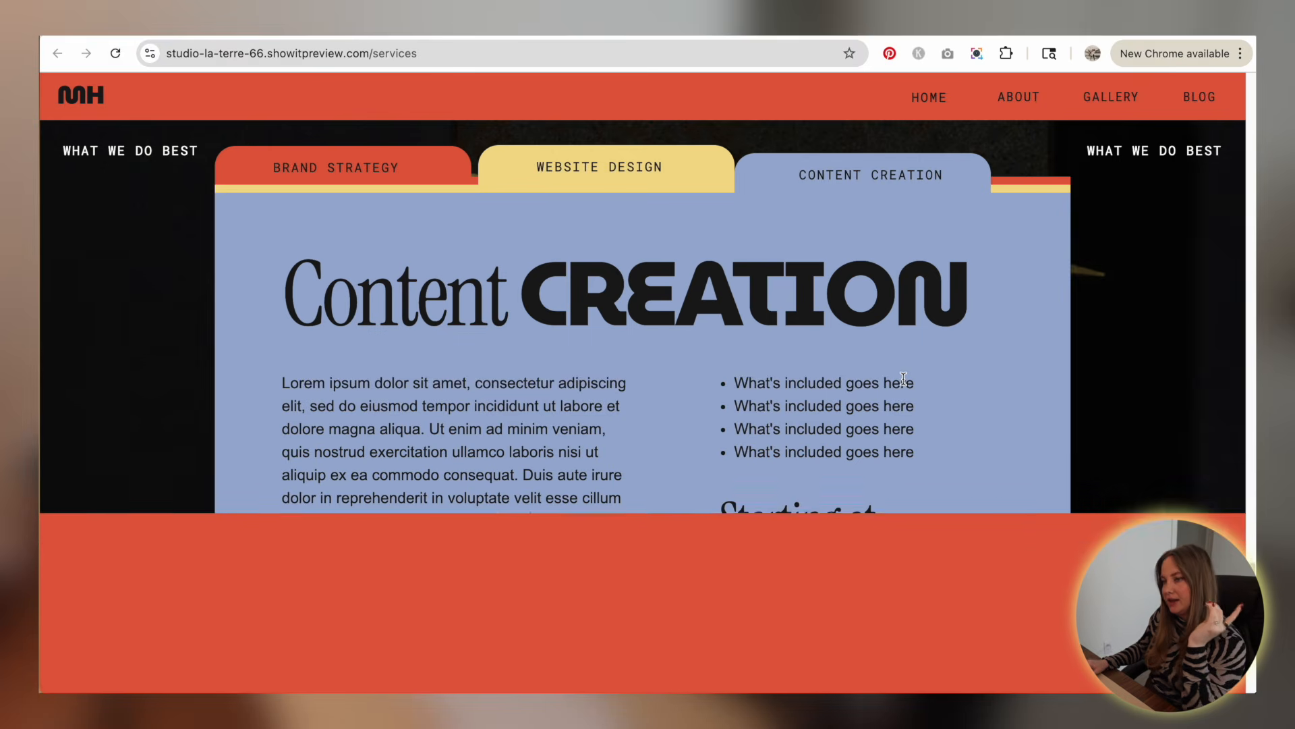
scroll(904, 379, up, 5)
scroll(903, 378, up, 10)
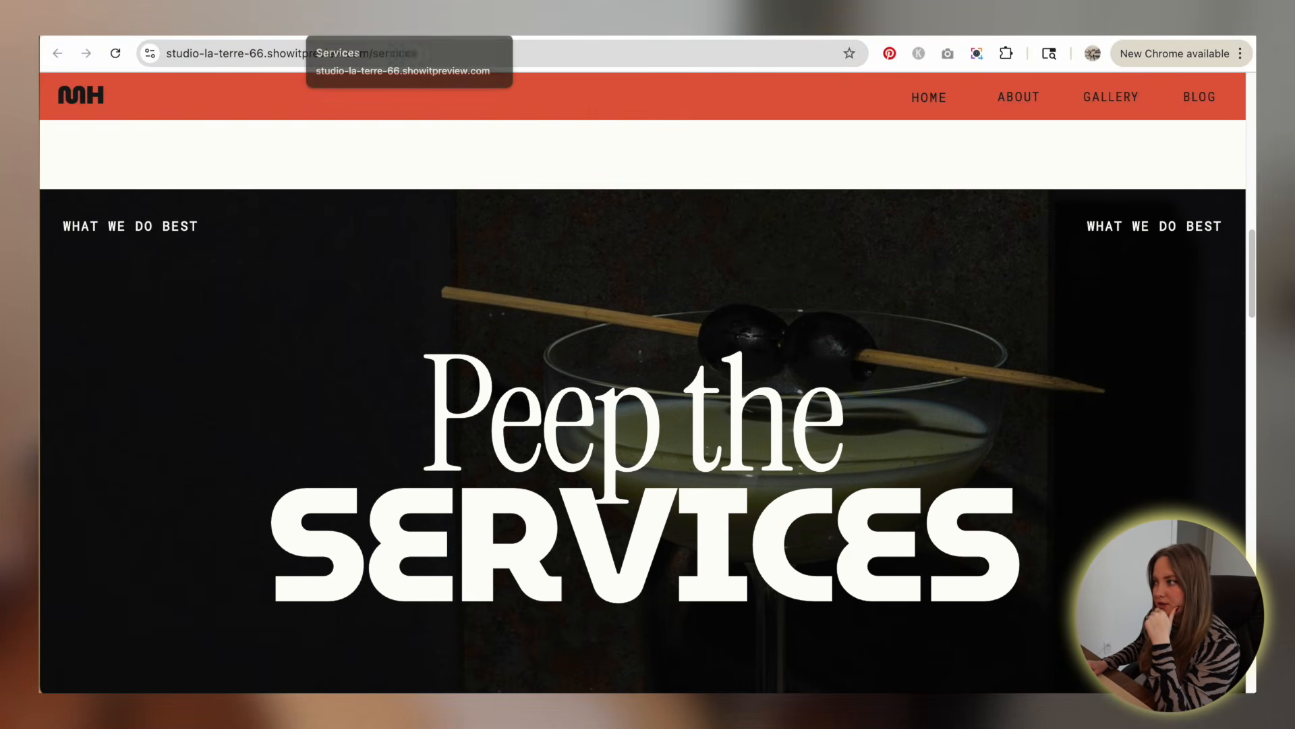
click(498, 22)
click(1212, 121)
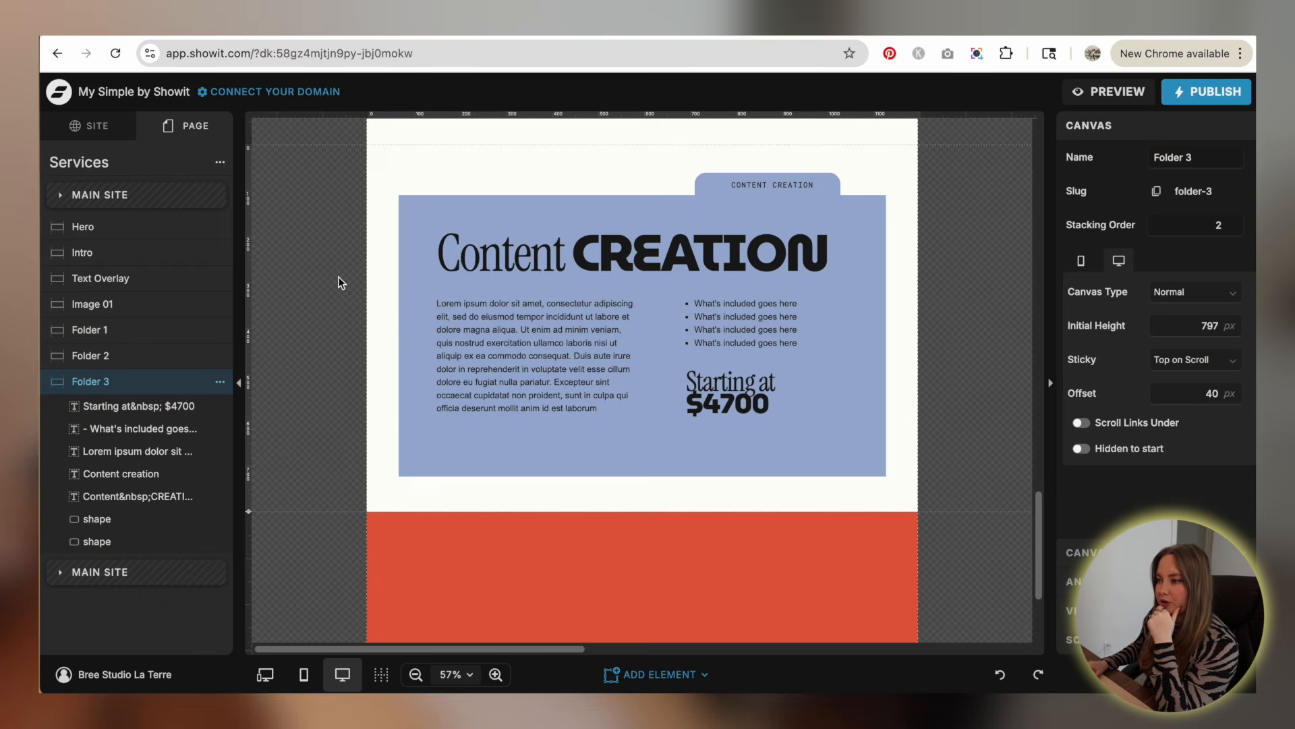
scroll(339, 277, down, 3)
scroll(339, 277, up, 5)
scroll(338, 276, up, 6)
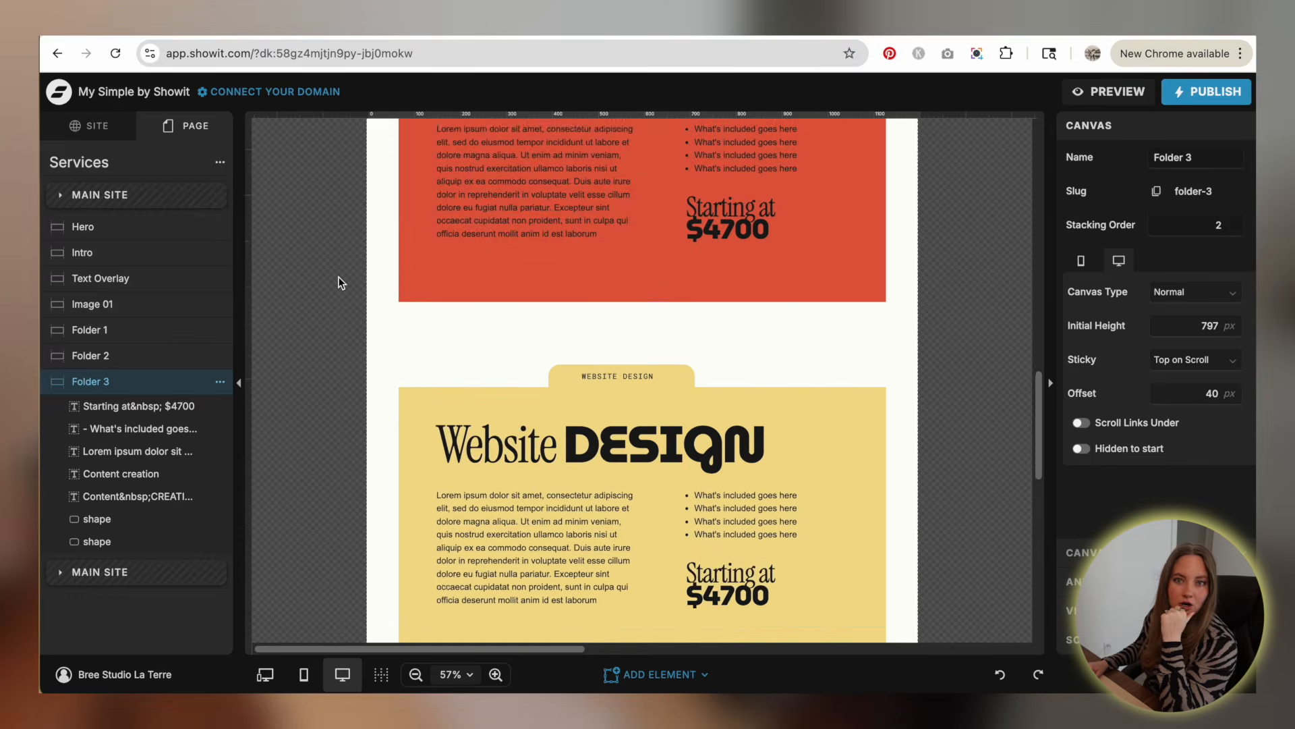
scroll(339, 277, down, 8)
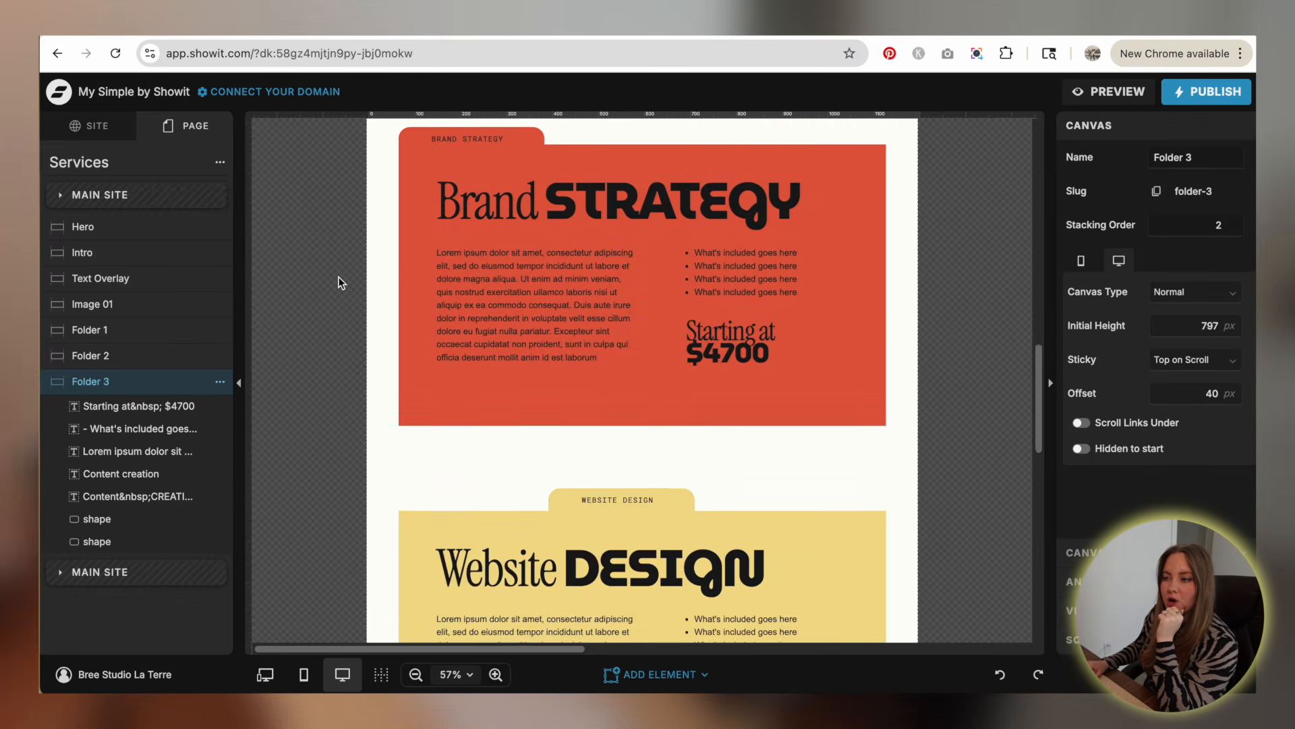
scroll(351, 300, down, 5)
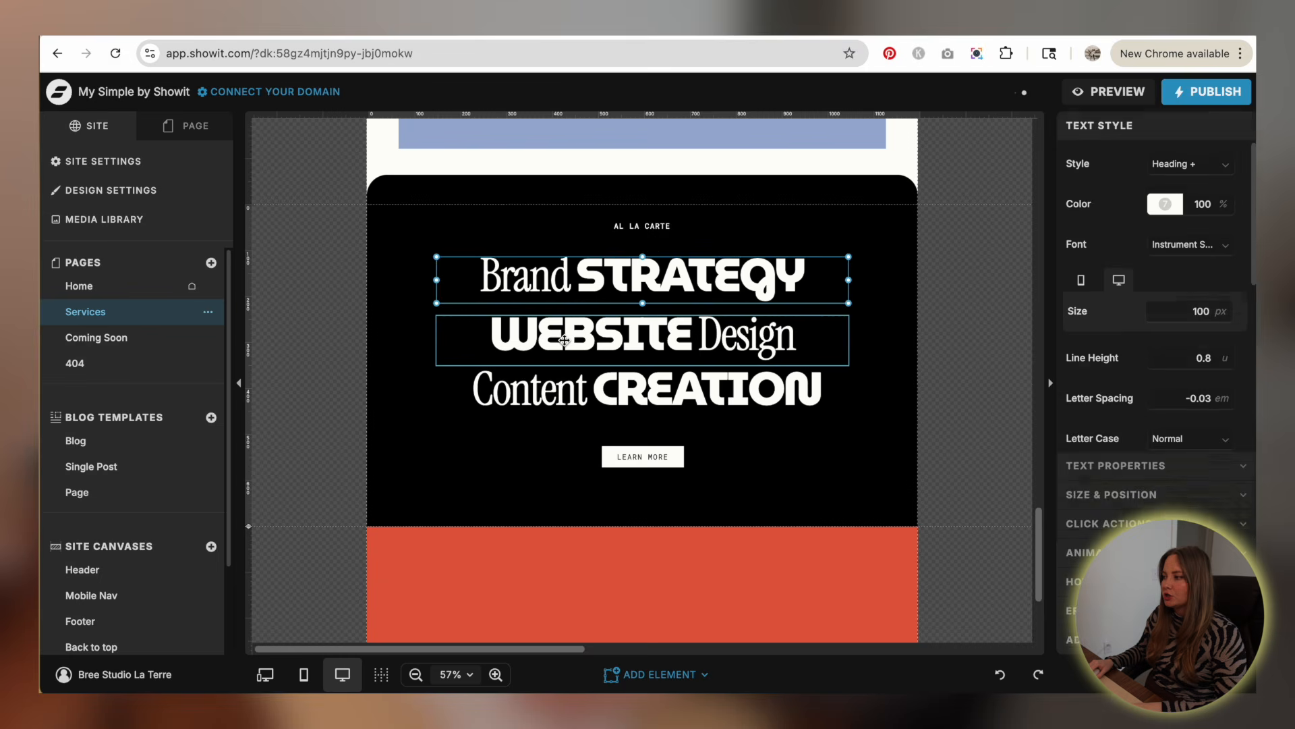
- Left-align the three service headings on the black canvas and shift them together toward its left edge
shift+click(564, 341)
shift+click(582, 390)
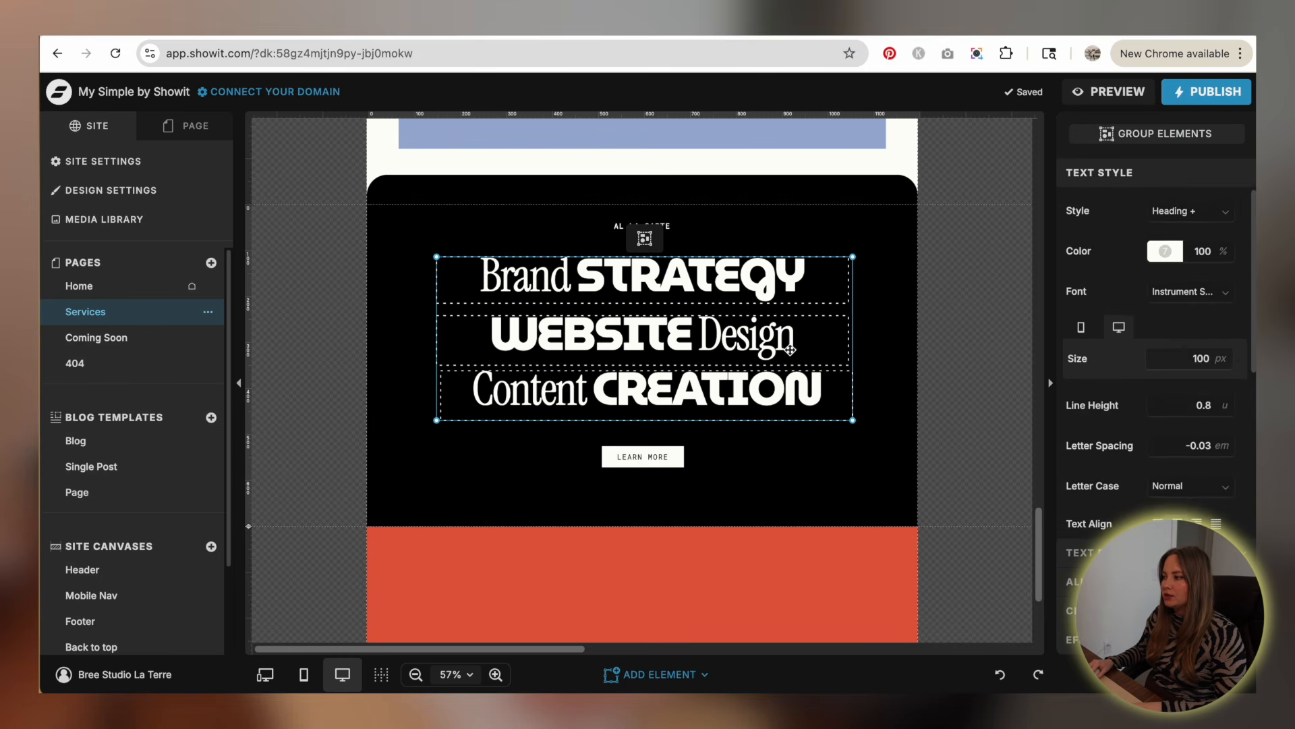
scroll(1178, 331, down, 3)
click(1158, 377)
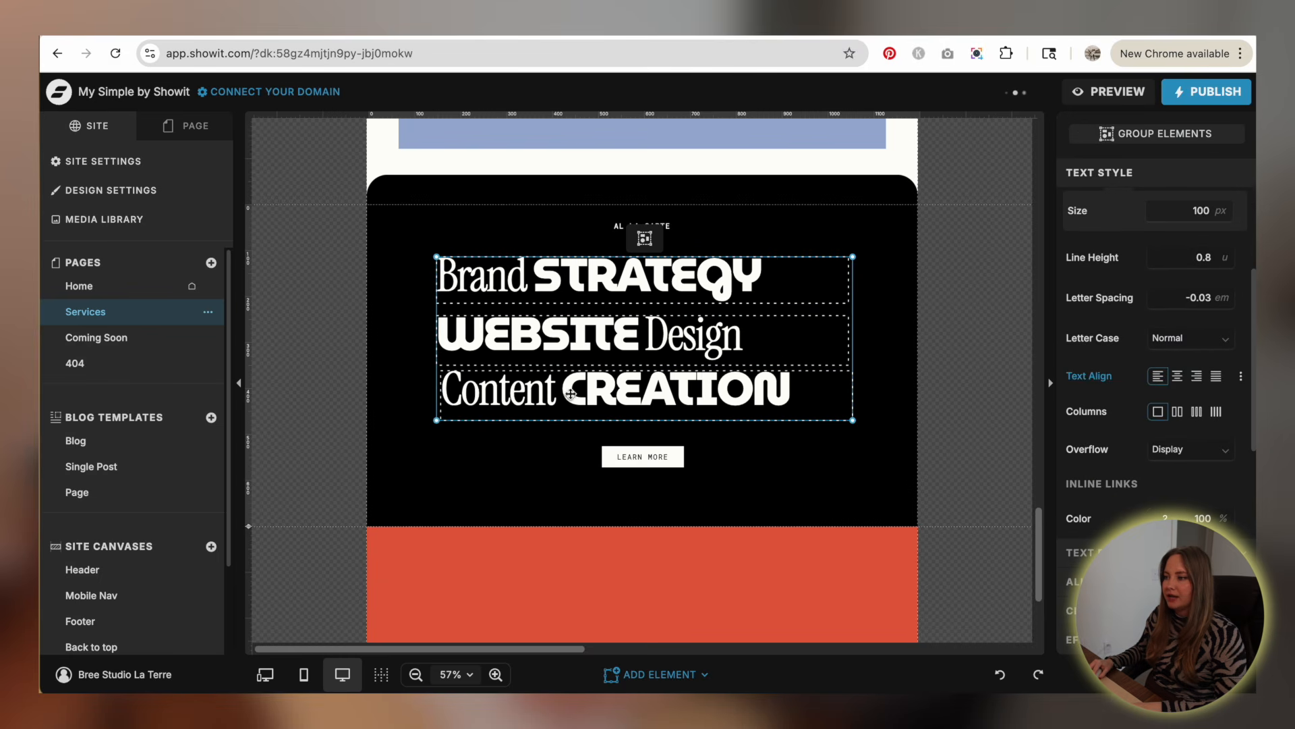
drag(571, 393, 524, 397)
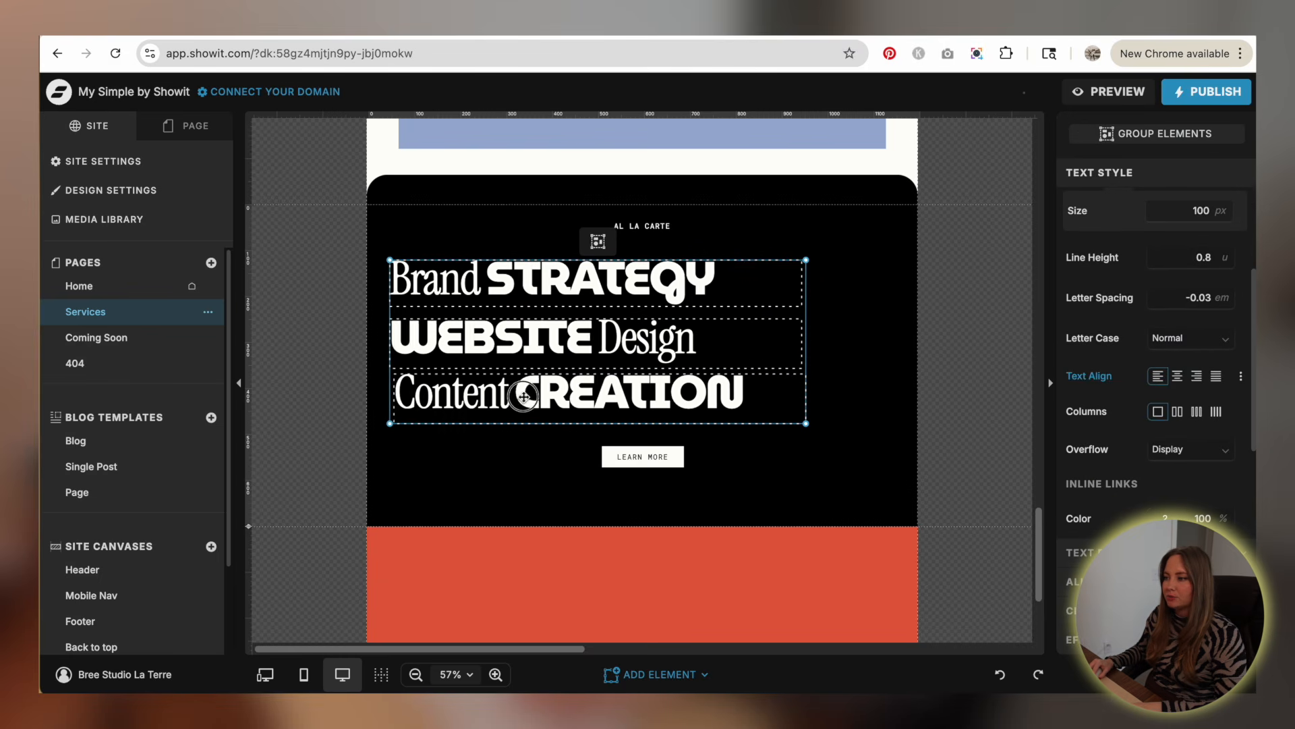
click(981, 338)
- Delete the Learn More button and move the Content Creation and Website Design headings down for wider vertical spacing
drag(642, 456, 644, 475)
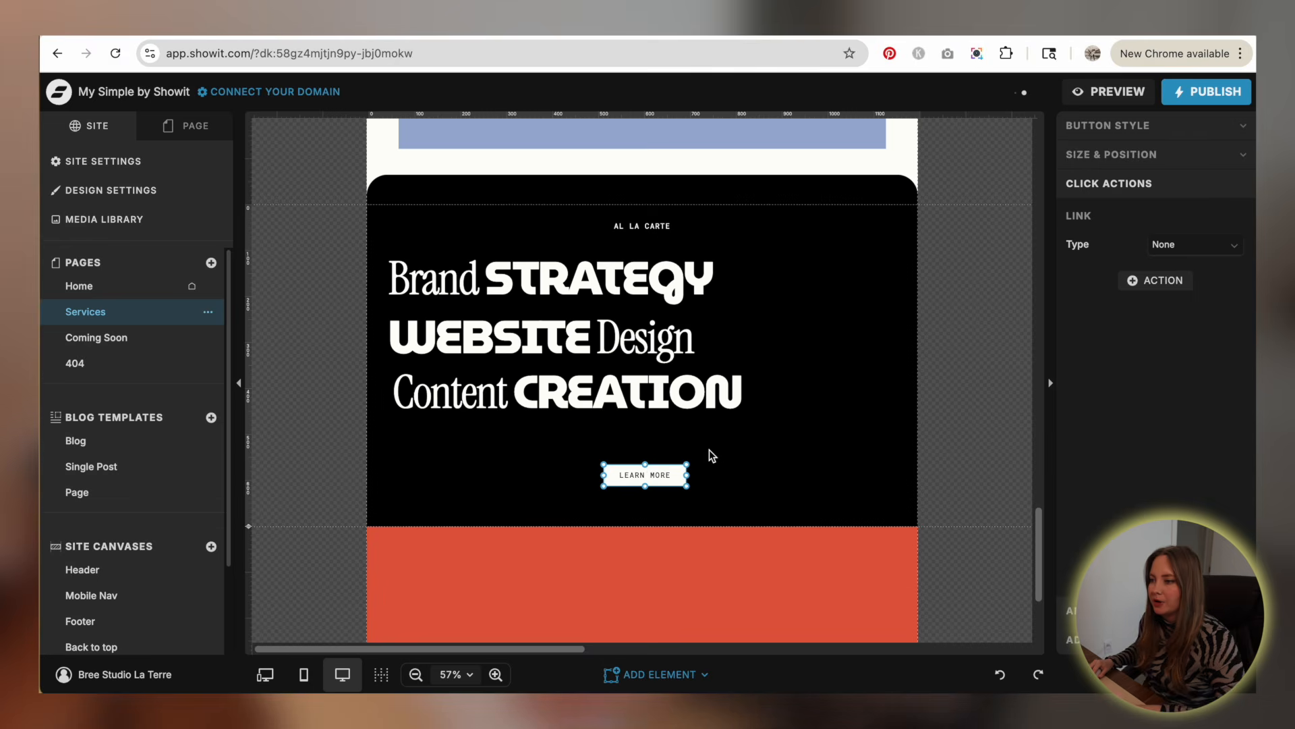
key(Delete)
drag(424, 401, 420, 423)
click(440, 356)
drag(439, 356, 439, 369)
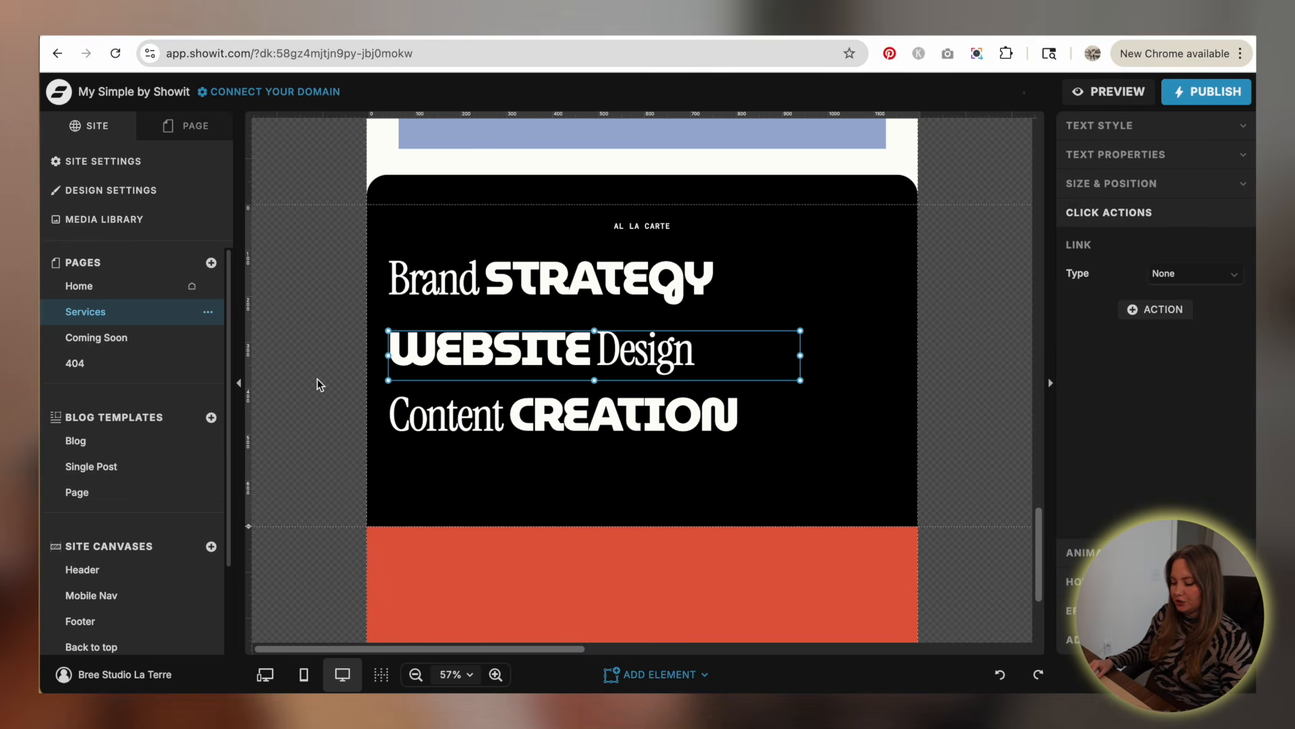
click(320, 385)
- Place a copy of the AL LA CARTE label to the right of the Brand Strategy heading and change its text to STARTING AT $1500
click(622, 225)
drag(622, 225, 815, 278)
double_click(815, 278)
text(STA)
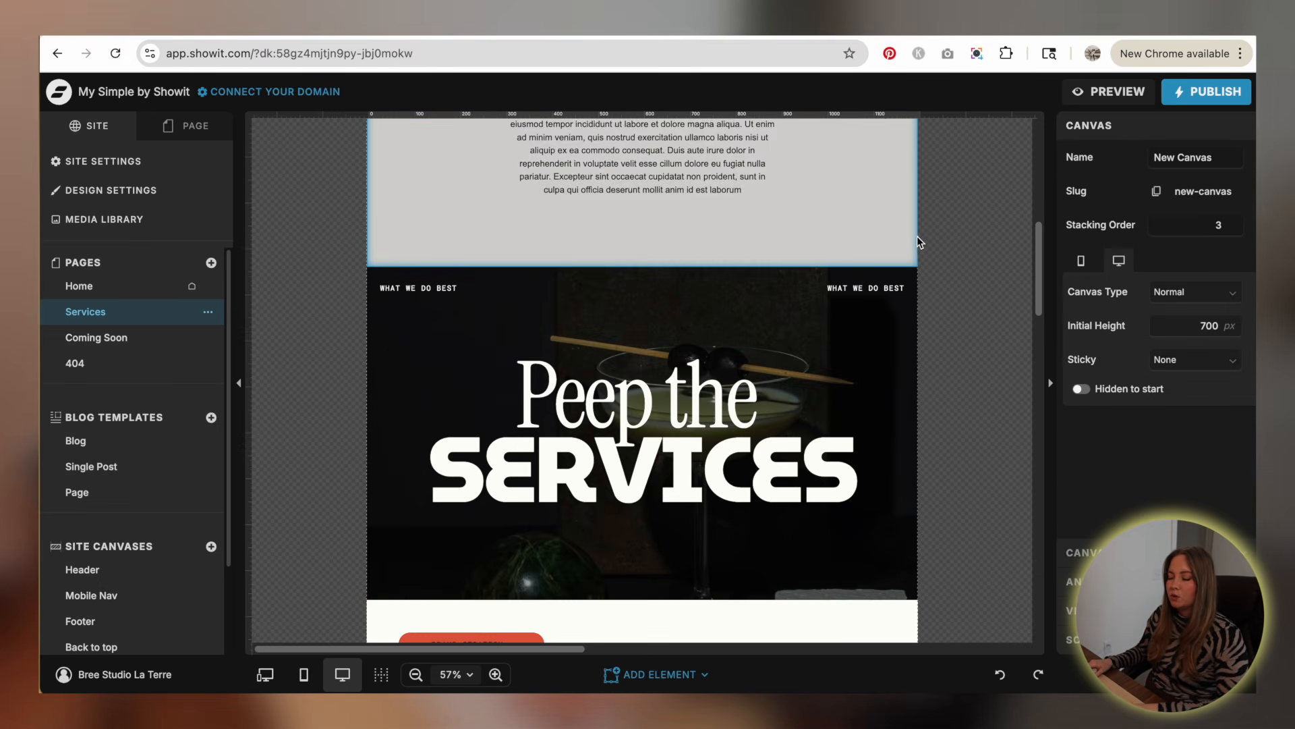
- Review the whole Services page layout from the hero to the footer, with its list of canvases shown
scroll(917, 236, down, 3)
scroll(917, 236, up, 1)
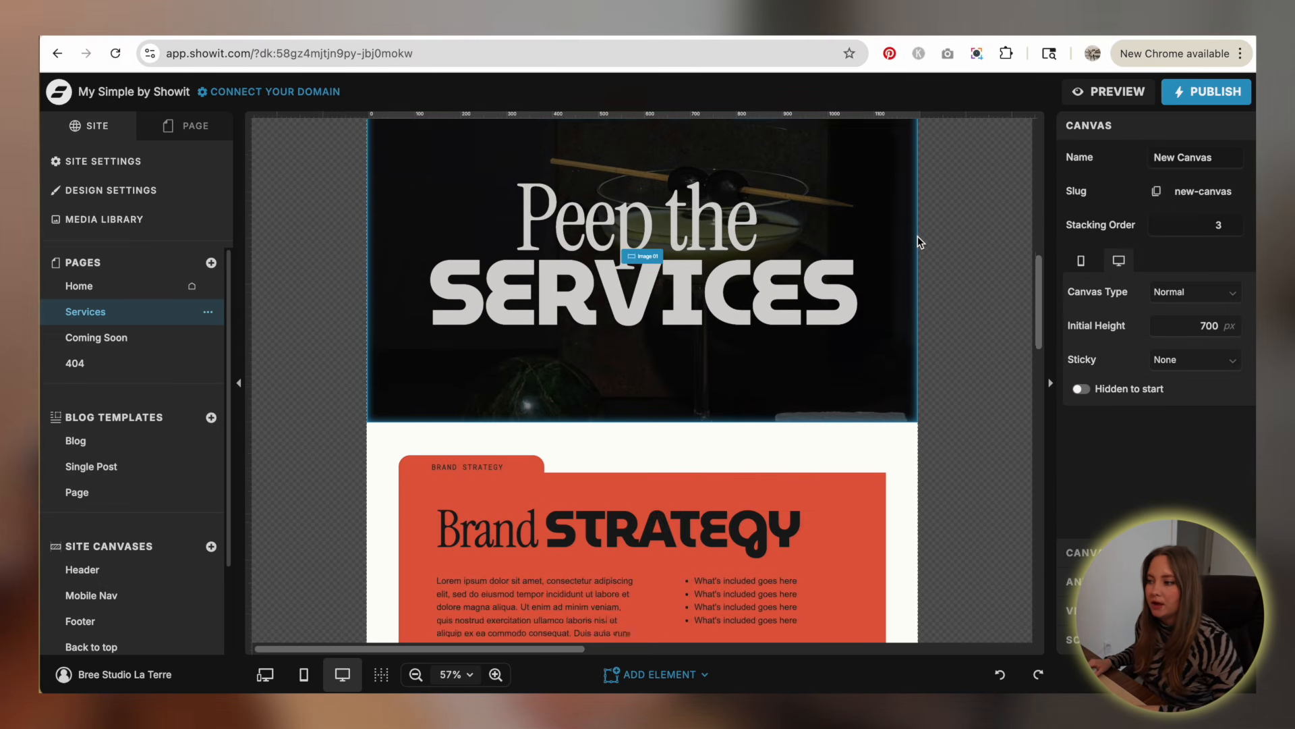
scroll(918, 236, down, 5)
scroll(917, 238, down, 10)
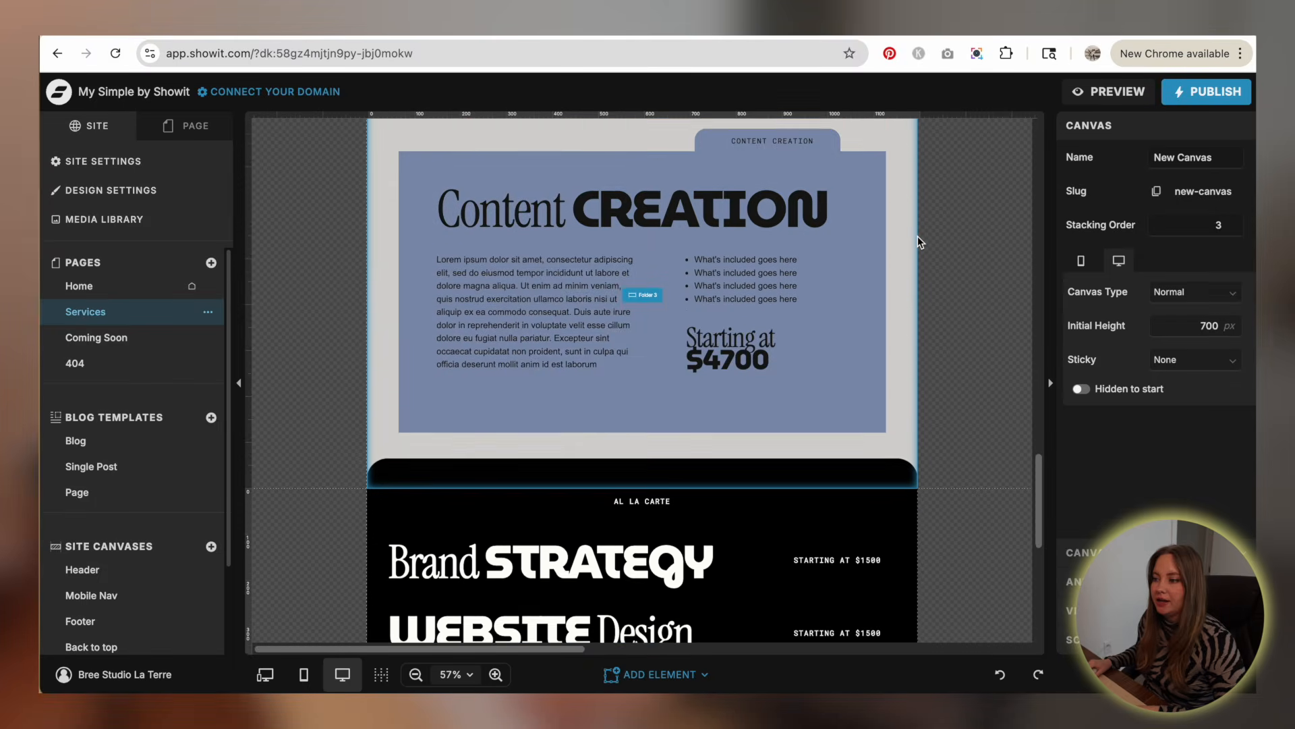
scroll(917, 241, down, 7)
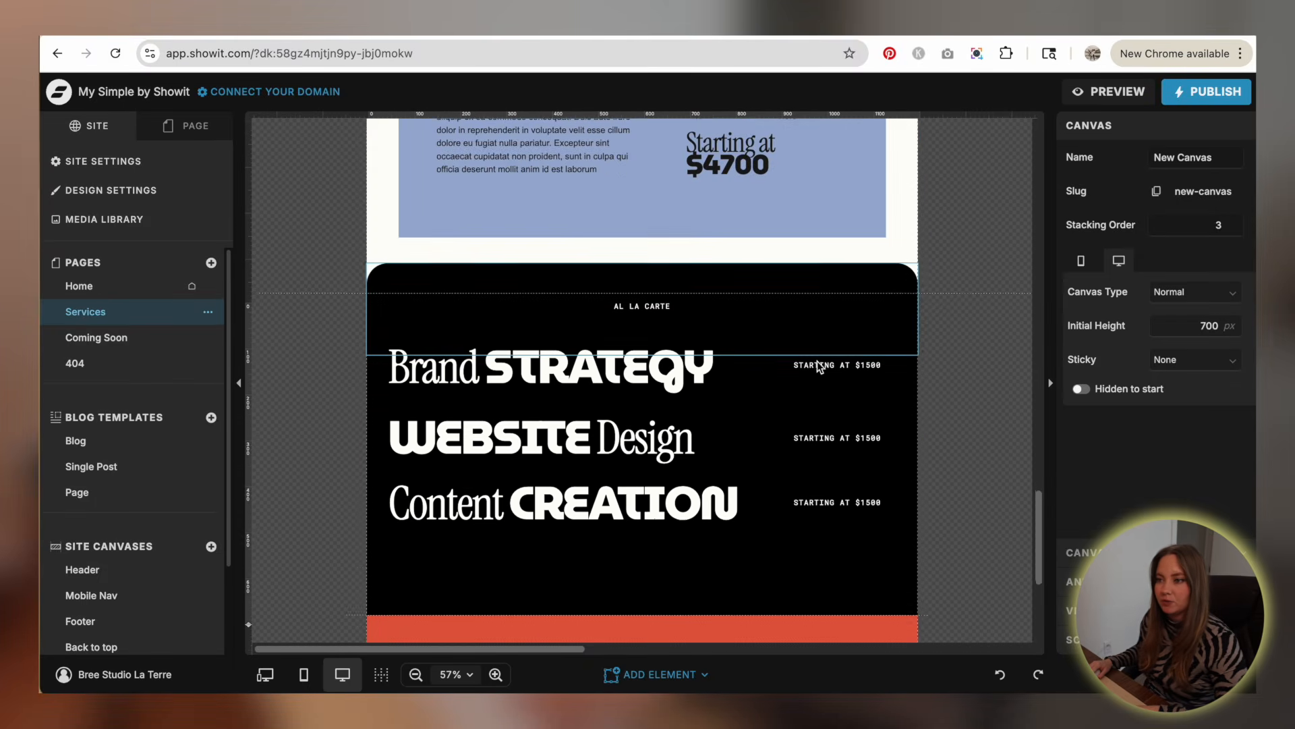
click(183, 125)
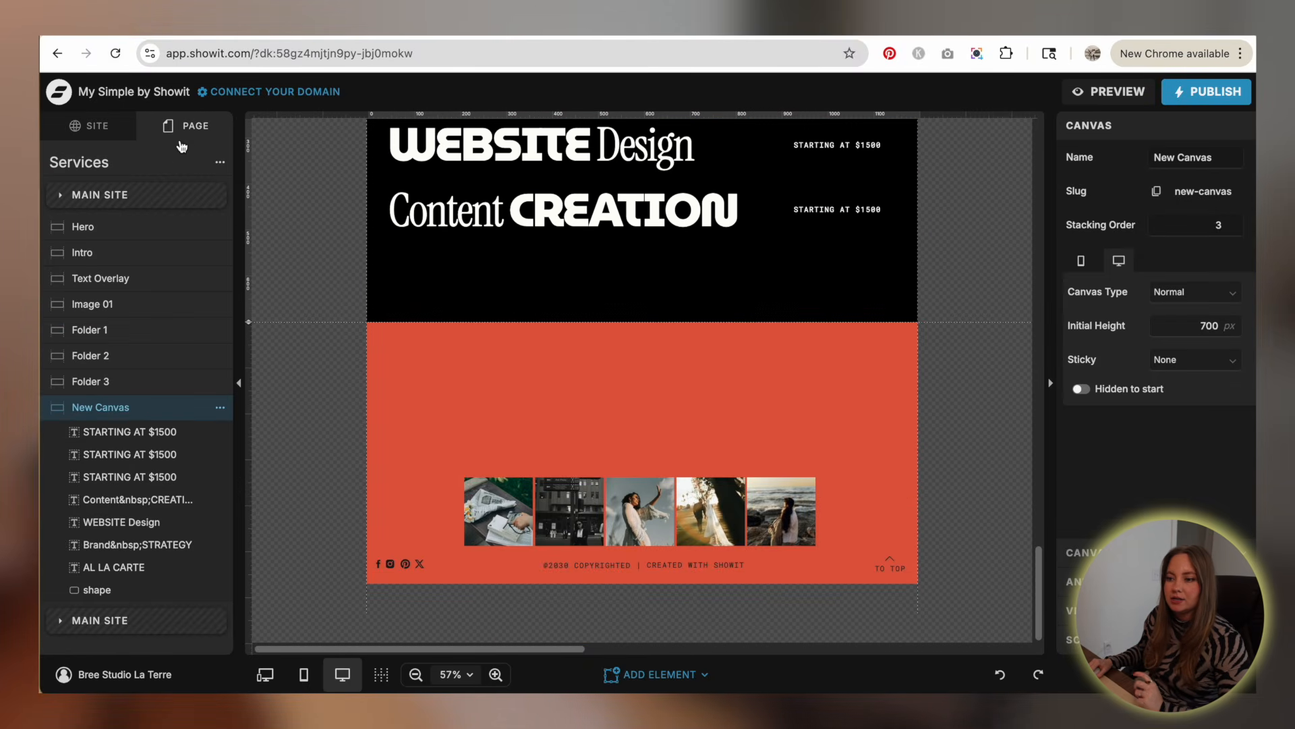
scroll(487, 305, up, 10)
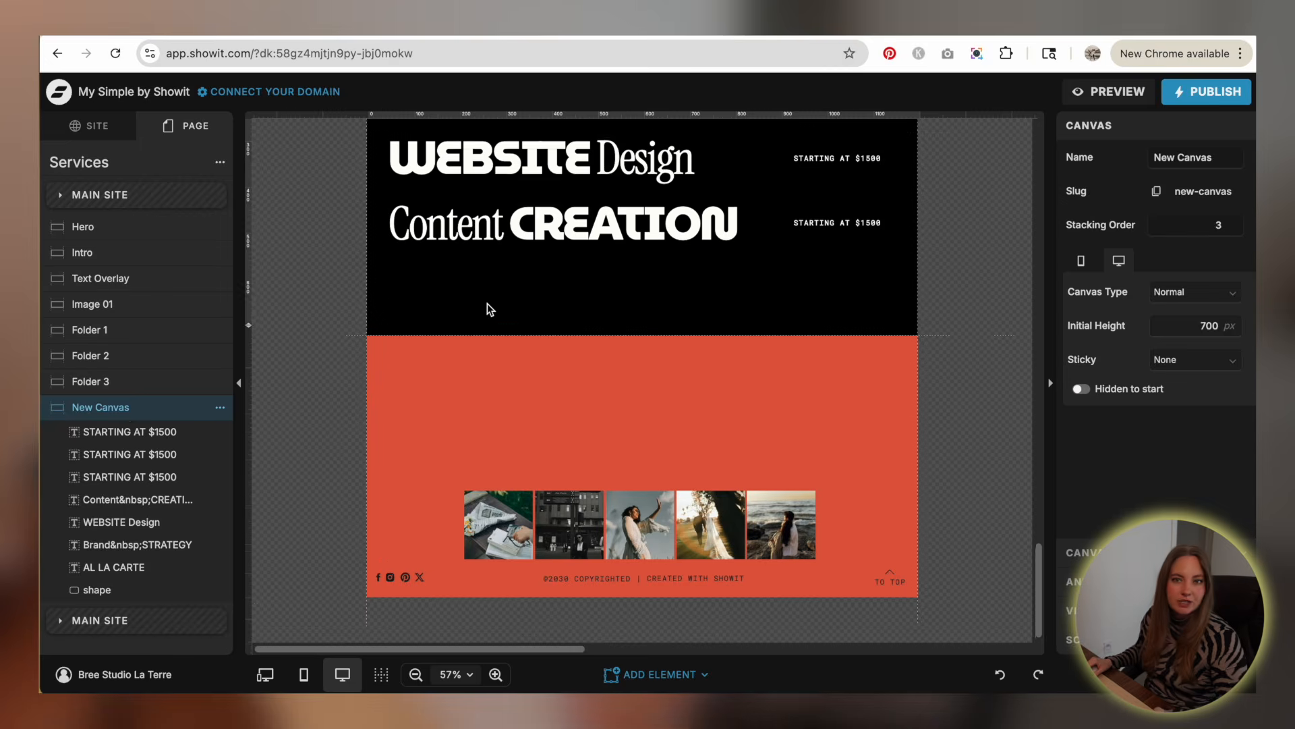
scroll(487, 304, up, 5)
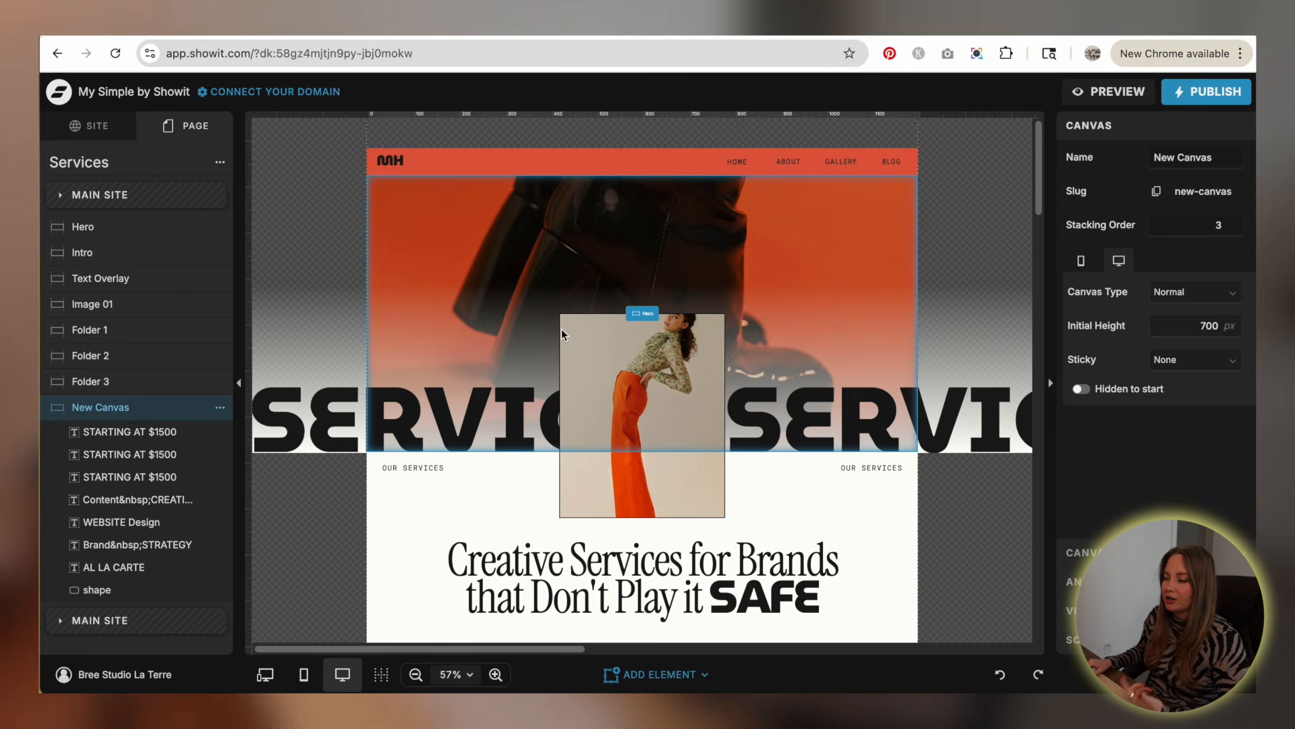
scroll(971, 302, down, 10)
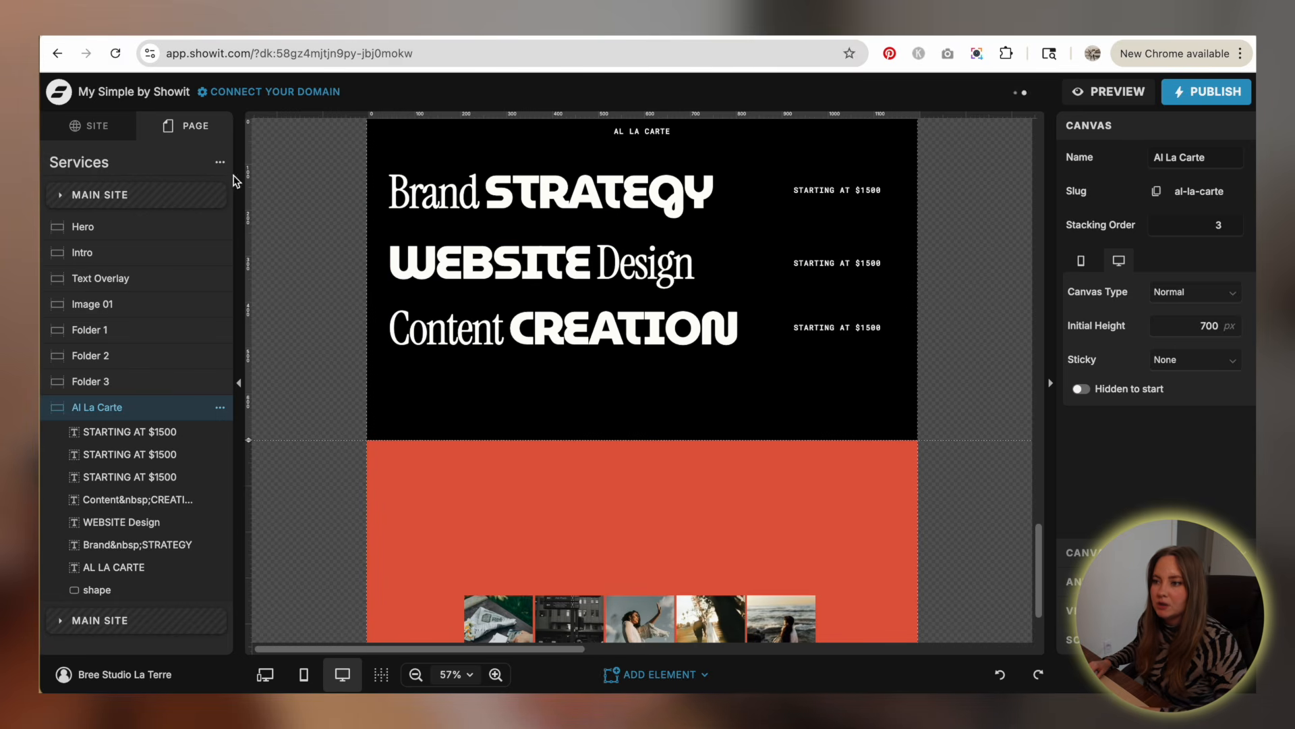
- Add a blank canvas below Al La Carte on the Services page and name it Testimonials
click(220, 162)
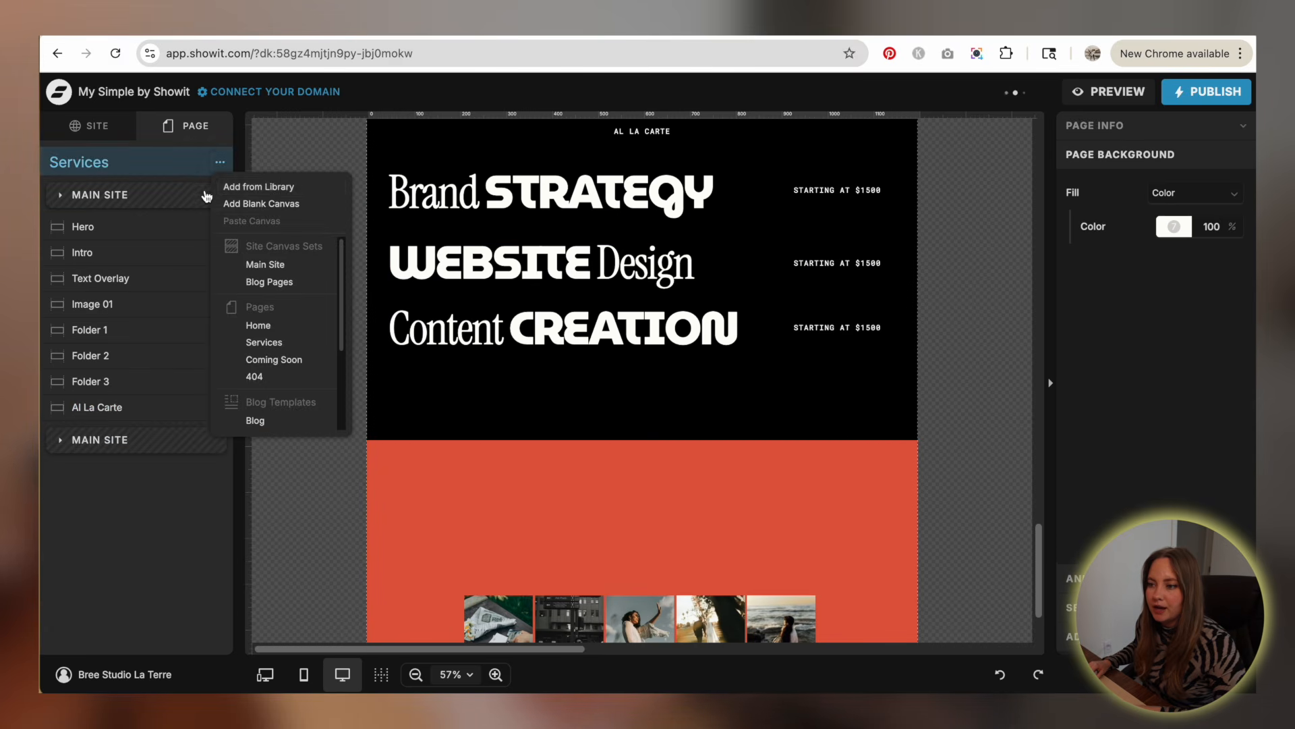
click(283, 203)
click(108, 433)
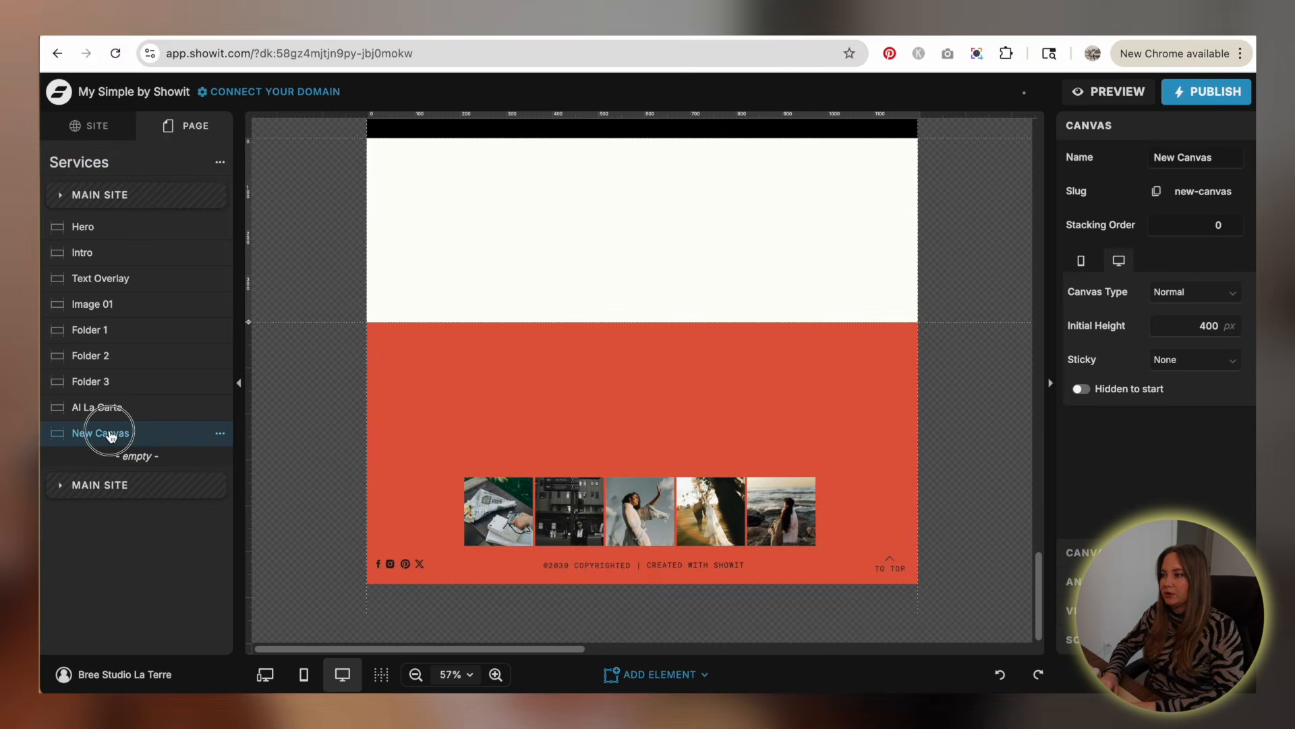
double_click(111, 435)
text(Testimonials)
key(Return)
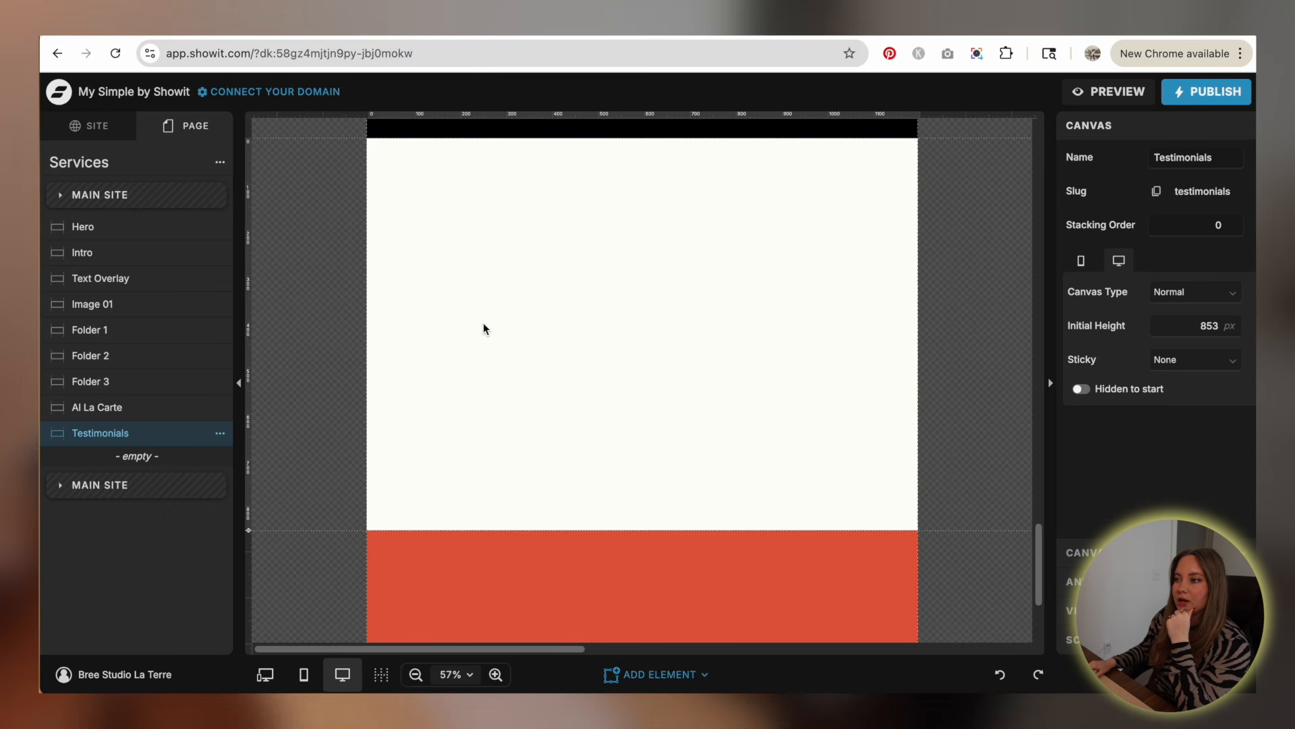
scroll(917, 434, up, 2)
scroll(904, 410, down, 5)
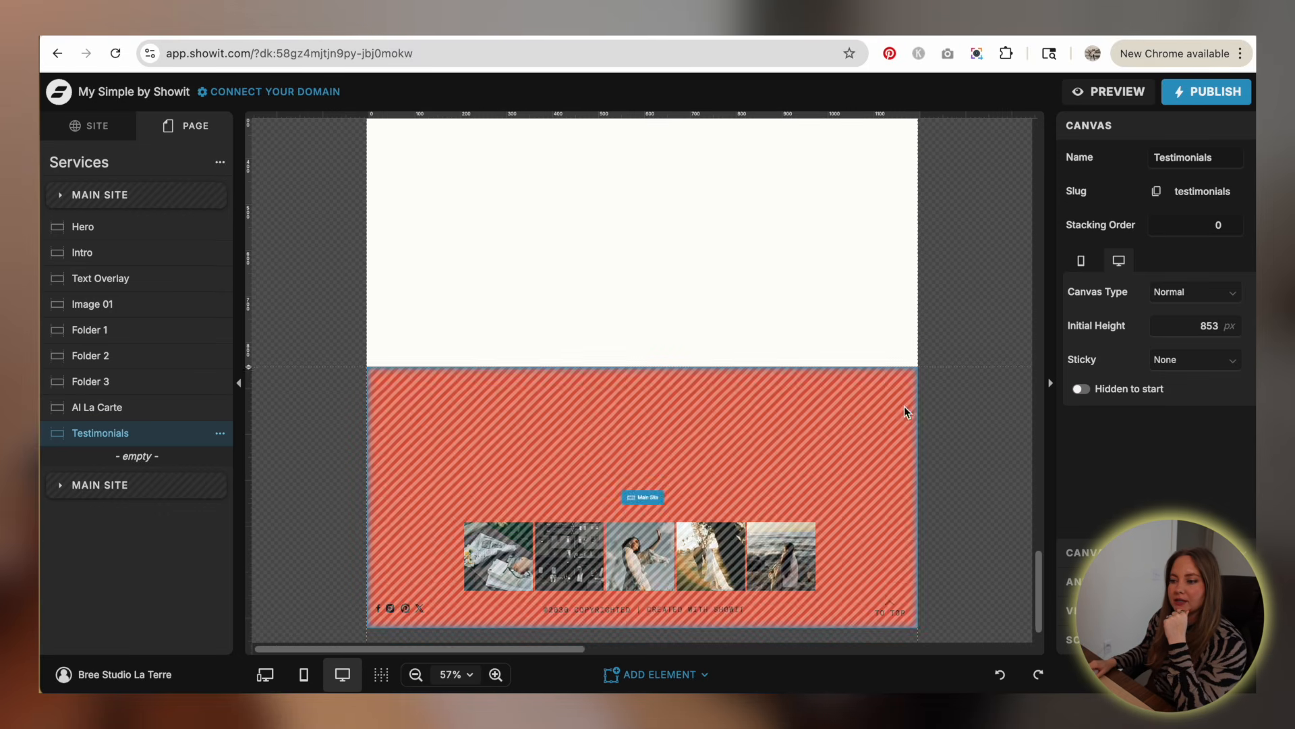
scroll(275, 558, up, 5)
scroll(405, 443, down, 2)
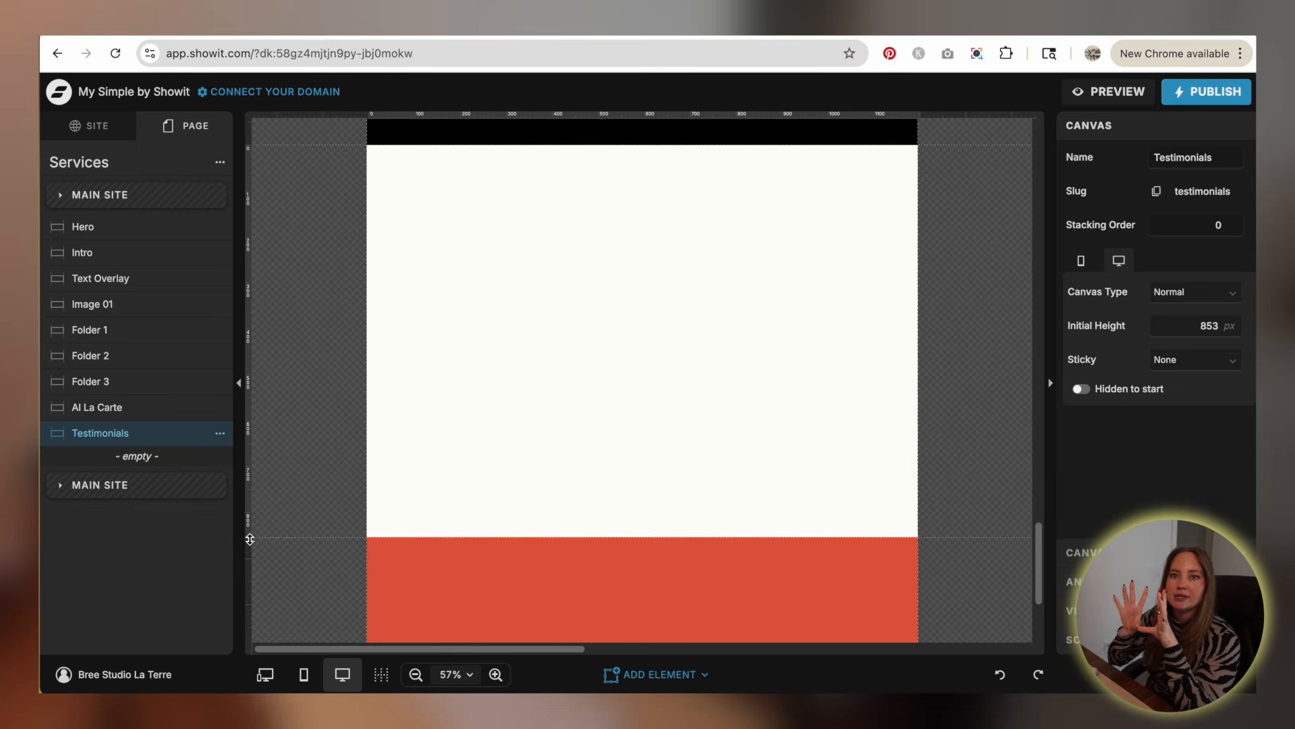
- Shorten the Testimonials canvas to 809 px and fill its background with the close-up photo of a woman in a striped knit hat
drag(249, 522, 250, 517)
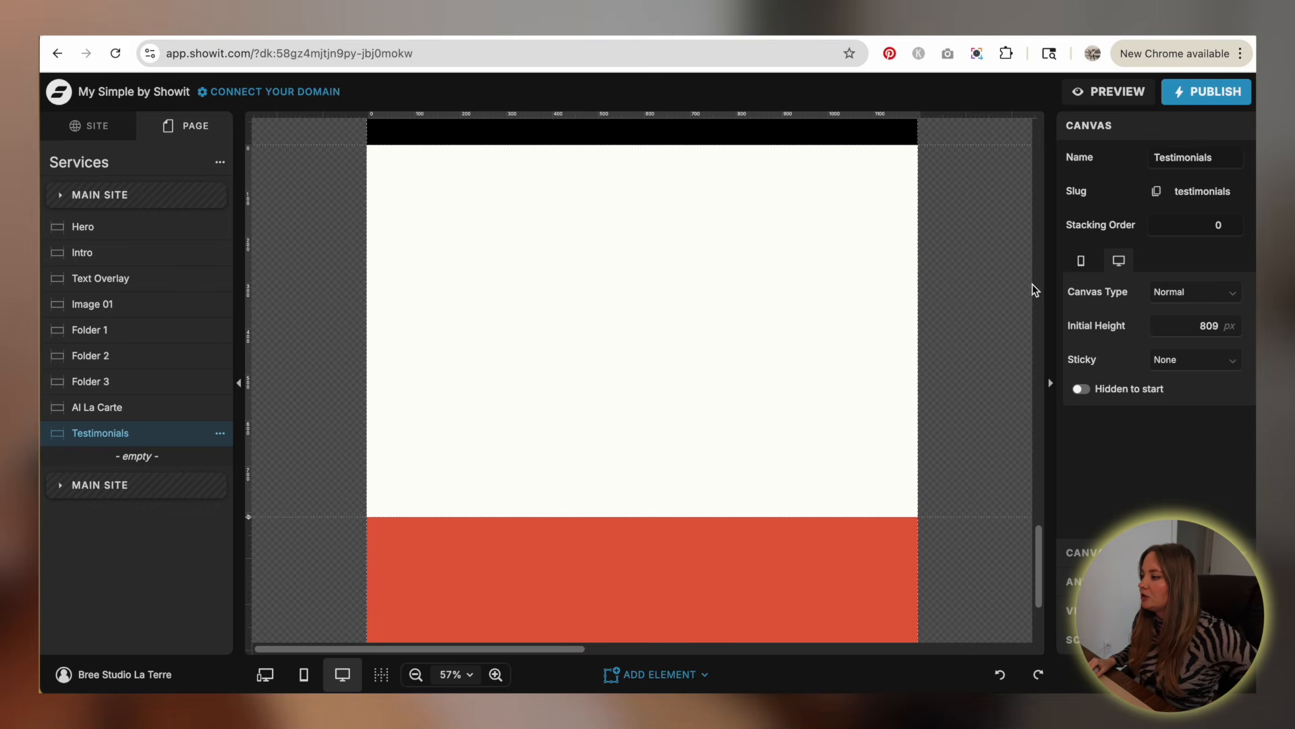
click(1079, 539)
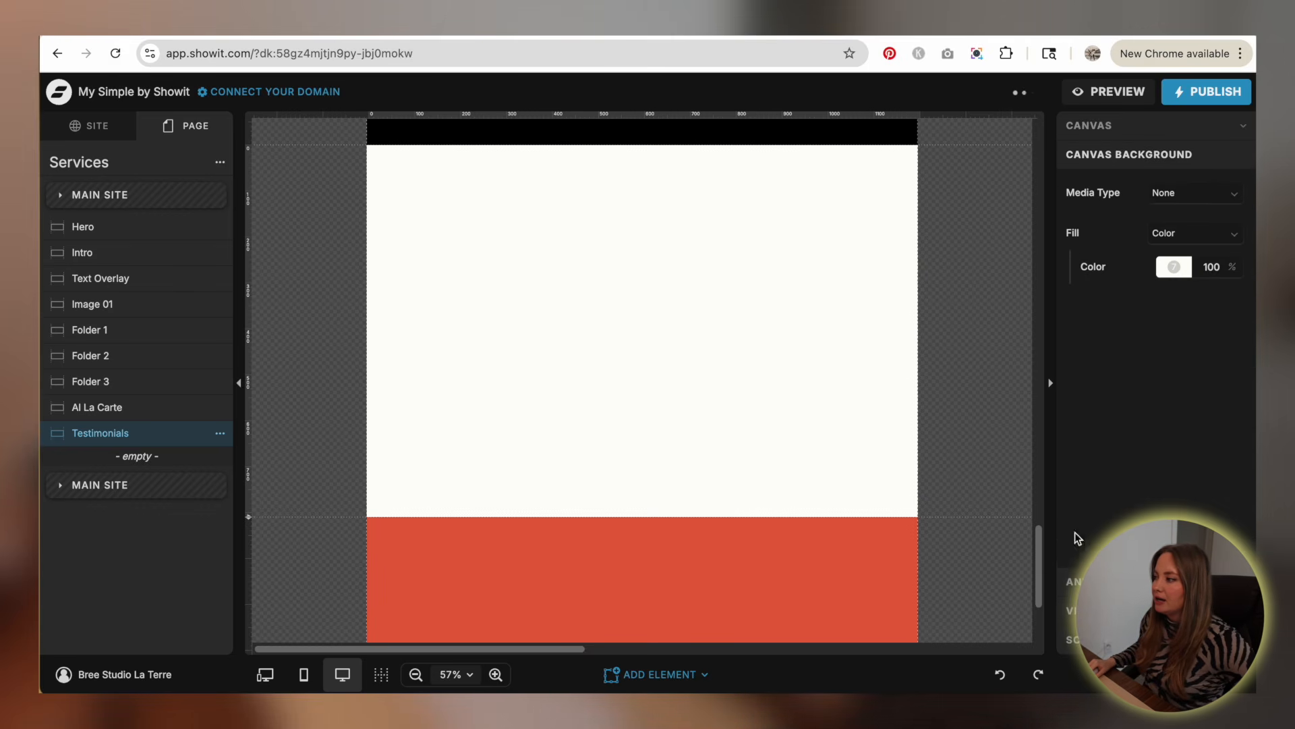
click(1190, 200)
click(1178, 237)
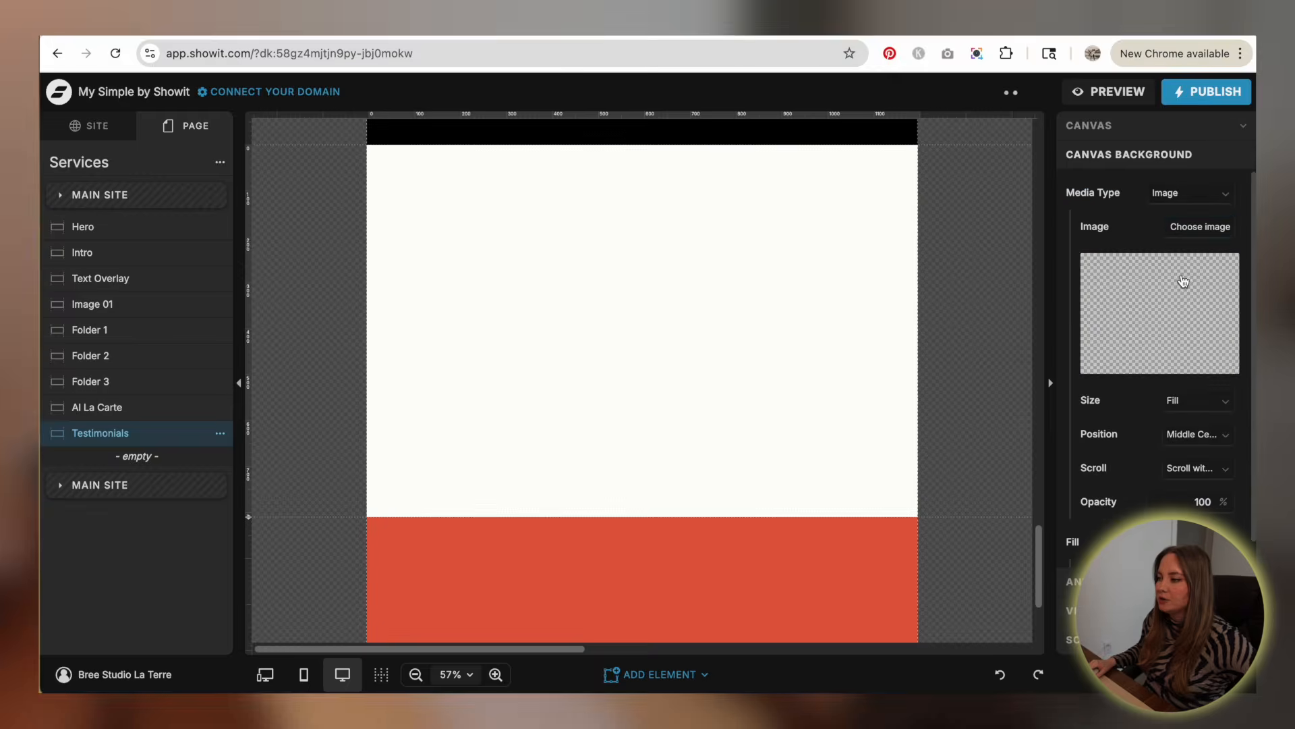
click(1160, 312)
double_click(1013, 318)
scroll(1104, 428, down, 1)
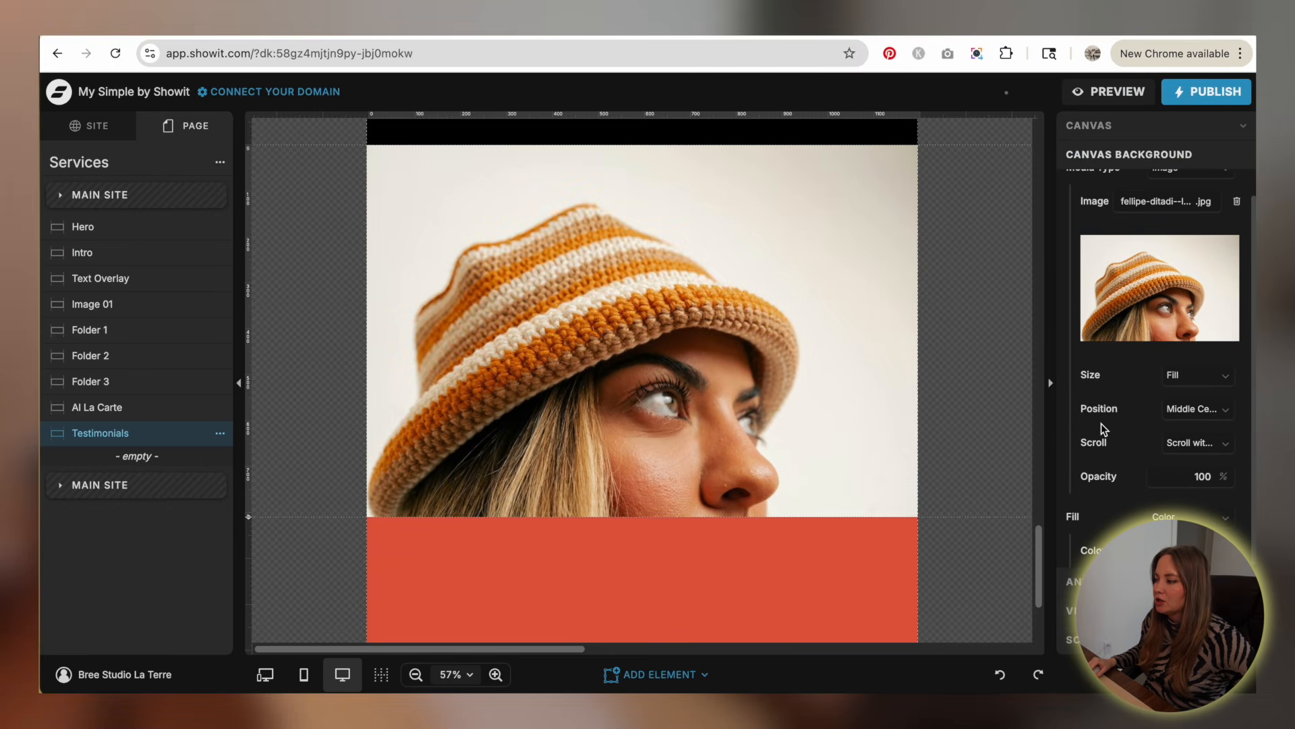
- Set the Testimonials canvas fill to black color style 1 and lower its background image opacity to 50%
click(1223, 551)
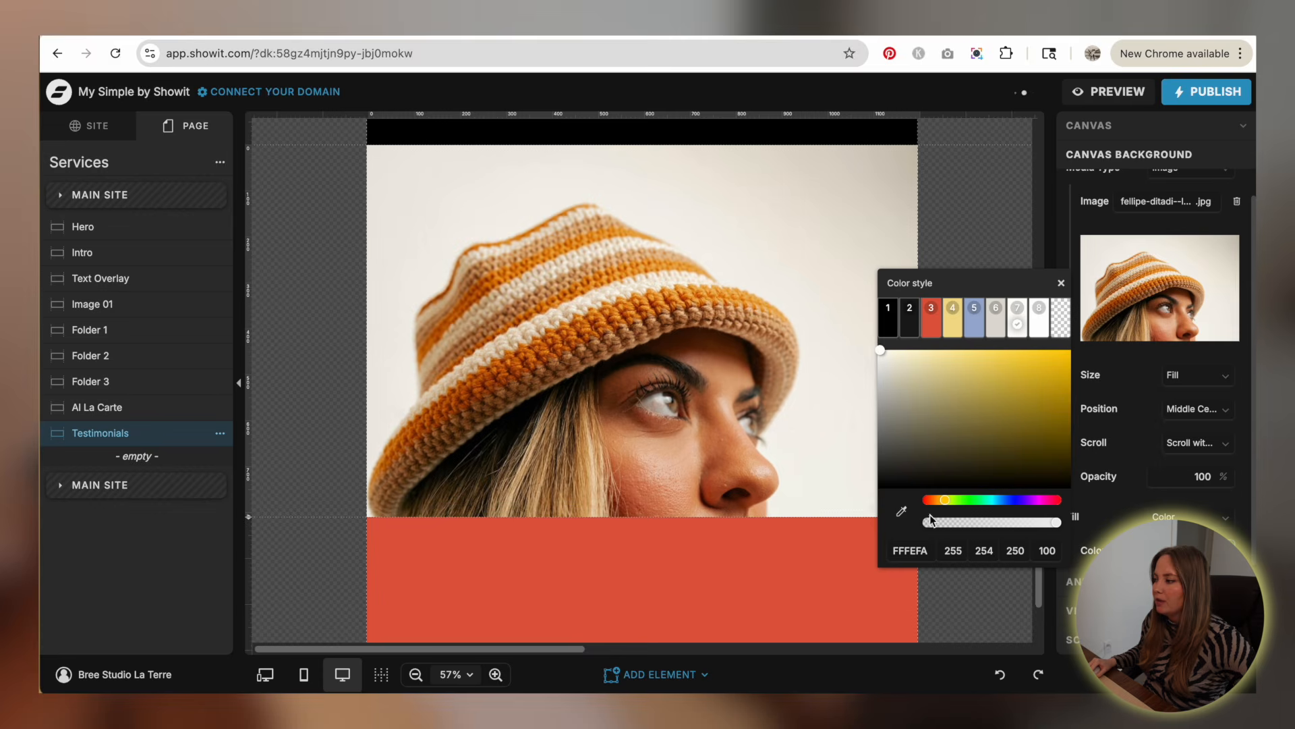
click(886, 326)
click(1223, 481)
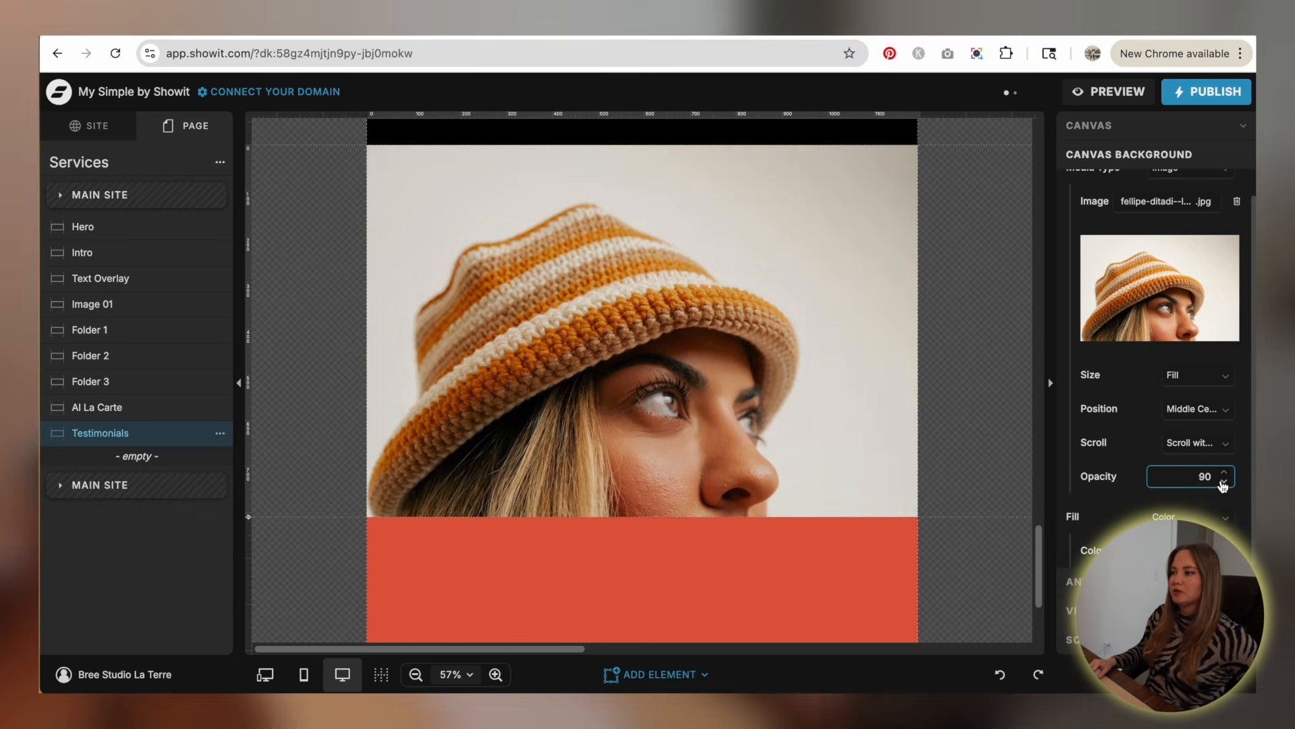
click(1223, 482)
click(1222, 482)
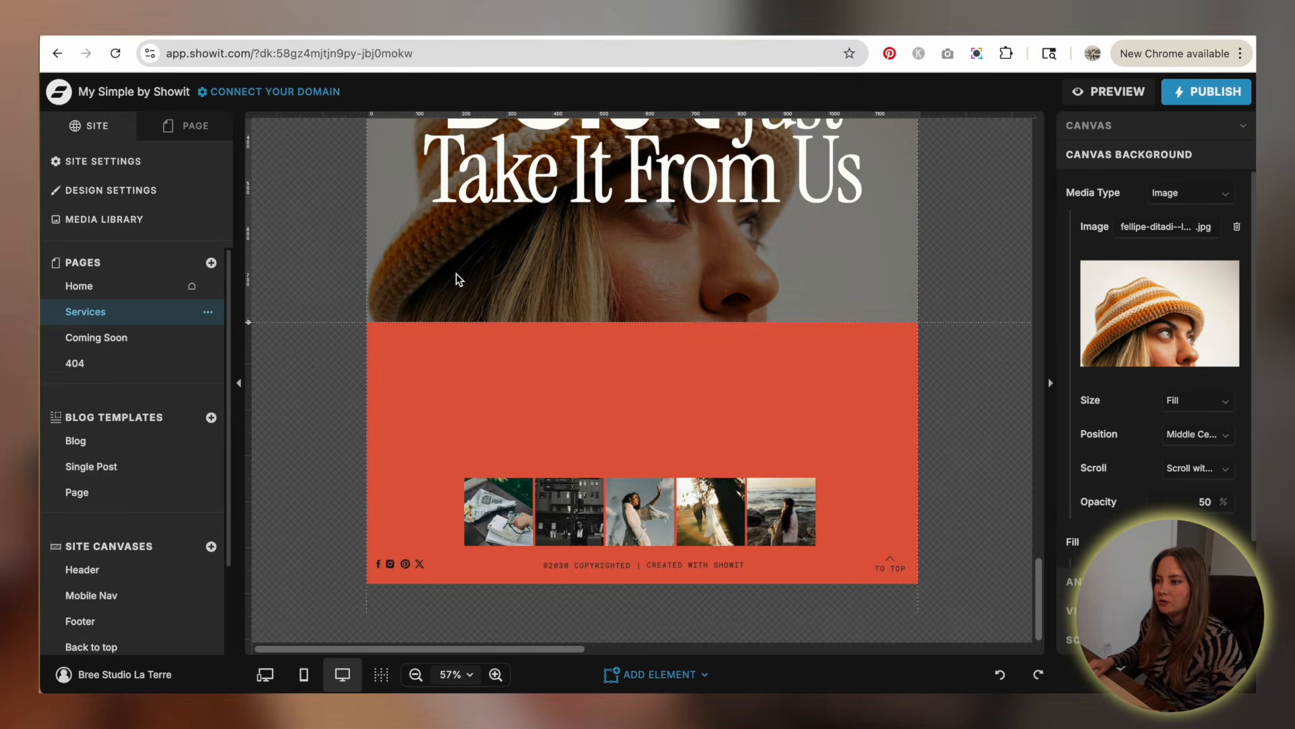
- Move the black-to-transparent gradient shape to the top edge of the Testimonials canvas and stretch it down past the heading
scroll(426, 324, up, 4)
click(602, 280)
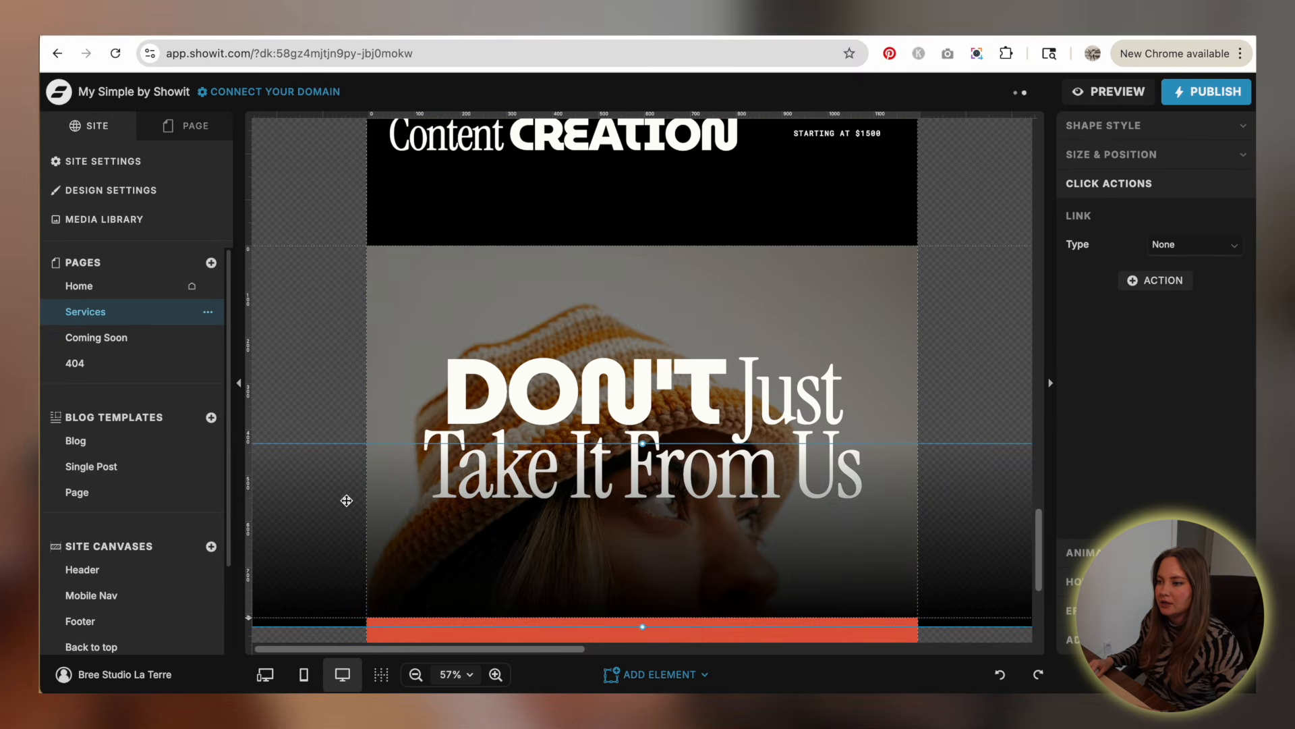
drag(285, 447, 840, 328)
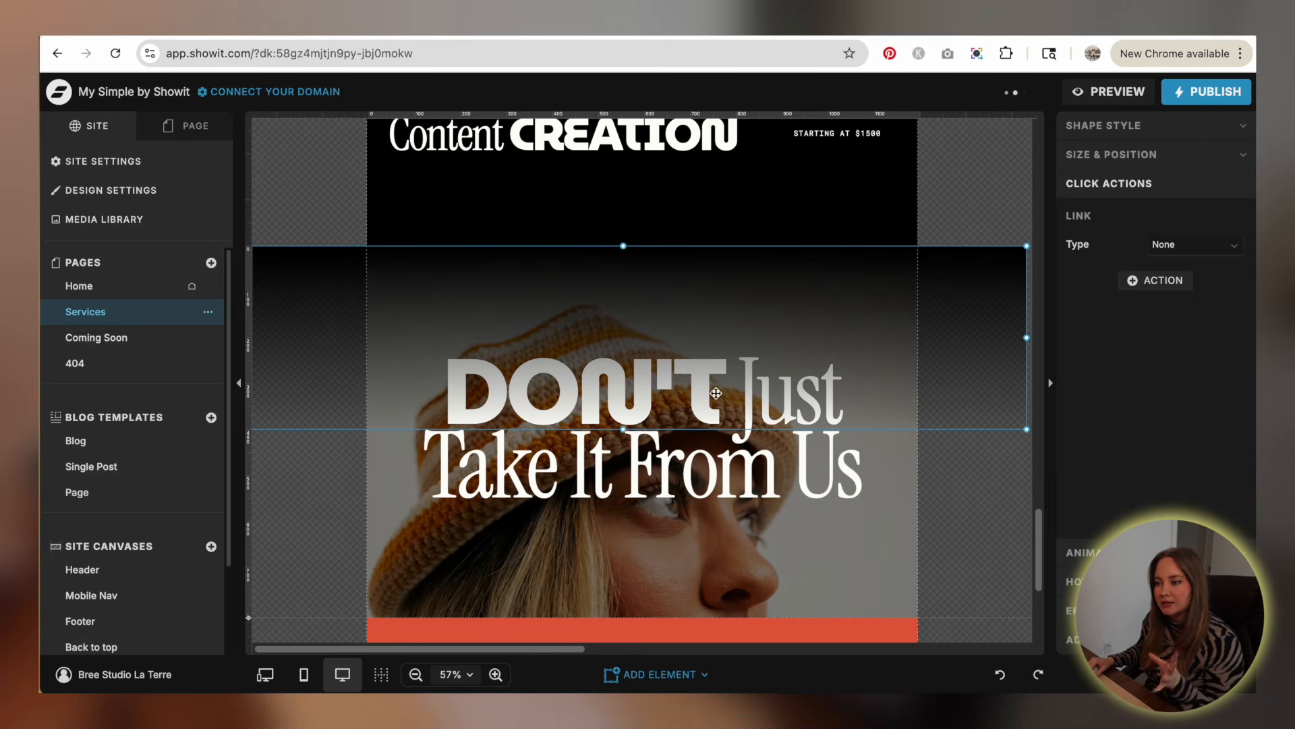
drag(624, 429, 623, 535)
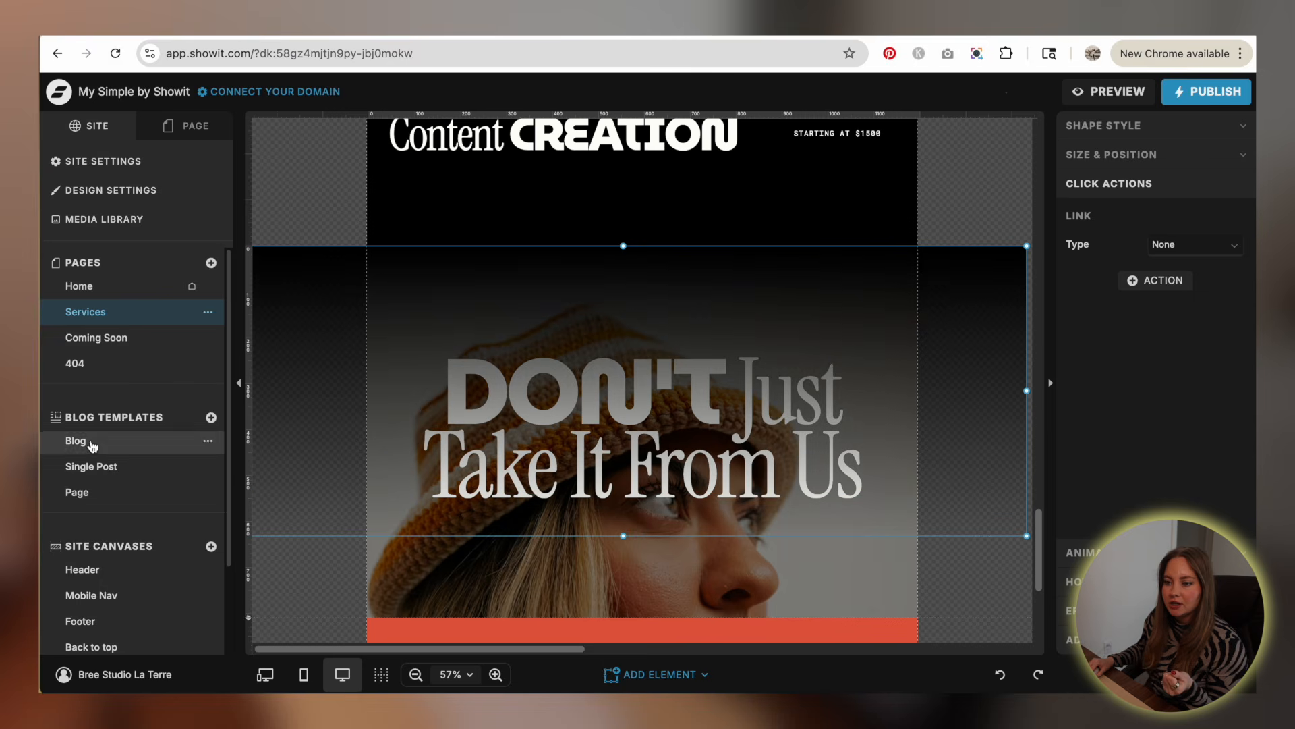
- Size the DON'T Just Take It From Us heading at 150 px, center it horizontally and shorten its text box to fit
click(184, 133)
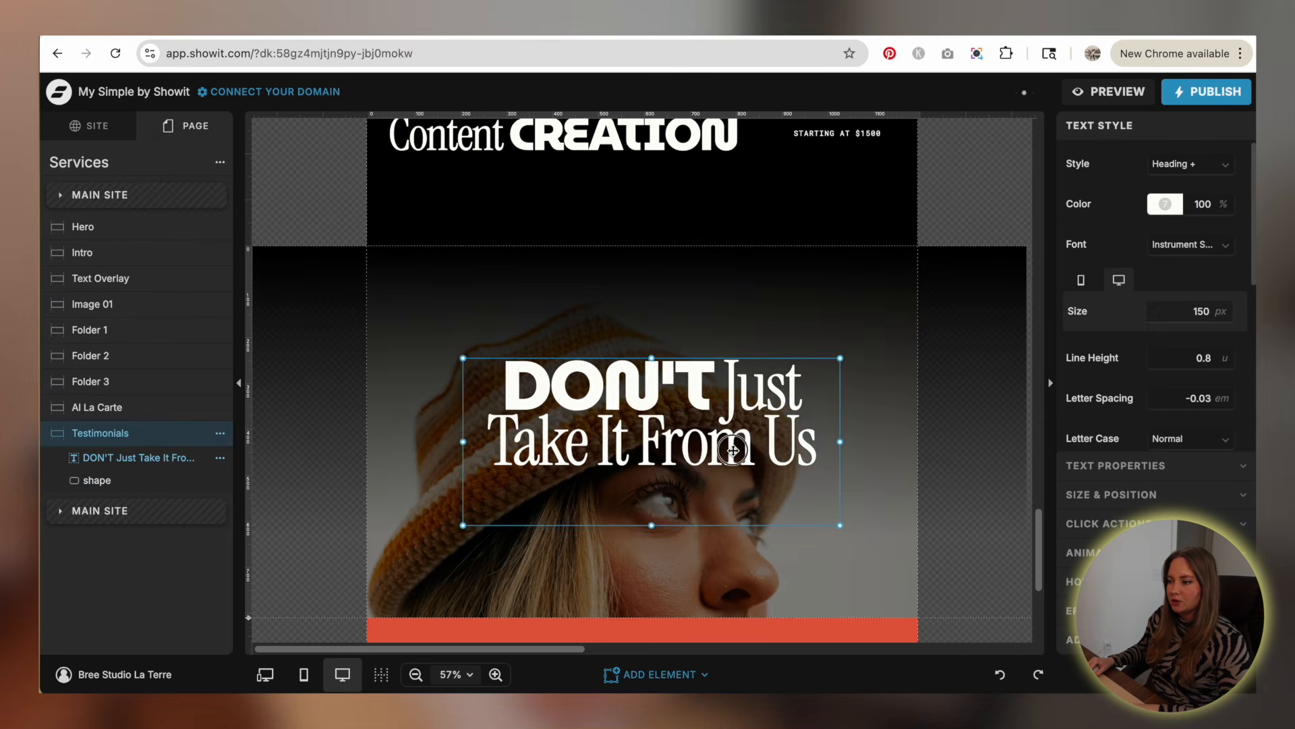
drag(733, 450, 725, 454)
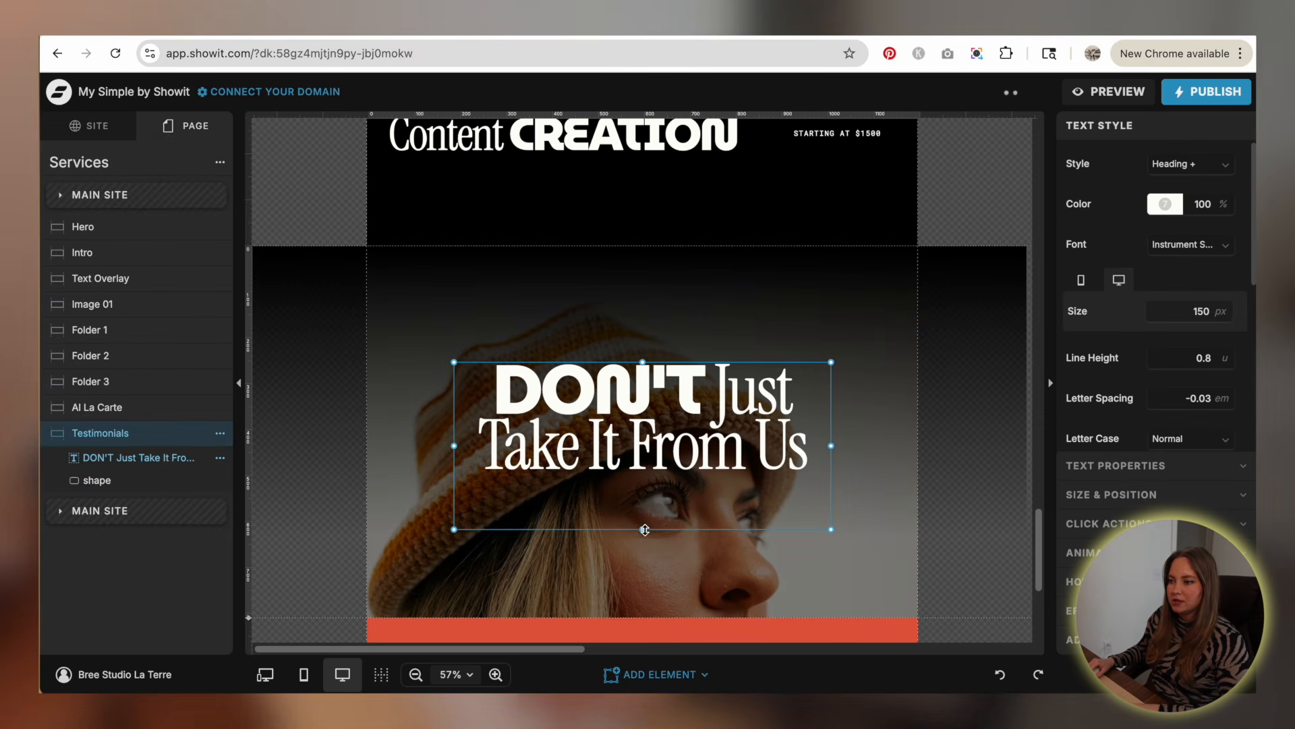
drag(645, 529, 642, 476)
click(327, 346)
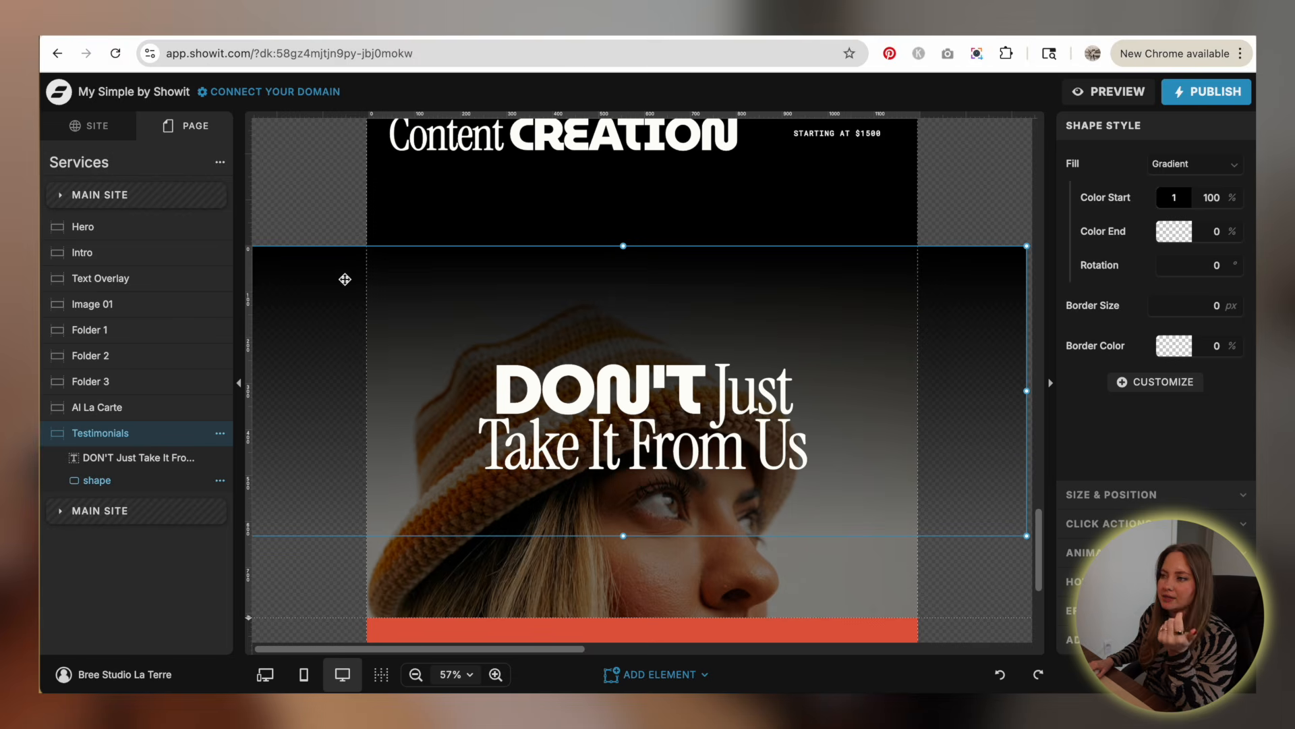
click(334, 211)
- Add a blank canvas below Testimonials on the Services page and extend its height downward
scroll(333, 210, up, 10)
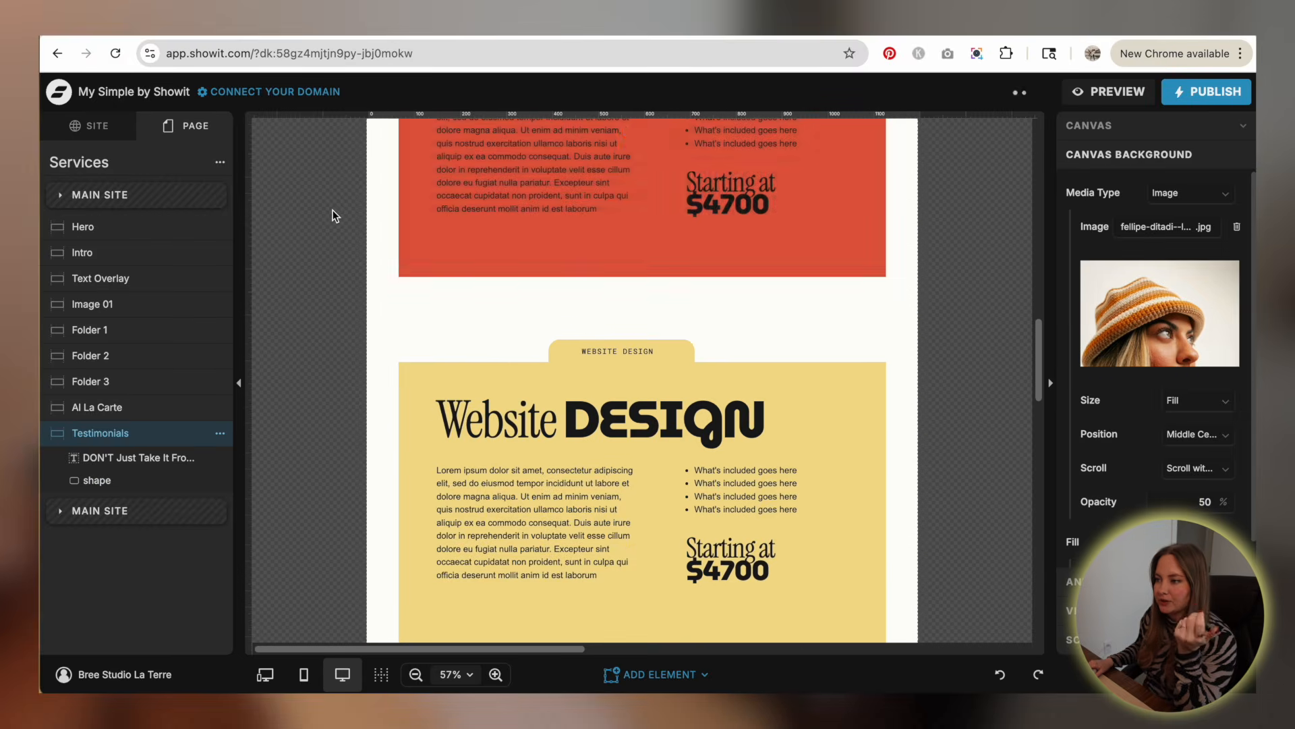
scroll(860, 283, up, 5)
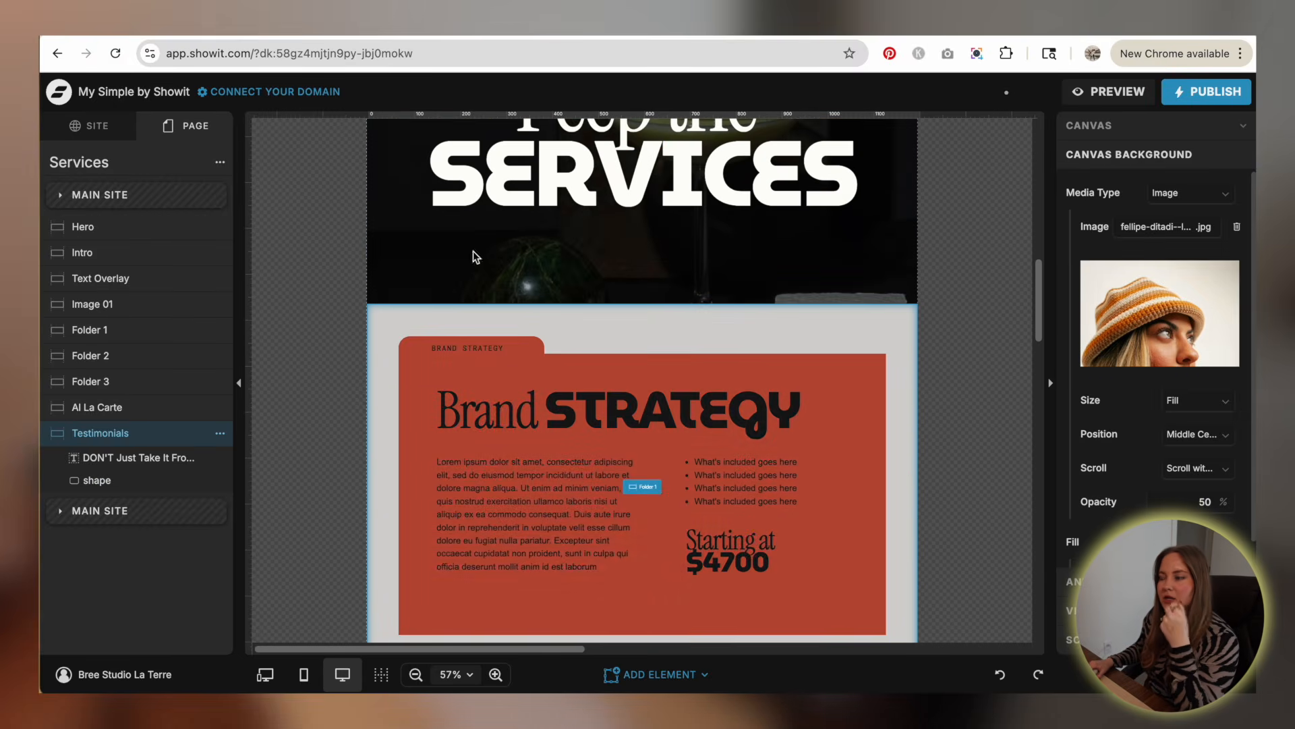
scroll(526, 229, down, 10)
scroll(579, 203, down, 10)
scroll(579, 202, up, 3)
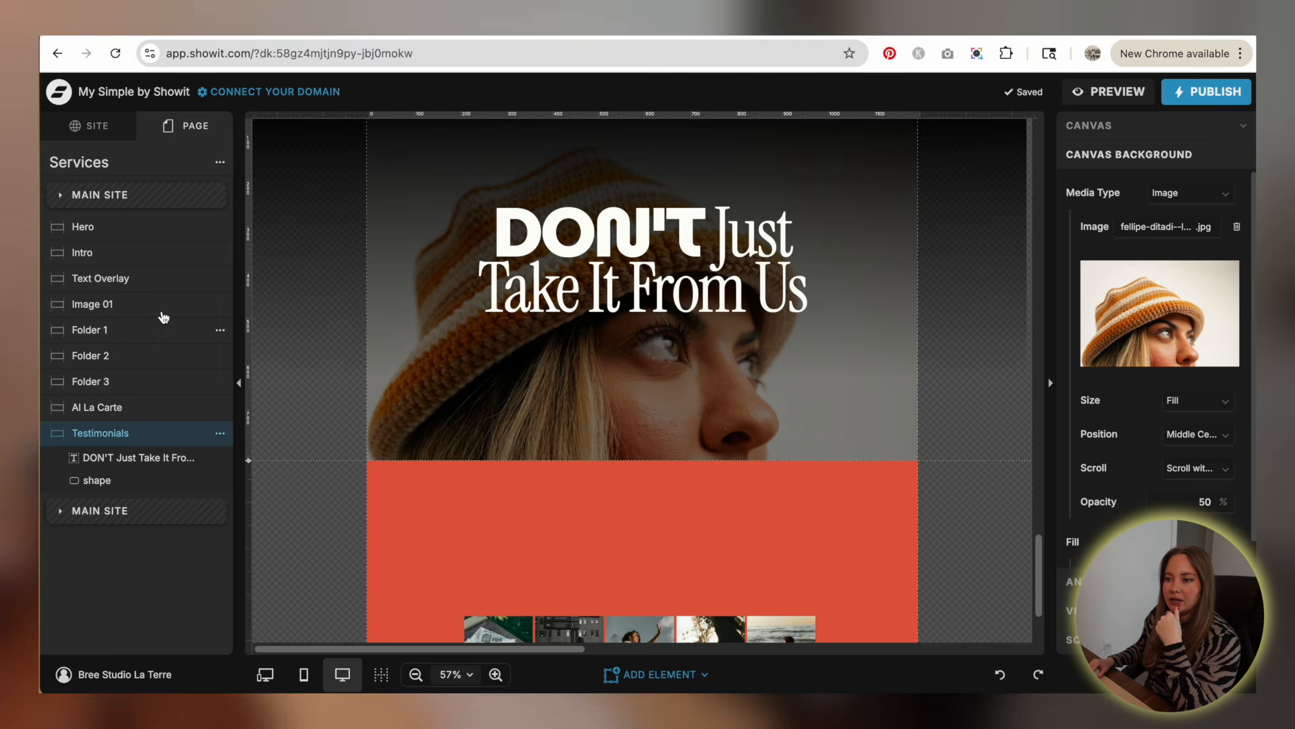
click(218, 171)
click(284, 200)
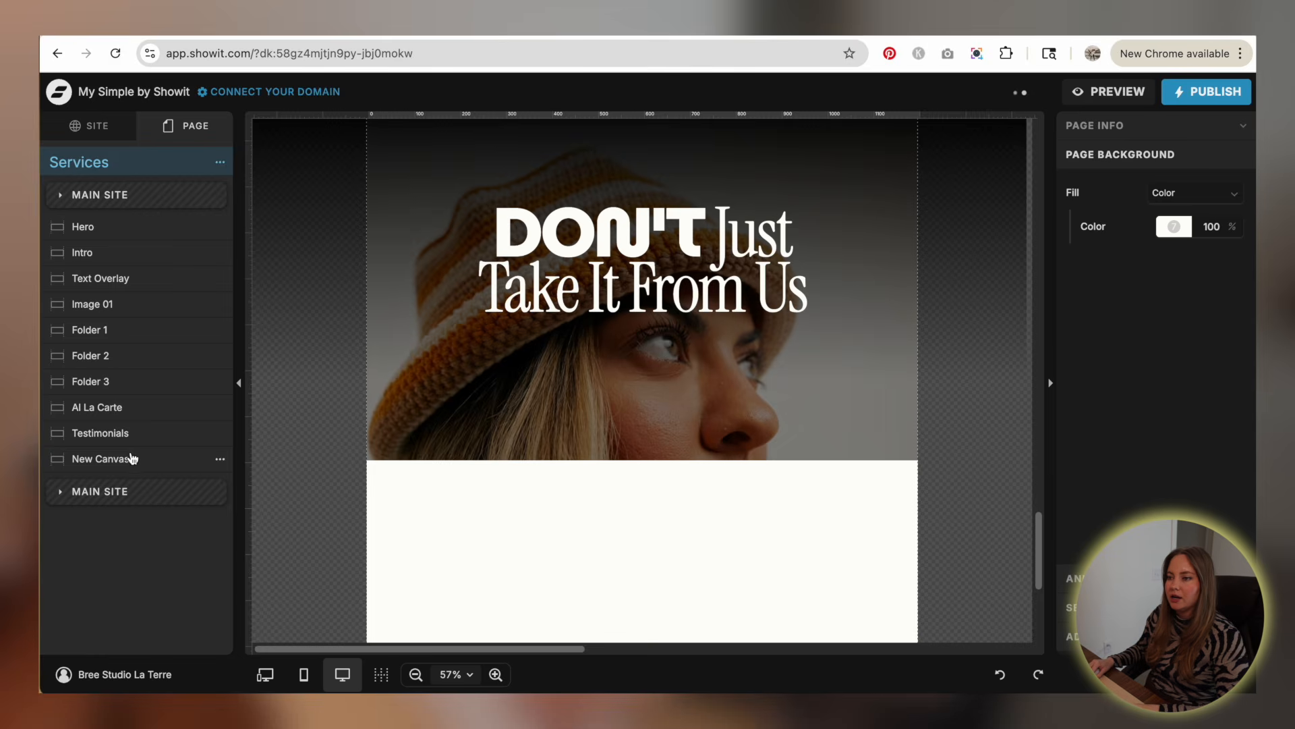
click(102, 459)
drag(251, 324, 288, 524)
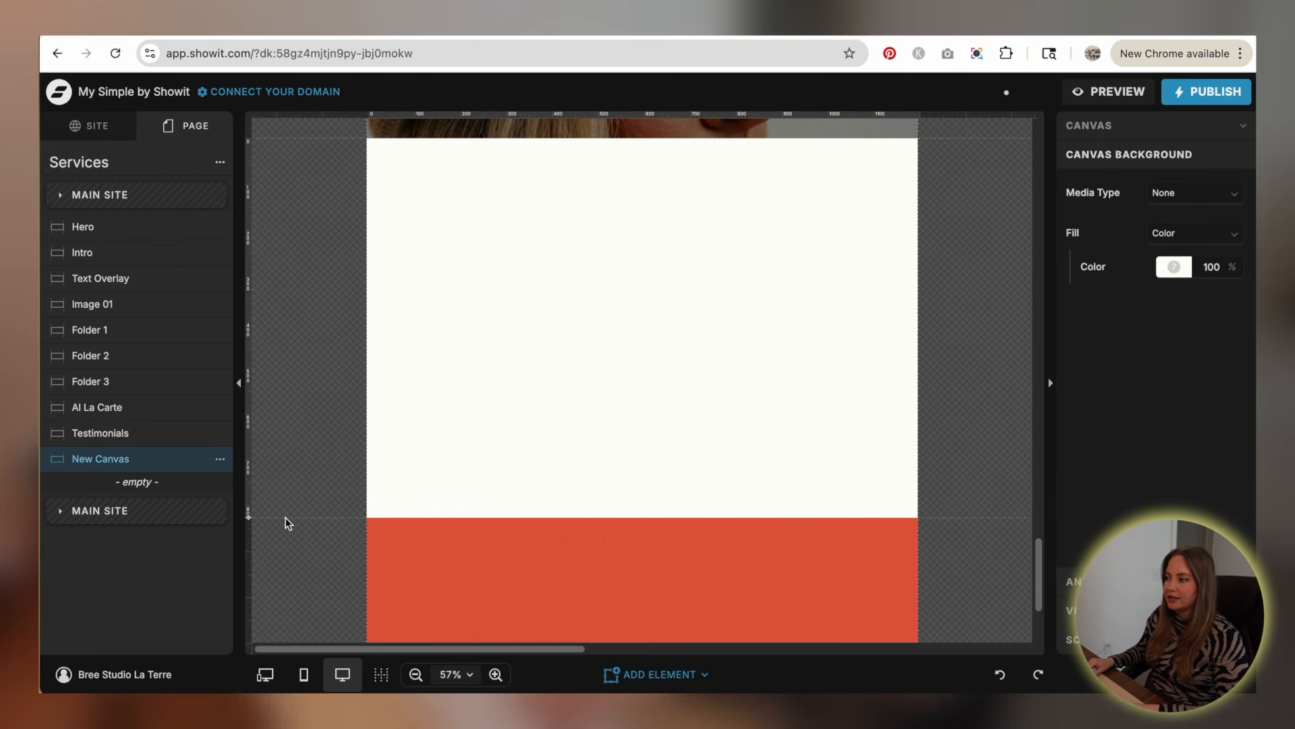
- Make the new canvas's background color fully transparent
click(1187, 274)
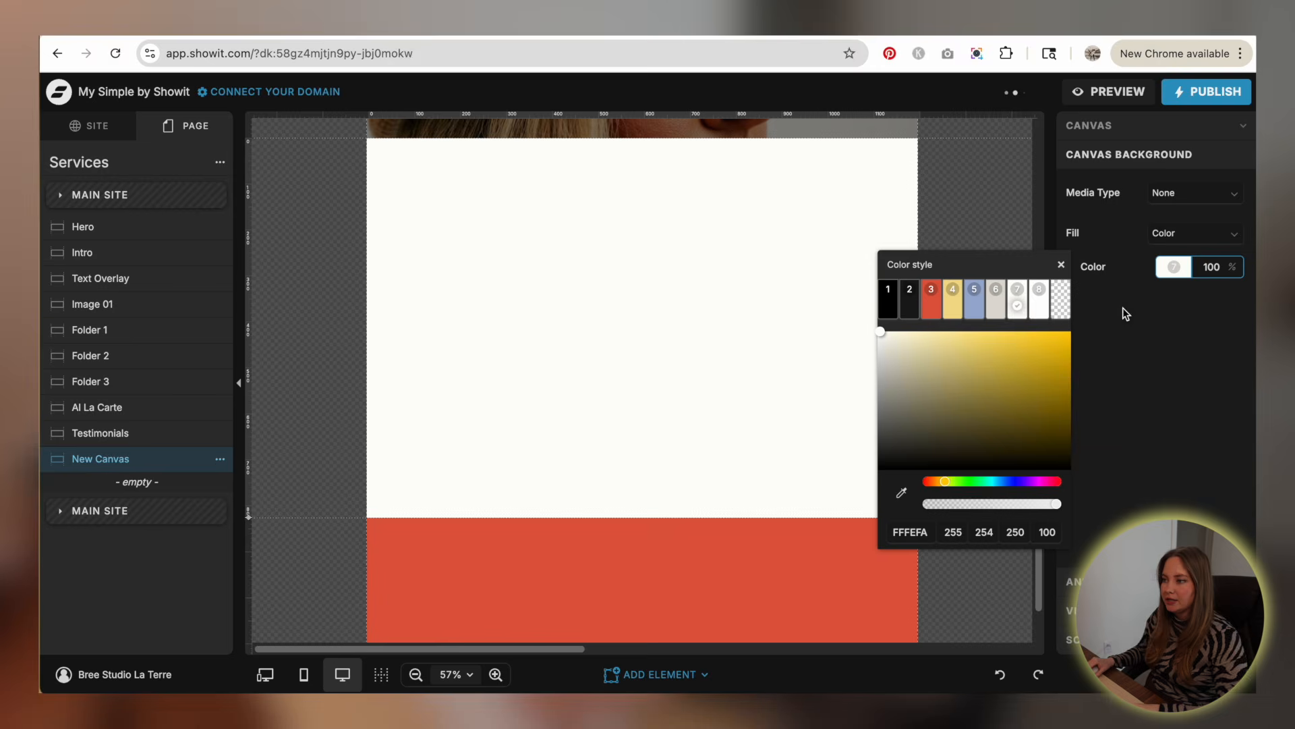
click(1061, 301)
click(635, 325)
scroll(636, 324, up, 2)
scroll(635, 329, up, 3)
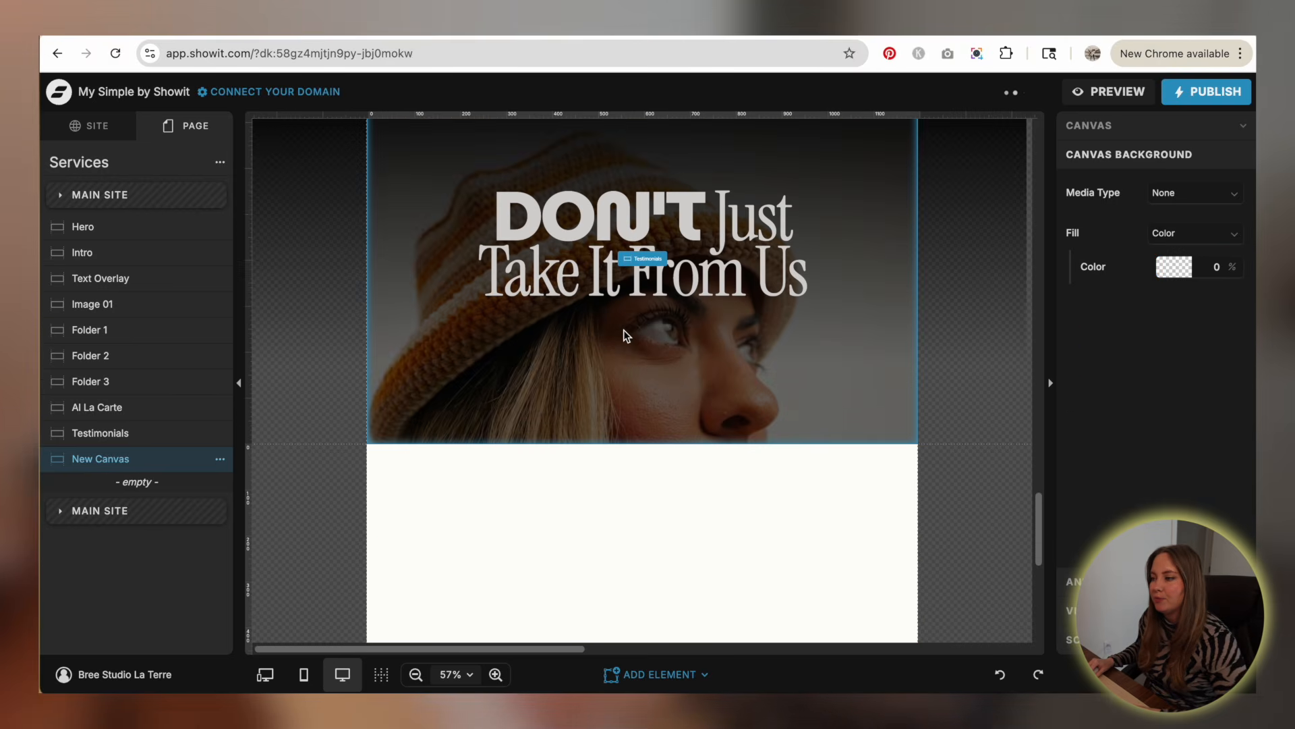
scroll(625, 336, down, 5)
- Add a rectangle shape near the upper left of the new canvas and fill it with off-white color style 7
click(634, 674)
click(654, 434)
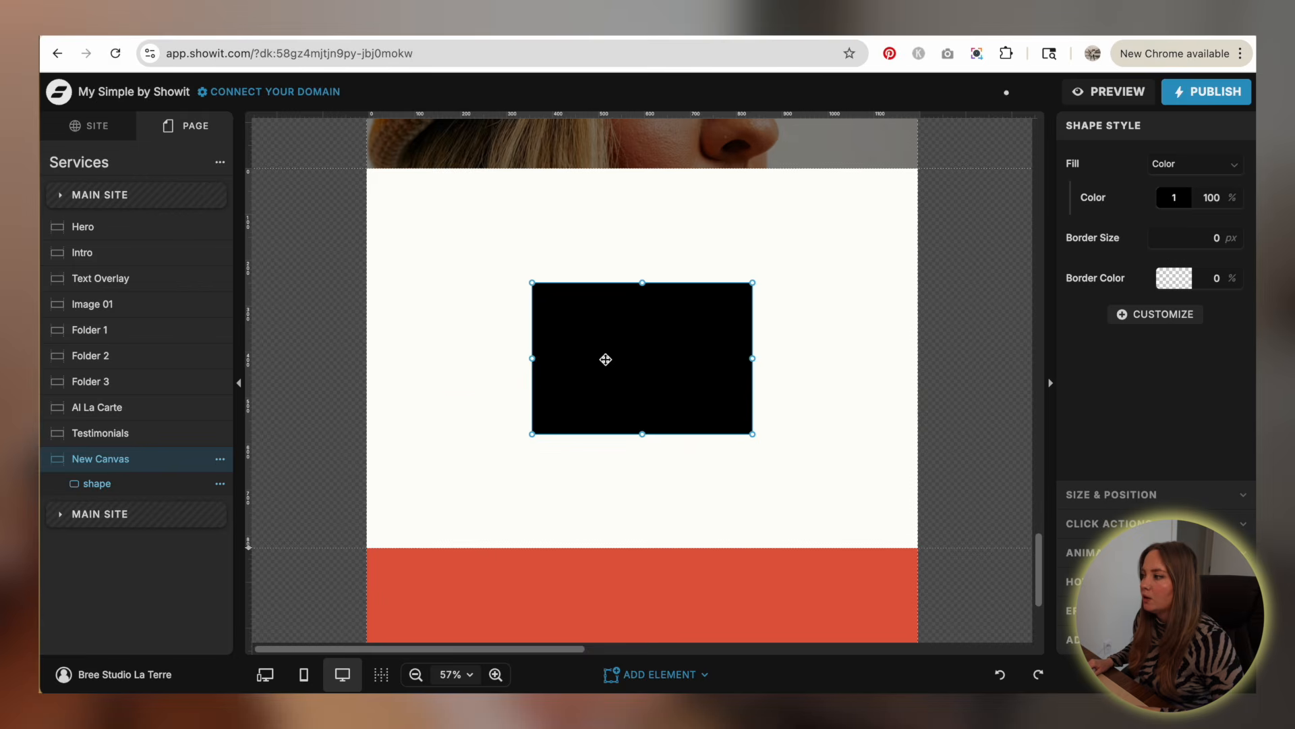
drag(605, 358, 500, 280)
click(1184, 198)
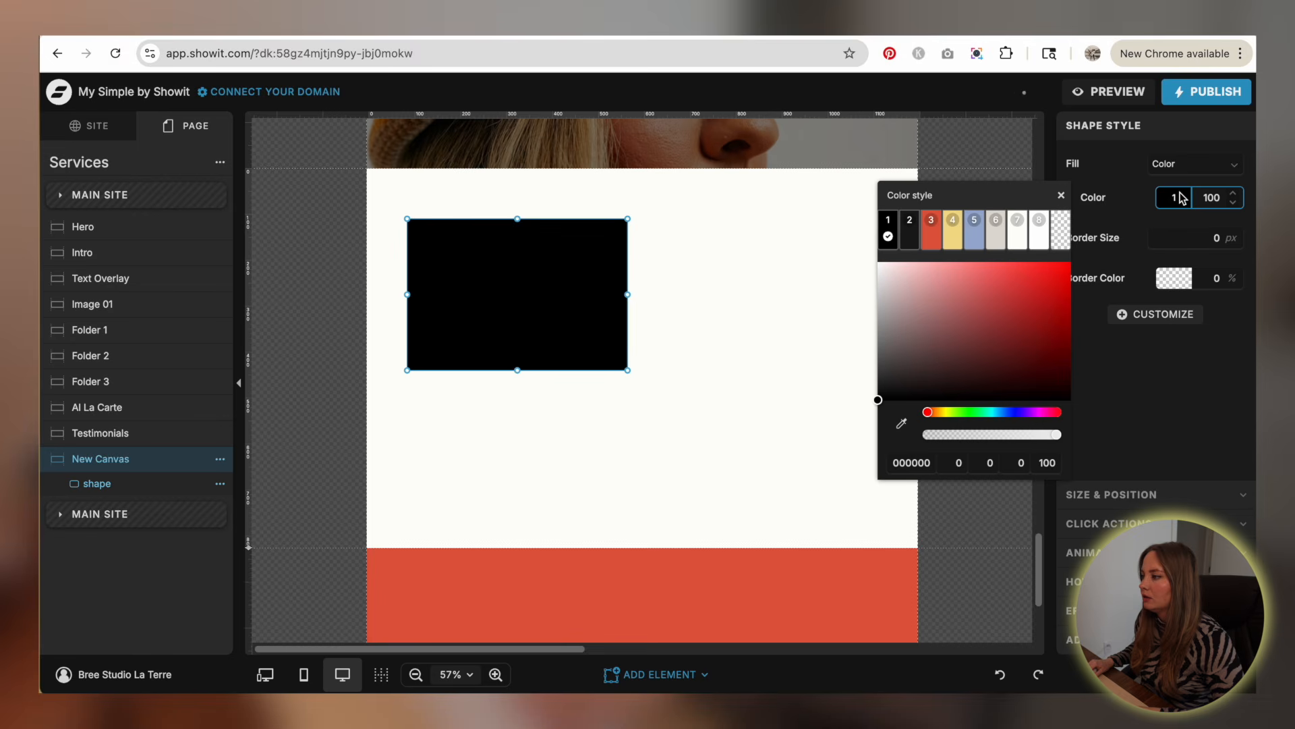
click(1020, 233)
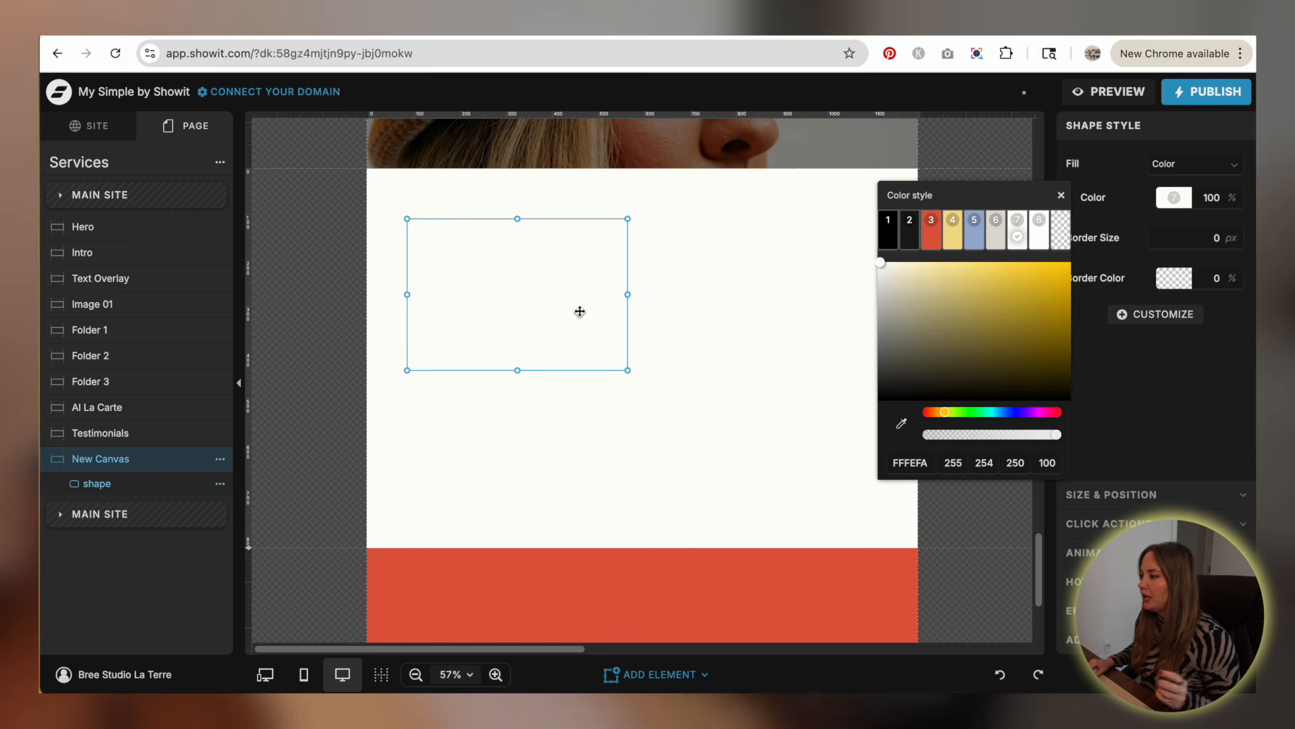
- Give the off-white rectangle an outer drop shadow and rounded corners with a 25 px radius
click(1169, 317)
click(1140, 373)
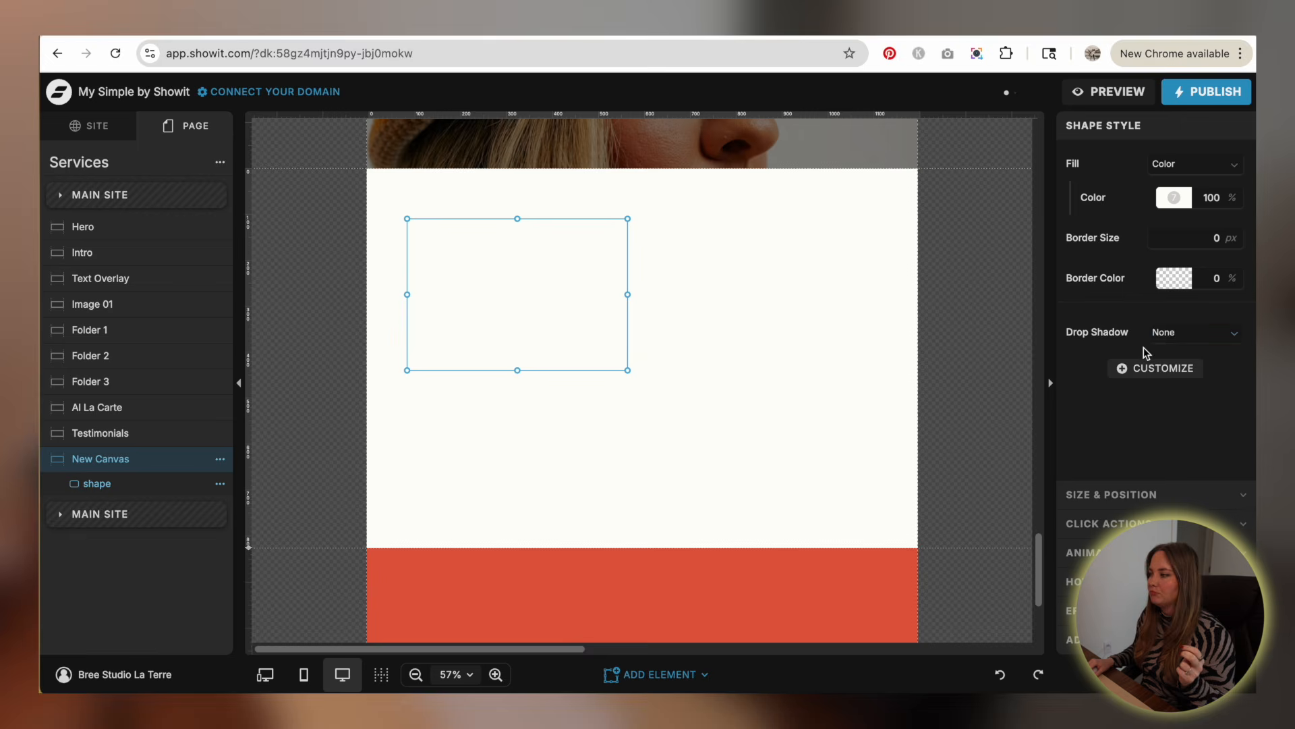
click(1217, 336)
click(1165, 395)
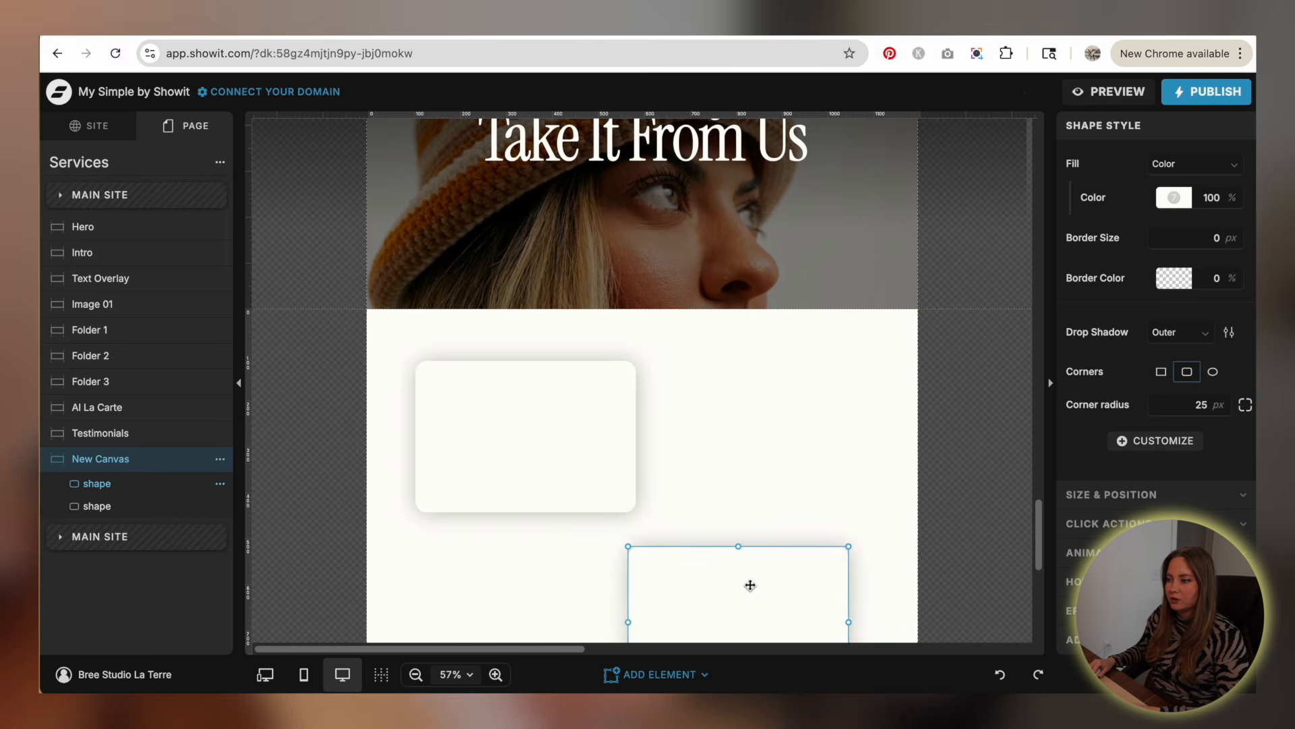
- Position a copy of the card lower on the canvas's right side and extend the canvas's bottom edge to make room below
scroll(708, 442, down, 2)
drag(708, 442, 722, 462)
scroll(727, 452, down, 4)
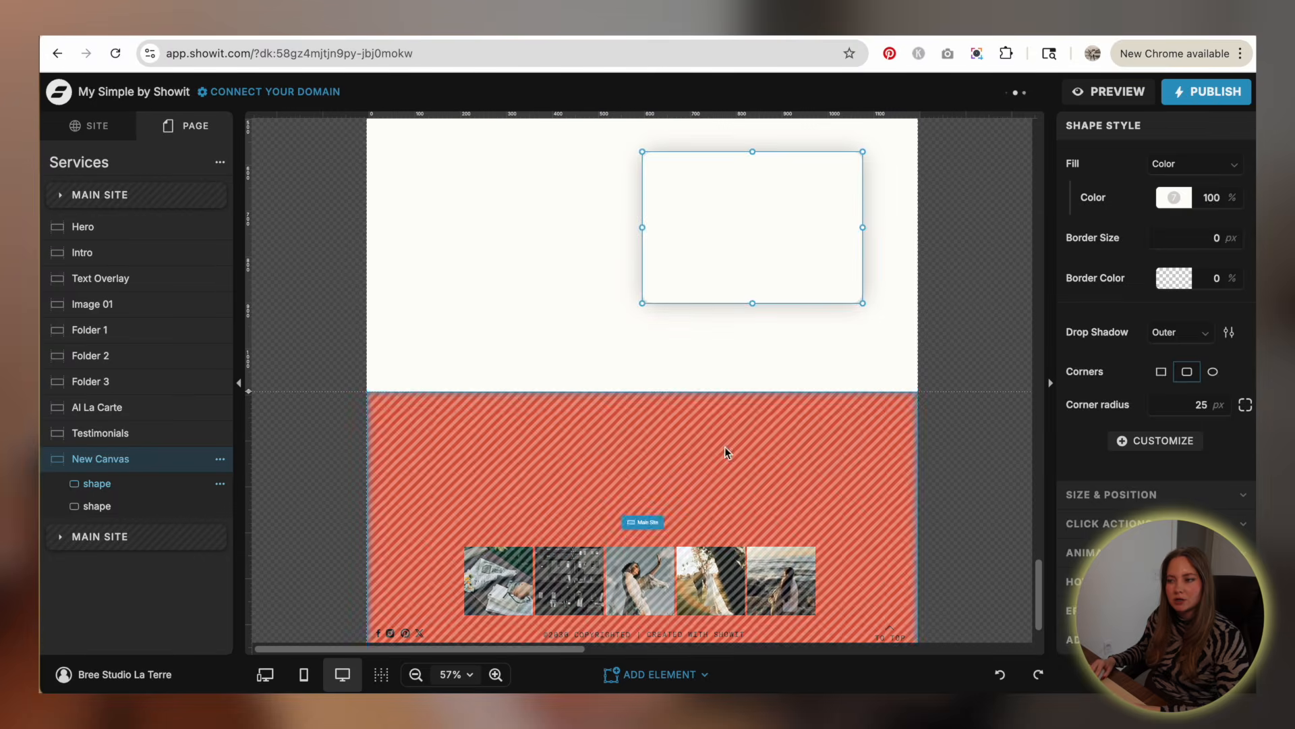
click(398, 376)
drag(248, 540, 248, 570)
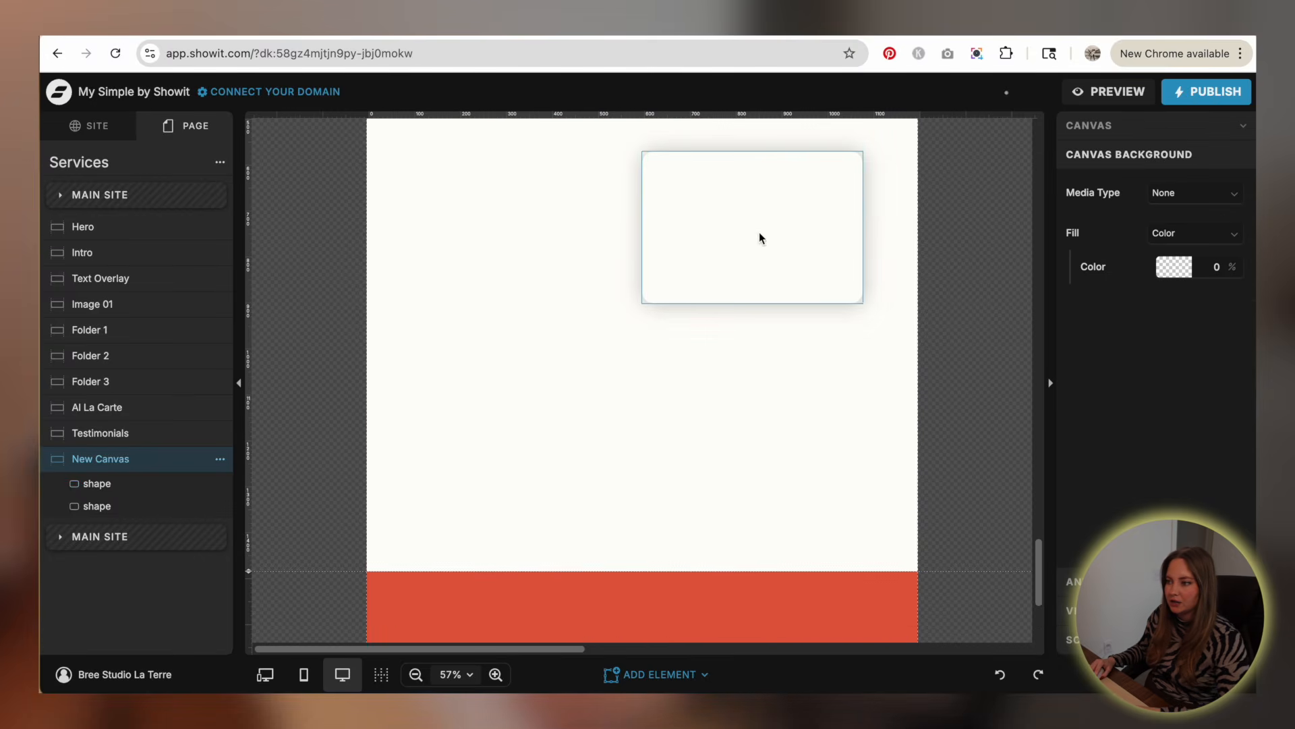
- Duplicate the right-hand card and place the copy below it on the left side of the canvas
click(760, 237)
key(super+d)
drag(761, 237, 522, 450)
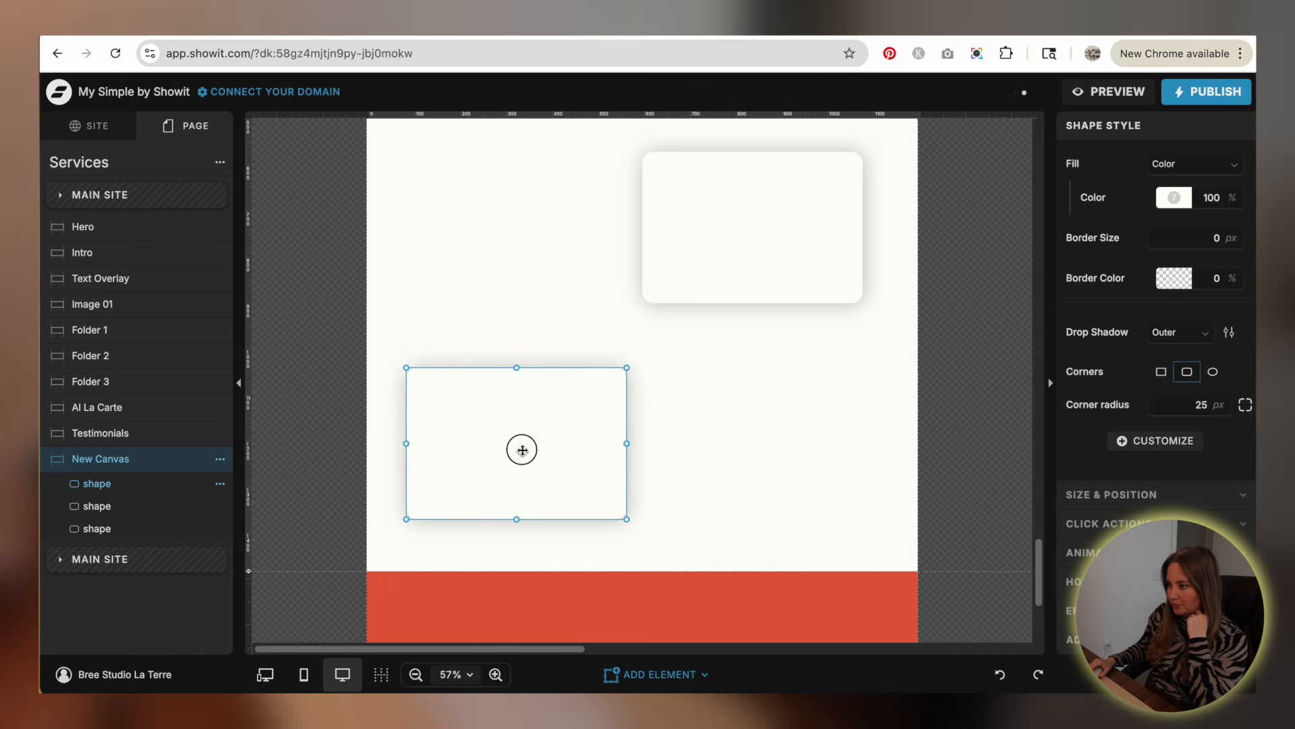
click(792, 459)
- Nudge the middle and lowest cards slightly to even out the staggered spacing between the three cards
scroll(792, 459, up, 4)
click(757, 393)
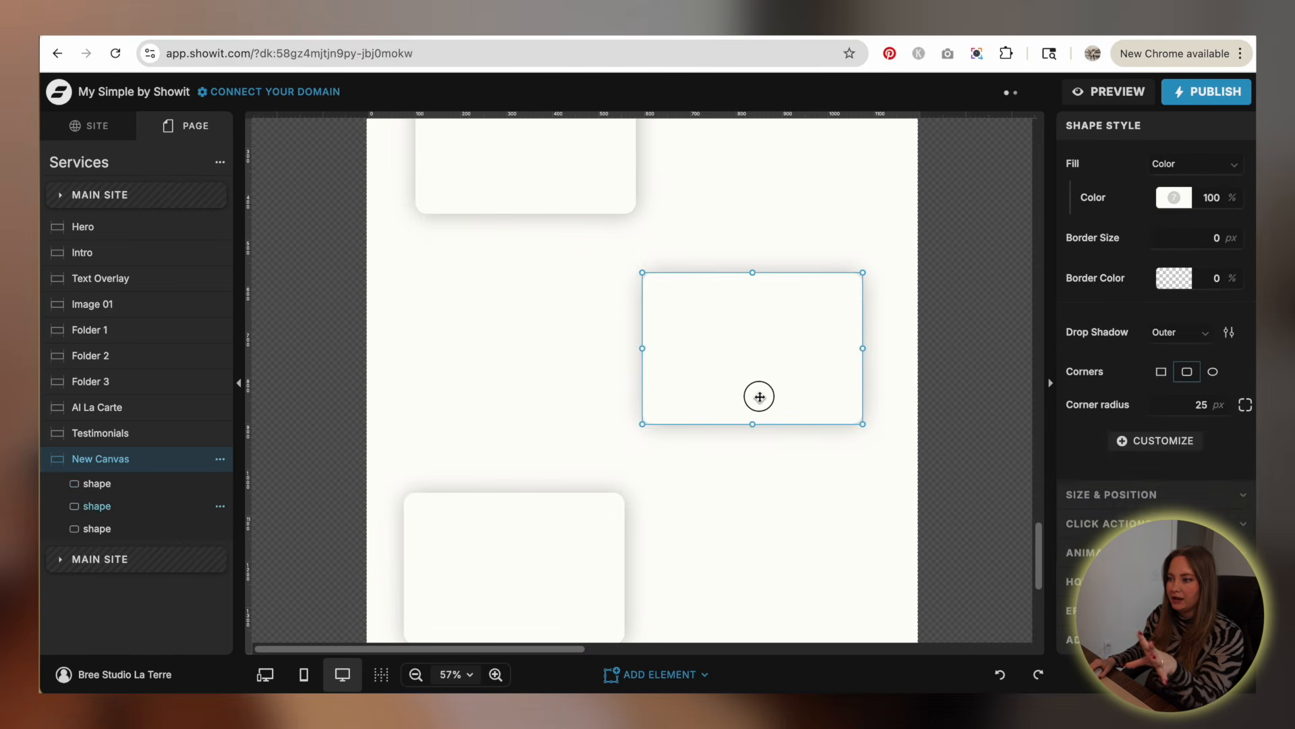
click(792, 210)
click(581, 566)
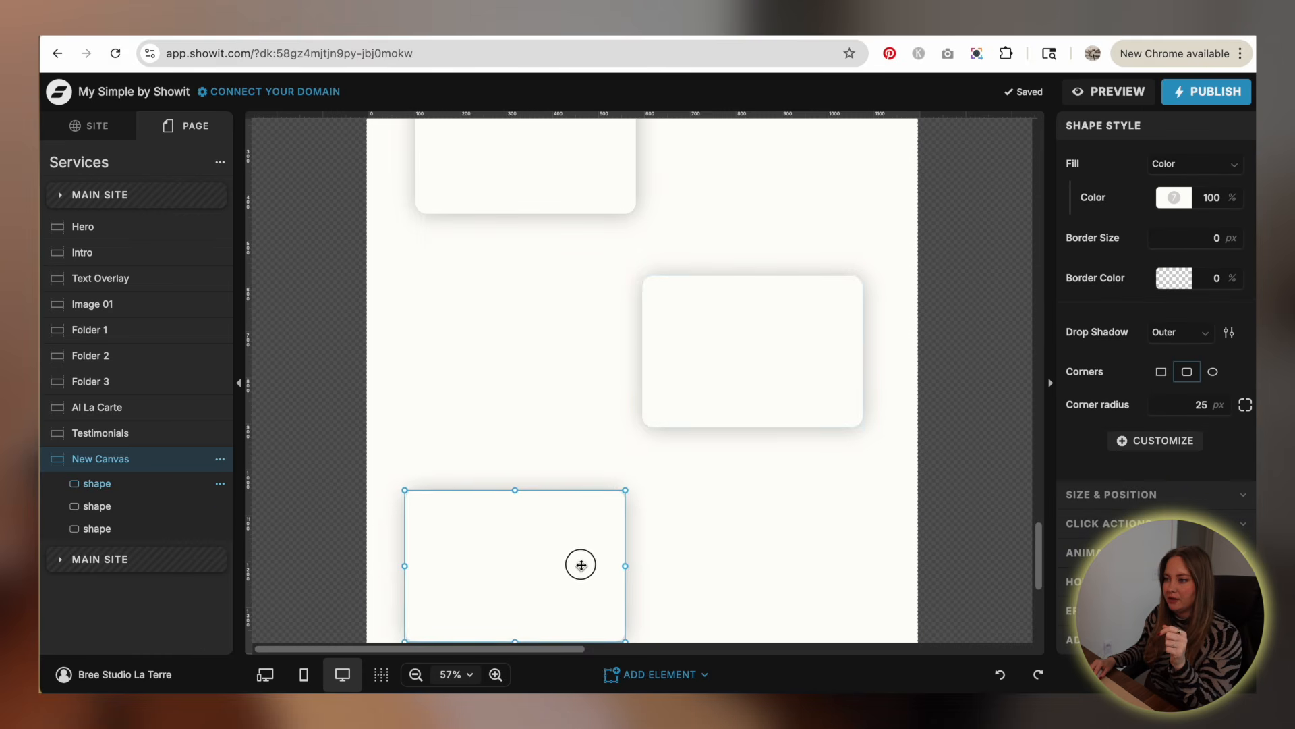
drag(581, 565, 583, 564)
click(872, 291)
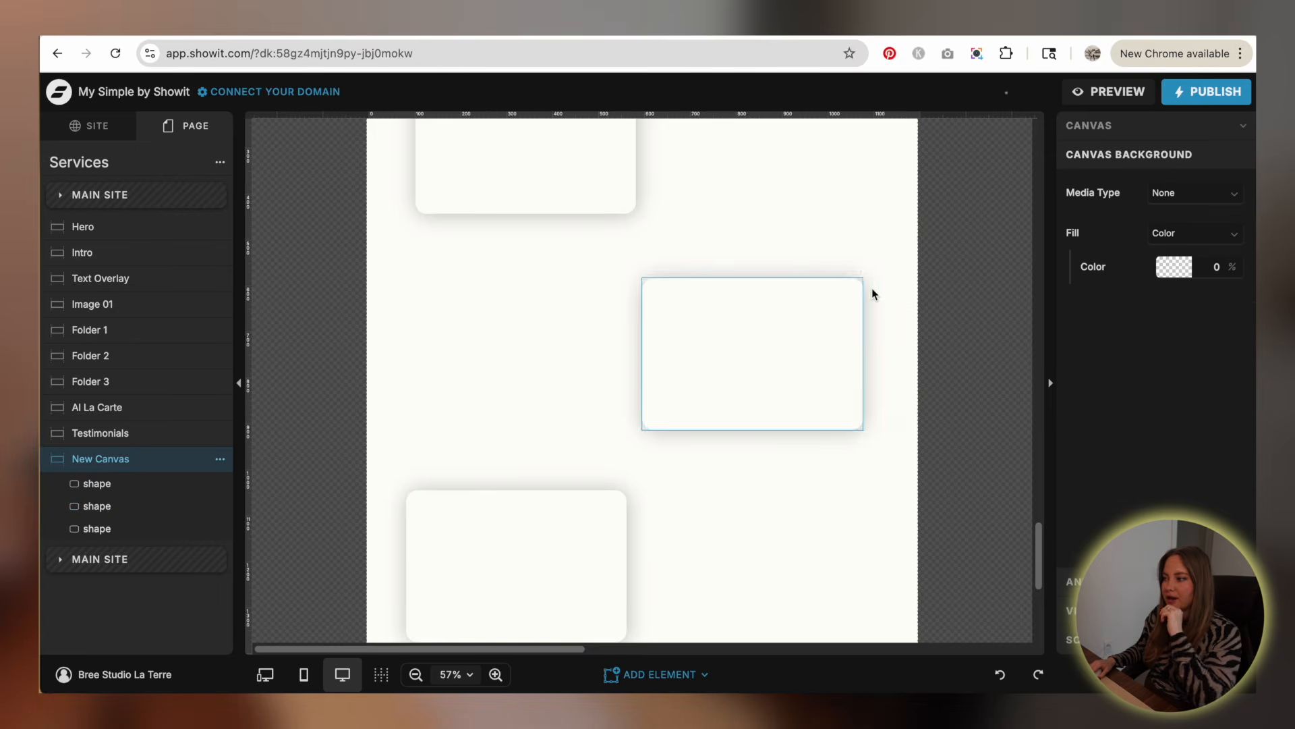
- Make the Testimonials canvas sticky and preview the Services page with the blank cards scrolling over its heading
scroll(888, 269, up, 6)
click(888, 264)
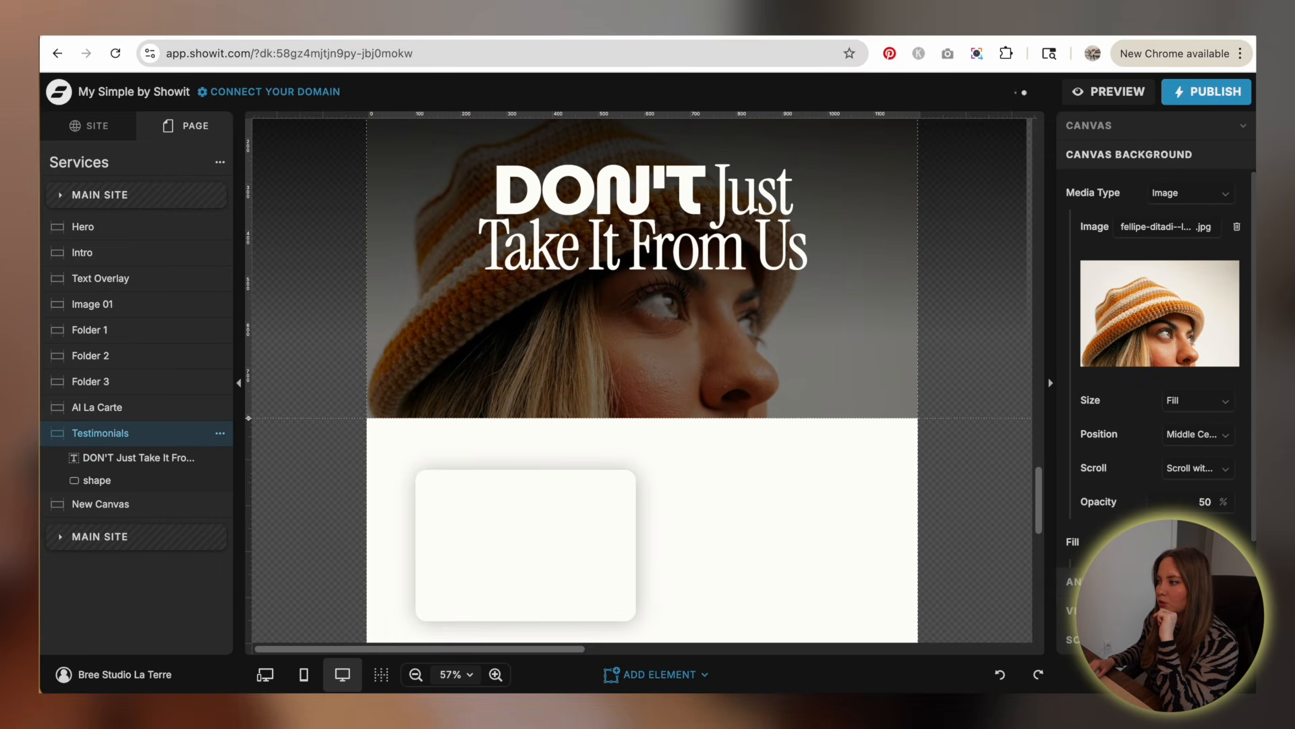
click(1133, 121)
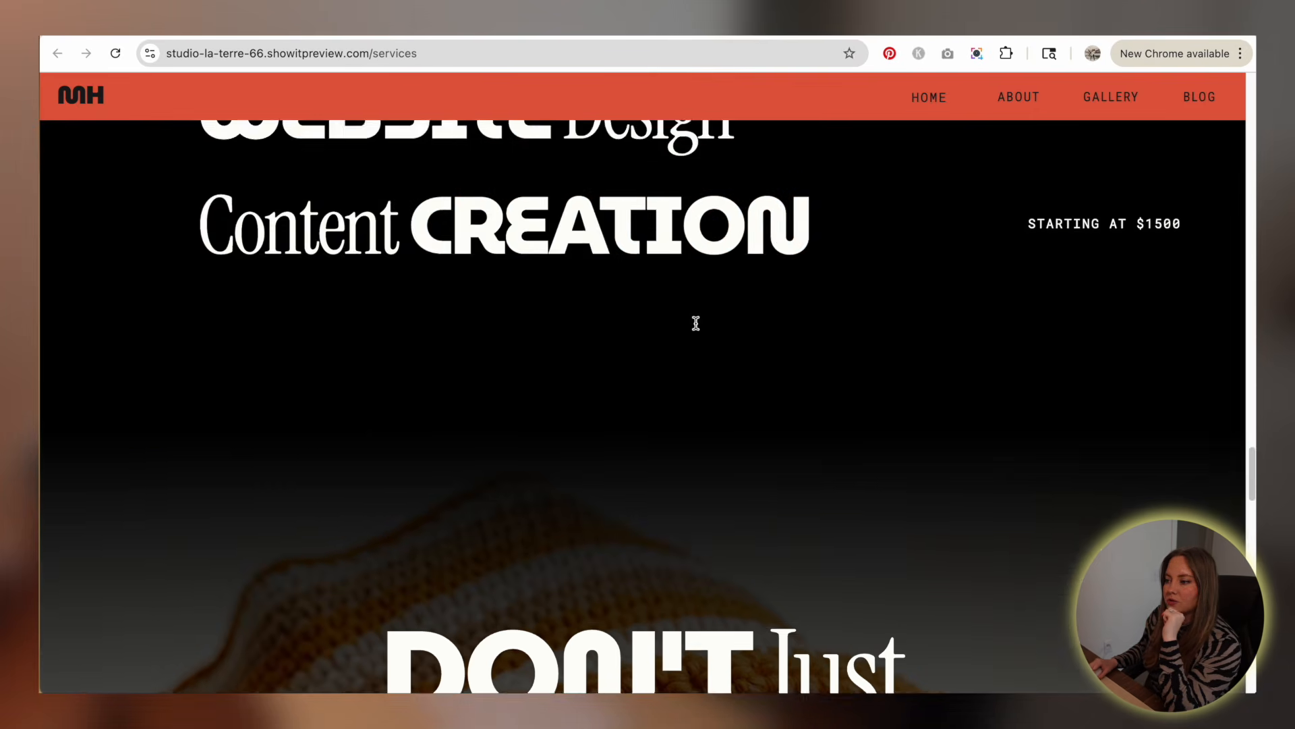
scroll(694, 324, down, 5)
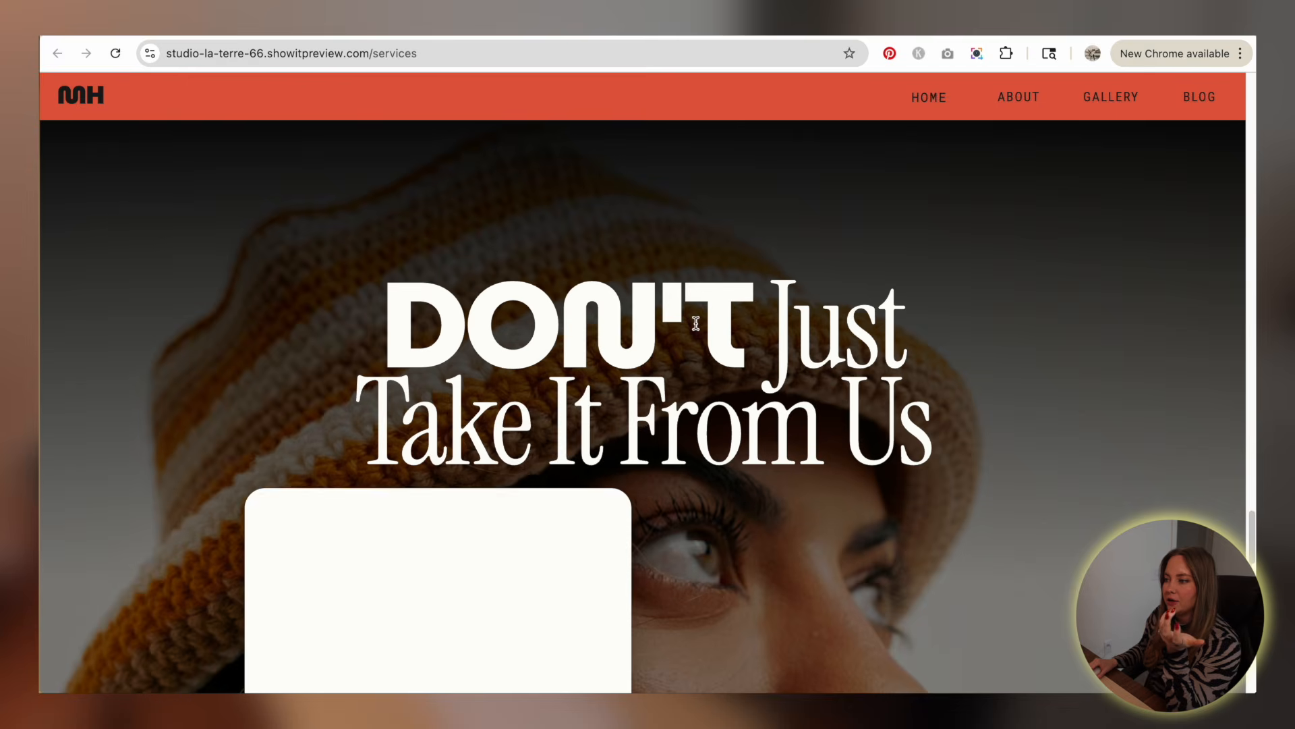
scroll(695, 323, down, 10)
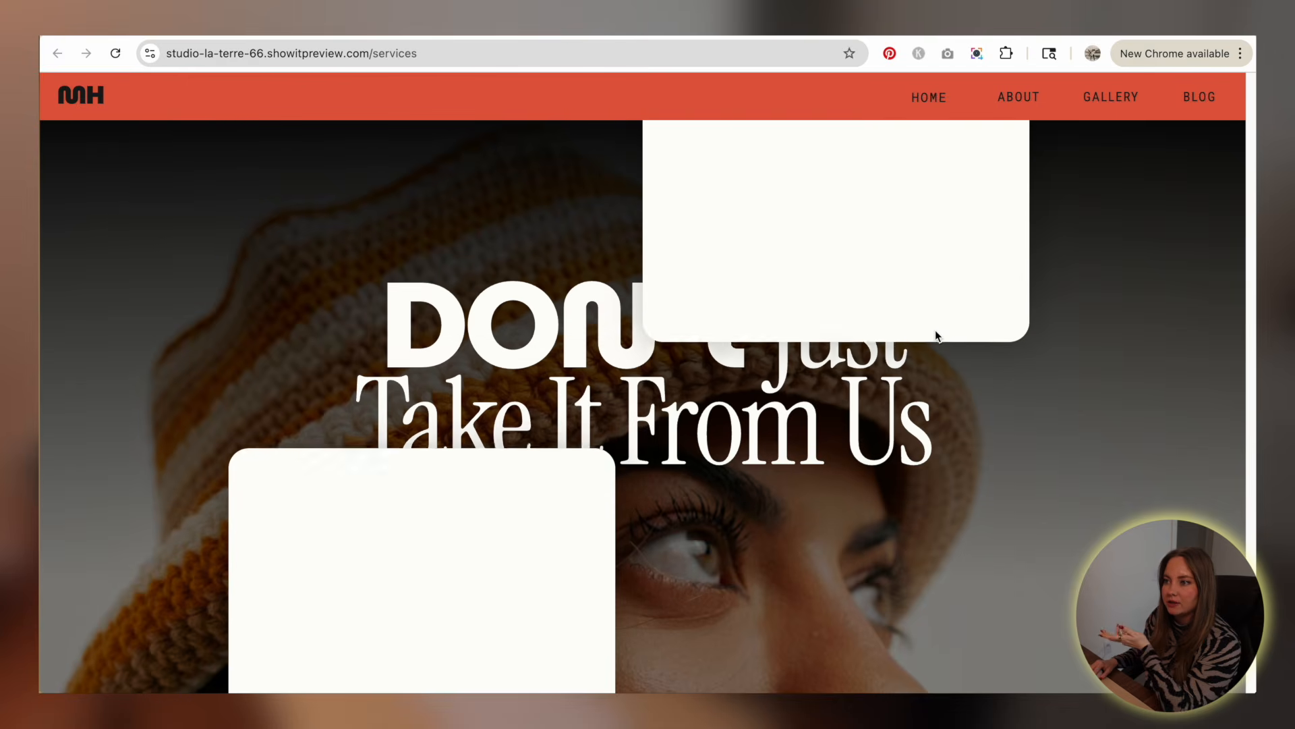
- Check how the blank testimonial cards scroll over the sticky "Don't Just Take It From Us" image in the preview
scroll(935, 330, down, 3)
scroll(781, 208, up, 4)
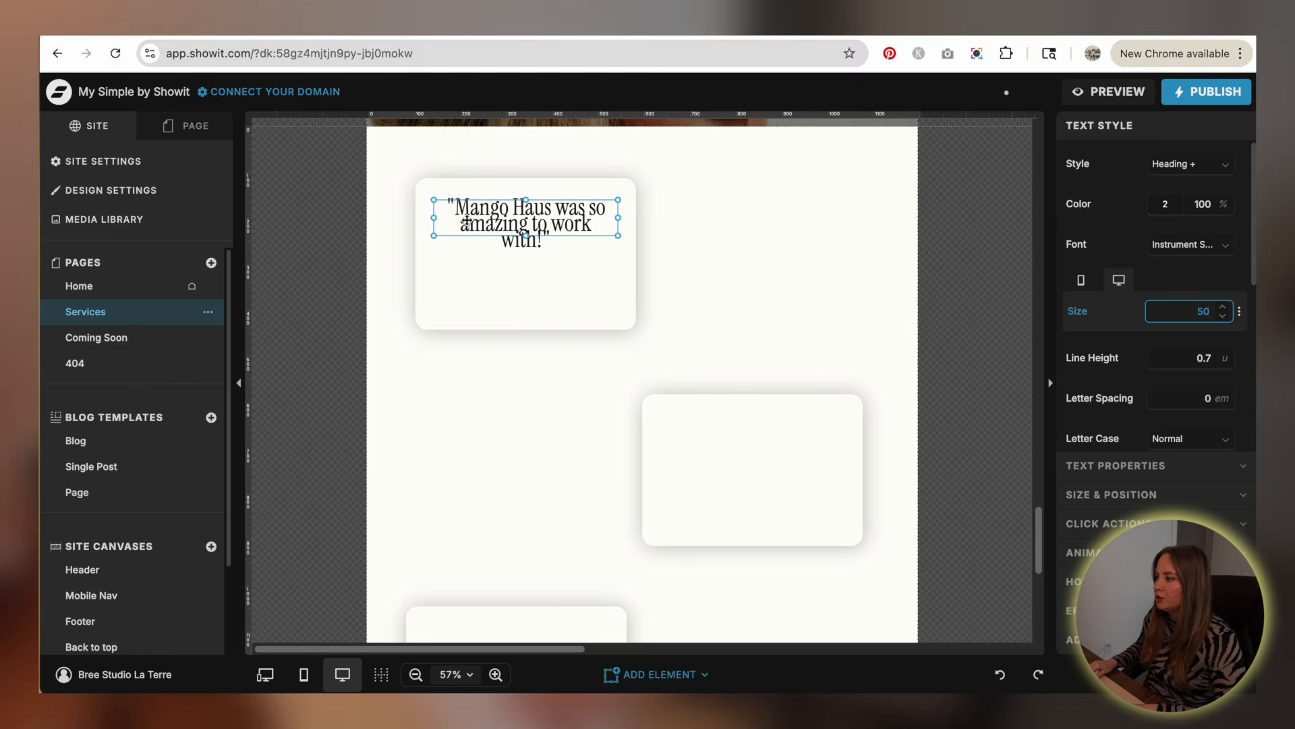
scroll(1155, 303, down, 4)
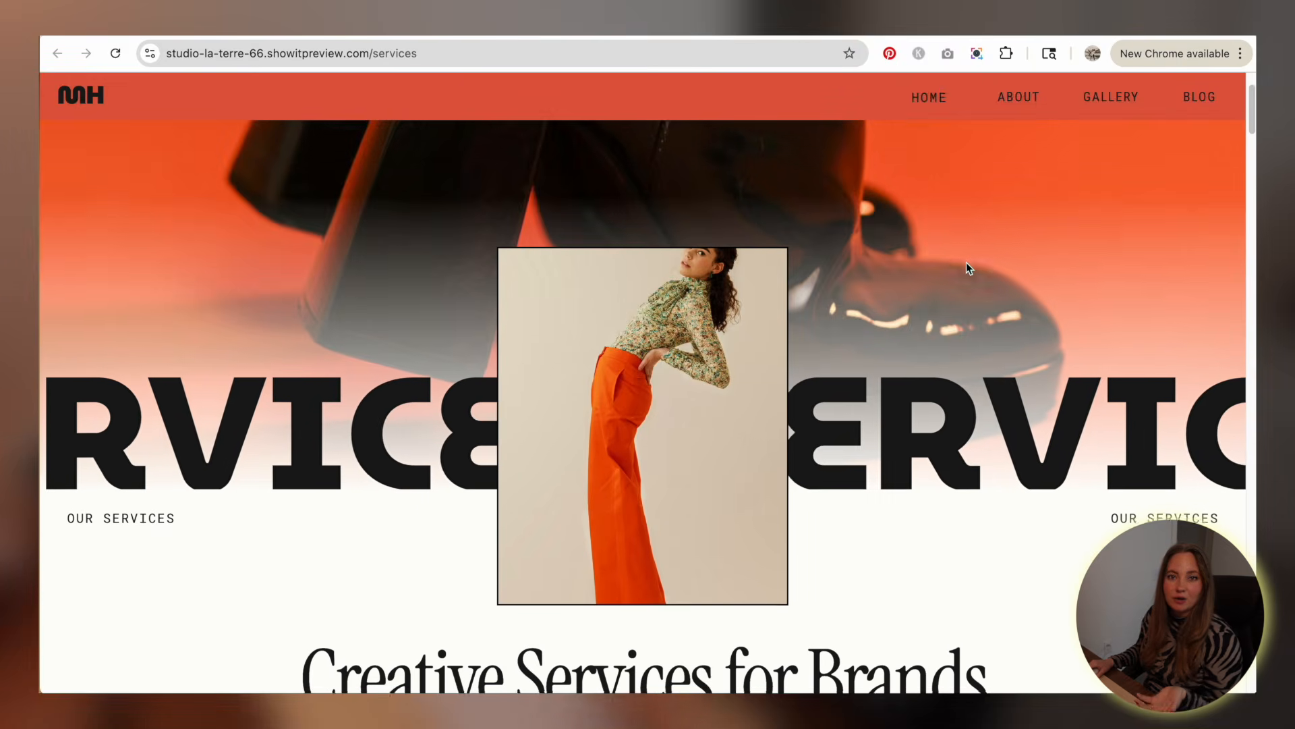
- Review the Services page preview from the hero through the "Creative Services for Brands" intro to the "Peep the Services" section
scroll(966, 267, down, 5)
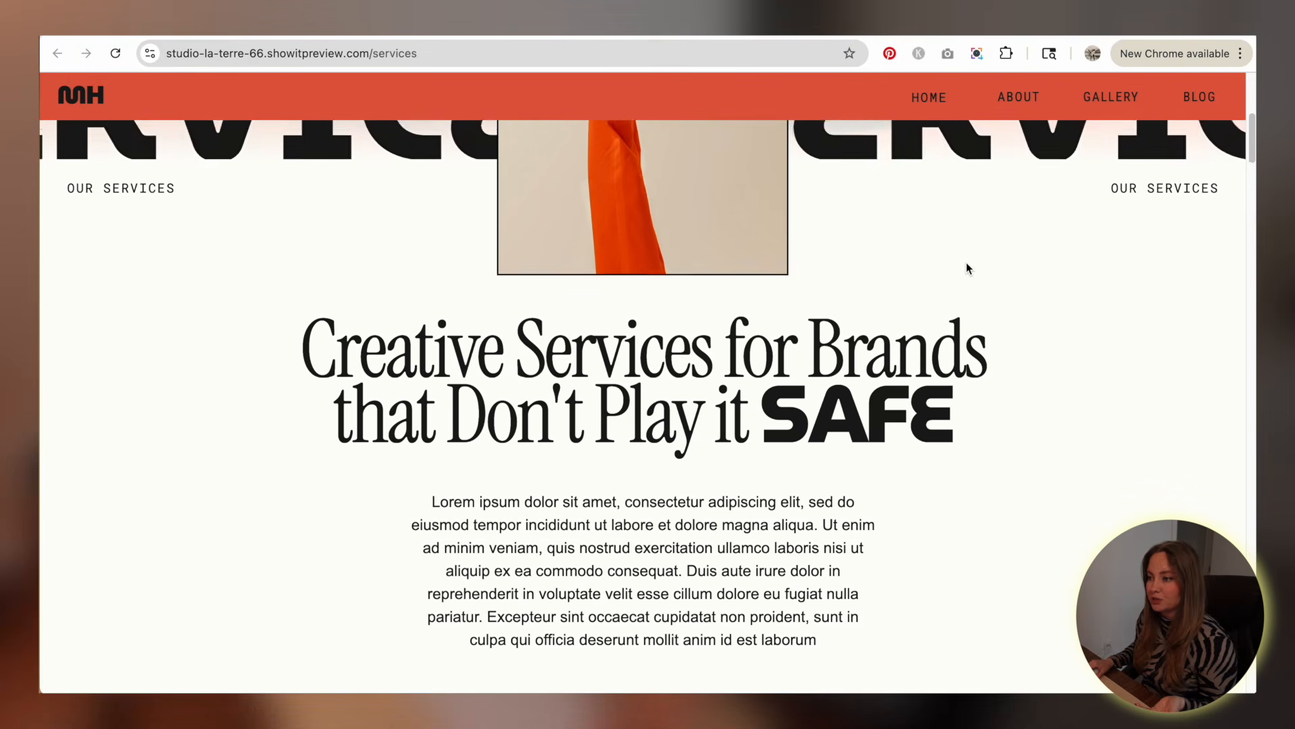
scroll(966, 268, down, 1)
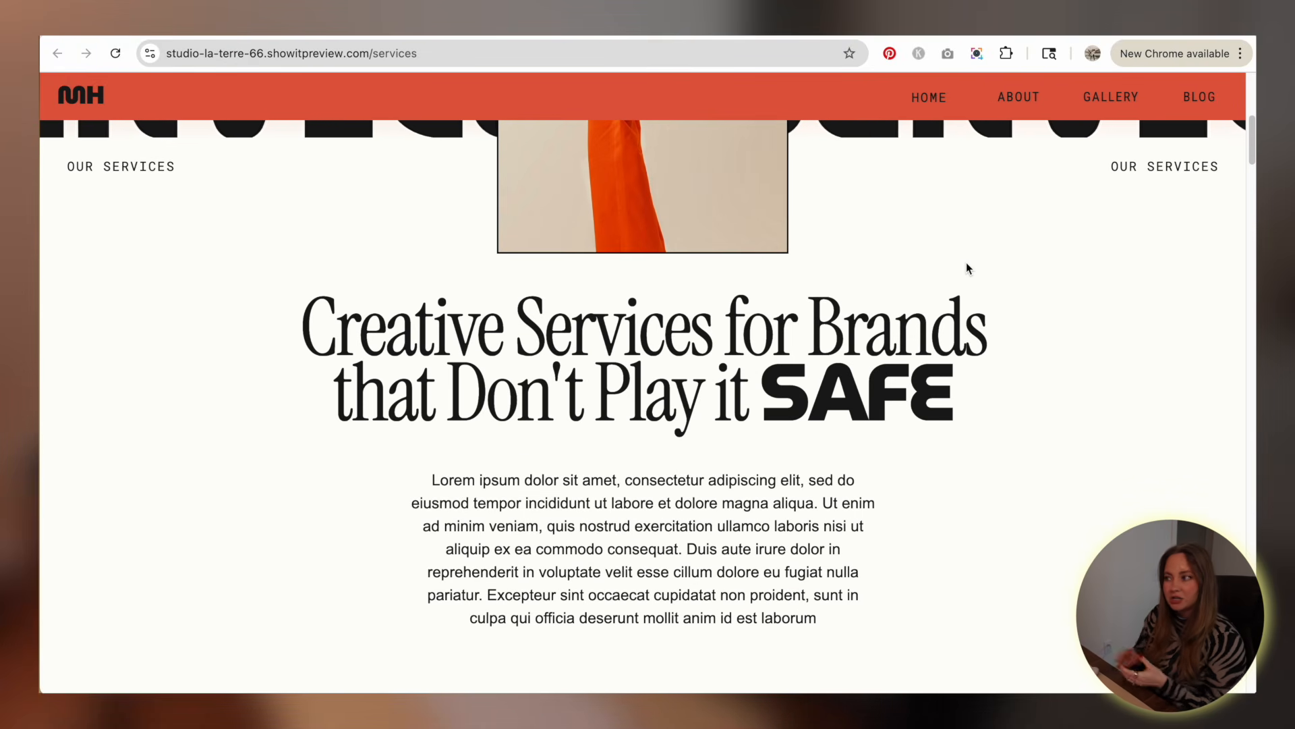
scroll(967, 263, up, 4)
scroll(996, 291, down, 7)
scroll(992, 294, up, 2)
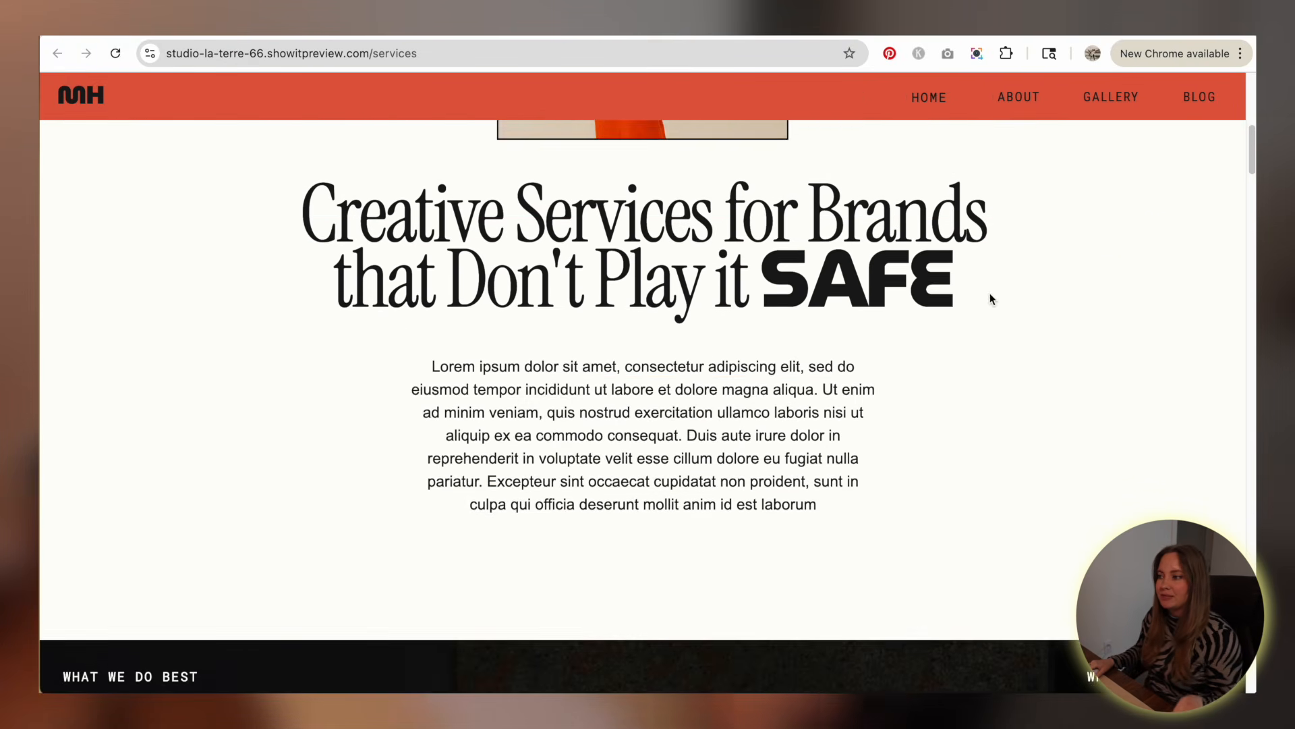
scroll(990, 292, up, 5)
scroll(881, 302, down, 3)
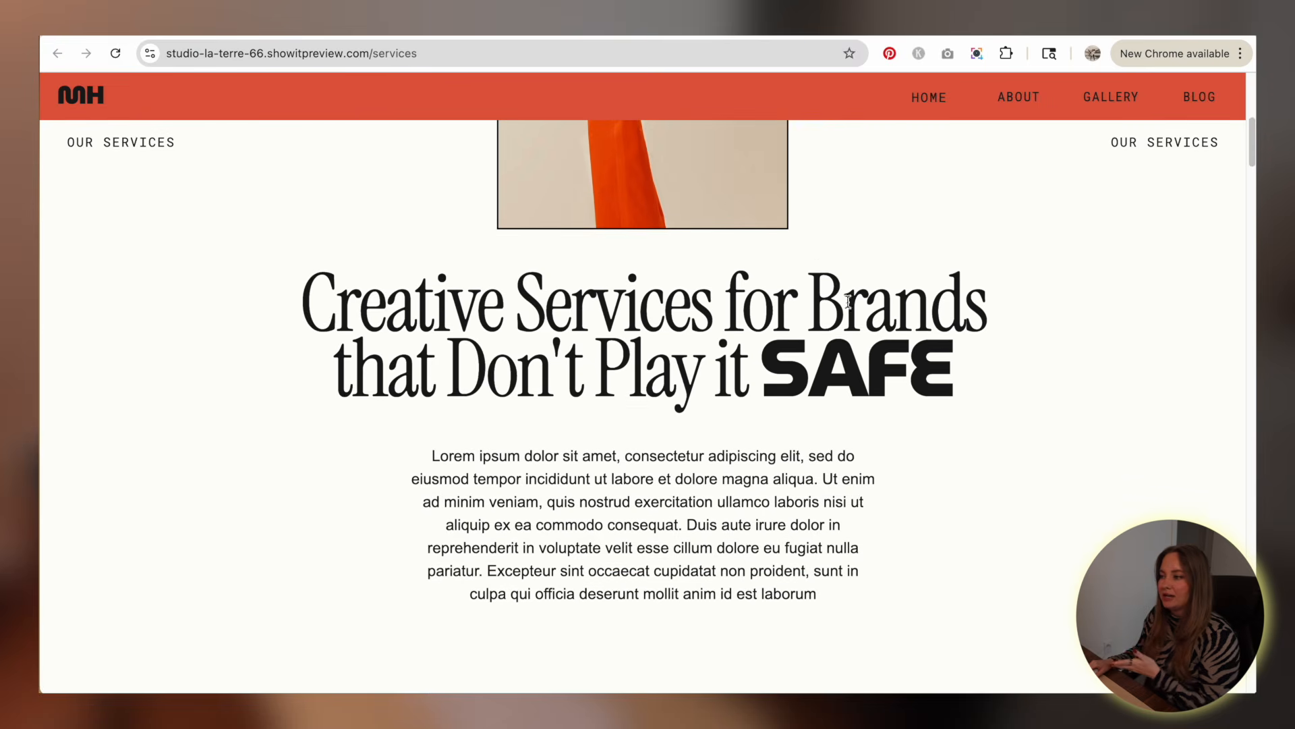
scroll(816, 265, down, 1)
scroll(1044, 254, down, 5)
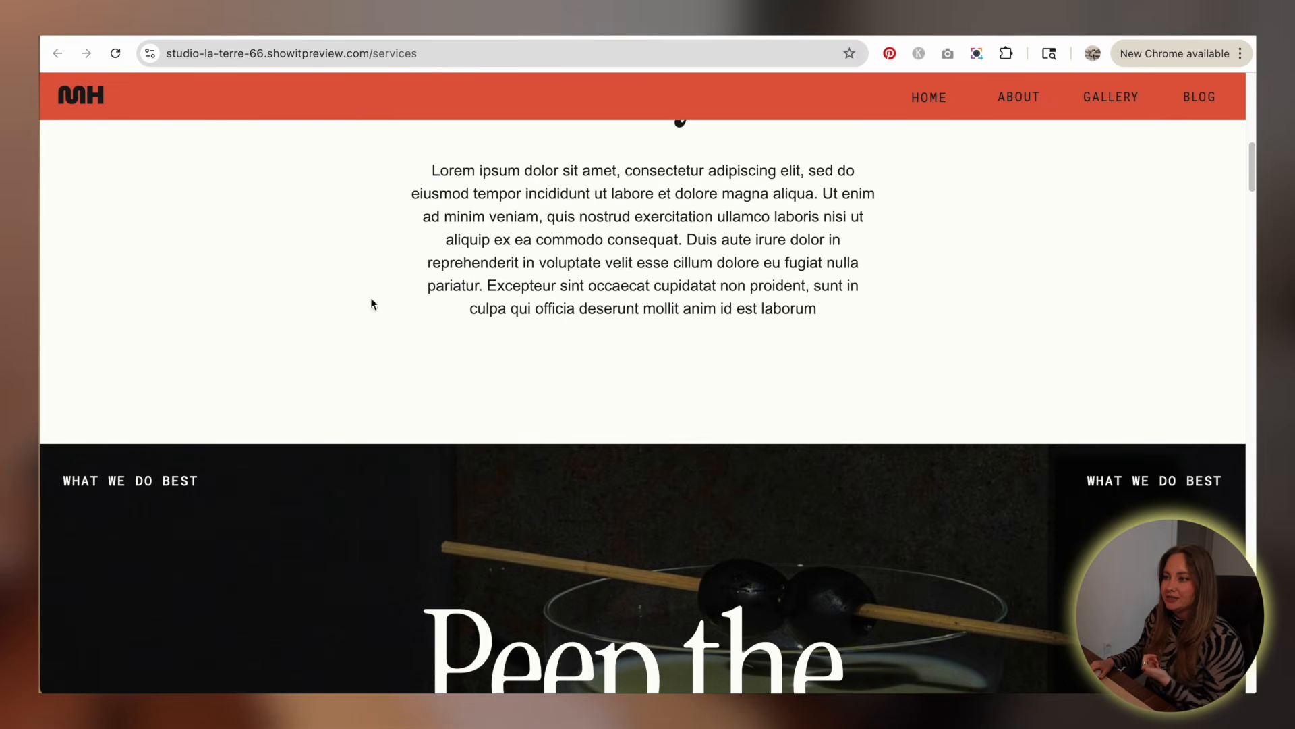
scroll(915, 349, down, 5)
scroll(916, 349, down, 2)
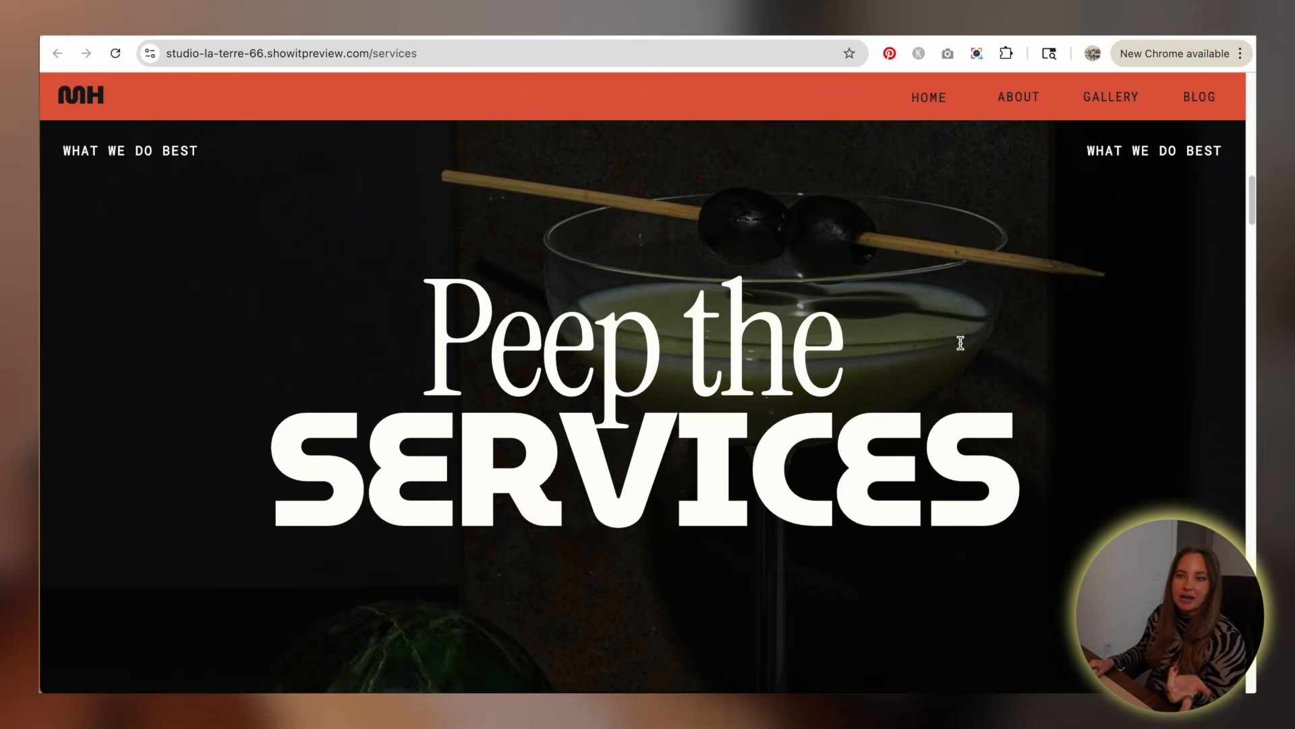
scroll(960, 343, down, 2)
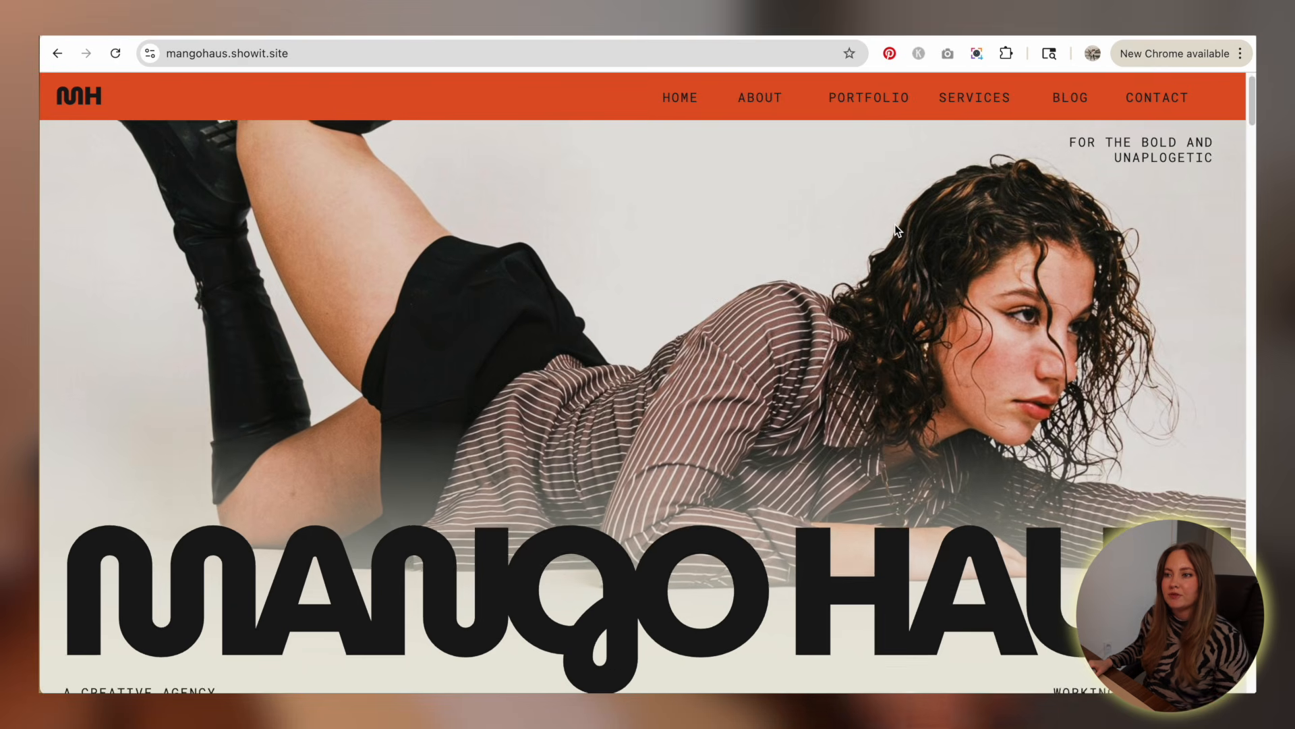
- Examine the hero, animated "We make things" headline and polaroid intro on the finished home page at mangohaus.showit.site
scroll(393, 214, down, 1)
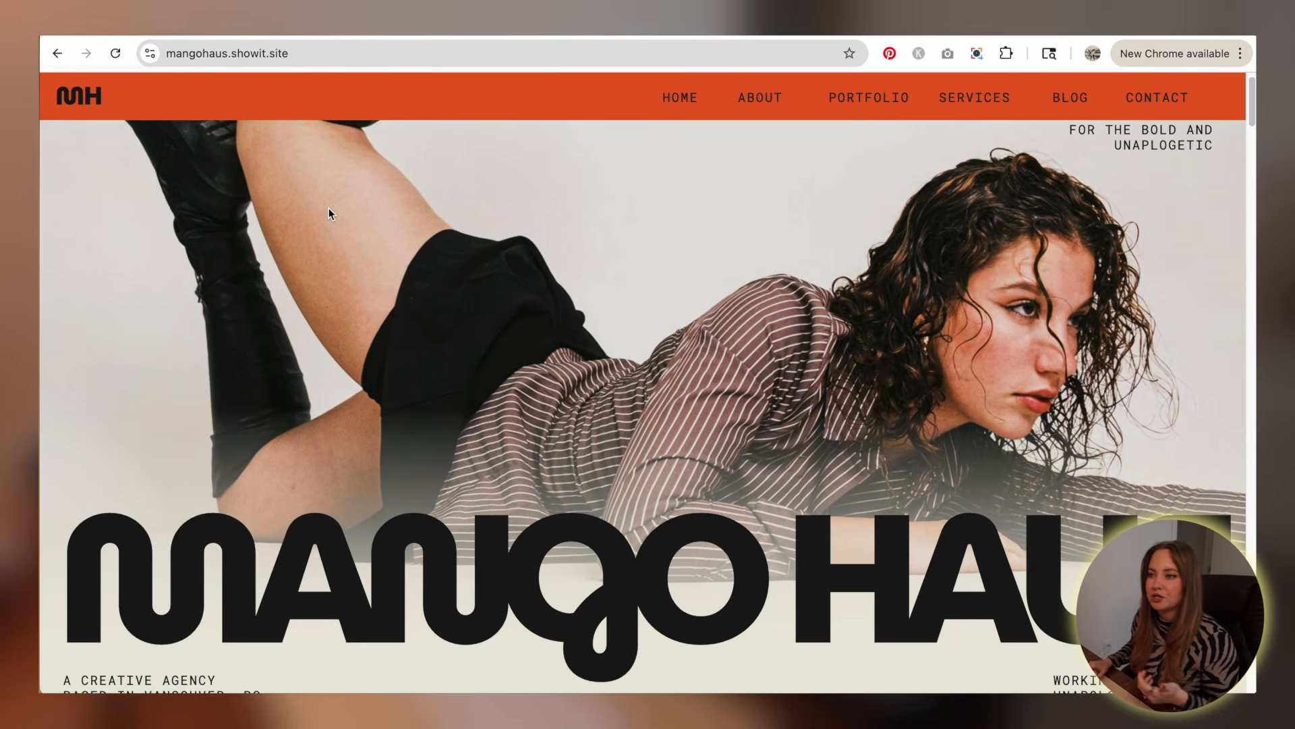
scroll(650, 179, down, 5)
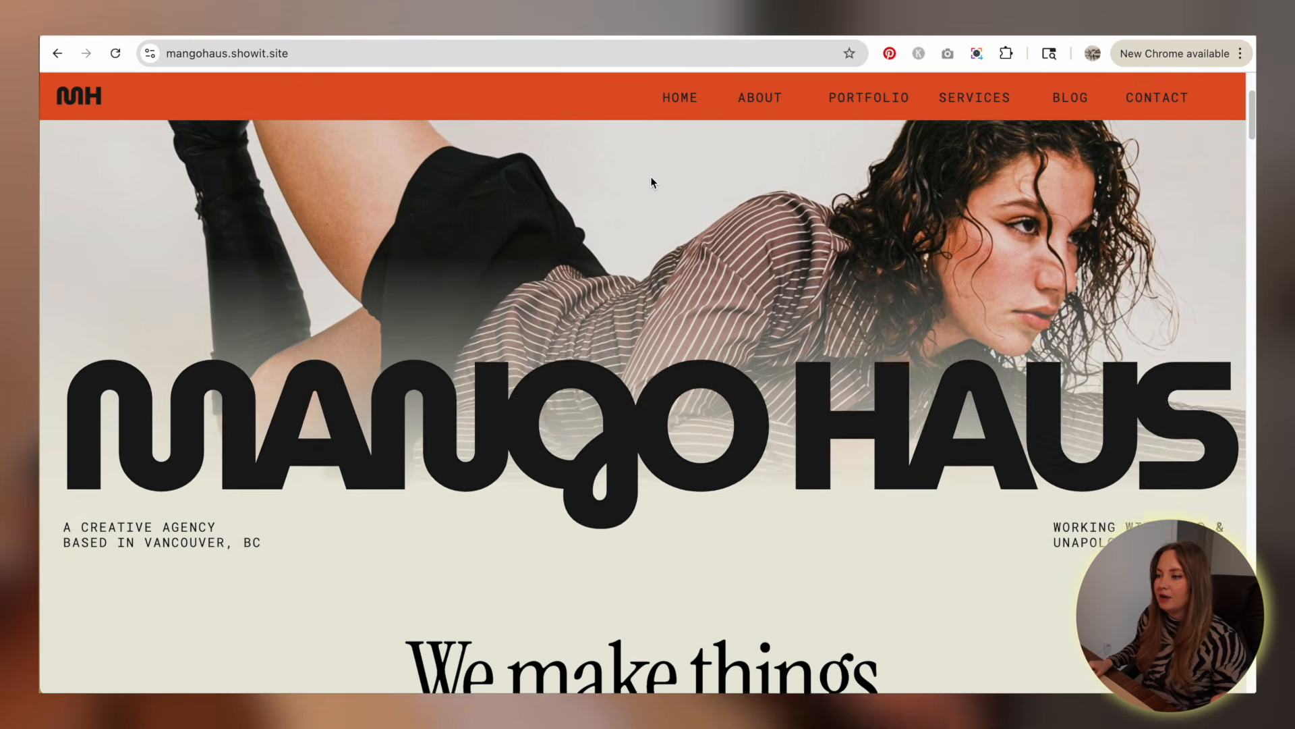
scroll(849, 197, down, 3)
scroll(949, 290, down, 3)
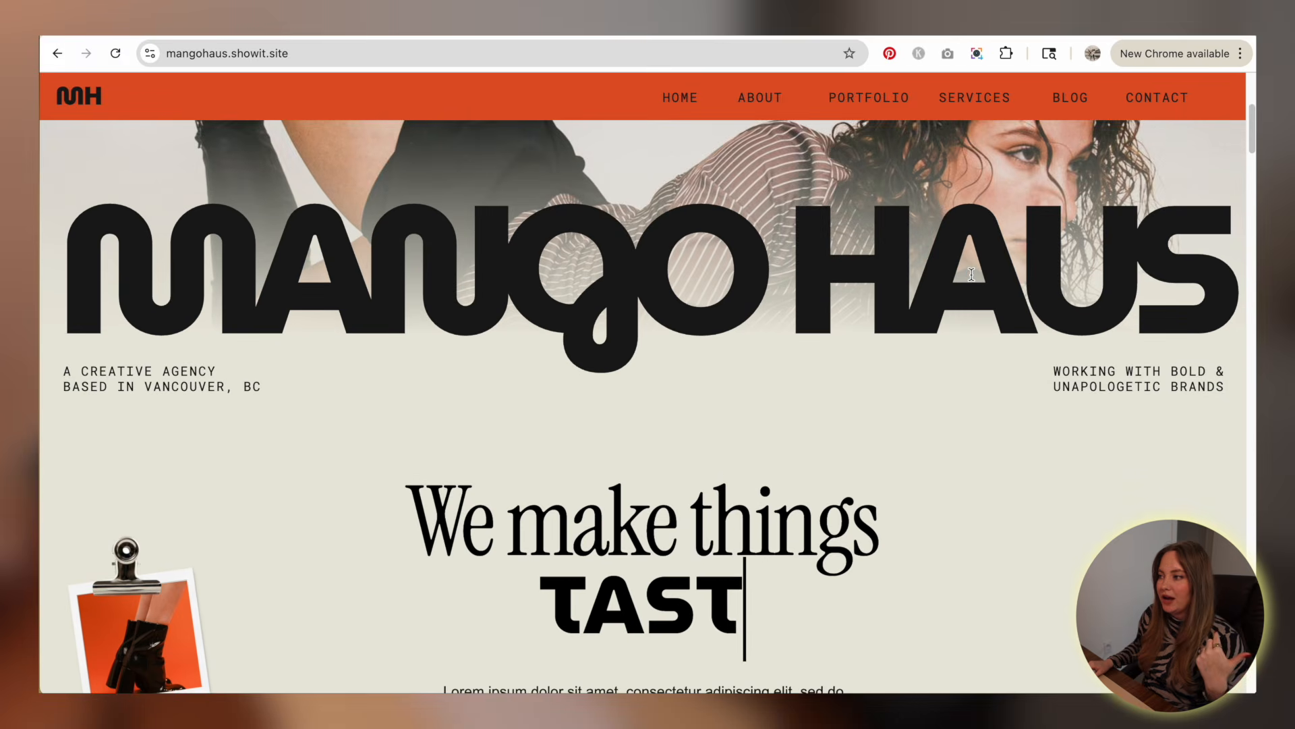
scroll(558, 275, down, 3)
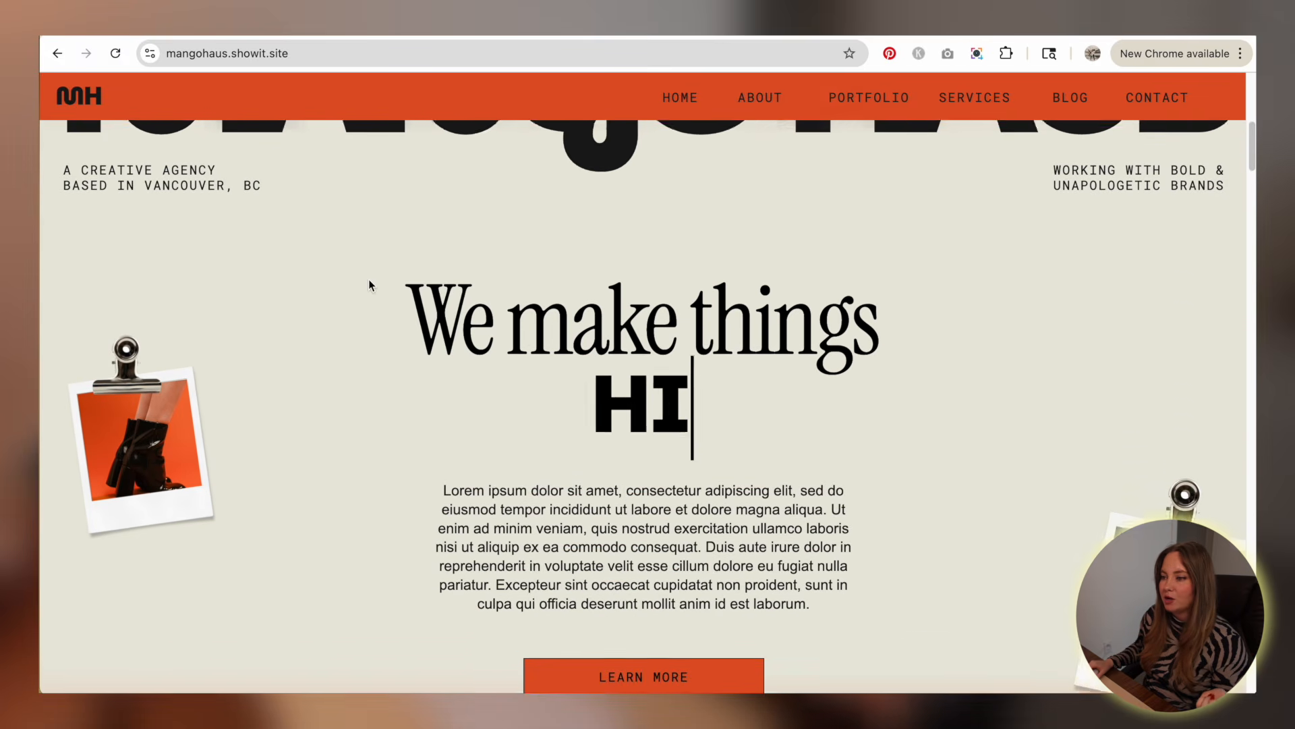
scroll(960, 437, down, 2)
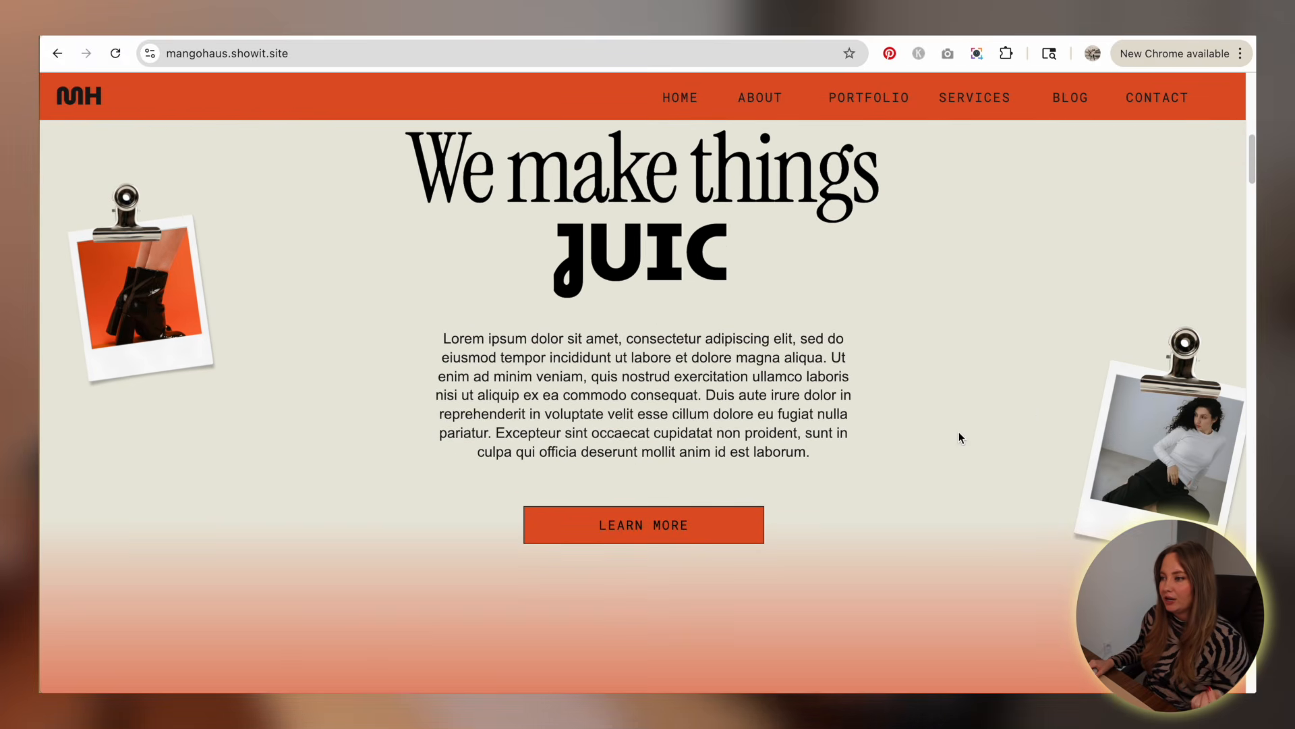
scroll(900, 396, down, 2)
scroll(1009, 388, down, 5)
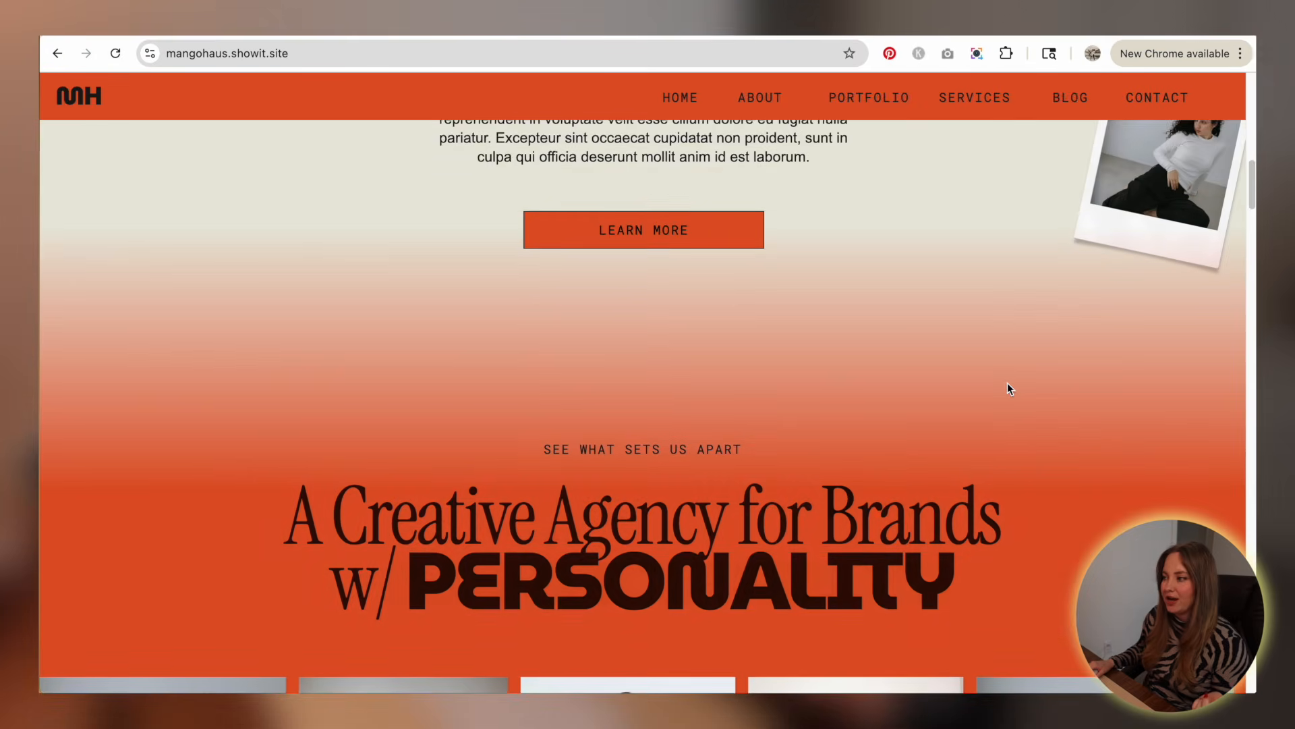
- Examine the home page's moving photo gallery, "Recent Work" section with fixed text and "What We Do" service list
scroll(1009, 388, down, 6)
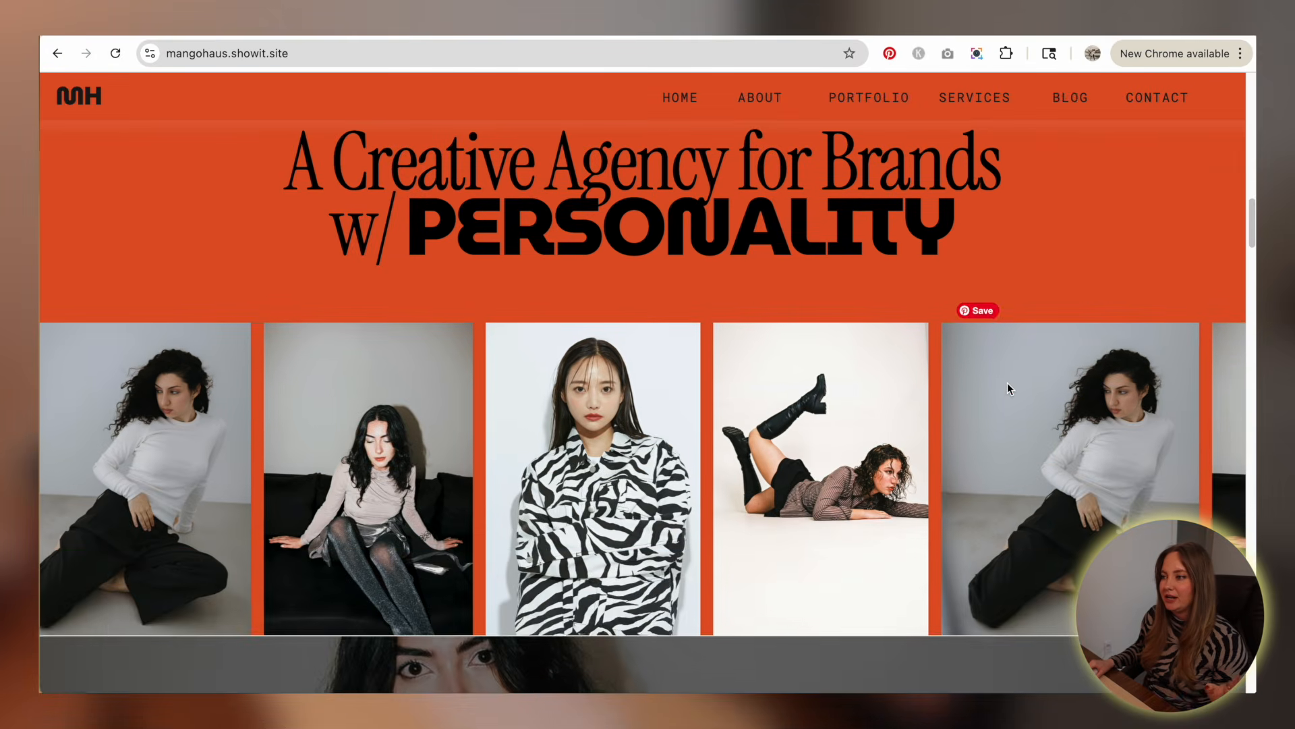
scroll(1008, 383, down, 10)
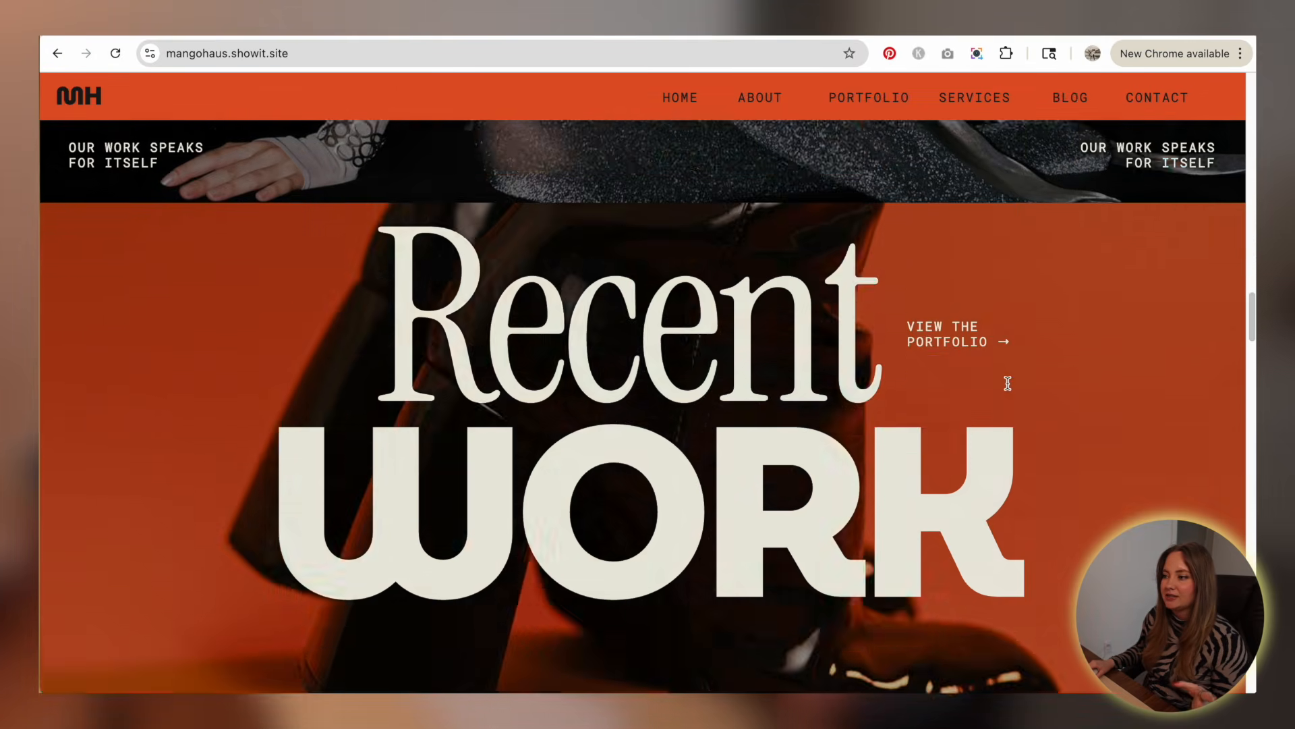
scroll(1005, 378, down, 2)
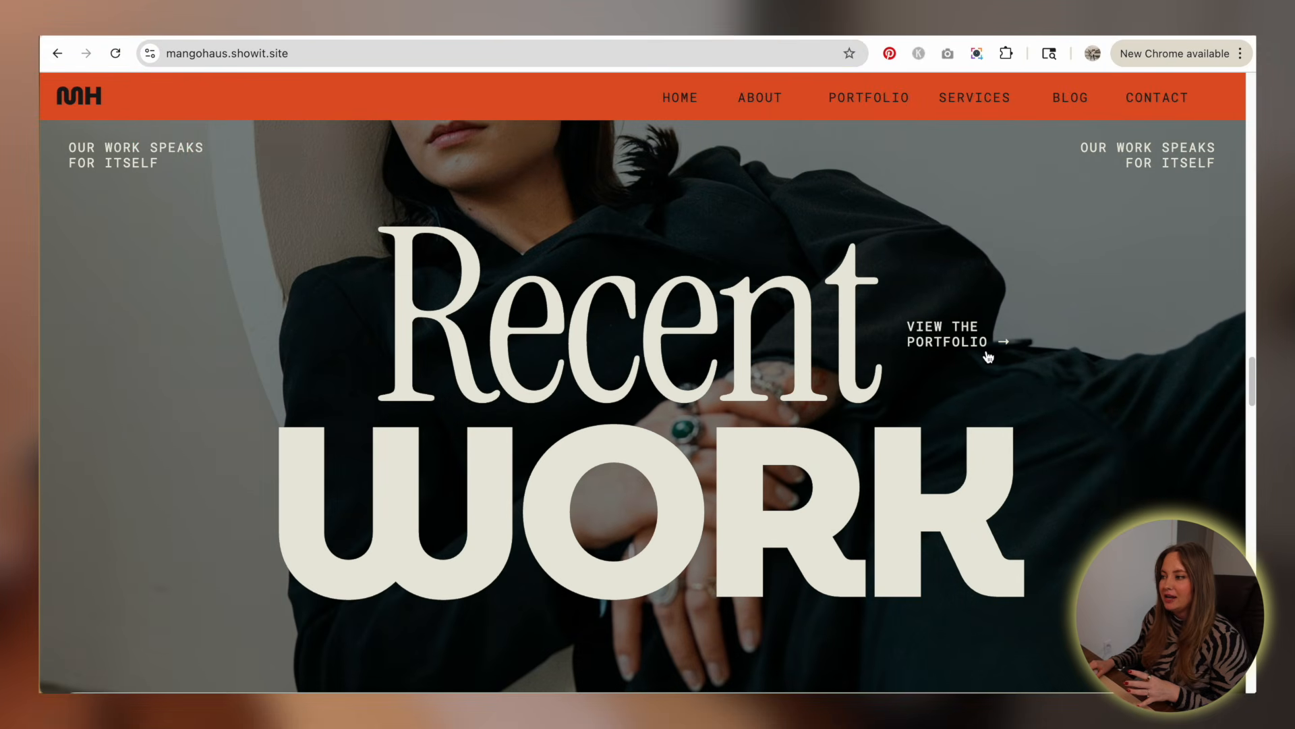
scroll(1088, 347, down, 5)
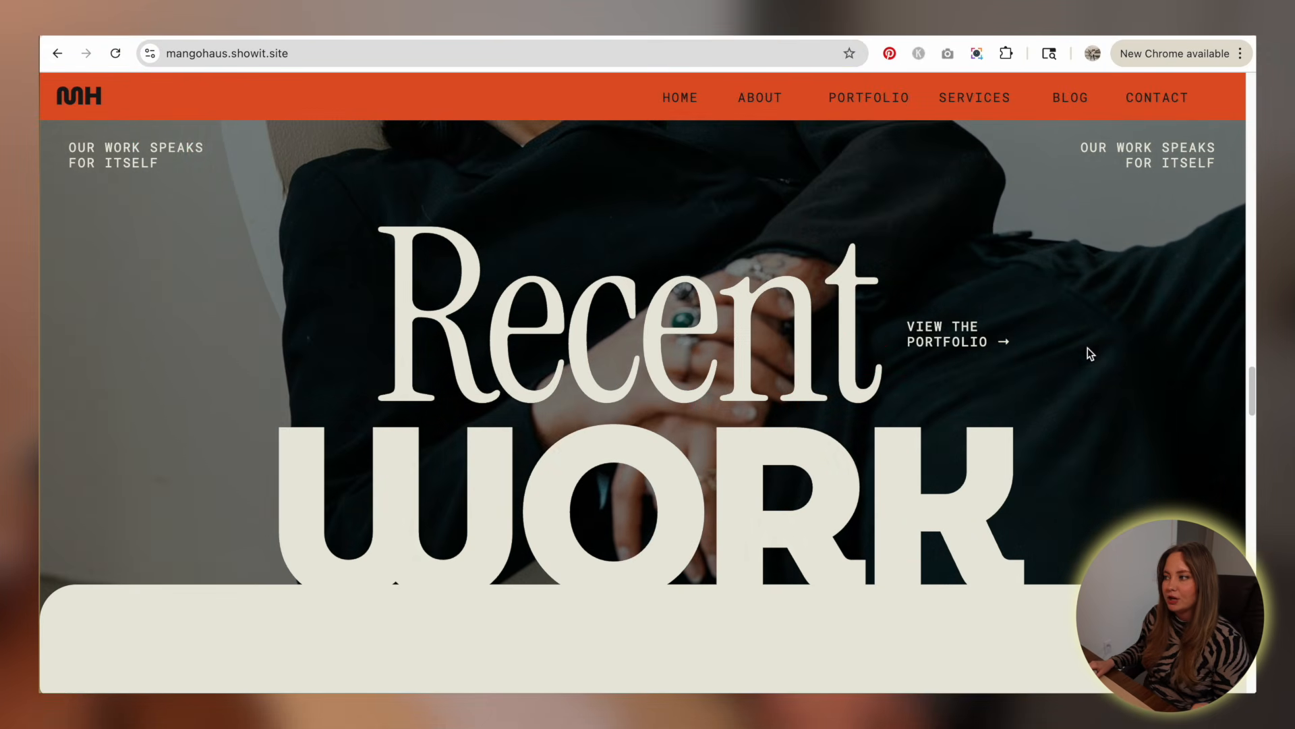
scroll(1093, 363, down, 5)
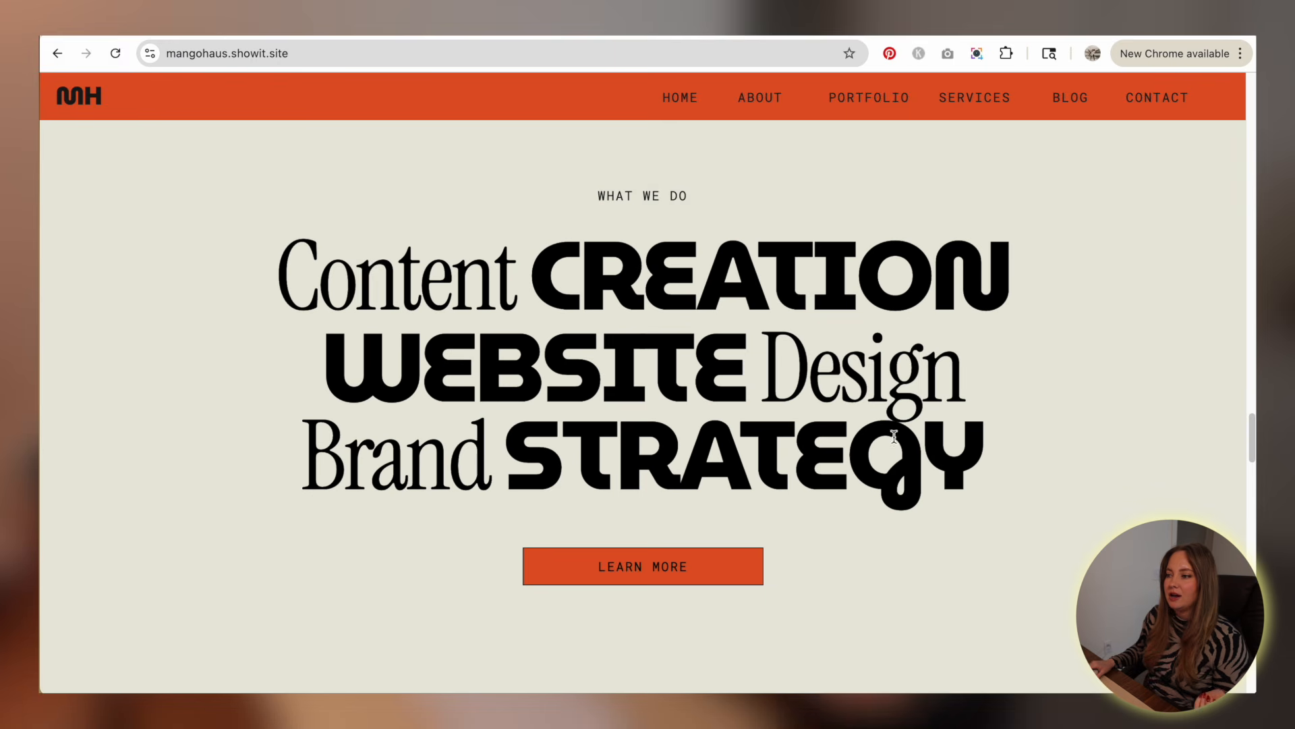
scroll(894, 436, down, 7)
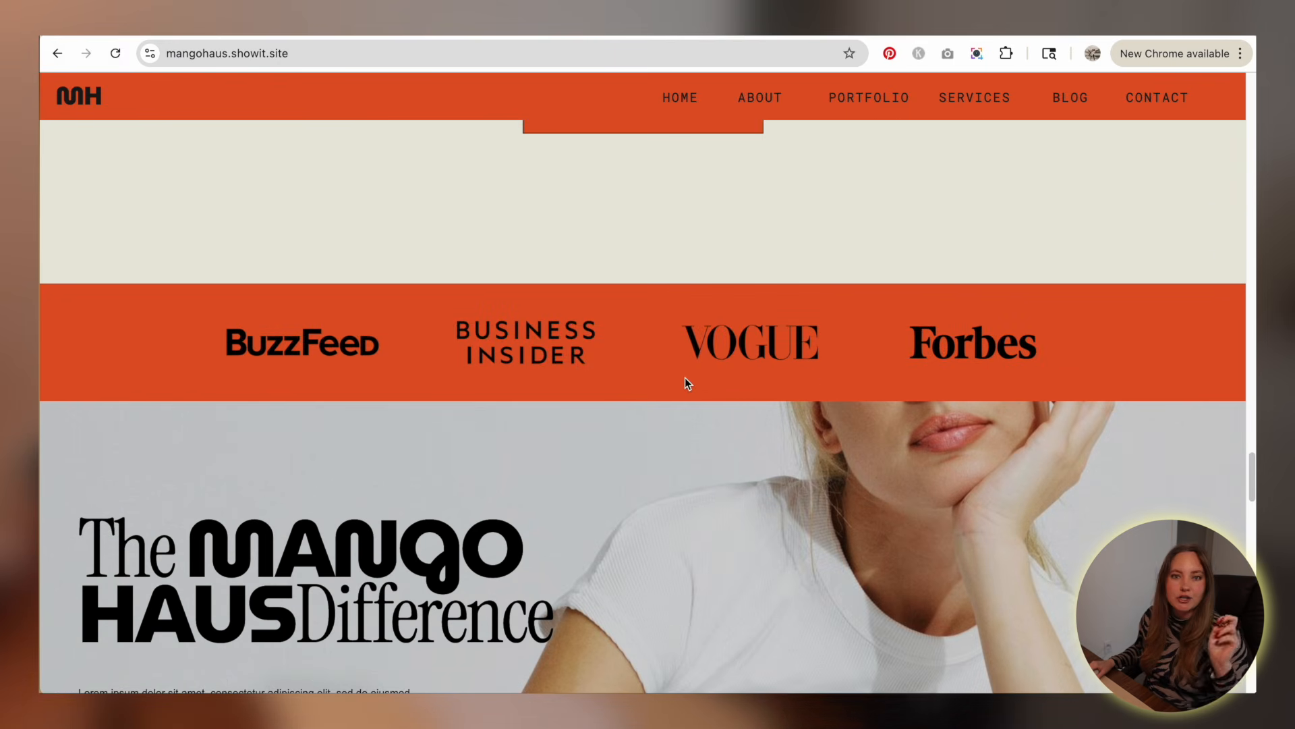
- Examine the home page's press logo strip and the "The Mango Haus Difference" section below it
scroll(686, 383, down, 4)
scroll(233, 412, up, 5)
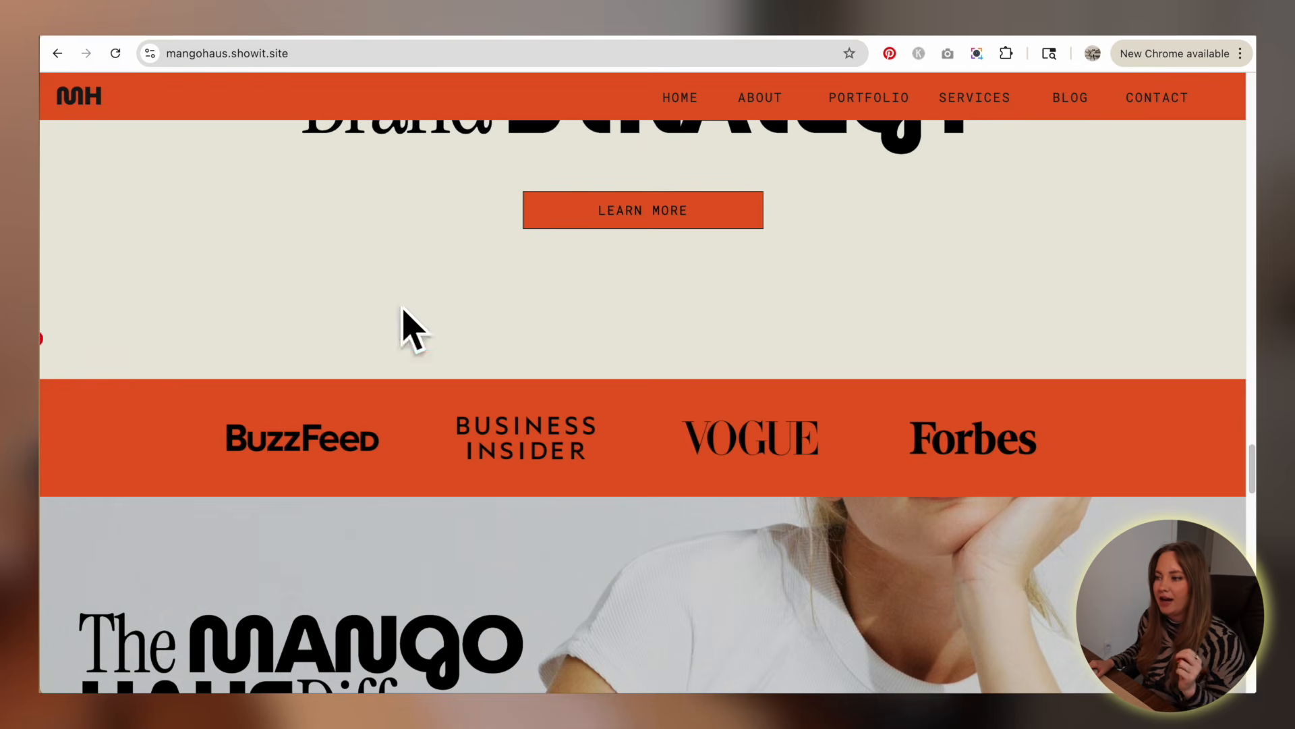
scroll(709, 400, down, 2)
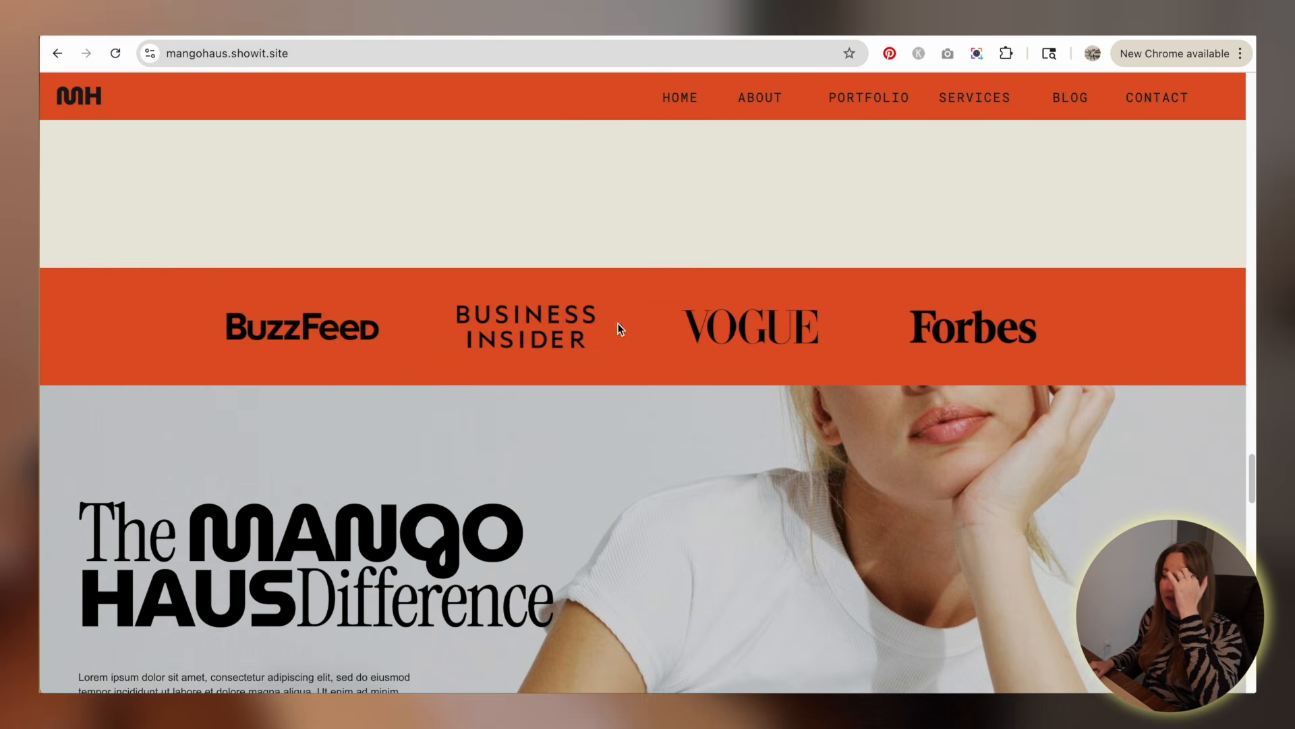
scroll(618, 329, down, 5)
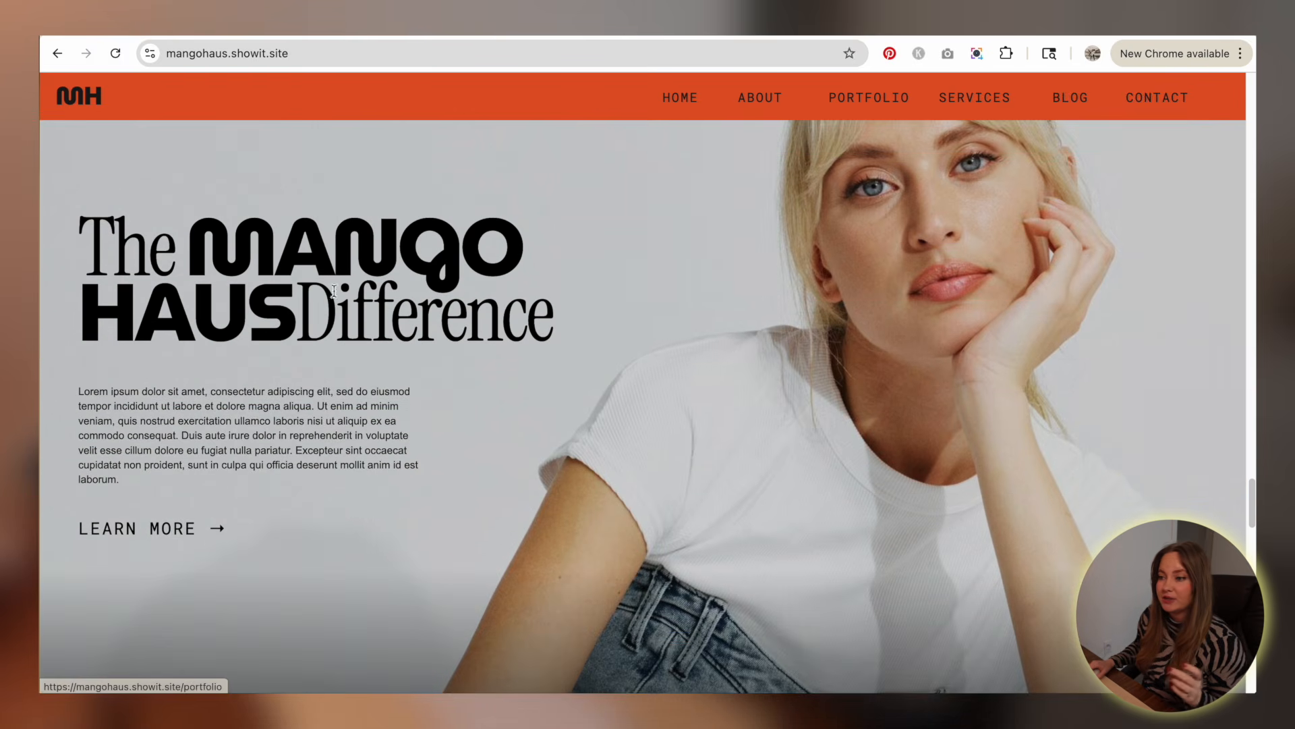
scroll(870, 336, down, 7)
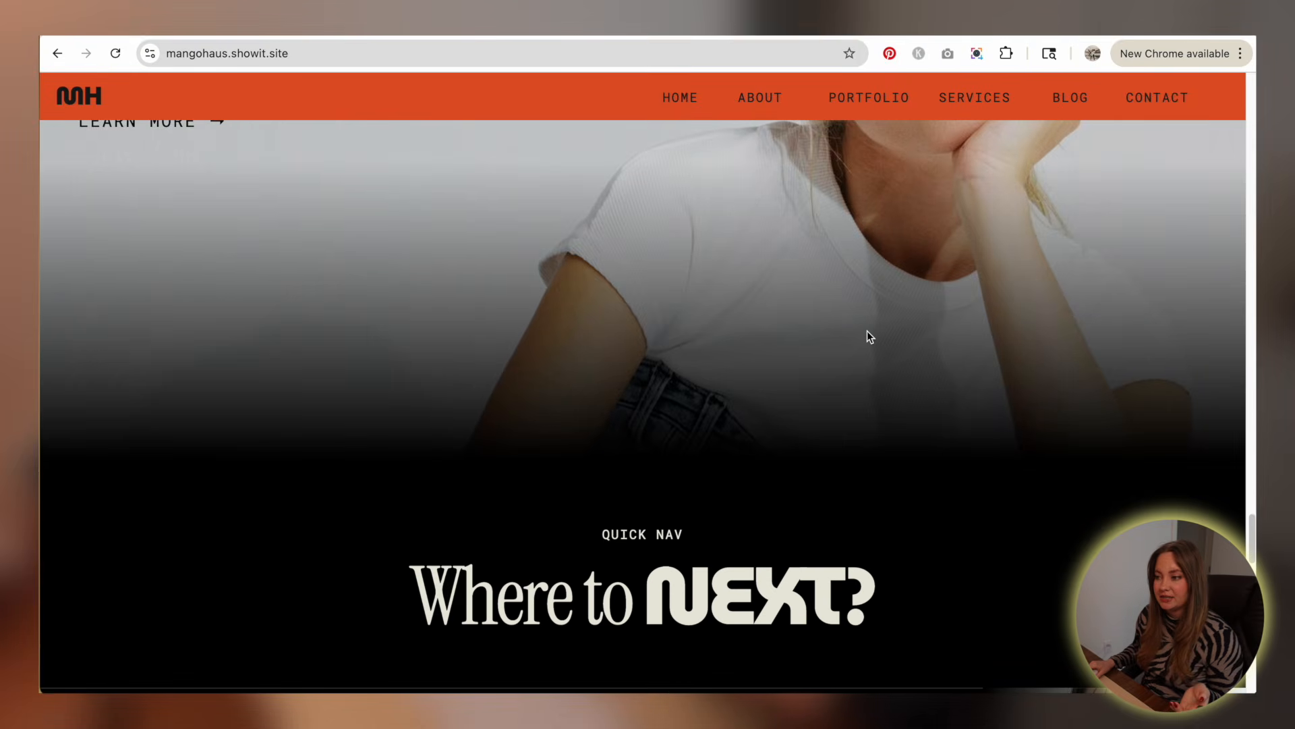
- Examine the home page's quick navigation rows, "Let's Get Juicy" call to action and rounded footer with its image strip
scroll(868, 331, down, 9)
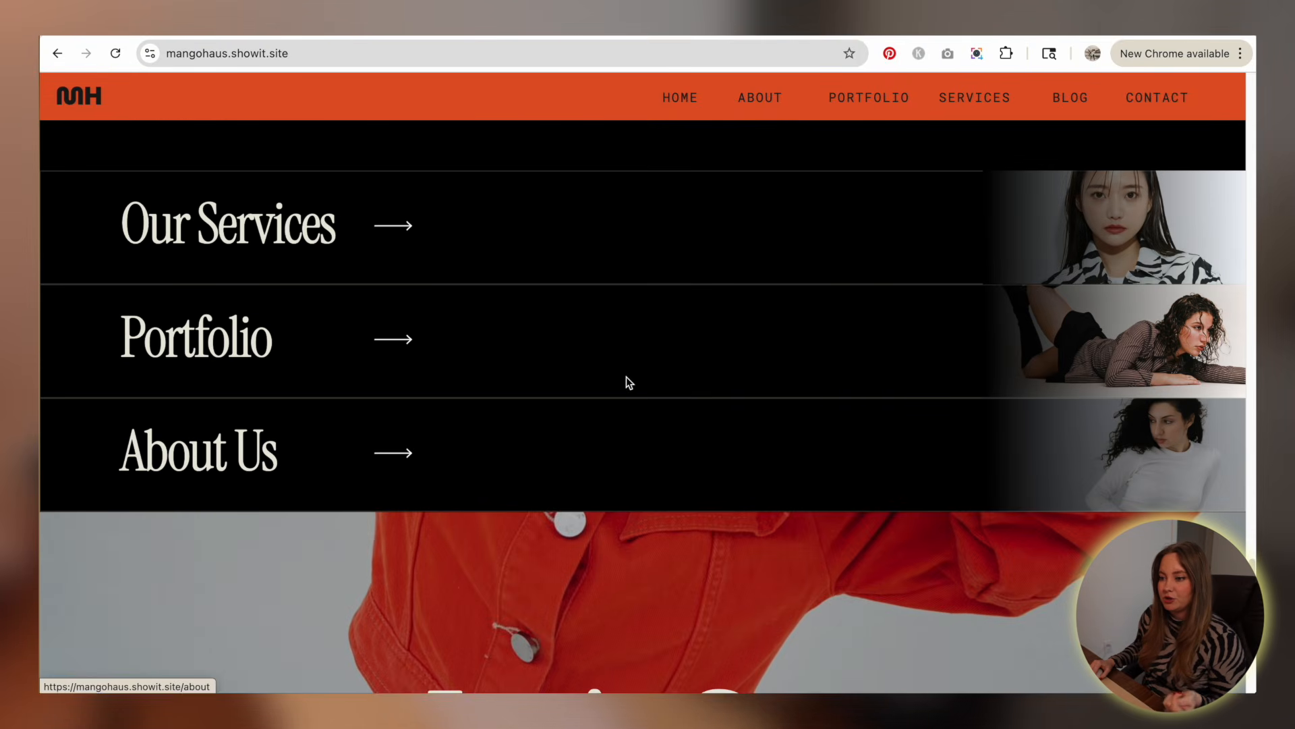
scroll(626, 382, down, 10)
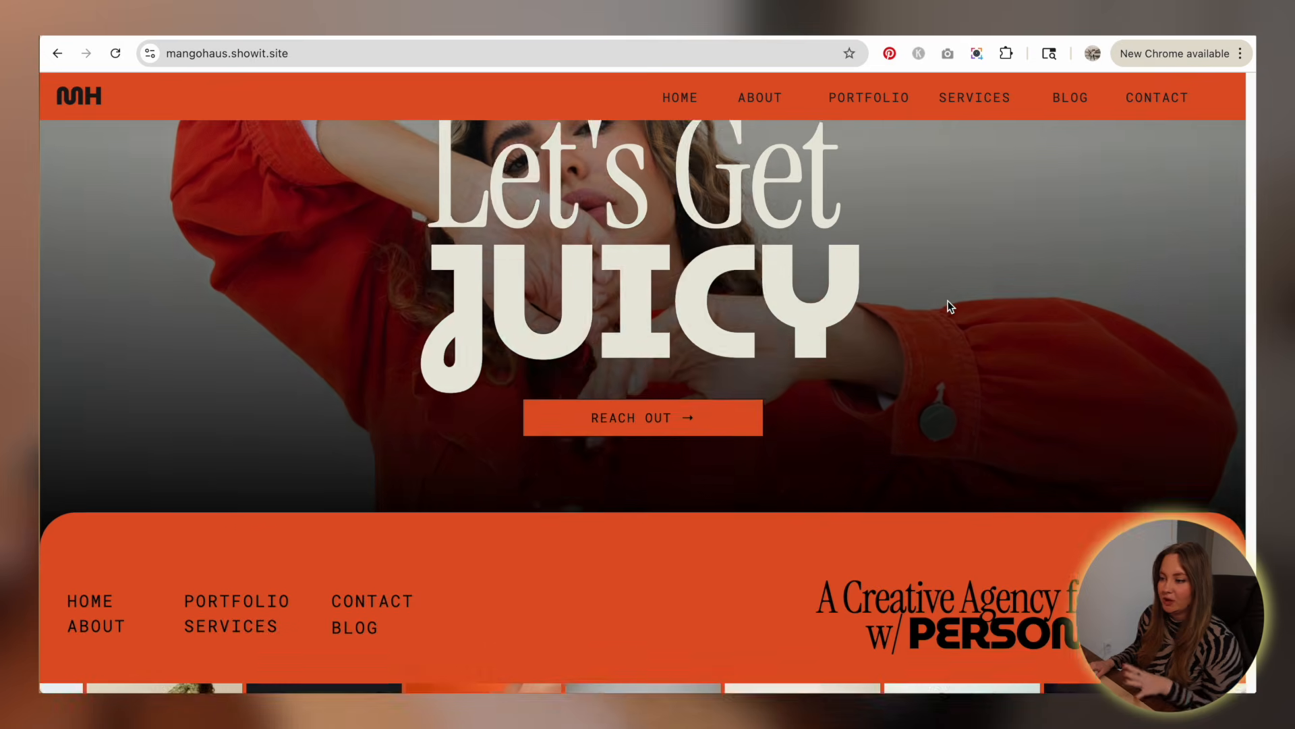
scroll(442, 364, down, 7)
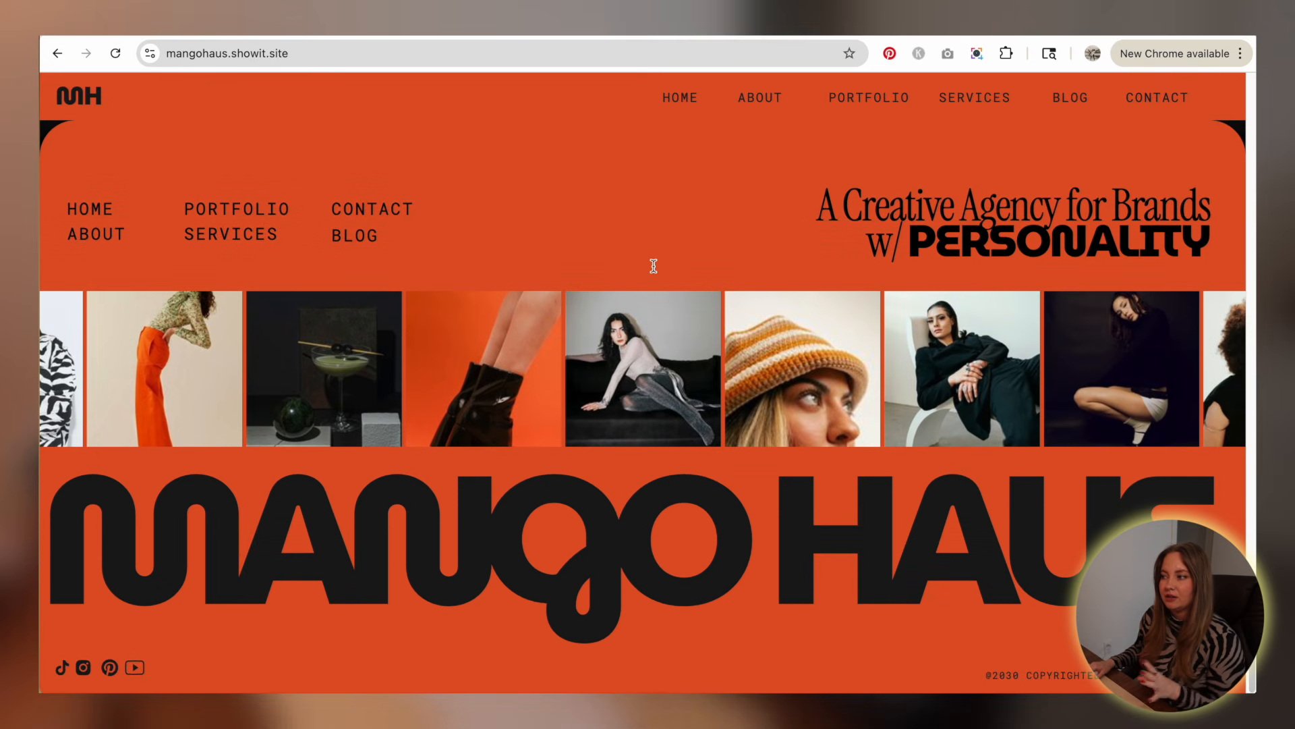
scroll(452, 350, up, 3)
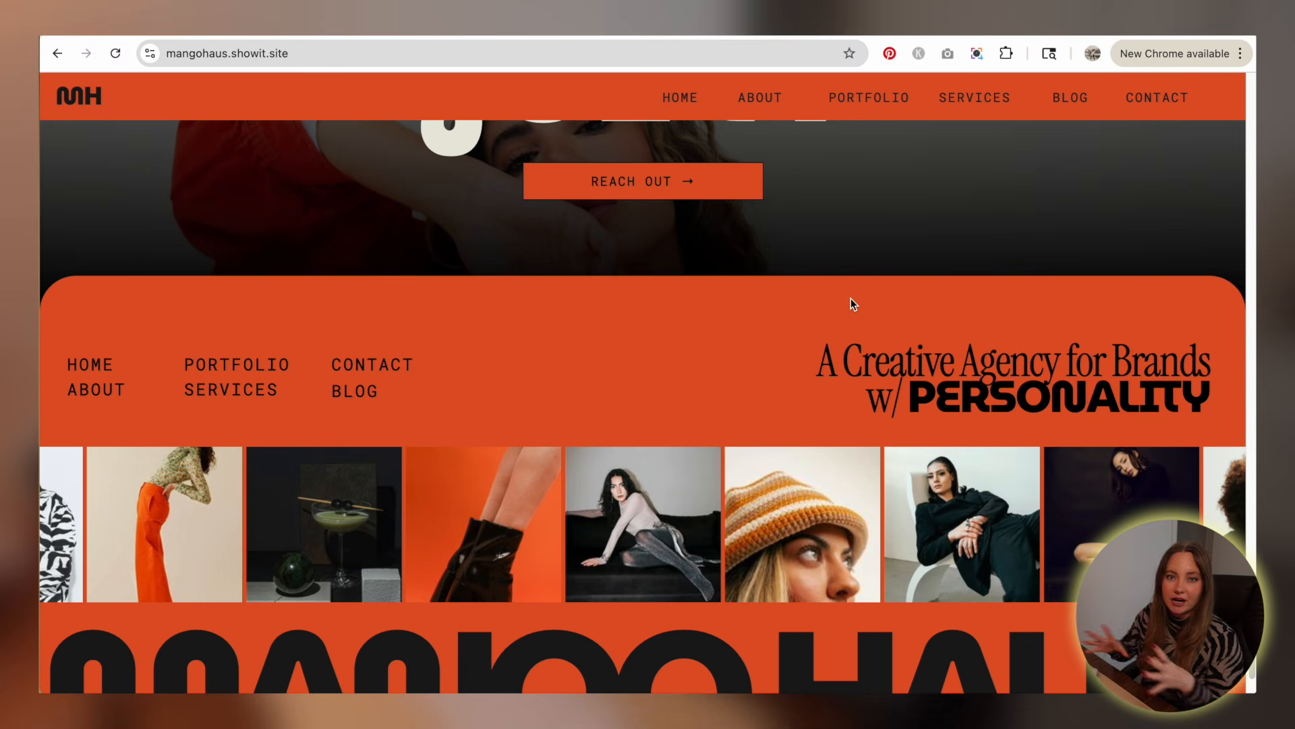
scroll(851, 301, down, 3)
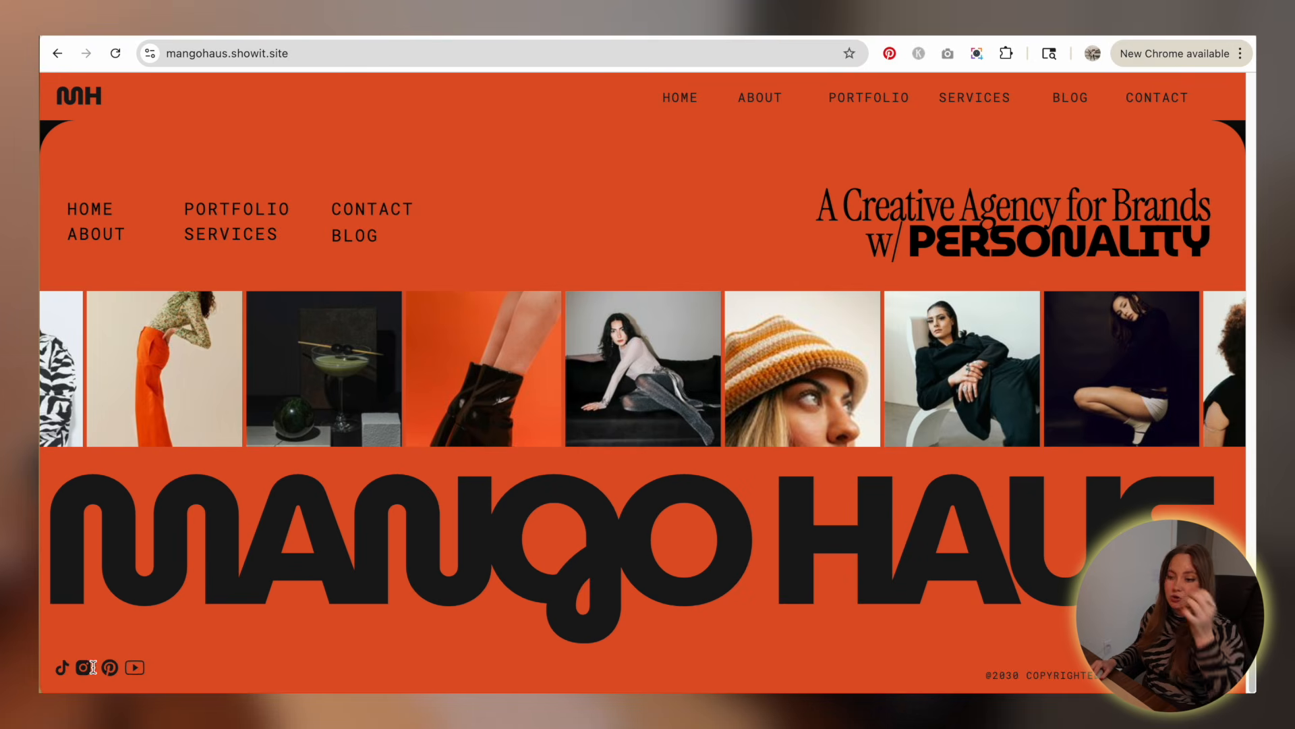
- Open the finished site's About page and examine its "Let's Peel Back the Layers" hero and clipped polaroid
scroll(566, 380, up, 10)
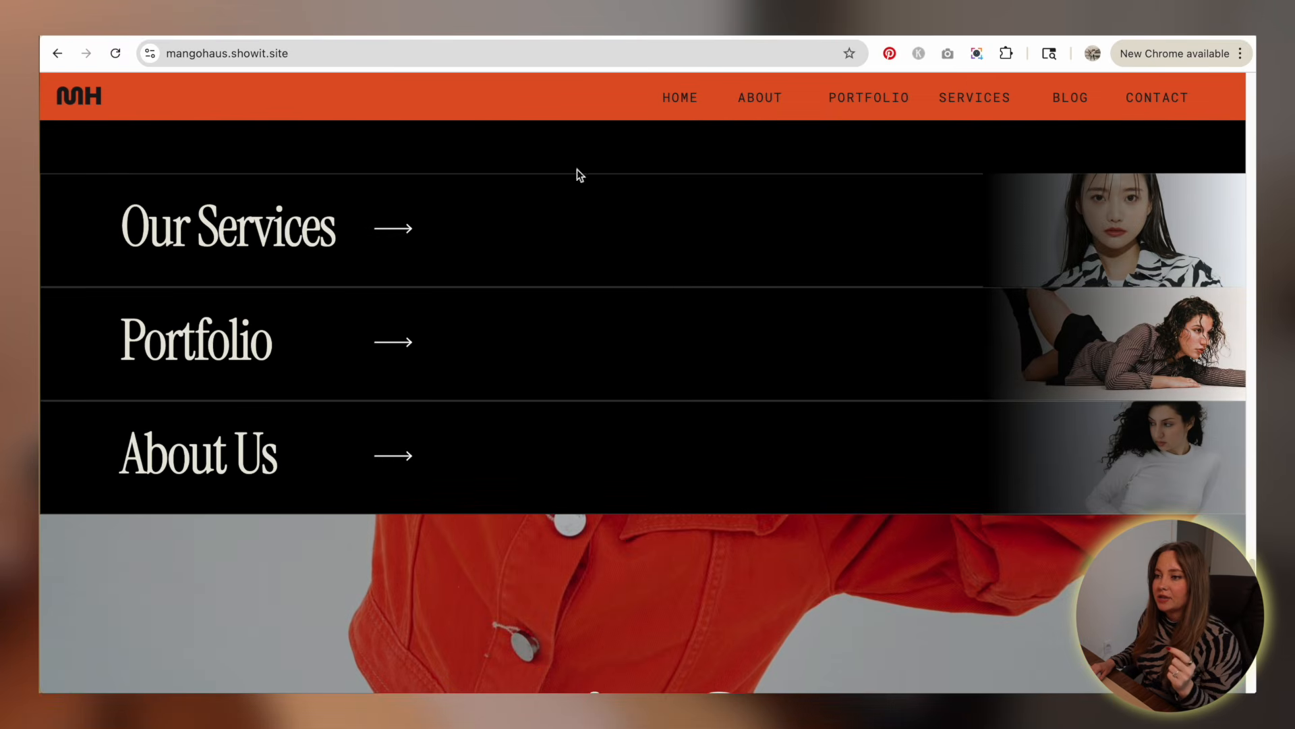
scroll(646, 143, up, 10)
scroll(646, 143, up, 10)
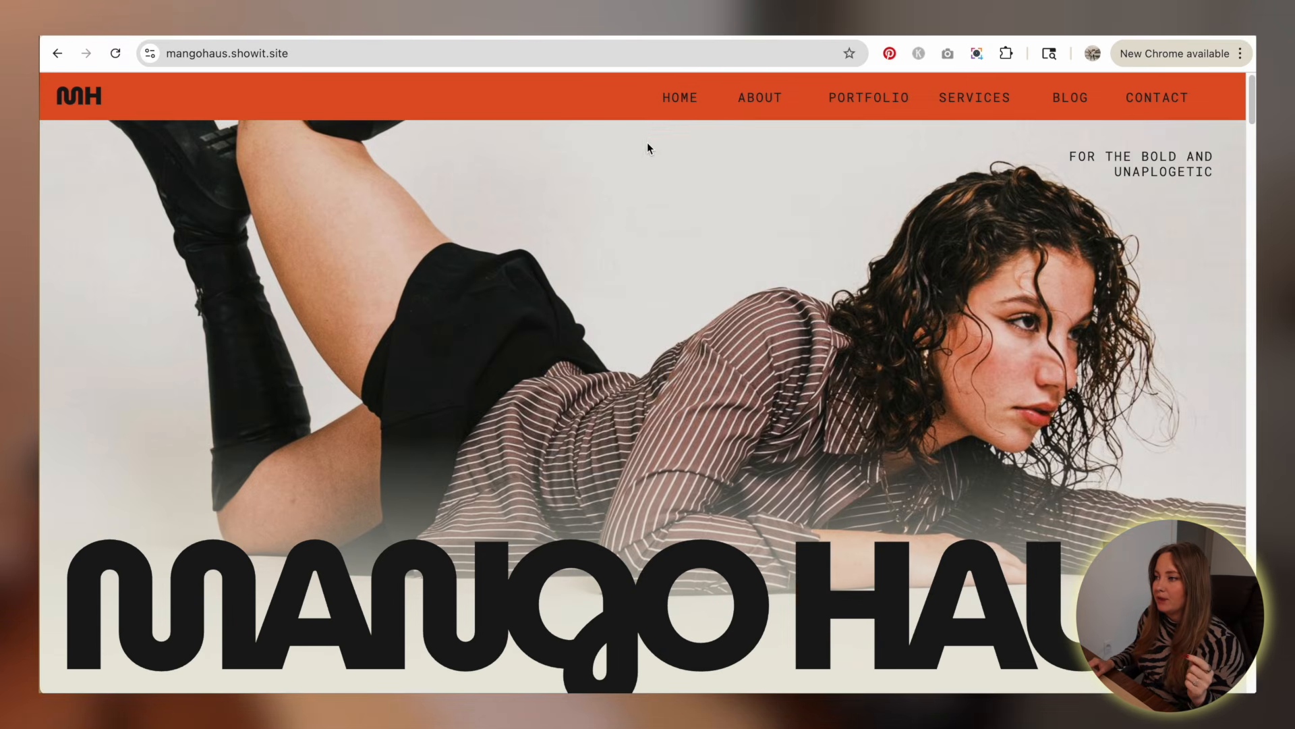
click(781, 97)
scroll(759, 216, down, 3)
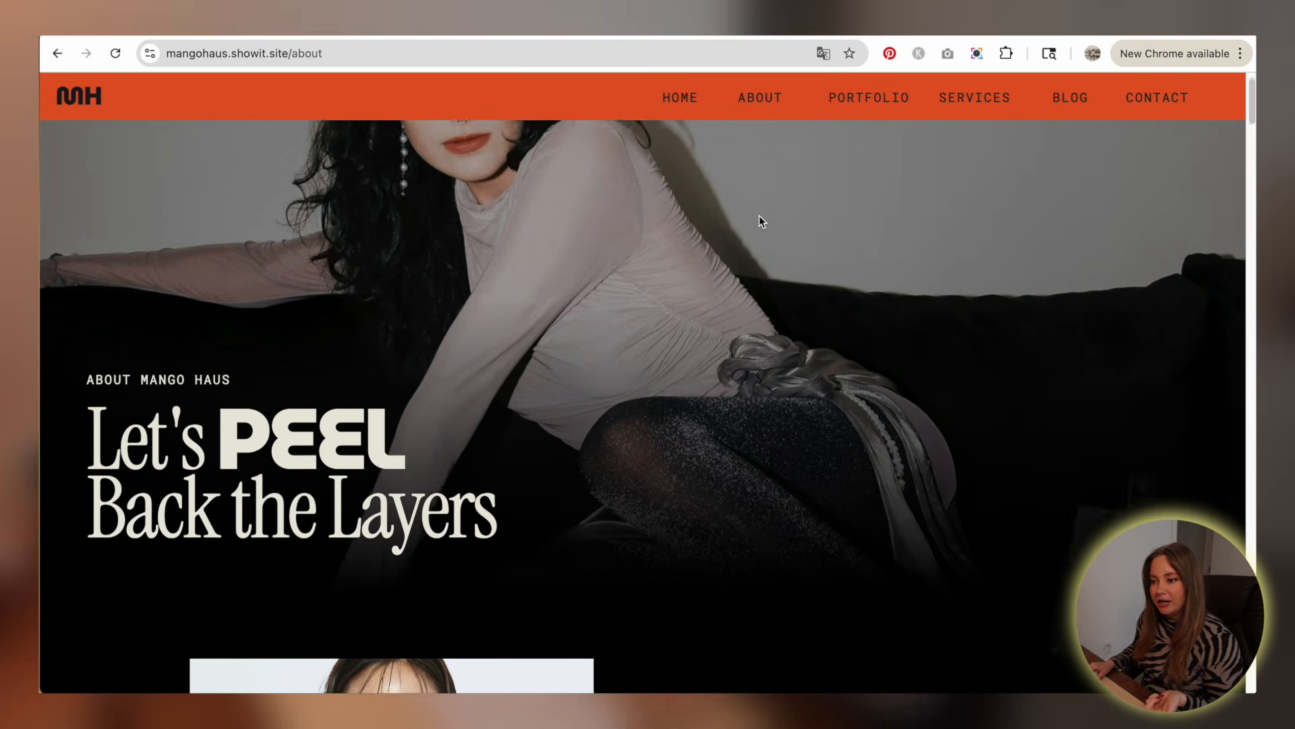
scroll(759, 216, down, 2)
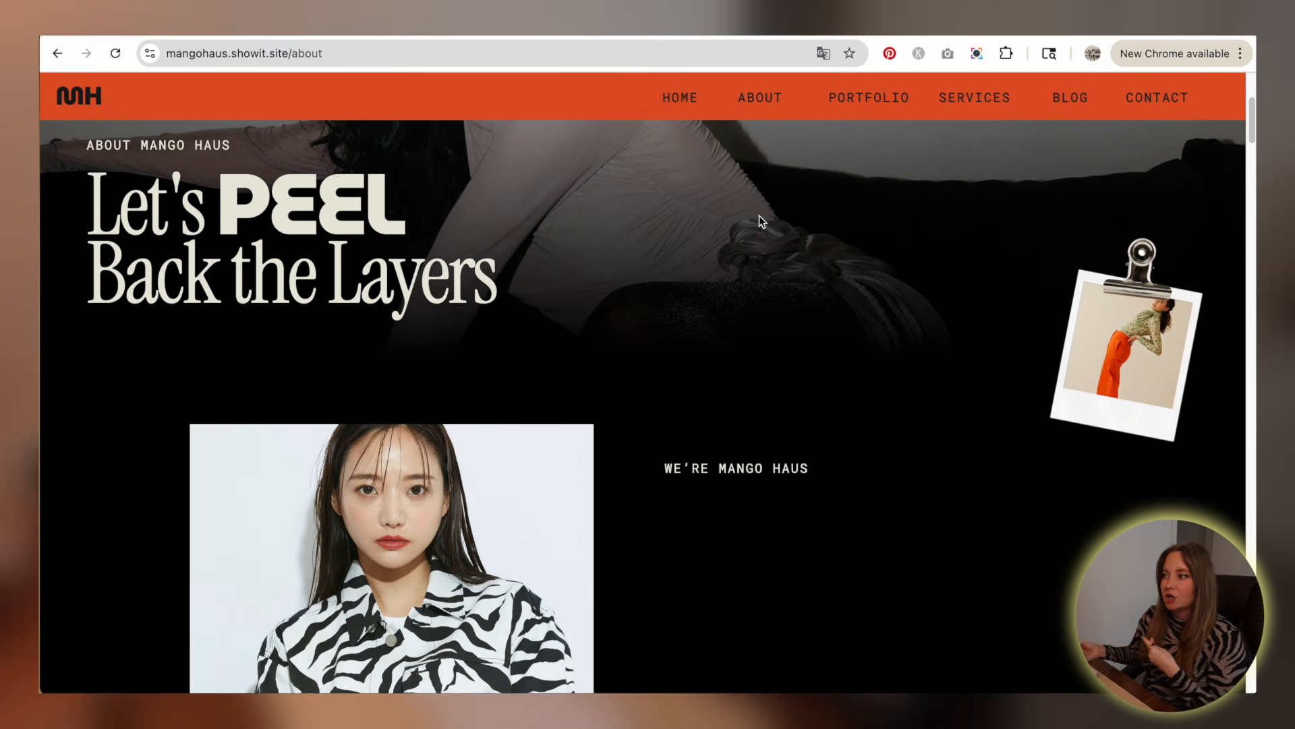
scroll(759, 221, up, 1)
scroll(795, 270, up, 4)
scroll(734, 337, down, 4)
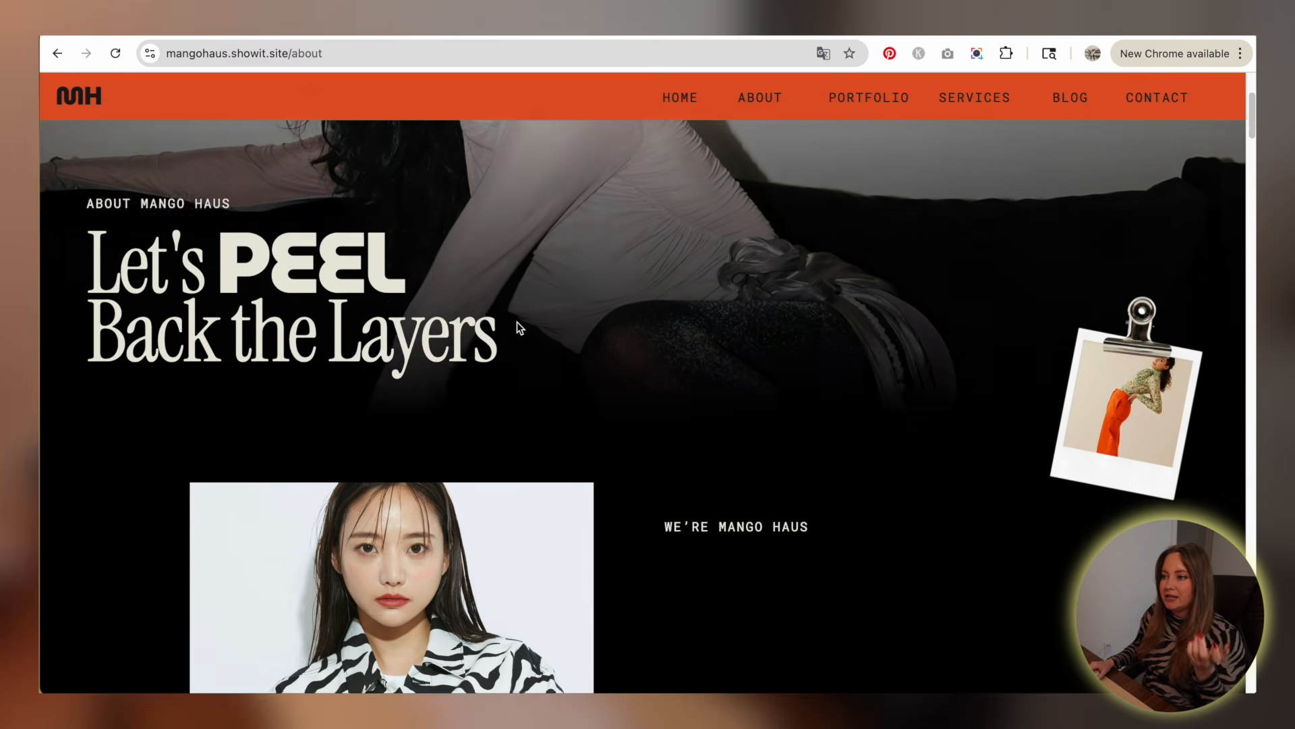
- Examine the About page's "We're Mango Haus" introduction with its portrait and "We Exist to Show You" heading
scroll(517, 327, down, 1)
scroll(809, 318, down, 3)
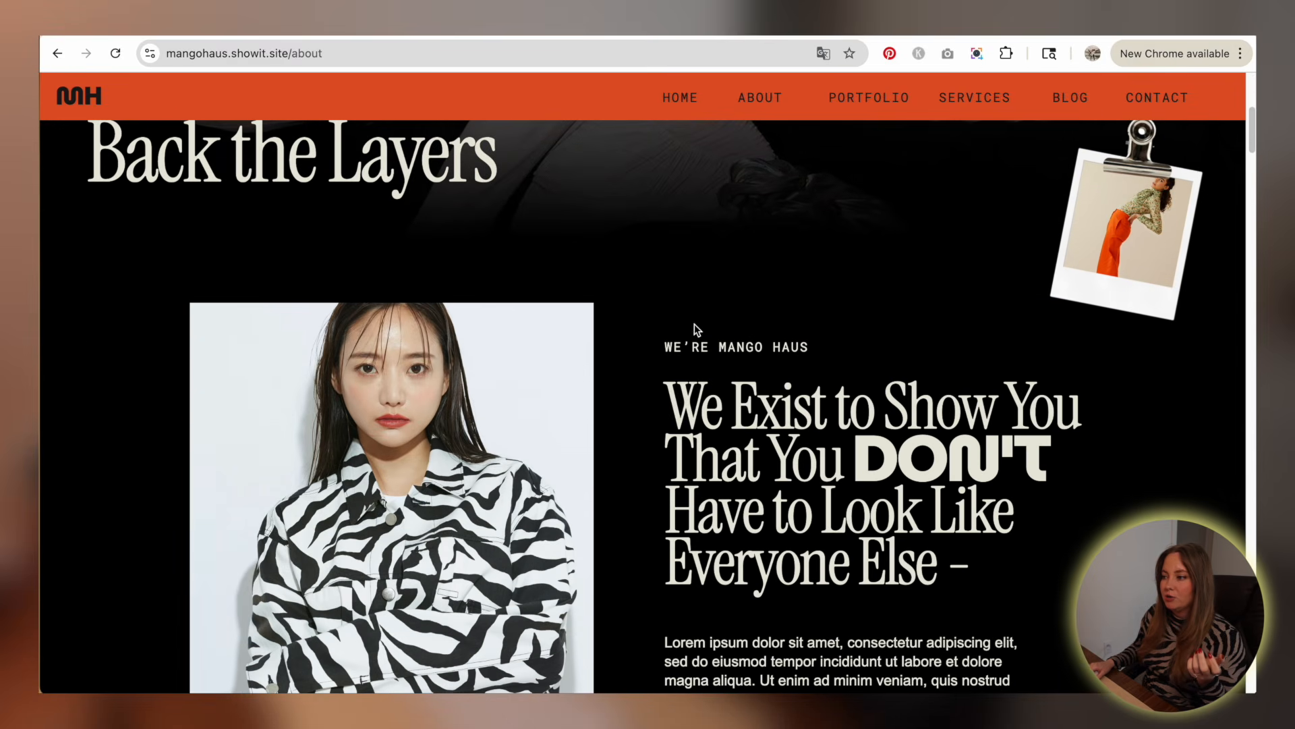
scroll(634, 346, down, 3)
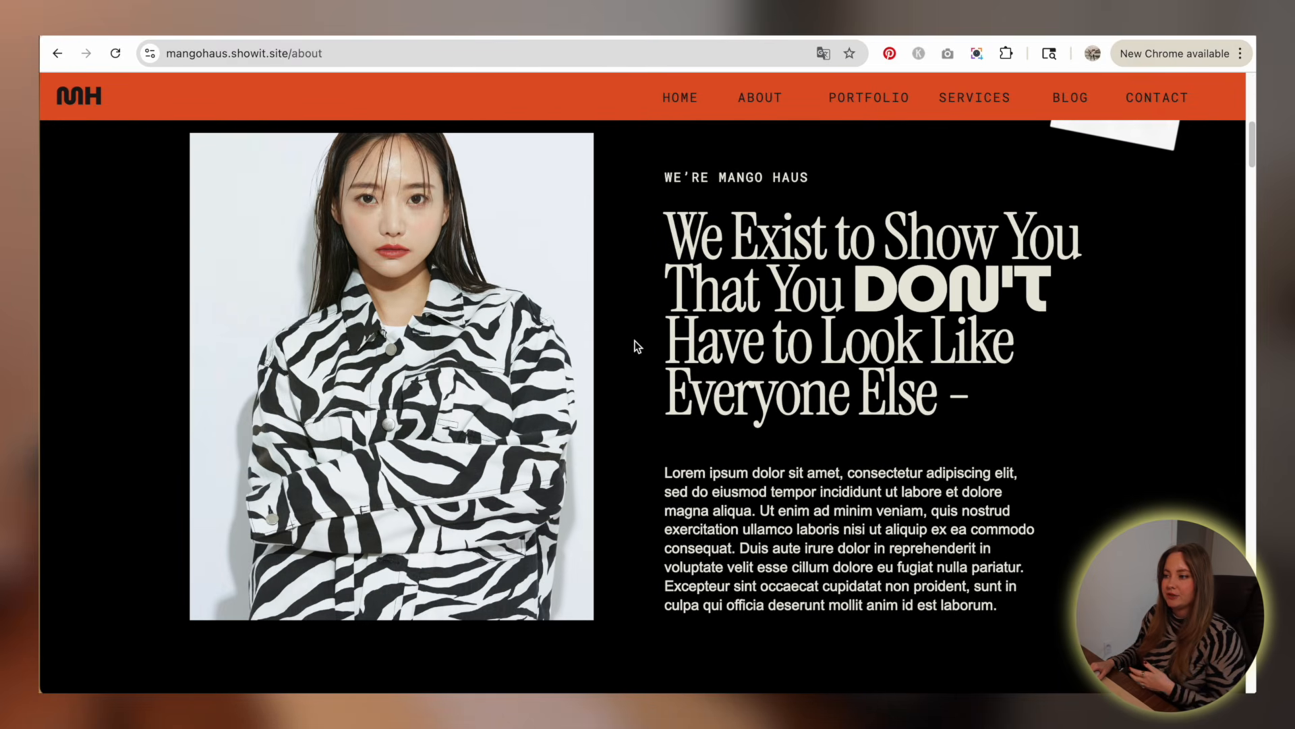
- Examine the About page's rounded "Somewhere along the way, design became boring" section, its clipped polaroid and gradient ending
scroll(958, 297, down, 5)
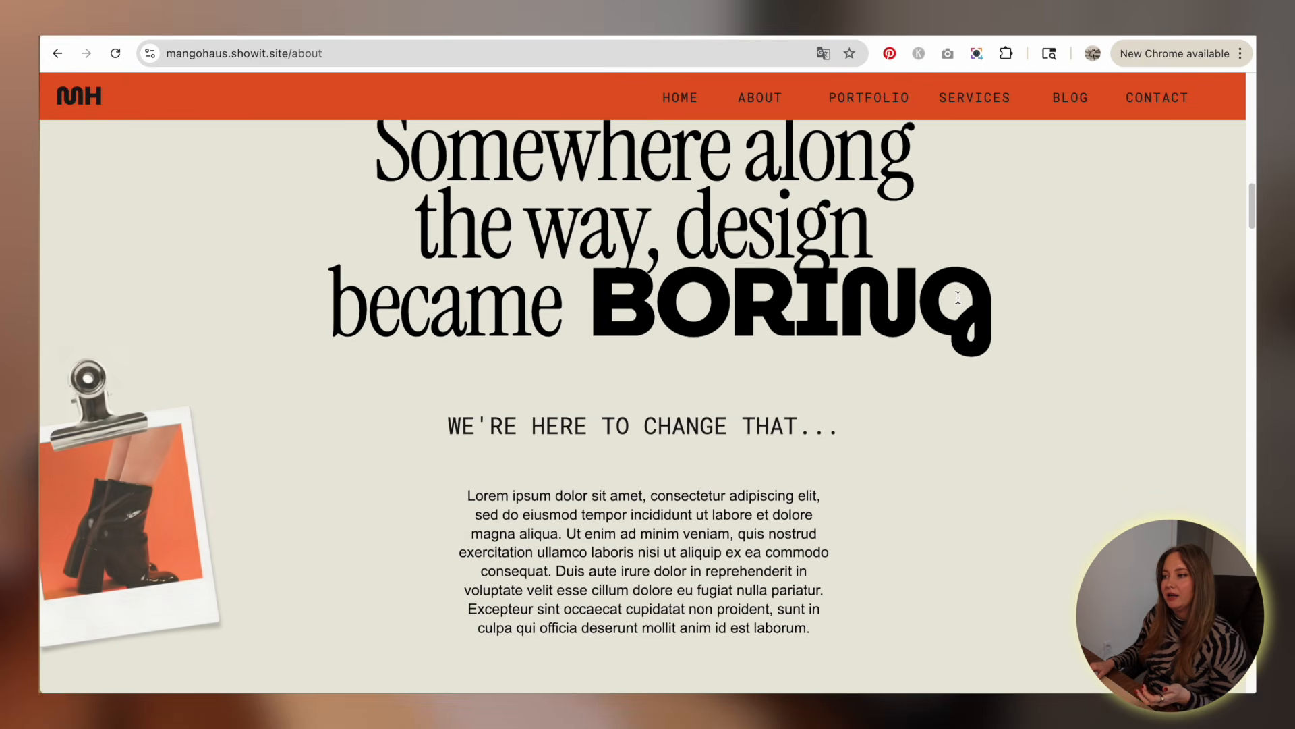
scroll(959, 297, up, 4)
scroll(695, 350, up, 2)
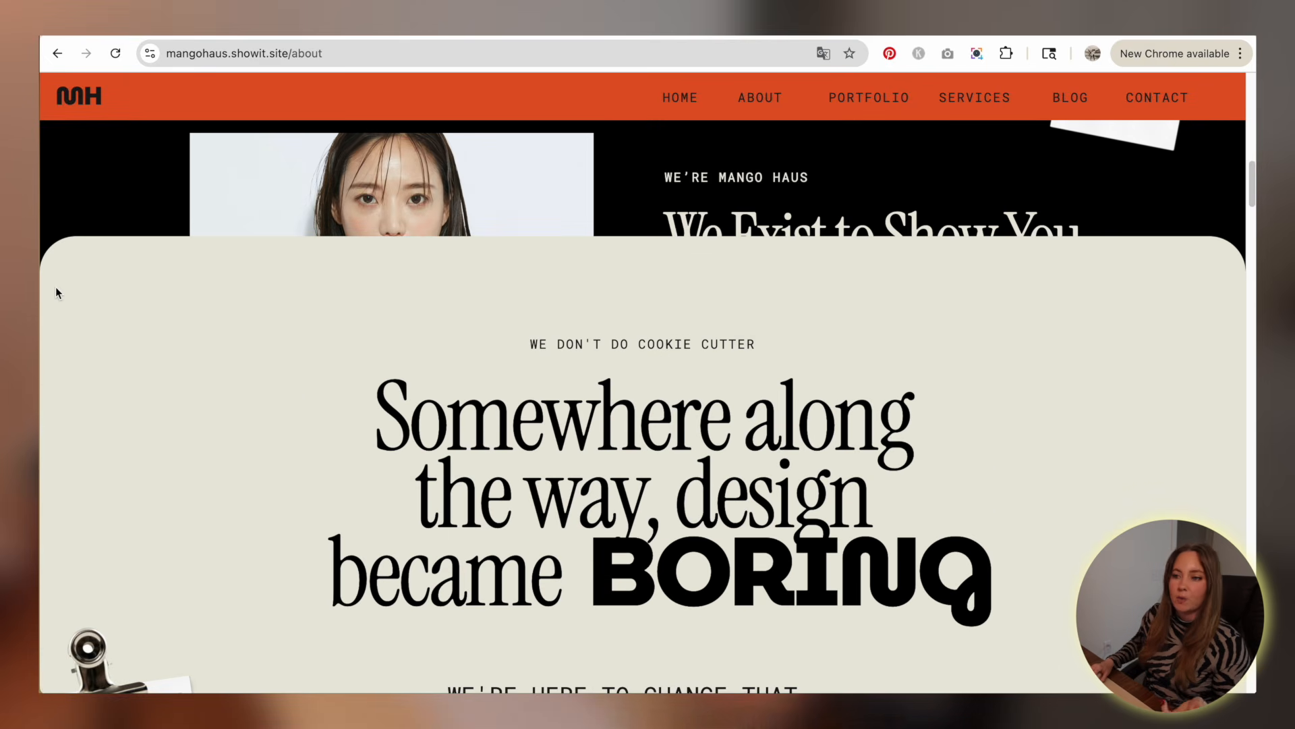
scroll(1101, 376, down, 7)
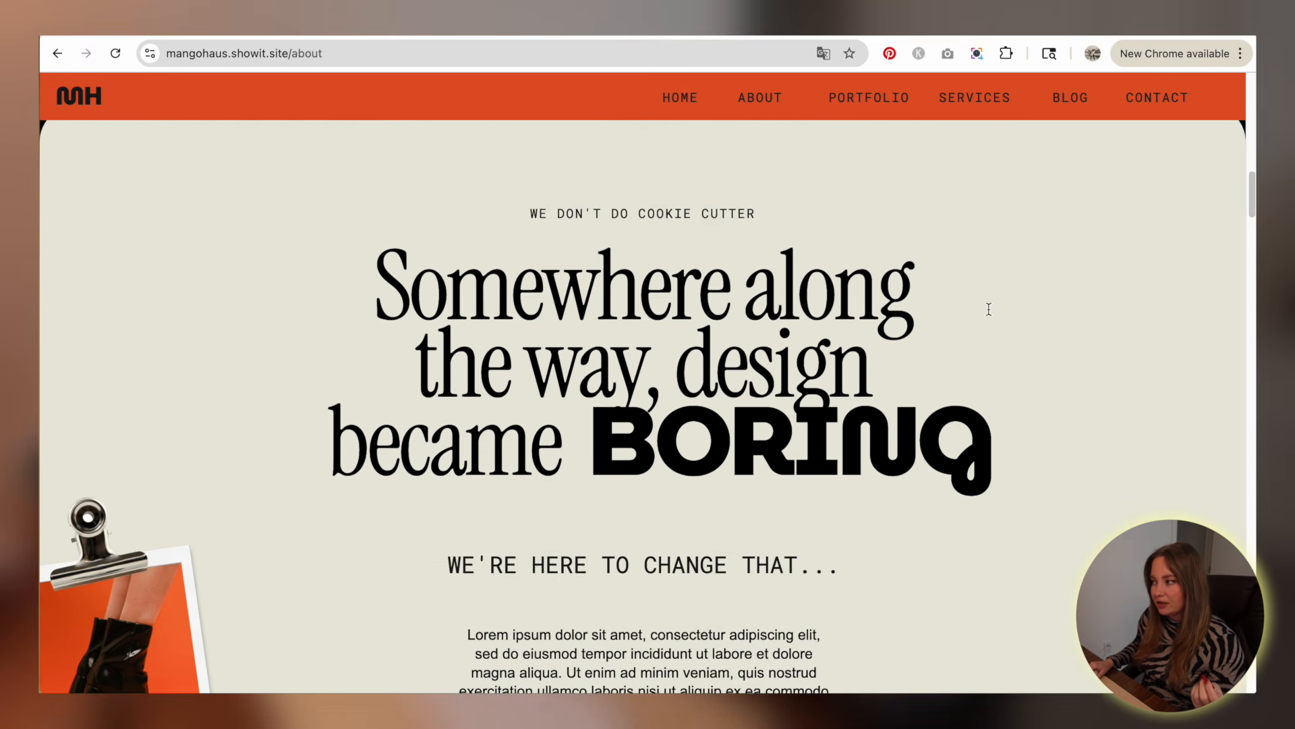
scroll(340, 383, down, 7)
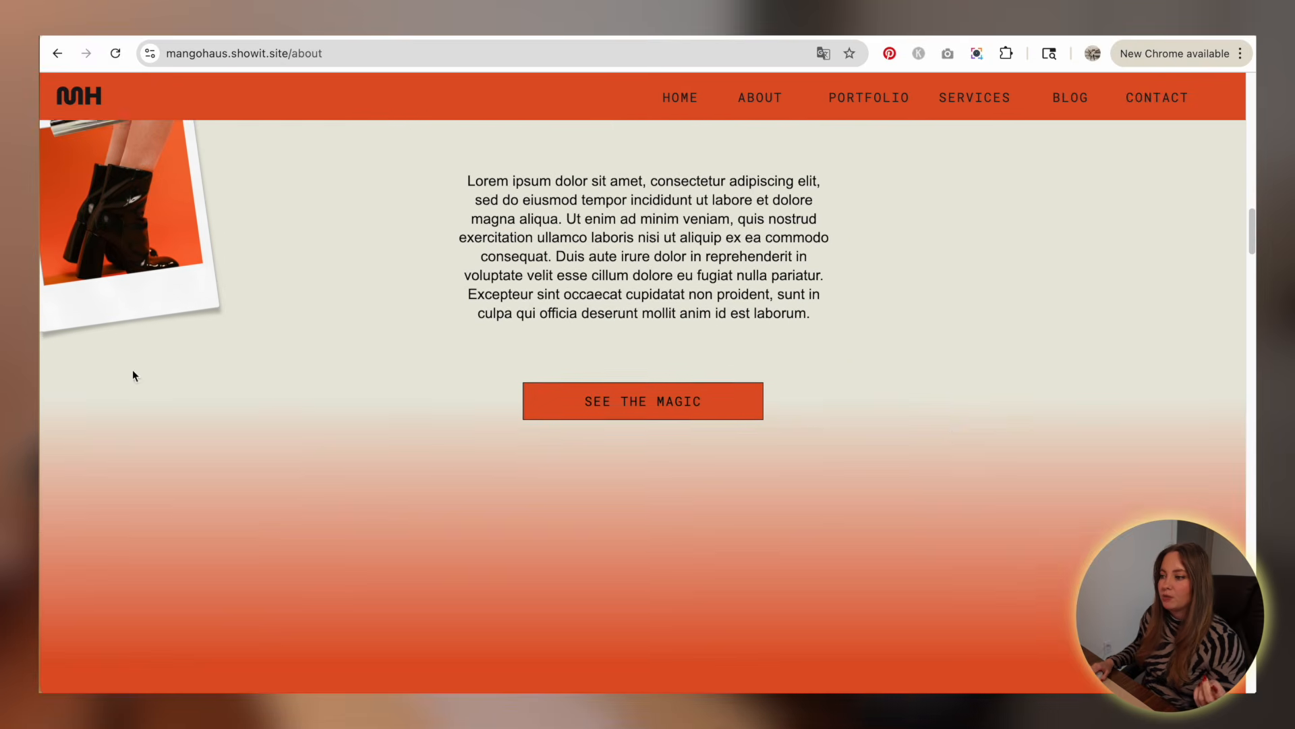
- Examine the "Who We Work With" section on the About page, including its row of tilted photos
scroll(1163, 437, down, 5)
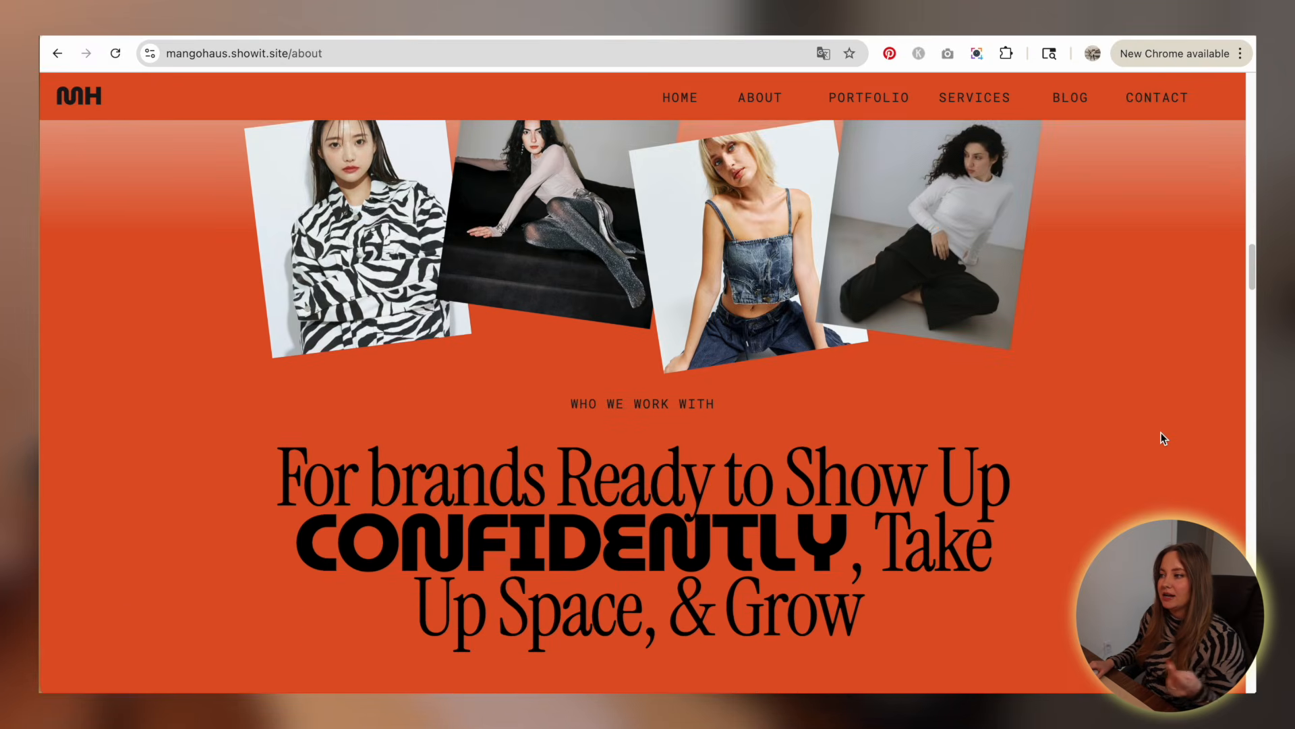
scroll(1163, 438, up, 2)
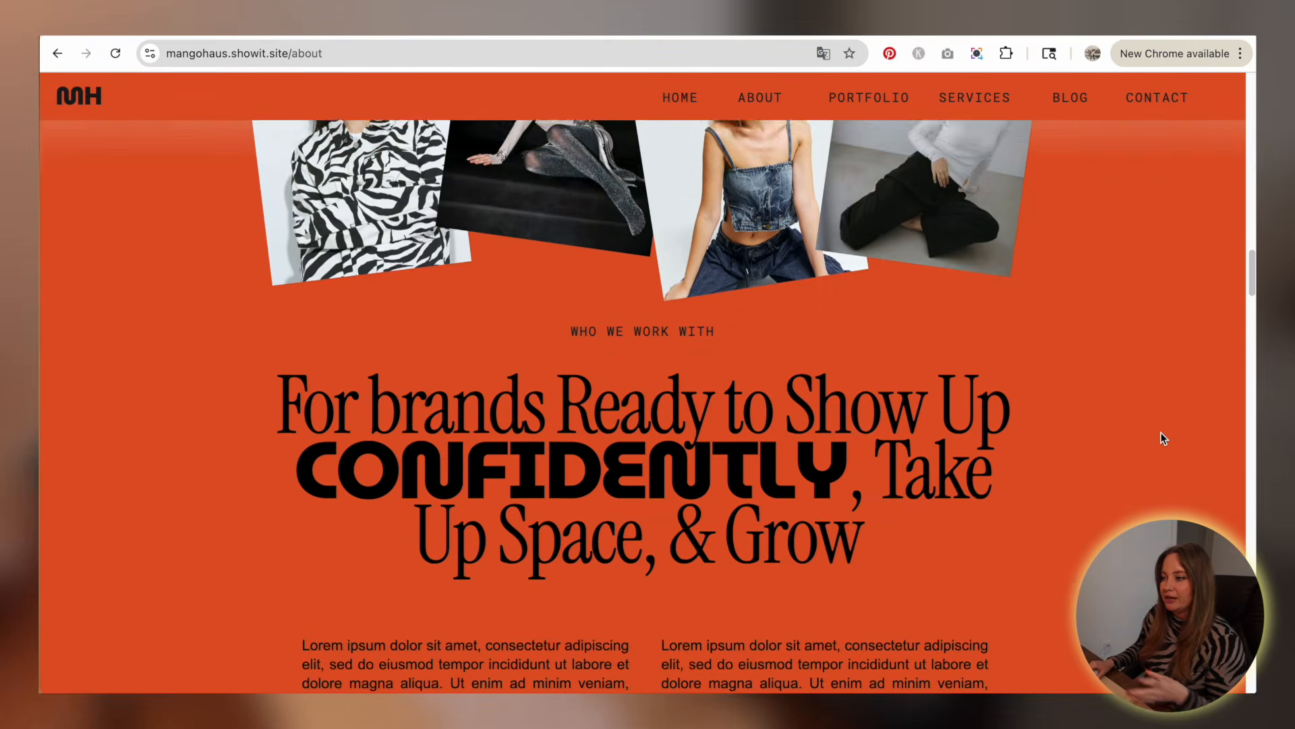
scroll(1161, 439, down, 6)
scroll(1001, 276, up, 4)
- Examine the About page's "What You Can Expect" timeline with its three numbered points
scroll(585, 281, down, 8)
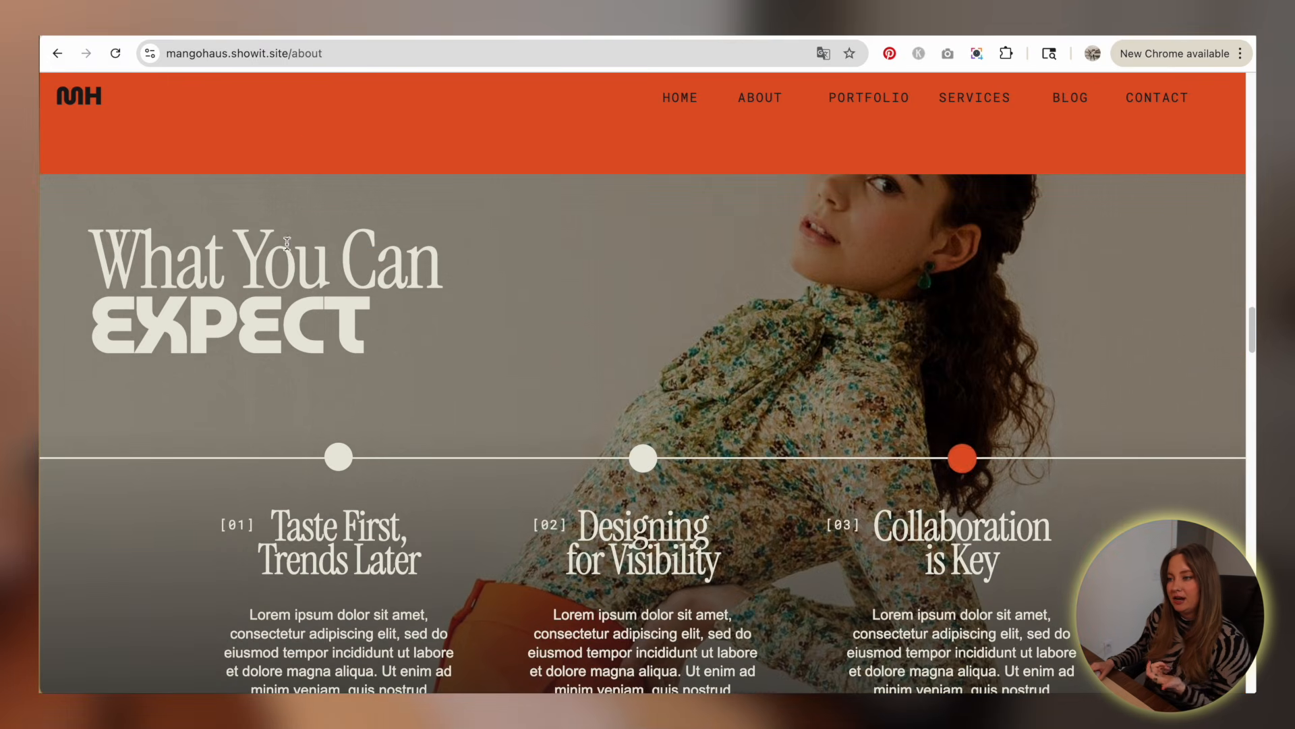
scroll(628, 226, down, 2)
scroll(819, 301, down, 3)
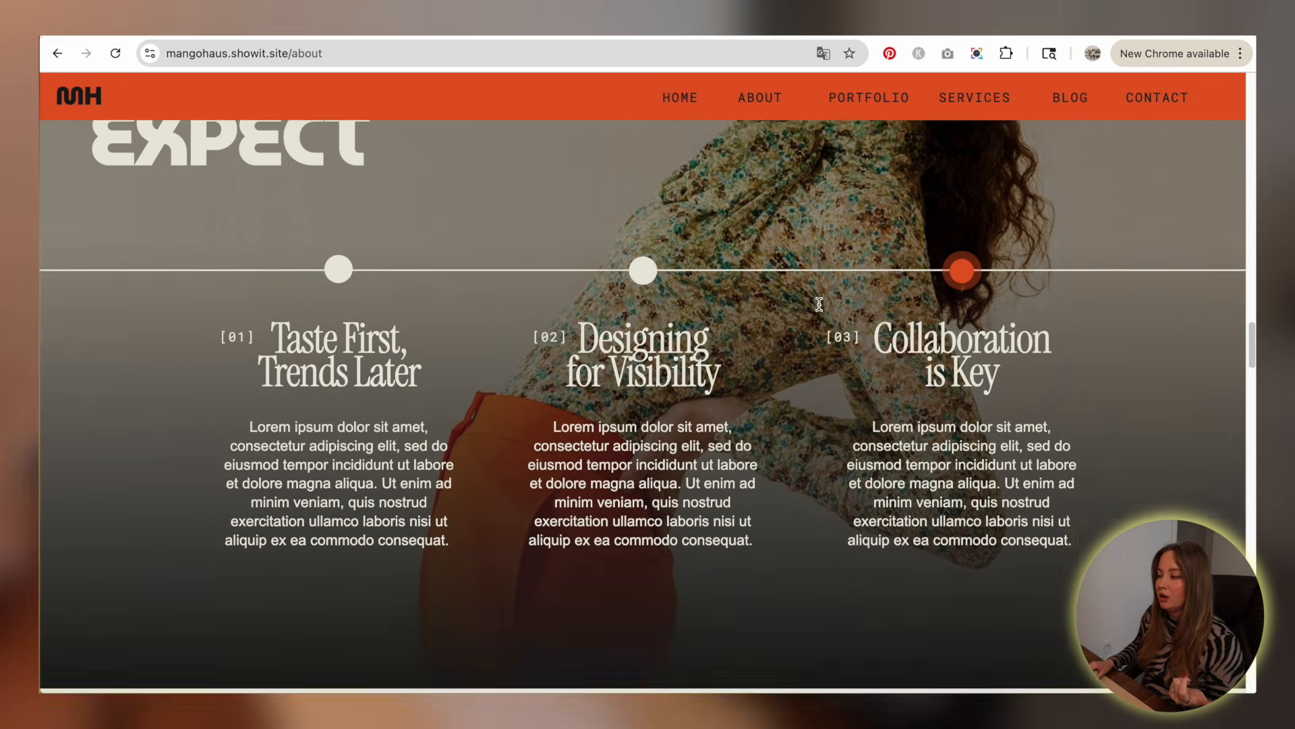
scroll(770, 253, down, 3)
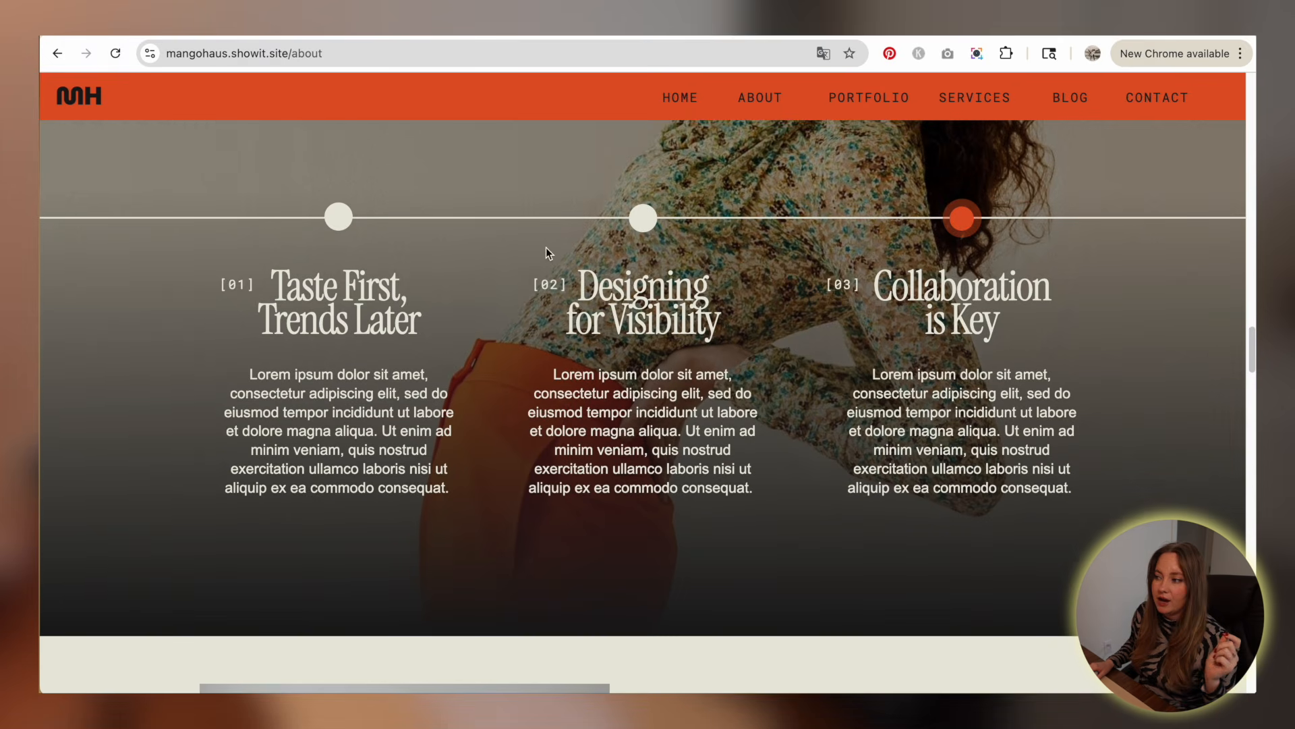
scroll(365, 287, down, 1)
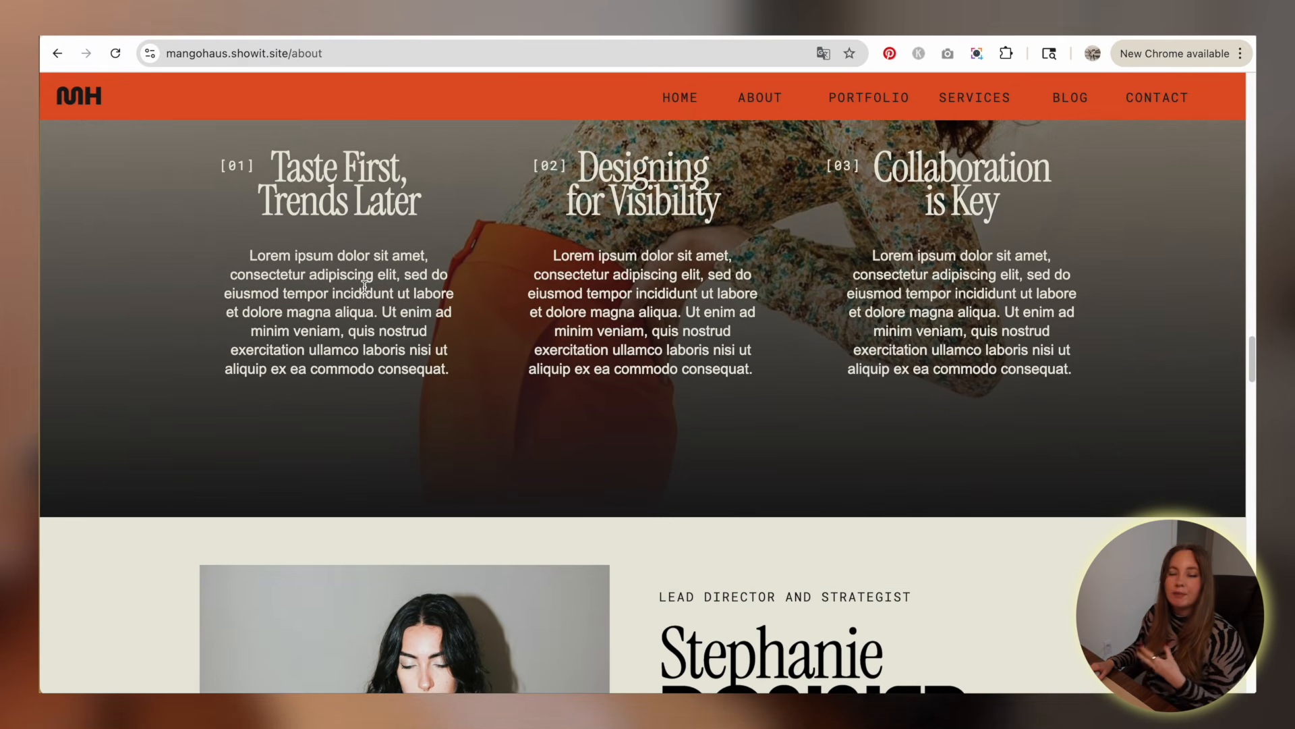
- Examine the About page's team member profiles, from the lead director to the full-width photo profile
scroll(364, 287, down, 10)
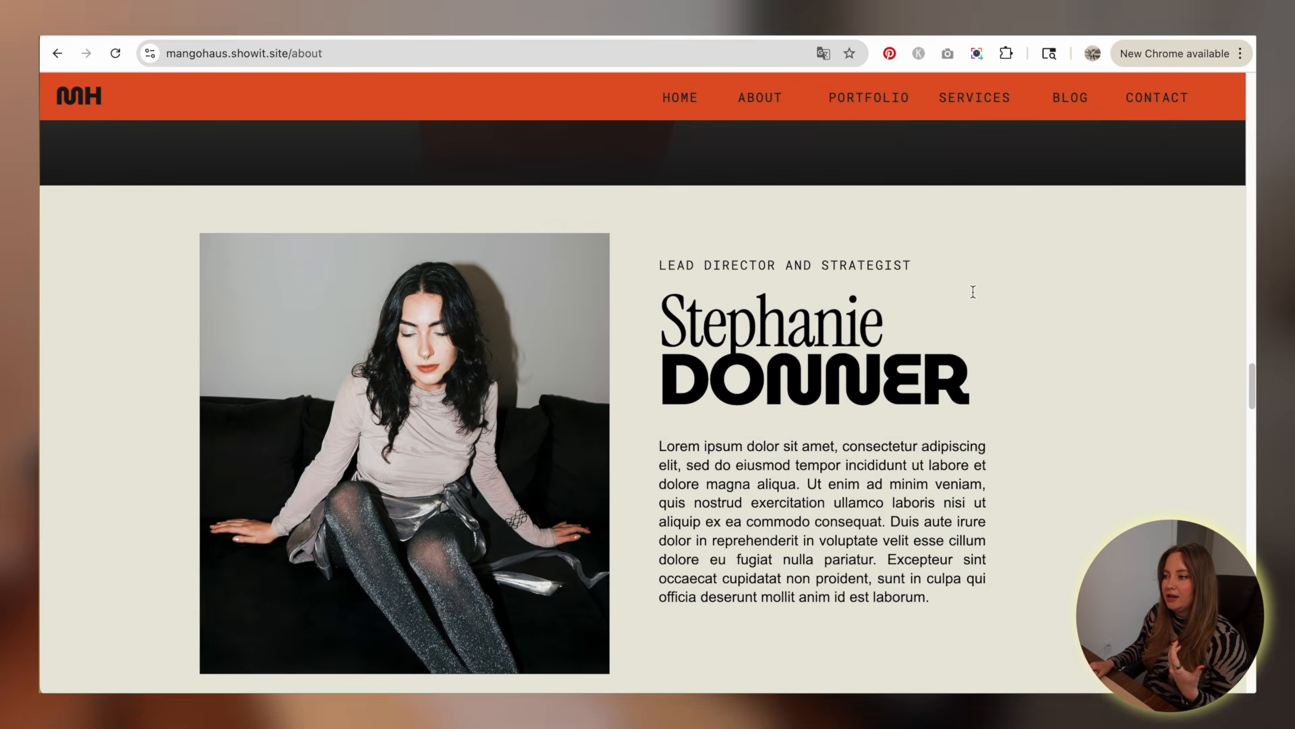
scroll(1104, 315, down, 7)
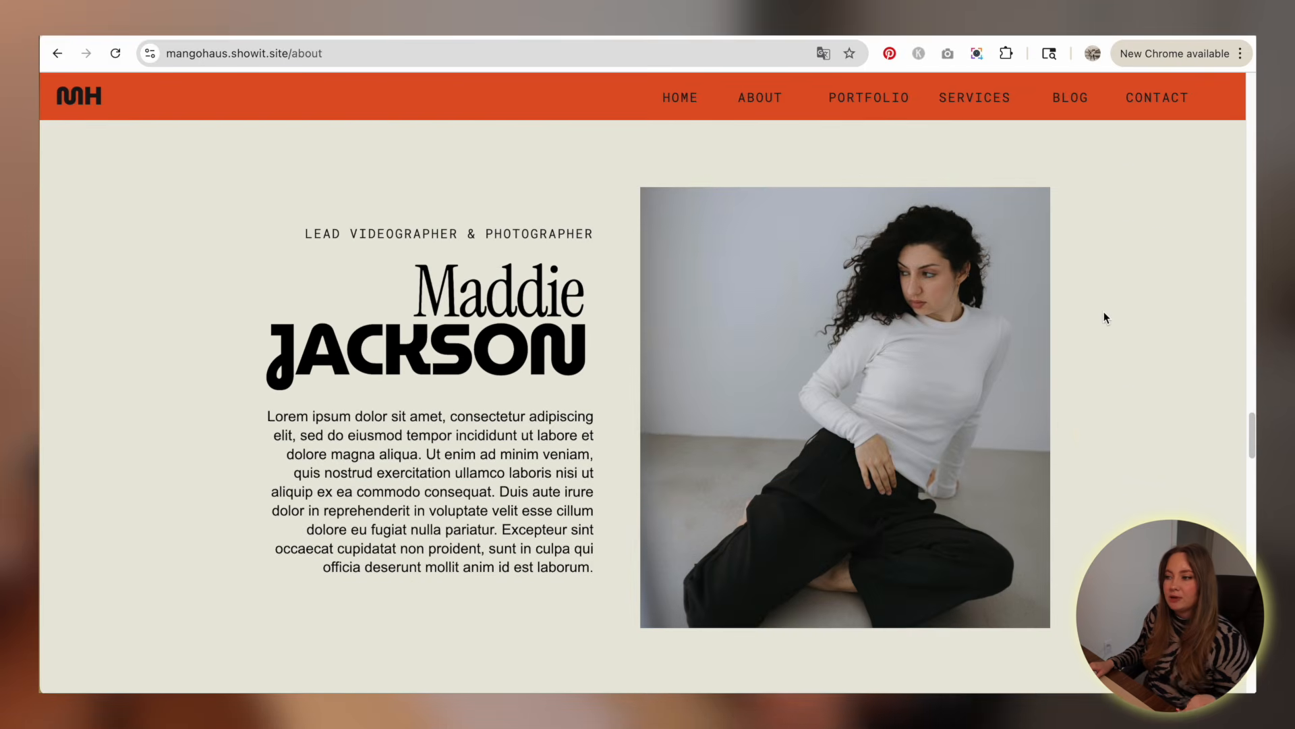
scroll(1104, 317, down, 12)
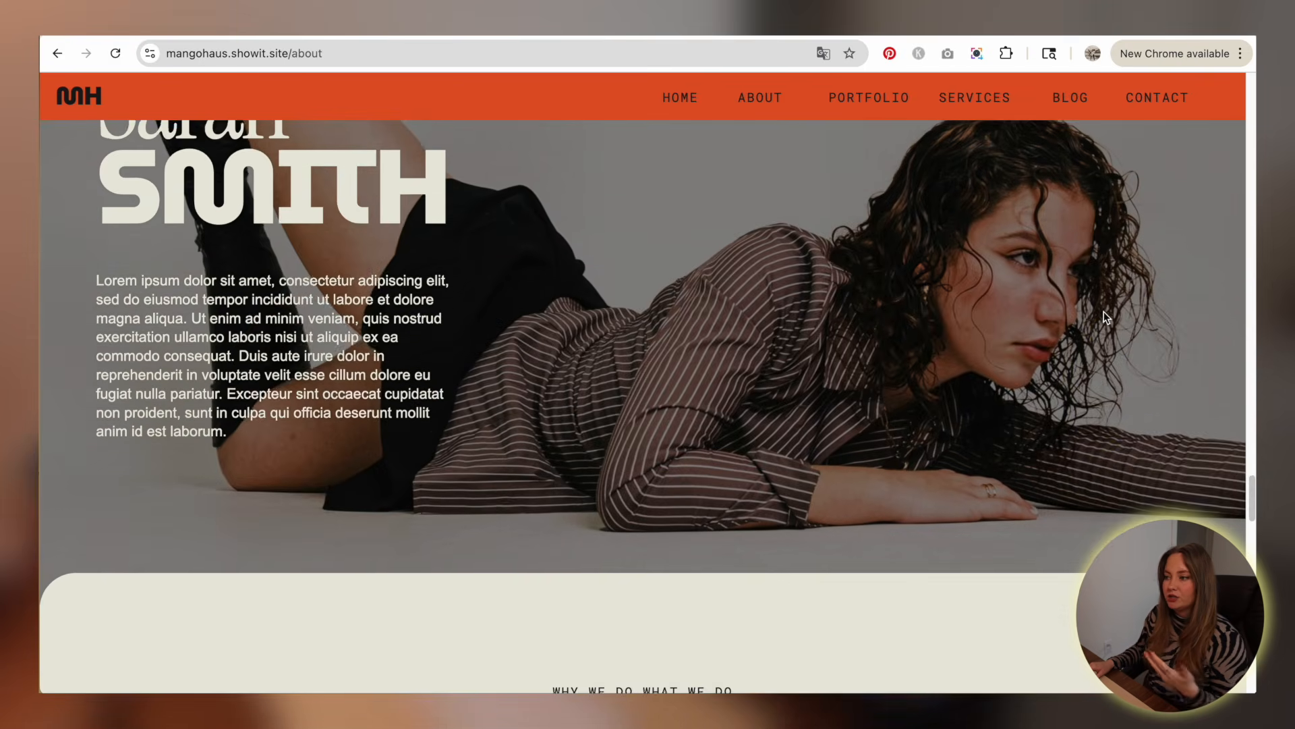
- Examine the About page's "Our Philosophy is Simple" section, moving photo gallery, "Let's Get Juicy" call to action and footer
scroll(1008, 289, down, 5)
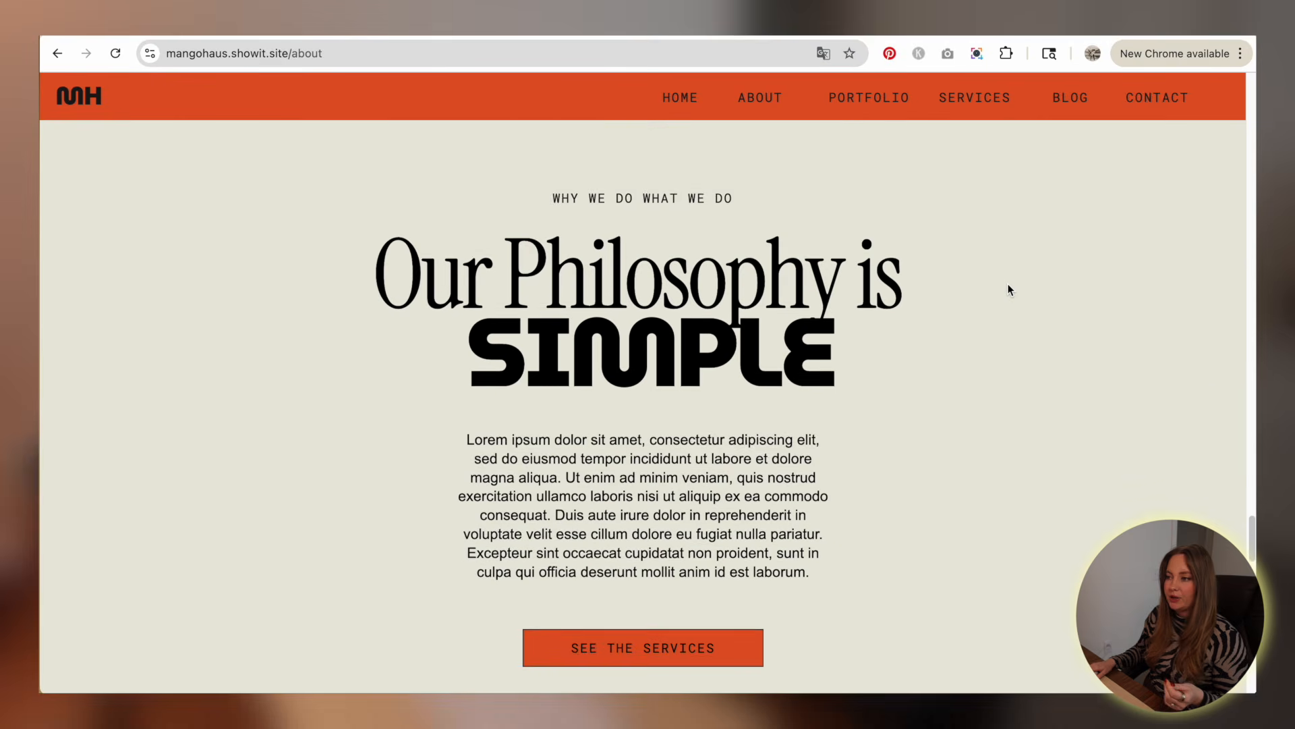
scroll(1009, 289, down, 5)
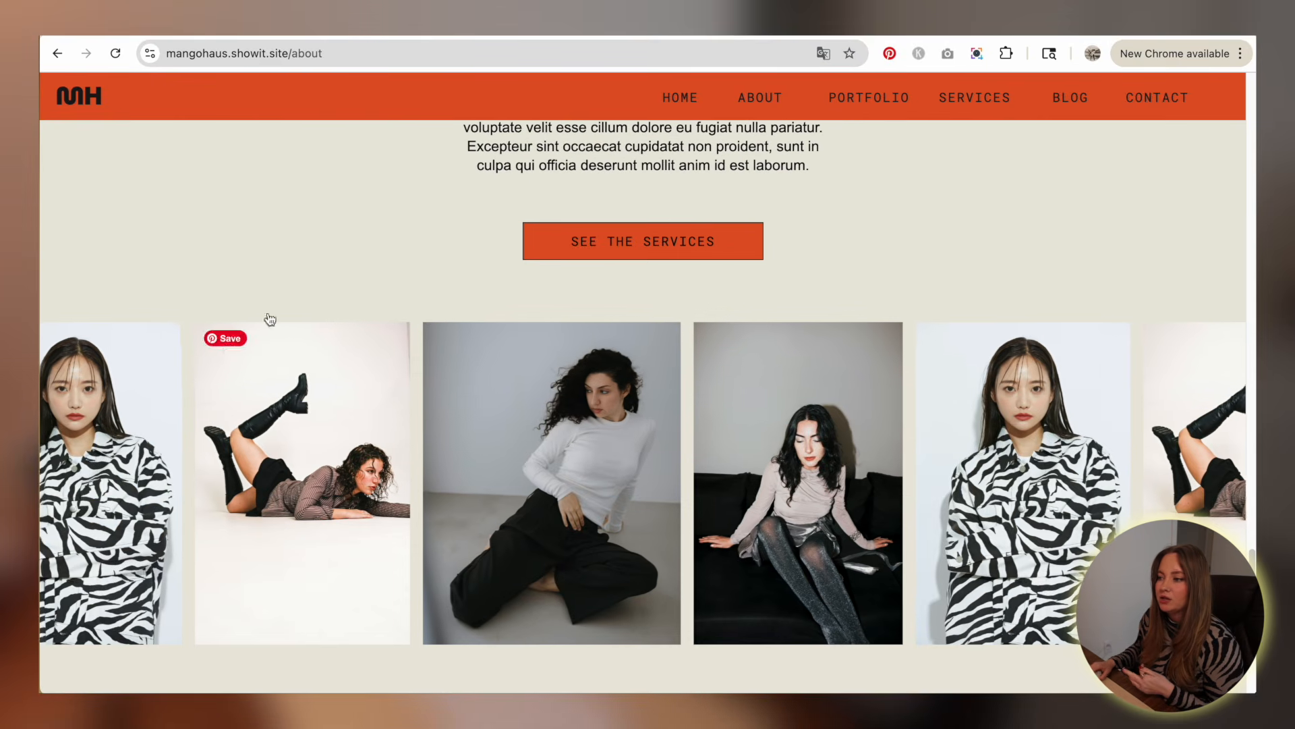
scroll(837, 302, down, 8)
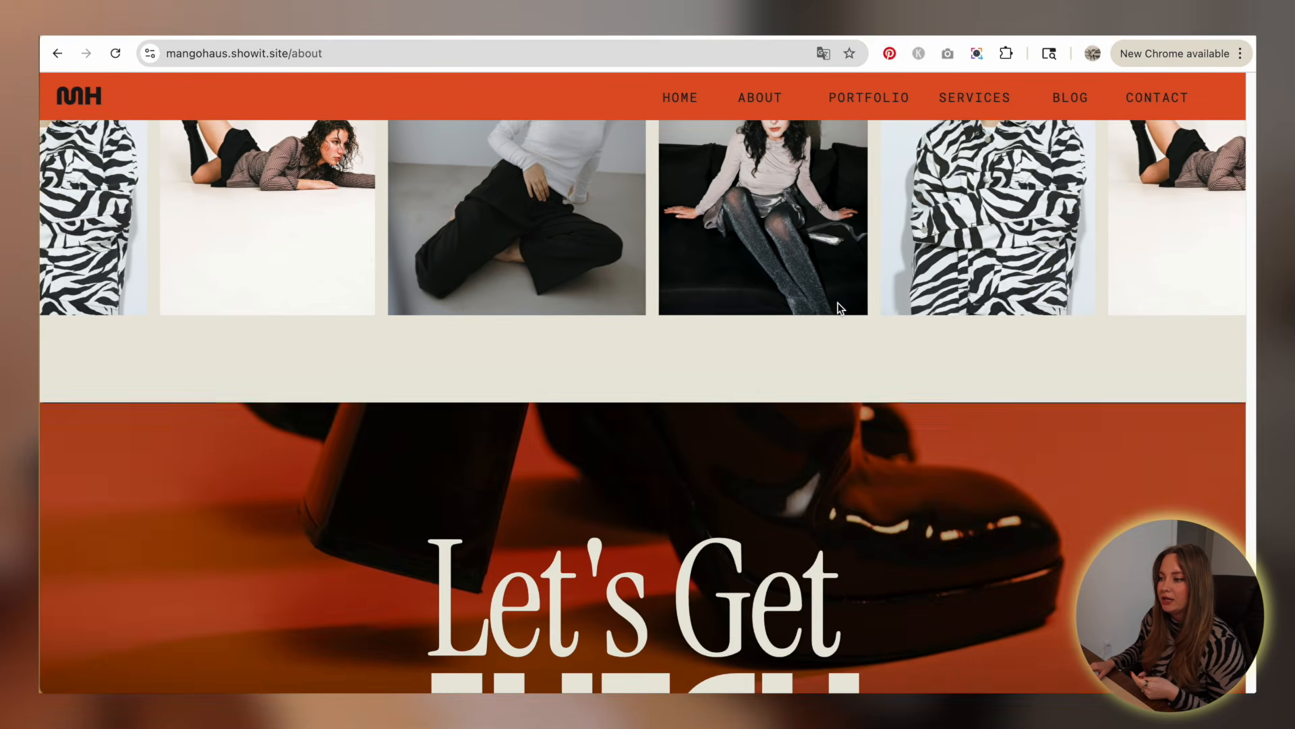
scroll(1016, 298, down, 8)
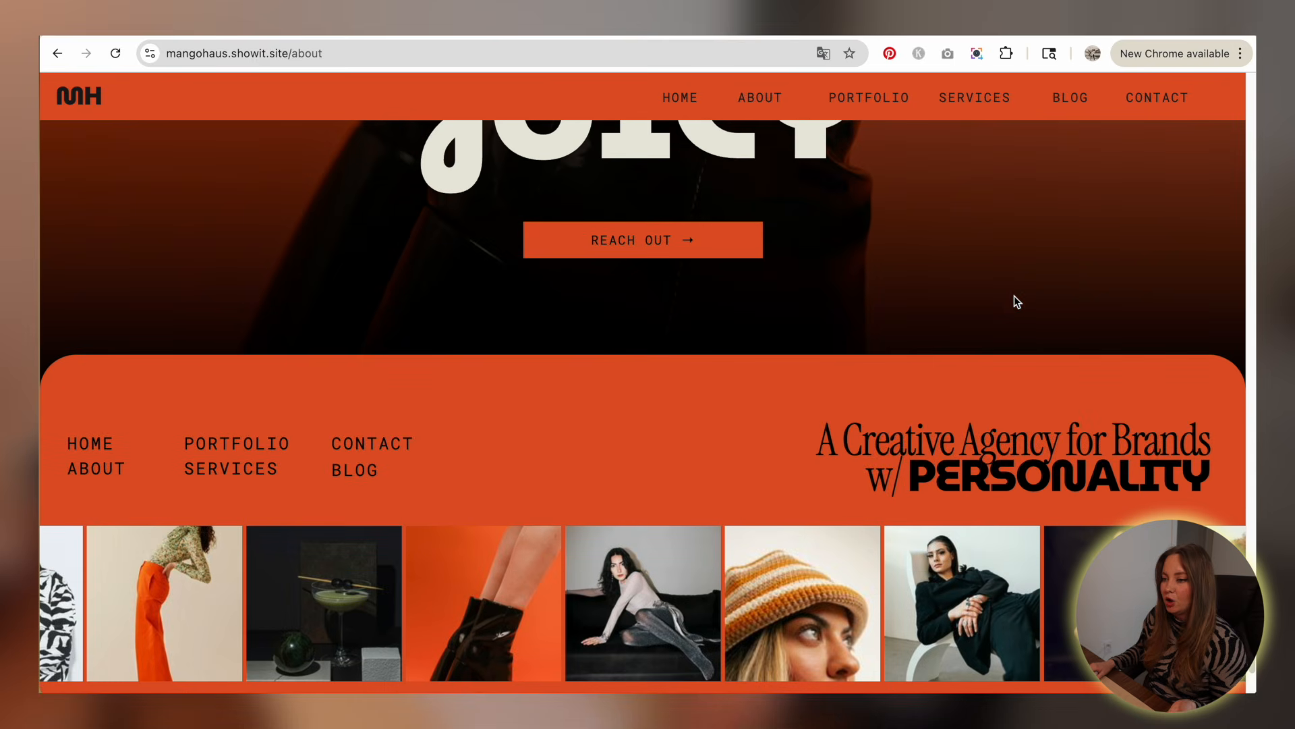
- Open the Portfolio page and examine its stacked-photo hero and "Designed to be seen & Remembered" introduction
click(243, 446)
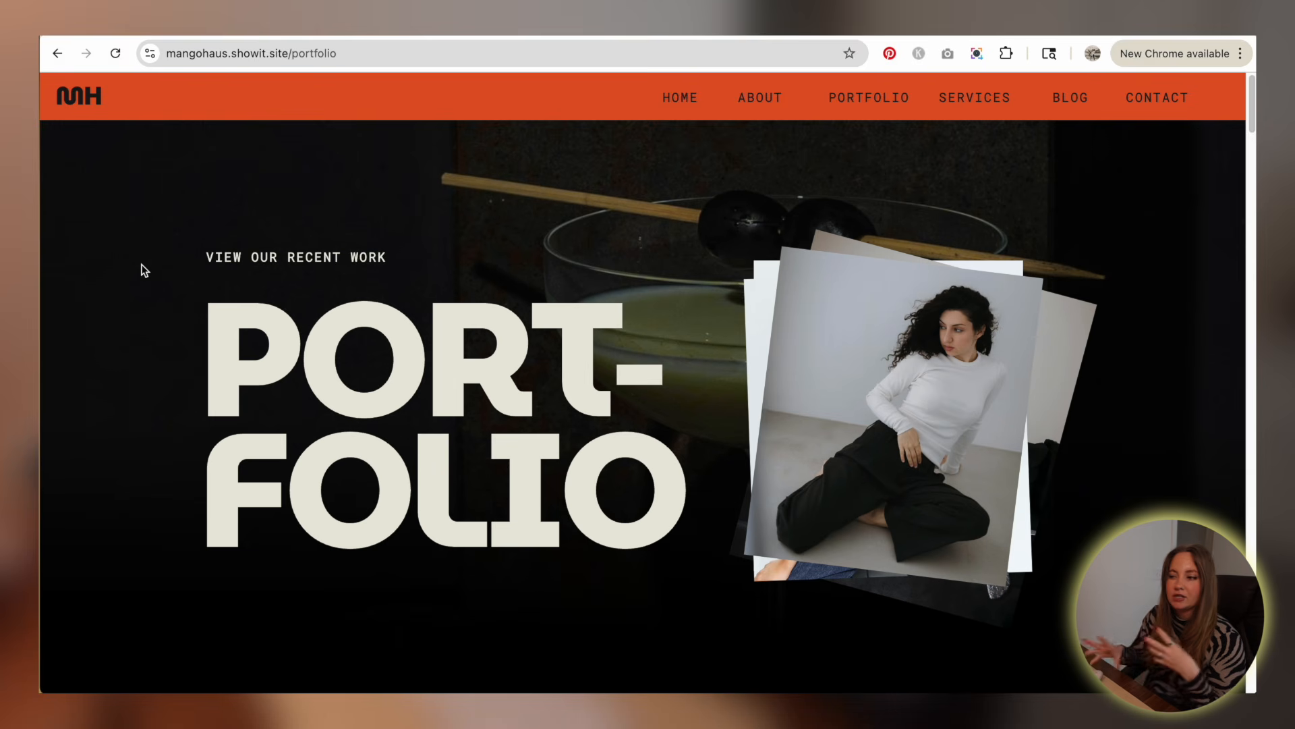
scroll(142, 270, down, 1)
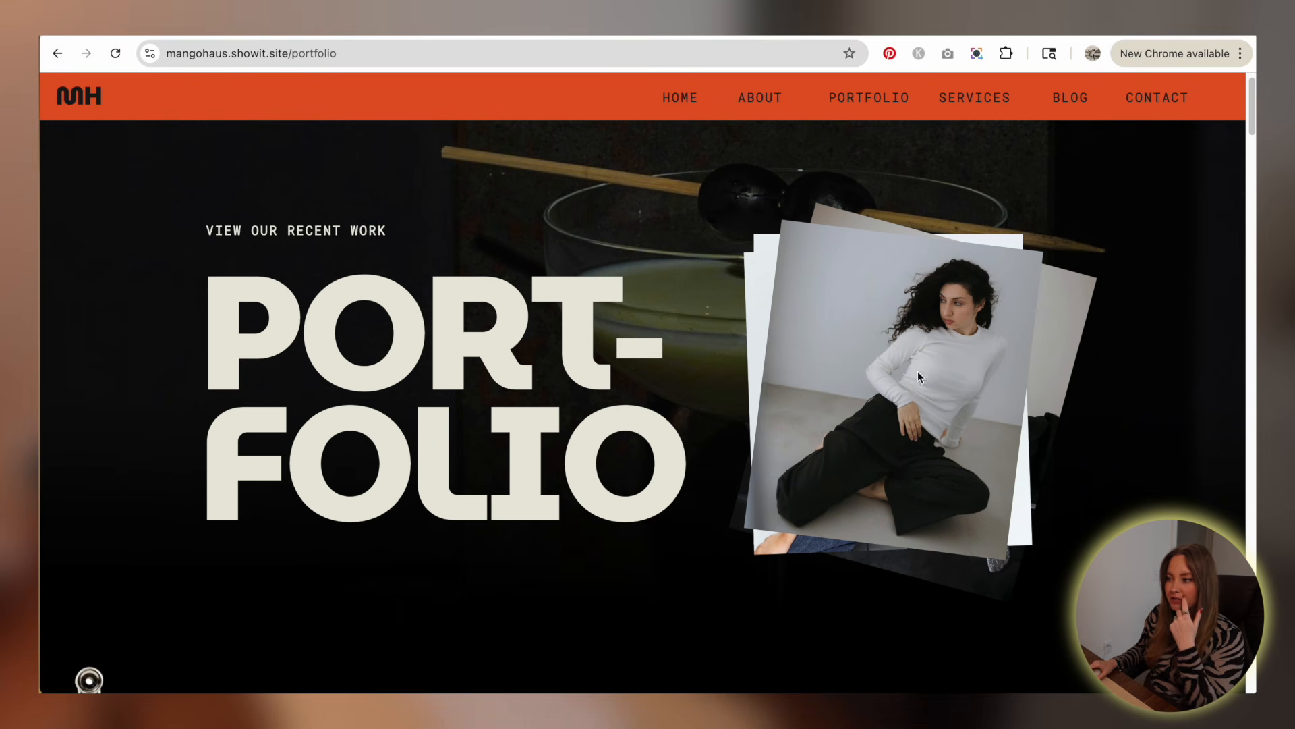
scroll(1163, 364, down, 5)
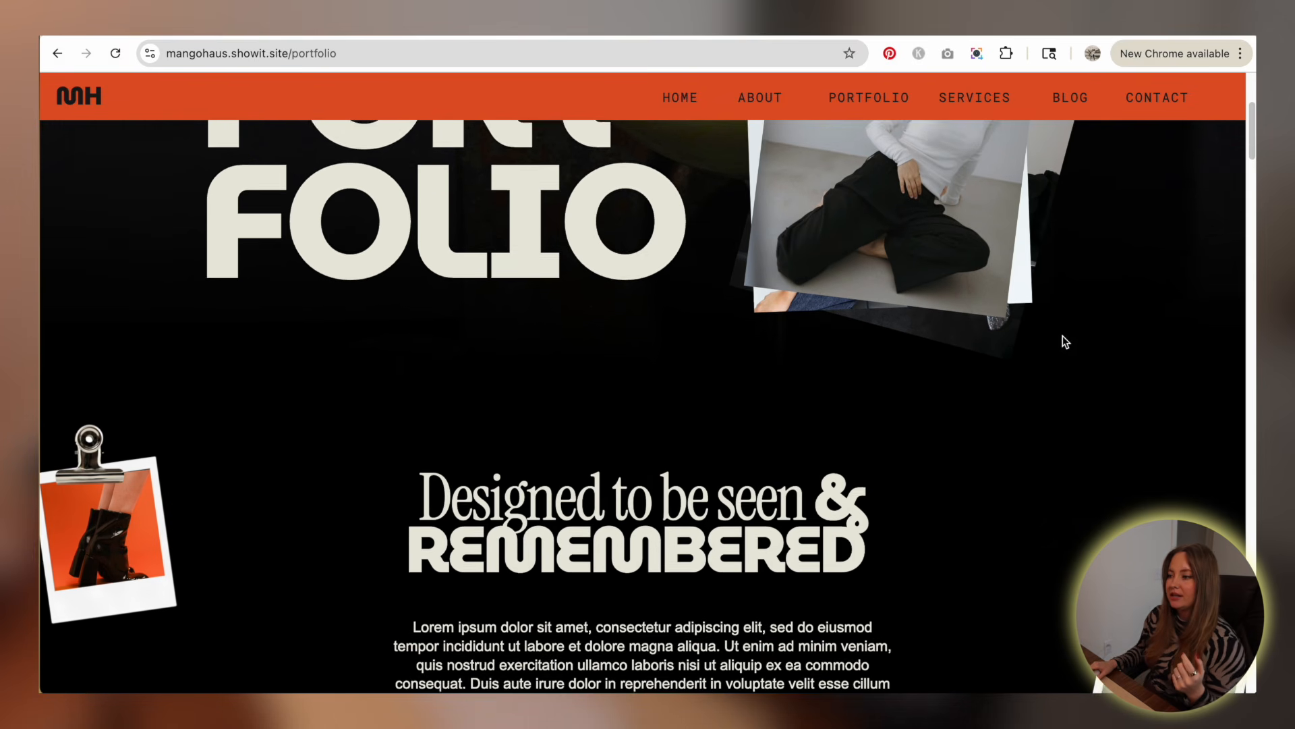
scroll(1063, 334, down, 7)
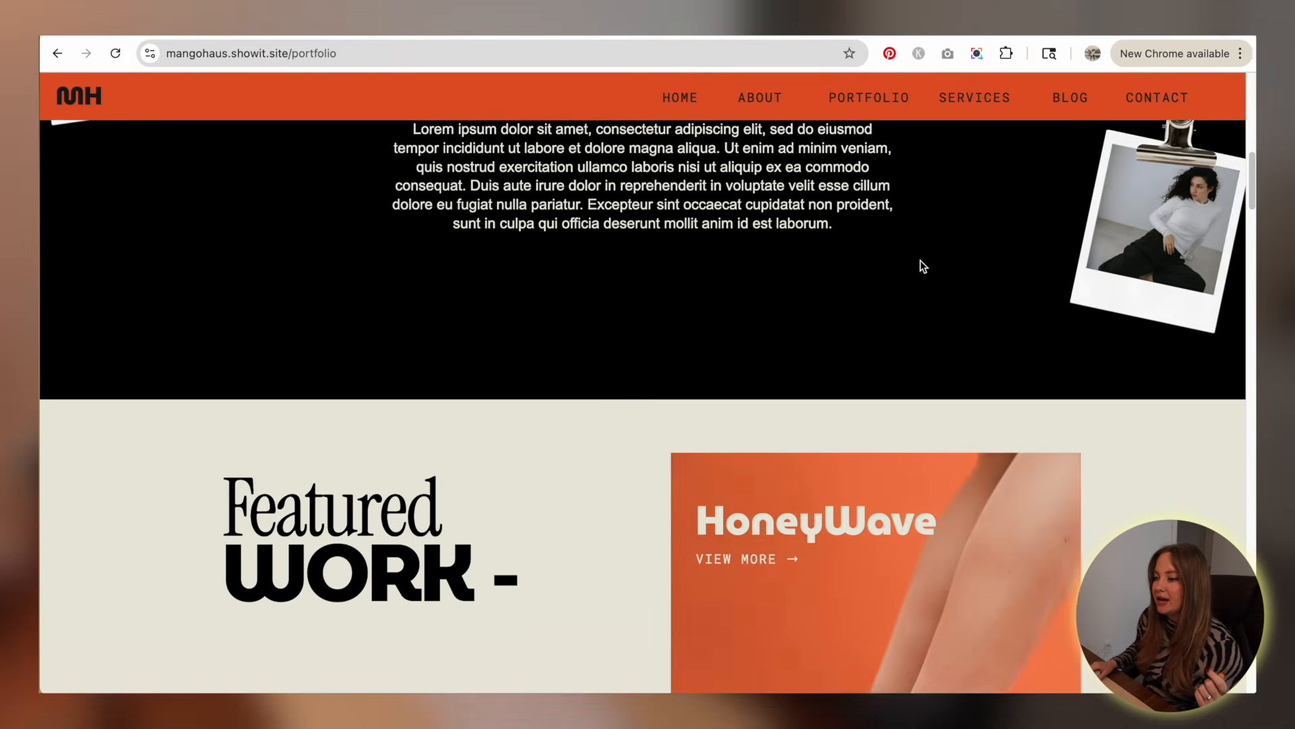
- Examine the Portfolio page's Featured Work grid with the Wildfig Studio, Soft Rituals and Paloma Co projects
scroll(923, 265, down, 7)
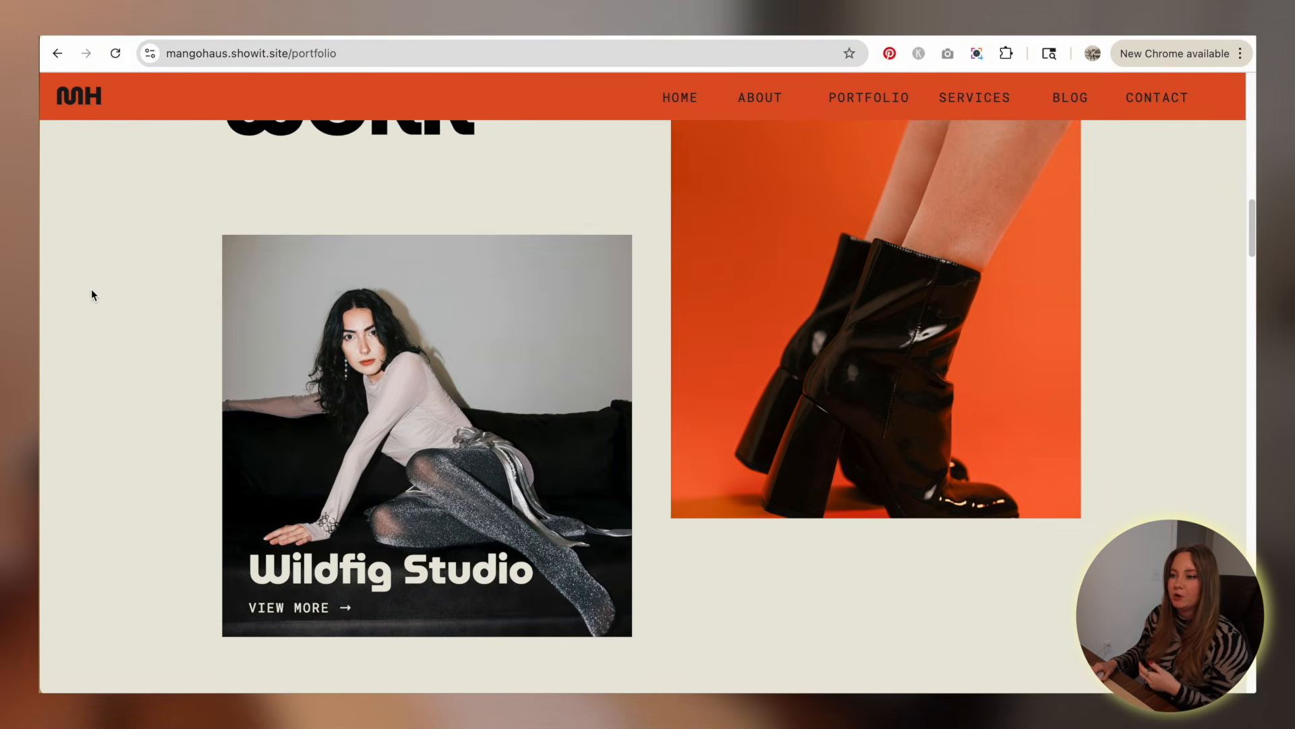
scroll(92, 295, down, 6)
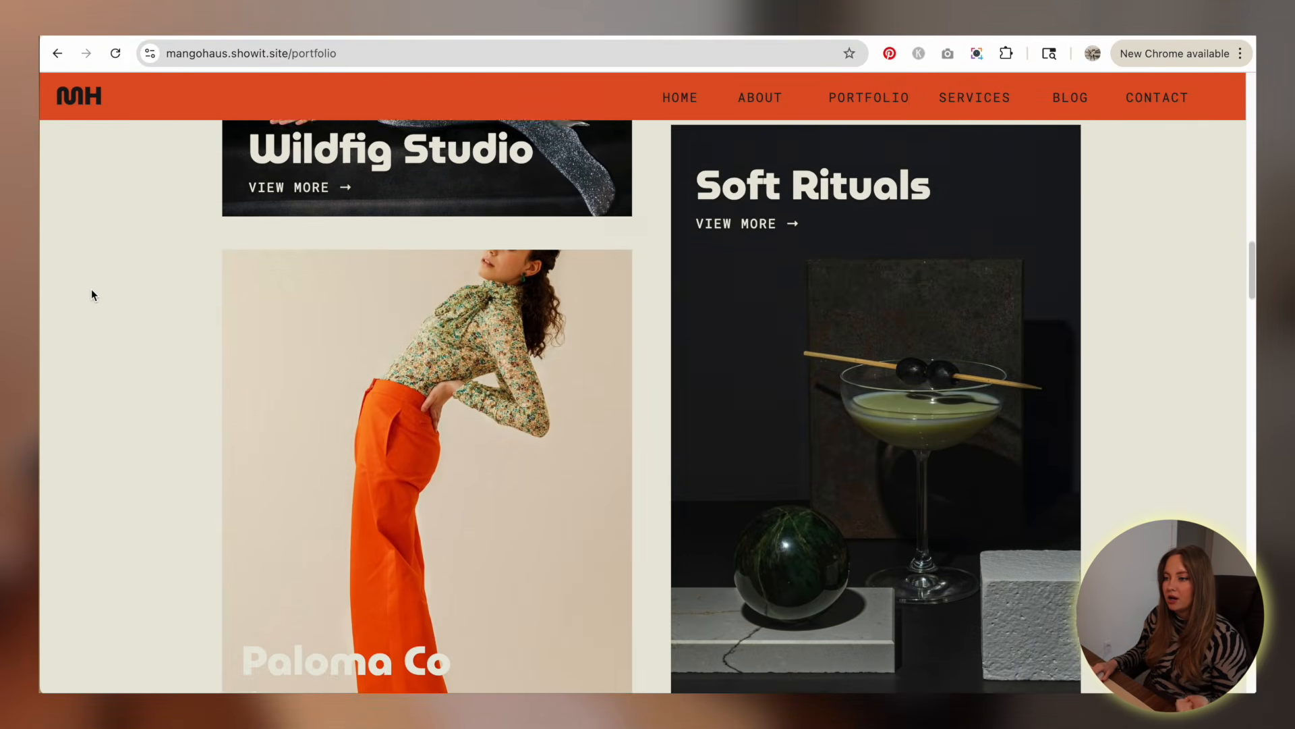
scroll(93, 294, down, 2)
scroll(811, 214, up, 2)
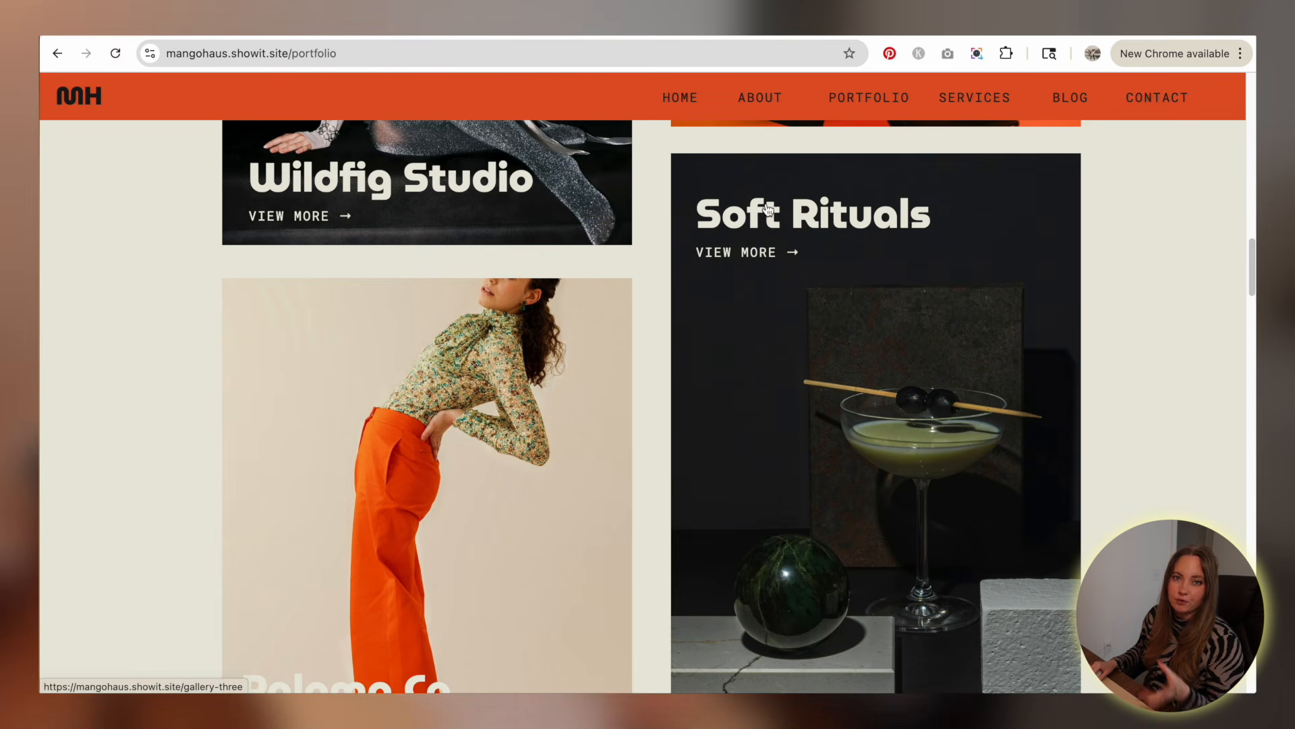
scroll(754, 185, down, 1)
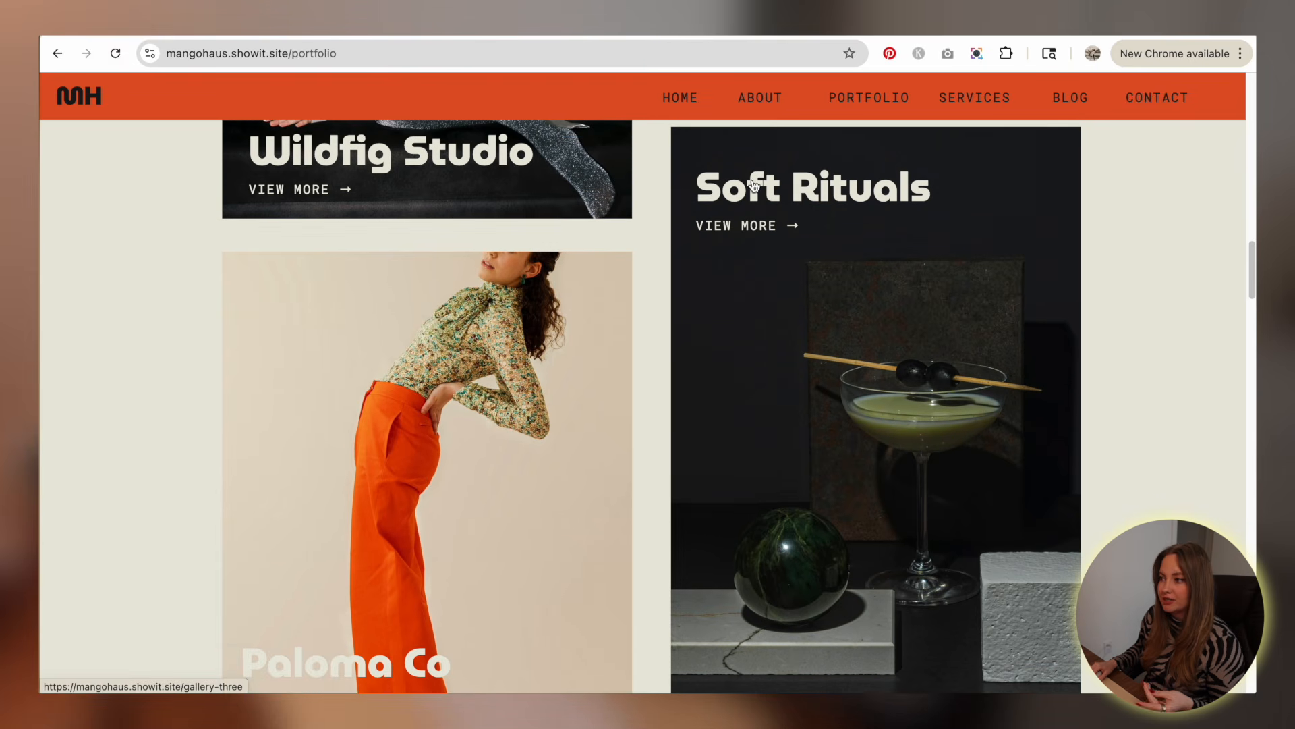
- Open the Paloma Co project page and examine its project description, image gallery and "The Results" section
click(277, 649)
scroll(677, 228, down, 7)
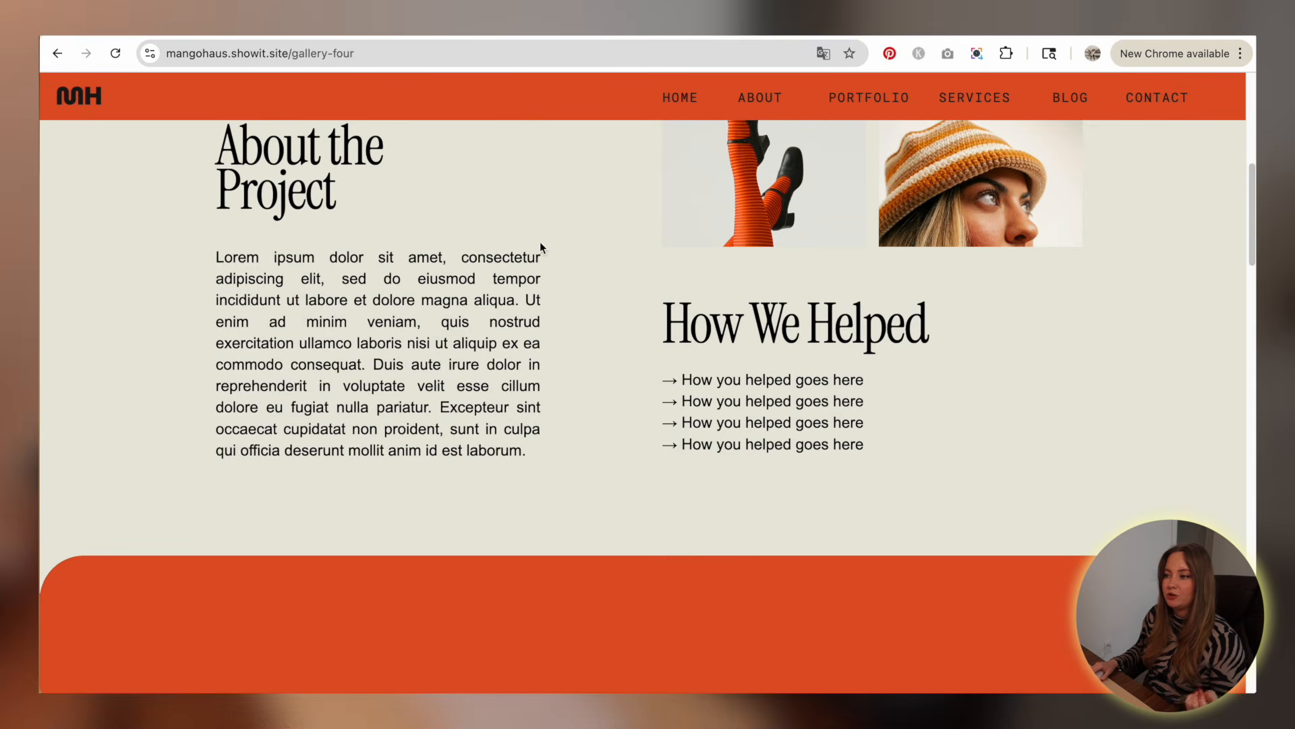
scroll(495, 220, down, 10)
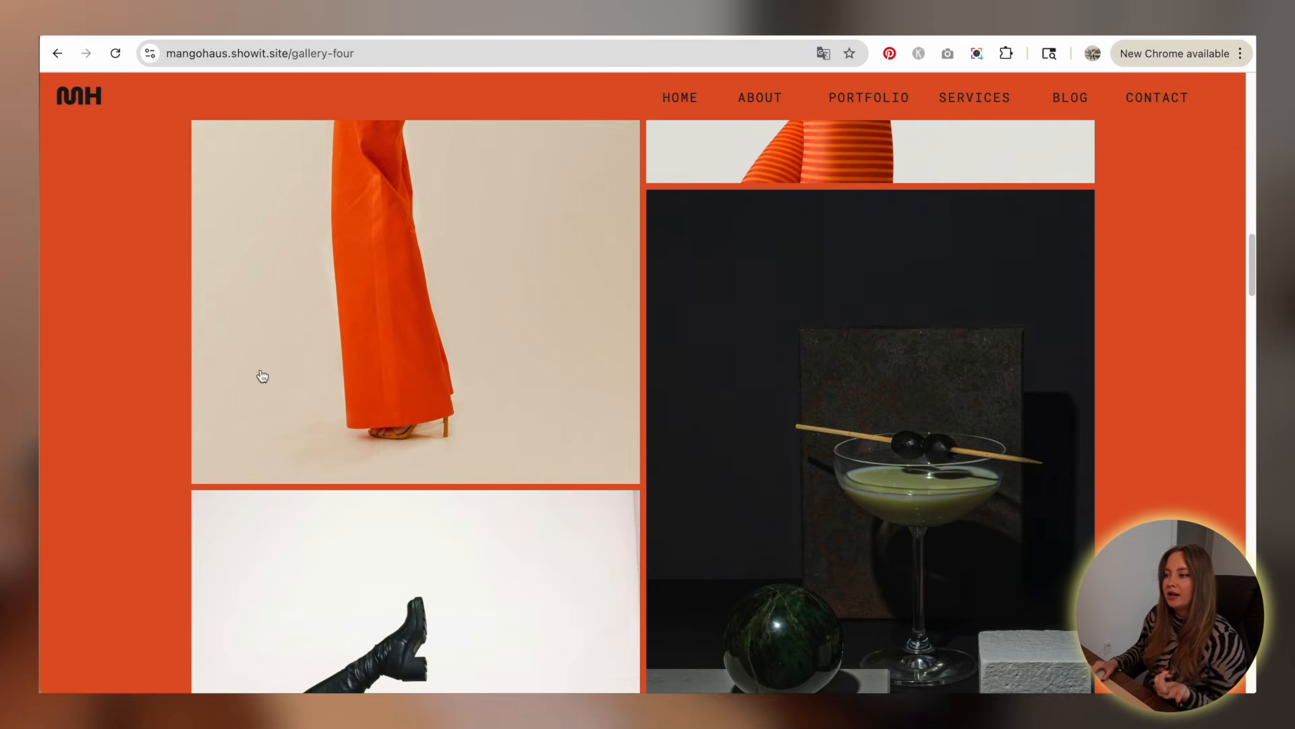
scroll(263, 376, down, 15)
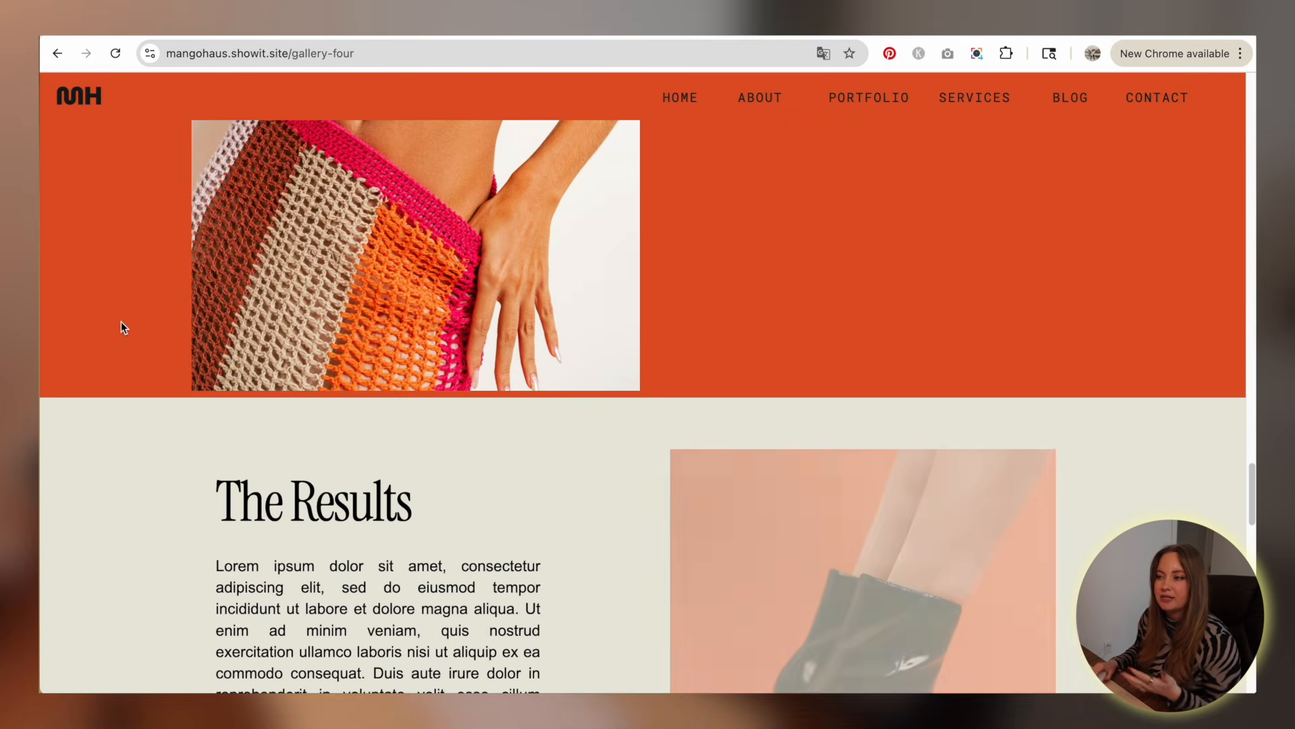
- Return to the Portfolio page and review the Featured Work grid from the HoneyWave project down to Soft Rituals
click(58, 53)
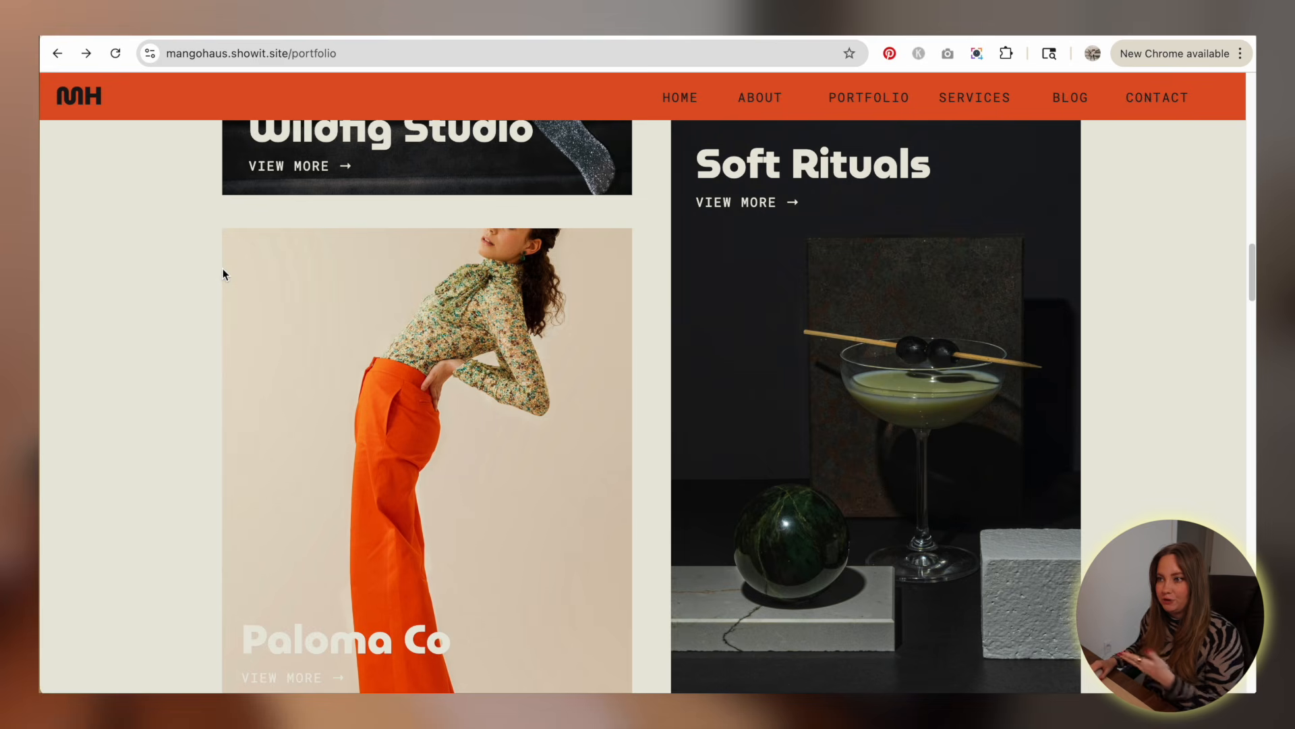
scroll(177, 257, up, 5)
scroll(177, 257, up, 5)
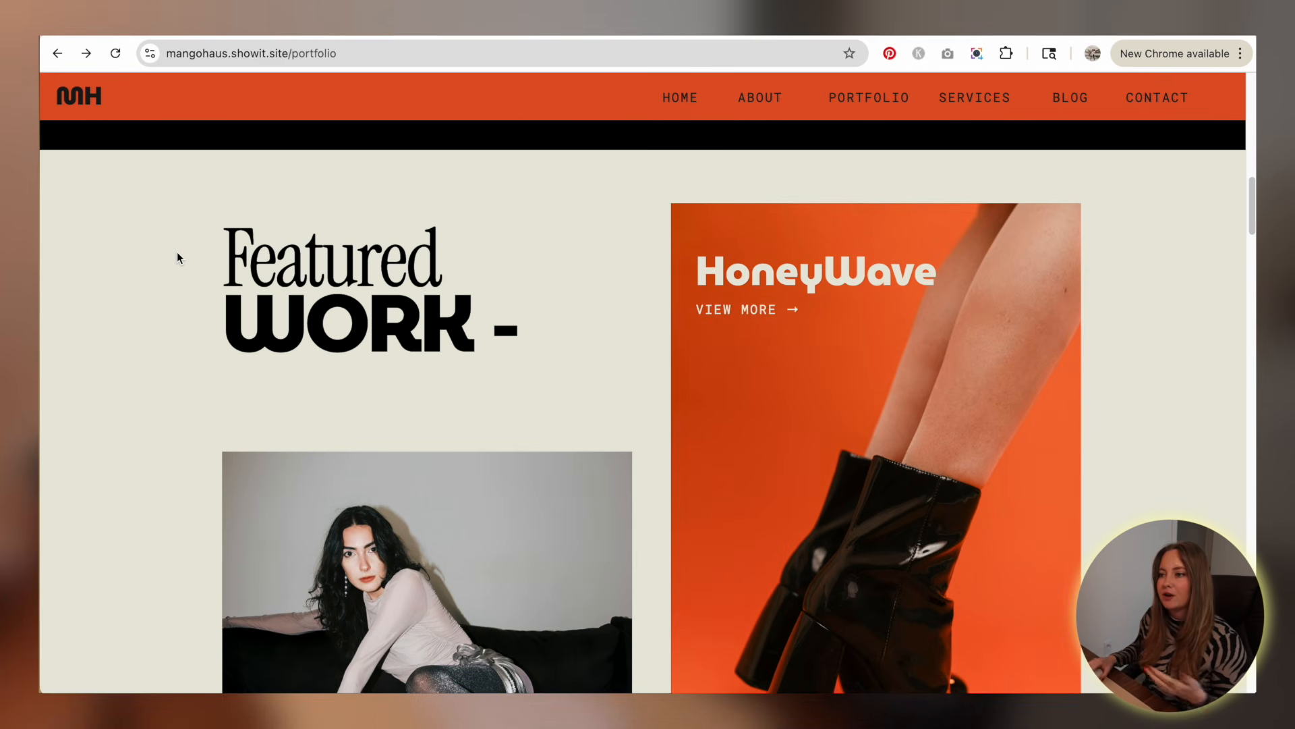
scroll(188, 260, down, 3)
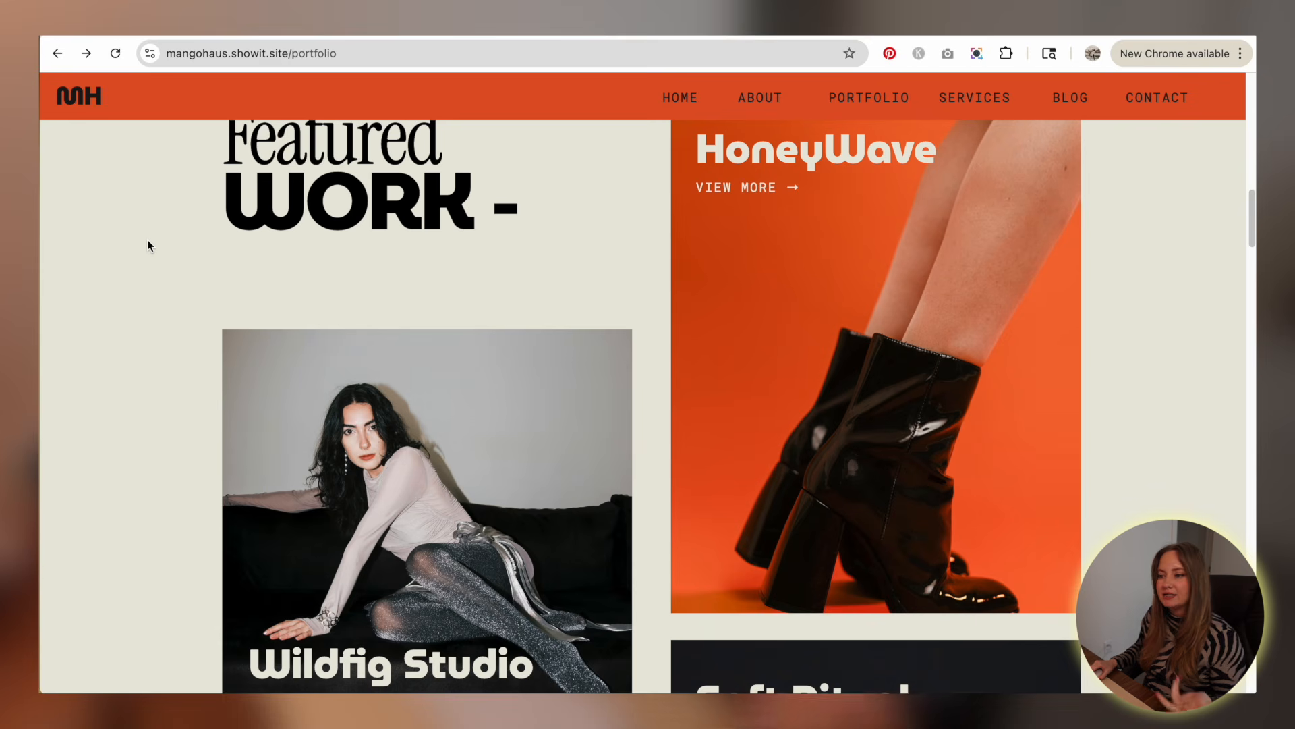
scroll(147, 245, down, 2)
scroll(168, 245, down, 3)
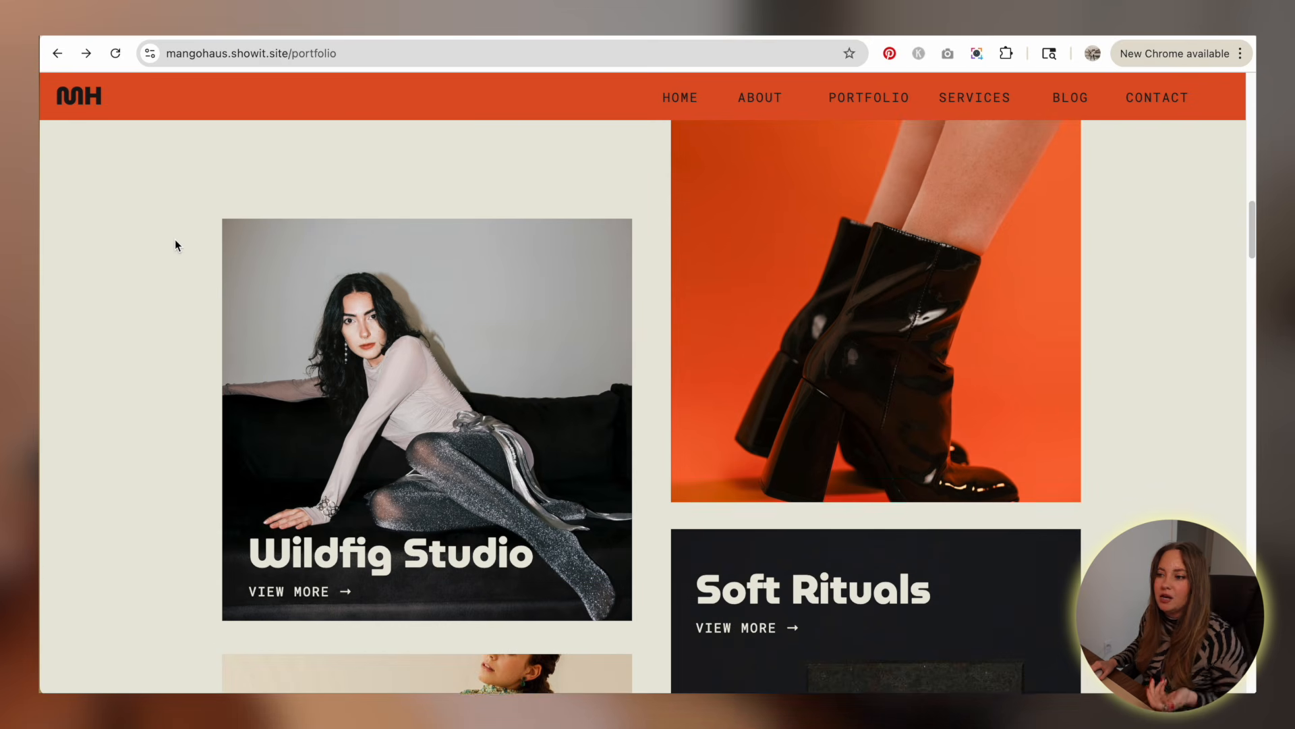
scroll(176, 245, down, 3)
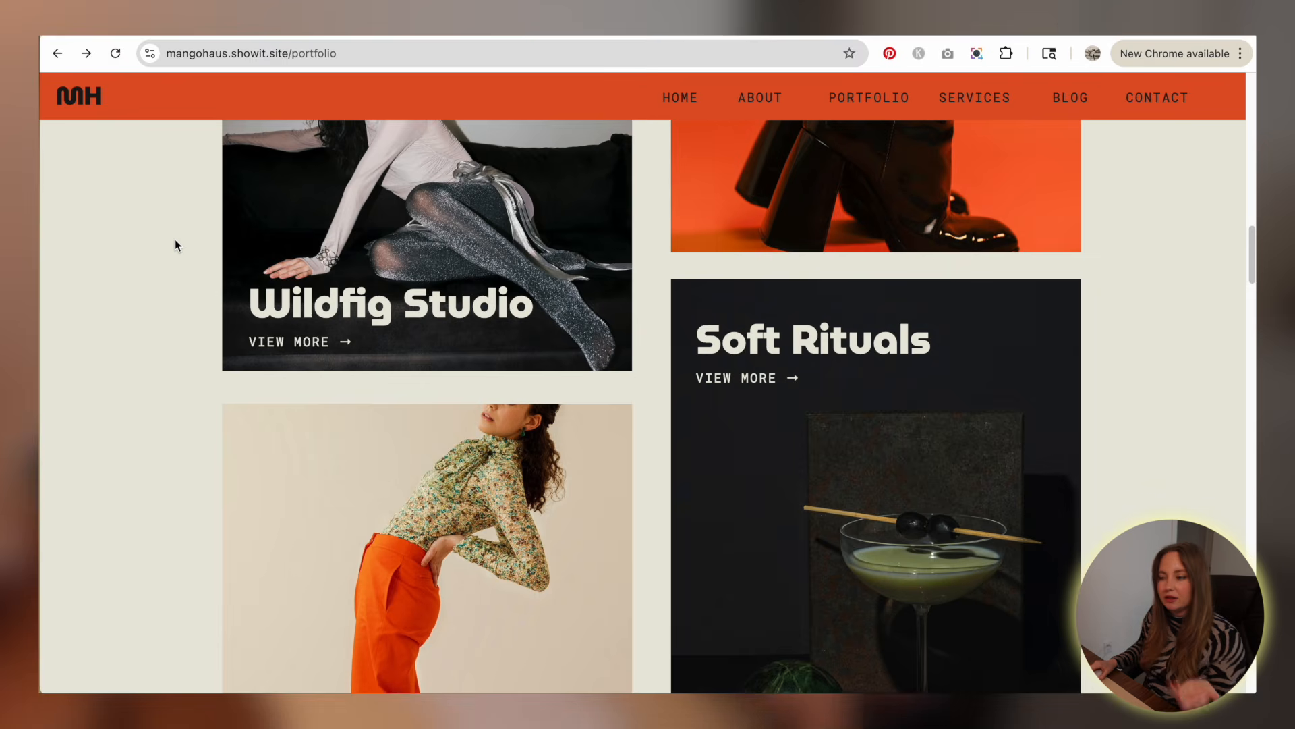
- Examine the rest of the Portfolio page, from the Paloma Co project through "What We Do" to the "Don't Just Take From Us" testimonials
scroll(175, 245, down, 4)
scroll(175, 246, down, 2)
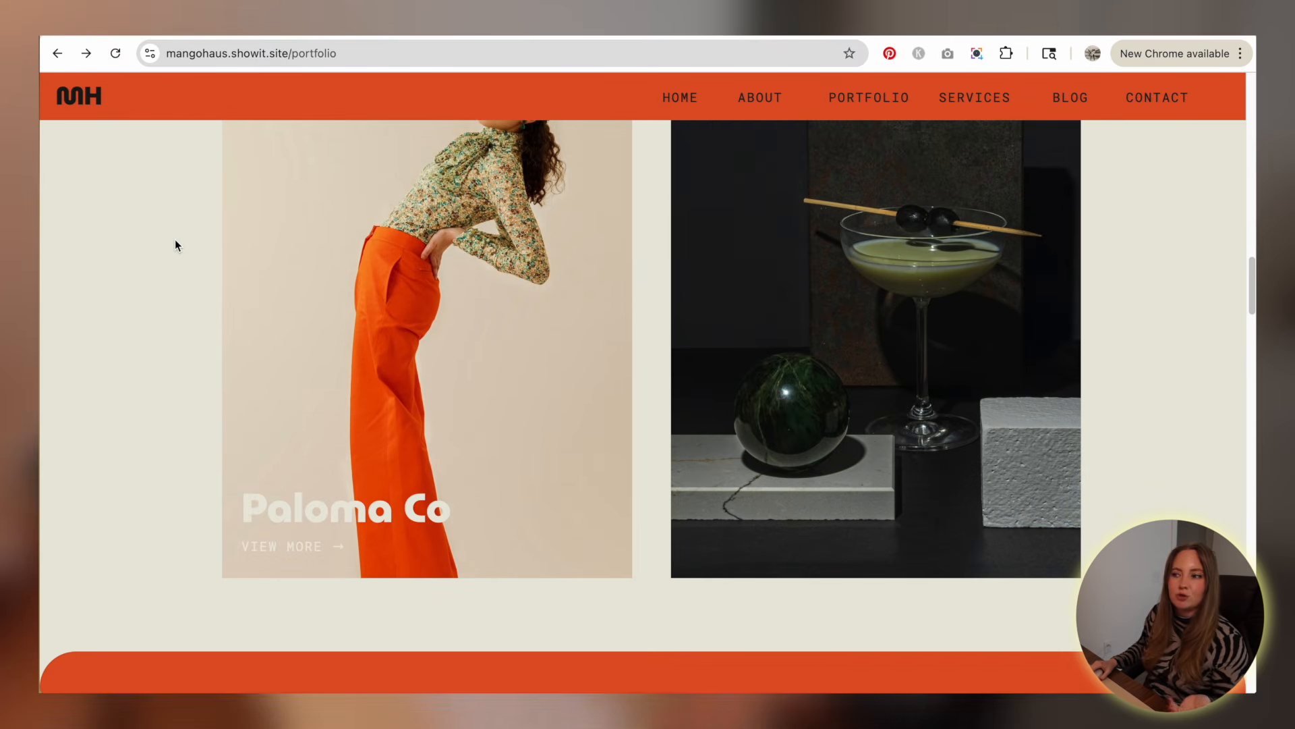
scroll(175, 245, down, 3)
scroll(176, 245, down, 8)
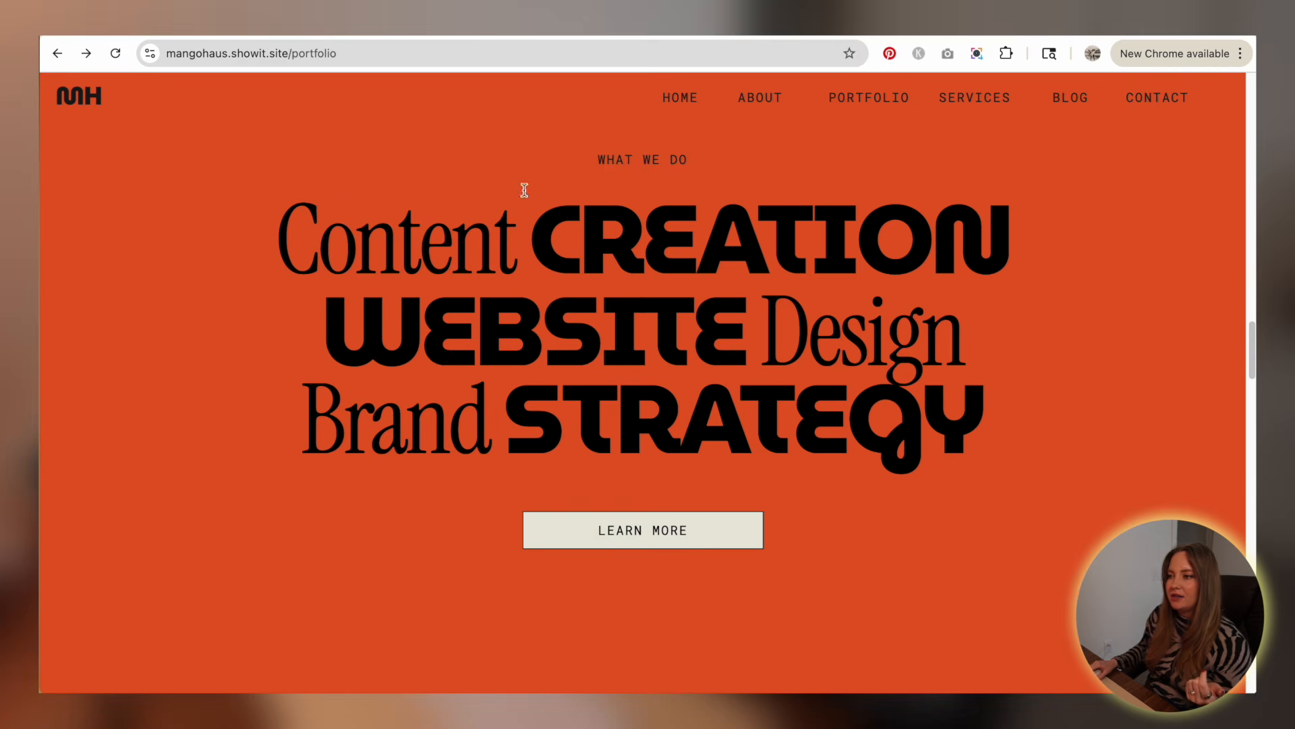
scroll(978, 250, down, 7)
scroll(1049, 243, down, 9)
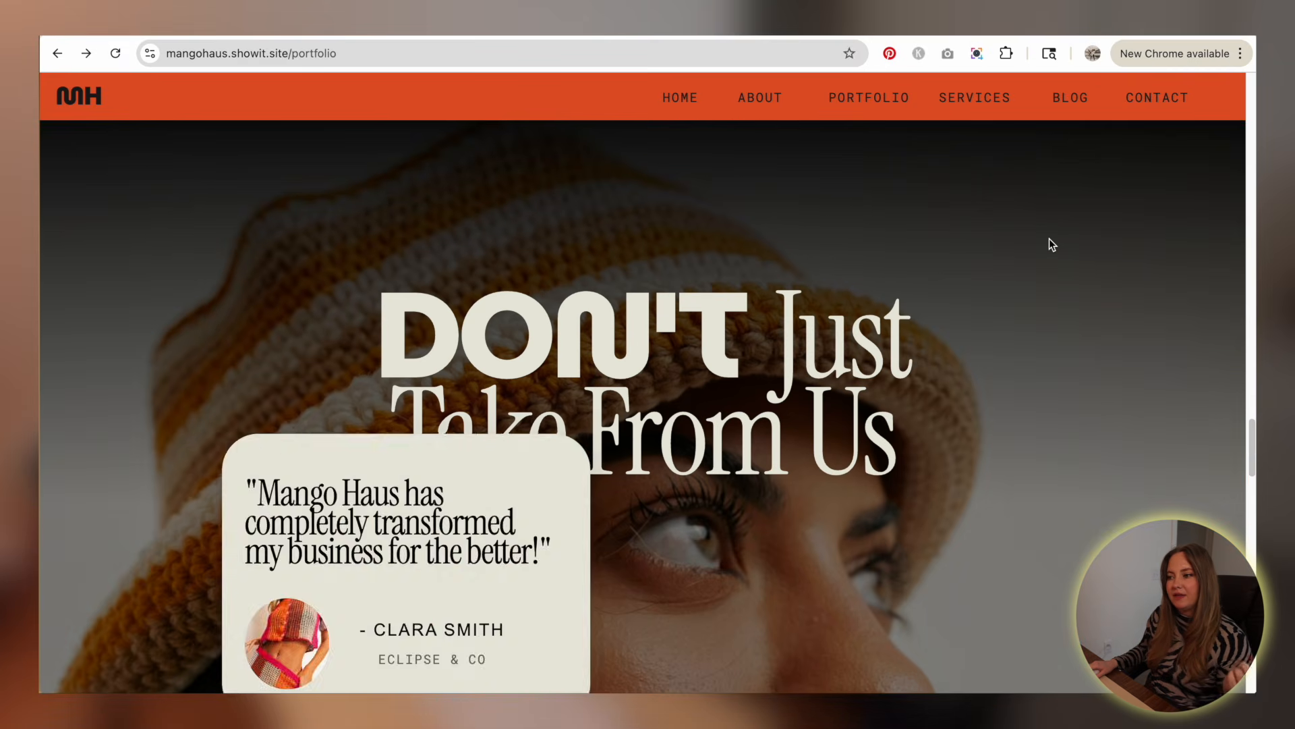
scroll(1051, 244, down, 15)
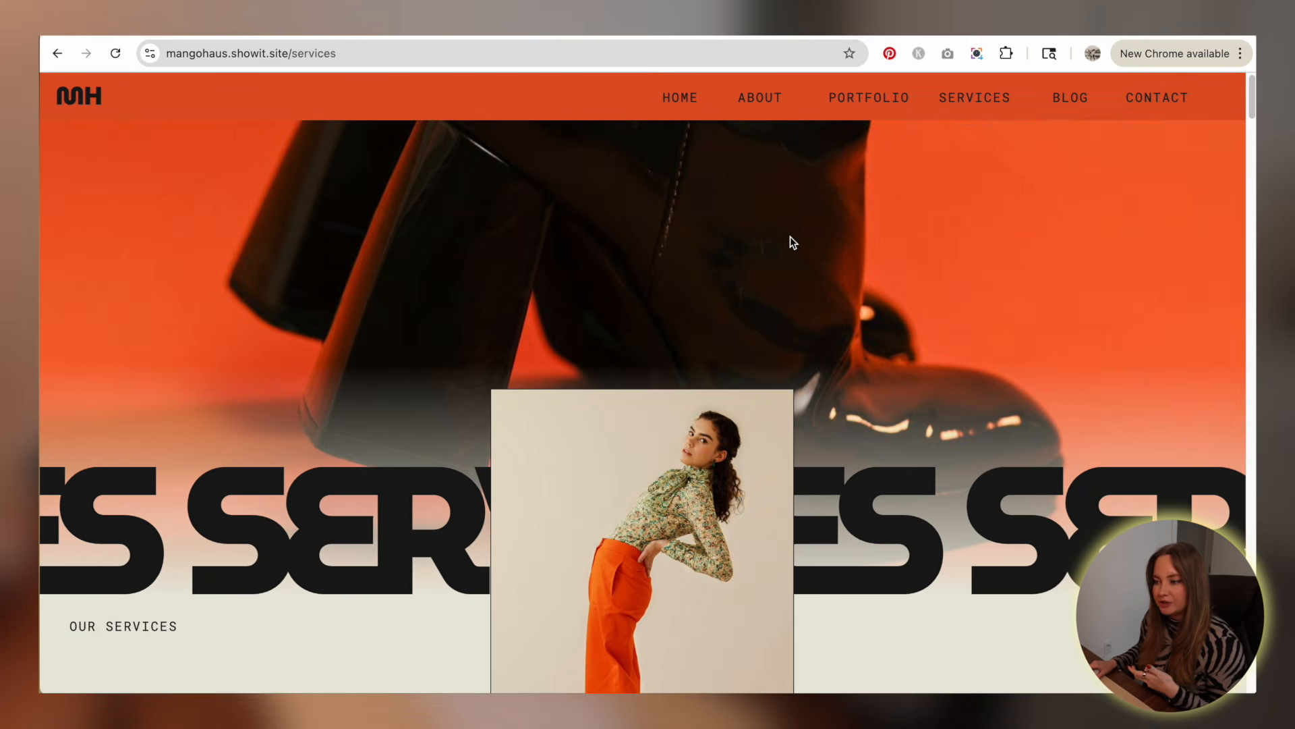
- Examine the Services page's hero and its "Creative Services for Brands That Don't Play it Safe" introduction
scroll(797, 236, down, 1)
scroll(957, 242, down, 2)
scroll(957, 243, down, 10)
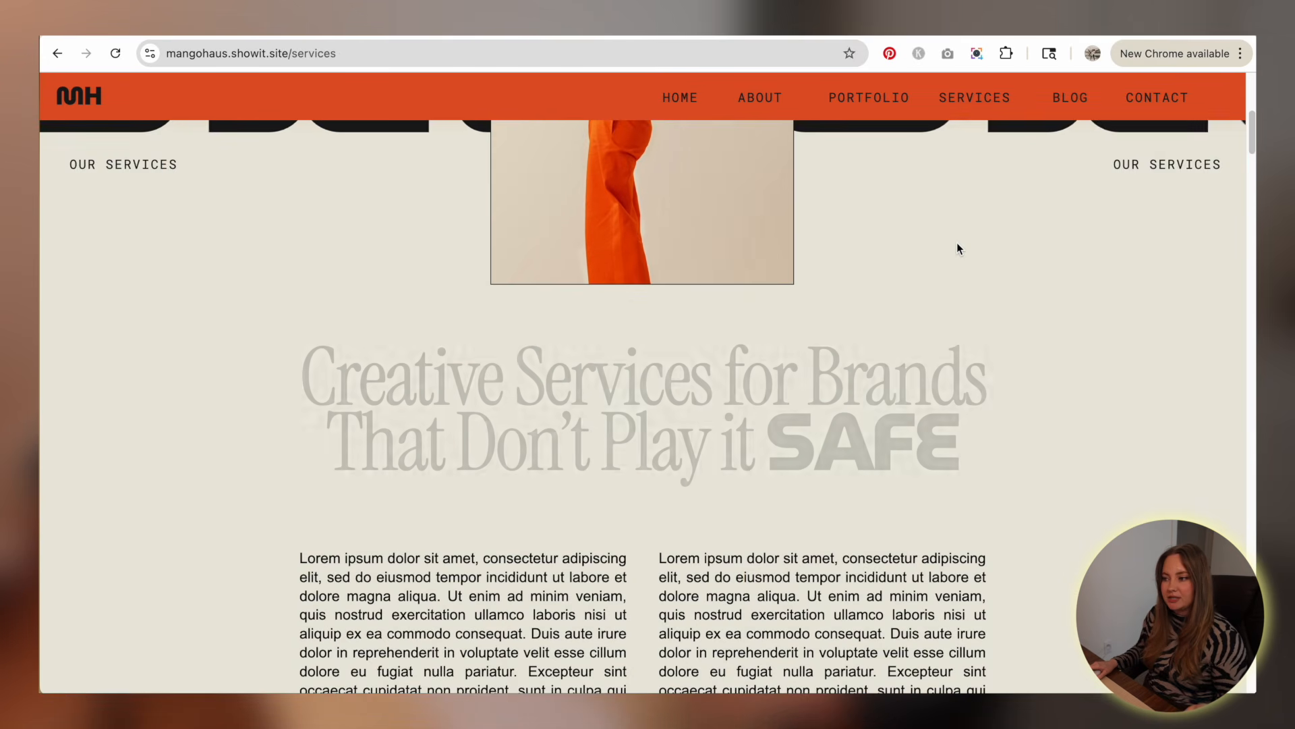
scroll(1043, 250, down, 8)
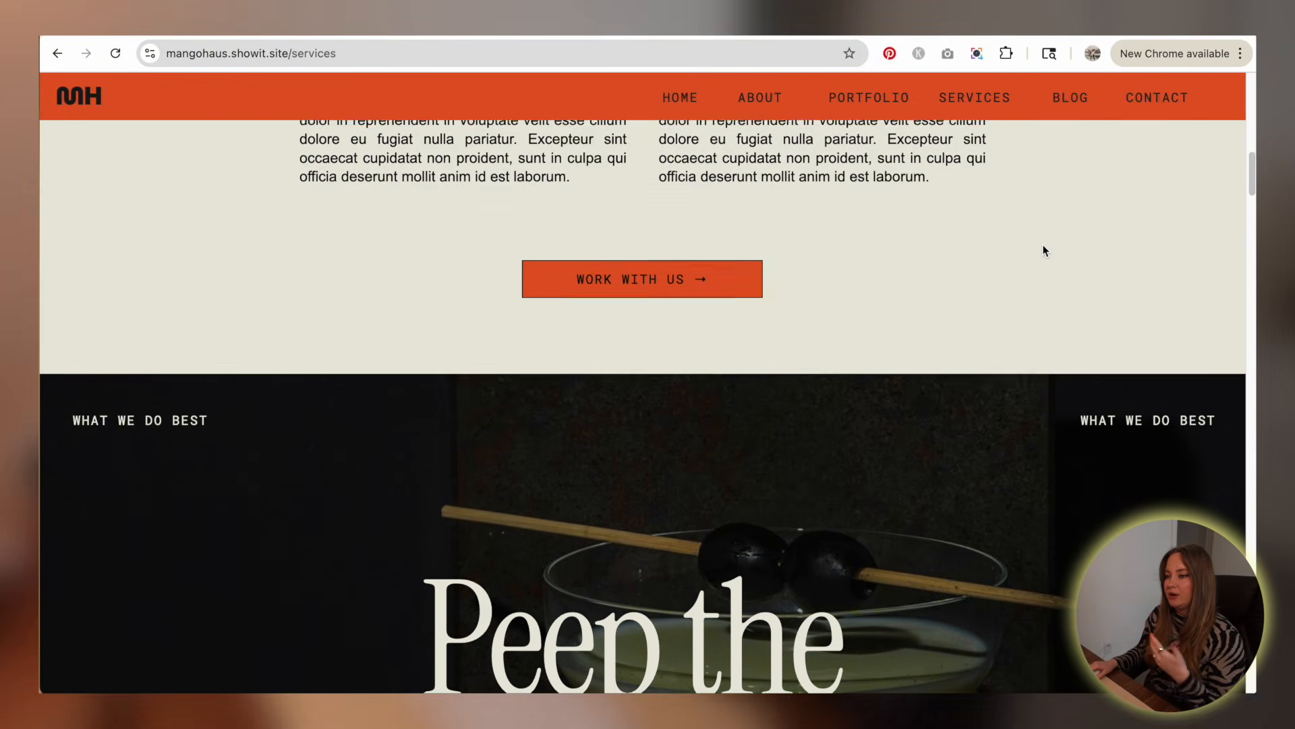
- Examine the sticky Brand Identity, Website Design and Content Creation folders on the Services page, down to the "Al La Carte Options" section
scroll(1046, 250, down, 6)
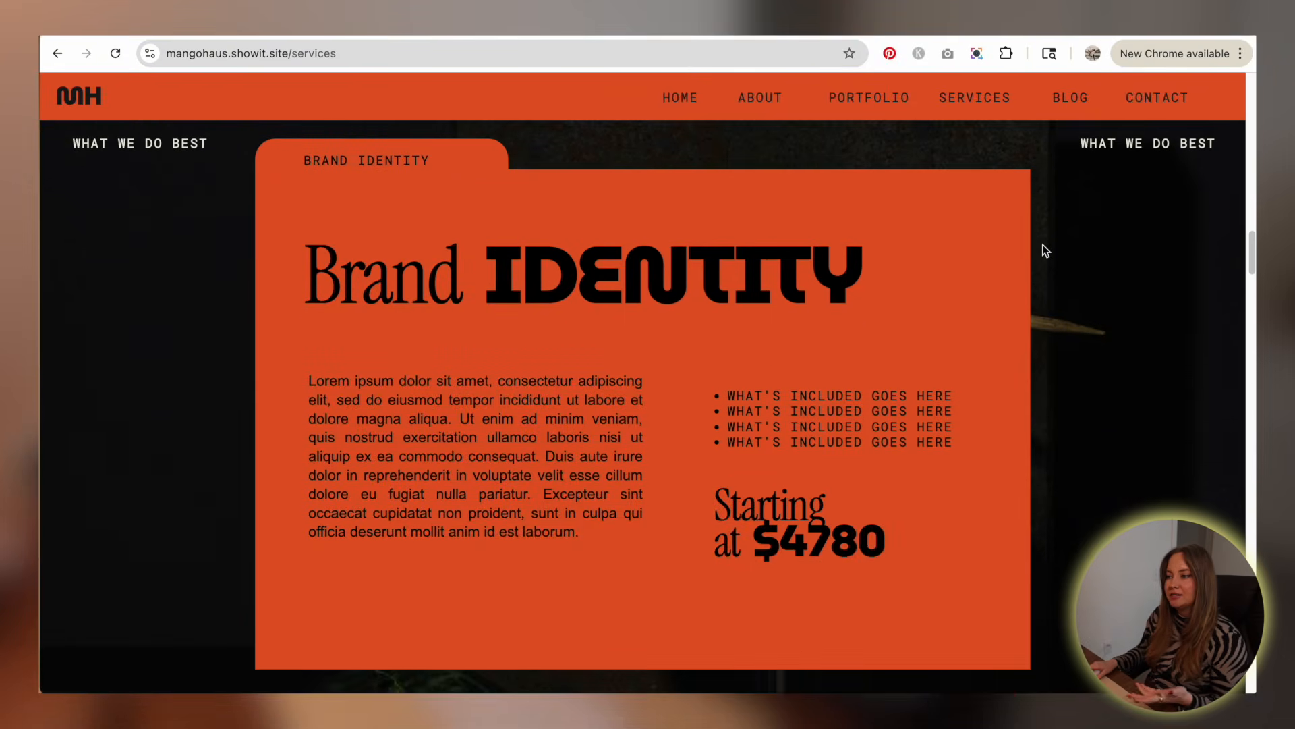
scroll(1045, 250, down, 6)
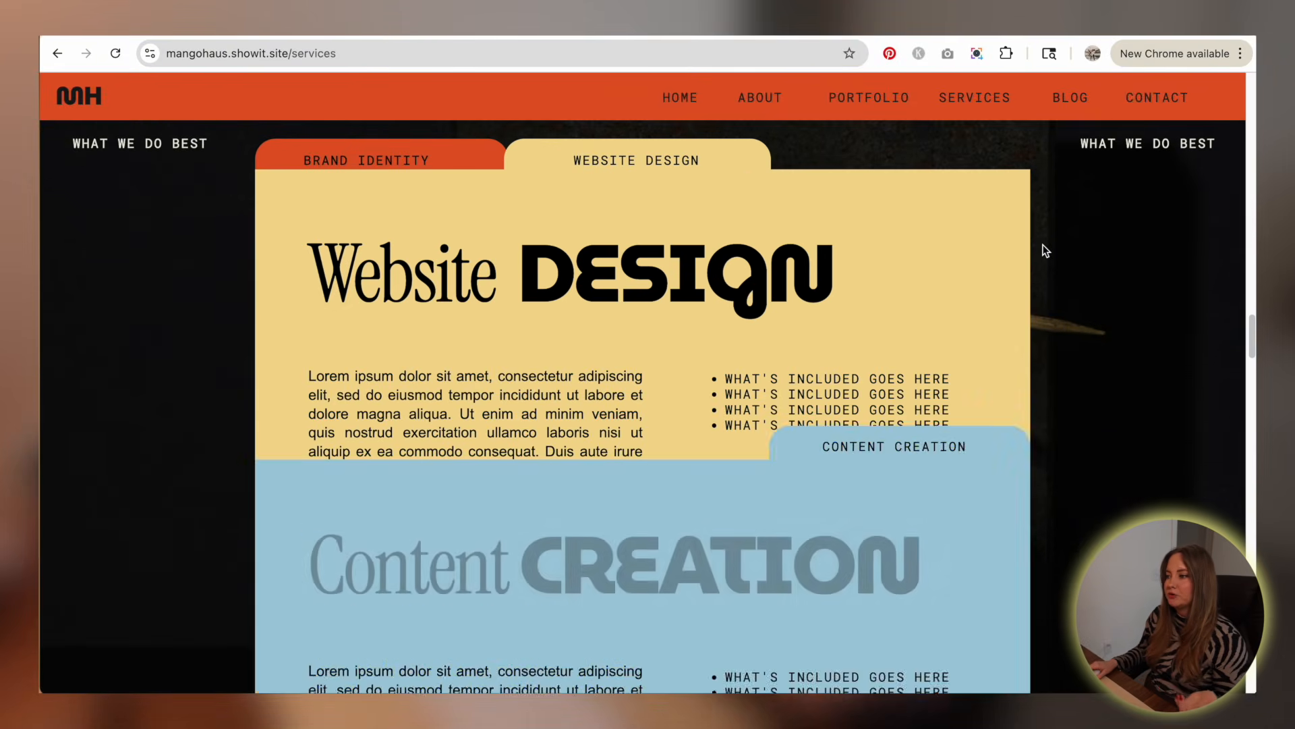
scroll(1046, 251, down, 8)
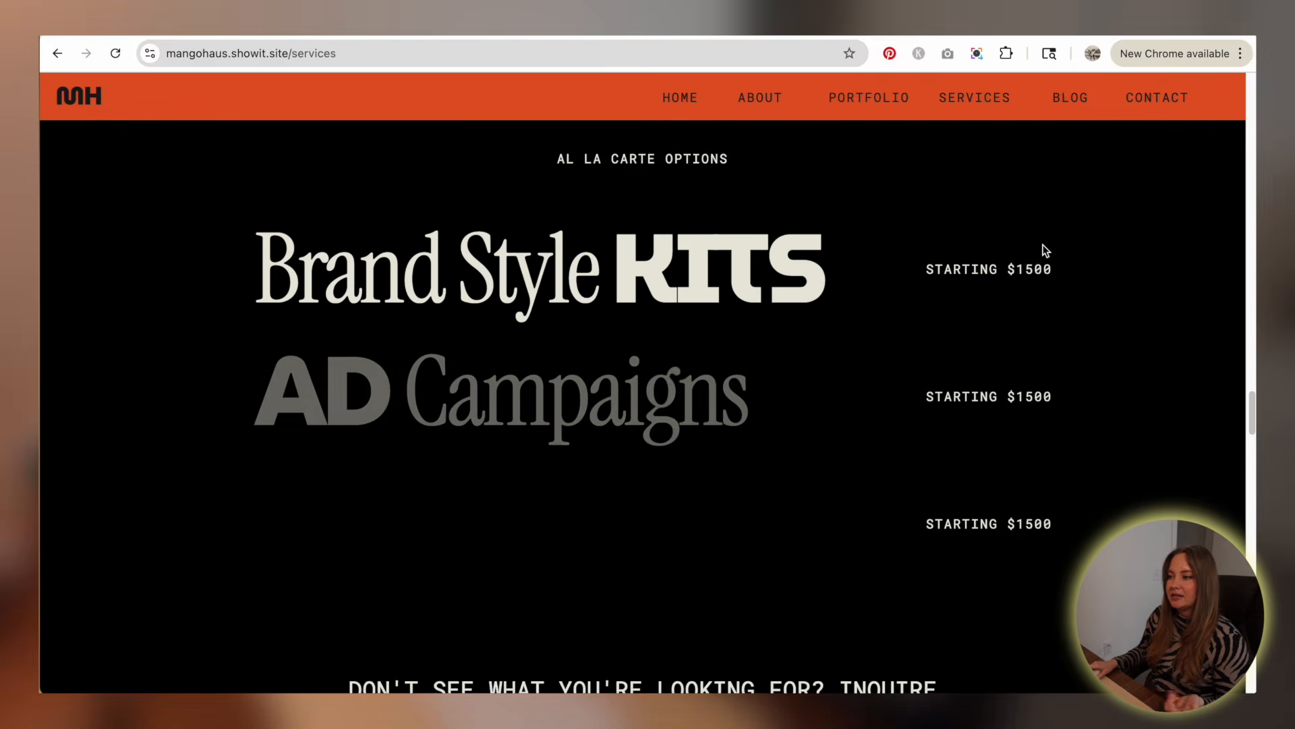
- Review the Services page's scrolling testimonial cards, press logo strip, "Let's Get Juicy" call to action and footer
scroll(1045, 250, down, 8)
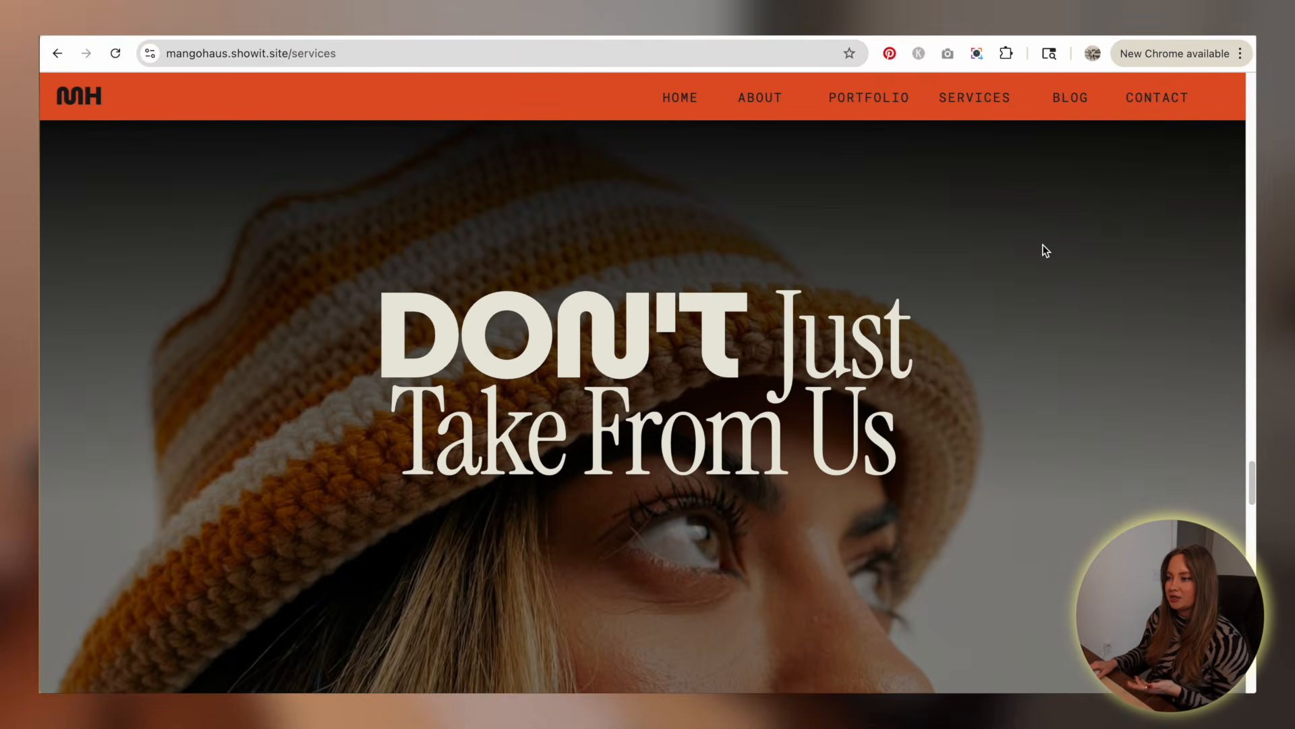
scroll(1044, 250, down, 10)
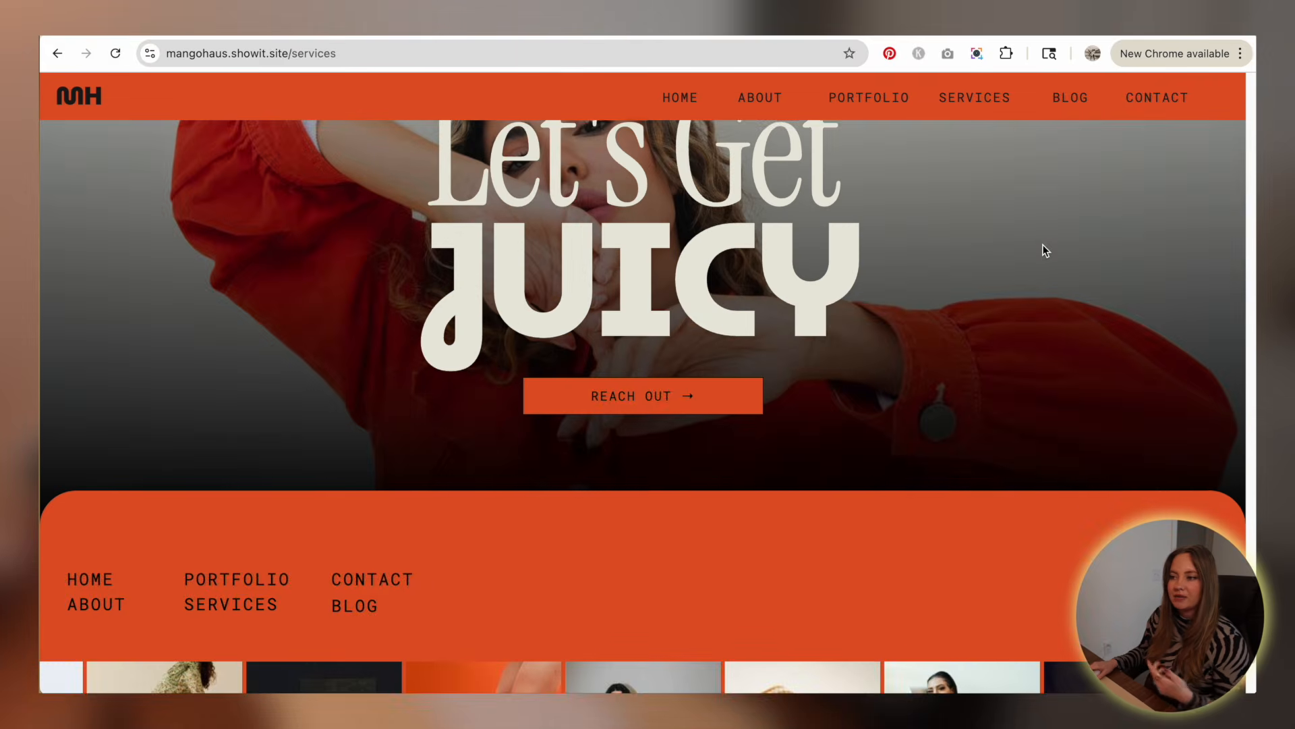
scroll(1044, 249, up, 12)
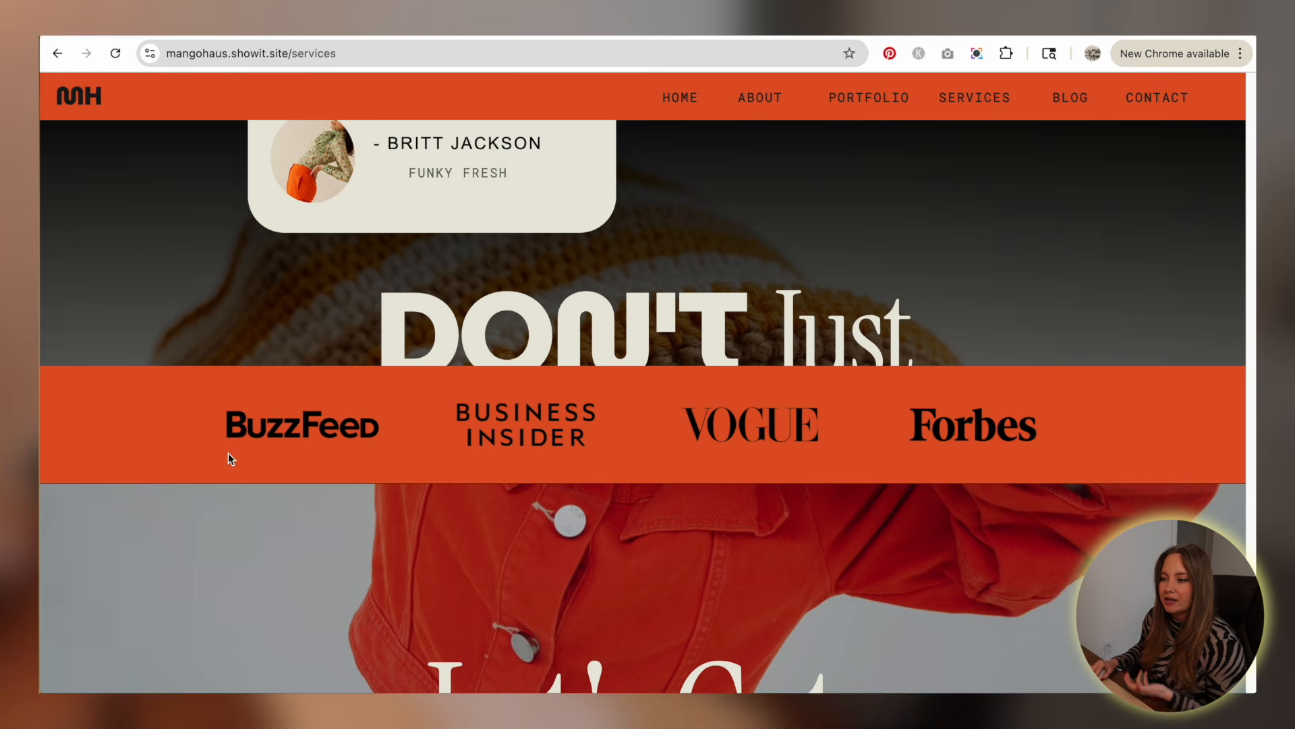
scroll(995, 306, down, 8)
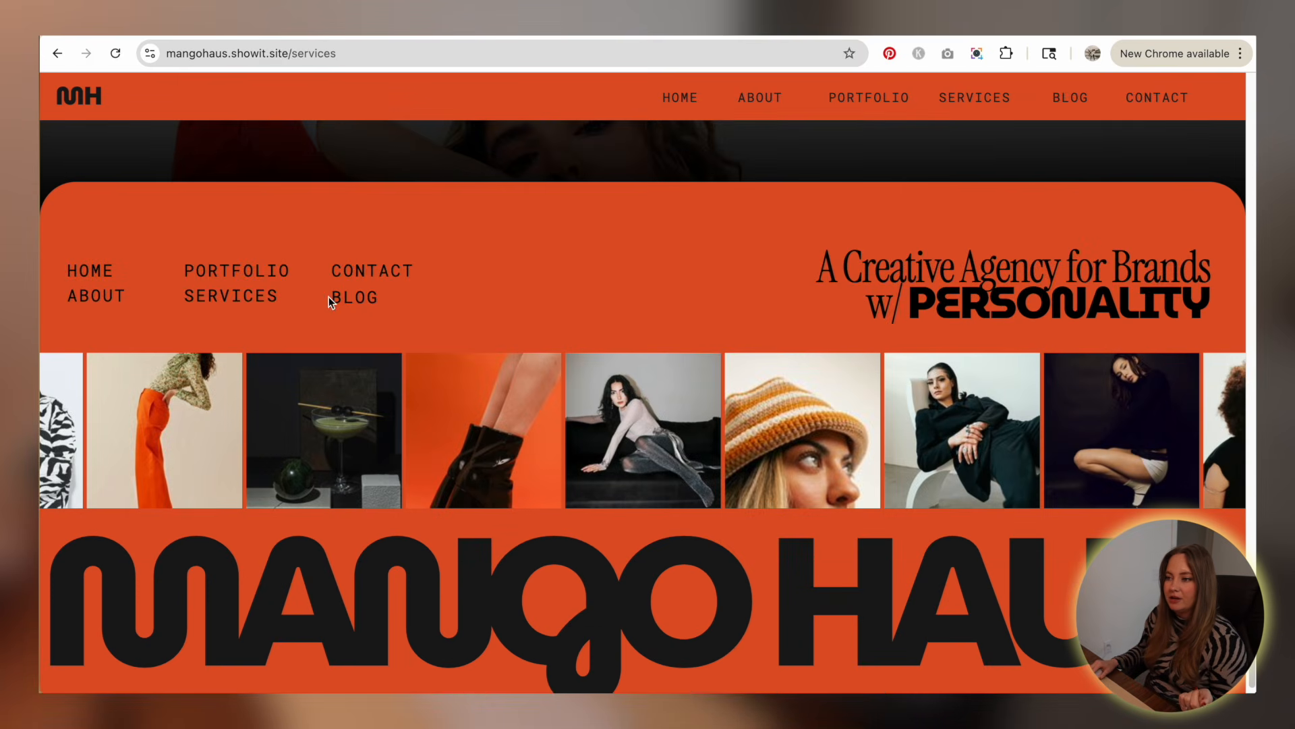
- Open the Contact page and examine its "Reach Out" hero, contact form, Frequently Asked Questions, sign-up section and footer
click(364, 273)
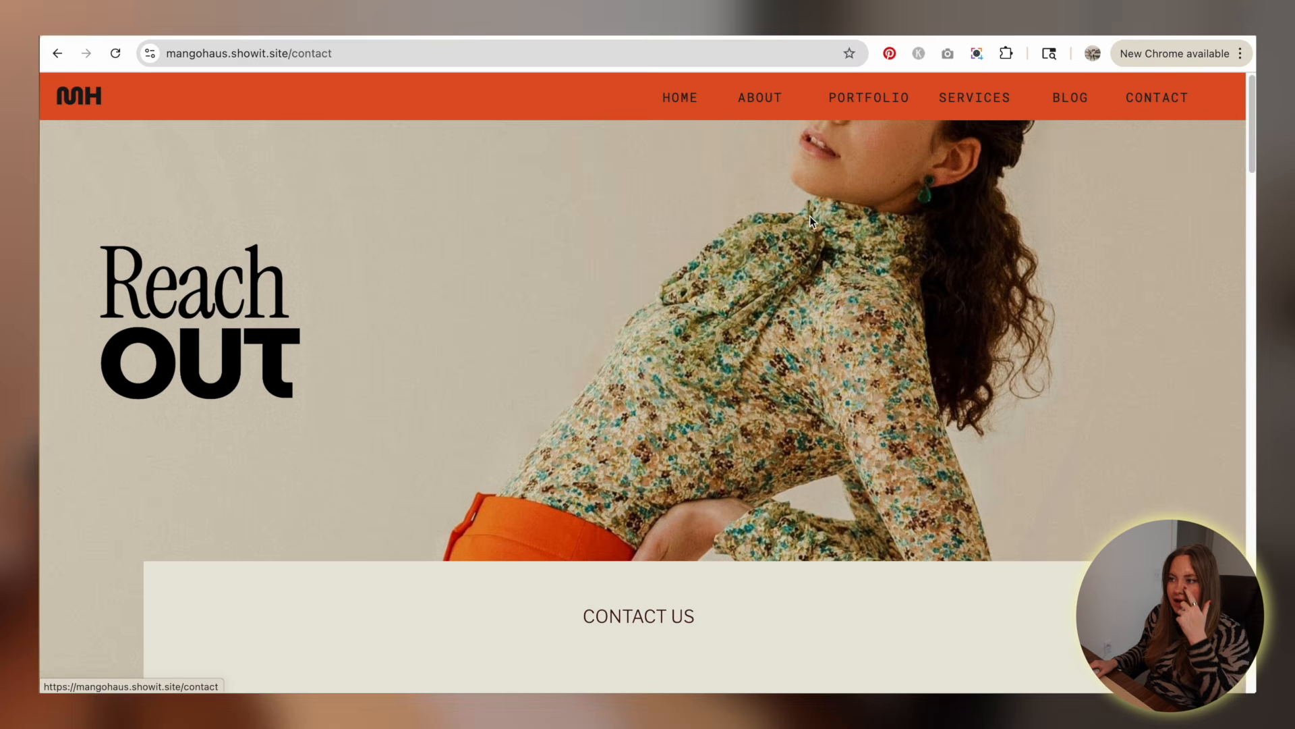
scroll(1055, 231, down, 6)
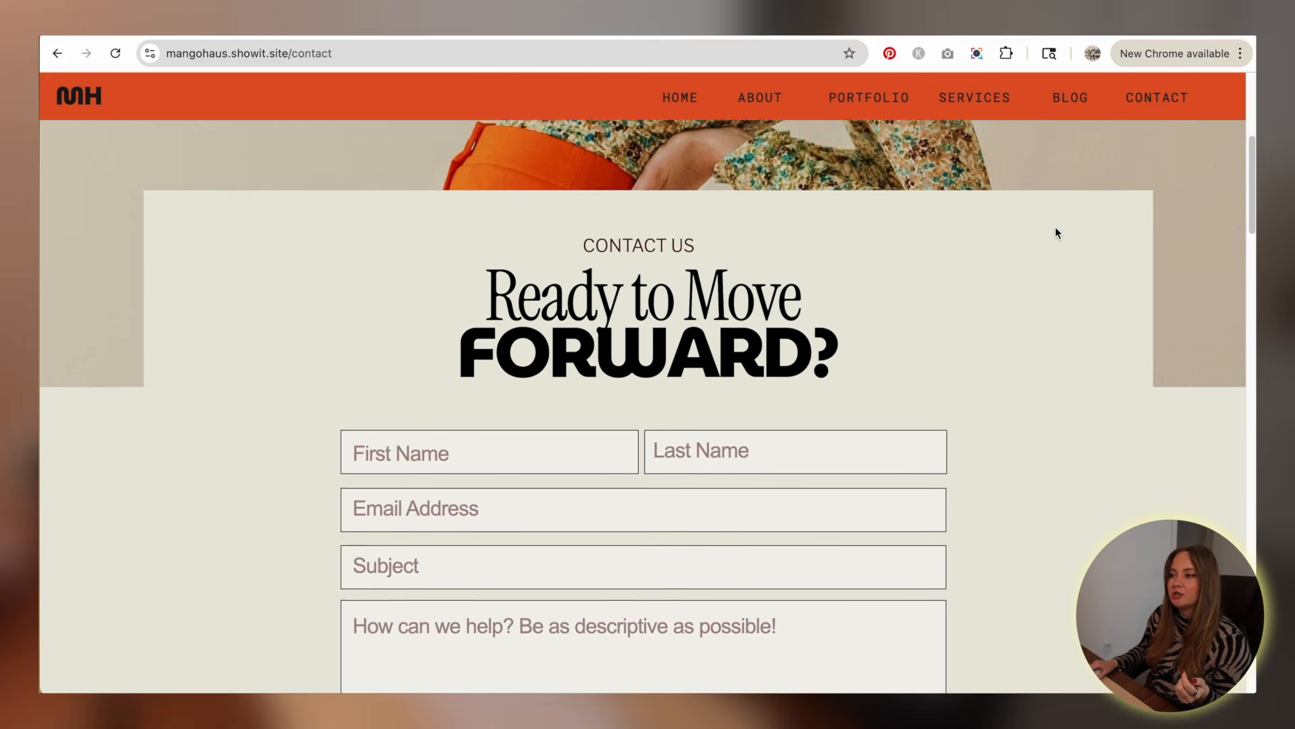
scroll(1056, 232, down, 8)
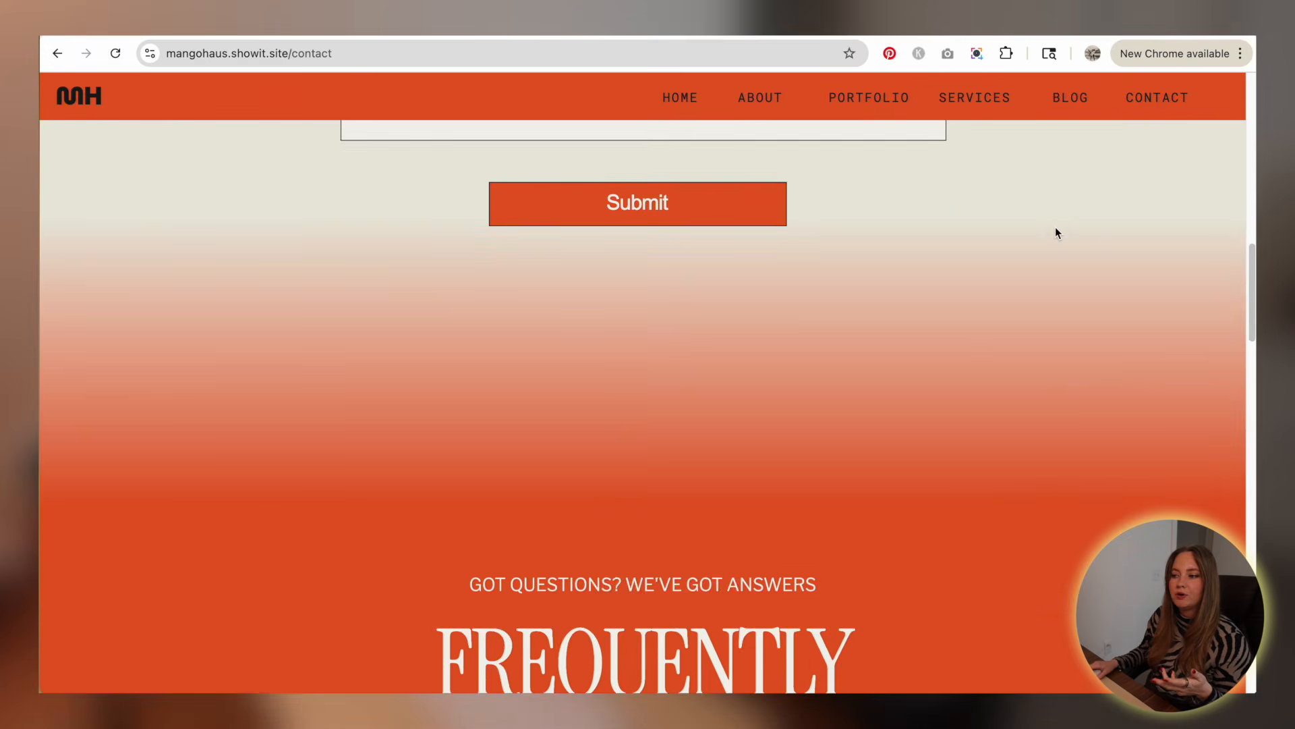
scroll(1055, 232, down, 7)
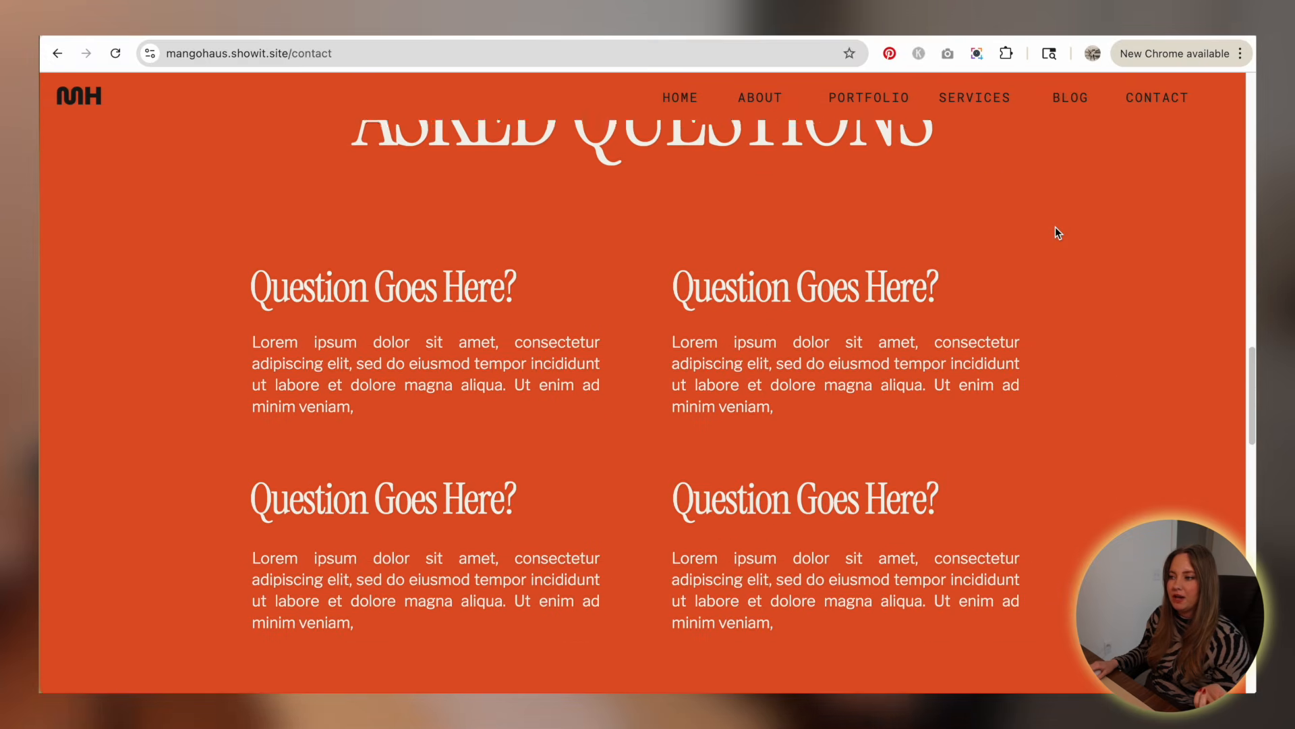
scroll(1055, 231, down, 12)
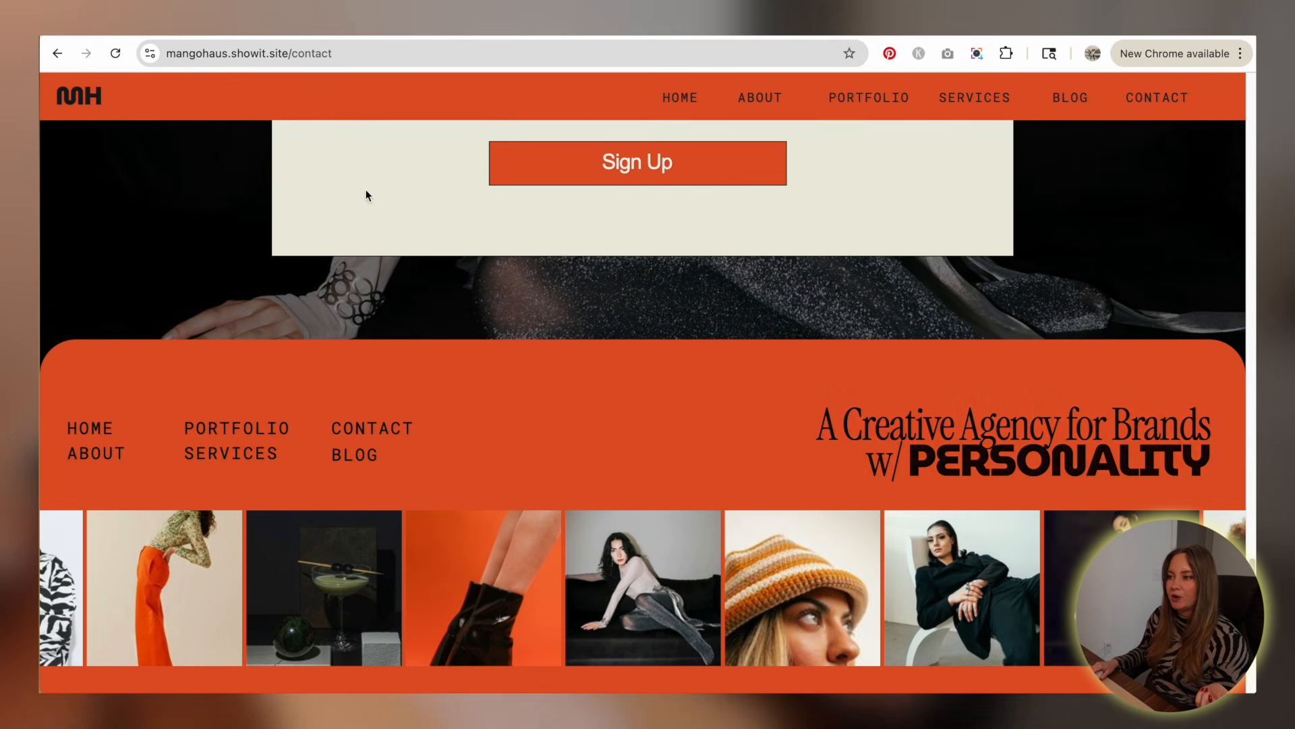
scroll(803, 191, down, 5)
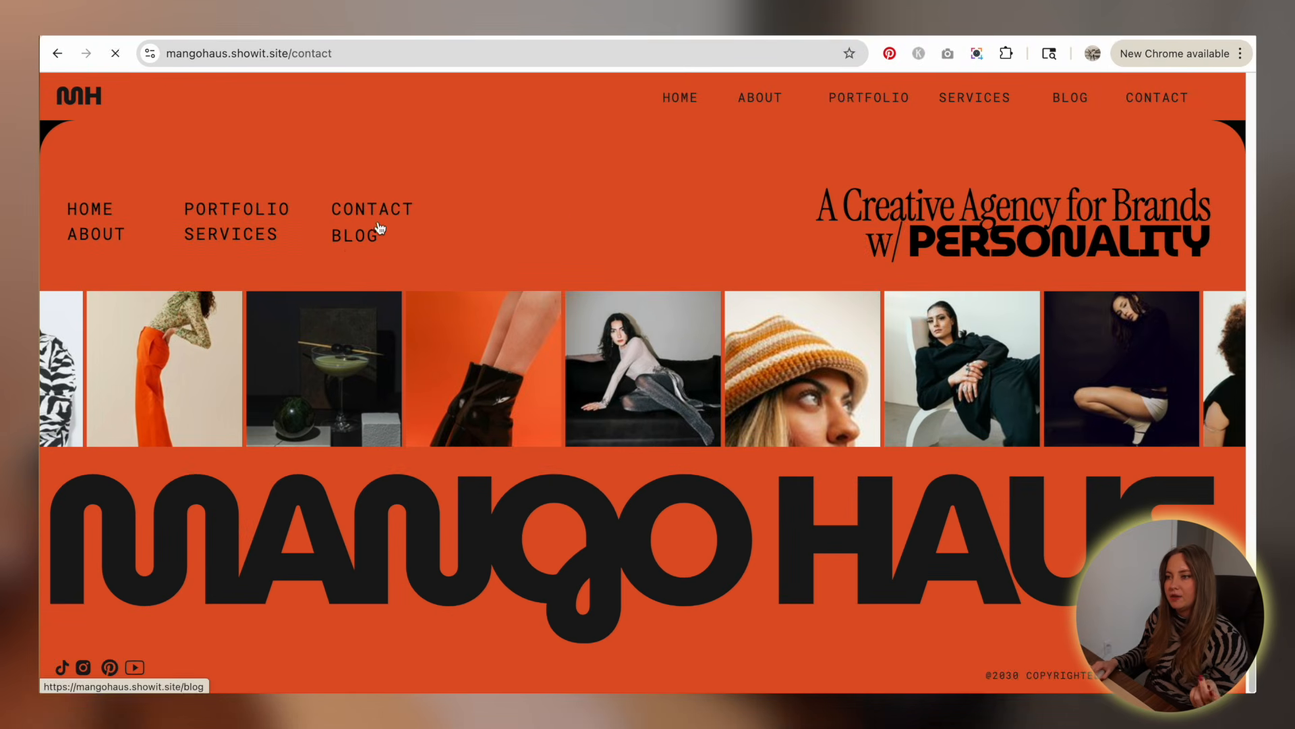
- Open the Blog page and examine its content and "Juicy Tips" hero with the search field and categories
click(368, 232)
scroll(1049, 221, down, 8)
scroll(496, 216, up, 8)
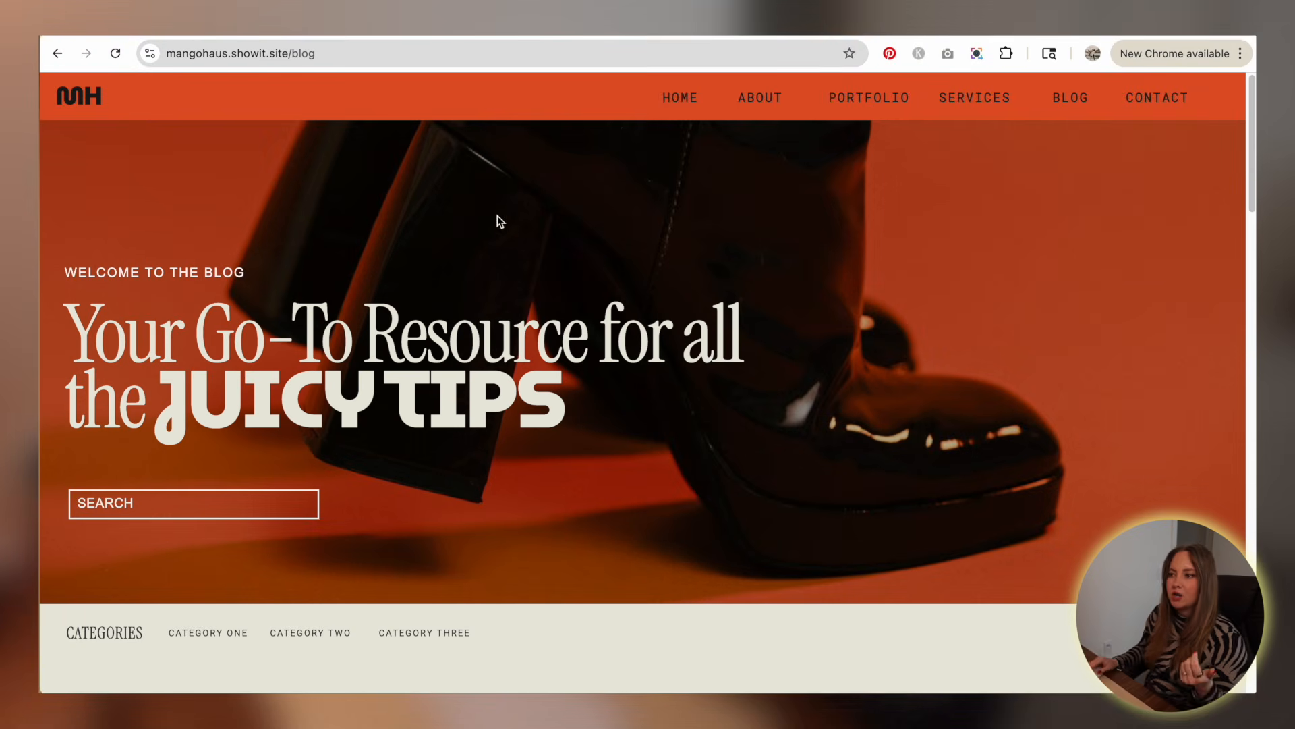
- Return to the Home page and examine its Mango Haus hero, "We make things" introduction and "A Creative Agency for Brands w/ Personality" gallery
click(68, 100)
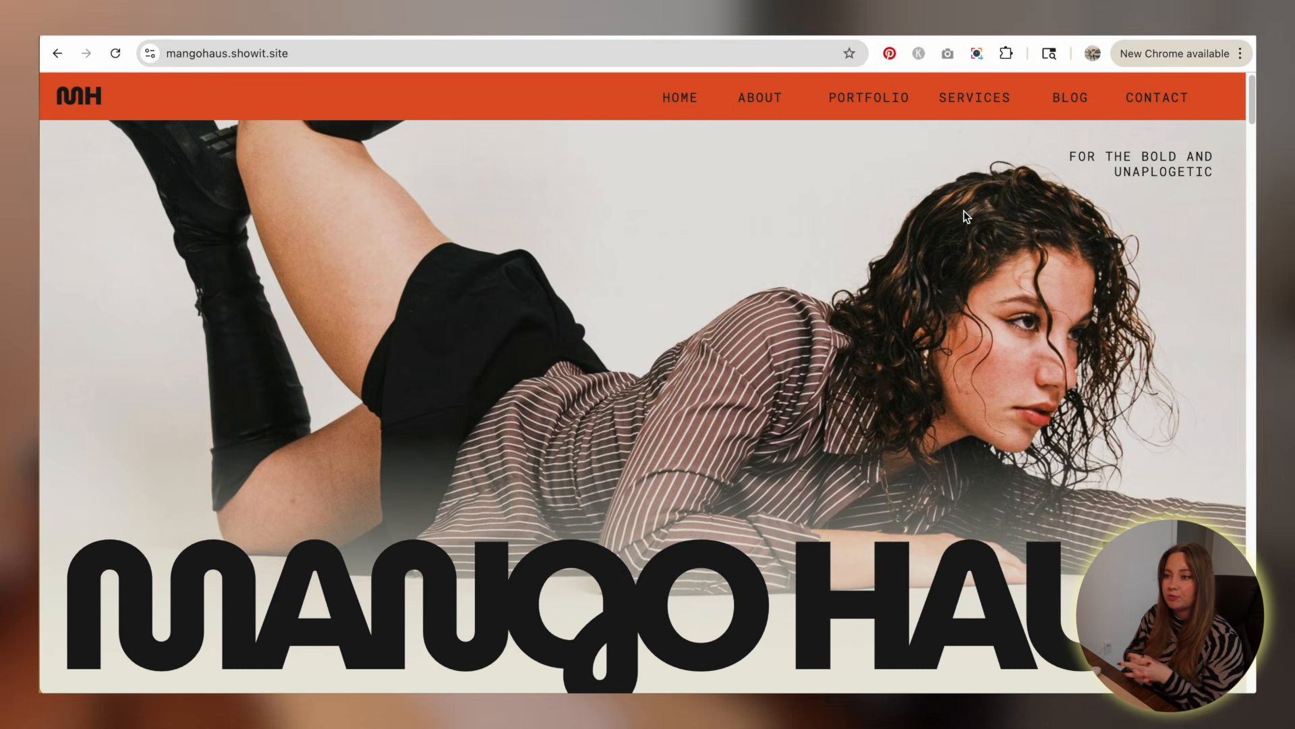
scroll(815, 230, down, 8)
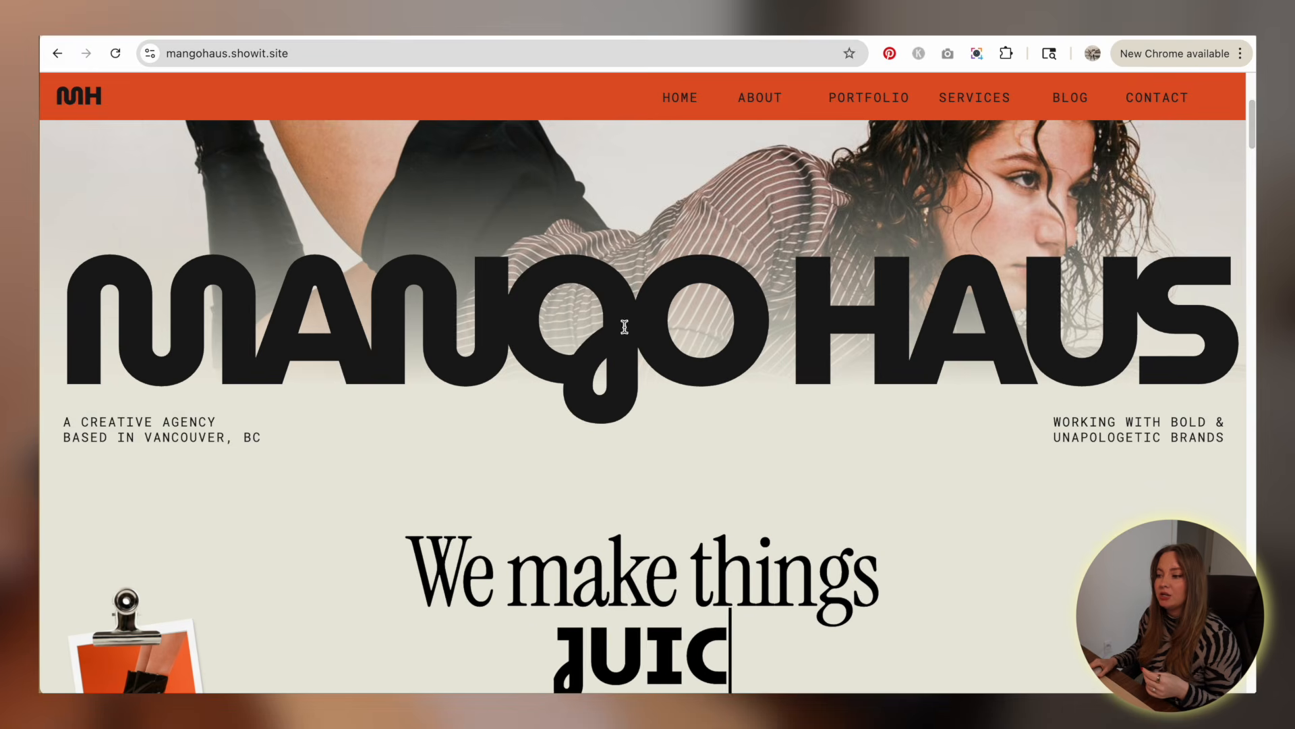
scroll(944, 289, down, 8)
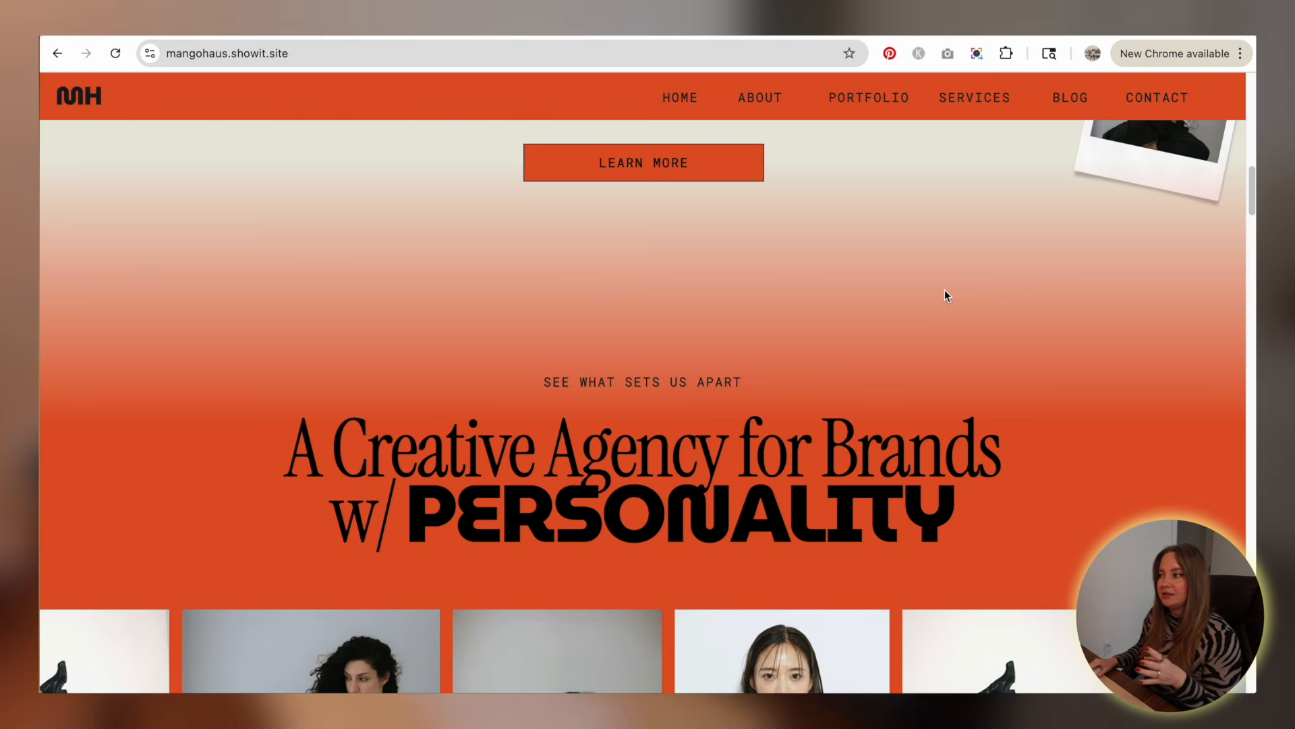
scroll(521, 268, down, 4)
scroll(213, 263, down, 1)
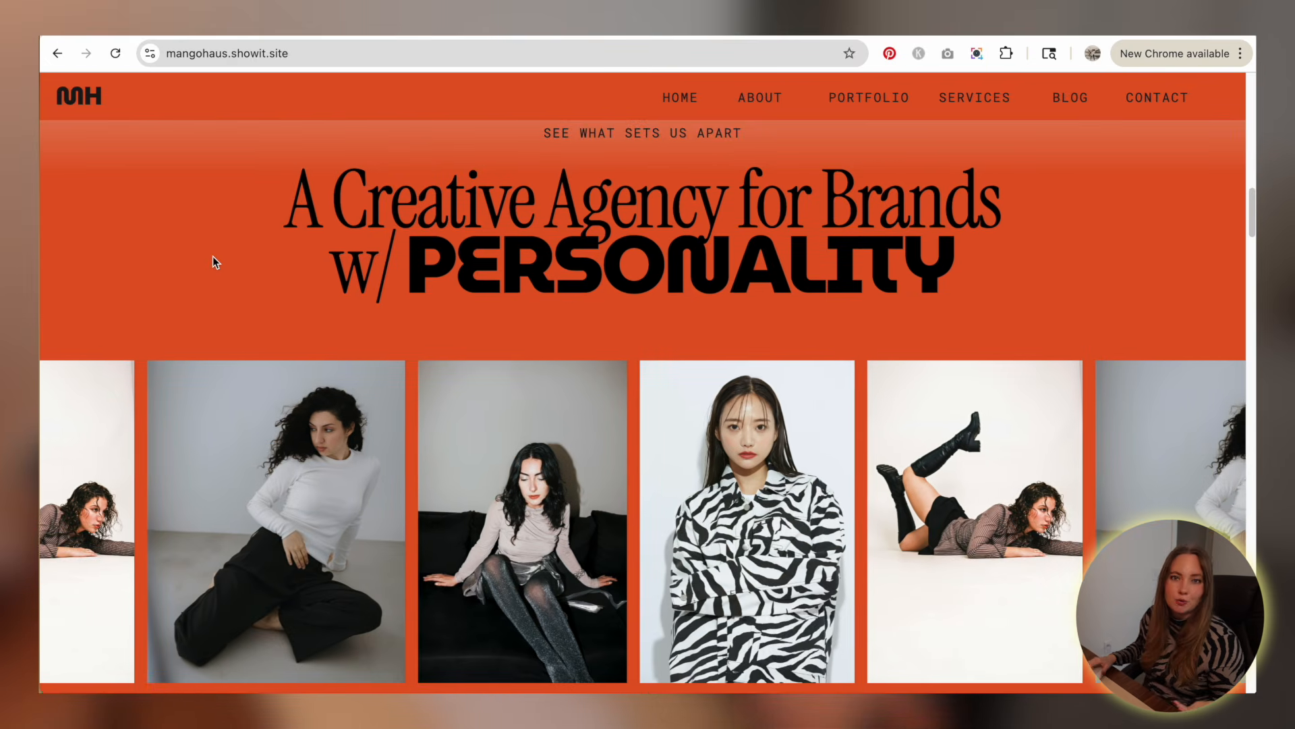
- Examine the Home page's sticky "Recent Work" section with its changing background photos, down to the start of "What We Do"
scroll(351, 256, down, 2)
scroll(443, 249, down, 6)
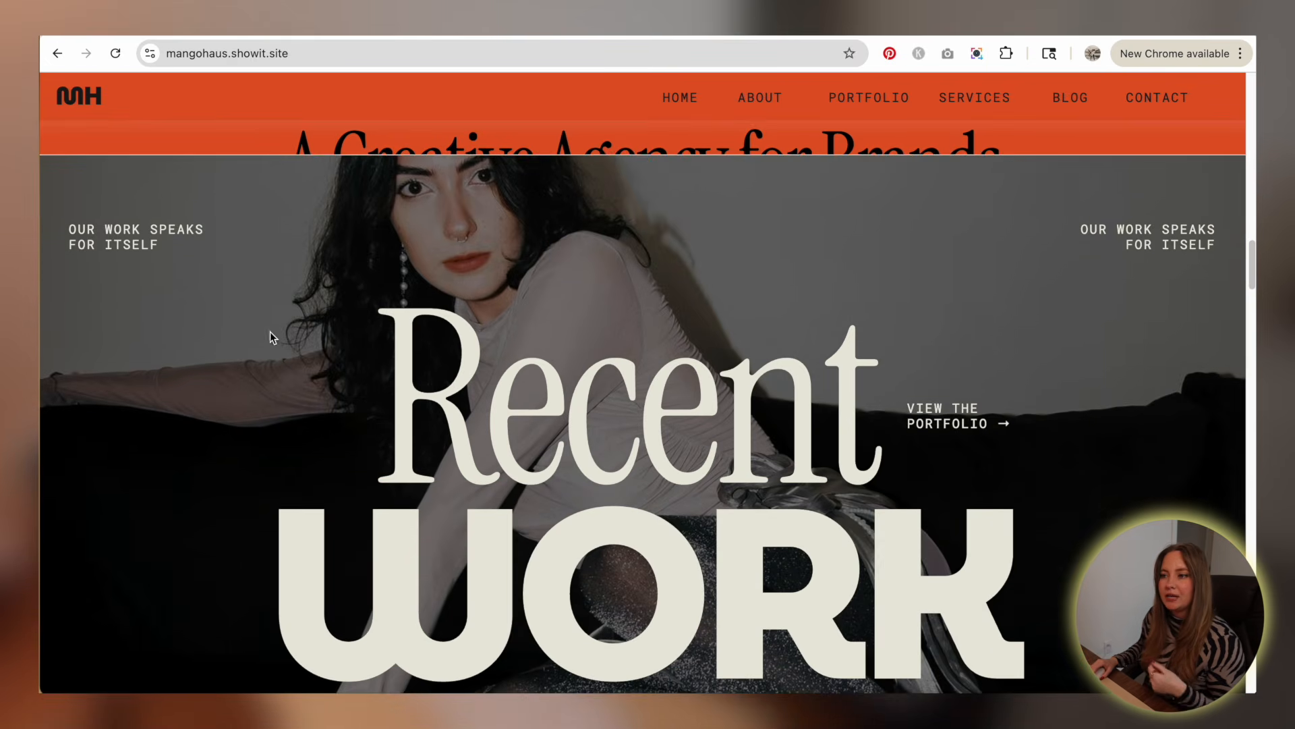
scroll(246, 341, down, 10)
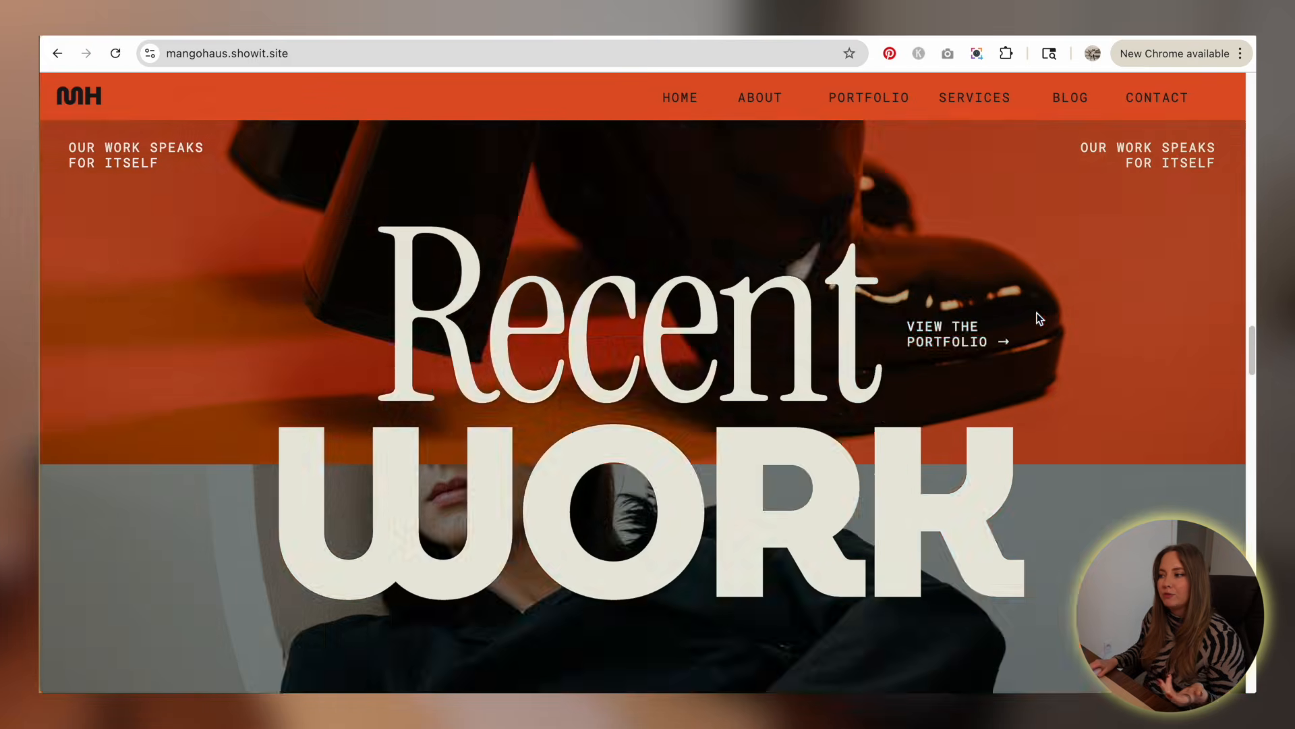
scroll(1040, 318, down, 6)
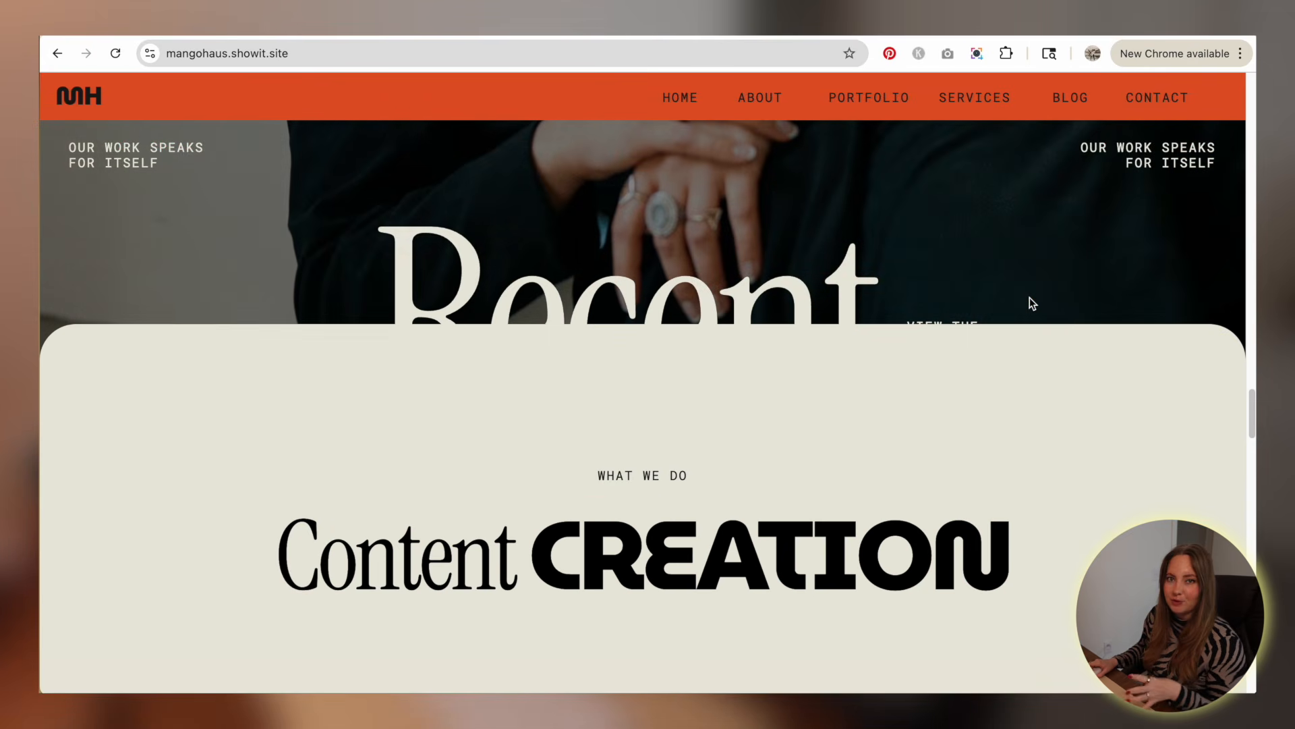